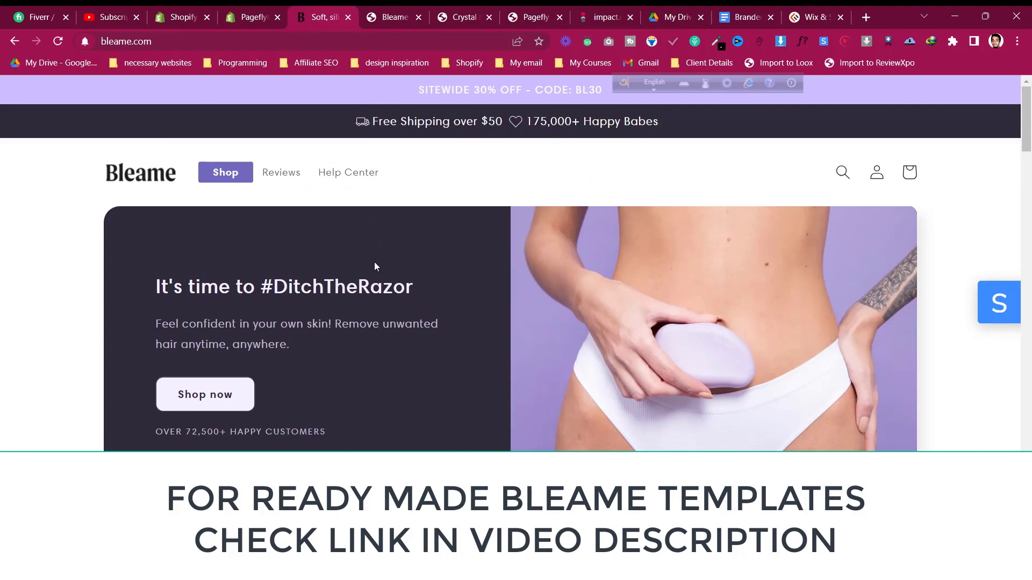
- Compare the original Bleame homepage with the template store's Bleame homepage, from the hero banner down to the product cards
scroll(374, 262, down, 5)
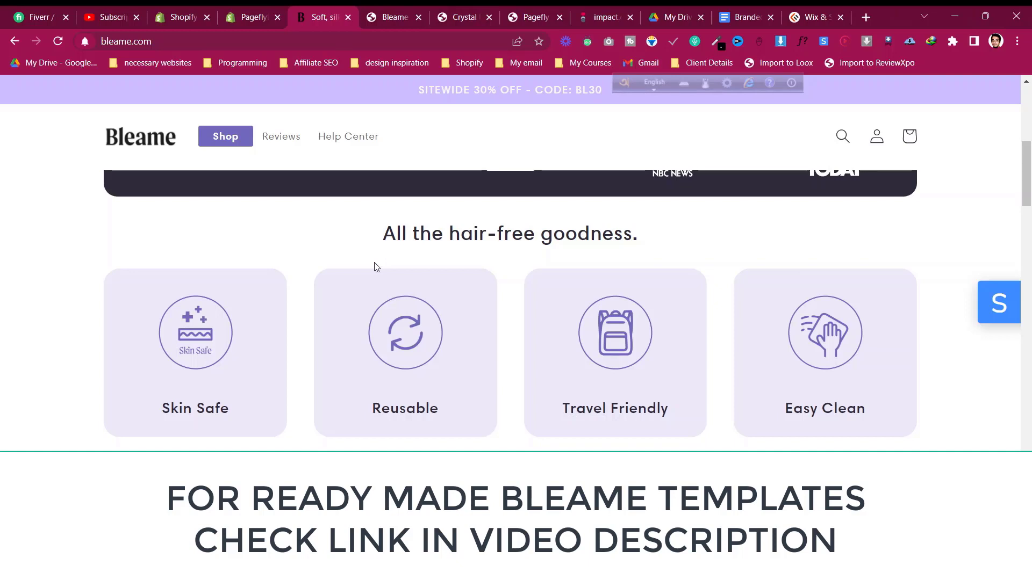
click(384, 13)
scroll(378, 198, up, 5)
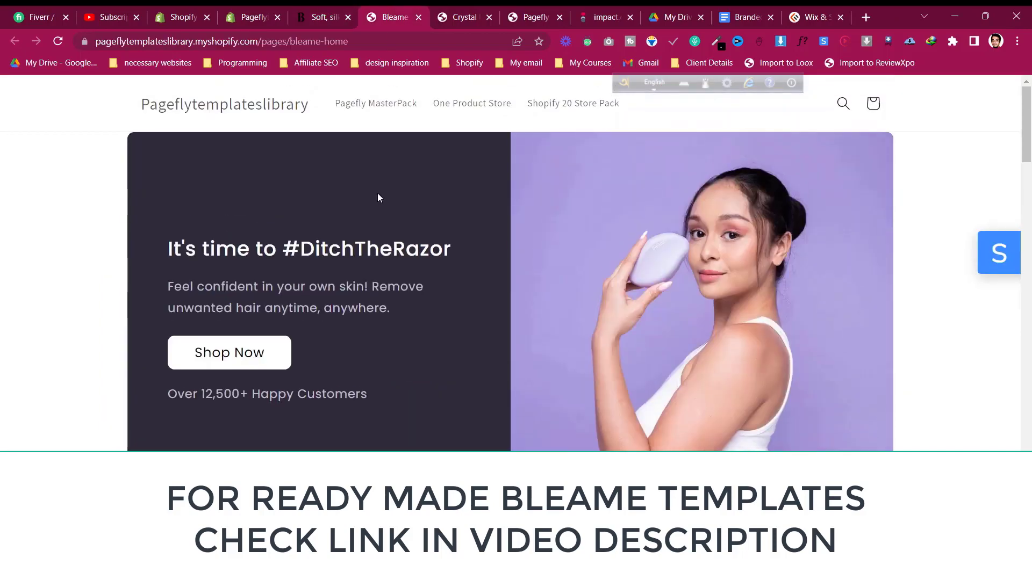
scroll(377, 198, down, 6)
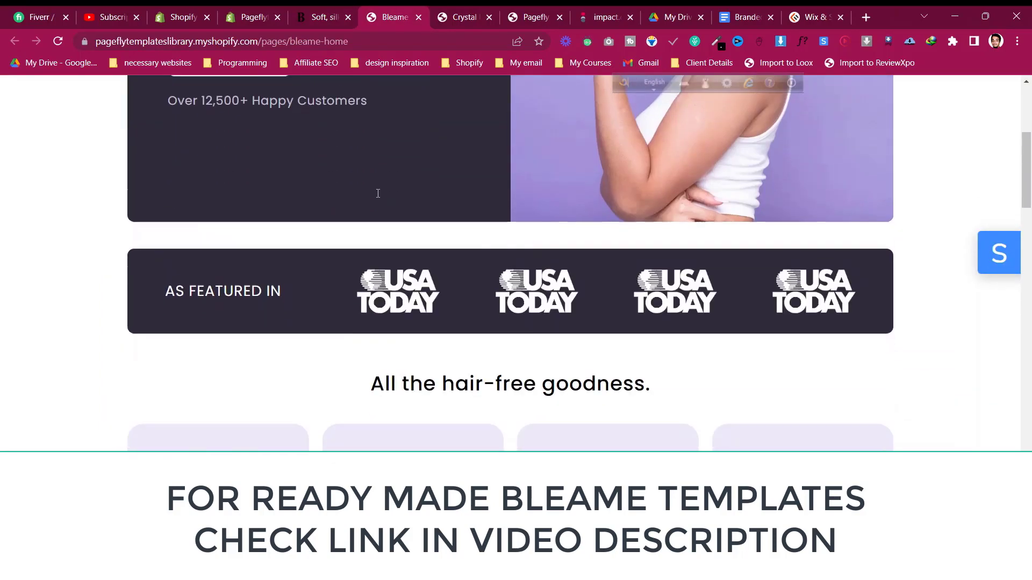
scroll(377, 198, down, 3)
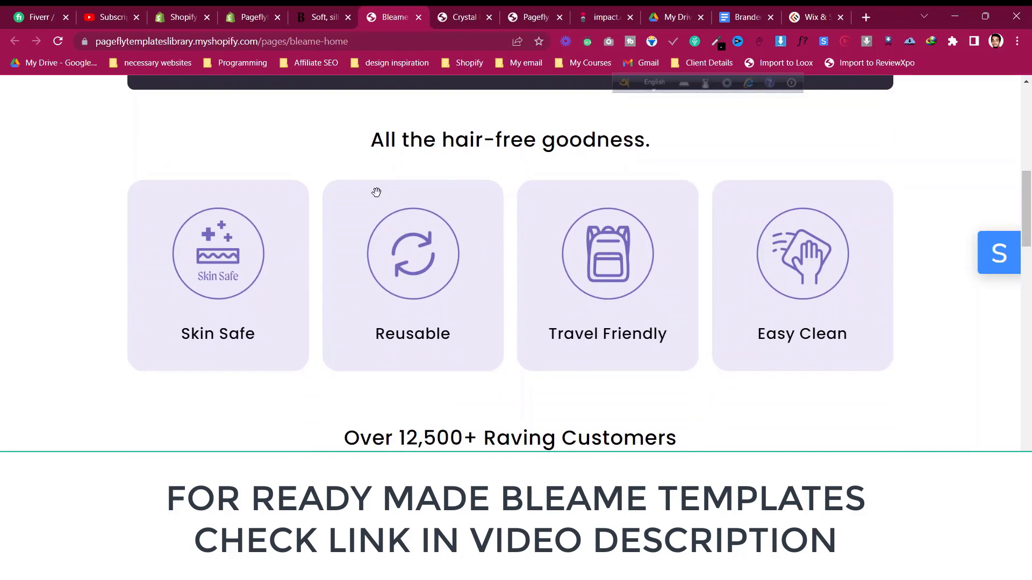
scroll(376, 193, down, 1)
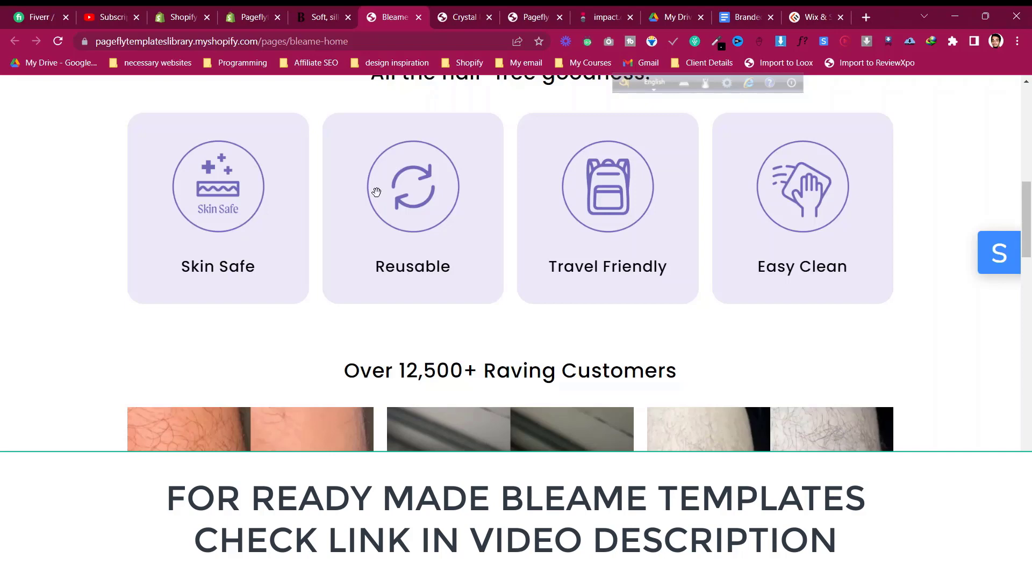
scroll(376, 192, down, 15)
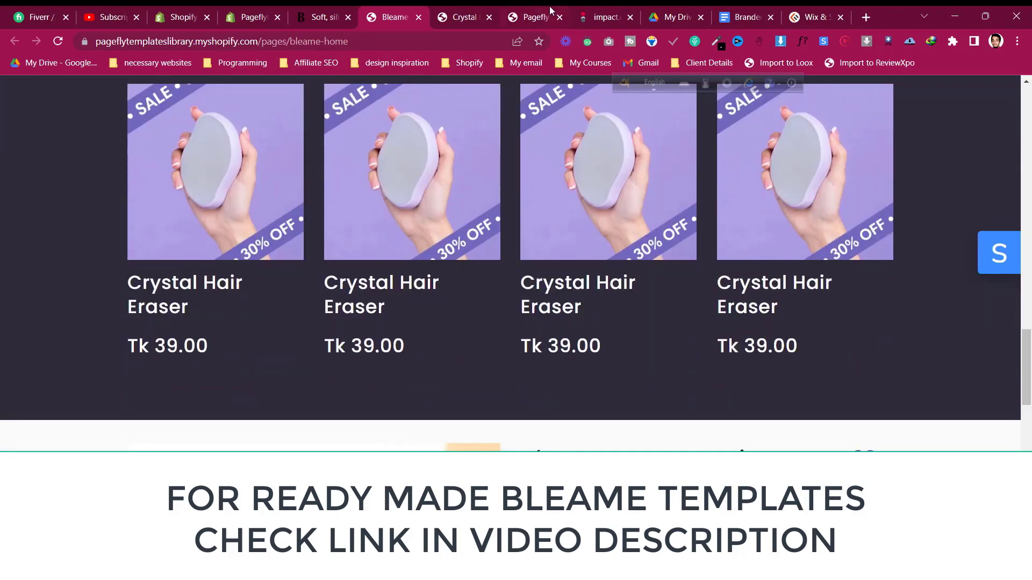
- Examine the template store's Crystal Hair Eraser product page, from the bundle selector down to the product benefits section
click(464, 17)
scroll(513, 199, down, 6)
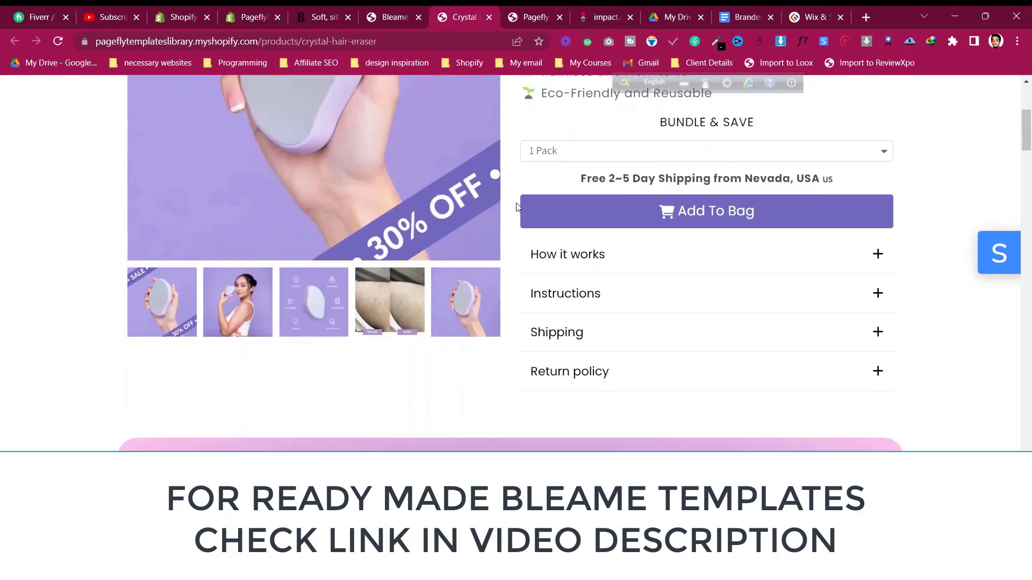
scroll(517, 207, down, 1)
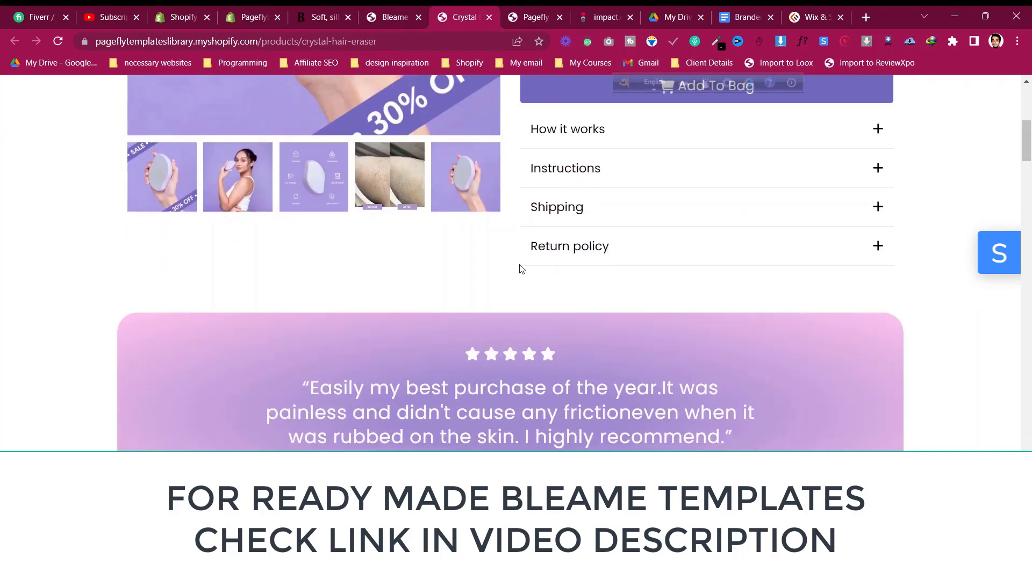
scroll(520, 268, down, 7)
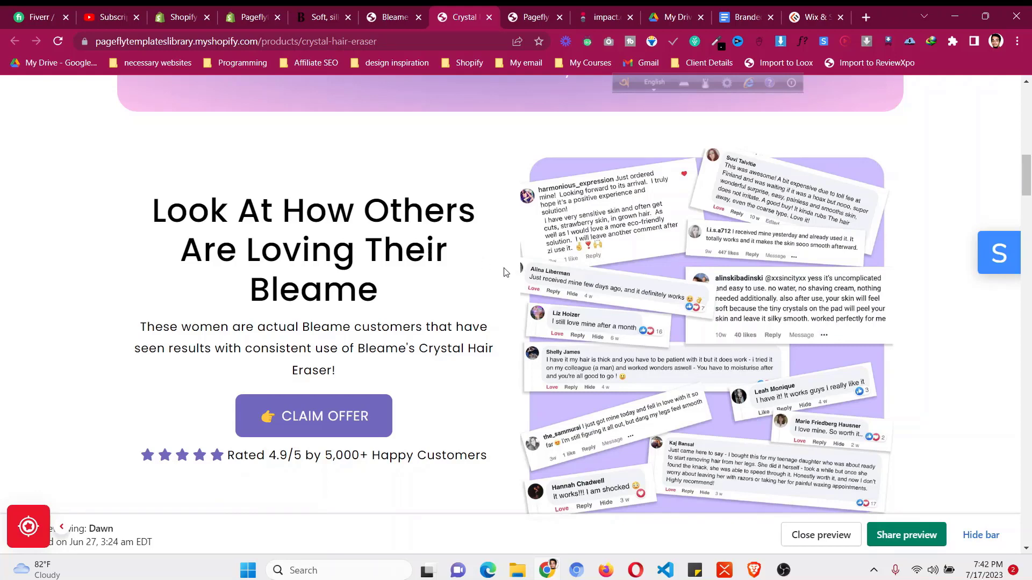
scroll(437, 178, down, 8)
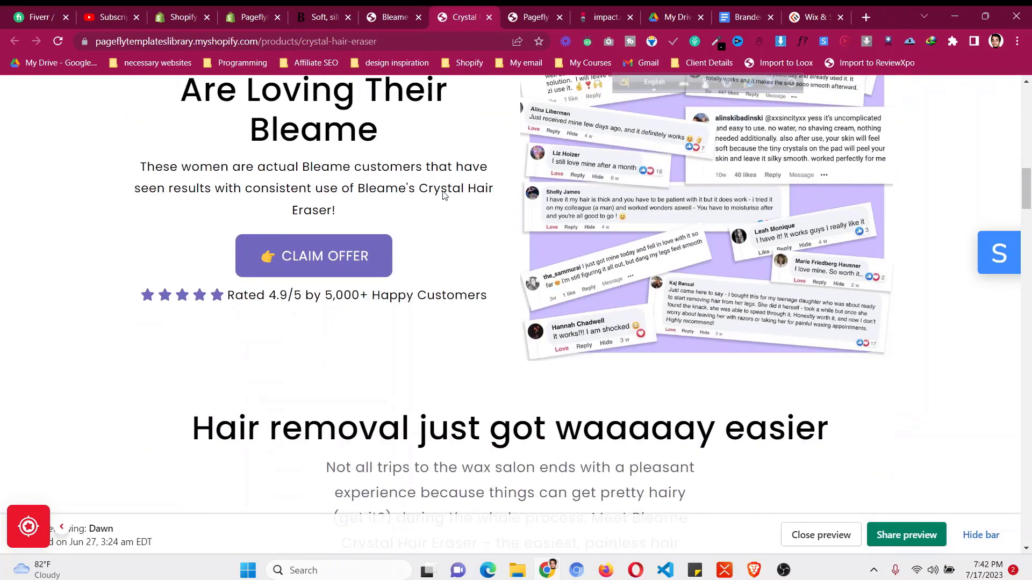
scroll(443, 193, down, 3)
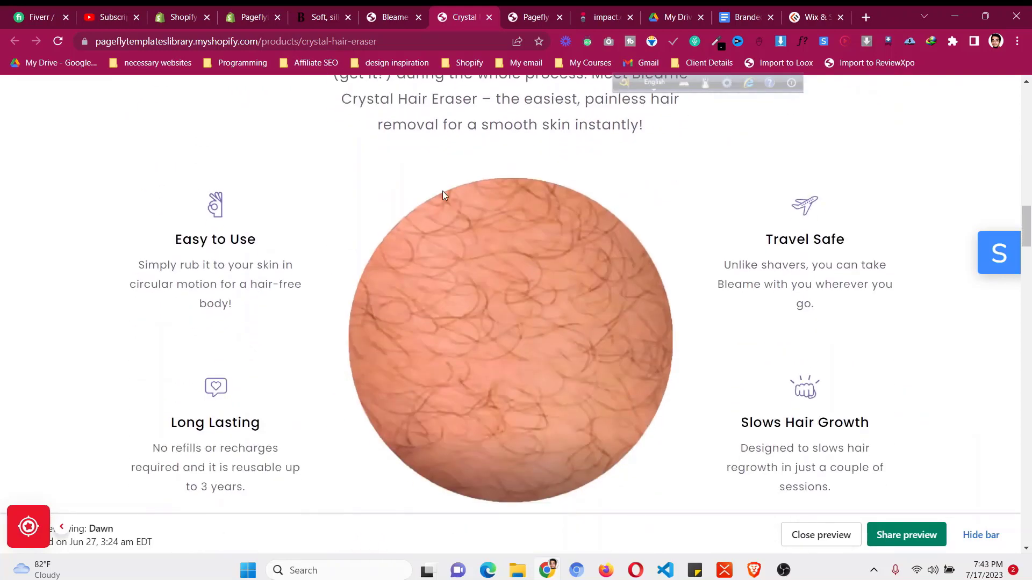
- Review the lower part of the template homepage down to the testimonial and return to the template product page
click(416, 11)
scroll(484, 320, down, 7)
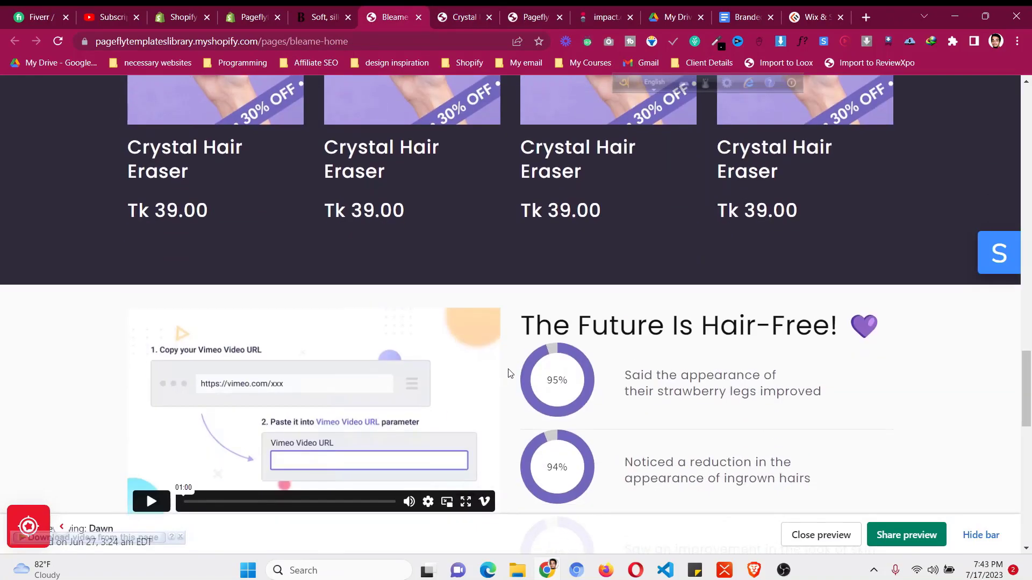
scroll(510, 374, down, 3)
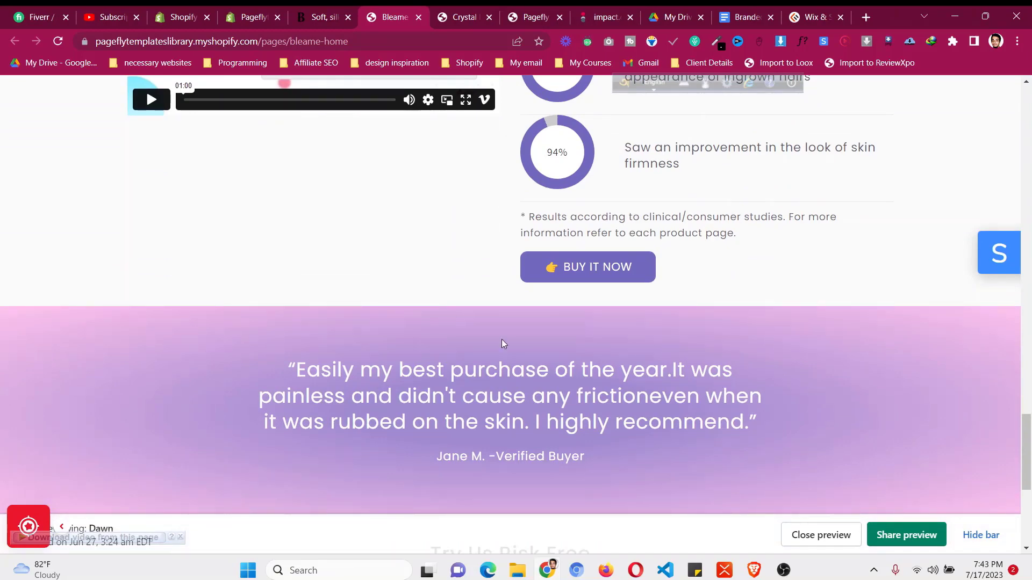
click(467, 13)
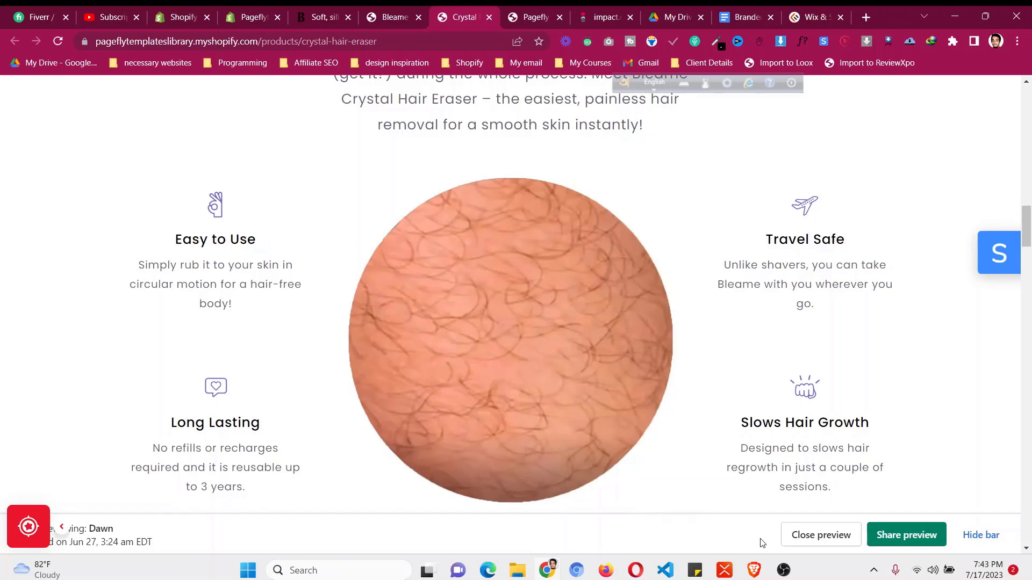
click(784, 570)
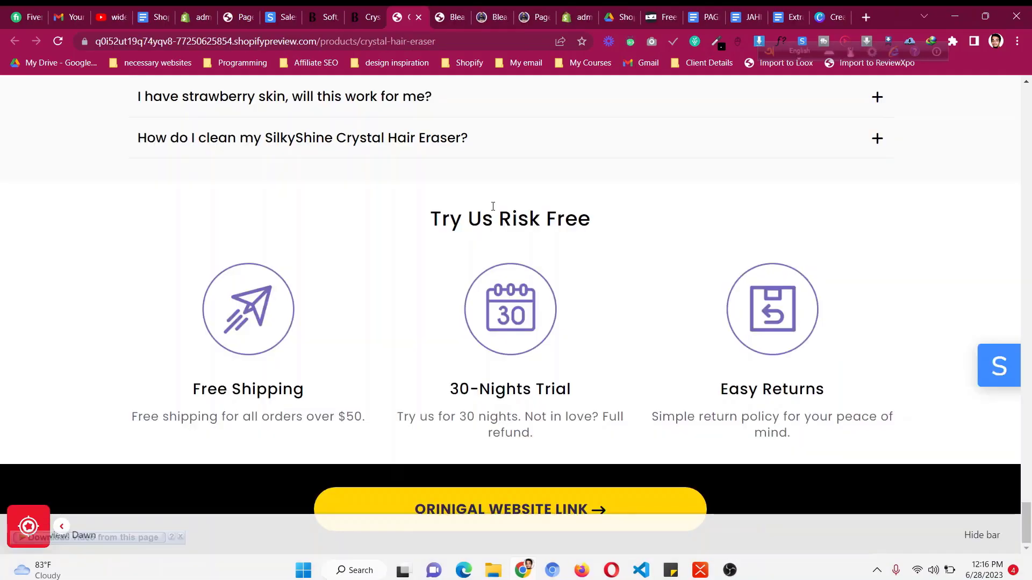
- Open the Shopify 3 months for $1 link from the PageFly after-buy document and load the template store's admin product list
click(709, 17)
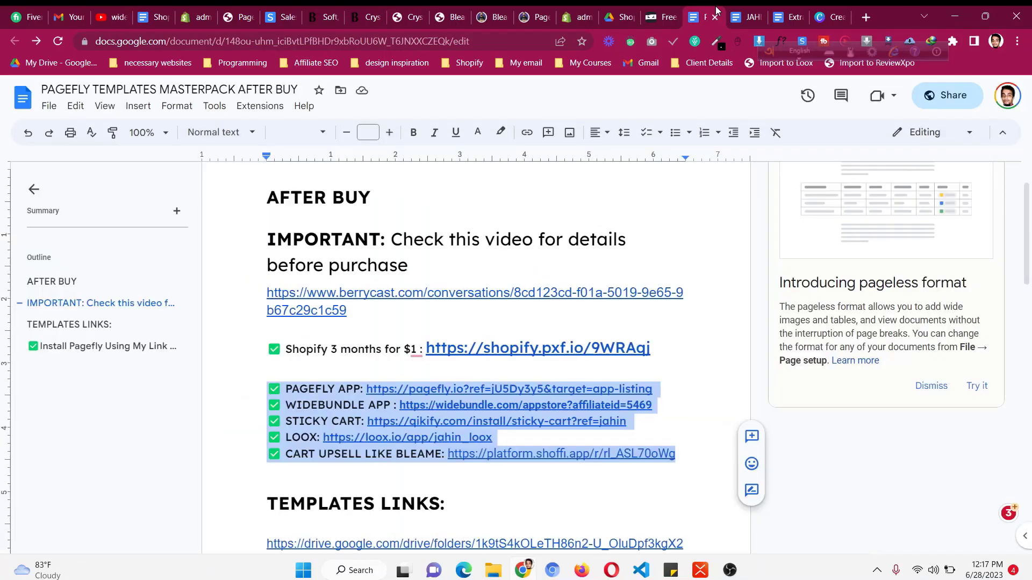
click(470, 350)
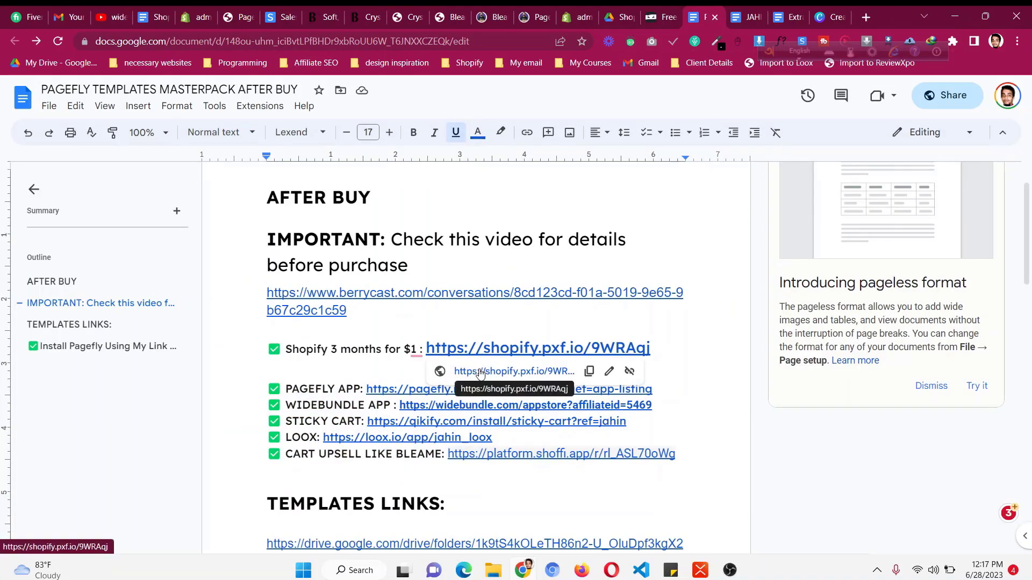
click(480, 372)
drag(702, 10, 305, 16)
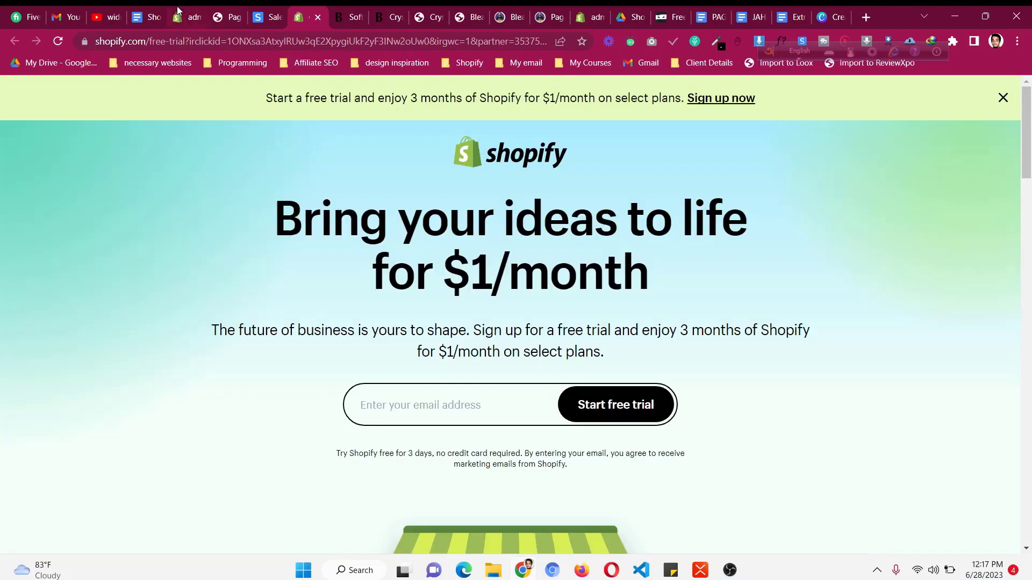
click(178, 11)
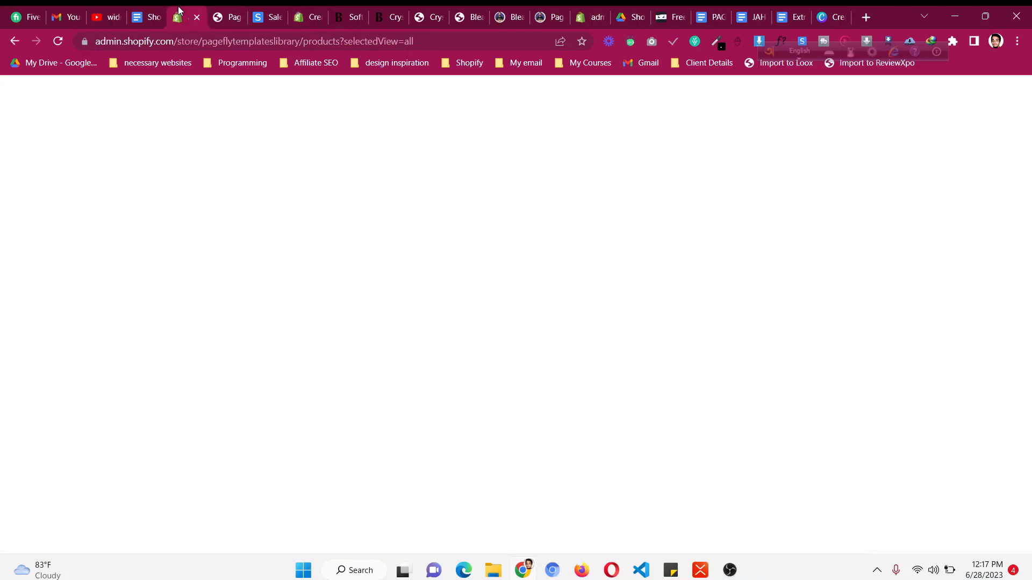
click(708, 17)
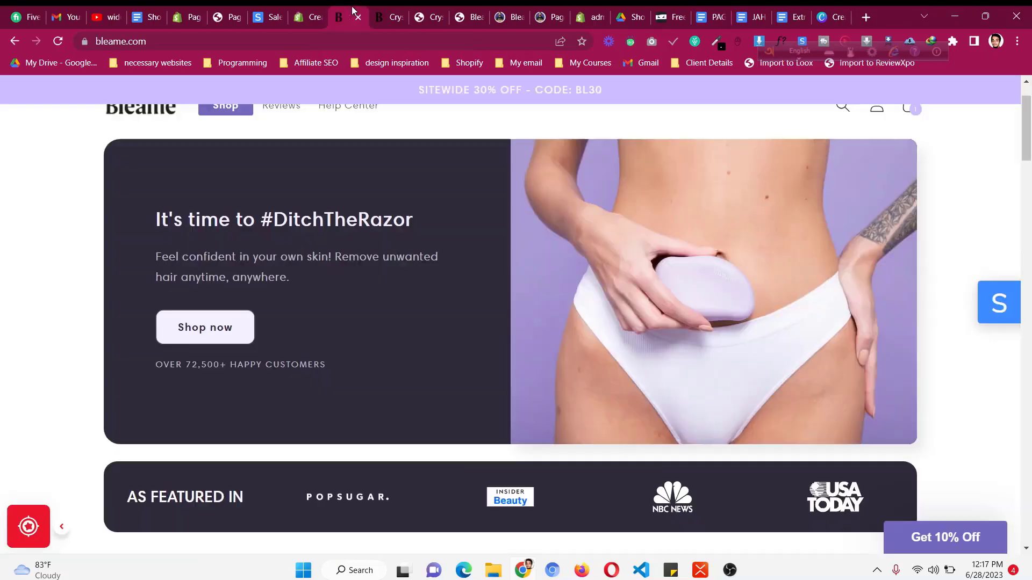
- Examine the original Bleame homepage's sections, from the hero banner and customer reviews down to the footer
click(341, 17)
scroll(384, 209, down, 5)
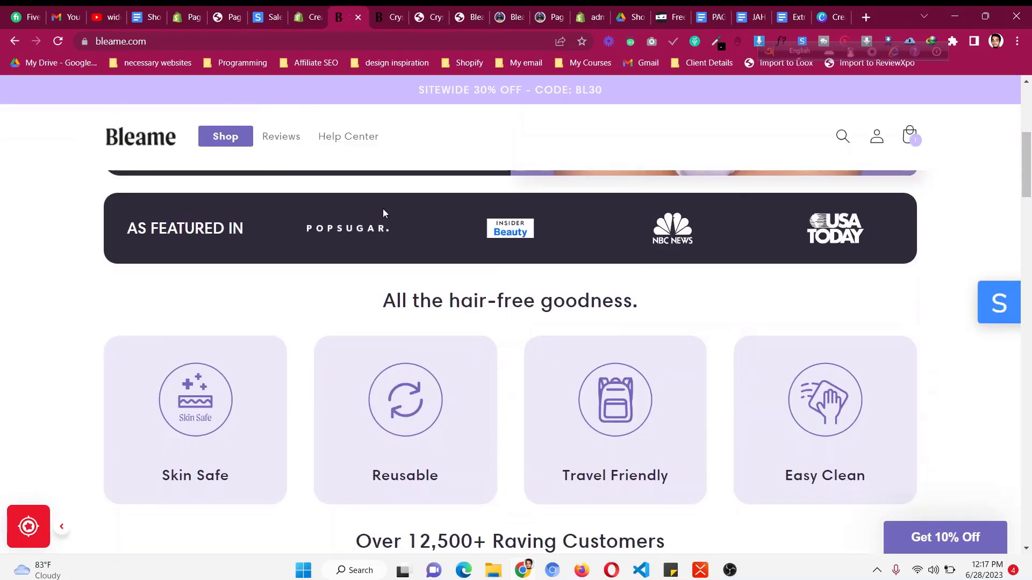
scroll(383, 208, down, 15)
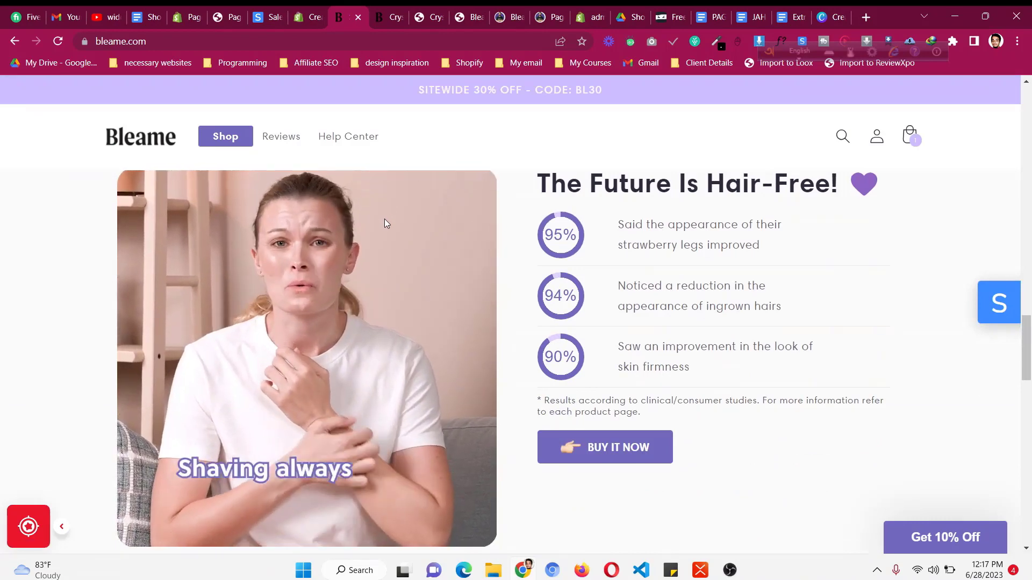
scroll(385, 218, down, 10)
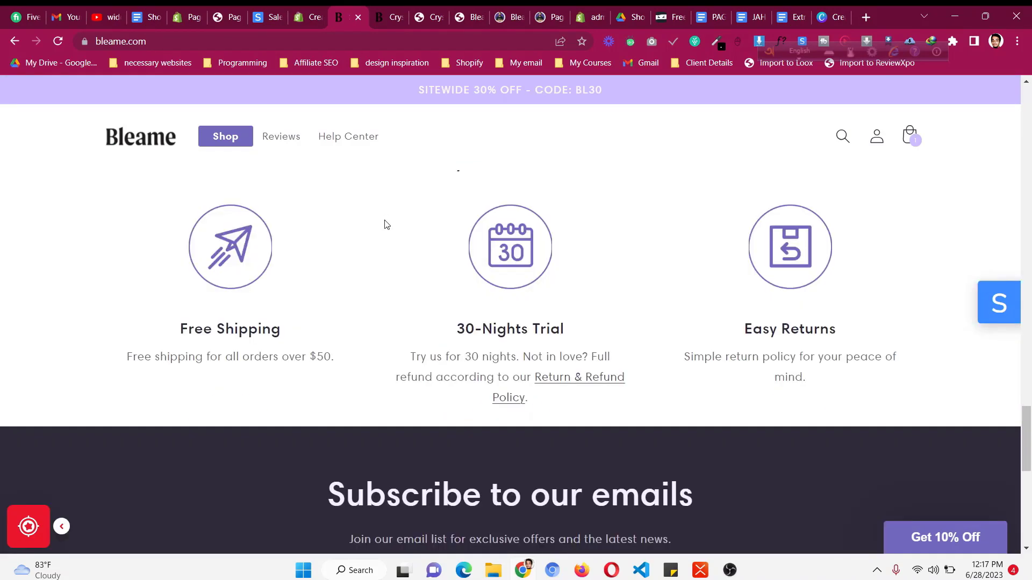
scroll(385, 224, down, 4)
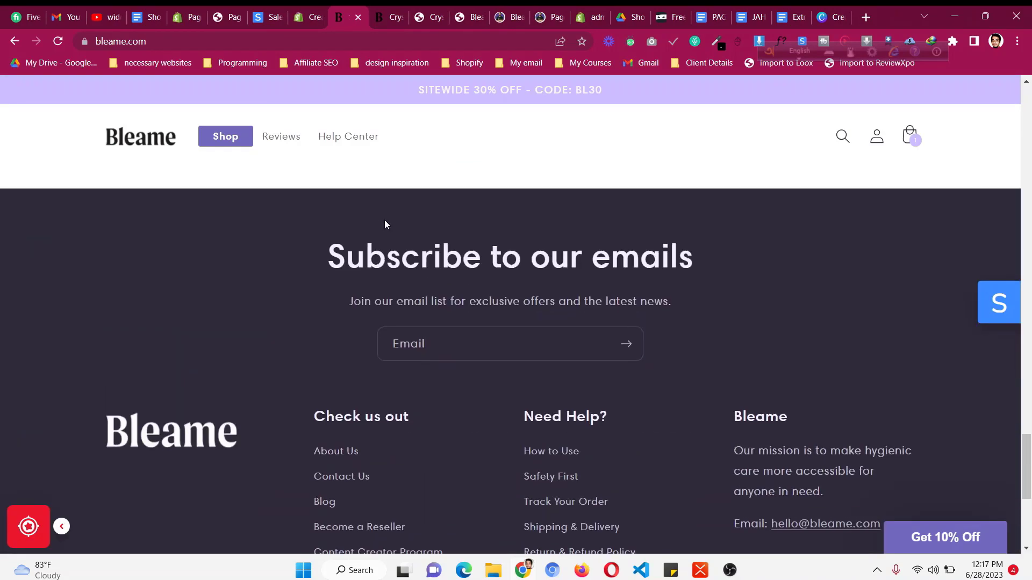
scroll(385, 222, up, 9)
scroll(384, 224, up, 14)
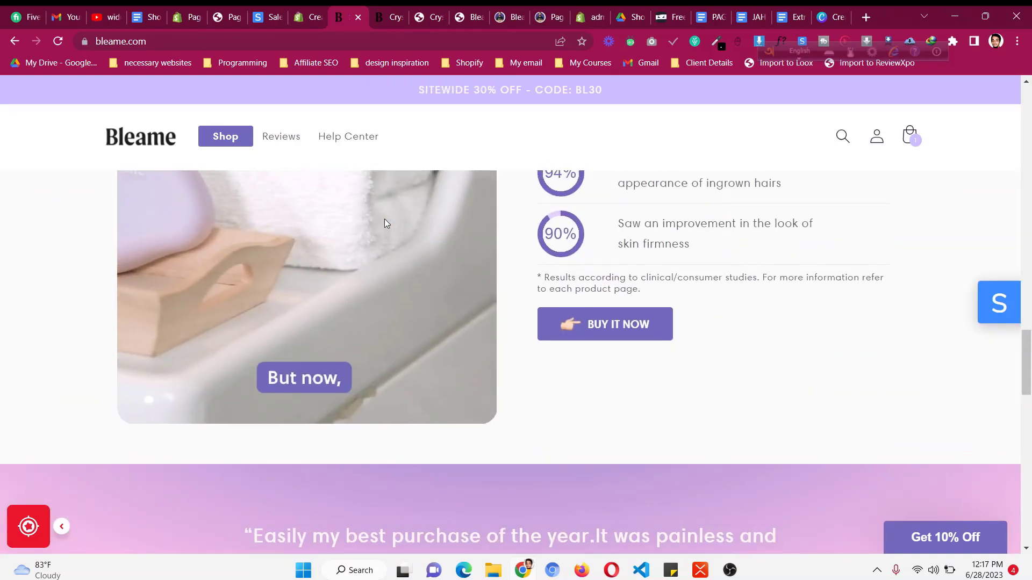
scroll(385, 224, up, 12)
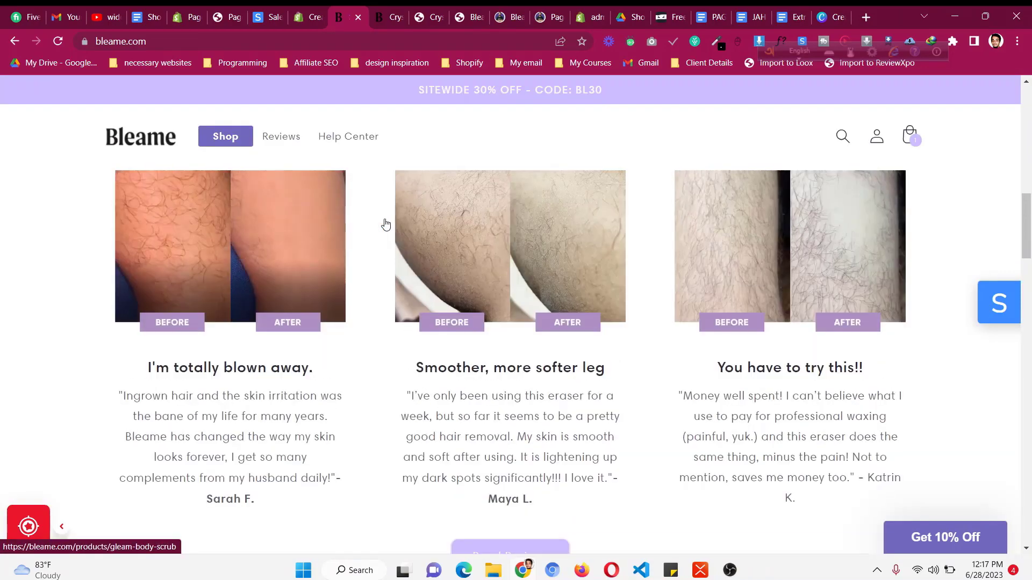
scroll(385, 224, down, 1)
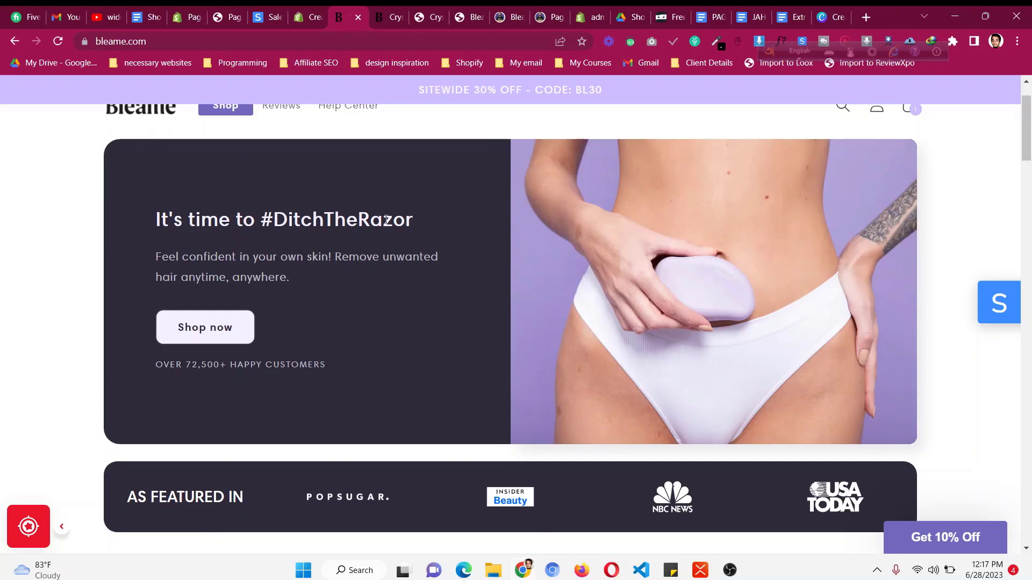
scroll(386, 219, down, 9)
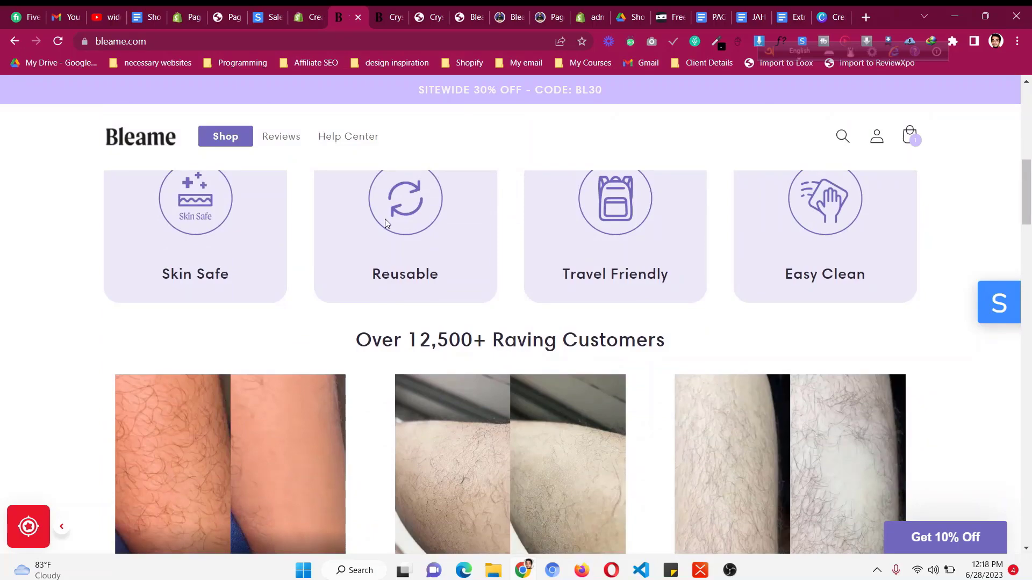
scroll(386, 222, down, 10)
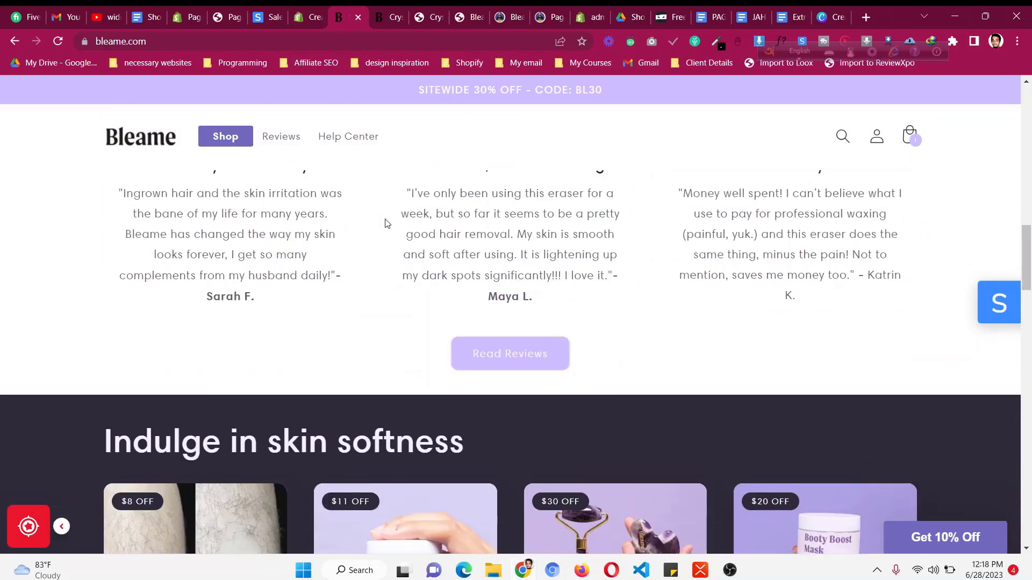
scroll(386, 221, down, 4)
scroll(387, 220, up, 12)
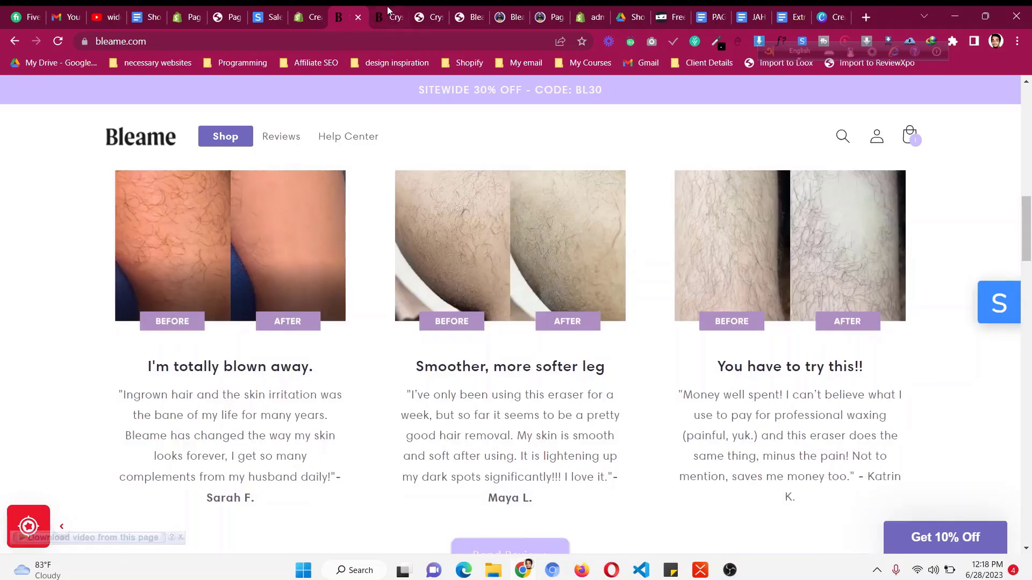
- On the original Bleame Crystal Hair Eraser page, try the 2 Pack bundle and finish with the 3 Pack selected
click(392, 16)
scroll(720, 326, down, 3)
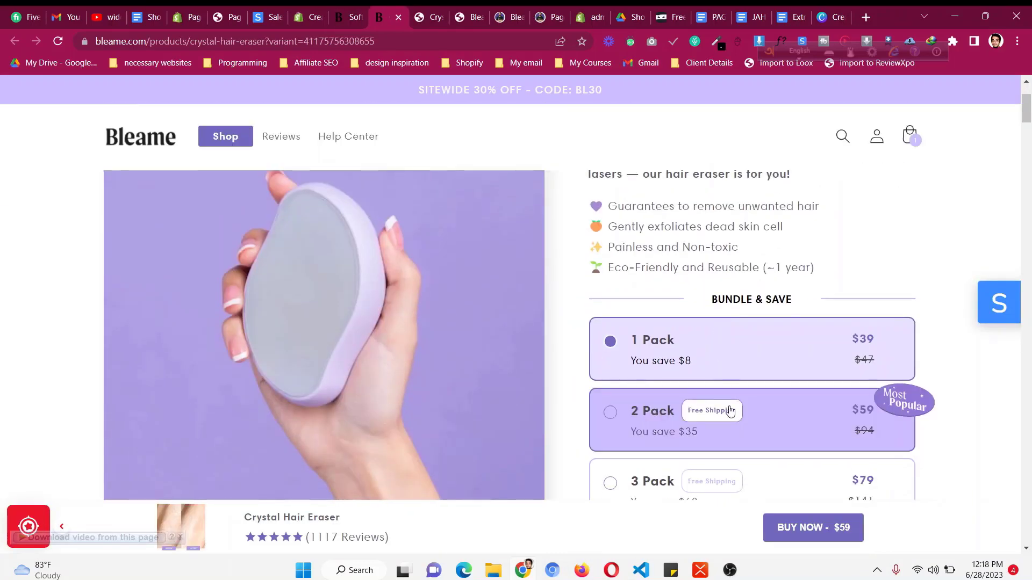
click(753, 420)
scroll(751, 420, down, 3)
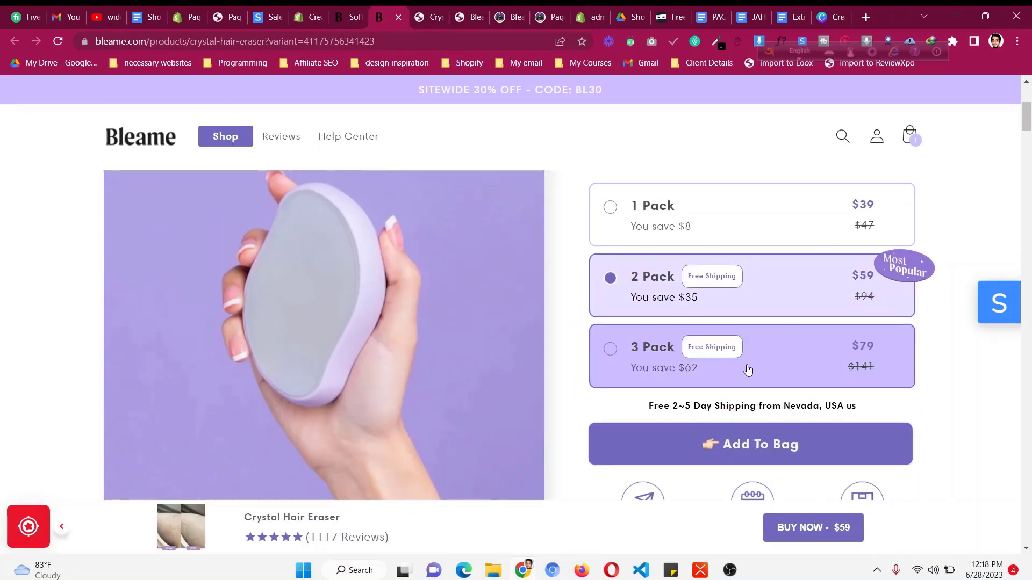
click(744, 368)
- Open the original Bleame store's shopping bag to inspect its free-shipping progress bar, special offers and checkout area
click(911, 137)
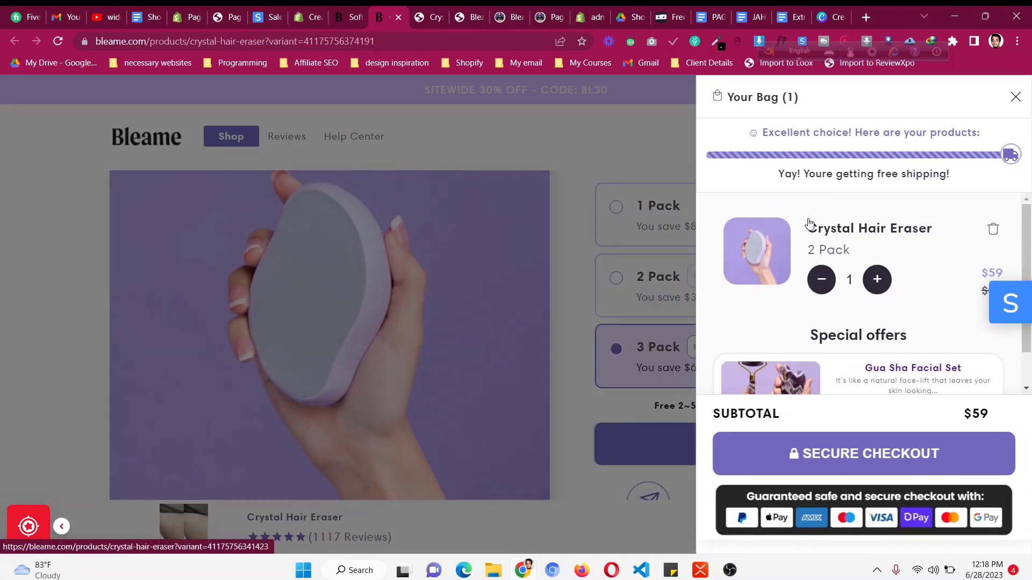
click(672, 254)
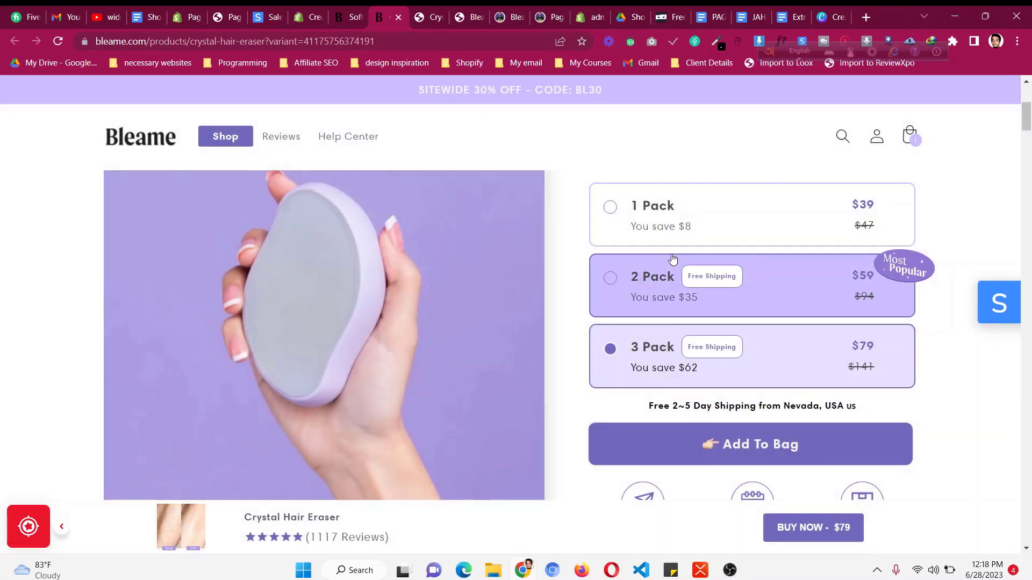
click(911, 149)
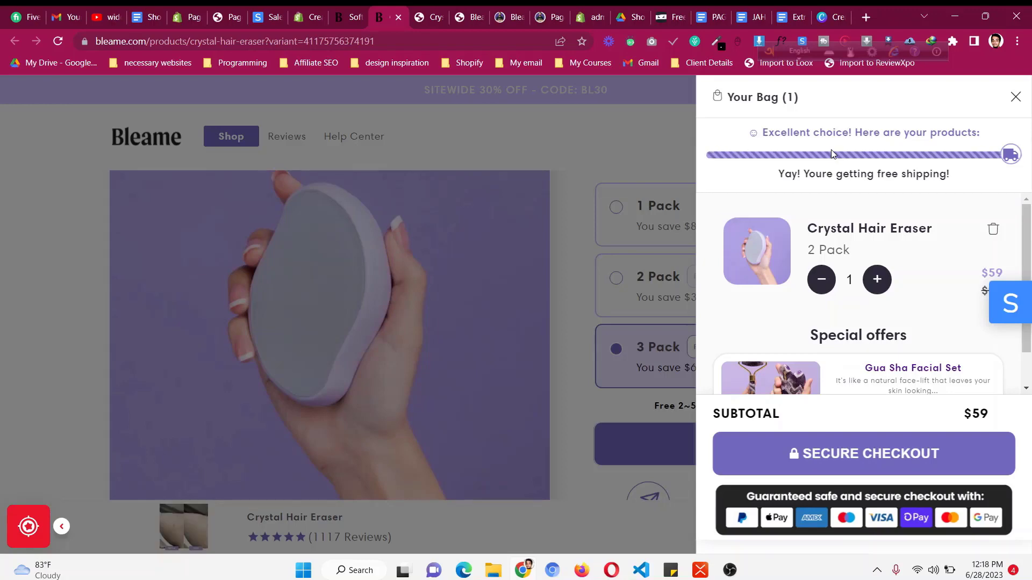
- Close the shopping bag and return to the top of the original Crystal Hair Eraser page
scroll(864, 302, down, 1)
click(577, 205)
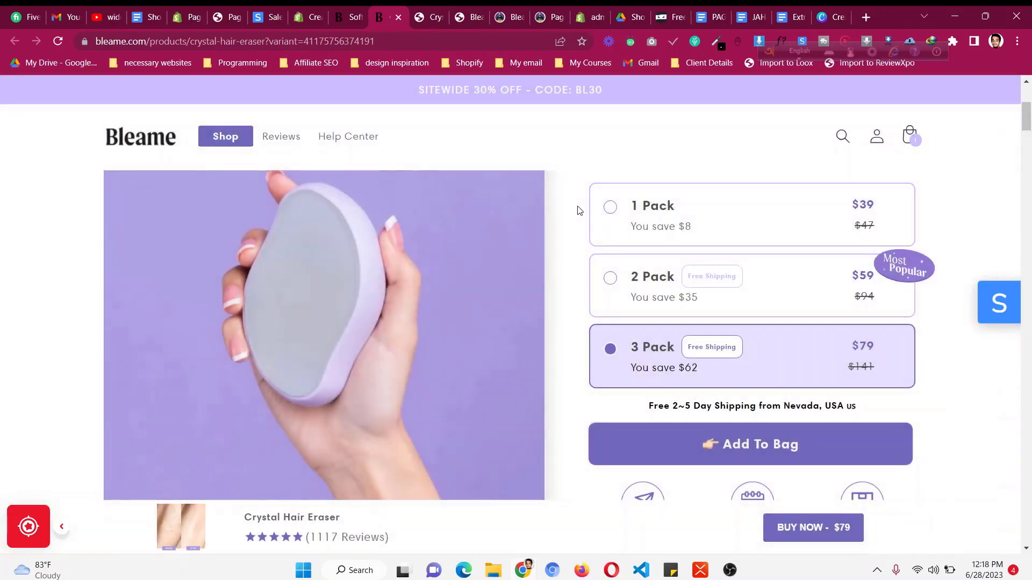
scroll(577, 210, up, 3)
scroll(579, 210, up, 2)
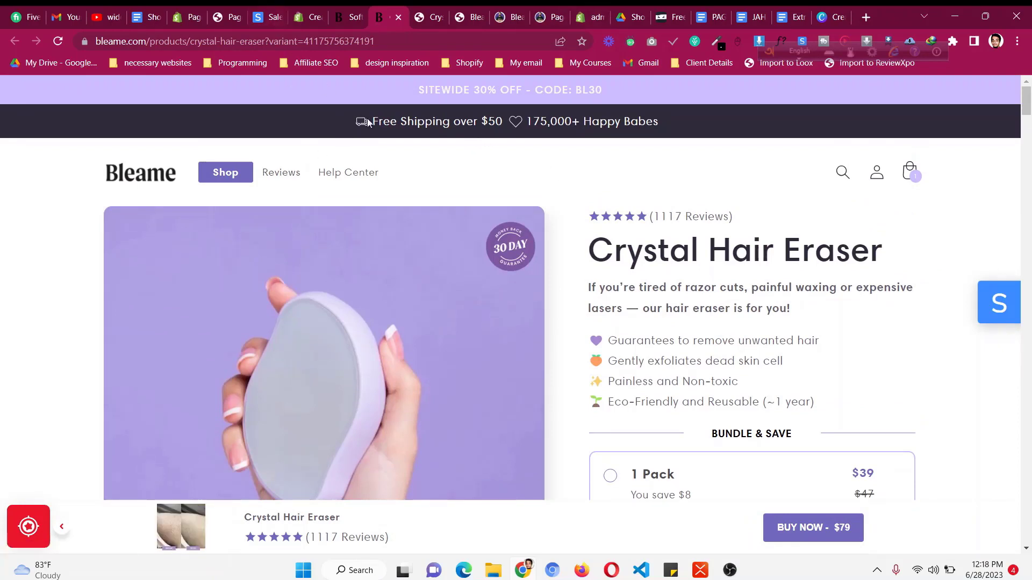
- Look through the Drive folder, cloned product page, PageFly template library, original Bleame homepage and Shopify $1/month trial offer
click(592, 17)
click(631, 17)
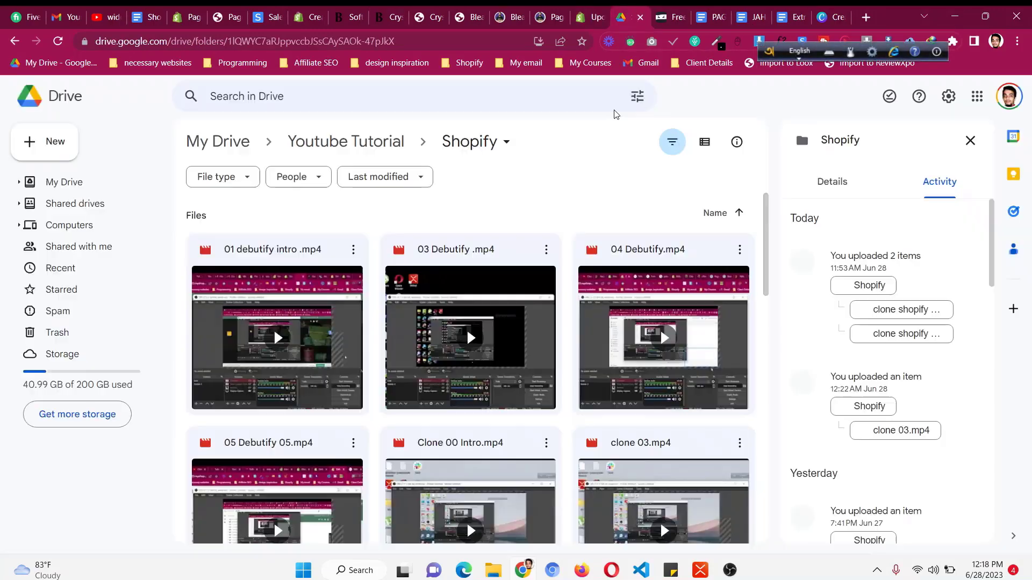
click(462, 16)
click(441, 10)
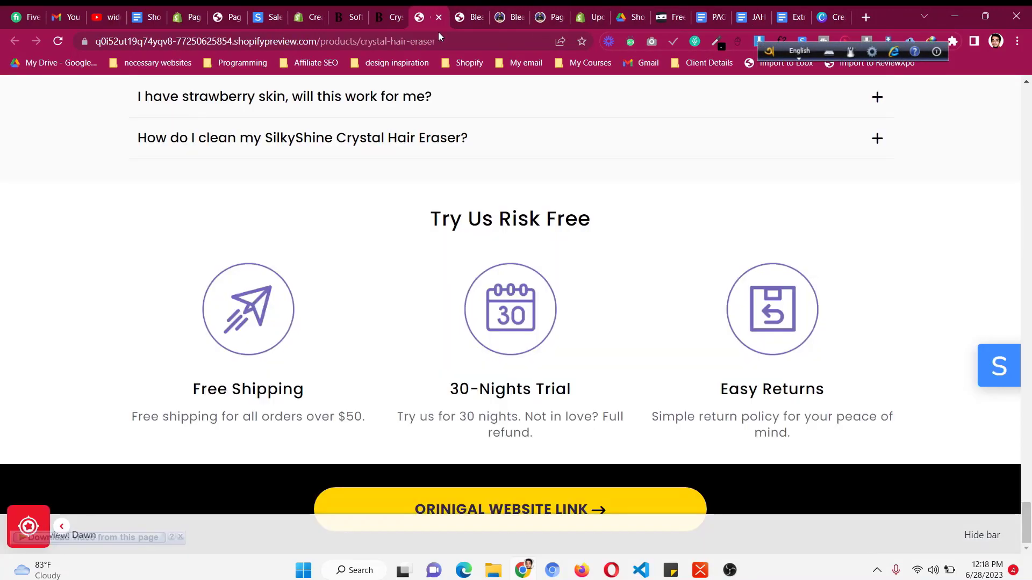
scroll(406, 169, up, 5)
click(235, 11)
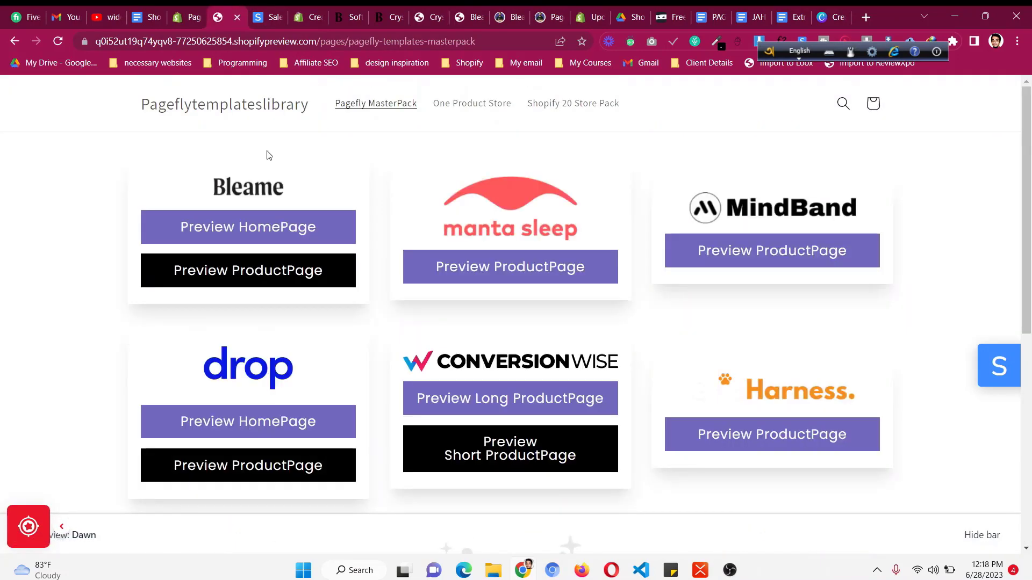
click(348, 11)
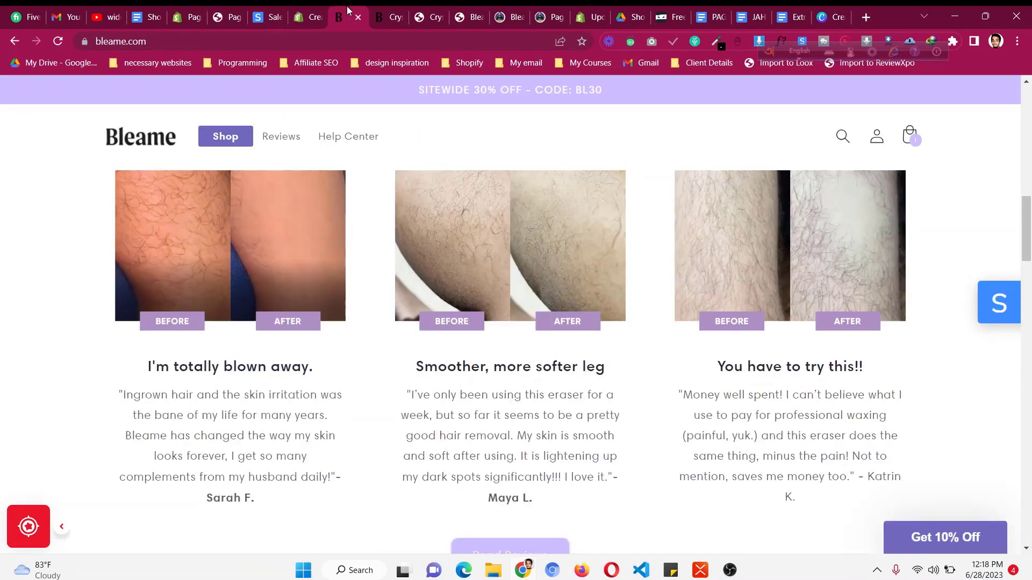
click(309, 15)
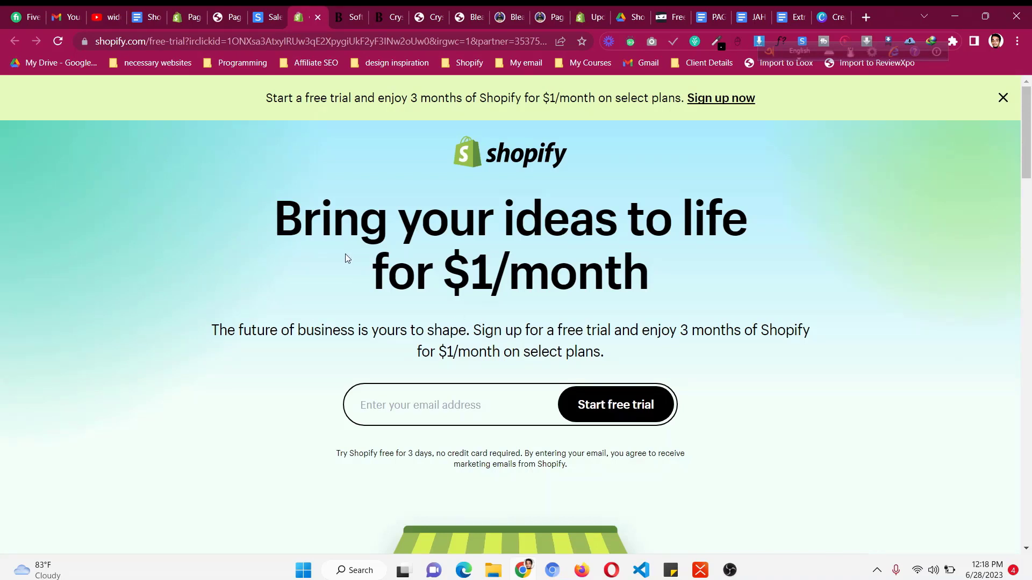
click(189, 13)
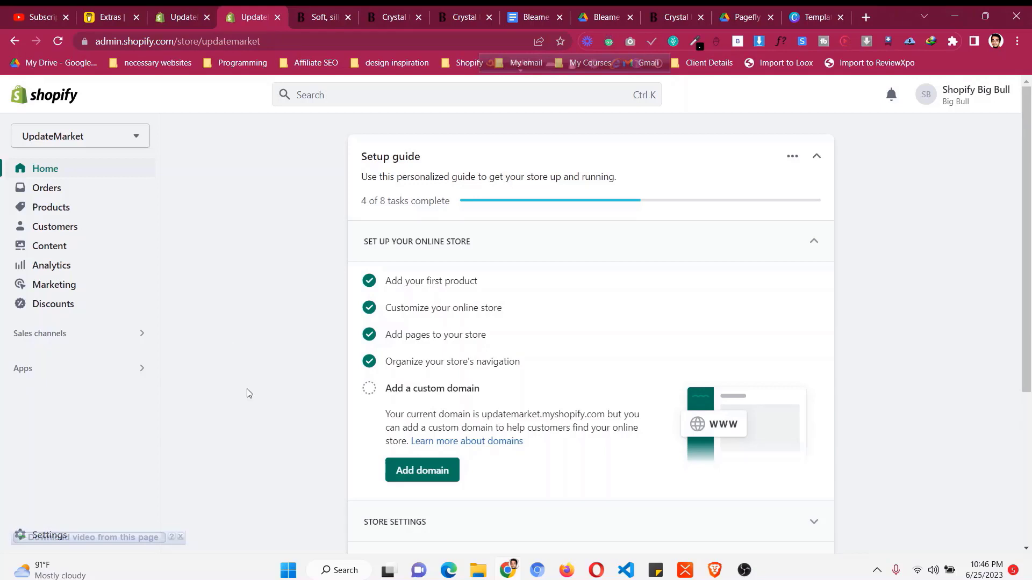
- Open the installed PageFly Landing Page Builder app in the UpdateMarket store and look over its dashboard
click(71, 370)
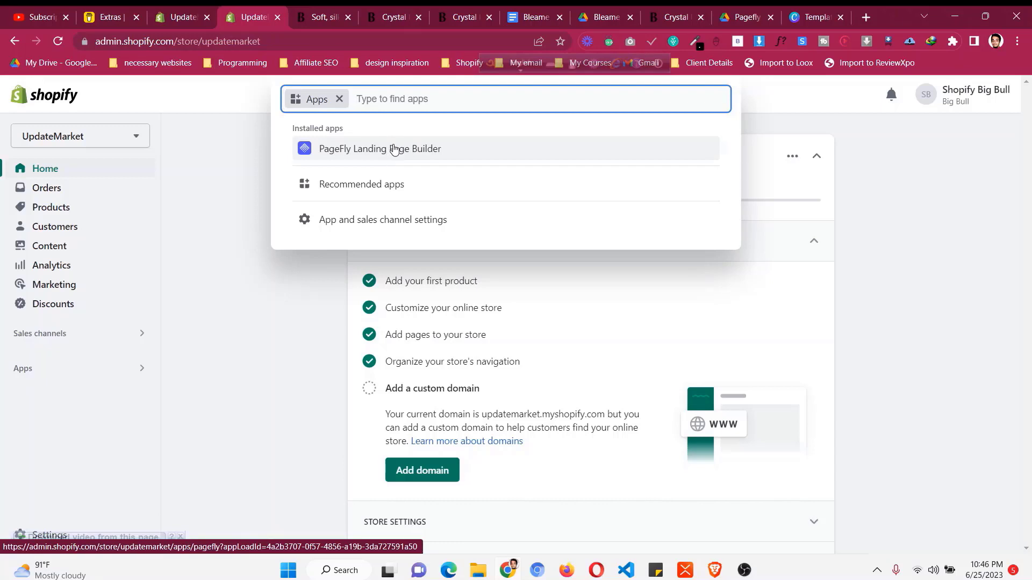
click(393, 150)
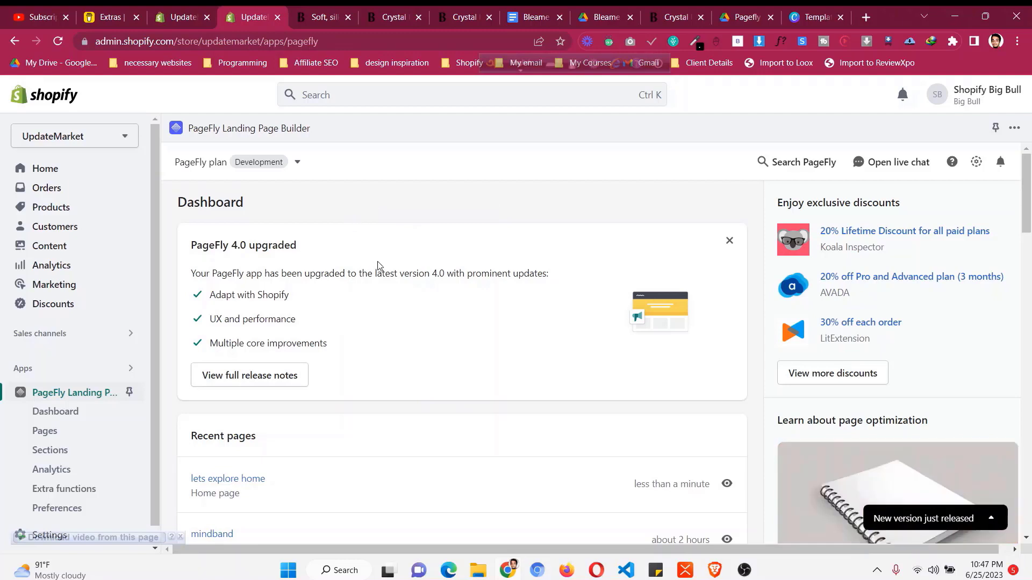
scroll(379, 266, down, 1)
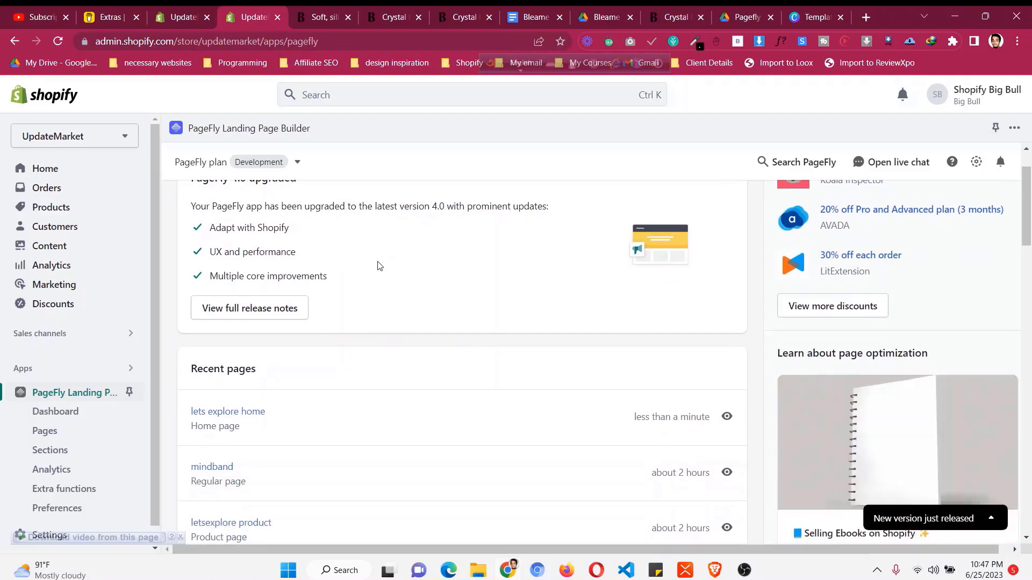
scroll(378, 266, up, 1)
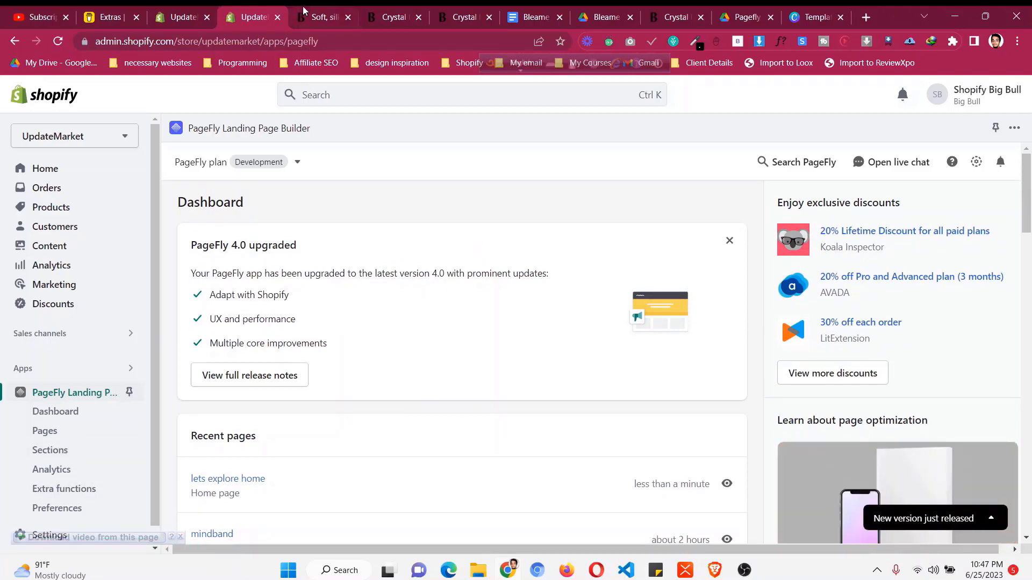
- View the original Bleame homepage down to the before-and-after reviews, and return to the PageFly dashboard
click(321, 17)
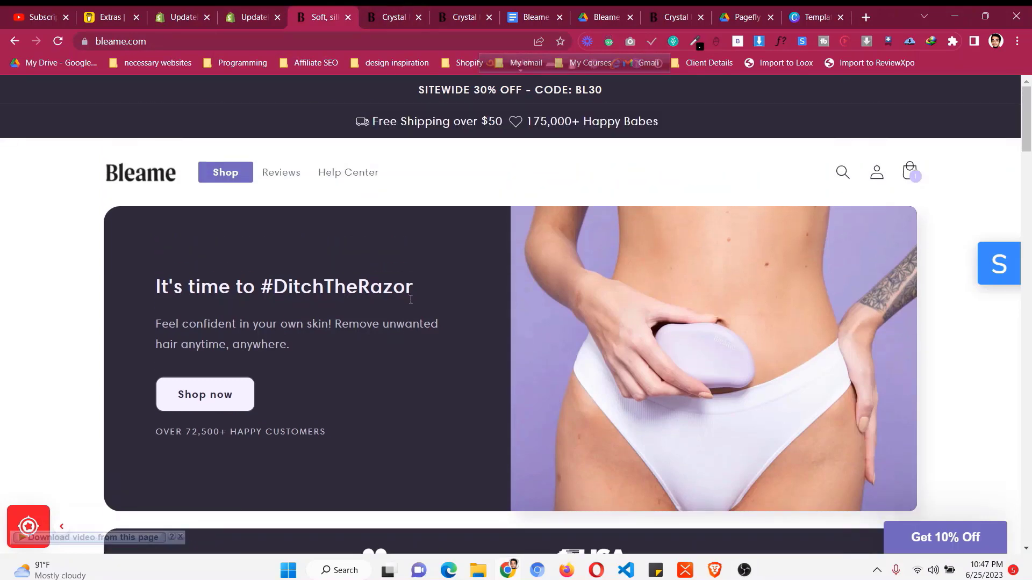
scroll(421, 317, down, 12)
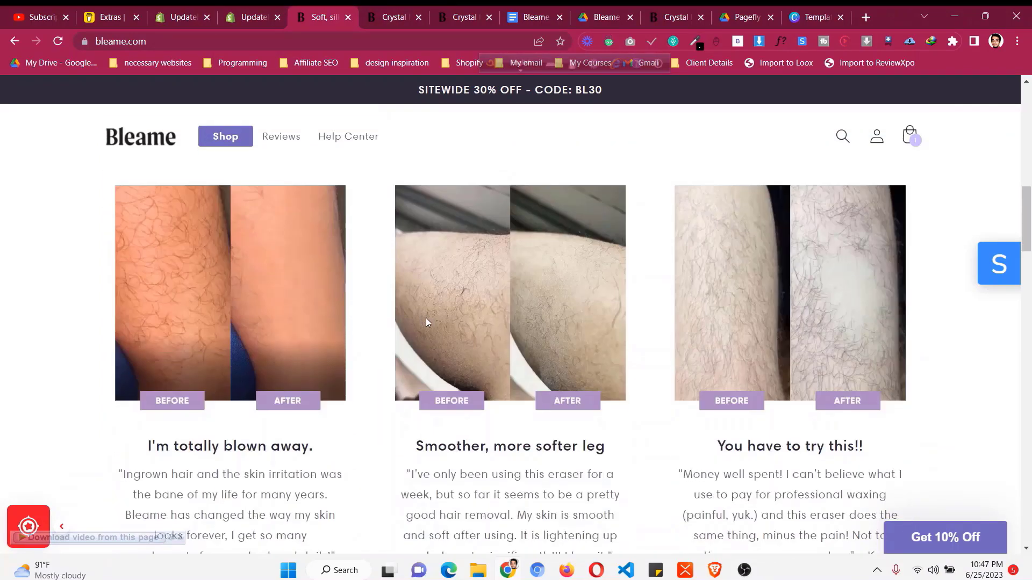
click(249, 16)
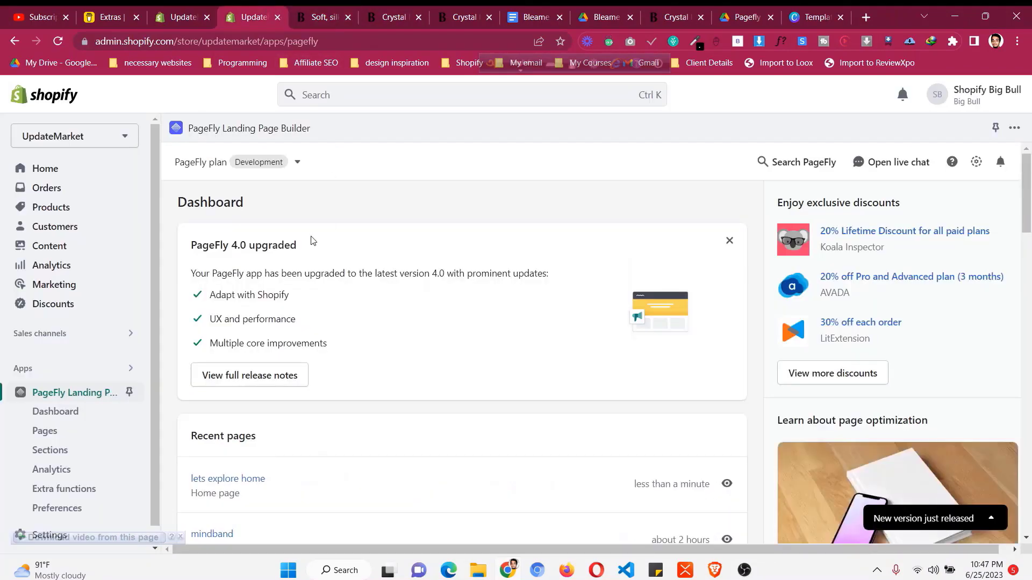
- List PageFly's pages filtered to the Home type and open the page type choices for a blank page
click(109, 433)
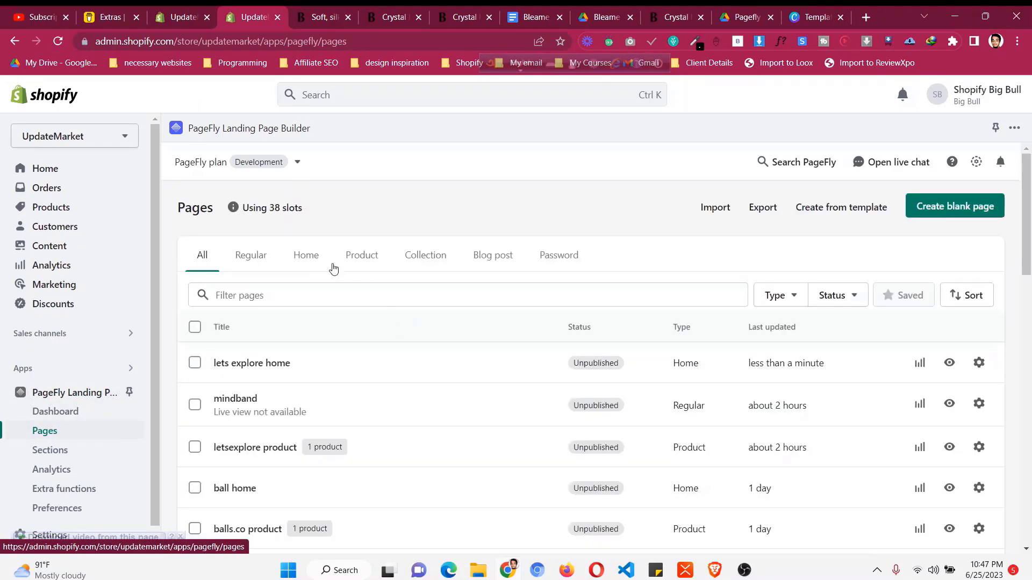
click(306, 256)
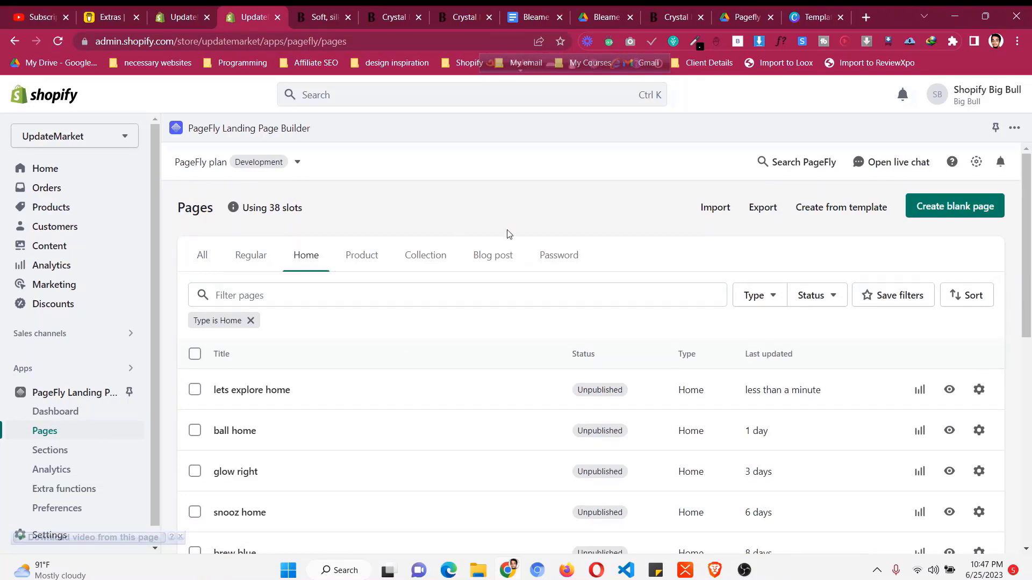
click(936, 207)
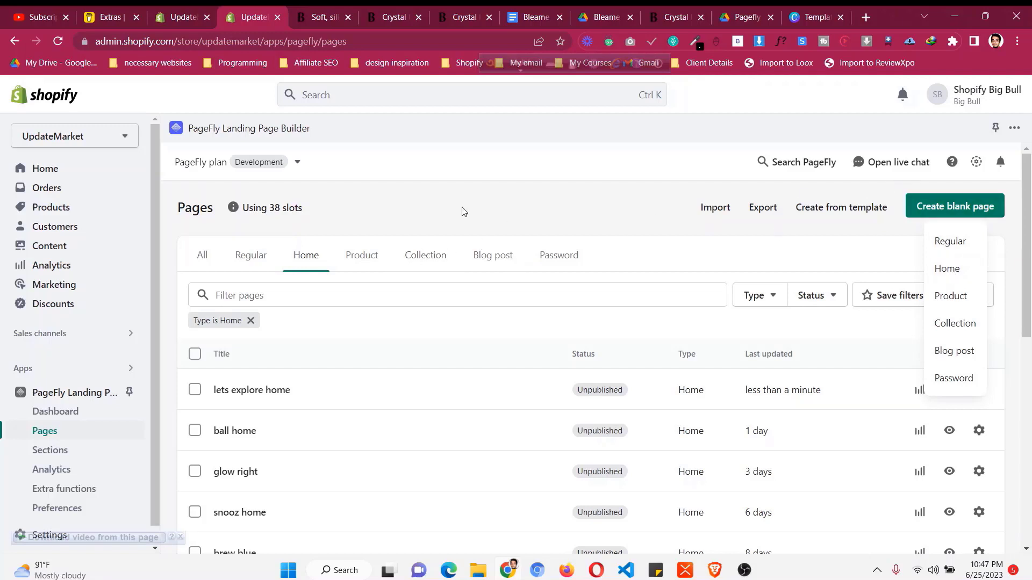
- Inspect the original Bleame homepage's web address and its hero banner to identify the page type
click(347, 10)
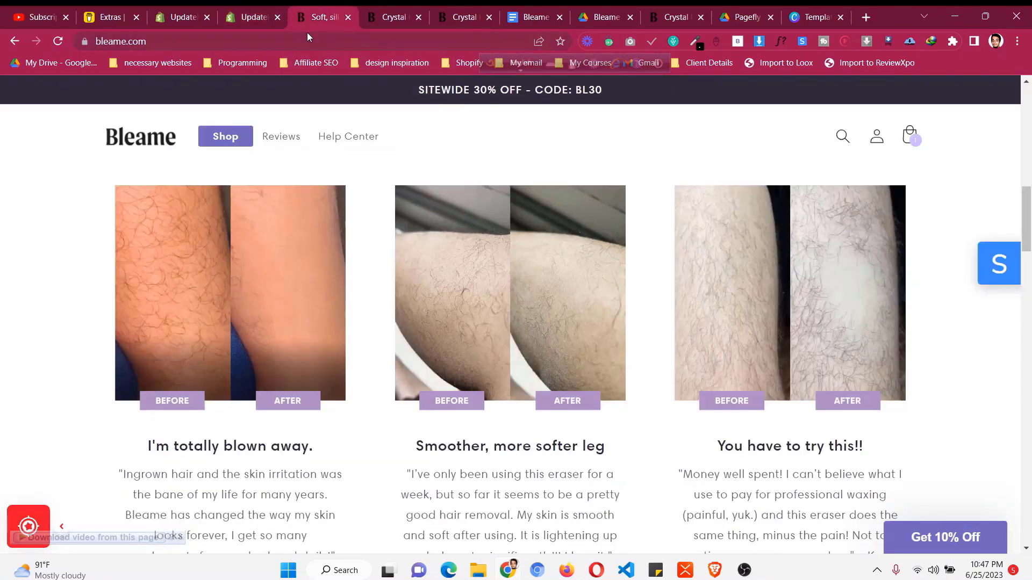
click(308, 41)
click(303, 41)
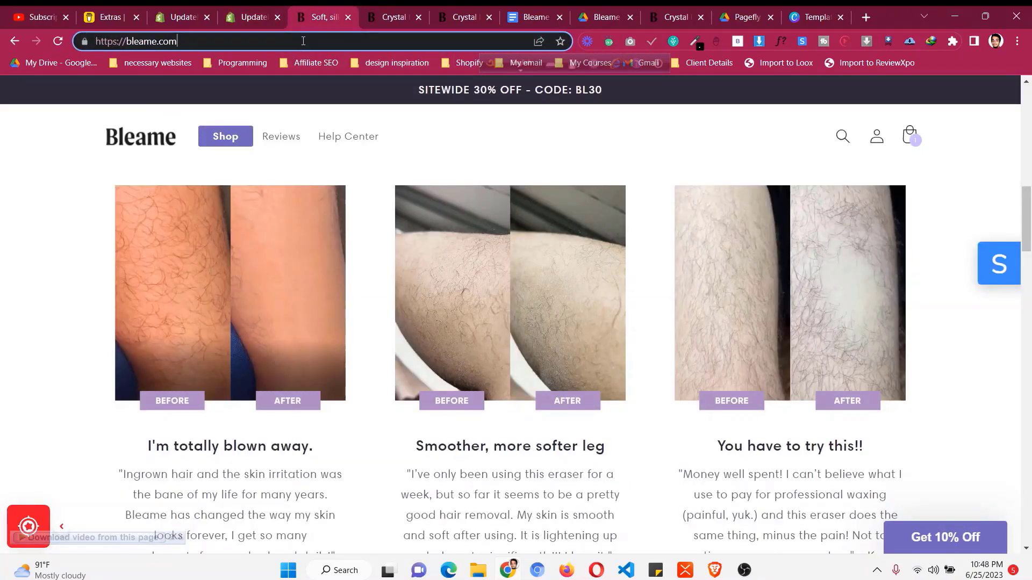
scroll(278, 250, up, 10)
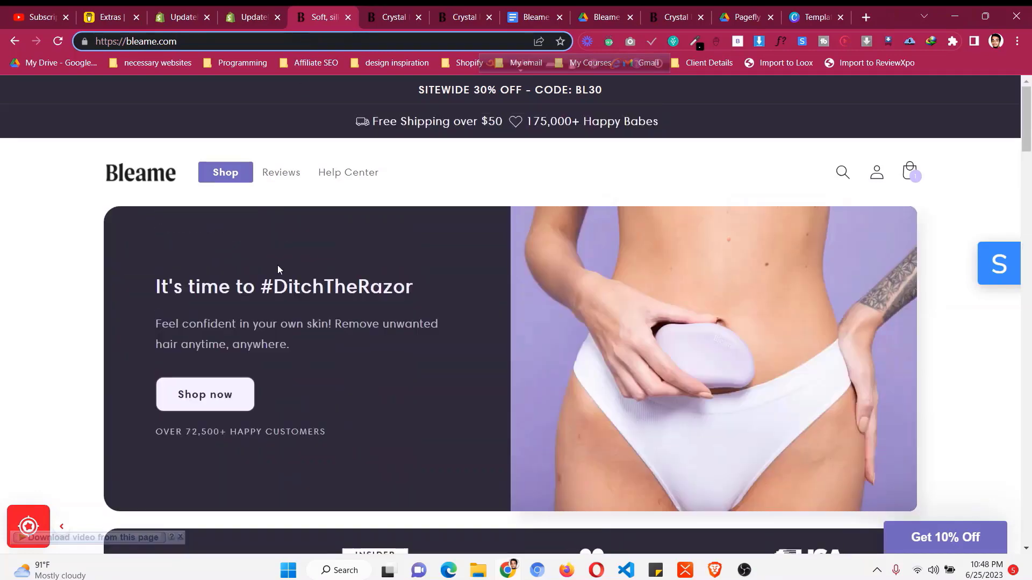
- Open the Crystal Hair Eraser product page from the homepage and examine the products path in its web address
click(228, 393)
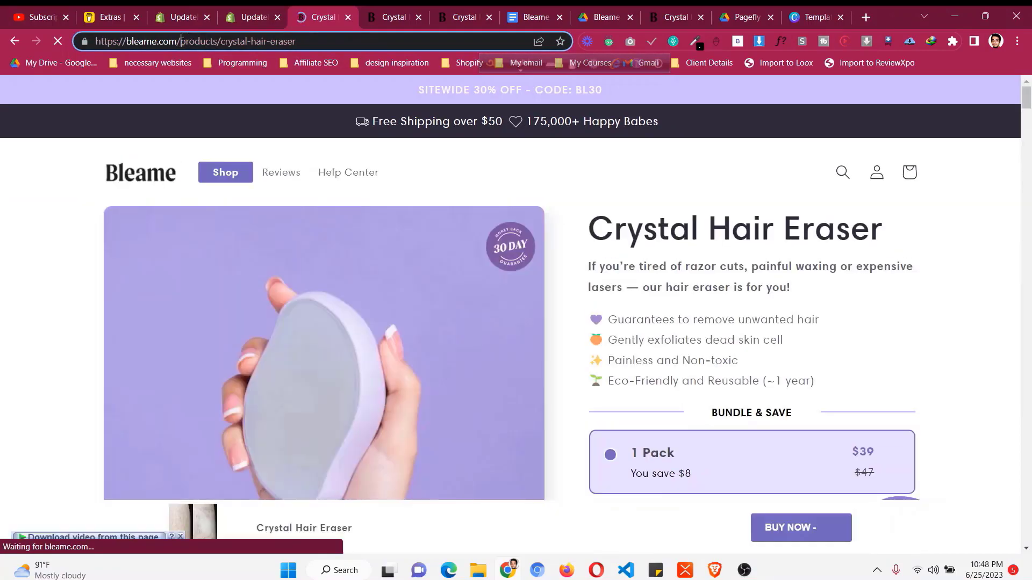
drag(181, 42, 233, 41)
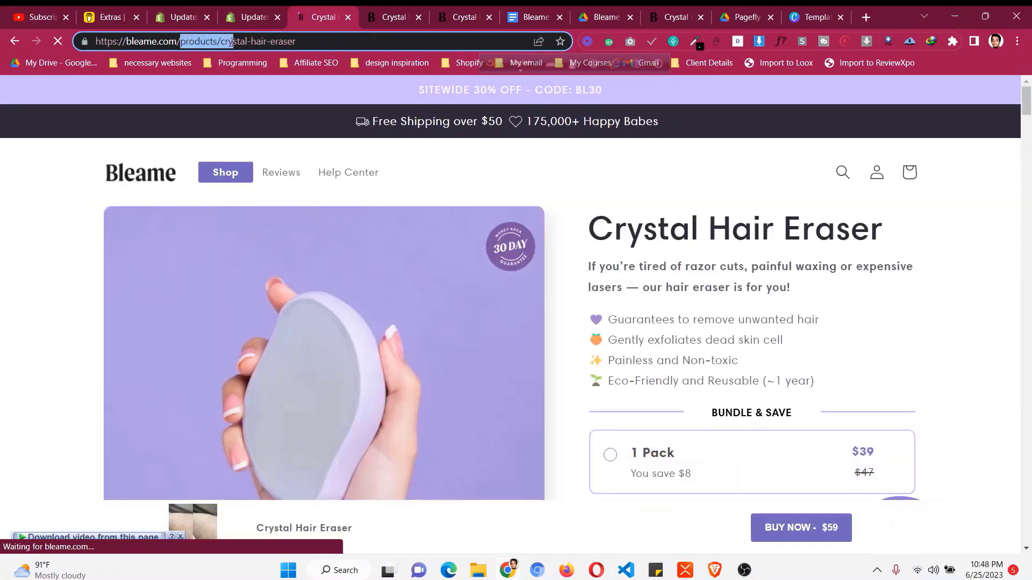
click(281, 181)
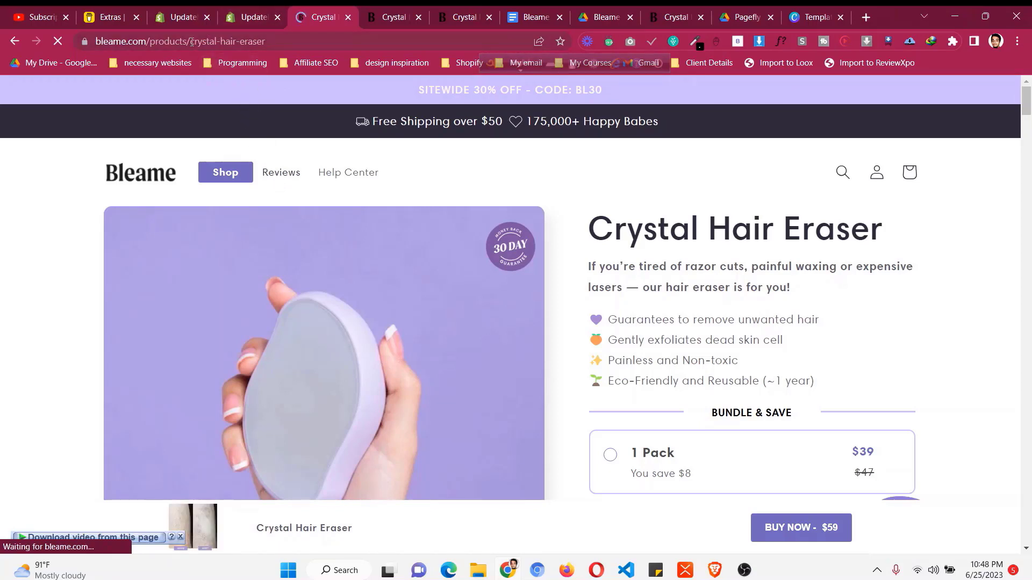
click(214, 41)
click(214, 41)
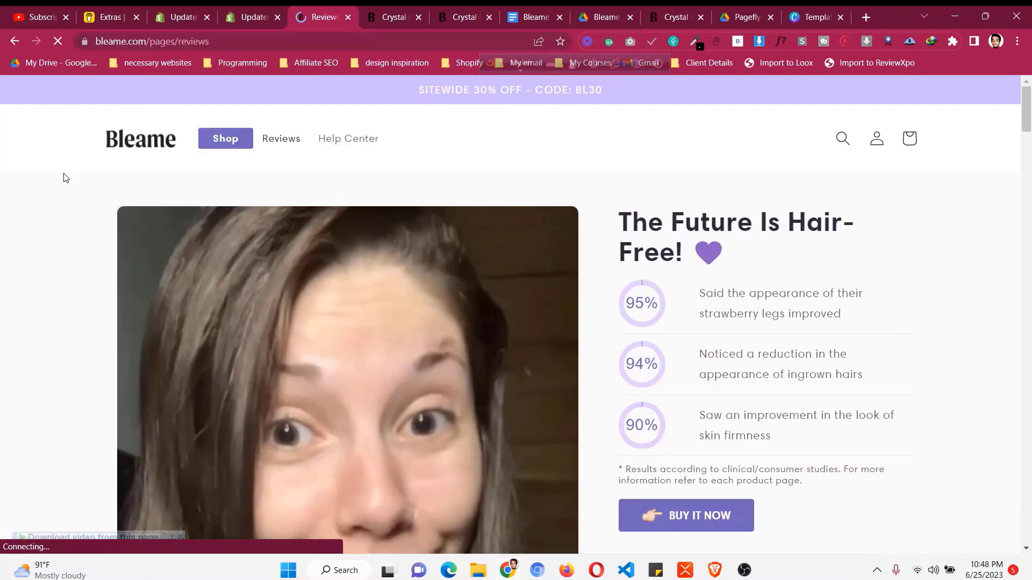
- Examine the pages/reviews path in the web address of the original Bleame Reviews page
click(129, 43)
click(129, 43)
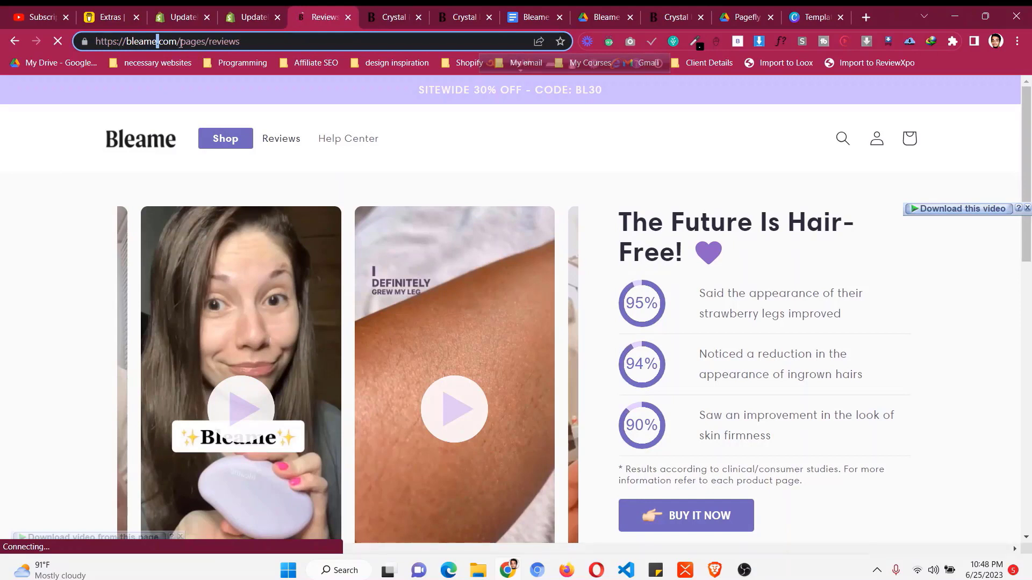
drag(181, 41, 241, 36)
click(240, 38)
- Create a blank Home page in PageFly and hide the page outline in the editor
click(248, 17)
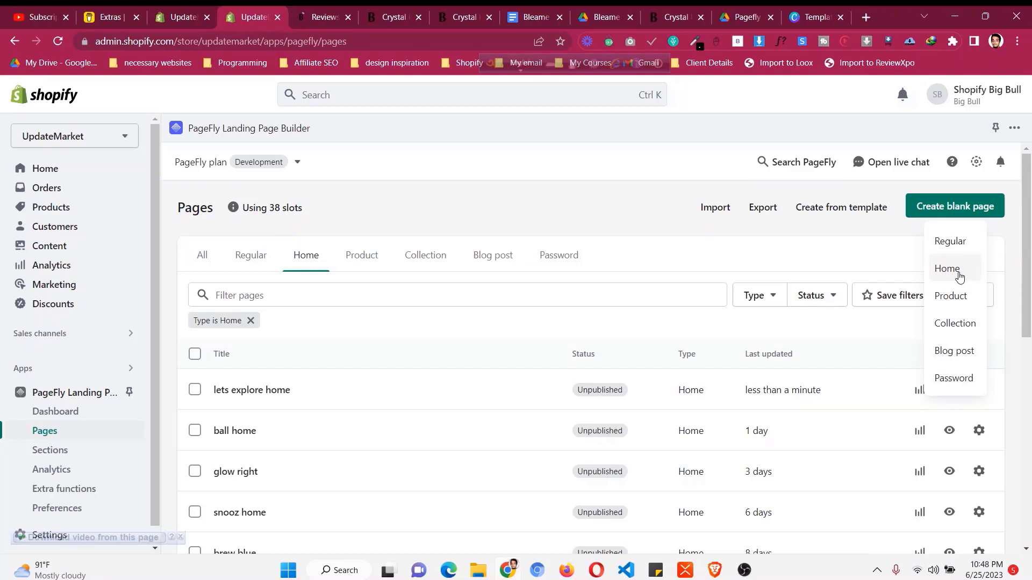
click(959, 276)
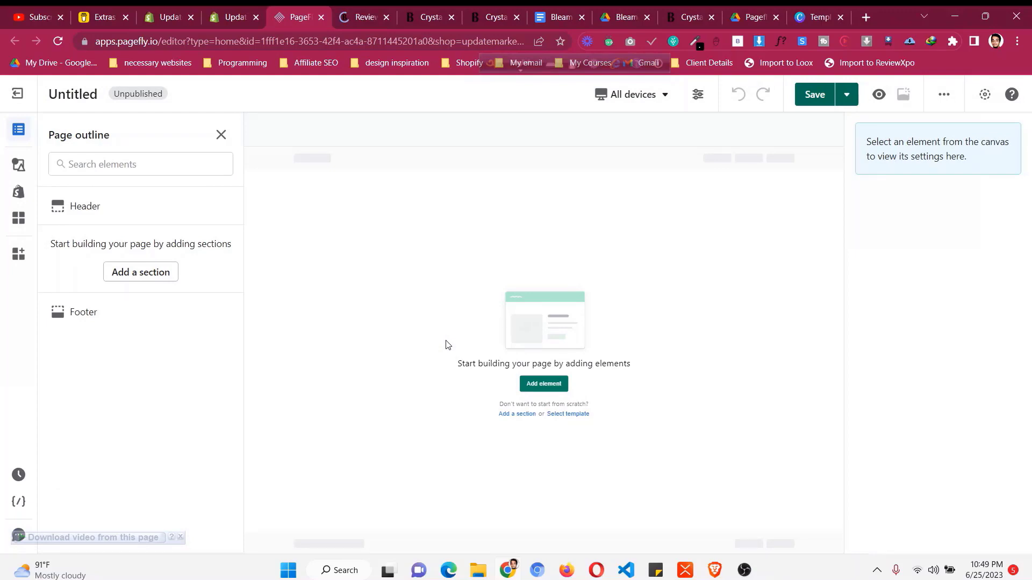
click(19, 133)
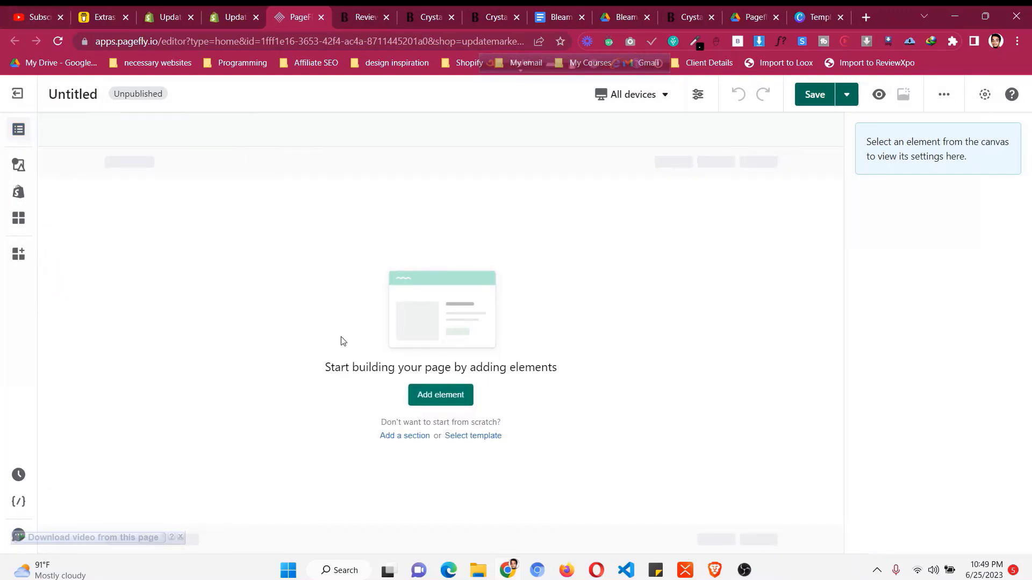
- Show the PageFly element library with the Layout container variants for the untitled home page
click(457, 407)
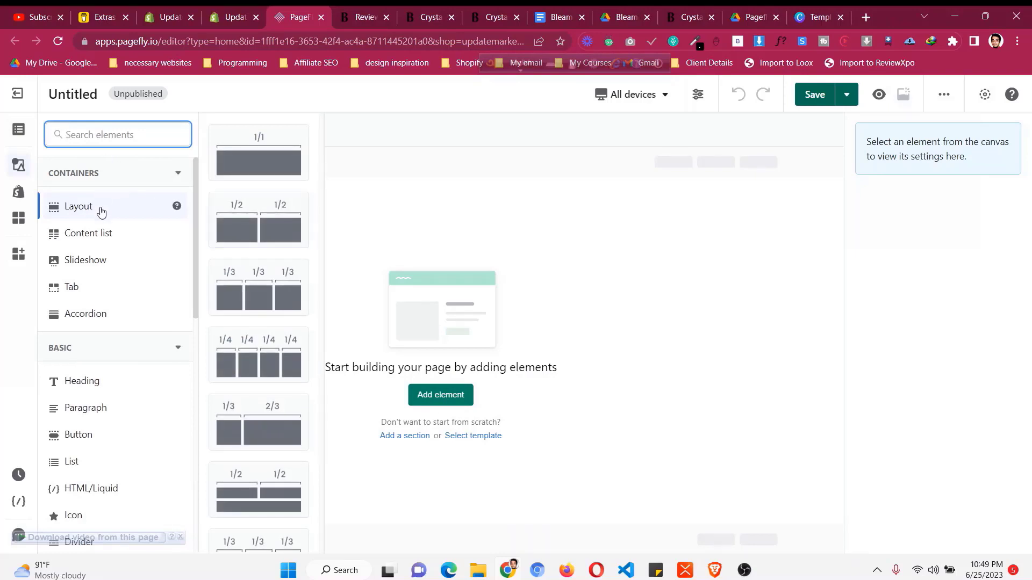
click(17, 166)
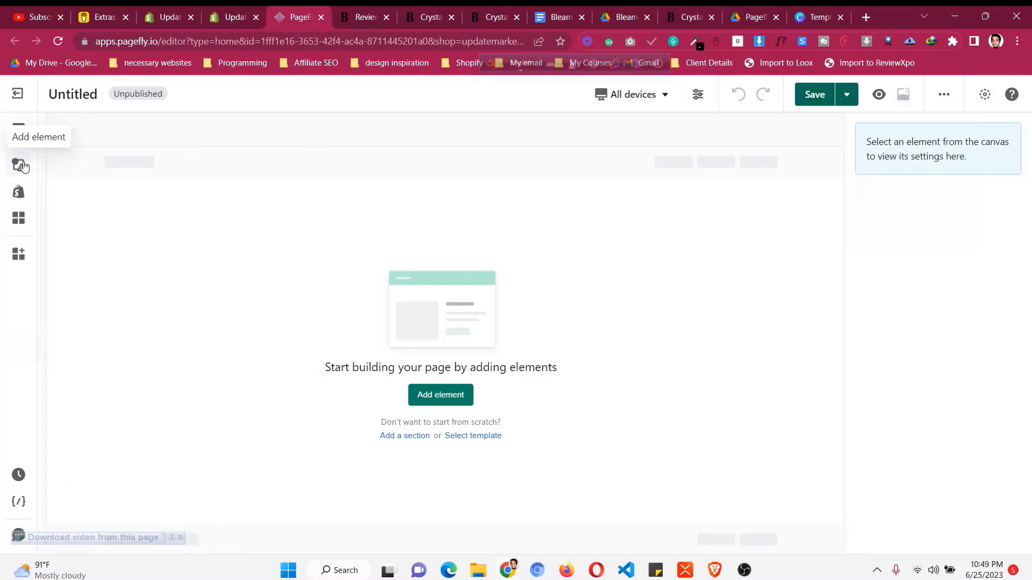
click(17, 168)
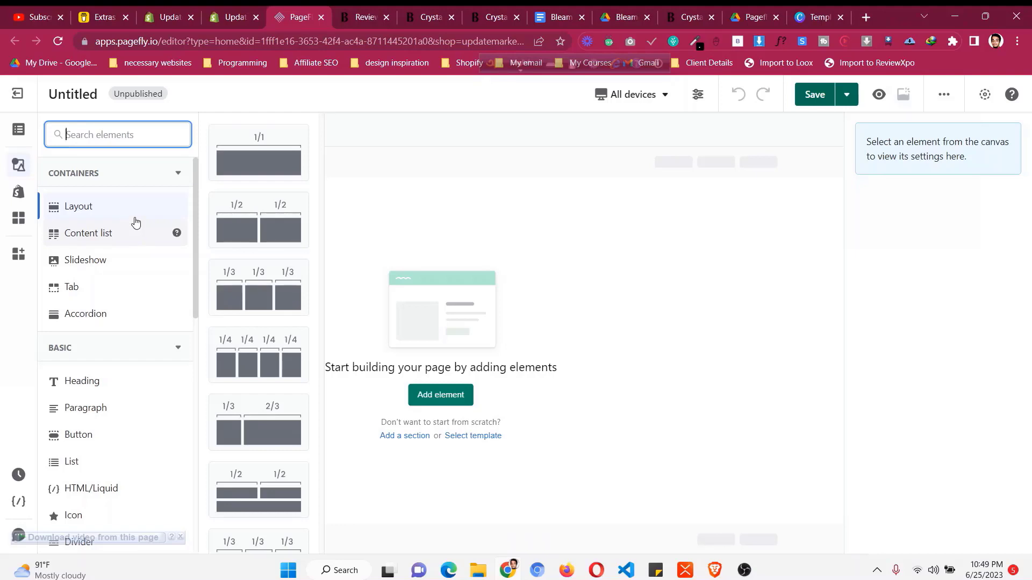
- Load the original Bleame homepage and arrange the browser tabs so homepage, product page and reviews follow the PageFly editor
click(423, 15)
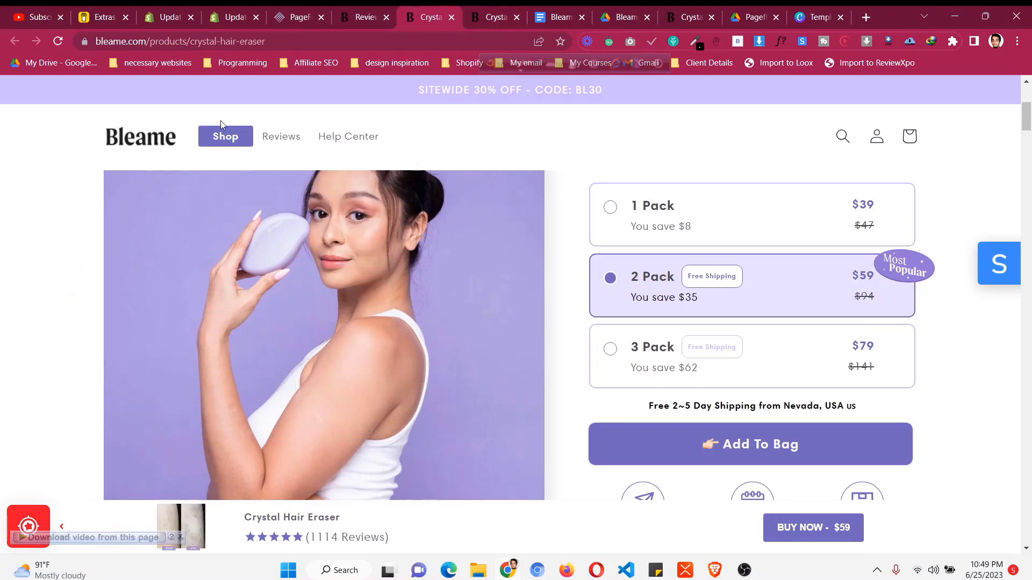
click(137, 148)
drag(432, 11, 404, 11)
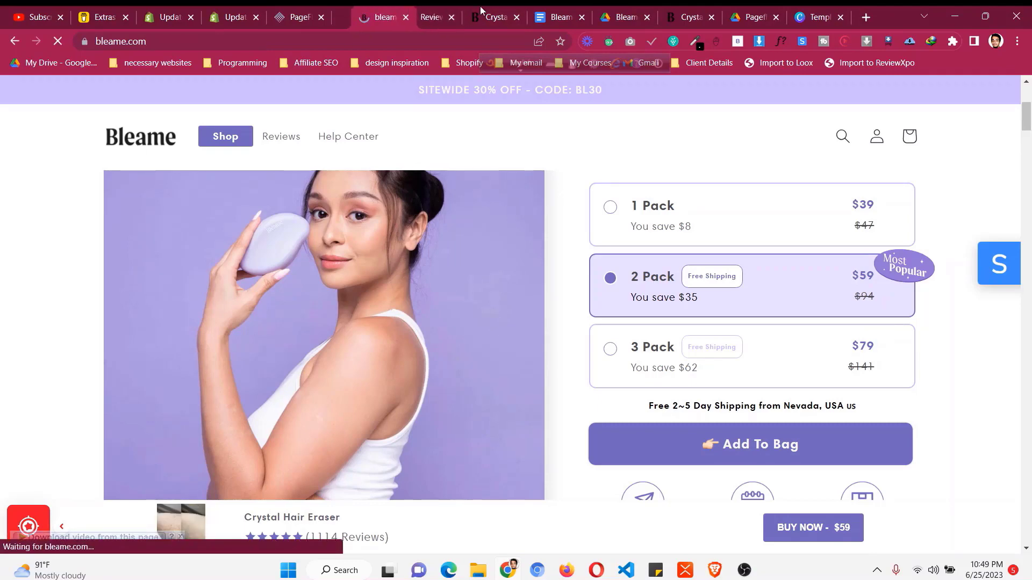
drag(486, 11, 432, 10)
click(348, 11)
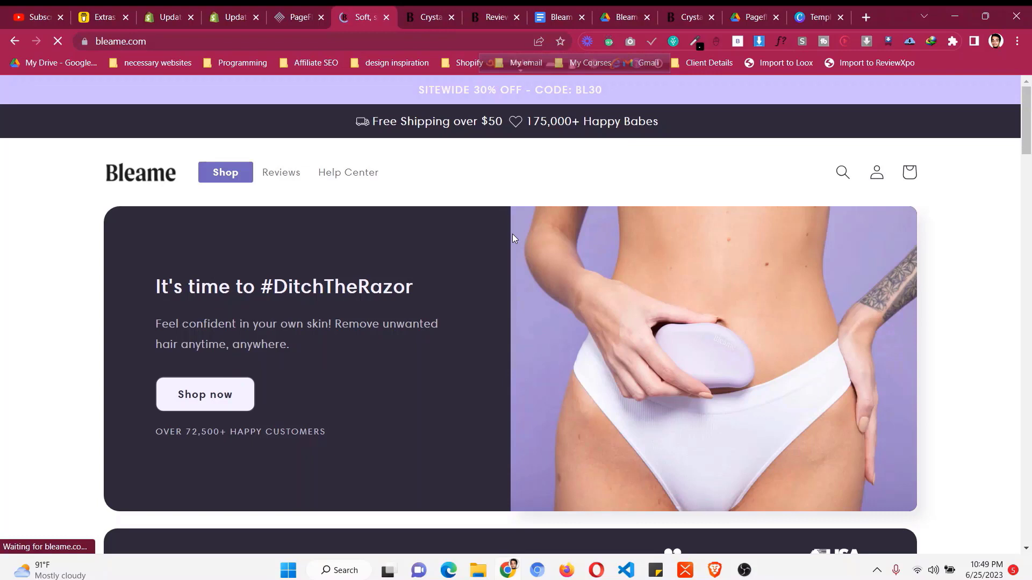
- Examine the hero banner and featured-in strip of the original Bleame homepage at desktop width and at narrow mobile width
key(ctrl+shift+Tab)
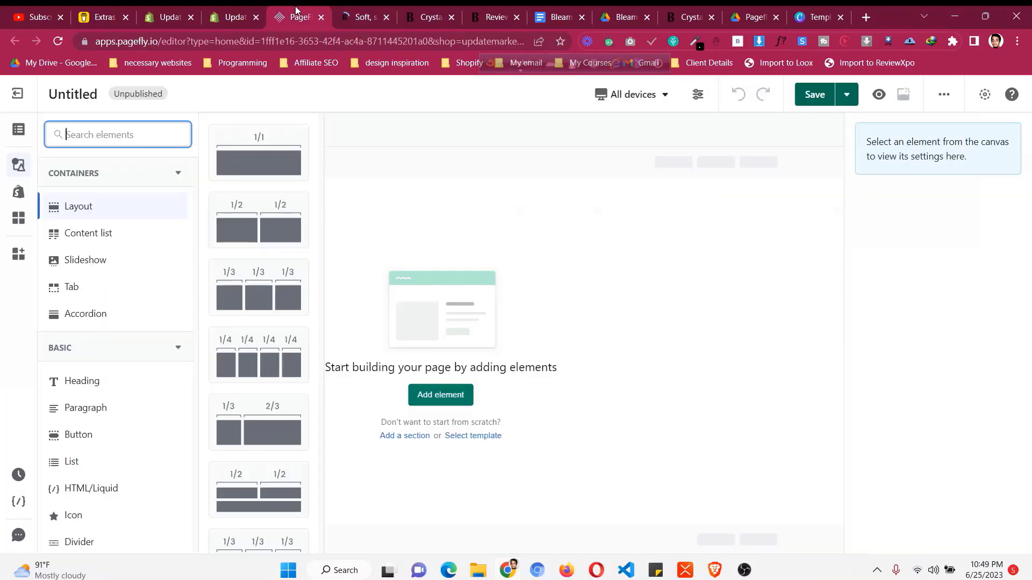
click(354, 19)
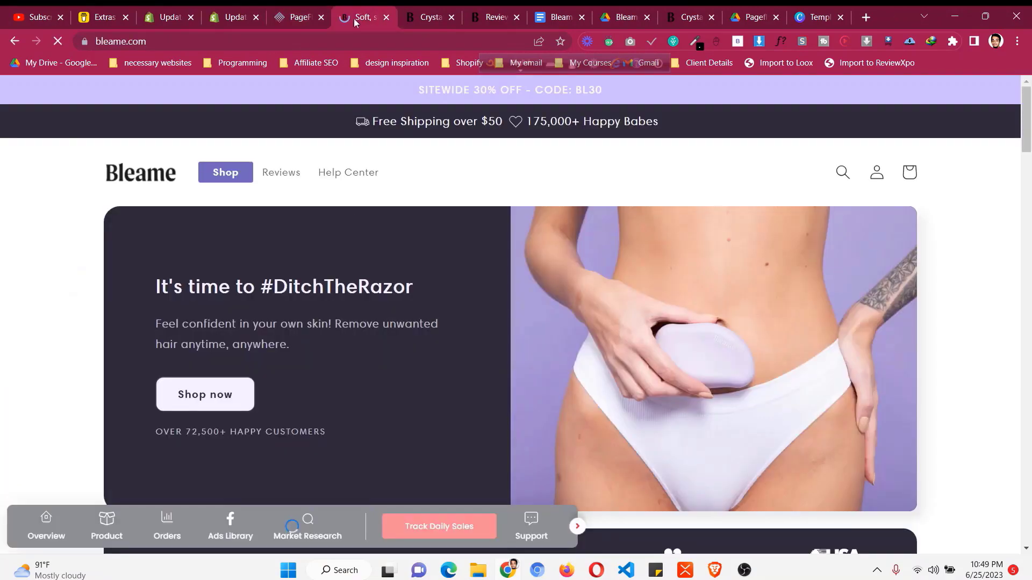
scroll(328, 333, down, 2)
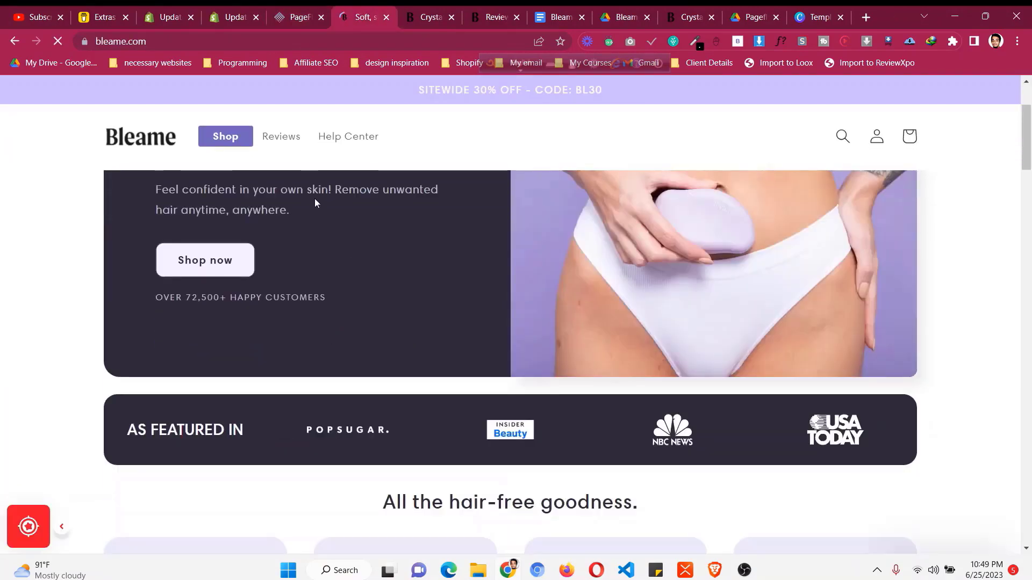
scroll(317, 201, up, 2)
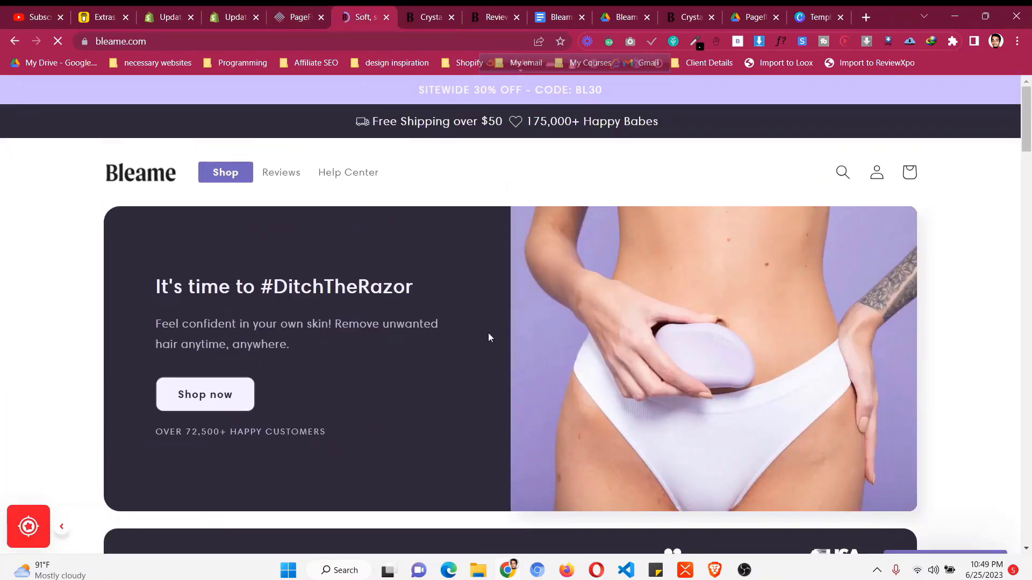
click(992, 16)
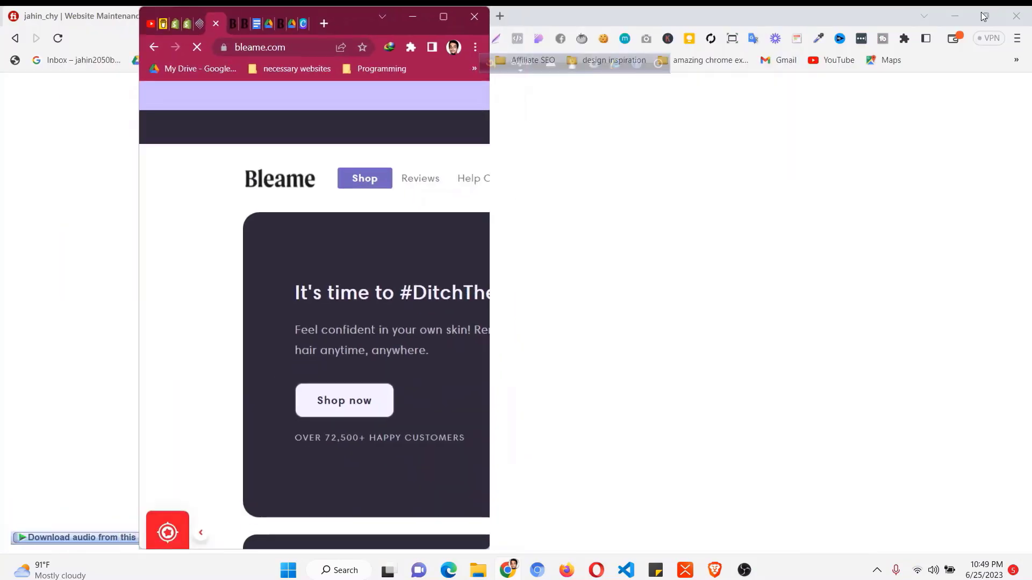
click(950, 15)
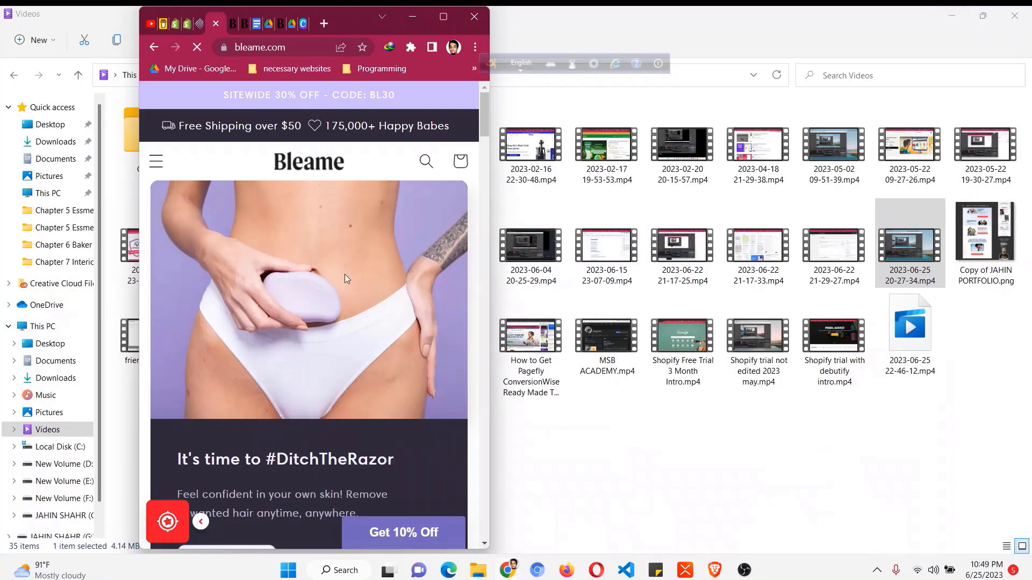
scroll(346, 273, down, 5)
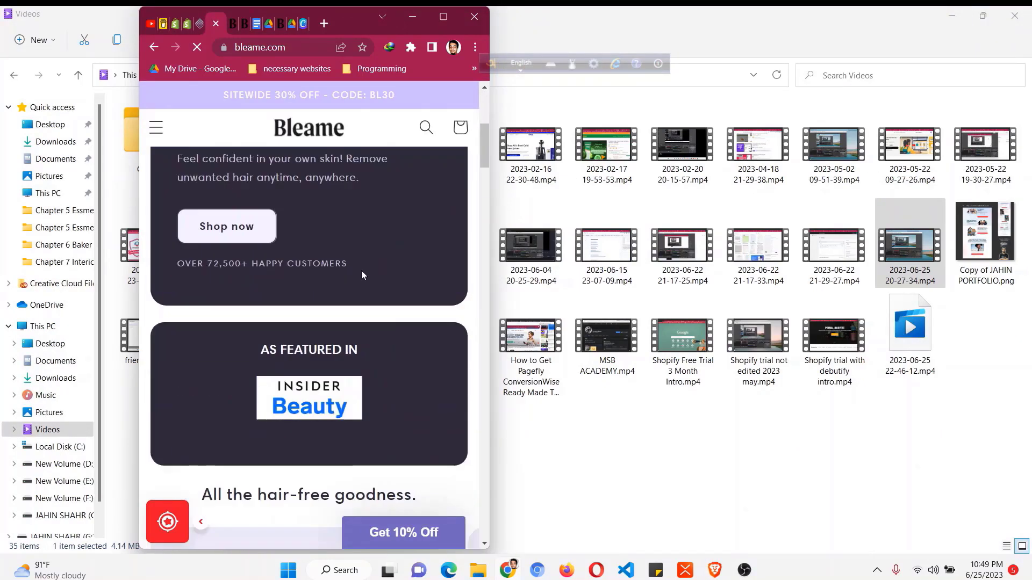
scroll(371, 231, up, 3)
click(444, 18)
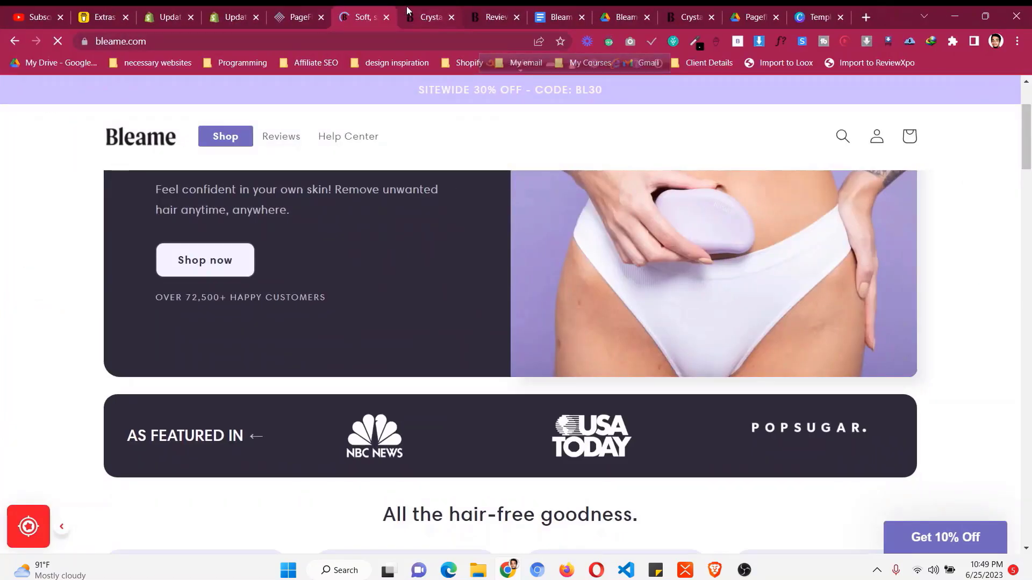
- Add a layout with two equal 1/2 columns to the blank home page in PageFly
click(298, 17)
drag(265, 230, 500, 300)
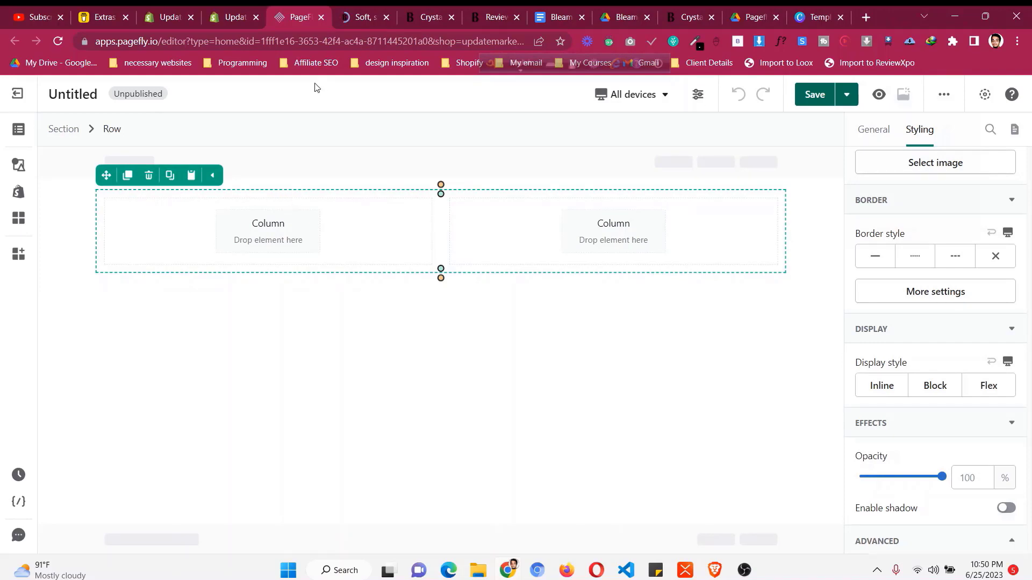
- Copy the BLUE BG color code #2e2a39 from the Bleame Details document and return to the PageFly editor
click(359, 12)
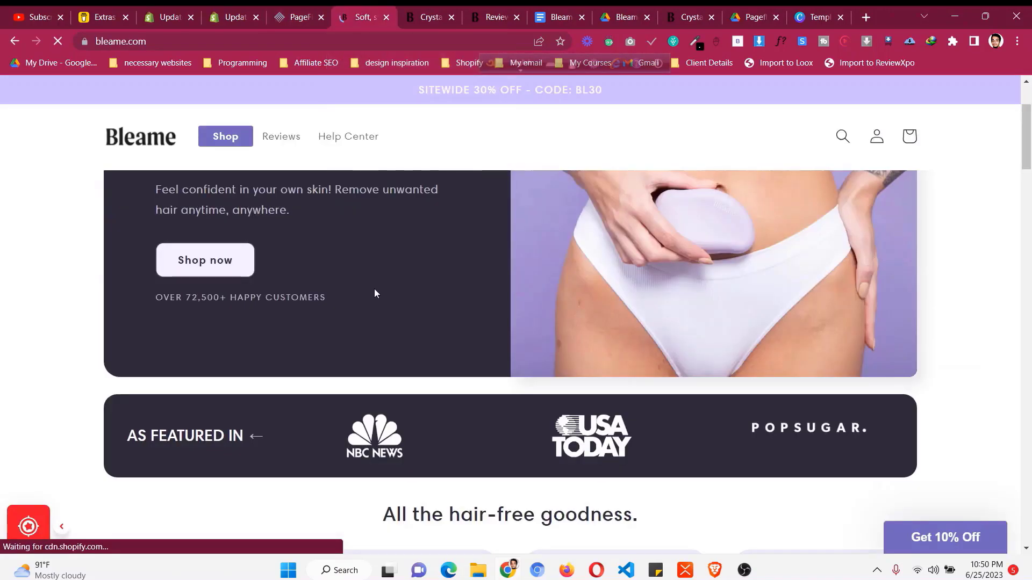
scroll(375, 290, up, 3)
click(574, 11)
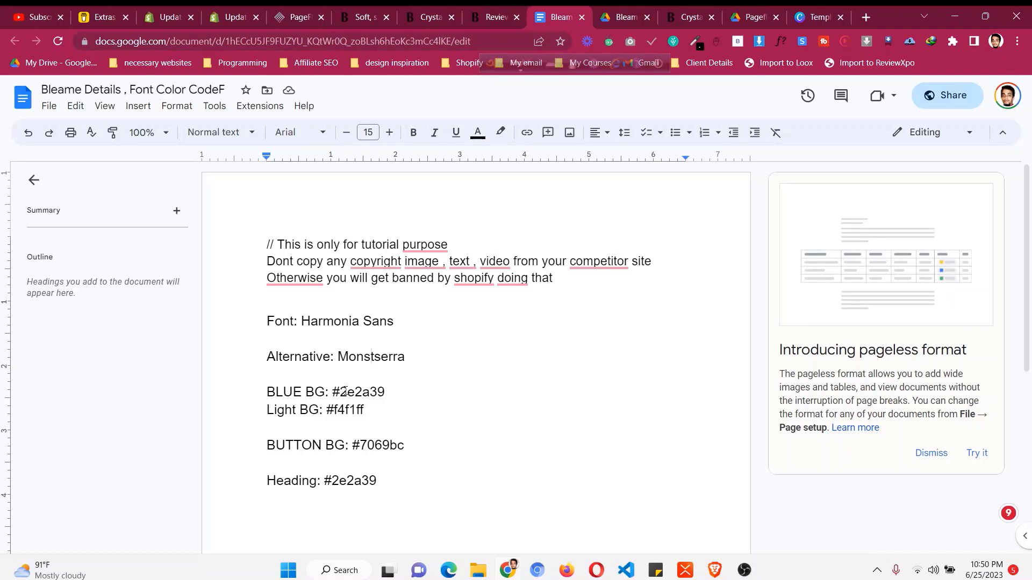
drag(334, 392, 385, 392)
key(ctrl+c)
click(380, 395)
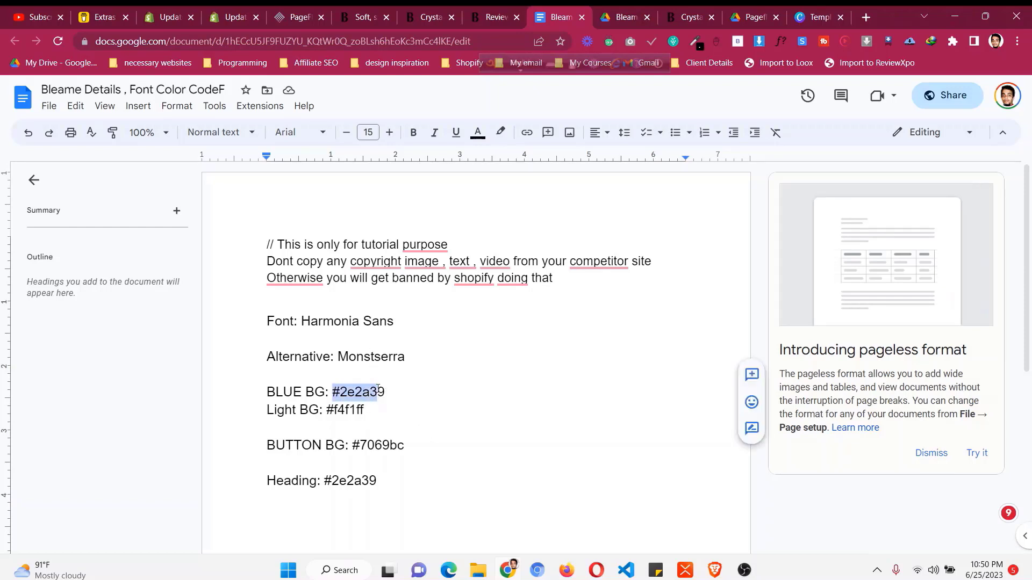
right_click(378, 392)
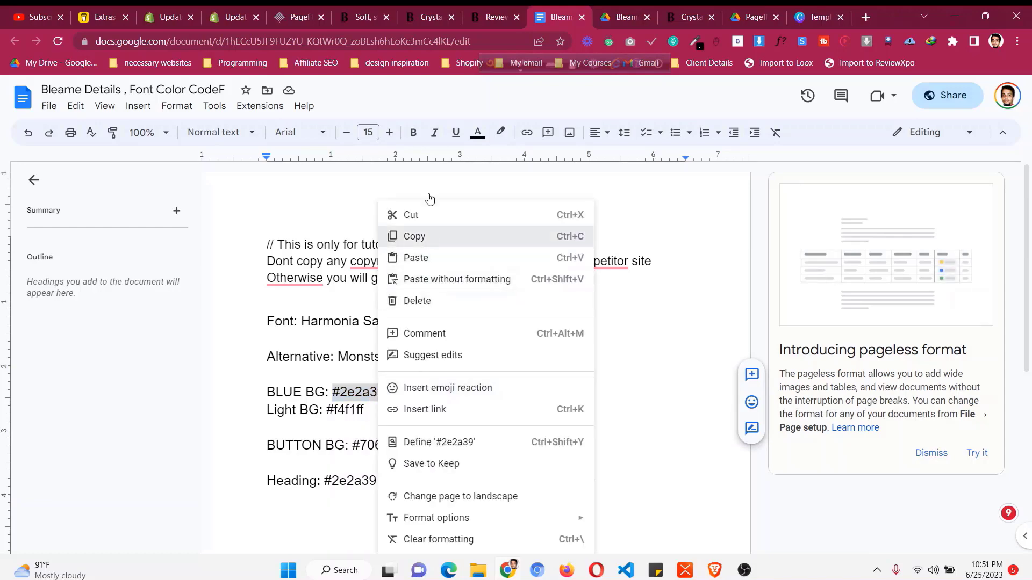
click(357, 15)
click(301, 15)
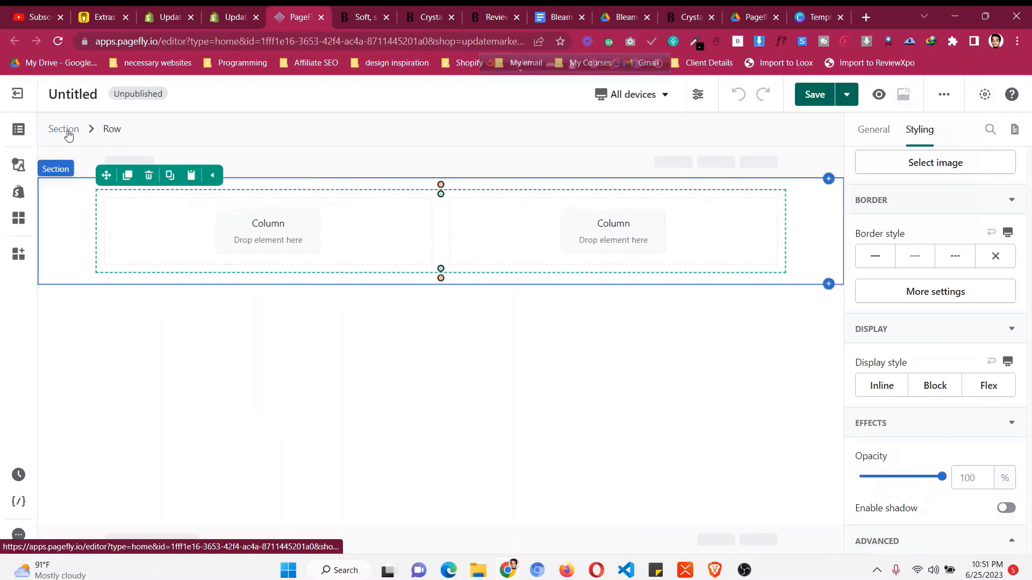
key(Print)
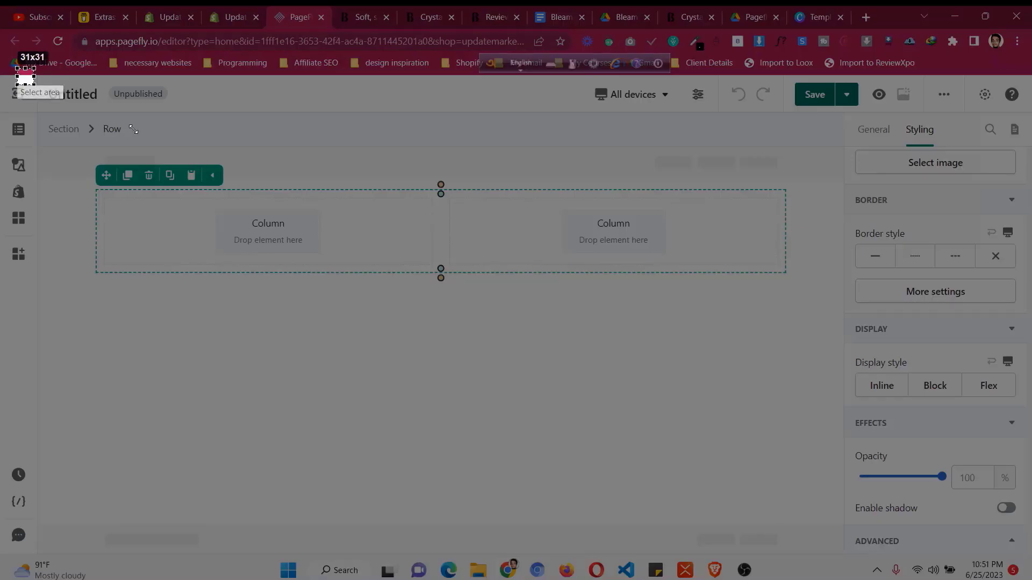
drag(134, 129, 810, 400)
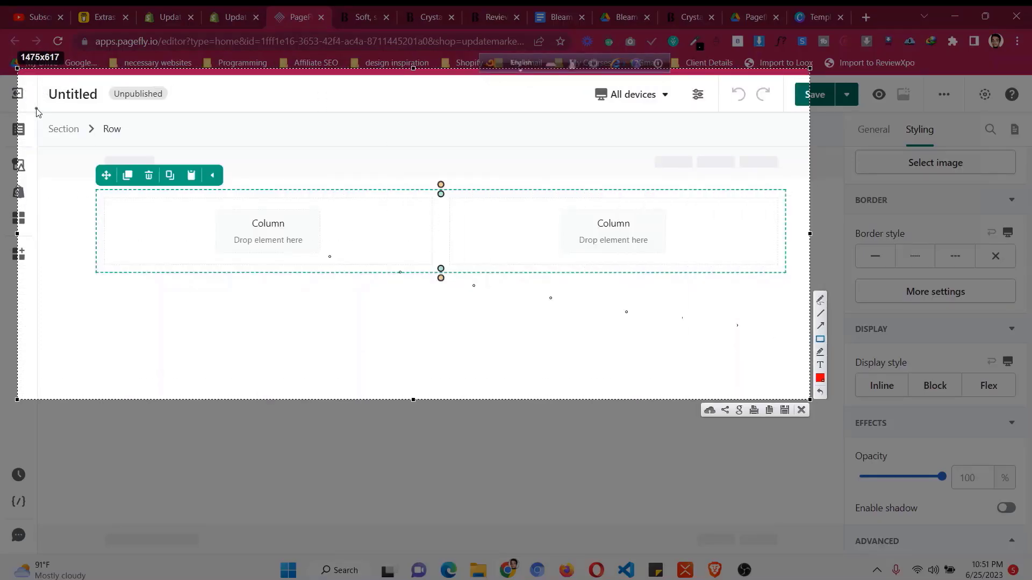
drag(36, 108, 237, 155)
click(801, 410)
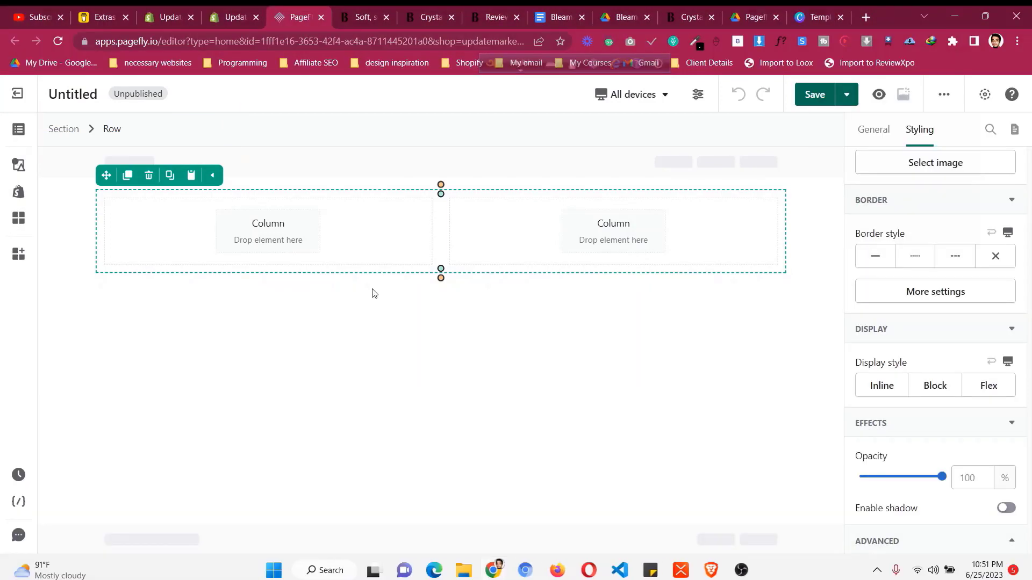
- Set the background color of the two-column row to #2e2a39
click(61, 217)
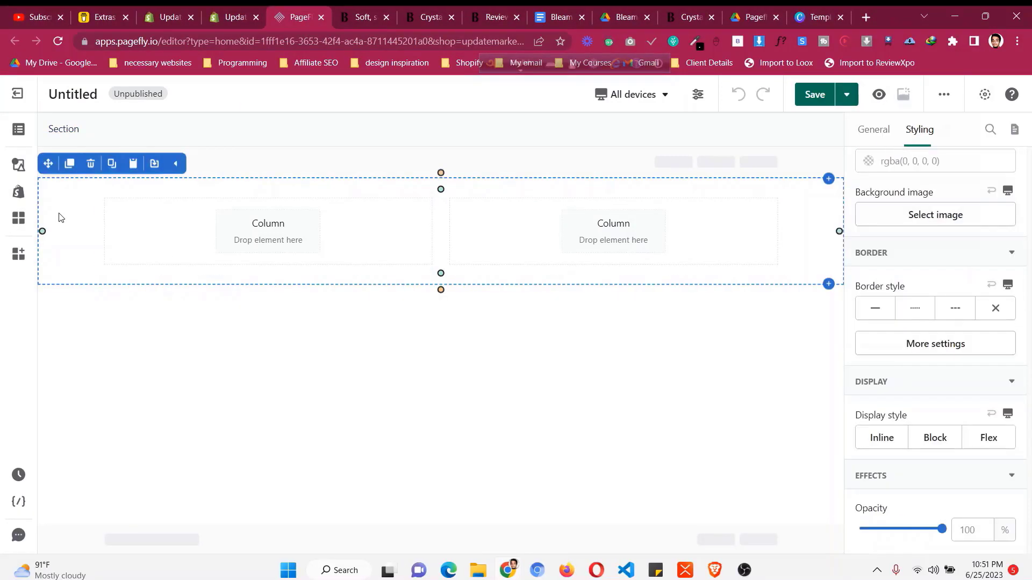
click(136, 197)
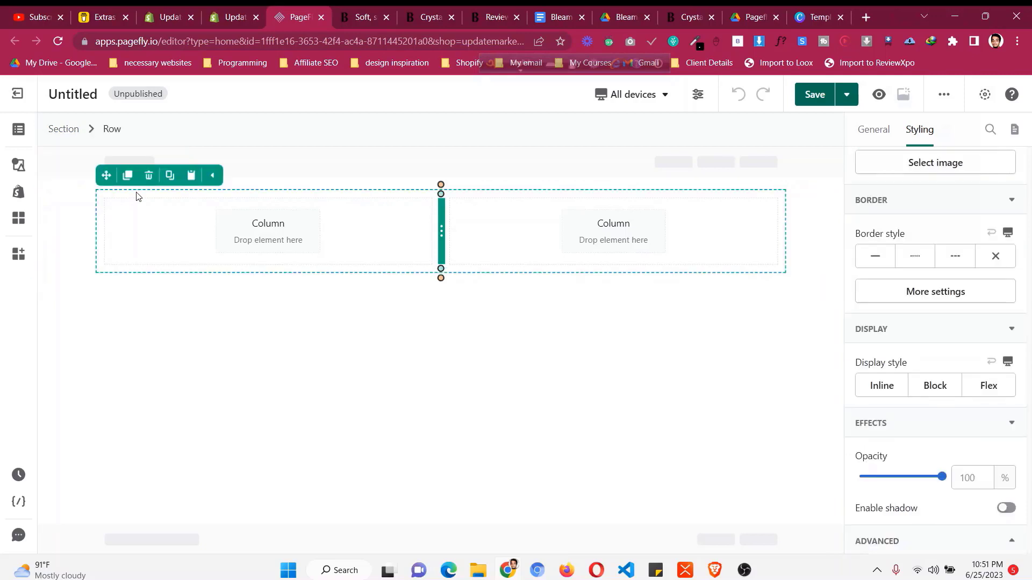
scroll(891, 243, up, 6)
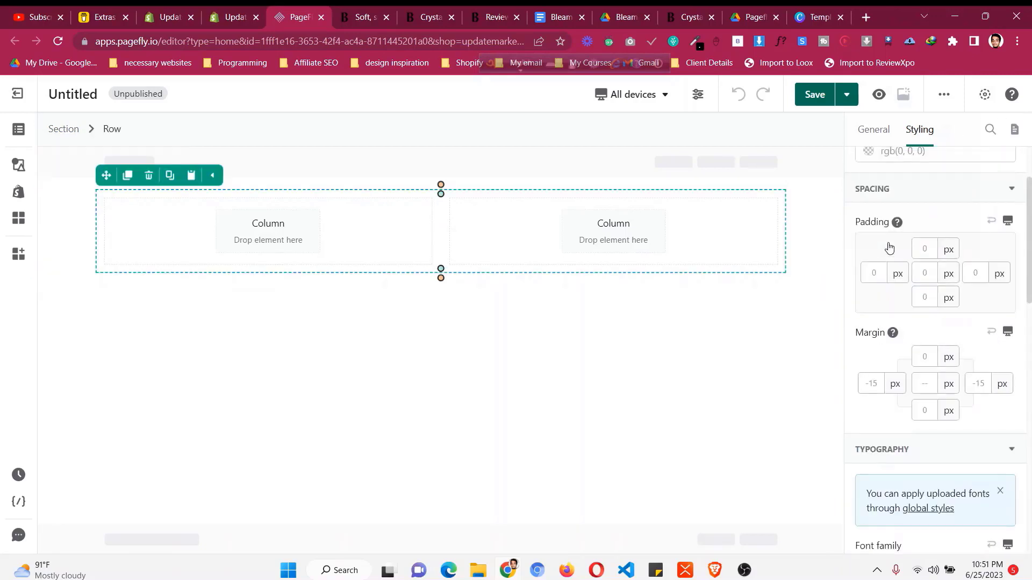
click(881, 137)
click(914, 139)
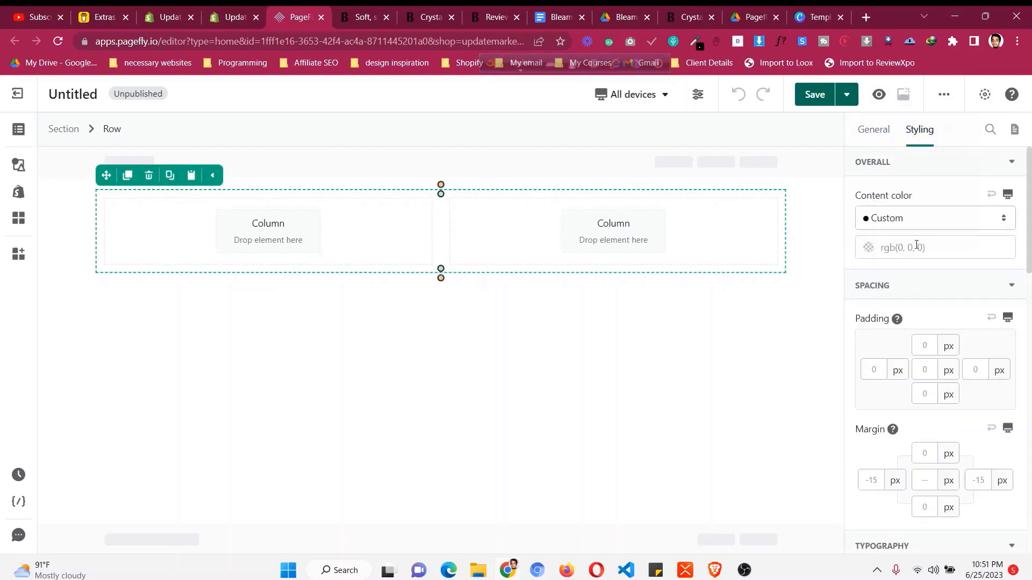
scroll(927, 230, down, 8)
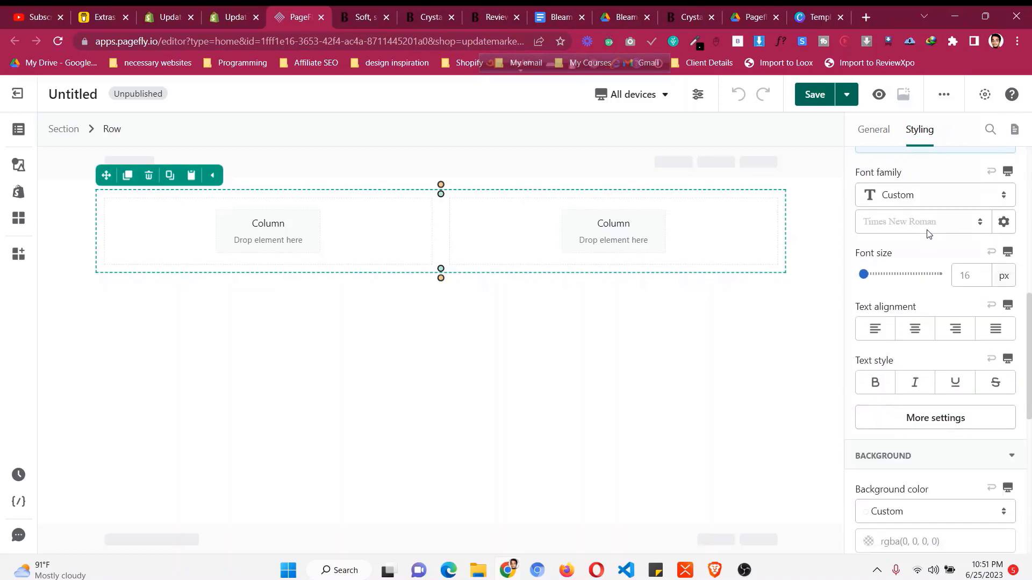
scroll(928, 241, down, 6)
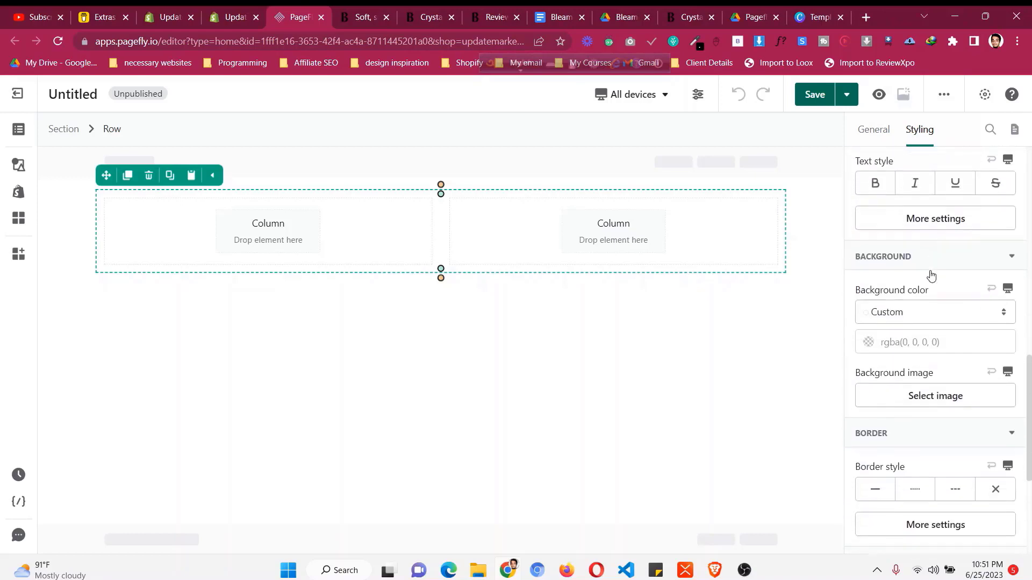
scroll(931, 276, up, 1)
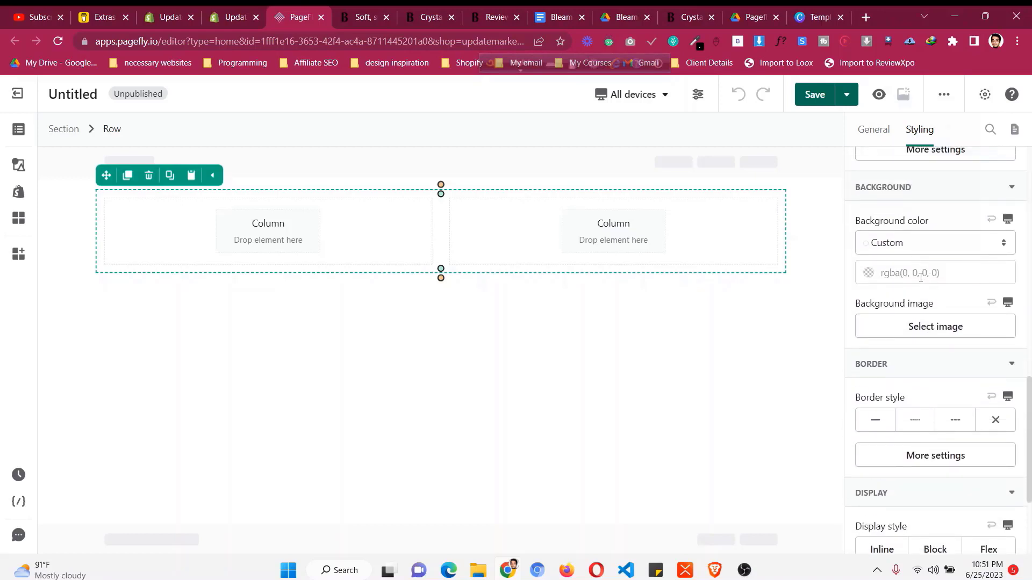
click(921, 274)
key(ctrl+v)
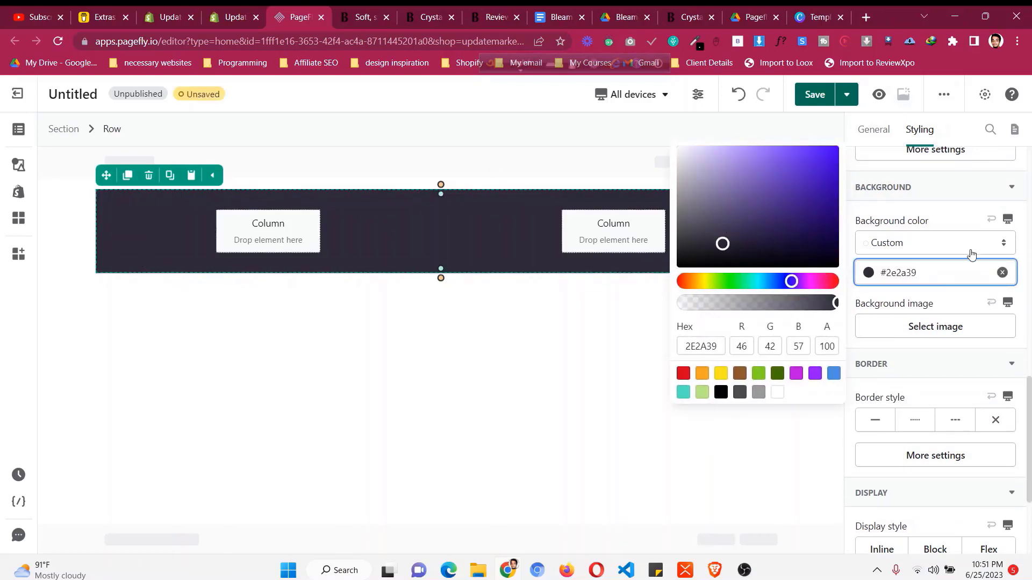
click(951, 217)
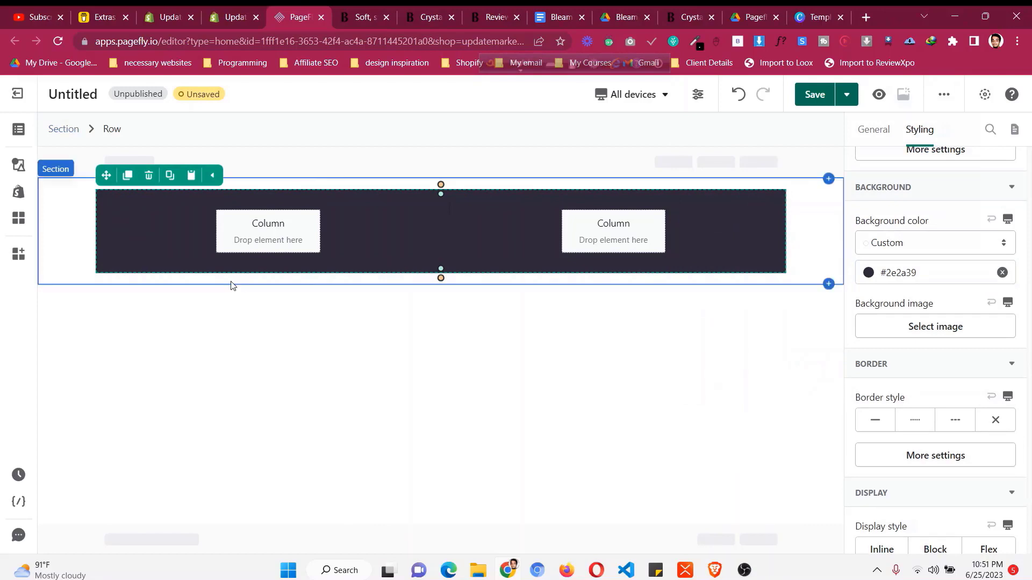
- Inspect the fonts of the hero heading, paragraph and Shop now button on the original Bleame homepage with WhatFont
click(358, 16)
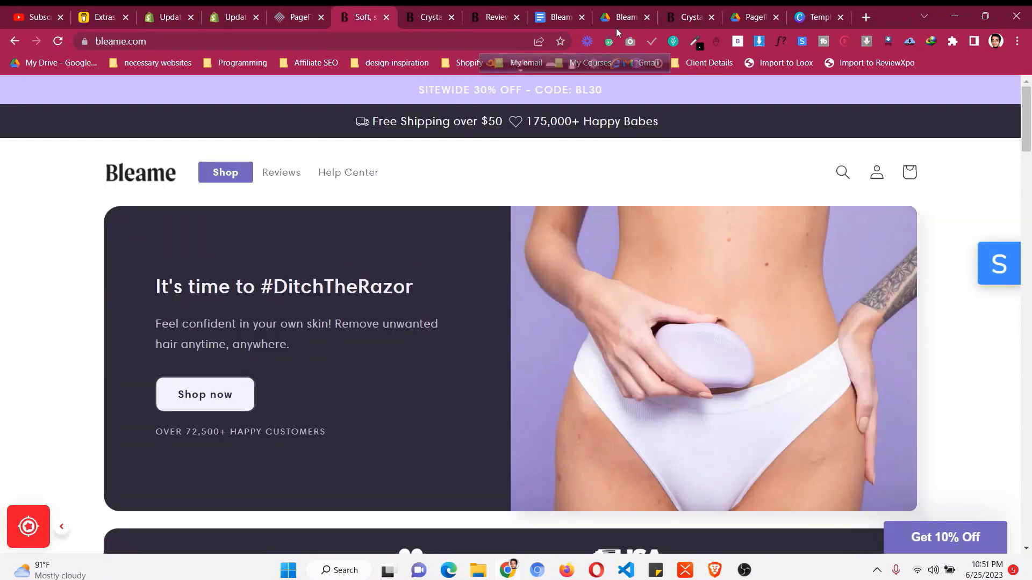
click(783, 41)
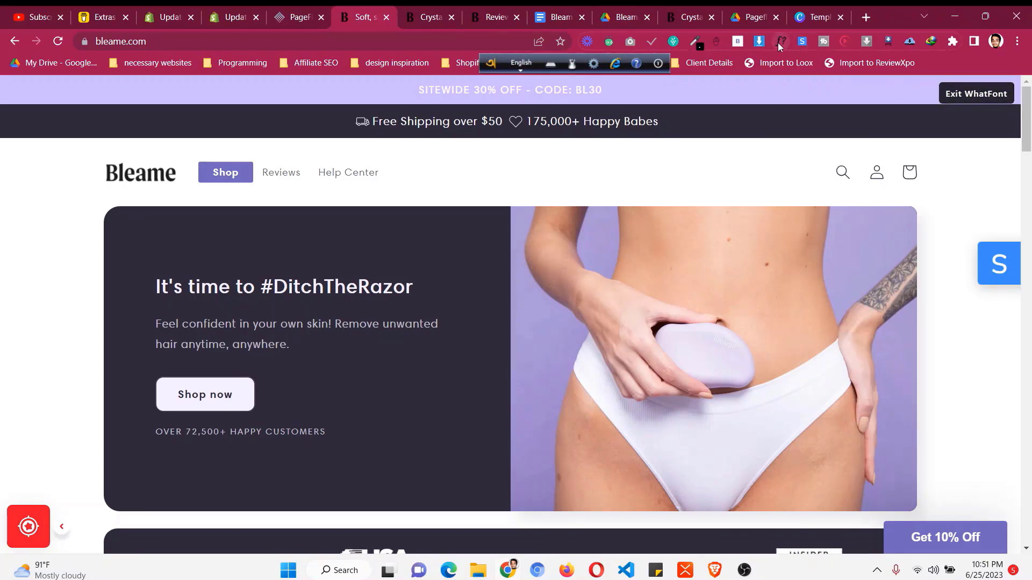
click(374, 290)
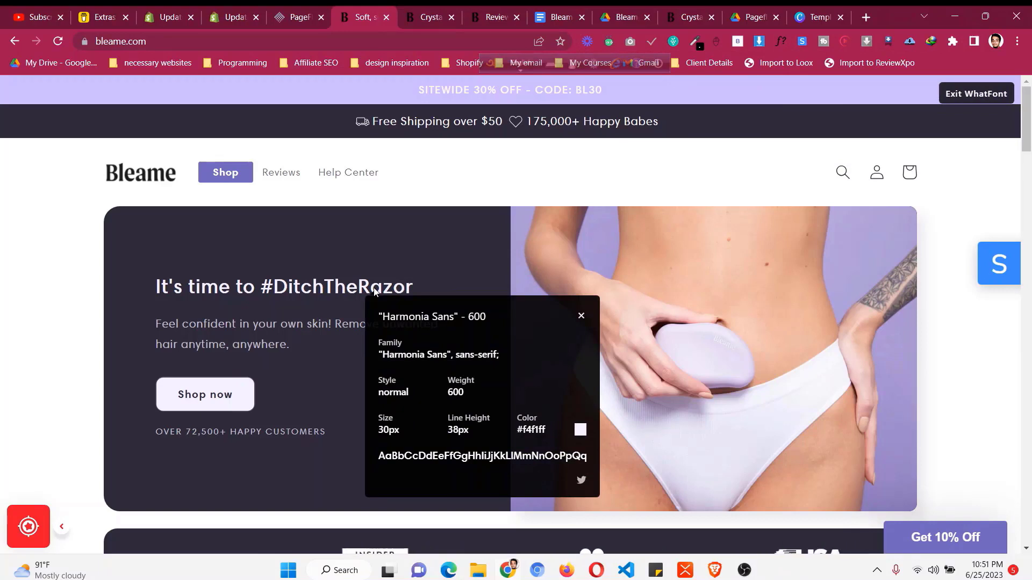
click(346, 321)
click(232, 389)
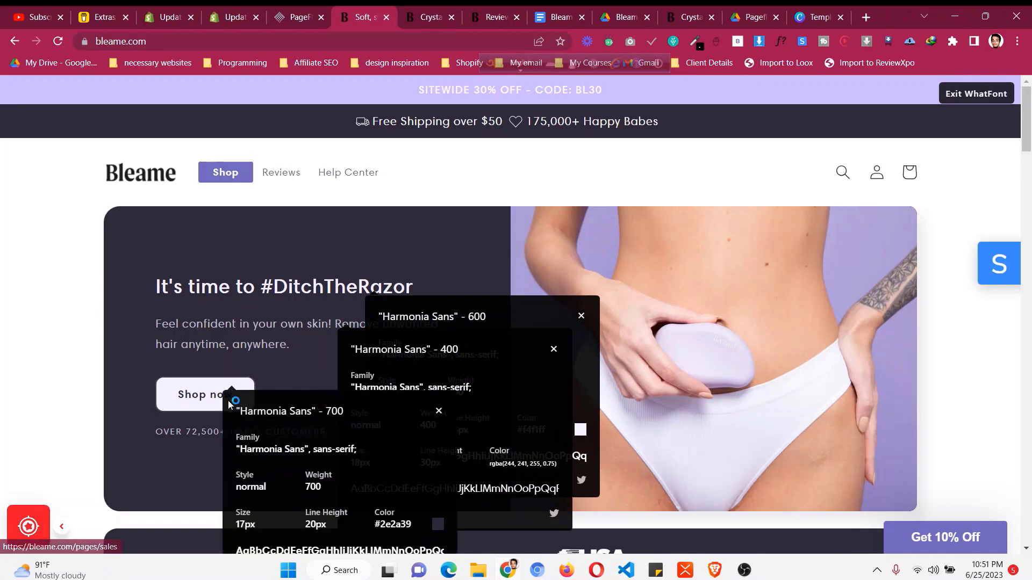
scroll(470, 340, down, 2)
scroll(946, 215, up, 2)
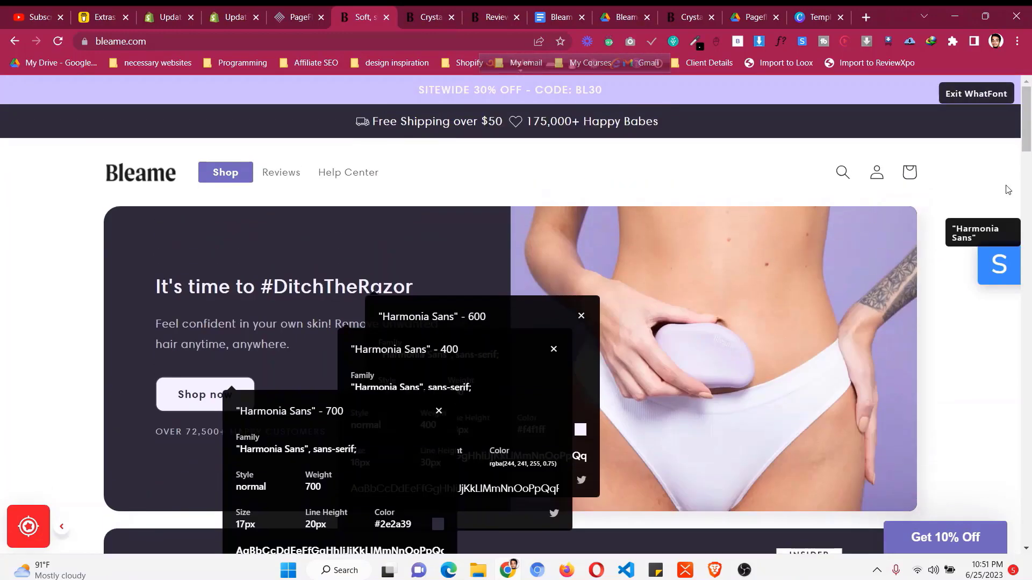
scroll(281, 441, down, 1)
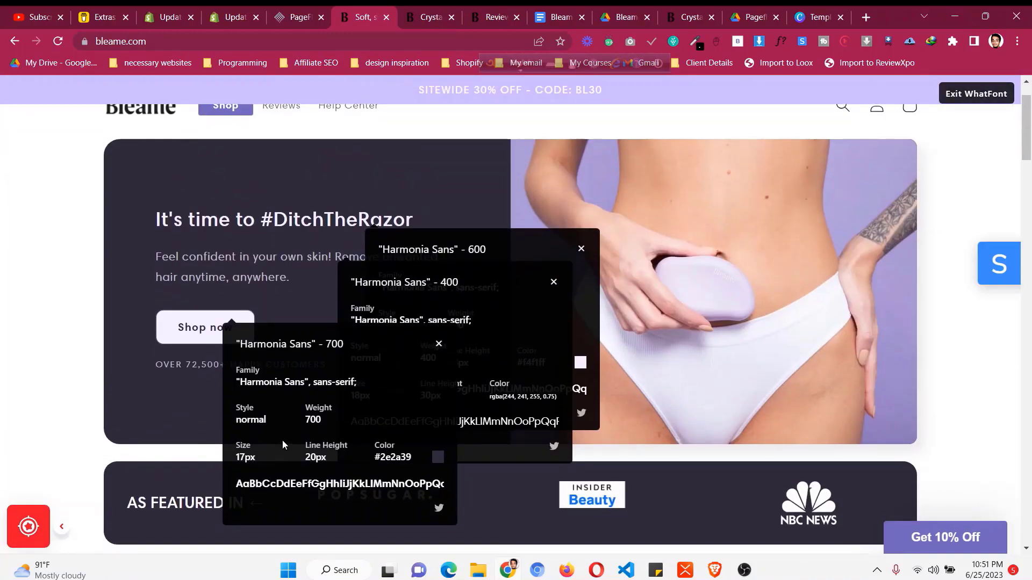
click(1004, 99)
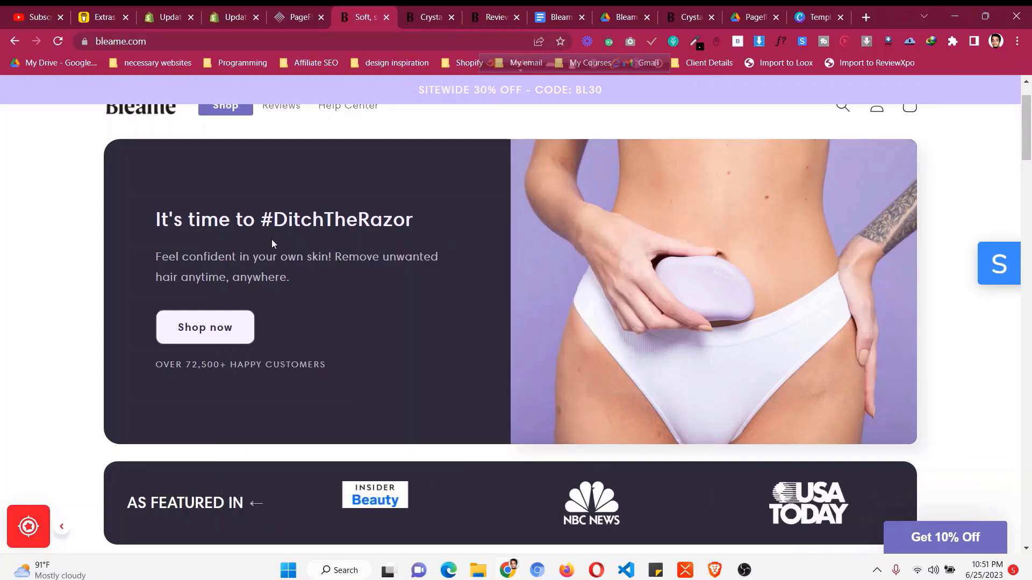
scroll(273, 239, up, 1)
- Return to the PageFly editor and add a heading element to the first column of the dark row
click(317, 11)
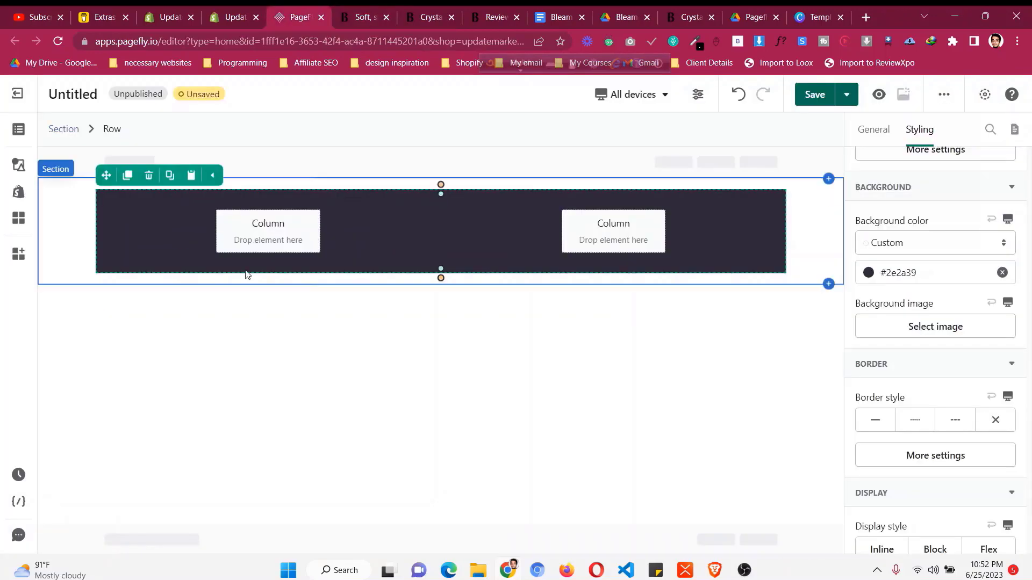
click(21, 171)
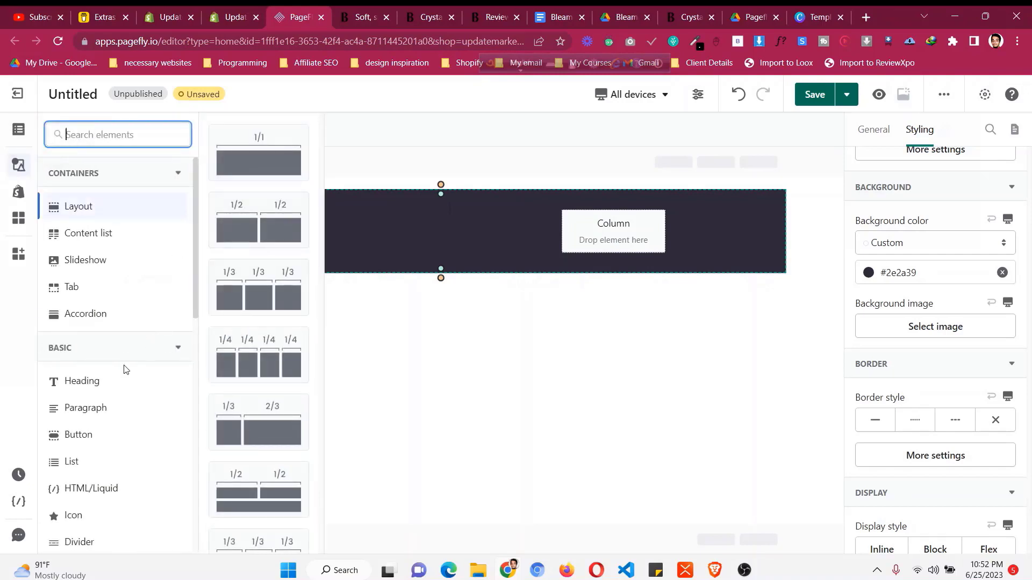
mouse_move(111, 376)
drag(237, 130, 289, 230)
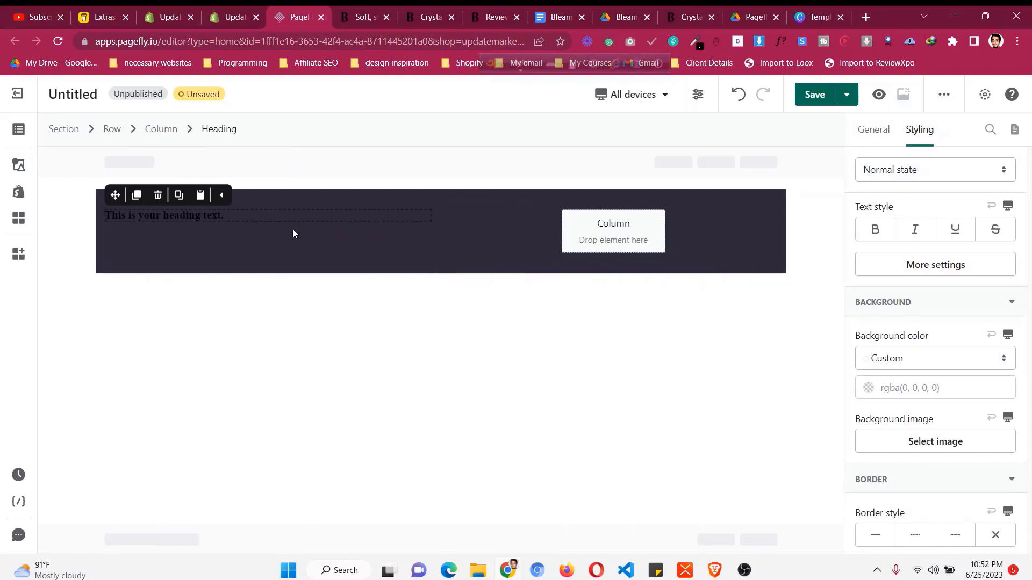
- Set the heading's content color to white, rgb(255, 255, 255)
scroll(963, 307, down, 5)
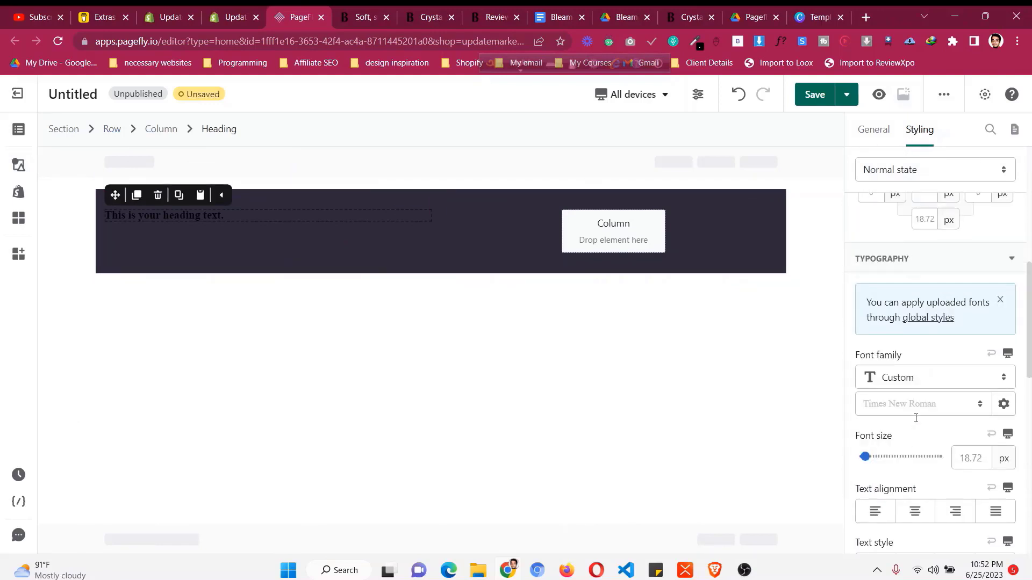
scroll(915, 418, up, 5)
scroll(916, 419, down, 2)
scroll(916, 418, up, 4)
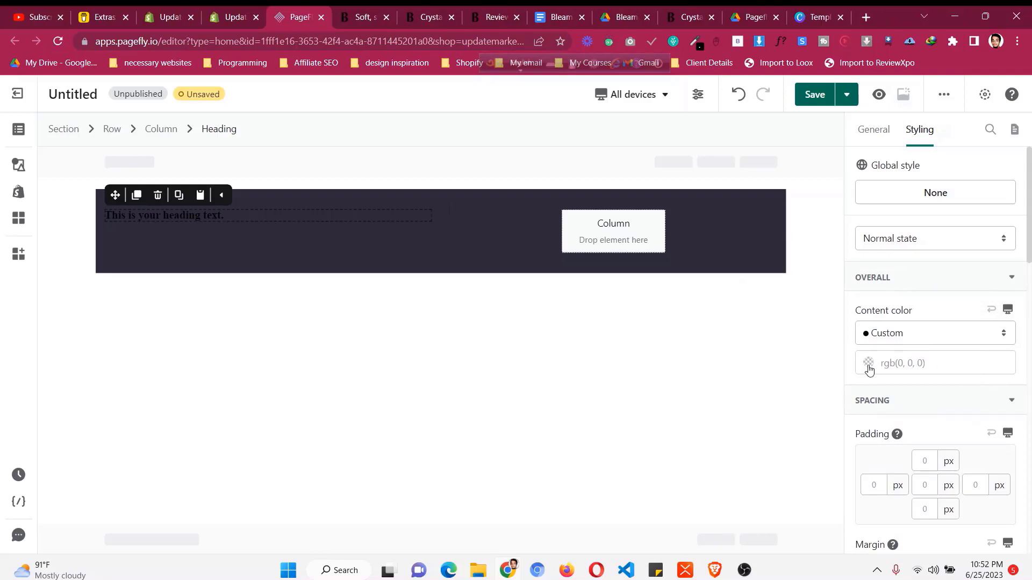
click(869, 367)
click(778, 483)
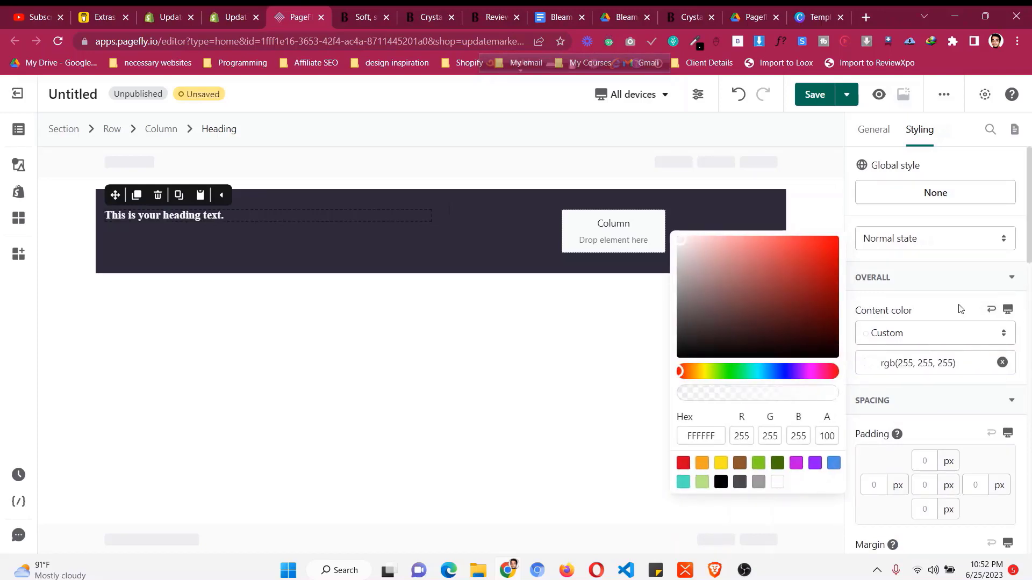
- Search the Google fonts in the heading's font manager for "harmonia" and "sans", look through the results, and close it without selecting a font
scroll(959, 308, down, 1)
scroll(960, 307, down, 7)
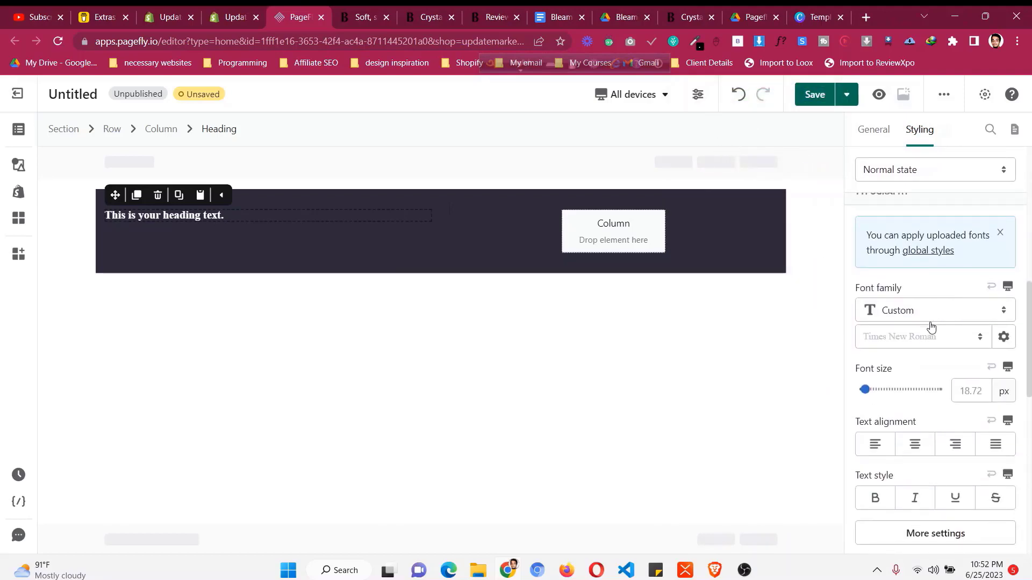
click(1004, 337)
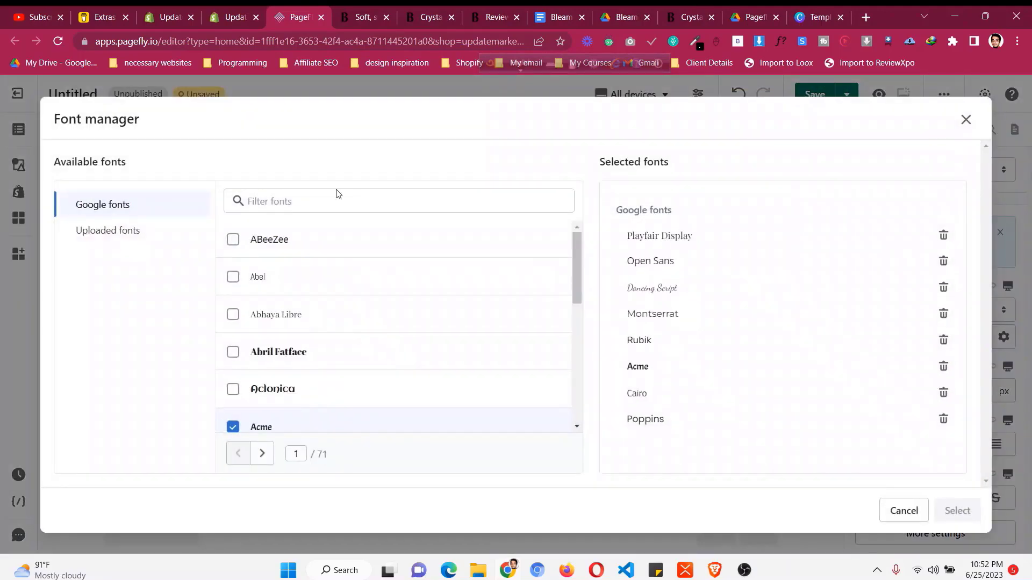
click(319, 198)
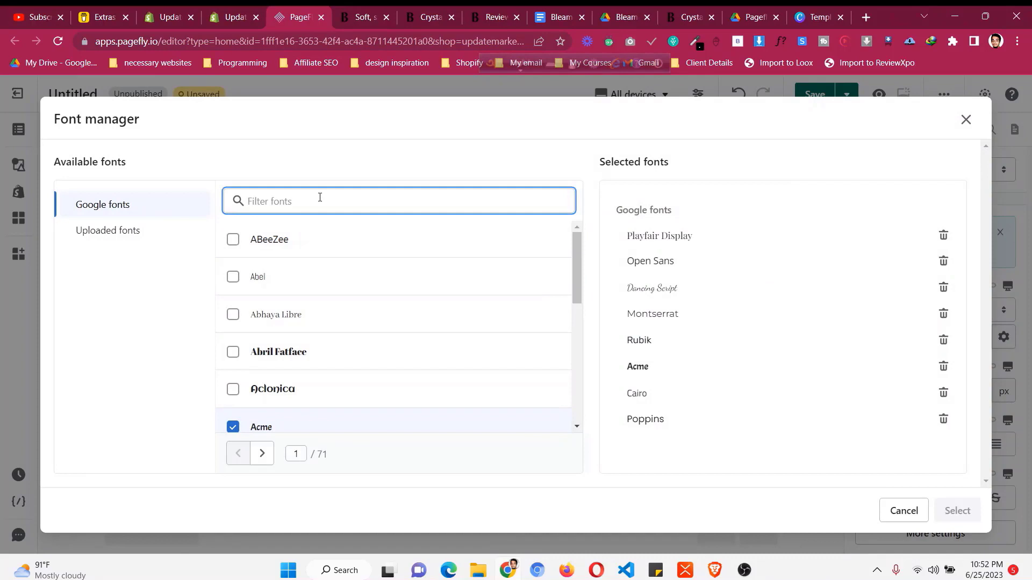
text(harmonia)
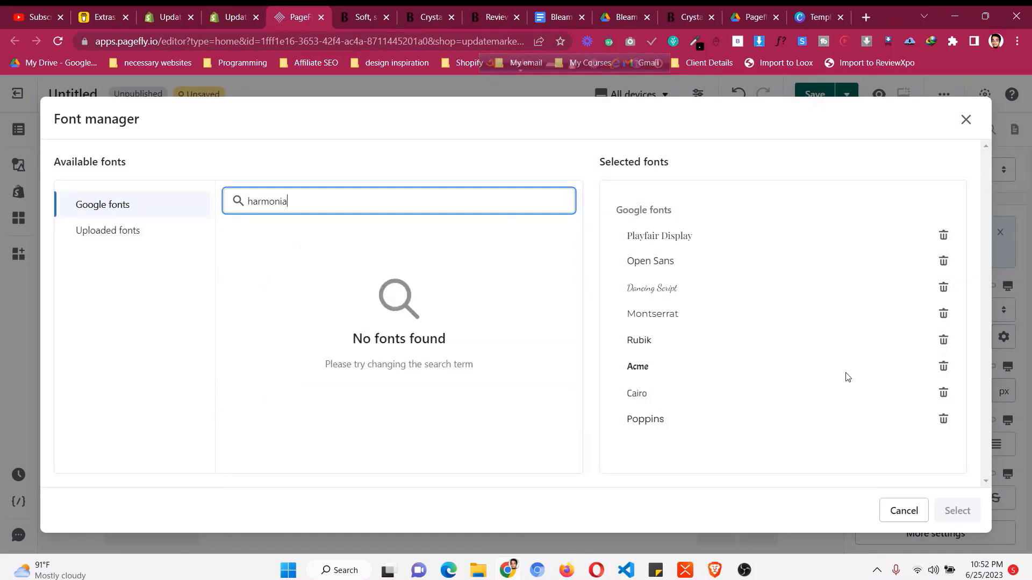
key(ctrl+a)
text(sans)
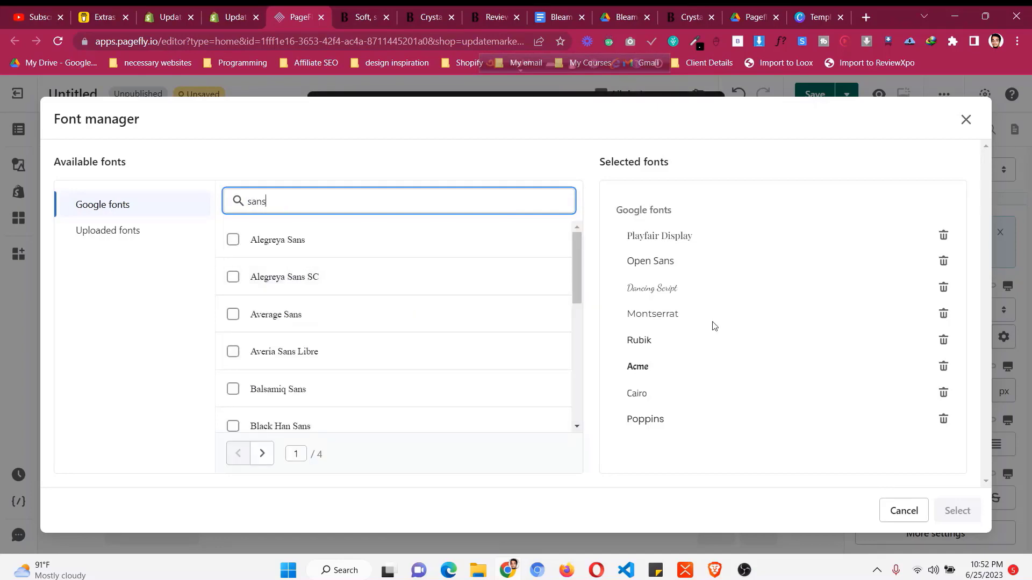
scroll(492, 308, down, 10)
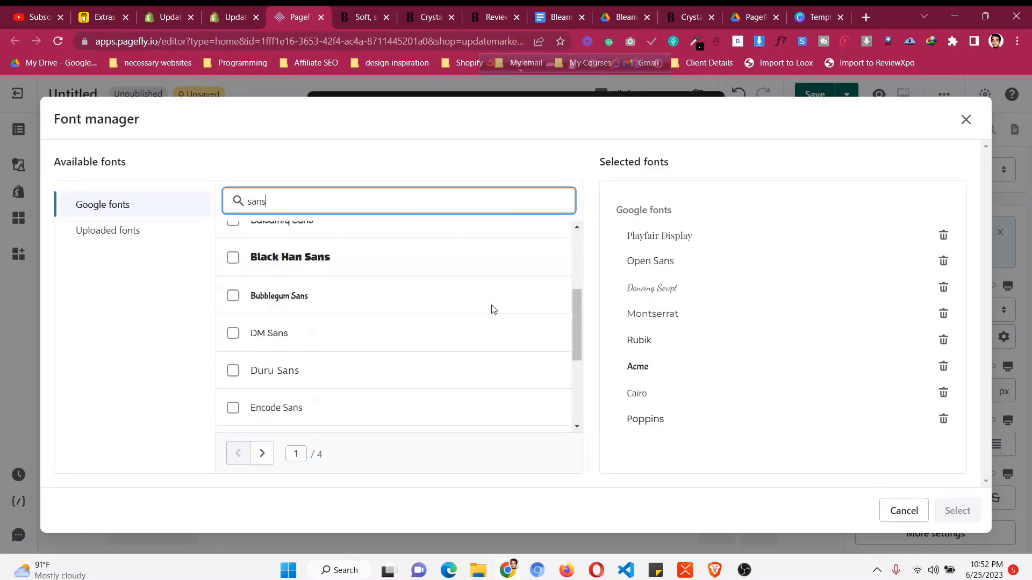
scroll(429, 371, up, 10)
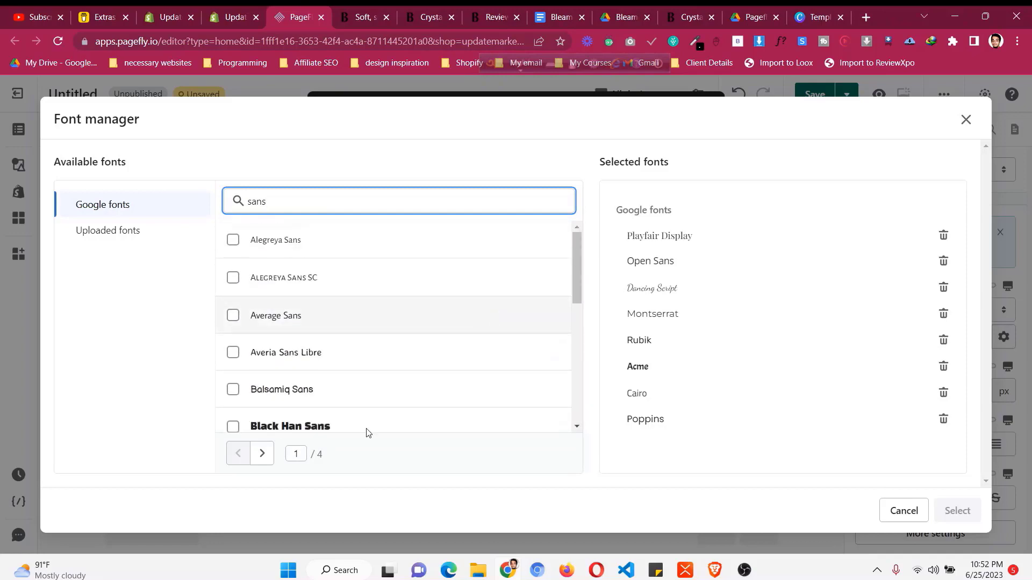
click(262, 453)
click(263, 455)
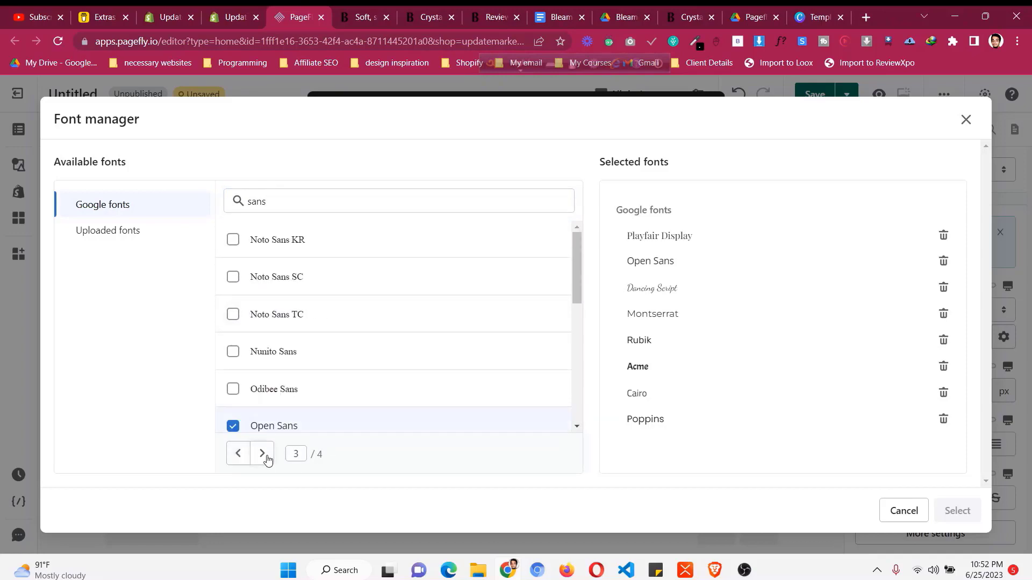
scroll(280, 397, down, 7)
scroll(279, 396, up, 4)
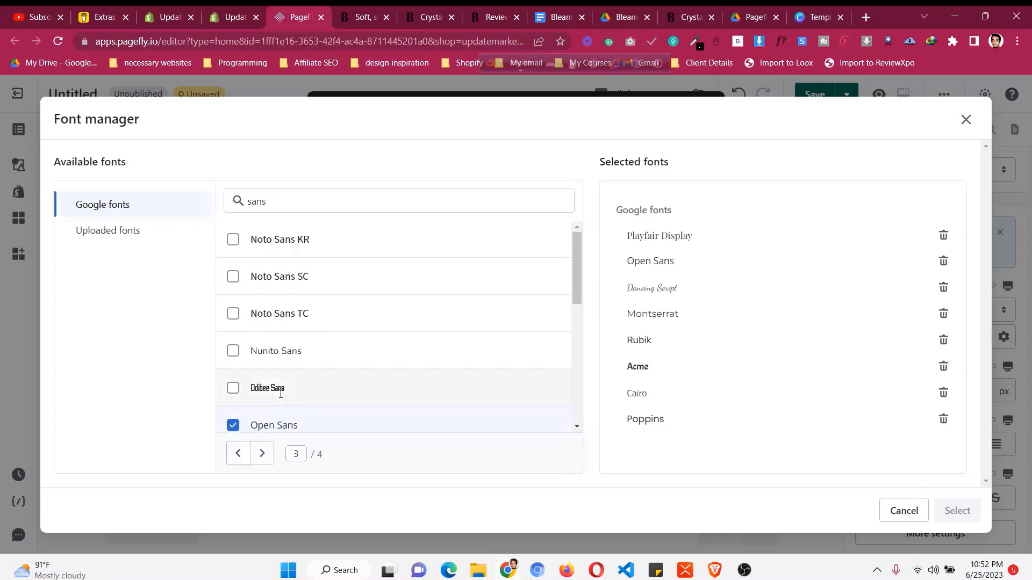
click(252, 456)
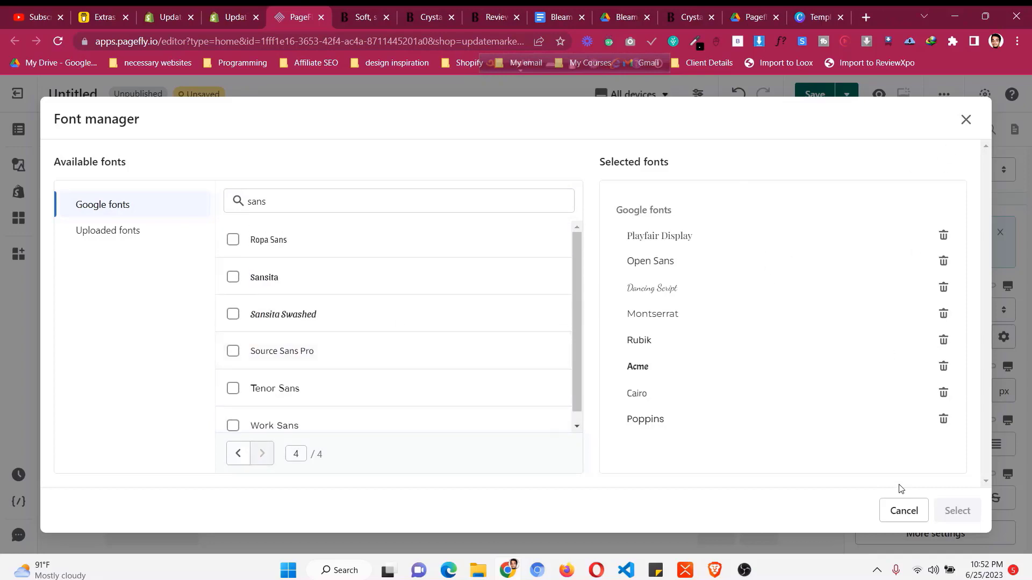
click(903, 511)
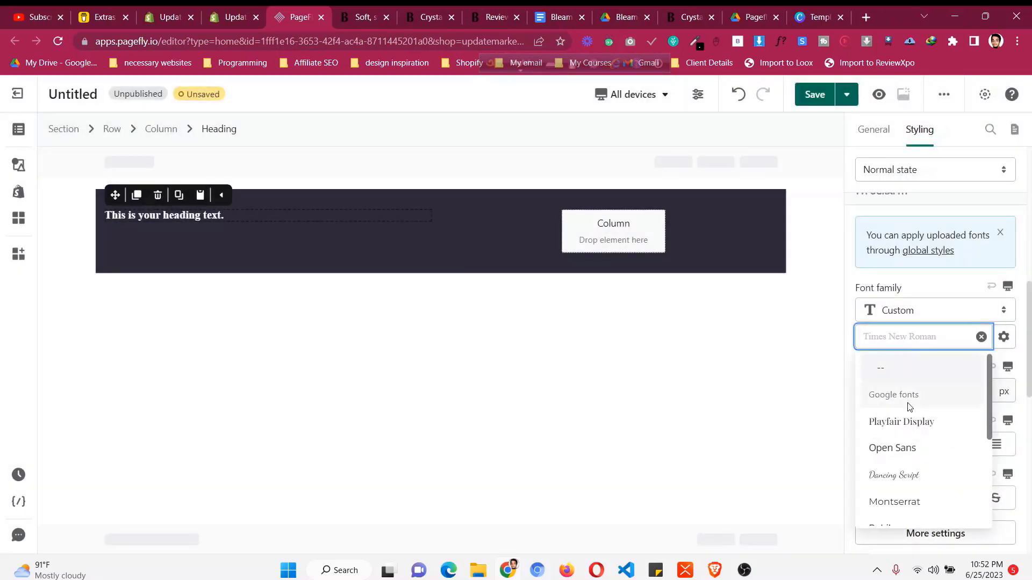
- Set the heading's font to Montserrat at 30 px and its margin to 0 px on all sides
scroll(909, 406, down, 1)
click(917, 430)
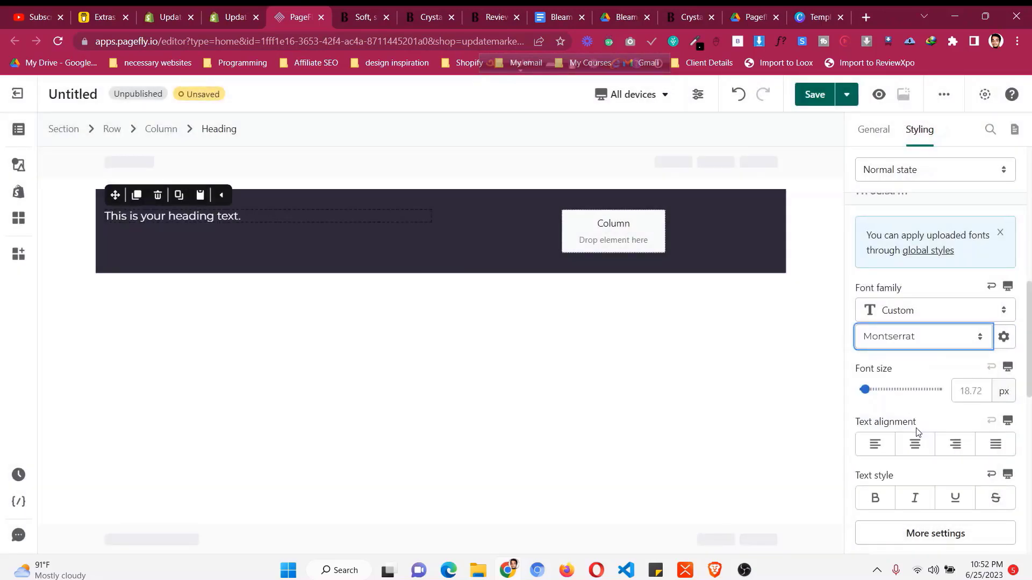
click(985, 394)
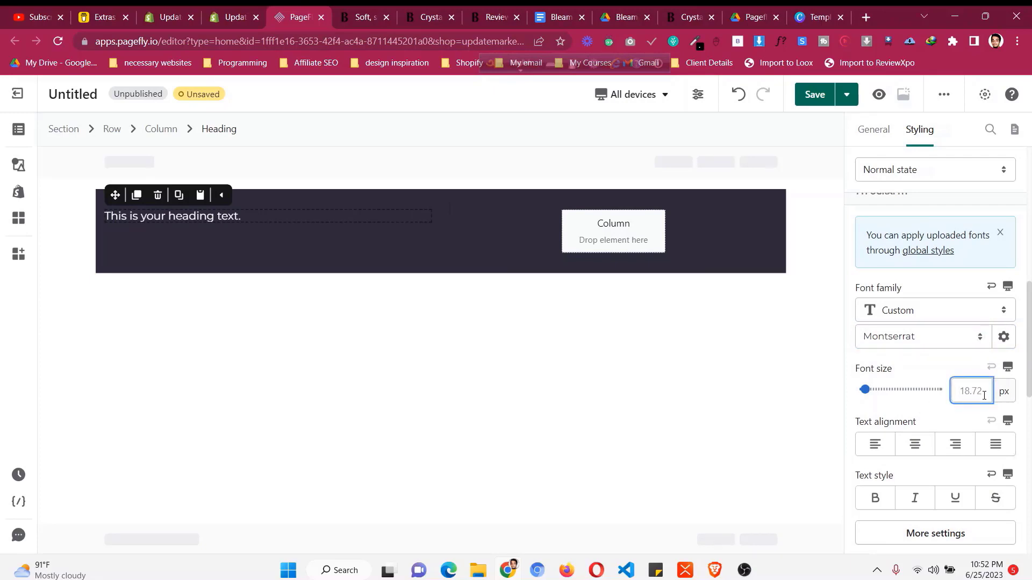
text(30)
scroll(942, 386, up, 3)
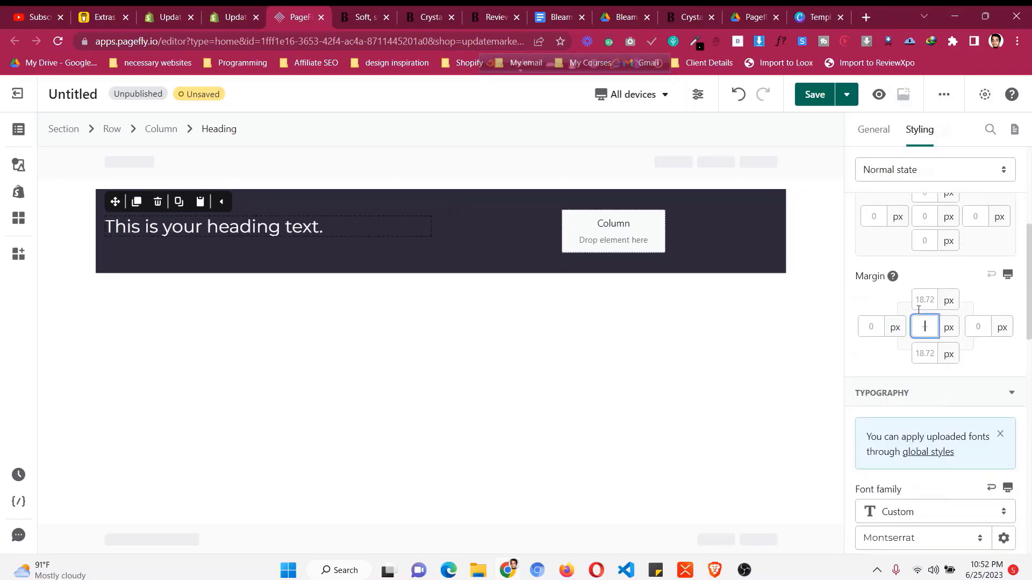
text(0)
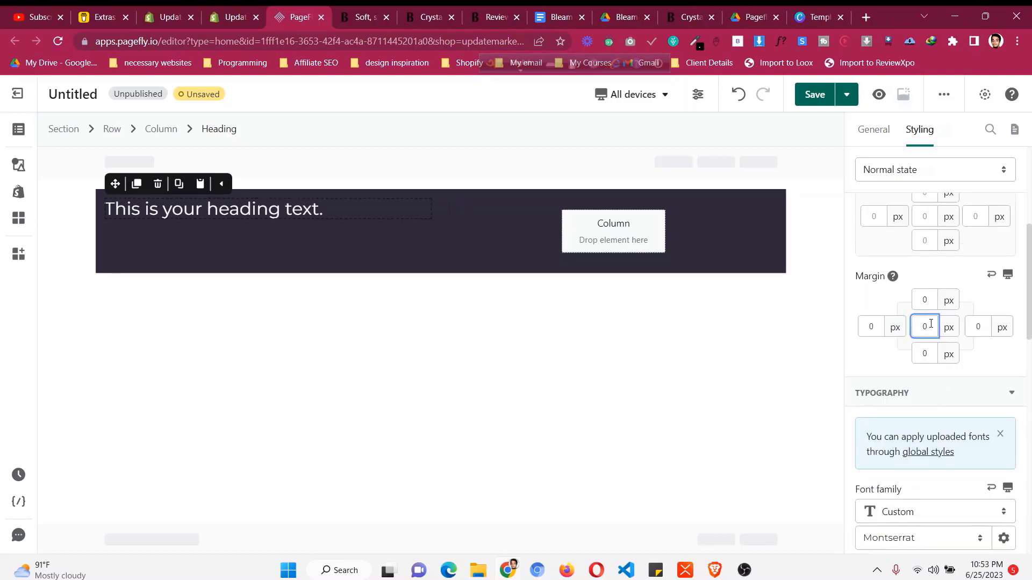
- Copy the hero heading text "It's time to #DitchTheRazor" from the original Bleame homepage and return to the PageFly editor
click(360, 17)
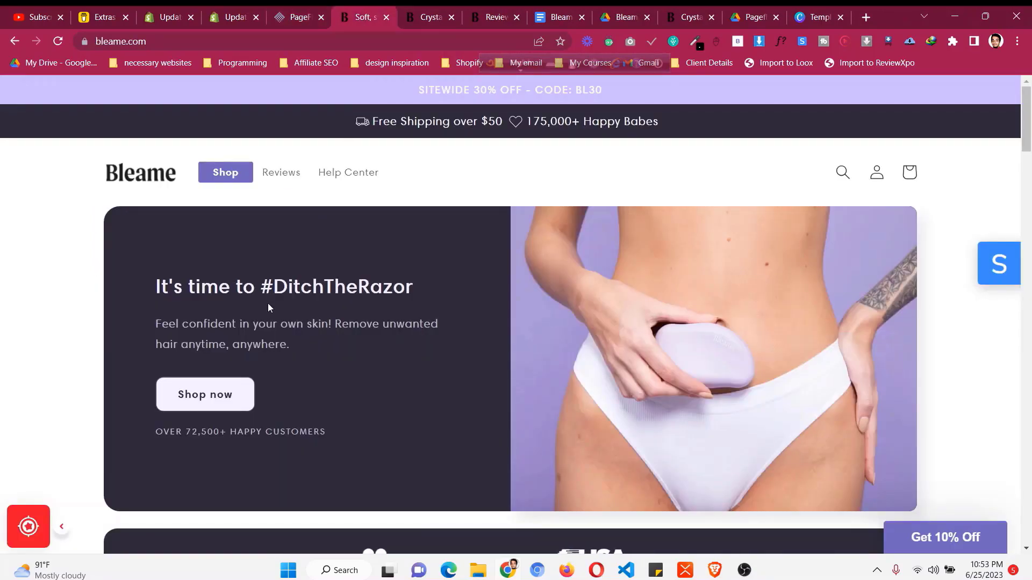
triple_click(275, 290)
right_click(274, 289)
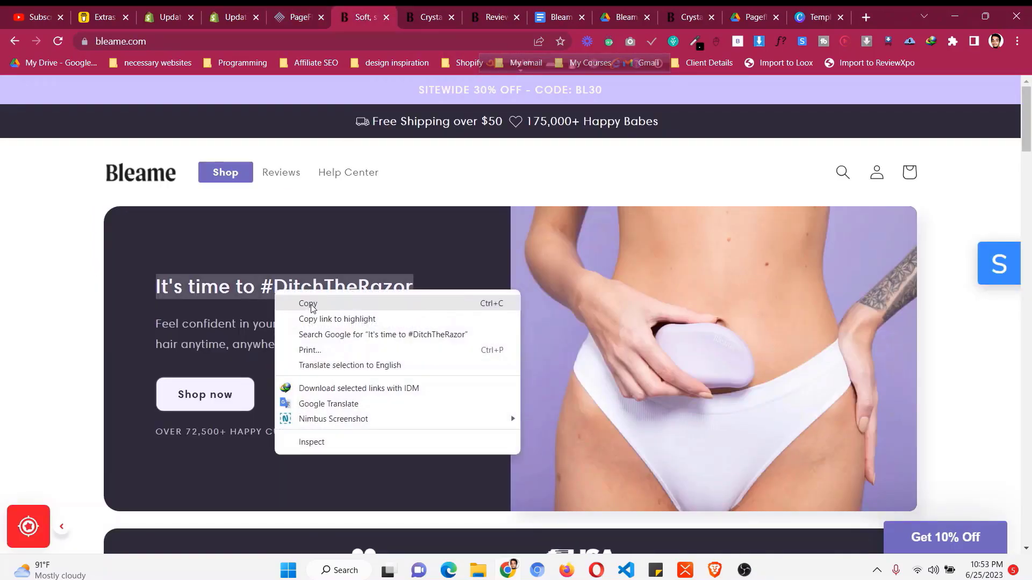
click(302, 303)
click(297, 16)
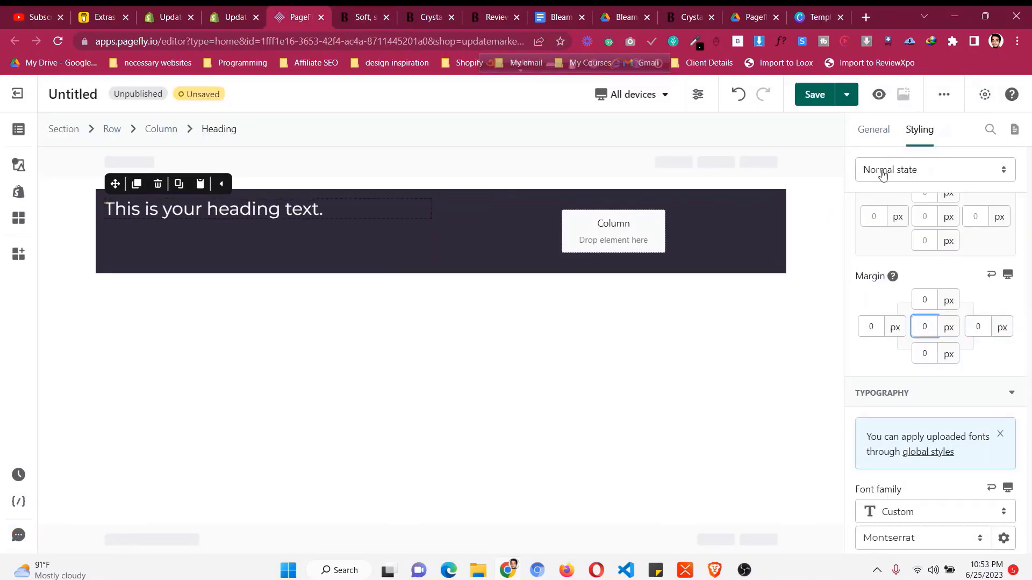
- Replace the placeholder heading text with "It's time to #DitchTheRazor" and set its HTML tag to H1
click(874, 130)
scroll(926, 272, up, 5)
triple_click(926, 314)
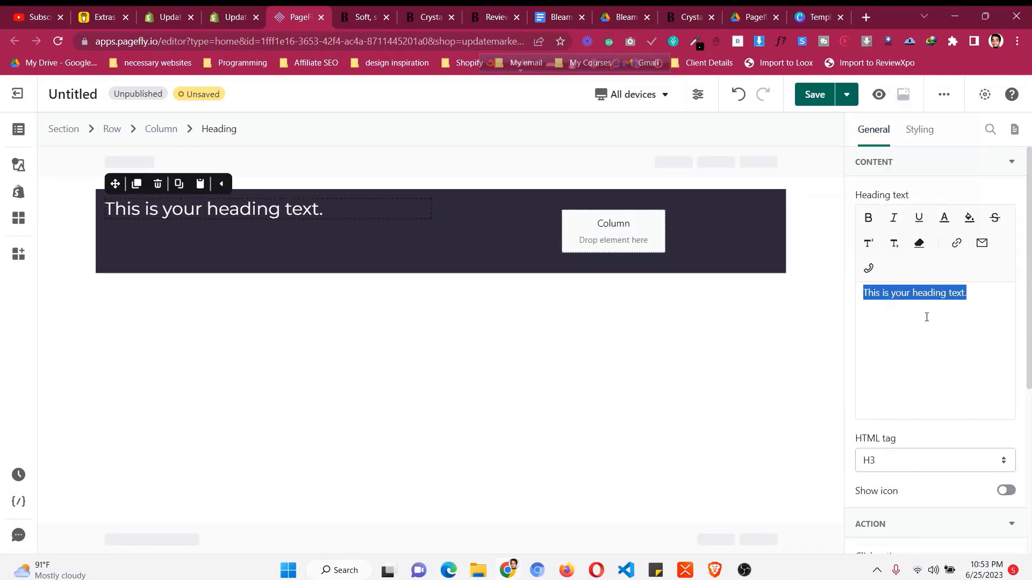
key(ctrl+v)
click(890, 458)
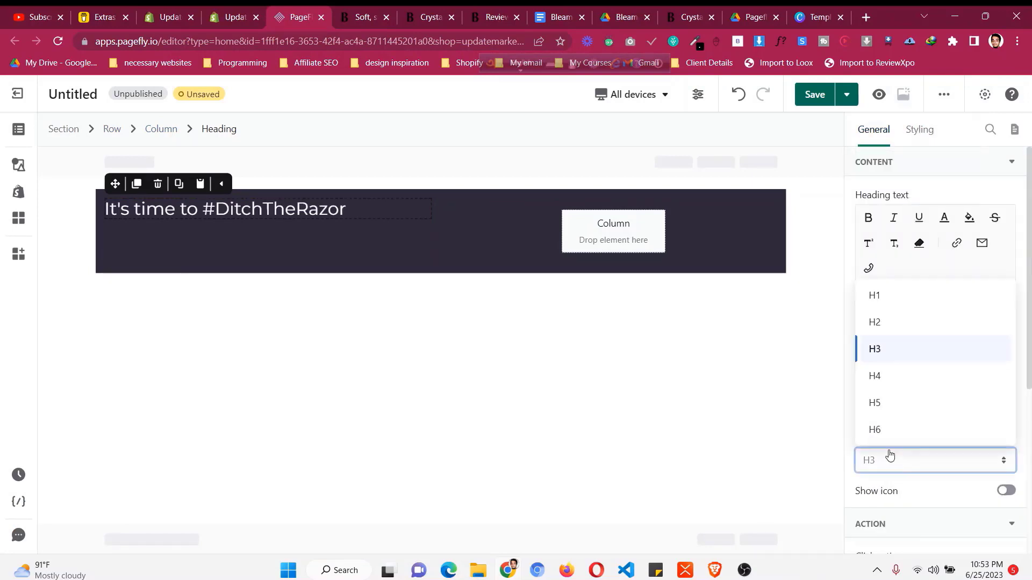
click(888, 297)
click(897, 335)
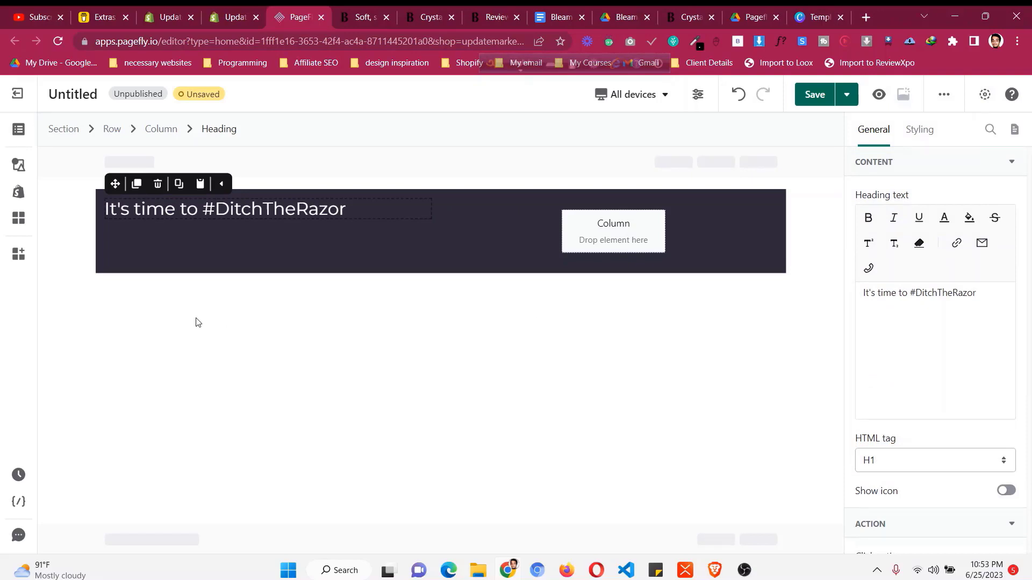
- Copy the hero paragraph beginning "Feel confident in your own skin!" from the Bleame homepage and return to the PageFly editor
click(364, 16)
click(312, 290)
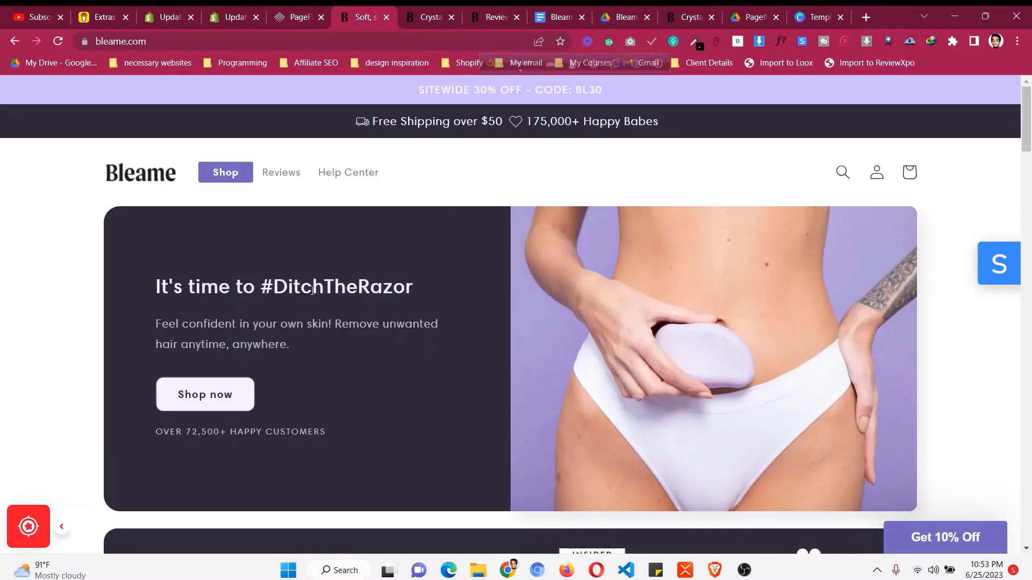
triple_click(276, 329)
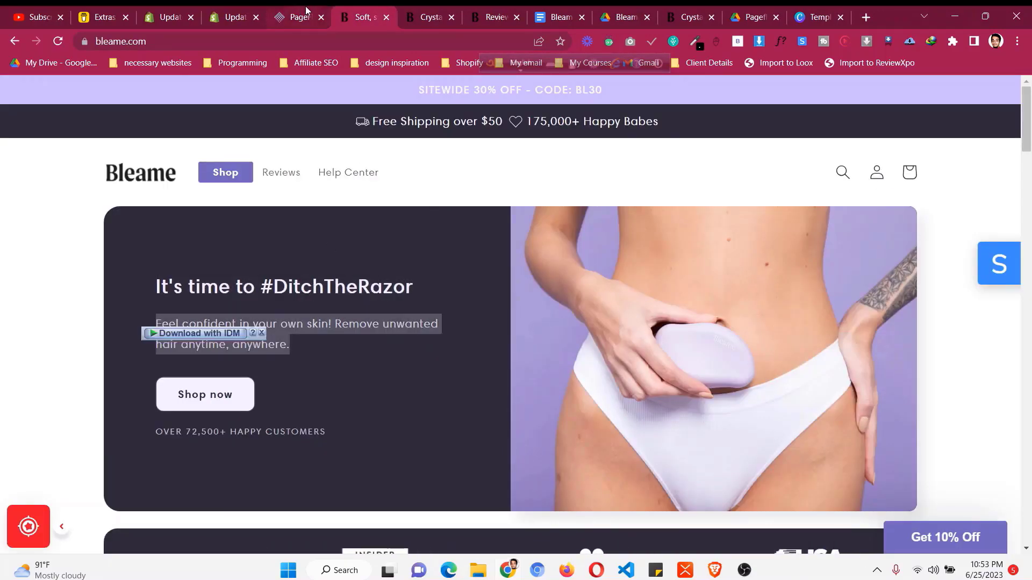
key(ctrl+shift+Tab)
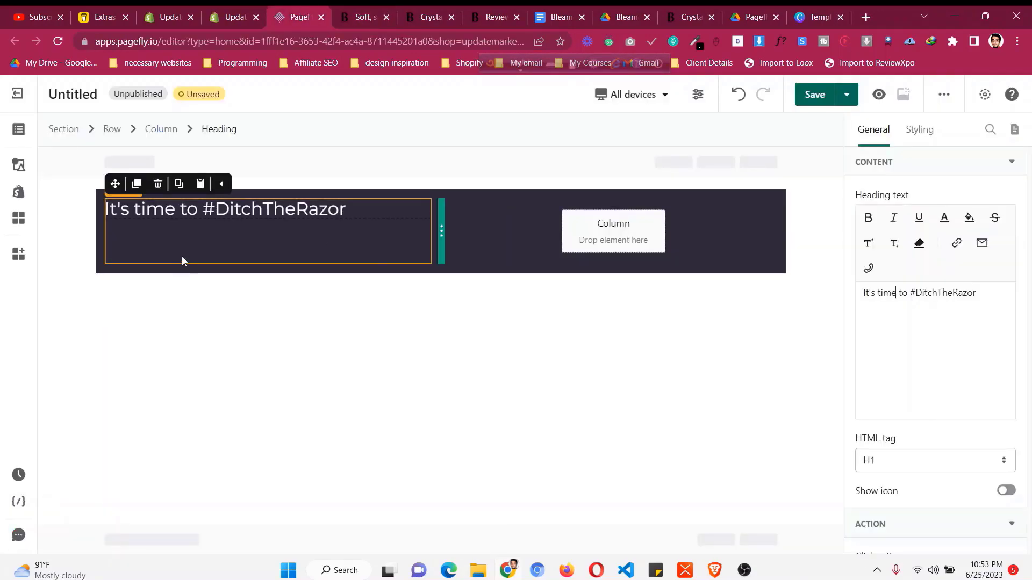
- Add a plain paragraph element directly below the heading in the first column
click(19, 166)
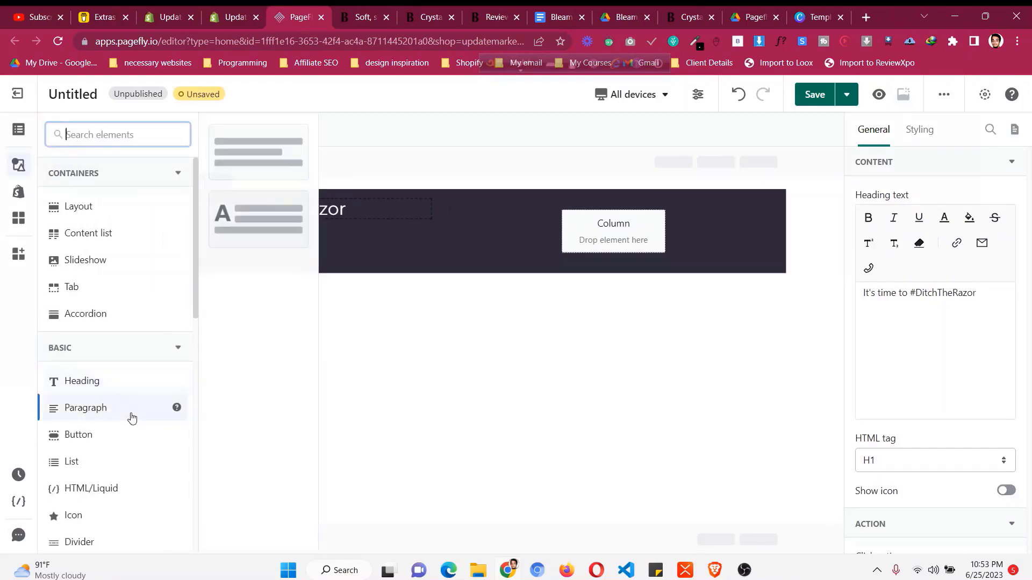
drag(131, 418, 143, 213)
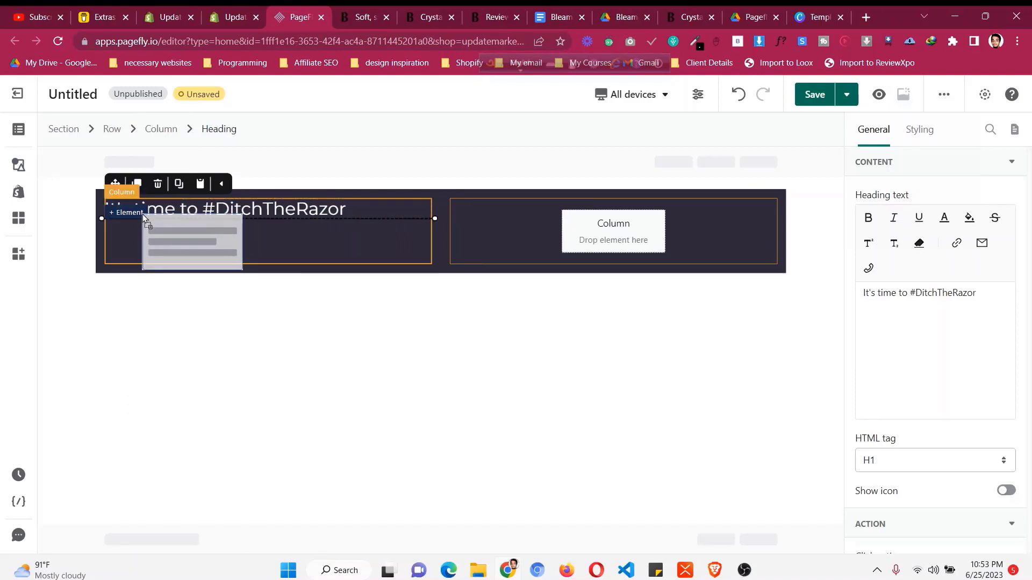
drag(143, 214, 143, 214)
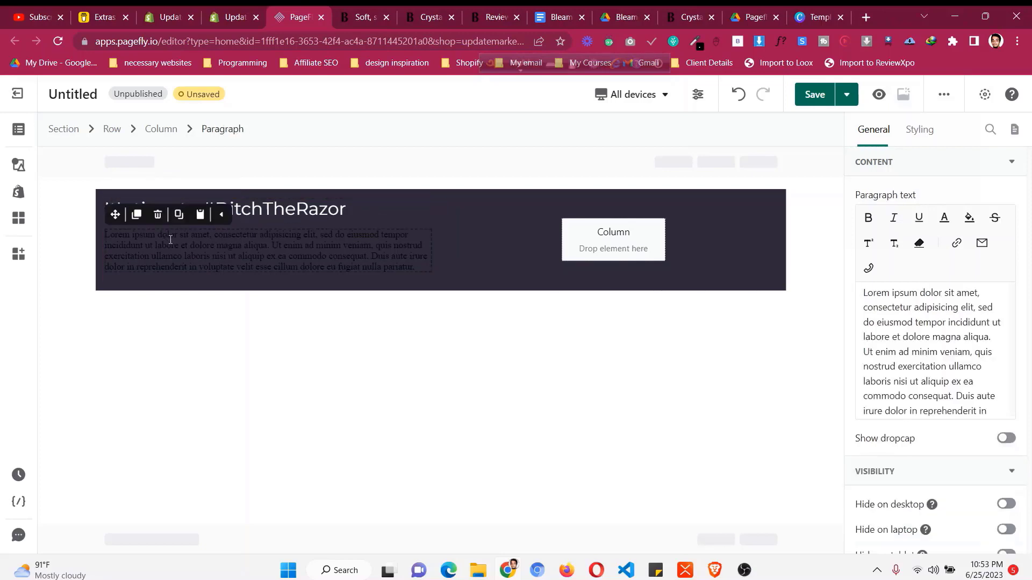
- Set the hero paragraph's margin to 0 px on all sides
click(917, 141)
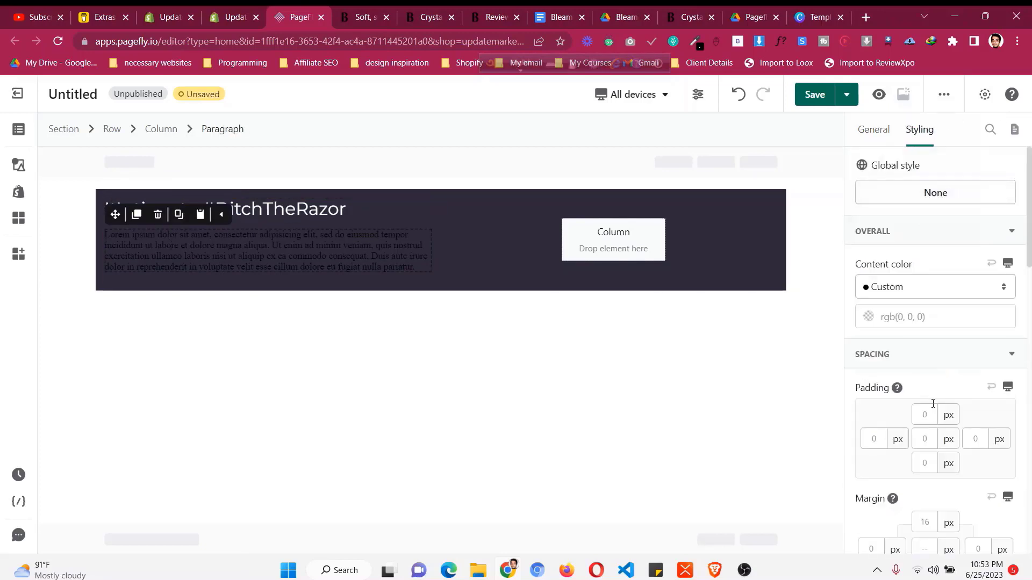
scroll(933, 403, down, 8)
scroll(933, 408, down, 2)
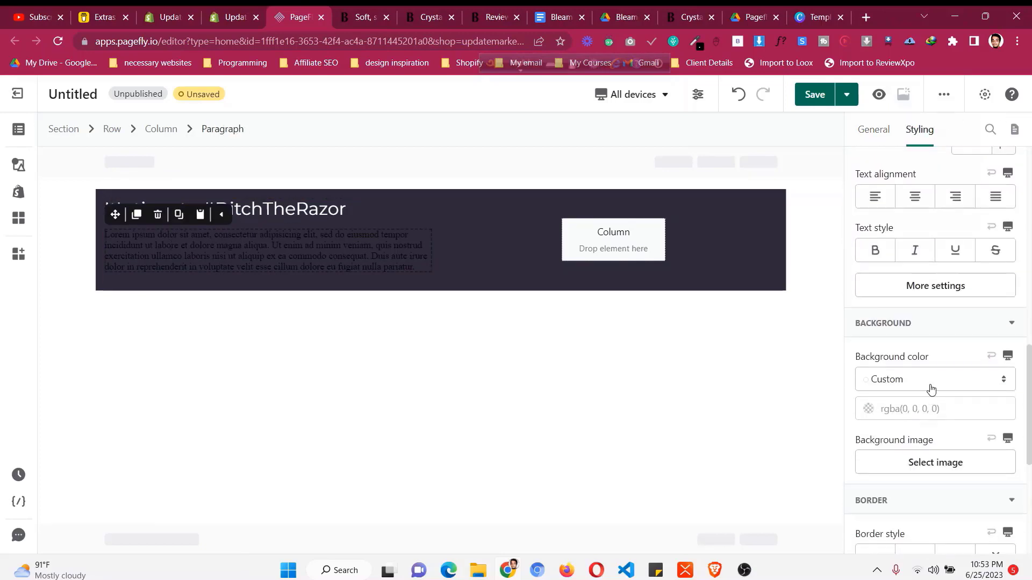
scroll(926, 387, up, 6)
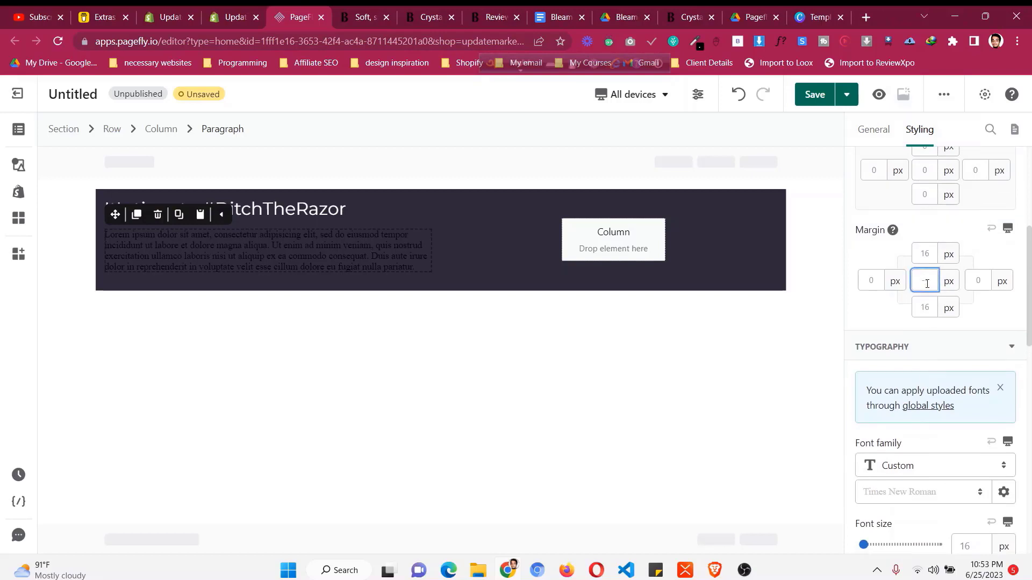
text(0)
- Compare the hero paragraph's color with the Bleame homepage and set its content color to light grey, rgb(195, 195, 195)
scroll(944, 358, up, 5)
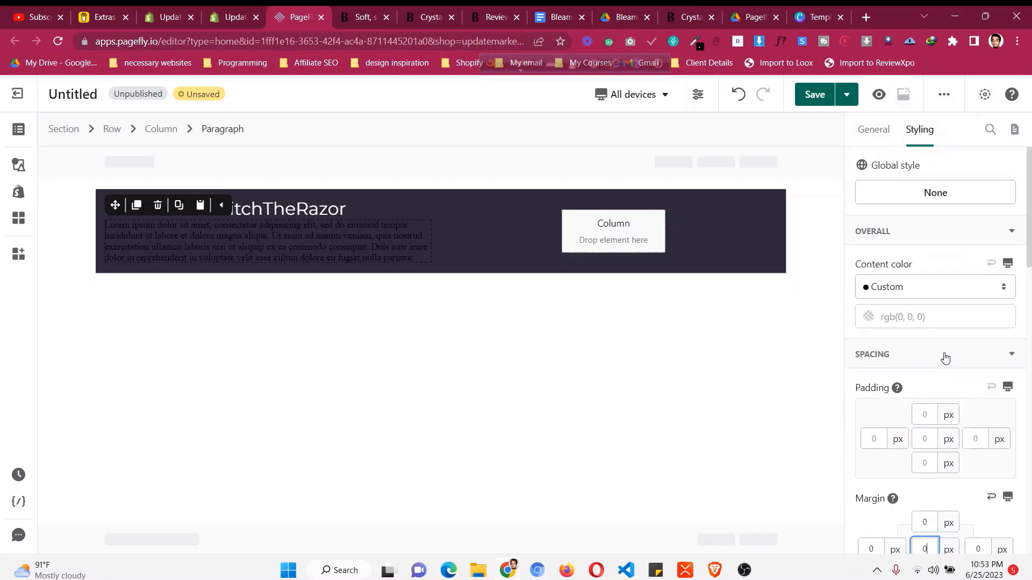
click(870, 318)
click(781, 439)
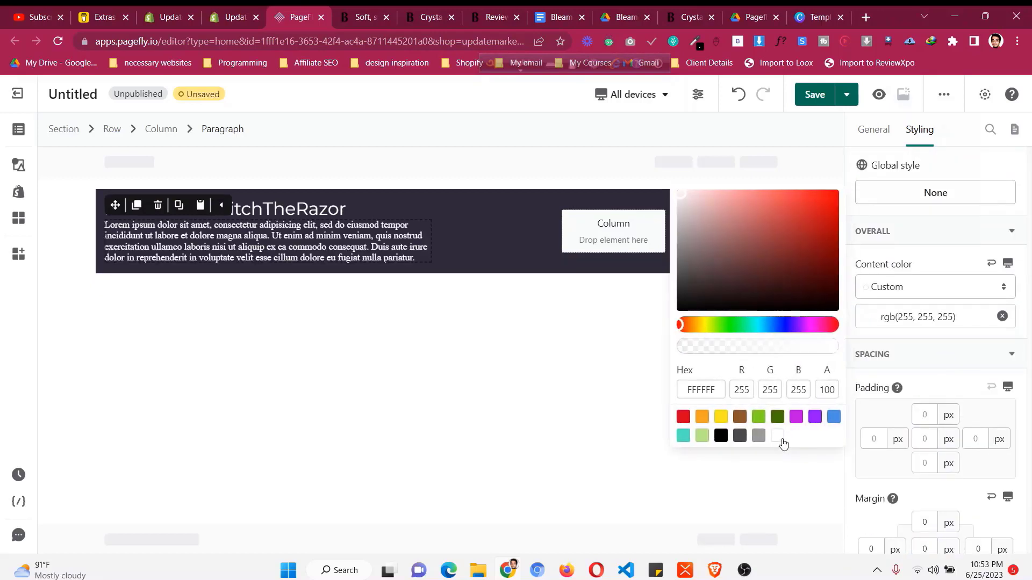
click(359, 17)
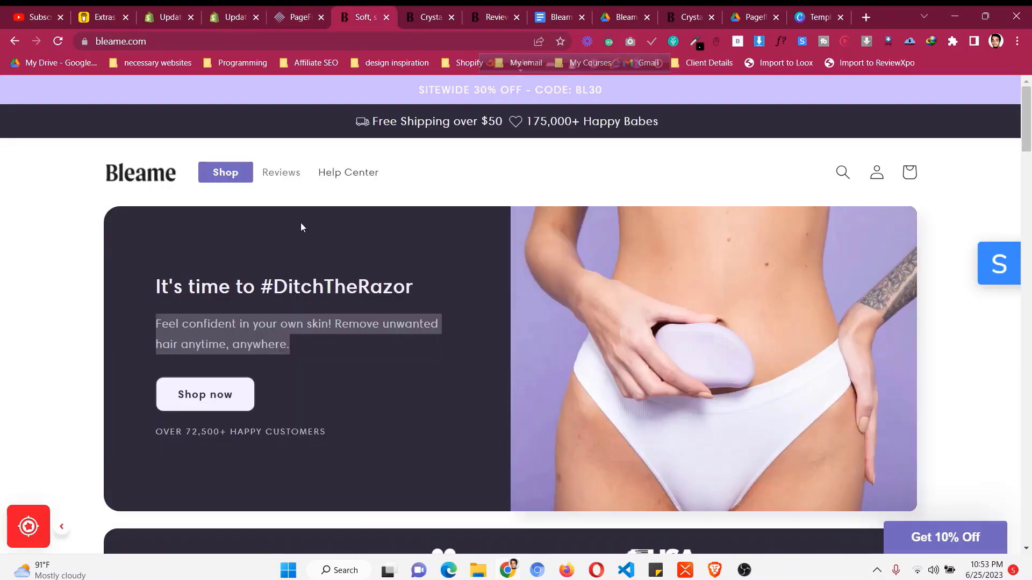
click(301, 11)
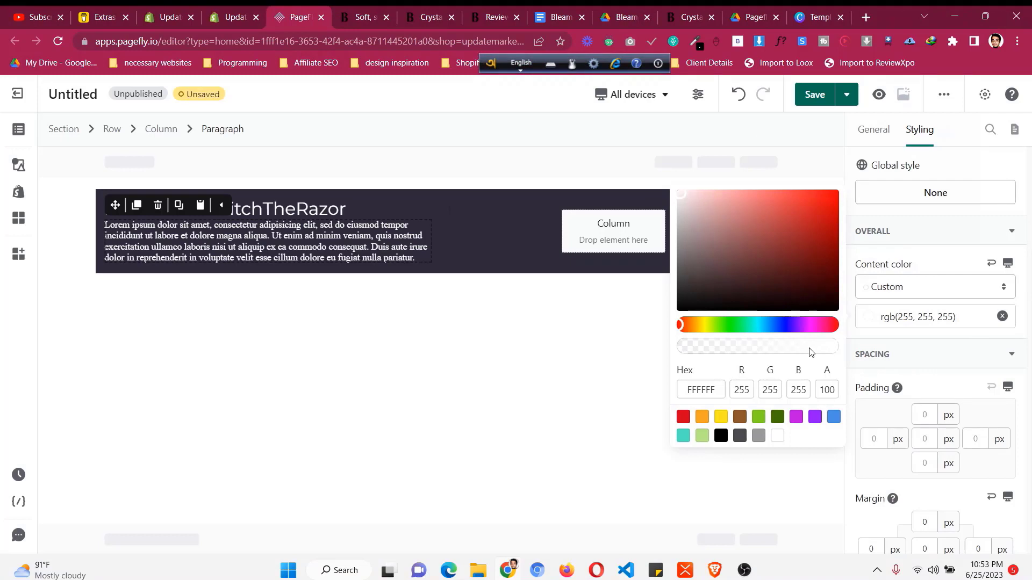
mouse_move(684, 214)
mouse_down()
mouse_move(681, 207)
mouse_move(680, 218)
mouse_up()
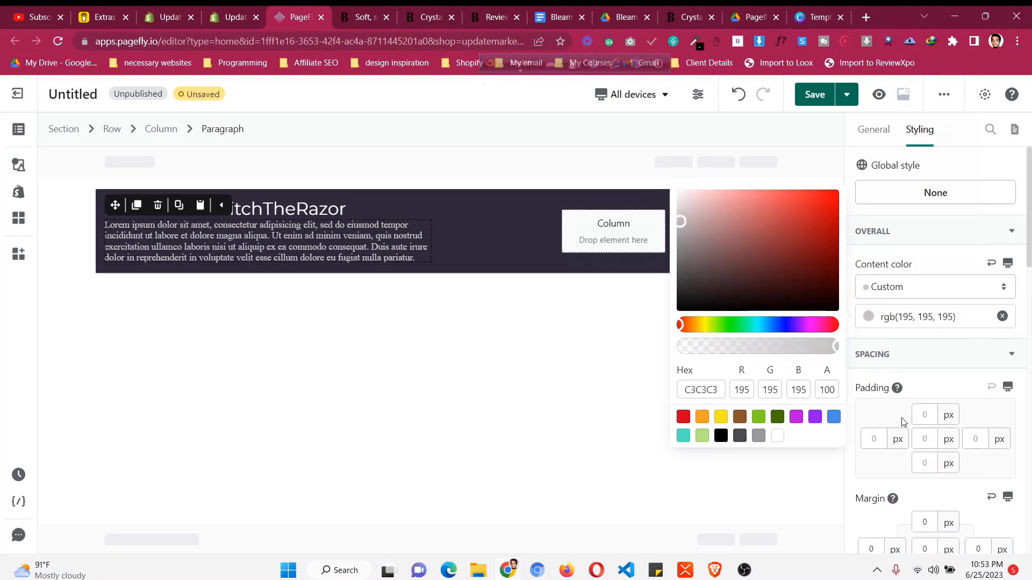
- Set the font weight of the "It's time to #DitchTheRazor" heading to Medium
scroll(921, 396, down, 3)
click(369, 207)
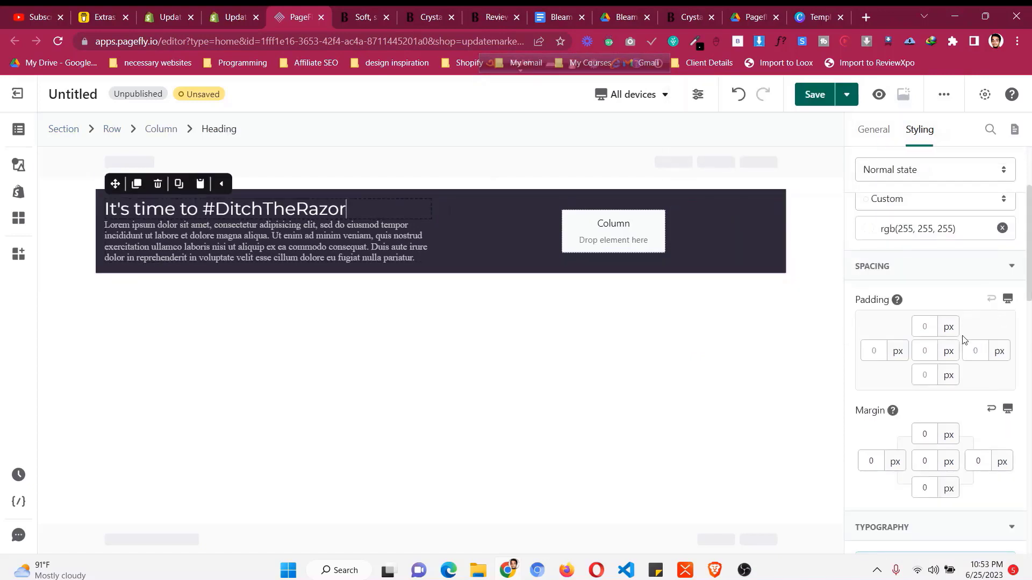
scroll(952, 347, down, 5)
click(960, 468)
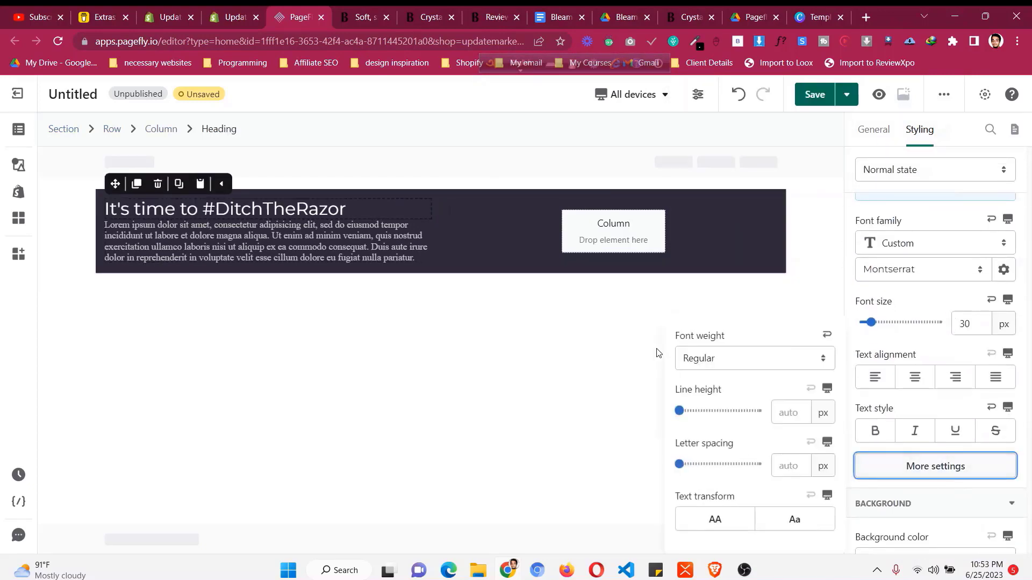
click(717, 360)
click(726, 508)
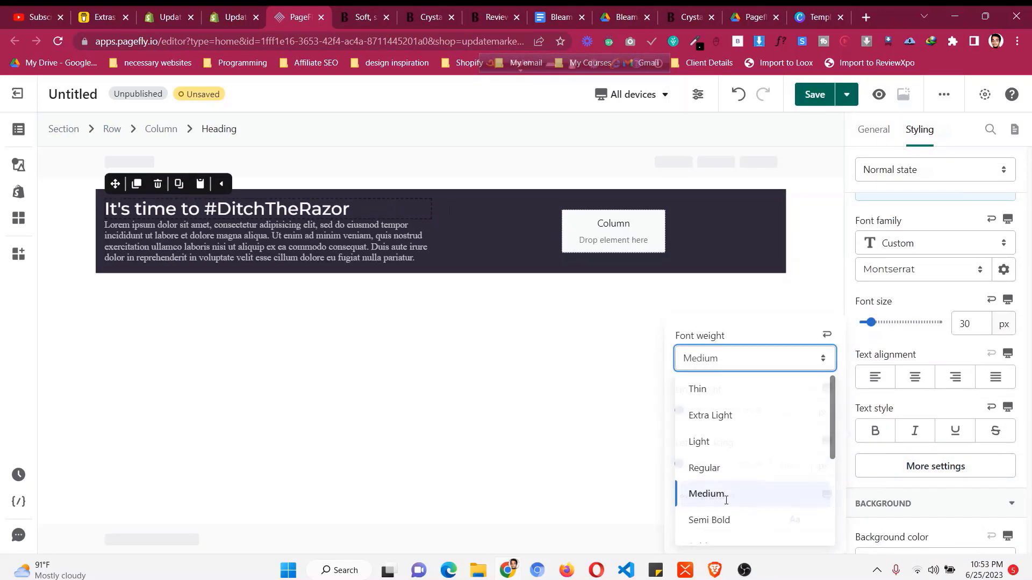
- Check the heading-to-paragraph spacing on the Bleame homepage and set the hero paragraph's top margin to 15 px
click(340, 231)
scroll(990, 314, up, 7)
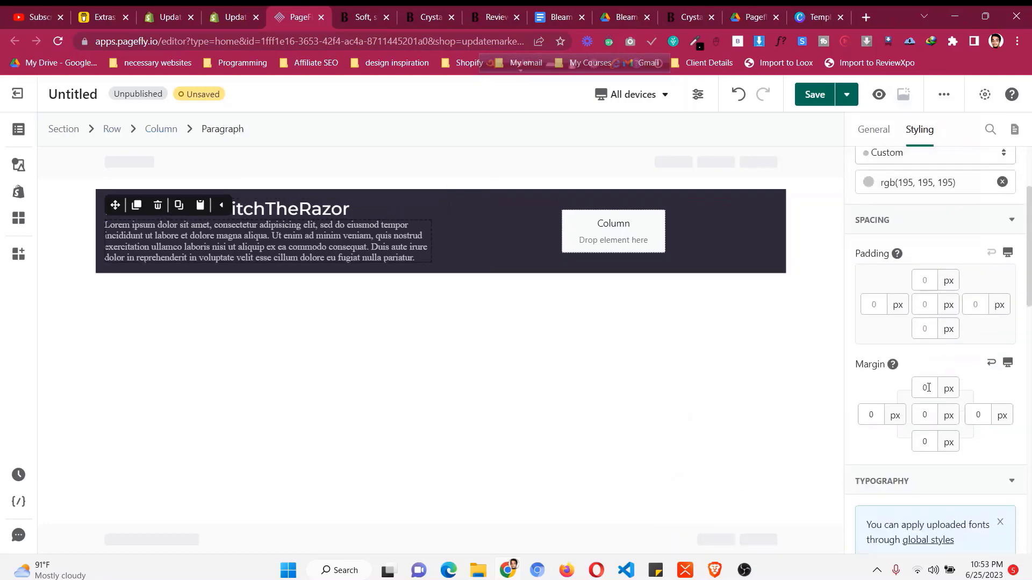
click(928, 387)
click(357, 10)
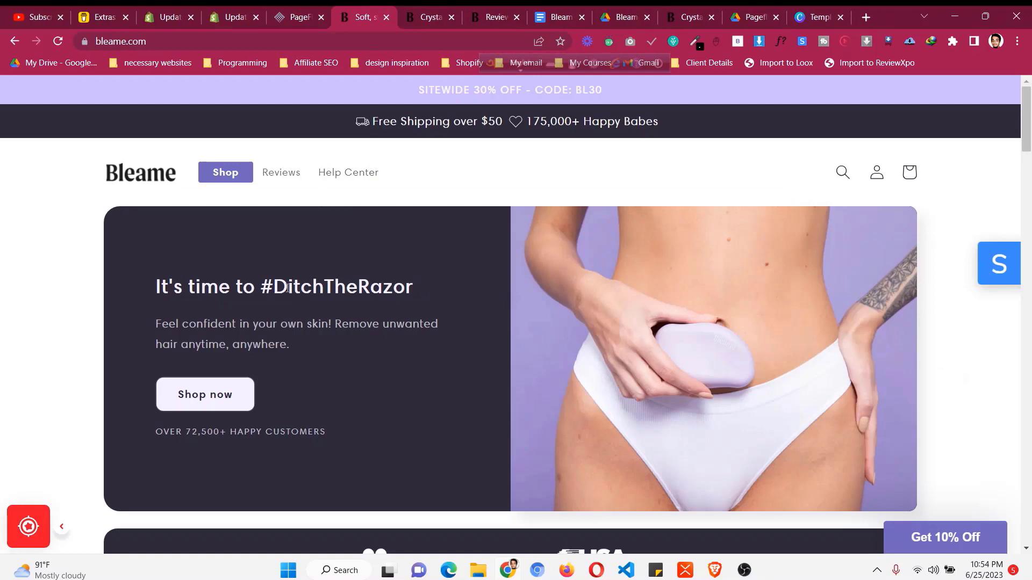
click(299, 16)
text(1)
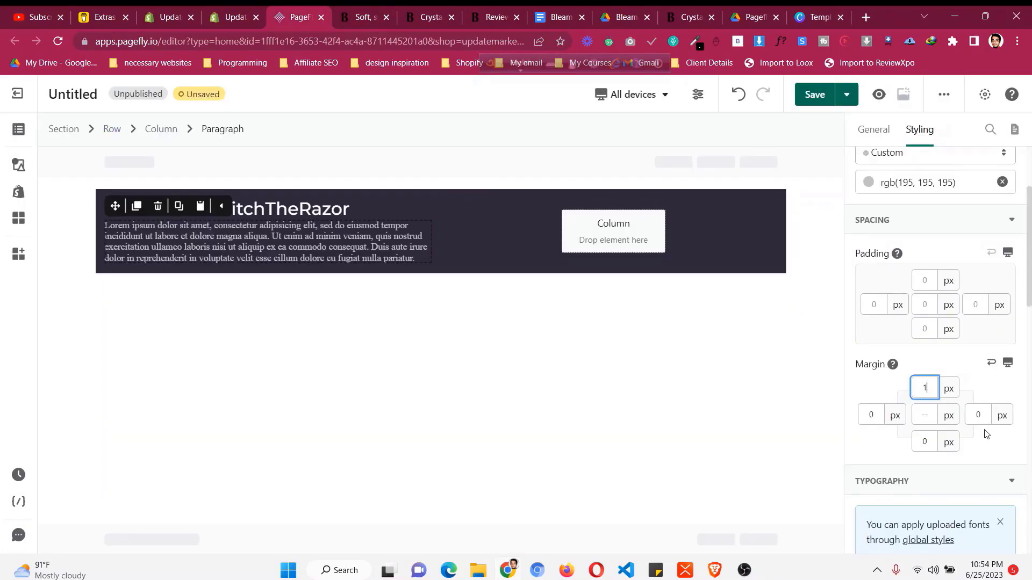
text(5)
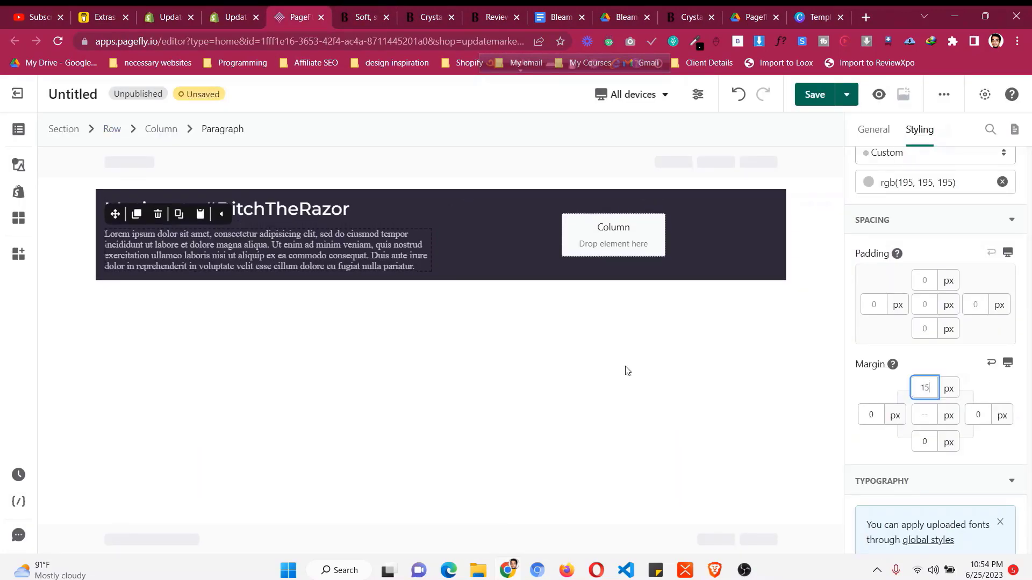
- Copy the paragraph "Feel confident in your own skin! Remove unwanted hair anytime, anywhere." from the Bleame homepage and return to the PageFly editor
key(ctrl+Tab)
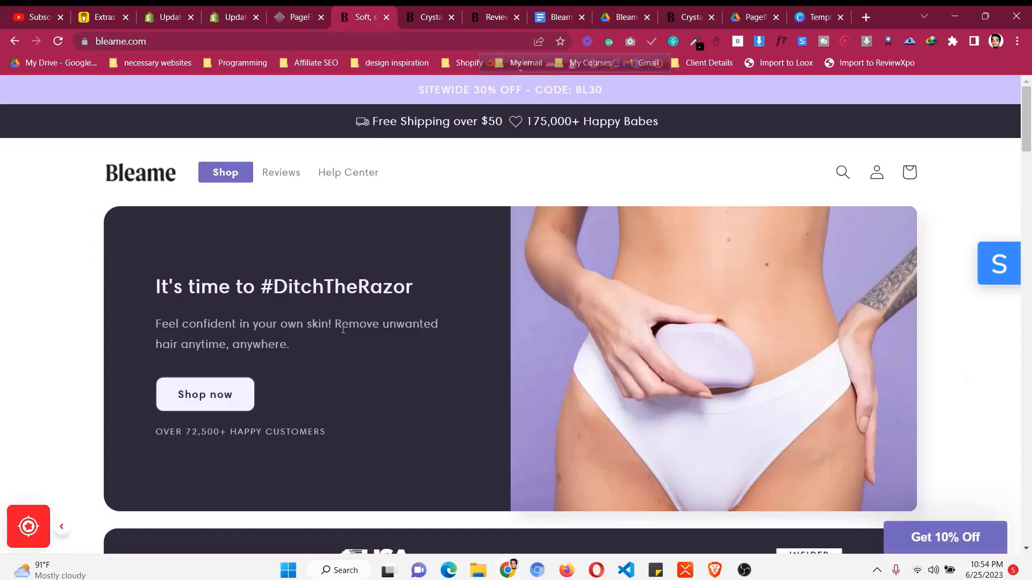
triple_click(343, 329)
right_click(364, 330)
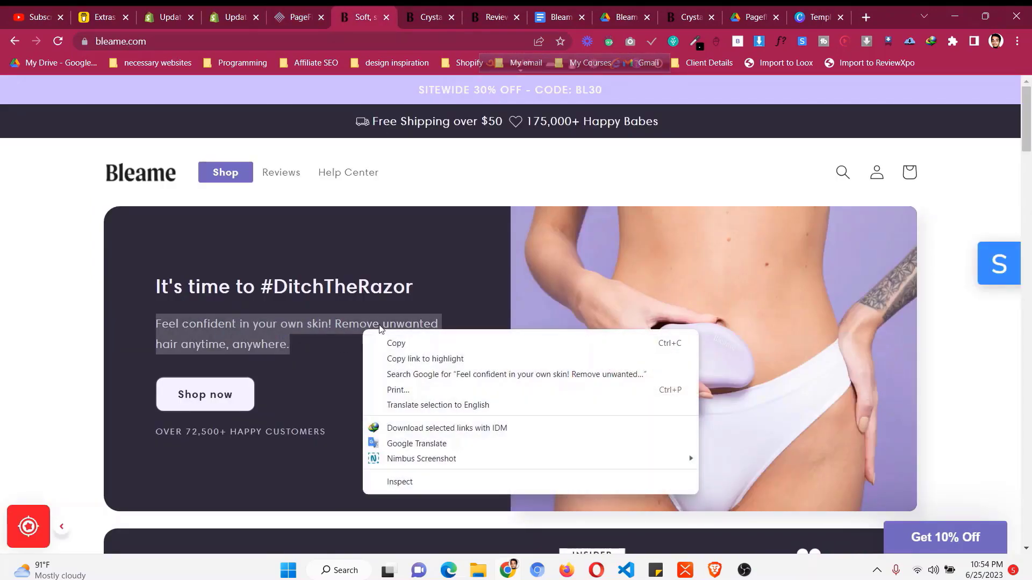
click(396, 343)
click(298, 17)
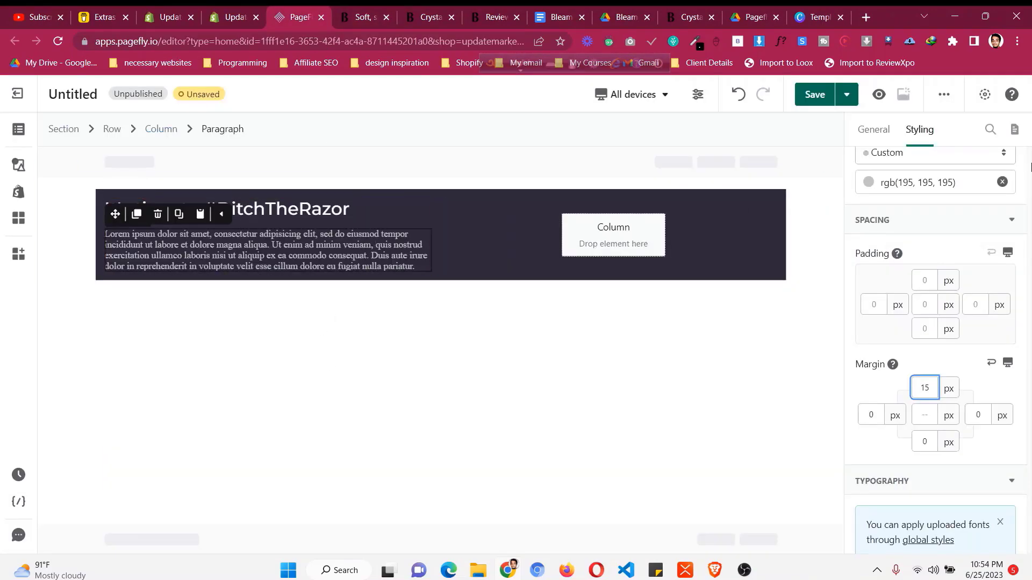
- Replace the placeholder paragraph text with the copied "Feel confident in your own skin! Remove unwanted hair anytime, anywhere."
click(873, 129)
scroll(951, 376, up, 2)
triple_click(958, 371)
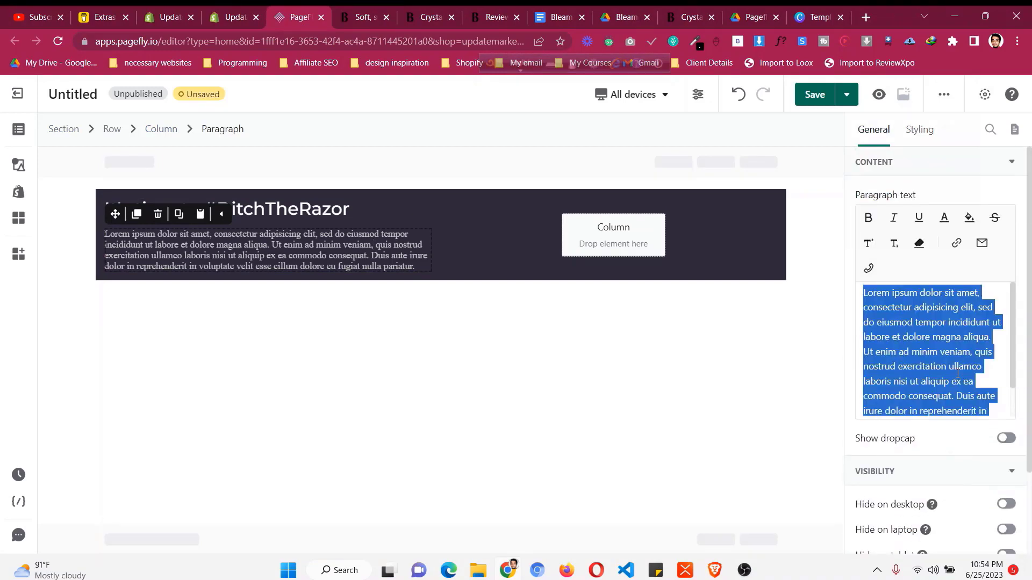
key(ctrl+v)
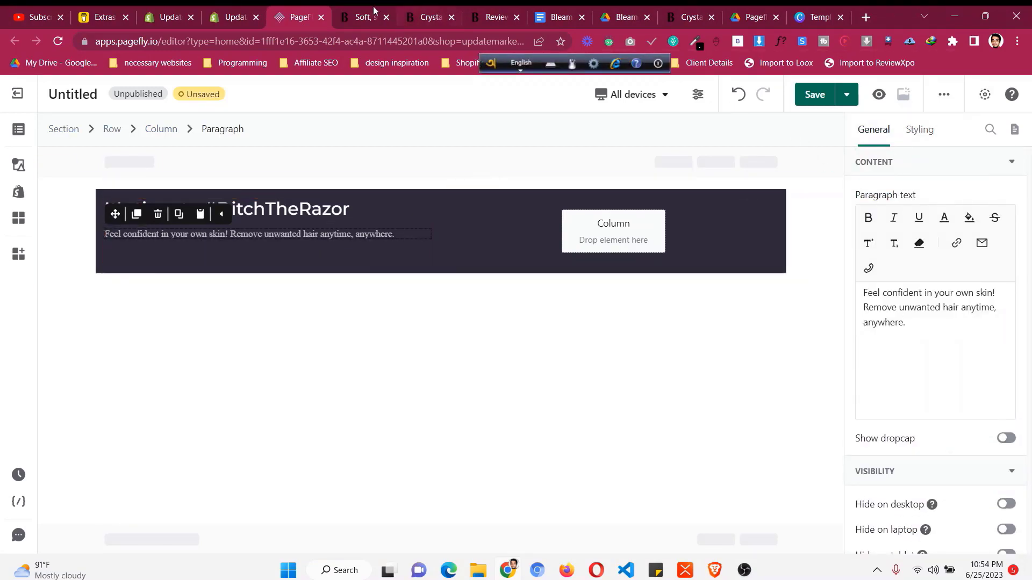
- Set the hero paragraph's font size to 20 px and its font family to Montserrat
click(920, 130)
scroll(1010, 391, down, 6)
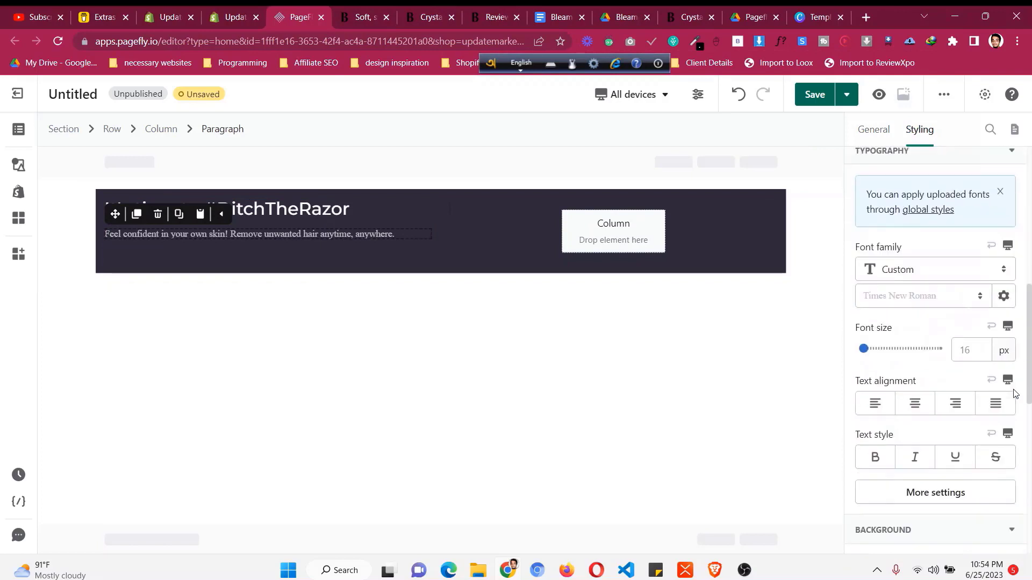
double_click(970, 279)
text(20)
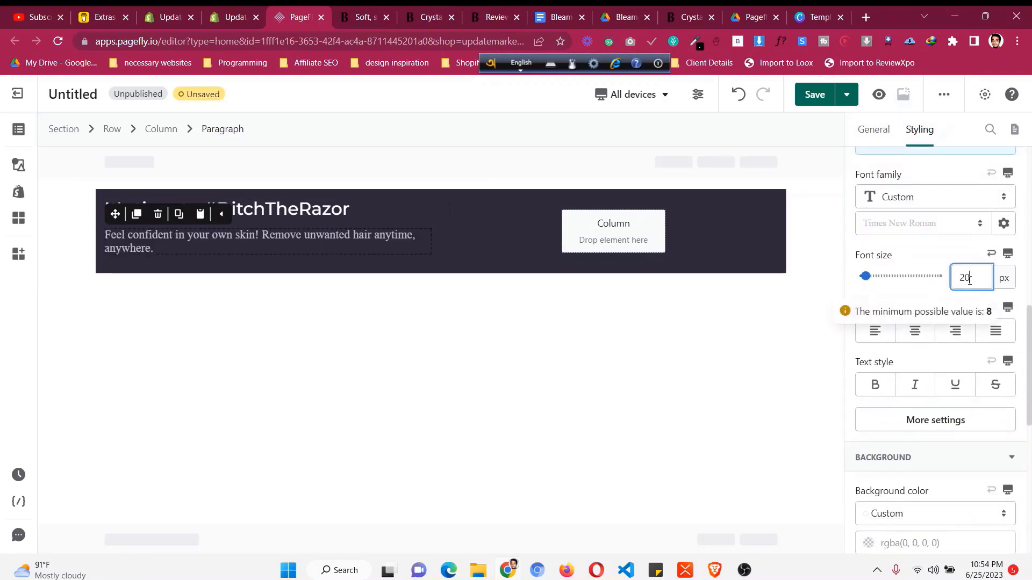
click(899, 225)
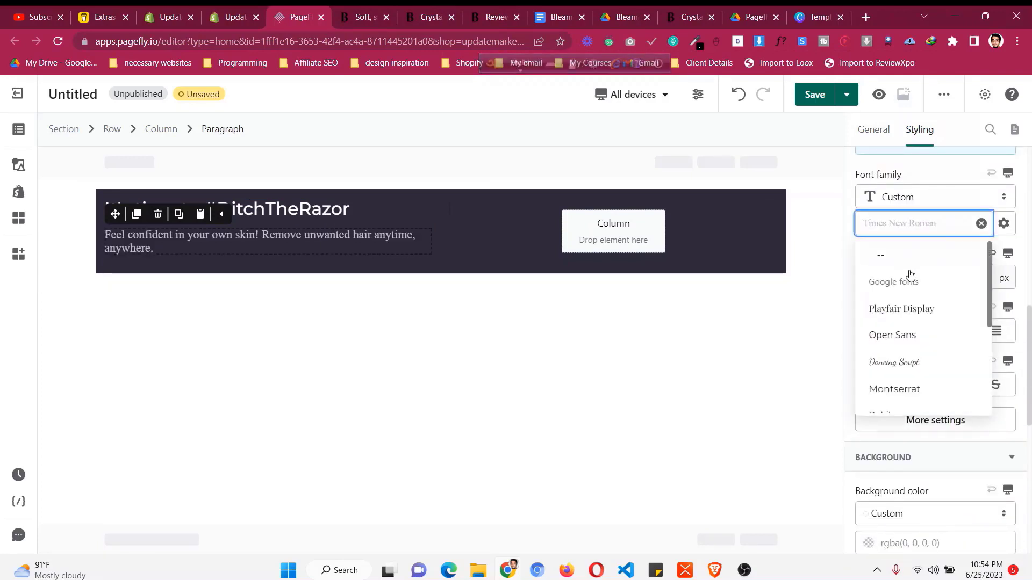
click(908, 389)
- Inspect the original hero paragraph's font on the Bleame homepage with WhatFont and set the PageFly paragraph's font size to 19 px
click(344, 12)
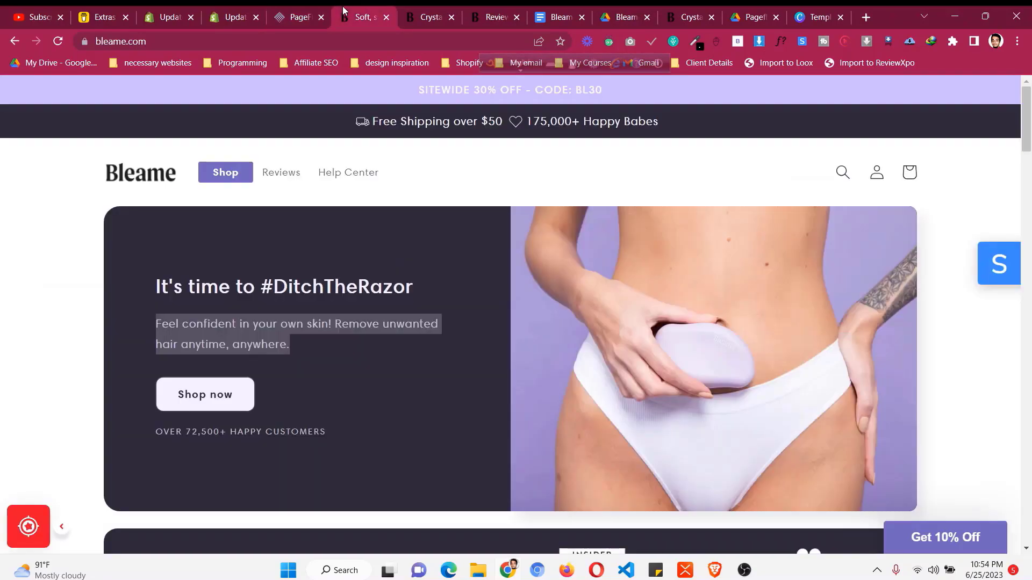
click(777, 43)
click(351, 325)
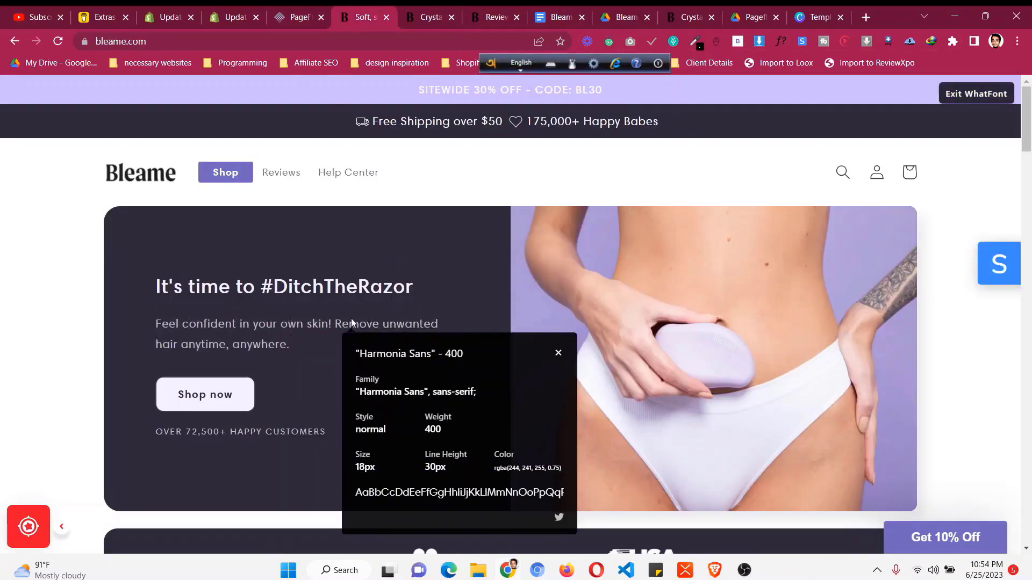
click(295, 13)
click(964, 273)
key(Down)
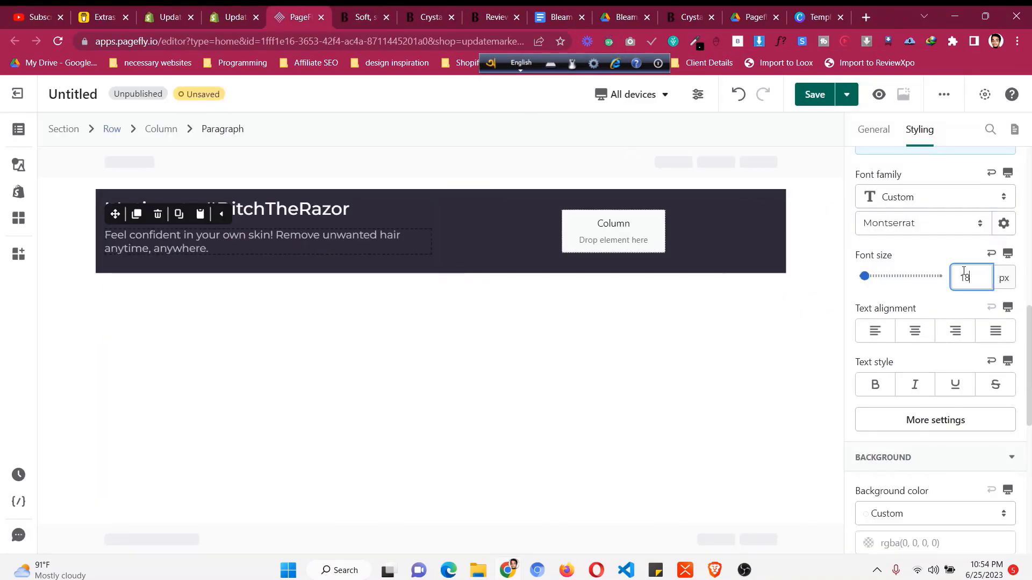
- Exit WhatFont on the Bleame homepage, check the paragraph's line spacing there, and set the PageFly paragraph's line height to 1.5 em
click(922, 420)
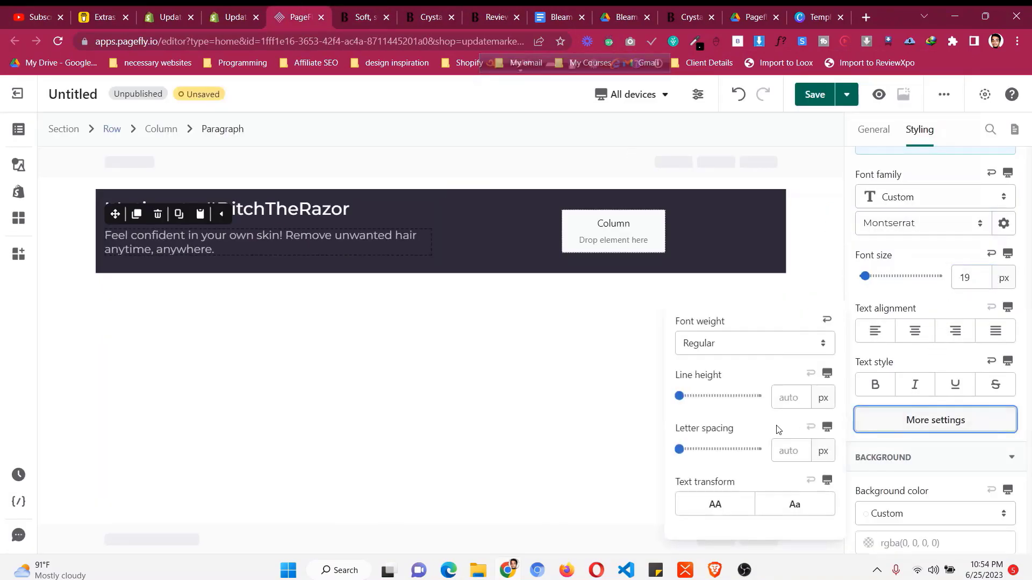
click(363, 16)
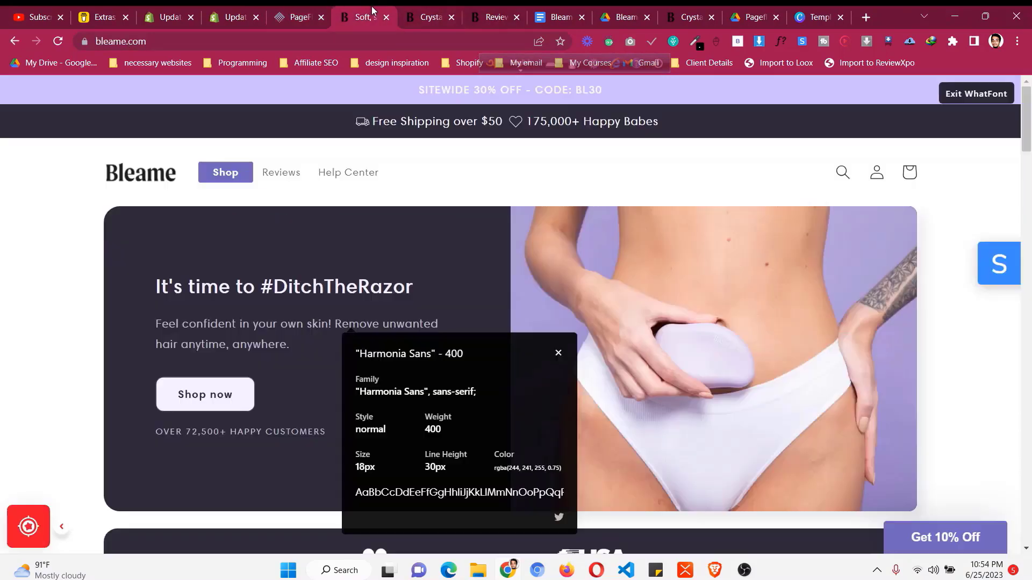
key(Escape)
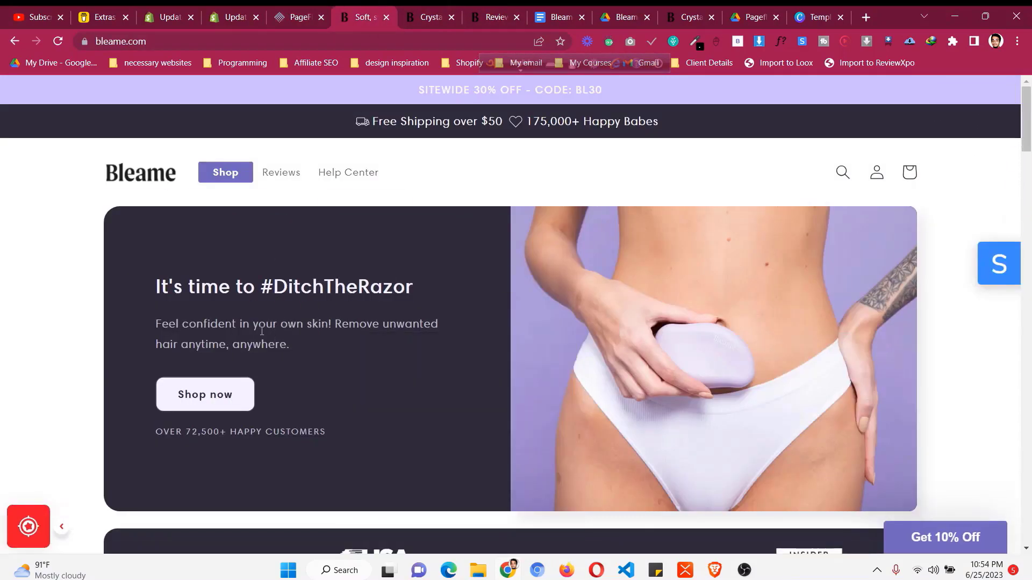
drag(266, 331, 290, 345)
click(298, 17)
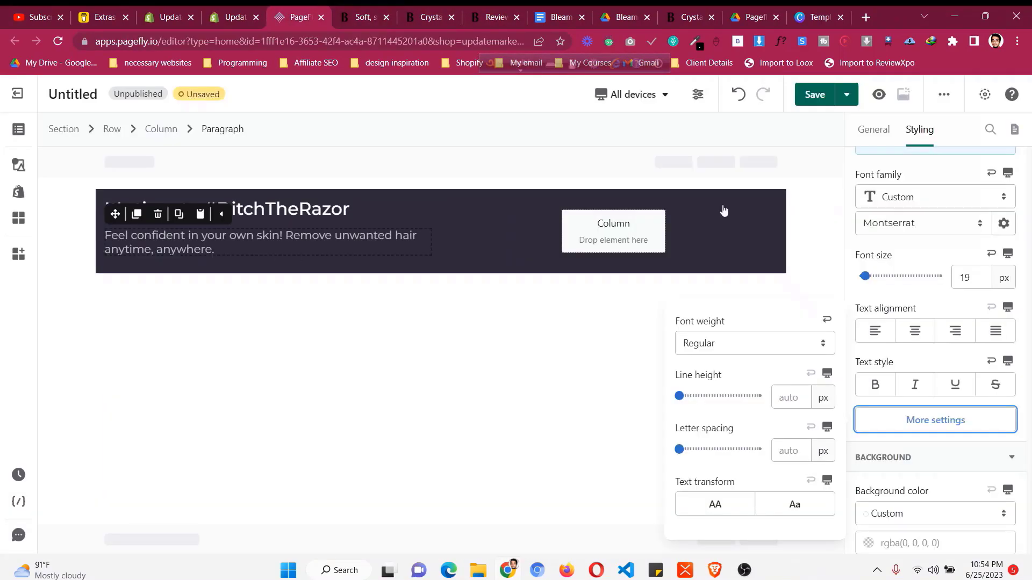
click(828, 440)
click(796, 400)
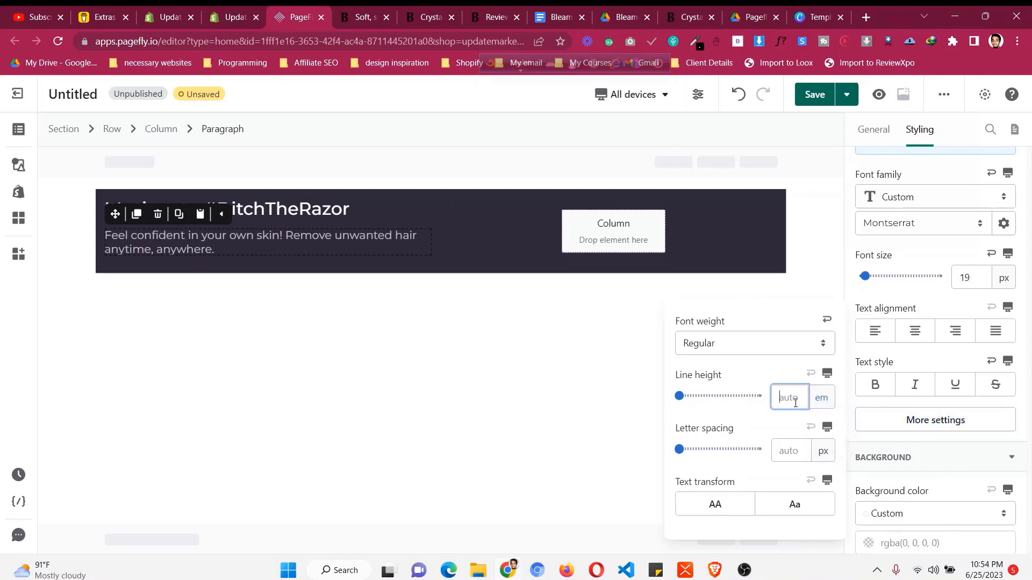
text(1.4)
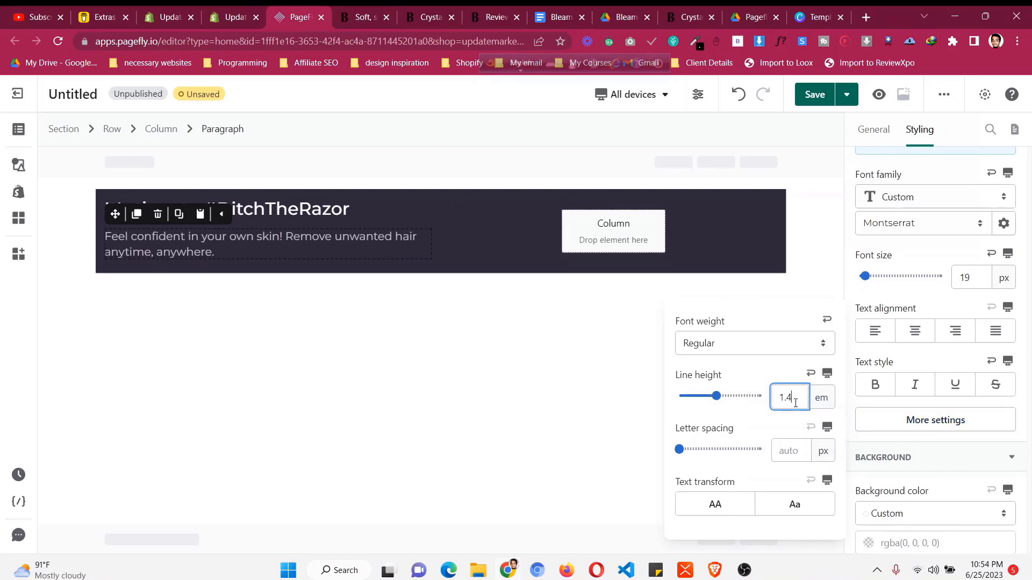
key(Up)
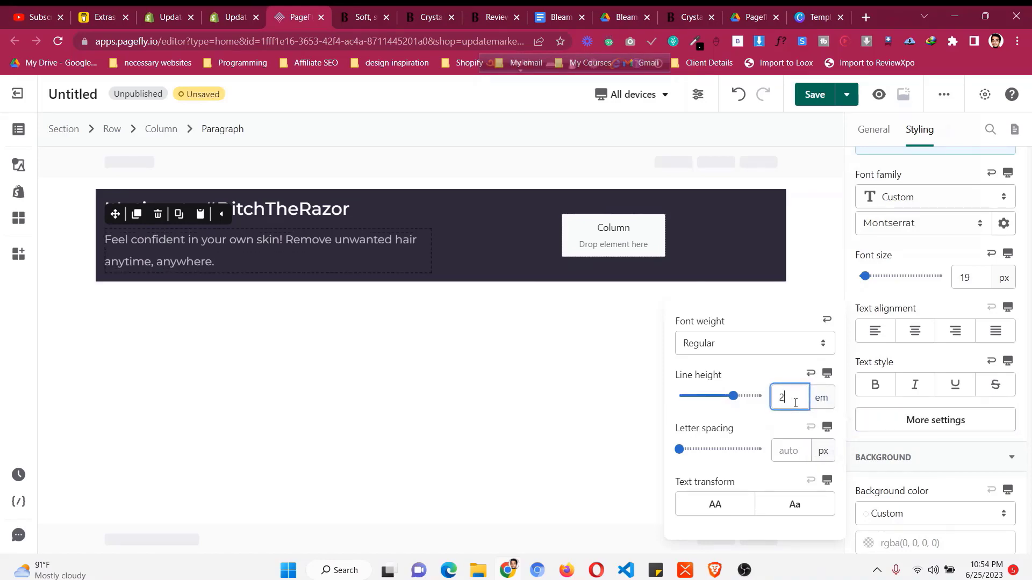
key(BackSpace)
text(1.5)
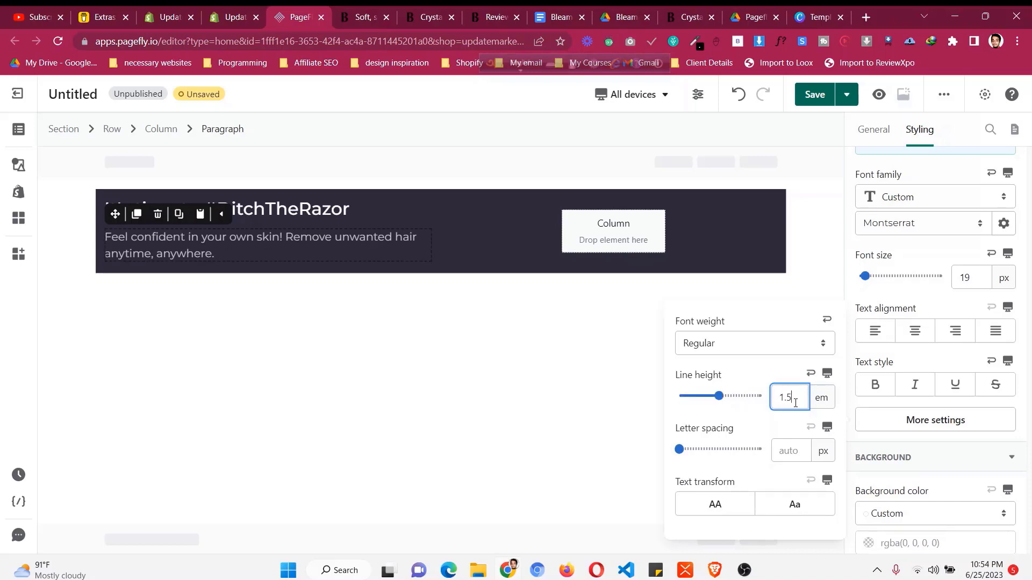
click(353, 215)
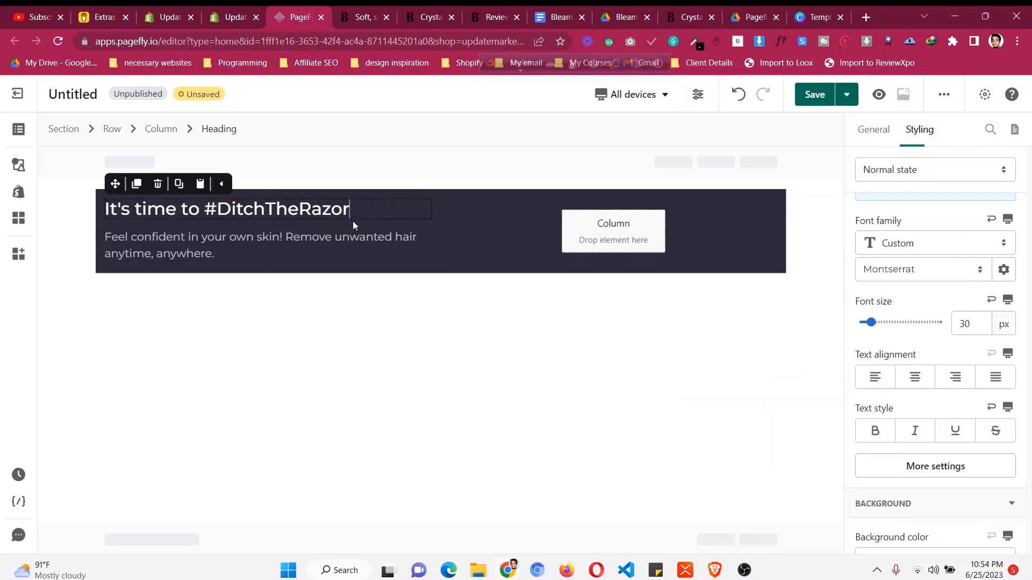
- Compare the hero text with the original Bleame homepage and set the PageFly paragraph's font size to 18 px
click(366, 17)
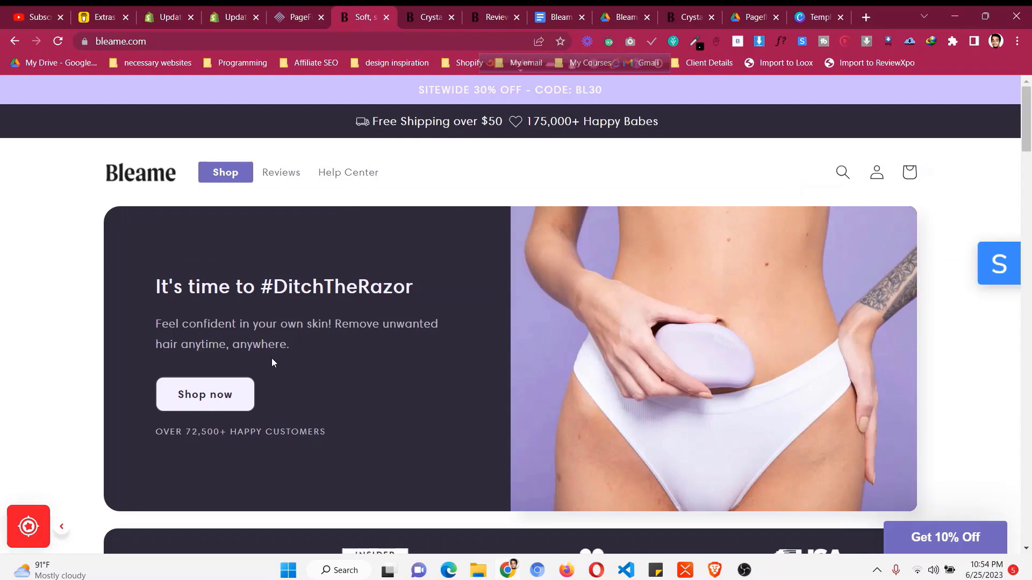
click(311, 16)
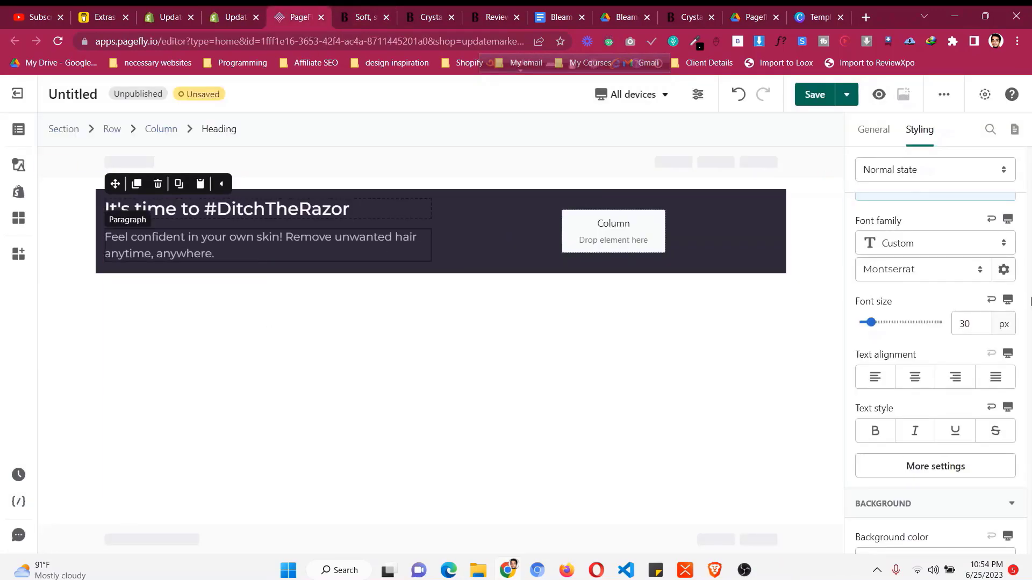
click(346, 11)
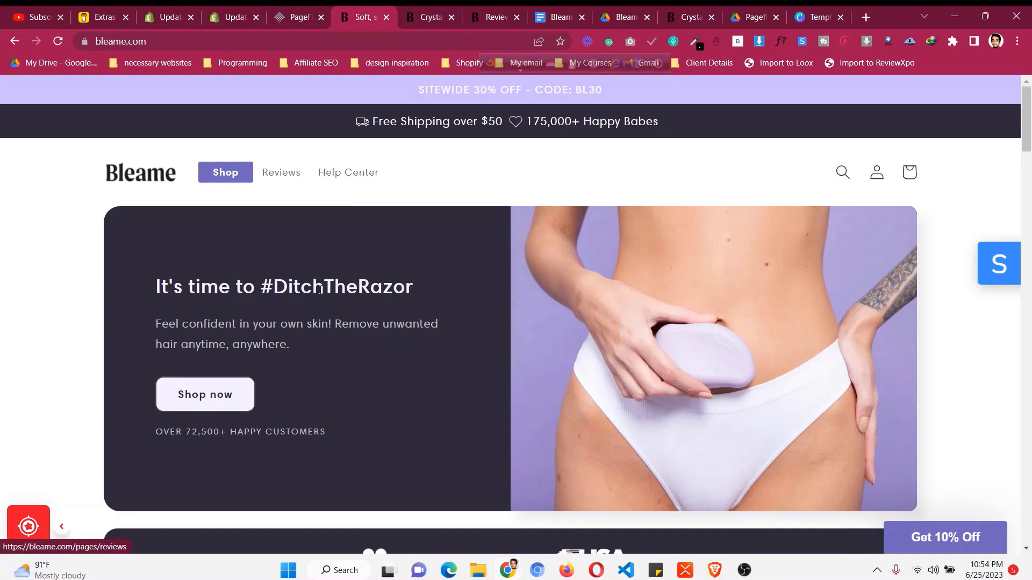
click(301, 14)
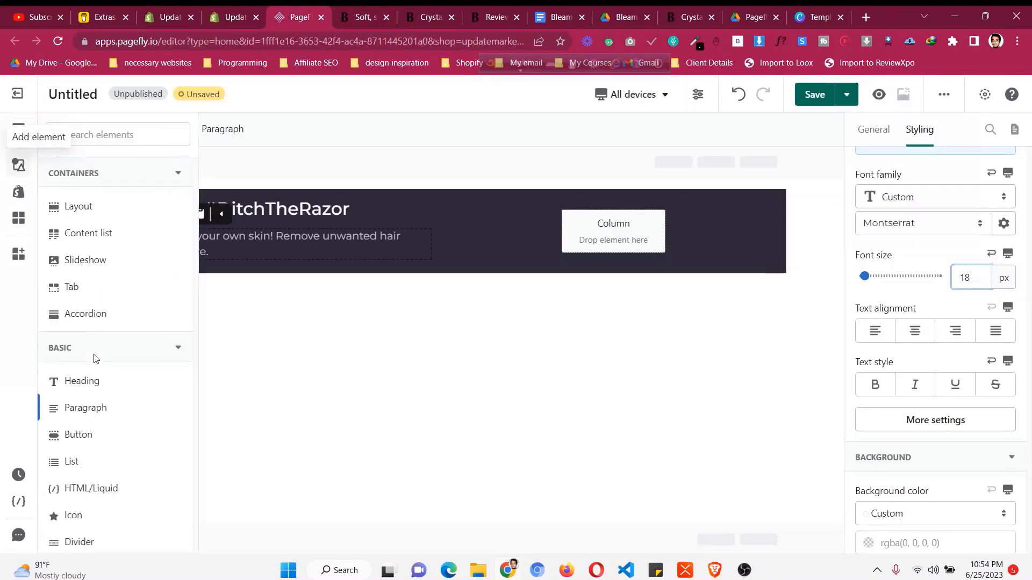
- Add a basic text-only button element below the hero paragraph
scroll(95, 359, down, 2)
click(101, 301)
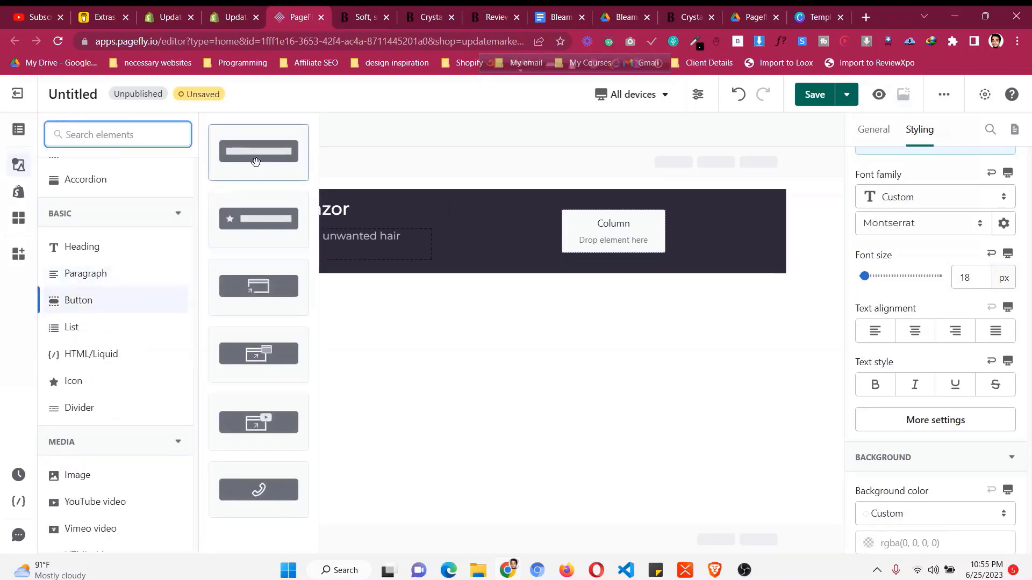
drag(258, 151, 318, 261)
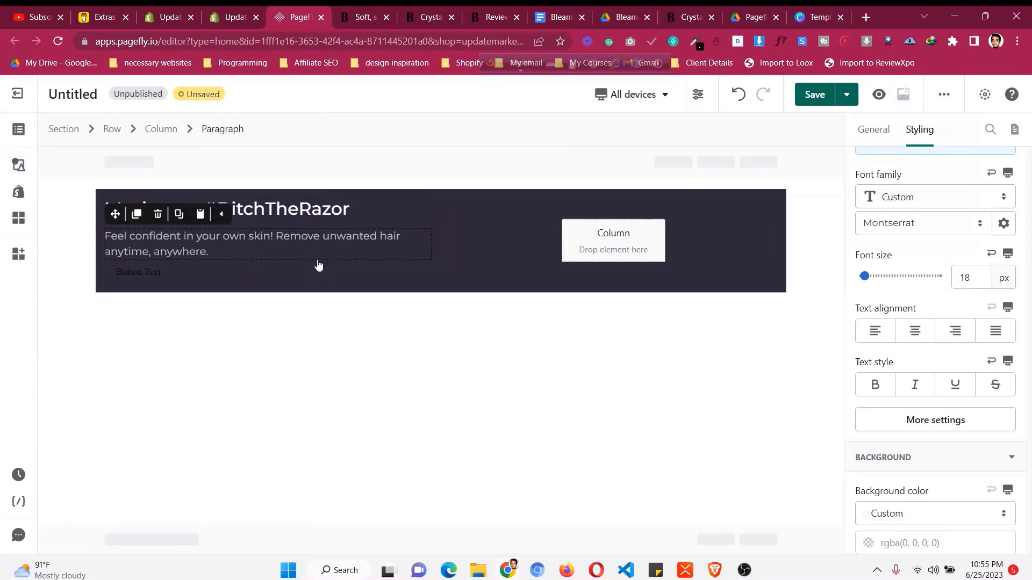
- Copy the button background colour code from the Bleame details document and set the hero button's background colour to #7069bc in PageFly
click(555, 11)
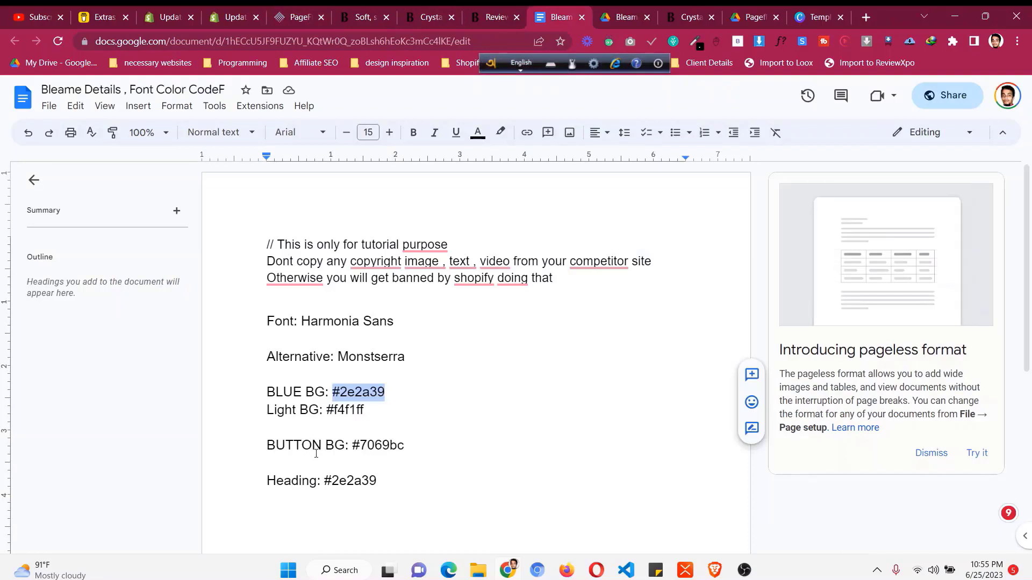
drag(351, 446, 399, 447)
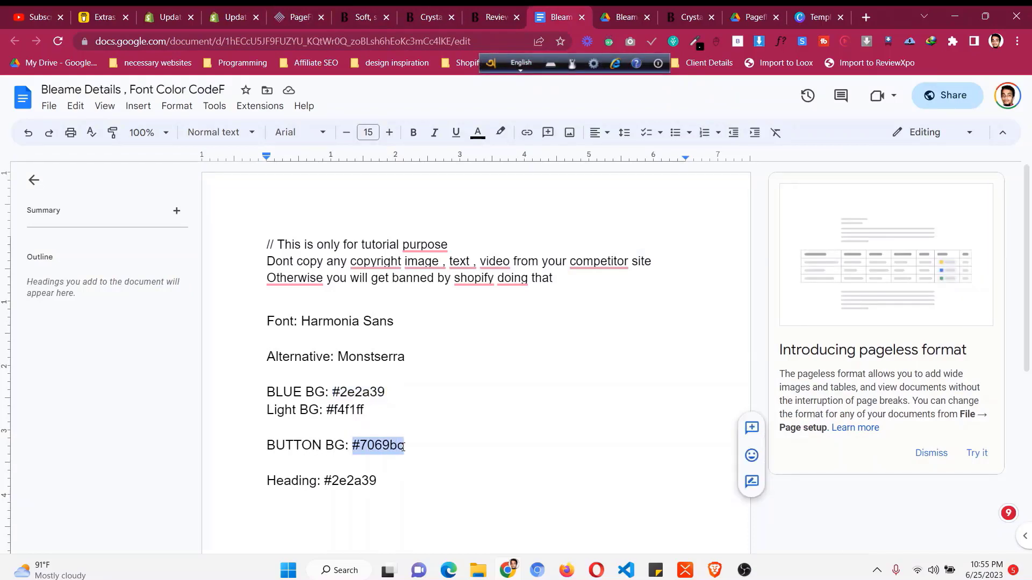
click(311, 11)
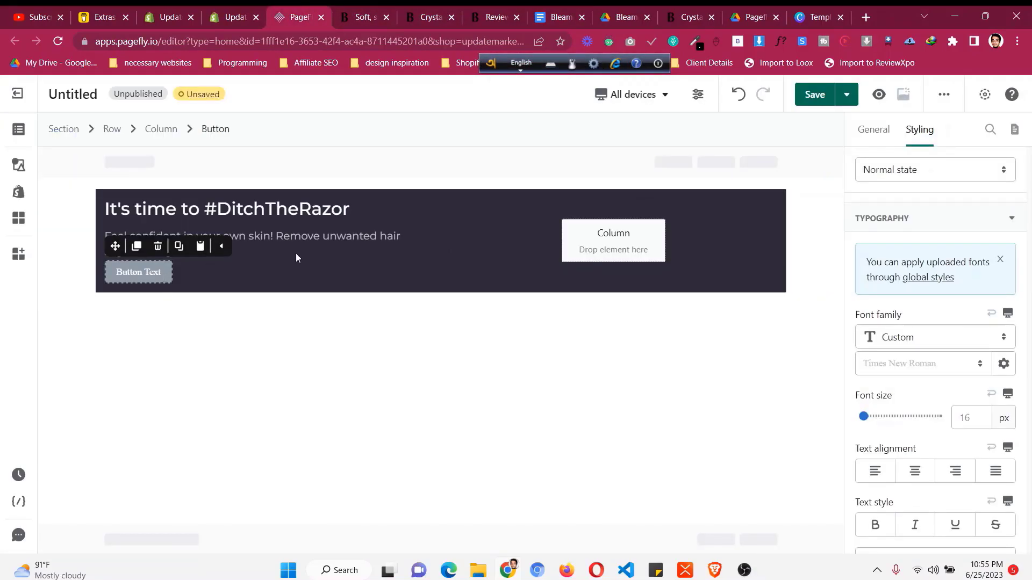
scroll(931, 285, up, 5)
scroll(930, 323, down, 8)
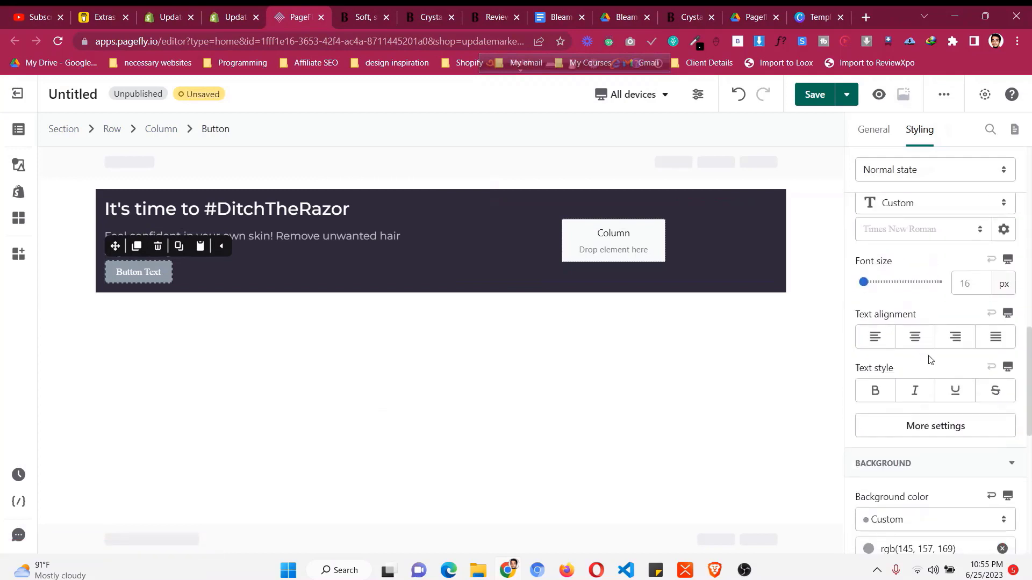
scroll(931, 365, down, 2)
click(938, 416)
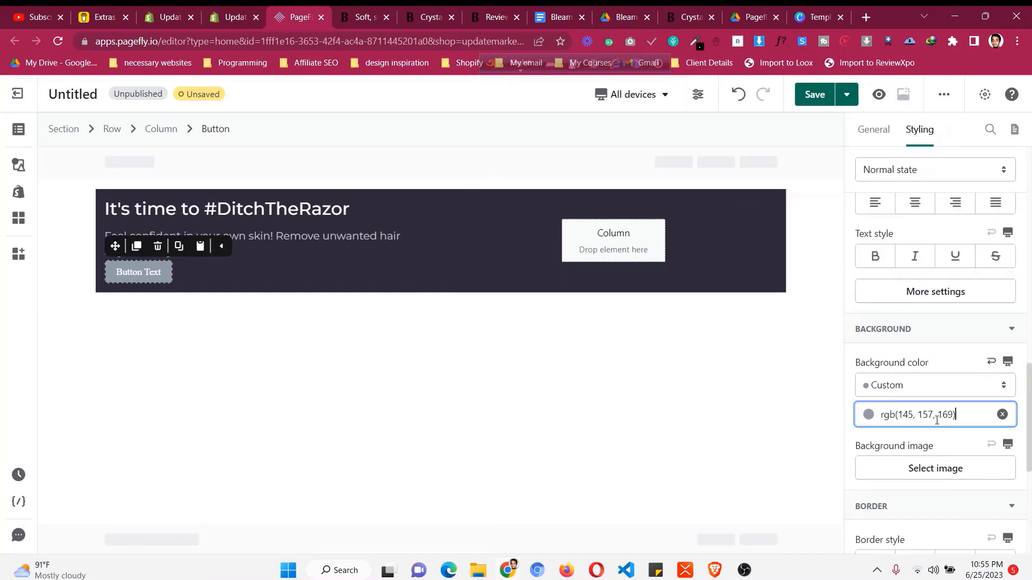
key(ctrl+a)
text(#7069bc)
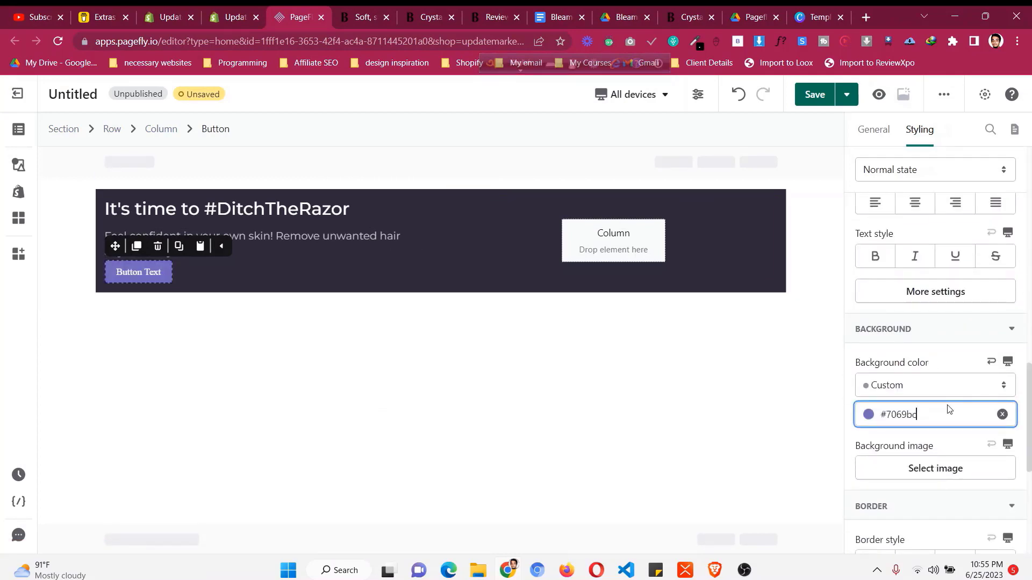
- Set the hero button's border radius to 10 px on all corners
scroll(949, 411, down, 3)
click(935, 395)
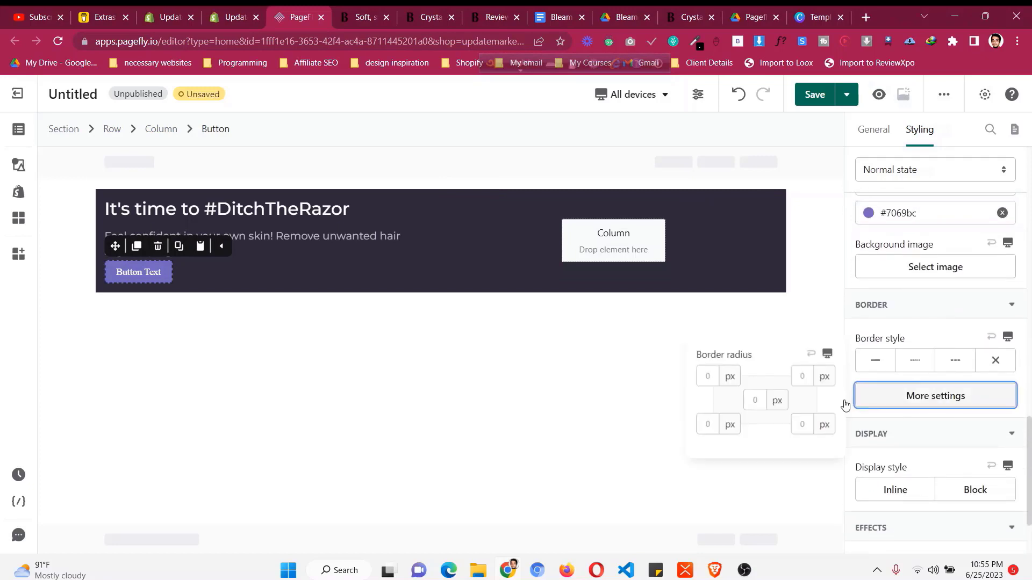
click(757, 399)
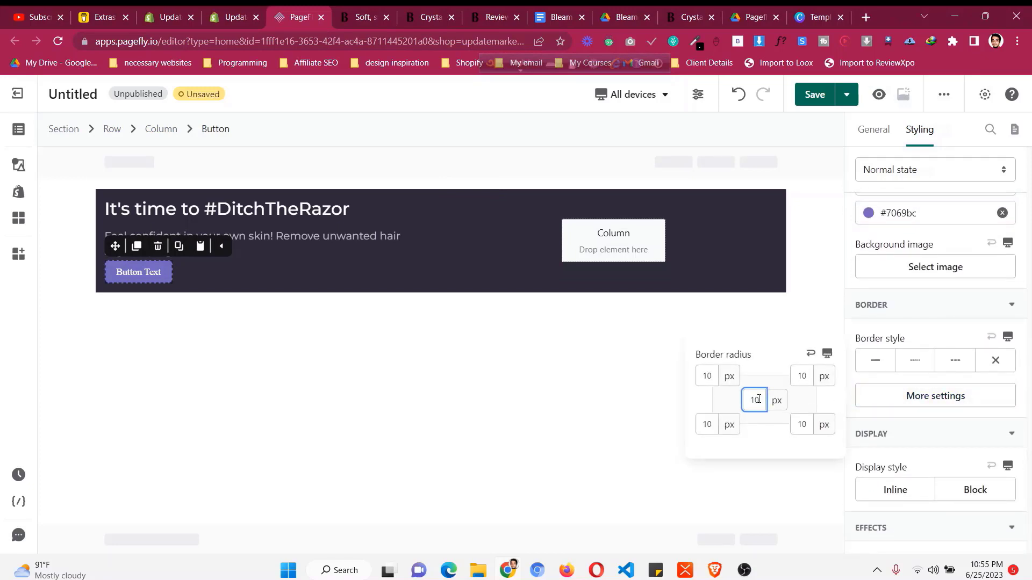
click(382, 239)
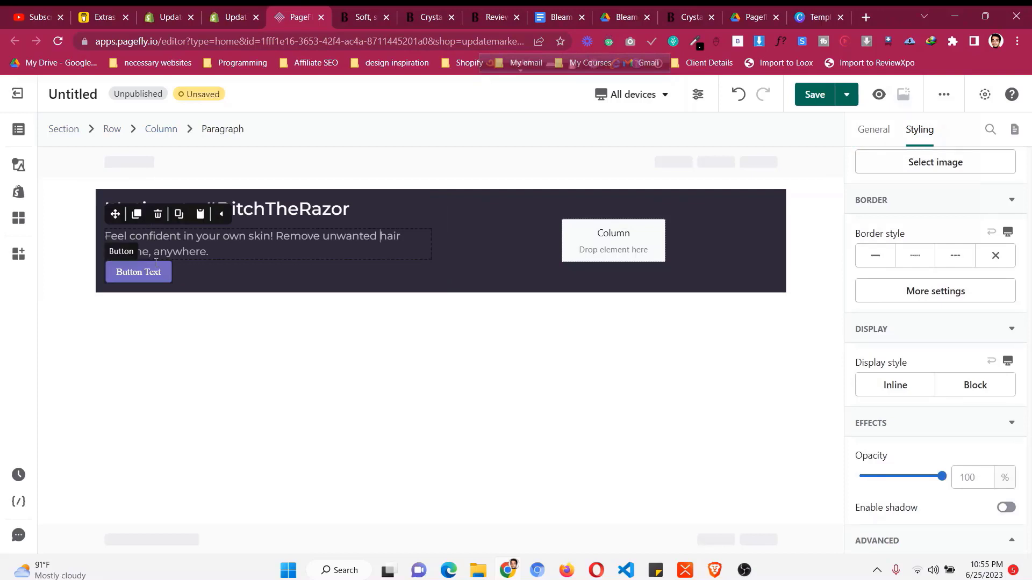
- Set the hero button's top margin to 15 px
click(153, 272)
scroll(925, 318, up, 10)
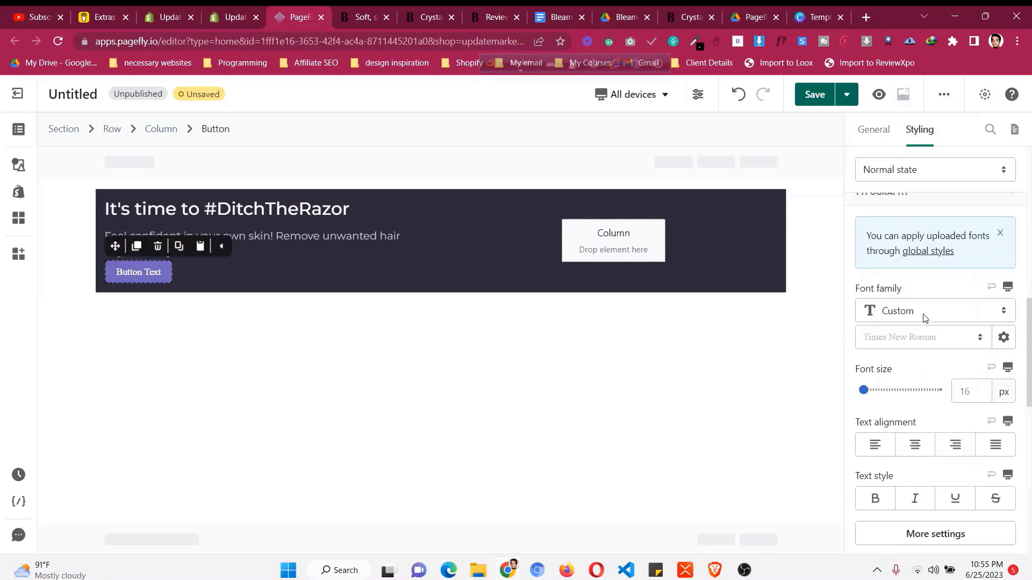
key(Up)
key(Up)
key(Up)
key(Up)
key(Up)
key(Up)
key(Up)
key(Up)
key(Up)
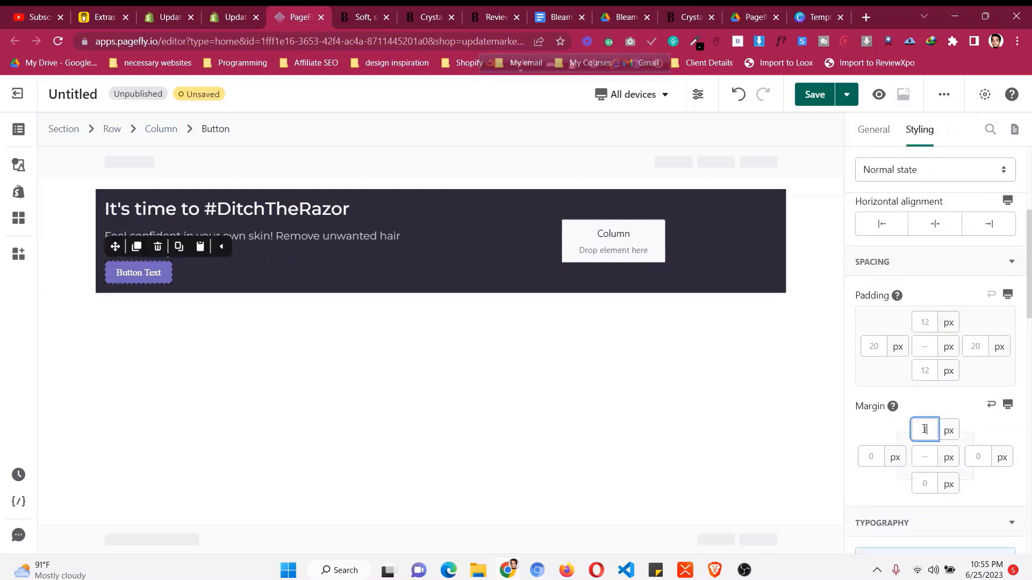
key(Up)
key(Up)
key(Up)
key(Up)
key(Up)
key(Up)
key(Up)
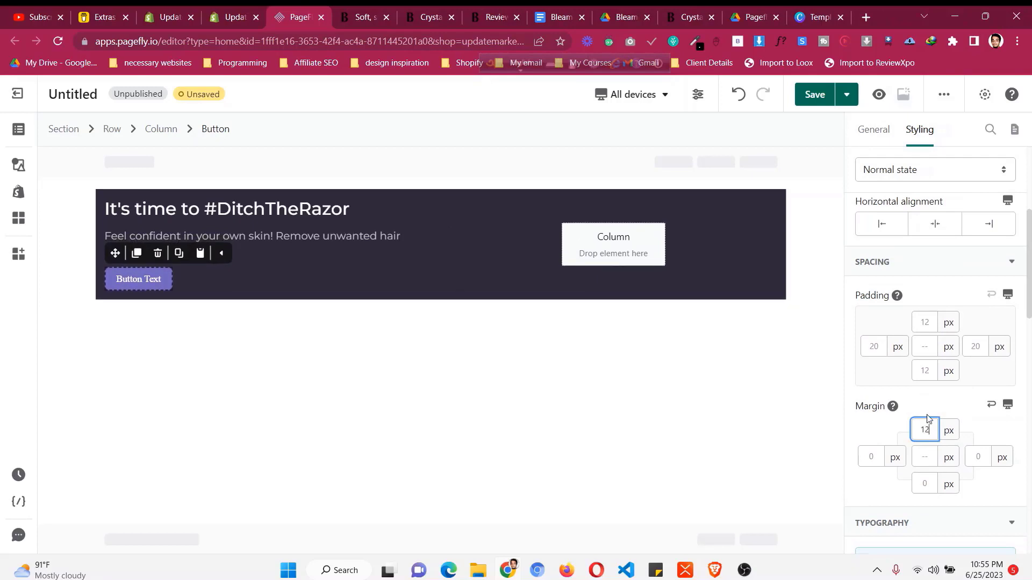
- Set the hero button's font family to Montserrat and its font size to 17 px
scroll(929, 418, down, 5)
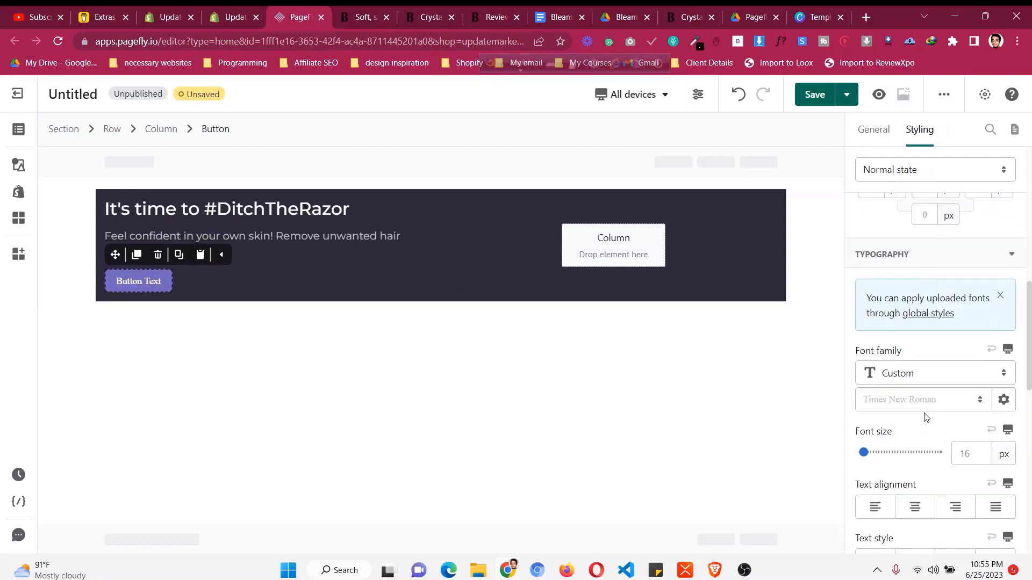
click(923, 403)
click(910, 358)
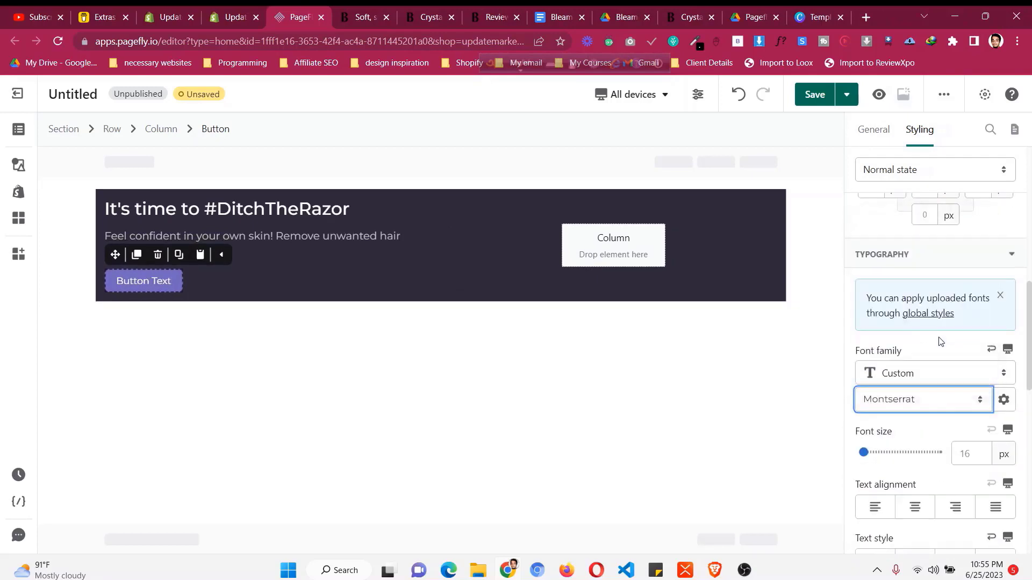
scroll(940, 342, down, 2)
click(969, 319)
text(17)
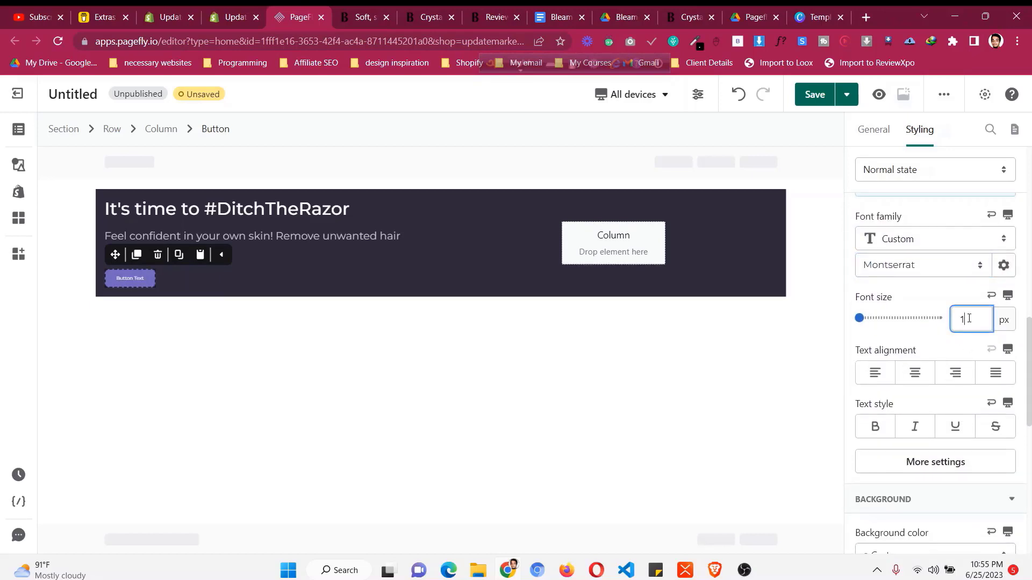
- Check the button label on the original Bleame homepage and change the PageFly button's text to "Shop Now"
click(348, 13)
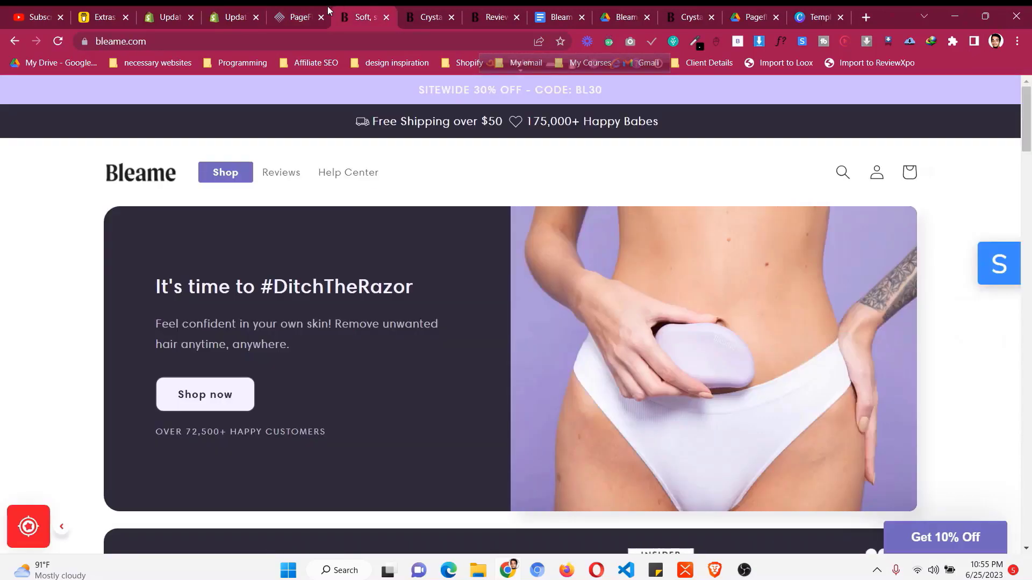
click(300, 17)
scroll(922, 245, up, 1)
click(873, 129)
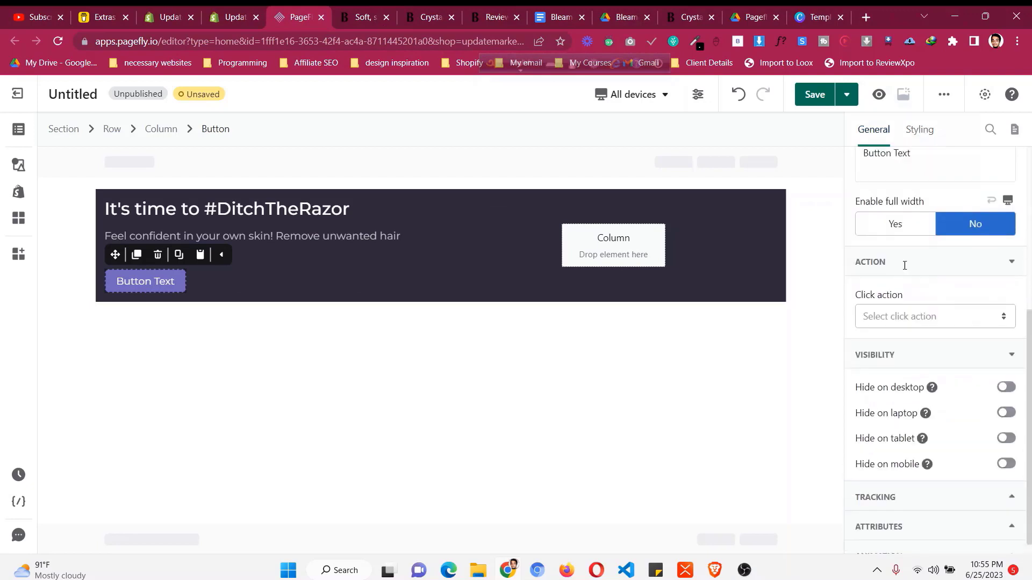
scroll(909, 269, up, 3)
key(ctrl+a)
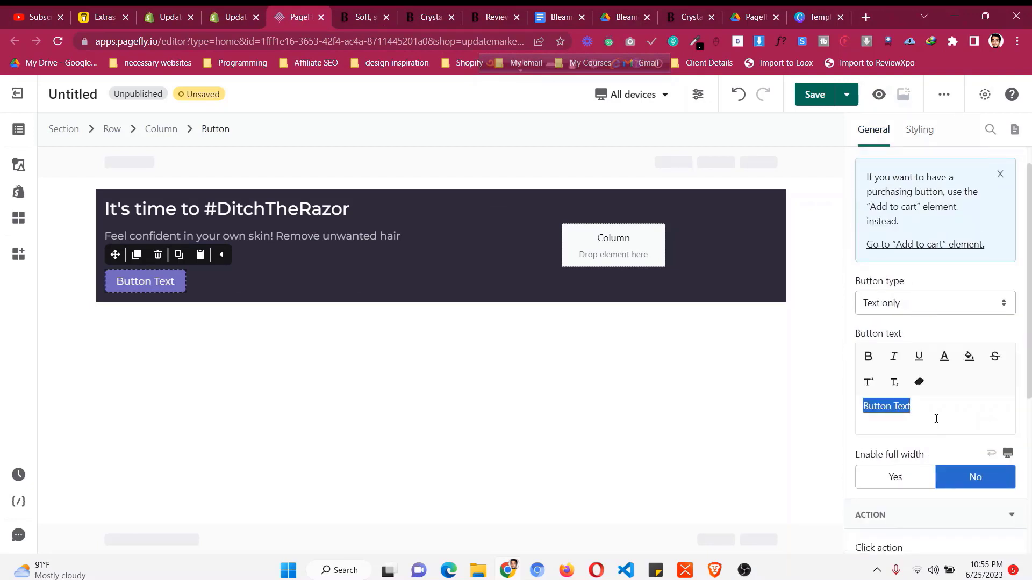
text(Shop Now)
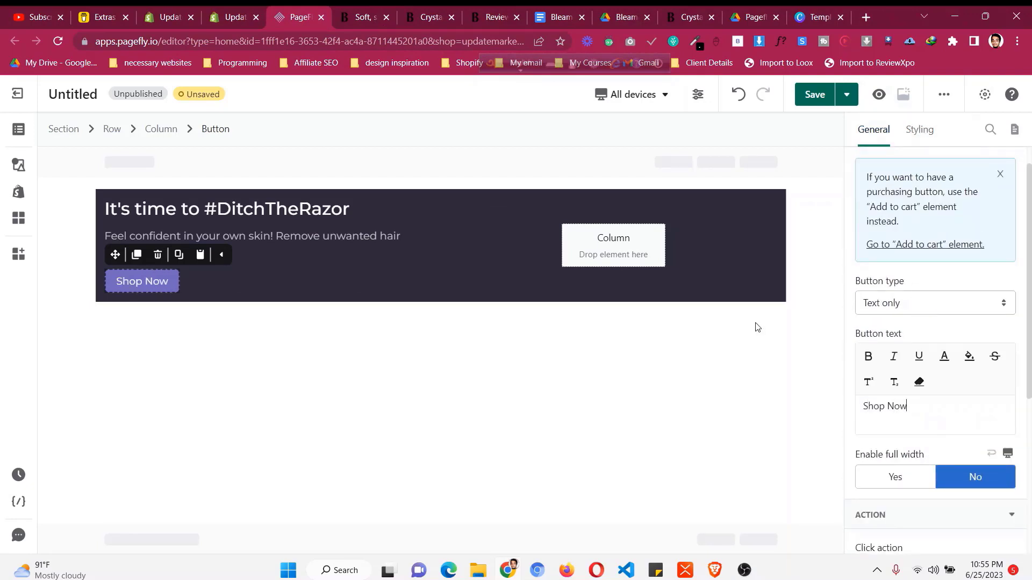
- Check the original button's colour on the Bleame homepage and set the PageFly button's background colour to white
click(349, 13)
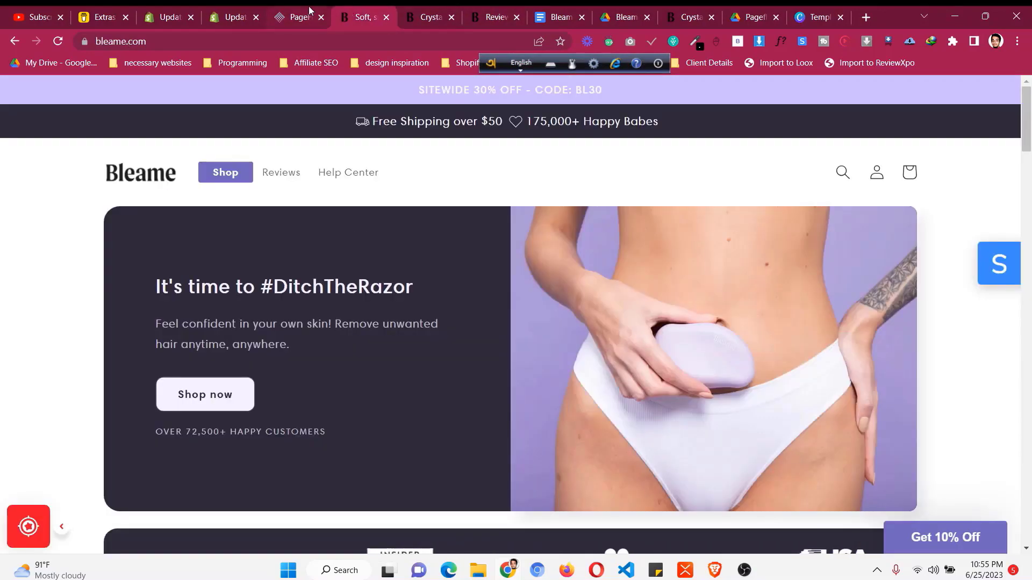
click(309, 11)
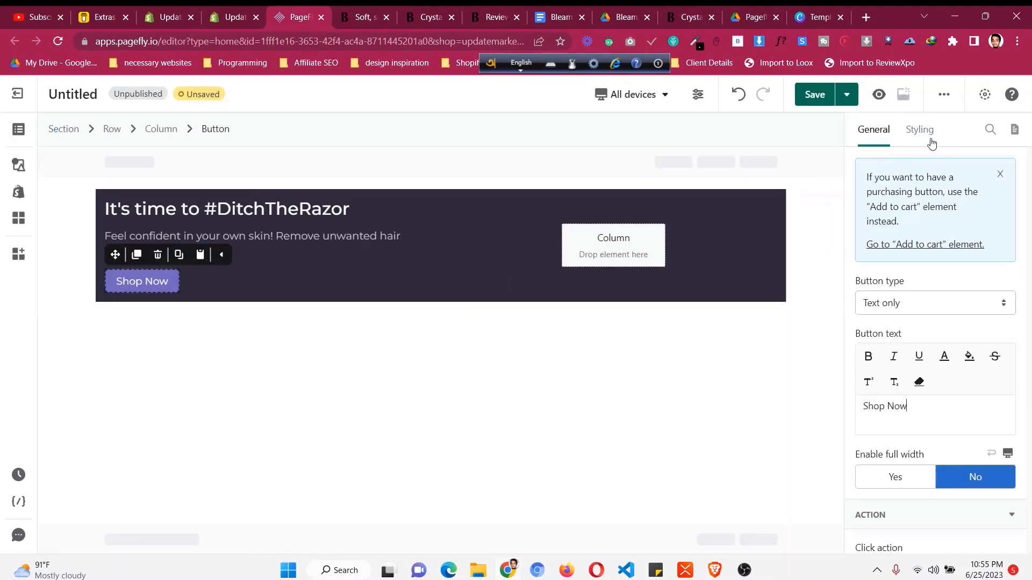
scroll(952, 441, down, 5)
scroll(951, 440, down, 15)
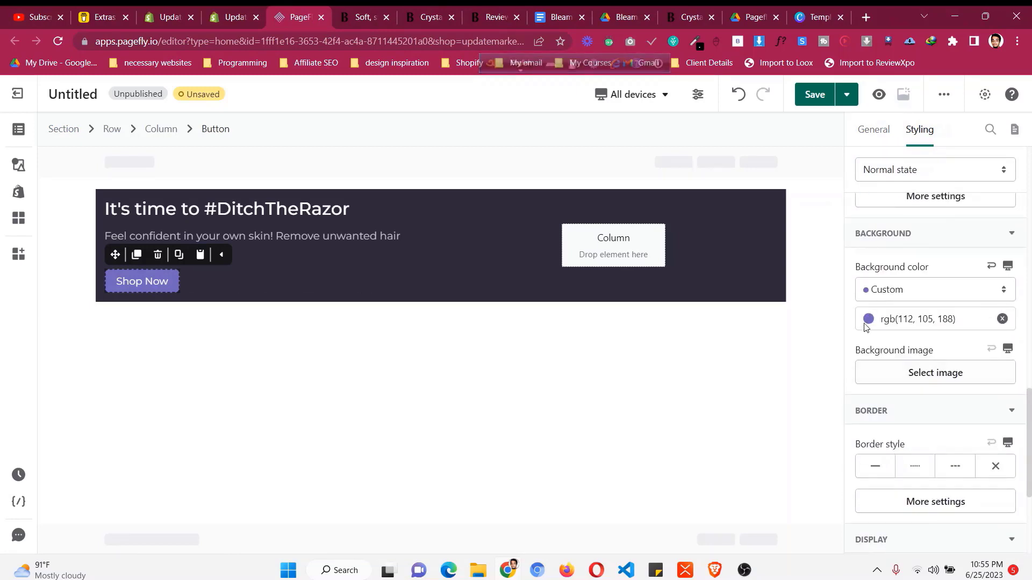
click(868, 320)
click(778, 440)
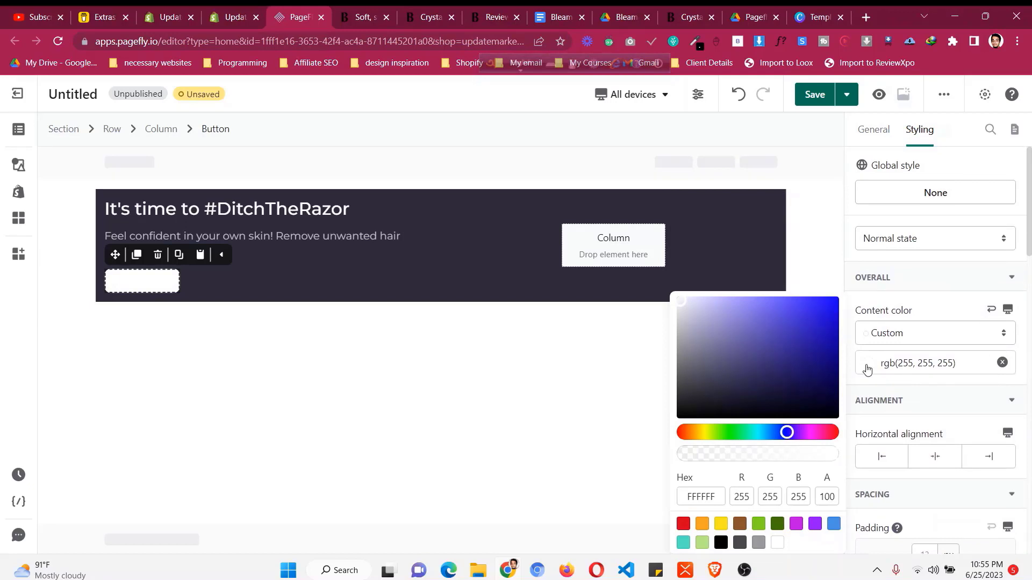
- Set the hero button's content colour to black
click(867, 369)
click(867, 369)
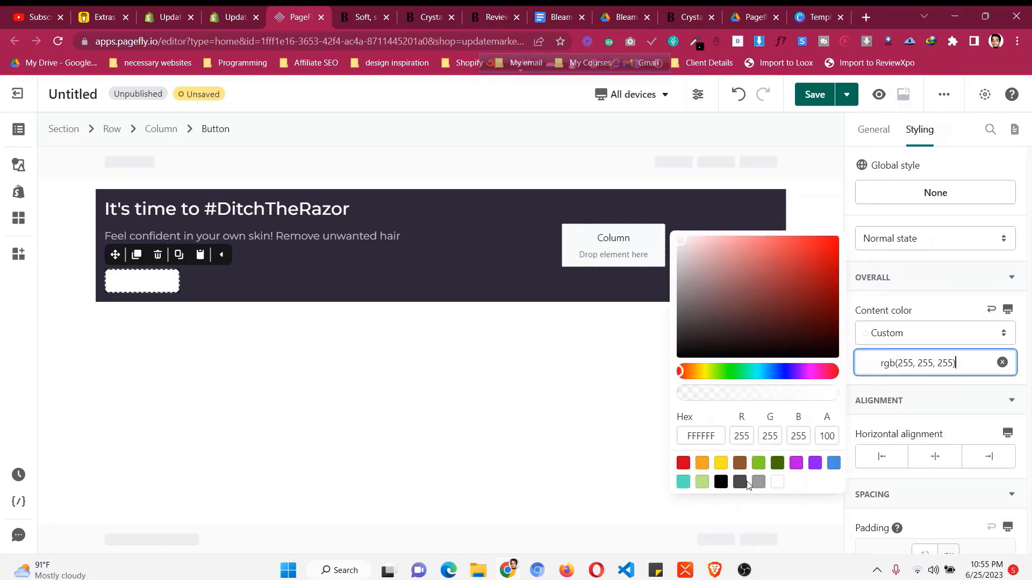
click(721, 483)
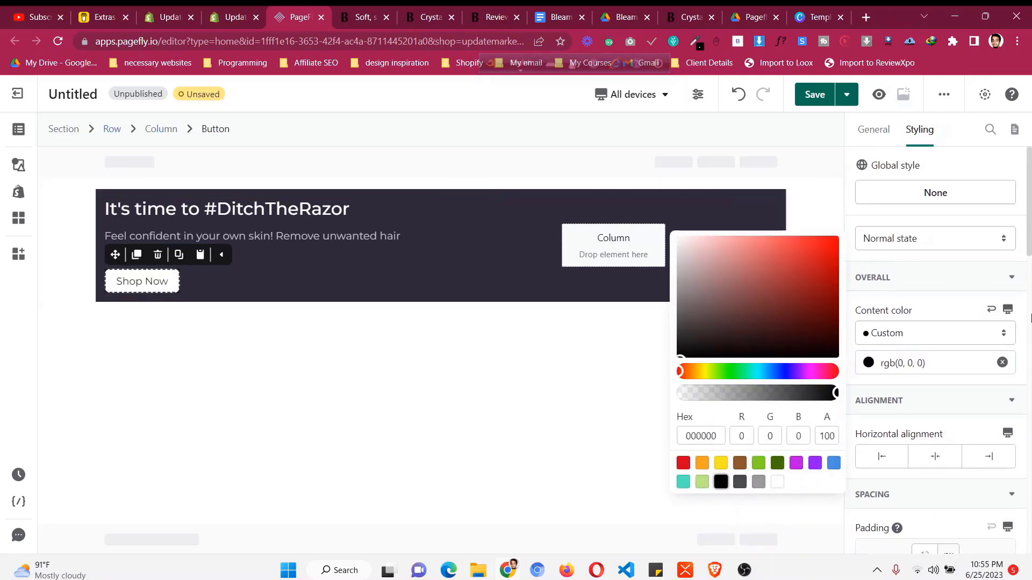
- Set the hero button's font weight to Medium, comparing it with the original button on the Bleame homepage
scroll(935, 376, down, 4)
click(359, 16)
click(307, 11)
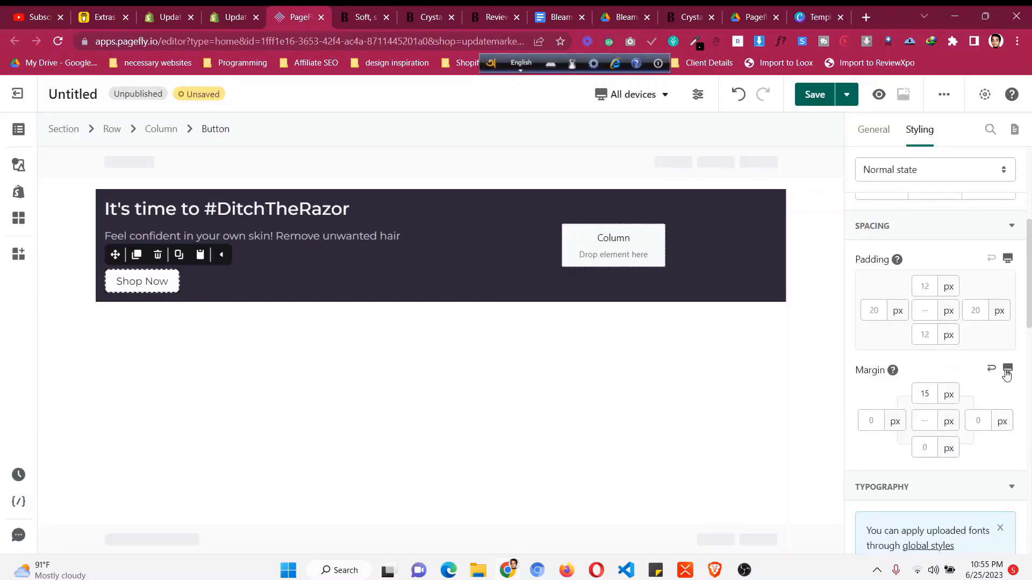
scroll(938, 355, down, 5)
click(938, 359)
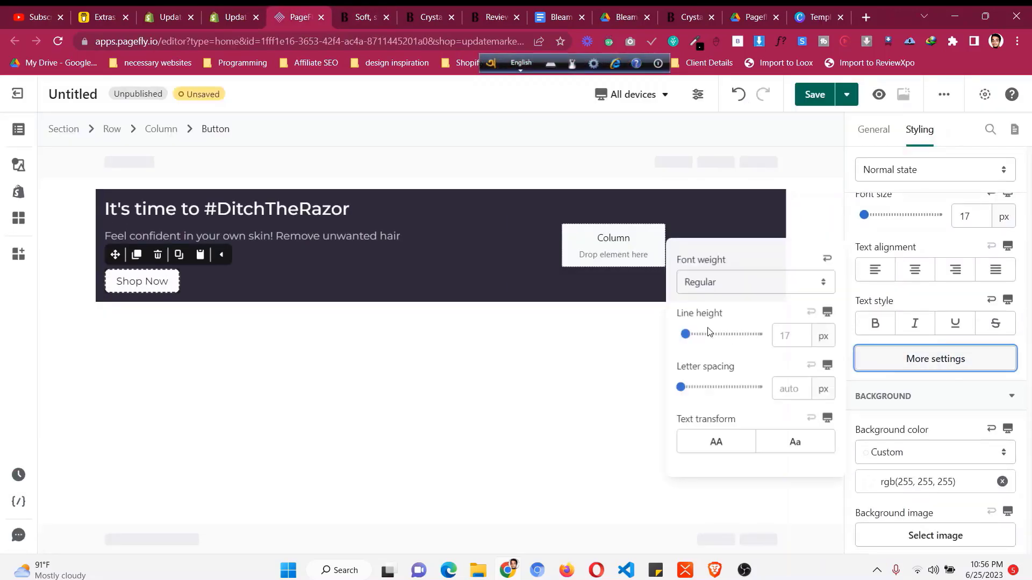
click(736, 291)
click(733, 421)
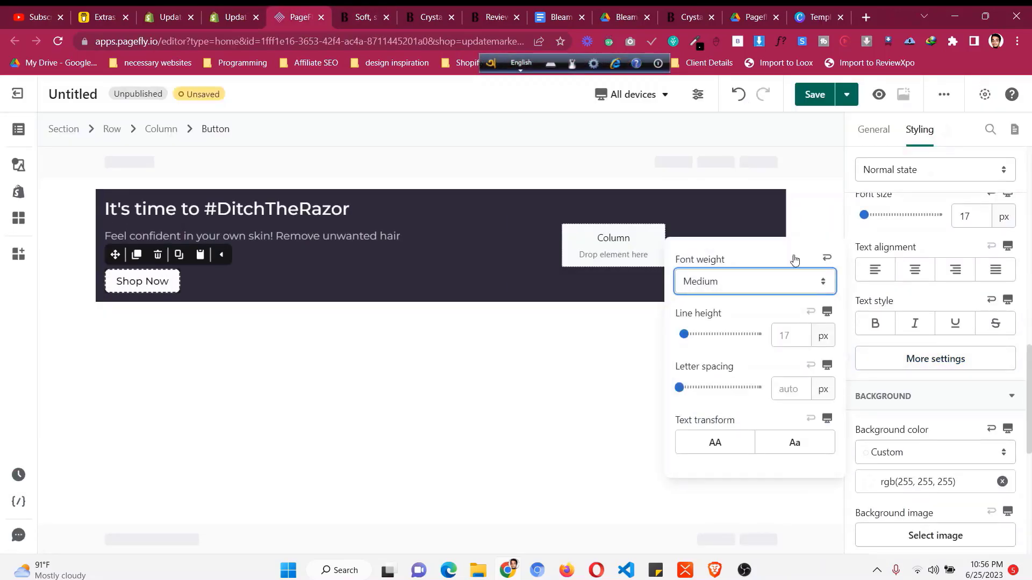
click(367, 16)
click(309, 11)
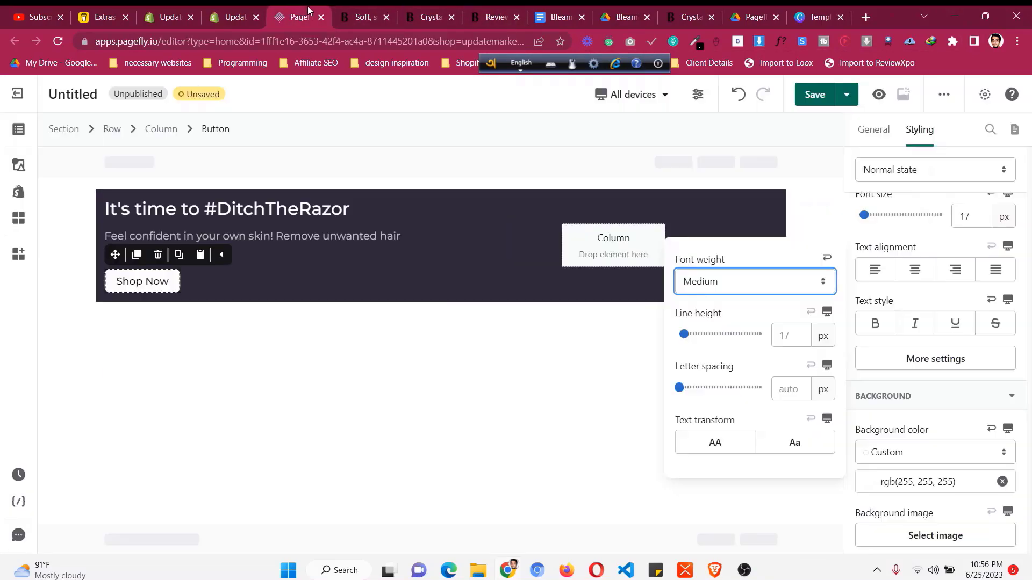
- Set the Shop Now button's top and bottom padding to 15 px each
scroll(986, 408, up, 5)
scroll(986, 416, down, 5)
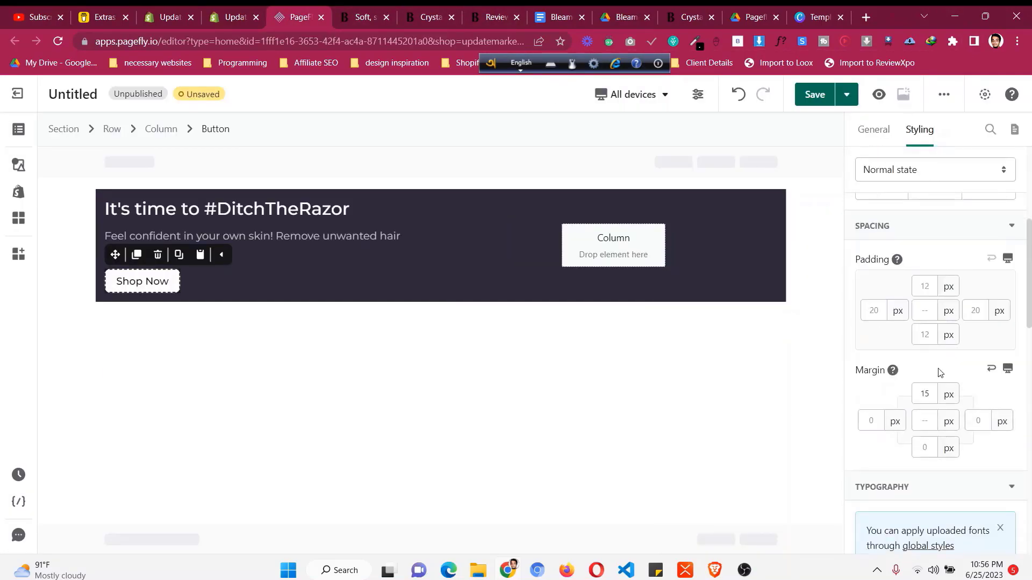
click(929, 286)
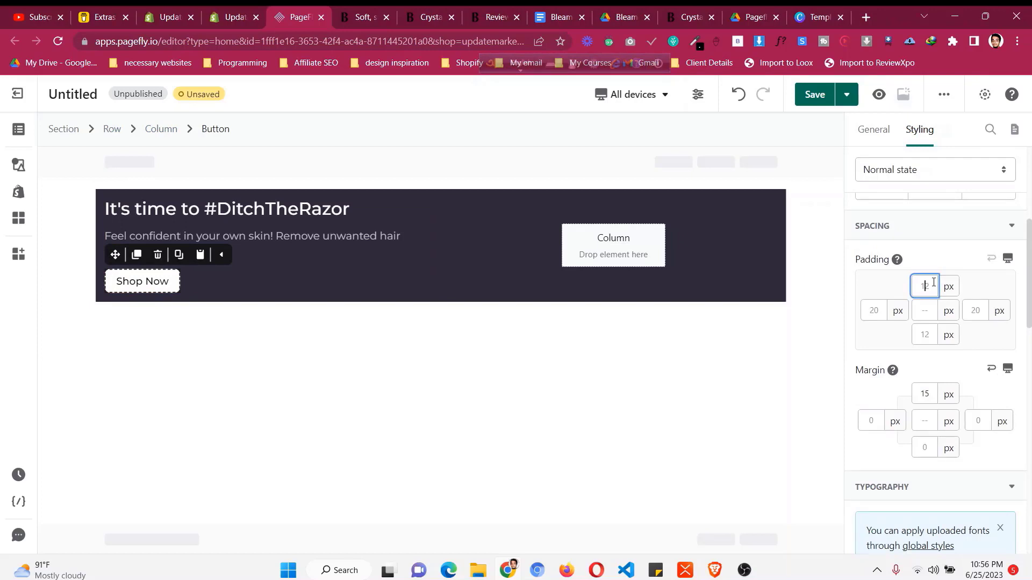
text(15)
click(918, 334)
text(15)
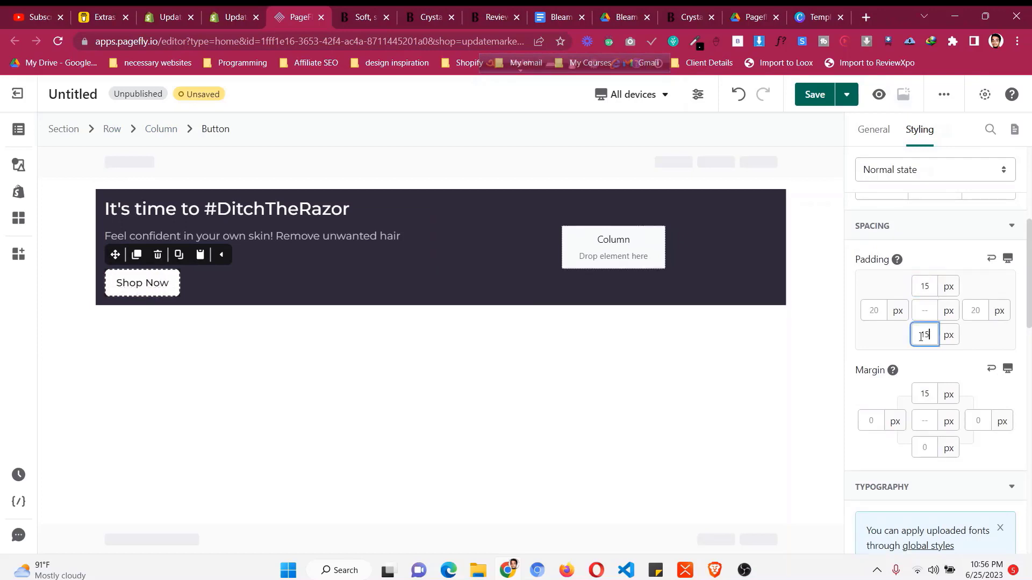
- Check the original button on the Bleame homepage and set the PageFly button's font size to 18 px
click(364, 17)
click(301, 16)
scroll(964, 353, down, 5)
click(969, 418)
key(Up)
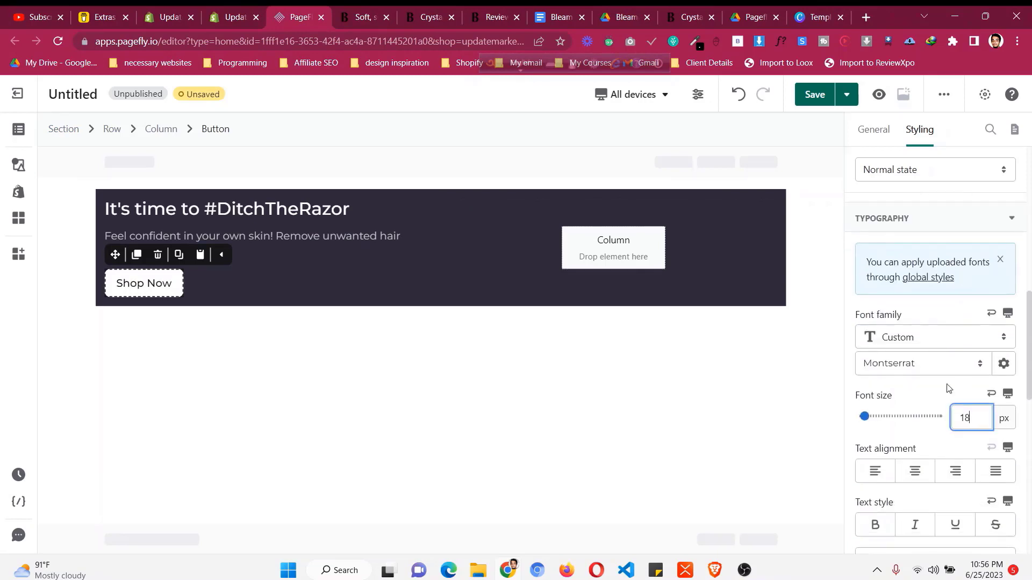
- Set the Shop Now button's left and right padding to 25 px each
scroll(860, 338, up, 5)
click(871, 305)
text(2)
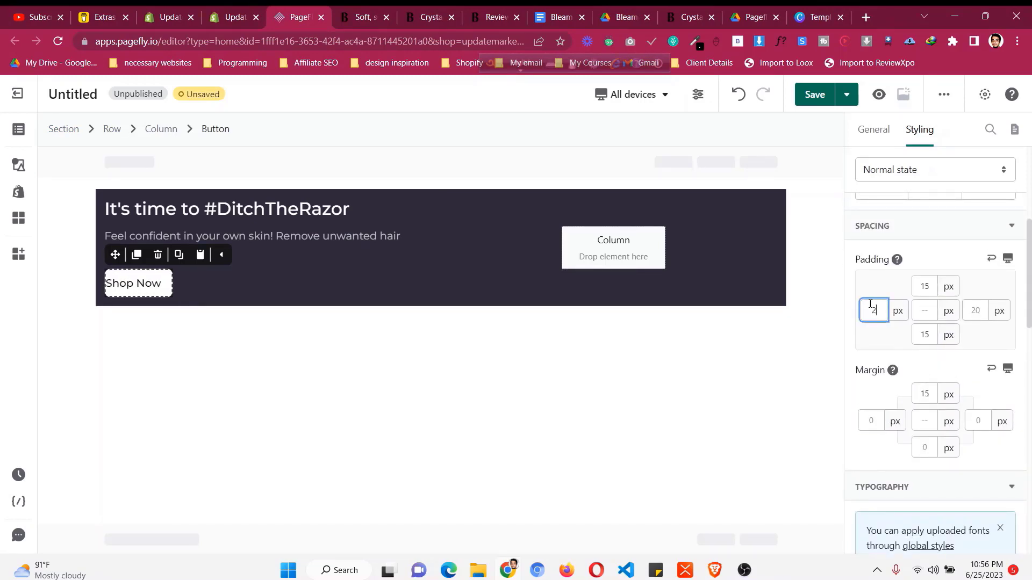
text(5)
click(975, 311)
text(25)
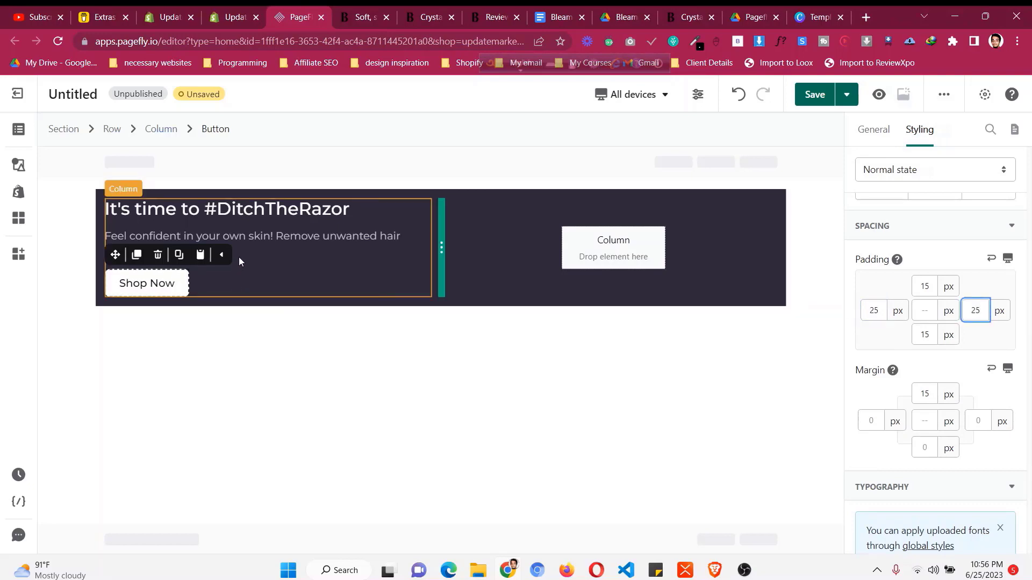
- Copy the "OVER 72,500+ HAPPY CUSTOMERS" line from the Bleame homepage hero and return to the PageFly editor
click(268, 213)
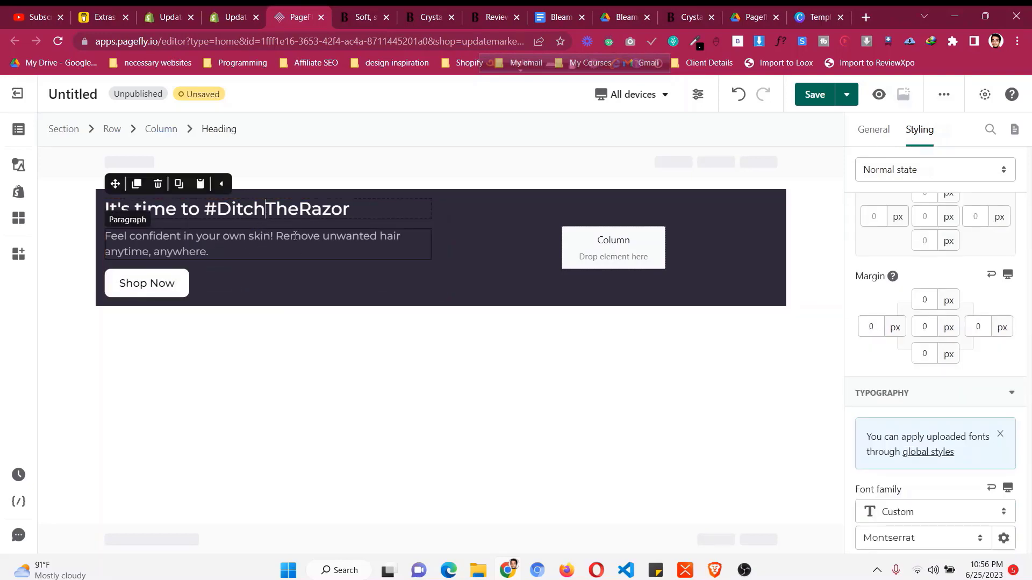
click(292, 237)
click(361, 16)
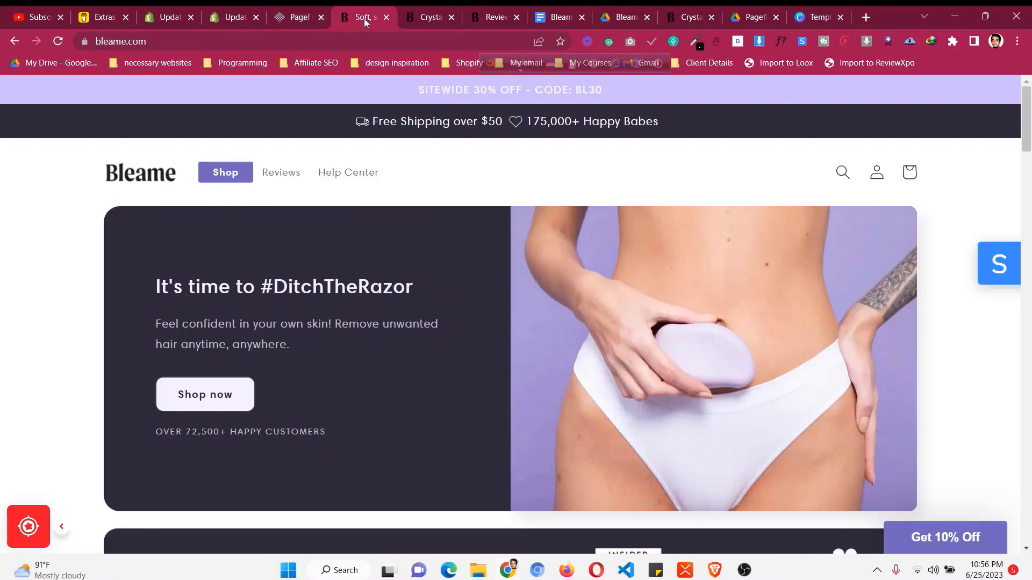
triple_click(290, 427)
right_click(291, 433)
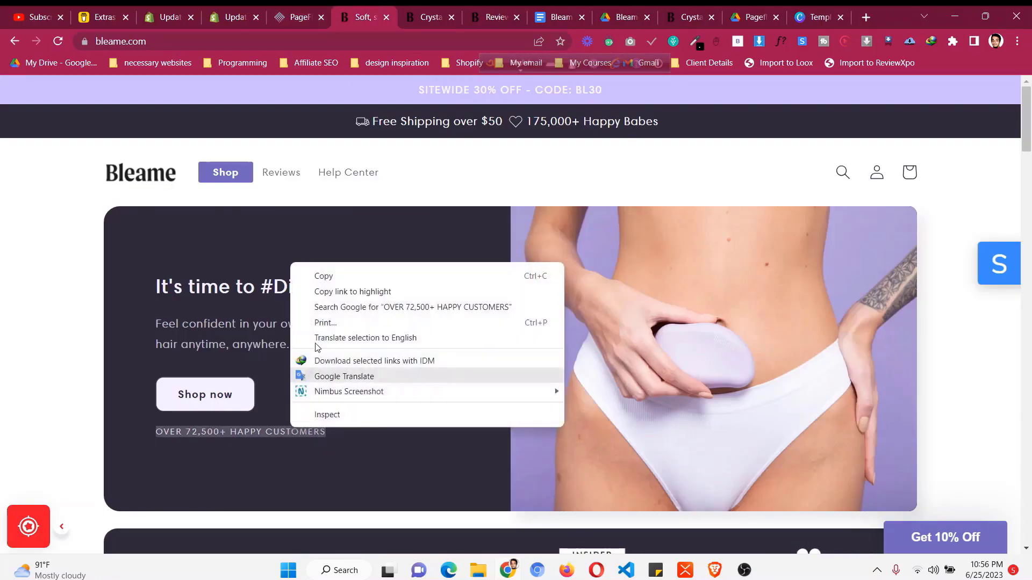
click(309, 276)
click(312, 15)
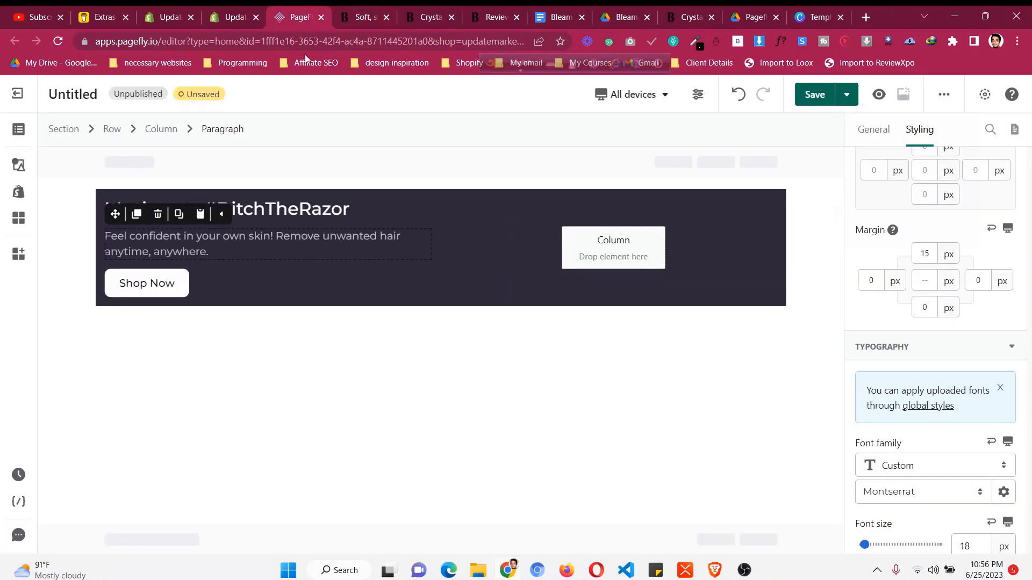
- Set the Shop Now button's top margin to 20 px
click(256, 209)
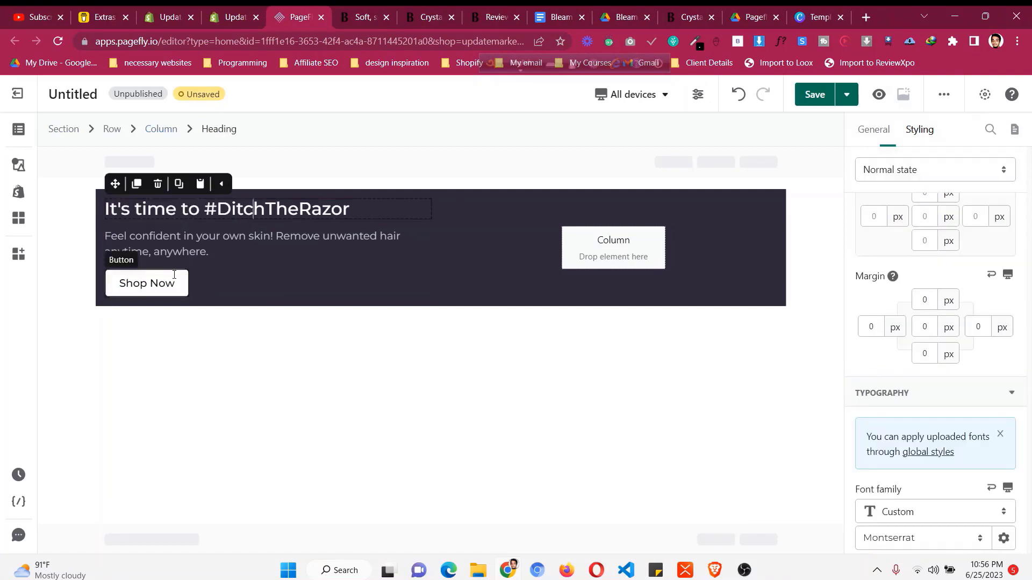
click(161, 283)
click(924, 395)
key(Up)
key(Up)
key(Up)
key(Up)
key(Up)
key(Up)
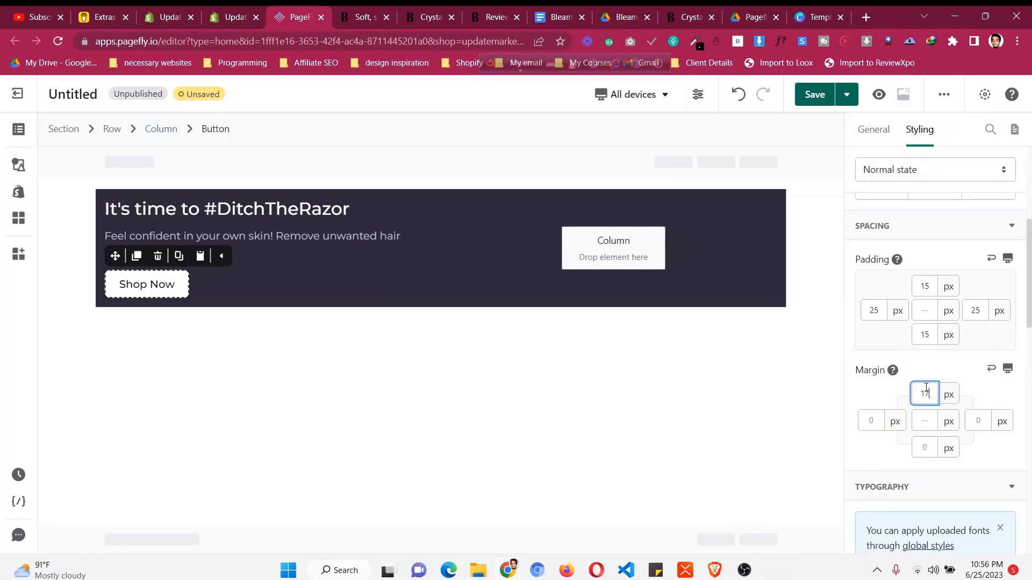
key(Down)
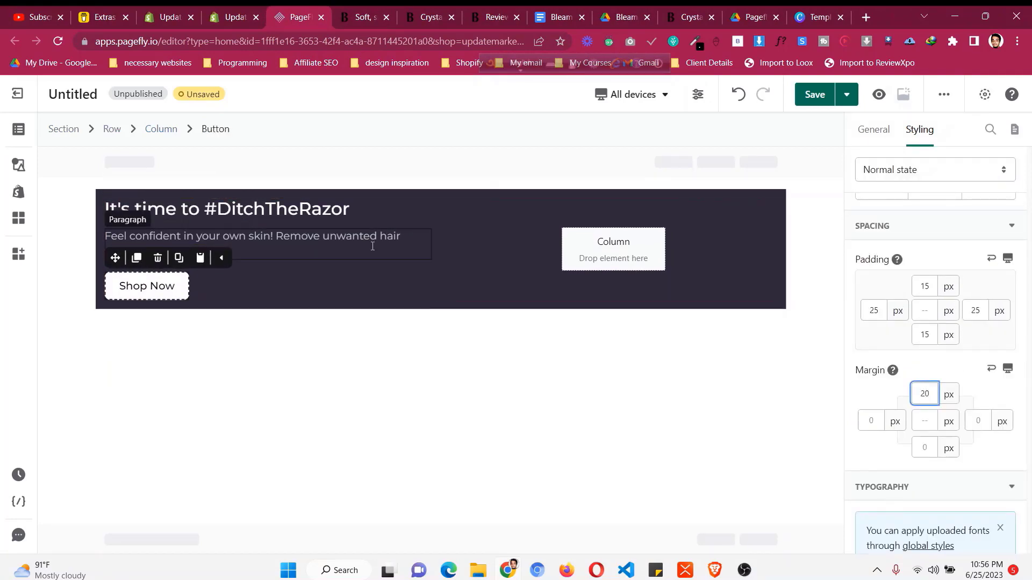
- Check the customer-count line on the Bleame homepage, then duplicate the hero paragraph and move one copy below the Shop Now button
click(372, 246)
click(362, 17)
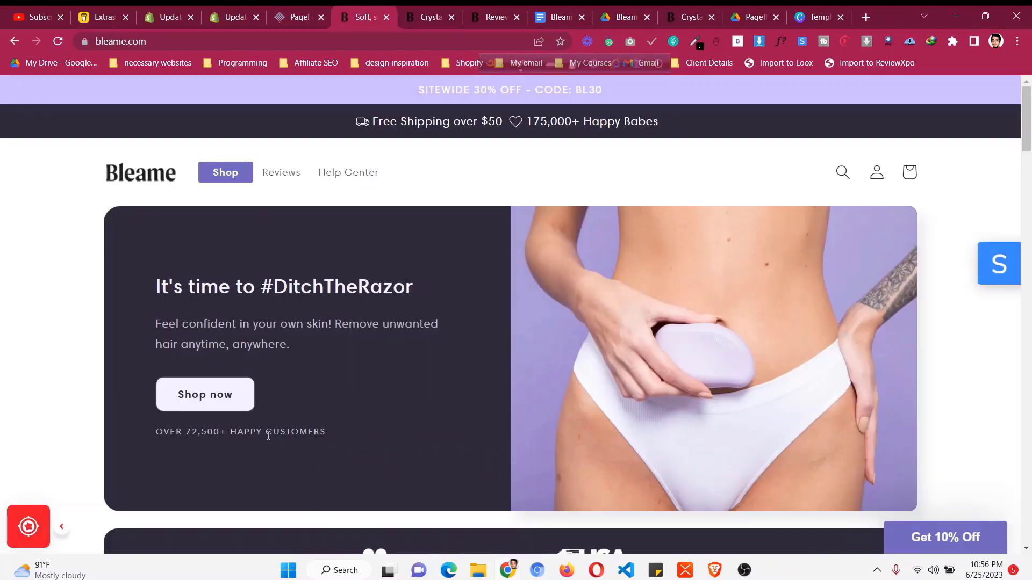
triple_click(268, 437)
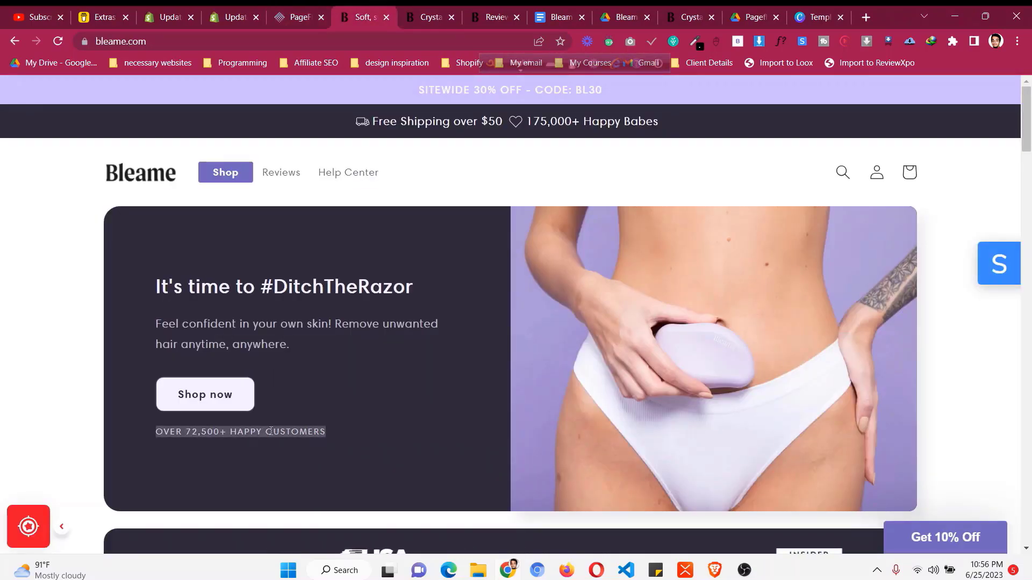
click(270, 432)
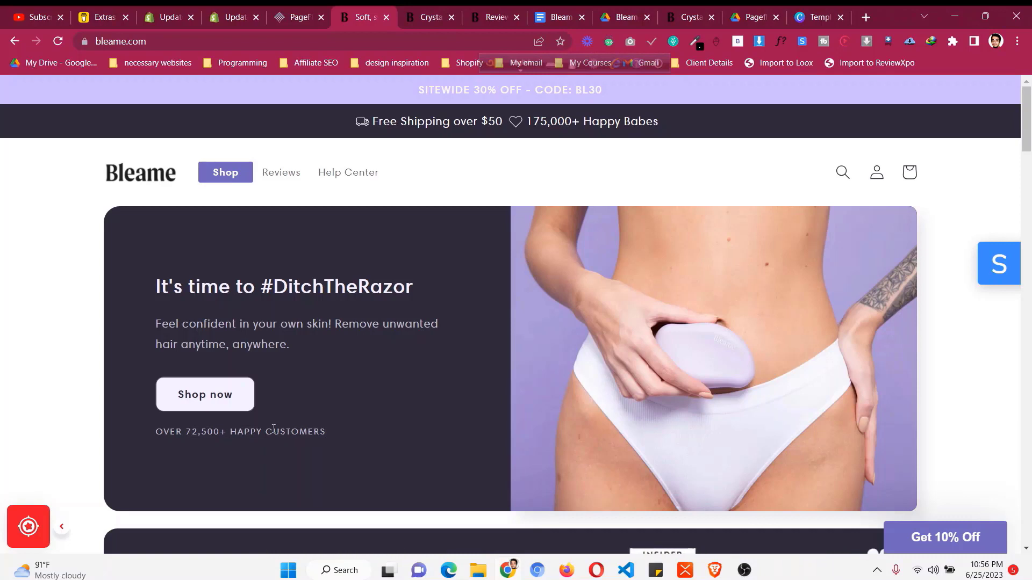
click(293, 17)
click(139, 217)
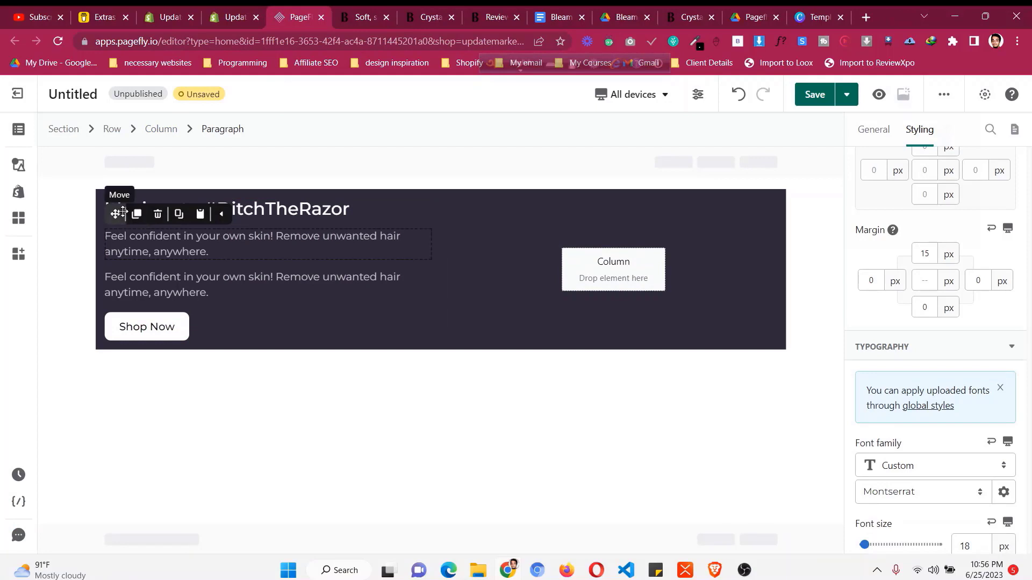
drag(115, 214, 173, 334)
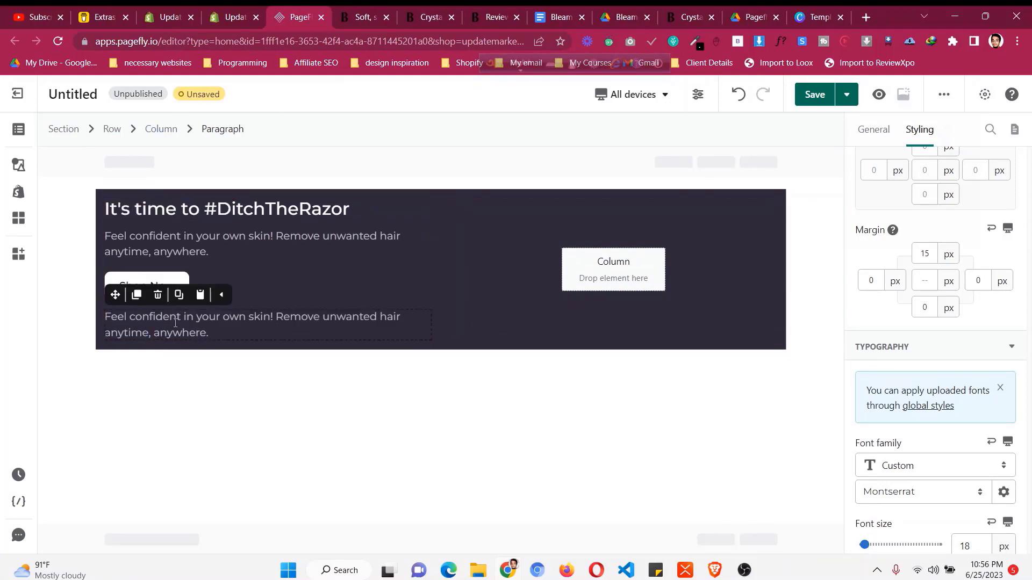
- Set the font size of the paragraph below the Shop Now button to 15 px
scroll(977, 489, down, 1)
double_click(977, 488)
text(15)
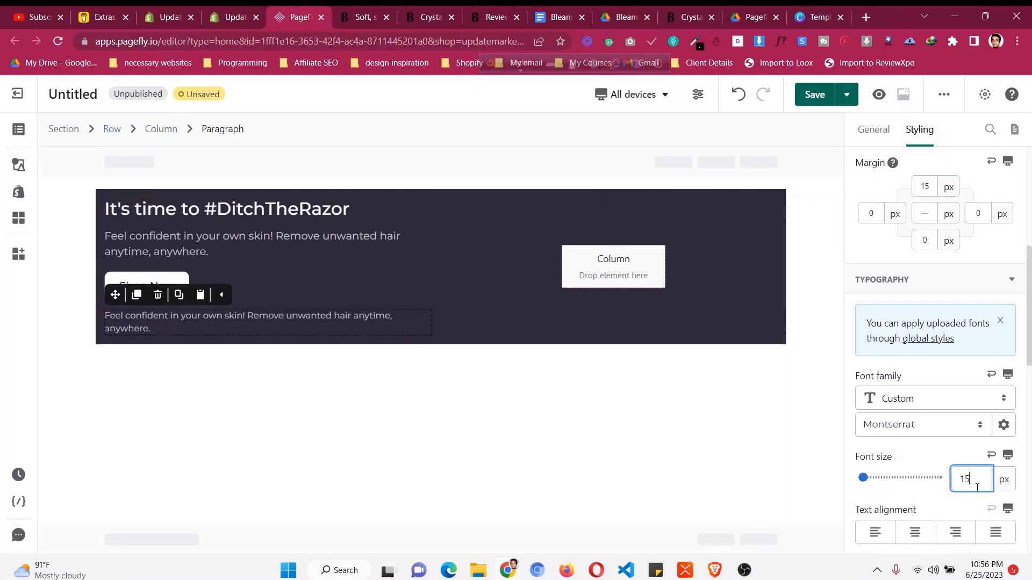
- Replace the text of the paragraph below the button with the copied "OVER 72,500+ HAPPY CUSTOMERS"
click(866, 129)
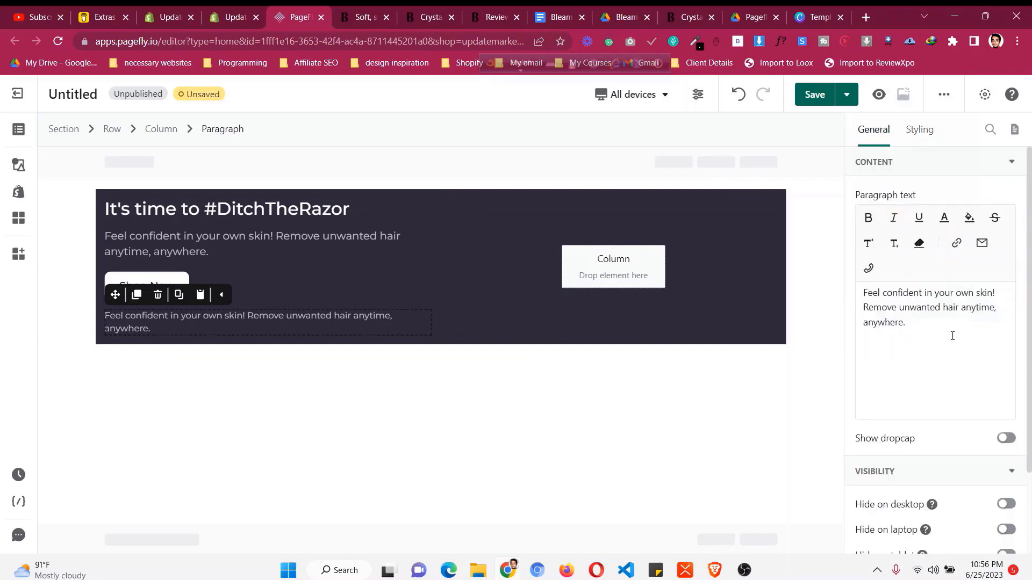
triple_click(952, 337)
key(ctrl+v)
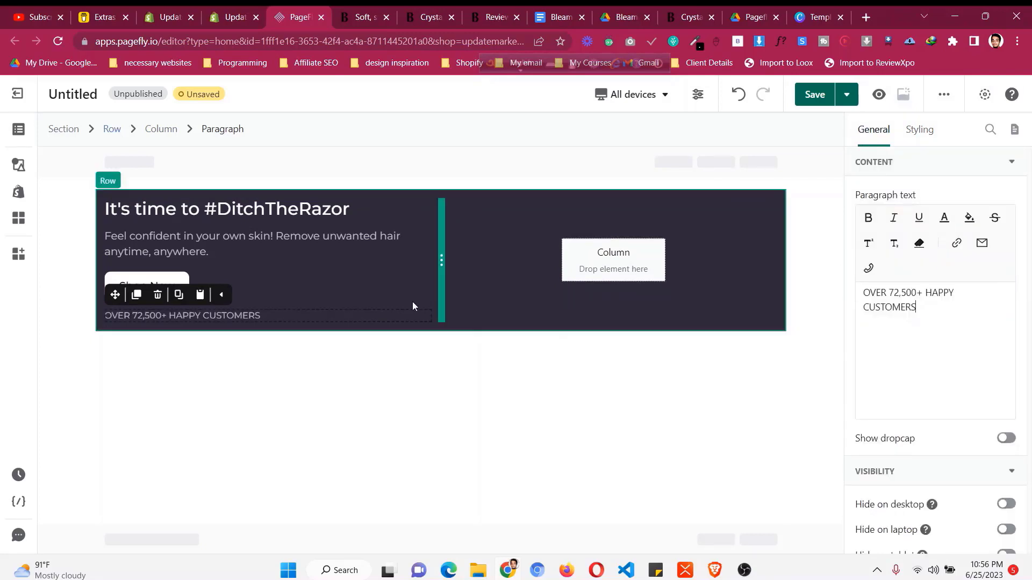
click(354, 217)
click(83, 213)
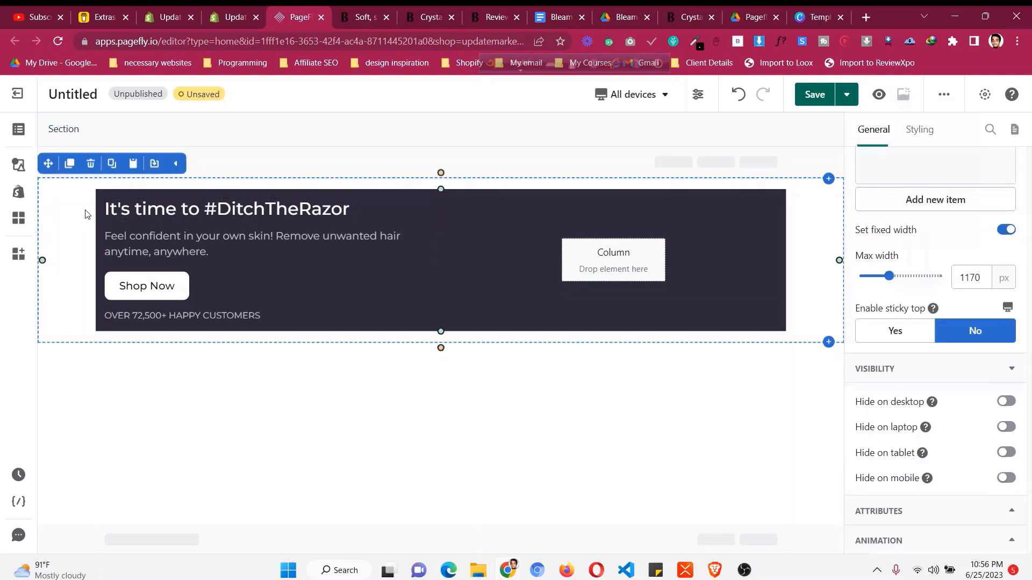
- Check the hero image on the Bleame homepage and add a full-width Image element to the hero's empty column in PageFly
click(405, 7)
click(361, 17)
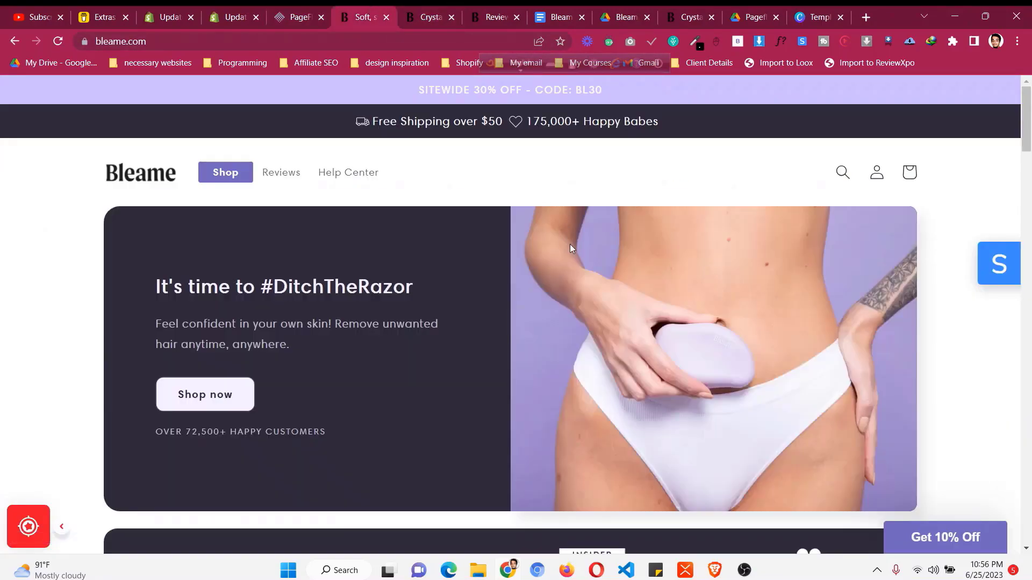
click(299, 13)
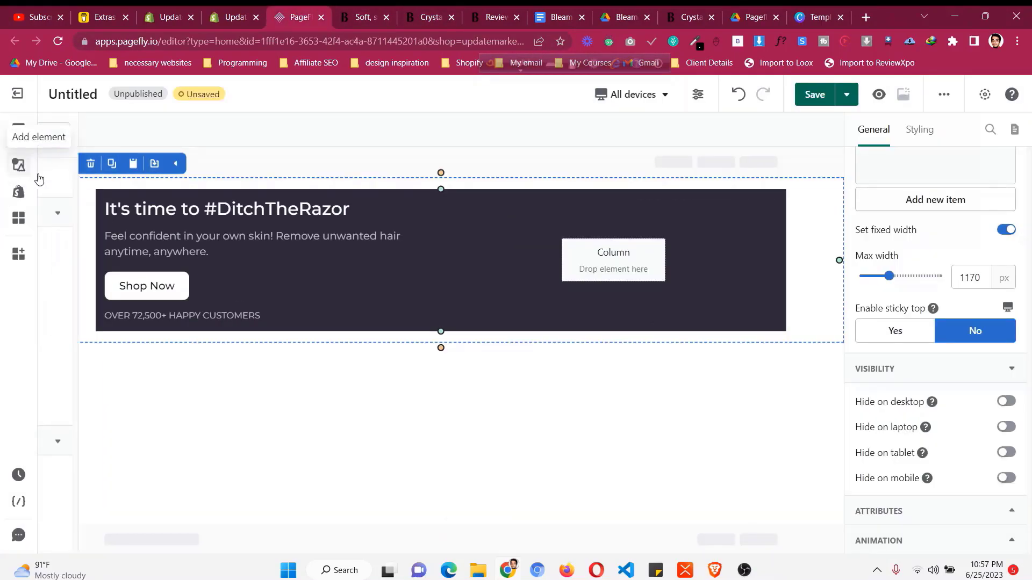
scroll(96, 348, down, 2)
click(100, 341)
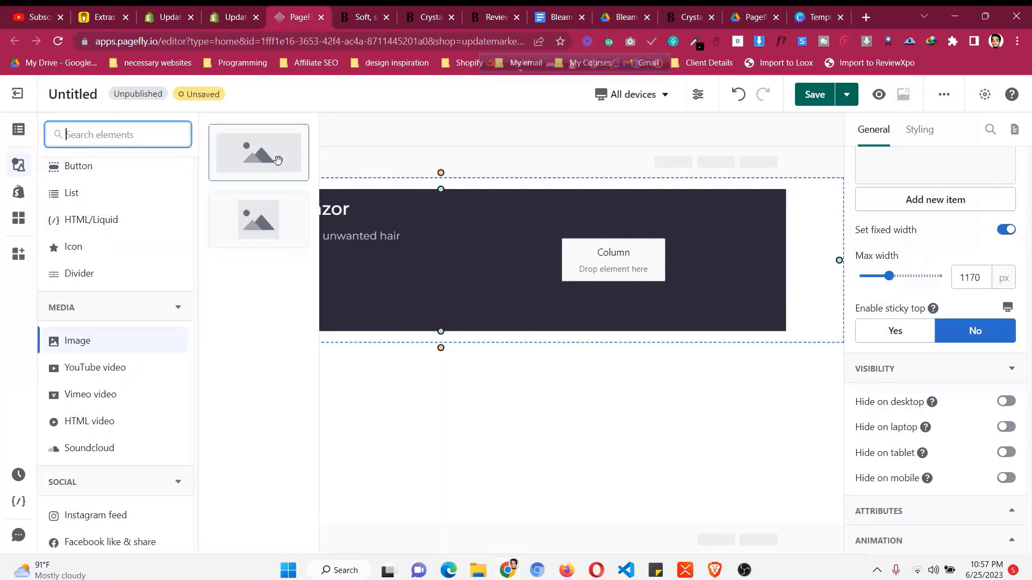
drag(278, 159, 580, 257)
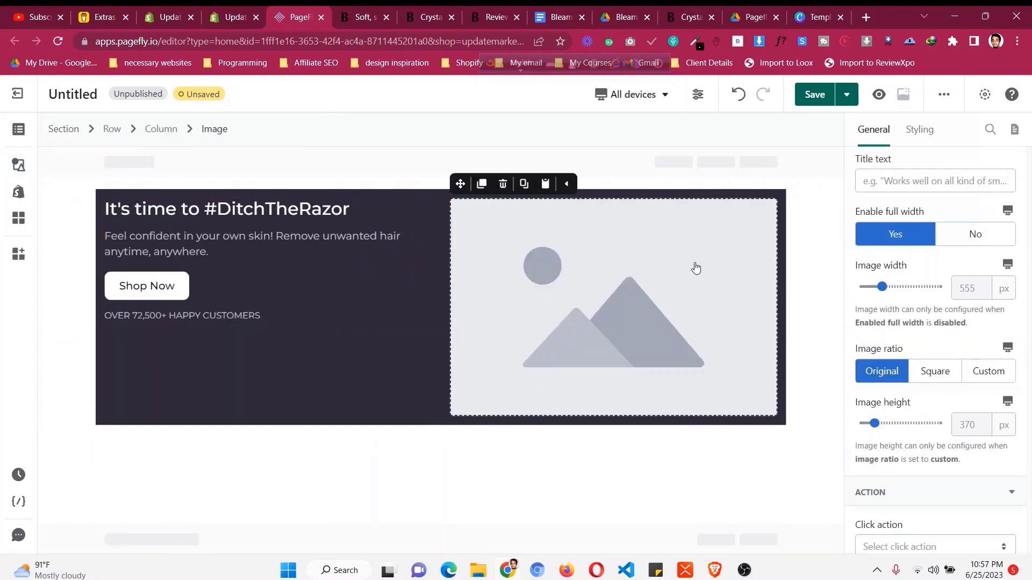
- Upload IMG_9234.webp from the Downloads folder and use it as the hero image's source
scroll(896, 271, up, 3)
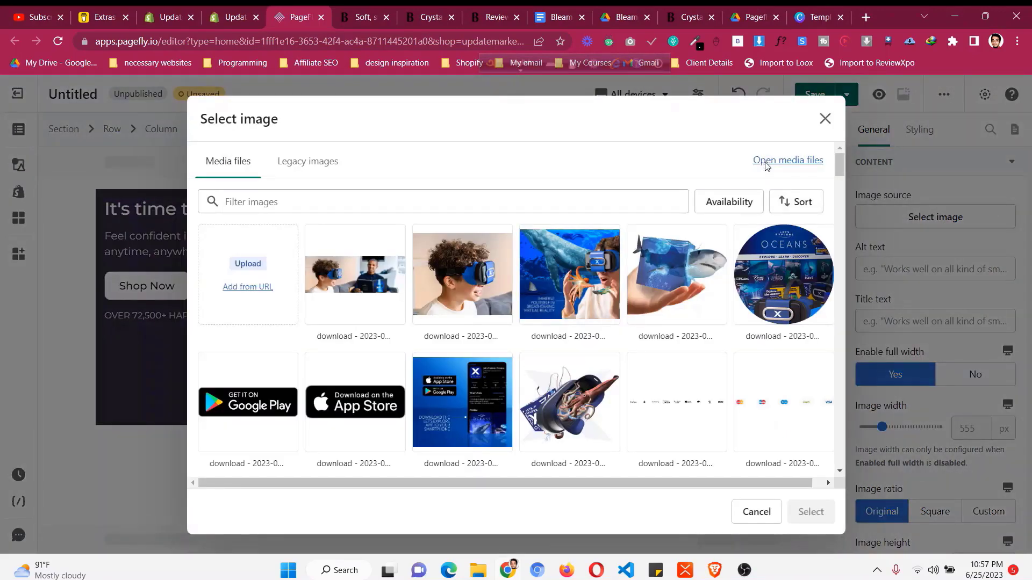
click(767, 165)
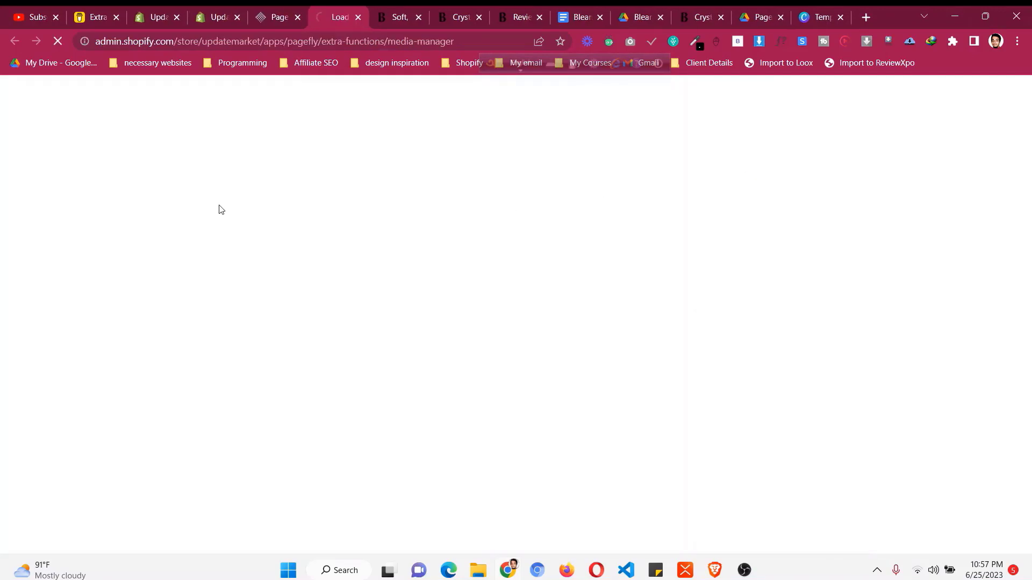
click(257, 16)
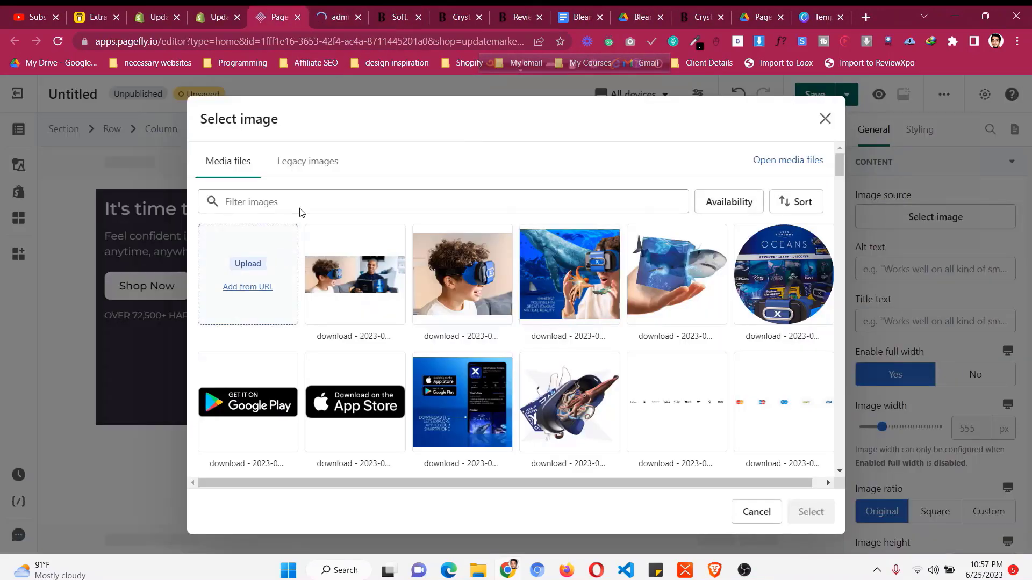
click(258, 262)
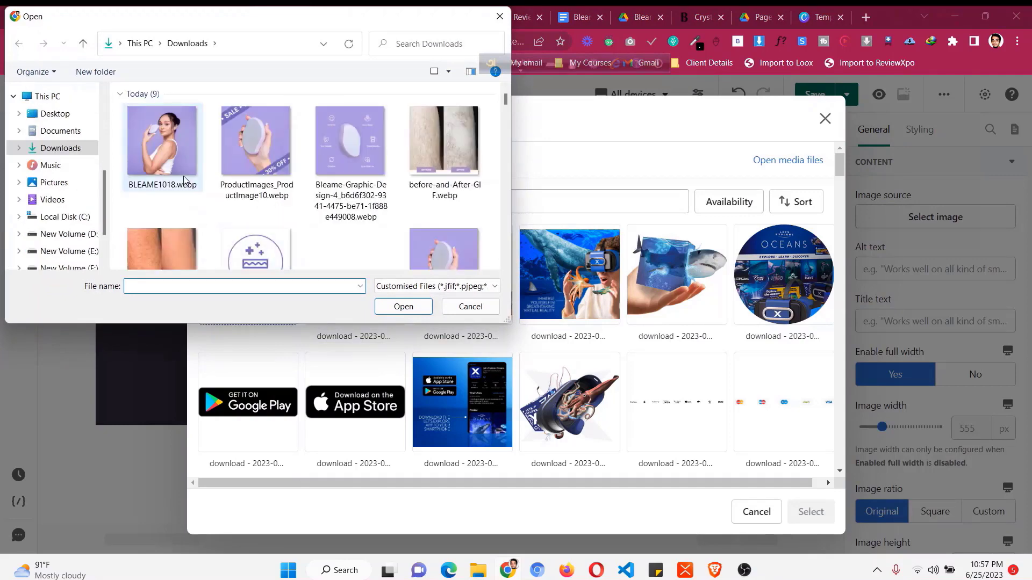
scroll(176, 147, down, 1)
click(427, 208)
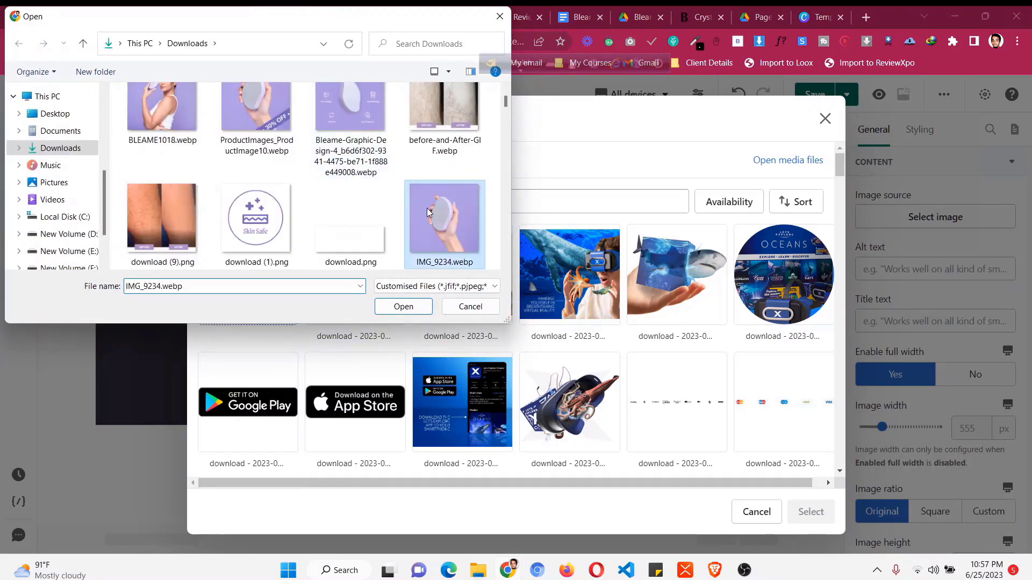
click(403, 307)
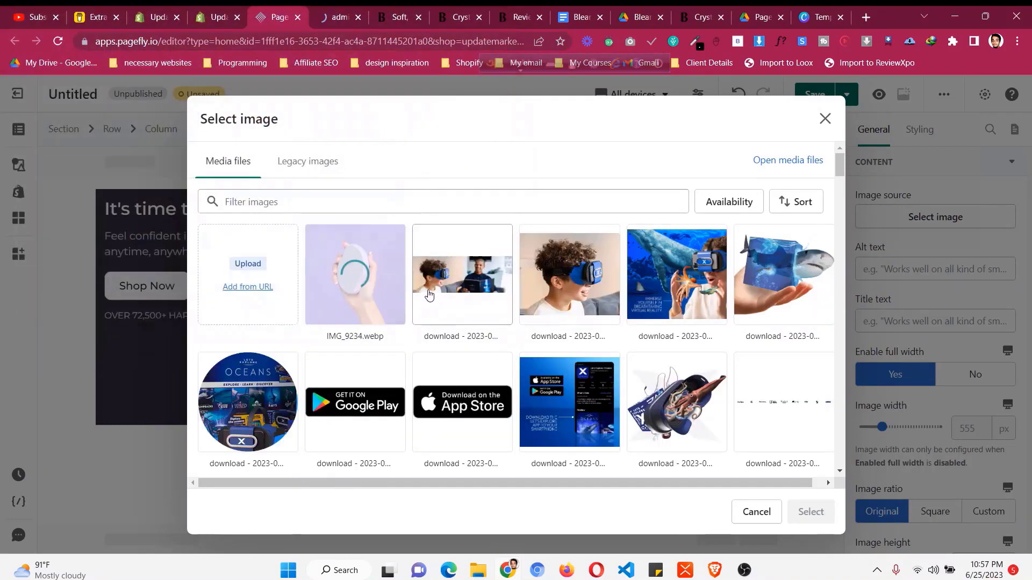
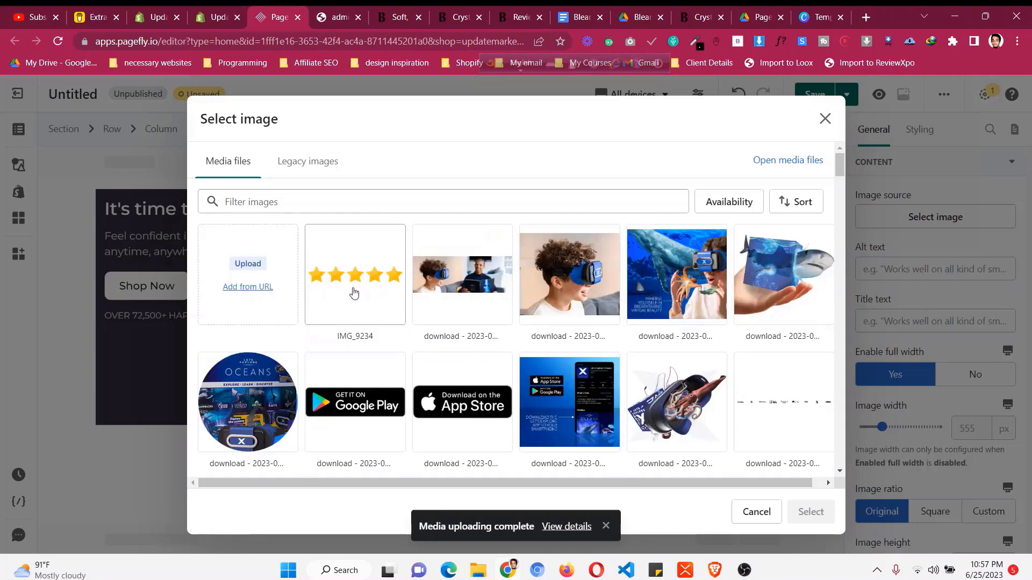
click(350, 269)
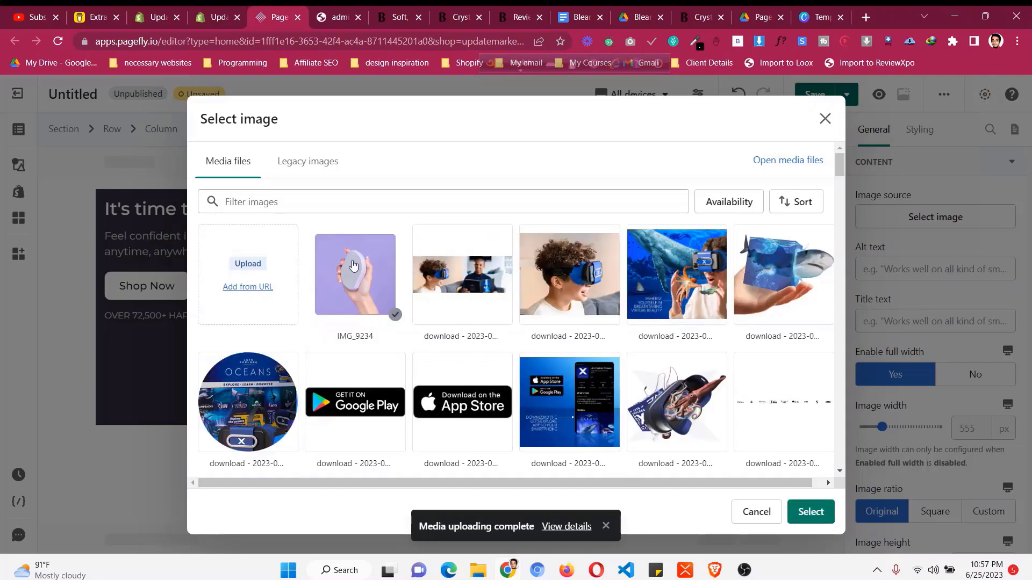
click(811, 515)
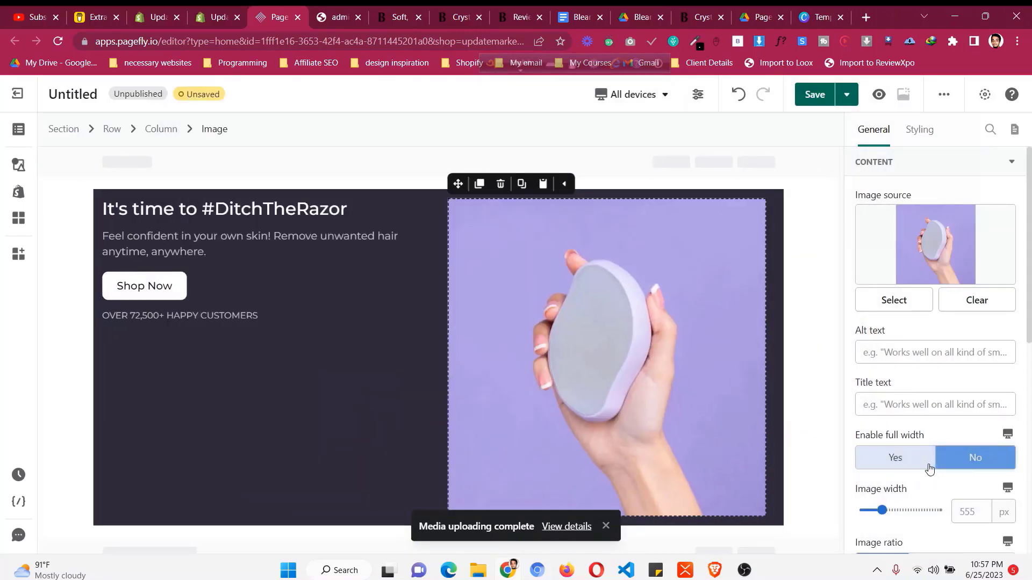
- Check the hero on the Bleame homepage and place the PageFly editor's browser tab directly beside the Bleame tab
click(325, 11)
click(376, 7)
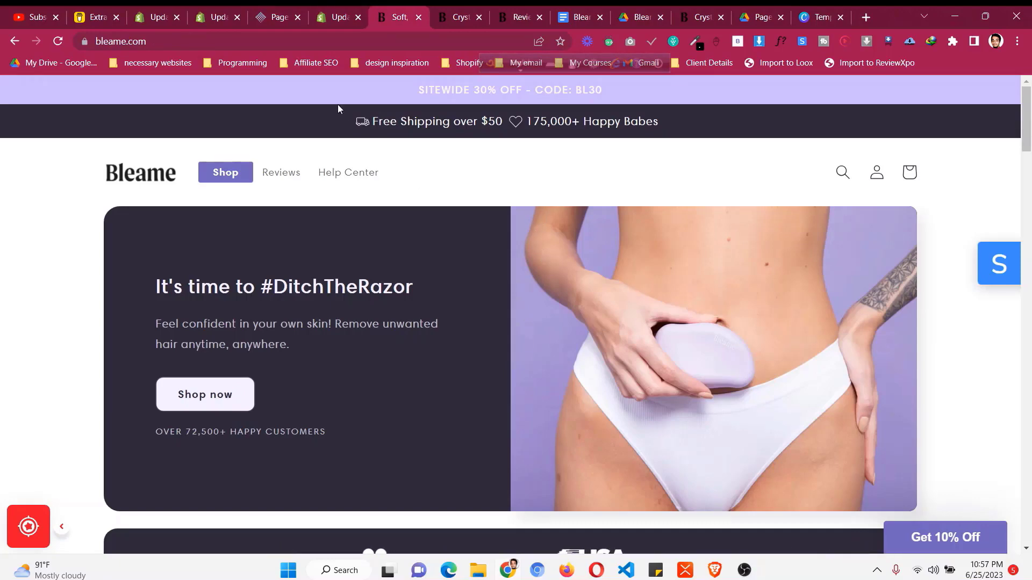
click(325, 11)
click(287, 11)
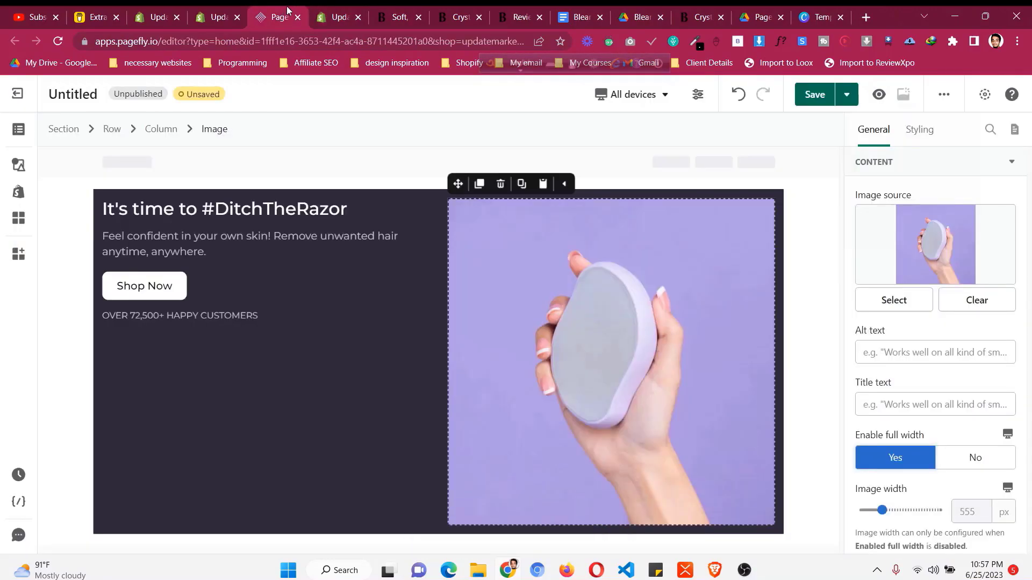
click(333, 8)
drag(270, 9, 322, 7)
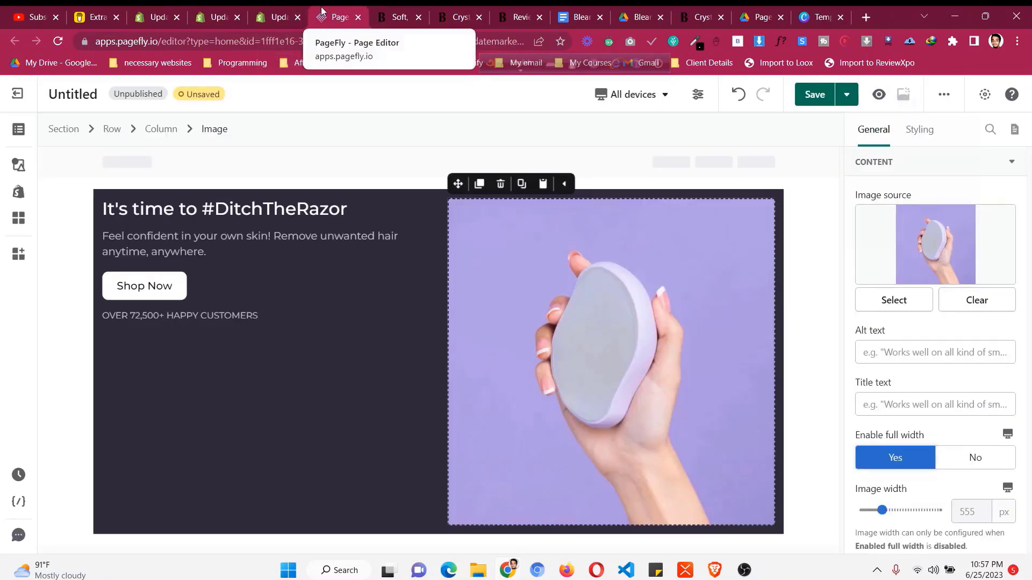
- Set the hero row's columns spacing to 0 px
click(364, 192)
scroll(941, 290, down, 2)
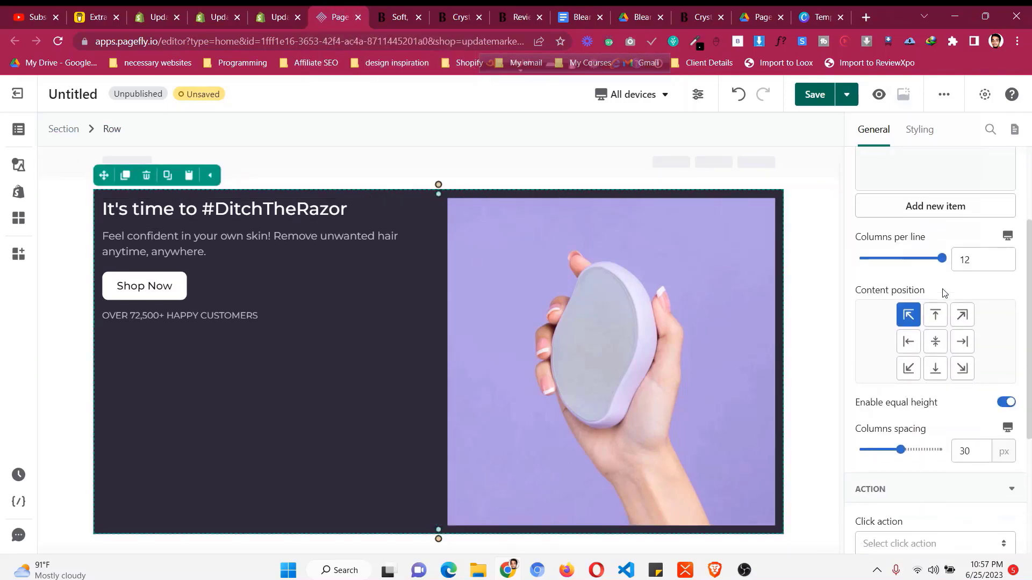
scroll(945, 293, down, 1)
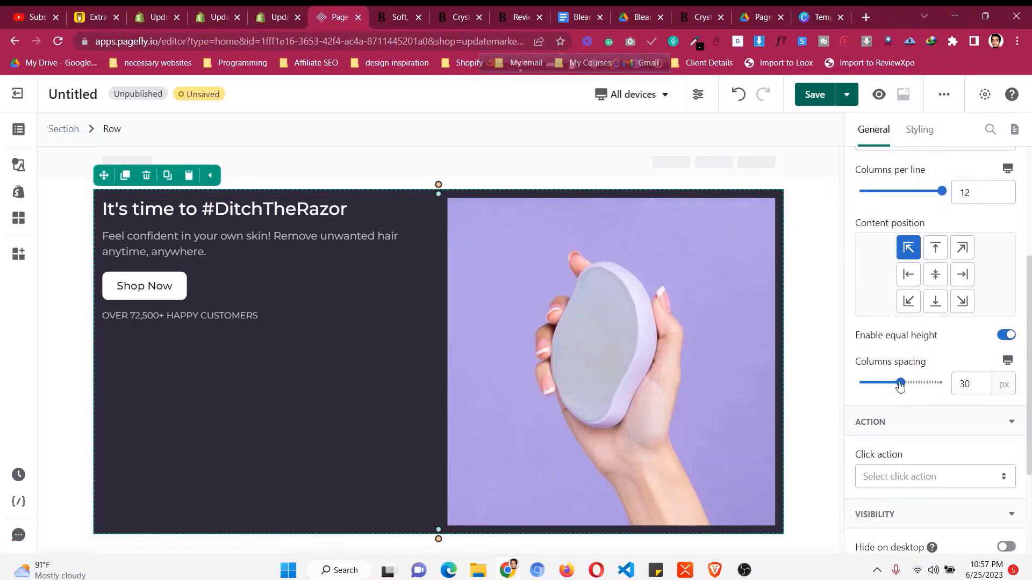
drag(900, 385, 860, 382)
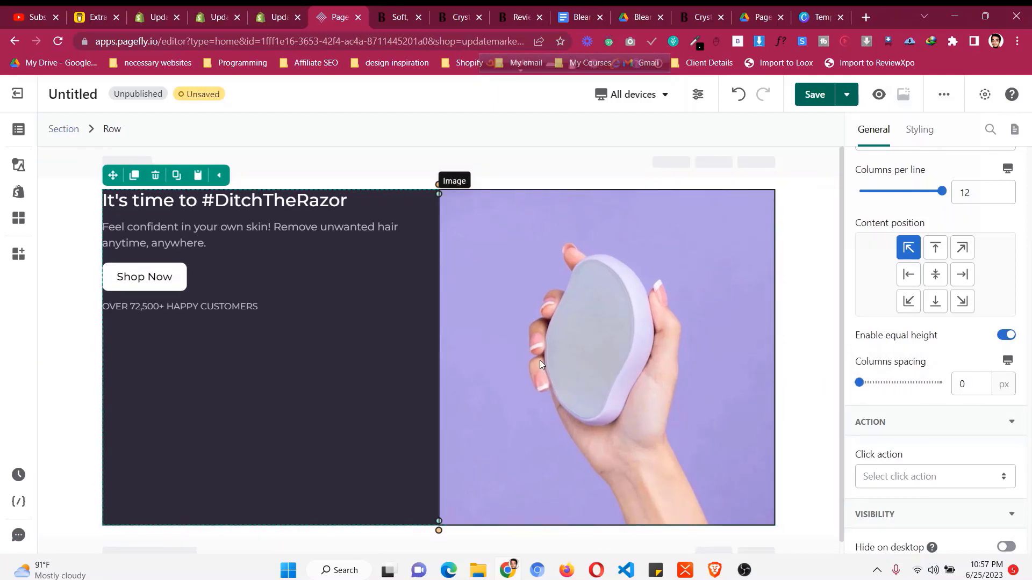
click(47, 234)
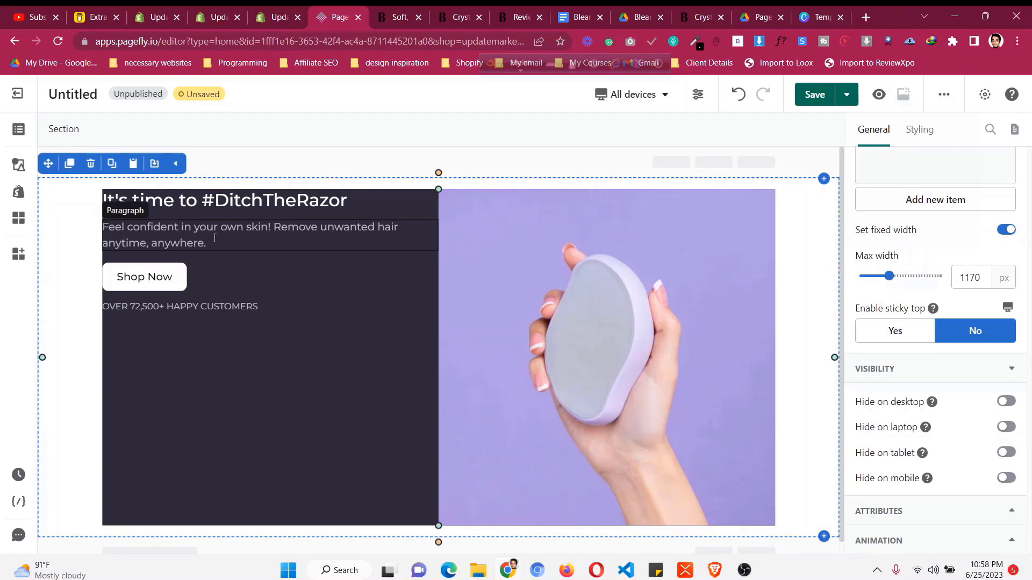
- Set the hero row's content position to Center center
click(201, 349)
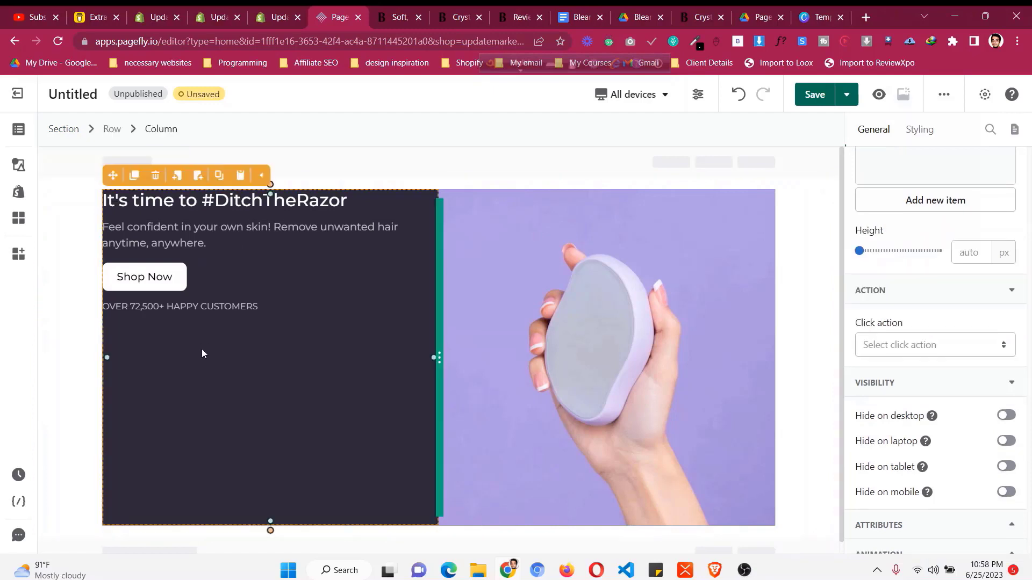
click(106, 133)
click(938, 339)
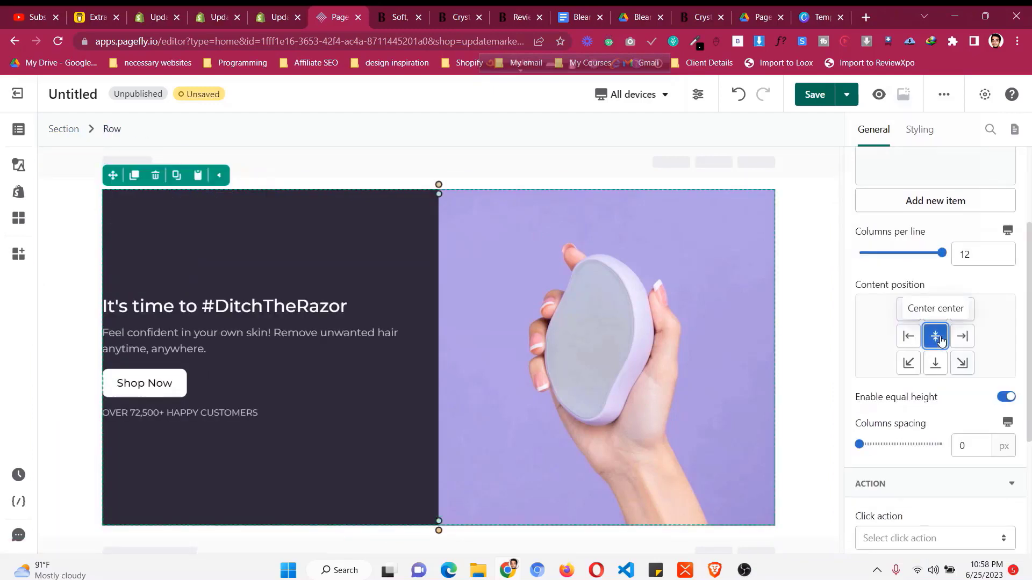
- Set the left and right padding of the hero's text column to 60 px each
click(274, 295)
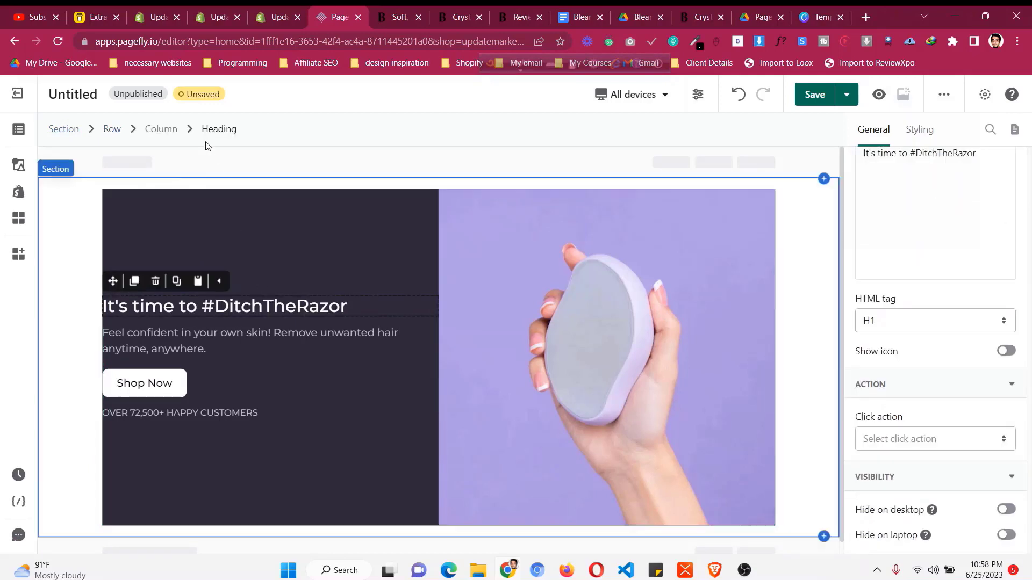
click(161, 129)
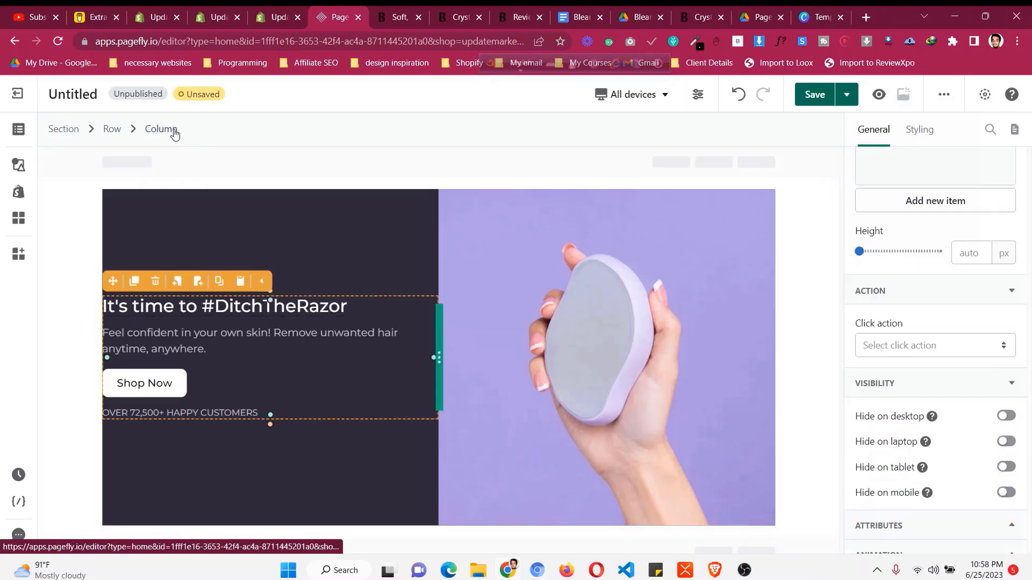
click(920, 130)
click(877, 240)
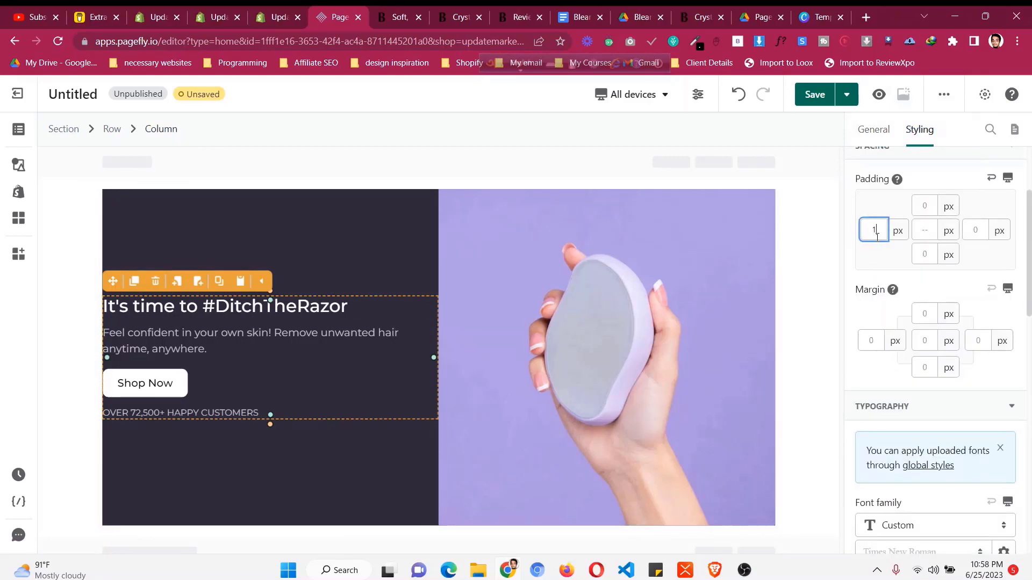
text(30)
key(BackSpace)
text(4)
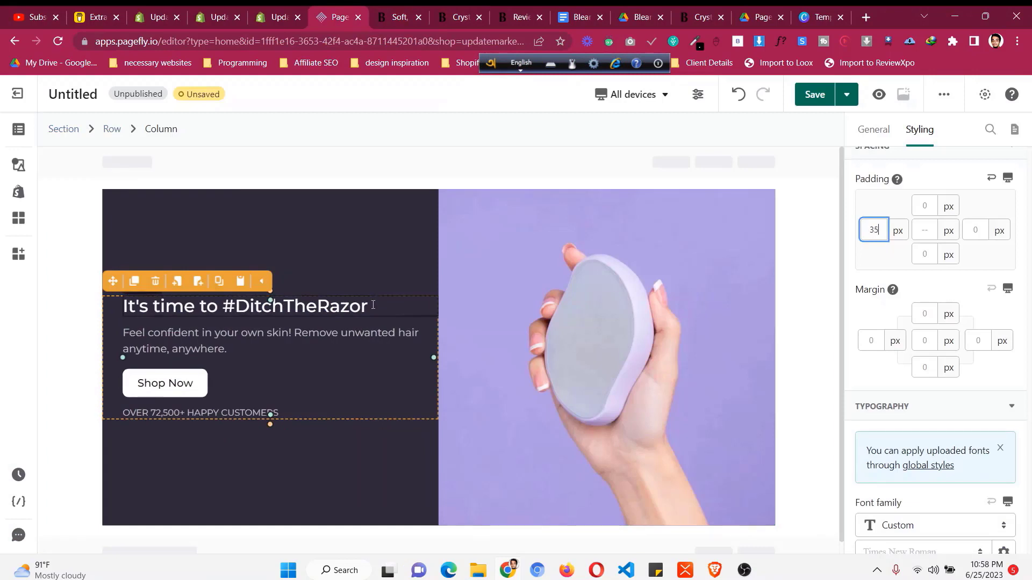
key(Up)
key(Up)
key(Up)
key(Up)
key(Up)
key(Up)
key(Up)
key(Up)
key(Up)
key(Up)
key(Up)
key(Up)
key(Up)
key(Up)
key(Up)
key(Up)
key(Up)
key(Up)
key(Up)
key(Up)
key(Up)
key(Up)
key(Up)
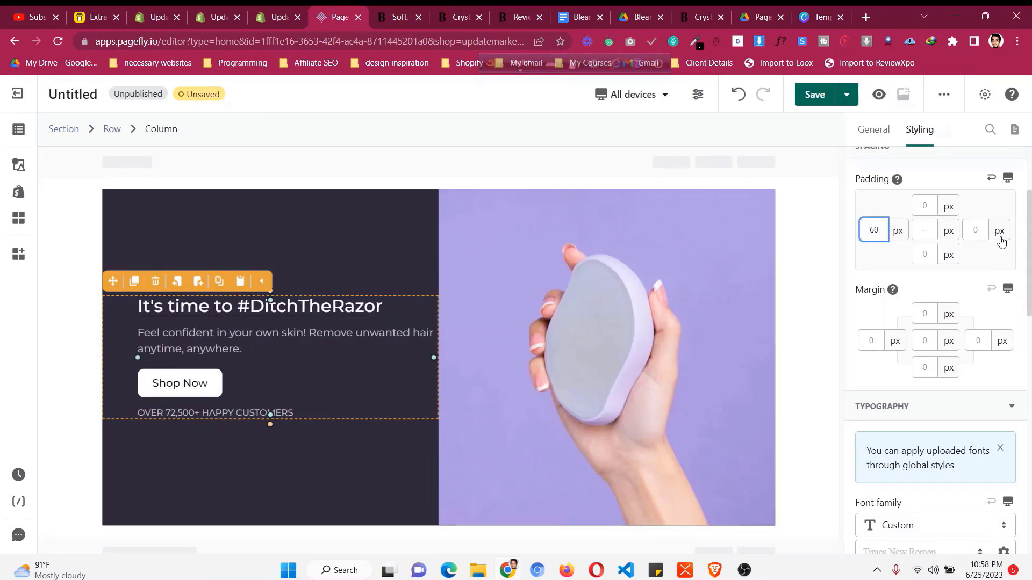
click(982, 227)
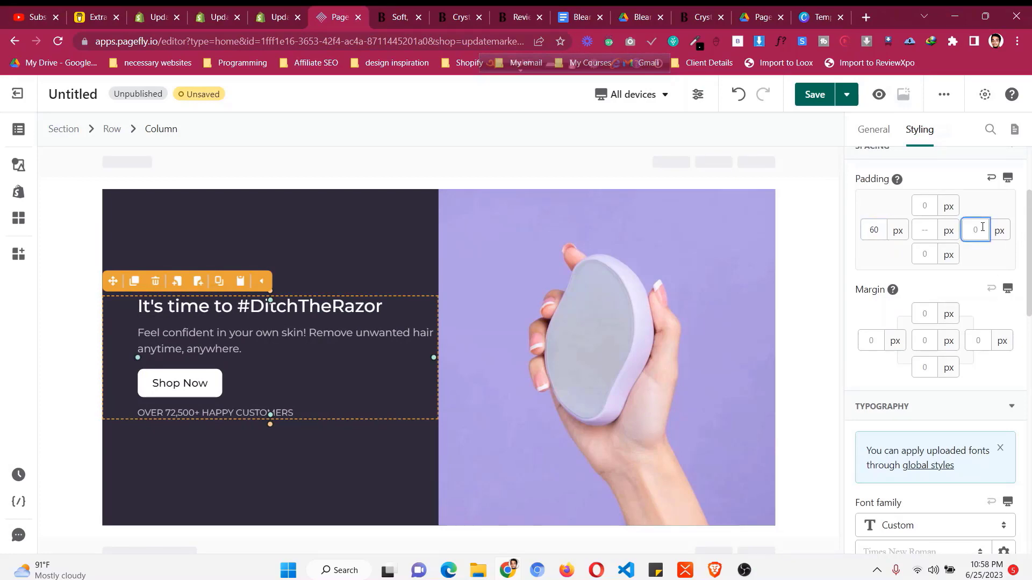
text(60)
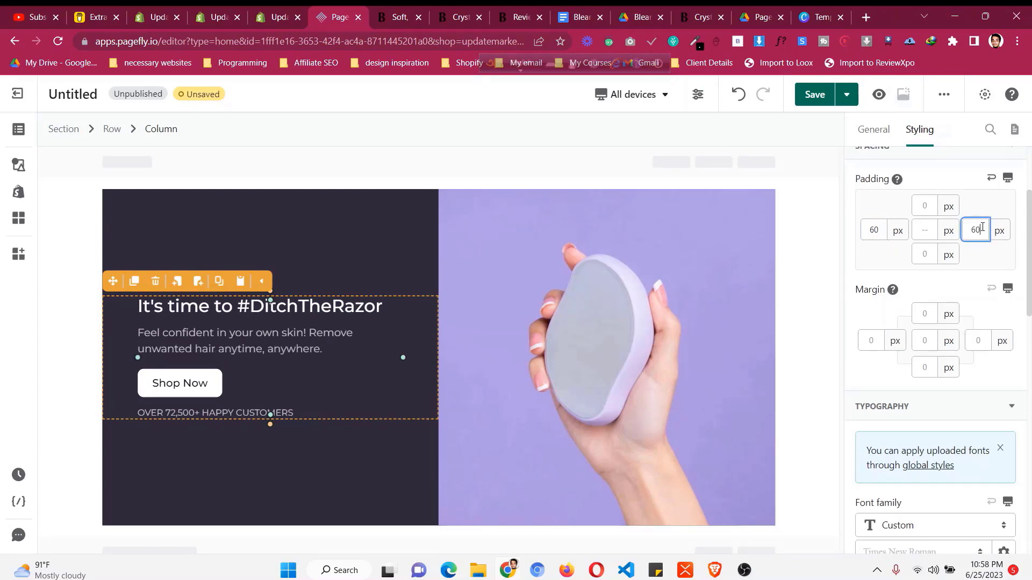
- Compare with the hero on the Bleame homepage and reduce the text column's right padding to 45 px
click(398, 15)
click(351, 12)
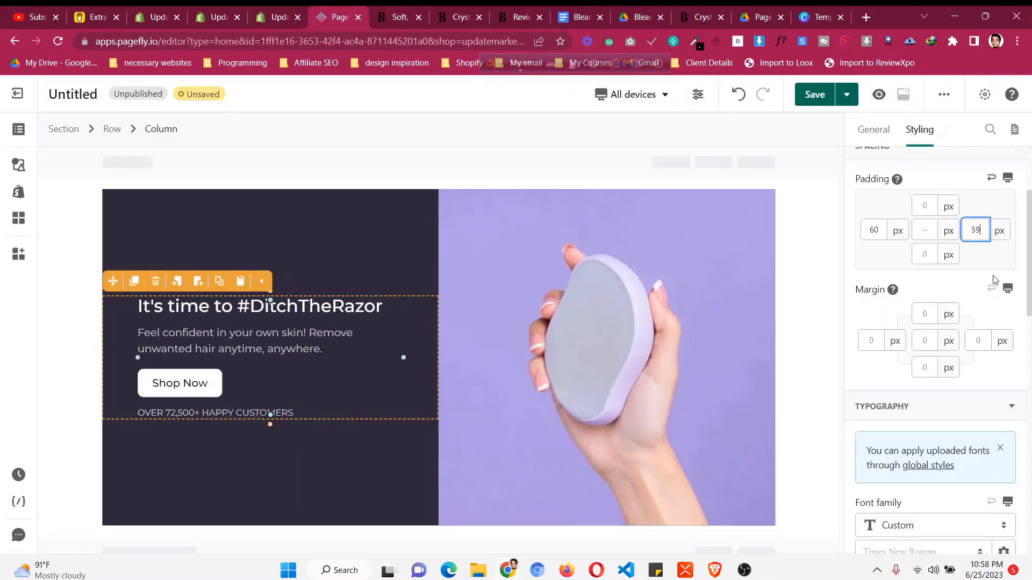
key(Down)
key(Down)
key(Down)
key(Down)
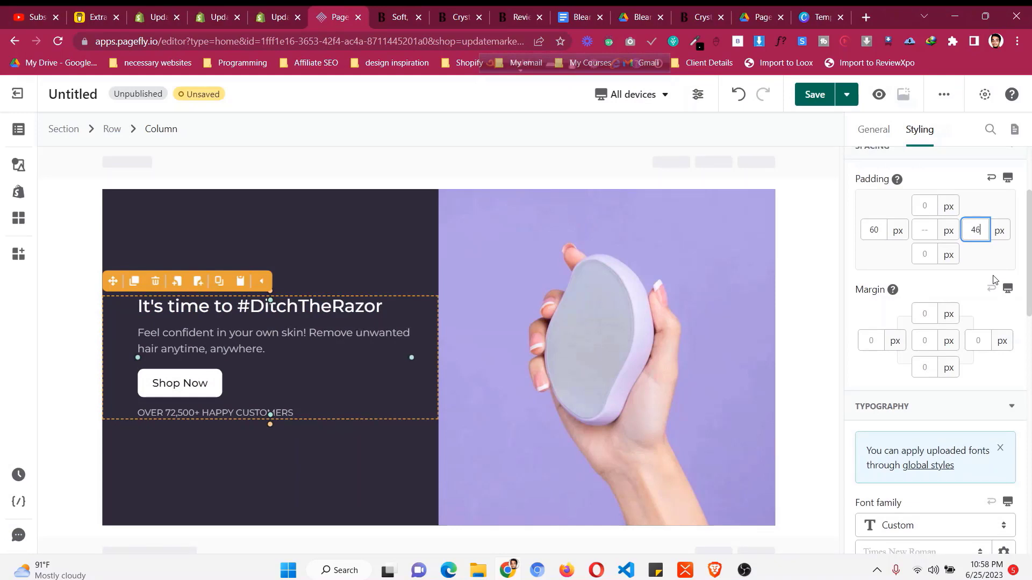
- Set the hero text column's left and right padding to 50 px each
click(885, 235)
key(Down)
key(Down)
key(Down)
key(Down)
key(Down)
key(Down)
key(Down)
key(Down)
key(Down)
key(Down)
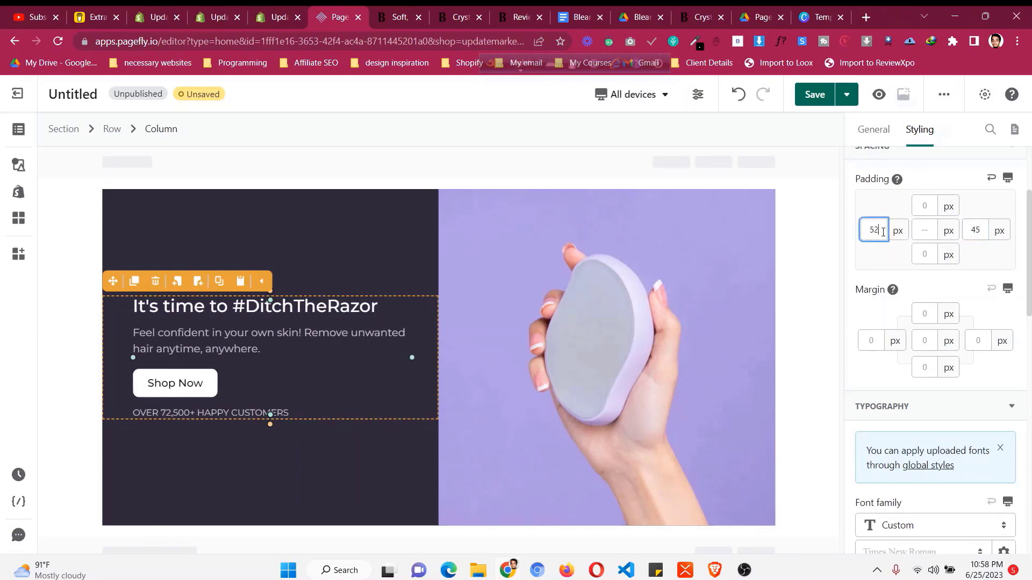
click(971, 229)
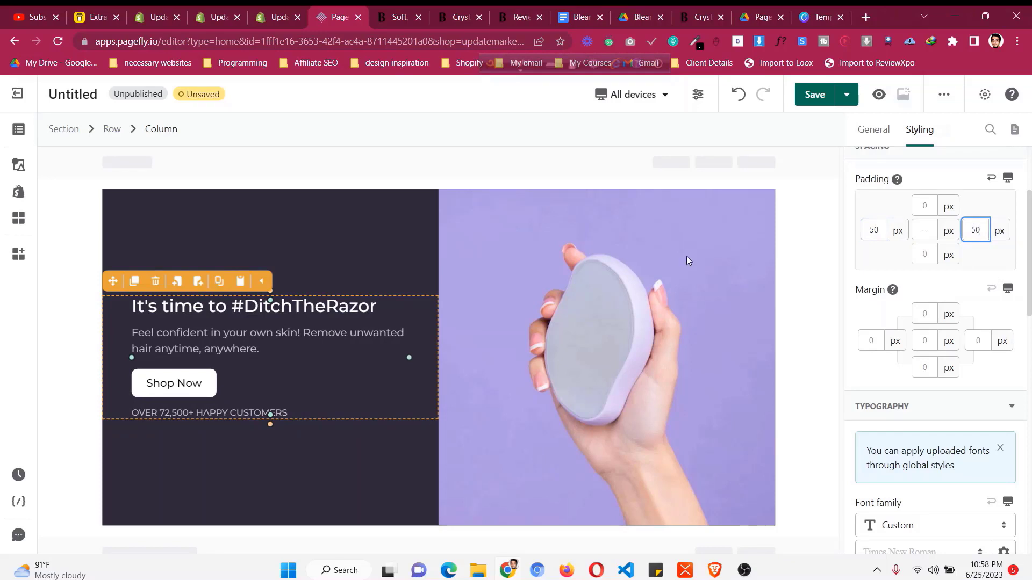
- Check the hero's corners on the Bleame homepage and give the PageFly hero row a 30 px border radius on all corners
click(68, 215)
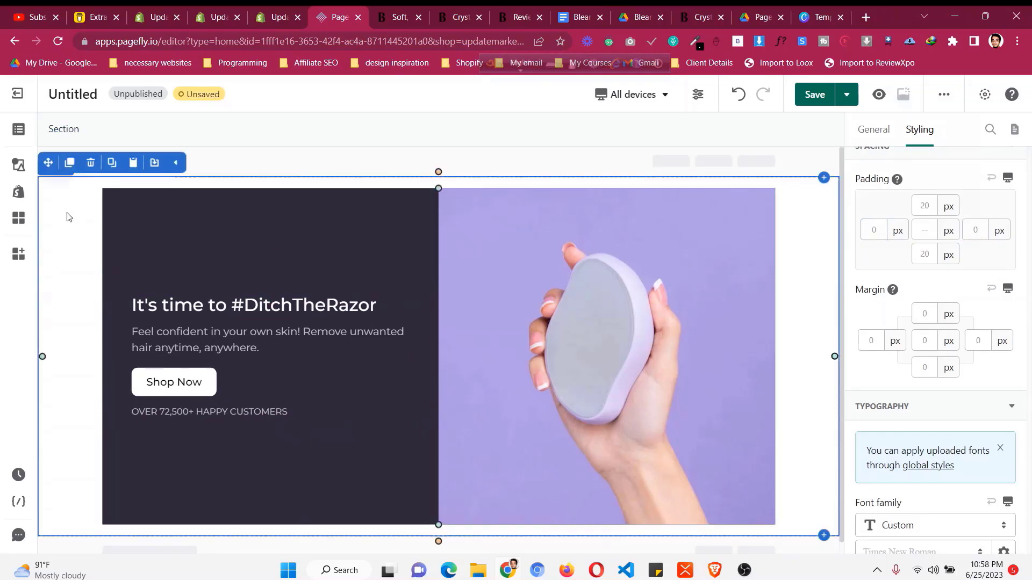
scroll(69, 217, down, 1)
click(386, 10)
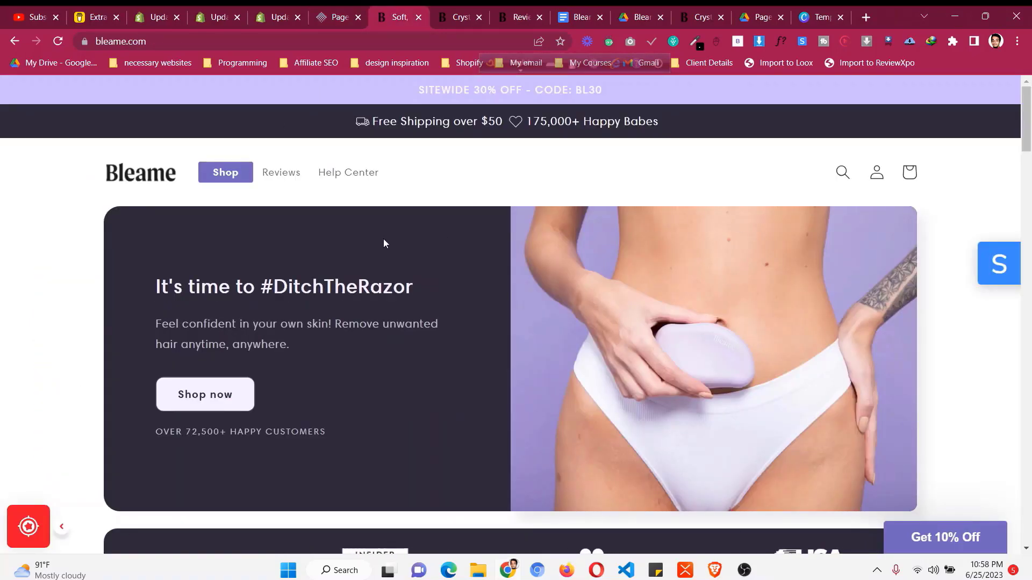
click(363, 11)
click(179, 190)
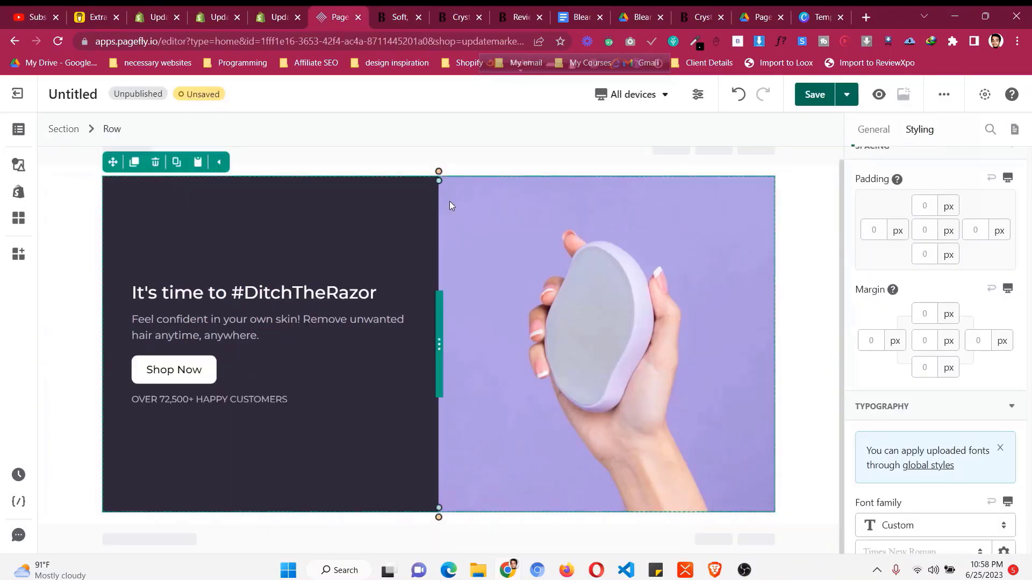
scroll(948, 312, down, 10)
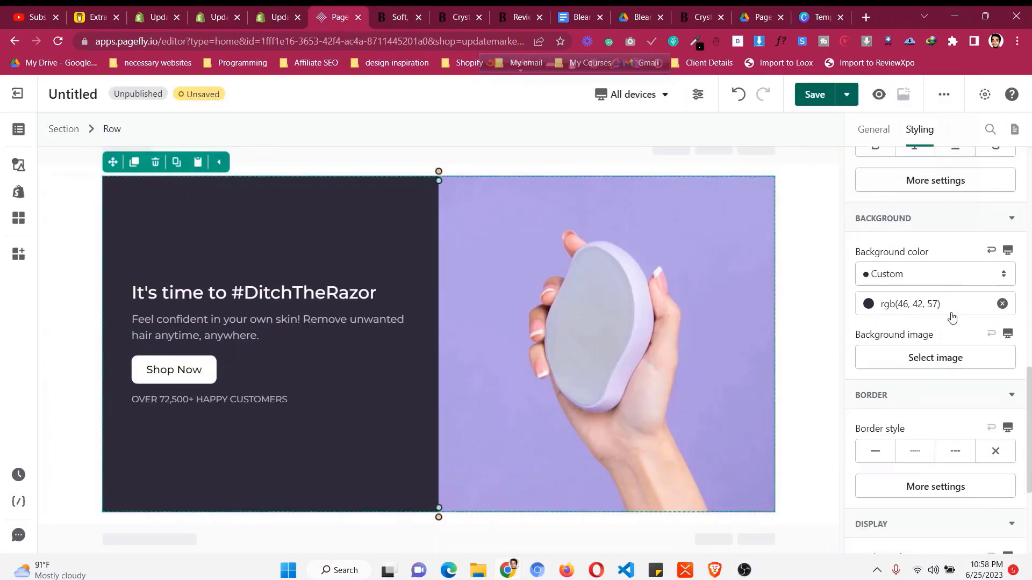
click(913, 383)
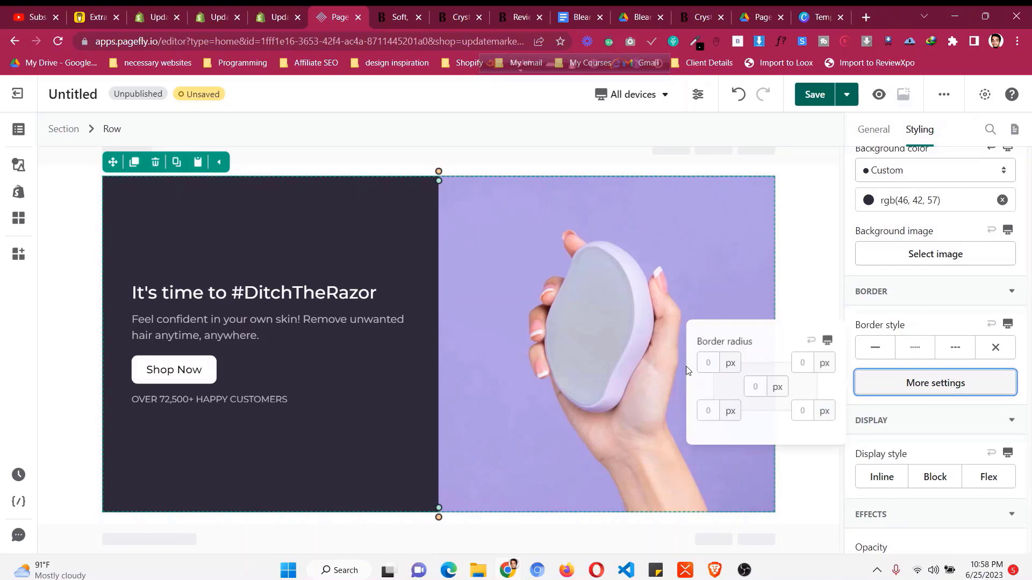
click(759, 389)
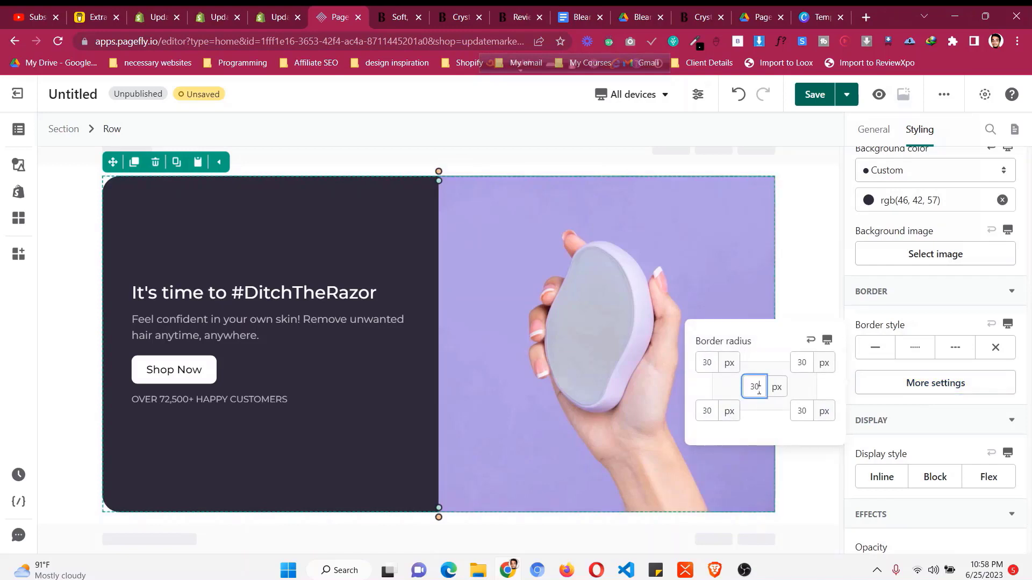
text(30)
click(68, 243)
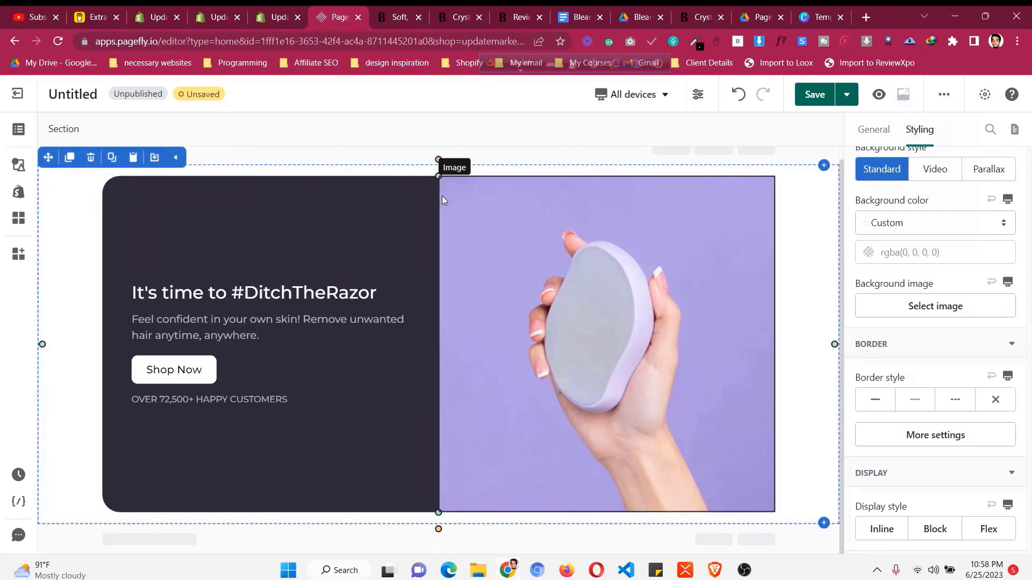
- Compare the hero image with the Bleame homepage and try a 30 px border radius on all corners of the PageFly image
click(621, 194)
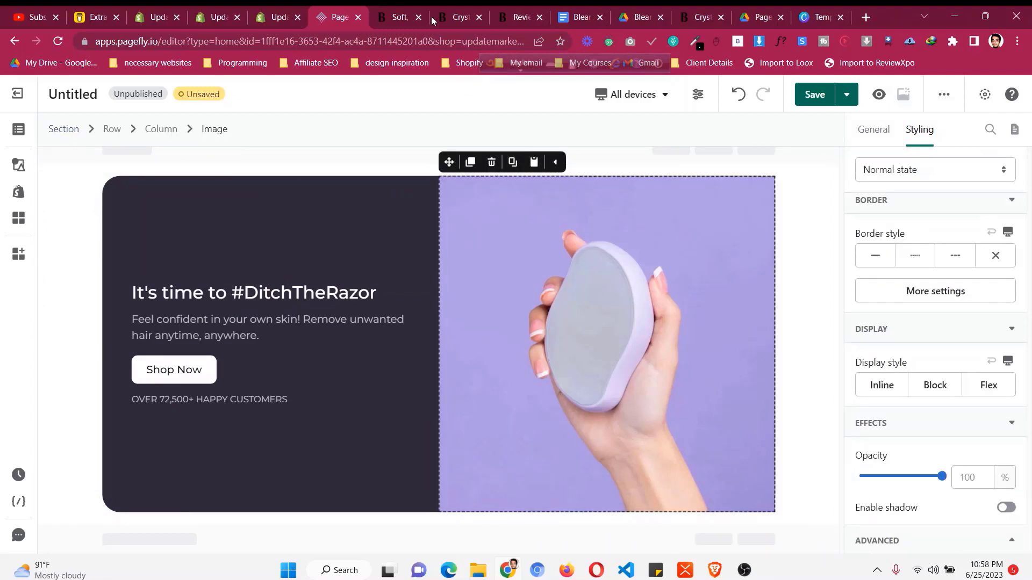
click(92, 237)
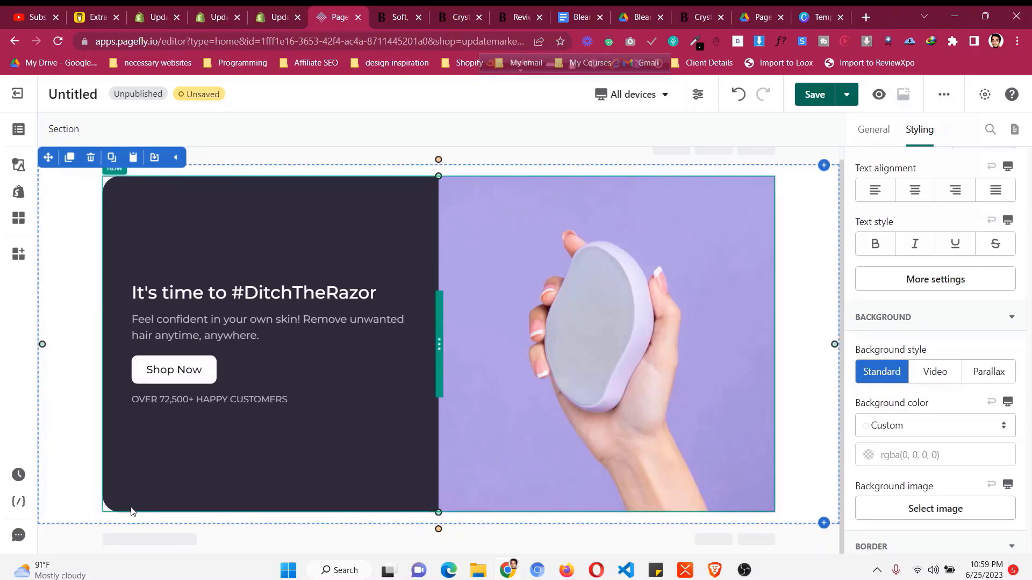
click(398, 17)
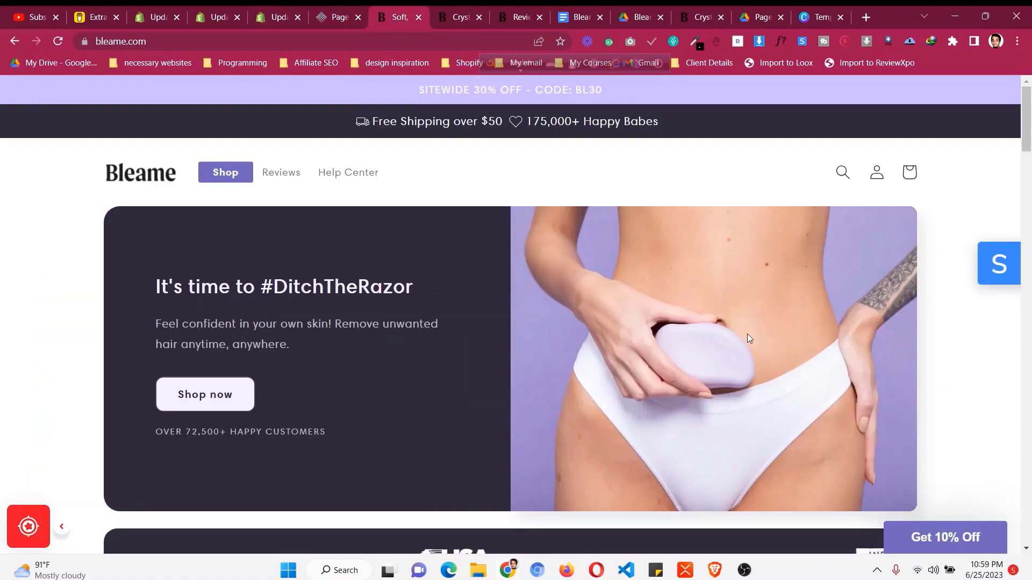
key(ctrl+shift+Tab)
click(749, 304)
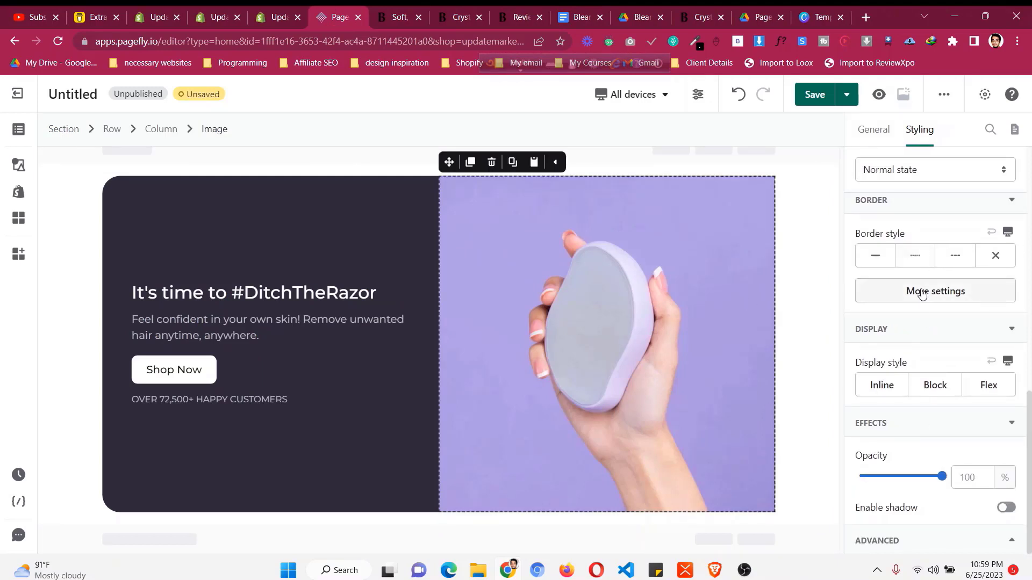
click(922, 295)
click(756, 294)
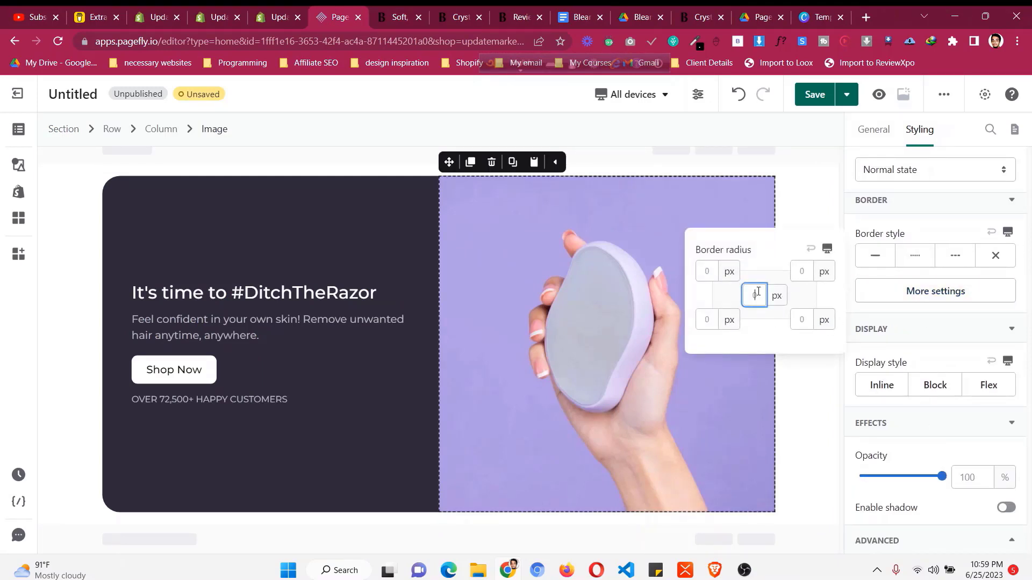
text(30)
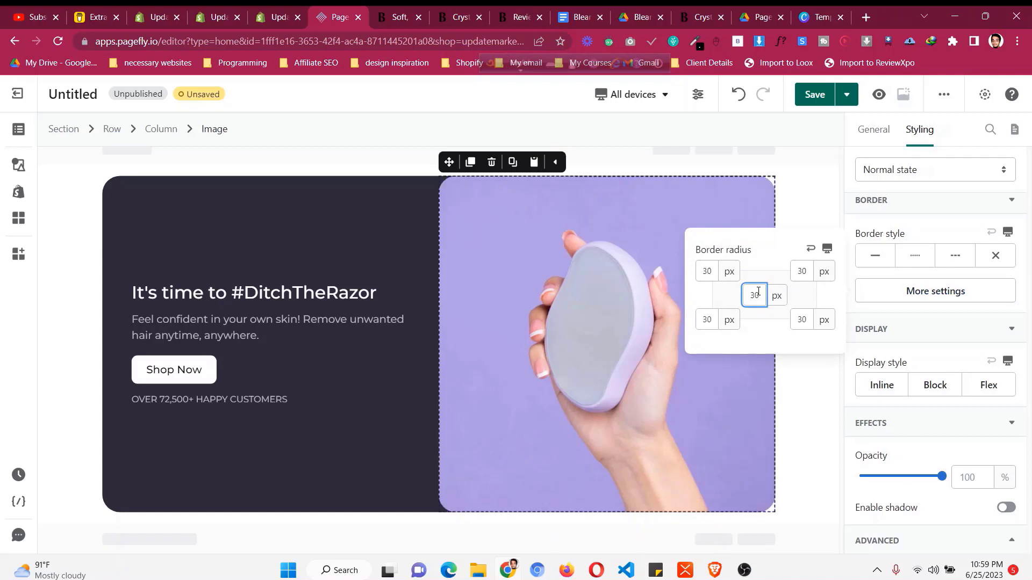
- Remove the hero image's border radius and apply 30 px only to its top-right and bottom-right corners
key(BackSpace)
key(BackSpace)
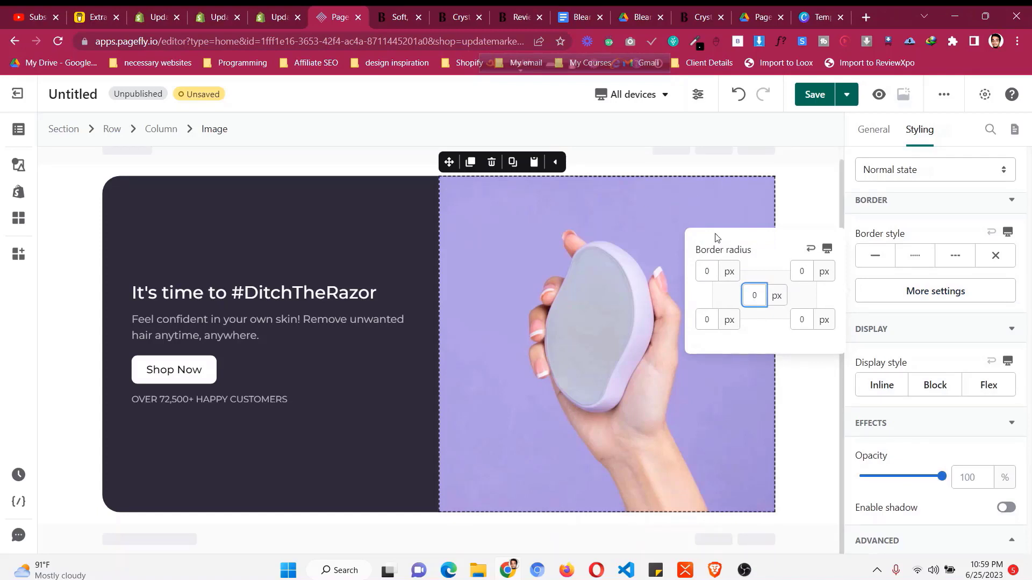
click(799, 271)
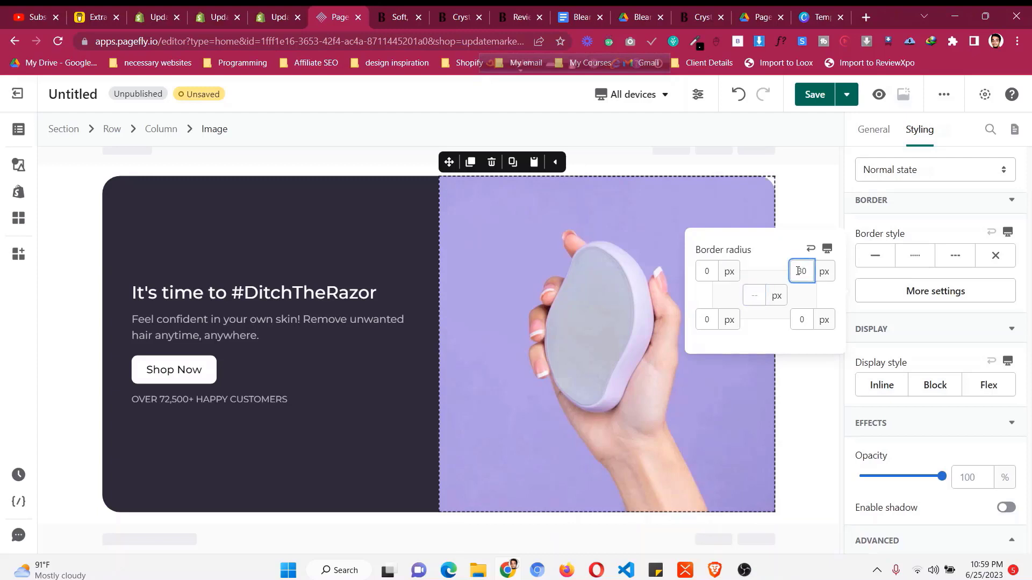
click(798, 321)
text(3)
click(58, 229)
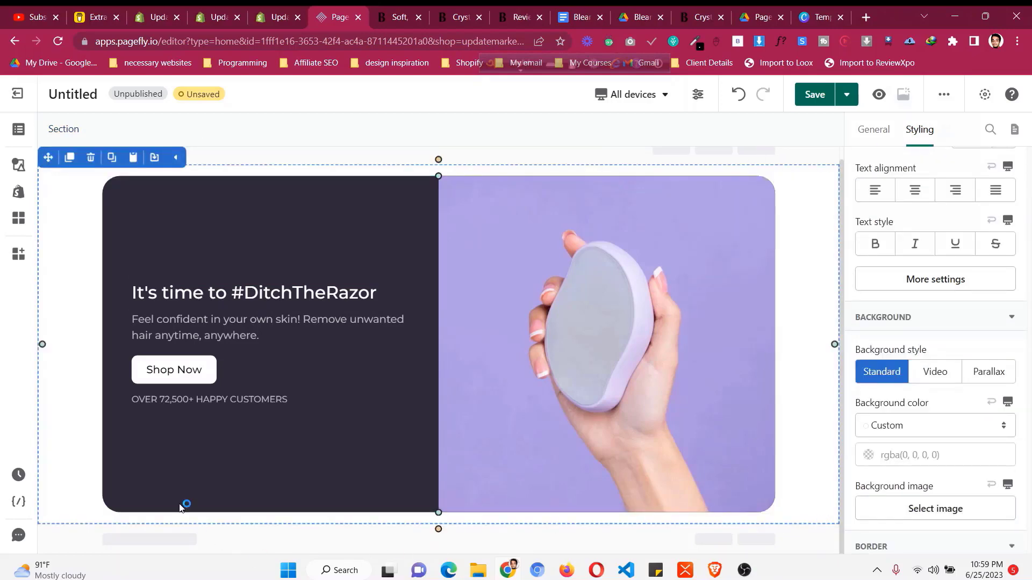
- Check how the hero on the Bleame homepage stacks at mobile width, then restore the full-size window
click(395, 16)
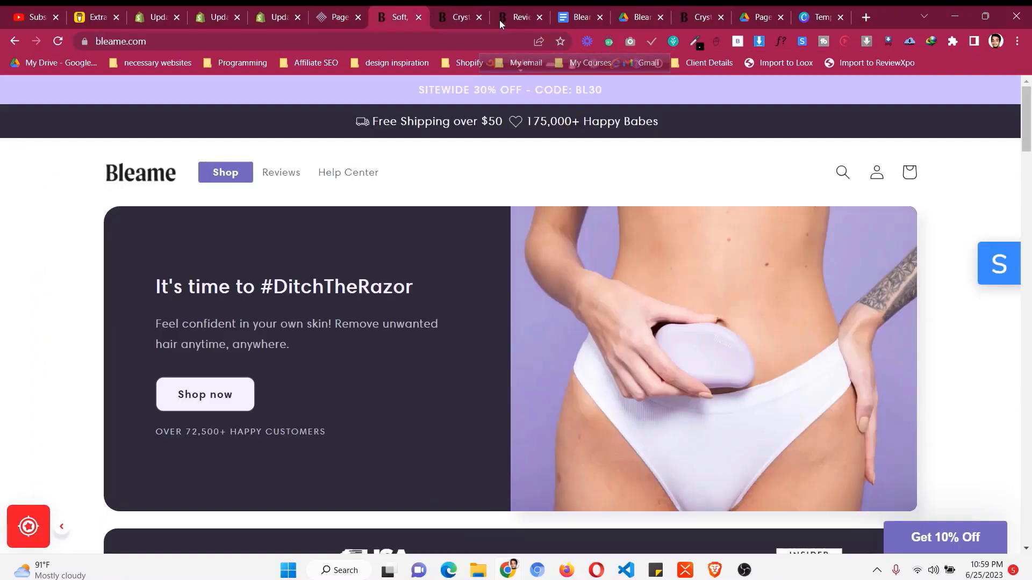
click(986, 16)
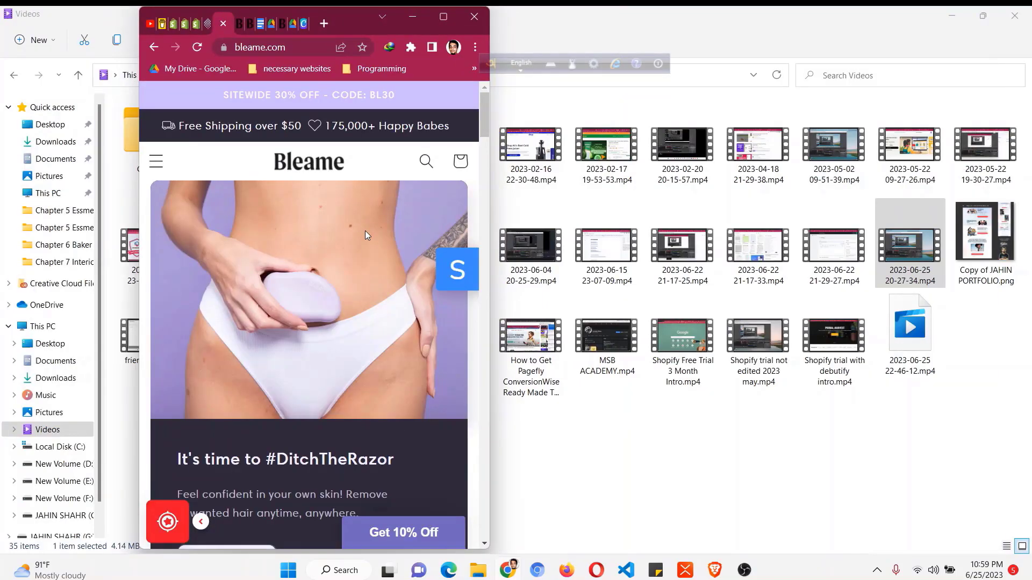
scroll(365, 234, down, 3)
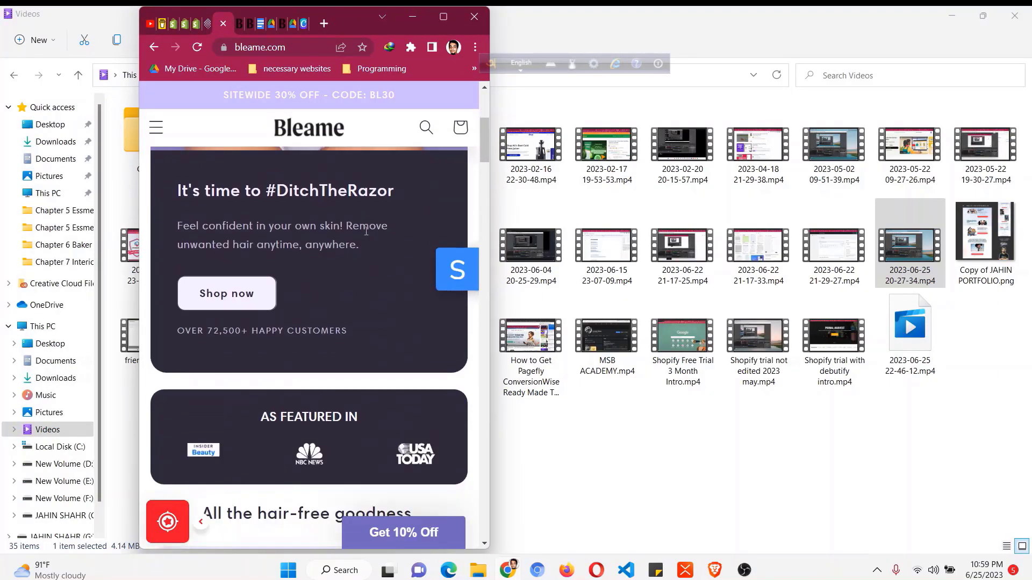
scroll(371, 221, up, 5)
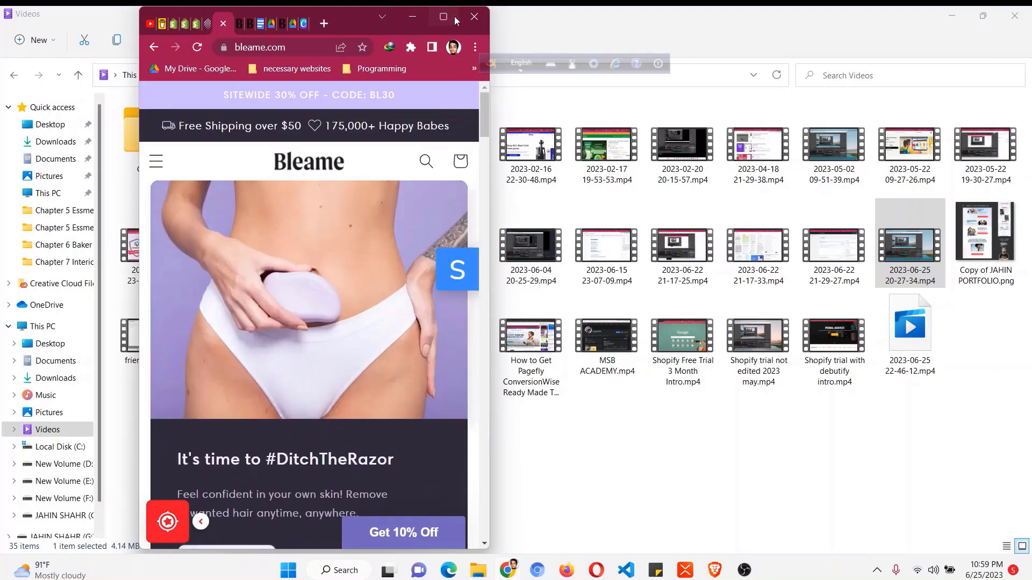
click(446, 20)
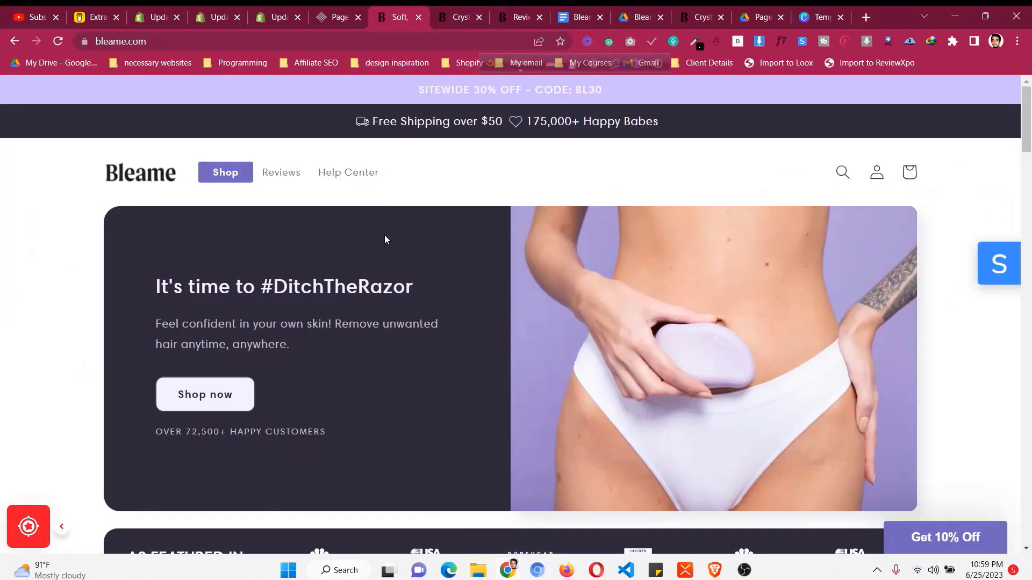
- Compare the PageFly hero's row, image and heading with the desktop hero on the Bleame homepage
click(337, 12)
click(330, 206)
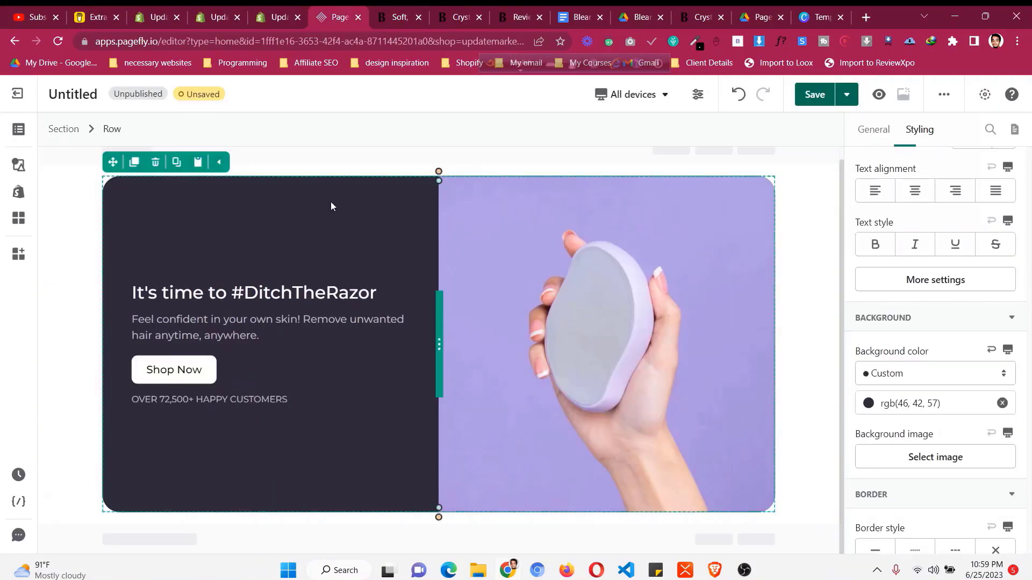
click(648, 267)
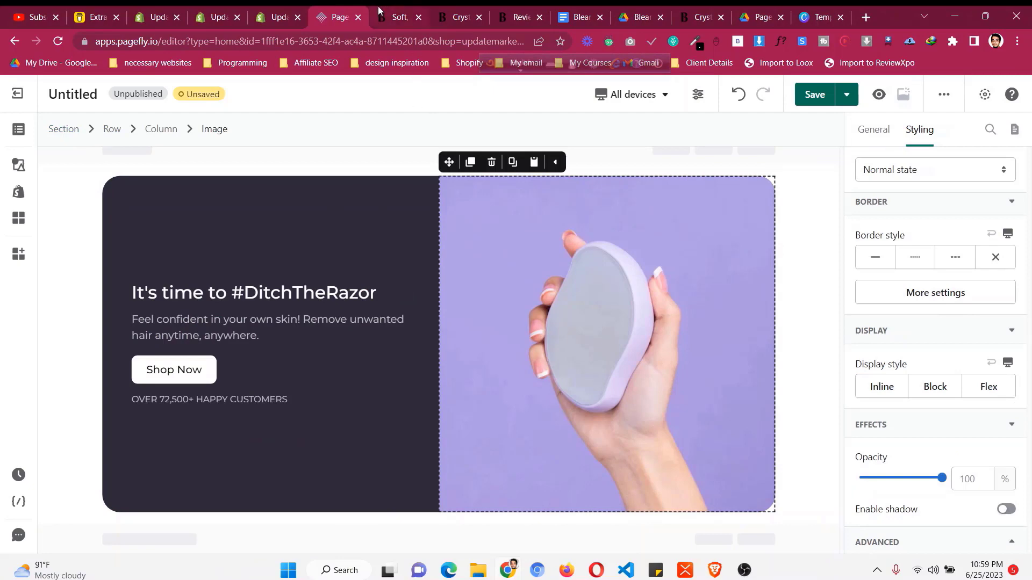
click(395, 10)
click(339, 12)
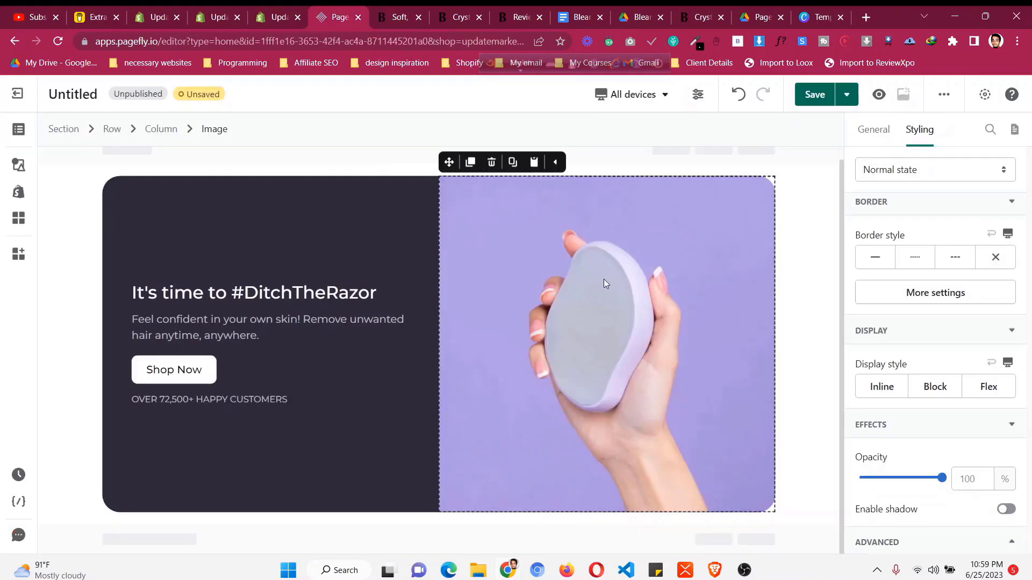
click(396, 13)
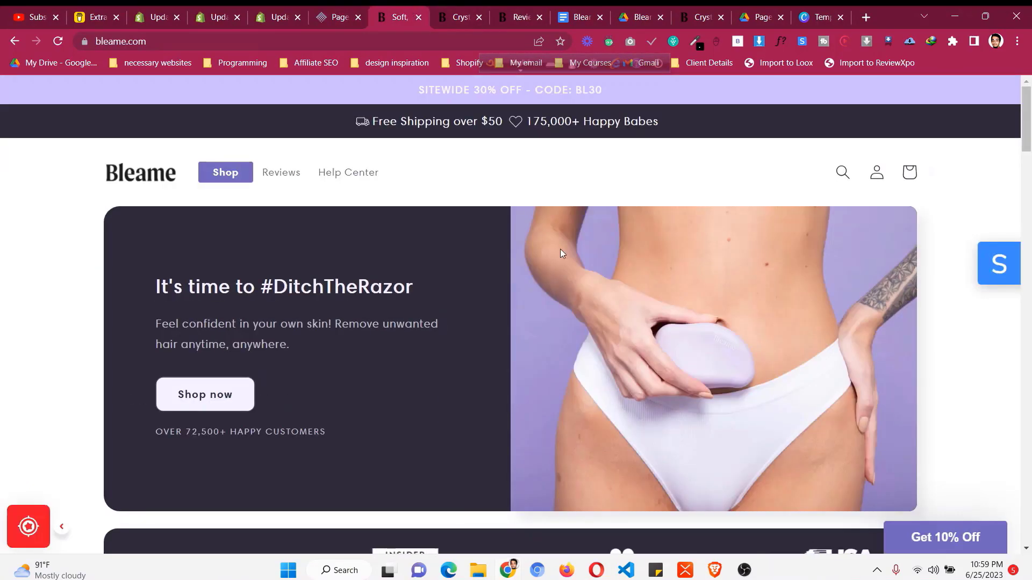
click(341, 11)
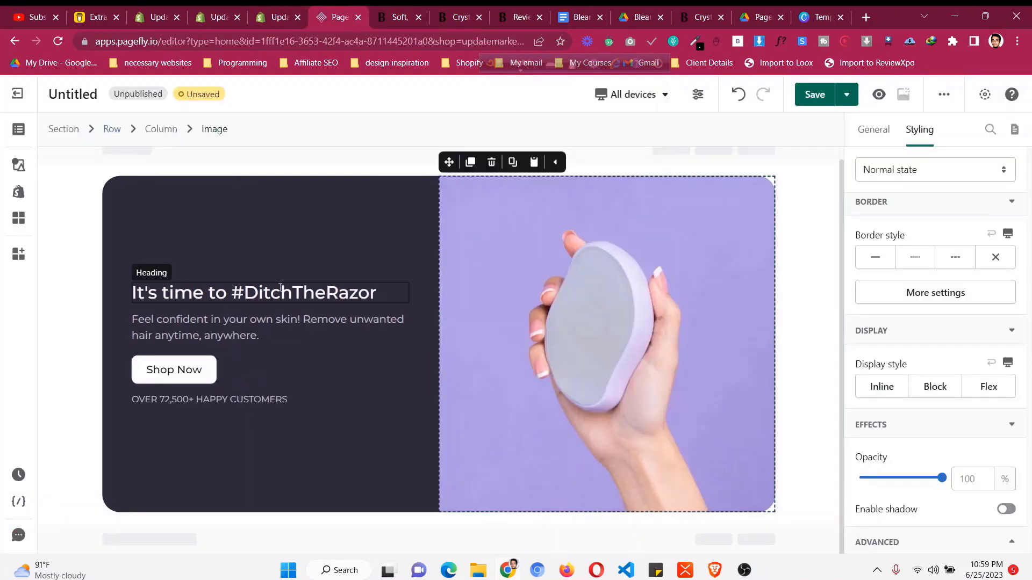
click(397, 11)
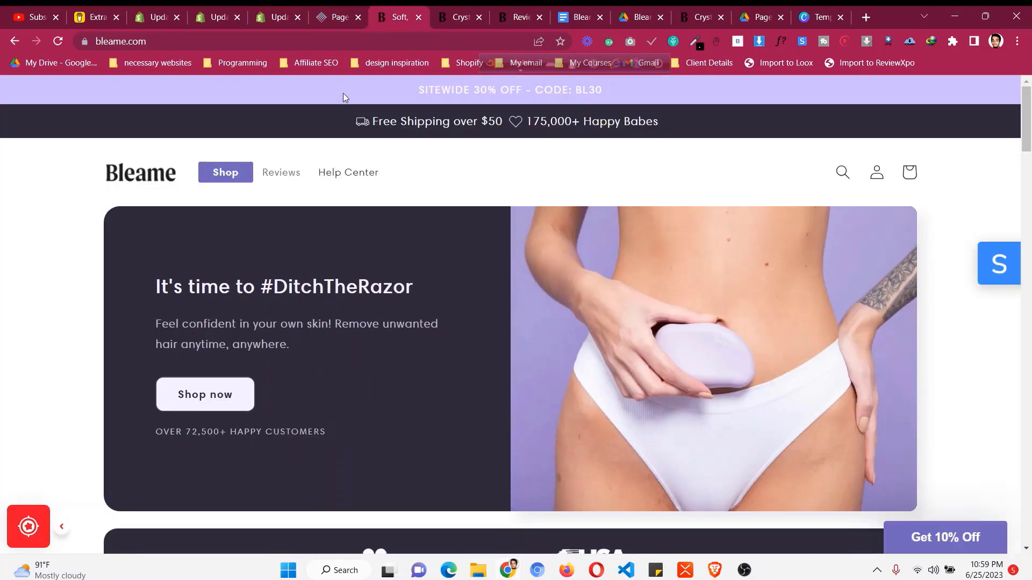
click(342, 12)
click(393, 13)
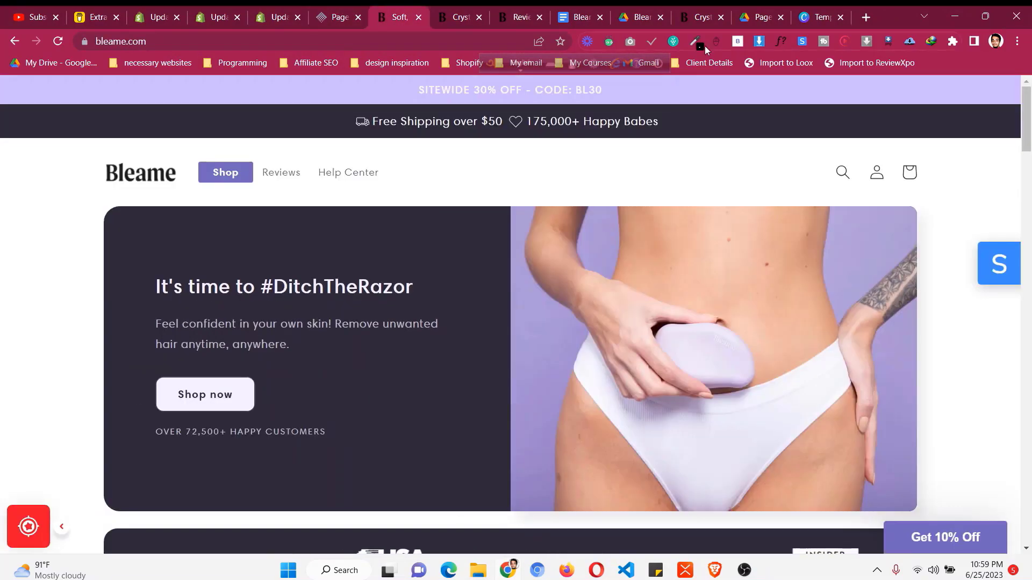
- Inspect the Bleame hero heading with WhatFont and compare its font settings with the PageFly heading's typography
click(780, 42)
click(331, 289)
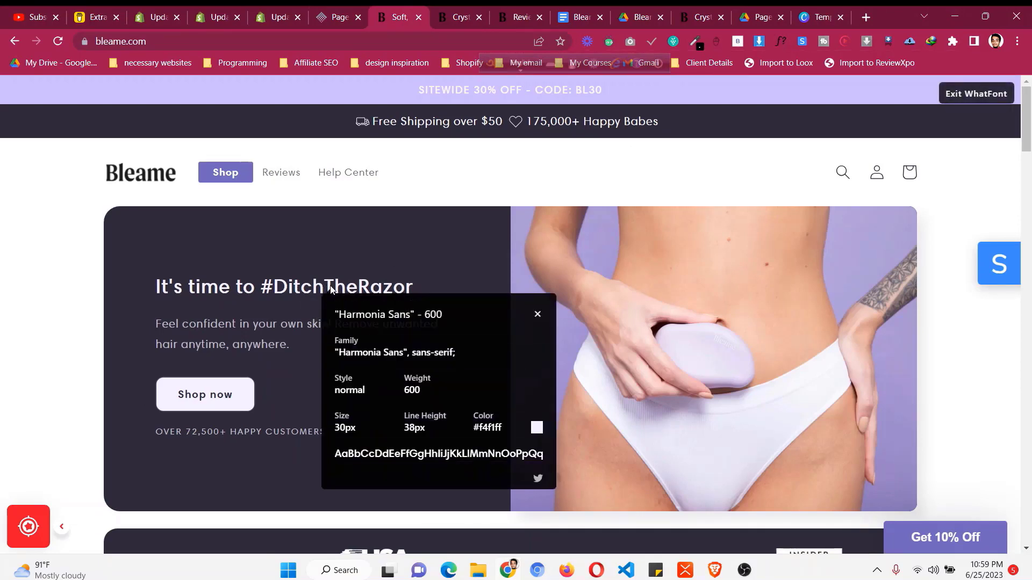
click(339, 16)
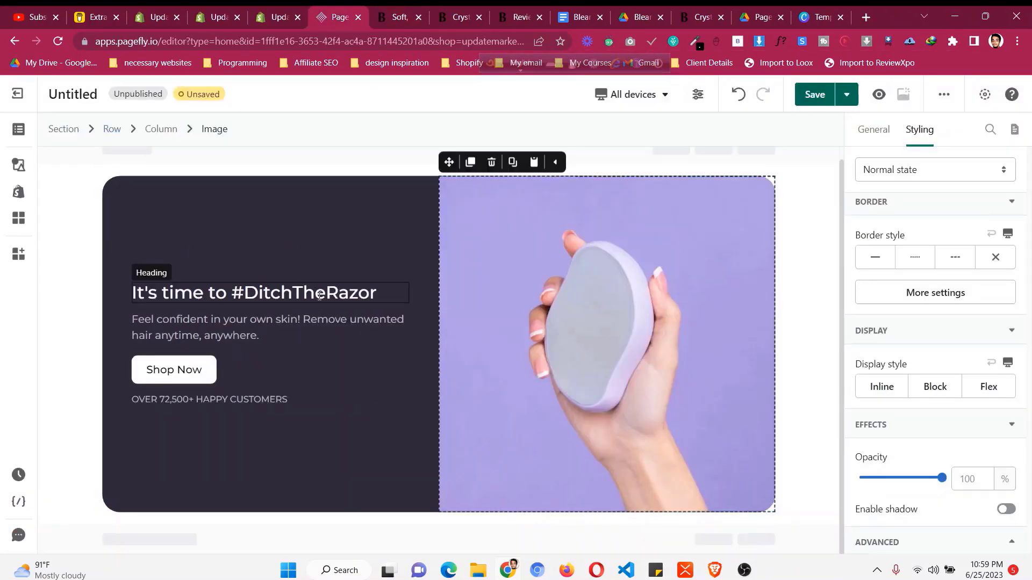
click(319, 296)
scroll(958, 408, up, 1)
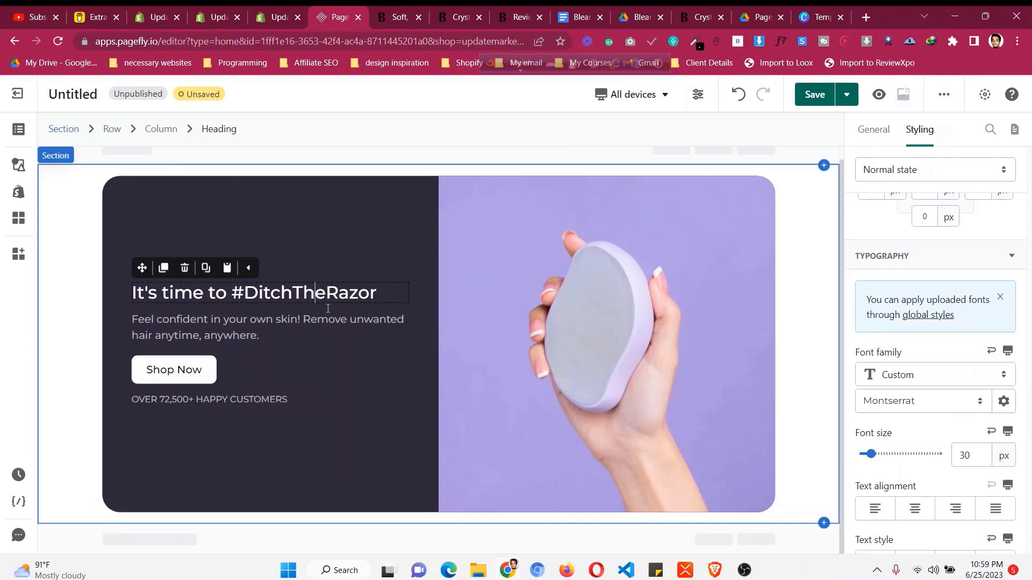
- Set the hero section's top padding to 0 px
click(67, 231)
scroll(1009, 424, up, 1)
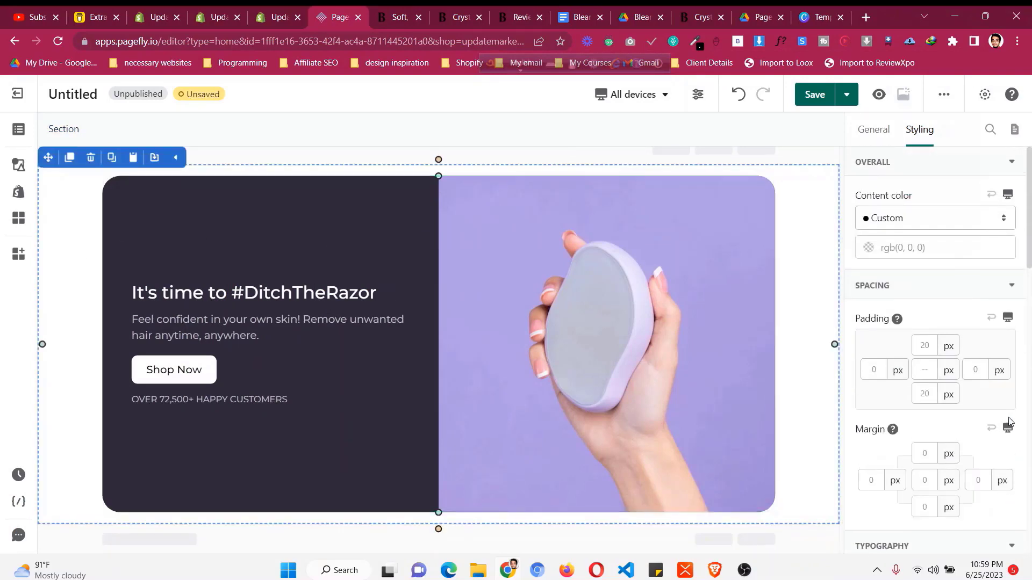
key(BackSpace)
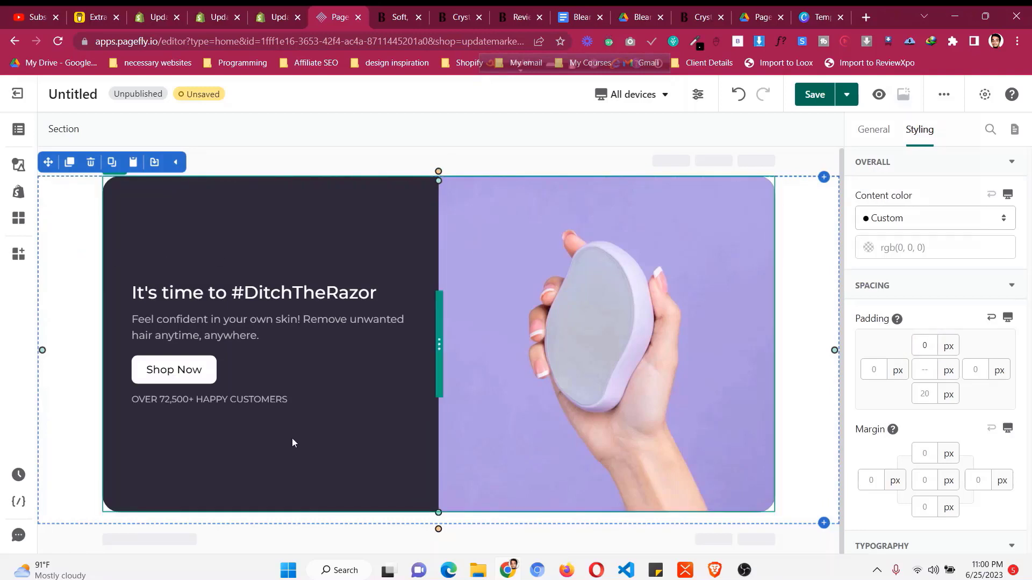
- Set the top margin of the "OVER 72,500+ HAPPY CUSTOMERS" paragraph to 20 px
click(291, 402)
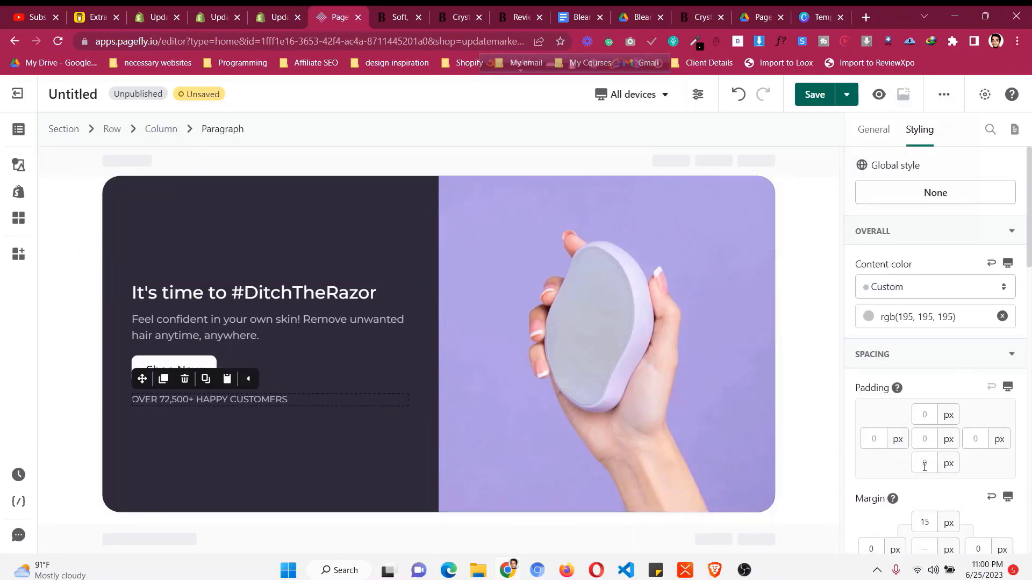
scroll(925, 466, down, 1)
key(Up)
key(Up)
key(Up)
key(Up)
key(Up)
key(Up)
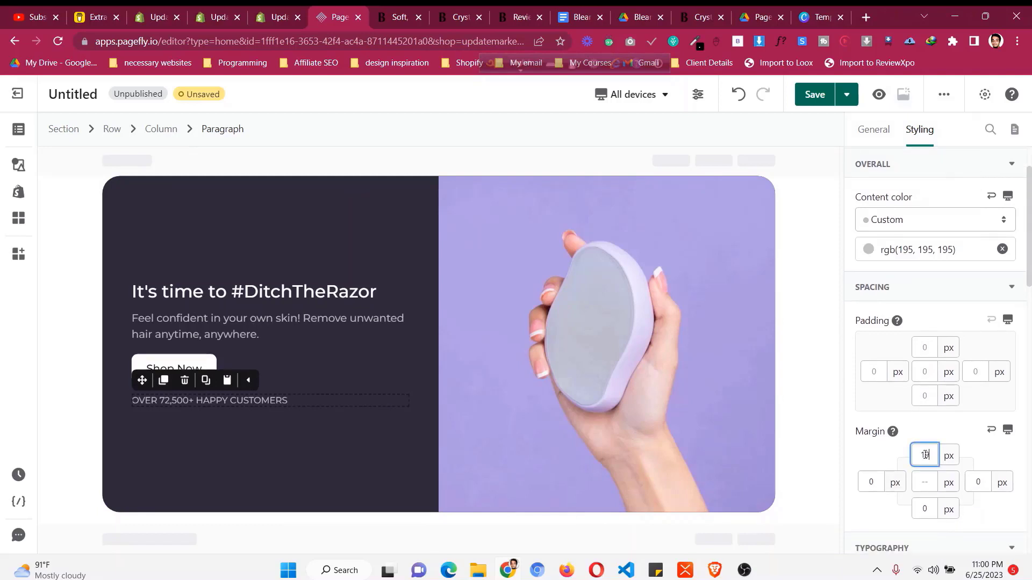
key(Down)
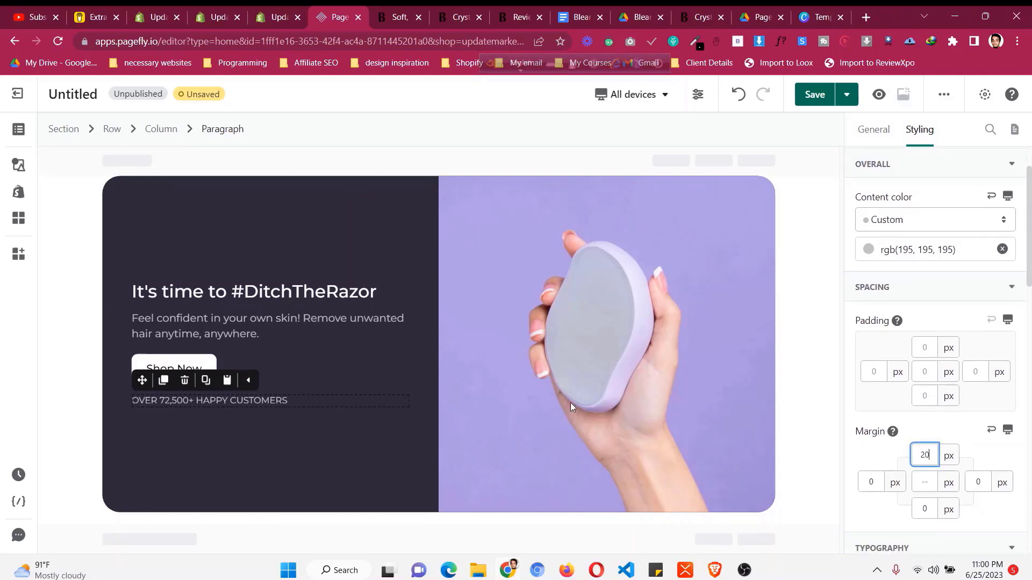
click(69, 231)
- Switch the editor to the Mobile view and set the hero text column's left and right padding to 10 px each
click(624, 96)
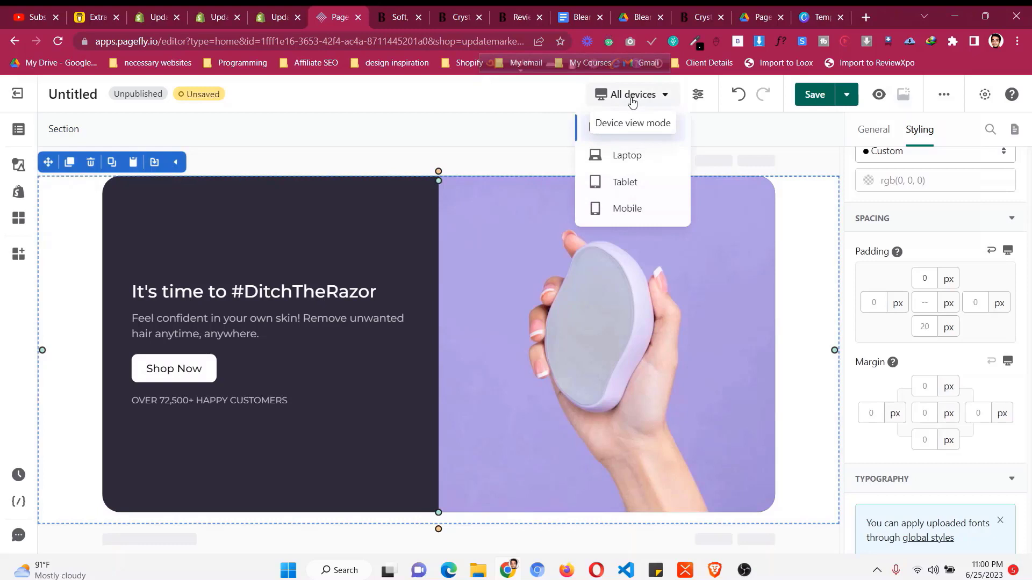
click(652, 214)
scroll(409, 302, up, 1)
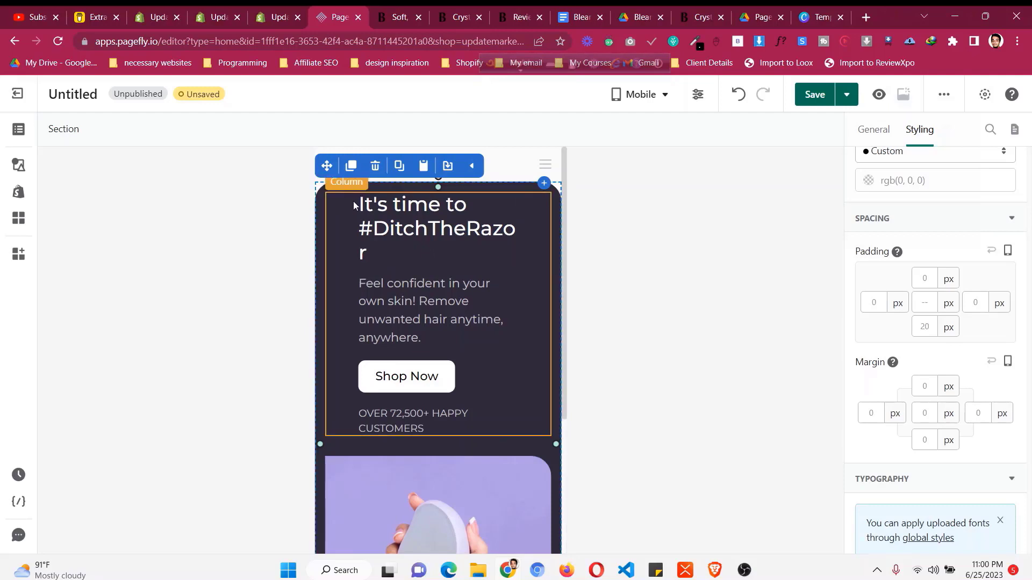
click(338, 209)
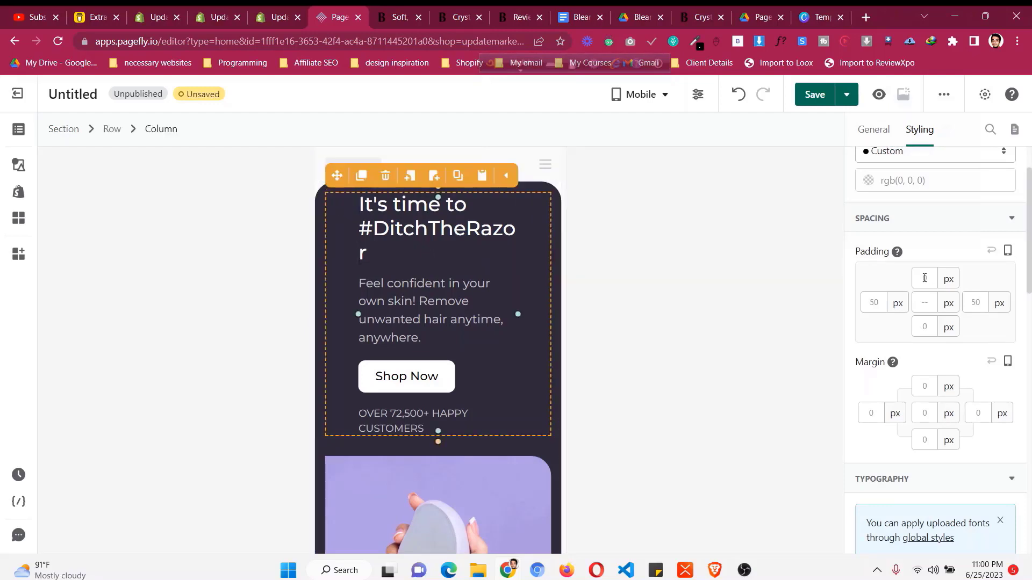
key(BackSpace)
text(1)
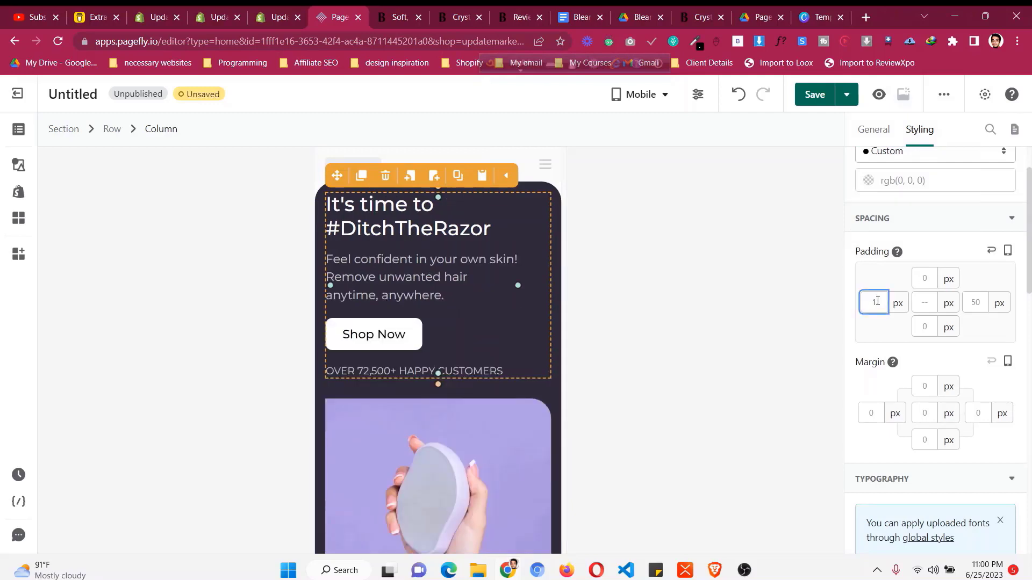
text(0)
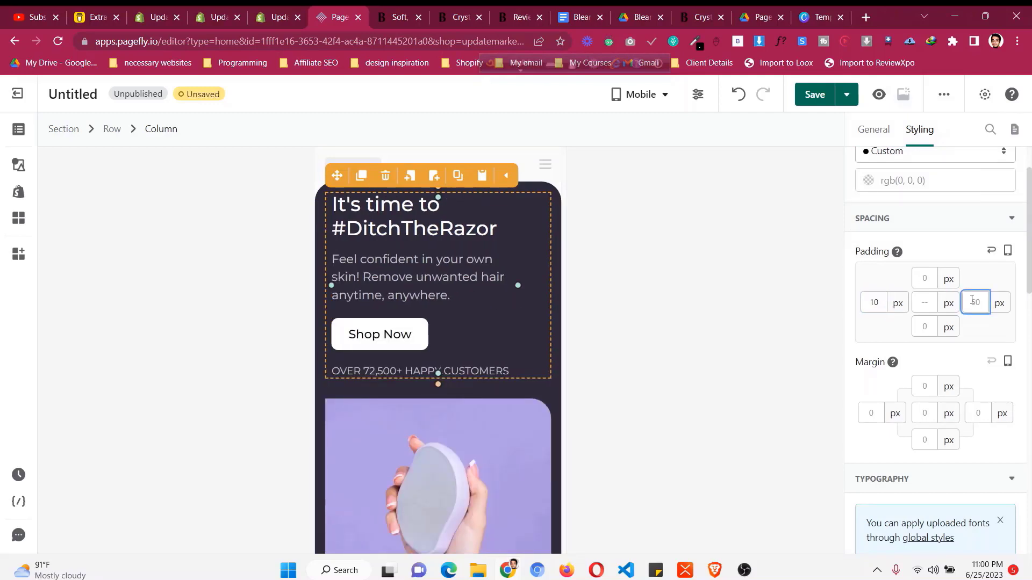
text(1)
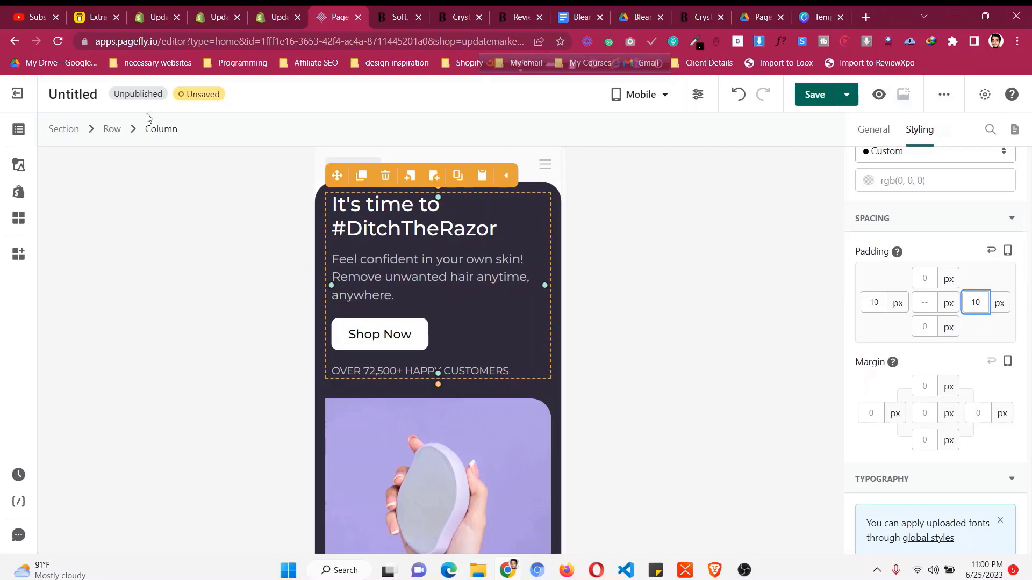
- Place the hero row's image above the text in the Mobile view and set the columns spacing to 0 px
click(113, 129)
scroll(939, 325, down, 10)
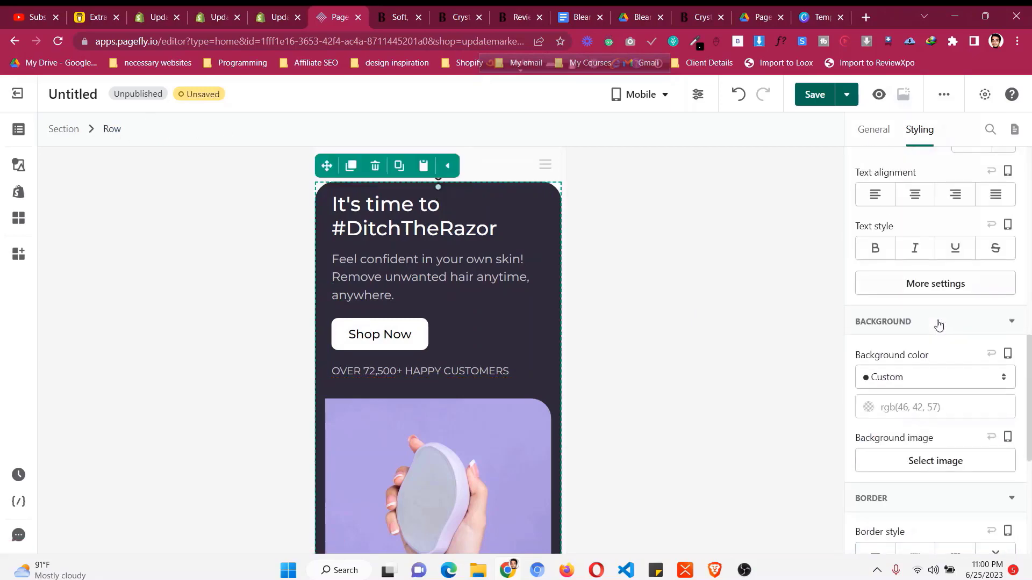
click(989, 385)
scroll(956, 334, down, 1)
scroll(956, 334, down, 6)
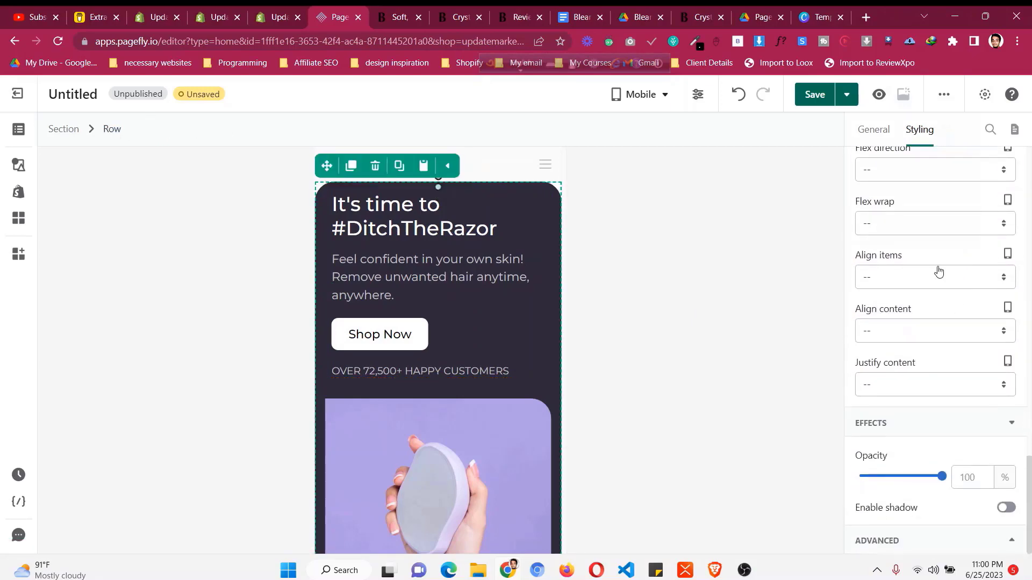
click(917, 225)
click(908, 310)
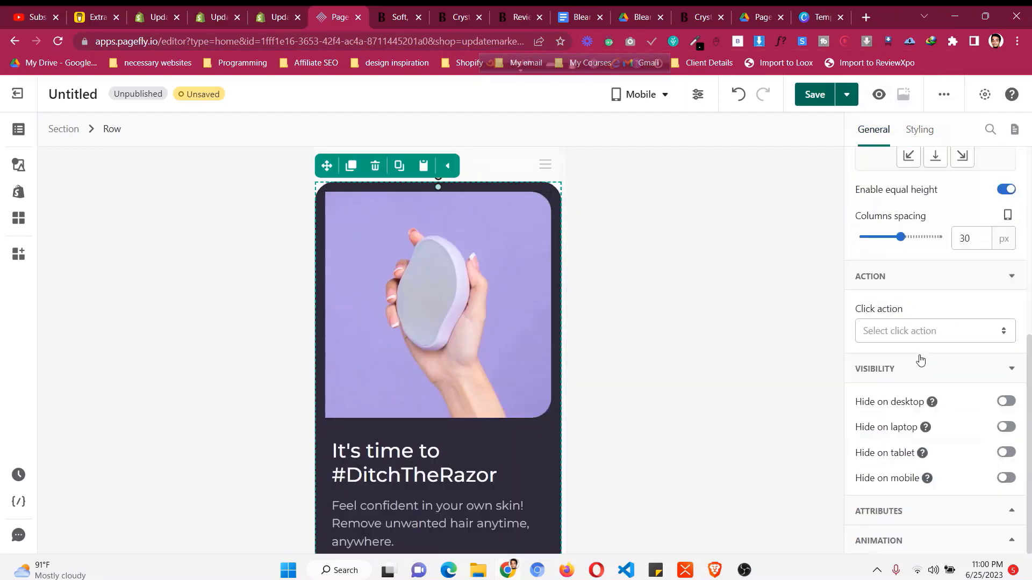
drag(900, 235, 859, 236)
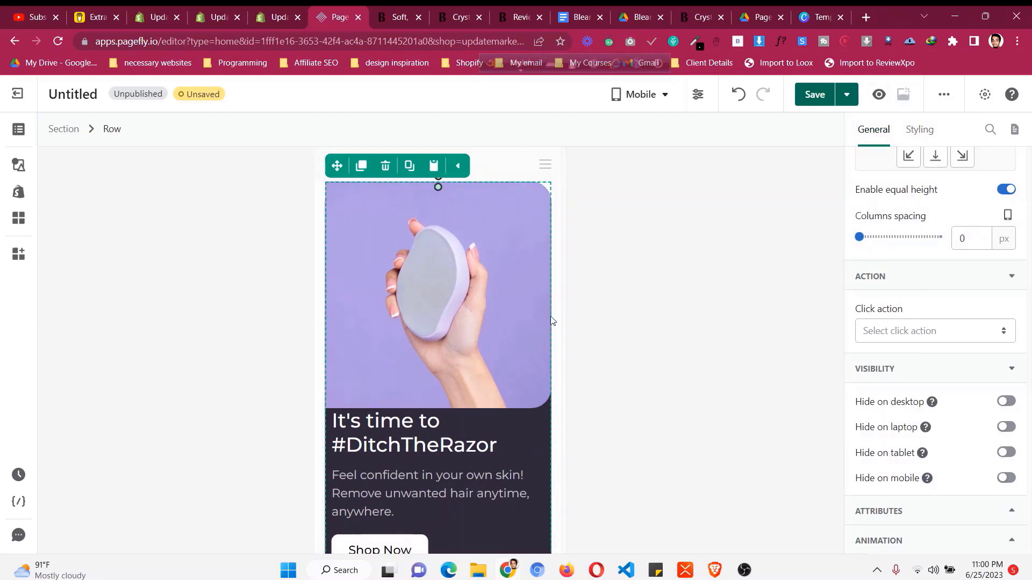
- Examine the top of the original Bleame store's hero in a narrow, mobile-width window to compare its image corners
click(489, 229)
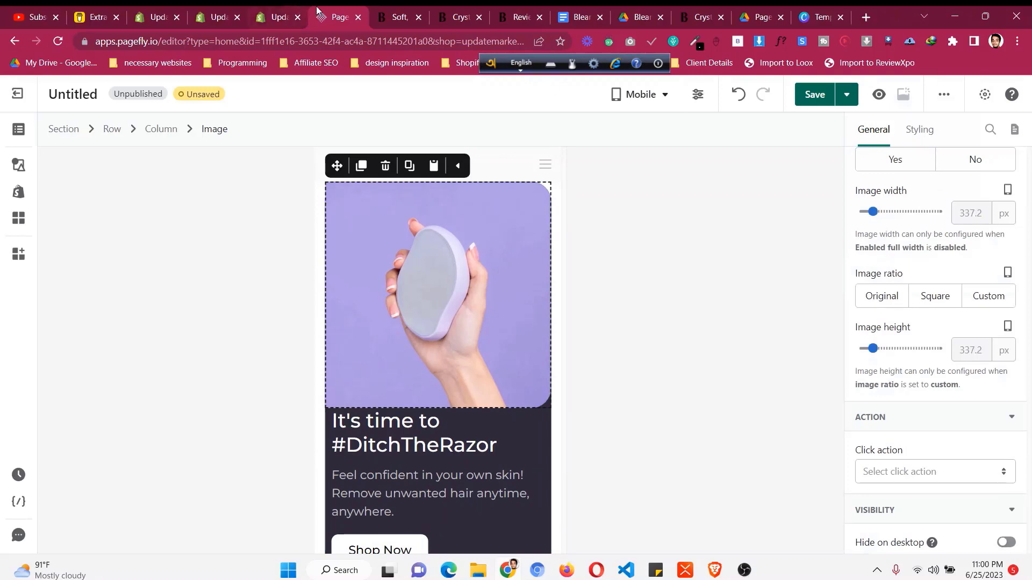
click(401, 12)
click(989, 18)
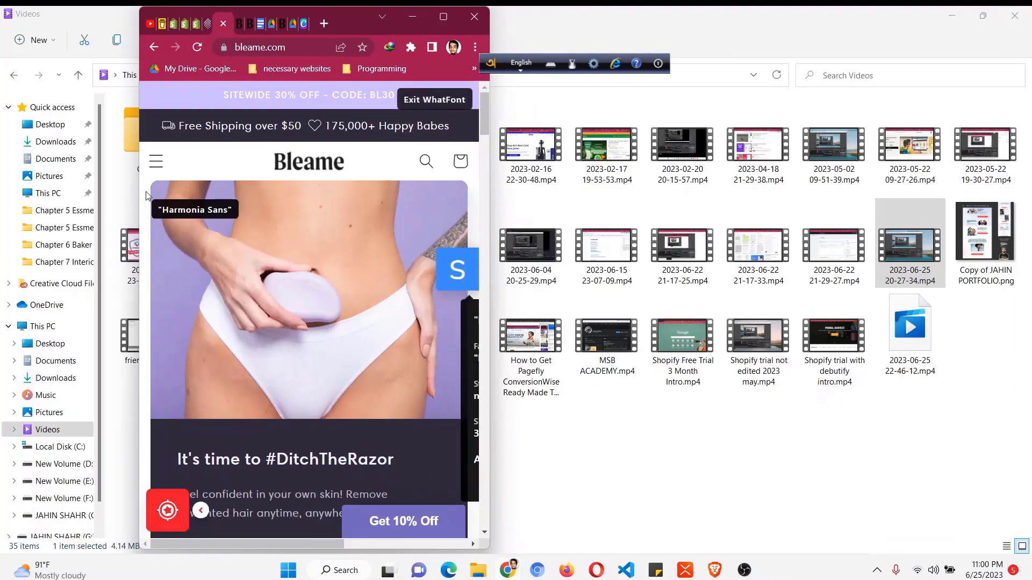
click(443, 17)
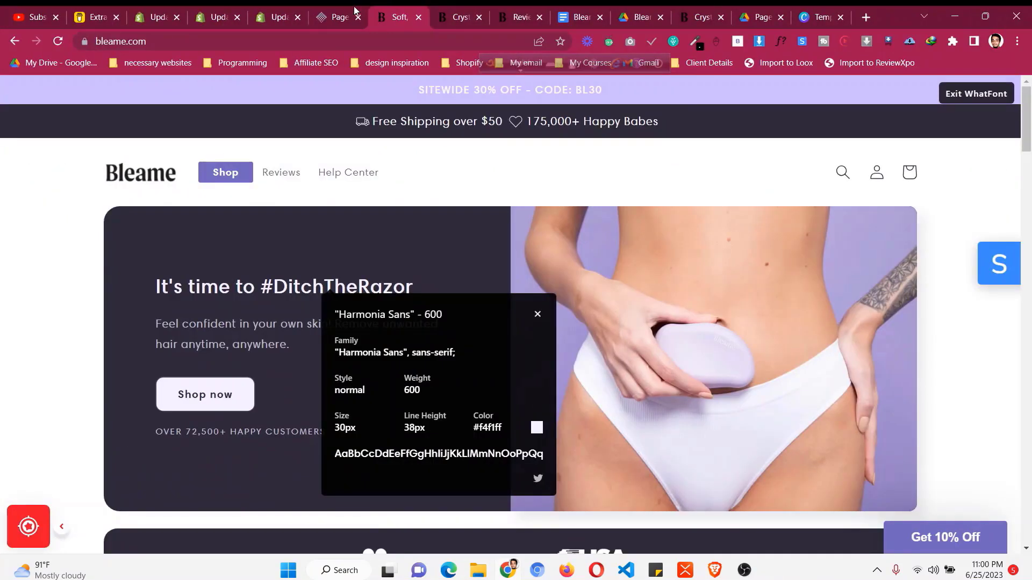
click(355, 11)
- Set the hero image's mobile border radius to 30 px on both top corners and 0 px on both bottom corners
scroll(931, 414, down, 4)
click(918, 129)
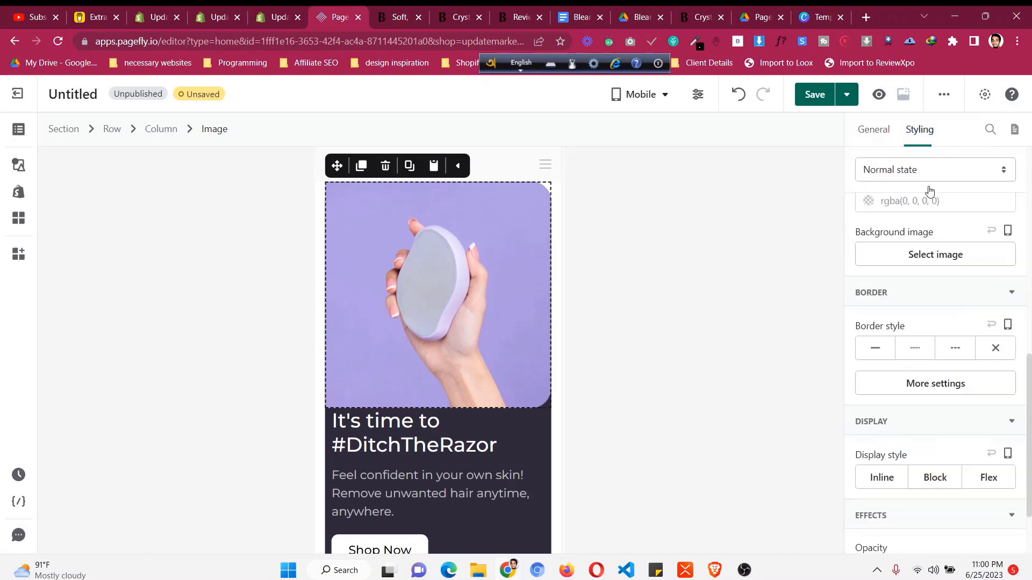
scroll(930, 296, down, 2)
click(929, 293)
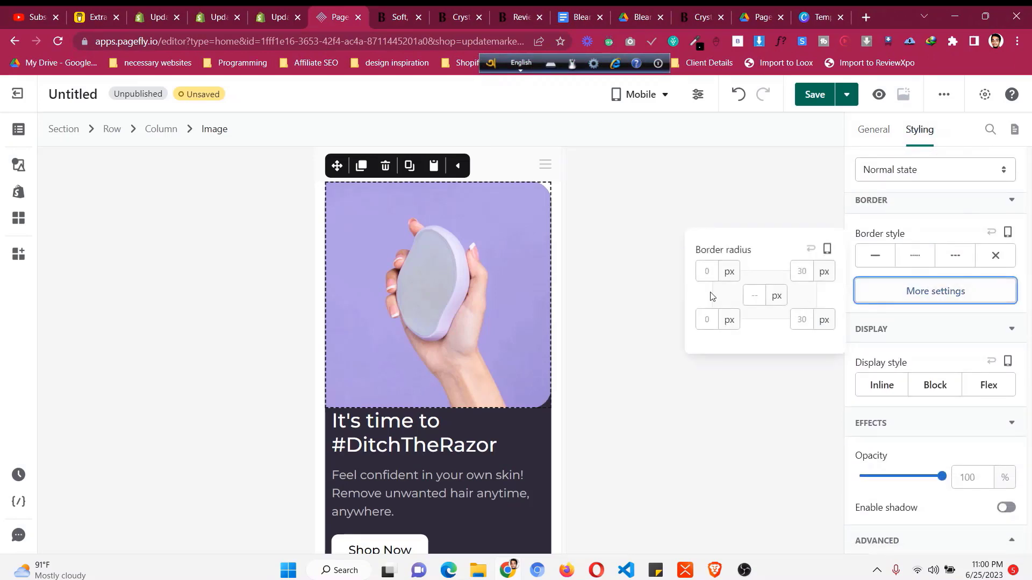
click(712, 264)
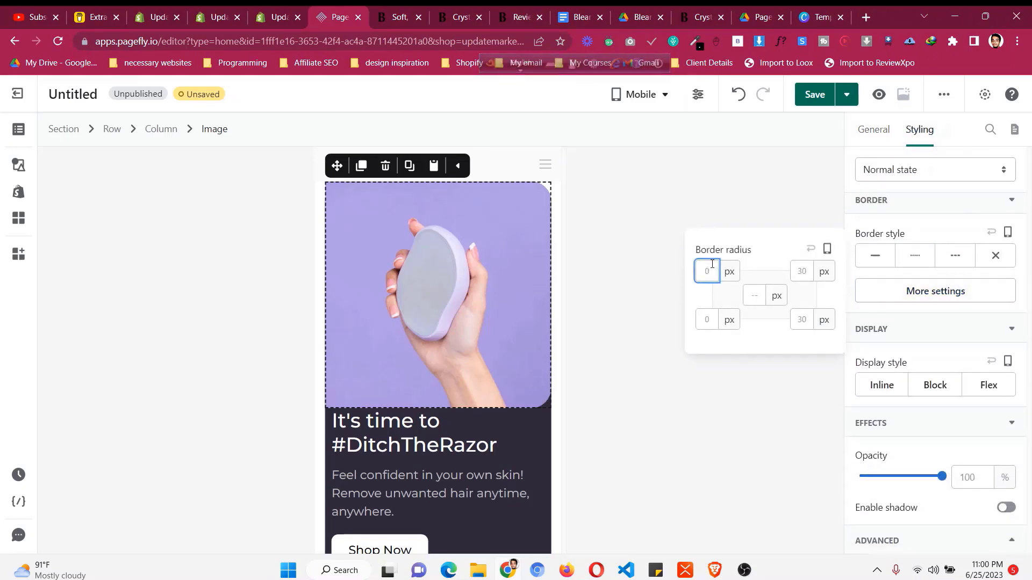
click(809, 272)
text(30)
click(800, 320)
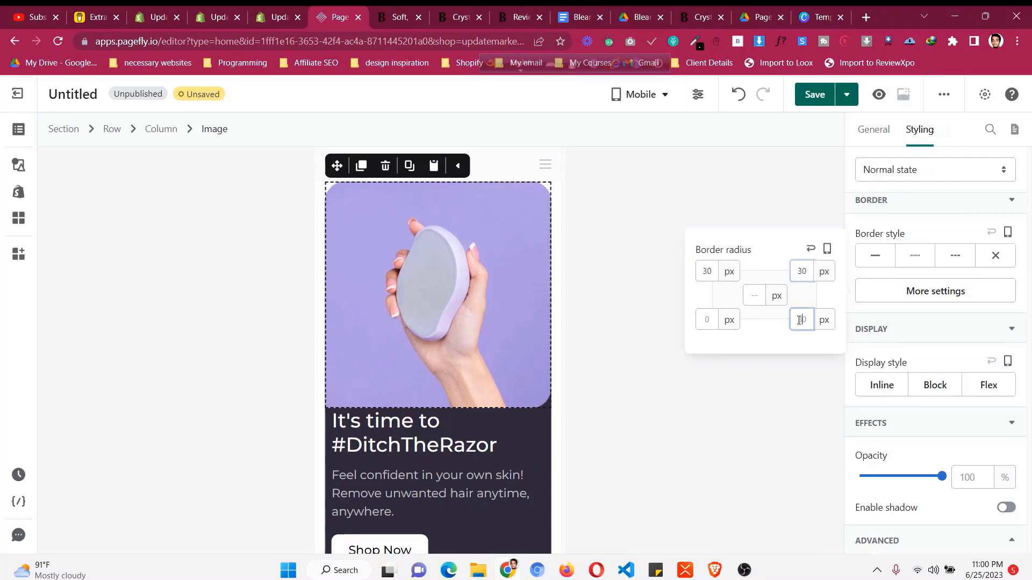
text(0)
click(707, 320)
text(0)
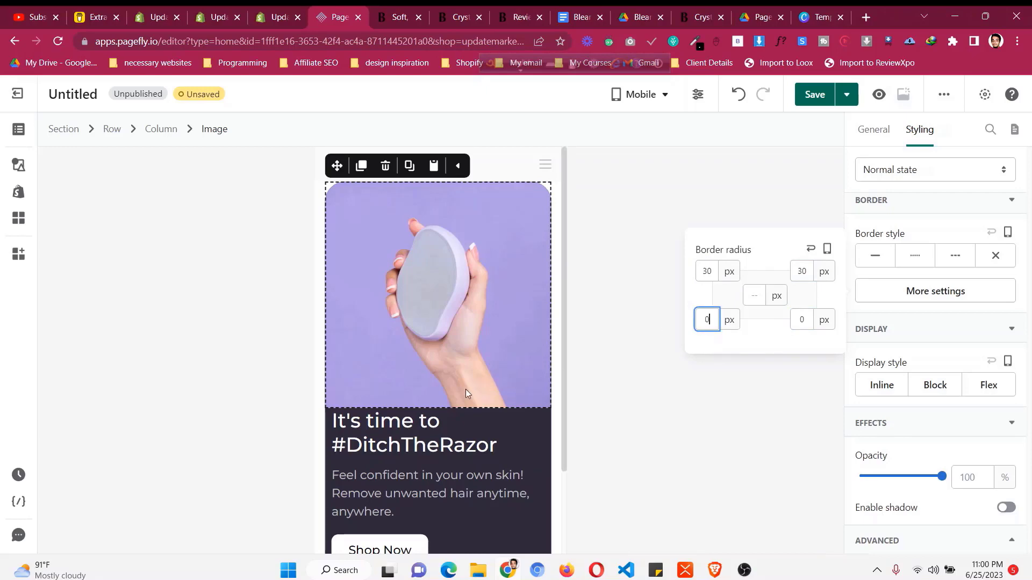
- Check the original Bleame store's mobile-width hero again, comparing its rounded corners and text spacing
click(394, 17)
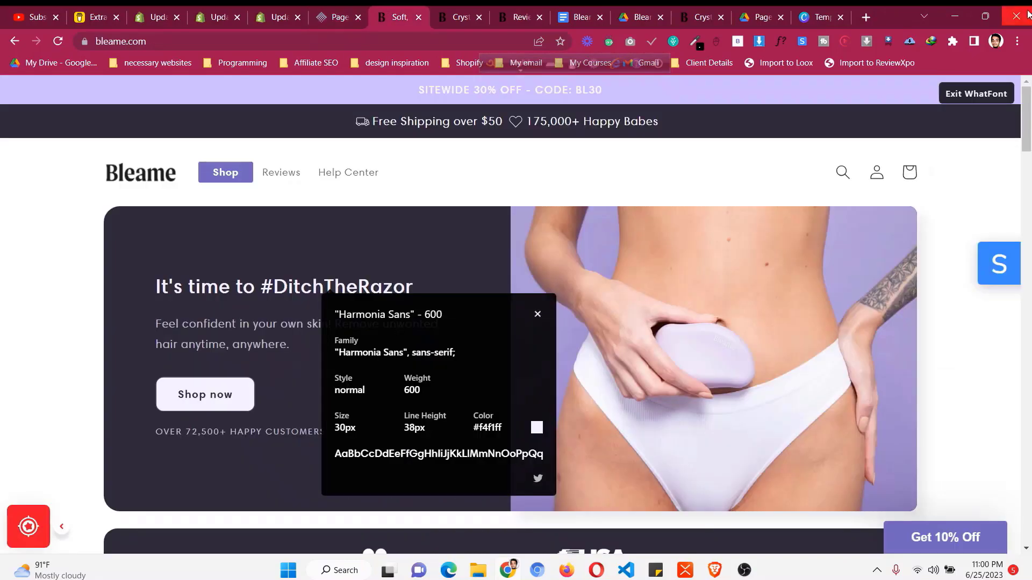
click(985, 16)
click(443, 17)
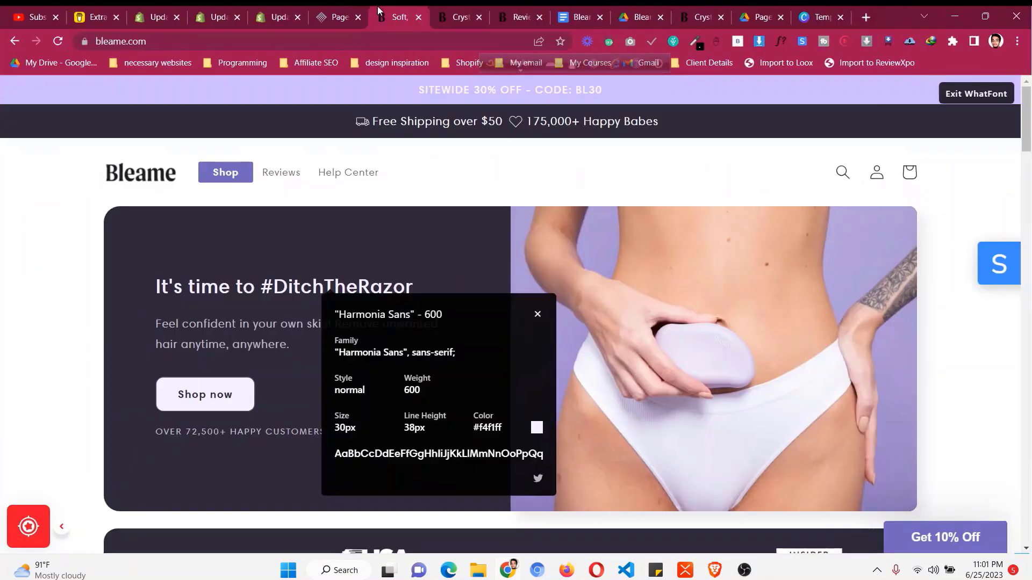
click(338, 16)
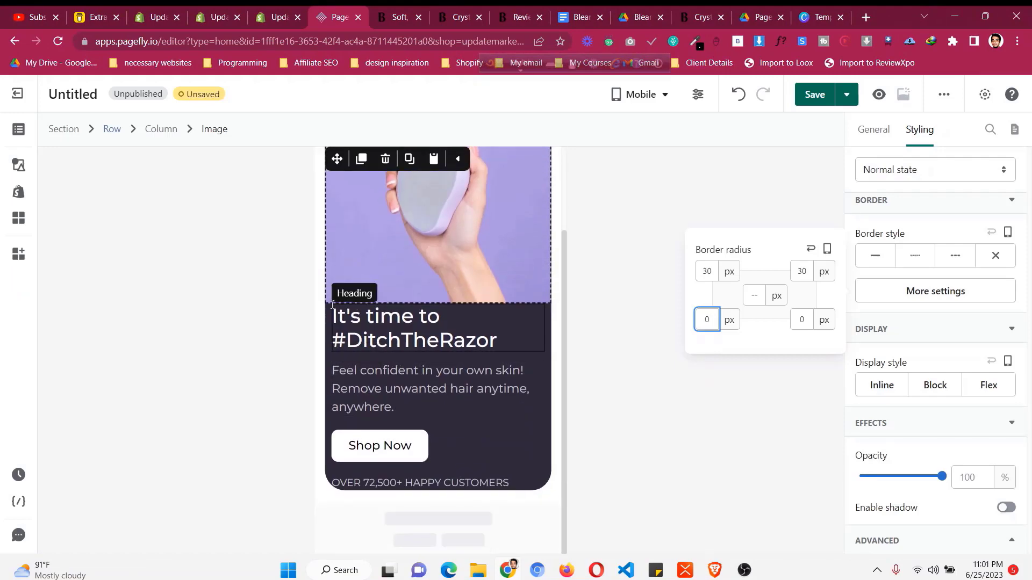
- Set the hero text column's left and right padding to 20 px each in the Mobile view
click(328, 314)
scroll(887, 301, up, 10)
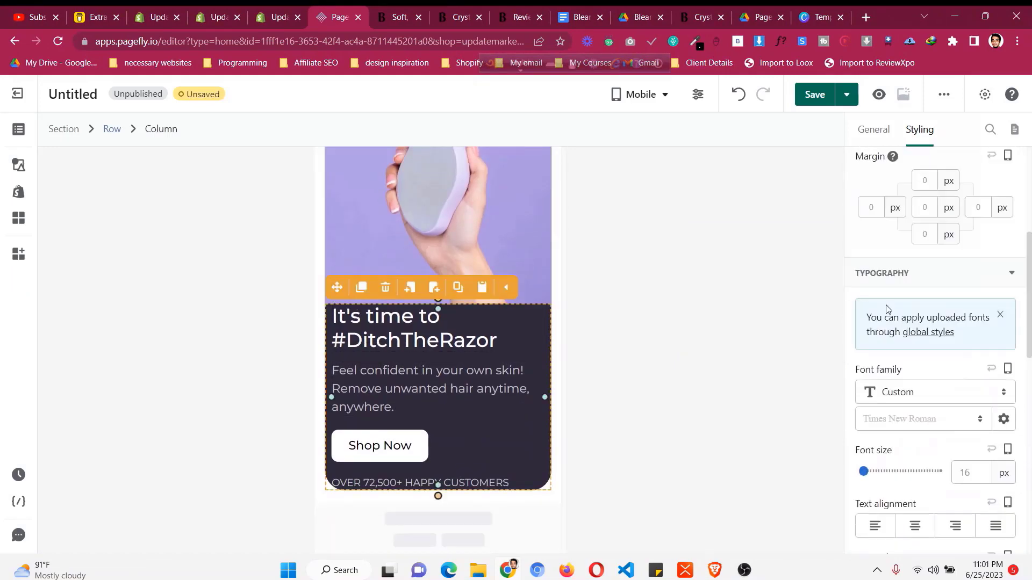
key(Up)
key(Up)
key(Up)
key(Up)
key(Up)
key(Up)
key(Up)
key(Up)
key(Up)
key(Up)
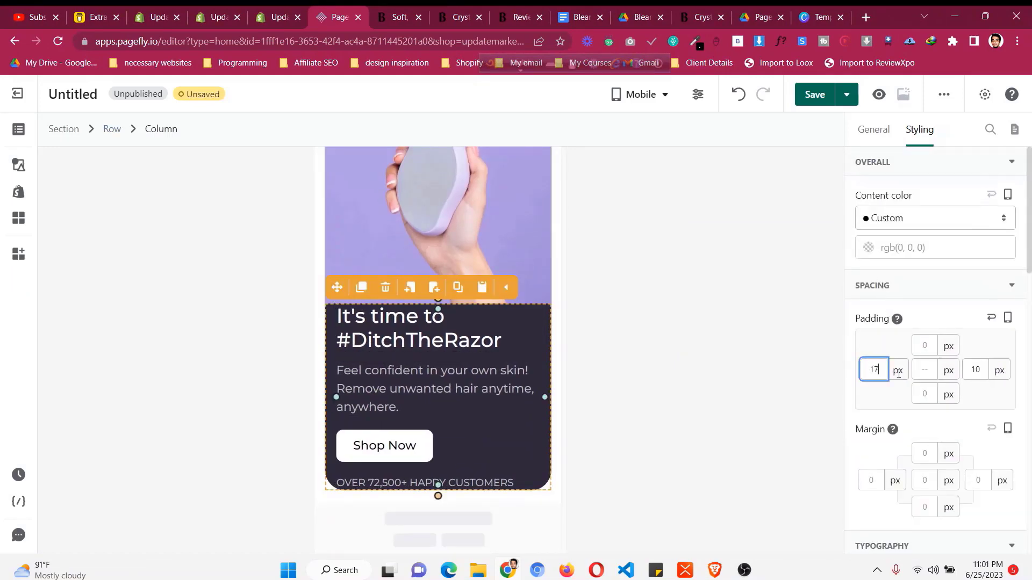
click(974, 370)
key(Up)
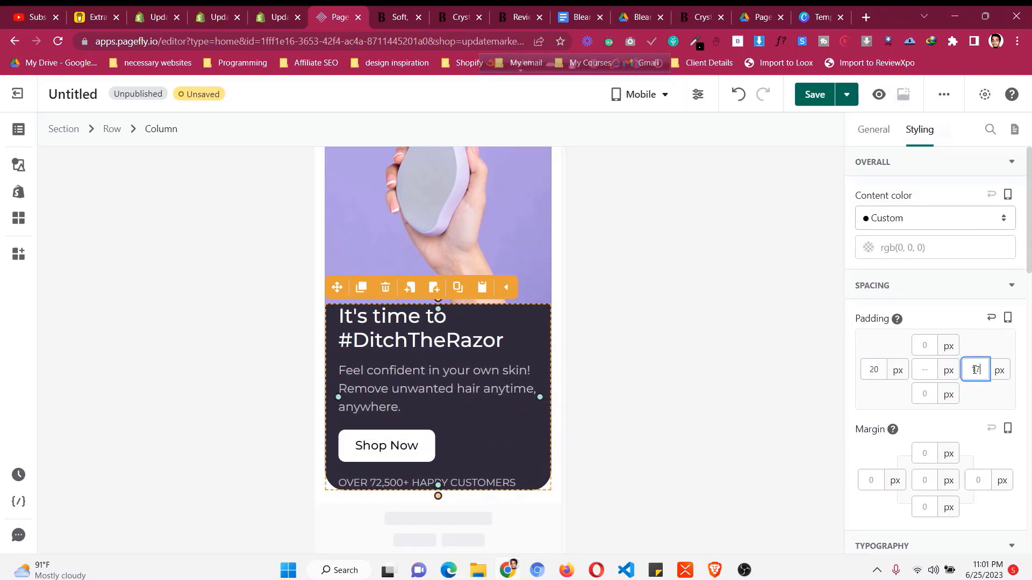
- Set the hero text column's top and bottom padding to 30 px each in the Mobile view
text(30)
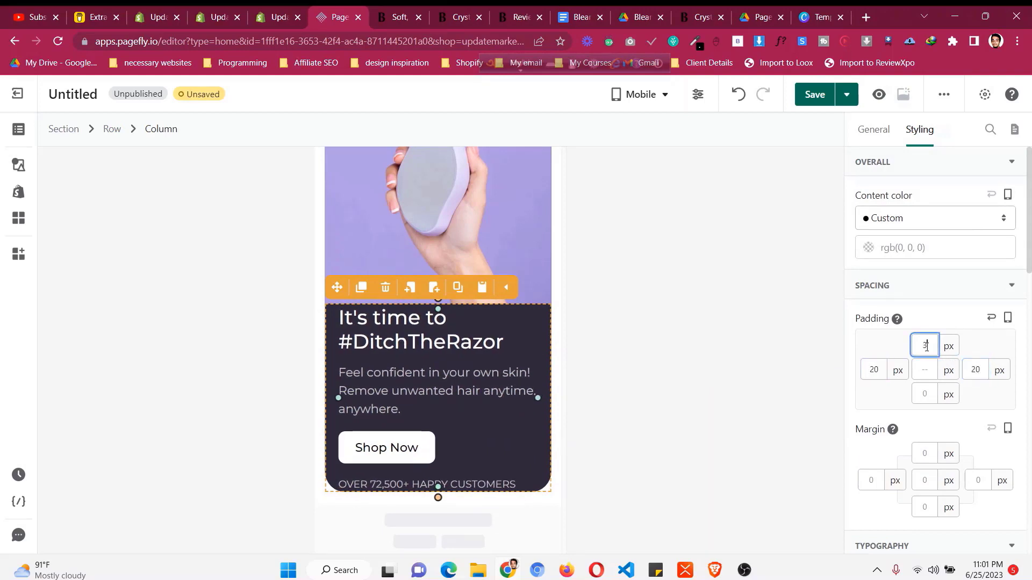
click(930, 391)
text(30)
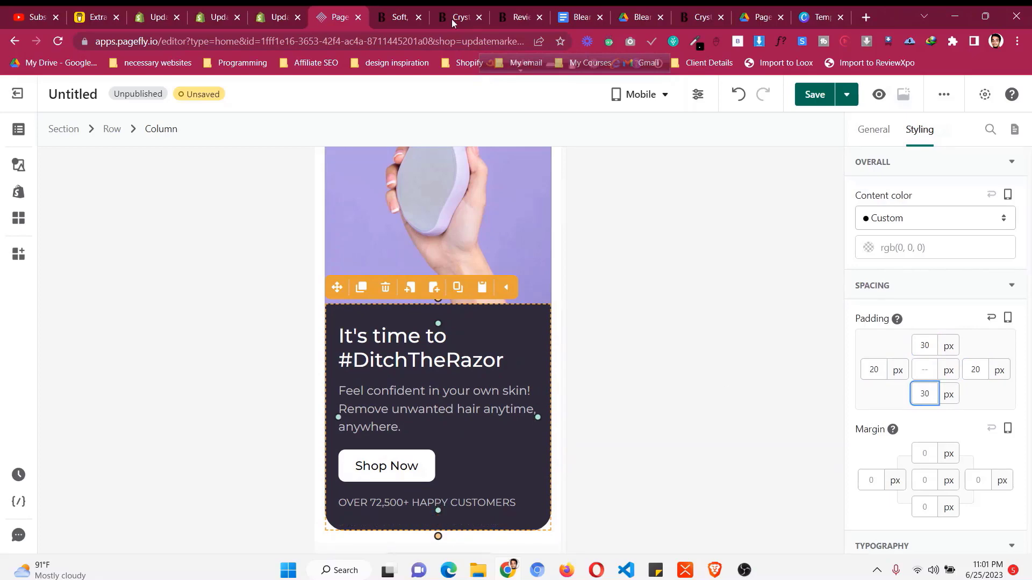
- Examine the hero text block's font sizes and spacing on the original Bleame store at mobile width
click(391, 9)
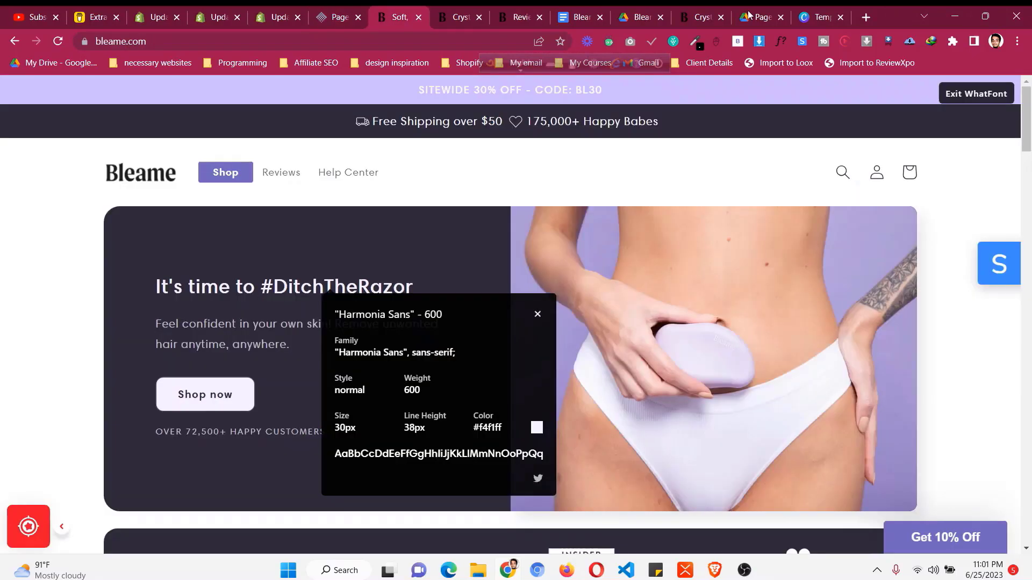
click(985, 17)
scroll(347, 275, down, 3)
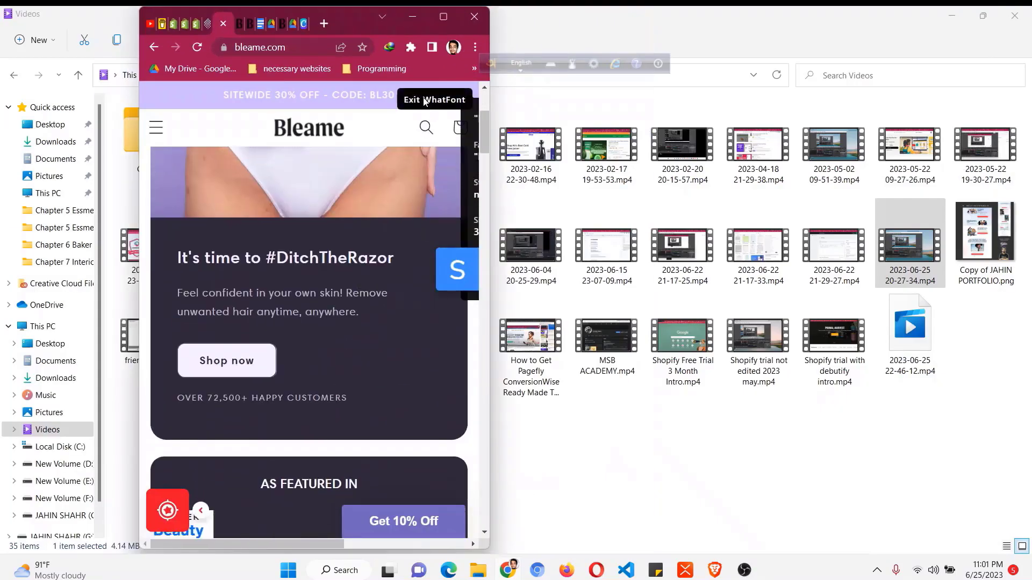
scroll(320, 379, up, 2)
scroll(320, 378, down, 2)
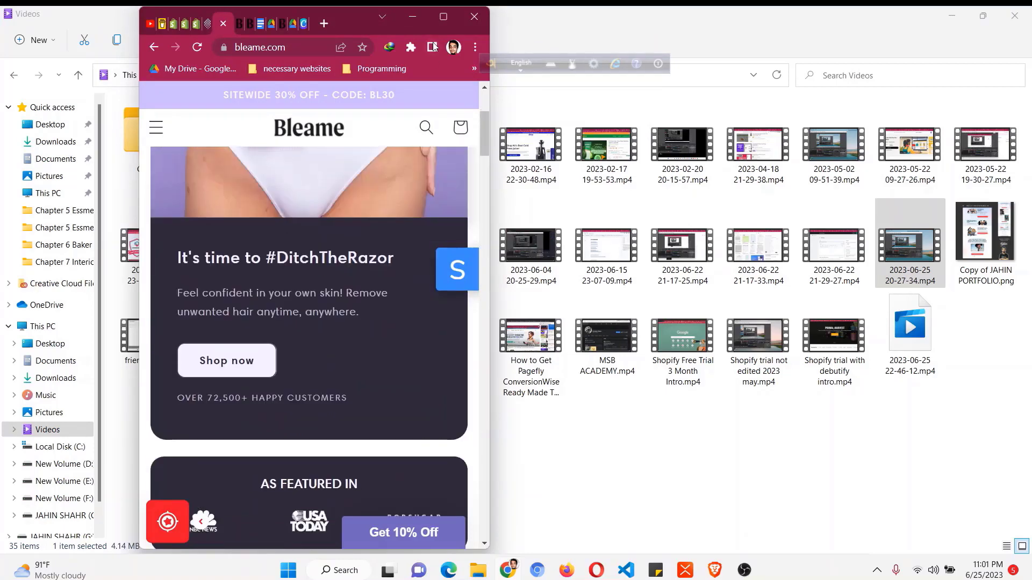
click(443, 16)
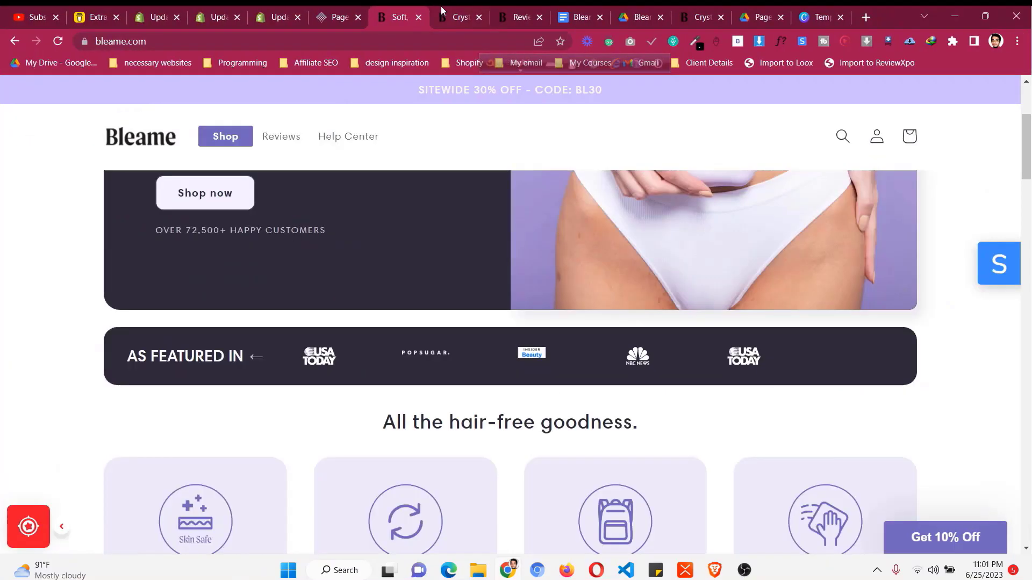
click(359, 12)
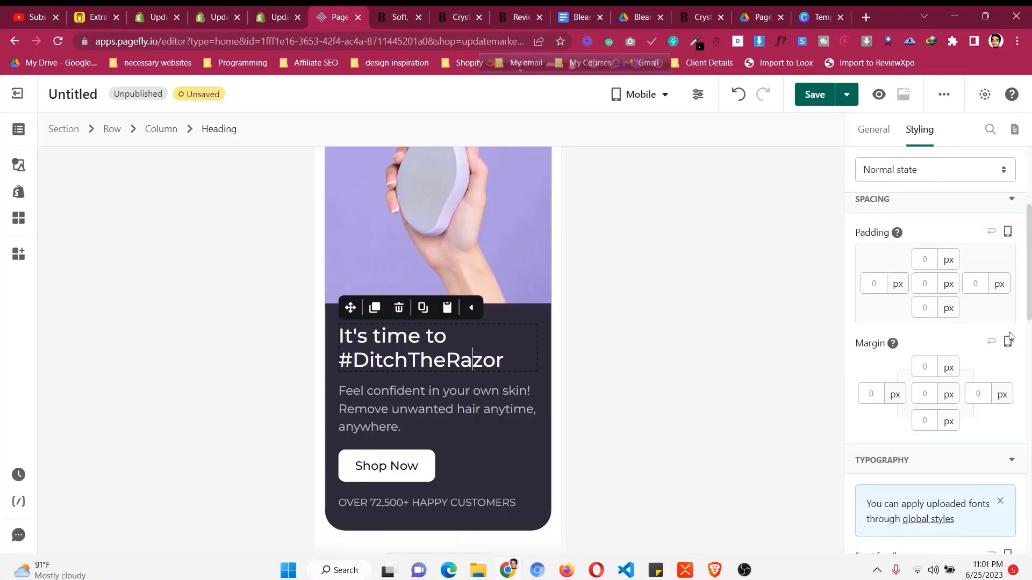
- Set the "It's time to #DitchTheRazor" heading's mobile font size to 20 px
scroll(1009, 344, down, 4)
text(25)
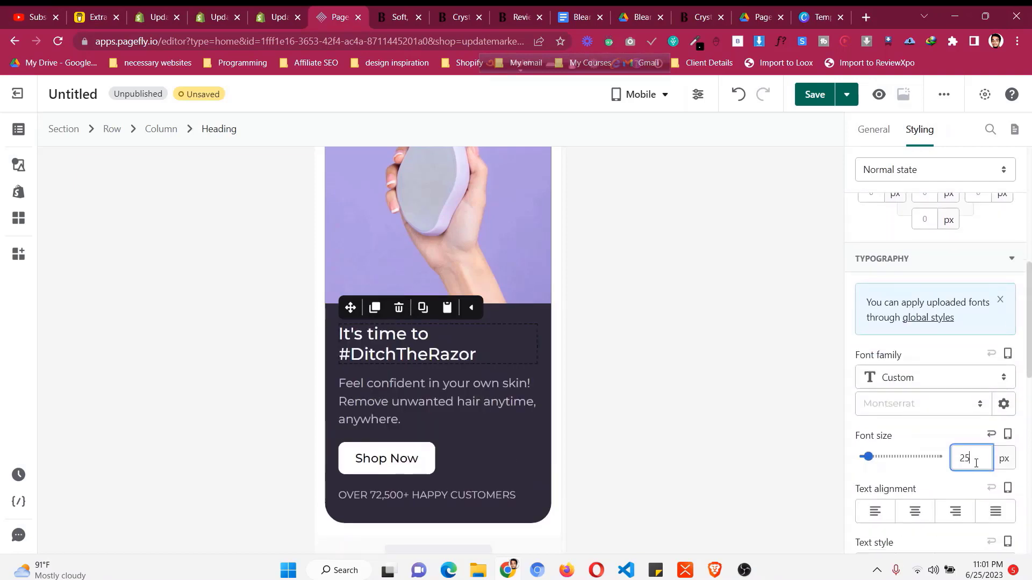
key(Down)
key(Down)
key(Down)
key(Down)
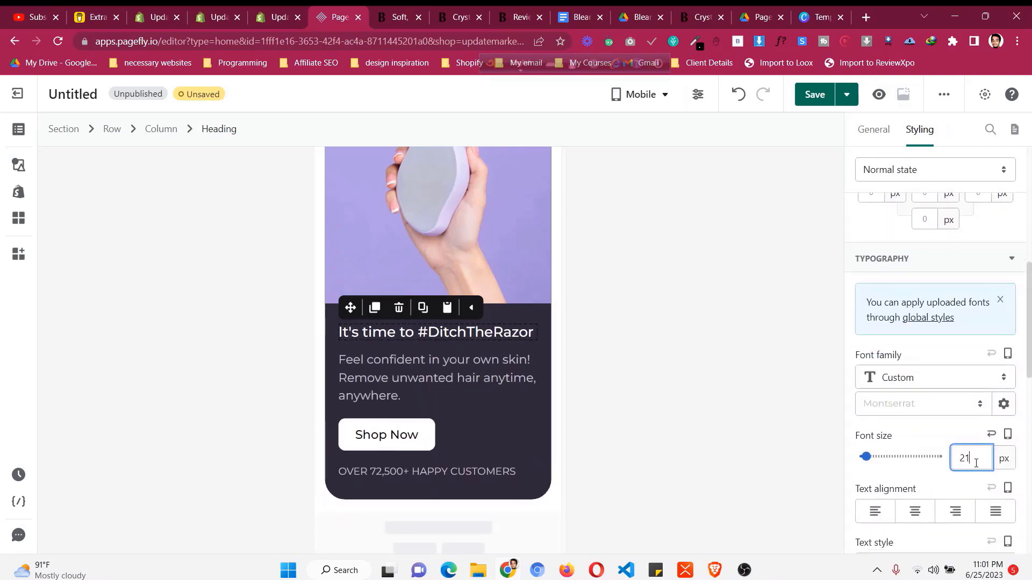
key(Up)
key(Down)
key(Down)
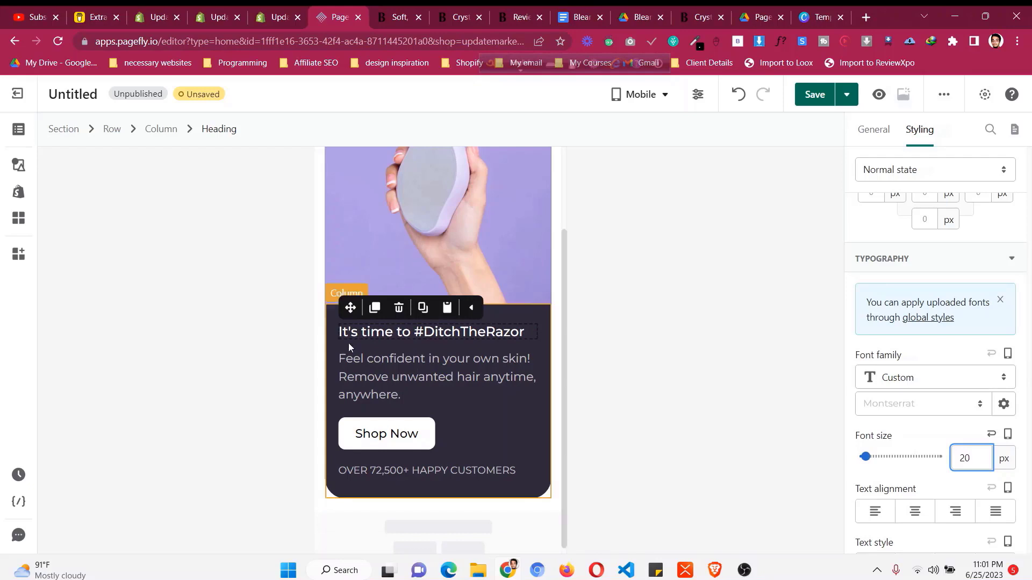
- Set the hero text column's left padding to 16 px and right padding to 15 px in the Mobile view
scroll(992, 277, up, 5)
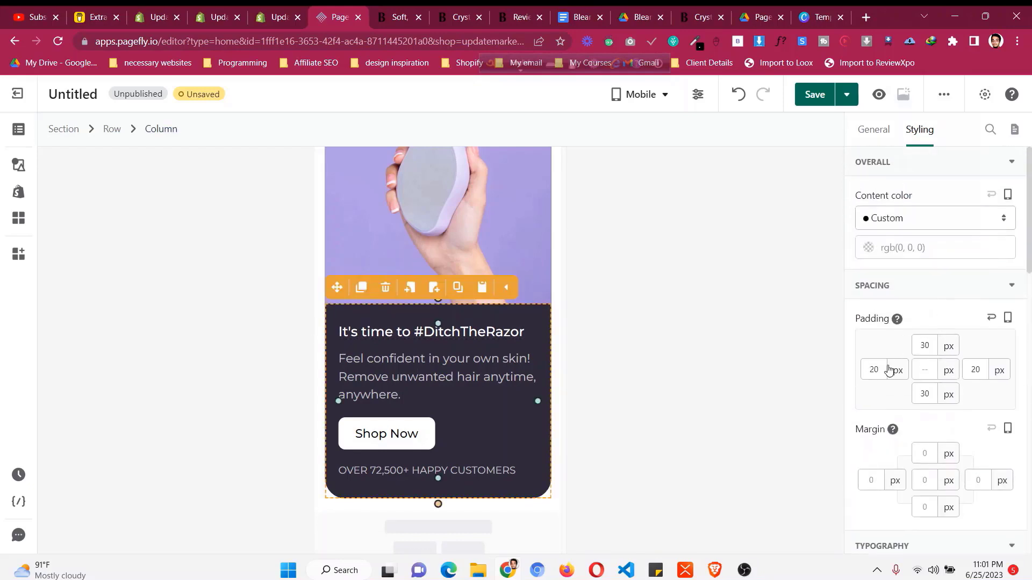
click(891, 369)
click(883, 369)
key(Down)
key(Down)
key(Down)
key(Down)
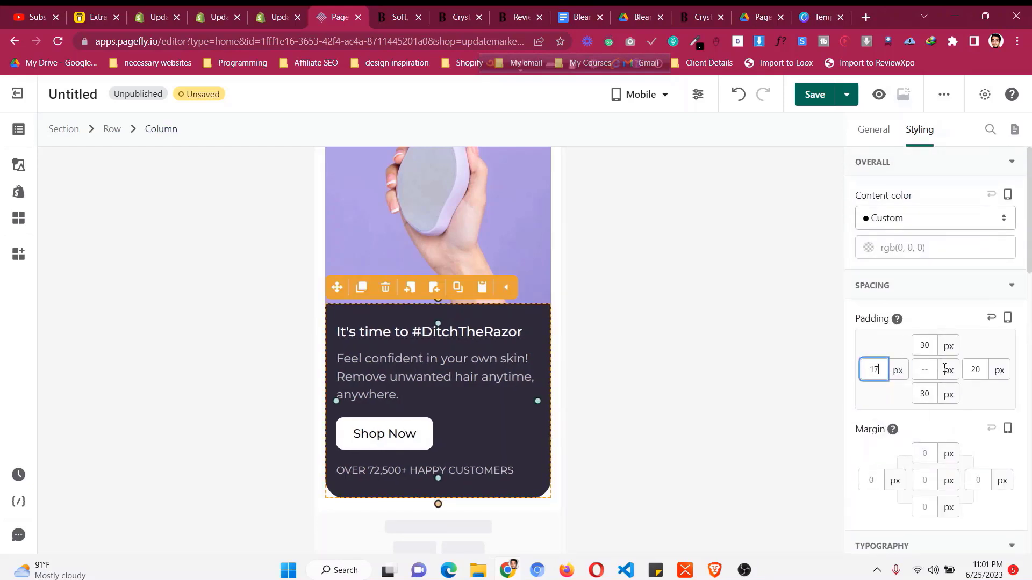
click(977, 370)
key(Down)
key(Down)
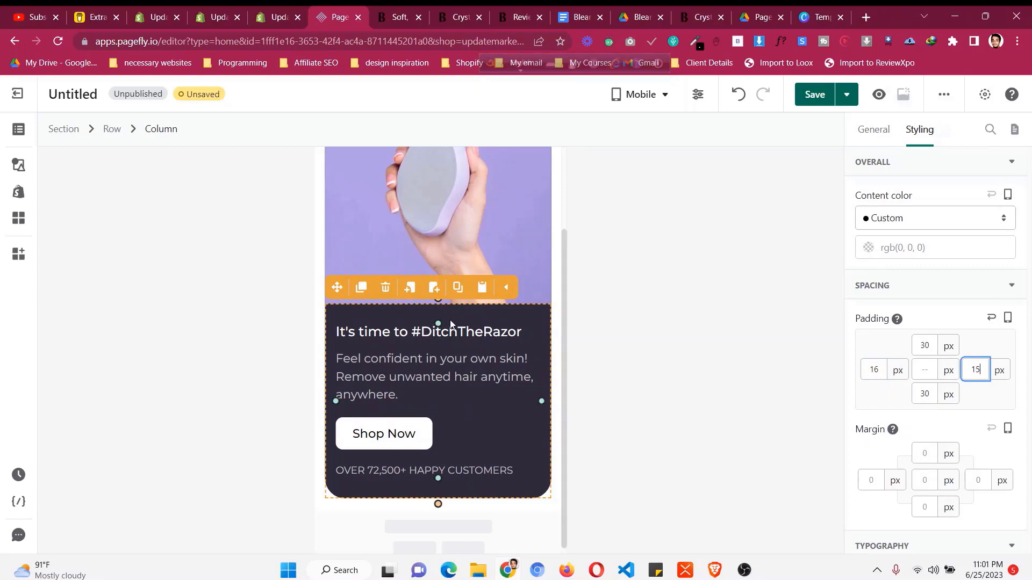
- Set the "It's time to #DitchTheRazor" heading's mobile font size to 21 px
click(453, 327)
scroll(923, 376, down, 6)
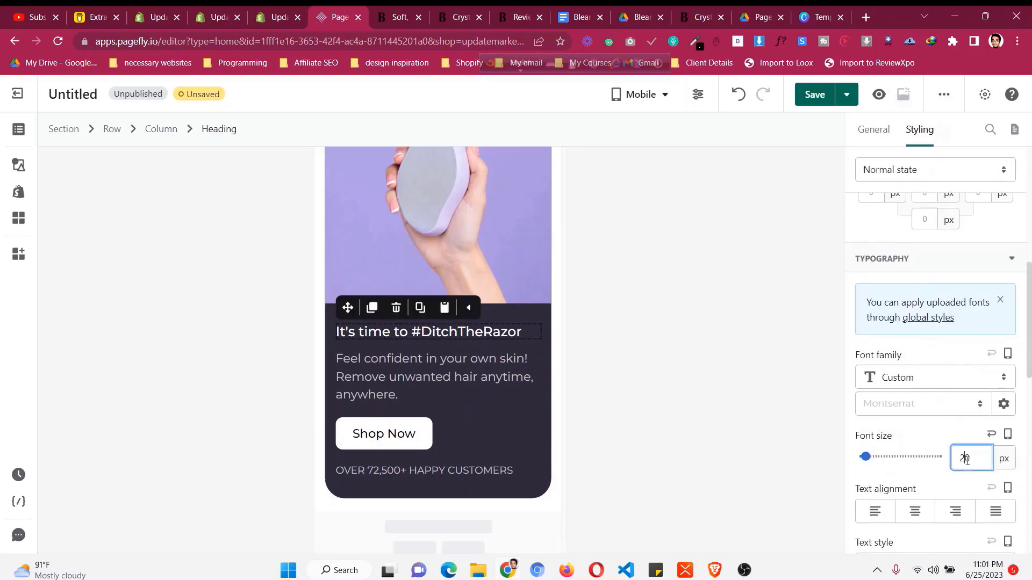
key(Up)
- Set the mobile font size of the "Feel confident in your own skin!" paragraph to 17 px
click(379, 371)
scroll(969, 356, down, 1)
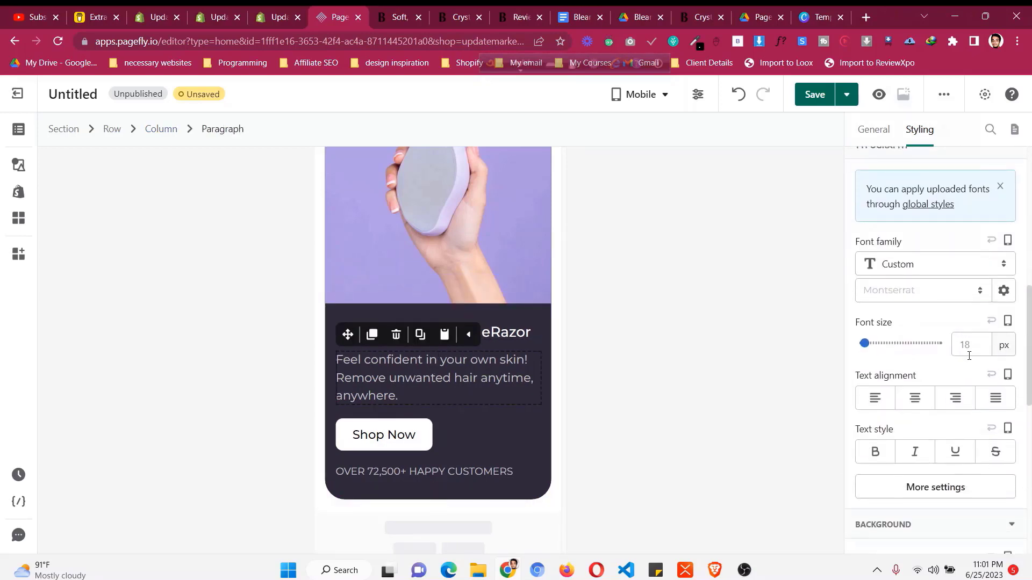
text(17)
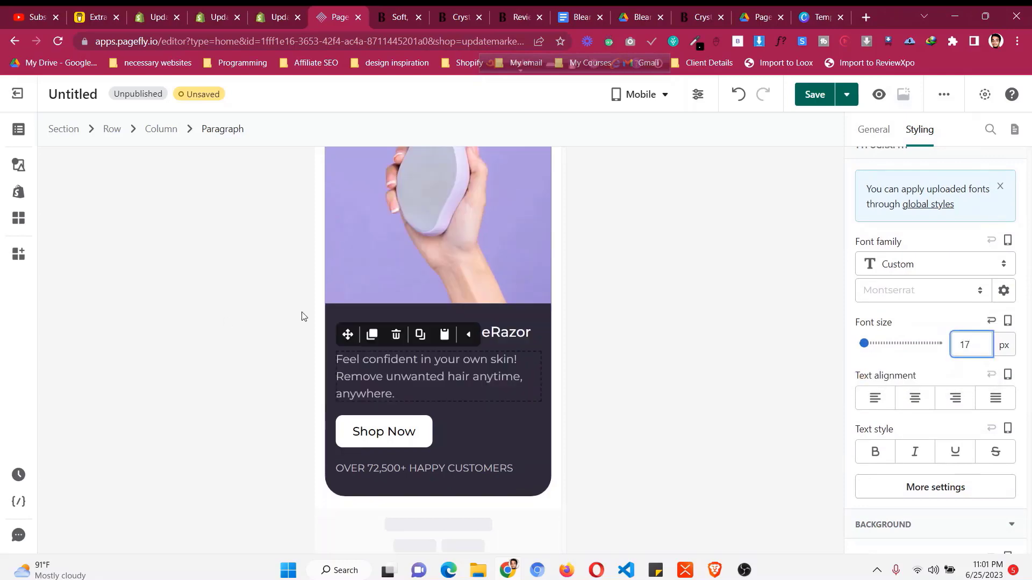
- Compare the resized hero text column with the original Bleame store's mobile-width layout
click(344, 318)
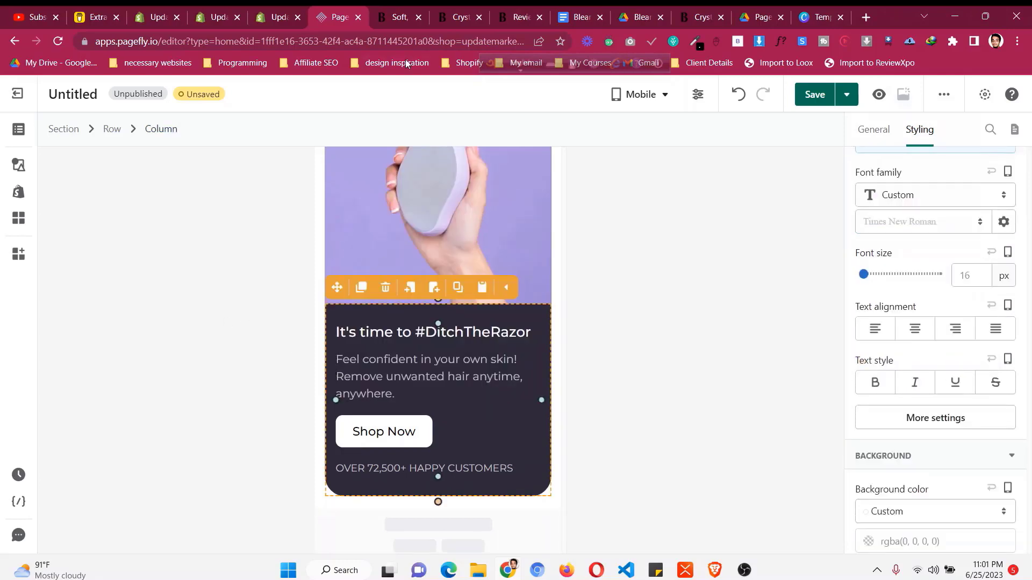
click(400, 17)
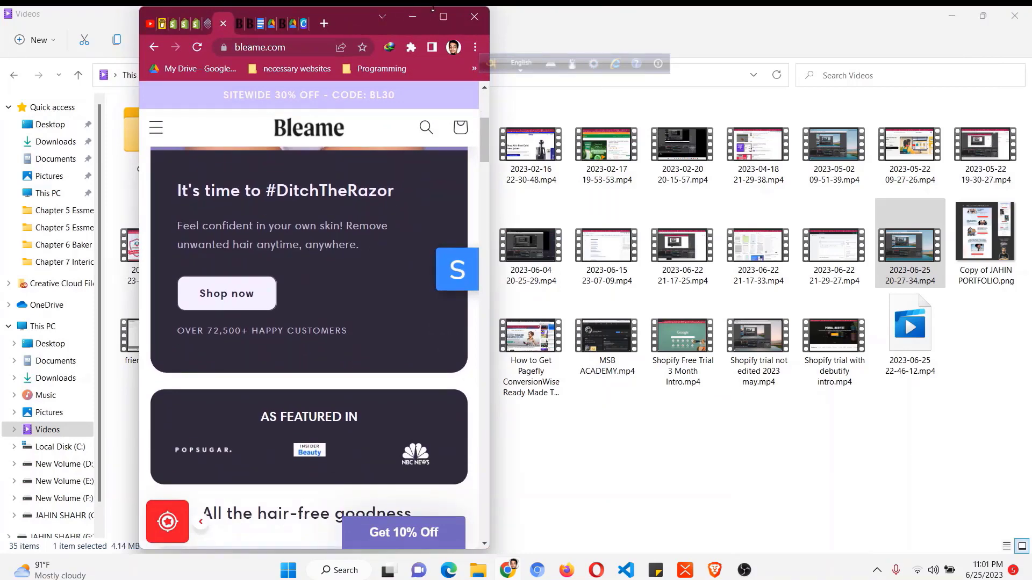
- Return to the PageFly editor and set the top padding of the dark text column to 35 px in mobile view
double_click(353, 11)
click(353, 11)
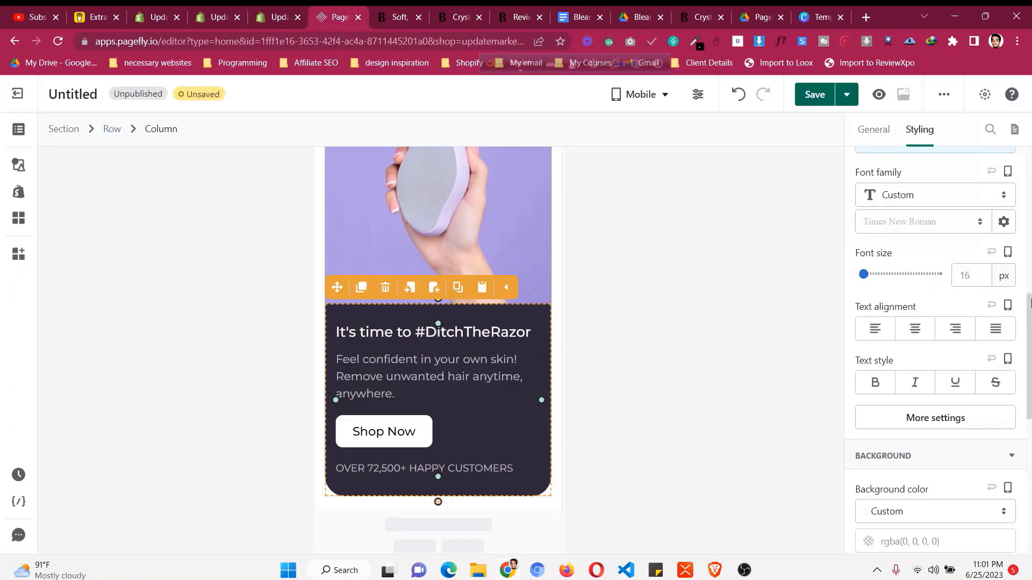
scroll(926, 360, up, 9)
click(928, 347)
key(Up)
key(Up)
key(Up)
key(Up)
key(Up)
key(Up)
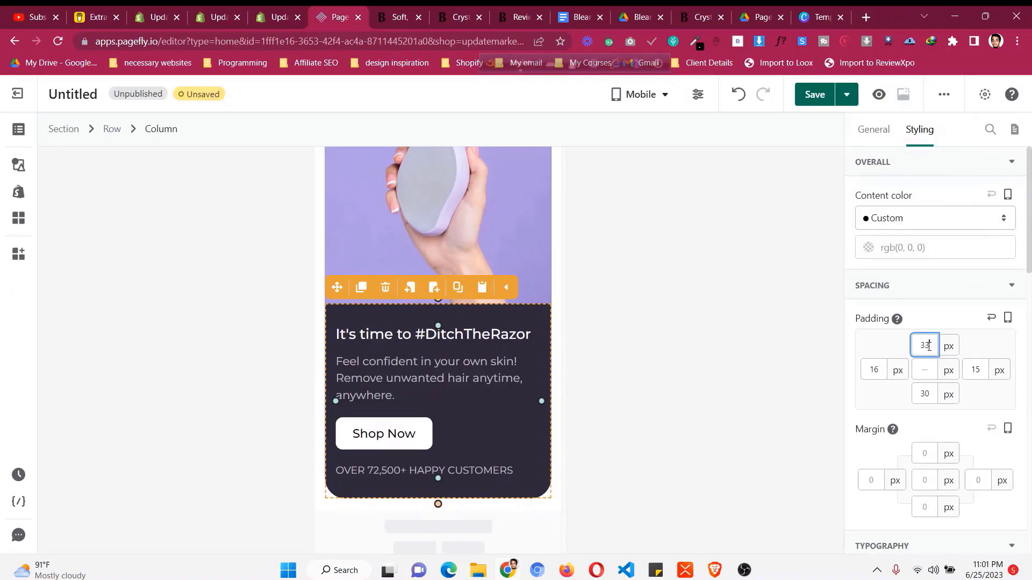
key(Down)
- Set the bottom padding of the text column to 35 px
click(930, 396)
key(Up)
key(Up)
key(Up)
key(Up)
key(Up)
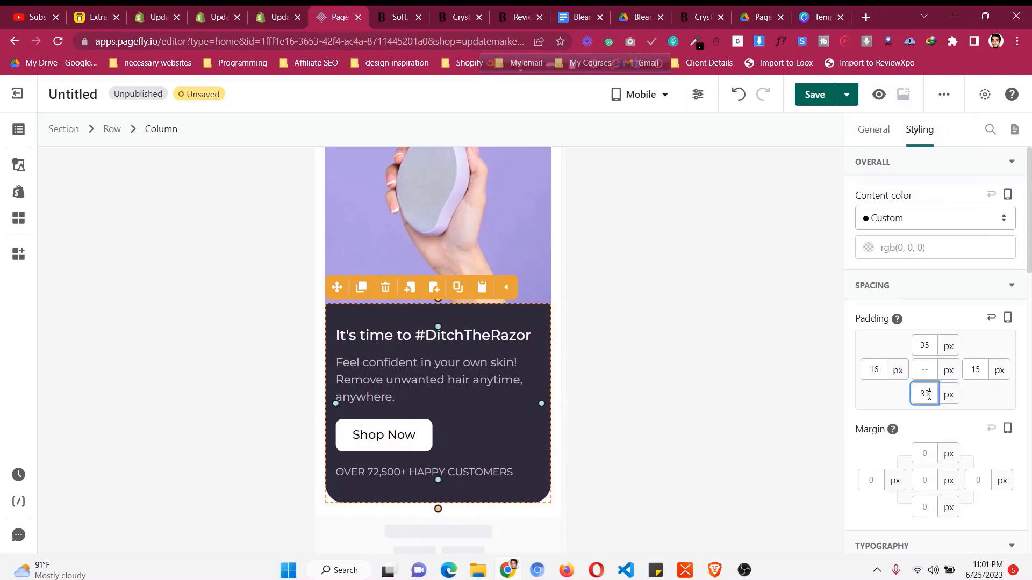
- Set the left and right padding of the text column to 20 px each
click(873, 368)
key(Up)
key(Up)
key(Up)
key(Up)
key(Up)
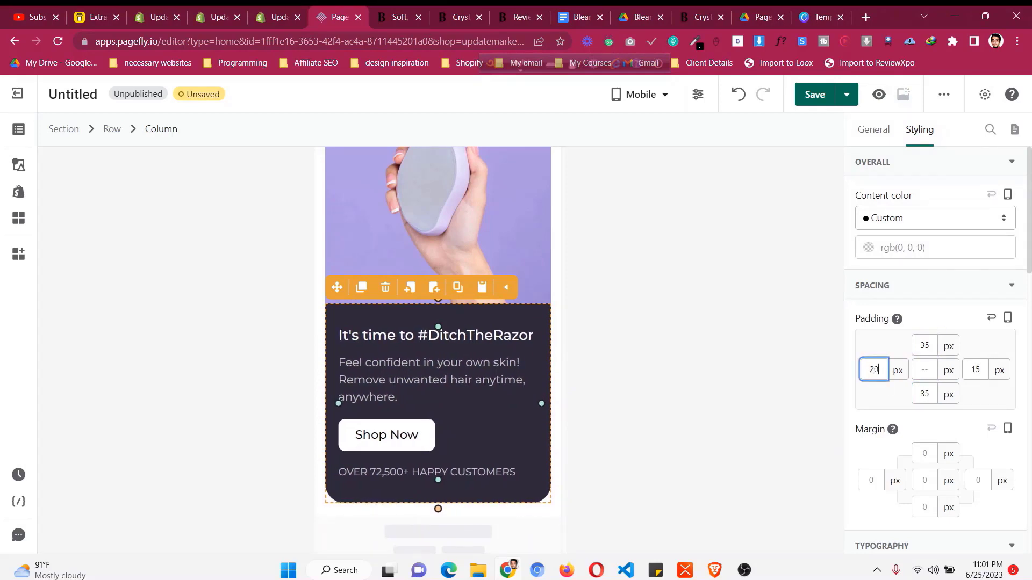
click(976, 369)
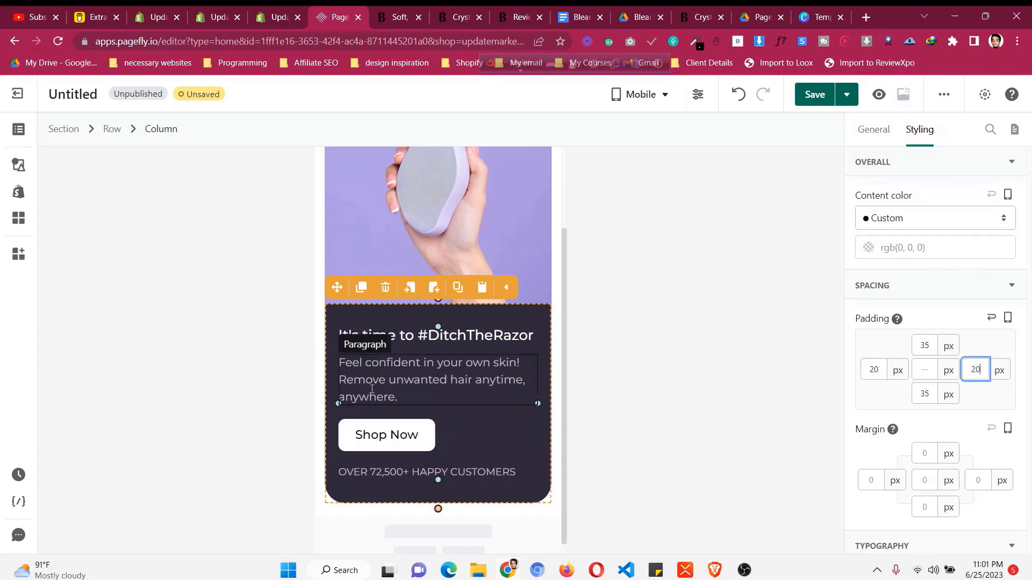
- Compare the mobile banner with the Bleame reference site in a narrow browser window and return to the maximized editor
scroll(376, 360, down, 1)
click(406, 15)
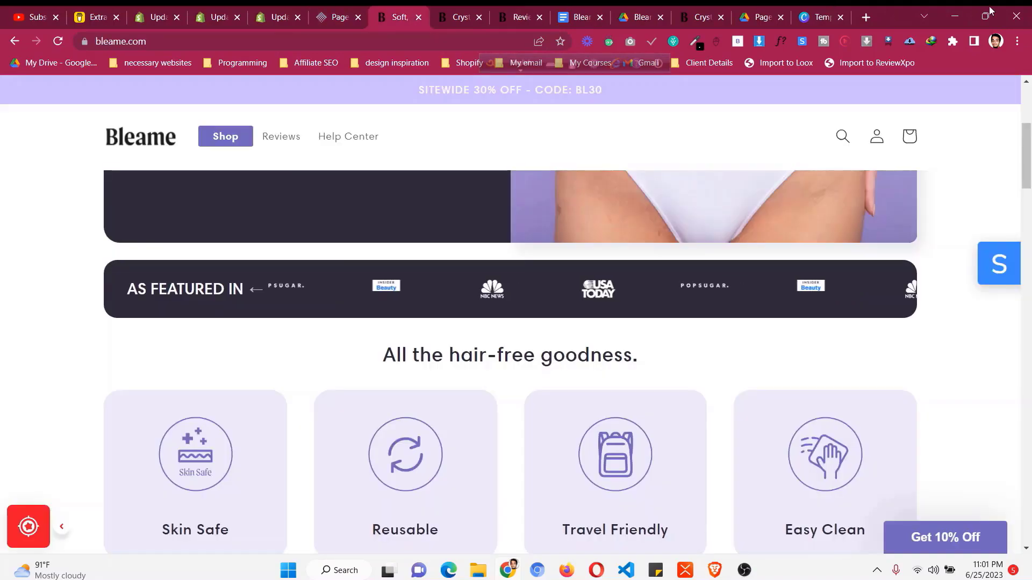
click(985, 17)
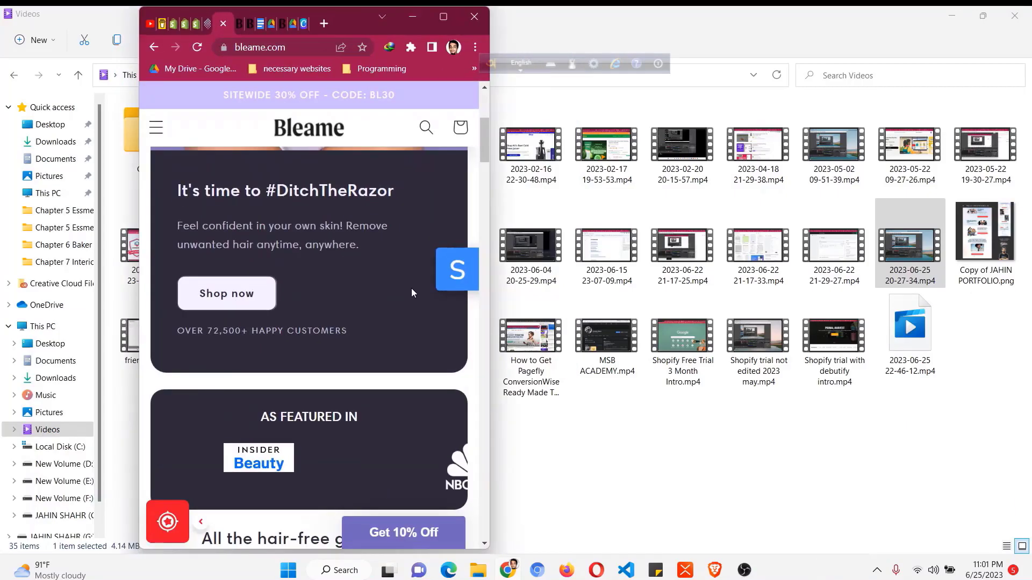
click(443, 17)
click(340, 17)
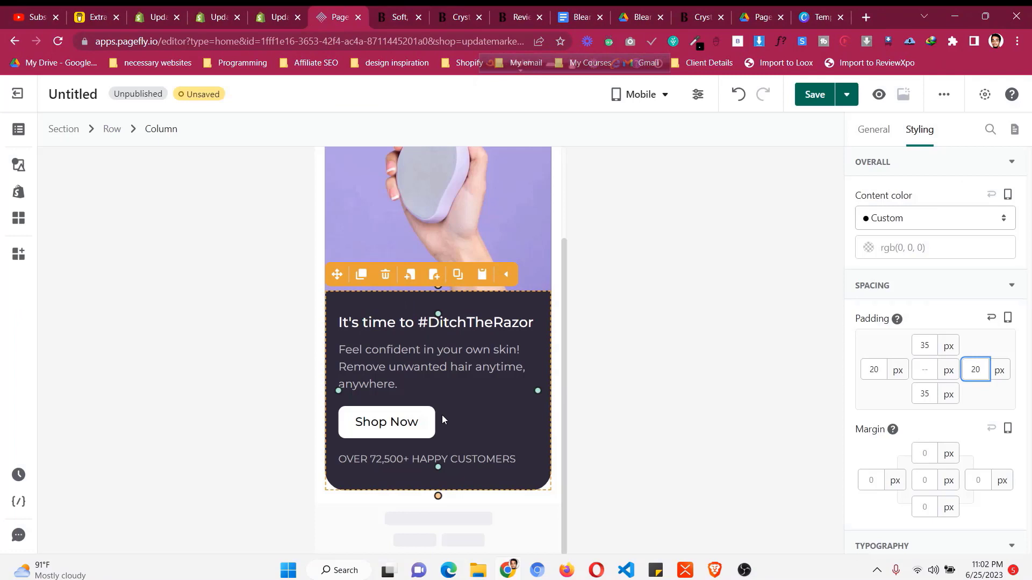
- Select the banner section, review its mobile layout and set the device view to All devices
click(397, 498)
scroll(366, 430, up, 2)
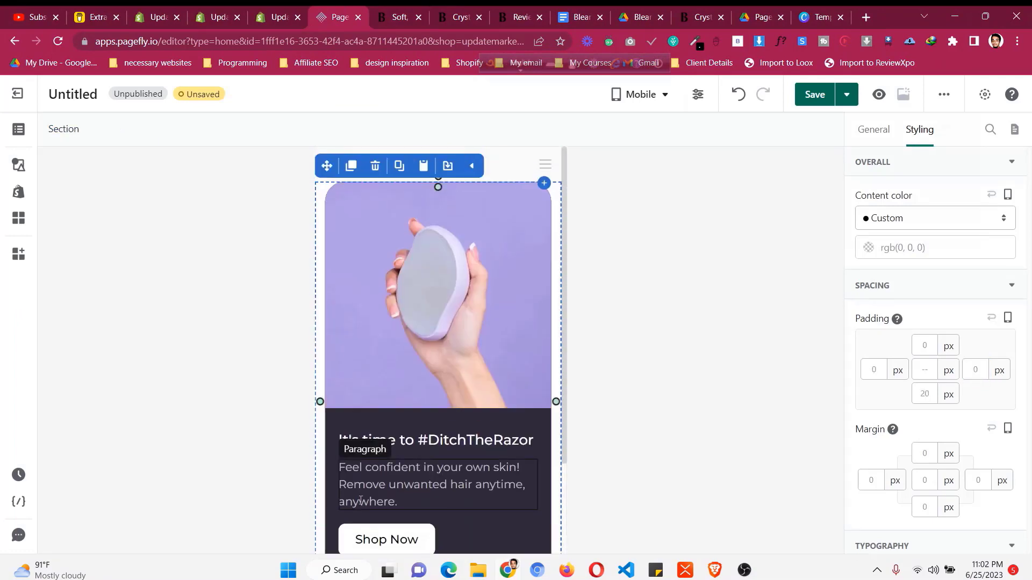
scroll(368, 332, down, 2)
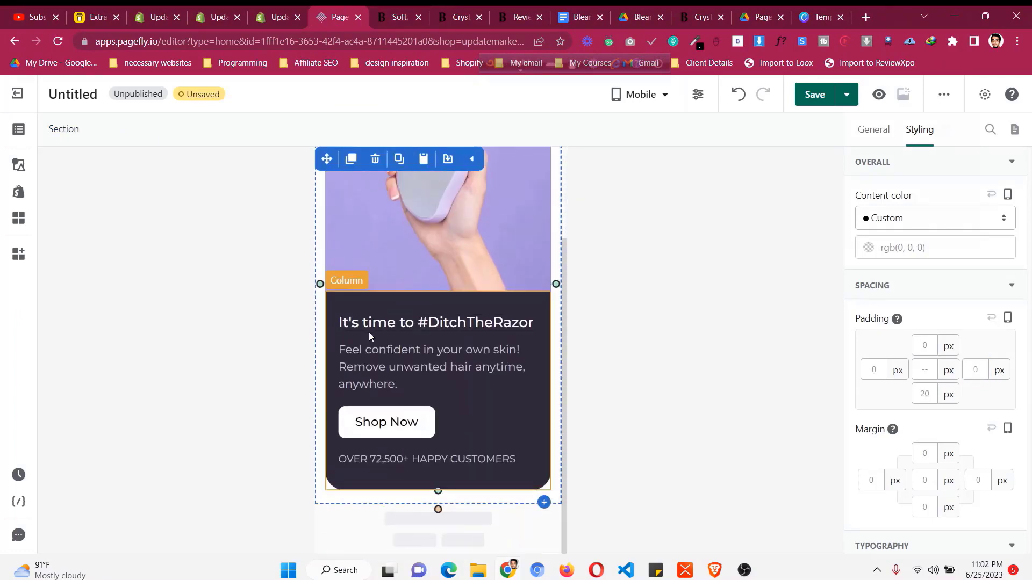
scroll(422, 294, up, 2)
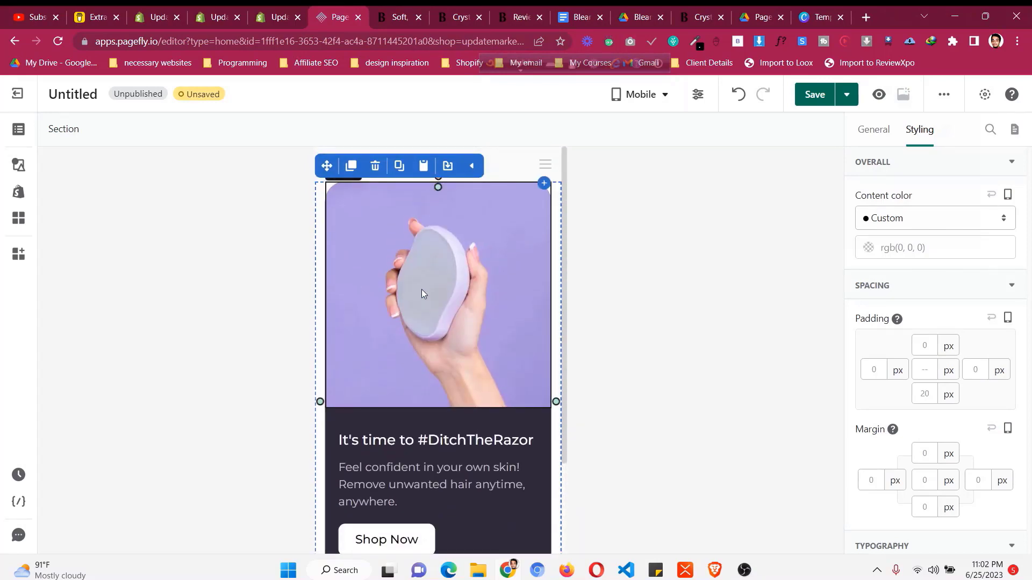
scroll(322, 215, down, 2)
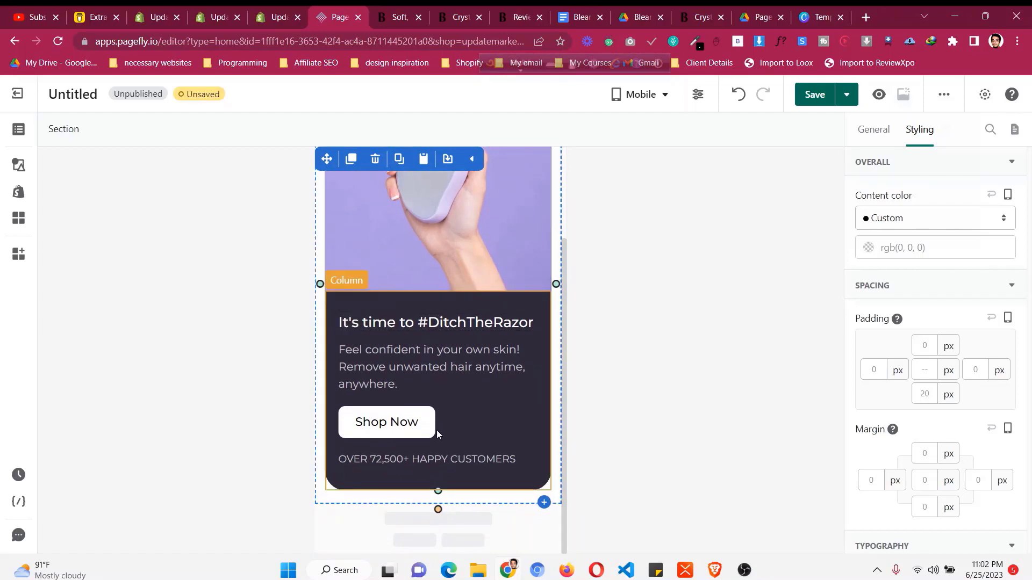
click(637, 98)
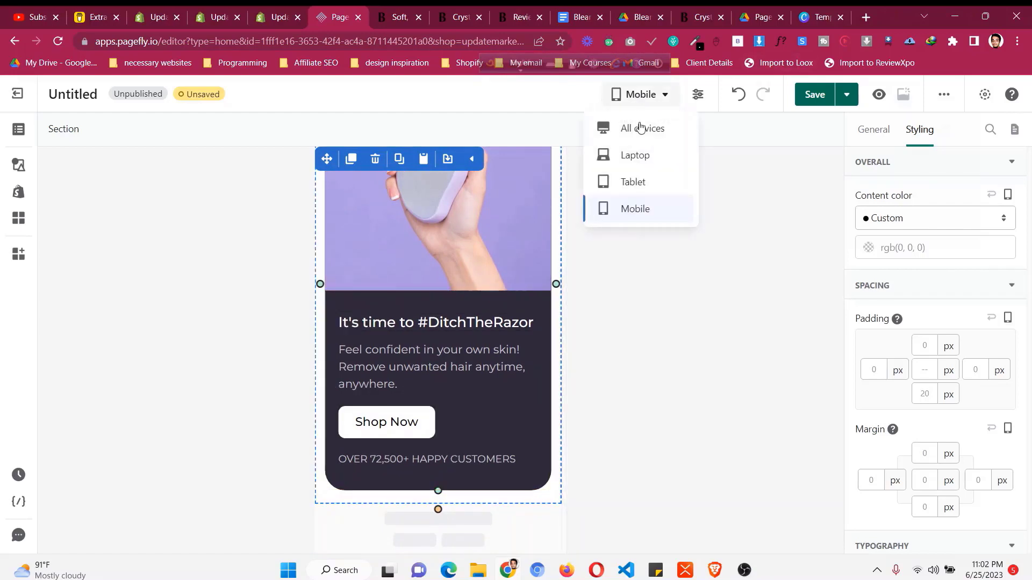
click(644, 129)
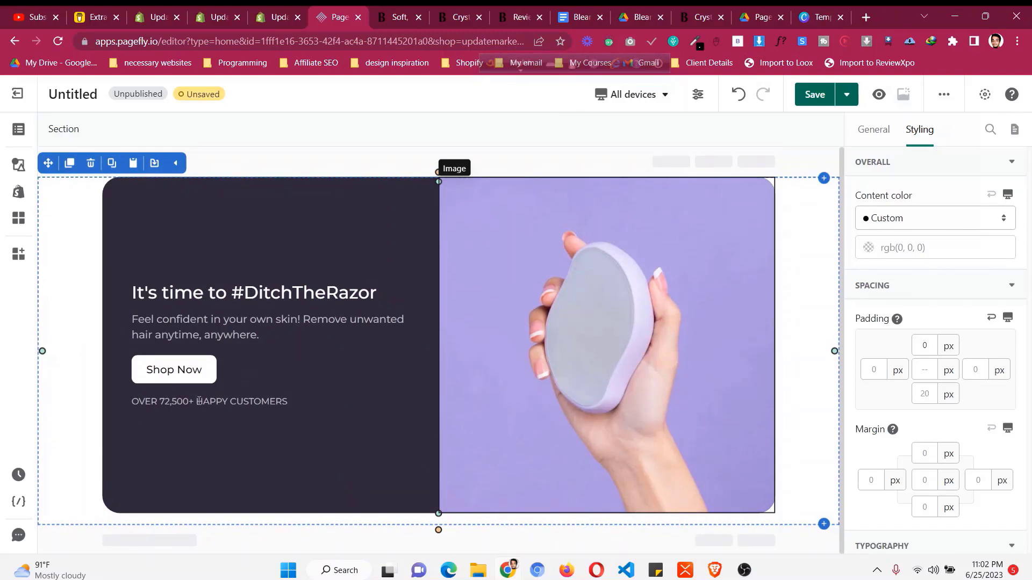
- Examine the desktop Bleame page's hero banner, the scrolling As Featured In logo bar and the sections below it
click(413, 13)
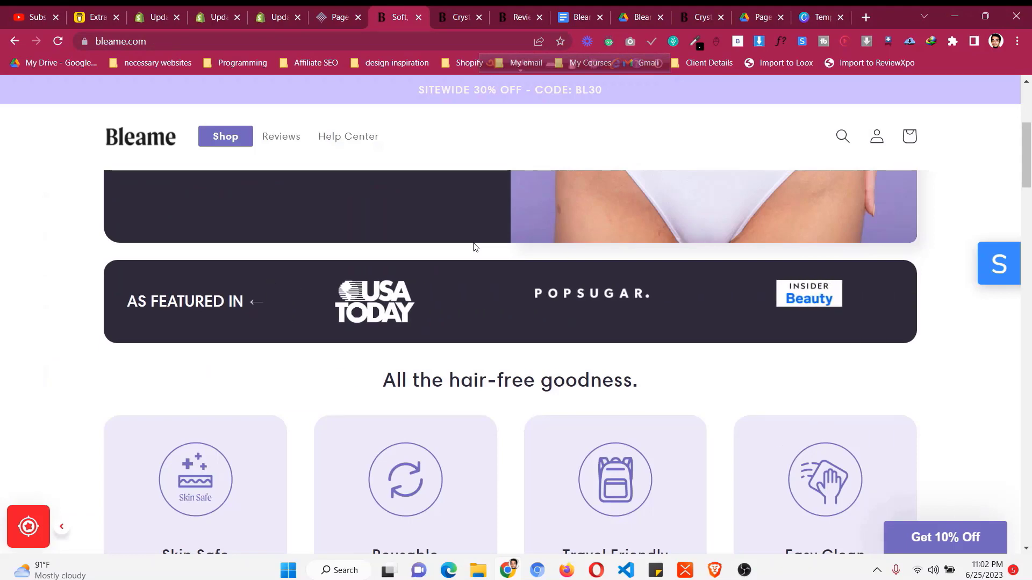
scroll(473, 246, down, 3)
scroll(472, 248, up, 3)
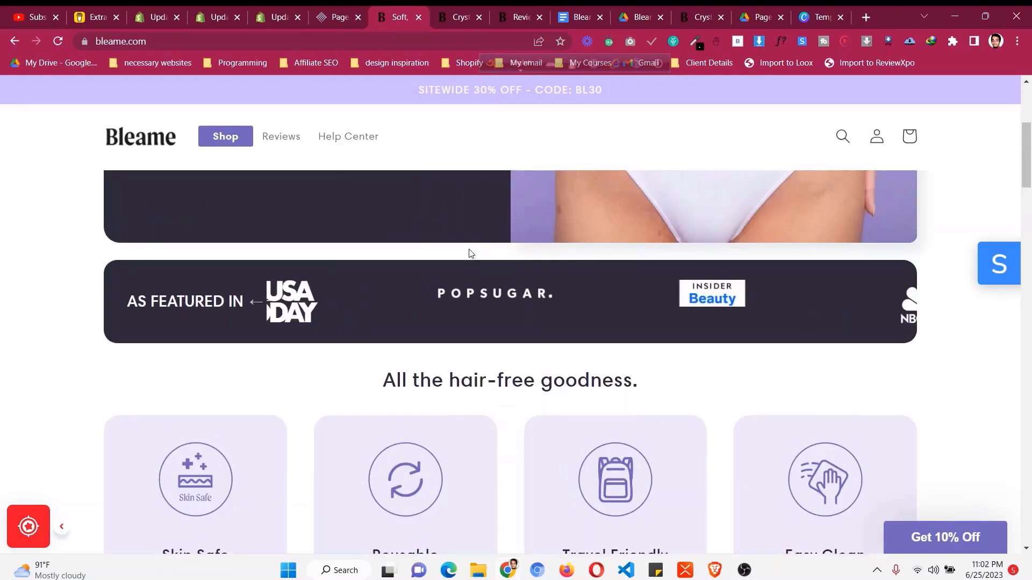
click(258, 305)
click(256, 309)
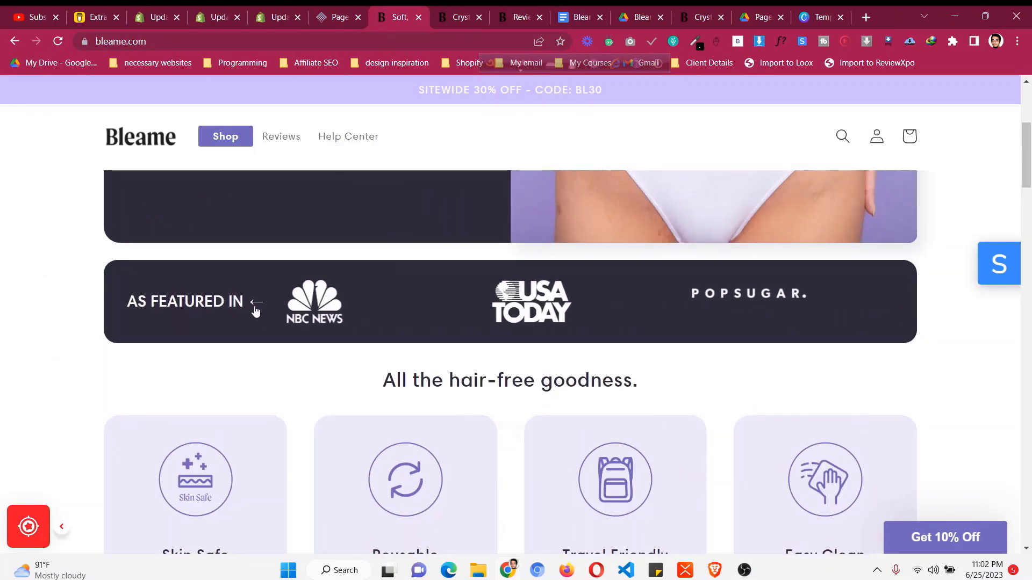
click(256, 310)
click(255, 310)
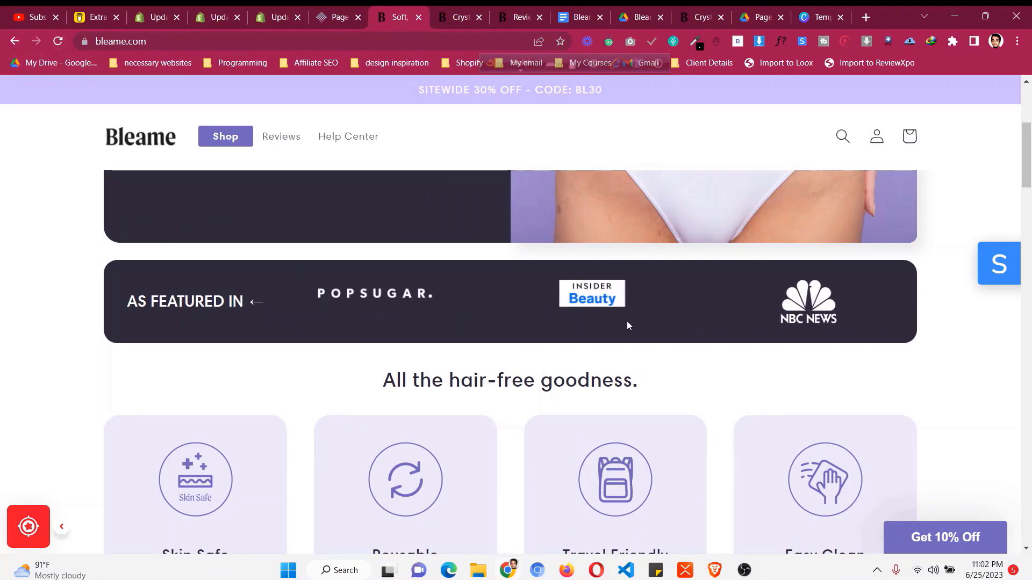
scroll(476, 389, down, 9)
scroll(475, 393, up, 9)
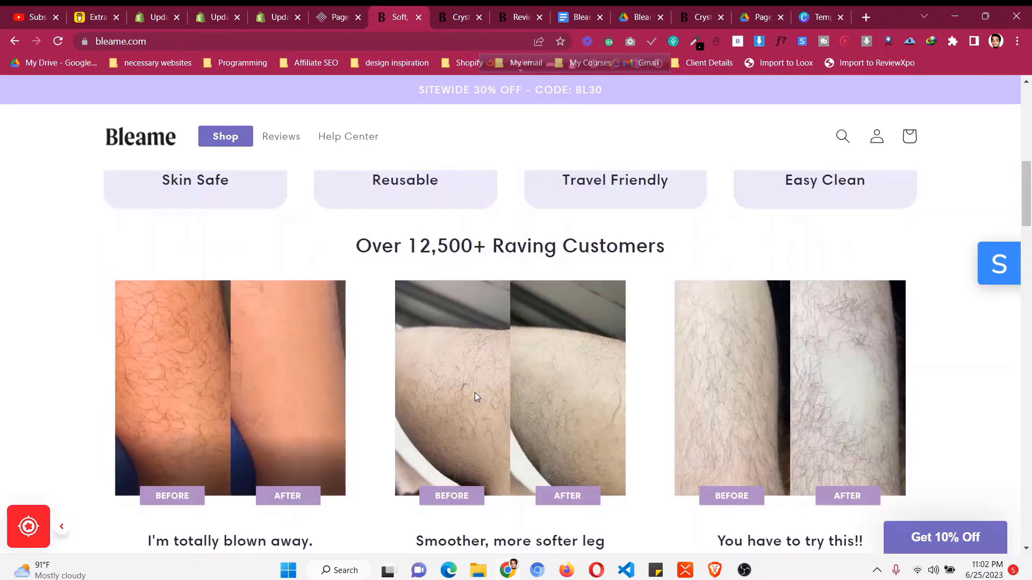
scroll(376, 301, up, 3)
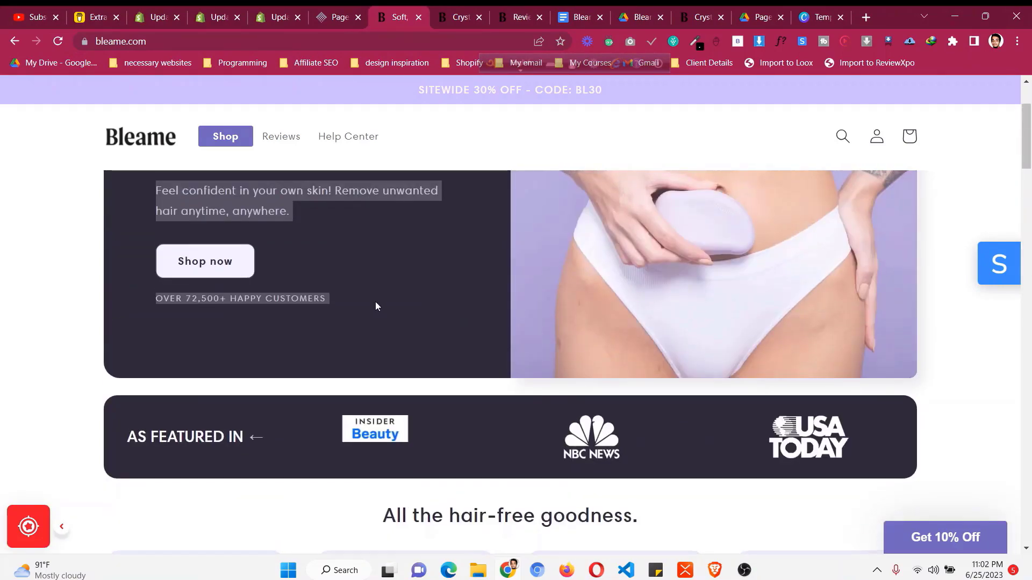
scroll(375, 306, up, 3)
- Return to the PageFly editor and save the page with the title "Bleame"
click(344, 11)
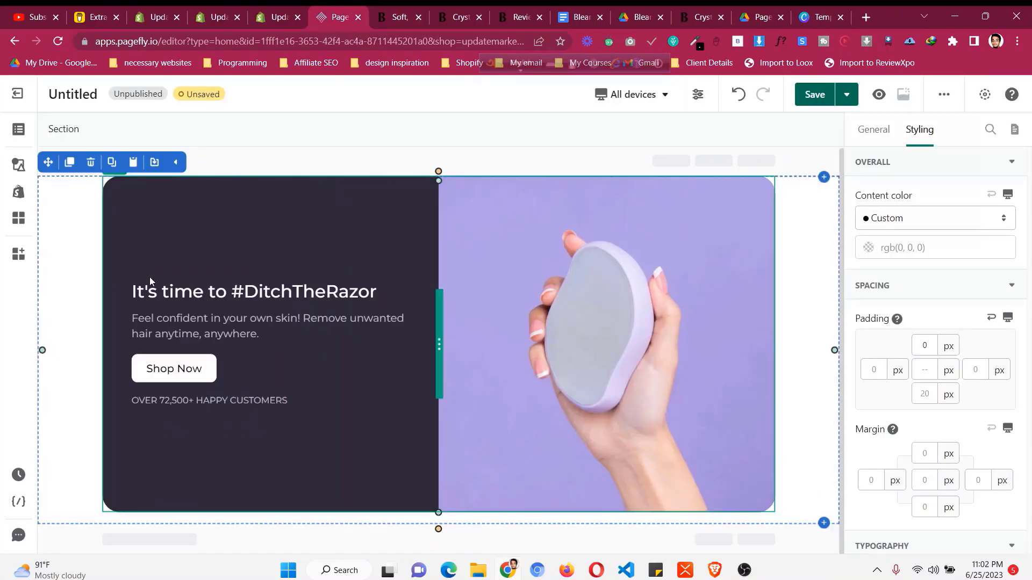
click(813, 97)
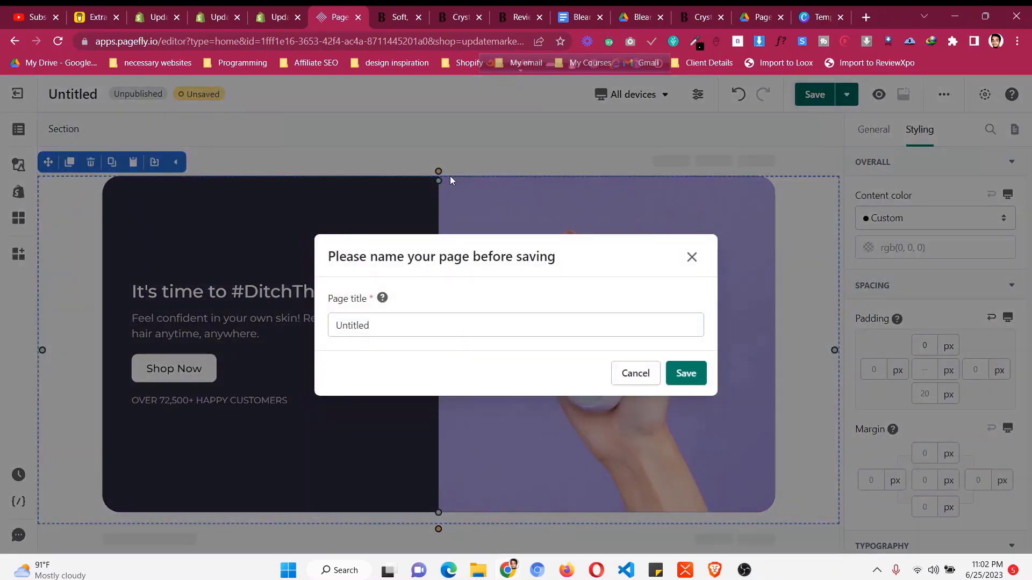
click(400, 16)
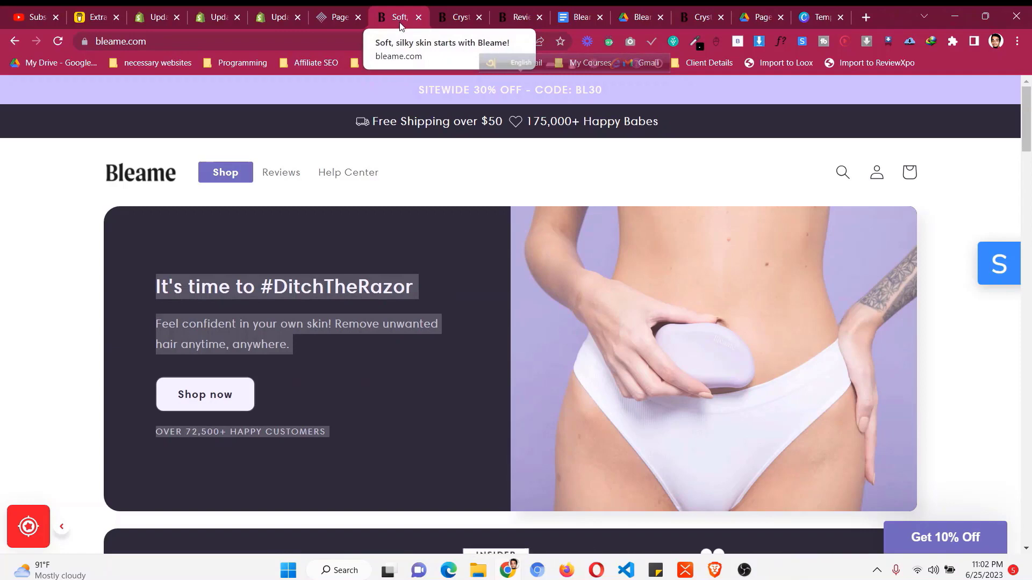
click(328, 12)
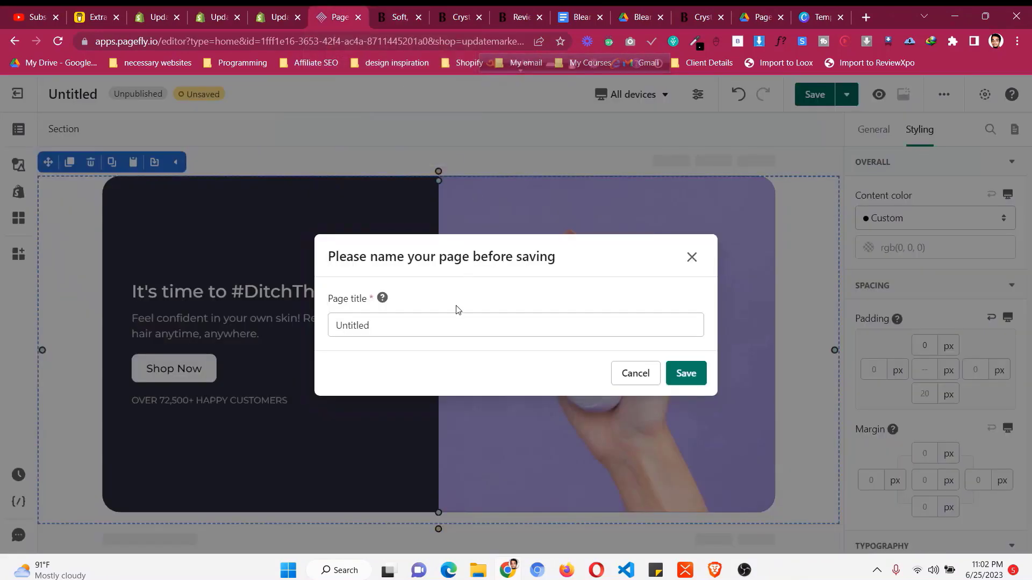
double_click(436, 334)
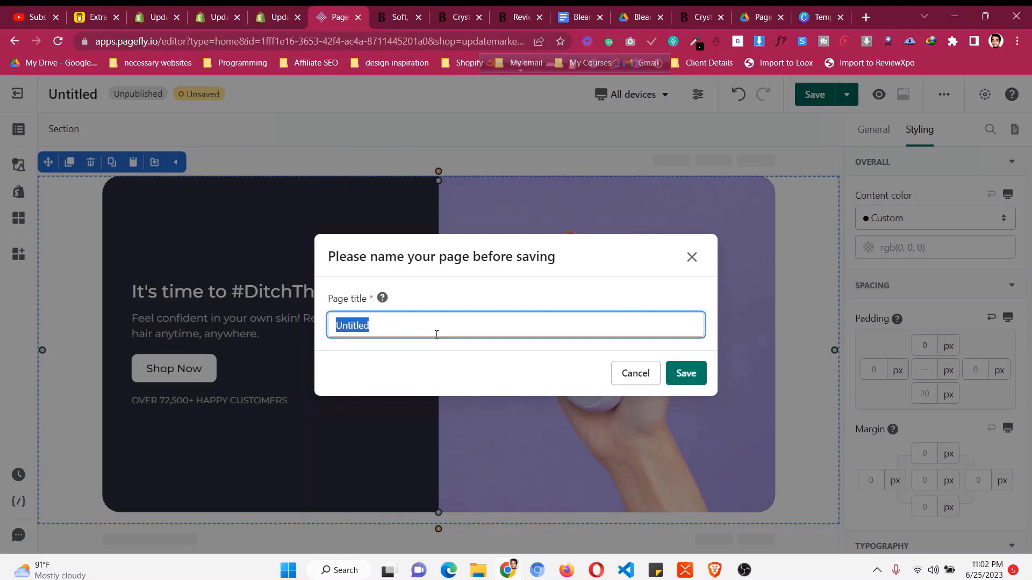
text(Home)
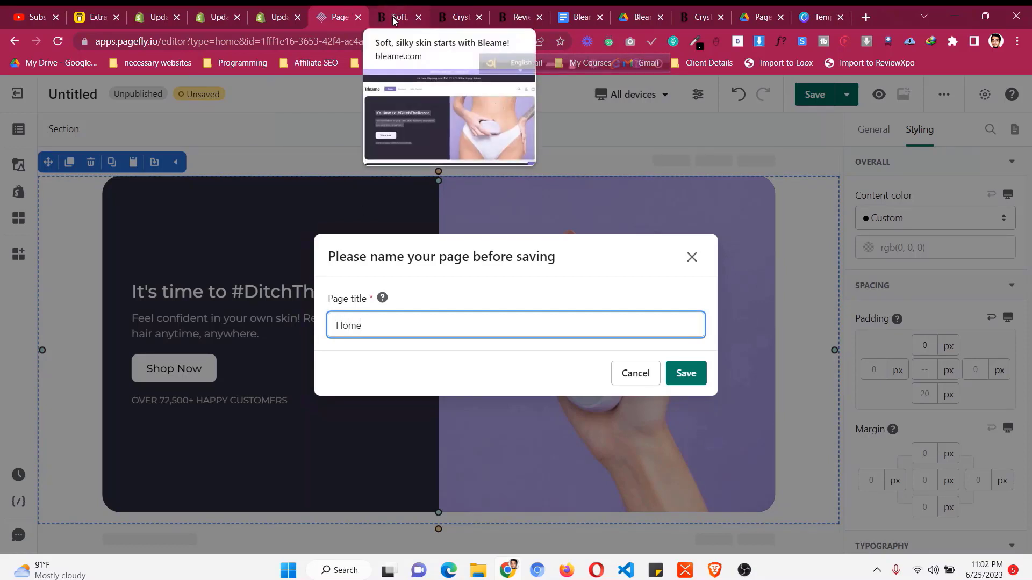
key(ctrl+a)
text(Bl)
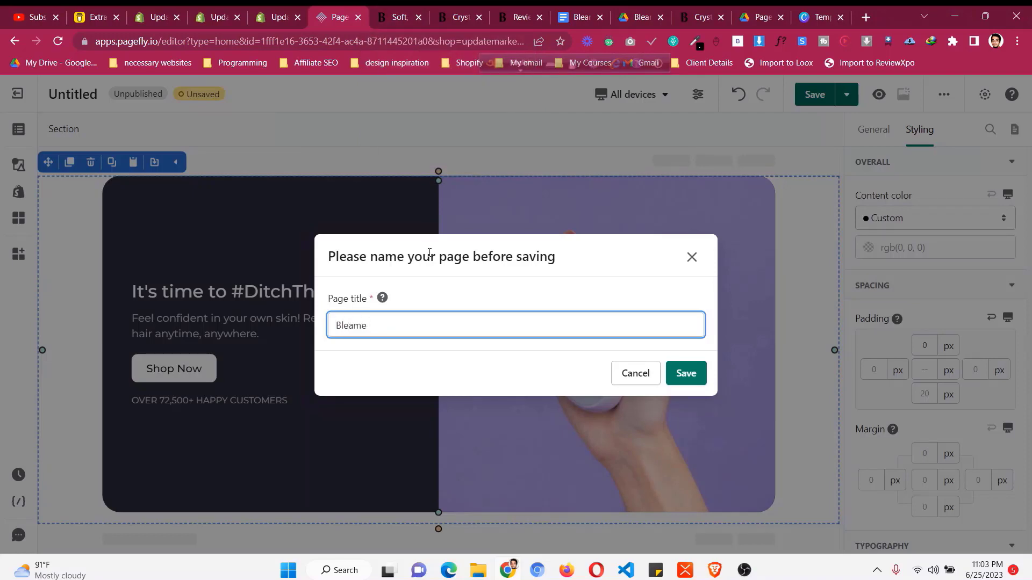
click(693, 374)
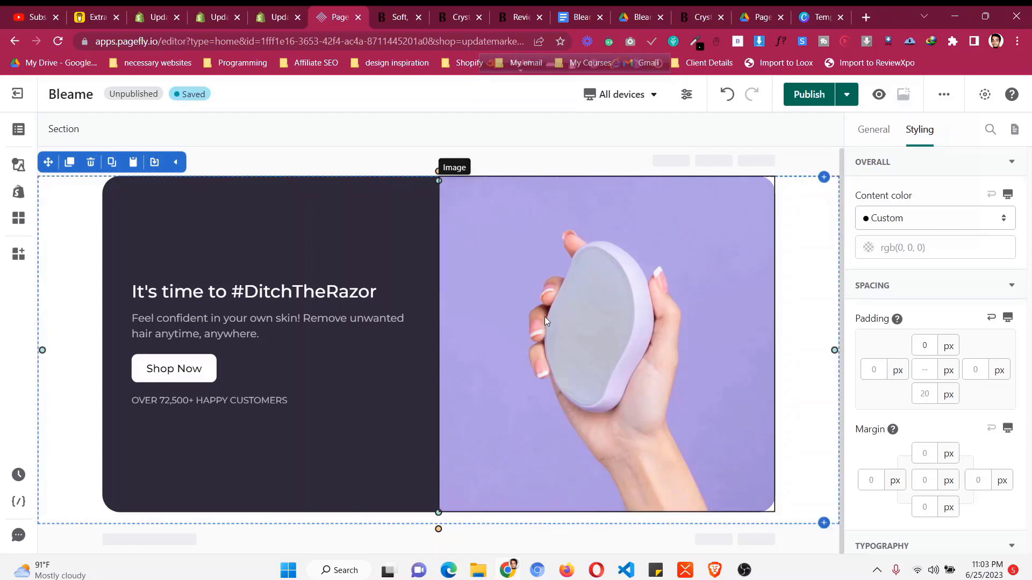
click(627, 96)
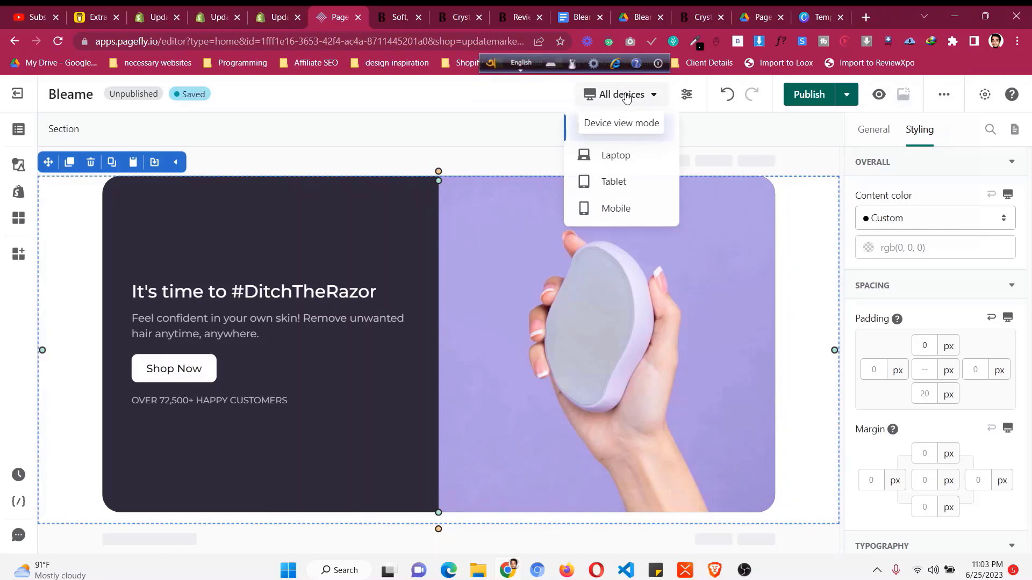
click(626, 96)
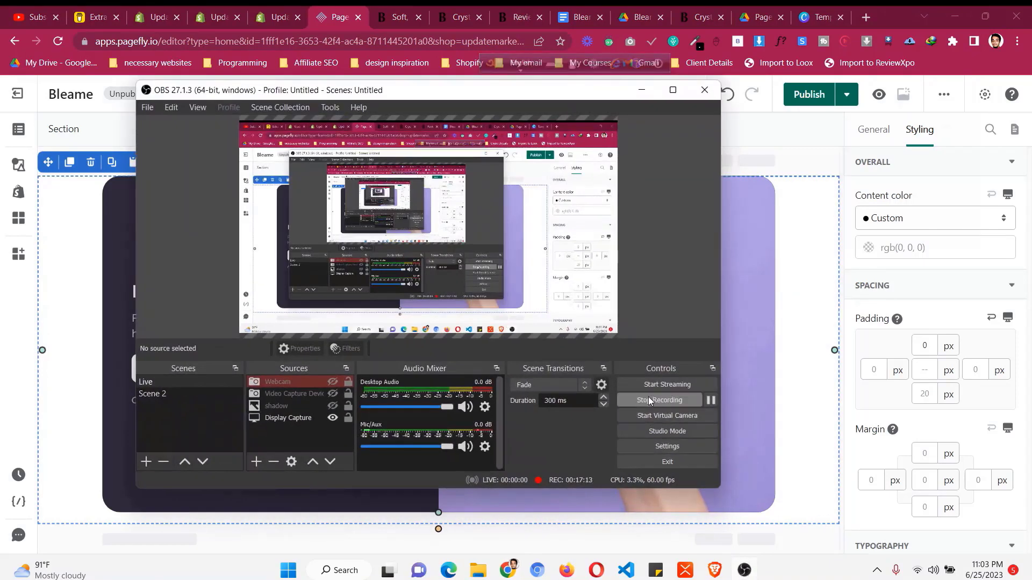
click(641, 90)
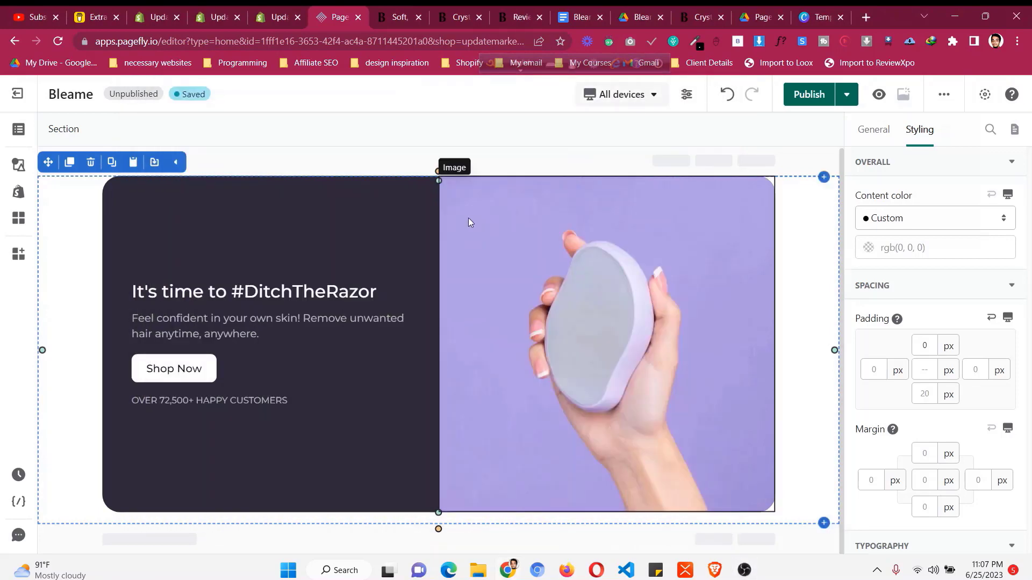
- Inspect the font of the "AS FEATURED IN" heading on the Bleame site with WhatFont
click(406, 11)
scroll(339, 344, down, 5)
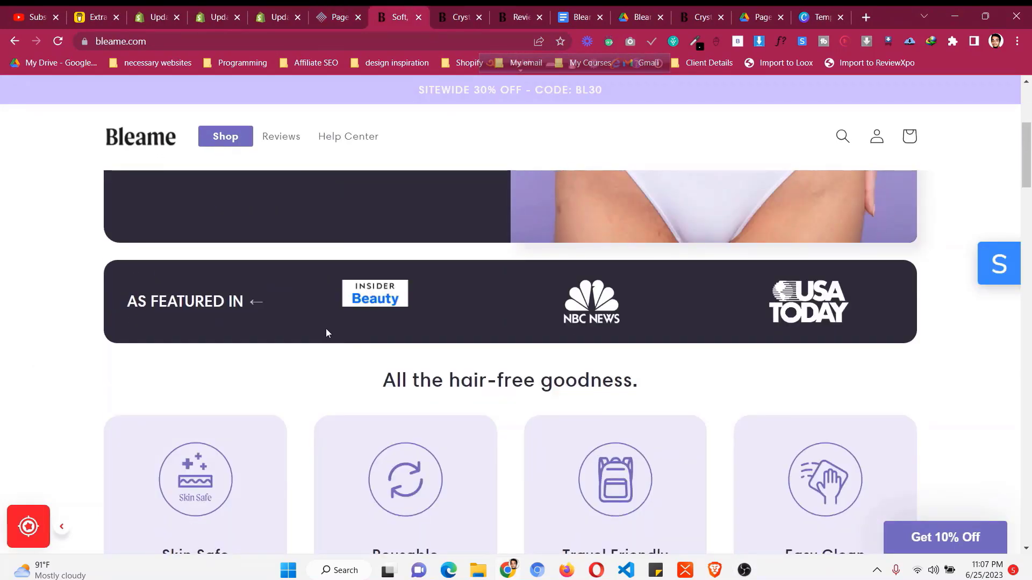
scroll(261, 202, down, 1)
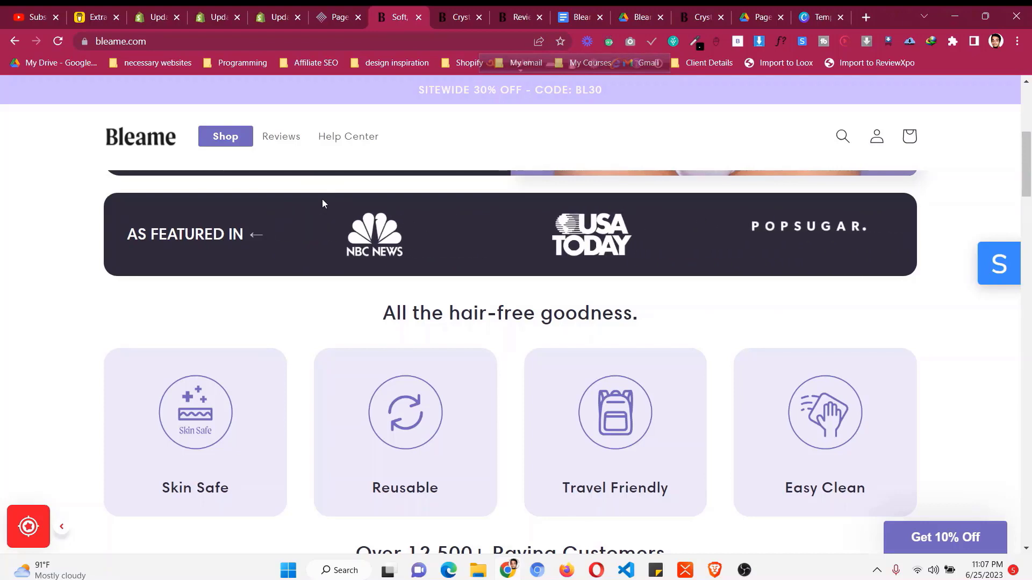
click(785, 47)
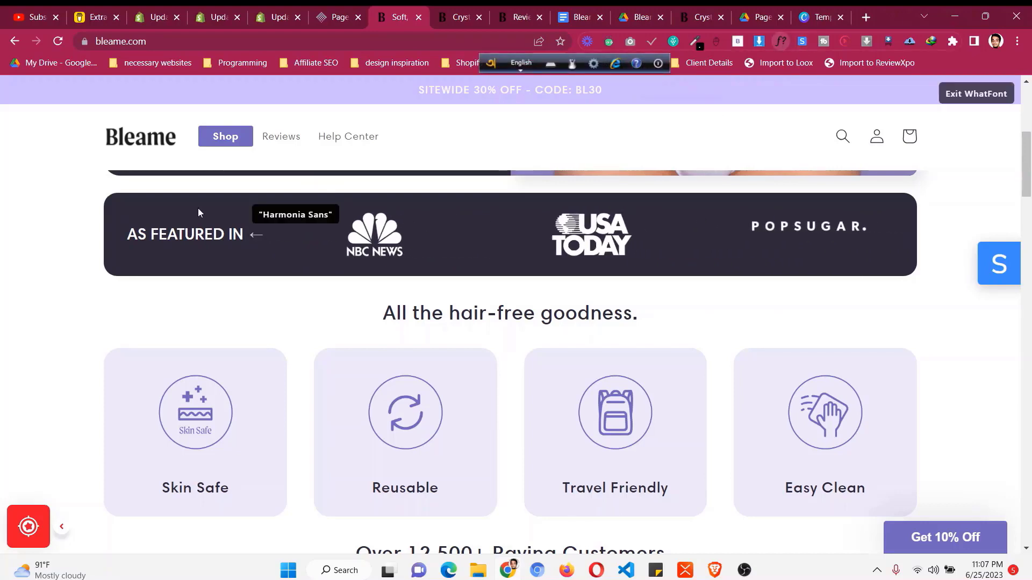
click(198, 236)
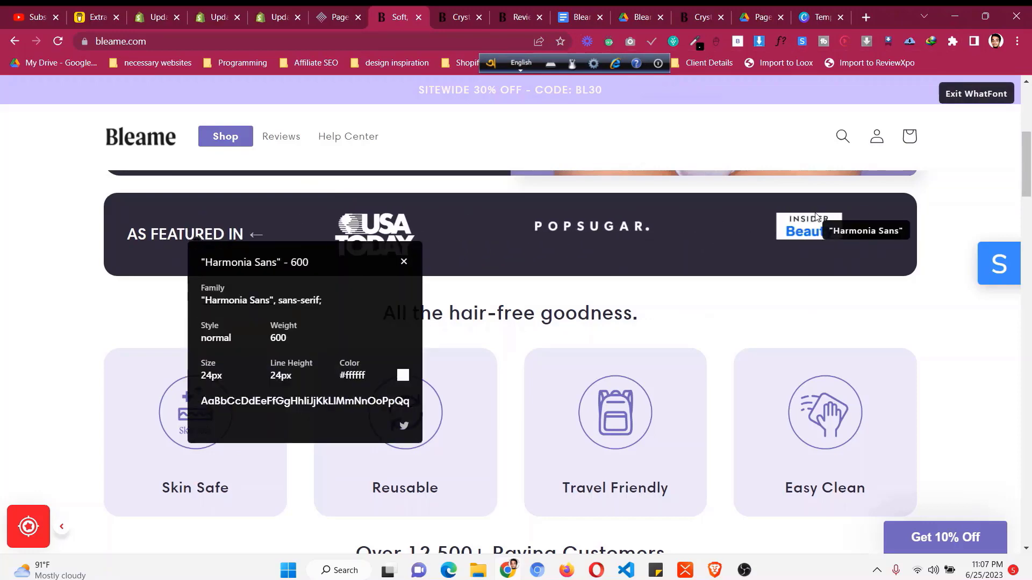
- Exit WhatFont, return to the PageFly editor and add a 1/3 + 2/3 column layout below the hero banner
click(976, 94)
click(338, 10)
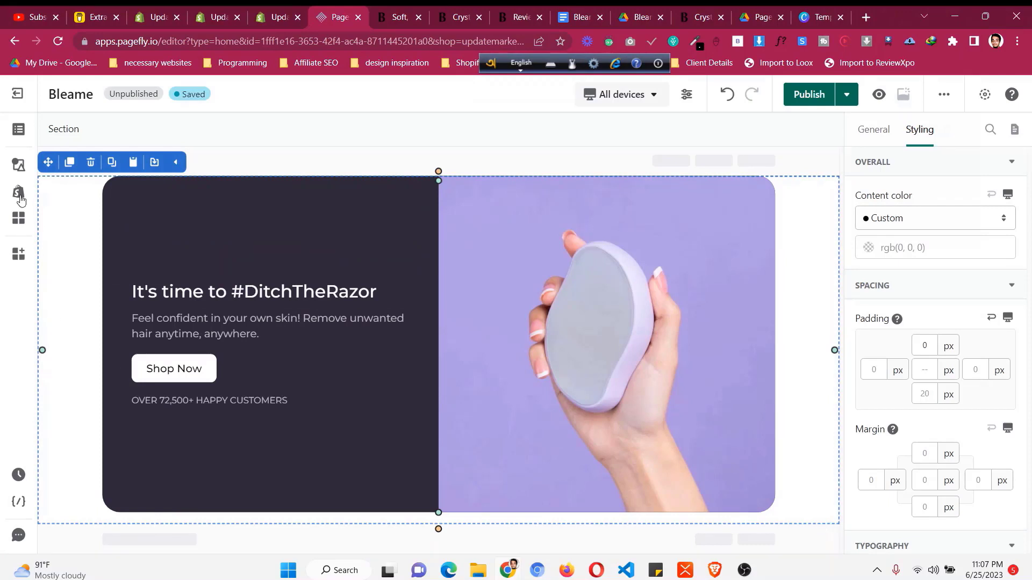
click(19, 167)
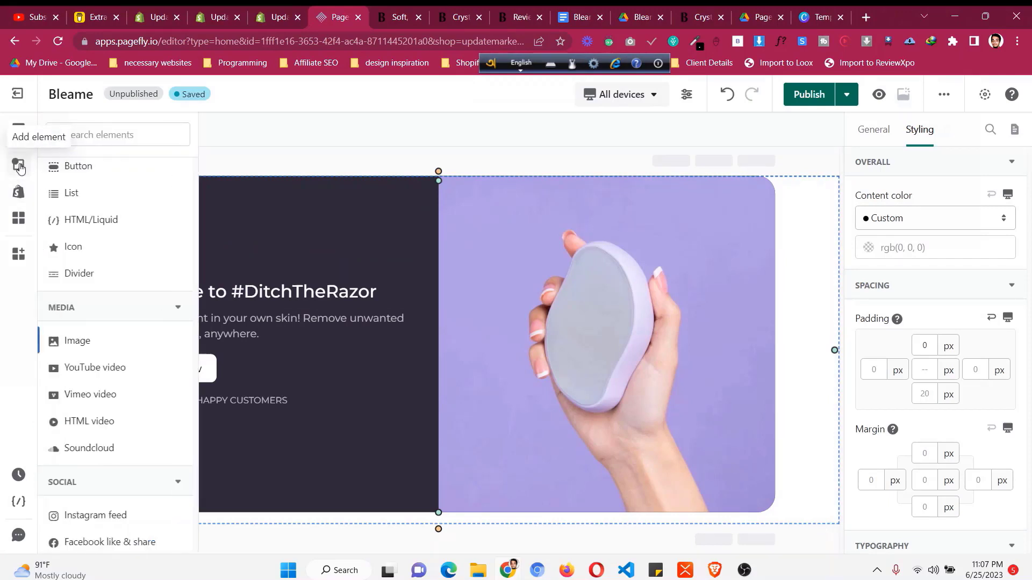
scroll(145, 288, up, 5)
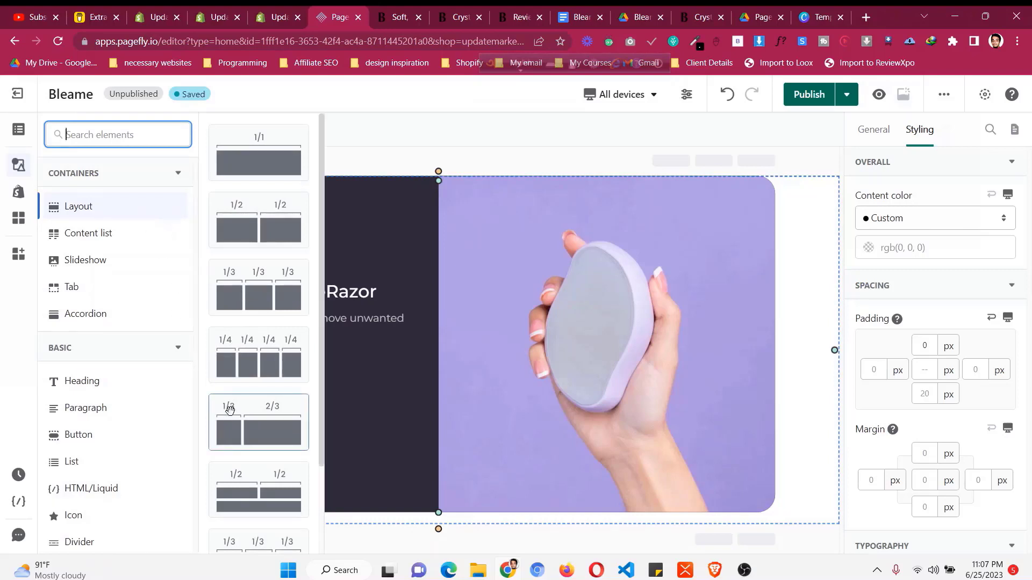
drag(230, 410, 490, 529)
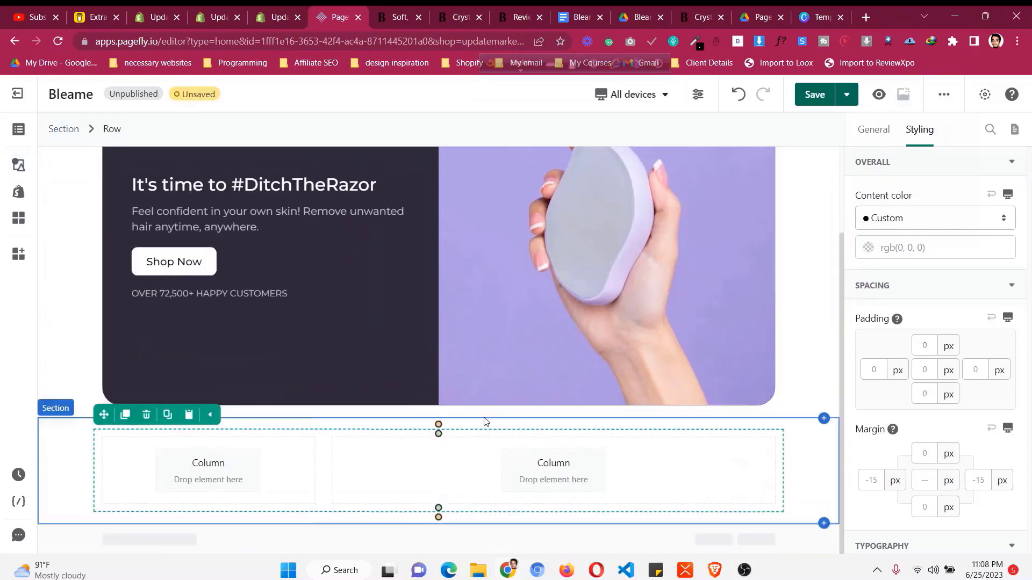
click(61, 430)
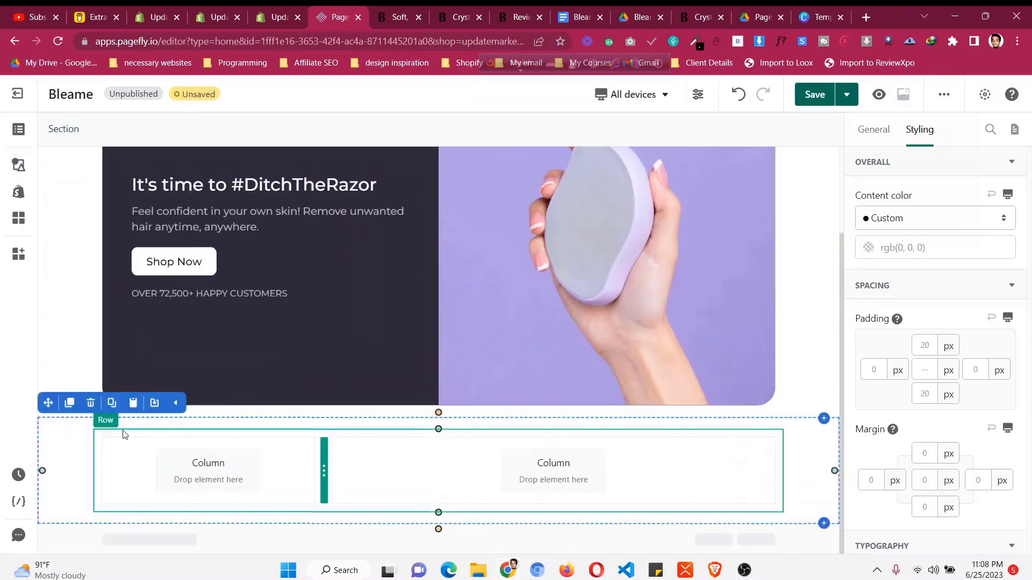
- Check the Bleame page's logo bar, then give the new two-column row the hero banner's background color, rgb(46, 42, 57)
click(392, 10)
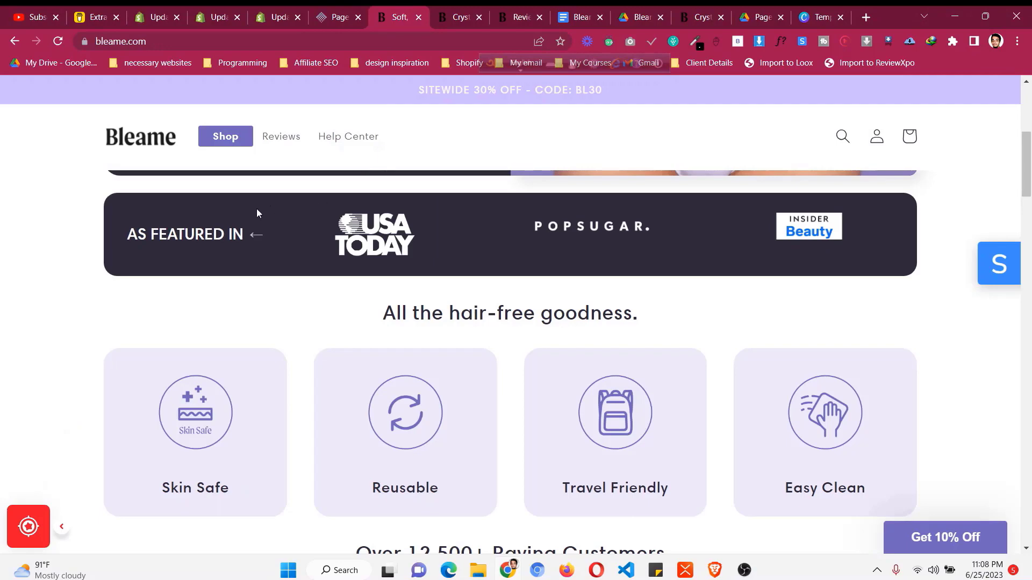
scroll(241, 223, up, 1)
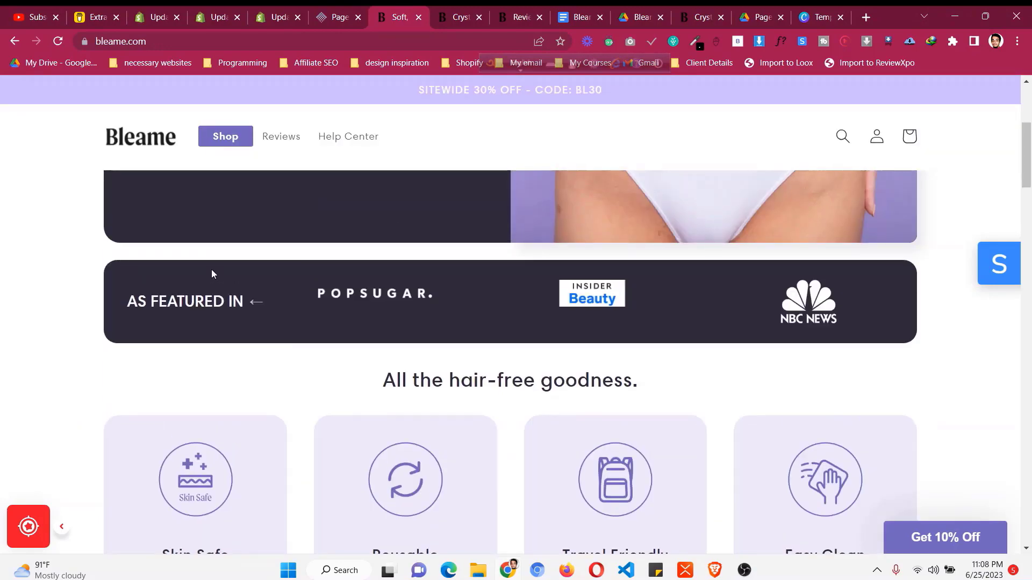
key(ctrl+shift+Tab)
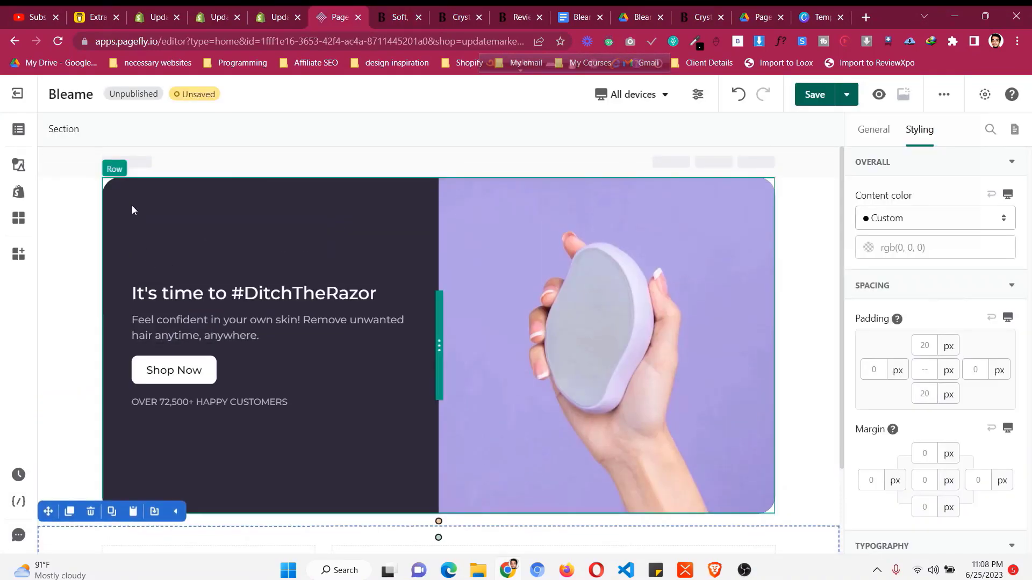
click(153, 211)
scroll(985, 319, down, 7)
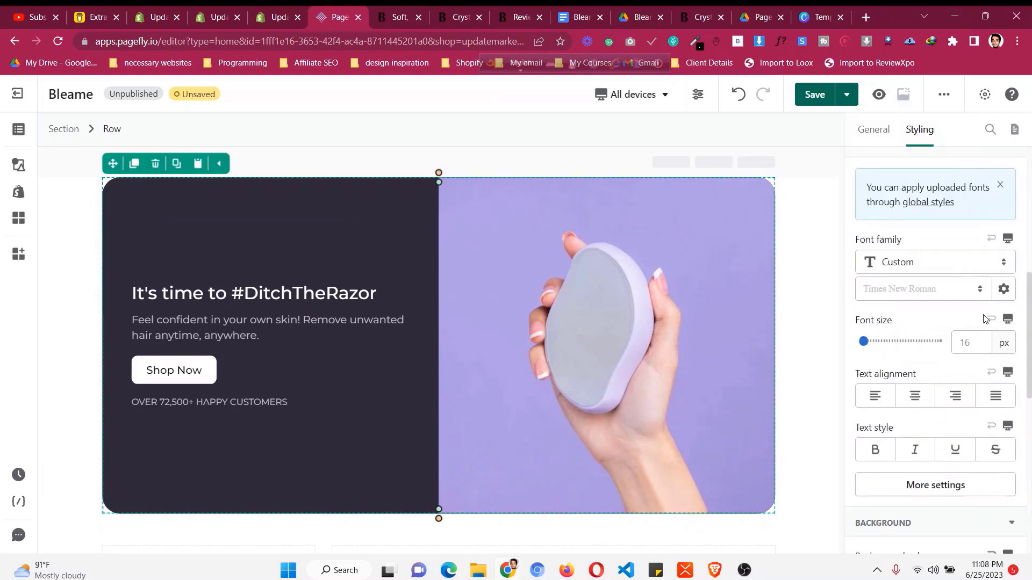
scroll(978, 344, down, 4)
click(938, 409)
key(ctrl+c)
scroll(276, 372, down, 2)
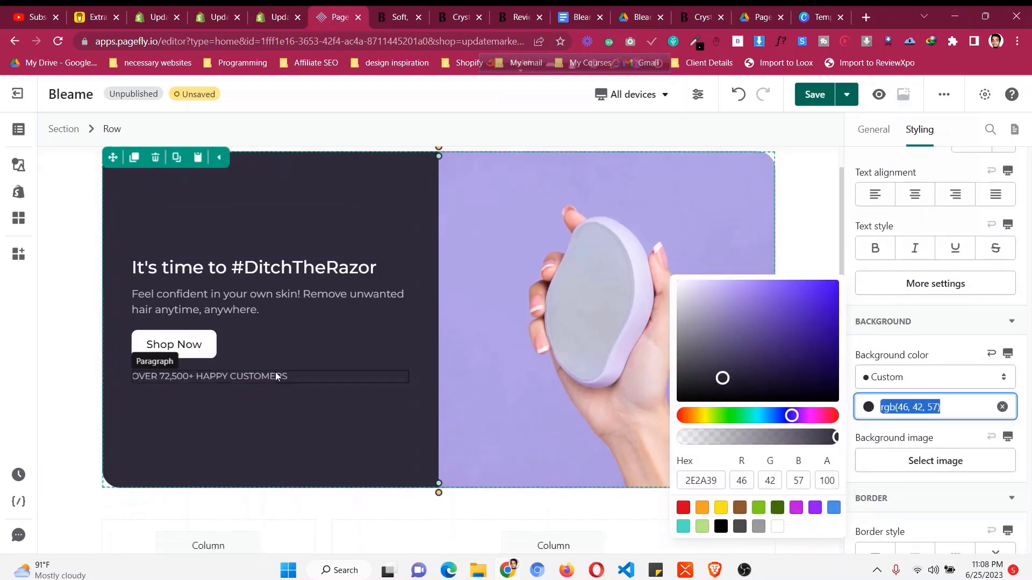
click(168, 438)
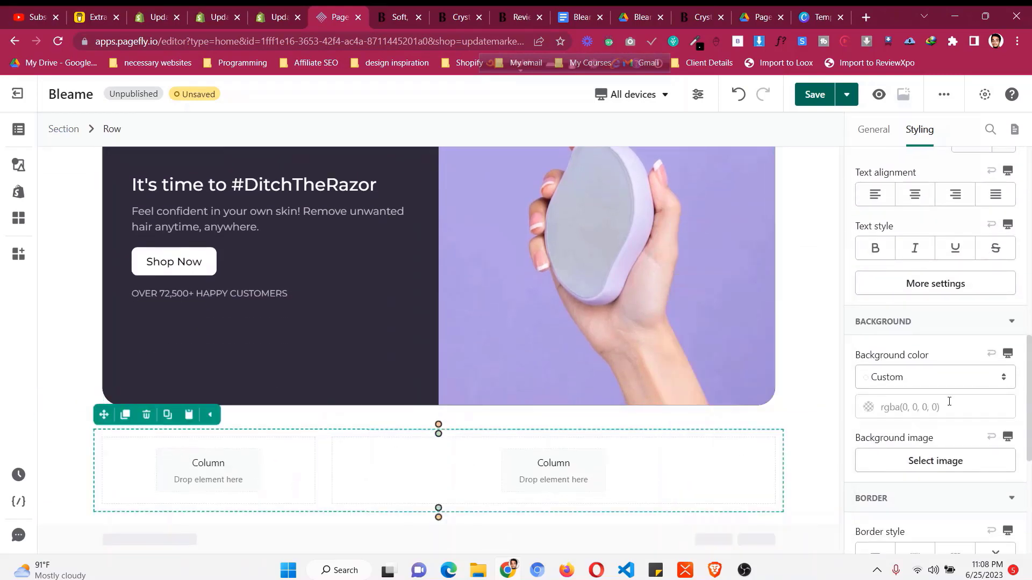
click(938, 407)
key(ctrl+v)
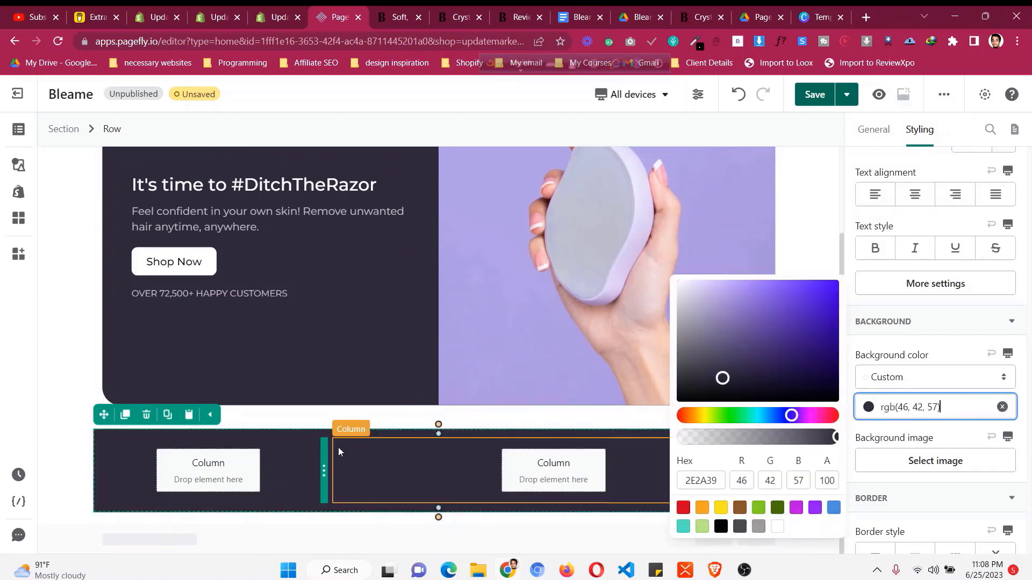
click(65, 433)
- Duplicate the hero heading "It's time to #DitchTheRazor" and move the copy into the new row's narrow column
click(299, 186)
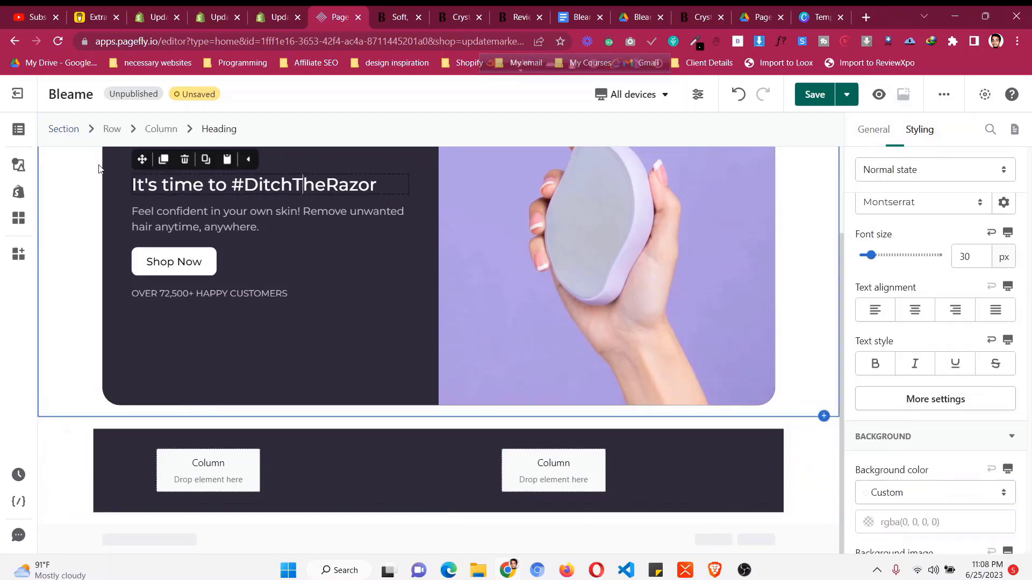
click(164, 157)
drag(142, 157, 241, 473)
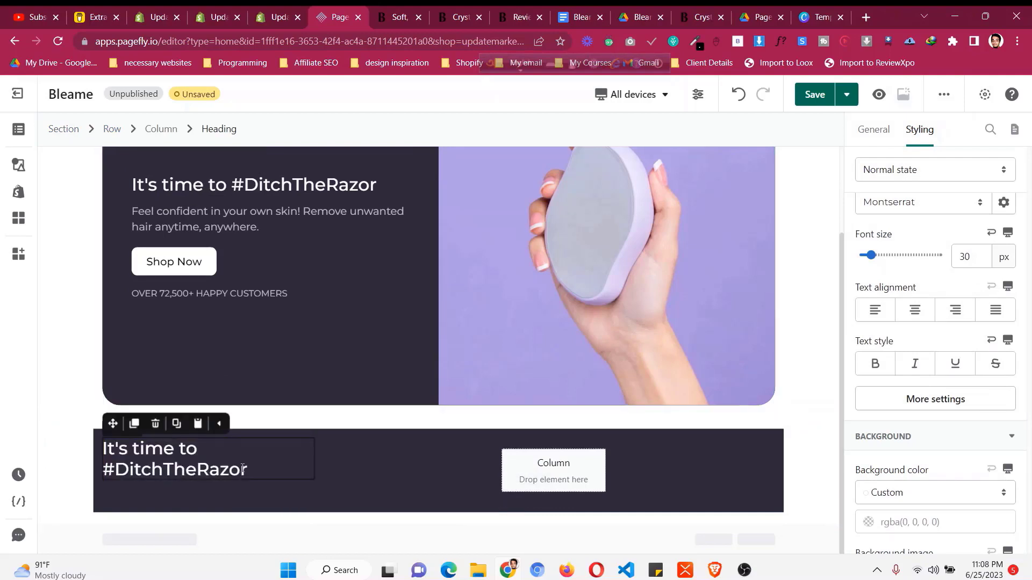
- Set the copied heading's HTML tag to H2 and its font size to 24 px
click(873, 130)
scroll(919, 302, down, 2)
click(901, 329)
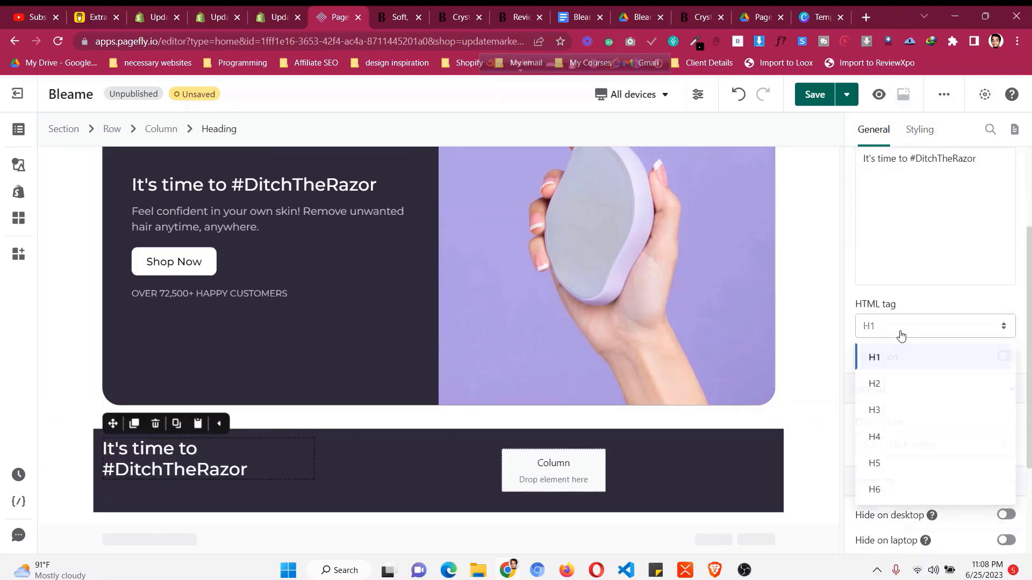
click(900, 382)
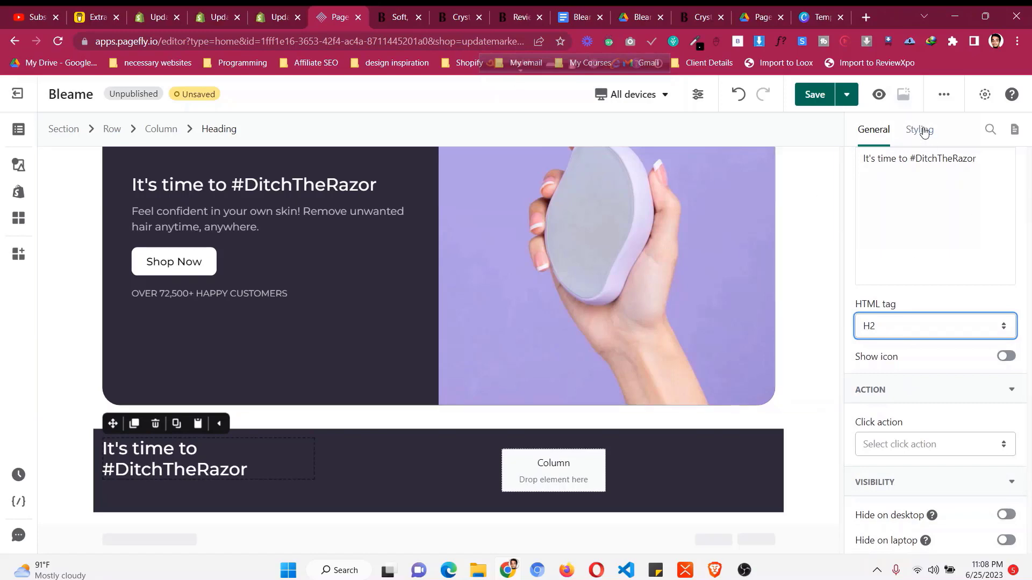
click(920, 129)
scroll(1005, 433, down, 5)
scroll(981, 459, up, 5)
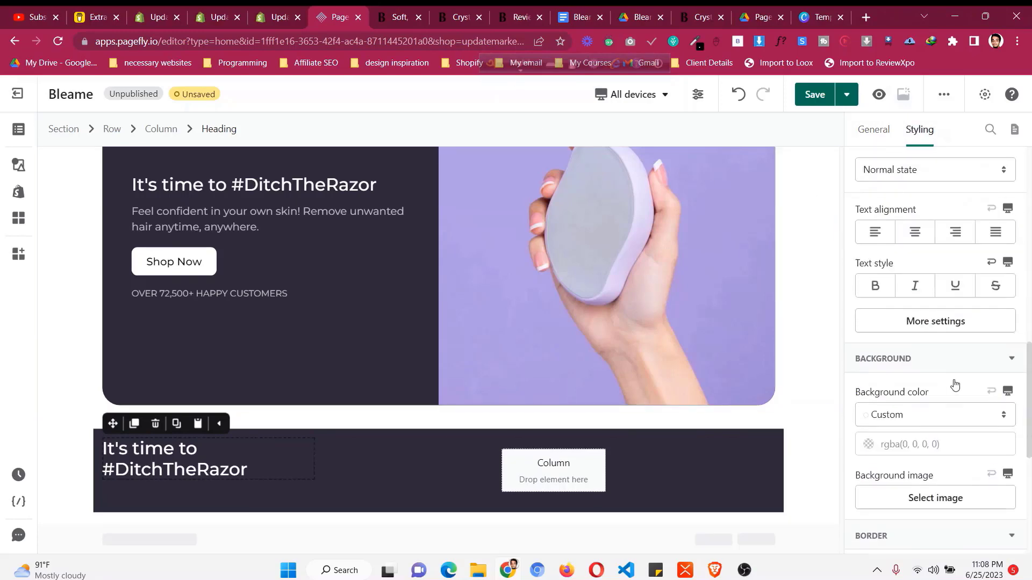
double_click(970, 313)
text(26)
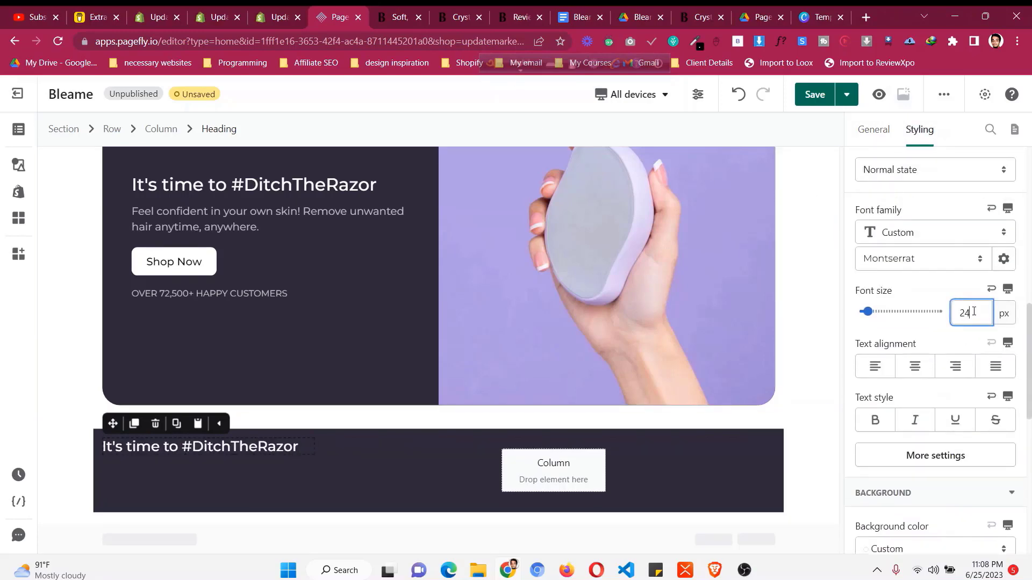
- Copy the logo bar's heading from the Bleame page and replace the copied heading's text with "AS FEATURED IN"
click(399, 17)
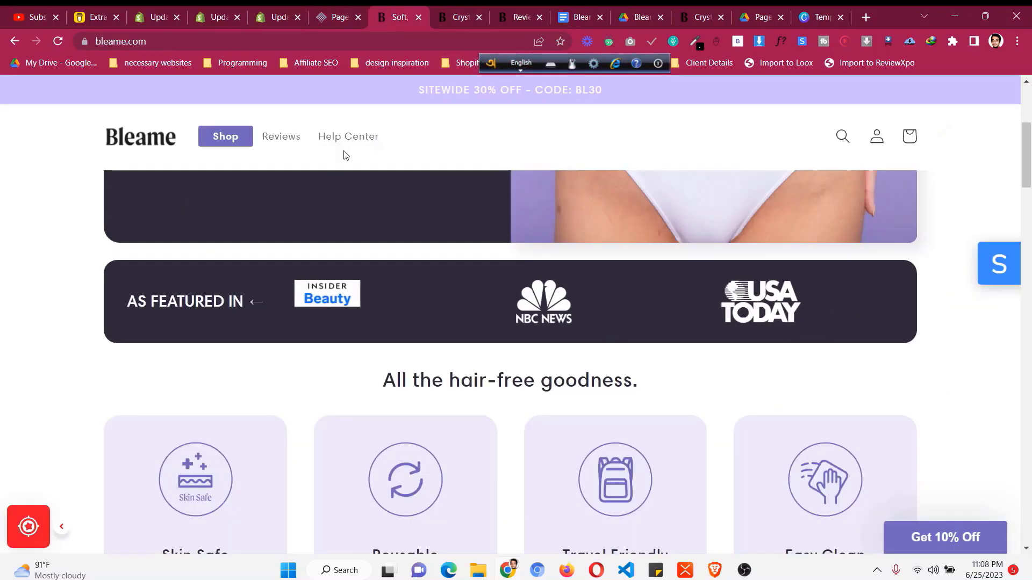
right_click(221, 303)
click(250, 316)
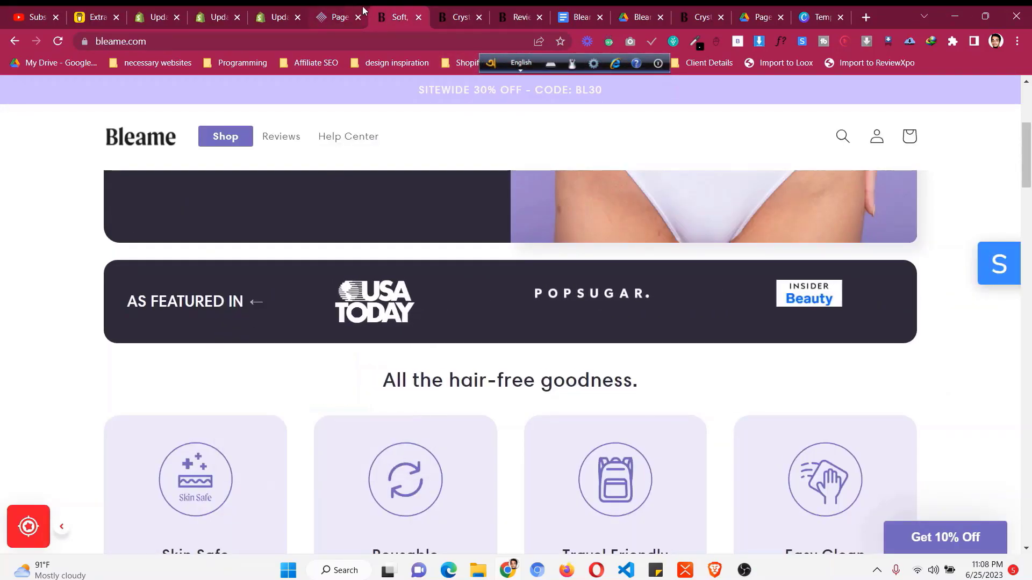
click(363, 10)
scroll(1016, 356, down, 8)
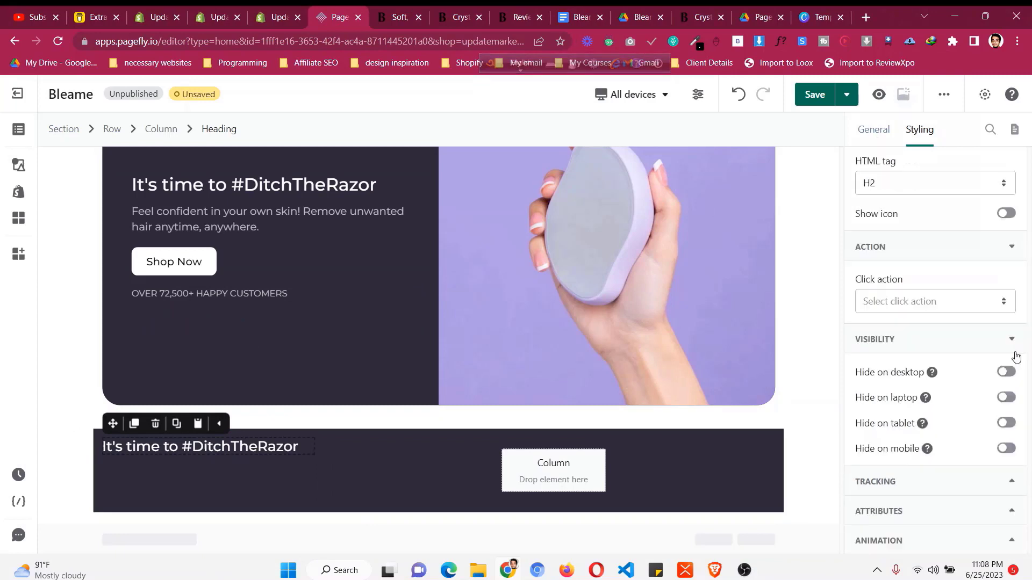
scroll(1015, 356, up, 5)
click(984, 301)
key(ctrl+a)
text(AS FEATURED IN)
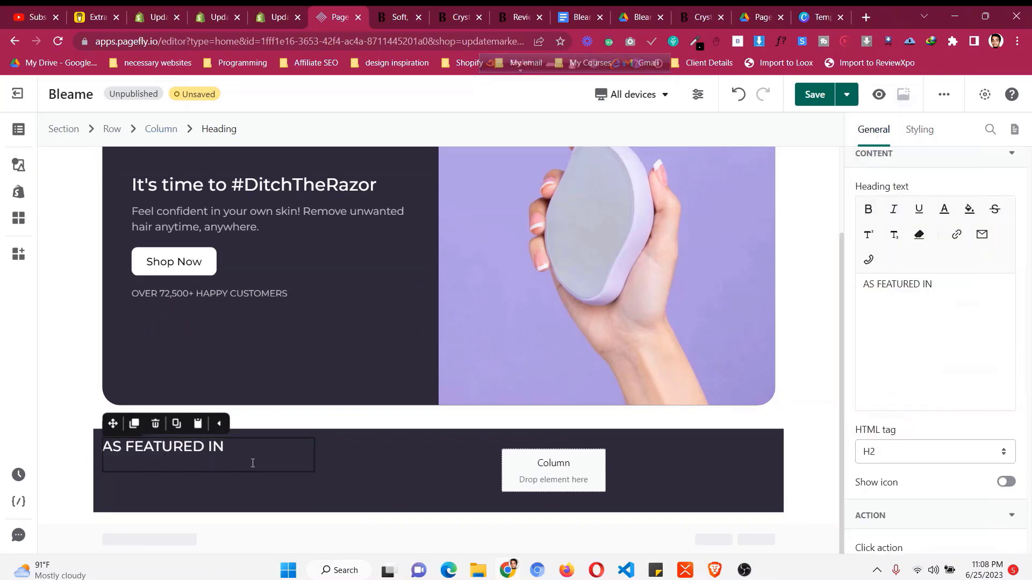
- Set a 30 px border radius on all corners of the AS FEATURED IN row and compare it with the Bleame page's logo bar
click(311, 430)
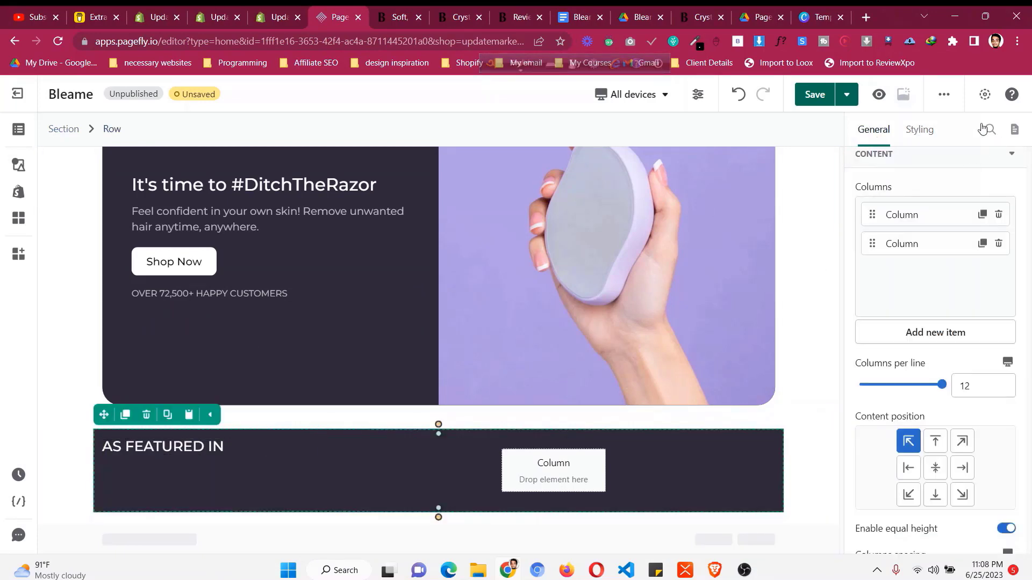
click(908, 139)
scroll(963, 329, down, 10)
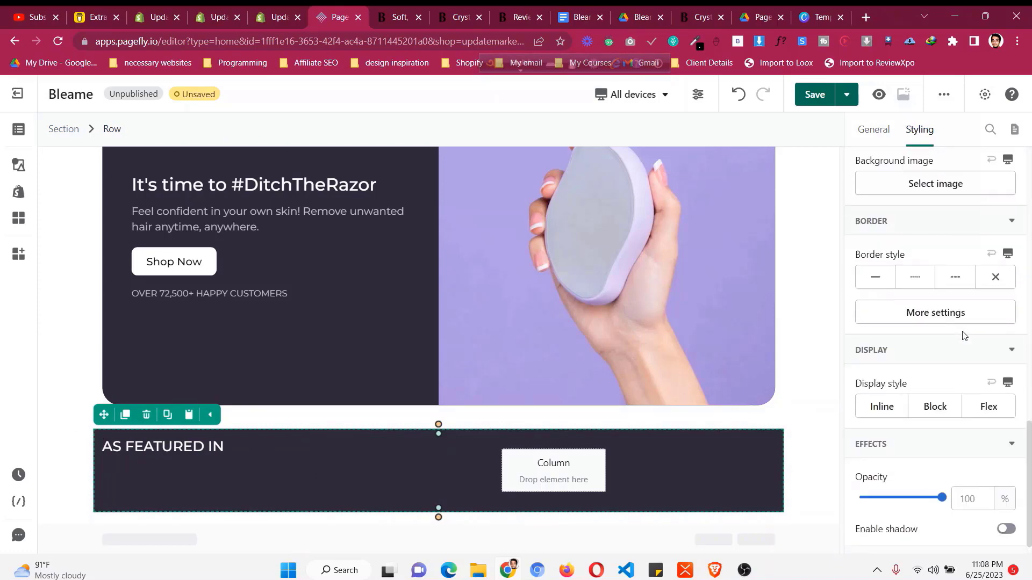
click(947, 292)
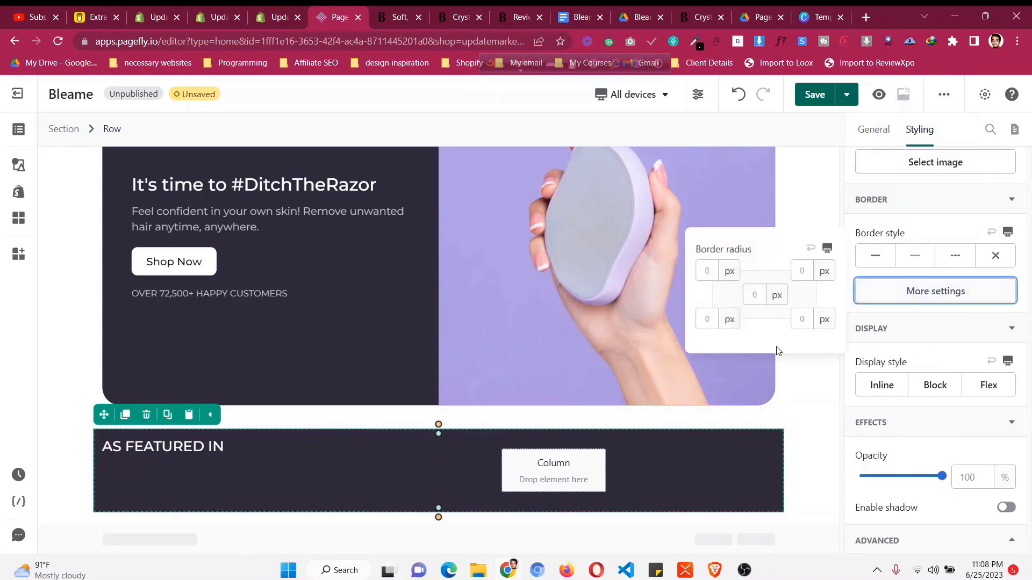
click(748, 300)
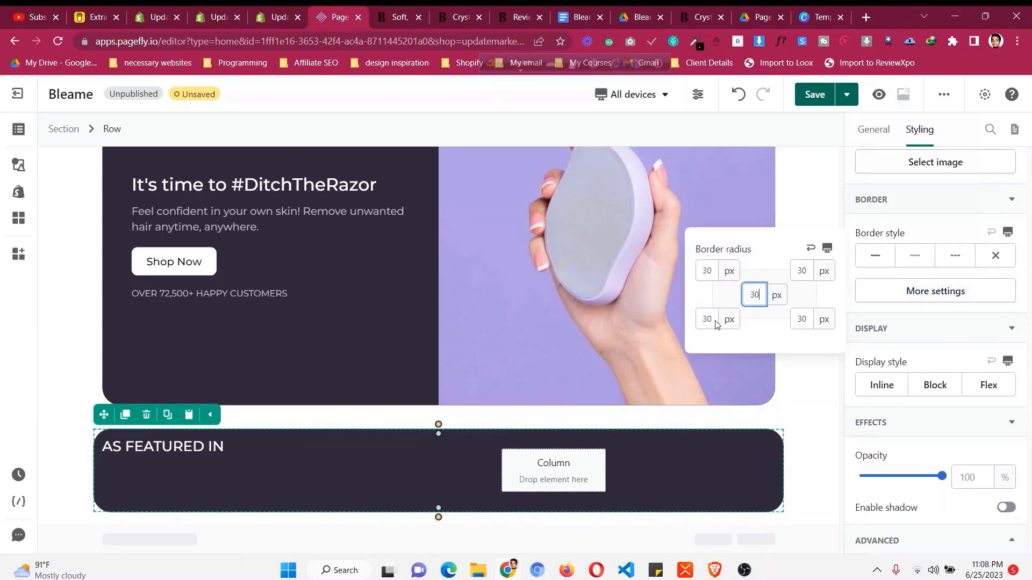
click(398, 17)
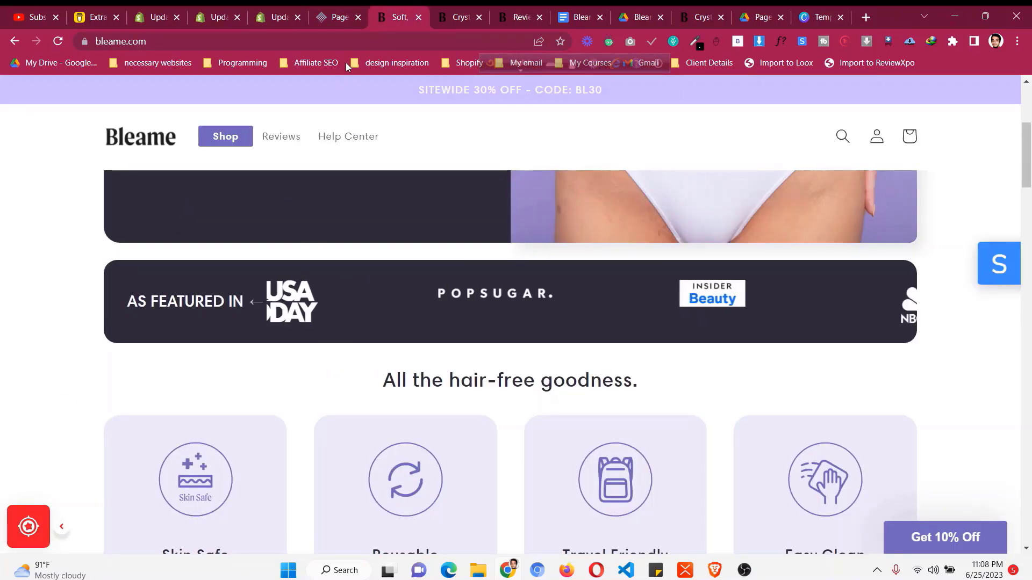
click(337, 18)
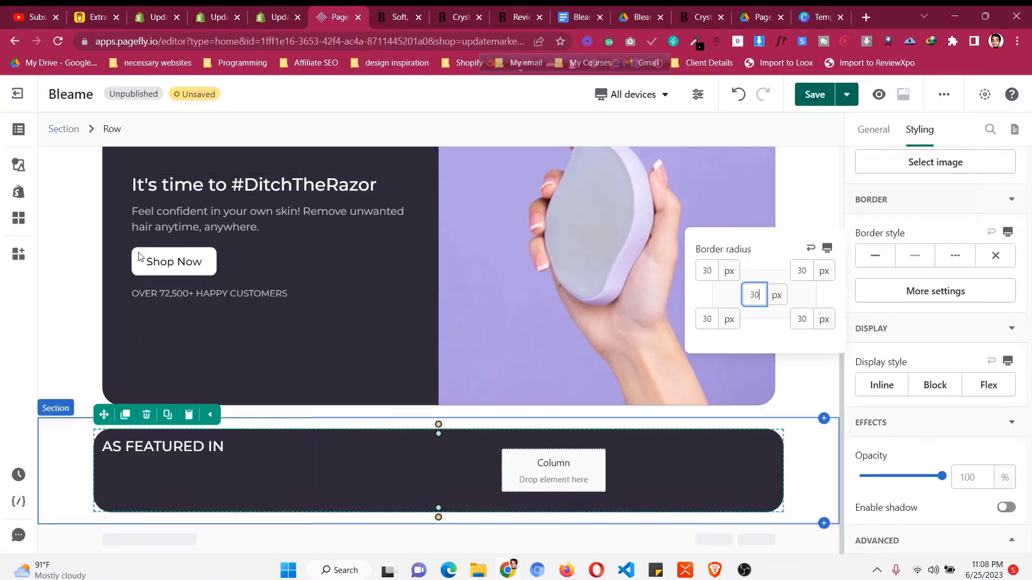
click(383, 17)
click(348, 11)
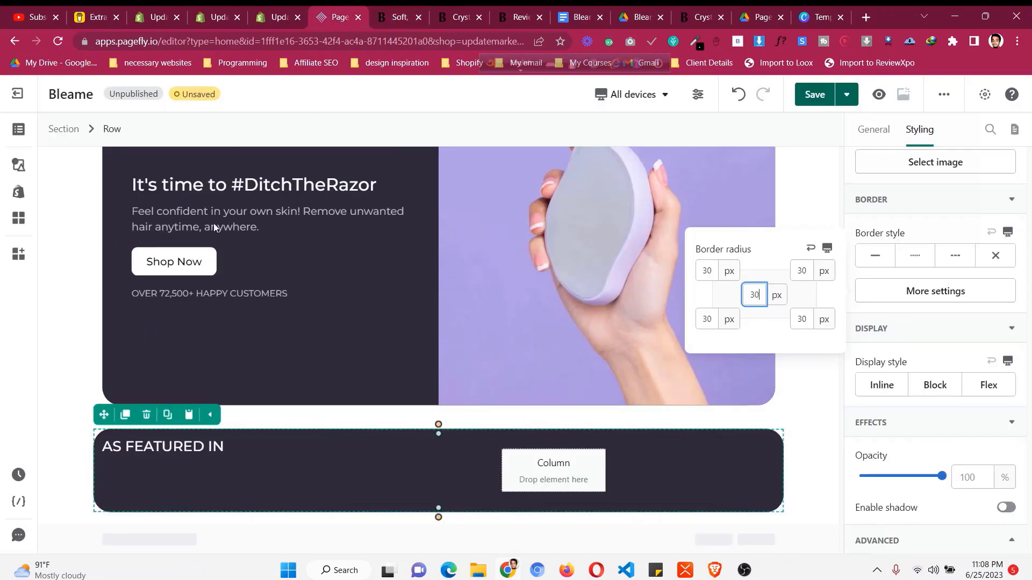
- Add the three-image slideshow to the empty wide column beside the AS FEATURED IN heading
click(19, 162)
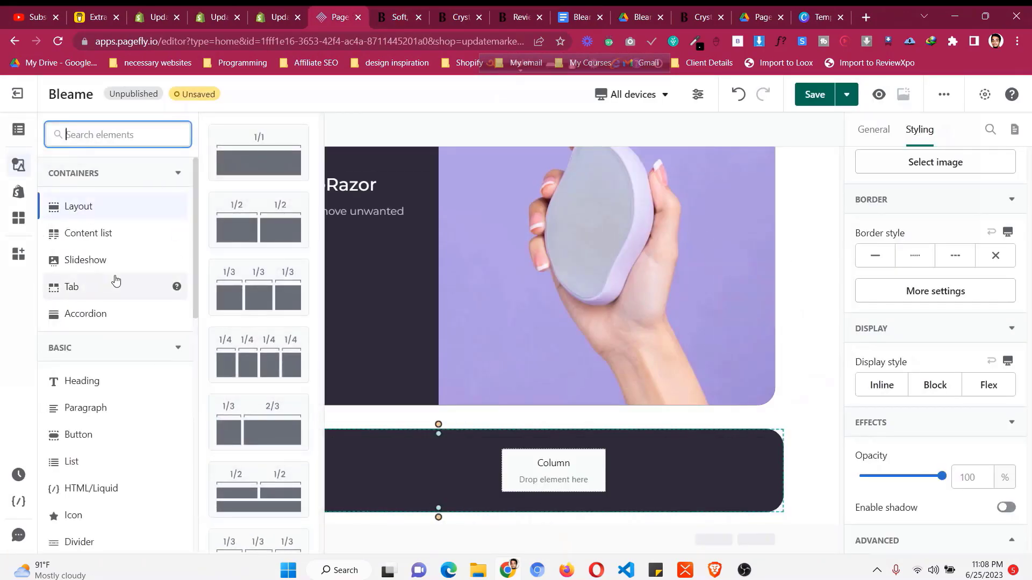
click(122, 264)
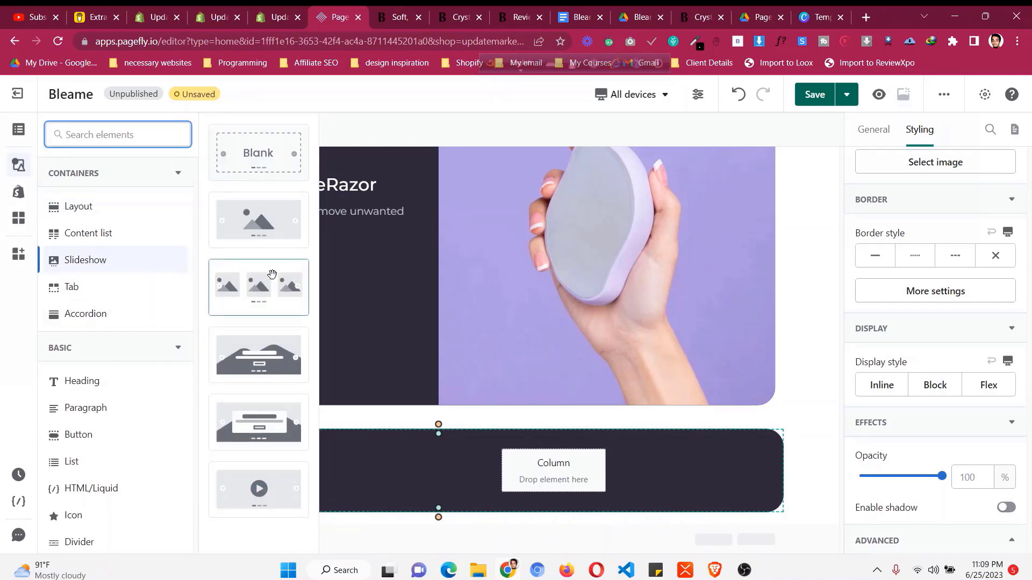
drag(272, 280, 558, 470)
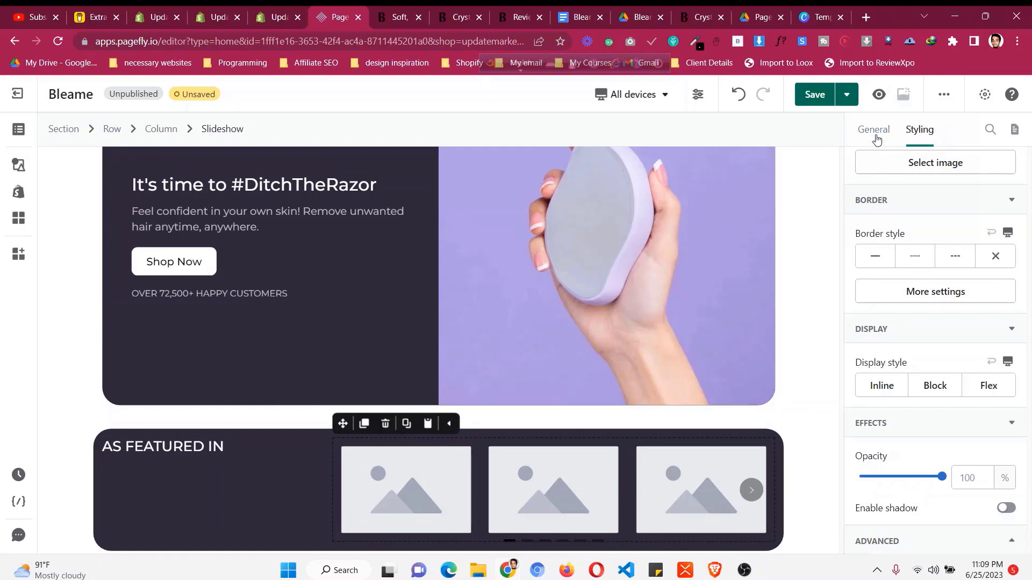
scroll(812, 356, down, 1)
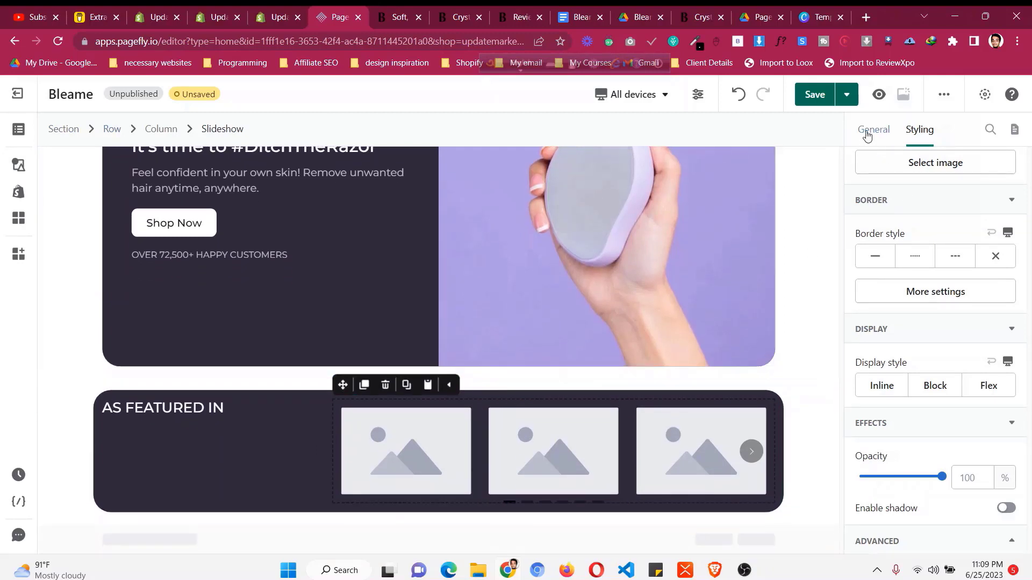
- Upload download.png from the Downloads folder and use it as the first slide's image in the logo slideshow
click(403, 454)
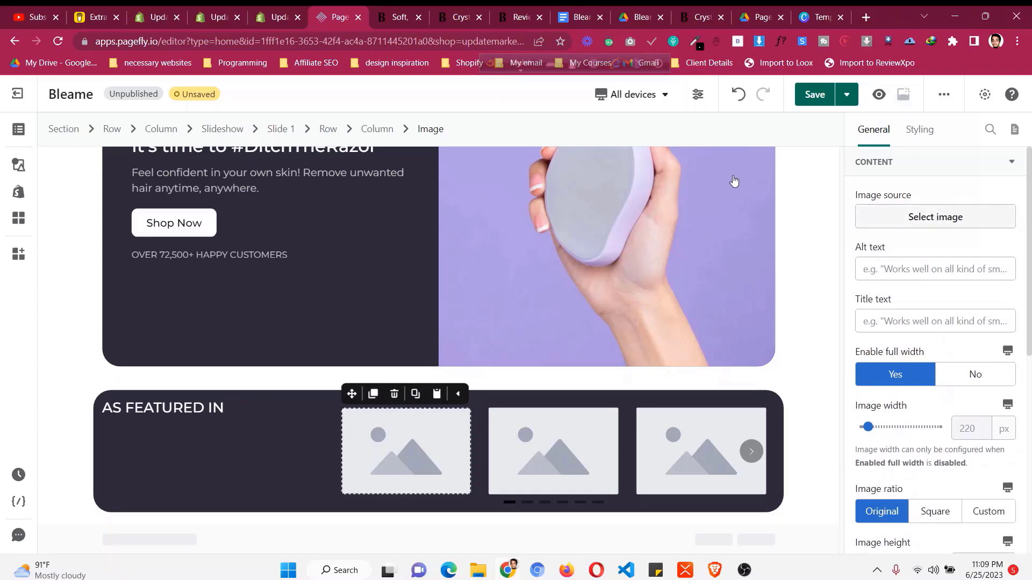
click(935, 217)
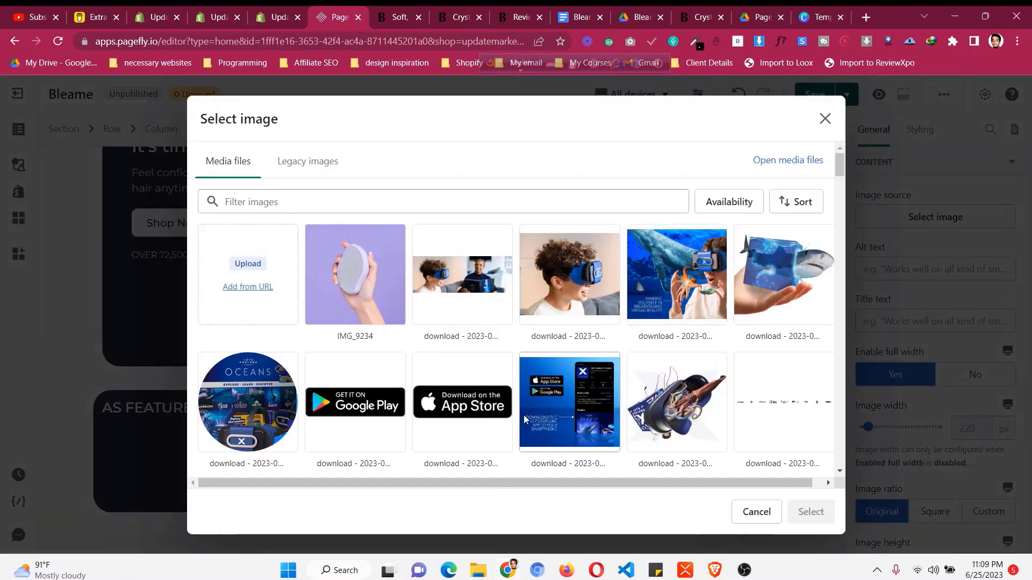
click(272, 270)
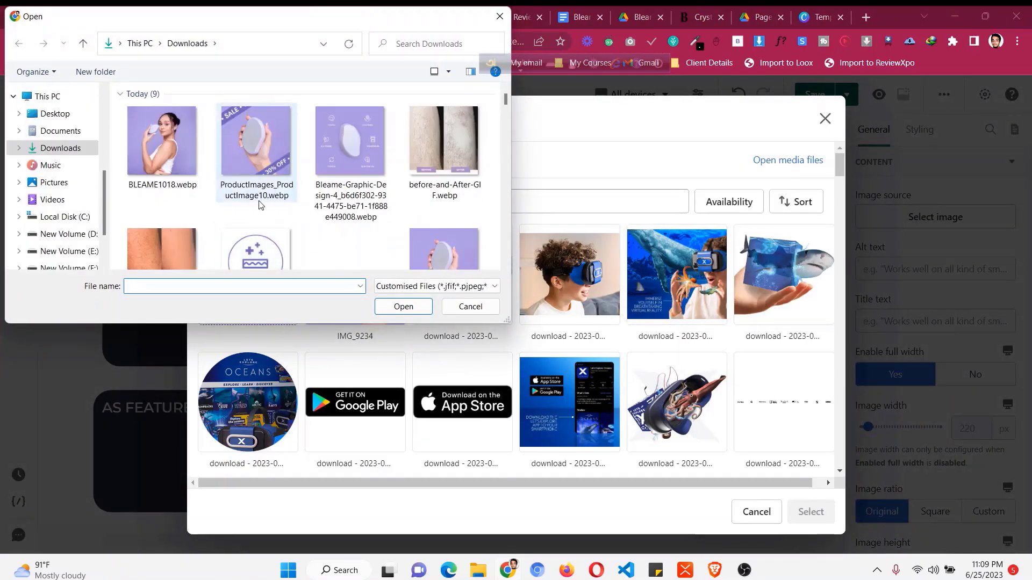
scroll(258, 205, down, 1)
click(349, 135)
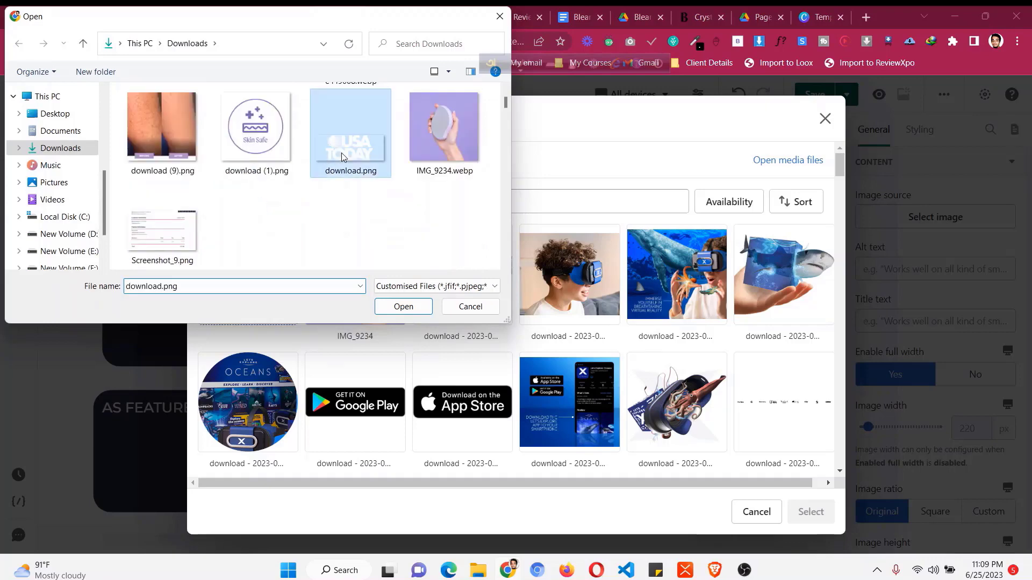
click(414, 308)
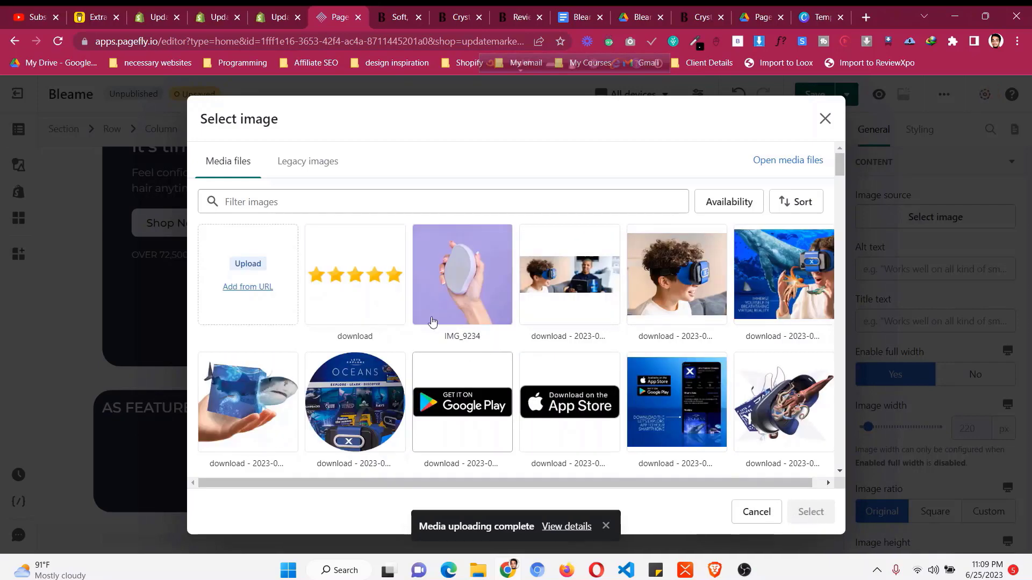
click(332, 278)
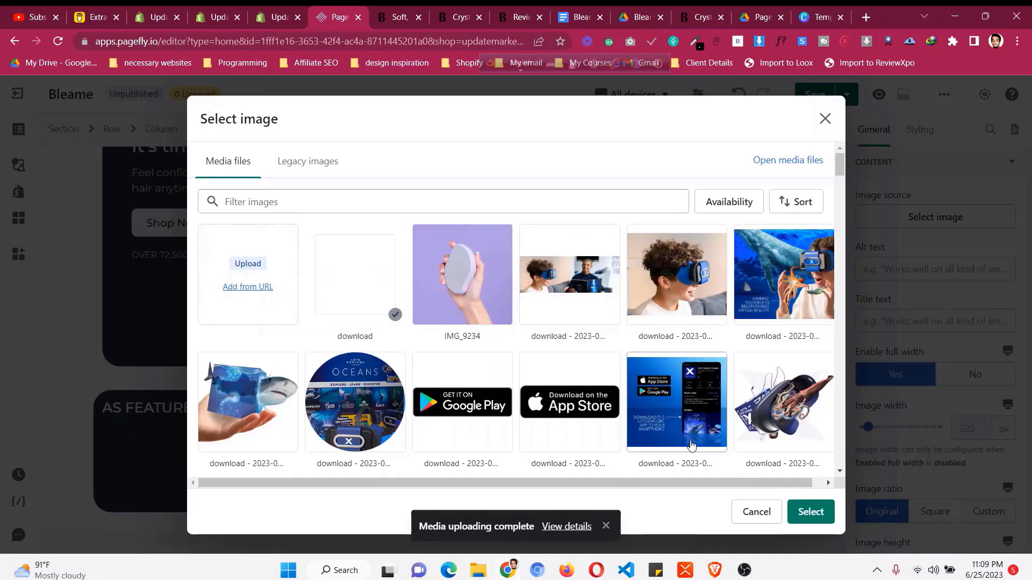
click(831, 520)
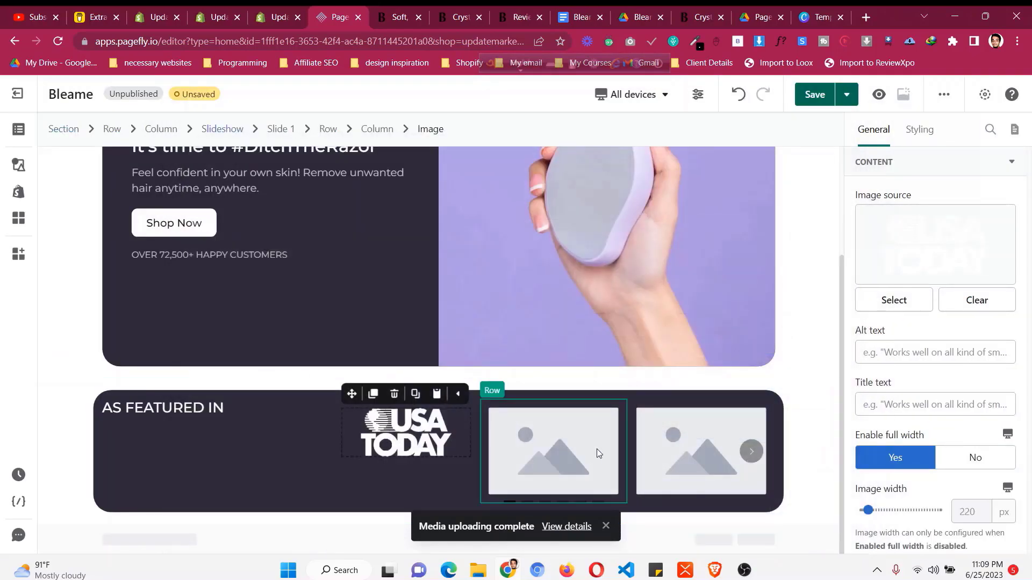
- Turn off full width for the USA Today logo image and set its width to 160 px
click(978, 461)
click(900, 463)
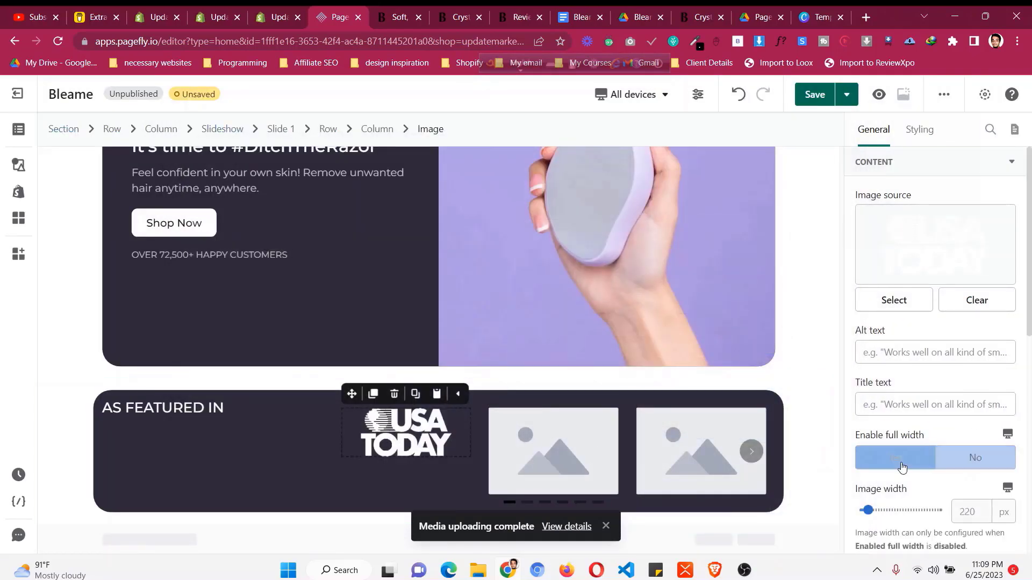
scroll(914, 430, down, 3)
click(947, 336)
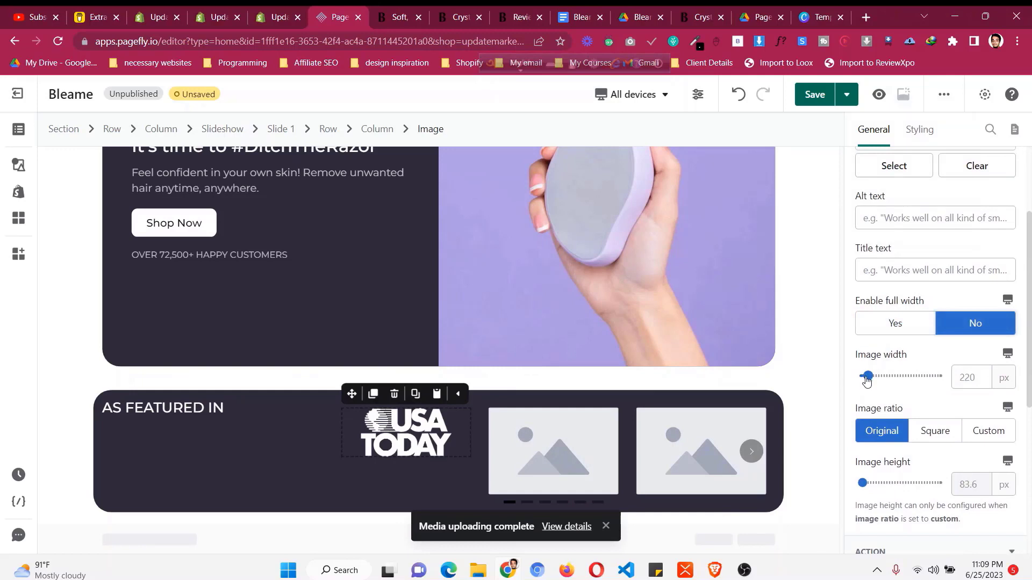
drag(866, 379, 864, 375)
click(973, 376)
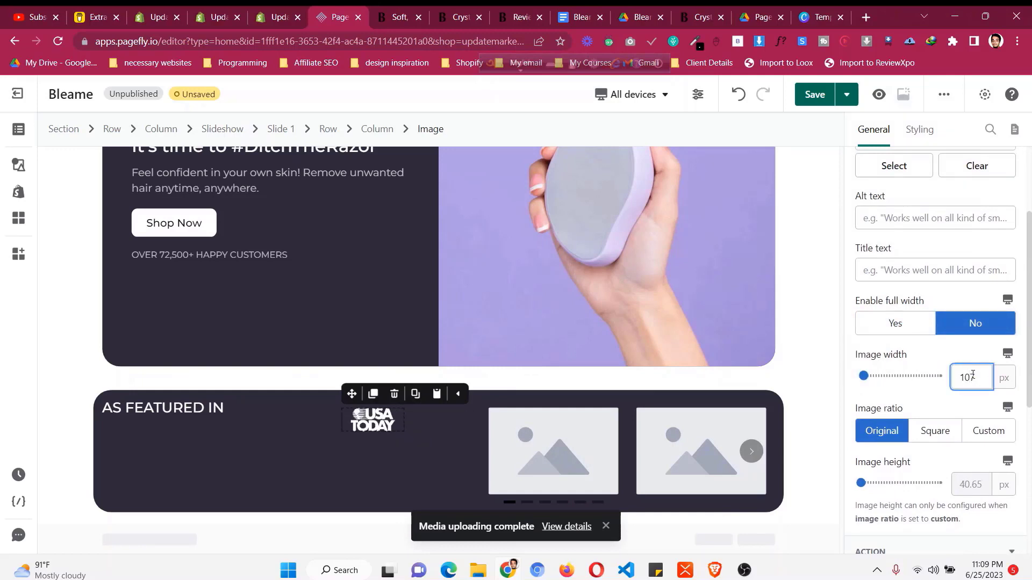
key(BackSpace)
key(BackSpace)
text(60)
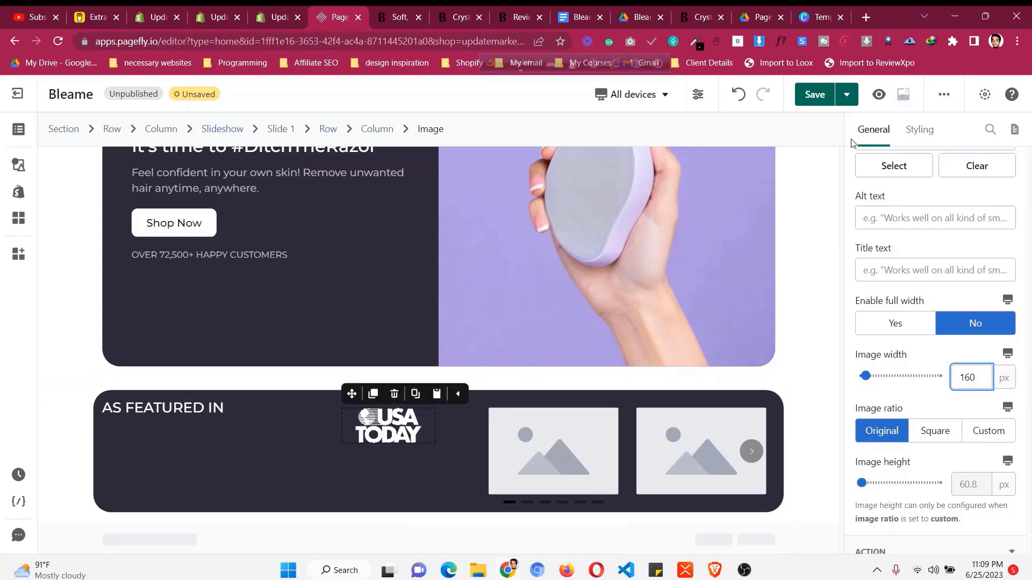
click(417, 446)
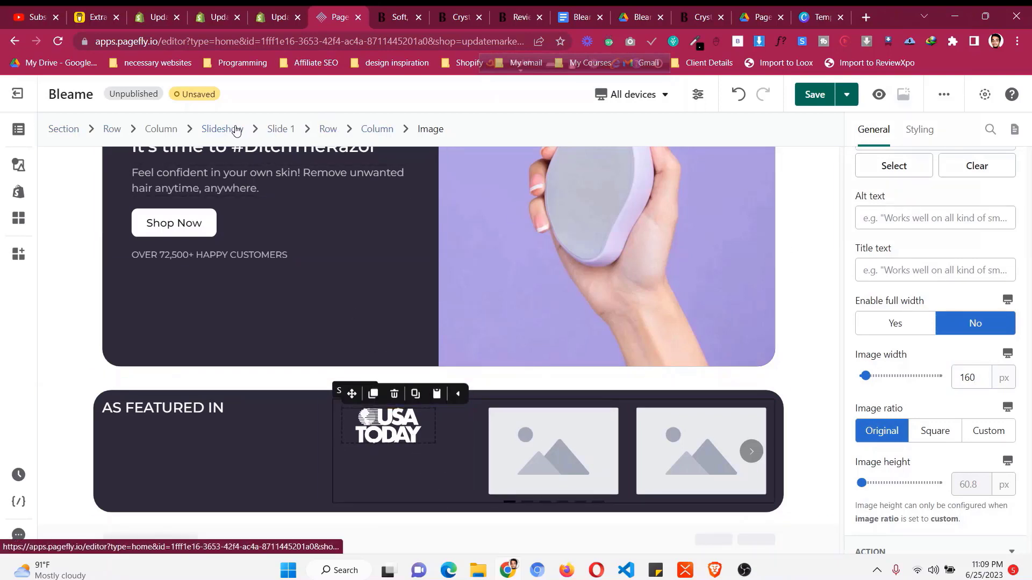
- Delete every slide from the logo slideshow except Slide 1, which holds the USA Today logo
click(237, 131)
scroll(925, 254, up, 3)
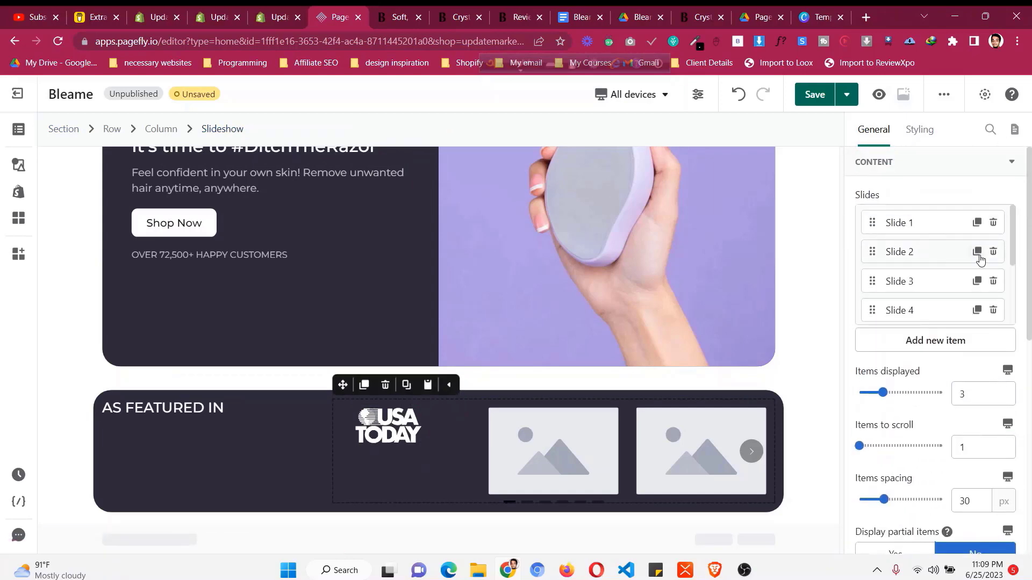
click(993, 252)
click(992, 252)
click(993, 253)
click(993, 253)
click(996, 253)
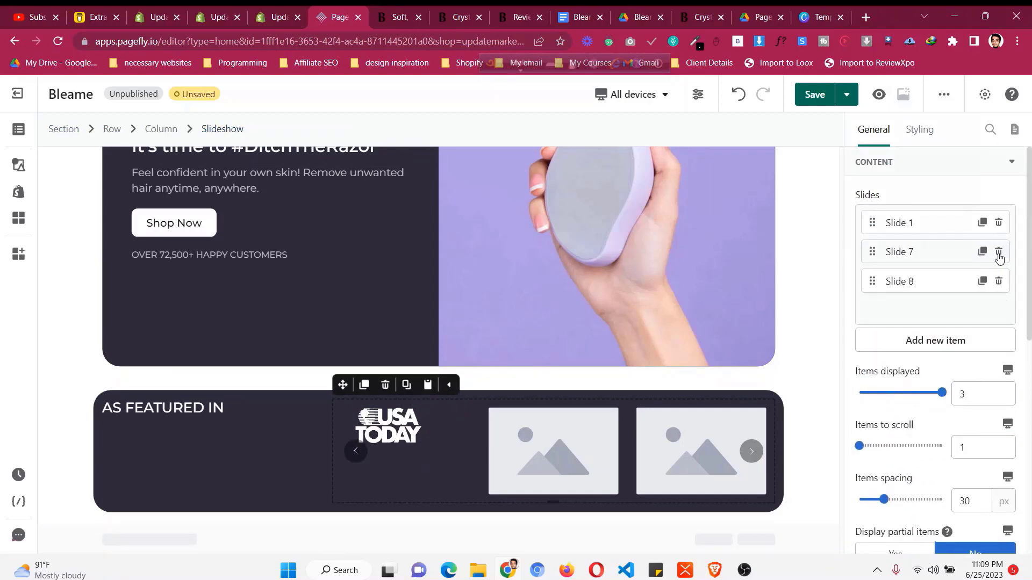
click(998, 253)
click(998, 253)
- Duplicate the USA Today logo slide three times so the slideshow has four slides
click(982, 223)
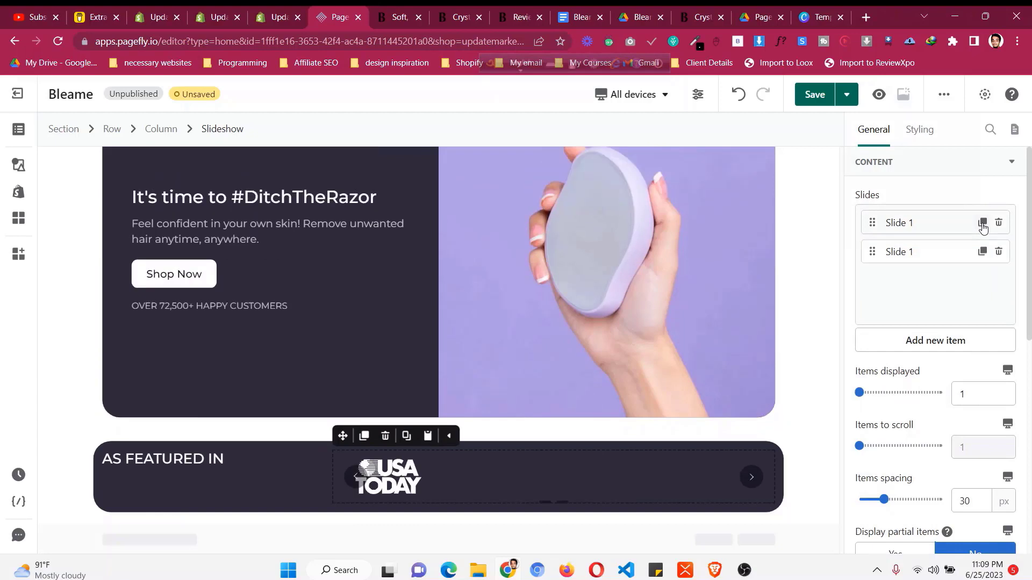
click(983, 253)
click(983, 282)
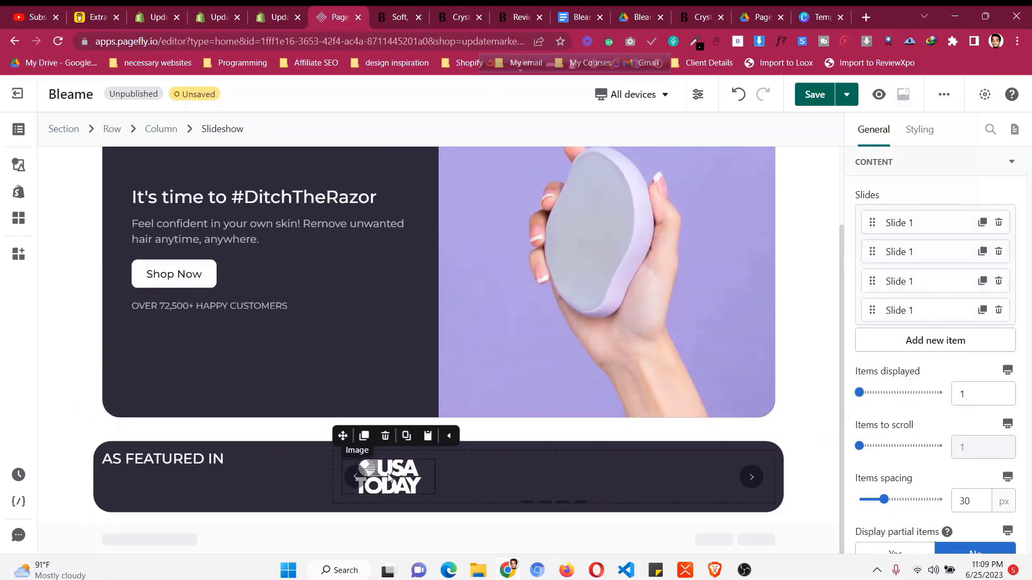
- Set the logo slideshow to display 3 items at once
click(389, 478)
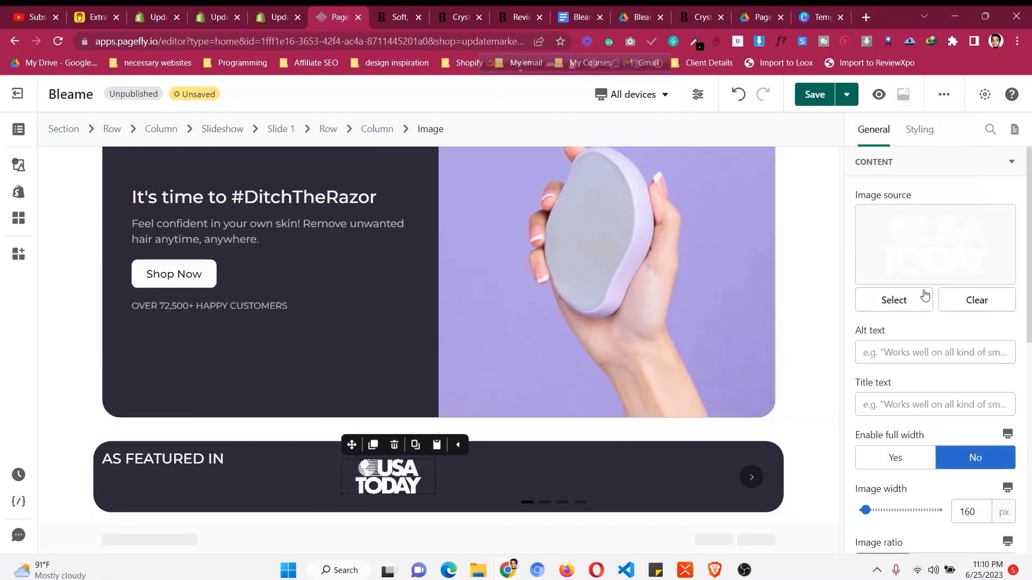
click(232, 130)
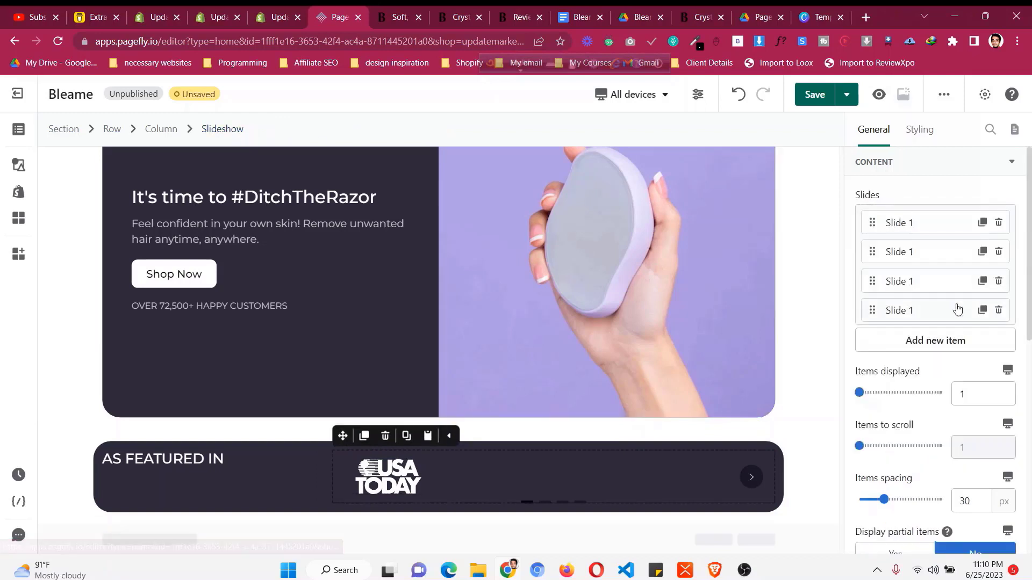
scroll(888, 337, down, 3)
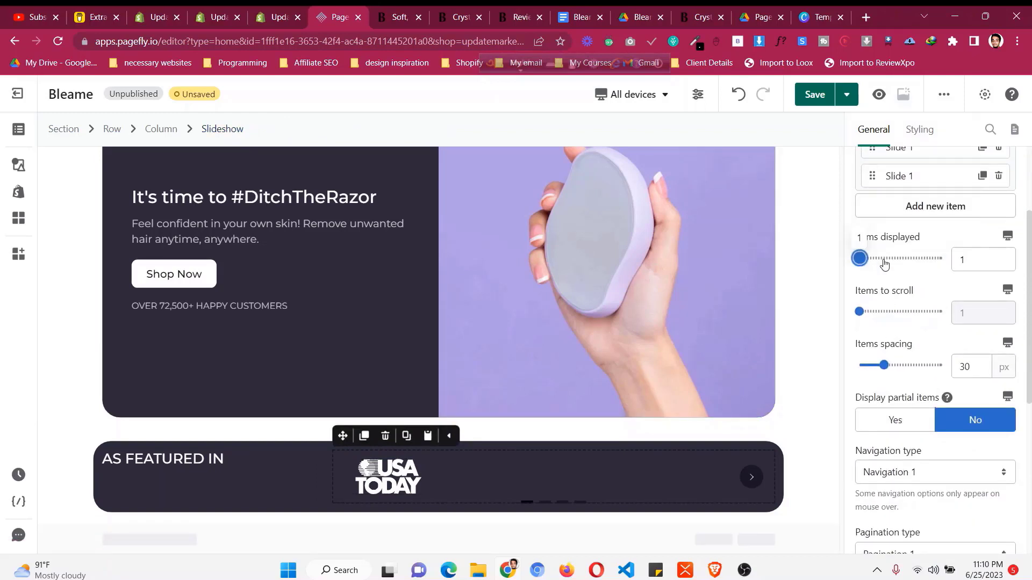
drag(884, 263, 915, 264)
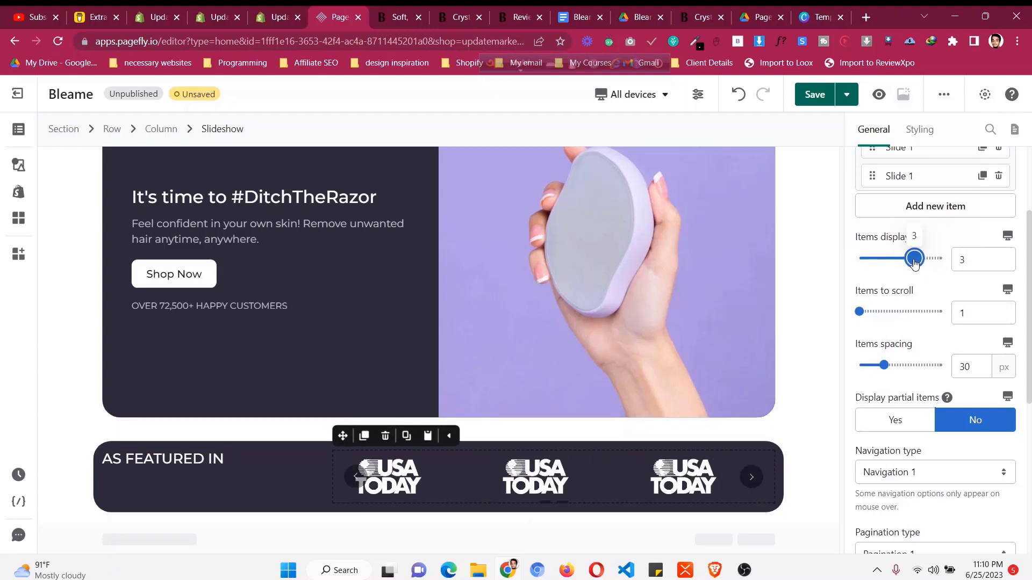
- Try Pagination 2 for the logo slideshow and settle on Pagination 3 as its pagination type
scroll(910, 328, down, 1)
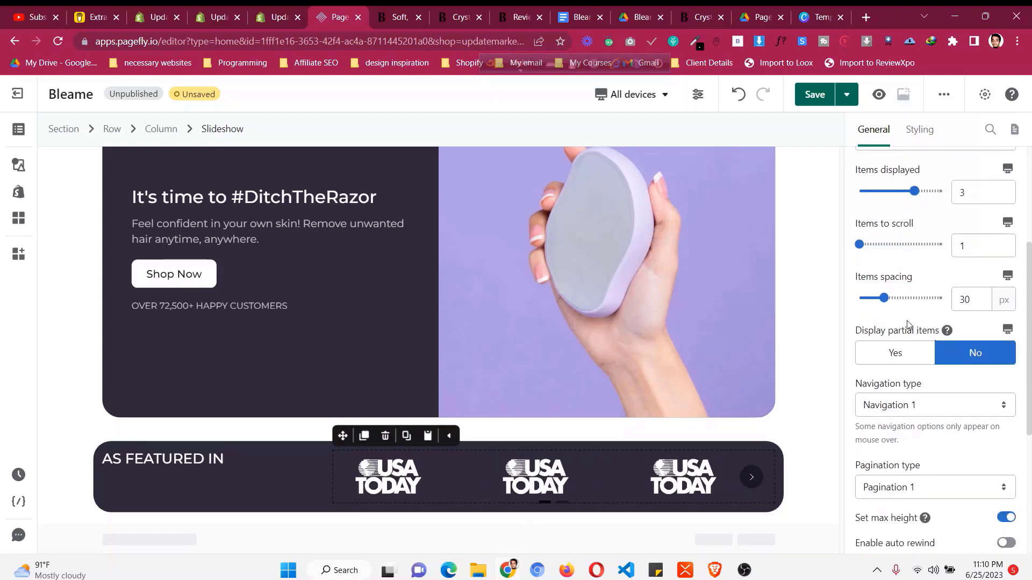
scroll(908, 324, down, 1)
click(918, 427)
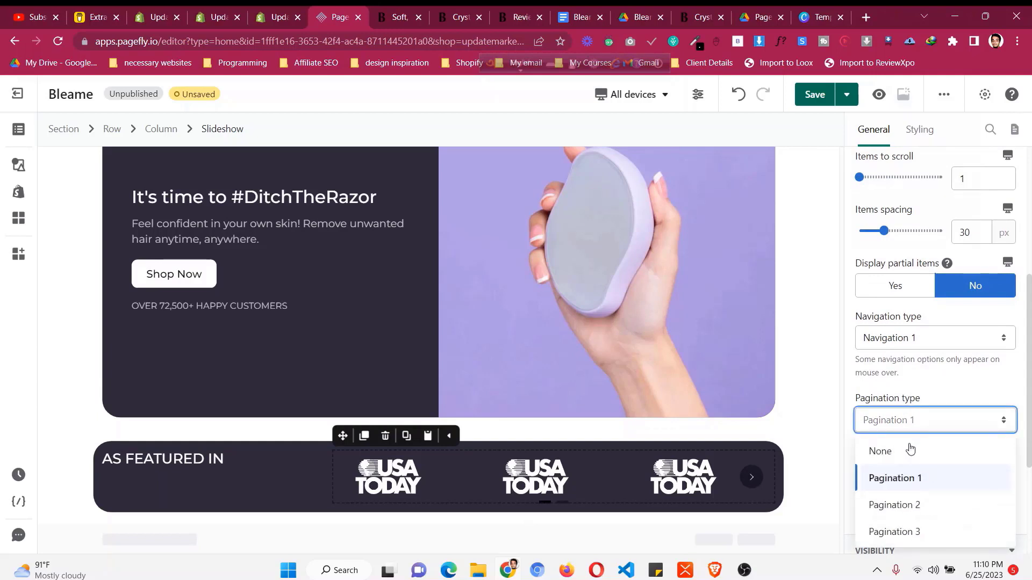
click(923, 506)
click(911, 429)
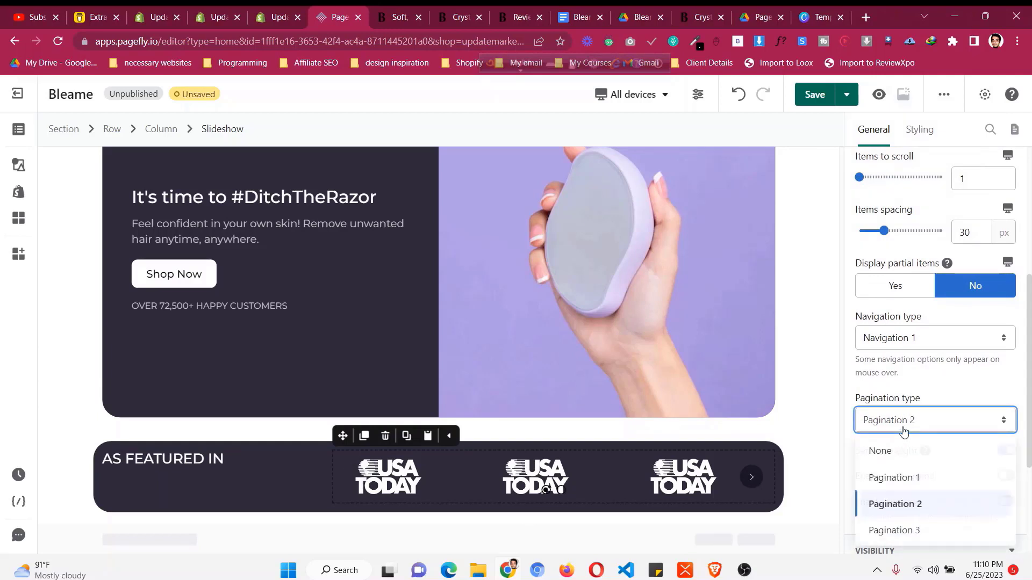
click(910, 531)
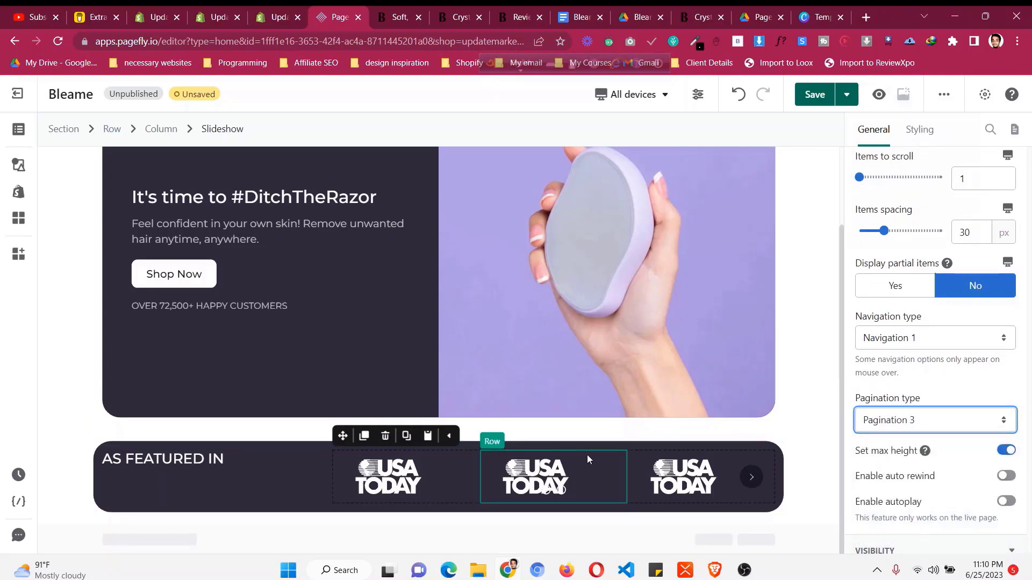
- Set the logo slideshow's bottom padding to 40 px
scroll(952, 155, up, 4)
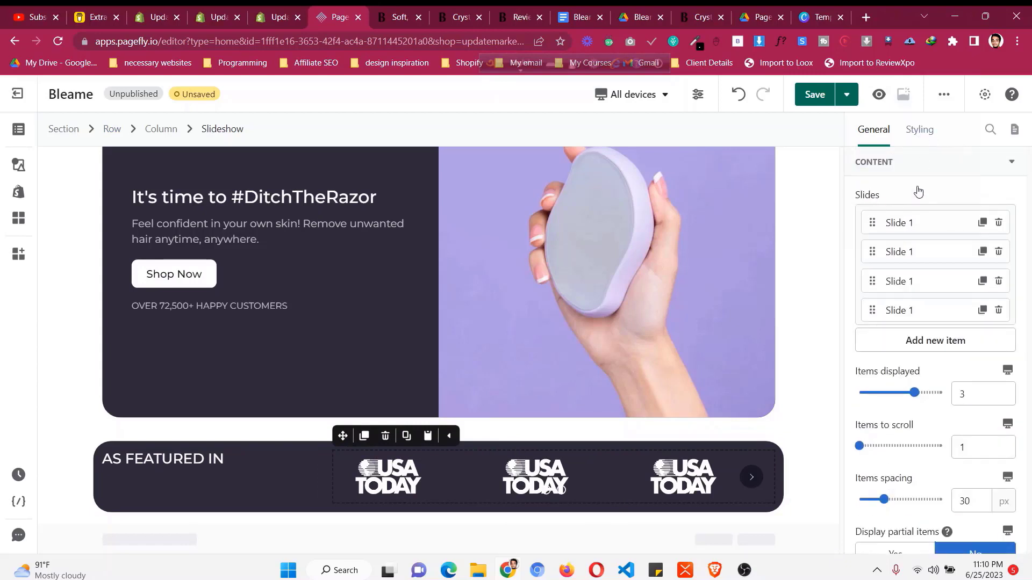
click(919, 128)
text(40)
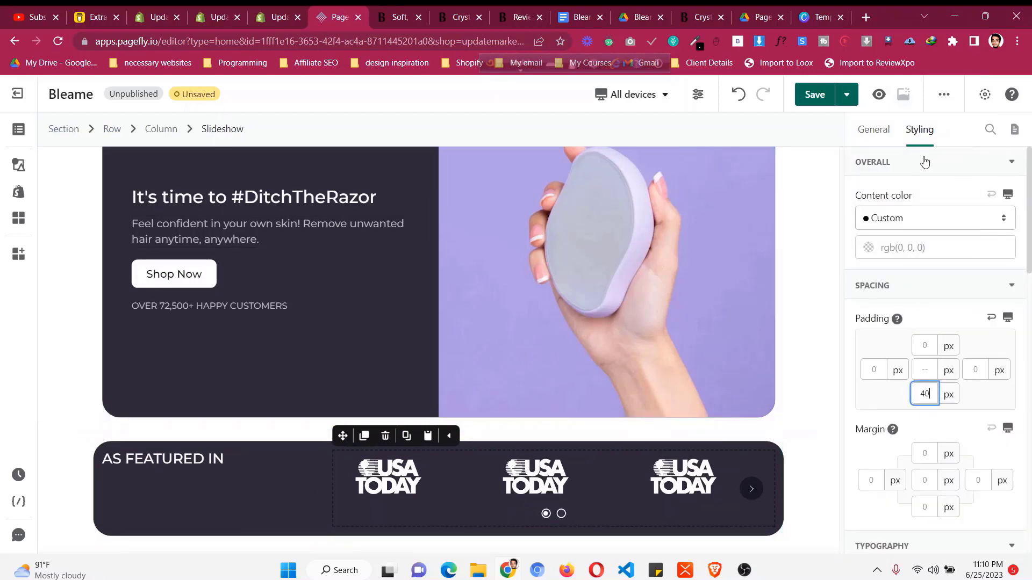
- Try Navigation 2 and Navigation 5 for the logo slideshow, and set its navigation type to None
click(874, 131)
scroll(940, 370, down, 4)
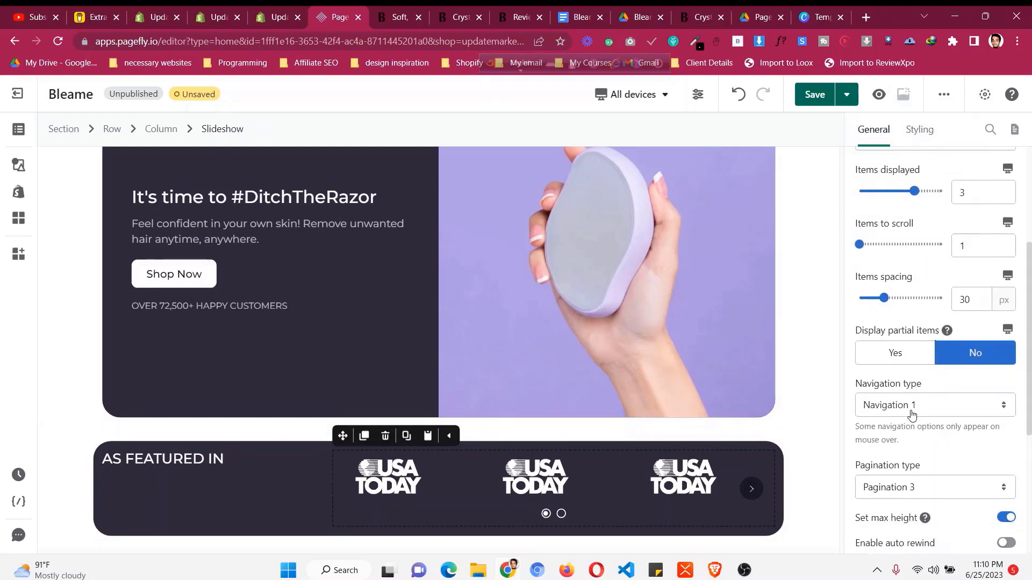
click(912, 414)
click(900, 293)
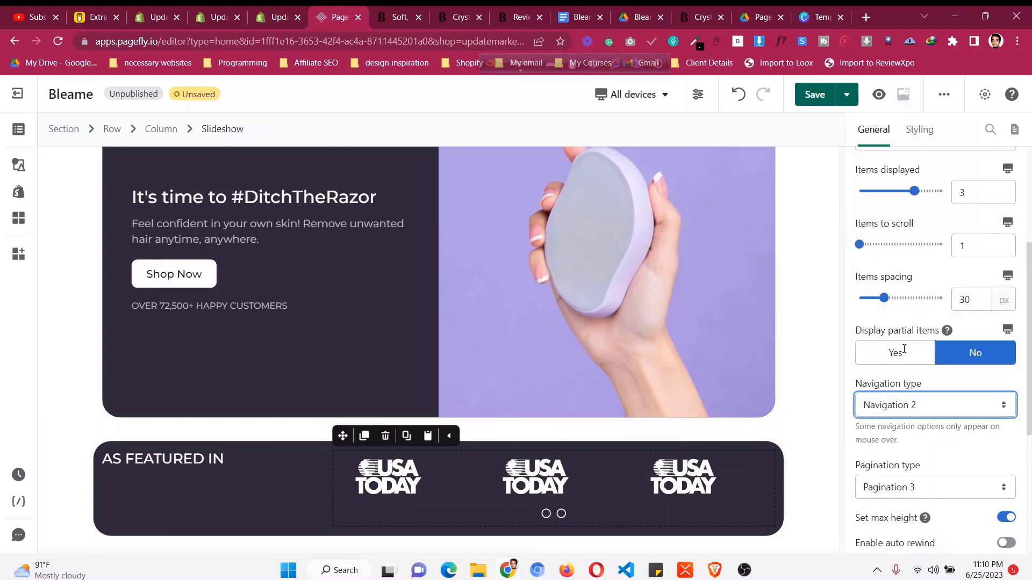
click(908, 409)
click(908, 374)
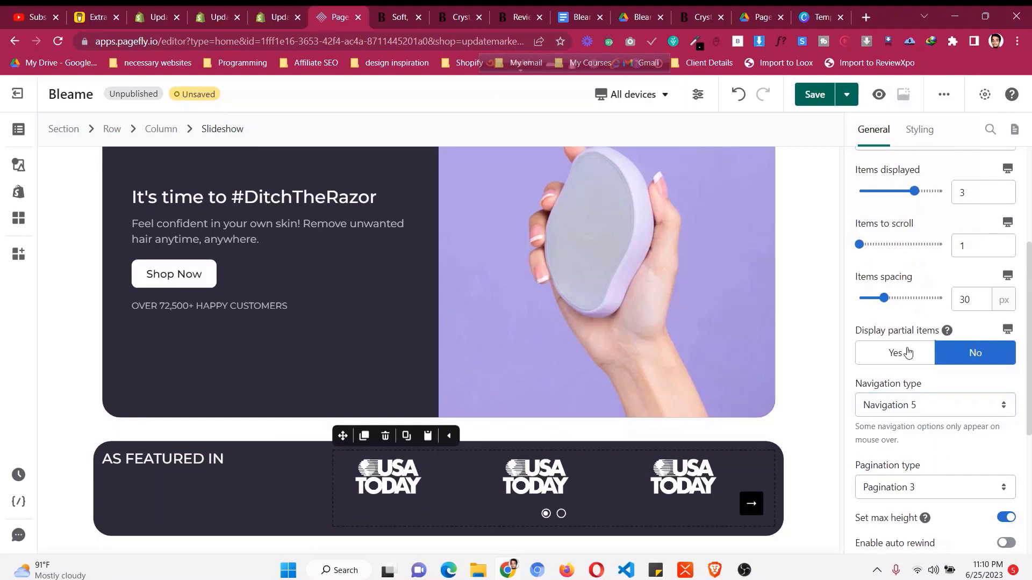
click(907, 410)
click(903, 238)
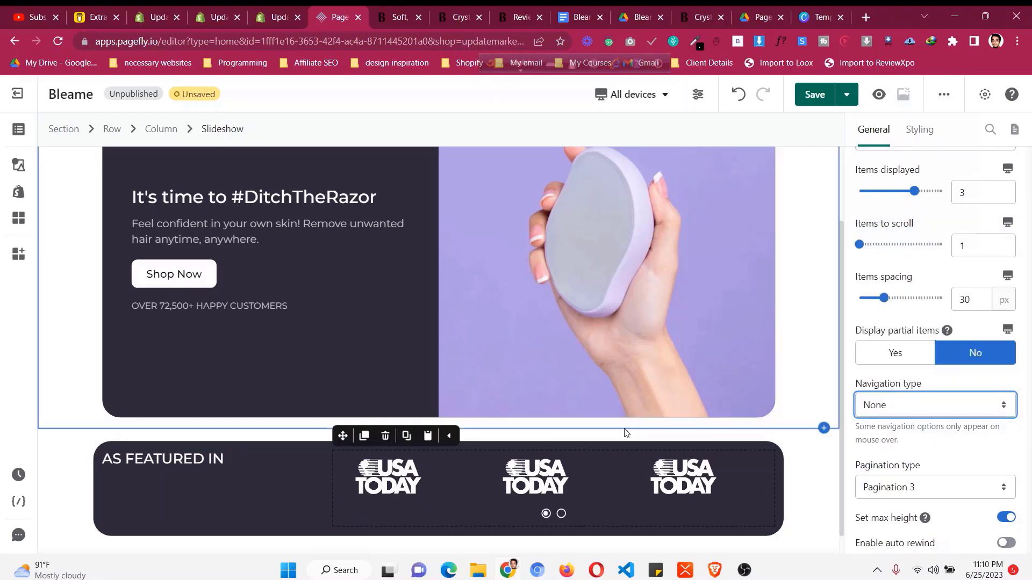
- Check the logo slideshow's paging with its second pagination dot
click(73, 449)
scroll(76, 451, down, 1)
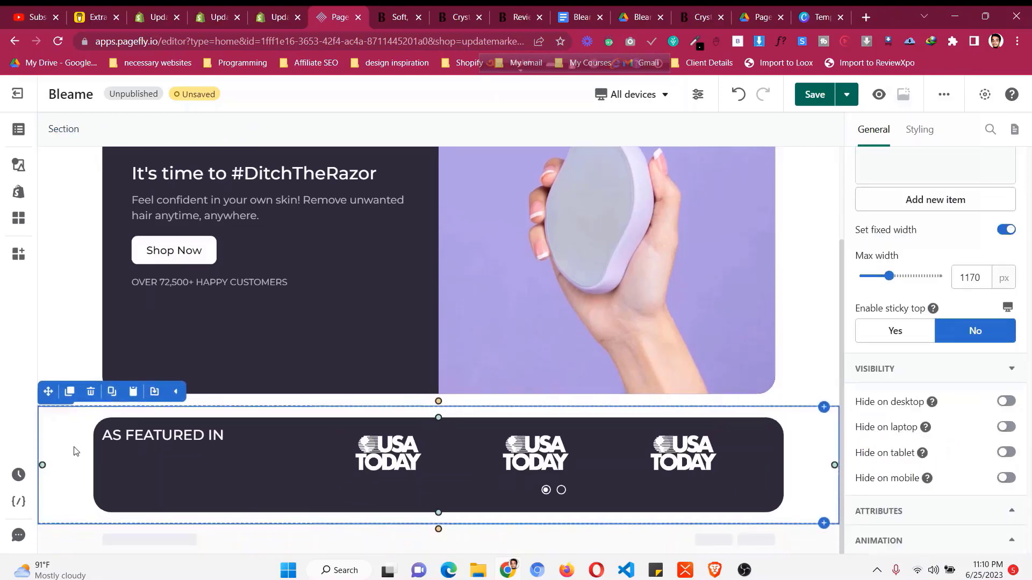
click(562, 492)
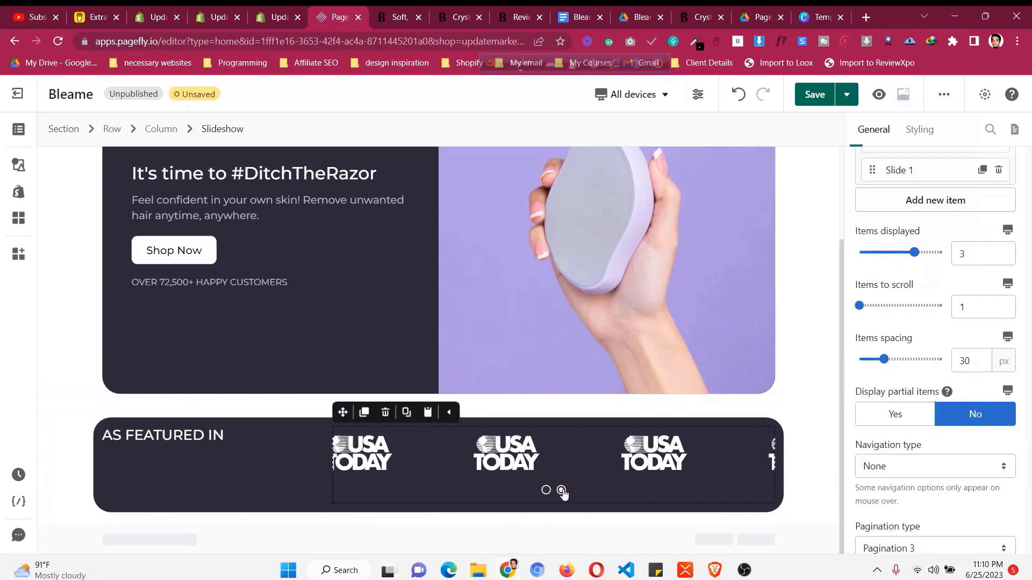
- Set the content position of the AS FEATURED IN row to centered
click(520, 460)
scroll(945, 252, up, 3)
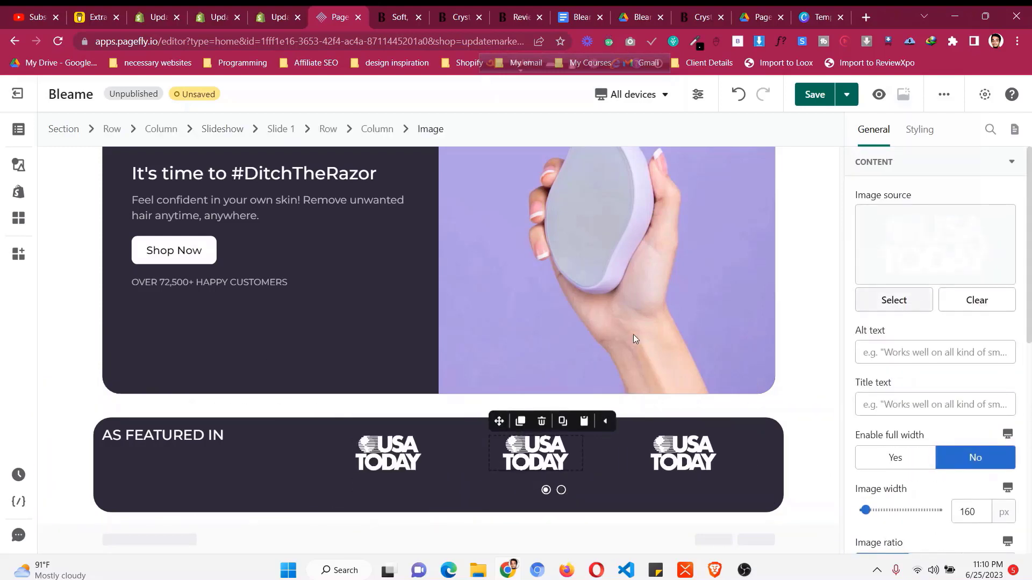
click(205, 418)
click(936, 477)
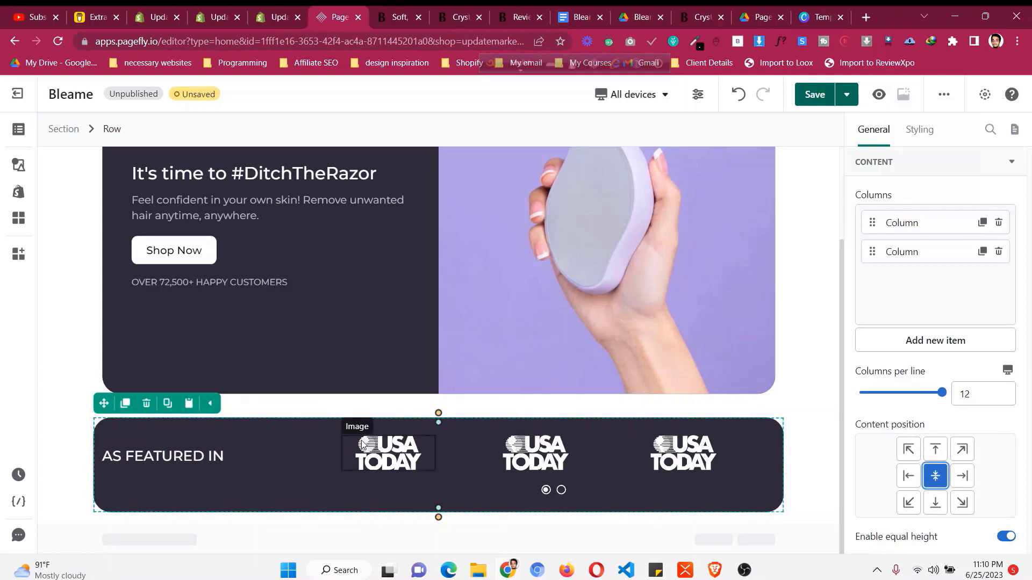
click(57, 433)
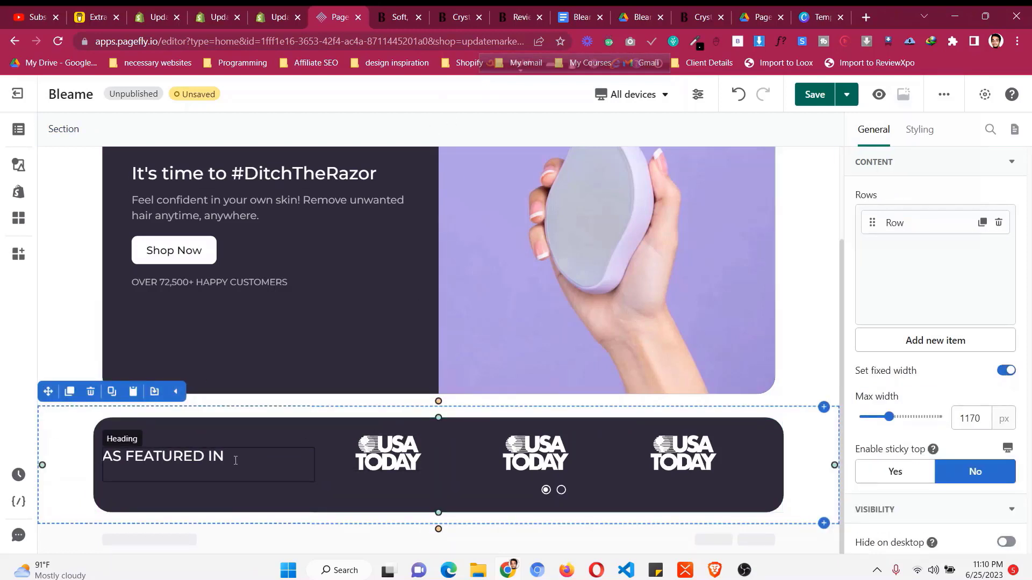
- Remove the trailing empty line from the AS FEATURED IN heading text
click(276, 458)
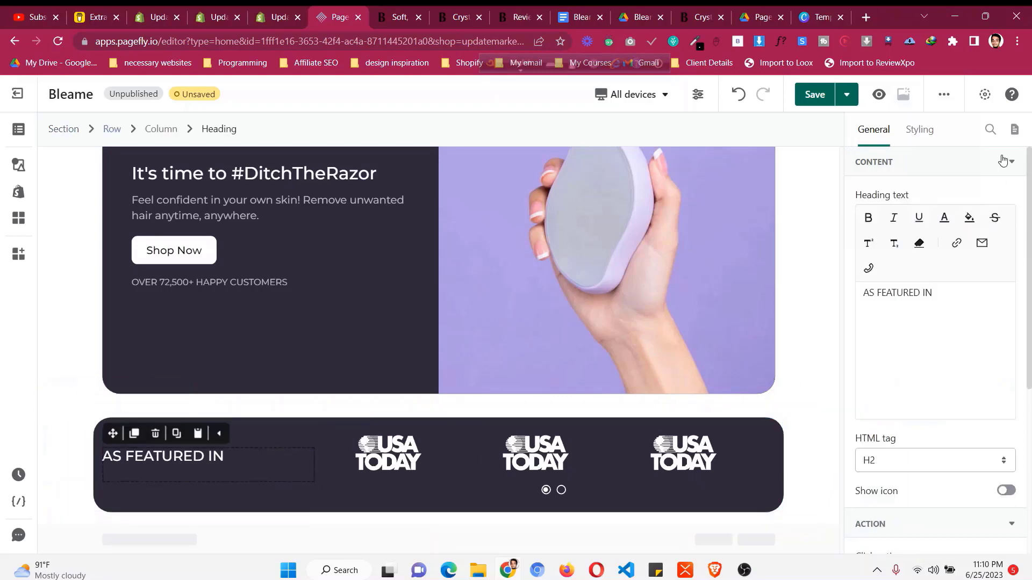
click(919, 129)
scroll(948, 255, down, 1)
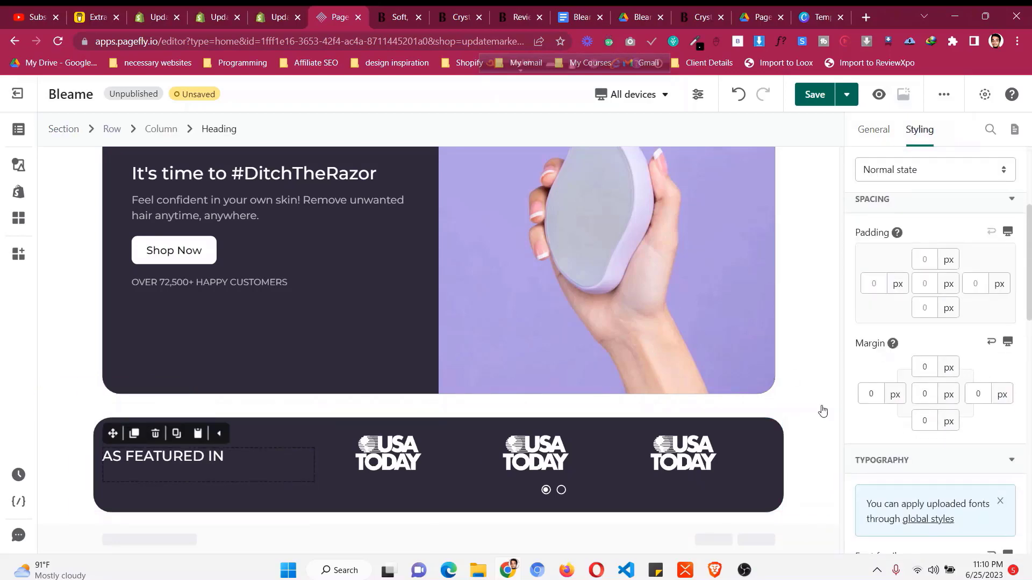
click(66, 437)
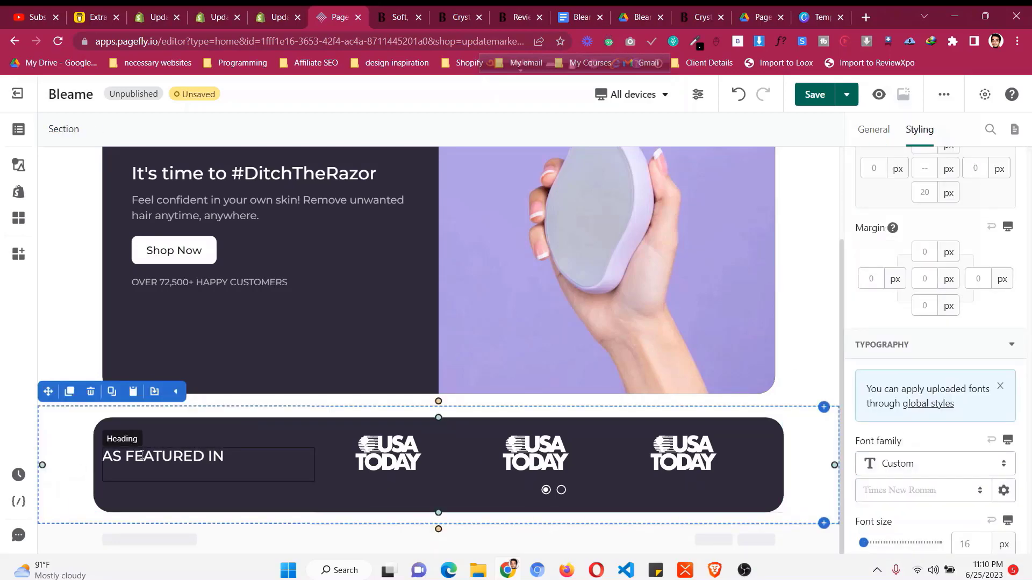
click(873, 130)
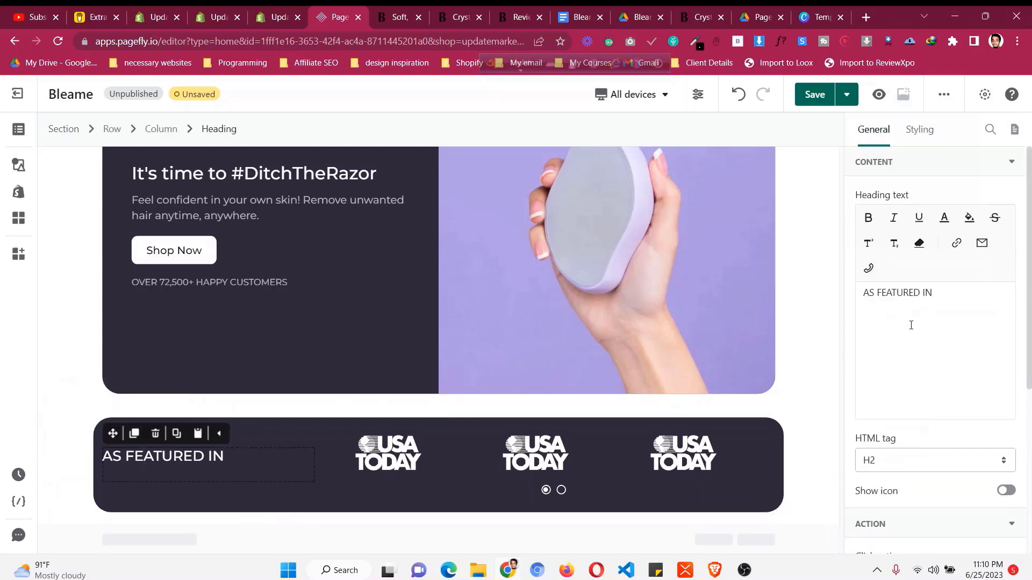
click(957, 293)
key(BackSpace)
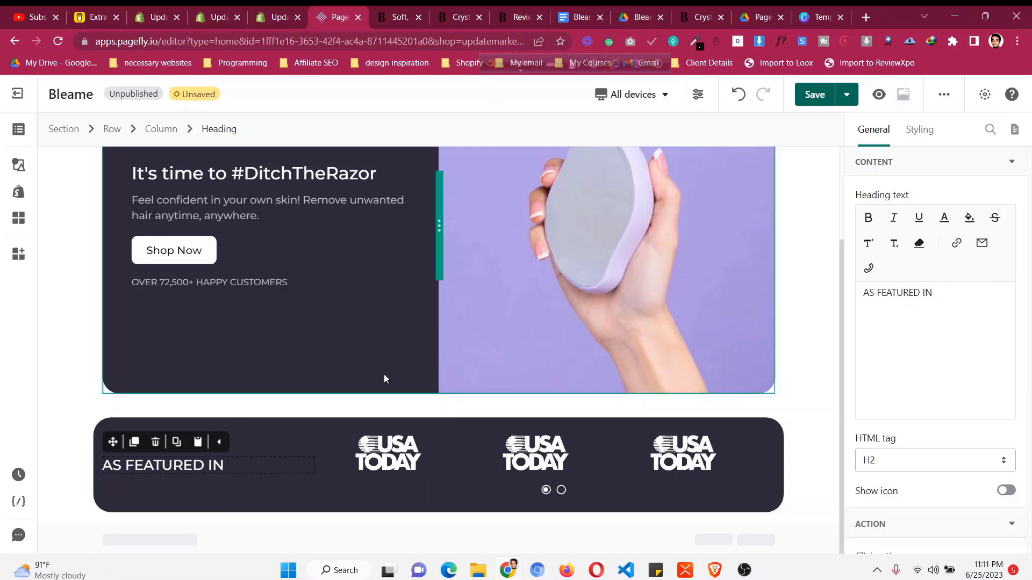
click(61, 421)
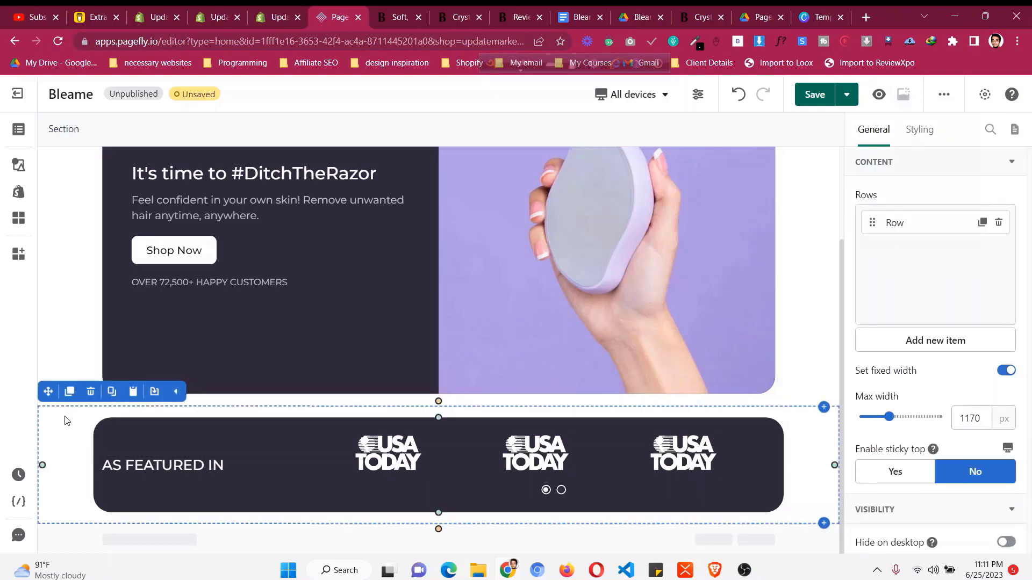
- Switch to the Bleame site and examine its As Featured In bar in a narrow, mobile-width window
click(396, 17)
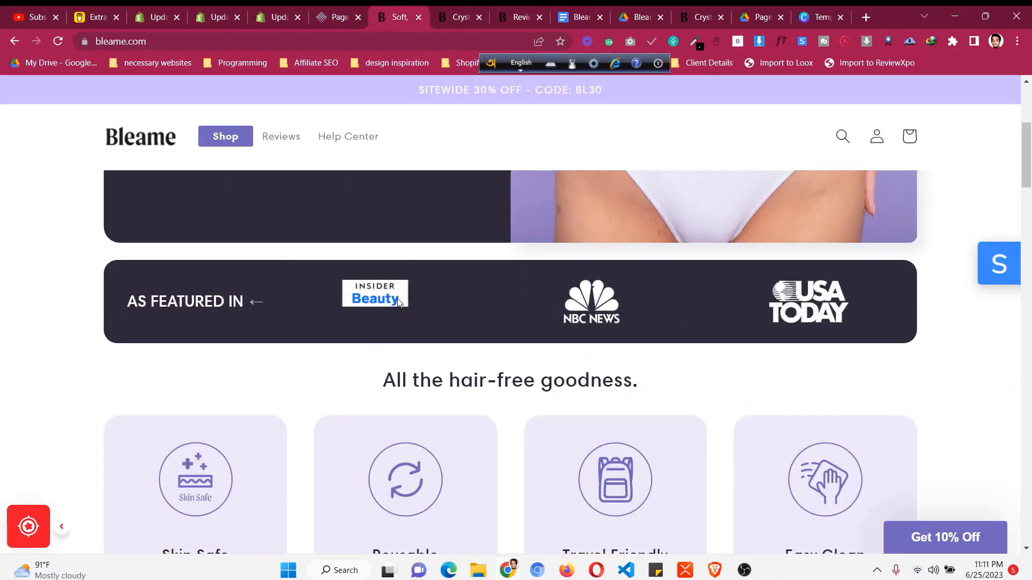
click(985, 16)
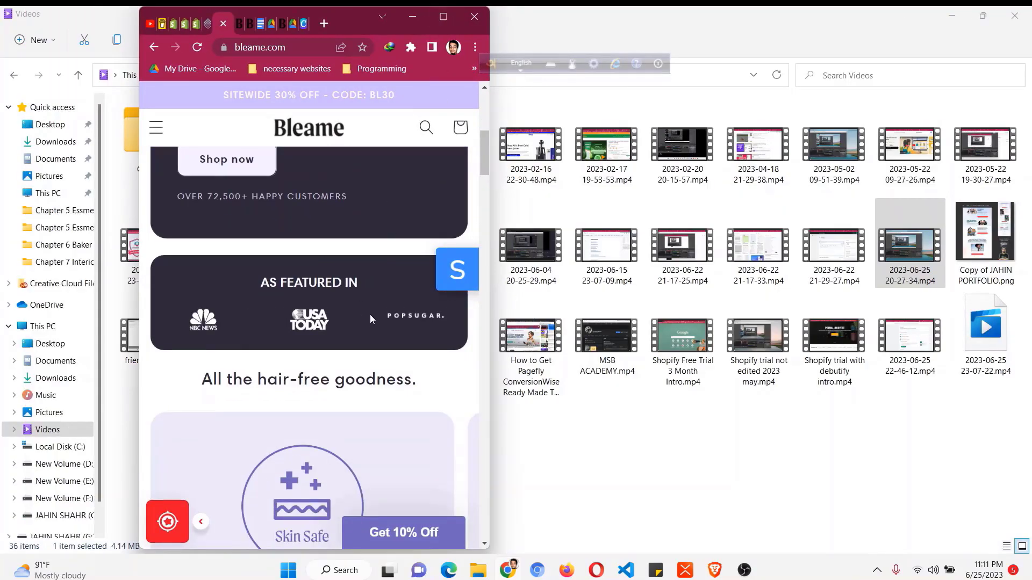
click(444, 17)
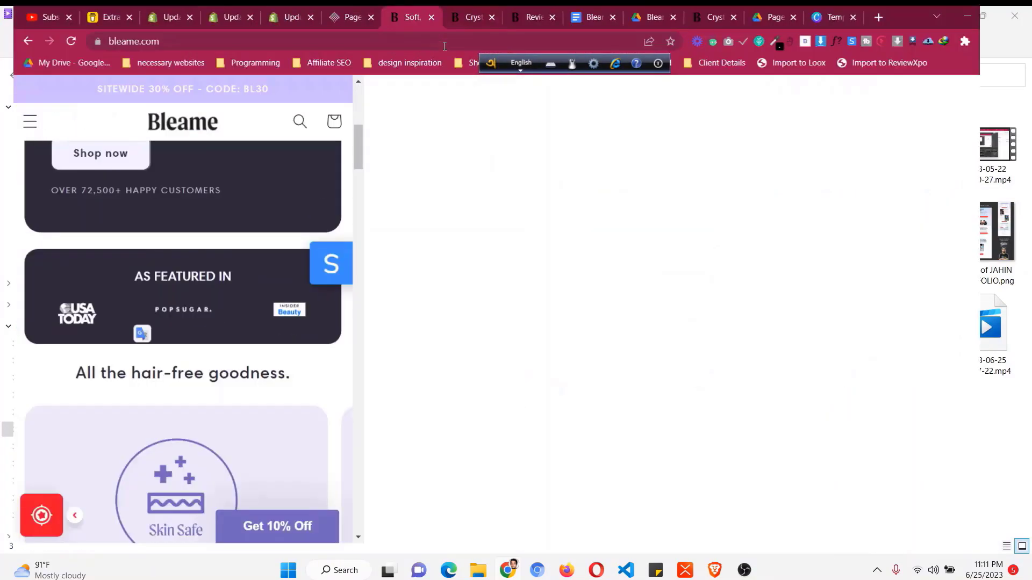
- Switch back to the PageFly editor and show the page in the Mobile device view
click(342, 10)
click(637, 95)
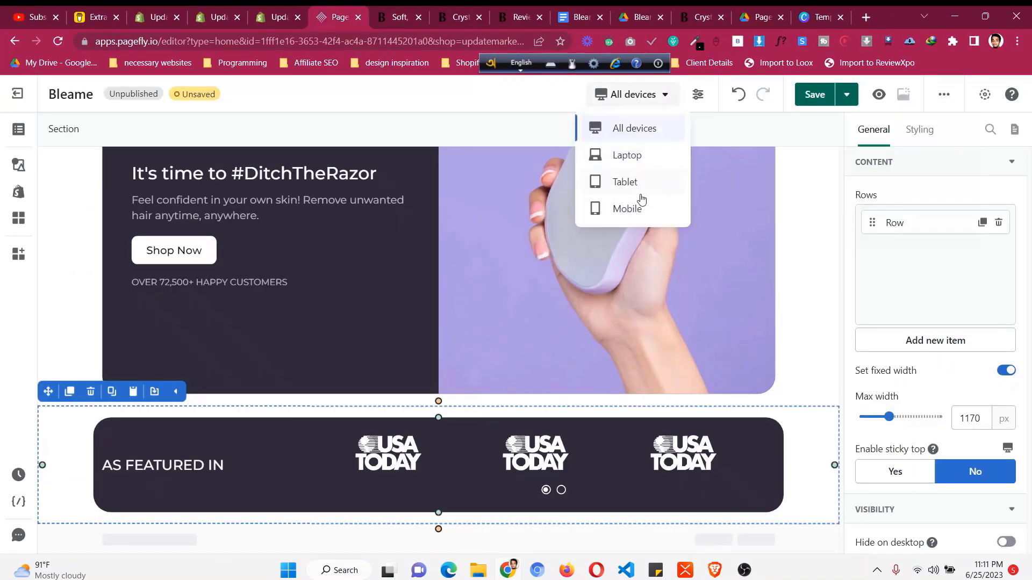
click(641, 209)
scroll(376, 344, down, 4)
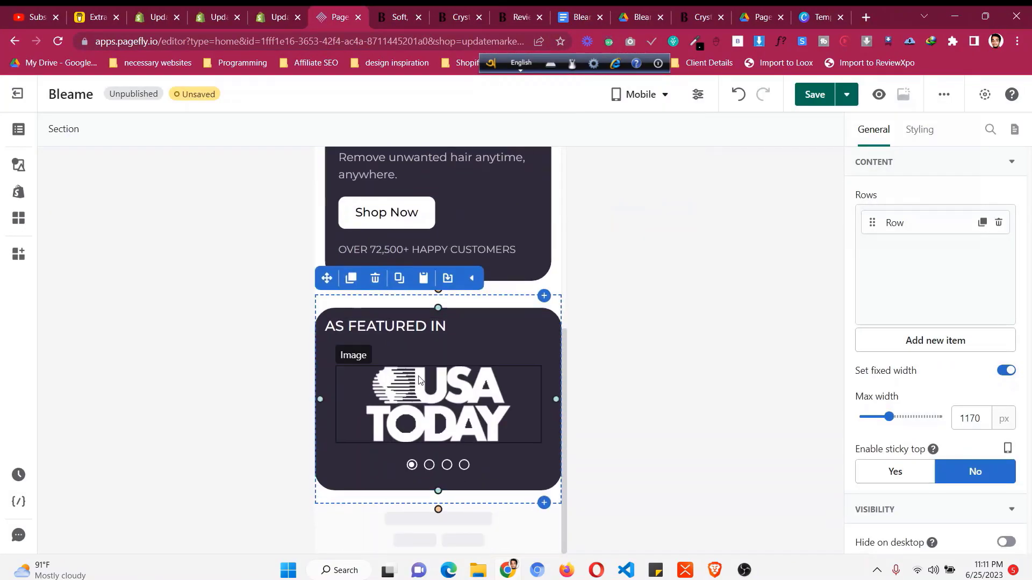
- Set the AS FEATURED IN heading's mobile font size to 19 px and center its text
click(417, 325)
click(926, 132)
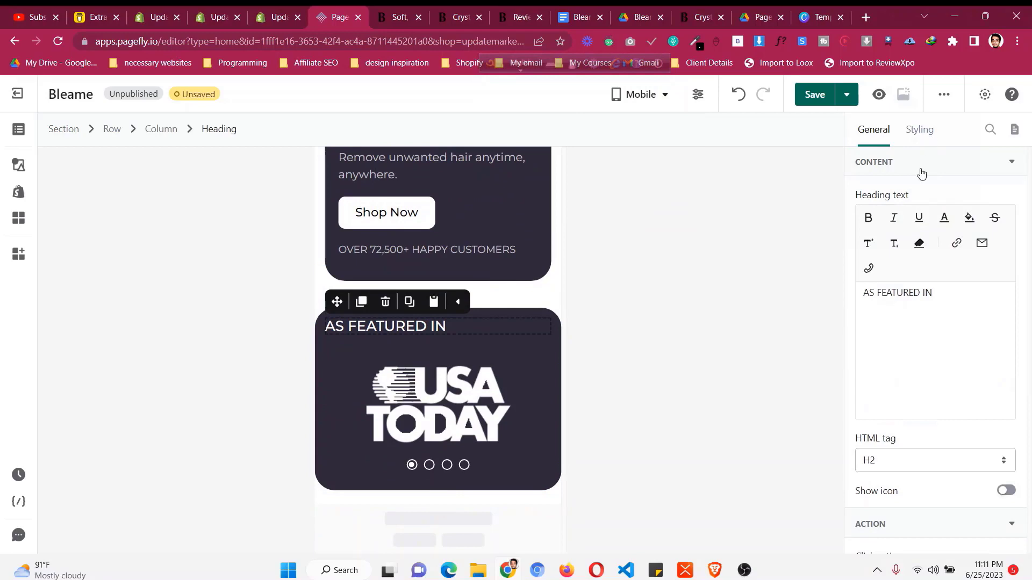
scroll(962, 484, down, 6)
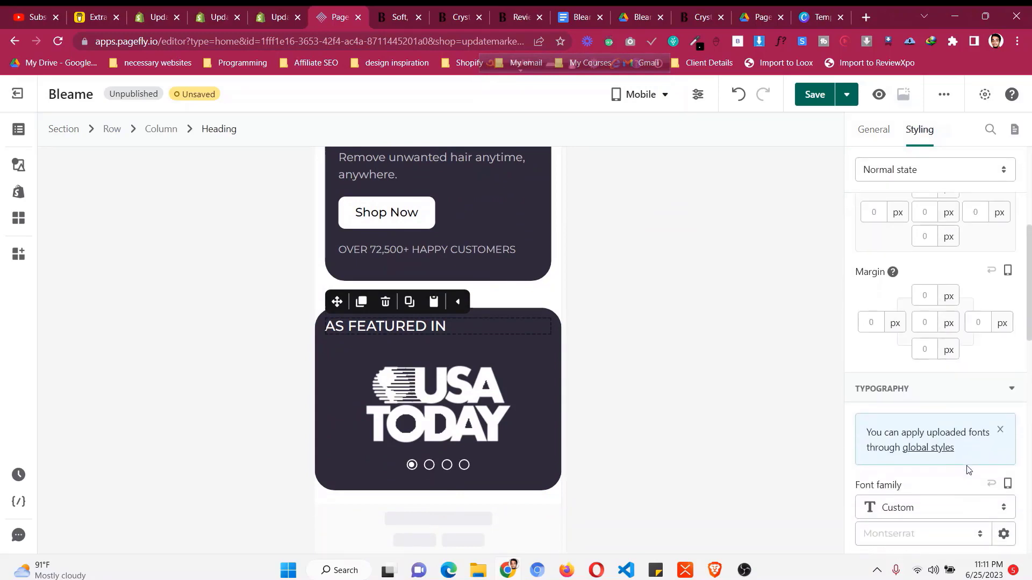
key(BackSpace)
key(BackSpace)
text(19)
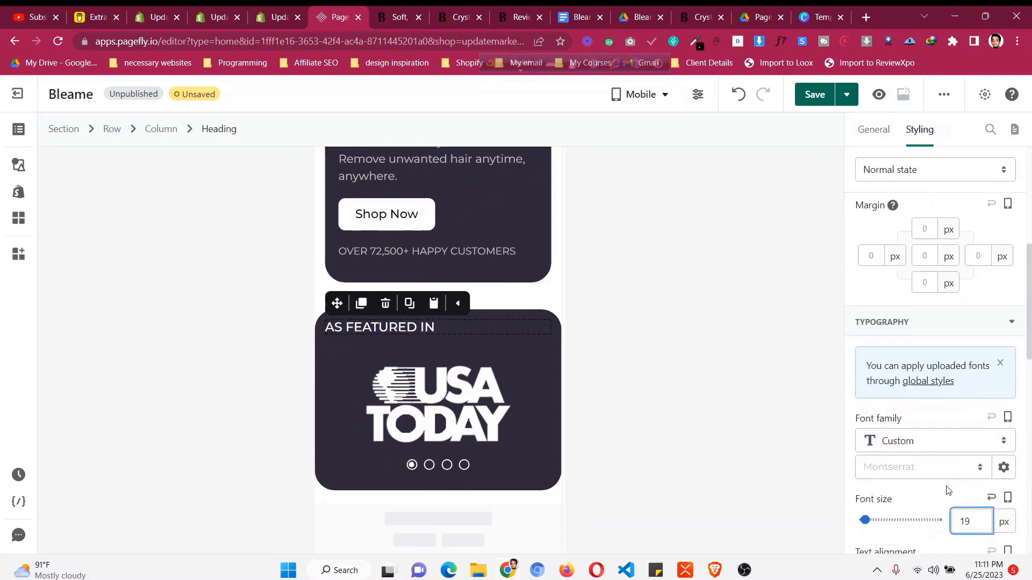
scroll(935, 430, down, 3)
click(914, 379)
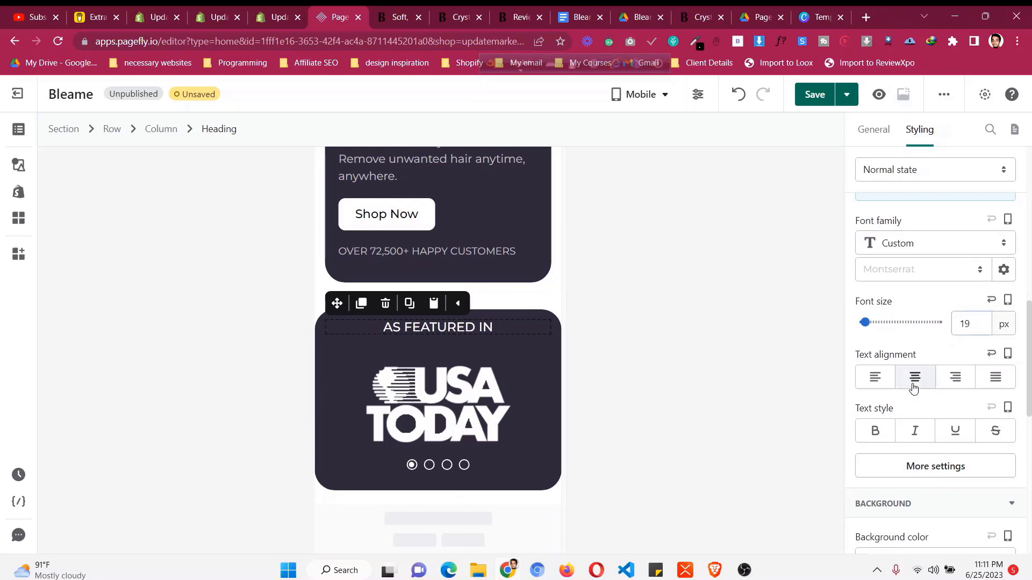
- Set the logo slideshow to display 2 items on mobile, and compare it with the Bleame site at mobile width
click(508, 385)
click(219, 129)
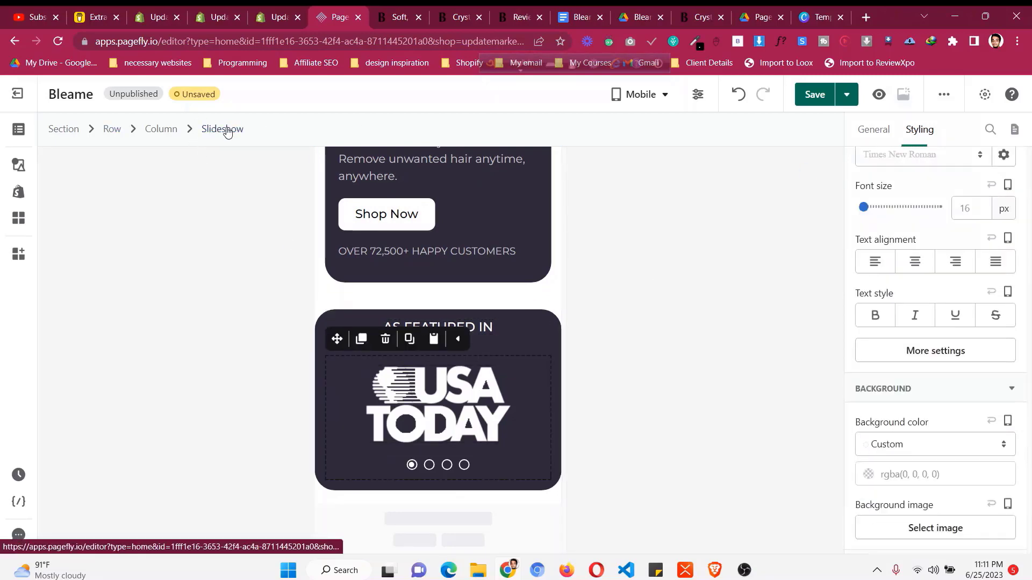
click(873, 130)
scroll(915, 292, up, 3)
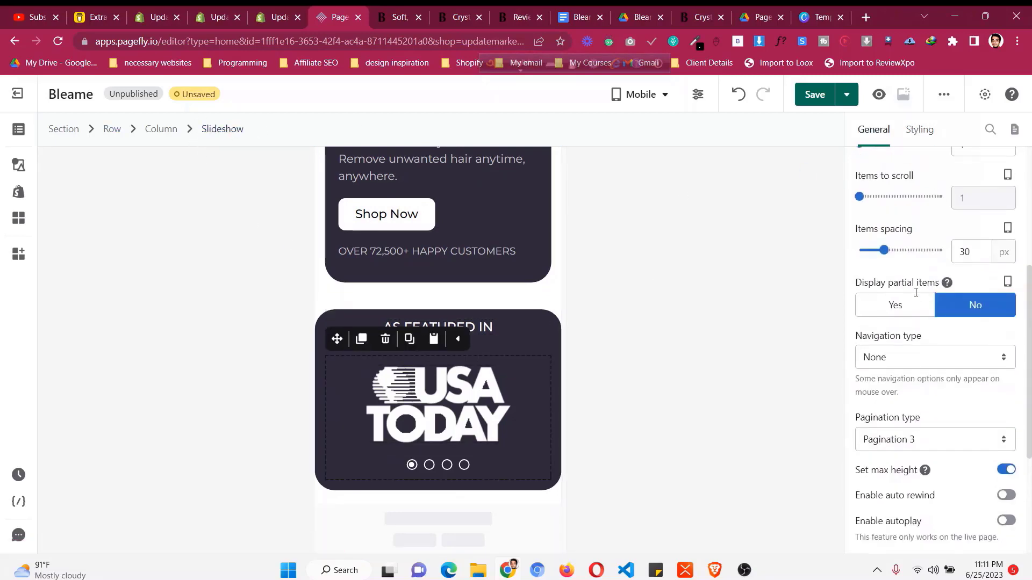
scroll(916, 296, up, 3)
mouse_move(871, 283)
mouse_down()
mouse_move(908, 281)
mouse_move(886, 280)
mouse_up()
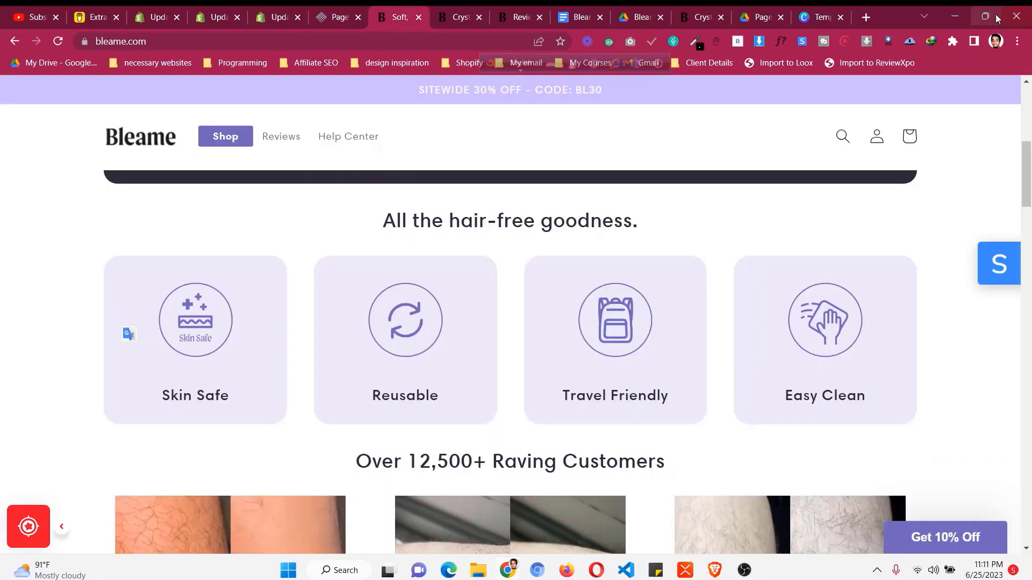
click(985, 16)
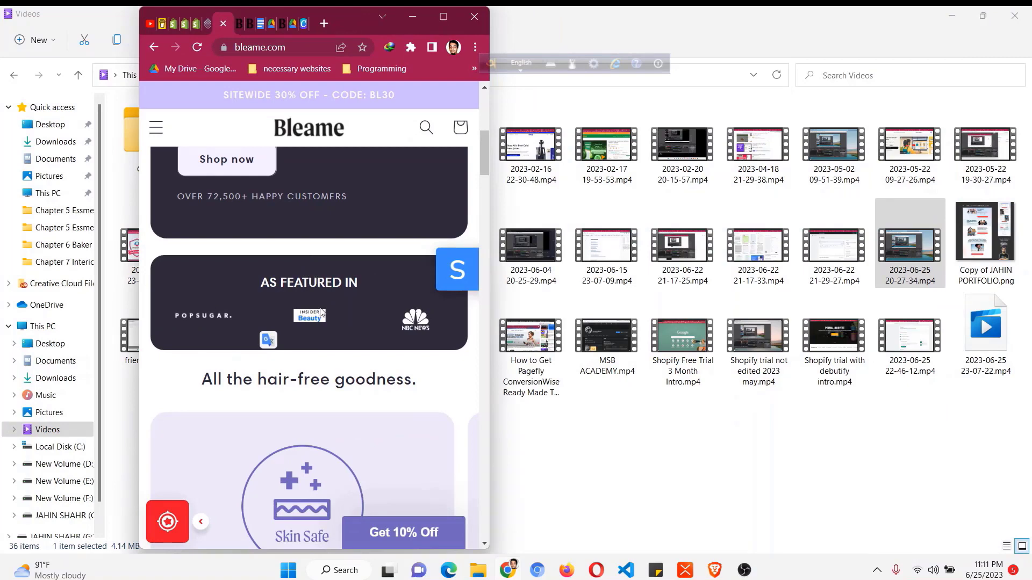
click(443, 17)
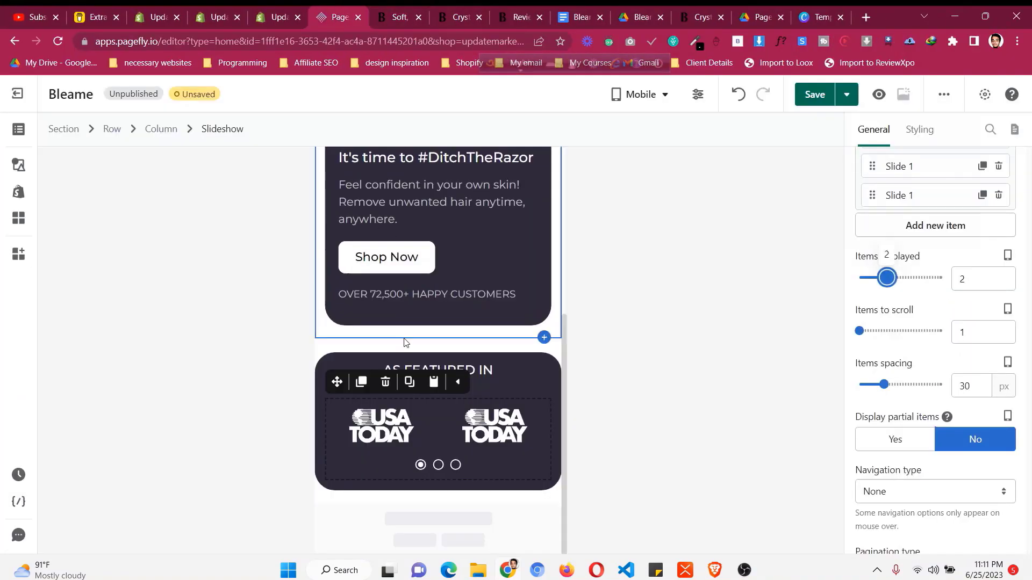
- Set the AS FEATURED IN row's mobile padding to 10 px at the top and 5 px at the bottom
click(369, 363)
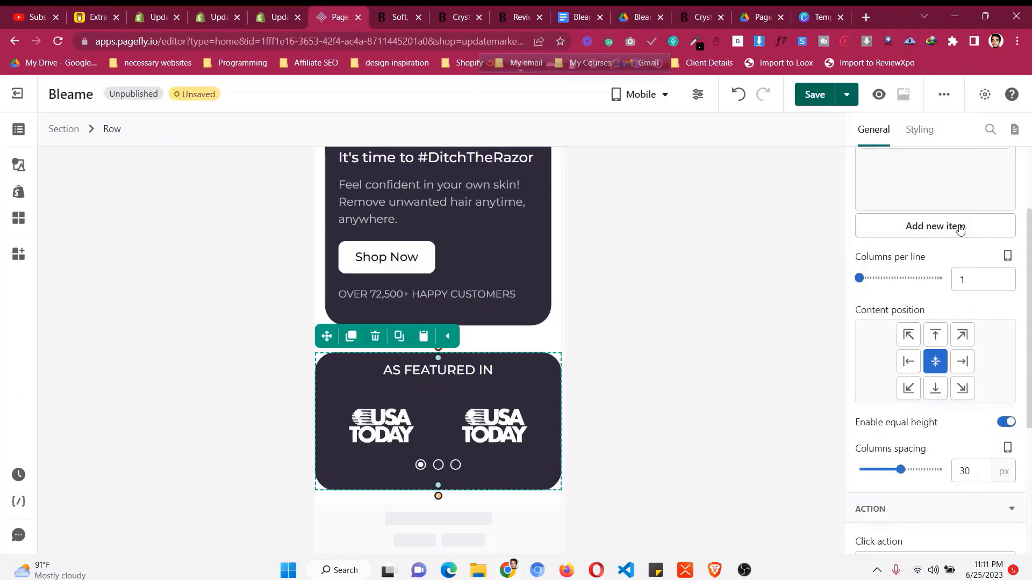
click(919, 129)
scroll(931, 362, up, 2)
click(927, 345)
text(10)
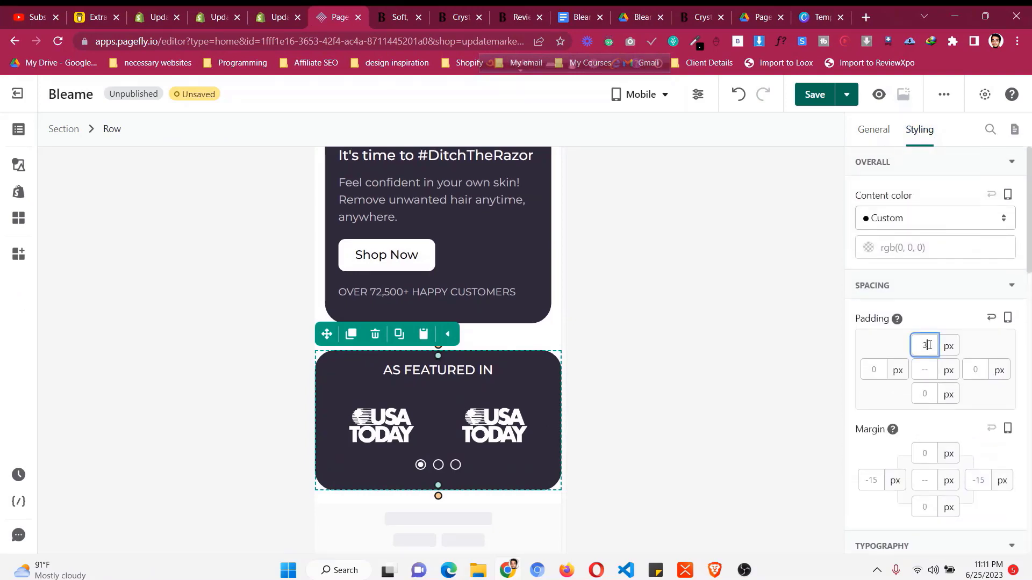
click(925, 394)
text(9)
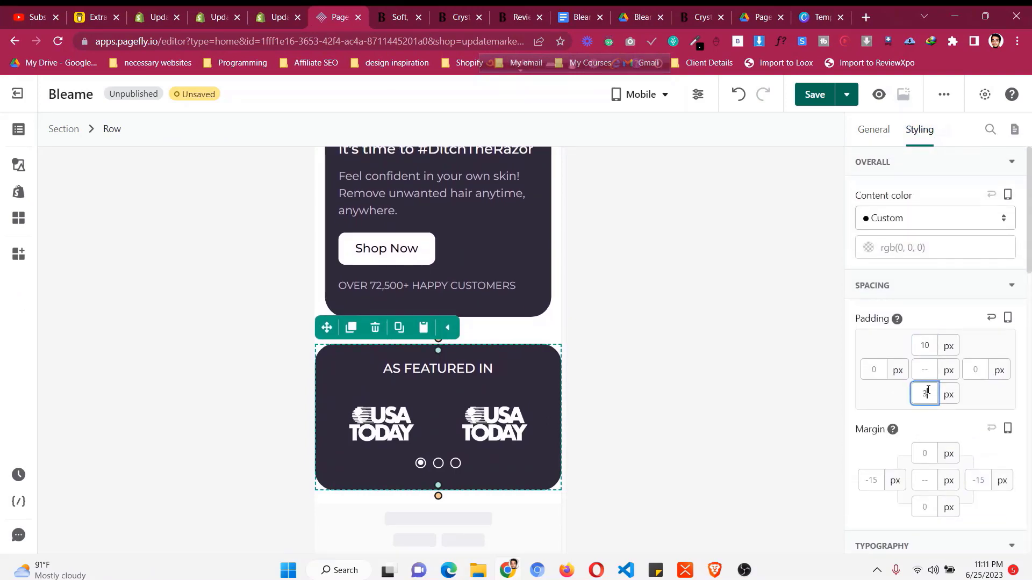
text(0)
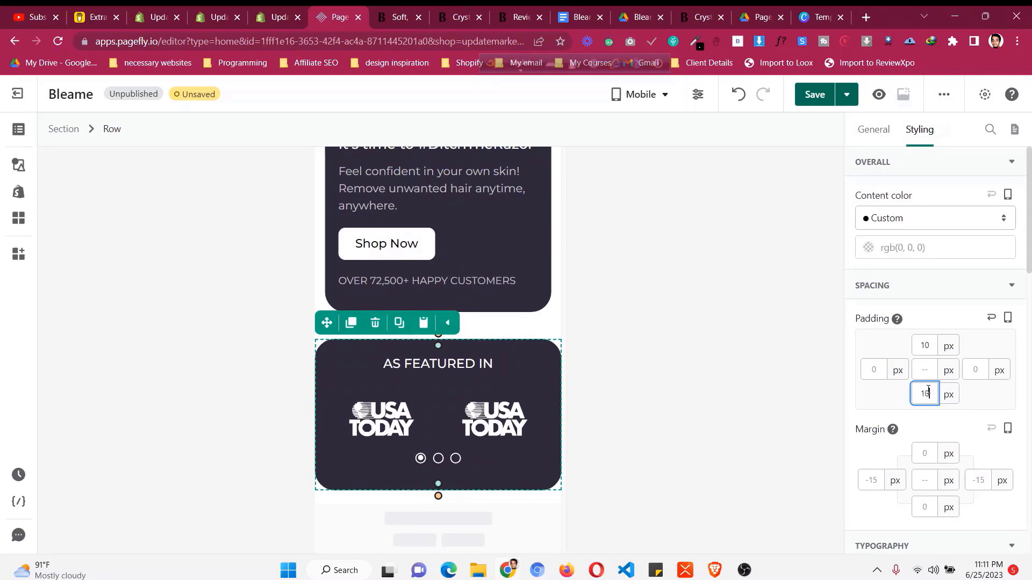
key(BackSpace)
key(BackSpace)
text(5)
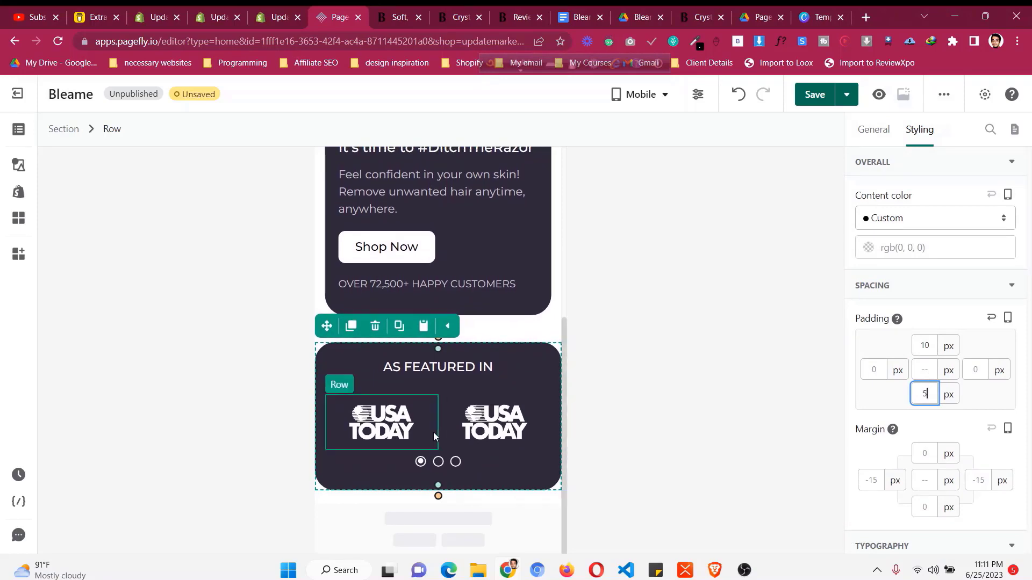
- Set the hero banner section's mobile bottom padding to 10 px
click(497, 289)
click(363, 330)
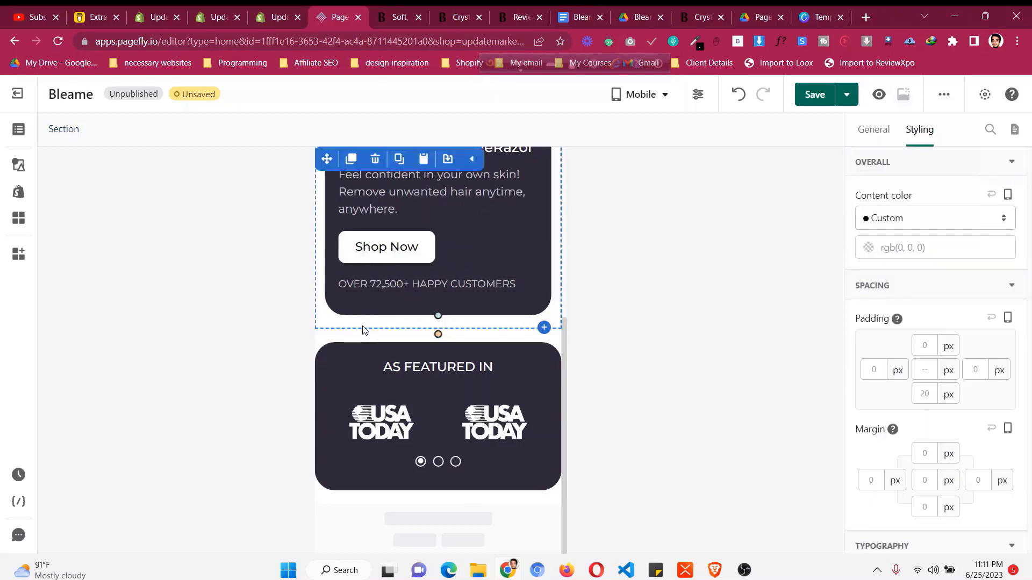
click(927, 394)
text(1)
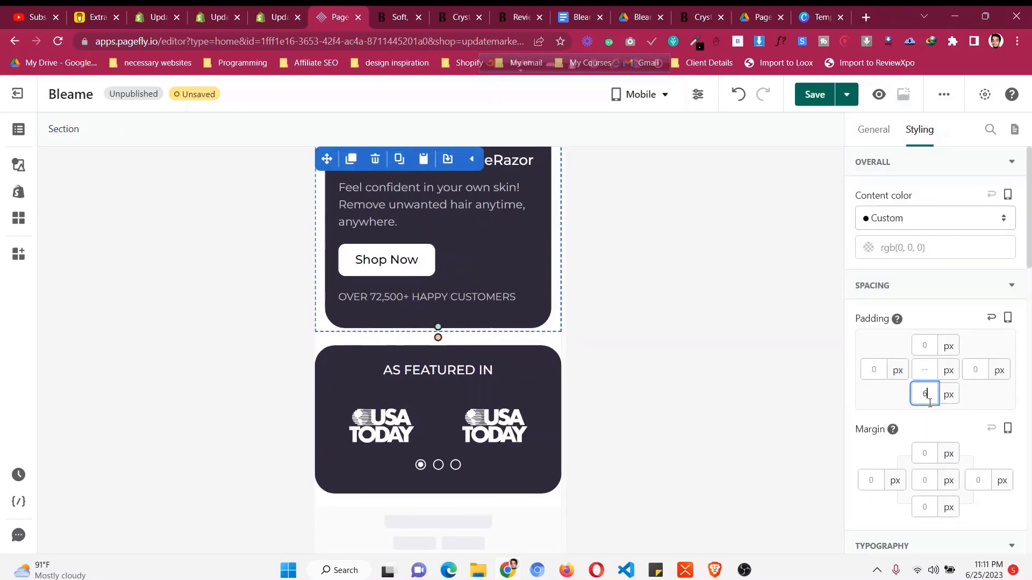
key(BackSpace)
text(9)
key(BackSpace)
text(10)
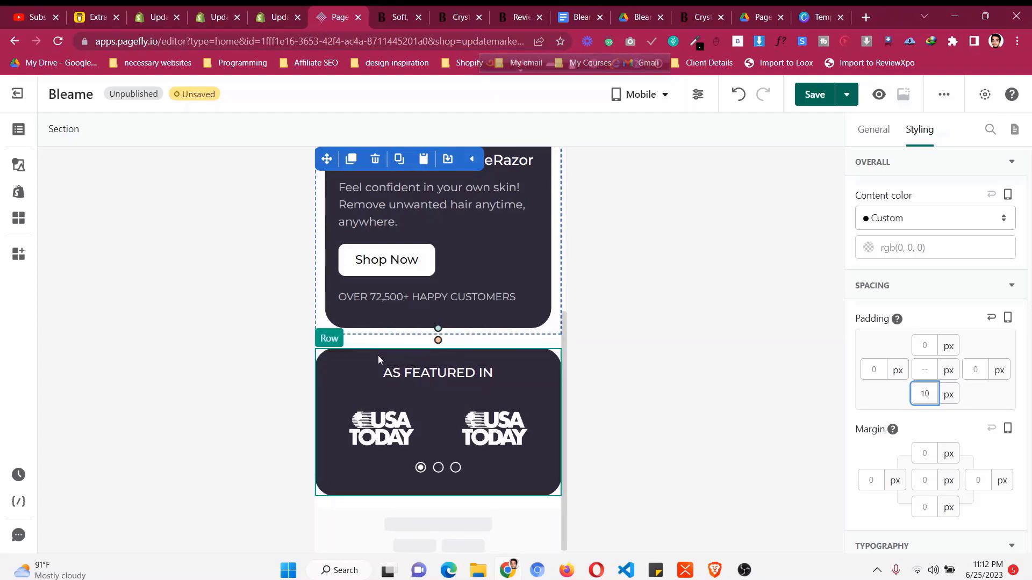
- Examine the spacing settings of the hero and AS FEATURED IN blocks, and compare them with the Bleame site at mobile width
click(339, 344)
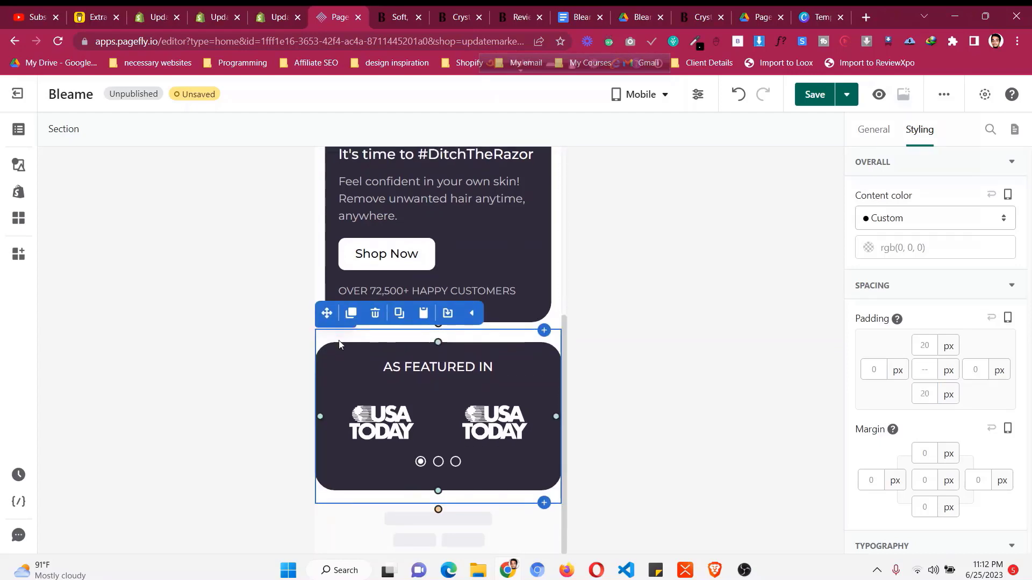
click(330, 352)
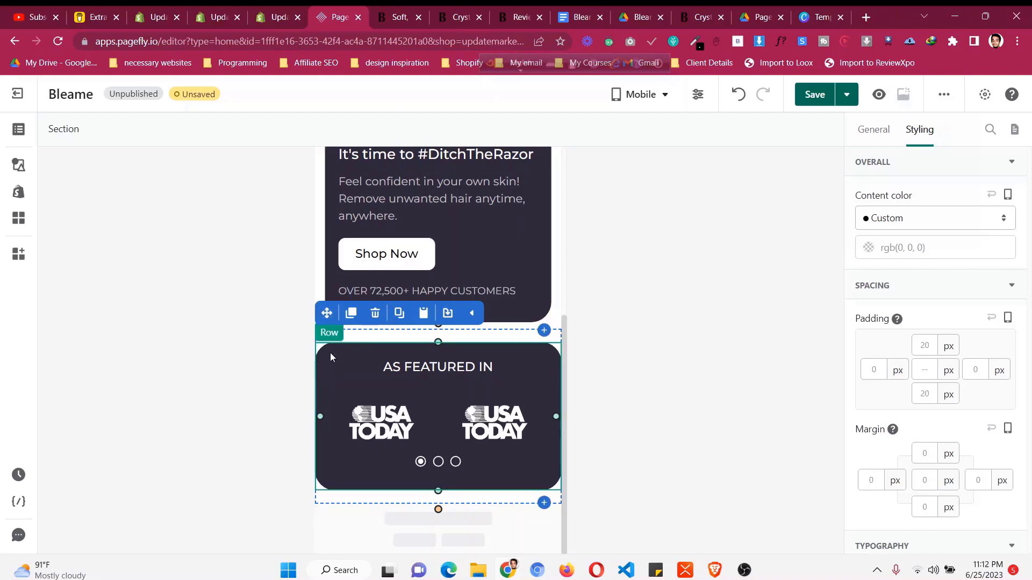
click(333, 274)
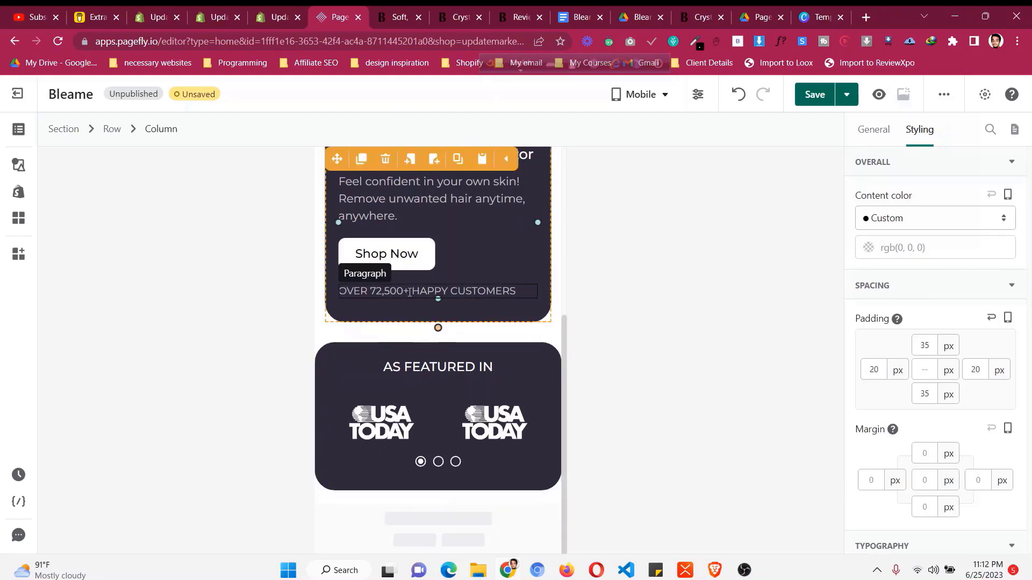
click(320, 241)
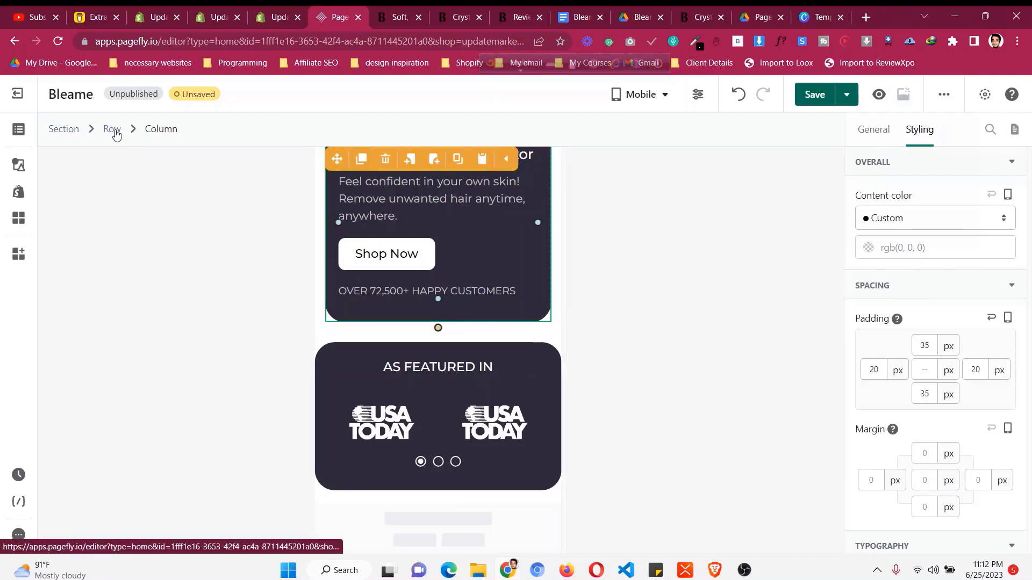
click(114, 130)
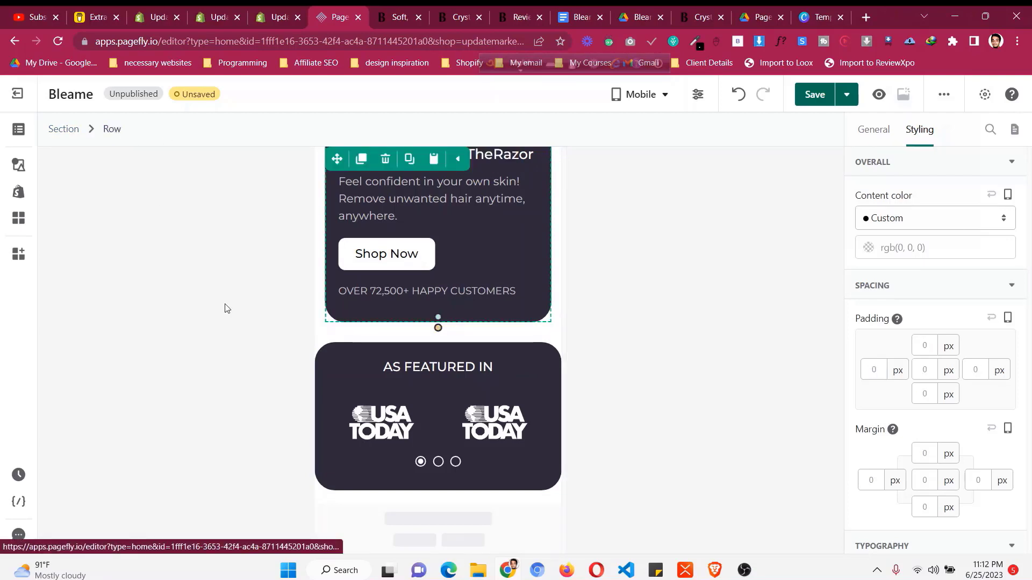
click(339, 349)
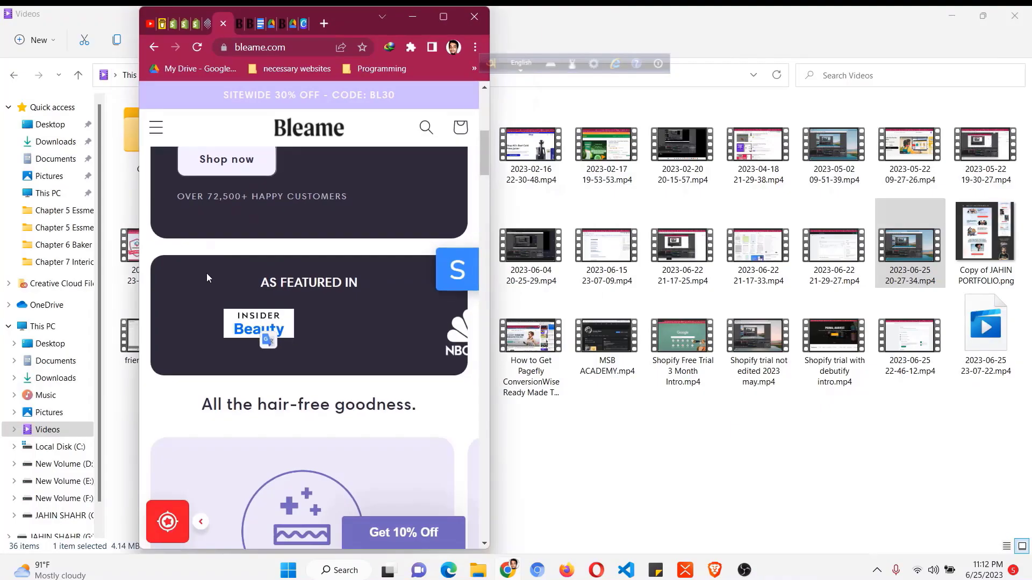
scroll(160, 260, up, 6)
scroll(155, 265, down, 4)
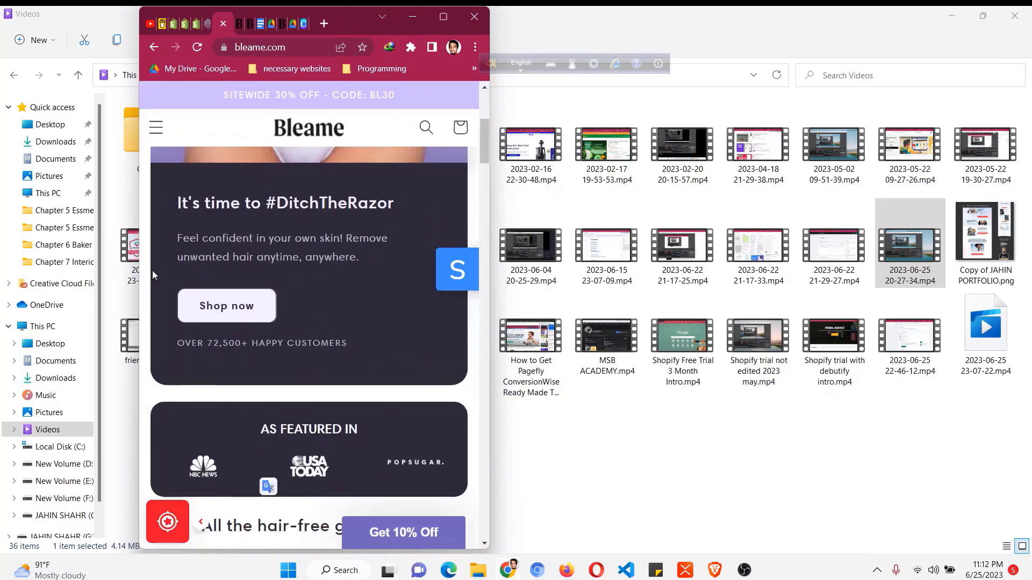
- Check the logo bar on the Bleame site at mobile width, and set the AS FEATURED IN row's mobile column spacing to 0 px
scroll(152, 270, down, 4)
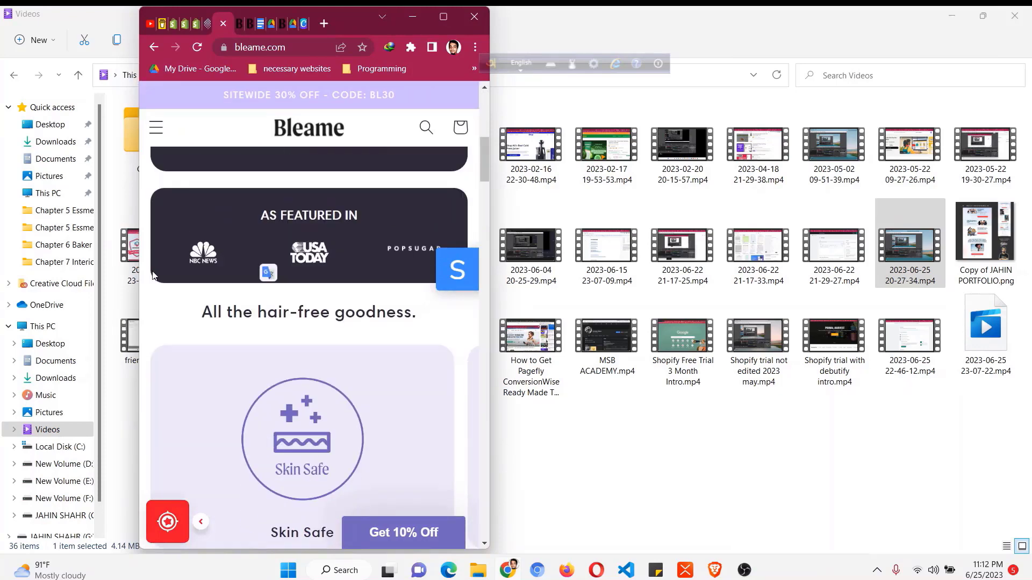
click(443, 17)
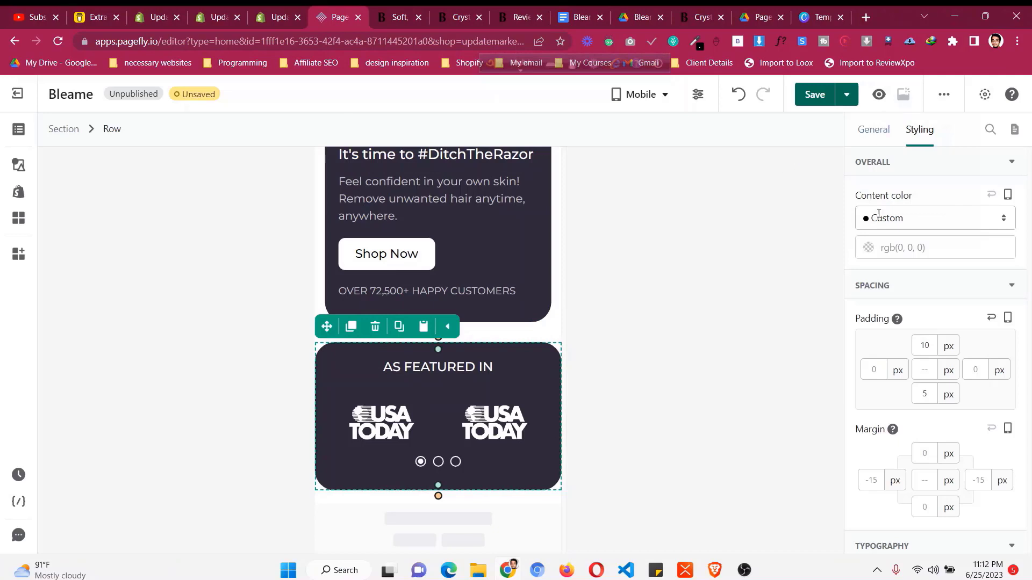
click(873, 130)
scroll(914, 350, down, 4)
drag(908, 384, 855, 381)
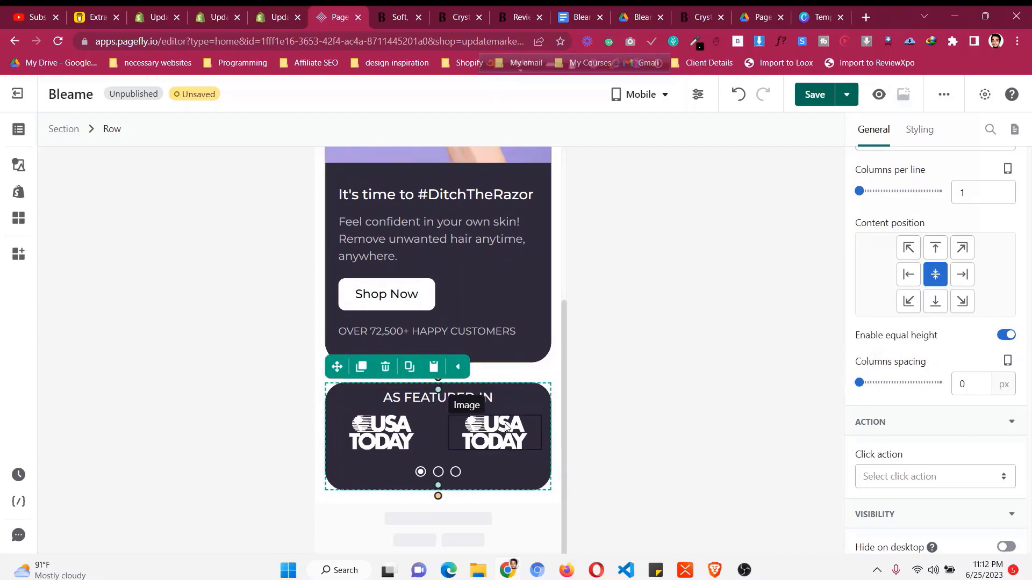
- Set the logo slideshow's mobile top margin to 10 px
click(337, 407)
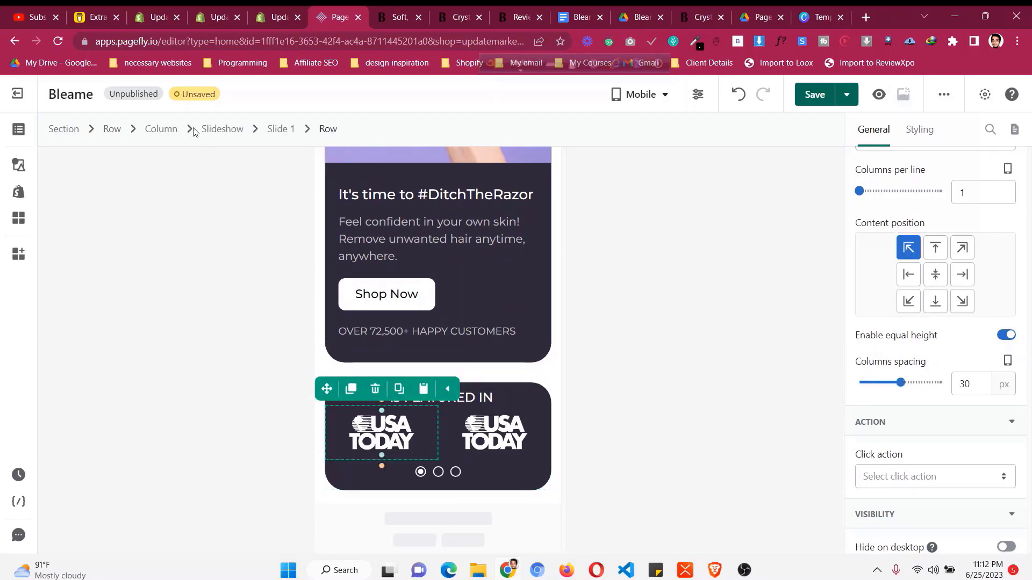
click(233, 130)
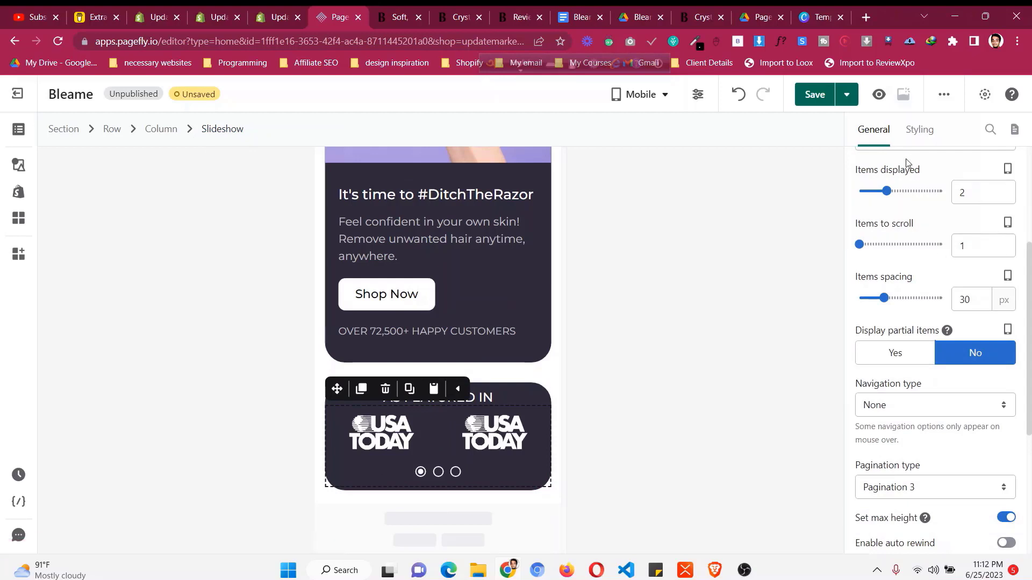
click(916, 137)
scroll(933, 352, down, 4)
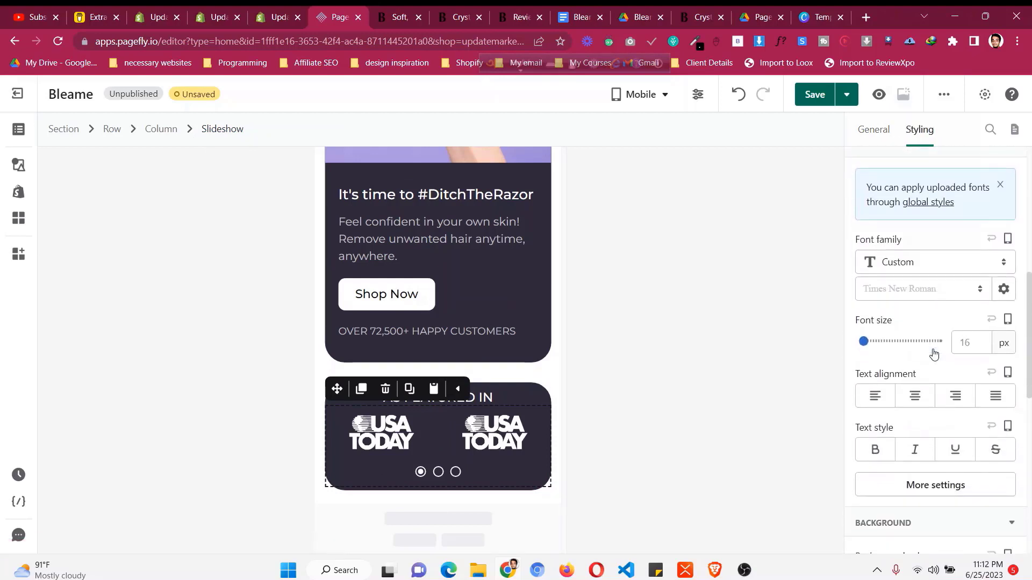
scroll(926, 250, up, 4)
text(7)
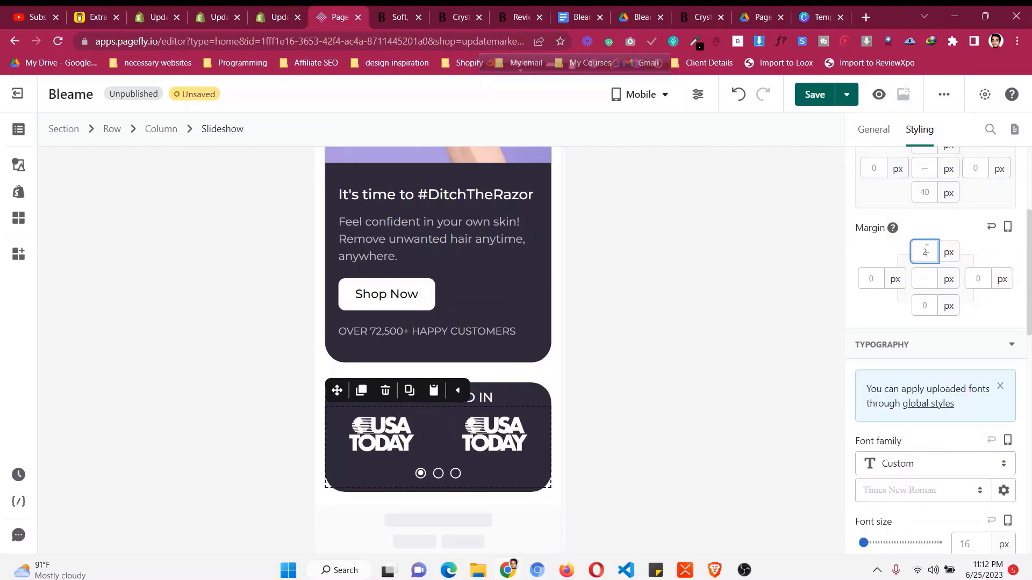
key(Up)
key(Up)
key(Up)
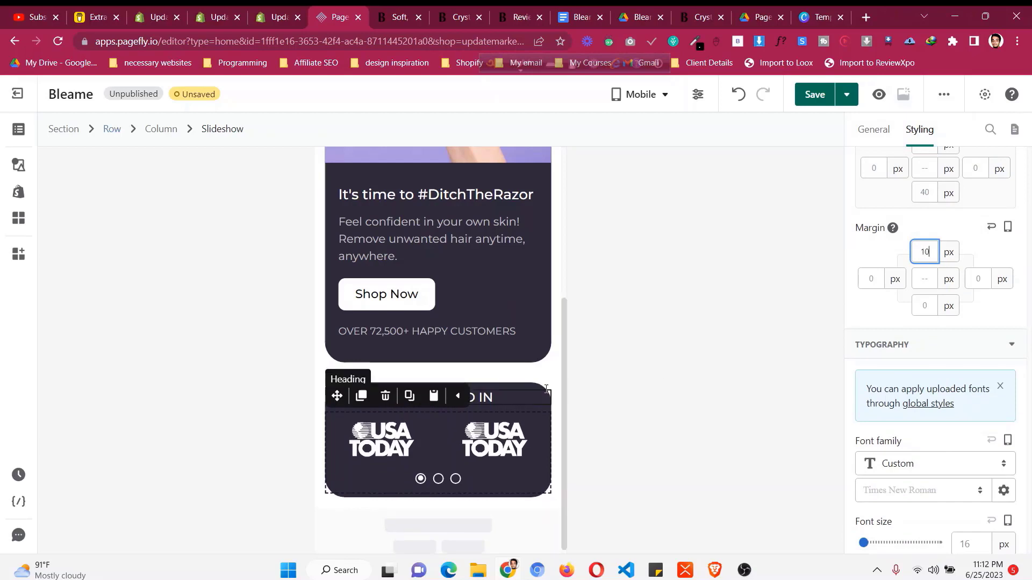
- Set the AS FEATURED IN row's mobile padding to 20 px at the top and 15 px at the bottom
click(520, 387)
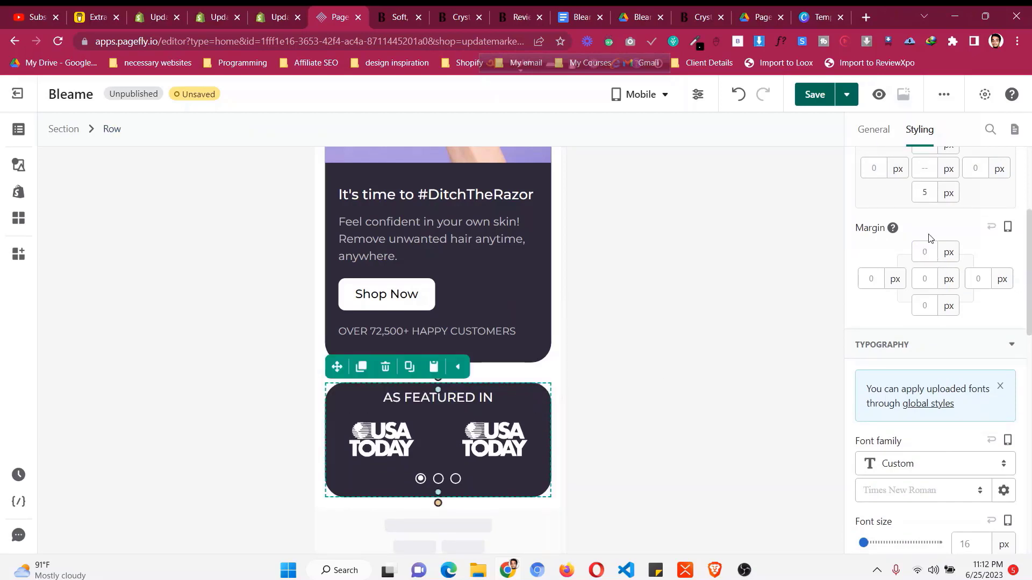
scroll(931, 238, up, 3)
key(Up)
key(Up)
key(Up)
key(Up)
key(Up)
key(Up)
key(Up)
key(Up)
key(Up)
key(Up)
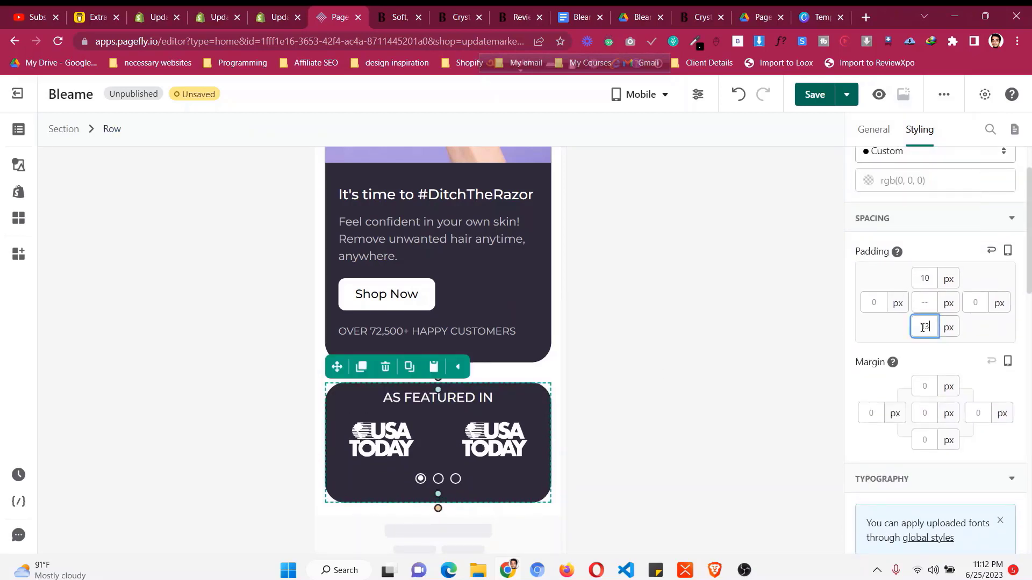
click(930, 279)
key(Up)
key(Up)
key(Up)
key(Up)
key(Up)
key(Up)
key(Up)
key(Up)
key(Up)
key(Up)
key(Up)
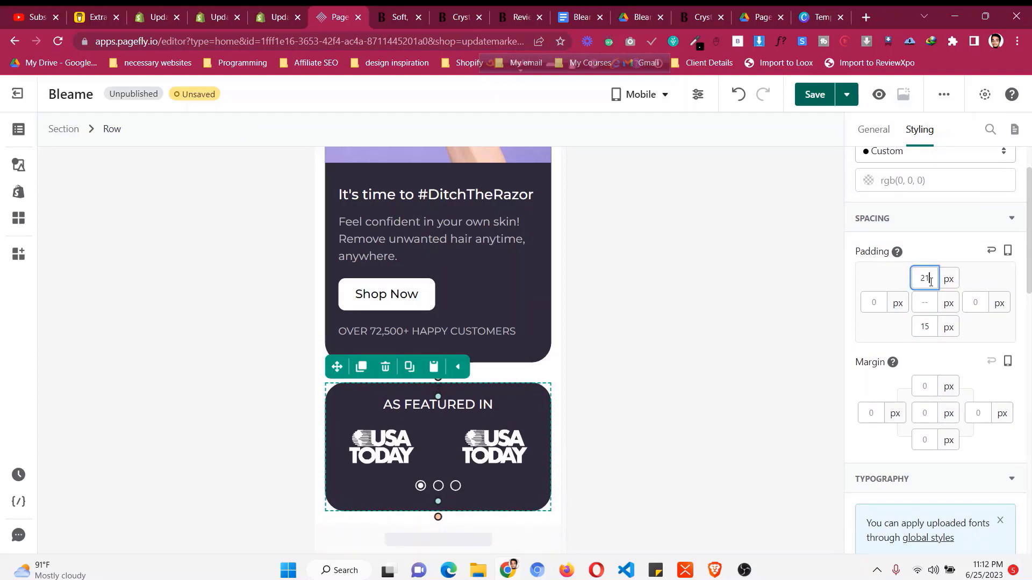
key(Down)
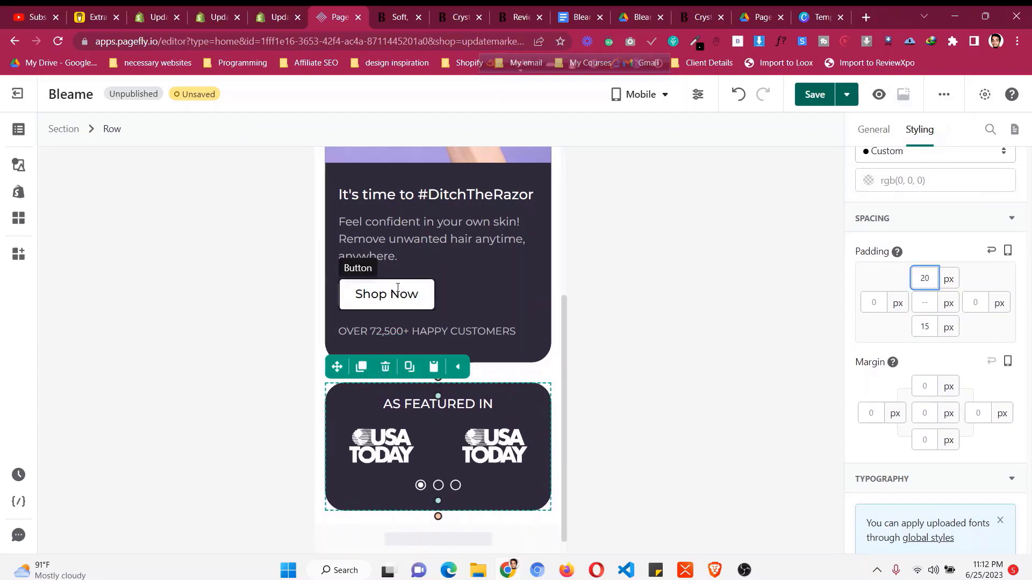
- Check the layout at tablet and laptop sizes, and save the page with the all devices view restored
click(454, 222)
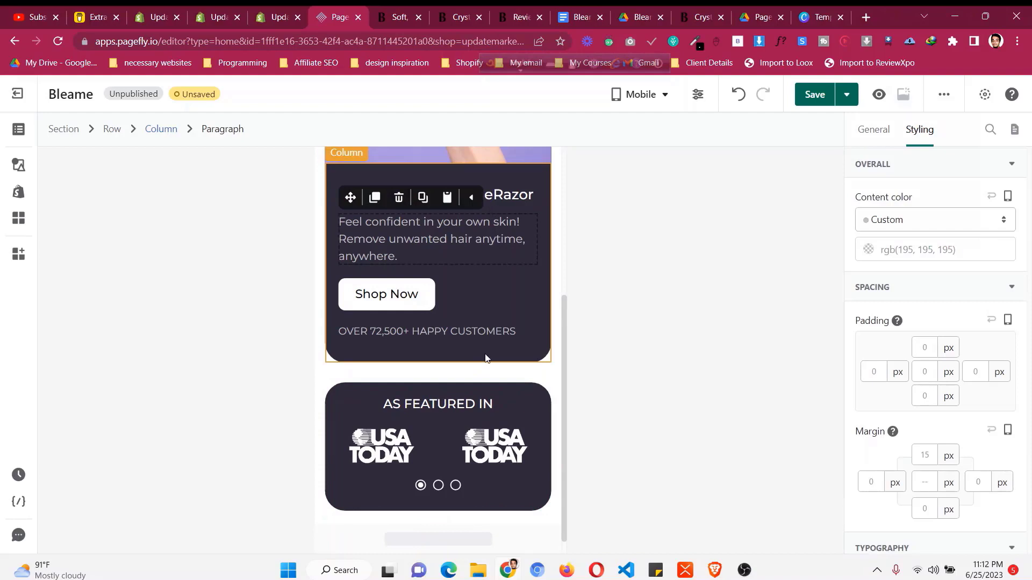
click(639, 95)
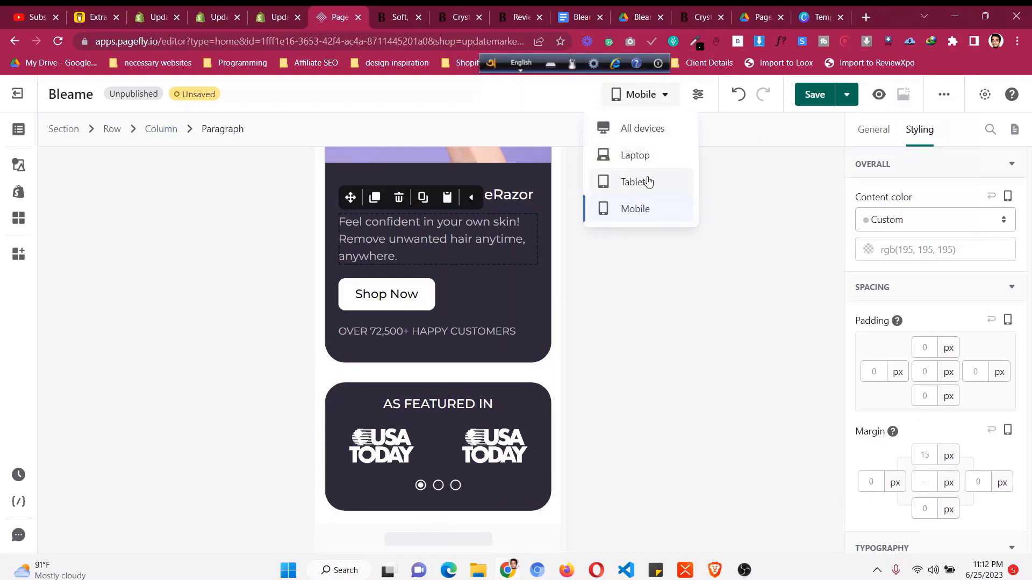
click(650, 180)
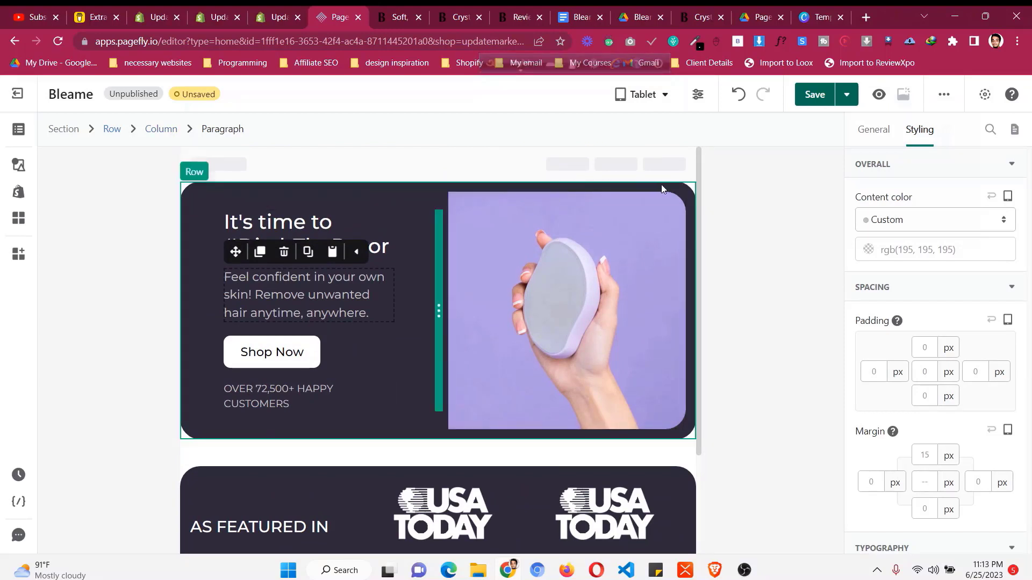
click(635, 100)
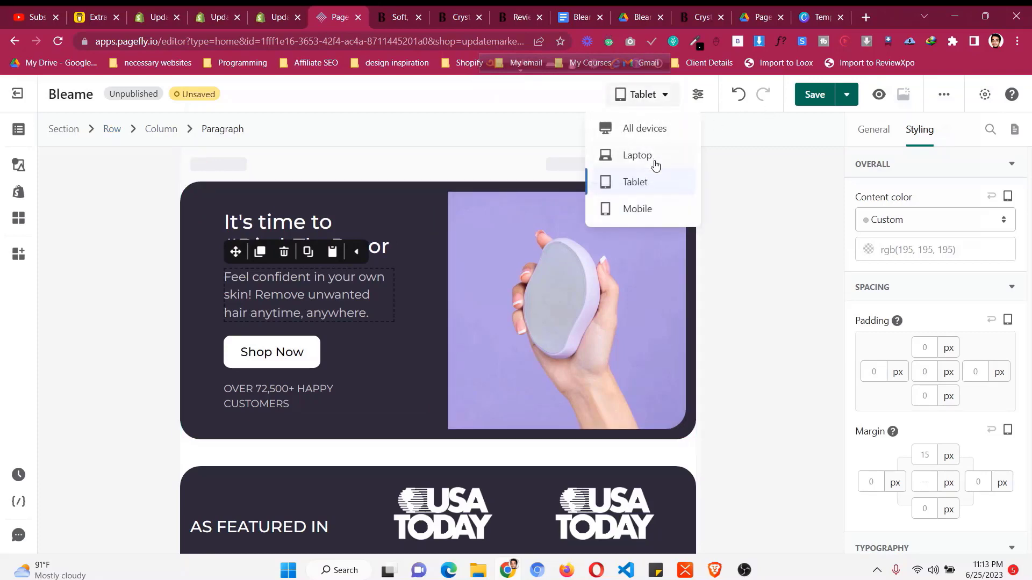
click(655, 168)
scroll(302, 254, down, 4)
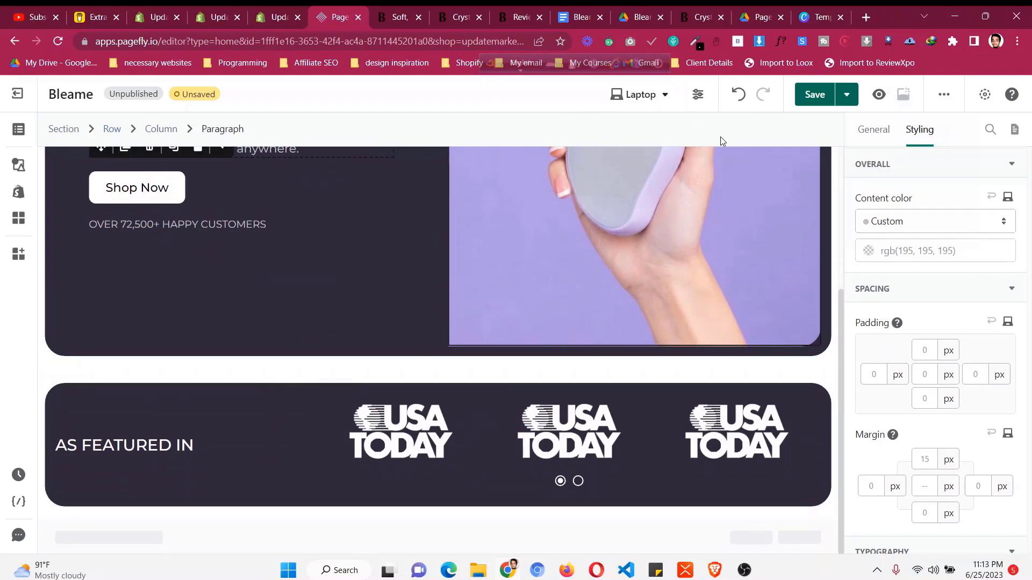
click(654, 106)
click(642, 128)
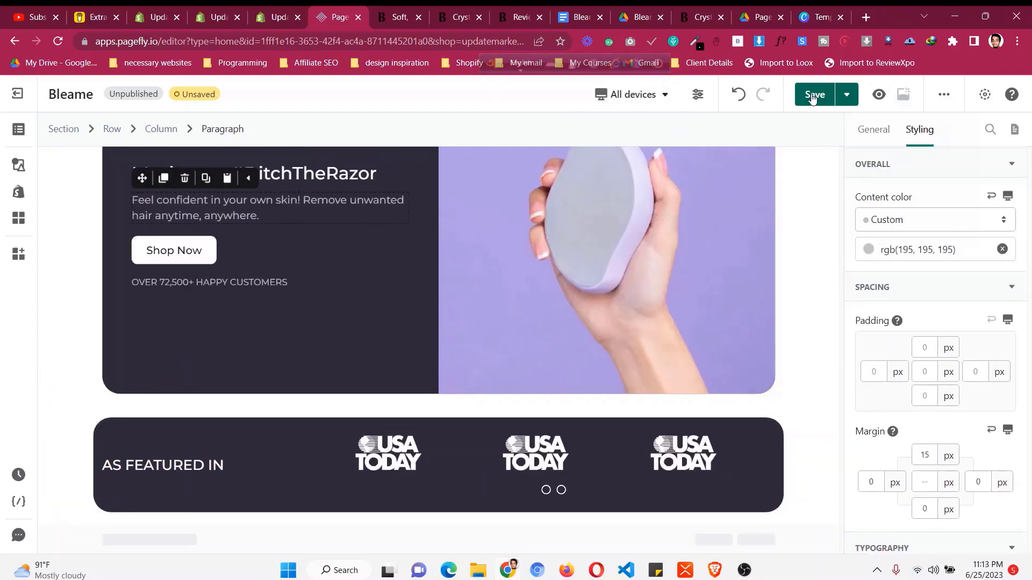
key(ctrl+s)
scroll(240, 340, down, 2)
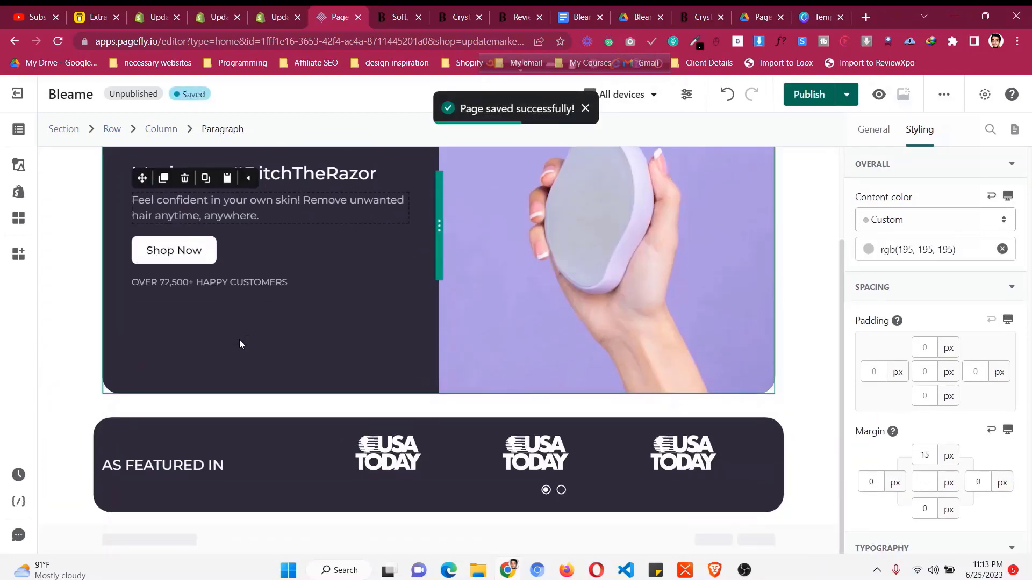
- Examine the "All the hair-free goodness." heading and its four icon cards on the Bleame site
click(396, 17)
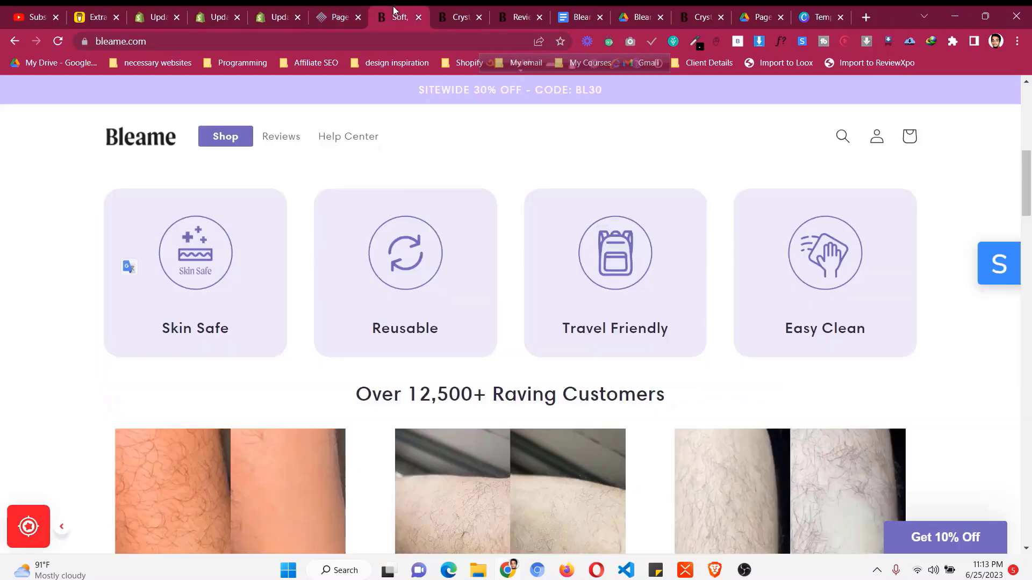
scroll(463, 275, down, 3)
scroll(462, 276, up, 6)
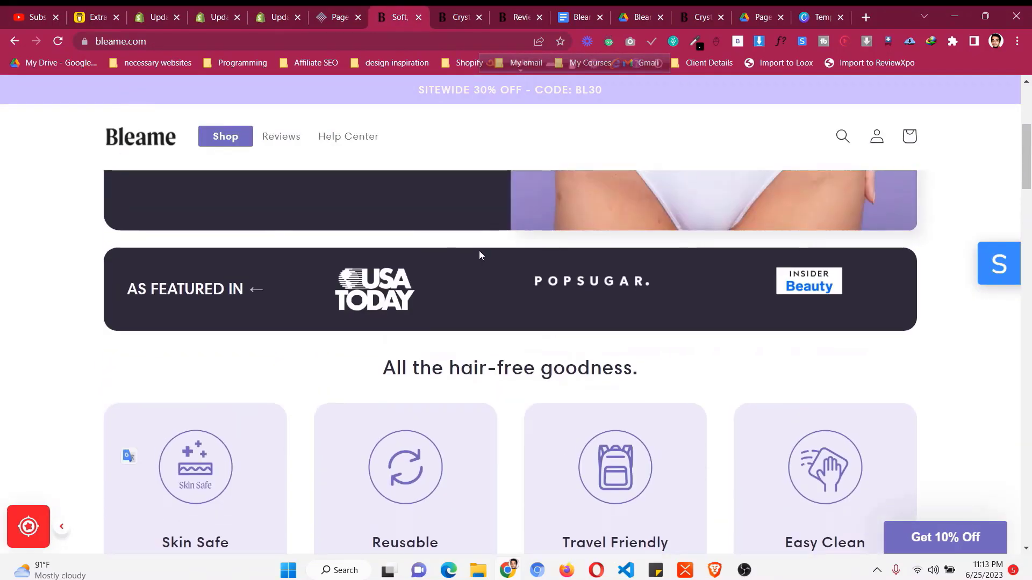
triple_click(485, 370)
click(500, 370)
scroll(515, 372, down, 1)
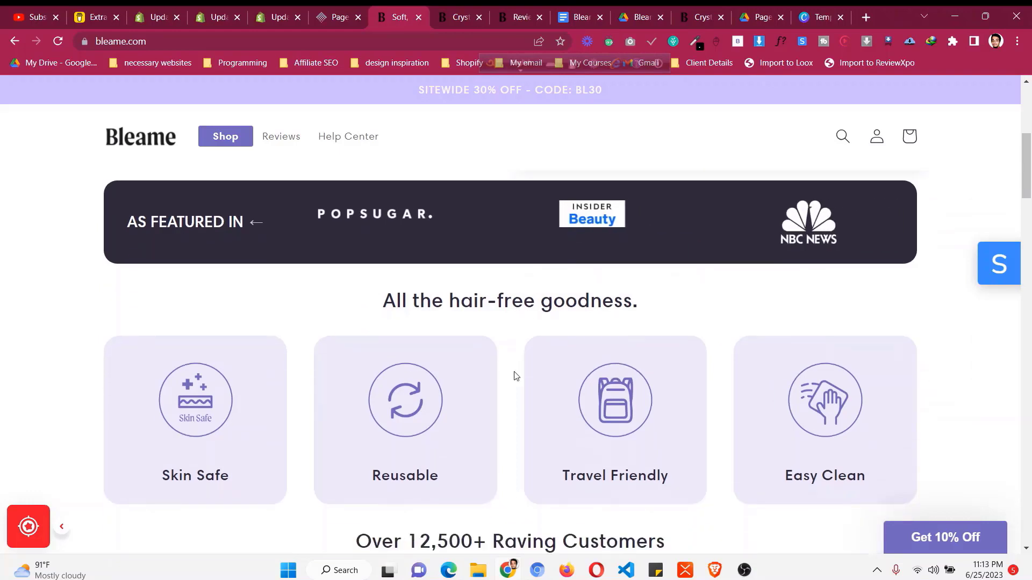
scroll(515, 373, down, 1)
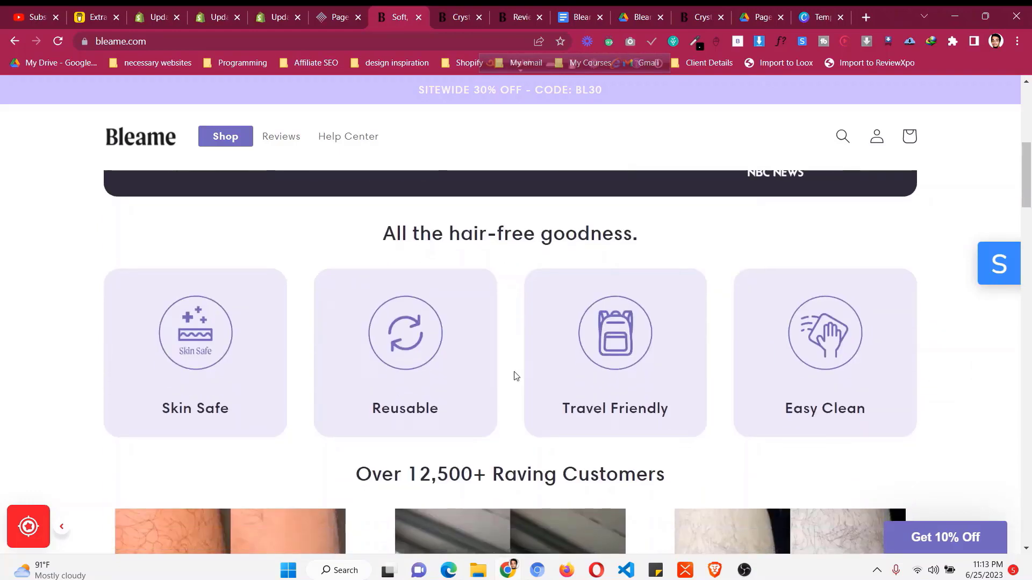
triple_click(431, 238)
drag(210, 347, 114, 313)
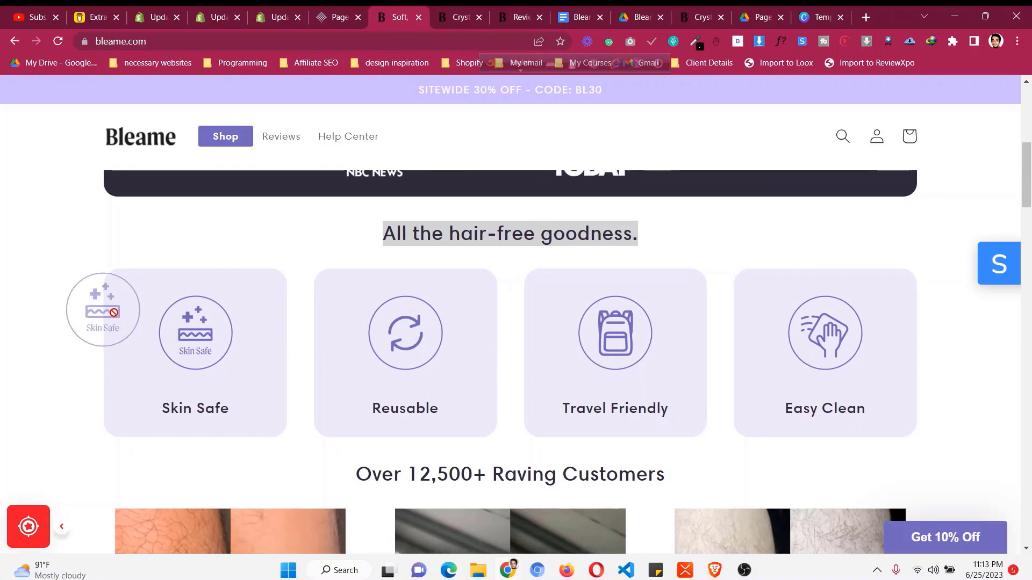
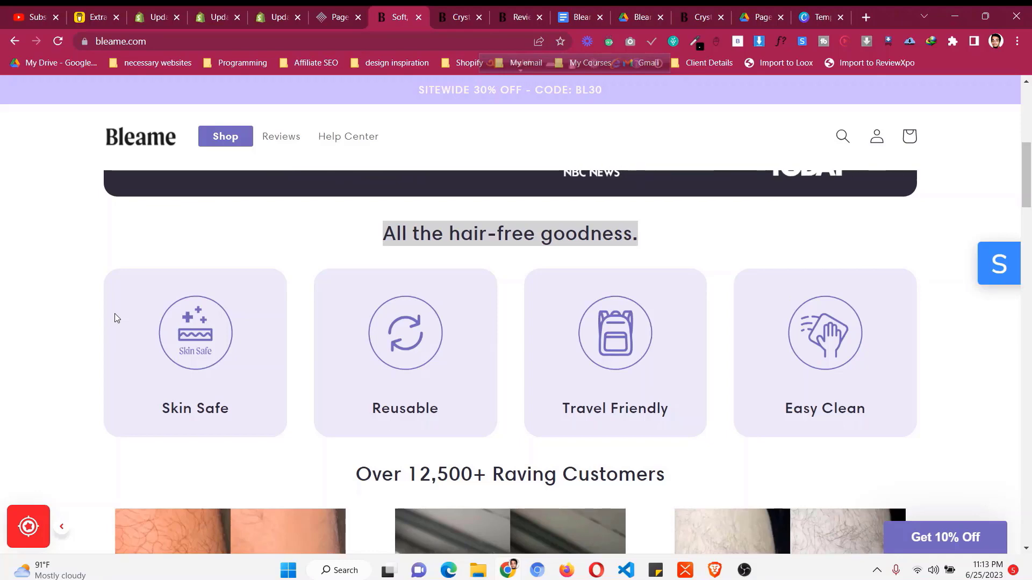
- Add a one-column layout as a new section below the AS FEATURED IN section in the PageFly editor
click(337, 17)
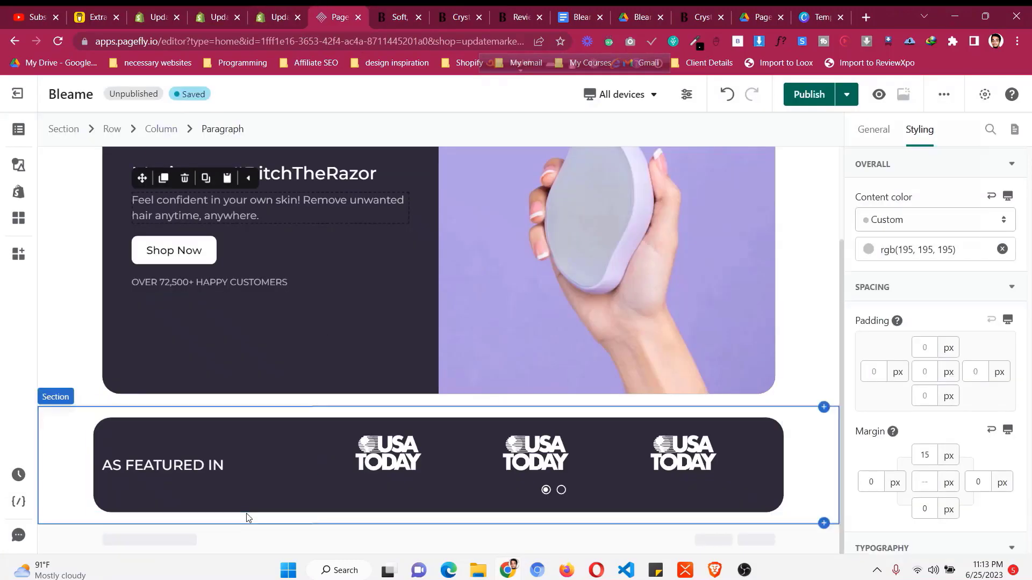
click(18, 163)
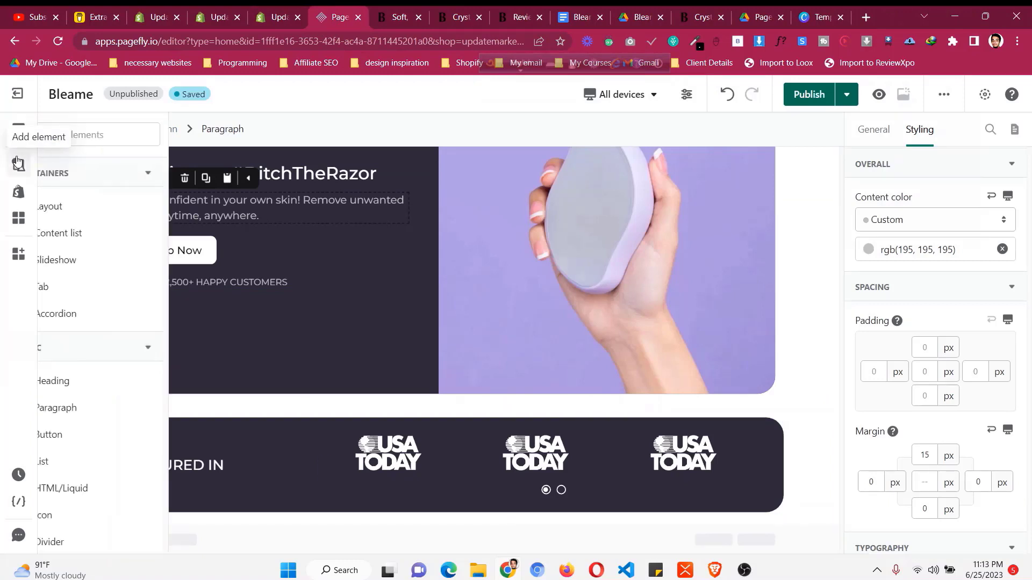
mouse_move(87, 207)
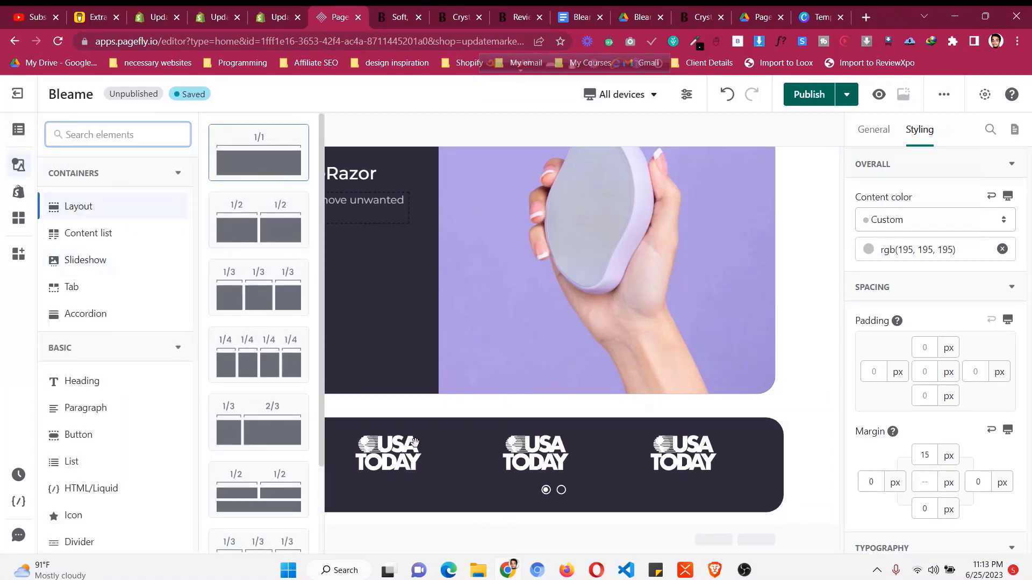
drag(271, 164, 497, 529)
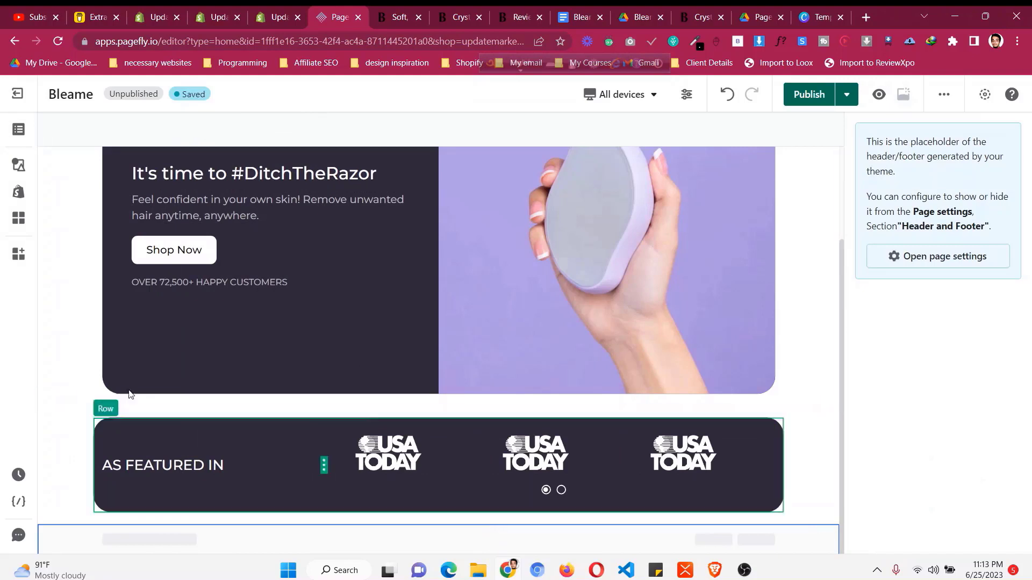
click(79, 473)
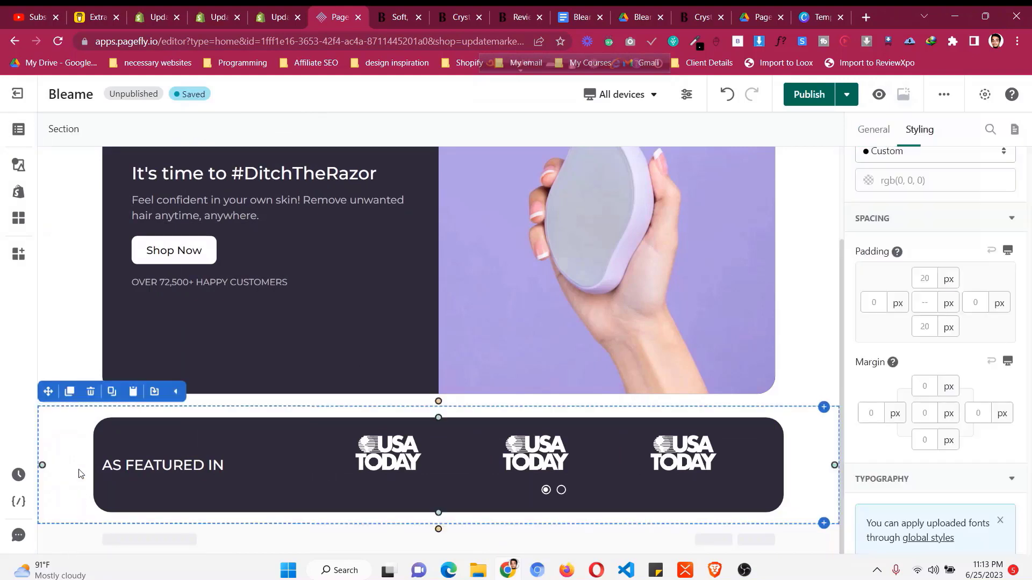
click(18, 164)
mouse_move(177, 201)
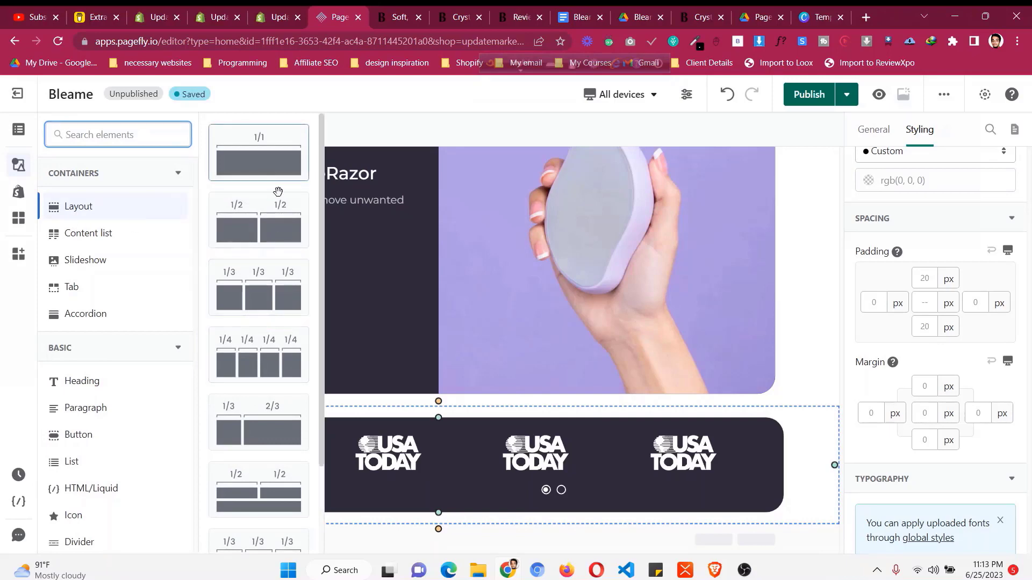
drag(278, 178, 501, 521)
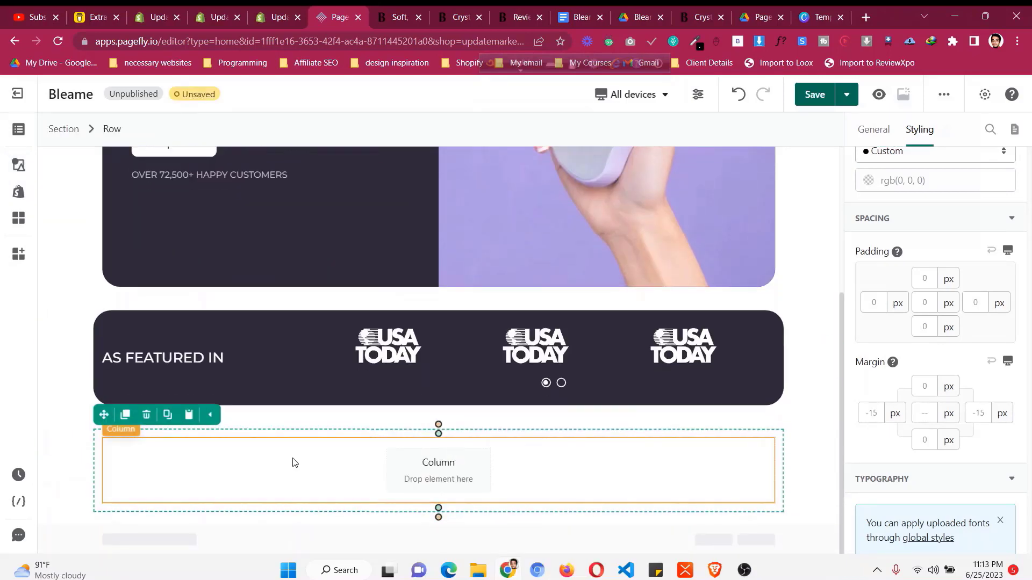
- Add a four-column layout inside the new section, below its one-column row
click(225, 480)
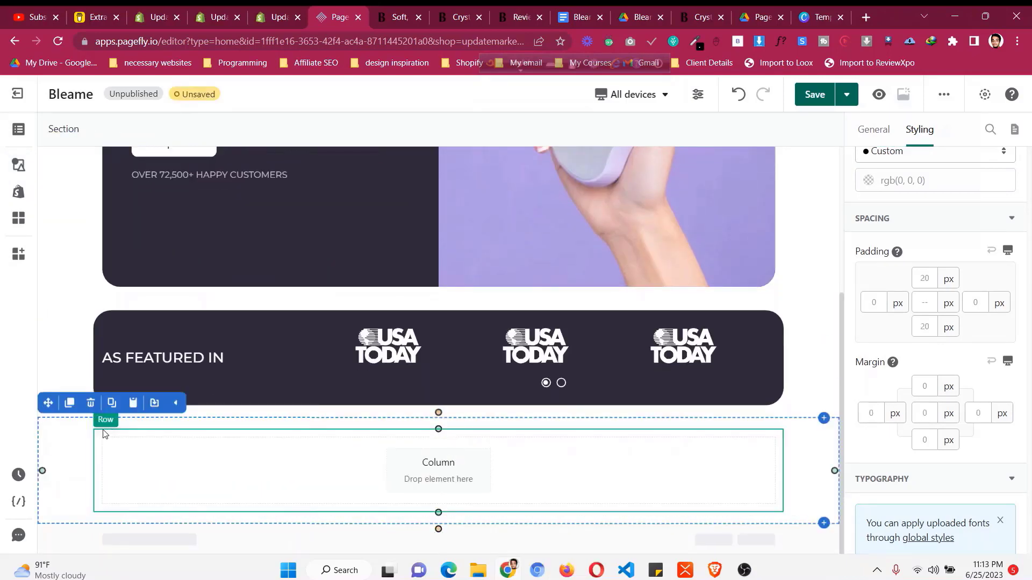
click(19, 165)
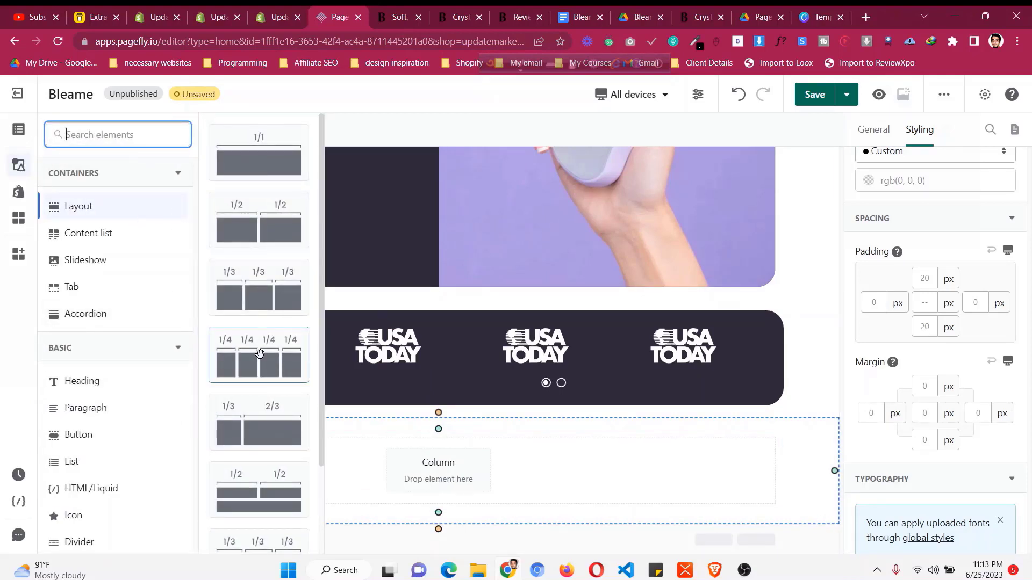
drag(260, 353, 485, 510)
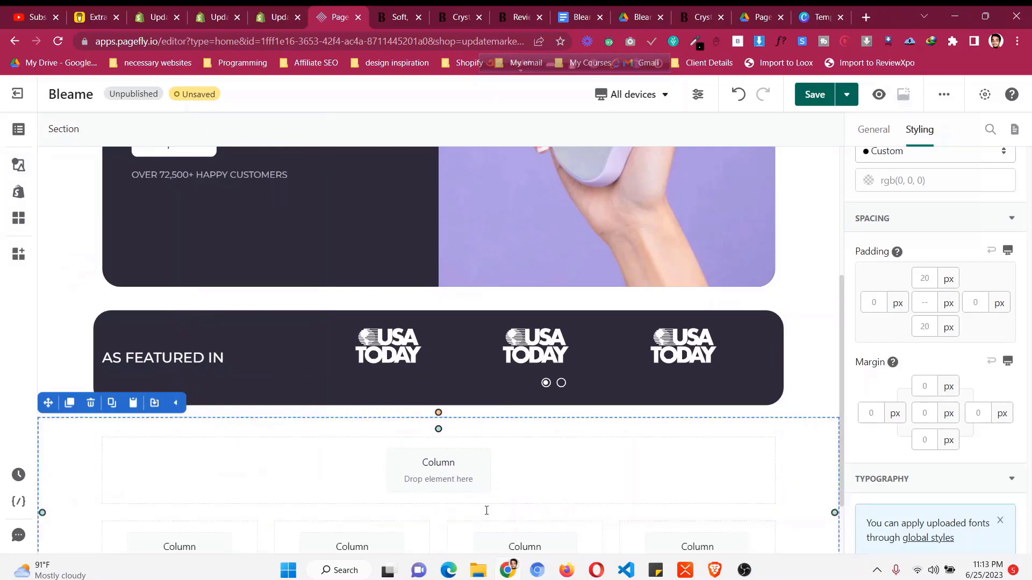
- Examine how the icon cards slide on the Bleame site at mobile width, moving through the slides, and restore the full-size window
click(76, 369)
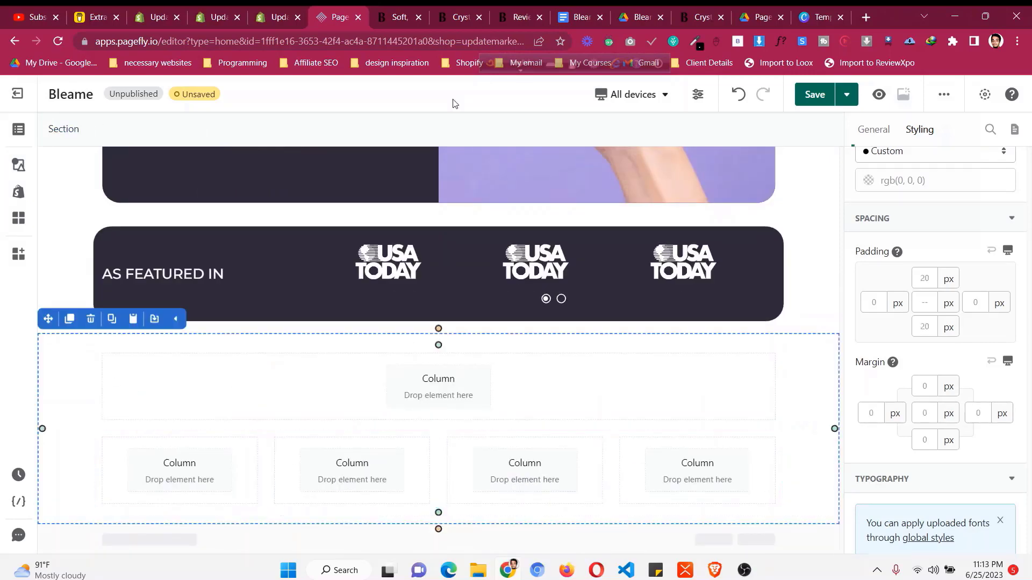
click(396, 9)
click(985, 17)
scroll(415, 253, down, 5)
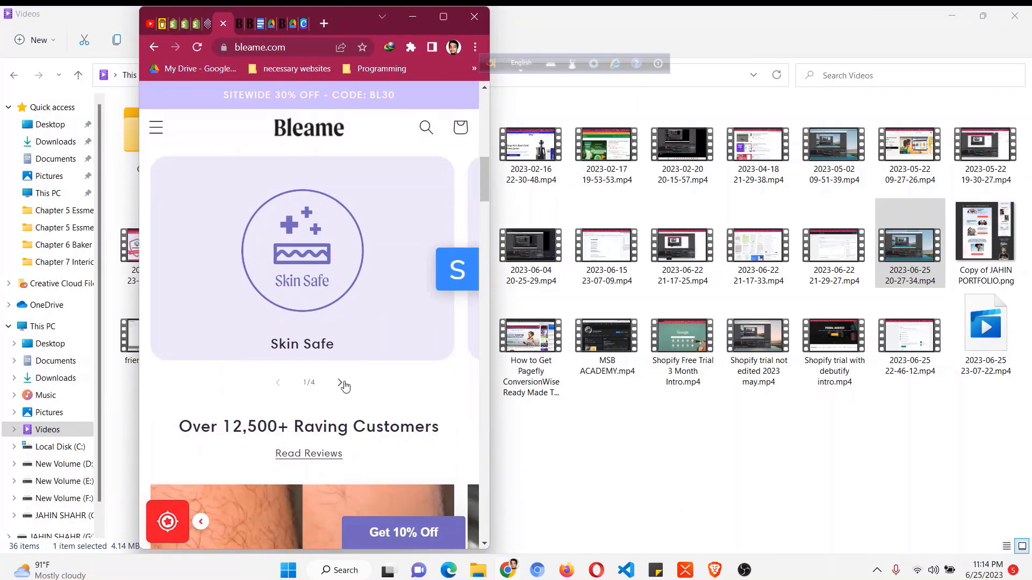
click(344, 385)
click(345, 385)
click(346, 386)
click(342, 359)
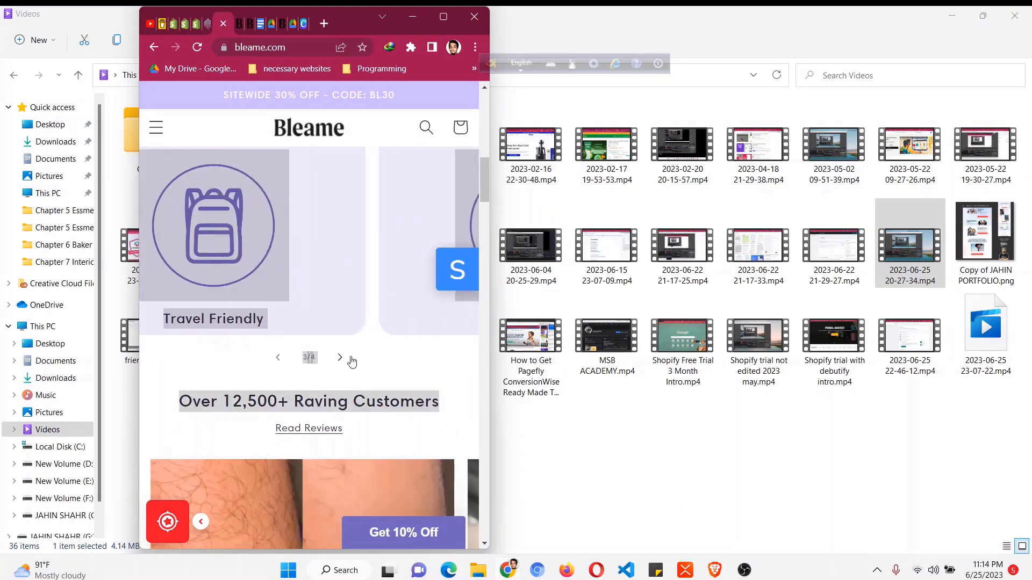
click(280, 357)
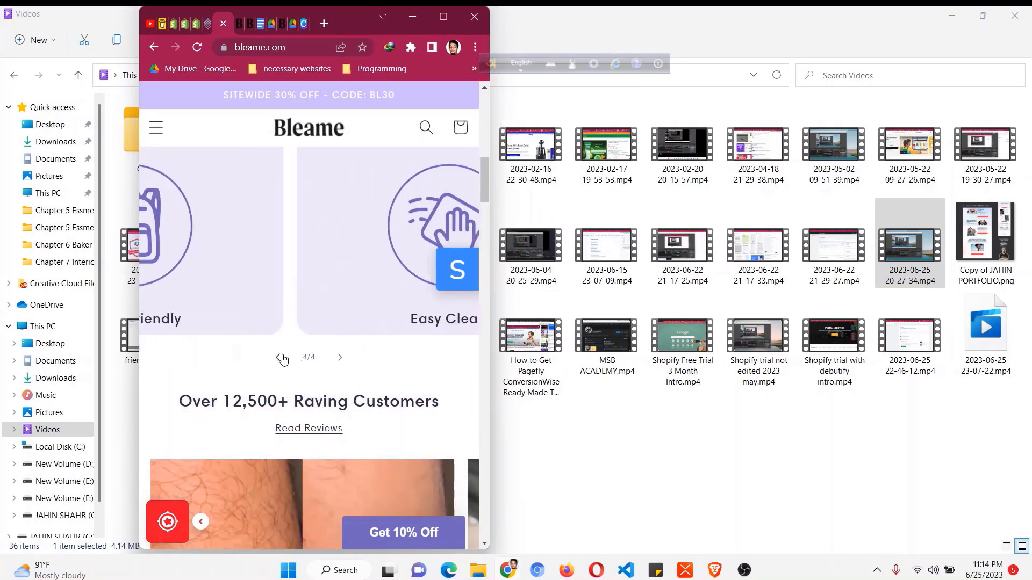
click(280, 358)
key(super+Up)
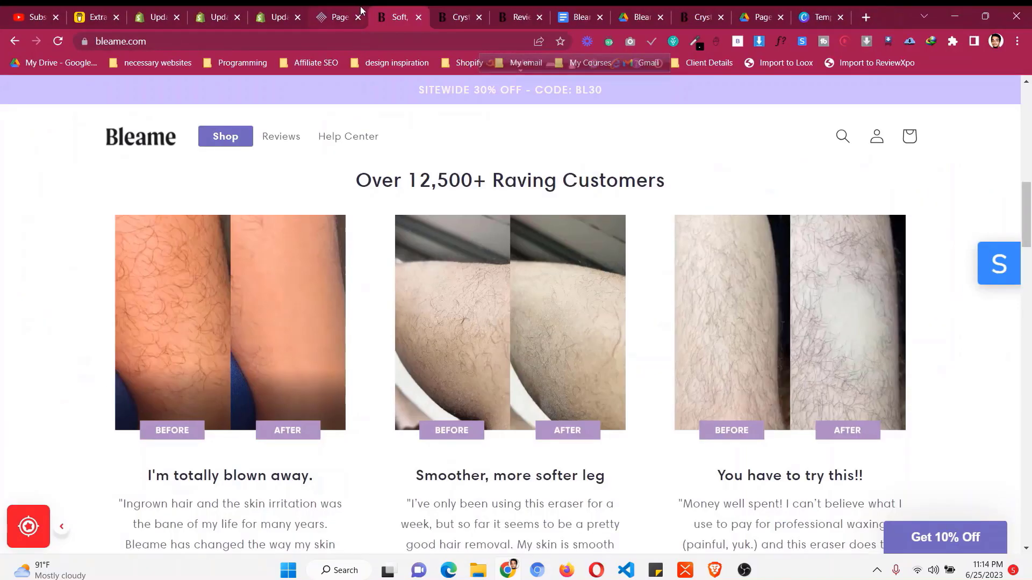
- Delete the four-column row from the new section in the PageFly editor
click(361, 10)
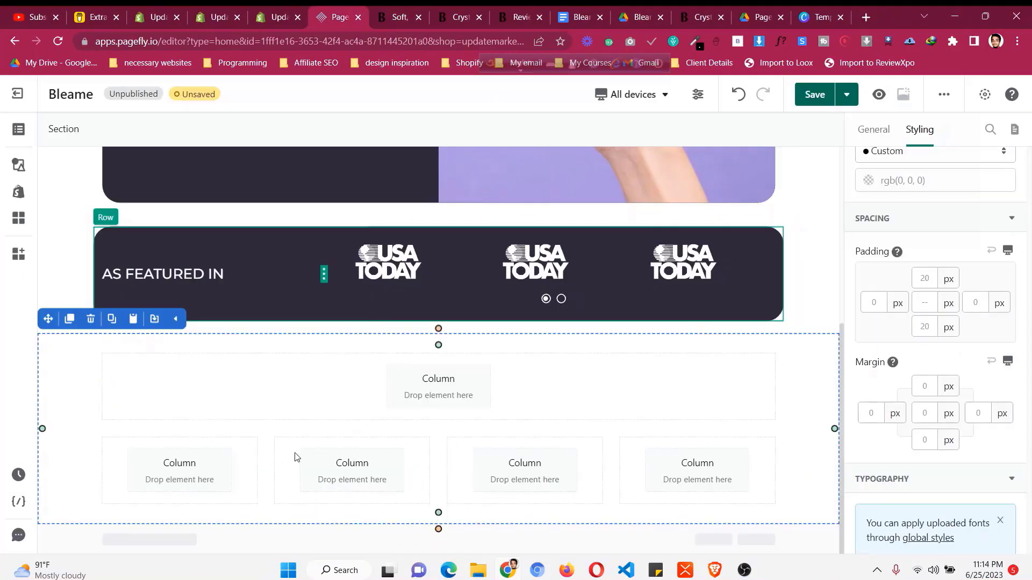
click(215, 435)
click(146, 415)
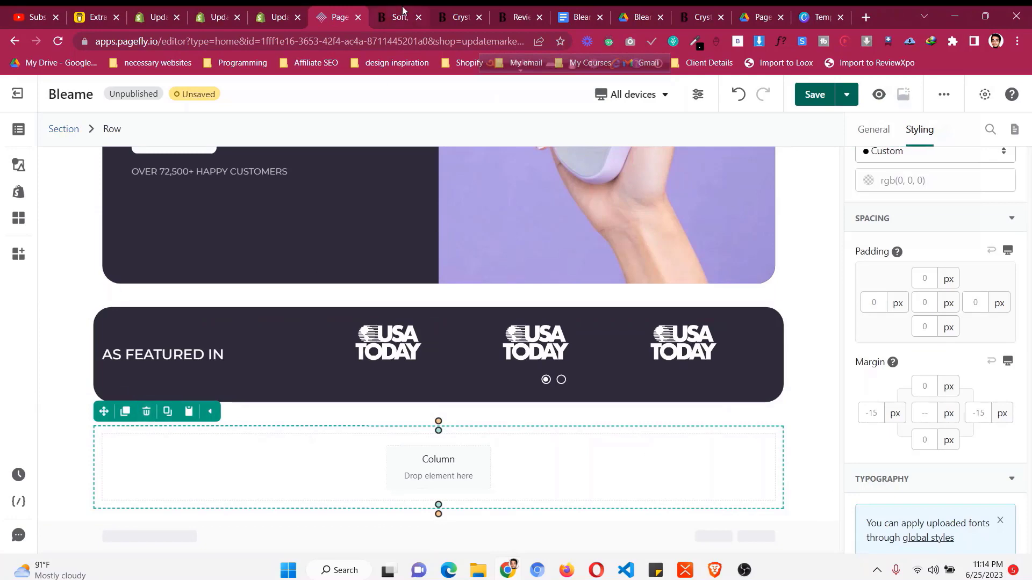
- Inspect the font details of the "All the hair-free goodness." heading on the Bleame site with WhatFont
click(403, 9)
scroll(488, 208, up, 8)
scroll(488, 208, down, 1)
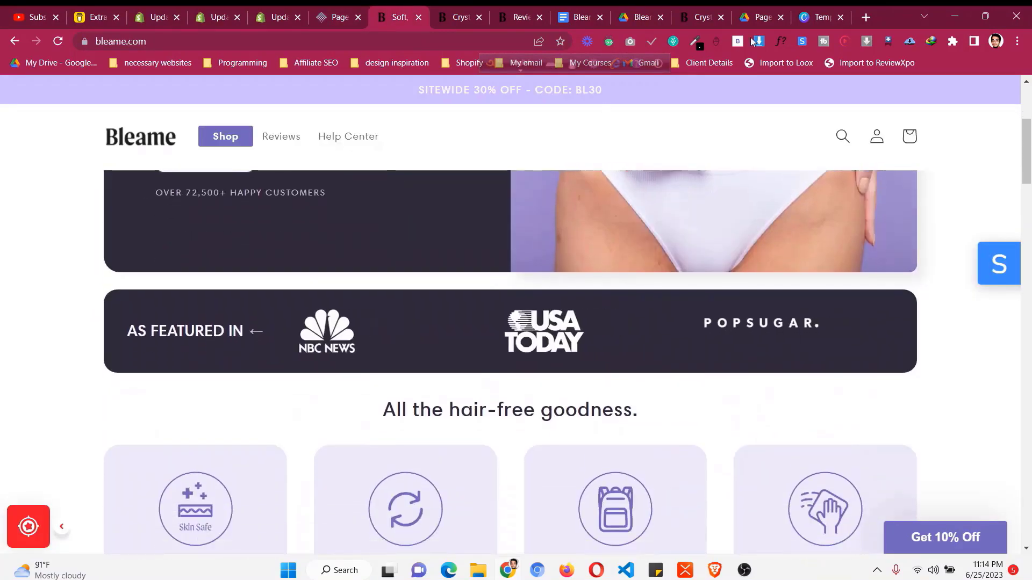
click(780, 41)
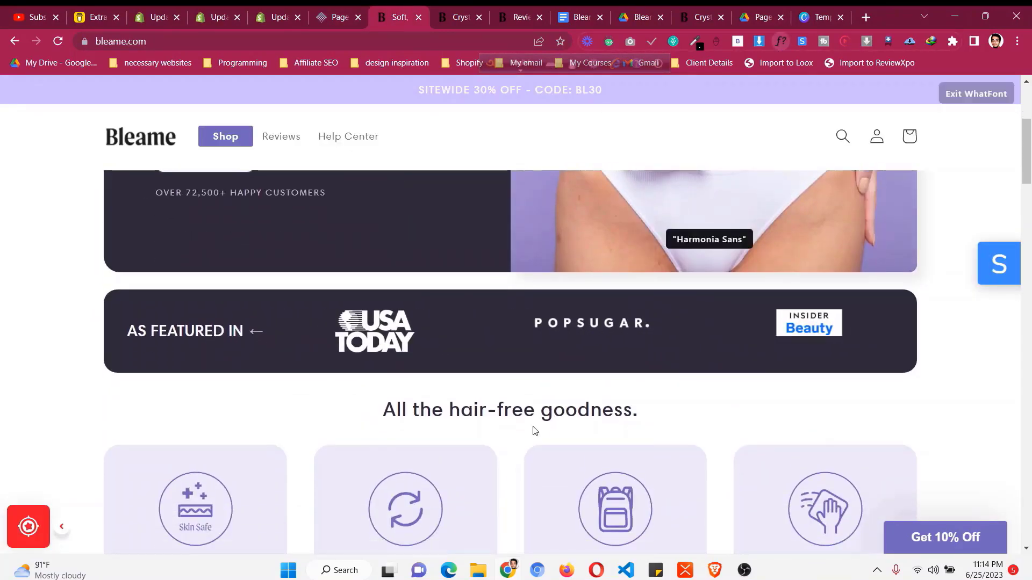
click(559, 415)
scroll(559, 415, down, 2)
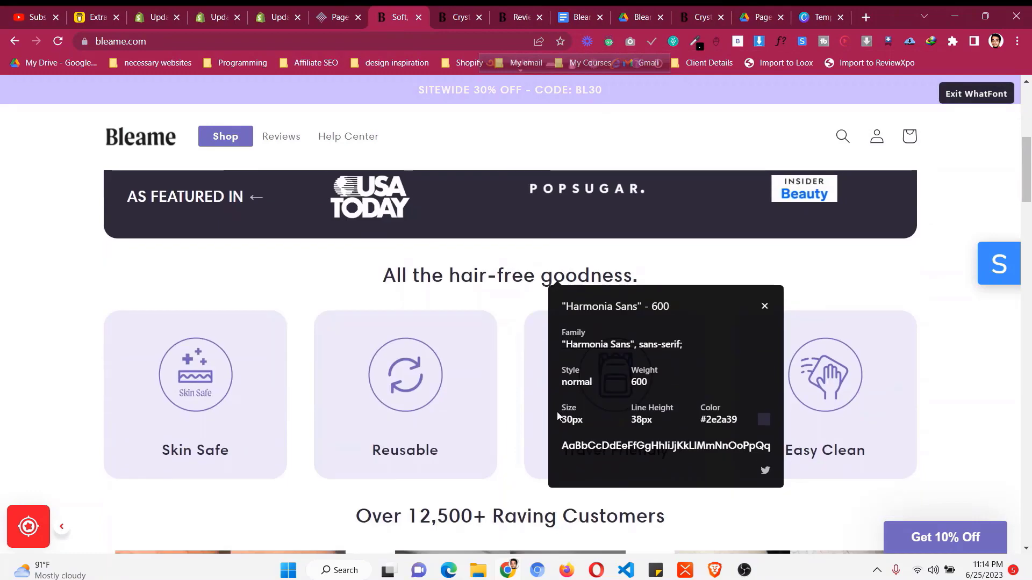
click(971, 95)
- Duplicate the hero heading "It's time to #DitchTheRazor" in PageFly and move the copy into the new section's empty column
click(346, 10)
scroll(322, 296, up, 3)
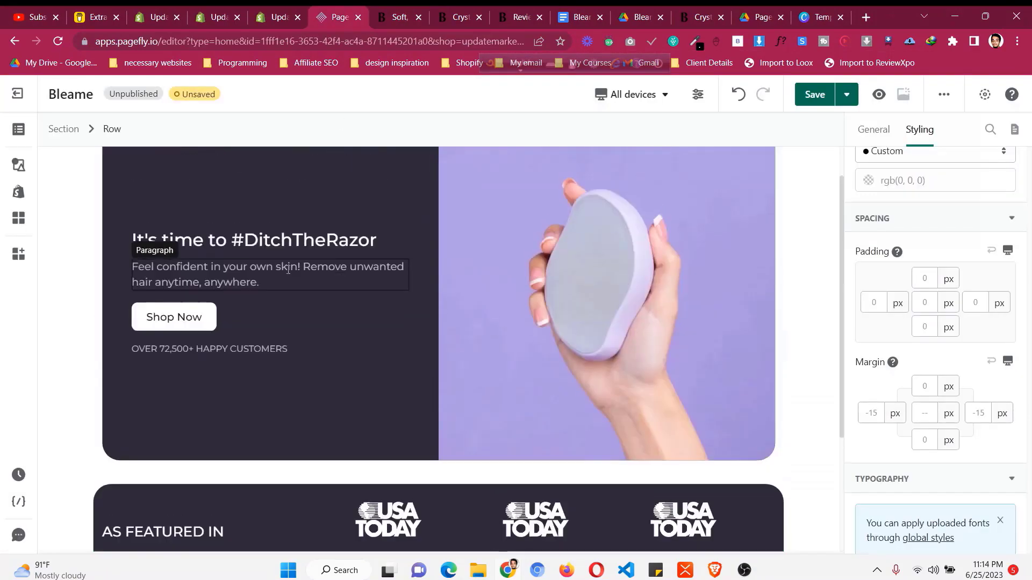
click(161, 240)
click(163, 215)
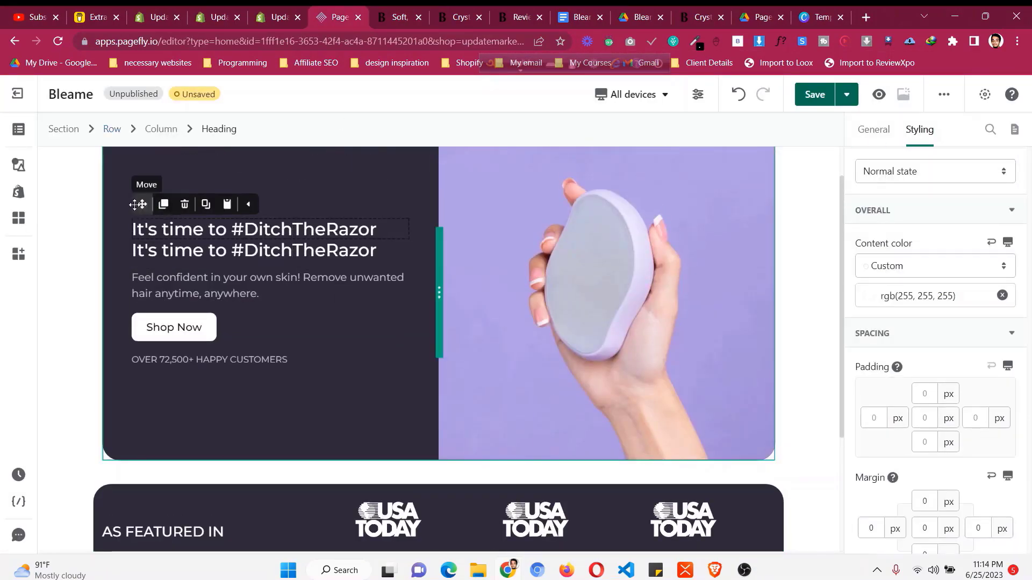
drag(139, 203, 324, 563)
drag(414, 455, 461, 470)
- Set the copied heading's content color to black, rgb(0, 0, 0), and center its text
scroll(954, 283, up, 2)
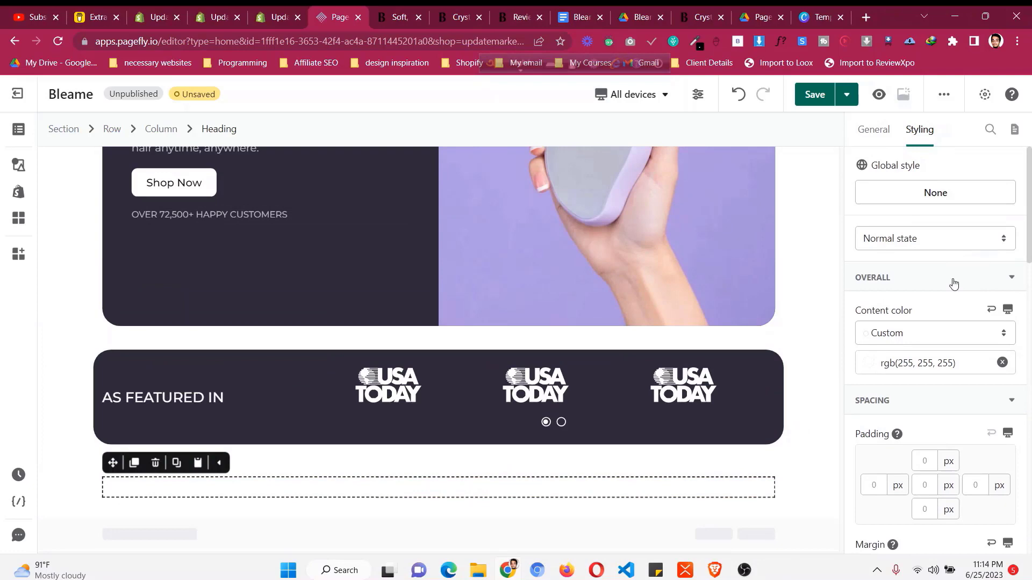
click(866, 367)
click(721, 482)
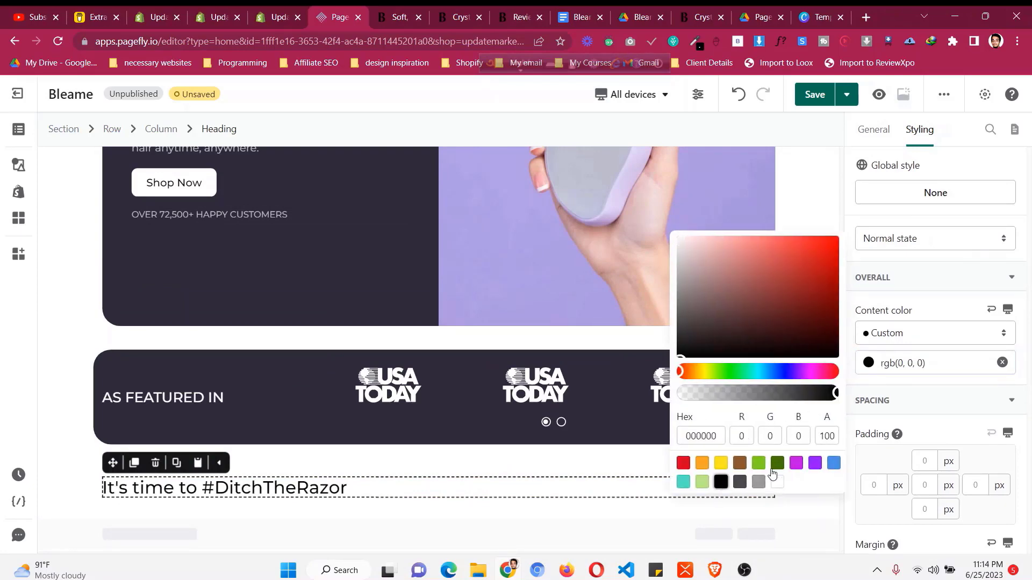
scroll(913, 446, down, 9)
click(914, 444)
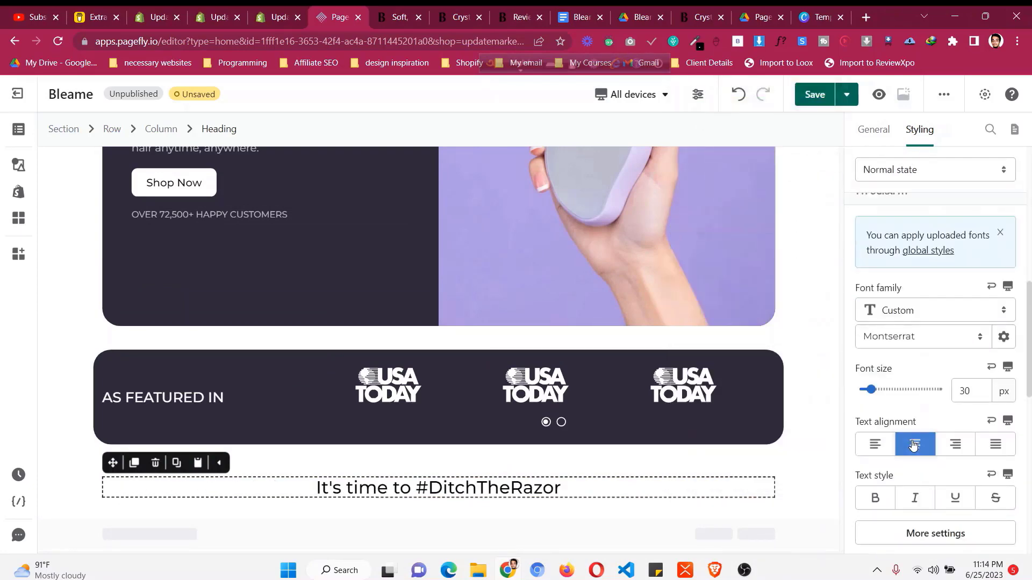
- Replace the copied heading's text with "All the hair-free goodness." taken from the Bleame site
key(ctrl+Tab)
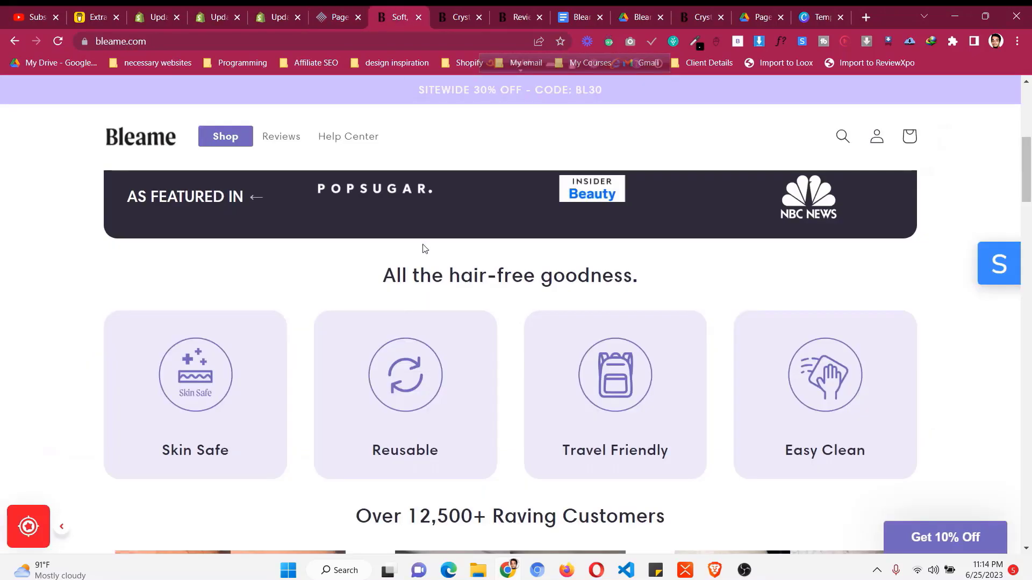
triple_click(441, 283)
right_click(441, 283)
click(466, 295)
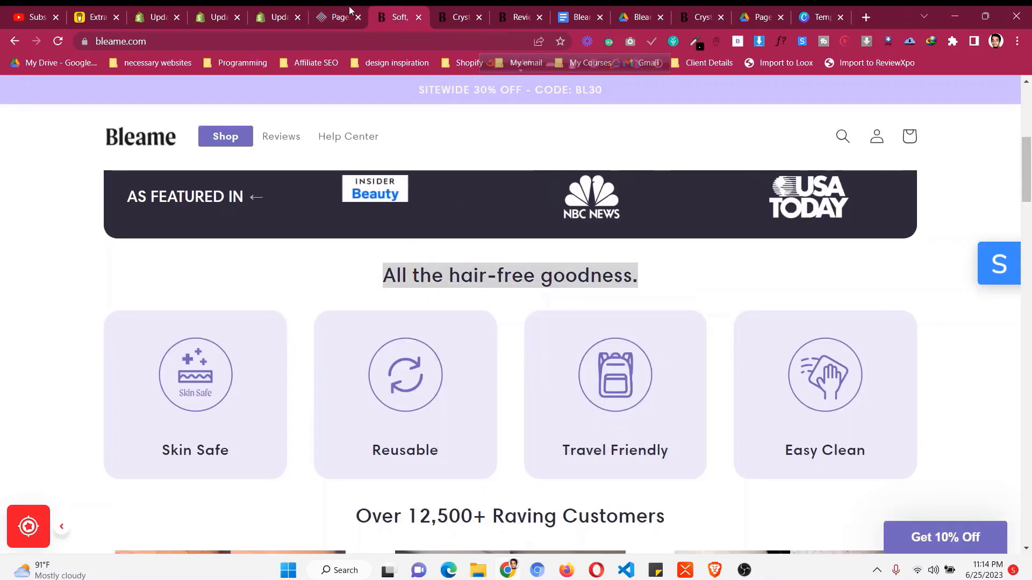
click(349, 11)
click(873, 133)
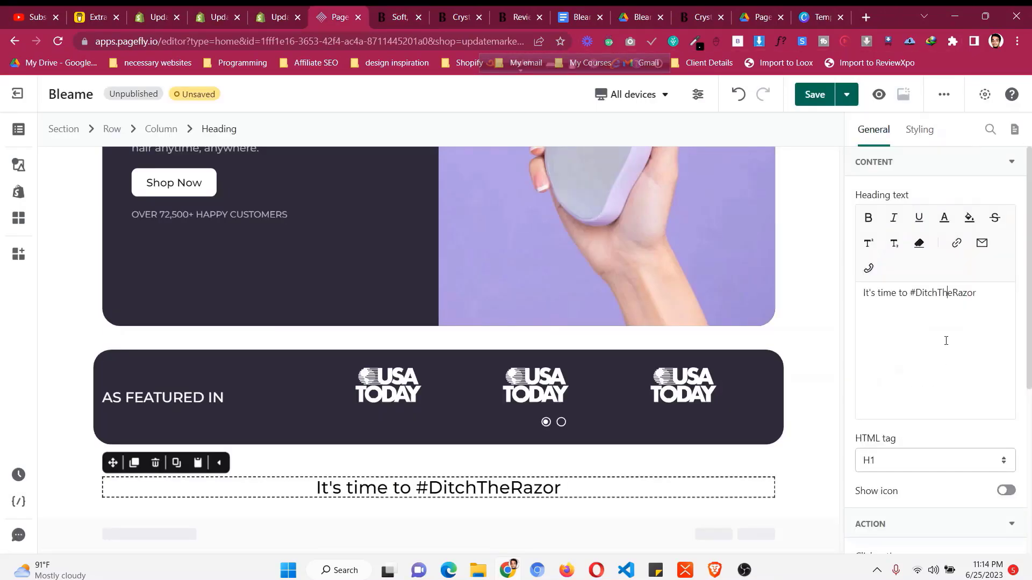
key(ctrl+a)
key(ctrl+v)
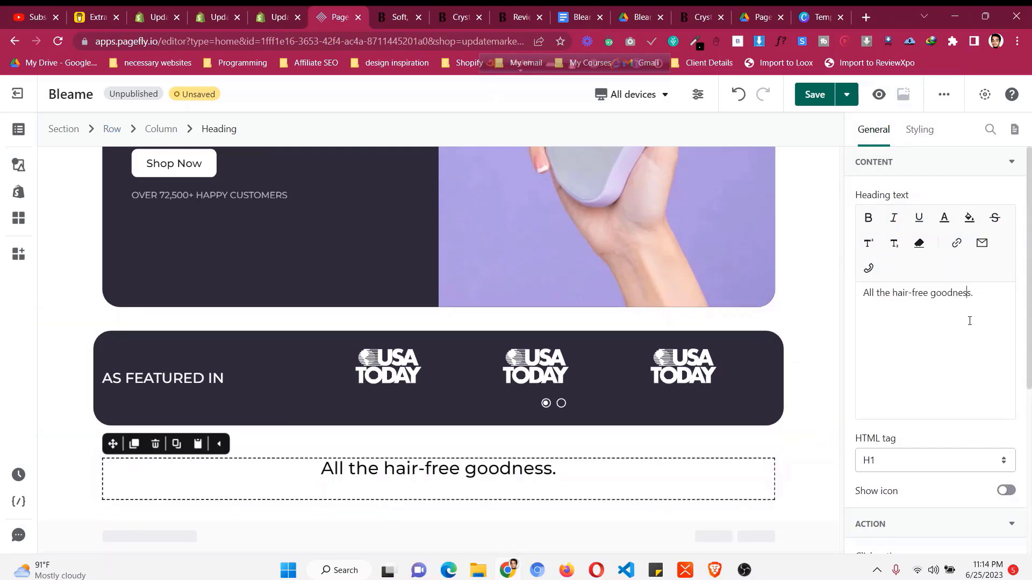
key(BackSpace)
text(.)
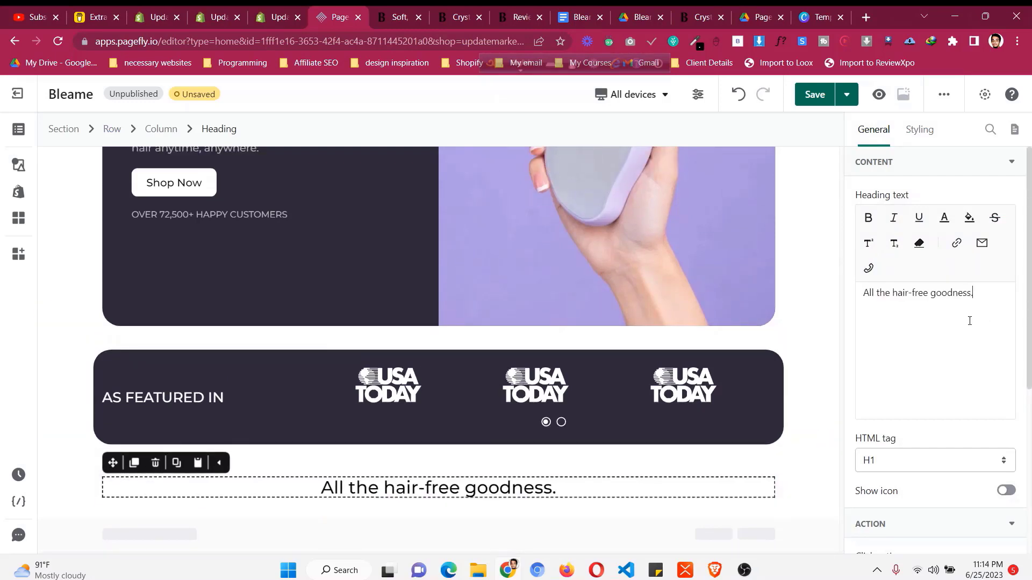
click(75, 502)
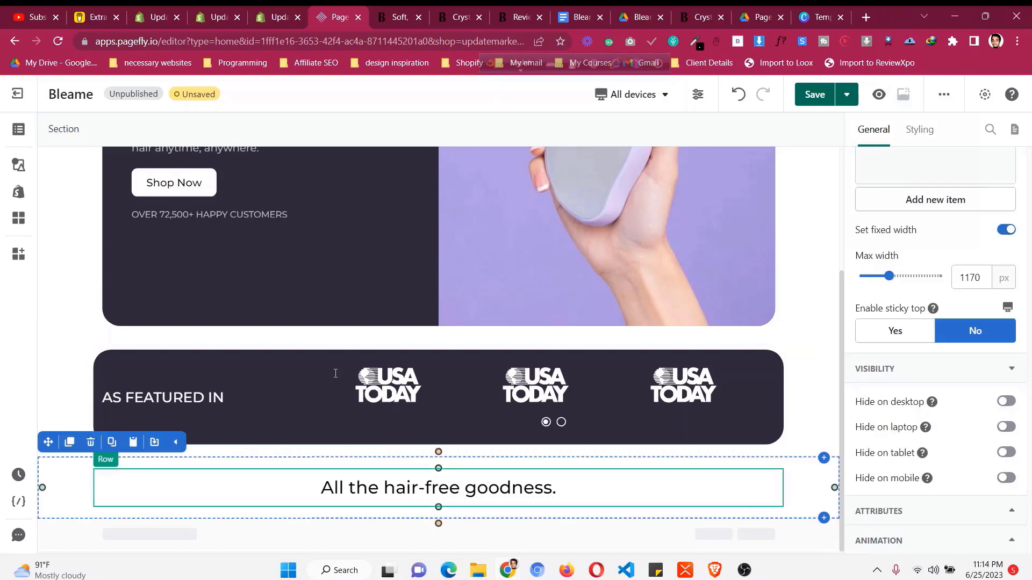
- Review the four icon cards on the Bleame site and add a blank slideshow below the "All the hair-free goodness." heading in PageFly
click(407, 9)
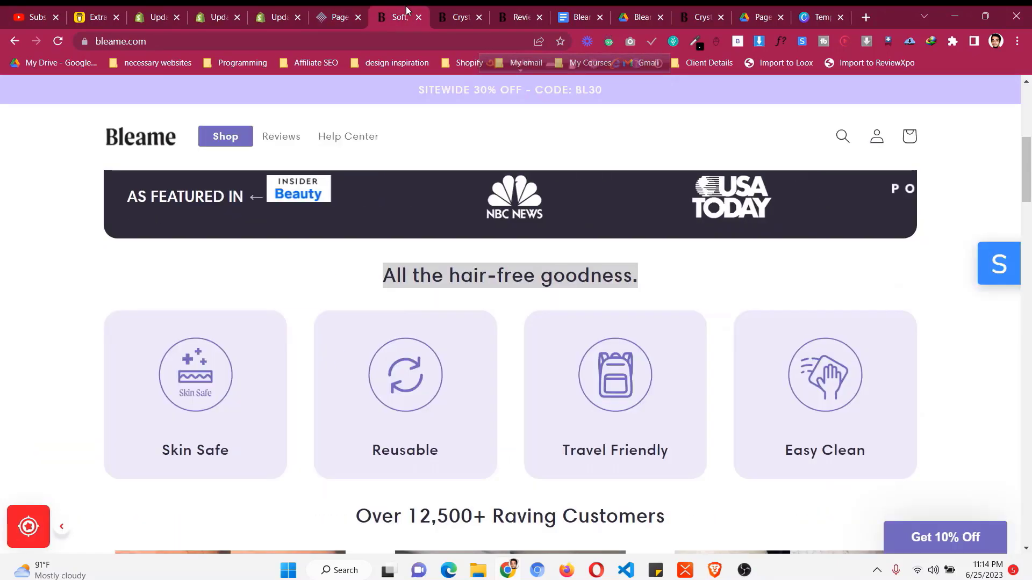
scroll(202, 334, down, 1)
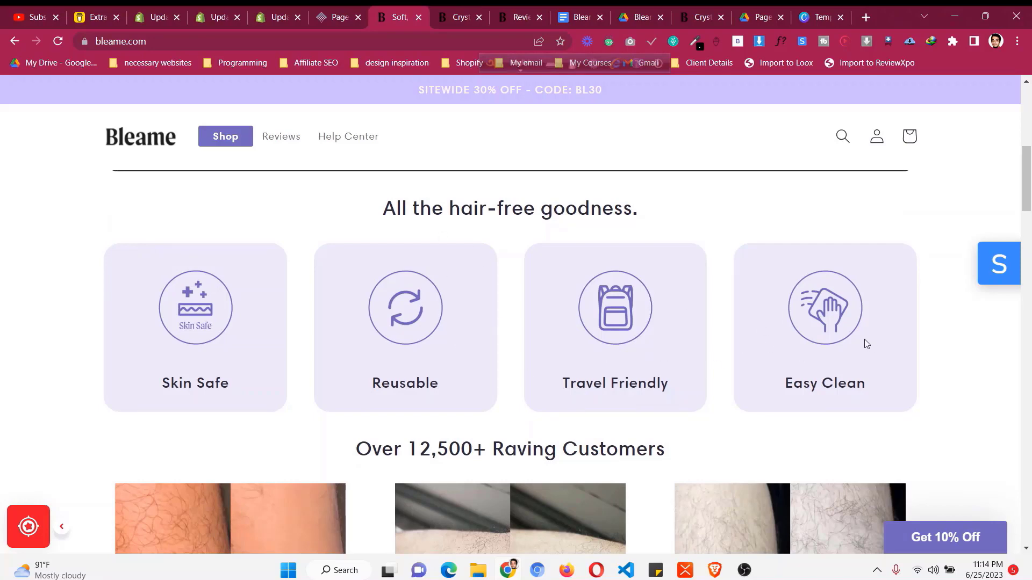
click(329, 10)
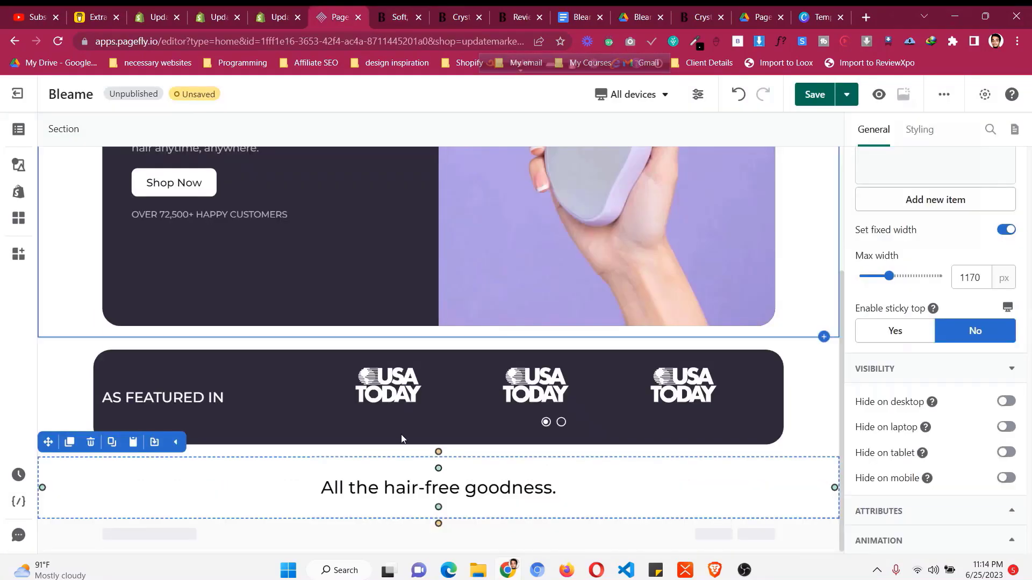
click(19, 191)
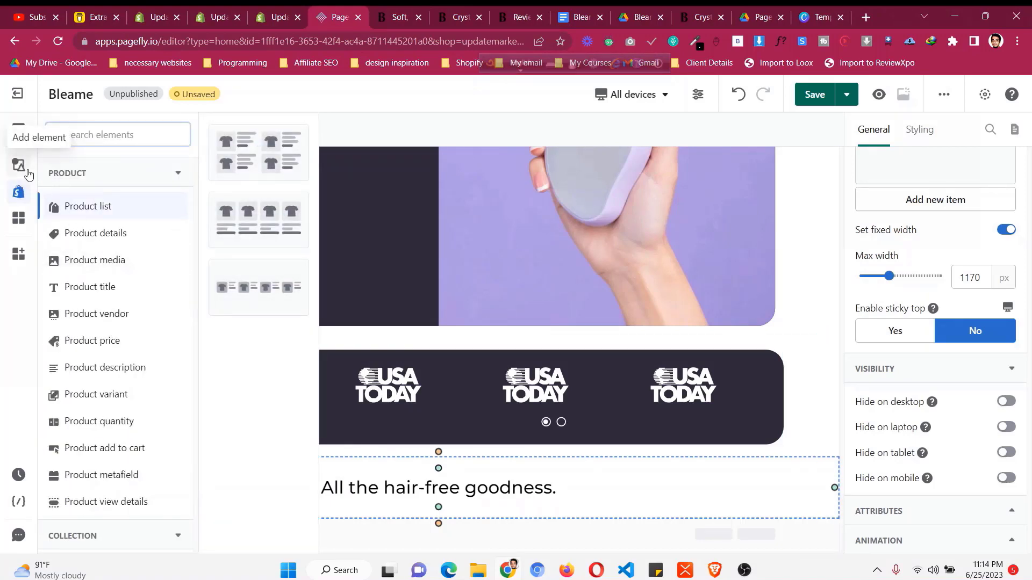
click(19, 165)
mouse_move(119, 259)
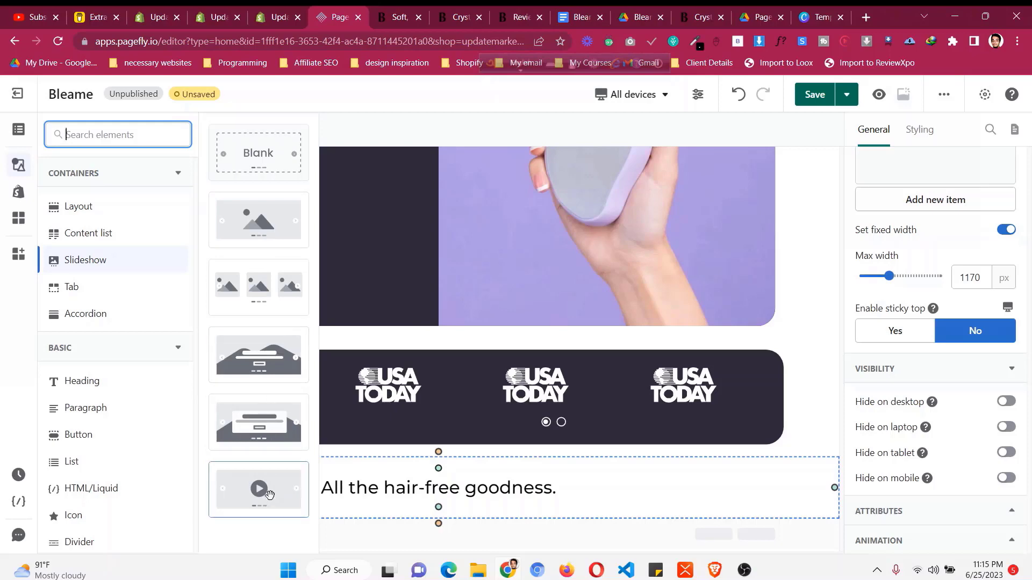
drag(231, 145, 175, 500)
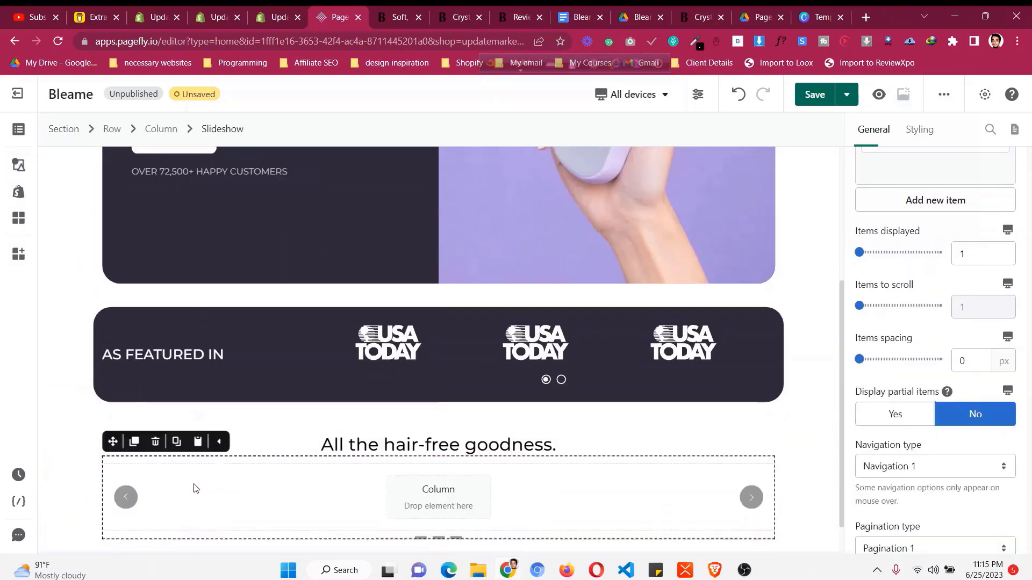
- Set the slideshow to display 3 items and duplicate Slide 3
scroll(200, 487, down, 1)
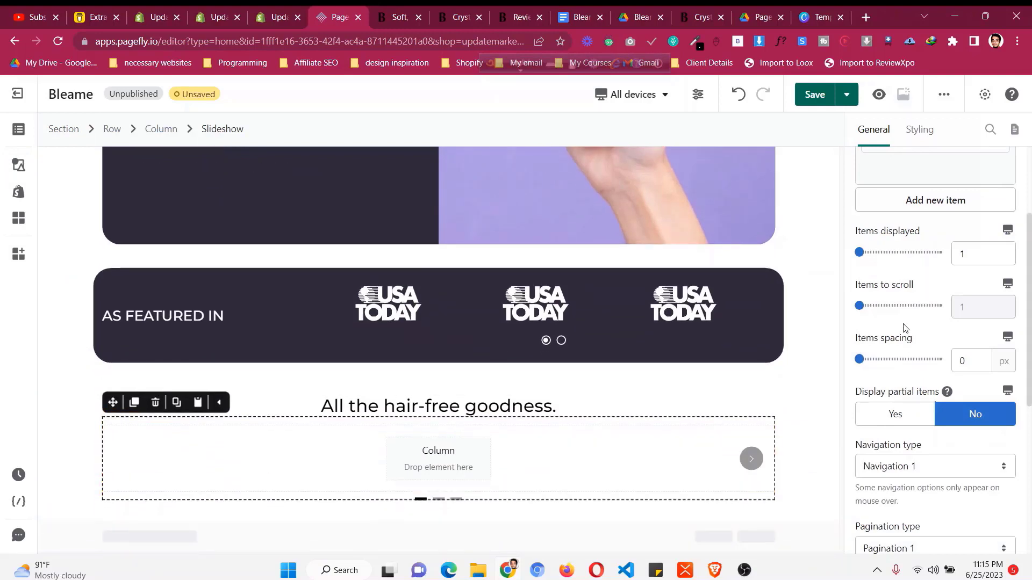
drag(860, 257, 940, 262)
scroll(954, 237, up, 3)
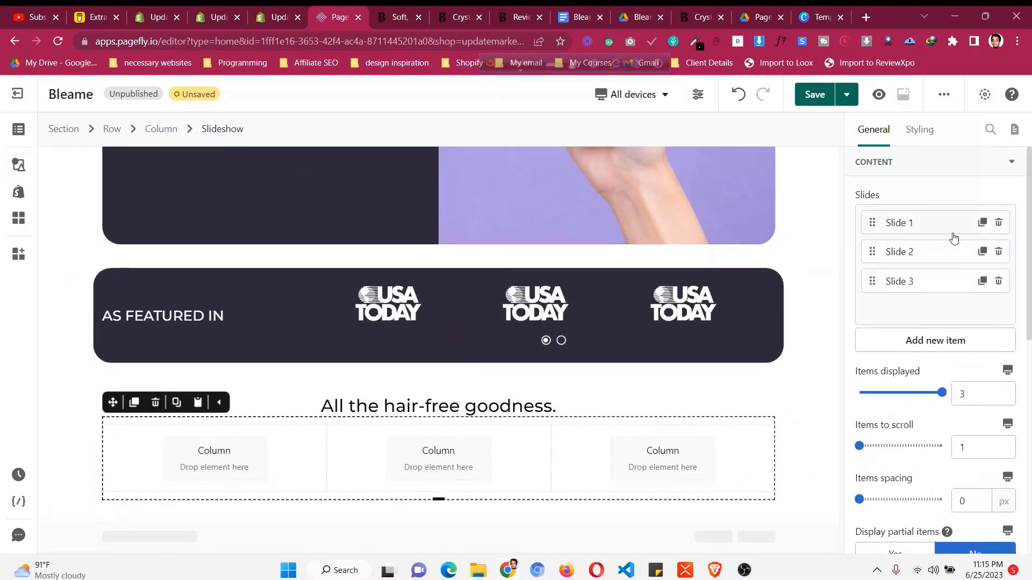
click(984, 284)
- Select the first slide's column, copy the Light BG color code #f4f1ff from the Bleame details Google Doc, and return to PageFly
click(197, 454)
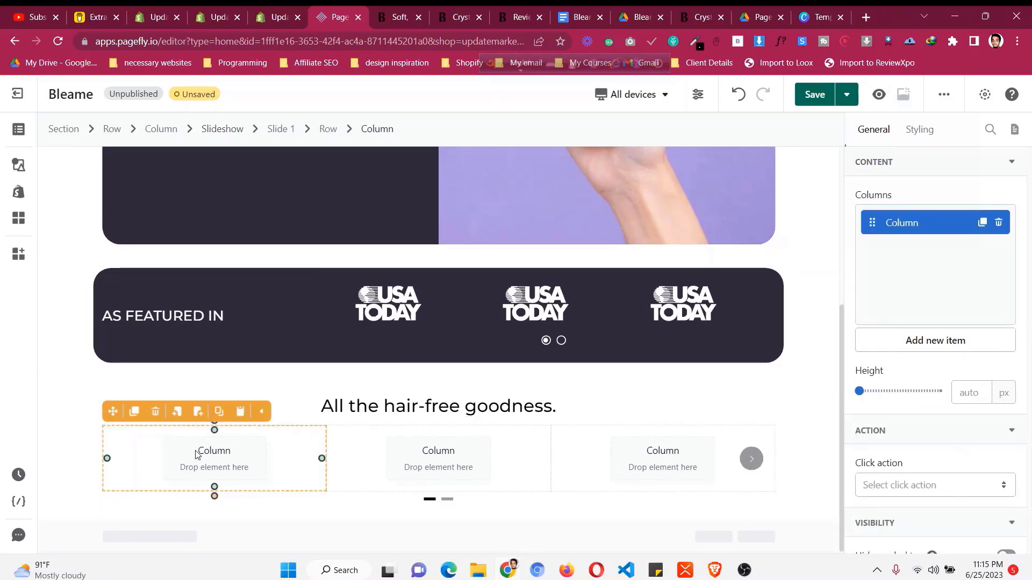
click(410, 12)
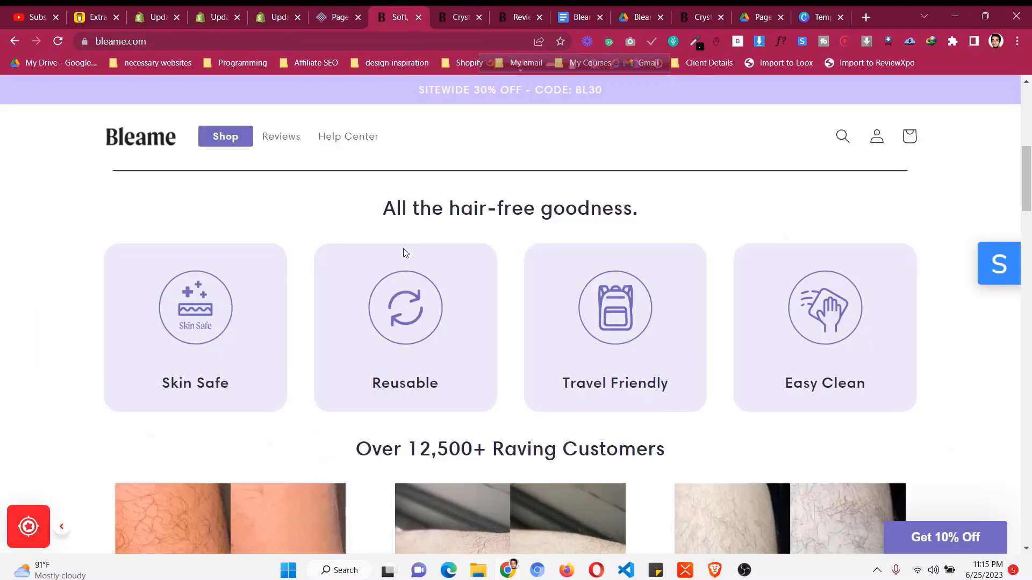
scroll(353, 279, down, 1)
scroll(306, 339, up, 2)
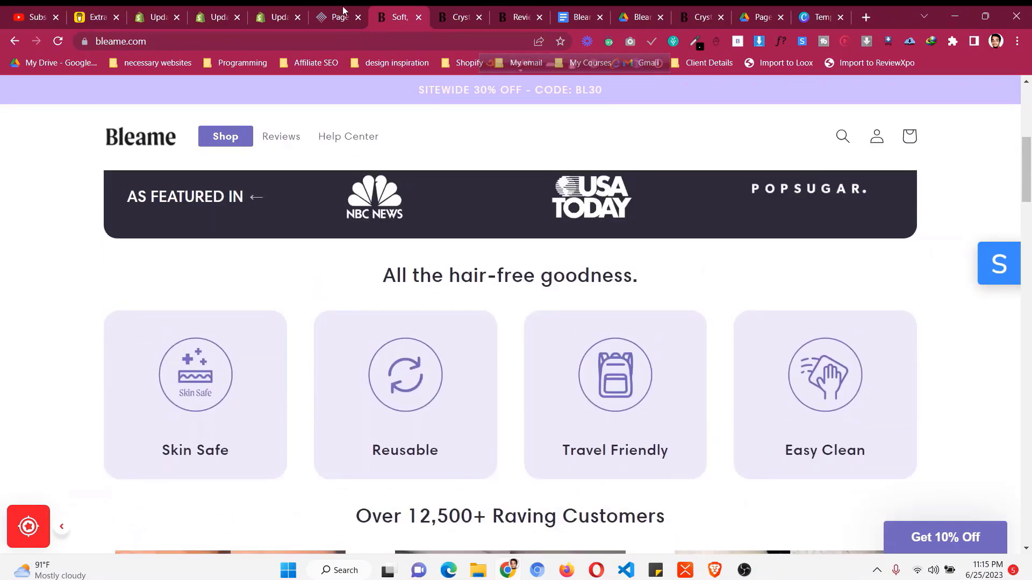
click(585, 14)
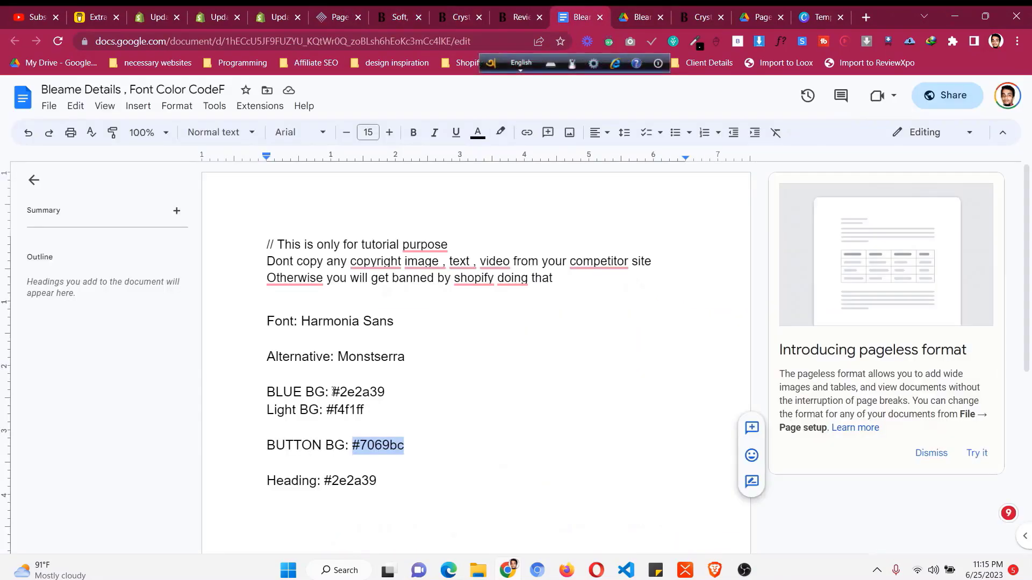
drag(326, 411, 364, 411)
key(ctrl+c)
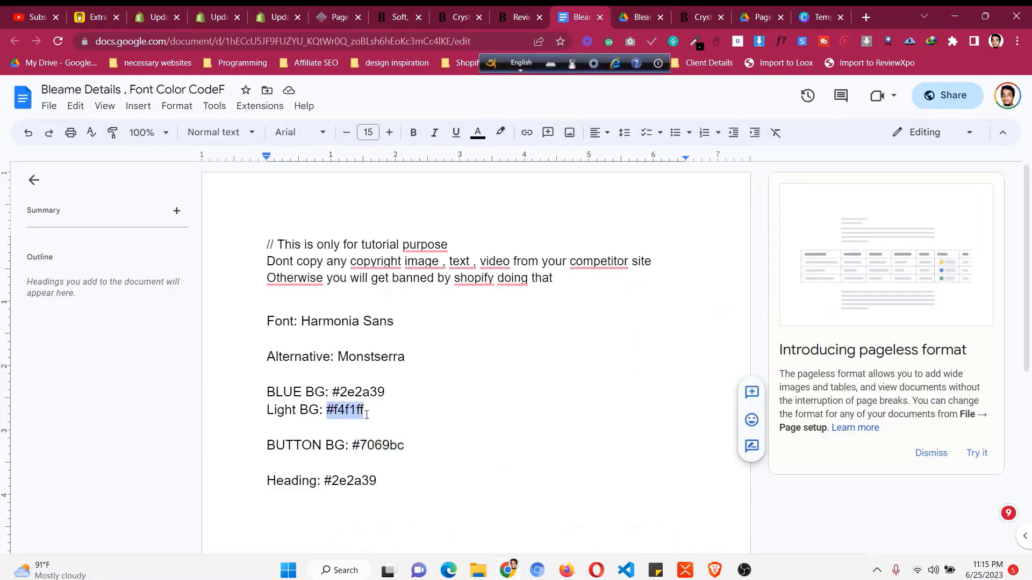
click(344, 12)
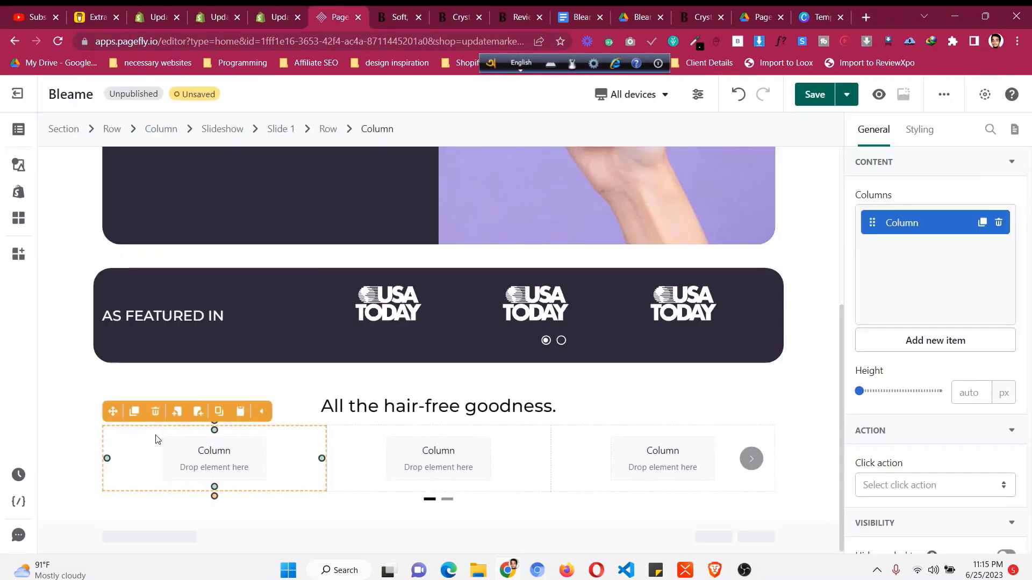
- Set the background color of the first slide's column to the copied Light BG color #f4f1ff
click(925, 130)
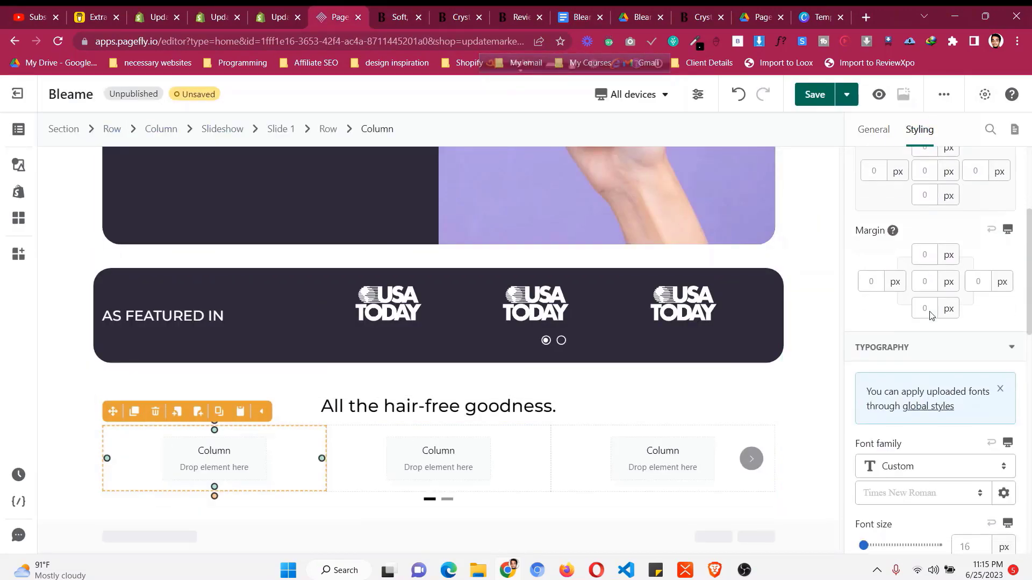
scroll(932, 315, down, 5)
scroll(925, 288, down, 5)
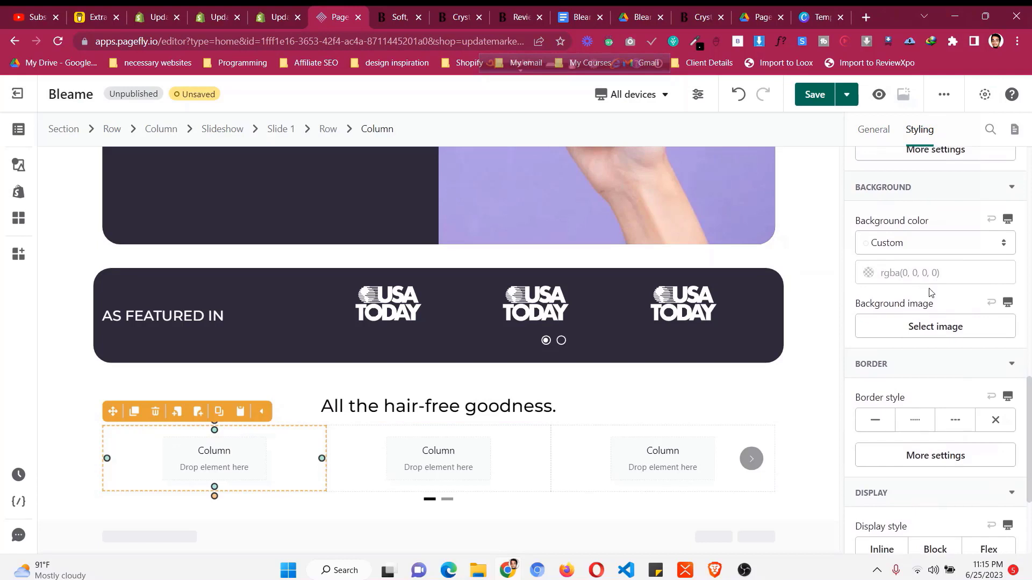
click(922, 272)
key(ctrl+v)
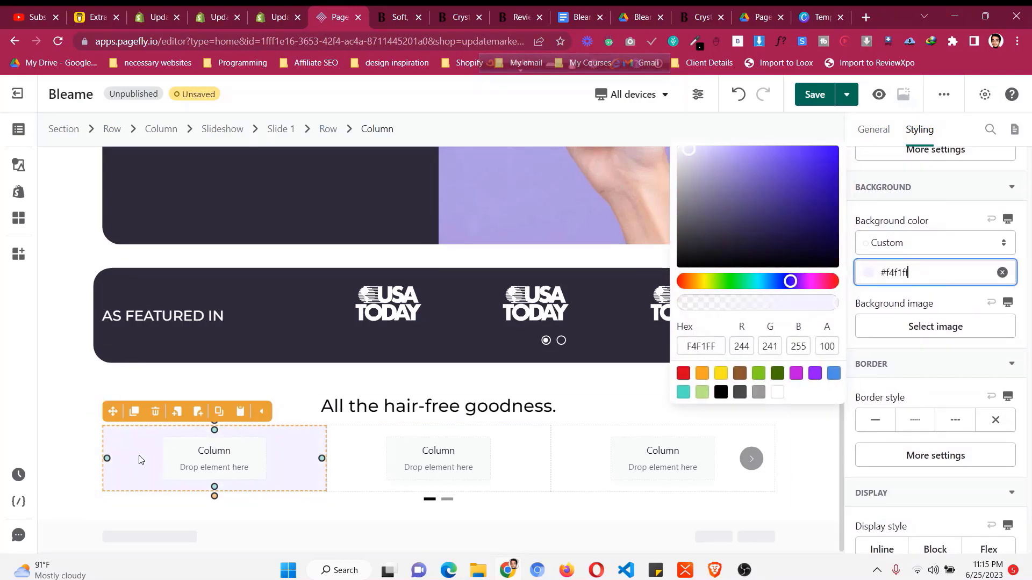
click(176, 458)
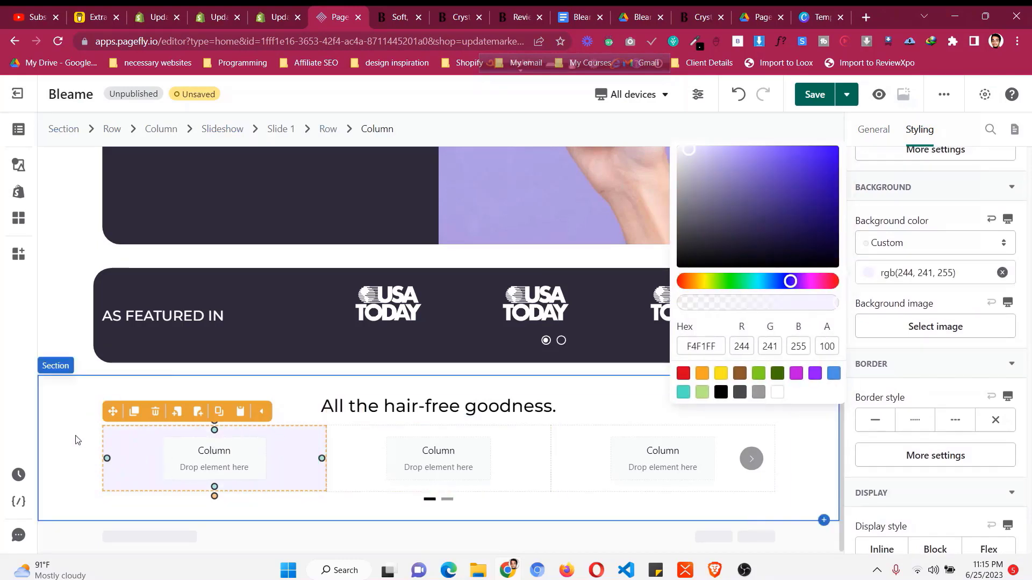
click(76, 439)
click(151, 443)
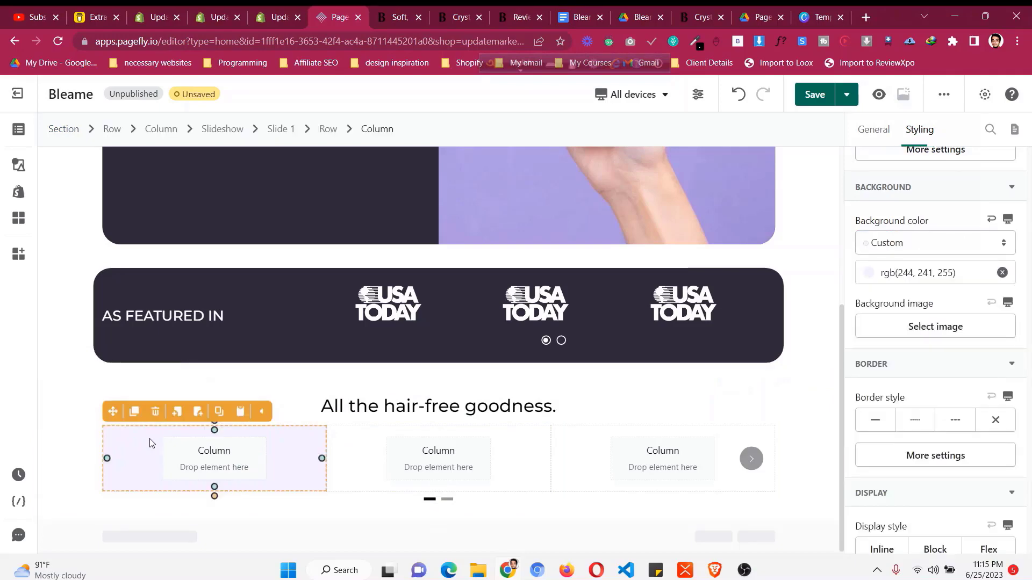
- Check the first icon card on the Bleame site and add an image element to the first slide's column in PageFly
click(407, 12)
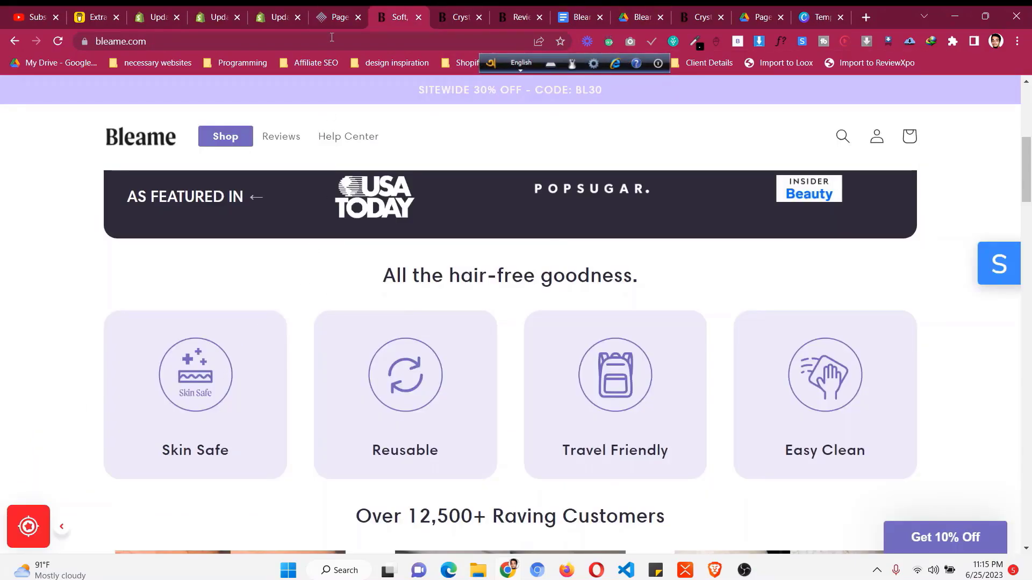
click(332, 12)
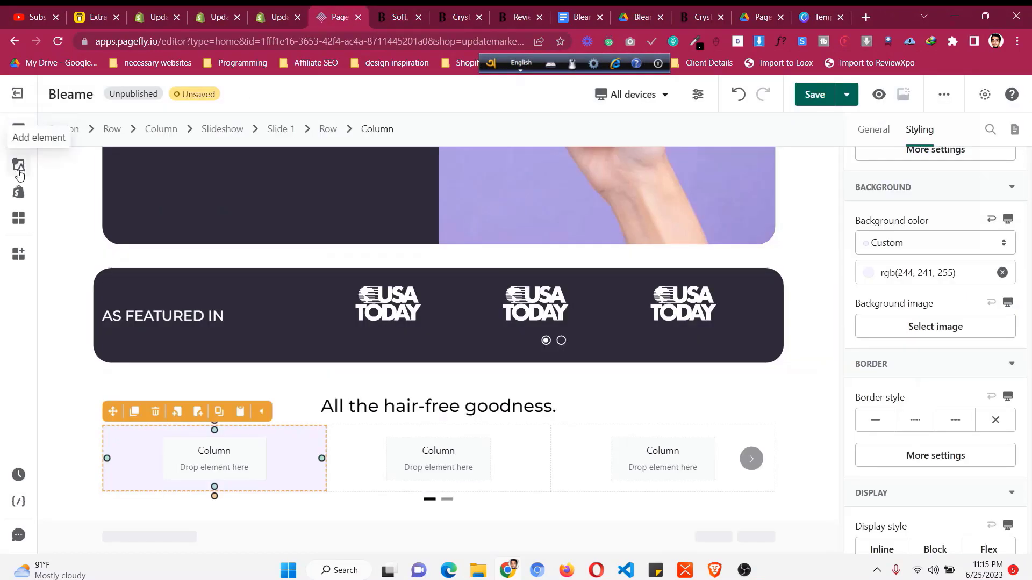
click(19, 172)
scroll(113, 484, down, 4)
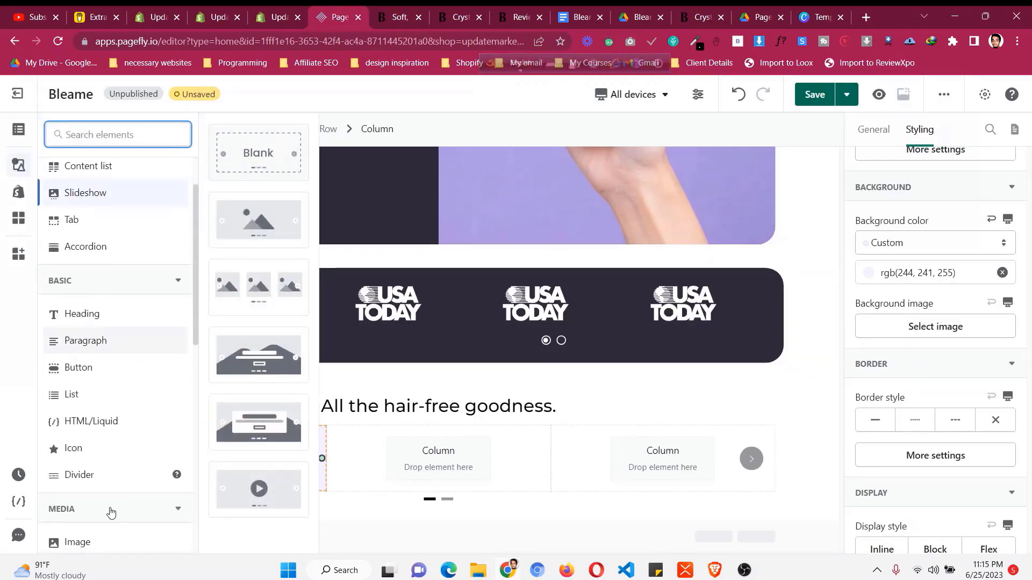
click(94, 413)
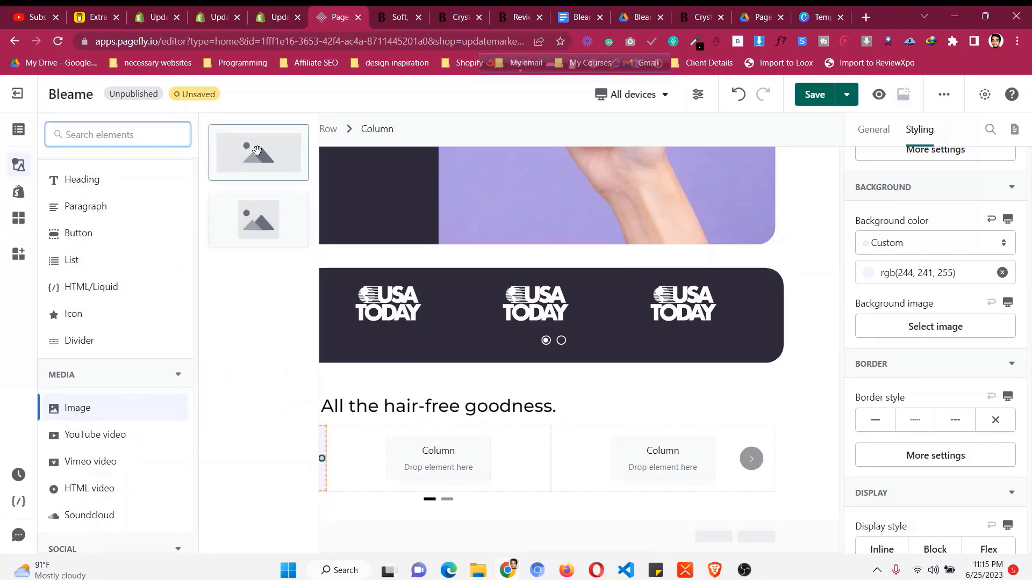
drag(260, 212, 234, 471)
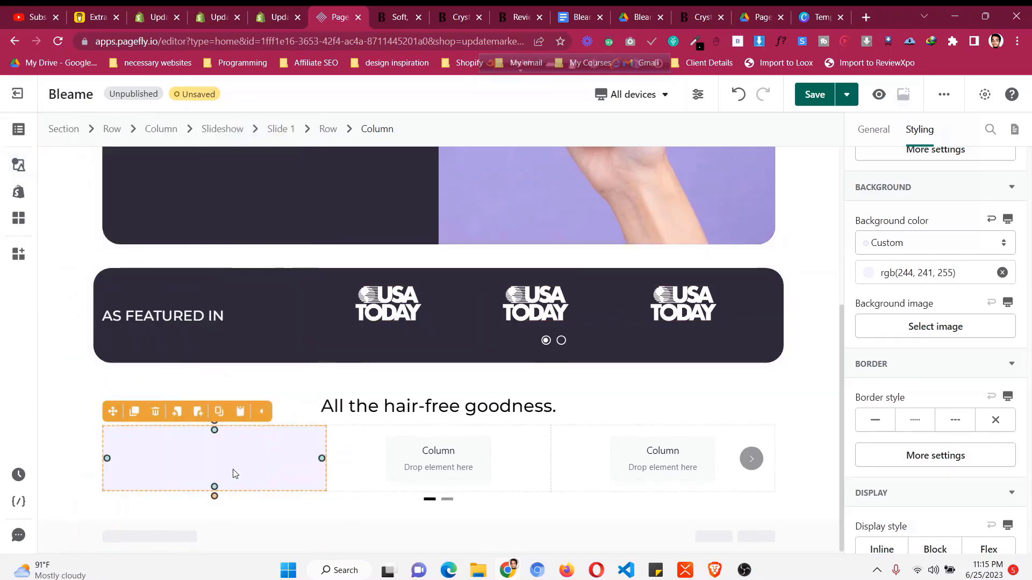
- Upload the Skin Safe icon from the Downloads folder to the media files while choosing the new image's source
click(883, 137)
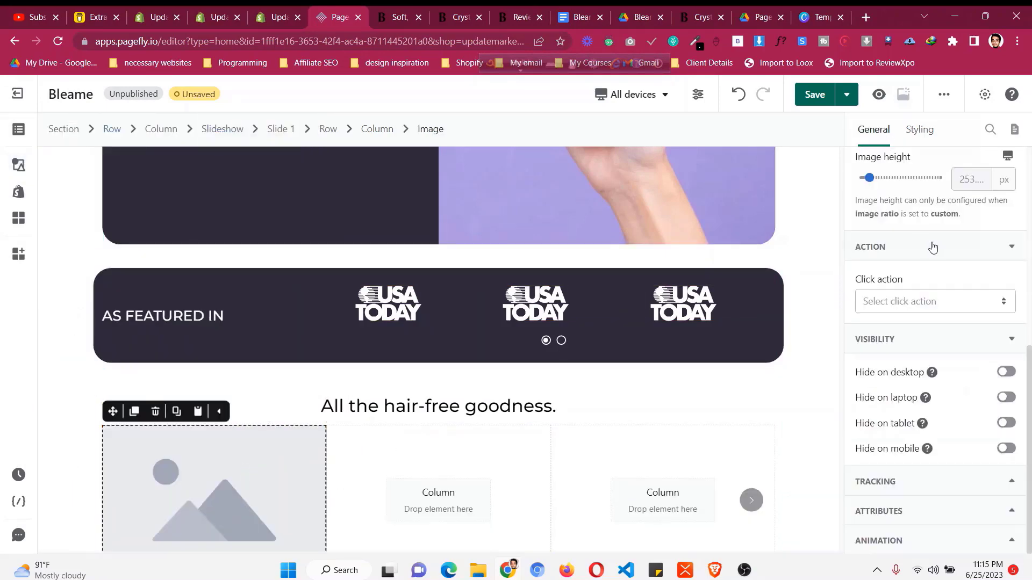
scroll(935, 252, up, 5)
scroll(937, 258, up, 1)
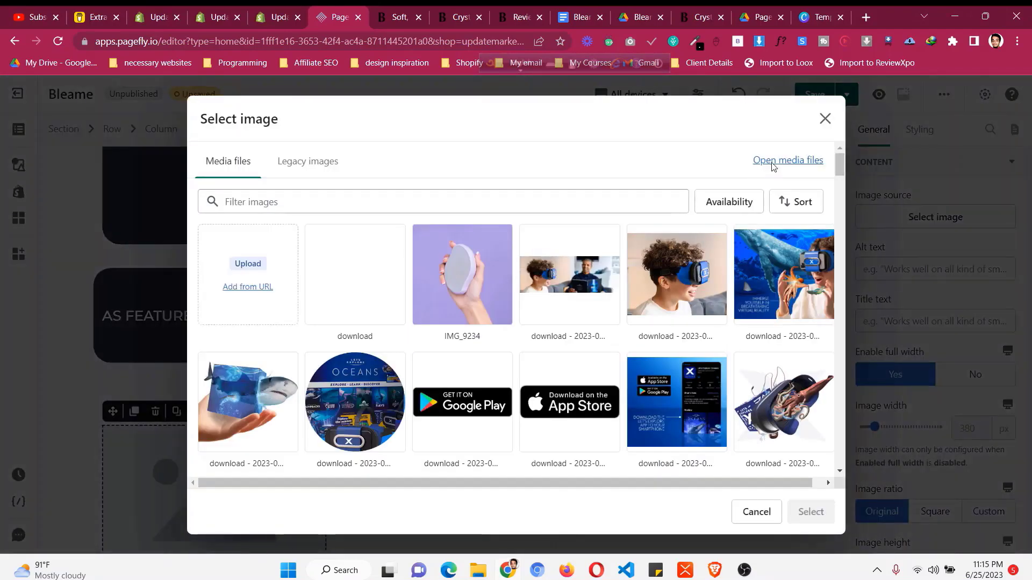
click(772, 161)
click(329, 11)
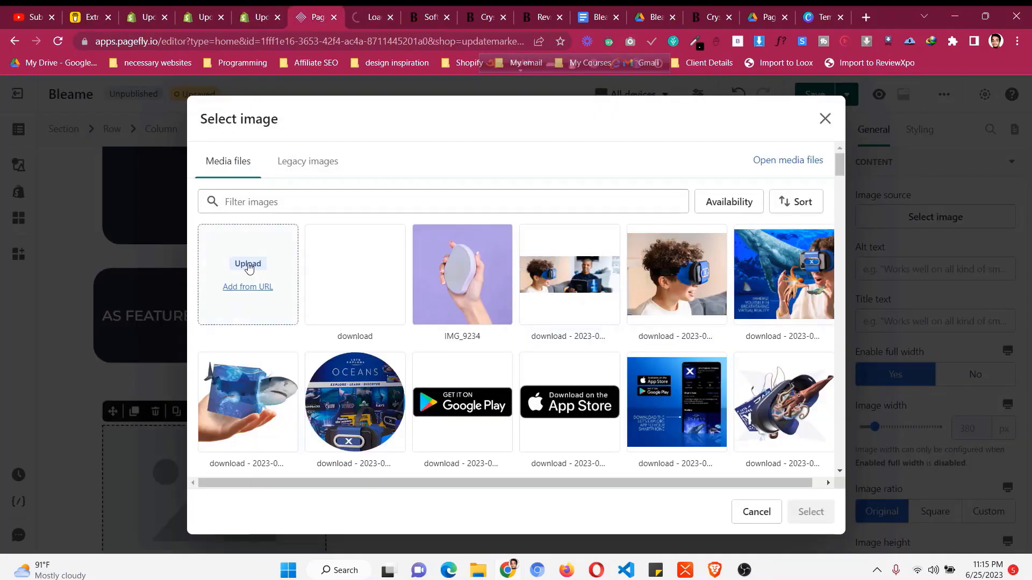
click(251, 267)
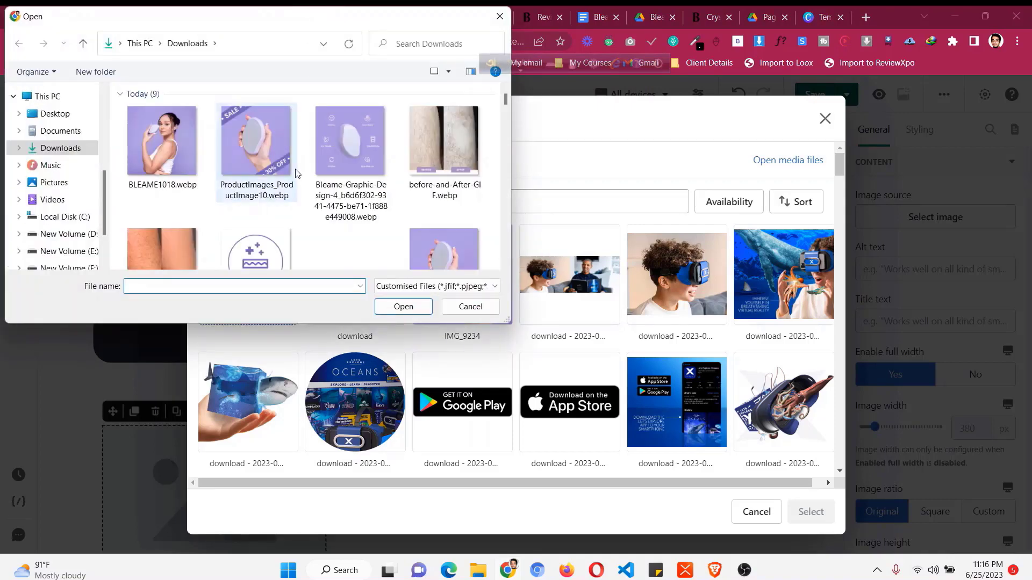
scroll(295, 173, down, 5)
click(295, 173)
click(413, 311)
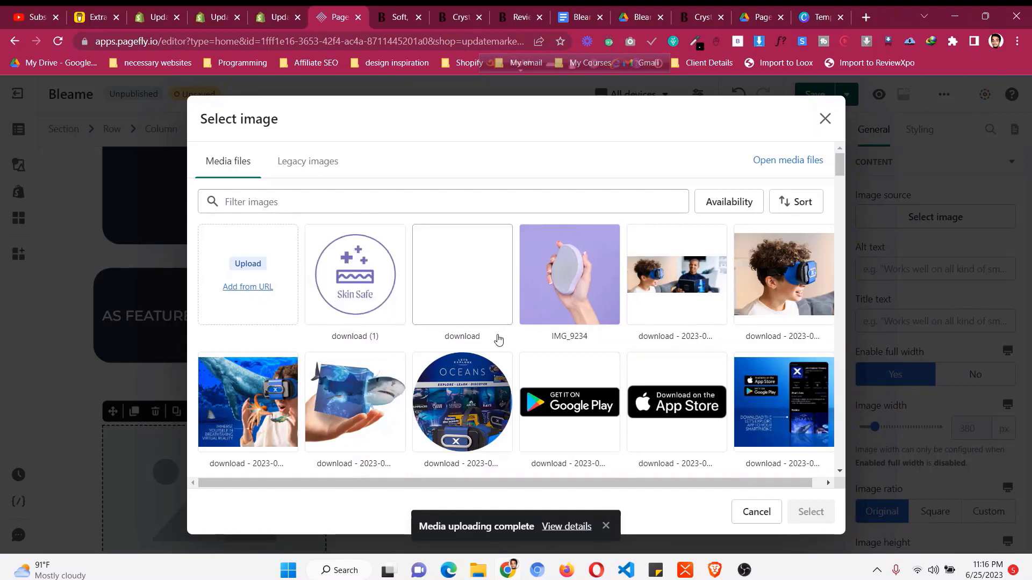
- Use the uploaded "download (1)" Skin Safe icon as the image source
click(333, 322)
click(387, 277)
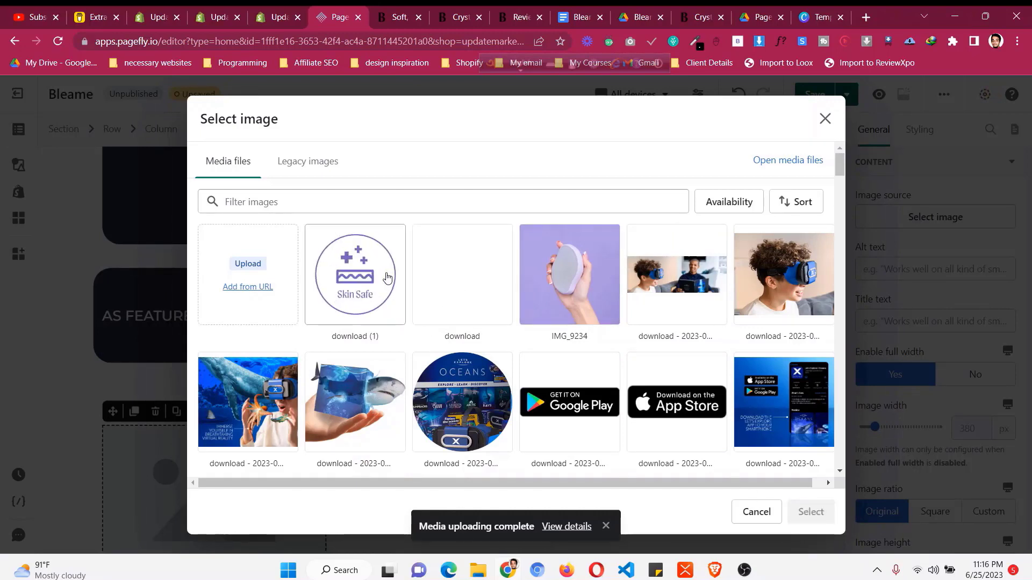
click(372, 285)
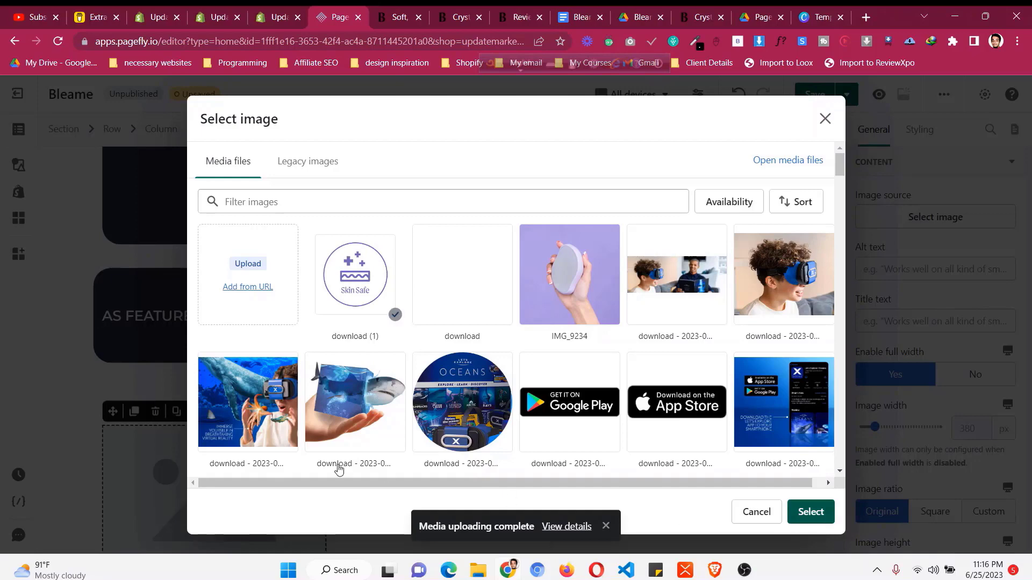
click(811, 512)
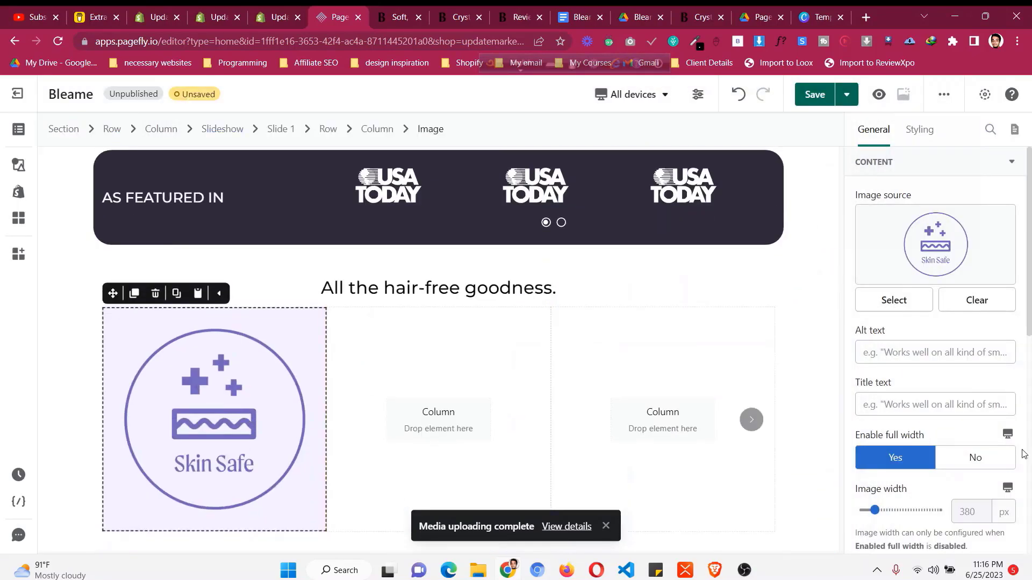
- Disable full width for the Skin Safe image and set its width to 110 px
click(993, 456)
scroll(886, 395, down, 3)
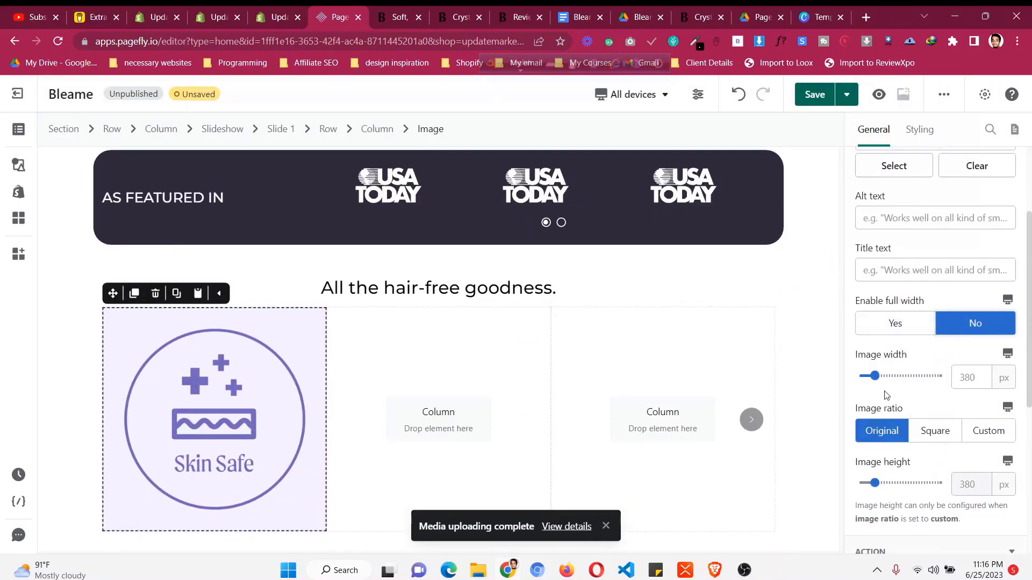
text(70)
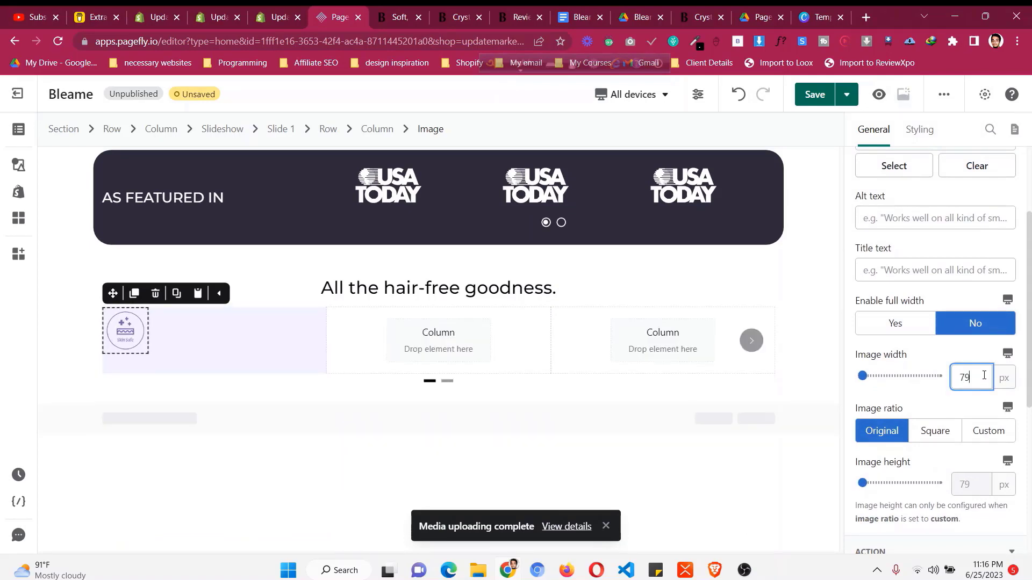
key(Up)
key(Up)
key(Up)
key(Up)
key(Up)
key(Up)
key(Up)
key(Up)
key(Up)
key(Up)
key(Up)
key(Up)
key(Up)
key(Up)
key(Up)
key(Up)
key(Up)
key(Up)
key(Up)
key(Up)
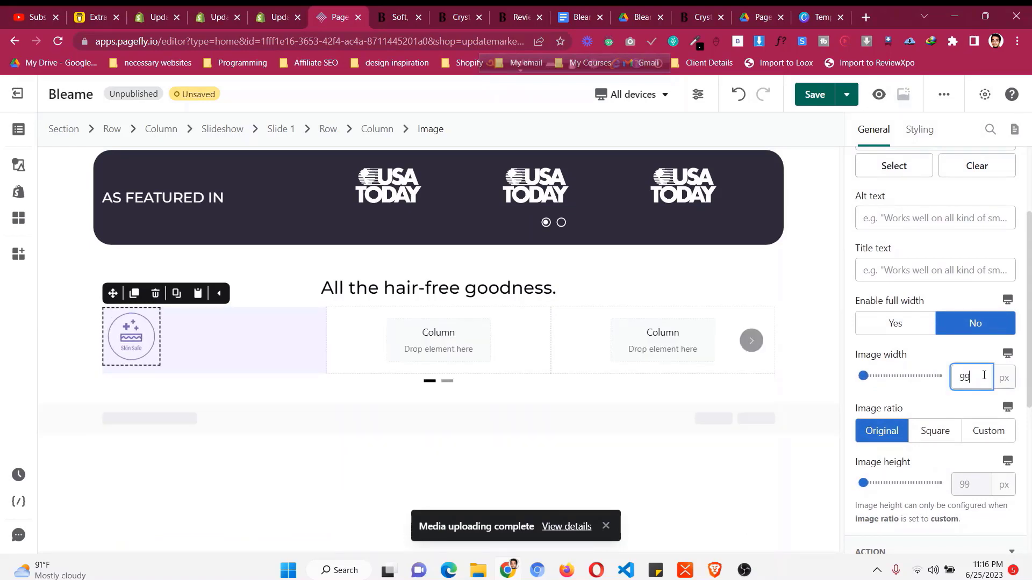
key(Up)
key(Up)
key(Up)
key(Up)
key(Up)
key(Up)
key(Up)
key(Up)
key(Up)
key(Up)
key(Up)
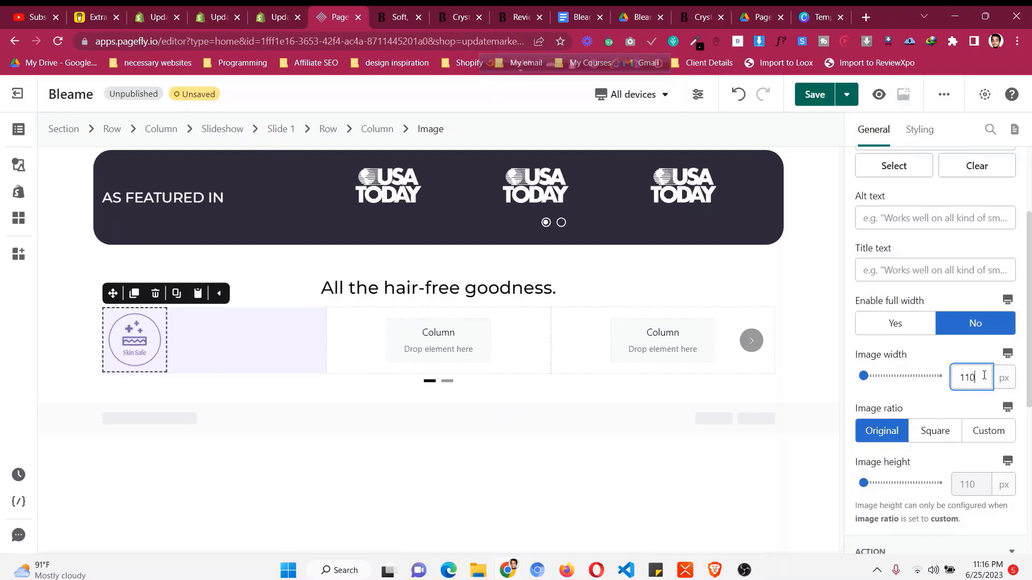
- Center the Skin Safe image horizontally within the first slide's column
click(925, 135)
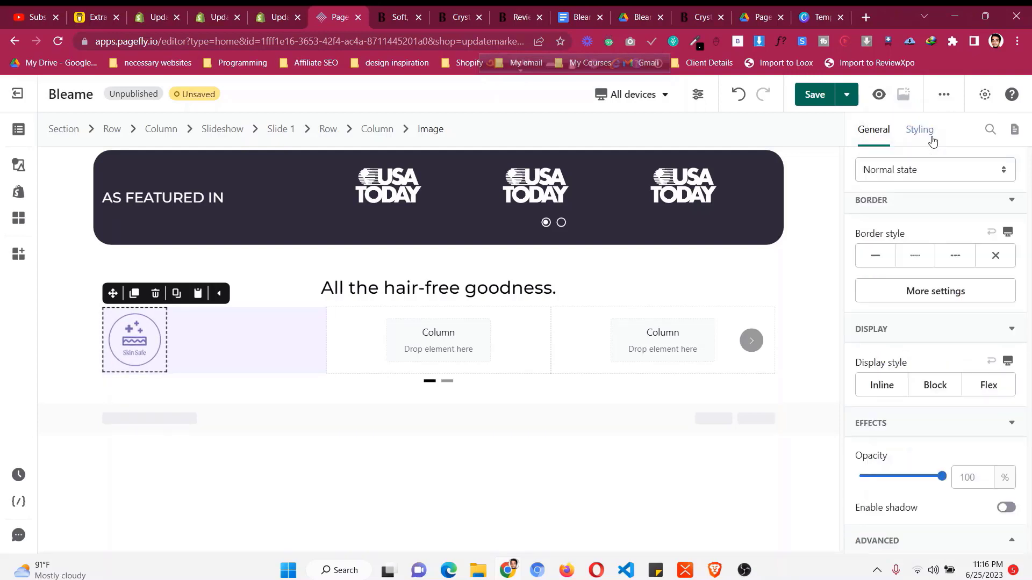
click(934, 336)
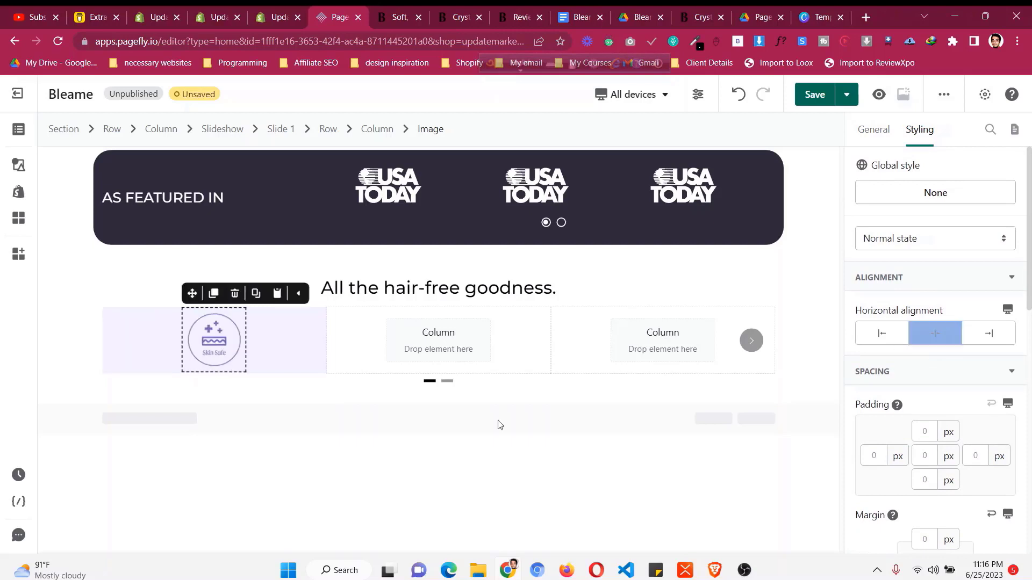
scroll(298, 446, up, 2)
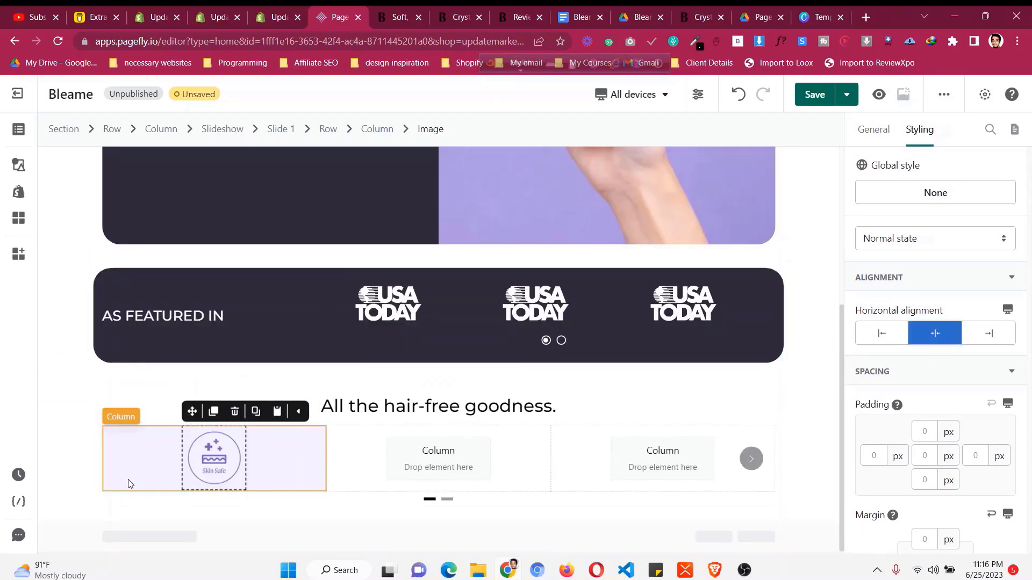
- Compare the card spacing on the Bleame site and set the first slide column's top and bottom padding to 25 px
click(258, 468)
key(ctrl+Tab)
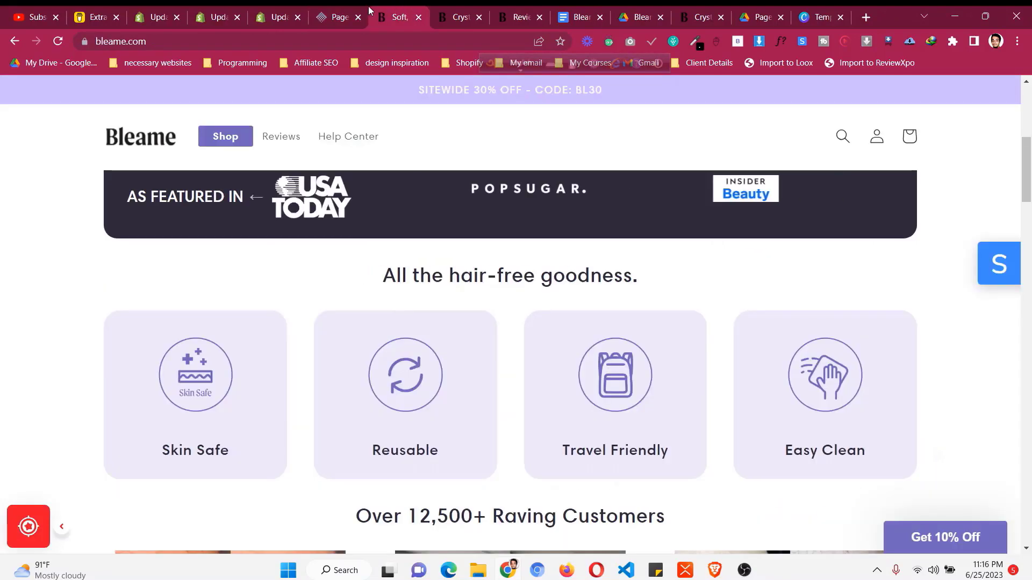
click(319, 10)
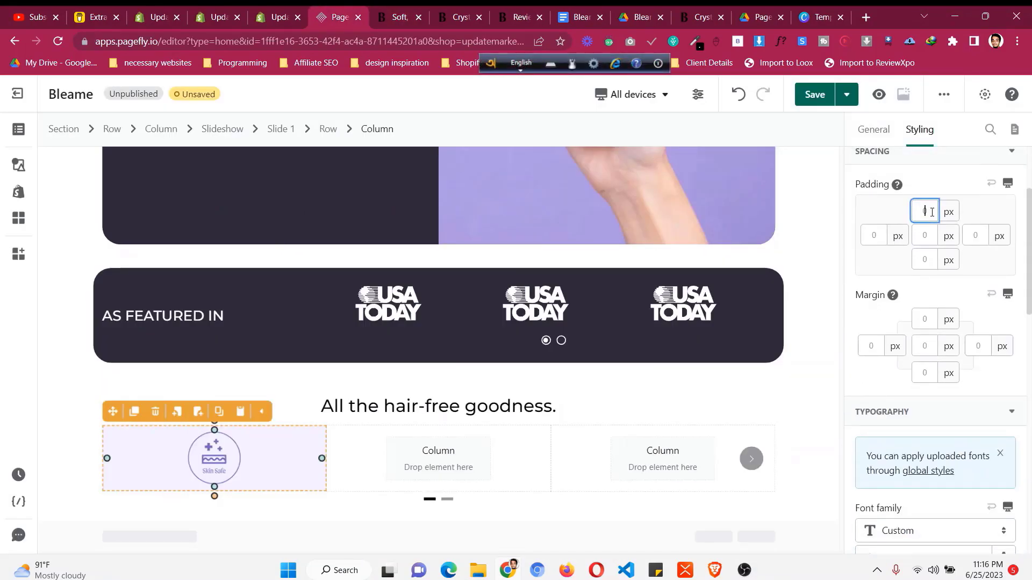
text(5)
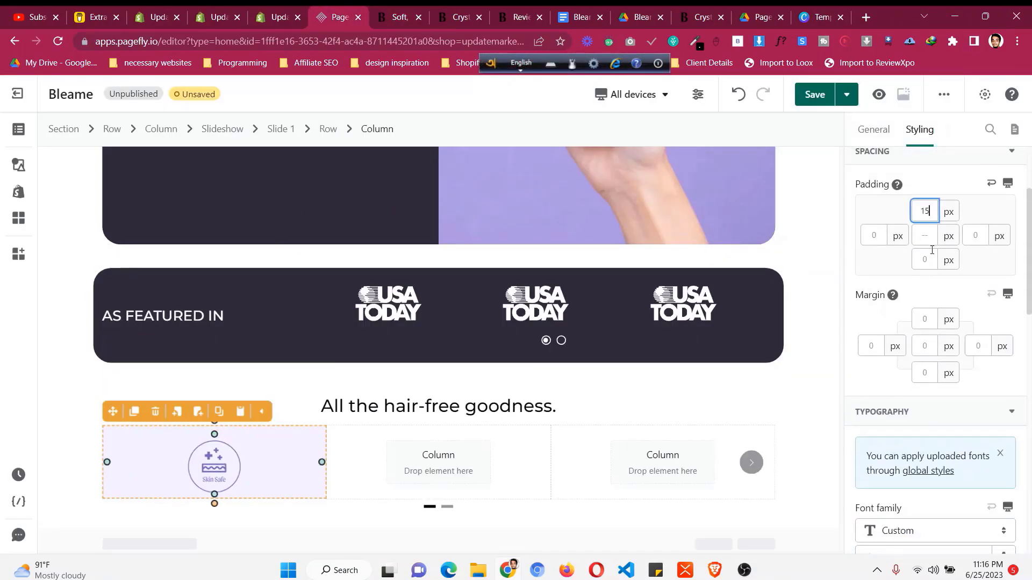
key(Up)
key(Up)
key(Up)
key(Up)
key(Up)
key(Up)
key(Up)
key(Up)
key(Up)
key(Up)
key(Up)
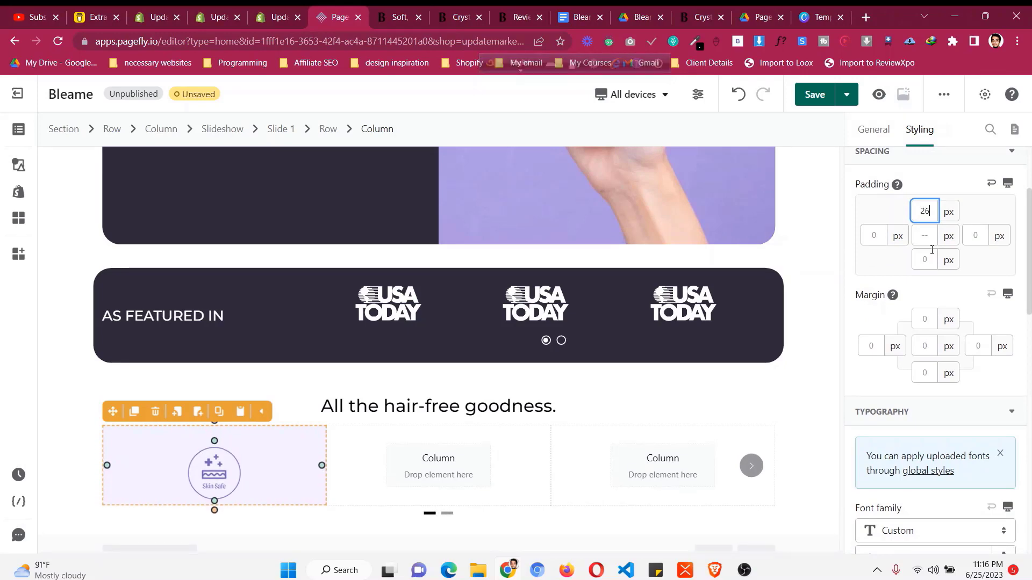
key(Down)
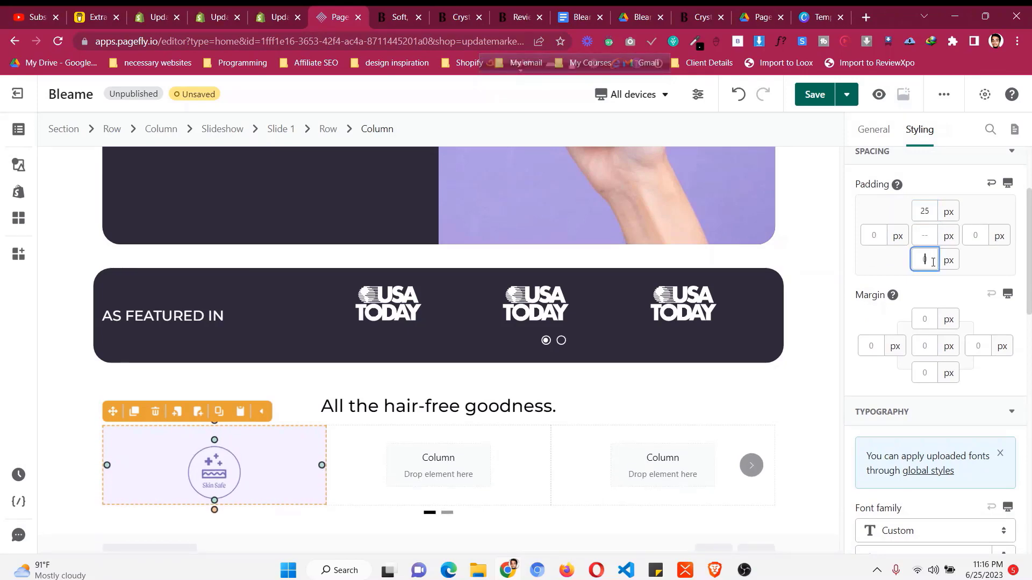
text(25)
- Set the border radius of the first slide's column to 30 px on all corners
scroll(947, 365, down, 7)
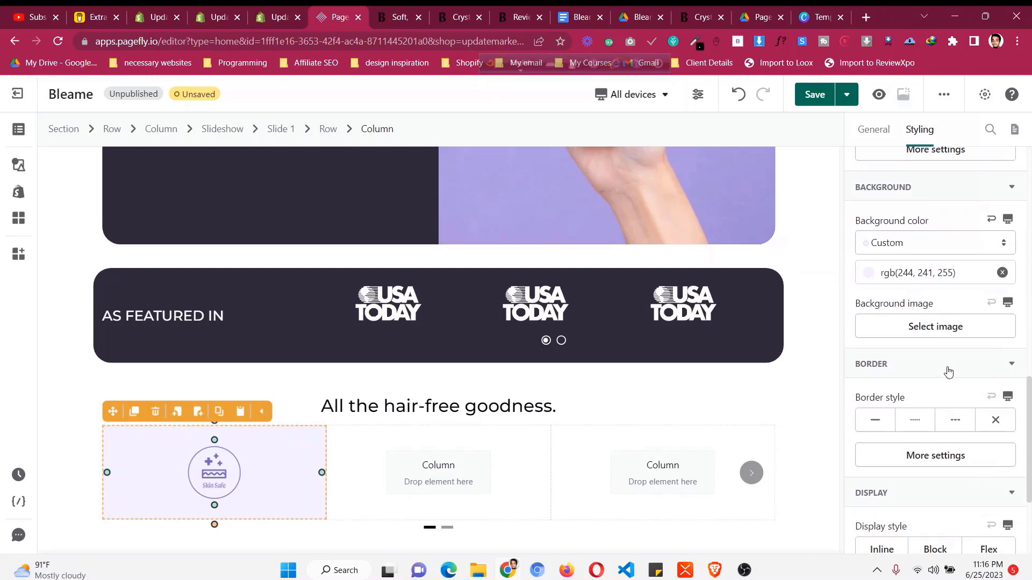
scroll(948, 372, down, 2)
click(951, 389)
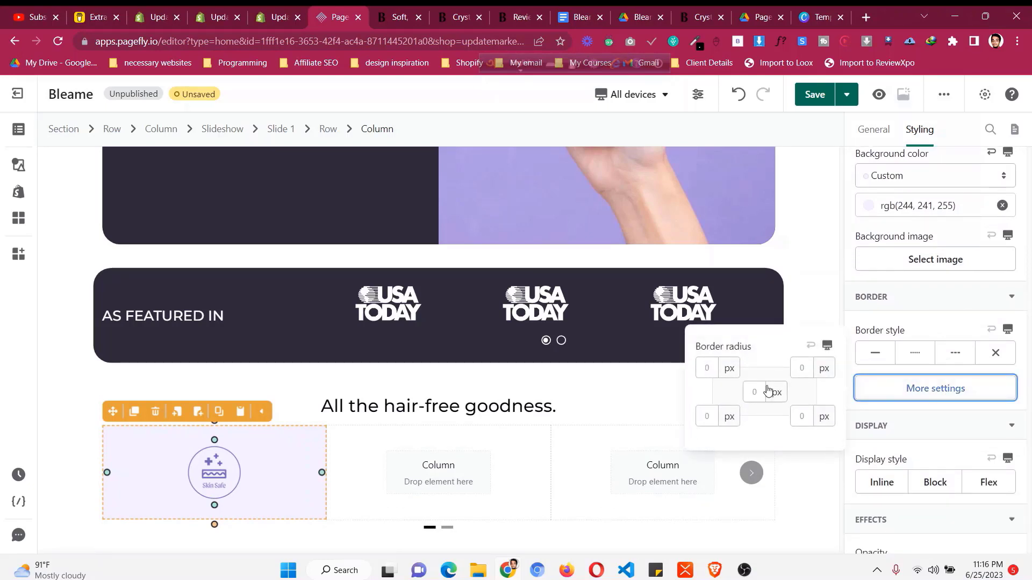
click(748, 396)
text(3)
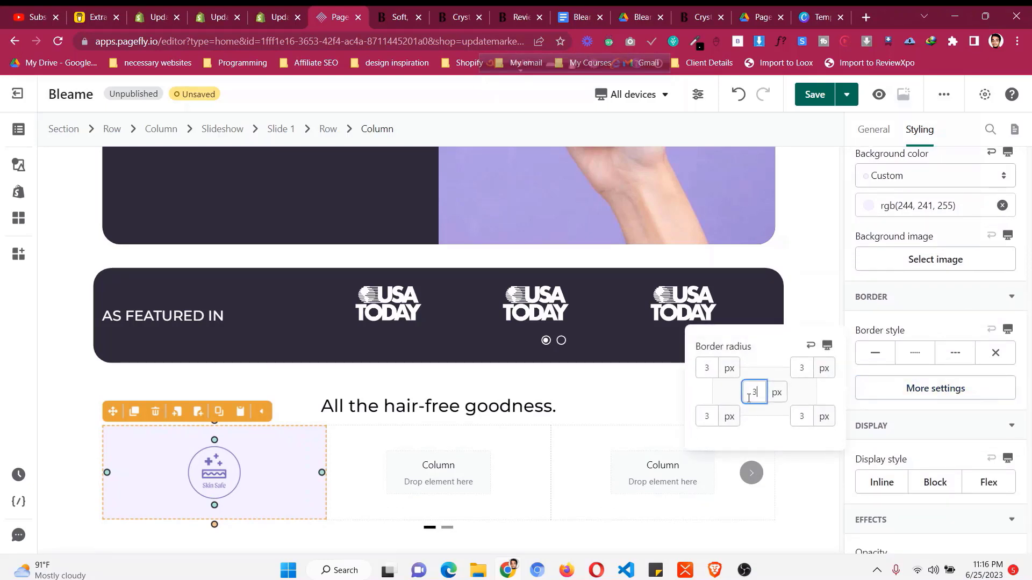
text(0)
scroll(221, 347, down, 1)
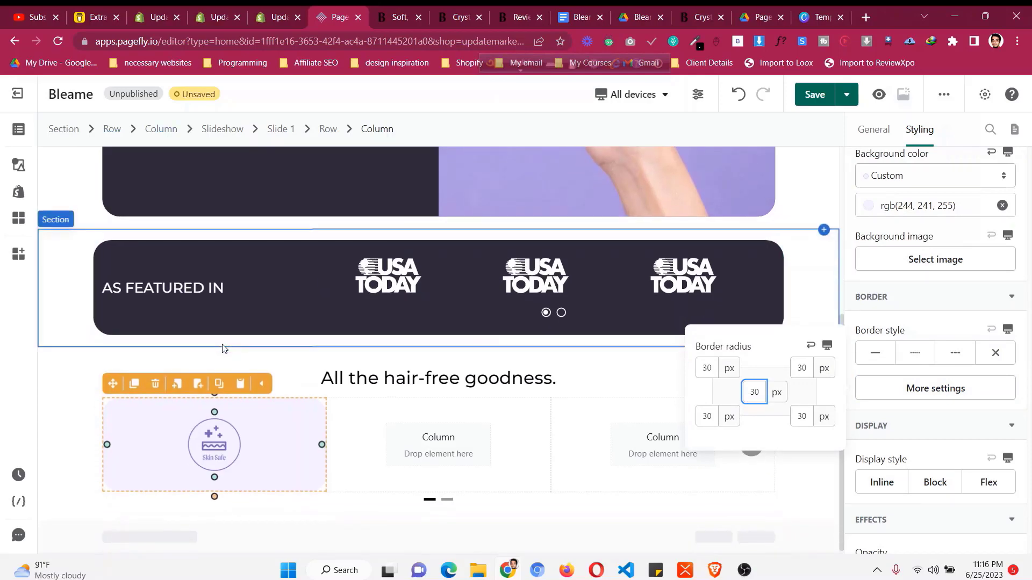
- Switch to the Bleame site and inspect the font of the "Skin Safe" card label with WhatFont
click(399, 10)
click(780, 41)
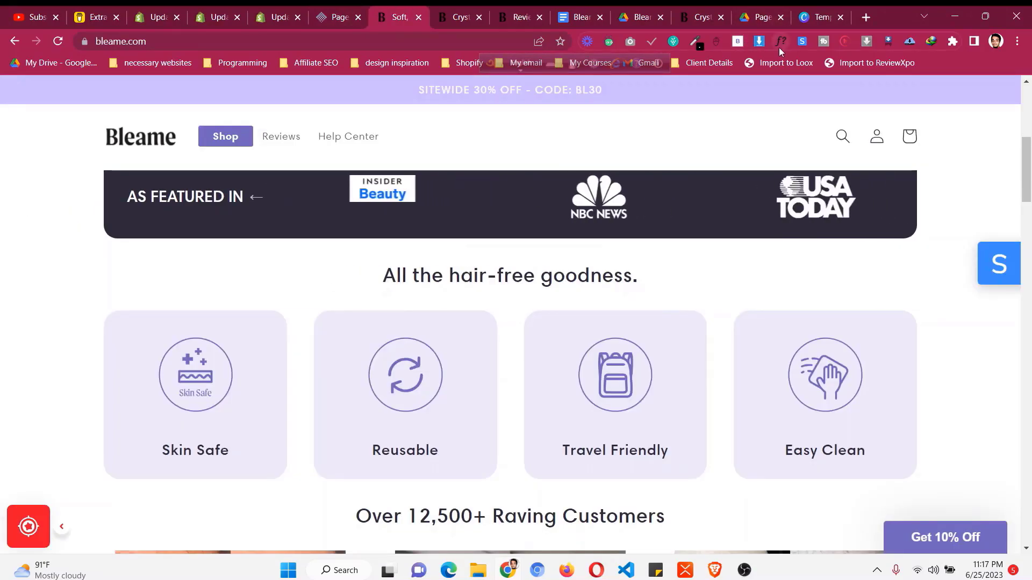
click(212, 452)
scroll(240, 437, down, 2)
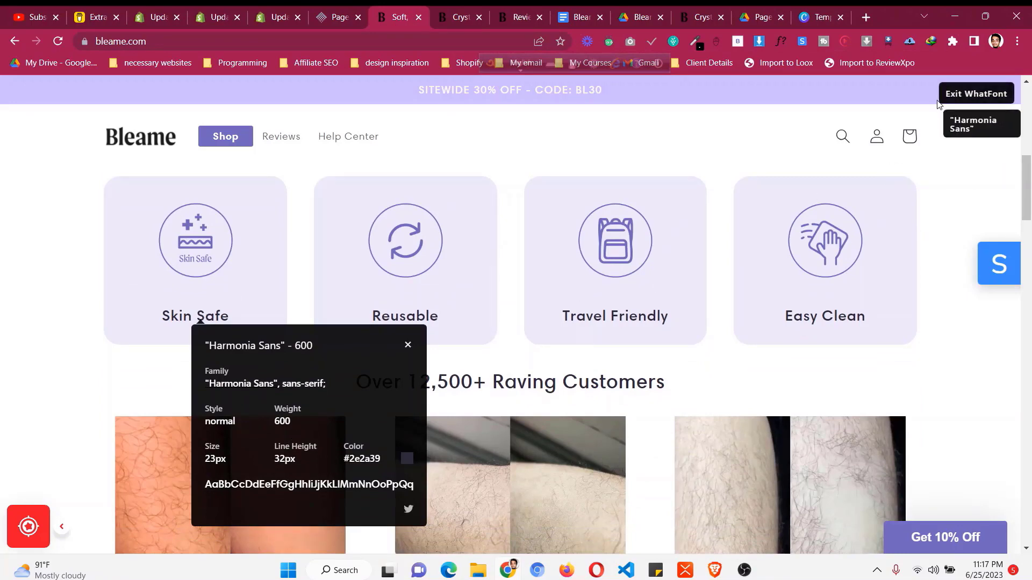
click(976, 94)
- Back in PageFly, duplicate the "AS FEATURED IN" heading and move the copy below the Skin Safe image in the first slide's column
click(336, 17)
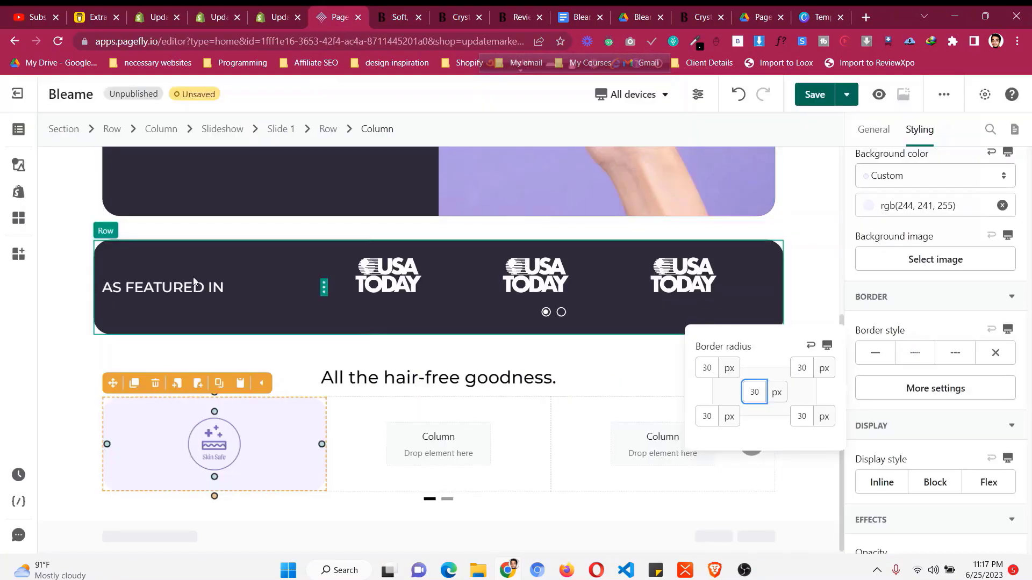
click(161, 286)
click(135, 263)
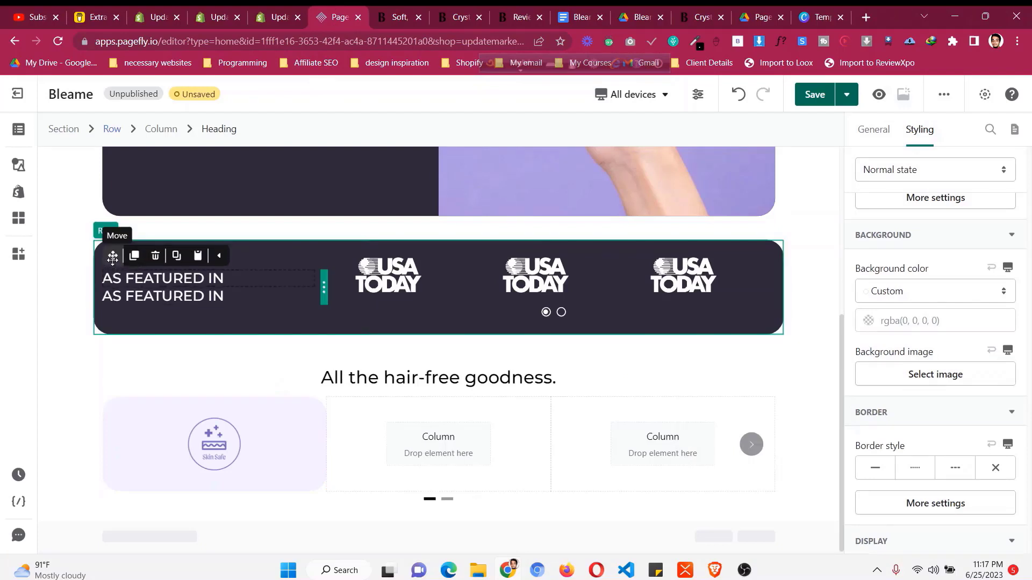
drag(113, 263, 223, 473)
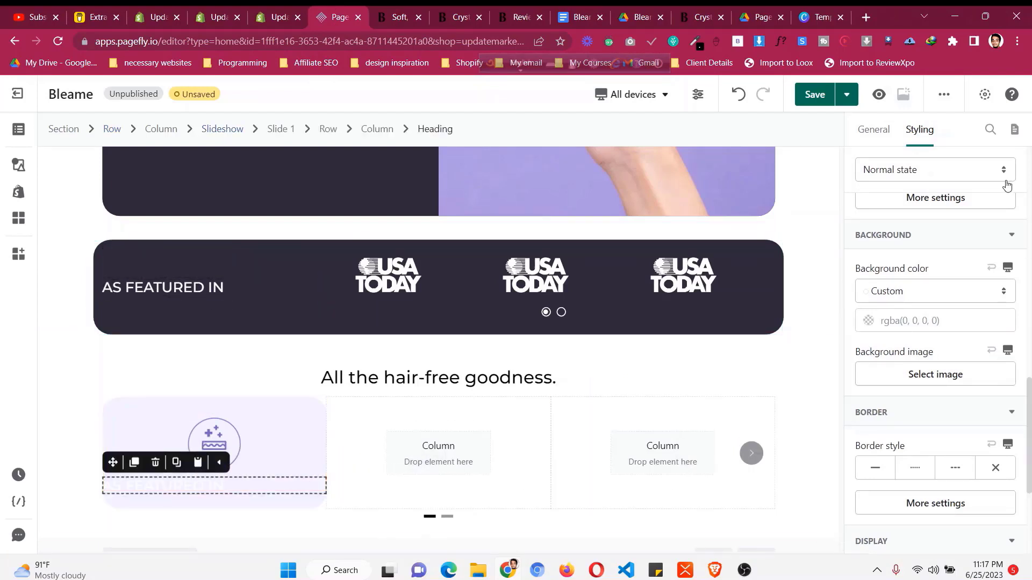
- Style the copied heading in the first slide with black content color, centered text and a 23 px font size
scroll(945, 387, up, 15)
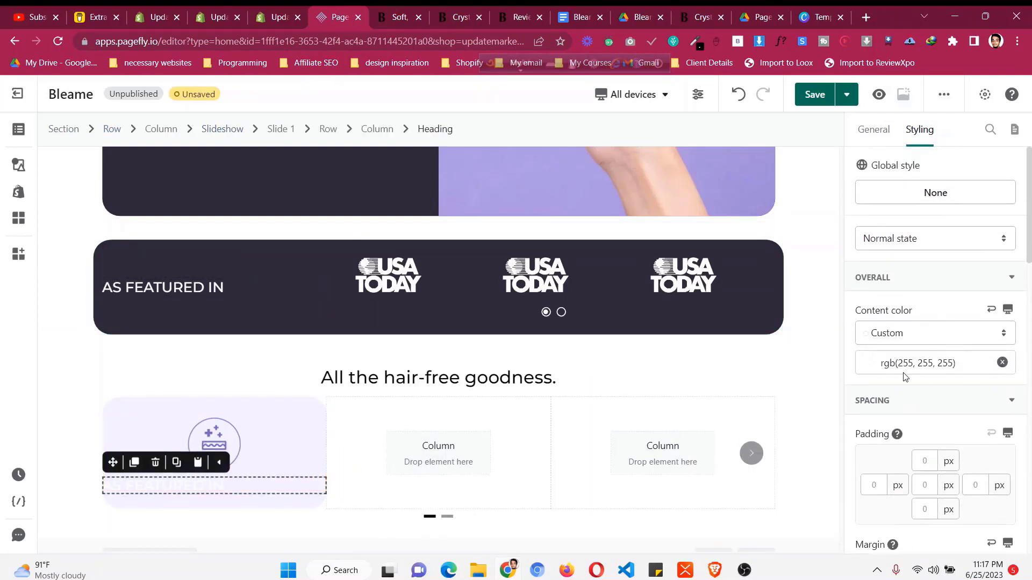
click(867, 365)
click(721, 482)
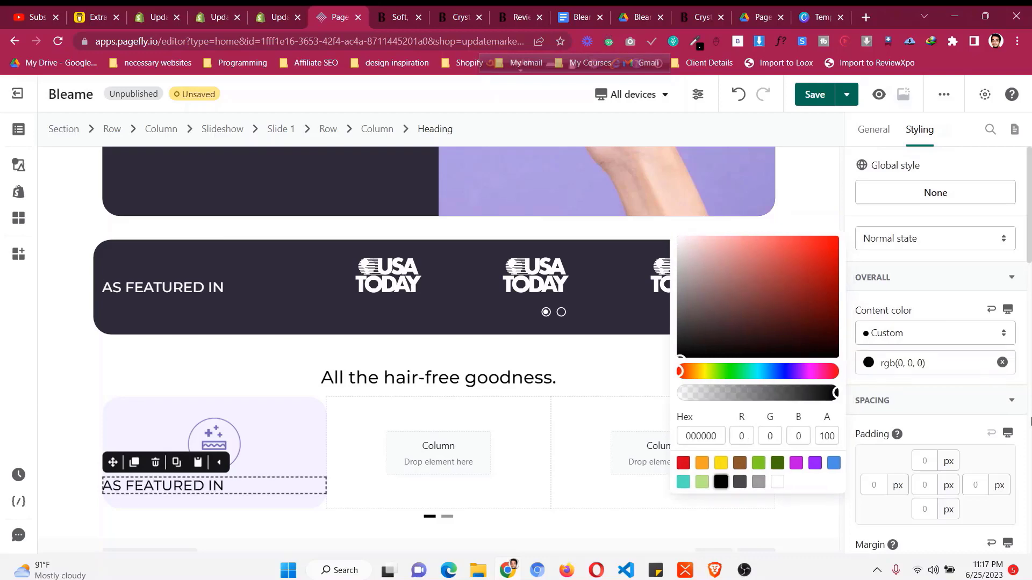
scroll(968, 408, down, 5)
click(916, 316)
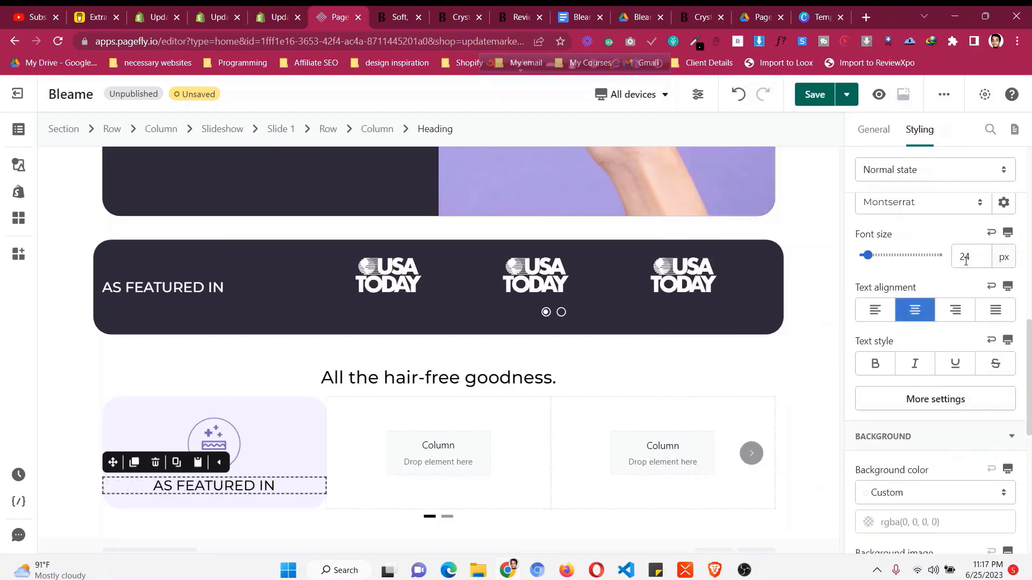
key(Down)
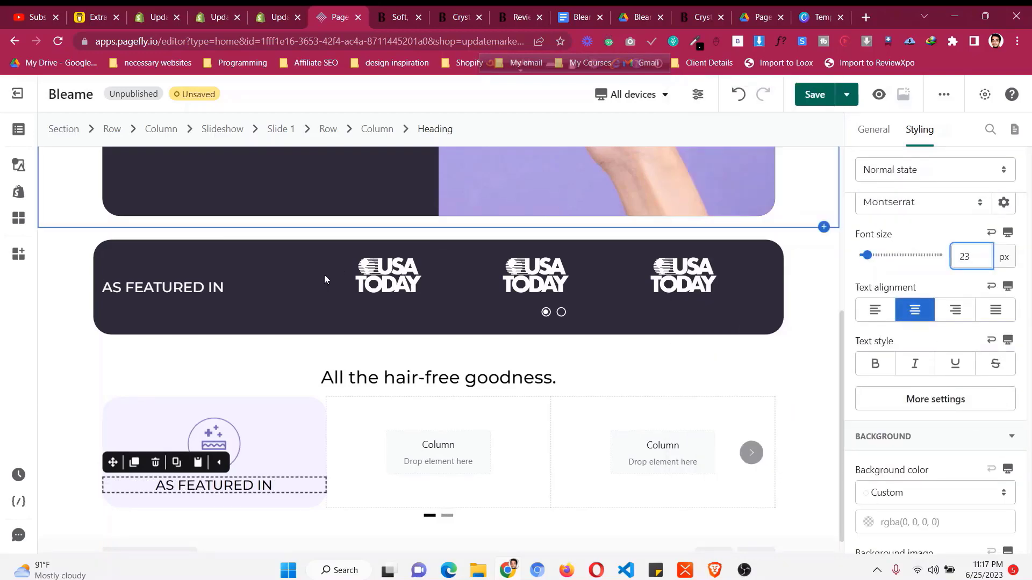
- Compare the card with the Bleame site and set the first slide column's font family to Montserrat
click(262, 417)
scroll(260, 417, down, 1)
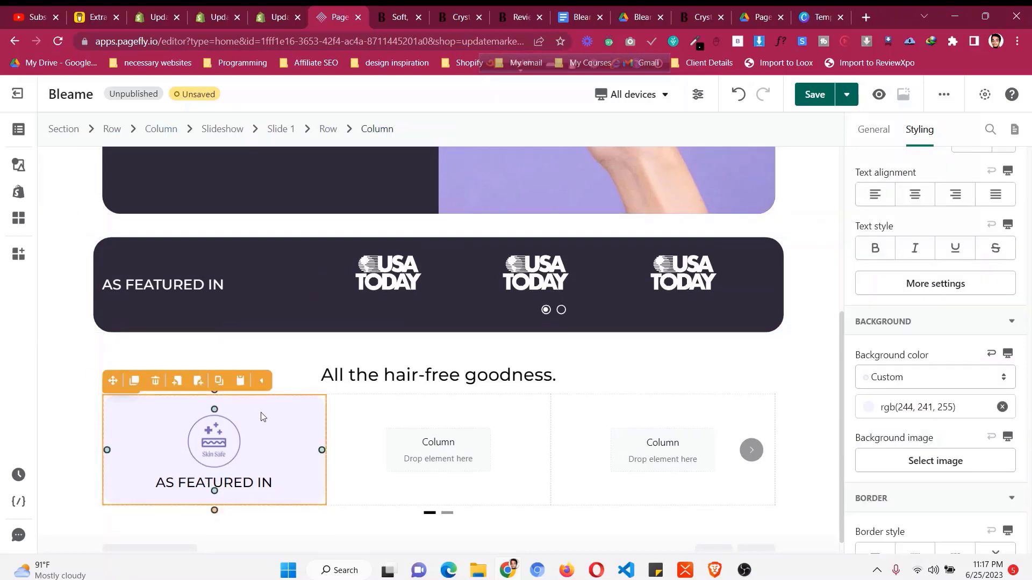
key(ctrl+Tab)
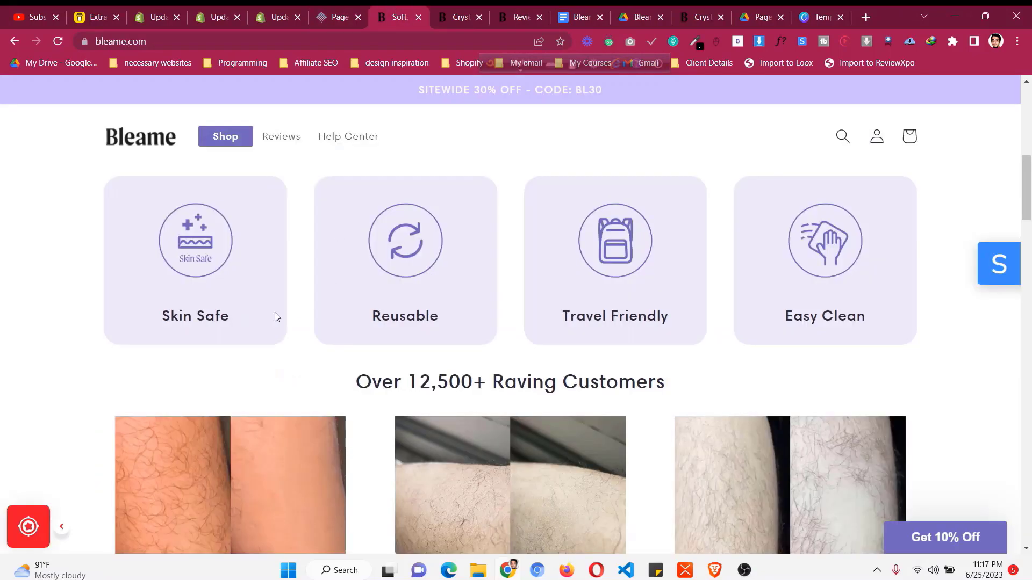
key(ctrl+shift+Tab)
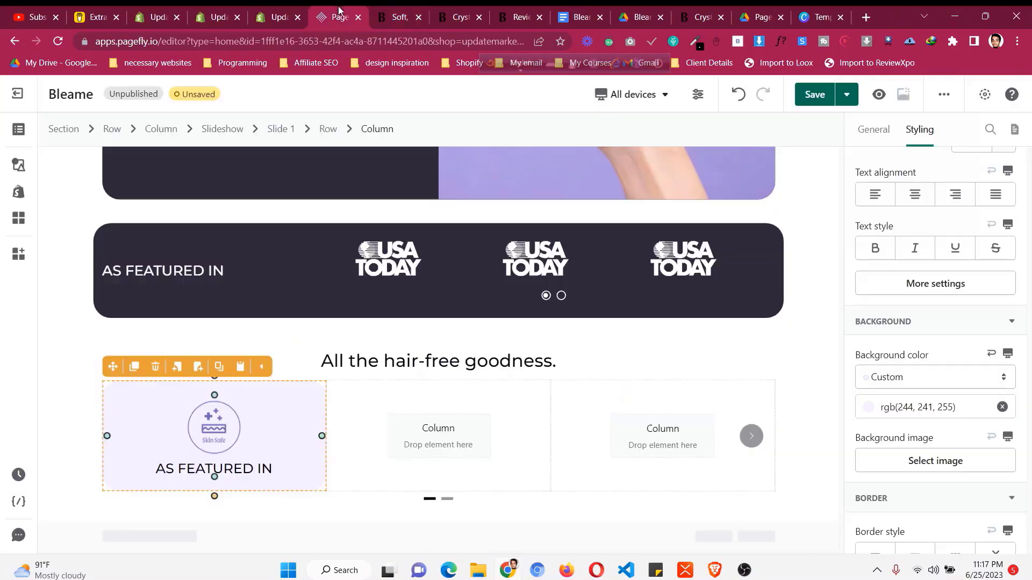
scroll(1004, 367, down, 3)
scroll(913, 274, up, 6)
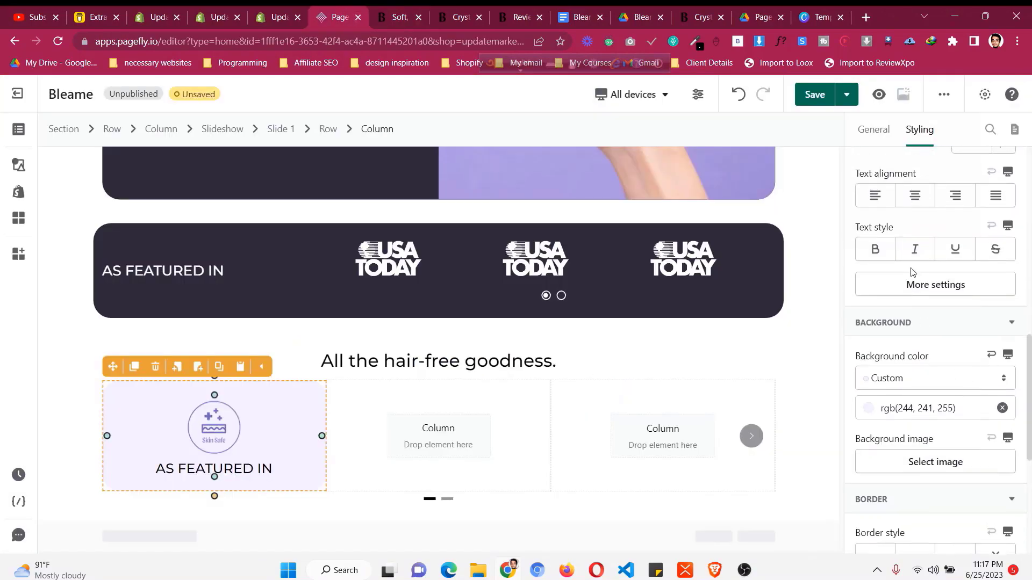
scroll(916, 258, down, 2)
scroll(919, 228, up, 3)
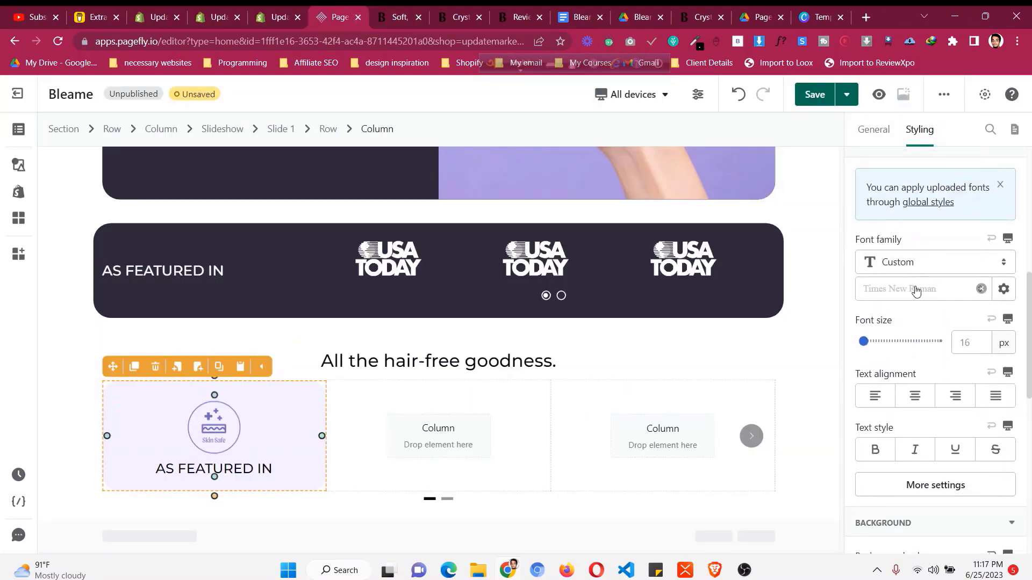
click(914, 289)
click(910, 454)
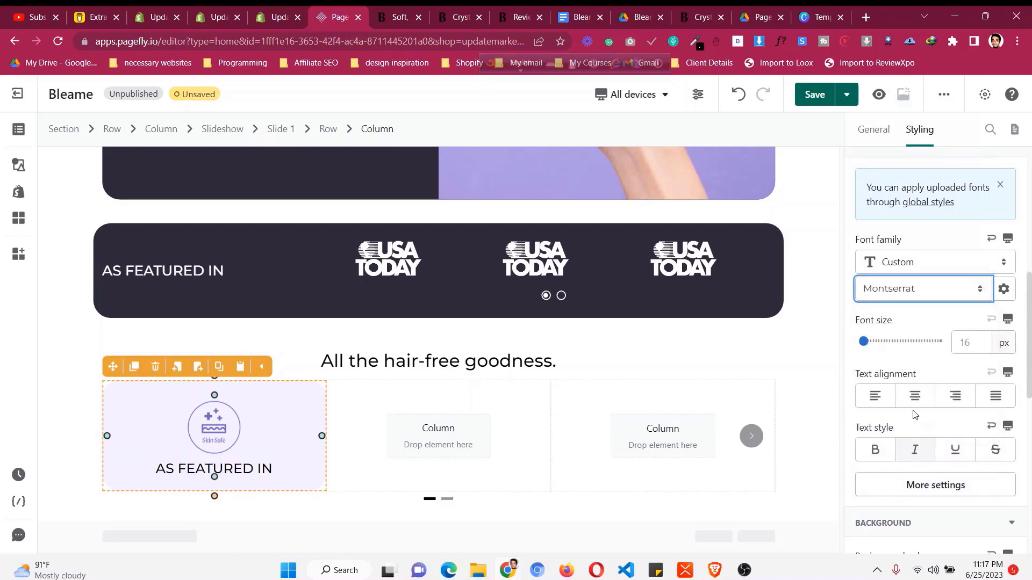
- Set the first slide column's font weight to Medium
scroll(917, 348, down, 1)
click(865, 418)
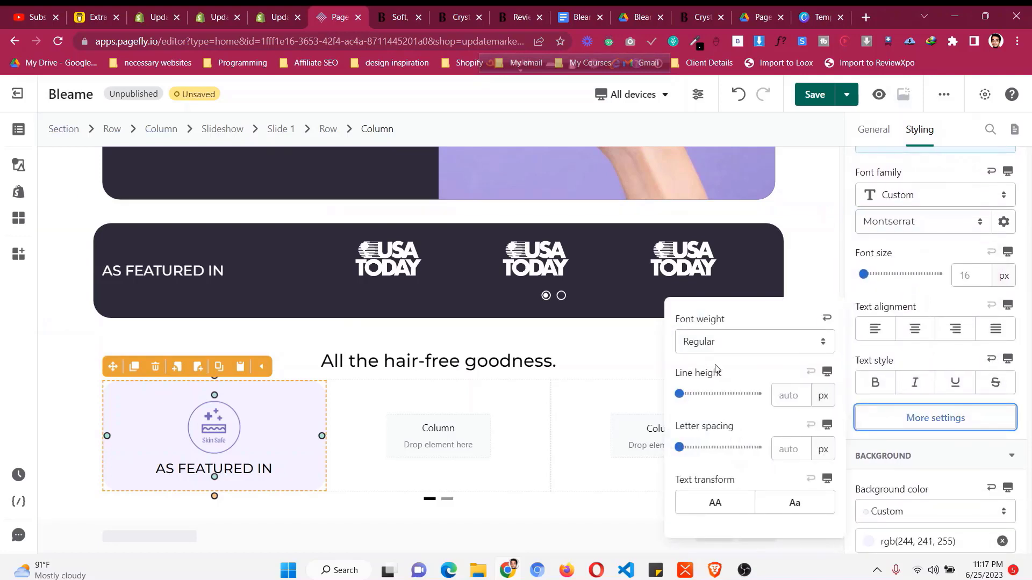
click(723, 352)
click(720, 479)
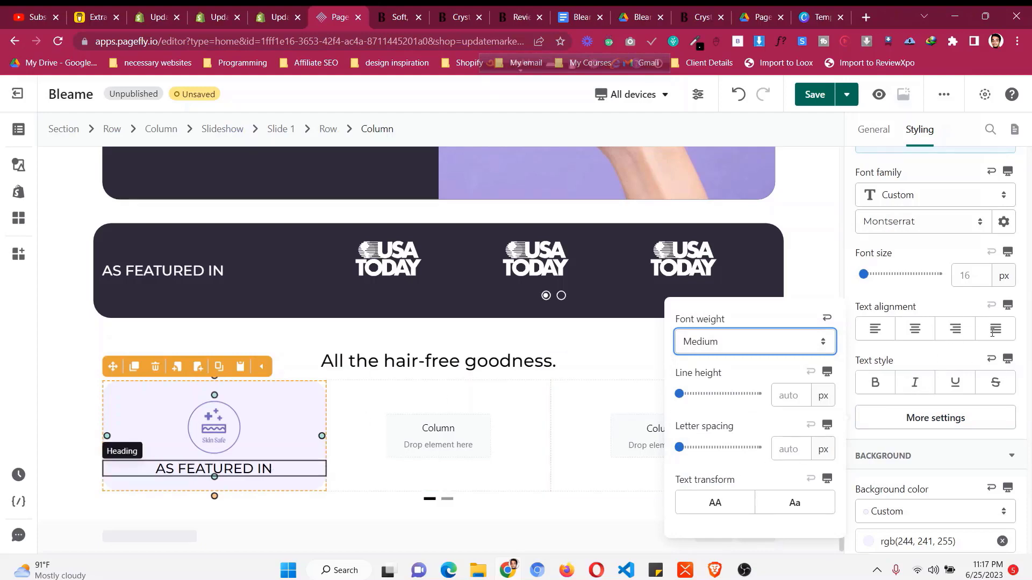
- Replace the copied heading's text with "Skin Safe" and set its HTML tag to H3
scroll(920, 376, down, 2)
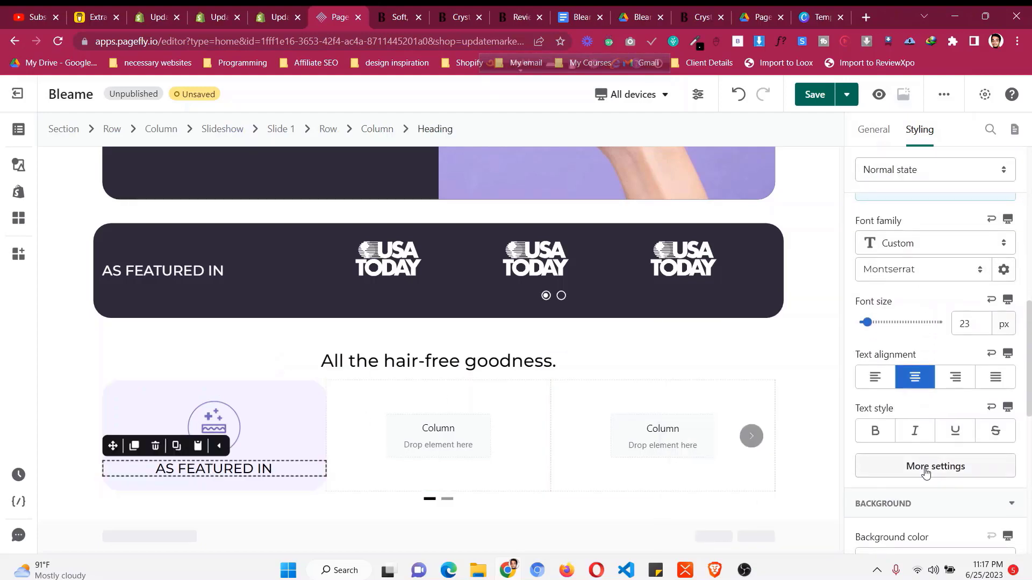
click(927, 469)
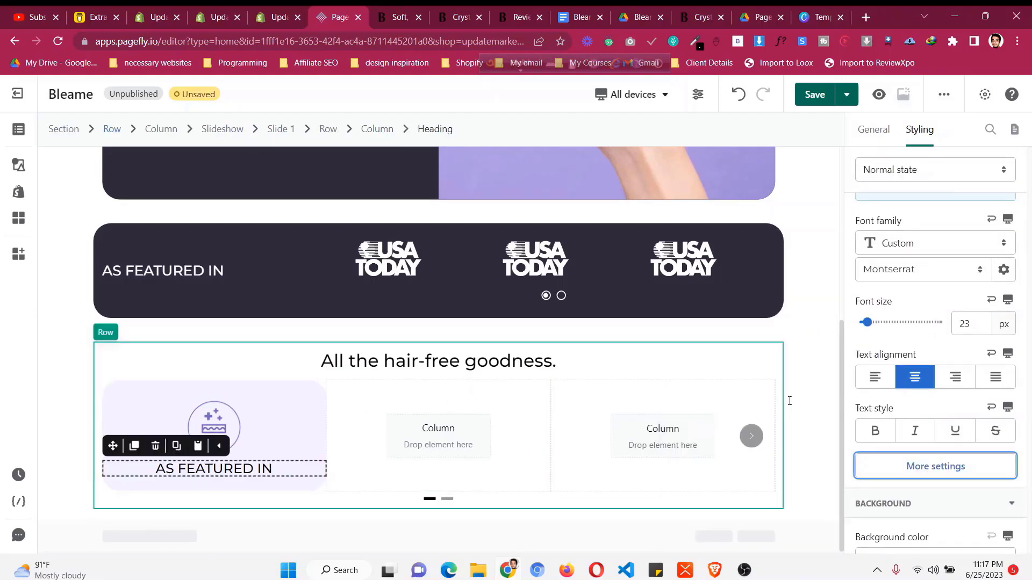
click(875, 131)
scroll(924, 279, up, 2)
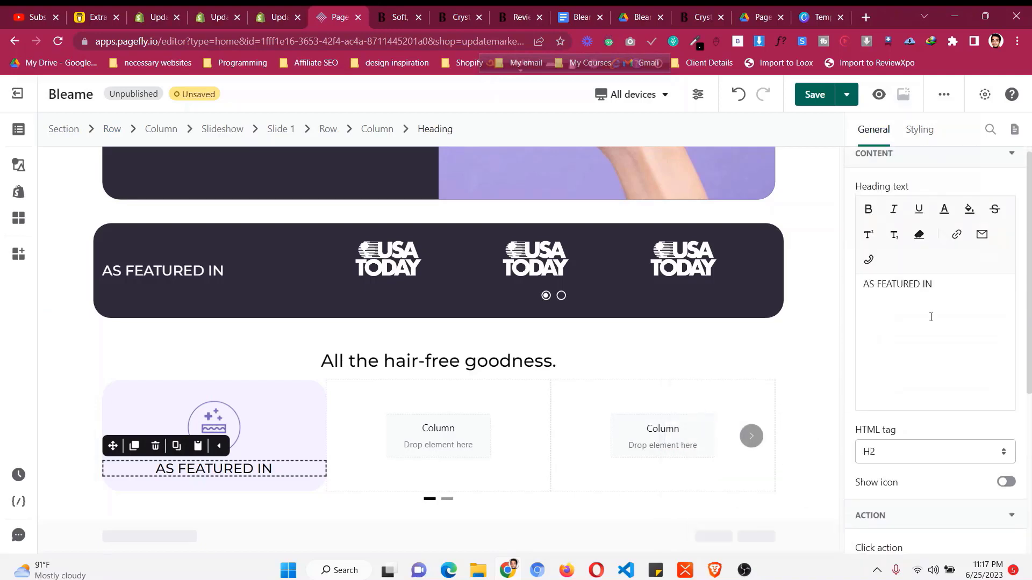
click(930, 317)
key(ctrl+a)
text(Skin Safe)
click(917, 455)
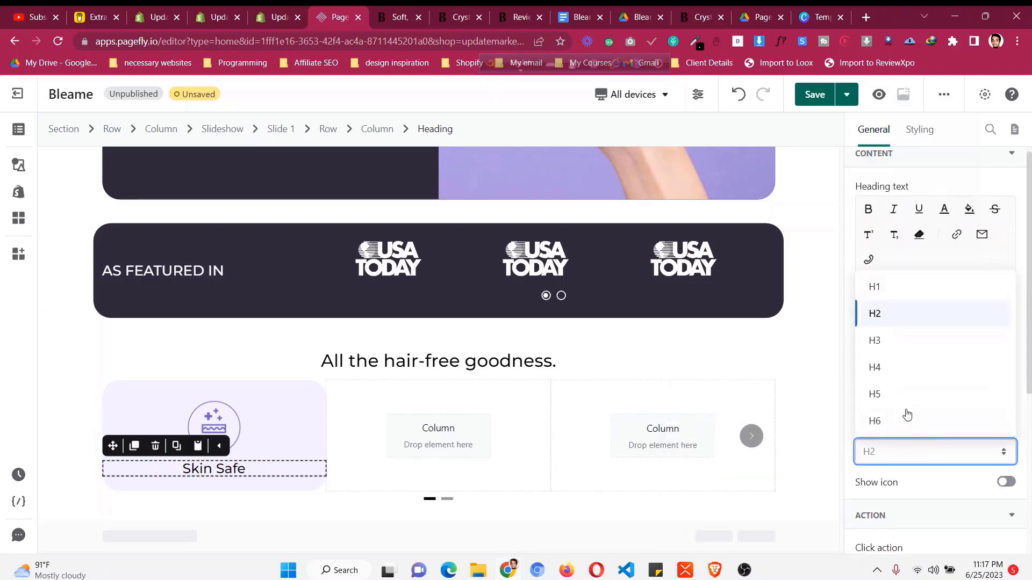
click(889, 342)
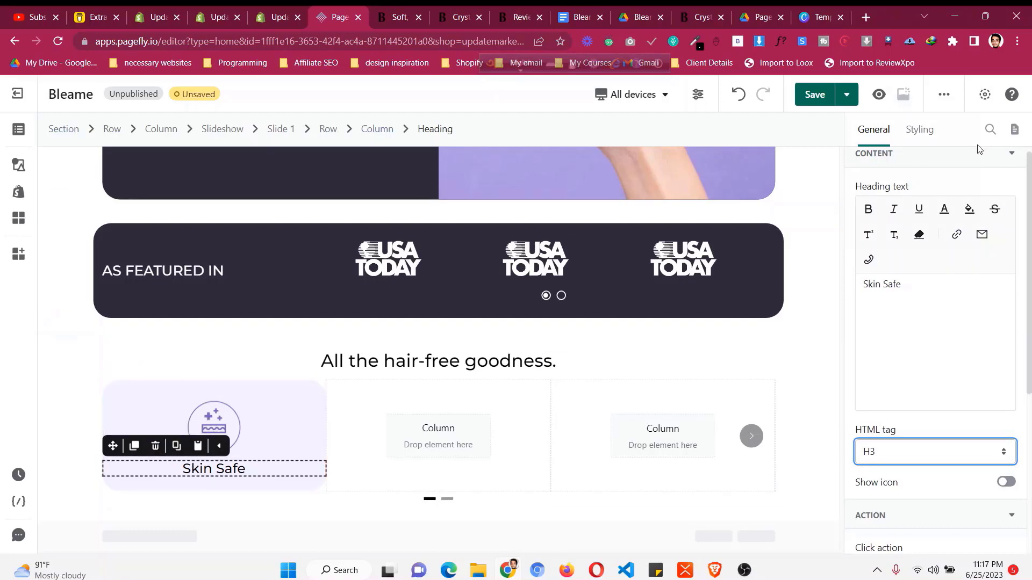
- Set the Skin Safe heading's top margin to 10 px
click(920, 130)
scroll(920, 504, down, 3)
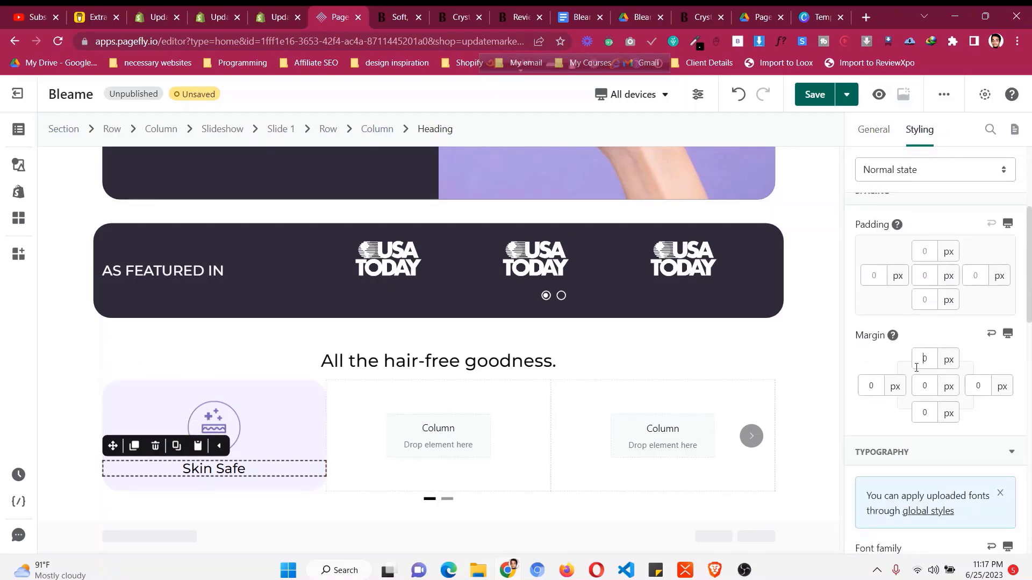
click(916, 367)
text(7)
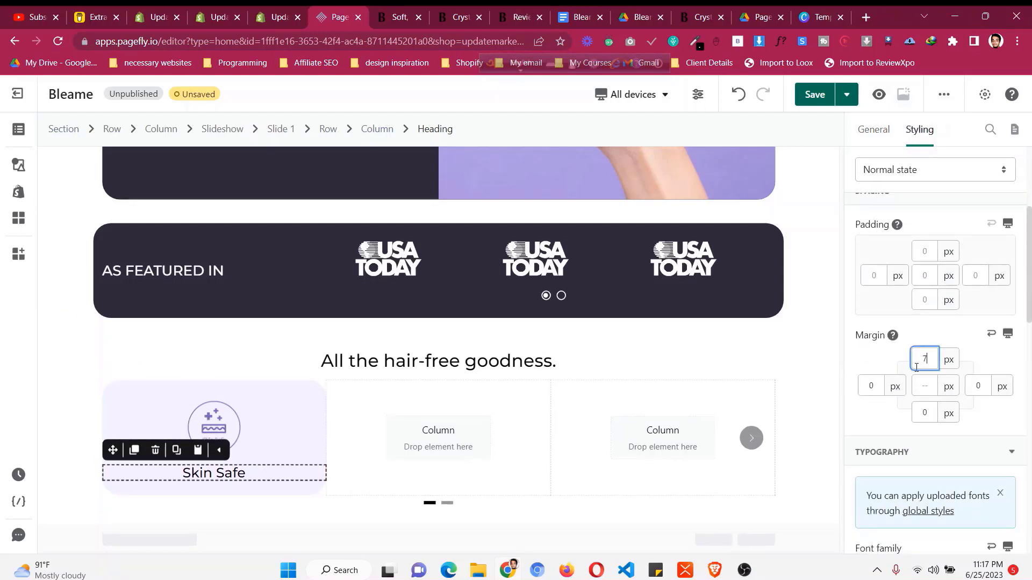
key(BackSpace)
text(10)
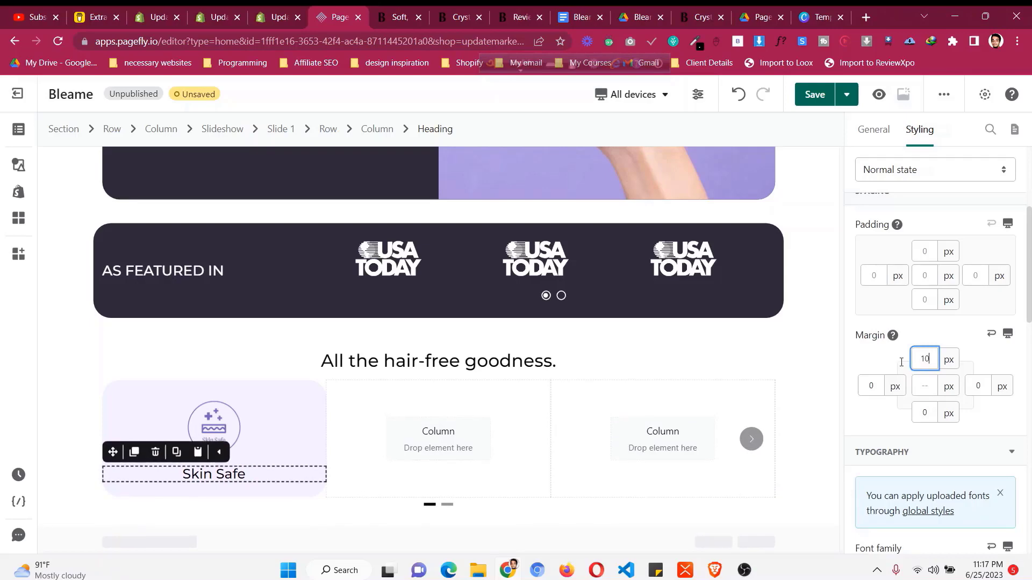
- Check the card row on the Bleame site and set the slideshow's displayed items to 4
click(154, 394)
click(412, 12)
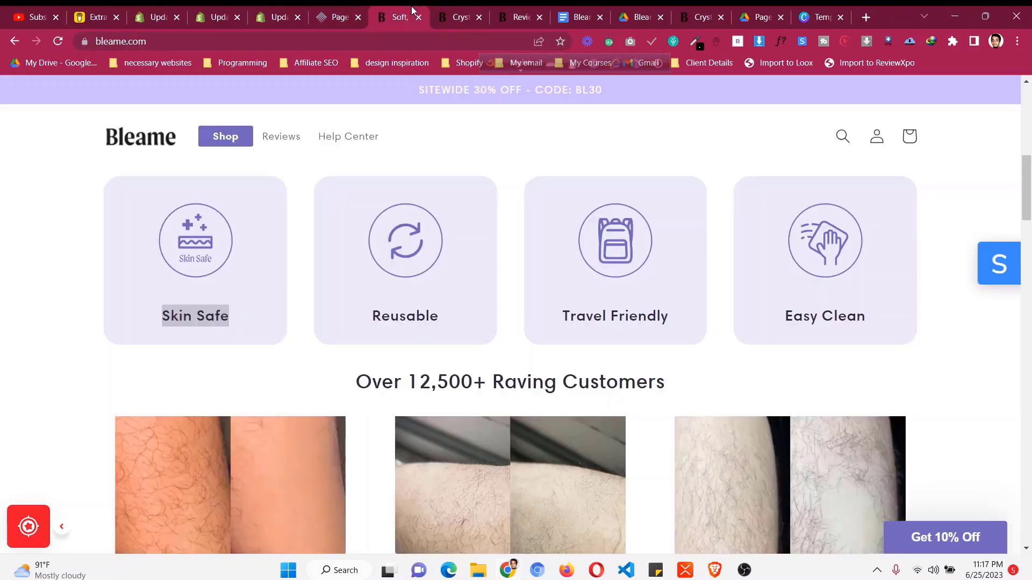
click(365, 12)
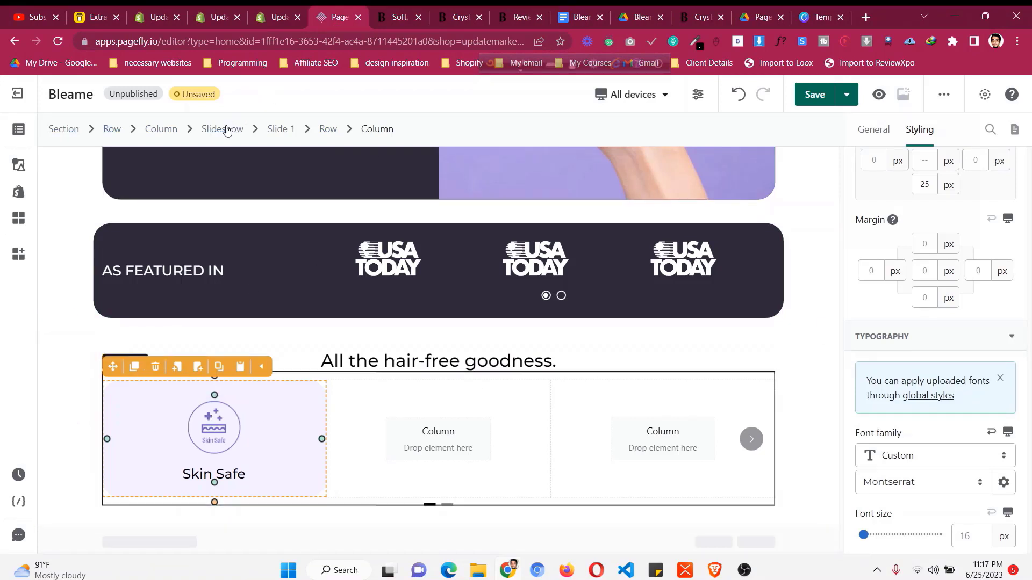
click(222, 129)
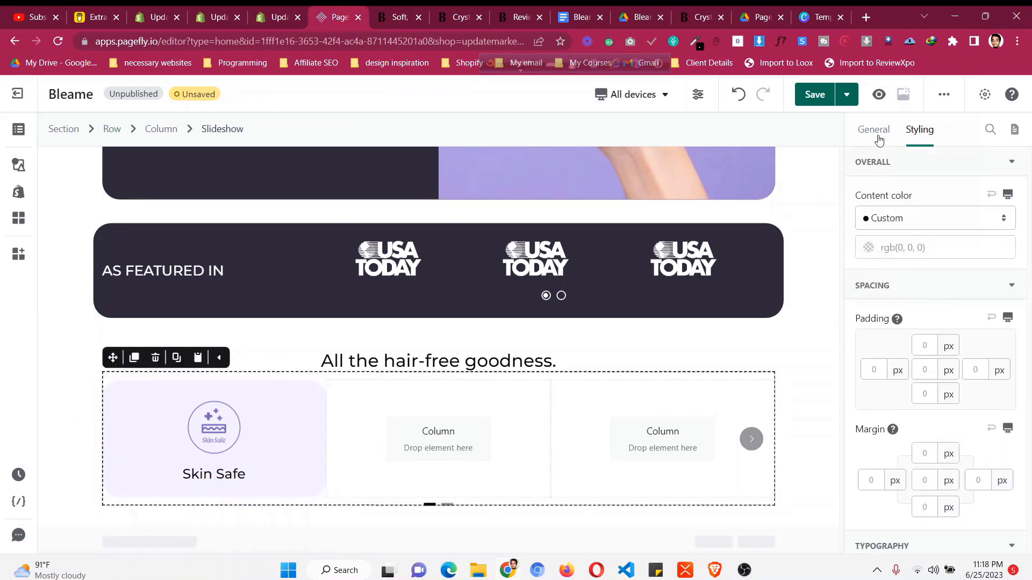
click(873, 130)
drag(932, 397, 940, 394)
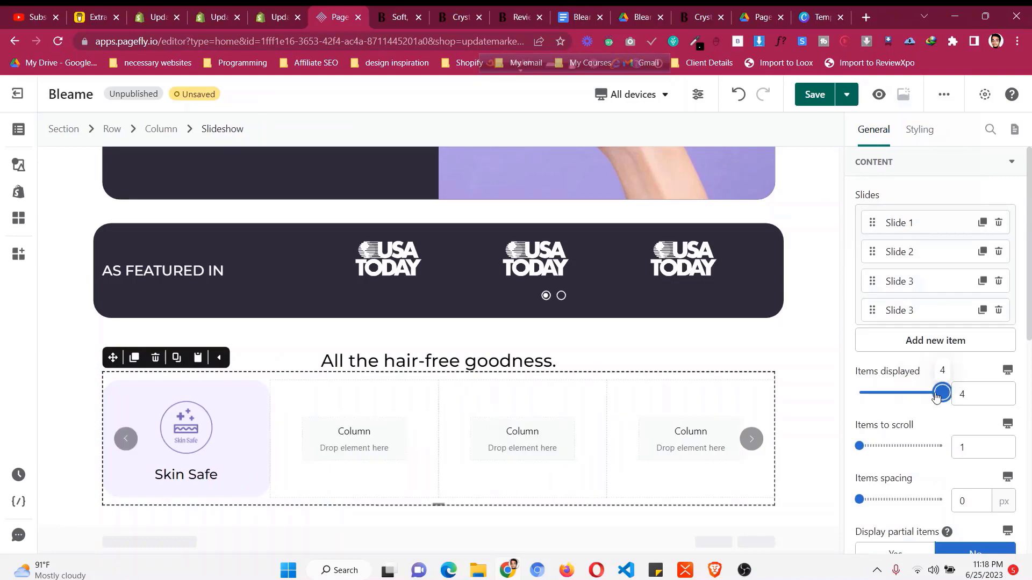
- Compare the card with the Bleame site again and increase the Skin Safe heading's top margin to 21 px
click(248, 396)
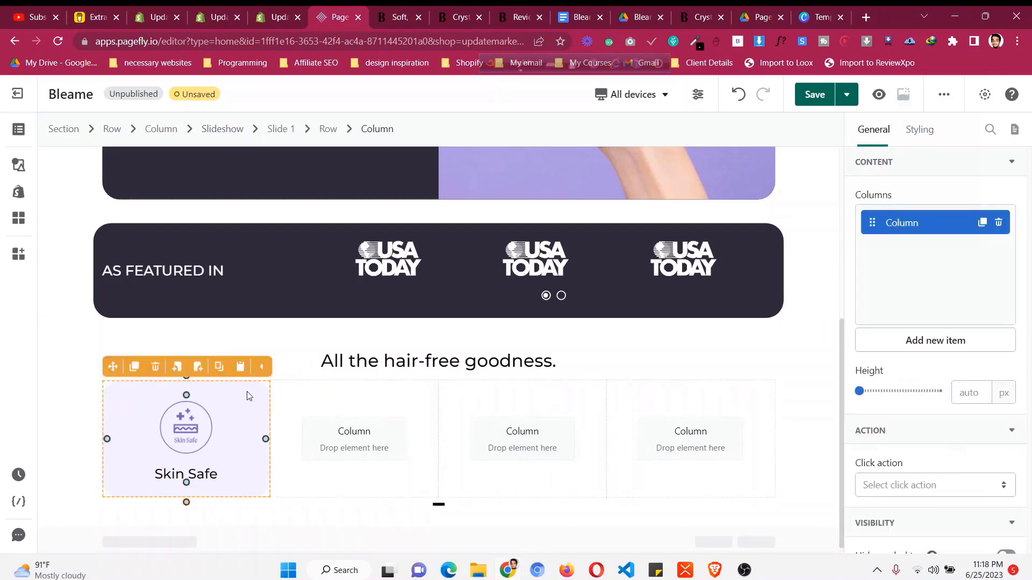
click(393, 12)
click(352, 11)
scroll(879, 266, down, 3)
scroll(879, 267, up, 3)
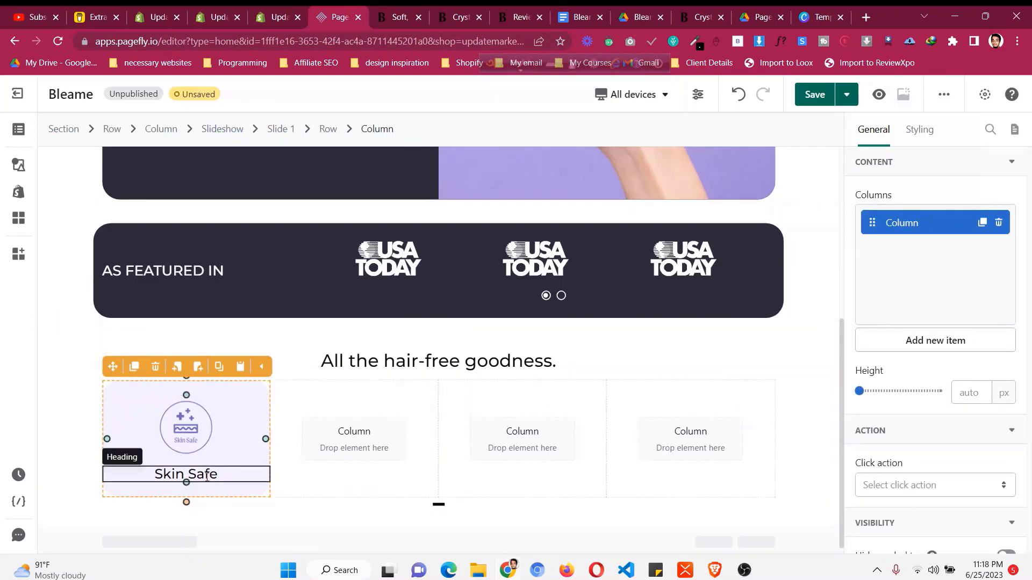
click(186, 475)
click(920, 130)
scroll(966, 396, down, 4)
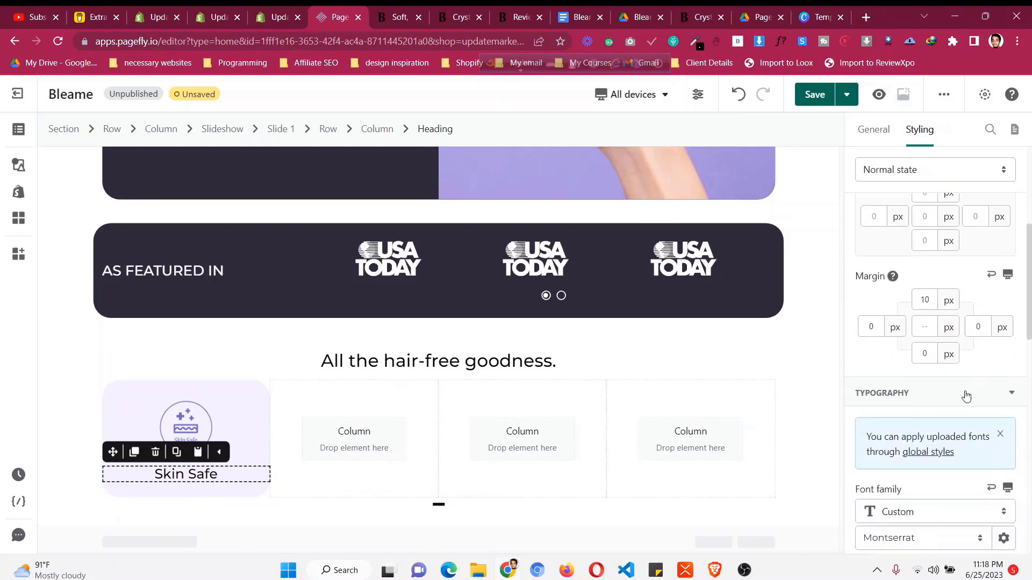
double_click(925, 300)
text(20)
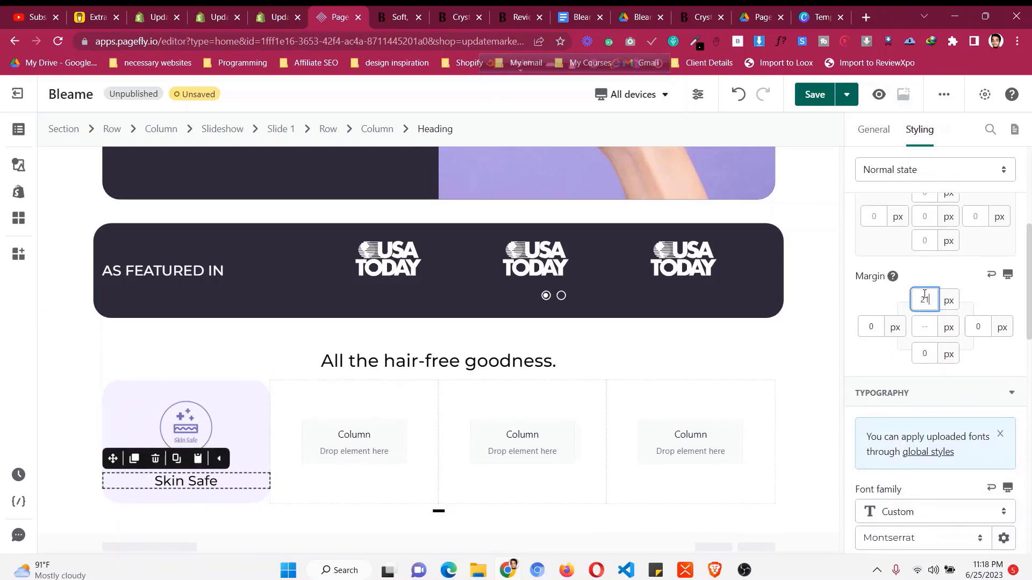
- Enlarge the Skin Safe card's icon by setting its image width to 134 px
click(188, 425)
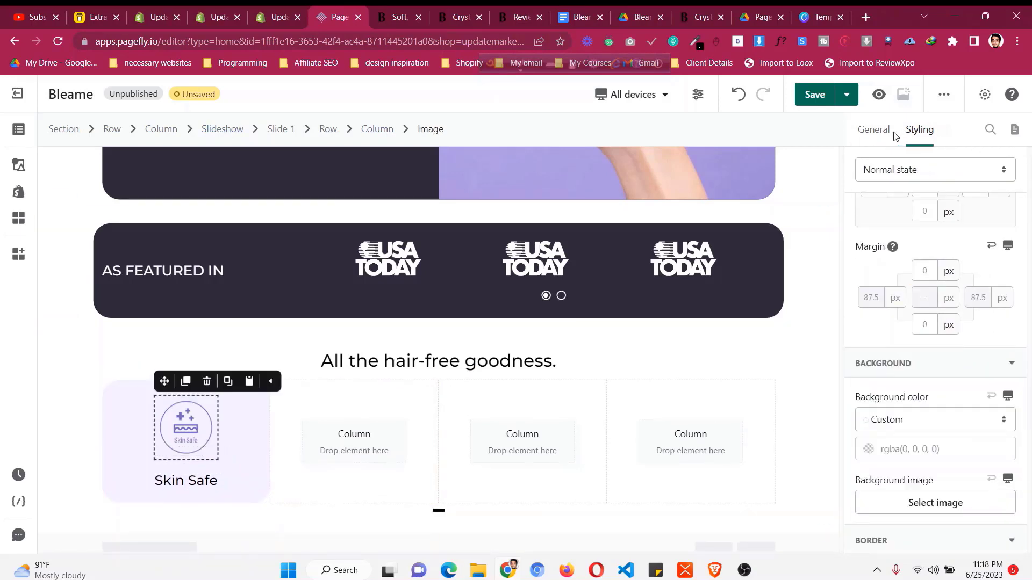
click(874, 130)
scroll(954, 342, down, 3)
scroll(957, 341, up, 5)
click(965, 342)
key(BackSpace)
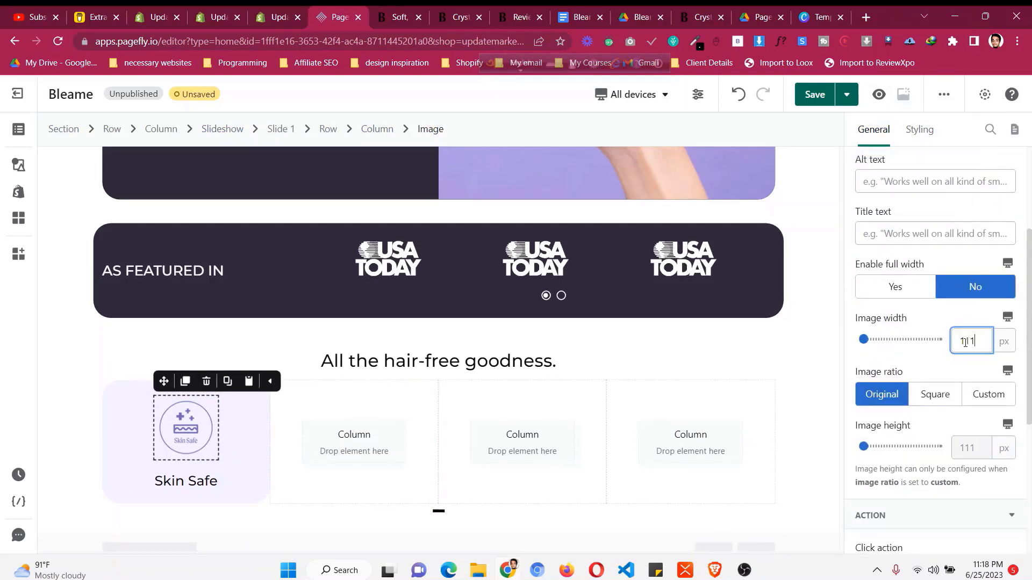
text(3)
key(Up)
key(Up)
key(Up)
key(Up)
key(Up)
key(Up)
key(Up)
key(Up)
key(Up)
key(Up)
key(Up)
key(Up)
key(Up)
key(Up)
key(Up)
key(Up)
key(Up)
key(Up)
key(Up)
key(Up)
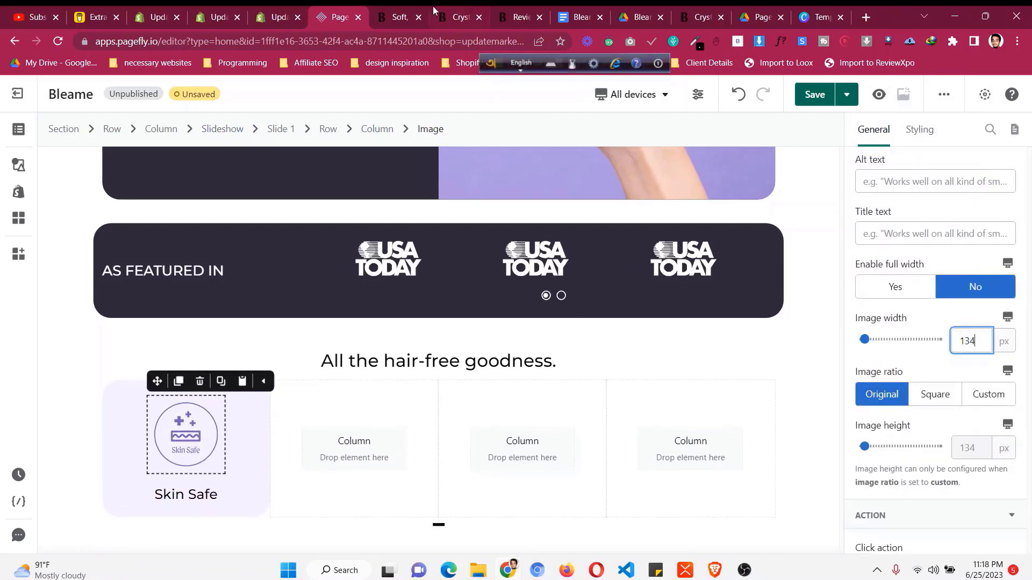
- Compare the icon with the Bleame site and increase its image width to 138 px
click(376, 15)
click(339, 12)
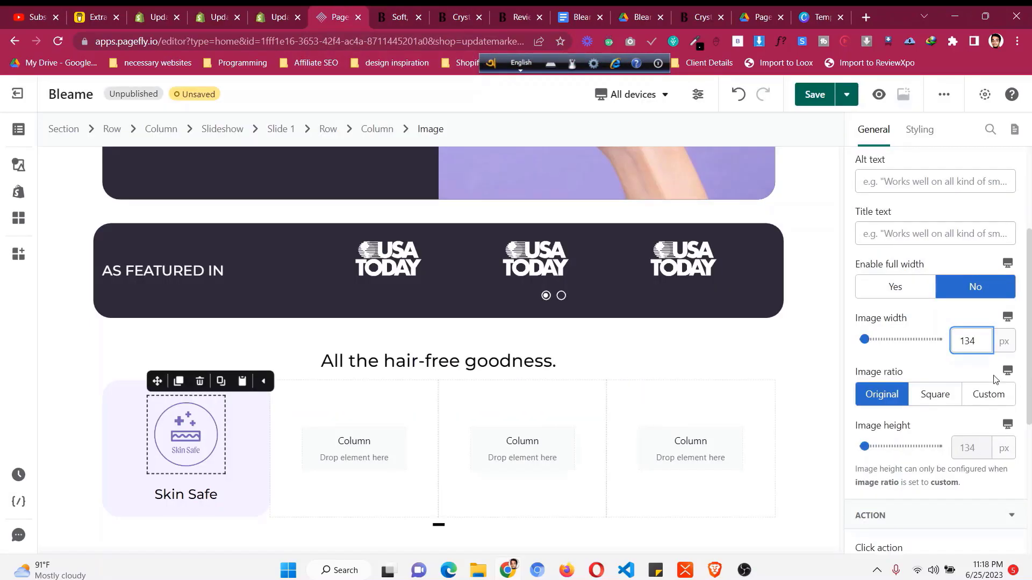
key(Up)
key(Up)
key(Up)
key(Up)
key(Up)
key(Up)
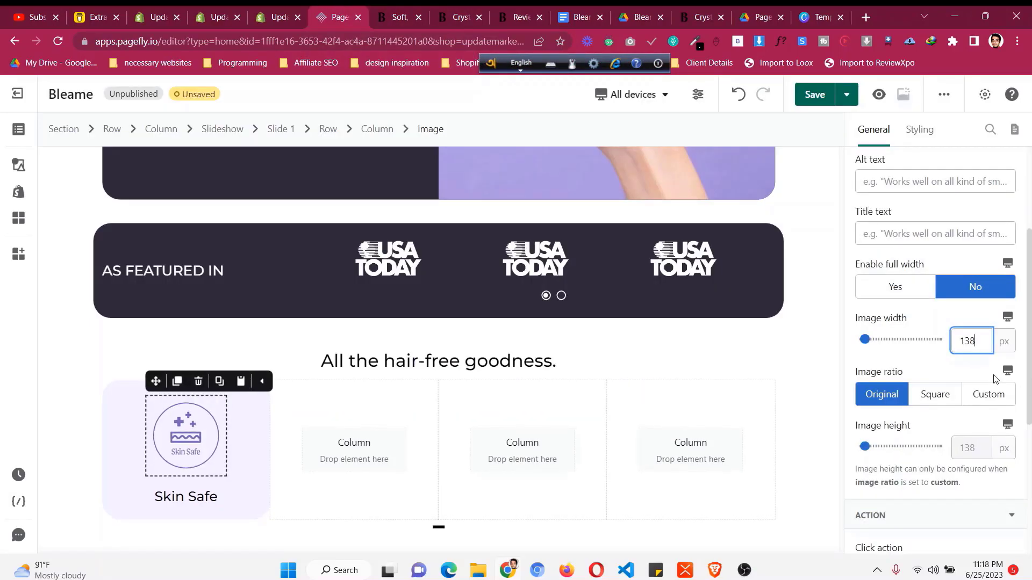
- Compare the card with the Bleame site and set the Skin Safe column's upper and lower padding to 30 px each
click(128, 411)
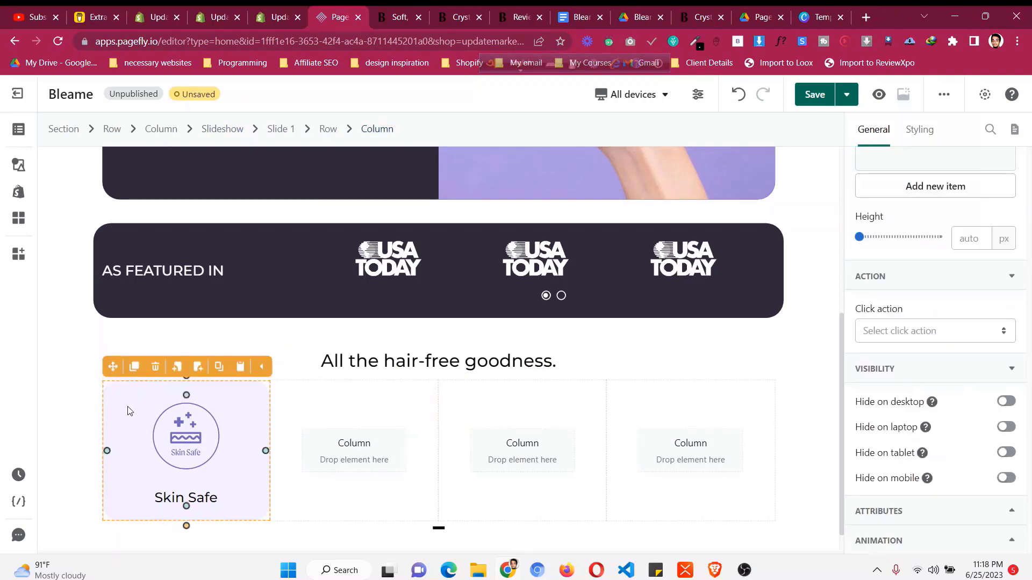
click(374, 12)
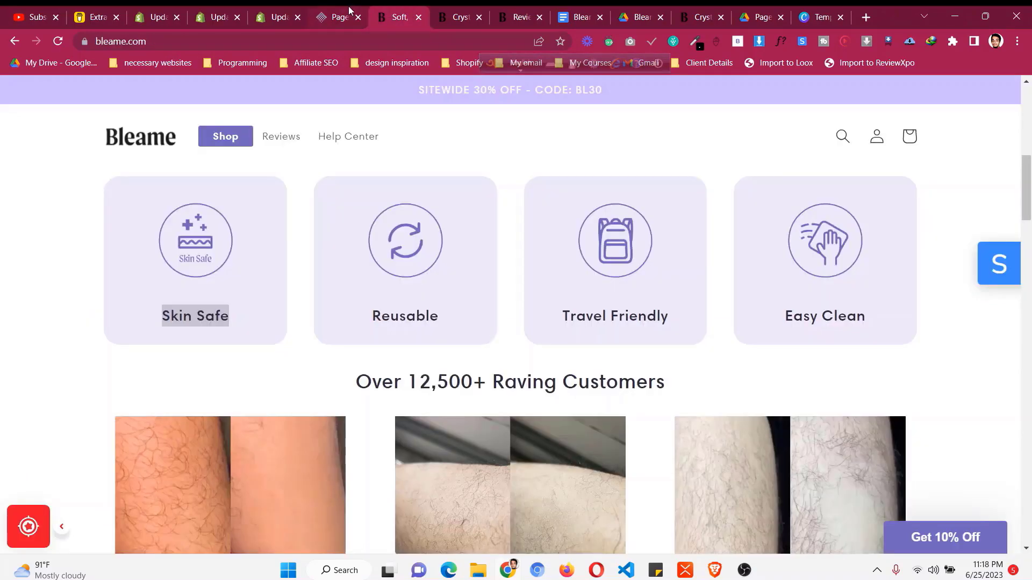
click(348, 11)
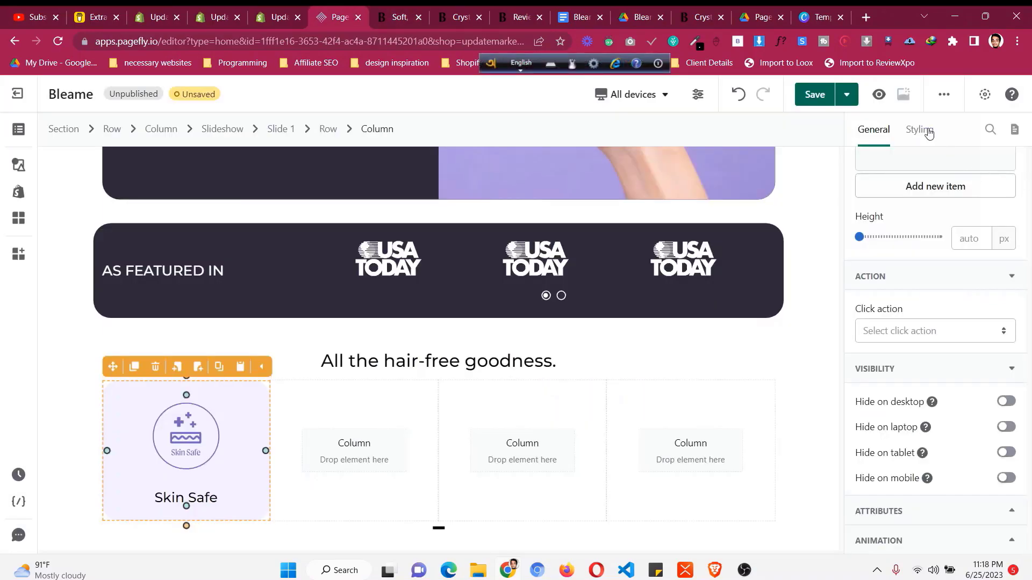
click(919, 129)
scroll(923, 290, up, 2)
click(924, 326)
key(Up)
key(Up)
key(Up)
key(Up)
key(Up)
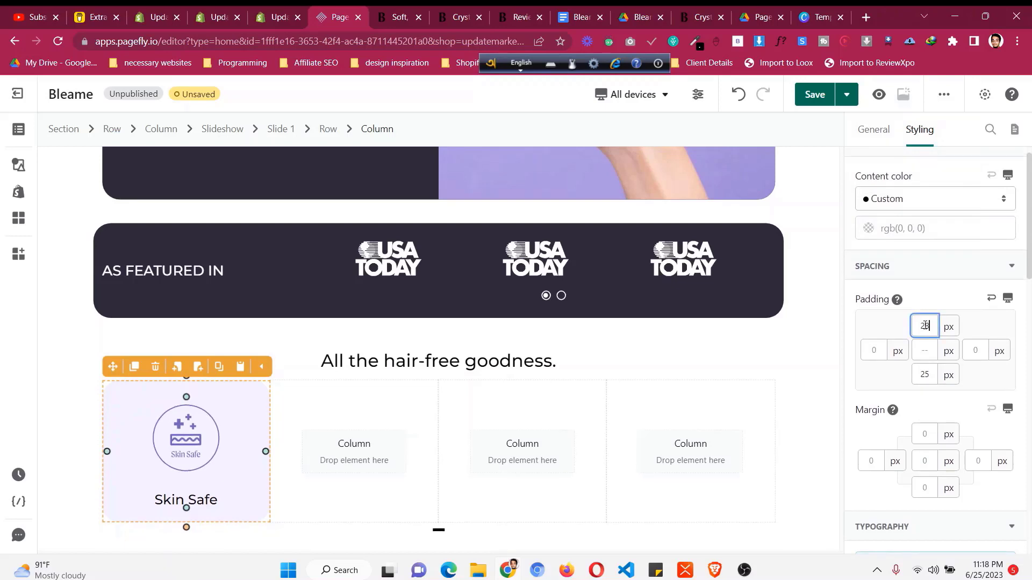
key(Up)
key(Up)
key(Up)
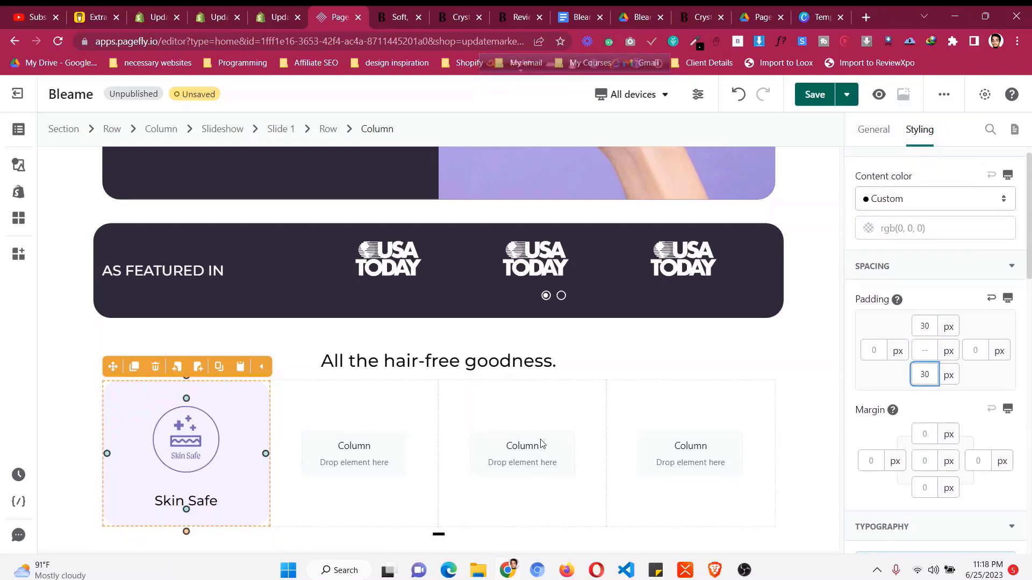
- Check the Skin Safe card in the Mobile view and return to All devices
click(638, 95)
click(640, 208)
scroll(368, 378, down, 3)
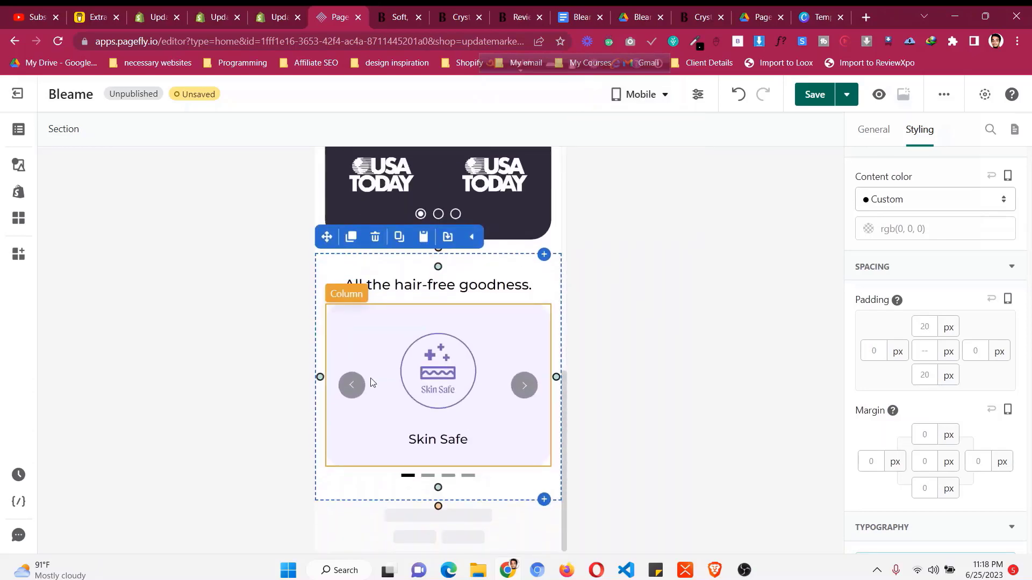
click(459, 319)
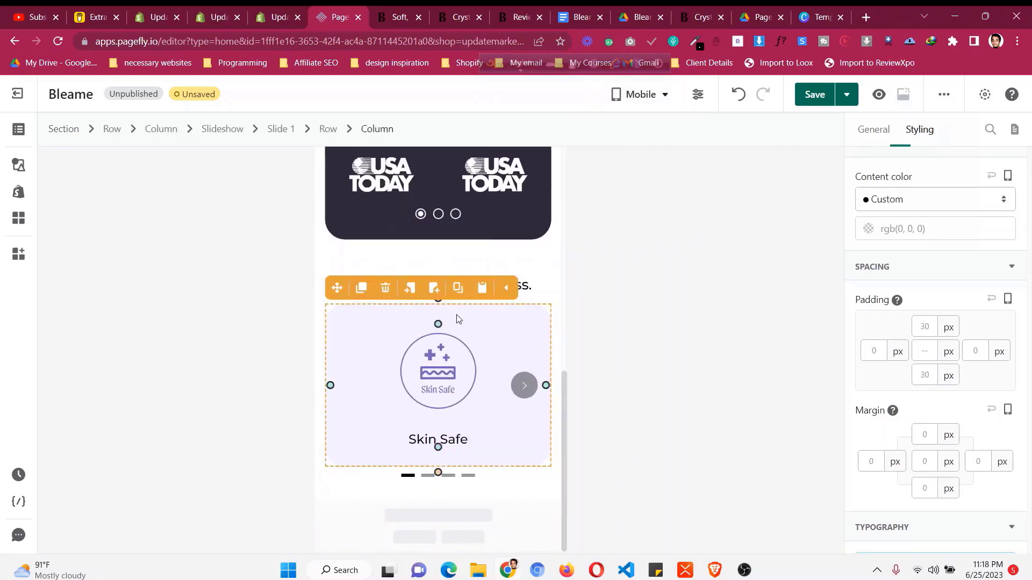
click(640, 100)
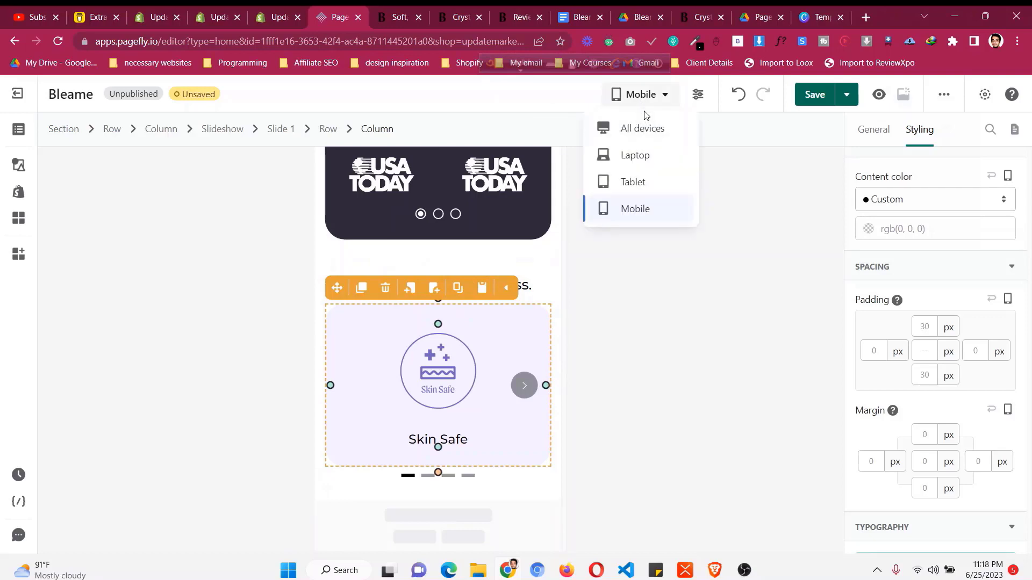
click(647, 127)
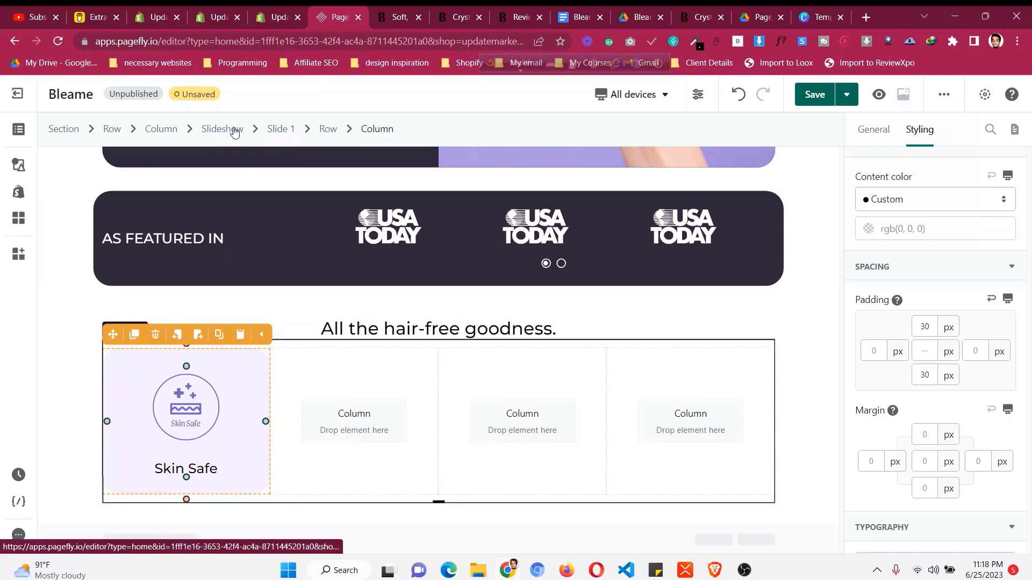
- Delete the three empty slides from the hair-free goodness slideshow, keeping only the Skin Safe slide
click(234, 133)
click(881, 140)
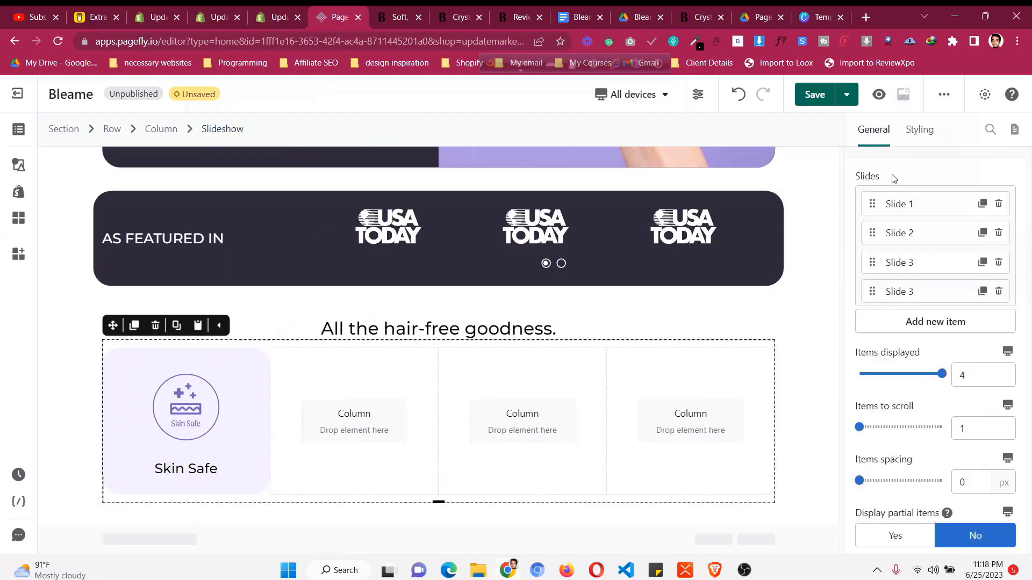
click(999, 252)
click(999, 252)
click(999, 253)
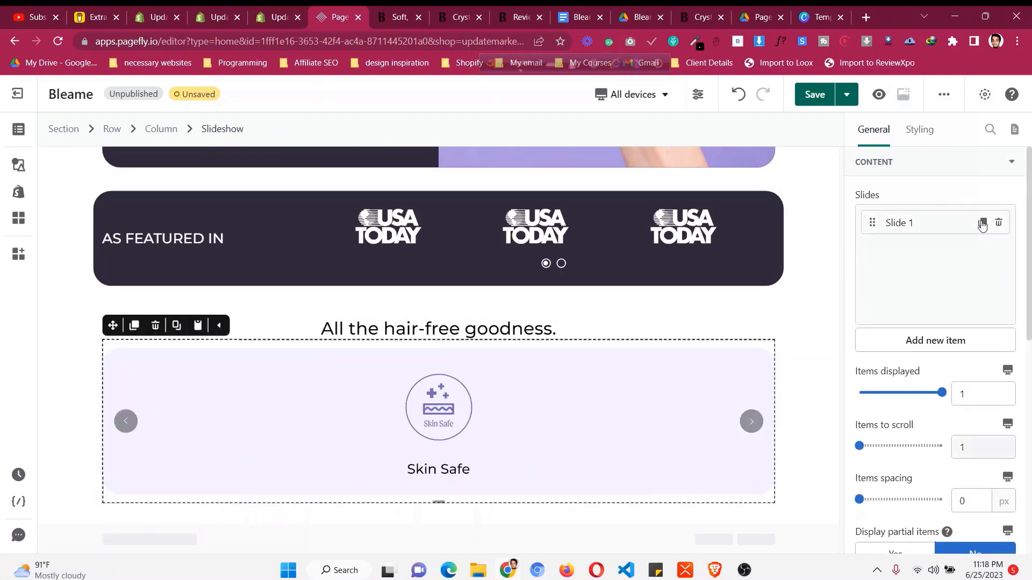
- Duplicate the Skin Safe slide three times and set the slideshow's displayed items to 4
click(983, 222)
click(983, 253)
click(983, 281)
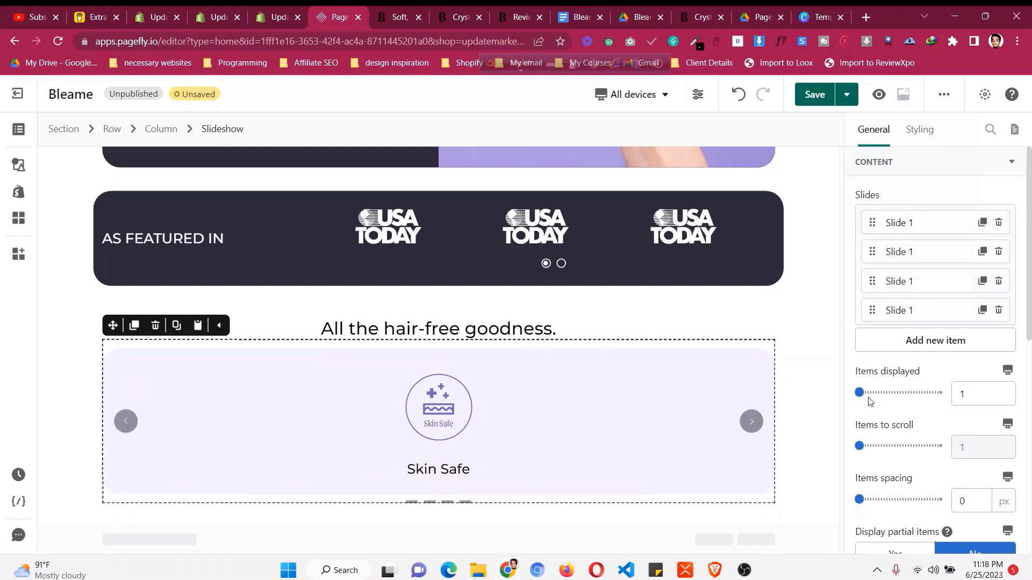
drag(866, 397, 940, 393)
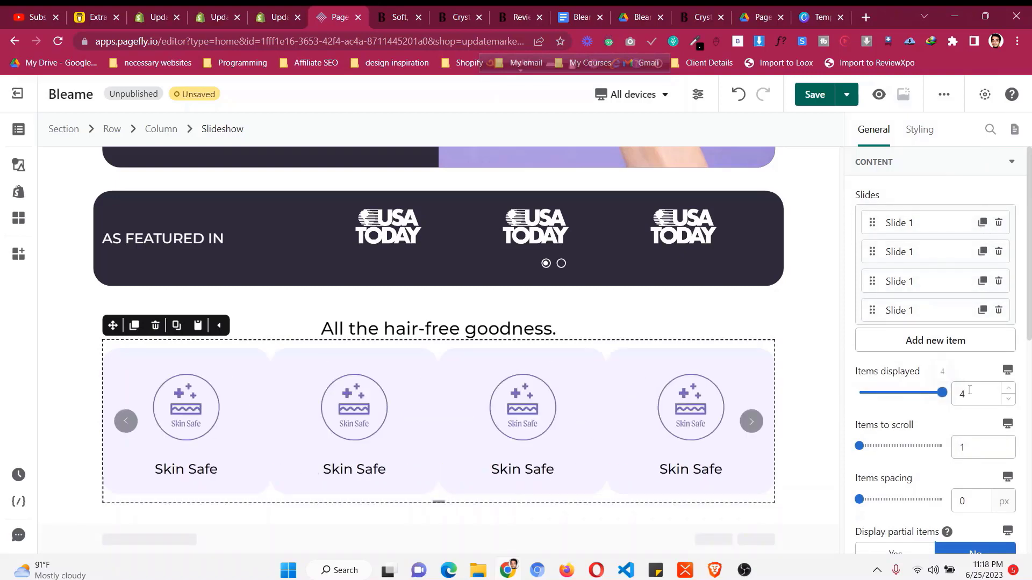
- Set the card slideshow's navigation type to None
scroll(892, 354, down, 3)
scroll(877, 386, down, 3)
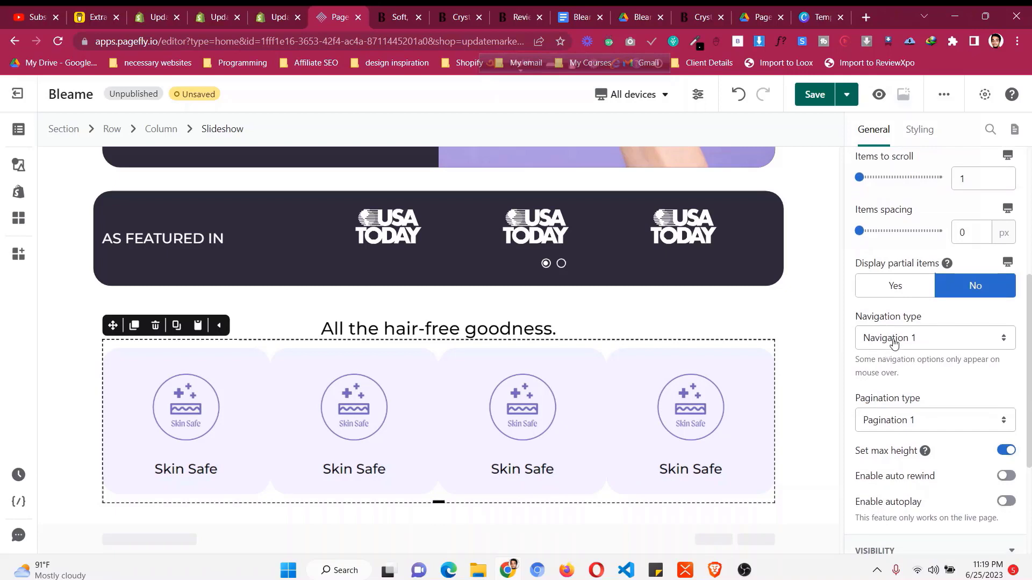
click(888, 338)
click(884, 370)
- Try the pagination types None, Pagination 1 and Pagination 3, and set the card slideshow to Pagination 2
click(904, 423)
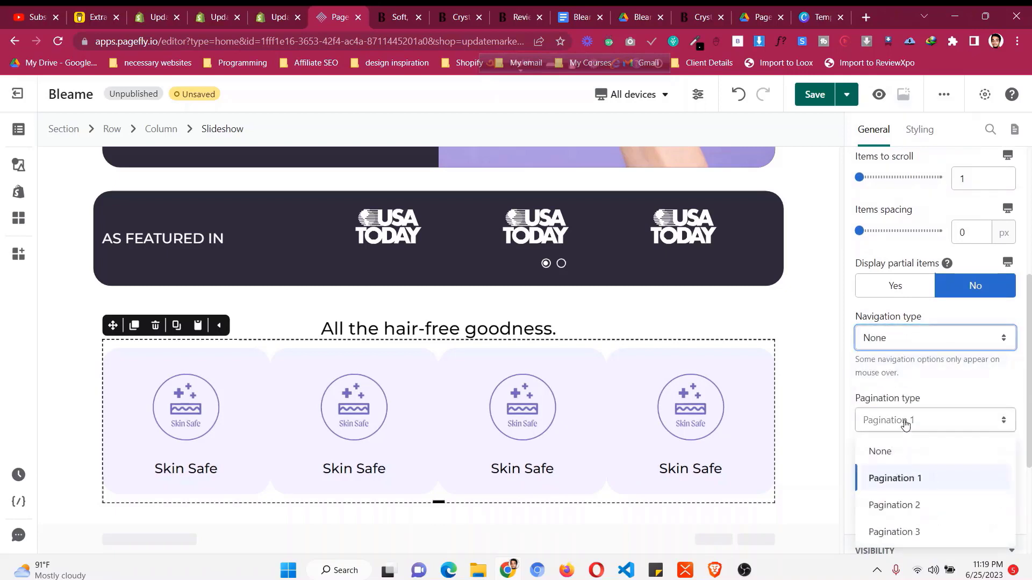
click(901, 457)
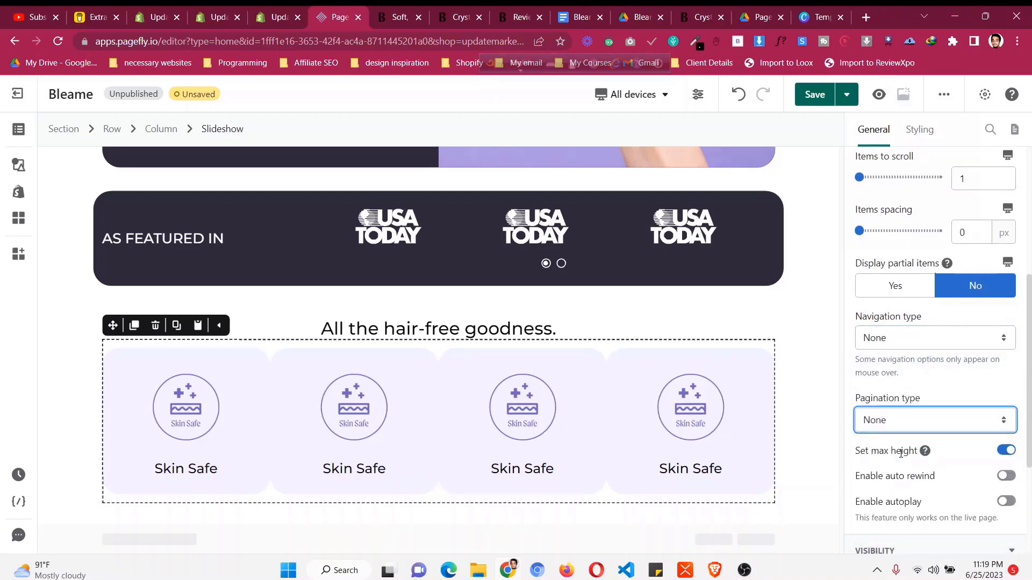
click(906, 432)
click(905, 476)
scroll(916, 447, down, 1)
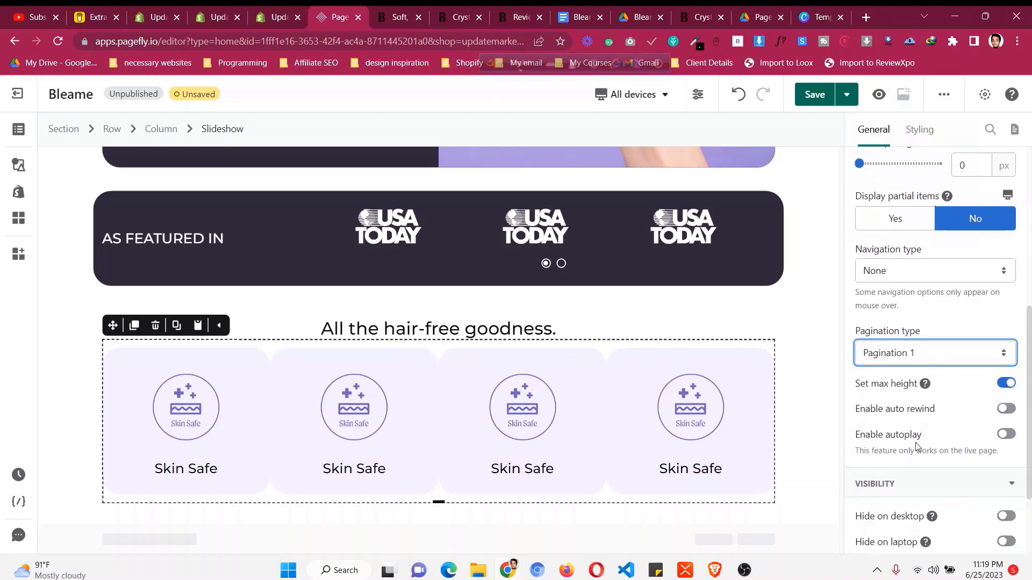
click(902, 368)
click(888, 350)
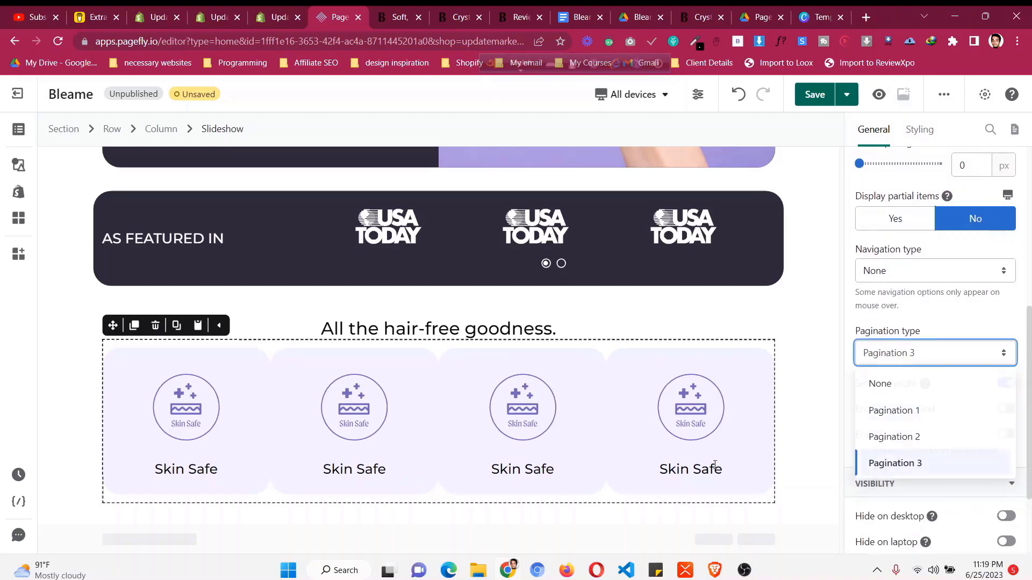
click(895, 465)
click(923, 361)
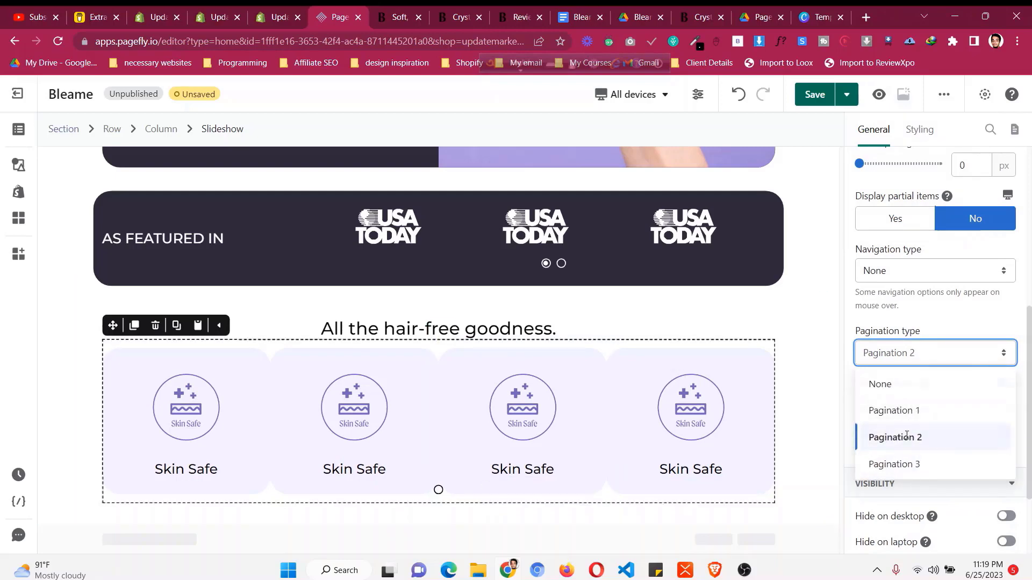
click(908, 436)
- Set the card slideshow's bottom padding to 50 px
click(919, 130)
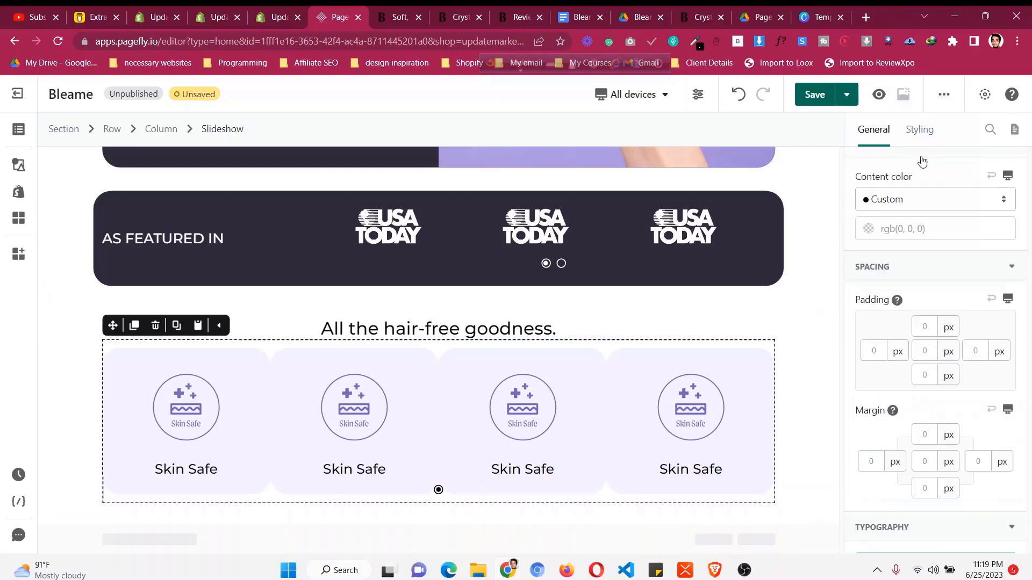
scroll(921, 258, down, 3)
scroll(929, 274, up, 1)
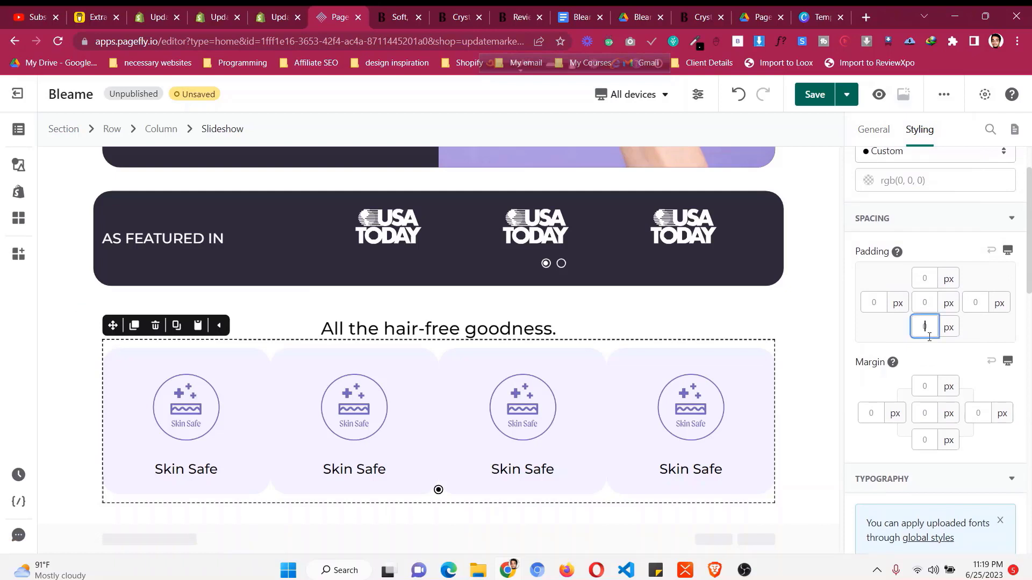
text(33)
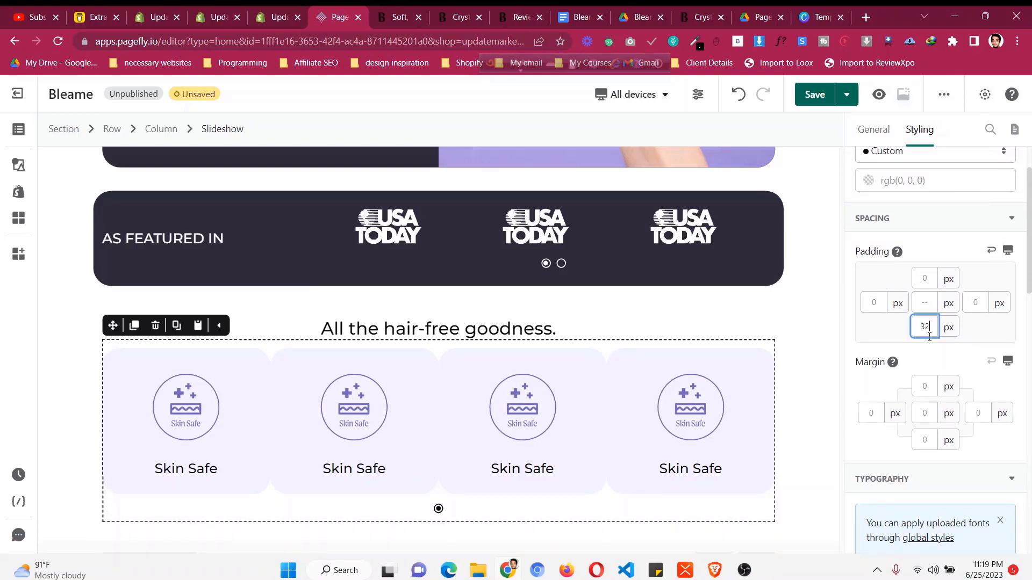
key(BackSpace)
key(BackSpace)
text(48)
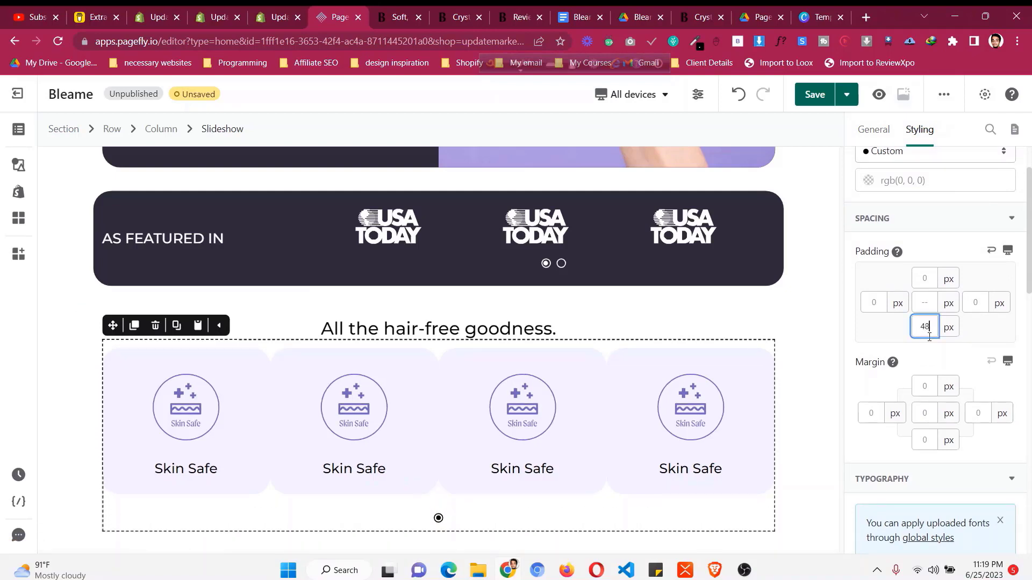
key(Up)
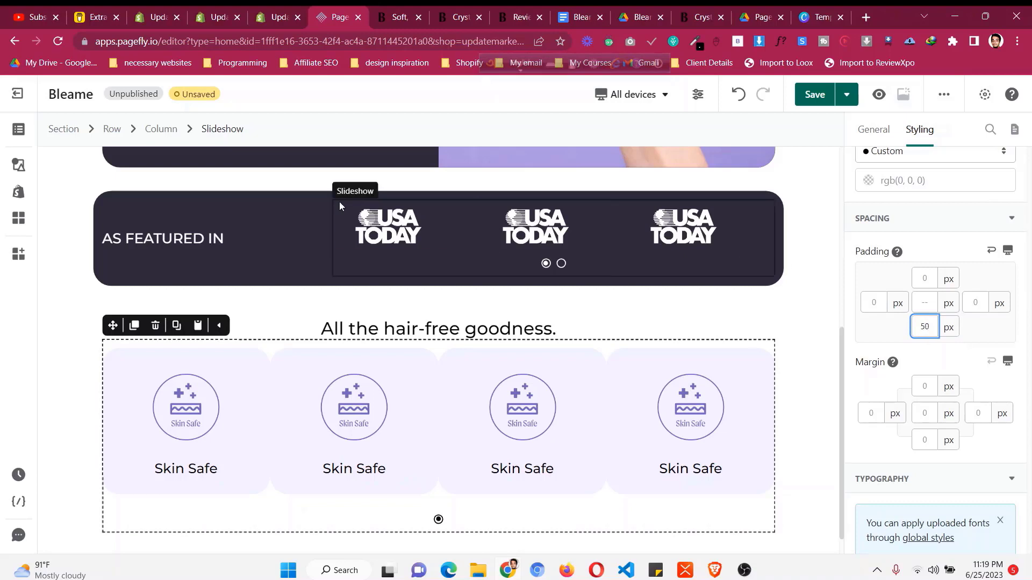
click(111, 129)
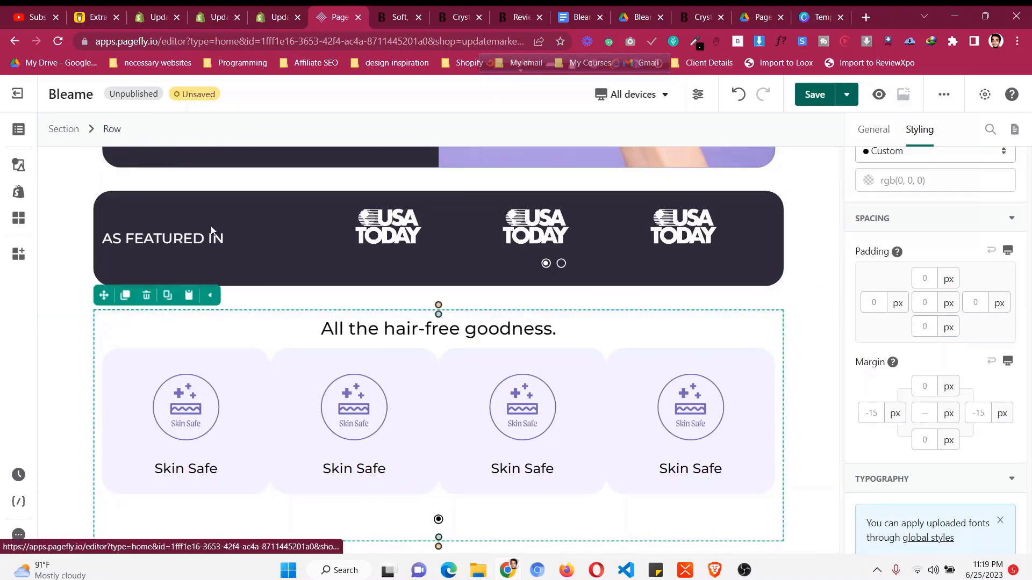
click(218, 349)
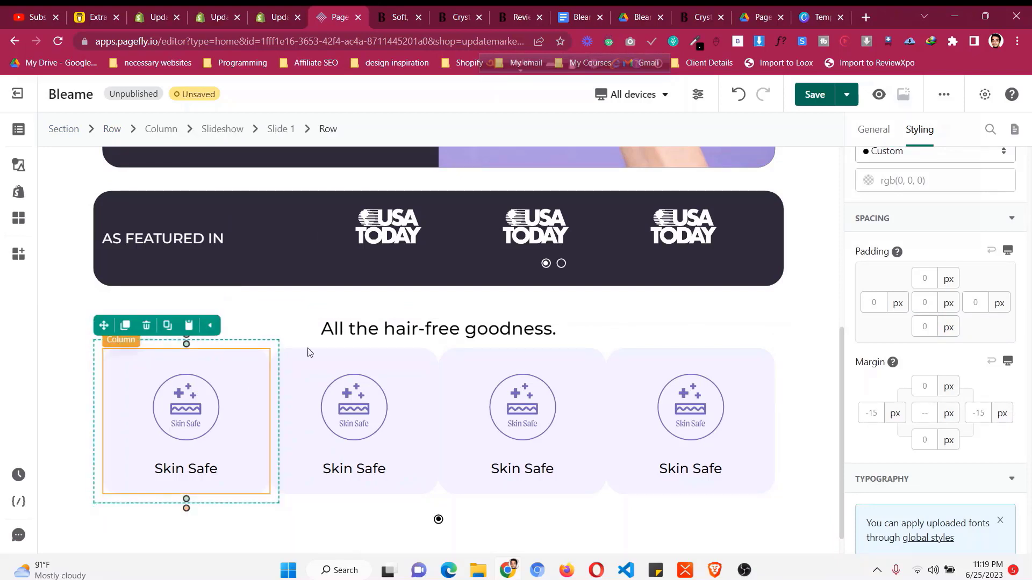
click(333, 347)
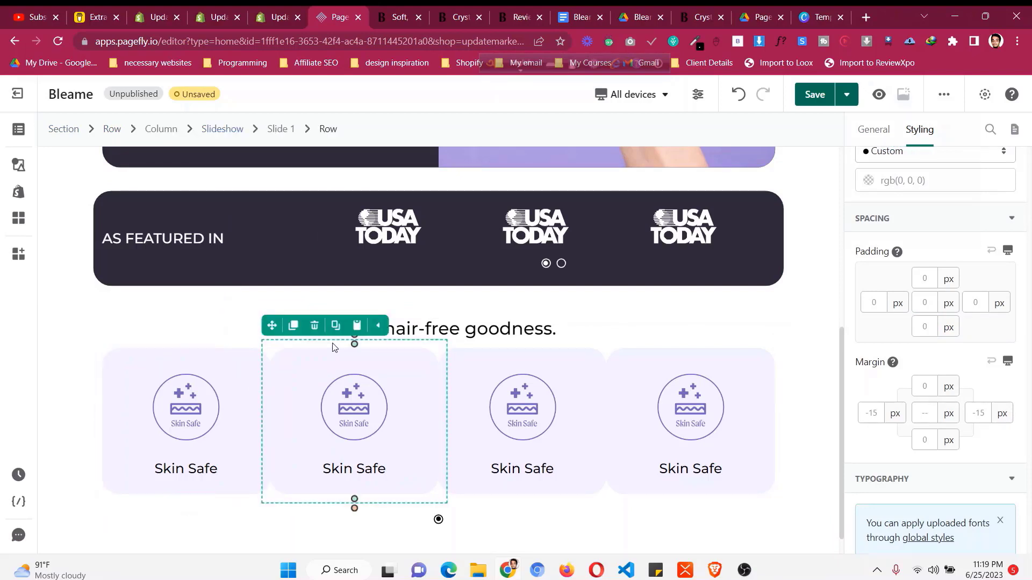
click(238, 346)
click(293, 350)
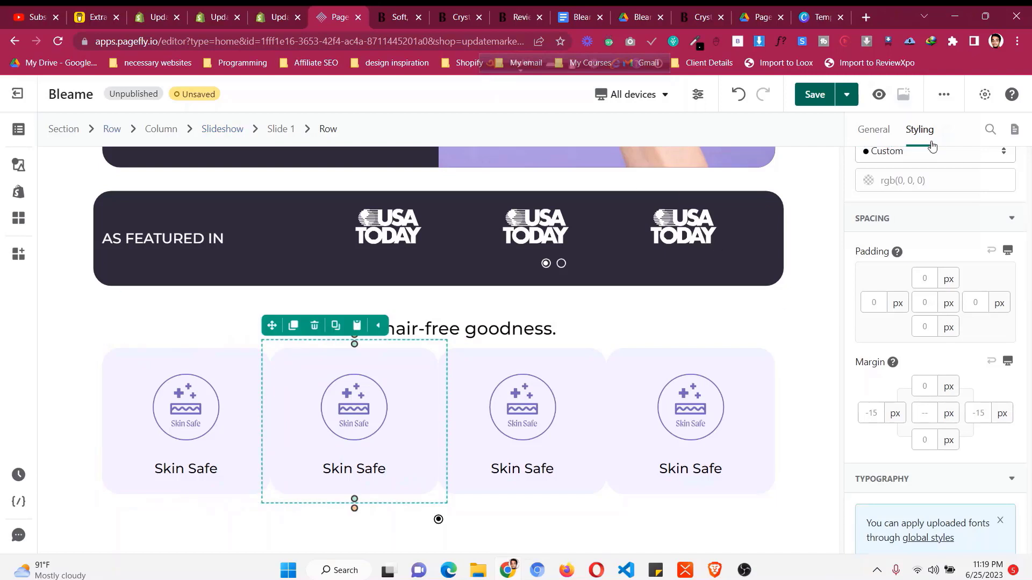
click(877, 131)
scroll(895, 360, down, 3)
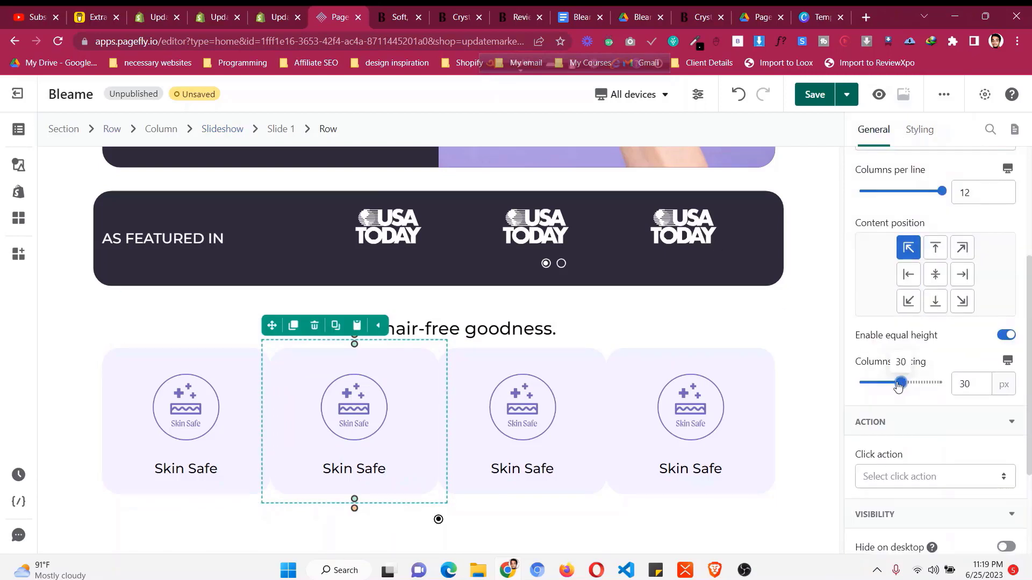
mouse_move(899, 386)
mouse_down()
mouse_move(862, 383)
mouse_move(903, 390)
mouse_up()
click(214, 350)
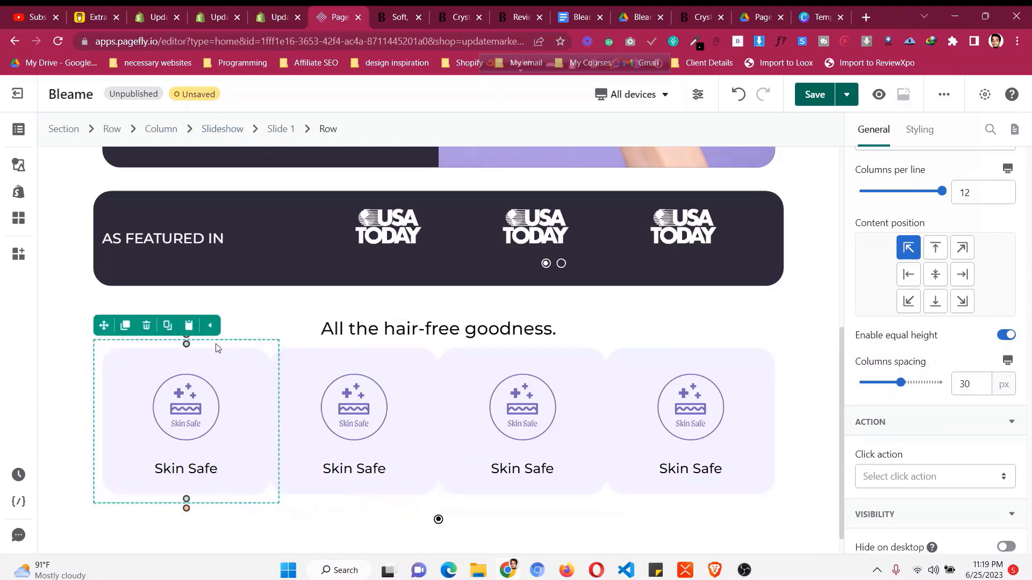
- Try items spacings of 100, 20 and 35 px for the Skin Safe card slideshow, and settle on 30 px
click(213, 133)
scroll(949, 310, down, 1)
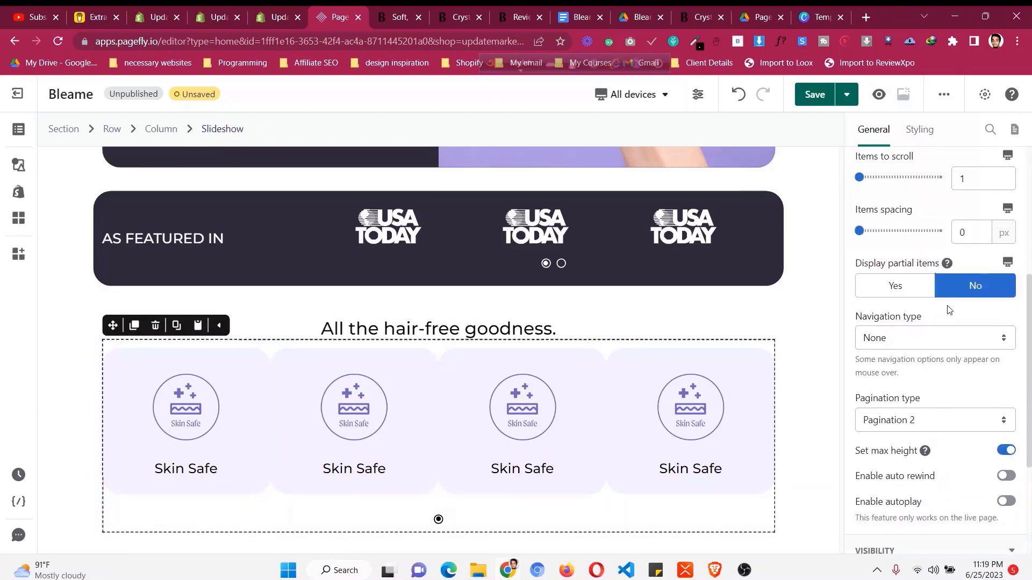
click(945, 333)
scroll(944, 334, down, 3)
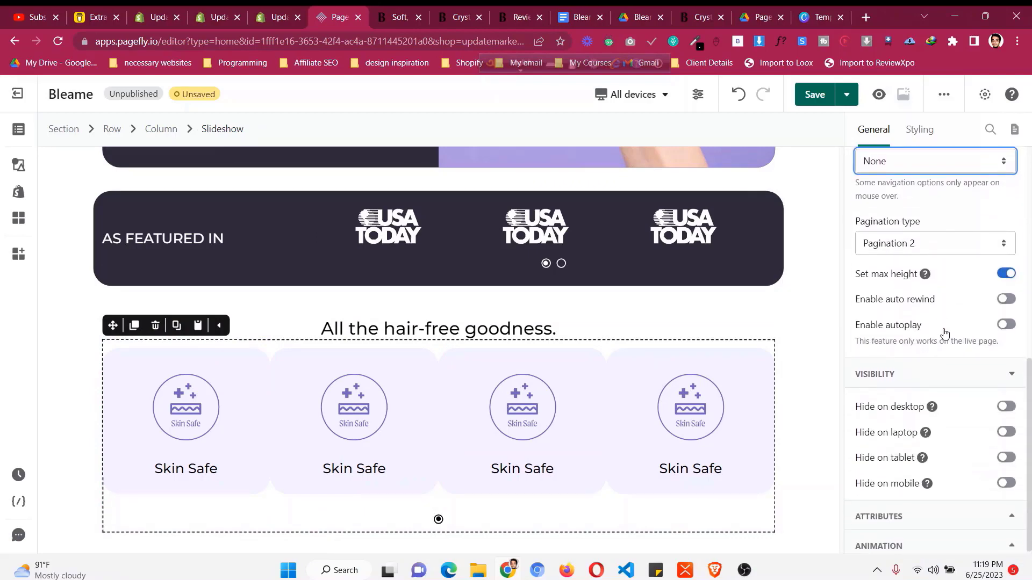
scroll(945, 333, up, 5)
scroll(945, 334, up, 2)
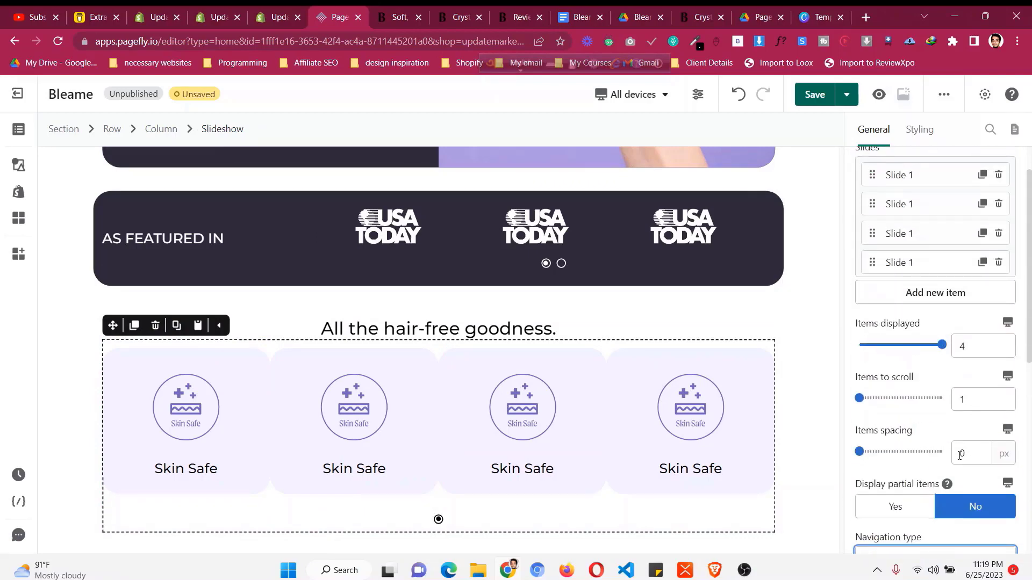
text(100)
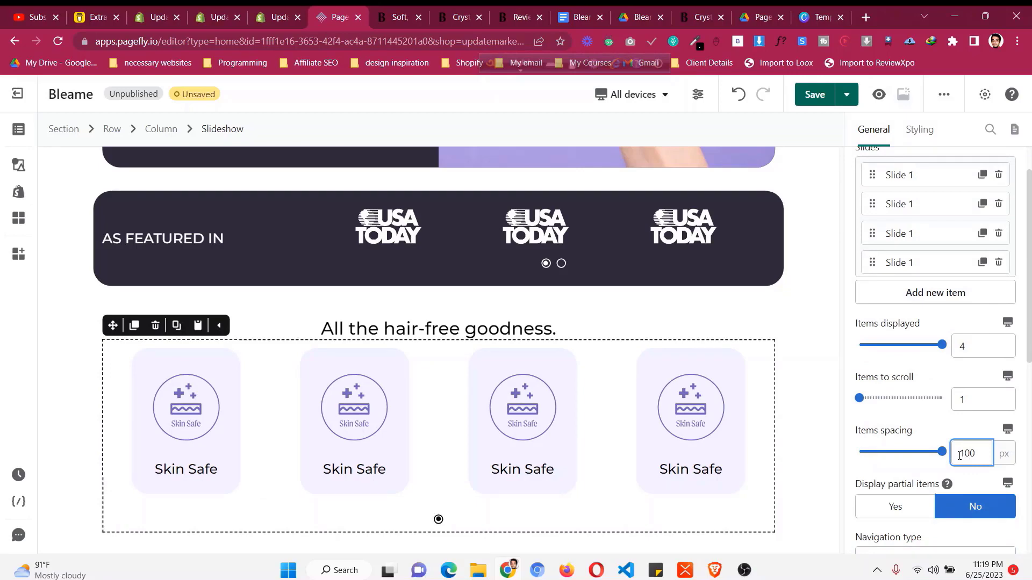
key(BackSpace)
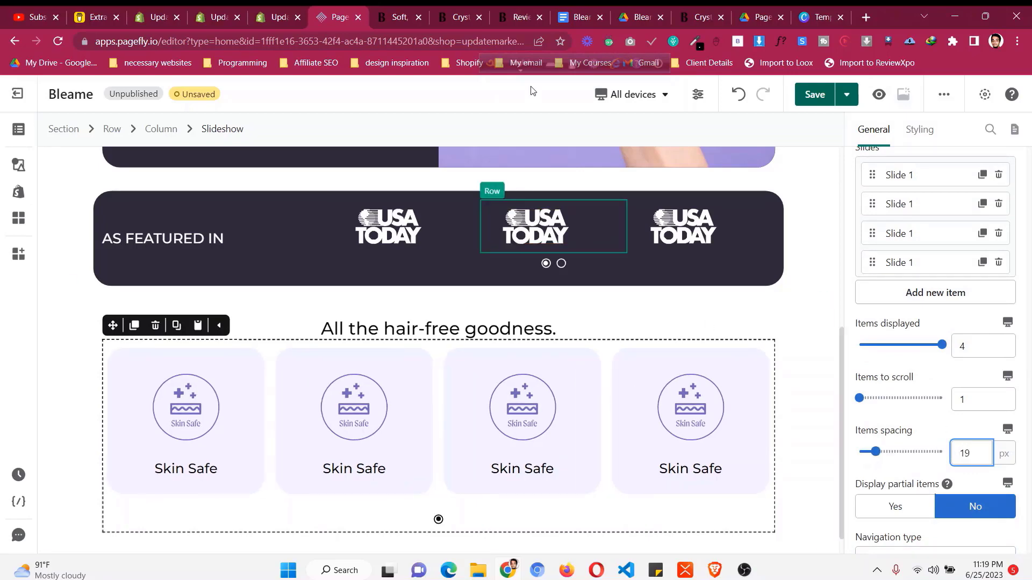
click(395, 11)
click(330, 10)
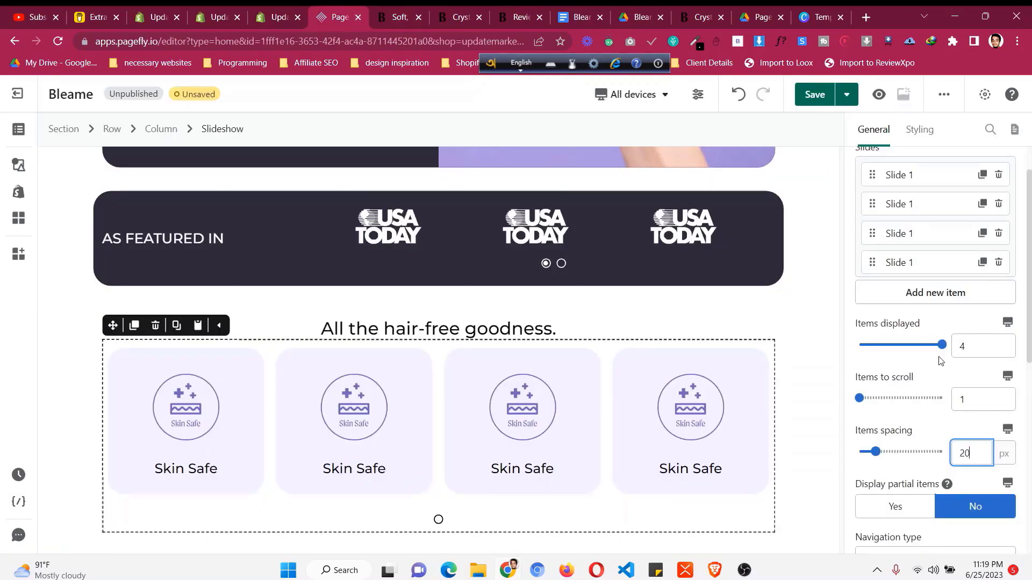
key(Up)
key(Up)
key(Up)
key(Up)
key(Up)
key(Up)
key(Up)
key(Up)
key(Up)
key(Up)
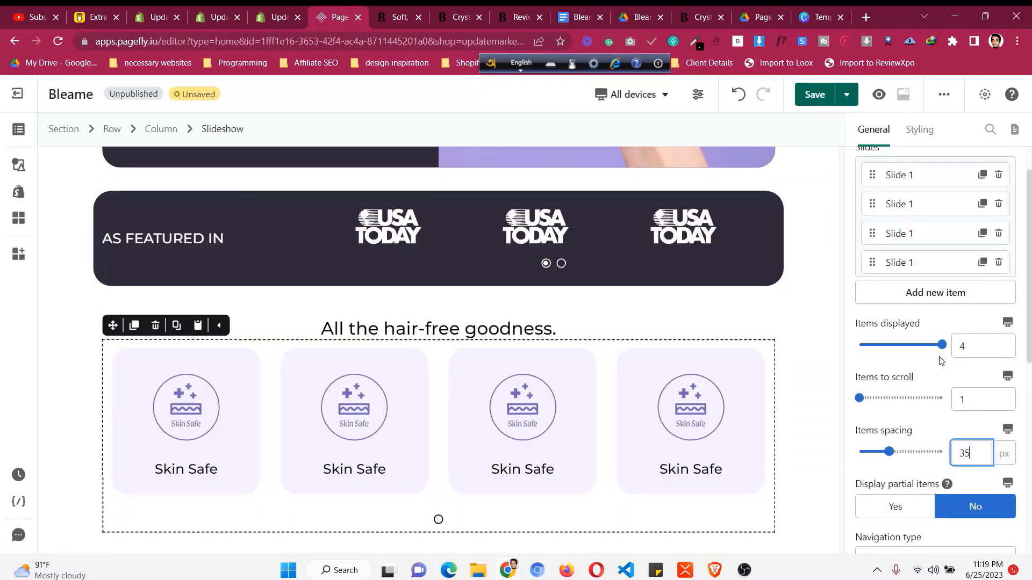
key(Down)
key(Down)
key(Down)
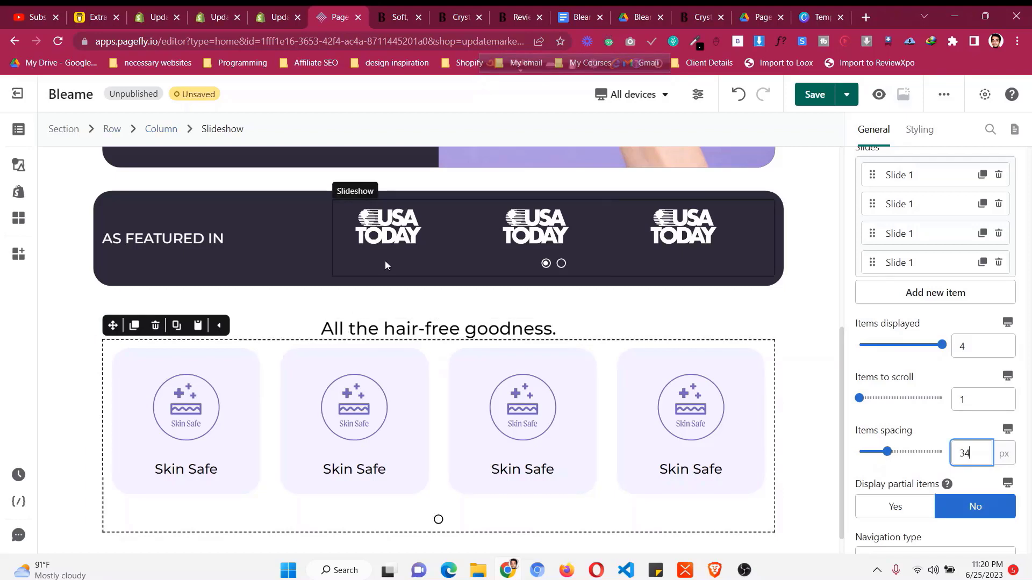
key(Down)
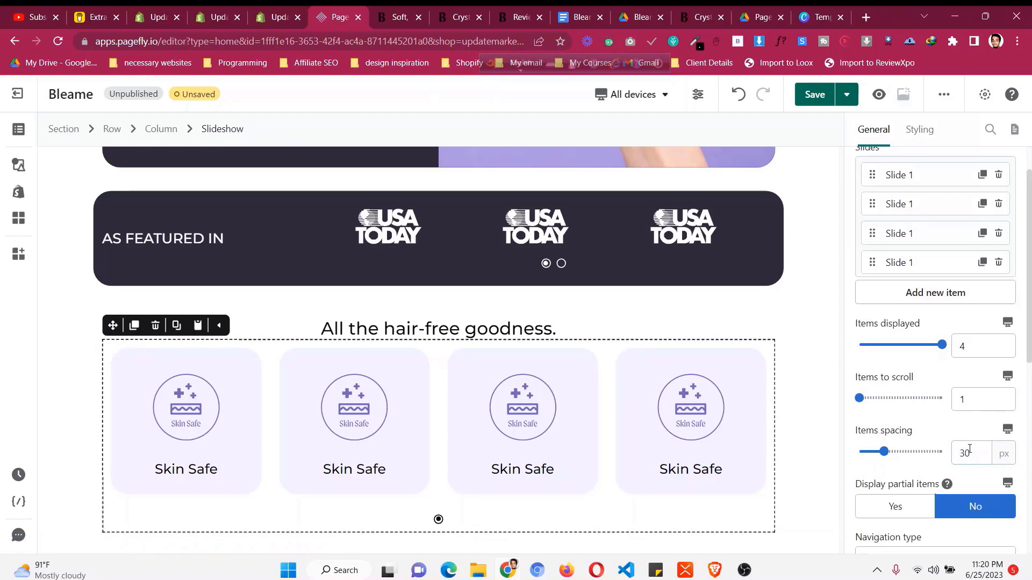
- Compare the "All the hair-free goodness." section with the reference page, and set the card slideshow's top margin to 25 px
click(75, 334)
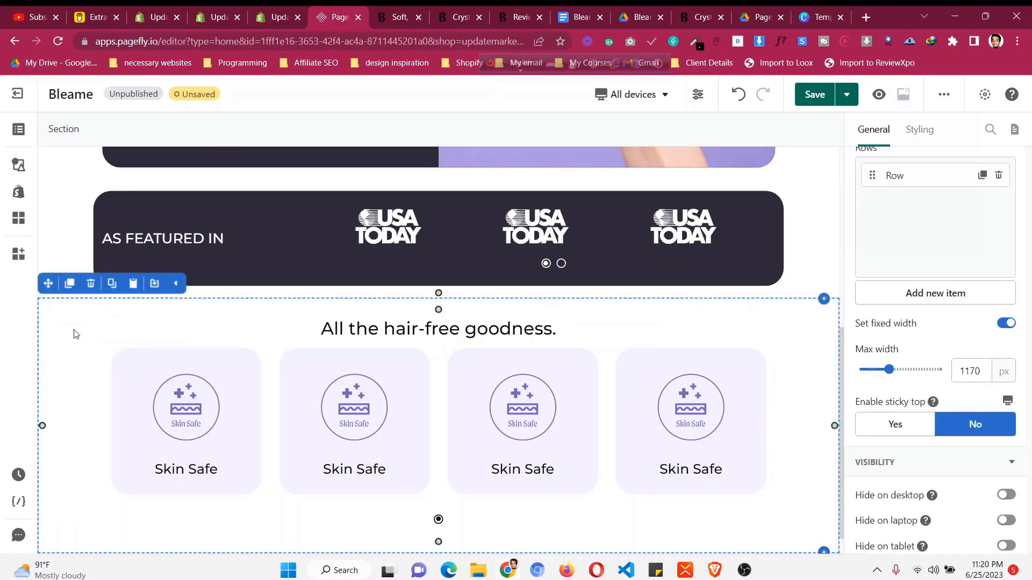
scroll(76, 334, down, 1)
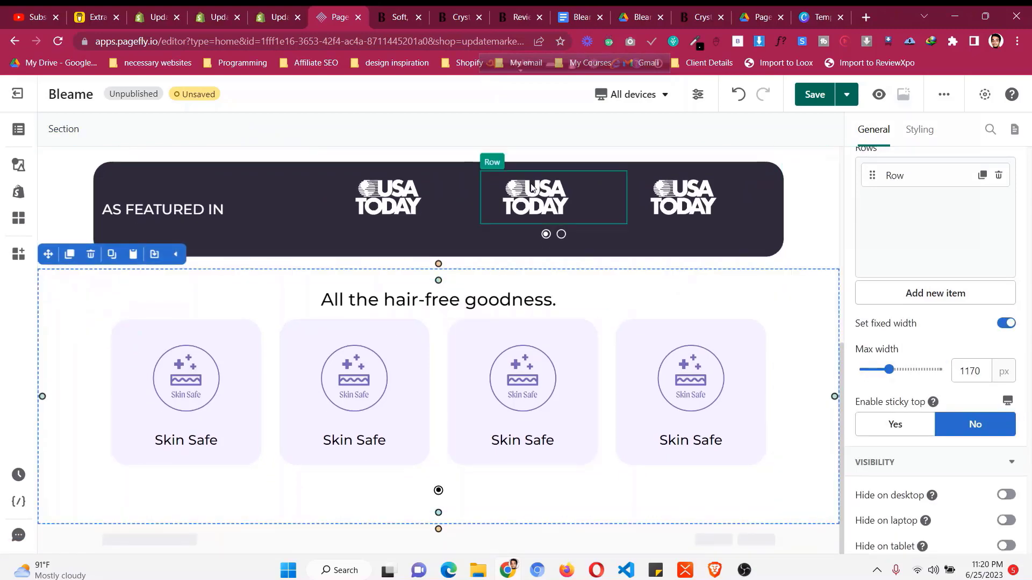
click(400, 13)
scroll(473, 322, up, 3)
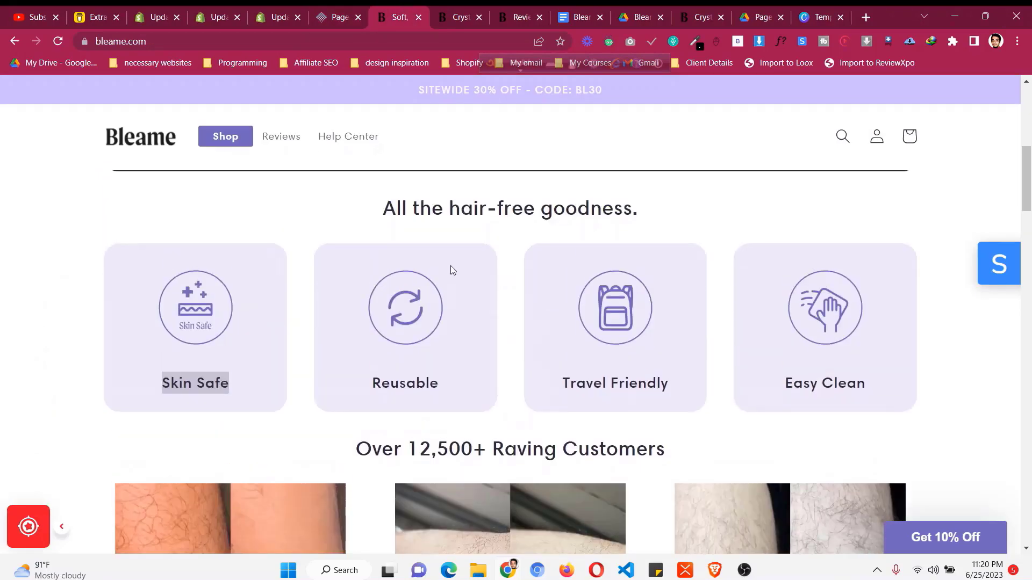
click(365, 10)
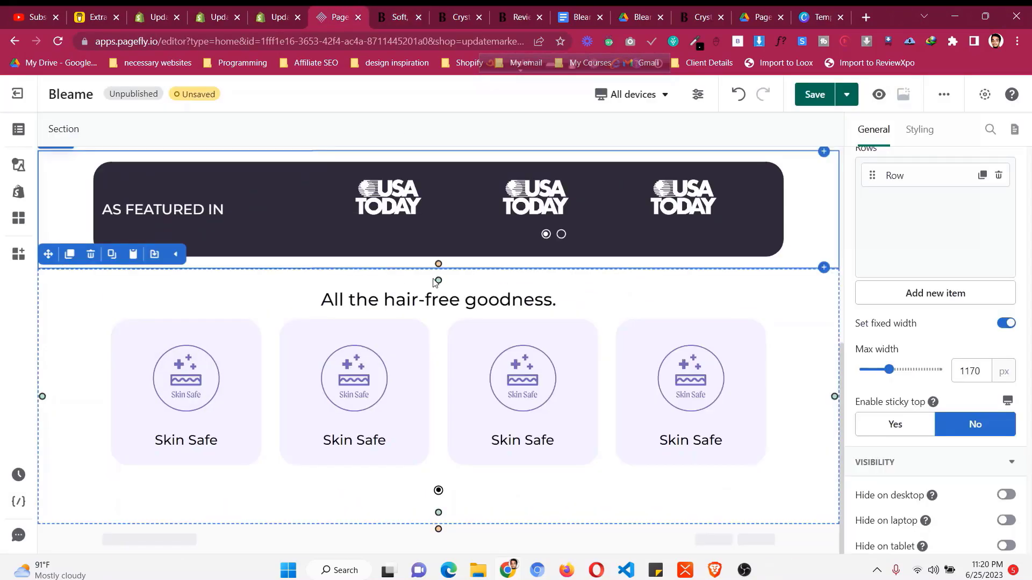
click(218, 339)
click(235, 136)
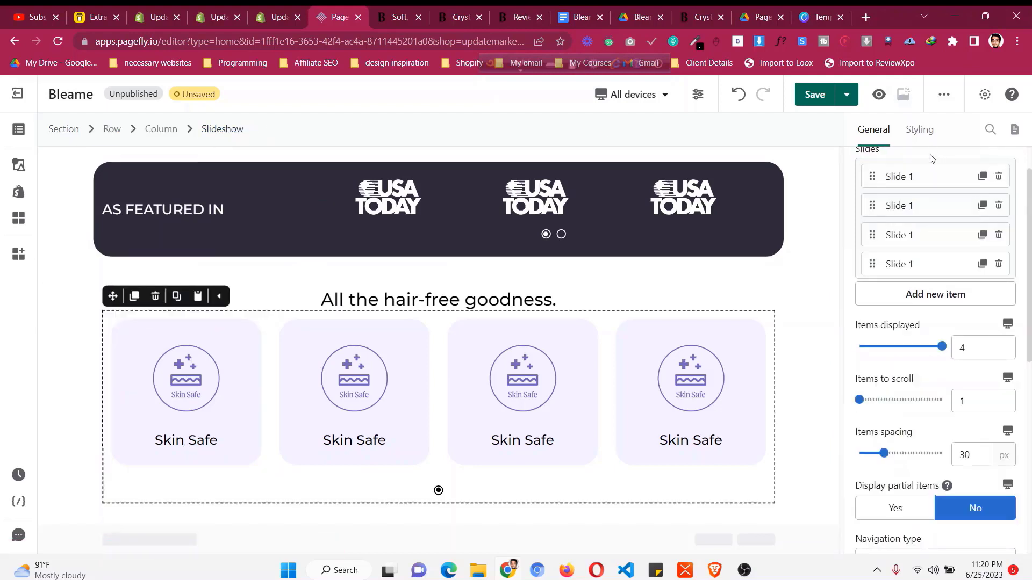
click(925, 130)
click(924, 407)
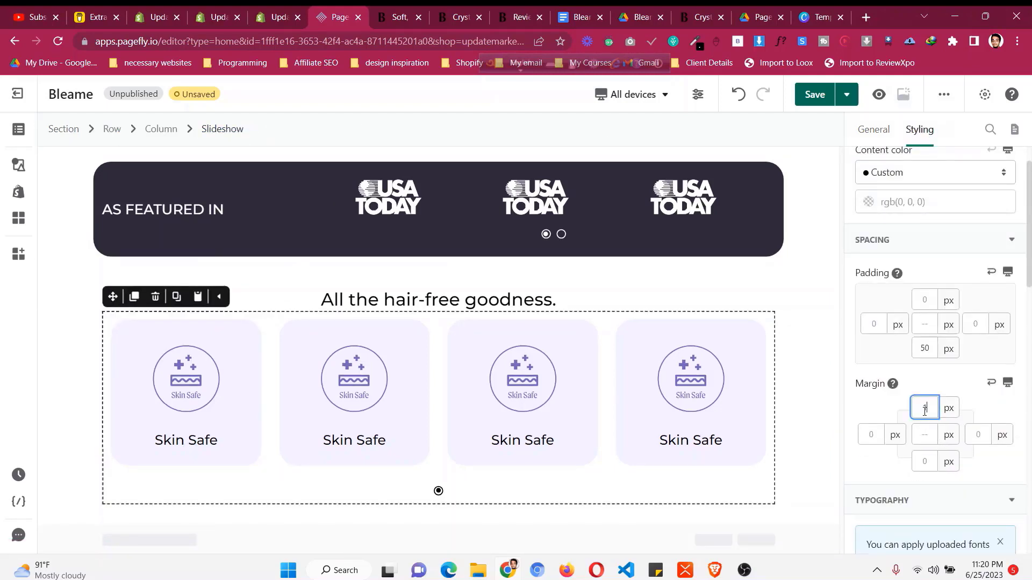
text(20)
key(BackSpace)
text(5)
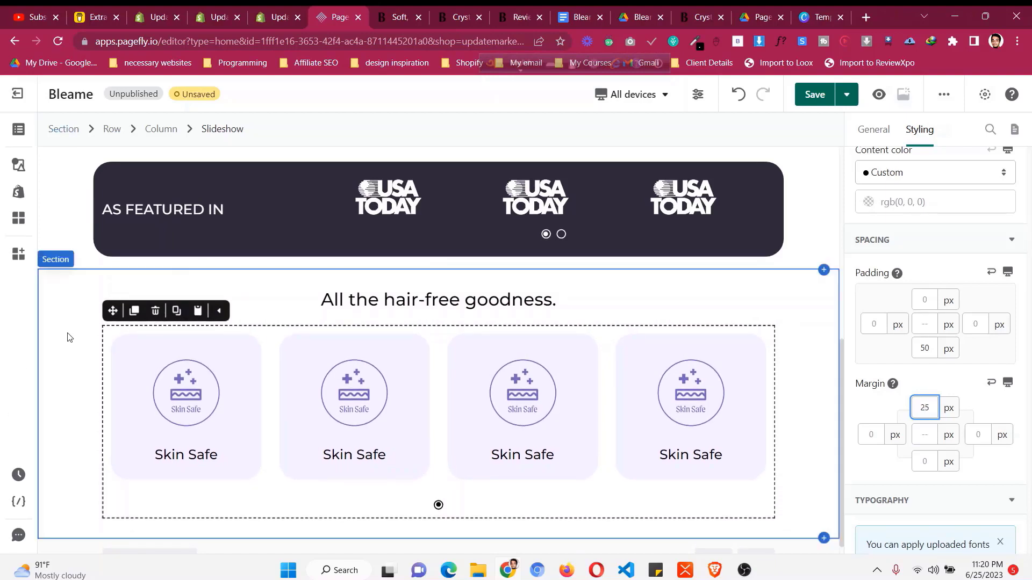
click(925, 348)
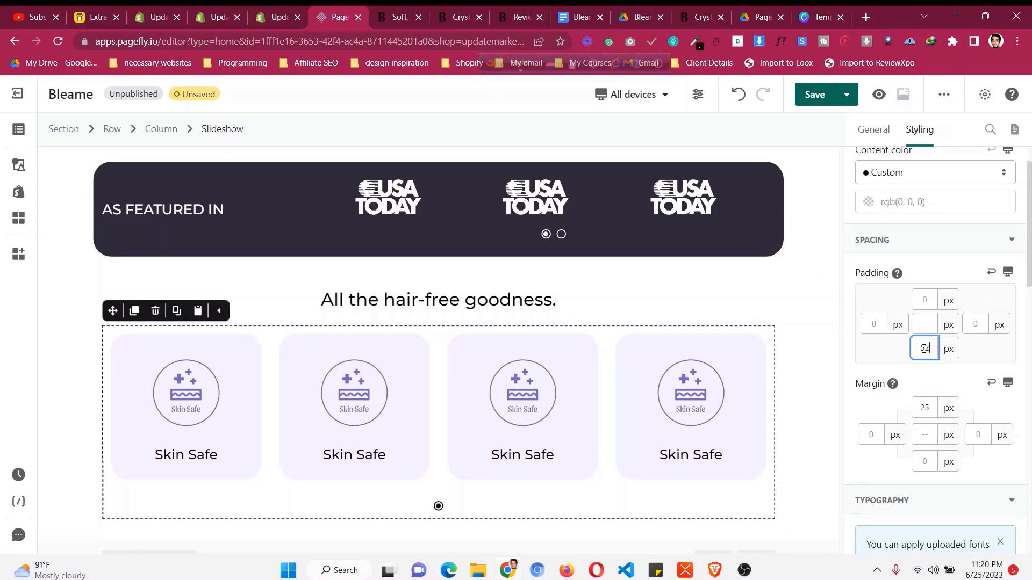
click(60, 308)
- Check the card slideshow in the Mobile view, and save the page back in the All devices view
click(633, 94)
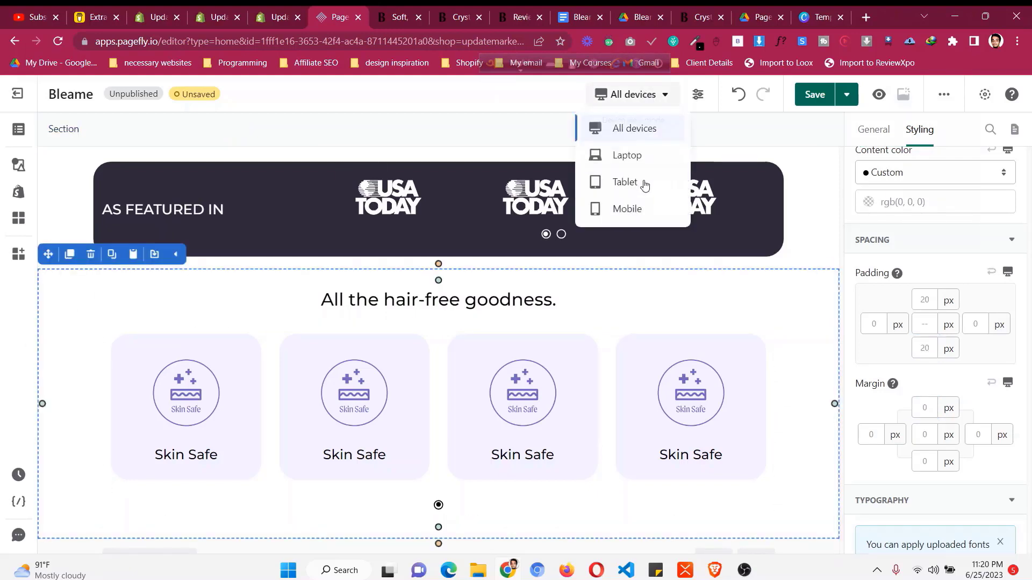
click(642, 218)
scroll(449, 323, down, 3)
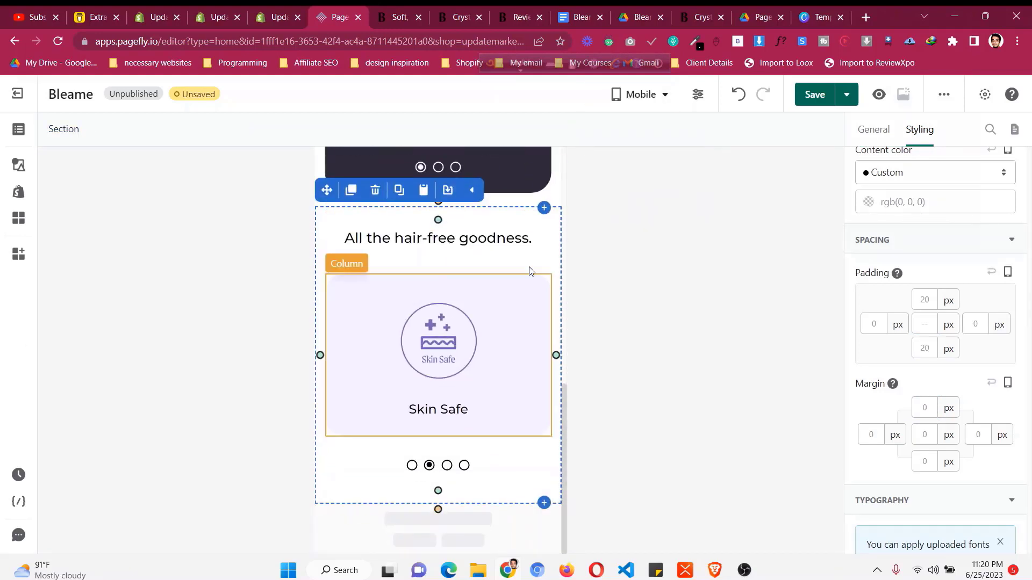
click(422, 468)
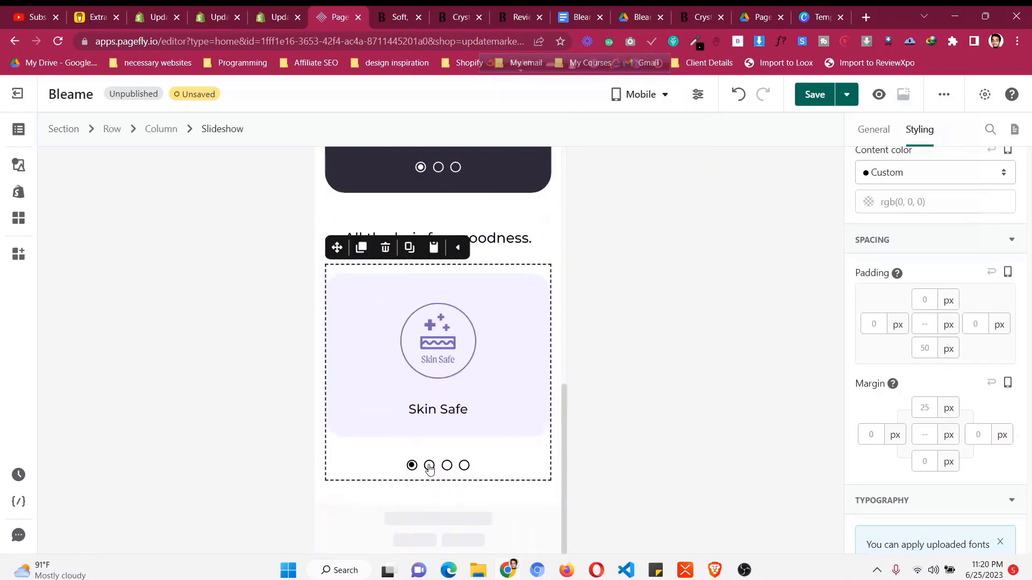
click(650, 95)
click(655, 130)
click(816, 100)
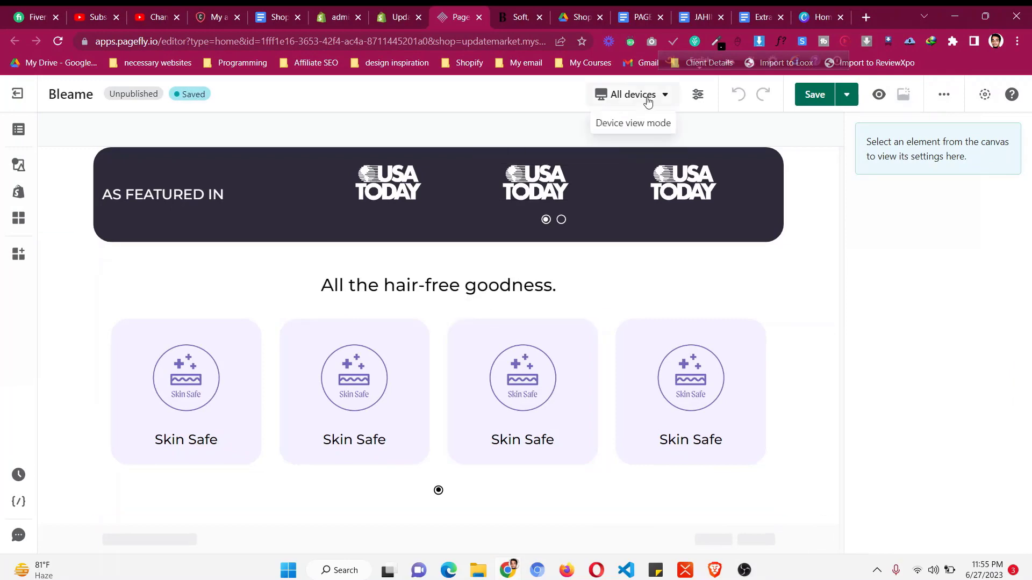
- Examine the "Over 12,500+ Raving Customers" section on the reference Bleame site, including its before/after images and testimonials
click(511, 17)
scroll(498, 326, down, 2)
scroll(498, 327, up, 7)
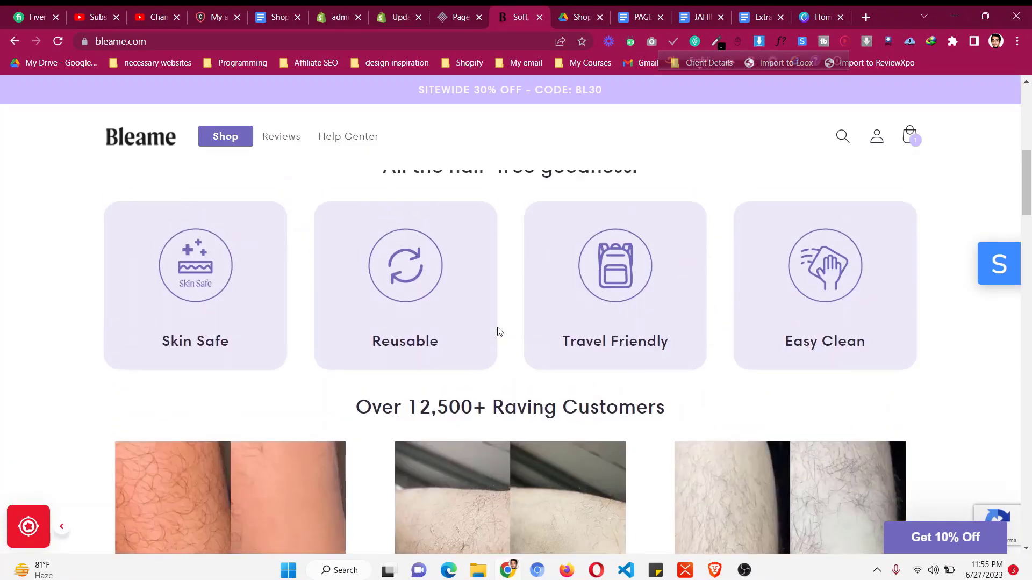
scroll(498, 331, down, 5)
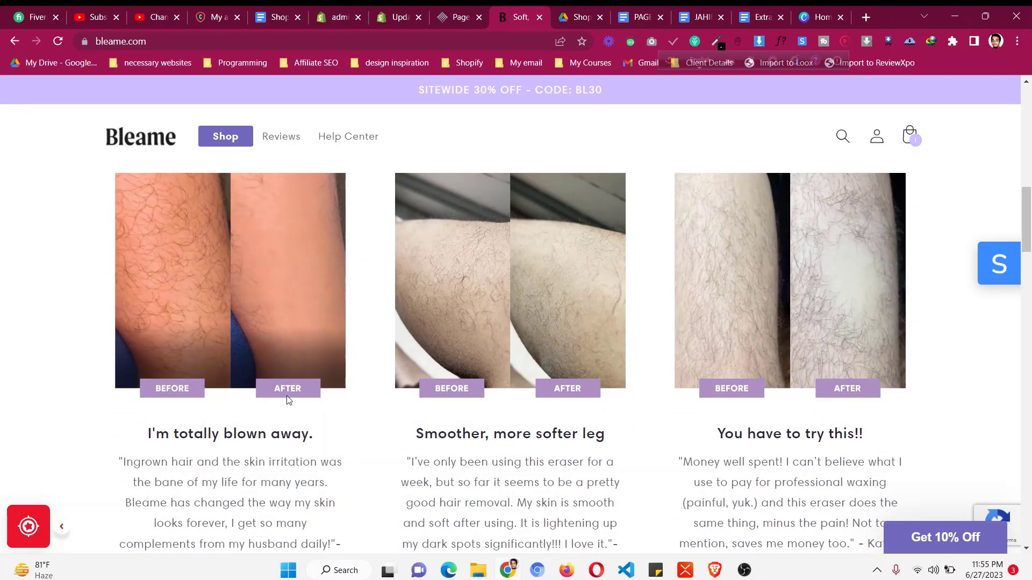
scroll(290, 401, down, 4)
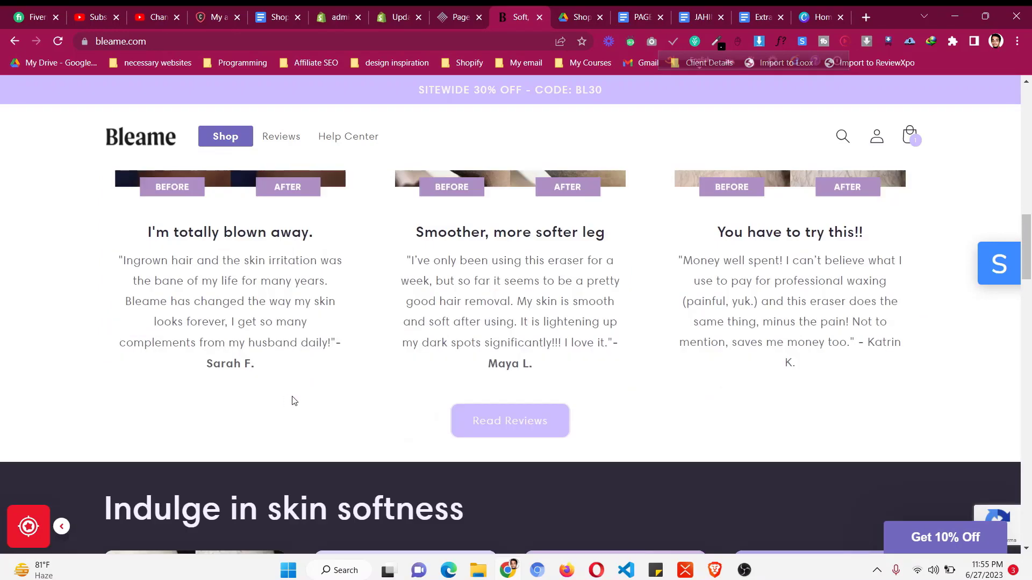
scroll(738, 299, up, 5)
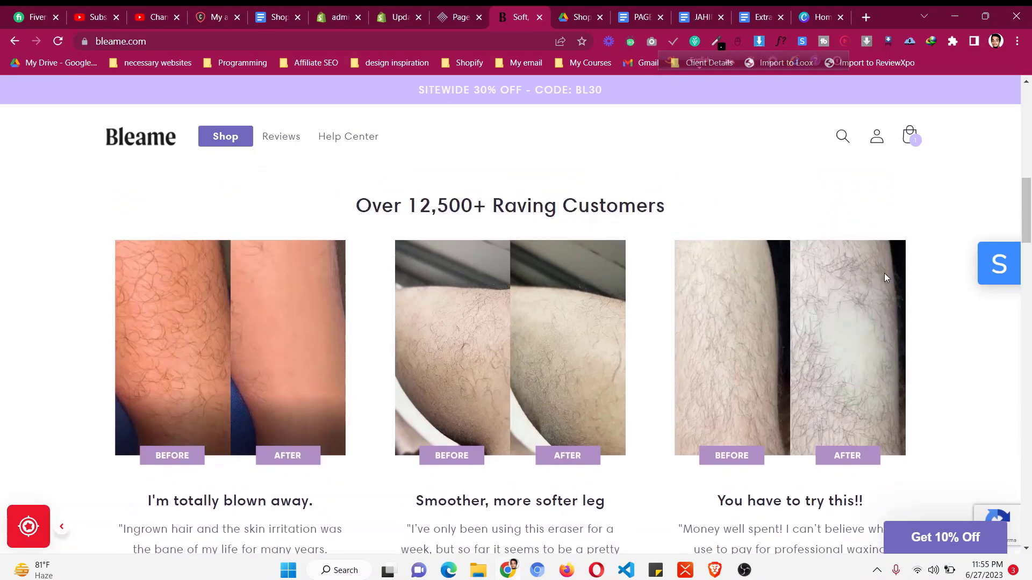
- Shrink the browser window and examine the reference site's mobile layout of the customer reviews, paging through its slider
click(987, 15)
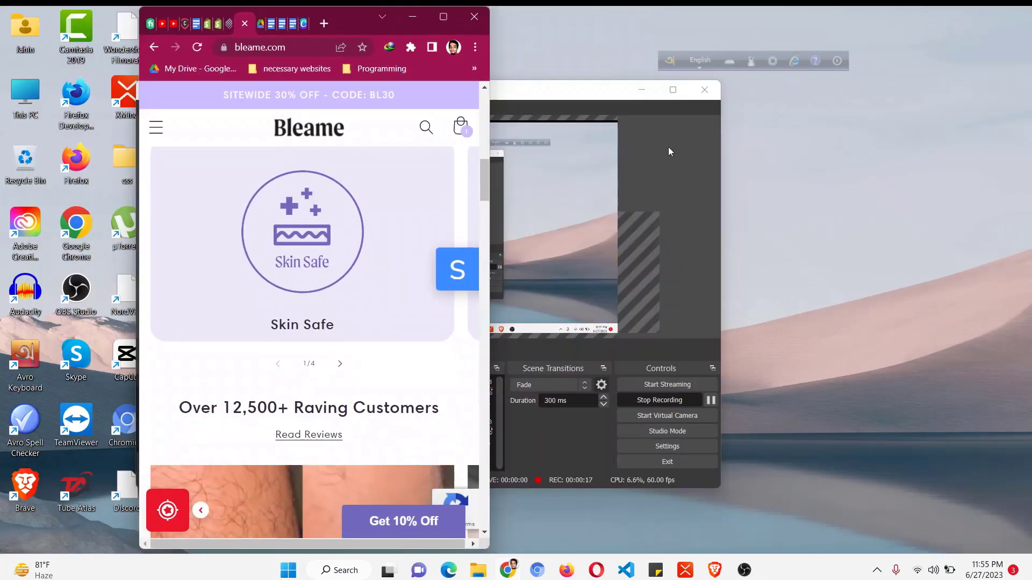
scroll(367, 340, down, 10)
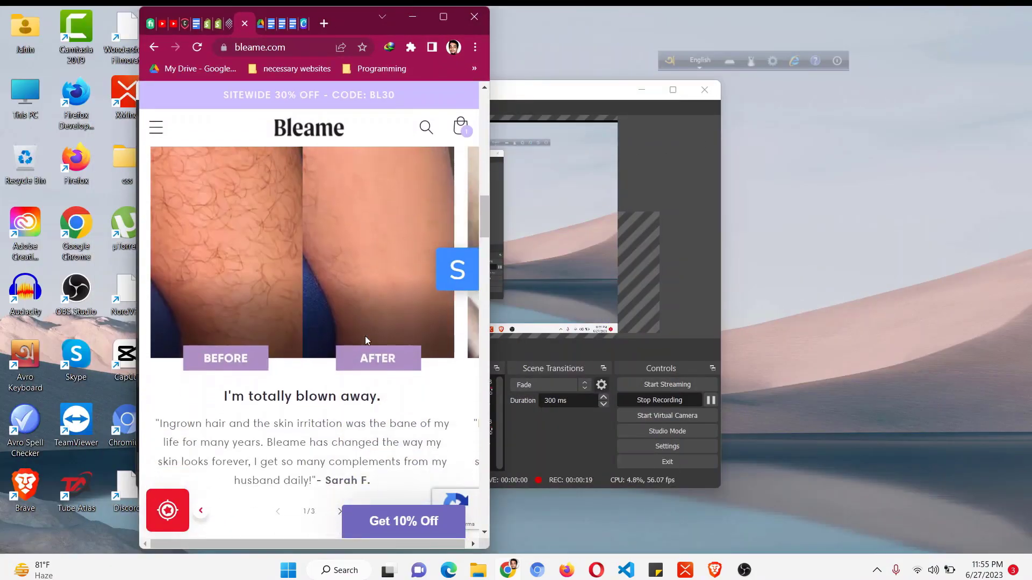
click(340, 364)
click(340, 364)
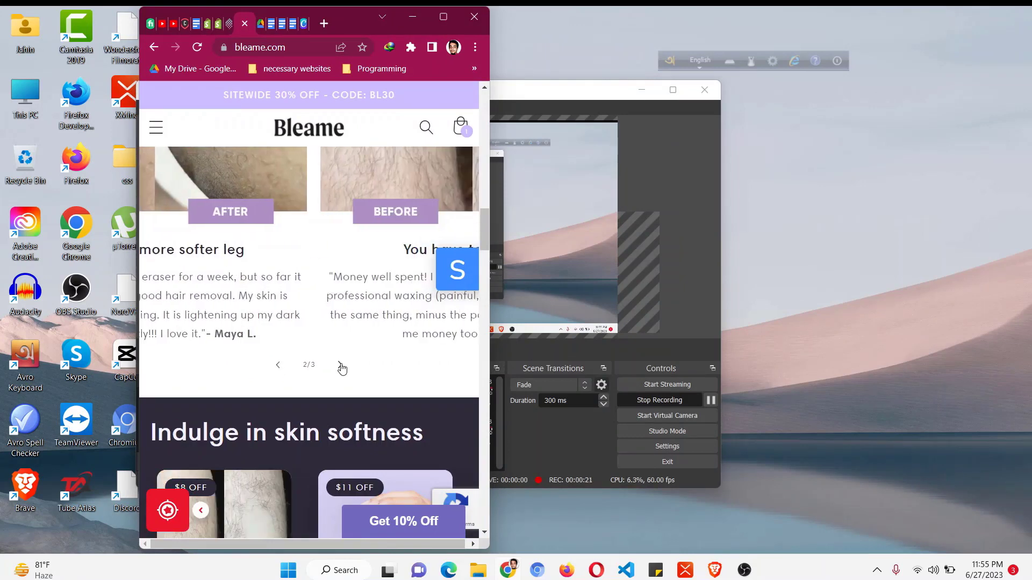
scroll(341, 364, up, 6)
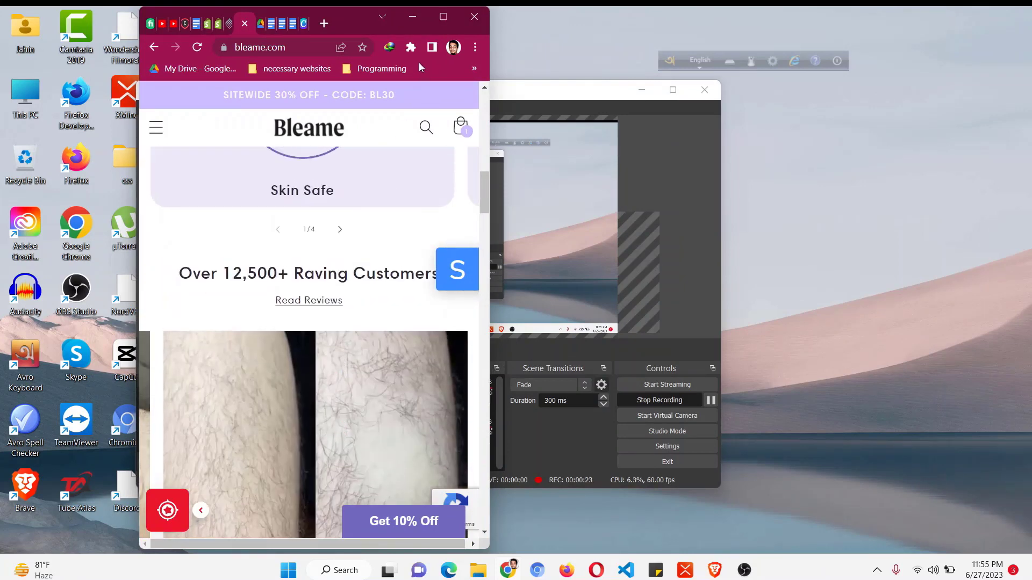
- Maximize the browser window and review the "Over 12,500+ Raving Customers" section on the Bleame site
scroll(348, 223, up, 3)
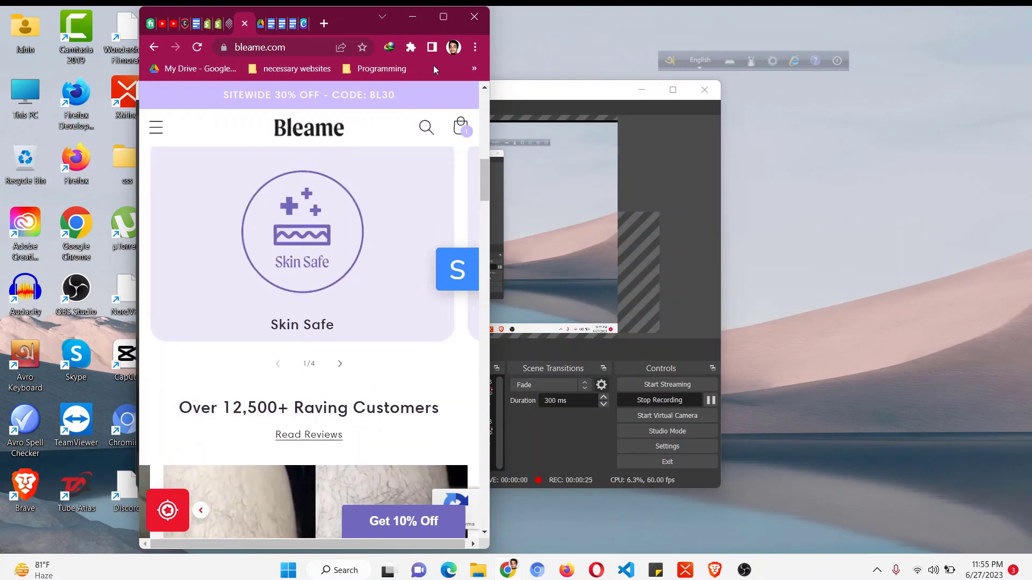
click(442, 20)
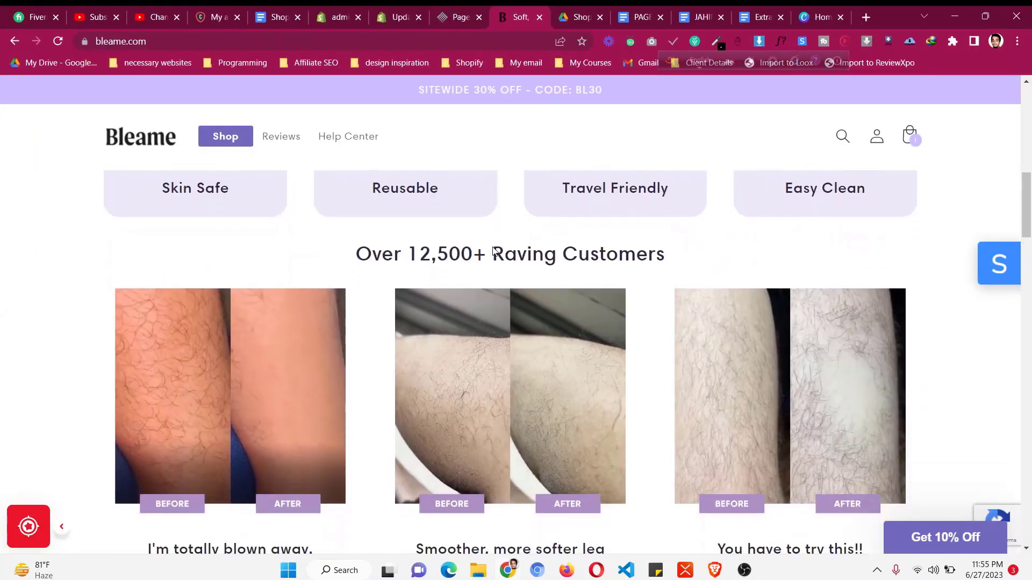
double_click(494, 253)
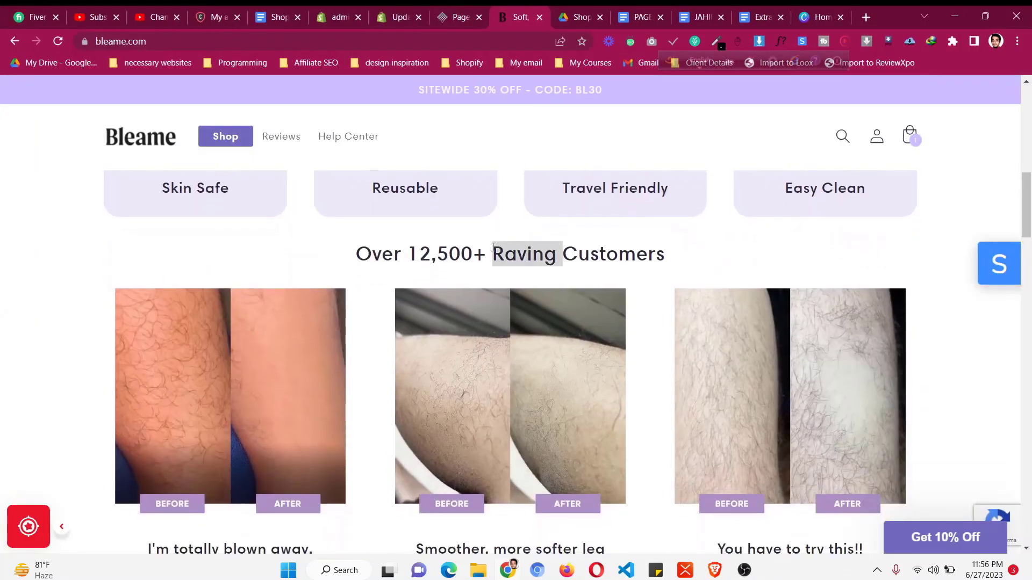
scroll(492, 269, up, 5)
scroll(491, 274, down, 6)
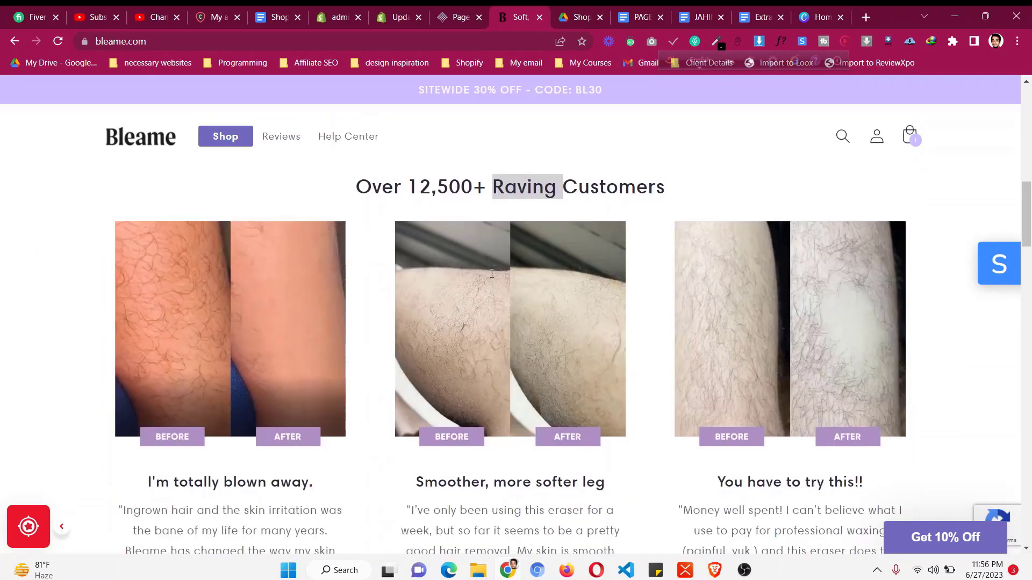
- Switch to the PageFly editor and duplicate the "All the hair-free goodness." section
click(458, 15)
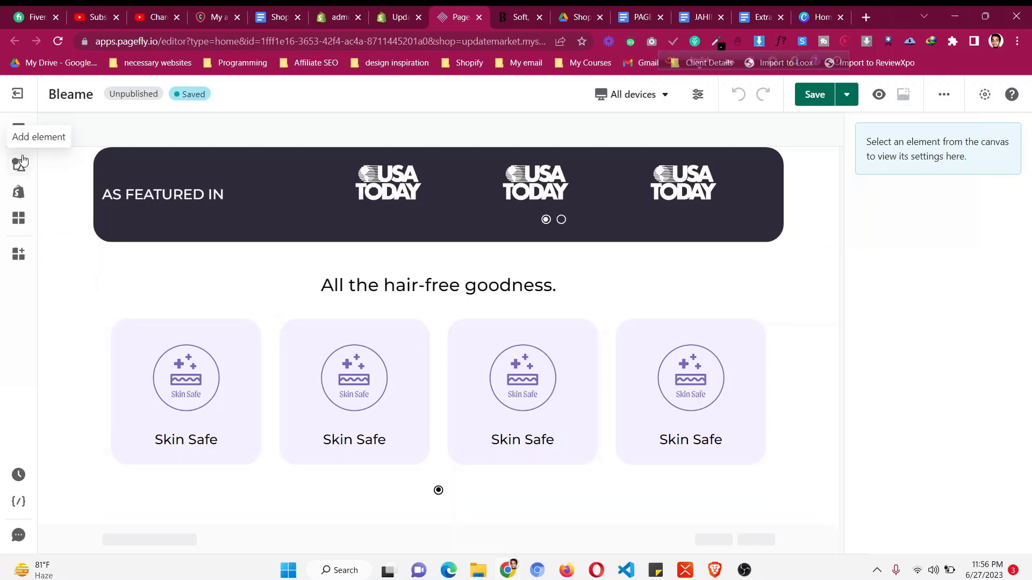
click(79, 274)
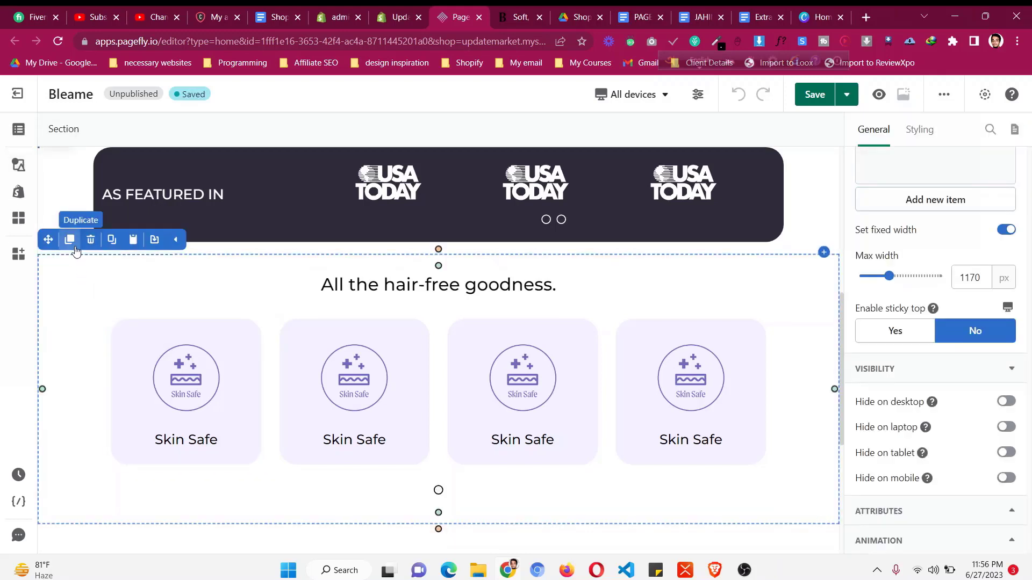
click(74, 249)
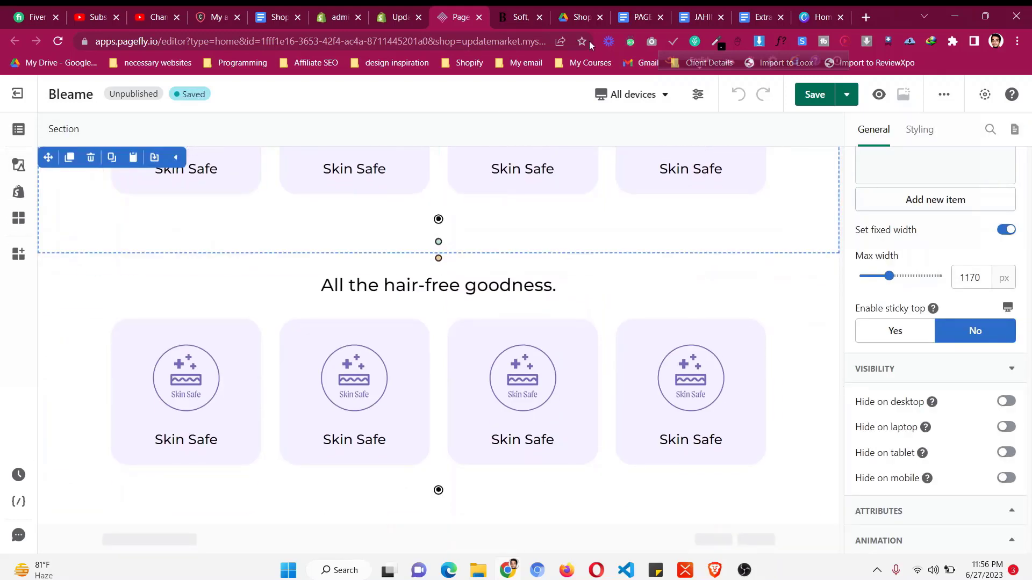
- Copy the heading "Over 12,500+ Raving Customers" from the Bleame site and return to the PageFly editor
click(530, 10)
scroll(435, 274, down, 3)
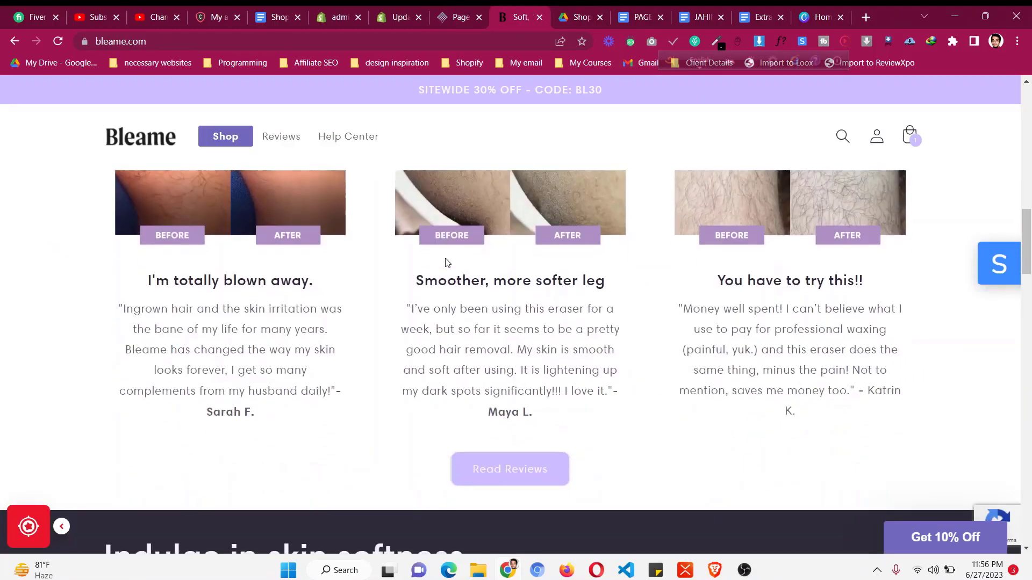
scroll(446, 262, up, 5)
triple_click(449, 261)
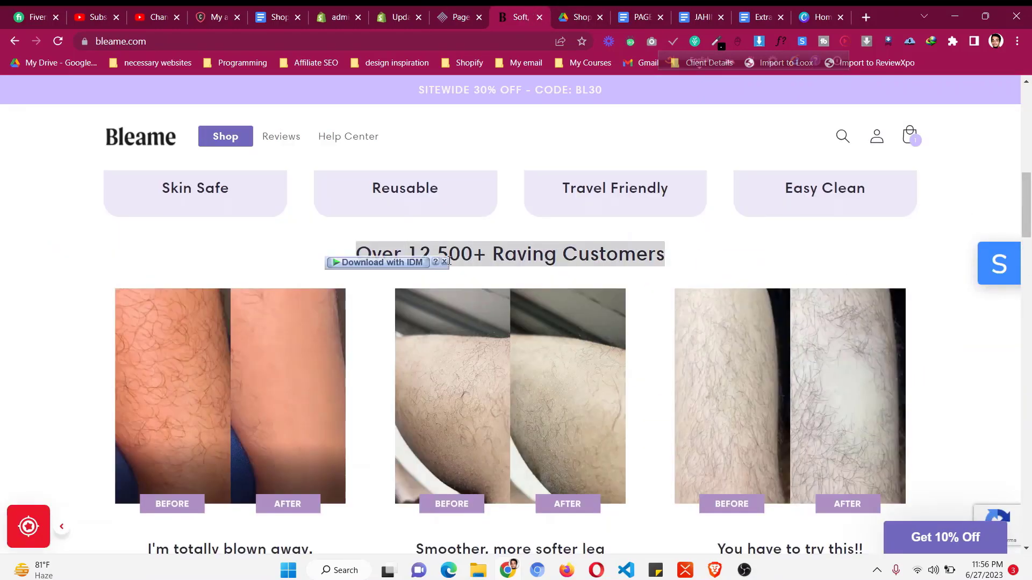
right_click(480, 260)
click(489, 272)
key(ctrl+shift+Tab)
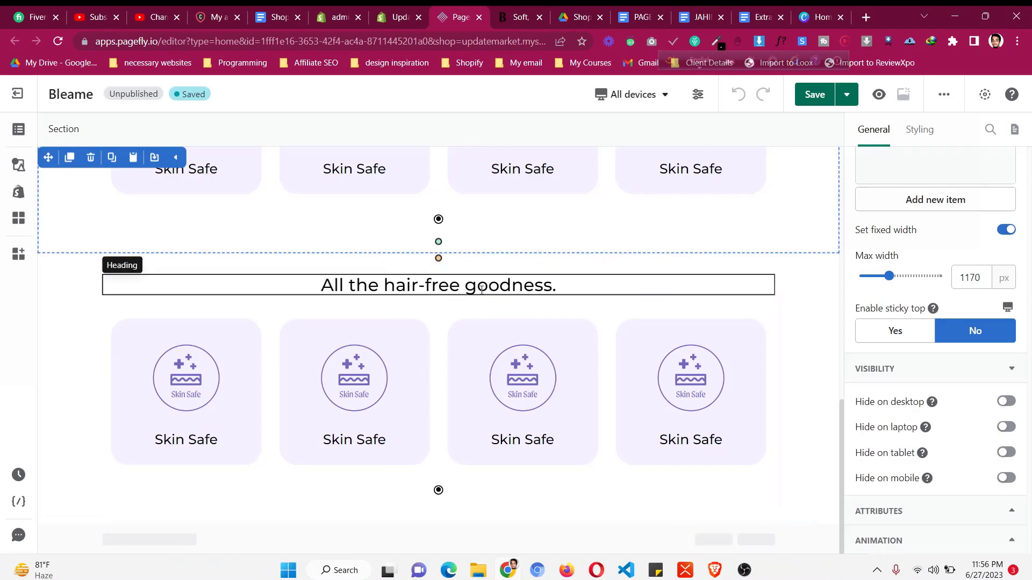
- Replace the duplicated section's heading text with "Over 12,500+ Raving Customers" and set its HTML tag to H3
click(482, 289)
key(ctrl+a)
key(ctrl+v)
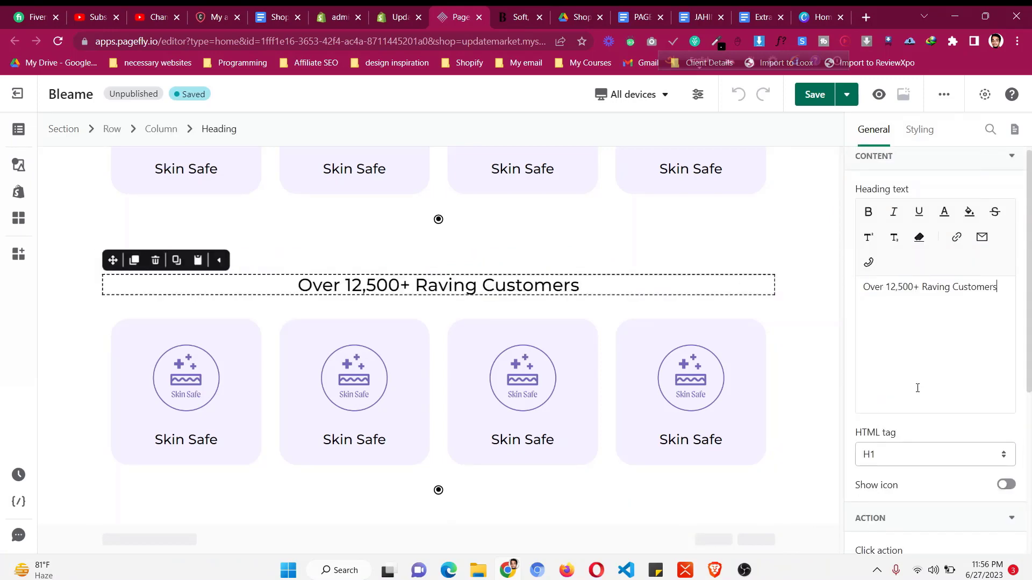
click(906, 460)
click(884, 340)
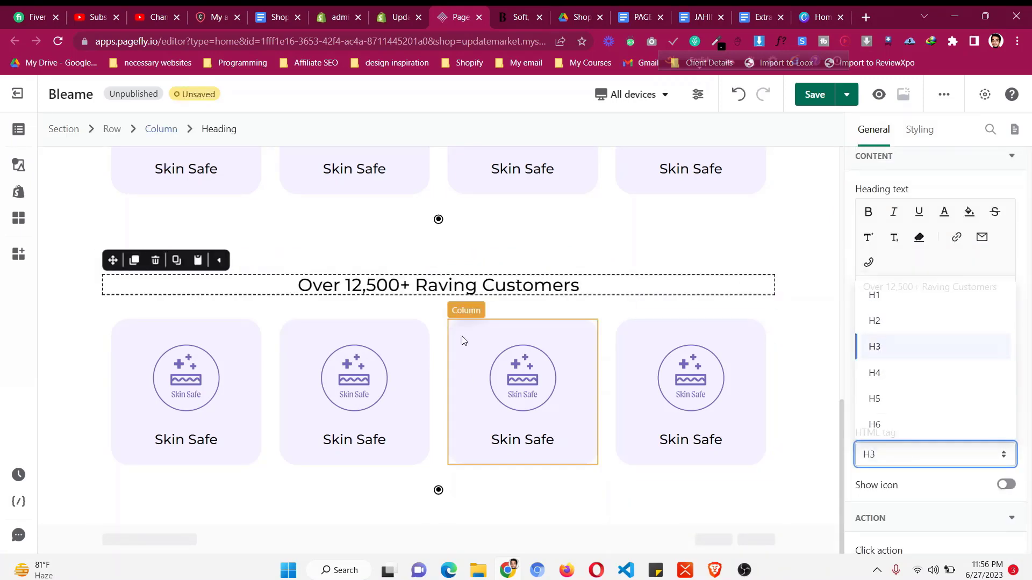
- Set the HTML tag of the "All the hair-free goodness." heading to H2
scroll(461, 339, up, 4)
click(457, 250)
click(887, 454)
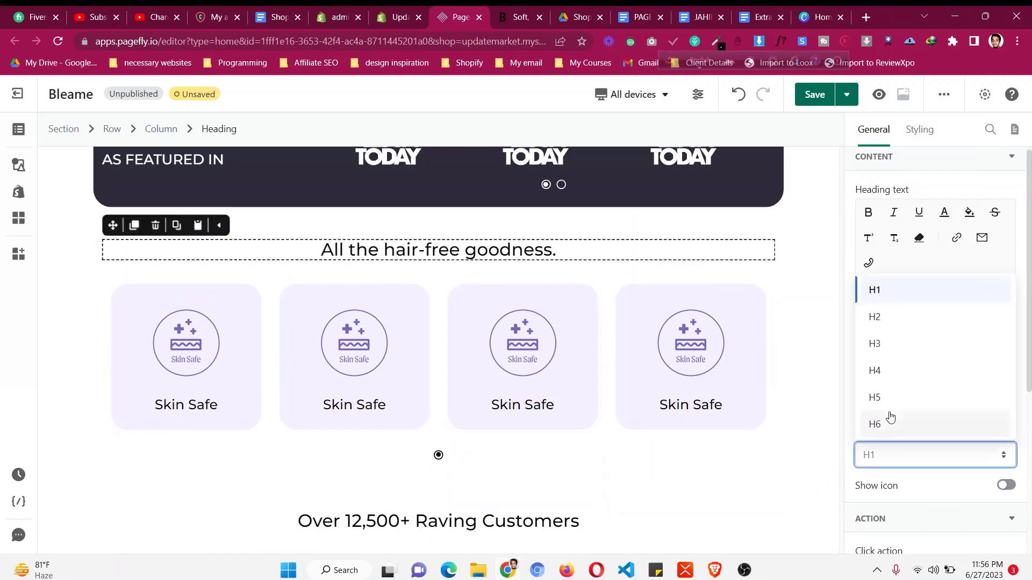
click(895, 341)
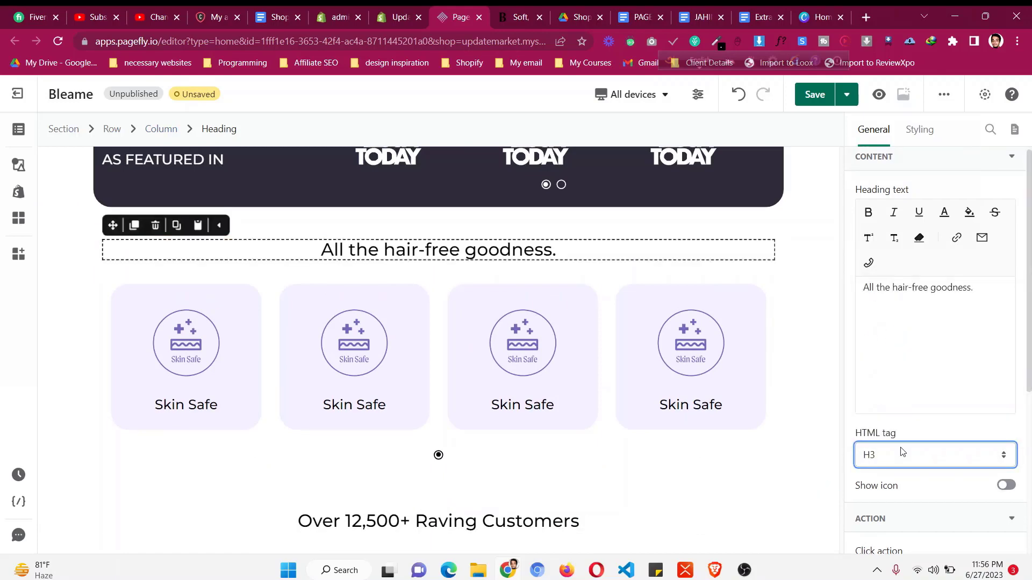
click(901, 450)
click(887, 317)
- Check which HTML tag the "AS FEATURED IN" heading uses
scroll(215, 318, up, 7)
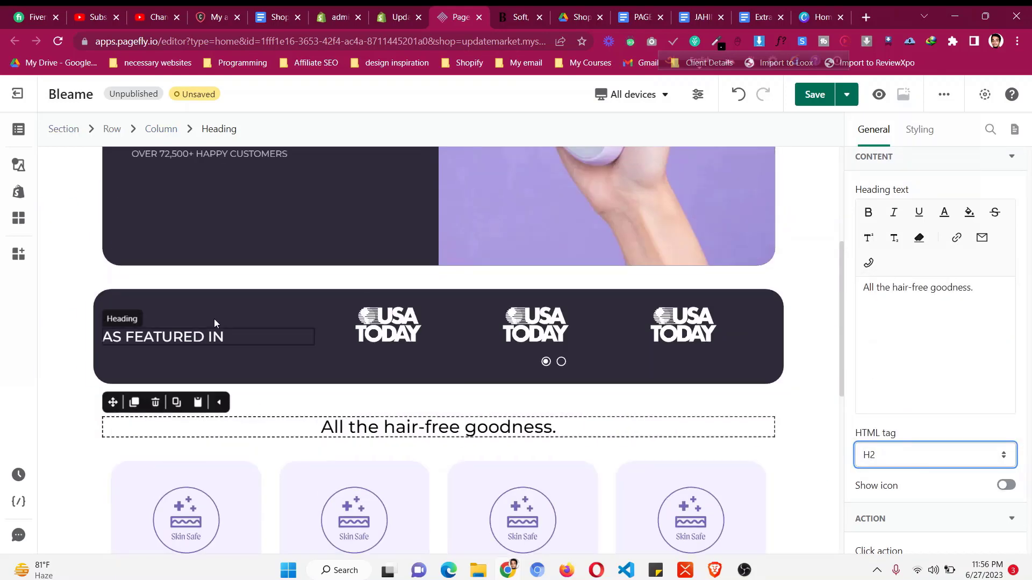
scroll(224, 308, down, 2)
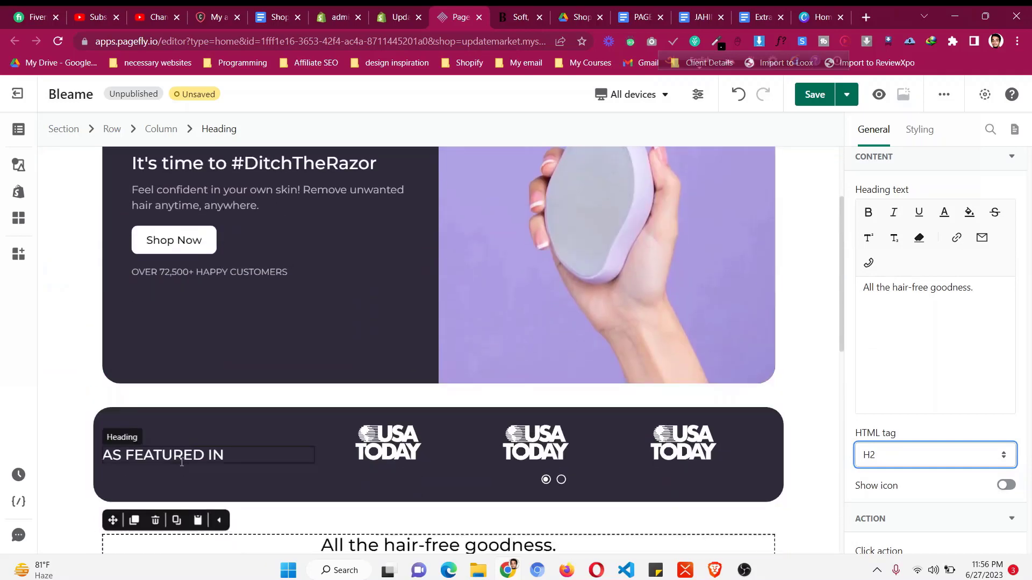
click(173, 455)
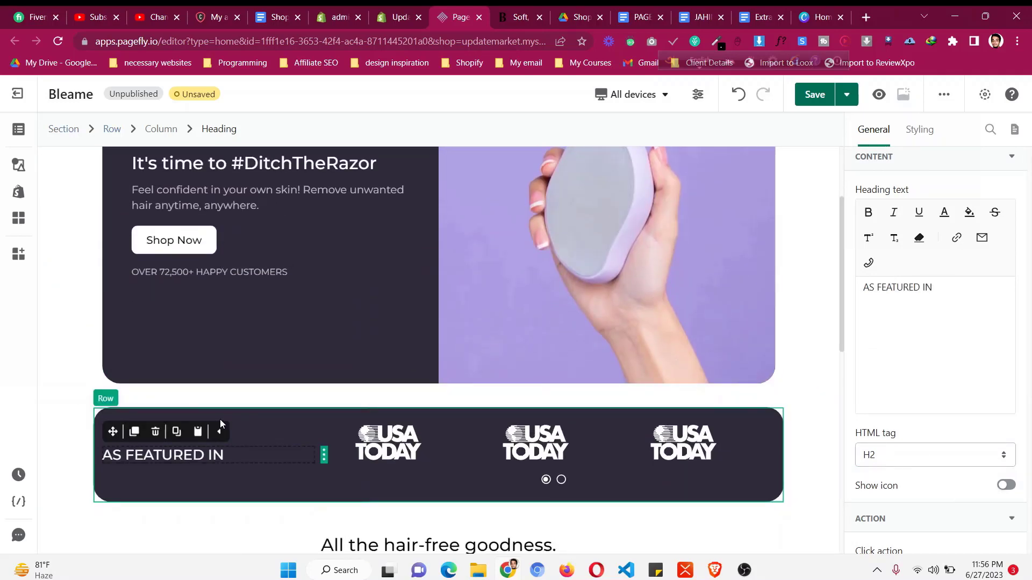
scroll(286, 427, down, 4)
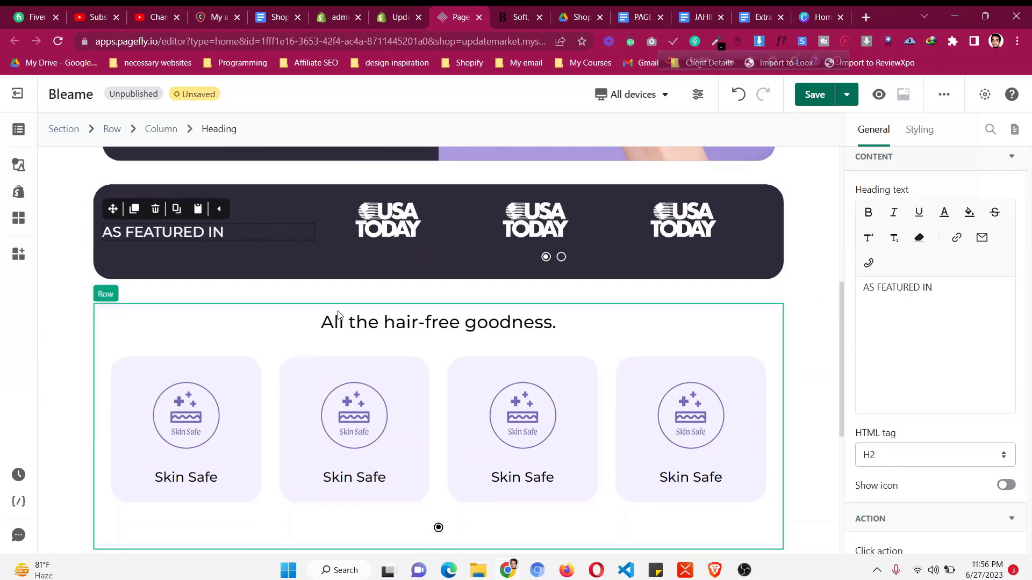
- Set the top padding of the "Over 12,500+ Raving Customers" section to 0 px and compare the spacing with the Bleame site
scroll(338, 314, down, 5)
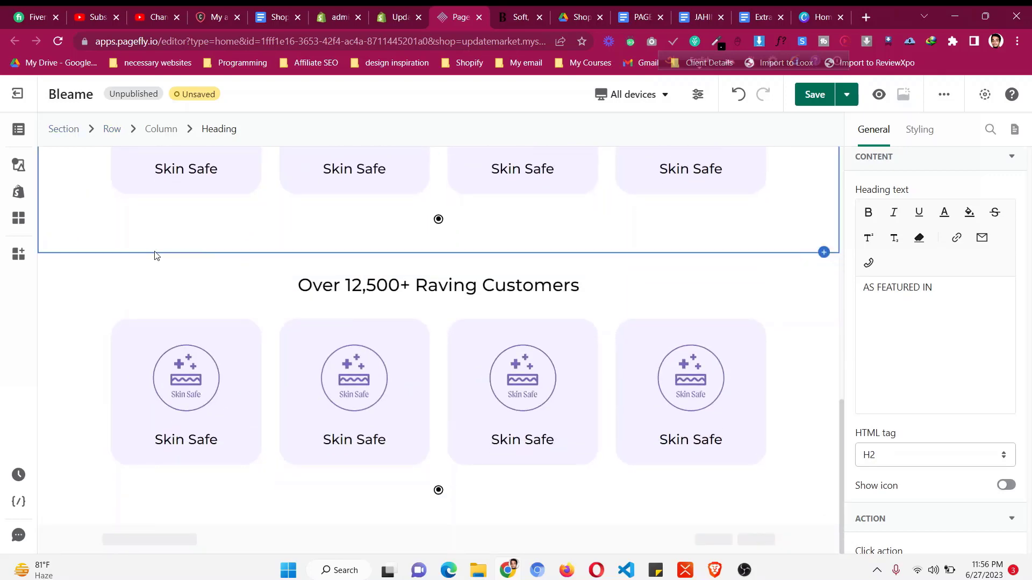
click(116, 262)
click(919, 131)
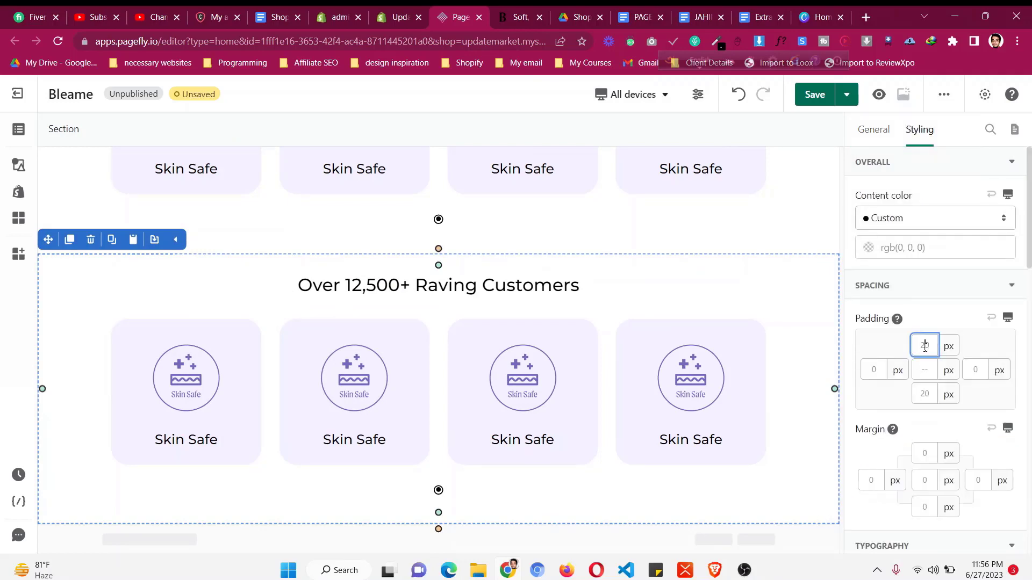
key(BackSpace)
click(532, 11)
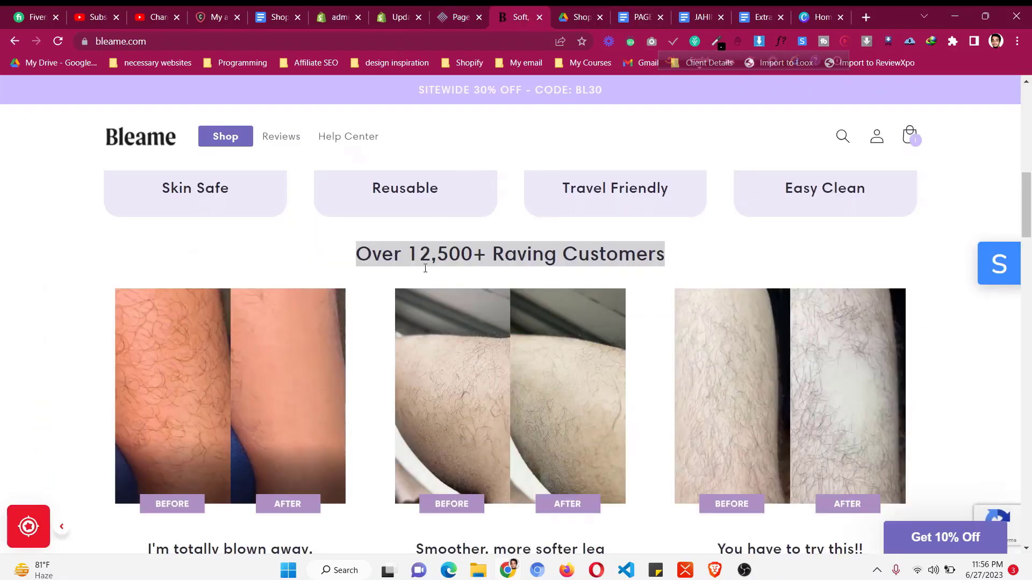
click(460, 13)
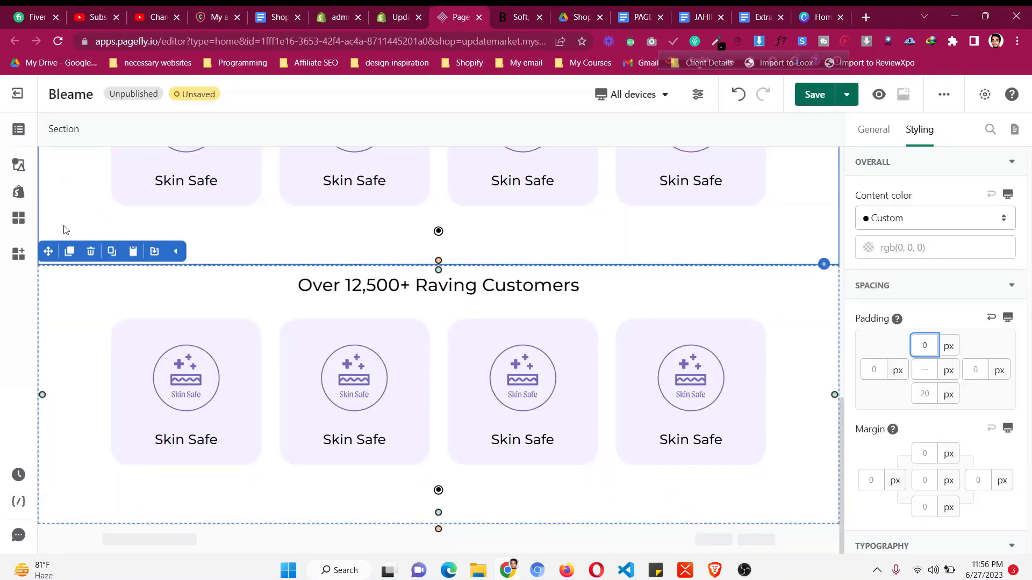
- Set the bottom padding of the "All the hair-free goodness." section to 0 px
click(64, 230)
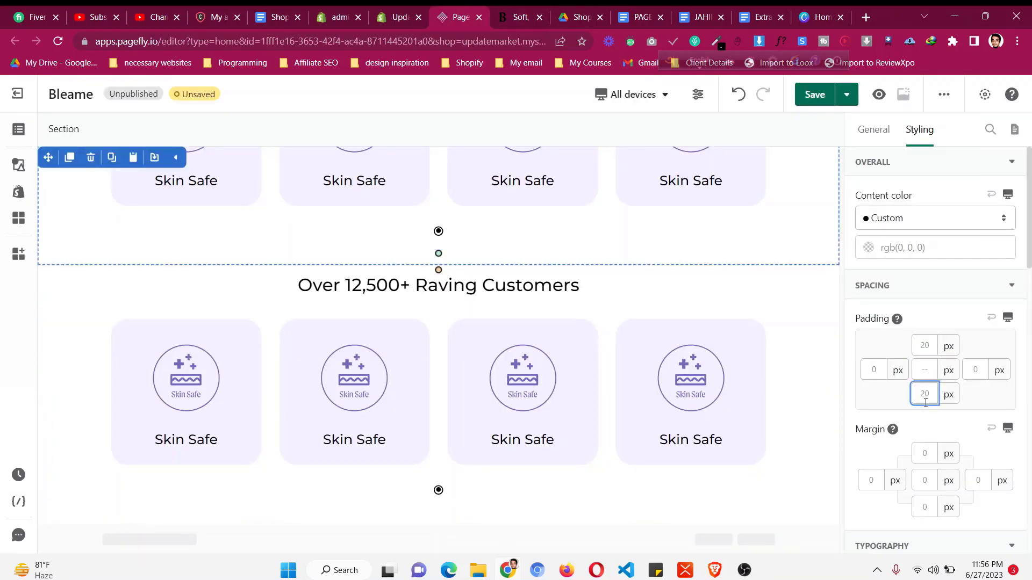
text(0)
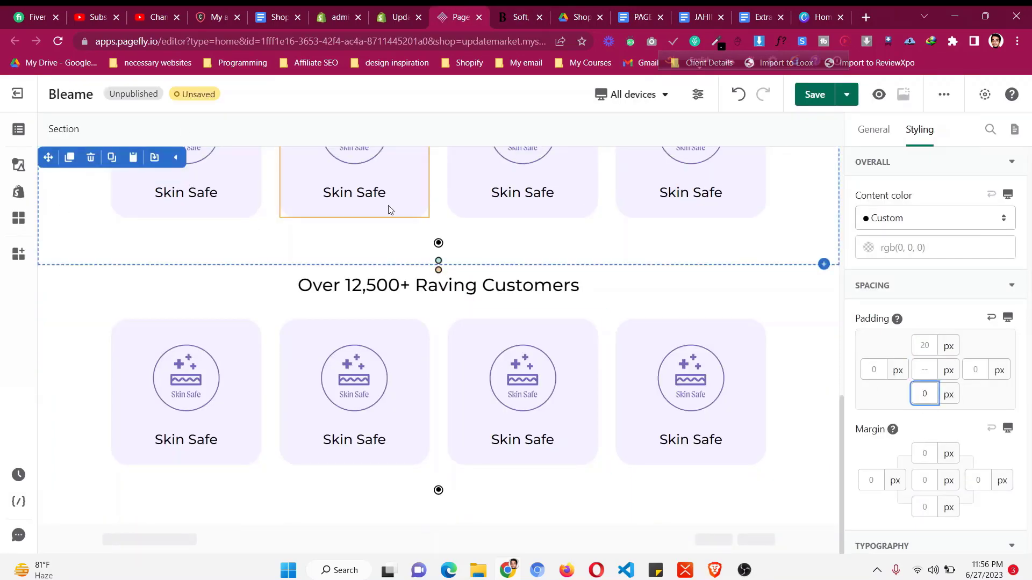
click(400, 242)
click(70, 213)
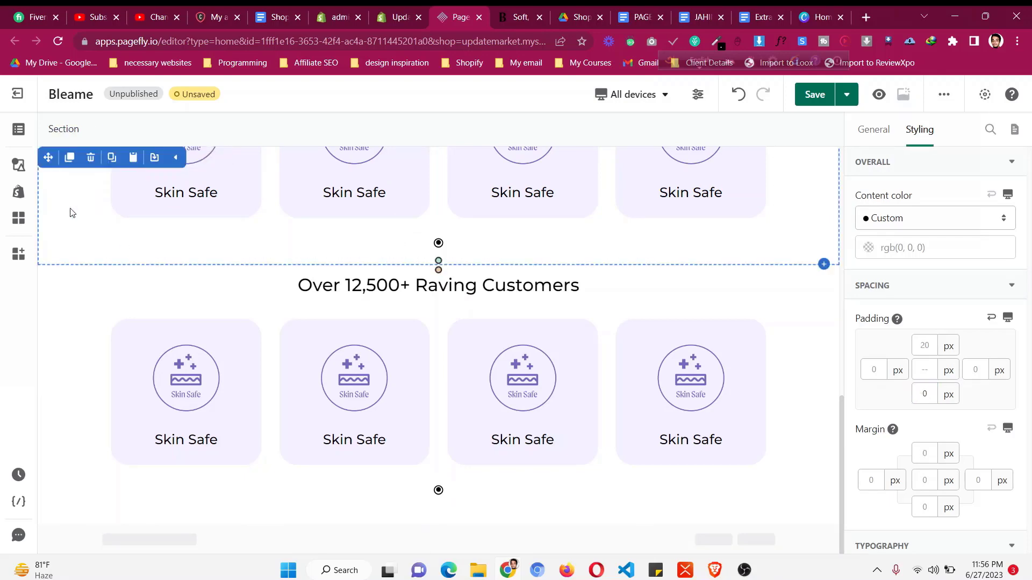
- Review the testimonials on the Bleame site, then remove one slide from the slideshow under "Over 12,500+ Raving Customers" in PageFly
click(517, 17)
scroll(417, 152, down, 5)
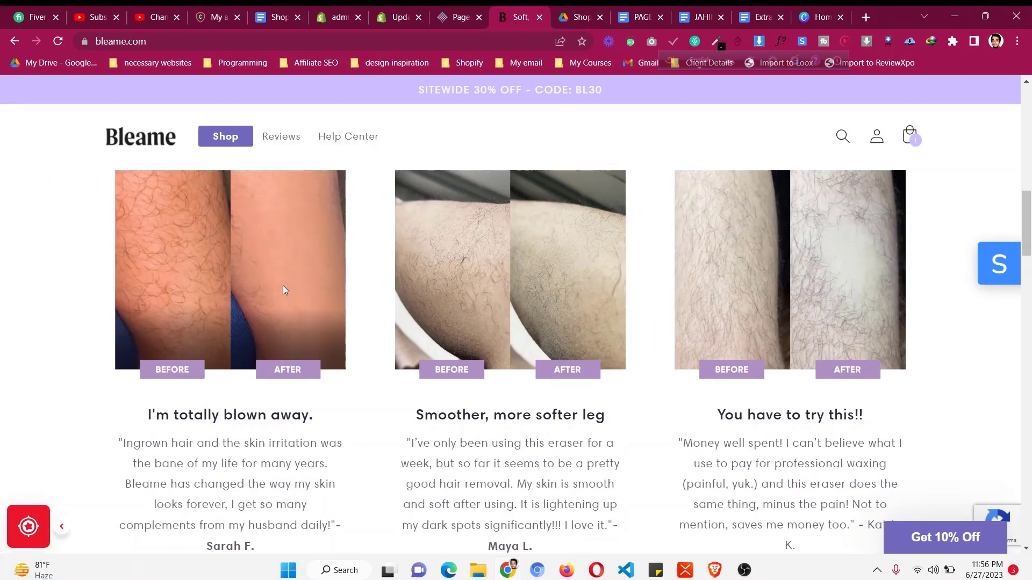
scroll(284, 290, down, 3)
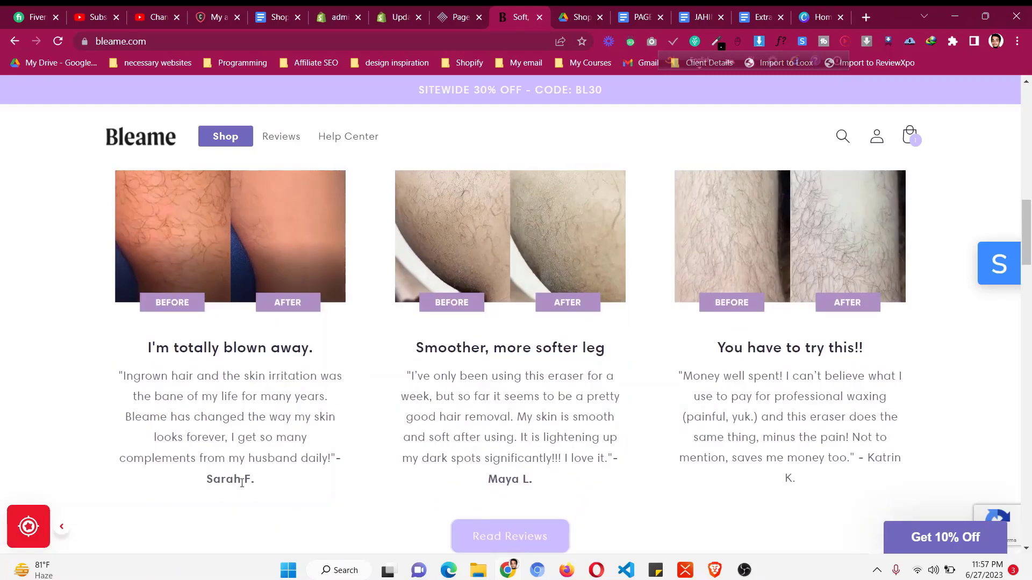
click(475, 8)
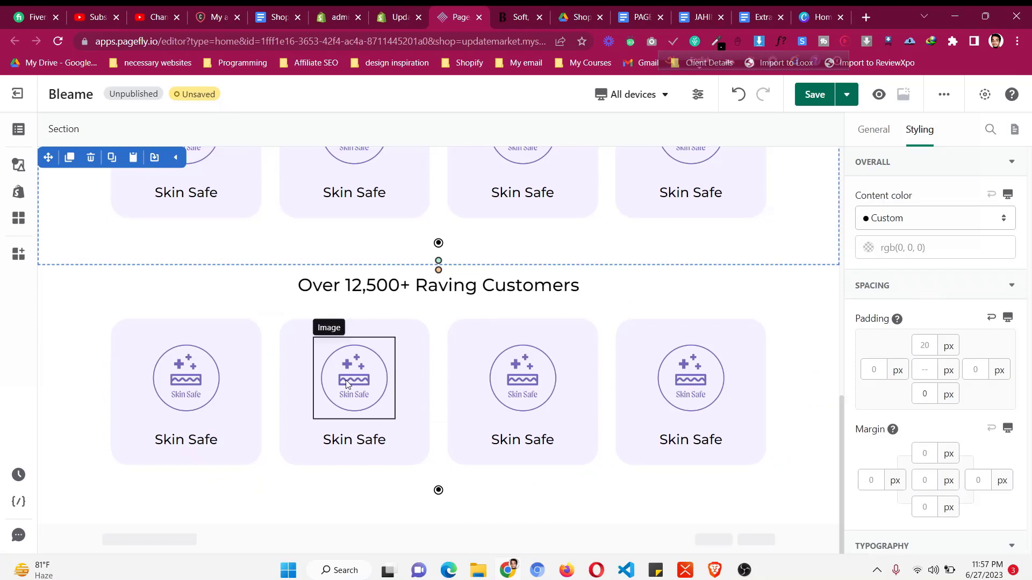
click(214, 319)
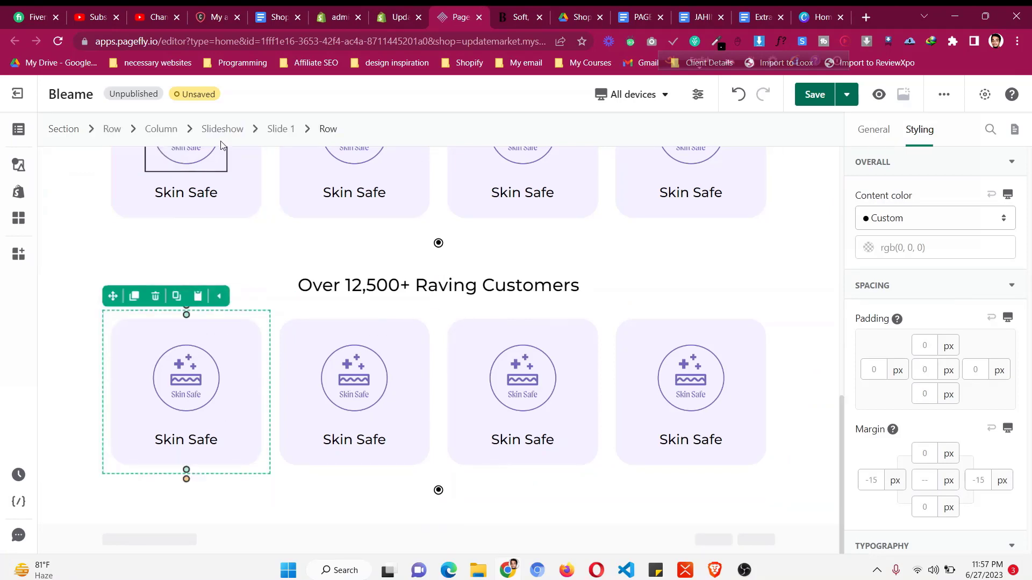
click(882, 130)
click(998, 312)
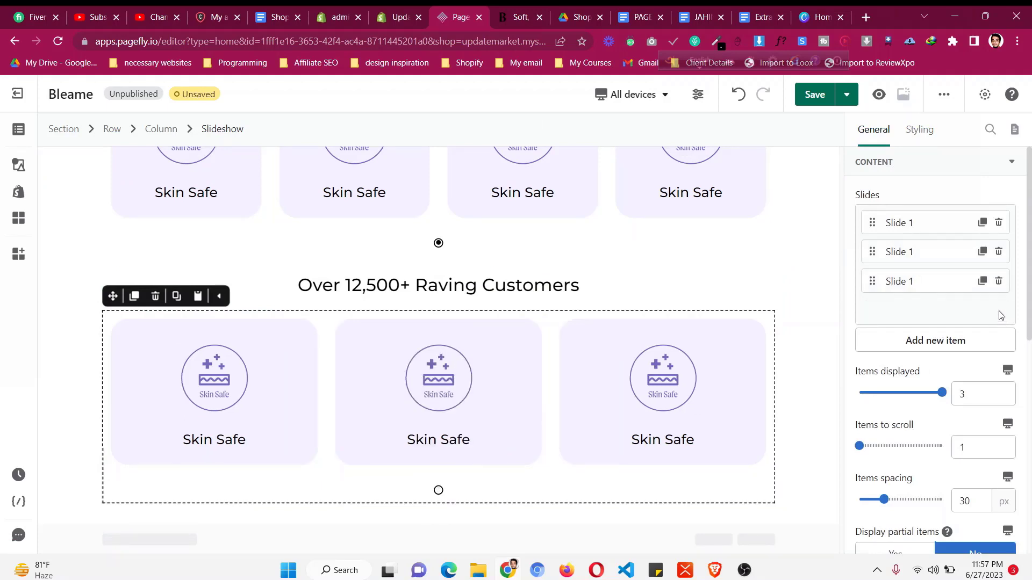
- Delete the whole slideshow below the "Over 12,500+ Raving Customers" heading
click(184, 327)
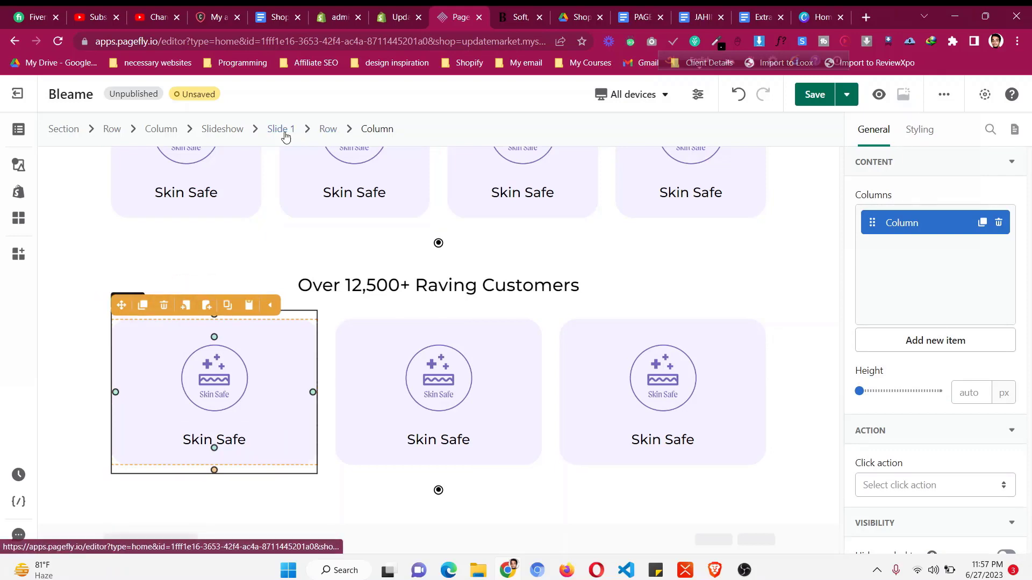
click(204, 134)
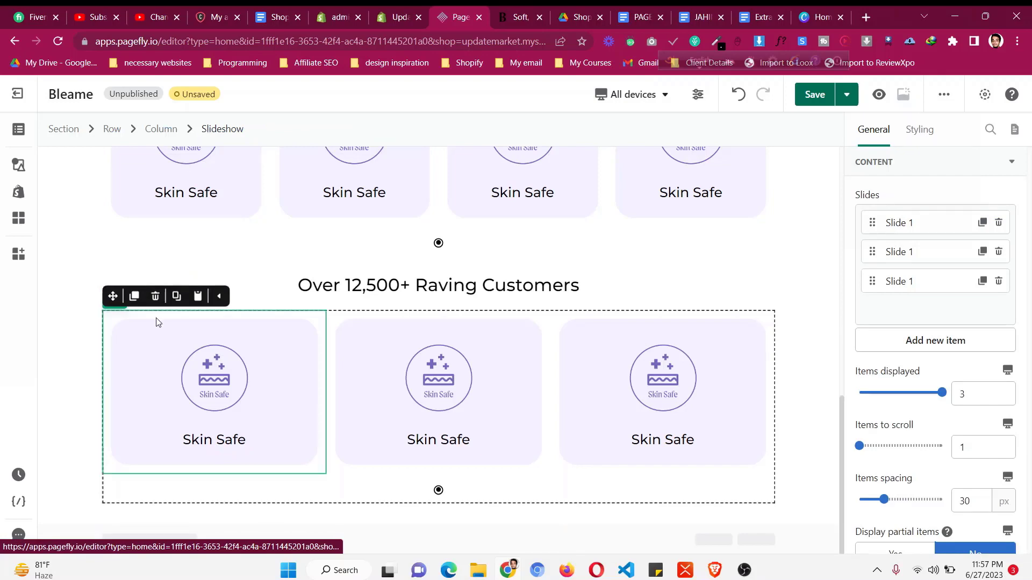
click(157, 299)
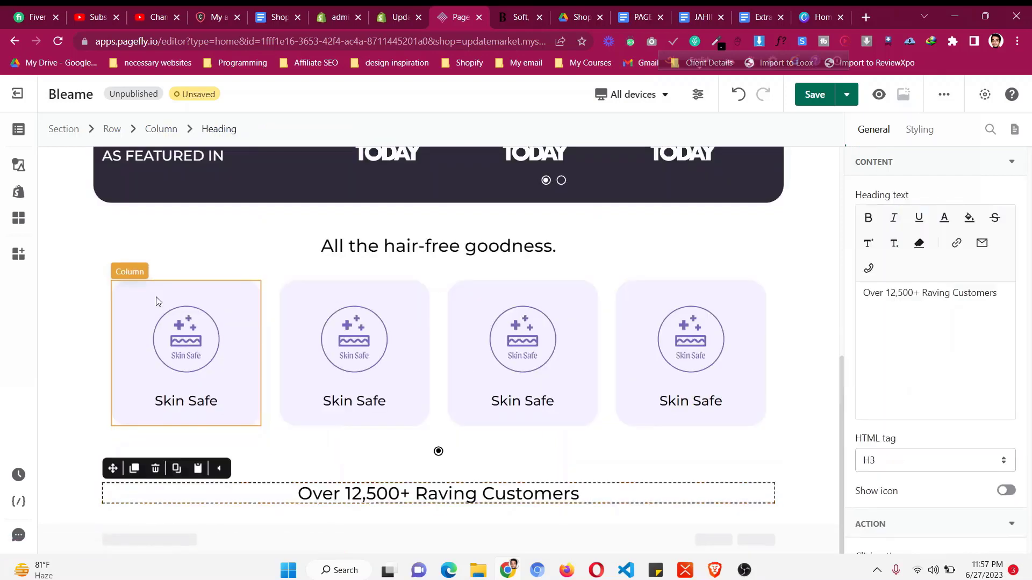
- Add a blank slideshow below the "Over 12,500+ Raving Customers" heading and set its items displayed to 3
click(15, 171)
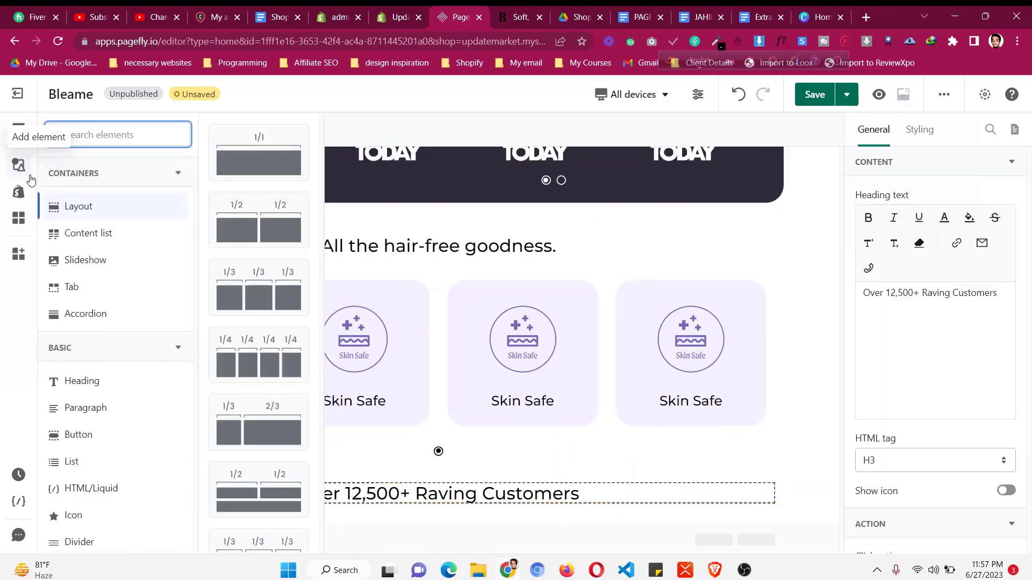
mouse_move(123, 266)
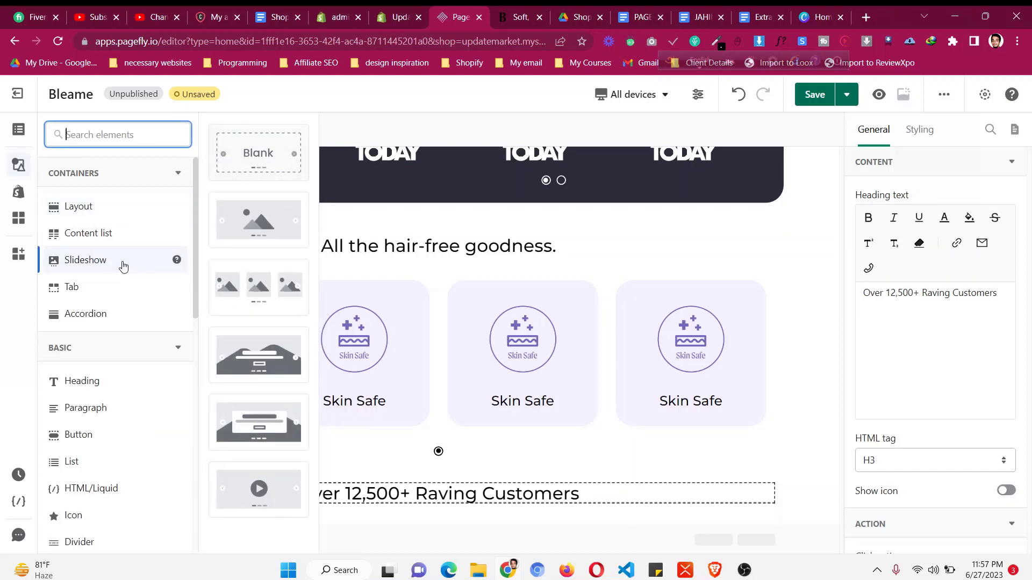
drag(257, 175, 479, 504)
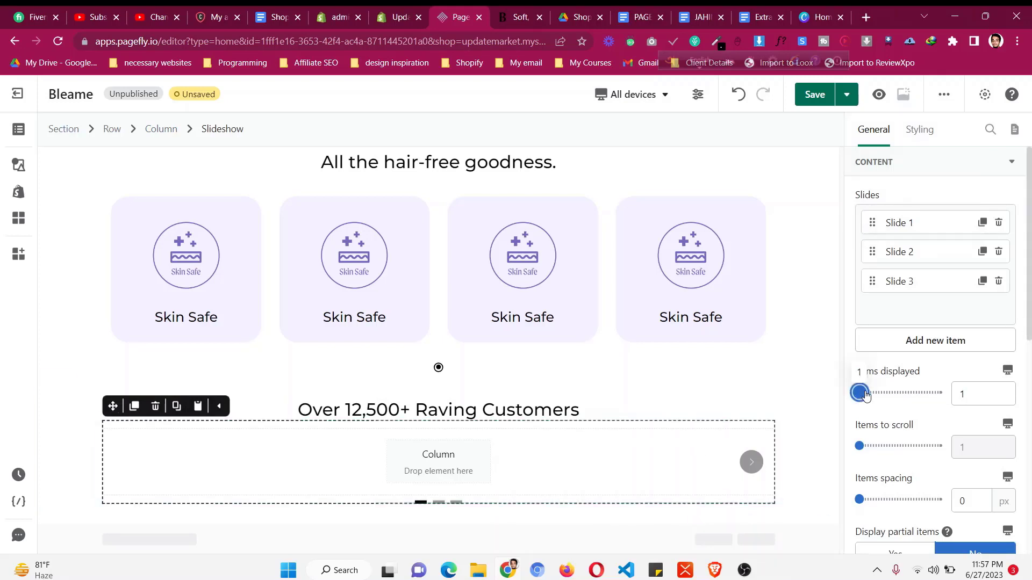
drag(865, 395, 940, 393)
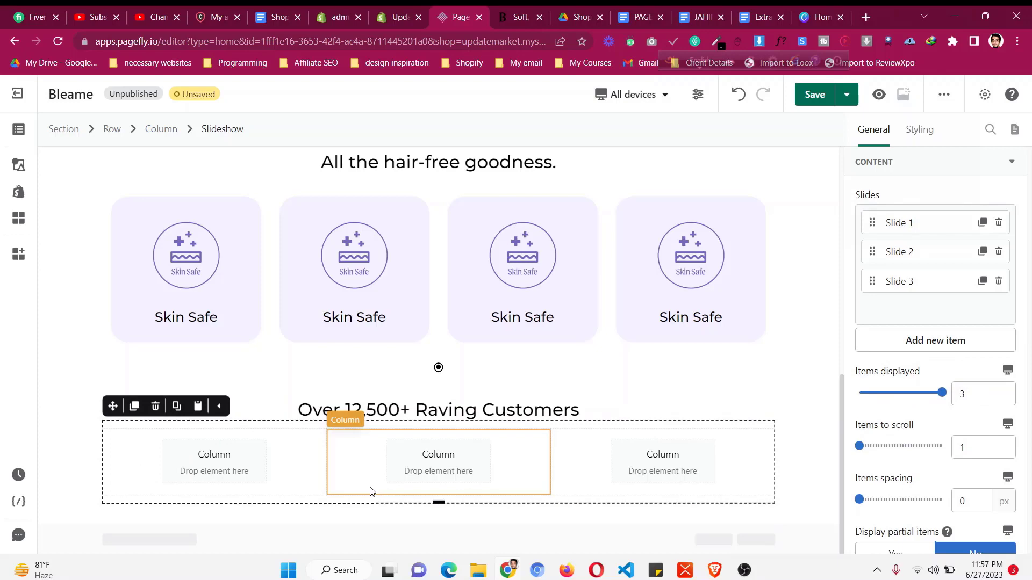
- Inspect the fonts of the first testimonial's title, text and customer name on the Bleame site, then check the section heading's typography in PageFly
click(517, 17)
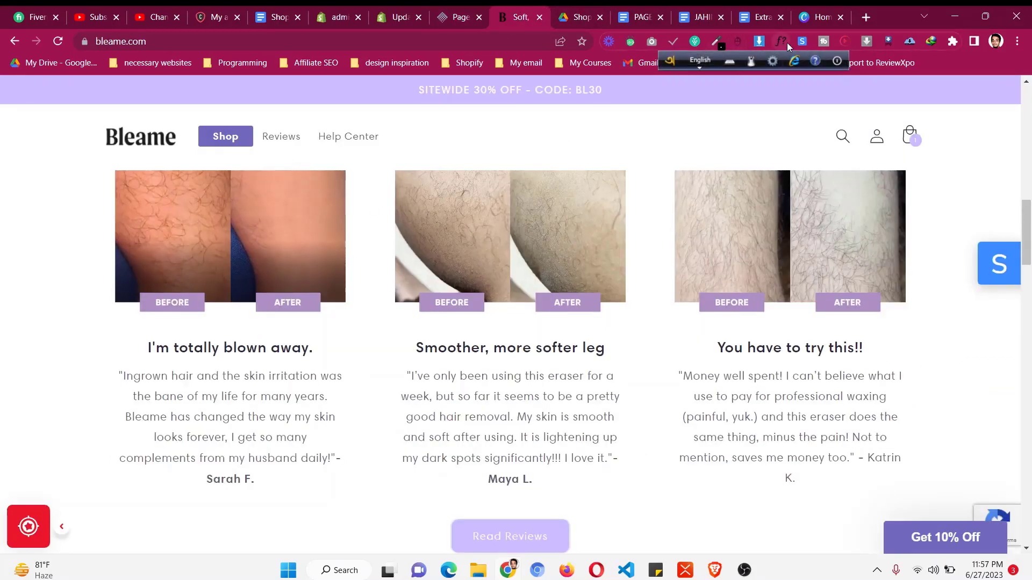
click(289, 350)
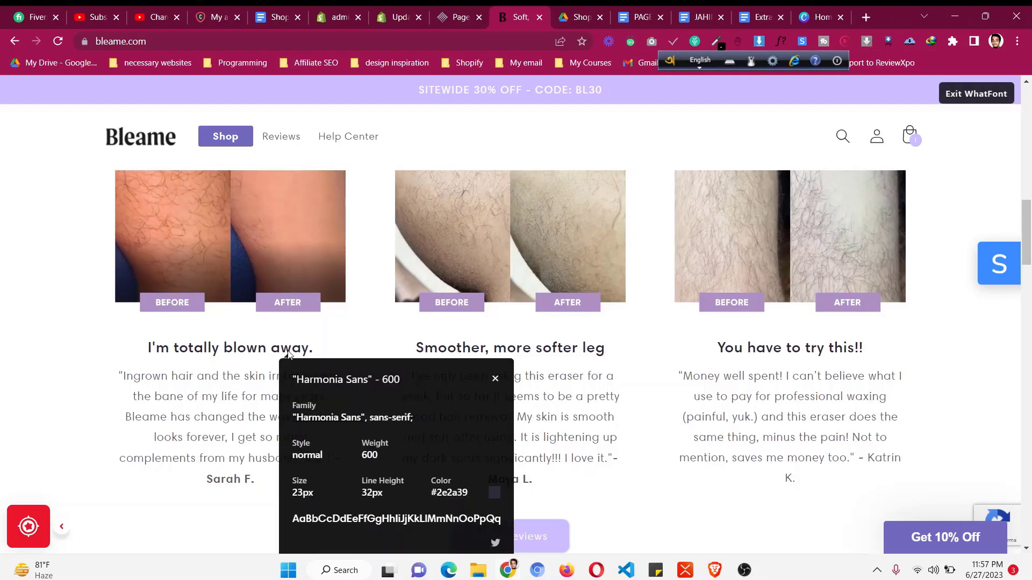
click(273, 379)
scroll(257, 371, down, 3)
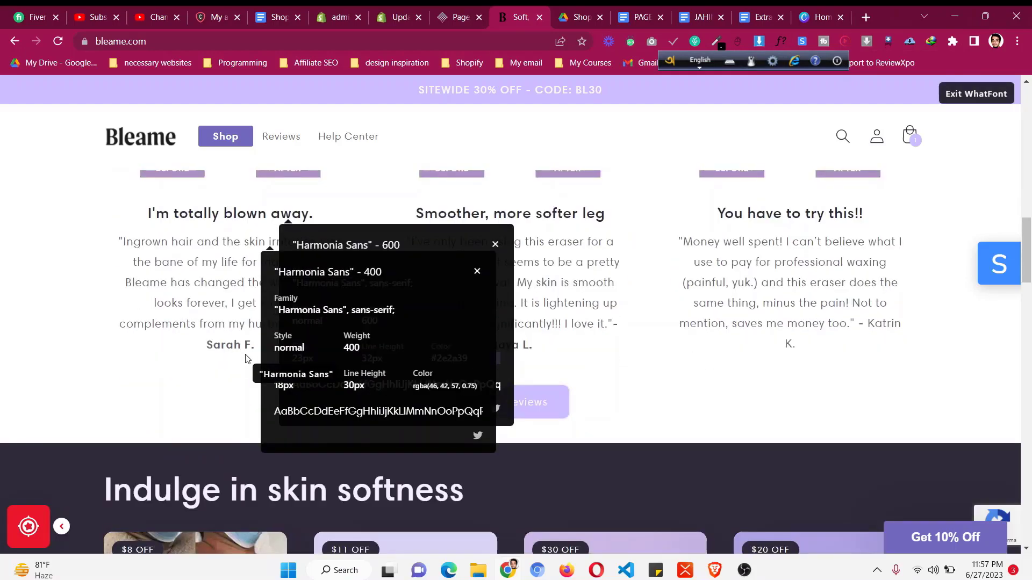
click(248, 348)
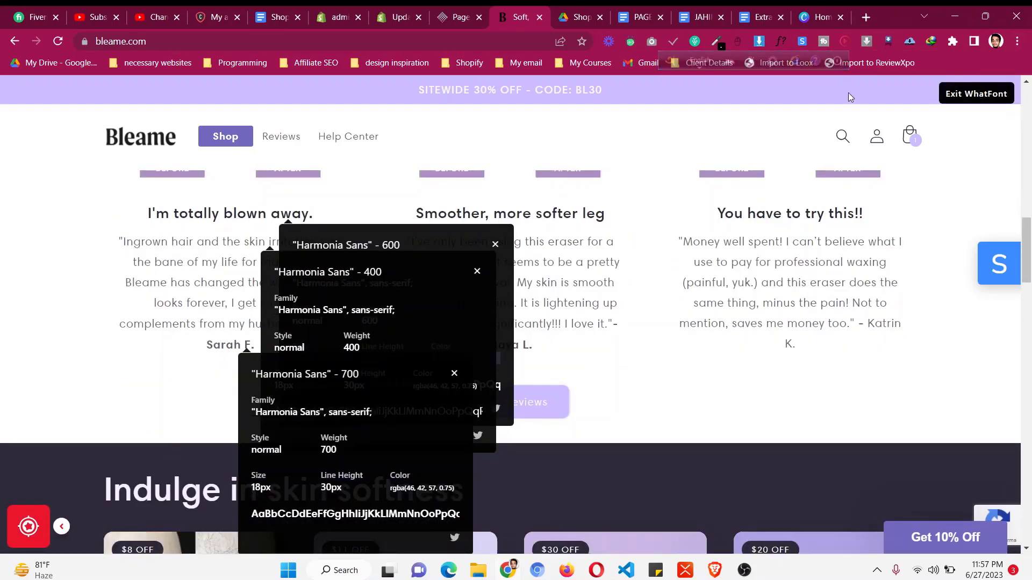
click(976, 93)
click(454, 17)
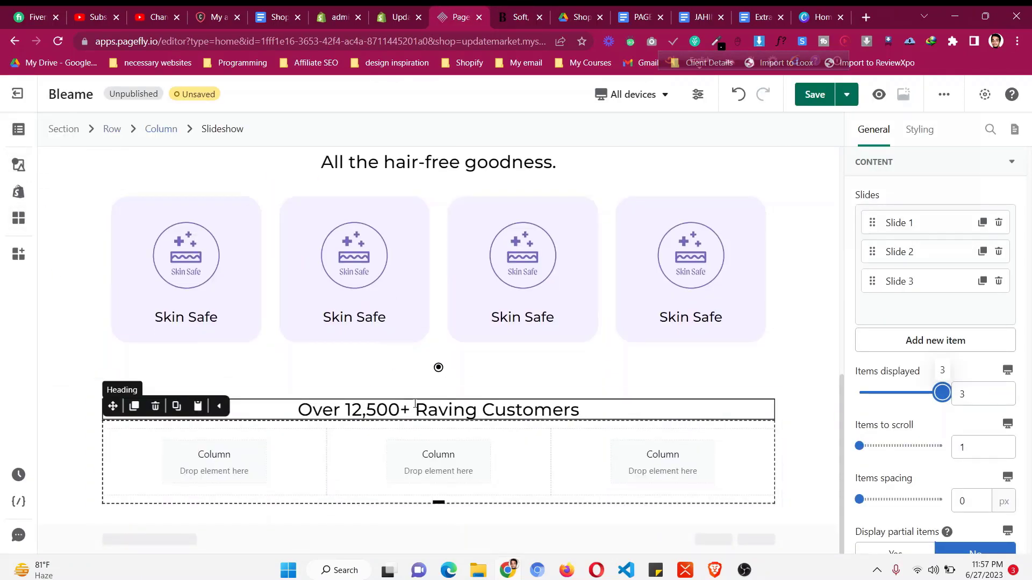
click(376, 411)
click(919, 129)
scroll(944, 295, down, 5)
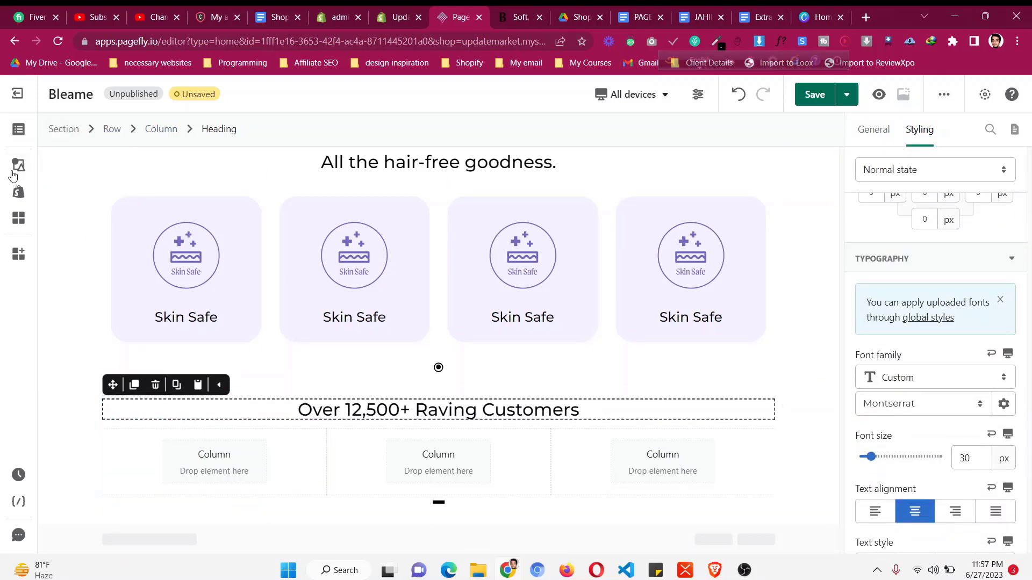
- Add a square image element to the first column of the slideshow
click(19, 166)
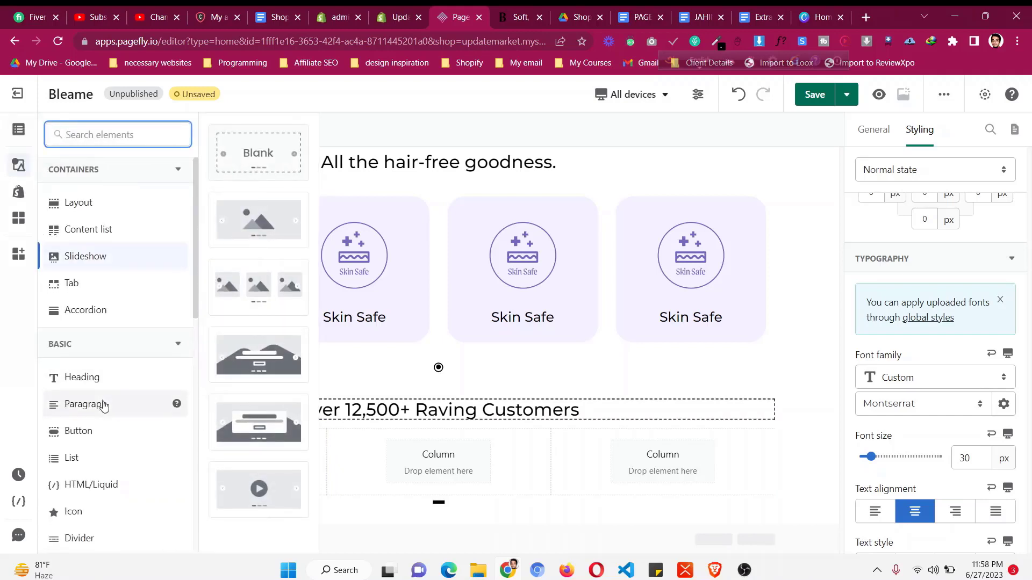
scroll(103, 461, down, 3)
click(108, 484)
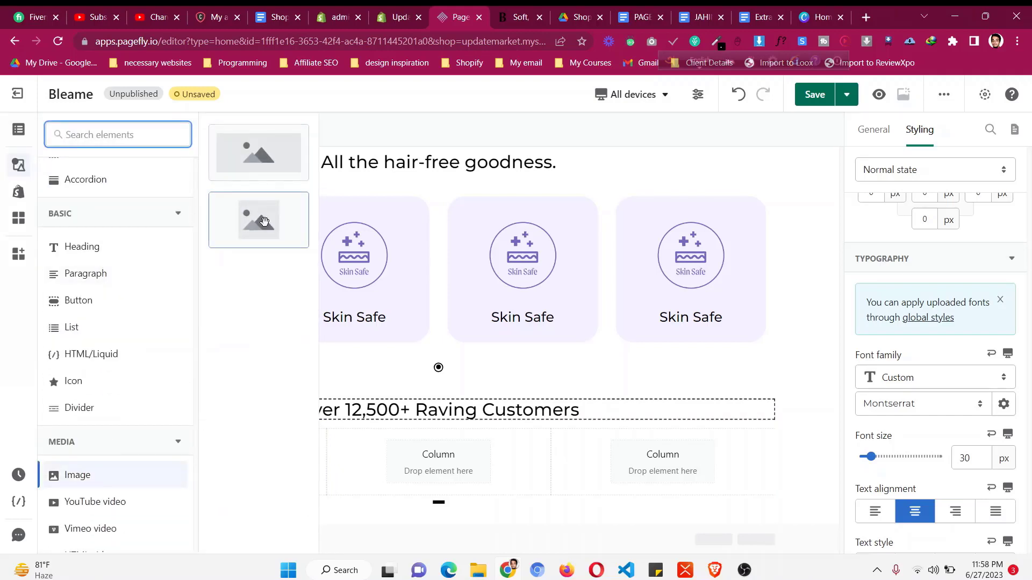
drag(265, 212, 255, 477)
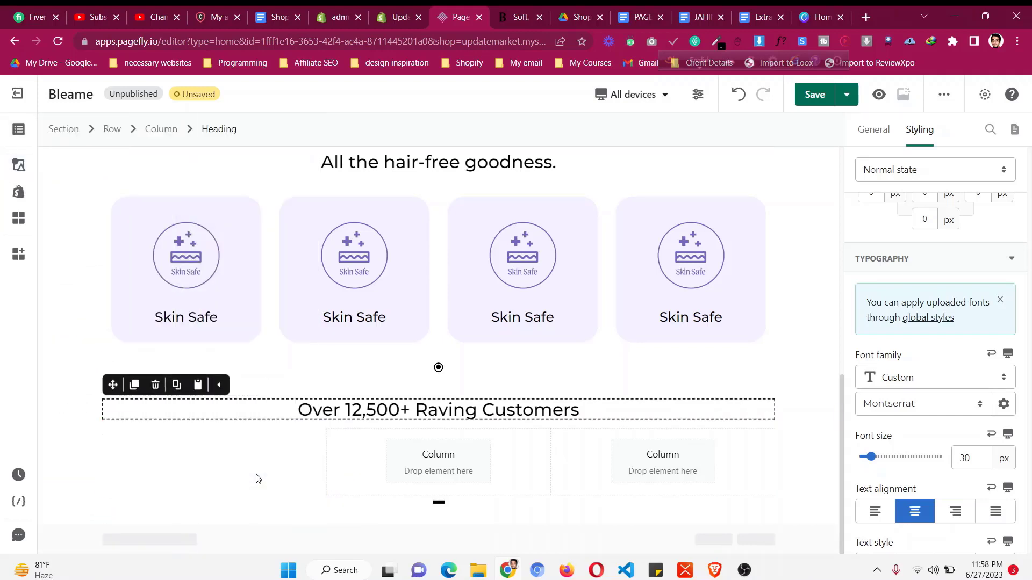
- Upload before-and-After-GIF.webp from Downloads and use it as the source of the first slide's image
click(866, 131)
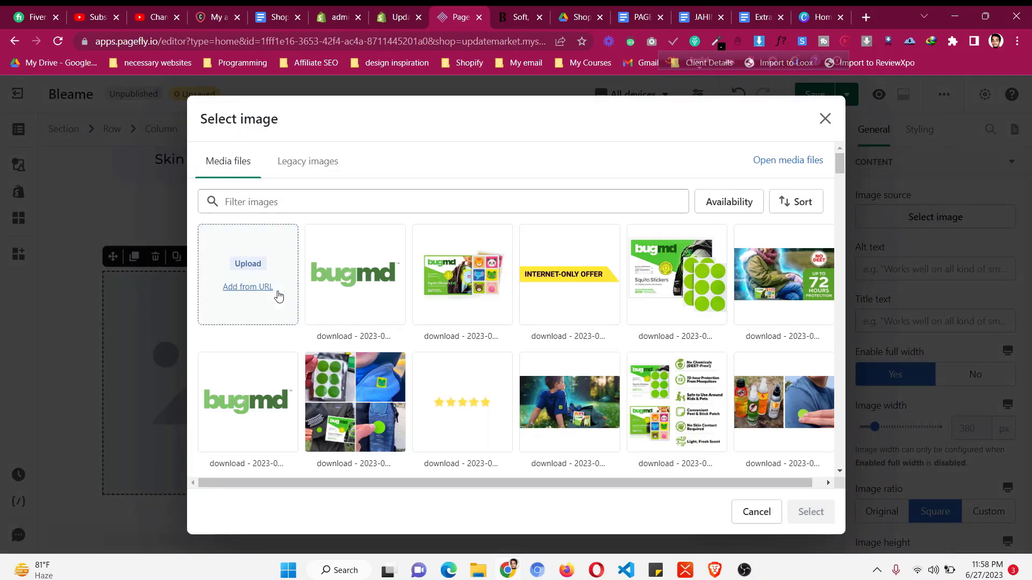
click(279, 294)
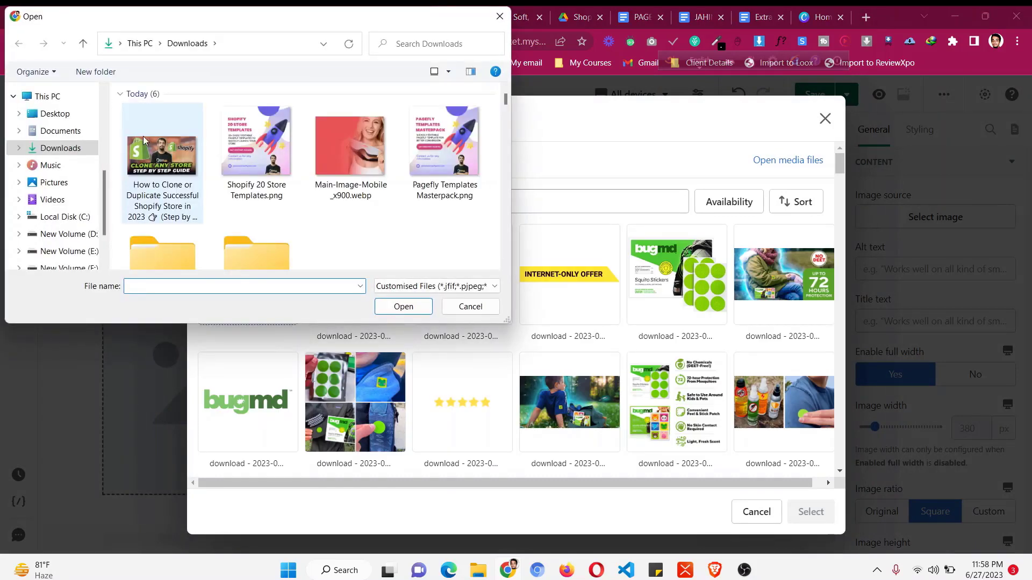
scroll(285, 164, down, 2)
scroll(284, 163, down, 5)
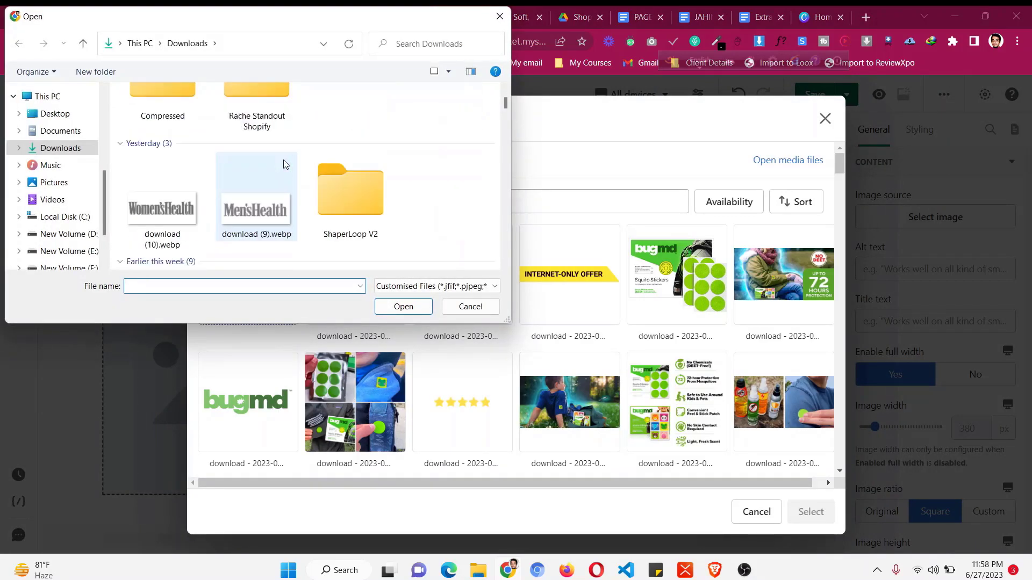
scroll(285, 164, up, 1)
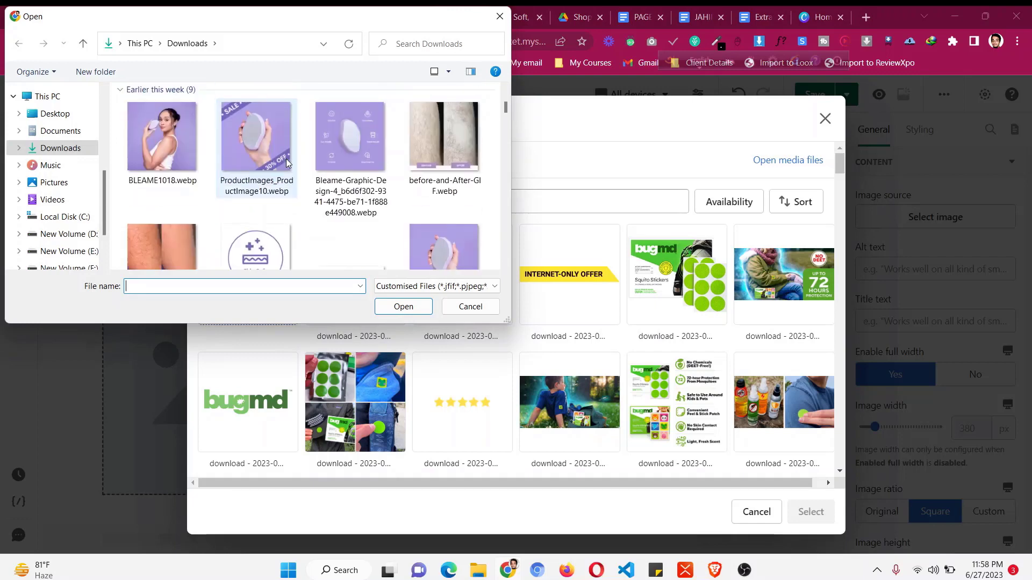
click(444, 139)
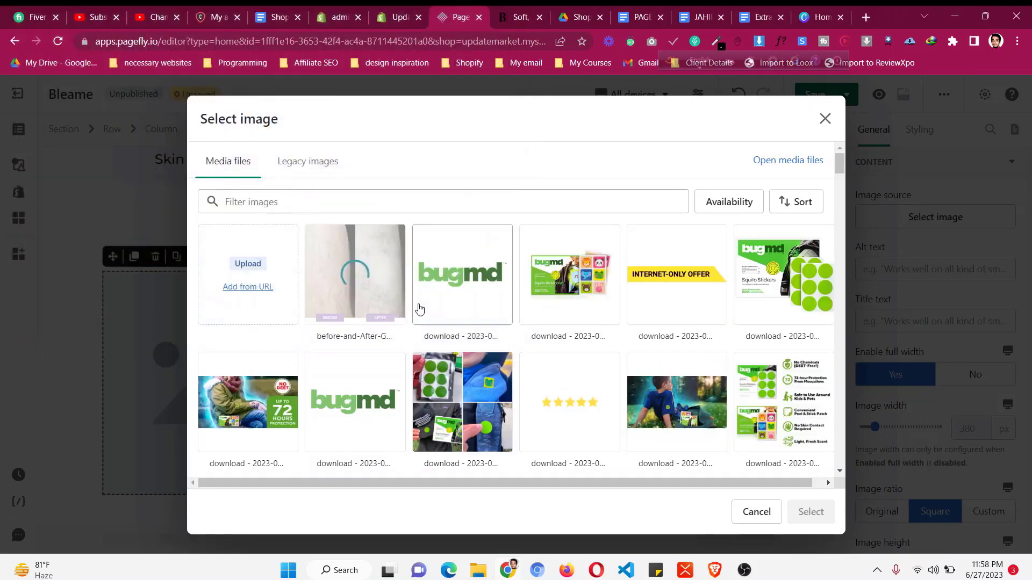
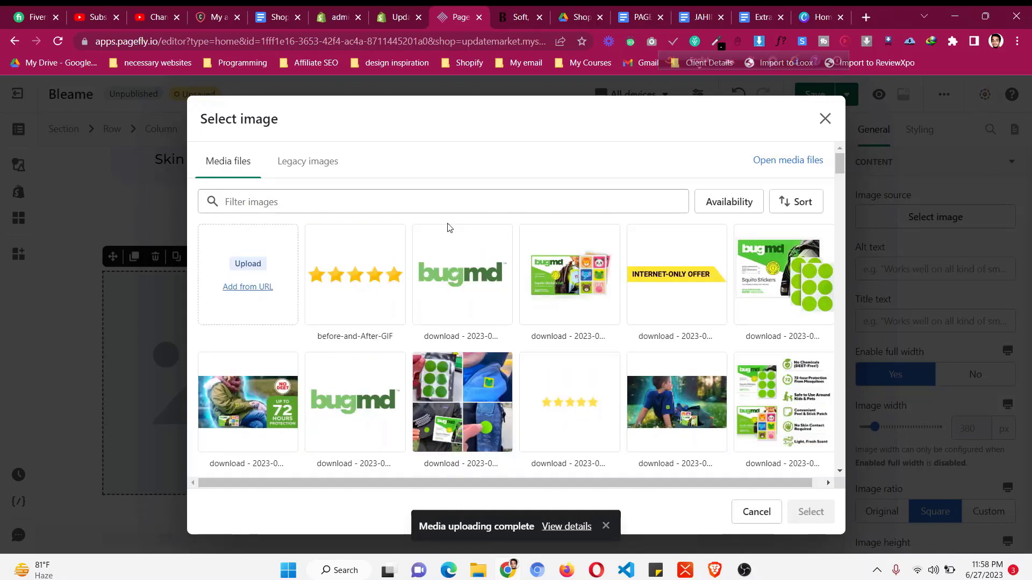
click(341, 295)
click(810, 511)
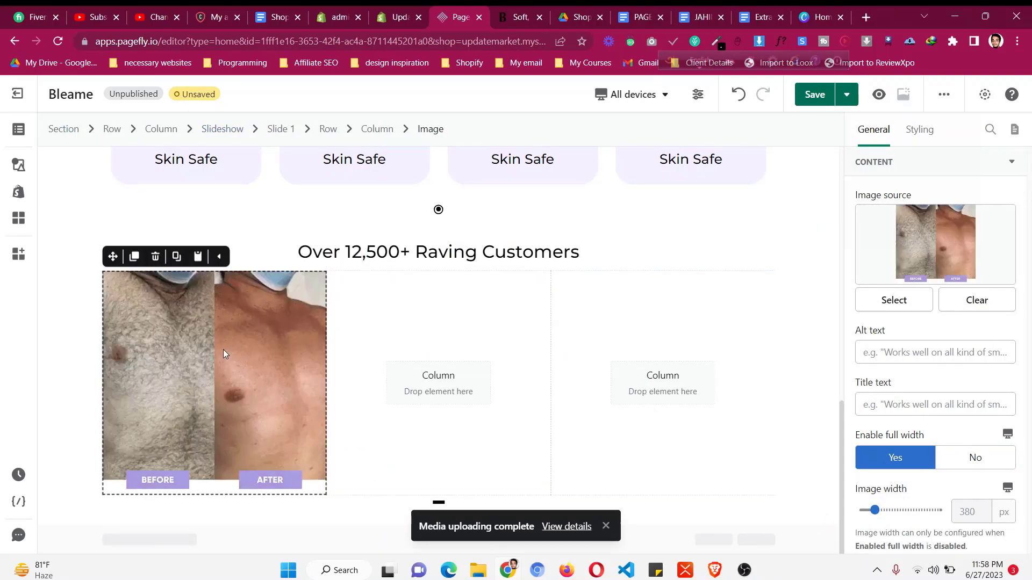
- Download the first before/after image under "Over 12,500+ Raving Customers" from the Bleame site
click(499, 10)
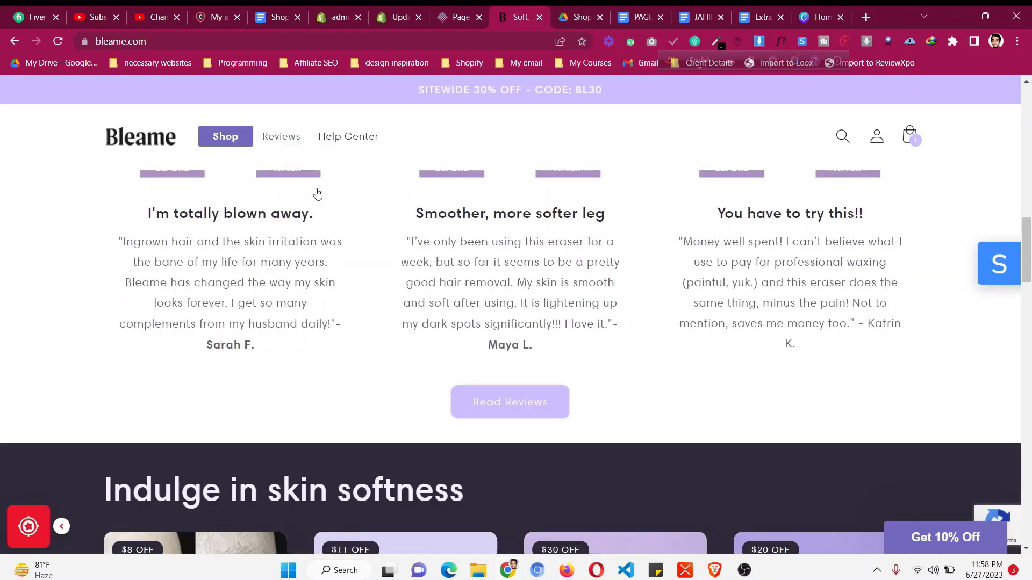
scroll(198, 246, up, 5)
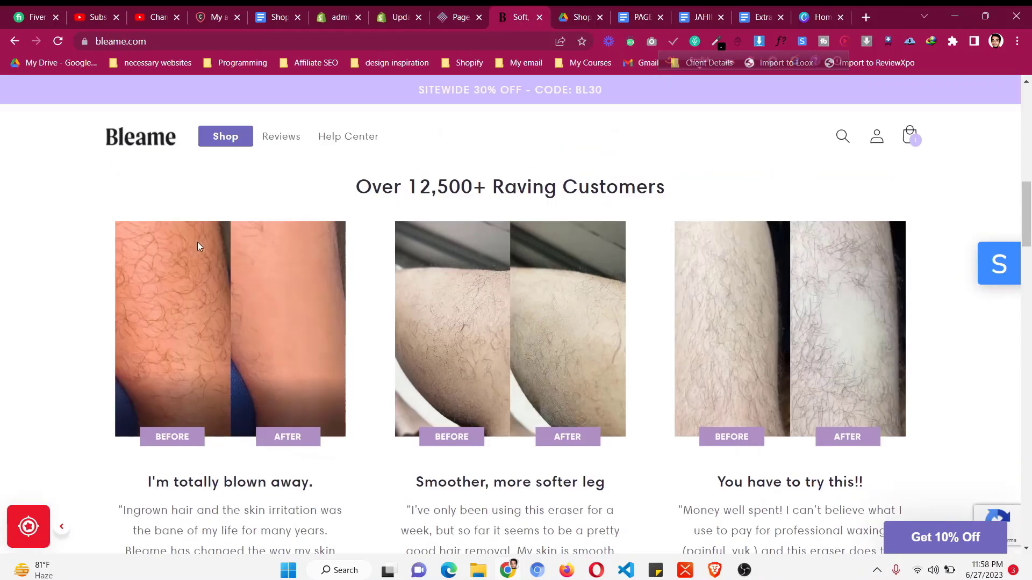
right_click(283, 315)
click(304, 343)
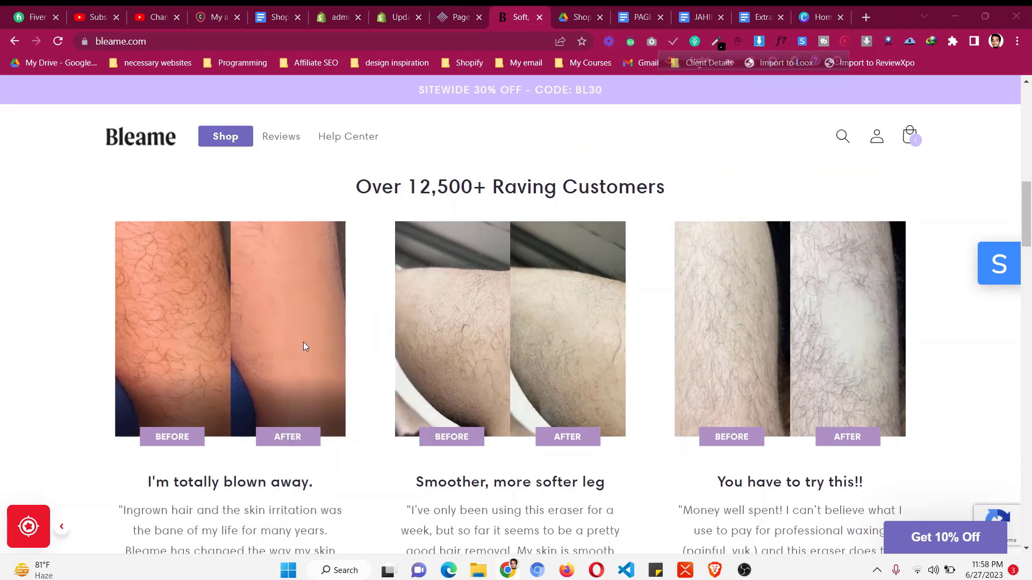
click(390, 315)
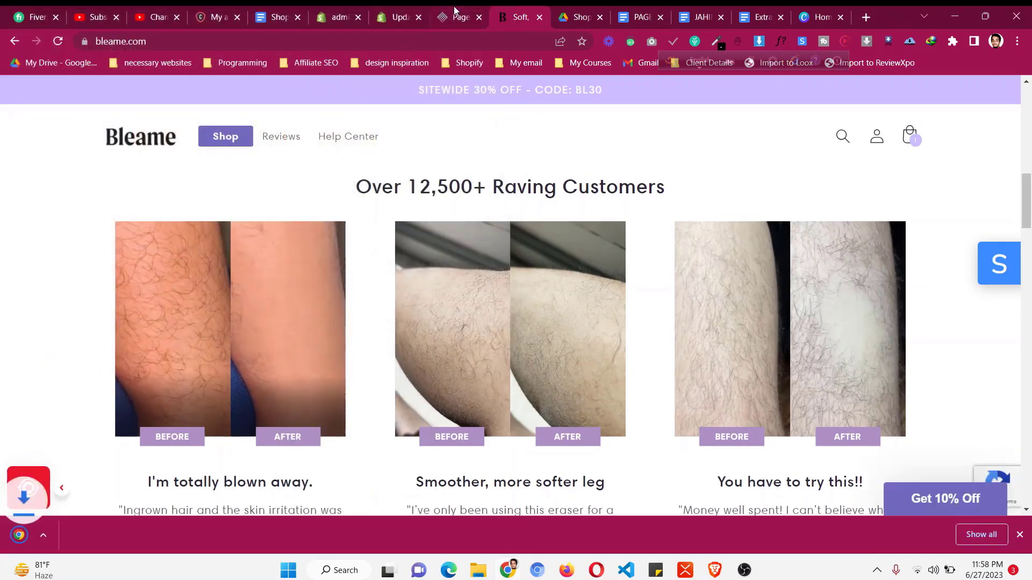
- Upload Bleame-Graphic-Design-3.webp in PageFly and set it as the first slide's image
key(ctrl+shift+Tab)
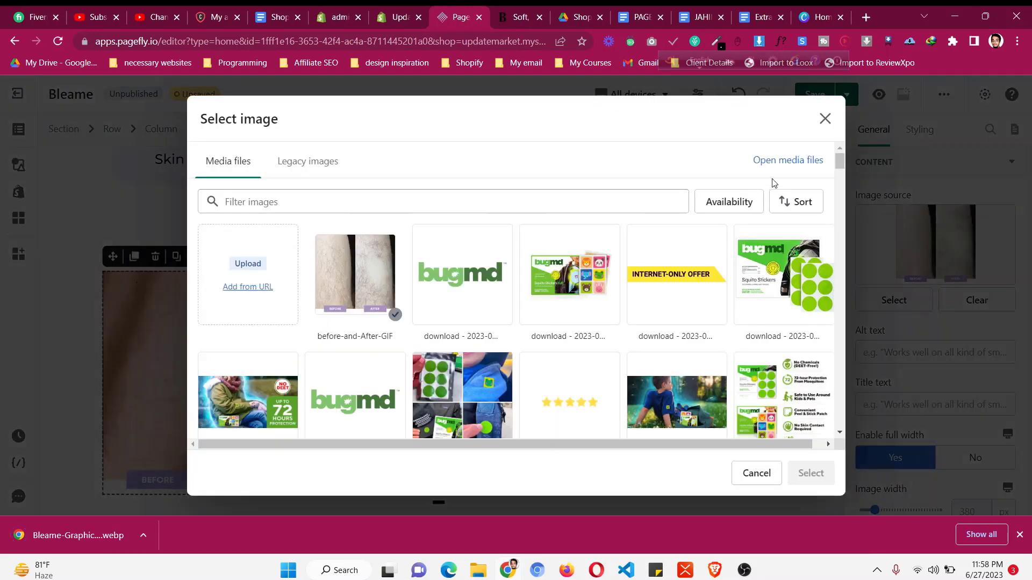
click(788, 159)
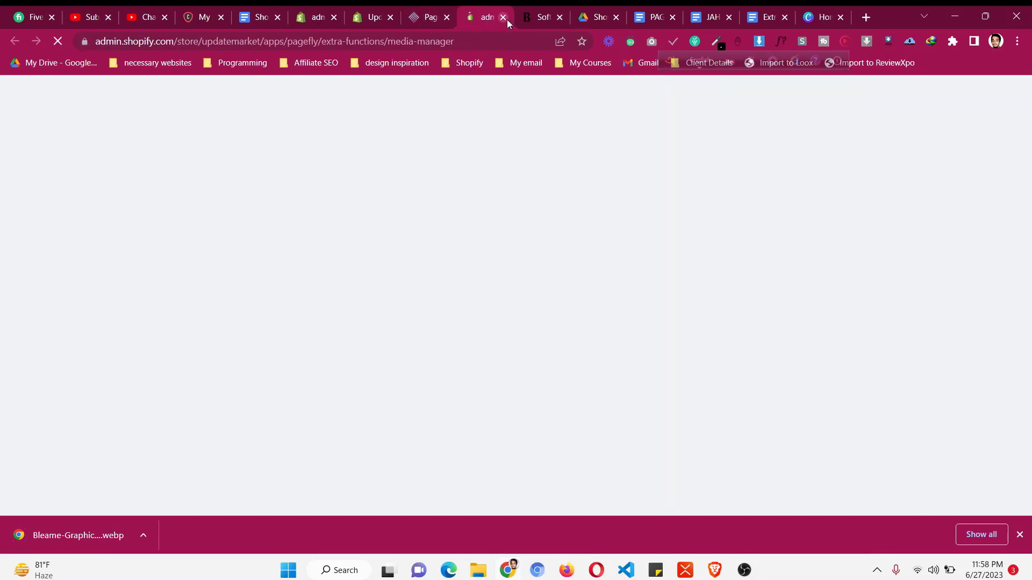
click(506, 18)
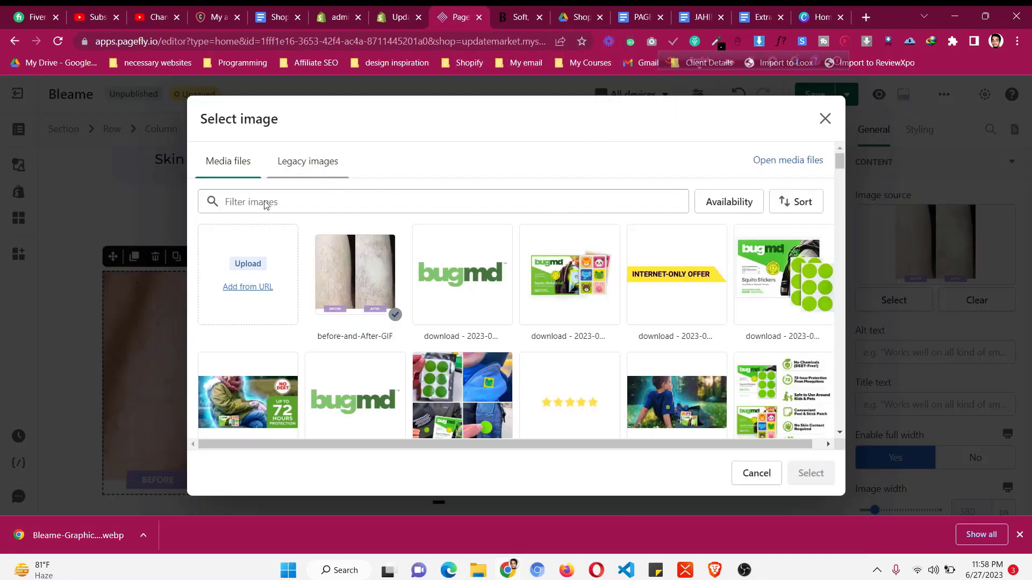
click(244, 262)
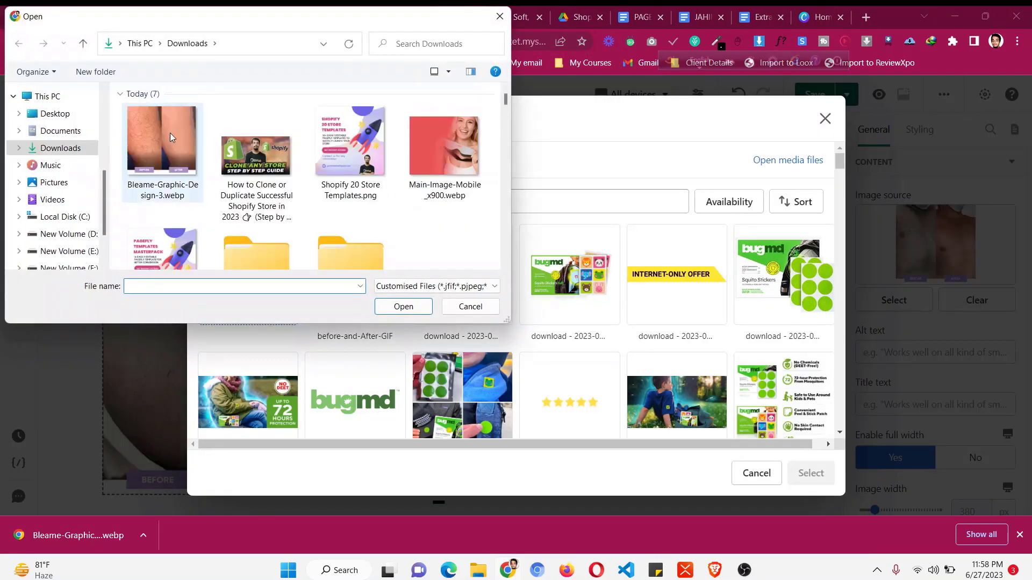
double_click(170, 133)
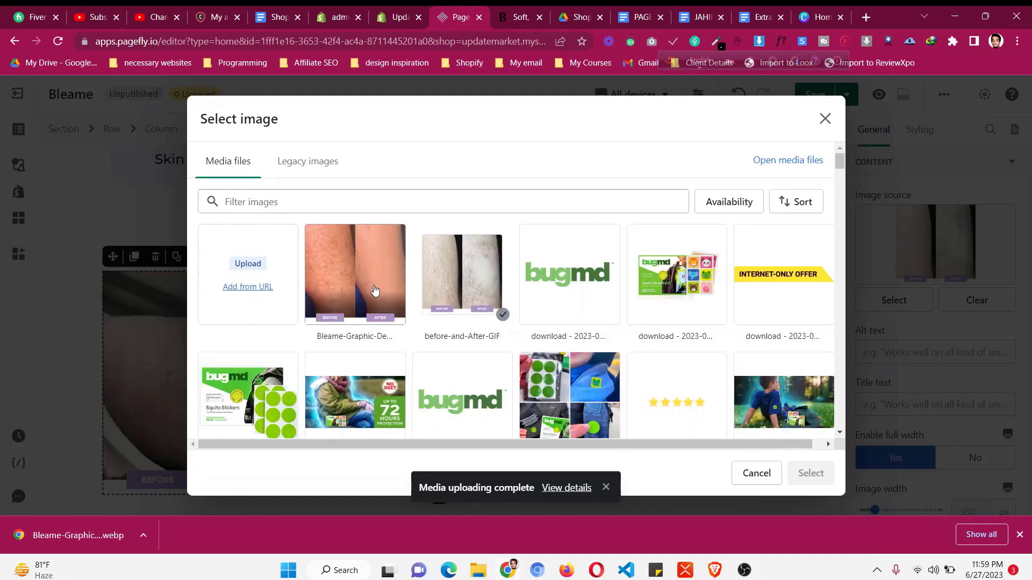
click(813, 473)
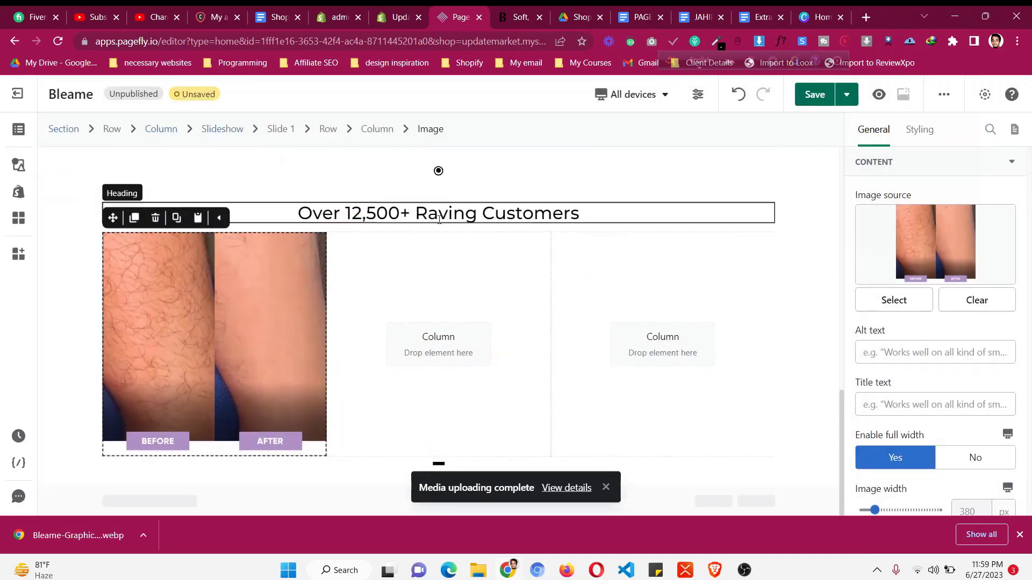
- Duplicate the "Over 12,500+ Raving Customers" heading and move the copy below the before/after image in the first slide
click(243, 214)
click(139, 190)
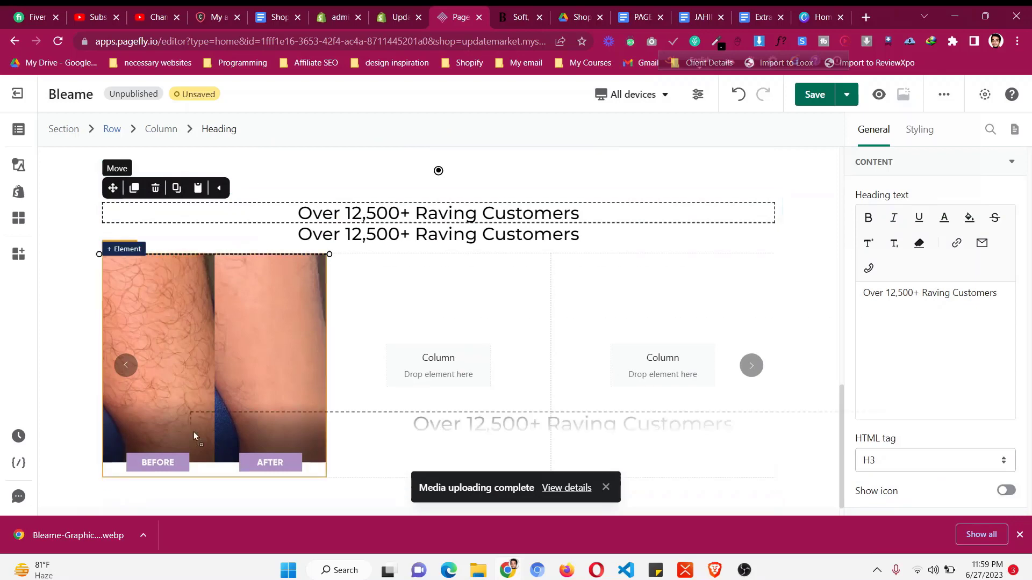
drag(209, 465, 209, 467)
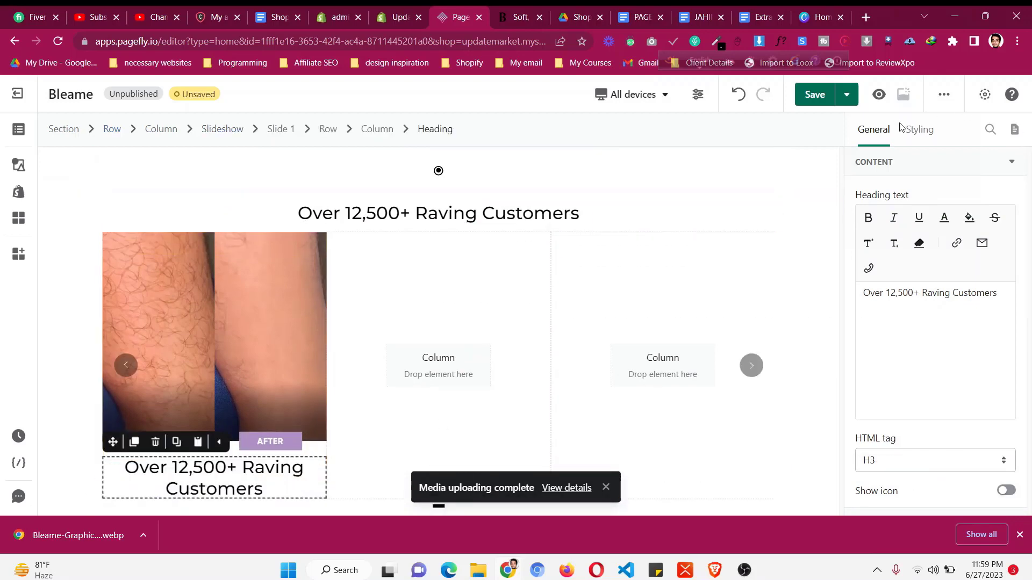
- Set the font size of the copied heading in the first slide to 23 px
click(919, 130)
scroll(966, 383, down, 5)
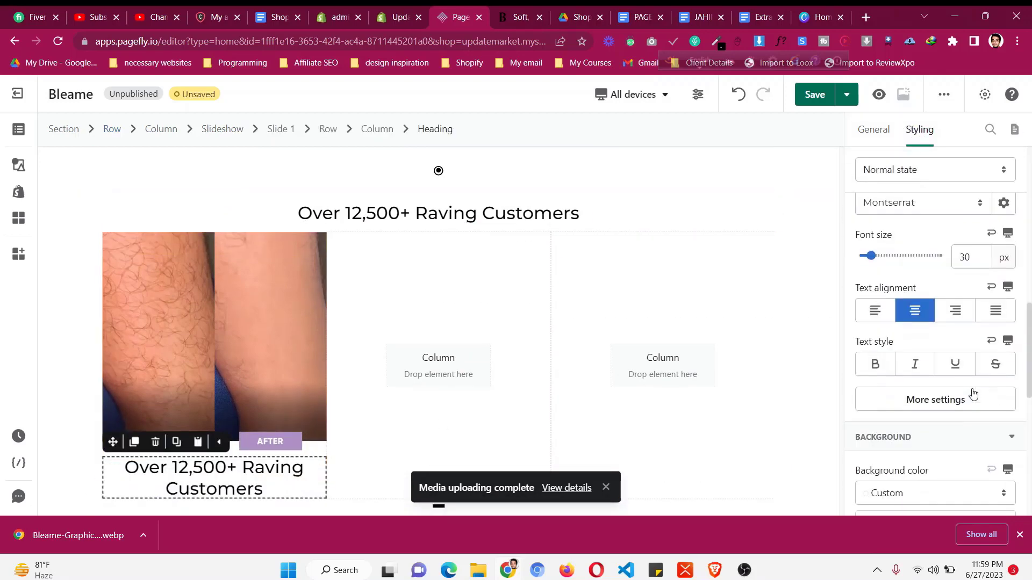
click(965, 255)
key(Down)
key(Down)
key(Down)
key(Down)
key(Down)
key(Down)
key(Down)
key(Down)
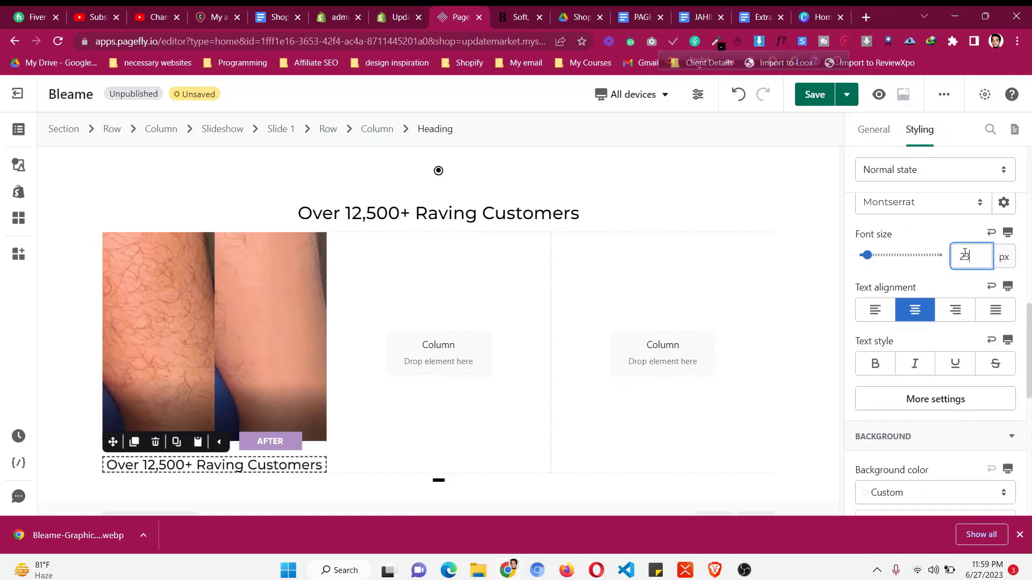
- Replace the first slide's heading text with the first testimonial title from the Bleame site, "I'm totally blown away."
click(517, 17)
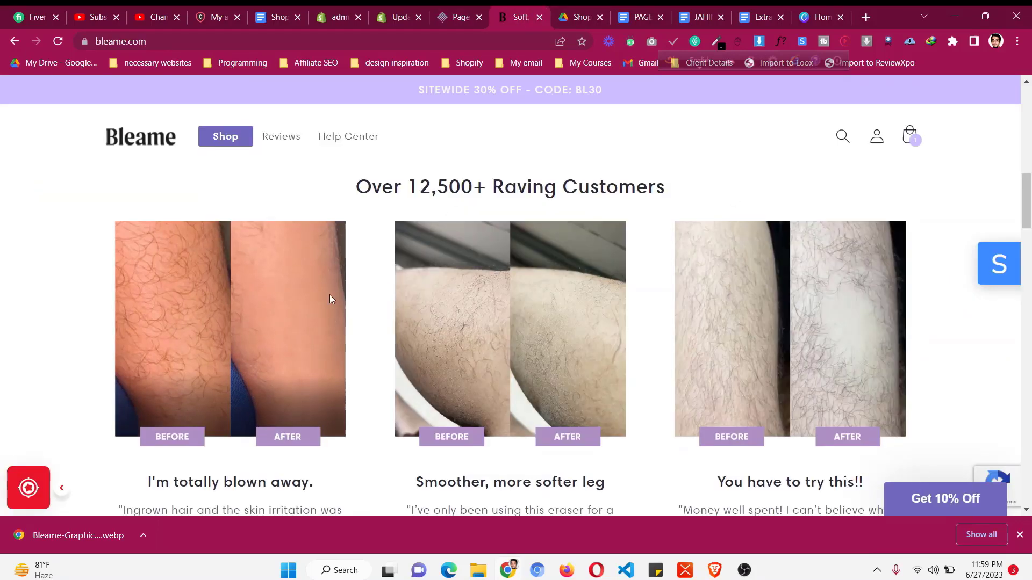
triple_click(274, 218)
right_click(274, 218)
click(315, 285)
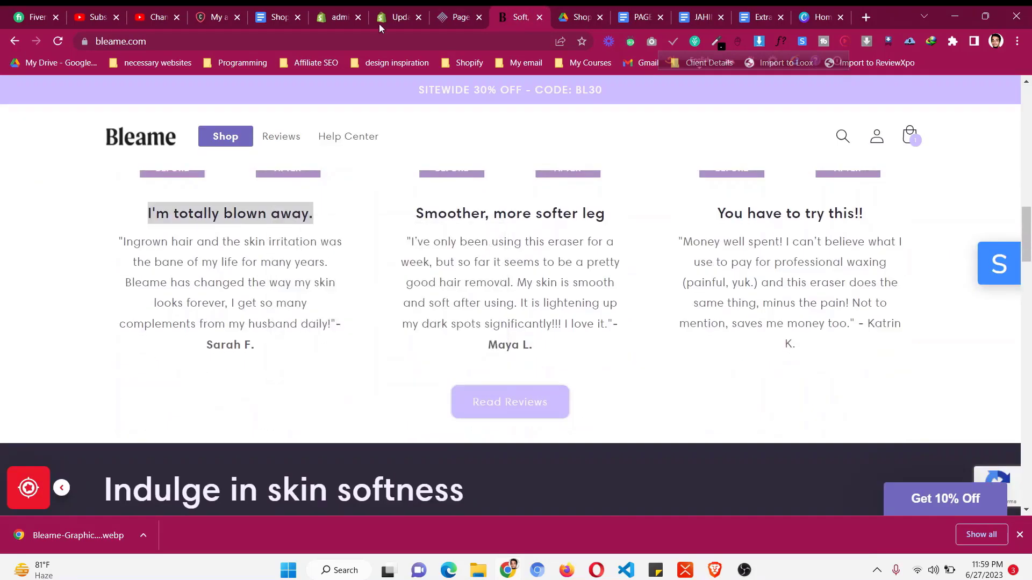
click(461, 15)
click(894, 135)
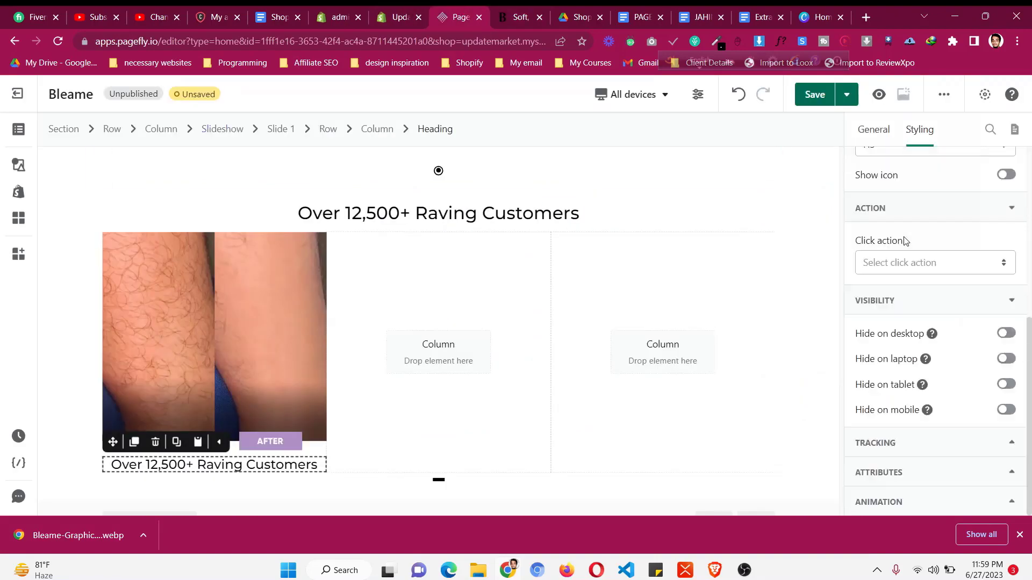
scroll(903, 242, up, 5)
triple_click(913, 245)
key(ctrl+v)
- Set the font weight of the "I'm totally blown away." heading to Semi Bold and compare it with the Bleame site
click(919, 130)
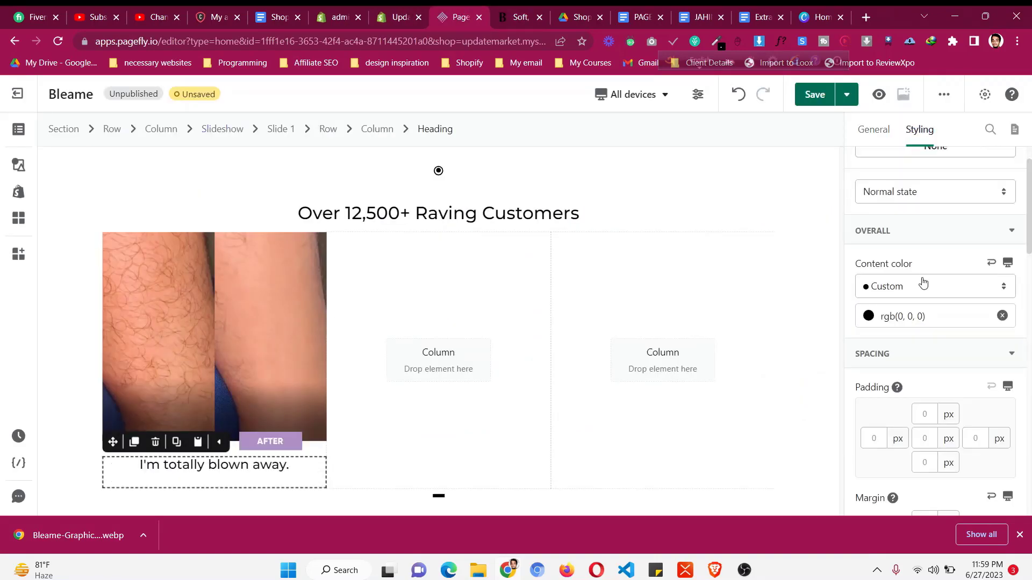
scroll(921, 285, down, 8)
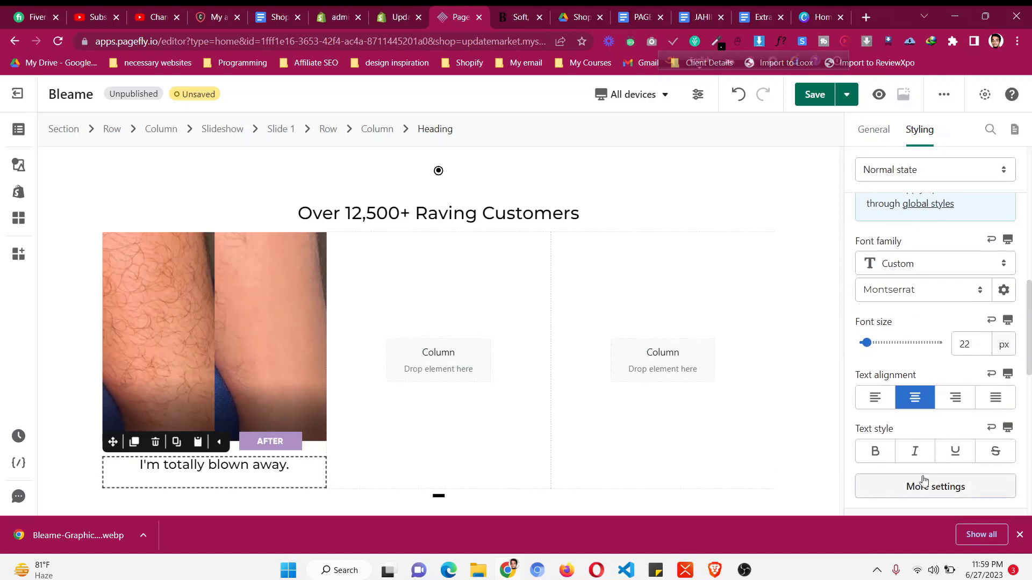
click(921, 485)
click(763, 329)
click(787, 317)
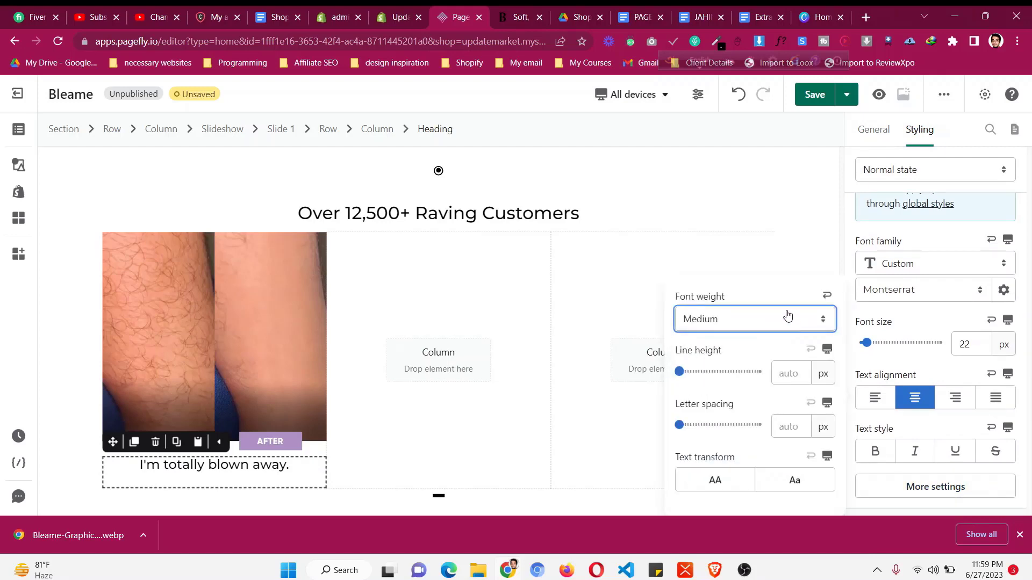
click(789, 323)
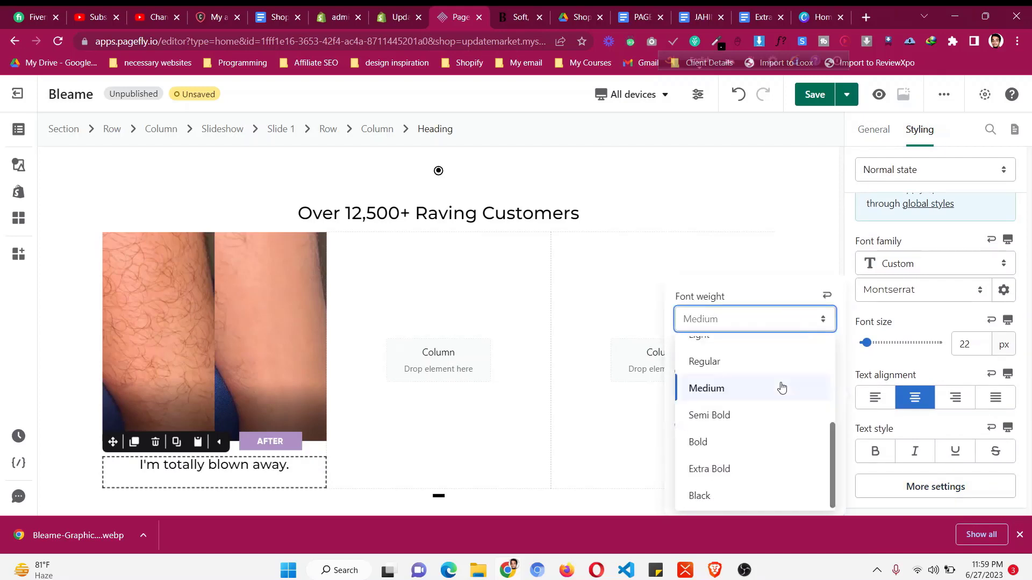
click(776, 417)
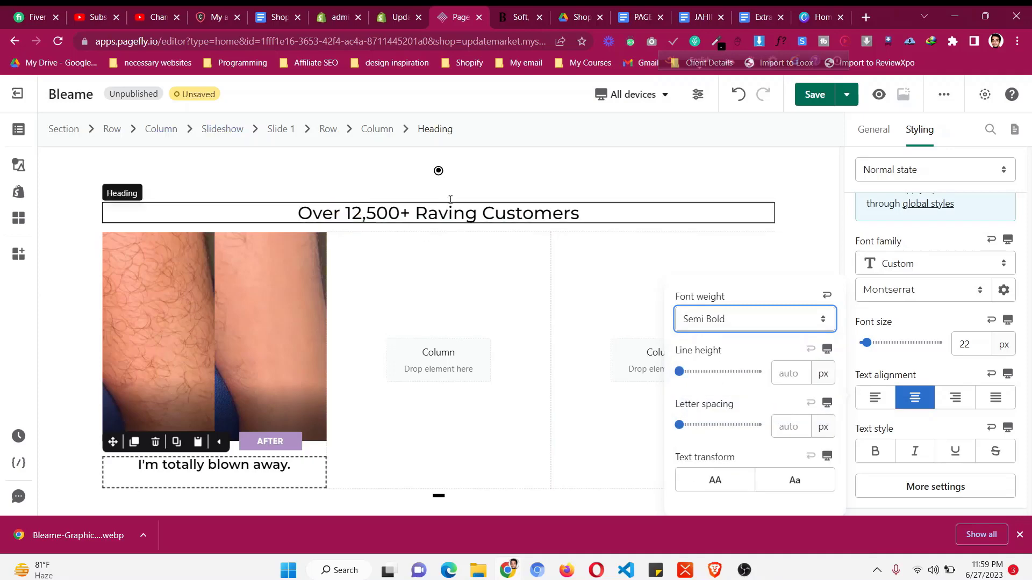
click(501, 10)
scroll(457, 264, up, 5)
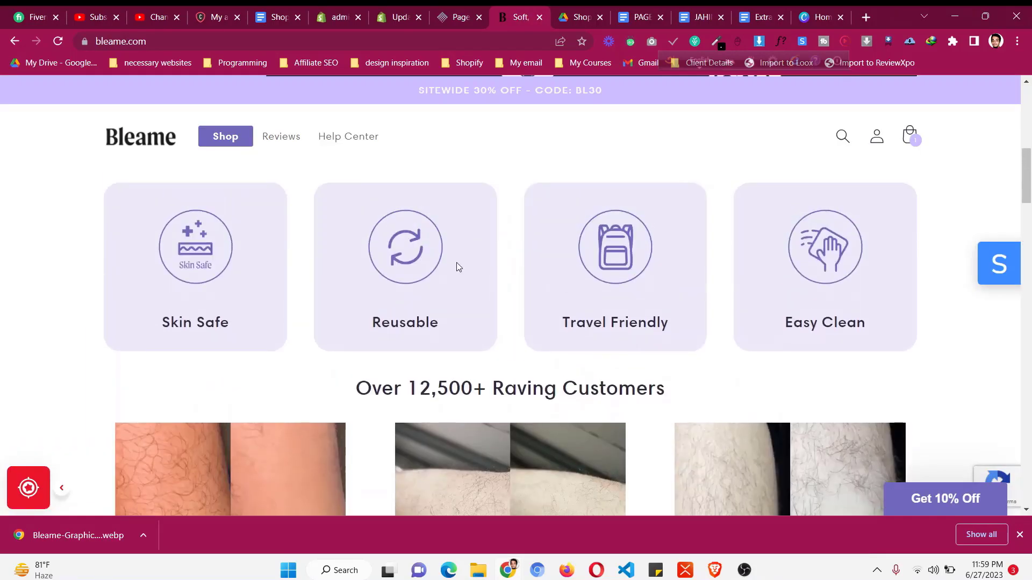
scroll(457, 263, down, 5)
click(457, 17)
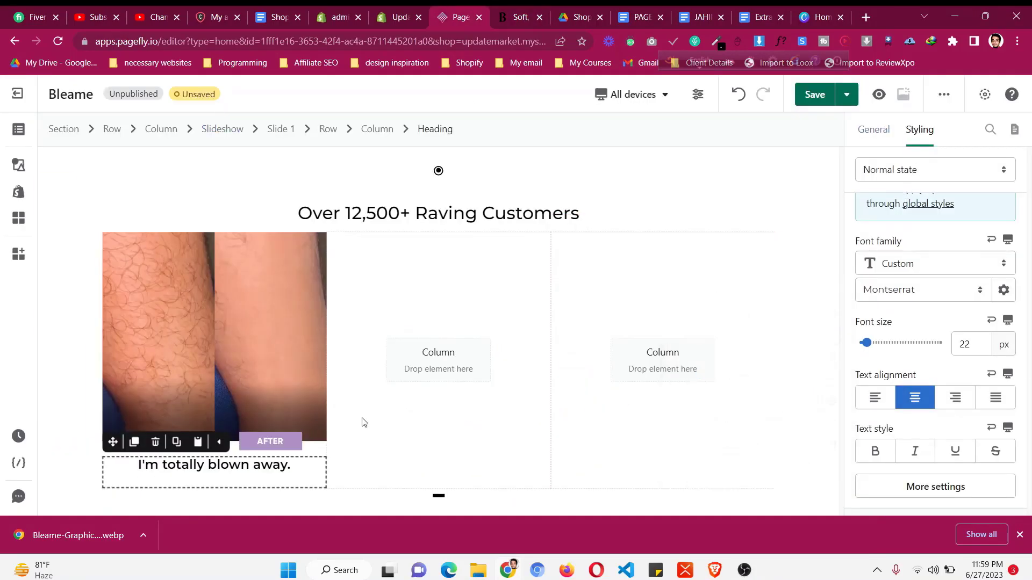
- Remove the extra blank line after the "I'm totally blown away." heading text
click(873, 130)
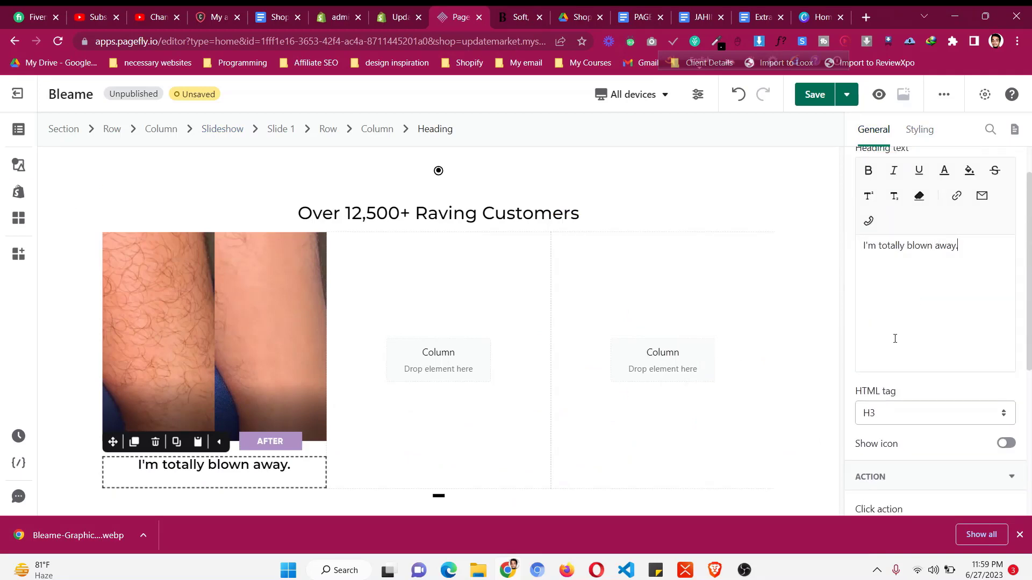
key(BackSpace)
text(.)
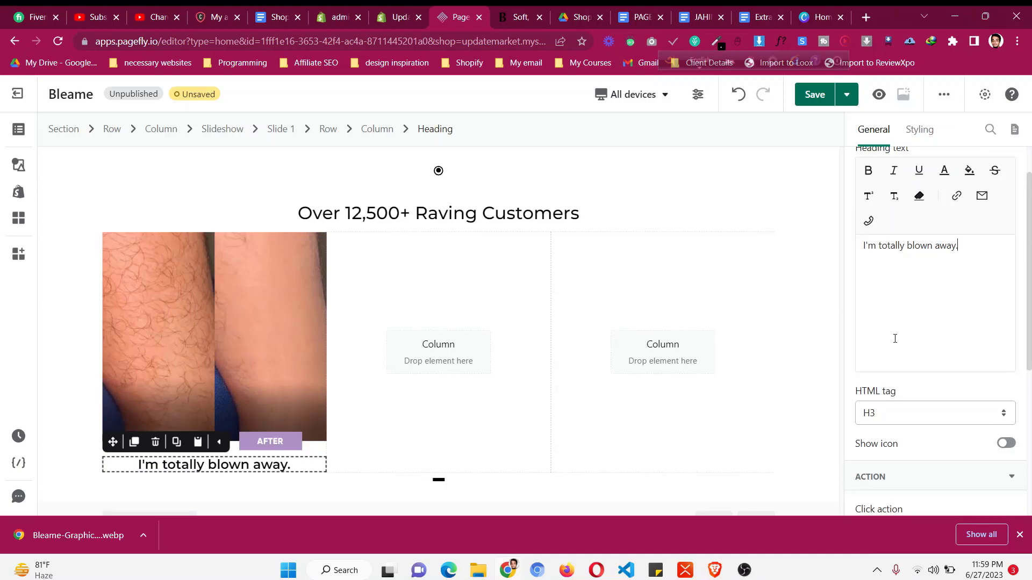
- Duplicate the hero paragraph "Feel confident in your own skin!" and move the copy below the testimonial title in the first slide
scroll(163, 304, down, 5)
scroll(177, 311, up, 3)
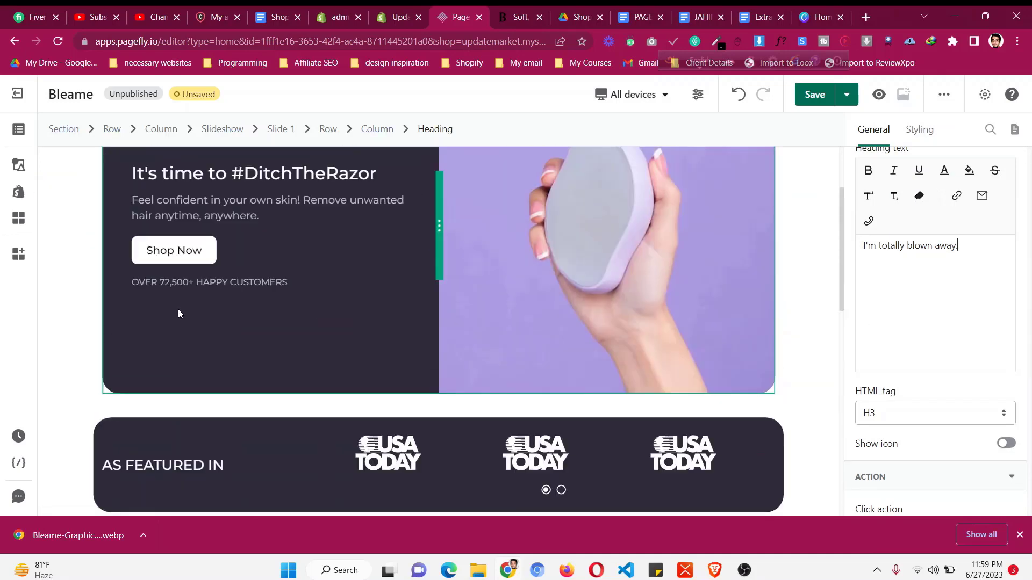
click(223, 210)
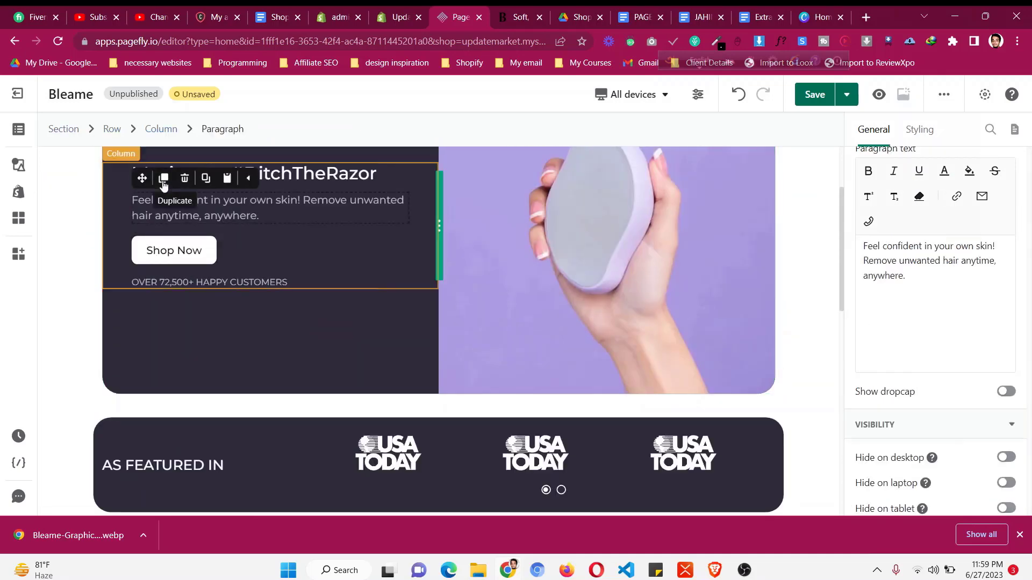
click(163, 178)
drag(142, 157, 254, 395)
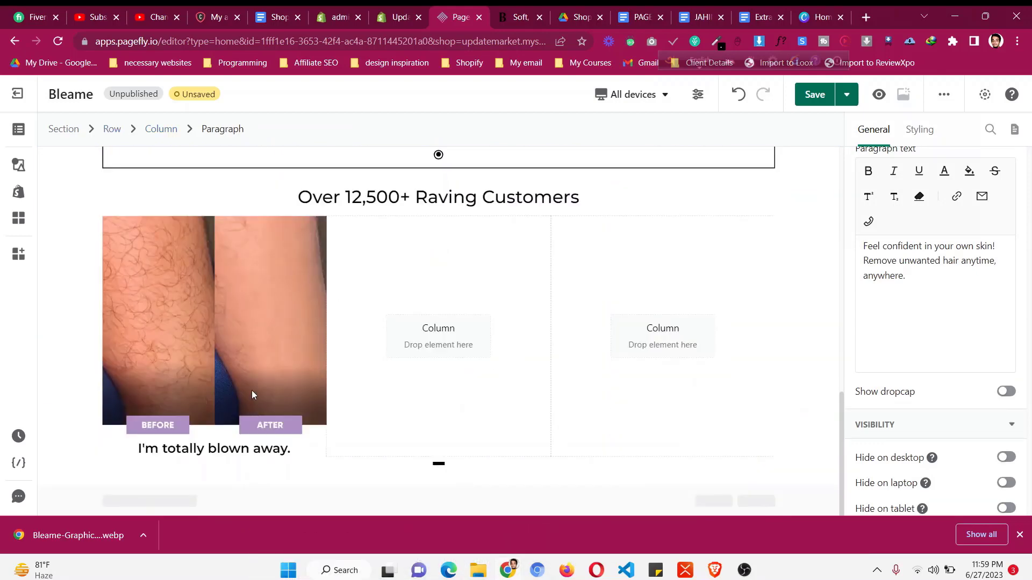
drag(244, 465, 138, 454)
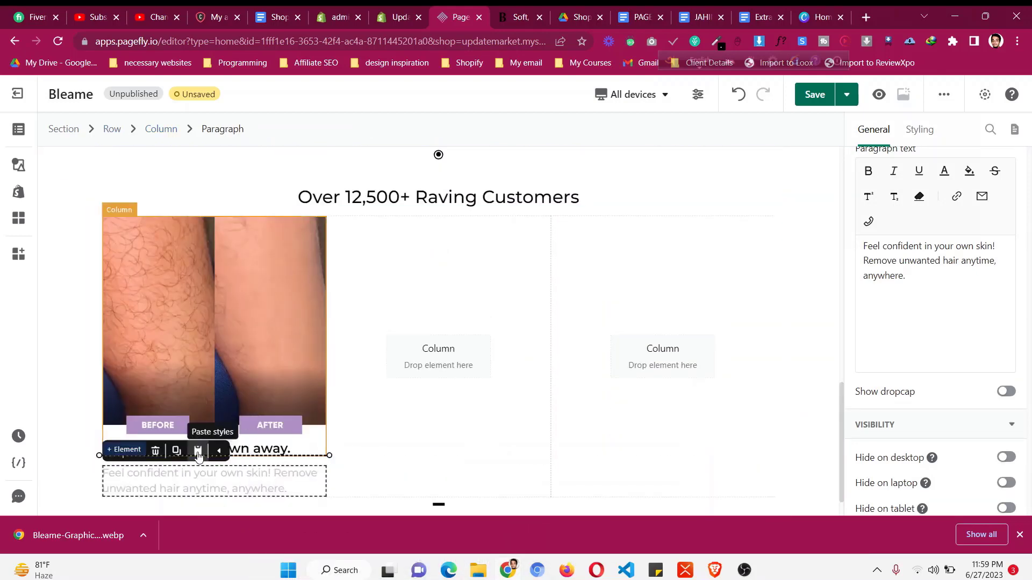
- Change the copied paragraph's content color to dark gray and center its text
click(919, 129)
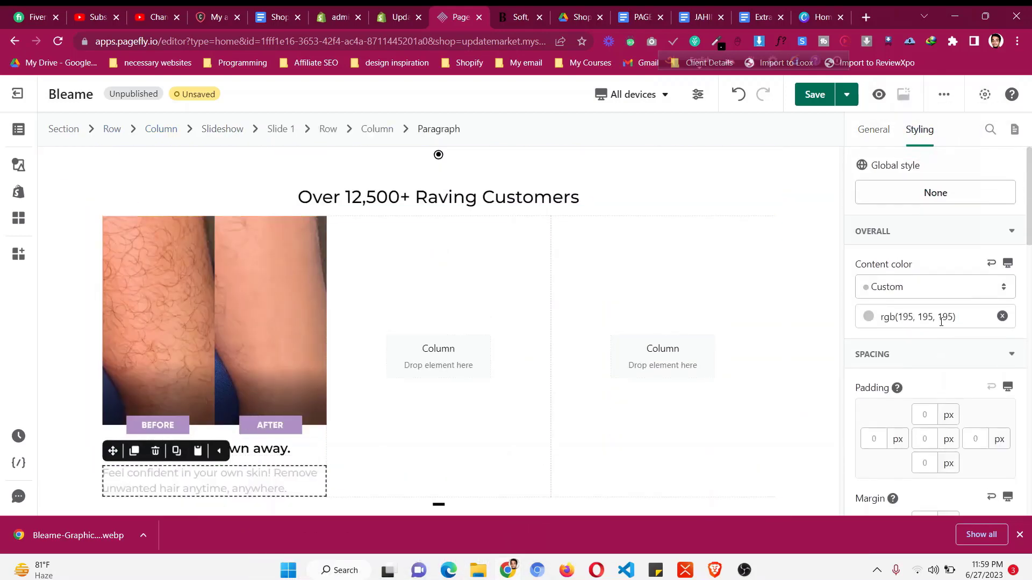
click(869, 318)
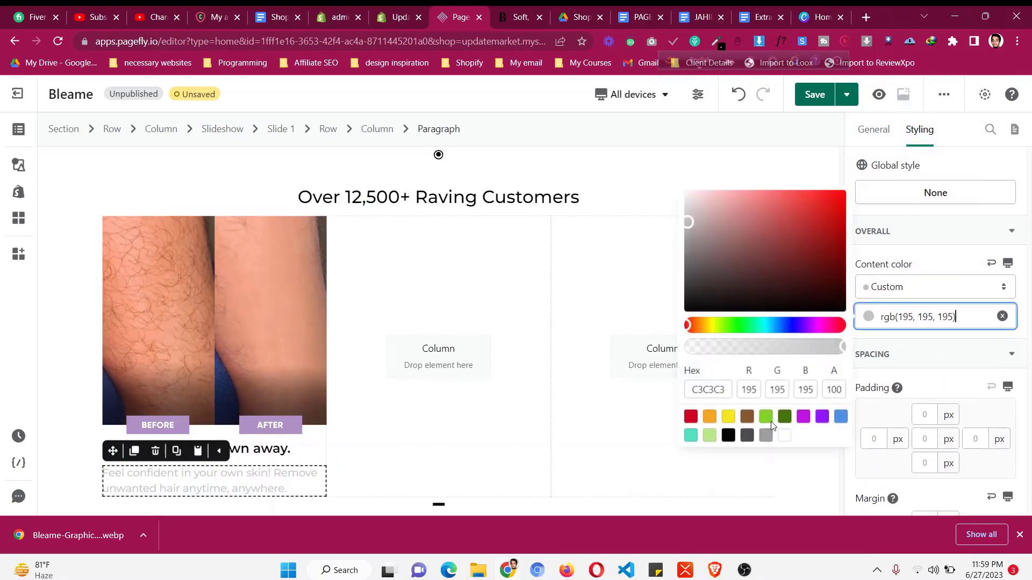
click(739, 436)
scroll(913, 433, down, 8)
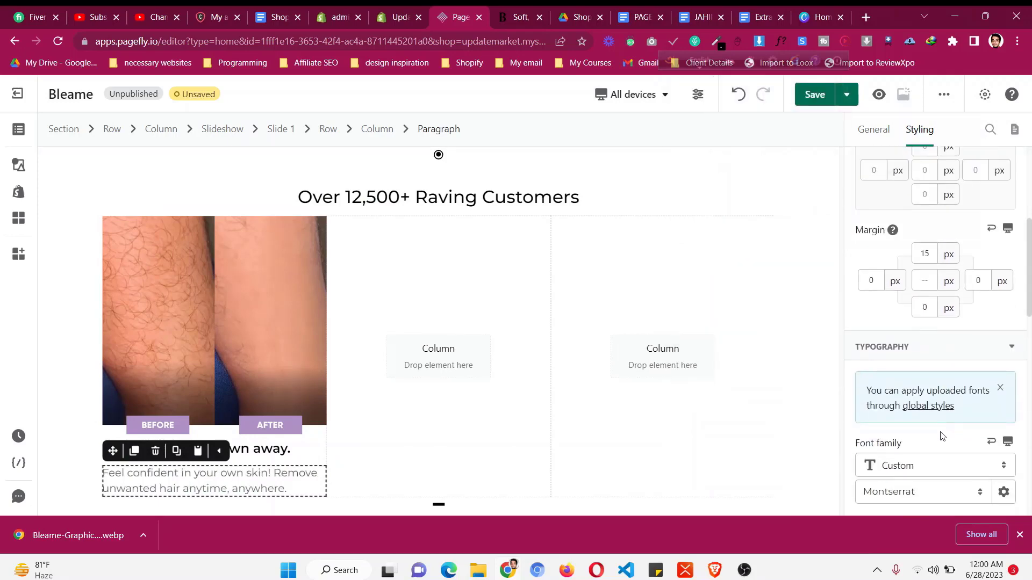
click(915, 399)
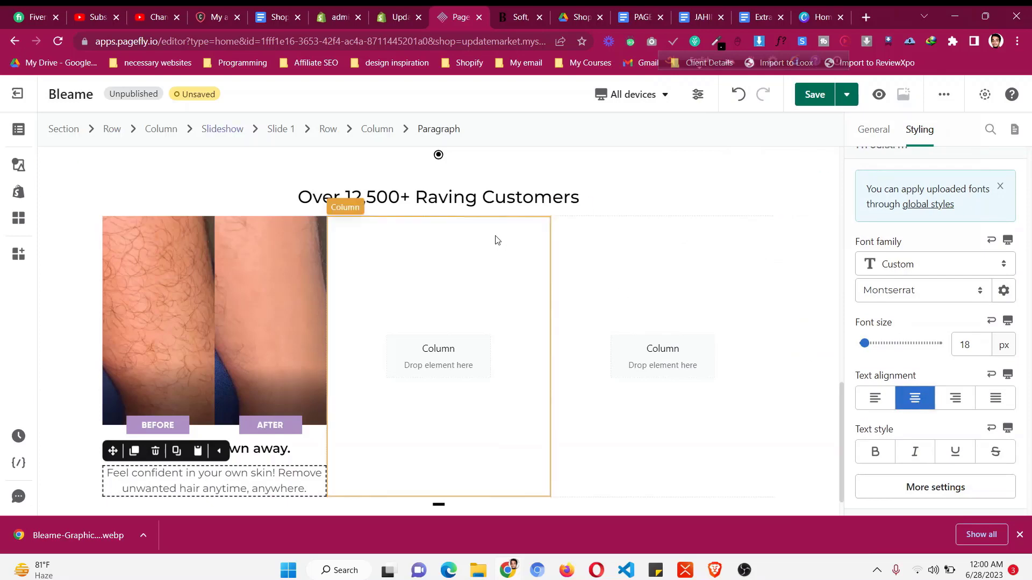
- Copy the full first testimonial quote, including the reviewer's name, from the Bleame site
click(517, 17)
scroll(344, 272, down, 1)
drag(120, 309, 362, 417)
key(ctrl+c)
right_click(249, 336)
click(282, 350)
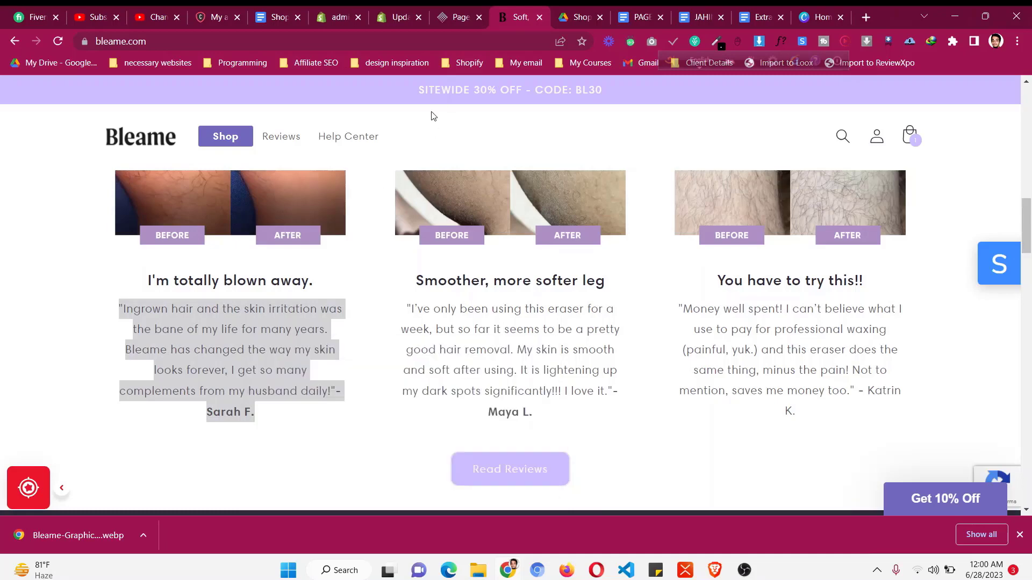
- Replace the copied paragraph's text in PageFly with the testimonial quote beginning "Ingrown hair and the skin irritation"
click(454, 12)
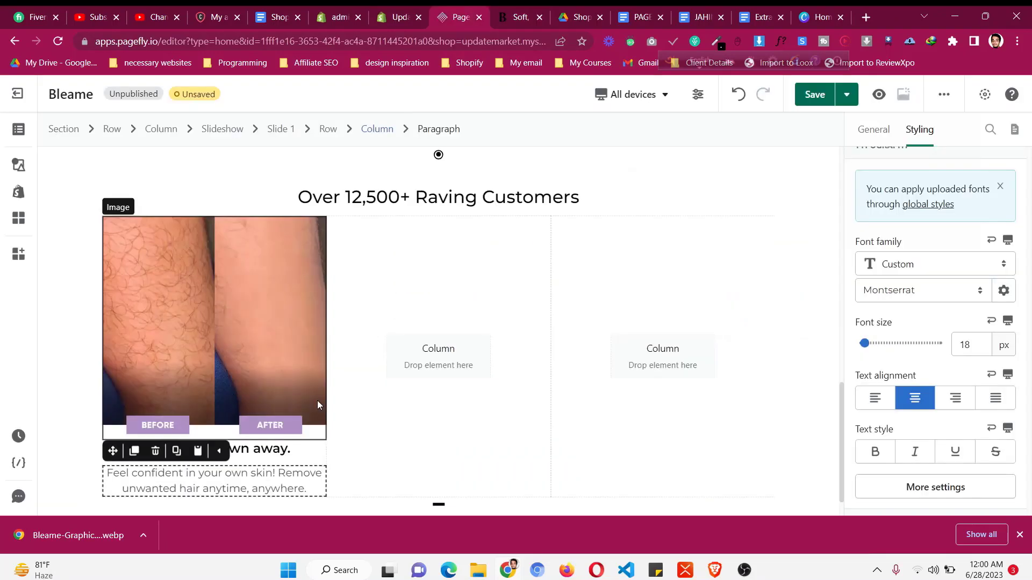
click(873, 129)
scroll(935, 323, up, 5)
click(935, 314)
key(ctrl+a)
key(ctrl+v)
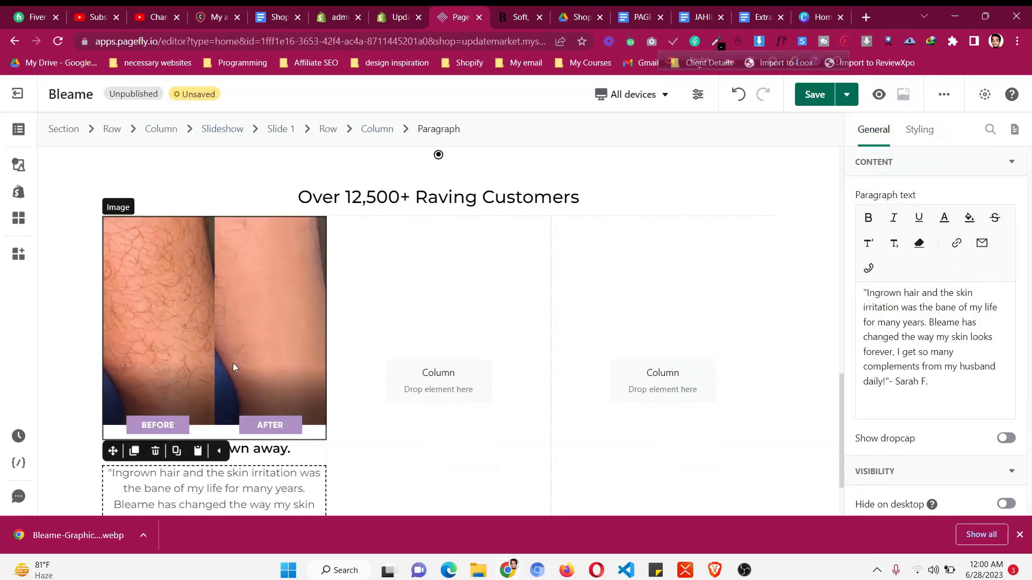
scroll(233, 367, down, 2)
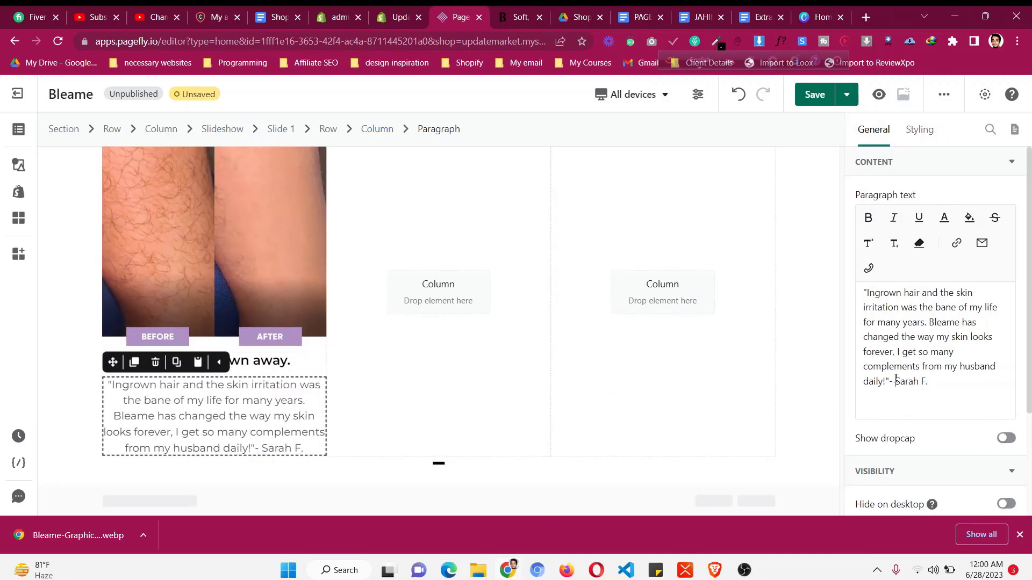
- Put the reviewer's name on its own line at the end of the testimonial paragraph and make it bold
click(511, 11)
click(465, 11)
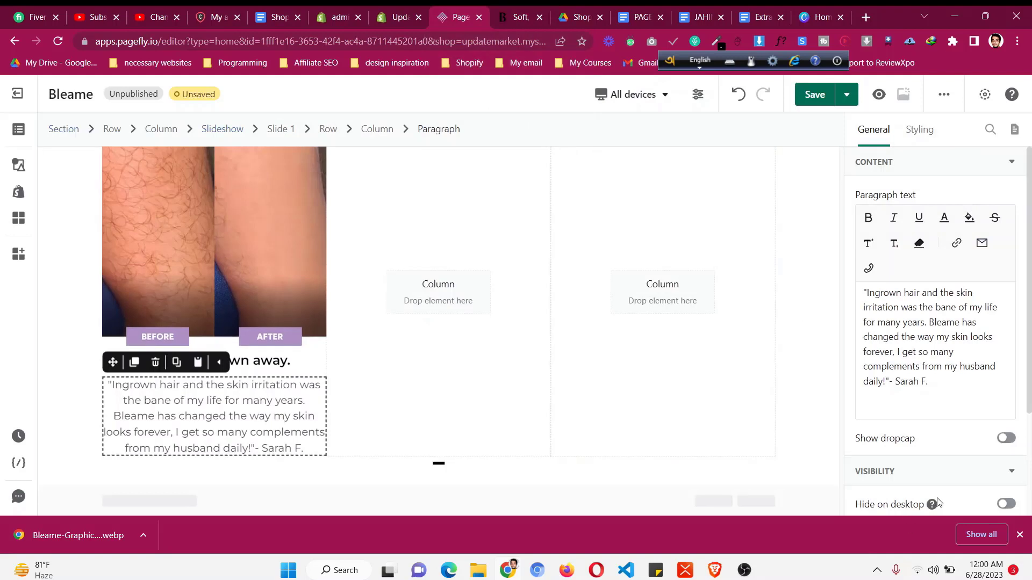
mouse_move(937, 503)
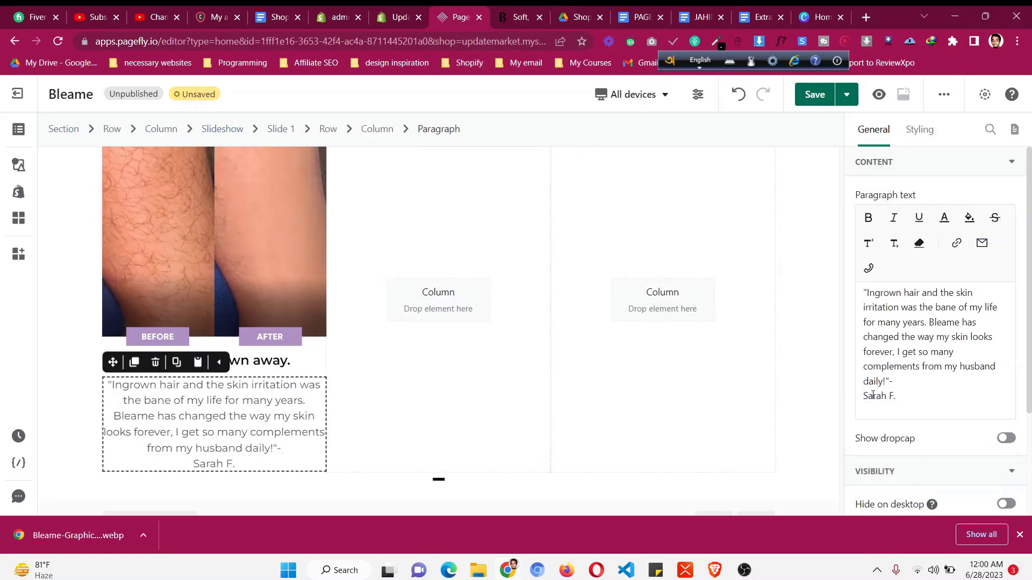
click(870, 217)
click(64, 304)
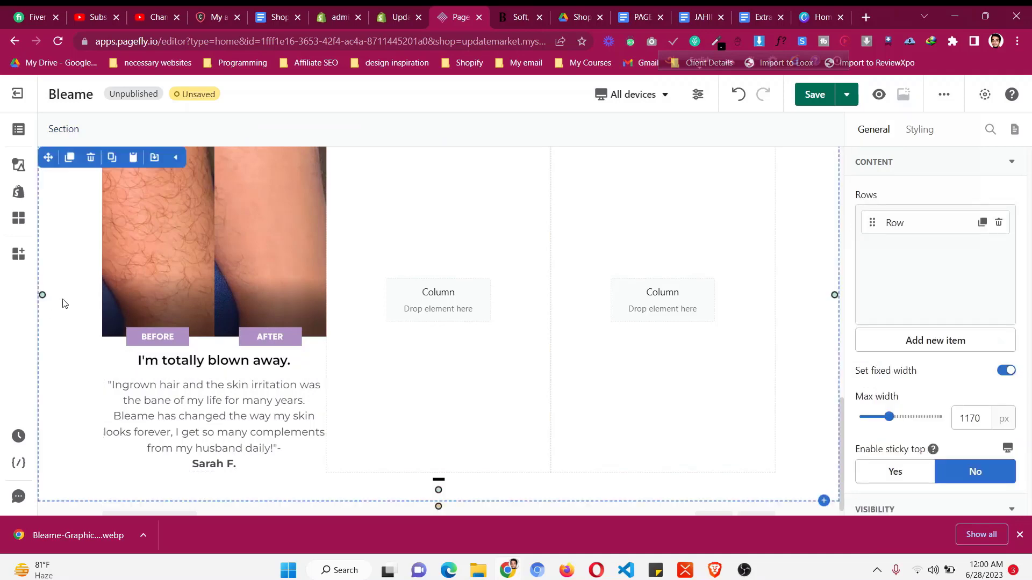
- Set the top margin of the "I'm totally blown away." heading to 20 px, matching the spacing on the Bleame site
click(540, 9)
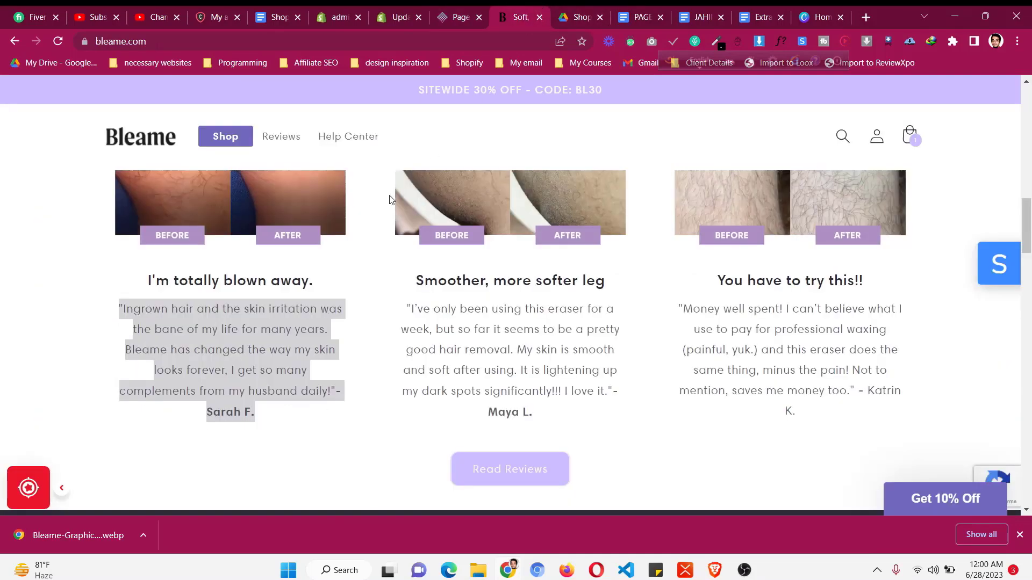
click(360, 258)
click(460, 11)
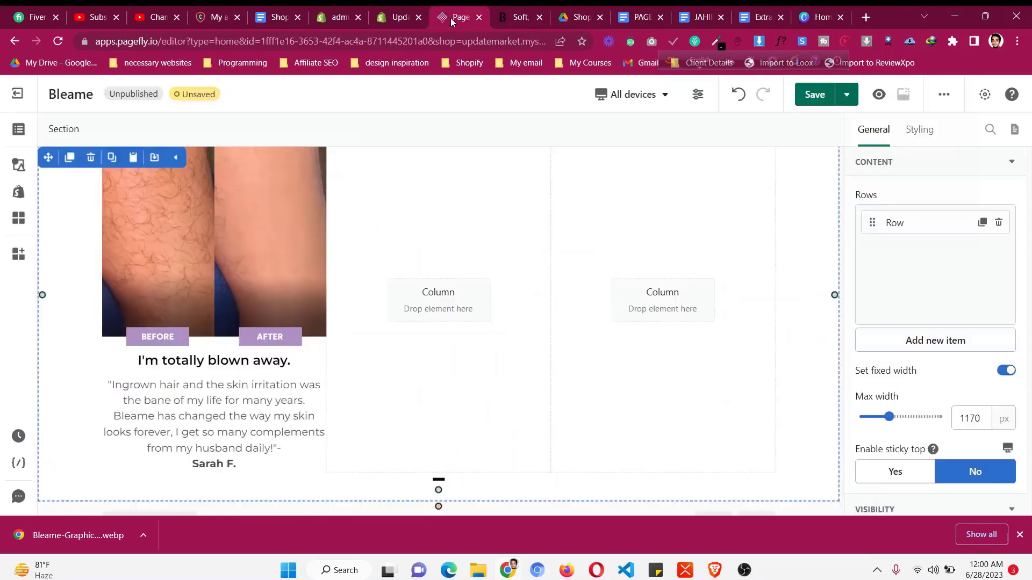
click(215, 360)
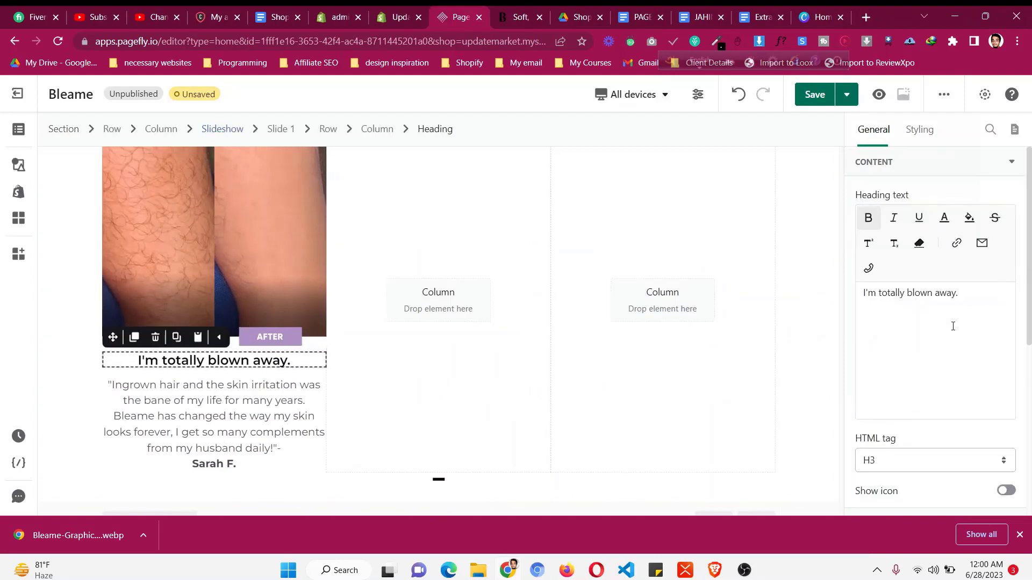
click(927, 134)
scroll(913, 339, down, 3)
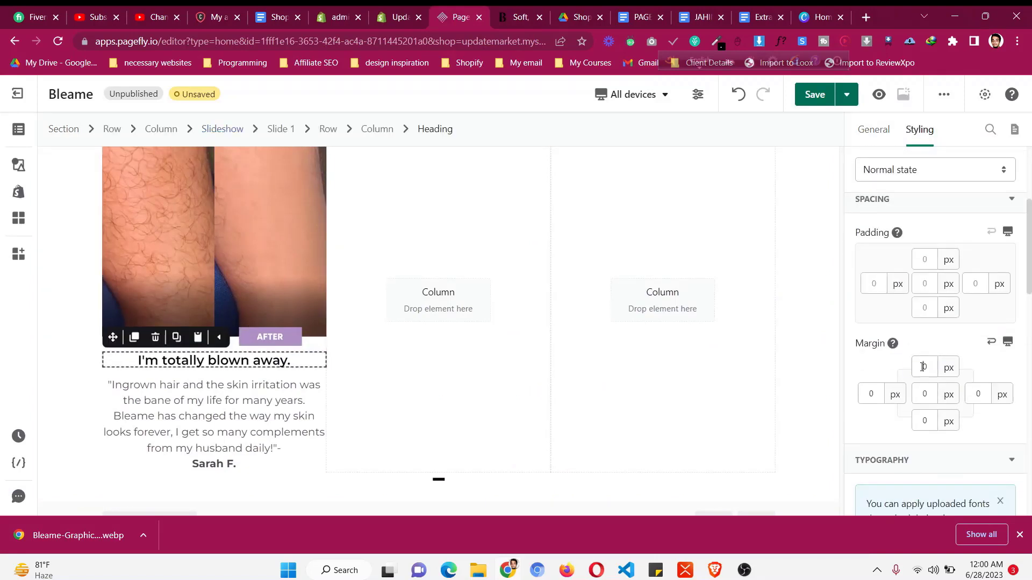
text(12)
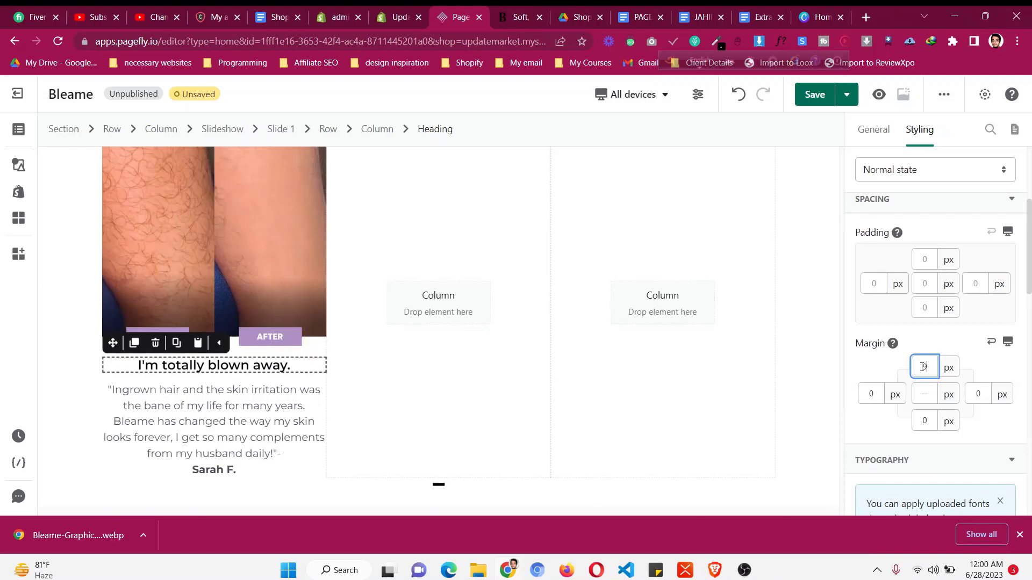
key(BackSpace)
key(BackSpace)
text(20)
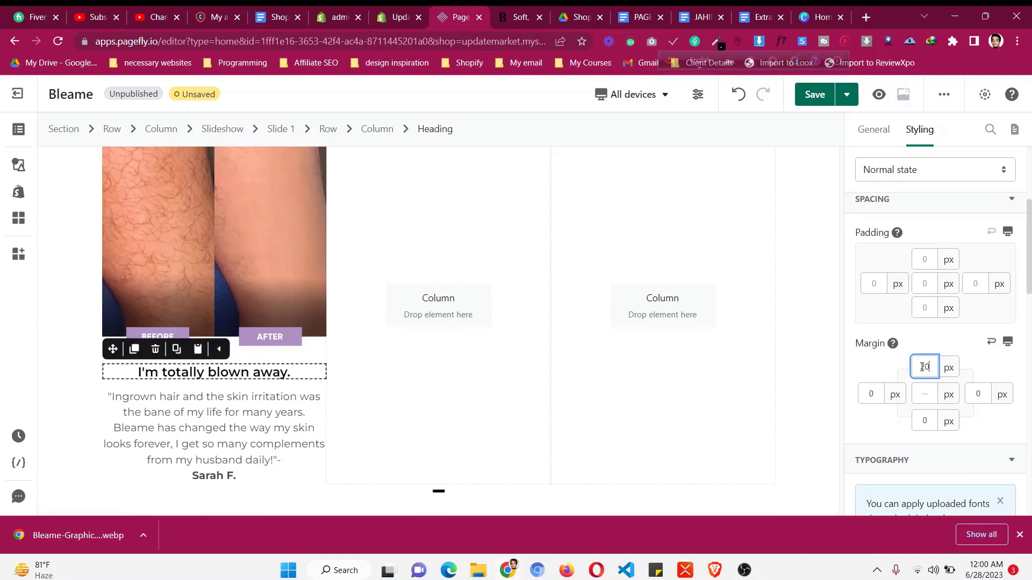
scroll(482, 415, down, 1)
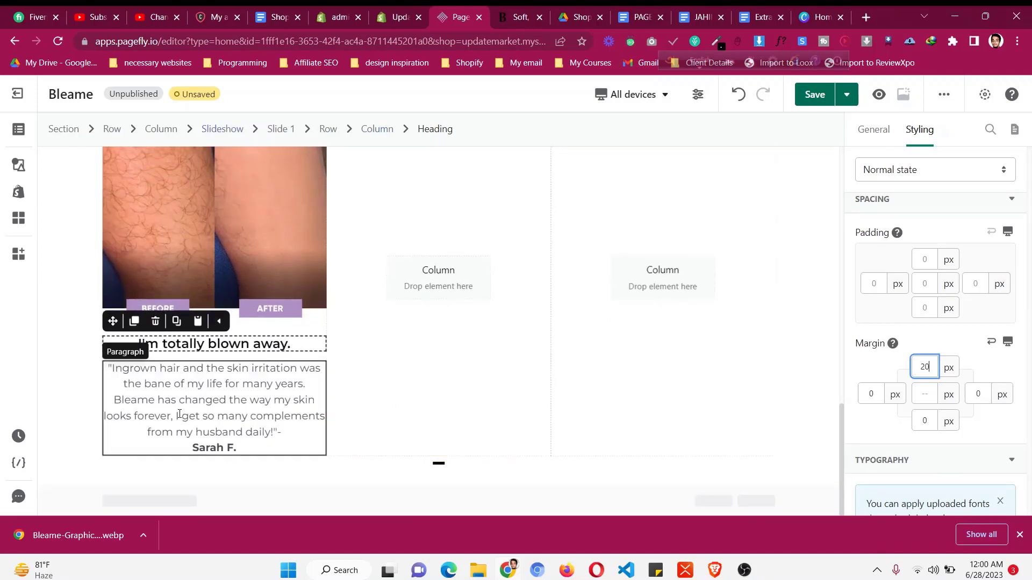
click(79, 327)
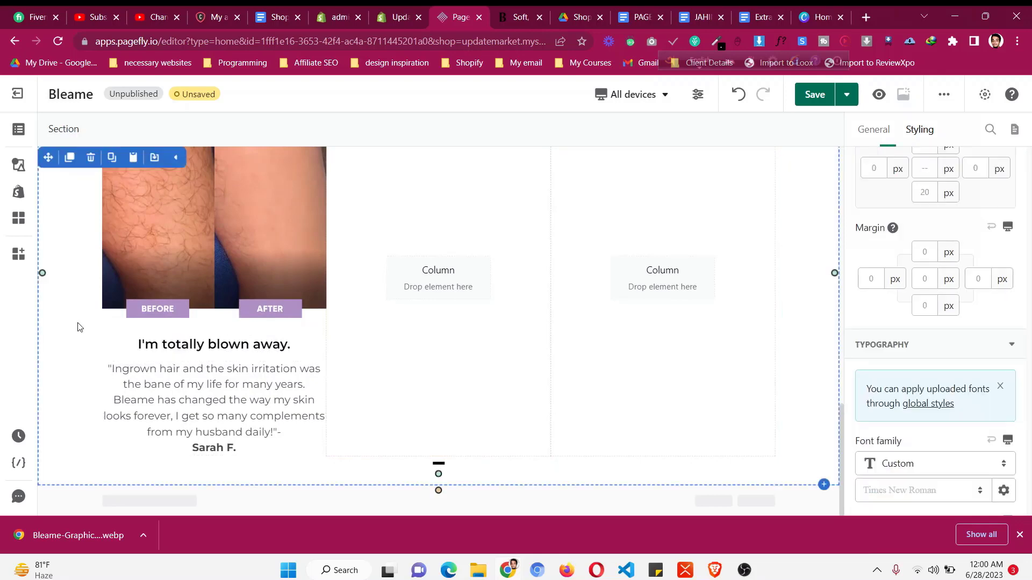
- Duplicate the before/after image of the first testimonial and move the copy into the second slideshow column
scroll(79, 327, up, 2)
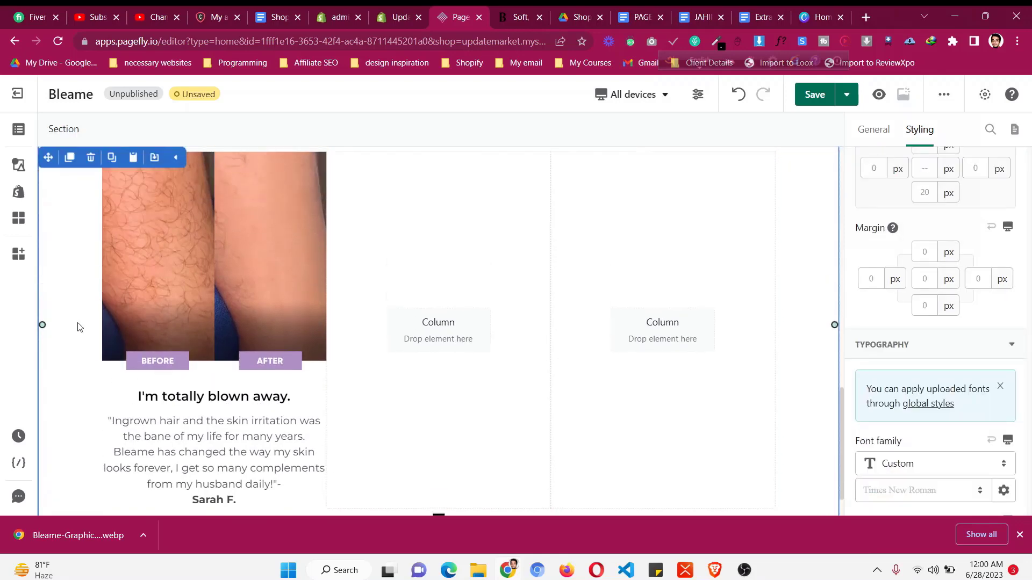
scroll(125, 301, down, 1)
click(163, 302)
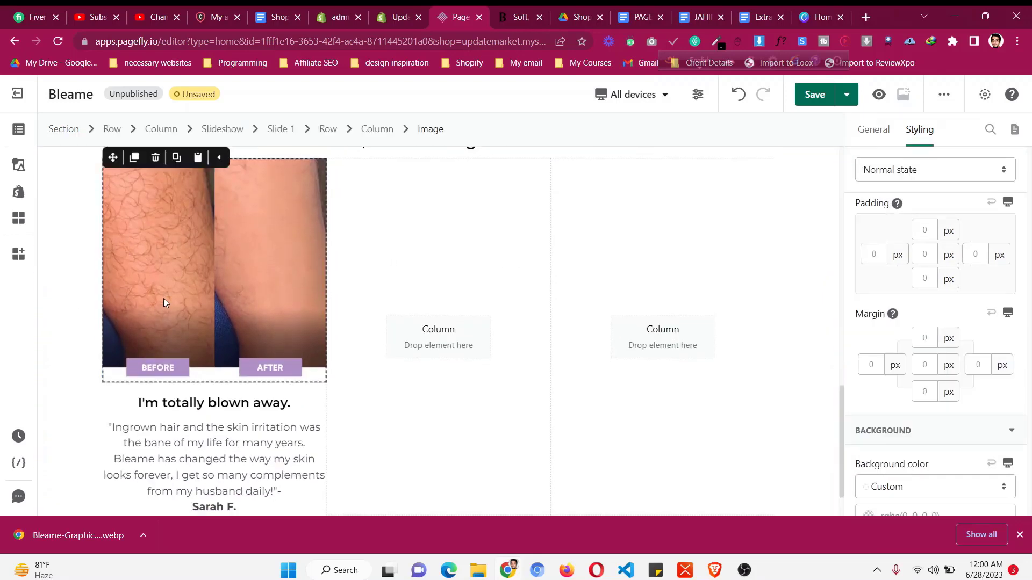
scroll(163, 302, up, 1)
click(134, 204)
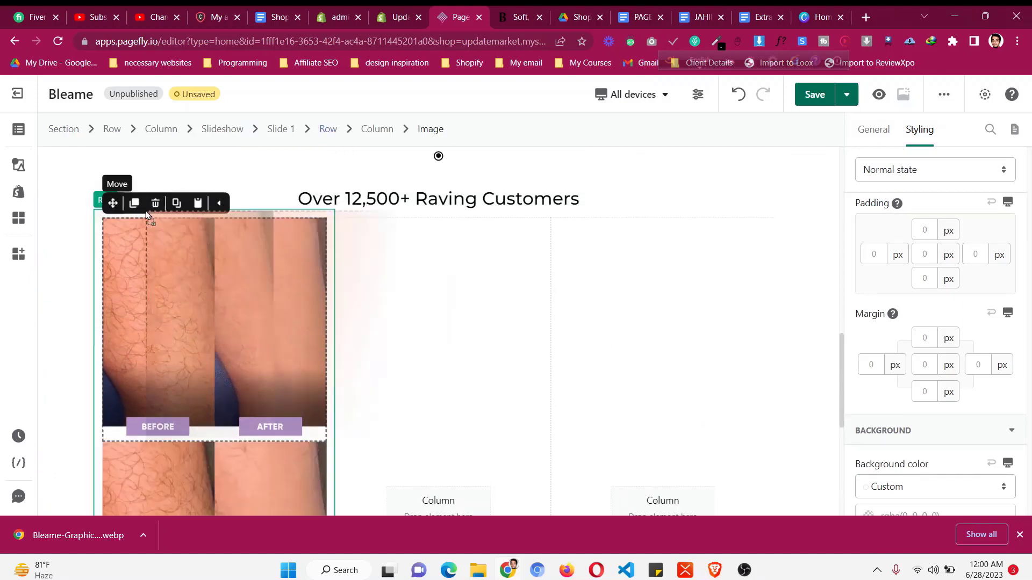
drag(112, 203, 469, 340)
scroll(467, 341, down, 1)
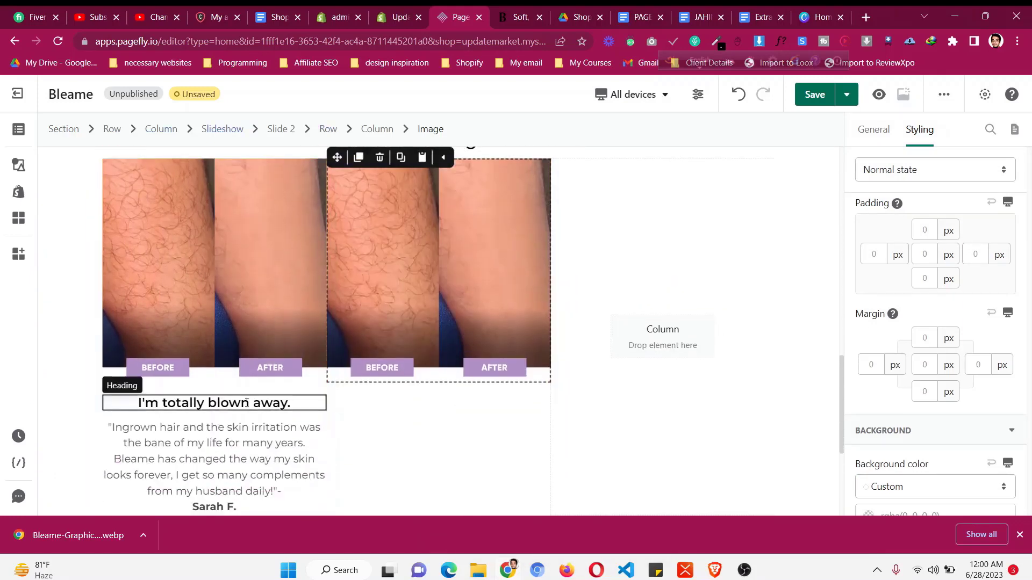
- Duplicate the "I'm totally blown away." heading and its quote paragraph, placing the copies below the second column's image
click(157, 404)
click(134, 380)
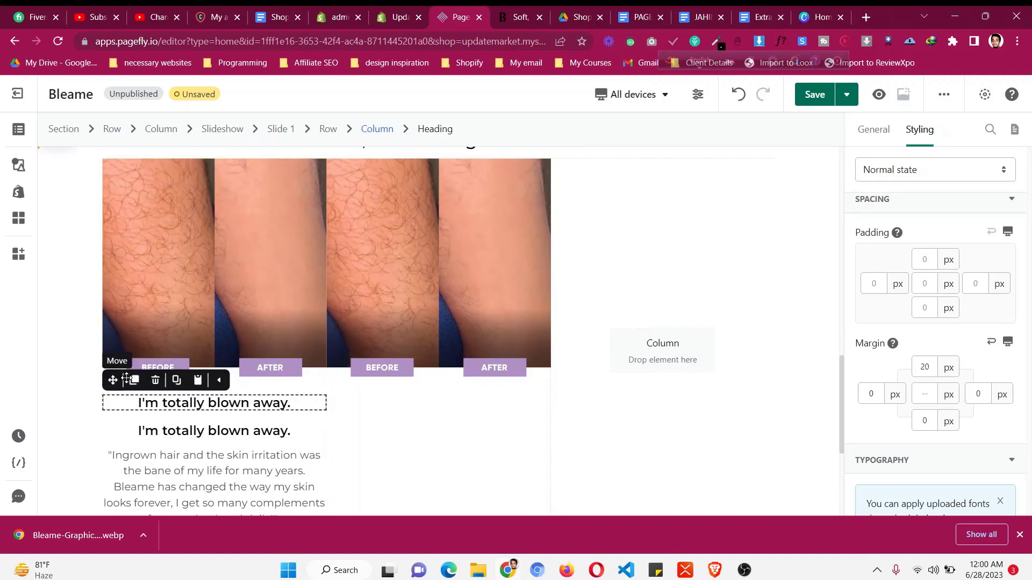
drag(113, 379, 406, 385)
click(141, 402)
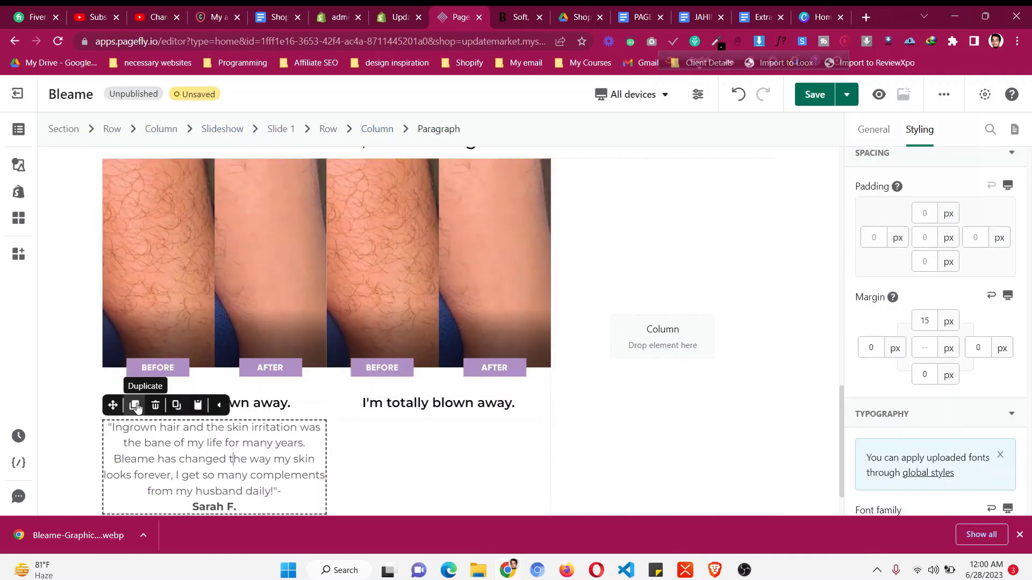
click(133, 404)
drag(113, 404, 408, 425)
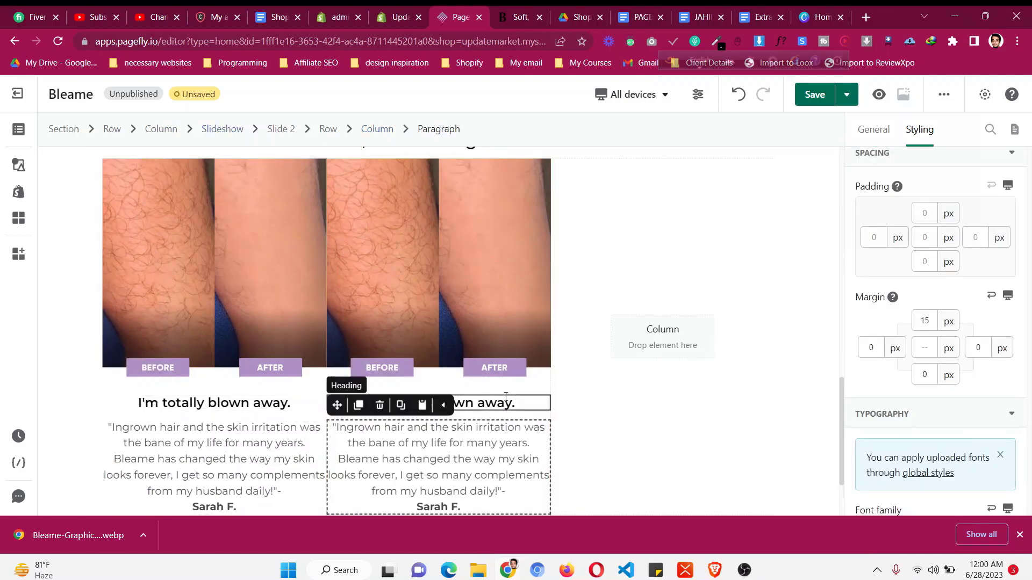
- Duplicate the second column's before/after image and heading, and move both copies into the third column
click(495, 330)
click(349, 158)
drag(338, 158, 591, 243)
click(388, 402)
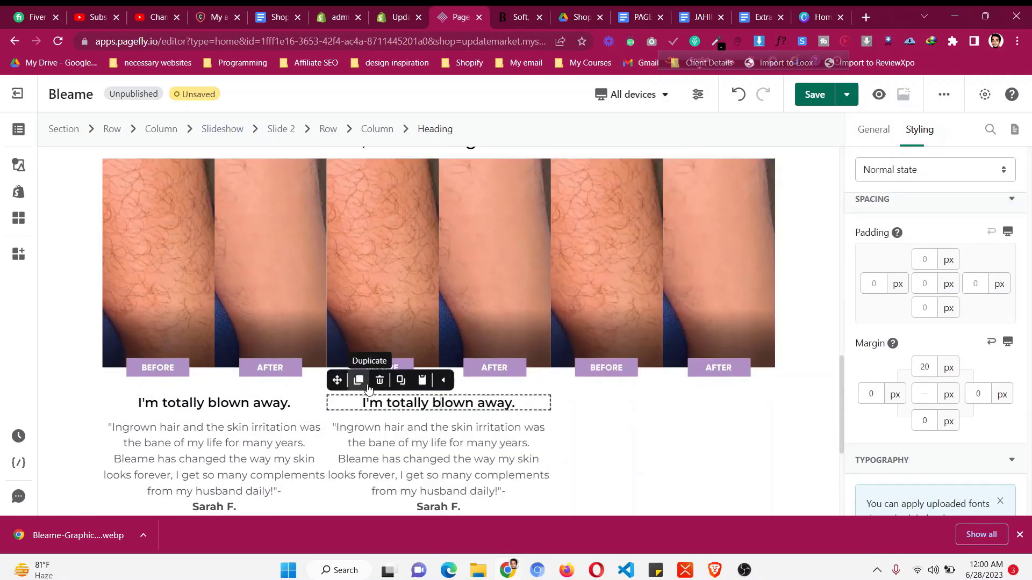
click(359, 379)
drag(609, 389, 609, 390)
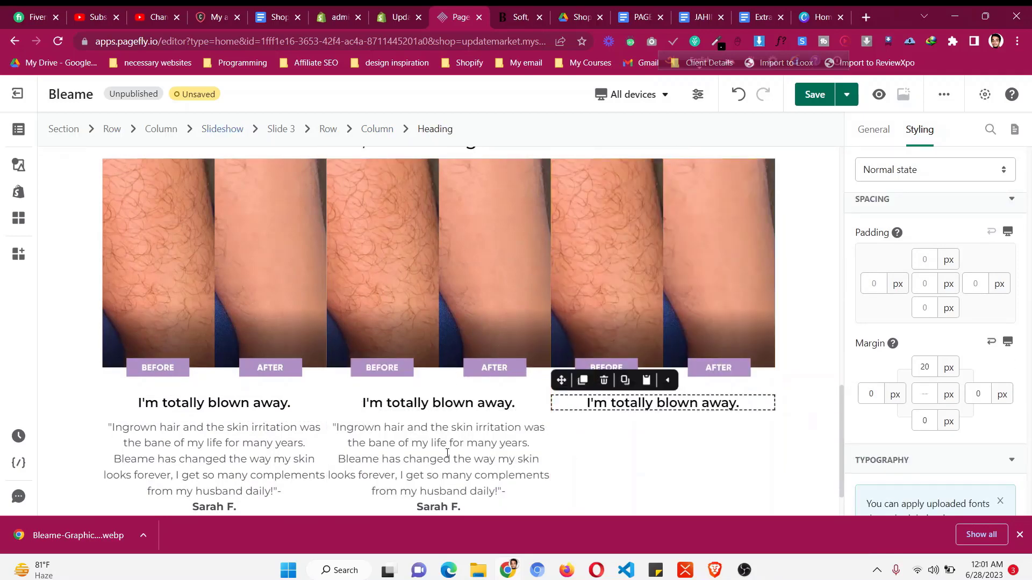
- Duplicate the second column's quote paragraph and place the copy below the heading in the third column
click(385, 421)
scroll(385, 422, down, 1)
click(359, 345)
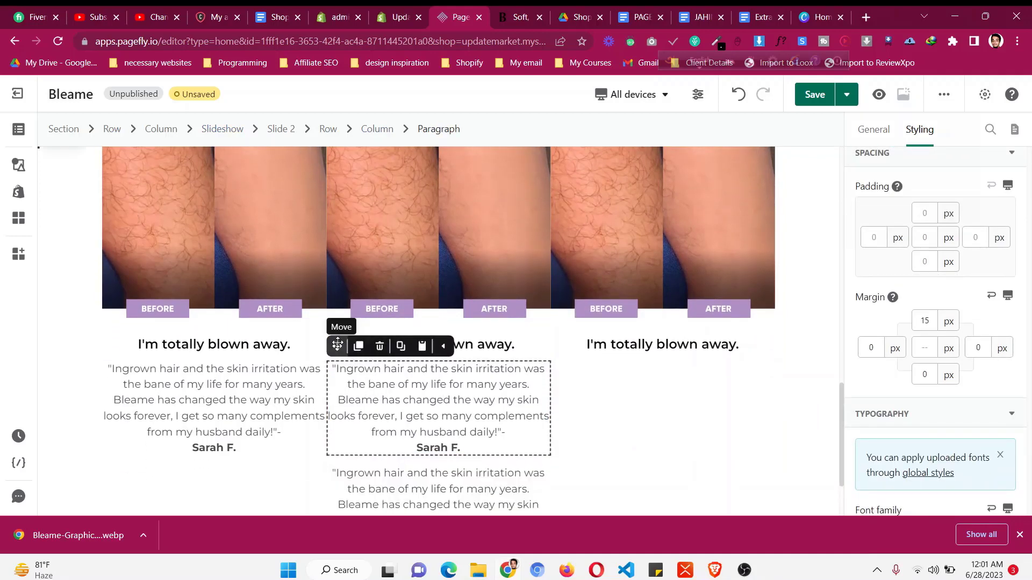
drag(337, 345, 654, 356)
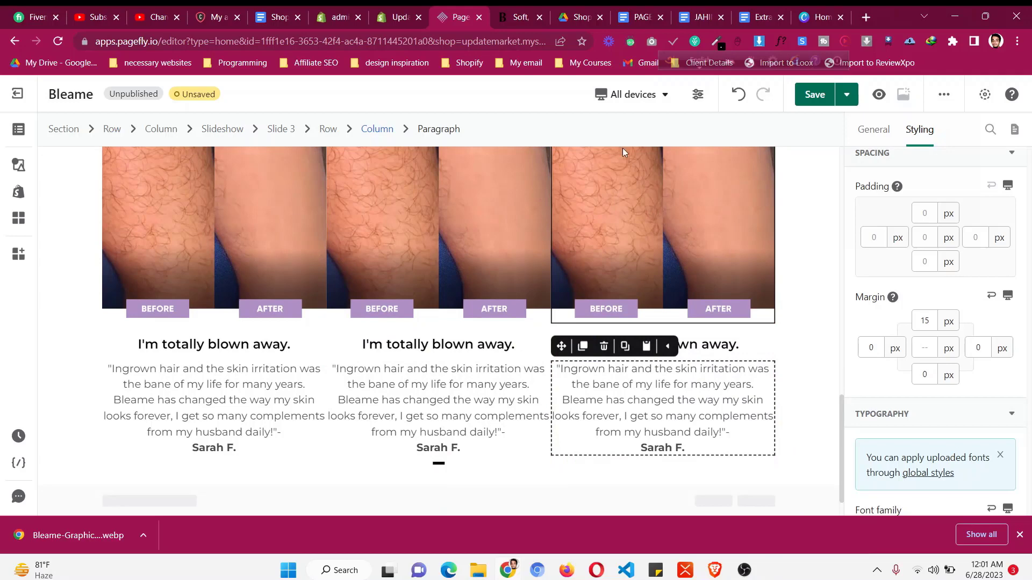
- Compare the column gaps with the Bleame site and set the testimonial slideshow's items spacing to 18 px
click(517, 17)
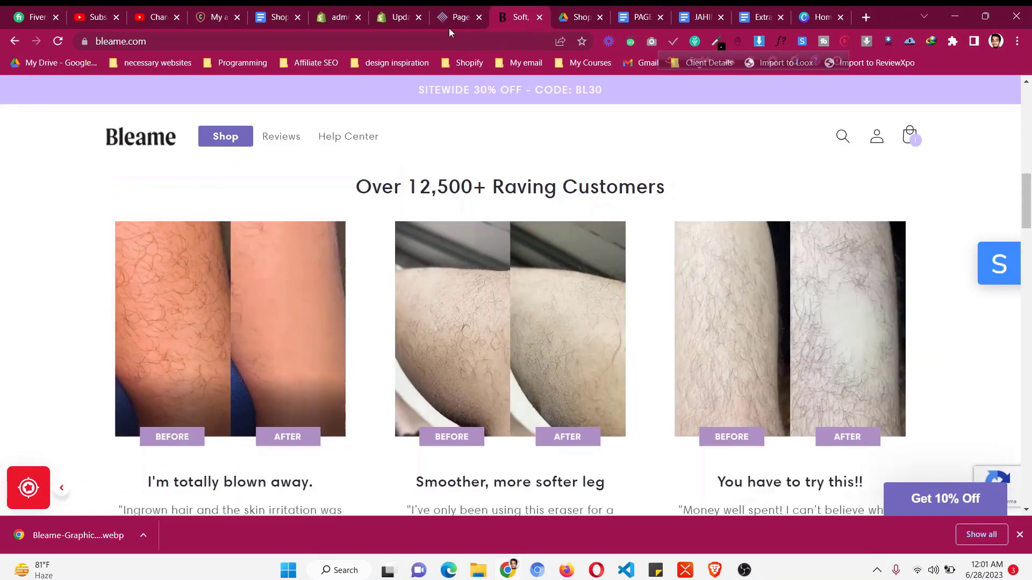
click(456, 16)
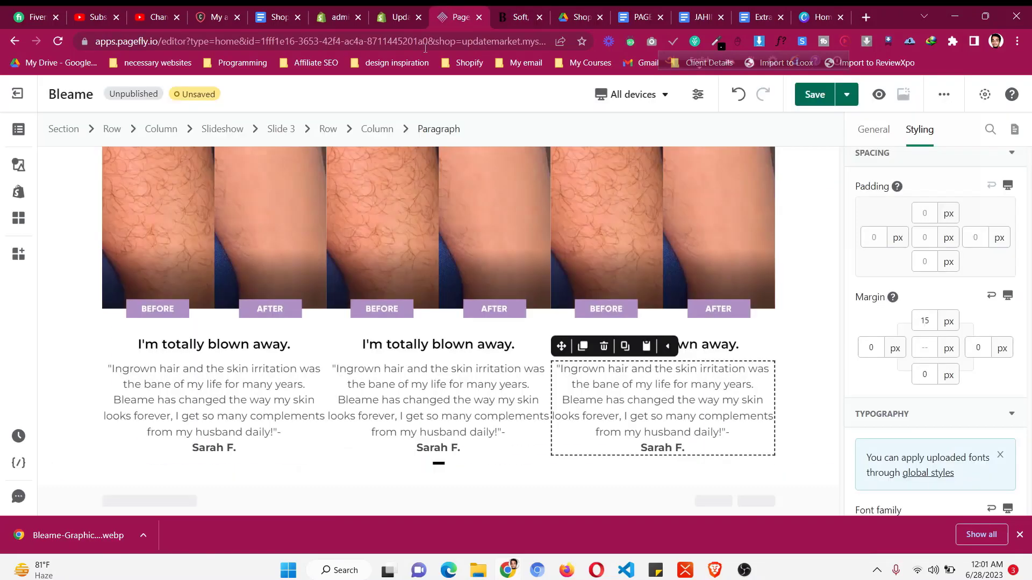
click(221, 128)
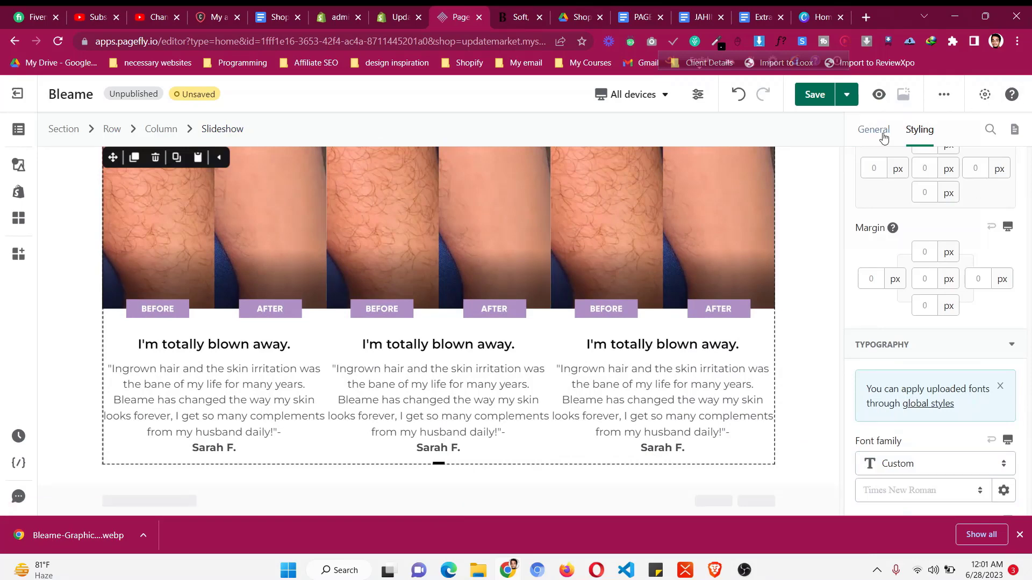
click(873, 129)
scroll(933, 269, down, 2)
scroll(944, 279, up, 2)
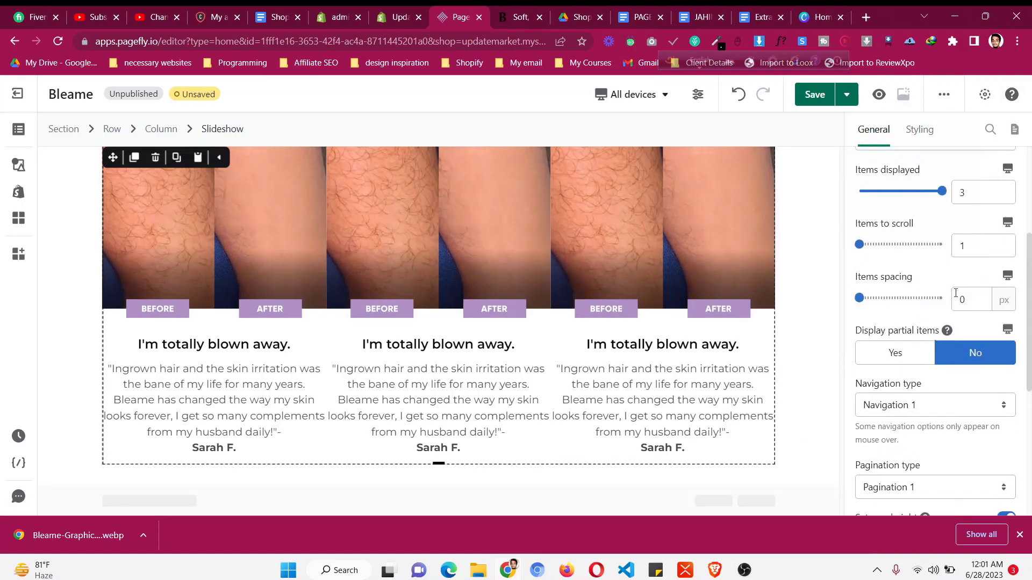
click(955, 293)
text(1)
key(Up)
key(Up)
key(Up)
key(Up)
key(Up)
key(Up)
key(Up)
key(Up)
key(Up)
key(Up)
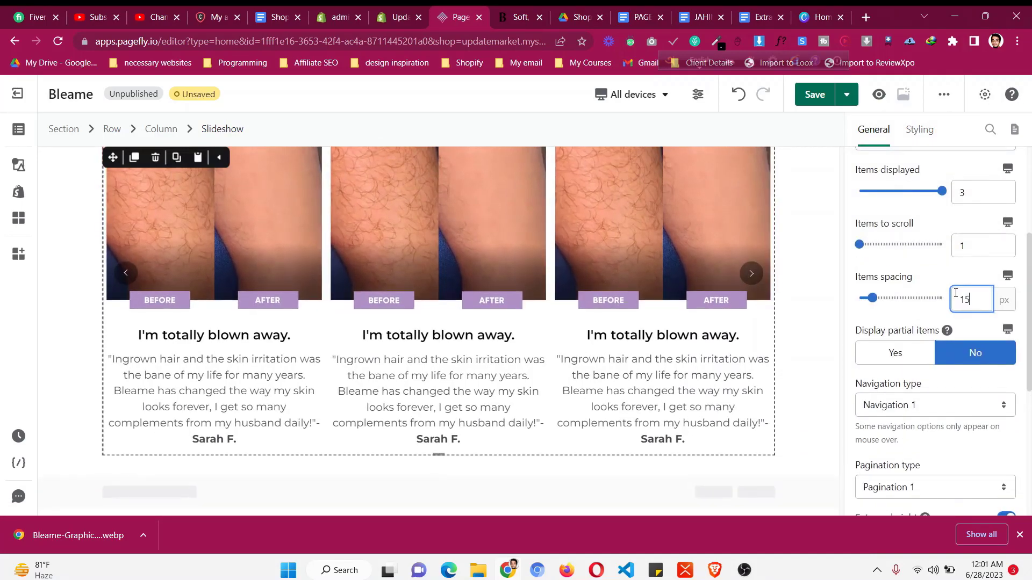
- Set the testimonial slideshow's navigation type to None and its pagination type to Pagination 2
scroll(956, 293, down, 4)
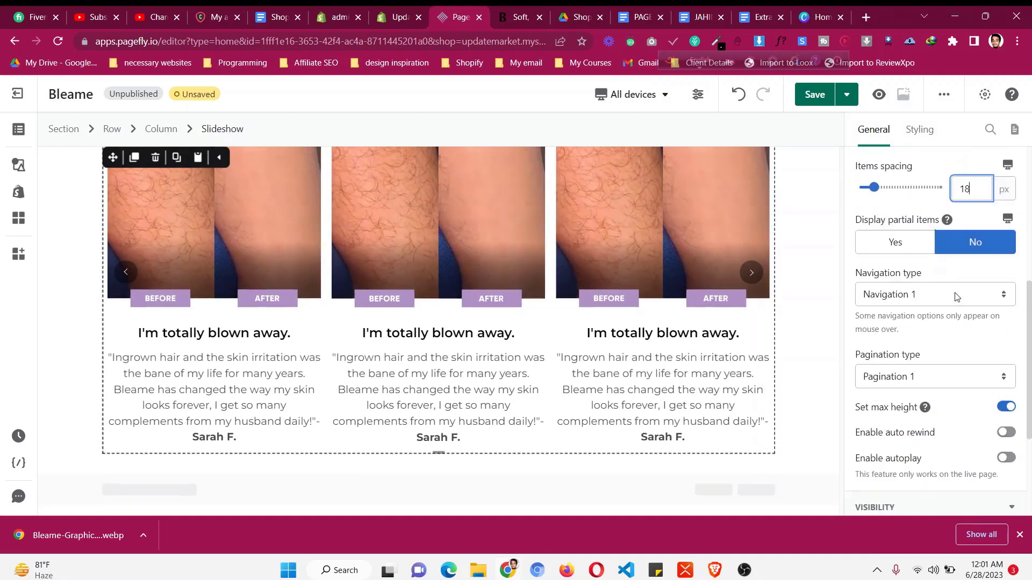
click(940, 274)
click(931, 309)
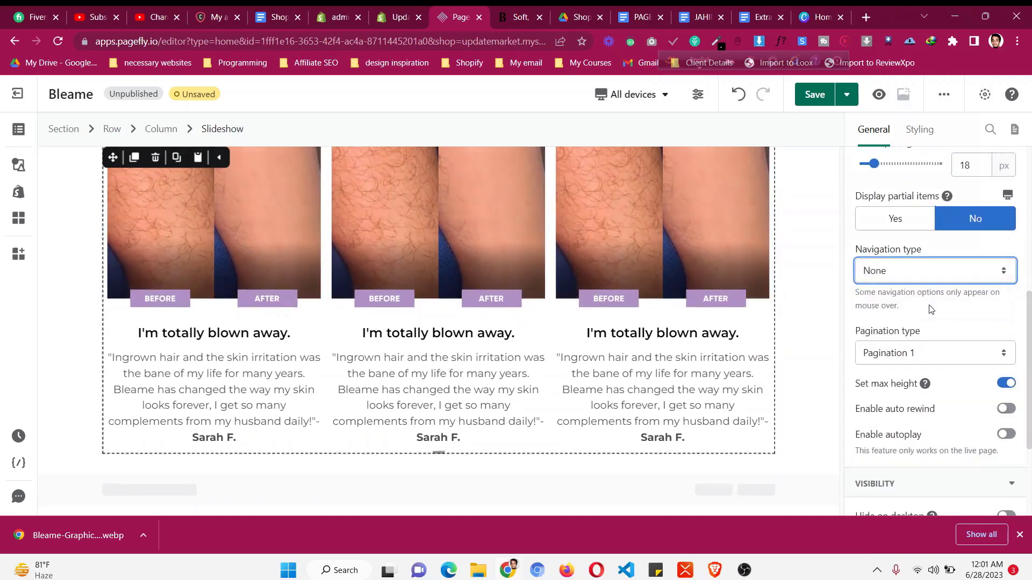
click(915, 353)
click(895, 434)
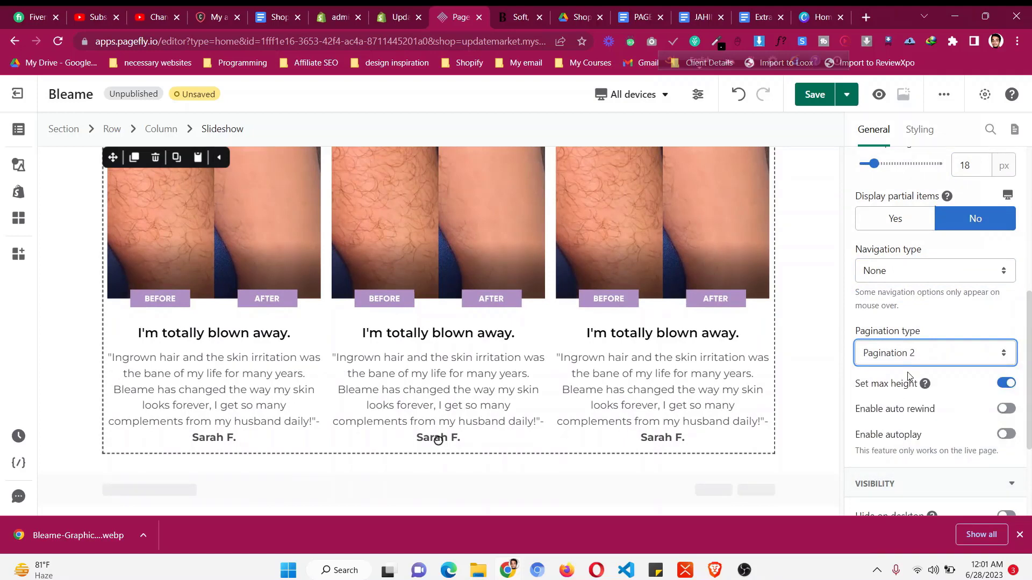
click(907, 357)
click(902, 460)
click(919, 359)
click(911, 434)
scroll(910, 433, down, 4)
scroll(926, 265, up, 10)
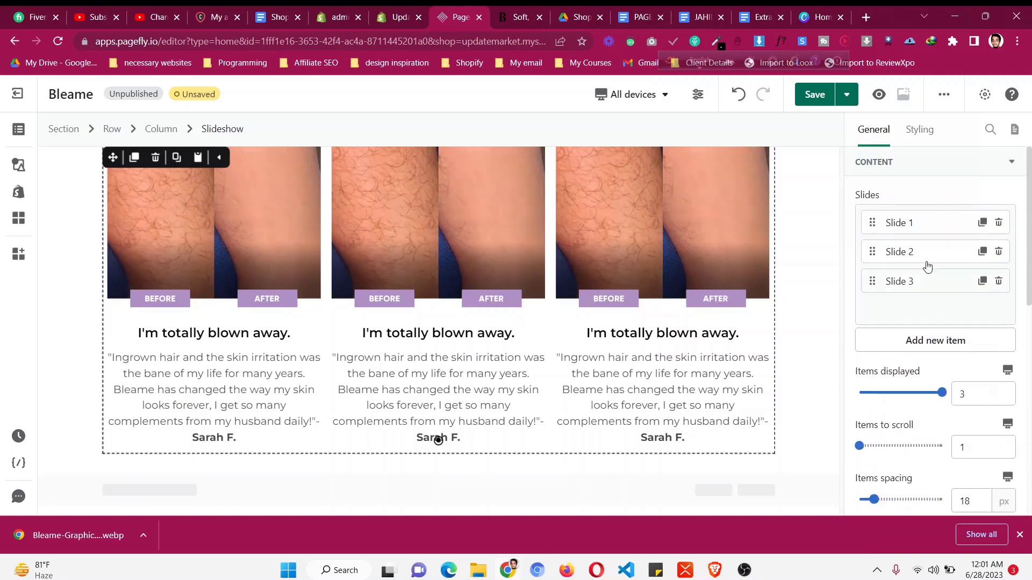
- Set the testimonial slideshow's bottom padding to 50 px
click(920, 129)
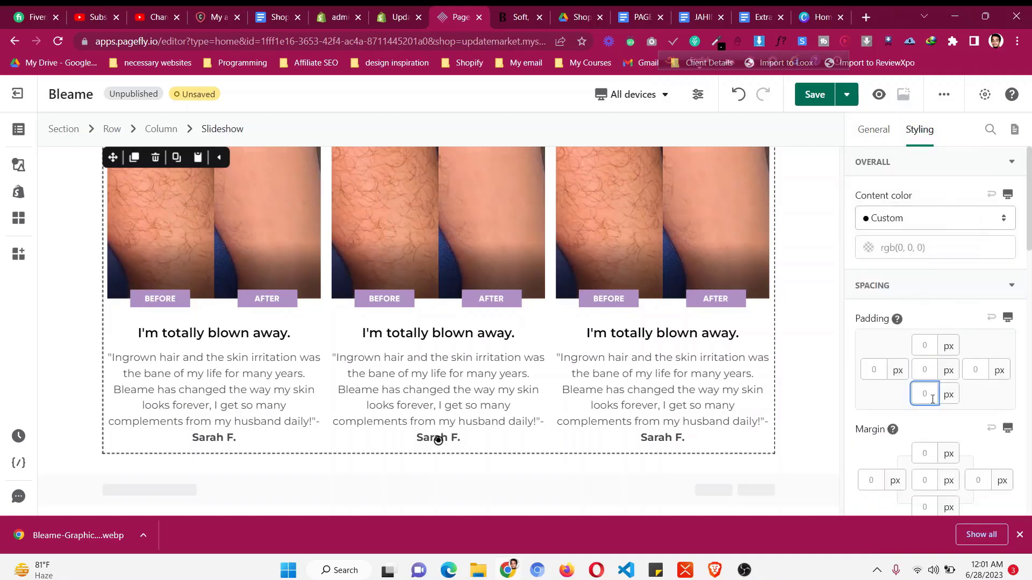
text(50)
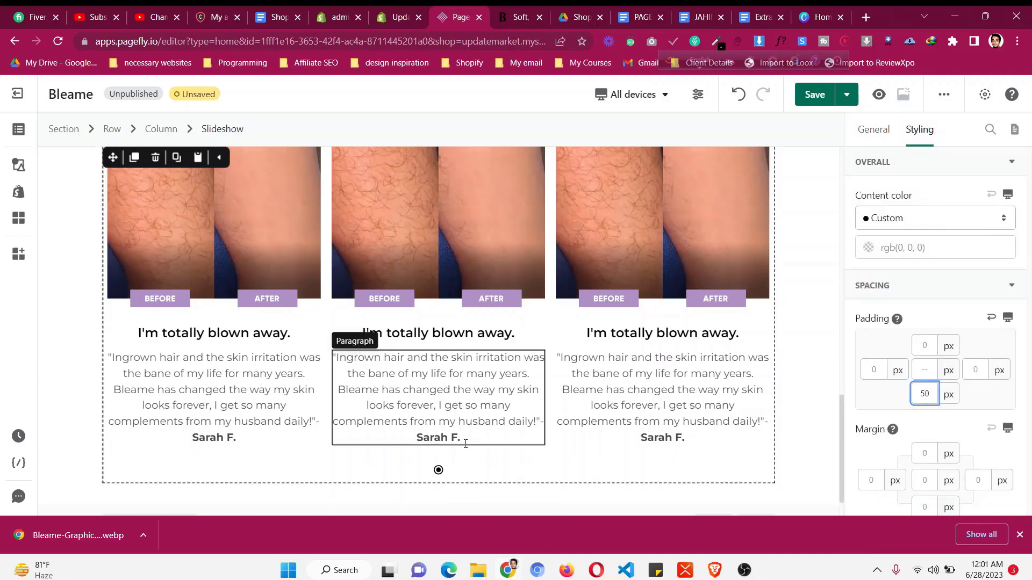
scroll(399, 408, up, 5)
scroll(453, 231, down, 2)
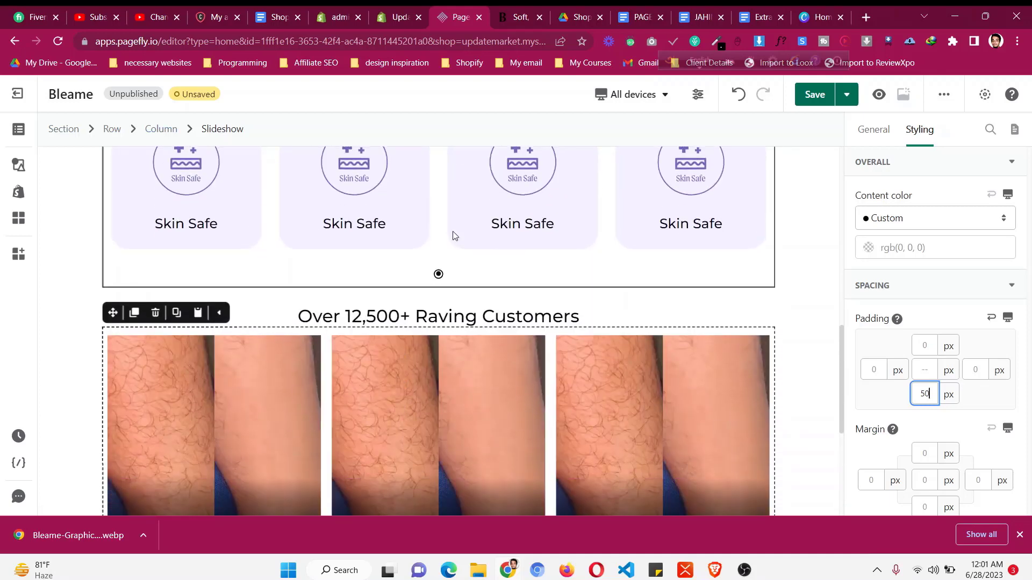
scroll(450, 341, down, 3)
- Check the heading-to-image spacing on the Bleame site and set the testimonial slideshow's top margin to 15 px
click(516, 16)
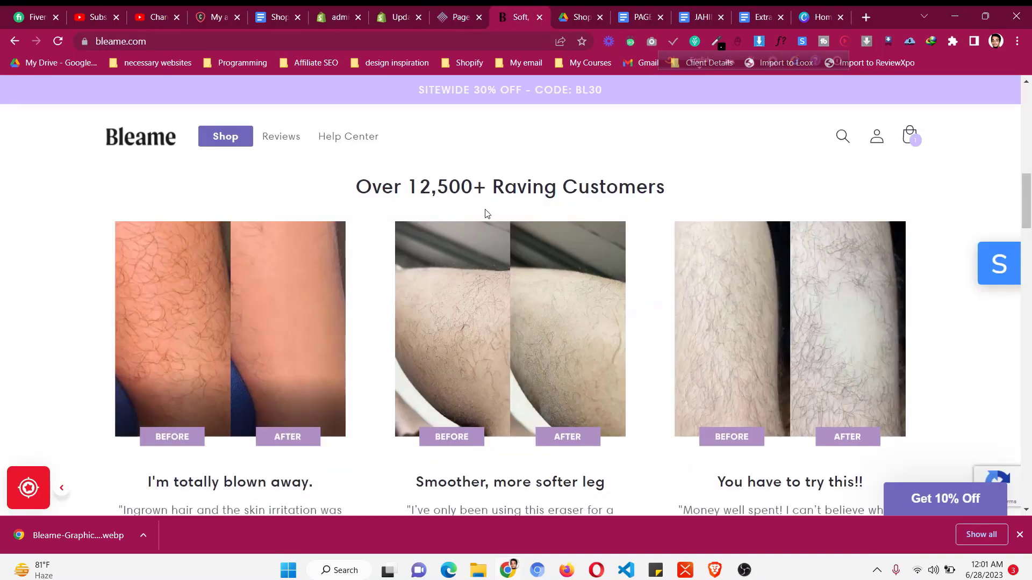
scroll(485, 217, down, 3)
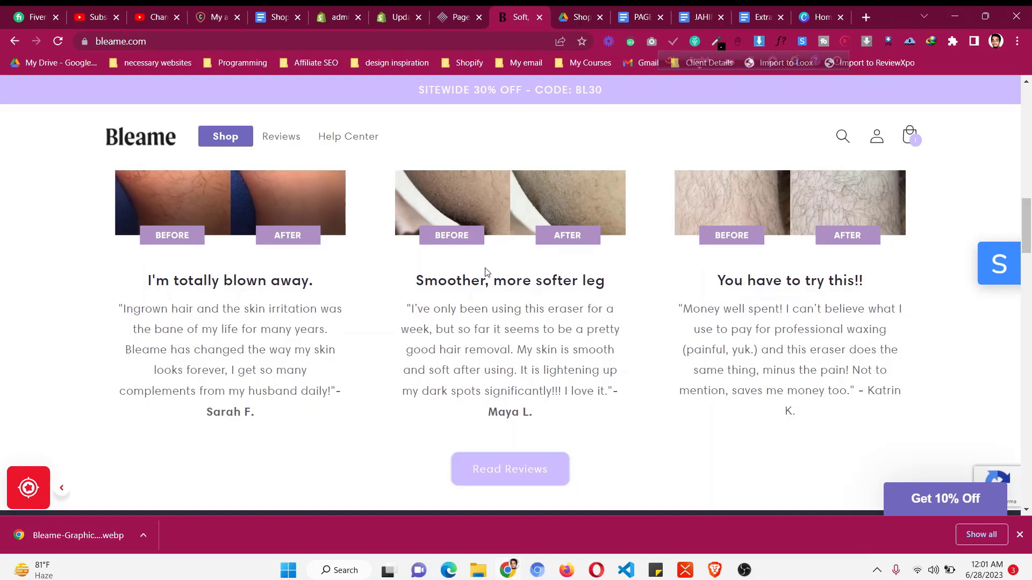
scroll(487, 271, up, 5)
click(459, 17)
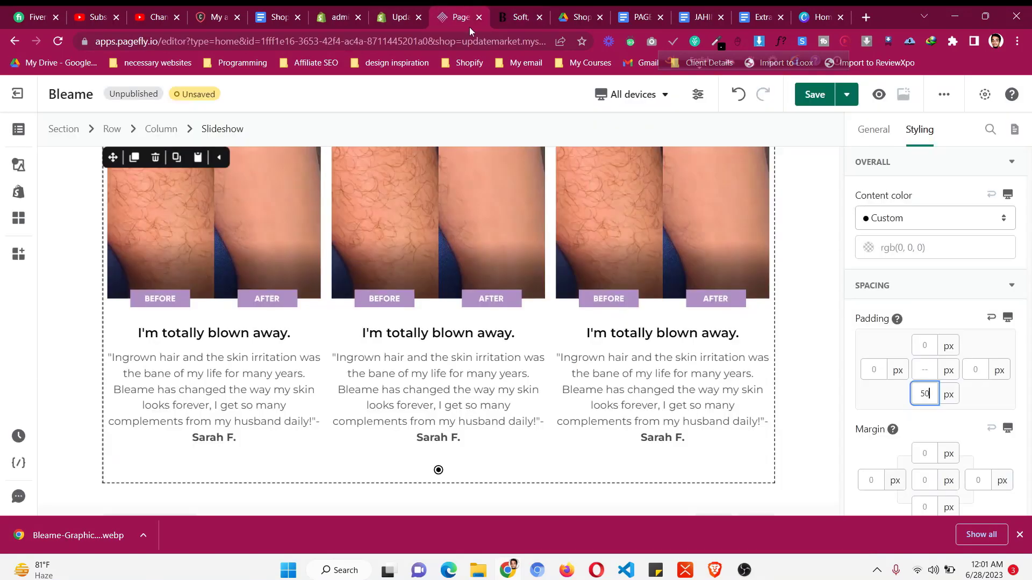
scroll(514, 350, up, 3)
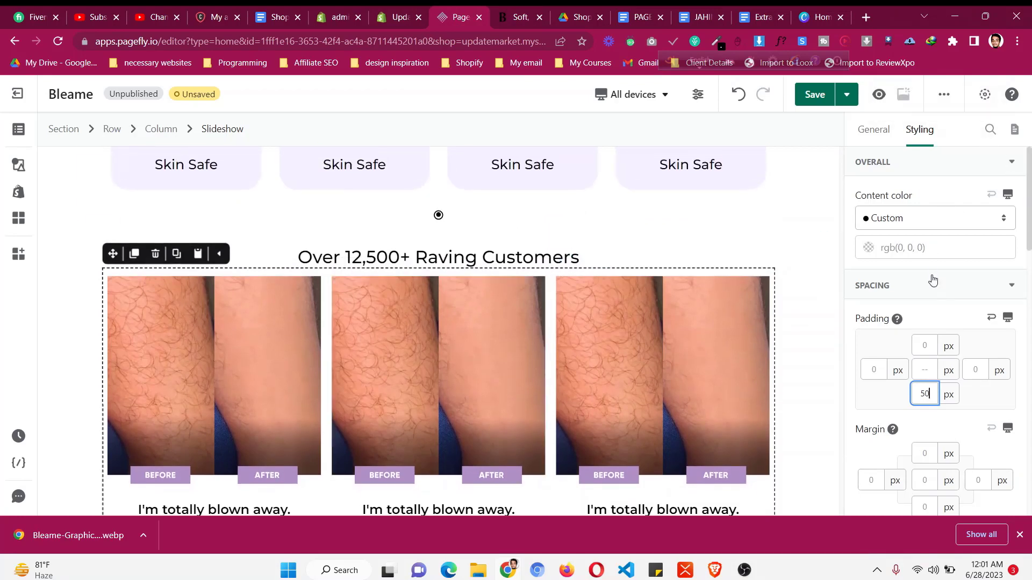
scroll(932, 280, down, 3)
text(12)
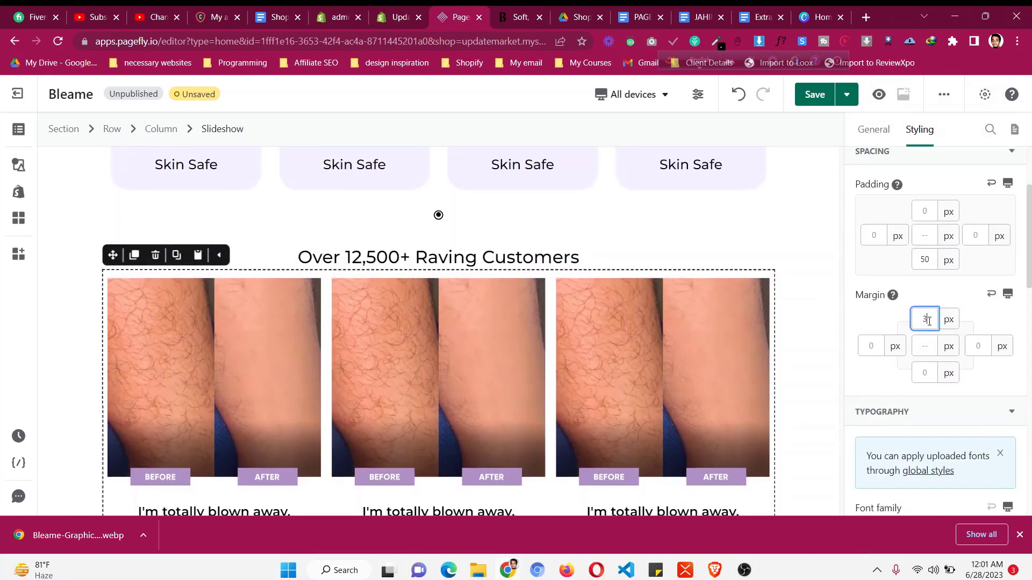
key(BackSpace)
text(5)
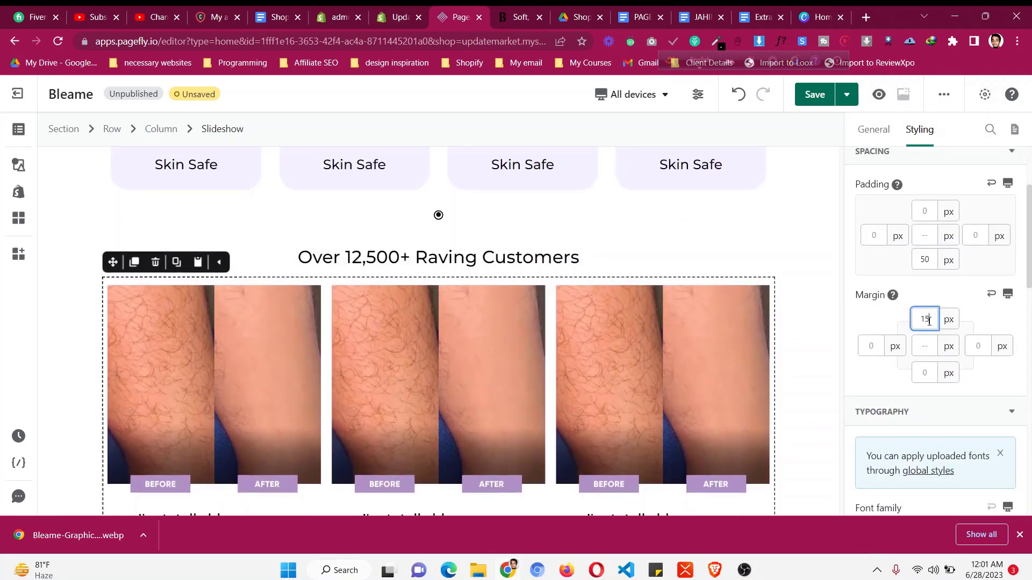
scroll(770, 337, down, 4)
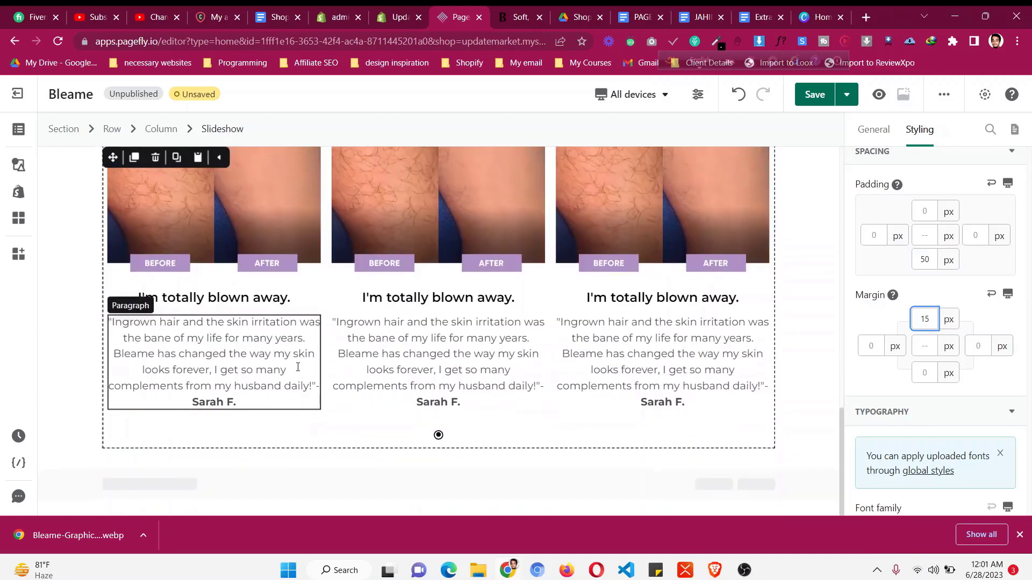
- Open the Read Reviews button below the testimonials on the Bleame site in the browser's element inspector
click(537, 9)
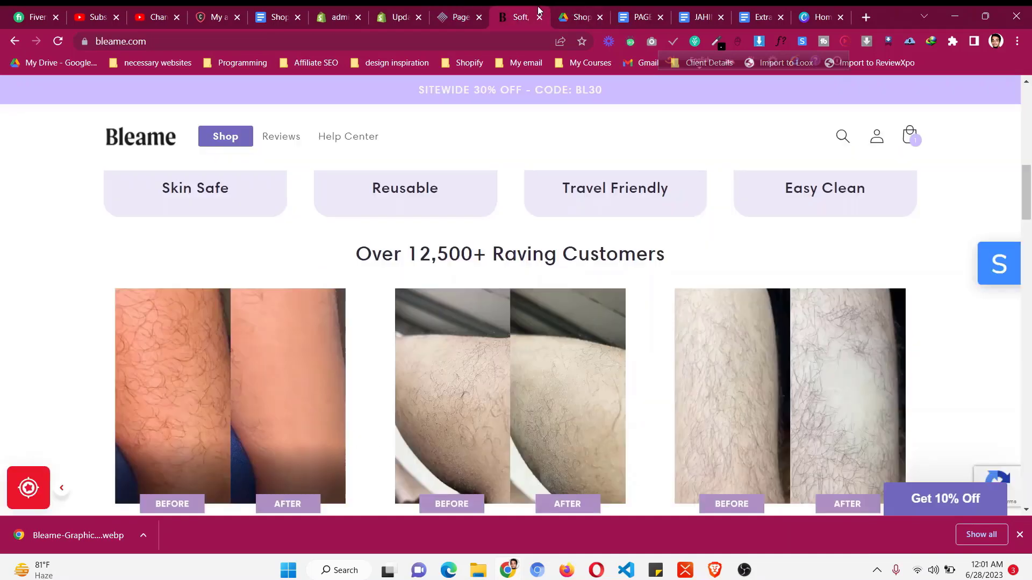
scroll(256, 371, up, 8)
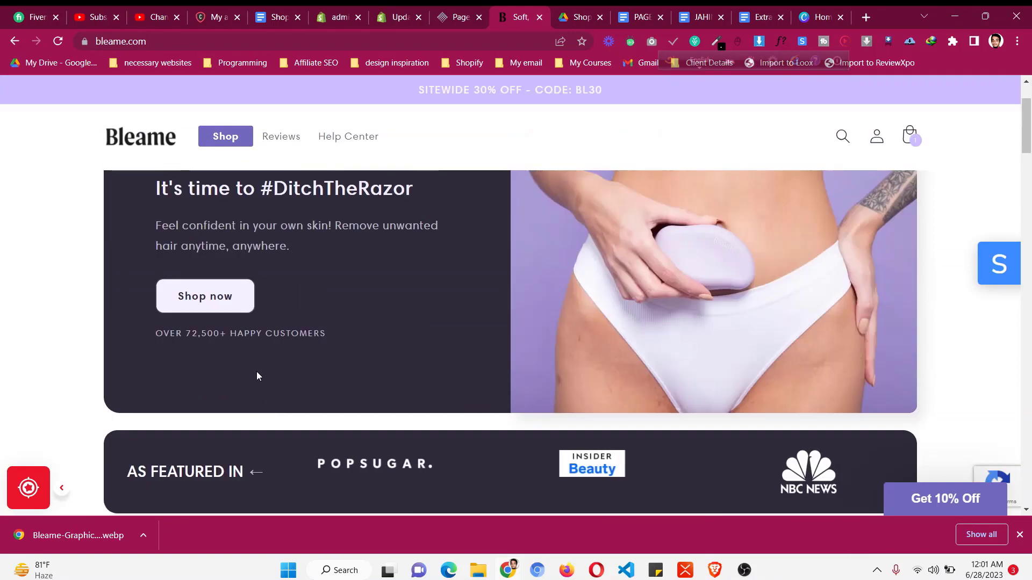
scroll(257, 372, down, 9)
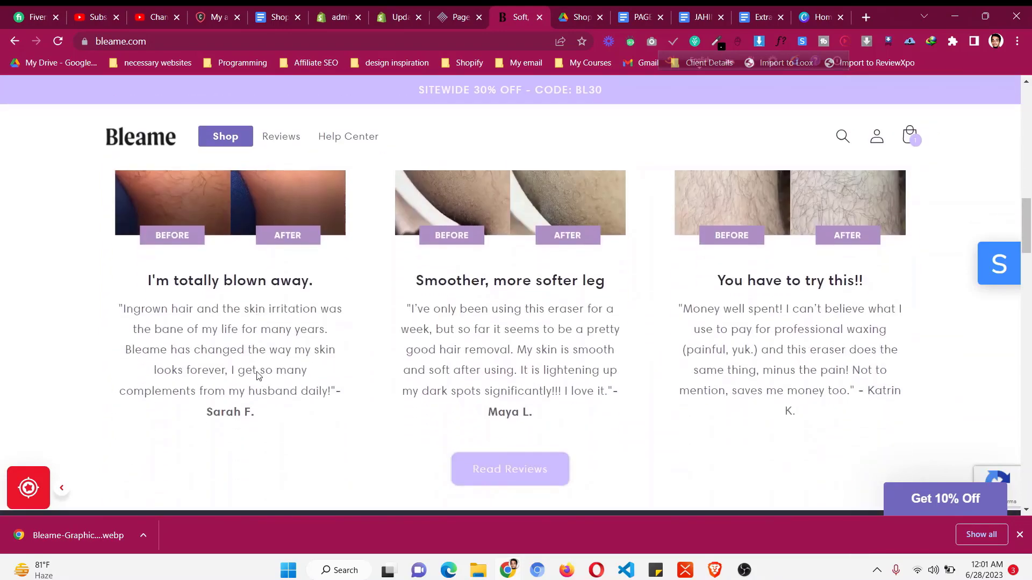
scroll(548, 473, down, 4)
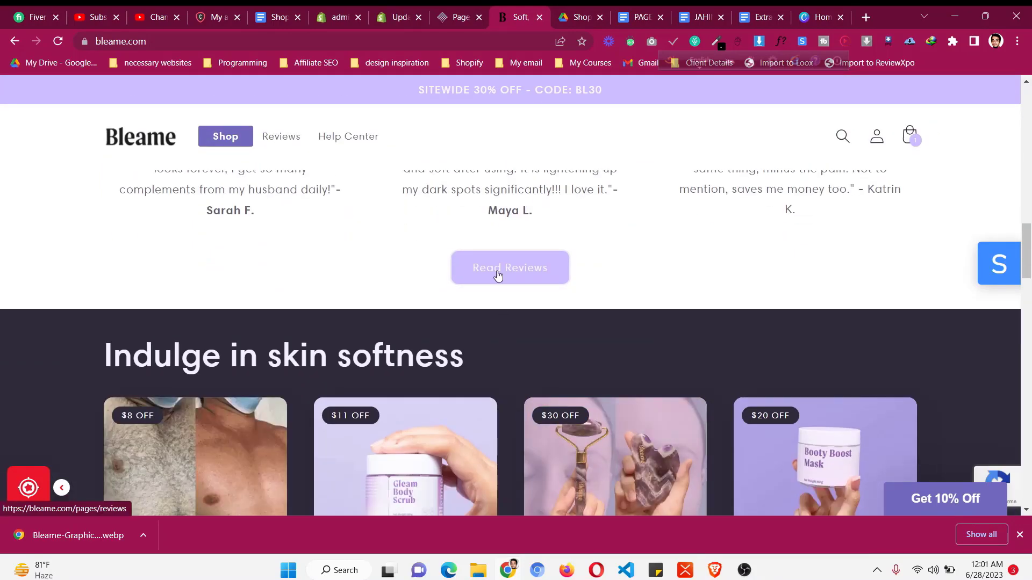
right_click(497, 272)
click(562, 429)
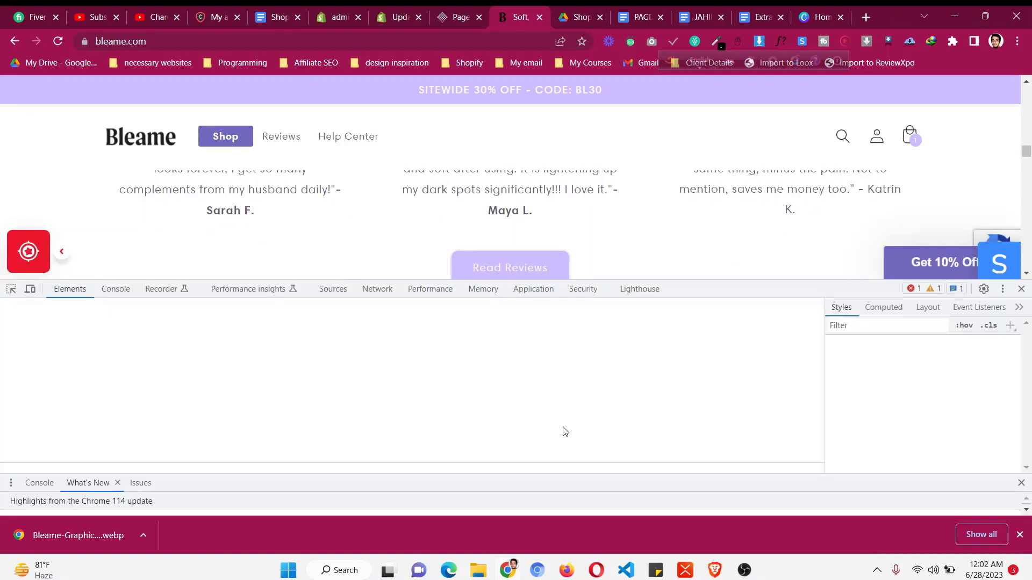
- Inspect the styling of the Buy It Now button in the "The Future Is Hair-Free!" section, then close the element inspector
scroll(446, 185, down, 6)
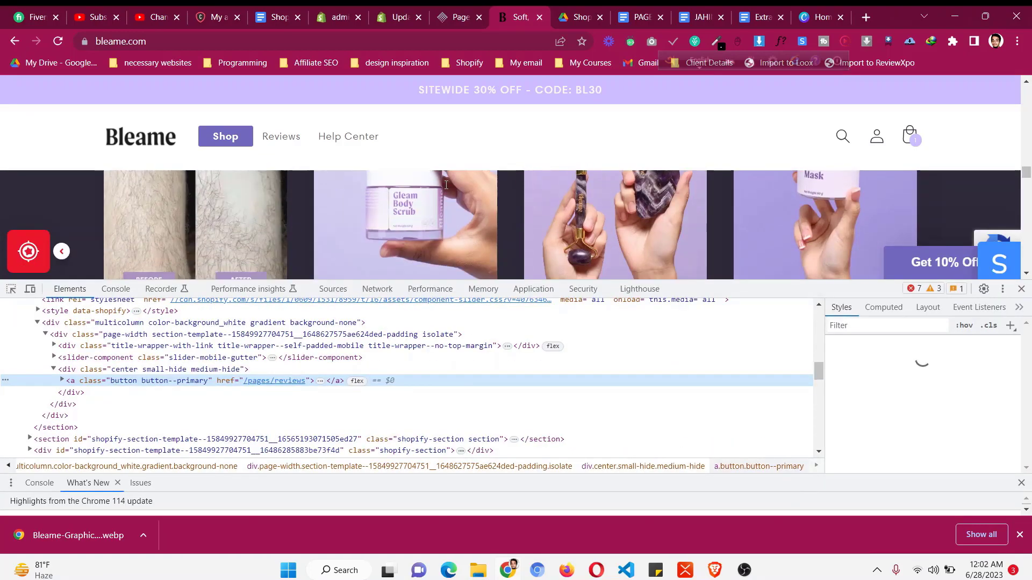
scroll(446, 185, down, 5)
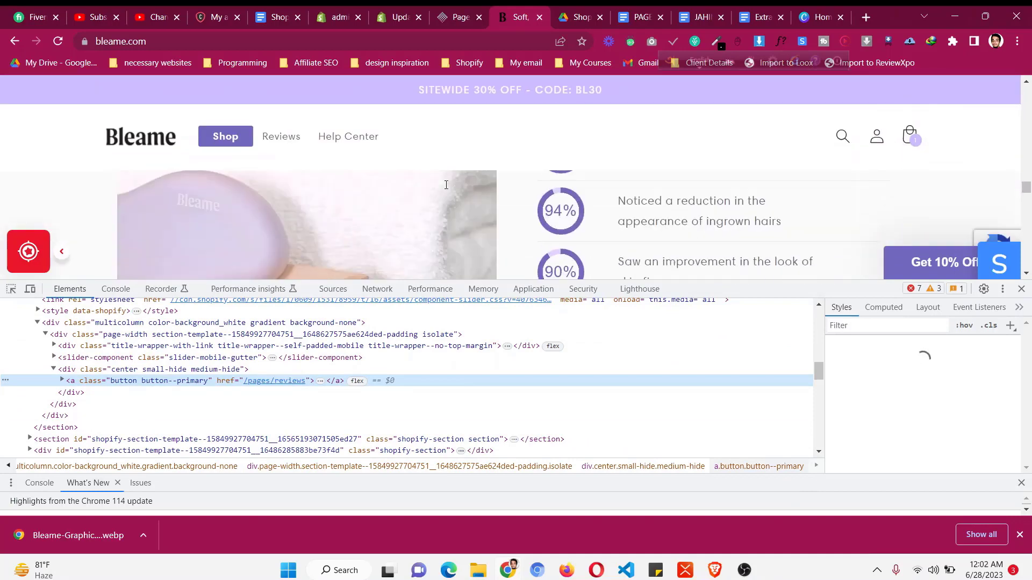
click(10, 289)
click(605, 228)
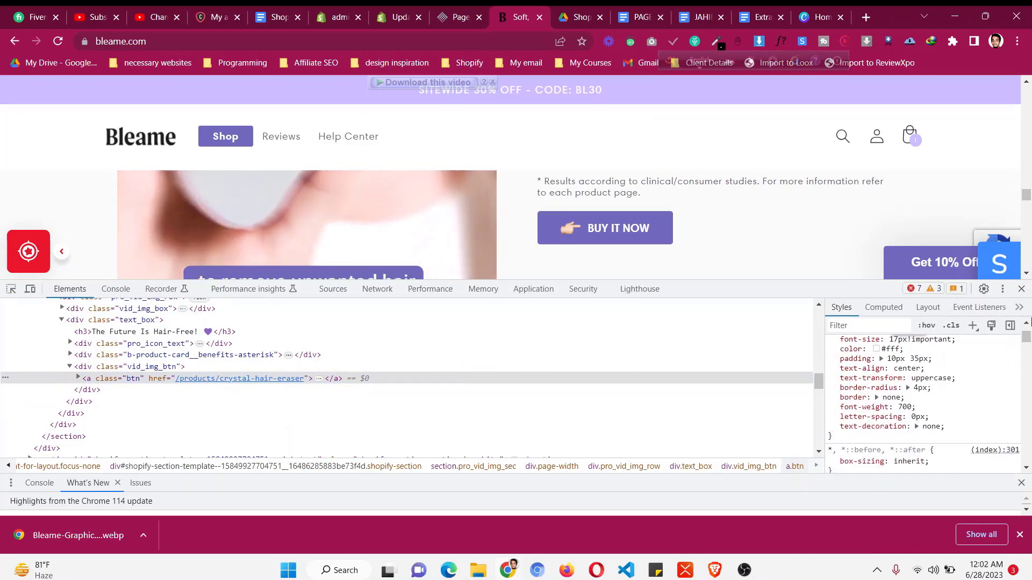
click(1021, 289)
scroll(641, 289, up, 5)
- Switch to the PageFly editor, add a button below the testimonial slideshow and centre it horizontally
click(468, 13)
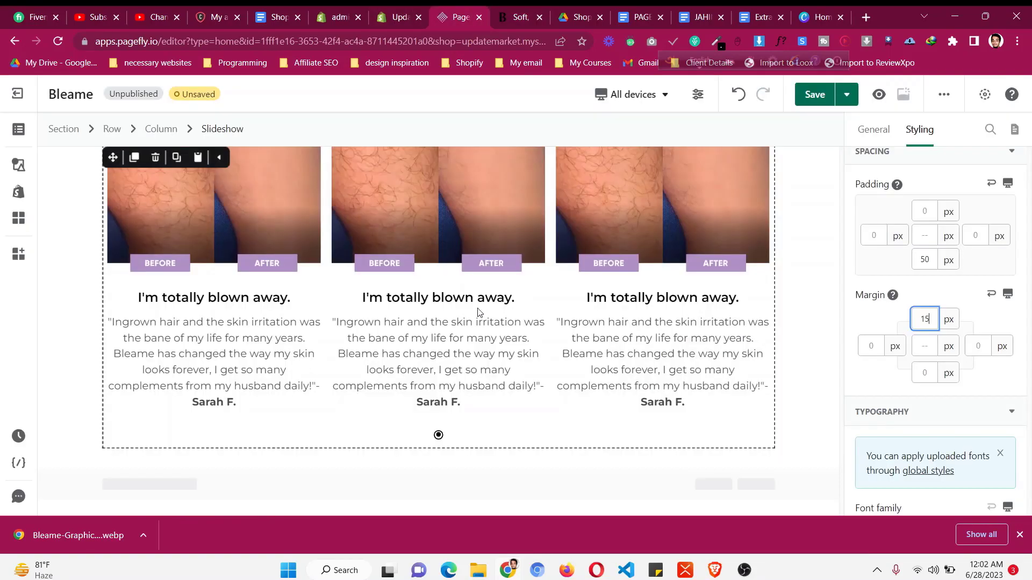
click(30, 166)
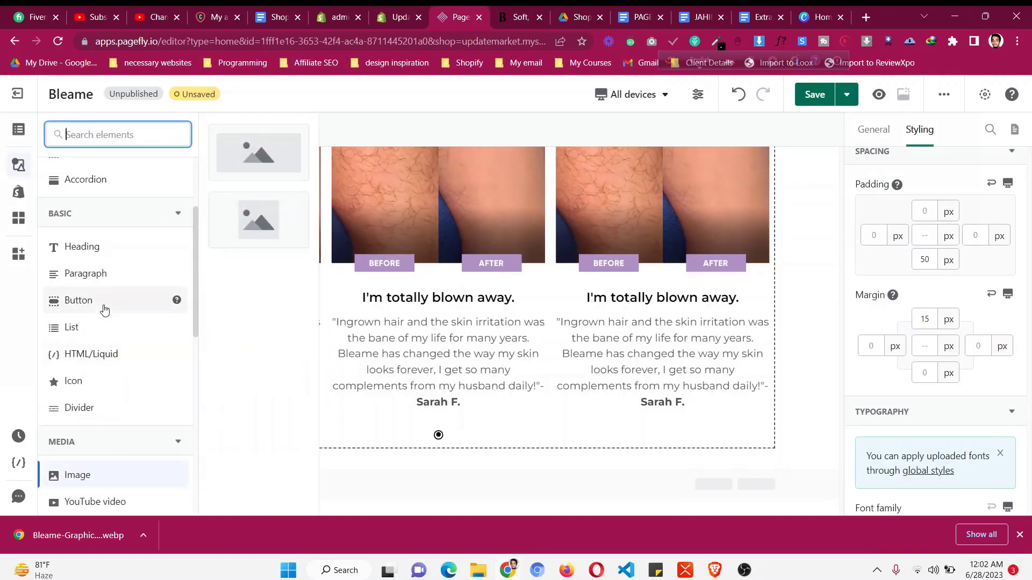
drag(257, 152, 485, 463)
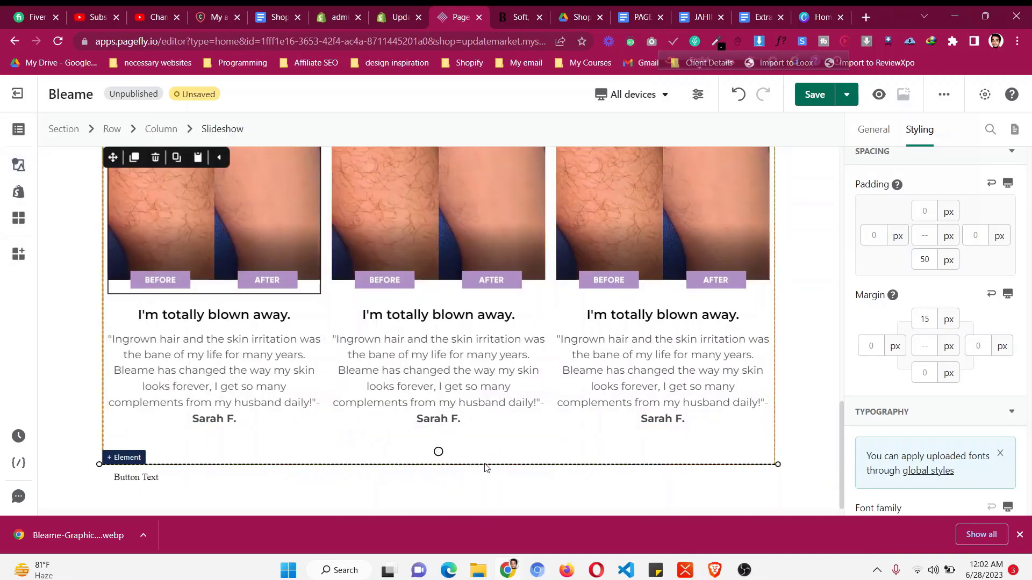
click(871, 132)
click(920, 131)
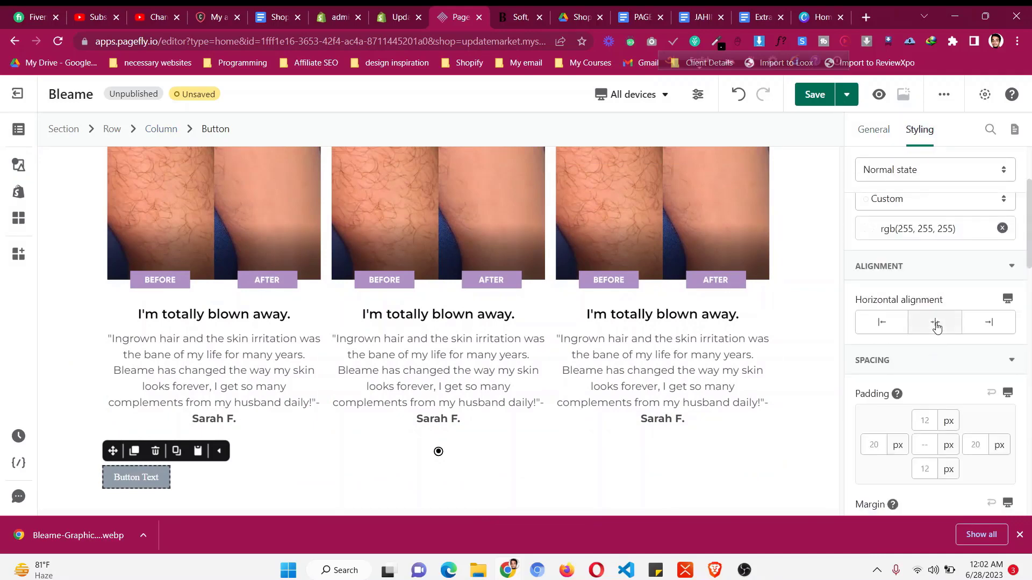
click(936, 325)
- Set the new button's font family to Poppins and its font size to 17 px
scroll(933, 366, down, 6)
scroll(933, 369, up, 3)
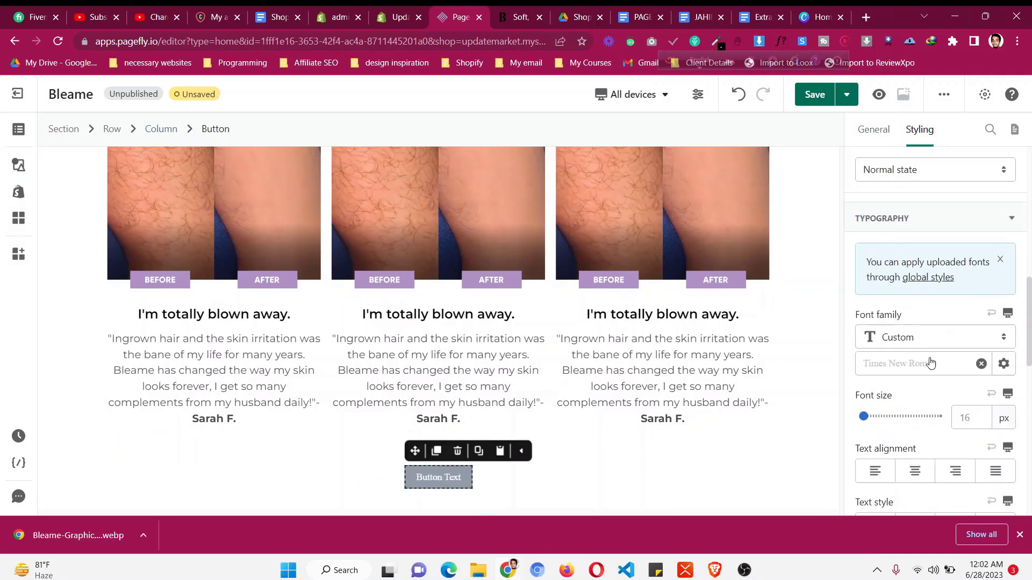
click(930, 364)
scroll(910, 258, down, 2)
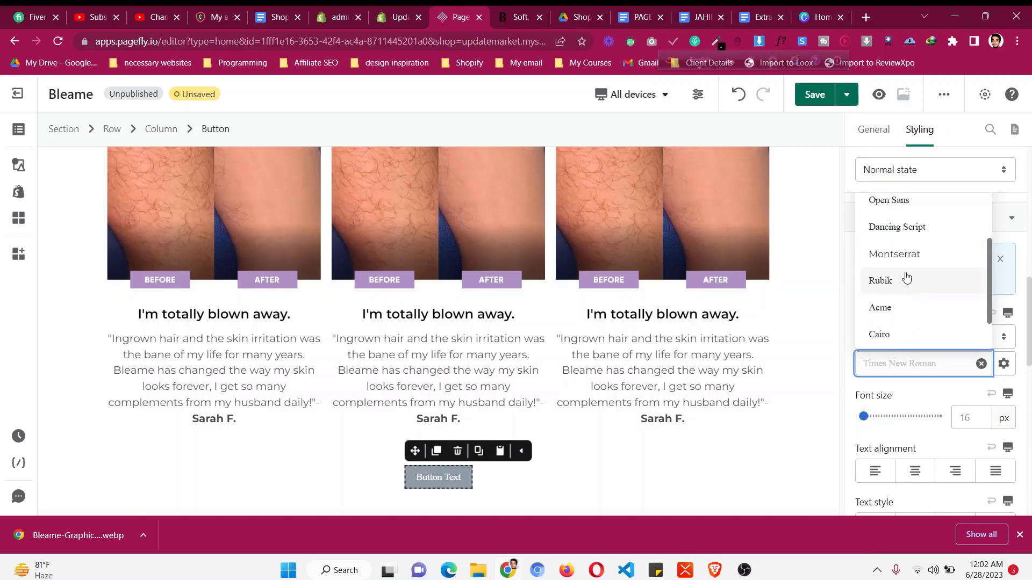
scroll(909, 248, down, 1)
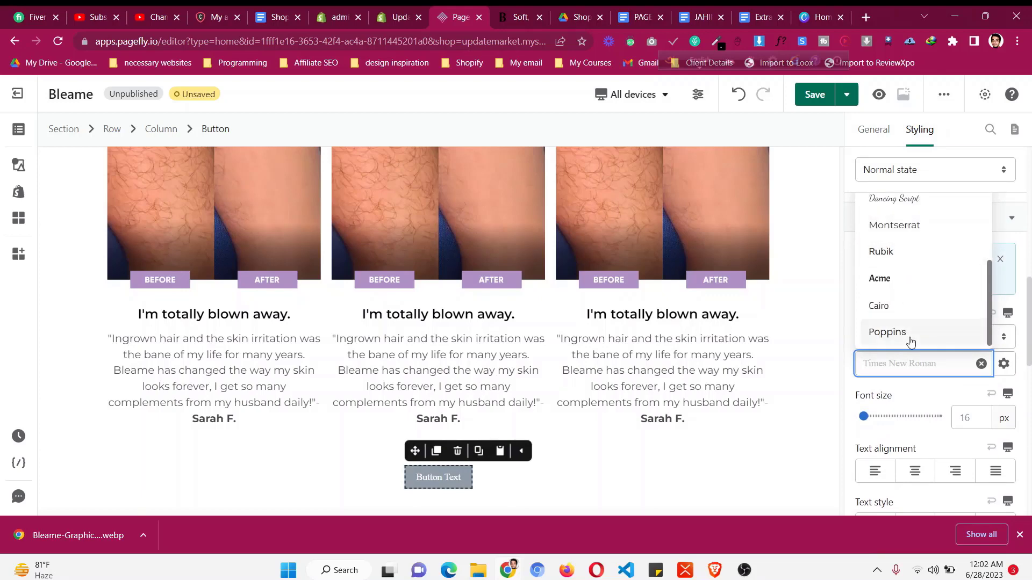
click(909, 331)
text(17)
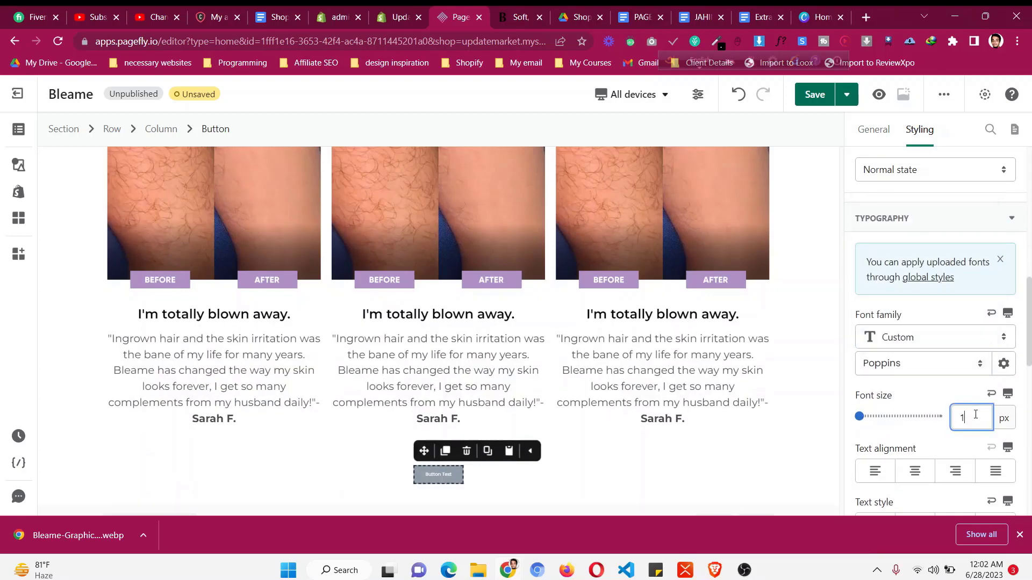
- Set the new button's background color to #7069bc
scroll(983, 422, down, 4)
scroll(967, 408, down, 3)
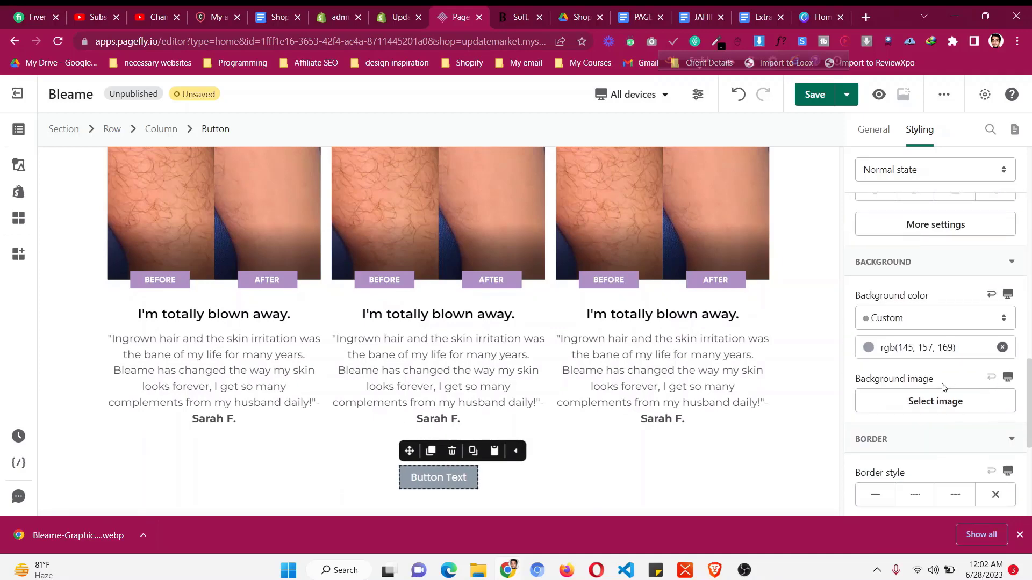
click(929, 348)
text(#7069bc)
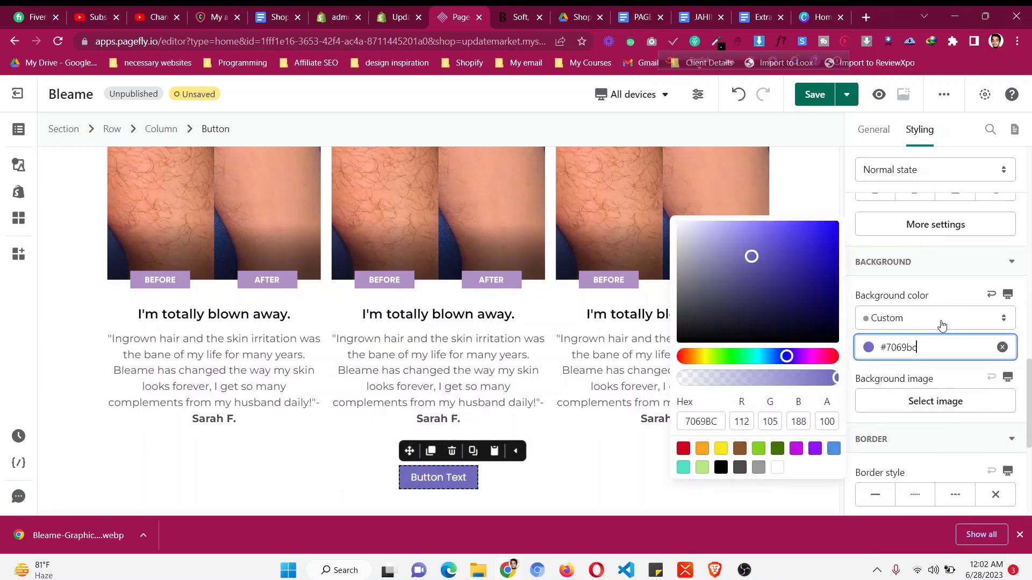
- Set the new button's padding to 35 px on the left and right and 15 px on the top and bottom
scroll(942, 325, up, 10)
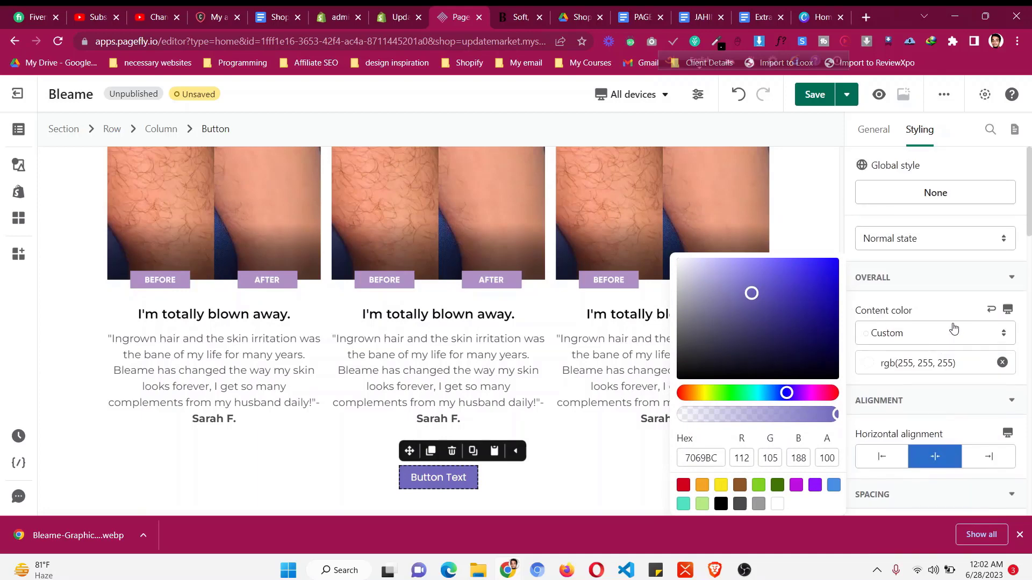
scroll(922, 395, down, 3)
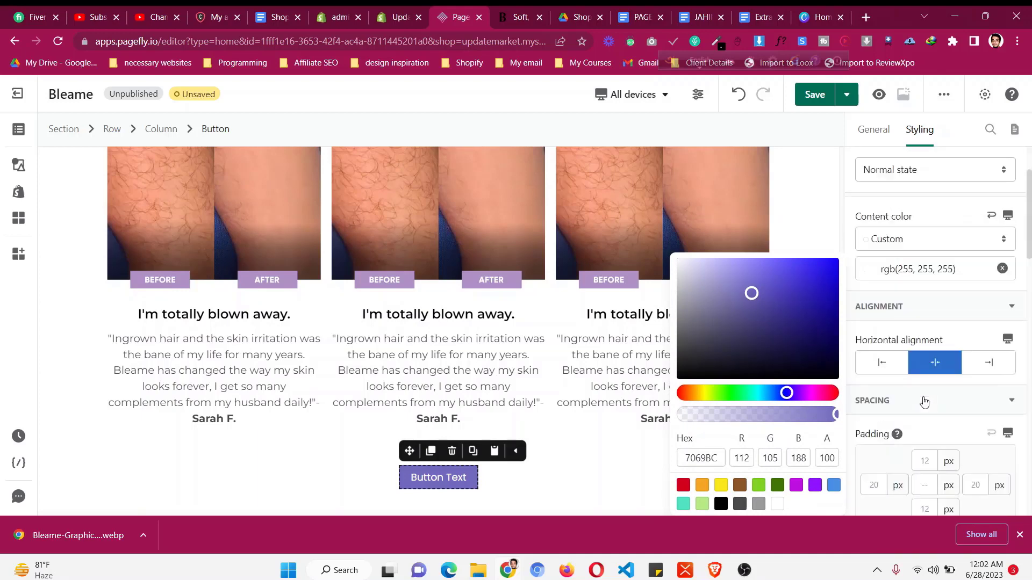
scroll(922, 398, up, 3)
scroll(923, 359, down, 3)
scroll(923, 356, down, 1)
click(924, 352)
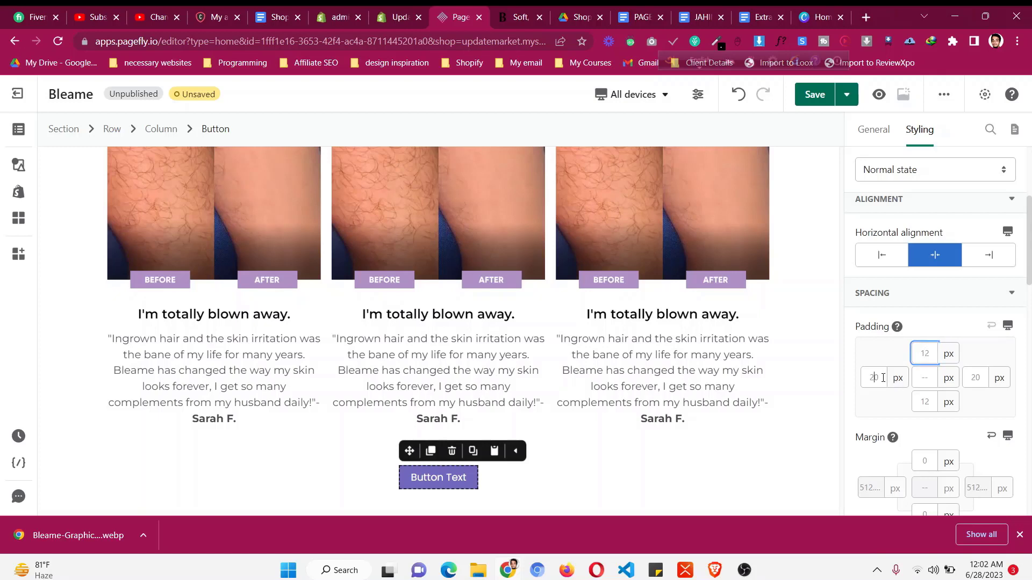
text(35)
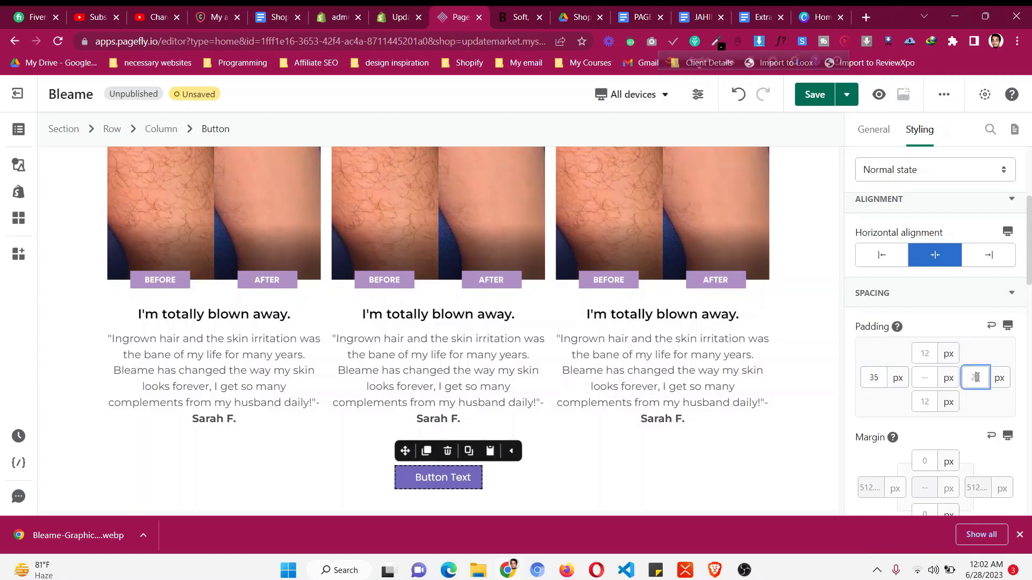
double_click(977, 378)
text(35)
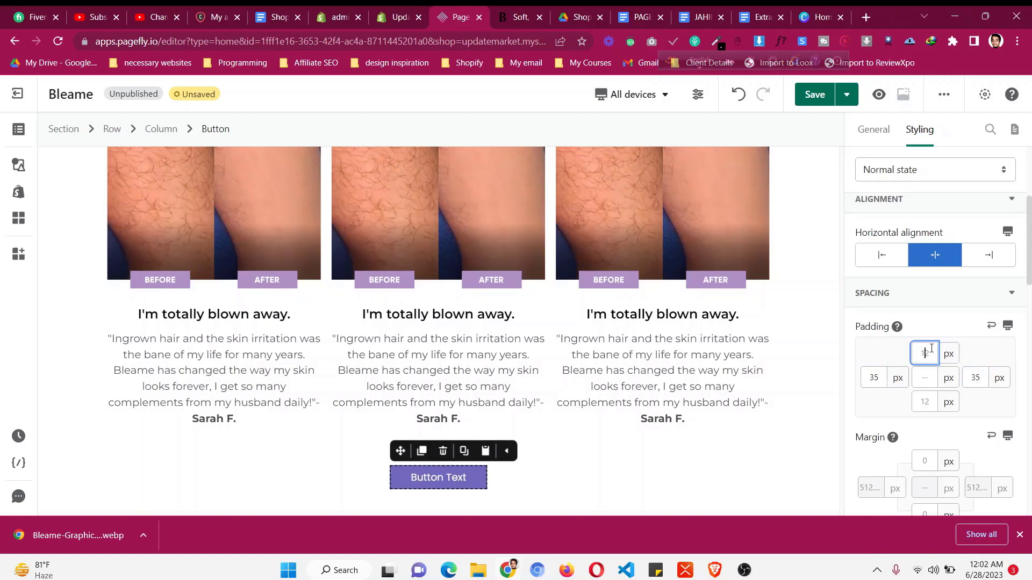
text(15)
click(924, 401)
text(15)
- Set the new button's border radius to 5 px on all corners
scroll(925, 451, down, 1)
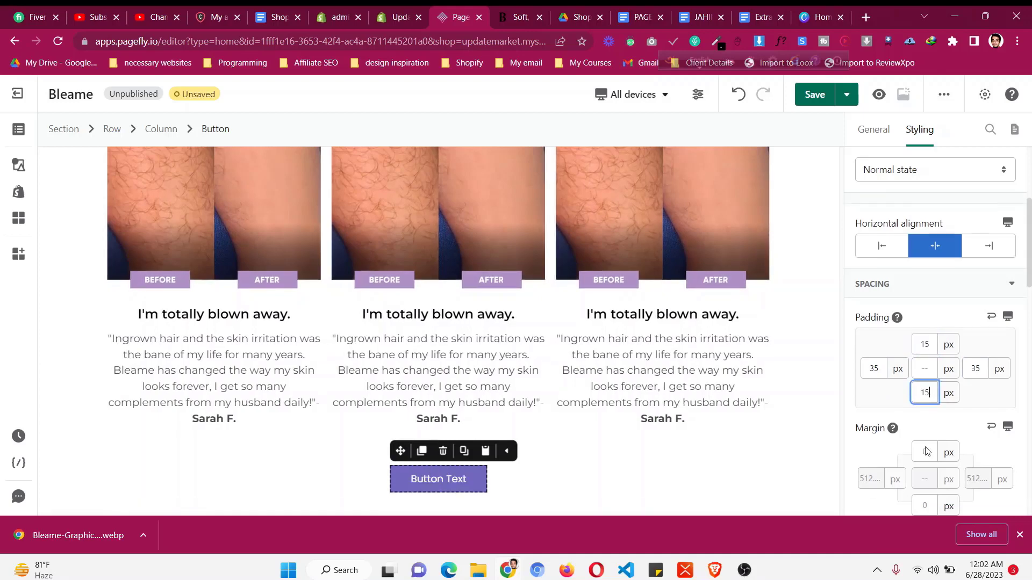
scroll(929, 430, down, 14)
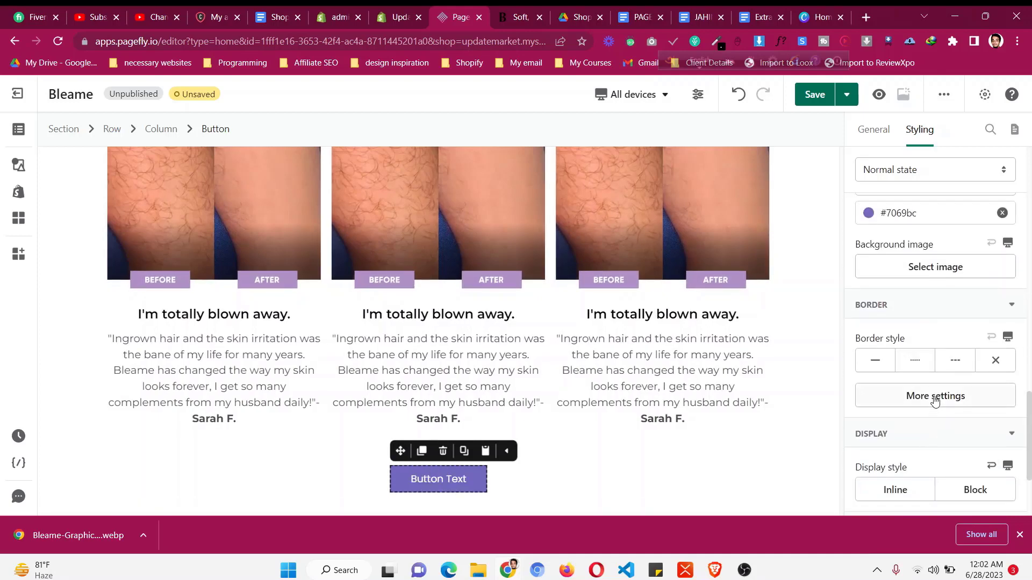
click(935, 397)
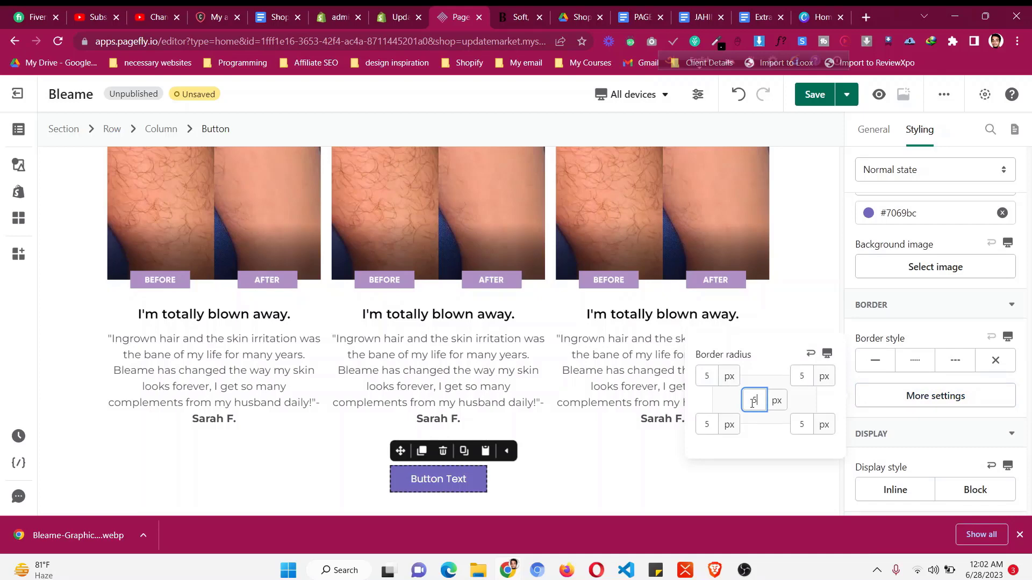
- Check the button wording below the testimonials on the Bleame site and set the new PageFly button's text to "Read Reviews"
click(533, 13)
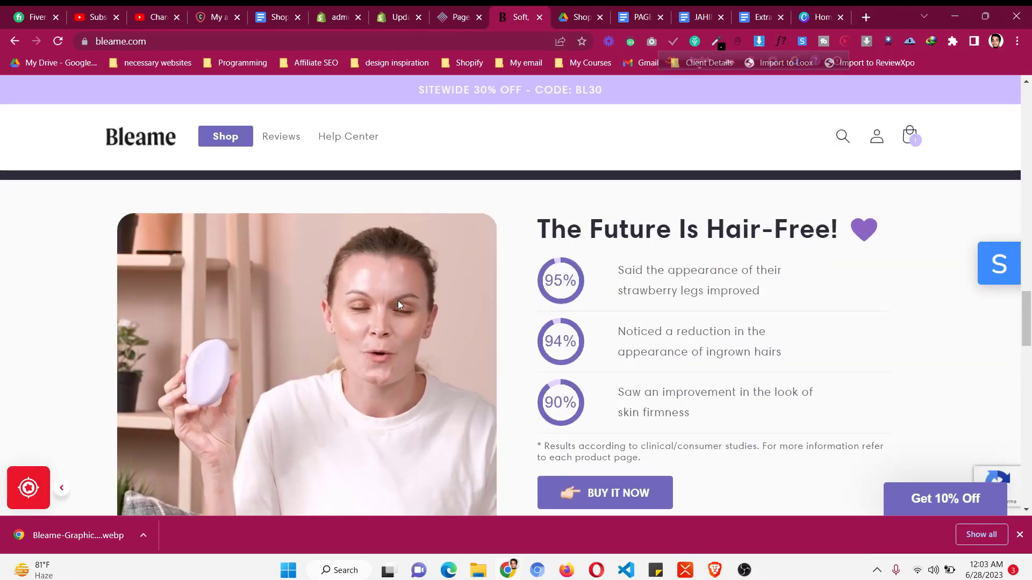
scroll(398, 300, up, 5)
scroll(397, 300, up, 6)
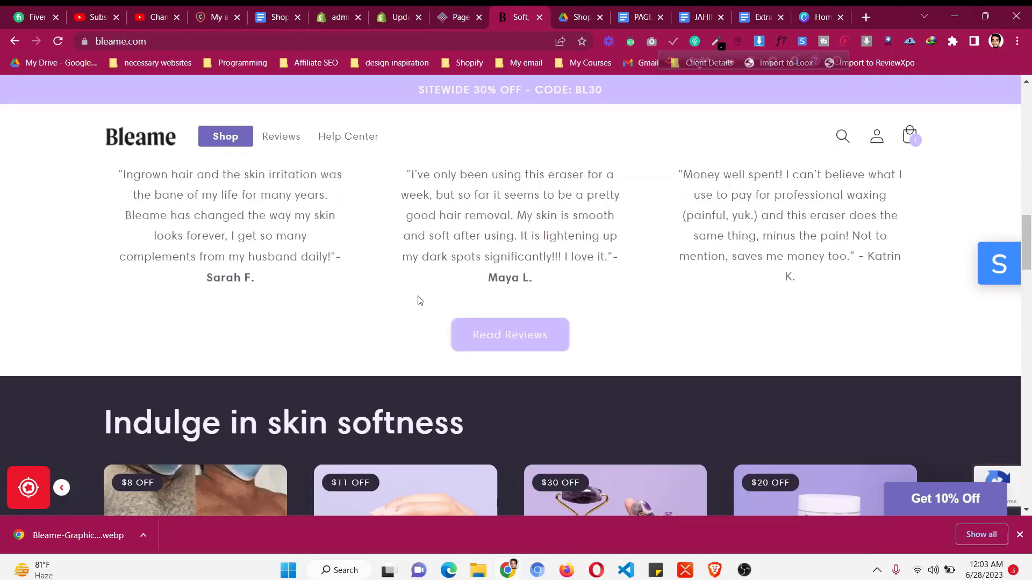
click(460, 17)
click(874, 129)
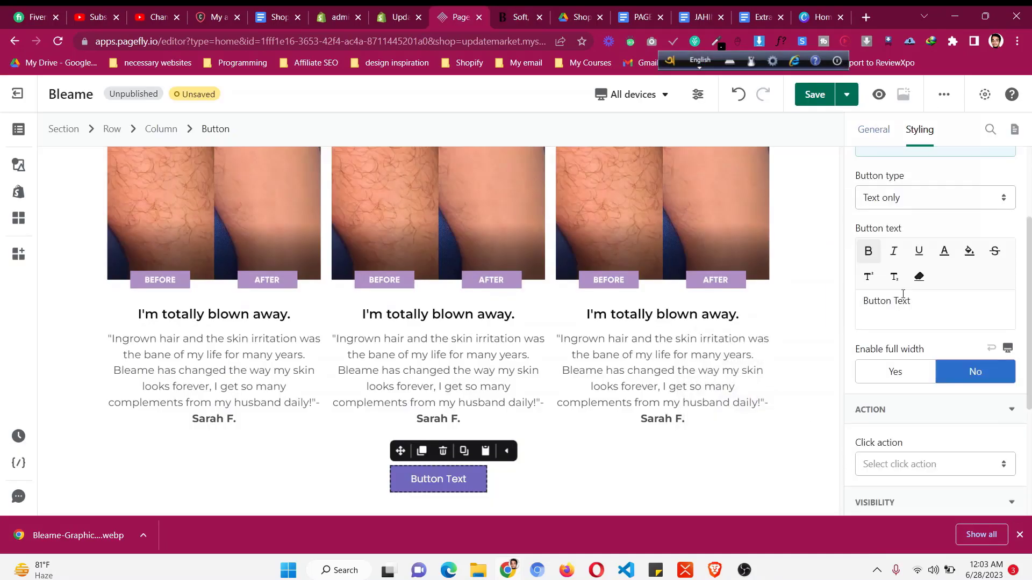
scroll(921, 247, down, 3)
scroll(923, 267, up, 4)
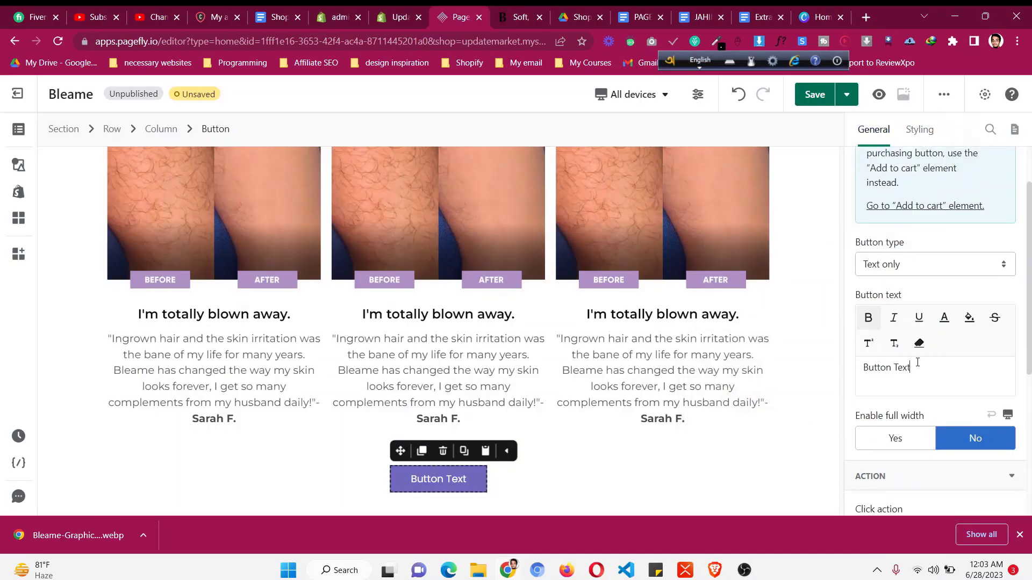
key(ctrl+a)
text(Read Reviews)
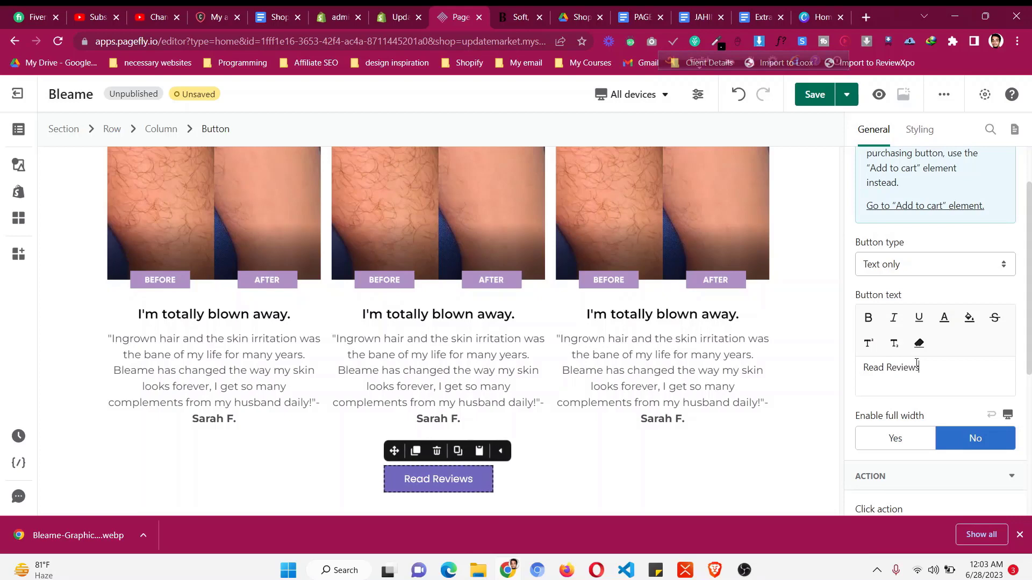
click(64, 422)
- Increase the Read Reviews button's font size to 20 px
click(438, 479)
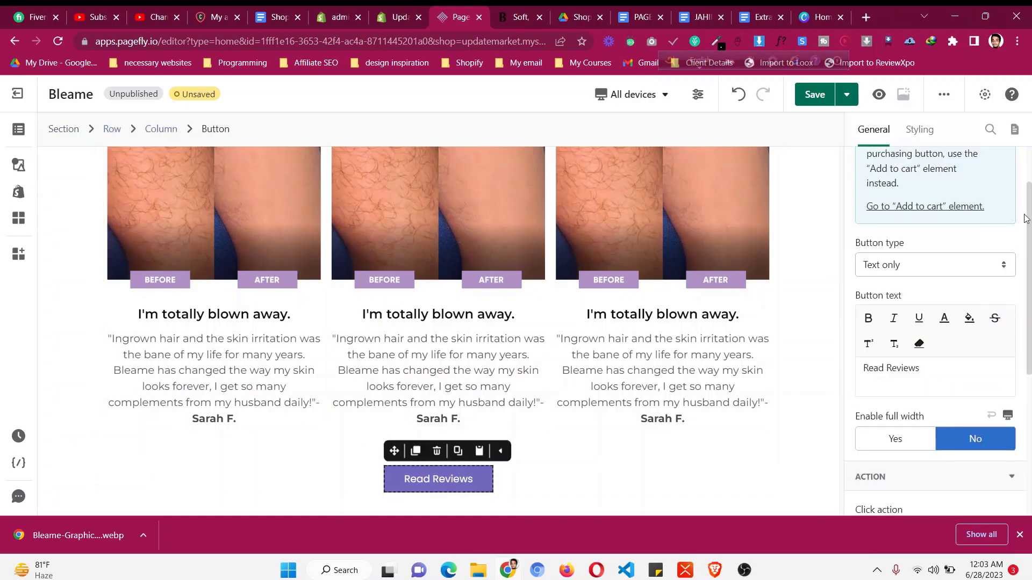
click(919, 129)
scroll(983, 343, down, 8)
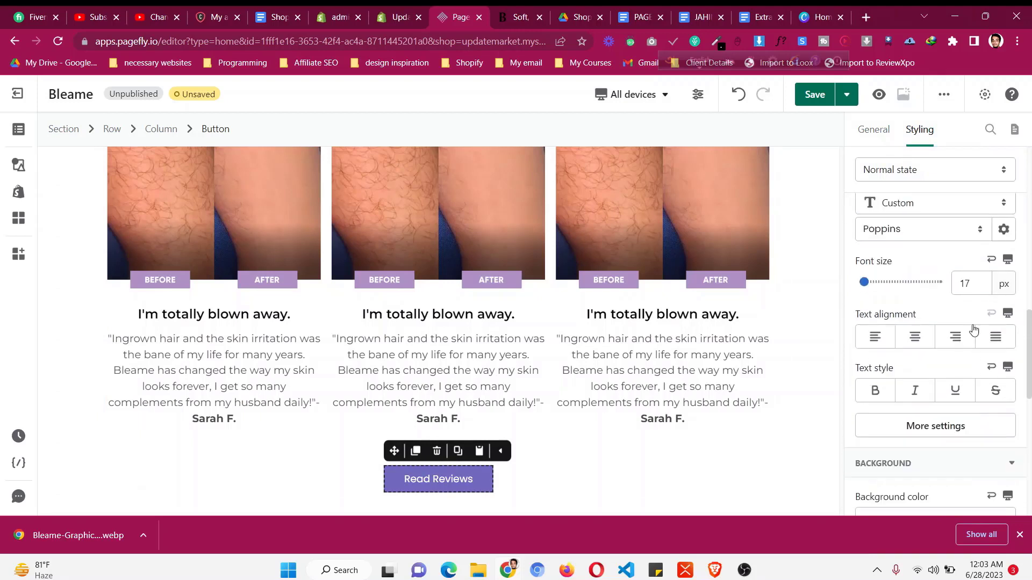
click(972, 285)
key(Up)
key(Up)
key(Up)
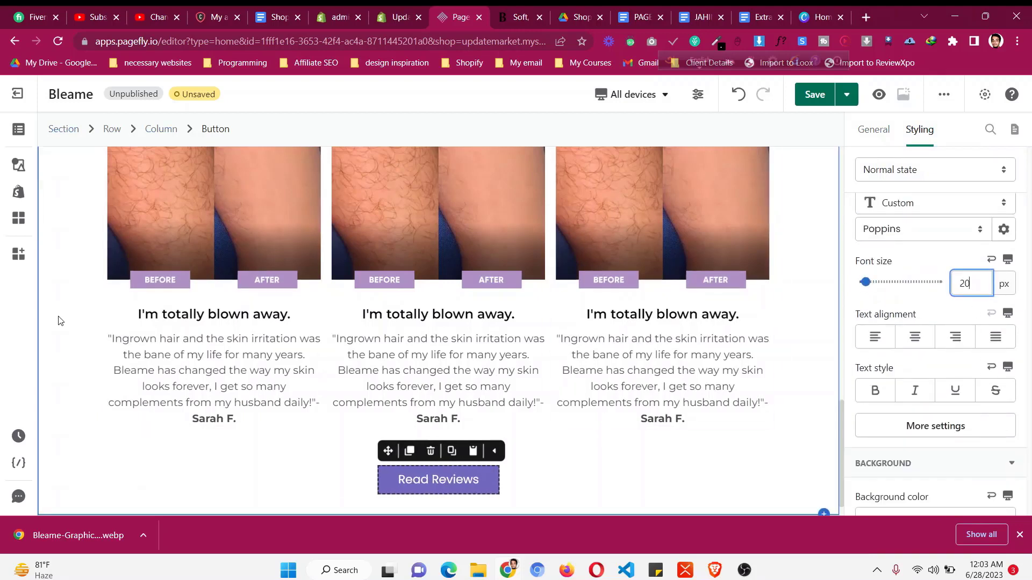
- Set the Read Reviews button's top margin to 10 px
click(59, 320)
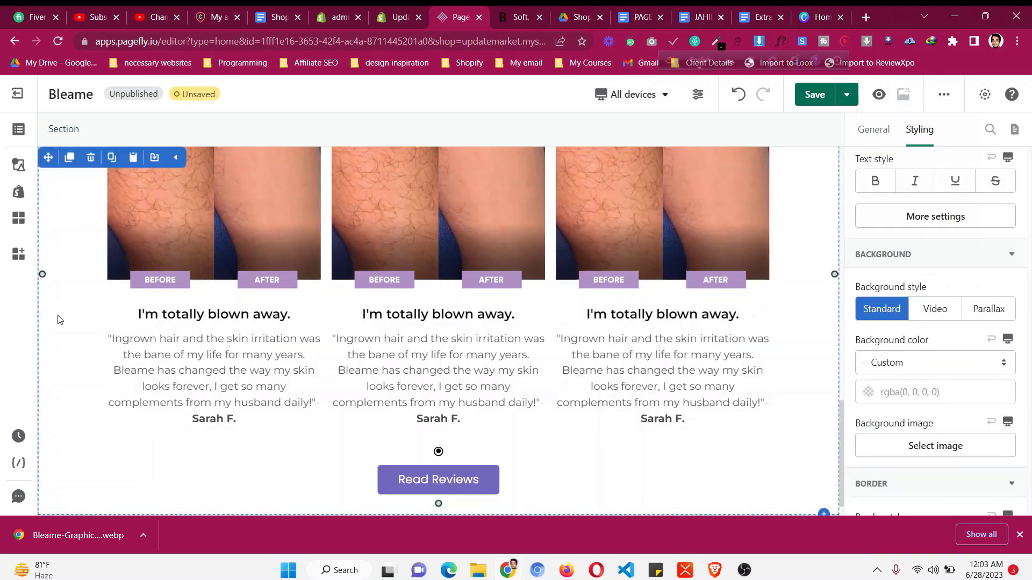
scroll(400, 454, down, 1)
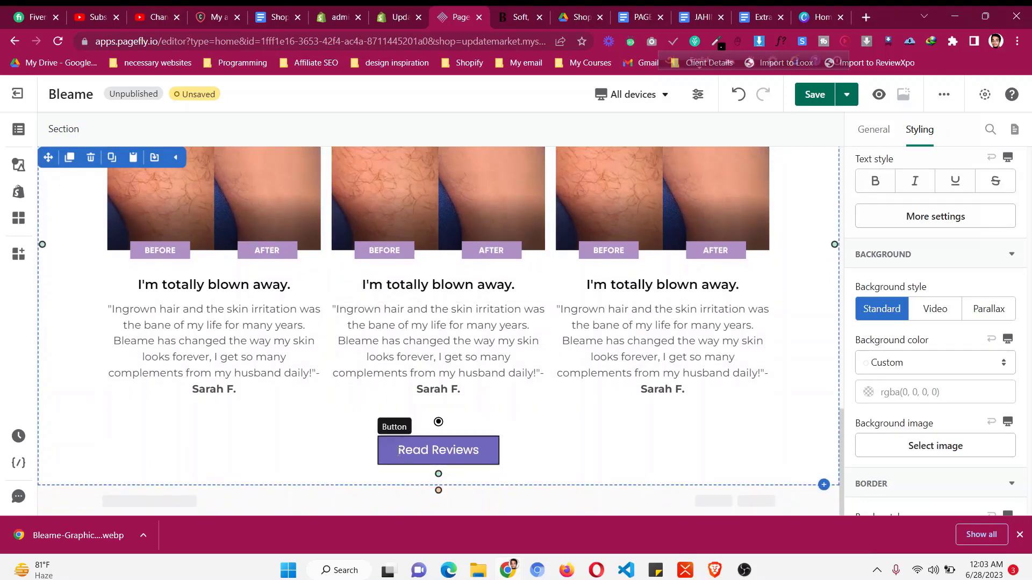
scroll(923, 302, up, 5)
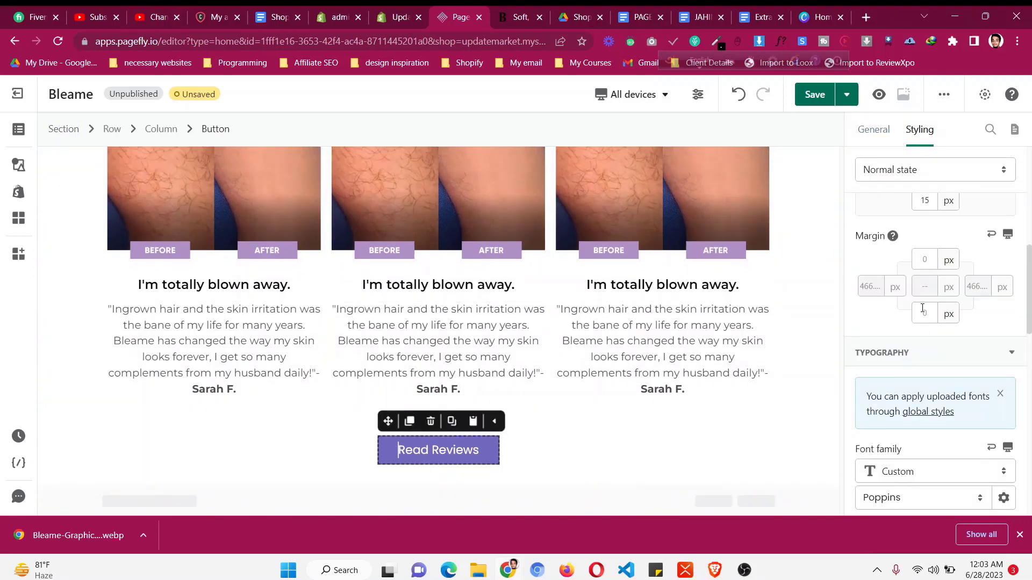
click(924, 327)
text(4)
key(BackSpace)
text(10)
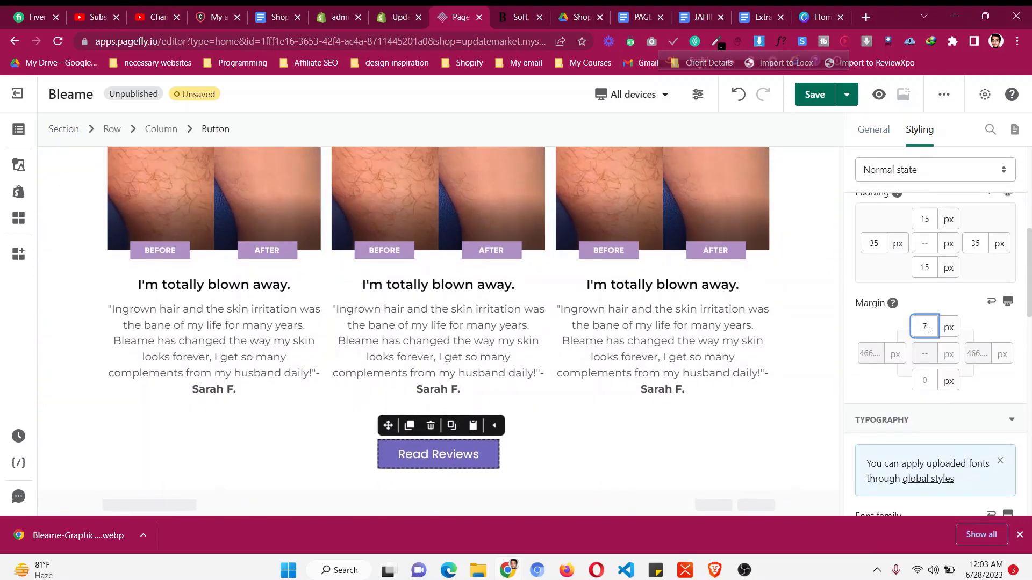
- Review the click actions available for the Read Reviews button, leaving it without one
click(873, 130)
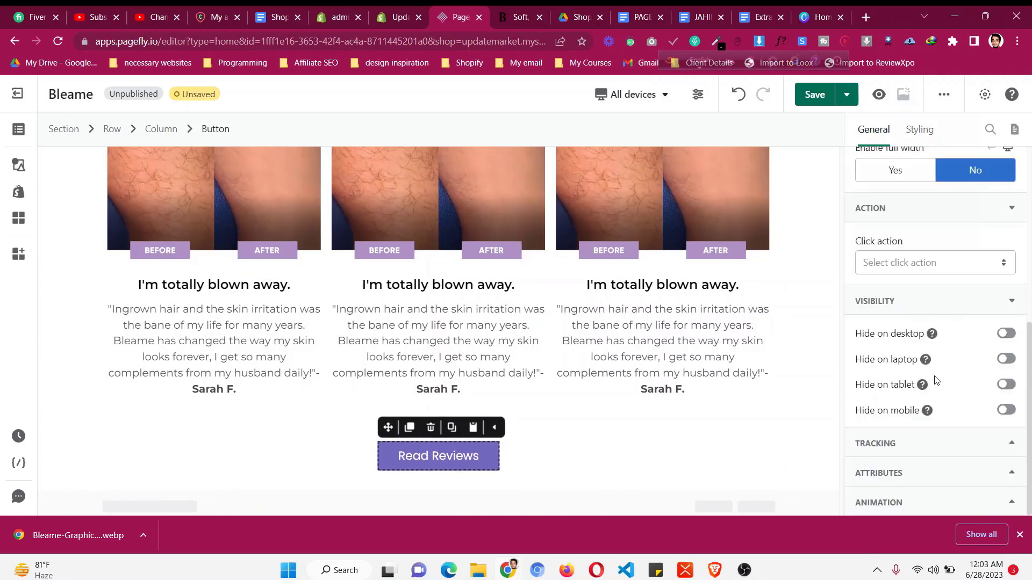
click(898, 263)
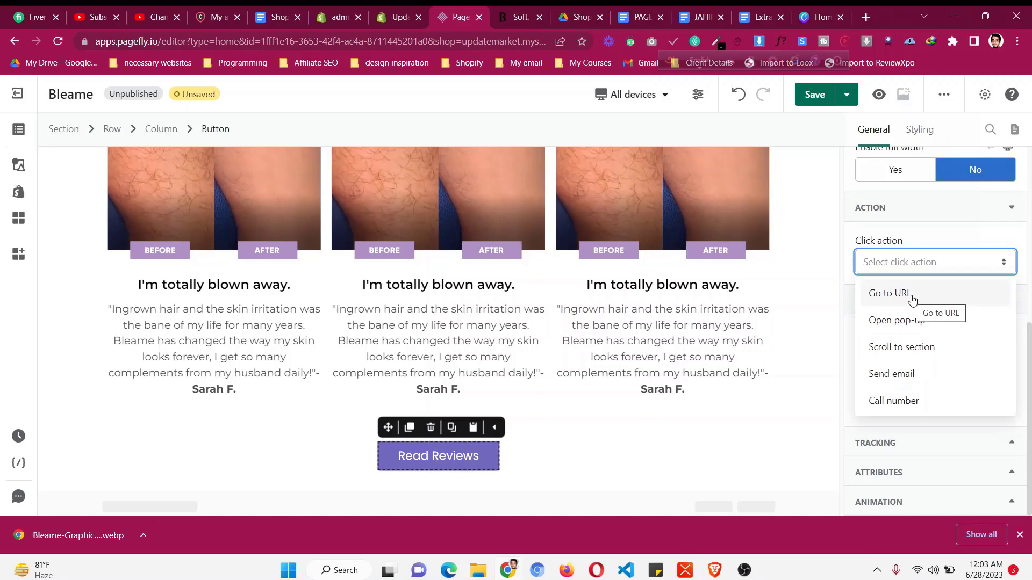
click(88, 372)
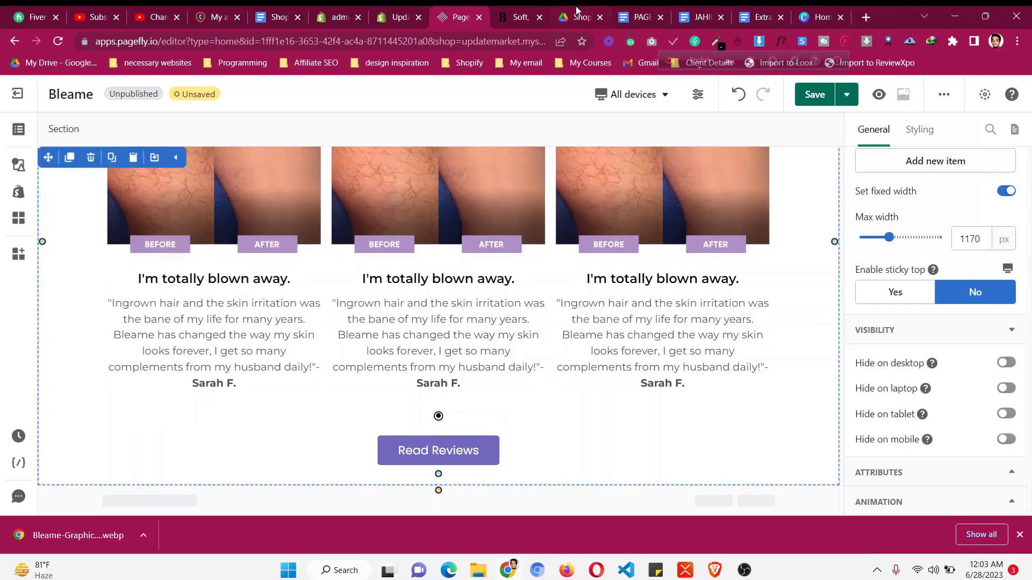
- Examine the "Indulge in skin softness" product section below the testimonials on the Bleame site
click(517, 17)
scroll(454, 303, down, 4)
scroll(454, 304, up, 2)
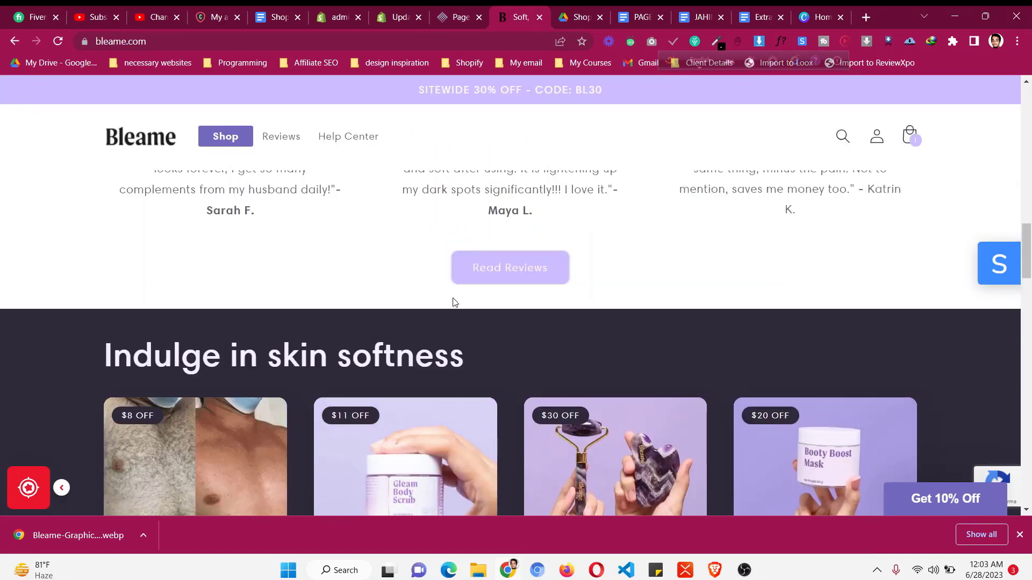
scroll(454, 302, down, 3)
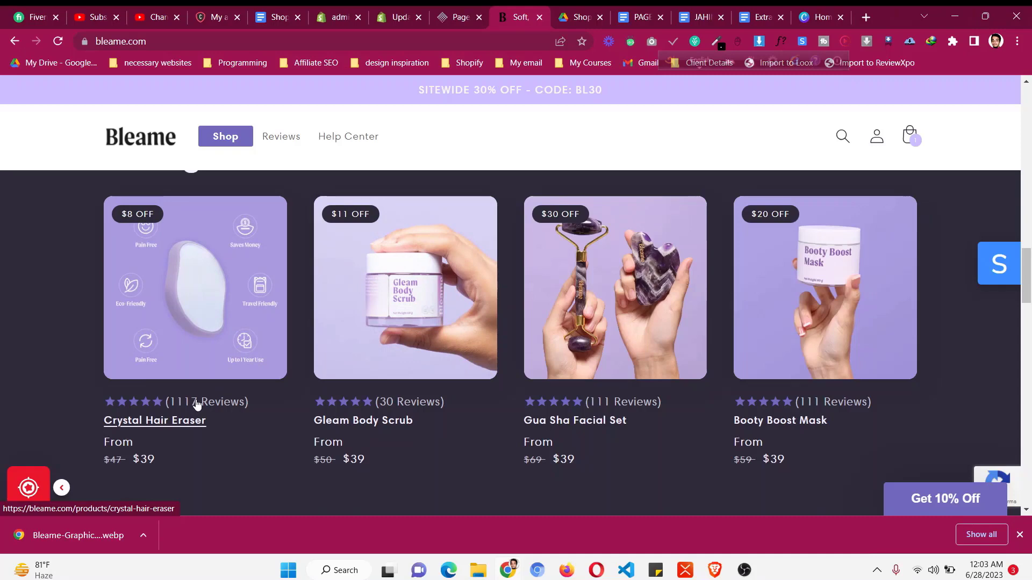
scroll(196, 404, down, 1)
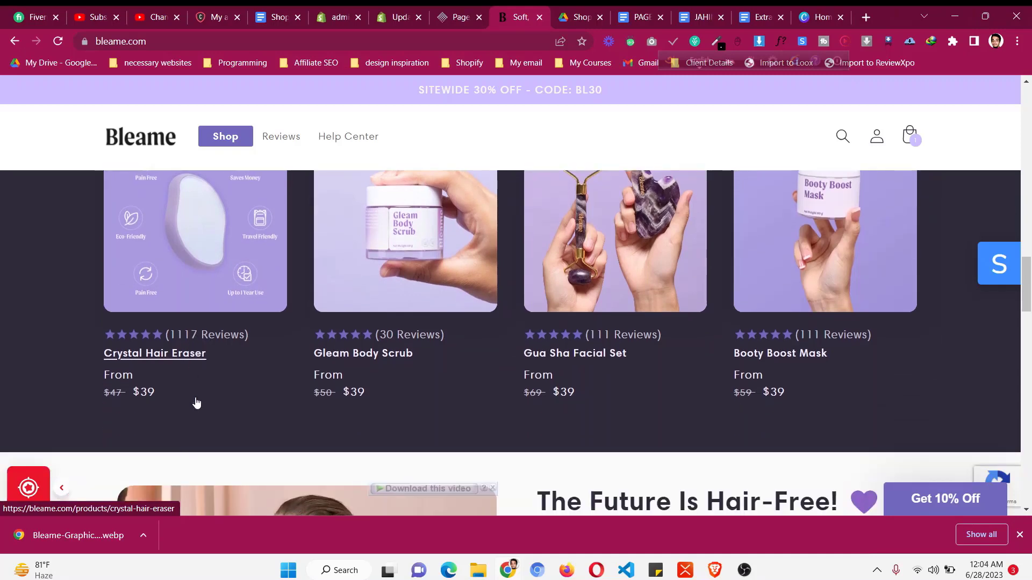
scroll(196, 397, up, 4)
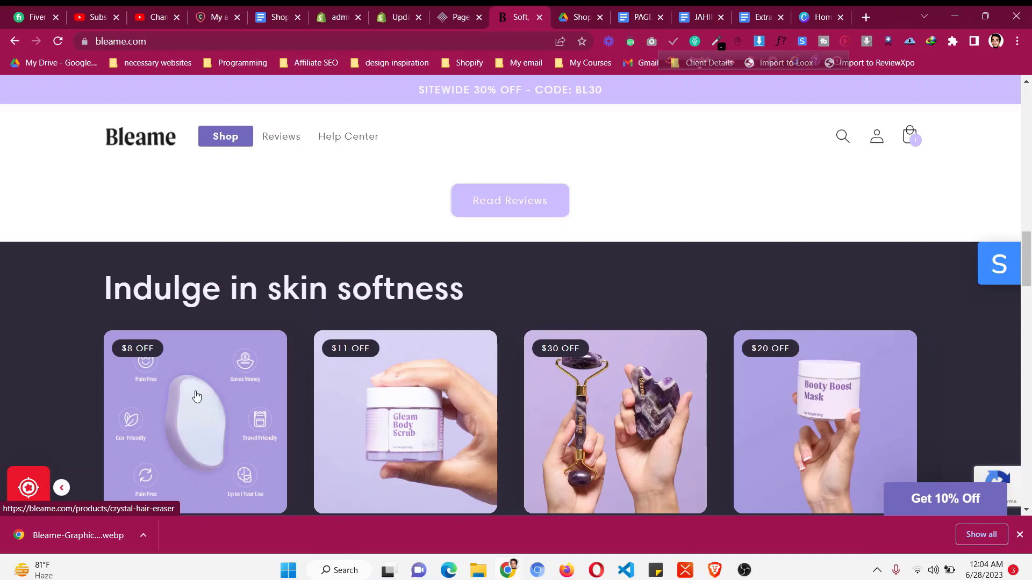
scroll(199, 389, up, 3)
scroll(204, 385, down, 3)
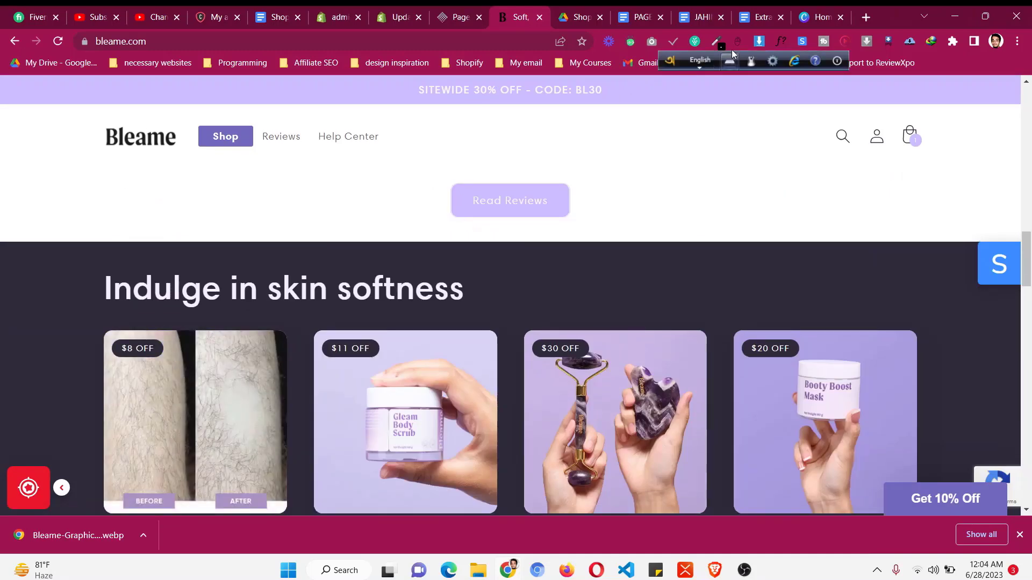
- Check the font of the "Indulge in skin softness" heading with the font inspector
click(785, 45)
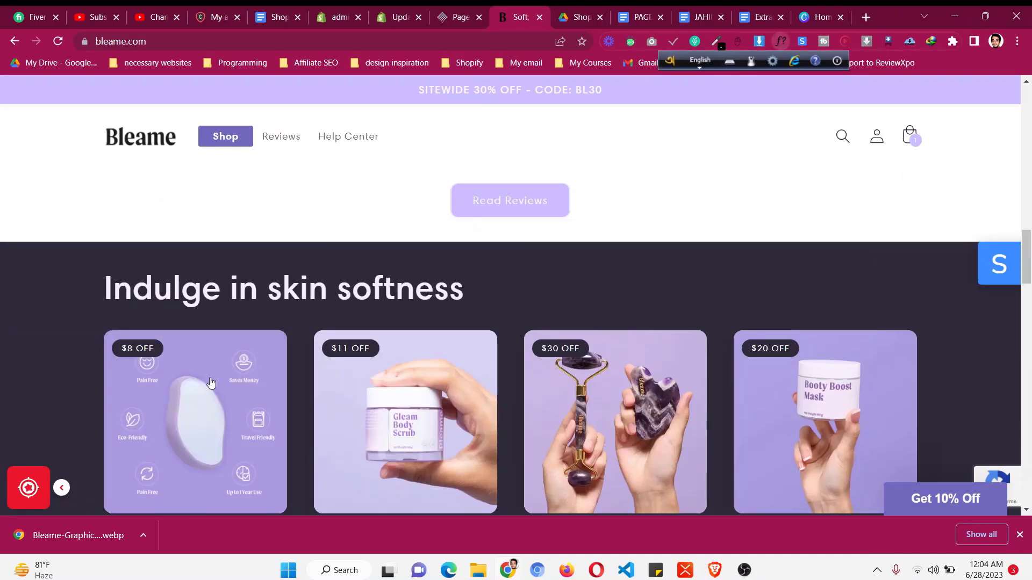
click(292, 293)
click(976, 93)
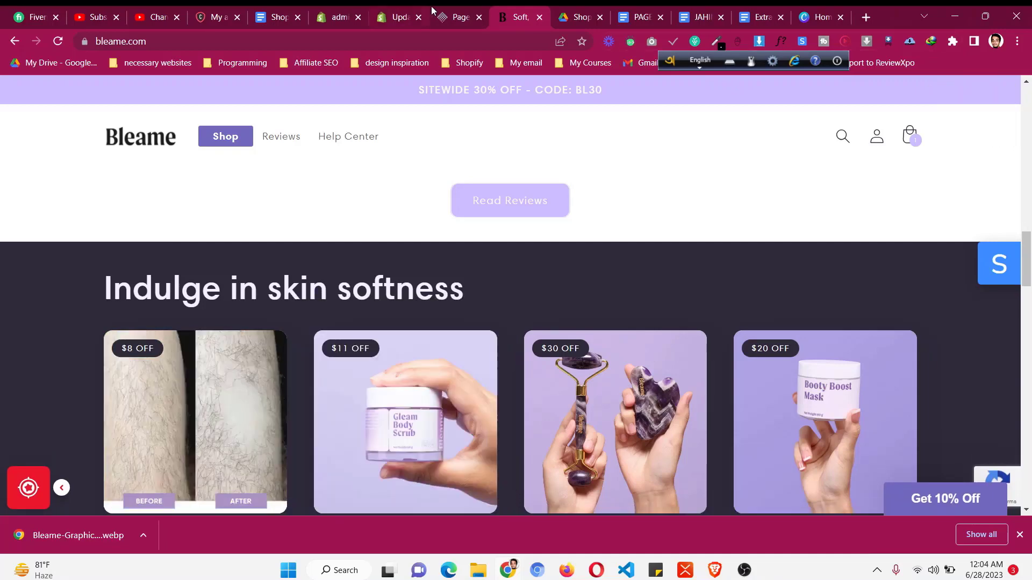
- Return to PageFly and add a one-column layout section below the Read Reviews section
click(459, 16)
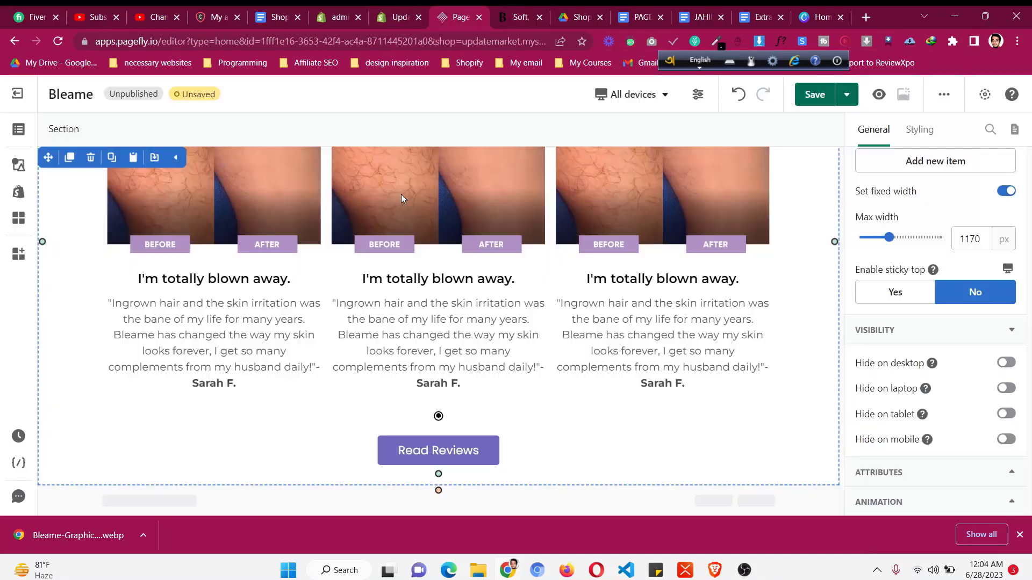
click(17, 160)
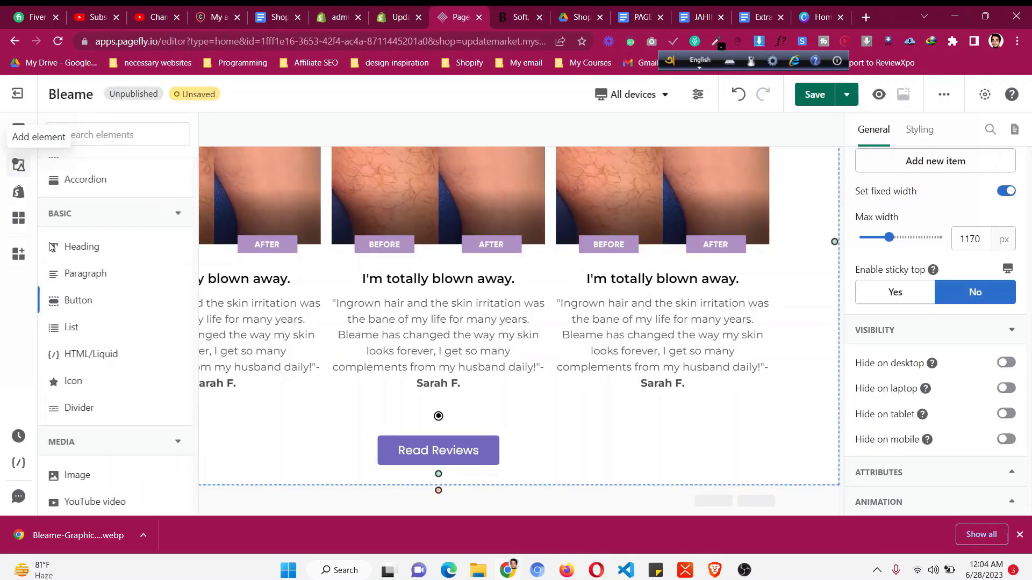
mouse_move(89, 208)
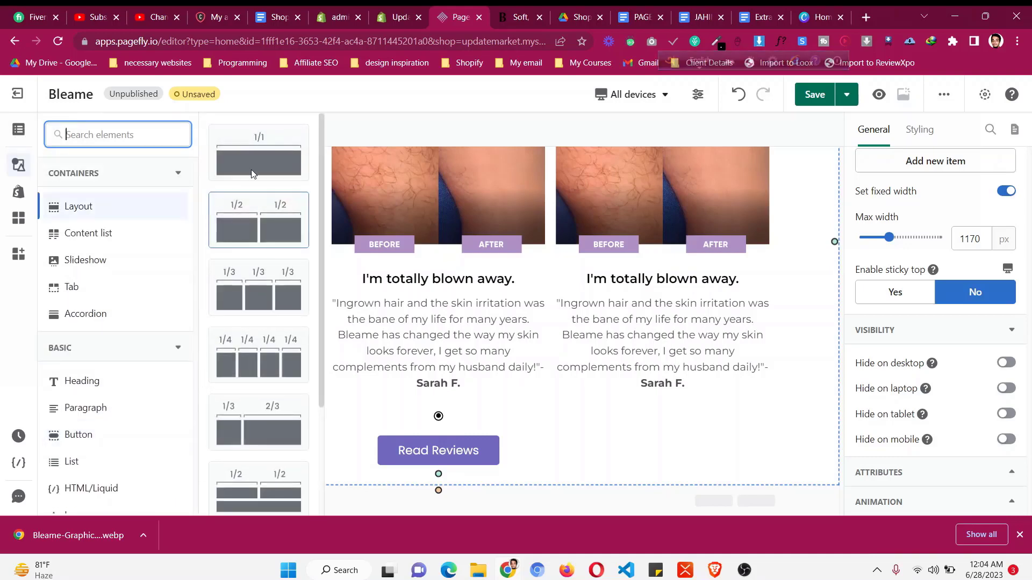
drag(433, 452, 488, 485)
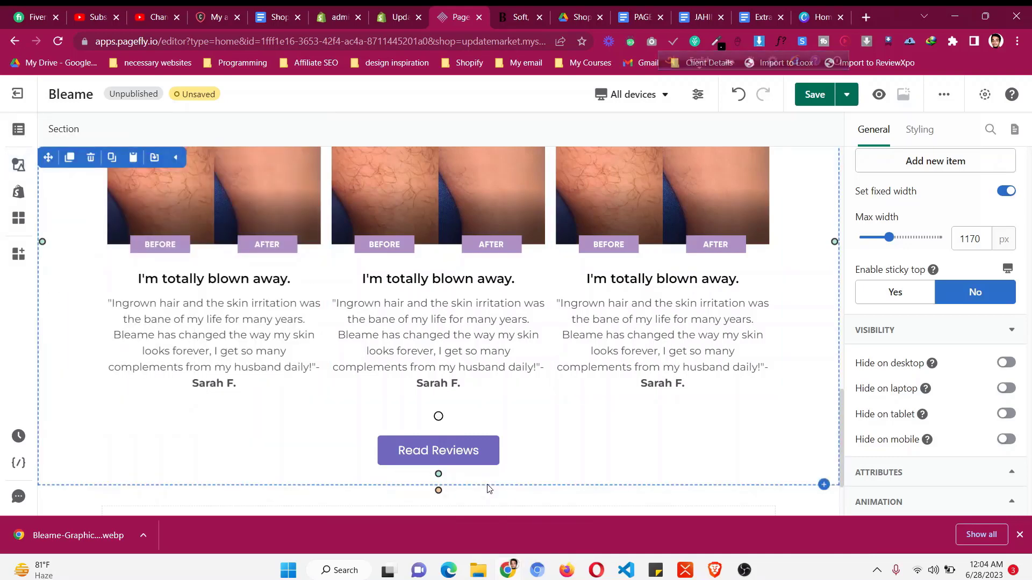
- Copy the background color value of the "AS FEATURED IN" row
scroll(407, 385, up, 10)
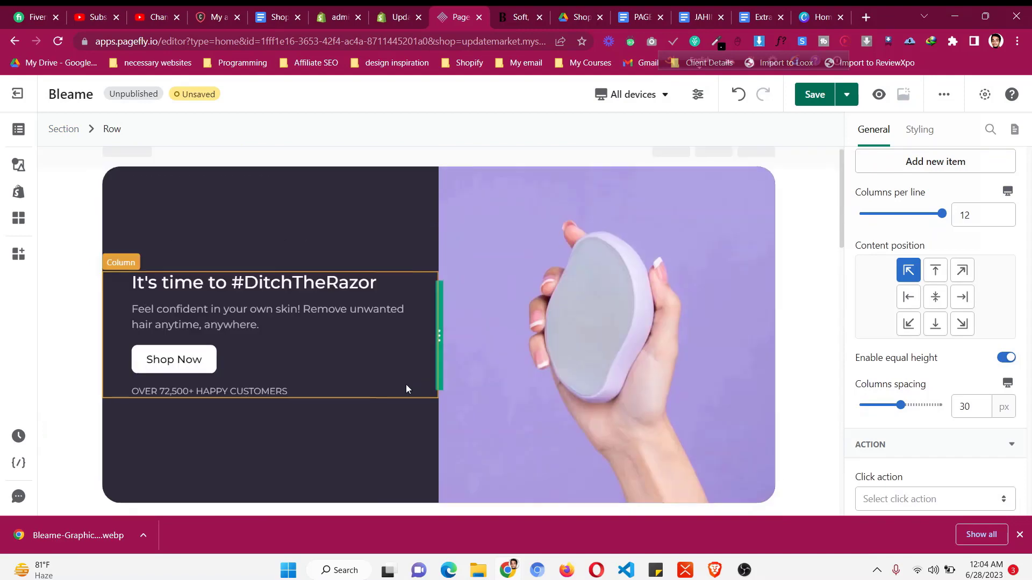
click(291, 366)
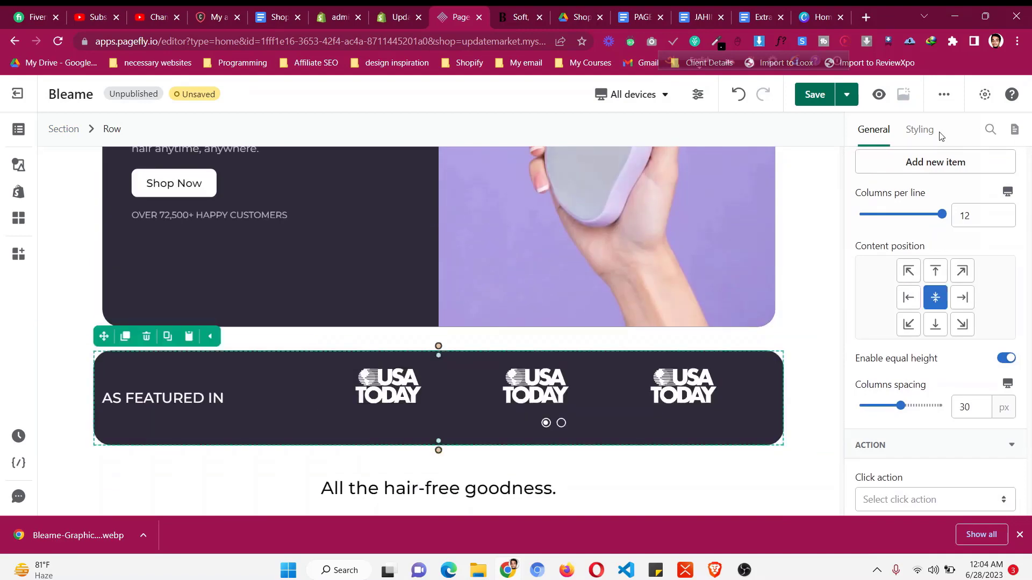
click(920, 130)
scroll(912, 270, down, 2)
scroll(912, 270, up, 5)
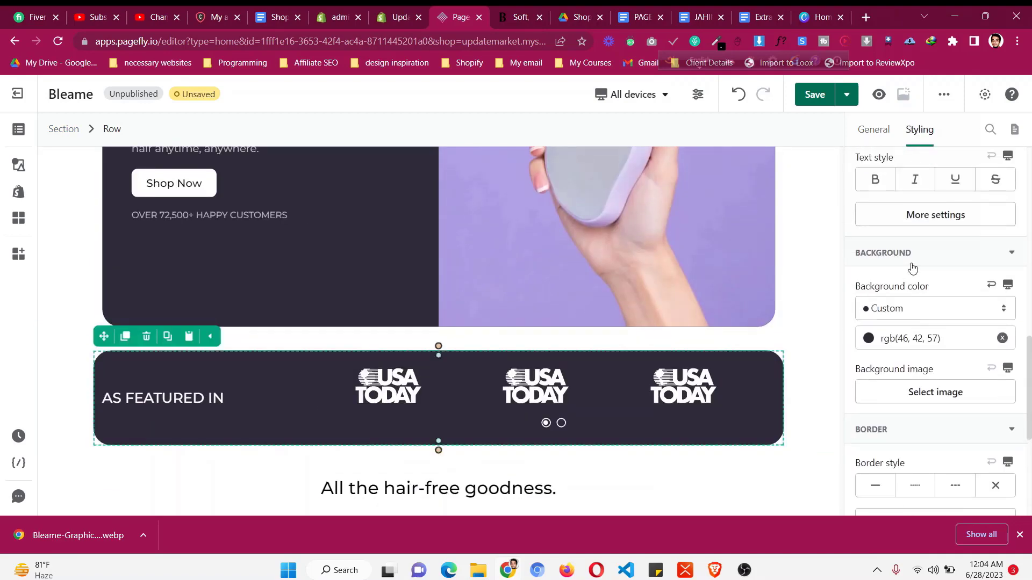
click(938, 339)
- Set the new empty section's background color to rgb(46, 42, 57)
scroll(143, 384, down, 10)
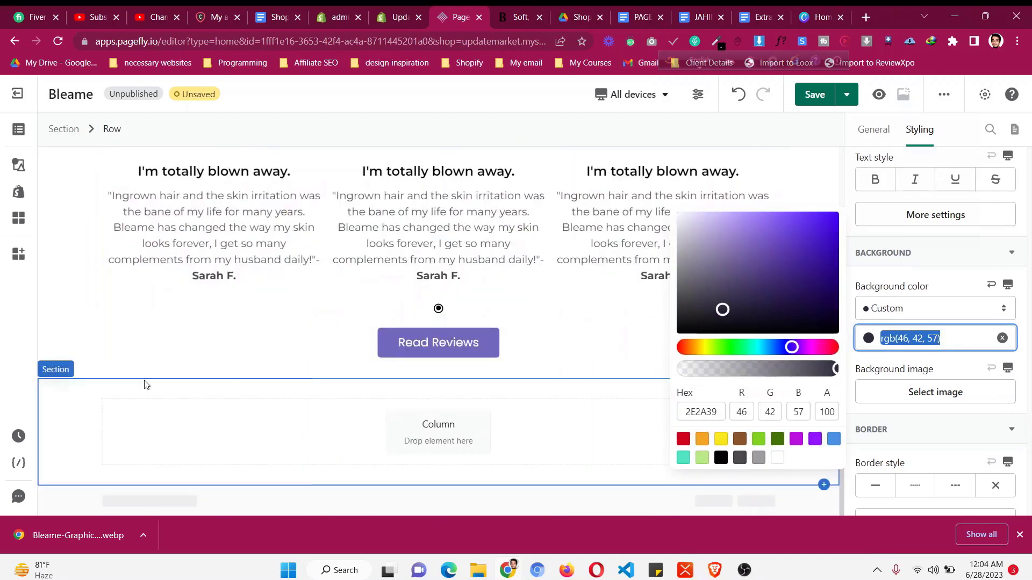
click(82, 400)
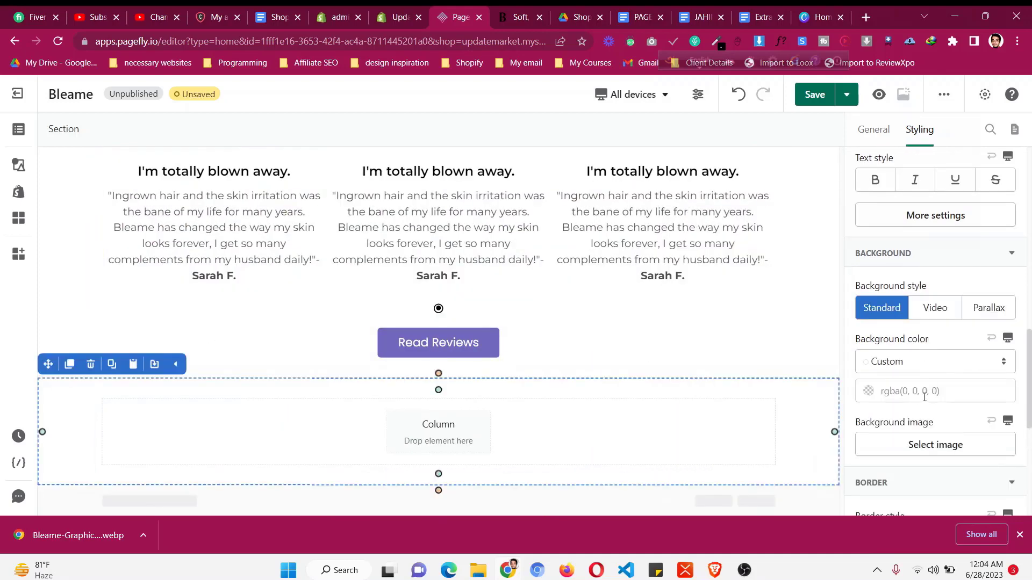
click(924, 391)
- Duplicate the "It's time to #DitchTheRazor" hero heading and move the copy into the new dark section's column
scroll(287, 394, up, 8)
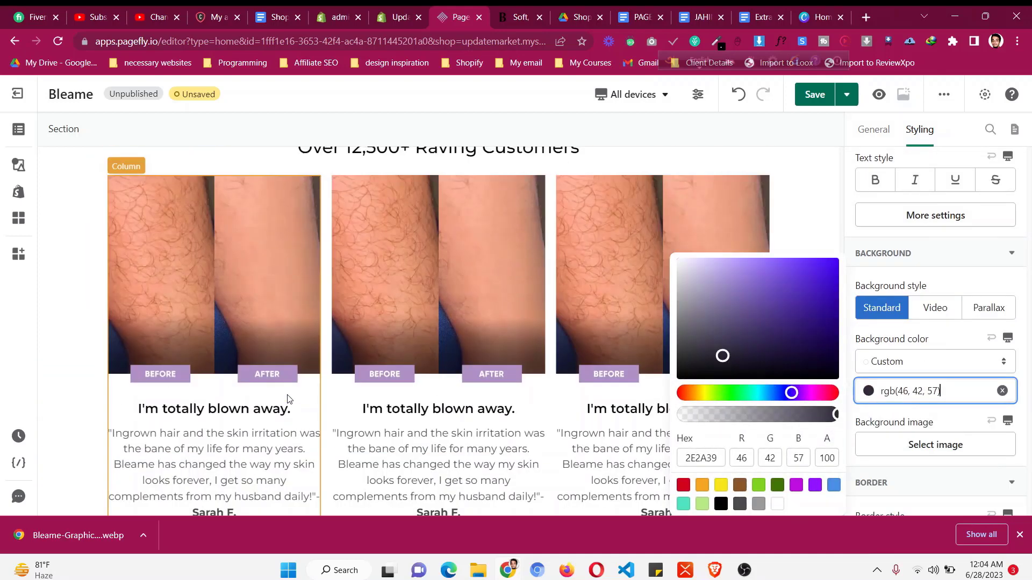
scroll(376, 344, down, 2)
scroll(321, 262, up, 9)
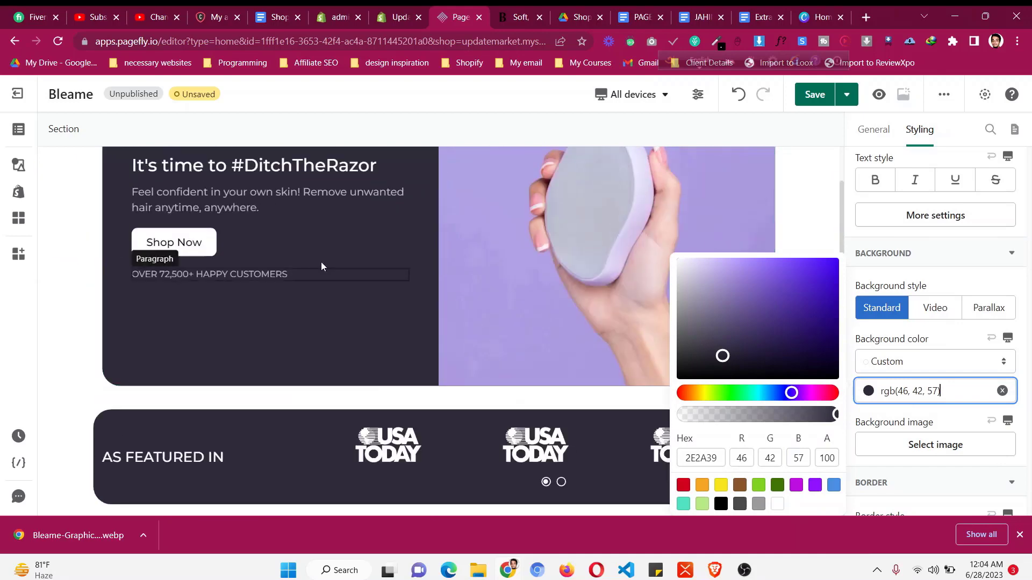
click(173, 205)
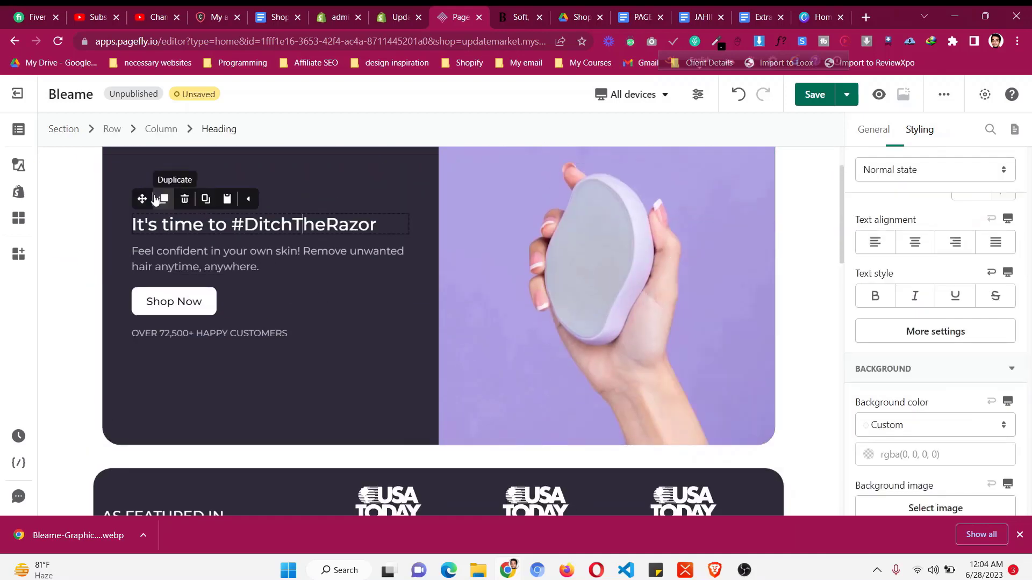
click(164, 199)
drag(142, 199, 291, 424)
- Set the copied heading's font size to 50 px for all devices
scroll(978, 363, up, 5)
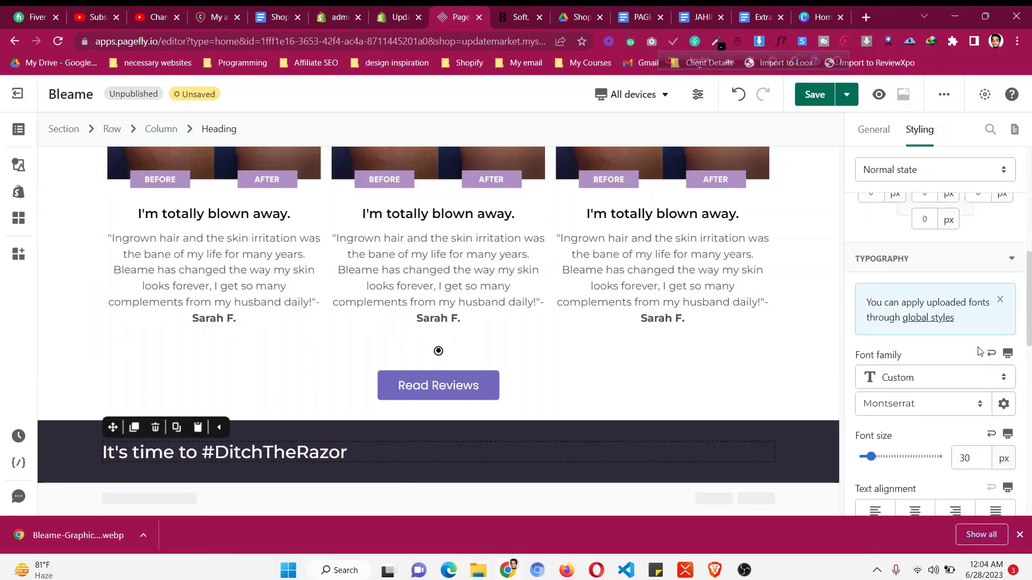
key(BackSpace)
text(5)
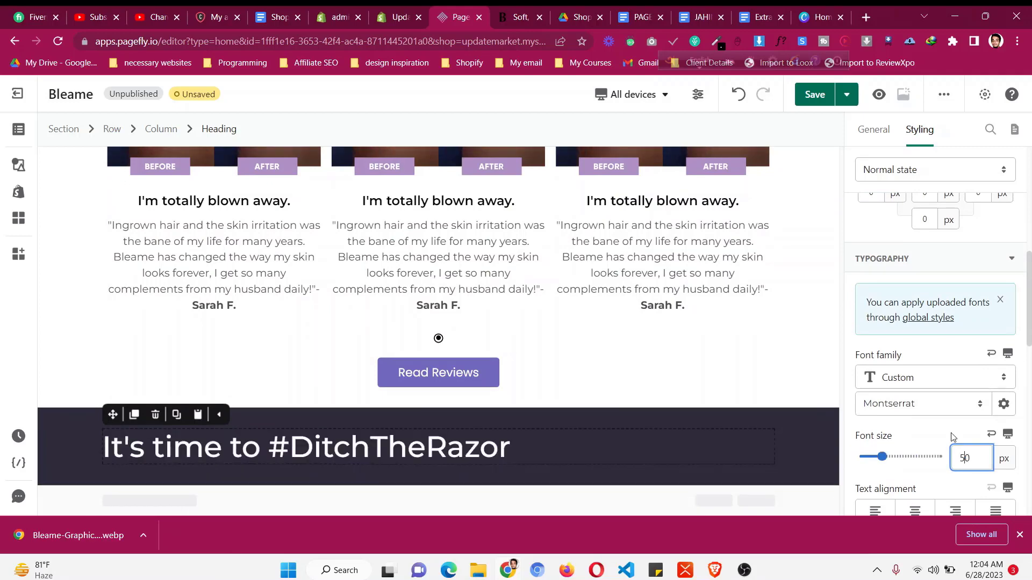
- Switch the preview to mobile and center the copied heading's text in the dark section
click(659, 94)
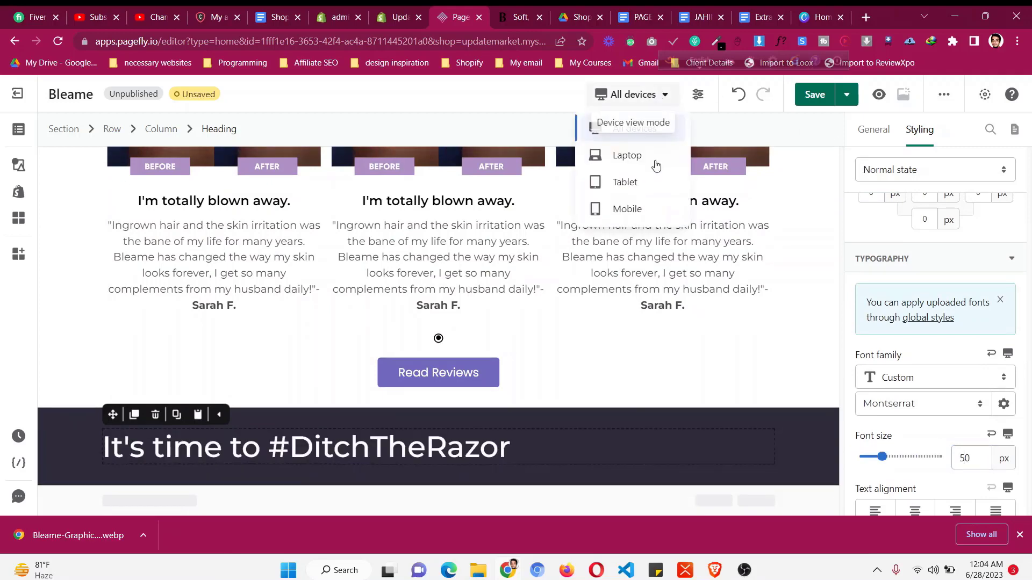
click(629, 207)
scroll(450, 290, up, 7)
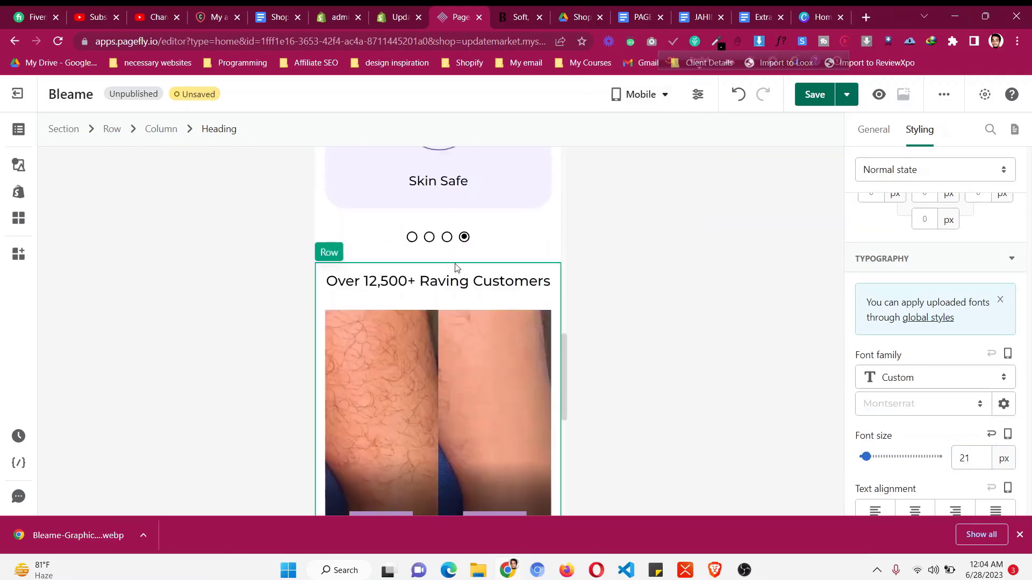
scroll(460, 270, down, 3)
scroll(459, 270, down, 3)
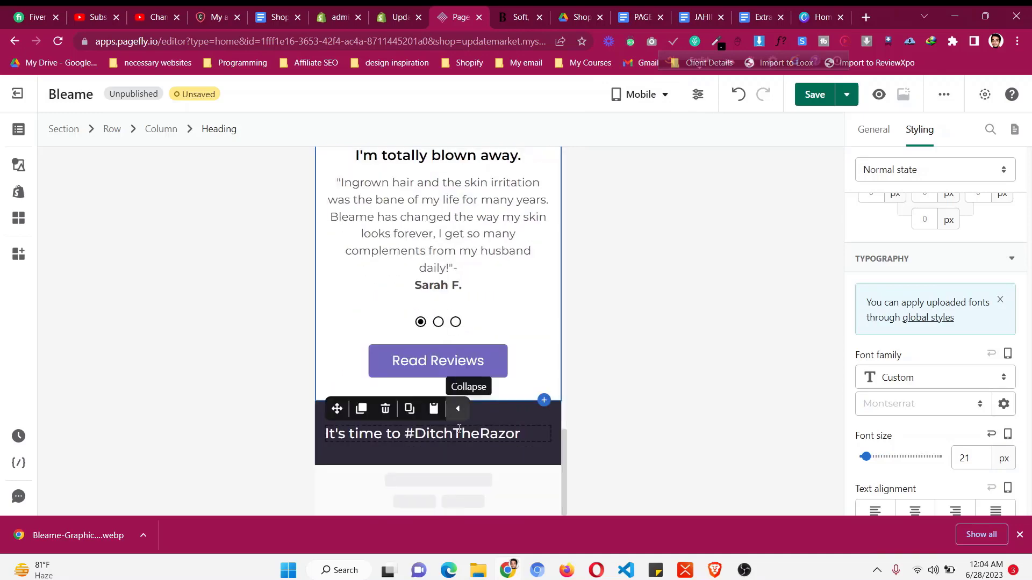
scroll(946, 442, down, 3)
click(916, 311)
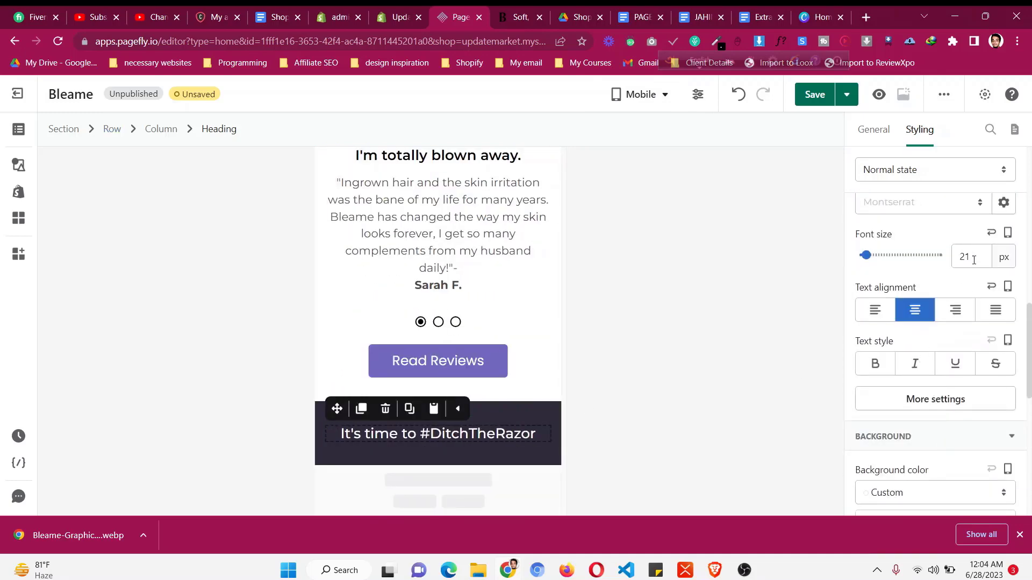
- Increase the copied heading's mobile font size to 30 px
key(Up)
key(Up)
key(Up)
key(Up)
key(Up)
key(Up)
key(Up)
key(Up)
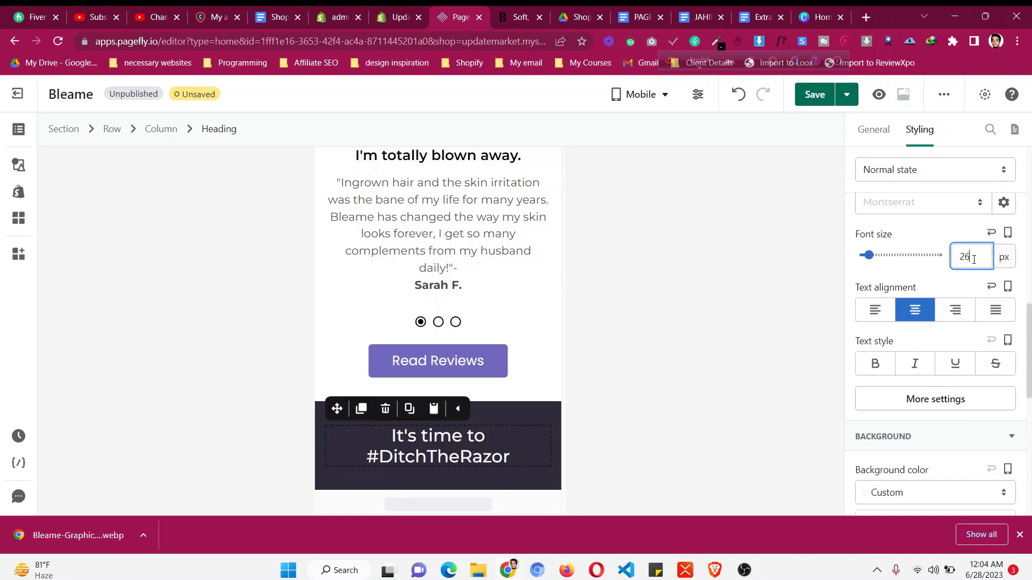
key(Up)
- Check the mobile font size of the "Over 12,500+ Raving Customers" heading
scroll(508, 339, up, 10)
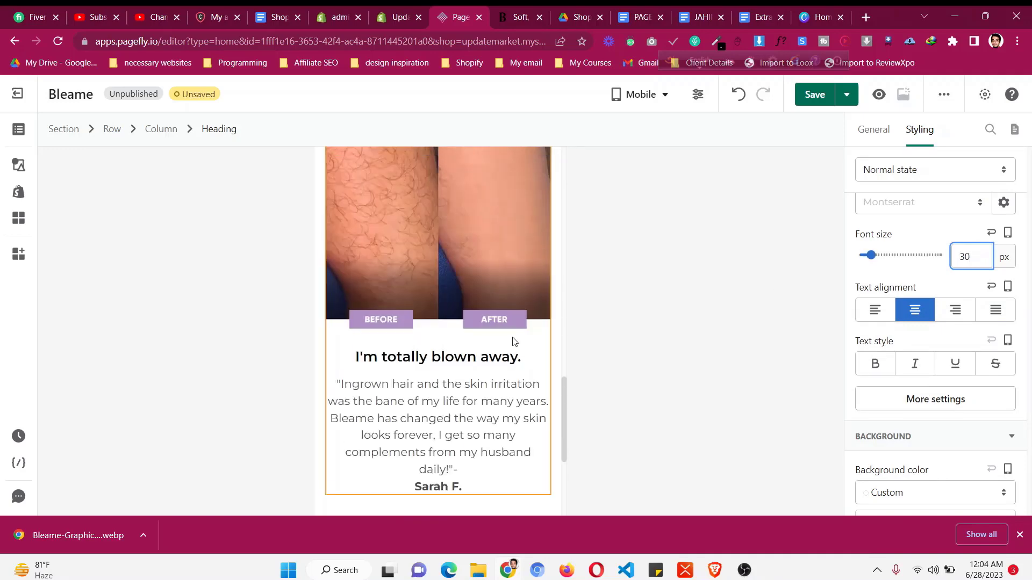
scroll(501, 337, down, 4)
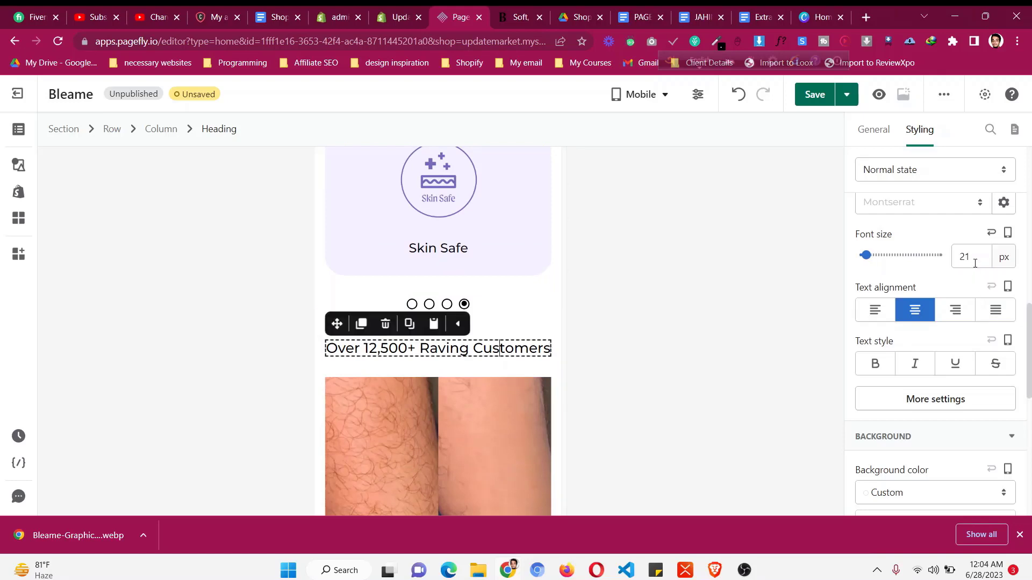
scroll(371, 317, down, 5)
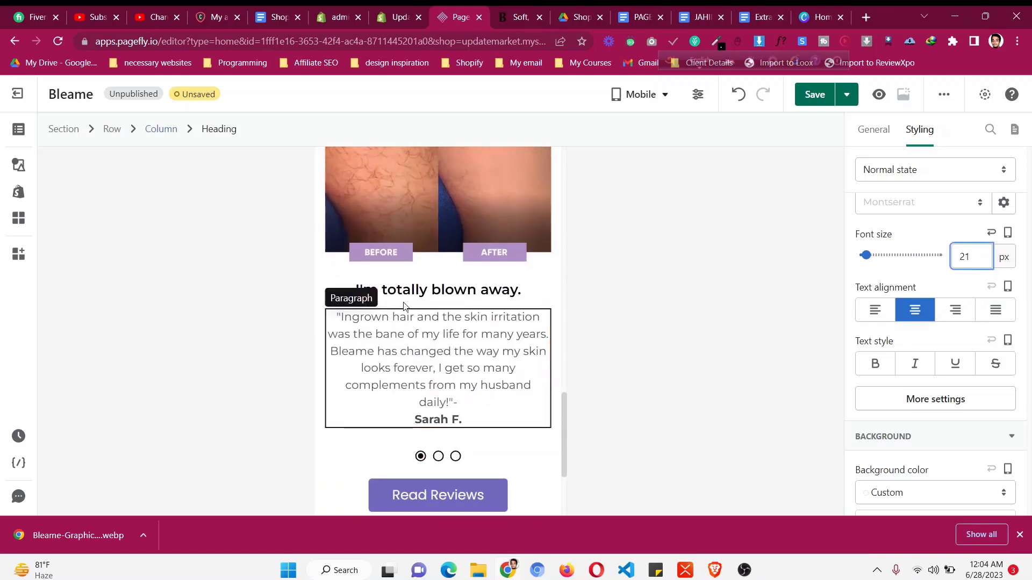
- Set the mobile font size of the "I'm totally blown away." headings on the first and second testimonial slides to 18 px
double_click(969, 259)
text(18)
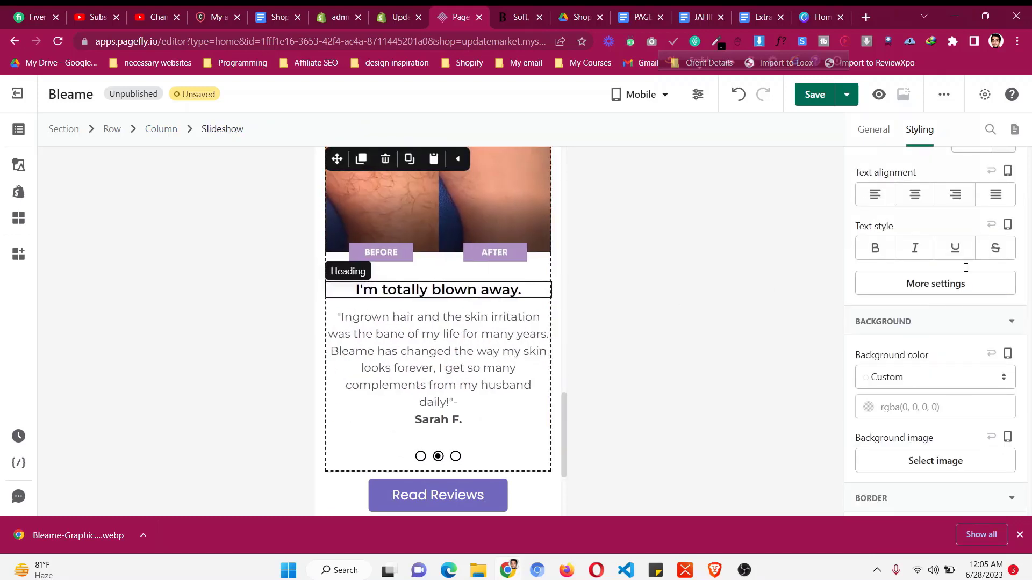
double_click(970, 256)
text(18)
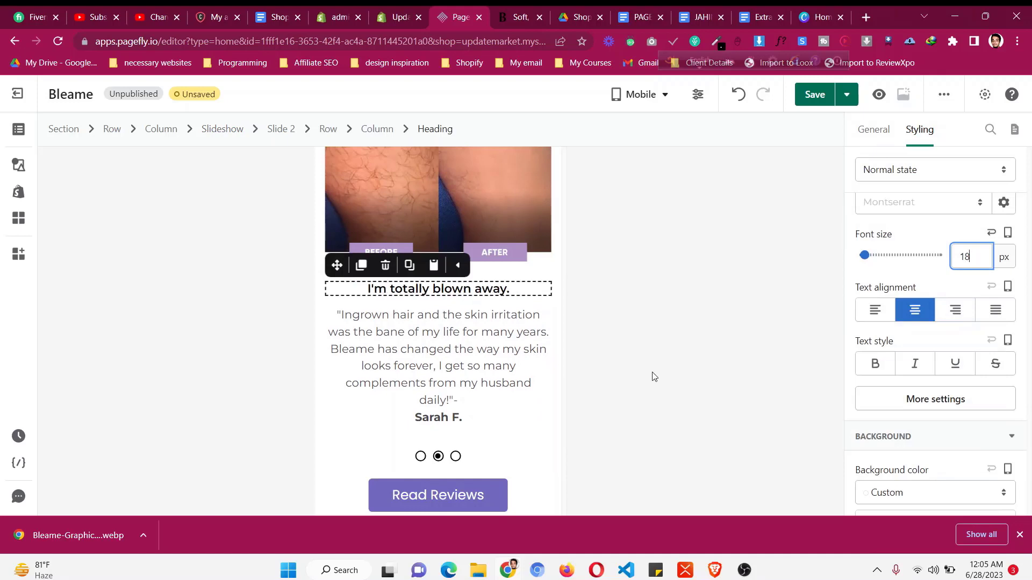
key(Up)
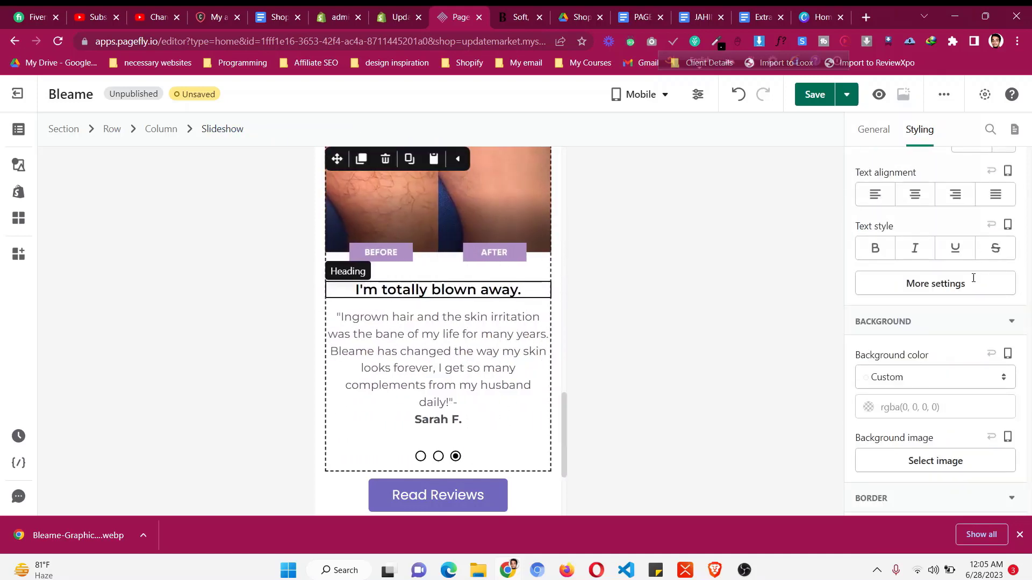
- Reduce the mobile font size of the third testimonial slide's heading and set the first slide's heading to 19 px
key(Down)
key(Down)
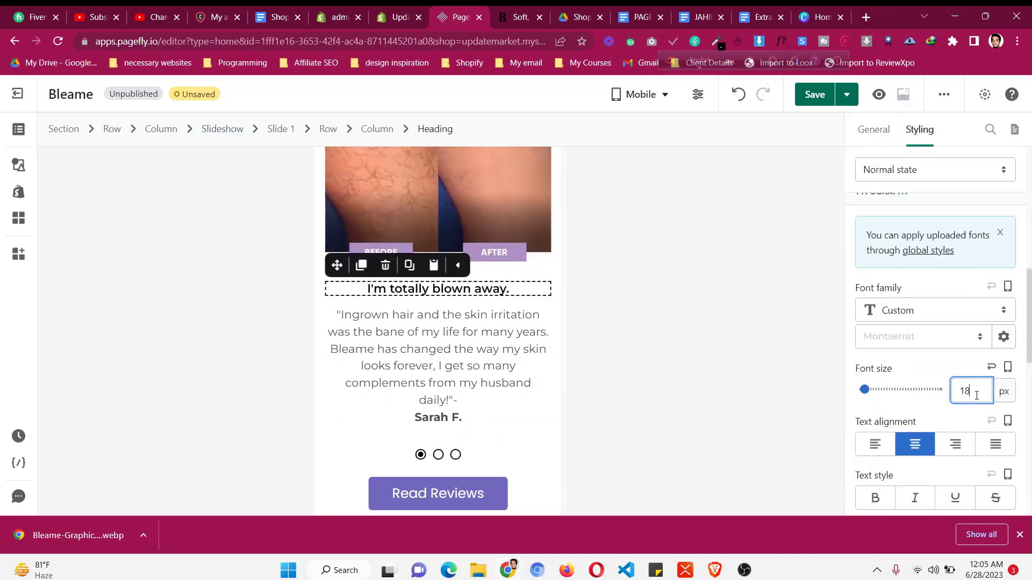
key(Up)
scroll(386, 368, down, 3)
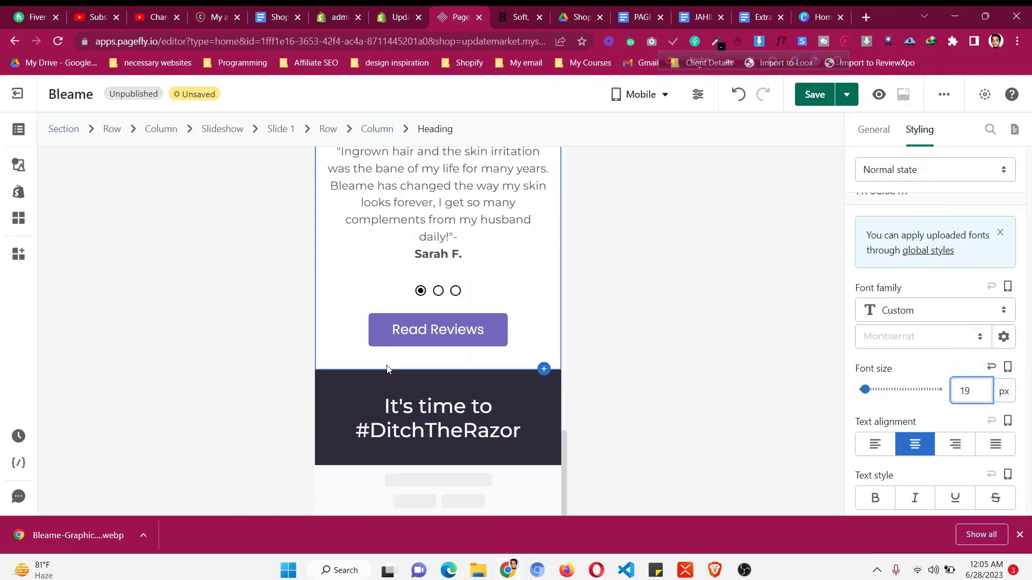
- Switch the preview to all devices and copy the "Indulge in skin softness" heading text from the bleame.com reference page
click(647, 95)
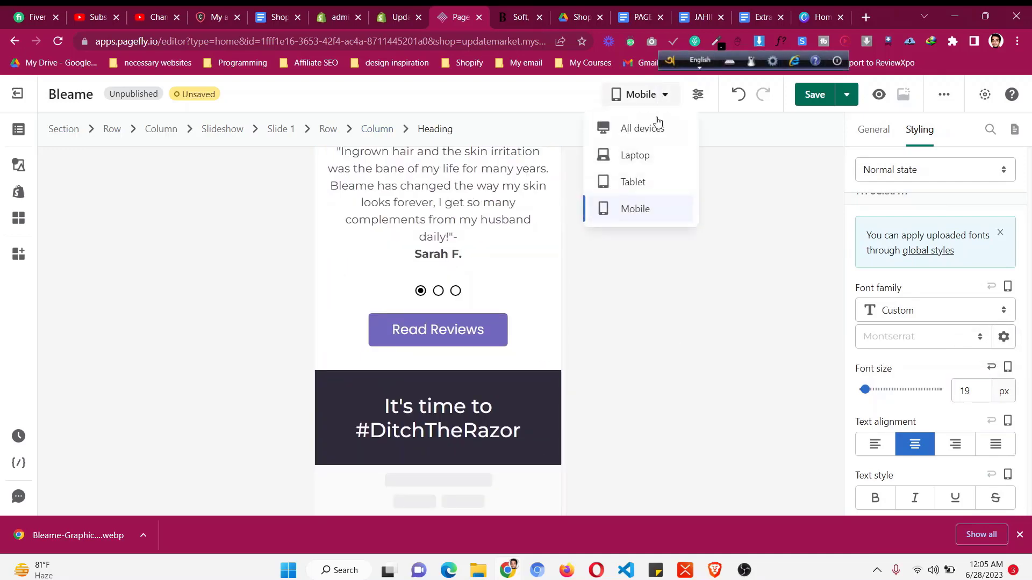
click(634, 130)
scroll(369, 204, up, 3)
click(524, 16)
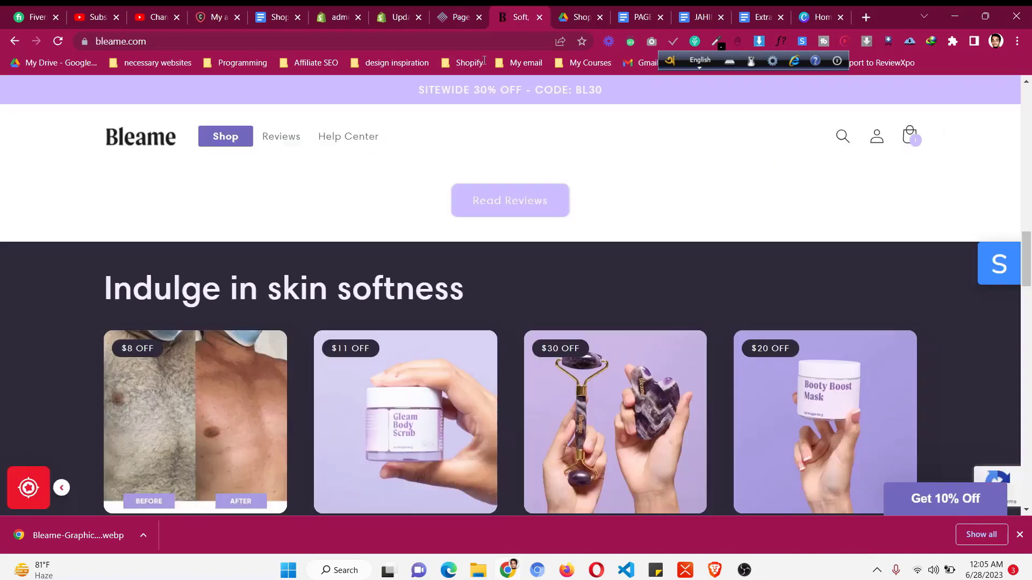
triple_click(336, 289)
right_click(360, 300)
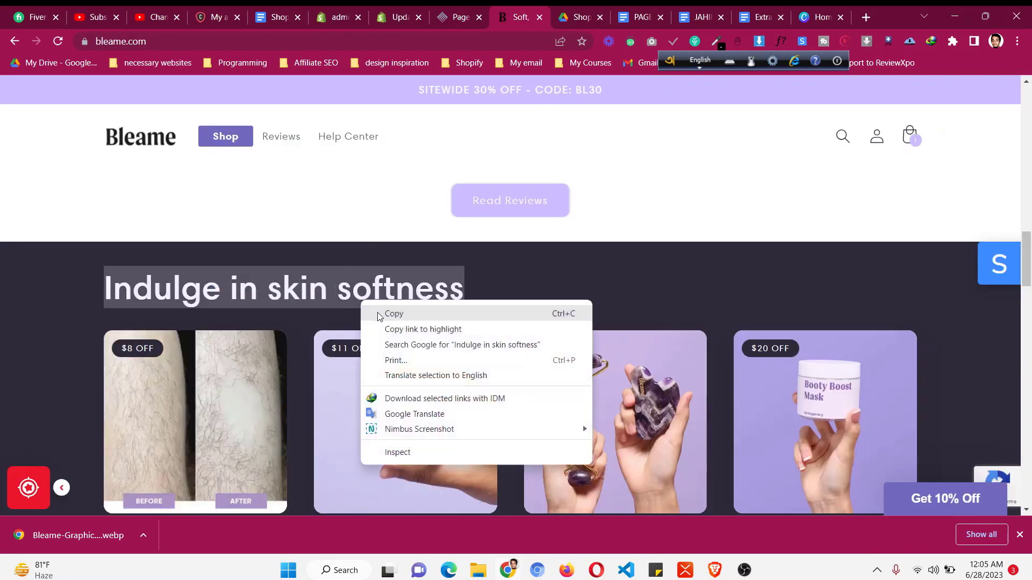
click(393, 313)
- Back in PageFly, replace the "It's time to #DitchTheRazor" heading text in the lower dark section with "Indulge in skin softness"
click(457, 16)
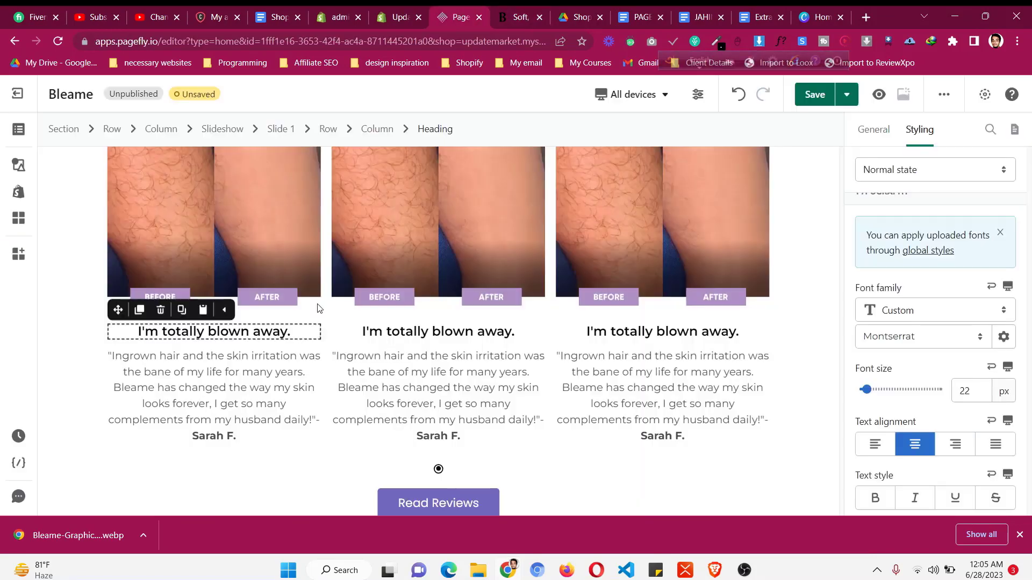
click(333, 446)
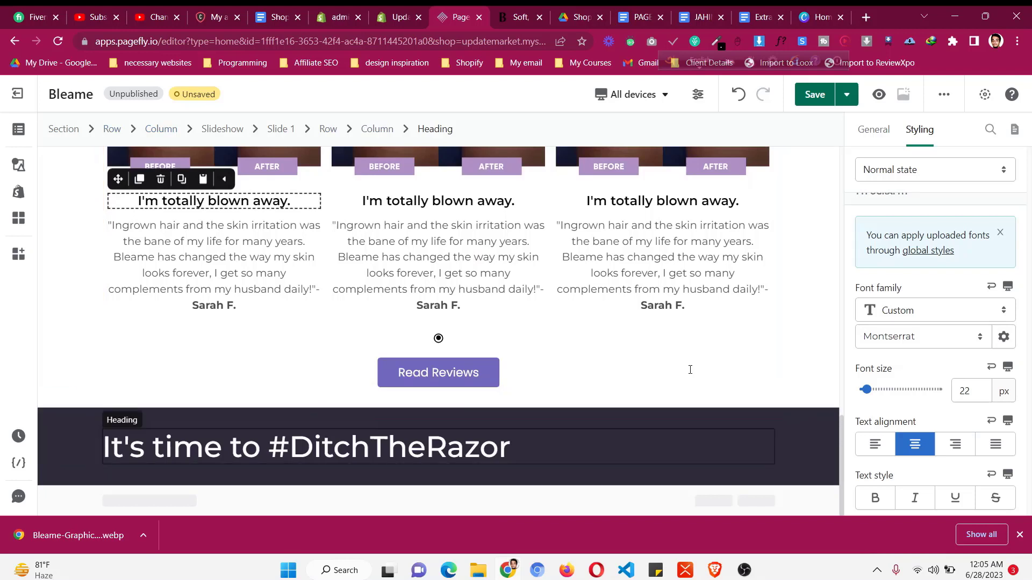
click(873, 129)
click(933, 293)
key(ctrl+a)
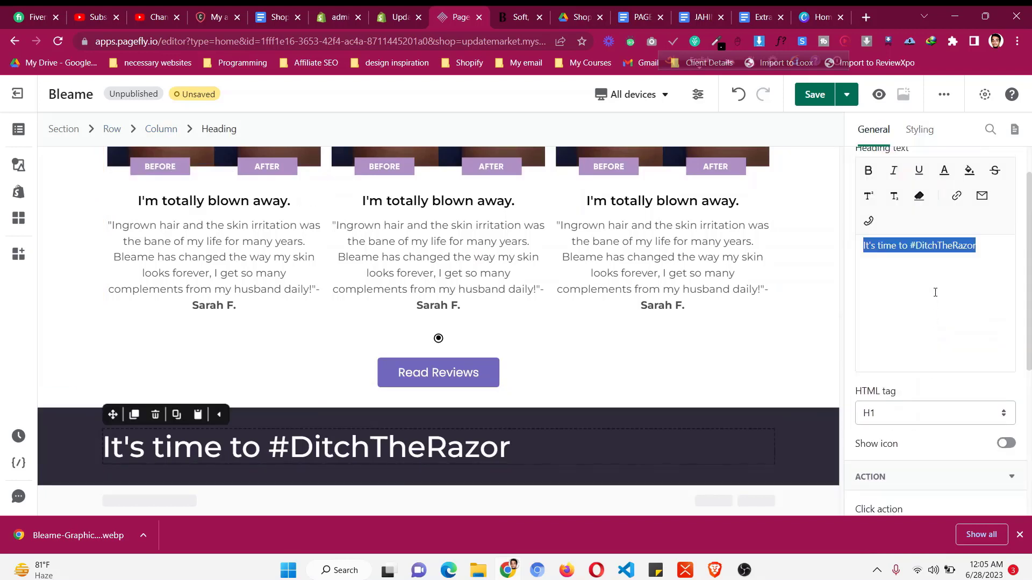
key(ctrl+v)
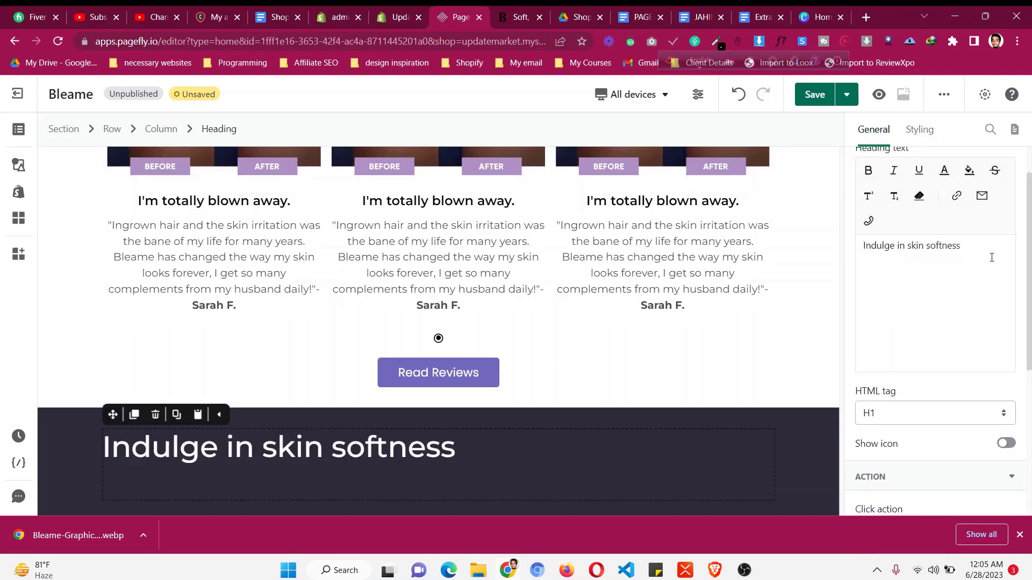
key(BackSpace)
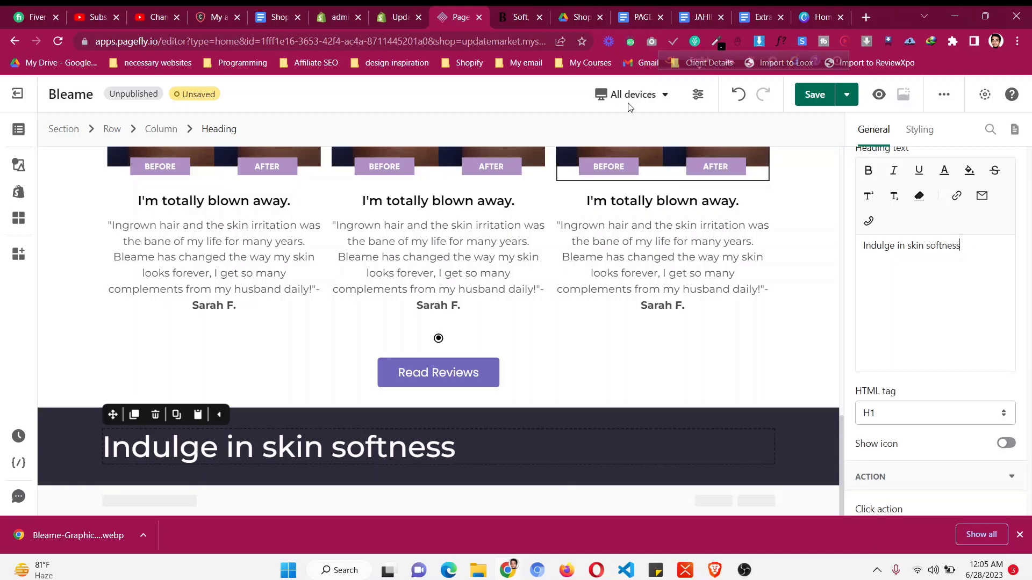
- Examine how the reference page's "Indulge in skin softness" product carousel behaves in a narrow mobile-width window, then restore the full window
click(517, 16)
click(983, 23)
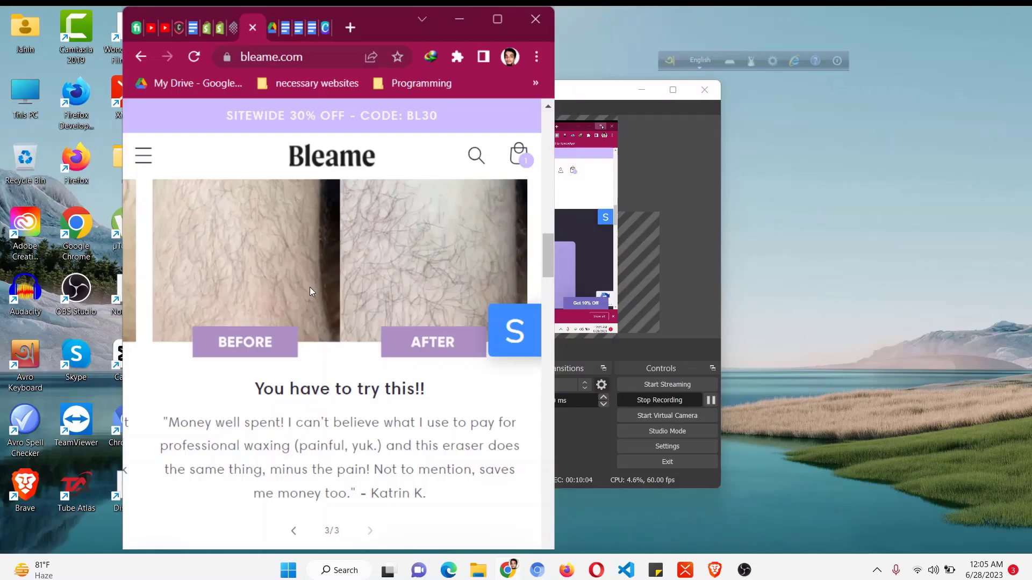
scroll(290, 296, down, 6)
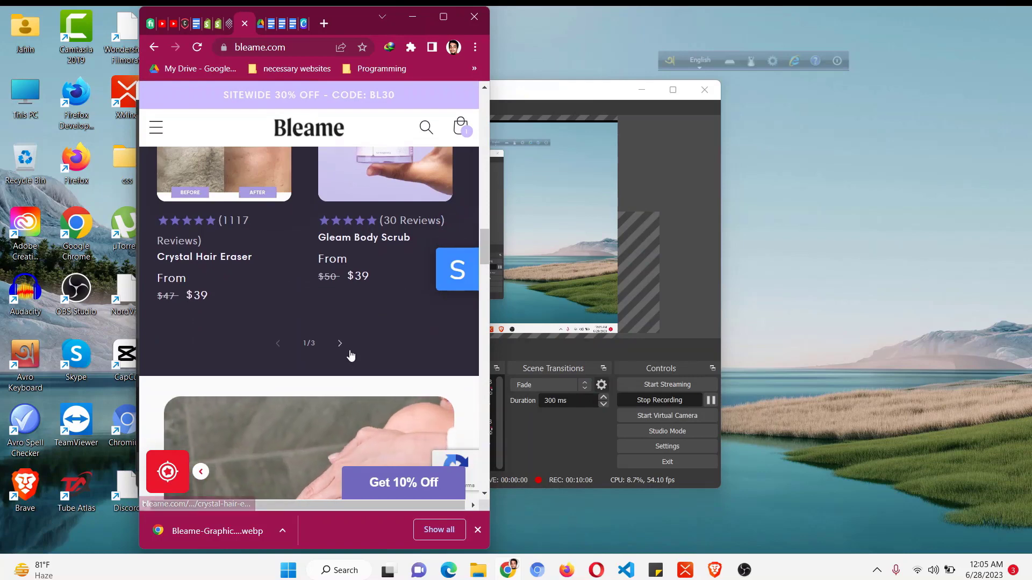
click(340, 346)
click(340, 346)
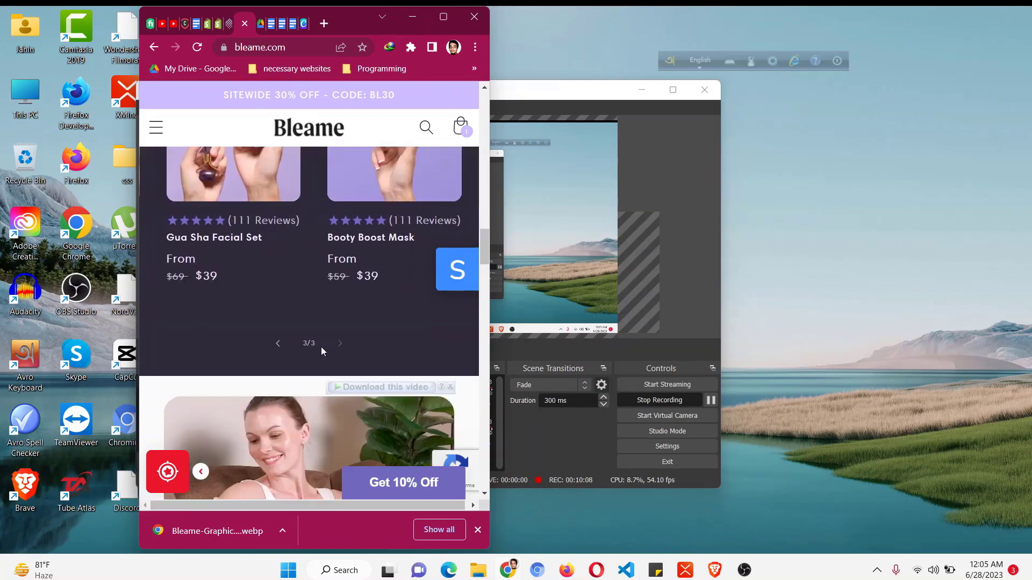
click(278, 343)
click(278, 343)
scroll(290, 347, up, 3)
scroll(292, 346, up, 1)
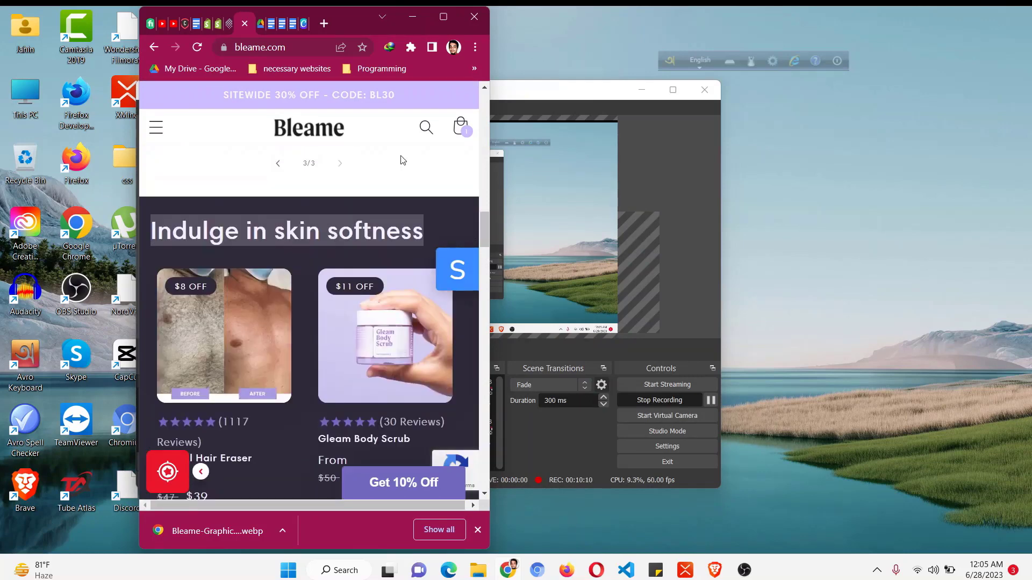
click(443, 17)
scroll(404, 292, down, 1)
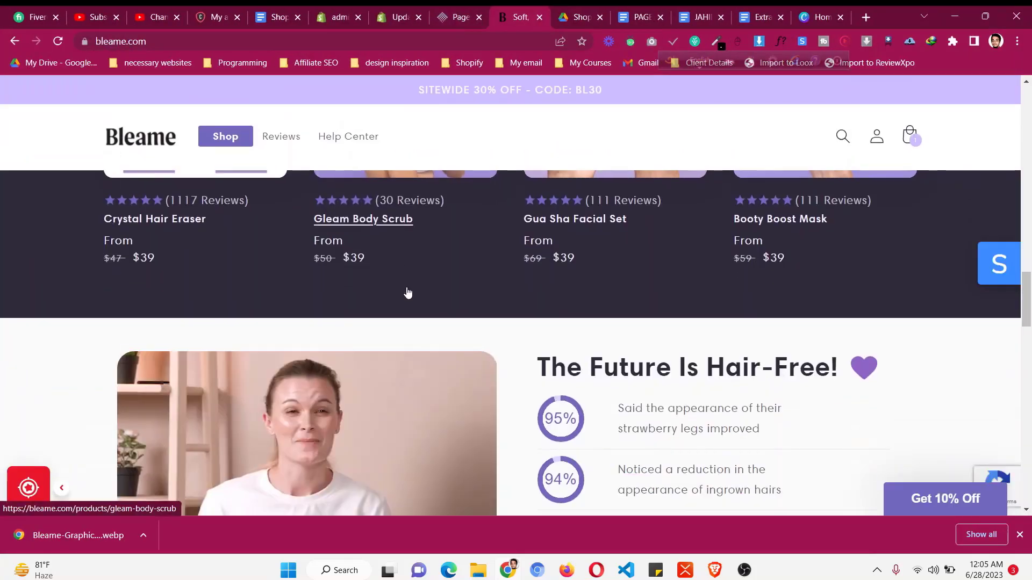
- In PageFly, add a slideshow below the "Indulge in skin softness" heading with four slides and four items displayed
click(464, 15)
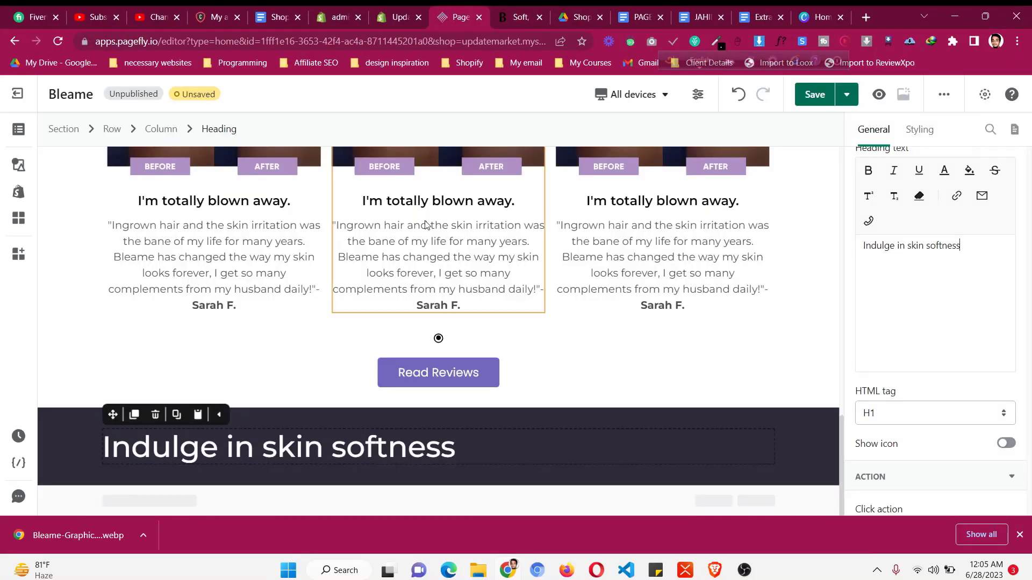
click(20, 165)
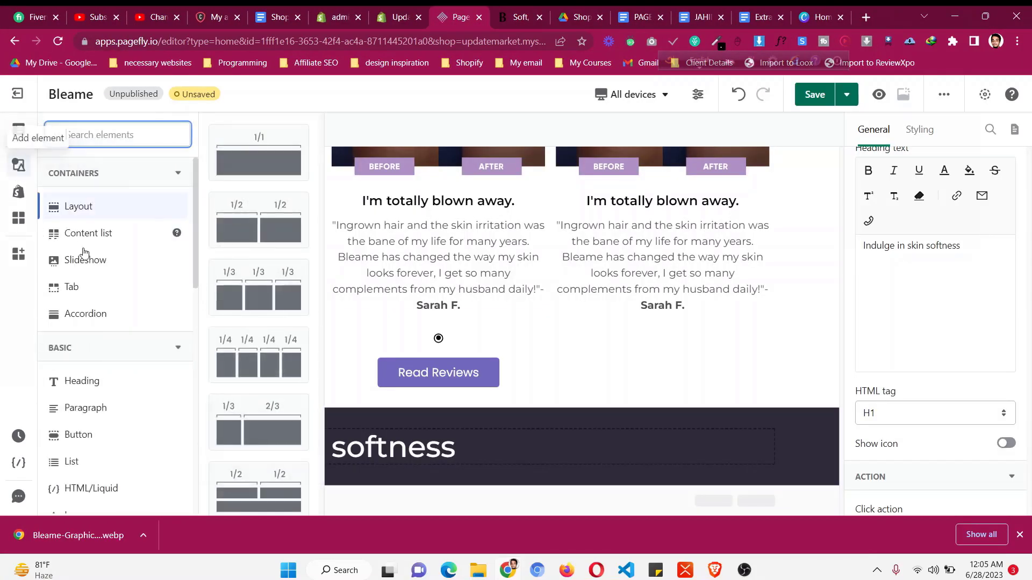
drag(269, 161, 340, 460)
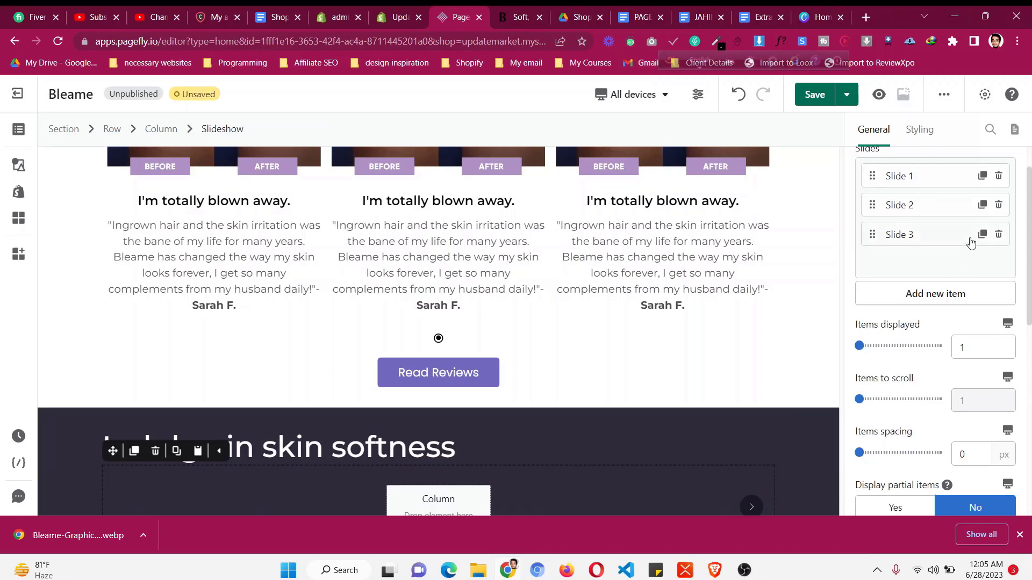
drag(912, 353, 941, 347)
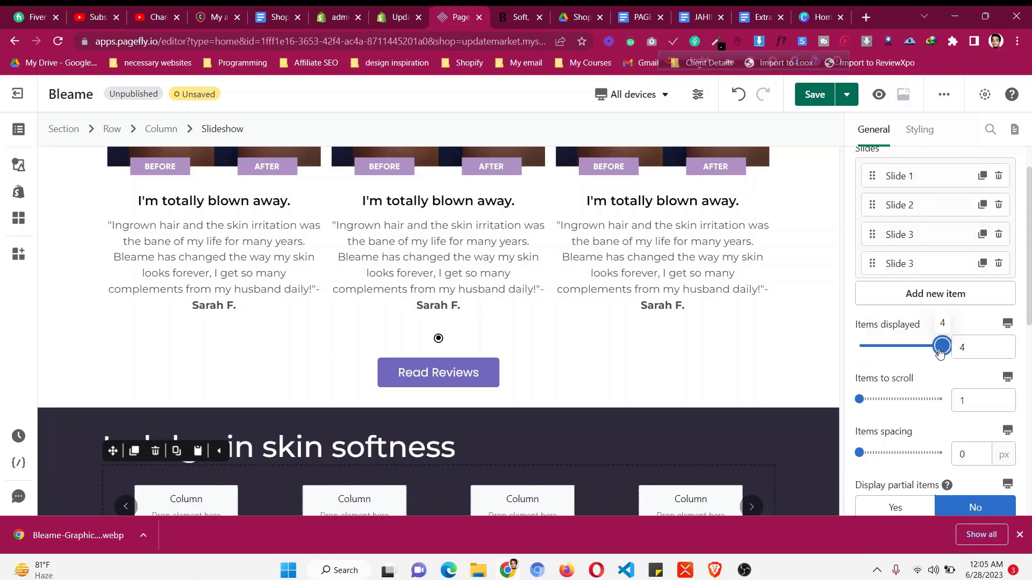
scroll(284, 483, down, 2)
- Review the reference page's product cards and add a Product details element to the first slide's column in PageFly
click(515, 13)
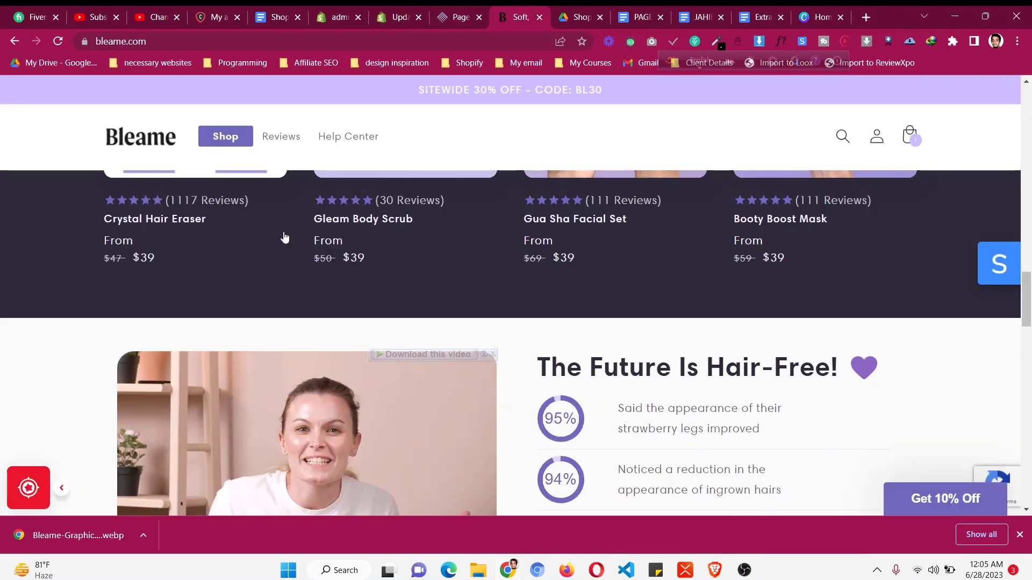
scroll(283, 234, up, 5)
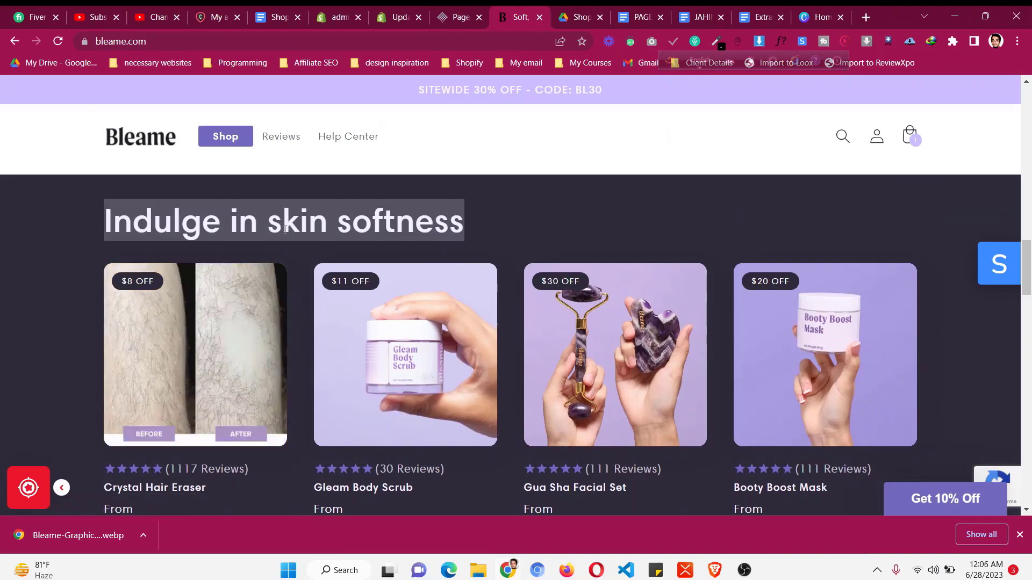
click(285, 230)
scroll(163, 359, down, 1)
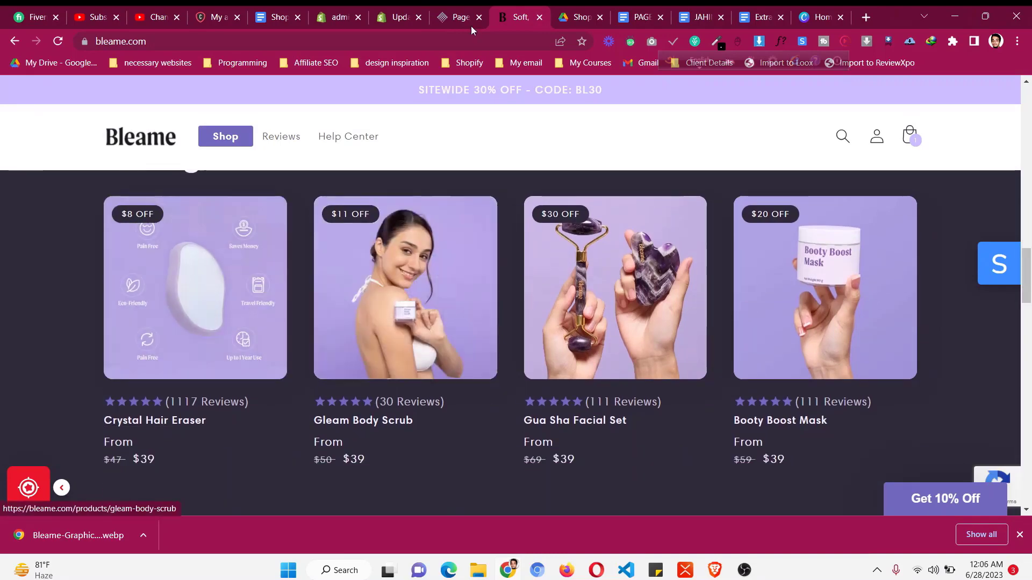
click(460, 17)
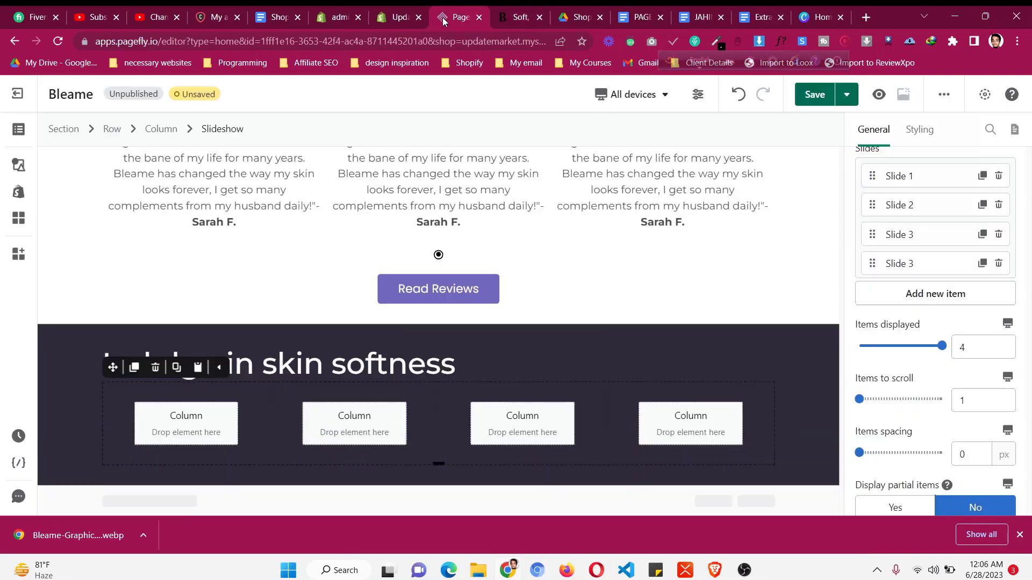
click(18, 193)
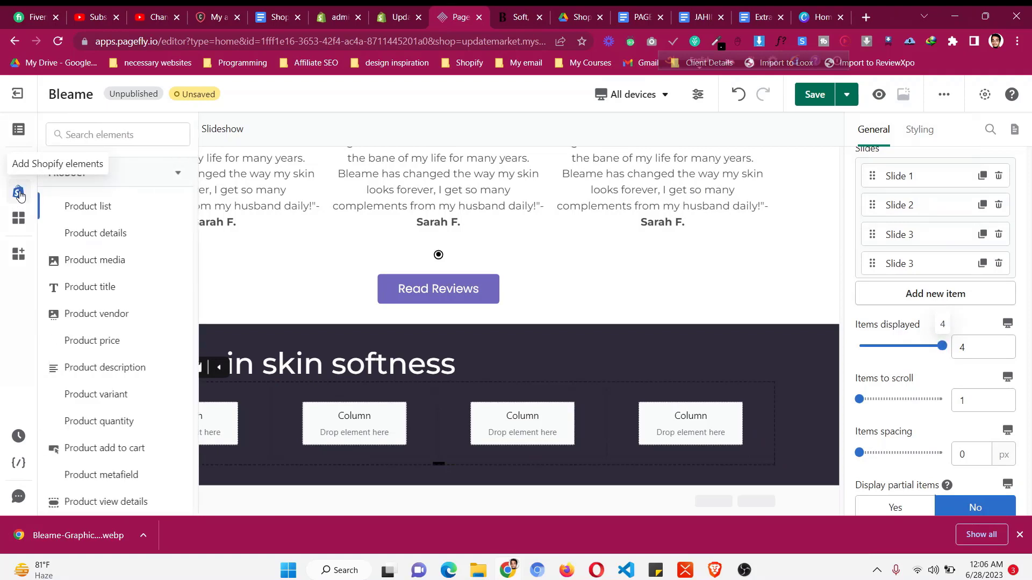
click(94, 237)
drag(258, 228, 195, 434)
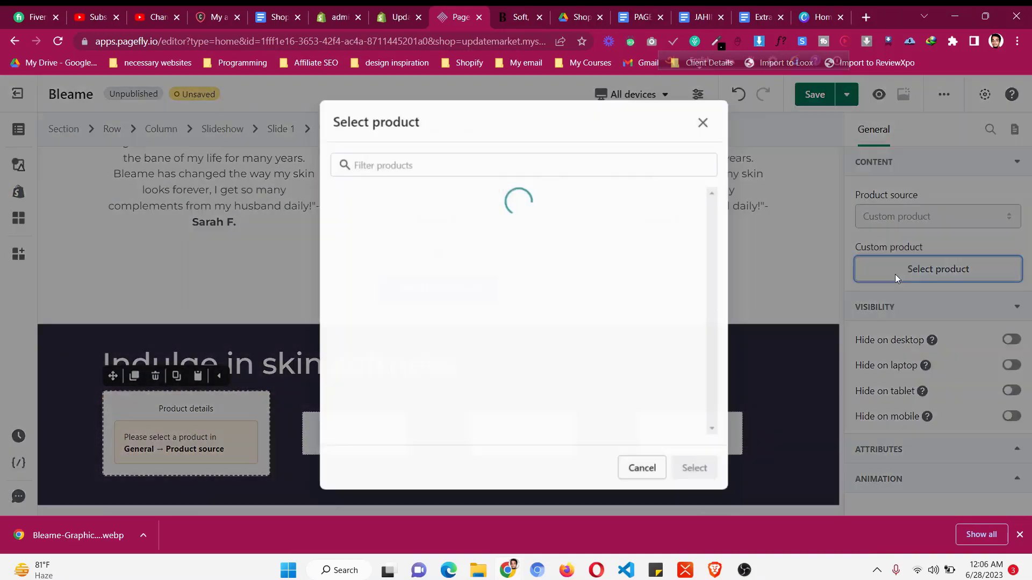
- Assign the Crystal Hair Eraser product to the new Product details element
click(895, 275)
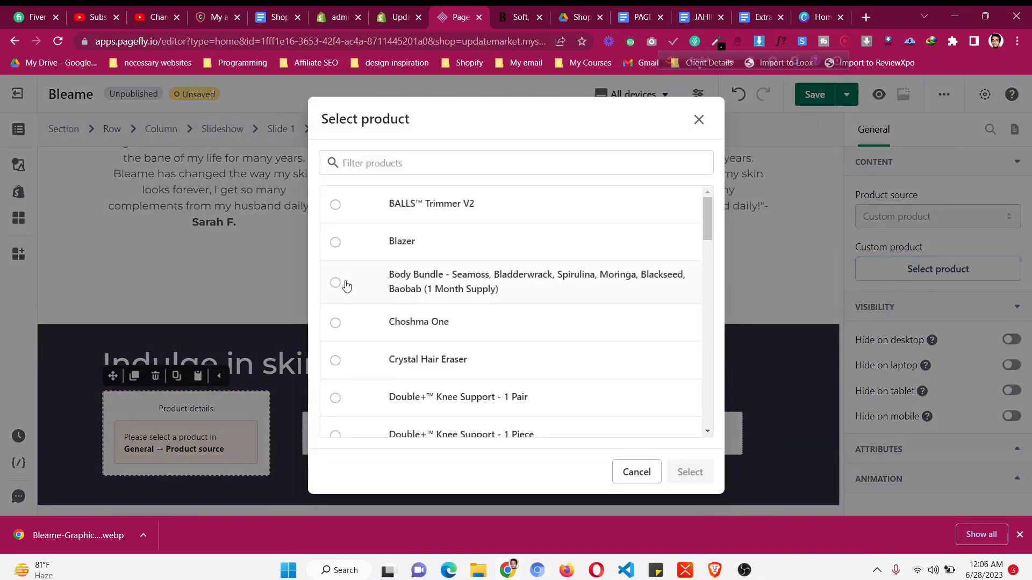
scroll(537, 228, down, 3)
scroll(534, 231, up, 3)
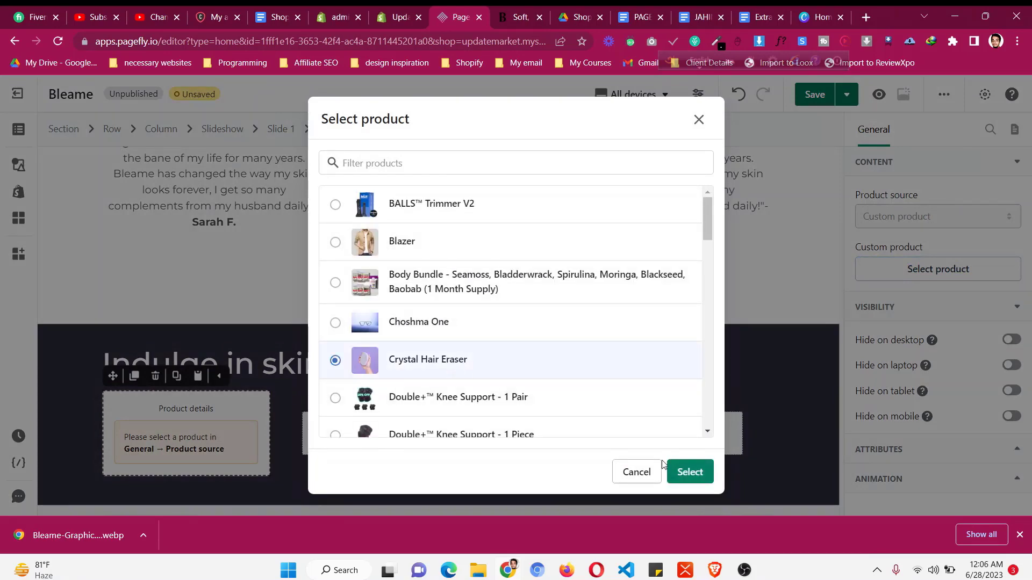
click(690, 472)
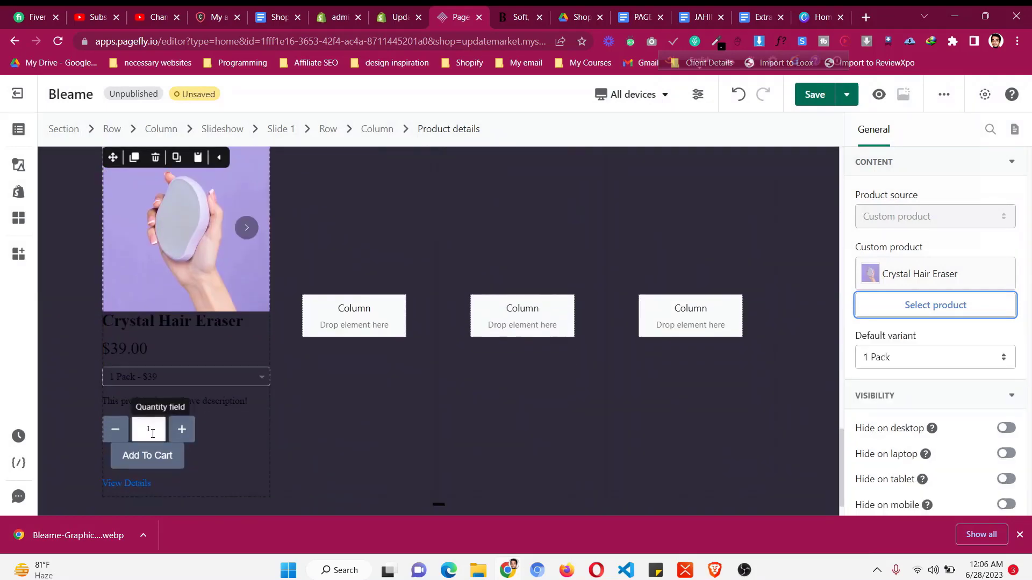
- Set the product's main media navigation type to None and review the Product media options, including the media list and badge
click(165, 409)
scroll(929, 318, down, 1)
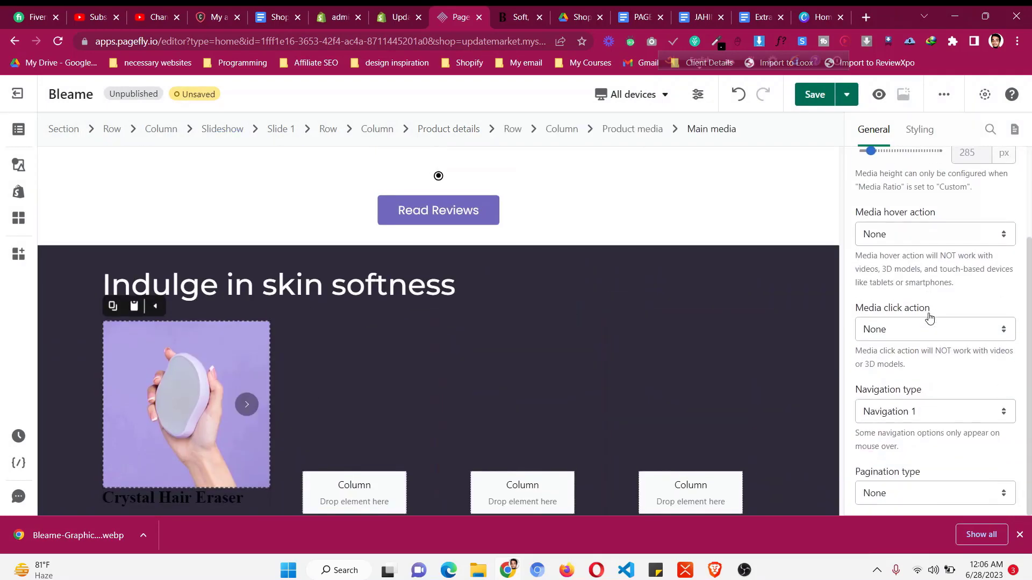
click(908, 414)
click(895, 246)
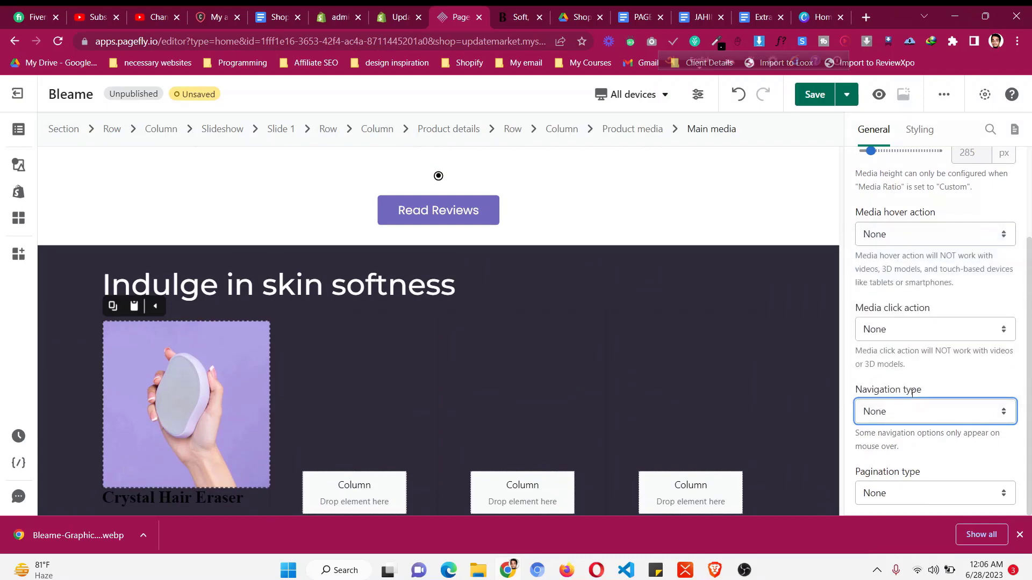
scroll(907, 344, up, 2)
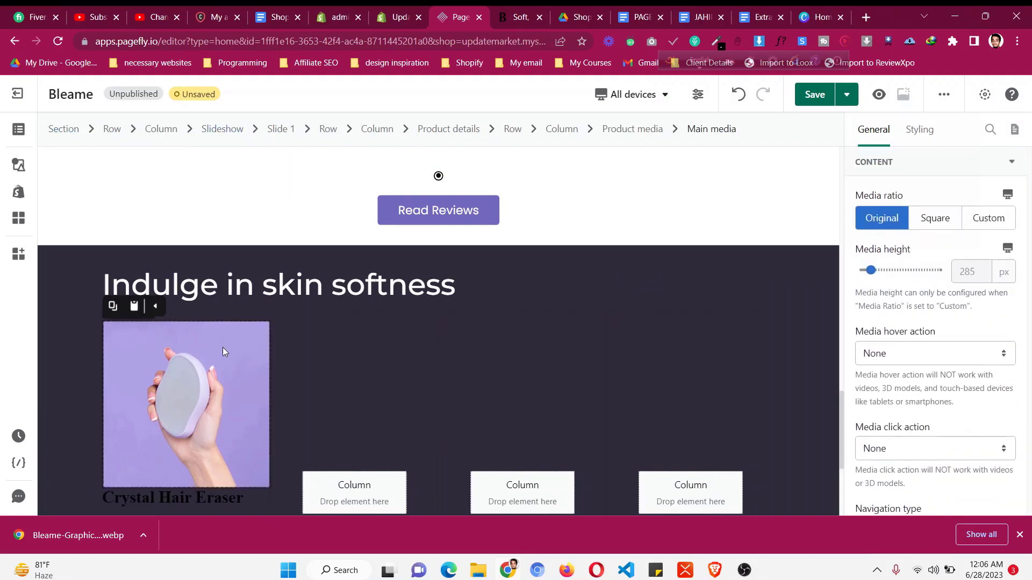
click(632, 130)
scroll(928, 376, down, 3)
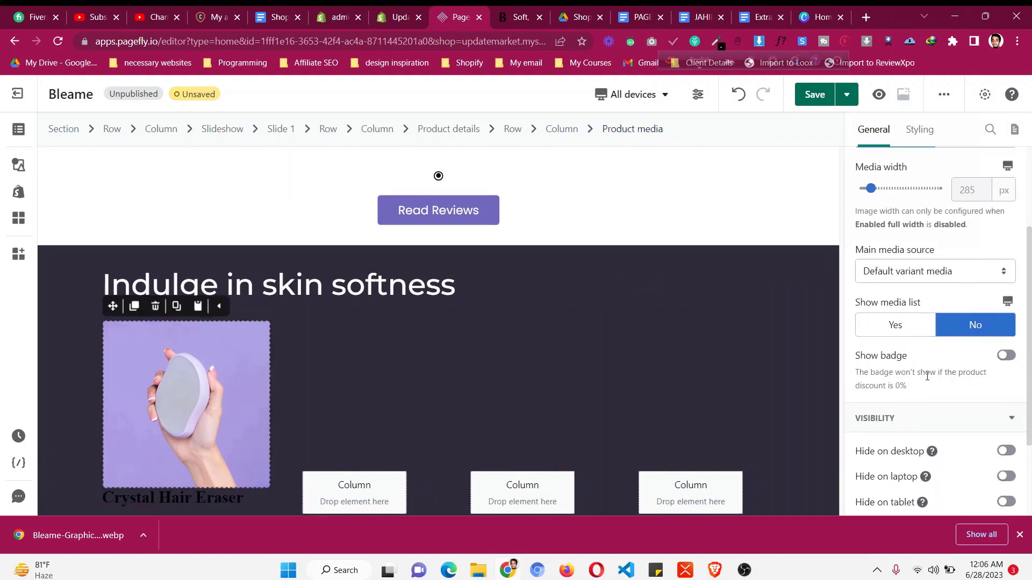
scroll(928, 376, up, 2)
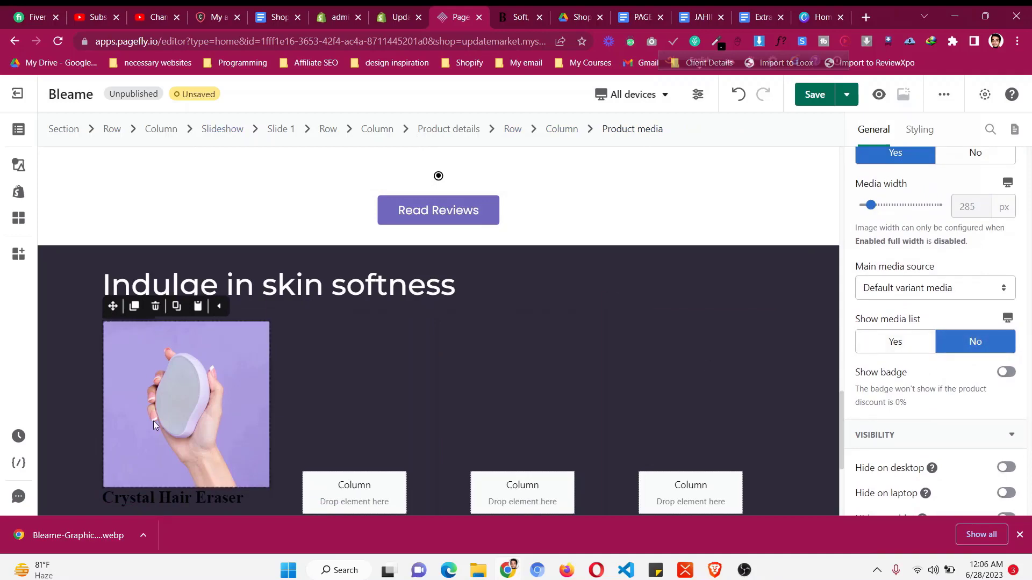
- Delete the block containing the quantity field and Add To Cart button from the product details
scroll(153, 420, down, 3)
click(220, 427)
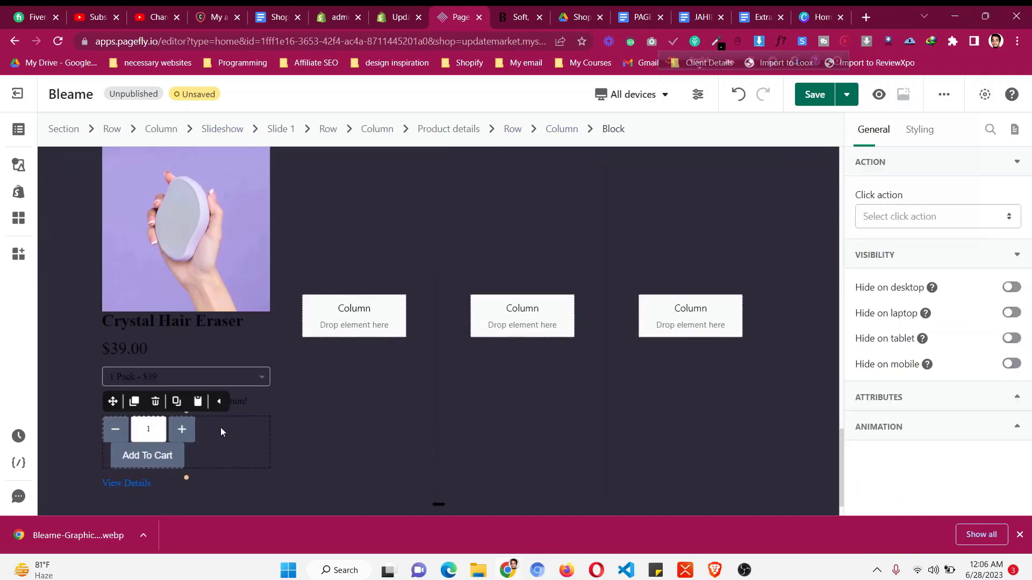
click(155, 400)
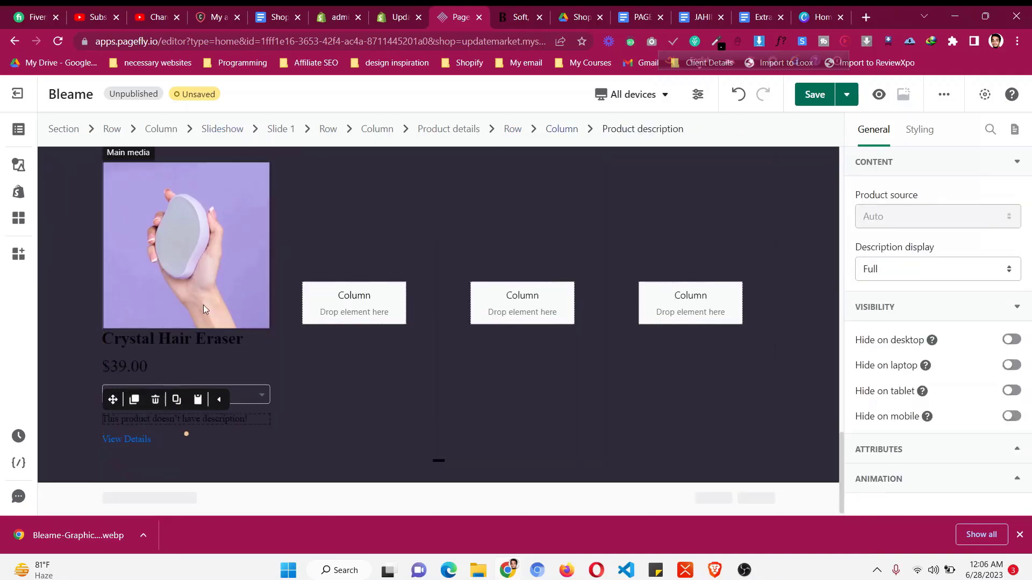
- Set the main media's click action to Link to product for the Crystal Hair Eraser image
click(211, 285)
scroll(1007, 290, up, 2)
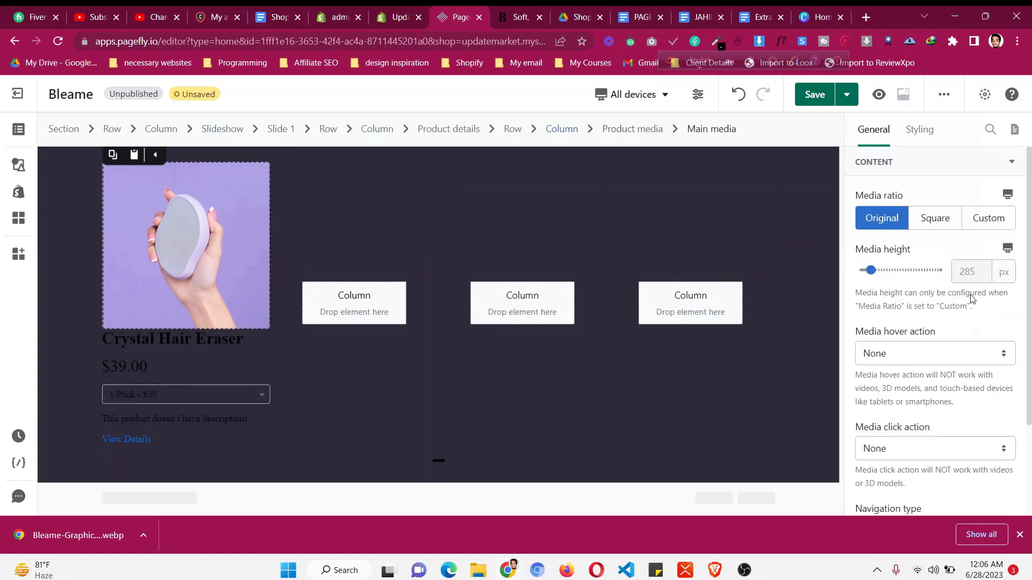
scroll(973, 299, down, 1)
click(920, 391)
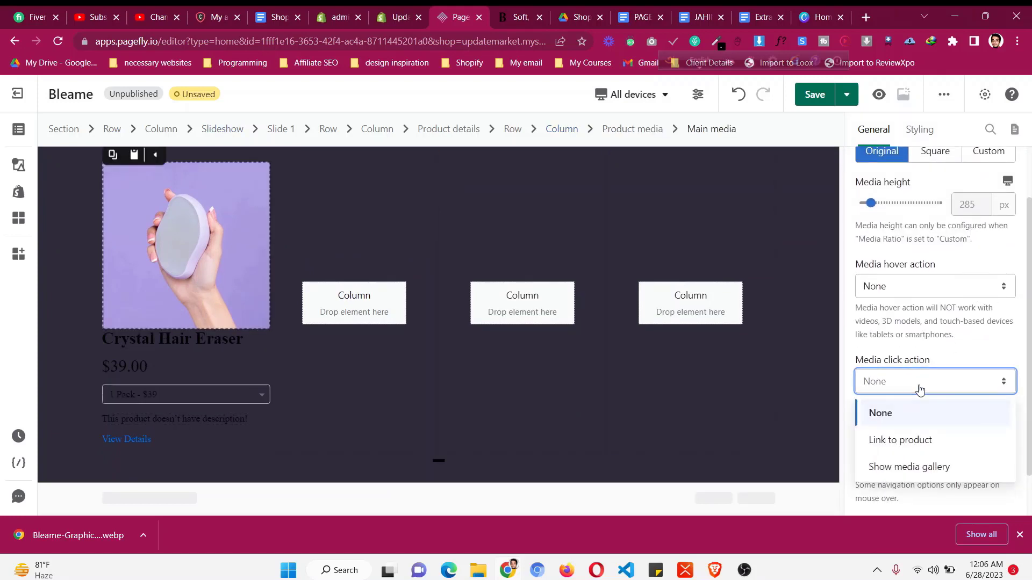
click(919, 439)
- Set the click action of the slide's first column to Go to URL
click(233, 344)
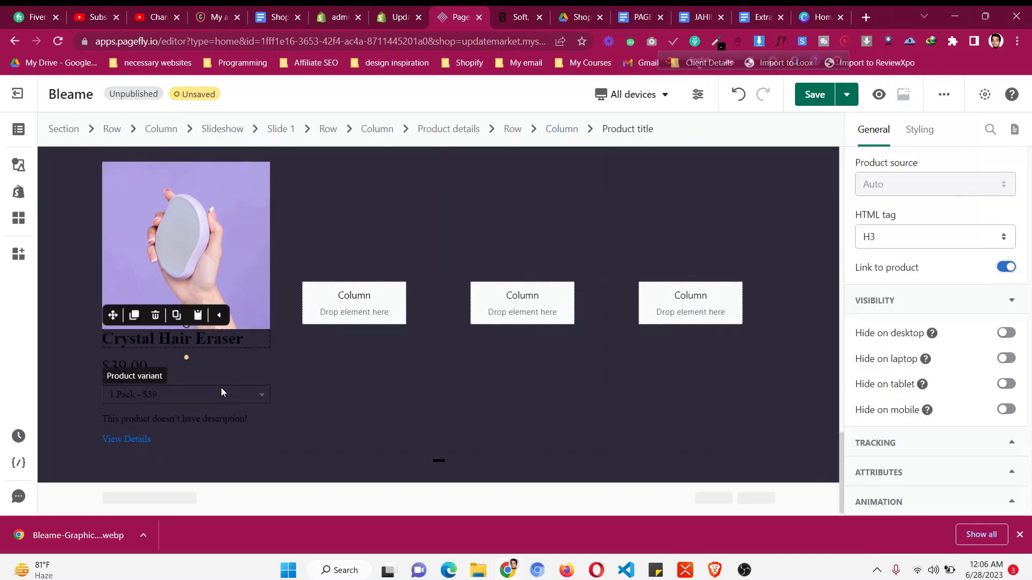
click(156, 366)
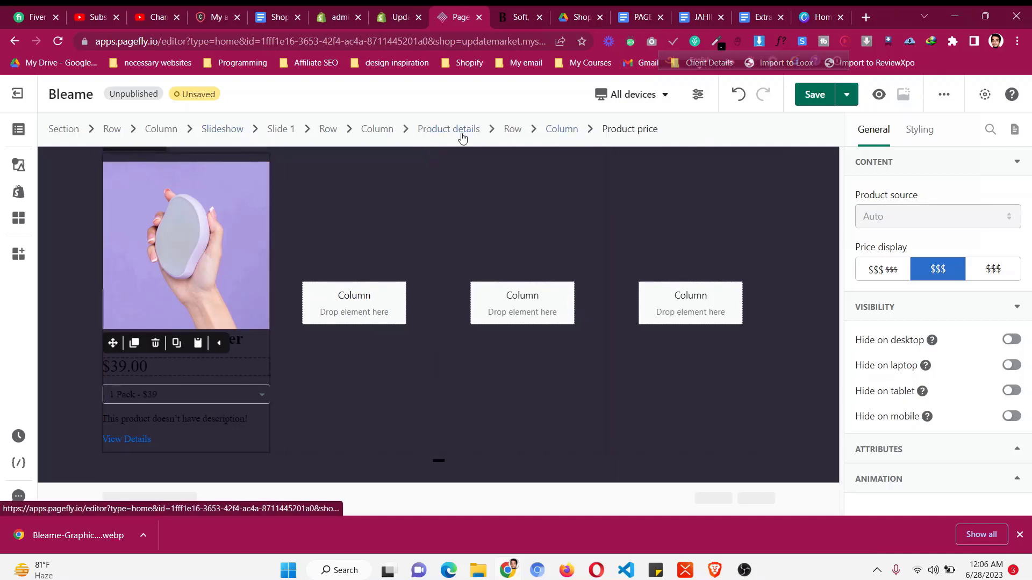
click(462, 134)
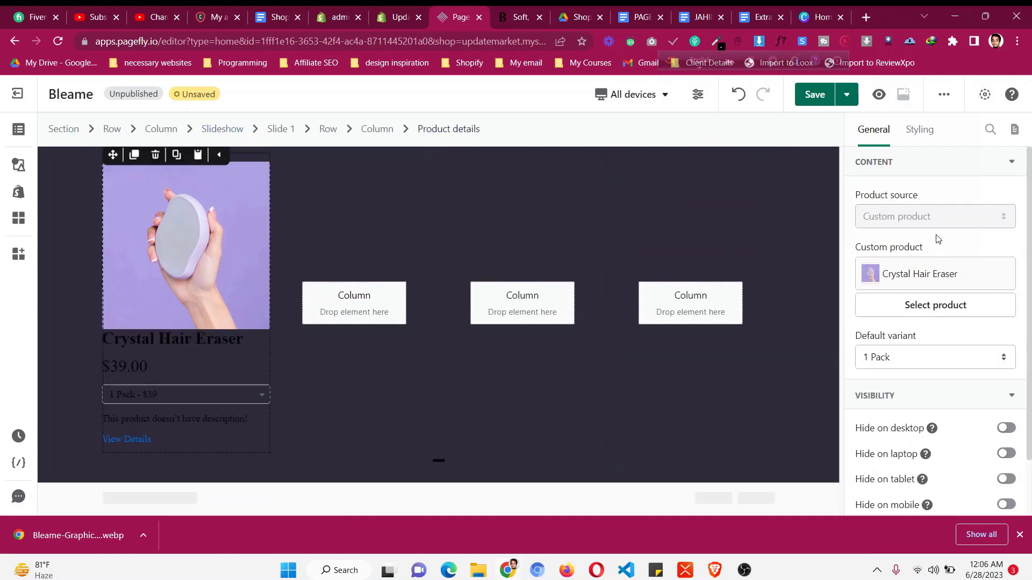
scroll(928, 323, down, 1)
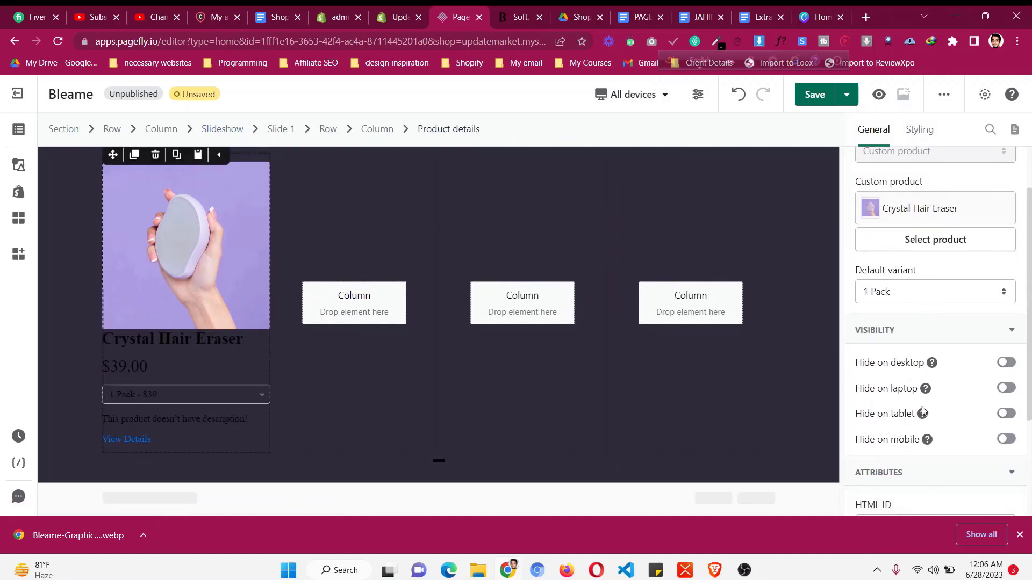
scroll(925, 408, up, 1)
click(371, 131)
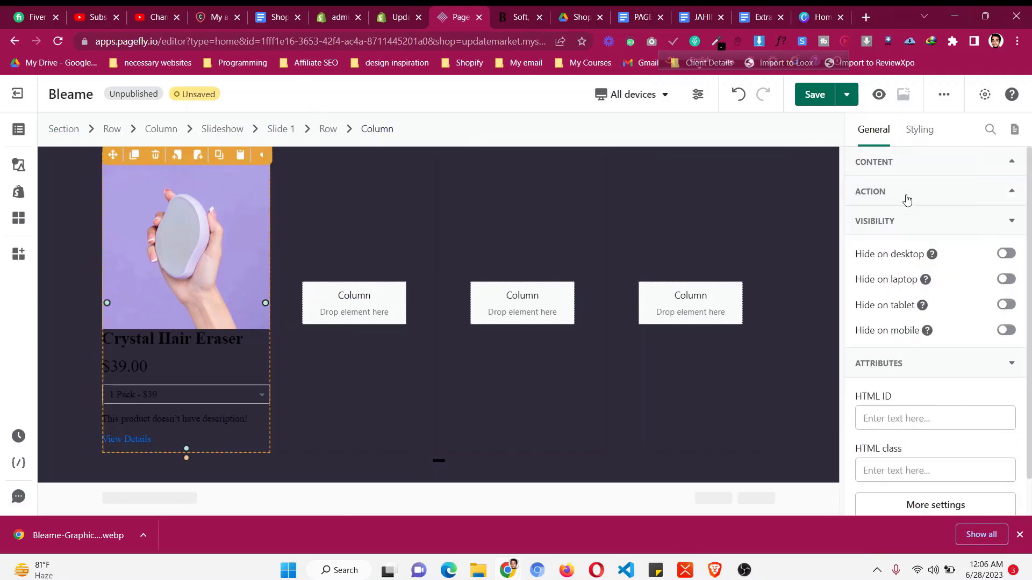
click(907, 200)
click(906, 249)
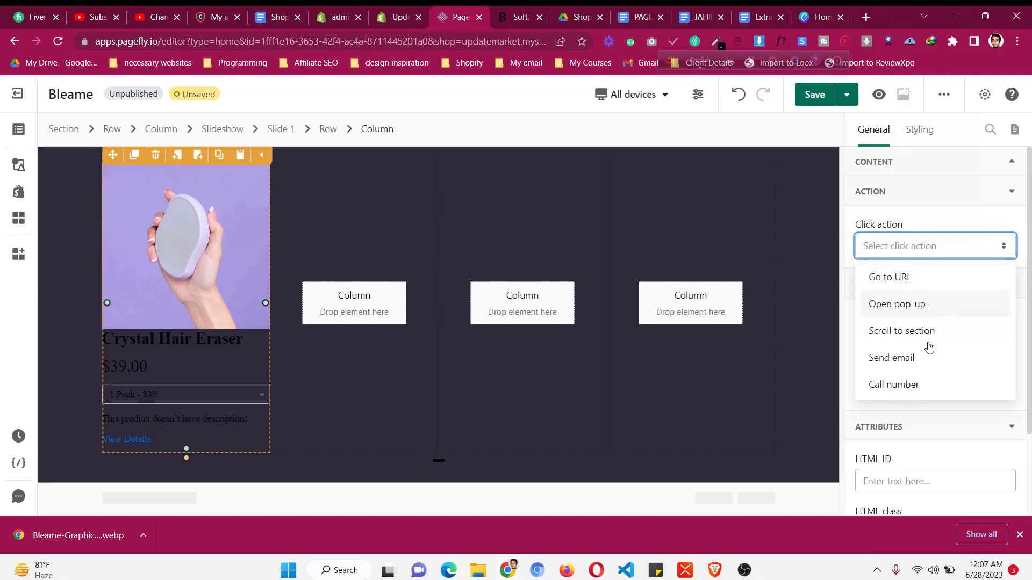
click(931, 280)
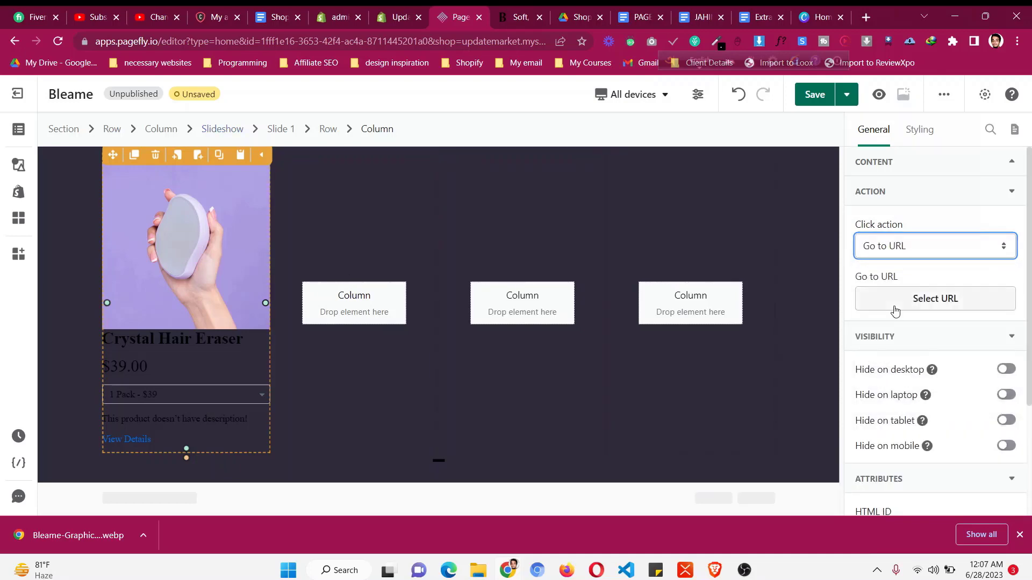
- Choose the Crystal Hair Eraser product page as the column's link target
click(895, 311)
click(309, 238)
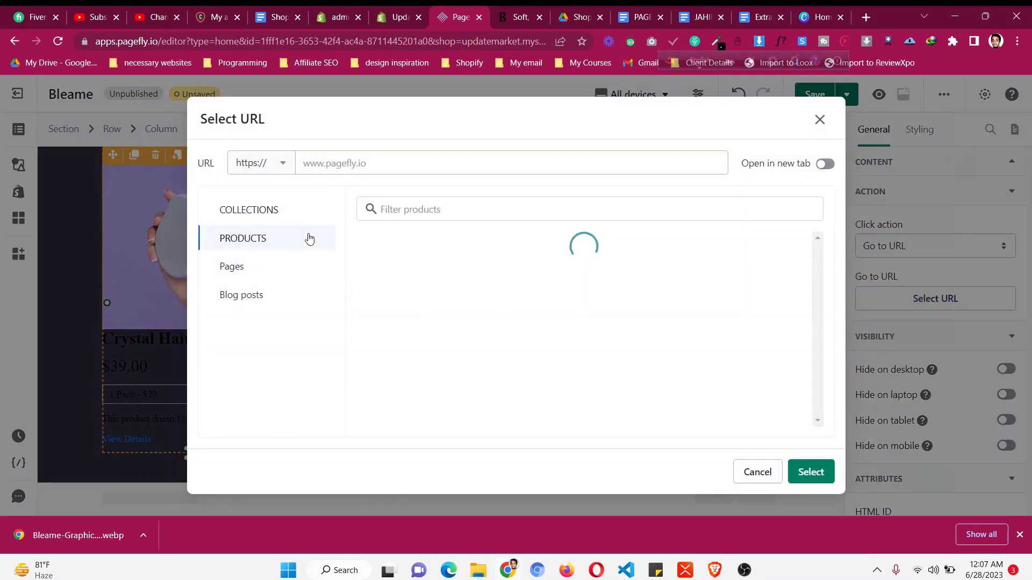
scroll(481, 318, down, 3)
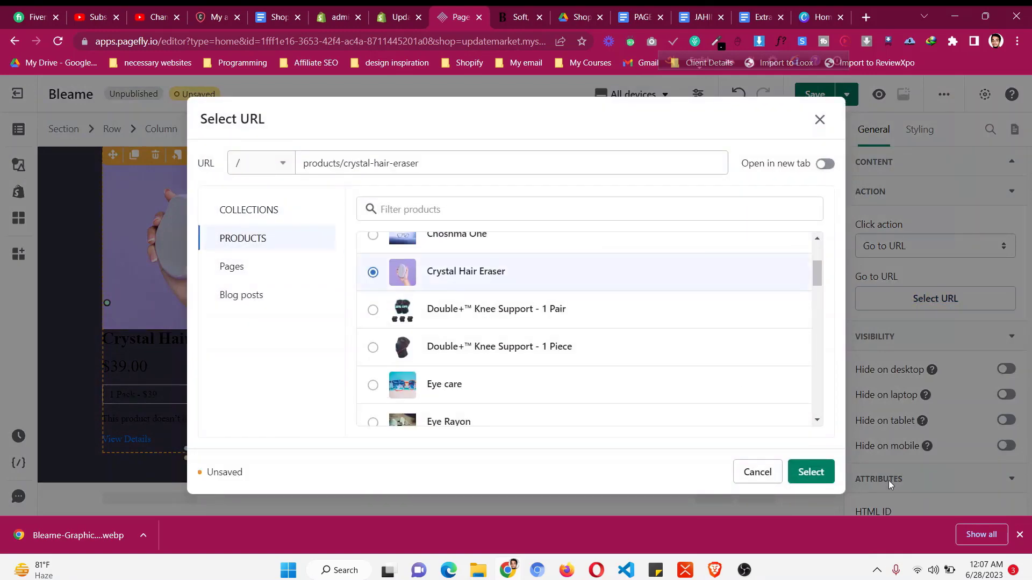
click(814, 473)
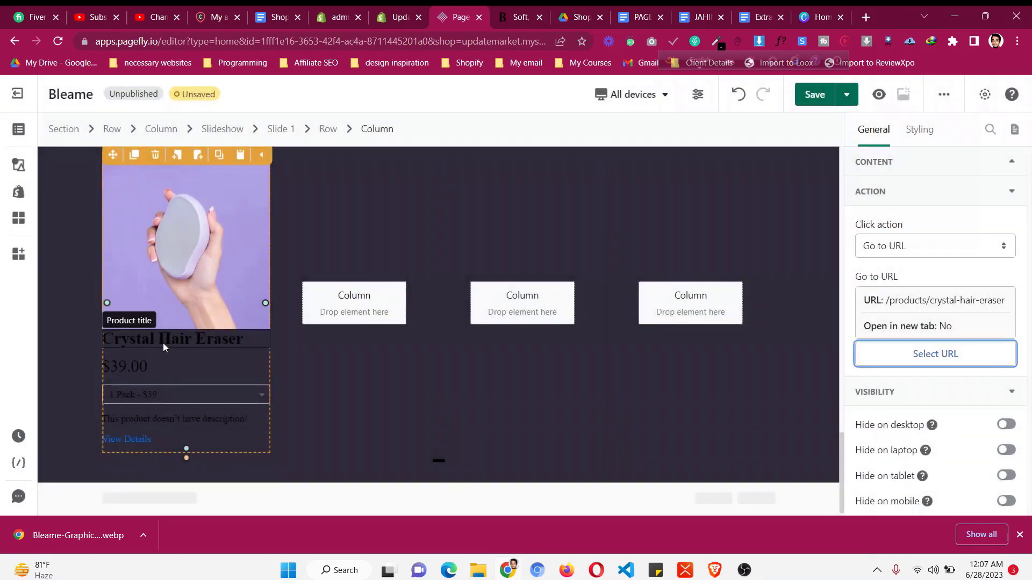
- Set the top margin of the Crystal Hair Eraser product title to 15 px
click(165, 348)
click(919, 129)
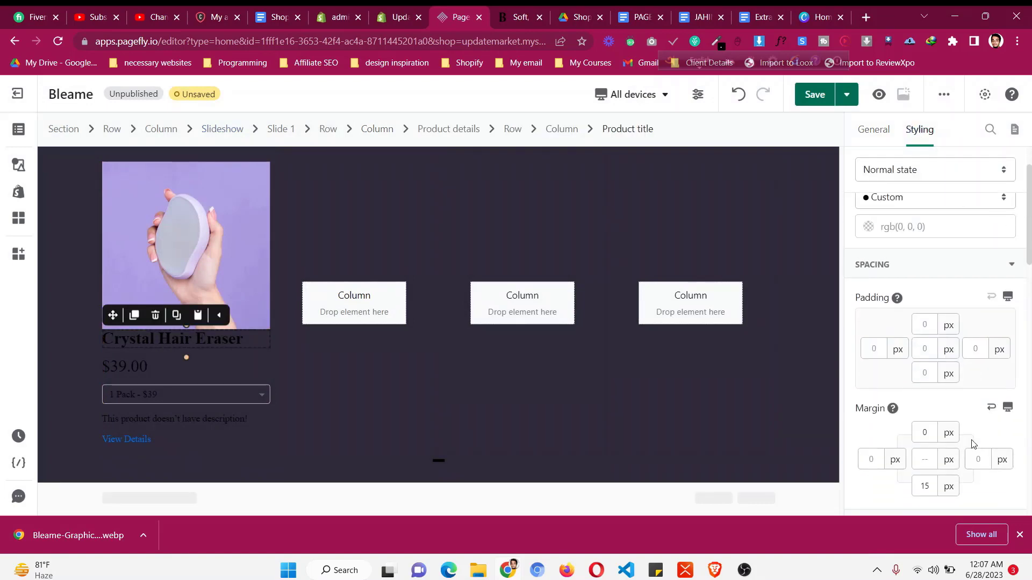
scroll(970, 438, down, 3)
scroll(954, 371, up, 2)
double_click(929, 364)
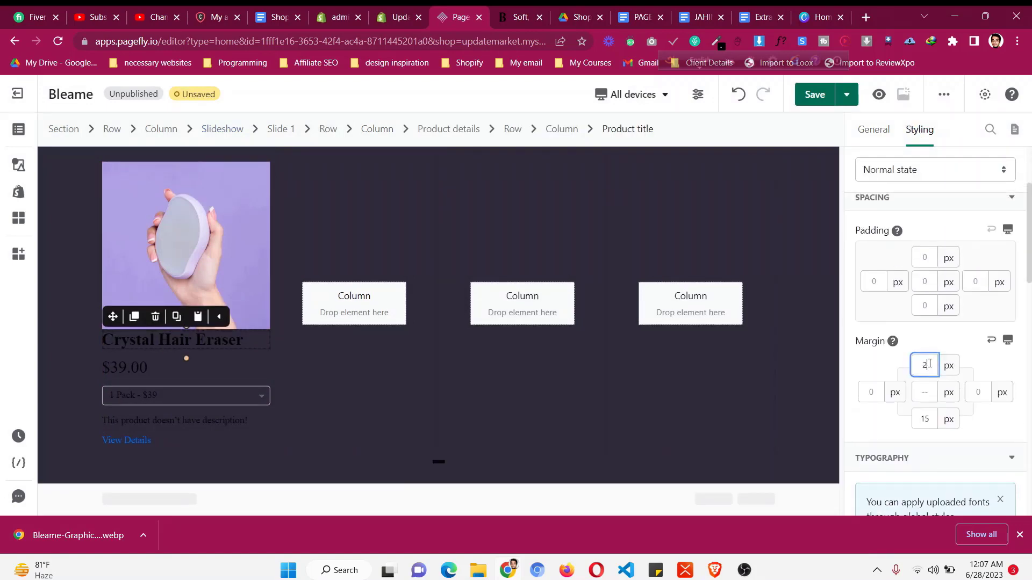
text(12)
key(BackSpace)
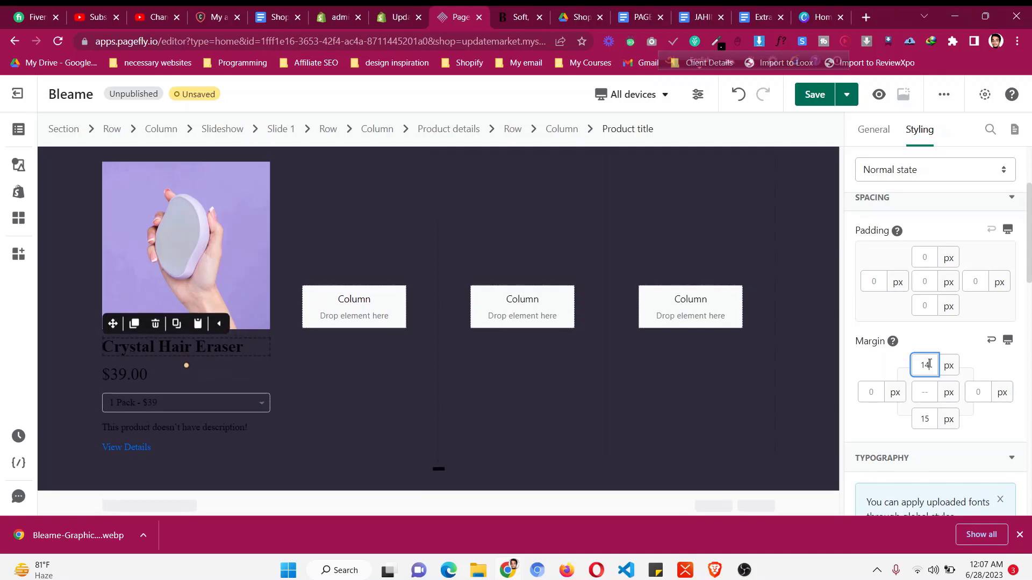
text(5)
- Set the product title's content color to white, rgb(255, 255, 255)
scroll(986, 250, up, 2)
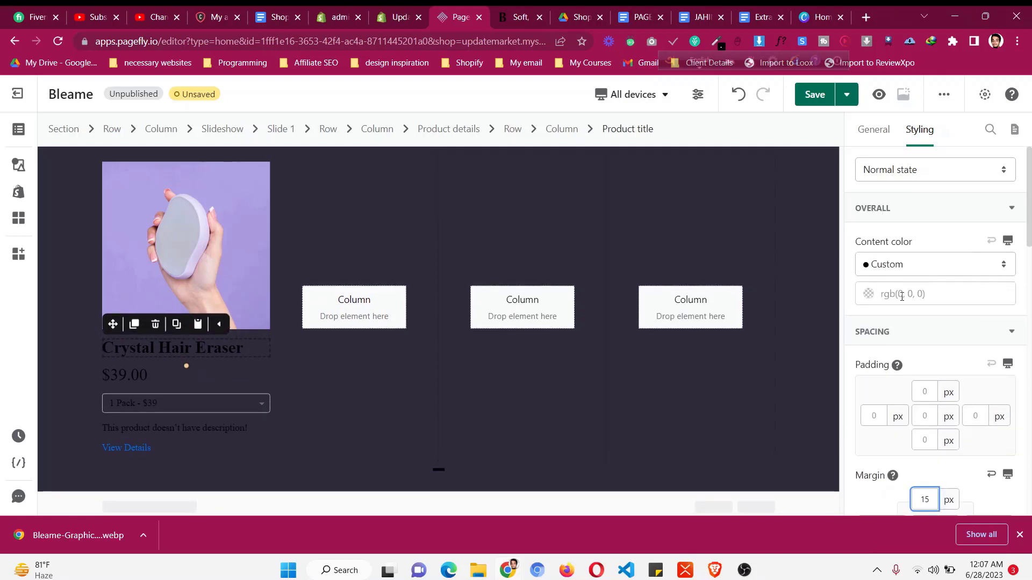
click(871, 299)
click(778, 421)
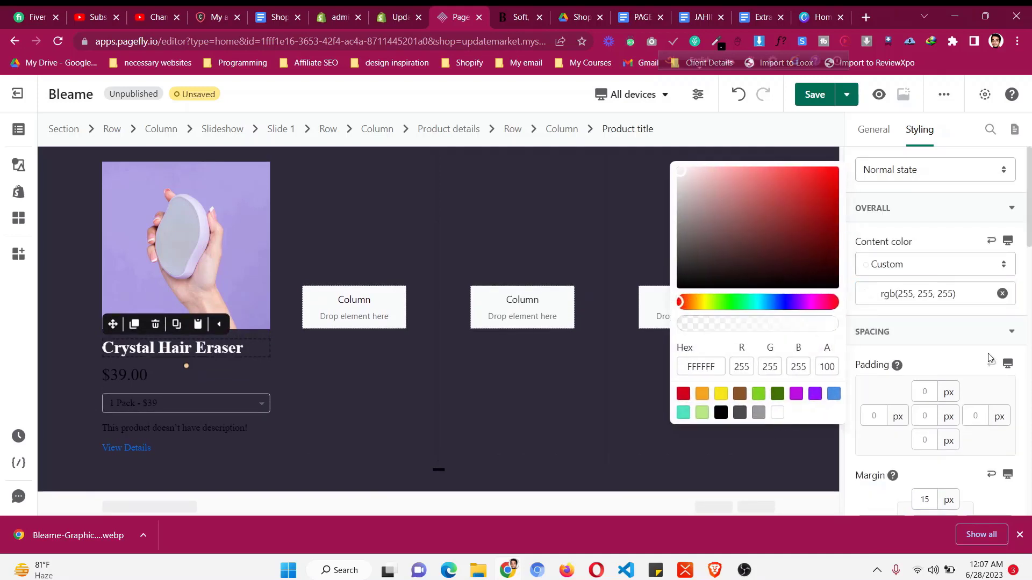
- Set the product title's font family to Poppins with Medium font weight
scroll(988, 352, down, 5)
scroll(930, 301, down, 2)
click(933, 268)
scroll(896, 353, down, 2)
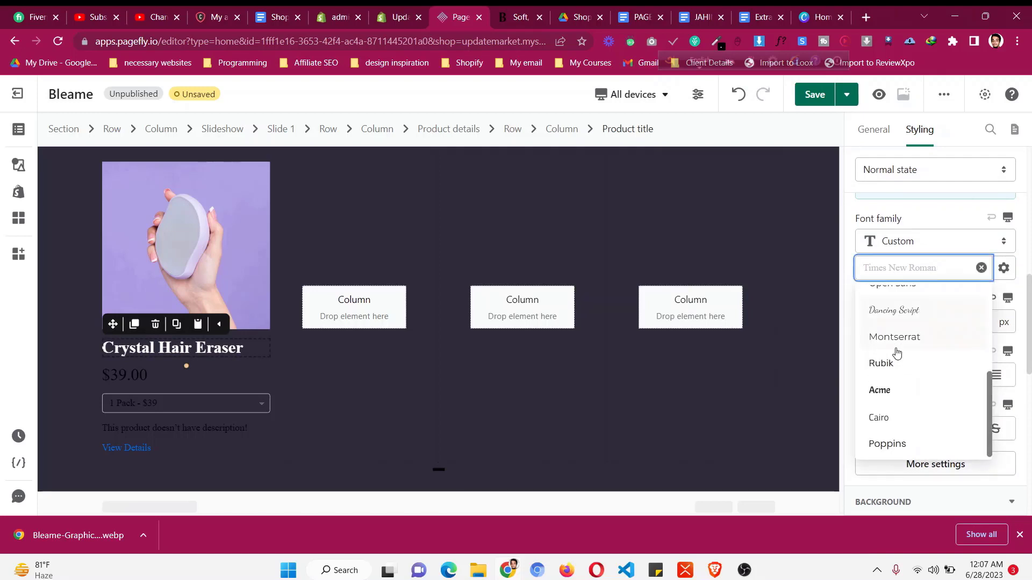
click(907, 444)
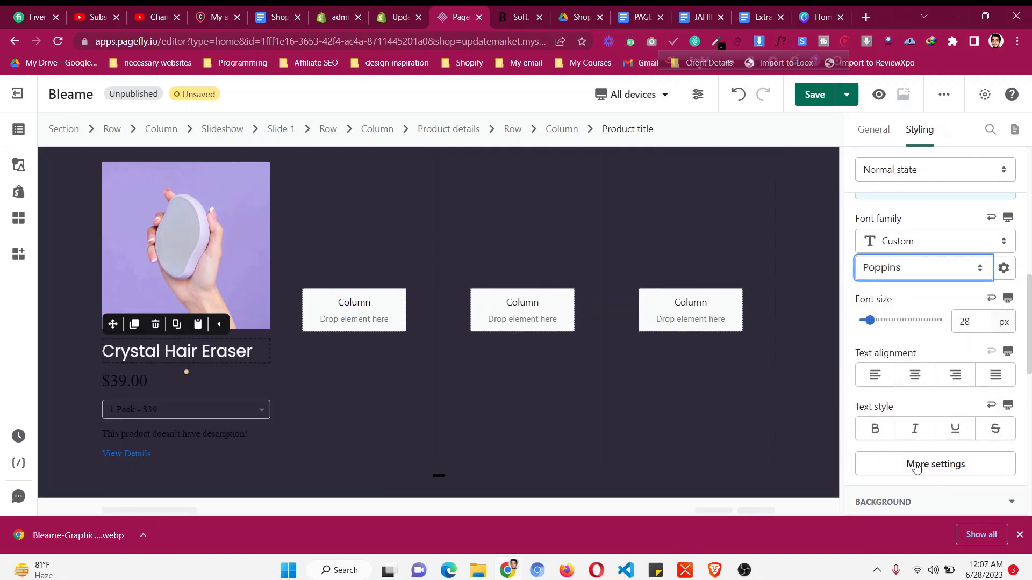
click(917, 466)
click(792, 318)
click(723, 457)
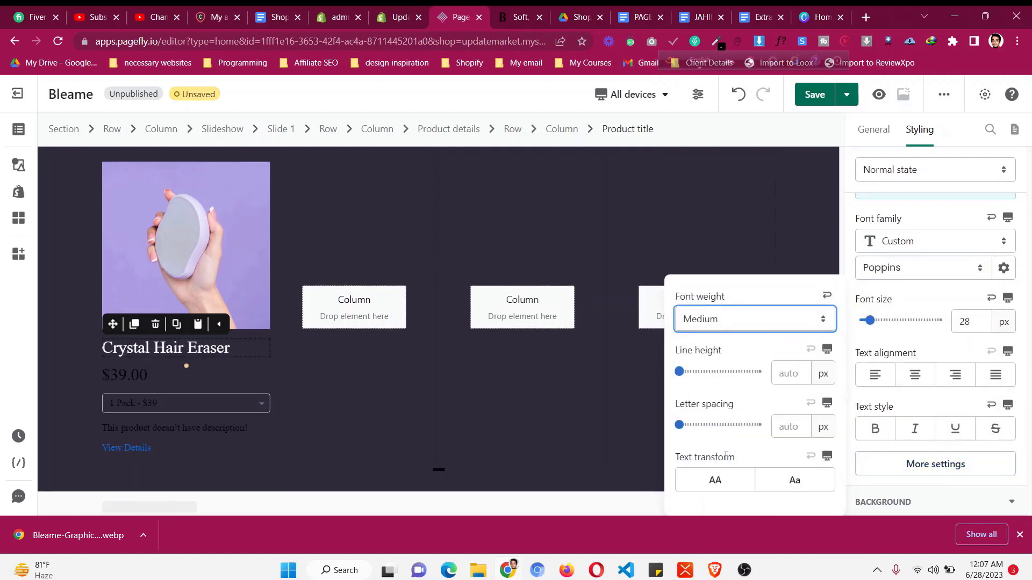
- Set the price text's content color to white and its font family to Poppins
click(145, 382)
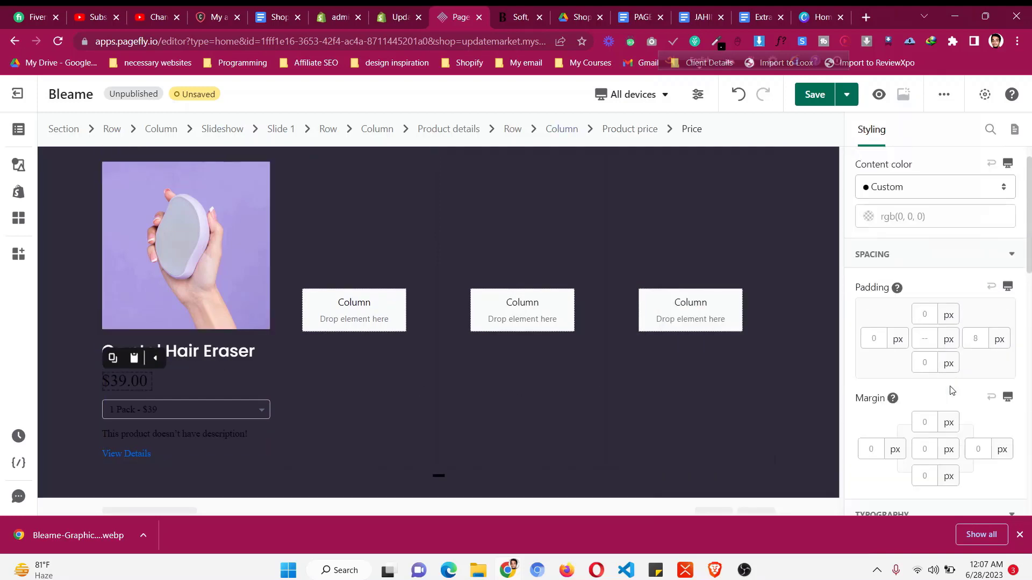
scroll(988, 260, up, 1)
click(869, 248)
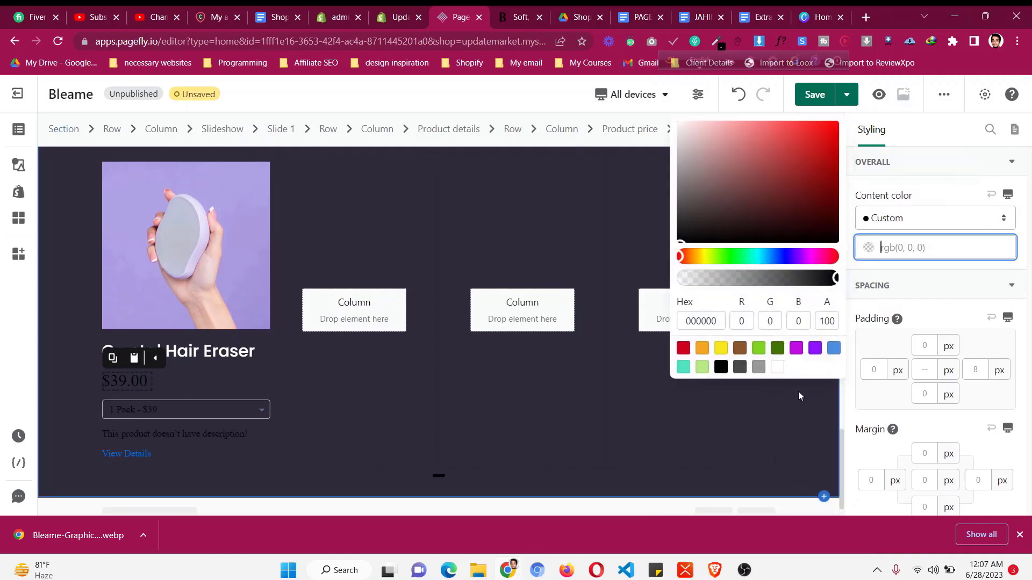
click(780, 369)
scroll(998, 377, down, 5)
scroll(998, 377, down, 2)
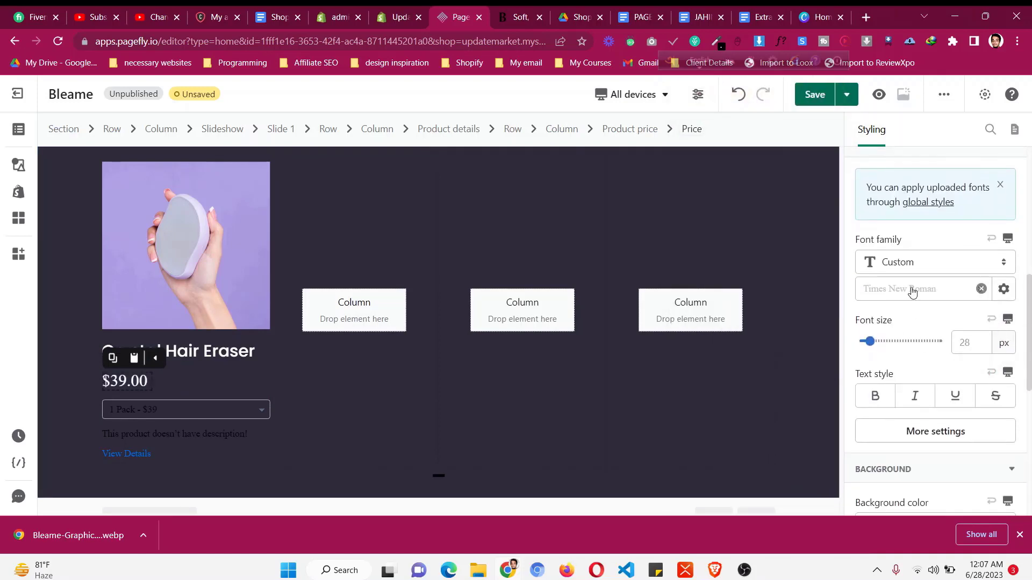
click(912, 288)
scroll(912, 409, down, 2)
click(887, 464)
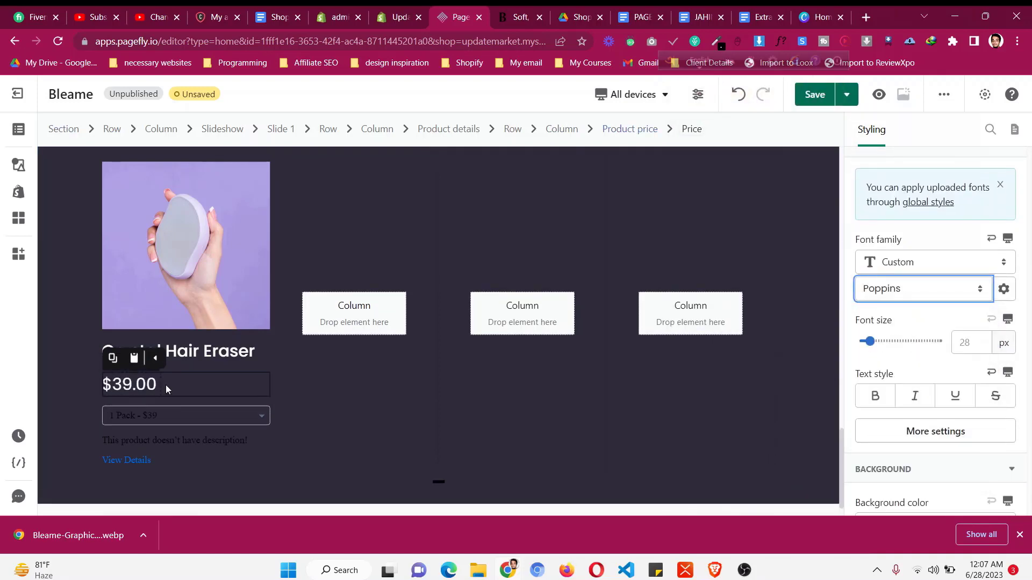
- Delete the variant selector, product description and View Details link from the product card
click(142, 411)
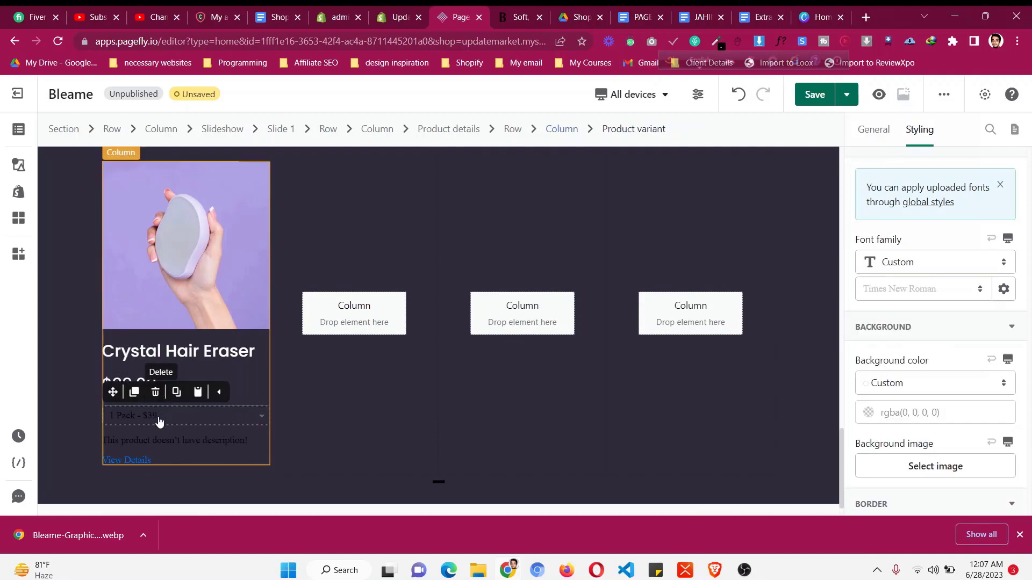
click(155, 393)
click(163, 416)
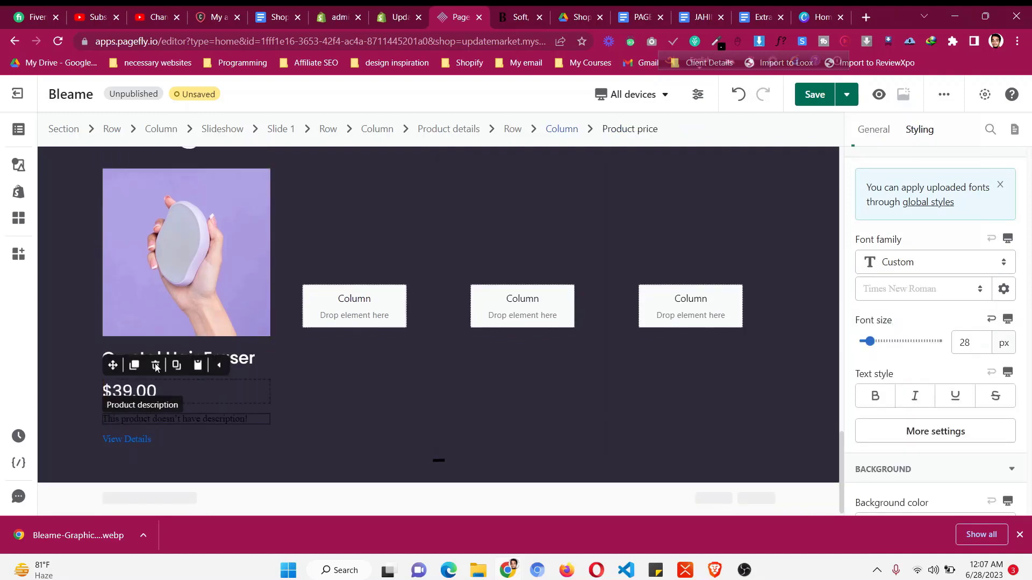
click(150, 421)
key(Delete)
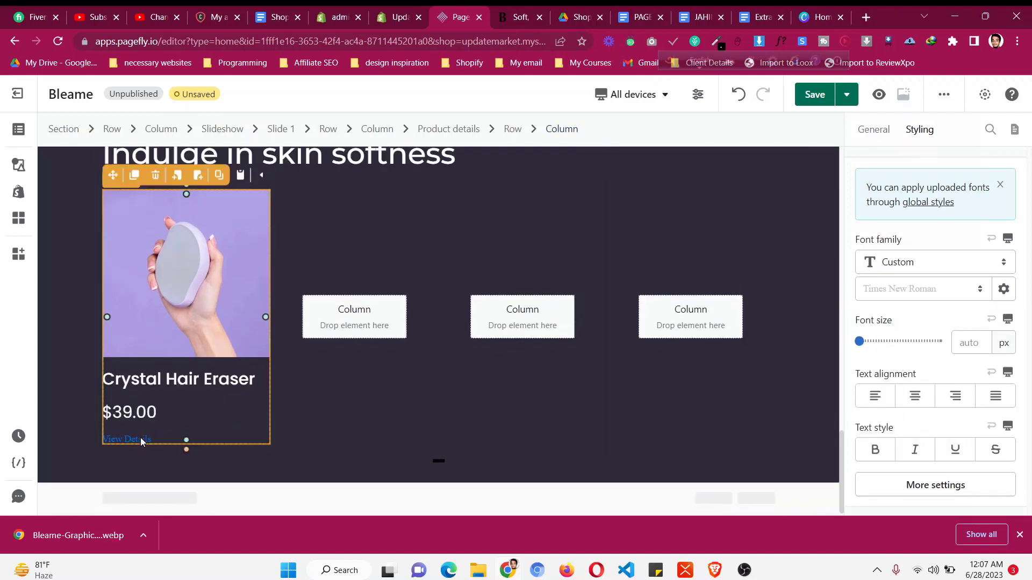
click(142, 440)
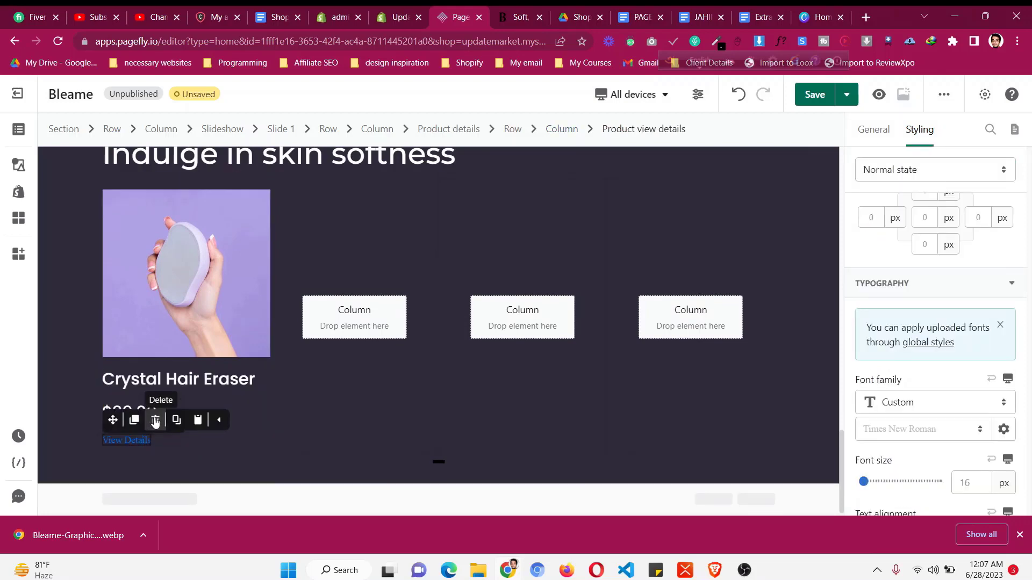
click(155, 420)
click(153, 421)
- Check the reference page's product cards and try showing the compare-at price beside the product price
click(516, 17)
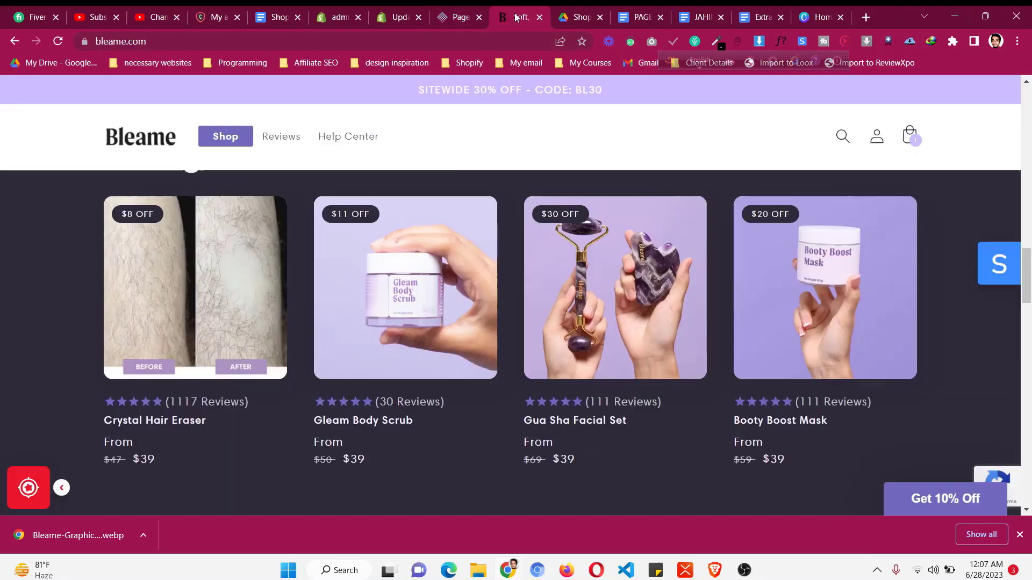
scroll(237, 352, down, 3)
scroll(172, 403, up, 2)
click(452, 15)
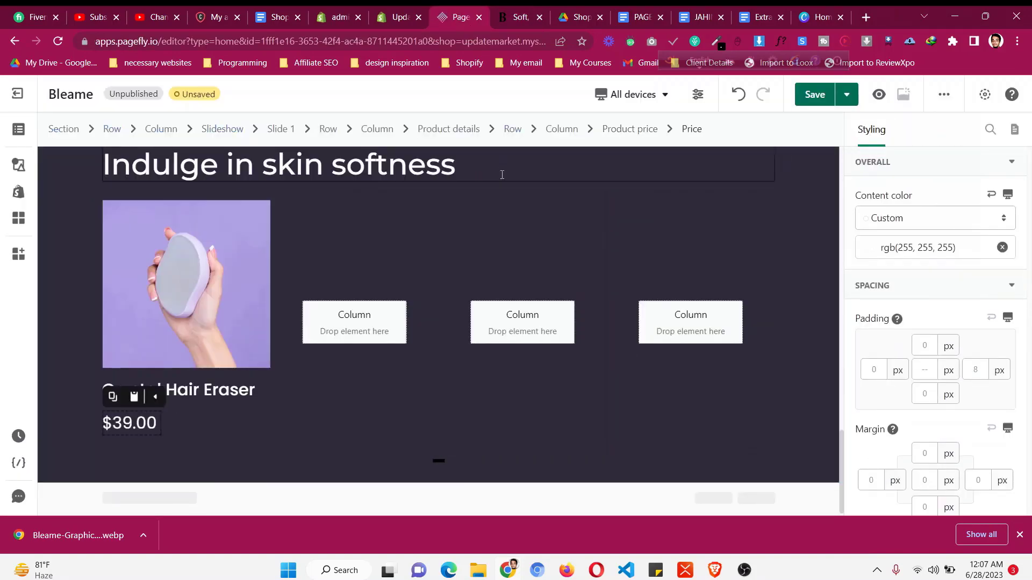
click(642, 134)
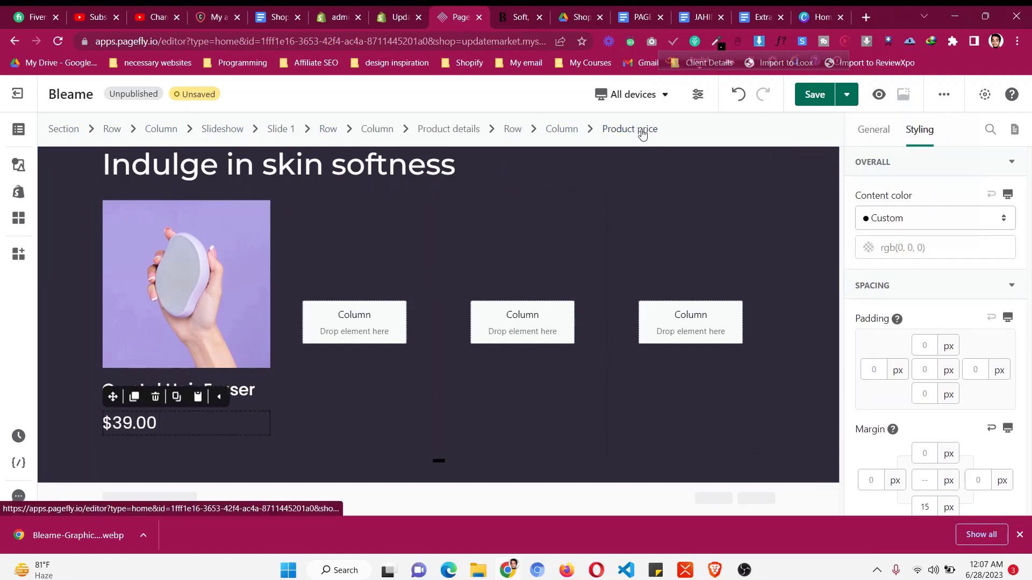
click(875, 129)
click(894, 271)
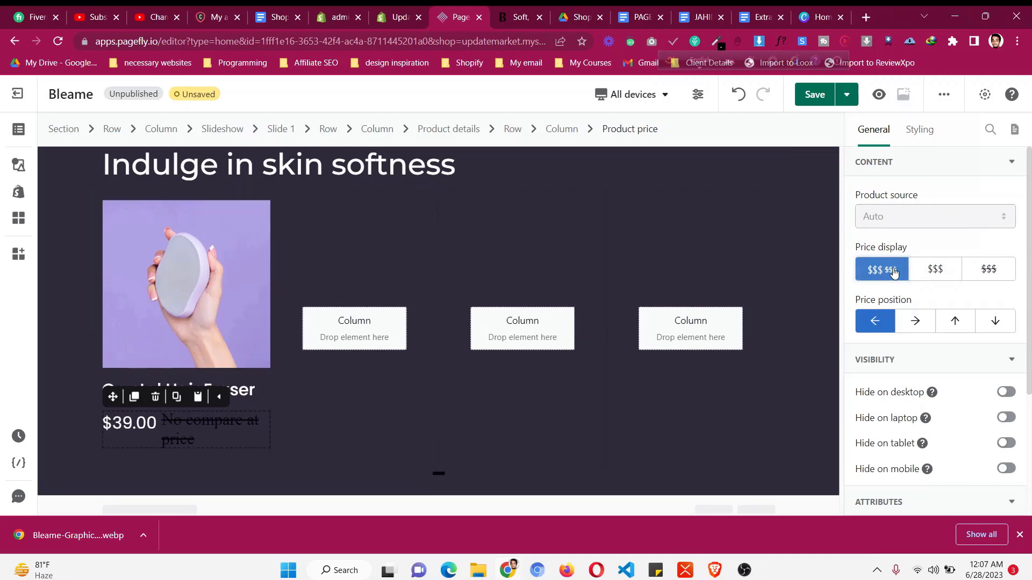
click(935, 268)
- Set the product title's bottom margin to 10 px
click(64, 360)
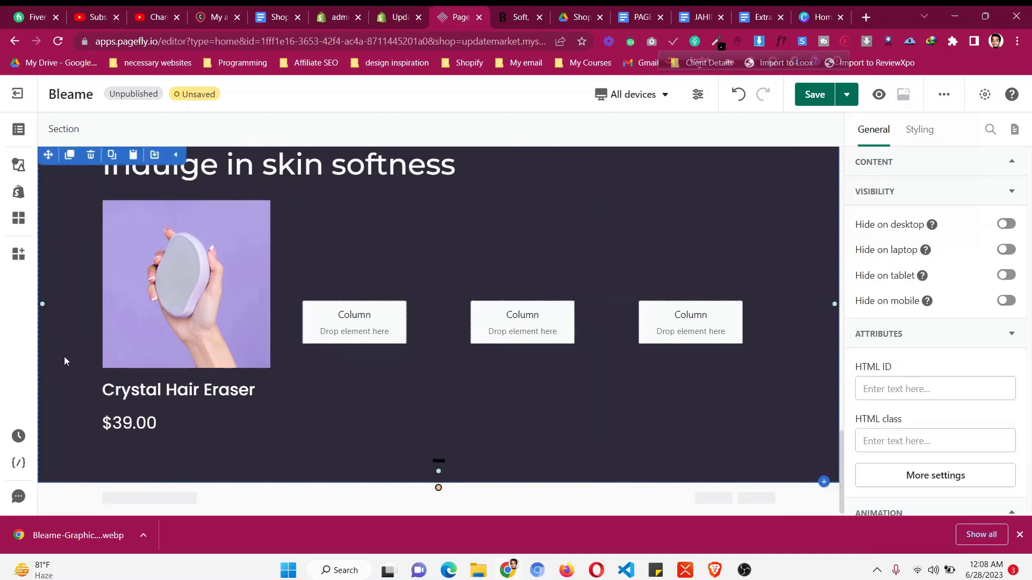
scroll(65, 360, up, 2)
scroll(159, 423, down, 2)
click(160, 421)
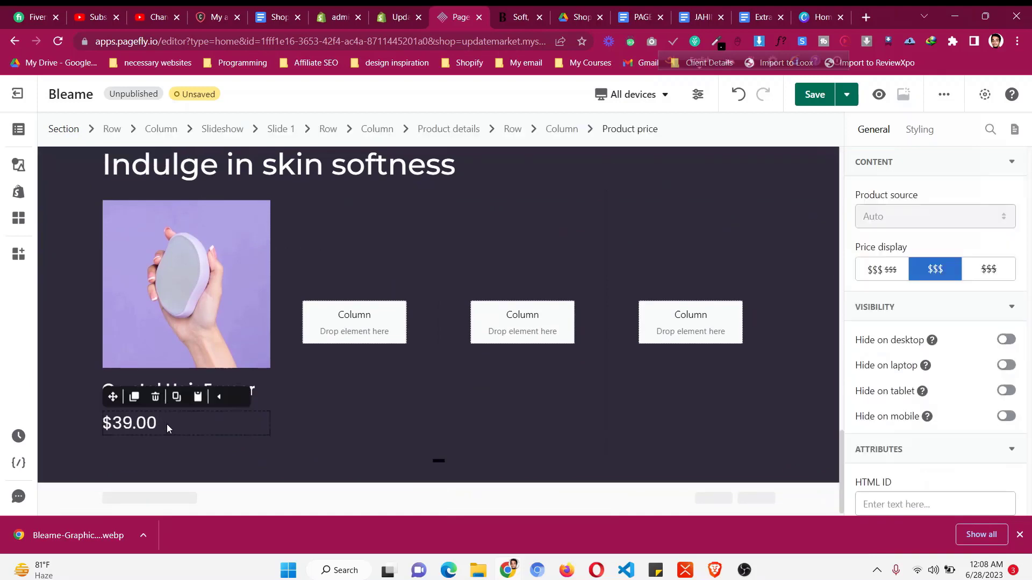
click(920, 129)
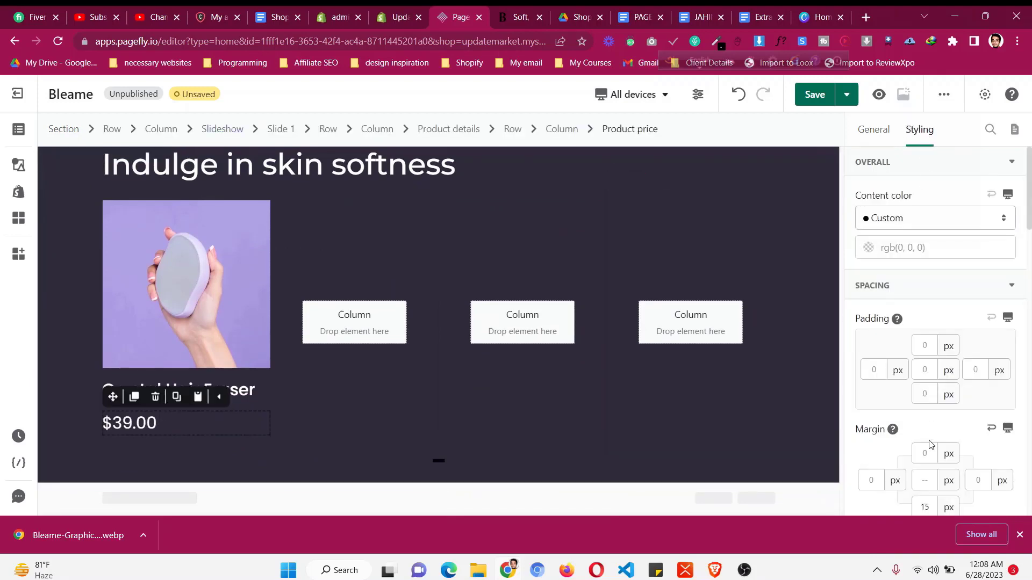
click(260, 389)
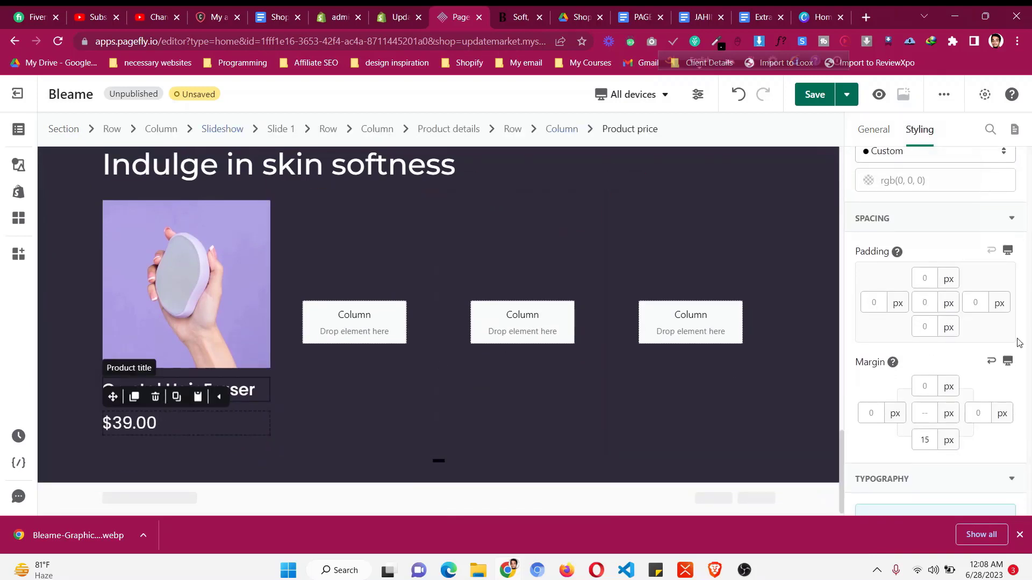
key(BackSpace)
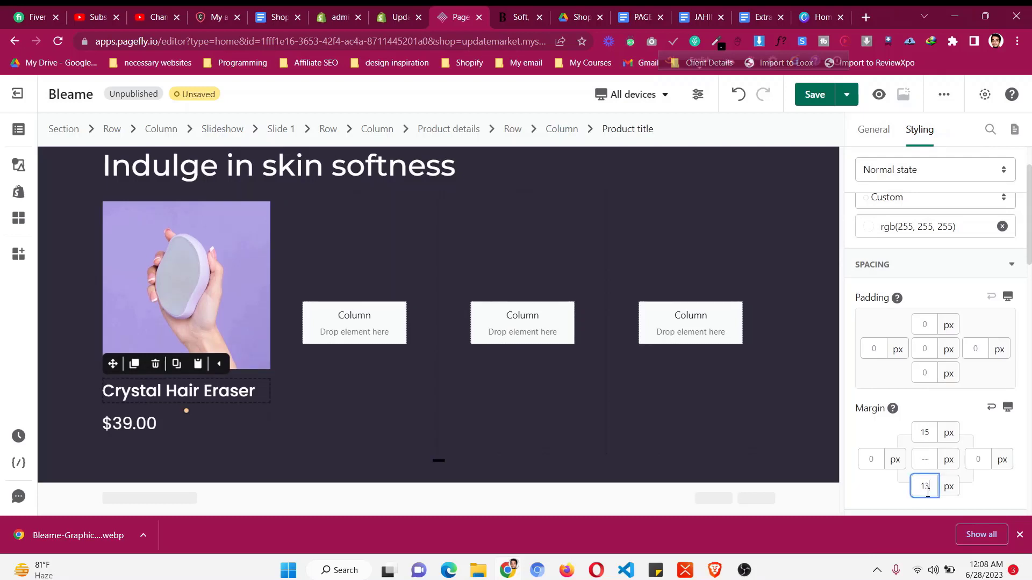
text(0)
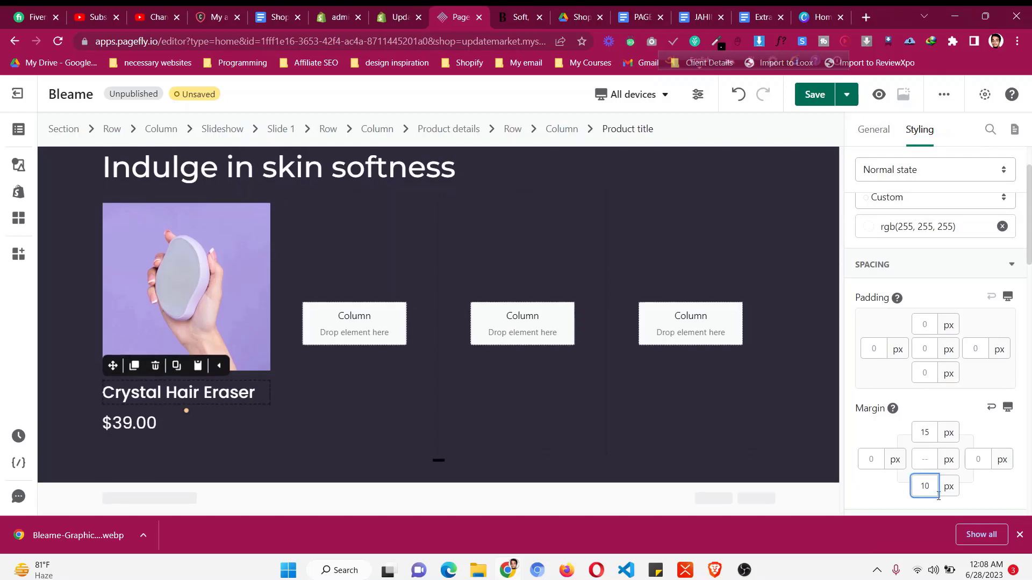
- Duplicate the finished product details card and move the copy into the second slide's empty column
scroll(221, 250, up, 1)
click(220, 264)
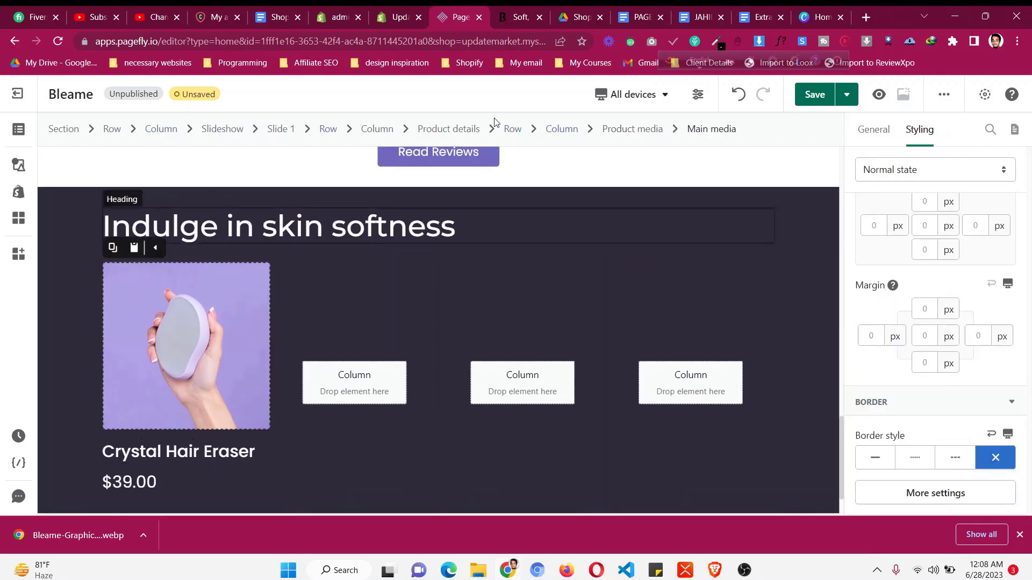
click(475, 131)
scroll(122, 301, down, 1)
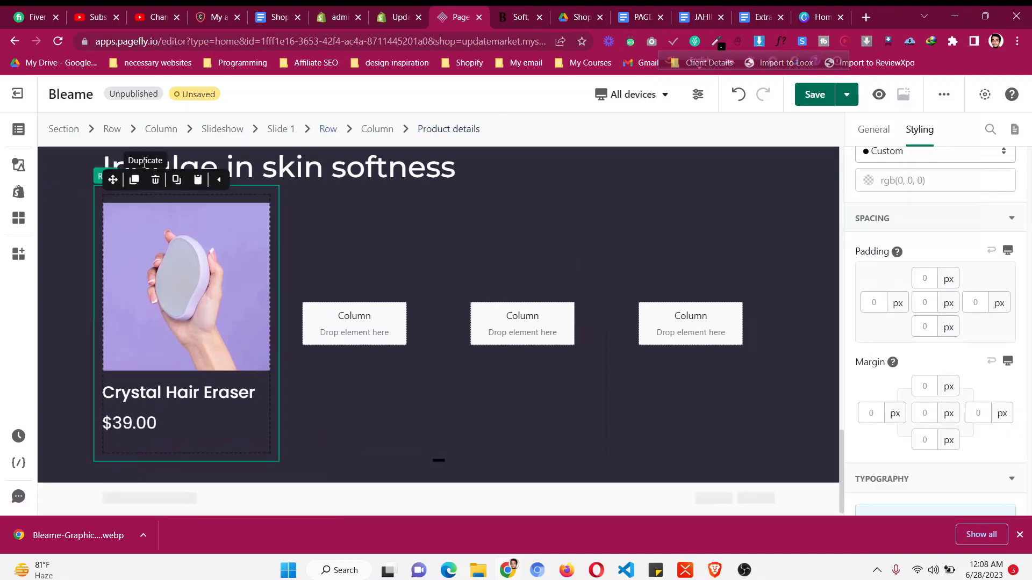
click(135, 179)
drag(118, 179, 346, 456)
- Duplicate the product card twice more and place the copies in the third and fourth slides' columns
click(302, 181)
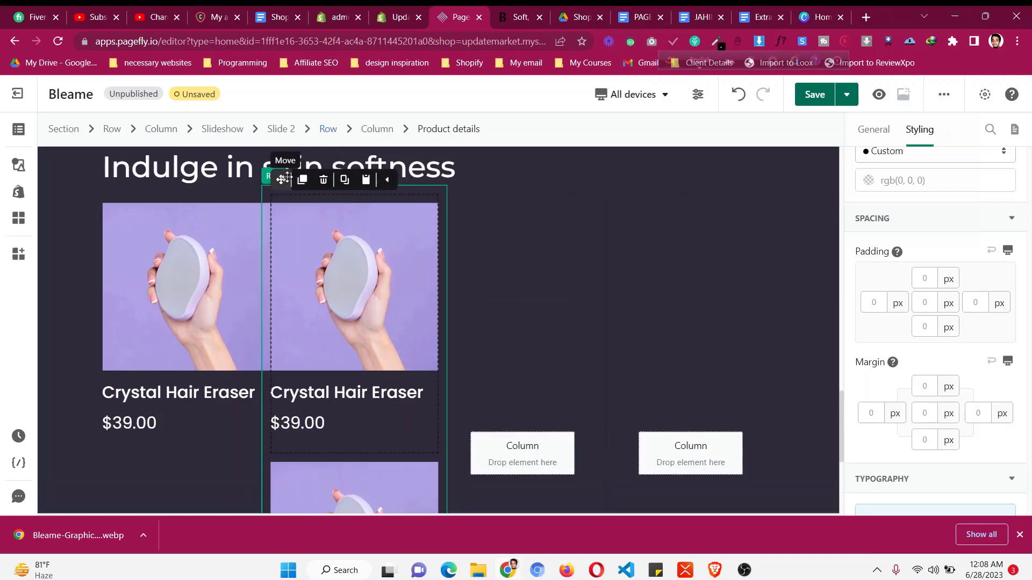
drag(280, 179, 521, 343)
click(471, 182)
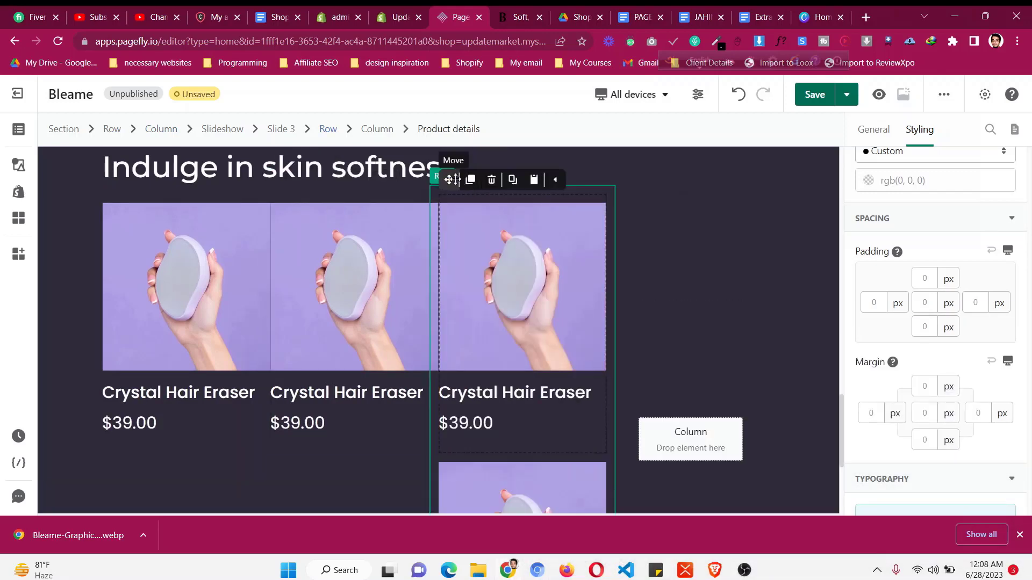
drag(471, 183, 700, 293)
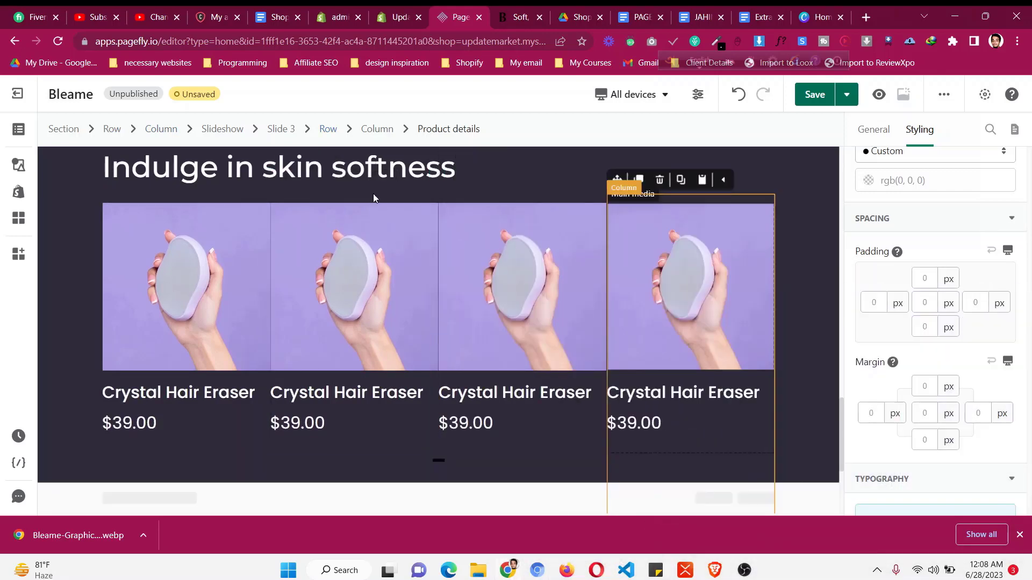
click(393, 243)
click(442, 132)
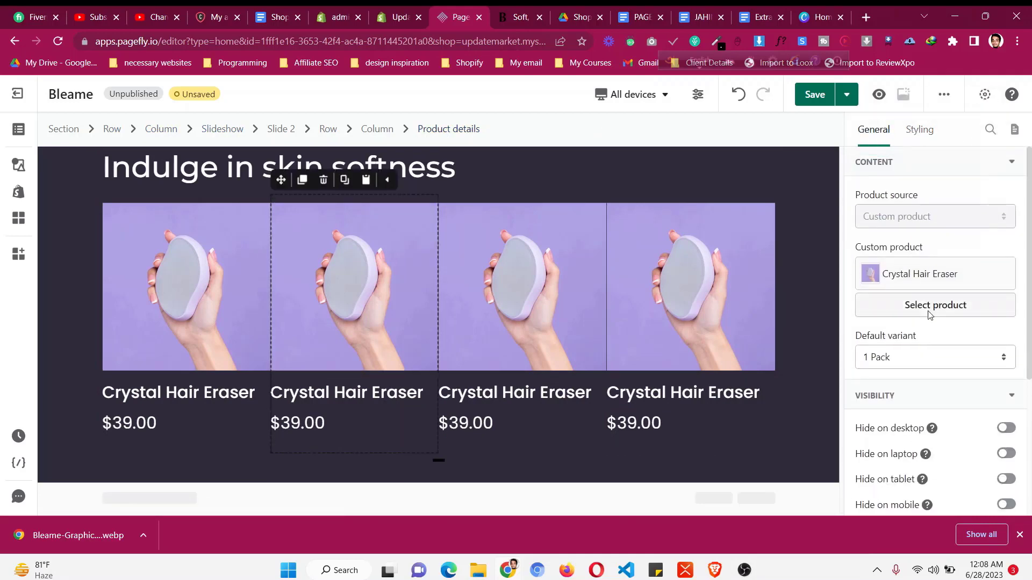
click(930, 315)
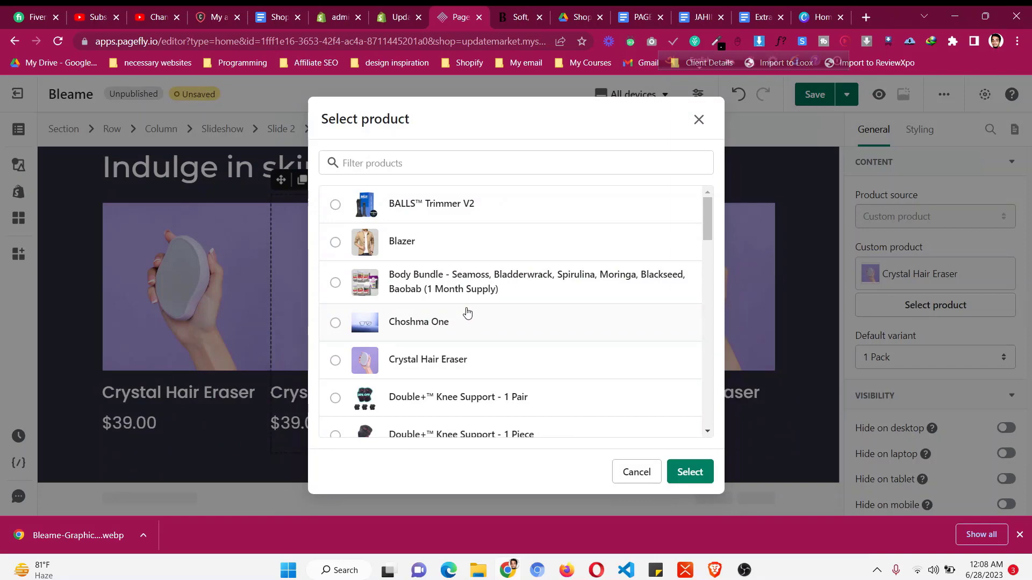
scroll(467, 313, down, 3)
click(517, 11)
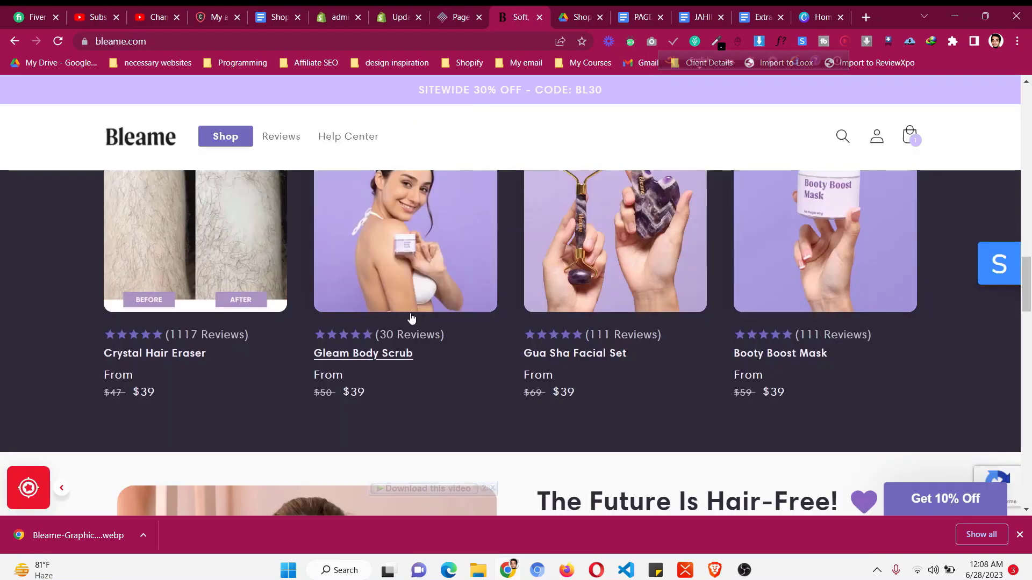
click(473, 9)
scroll(483, 347, up, 3)
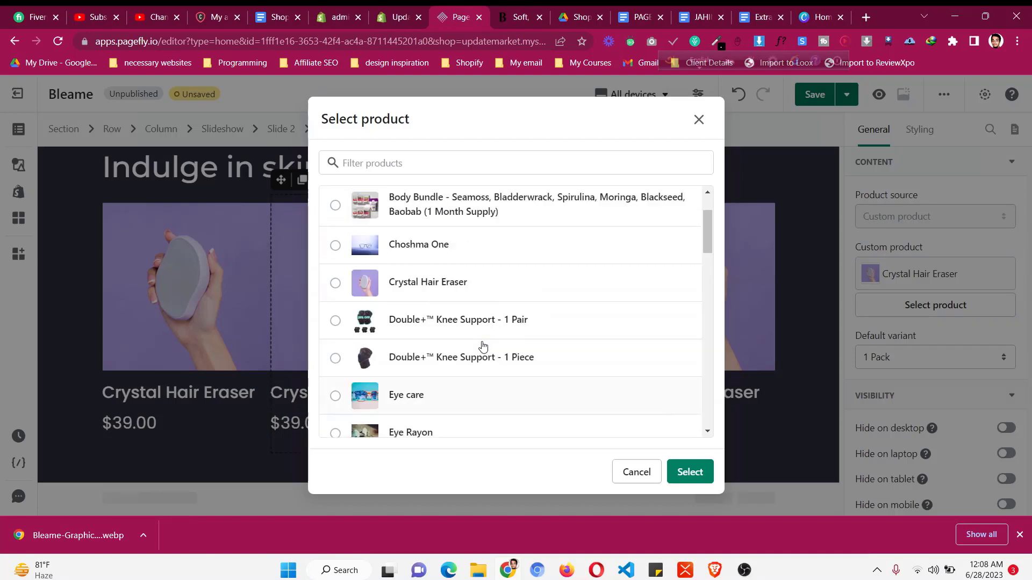
click(699, 119)
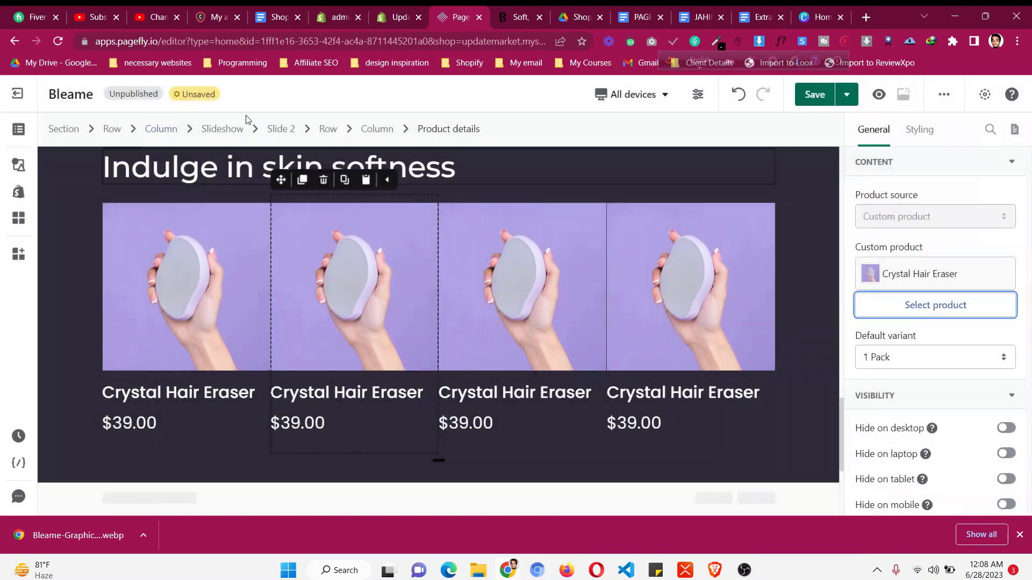
- Set the product slideshow's items spacing to 15 px
click(222, 128)
scroll(981, 344, down, 3)
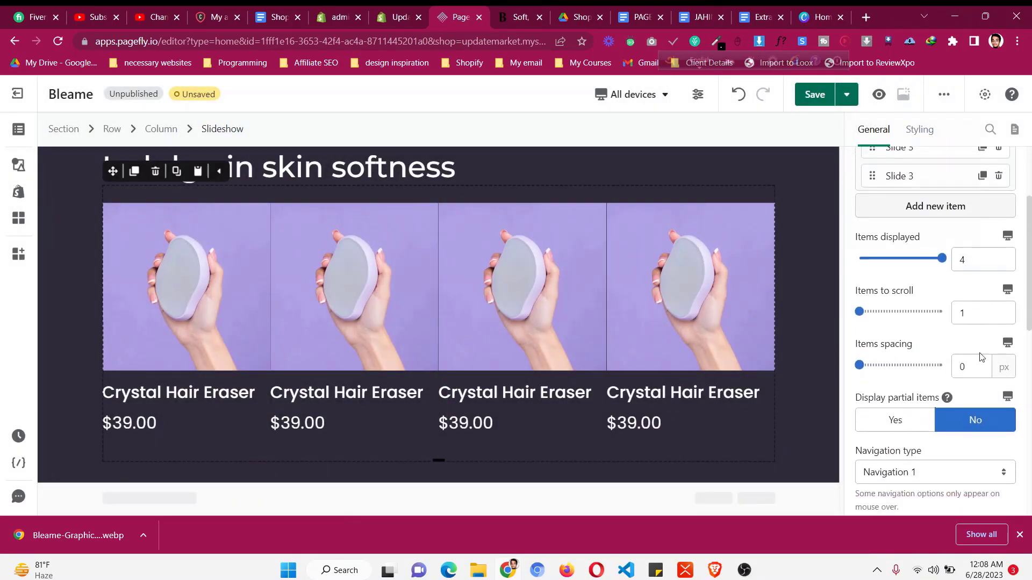
click(978, 372)
key(Up)
key(Up)
key(Up)
key(Up)
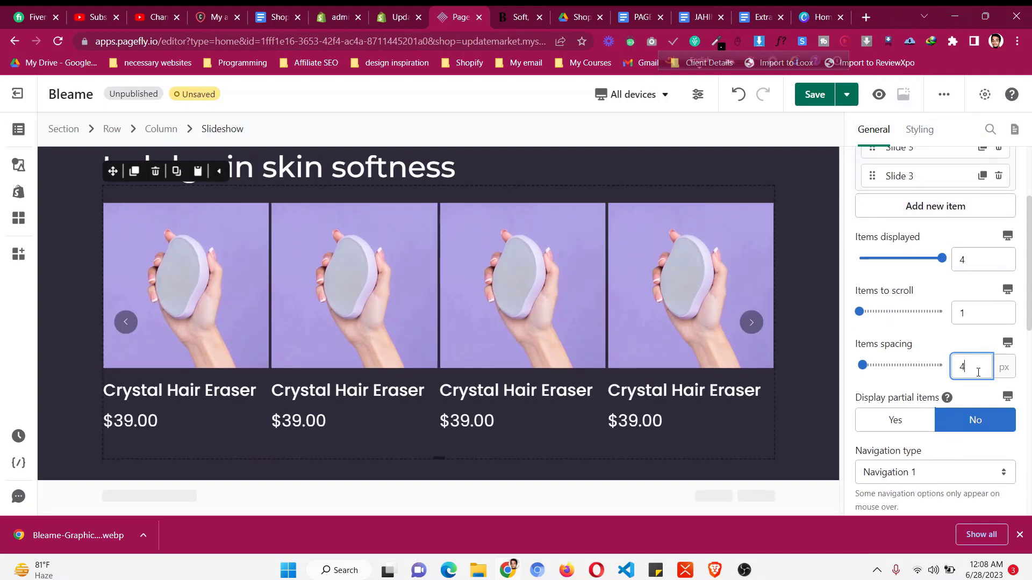
key(Up)
key(Up)
key(Up)
key(Up)
key(Up)
key(Up)
key(Up)
key(Up)
key(Up)
key(Up)
key(Up)
key(Up)
key(Up)
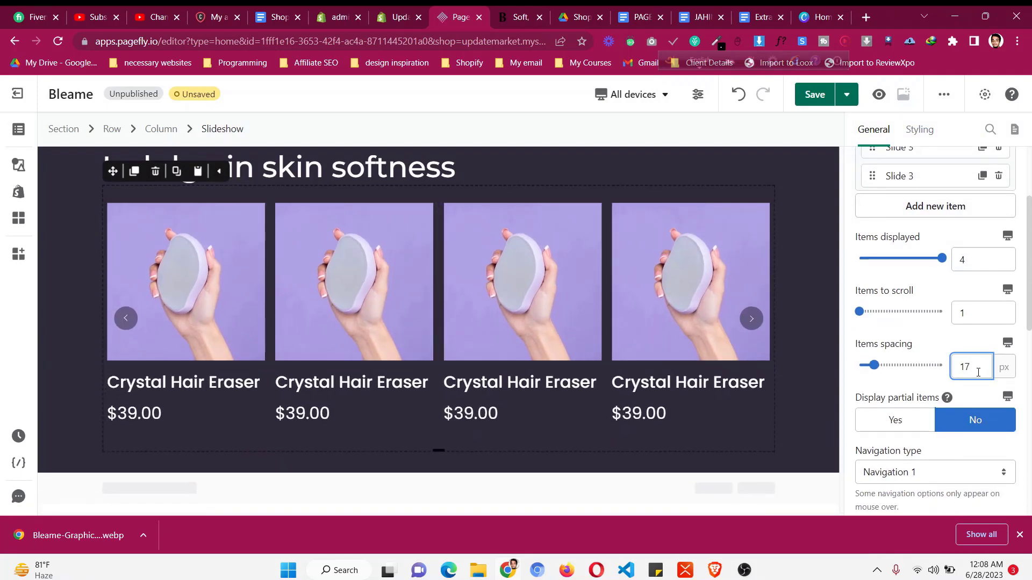
key(Down)
key(Down)
- Set both the navigation type and the pagination type of the product slideshow to None
scroll(946, 349, down, 3)
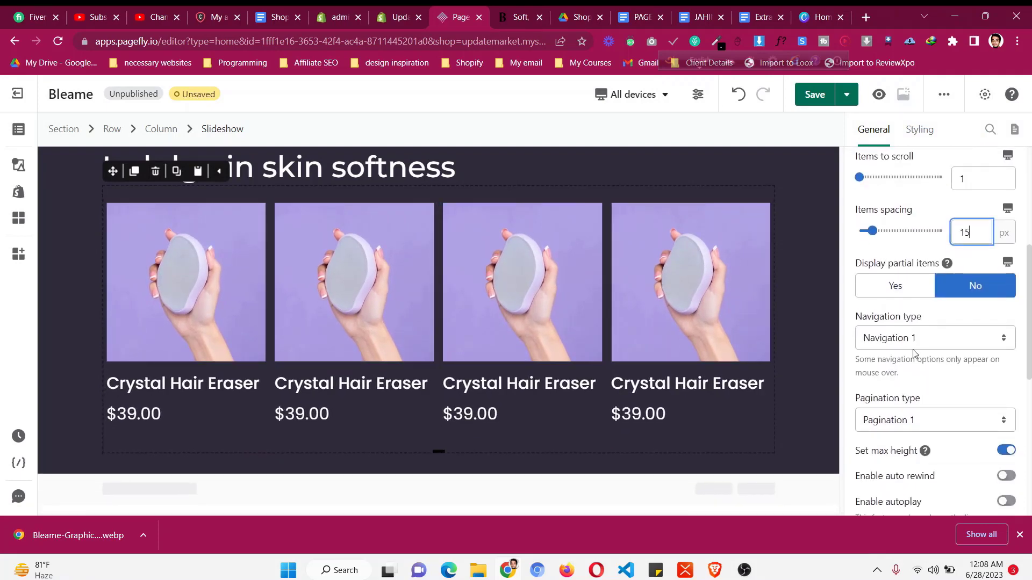
click(913, 344)
click(905, 180)
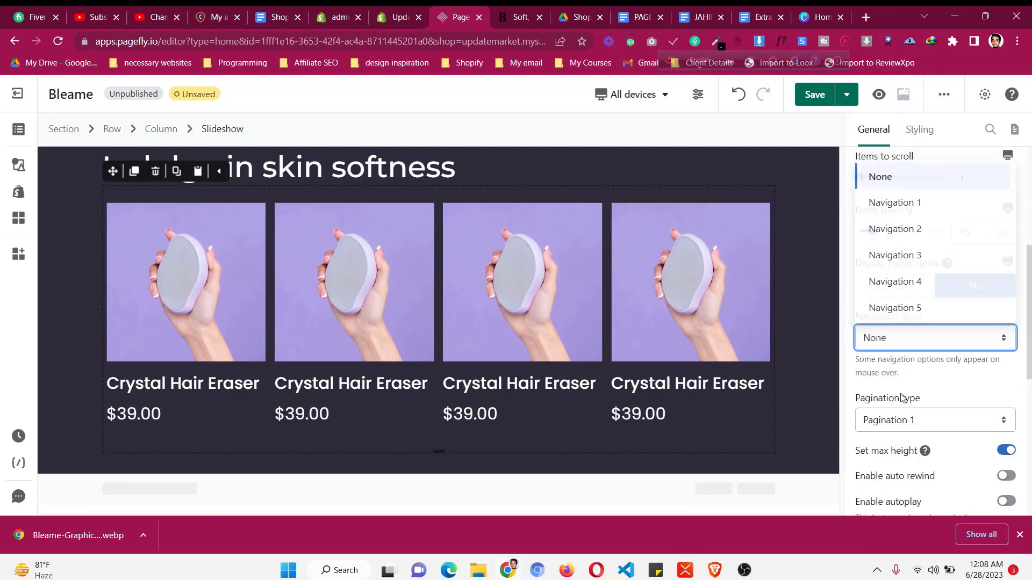
click(886, 421)
click(899, 308)
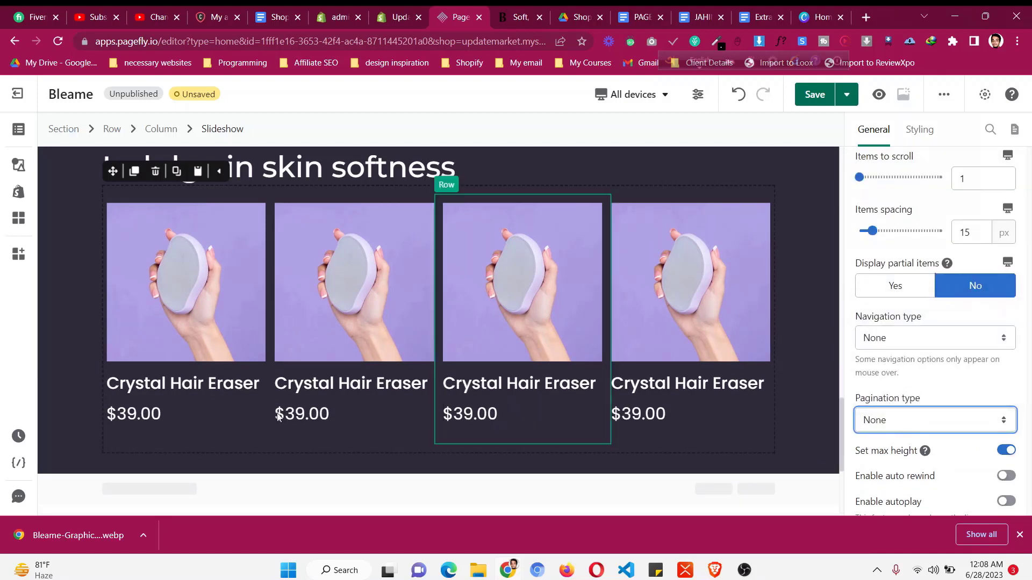
- Switch the editor to the Mobile view and select the product slideshow in the dark section
click(85, 278)
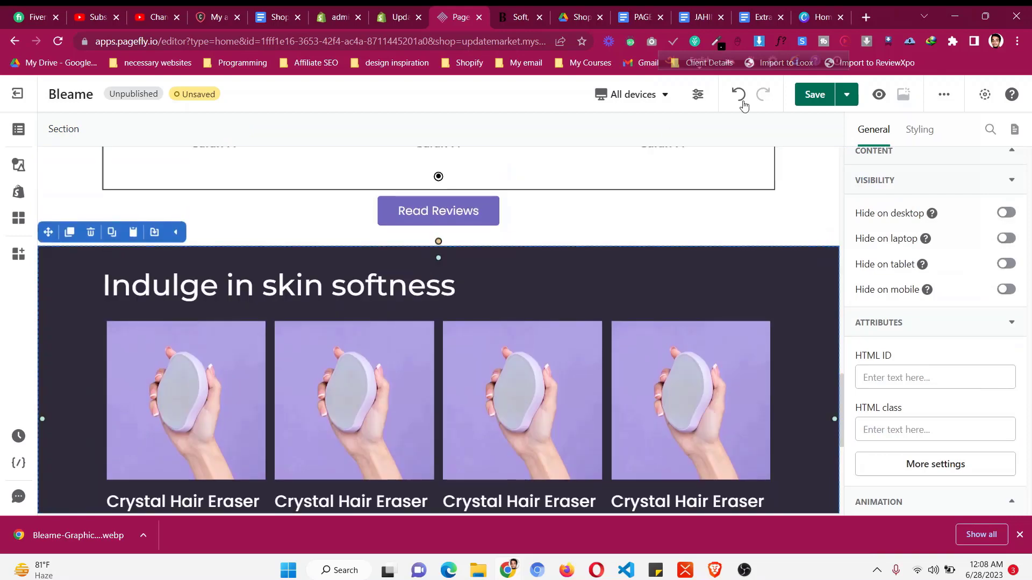
click(666, 94)
click(637, 209)
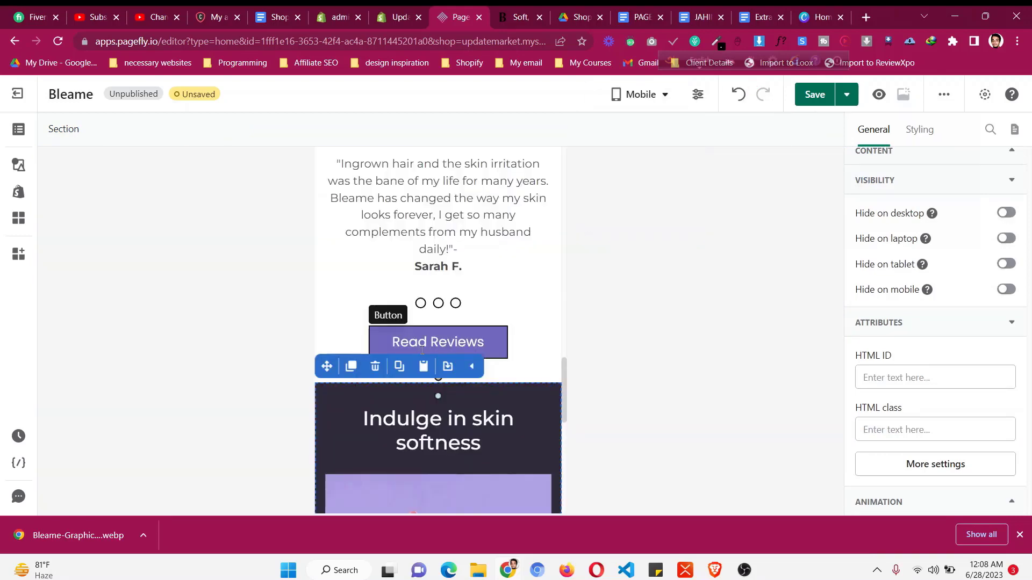
scroll(421, 350, down, 5)
click(421, 352)
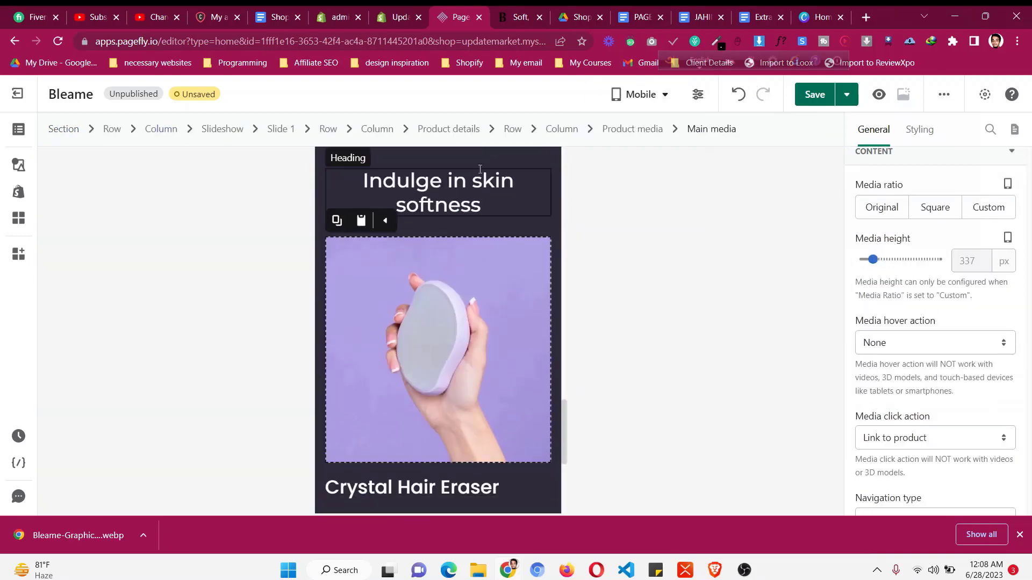
scroll(474, 344, down, 2)
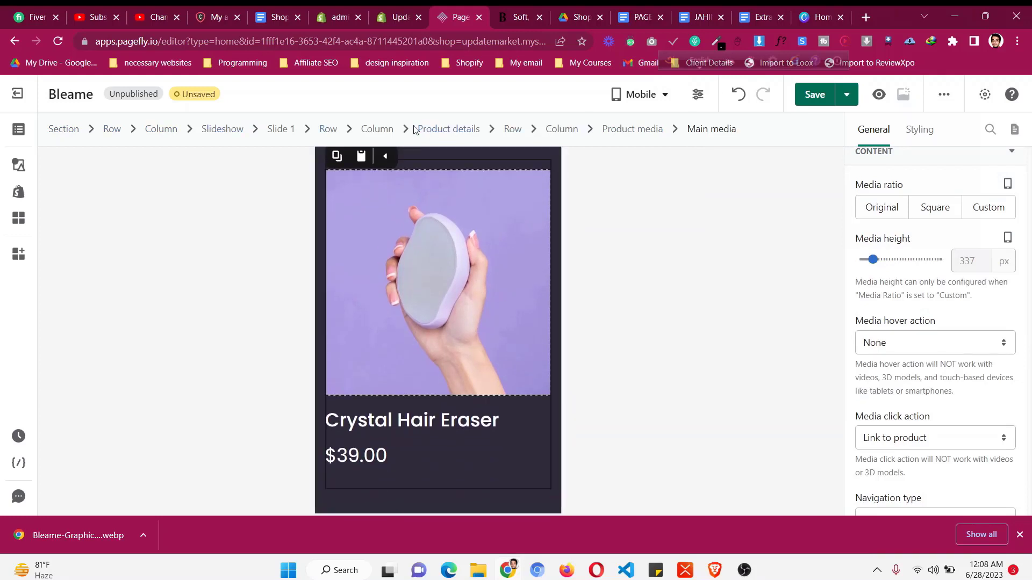
click(233, 130)
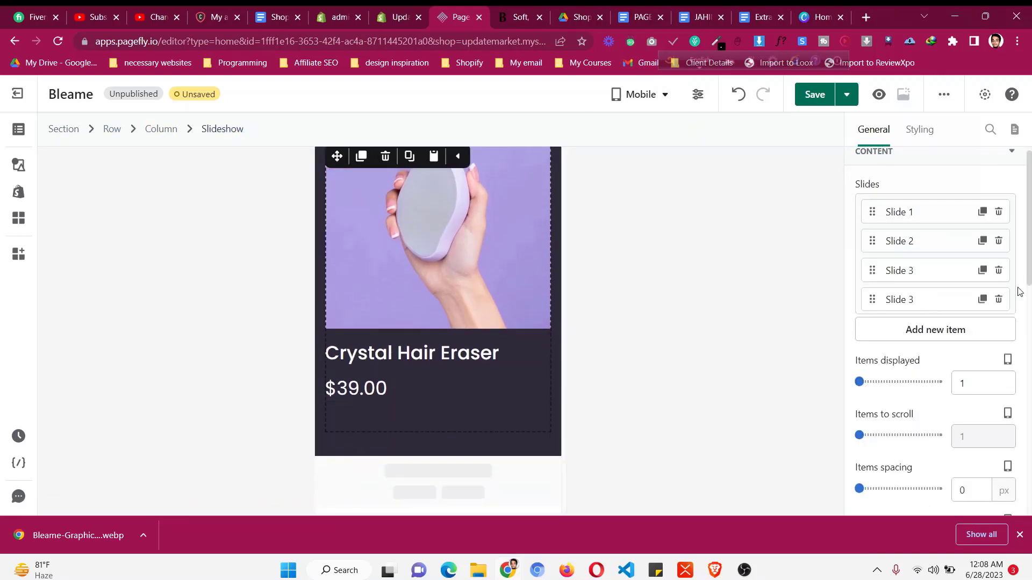
- Try displaying two items at once in the mobile product slideshow and return it to one
scroll(896, 390, down, 5)
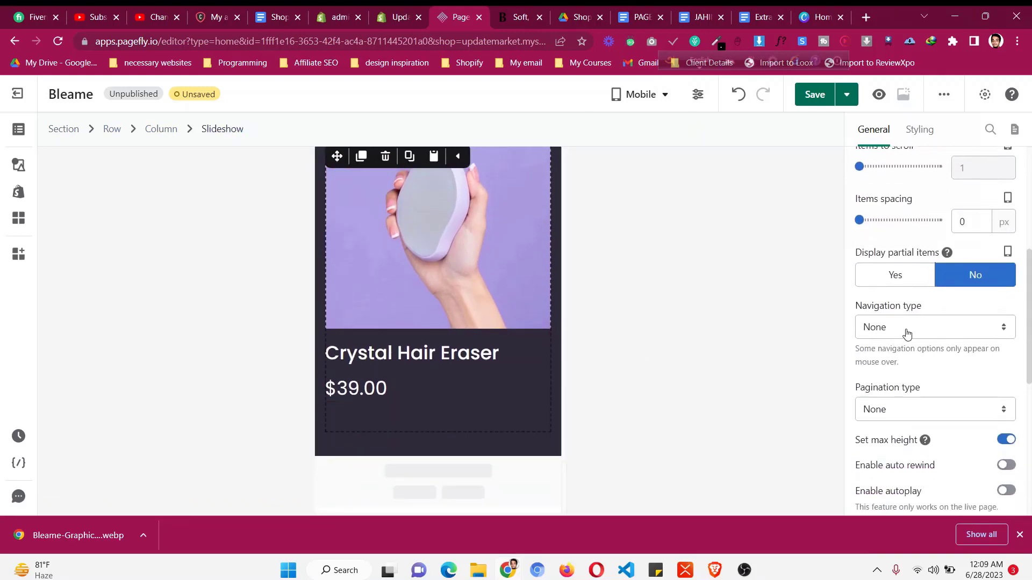
click(900, 410)
click(913, 406)
scroll(896, 309, up, 3)
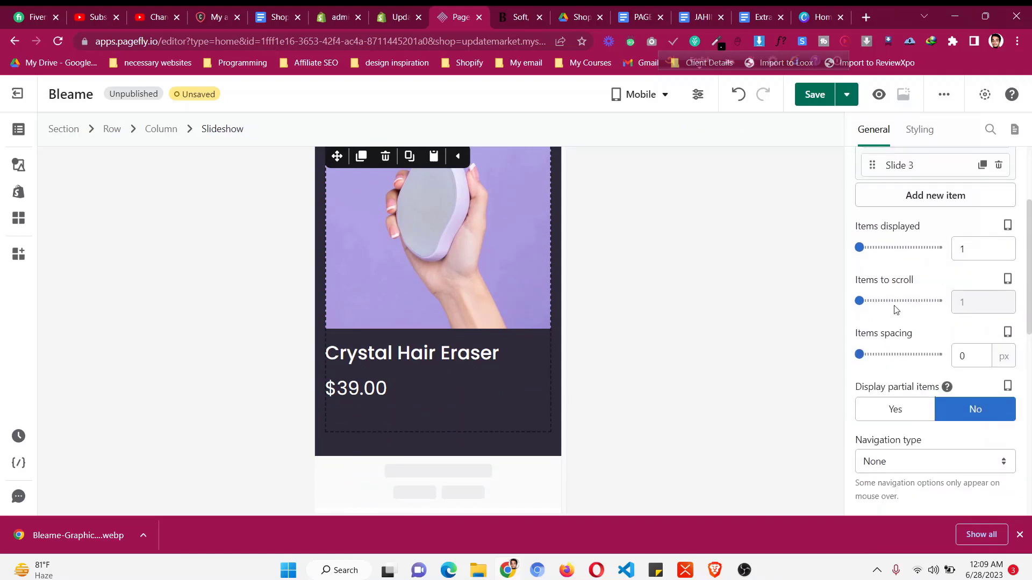
drag(874, 251, 877, 252)
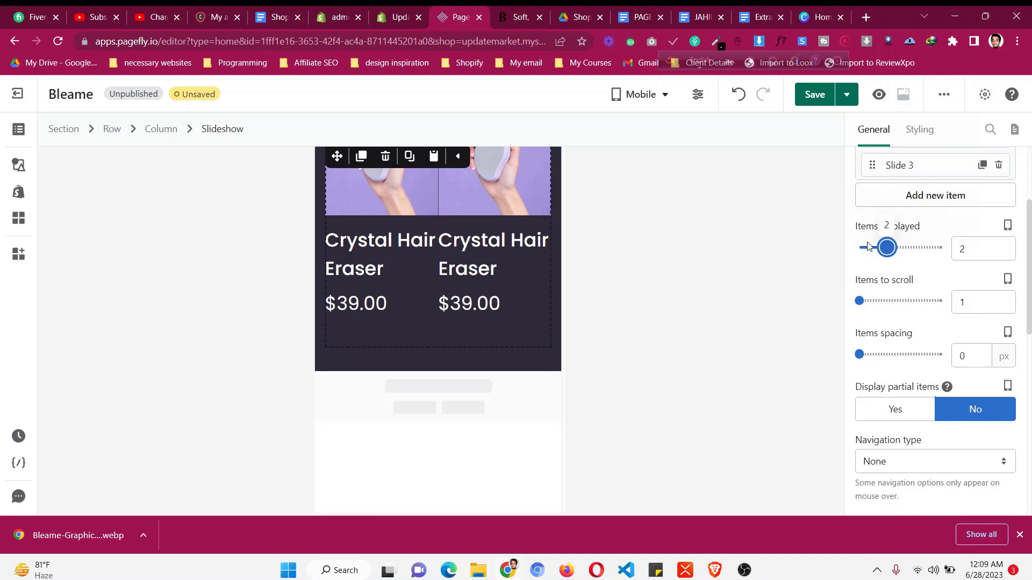
drag(869, 247, 859, 247)
- Try the pagination styles on the product slideshow and set its pagination type to Pagination 3
scroll(941, 432, down, 4)
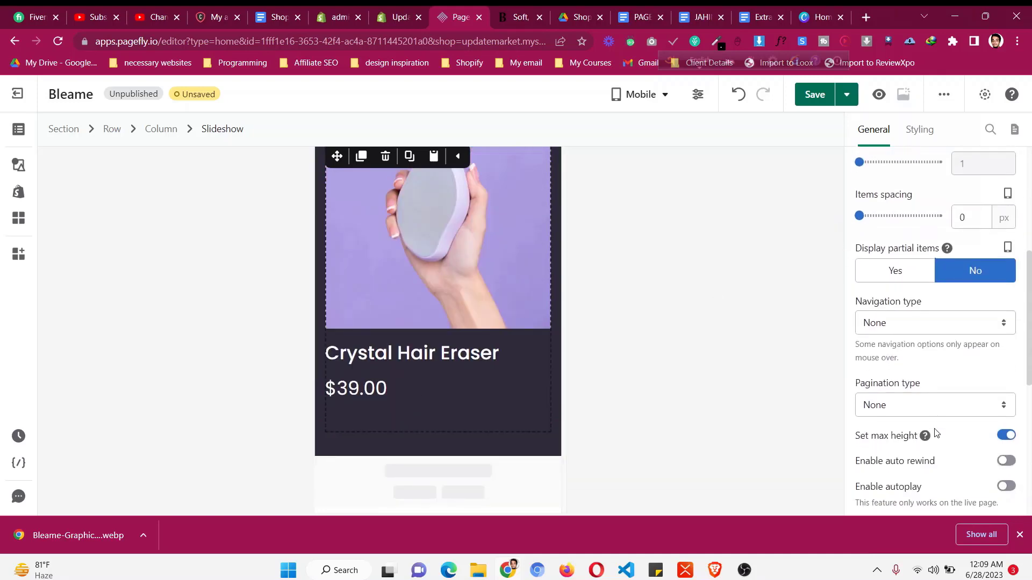
click(919, 346)
click(919, 397)
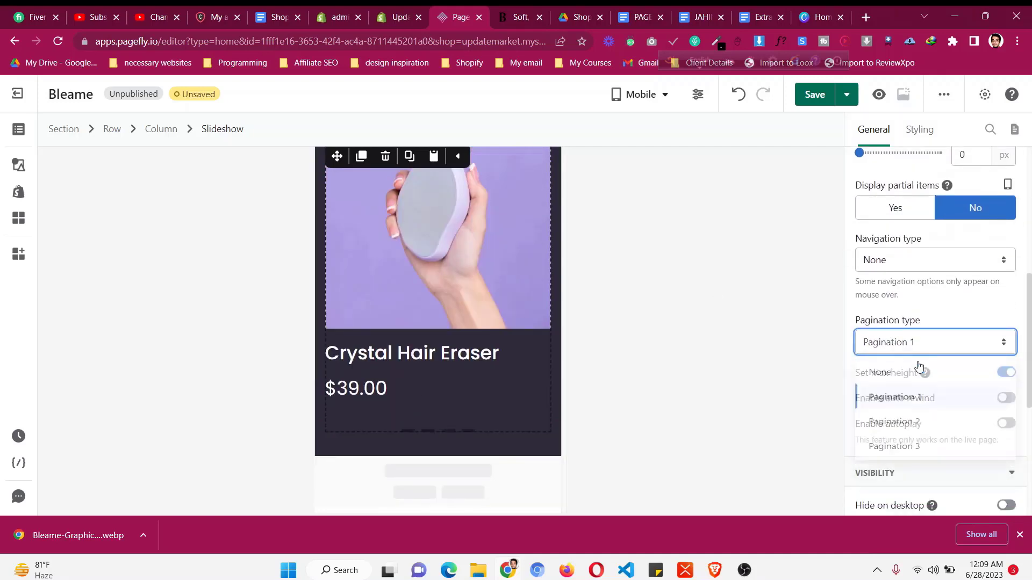
click(919, 348)
click(921, 399)
click(919, 348)
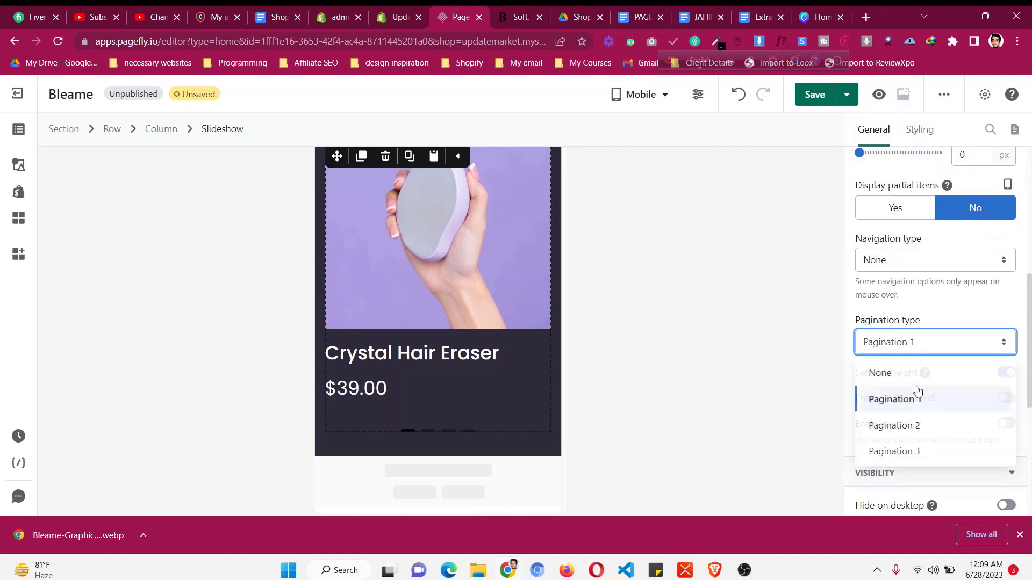
click(911, 430)
click(901, 354)
click(920, 454)
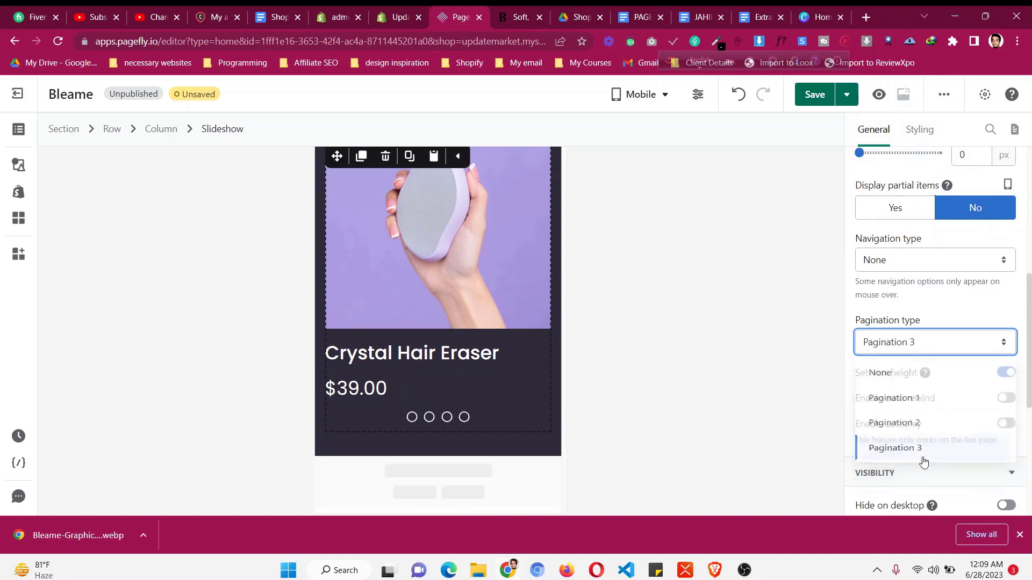
scroll(455, 417, up, 4)
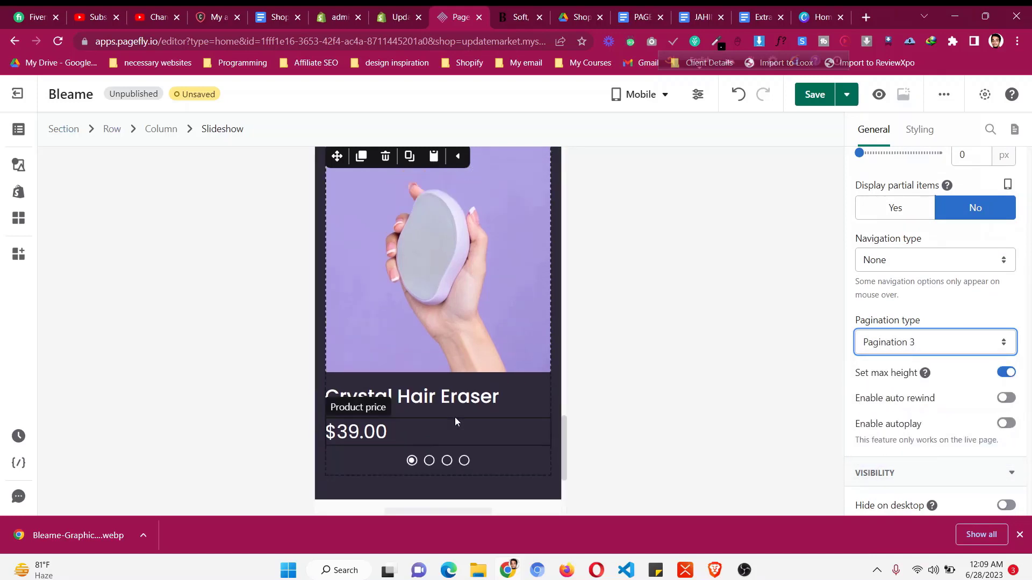
- Switch the editor to the All devices view and set the product slideshow's bottom padding to 20 px
click(638, 95)
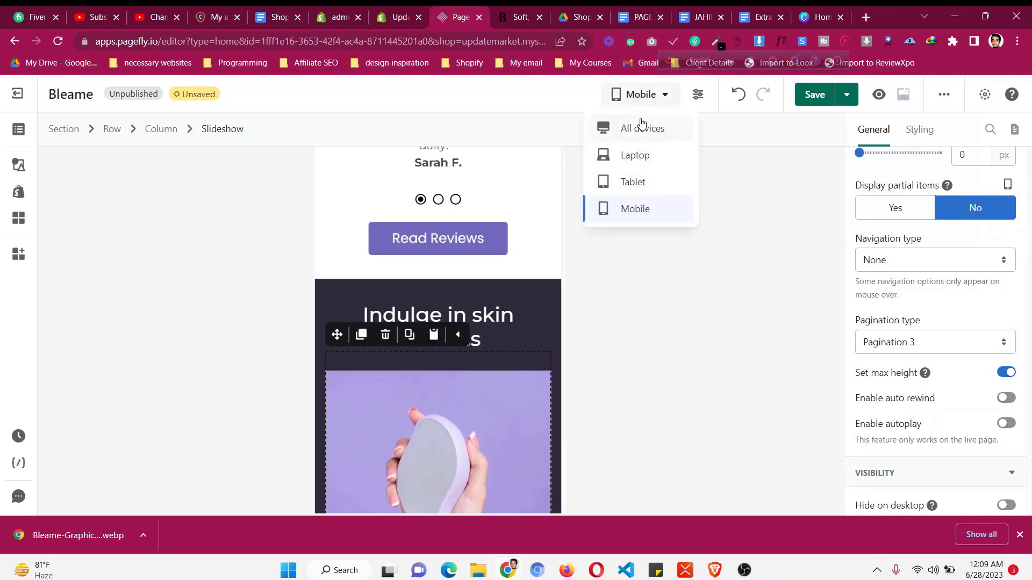
click(642, 128)
scroll(385, 314, down, 2)
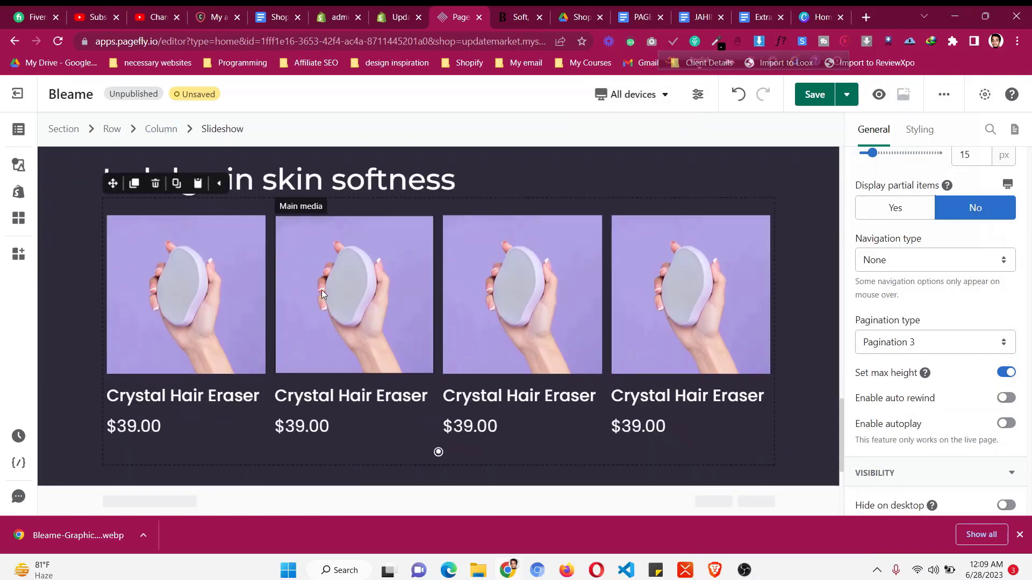
scroll(918, 266, up, 6)
click(921, 129)
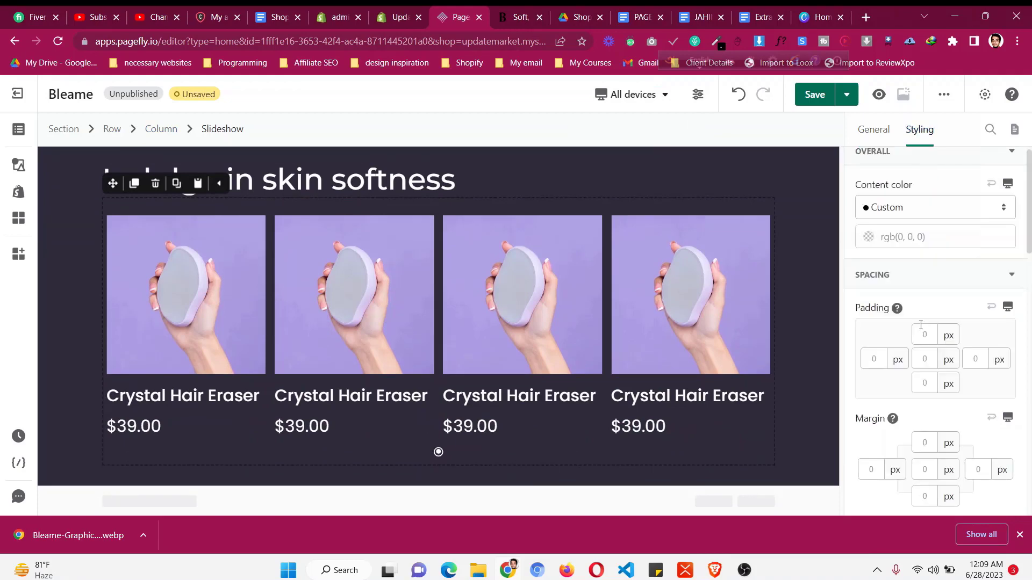
click(923, 388)
text(10)
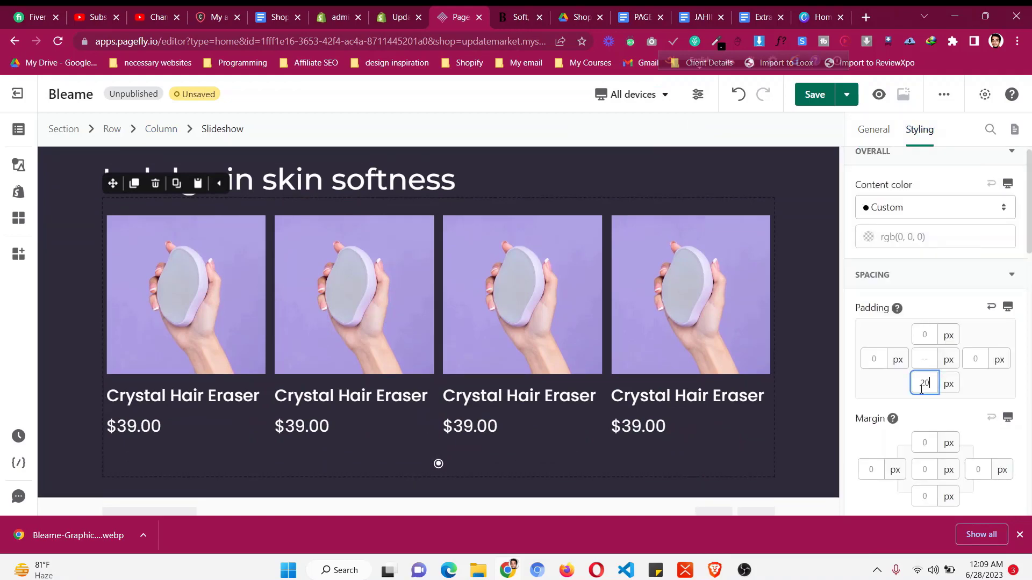
scroll(292, 391, down, 2)
scroll(292, 391, up, 4)
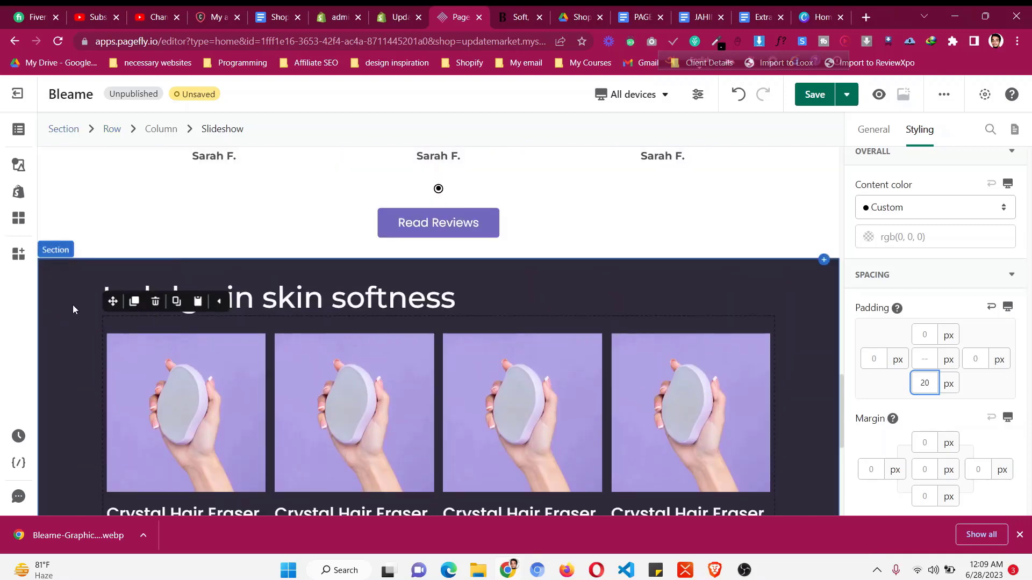
click(73, 309)
scroll(73, 307, down, 5)
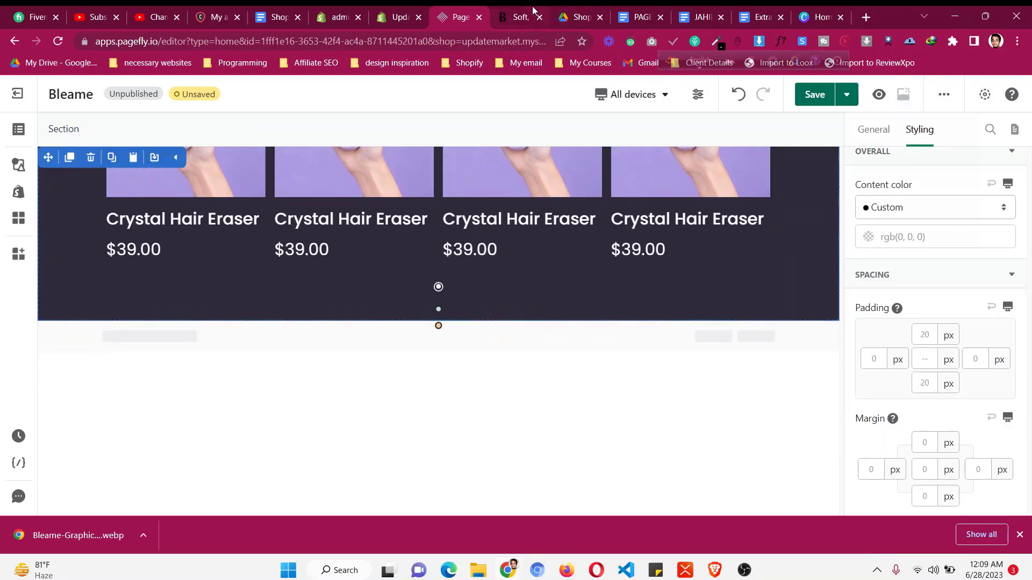
- Examine the section below the dark product area on bleame.com, inspecting the font of its "The Future Is Hair-Free!" heading
click(532, 12)
scroll(487, 228, down, 2)
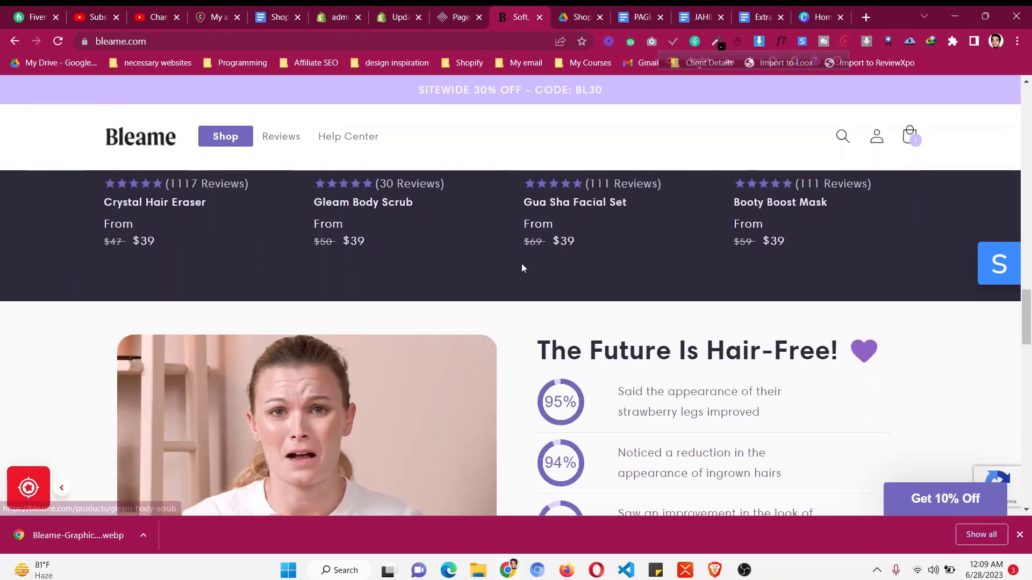
scroll(521, 267, down, 3)
scroll(521, 267, up, 1)
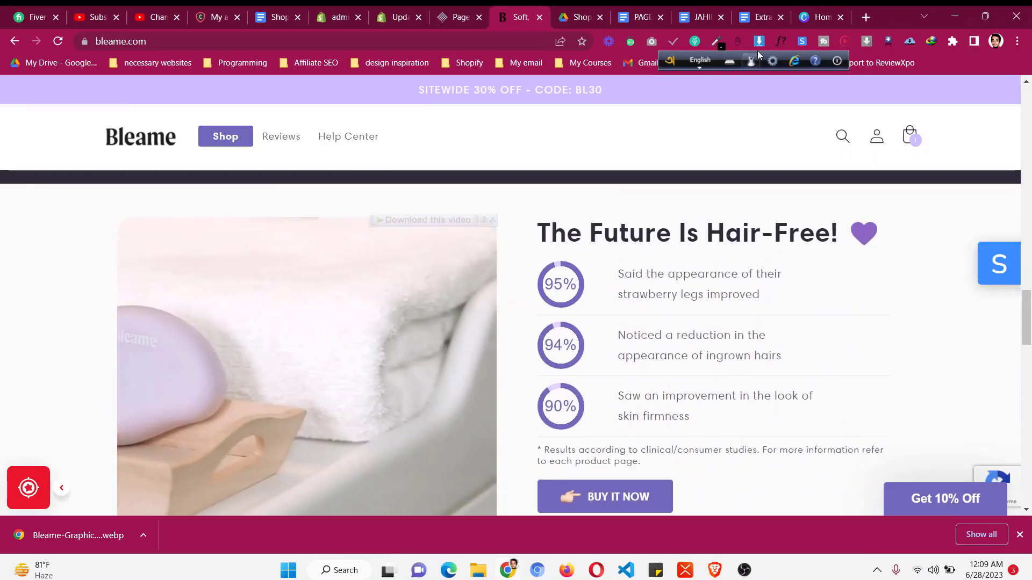
click(780, 41)
click(684, 232)
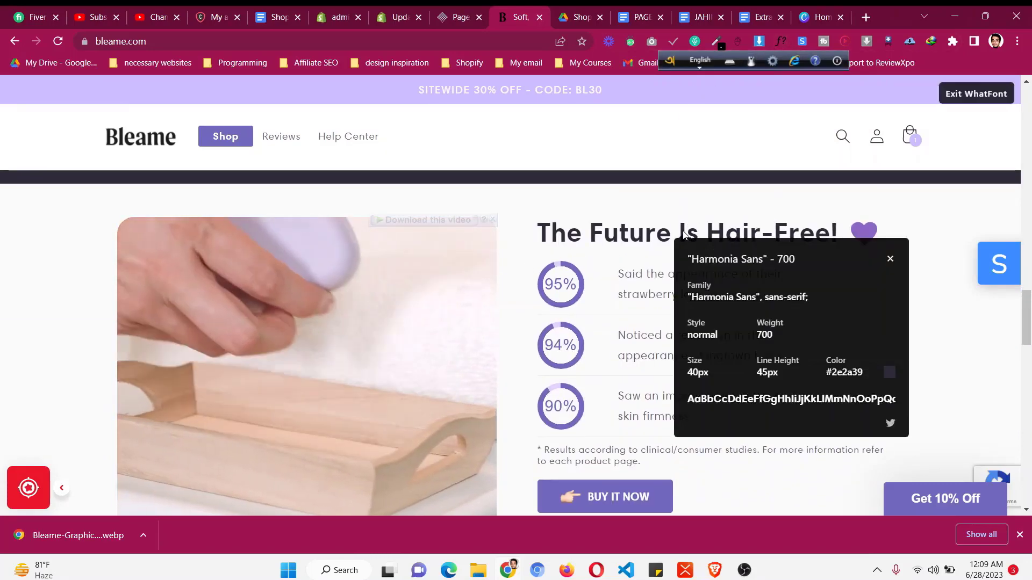
click(976, 94)
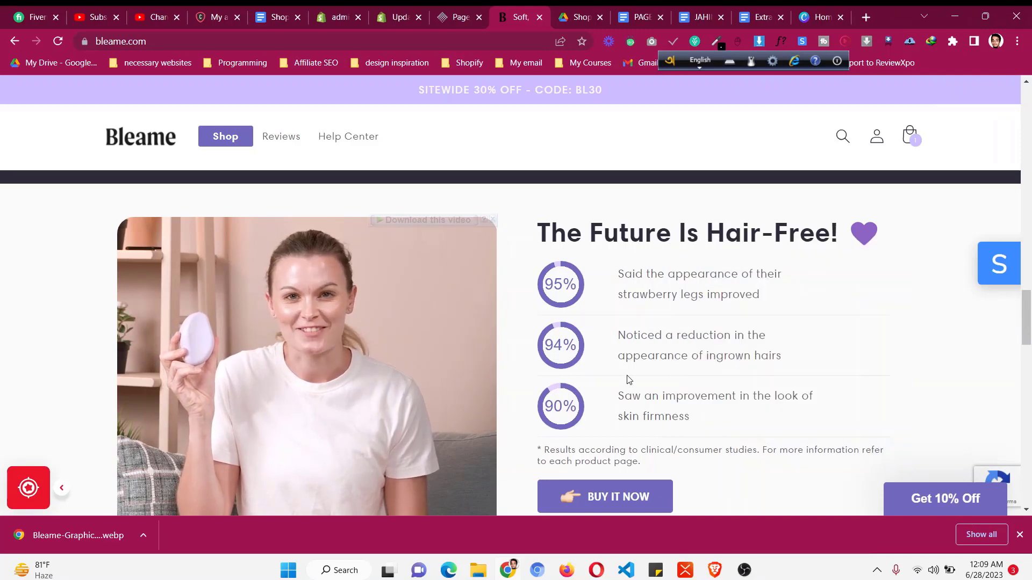
scroll(627, 380, up, 1)
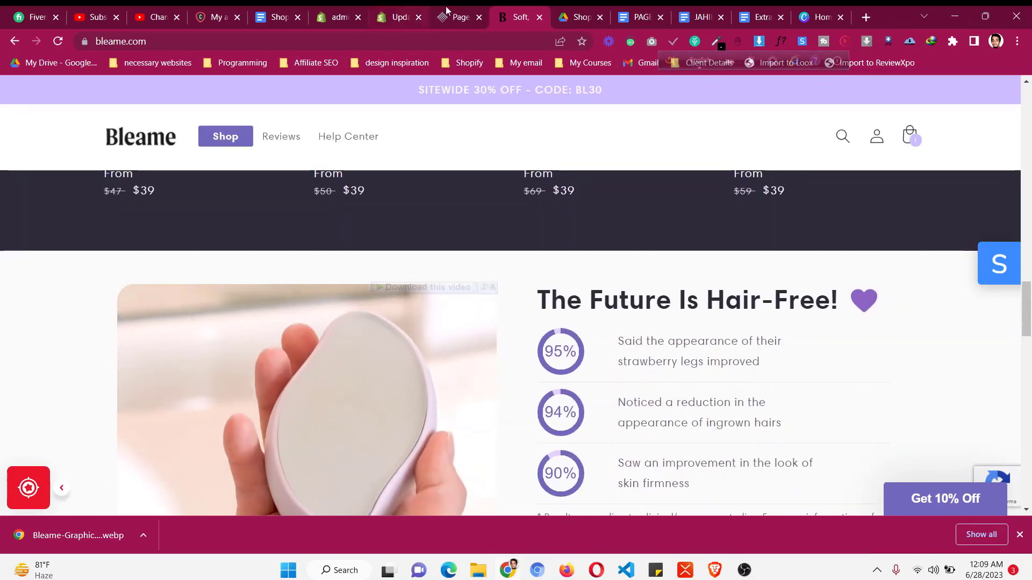
- Back in the PageFly editor, add a 1/2 + 1/2 two-column layout and place it directly below the dark product section
click(457, 16)
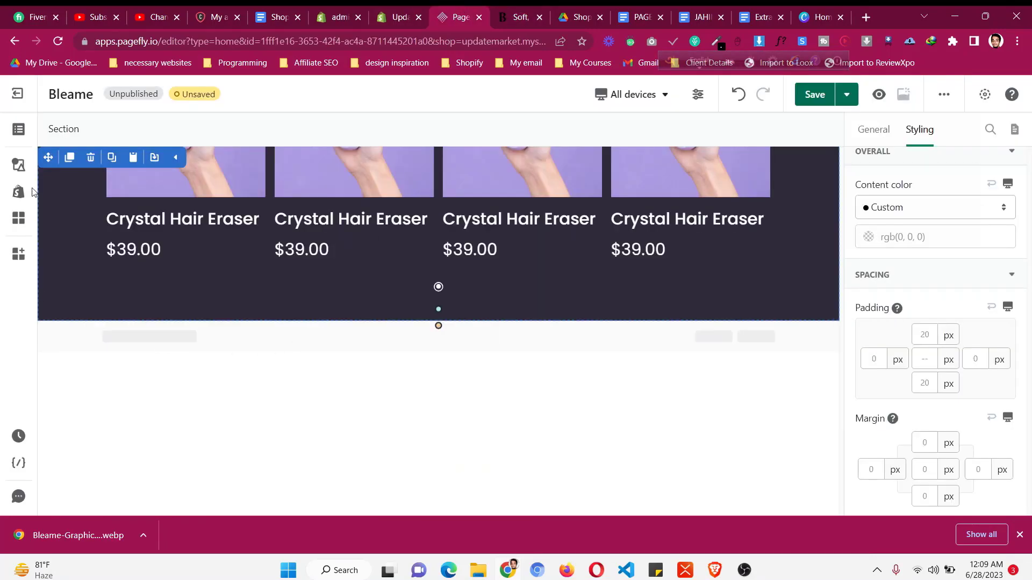
click(19, 166)
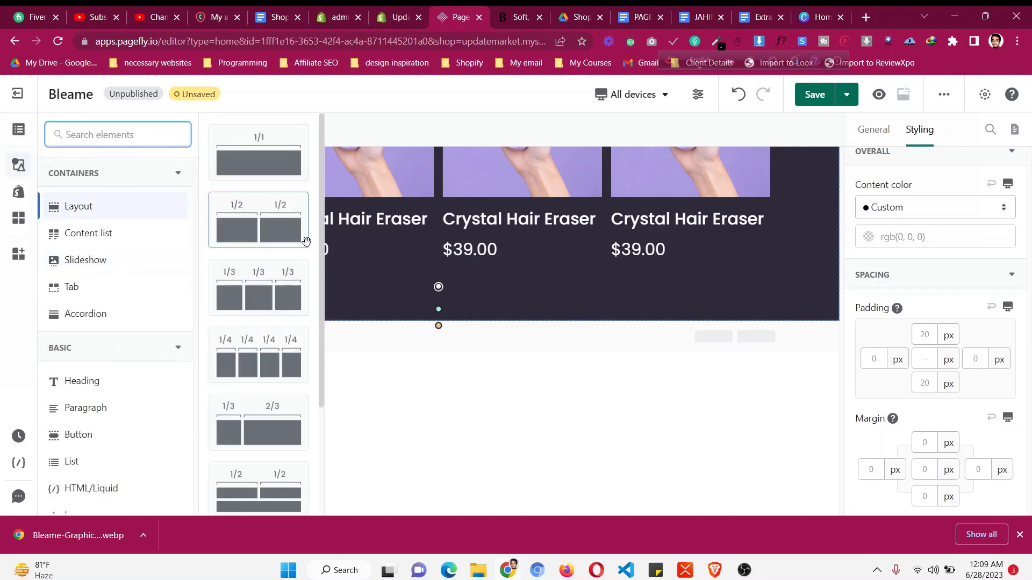
drag(306, 240, 507, 226)
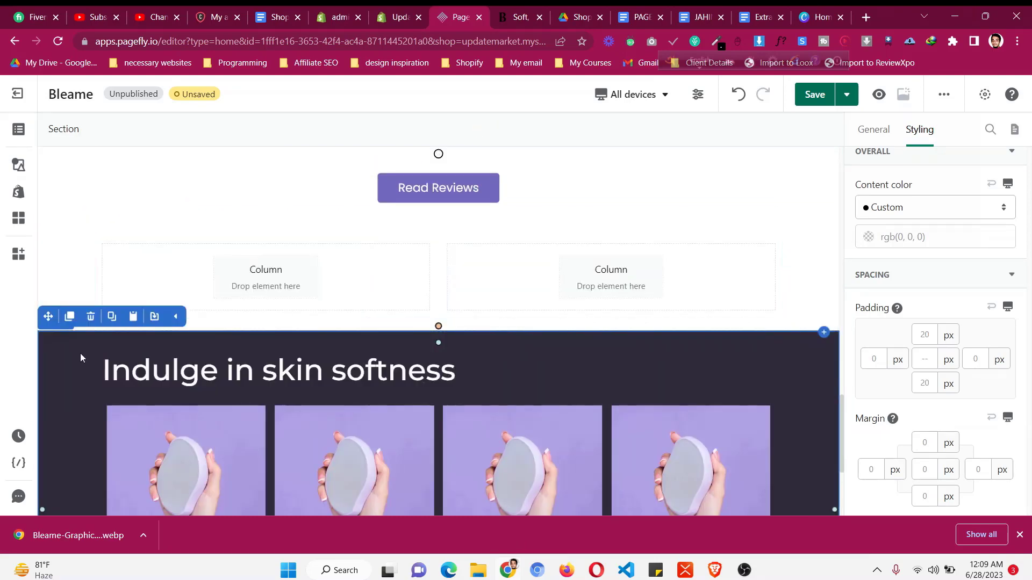
drag(47, 316, 408, 234)
scroll(410, 241, down, 3)
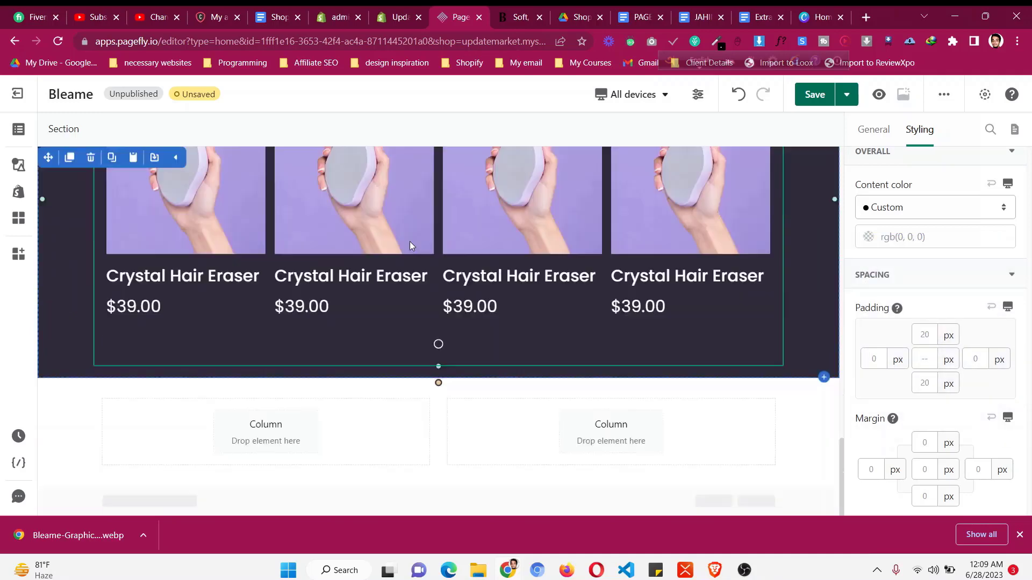
- Download the video beside "The Future Is Hair-Free!" from bleame.com, creating the missing destination folder, and minimize the download window
click(520, 17)
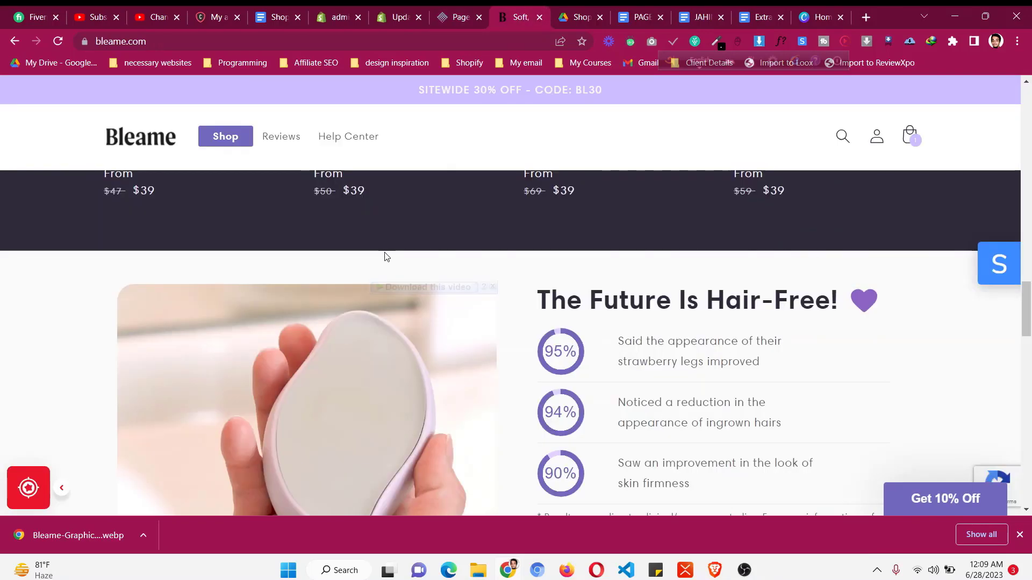
scroll(385, 257, down, 2)
scroll(411, 224, up, 1)
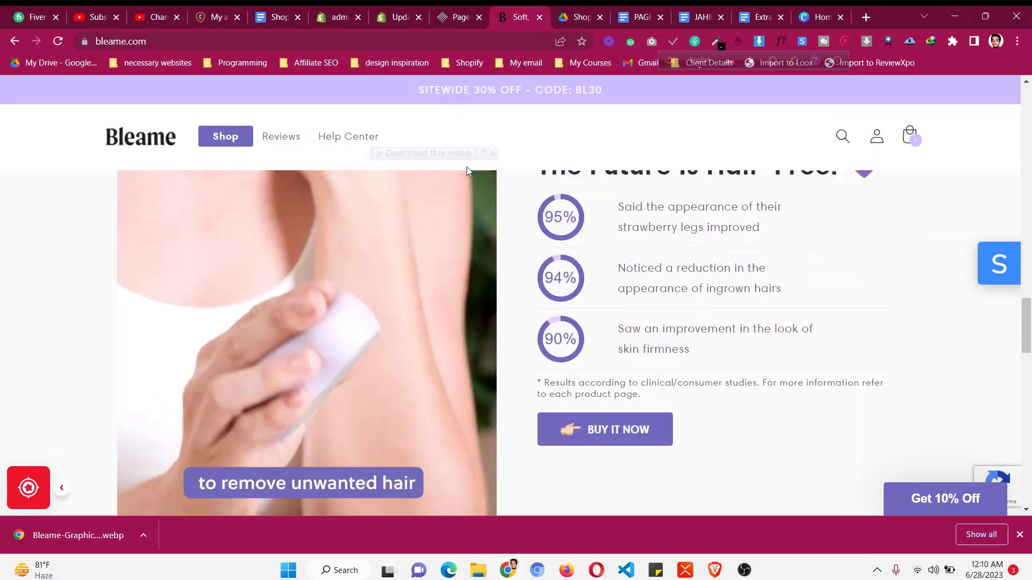
scroll(461, 221, up, 2)
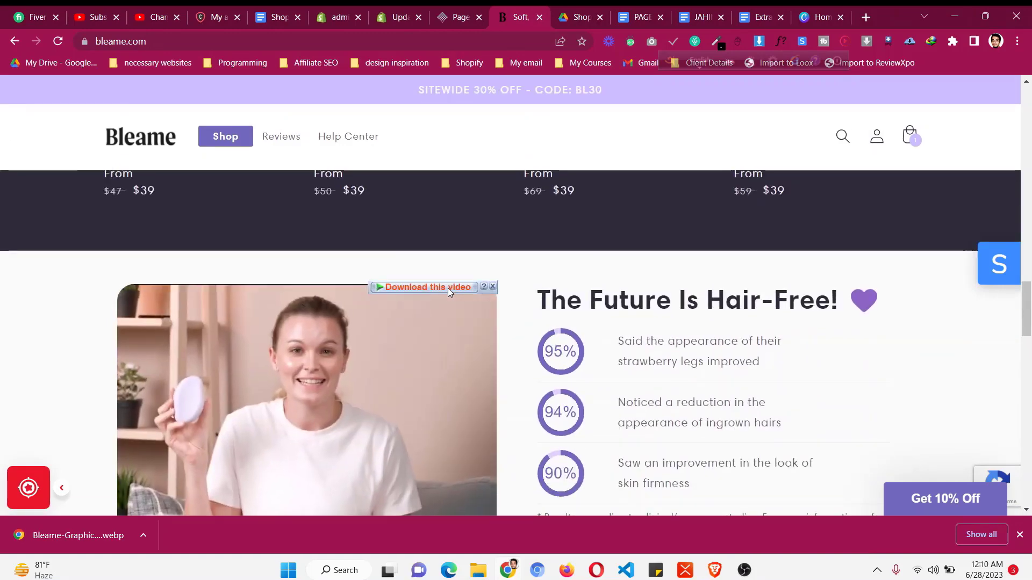
click(447, 288)
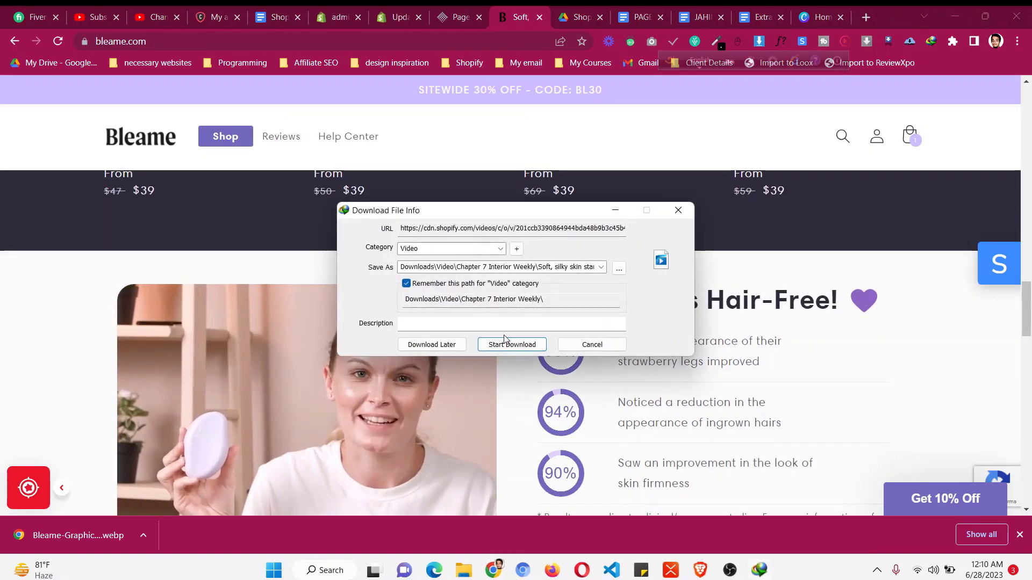
click(511, 344)
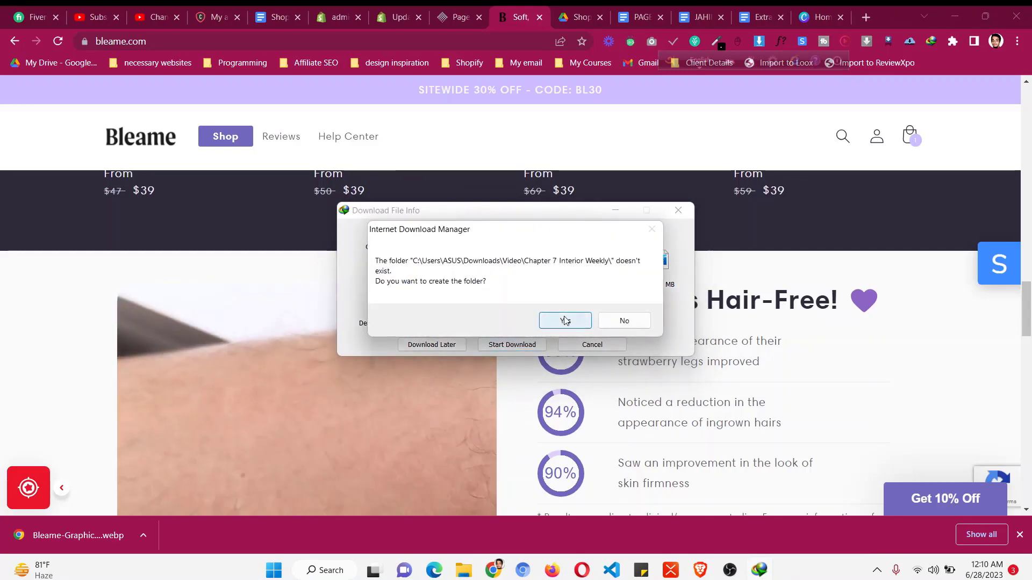
click(562, 320)
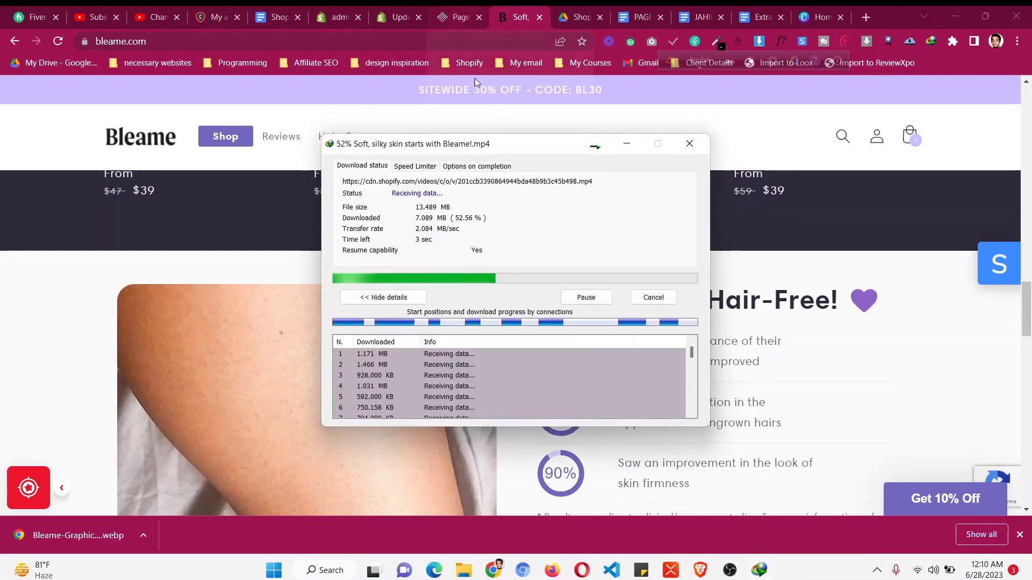
click(623, 146)
- Return to the PageFly editor and add an HTML video element to the first column of the new two-column layout
click(451, 14)
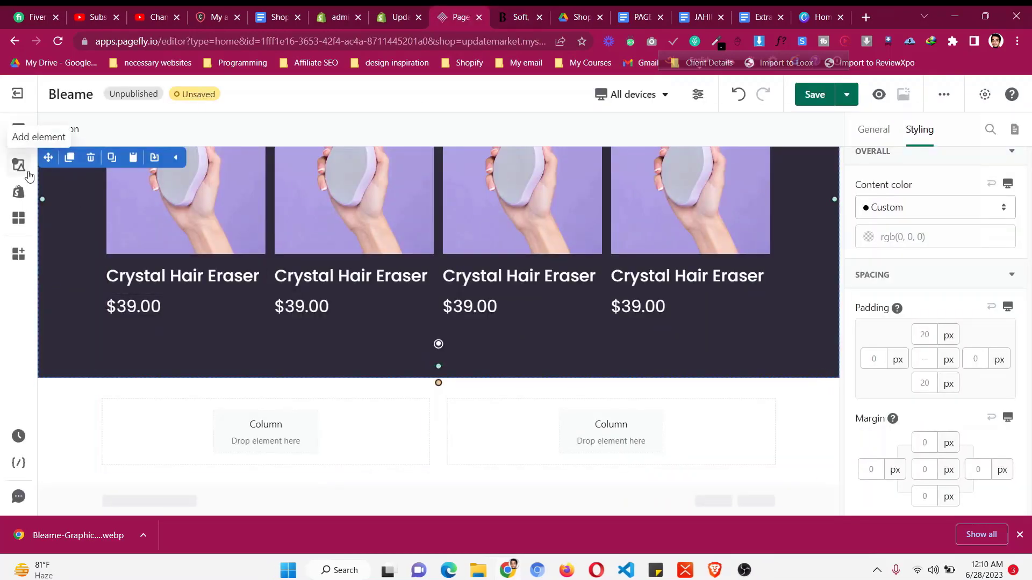
click(28, 173)
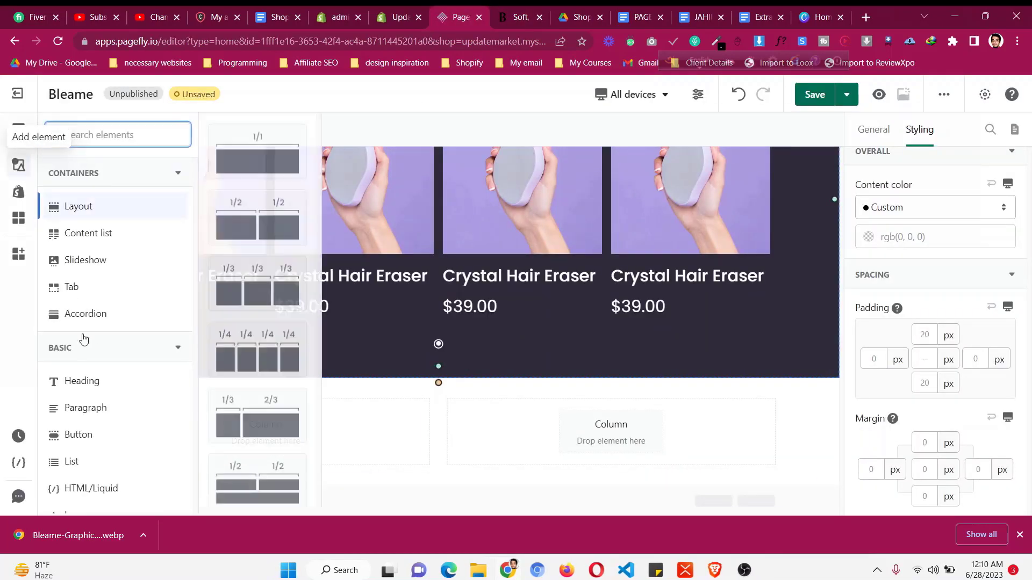
scroll(83, 344, down, 5)
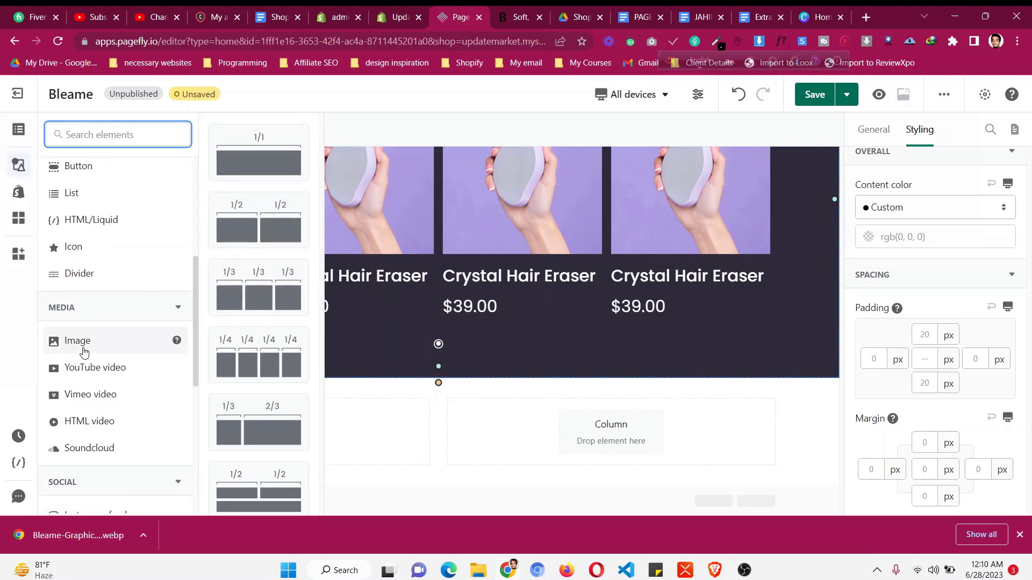
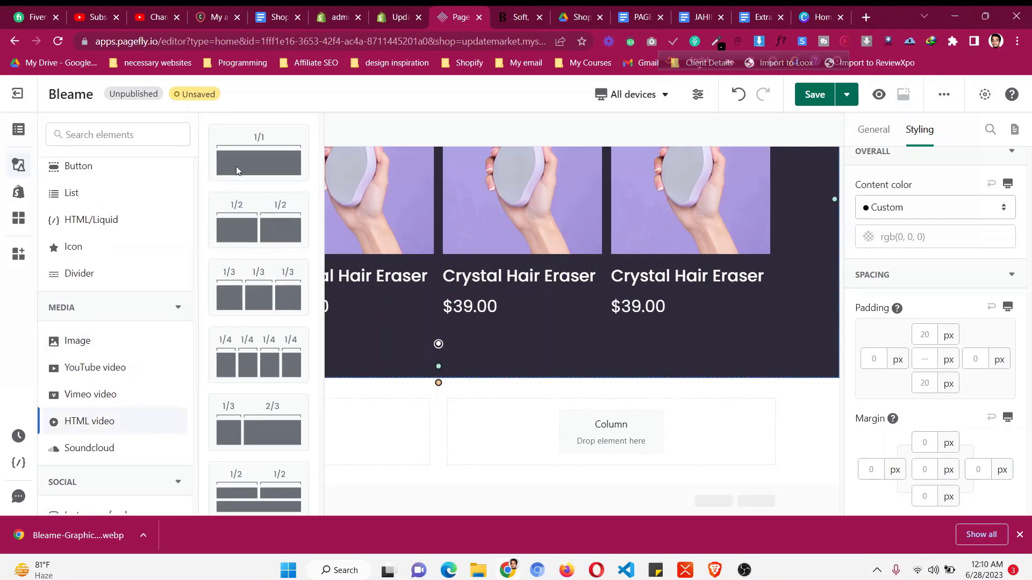
drag(236, 170, 259, 150)
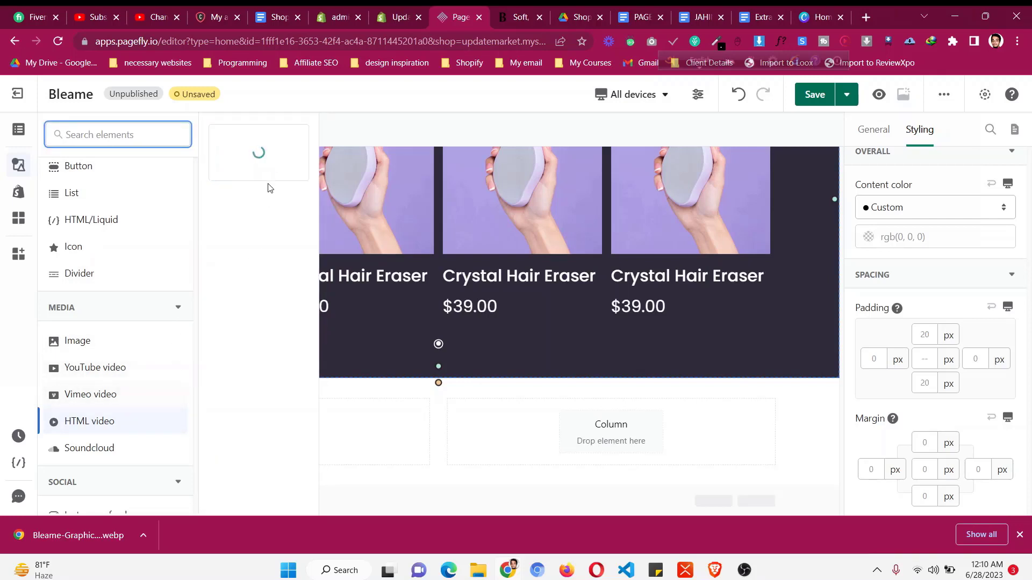
drag(281, 282, 301, 443)
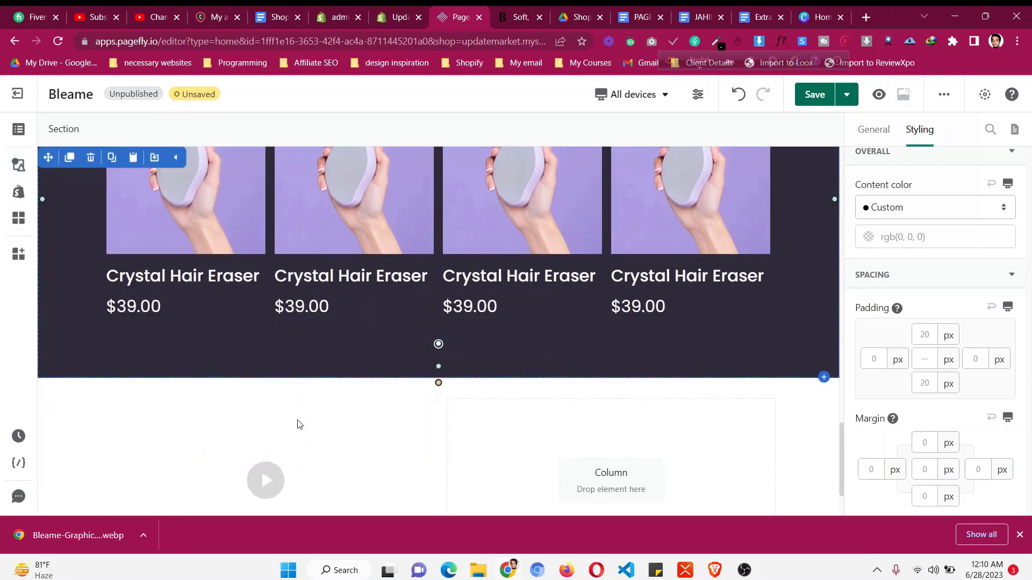
- Look through the available media files for the HTML video's source and close the selection without choosing one
click(873, 130)
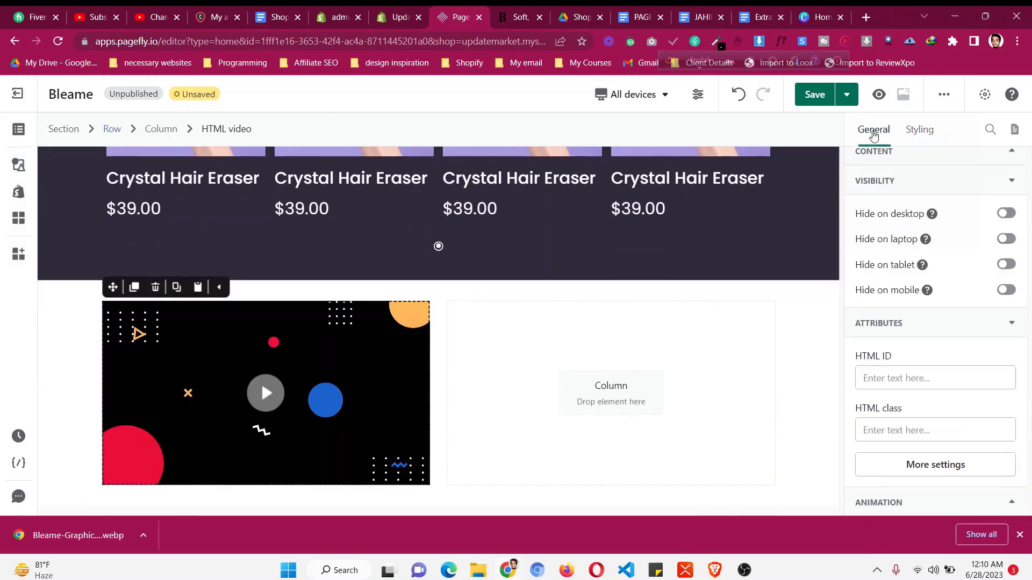
click(923, 167)
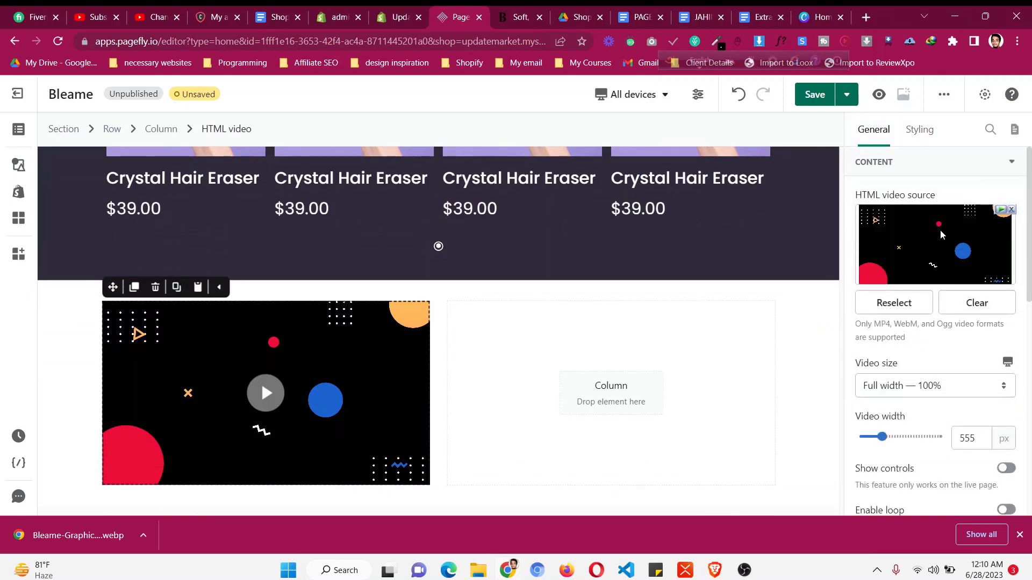
click(894, 304)
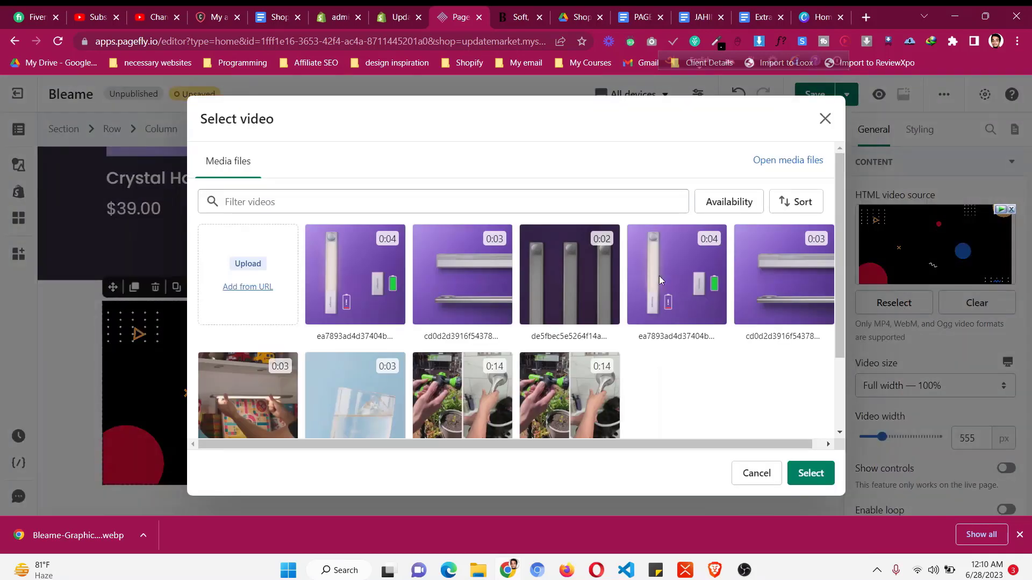
click(823, 119)
- Select the "Indulge in skin softness" heading in the dark section
scroll(506, 329, up, 8)
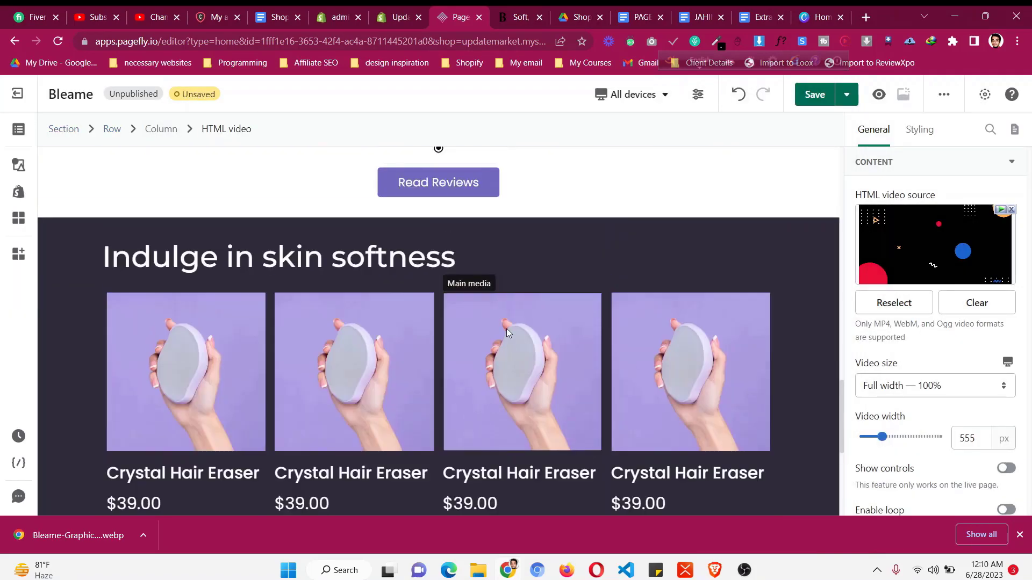
scroll(328, 251, down, 2)
click(293, 245)
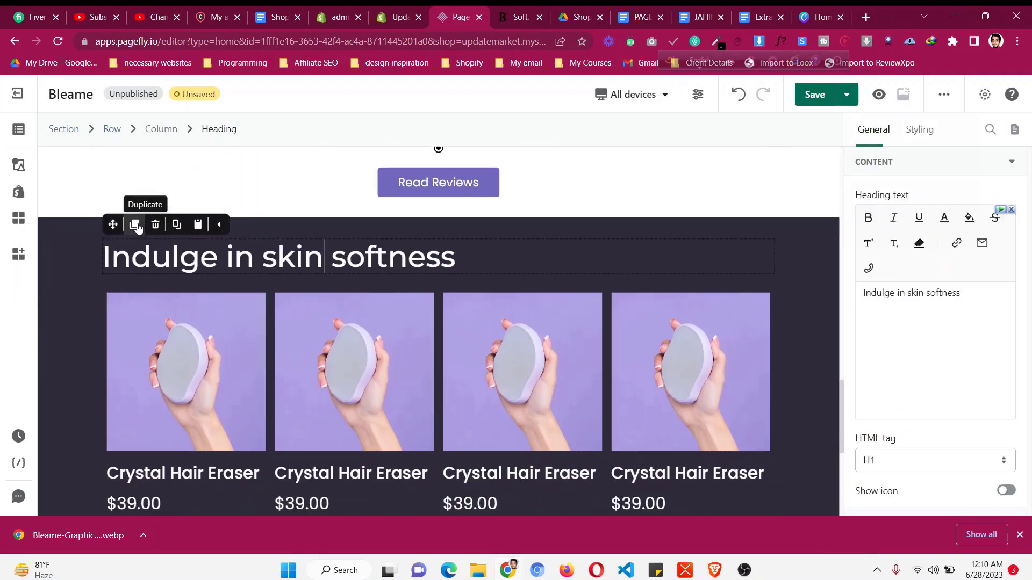
- Move the duplicated "Indulge in skin softness" heading into the empty column beside the video and set its content color to black
drag(111, 225, 605, 396)
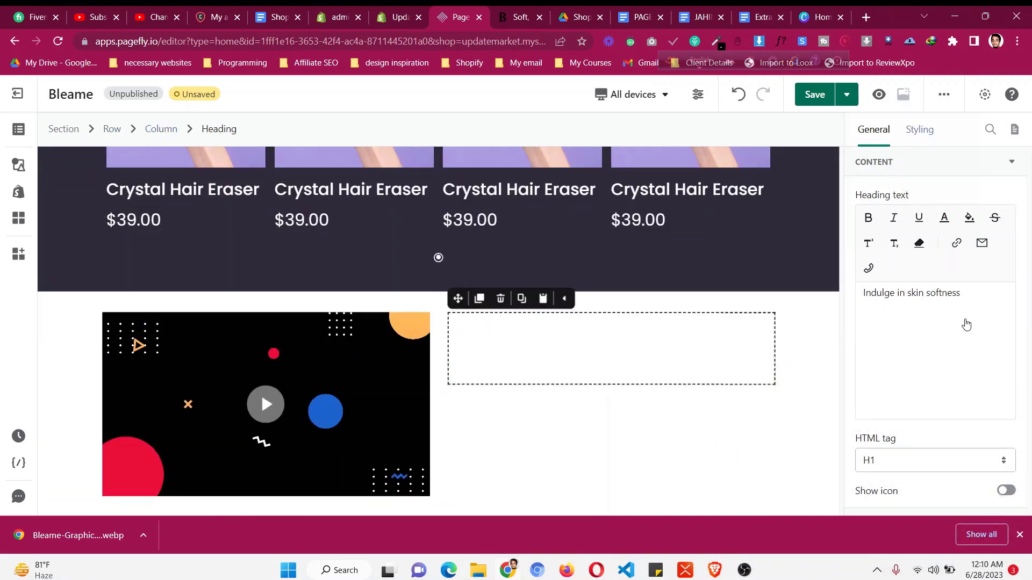
click(869, 367)
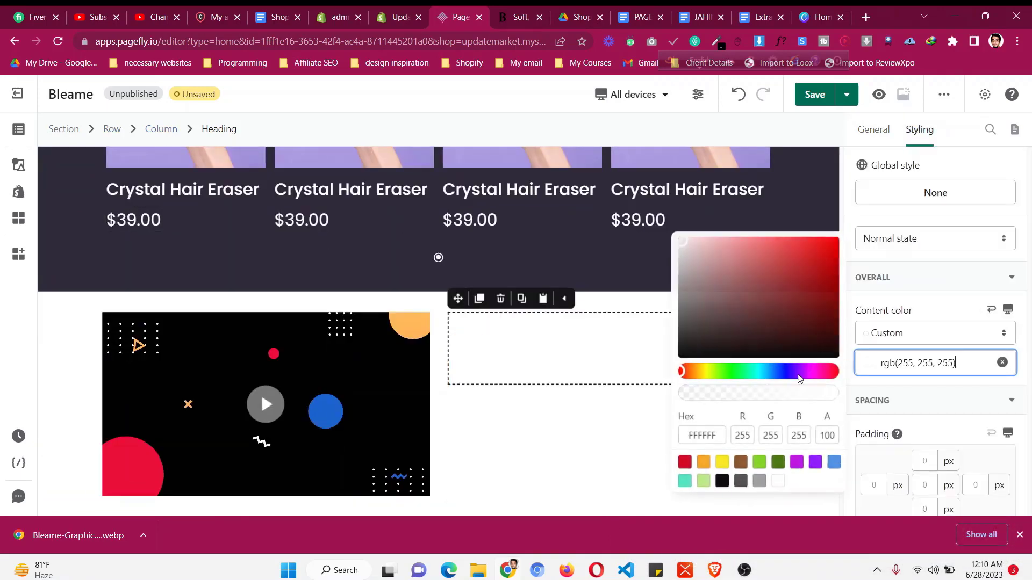
click(721, 482)
- Set the font size of the heading beside the video to 40 px
scroll(924, 376, down, 2)
scroll(924, 376, down, 7)
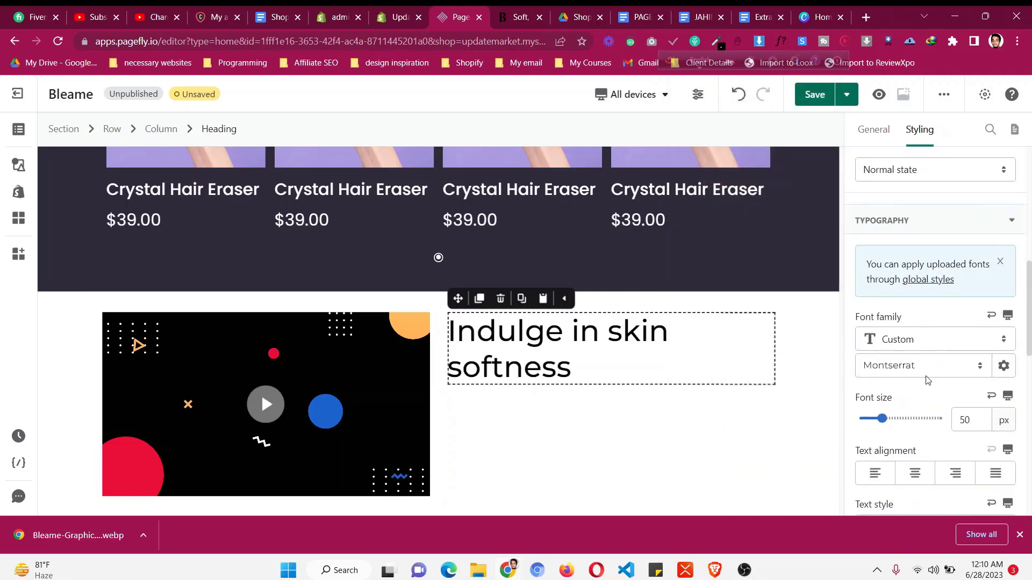
click(981, 320)
key(Down)
key(Down)
key(Down)
key(Down)
key(Down)
key(Down)
key(Down)
key(Down)
key(Down)
key(Down)
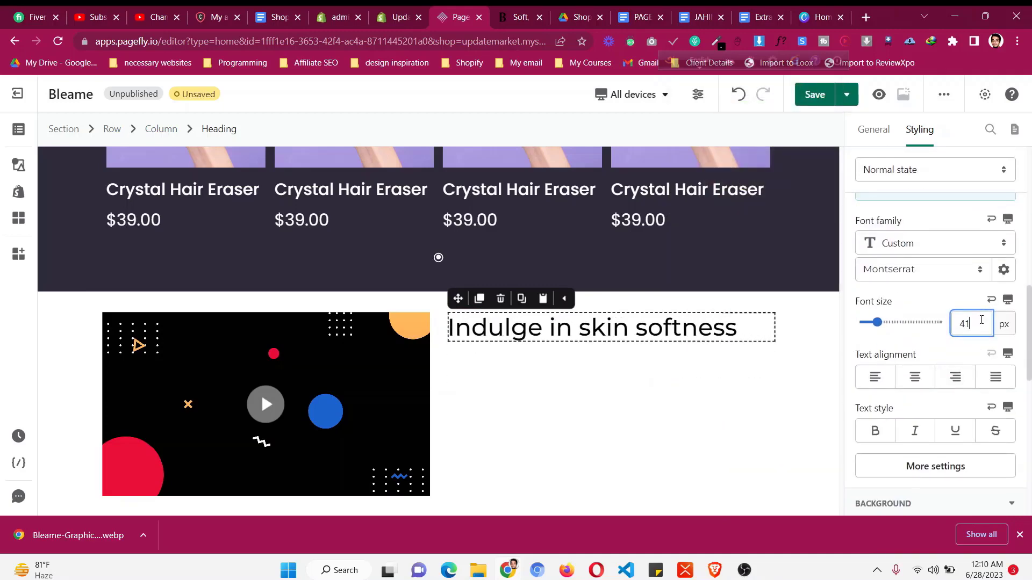
- Copy "The Future Is Hair-Free! 💜" from the bleame.com page and replace the text of the heading beside the video with it
click(528, 12)
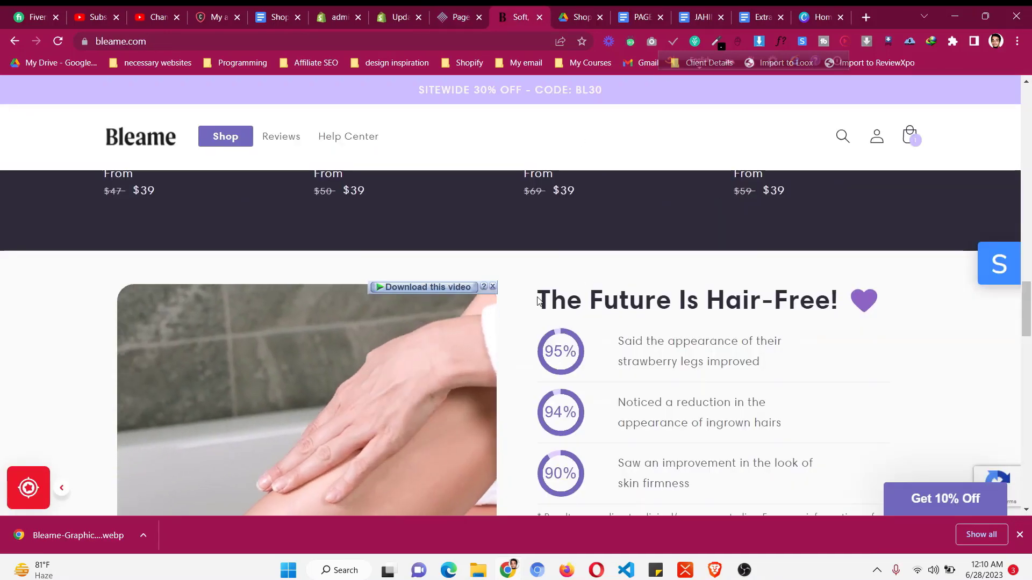
triple_click(672, 300)
key(ctrl+c)
click(452, 12)
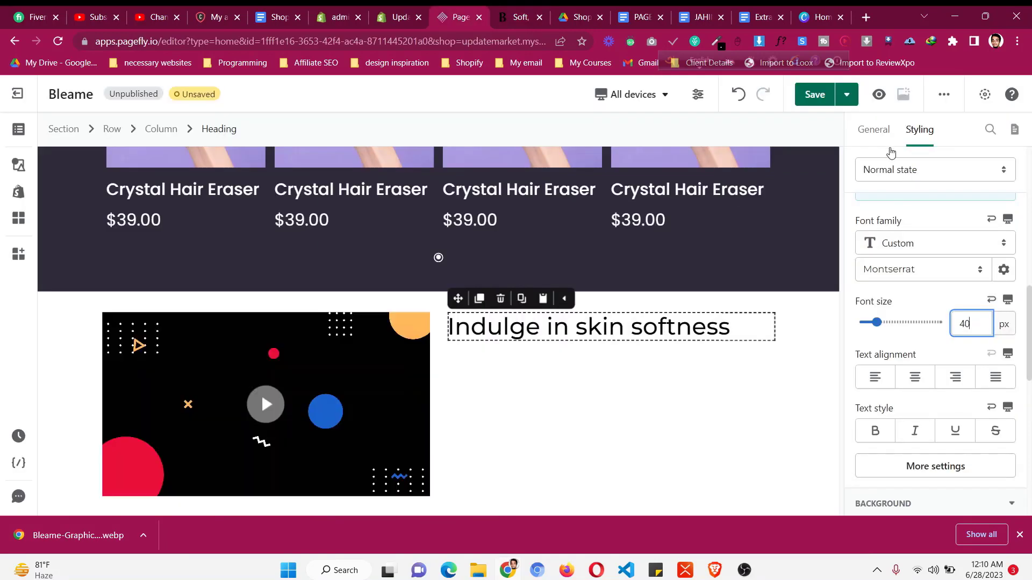
click(872, 131)
scroll(927, 279, up, 7)
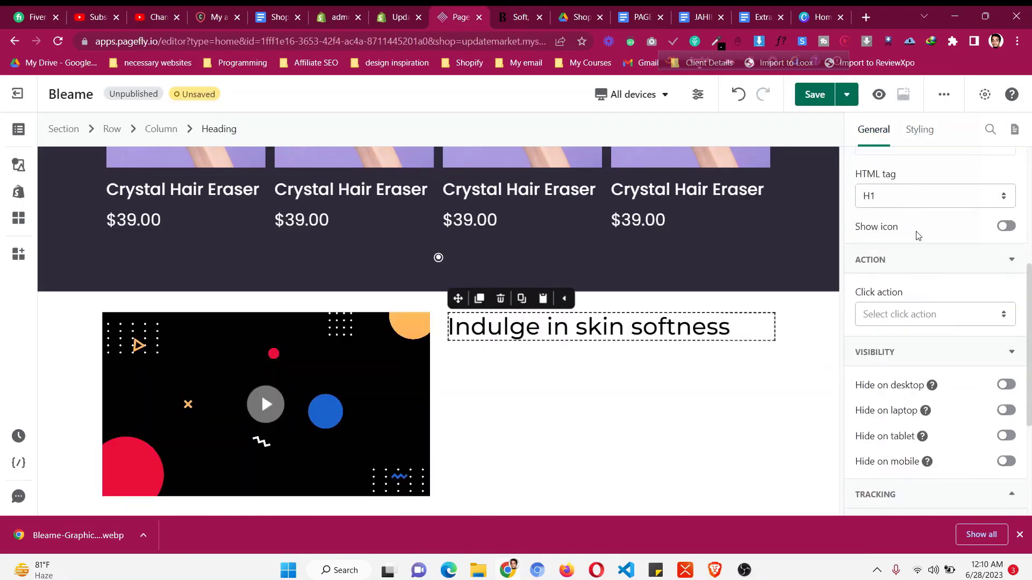
scroll(924, 241, up, 1)
key(ctrl+a)
key(ctrl+v)
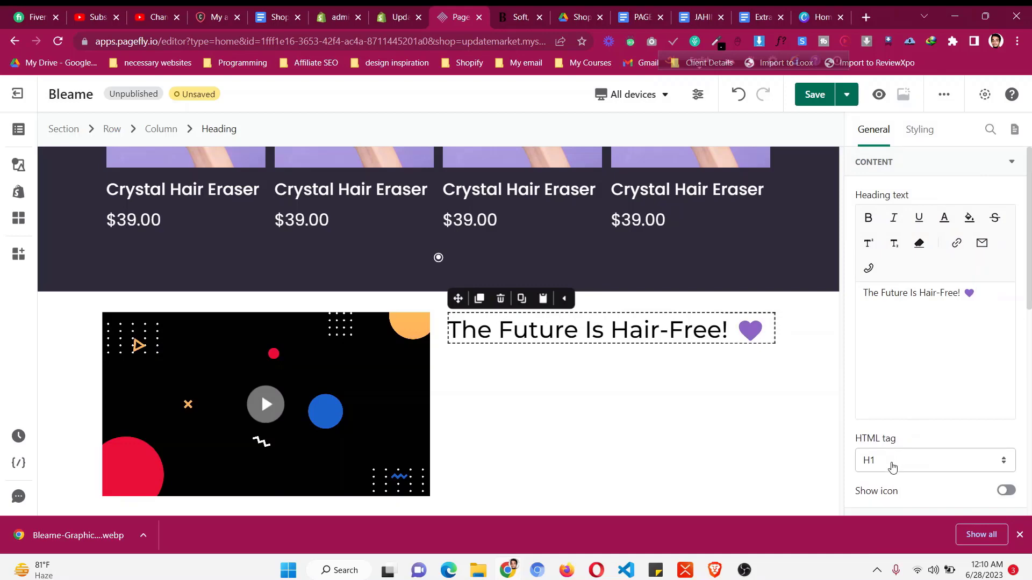
- Set the HTML tag to H3 for the "The Future Is Hair-Free!" and "Indulge in skin softness" headings, and check the review heading's tag
click(892, 468)
click(896, 349)
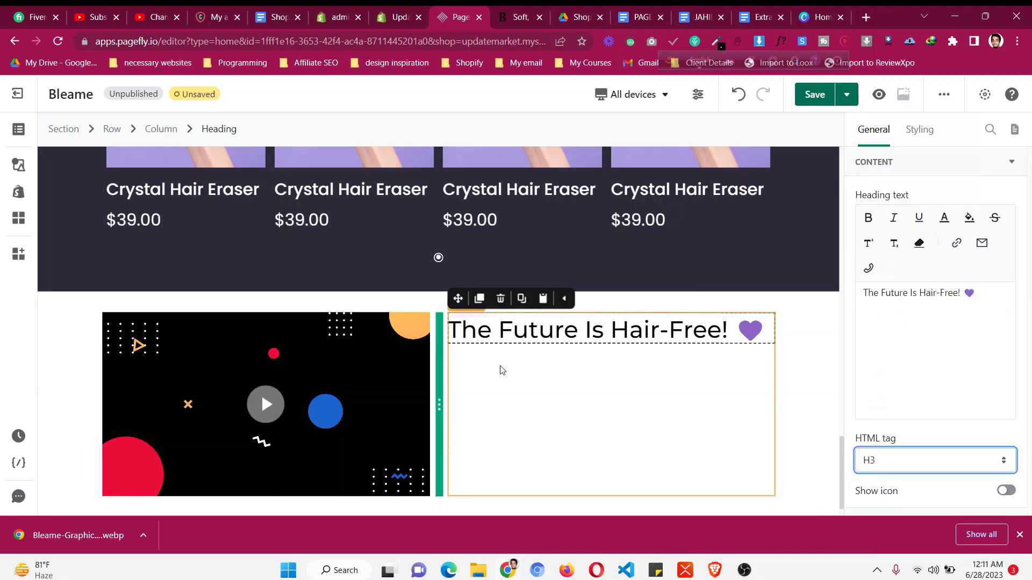
scroll(235, 211, up, 4)
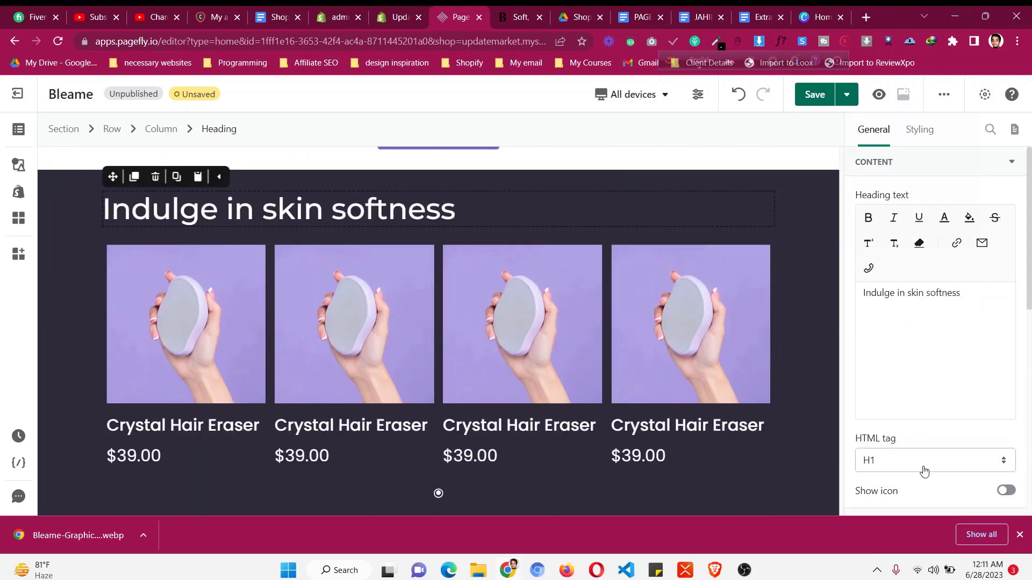
click(925, 471)
click(894, 350)
scroll(359, 294, up, 5)
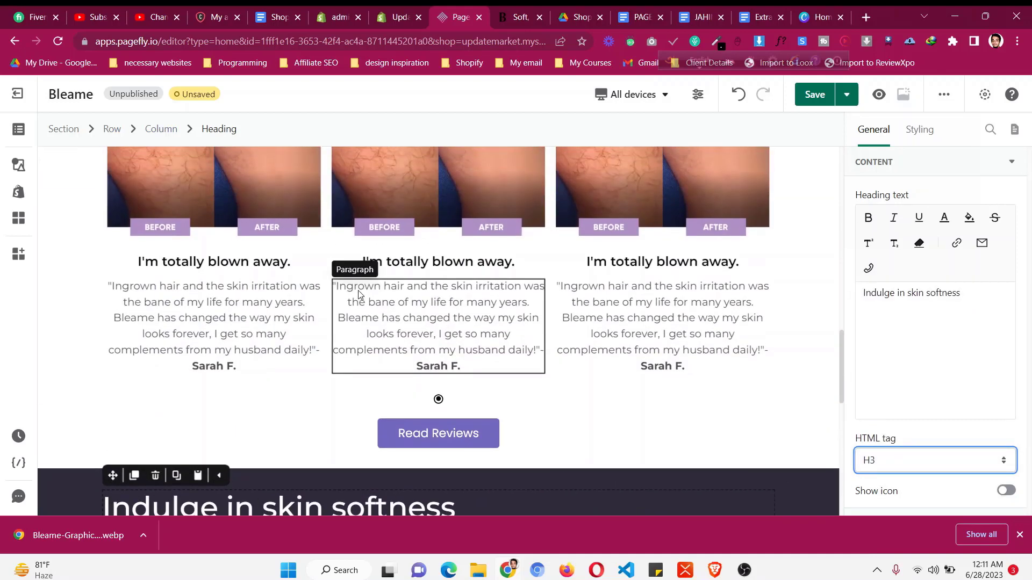
scroll(359, 295, up, 3)
click(441, 431)
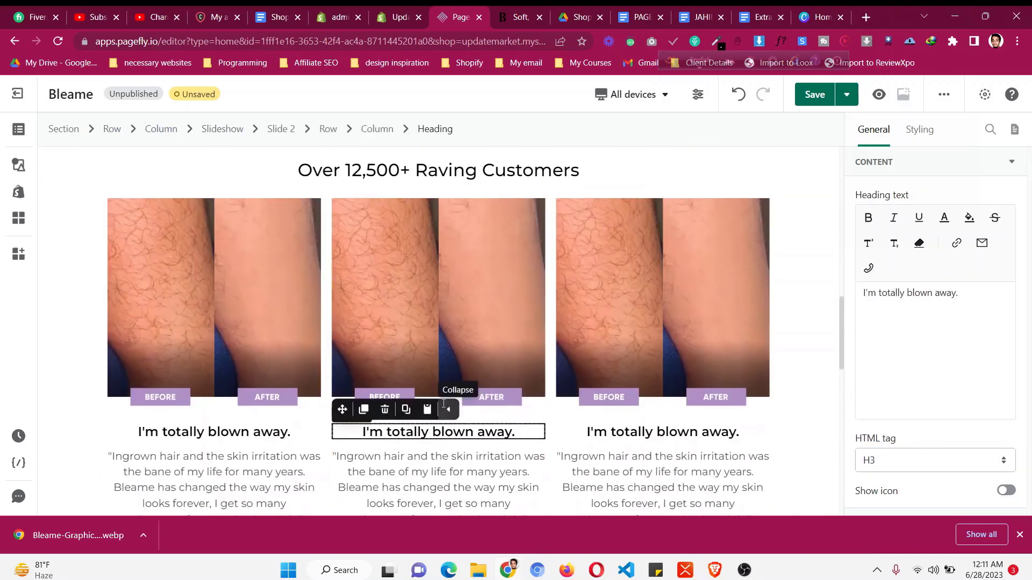
- Set the font weight of the "The Future Is Hair-Free!" heading to Semi Bold
scroll(444, 403, down, 10)
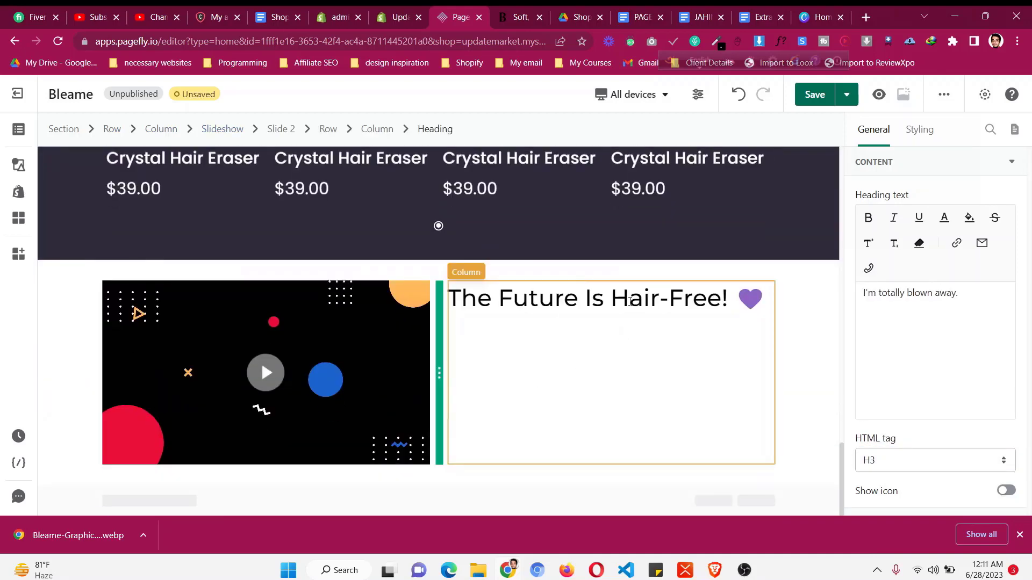
click(629, 301)
click(920, 129)
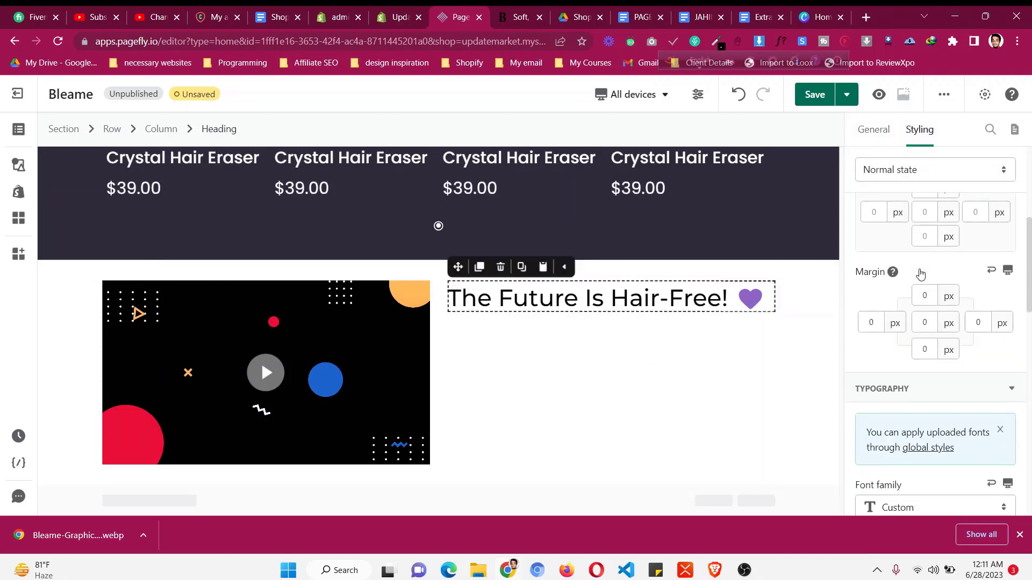
scroll(920, 271, down, 6)
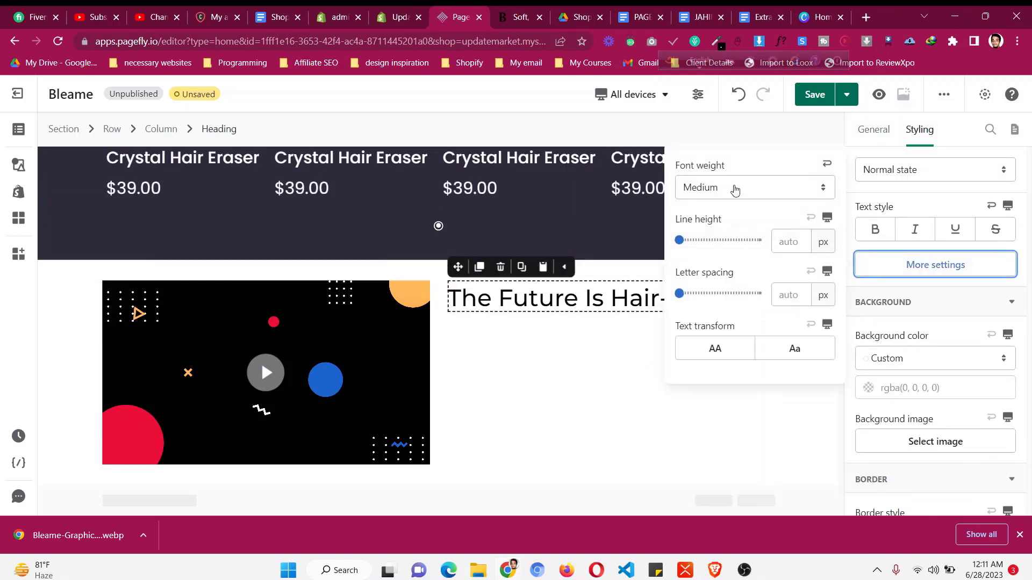
click(733, 187)
click(737, 353)
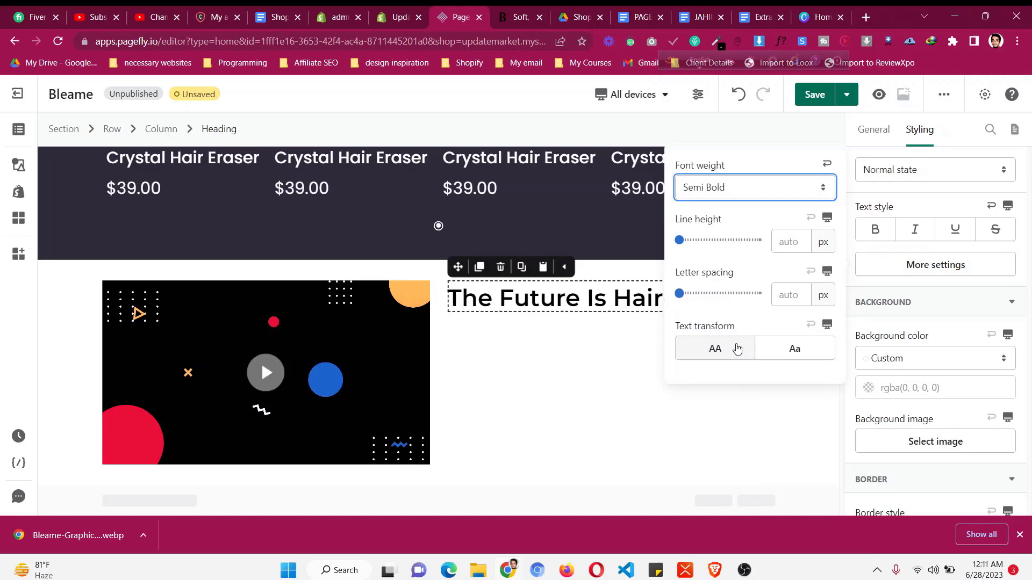
click(955, 266)
- Compare with the hair-free section on bleame.com and insert an empty Block directly beneath the heading in the column beside the video
click(516, 17)
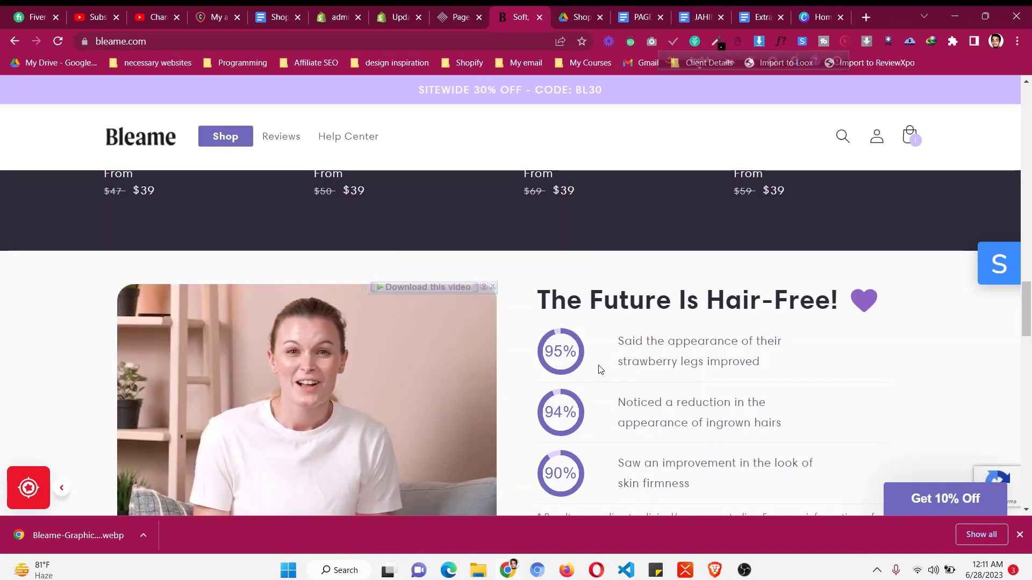
scroll(602, 392, down, 5)
scroll(602, 392, up, 4)
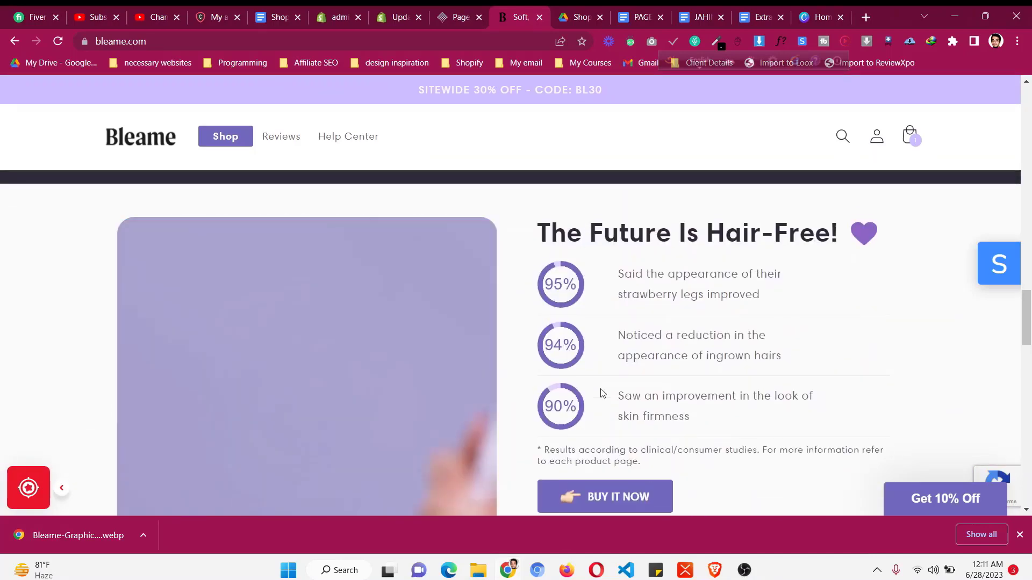
key(ctrl+shift+Tab)
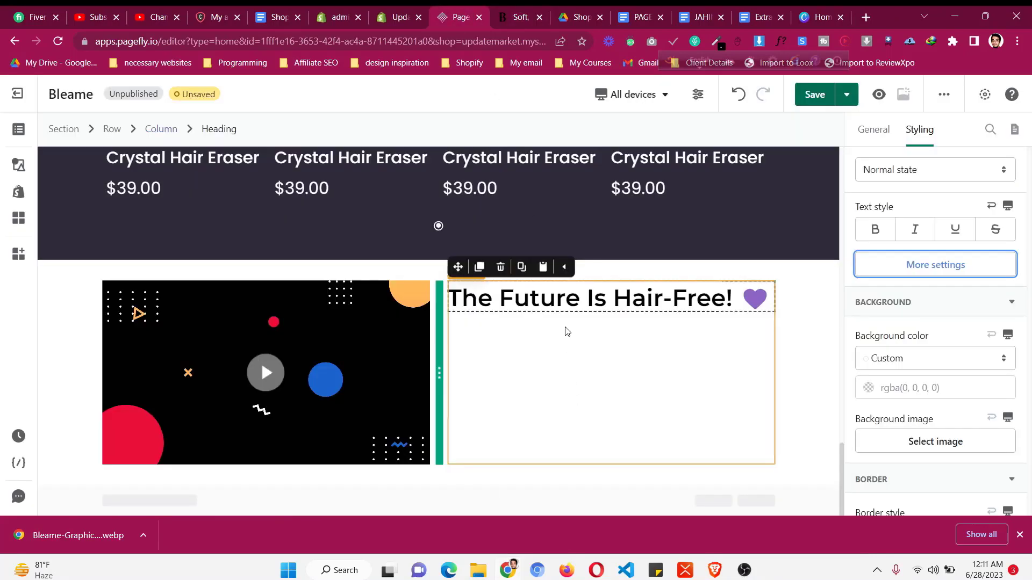
key(ctrl+Tab)
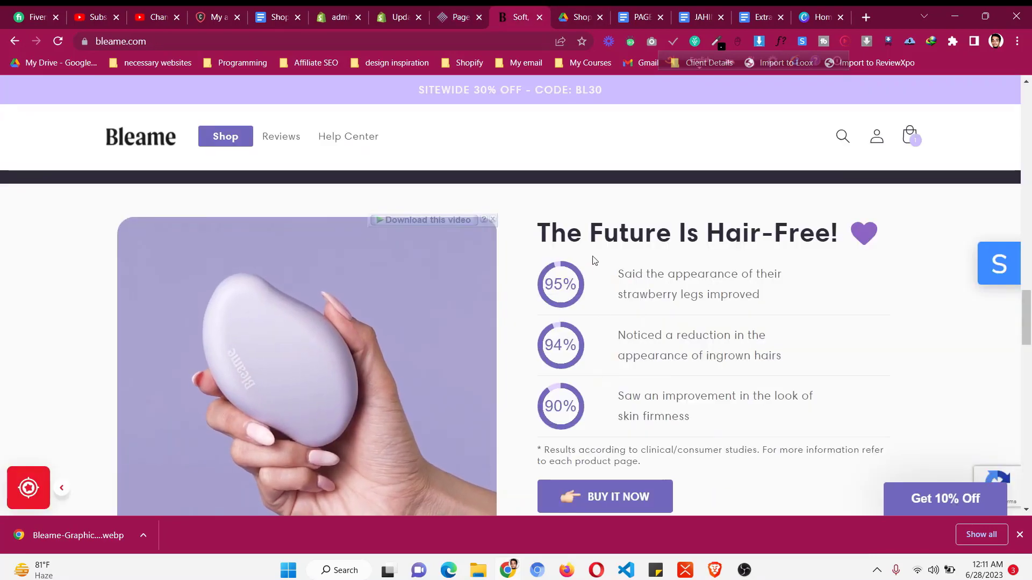
key(ctrl+shift+Tab)
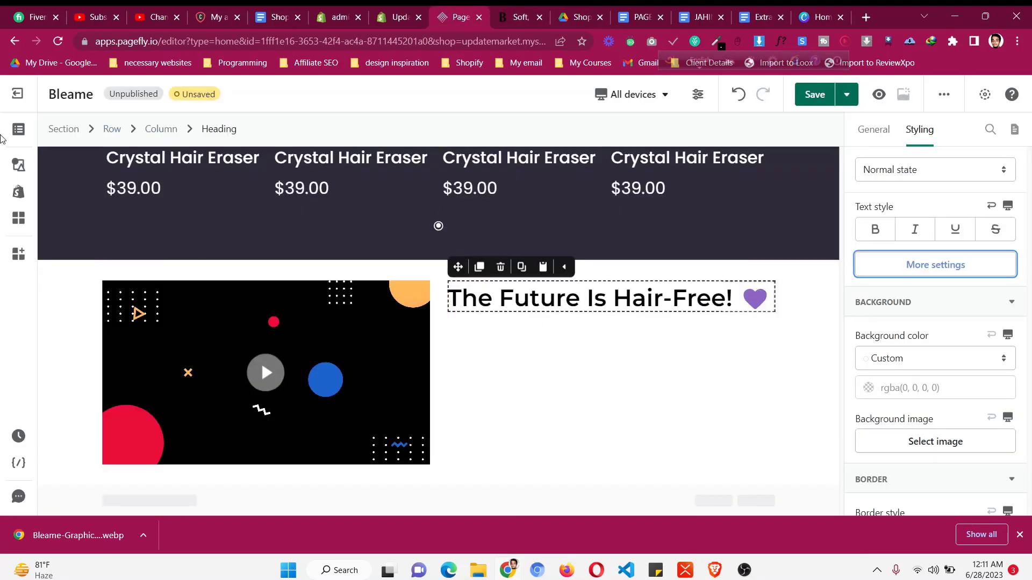
click(14, 162)
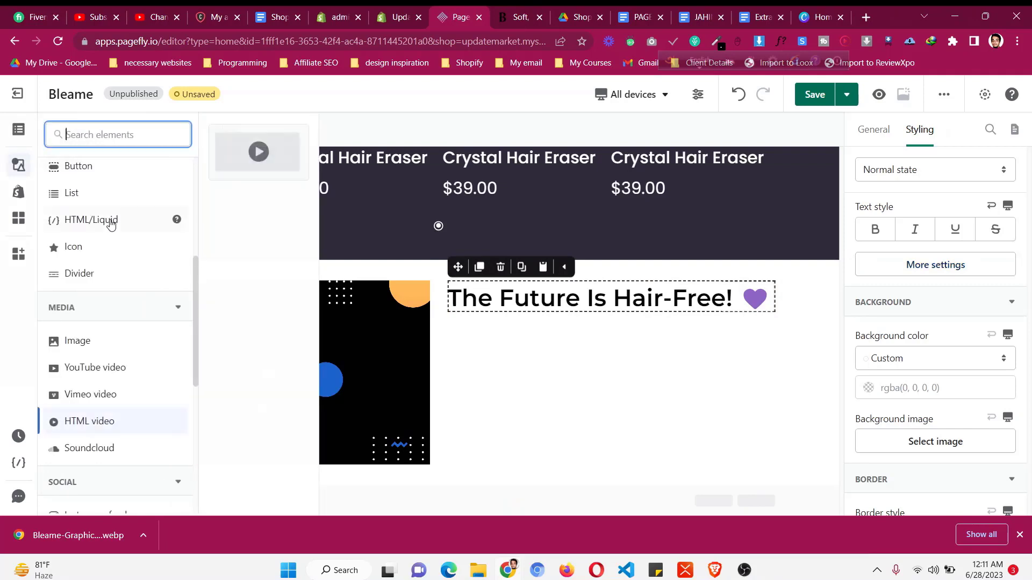
scroll(131, 209, up, 5)
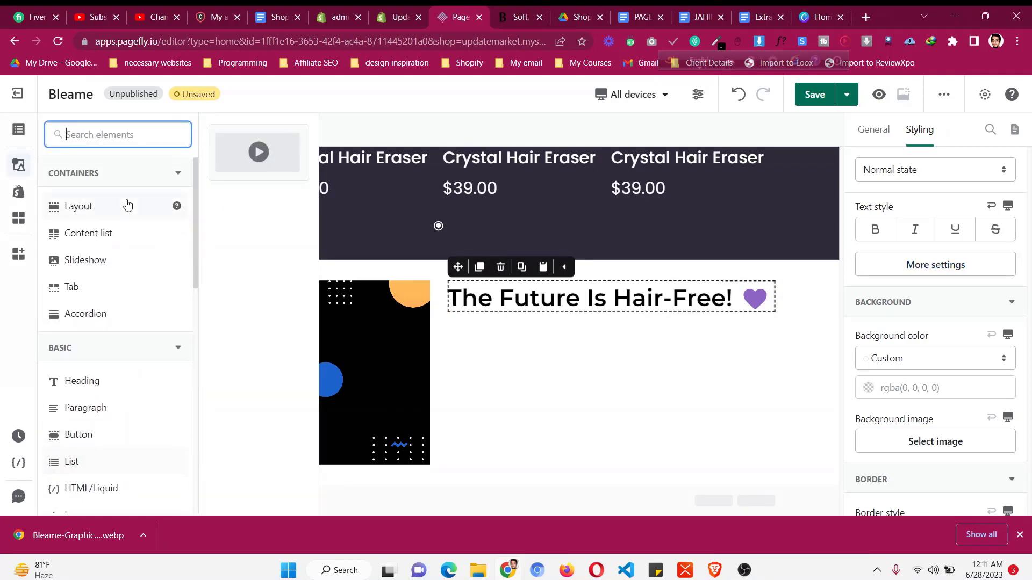
click(128, 206)
scroll(225, 322, down, 3)
mouse_move(248, 475)
mouse_down()
mouse_move(622, 337)
mouse_move(626, 325)
mouse_up()
- Set the new block's top and bottom padding to 10 px
scroll(923, 355, up, 11)
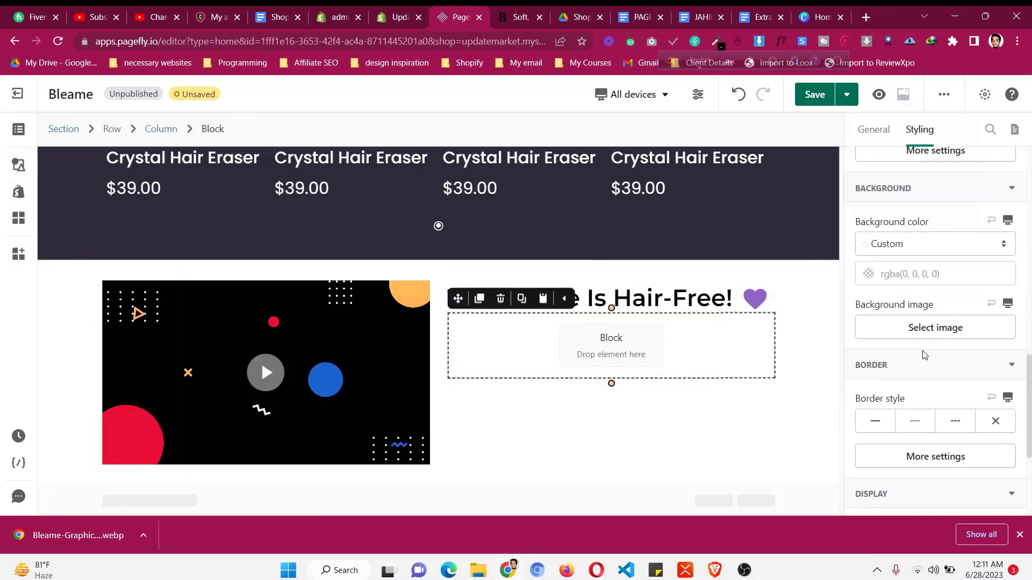
text(10)
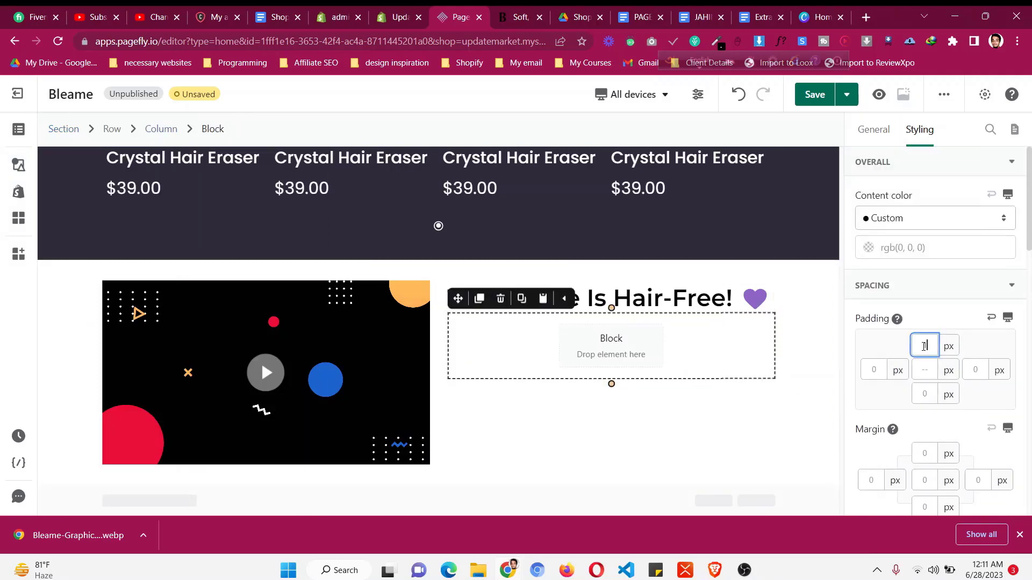
click(926, 394)
text(10)
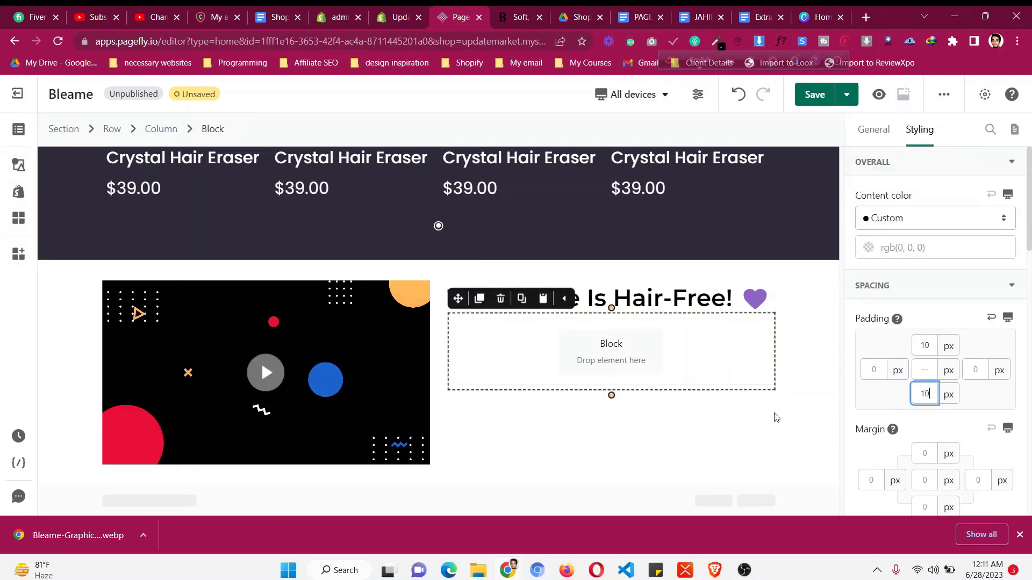
- Insert the Progress element with three circles (40%, 60%, 80%) beneath the "The Future Is Hair-Free!" heading
click(19, 166)
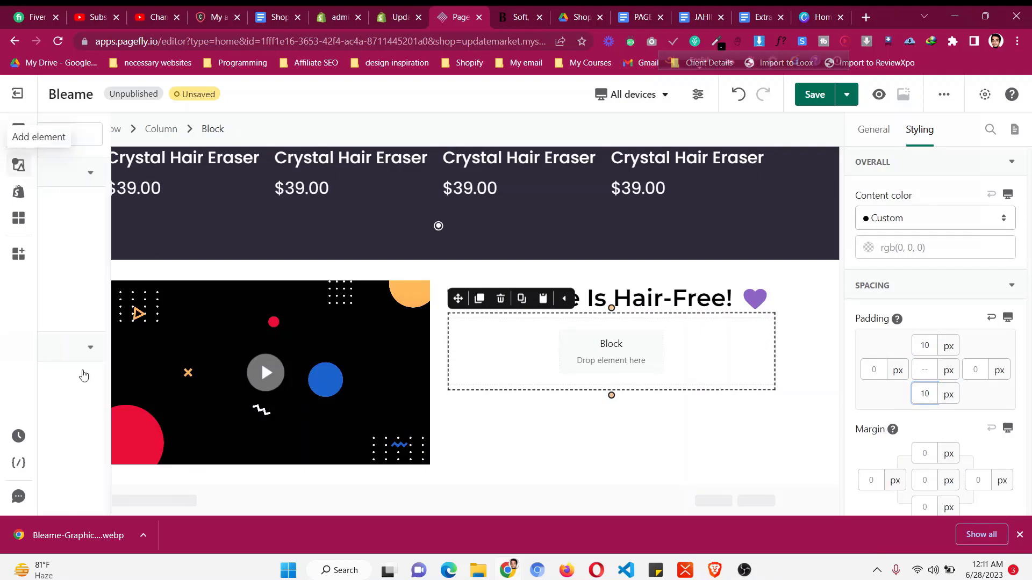
scroll(92, 380, down, 10)
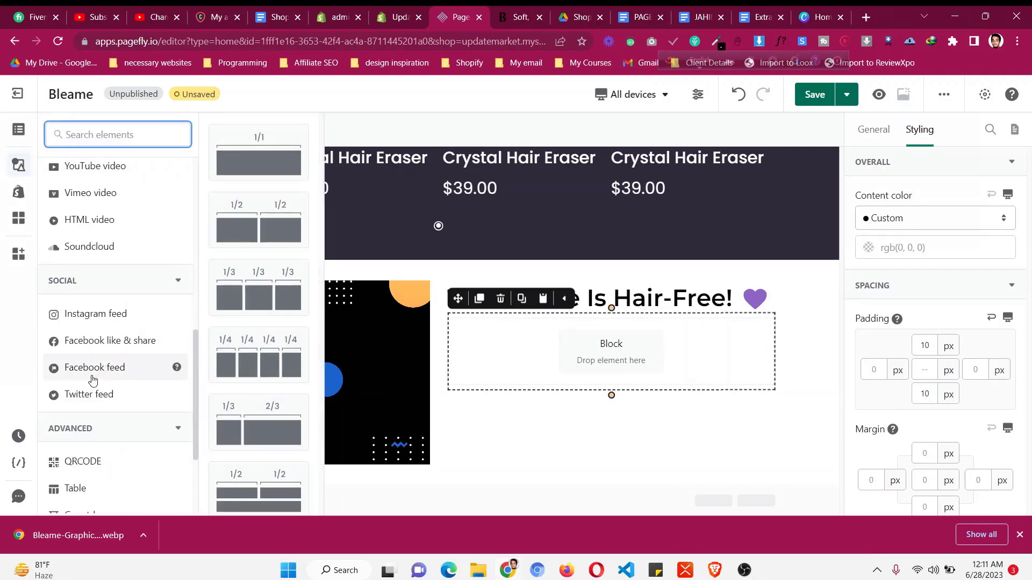
click(102, 419)
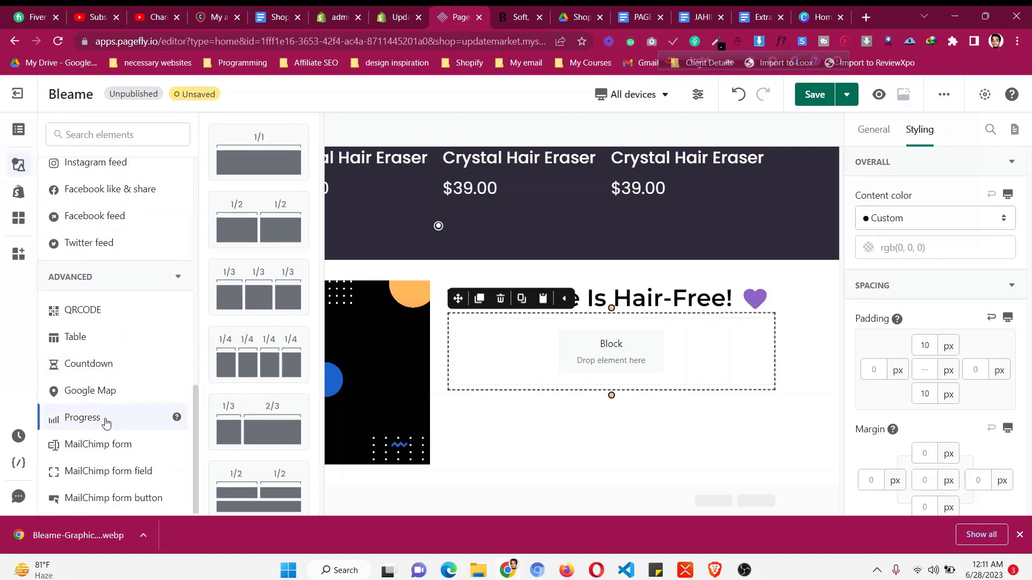
drag(250, 381, 572, 343)
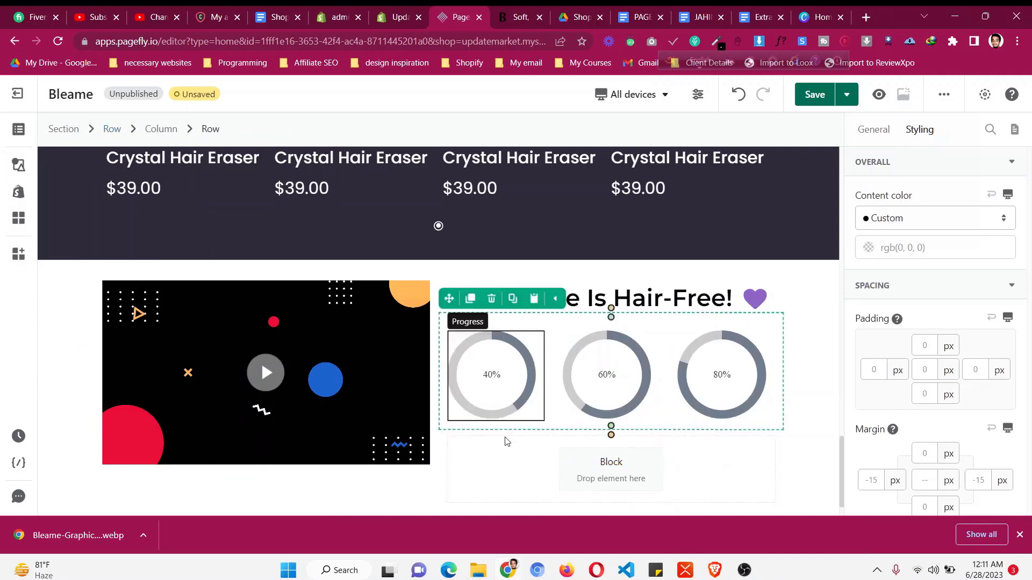
- Move the progress box of the 40% circle out of its row into the empty block below
click(500, 375)
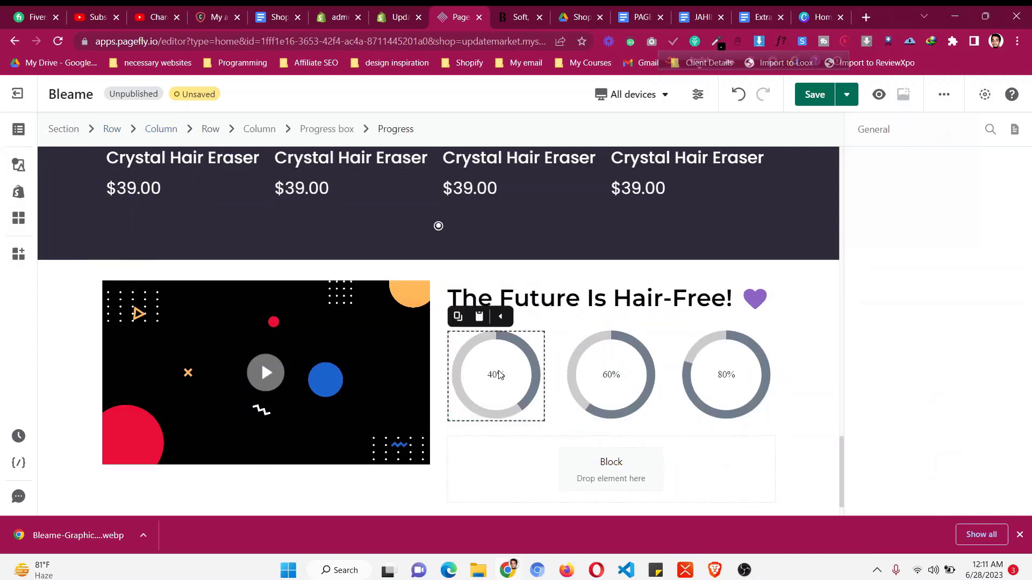
click(346, 131)
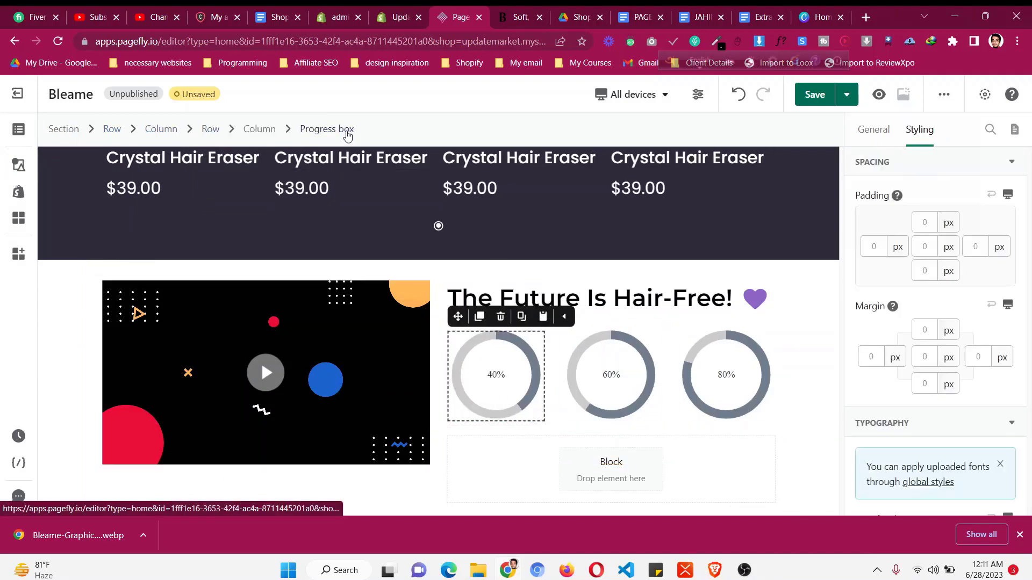
drag(458, 316, 597, 469)
scroll(597, 470, down, 1)
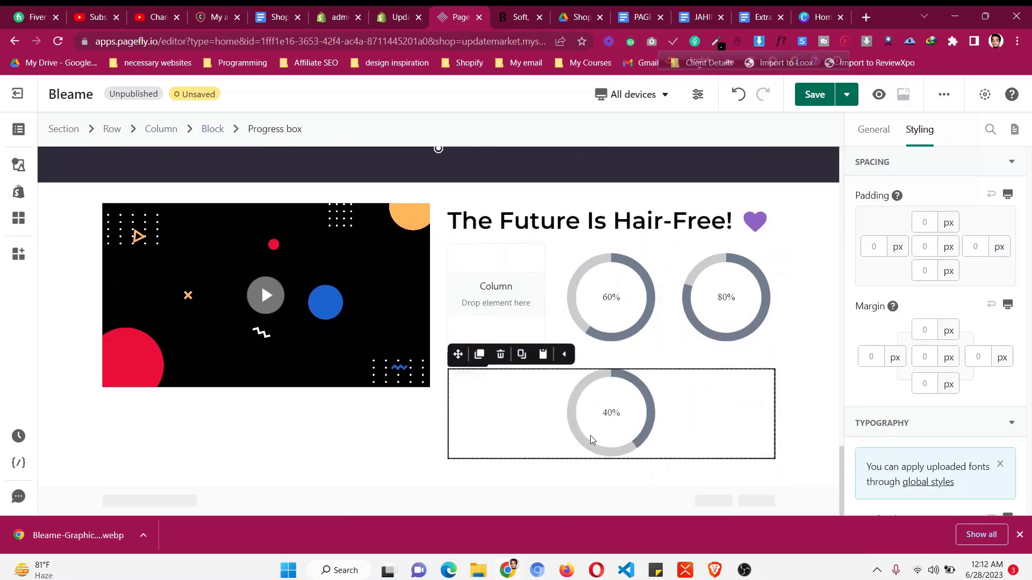
- Delete the row holding the 60% and 80% circles, and select the remaining 40% progress circle
click(511, 242)
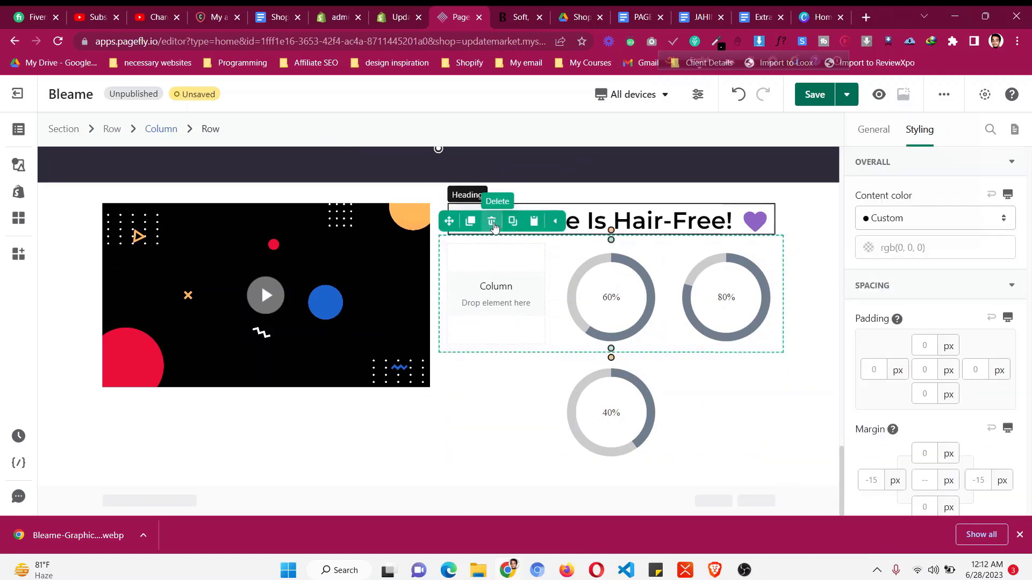
click(491, 222)
click(615, 428)
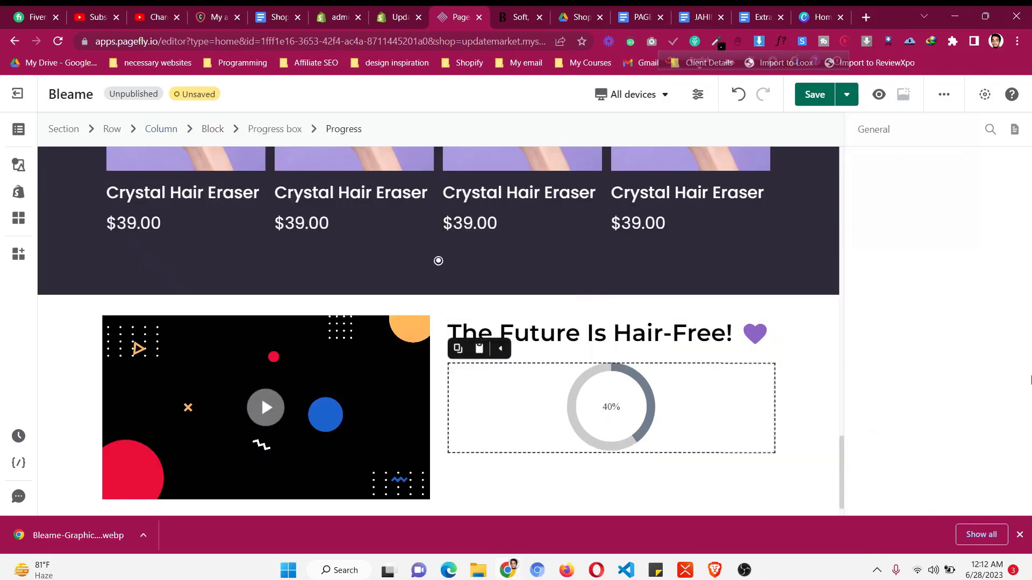
- Set the selected progress element's type to Circle and its progress percentage to 95
click(884, 134)
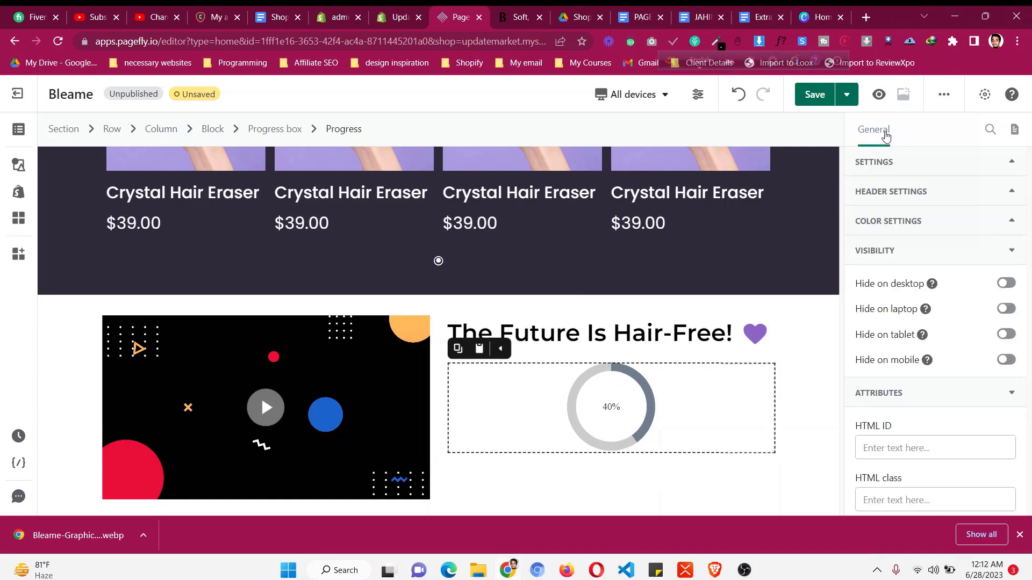
click(892, 167)
click(896, 228)
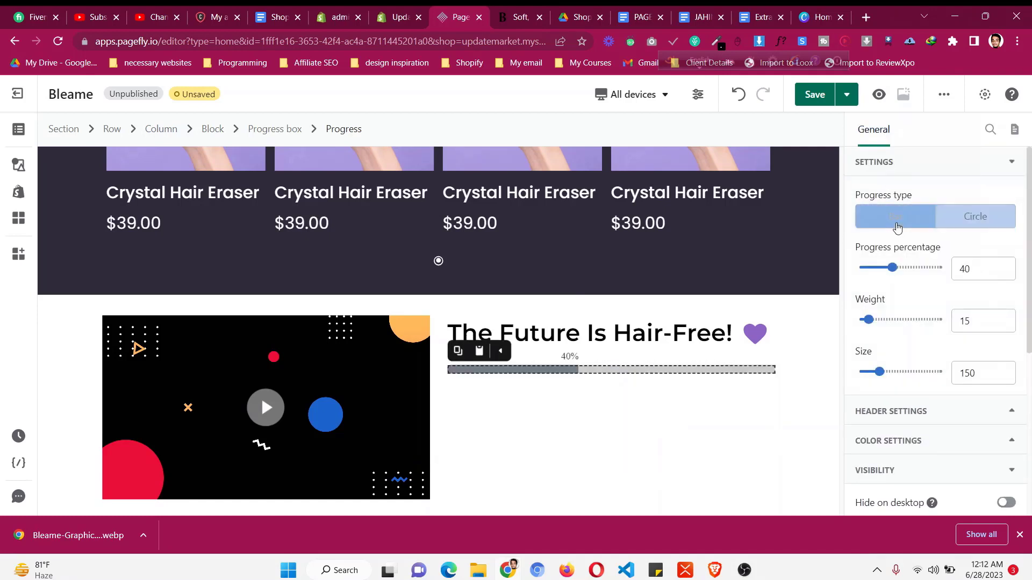
click(976, 226)
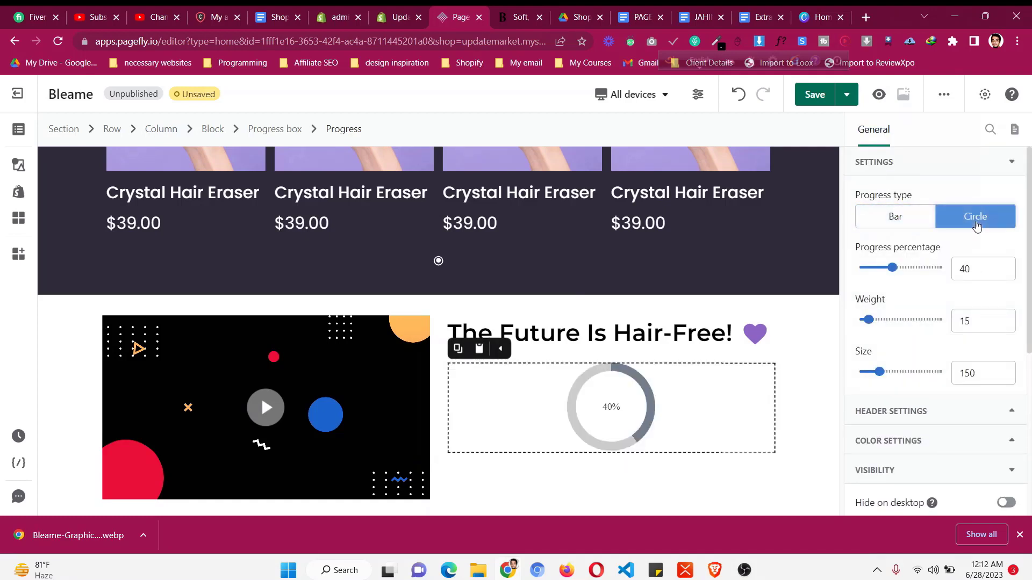
click(547, 15)
click(461, 17)
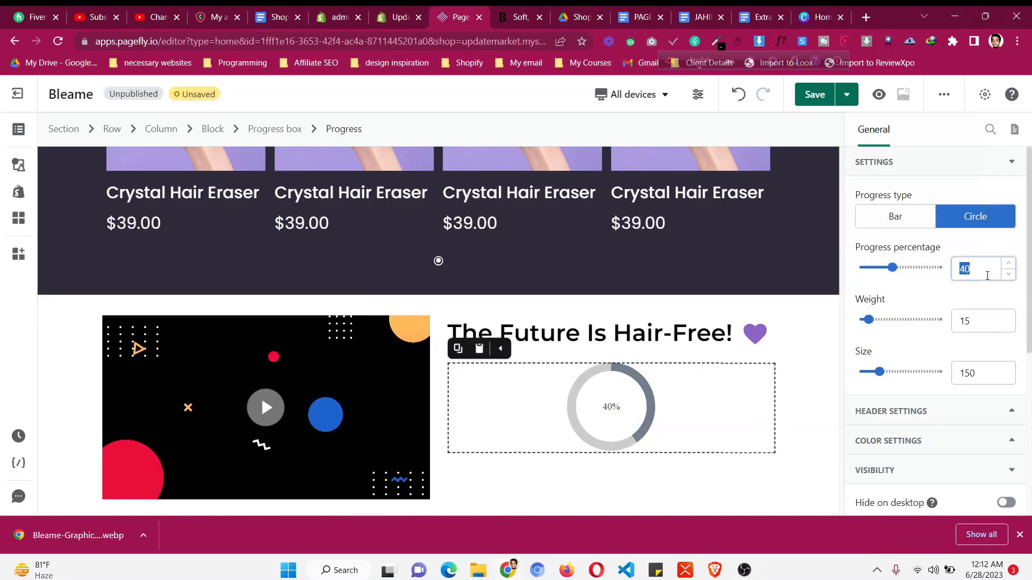
text(95)
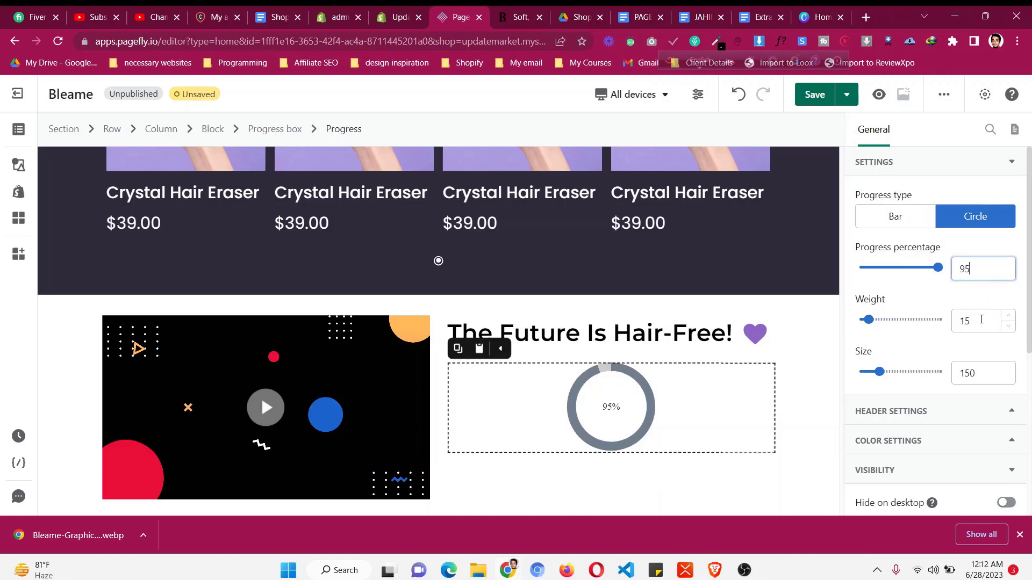
- Set the 95% progress circle's weight to 16 and its size to 110
click(981, 319)
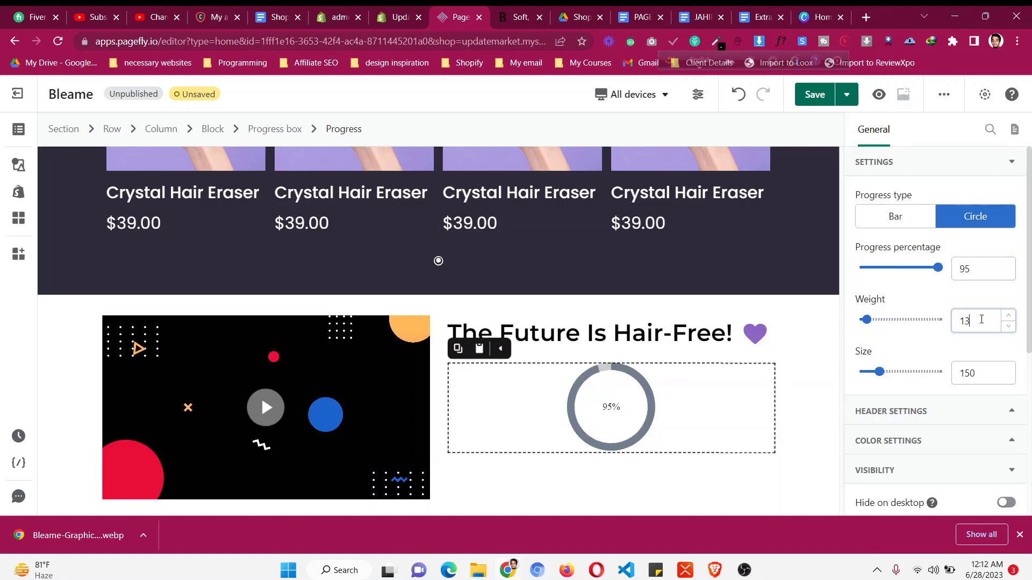
scroll(989, 375, down, 20)
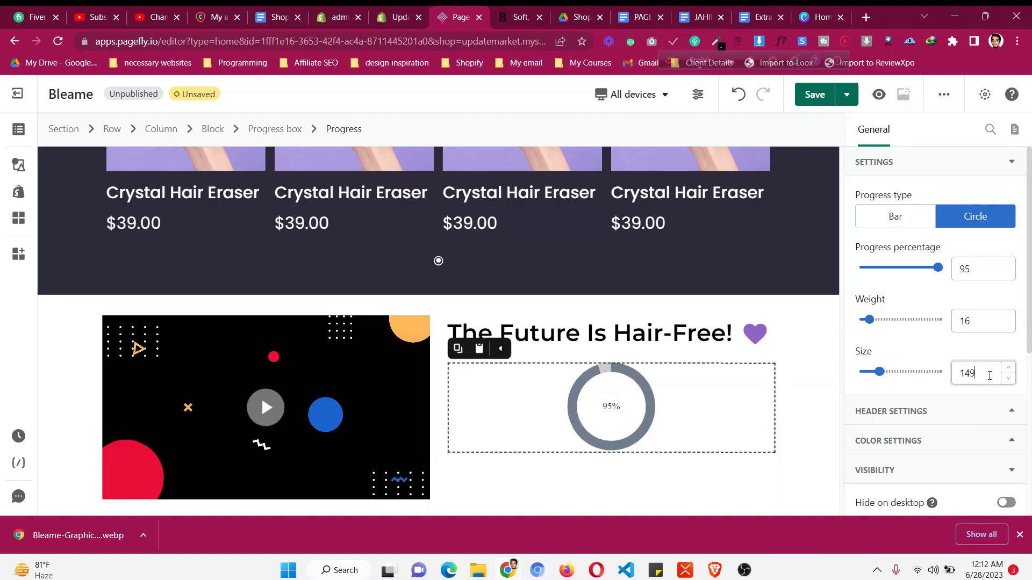
scroll(989, 375, down, 11)
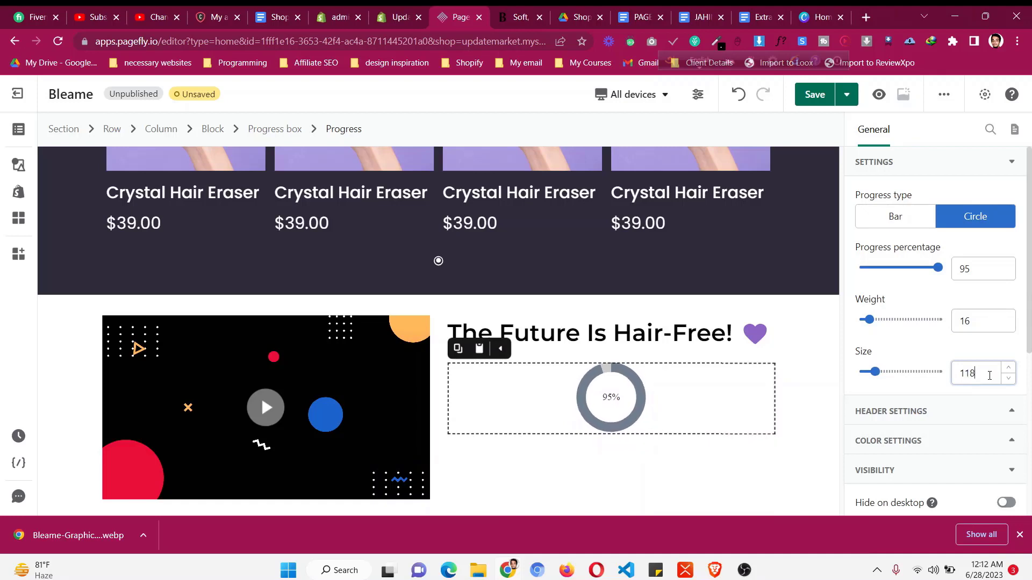
- Check the progress circles on the Bleame reference site, and copy the background color of the "Read Reviews" button in PageFly
click(979, 415)
scroll(979, 415, down, 5)
scroll(956, 374, down, 3)
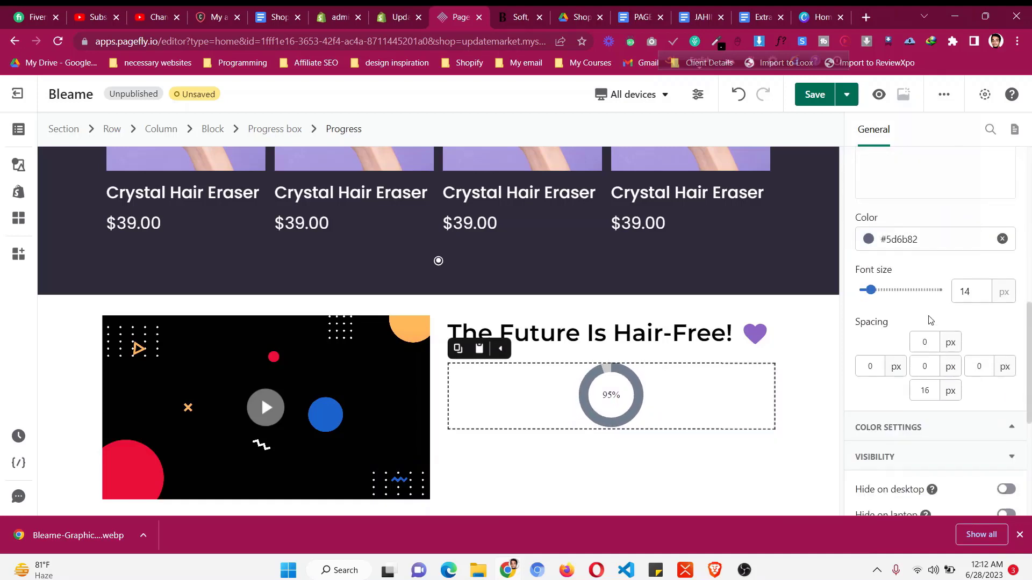
click(525, 13)
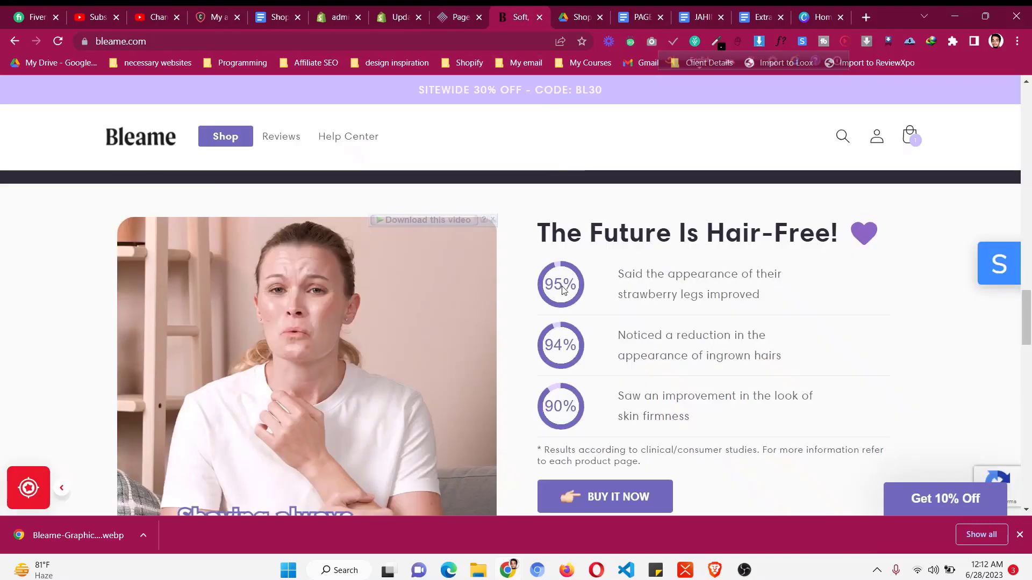
click(448, 10)
scroll(461, 279, up, 10)
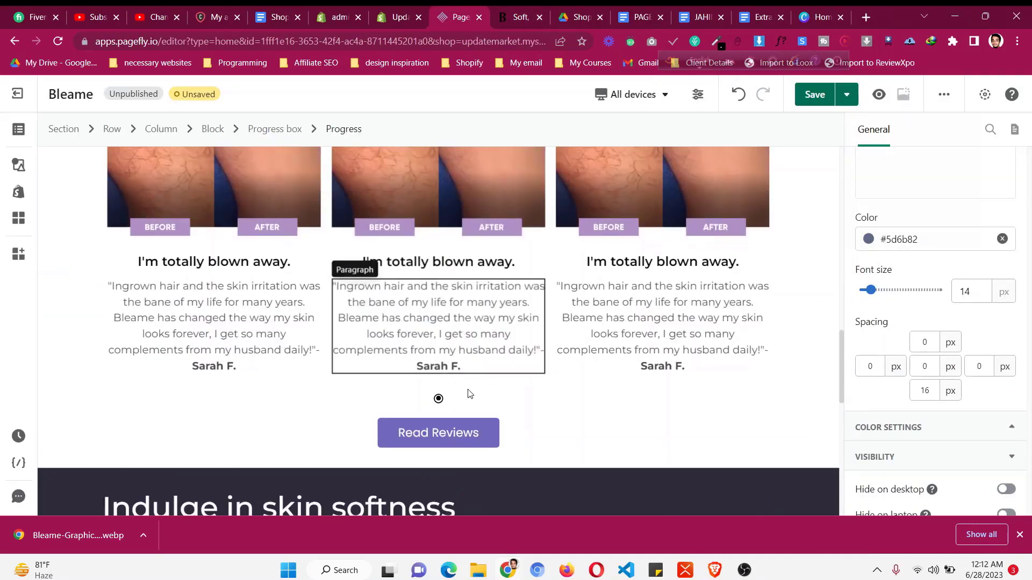
click(439, 398)
scroll(928, 242, up, 5)
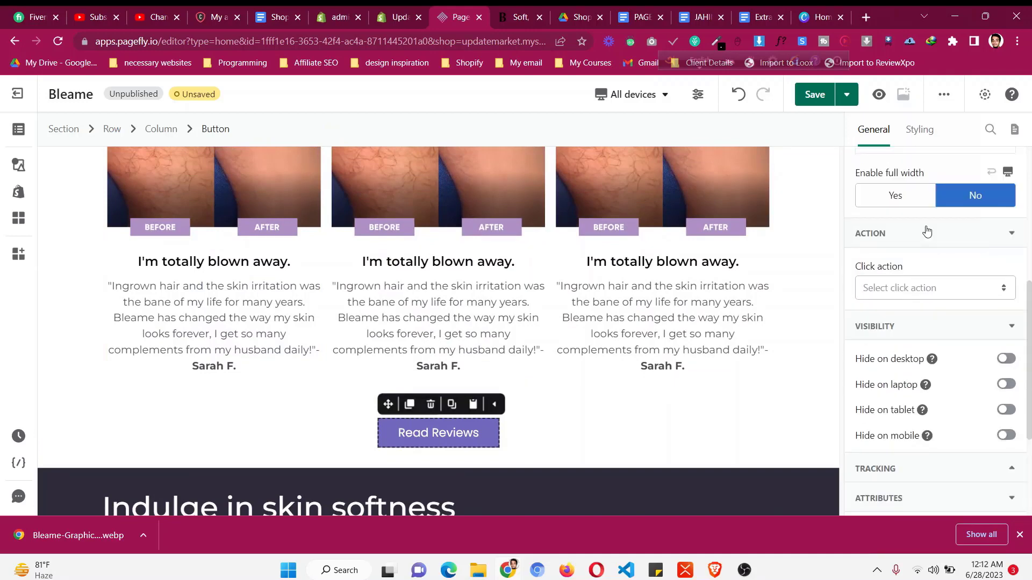
scroll(933, 348, down, 15)
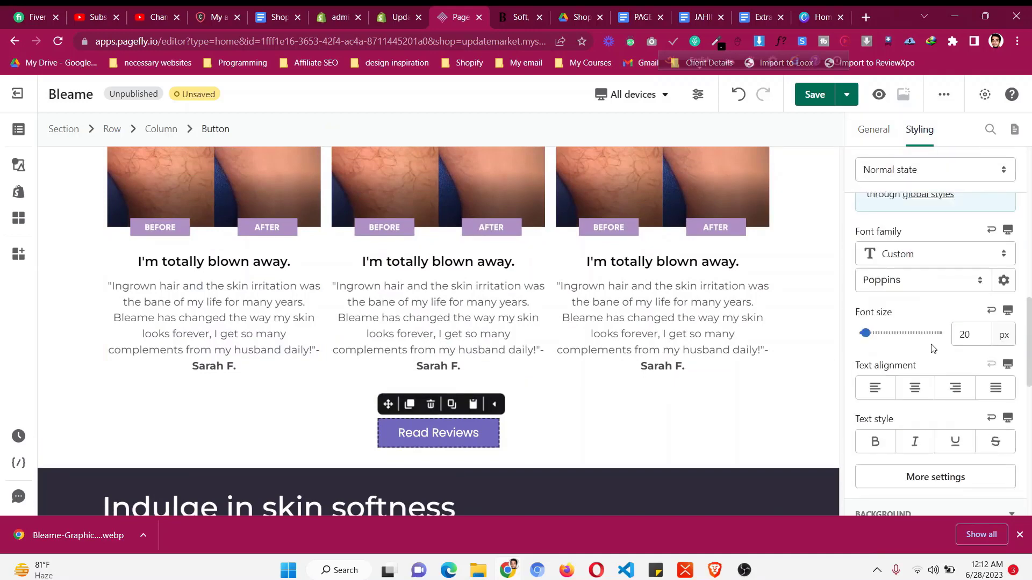
click(932, 332)
key(ctrl+c)
scroll(652, 350, down, 10)
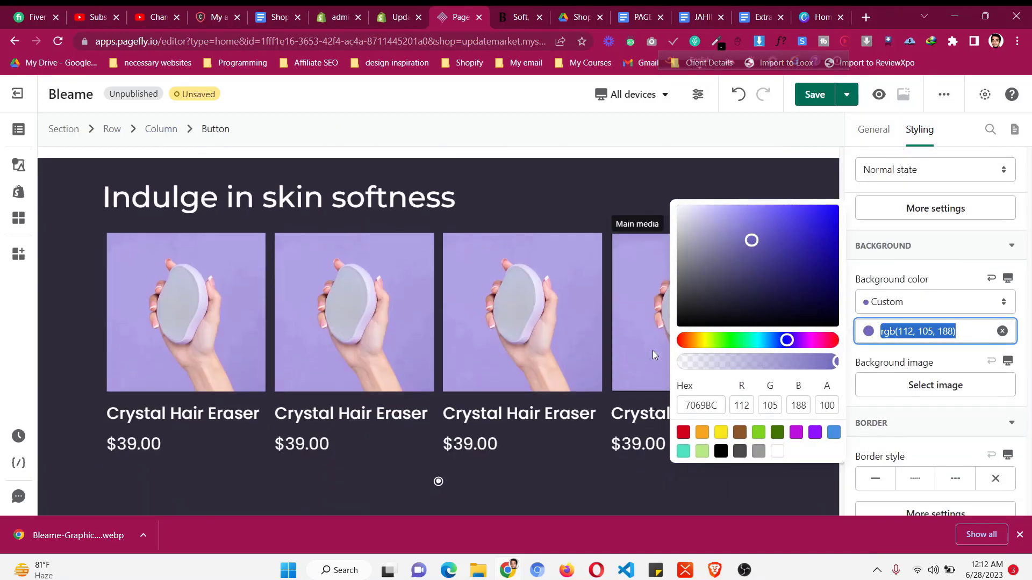
- Set the 95% progress circle's header text color to the copied purple, rgb(112, 105, 188)
click(617, 355)
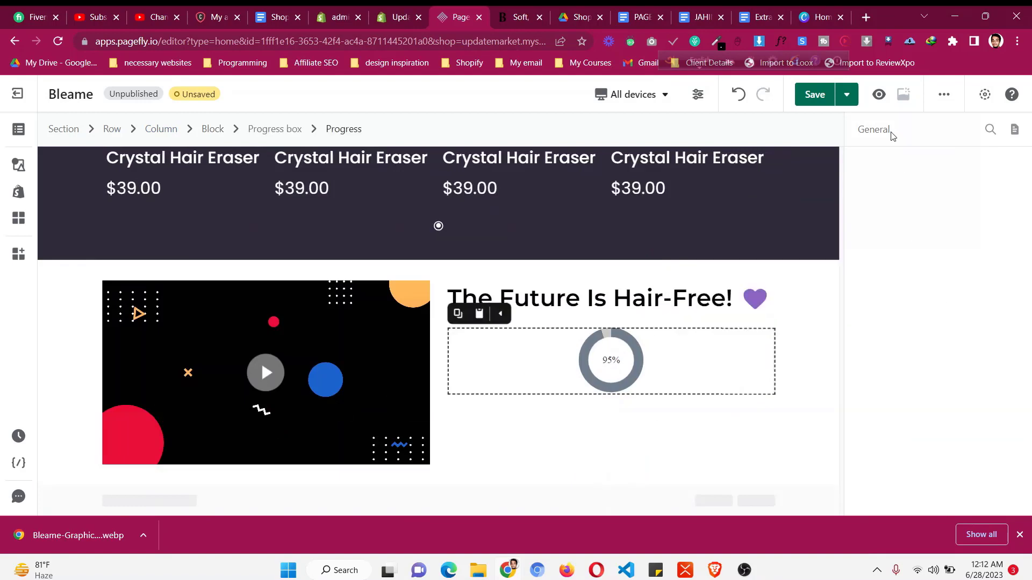
scroll(903, 334, up, 10)
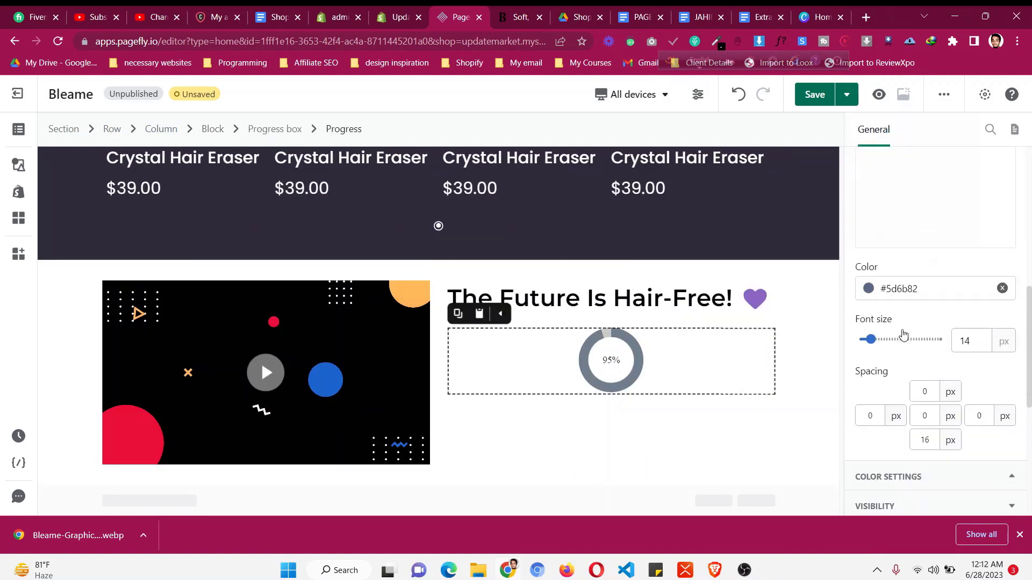
click(911, 433)
key(ctrl+v)
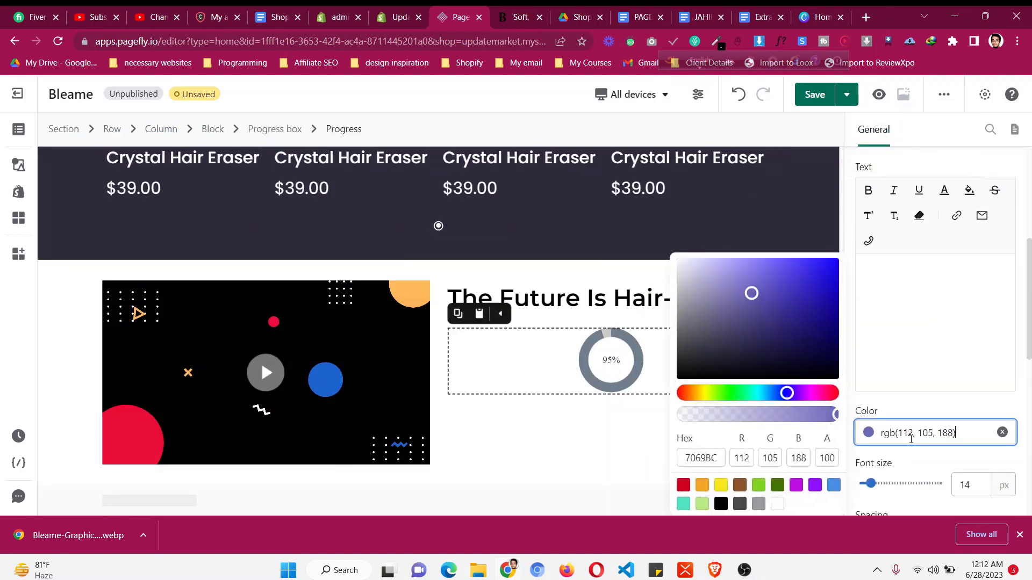
- Copy the hex value #7069BC of the progress circle's header text color
click(921, 433)
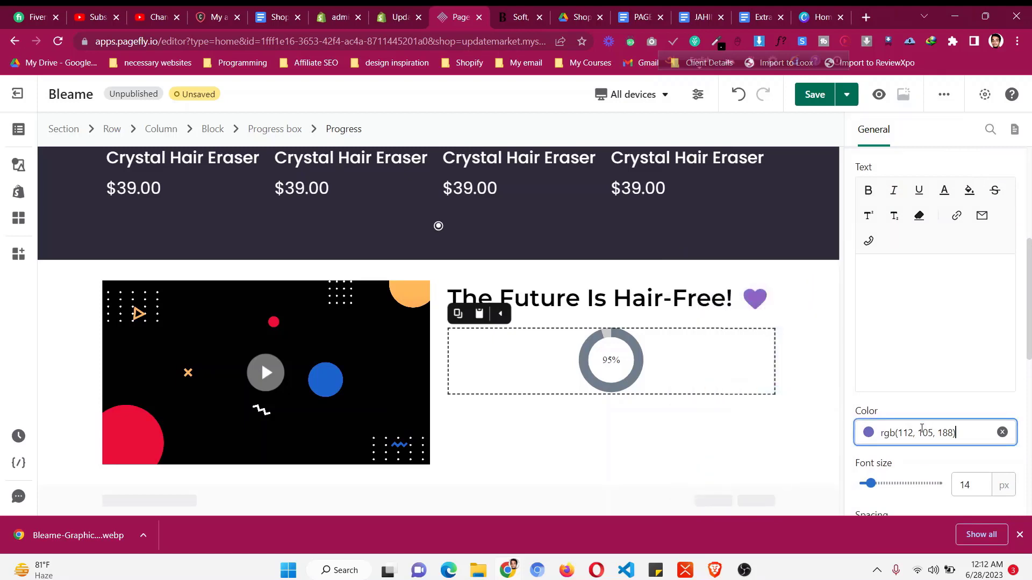
double_click(908, 432)
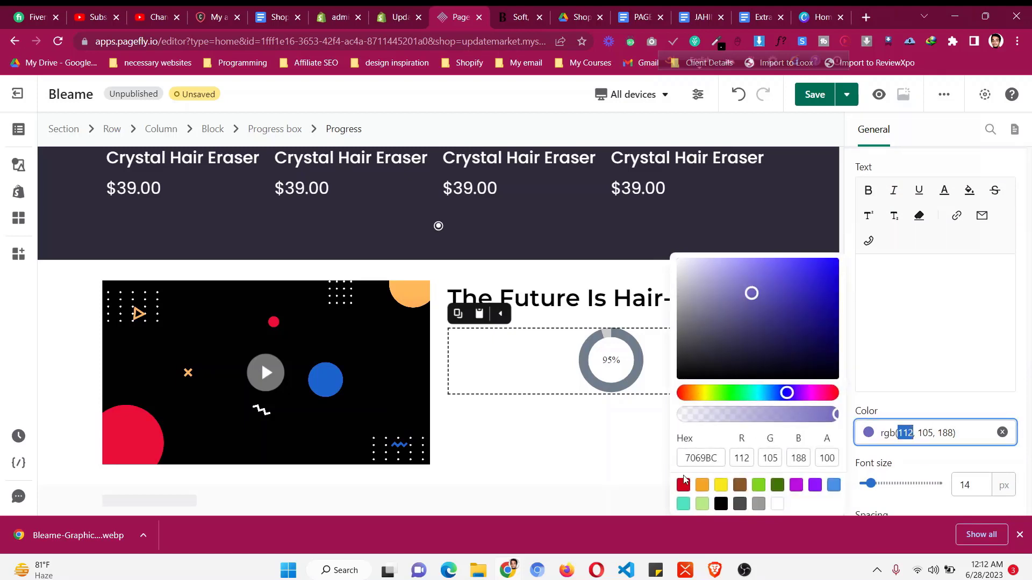
click(686, 459)
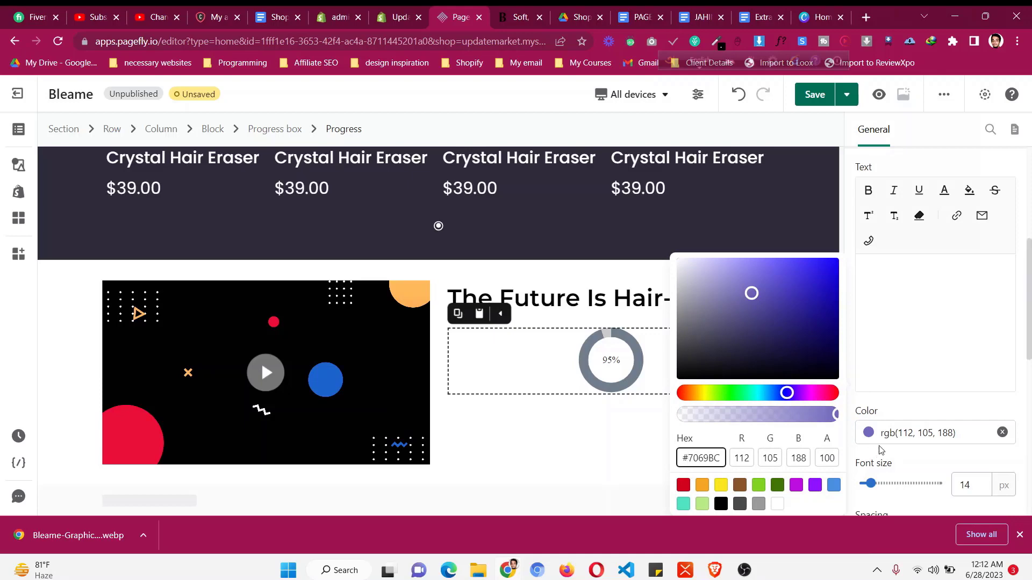
key(ctrl+a)
key(ctrl+c)
scroll(938, 403, down, 5)
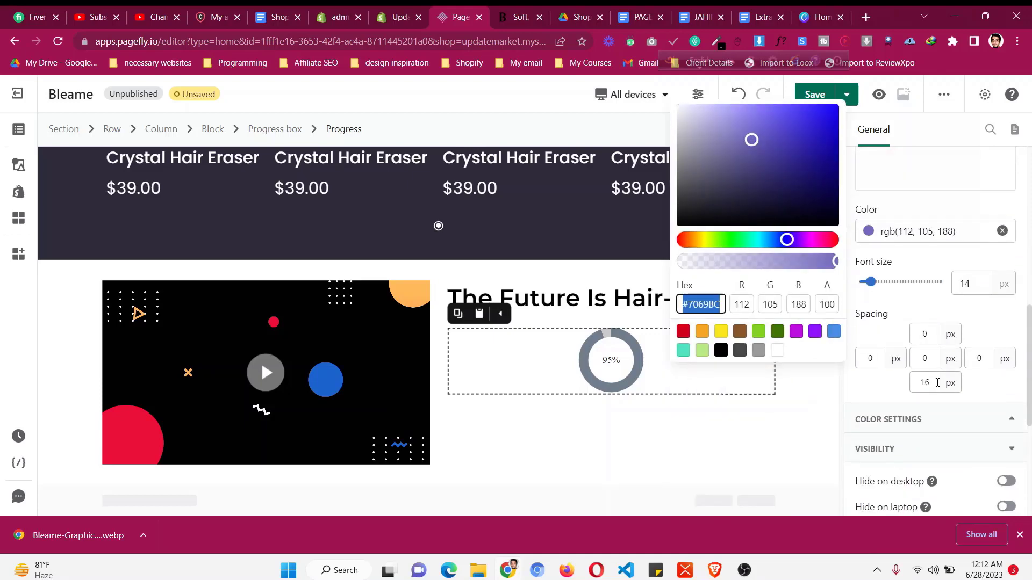
- Set the Active color of the 95% progress circle to #7069BC
click(917, 291)
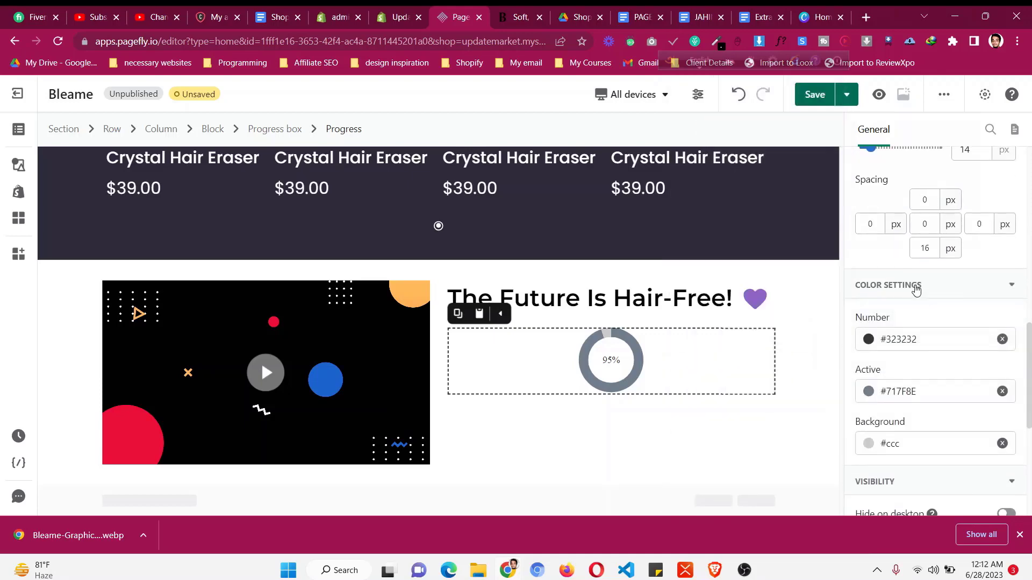
click(914, 334)
click(902, 391)
key(ctrl+a)
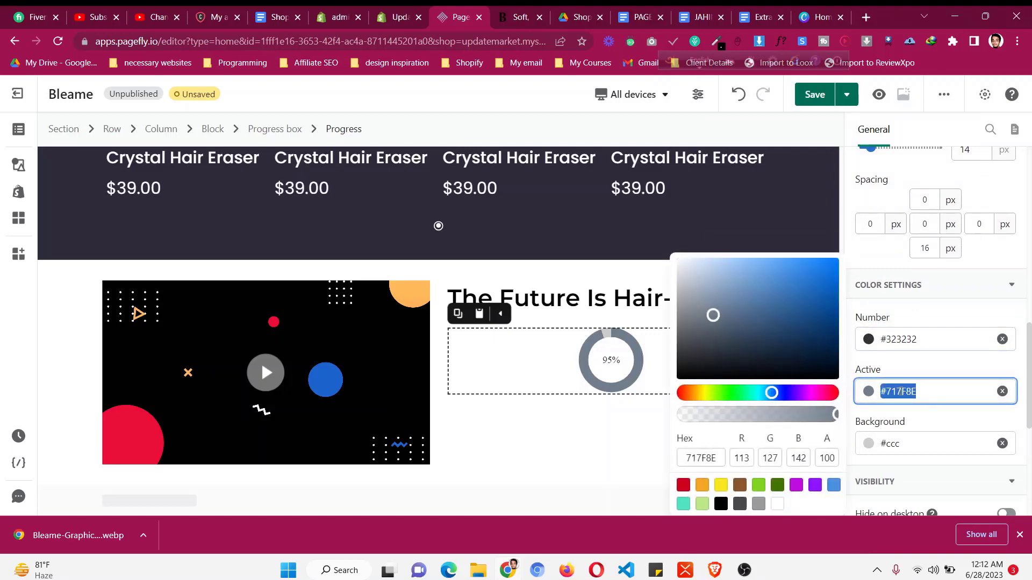
key(ctrl+v)
- Compare the circle with the Bleame reference site, and set its Number color to black, rgb(0, 0, 0)
click(517, 16)
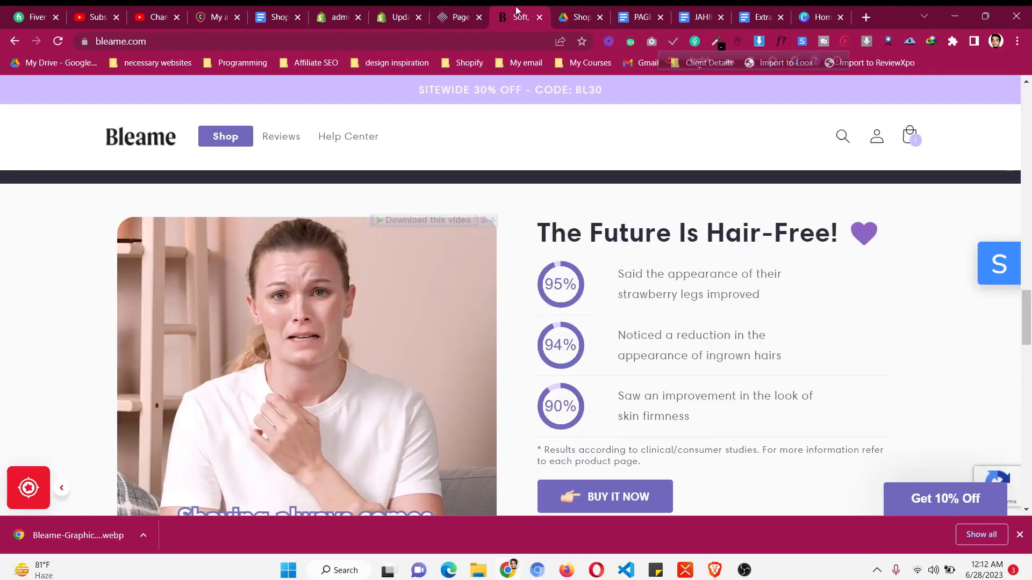
click(471, 15)
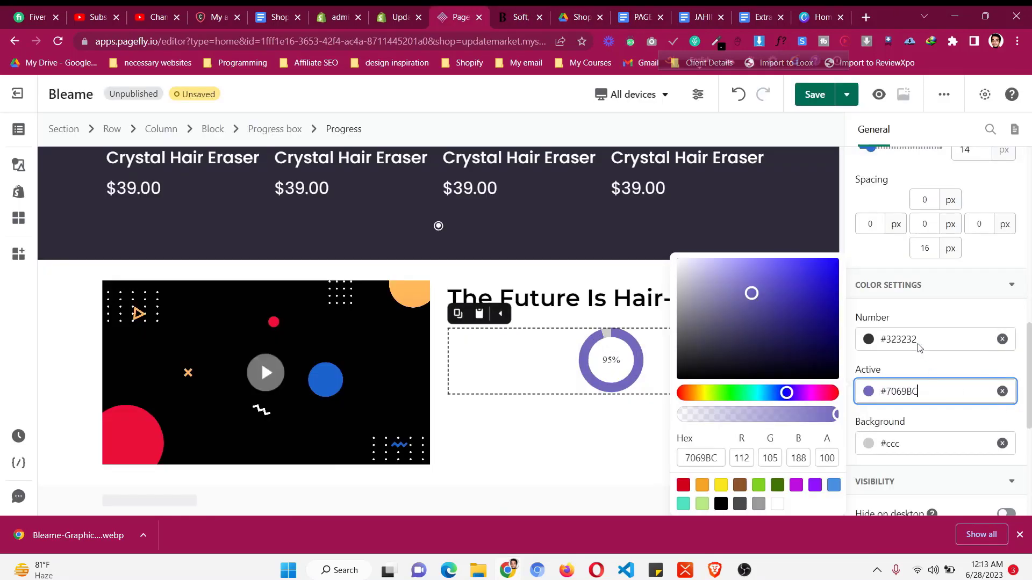
click(874, 346)
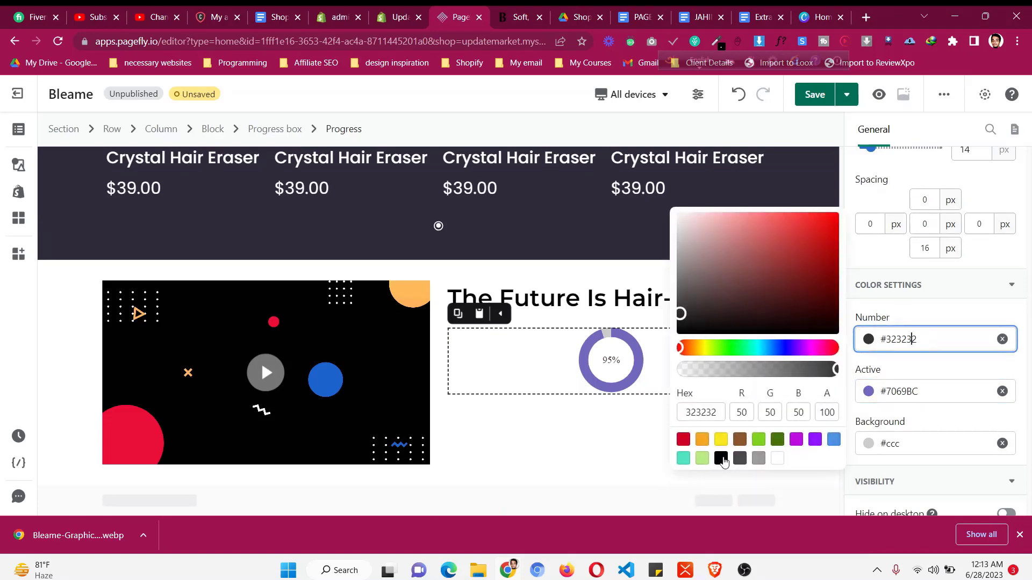
click(720, 458)
scroll(920, 372, down, 3)
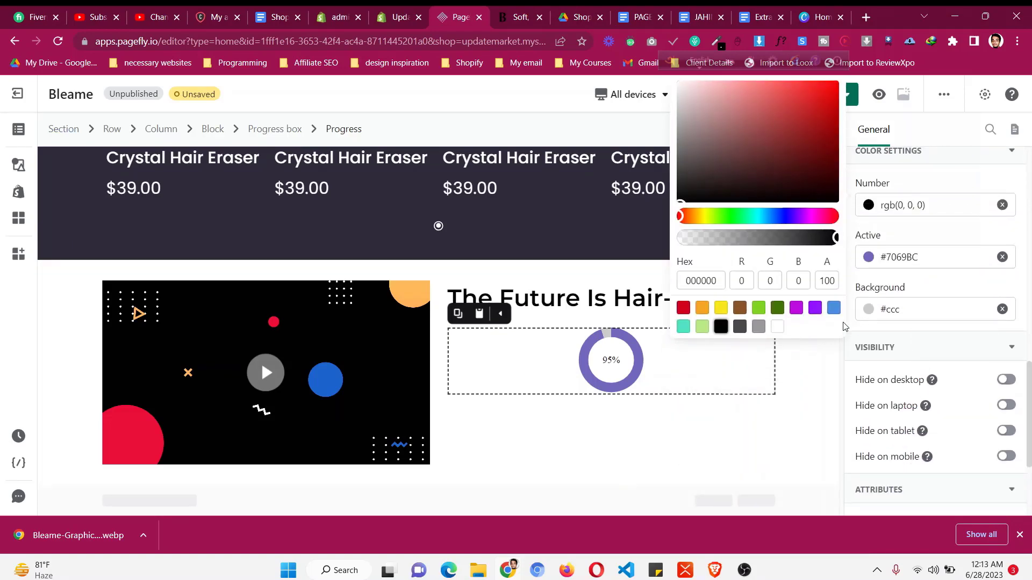
- Recheck the reference site, and set the progress circle's weight to 14 and its header font size to 20 px
click(520, 17)
click(458, 16)
scroll(930, 357, up, 5)
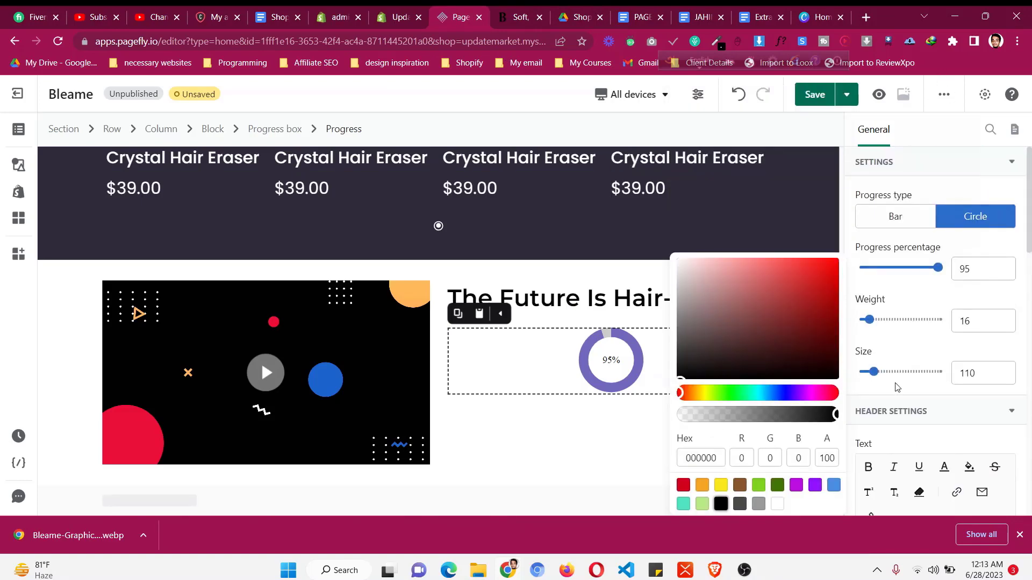
click(998, 324)
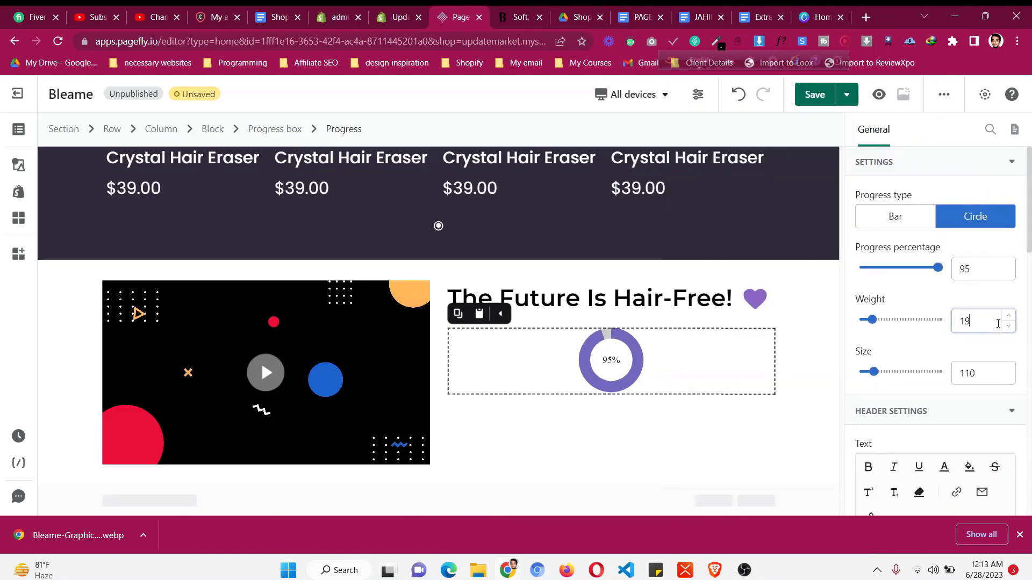
scroll(994, 328, down, 6)
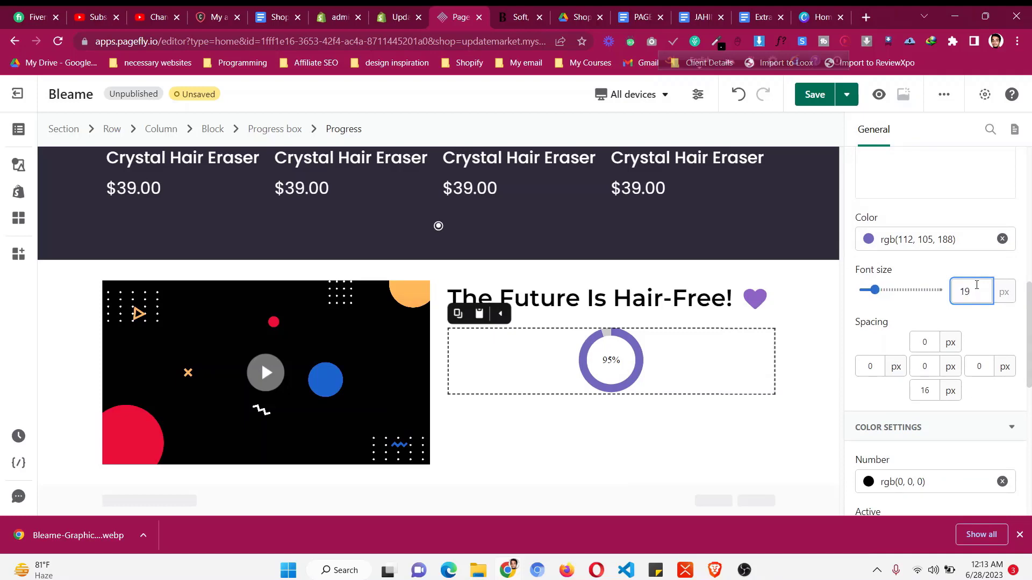
scroll(954, 285, down, 8)
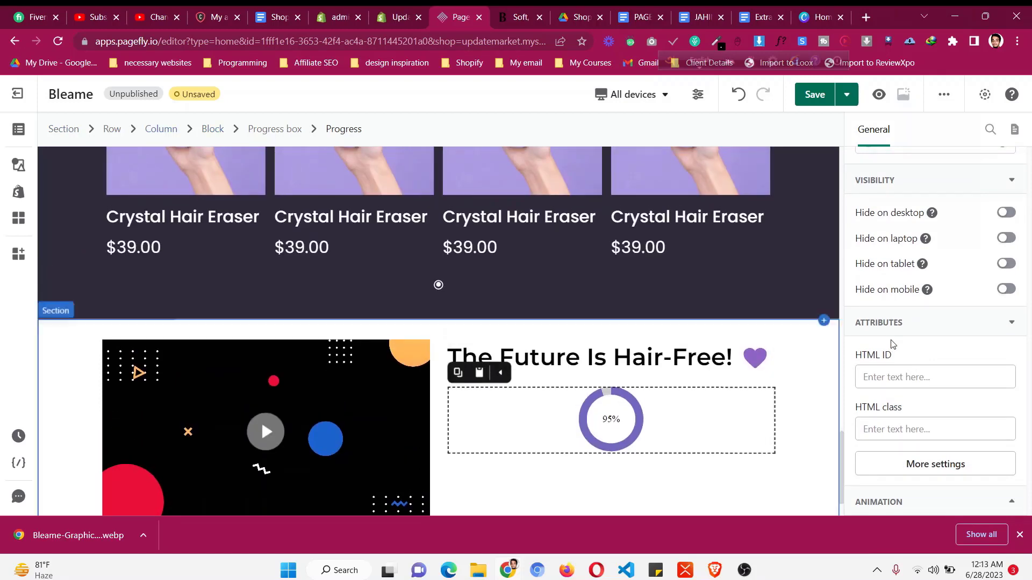
- Try "dd" as the progress circle's header text, and remove it again
scroll(916, 333, up, 8)
scroll(915, 337, up, 4)
click(915, 326)
text(dd)
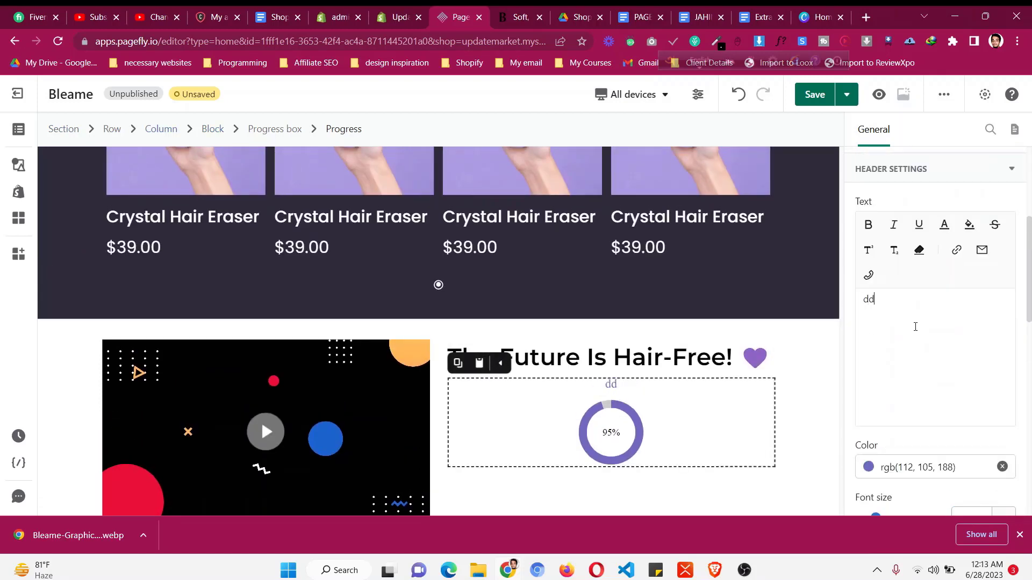
key(BackSpace)
key(BackSpace)
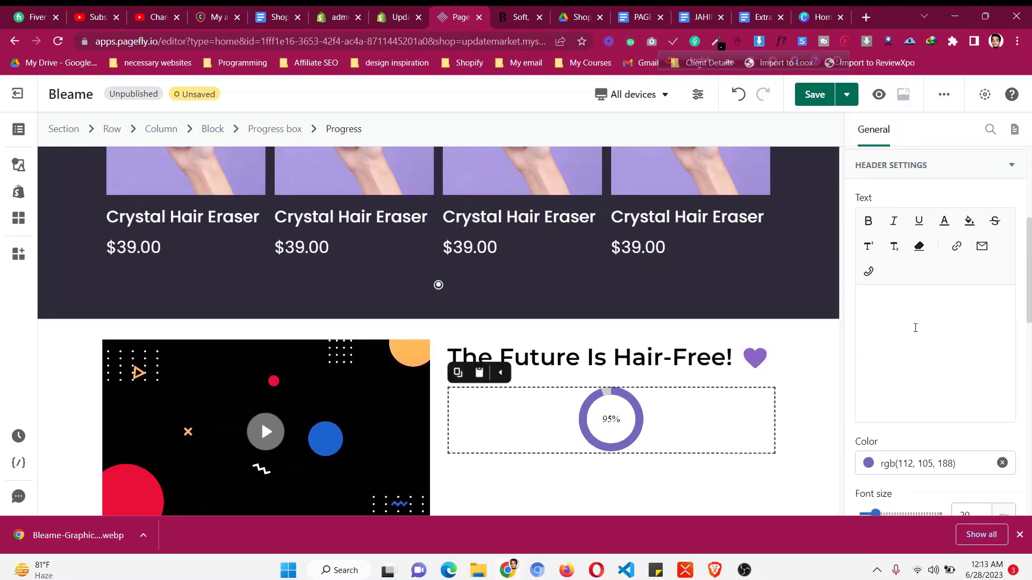
scroll(915, 327, down, 5)
scroll(937, 349, down, 4)
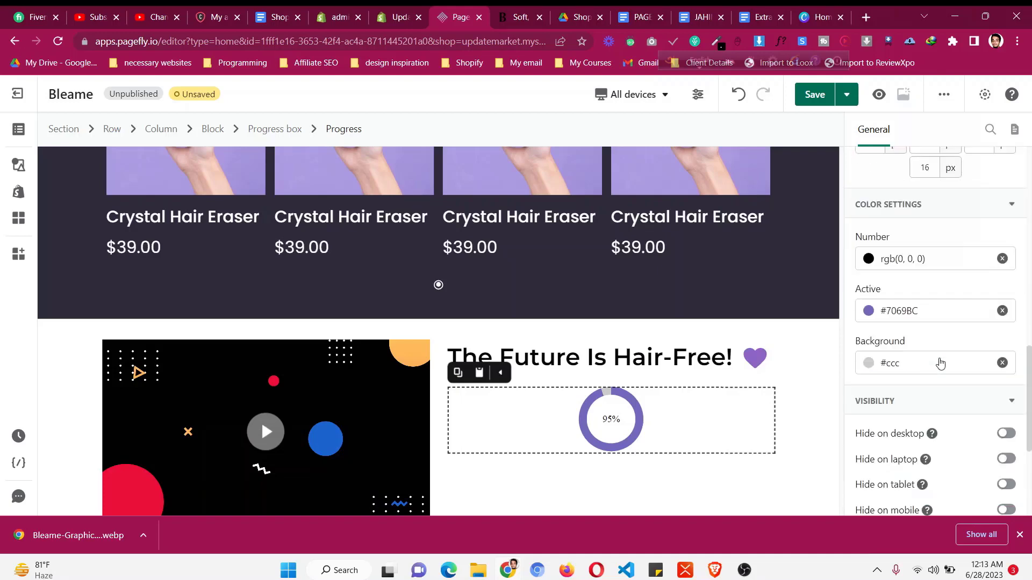
scroll(936, 332, up, 8)
scroll(938, 321, up, 1)
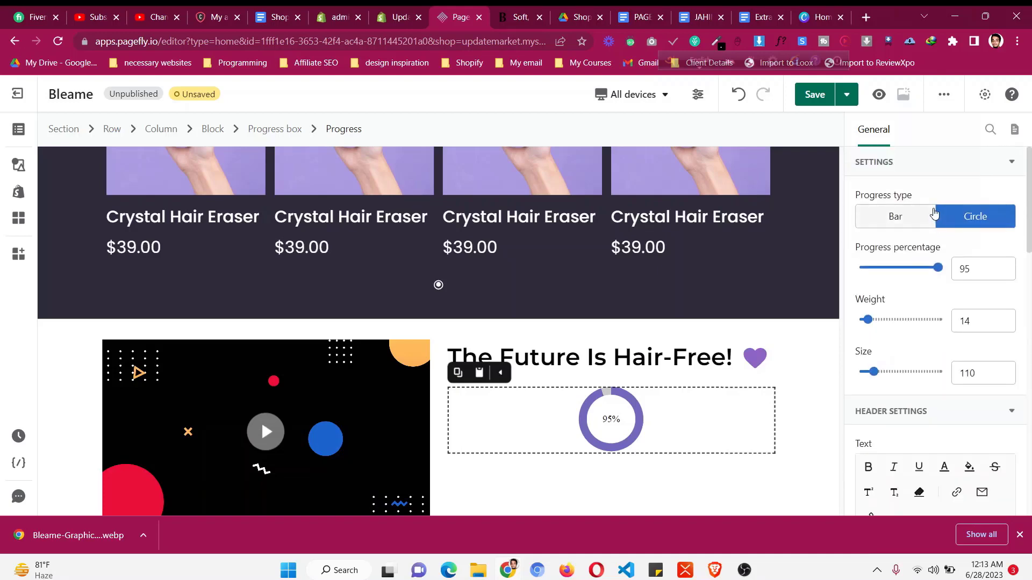
- Compare the 95% circle with the Bleame reference site, and set its size to 90 and weight to 11
scroll(920, 248, down, 8)
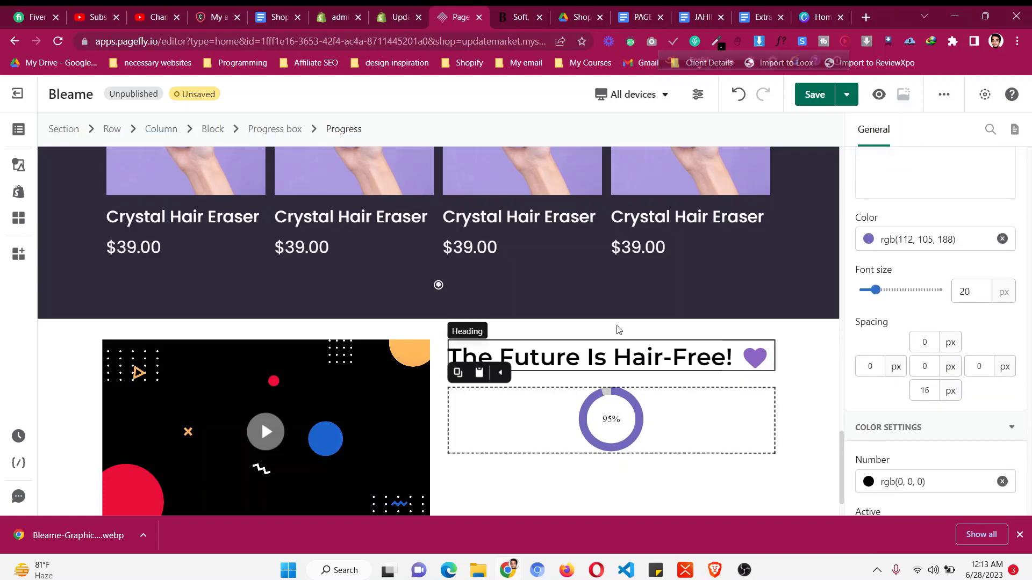
click(517, 9)
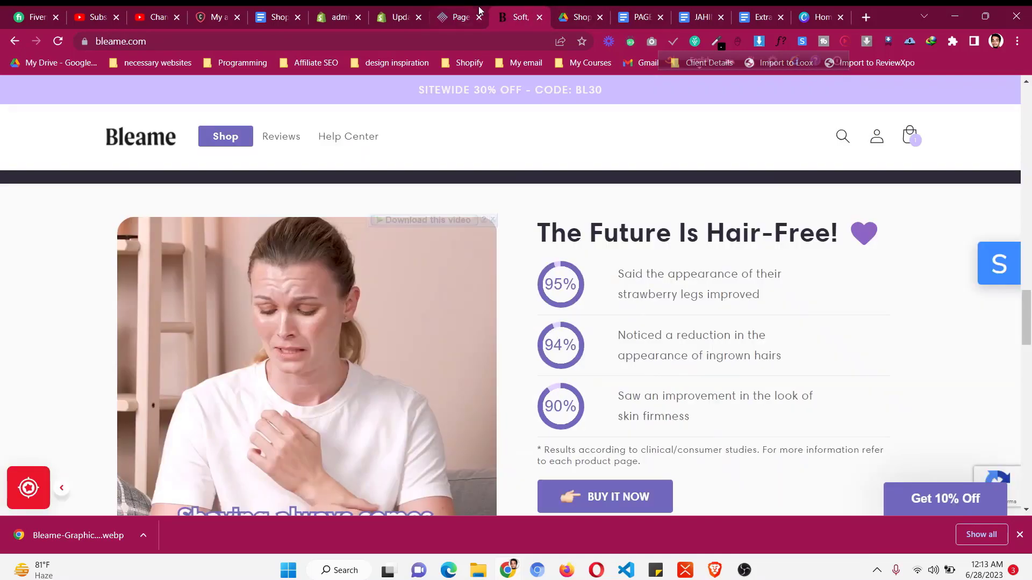
click(478, 10)
scroll(940, 329, up, 3)
scroll(939, 329, up, 6)
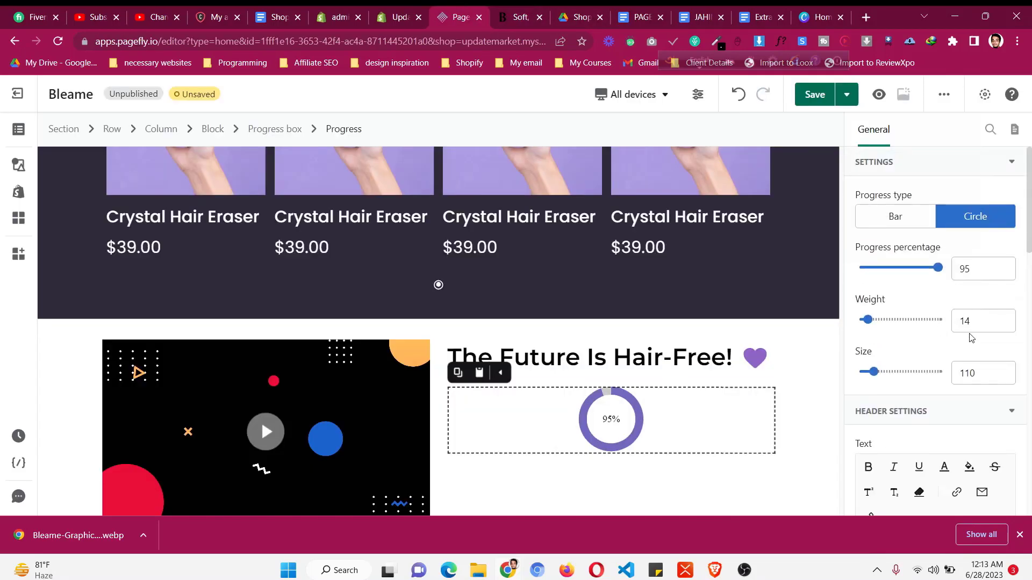
click(980, 370)
scroll(980, 370, down, 15)
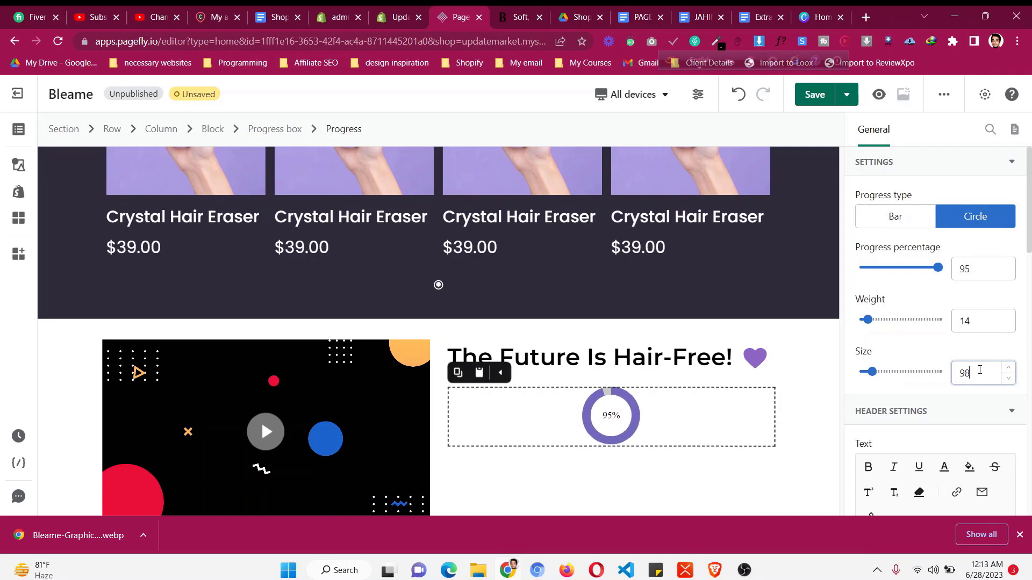
scroll(979, 369, down, 6)
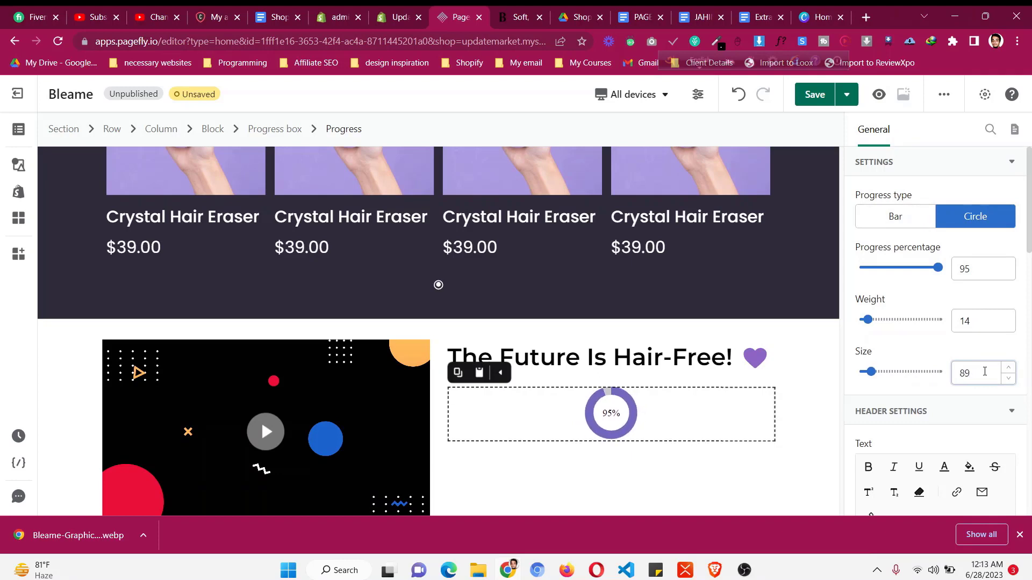
scroll(984, 371, up, 1)
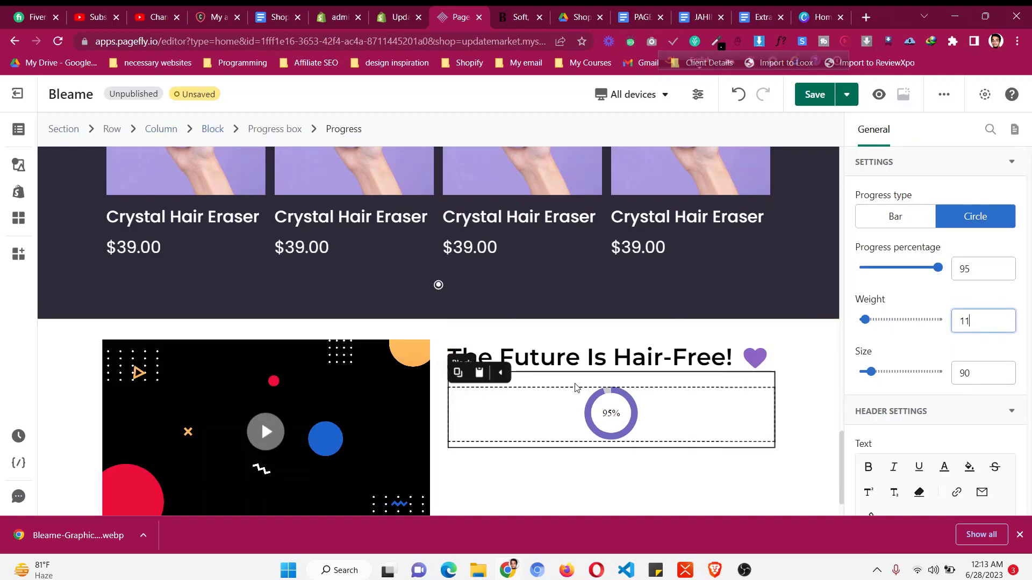
- Check the reference site's section, and place a copy of the first customer review's paragraph under the 95% circle
click(520, 13)
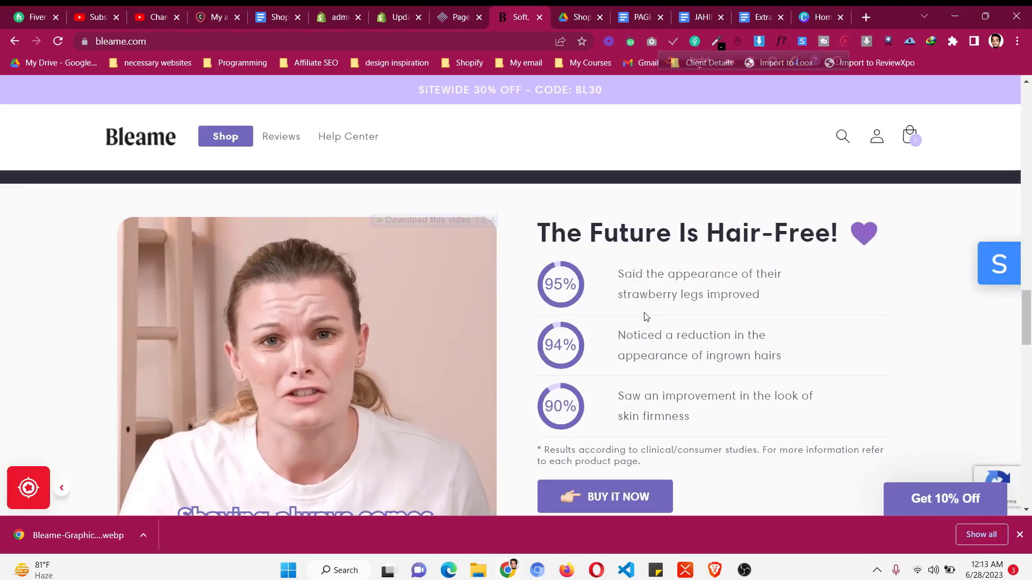
scroll(580, 350, down, 10)
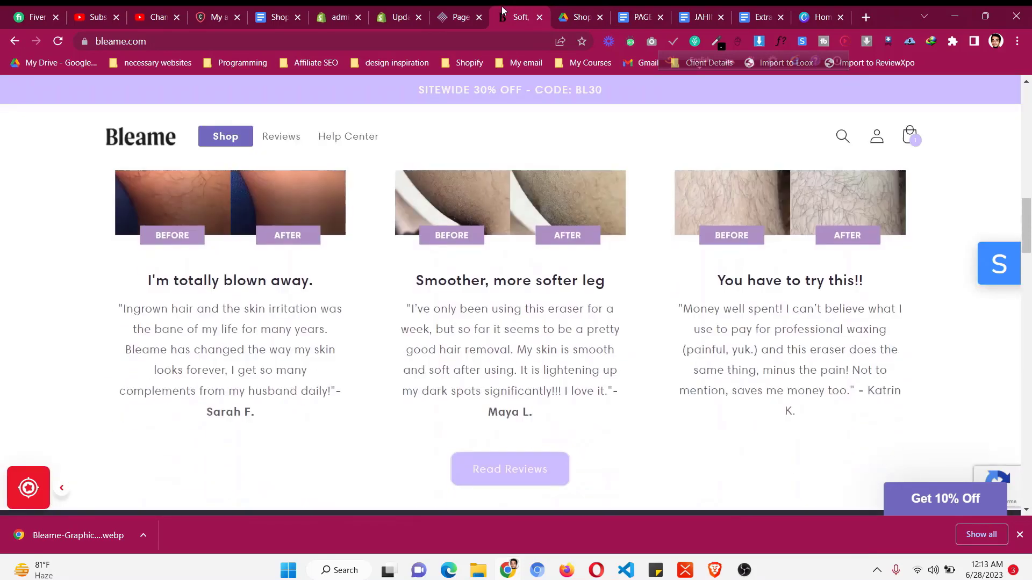
click(473, 15)
scroll(261, 420, up, 10)
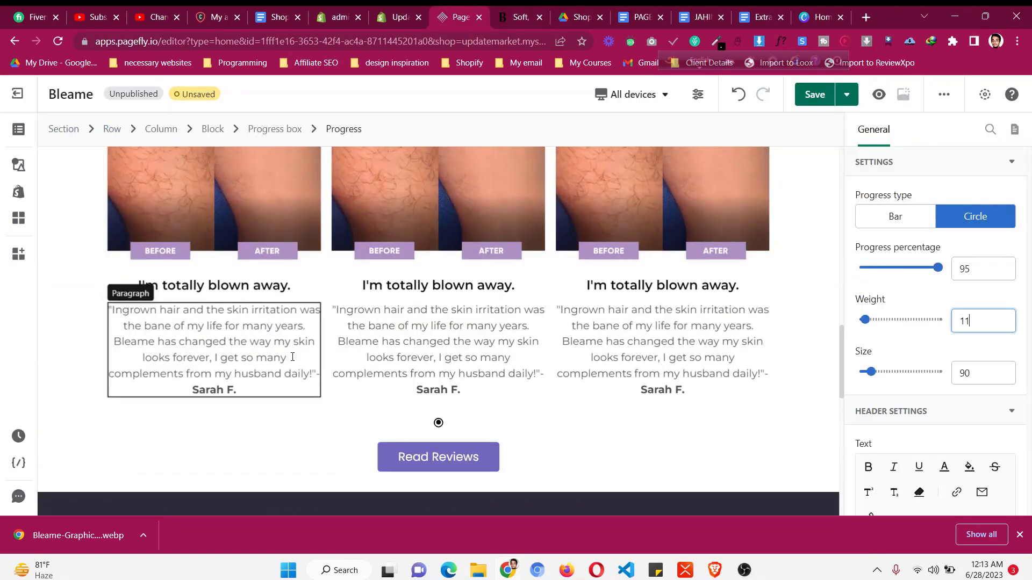
click(293, 356)
click(139, 289)
drag(117, 291, 633, 378)
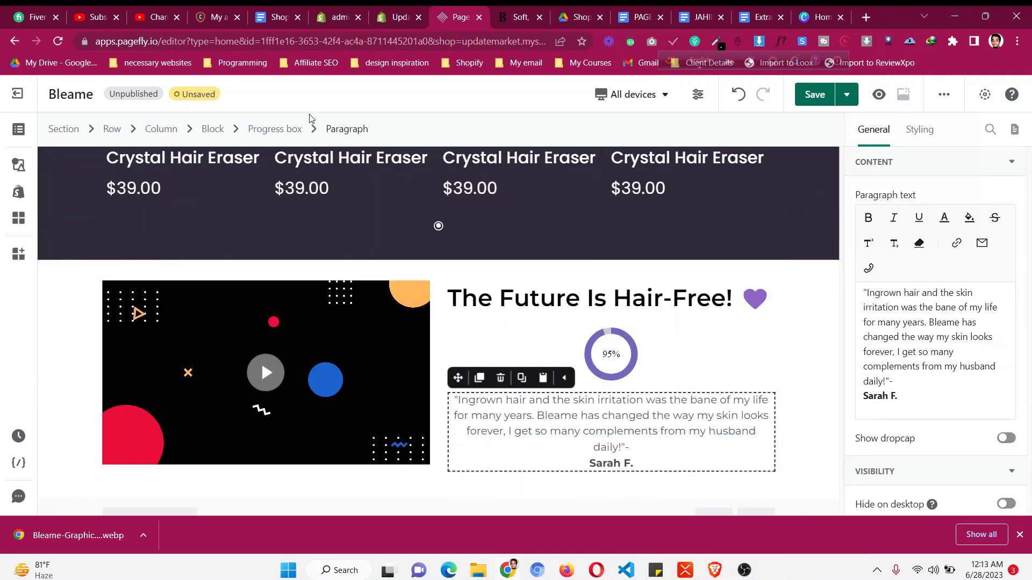
- Set the font size of the paragraph under the 95% circle to 16 px
click(222, 134)
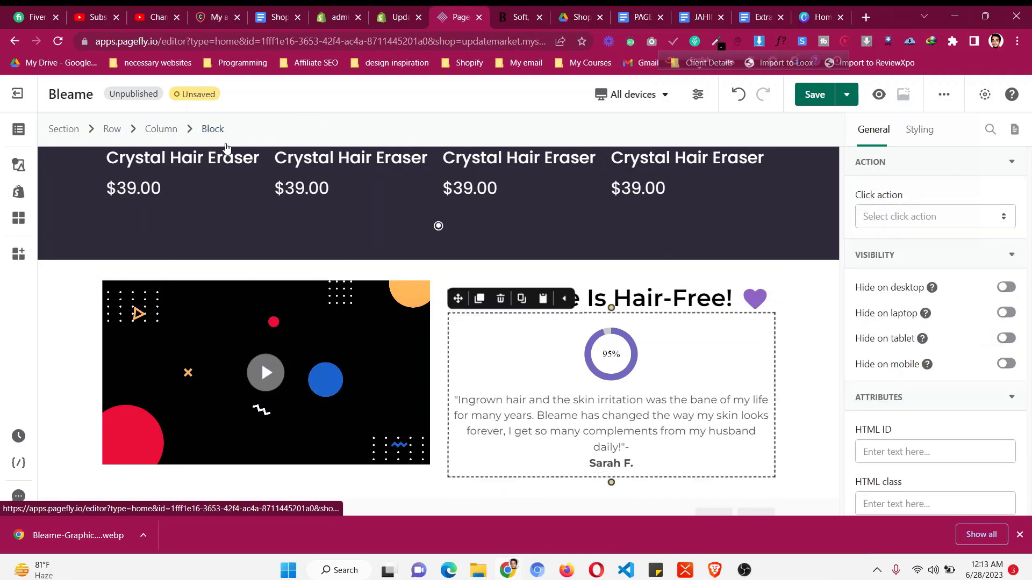
click(680, 428)
click(919, 130)
scroll(949, 273, down, 10)
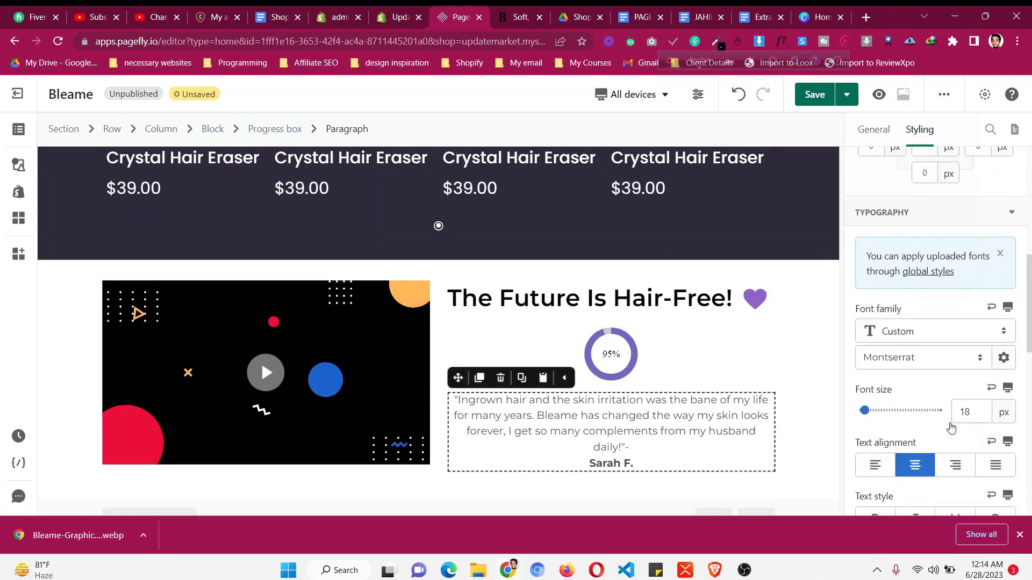
key(Down)
key(Down)
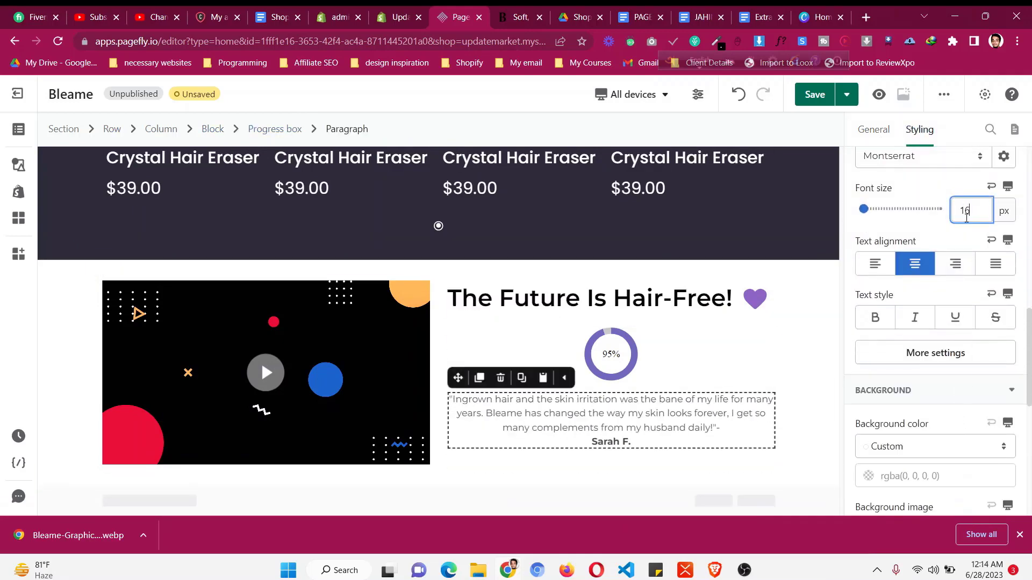
- Replace the paragraph's text with "Said the appearance of their strawberry legs improved", copied from the Bleame reference site
click(501, 10)
scroll(477, 332, down, 10)
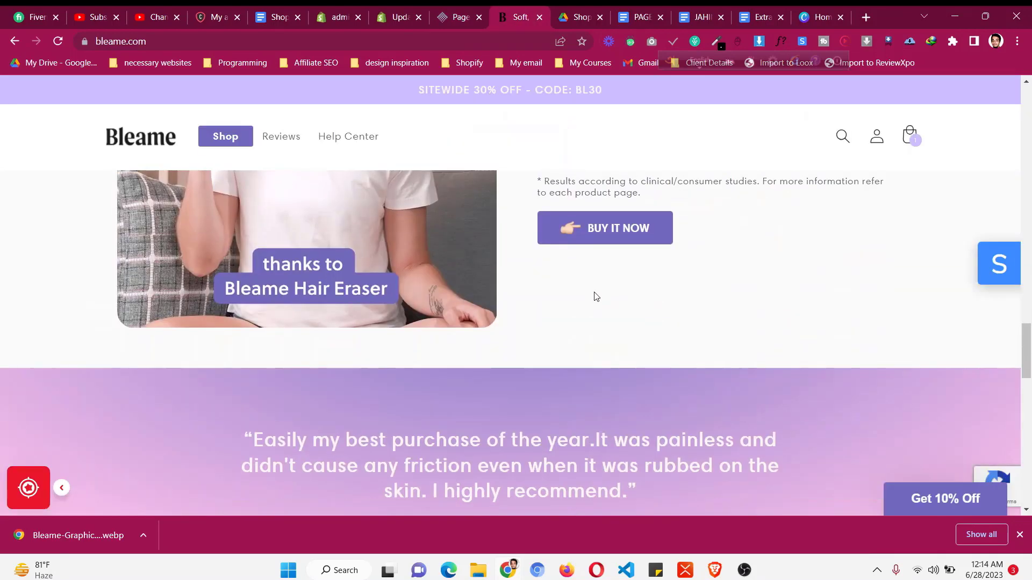
scroll(595, 295, up, 3)
drag(620, 208, 759, 227)
key(ctrl+c)
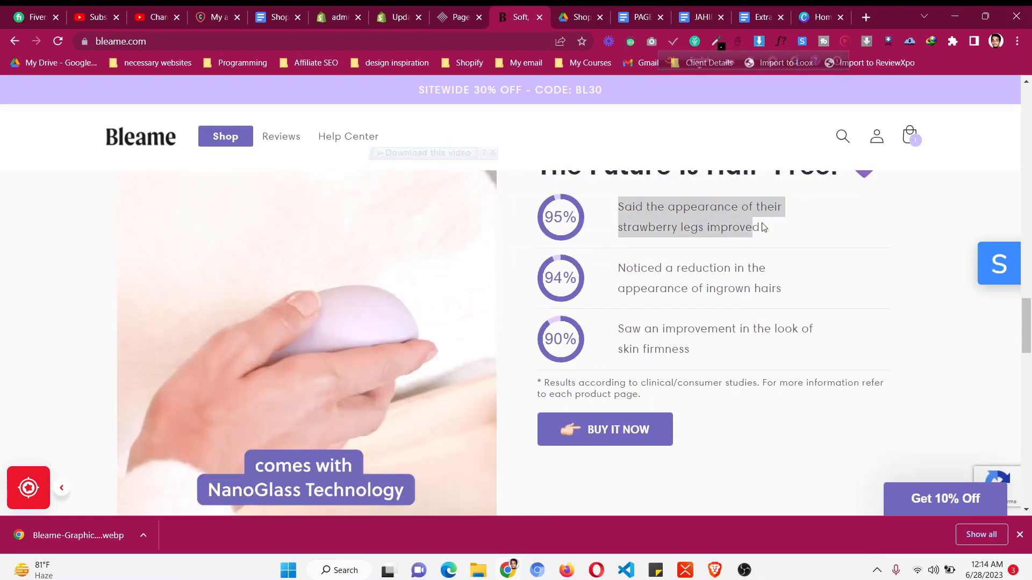
click(469, 10)
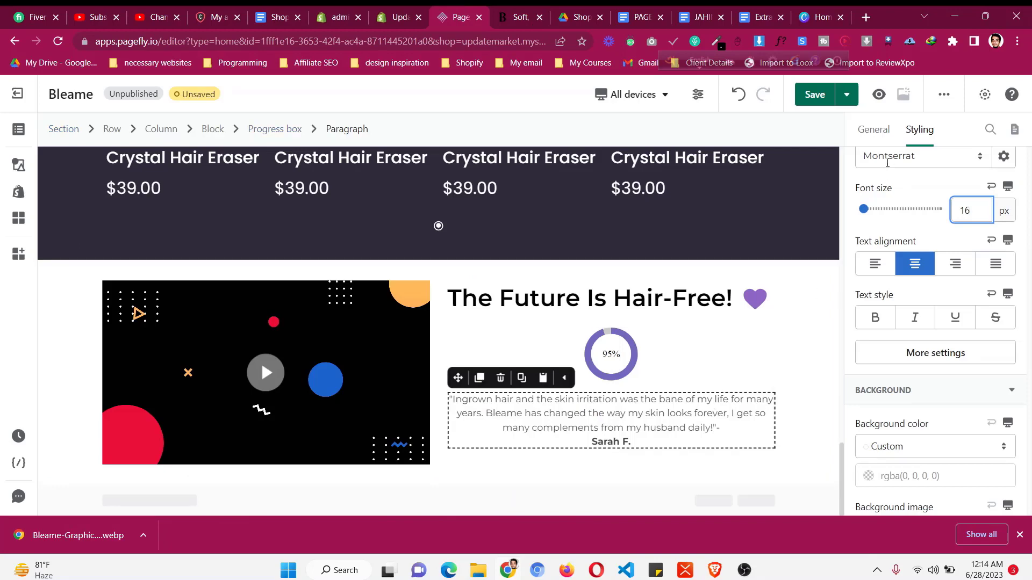
click(873, 129)
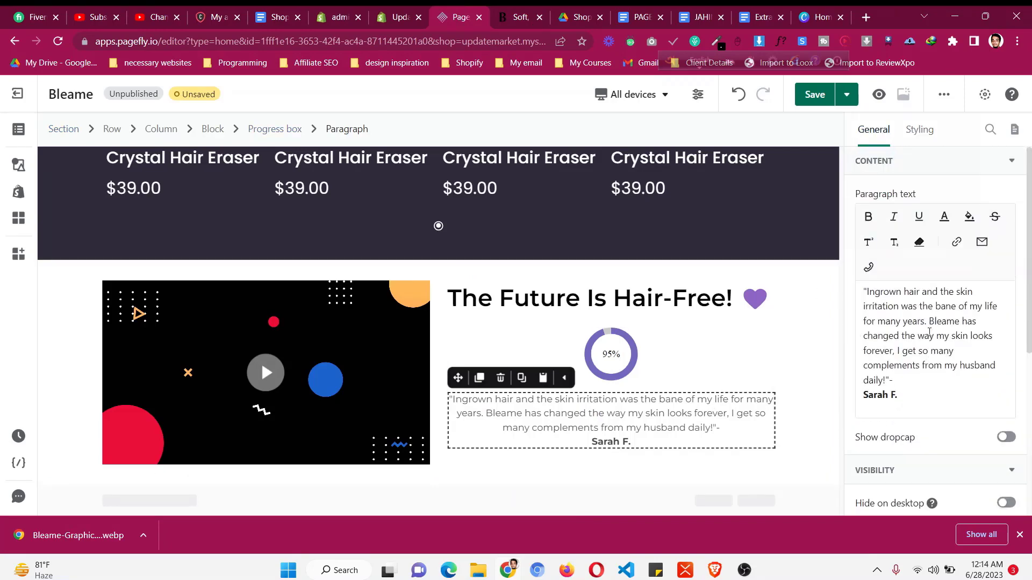
click(942, 381)
key(ctrl+a)
key(ctrl+v)
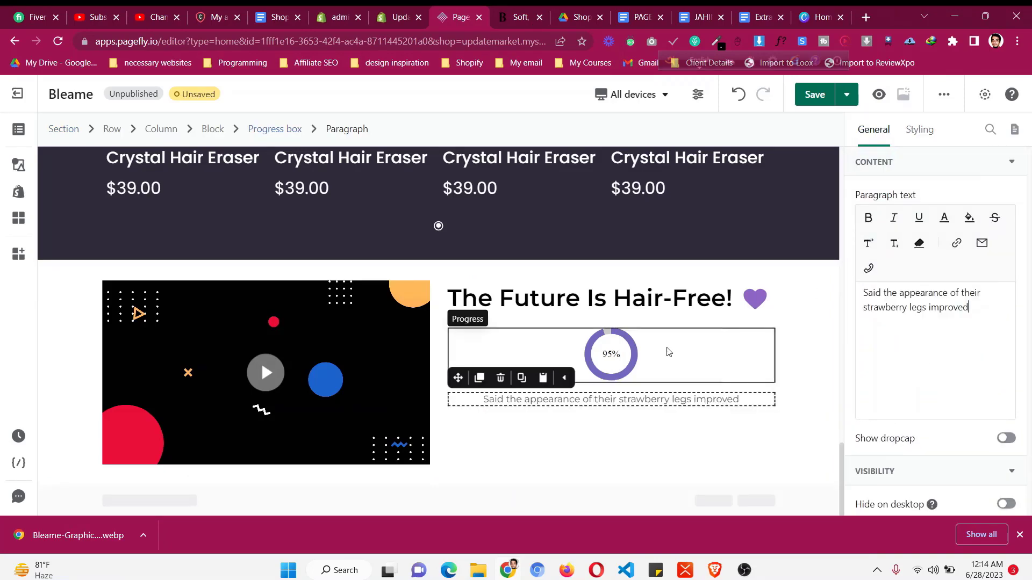
- Set the display style of the block that contains the 95% circle to Flex
click(675, 320)
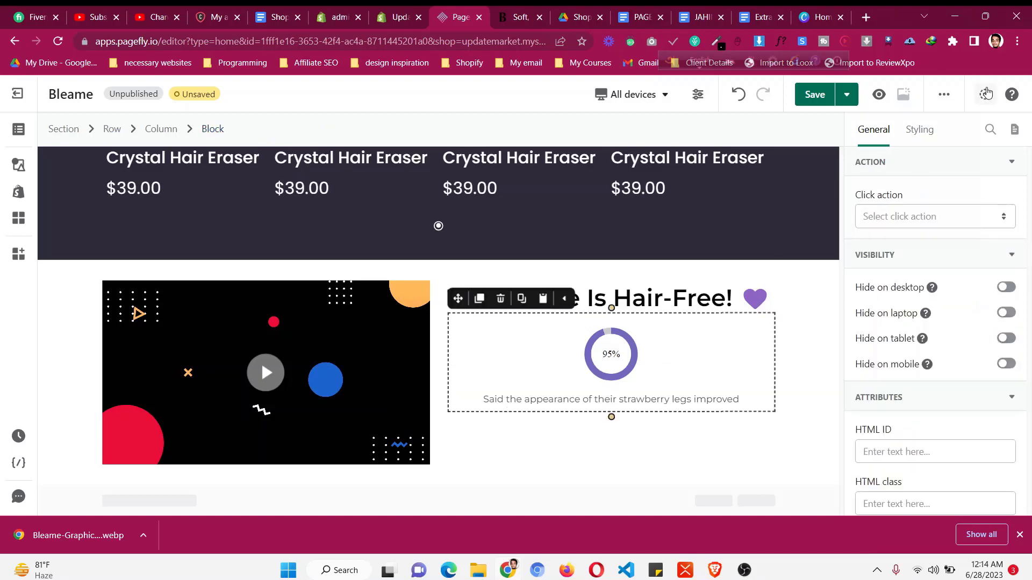
click(919, 129)
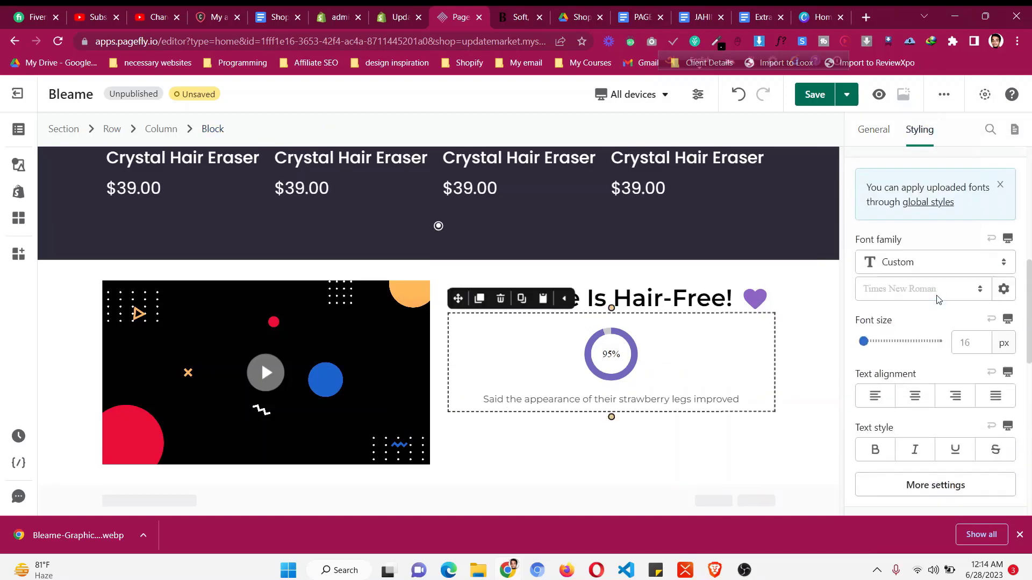
scroll(967, 322, down, 10)
click(988, 346)
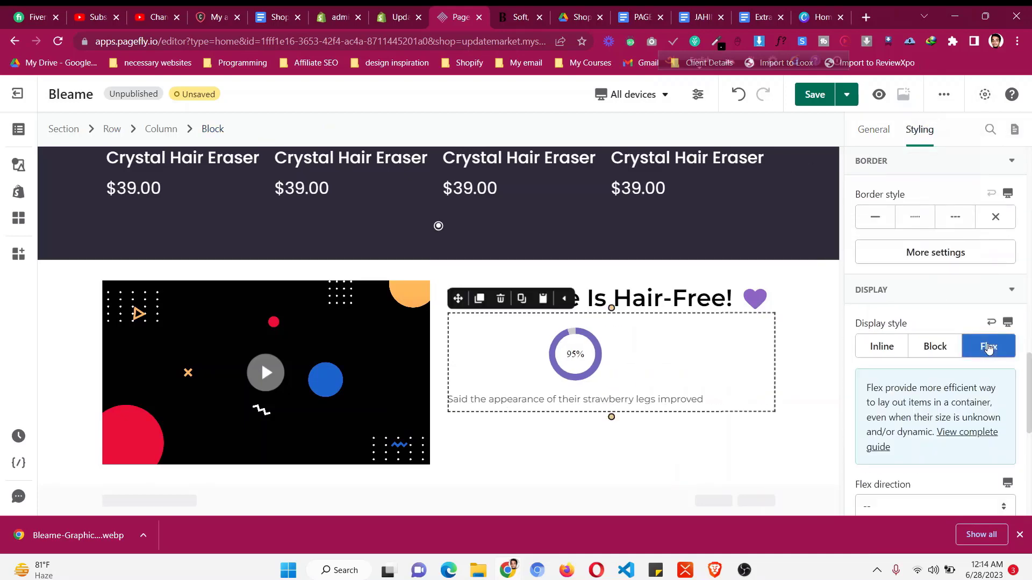
- Set the circle's progress percentage to 94, and look through its remaining settings
click(635, 359)
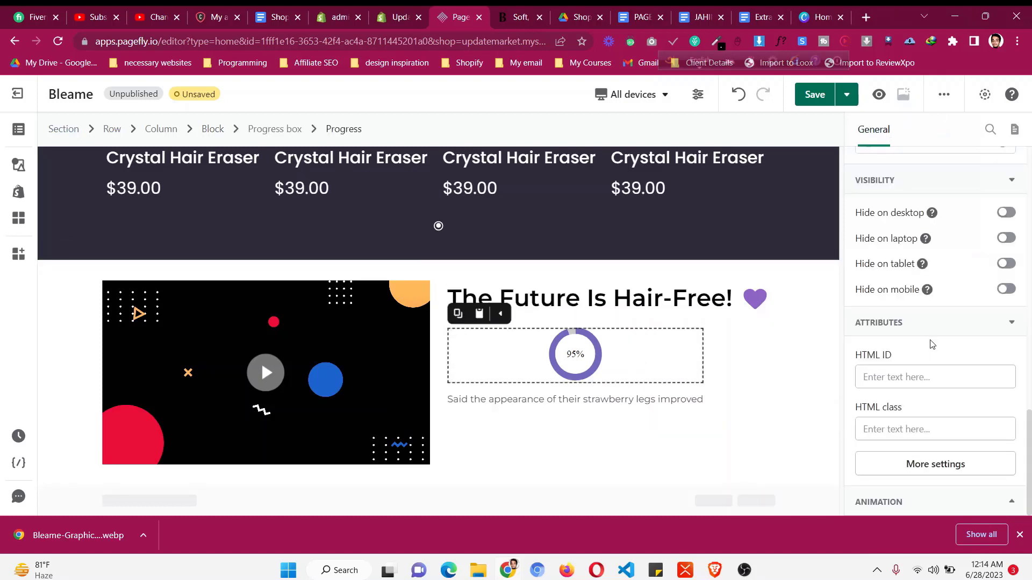
scroll(931, 347, up, 5)
scroll(933, 352, up, 10)
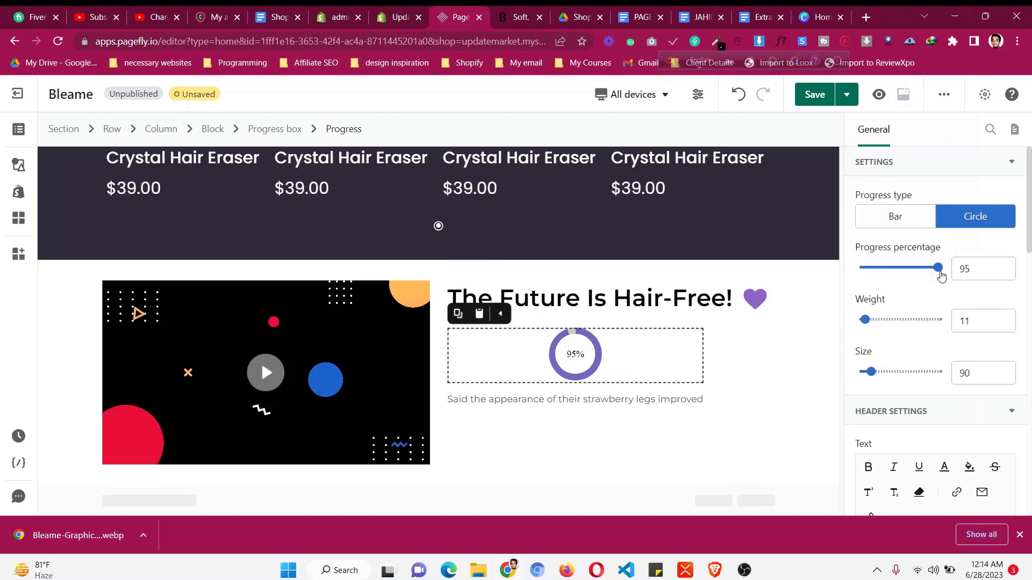
mouse_move(940, 274)
mouse_down()
mouse_move(925, 275)
mouse_move(939, 278)
mouse_up()
scroll(910, 362, down, 10)
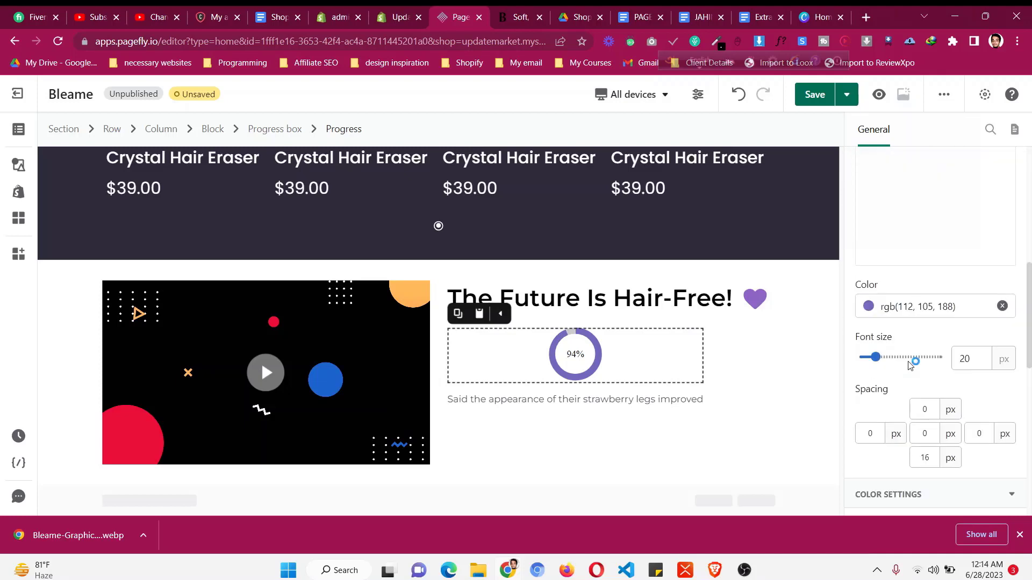
scroll(934, 290, down, 3)
scroll(933, 289, down, 2)
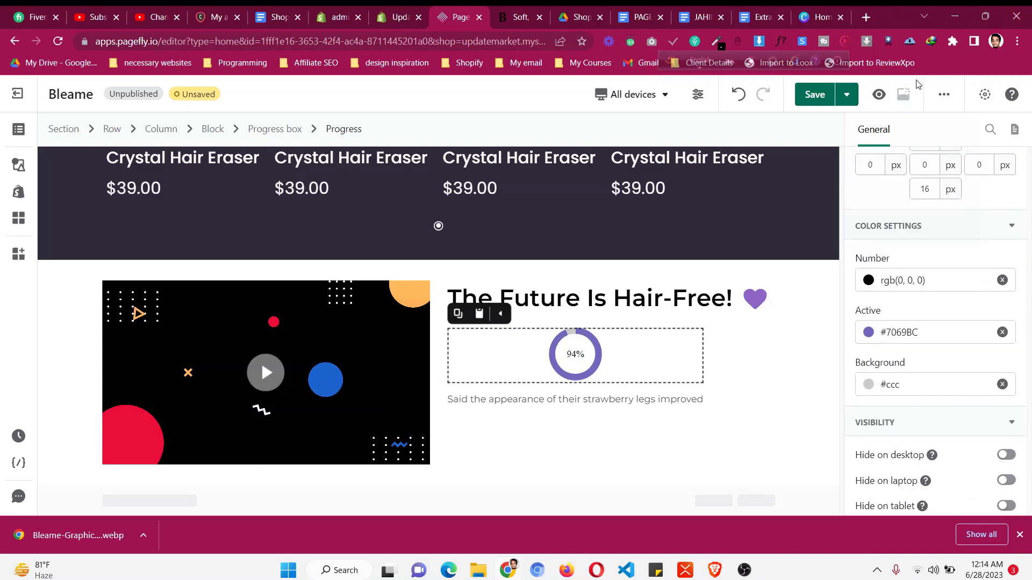
scroll(870, 333, down, 5)
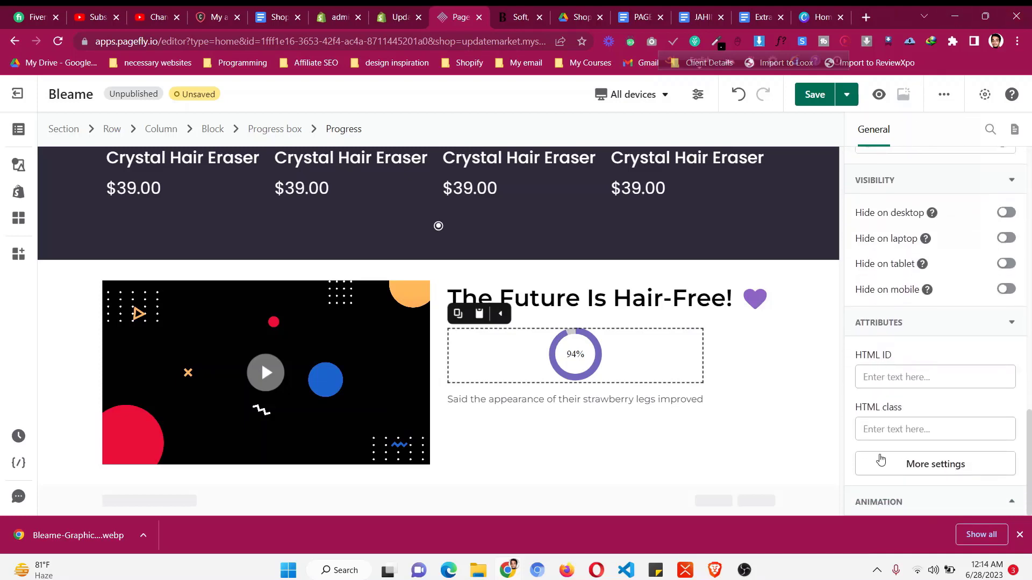
click(902, 498)
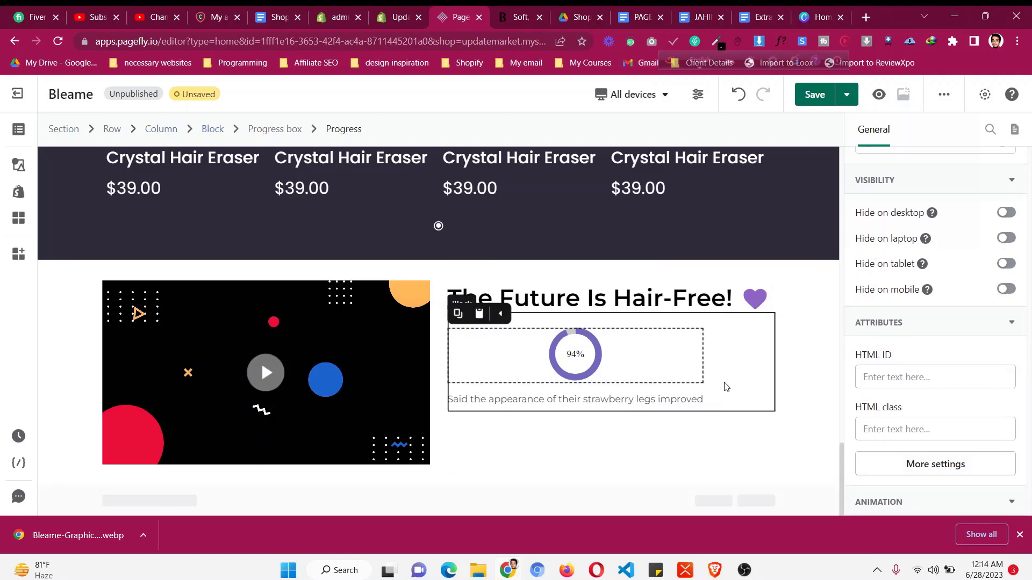
- Delete the paragraph item from the progress box, and return the circle's percentage to 95
click(725, 387)
click(699, 399)
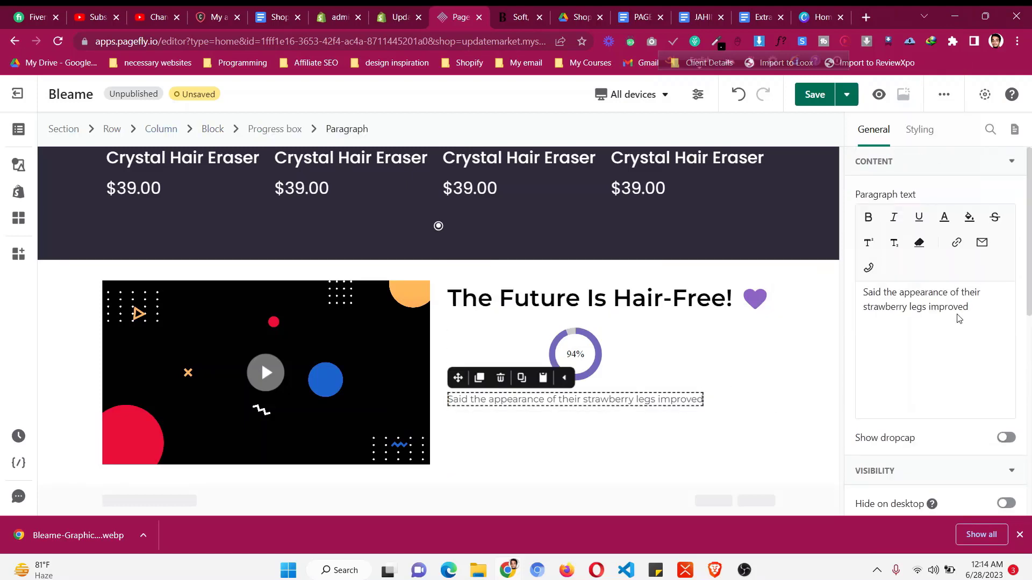
click(567, 345)
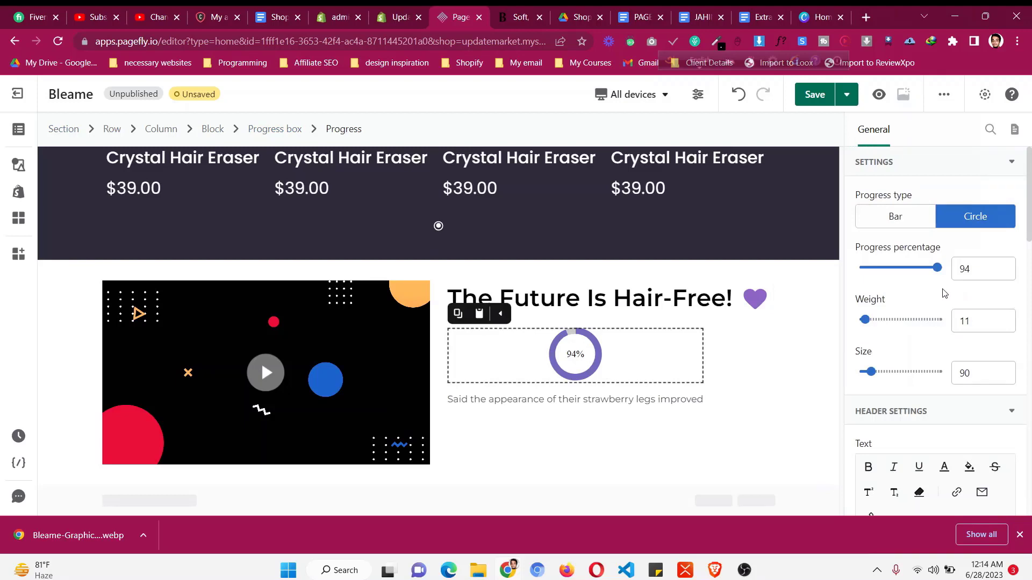
click(276, 132)
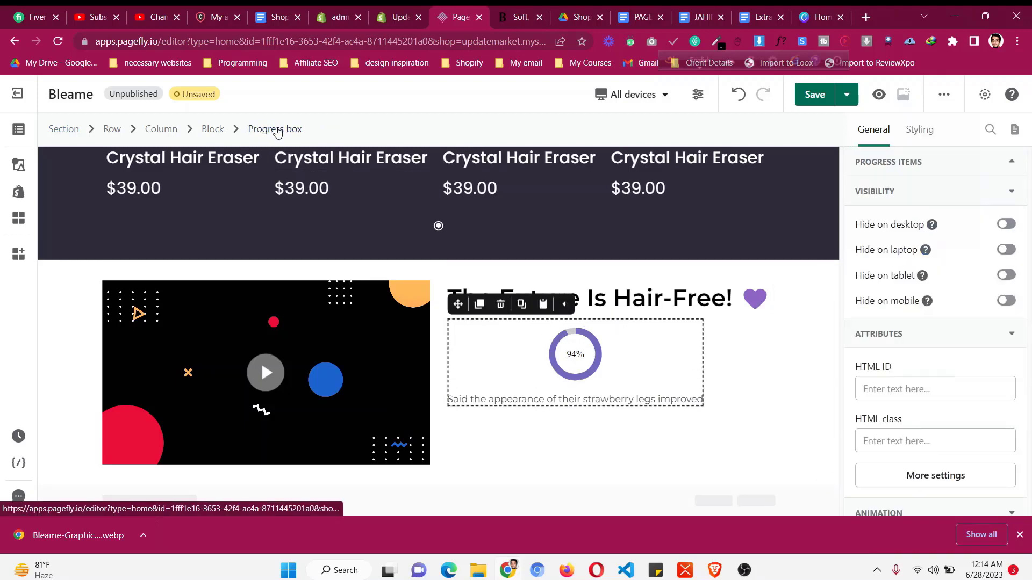
click(924, 162)
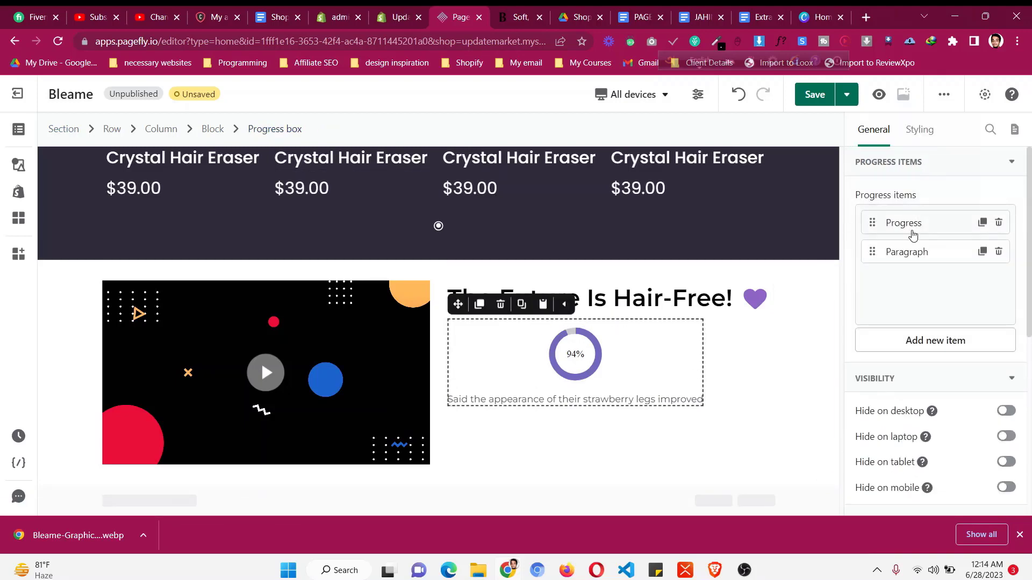
click(999, 252)
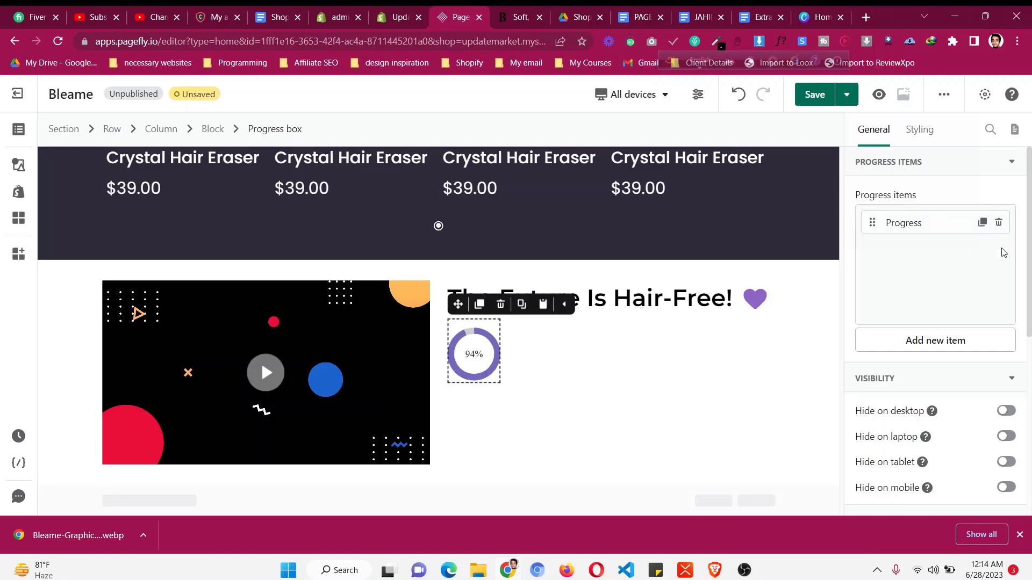
click(978, 232)
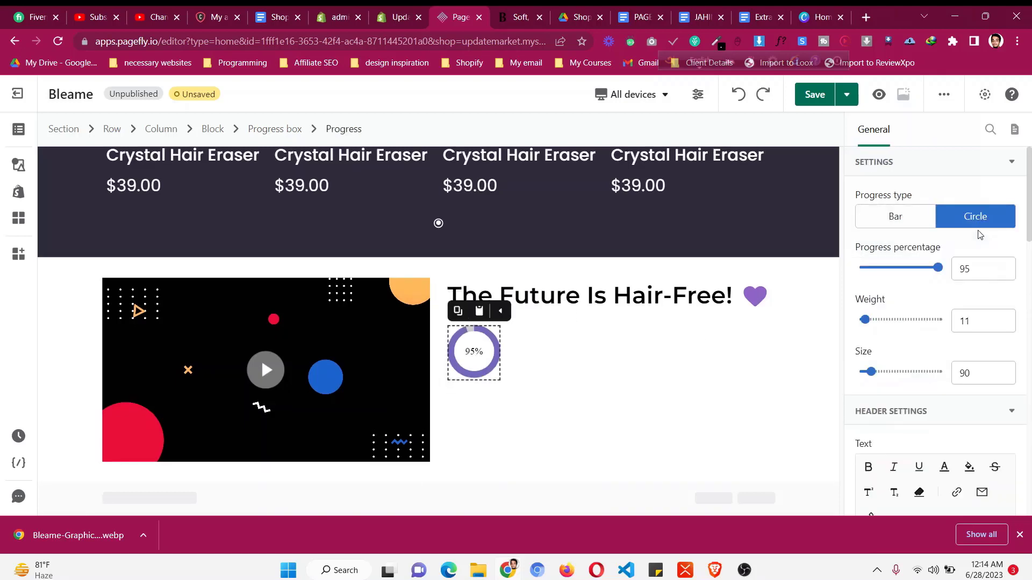
- Place a copy of the "Ingrown hair and the skin irritation" testimonial paragraph beside the 95% circle in its block
click(520, 359)
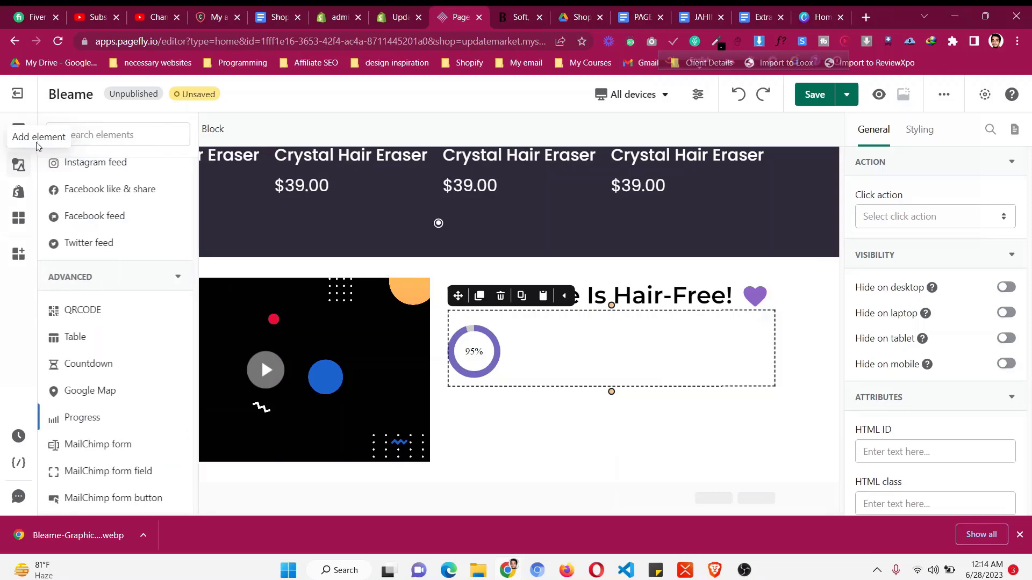
click(30, 169)
scroll(559, 319, up, 10)
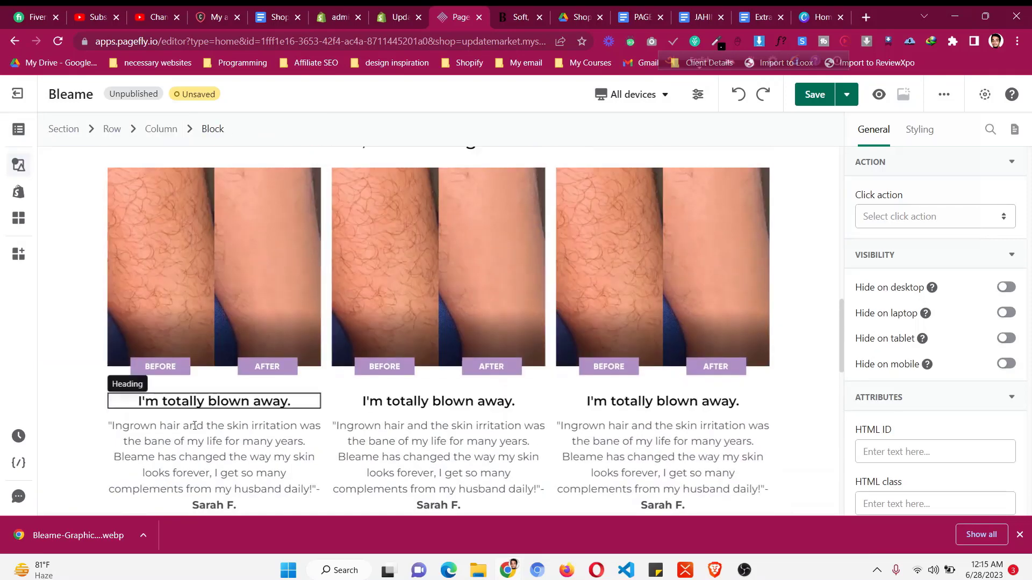
click(122, 422)
drag(121, 400, 535, 448)
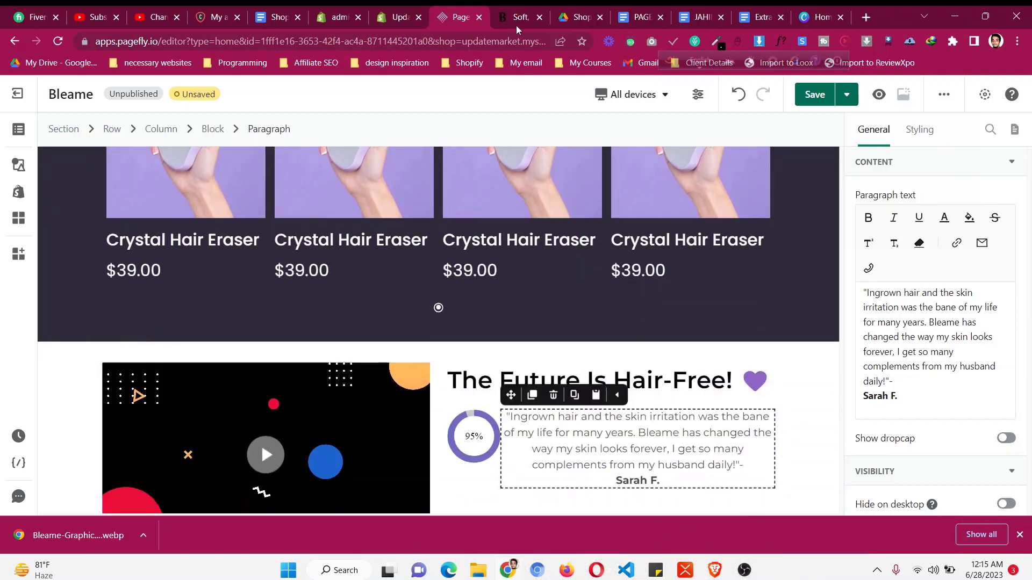
- Replace the copied paragraph's text with "Said the appearance of their strawberry legs improved" from the Bleame reference site
key(ctrl+Tab)
right_click(727, 229)
click(684, 224)
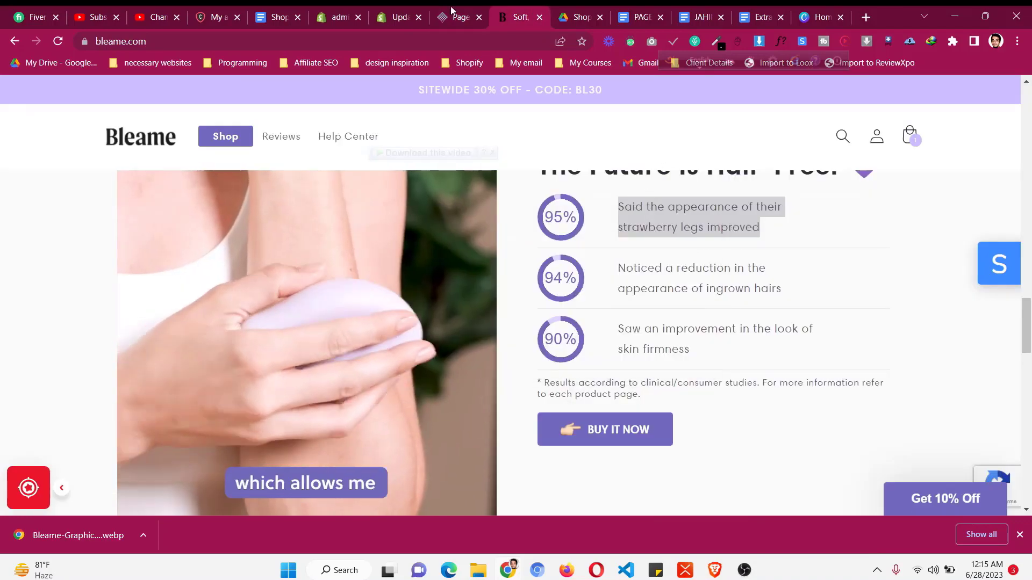
click(458, 16)
key(ctrl+a)
key(ctrl+v)
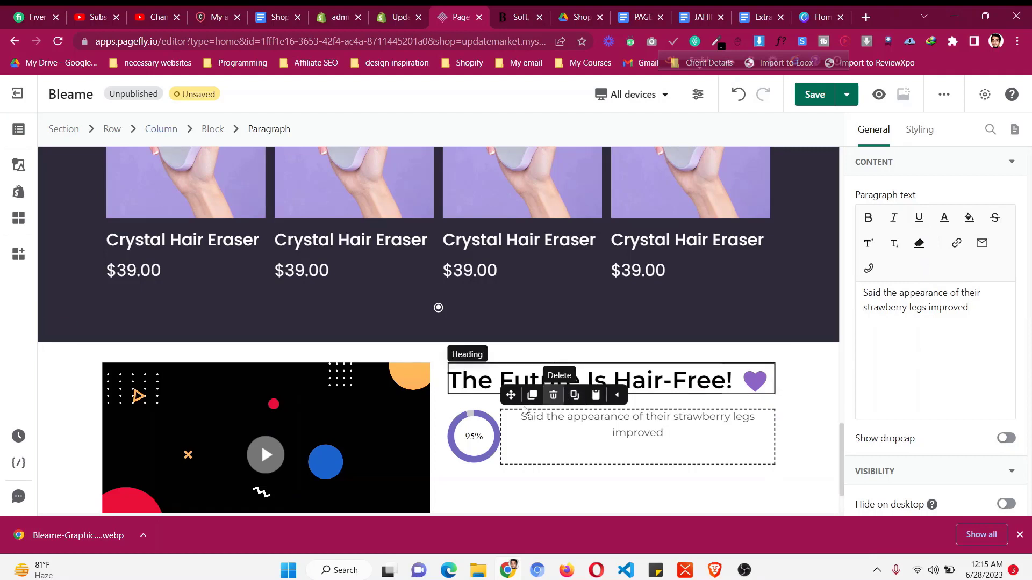
- Set Align items to Center for the block holding the 95% circle and its caption
click(478, 399)
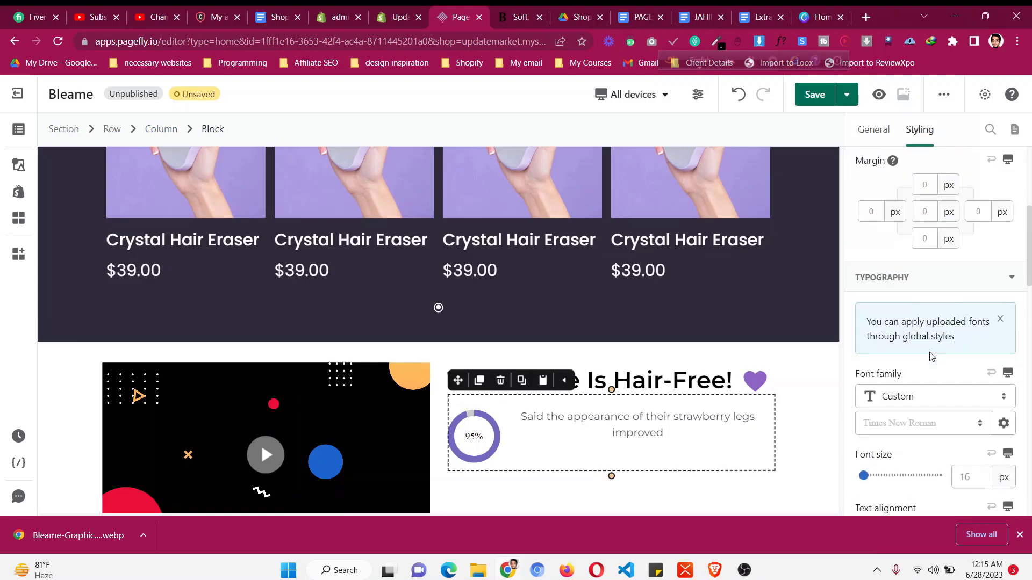
scroll(931, 354, down, 15)
scroll(932, 356, down, 2)
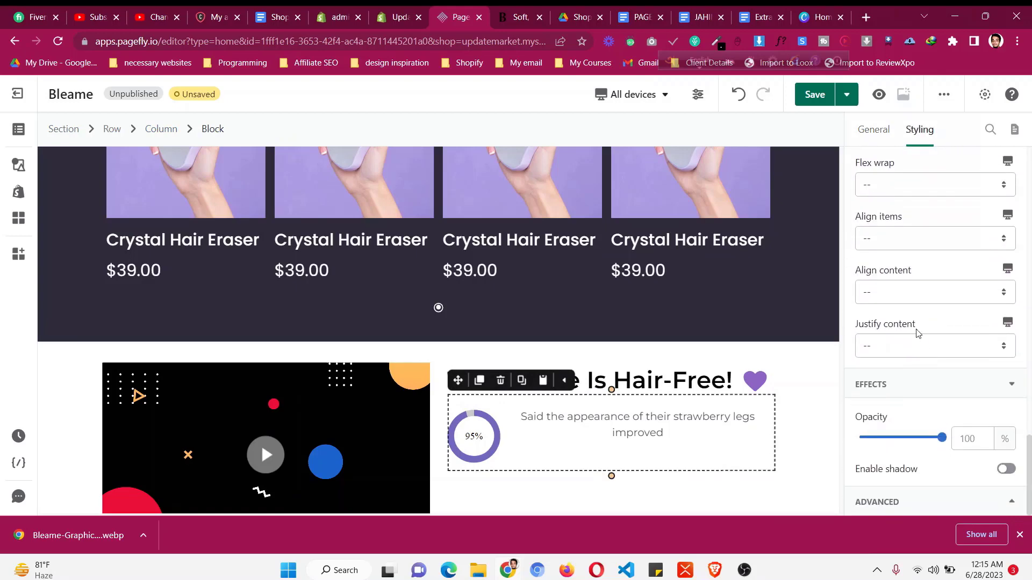
click(902, 245)
click(901, 296)
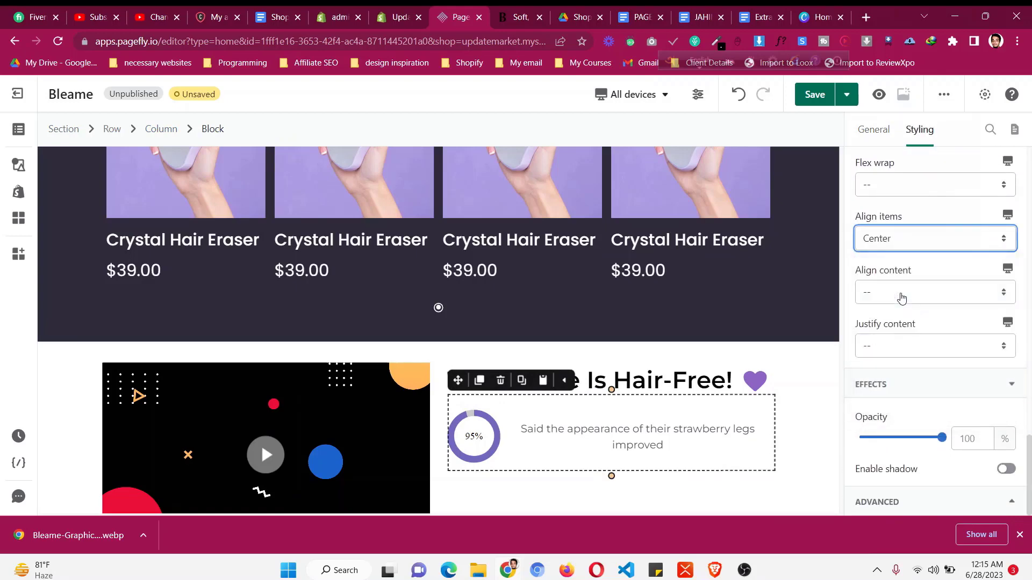
- Compare the caption with the Bleame reference site, and break its line after "their"
click(502, 17)
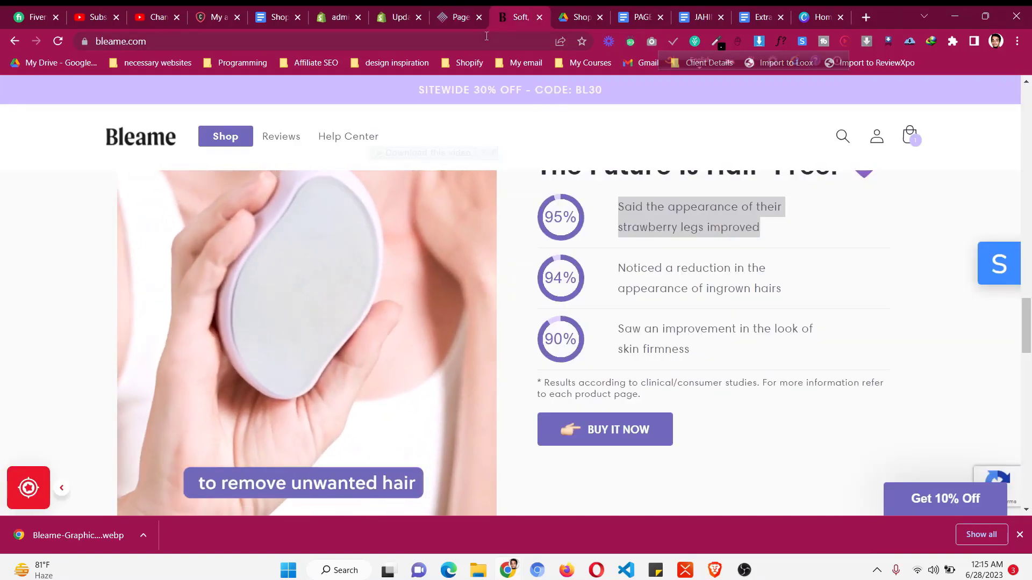
click(455, 14)
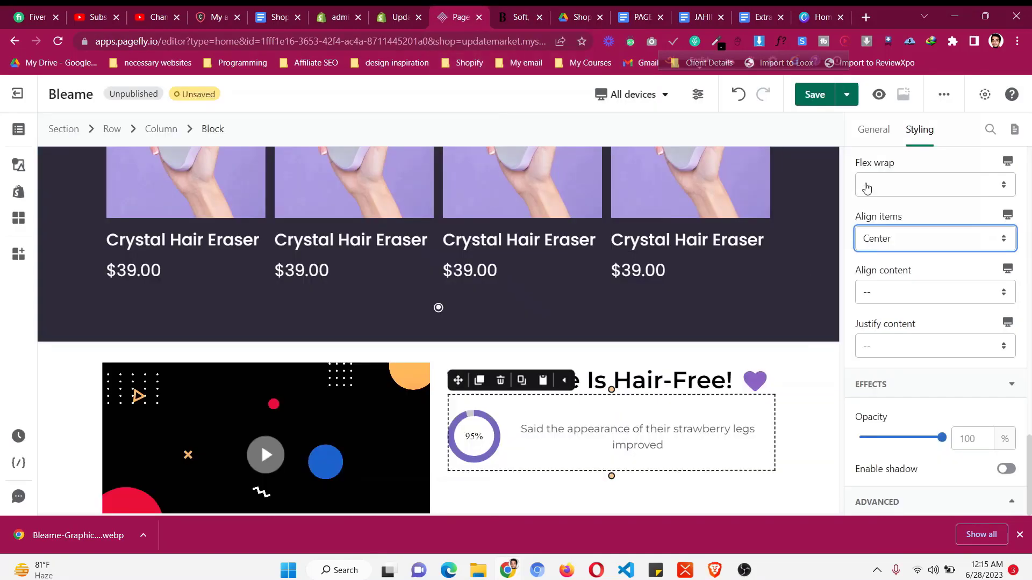
click(884, 134)
scroll(921, 247, up, 5)
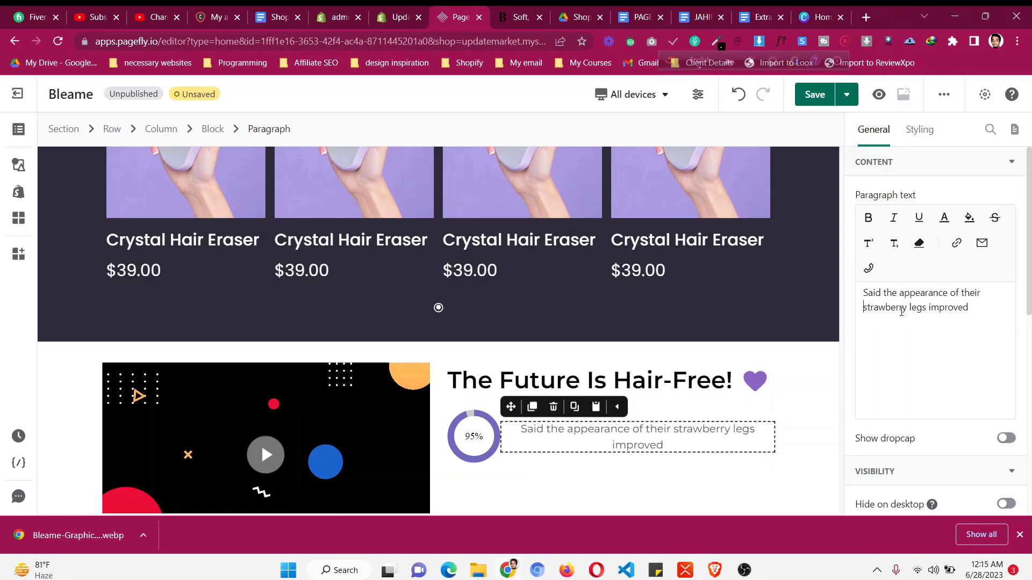
key(BackSpace)
key(Return)
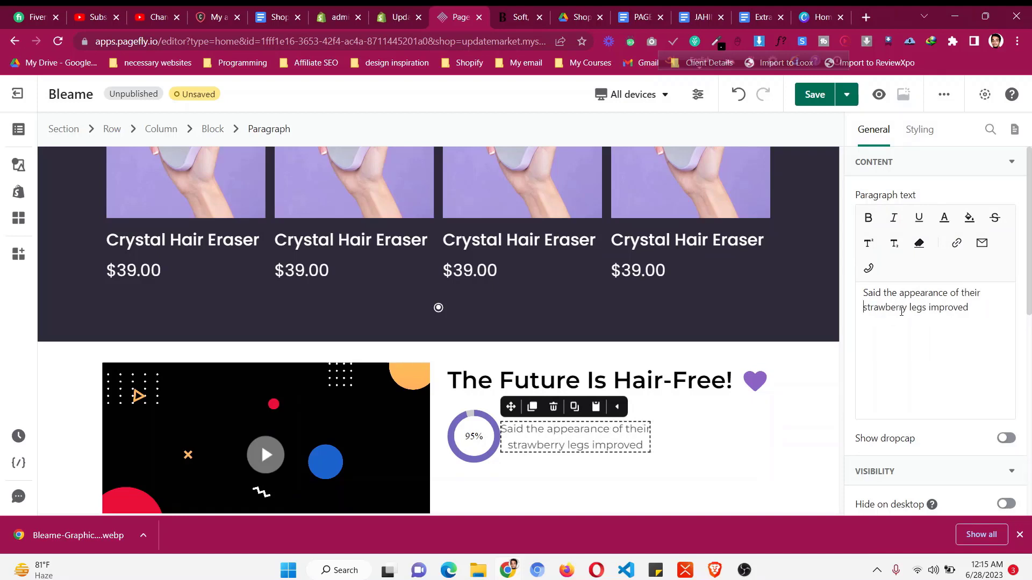
click(696, 452)
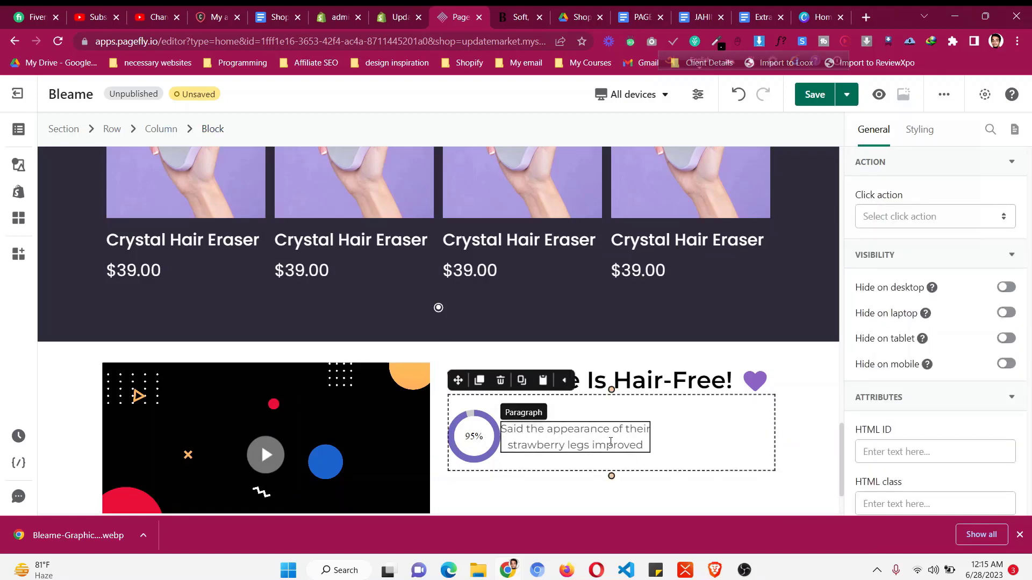
- Set the caption paragraph's left margin to 30 px, using the spacing on the Bleame reference site as a guide
click(630, 430)
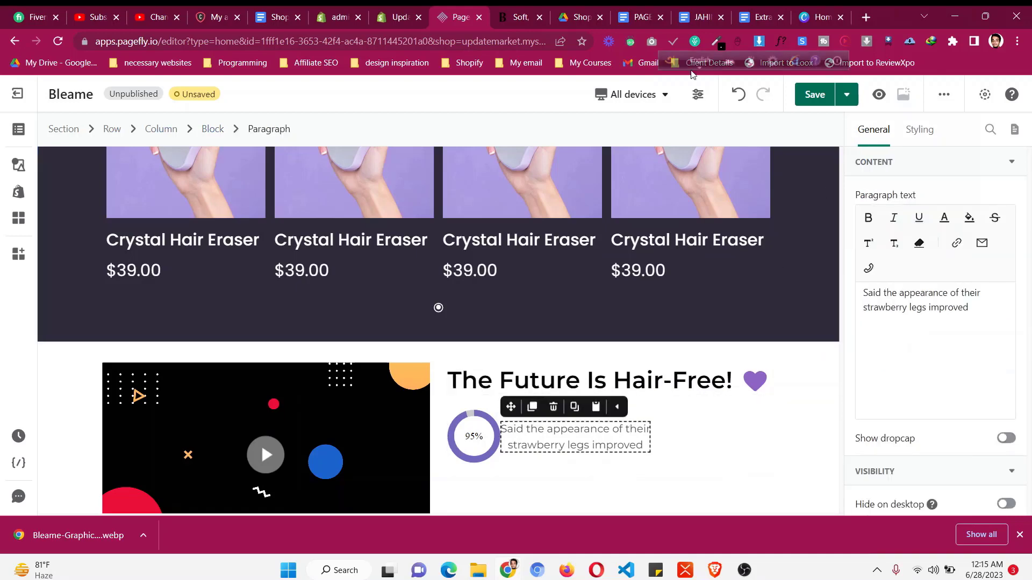
key(ctrl+Tab)
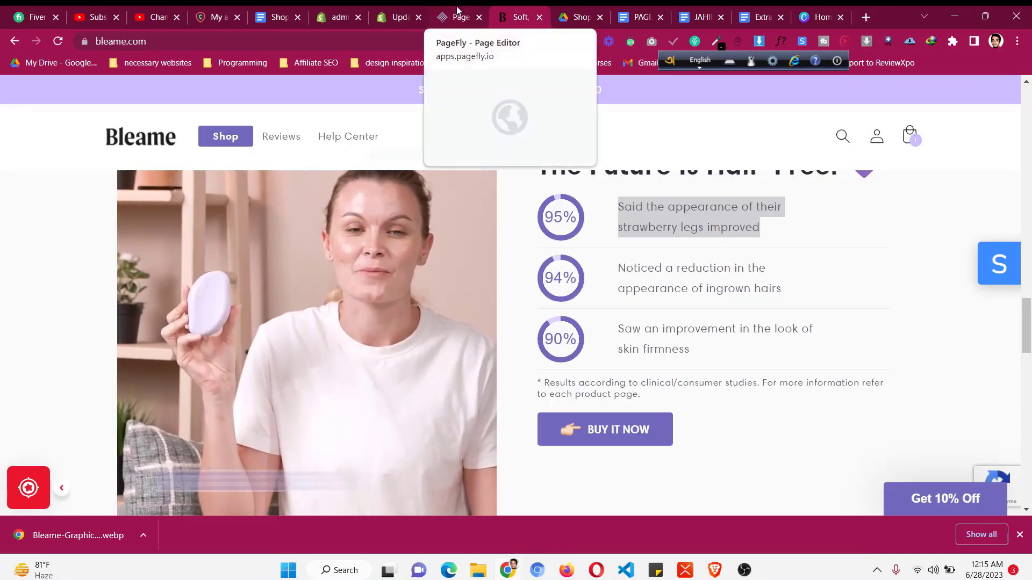
click(458, 15)
click(919, 130)
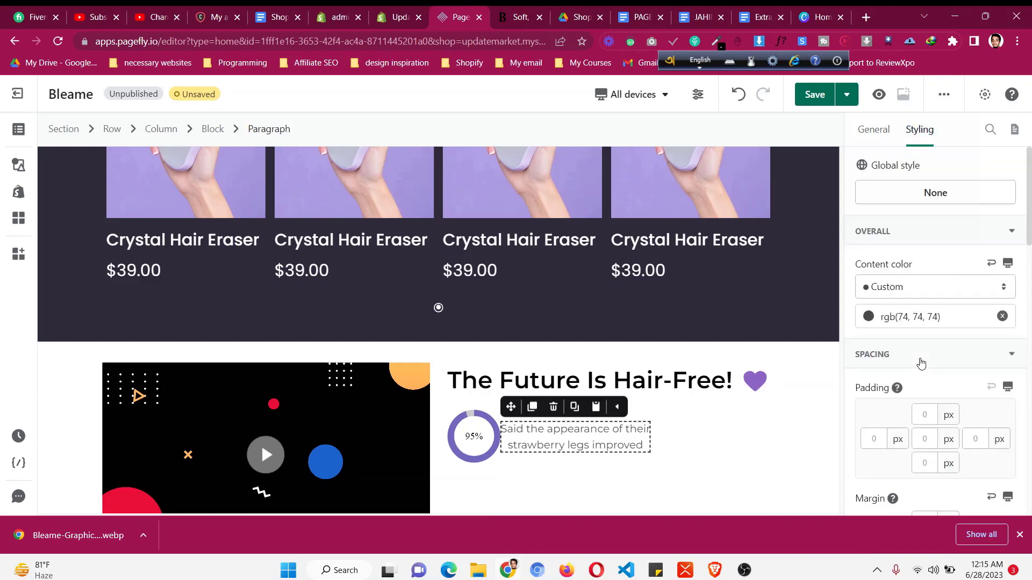
scroll(919, 361, down, 5)
click(873, 273)
text(5)
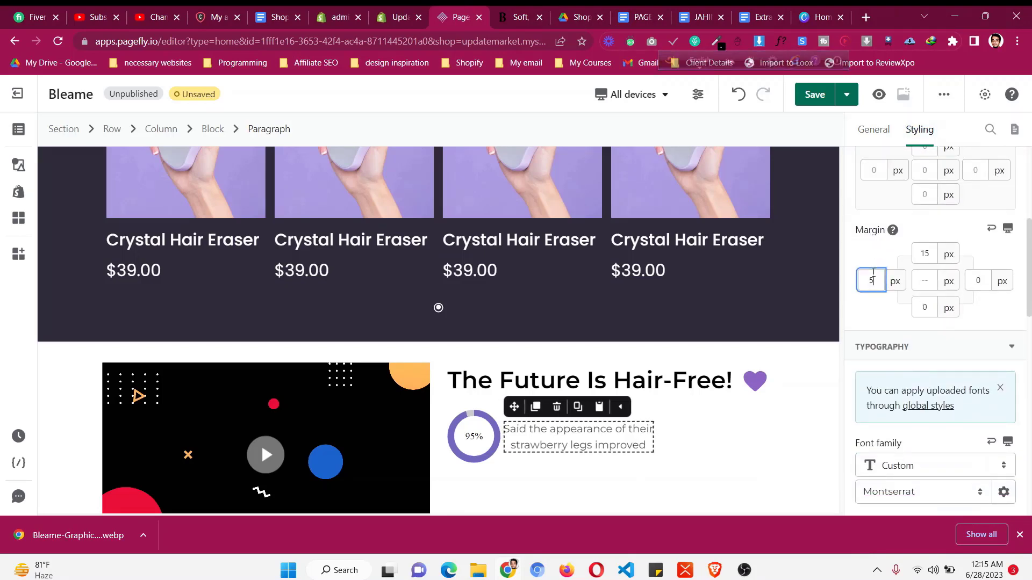
key(Up)
key(Up)
key(Up)
key(Up)
key(Up)
key(Up)
key(Up)
key(Up)
key(Up)
key(Up)
key(Up)
key(Up)
key(Up)
key(Up)
key(Up)
key(Up)
key(Up)
key(Up)
key(Up)
key(Up)
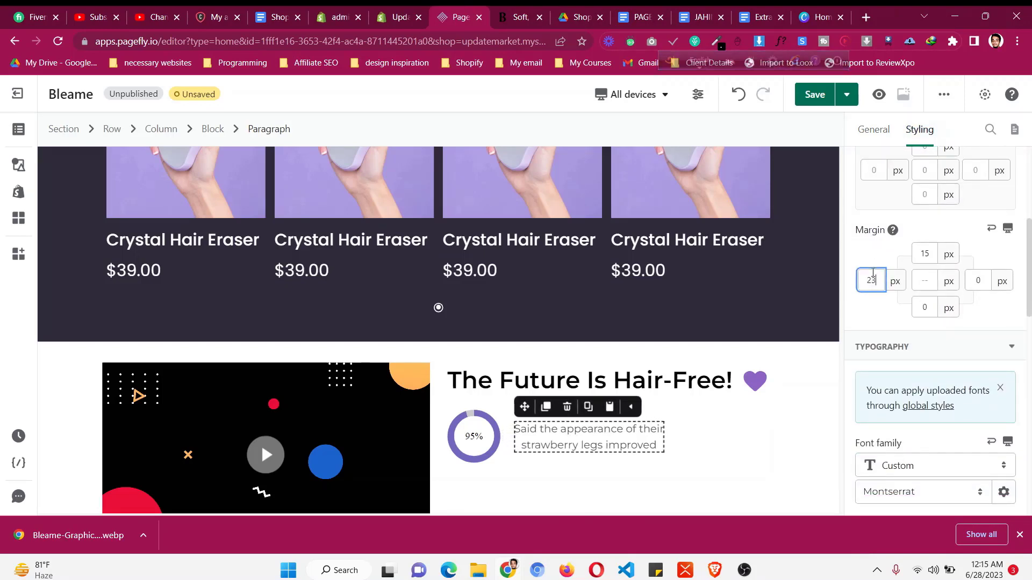
key(Up)
key(Up)
key(Up)
key(Up)
key(Up)
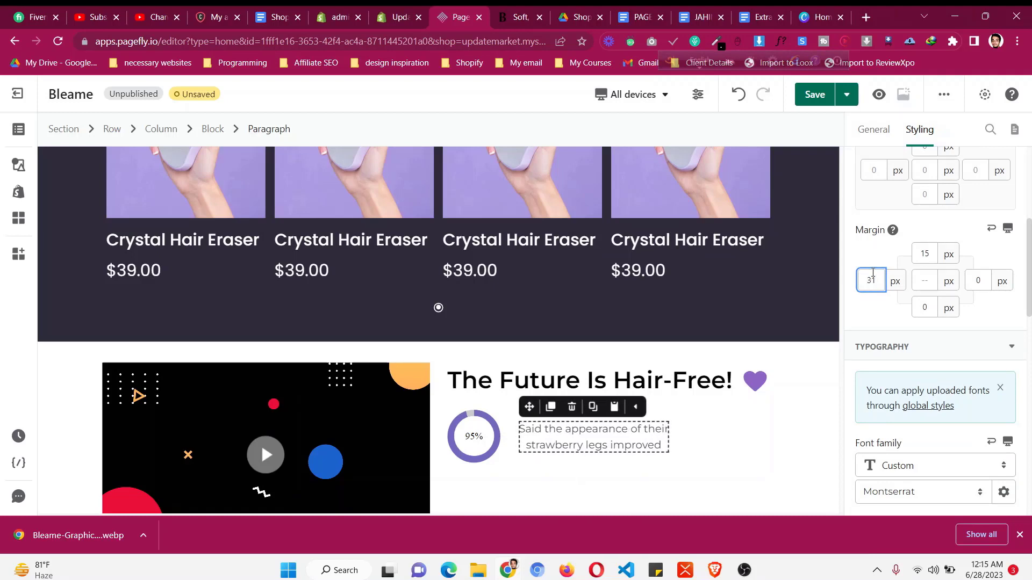
key(Down)
- Set the top and bottom padding of the block around the 95% circle and caption to 0 px
click(726, 435)
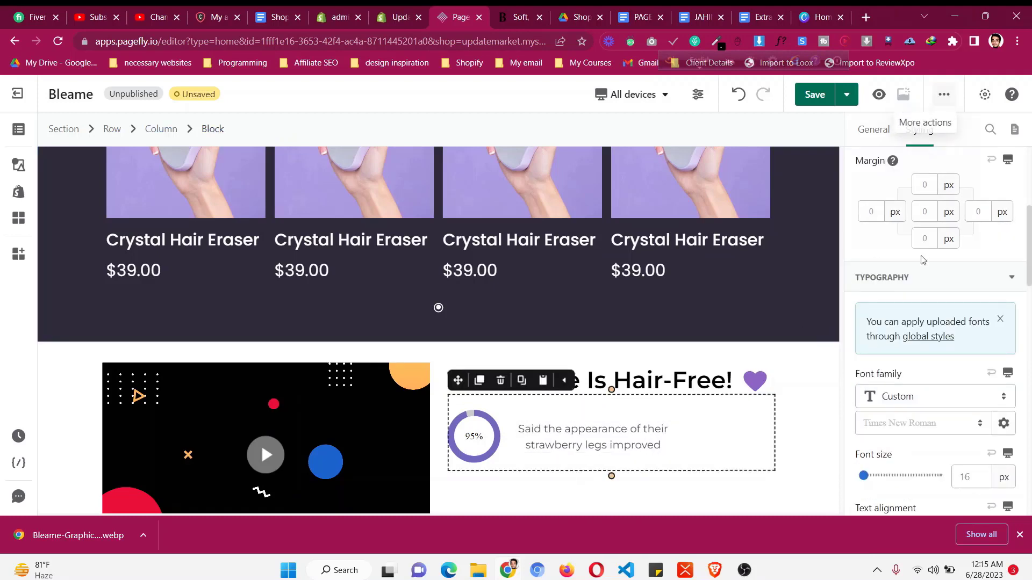
scroll(921, 261, up, 3)
click(928, 286)
key(Down)
key(Down)
key(Down)
key(Down)
key(Down)
key(Down)
key(Down)
key(Down)
key(Down)
key(Down)
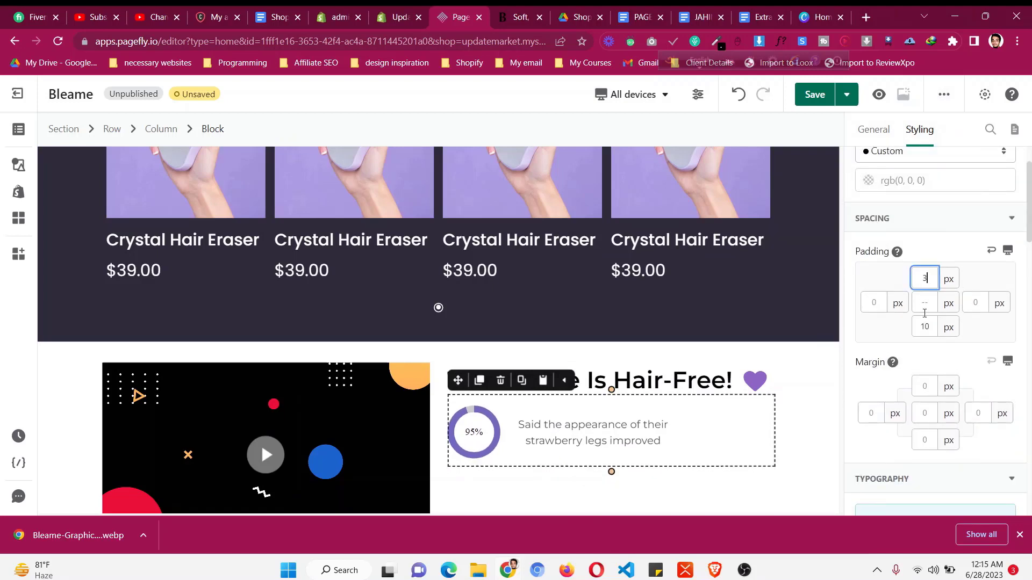
click(925, 326)
key(Down)
key(Down)
key(Down)
key(Down)
key(Down)
key(Down)
key(Down)
key(Down)
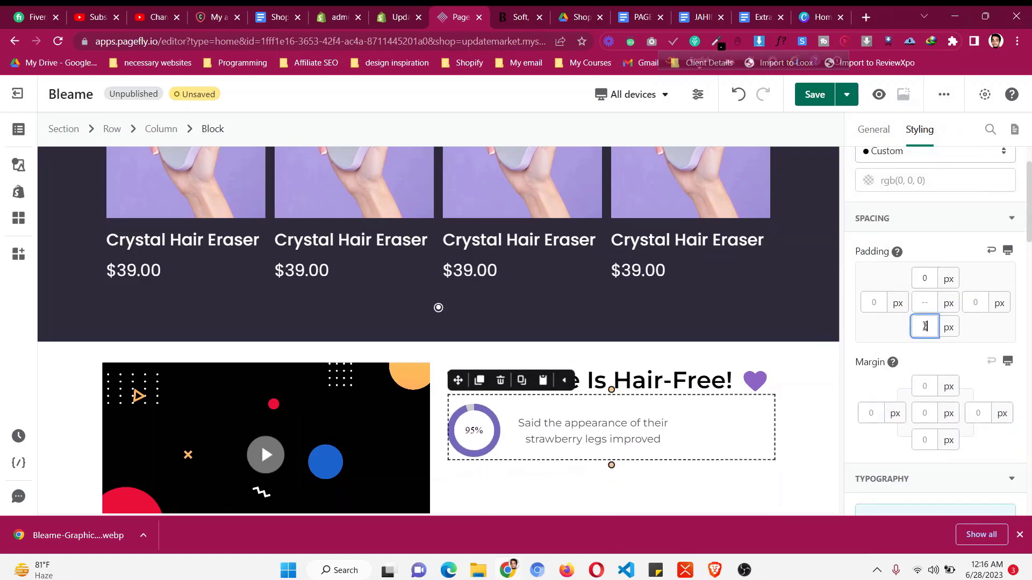
- Give the block a solid border with a bottom width of 1 px and 0 px on the other three sides
scroll(915, 357, down, 12)
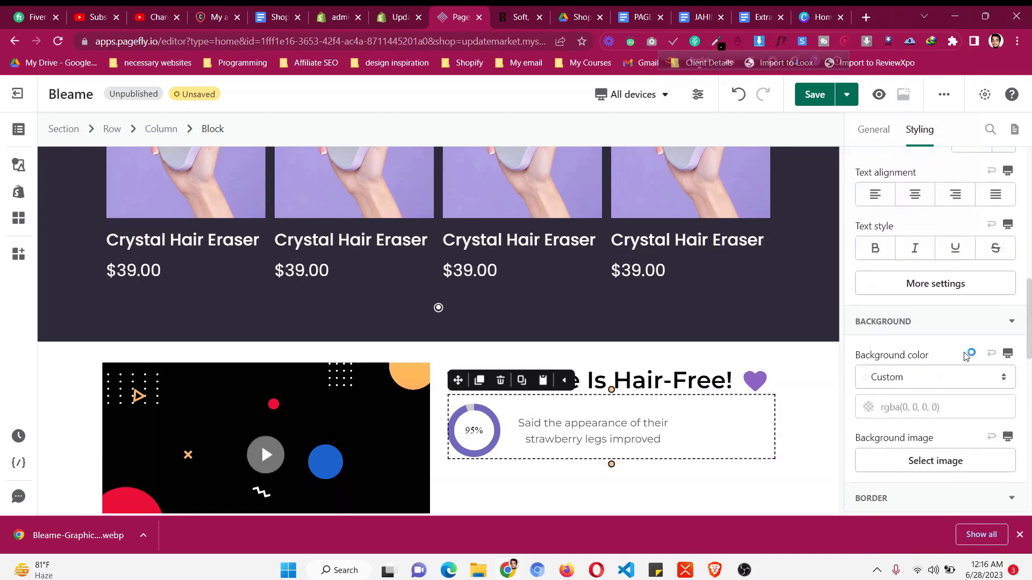
click(876, 285)
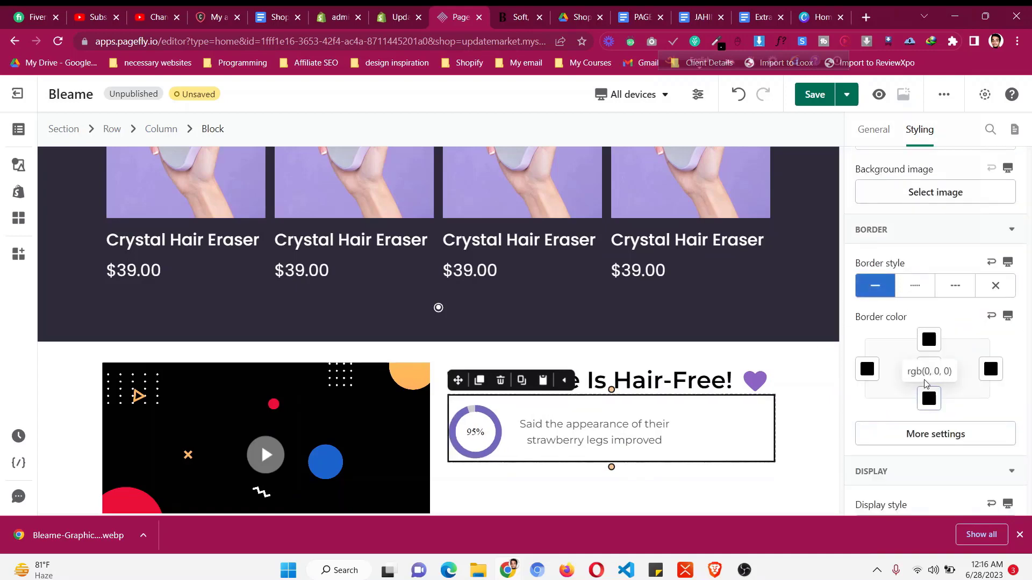
click(913, 434)
click(757, 382)
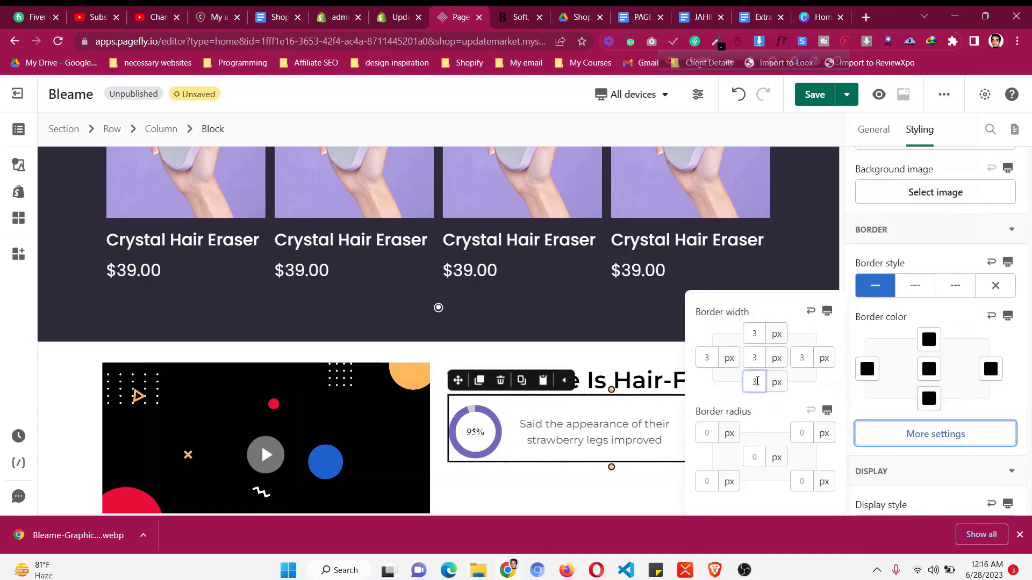
key(Down)
key(Down)
click(759, 332)
key(Down)
key(Down)
key(Down)
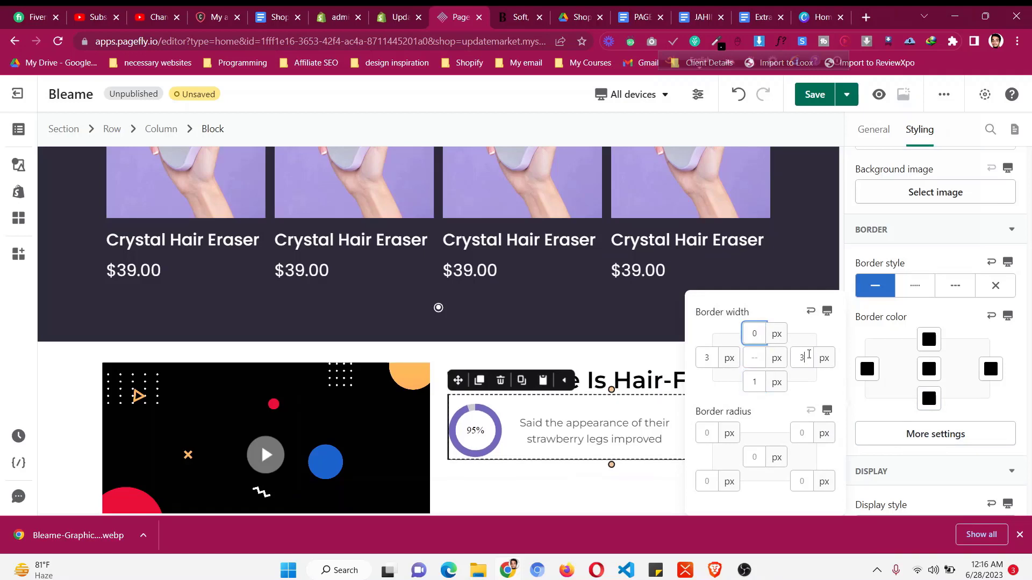
click(700, 357)
key(Down)
key(Down)
key(Down)
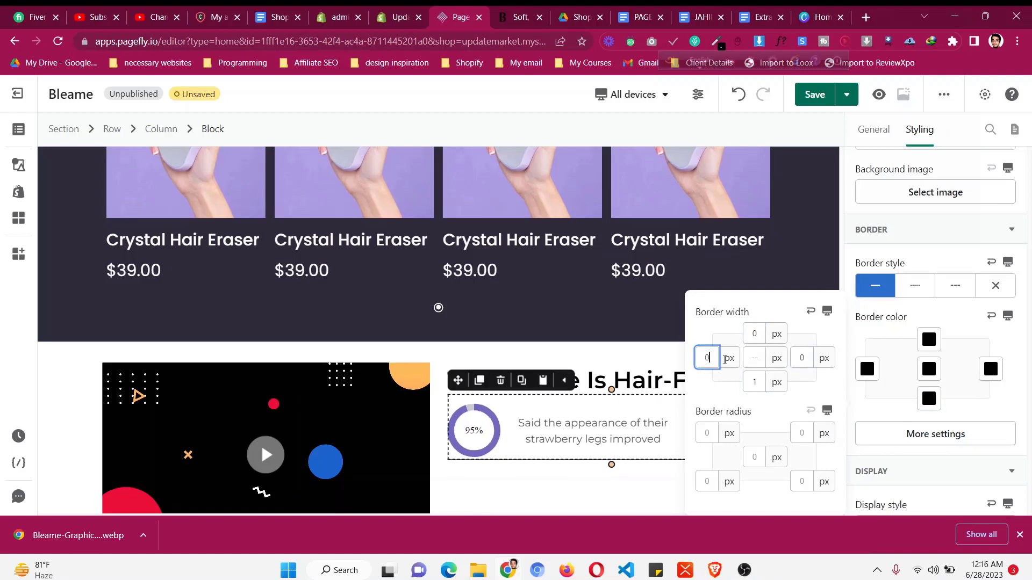
- Set all of the block's border colors to gray 9B9B9B, and deselect the block
click(930, 374)
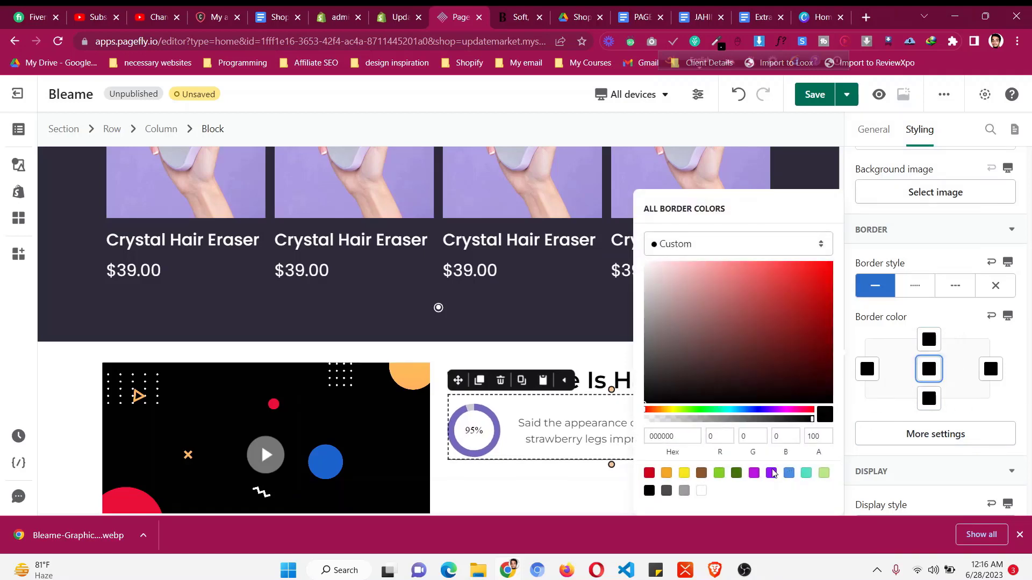
click(684, 491)
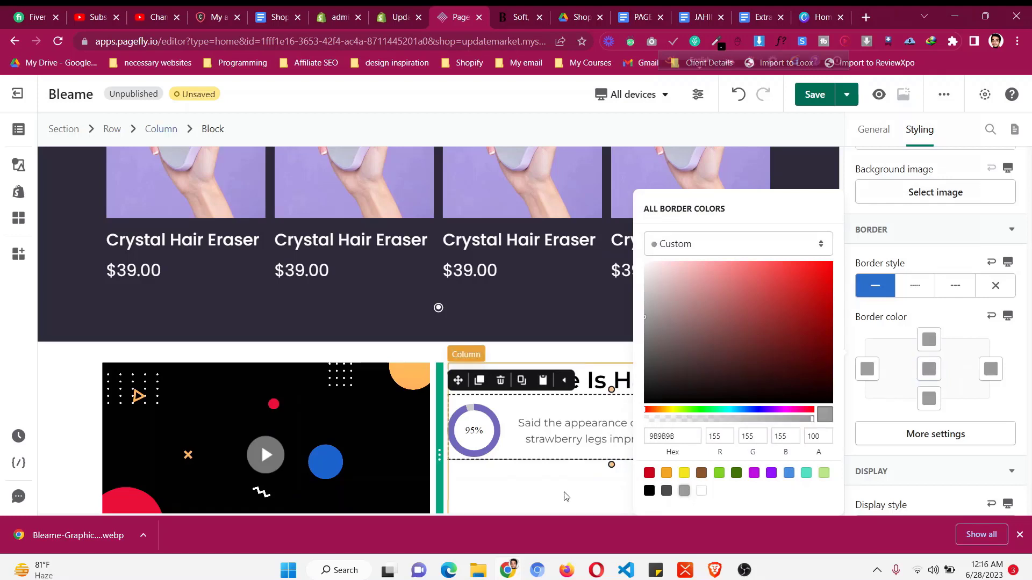
click(566, 496)
click(568, 381)
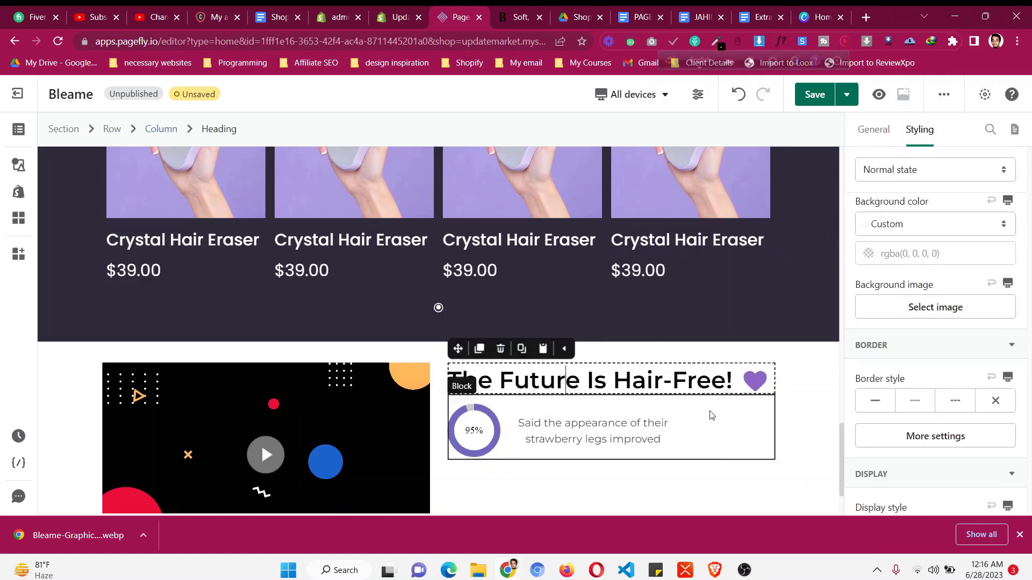
- Set the block's bottom padding to 10 px, and compare the divider line with the Bleame reference site
click(711, 415)
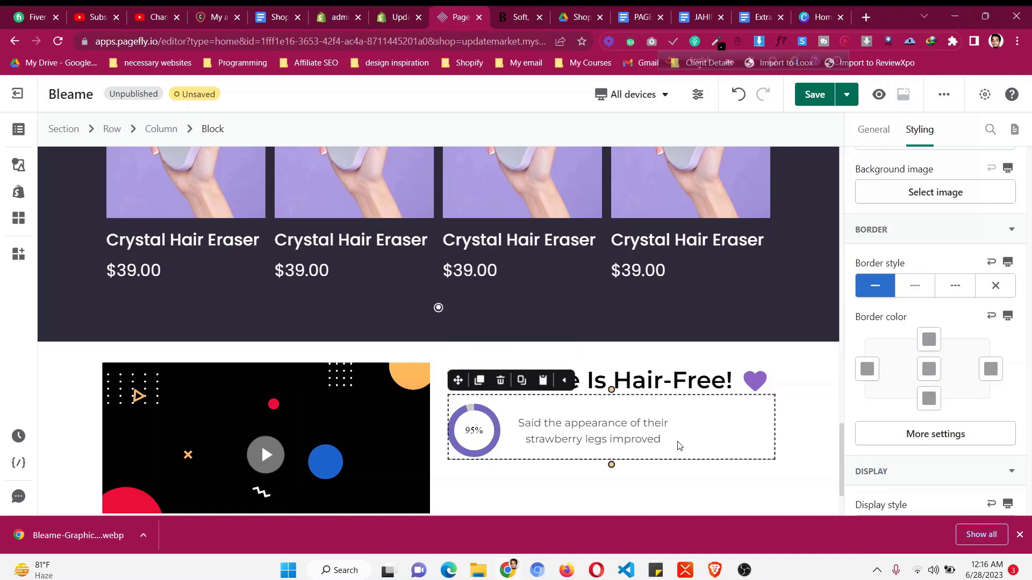
scroll(931, 295, up, 10)
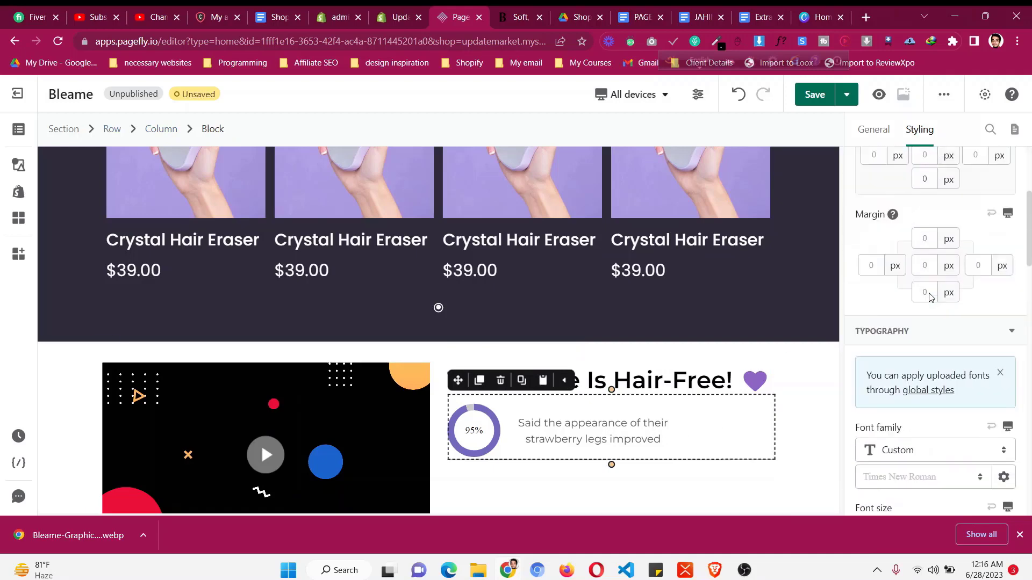
scroll(930, 298, up, 2)
text(10)
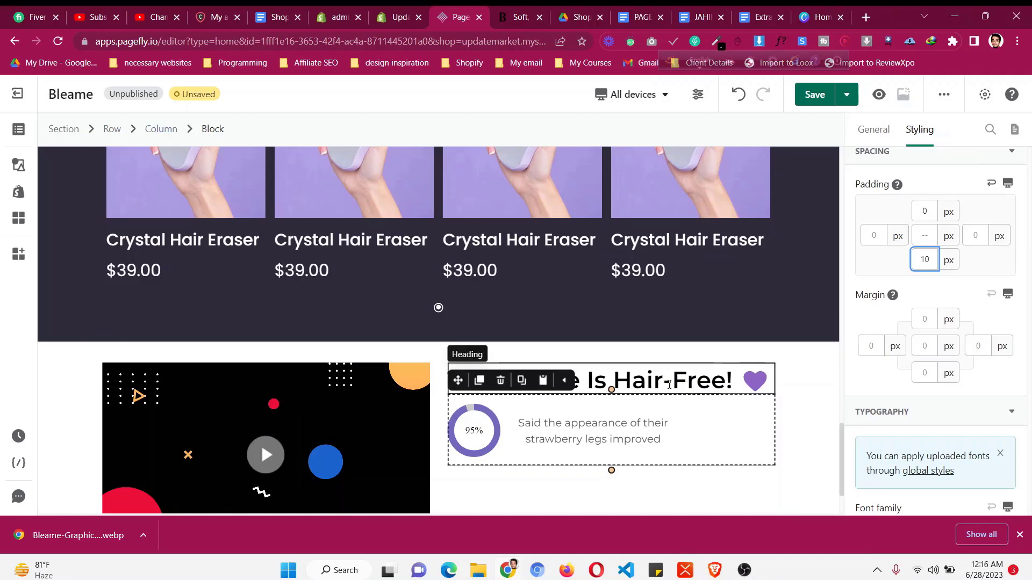
click(669, 385)
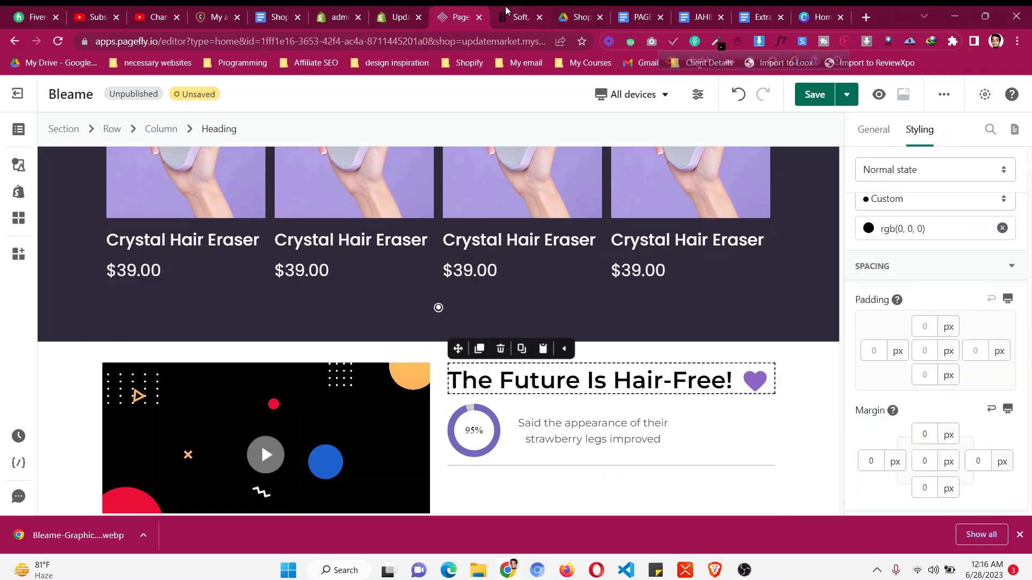
click(505, 10)
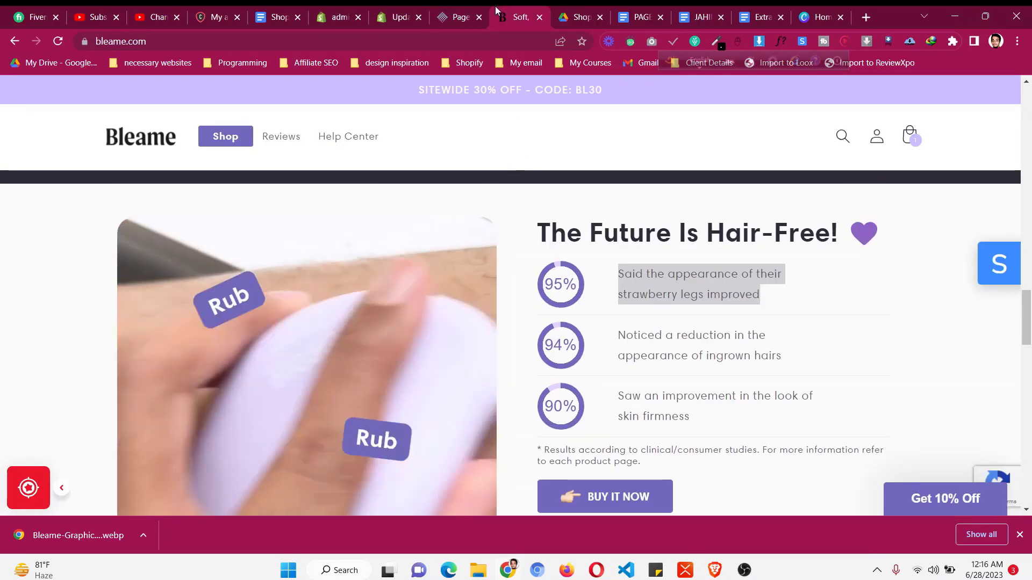
- Switch back to the PageFly editor, show the mobile layout, and reduce the 95% caption's left margin to 6 px
click(466, 17)
click(631, 94)
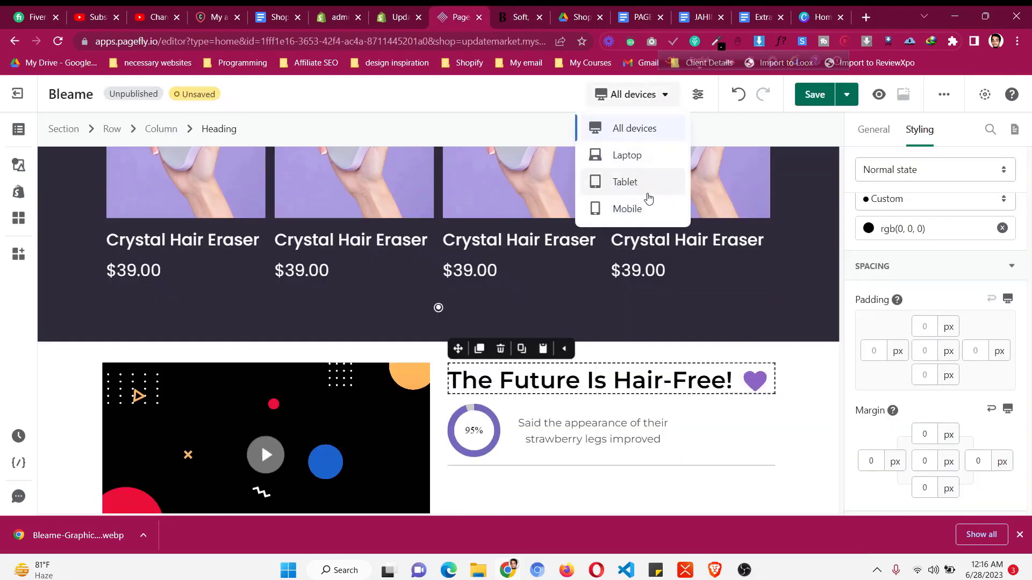
click(645, 211)
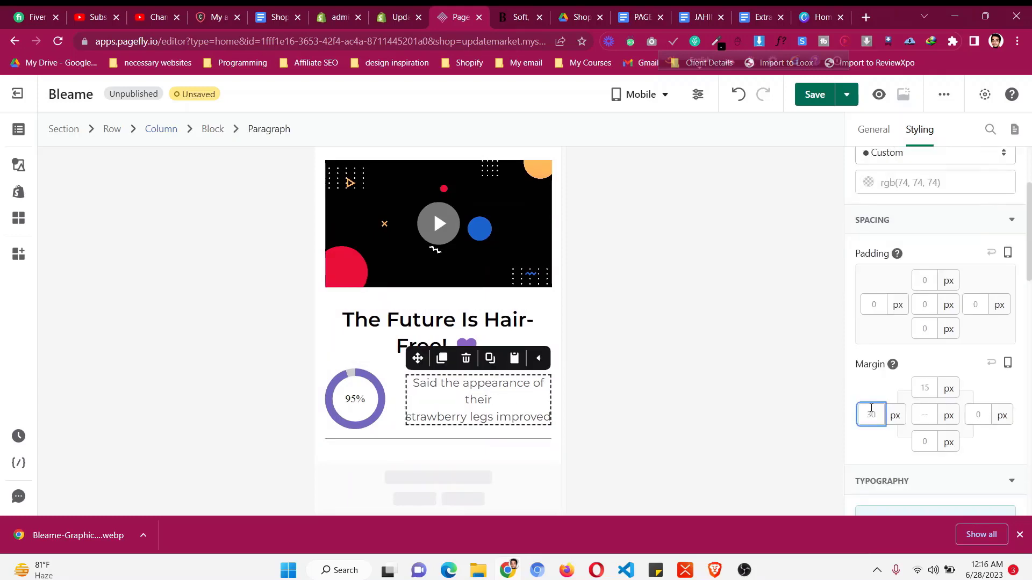
text(10)
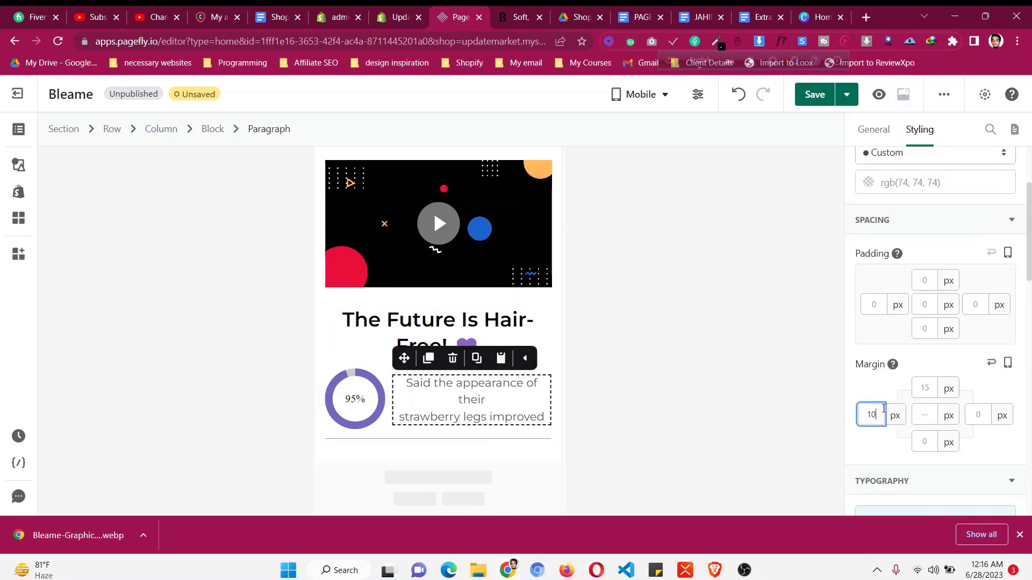
key(BackSpace)
key(BackSpace)
text(6)
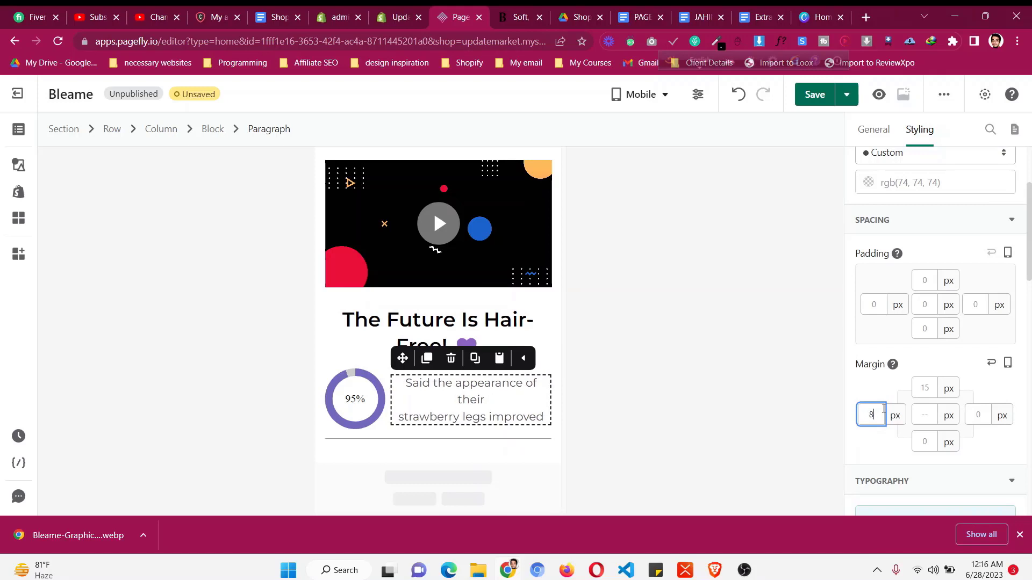
- Set the 95% caption's font size to 15 px in the mobile layout
scroll(946, 334, down, 6)
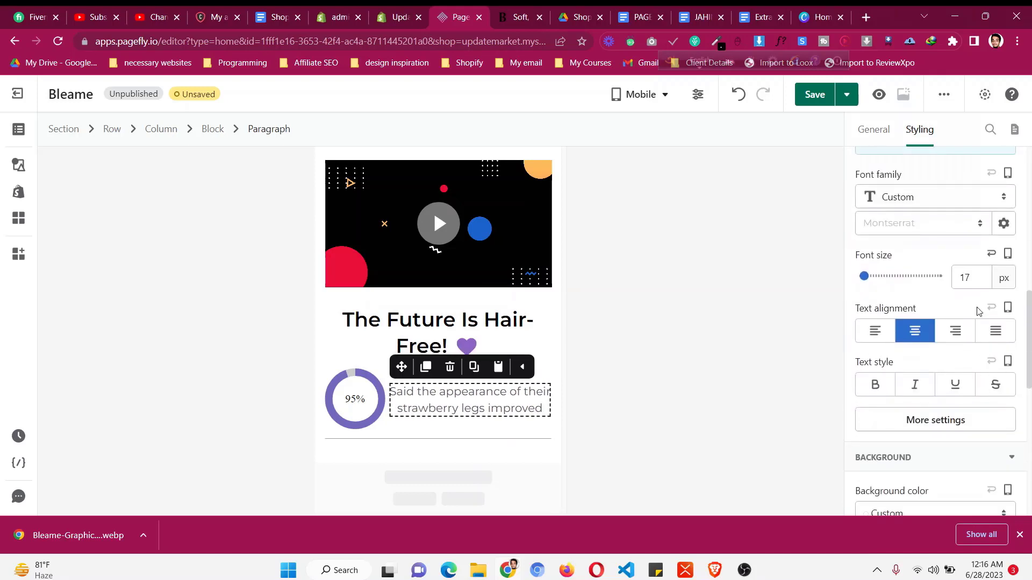
key(BackSpace)
text(5)
- Fine-tune the 95% caption's left margin to 7 px in the mobile layout
scroll(849, 299, up, 6)
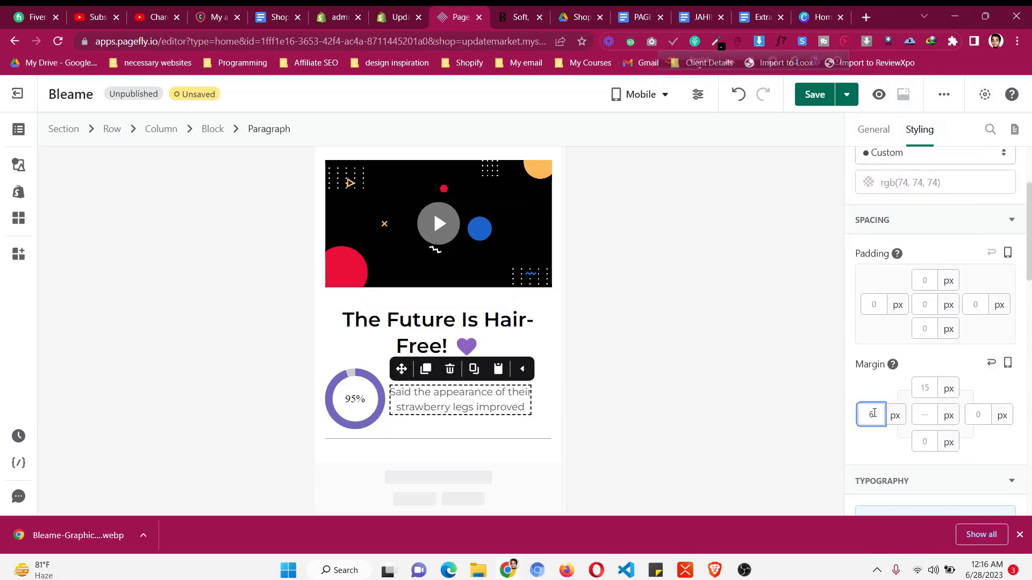
key(Down)
key(Up)
key(Up)
key(Up)
key(Down)
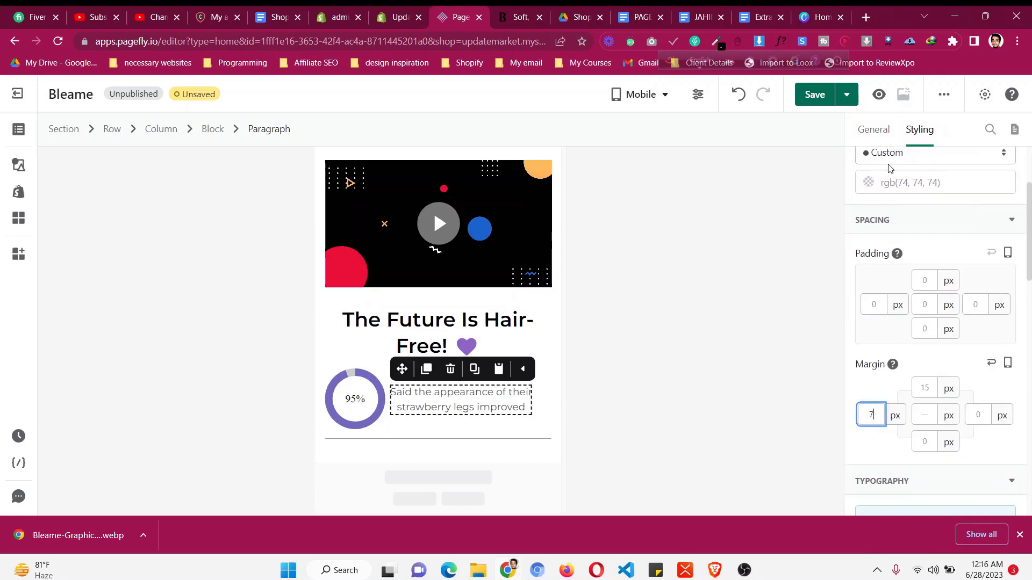
- Remove the line break before "strawberry" in the 95% caption's text
click(876, 129)
scroll(882, 276, up, 3)
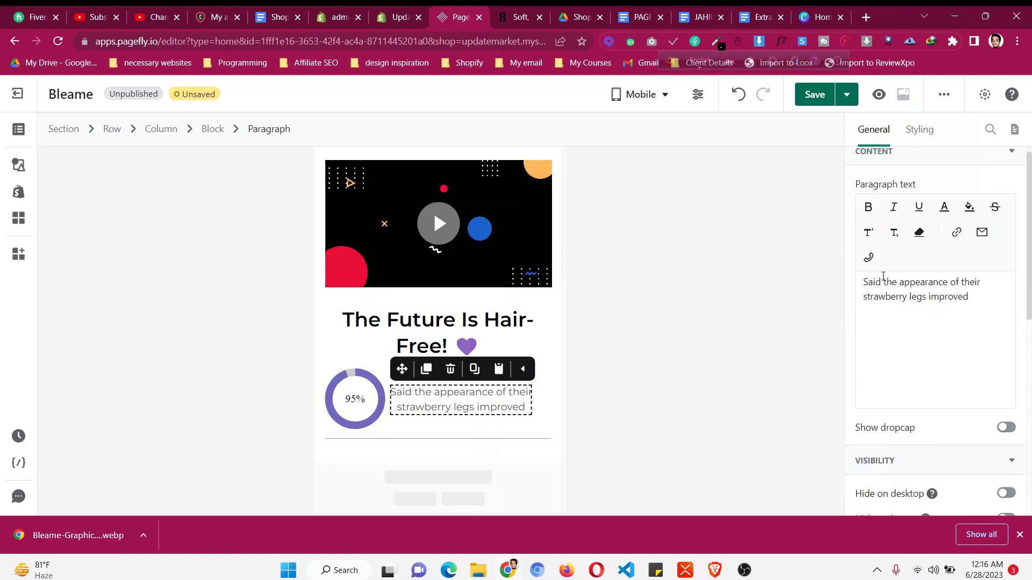
click(864, 308)
key(BackSpace)
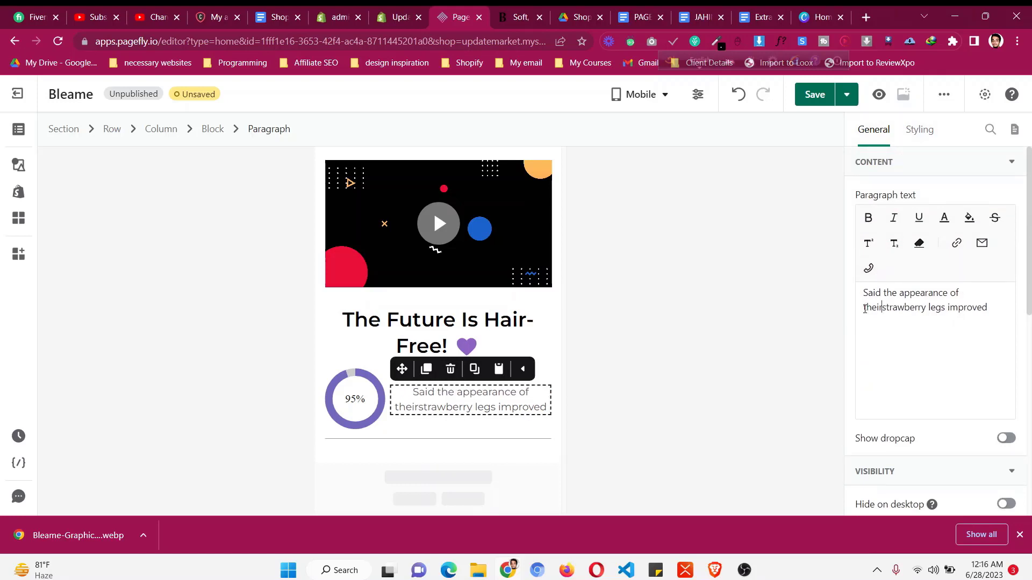
- Left-align the 95% caption's text in the mobile layout
click(919, 129)
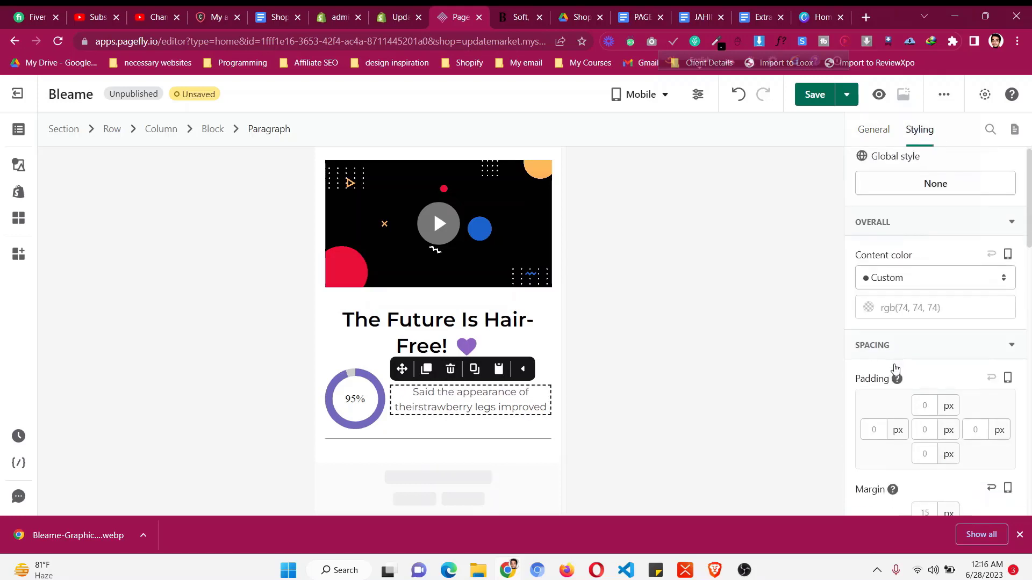
scroll(895, 373, down, 5)
click(875, 466)
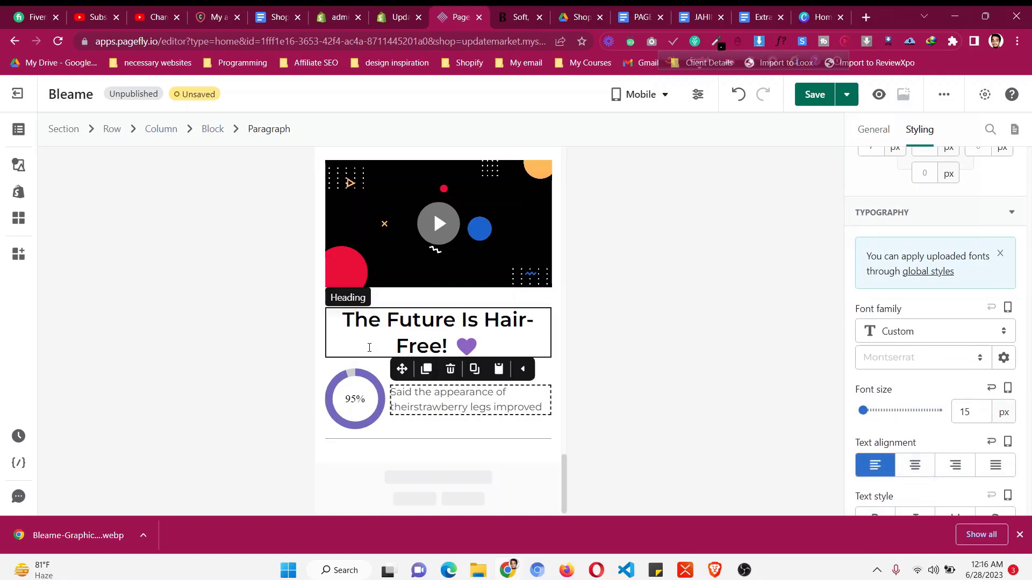
- Set the font size of the "The Future Is Hair-Free!" heading to 22 px in the mobile layout
click(359, 366)
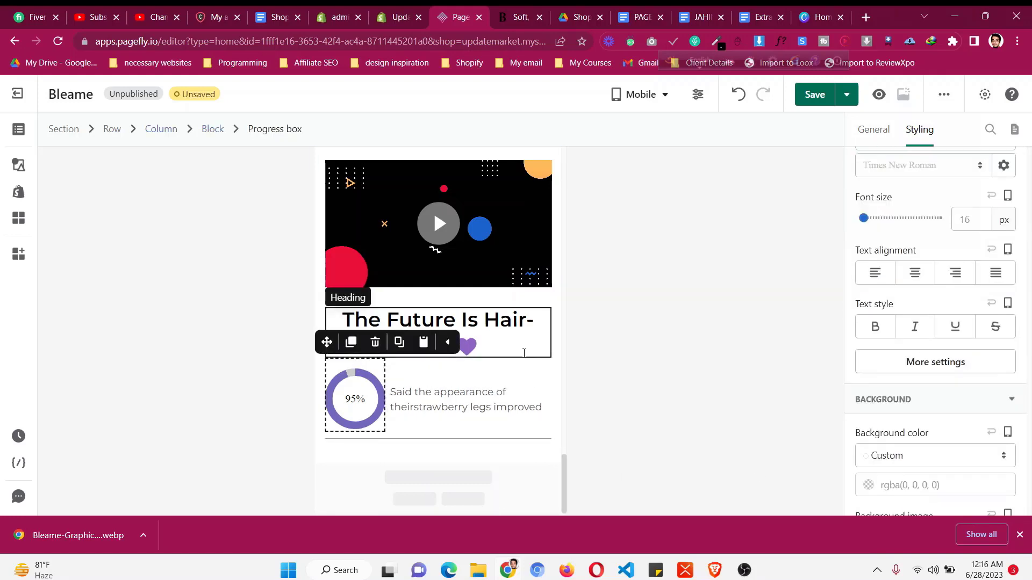
click(529, 369)
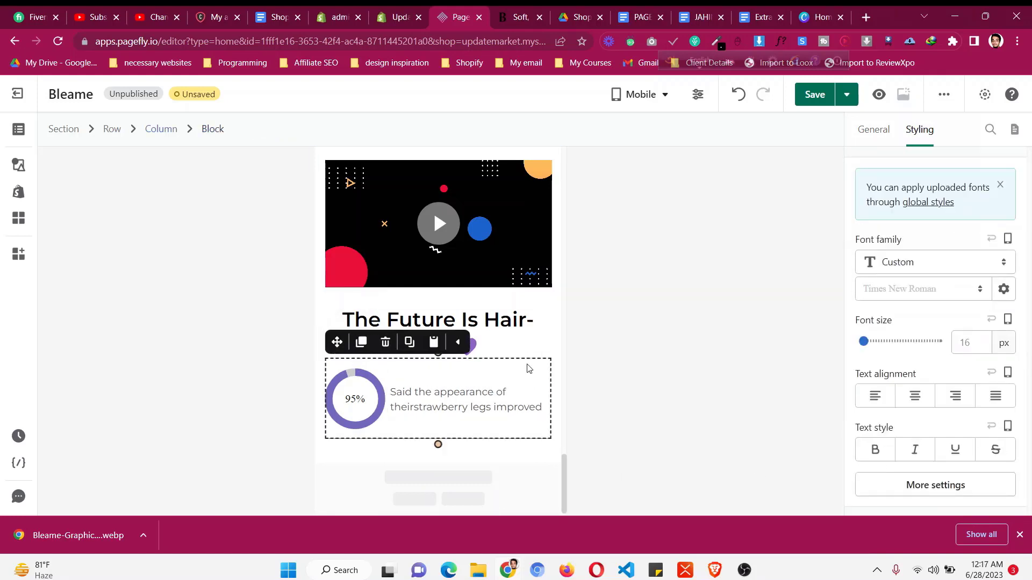
click(486, 300)
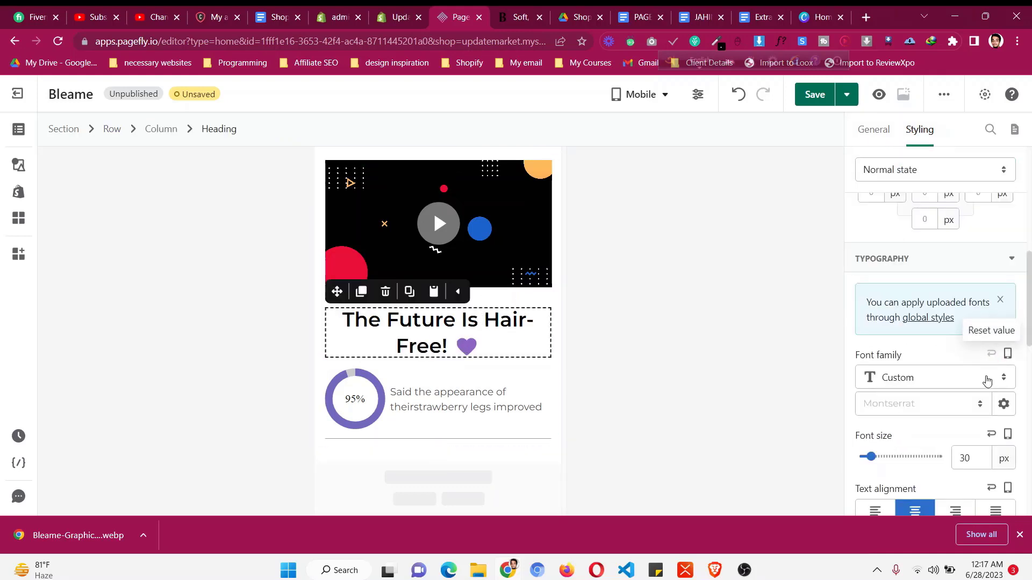
double_click(971, 458)
text(23)
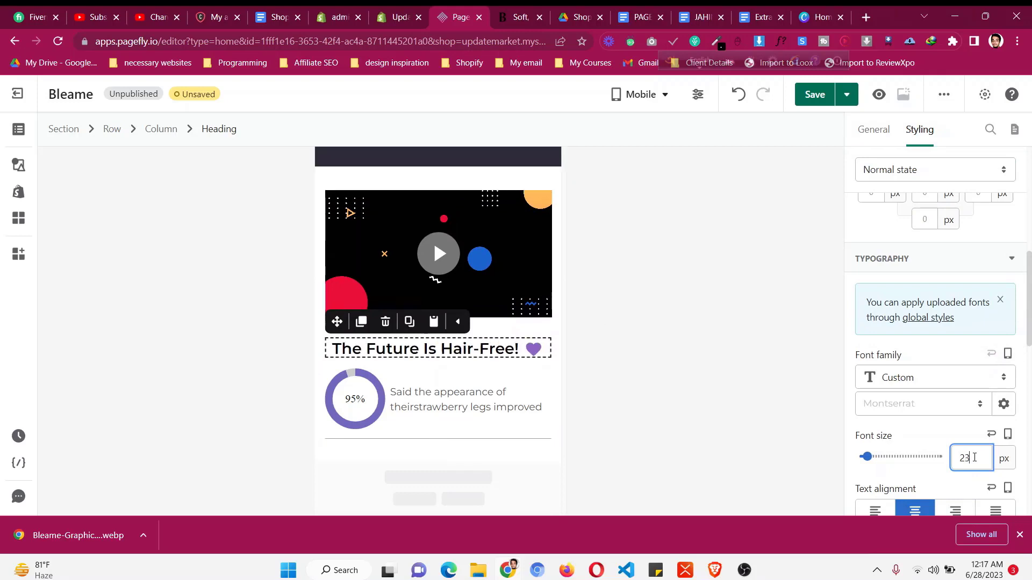
key(BackSpace)
text(2)
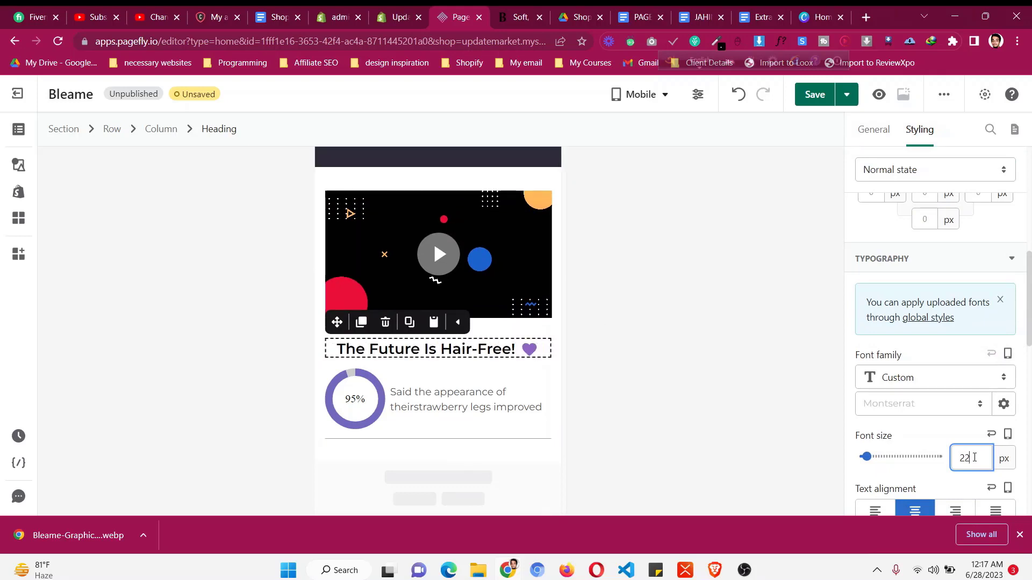
- Set the top margin of the block around the 95% circle and caption to 10 px for mobile
click(480, 376)
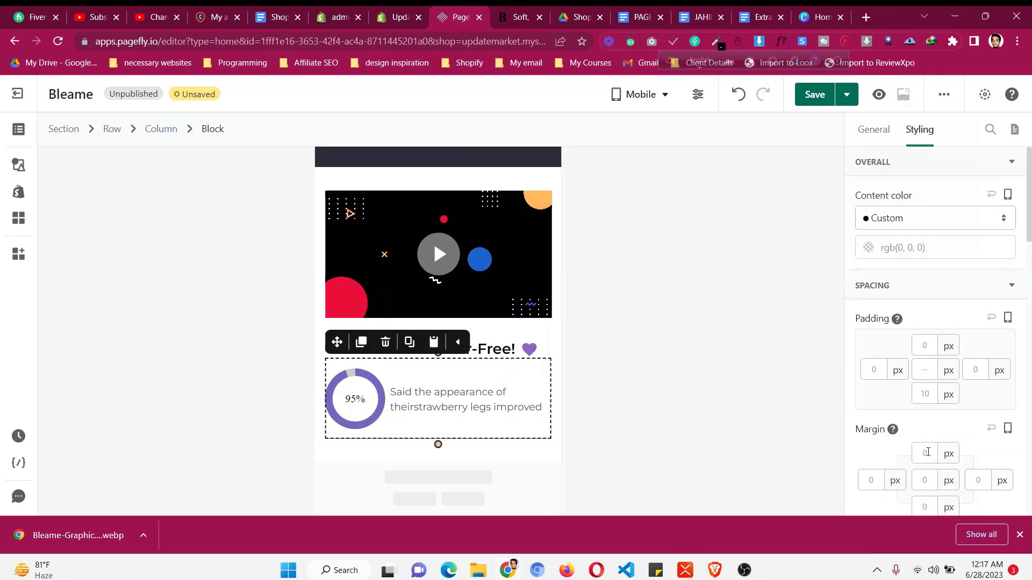
click(926, 454)
text(11)
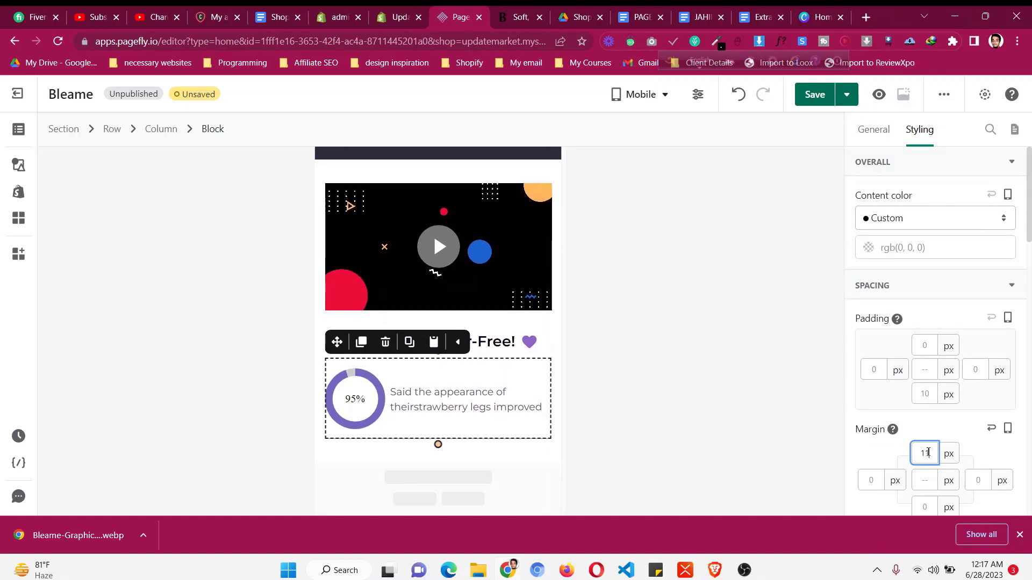
key(BackSpace)
text(0)
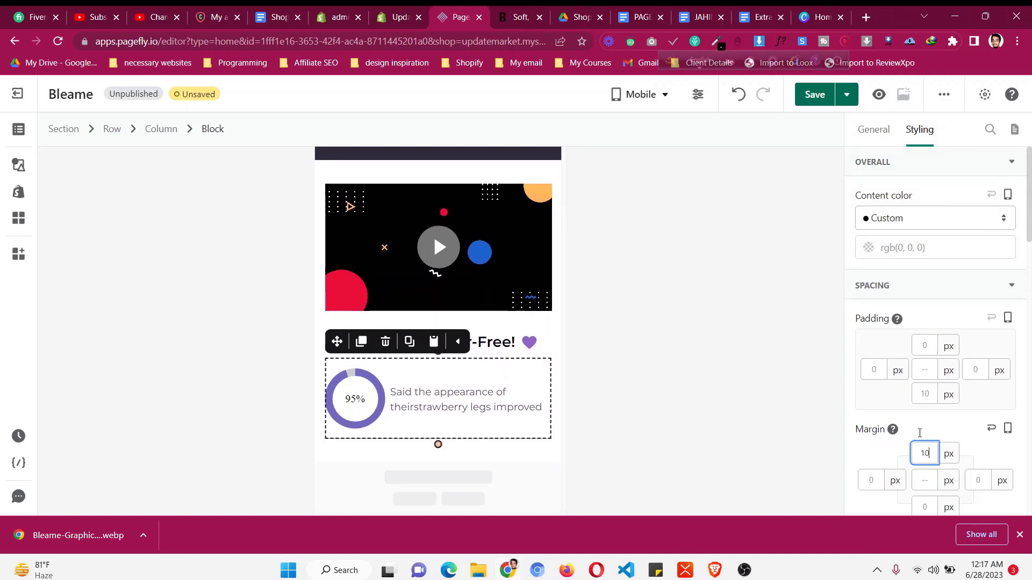
- Return to the all-devices layout and duplicate the 95% progress block twice
click(642, 90)
click(655, 134)
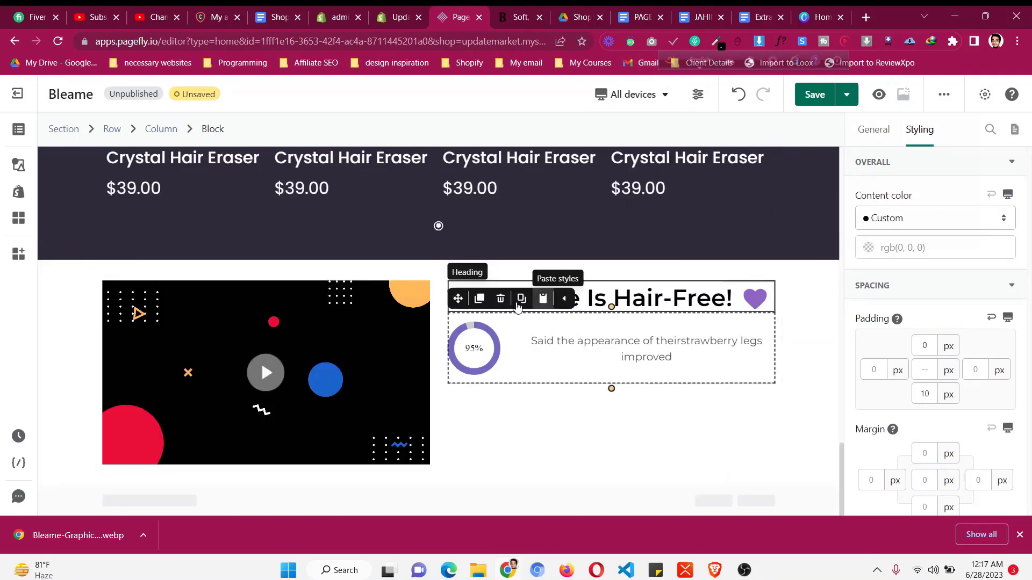
click(476, 302)
click(475, 302)
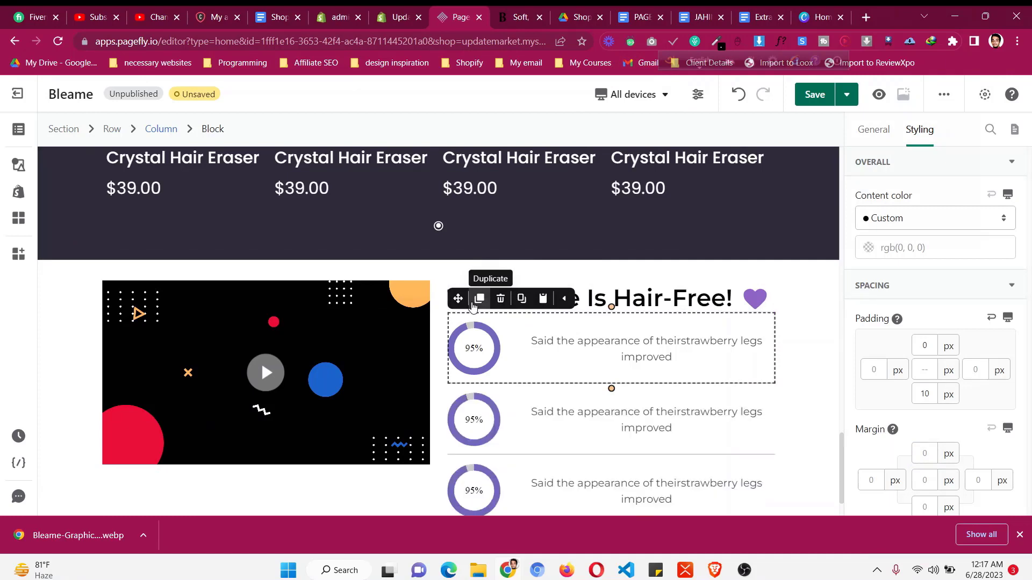
- Restore the line break before "strawberry" in the second row's caption and left-align its text
scroll(591, 355, down, 1)
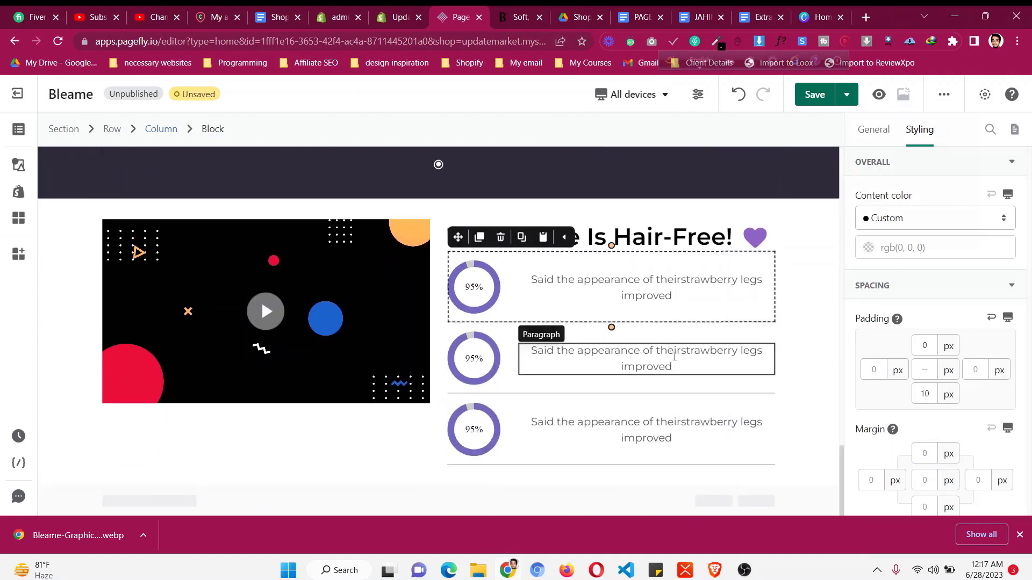
click(873, 129)
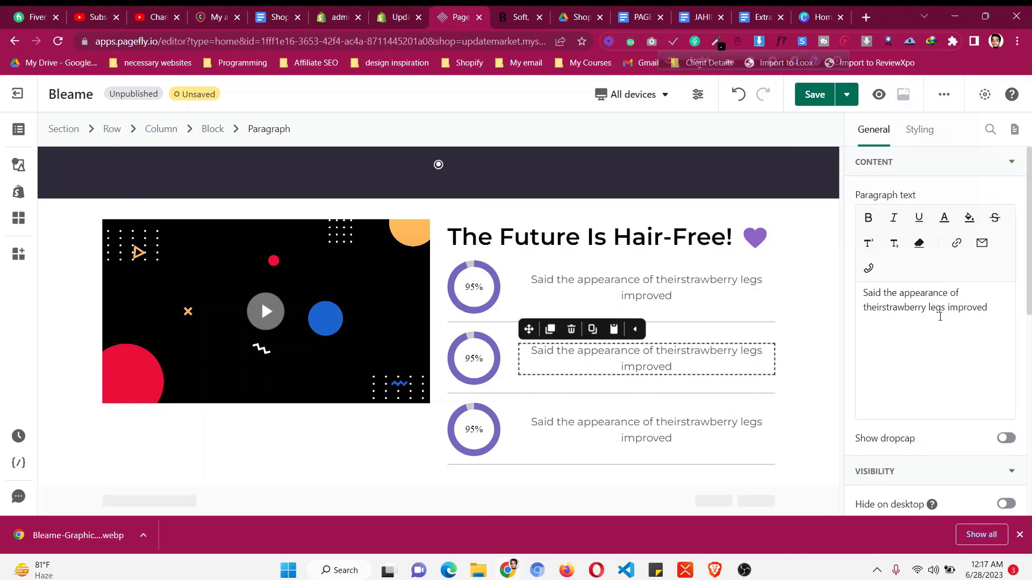
click(882, 307)
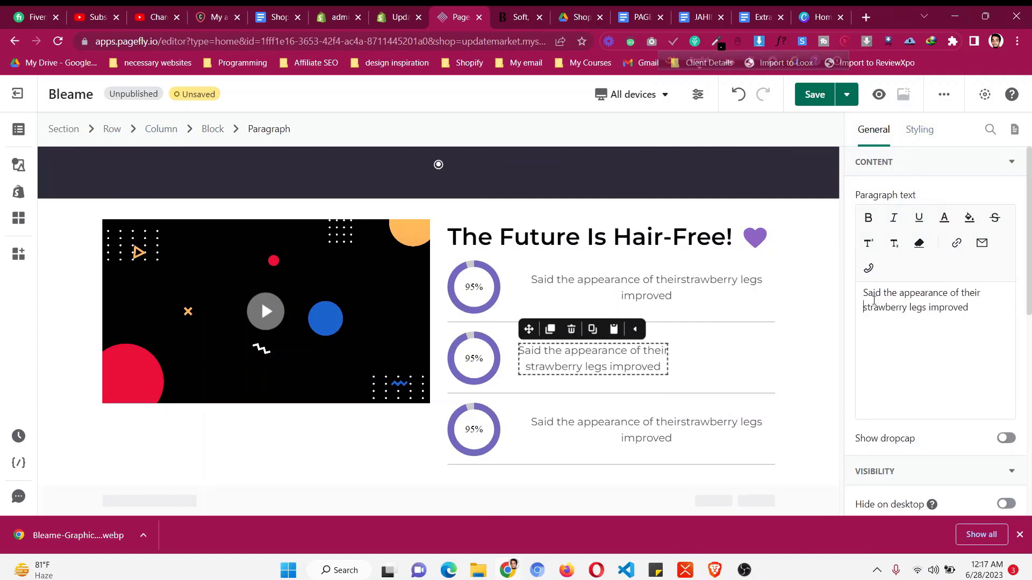
click(919, 129)
scroll(924, 280, down, 7)
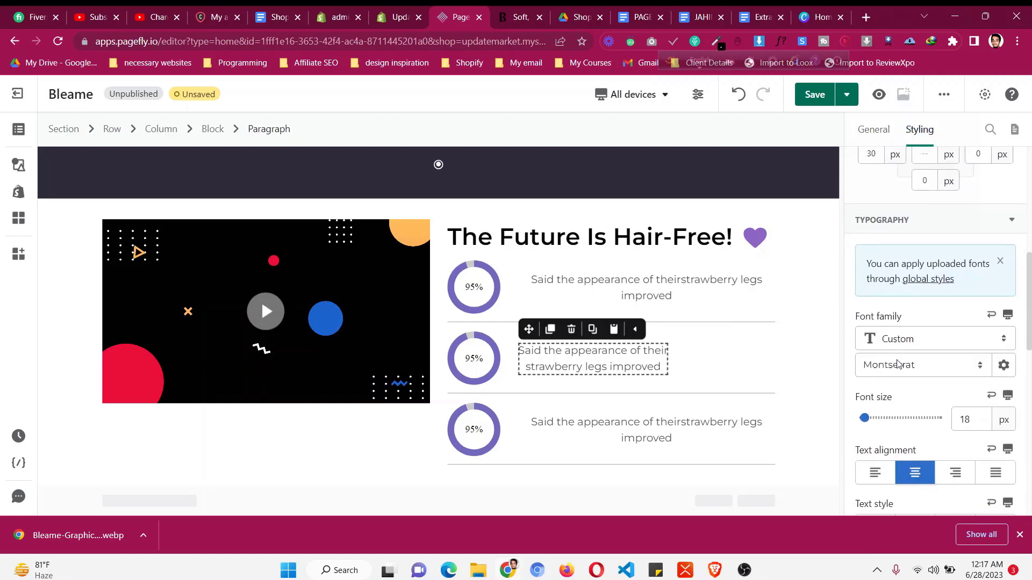
click(876, 330)
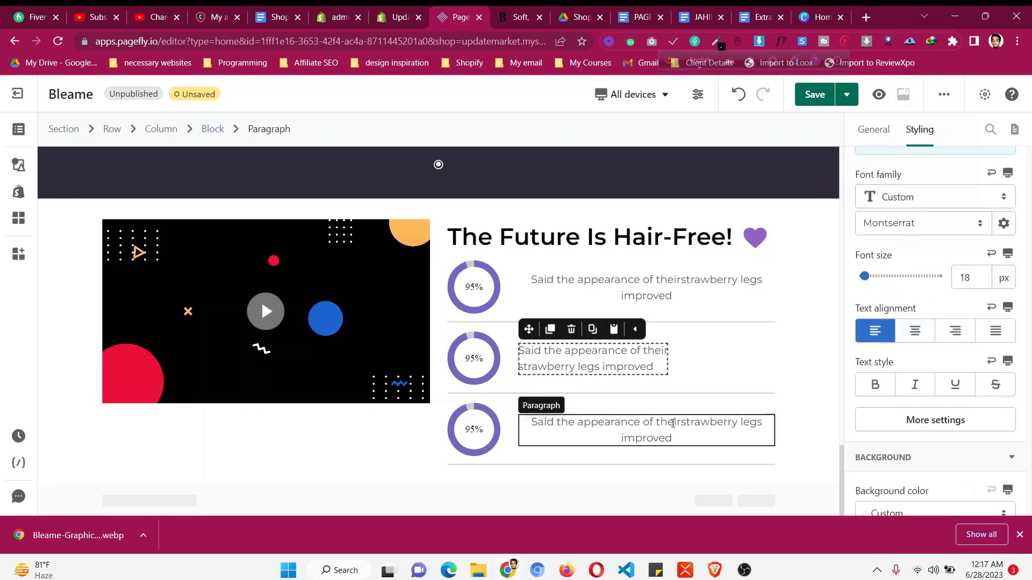
- Left-align the first and third rows' captions and restore the line break before "strawberry" in both
click(647, 288)
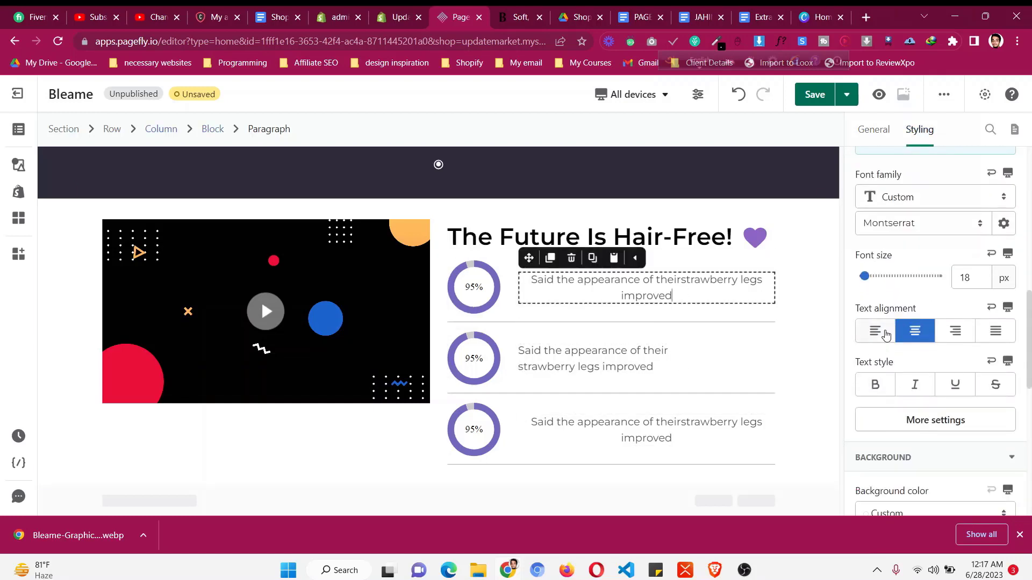
click(885, 336)
click(874, 129)
scroll(910, 301, up, 7)
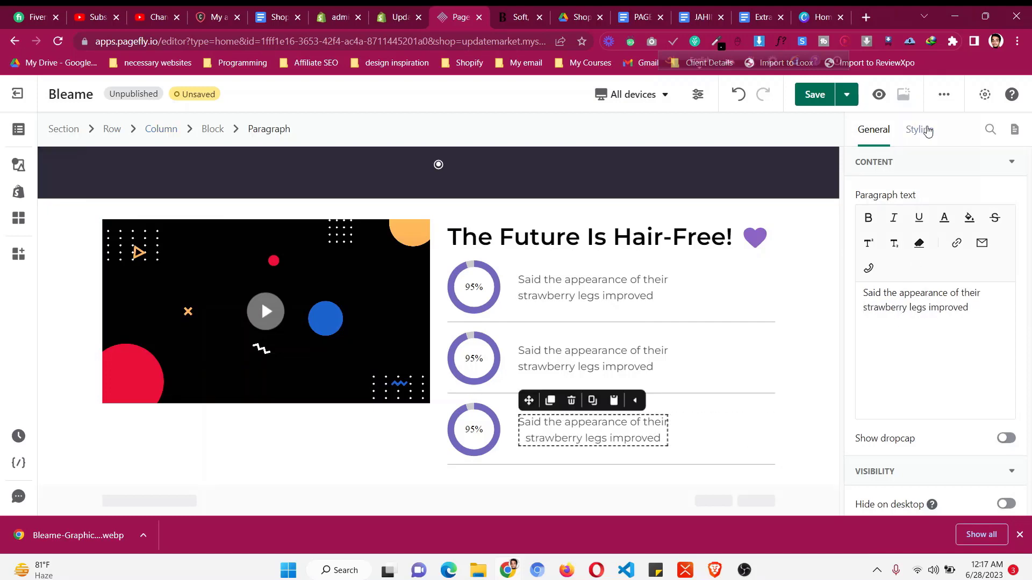
scroll(933, 438, down, 7)
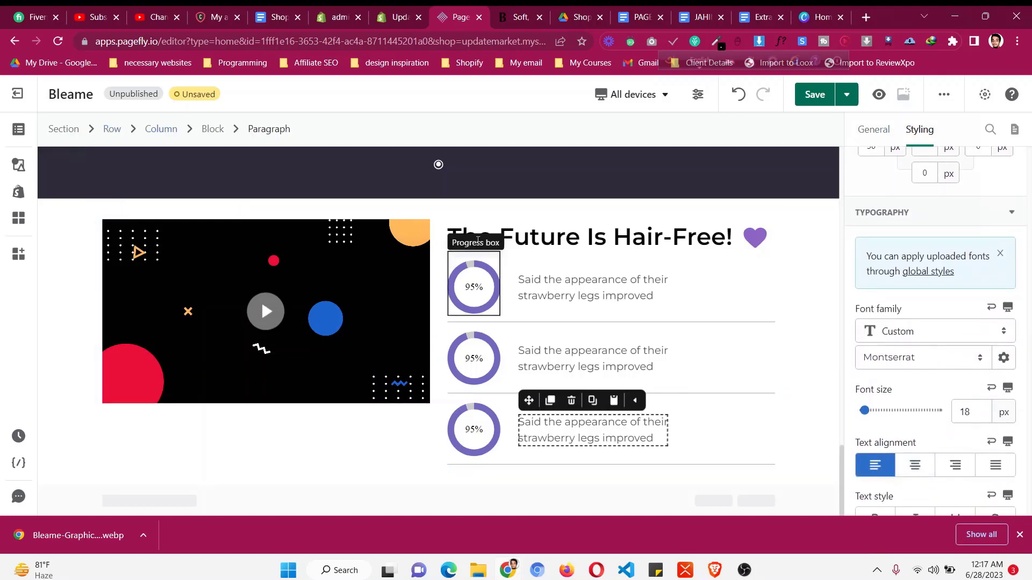
- Center the content position of the row holding the video and the progress blocks
click(366, 218)
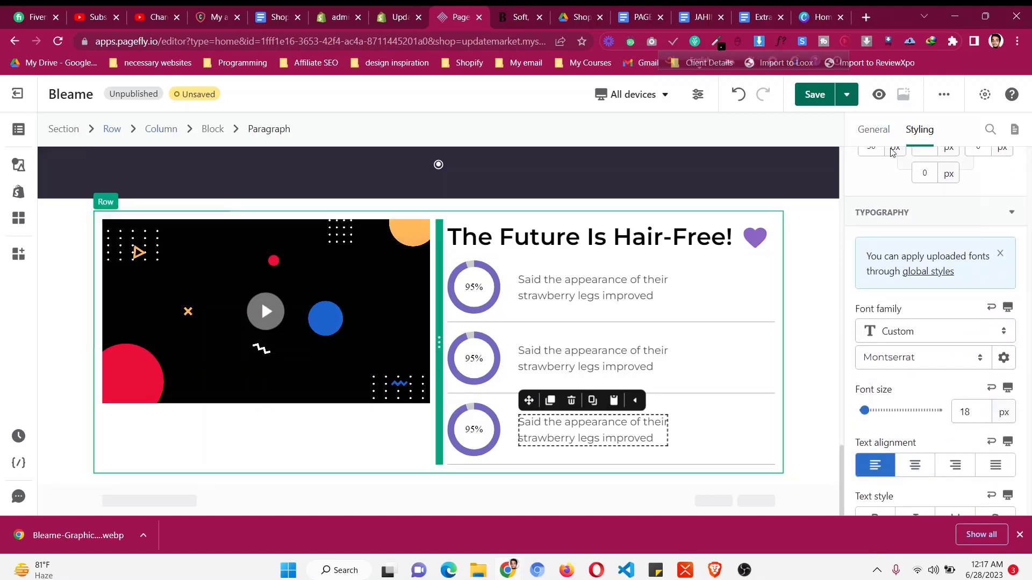
click(874, 130)
scroll(949, 338, up, 5)
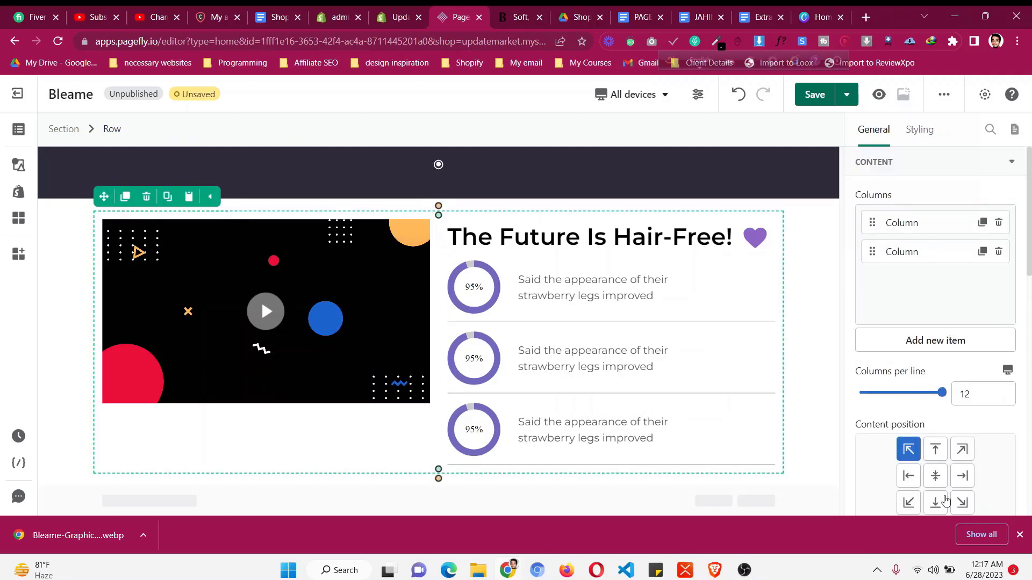
click(935, 476)
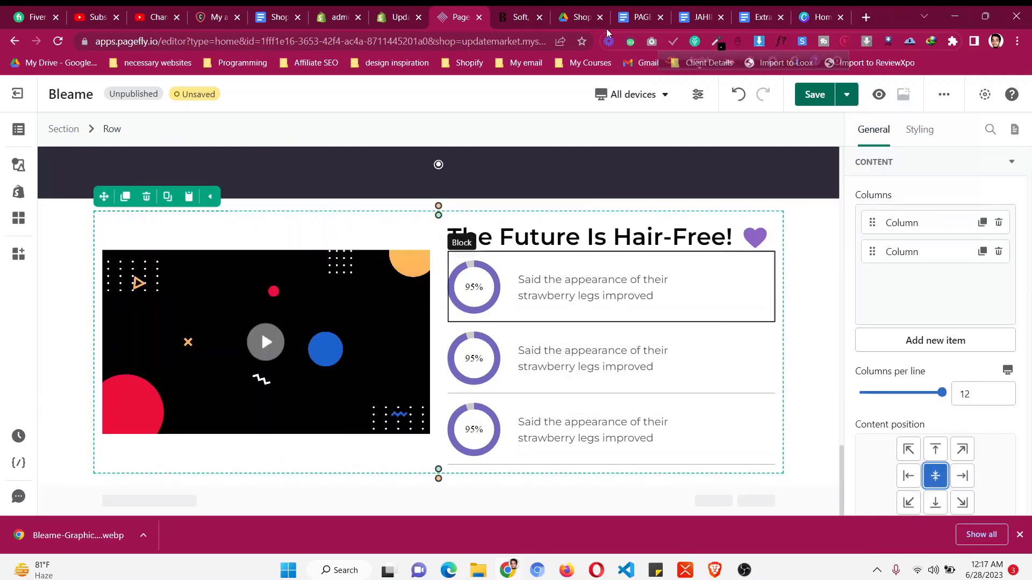
- Copy the "* Results according to clinical/consumer studies" note from the Bleame site and return to the PageFly editor
click(520, 16)
scroll(565, 157, down, 2)
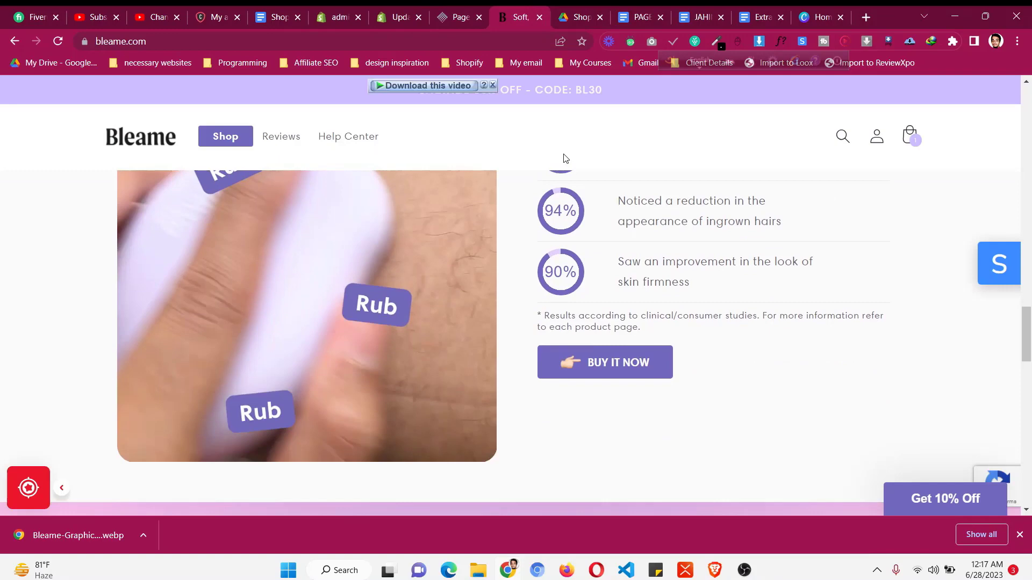
drag(532, 322, 675, 328)
key(ctrl+c)
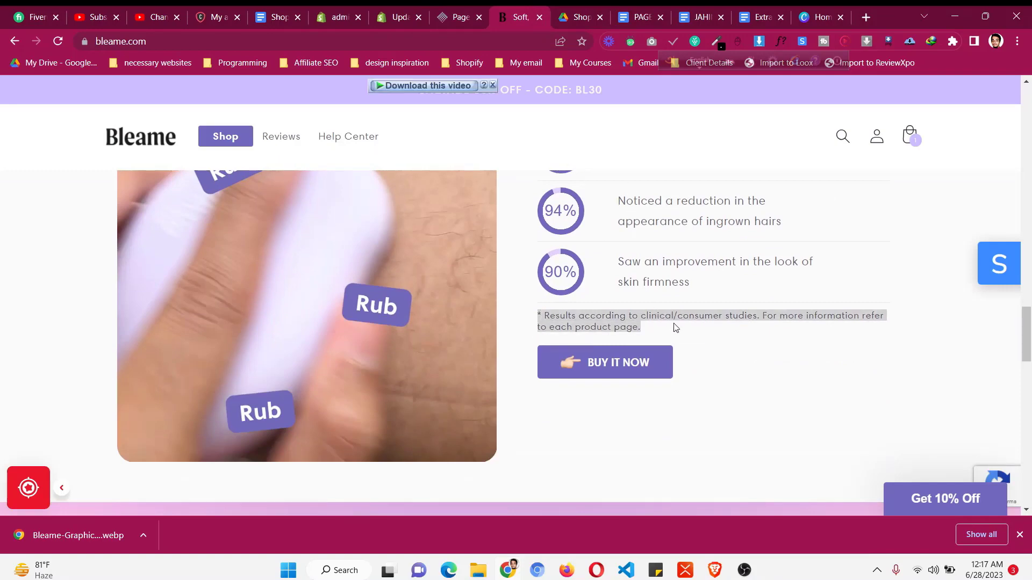
click(472, 13)
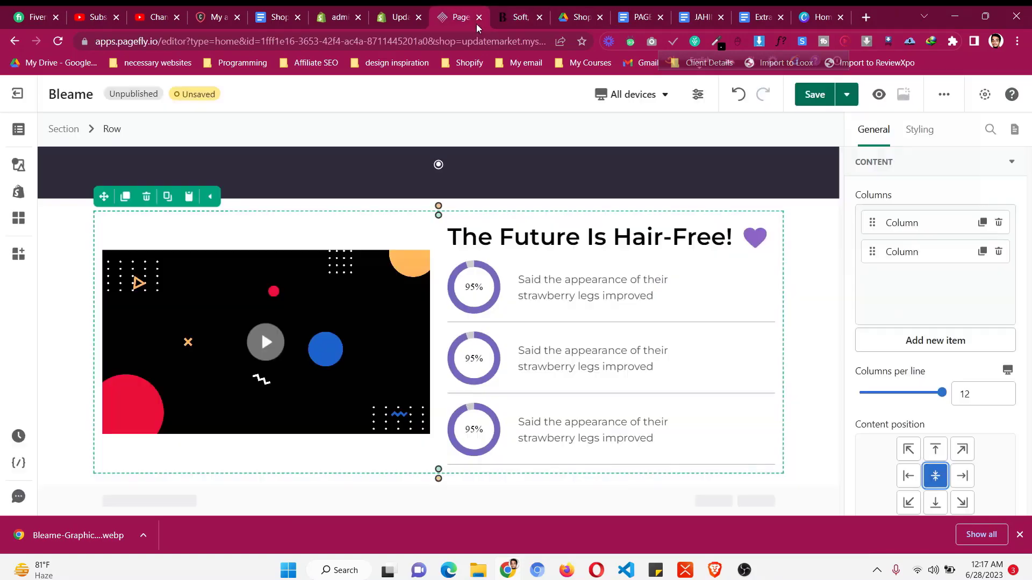
click(606, 359)
click(551, 330)
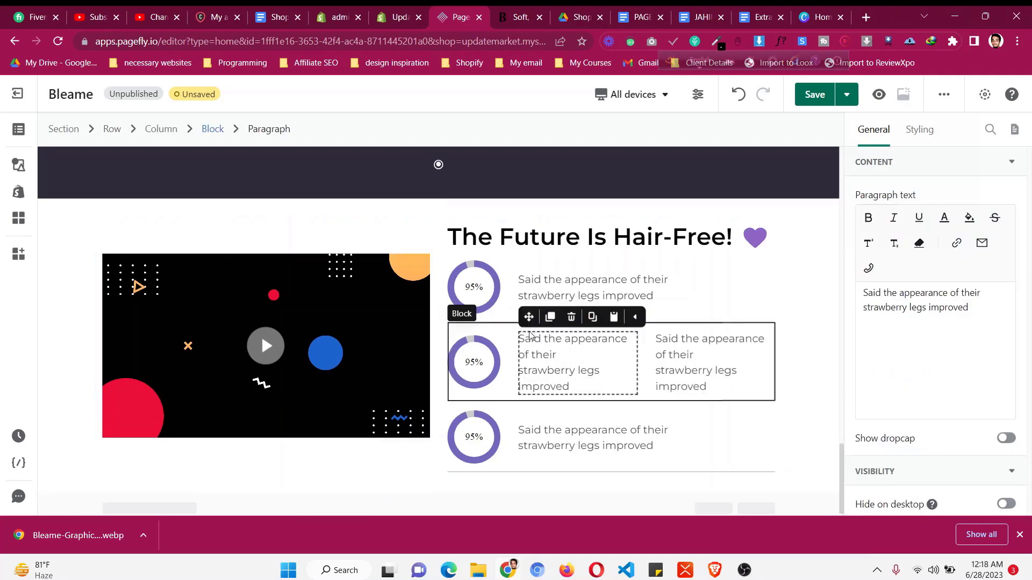
drag(551, 329, 536, 476)
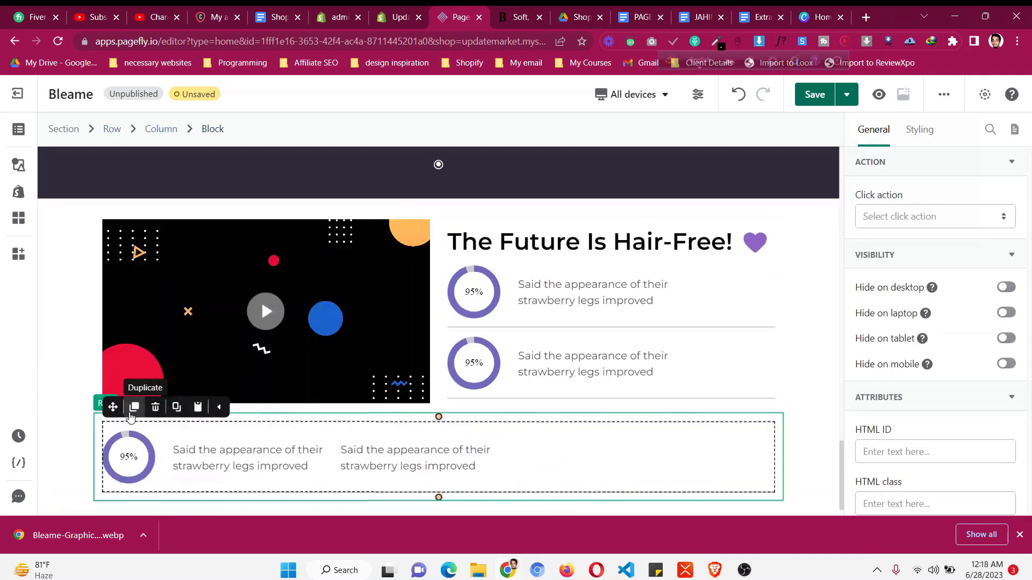
key(ctrl+z)
- Duplicate the third progress row's caption and place the copy below the three rows in the same column
click(567, 422)
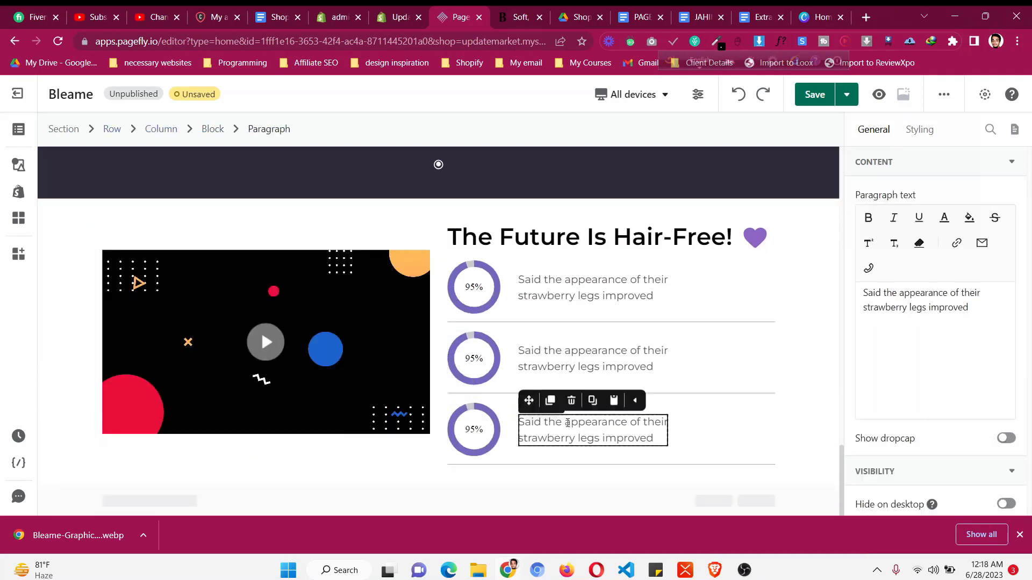
click(551, 401)
drag(529, 388, 535, 472)
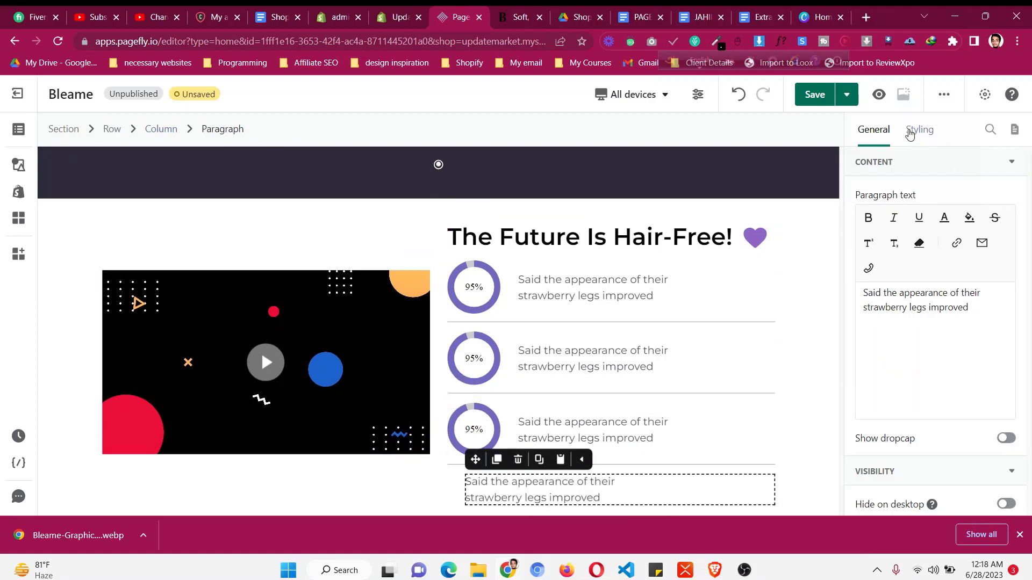
- Clear the copied paragraph's left margin and set its font size to 14 px
click(915, 131)
scroll(886, 355, down, 5)
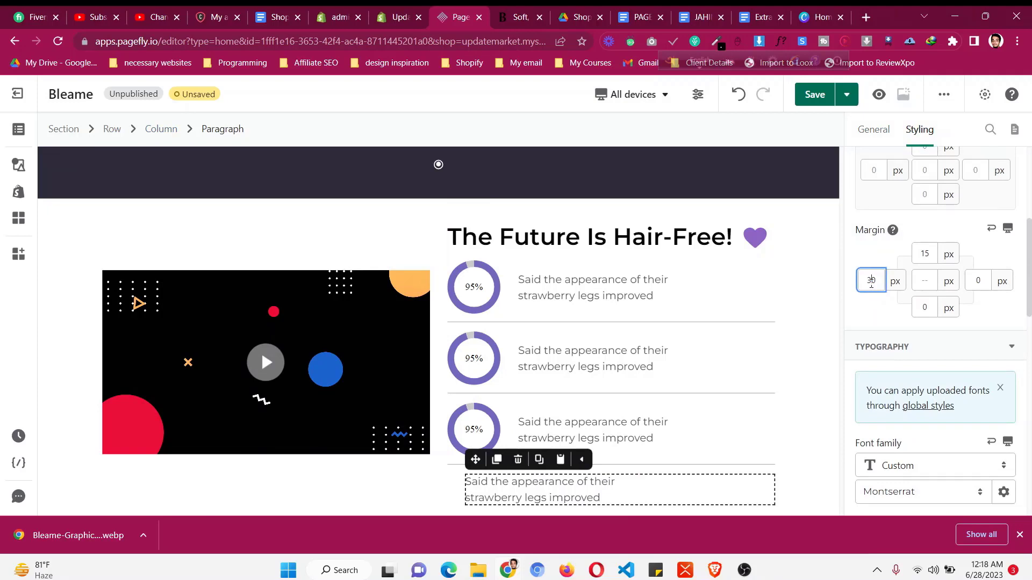
key(BackSpace)
scroll(969, 329, down, 6)
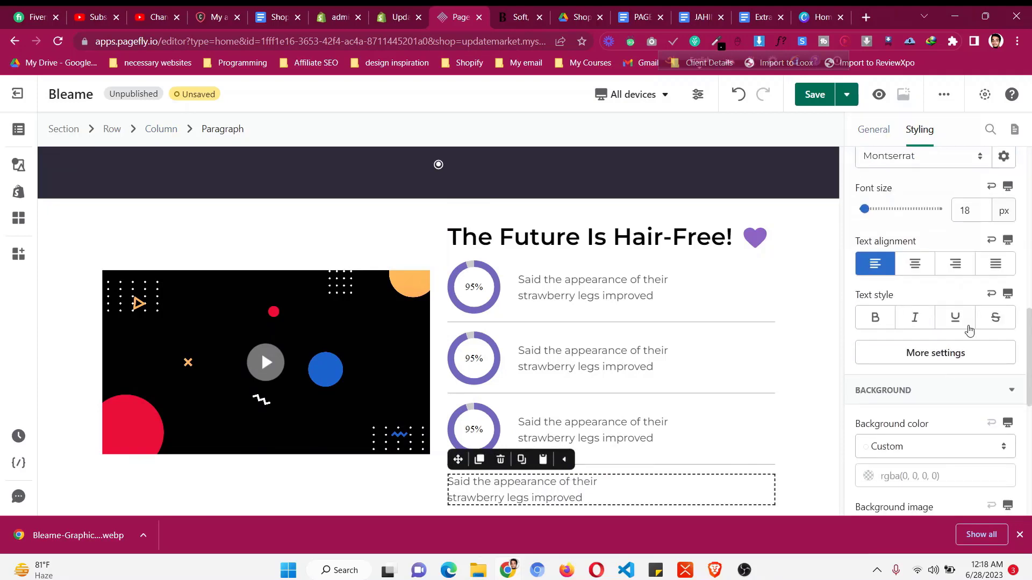
key(BackSpace)
text(4)
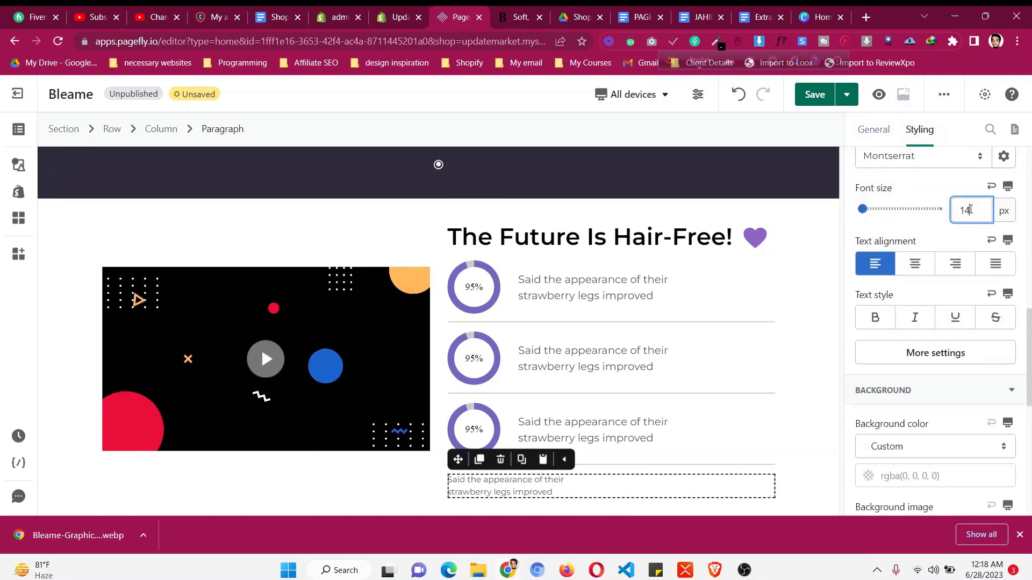
- Replace the copied paragraph's text with the copied "* Results according to clinical/consumer studies" note
scroll(912, 262, down, 10)
scroll(922, 217, up, 10)
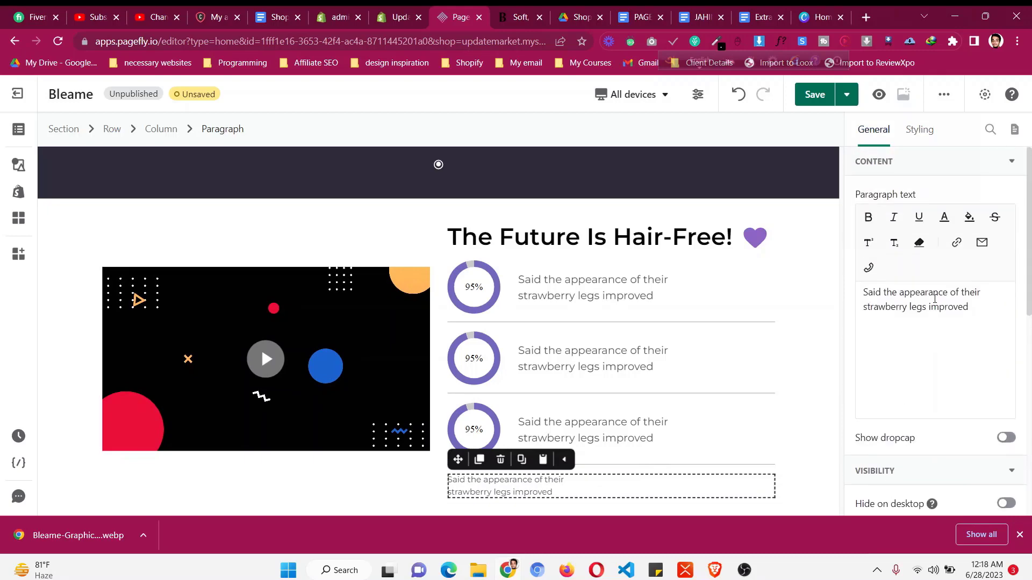
click(908, 296)
key(ctrl+a)
key(ctrl+v)
- Place a left-aligned duplicate of the "Read Reviews" button directly below the results note
scroll(612, 329, up, 10)
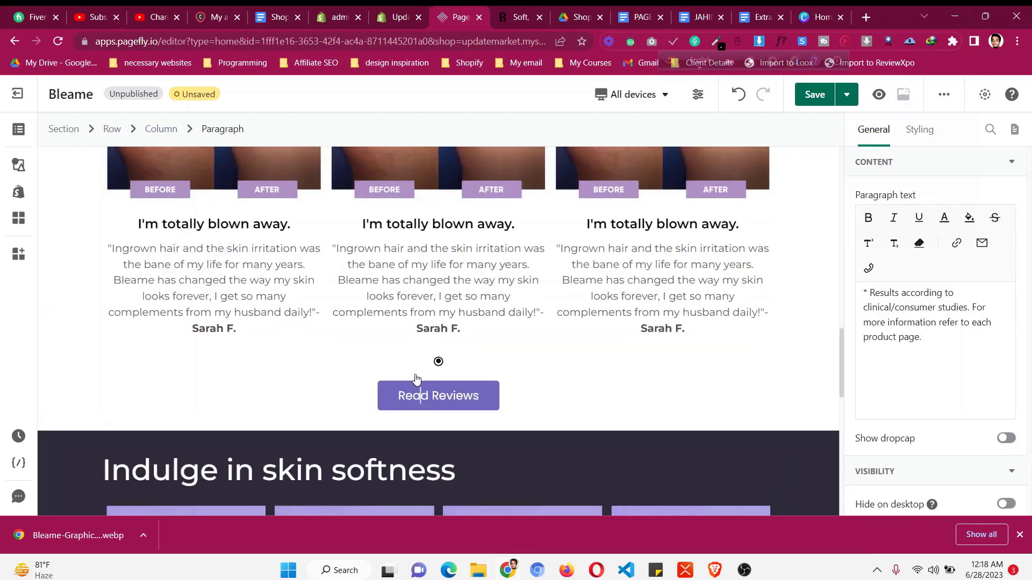
click(416, 383)
drag(387, 366, 572, 463)
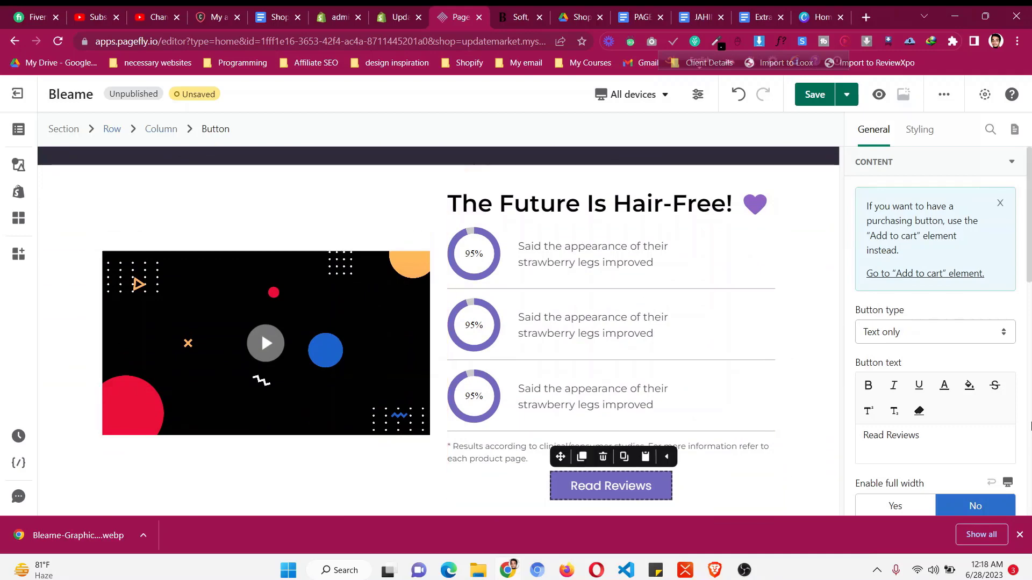
click(916, 131)
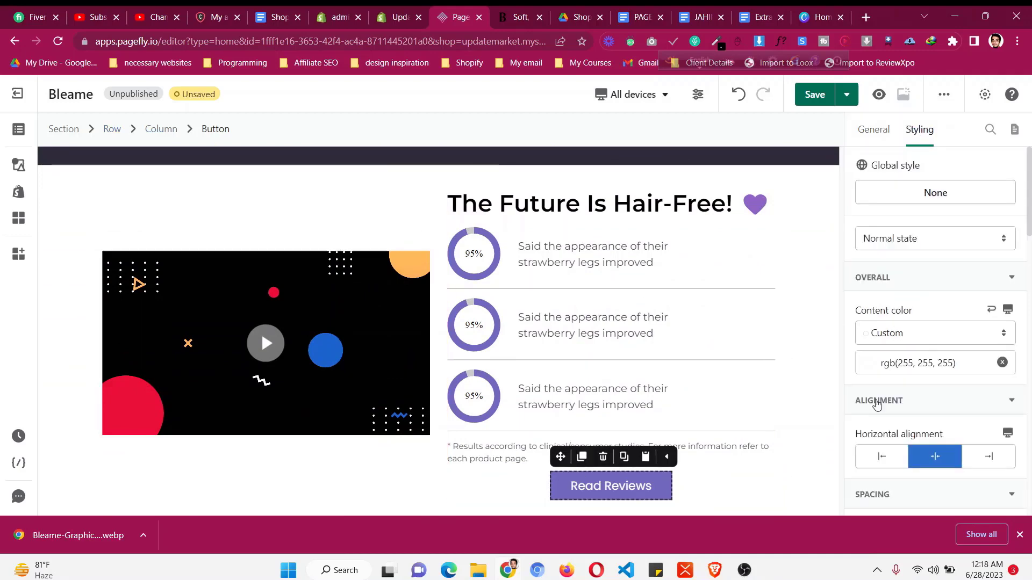
click(888, 457)
- Check the matching button's label on the Bleame site and change the copied button's text to "BUY IT NOW"
click(517, 17)
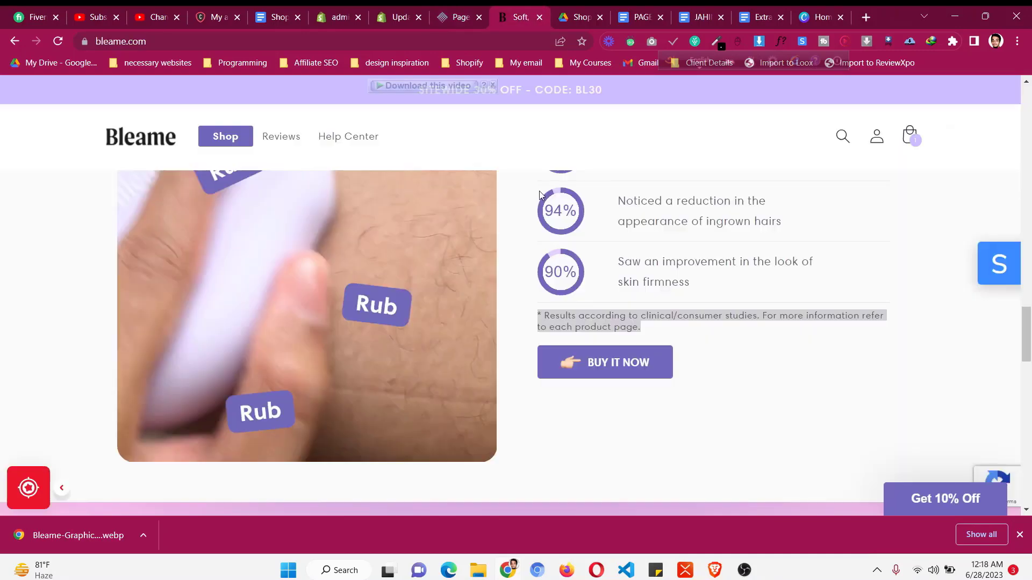
click(461, 17)
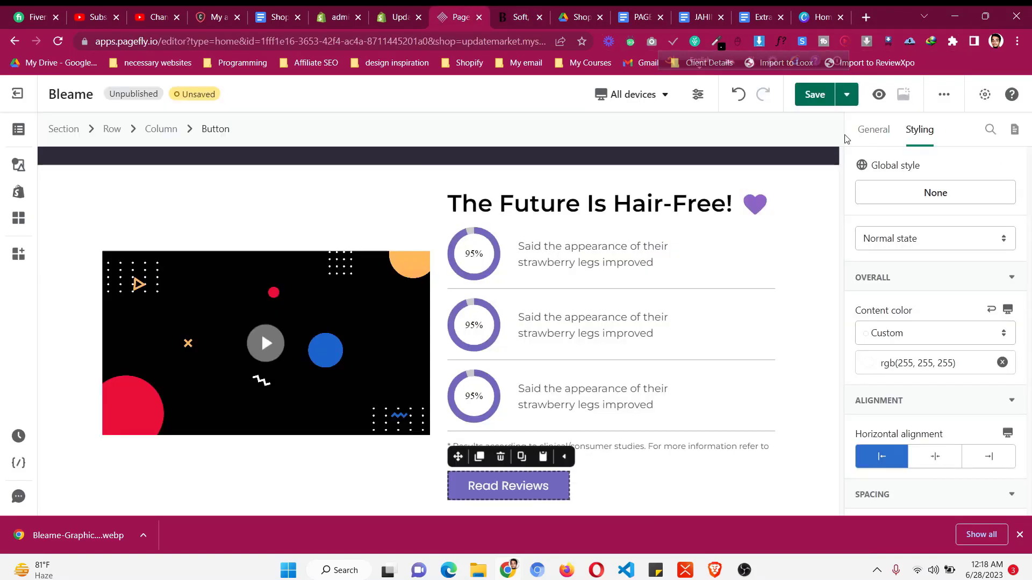
click(875, 133)
scroll(916, 344, down, 3)
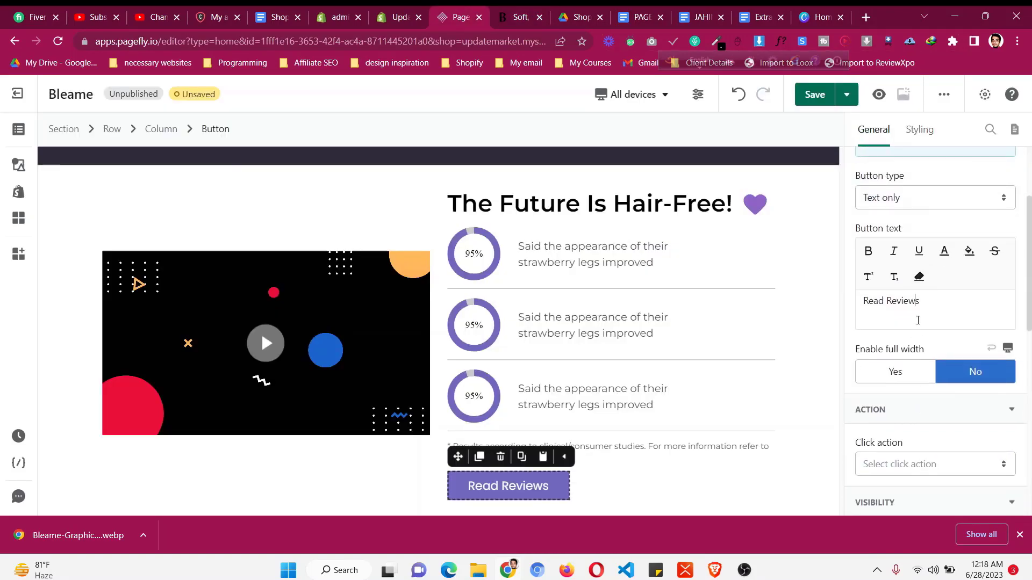
triple_click(918, 319)
text(BUY)
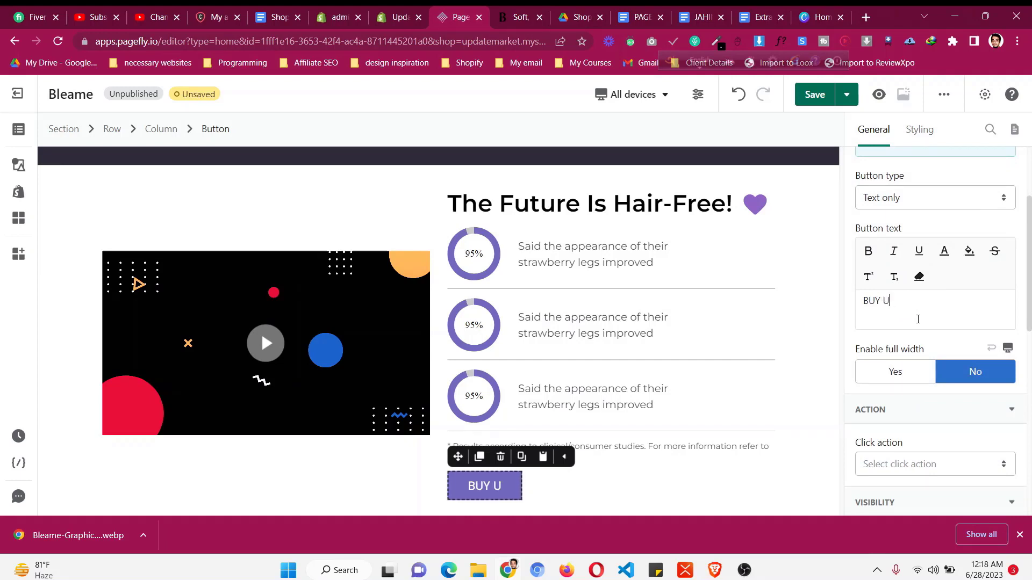
text( IT NOW)
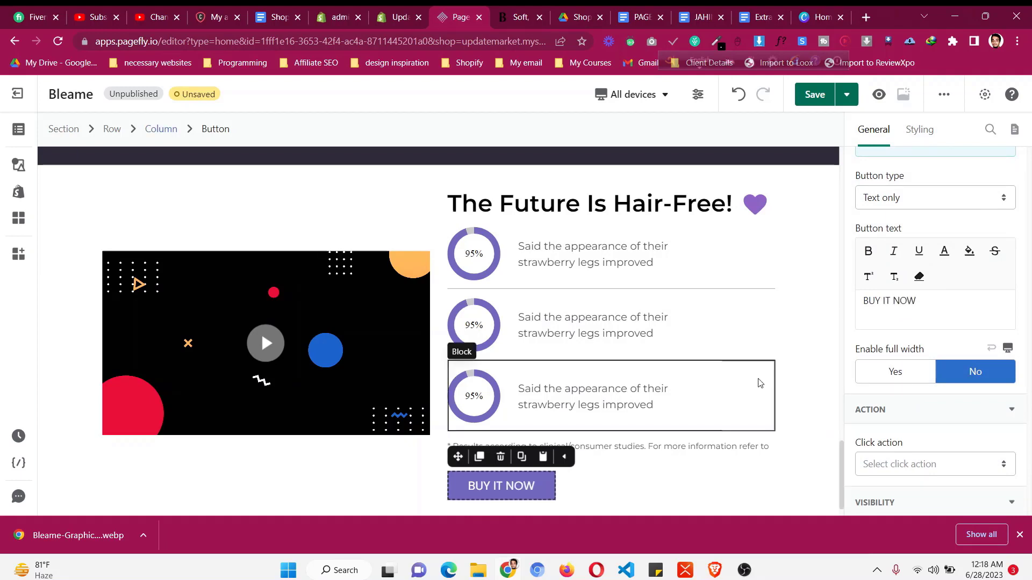
click(746, 416)
- Give the "BUY IT NOW" button a Go to URL click action linked to the Crystal Hair Eraser product
click(501, 486)
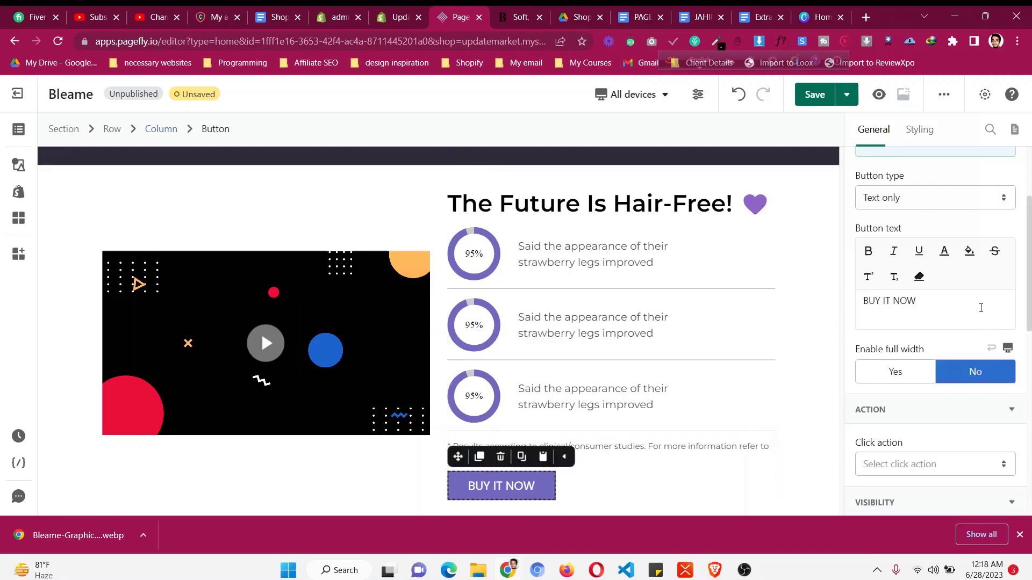
scroll(943, 277, down, 2)
scroll(943, 277, down, 2)
click(911, 266)
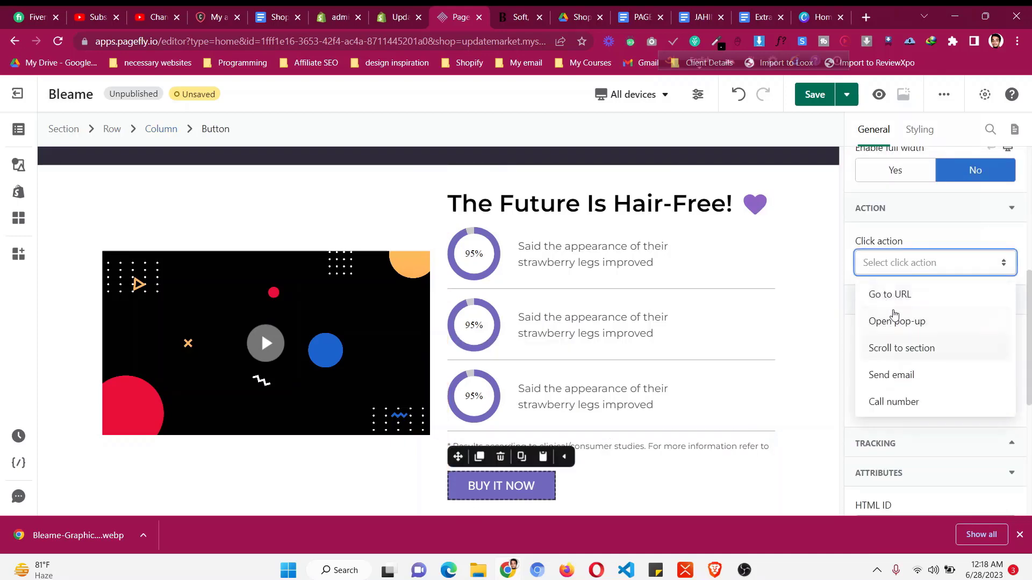
click(914, 295)
click(931, 315)
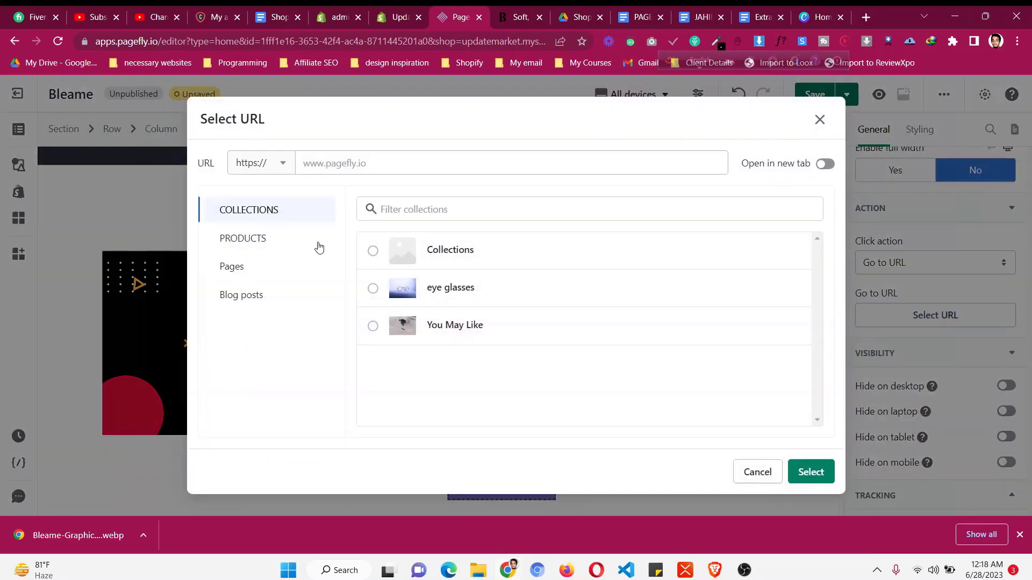
click(273, 244)
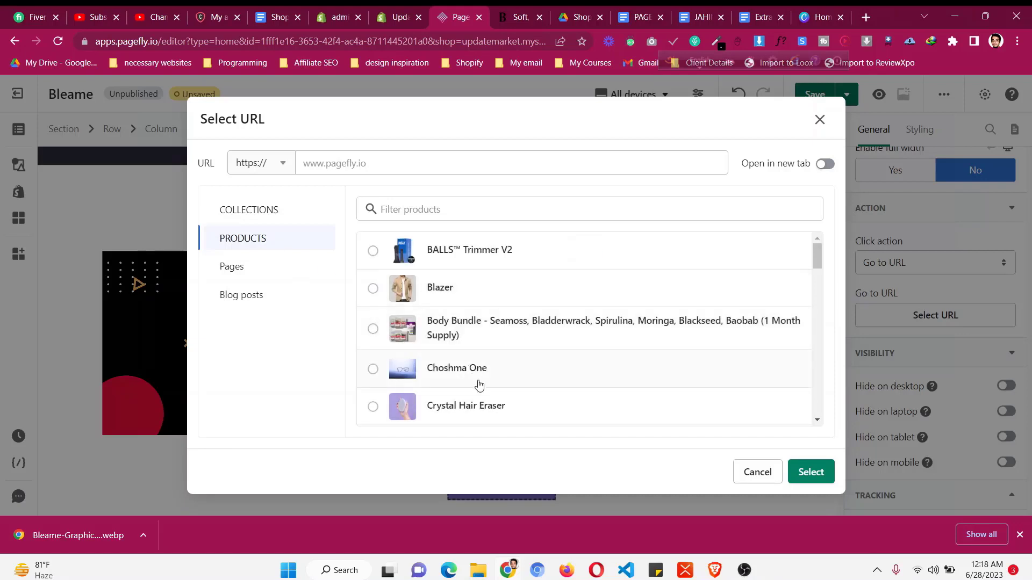
click(486, 404)
click(811, 472)
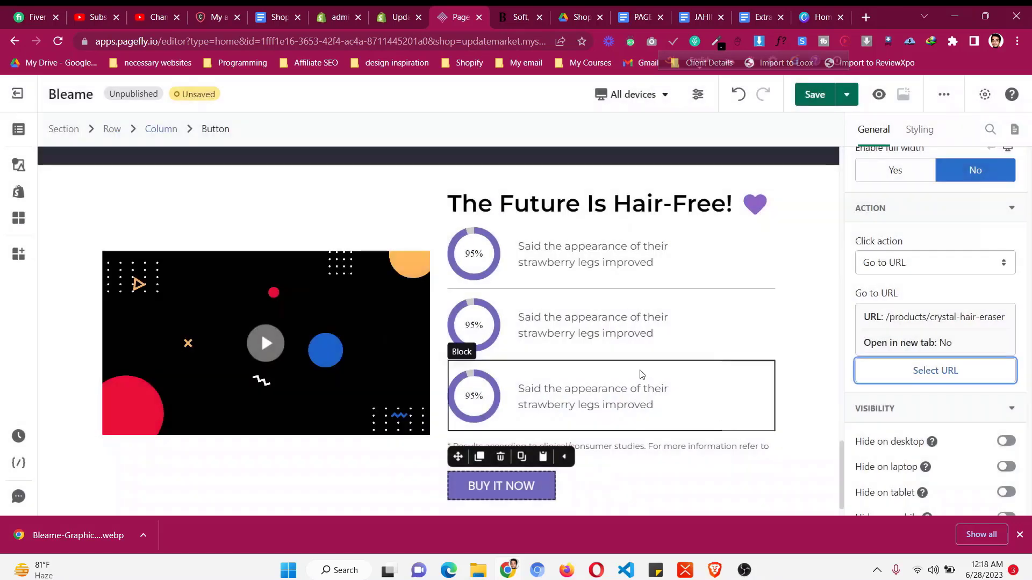
click(78, 225)
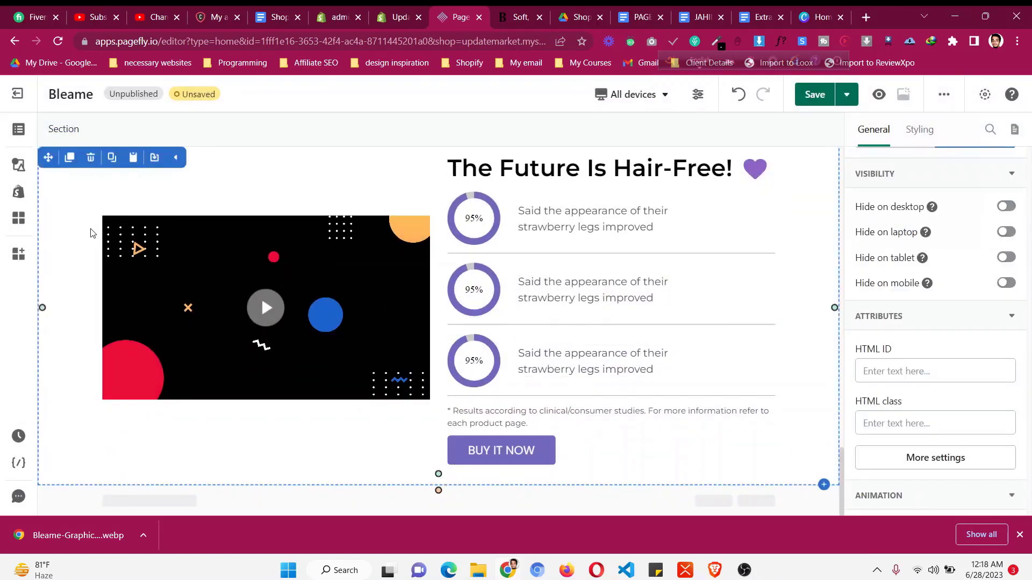
- Look over the testimonial banner on the Bleame site, return to the PageFly editor and save the page without publishing
scroll(419, 186, up, 3)
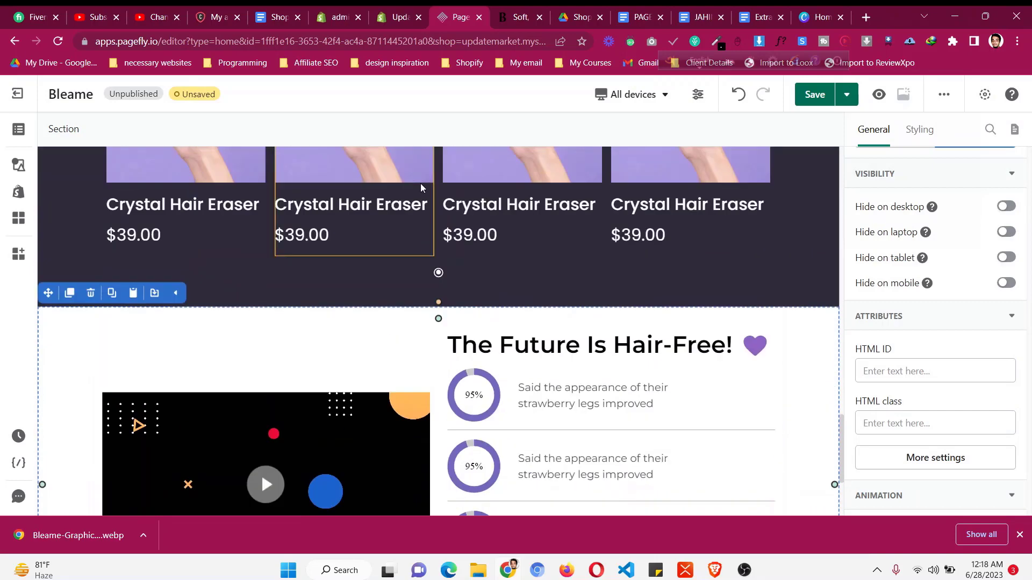
click(516, 15)
scroll(527, 207, down, 5)
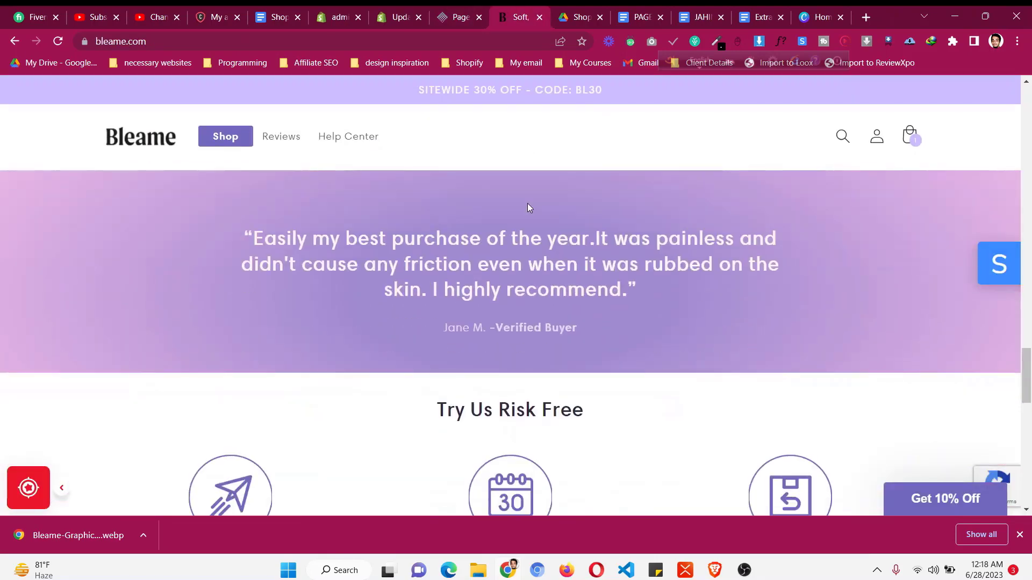
scroll(526, 207, up, 1)
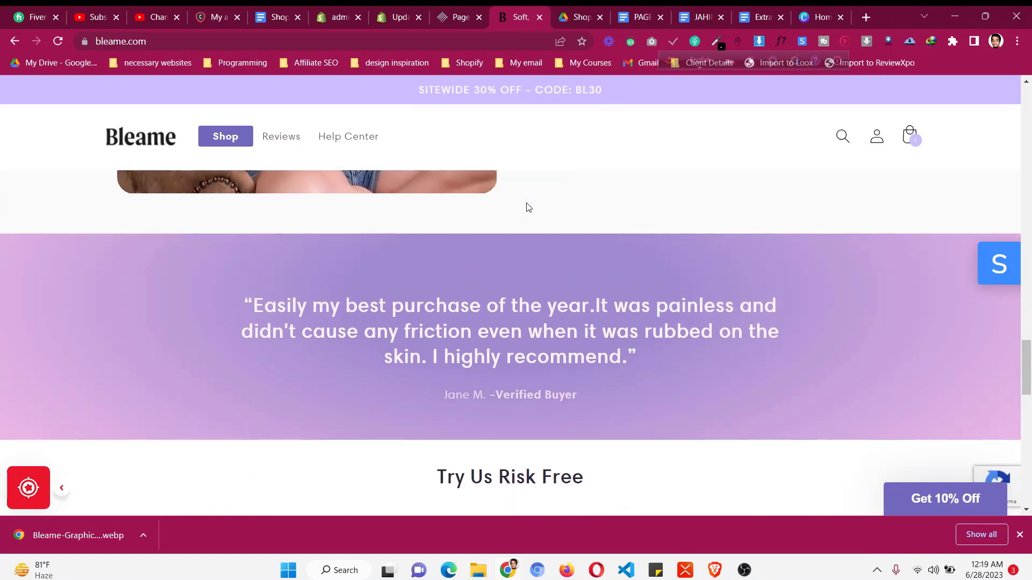
click(473, 15)
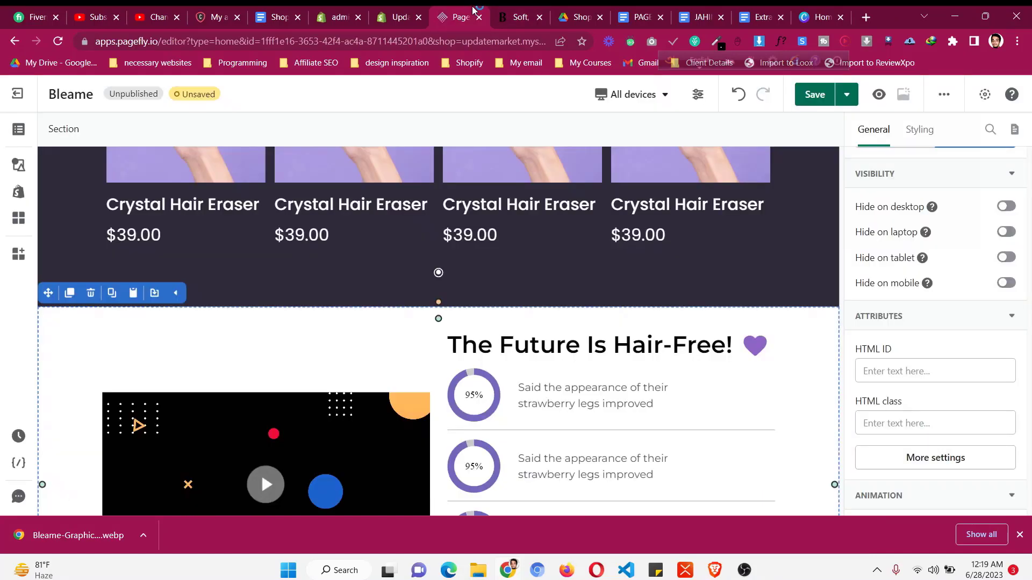
scroll(489, 155, down, 3)
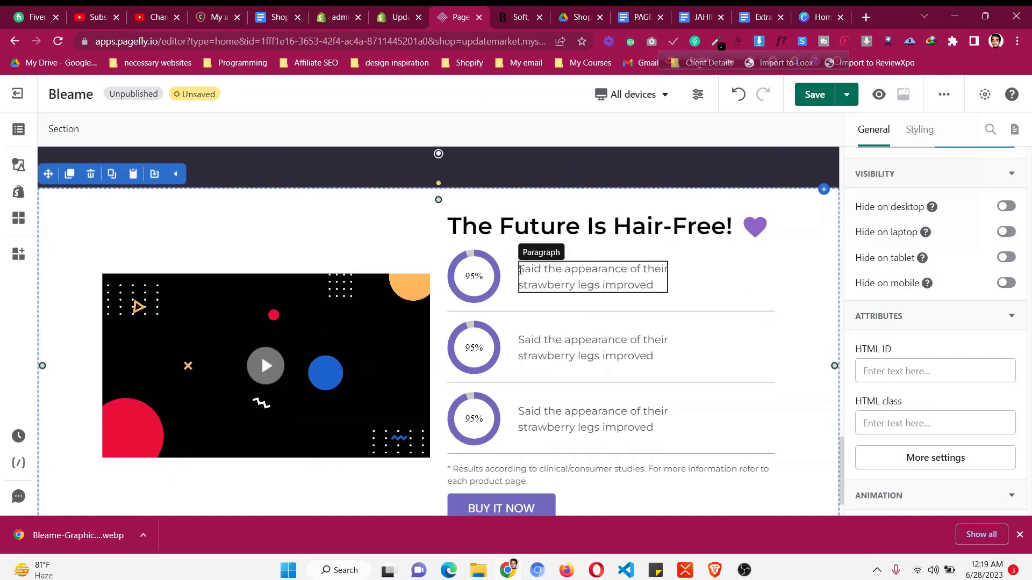
click(840, 102)
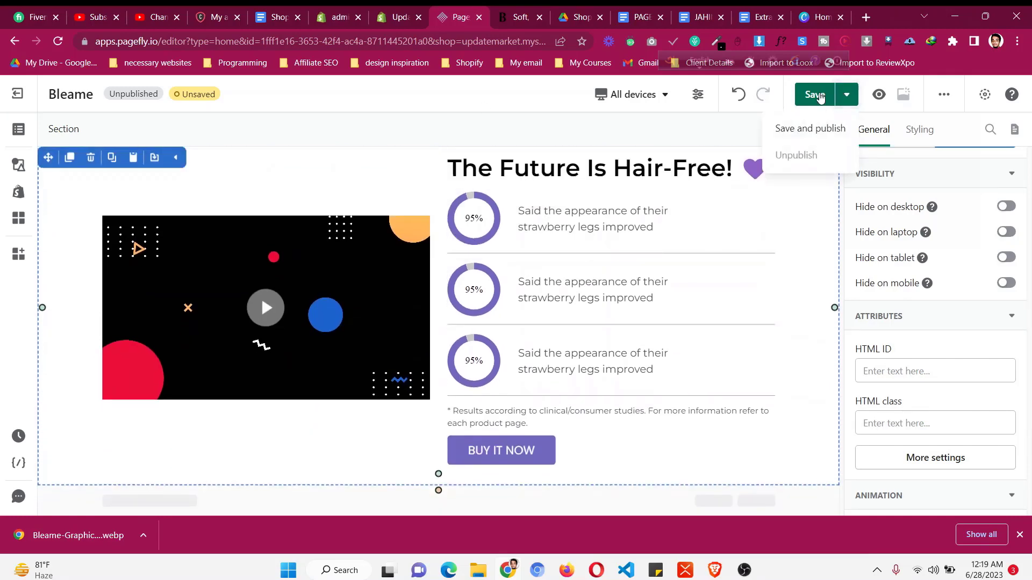
click(818, 94)
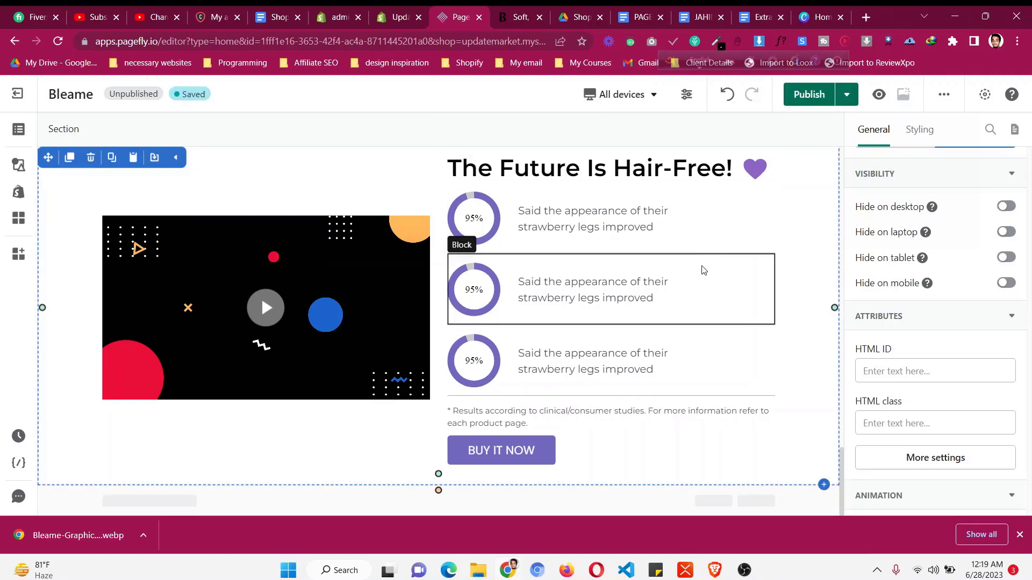
click(523, 17)
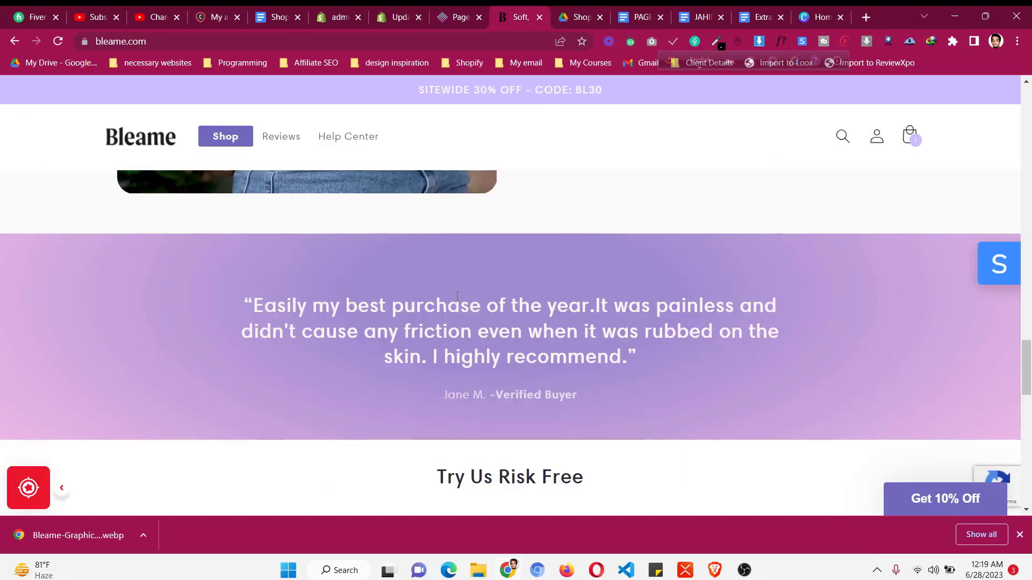
click(744, 569)
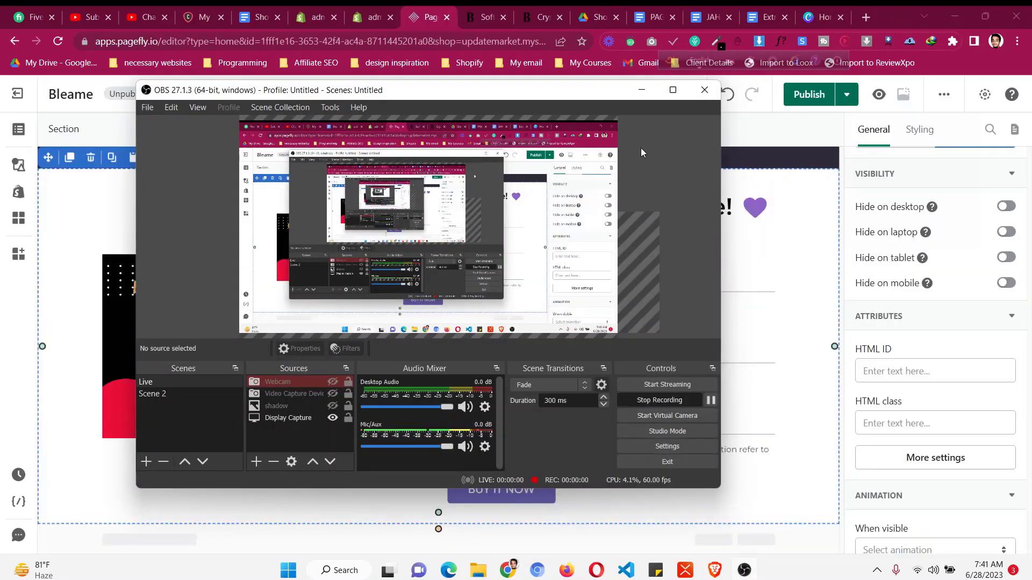
click(642, 90)
click(493, 12)
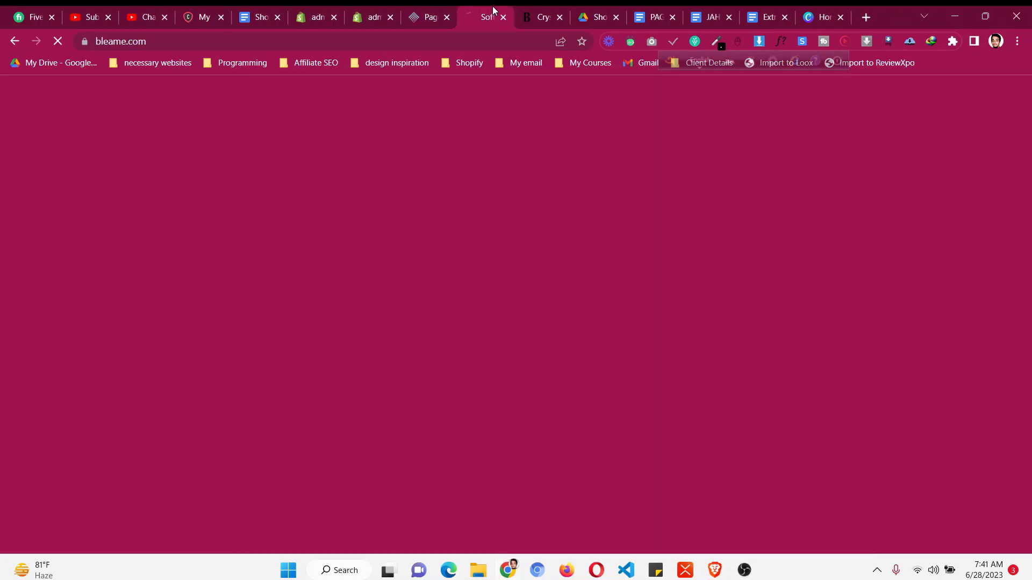
click(441, 10)
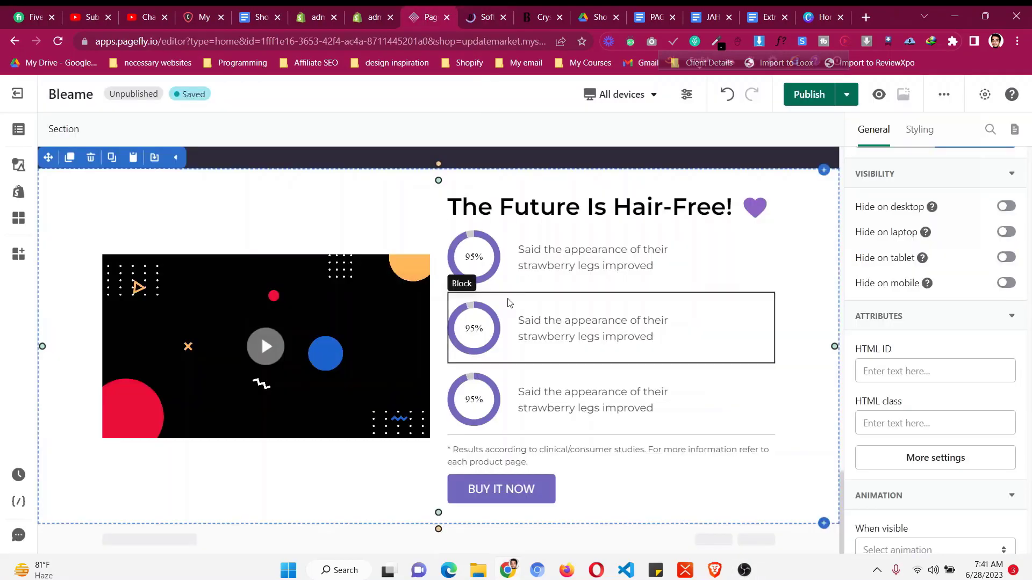
- Inspect the testimonial banner on the Bleame site with the browser's developer tools and examine the styles of its ::after element
click(480, 11)
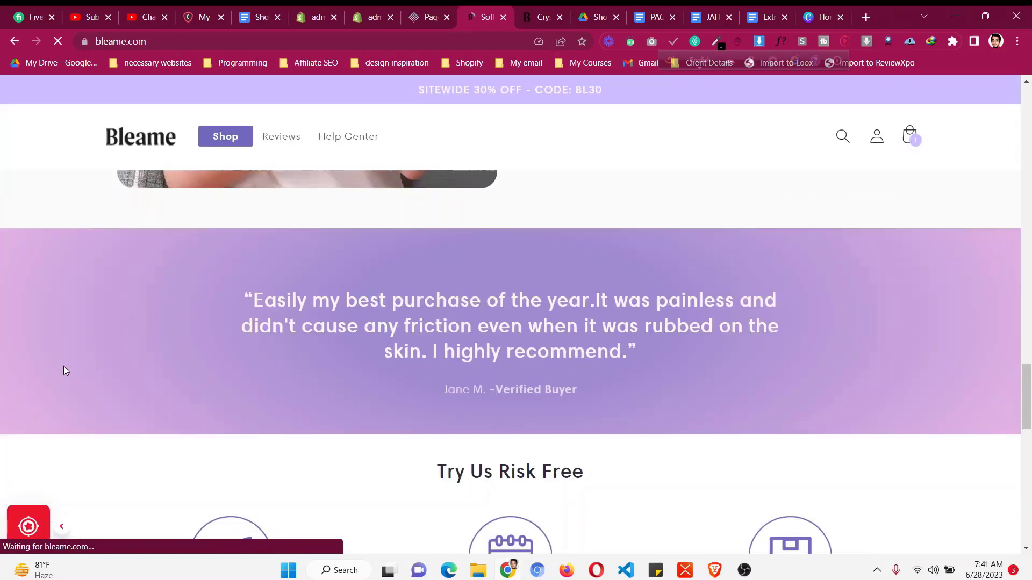
right_click(63, 366)
click(102, 353)
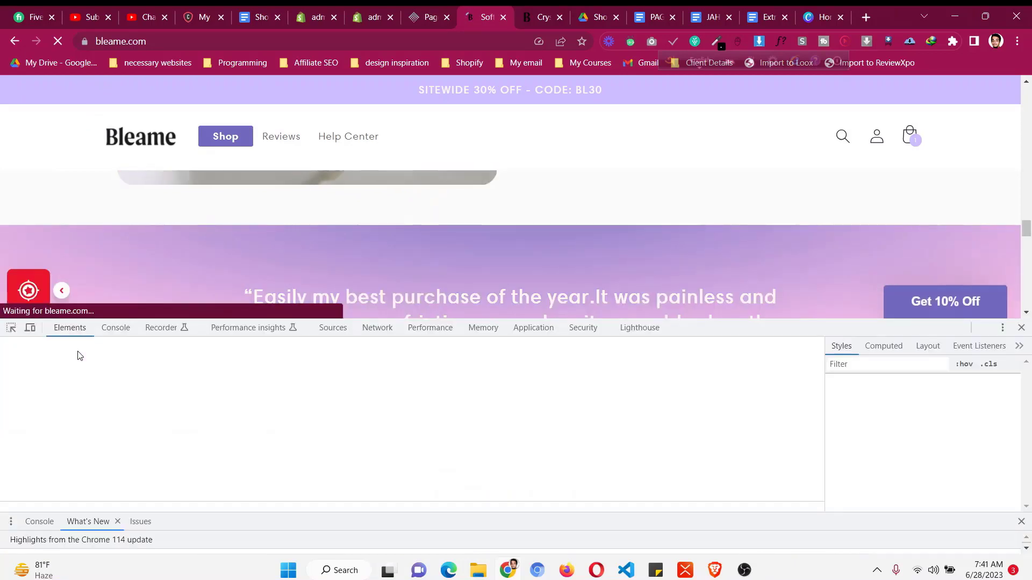
click(11, 329)
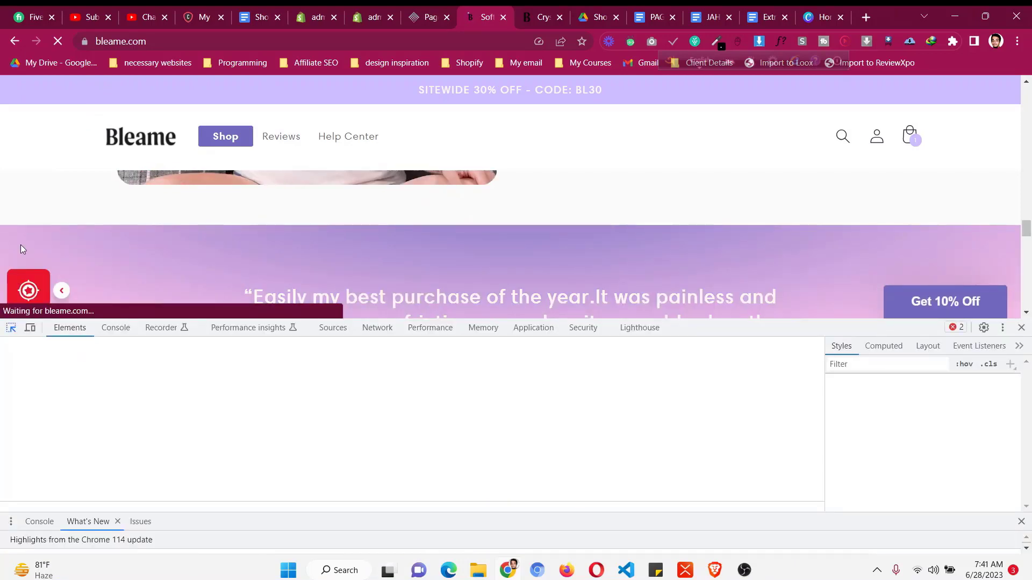
click(125, 255)
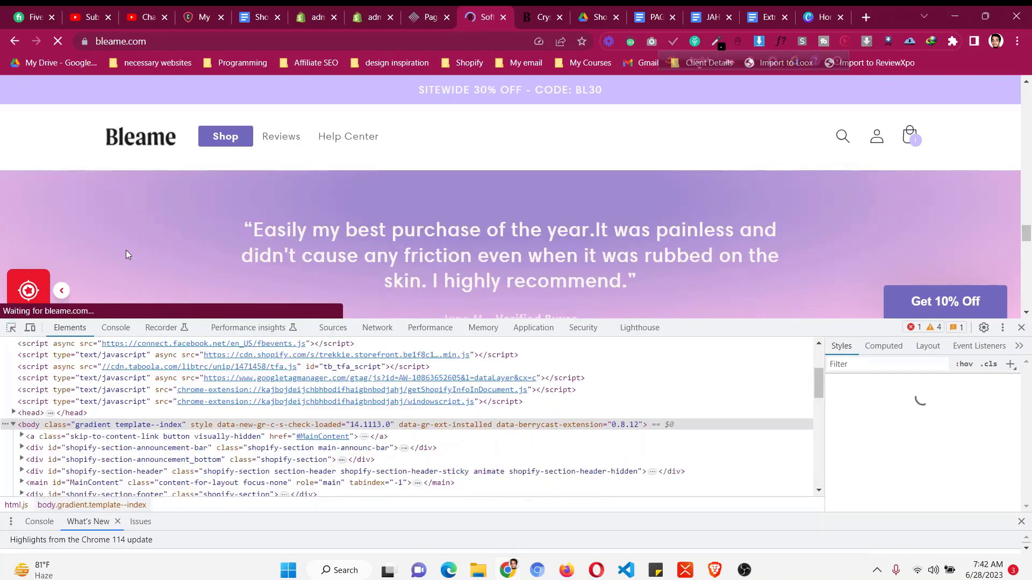
click(11, 329)
click(79, 254)
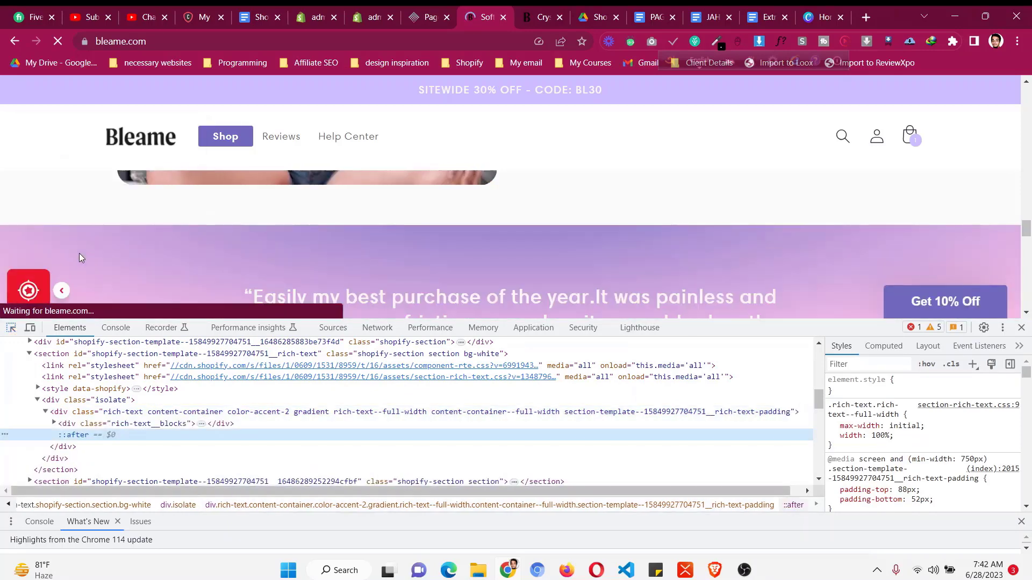
scroll(946, 443, down, 4)
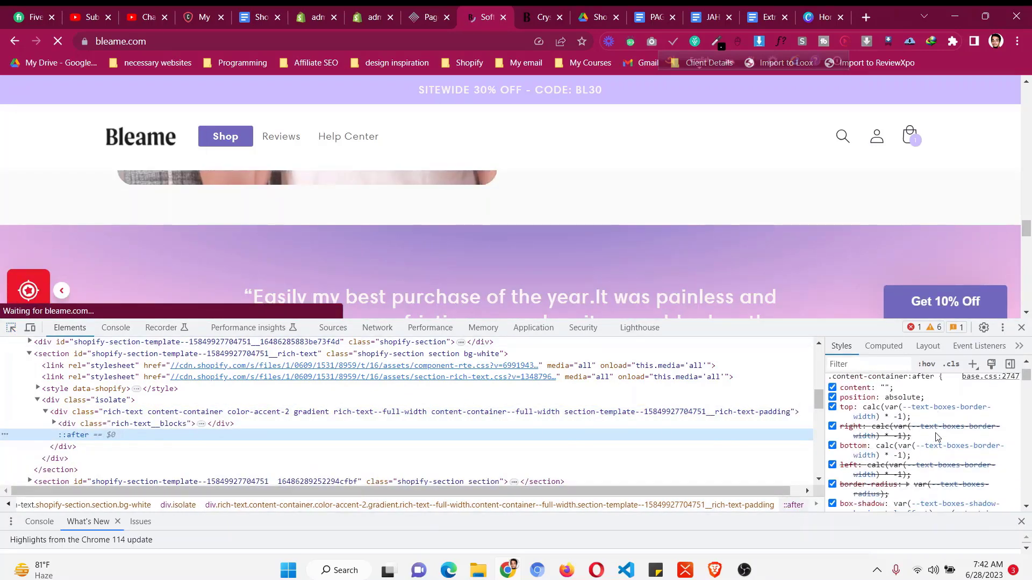
mouse_move(874, 439)
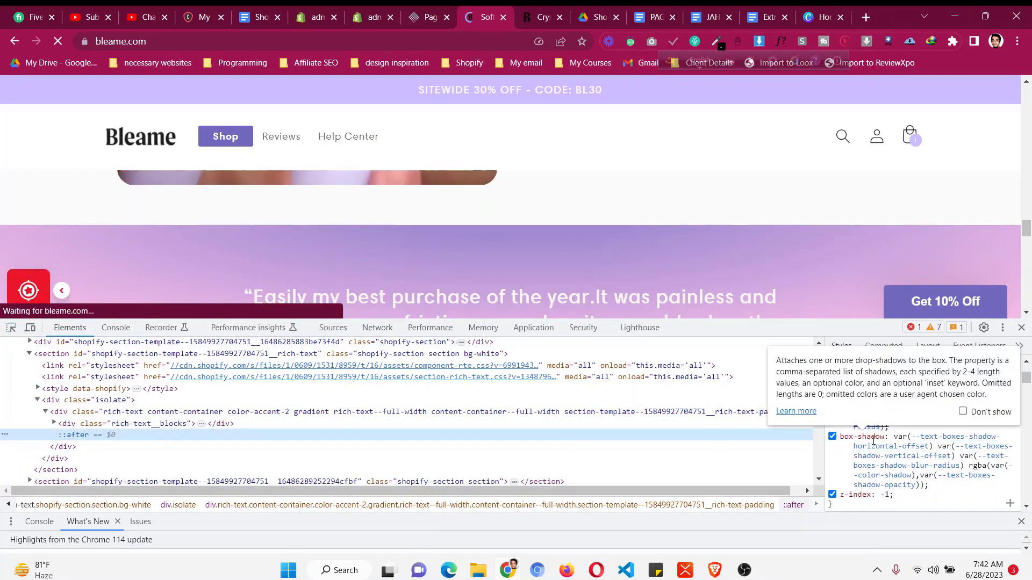
scroll(874, 440, up, 3)
scroll(875, 447, down, 5)
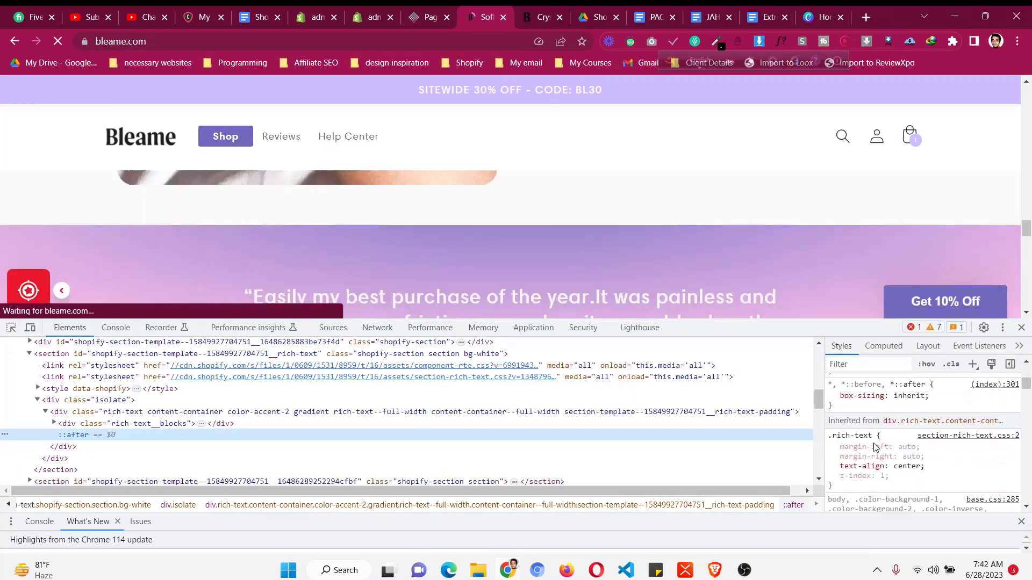
scroll(874, 447, up, 4)
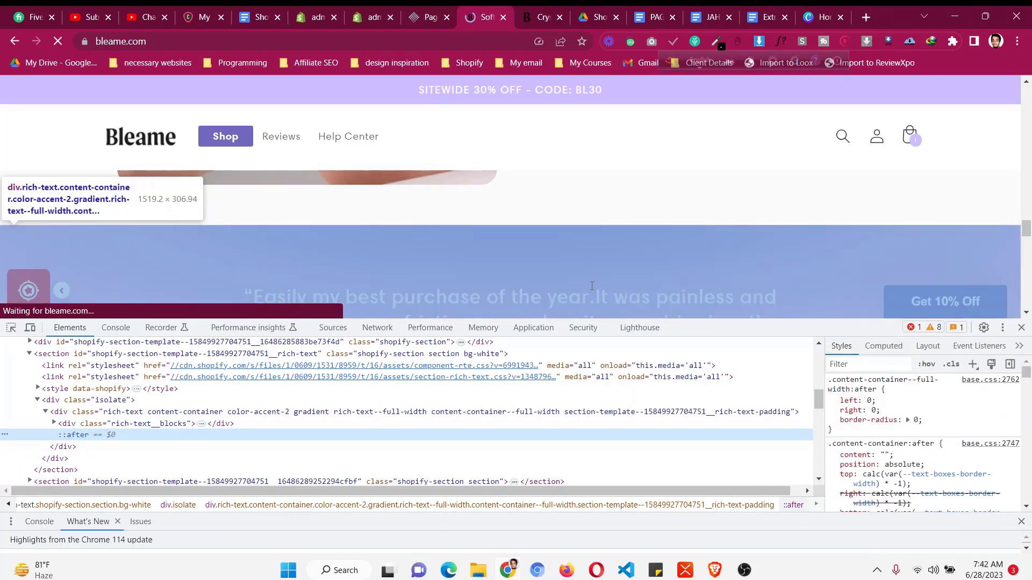
- Trace the banner container's gradient background variable to its definition and copy radial-gradient(rgba(161, 140, 209, 1) 23%, rgba(251, 194, 235, 1) 97%)
click(264, 412)
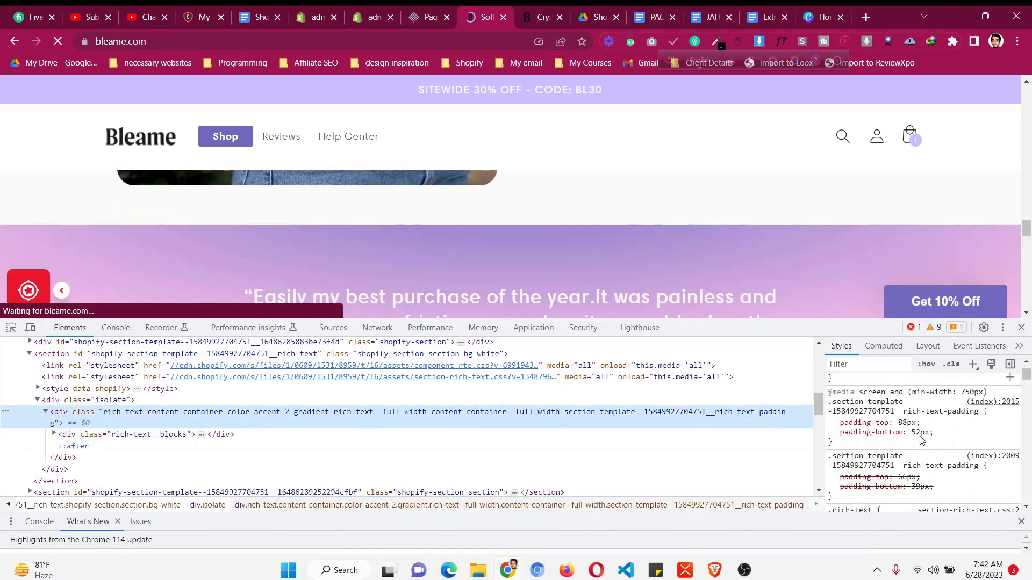
scroll(921, 440, down, 10)
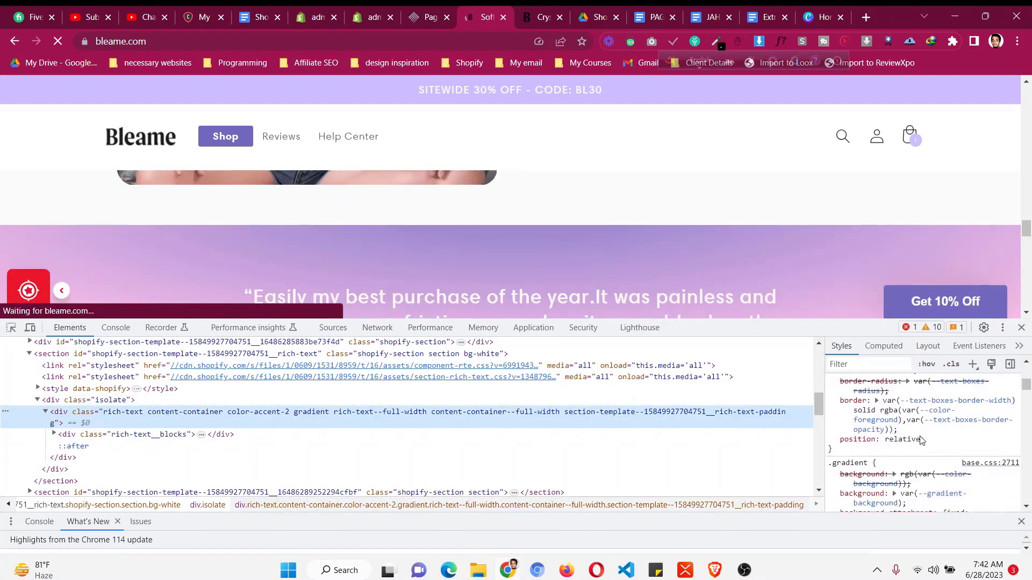
scroll(920, 440, up, 3)
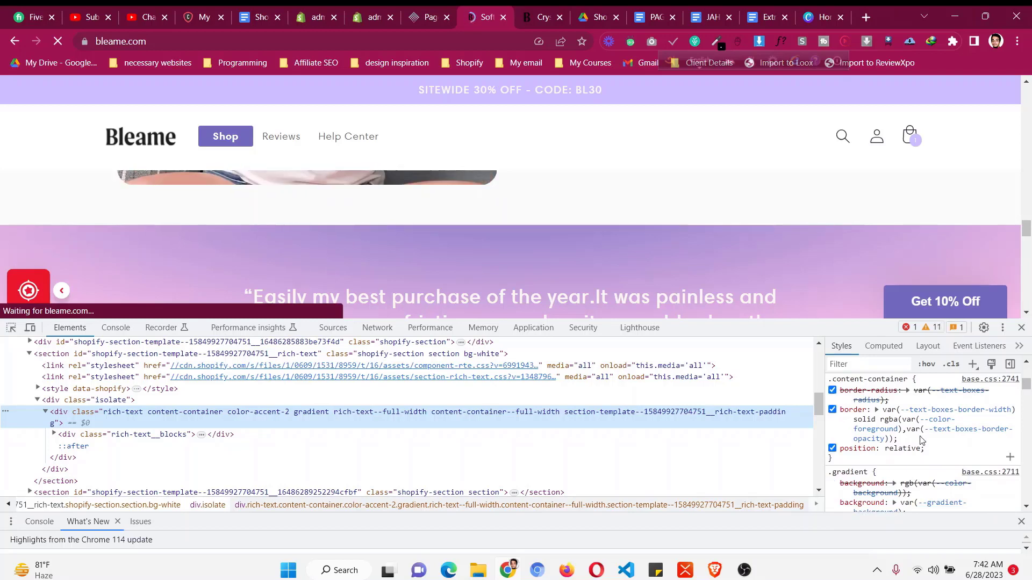
scroll(921, 439, down, 1)
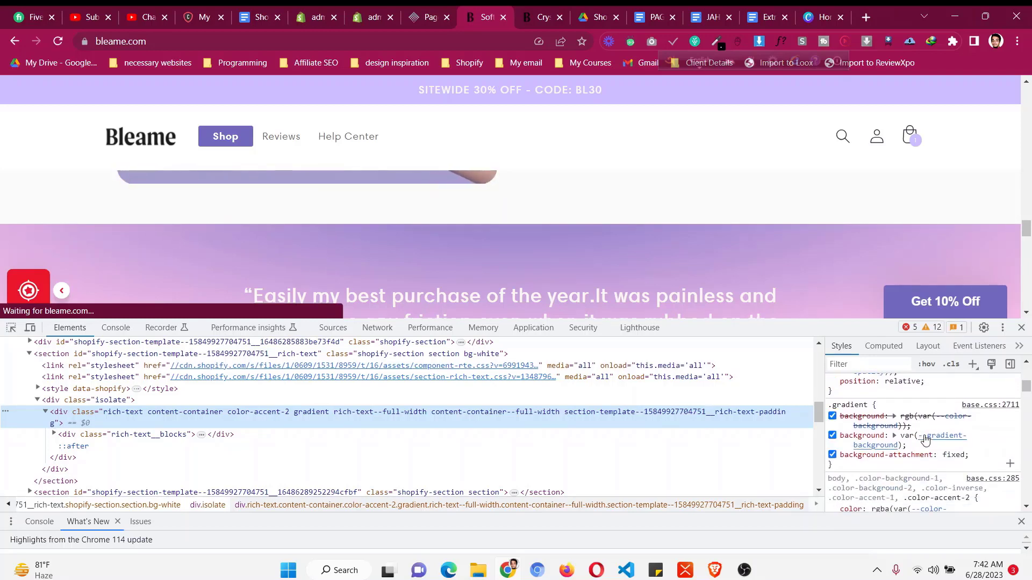
click(925, 439)
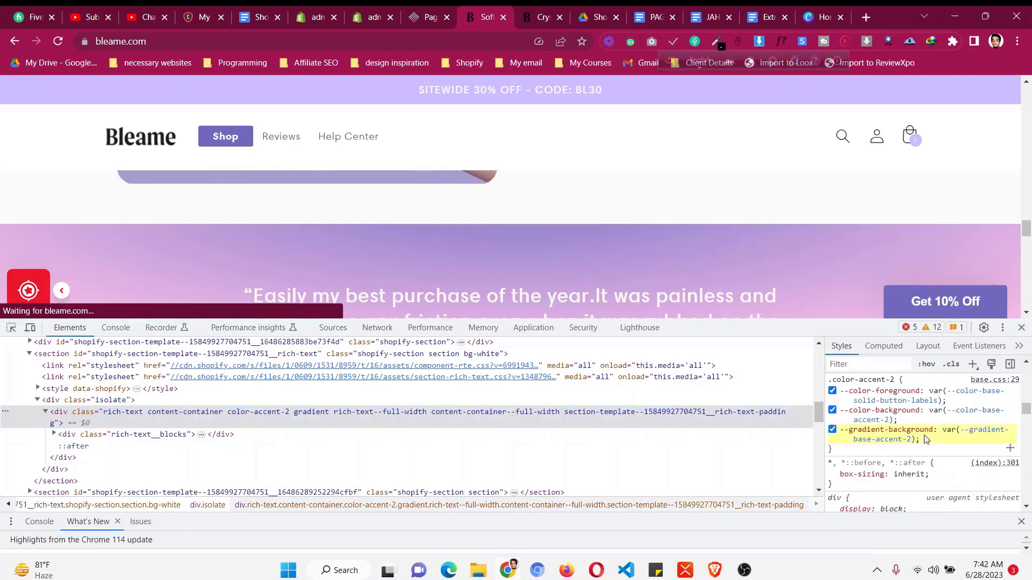
click(973, 432)
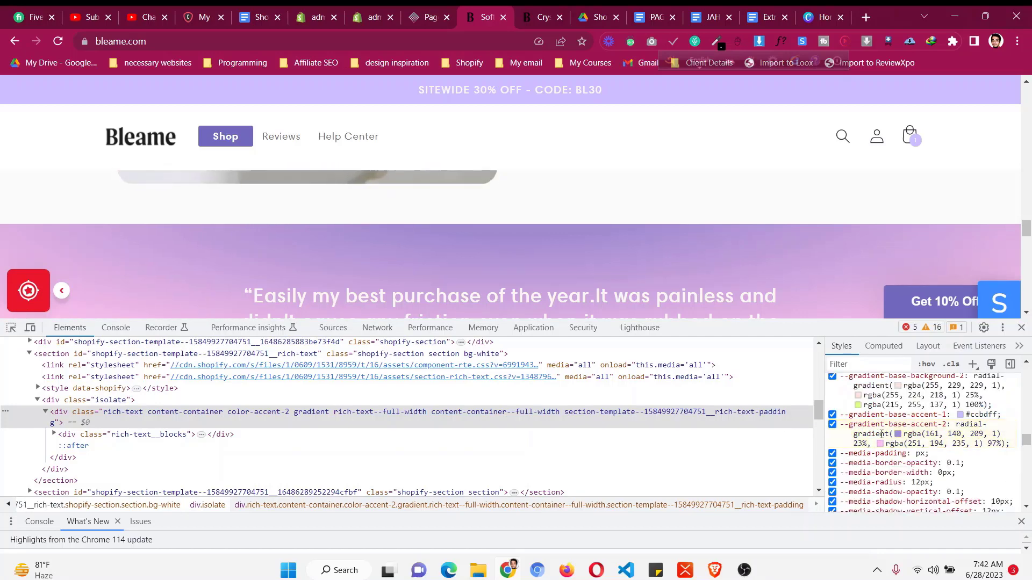
drag(955, 424, 1017, 453)
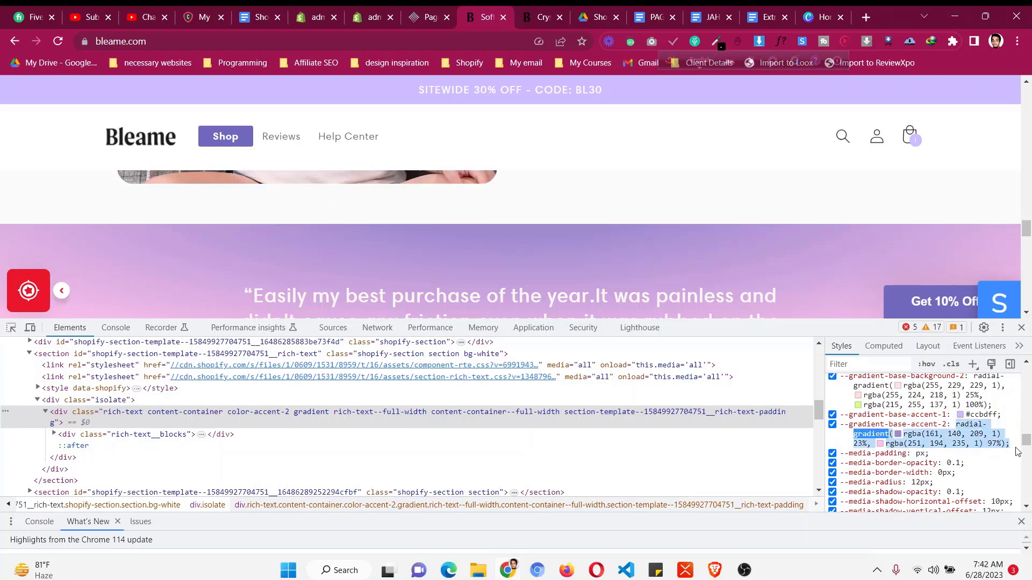
right_click(981, 443)
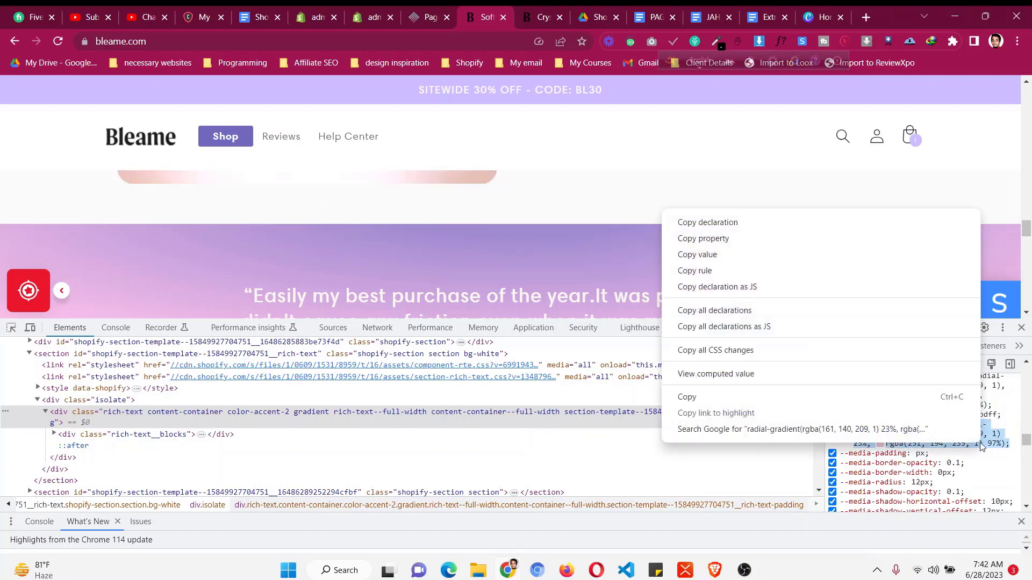
click(813, 396)
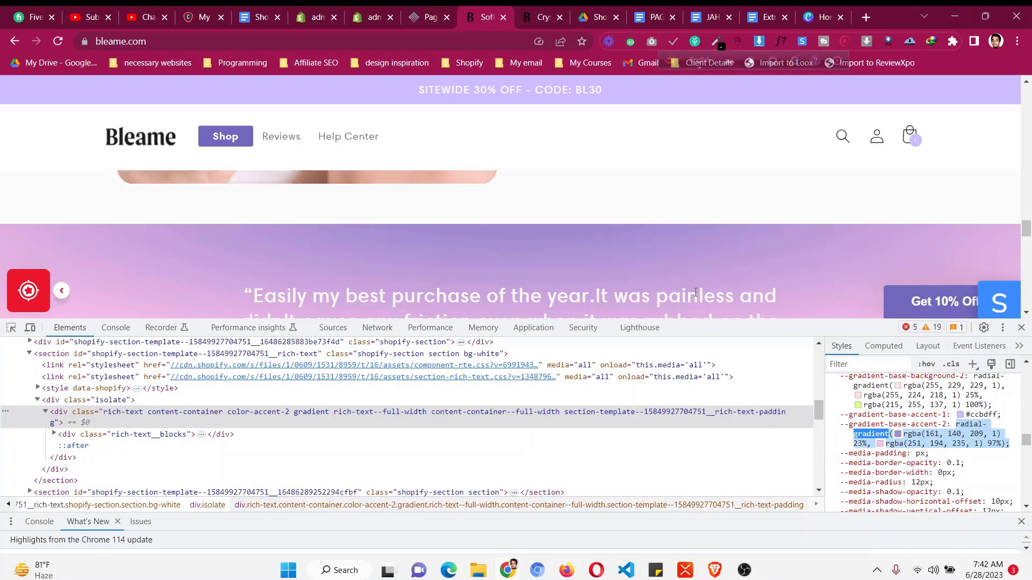
- Switch back to the PageFly editor and add a 1/1 layout below the "The Future Is Hair-Free!" section
click(431, 12)
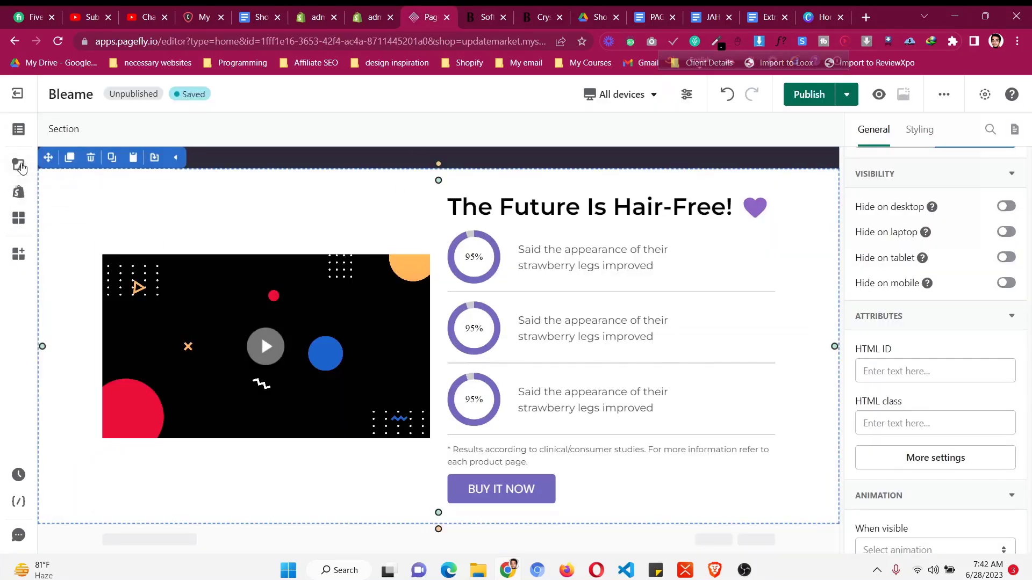
click(22, 168)
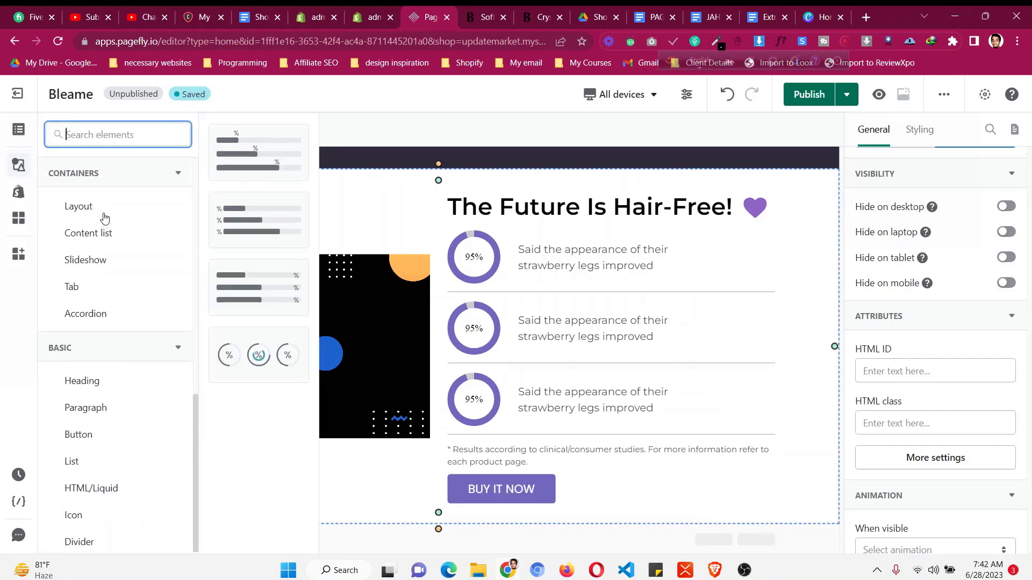
click(104, 215)
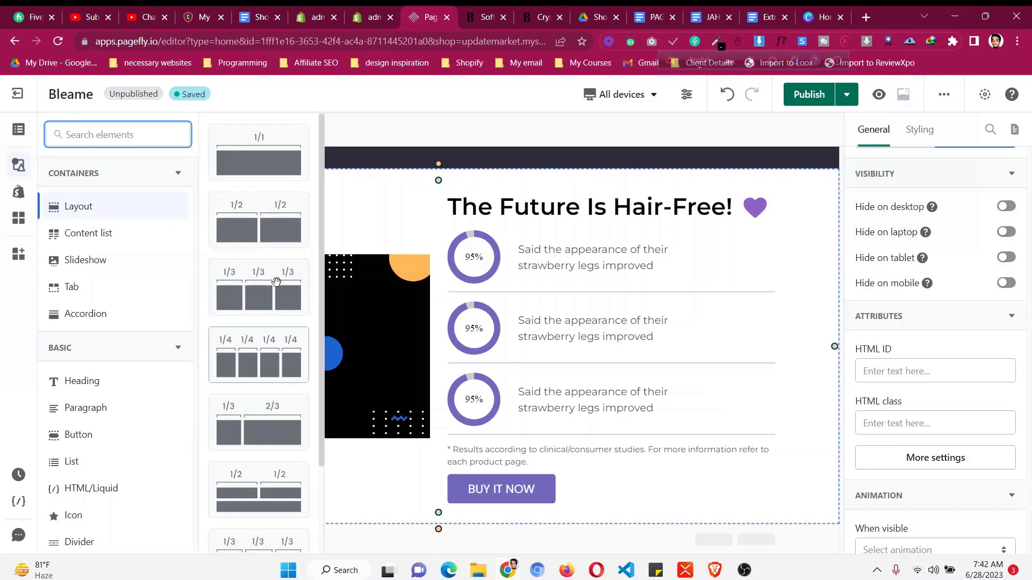
drag(258, 153, 510, 522)
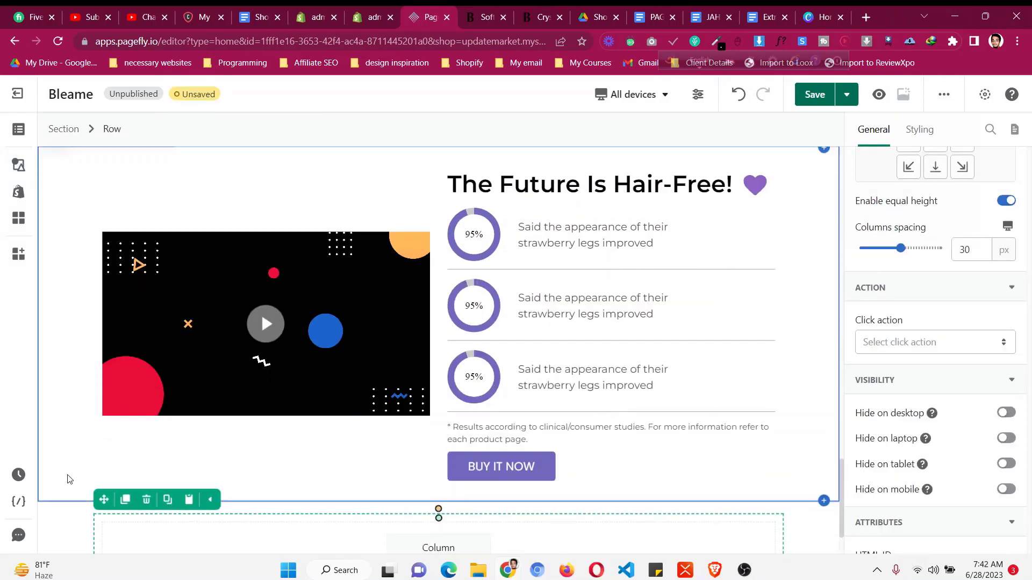
- Inspect the testimonial quote heading in the purple banner on the Bleame site
click(487, 17)
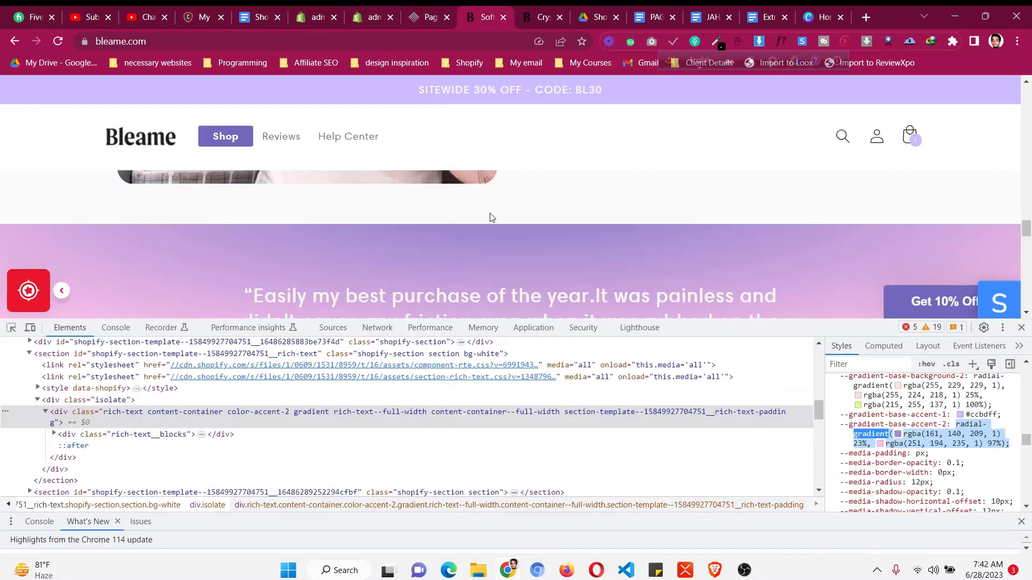
scroll(480, 231, down, 1)
click(11, 327)
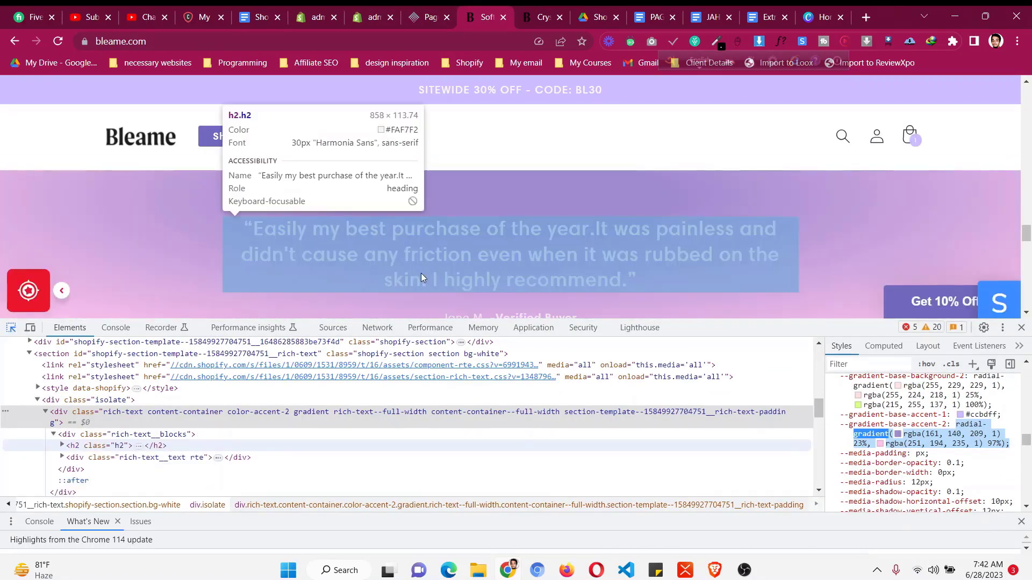
click(421, 273)
- In the PageFly editor, duplicate the "The Future Is Hair-Free!" heading and move the copy into the empty new section
click(430, 10)
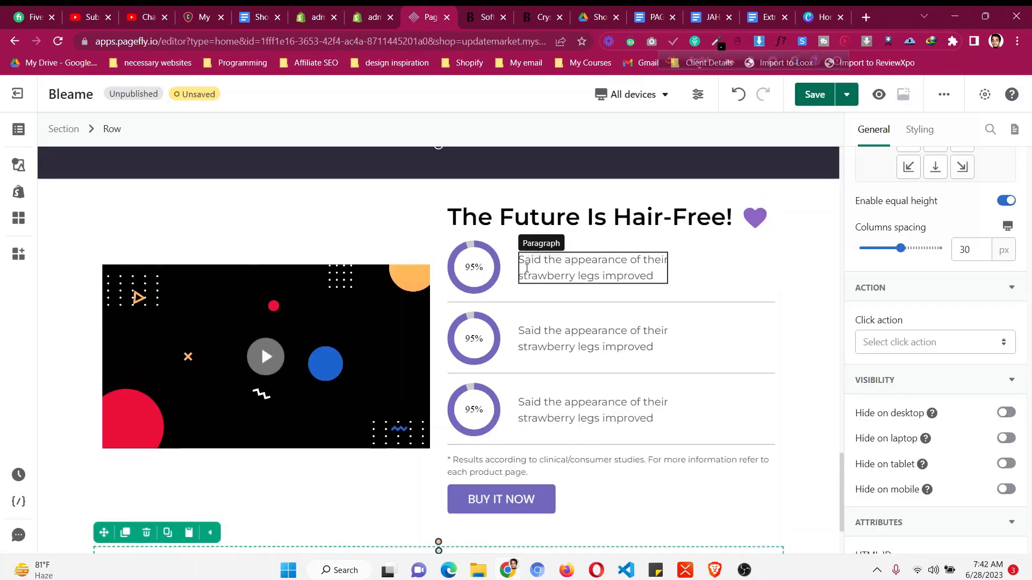
scroll(369, 299, up, 3)
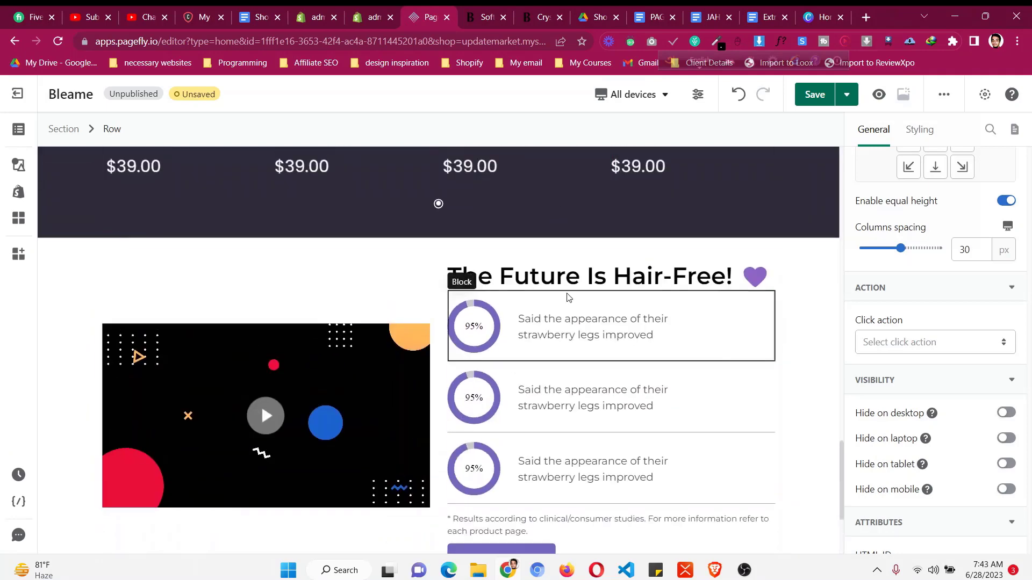
click(511, 274)
click(478, 244)
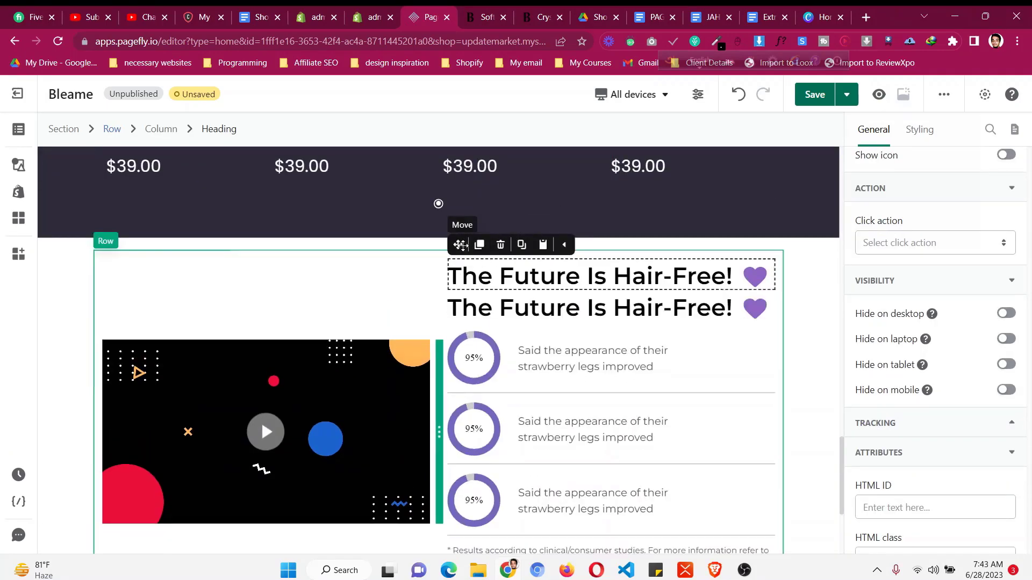
drag(458, 244, 486, 460)
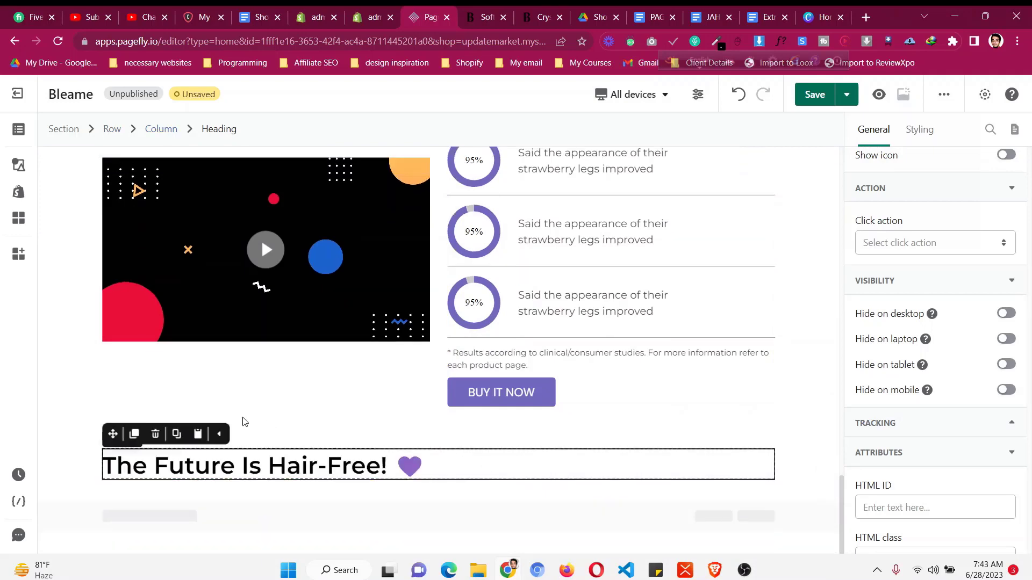
- Set the background color of the new section containing the copied heading to white, FFFFFF
click(89, 468)
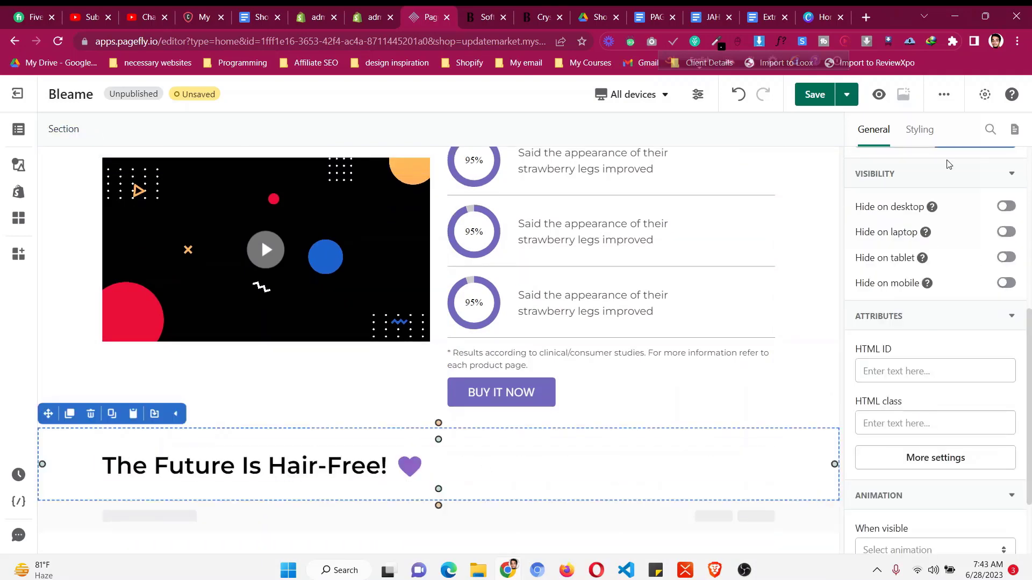
click(911, 138)
scroll(931, 262, down, 2)
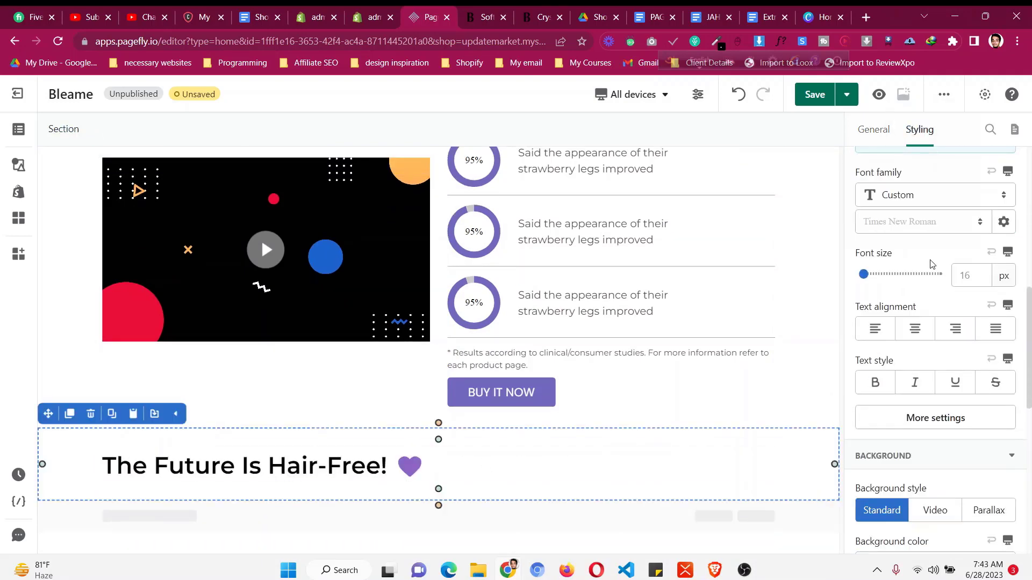
scroll(932, 264, up, 2)
scroll(933, 265, down, 3)
scroll(932, 263, down, 4)
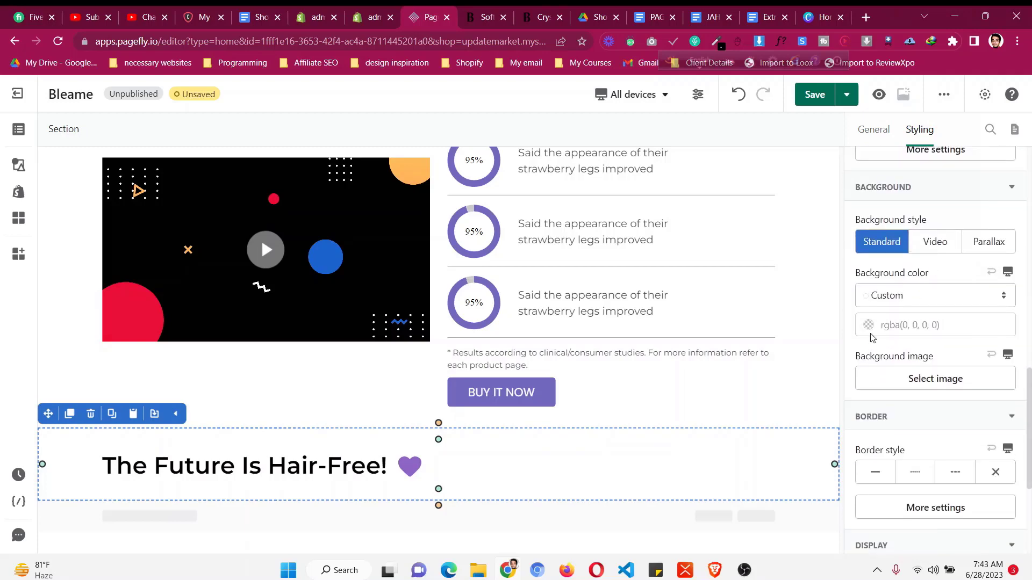
click(867, 327)
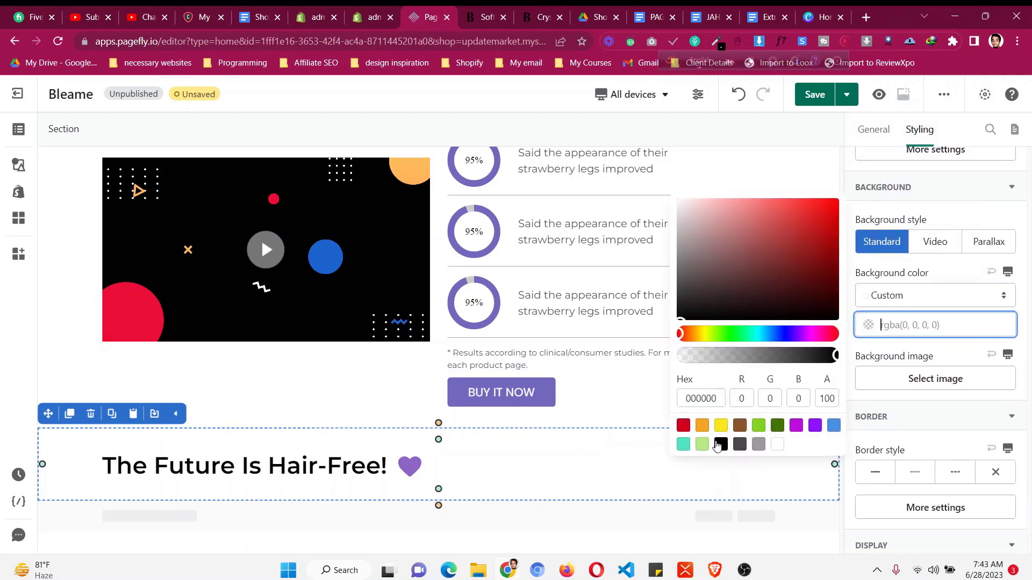
click(777, 444)
- In the new section's custom CSS, set background to radial-gradient(rgba(161, 140, 209, 1) 23%, rgba(251, 194, 235, 1) 97%)
scroll(976, 419, down, 4)
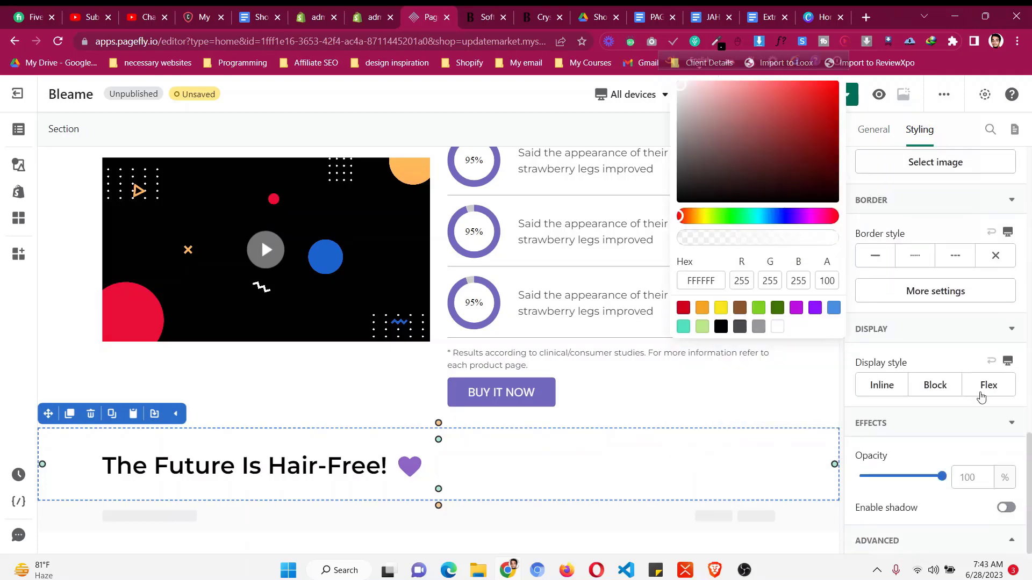
click(921, 547)
scroll(931, 428, down, 5)
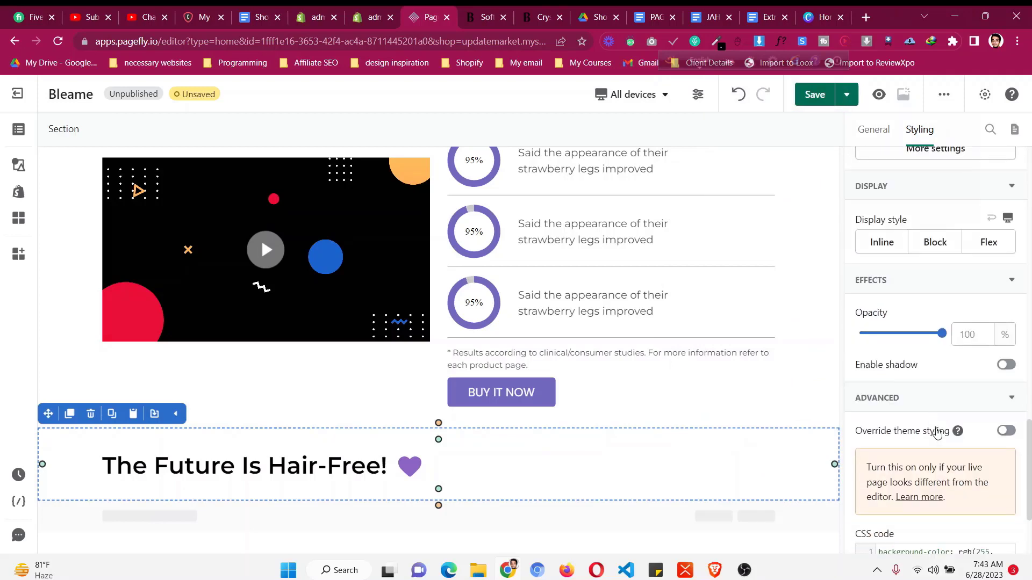
drag(958, 418, 963, 426)
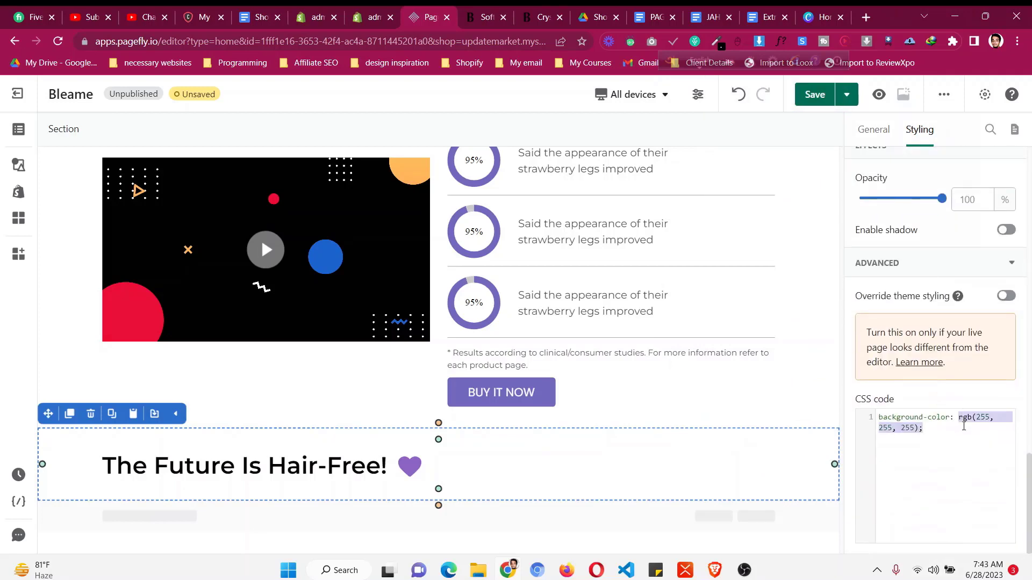
key(ctrl+v)
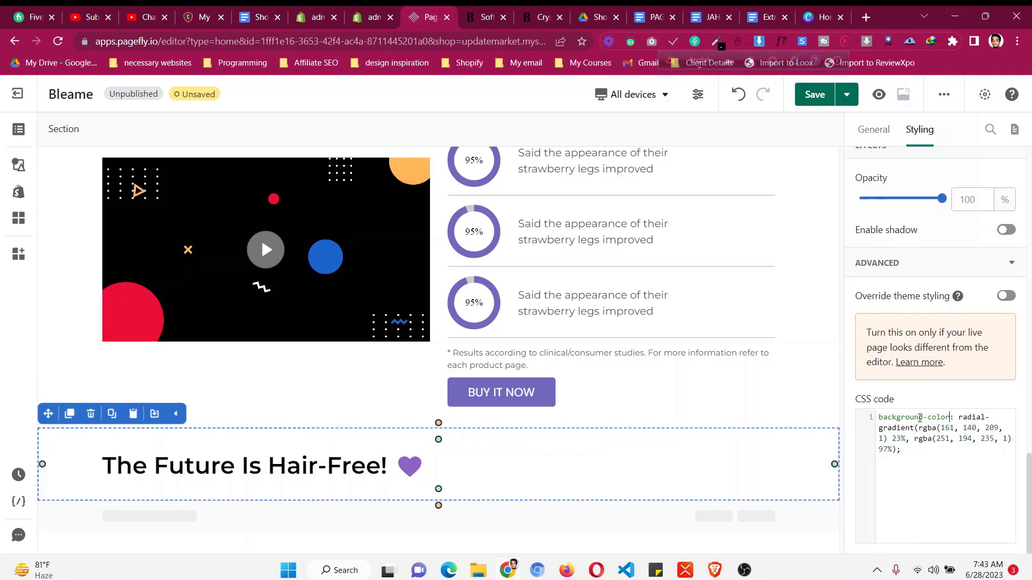
key(BackSpace)
key(BackSpace)
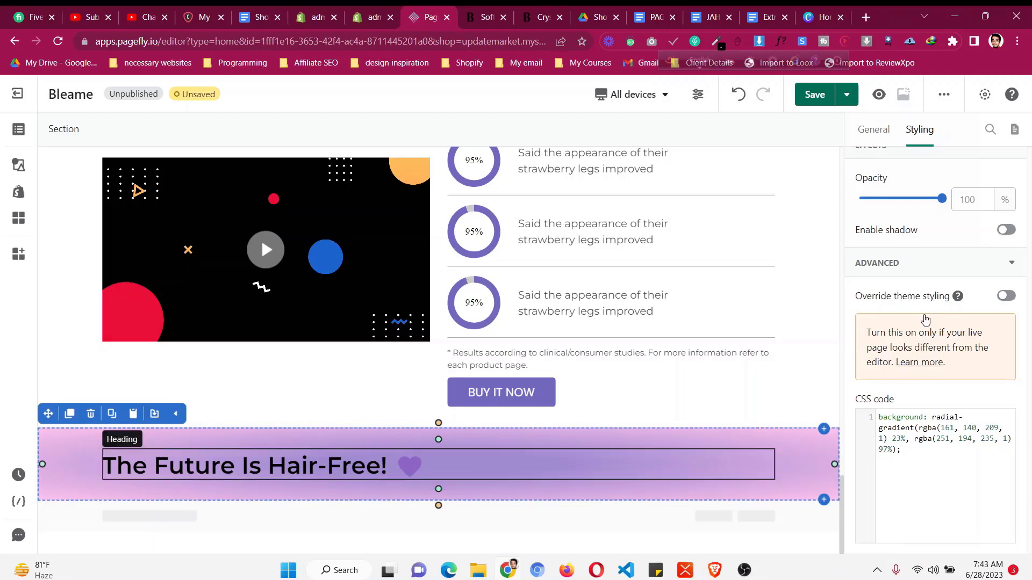
- Set the text color of the copied "The Future Is Hair-Free!" heading in the gradient section to white
scroll(920, 336, up, 18)
scroll(935, 333, up, 2)
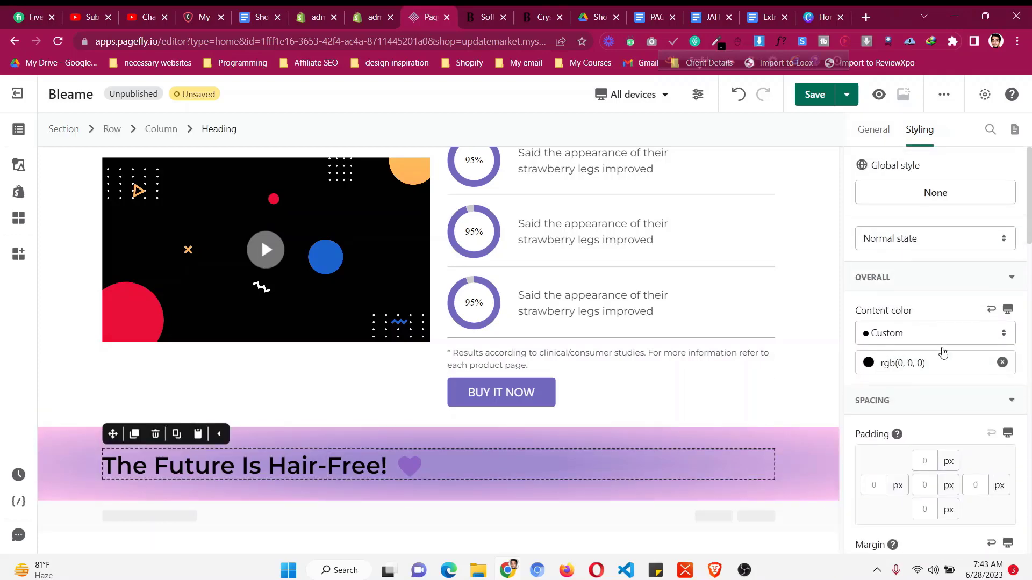
click(870, 369)
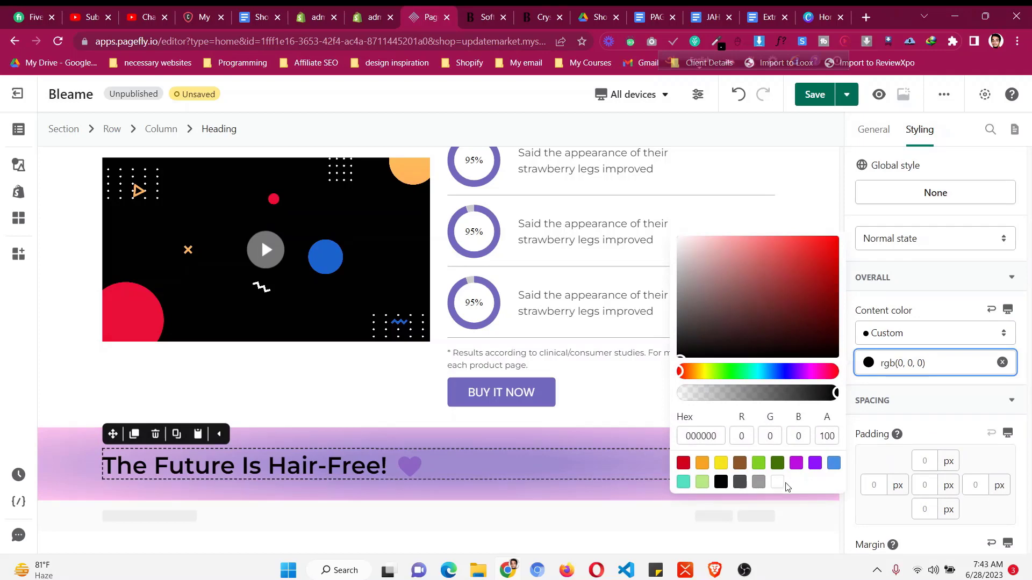
click(778, 482)
- Reduce the font size of the white heading in the gradient section to 30 px
scroll(935, 377, down, 5)
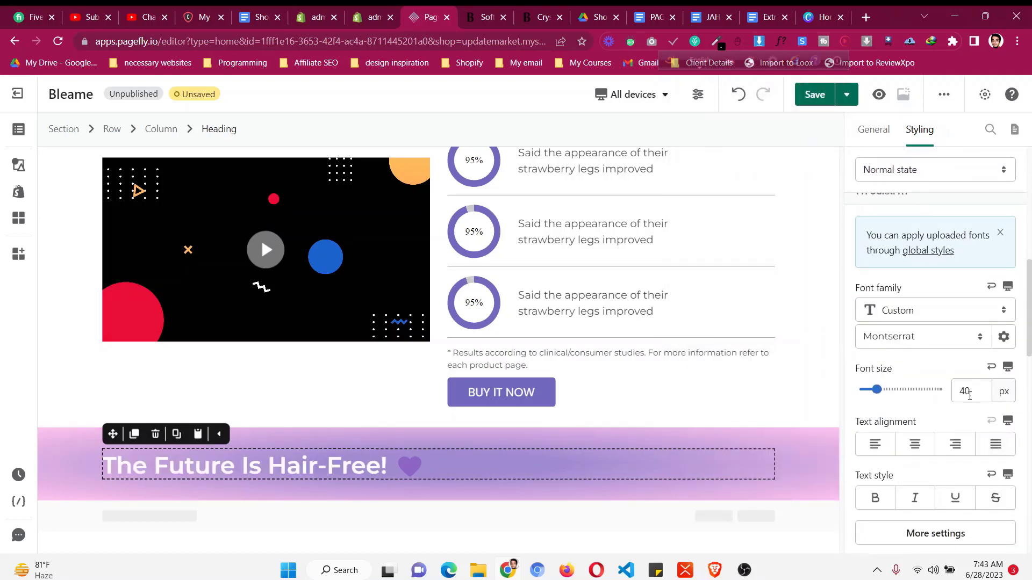
key(Down)
key(Down)
key(Down)
key(Down)
key(Down)
key(Down)
key(Down)
key(Down)
key(Down)
key(Down)
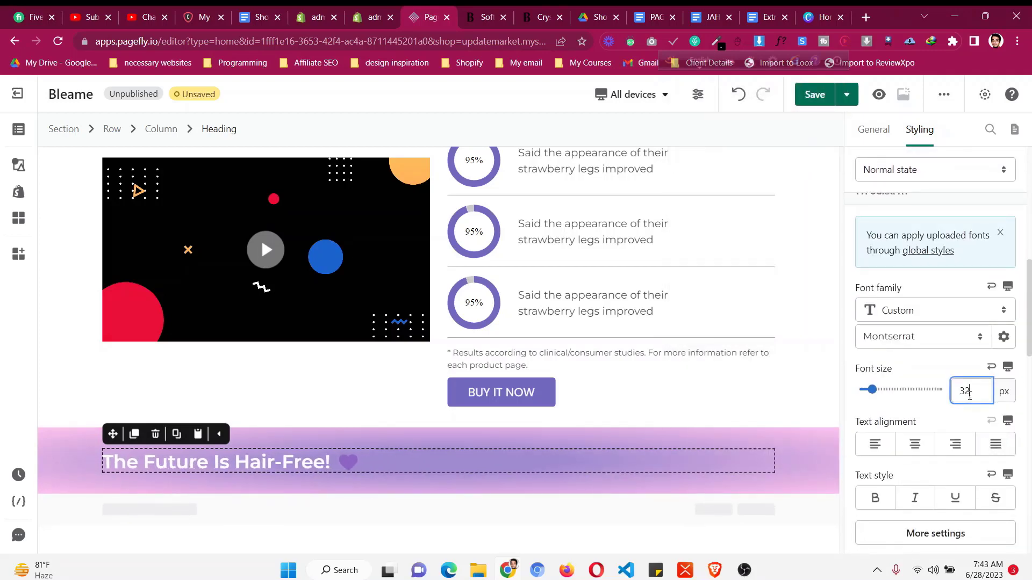
- Copy the "Easily my best purchase of the year" quote from the Bleame site and replace the PageFly heading text with it
click(487, 16)
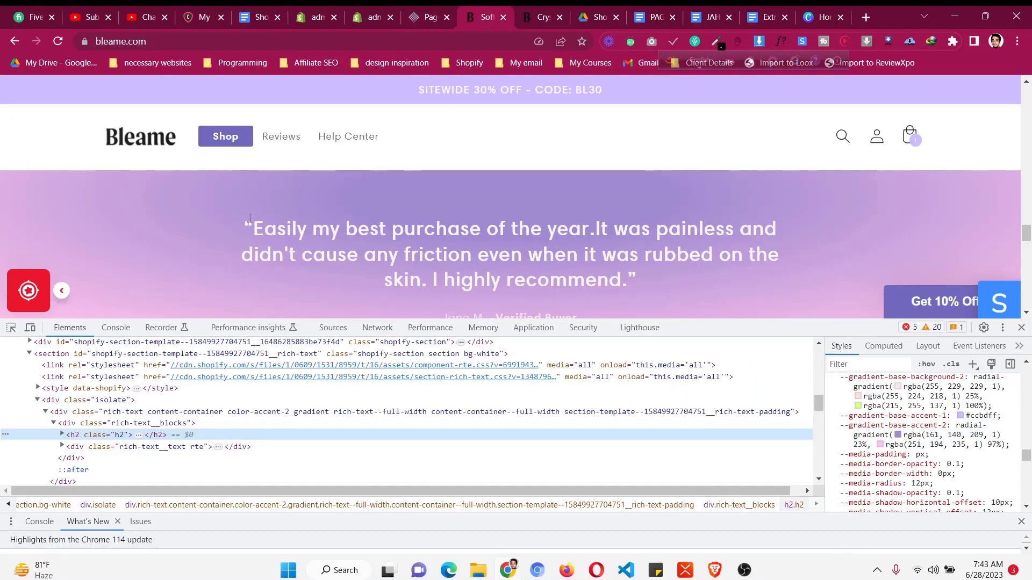
drag(299, 236, 638, 296)
key(ctrl+c)
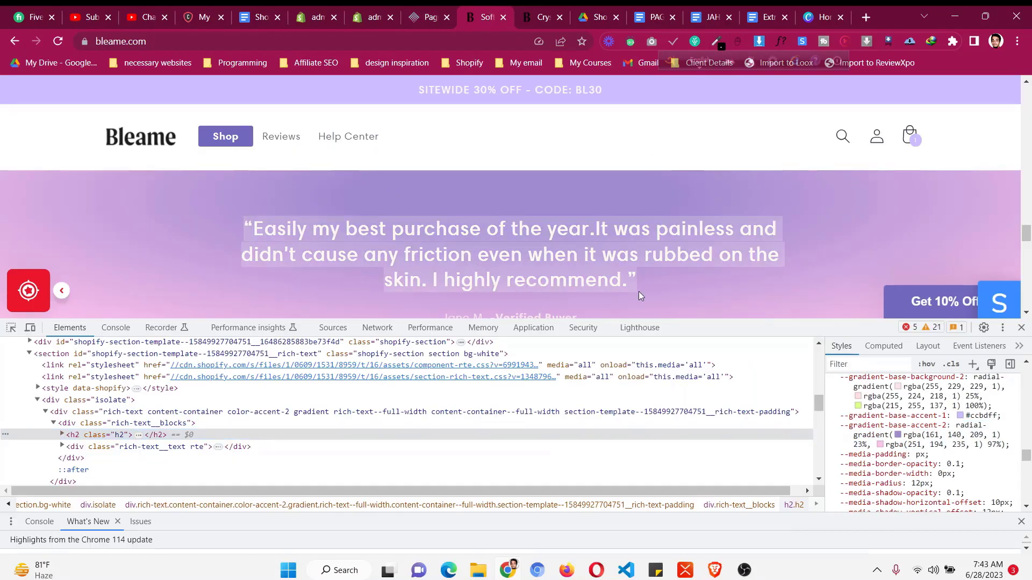
click(436, 14)
click(873, 130)
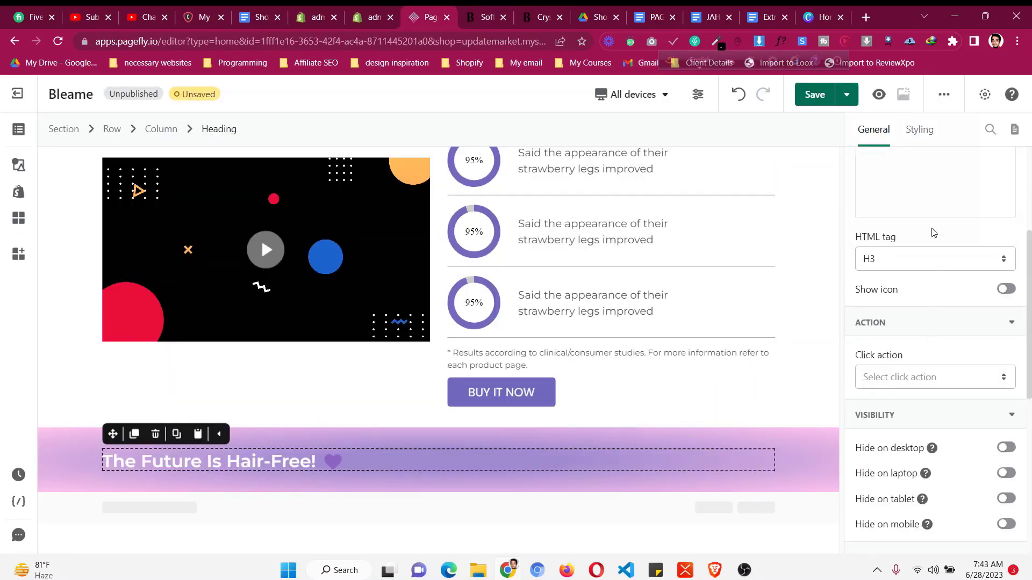
scroll(934, 232, up, 4)
click(928, 341)
key(ctrl+a)
key(ctrl+v)
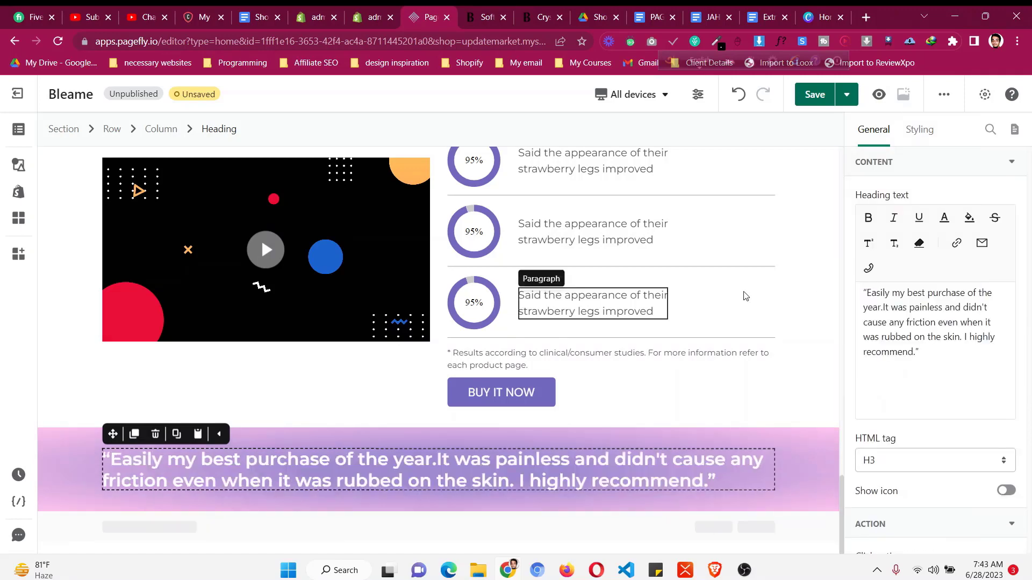
- Center-align the testimonial quote heading and compare it with the banner on the Bleame site
click(927, 131)
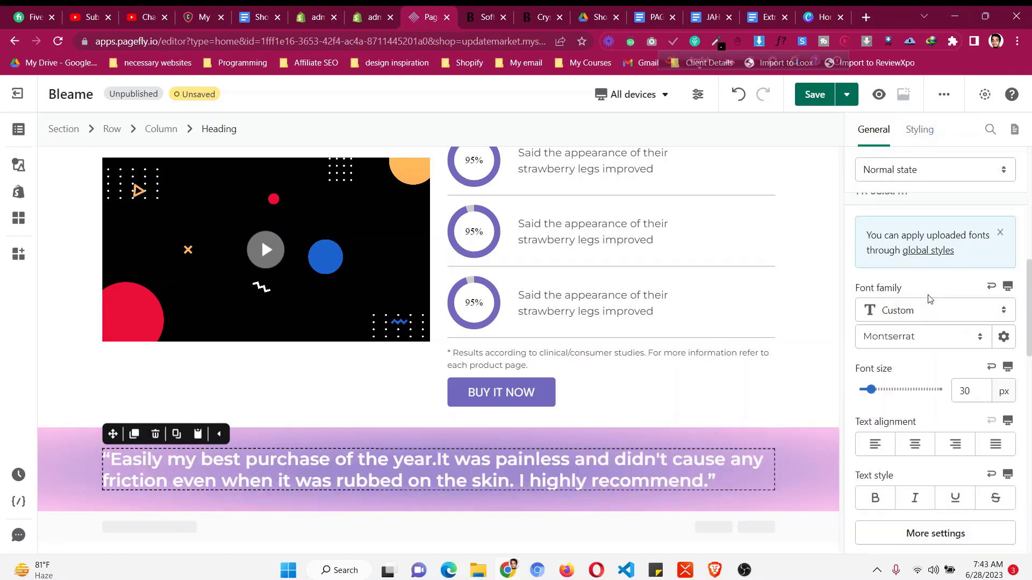
click(917, 450)
click(476, 16)
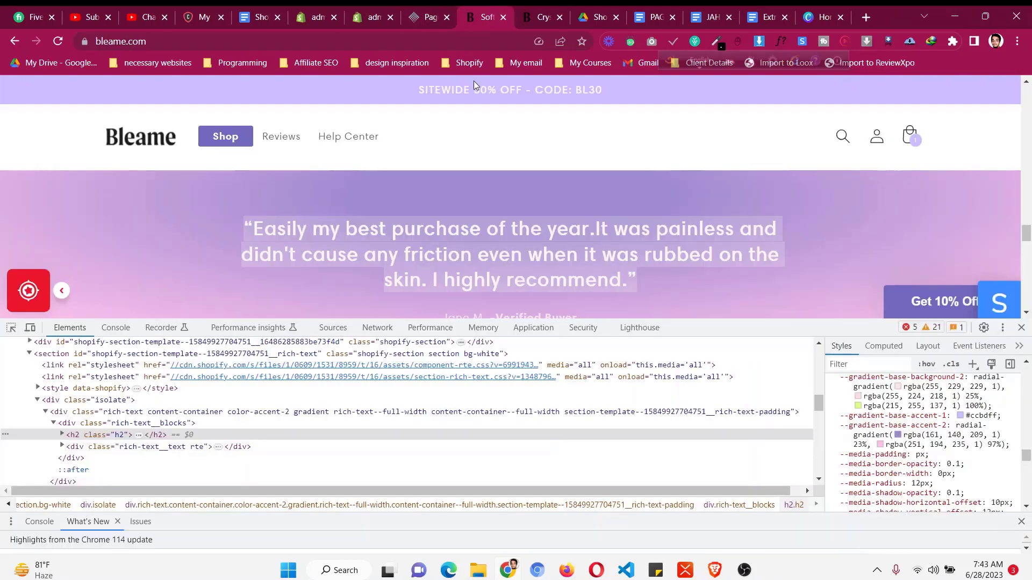
click(430, 14)
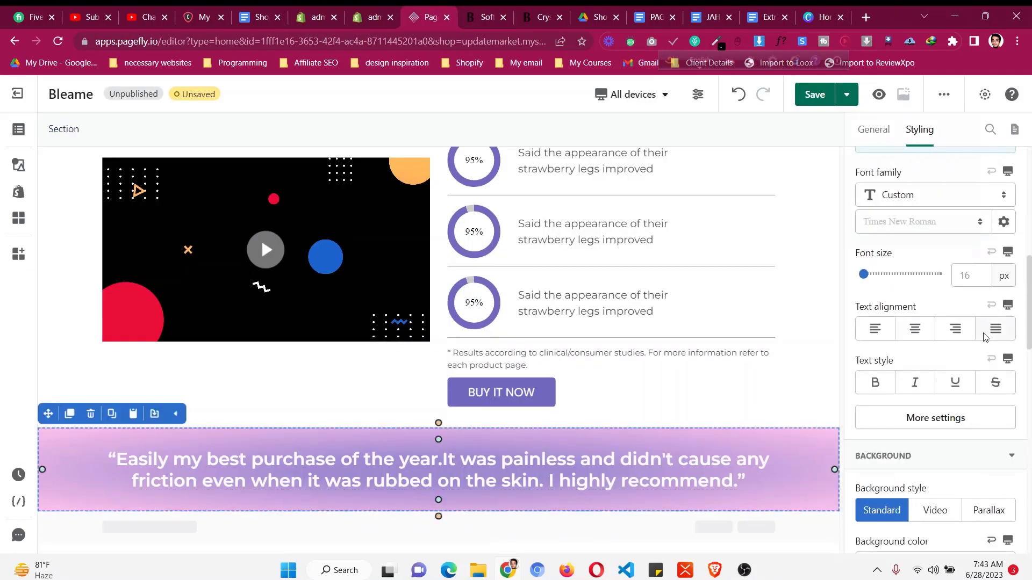
- Set the testimonial banner section's top and bottom padding to 40 px
scroll(952, 335, up, 8)
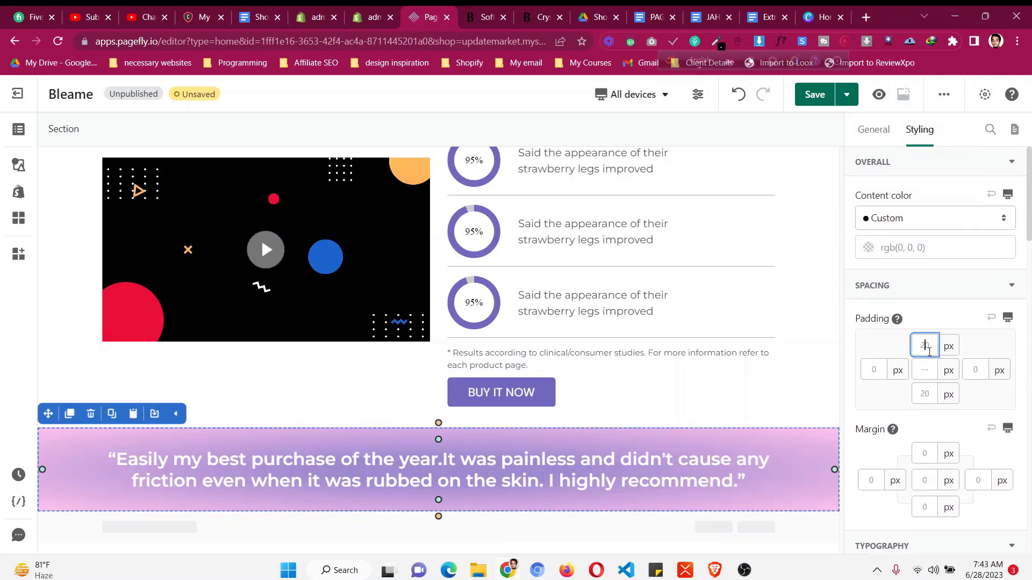
text(40)
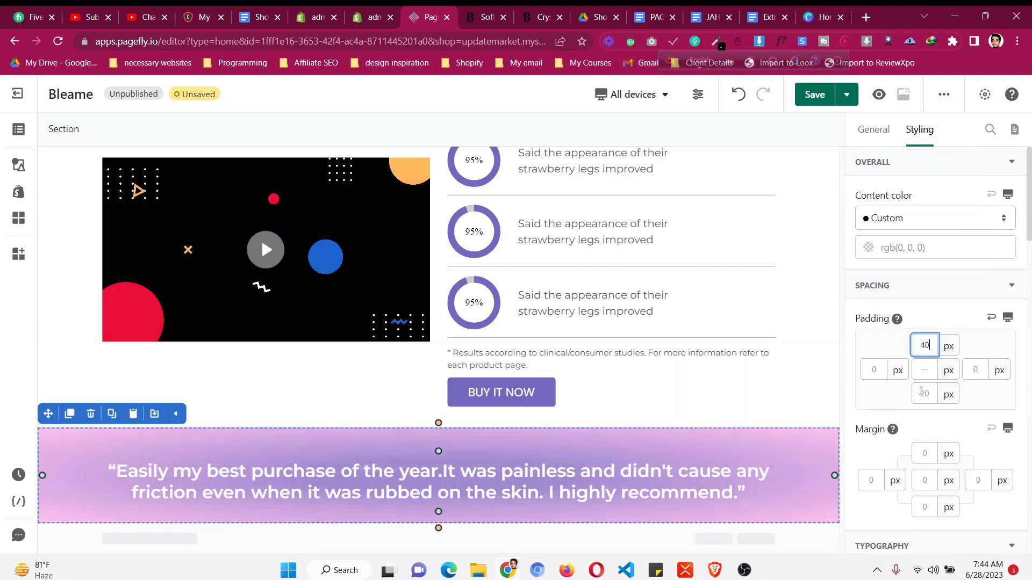
click(924, 393)
text(40)
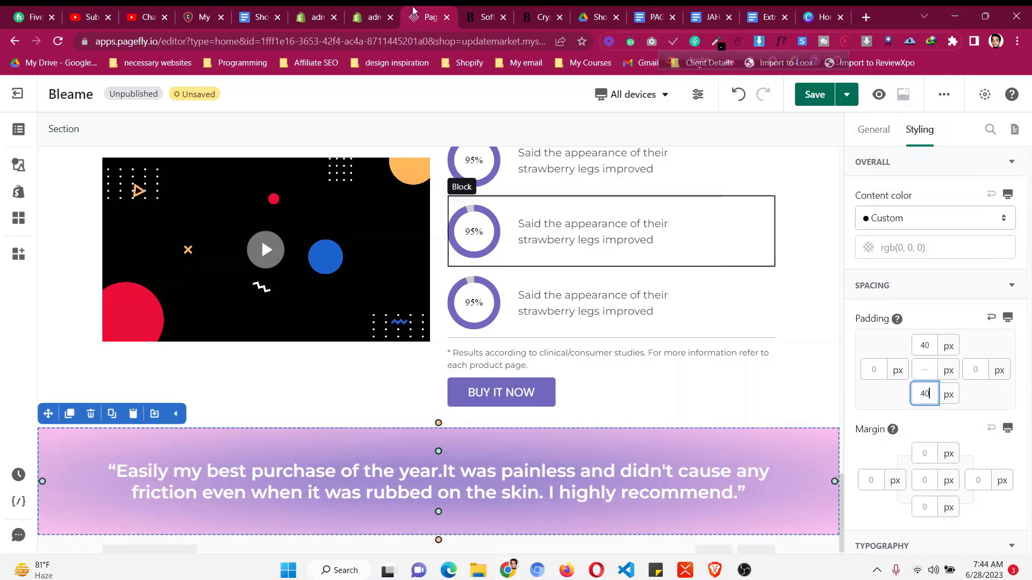
- Switch to the Bleame site and inspect the font styling of the verified-buyer line below the quote
click(482, 17)
scroll(485, 298, down, 1)
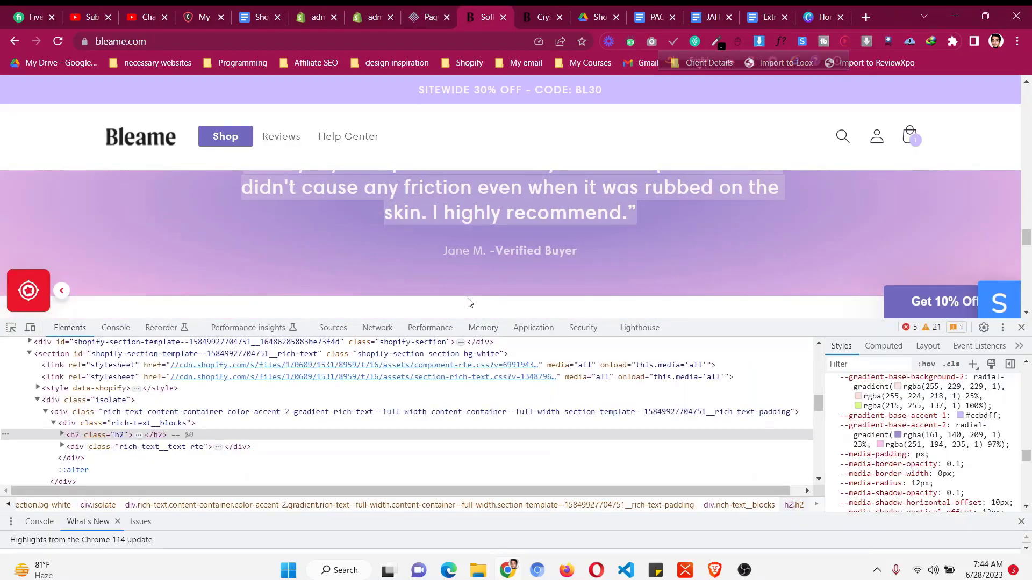
click(12, 327)
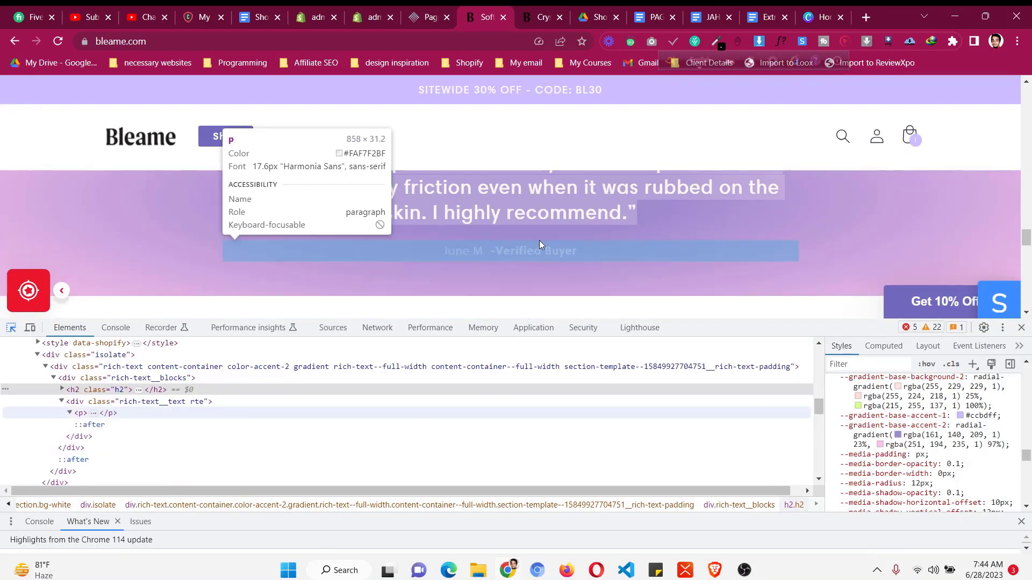
- In the PageFly editor, duplicate the "* Results according to clinical/consumer studies" paragraph and move the copy below the testimonial quote
click(430, 17)
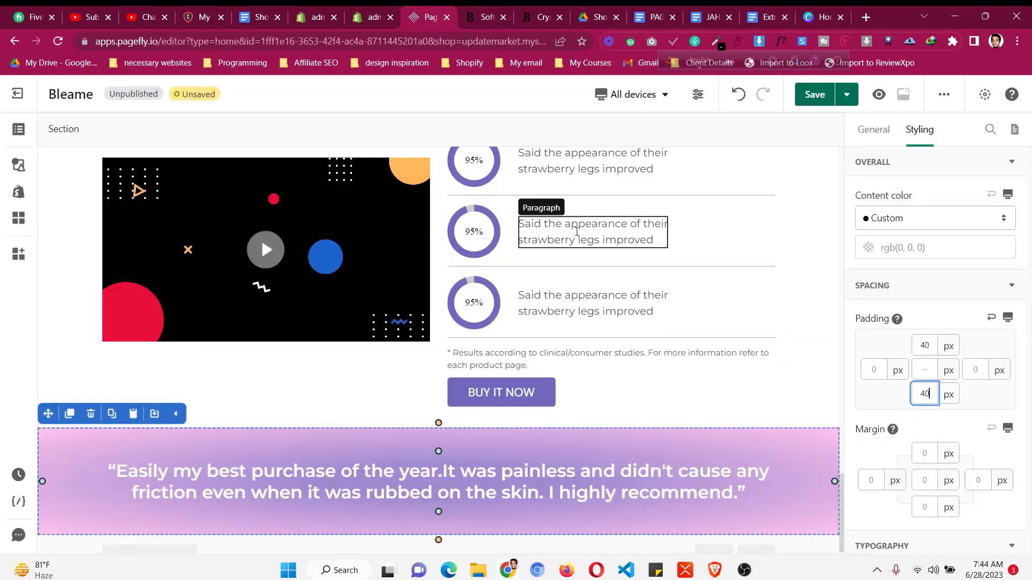
click(577, 231)
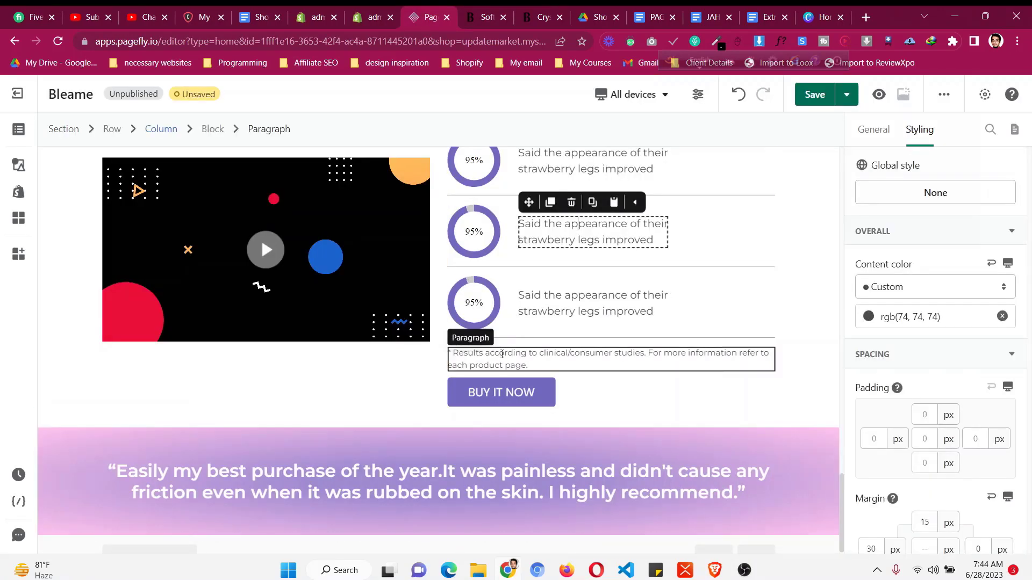
click(501, 354)
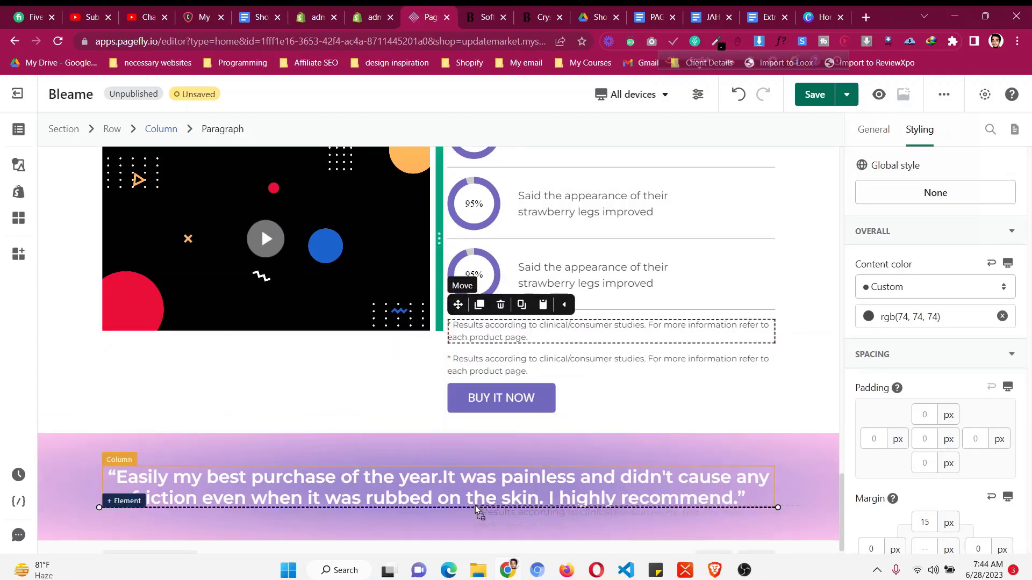
drag(475, 508, 475, 507)
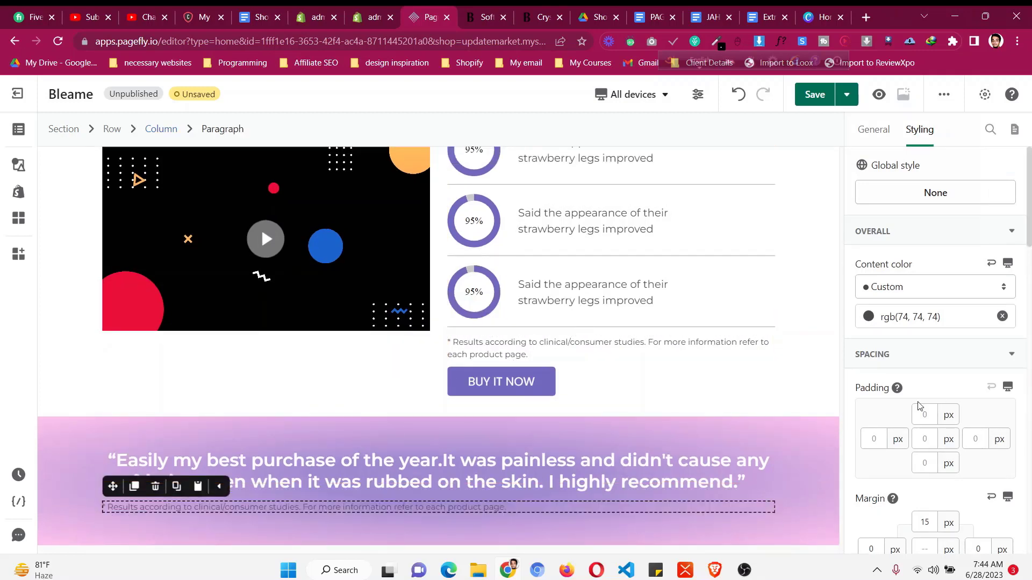
- Center-align the paragraph below the testimonial quote and set its font size to 18 px
scroll(894, 428, down, 1)
scroll(895, 428, down, 6)
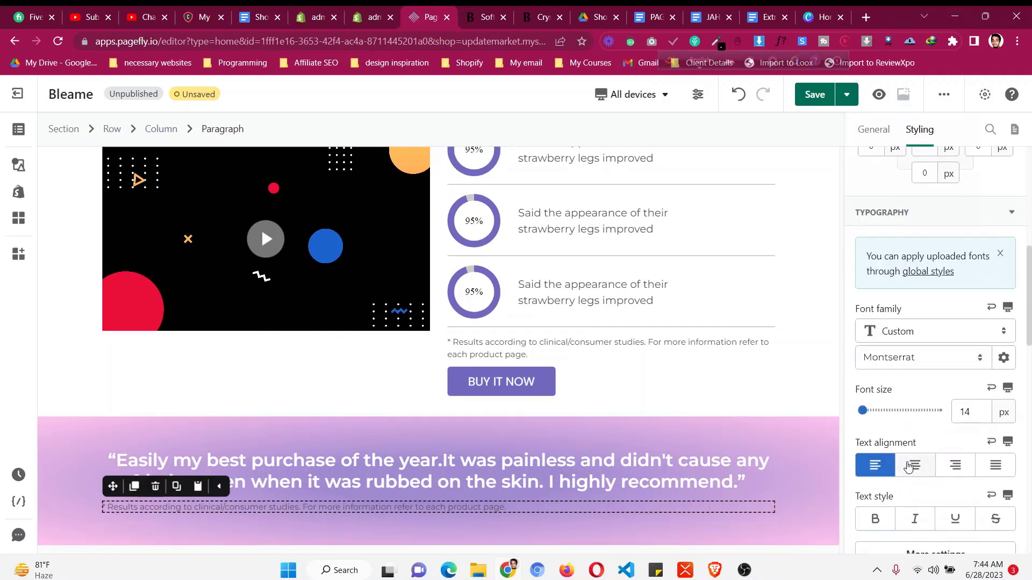
click(915, 465)
click(971, 413)
key(Up)
key(Up)
key(Up)
key(Up)
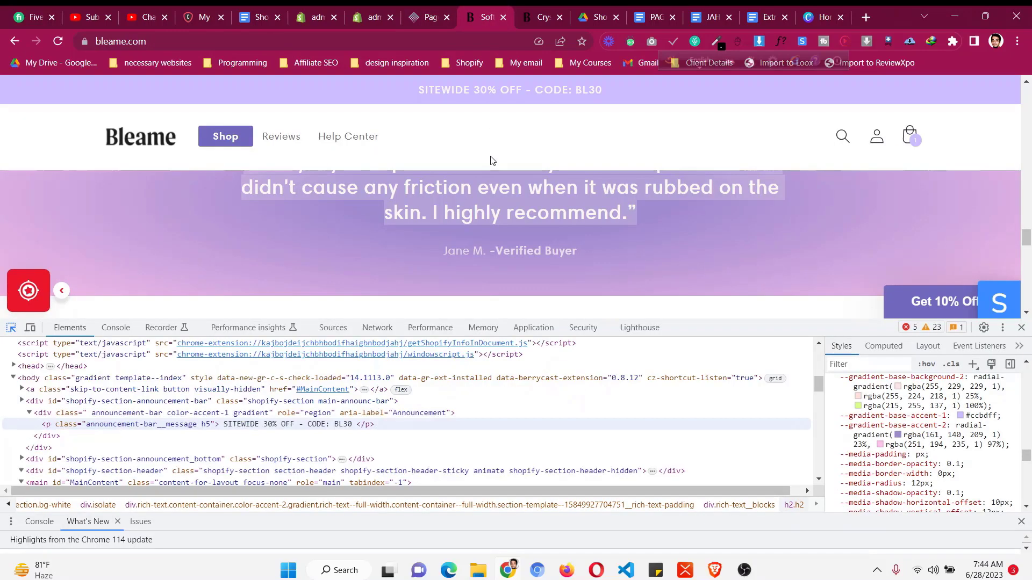
- Copy the reviewer's verified-buyer line from the Bleame site and replace the text of the paragraph below the PageFly quote with it
click(483, 17)
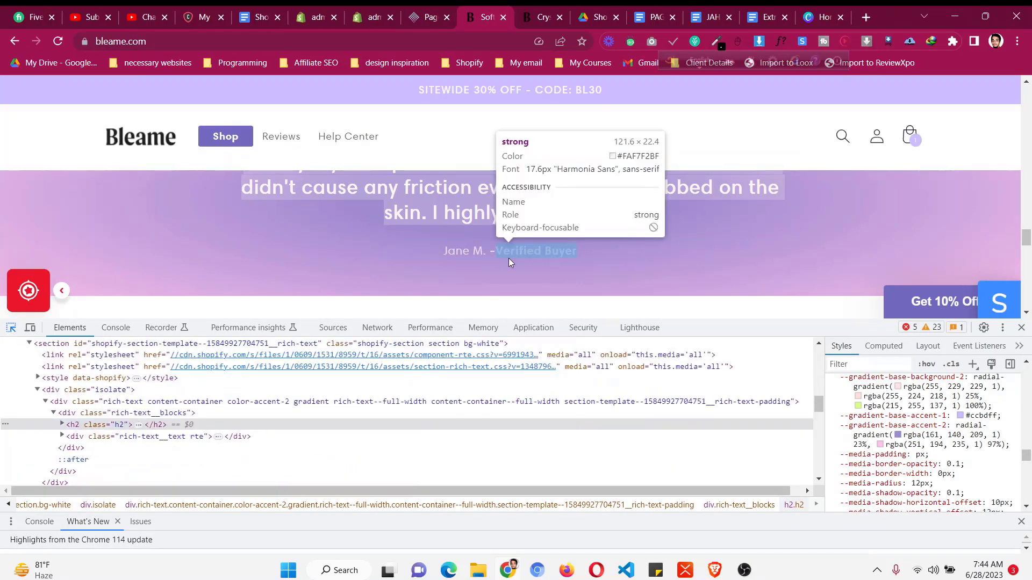
click(482, 250)
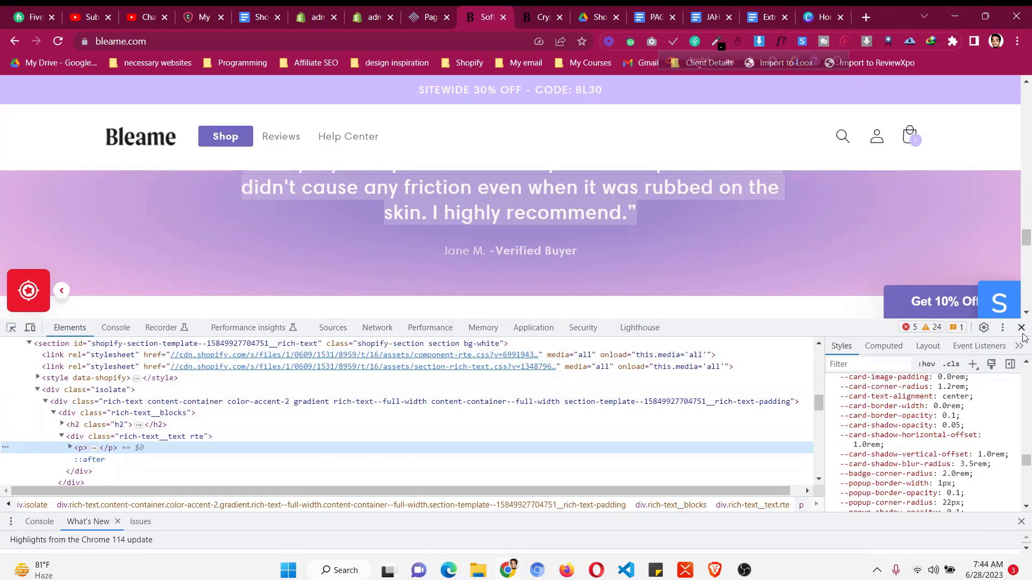
click(1021, 327)
drag(398, 243, 595, 257)
key(ctrl+c)
click(438, 12)
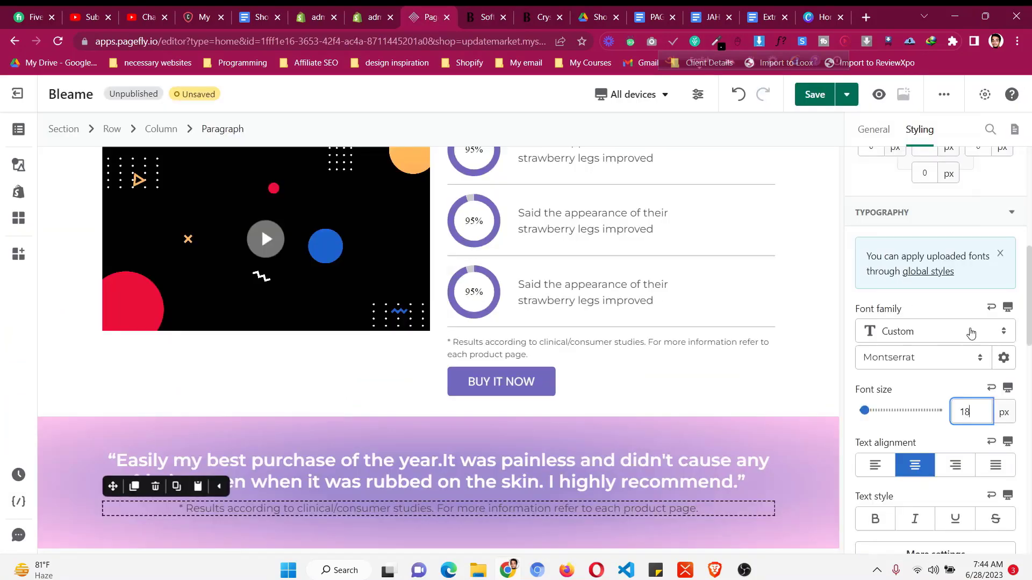
click(881, 131)
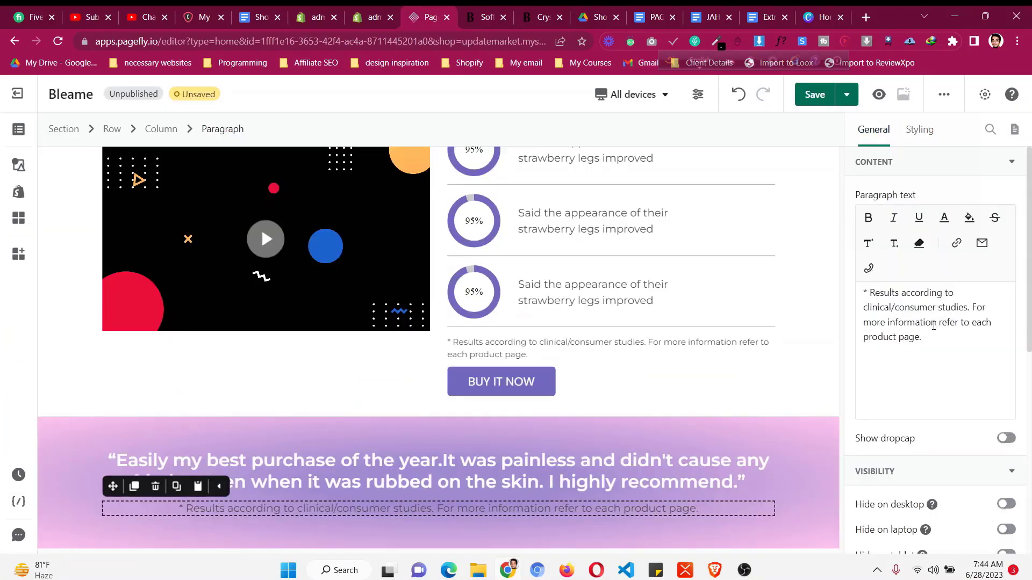
key(ctrl+a)
key(ctrl+v)
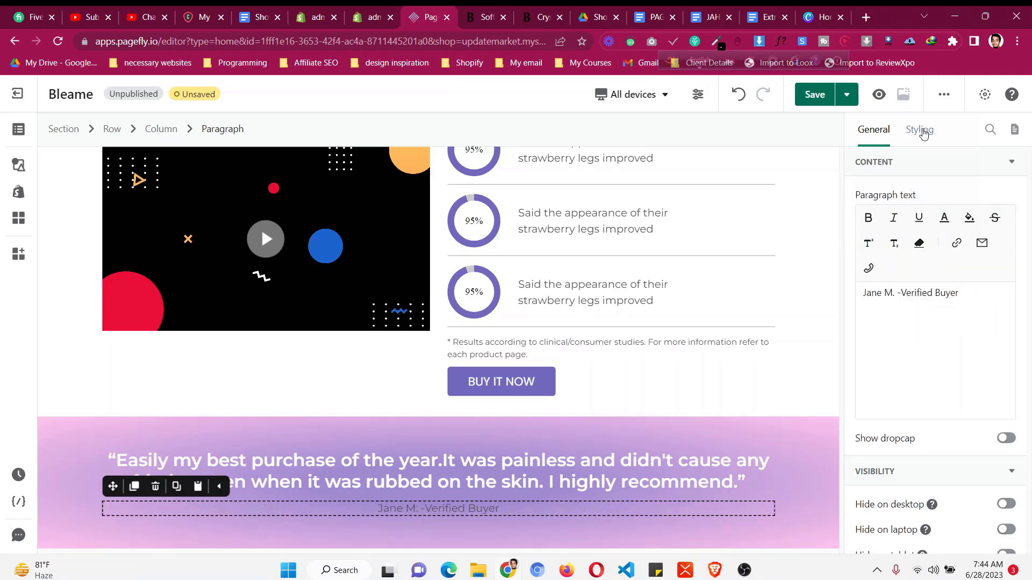
- Set the content color of the verified-buyer paragraph in the testimonial banner to white
click(919, 130)
scroll(1002, 359, up, 5)
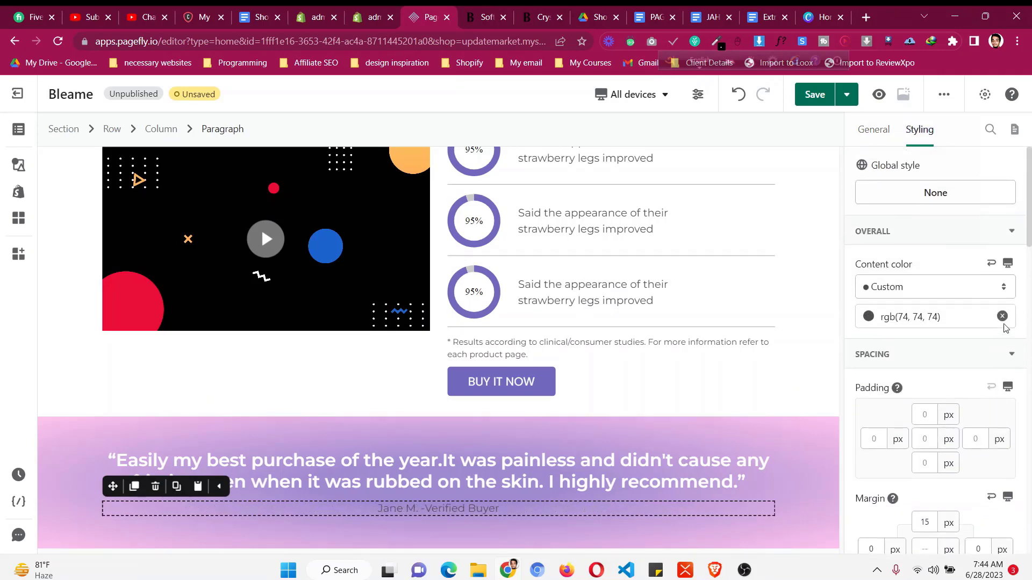
click(869, 317)
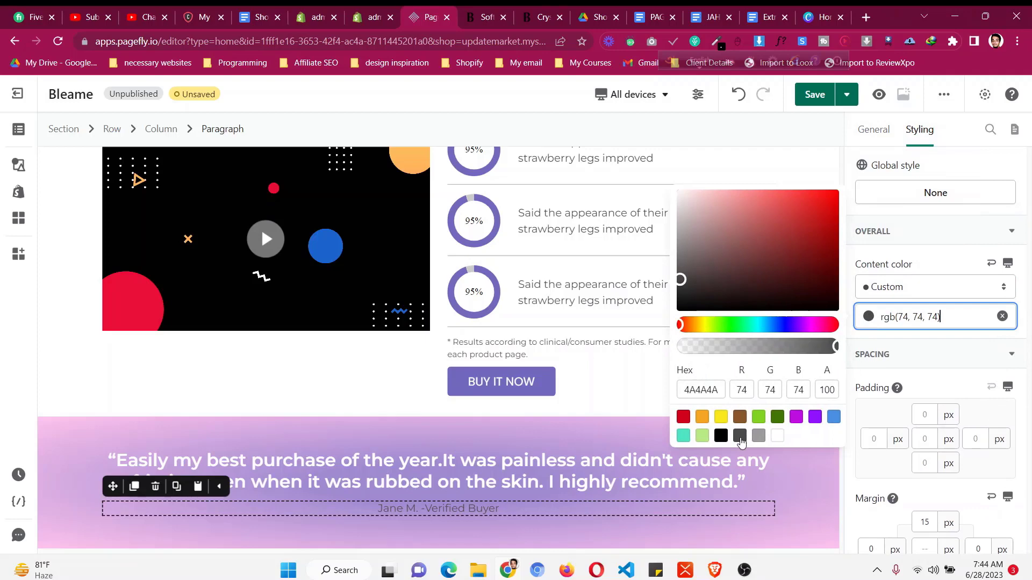
click(783, 439)
scroll(950, 413, down, 4)
scroll(950, 413, down, 4)
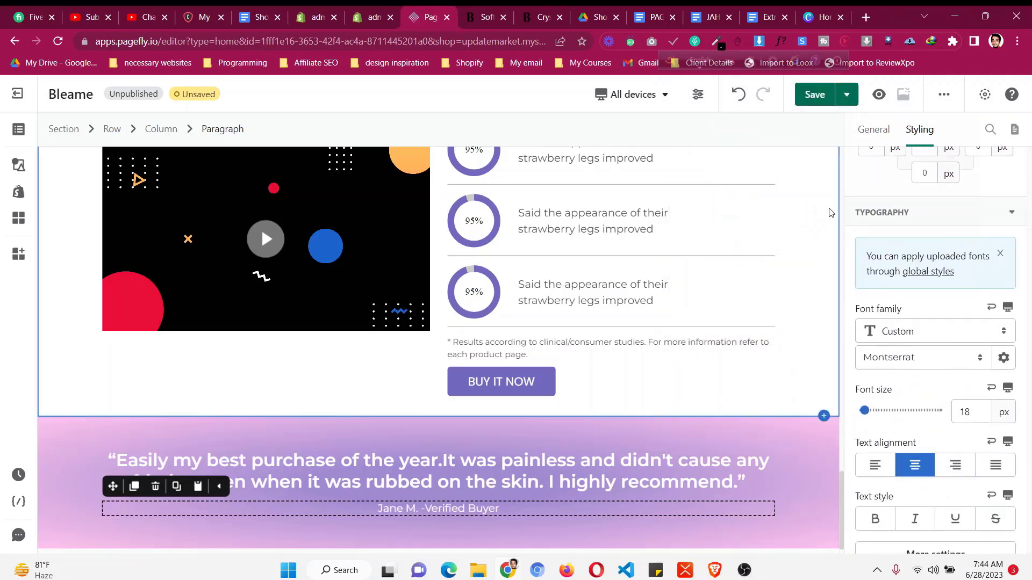
- Make "Verified Buyer" bold in the reviewer line below the testimonial quote
click(872, 127)
scroll(928, 258, up, 7)
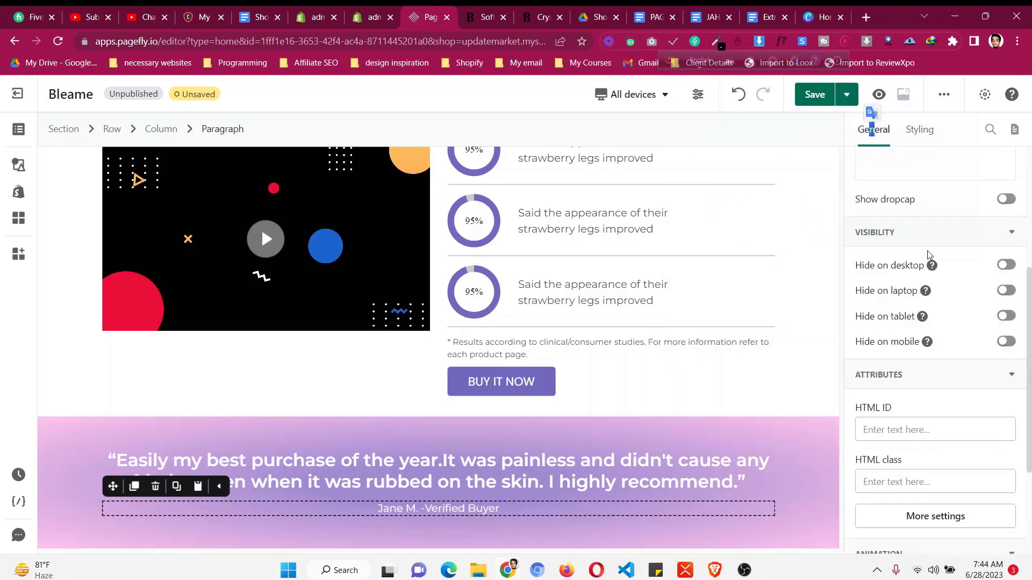
drag(900, 295, 958, 295)
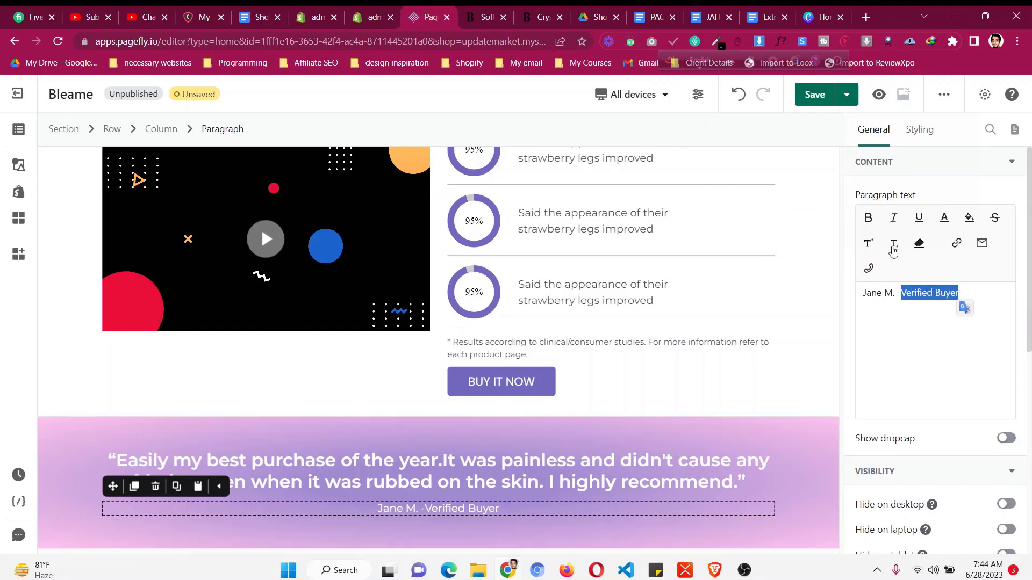
click(869, 217)
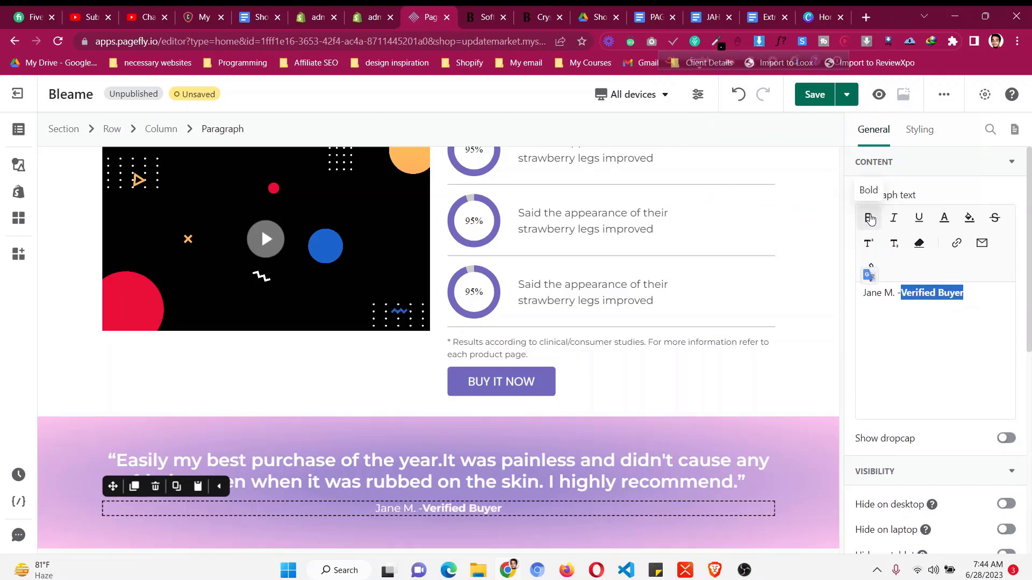
- Set the testimonial section's fixed max width to 970 px, comparing the quote's line breaks with the Bleame site
click(67, 437)
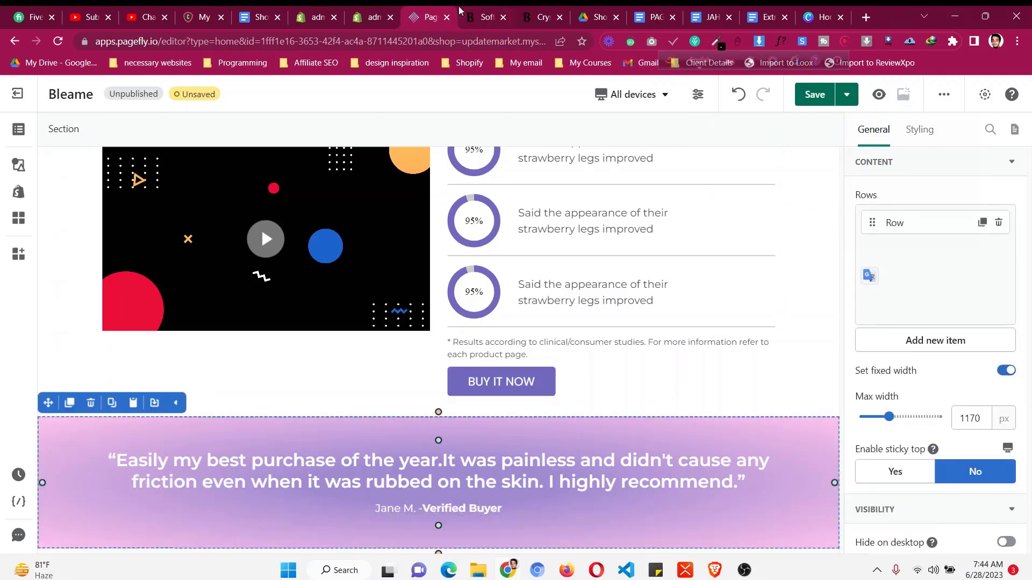
click(490, 13)
scroll(517, 233, up, 1)
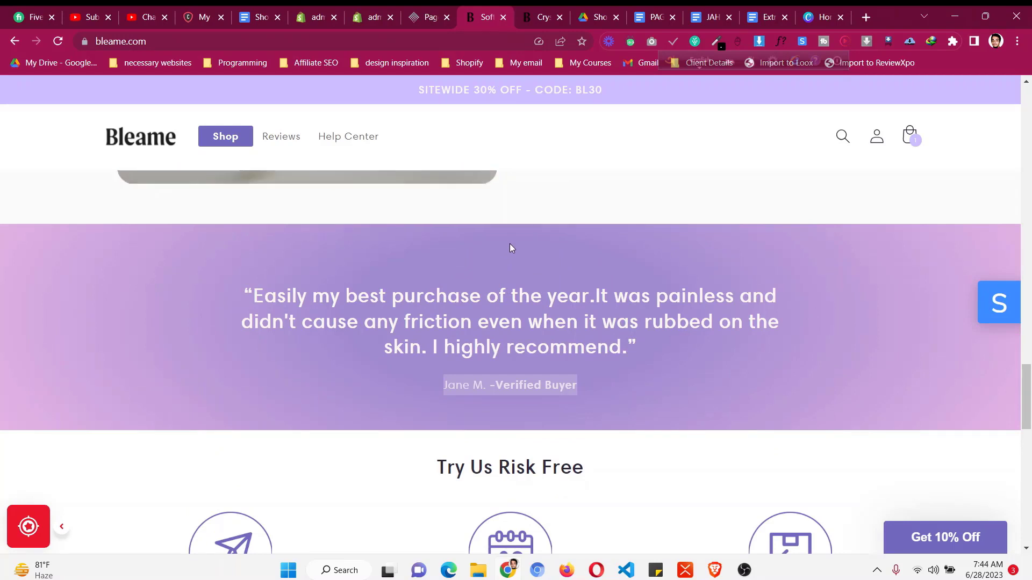
click(430, 17)
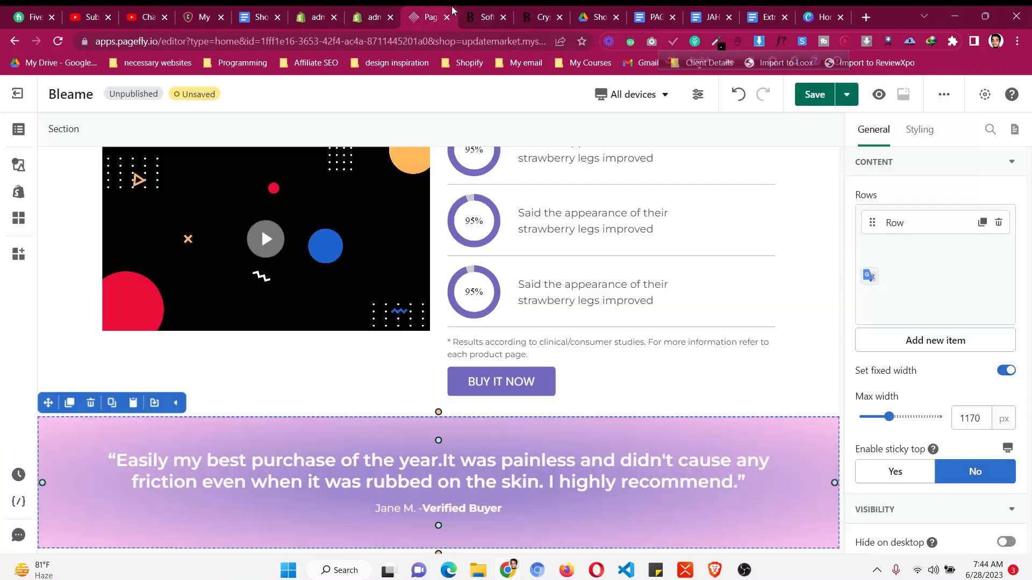
drag(890, 418, 873, 418)
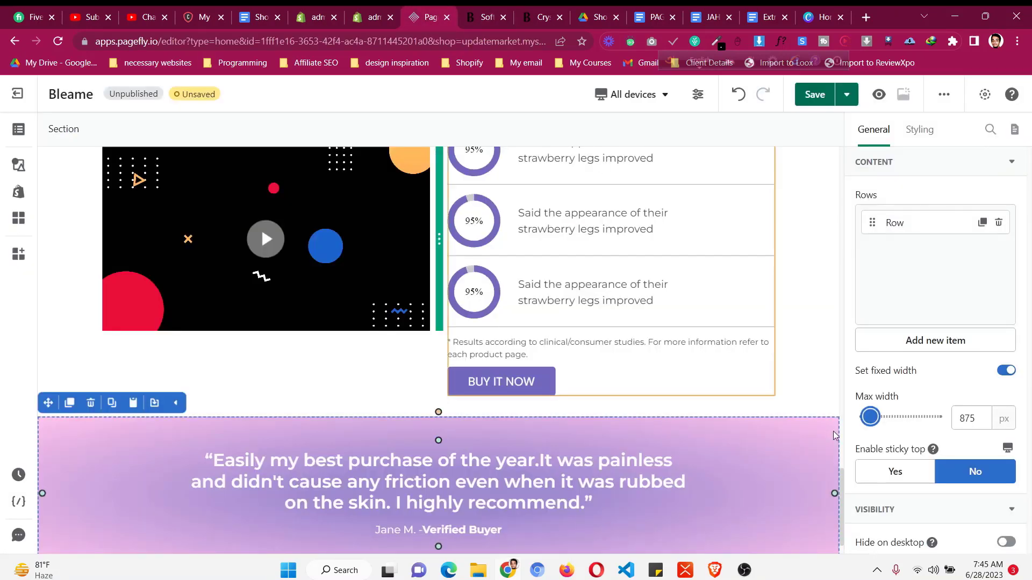
drag(869, 417, 875, 417)
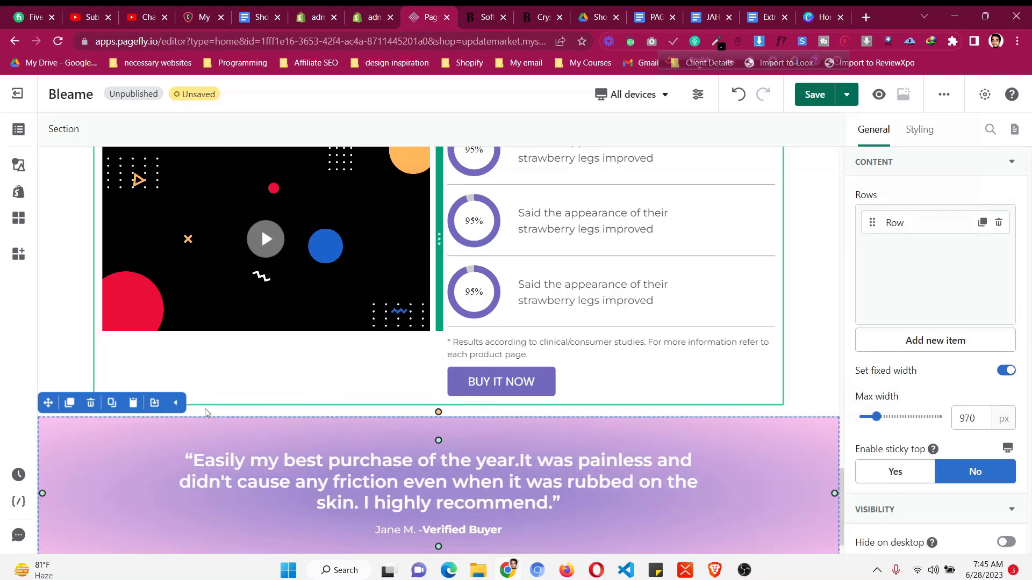
scroll(122, 453, down, 1)
click(508, 11)
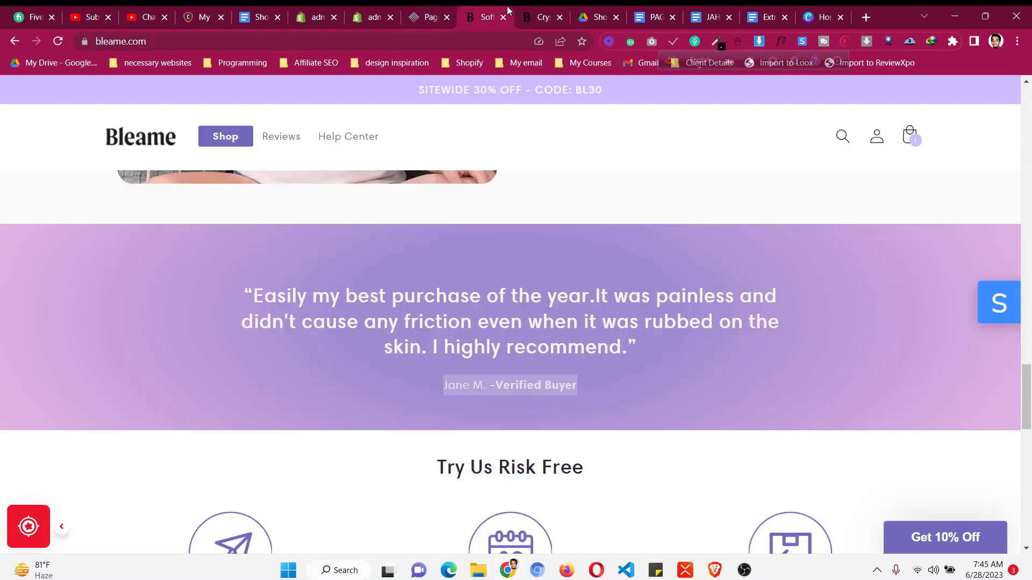
click(423, 11)
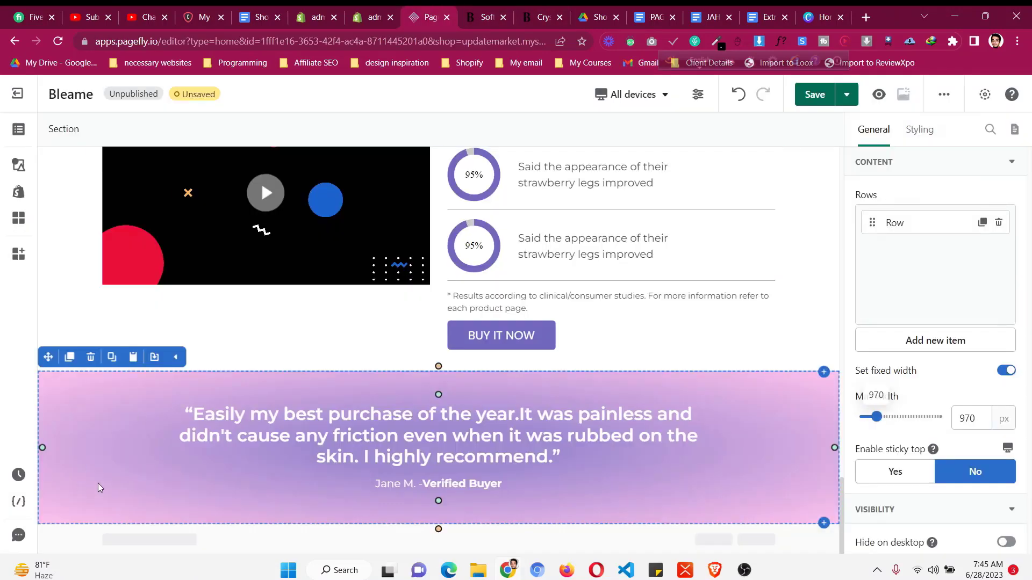
- Set the testimonial section's top and bottom padding to 80 px each
click(925, 133)
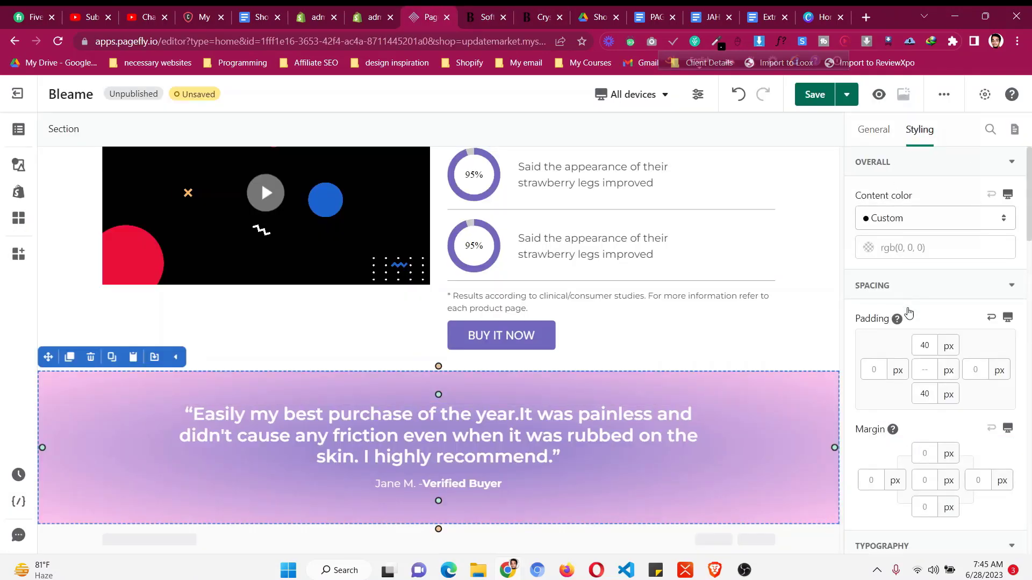
key(Up)
key(Up)
key(Up)
key(Up)
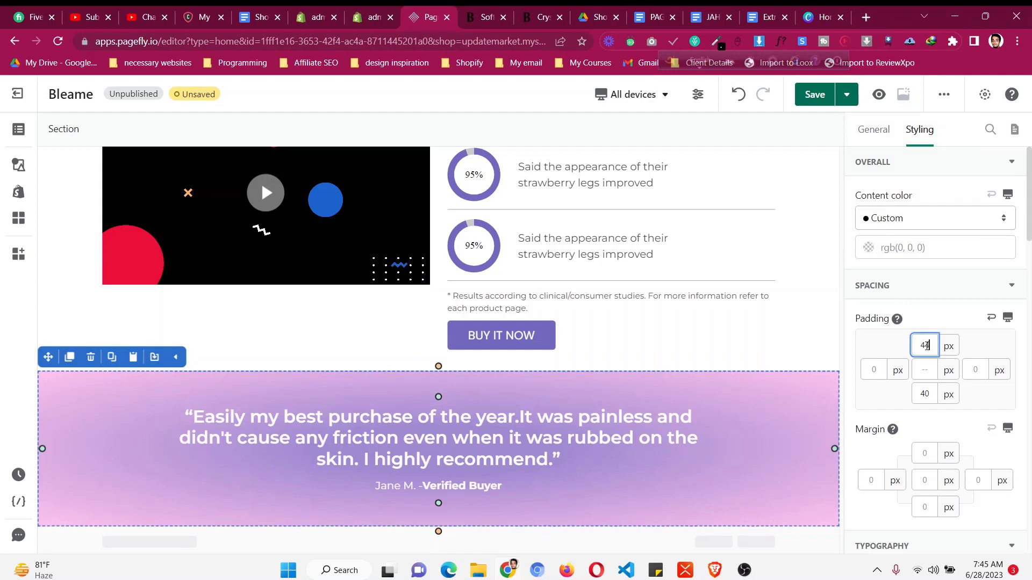
key(Up)
key(Up)
key(Up)
key(Up)
key(Up)
key(Up)
key(Up)
key(Up)
key(Up)
key(Up)
key(Up)
key(Up)
key(Up)
key(Up)
key(Up)
key(Up)
key(Up)
key(Up)
key(Up)
key(Up)
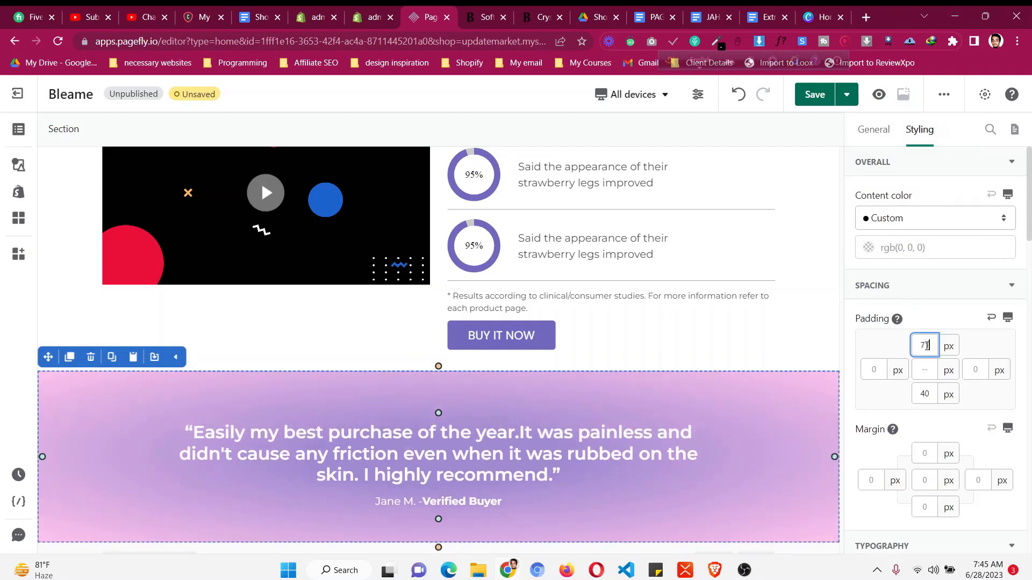
key(Up)
key(Up)
key(Up)
key(Up)
key(Up)
key(Up)
key(Up)
key(Up)
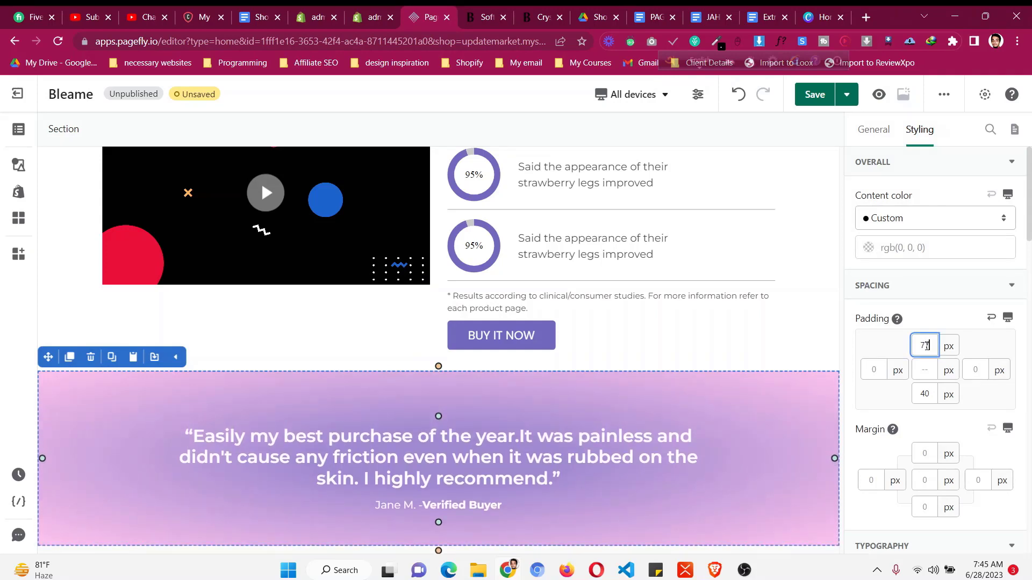
key(Up)
key(Up)
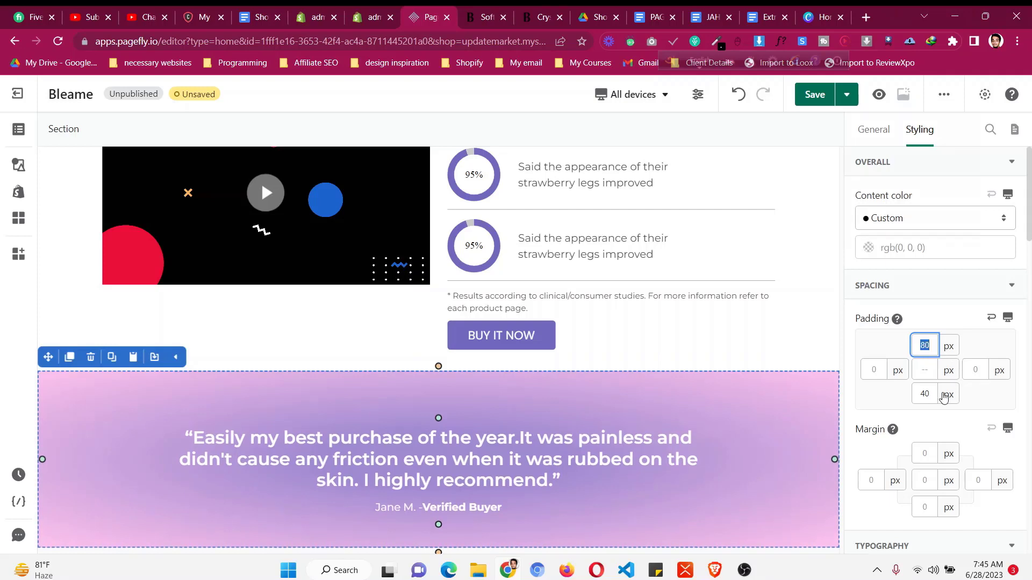
double_click(926, 395)
text(80)
scroll(378, 275, down, 1)
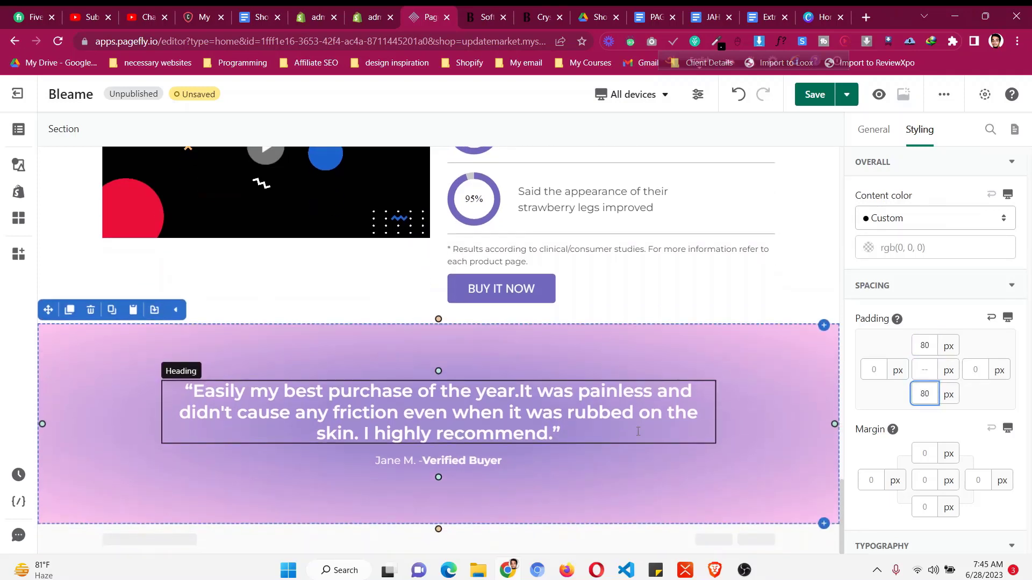
- Switch to the Bleame site and inspect the font of the "Try Us Risk Free" heading with WhatFont
key(ctrl+Tab)
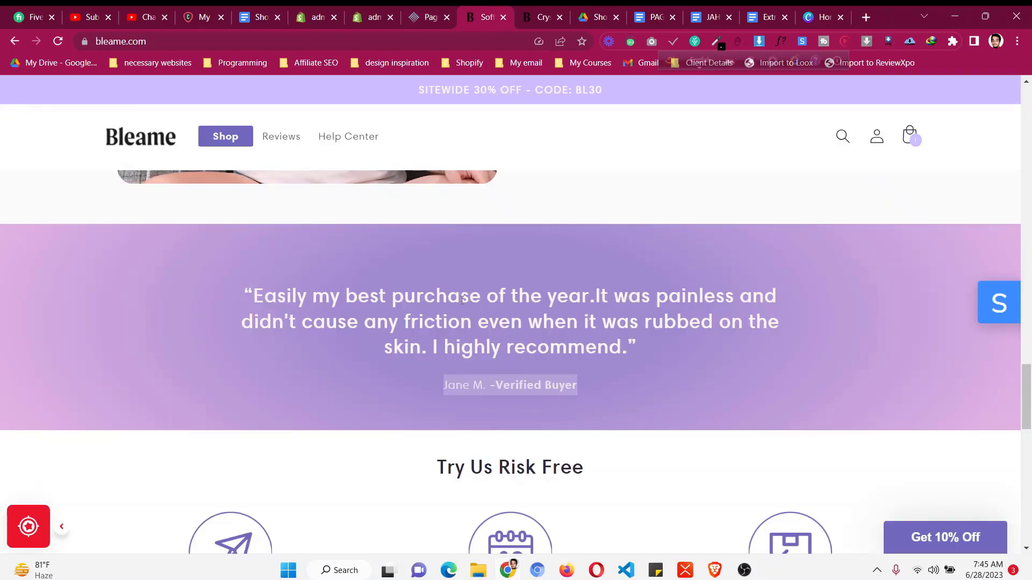
click(482, 316)
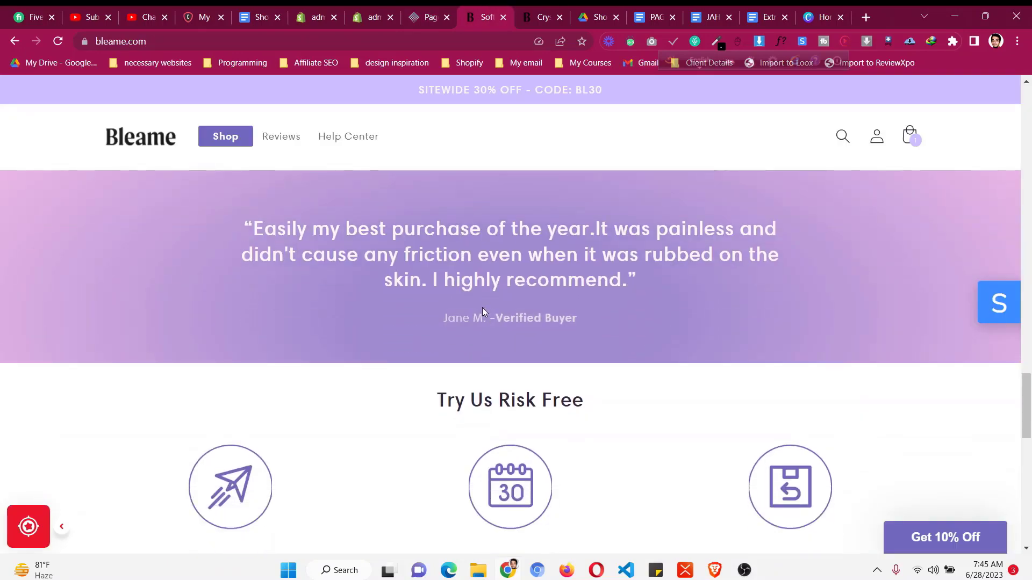
click(516, 398)
scroll(943, 184, down, 1)
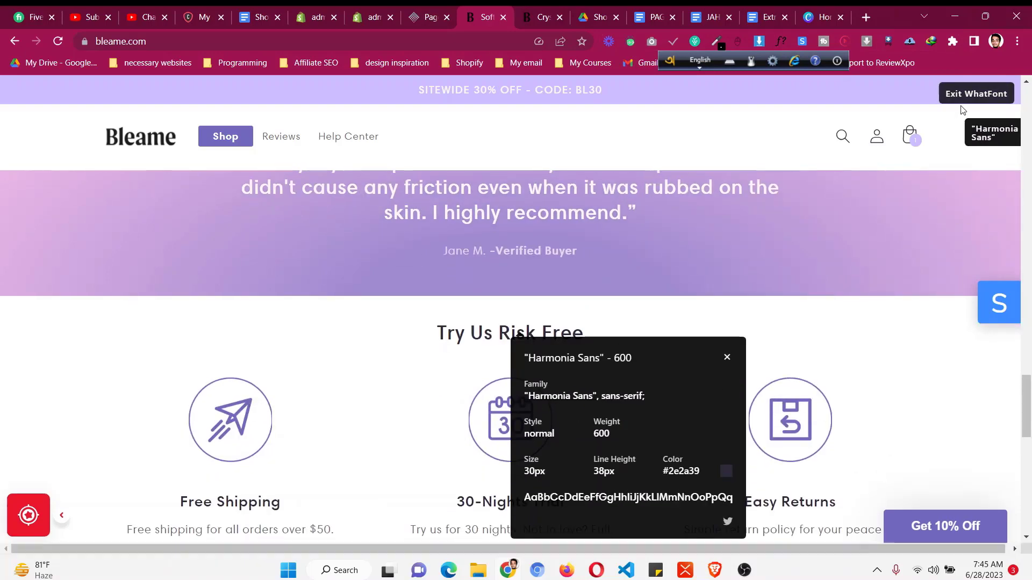
click(976, 93)
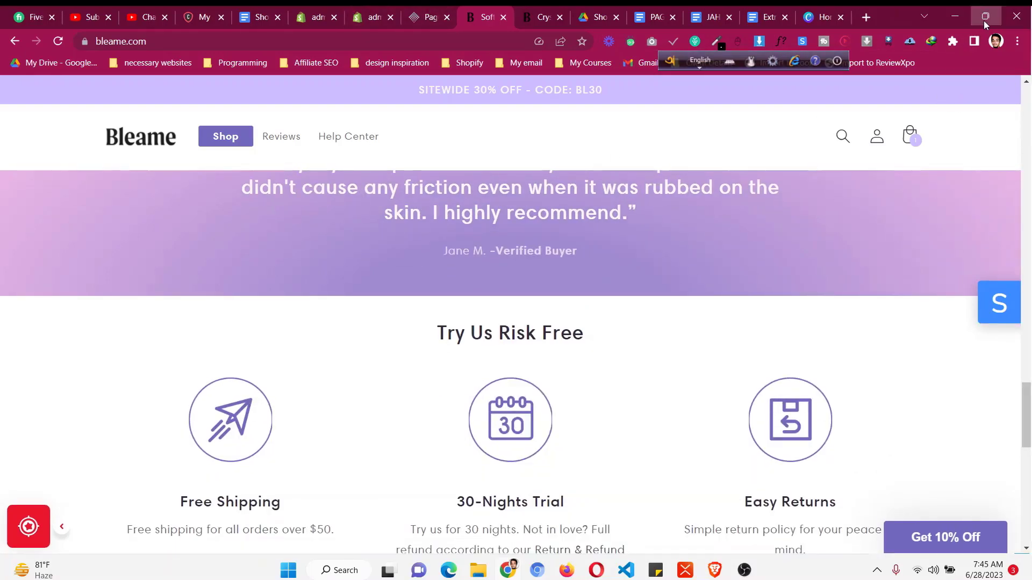
- Shrink the browser window to examine the mobile layout of Bleame's testimonial and "Try Us Risk Free" sections, and maximize it again
click(985, 17)
scroll(334, 334, down, 8)
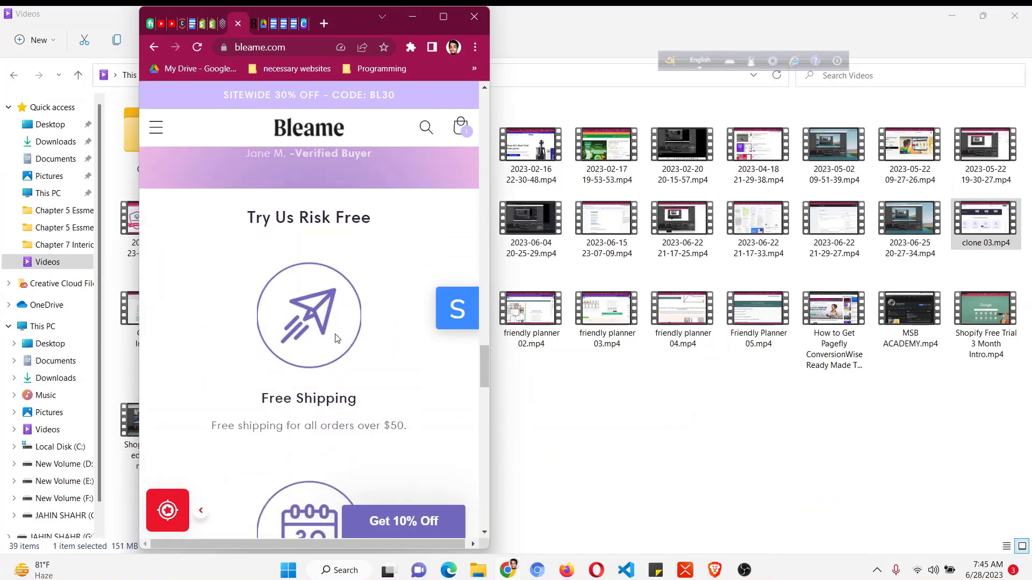
scroll(336, 338, down, 4)
scroll(336, 338, up, 5)
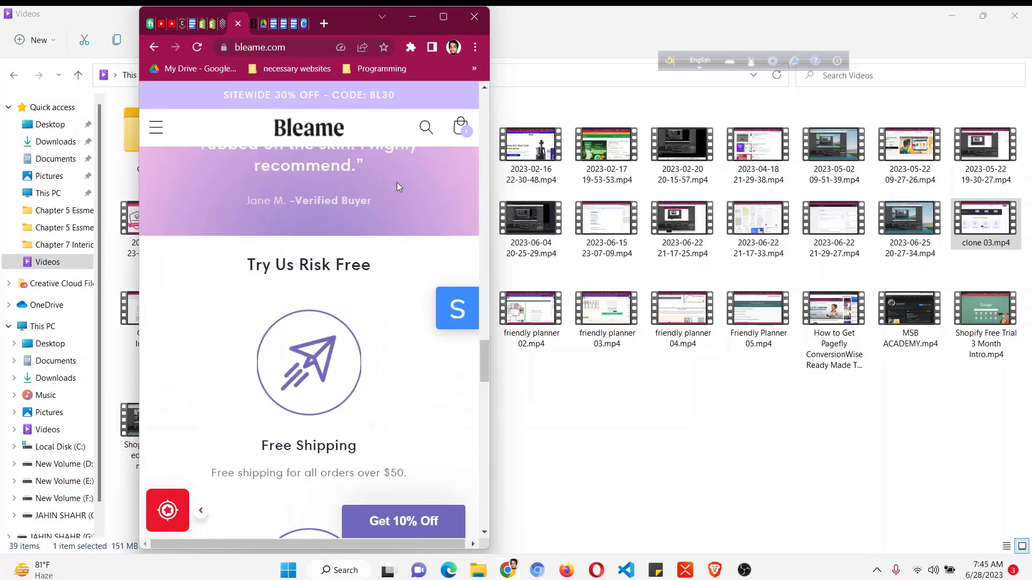
scroll(397, 185, up, 4)
double_click(438, 10)
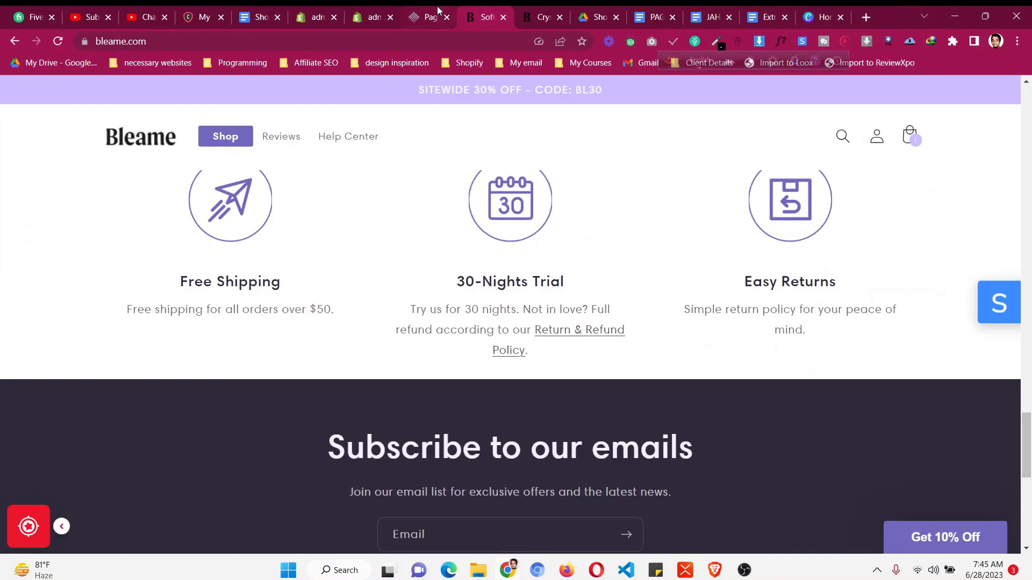
- Return to the PageFly editor, change the view to Mobile, and set the testimonial quote heading's font size to 25 px
click(438, 10)
click(640, 96)
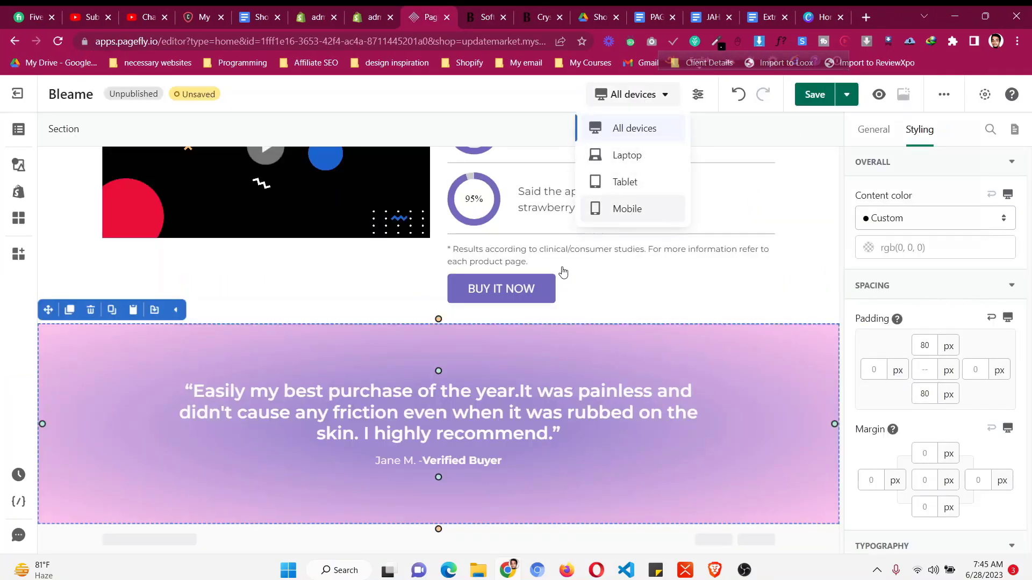
click(627, 209)
scroll(470, 311, down, 5)
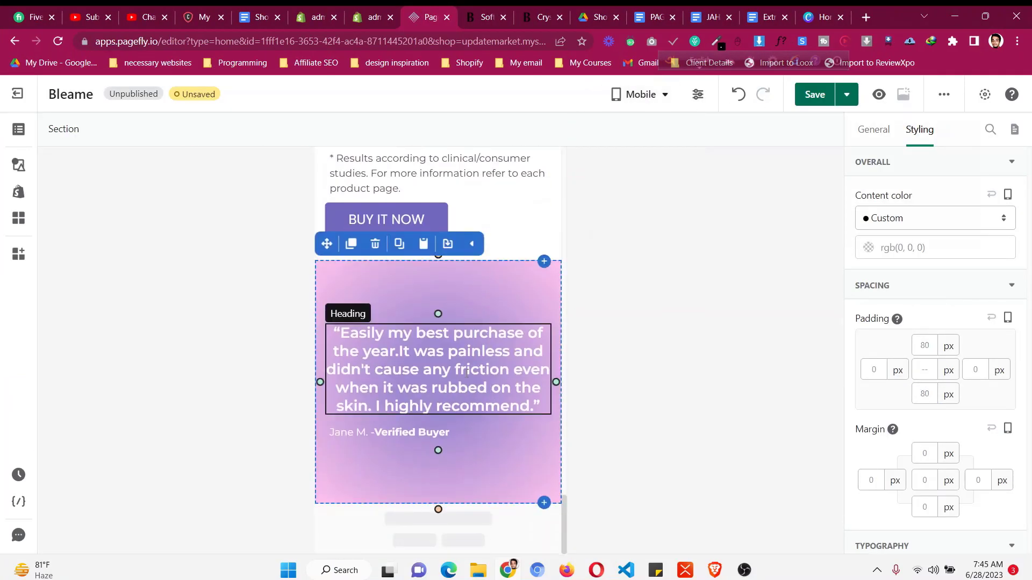
scroll(940, 322, down, 5)
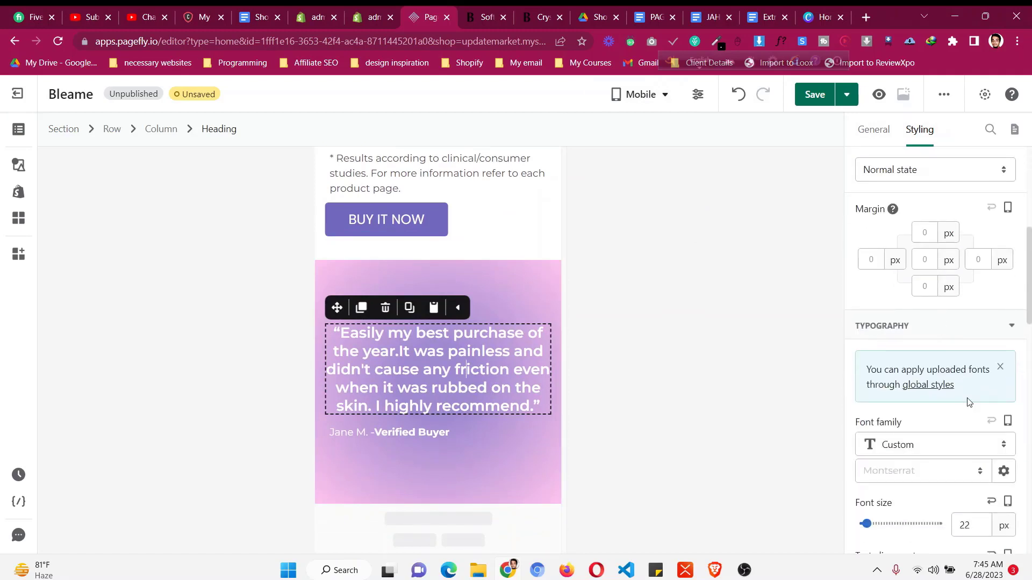
scroll(973, 483, down, 1)
click(965, 385)
key(Up)
key(Up)
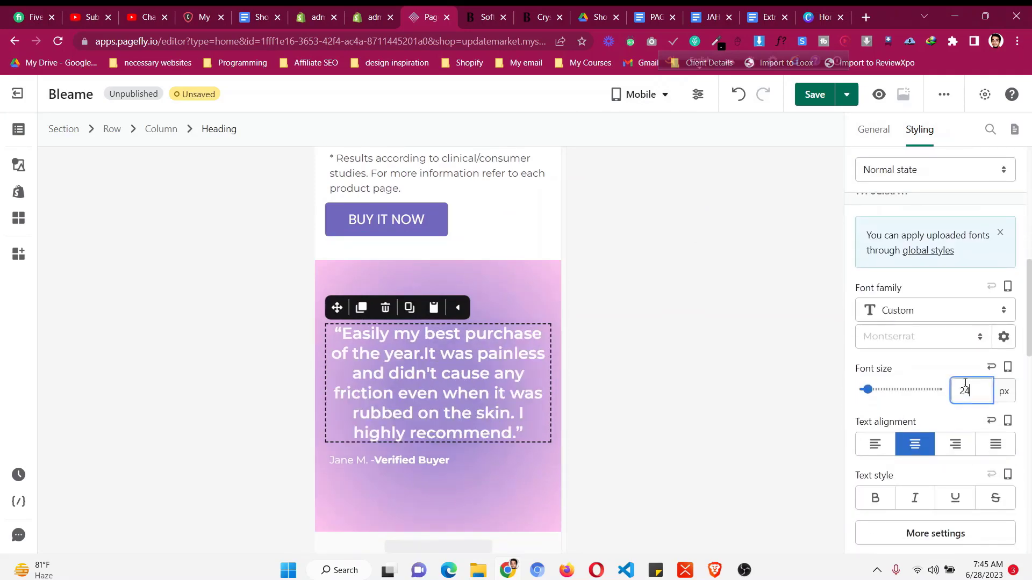
key(Up)
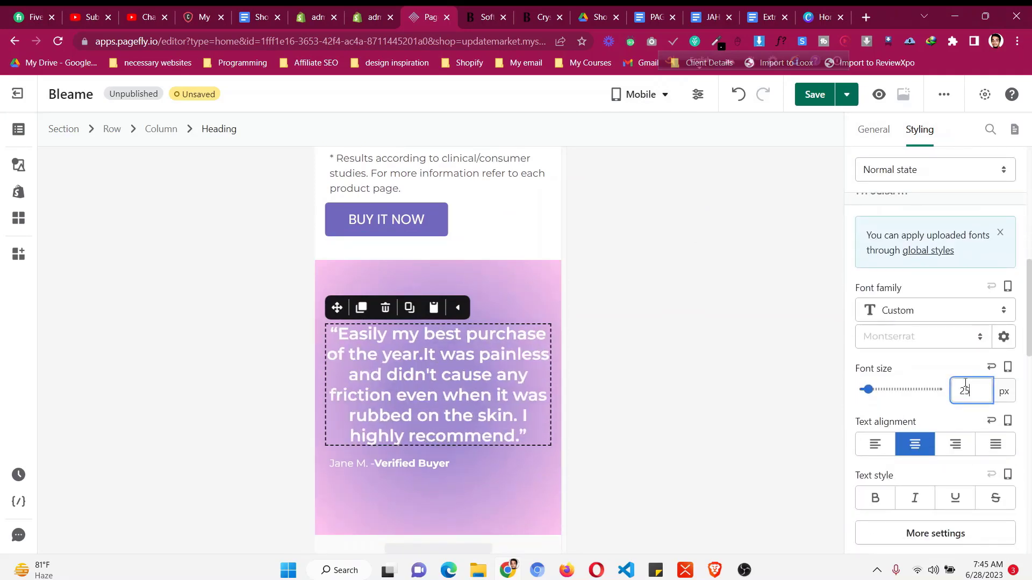
- Center-align the verified-buyer paragraph in the mobile view and set its font size to 18 px
click(513, 266)
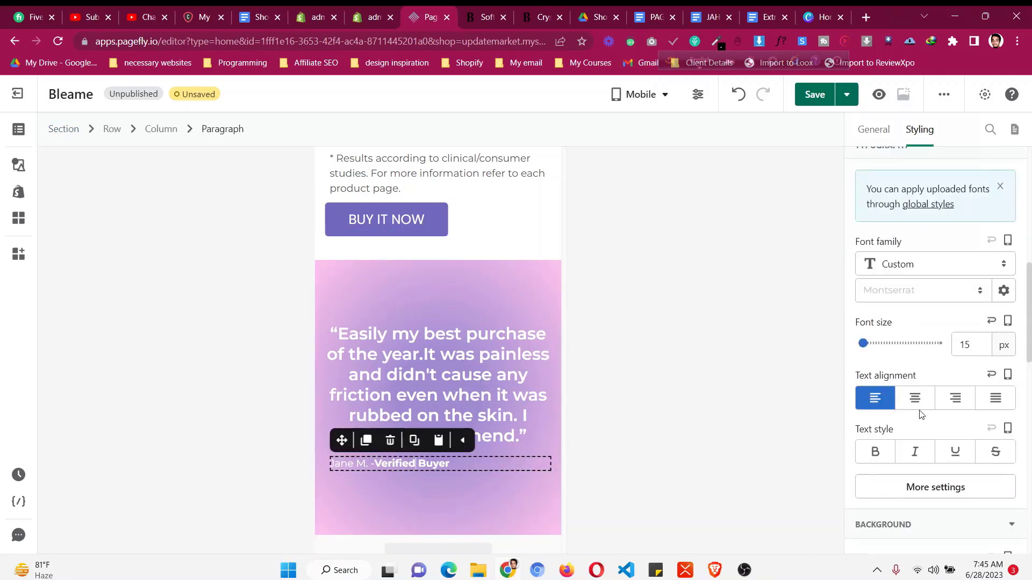
click(970, 346)
key(Up)
key(Up)
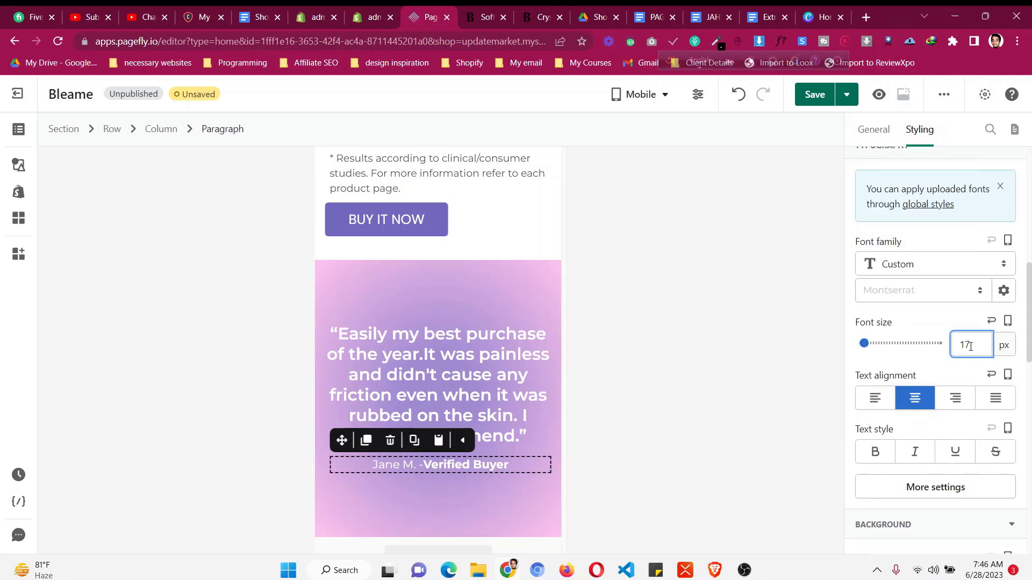
key(Up)
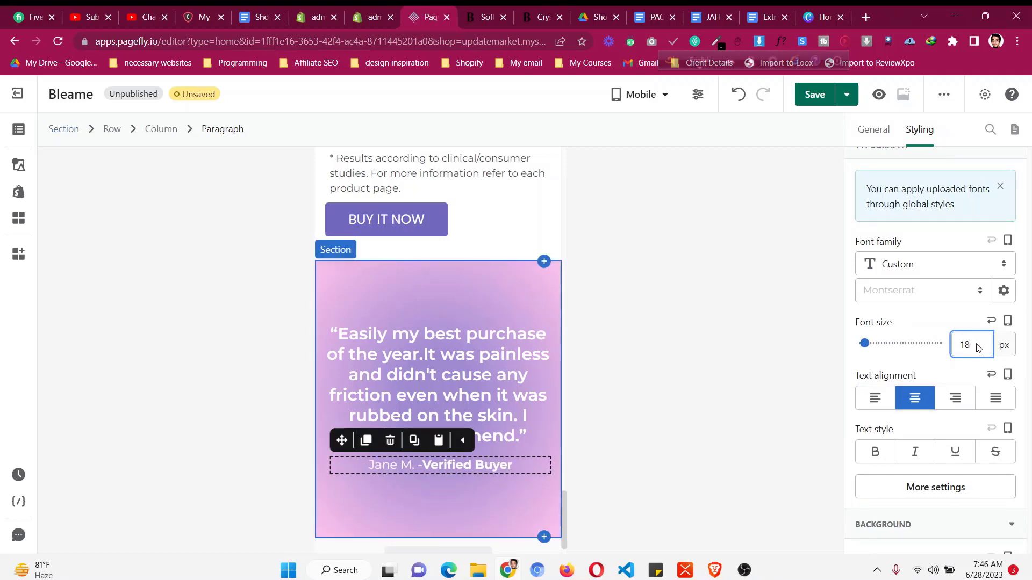
- Set the testimonial section's top and bottom padding to 50 px each for mobile
scroll(972, 349, up, 6)
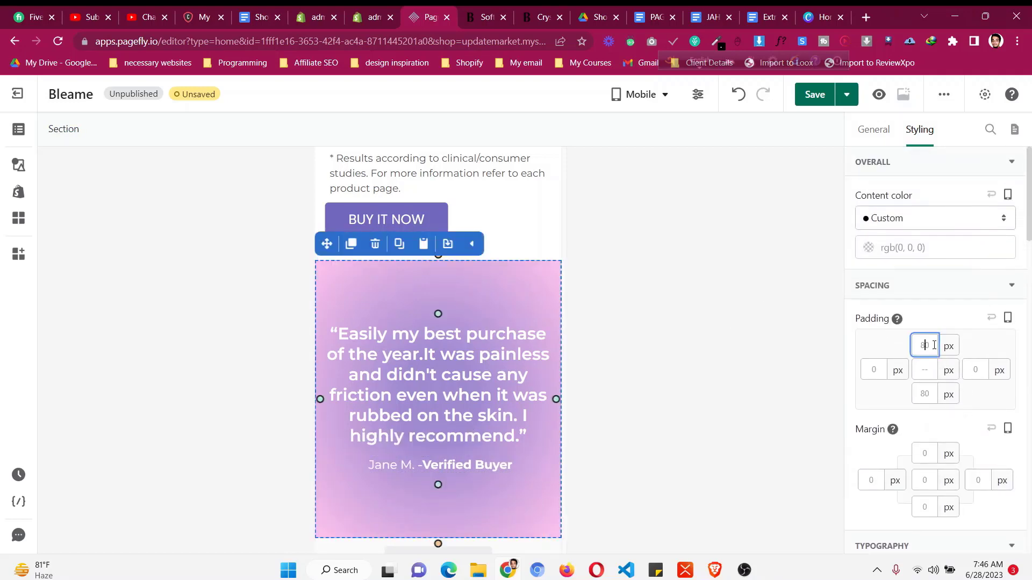
text(50)
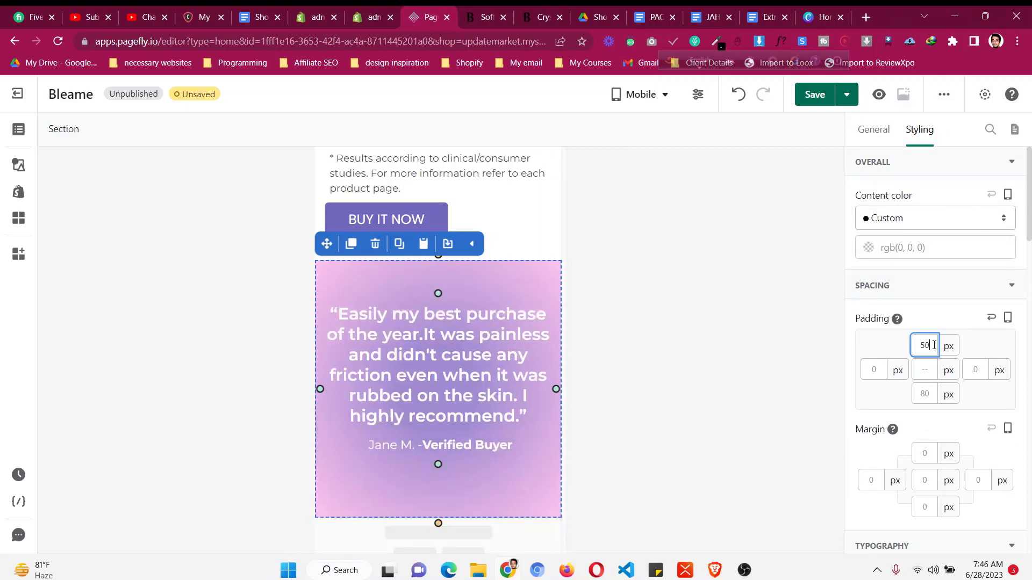
click(924, 394)
text(50)
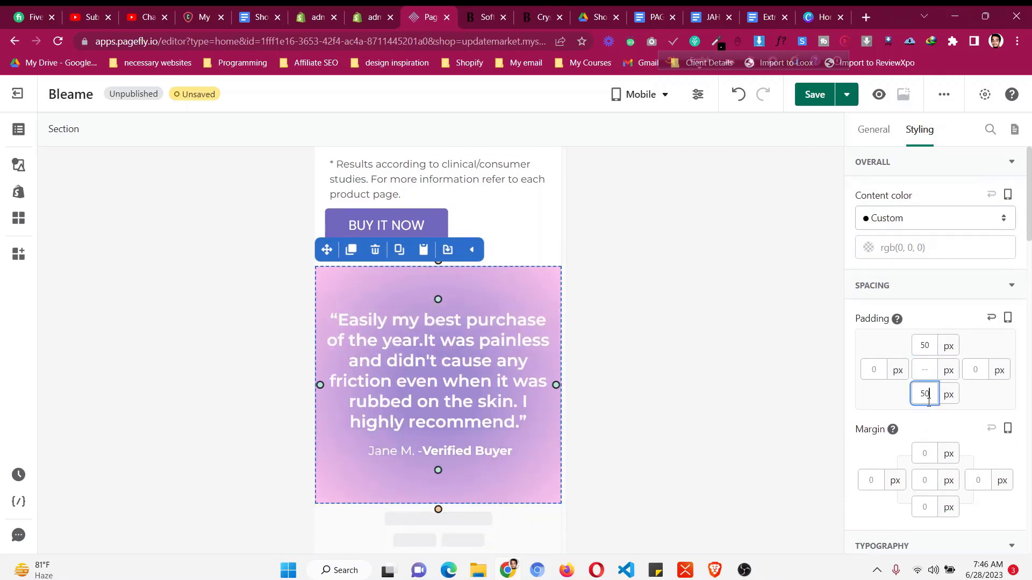
click(501, 259)
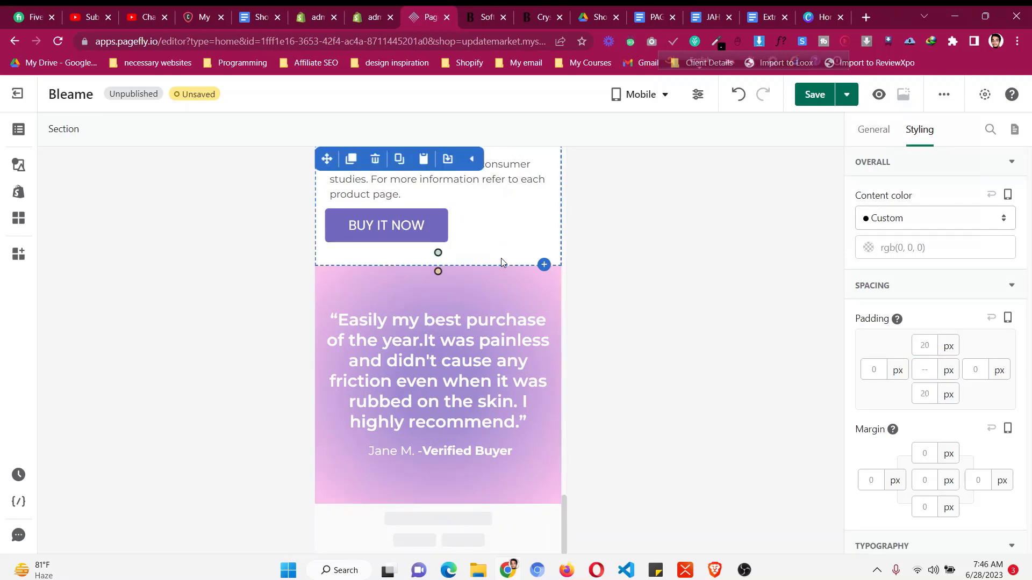
- Switch the editor view to All devices and save the page
click(656, 101)
click(642, 128)
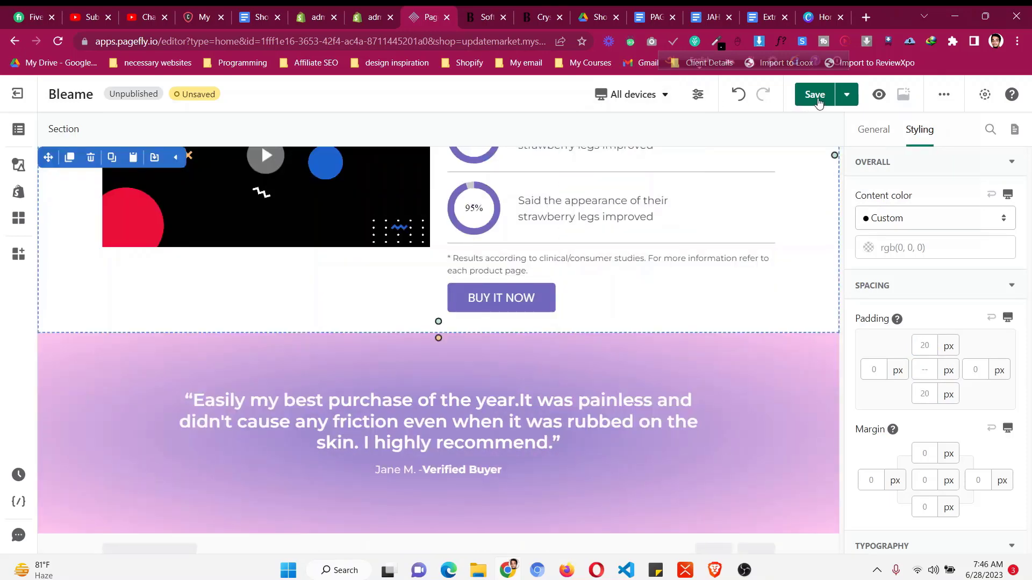
click(814, 97)
scroll(451, 419, down, 4)
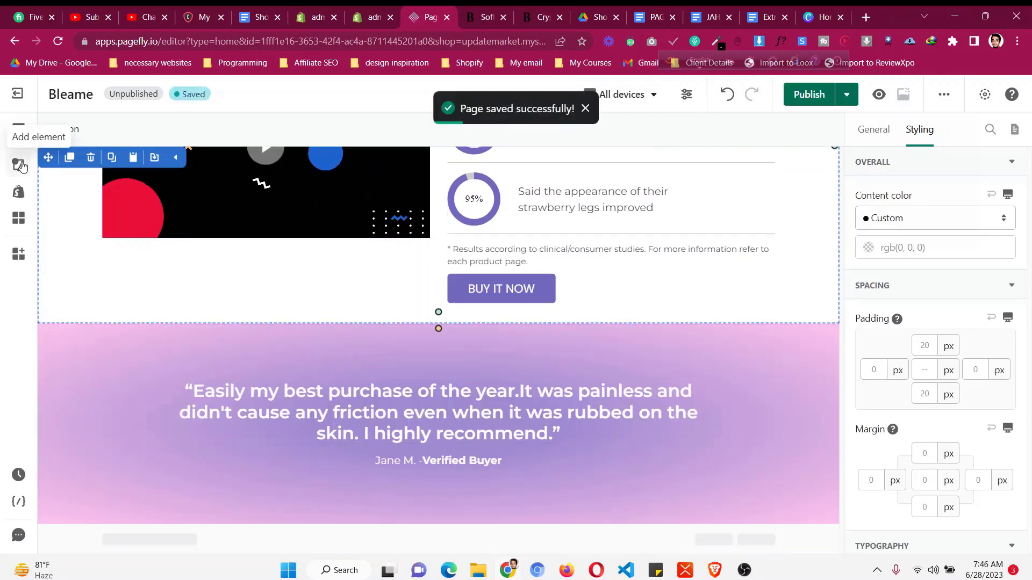
- Examine the "Try Us Risk Free" section's layout on the original Bleame site
click(20, 166)
click(60, 204)
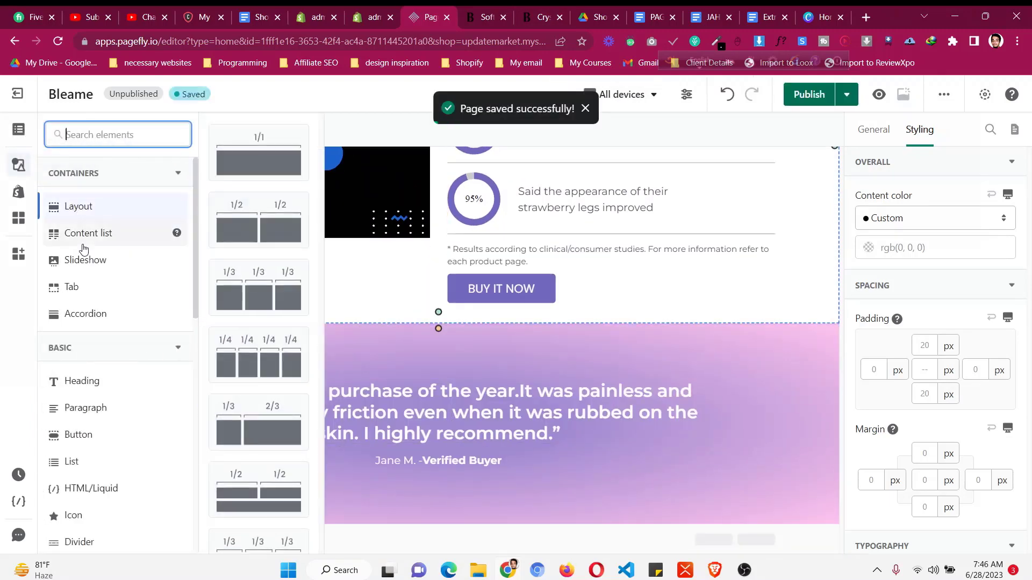
click(486, 16)
scroll(422, 349, down, 4)
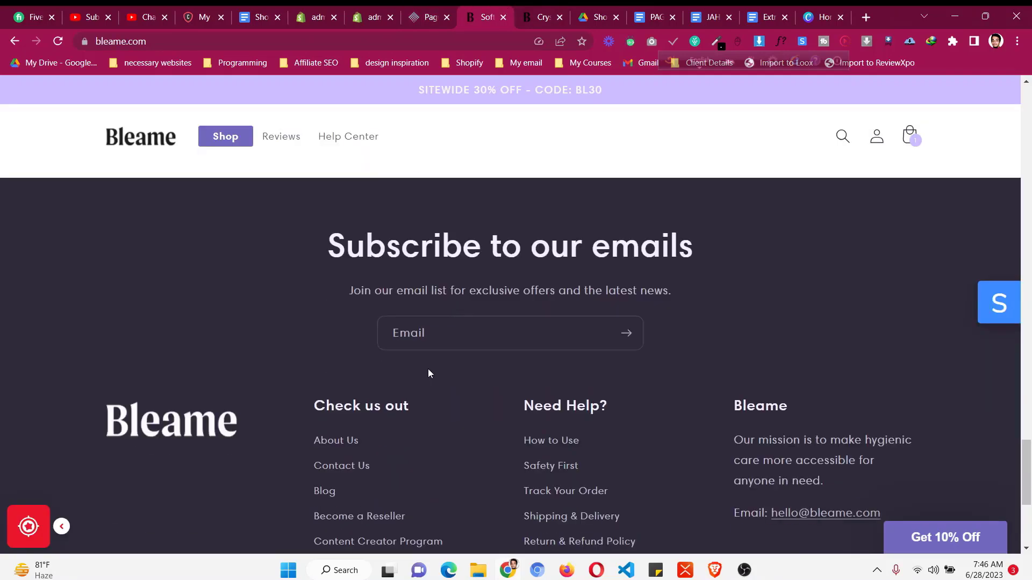
scroll(428, 369, up, 7)
scroll(429, 381, down, 2)
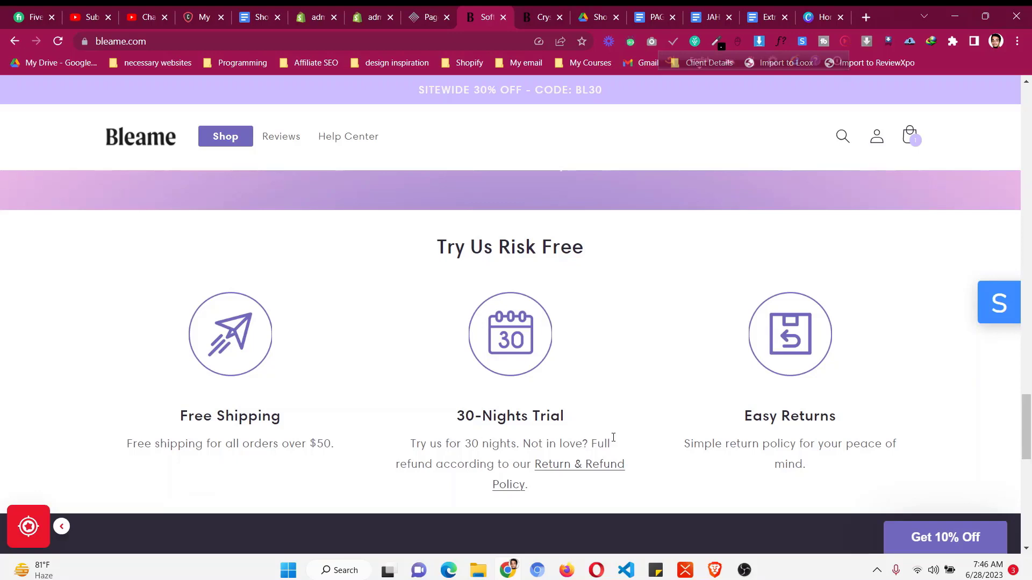
click(743, 571)
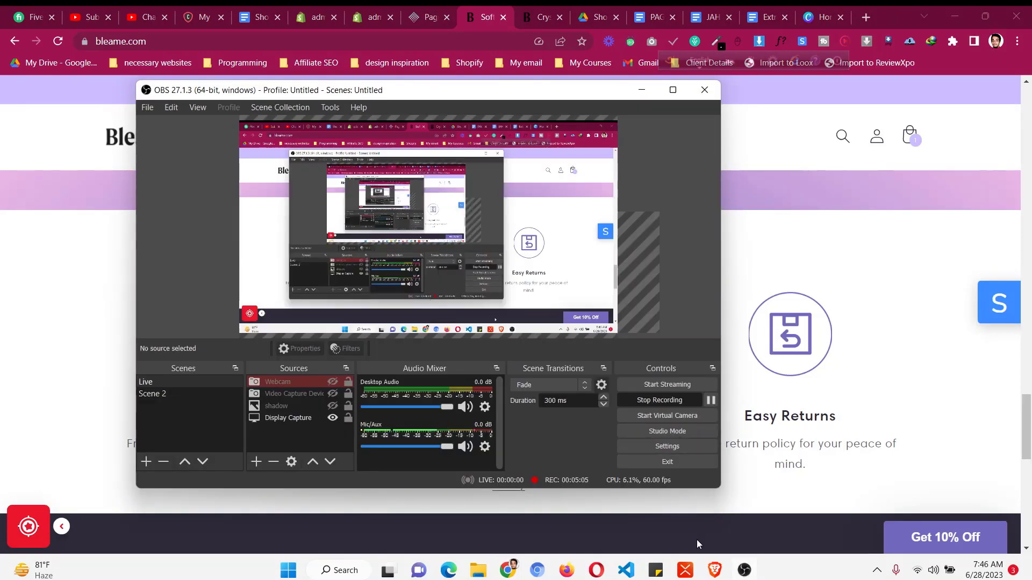
click(742, 571)
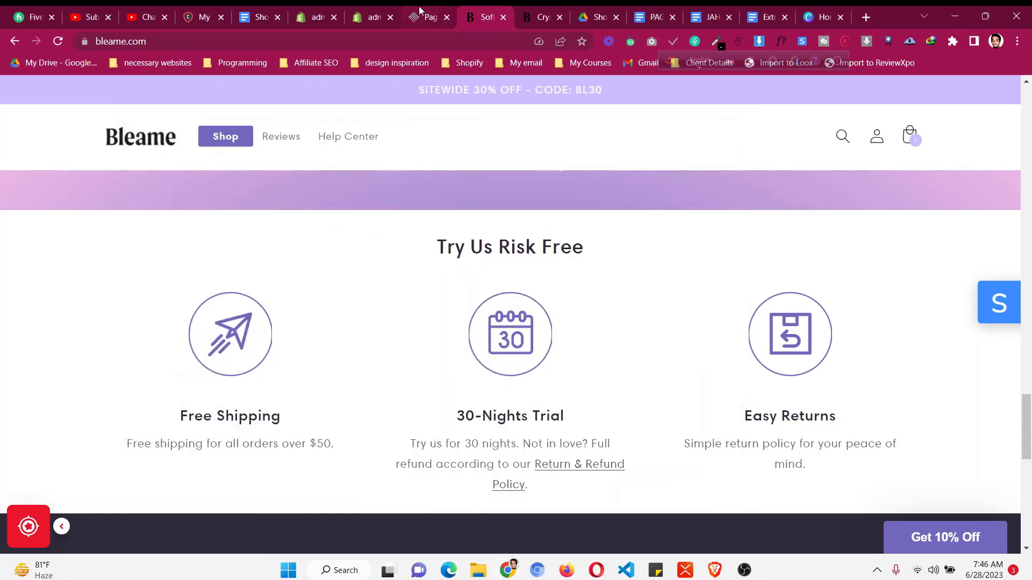
- Return to the PageFly editor and insert a one-column layout section between the "Buy It Now" section and the testimonial banner
click(424, 17)
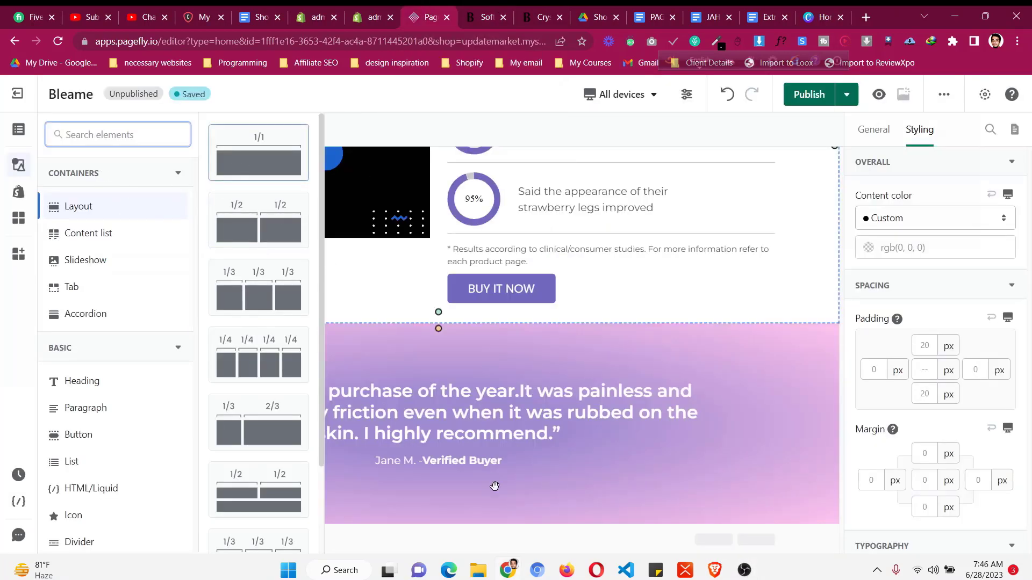
drag(495, 486, 517, 534)
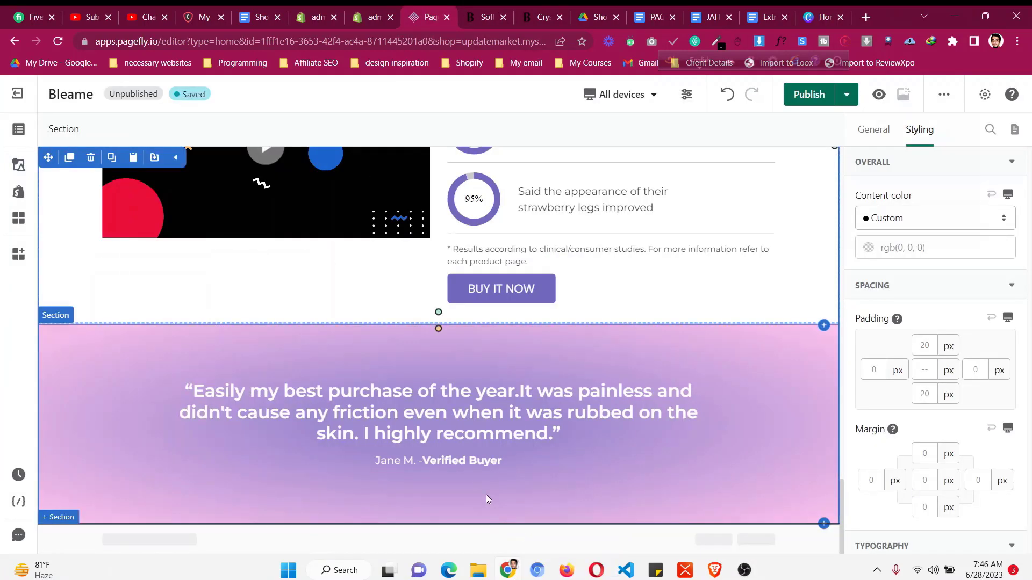
click(19, 163)
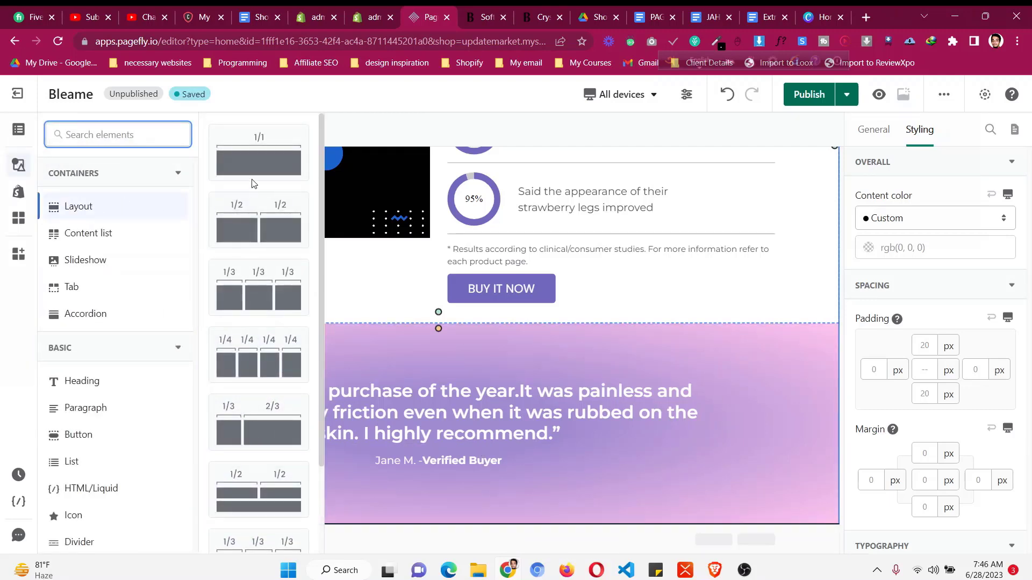
drag(252, 184, 516, 321)
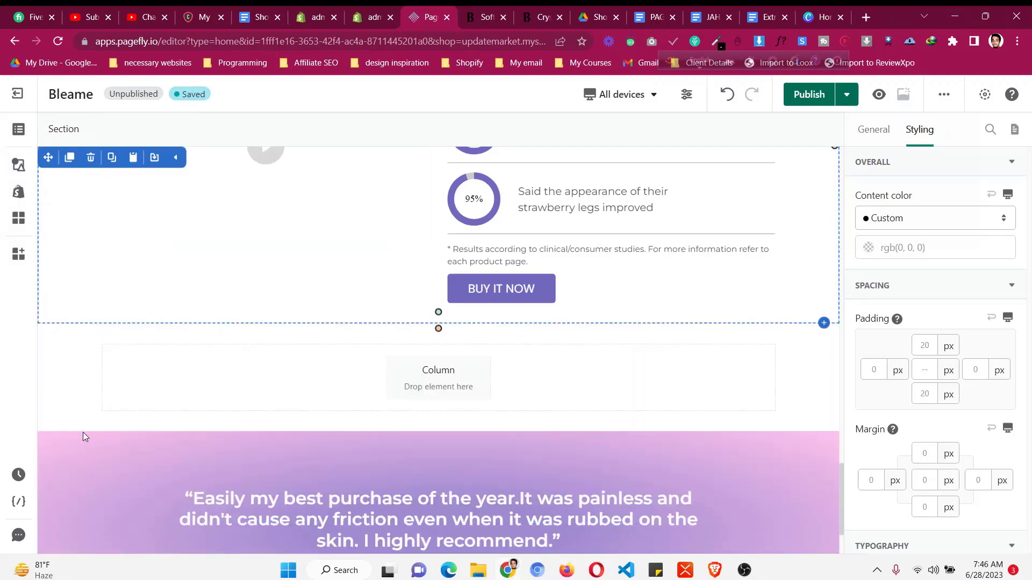
- Move the testimonial section above the empty one-column section
click(60, 425)
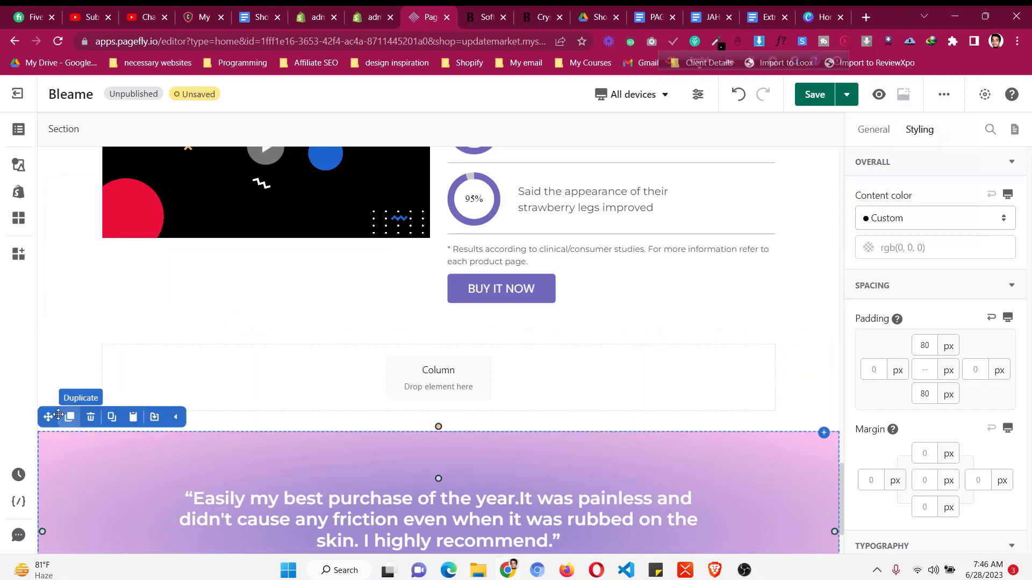
drag(49, 417, 393, 343)
scroll(393, 343, down, 2)
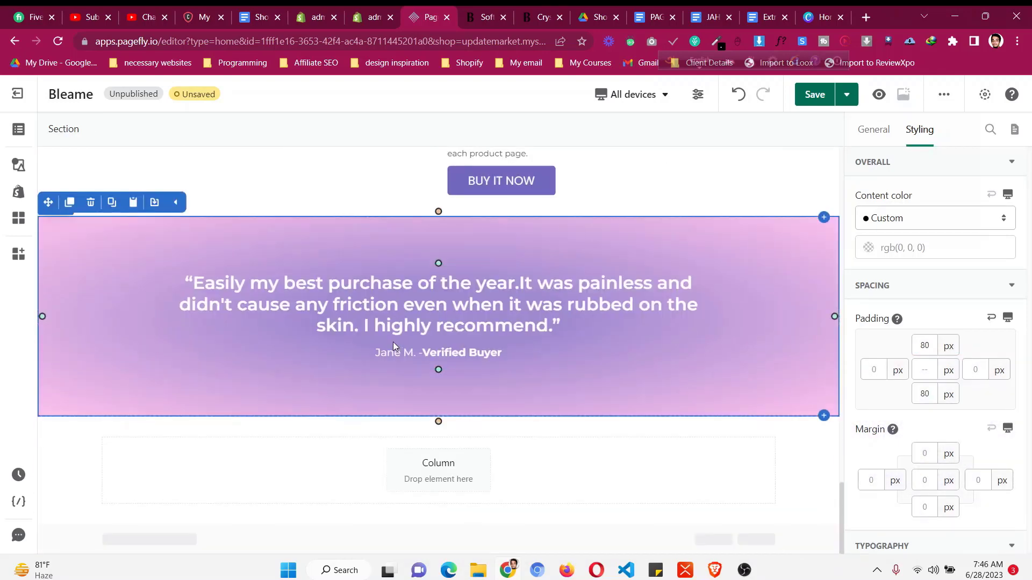
- Duplicate the "The Future Is Hair-Free!" heading and move one copy into the empty column below the testimonial banner
scroll(451, 344, up, 8)
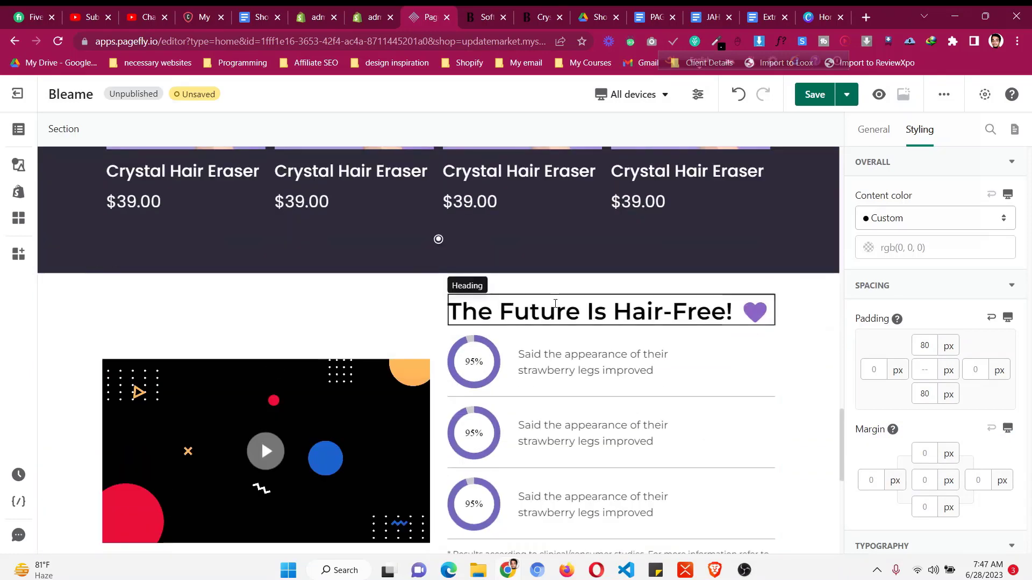
click(554, 303)
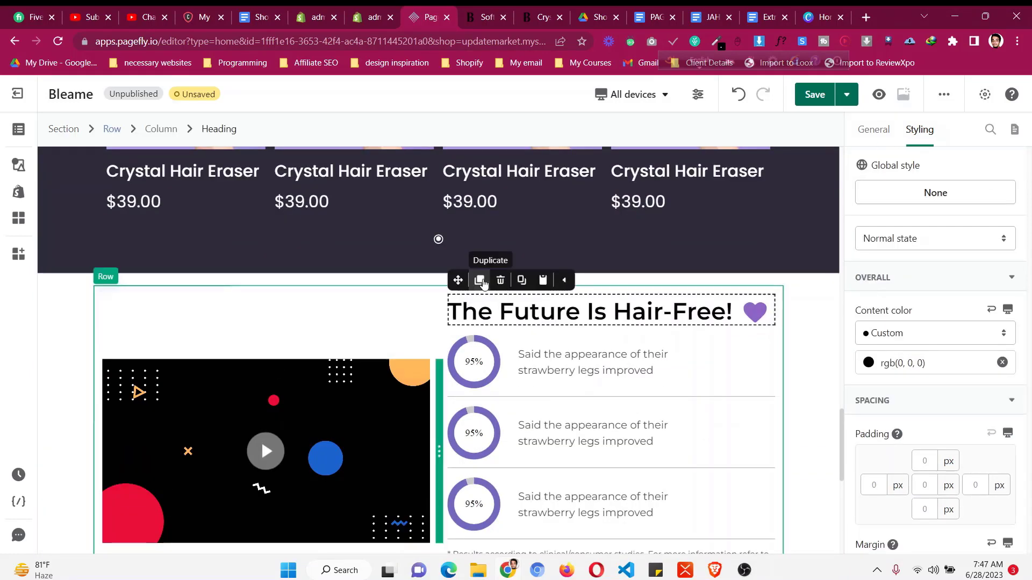
click(479, 280)
drag(458, 280, 482, 458)
- Set the font size of the heading below the testimonial to 30 px and center-align it
scroll(971, 429, down, 6)
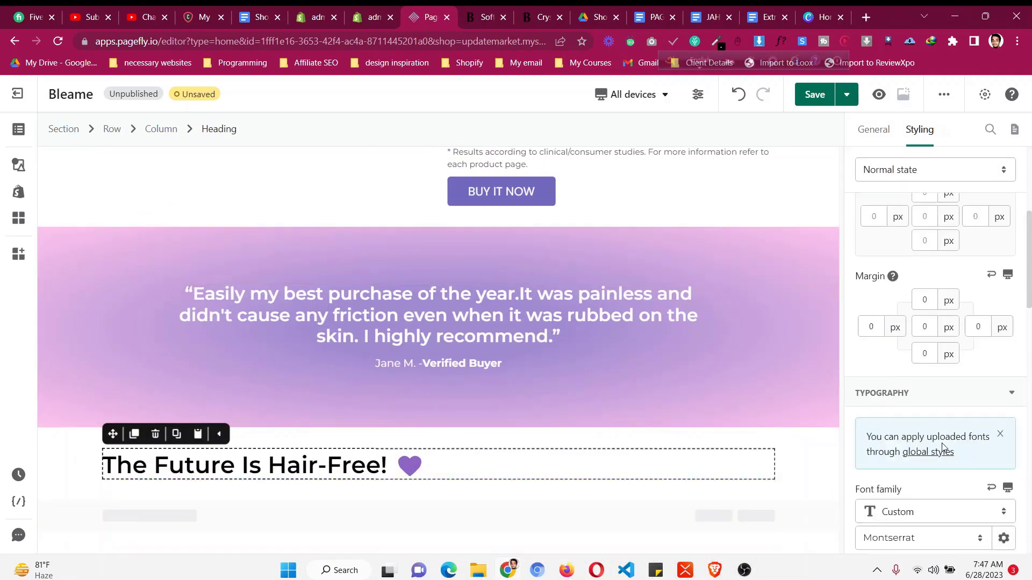
double_click(964, 391)
text(35)
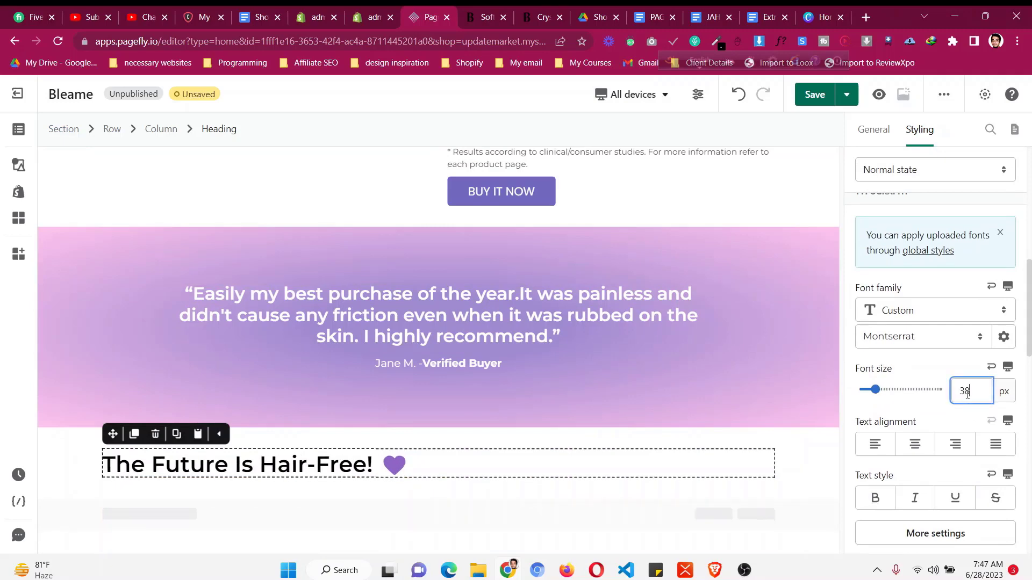
key(BackSpace)
text(2)
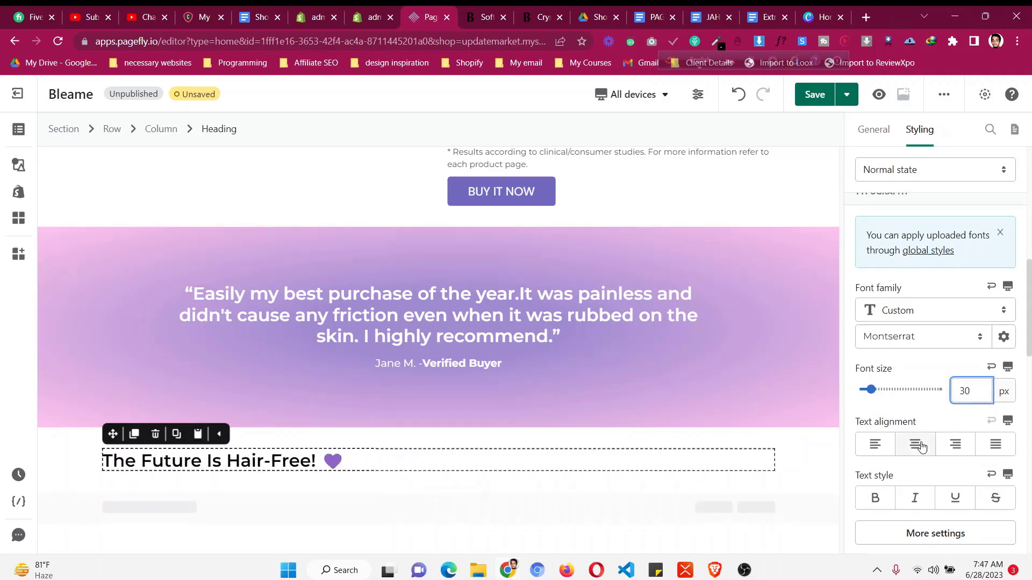
click(920, 446)
- Copy the "Try Us Risk Free" title from the Bleame site and replace the new heading's text with it
click(505, 11)
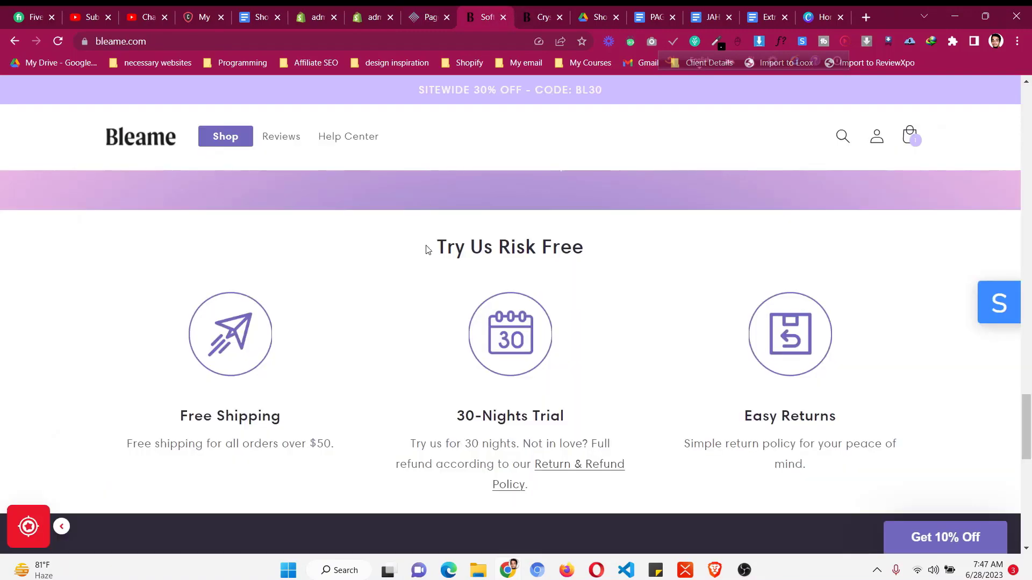
triple_click(483, 242)
right_click(497, 249)
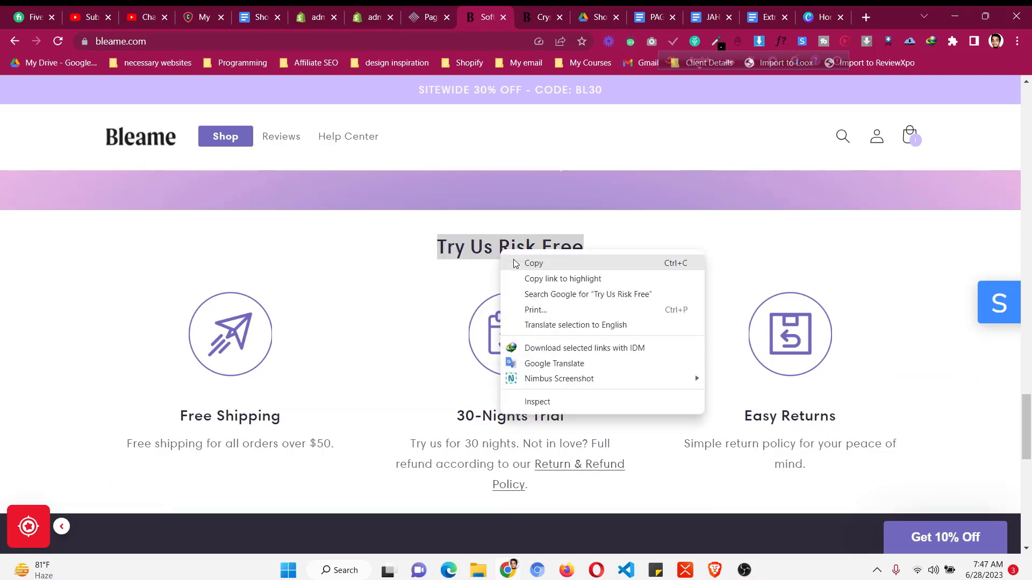
click(521, 258)
click(444, 11)
click(874, 129)
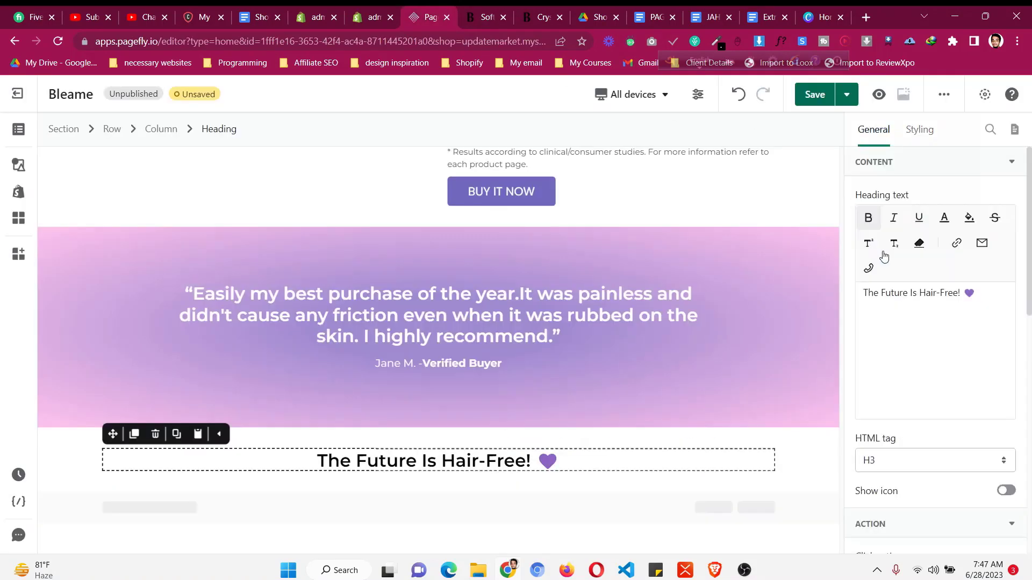
triple_click(917, 310)
key(ctrl+v)
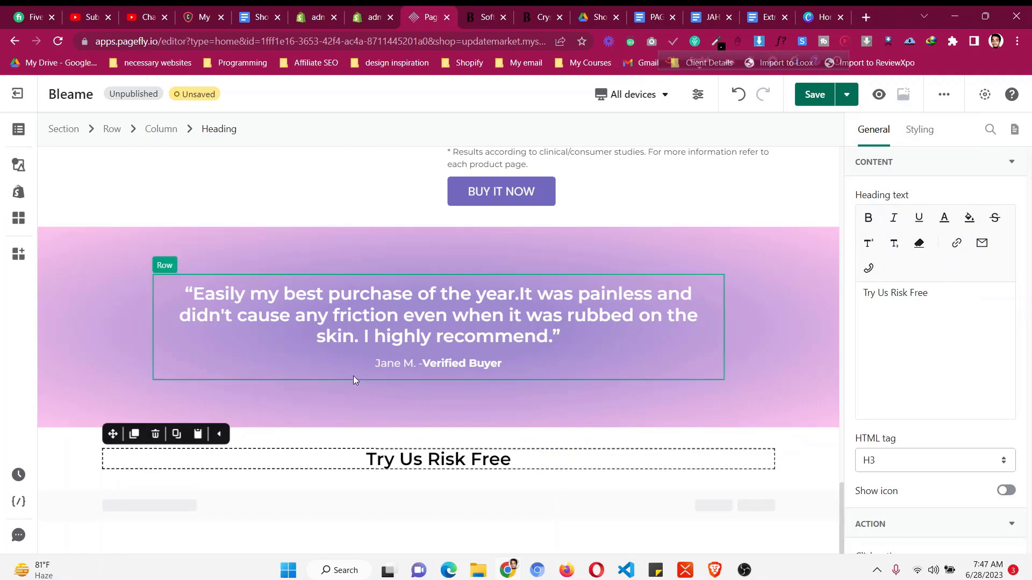
- Download the Free Shipping icon from the Bleame site as an image file
click(480, 11)
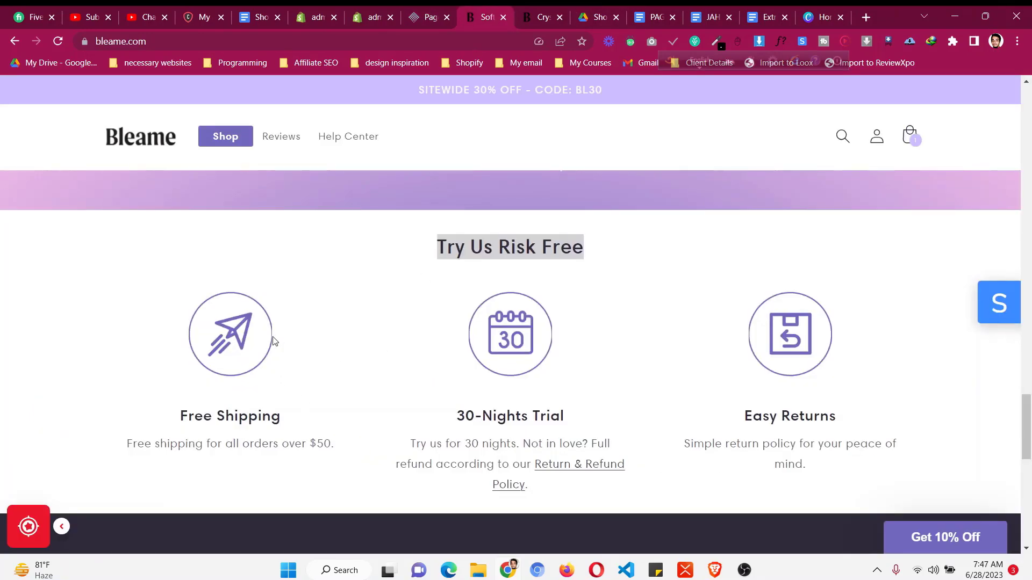
right_click(255, 342)
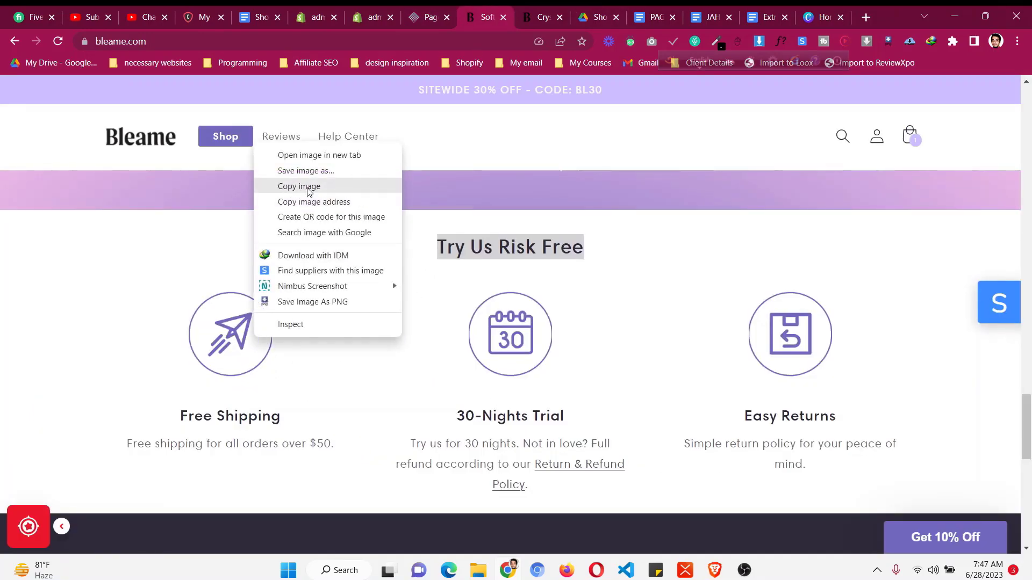
click(316, 189)
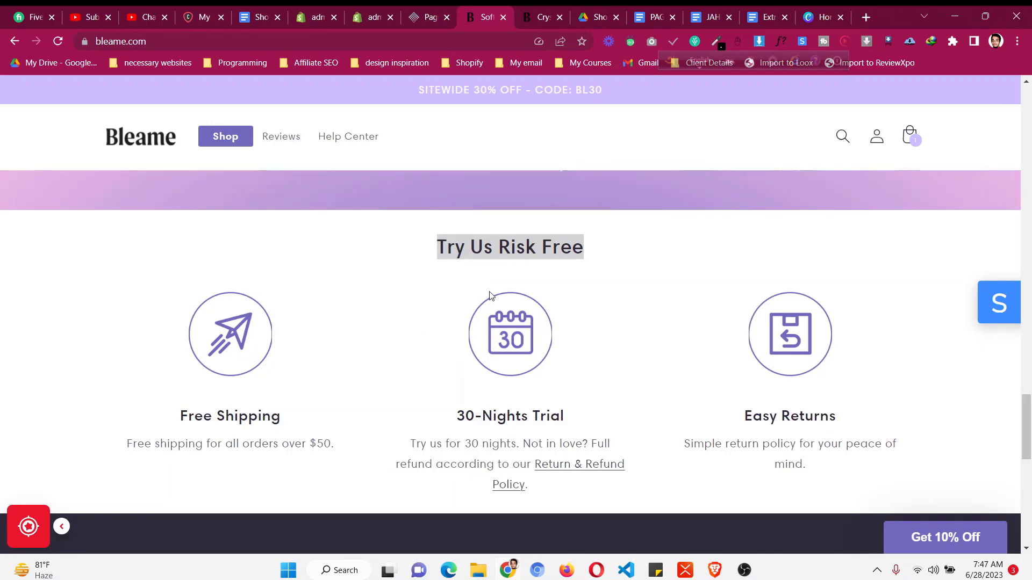
click(415, 307)
- Return to the PageFly editor and add a three-column 1/3 row below the "Try Us Risk Free" heading
click(428, 17)
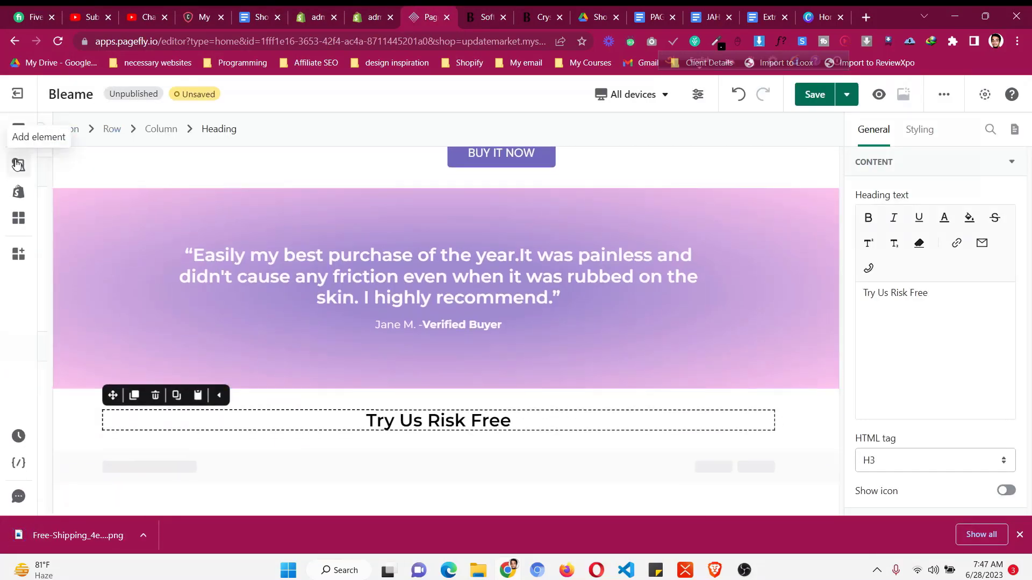
click(18, 164)
mouse_move(136, 195)
mouse_move(246, 295)
mouse_down()
mouse_move(435, 407)
mouse_move(464, 430)
mouse_move(465, 473)
mouse_up()
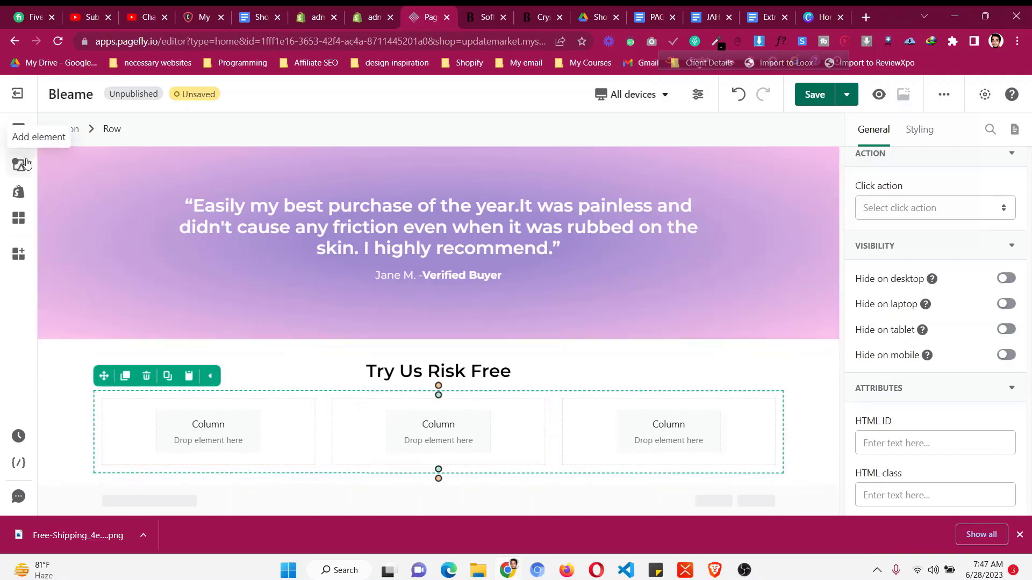
- Check the icon columns on the Bleame site again and open the Image elements in the PageFly editor
click(498, 12)
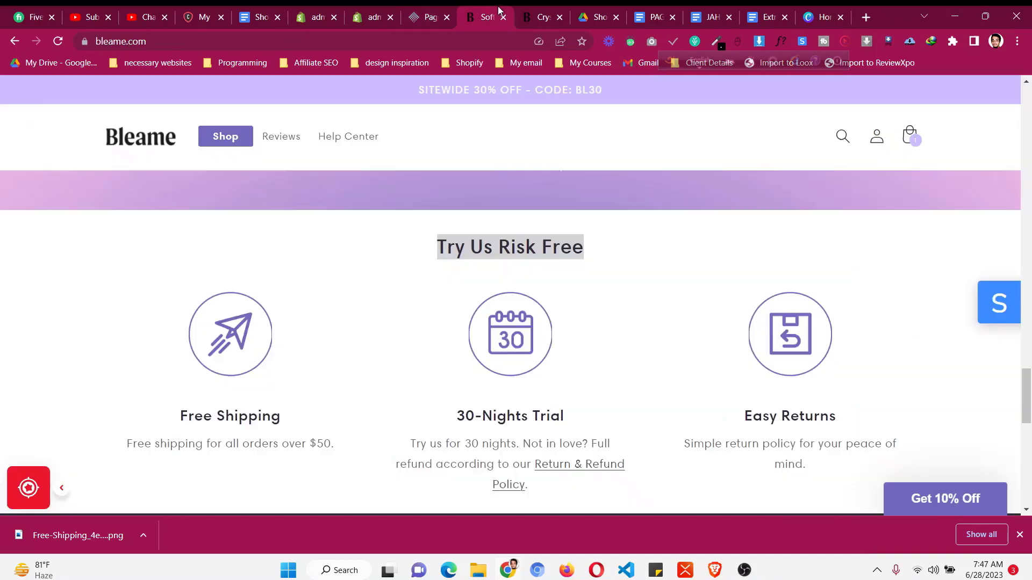
click(446, 10)
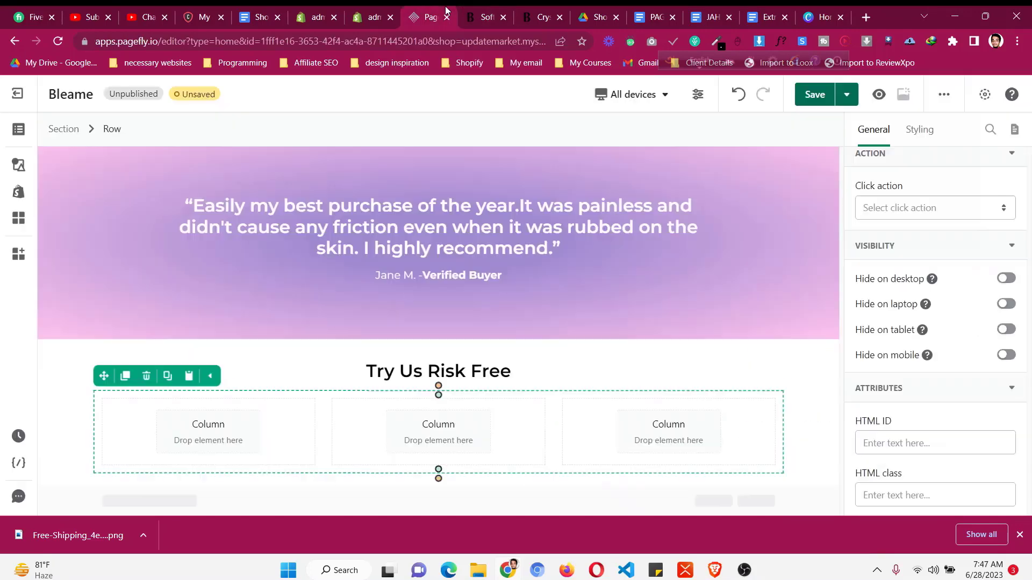
click(17, 173)
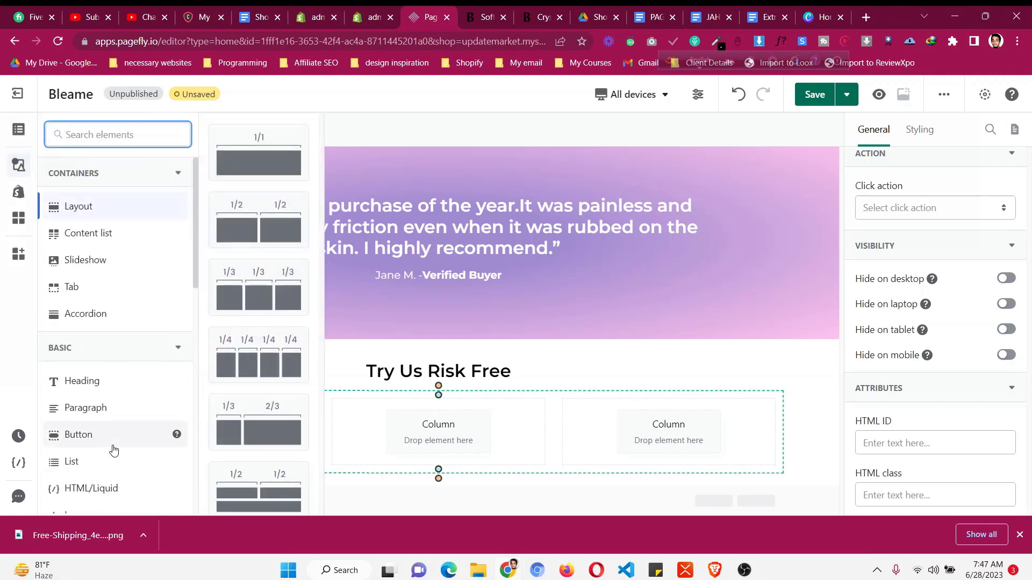
scroll(114, 450, down, 2)
click(114, 474)
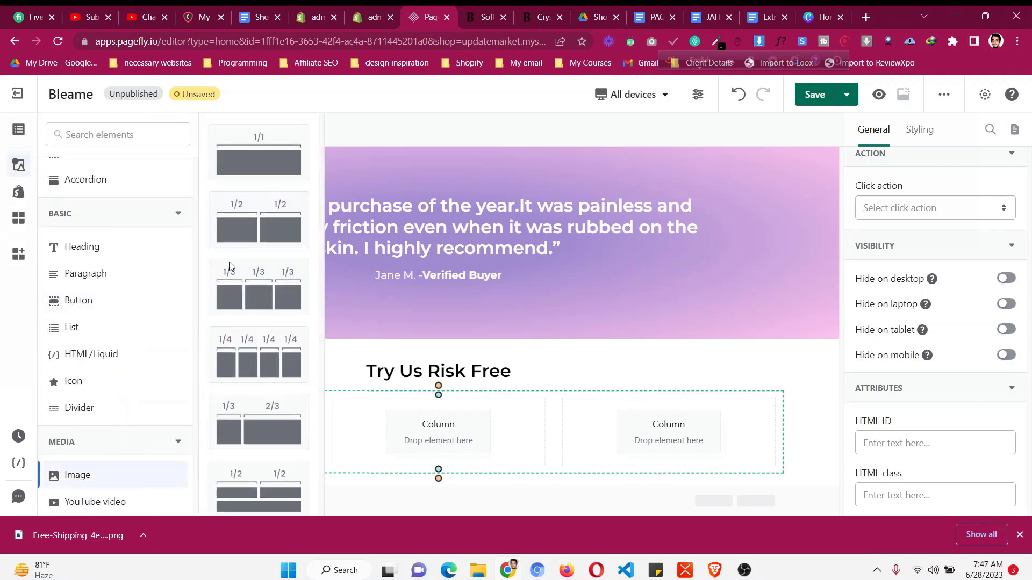
- Add an image element to the first column under "Try Us Risk Free" and open its image selection
drag(250, 386, 243, 430)
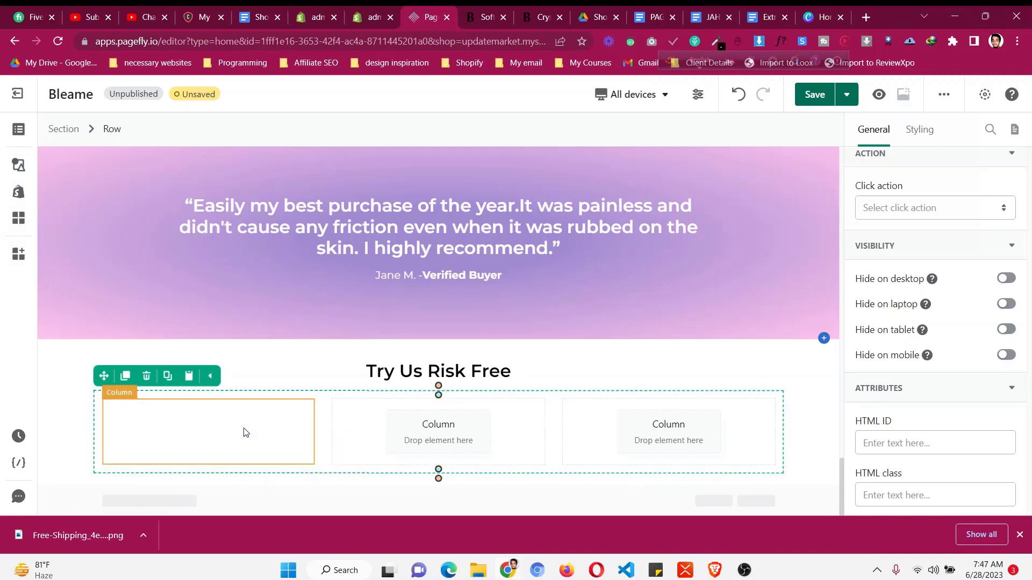
scroll(926, 185, up, 5)
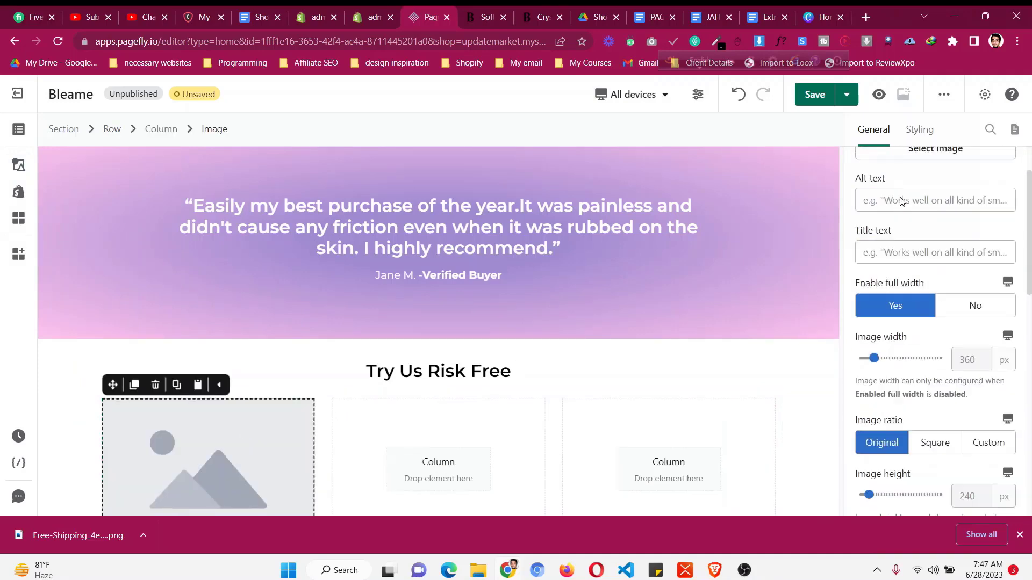
click(935, 217)
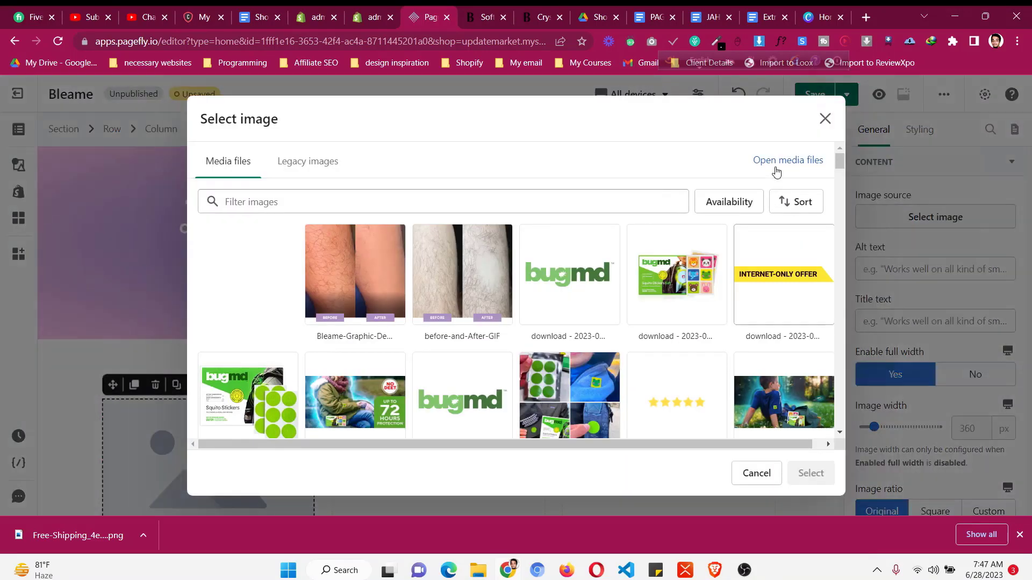
click(265, 287)
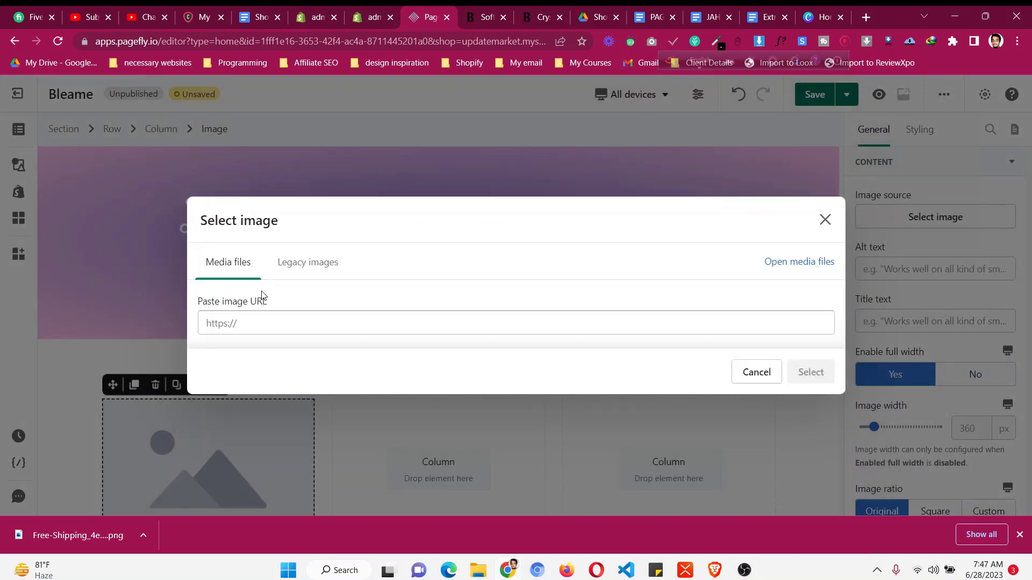
click(803, 262)
click(401, 15)
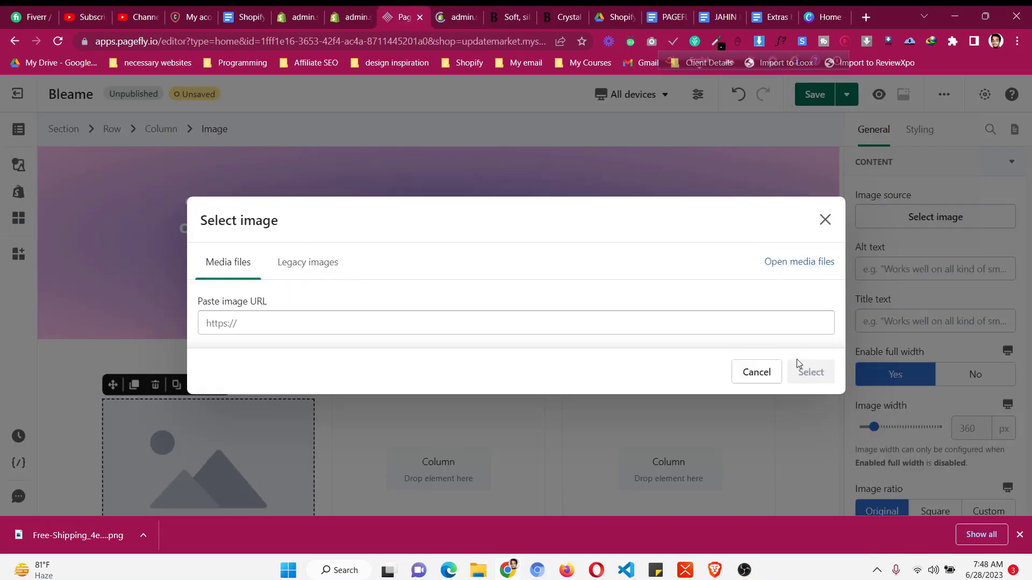
click(756, 372)
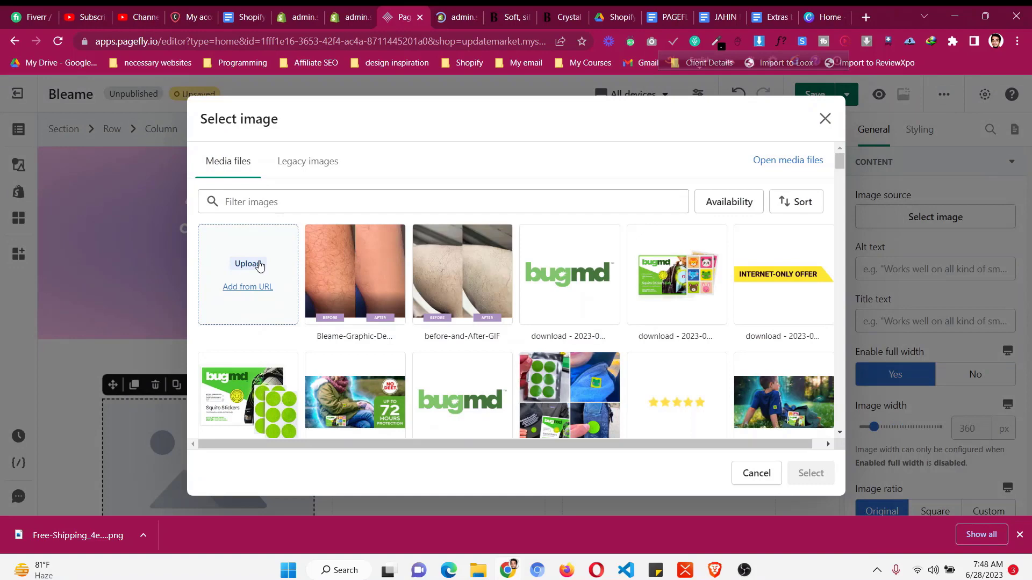
- Upload the Free-Shipping PNG from the Downloads folder and choose it as the first column's image
click(258, 265)
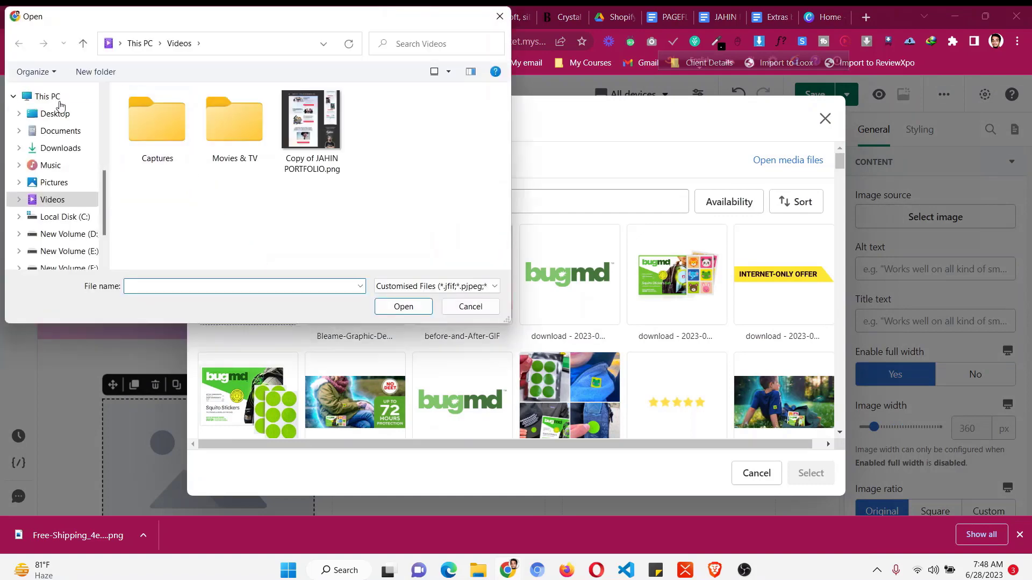
click(54, 147)
click(161, 151)
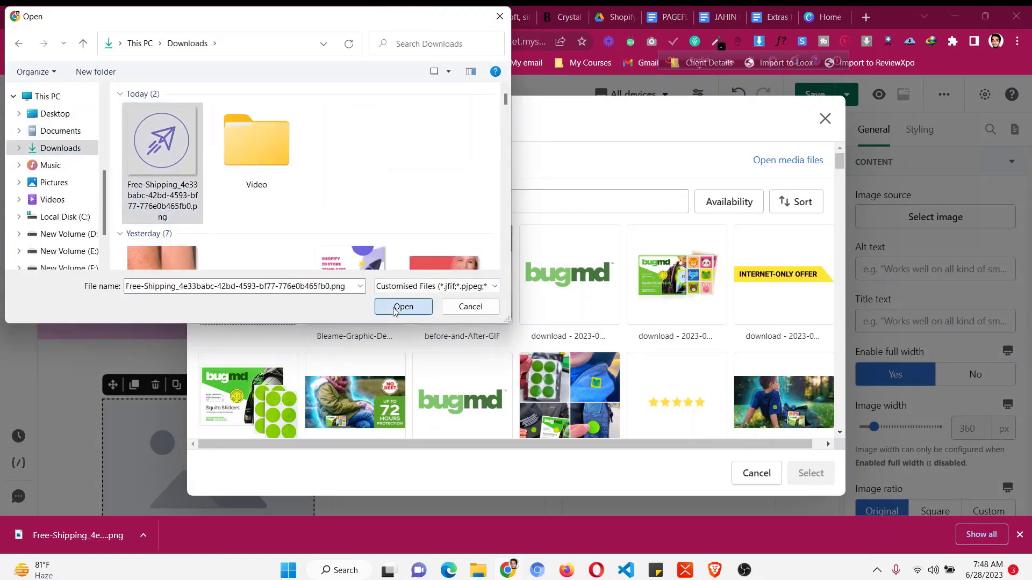
click(404, 306)
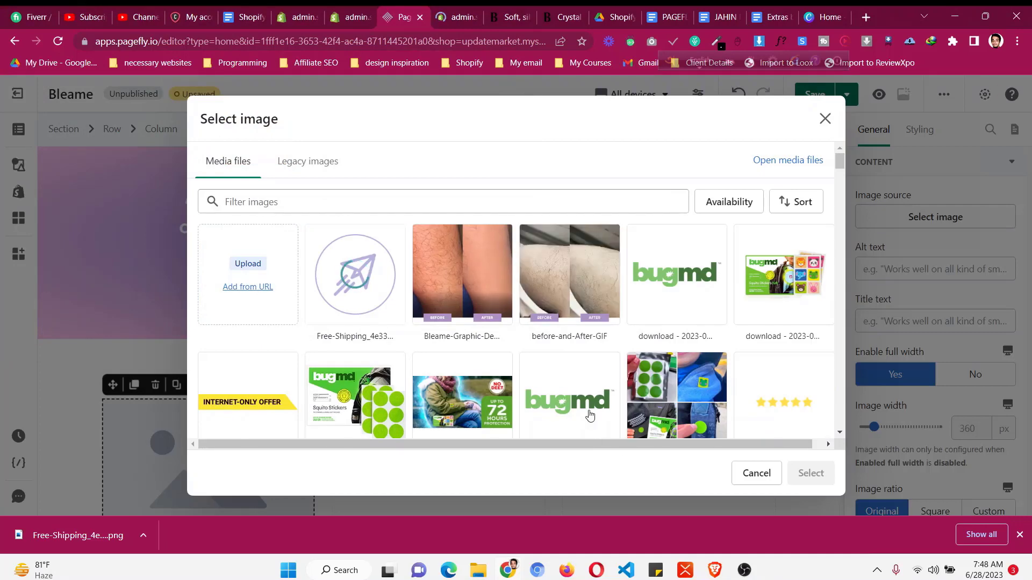
click(567, 485)
click(473, 21)
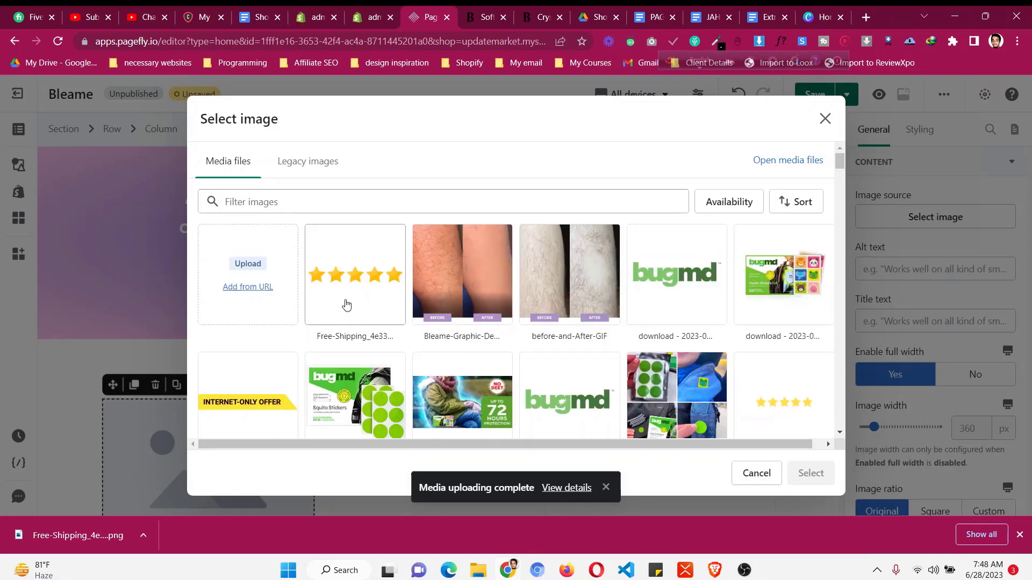
click(347, 305)
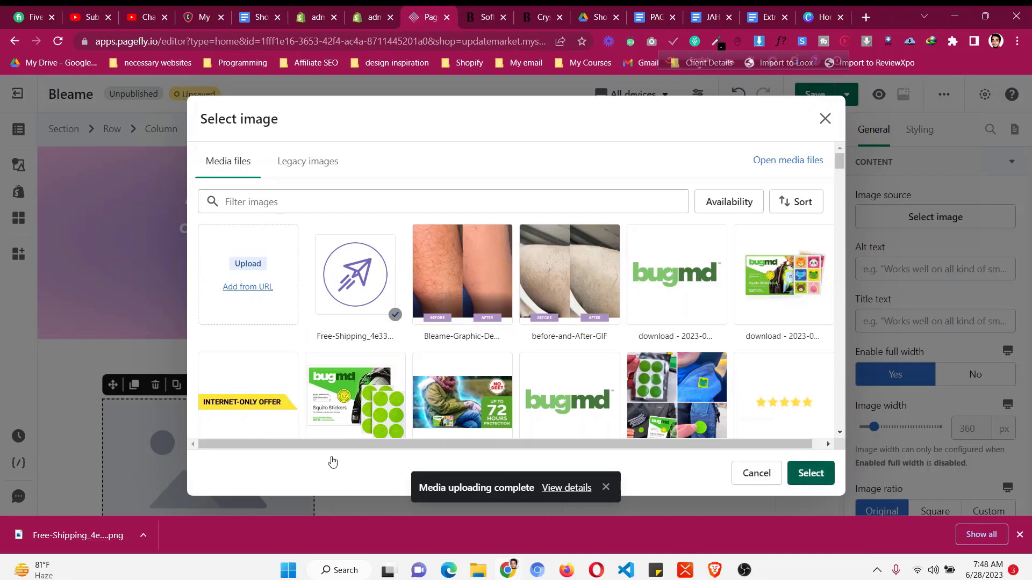
- Disable full width for the paper-plane icon image and set its width to 150 px
scroll(195, 446, down, 2)
scroll(1017, 473, down, 1)
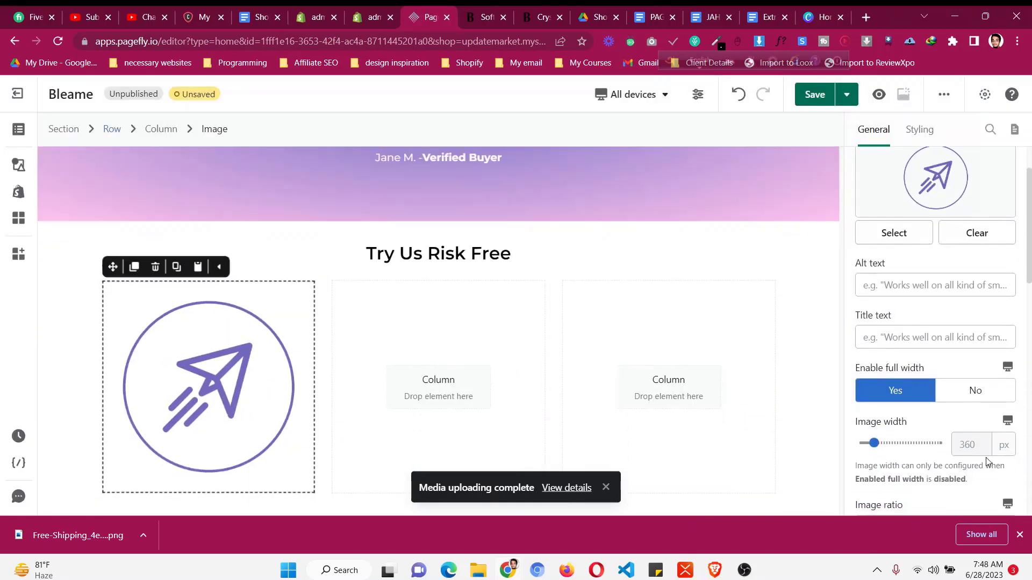
click(975, 396)
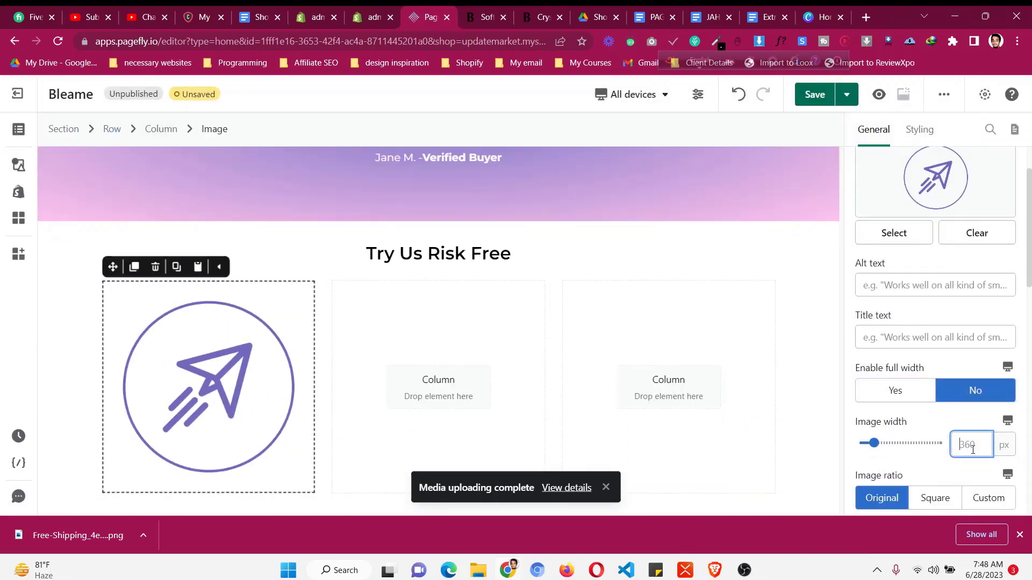
text(150)
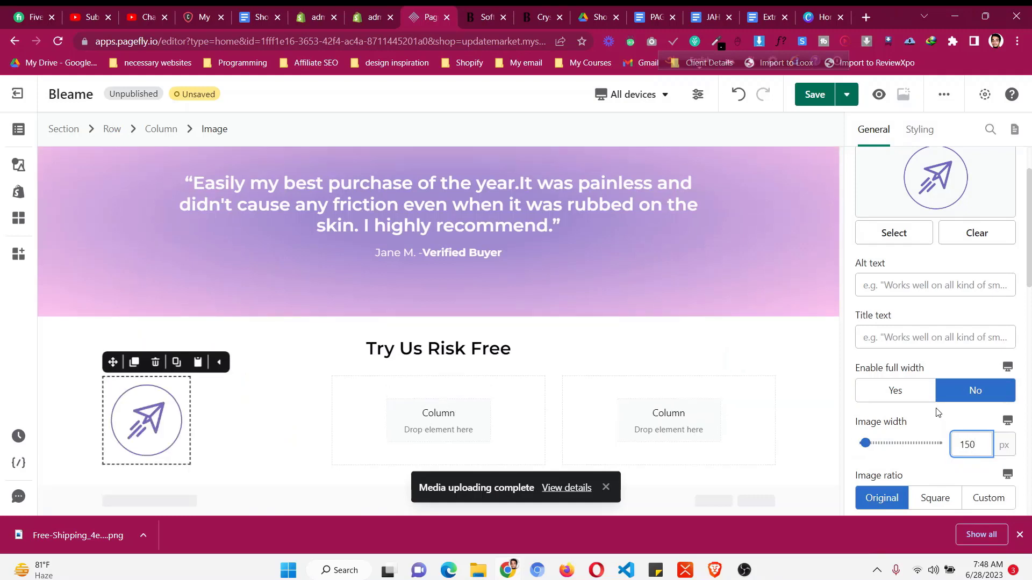
- Center the paper-plane icon horizontally within its column
click(920, 130)
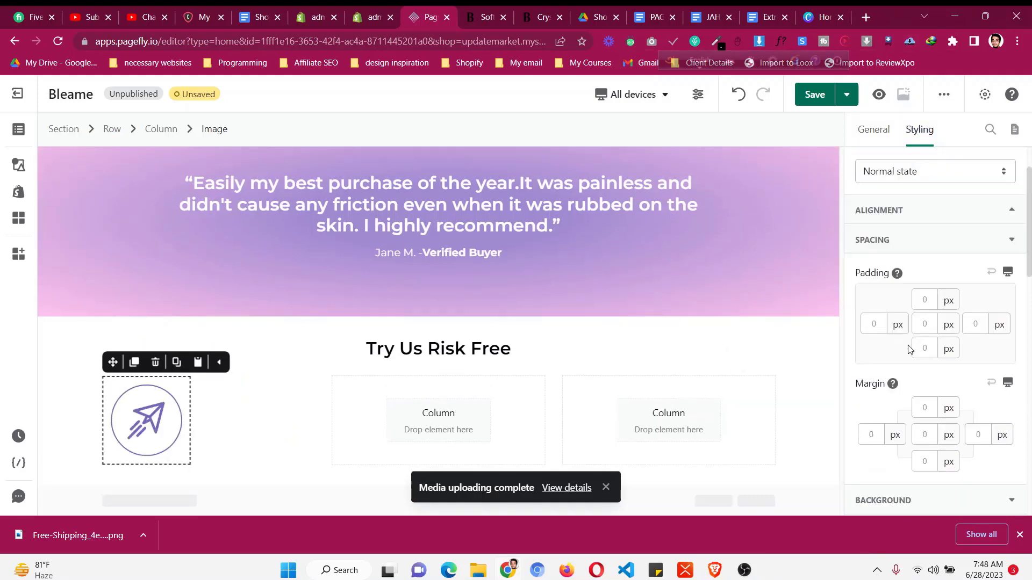
scroll(911, 352, down, 3)
scroll(911, 352, up, 5)
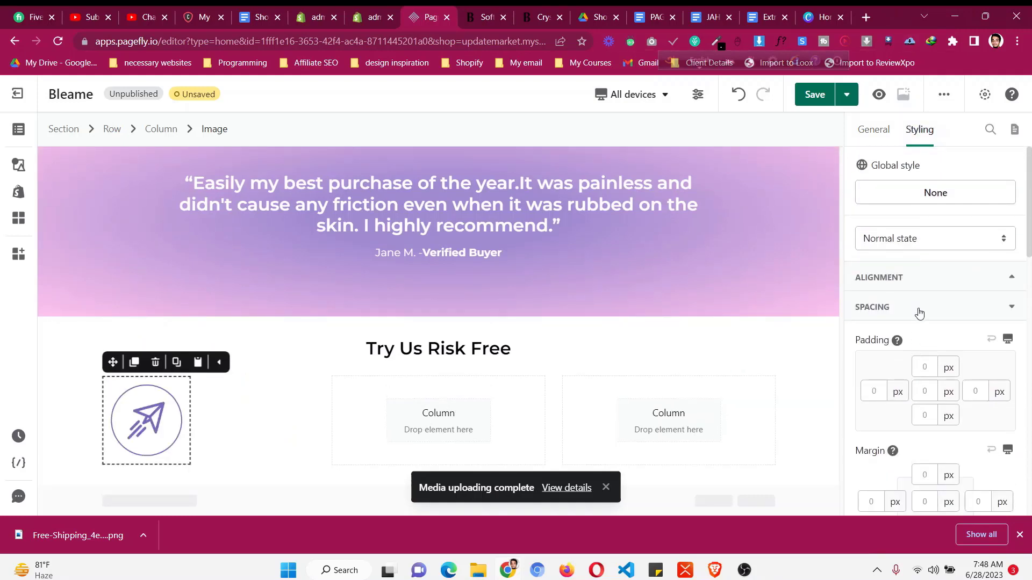
scroll(919, 313, down, 1)
scroll(919, 253, up, 1)
click(921, 277)
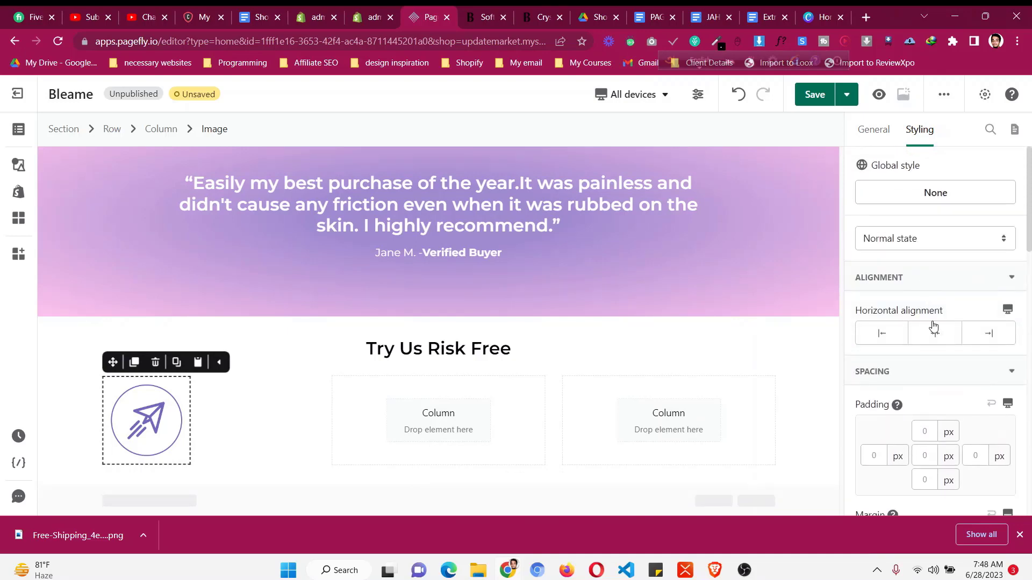
click(934, 327)
- Duplicate the first review's "I'm totally blown away." heading and move the copy beneath the paper-plane icon
scroll(385, 369, up, 5)
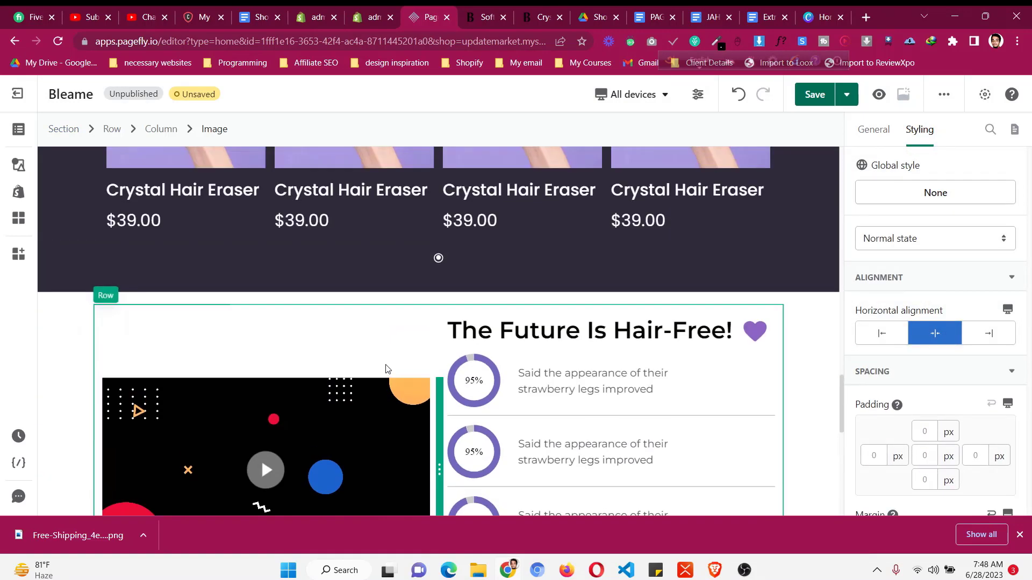
scroll(387, 369, up, 10)
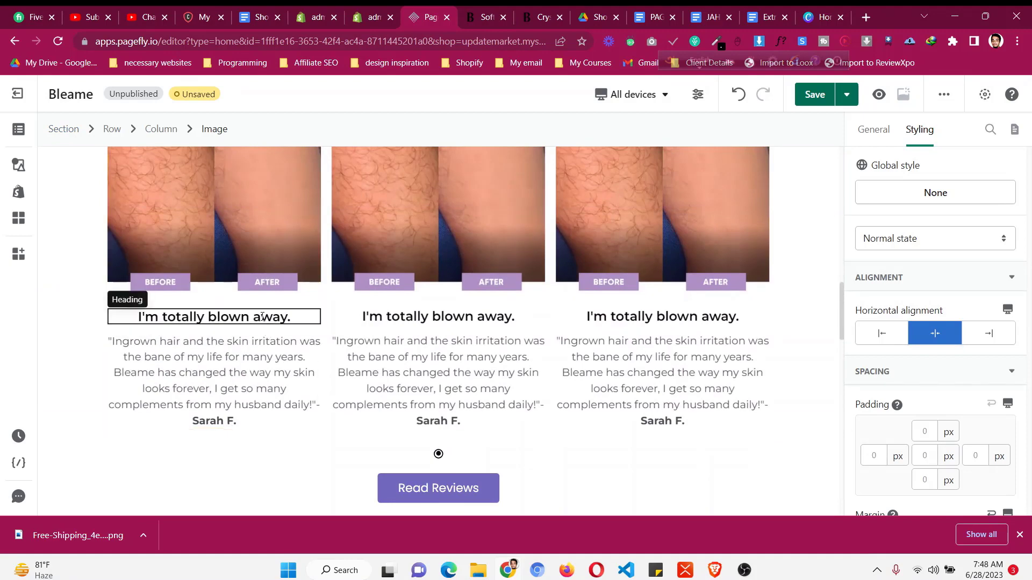
click(257, 318)
click(139, 294)
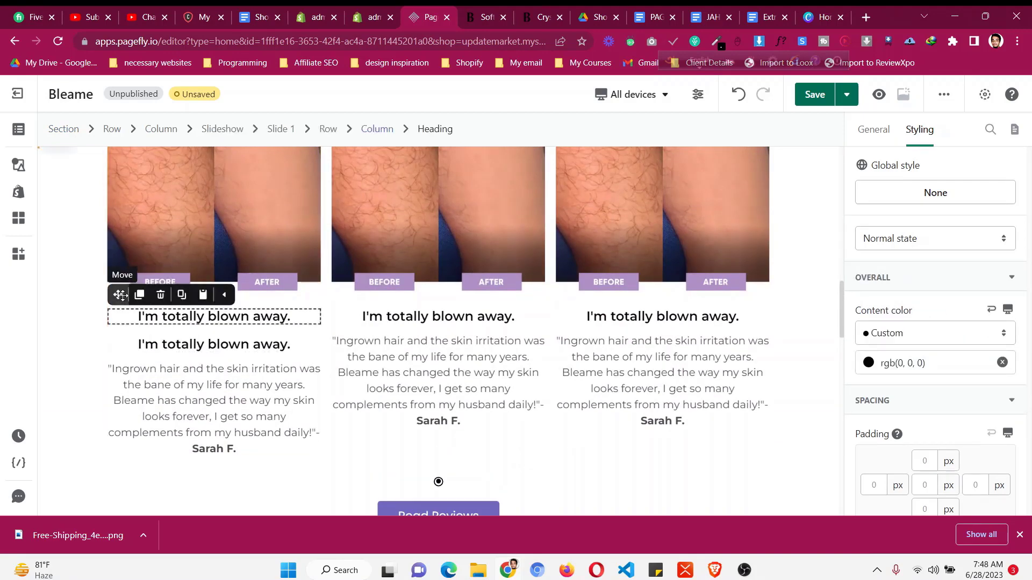
drag(117, 294, 196, 478)
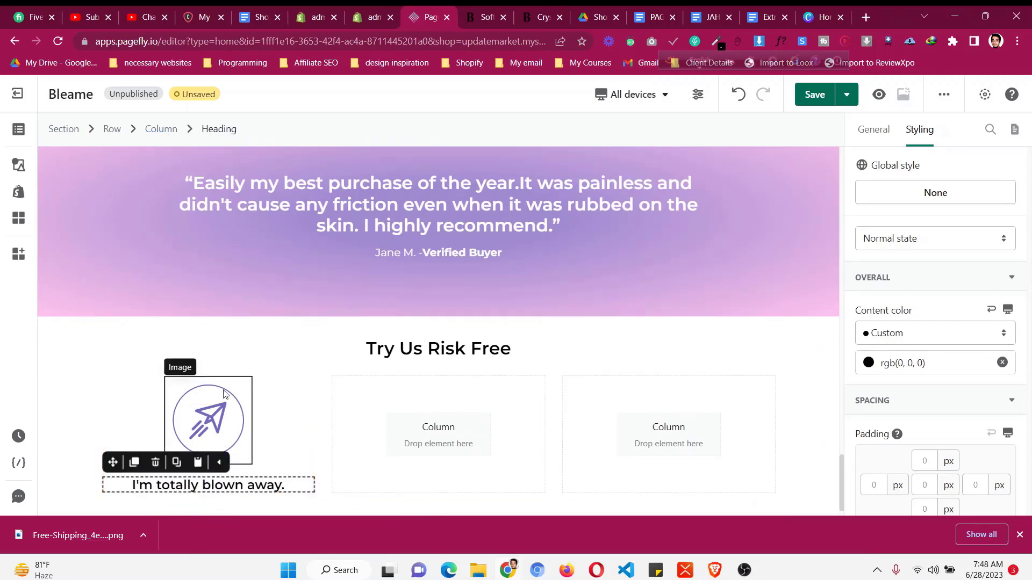
- Duplicate the first review's paragraph and move the copy beneath the heading under the paper-plane icon
scroll(225, 392, up, 5)
scroll(226, 391, up, 6)
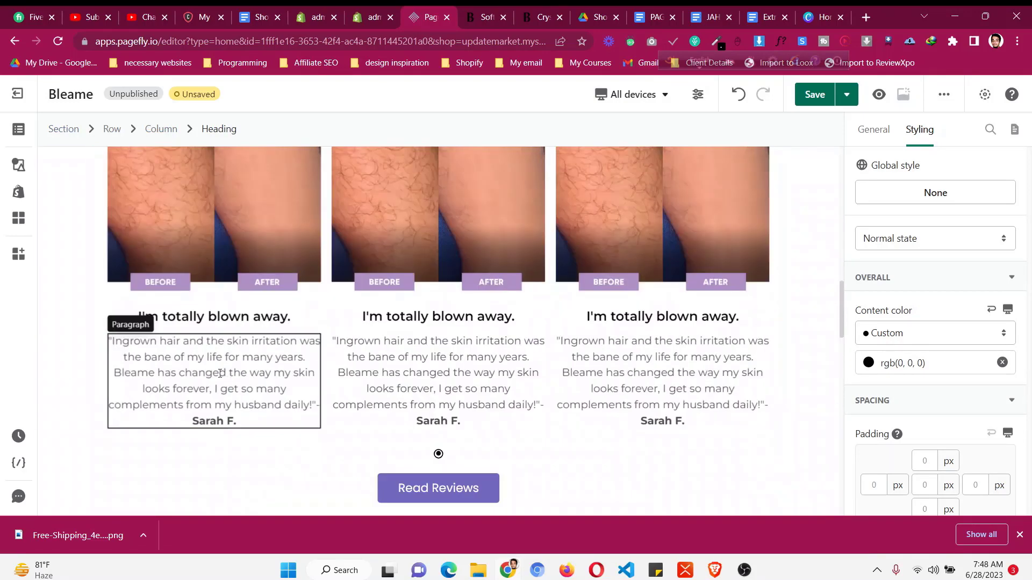
click(151, 329)
click(139, 316)
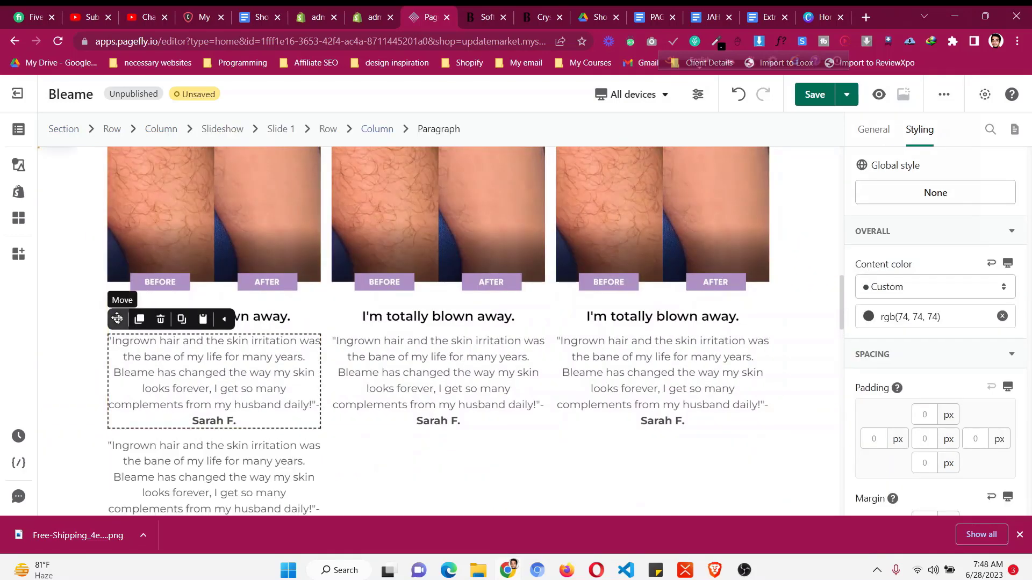
drag(117, 316, 234, 463)
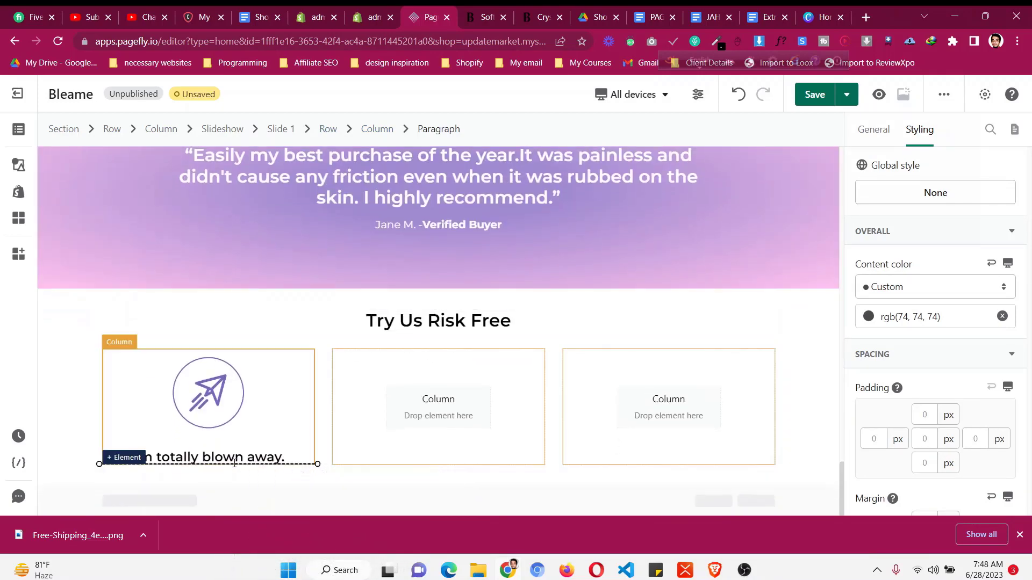
- Replace the heading under the paper-plane icon with "Free Shipping", copied from the bleame.com reference page
click(472, 12)
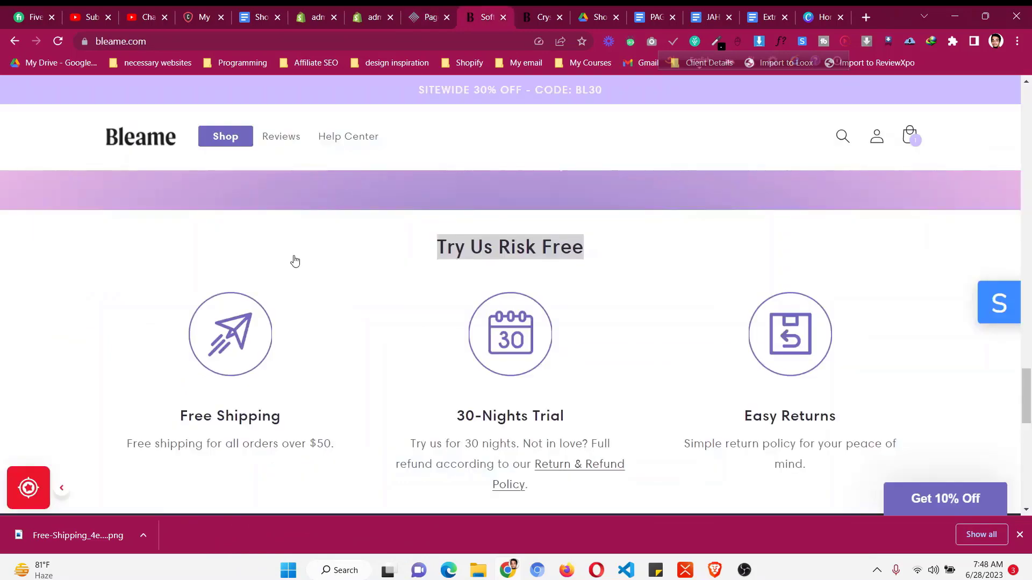
double_click(217, 422)
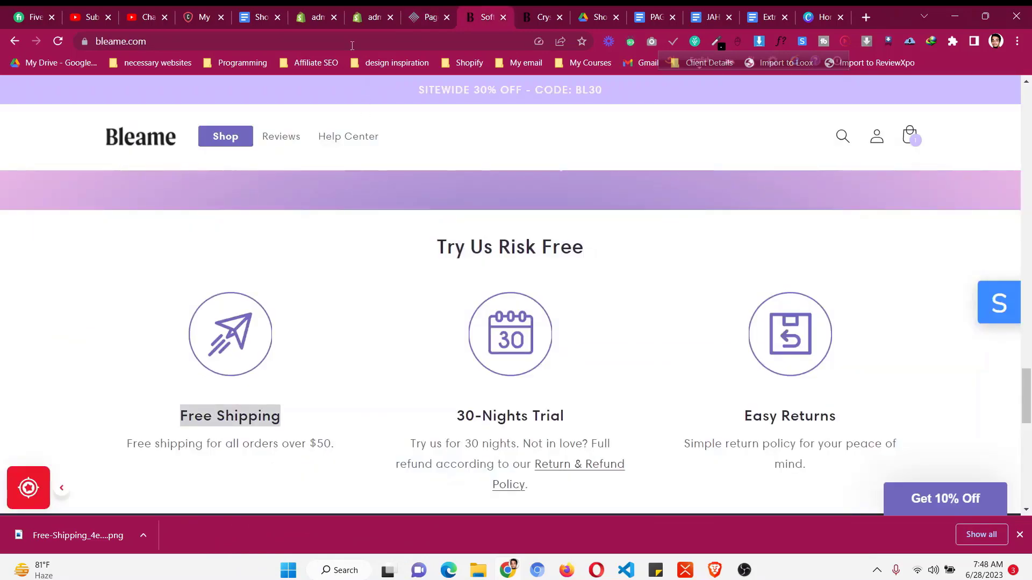
click(426, 13)
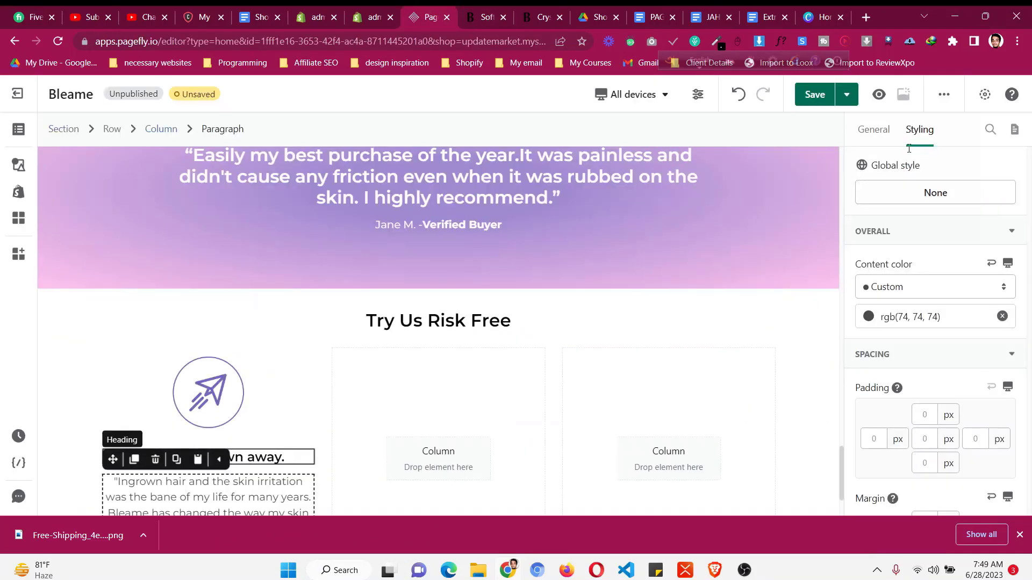
click(876, 129)
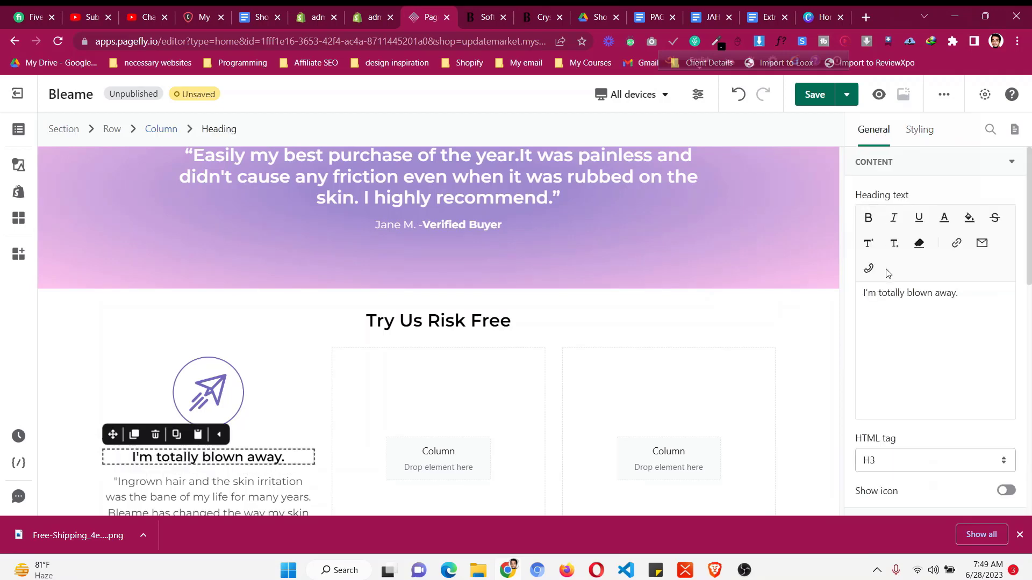
key(ctrl+a)
text(Free Shipping)
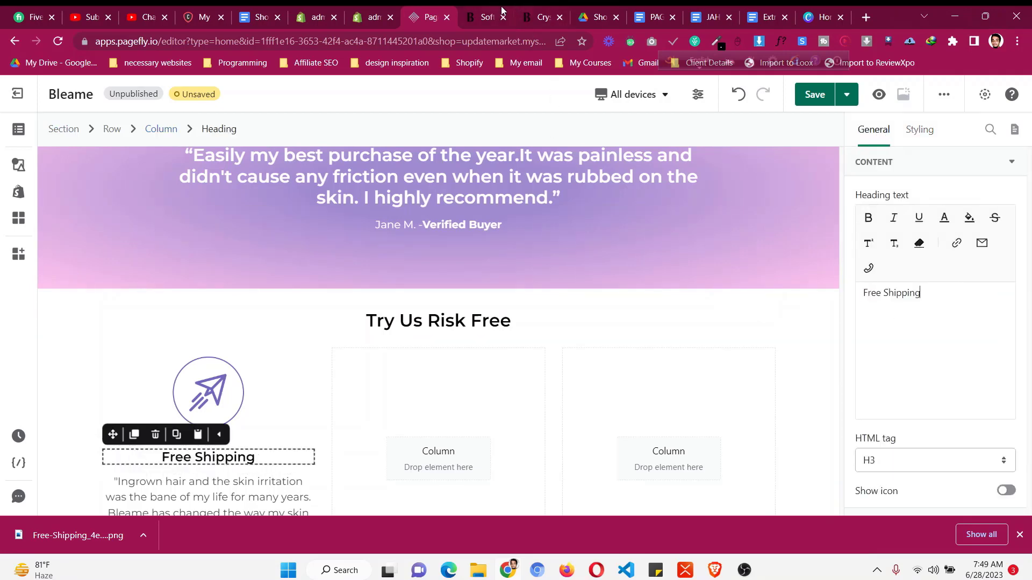
- Replace the first column's paragraph with "Free shipping for all orders over $50." copied from the bleame.com reference page
key(ctrl+Tab)
triple_click(231, 444)
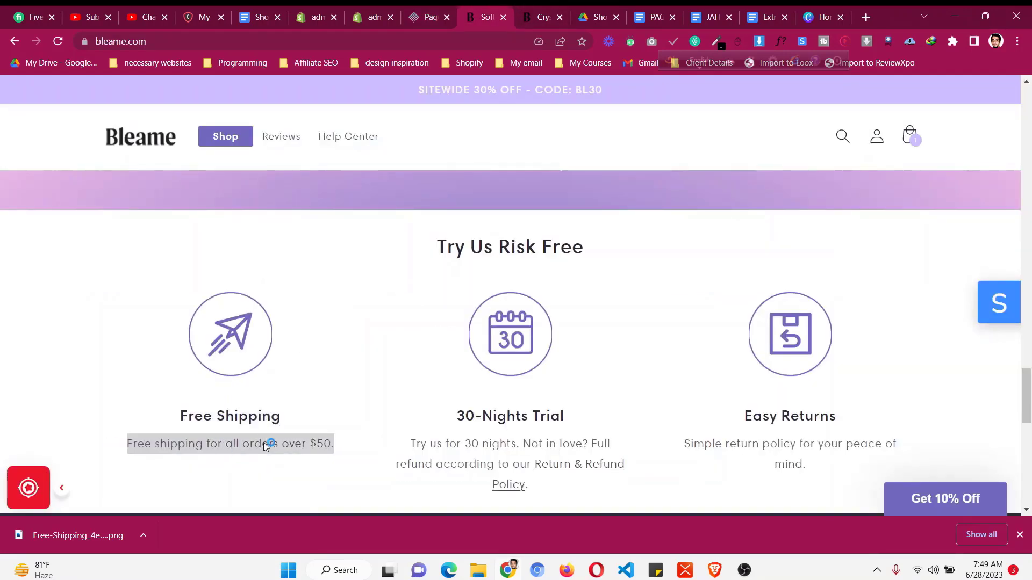
right_click(264, 443)
click(338, 291)
click(429, 9)
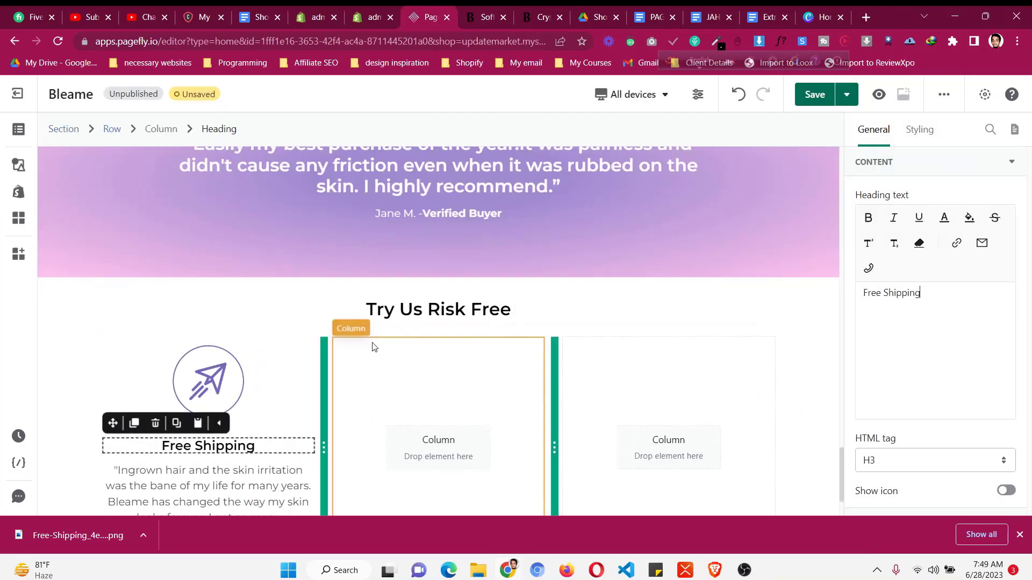
scroll(371, 344, down, 2)
click(261, 425)
click(960, 340)
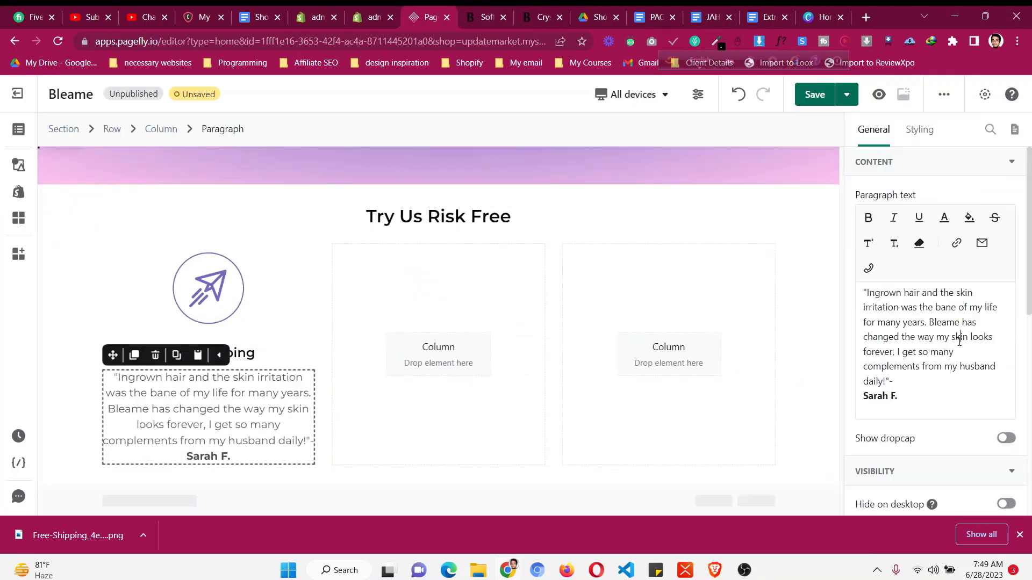
key(ctrl+a)
key(ctrl+v)
click(88, 292)
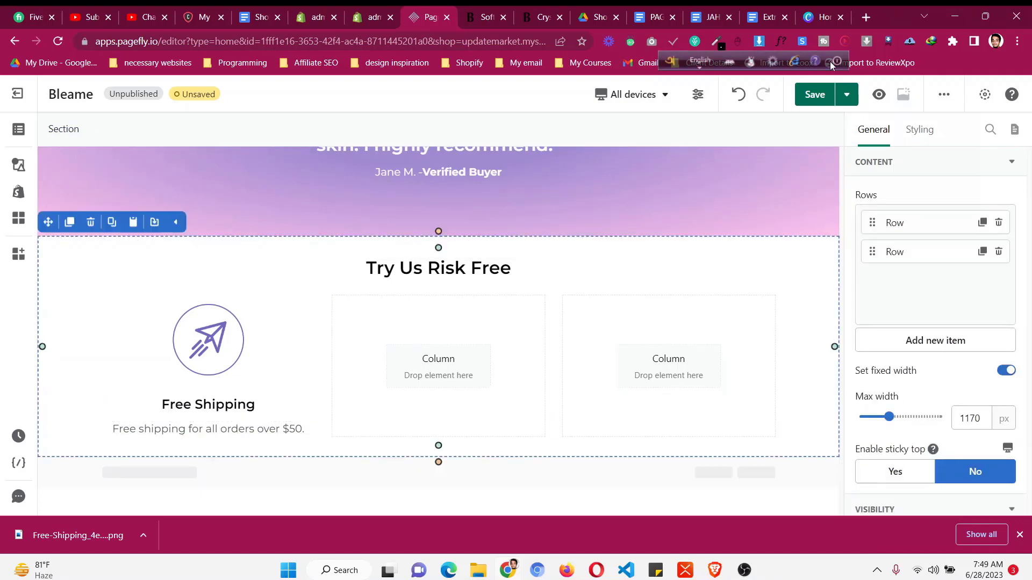
- Switch the editor's device view to Mobile to check the "Try Us Risk Free" section
click(653, 94)
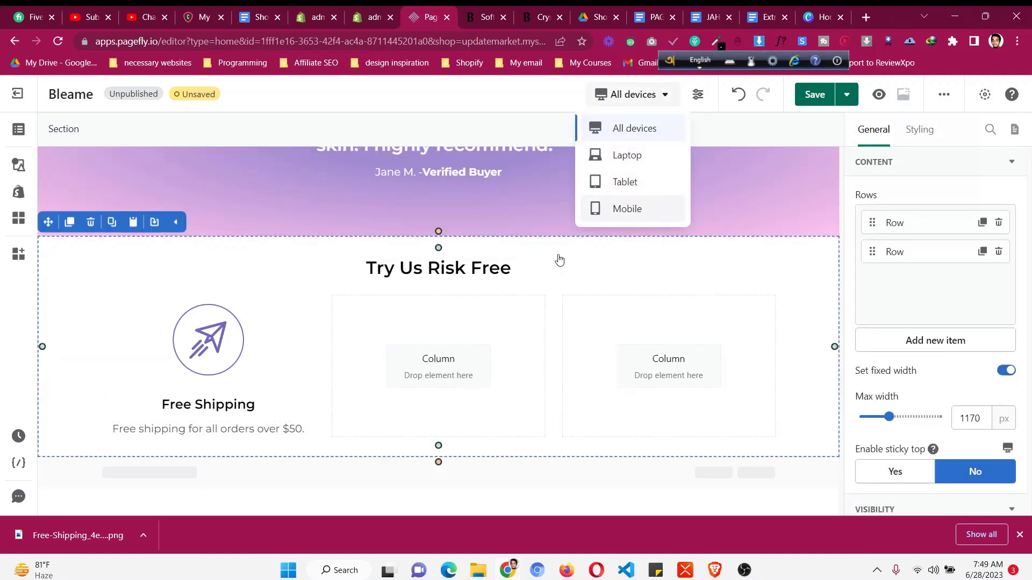
click(627, 208)
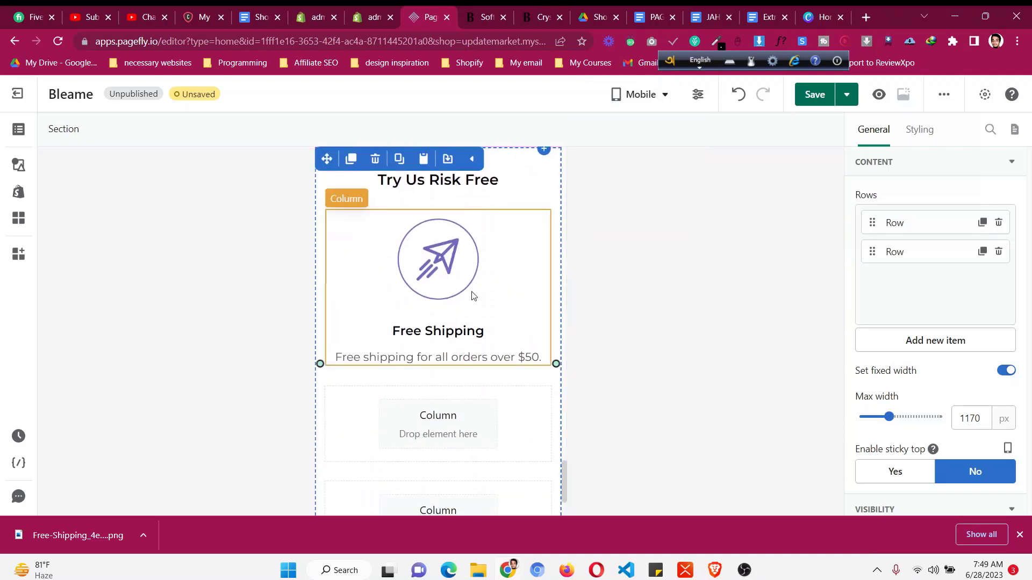
- Return the editor to the All devices view, then duplicate the paper-plane icon and move the copy into the empty middle column
click(647, 101)
click(646, 142)
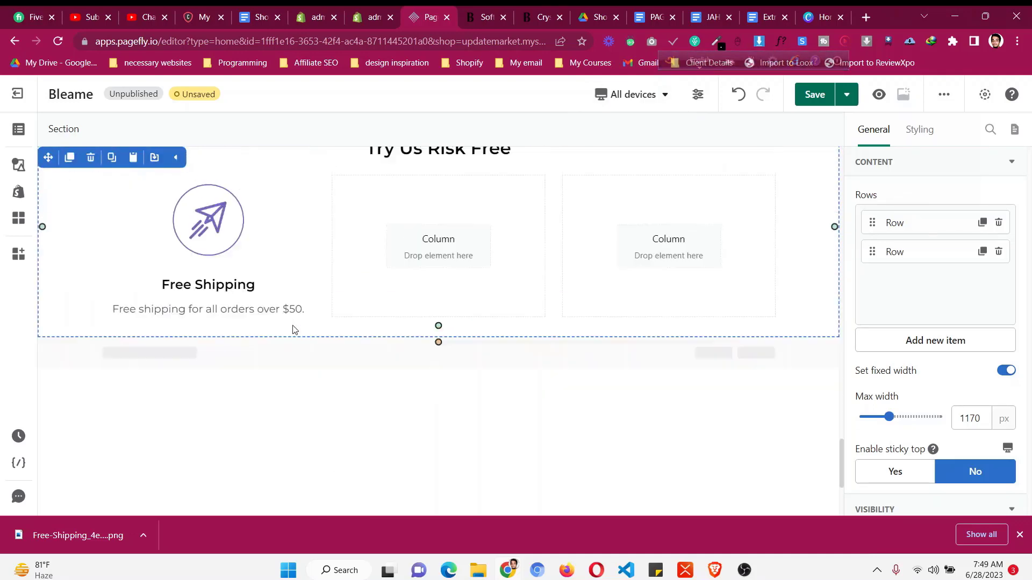
click(209, 353)
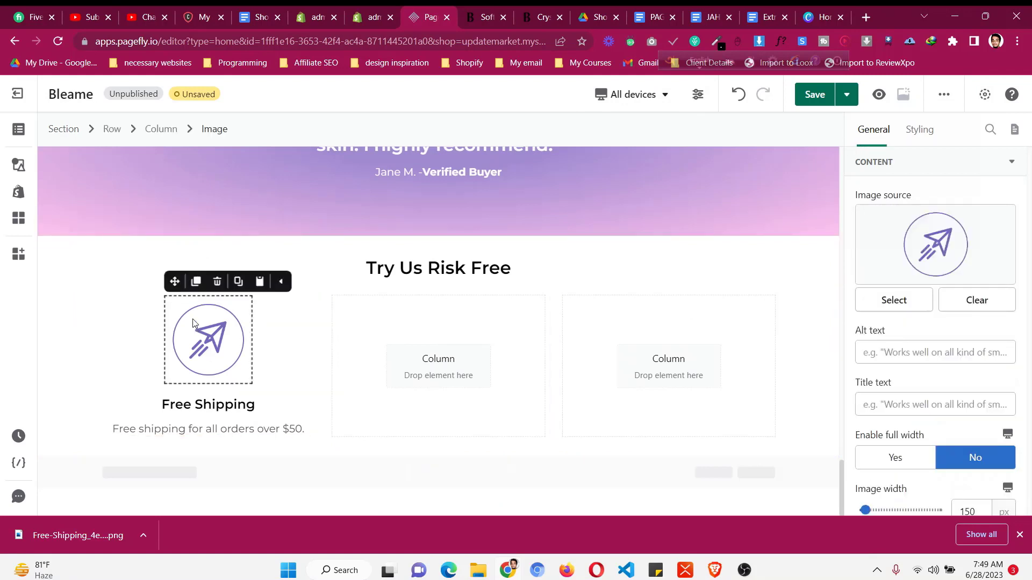
click(197, 281)
drag(175, 224, 420, 326)
- Duplicate the "Free Shipping" heading and its paragraph and move the copies beneath the middle column's icon
click(208, 388)
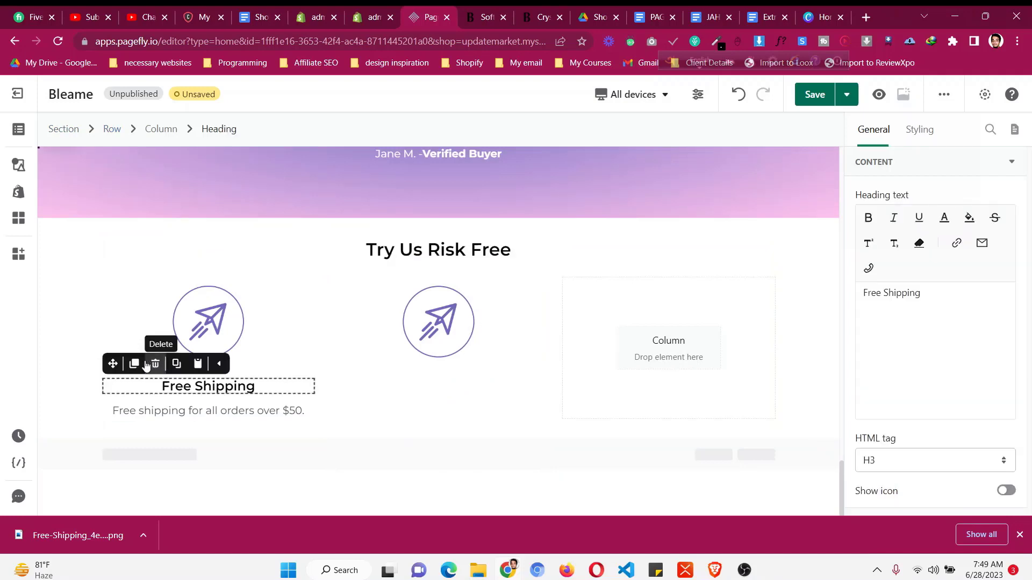
click(134, 364)
drag(123, 363, 451, 376)
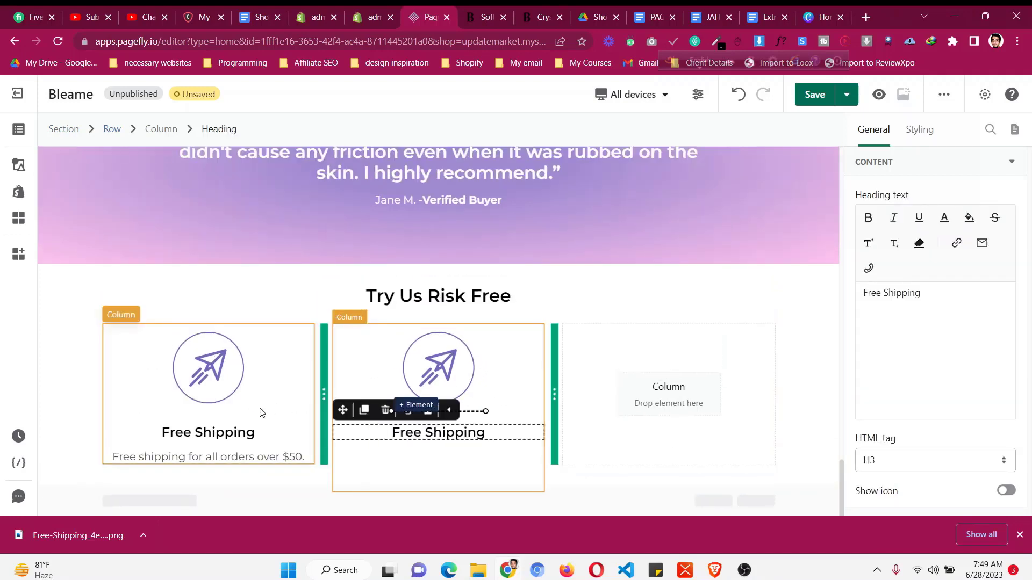
click(203, 463)
click(134, 435)
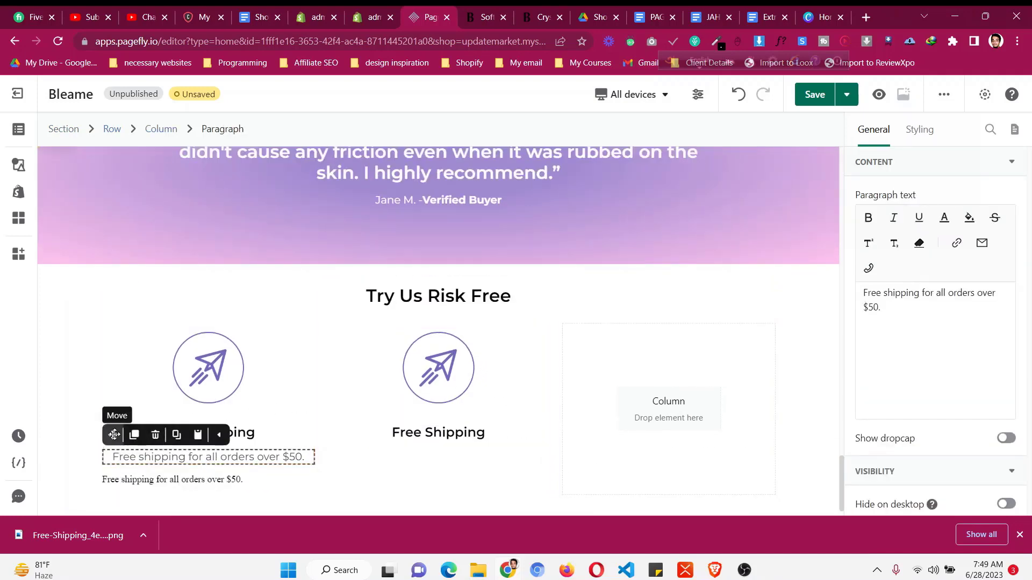
drag(113, 435, 476, 443)
- Duplicate the middle column's paper-plane icon and move the copy into the empty third column
click(456, 369)
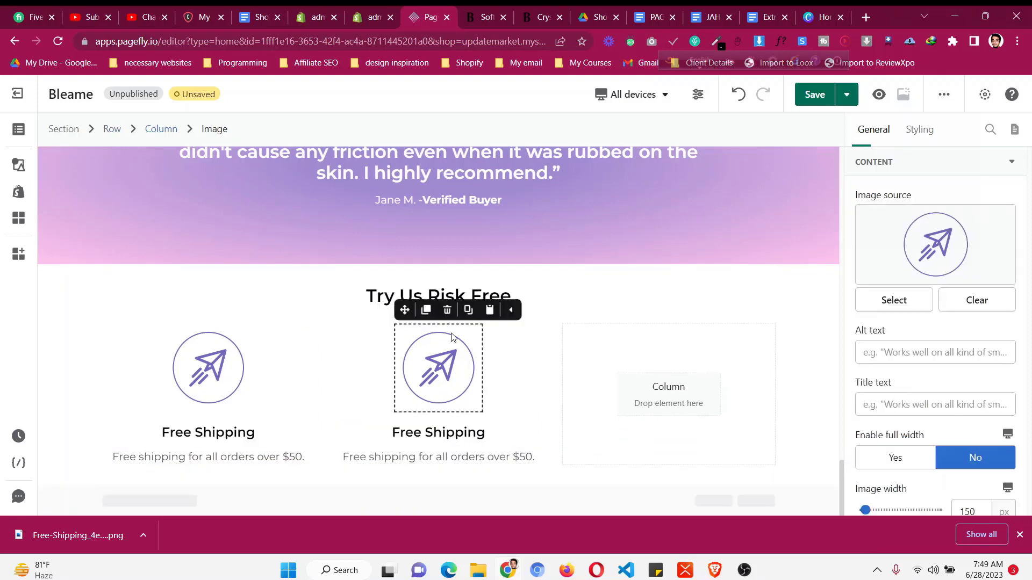
click(425, 310)
drag(405, 310, 666, 362)
- Duplicate the middle column's heading and paragraph and move the copies beneath the third column's icon
click(455, 425)
click(364, 410)
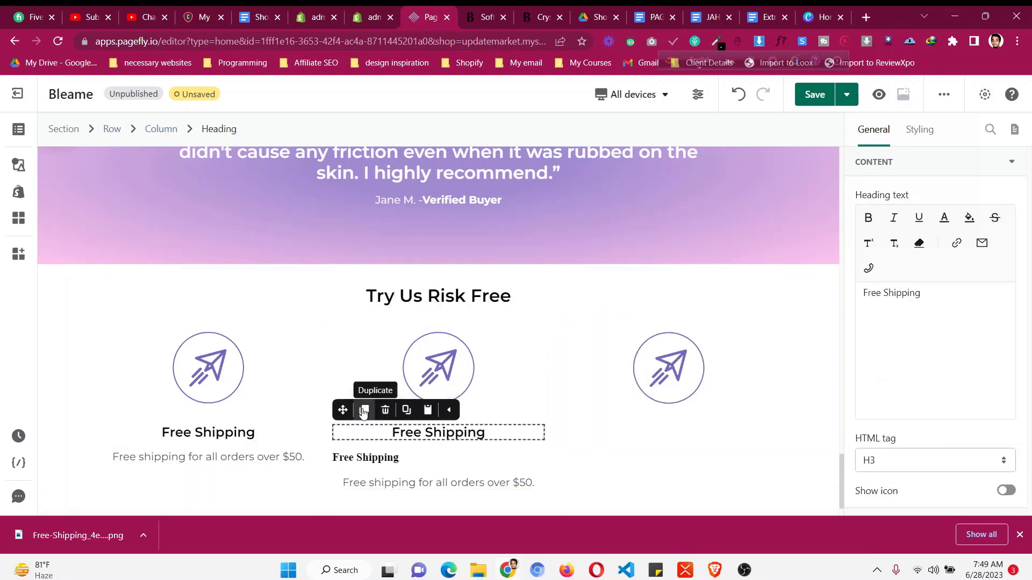
drag(343, 409, 632, 422)
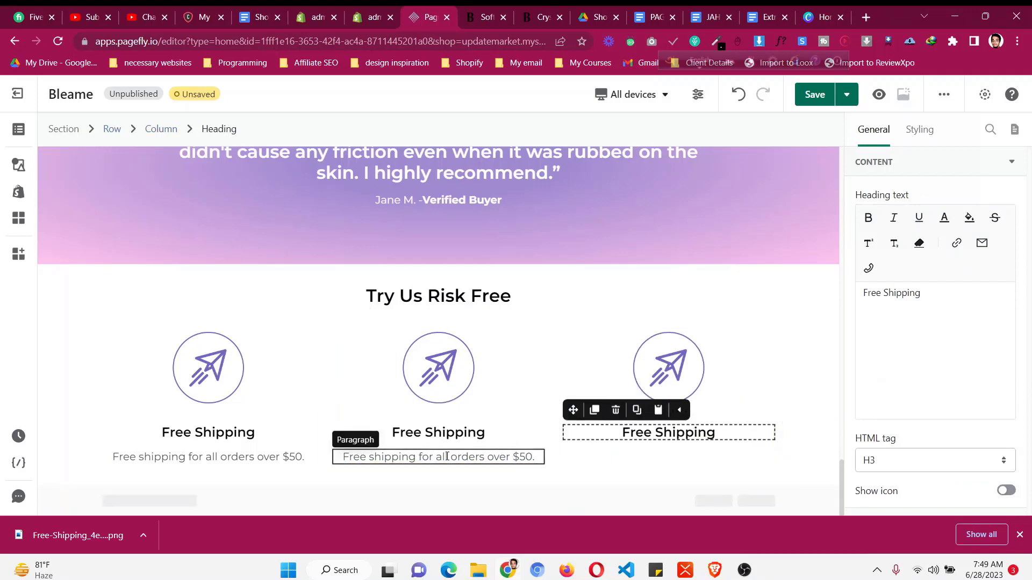
click(447, 460)
click(366, 435)
drag(343, 434, 742, 437)
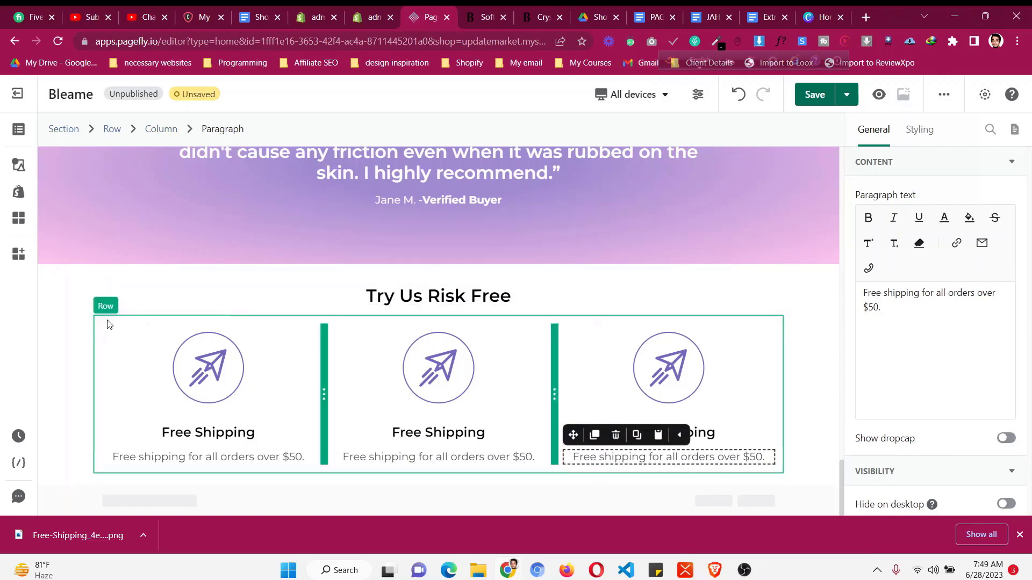
click(76, 312)
- Replace the middle column's heading with "30-Nights Trial", copied from the bleame.com reference page, without a trailing line break
click(487, 17)
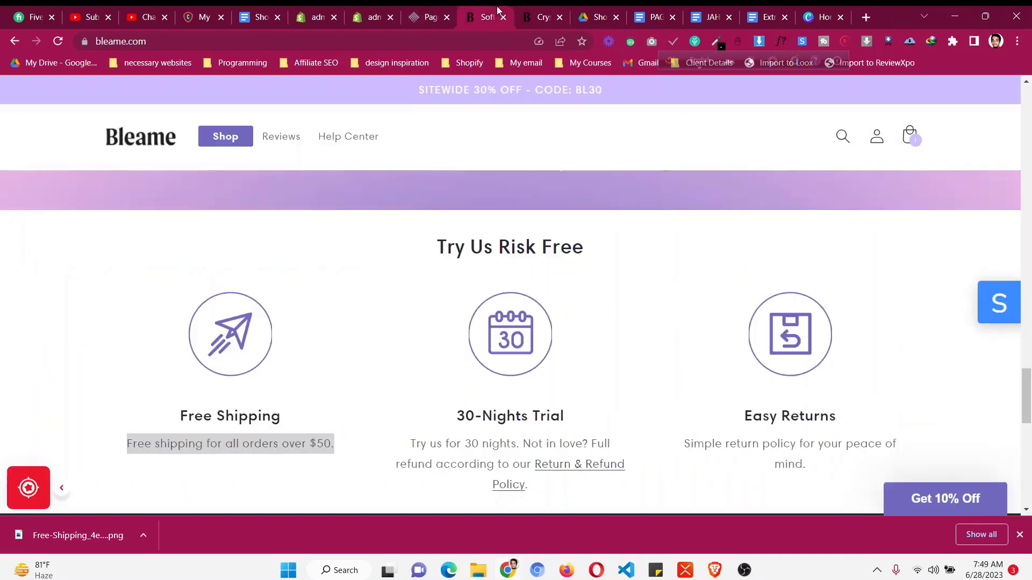
scroll(487, 198, down, 3)
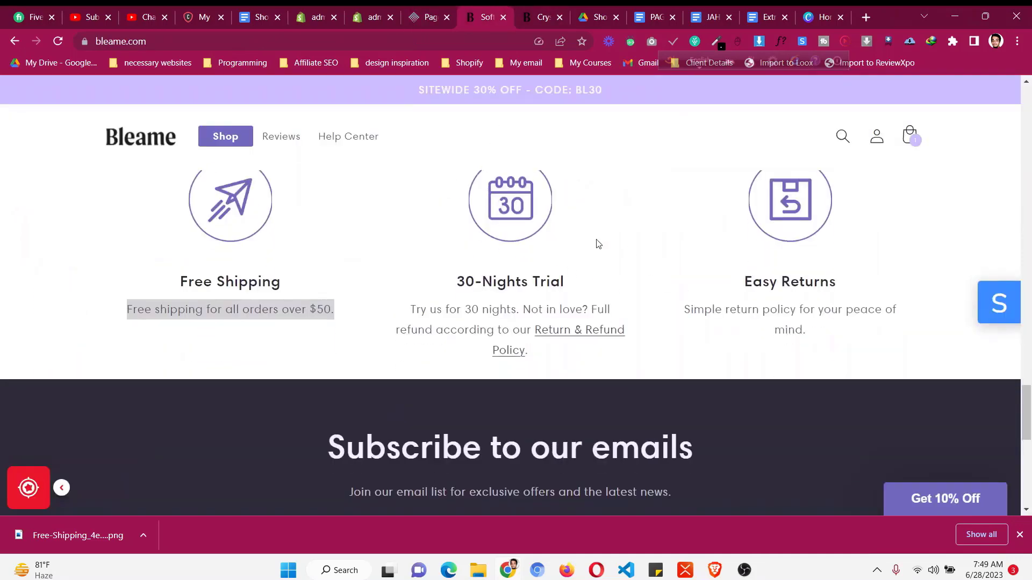
scroll(598, 244, up, 1)
triple_click(547, 348)
key(ctrl+c)
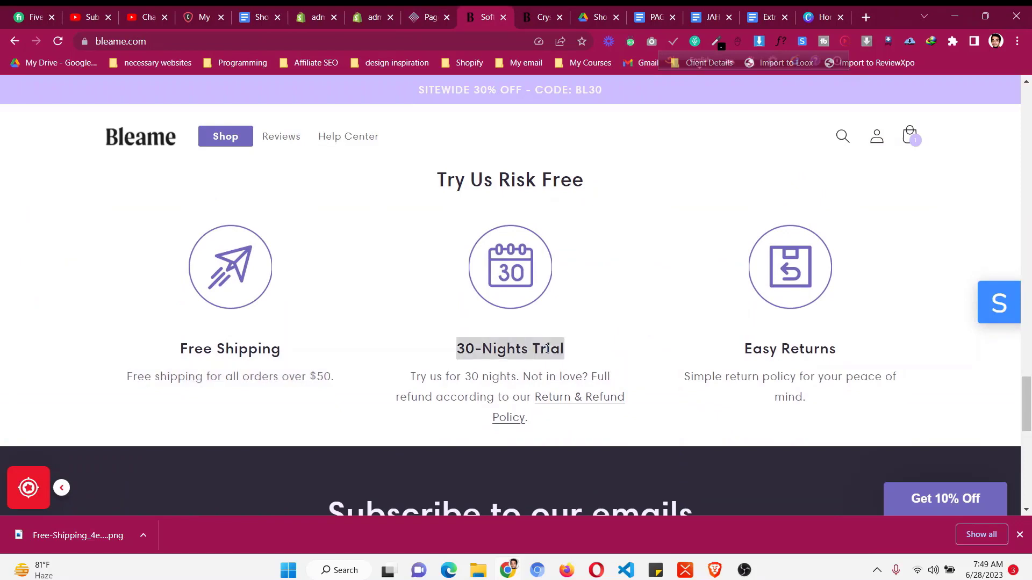
click(430, 10)
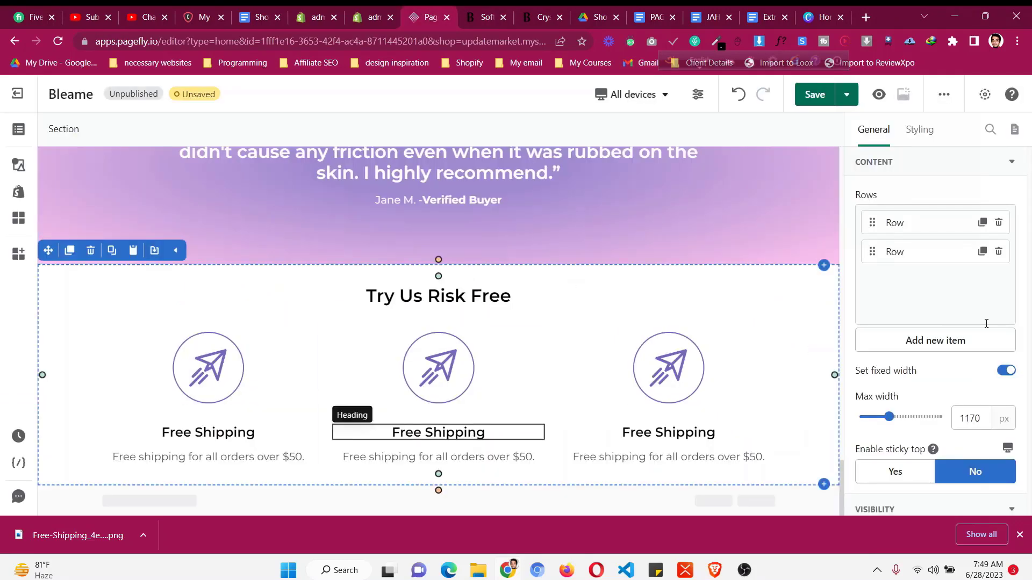
key(ctrl+v)
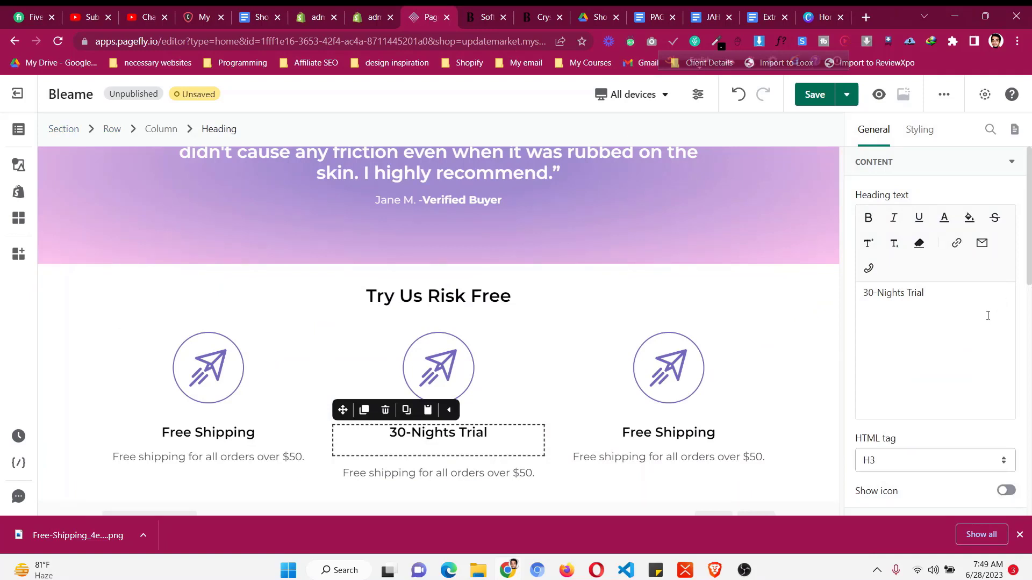
key(BackSpace)
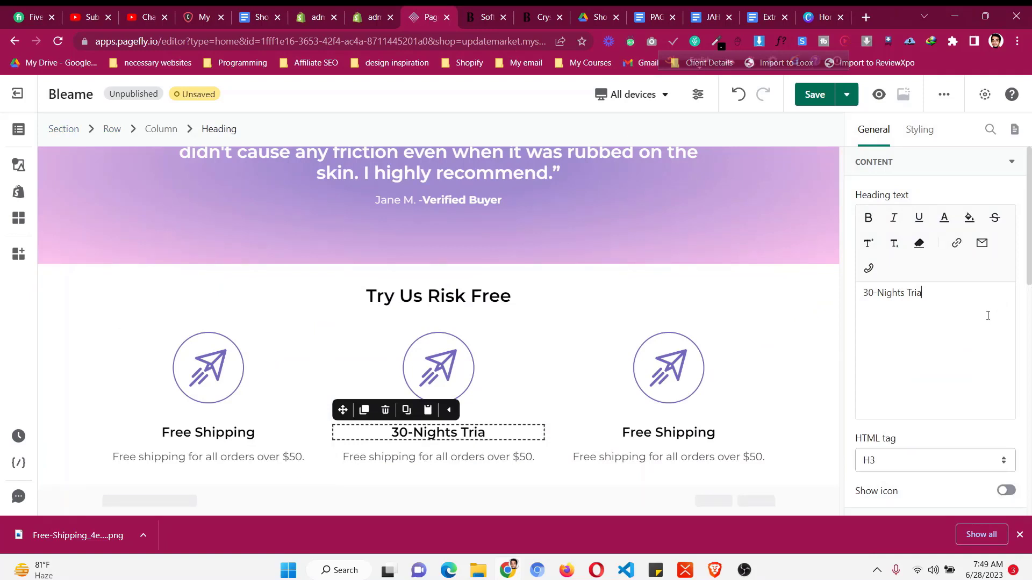
- Replace the third column's heading with "Easy Returns", copied from the bleame.com reference page, without a trailing line break
key(ctrl+Tab)
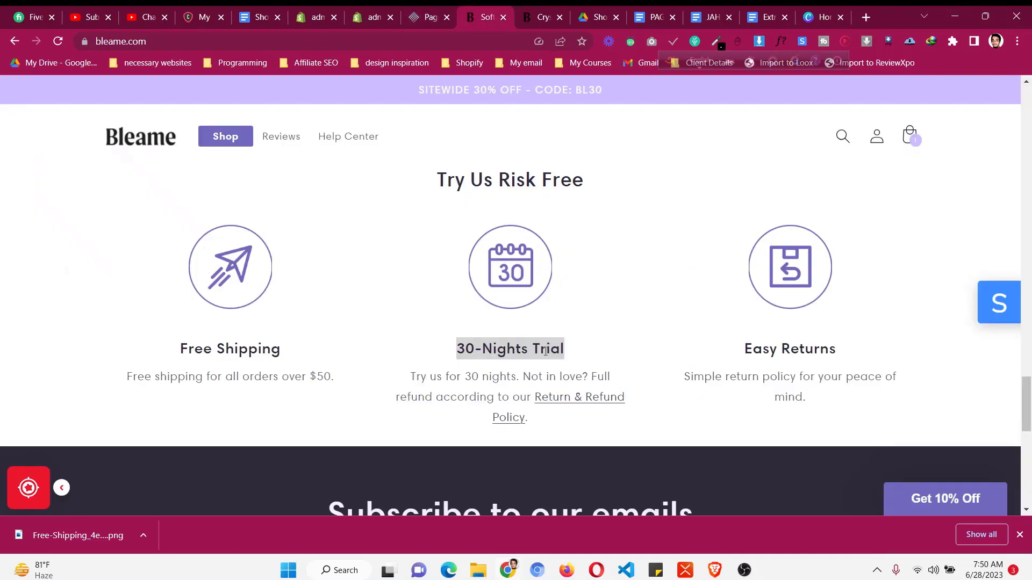
triple_click(753, 346)
key(ctrl+c)
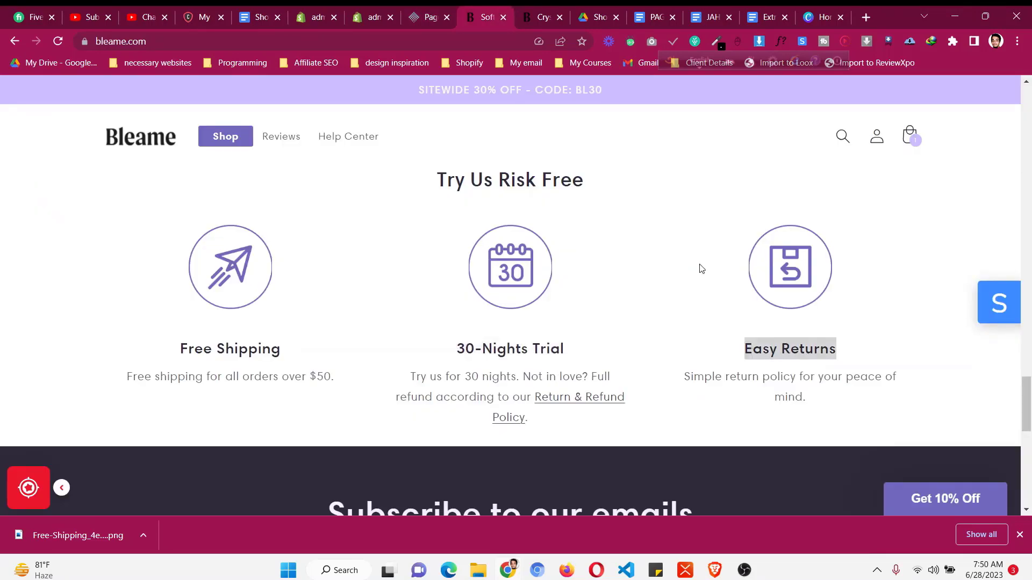
click(431, 12)
click(693, 433)
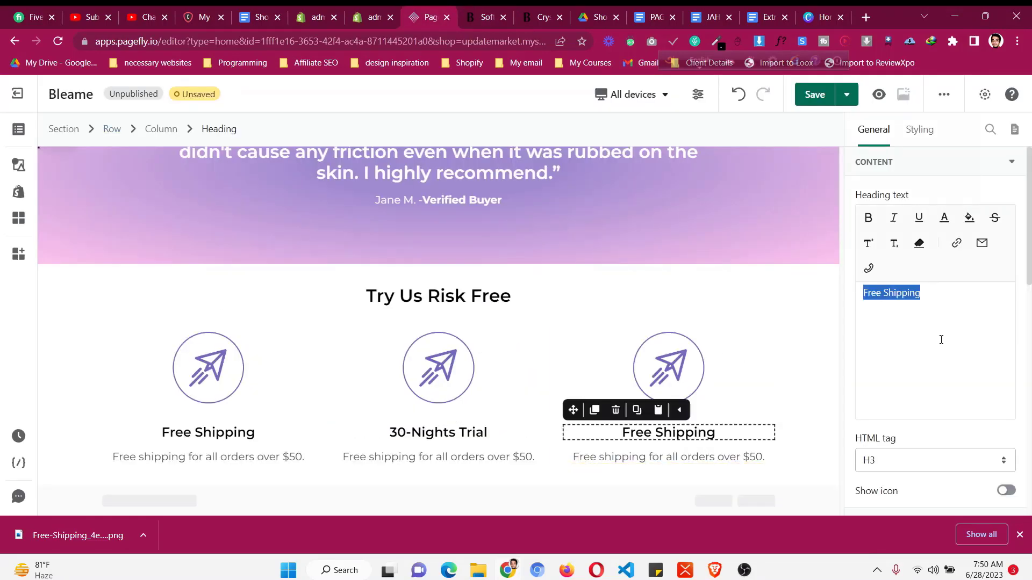
key(ctrl+v)
key(BackSpace)
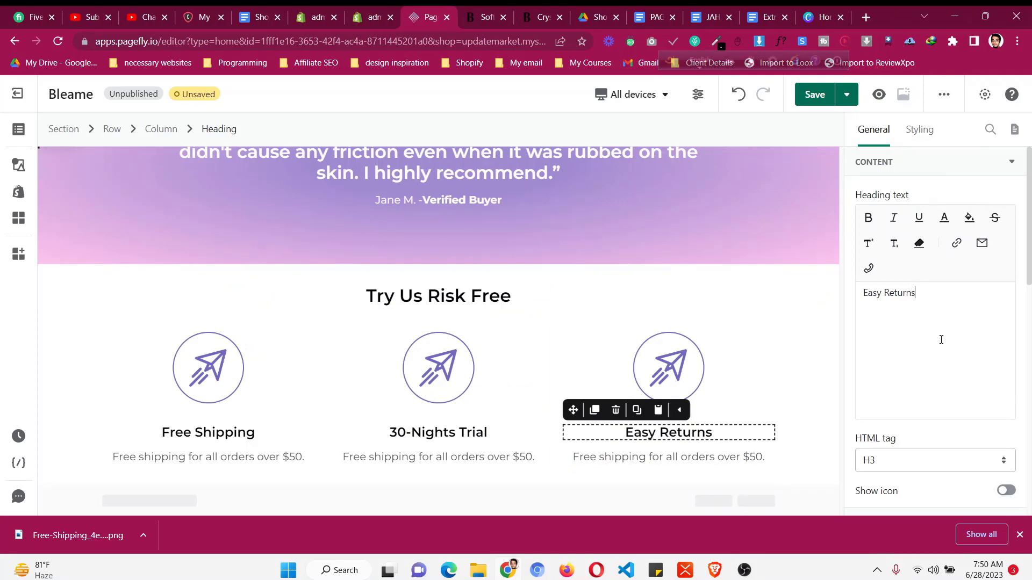
click(60, 310)
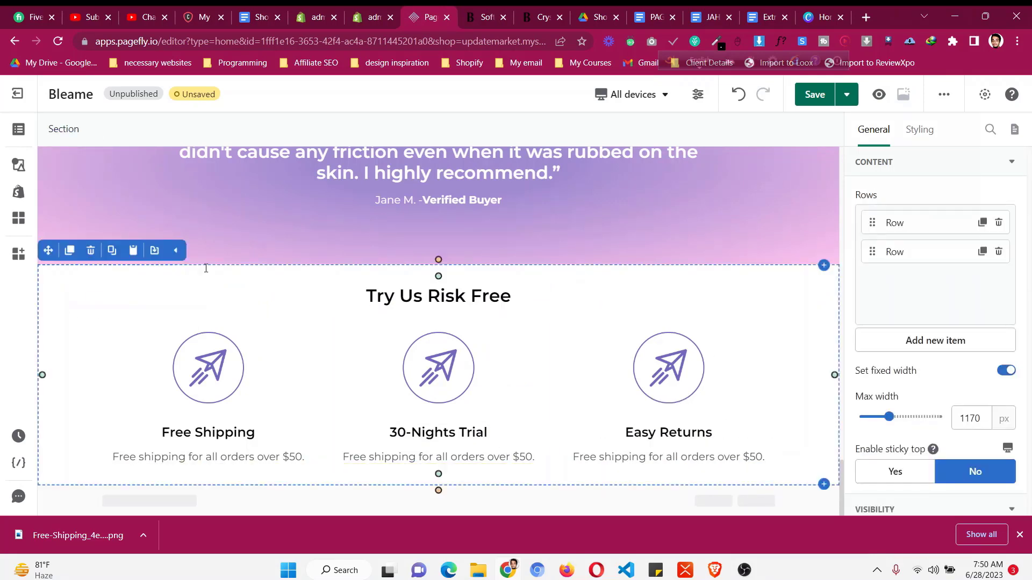
- Set the top margin of the three-column row under "Try Us Risk Free" to 10 px
click(508, 16)
click(430, 16)
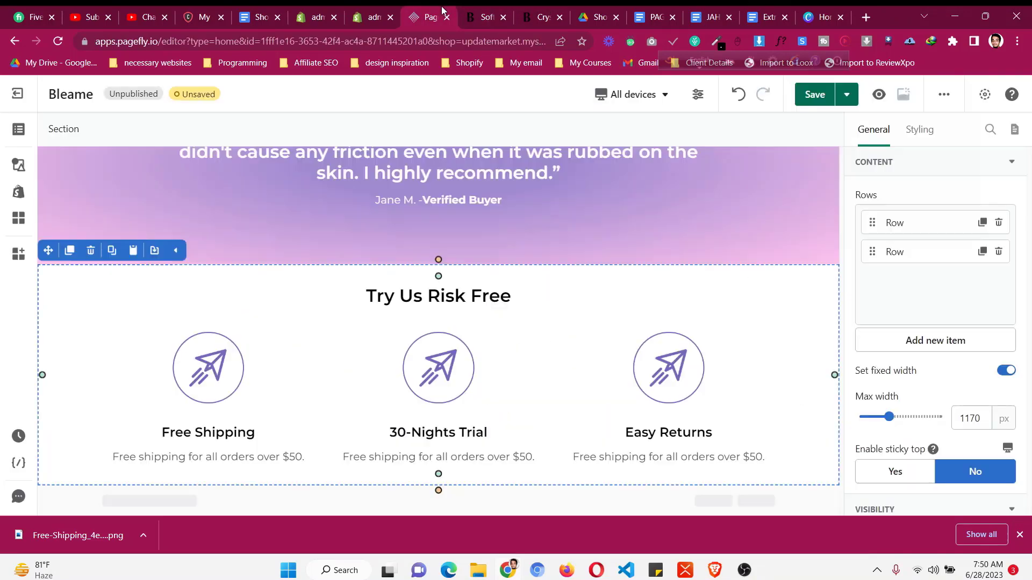
click(194, 322)
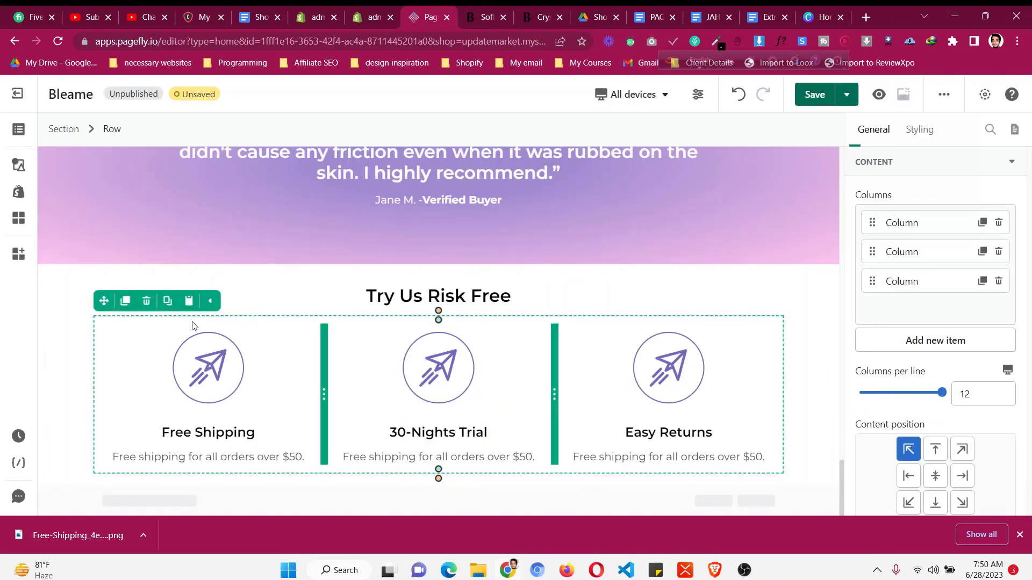
click(919, 130)
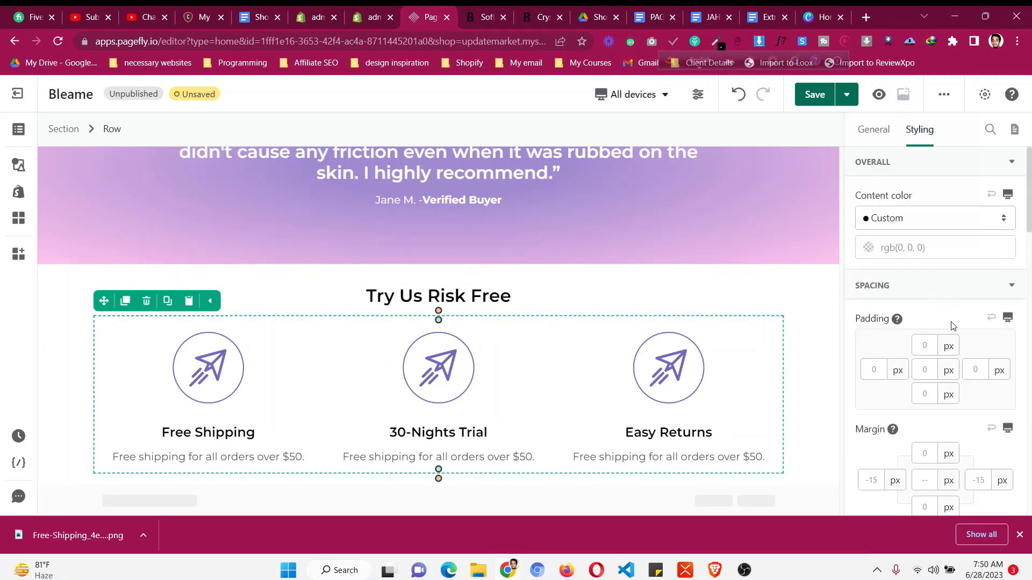
scroll(933, 357, down, 3)
text(10)
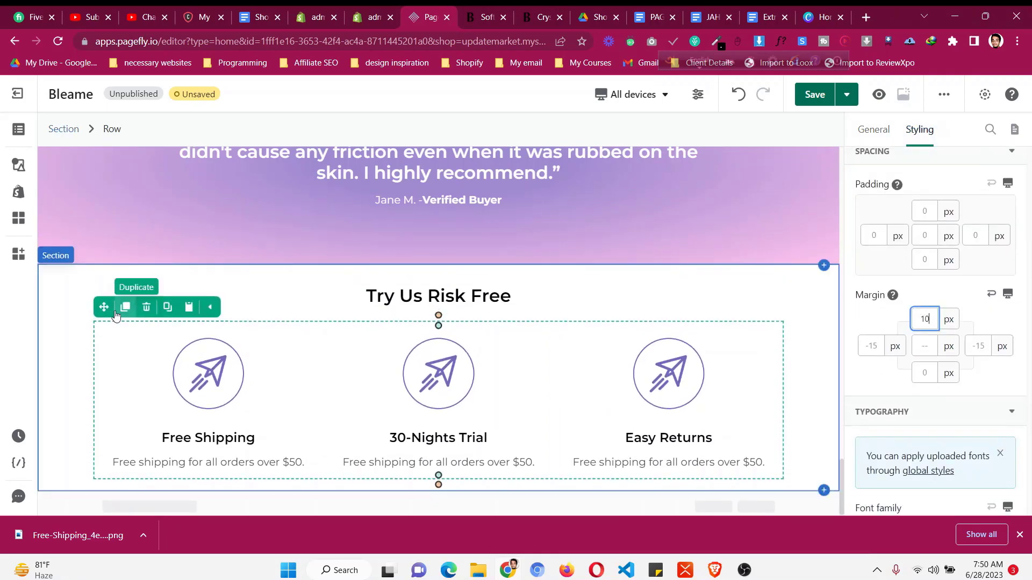
click(80, 311)
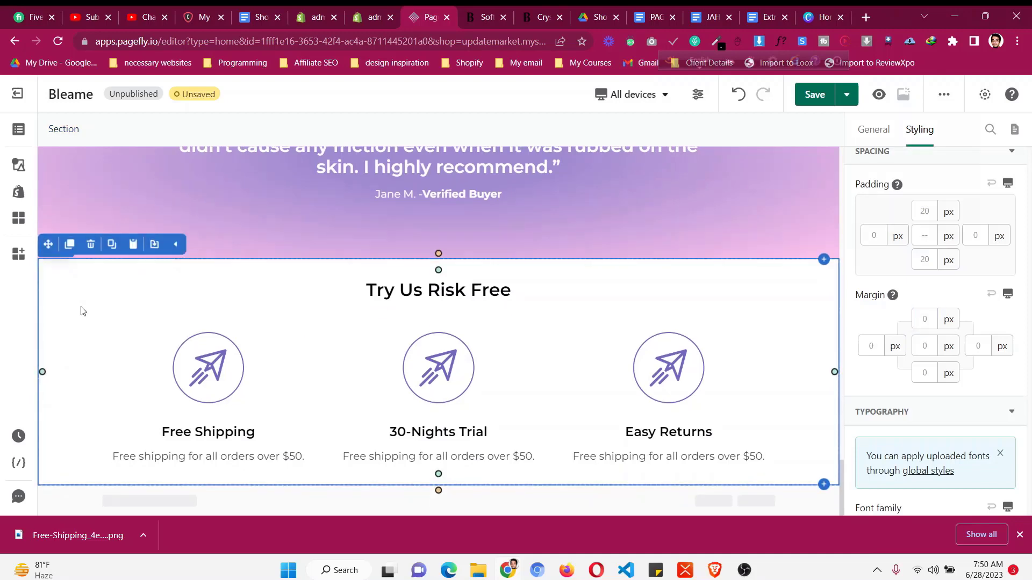
- Save the Bleame page
scroll(501, 367, up, 6)
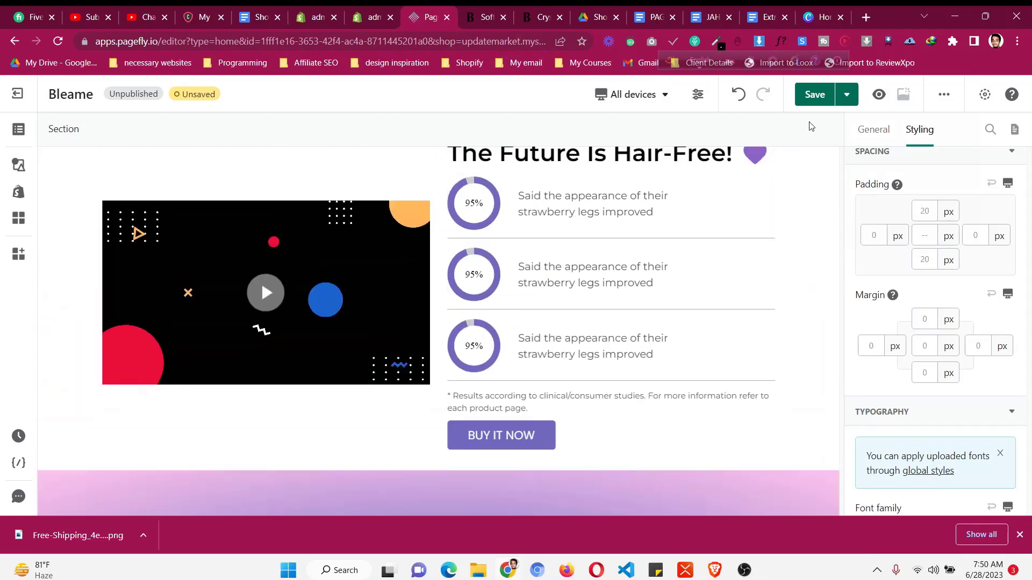
click(815, 95)
scroll(442, 332, up, 10)
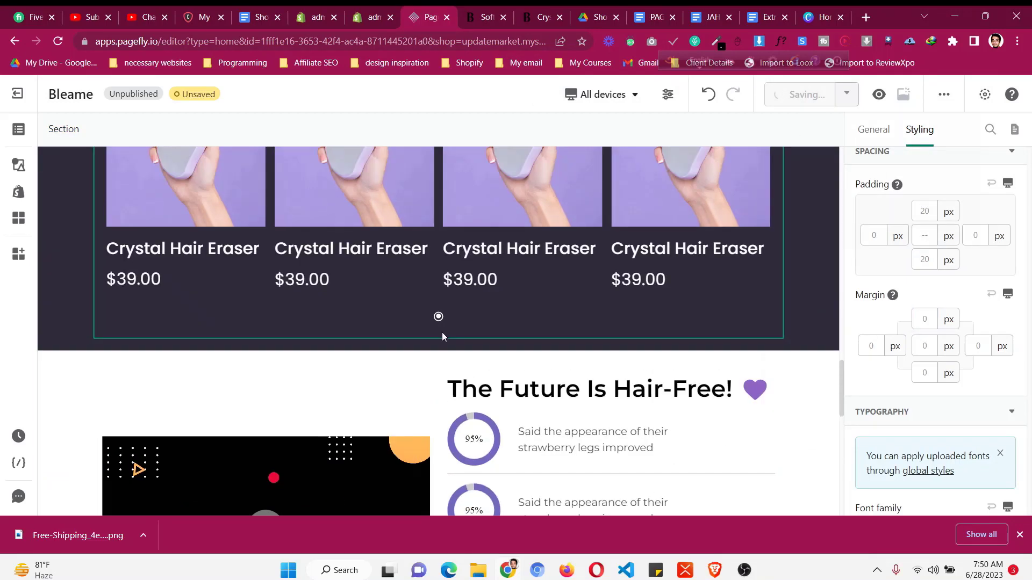
scroll(442, 332, up, 15)
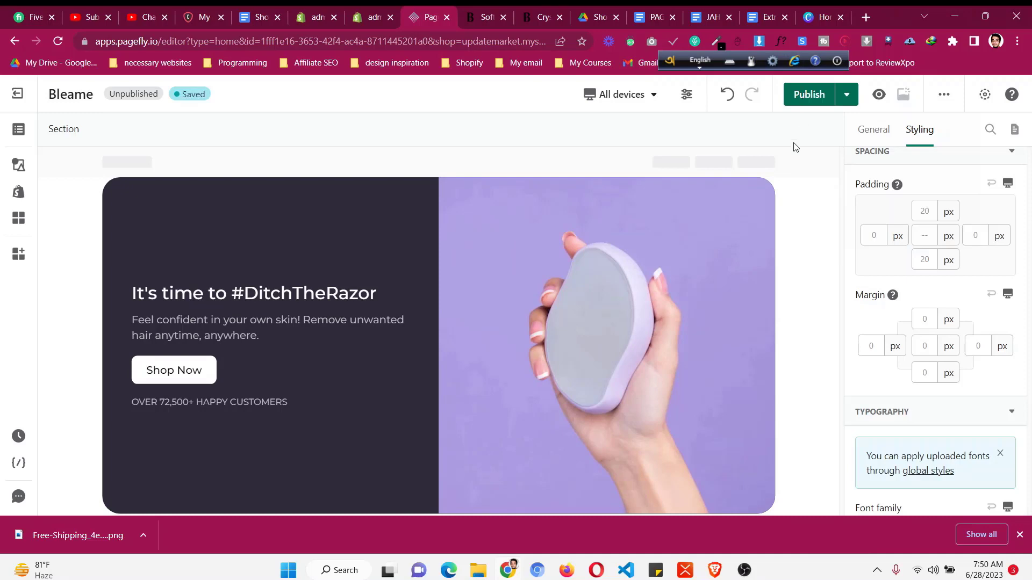
- Review the layout and spacing of the page's sections, from the "It's time to #DitchTheRazor" banner down to "The Future Is Hair-Free!"
scroll(770, 200, down, 8)
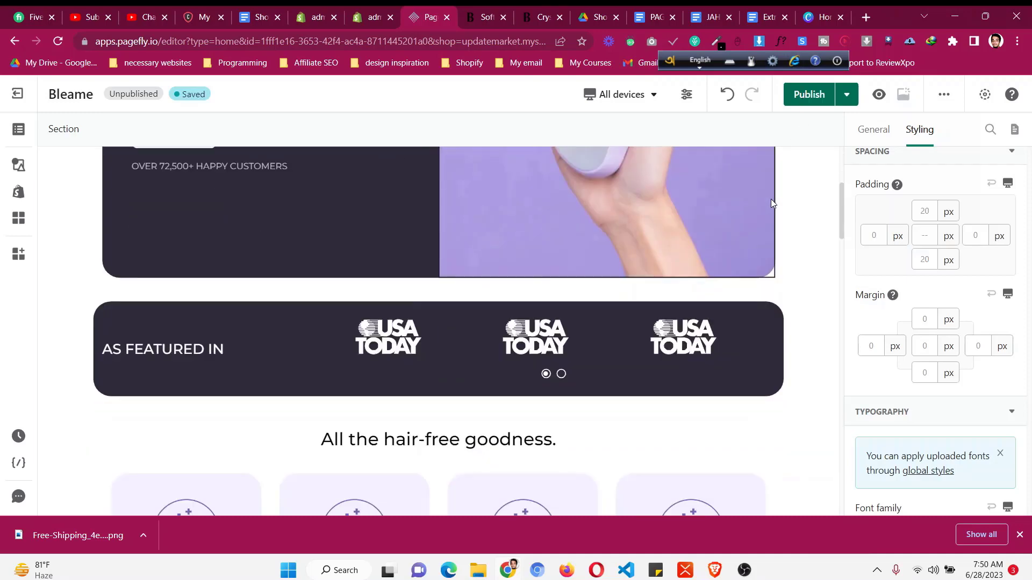
scroll(771, 199, up, 4)
scroll(575, 308, up, 3)
scroll(575, 310, down, 15)
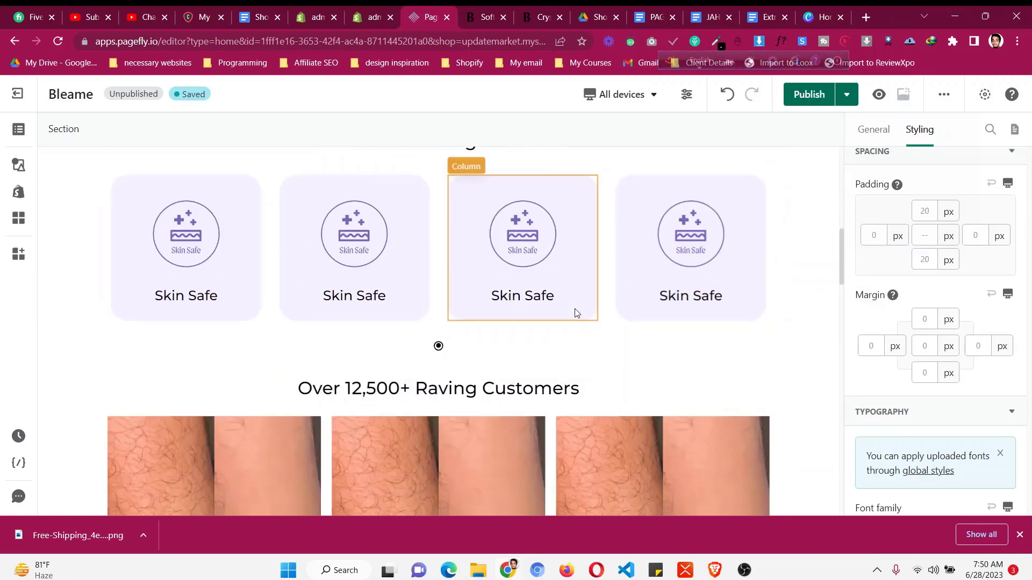
scroll(575, 311, down, 4)
scroll(580, 314, up, 12)
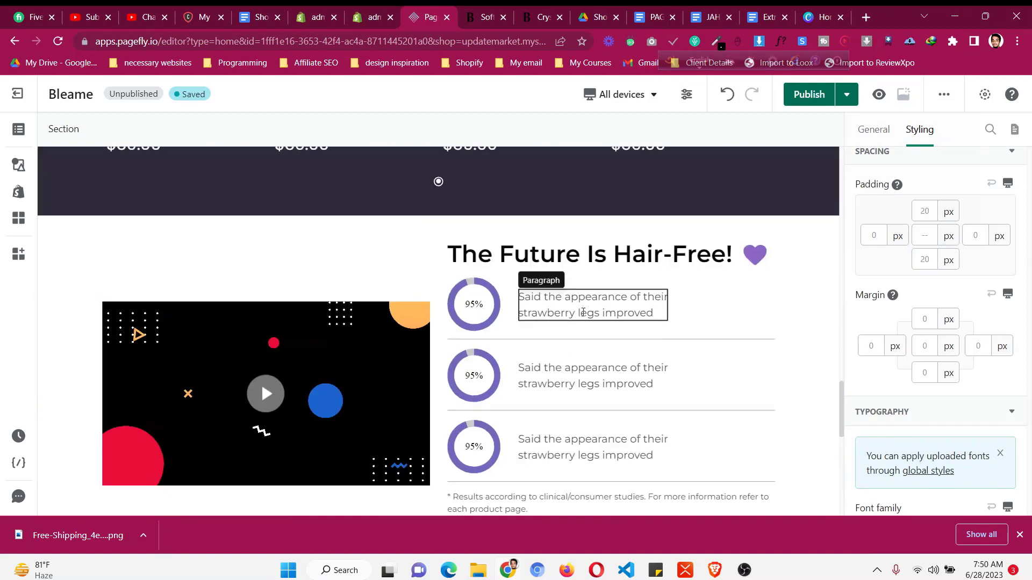
scroll(590, 323, up, 5)
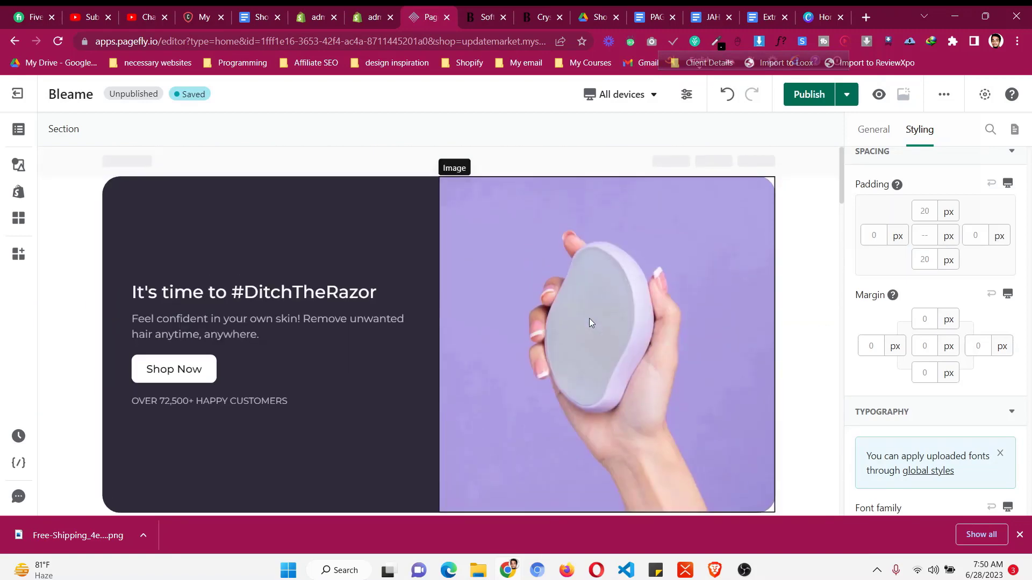
scroll(591, 323, down, 4)
scroll(590, 323, up, 4)
scroll(589, 323, up, 1)
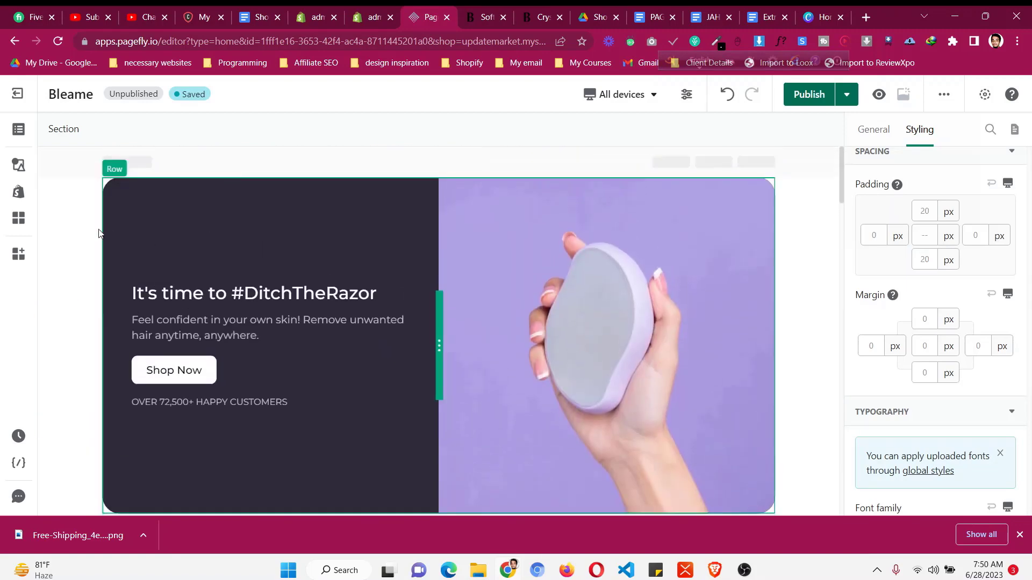
click(58, 232)
scroll(58, 231, down, 4)
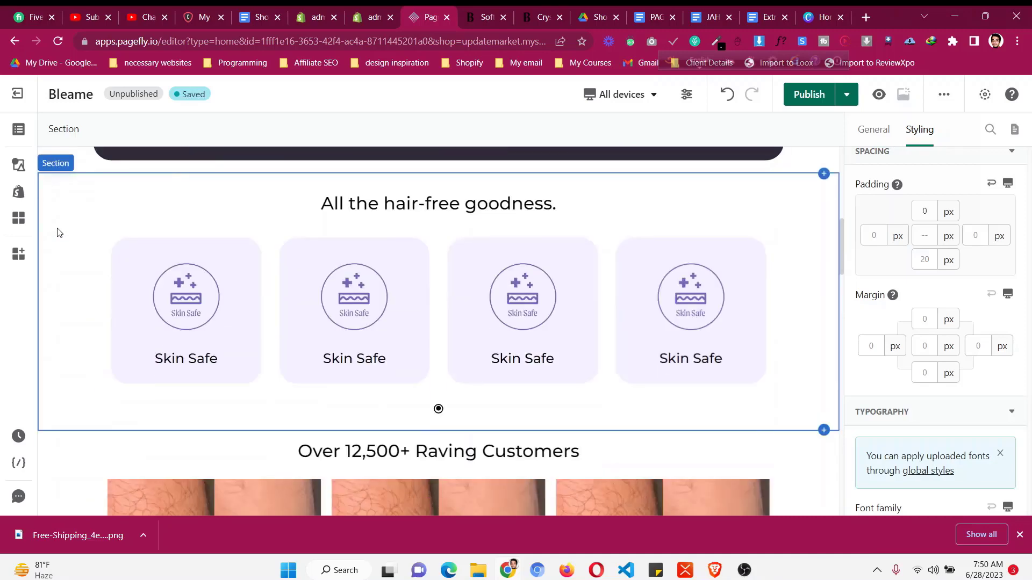
scroll(58, 231, up, 5)
scroll(141, 298, down, 8)
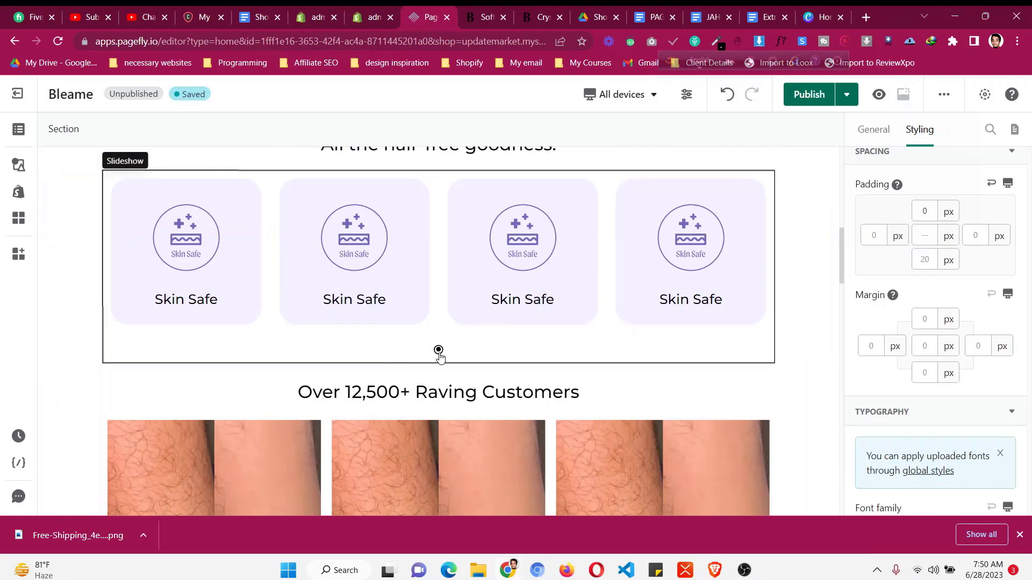
- Open the page preview and enter the store password to unlock the storefront
click(879, 95)
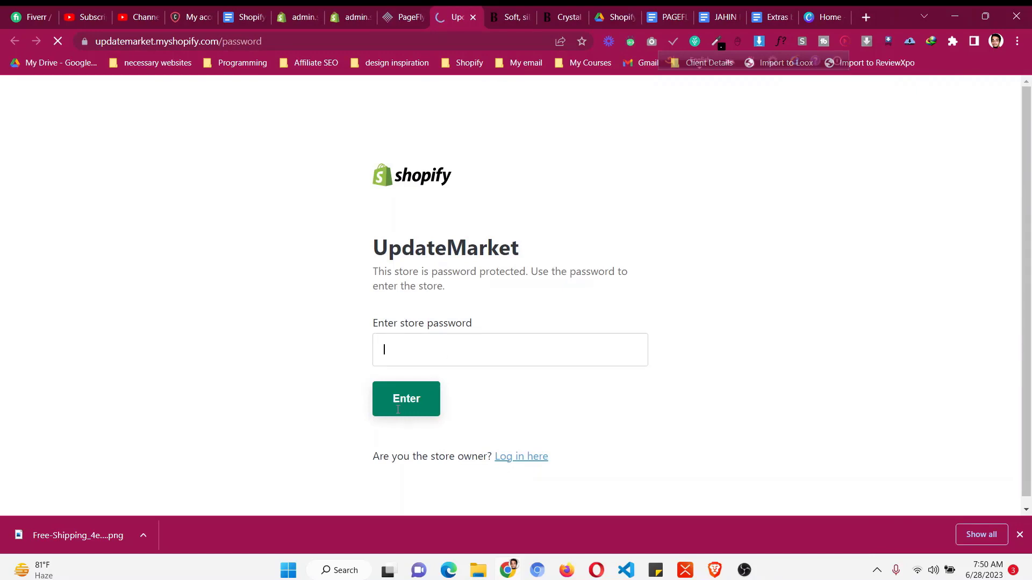
text(••••)
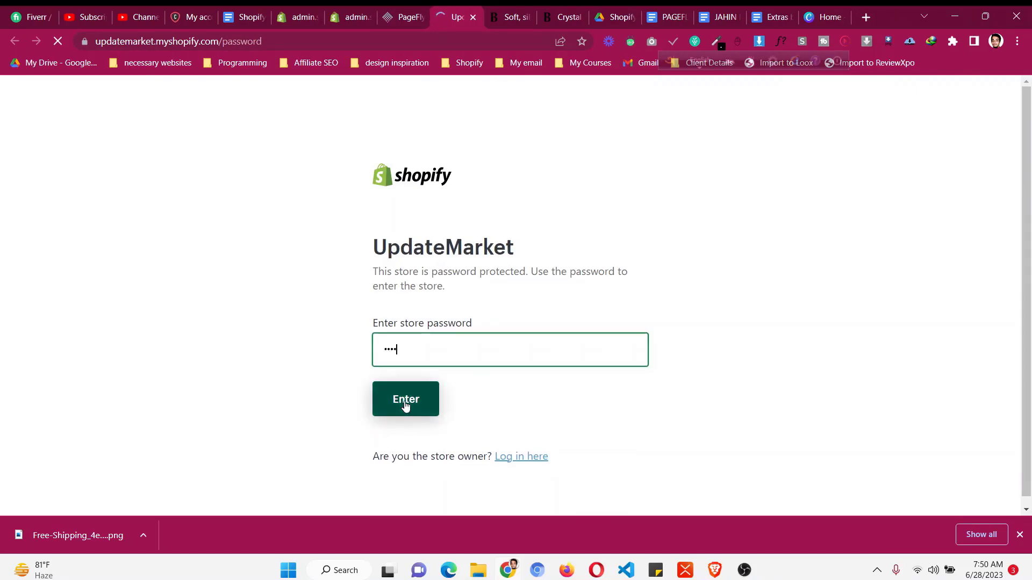
click(406, 405)
click(420, 10)
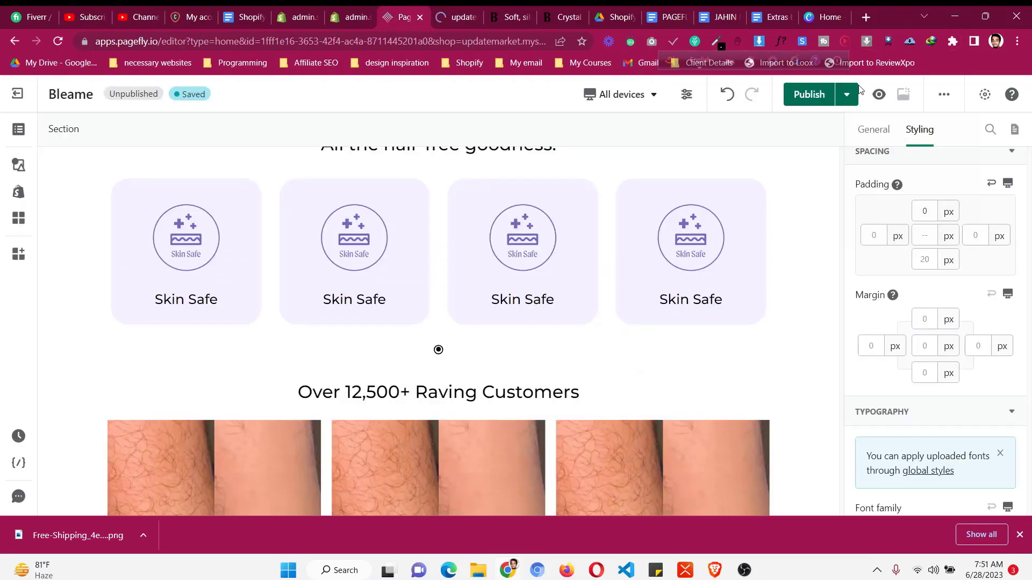
- Reopen the Bleame page preview from the PageFly editor and close the extra storefront homepage
click(878, 94)
click(473, 18)
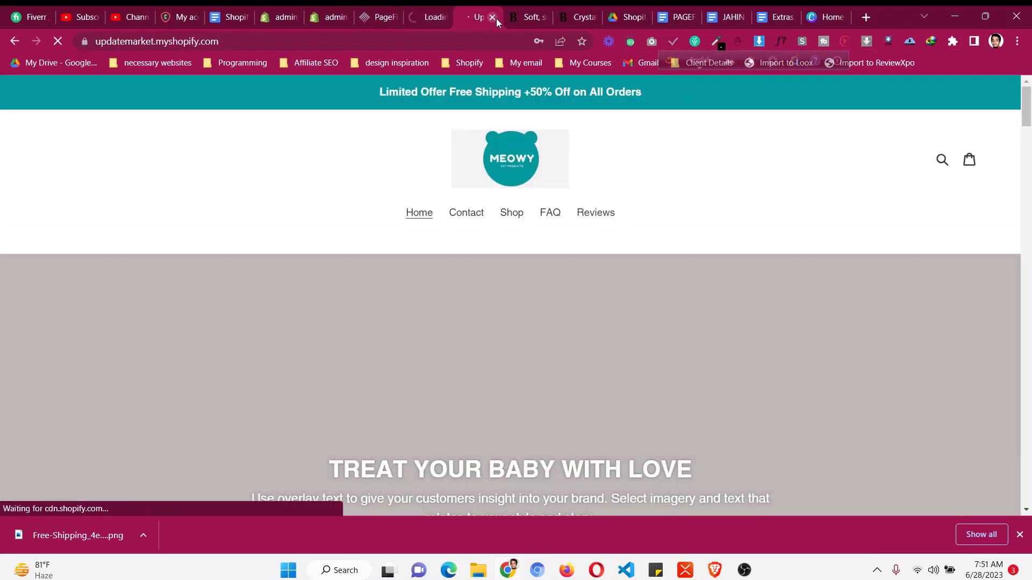
click(492, 18)
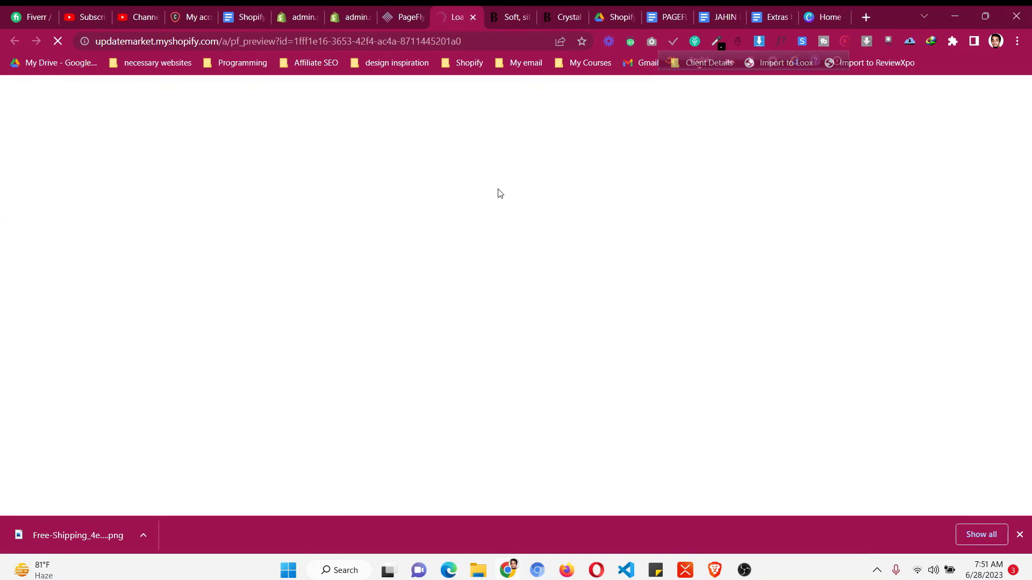
click(406, 17)
click(445, 15)
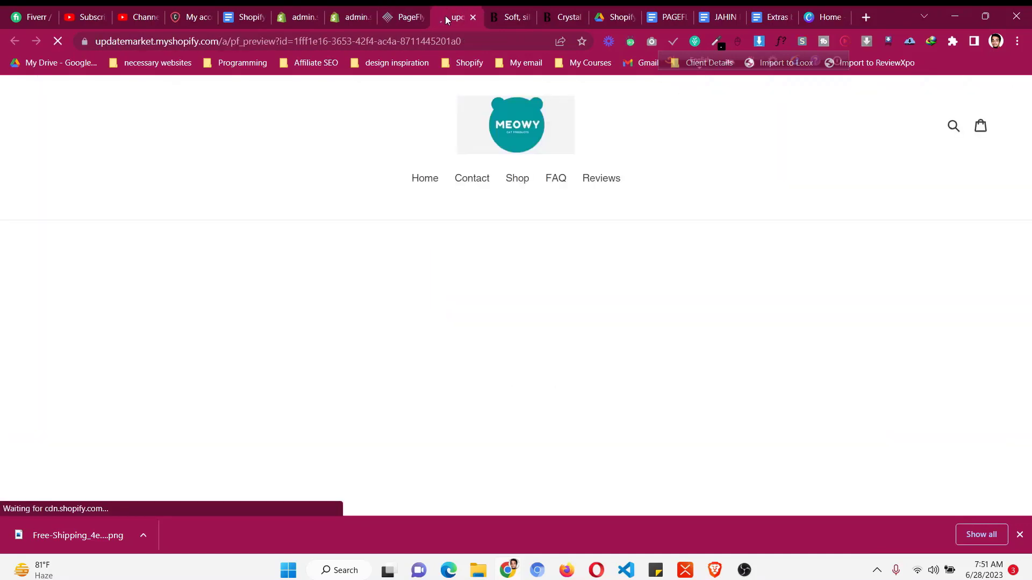
- Inspect the pagination dot and its navigation container beneath the "Skin Safe" slideshow in the preview
scroll(358, 349, down, 9)
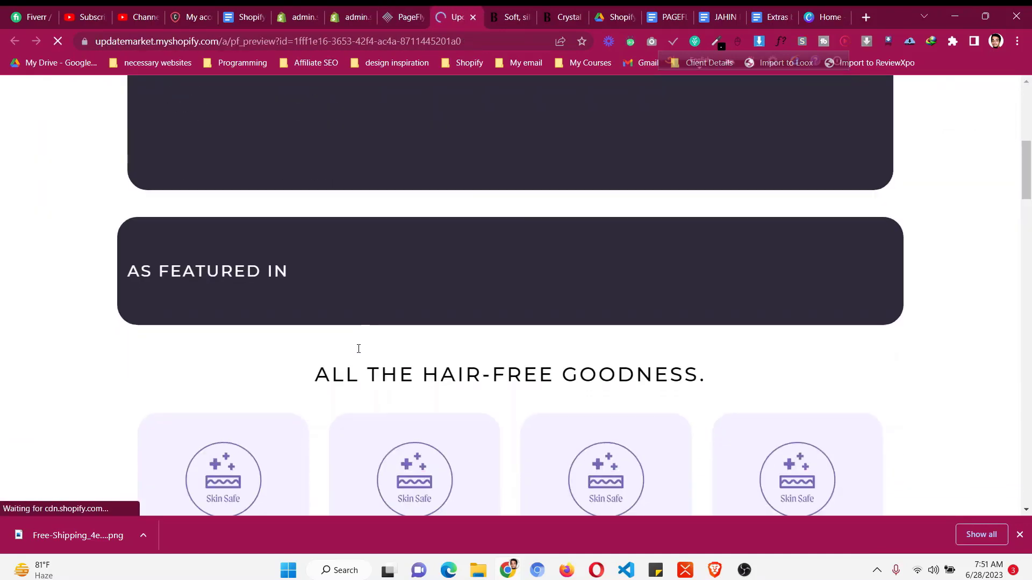
scroll(359, 349, down, 4)
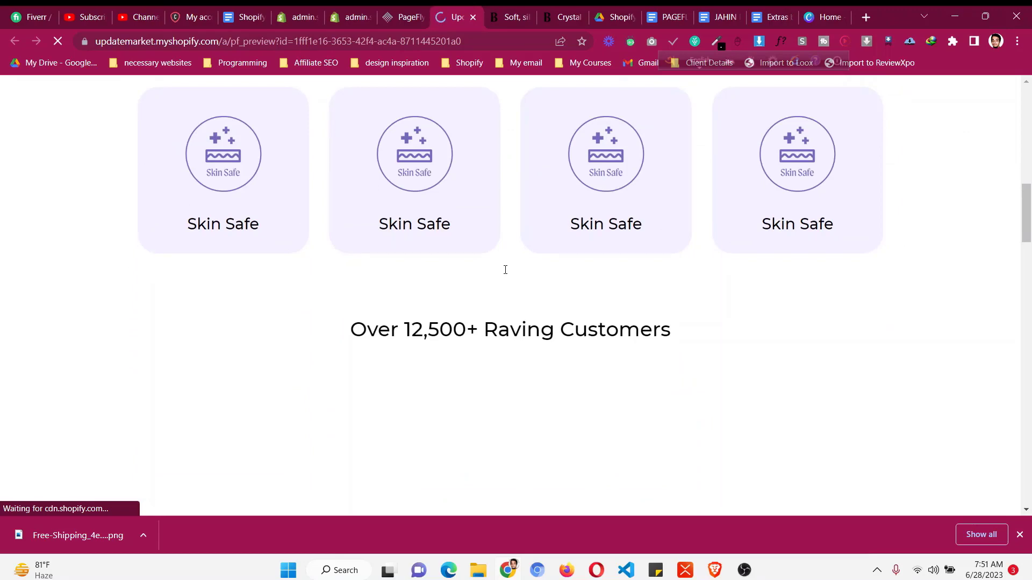
scroll(526, 257, down, 1)
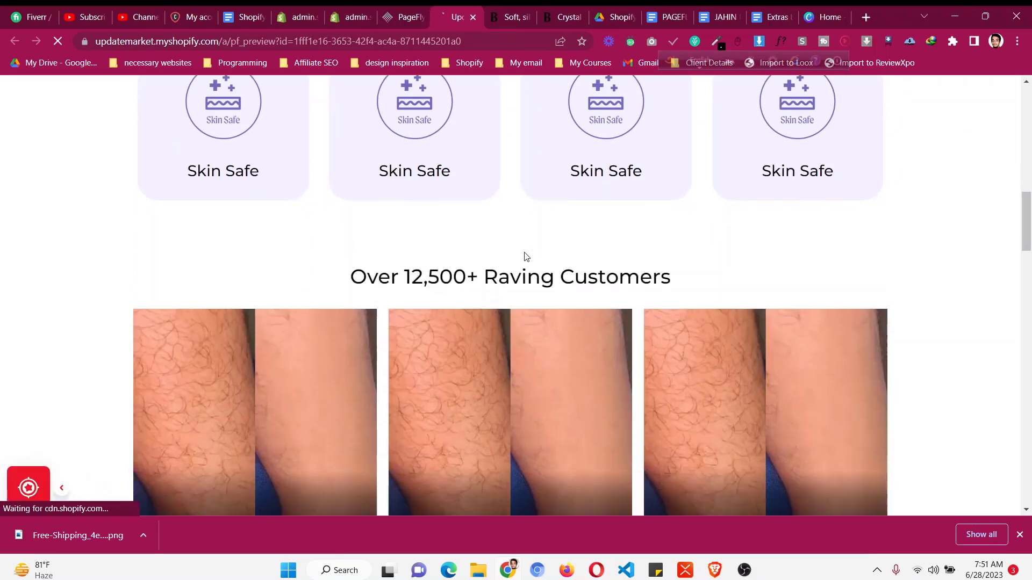
scroll(511, 197, down, 5)
scroll(512, 196, up, 5)
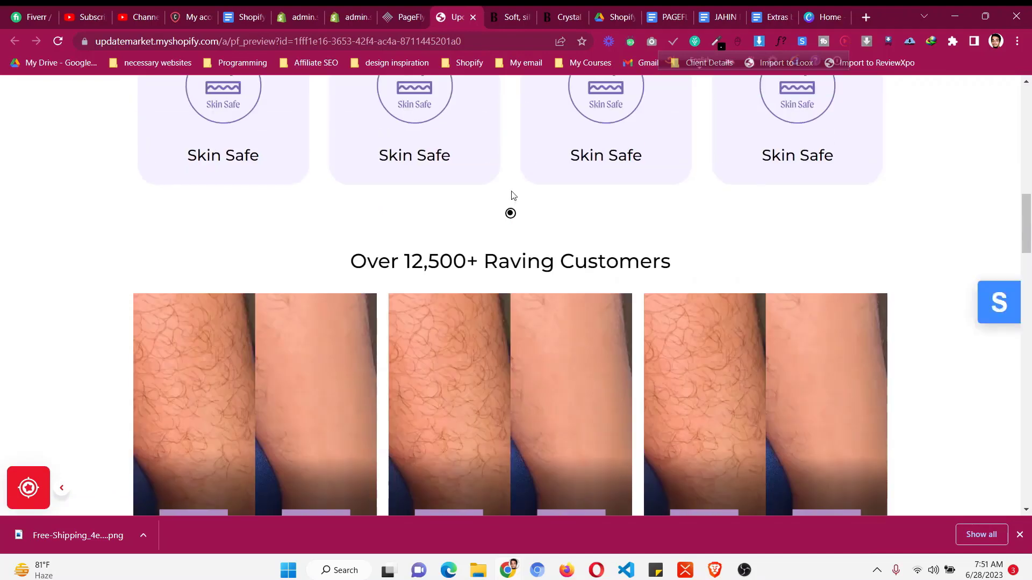
right_click(509, 215)
click(577, 479)
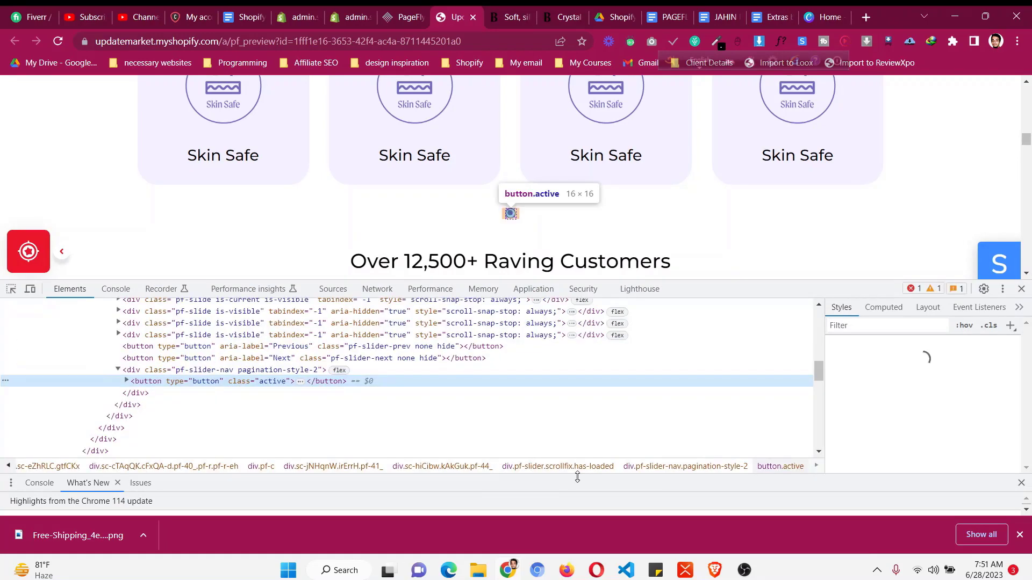
click(240, 370)
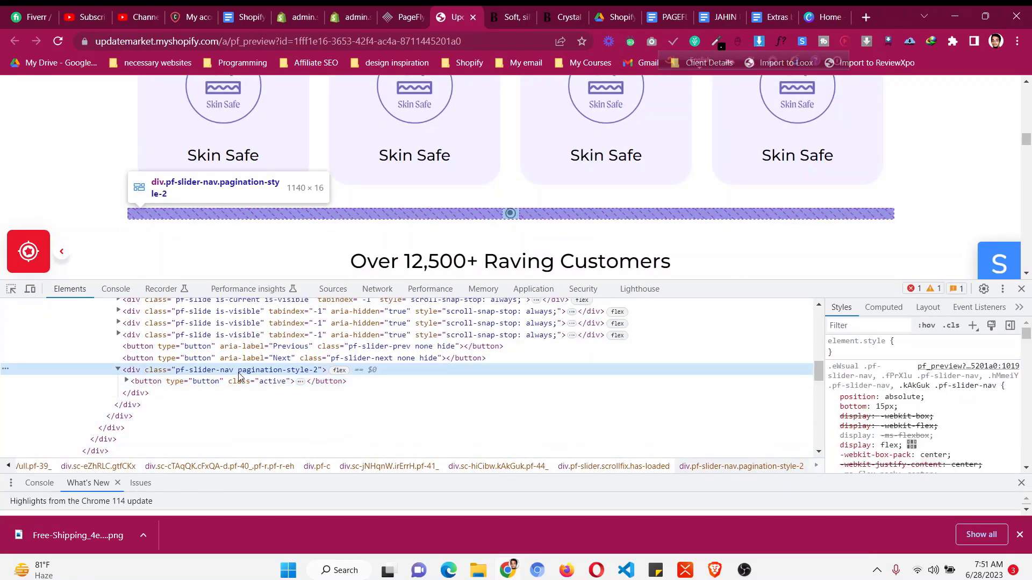
click(231, 381)
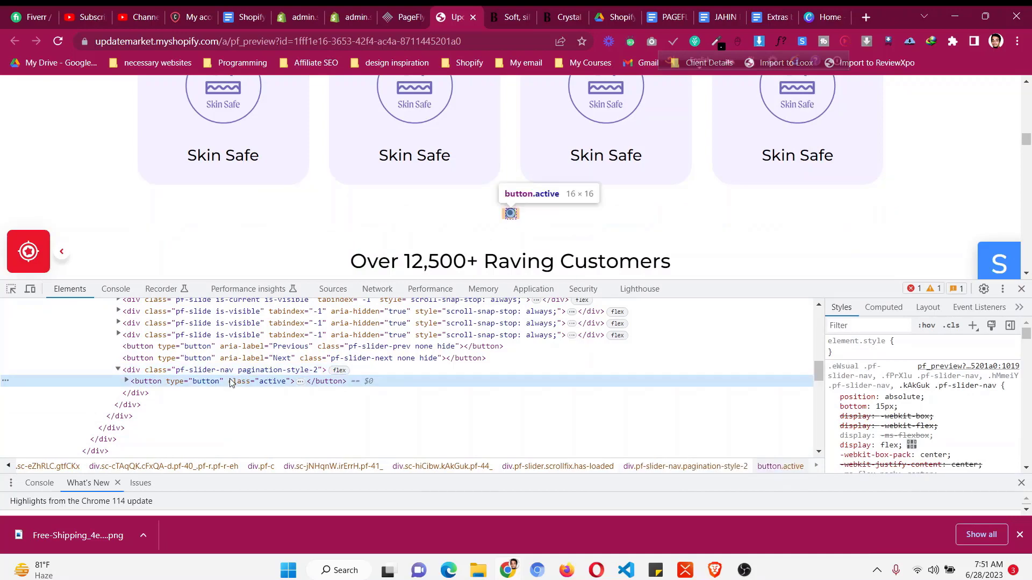
- Inspect the CSS rules of the first "Skin Safe" heading in the preview
click(10, 288)
click(253, 161)
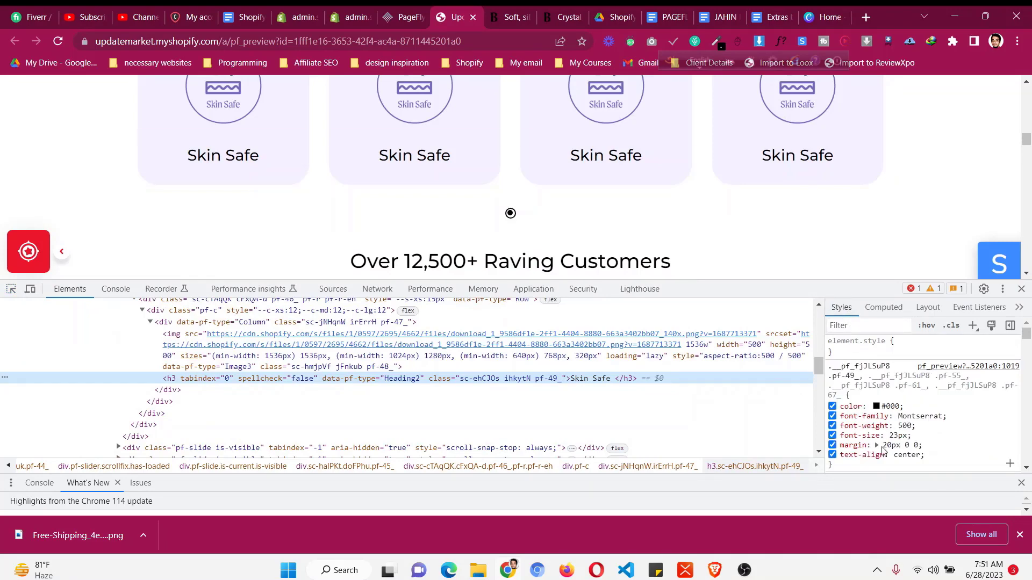
scroll(887, 435, down, 2)
scroll(887, 434, down, 5)
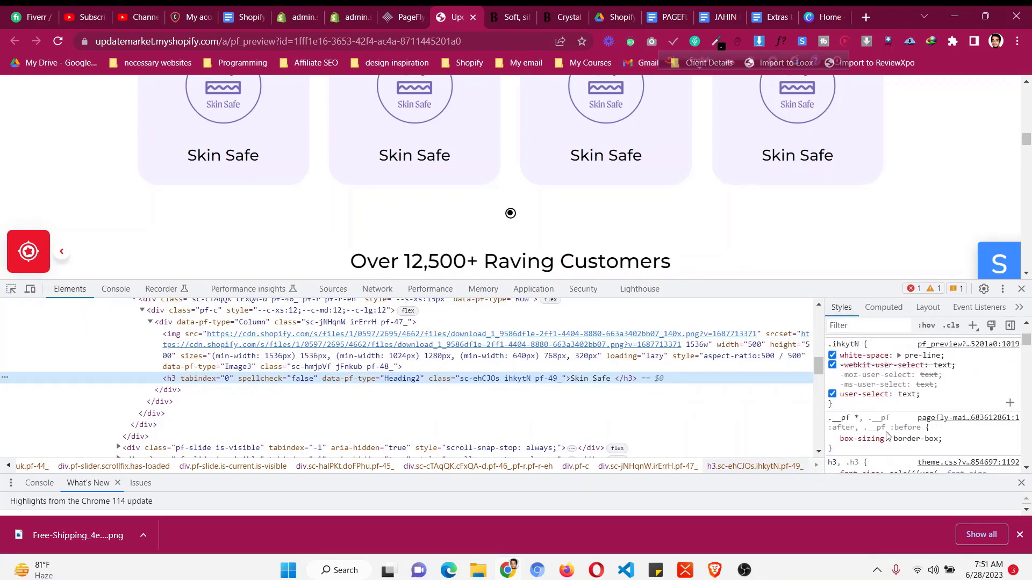
scroll(886, 429, down, 5)
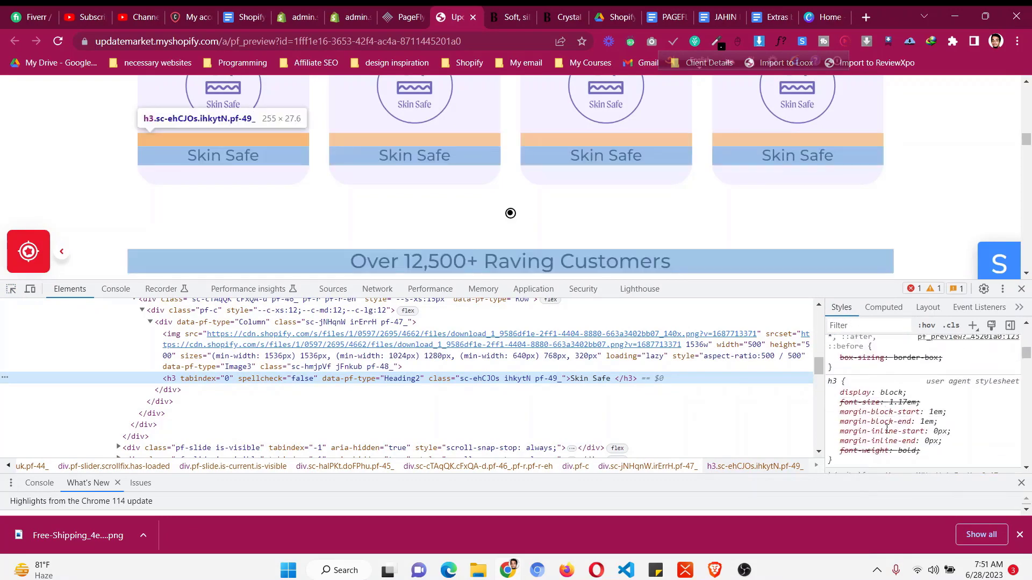
scroll(886, 428, down, 5)
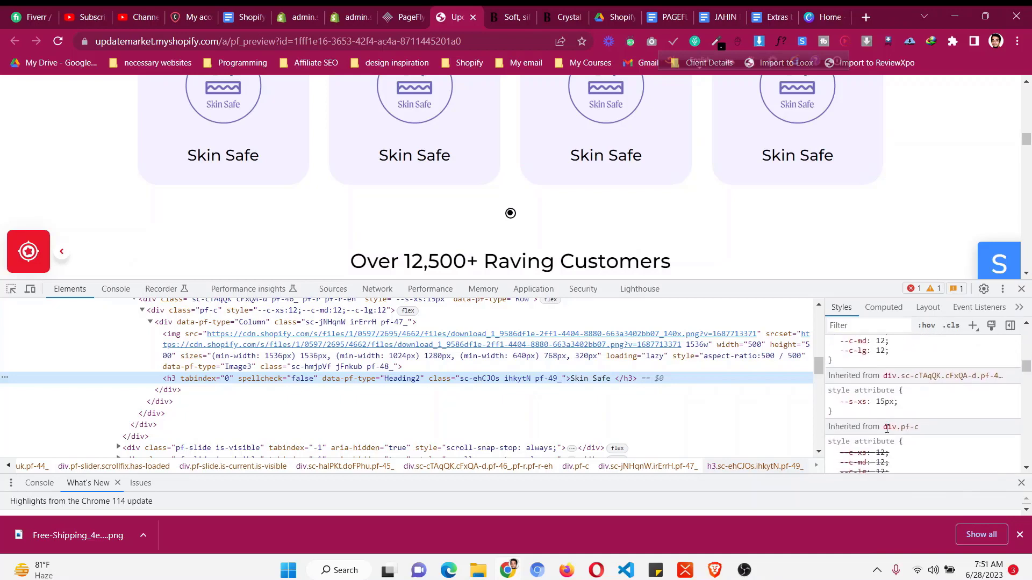
scroll(886, 427, down, 3)
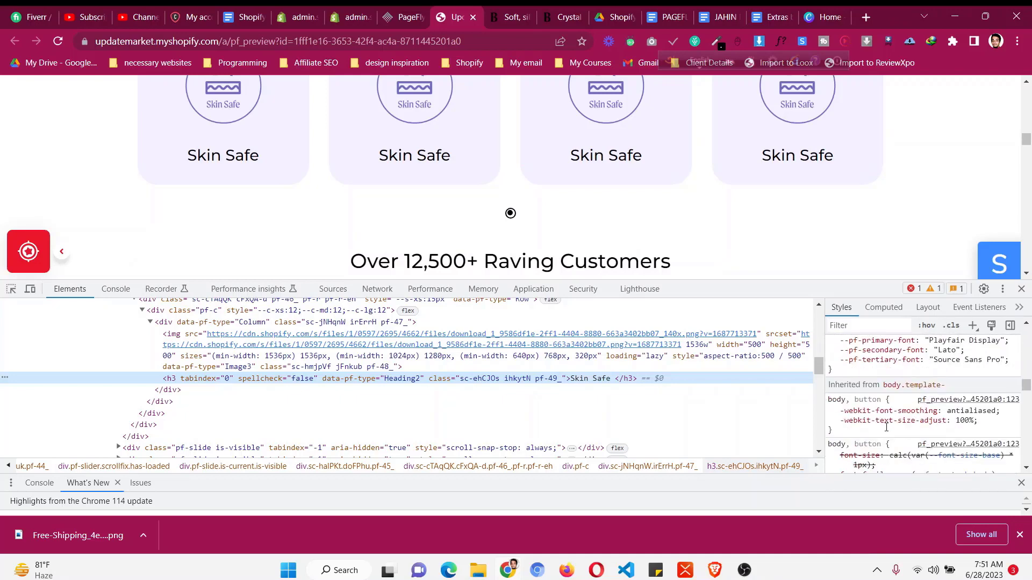
key(F12)
- Review the previewed page down to the footer and back up, and test the slide dots of the "As Featured In" slideshow
scroll(724, 327, down, 8)
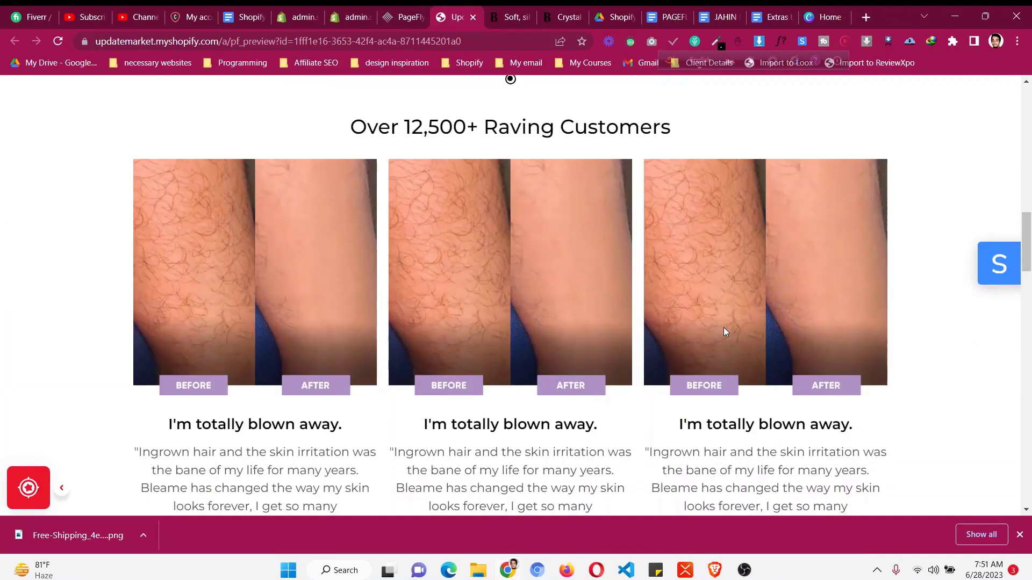
scroll(723, 332, down, 15)
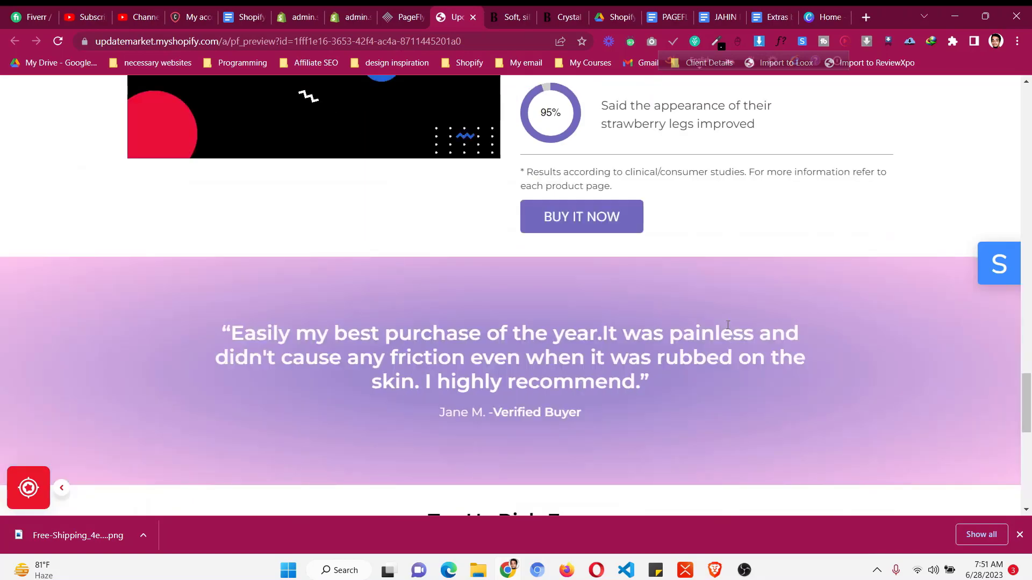
scroll(729, 329, down, 6)
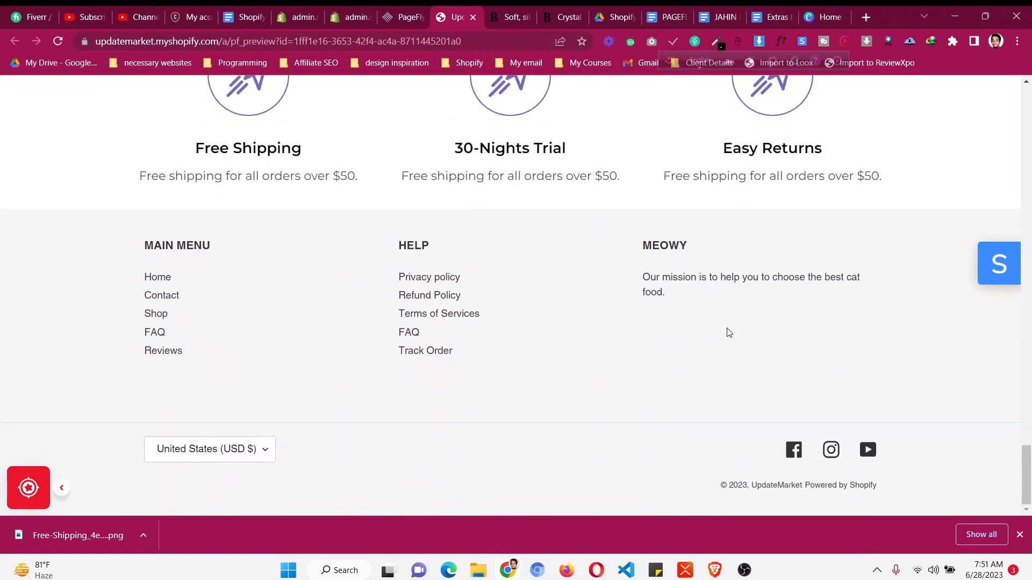
scroll(729, 332, up, 20)
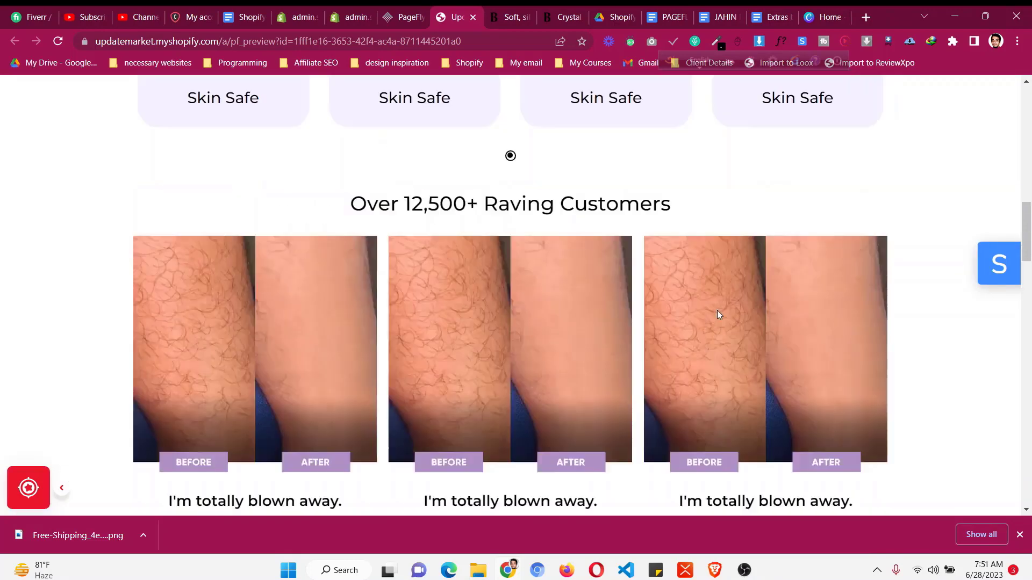
scroll(665, 322, down, 5)
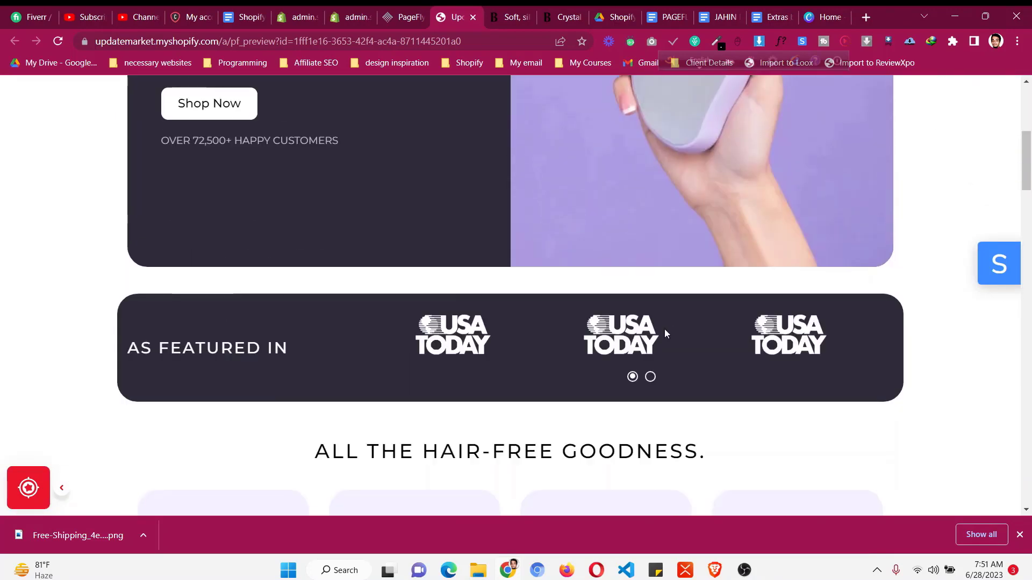
click(650, 377)
click(633, 378)
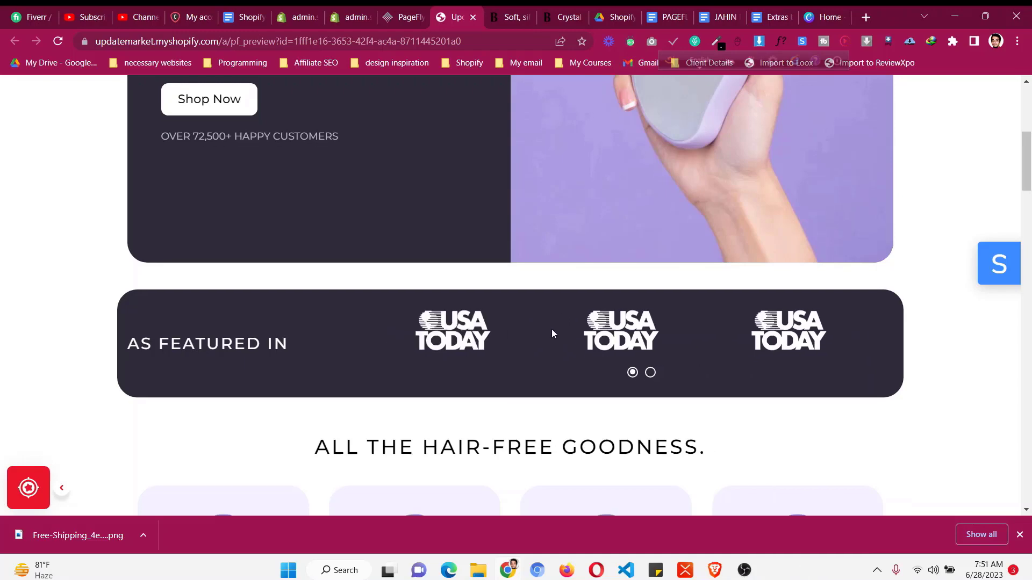
scroll(551, 329, down, 3)
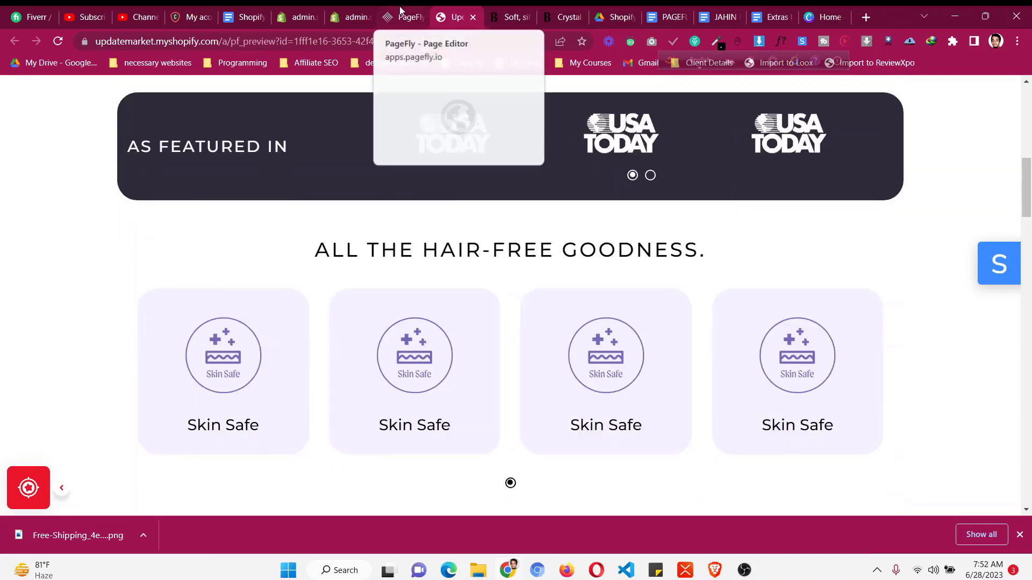
scroll(511, 386, down, 5)
scroll(508, 371, up, 5)
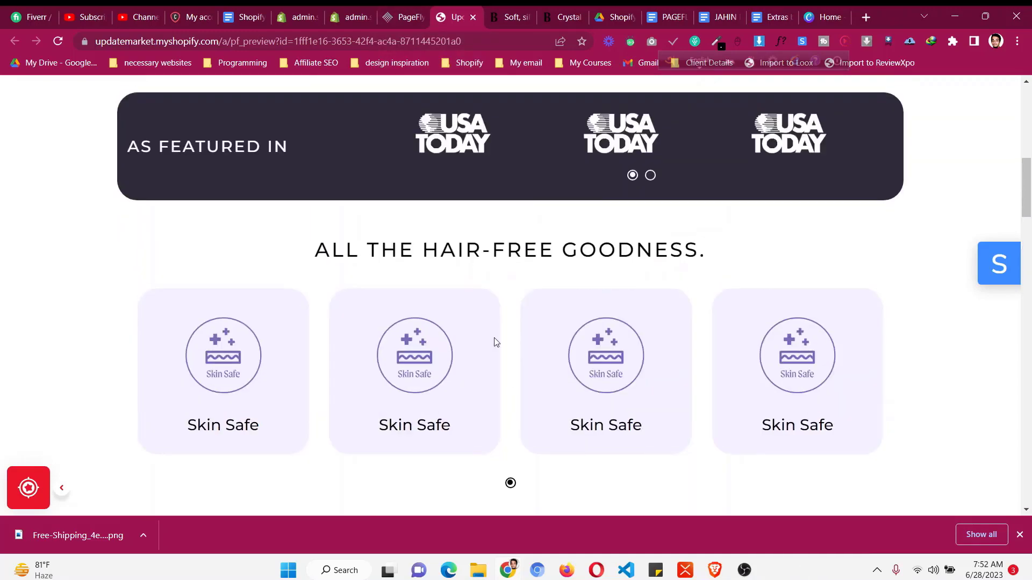
- Return to the PageFly editor and set the font family of the "All the hair-free goodness." heading to Poppins
click(418, 15)
scroll(505, 420, up, 10)
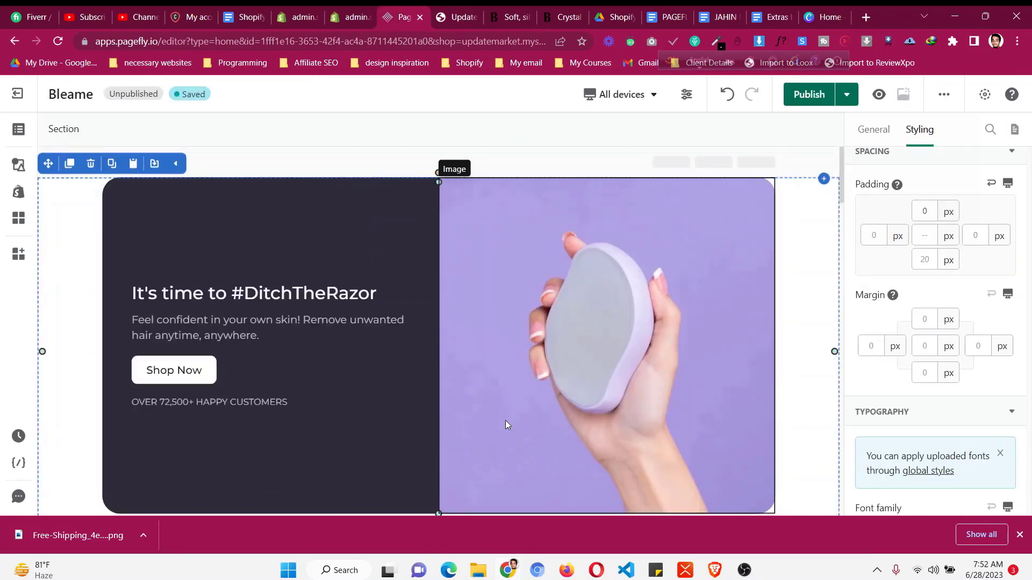
scroll(505, 425, down, 3)
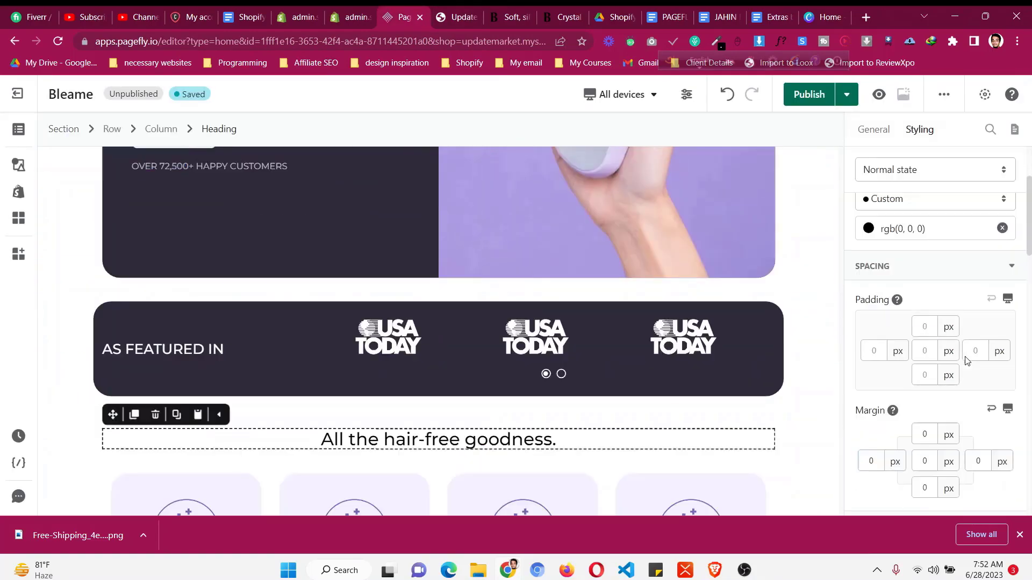
scroll(913, 366, down, 6)
click(918, 336)
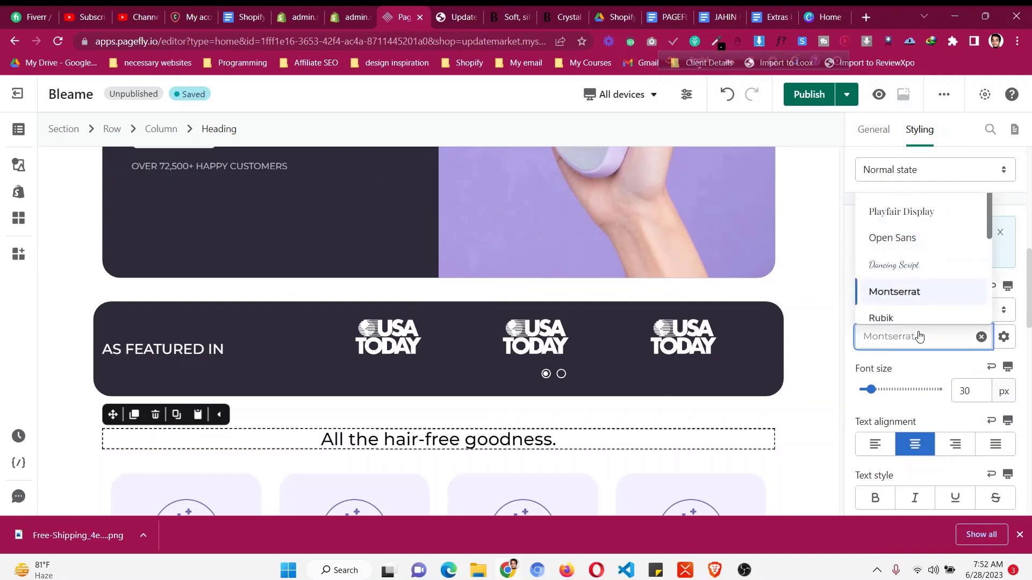
scroll(918, 256, down, 3)
scroll(918, 285, down, 5)
scroll(917, 285, up, 5)
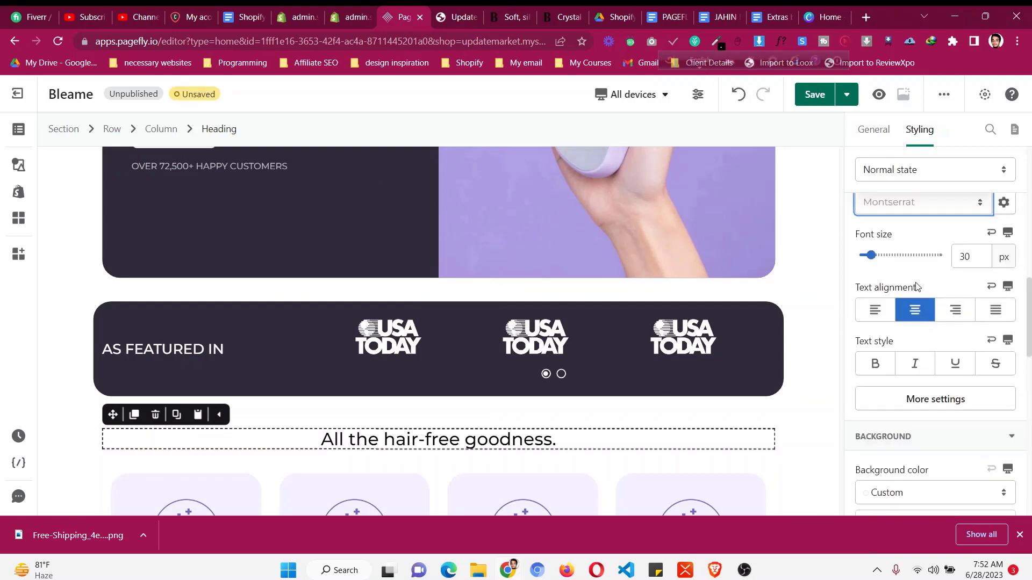
click(913, 308)
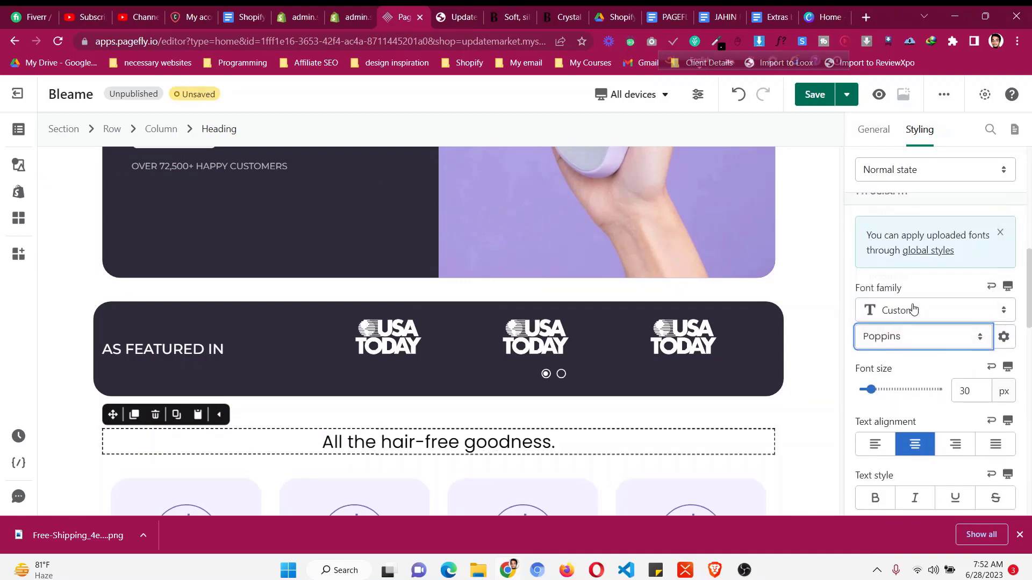
- Set the font family of the "Over 12,500+ Raving Customers" heading to Poppins
scroll(414, 396, down, 6)
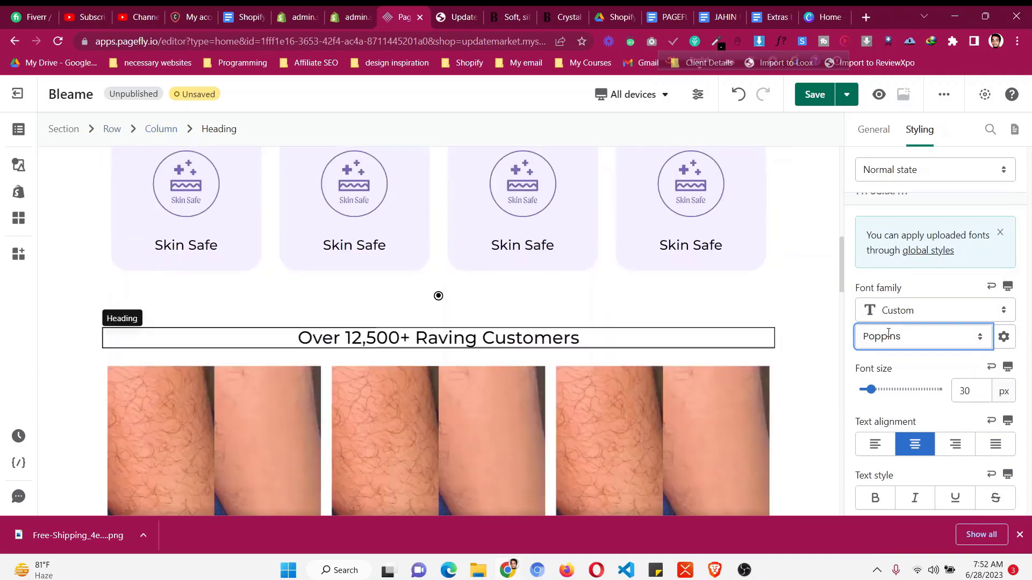
click(887, 332)
scroll(914, 258, down, 2)
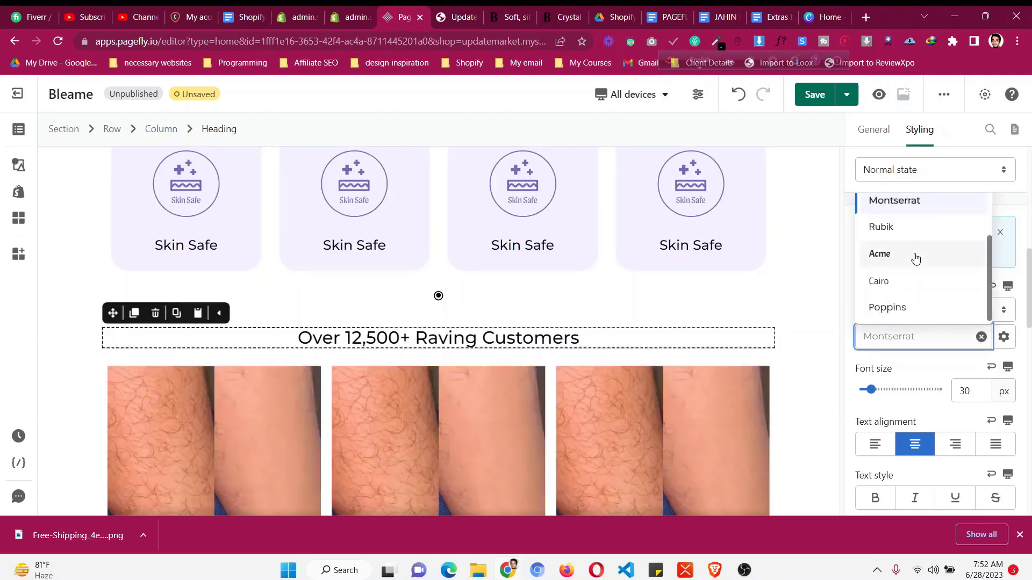
scroll(908, 280, down, 3)
scroll(906, 283, up, 3)
click(909, 306)
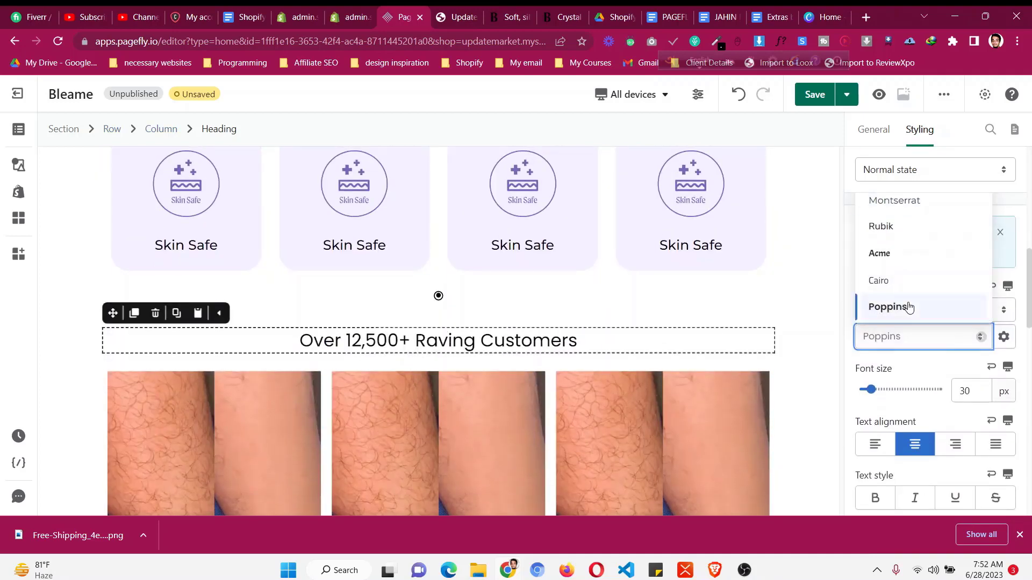
scroll(408, 384, down, 9)
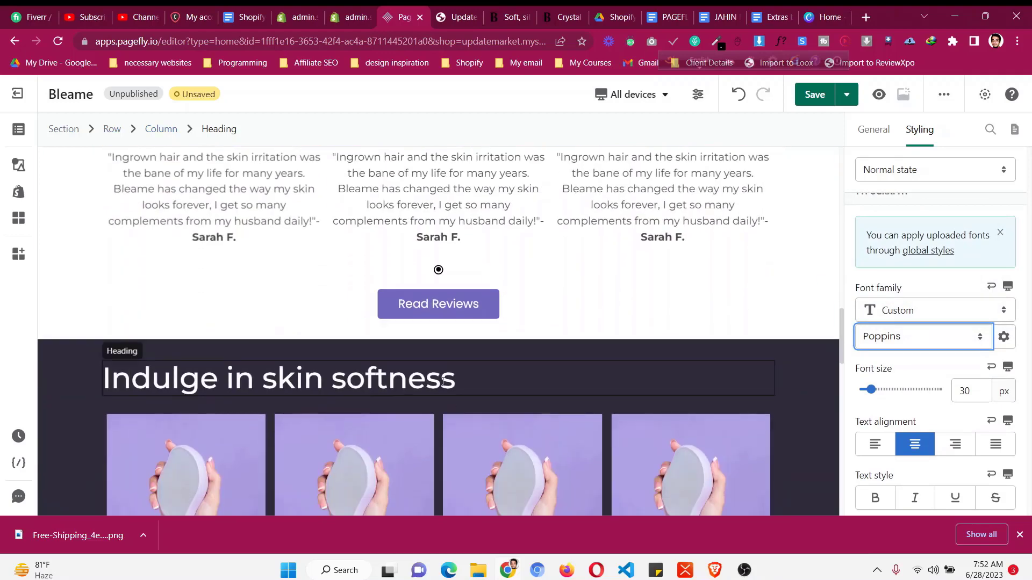
- Set the font family of the "Indulge in skin softness" and "The Future Is Hair-Free!" headings to Poppins
click(892, 336)
scroll(909, 269, down, 2)
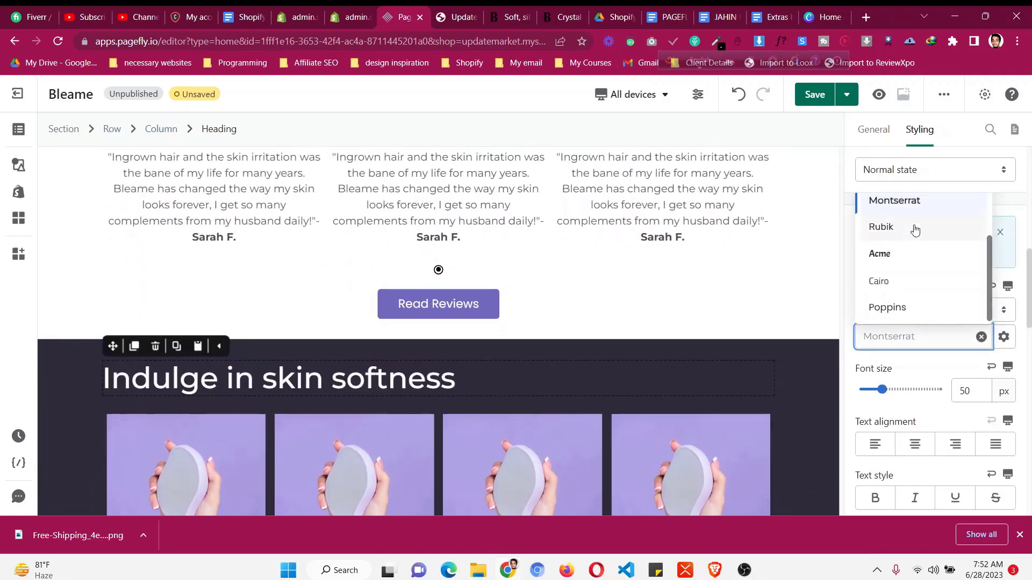
click(905, 316)
scroll(546, 387, down, 7)
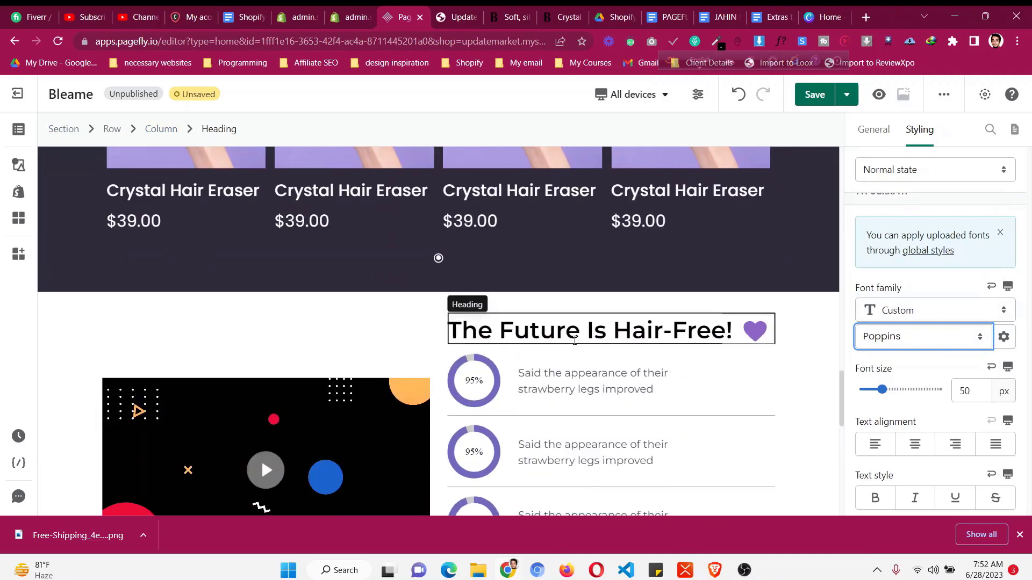
click(770, 320)
click(883, 337)
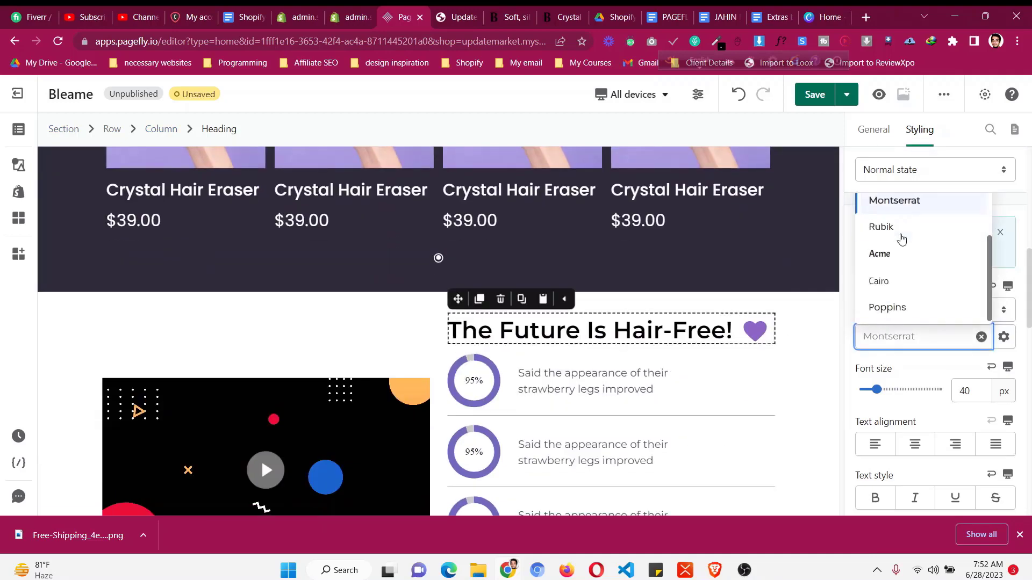
click(897, 307)
- Set the font family of the customer quote heading and the "Try Us Risk Free" heading to Poppins
scroll(540, 369, down, 4)
scroll(541, 369, down, 5)
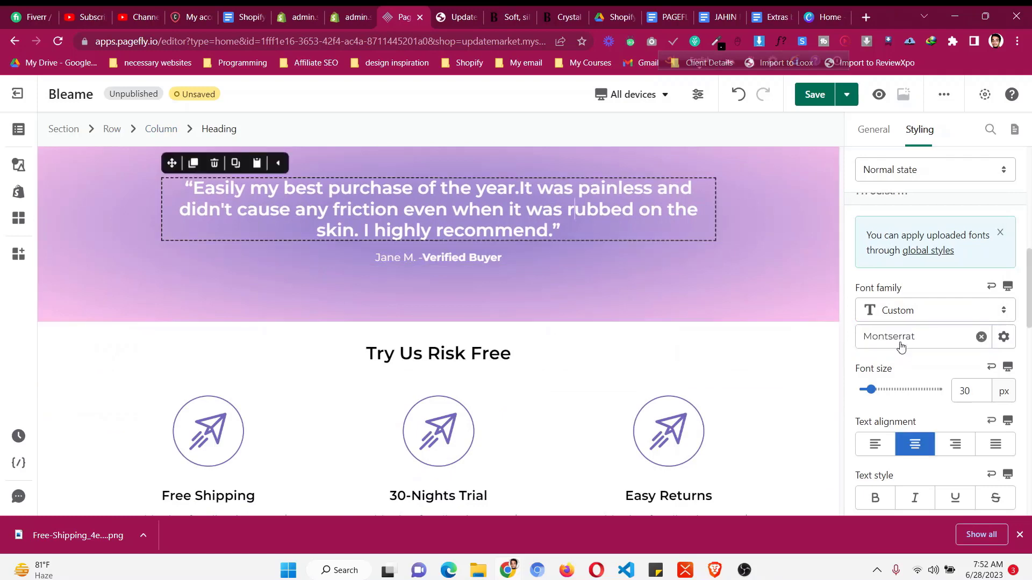
click(889, 337)
scroll(915, 285, down, 1)
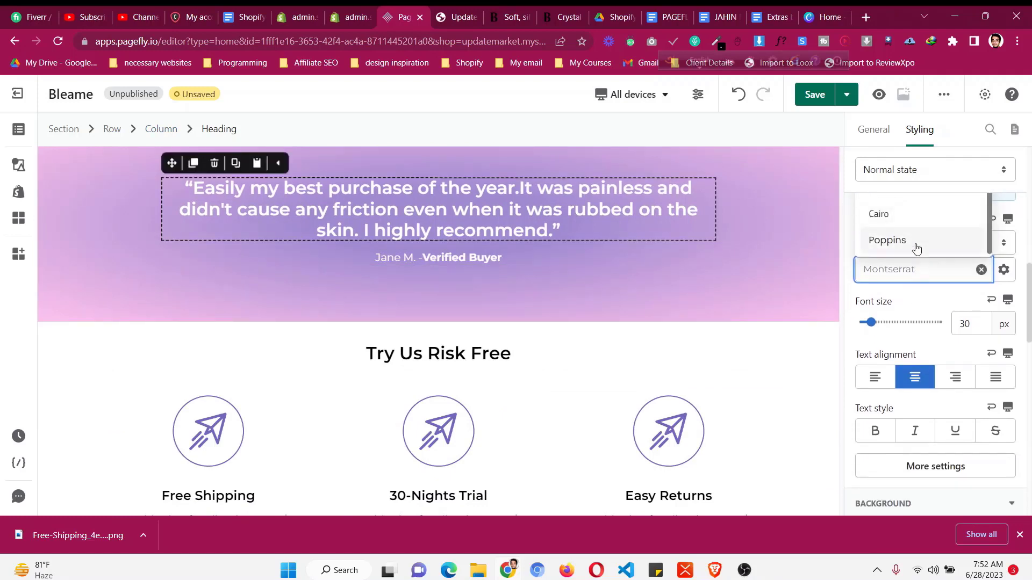
click(916, 244)
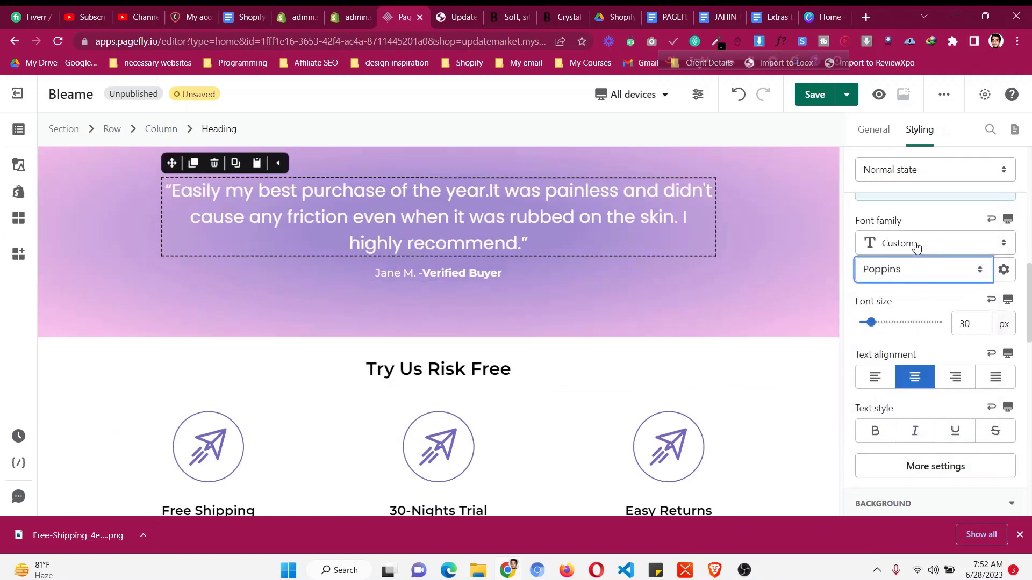
click(472, 361)
click(892, 271)
scroll(944, 438, down, 2)
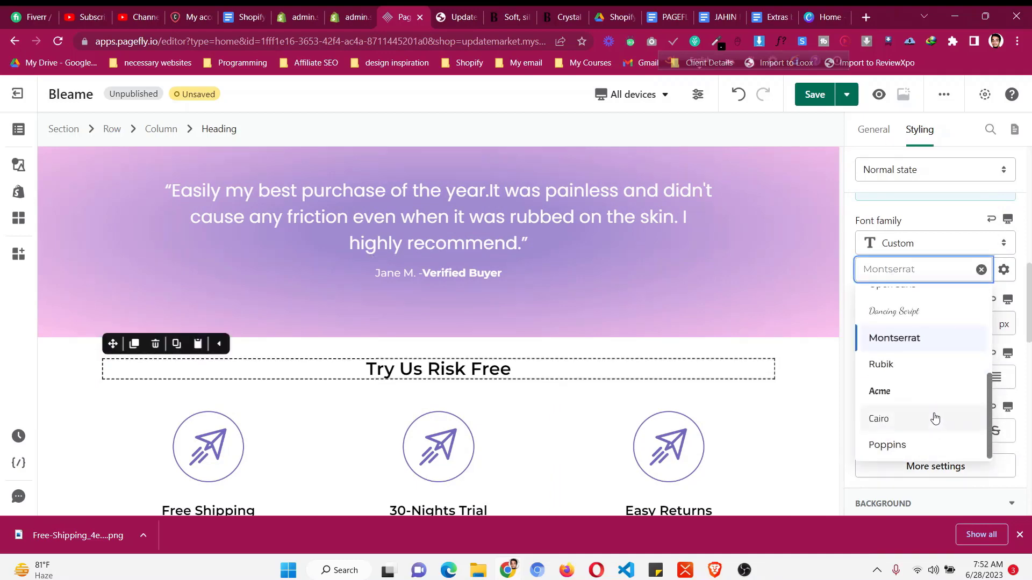
click(916, 446)
- Set the font weight of the "Try Us Risk Free" heading to Medium
scroll(484, 429, down, 2)
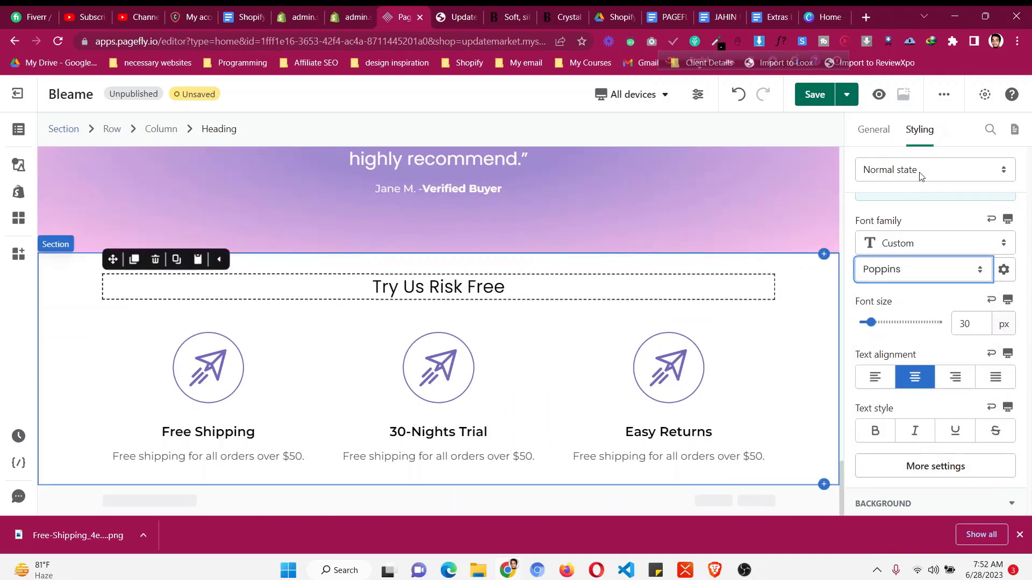
click(920, 465)
click(734, 318)
click(707, 453)
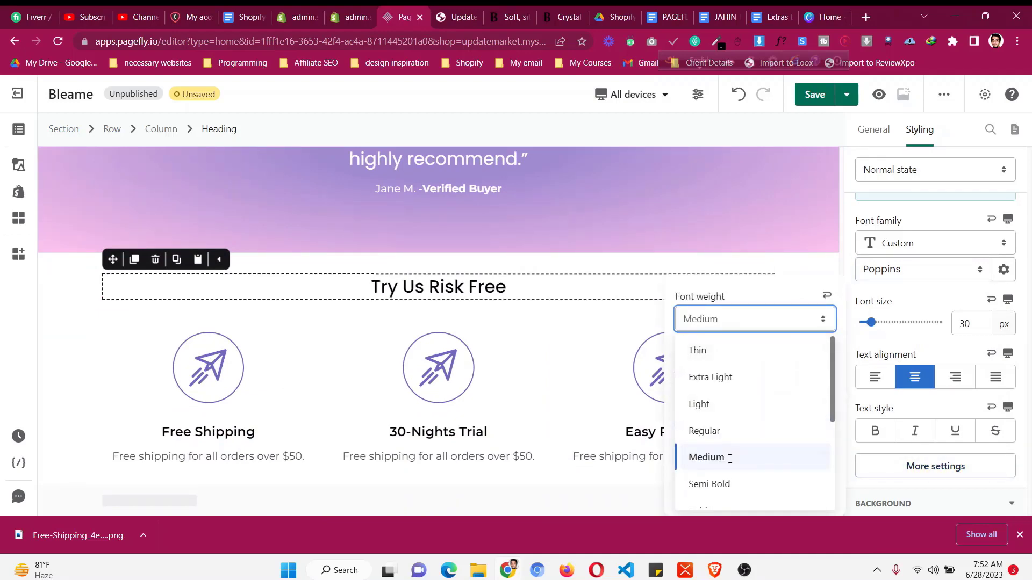
- Set the font weight of the "The Future Is Hair-Free!" heading to Medium
scroll(504, 373, up, 4)
scroll(504, 373, up, 5)
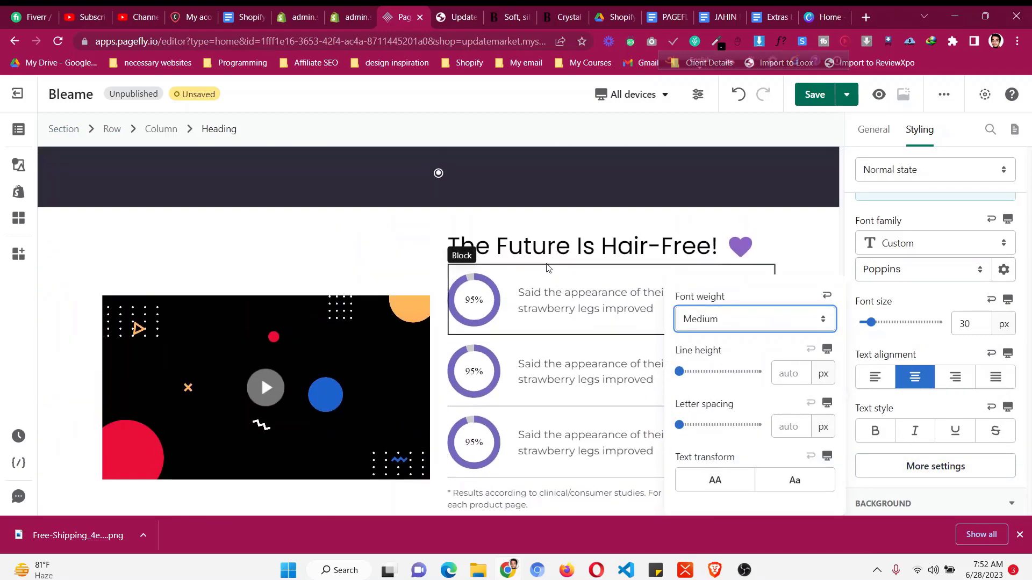
click(926, 466)
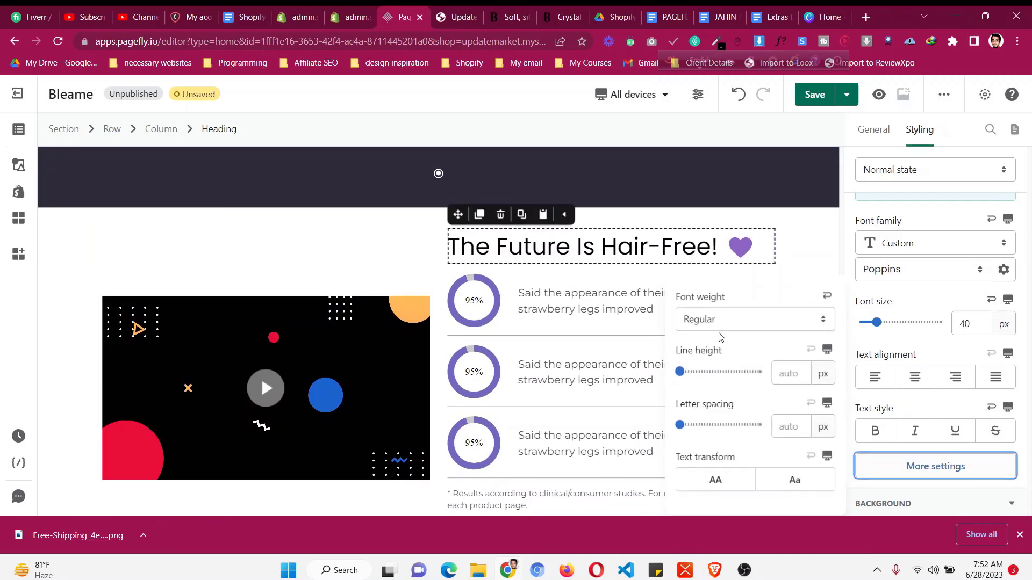
click(719, 325)
click(721, 459)
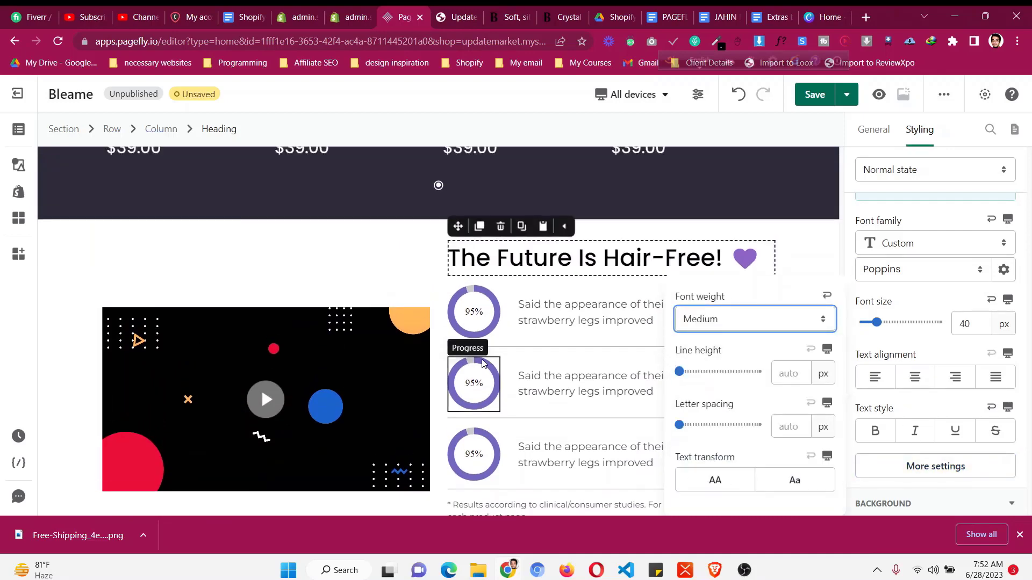
- Set the font weight of the "Over 12,500+ Raving Customers" heading to Medium
scroll(482, 359, up, 5)
scroll(483, 360, up, 6)
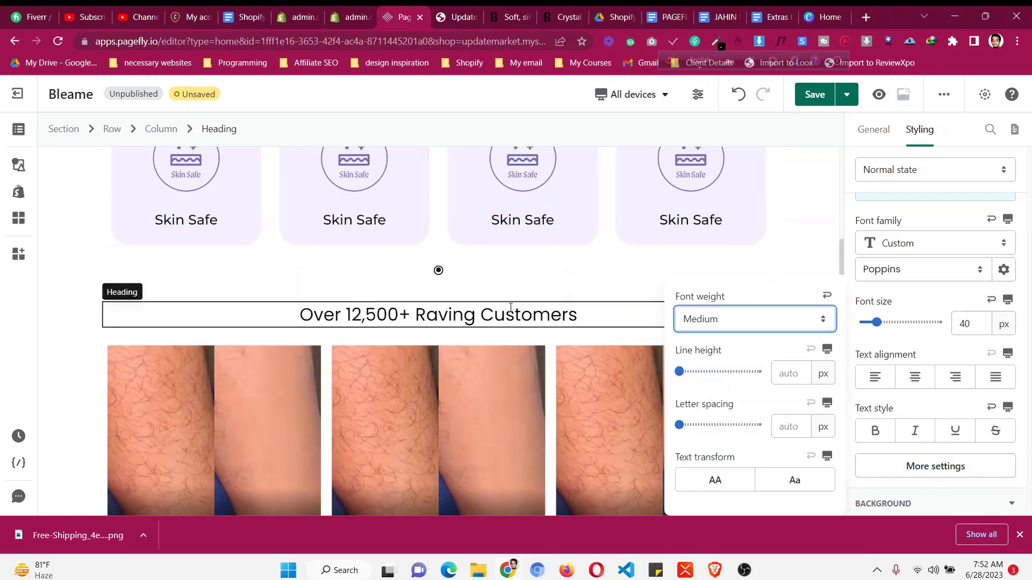
click(934, 465)
click(934, 465)
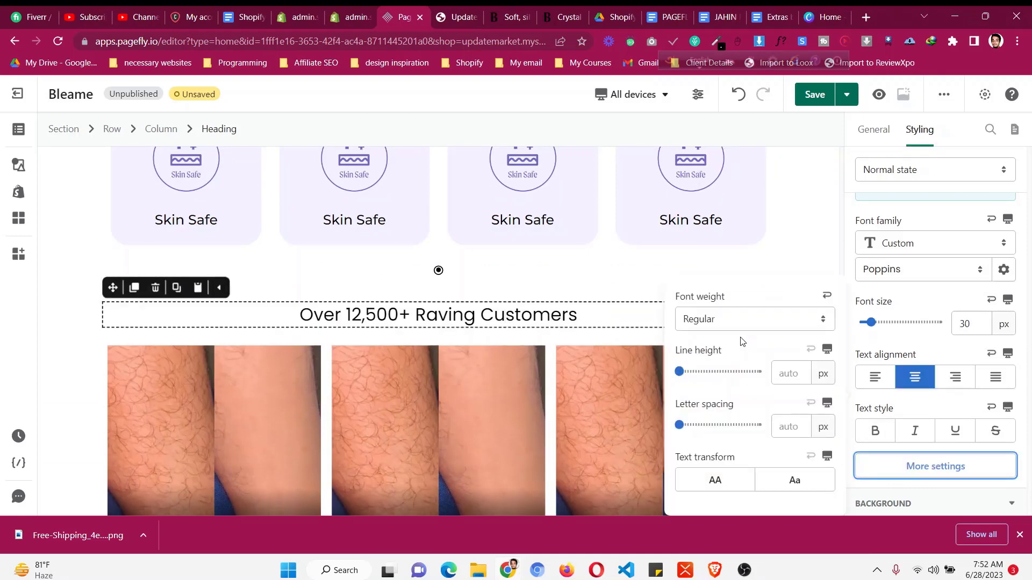
click(737, 323)
click(706, 454)
- Set the font weight of the "All the hair-free goodness." heading to Medium and save the page
scroll(543, 388, up, 6)
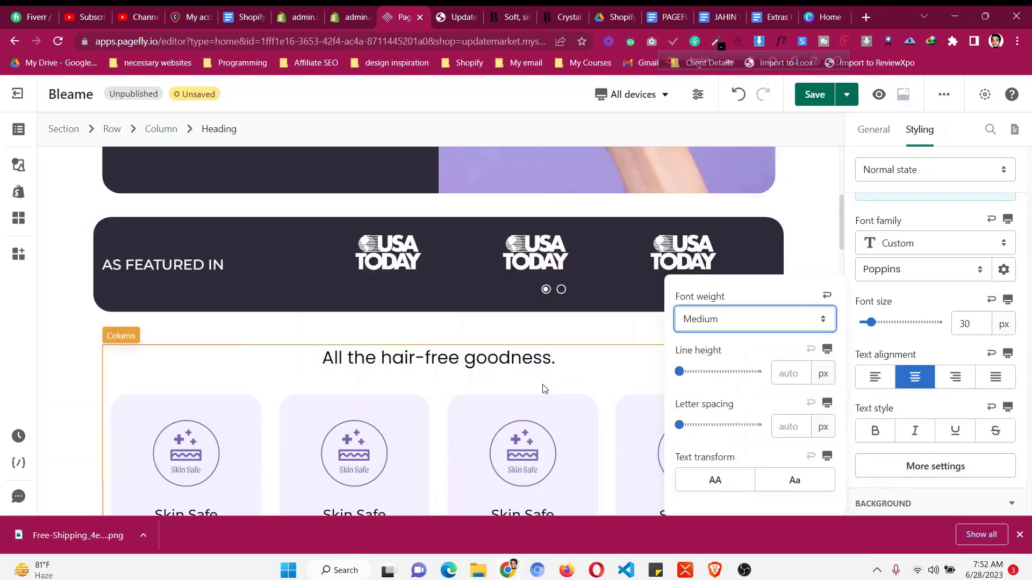
scroll(543, 388, down, 1)
click(972, 480)
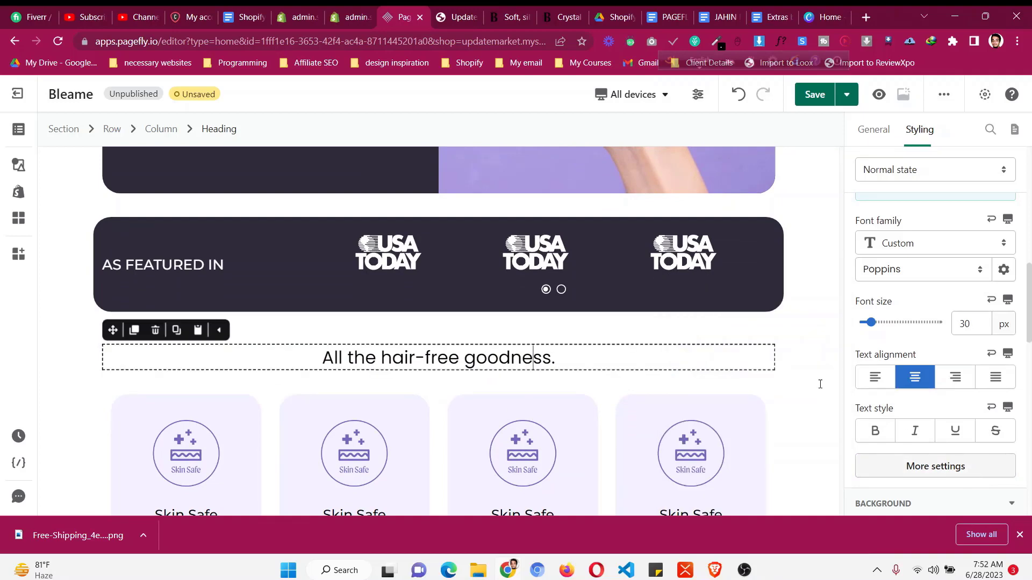
click(965, 467)
click(730, 320)
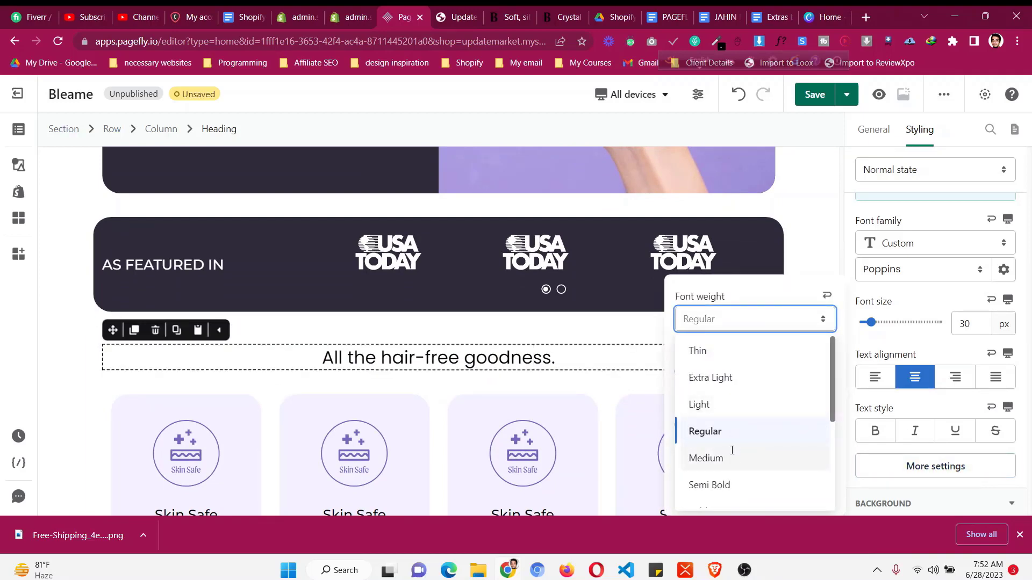
click(732, 455)
scroll(386, 396, up, 5)
click(815, 94)
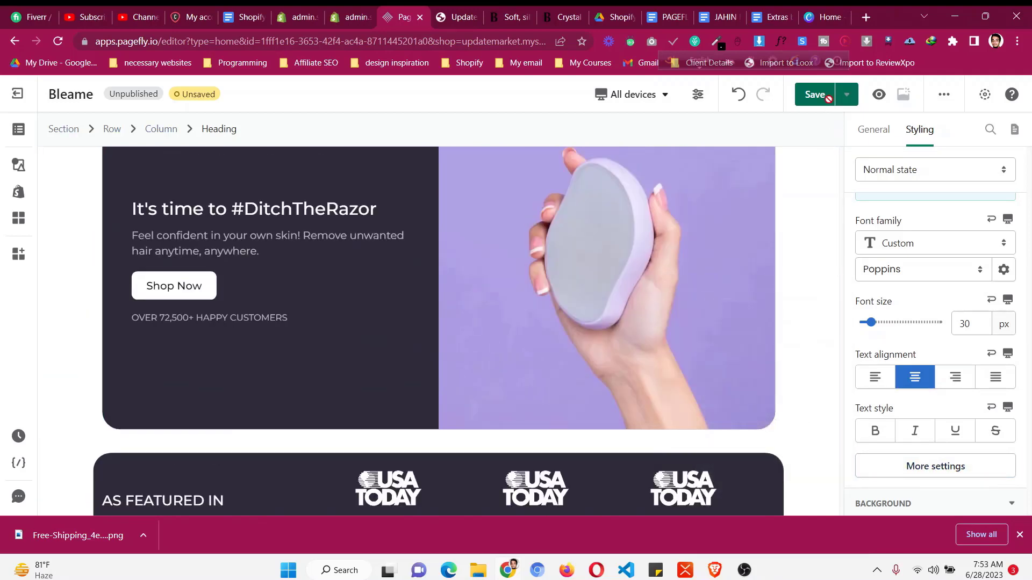
- Look through the Crystal Hair Eraser product page on the Bleame site from the footer up to the product title
click(511, 11)
click(545, 11)
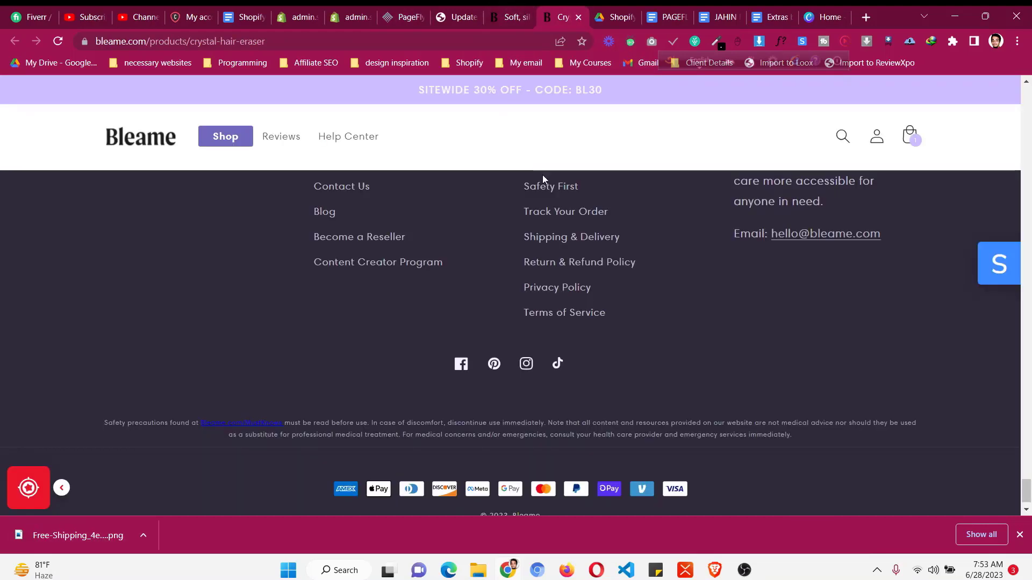
scroll(579, 208, up, 10)
scroll(581, 212, up, 15)
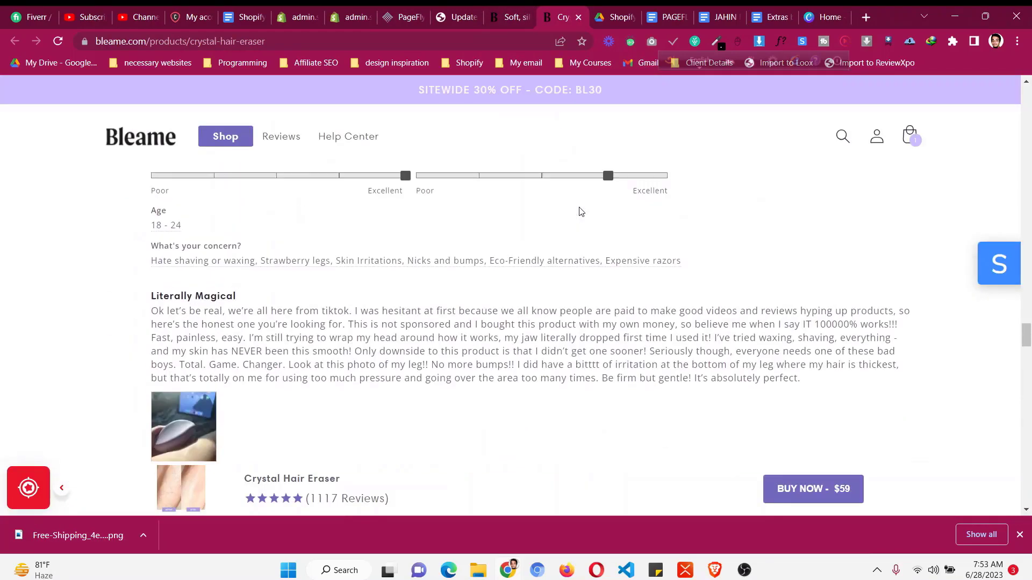
scroll(580, 211, up, 15)
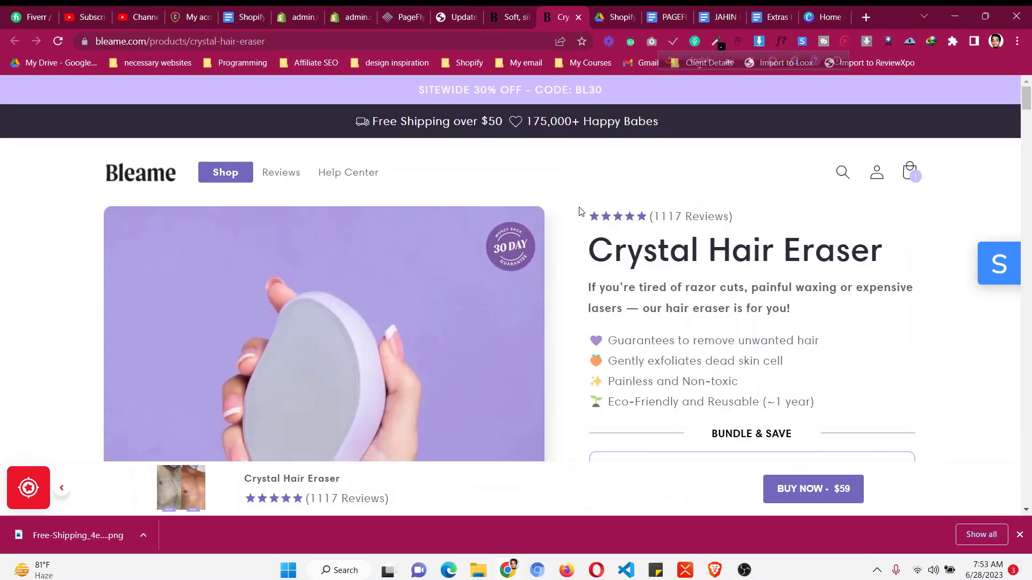
click(404, 16)
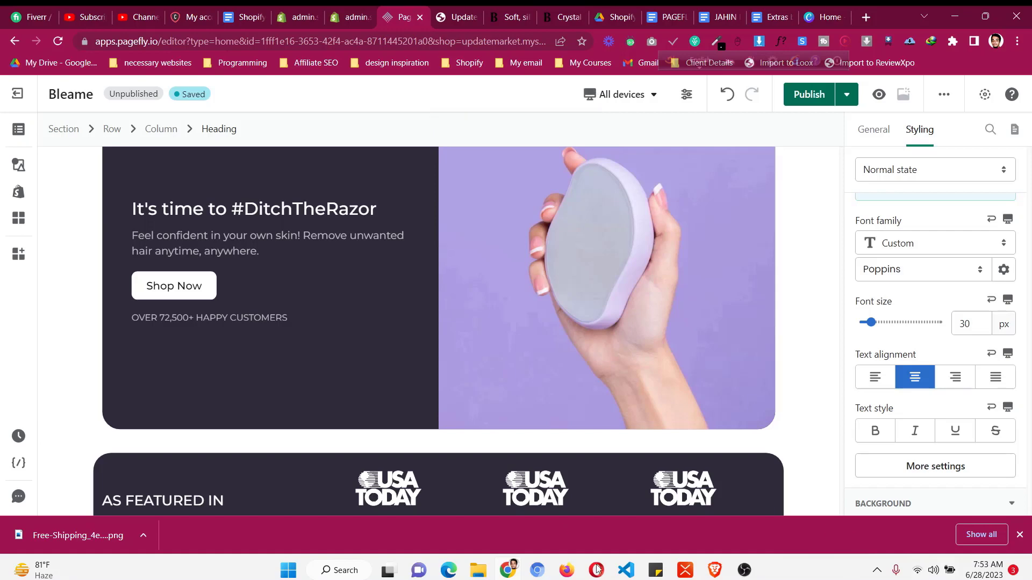
click(744, 570)
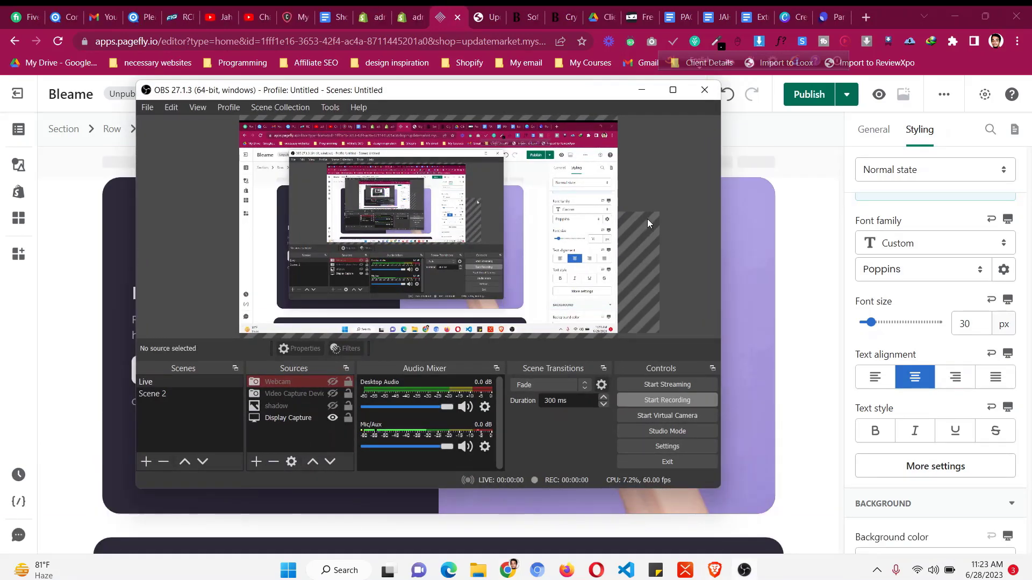
click(641, 90)
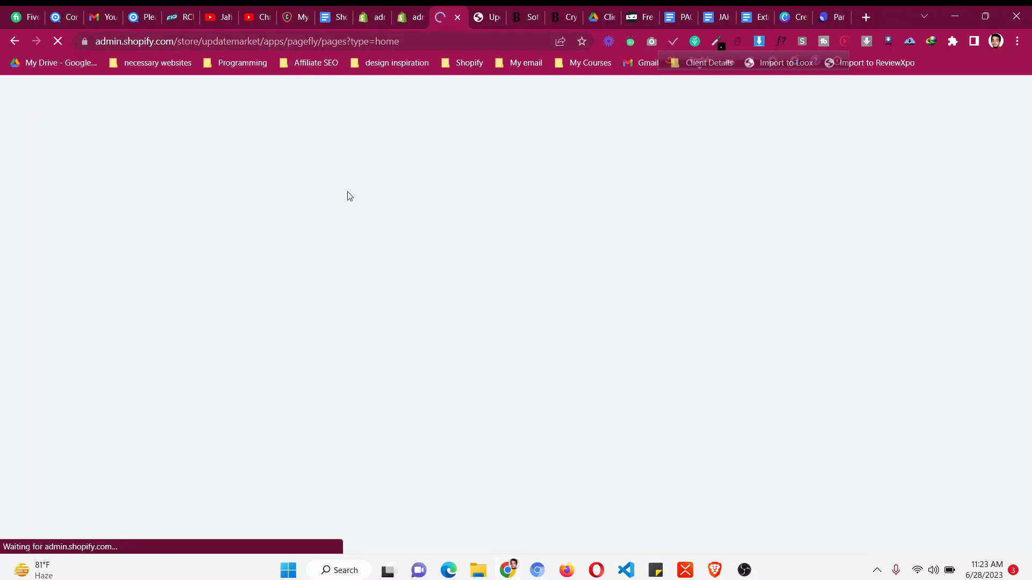
- Move the Crystal Hair Eraser reference page beside the PageFly page in the browser and close the store preview
click(560, 10)
drag(556, 12, 494, 10)
click(523, 11)
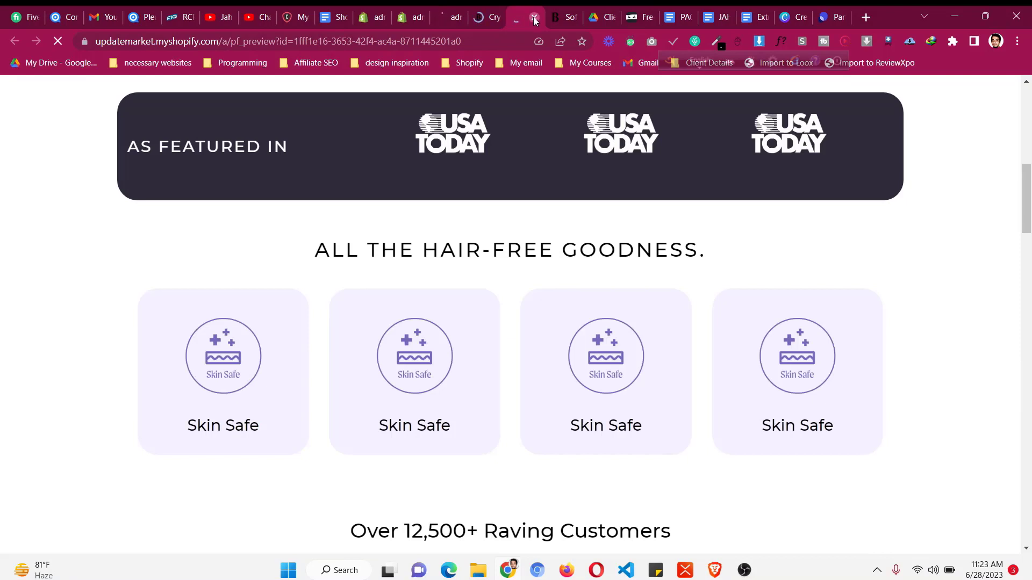
click(534, 18)
- Return to the PageFly pages list and create a blank product page
click(451, 16)
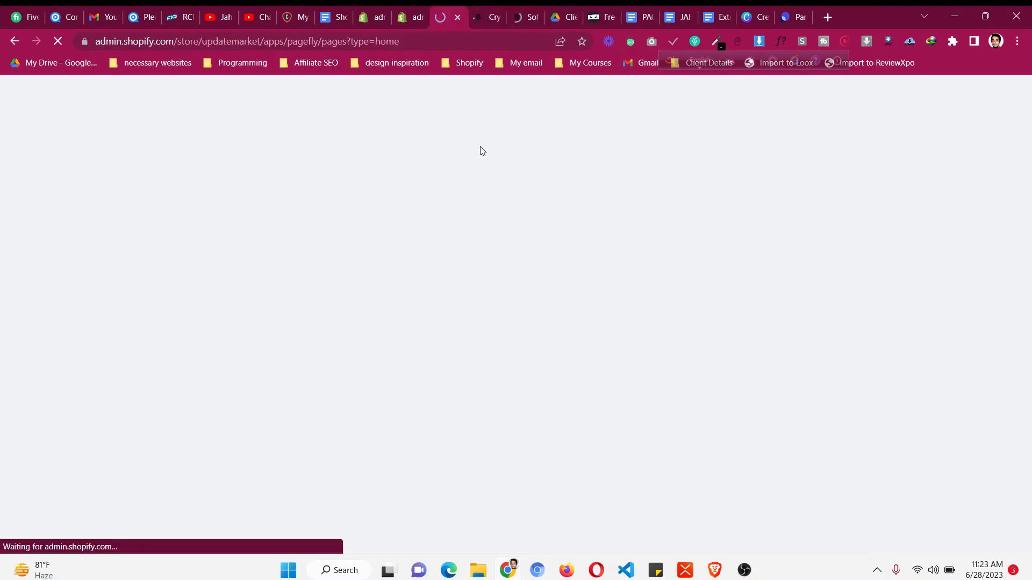
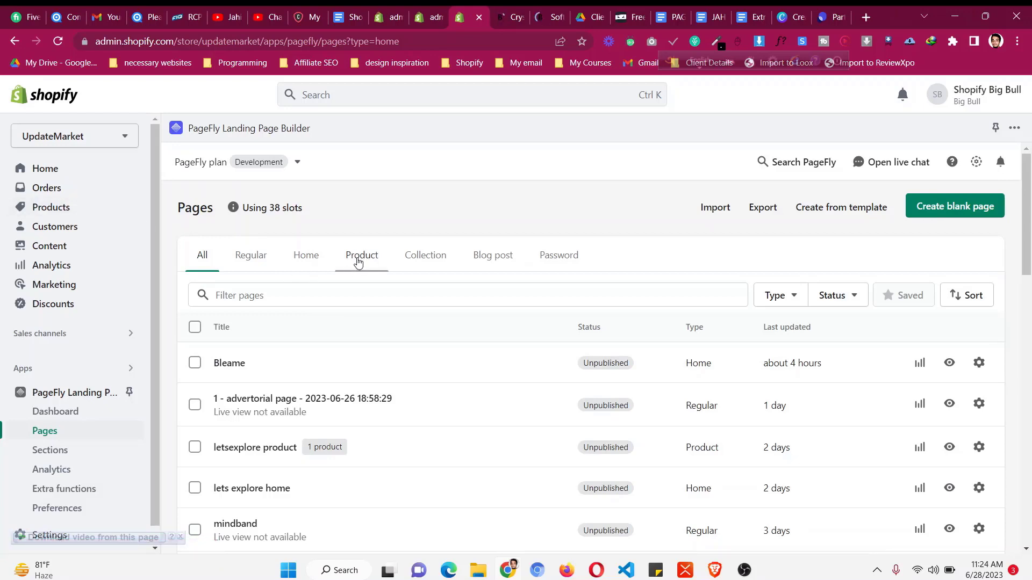
click(967, 208)
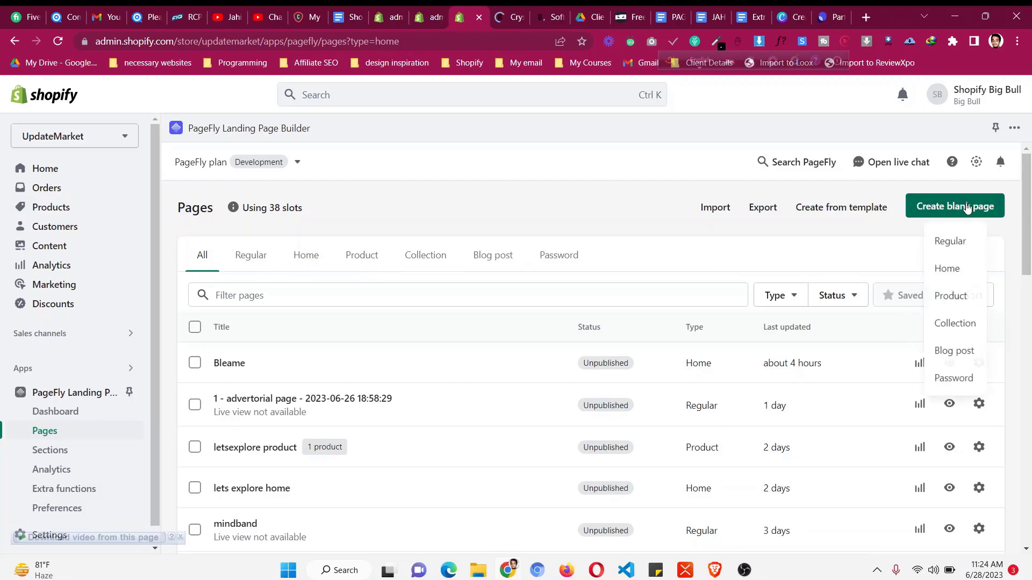
click(967, 301)
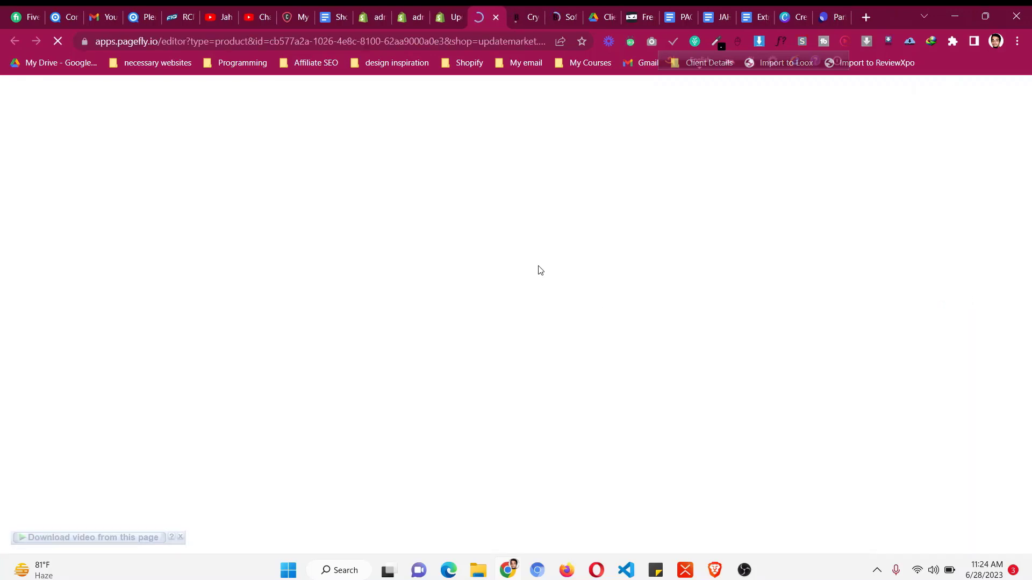
- Switch to the Crystal Hair Eraser reference page and examine its product image, title, benefit list and bundle layout
key(ctrl+Tab)
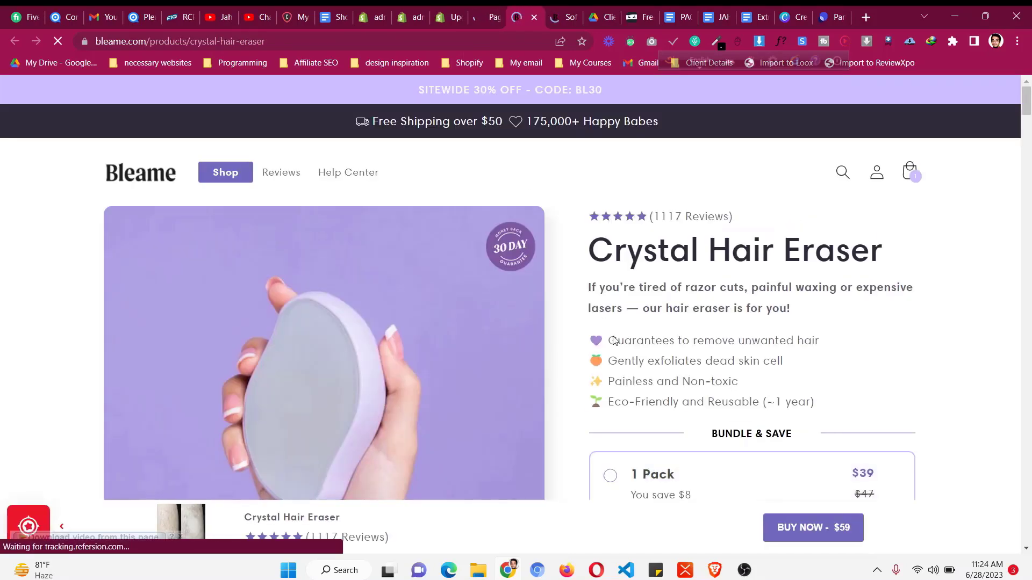
scroll(616, 344, down, 5)
scroll(615, 348, down, 3)
scroll(616, 344, up, 9)
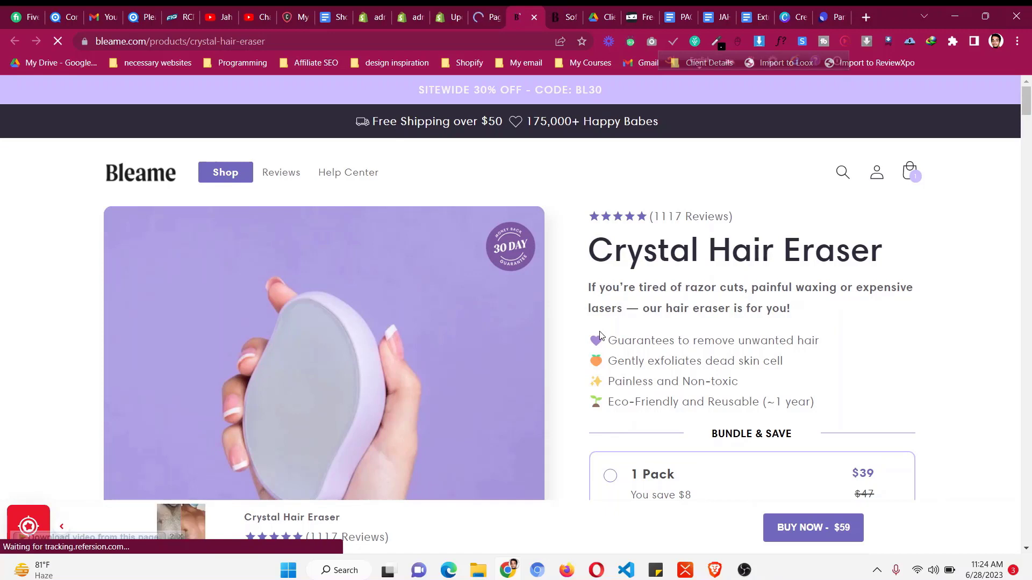
drag(588, 250, 859, 251)
click(775, 306)
scroll(334, 310, down, 3)
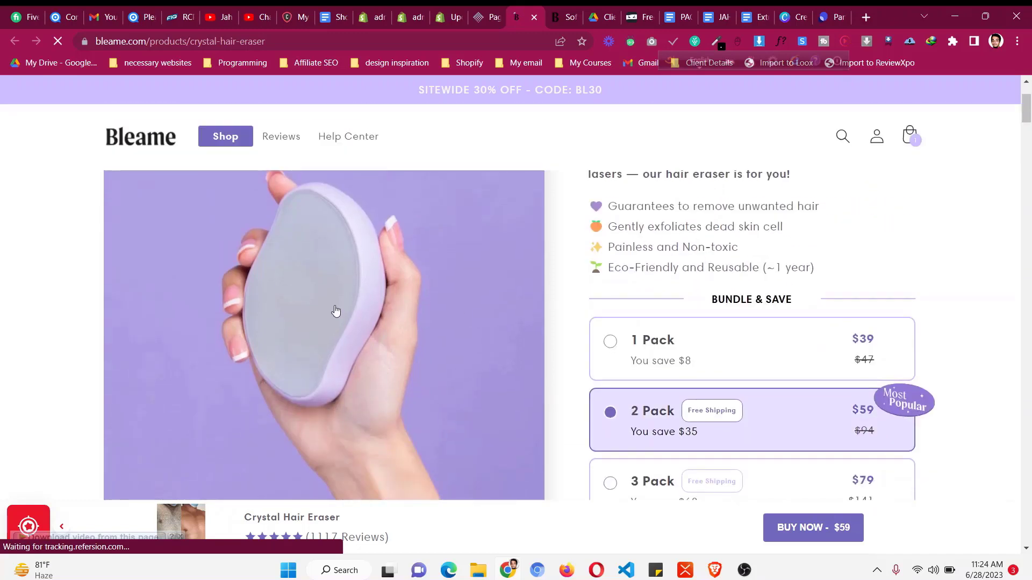
- Test the 1 Pack and 2 Pack bundle options and examine the Add To Bag area and guarantee icons below
click(708, 338)
click(665, 403)
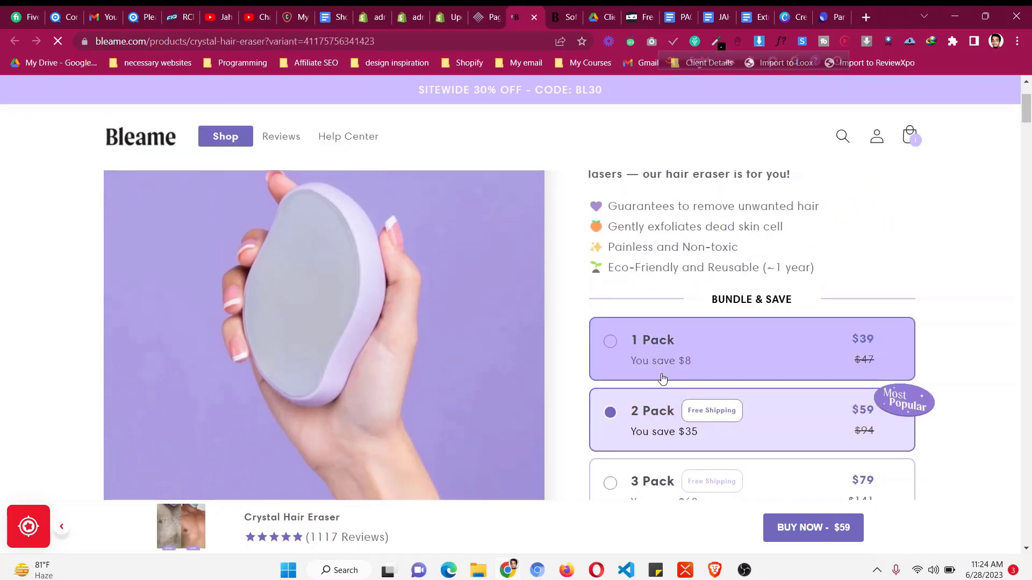
scroll(647, 366, down, 1)
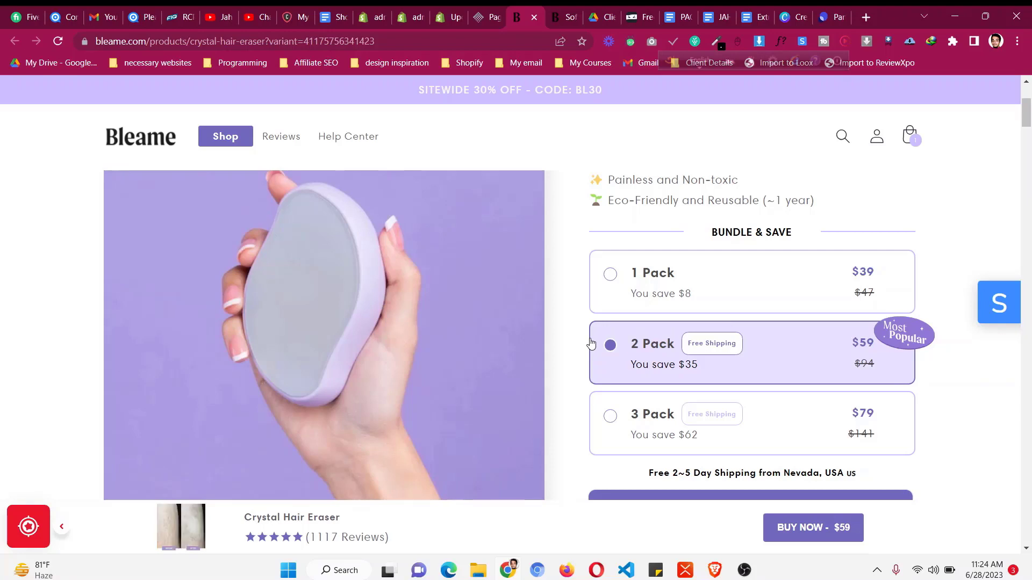
scroll(711, 335, down, 4)
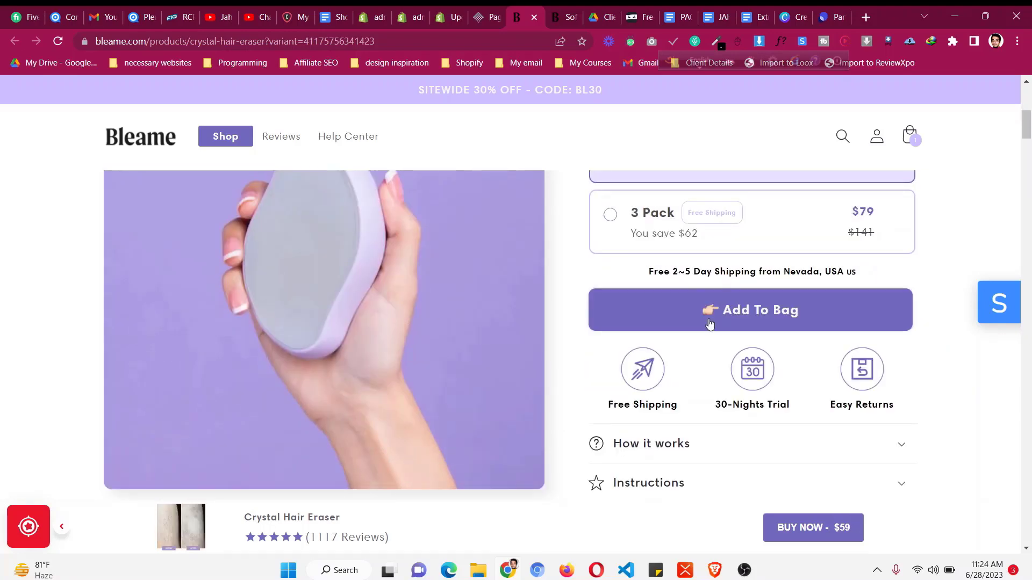
- Examine the title, benefit list, bundle options and guarantee icons on the Crystal Hair Eraser reference page
scroll(709, 317, up, 4)
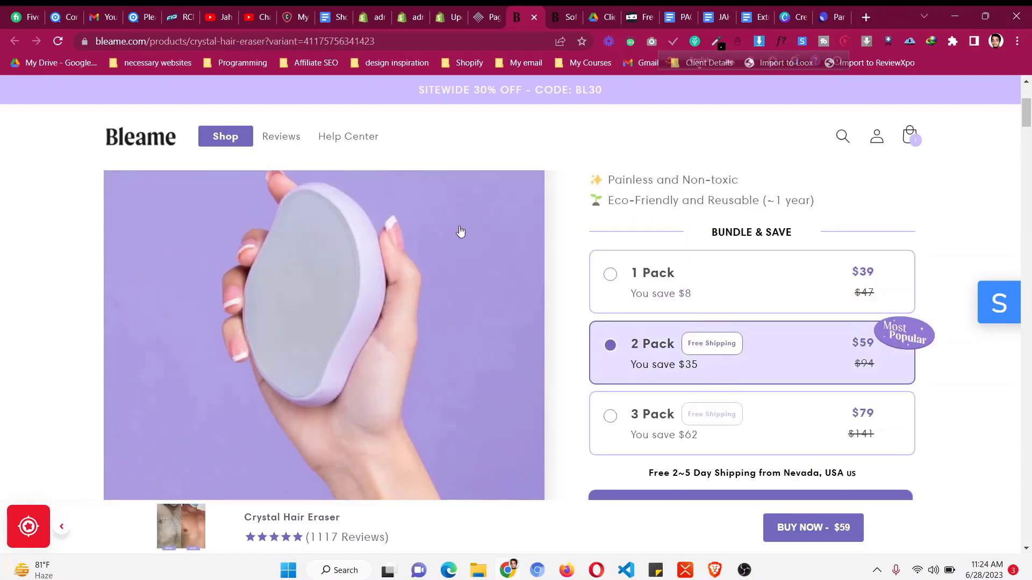
scroll(636, 271, up, 4)
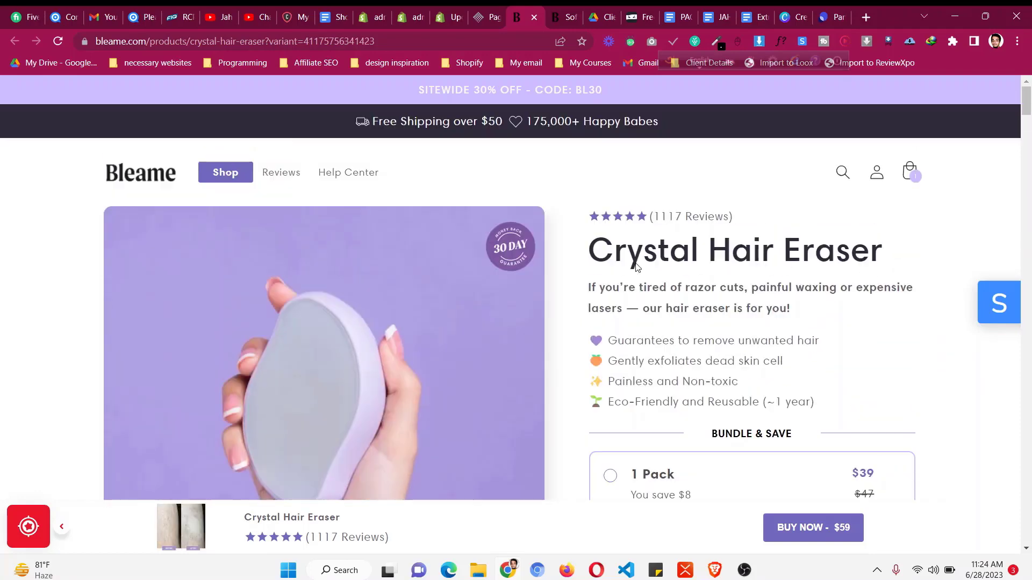
scroll(635, 272, down, 8)
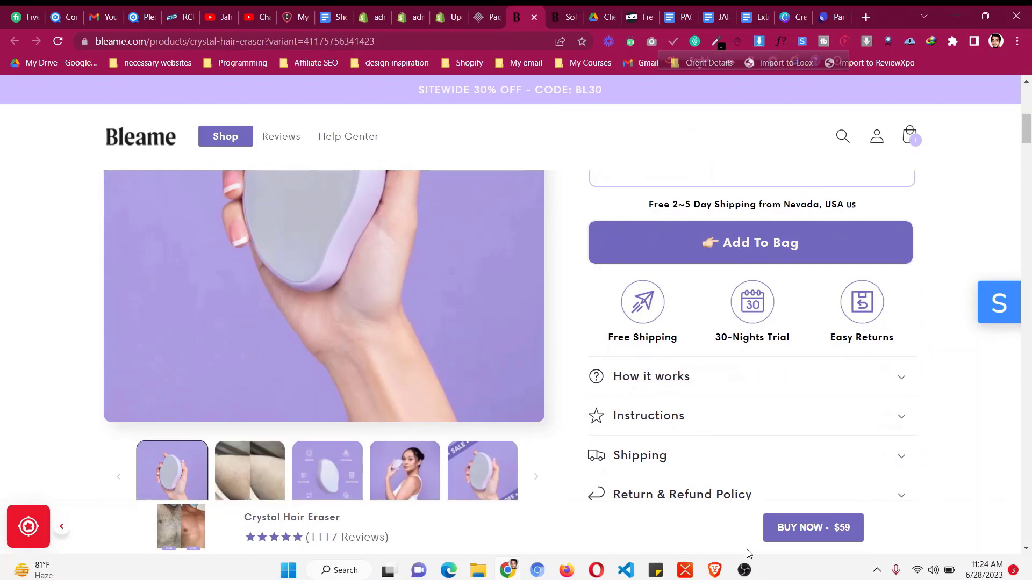
click(744, 569)
click(710, 400)
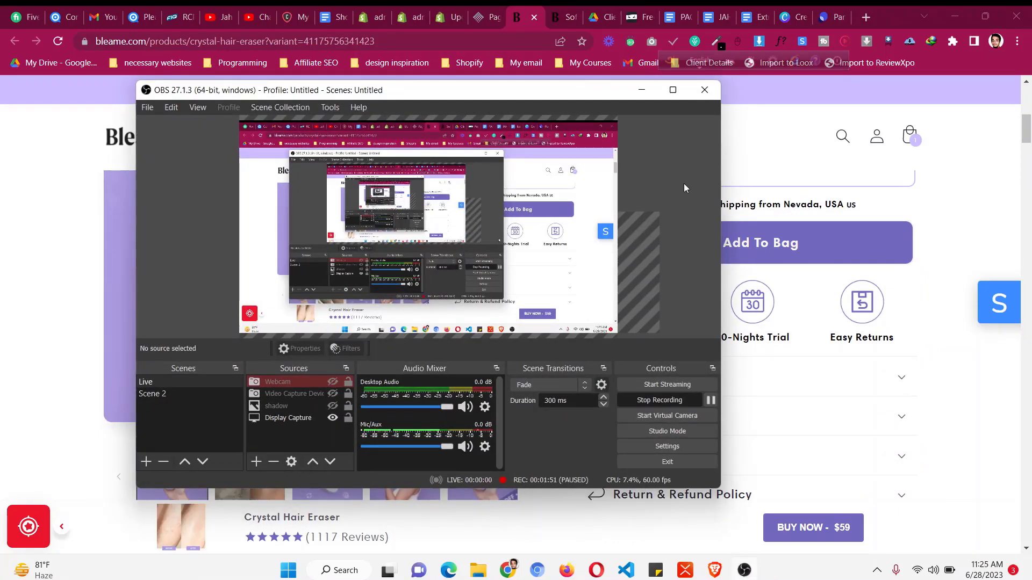
click(641, 90)
- Examine the thumbnail gallery, accordion rows and customer comments section further down the reference page
scroll(800, 450, down, 4)
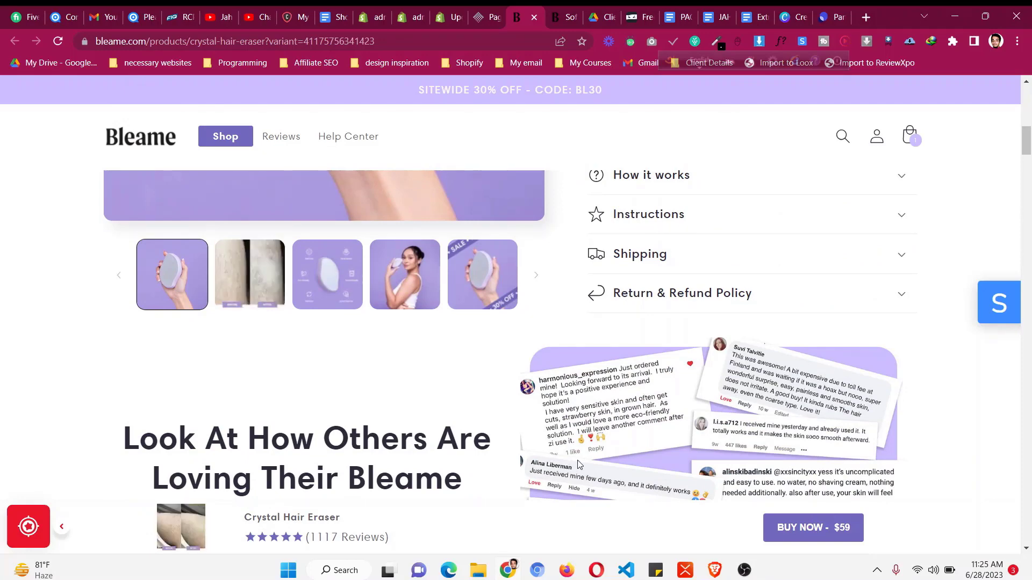
scroll(578, 466, down, 7)
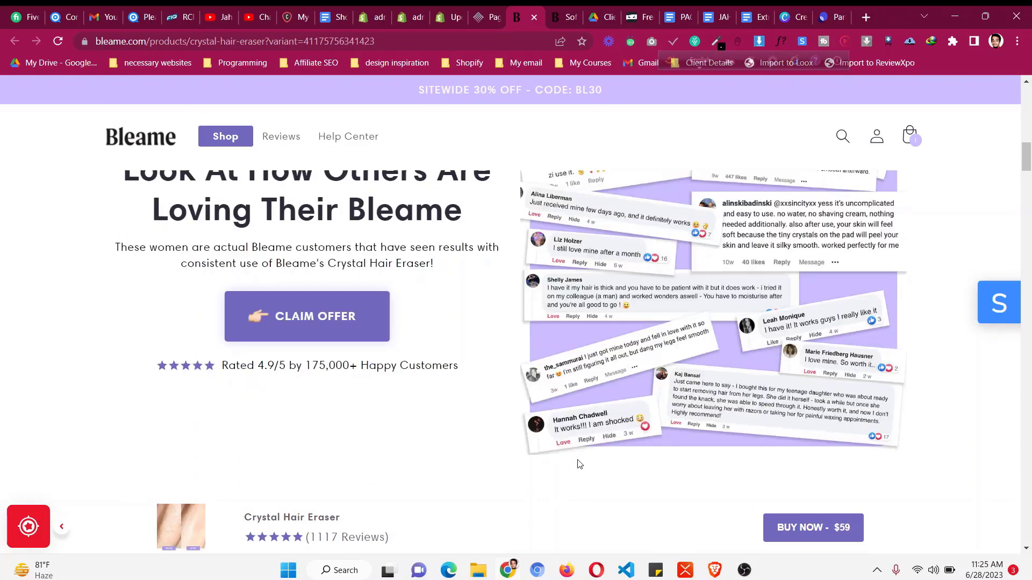
scroll(578, 465, up, 10)
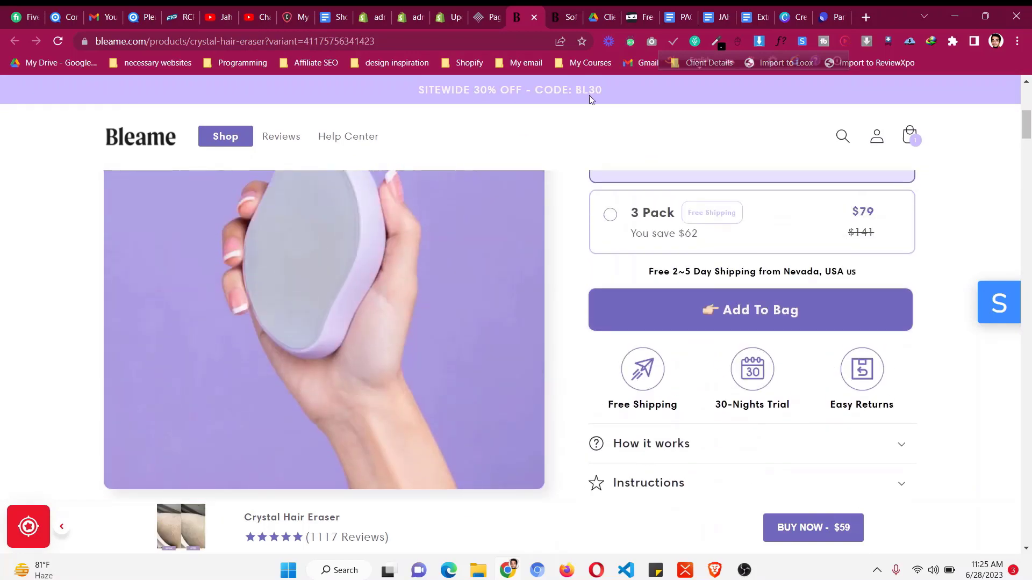
- Switch to the blank PageFly product page and bring up the list of Shopify product elements
click(489, 12)
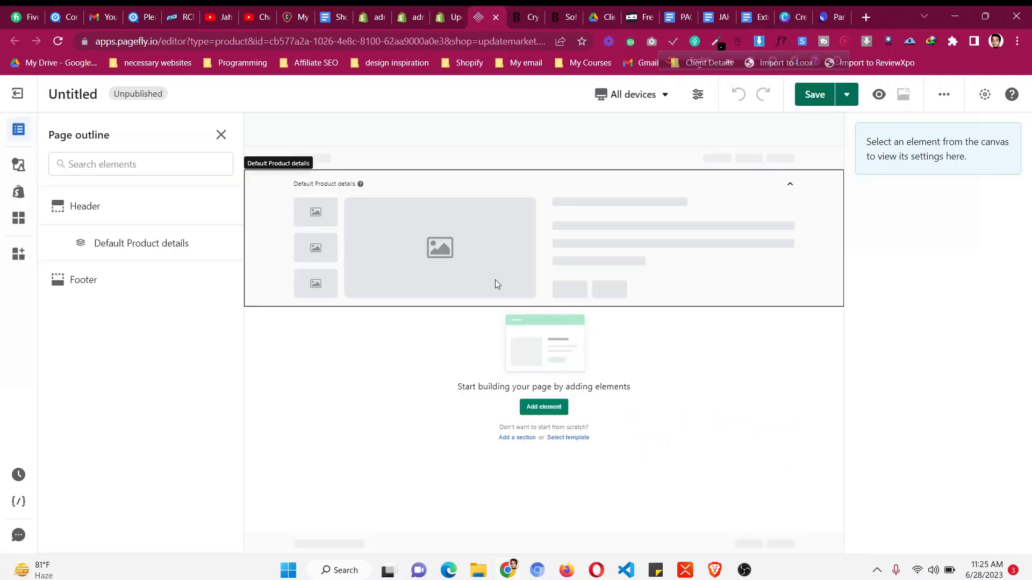
click(541, 407)
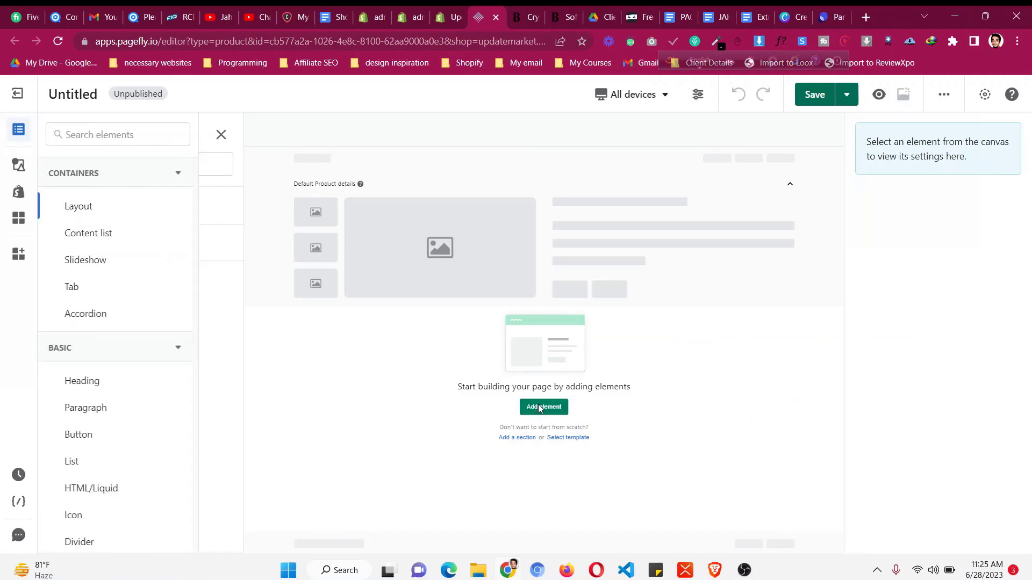
click(19, 193)
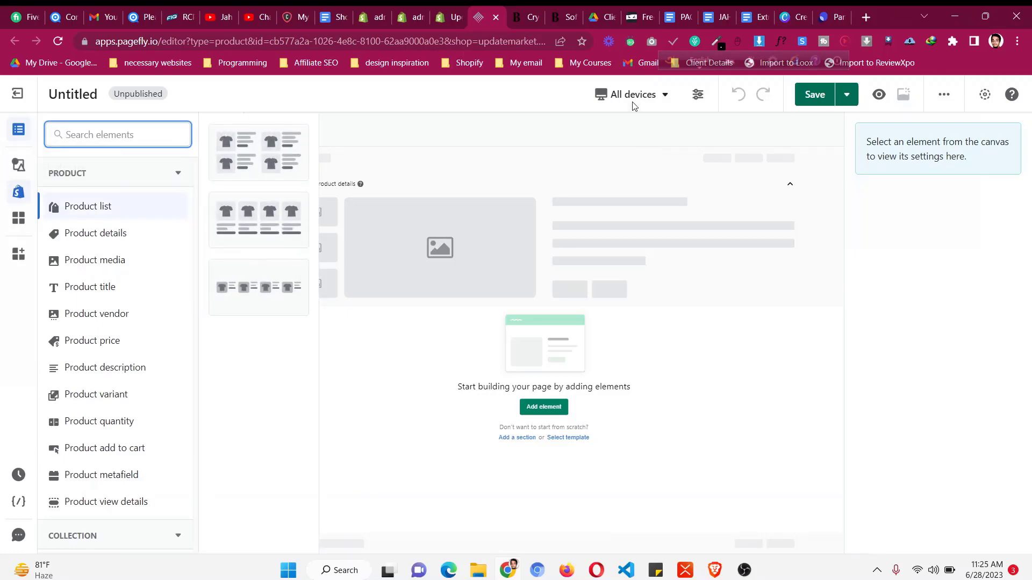
- Return to the Crystal Hair Eraser reference page and review its image gallery and two-column product layout
click(526, 10)
scroll(507, 279, up, 5)
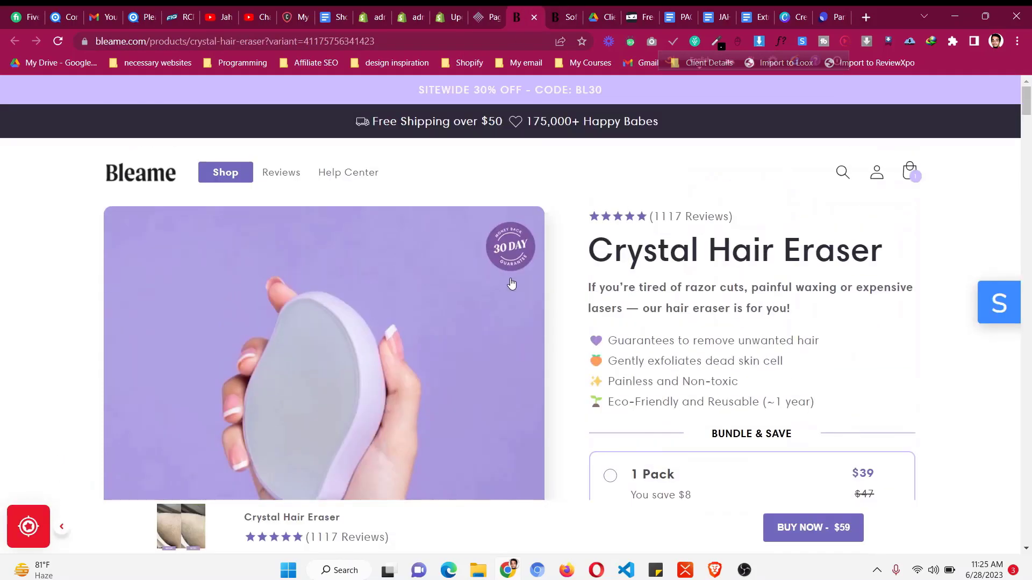
scroll(511, 284, down, 5)
scroll(512, 283, up, 5)
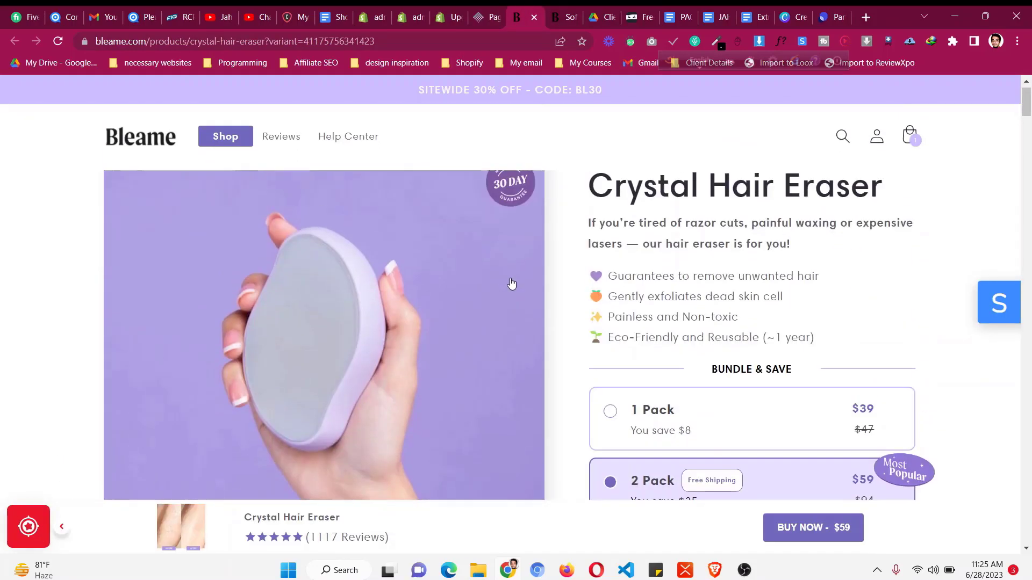
scroll(511, 283, down, 1)
scroll(513, 282, down, 7)
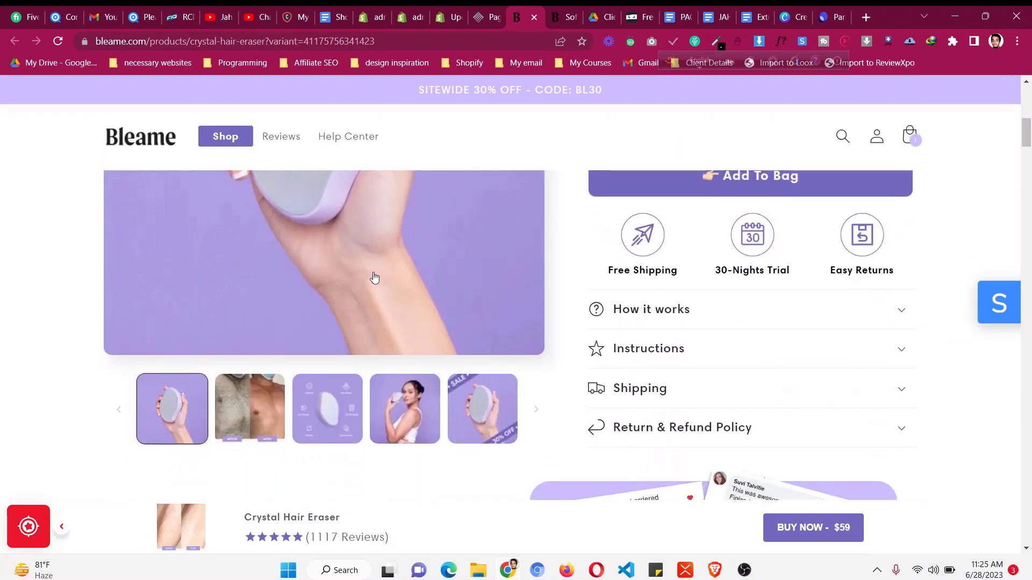
scroll(592, 262, up, 8)
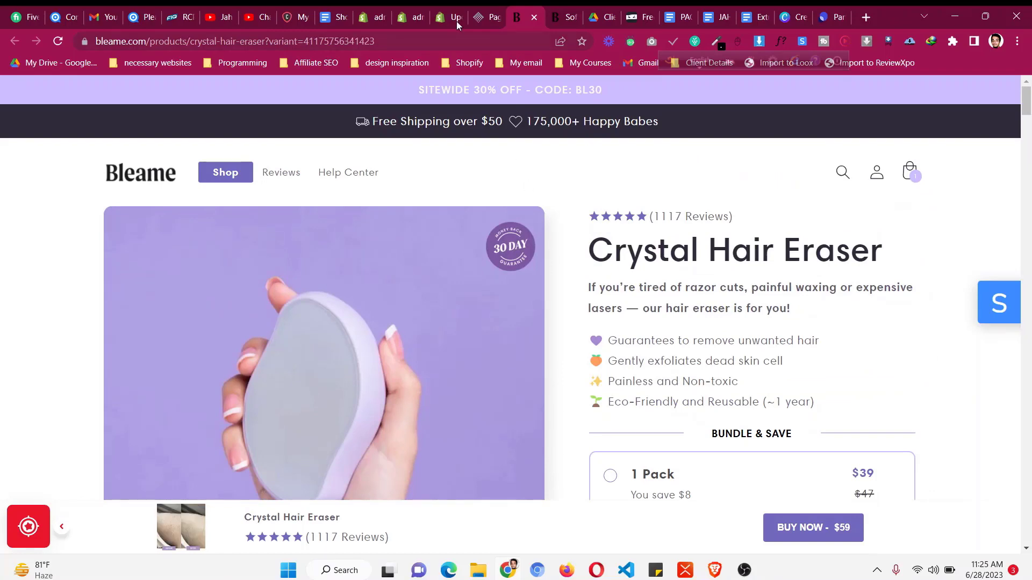
- Back in PageFly, add a Product details element with image and text side by side below the default product details, and hide the page outline
click(486, 11)
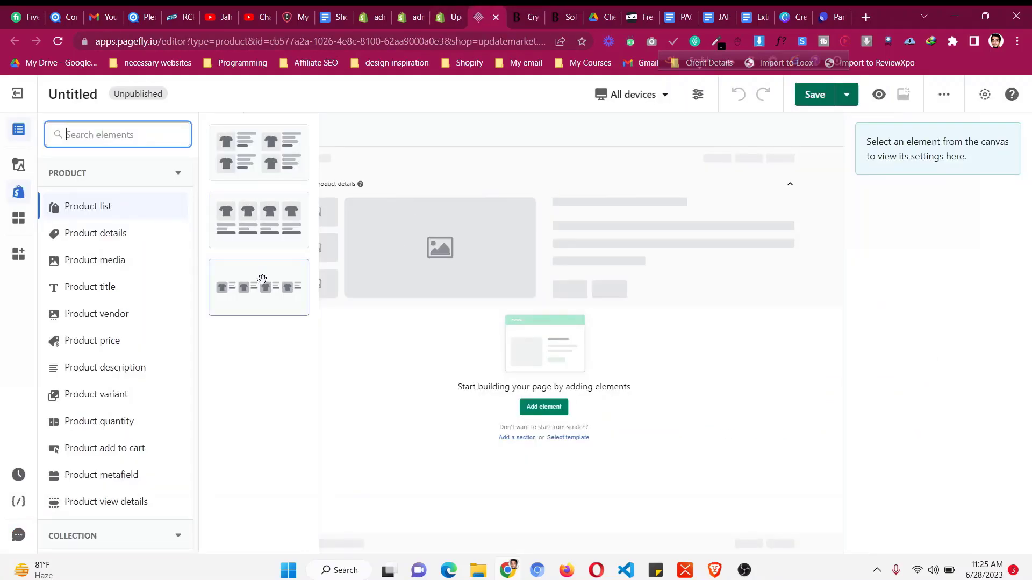
click(117, 233)
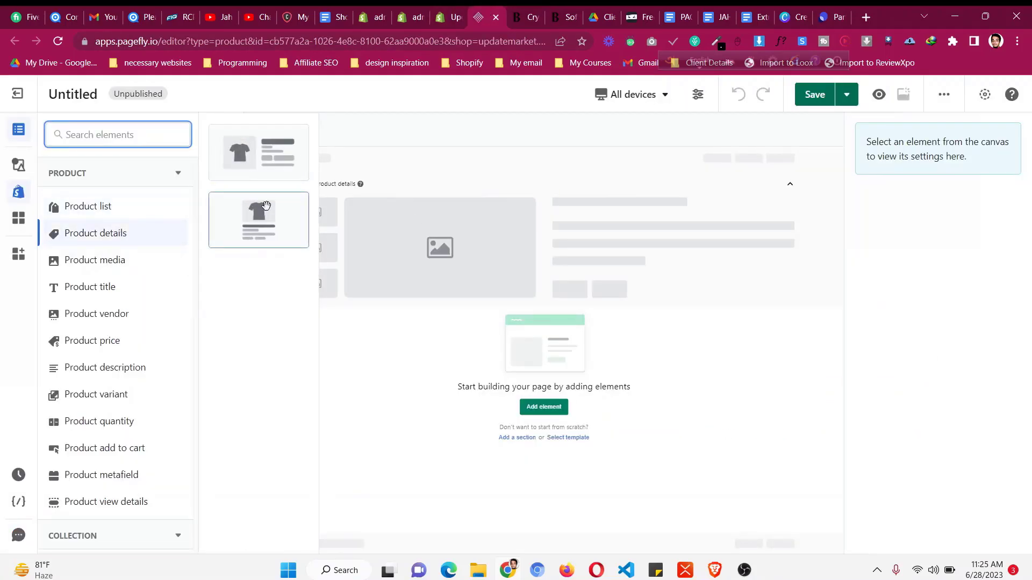
drag(364, 191, 601, 366)
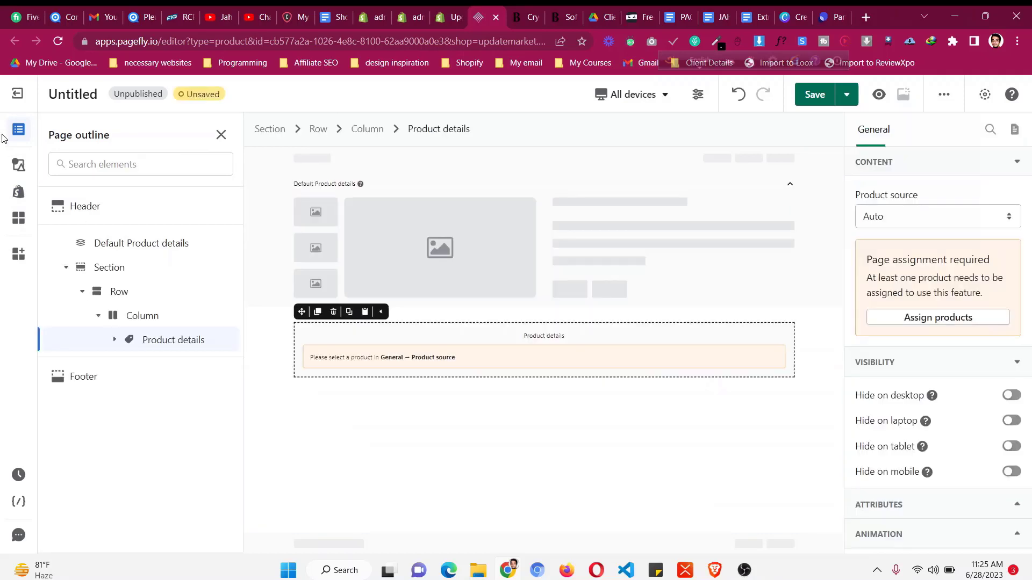
click(16, 130)
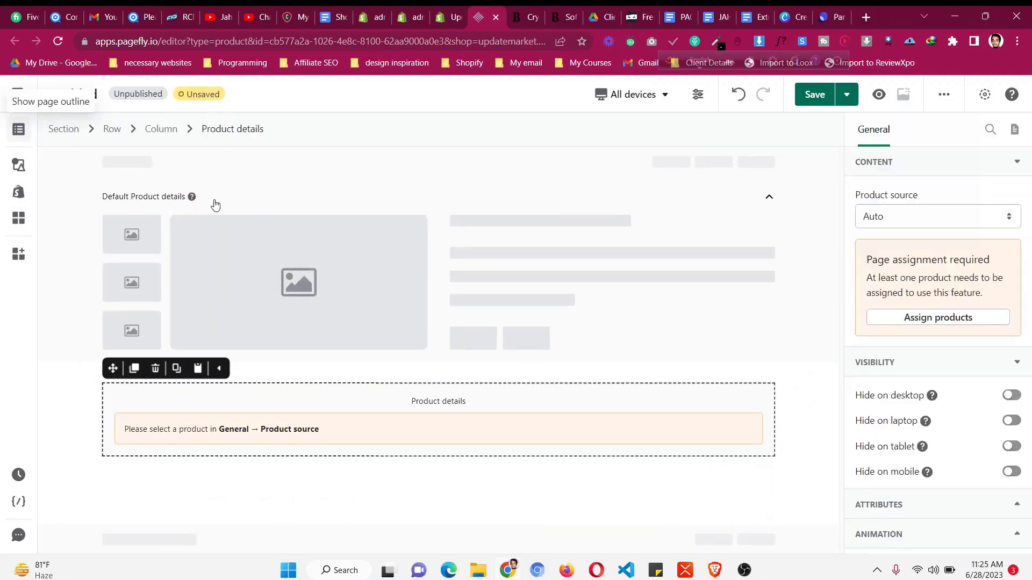
- Assign the page to the Crystal Hair Eraser product and save the page assignment
click(969, 321)
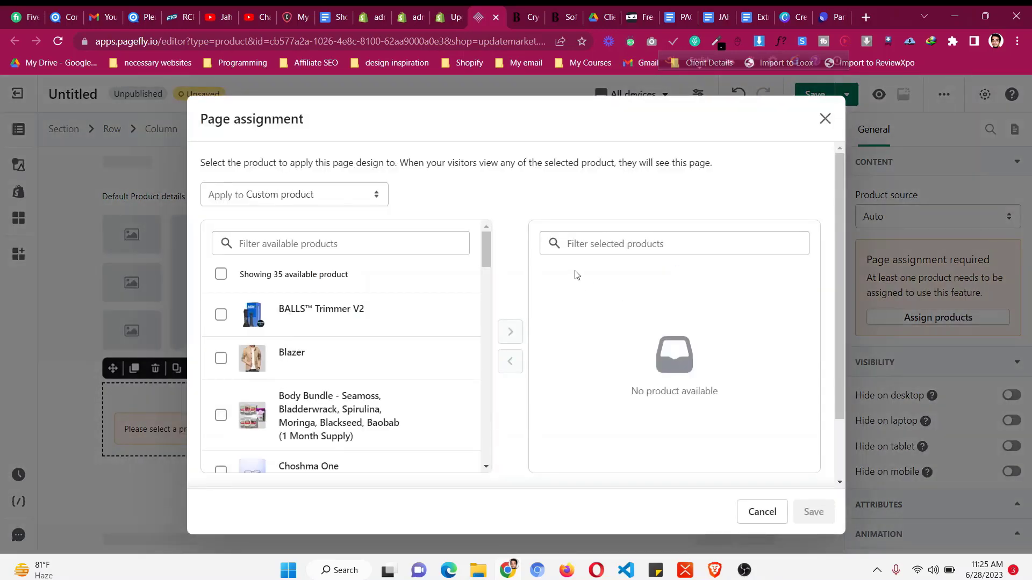
scroll(344, 328, down, 4)
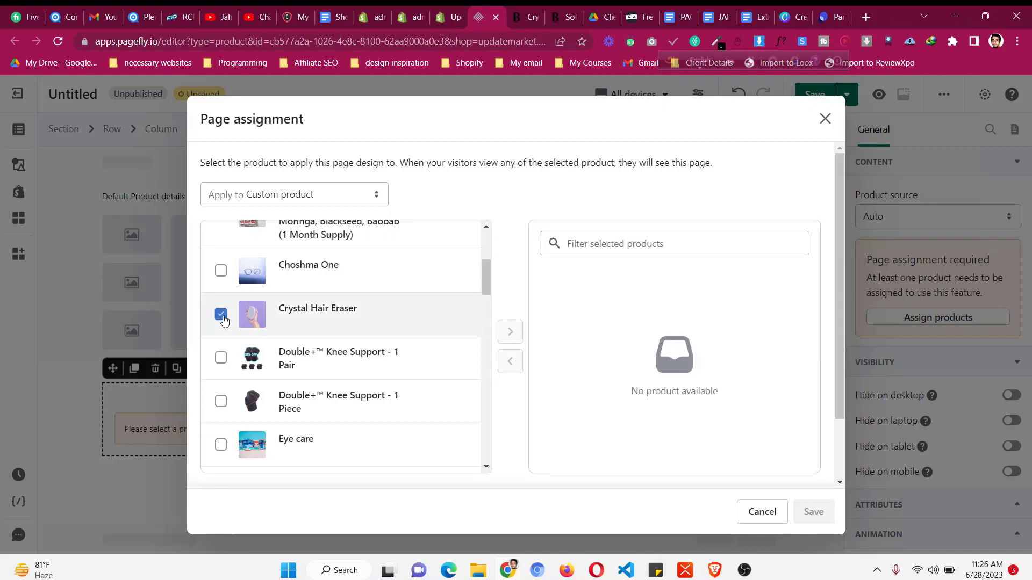
click(511, 333)
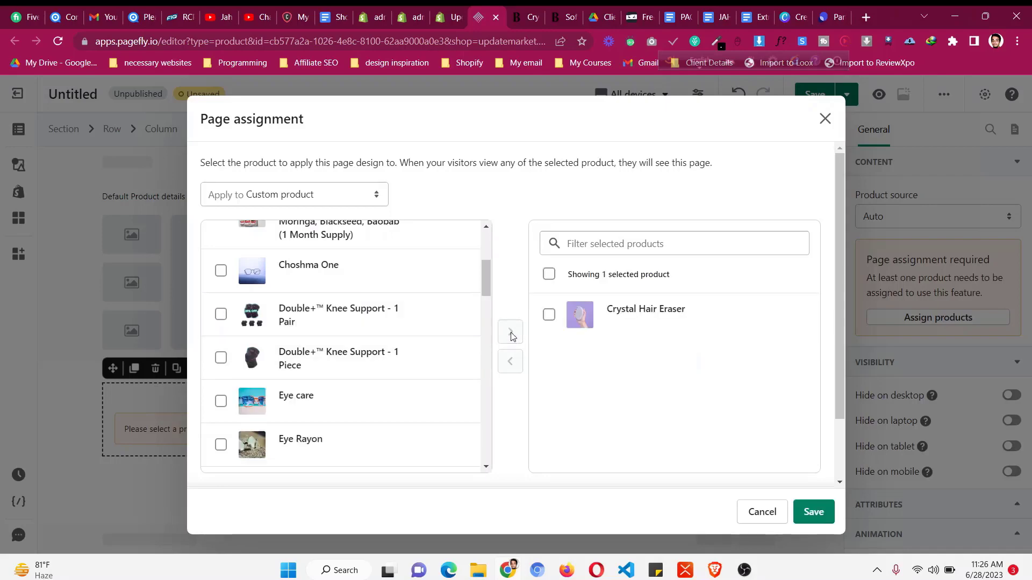
click(815, 514)
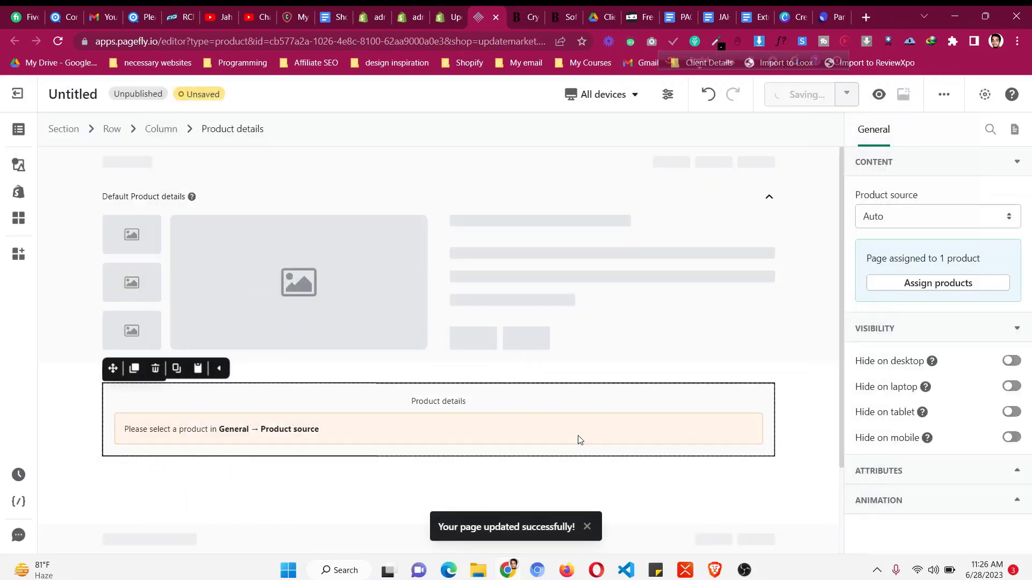
scroll(580, 441, down, 3)
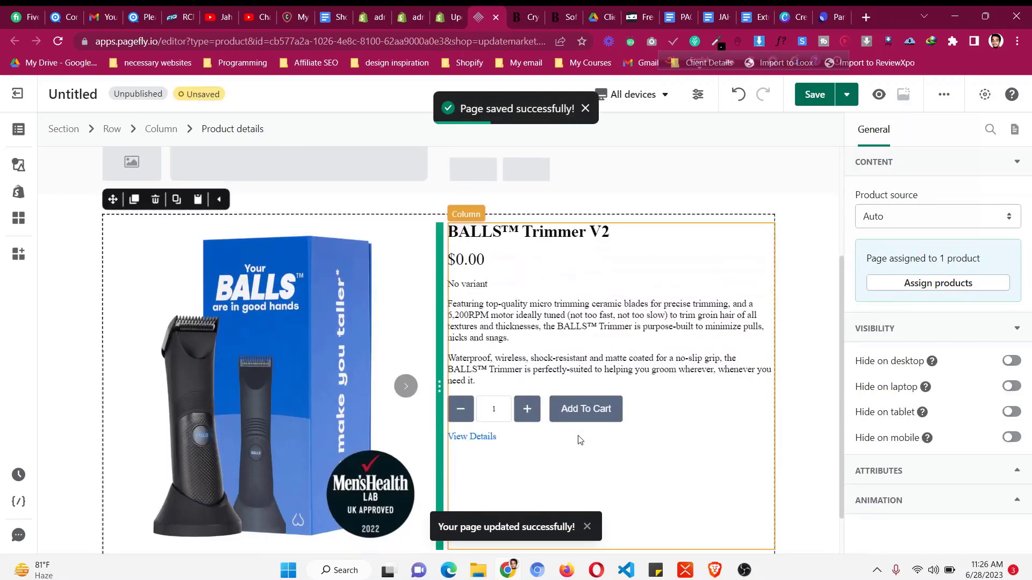
click(947, 223)
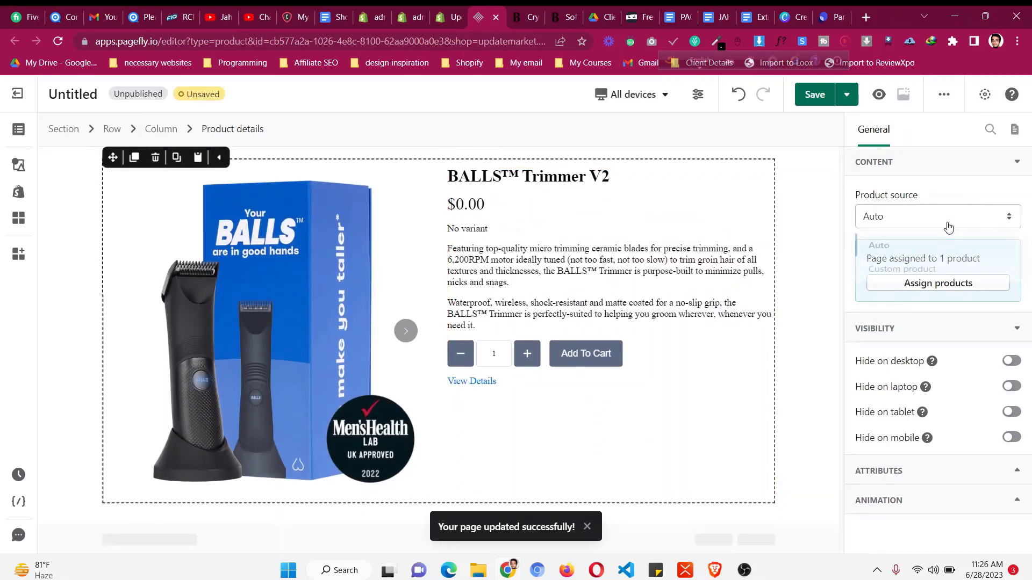
click(961, 289)
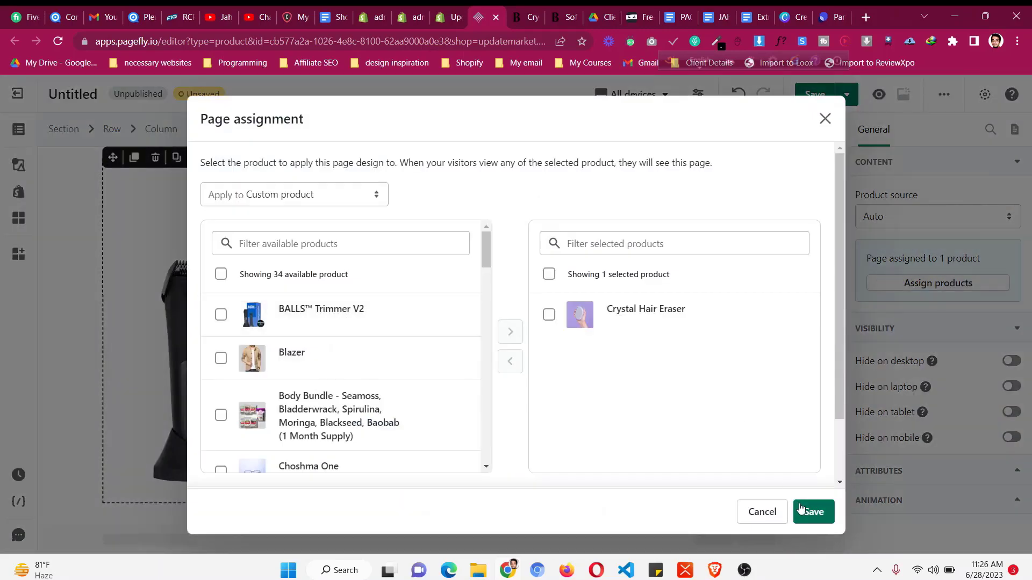
click(762, 512)
- Set the Product details source to Custom product and select Crystal Hair Eraser as its product
click(890, 218)
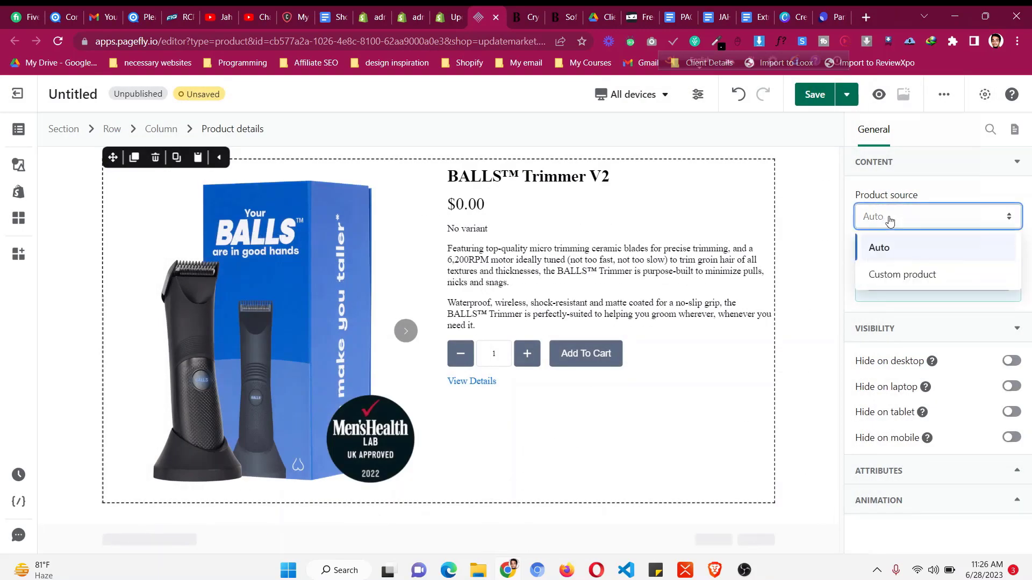
click(908, 275)
click(910, 273)
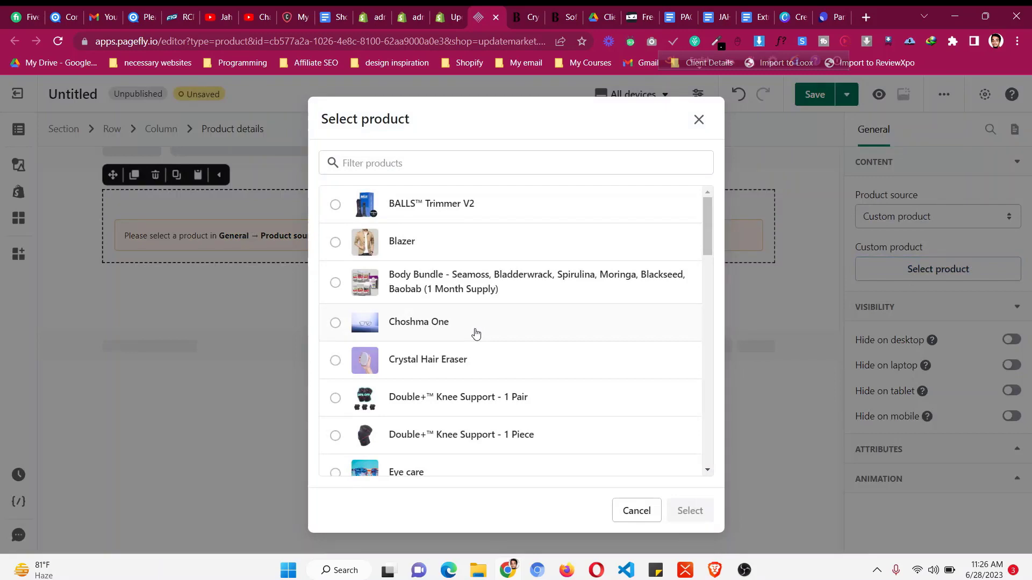
click(470, 371)
click(683, 511)
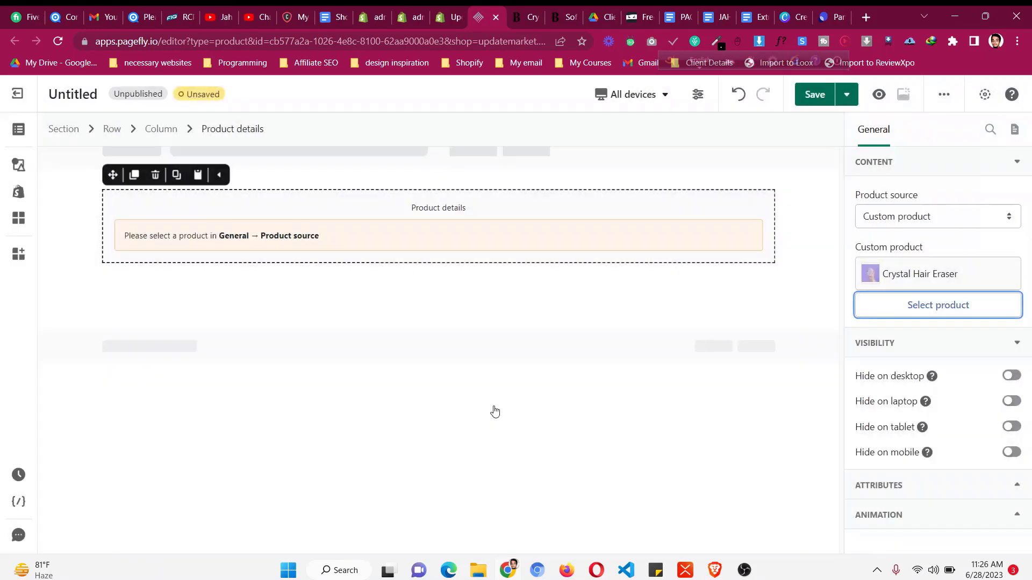
scroll(484, 398, up, 1)
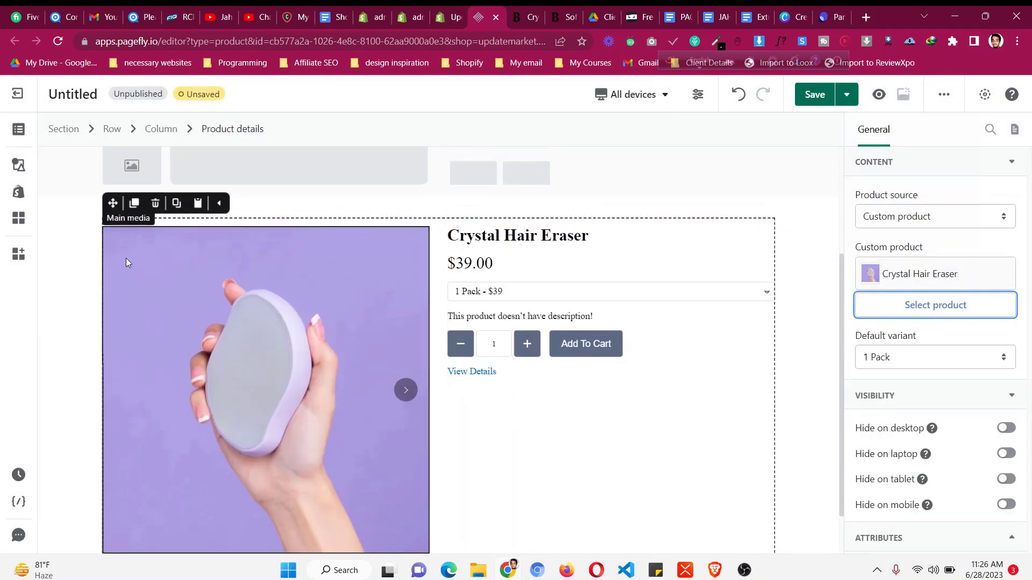
click(74, 216)
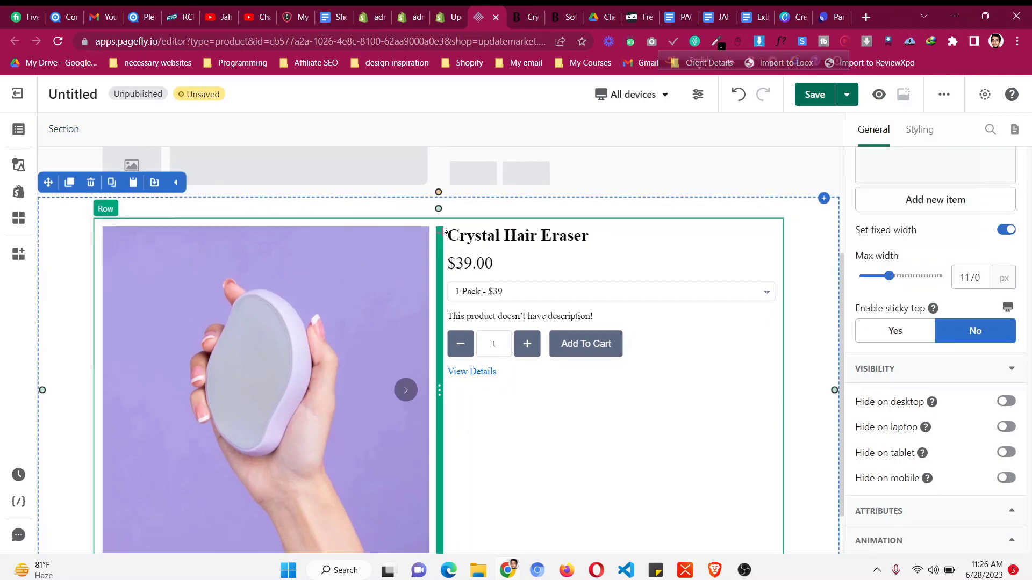
- Inspect the font of the Crystal Hair Eraser title on the reference page with WhatFont
click(525, 16)
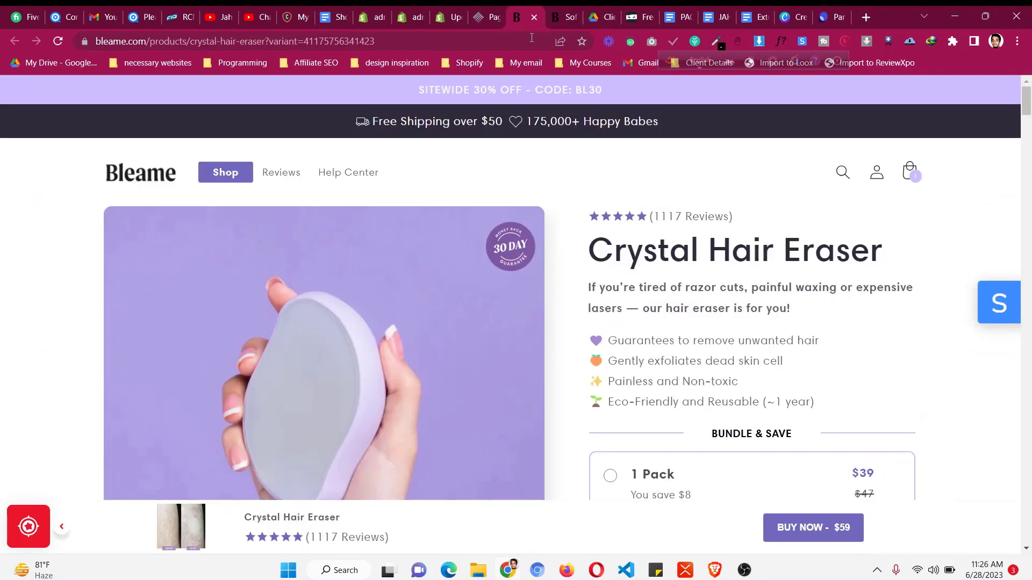
double_click(668, 256)
triple_click(668, 257)
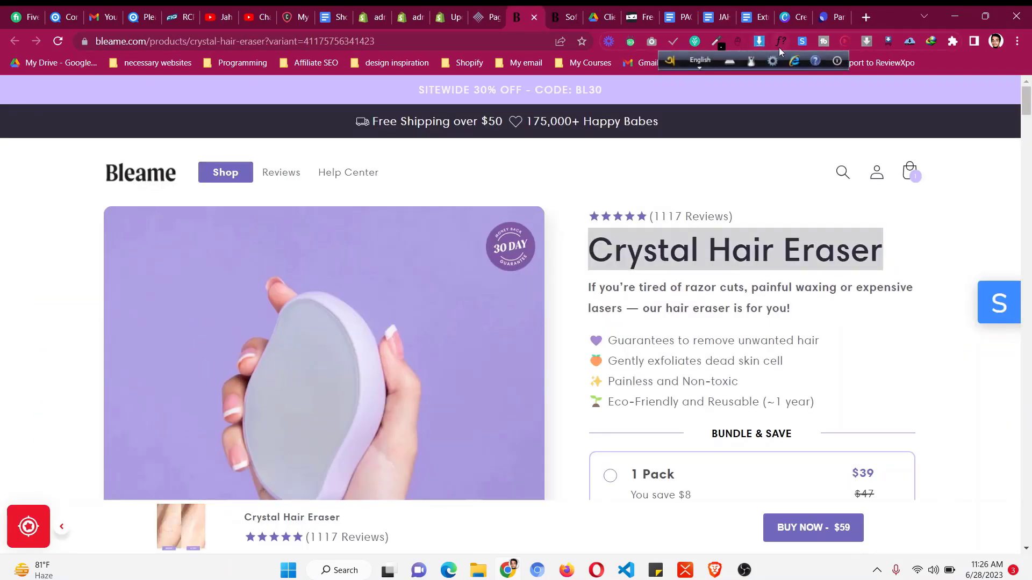
click(740, 253)
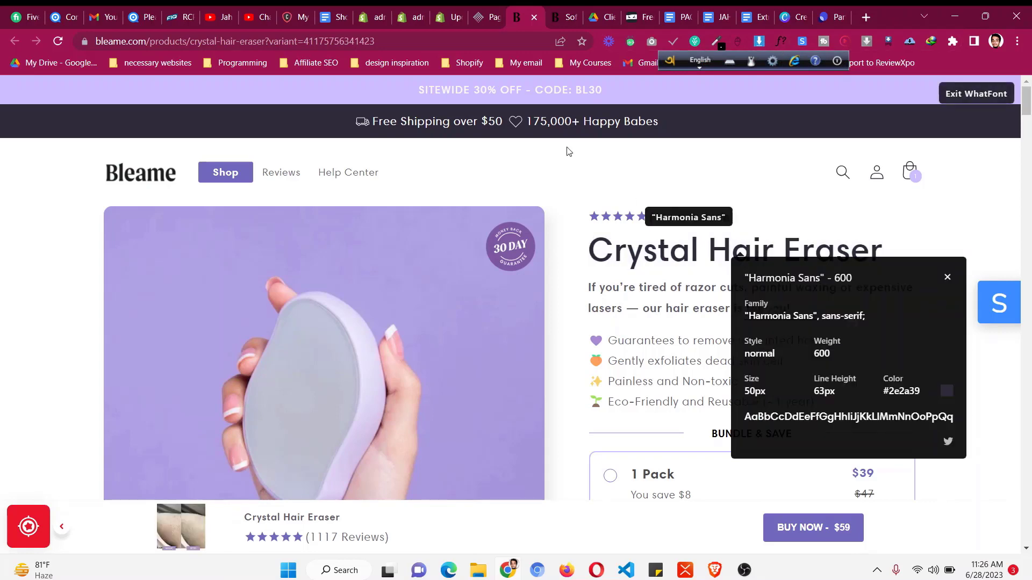
- Return to the PageFly page and set the product title's HTML tag to H1
click(489, 12)
click(582, 240)
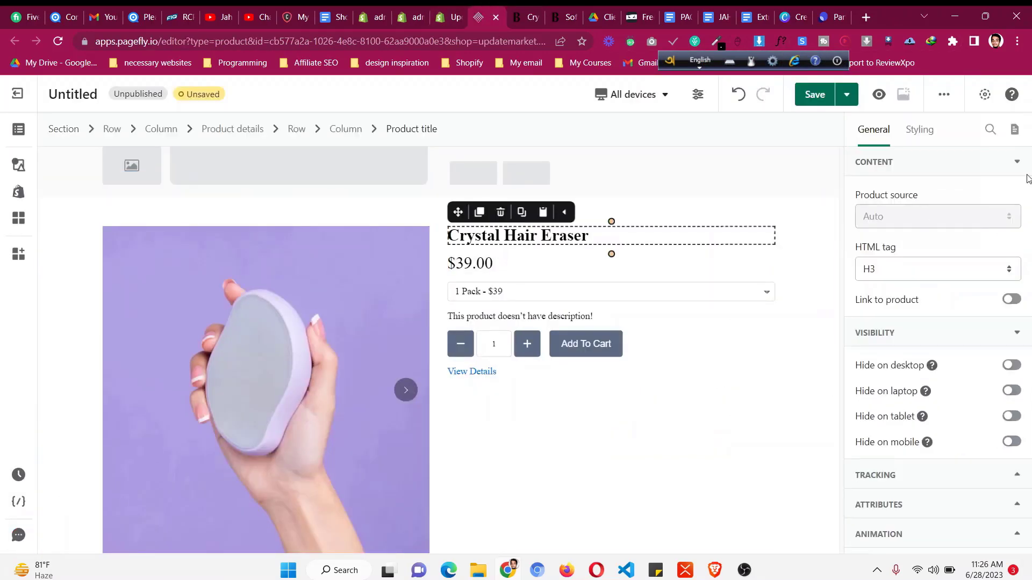
click(918, 277)
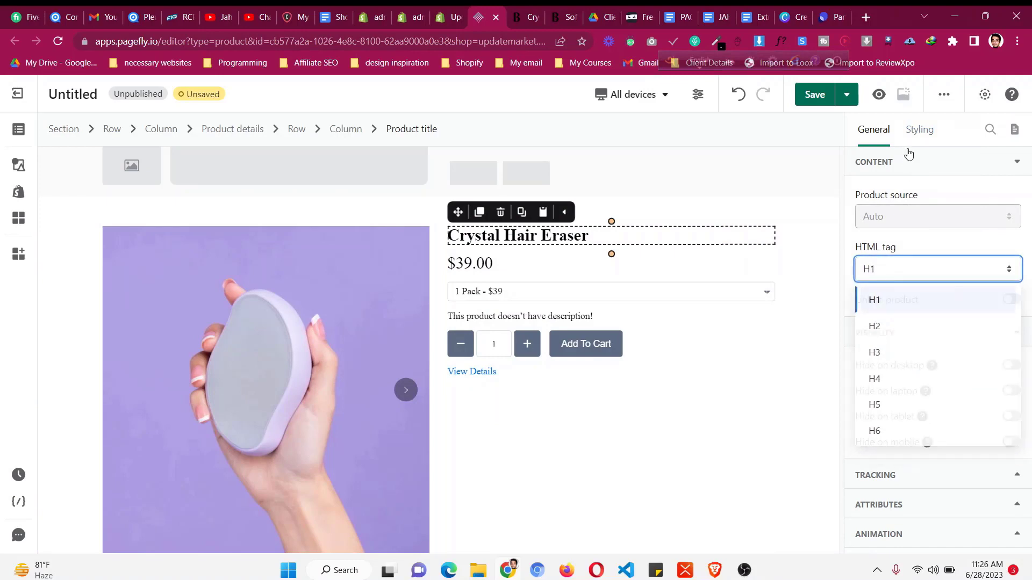
- Set the product title's font family to Poppins and its font size to 50 px
click(918, 130)
scroll(937, 279, down, 5)
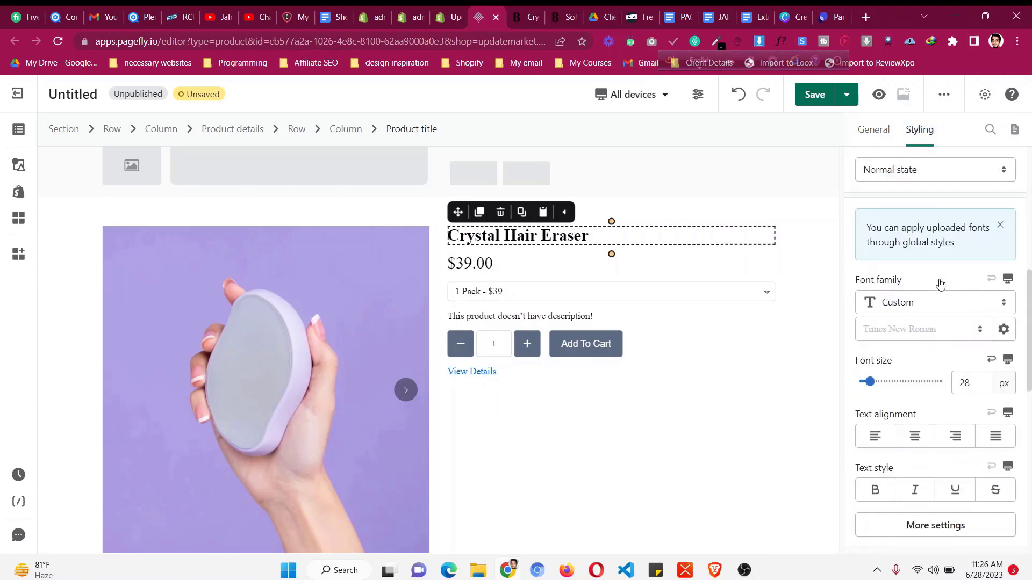
click(928, 330)
scroll(922, 426, down, 2)
click(911, 504)
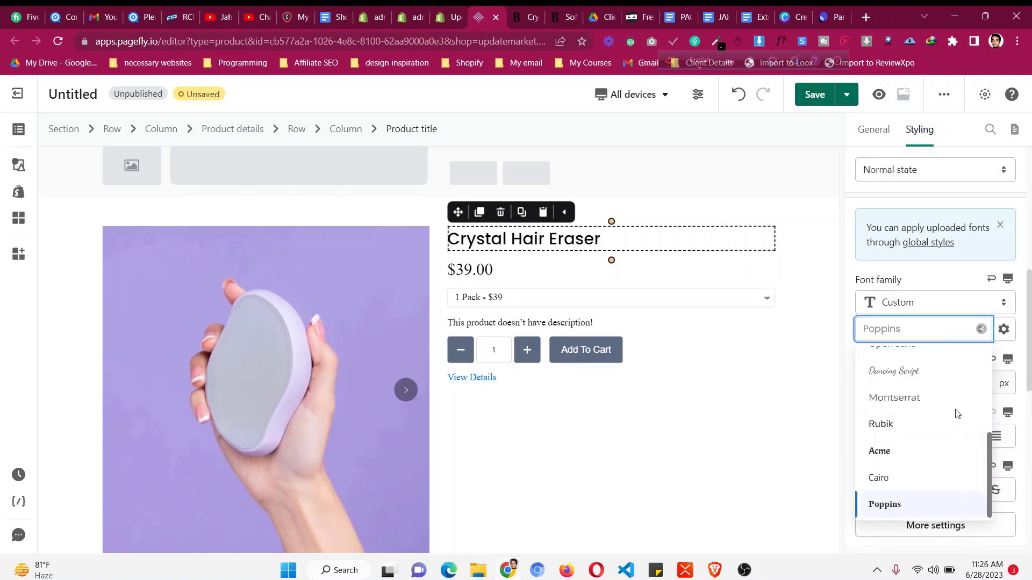
click(972, 389)
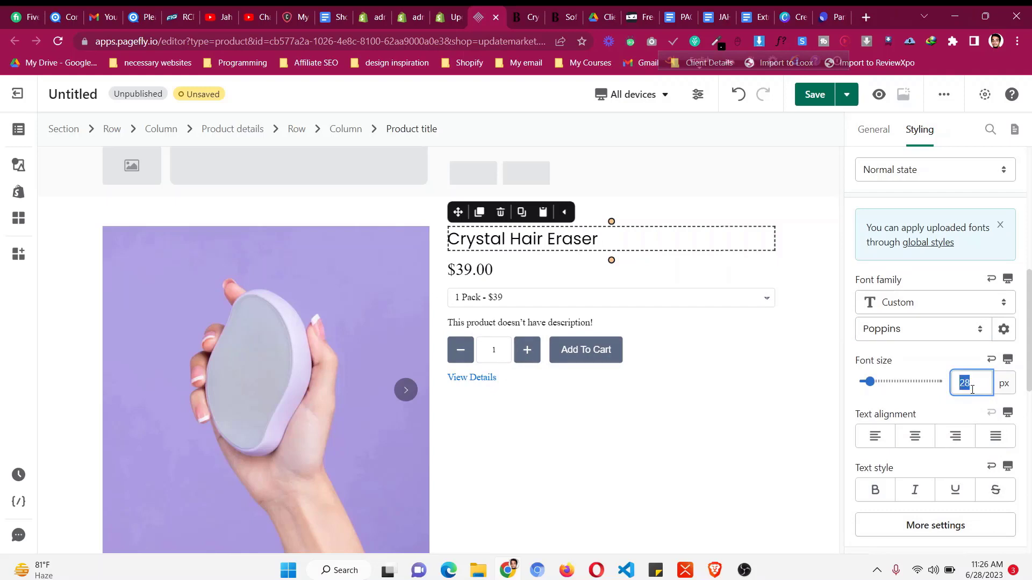
text(50)
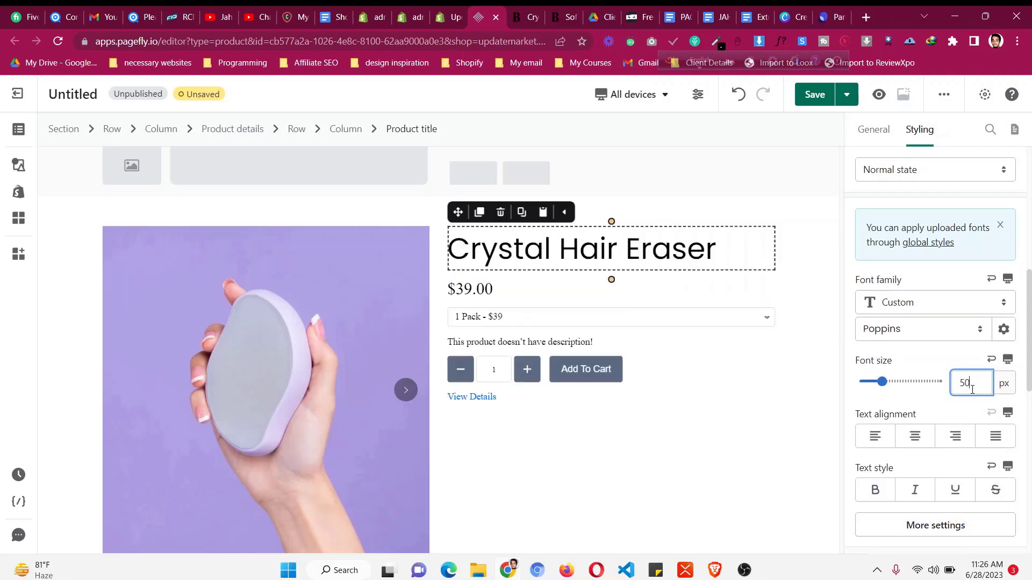
- Set the product title's font weight to Semi Bold
click(930, 527)
click(739, 358)
click(708, 522)
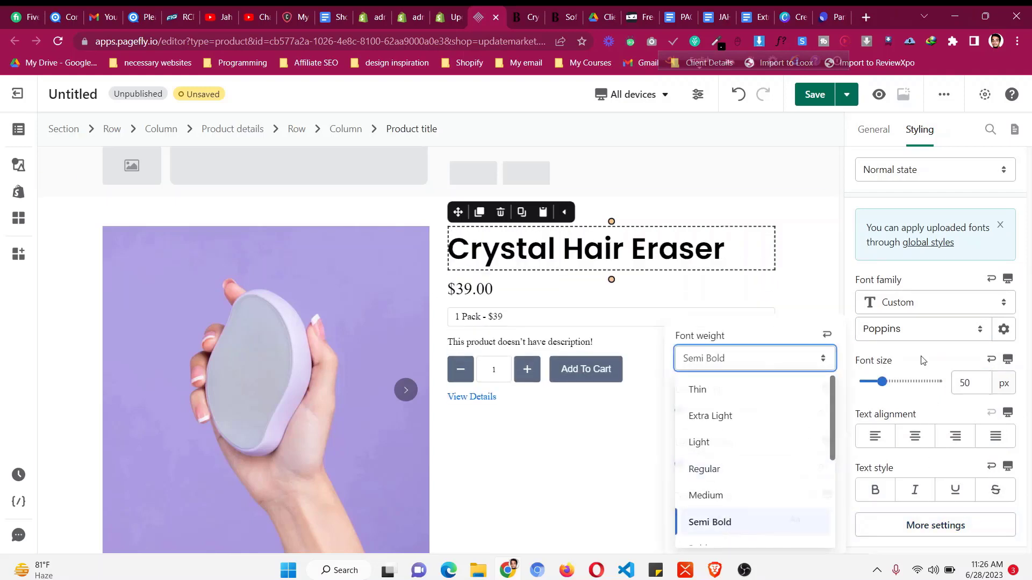
scroll(936, 375, up, 6)
scroll(936, 376, down, 2)
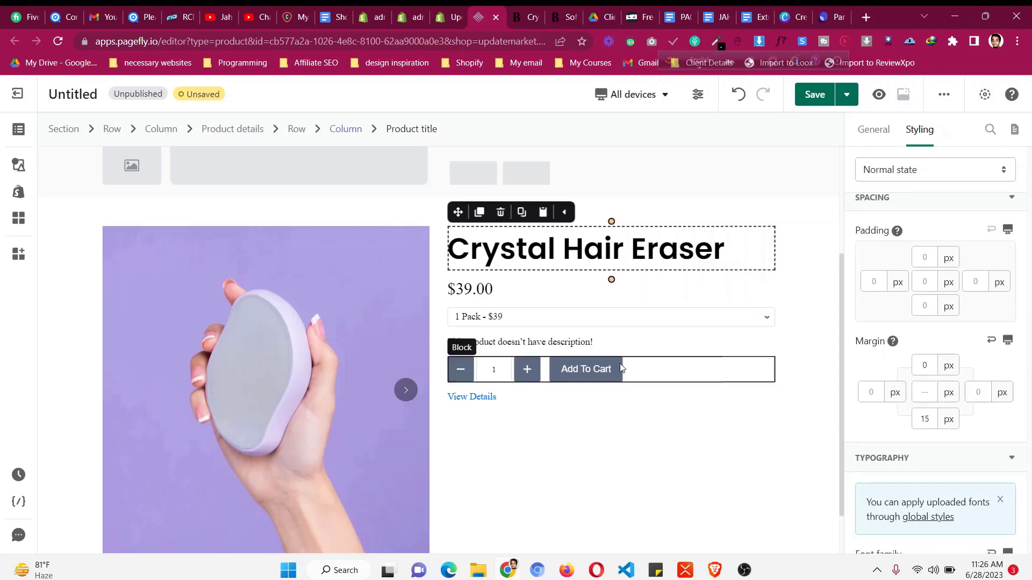
- Exit WhatFont on the reference product page, return to PageFly and leave the Untitled page's editor
click(524, 16)
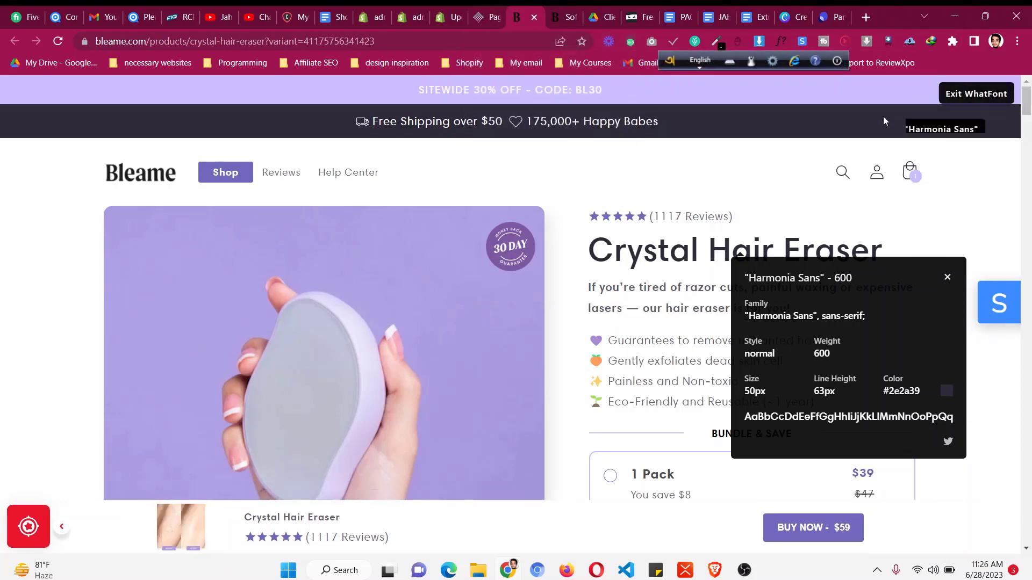
click(994, 96)
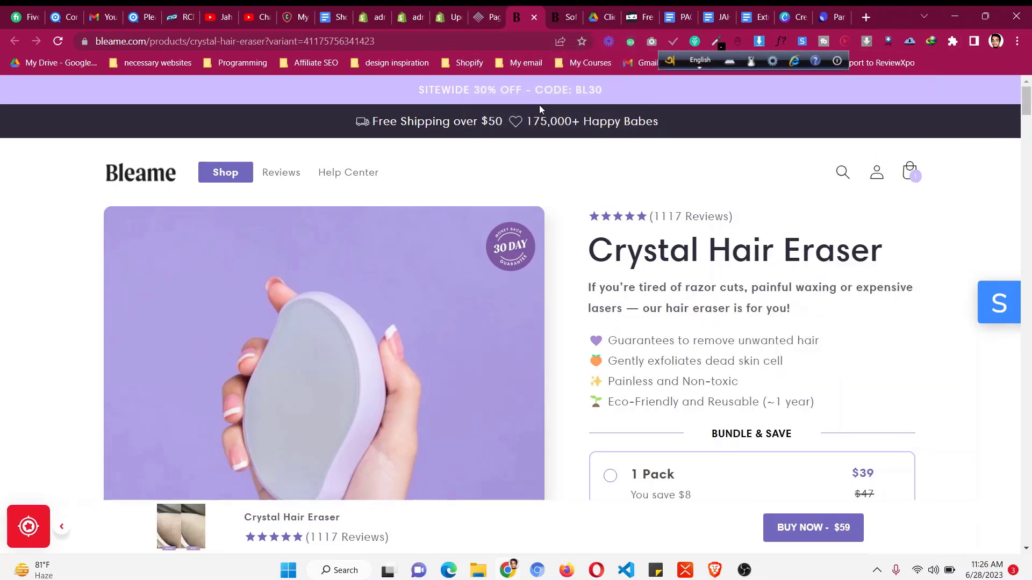
click(499, 11)
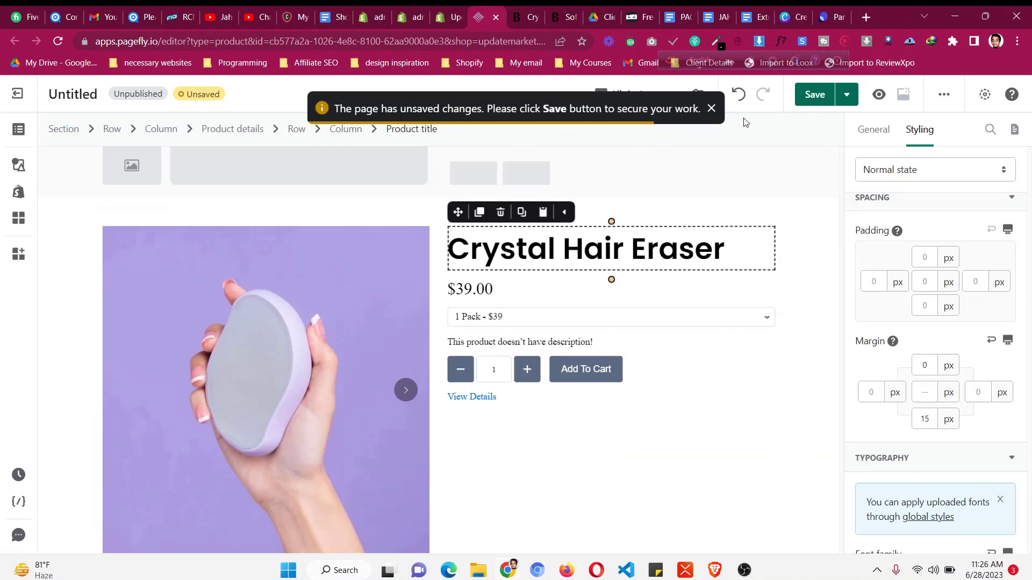
click(31, 100)
click(601, 123)
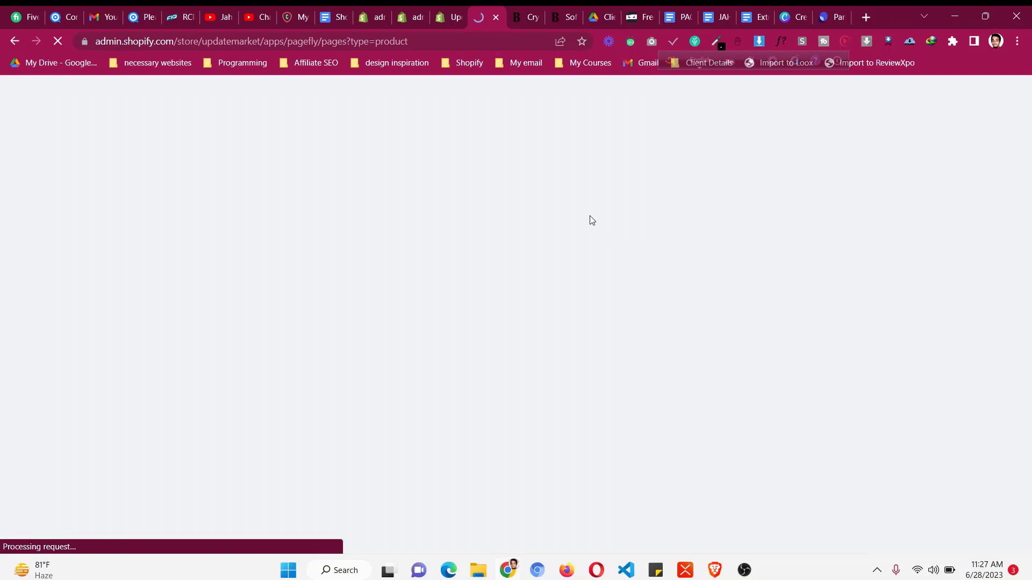
- Examine the sections of the reference Crystal Hair Eraser page, from the bundle options through reviews and comparison table to the risk-free section
click(516, 17)
scroll(757, 351, down, 4)
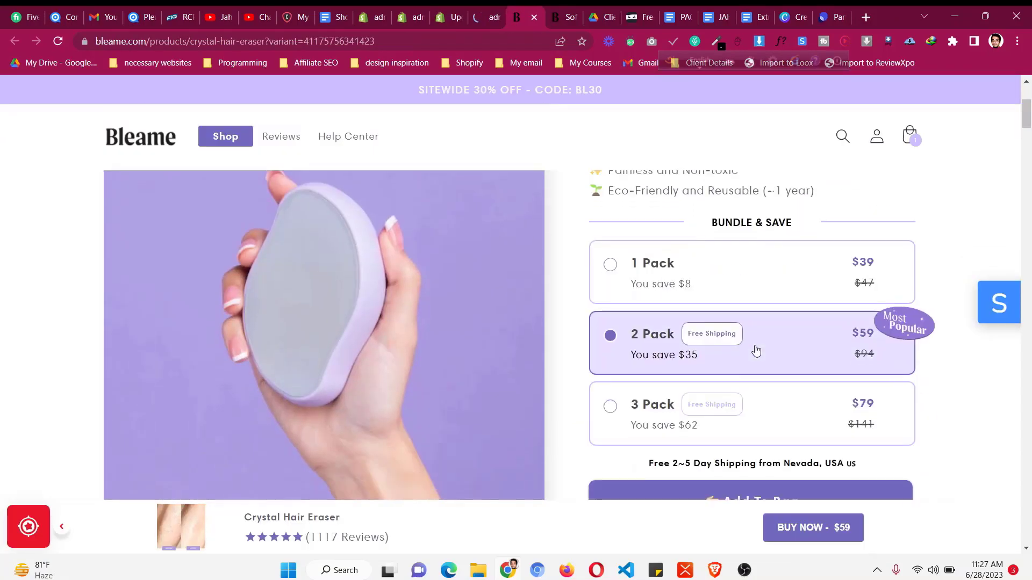
scroll(756, 350, down, 12)
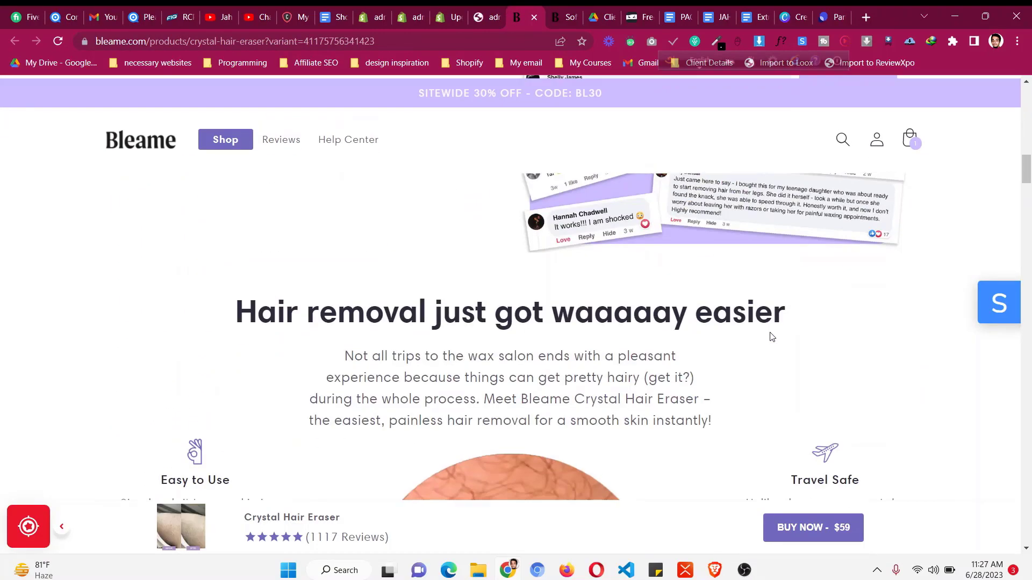
scroll(772, 337, down, 12)
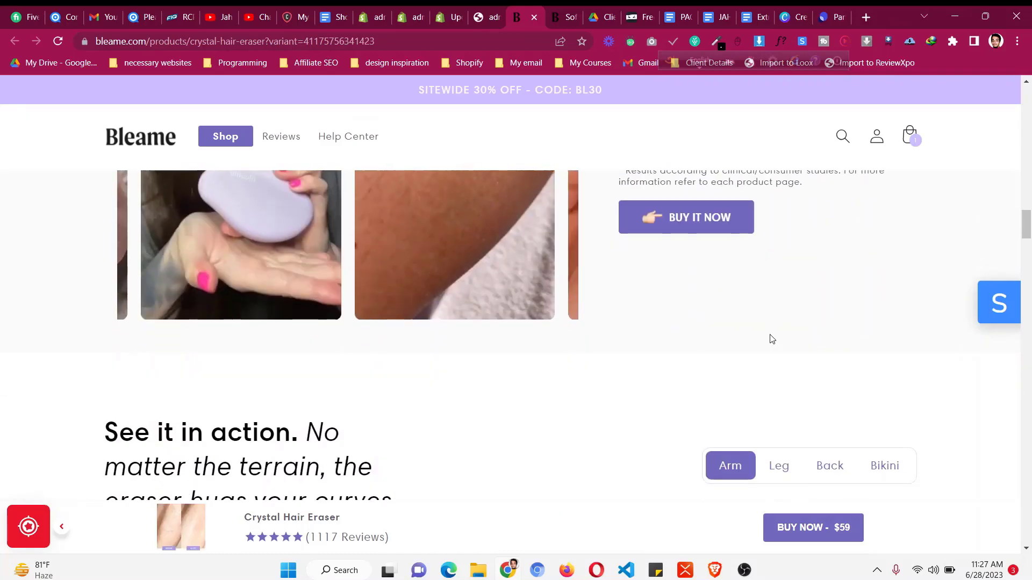
scroll(422, 346, up, 6)
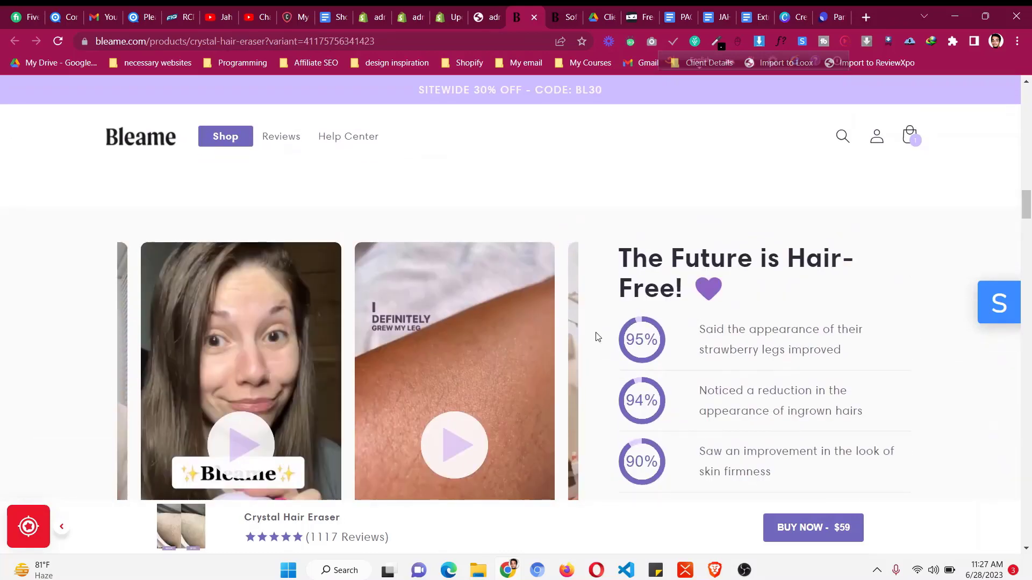
scroll(598, 344, down, 10)
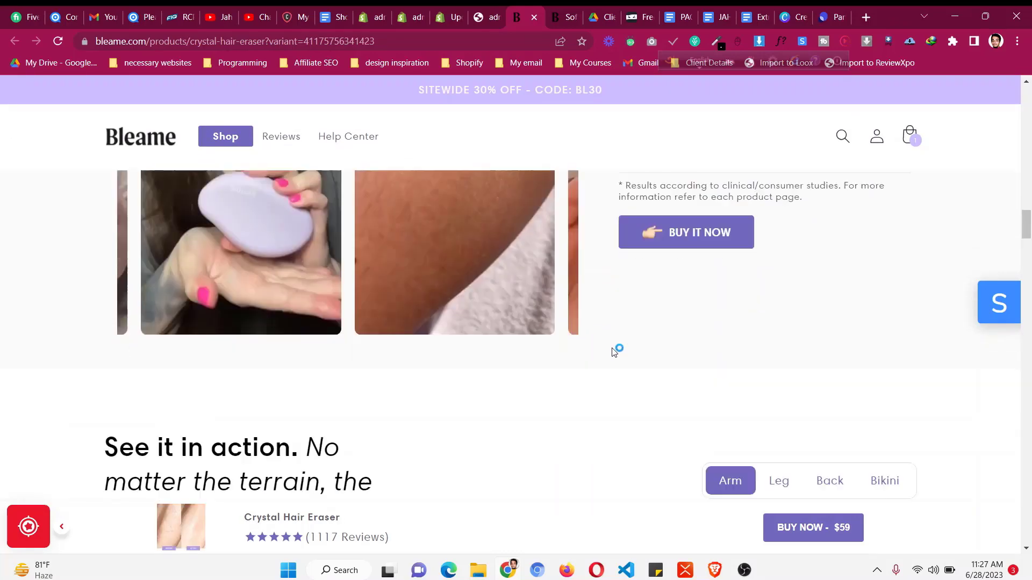
scroll(612, 352, down, 8)
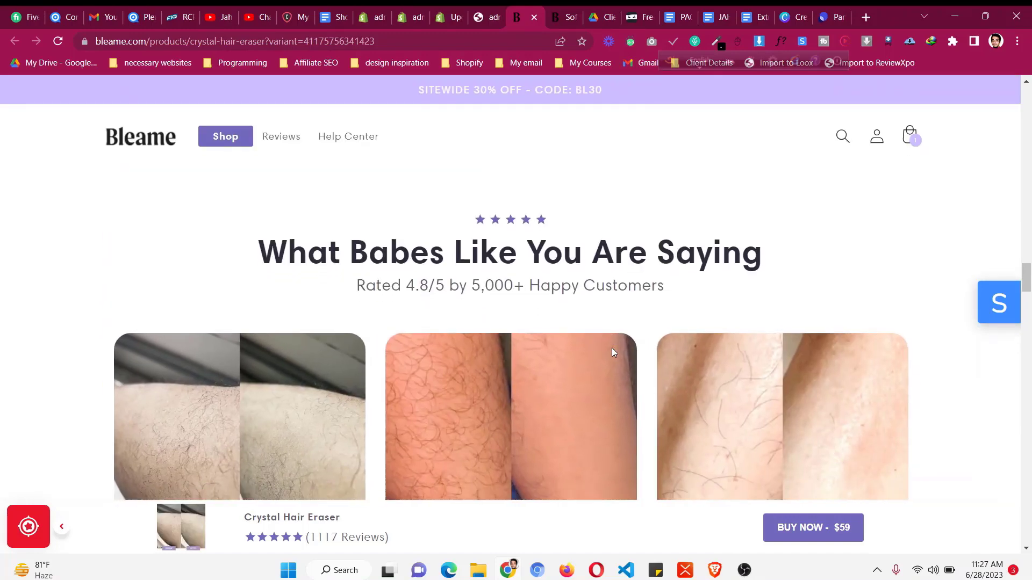
scroll(447, 314, down, 2)
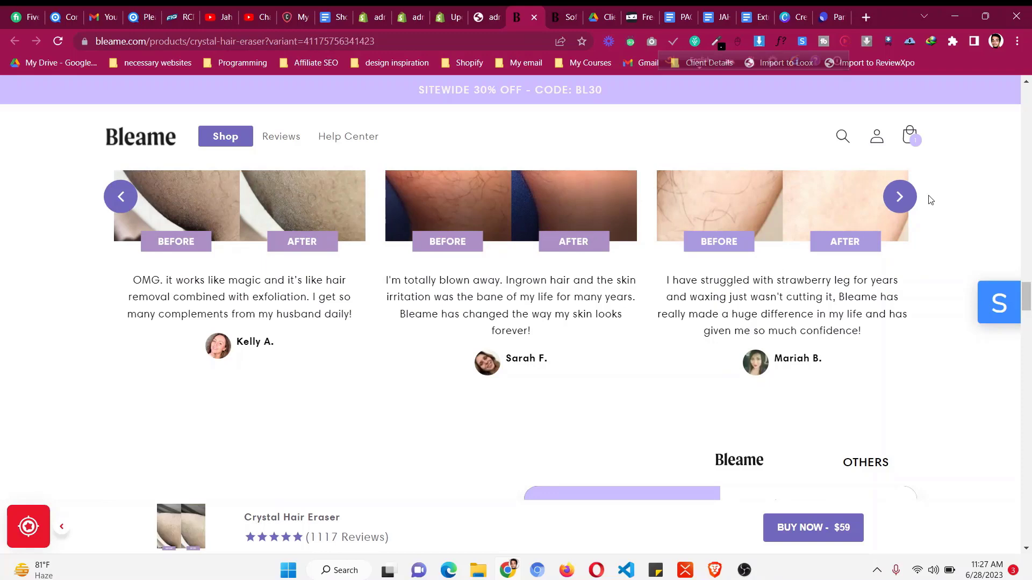
click(914, 198)
scroll(621, 320, down, 10)
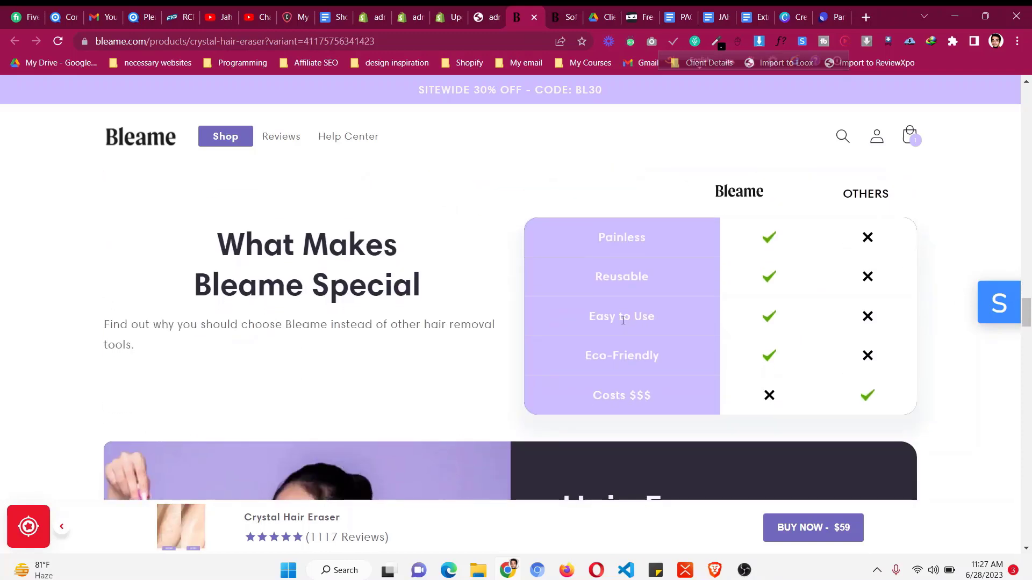
scroll(623, 320, up, 2)
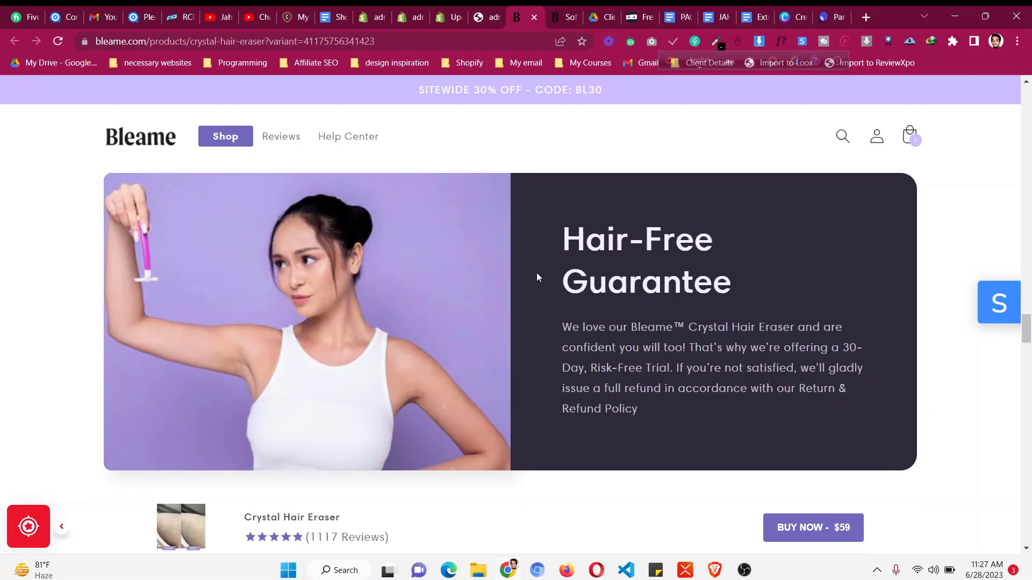
scroll(536, 273, down, 15)
scroll(538, 277, down, 15)
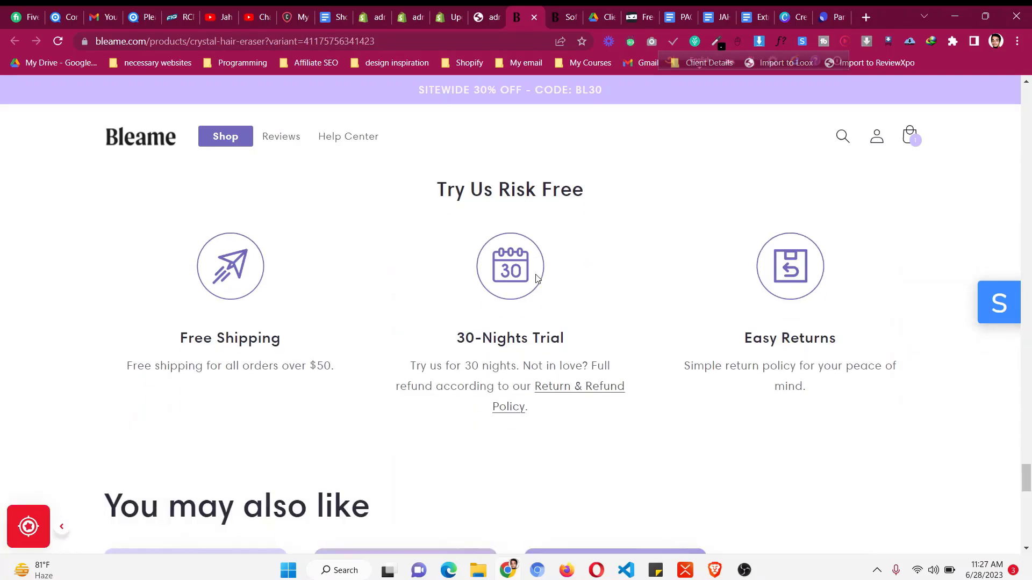
scroll(450, 252, down, 1)
- Return to PageFly and review the settings of the Bleame home page
click(474, 10)
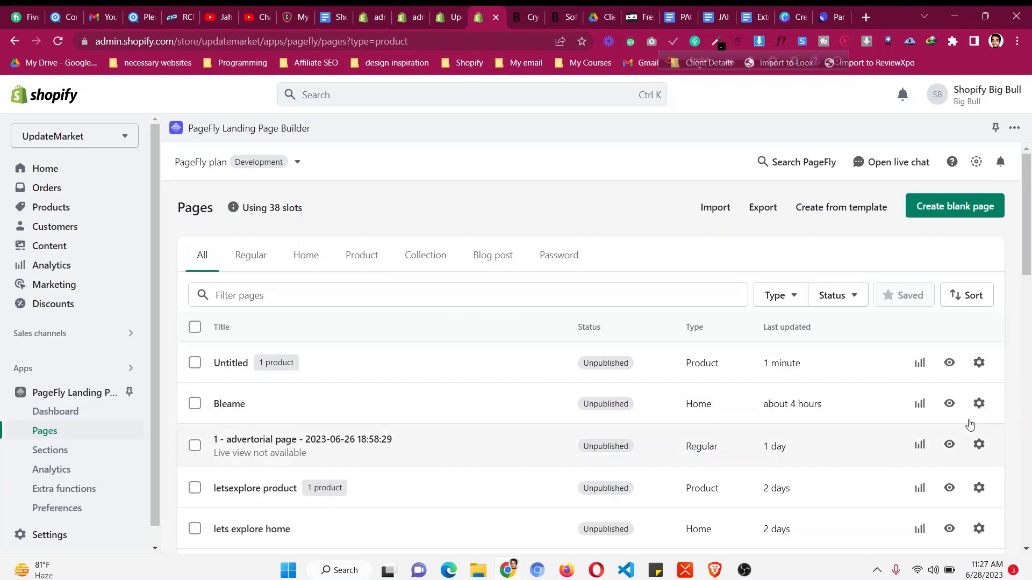
click(978, 404)
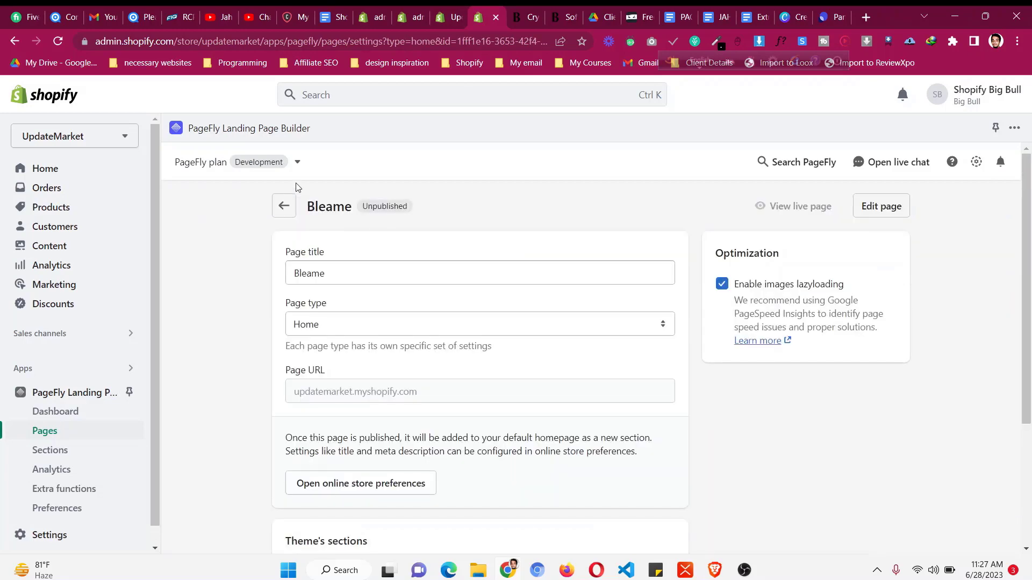
scroll(287, 240, down, 3)
scroll(289, 247, up, 3)
- Go back to the list of pages and duplicate the Bleame home page
click(124, 431)
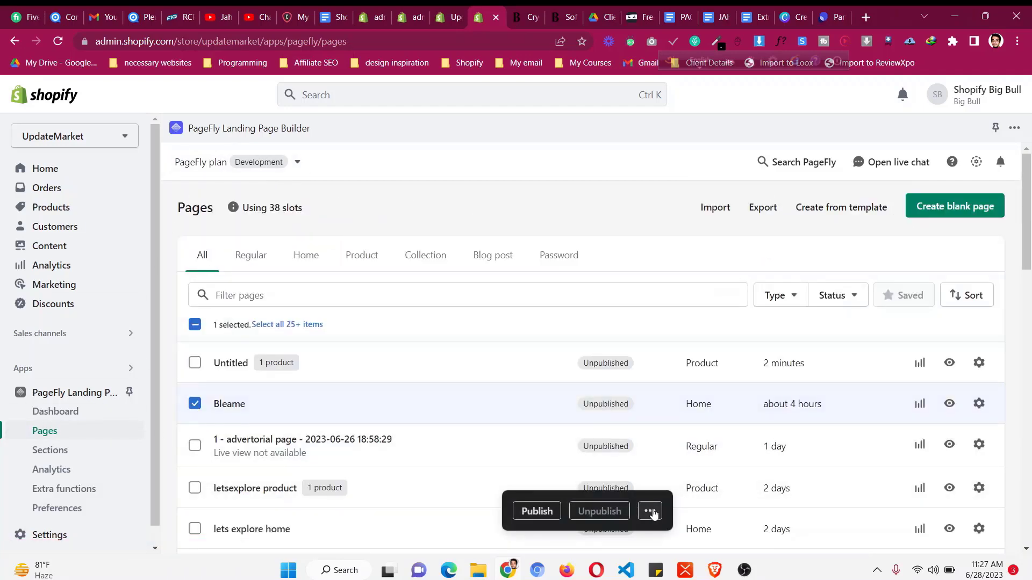
click(650, 512)
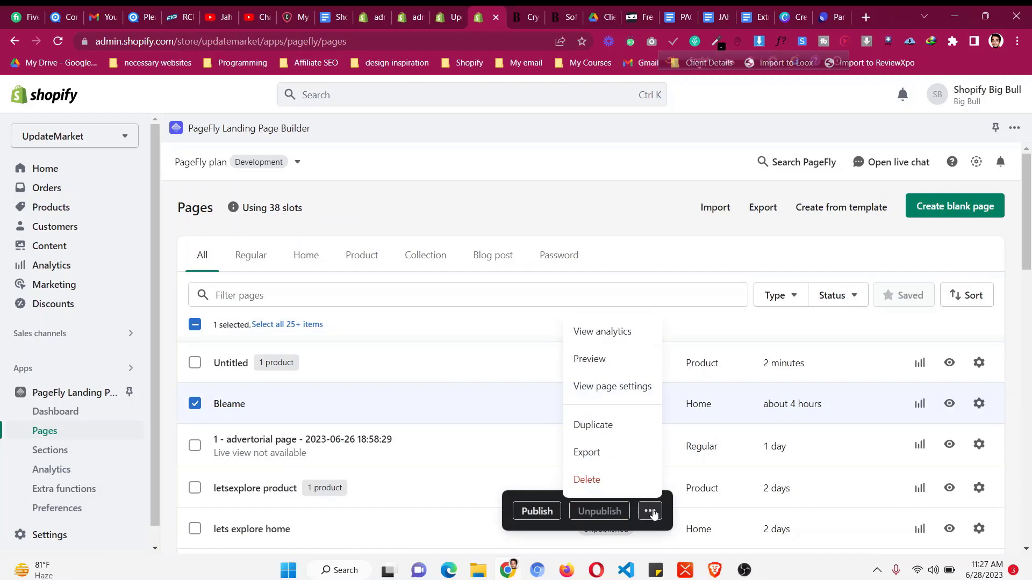
click(623, 422)
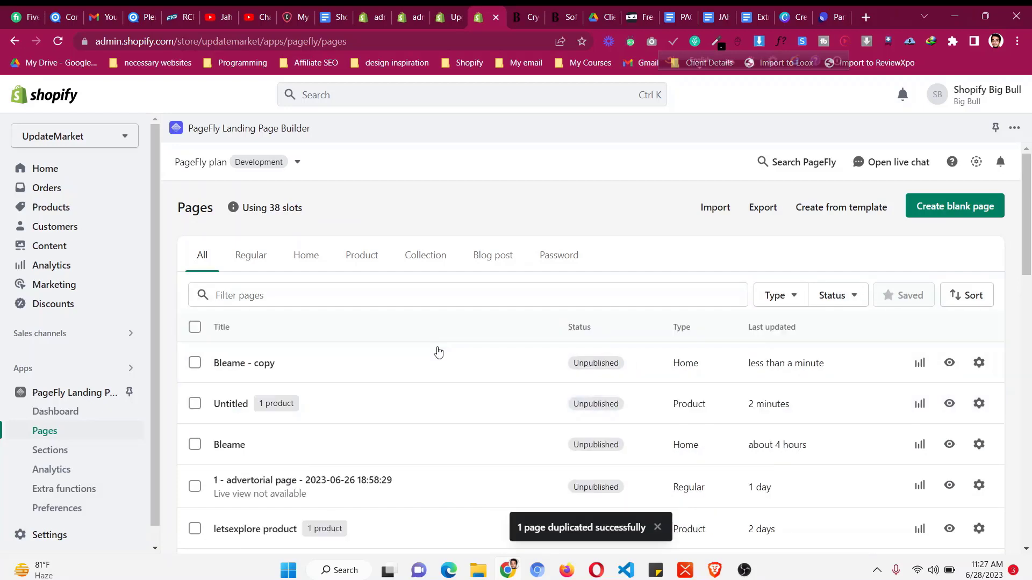
- Open the settings of the Bleame copy and change its page title to Bleame Product Page
click(979, 363)
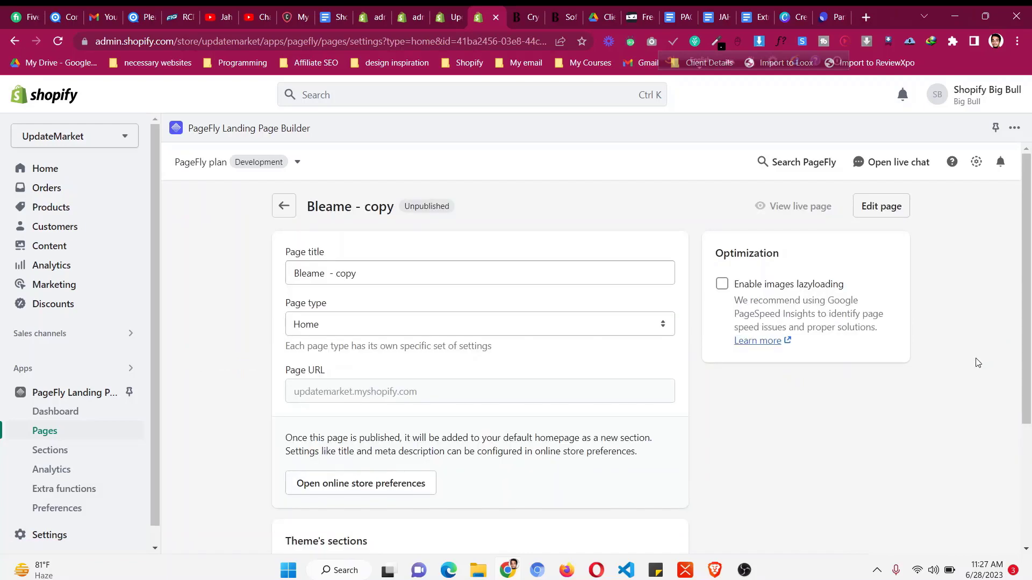
click(364, 267)
key(ctrl+a)
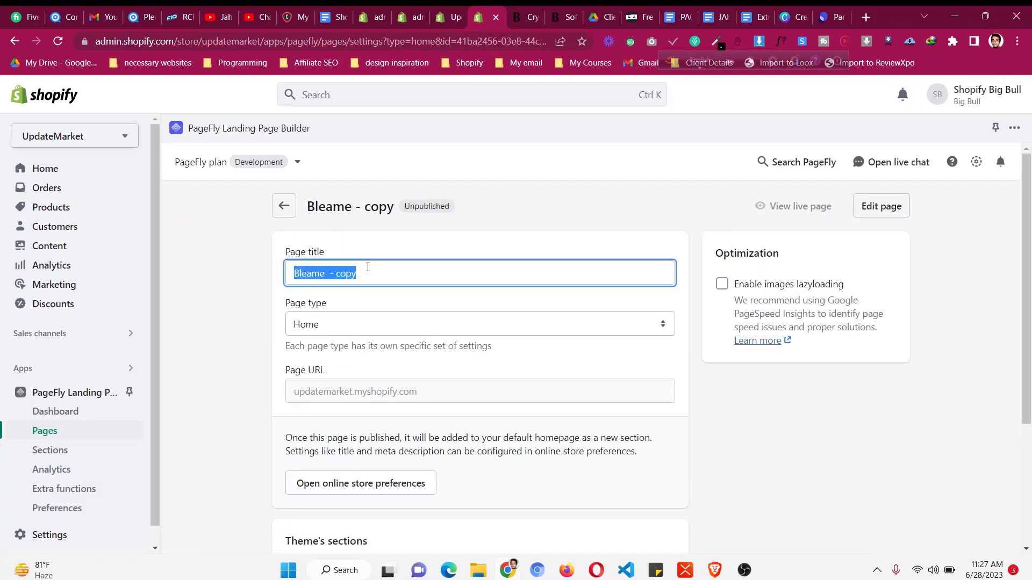
click(368, 267)
key(BackSpace)
key(BackSpace)
key(BackSpace)
key(BackSpace)
key(BackSpace)
key(BackSpace)
key(BackSpace)
key(BackSpace)
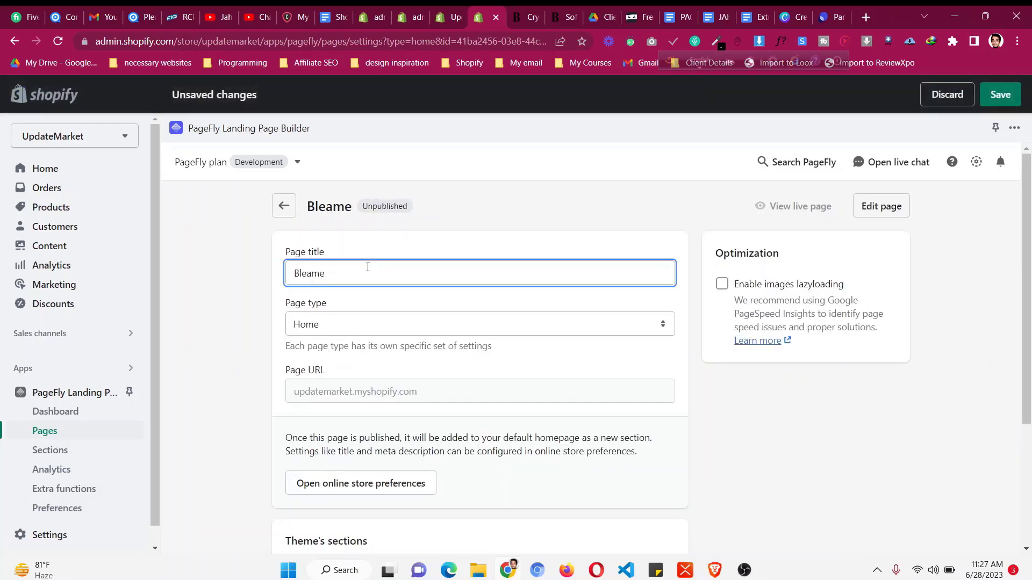
text(Product P)
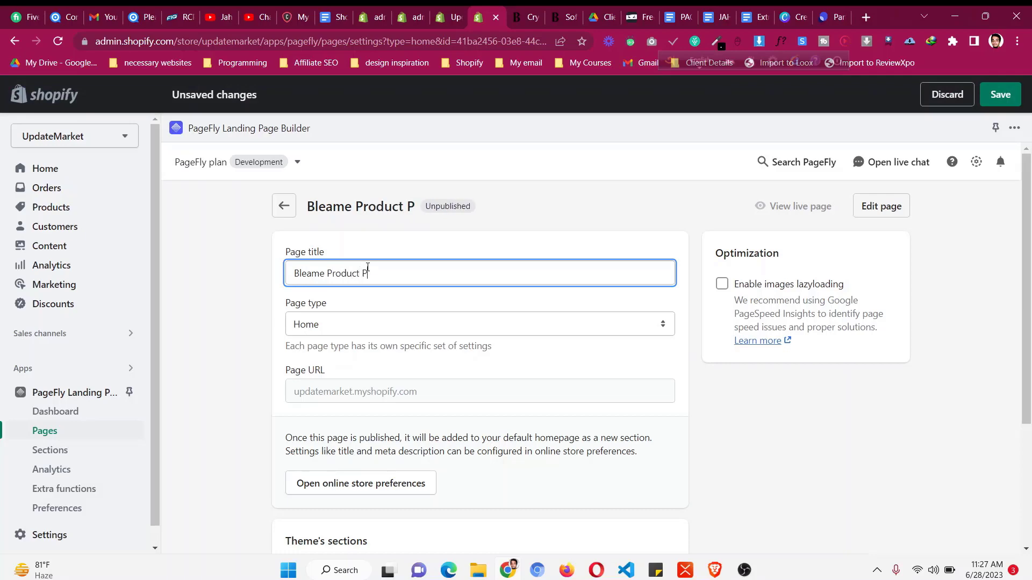
text(age)
- Set the page type to Product and turn off the theme's default product details section
click(357, 328)
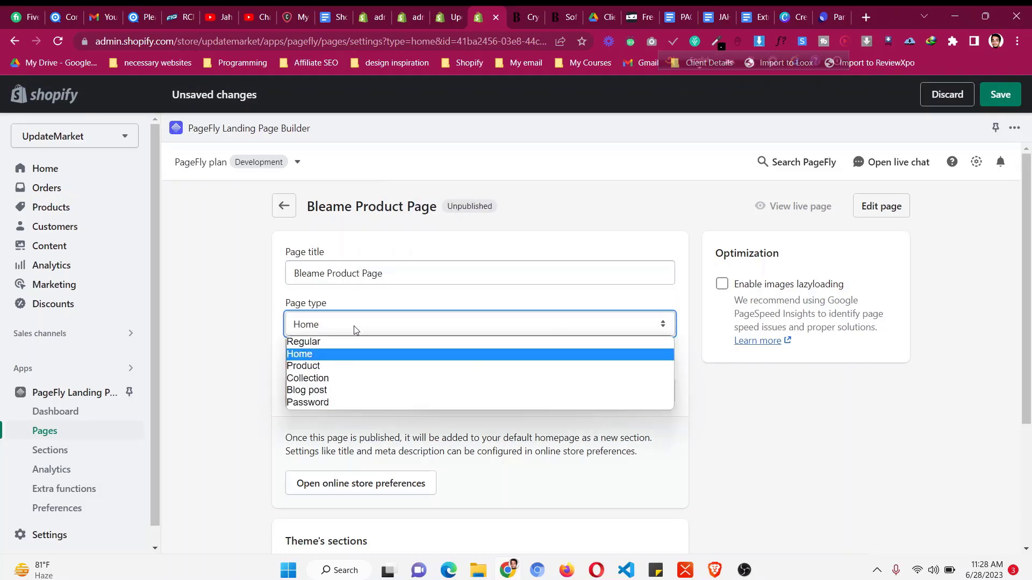
click(355, 372)
scroll(248, 336, down, 2)
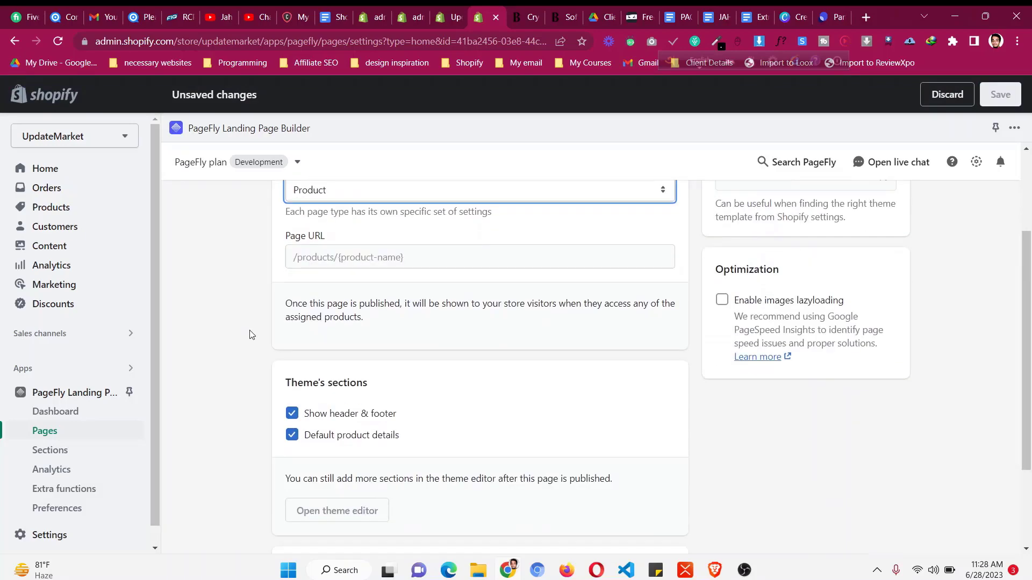
click(317, 441)
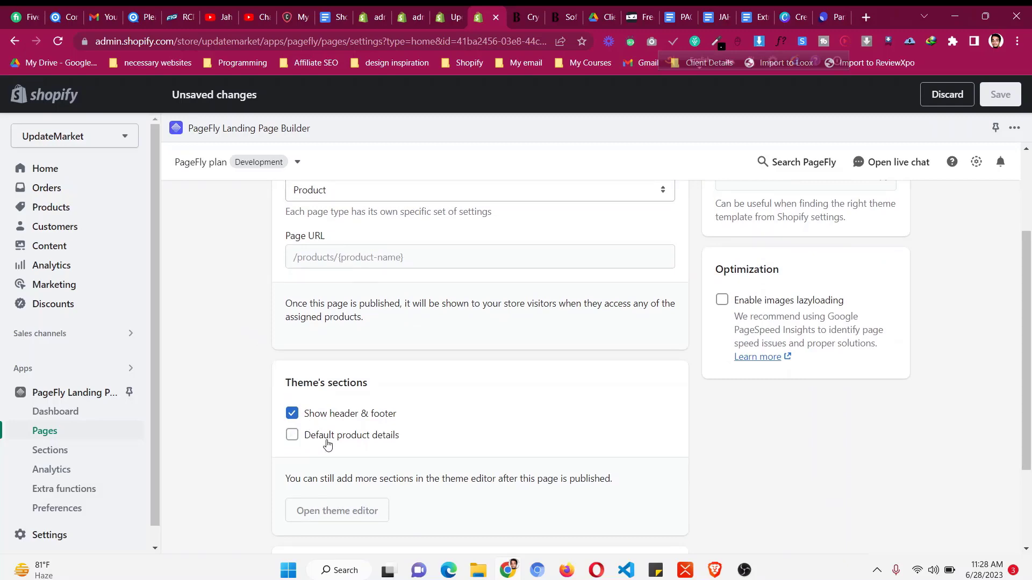
- Assign the page to the Crystal Hair Eraser product and save the page assignment
scroll(347, 441, down, 2)
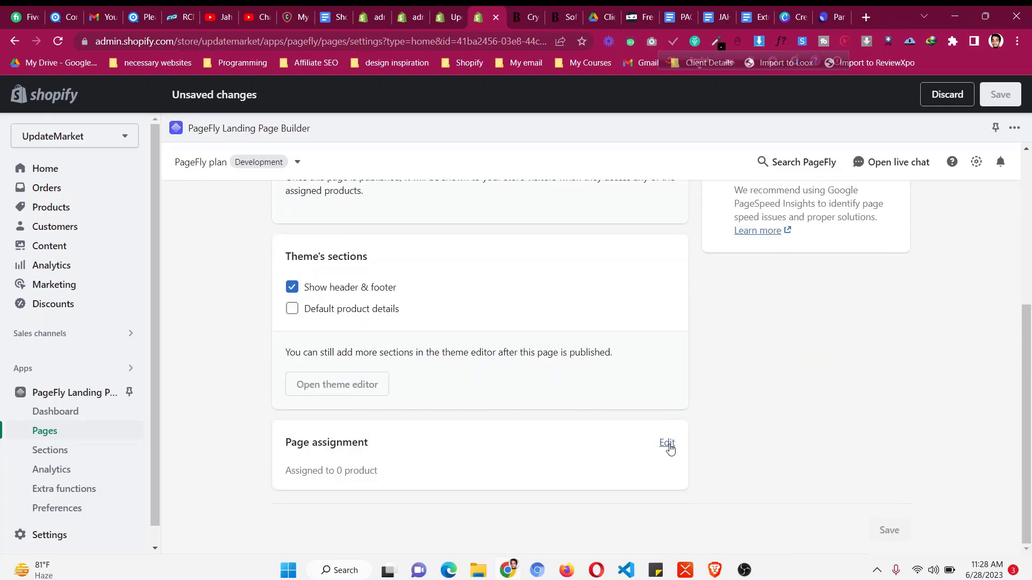
click(667, 444)
scroll(387, 411, down, 3)
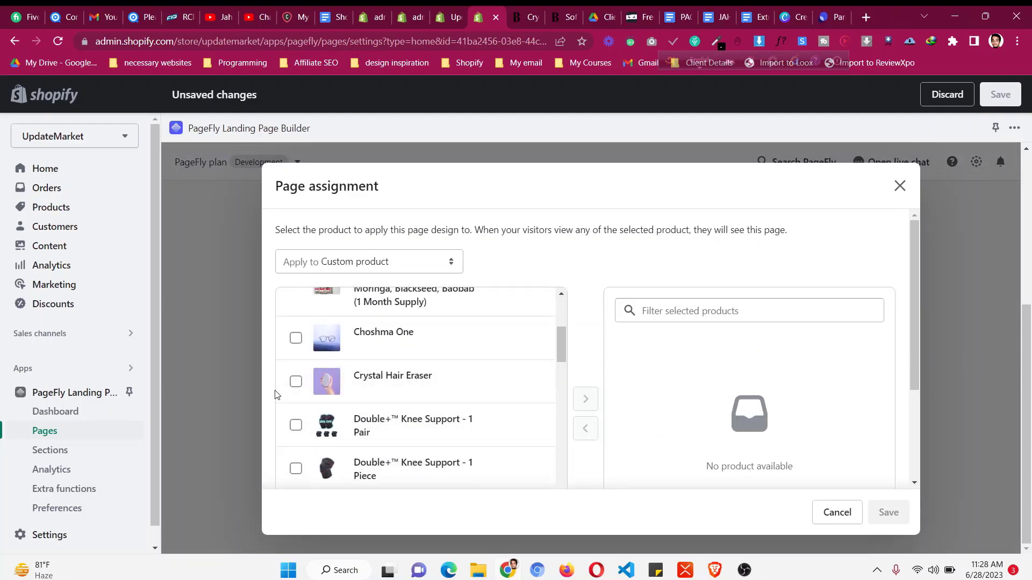
click(296, 383)
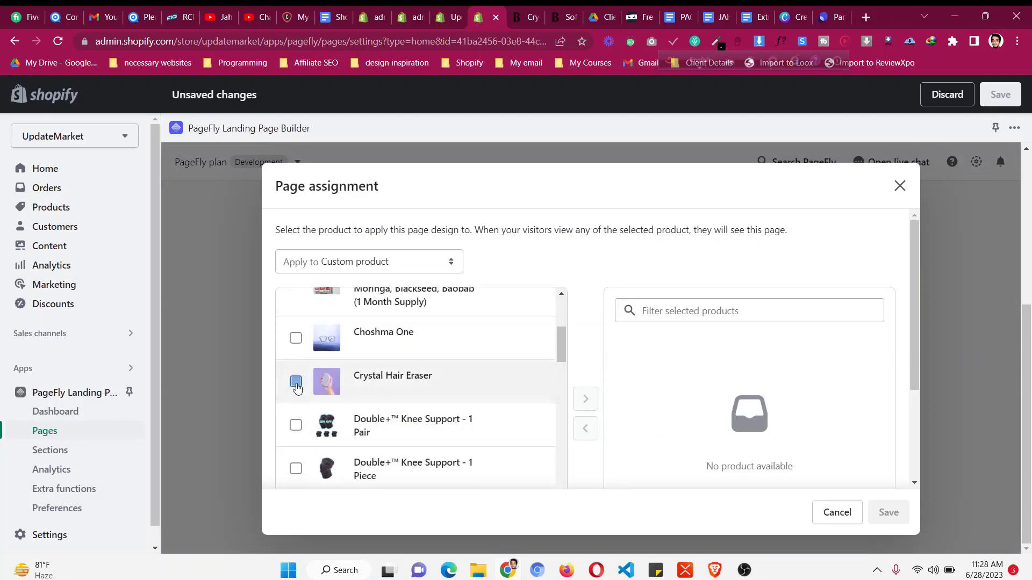
click(588, 403)
click(887, 512)
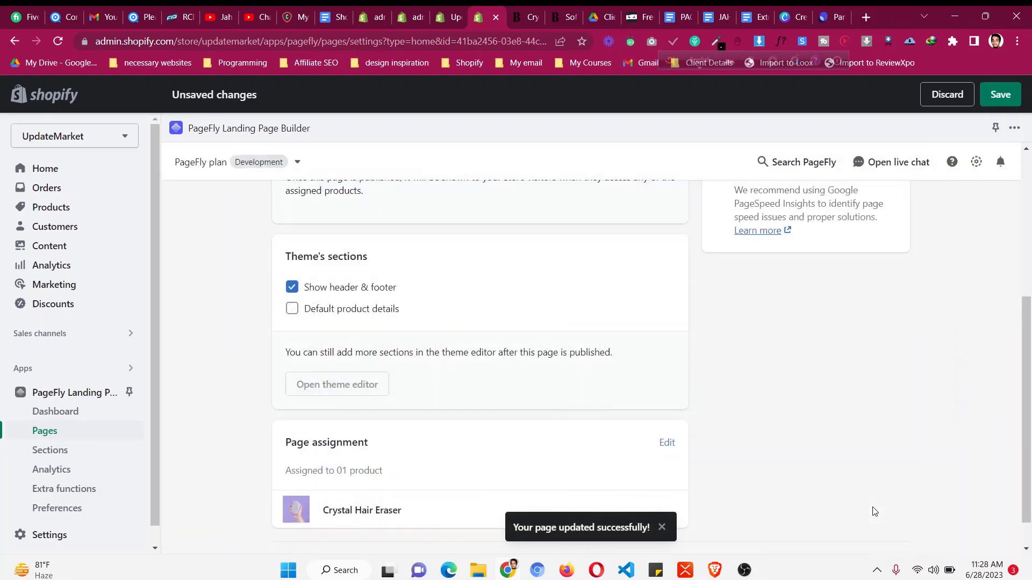
- Save the page settings and open Bleame Product Page from the list of pages in the editor
scroll(887, 359, up, 5)
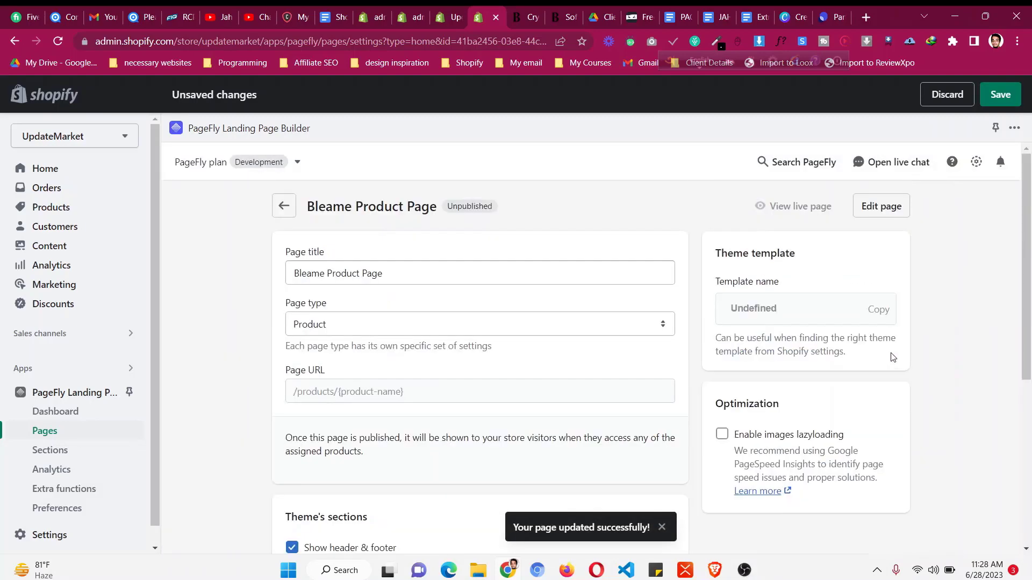
click(1003, 92)
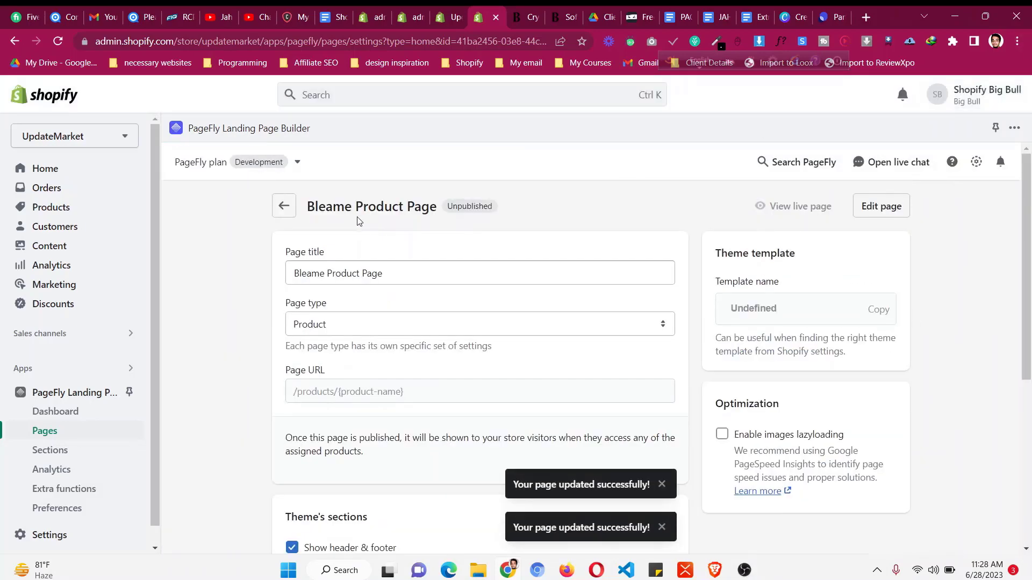
click(284, 206)
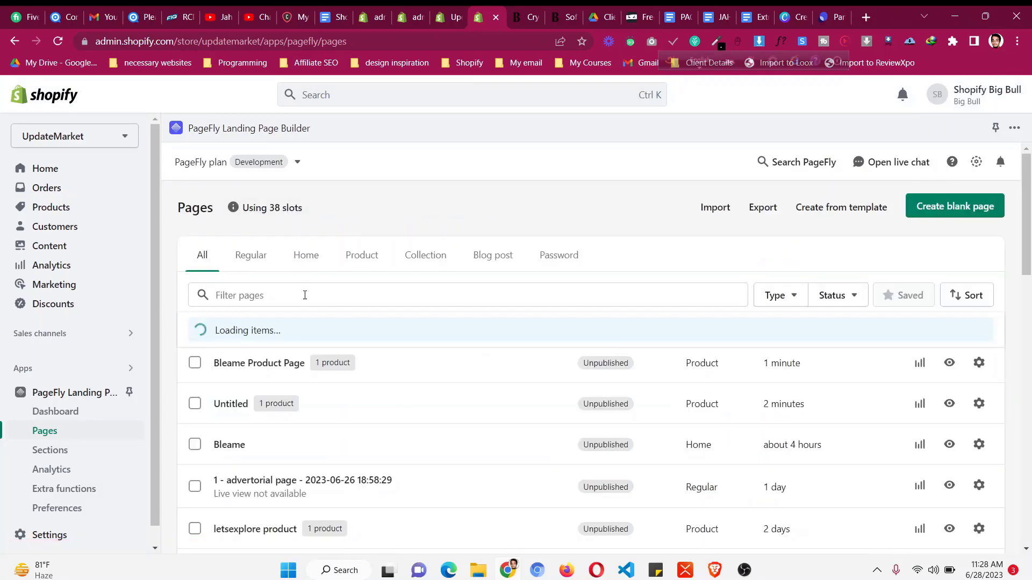
click(283, 369)
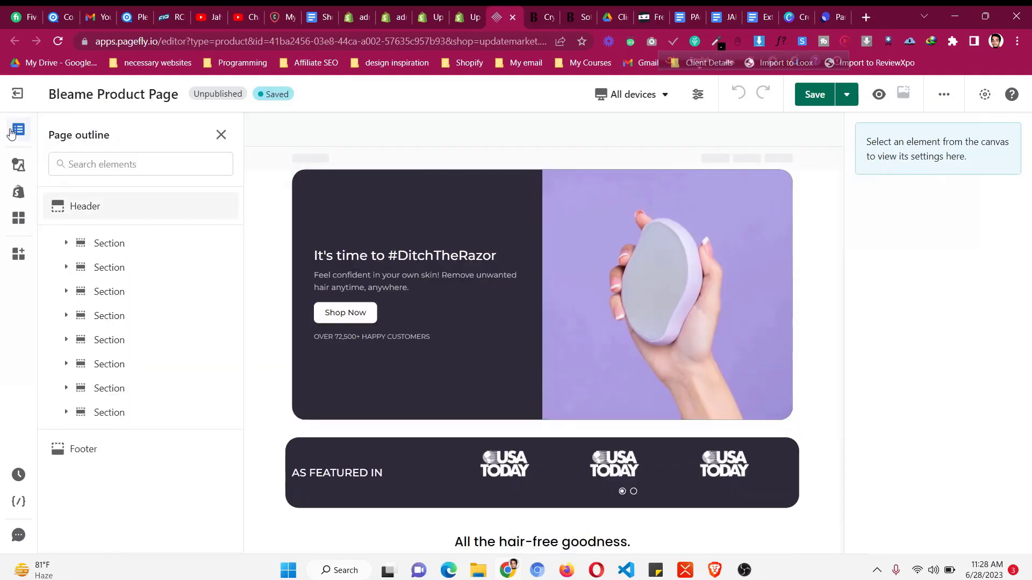
- Add a Product details element with media and product information above the #DitchTheRazor hero section
click(11, 133)
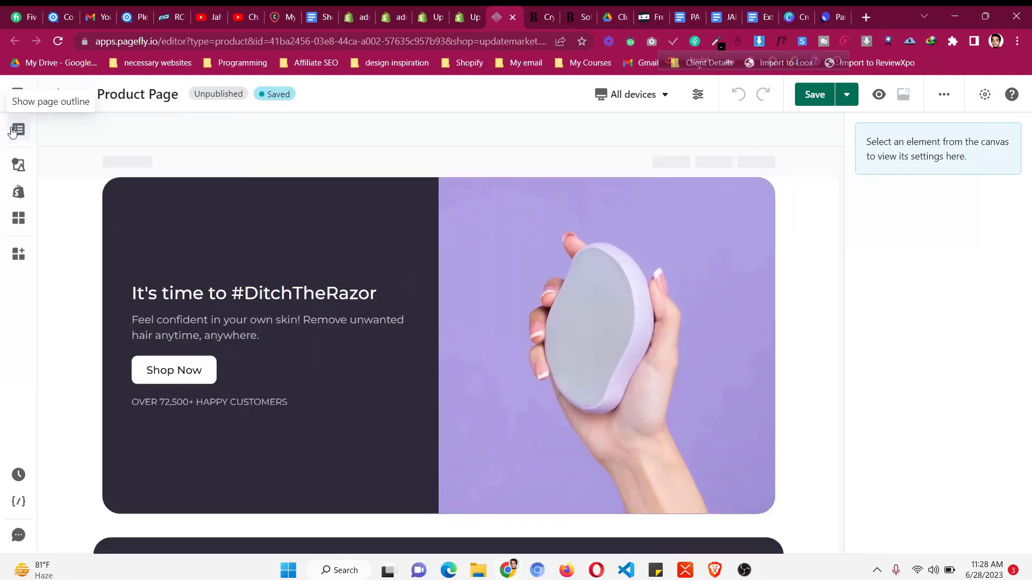
click(18, 191)
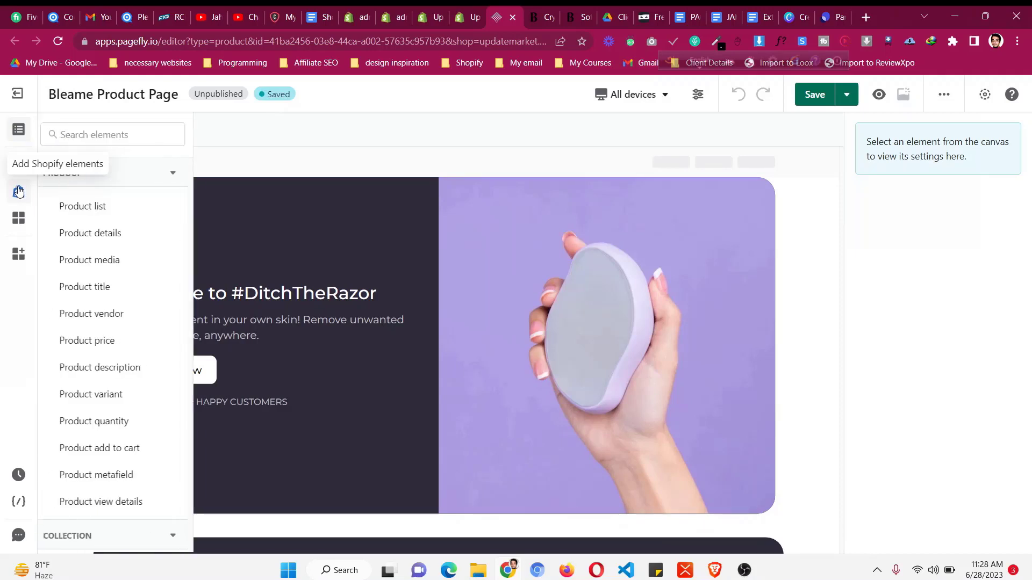
mouse_move(102, 233)
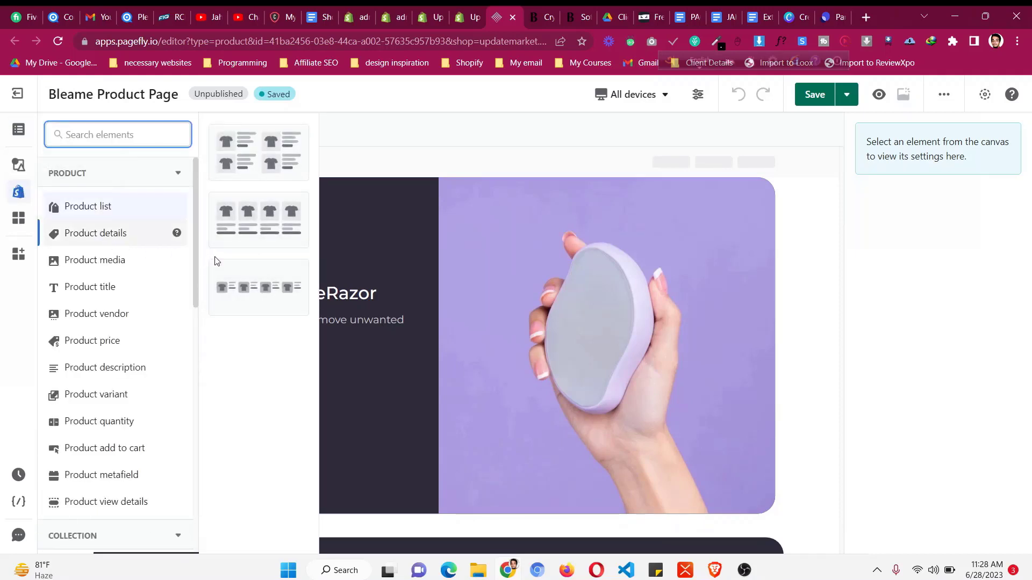
drag(448, 178, 454, 188)
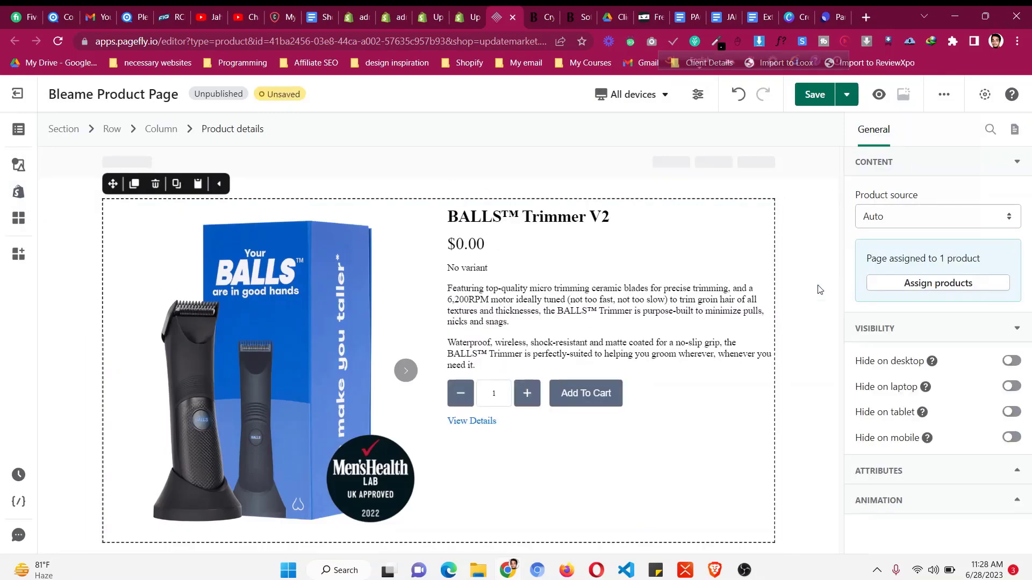
- Set the product details' source to Custom product and choose Crystal Hair Eraser
click(884, 224)
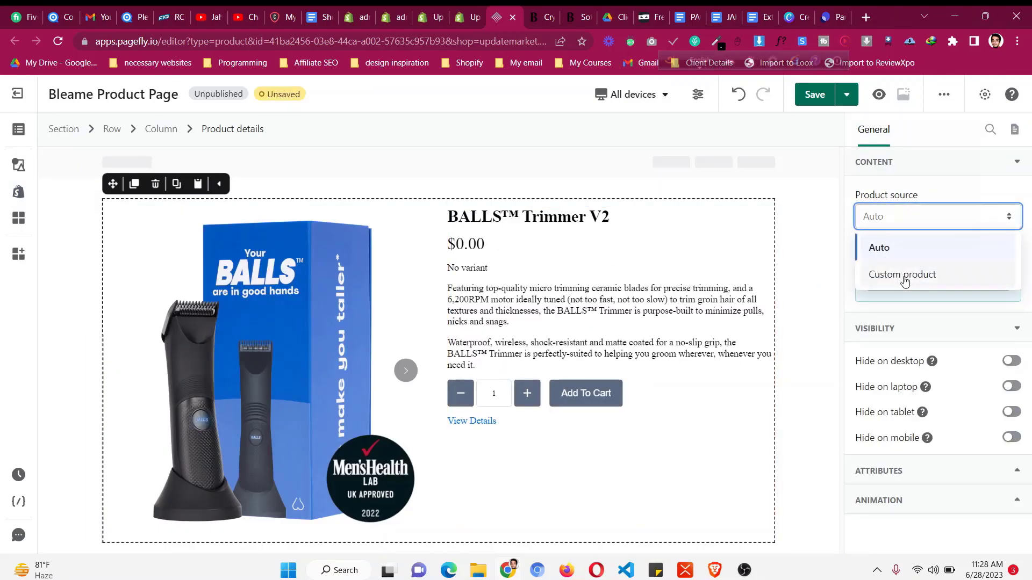
click(903, 275)
click(903, 267)
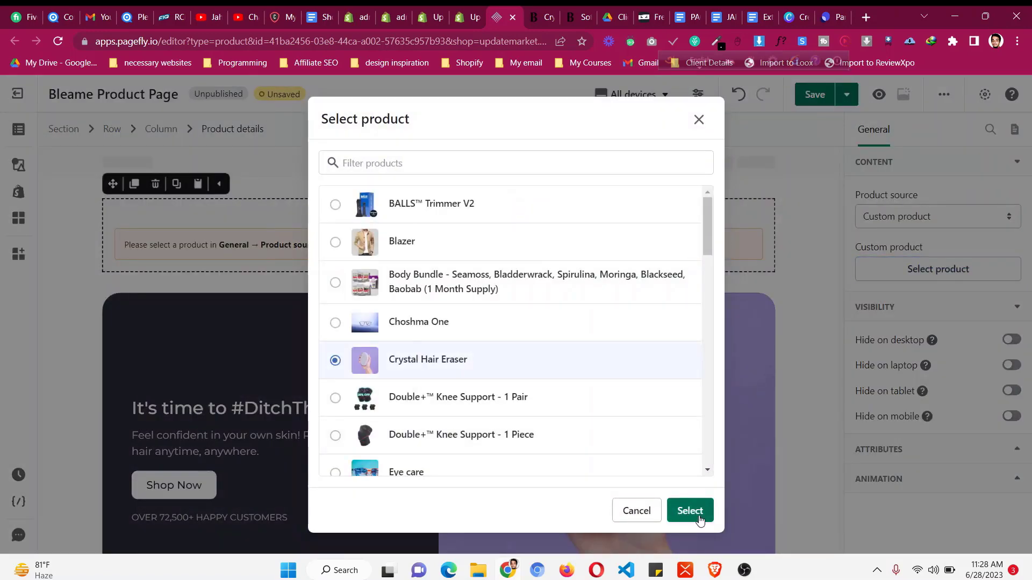
click(698, 518)
- Set the navigation type of the product's main media to None
click(536, 224)
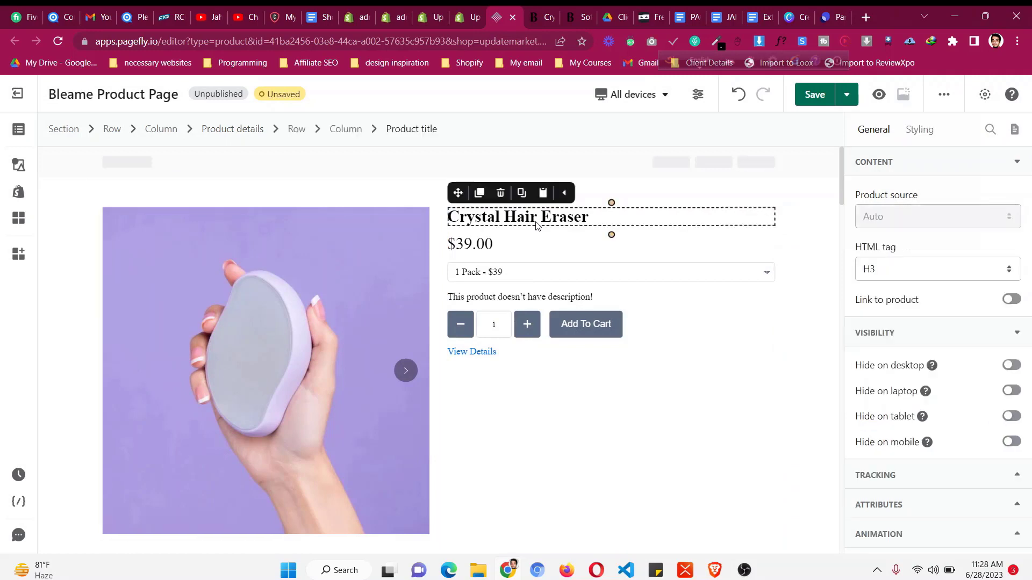
scroll(347, 318, down, 1)
click(339, 300)
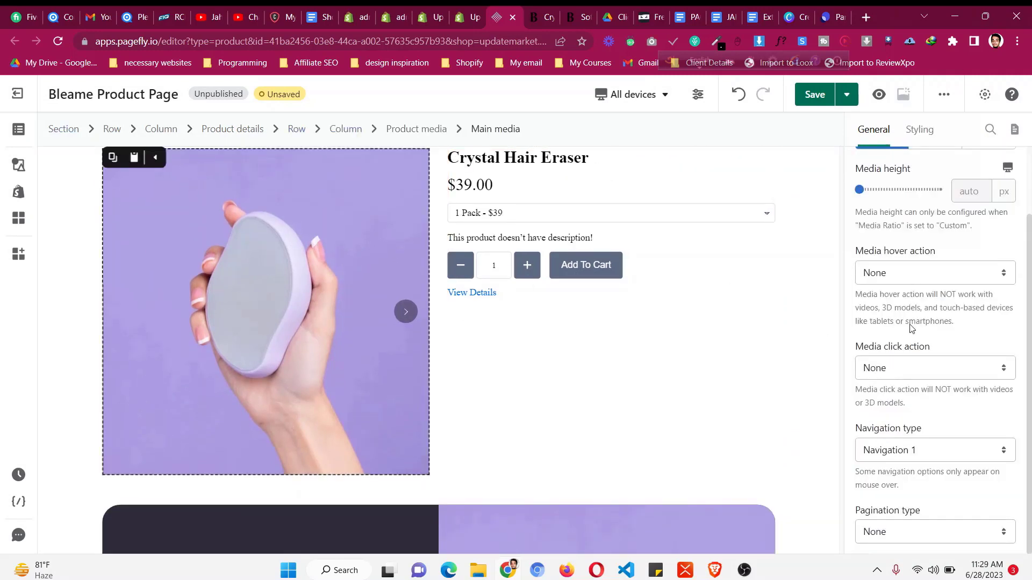
scroll(915, 385, up, 2)
scroll(915, 385, down, 2)
click(924, 459)
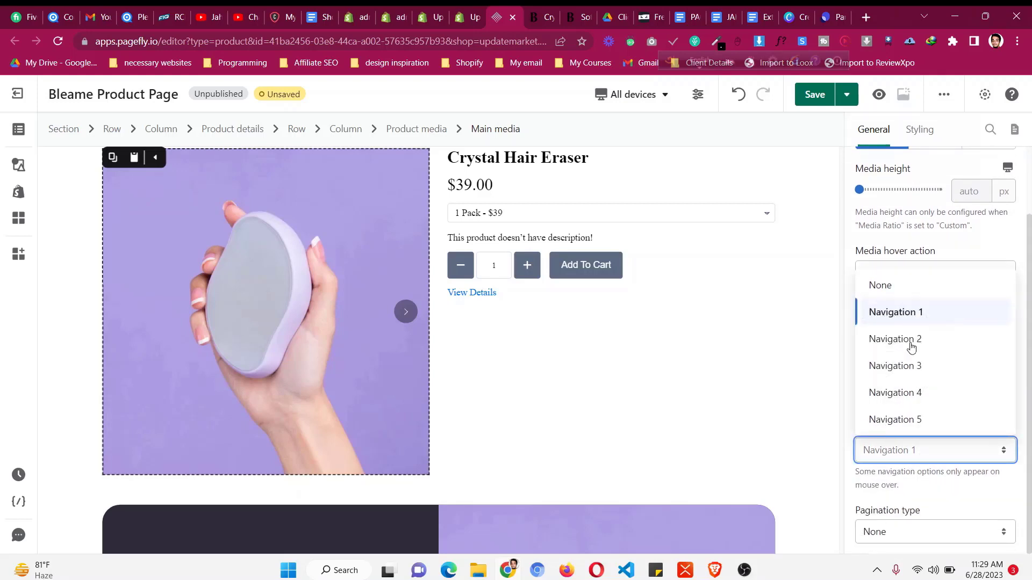
click(900, 284)
- Show the media list for the product media and check the thumbnails under the main image
click(407, 130)
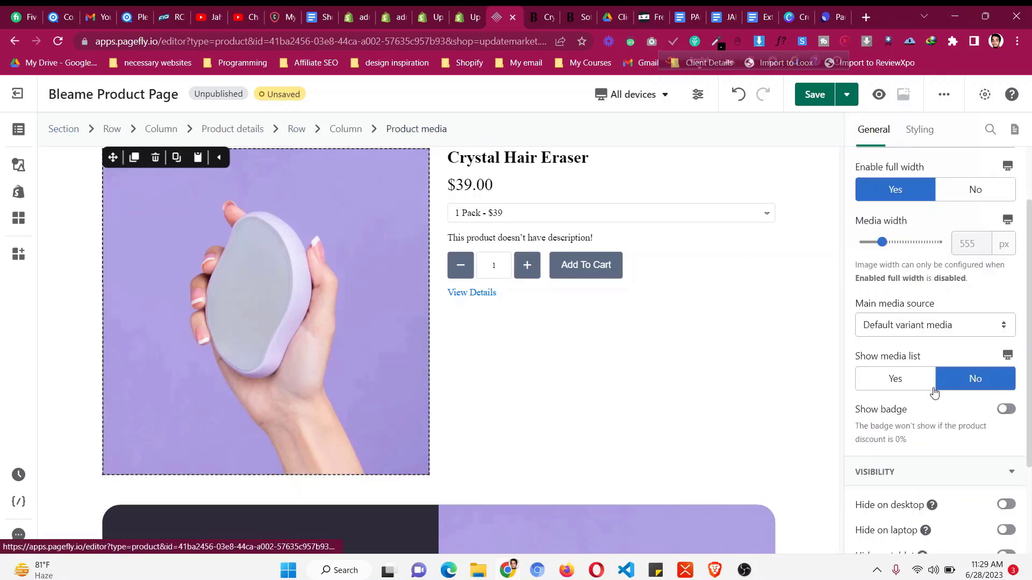
click(895, 380)
scroll(895, 381, down, 3)
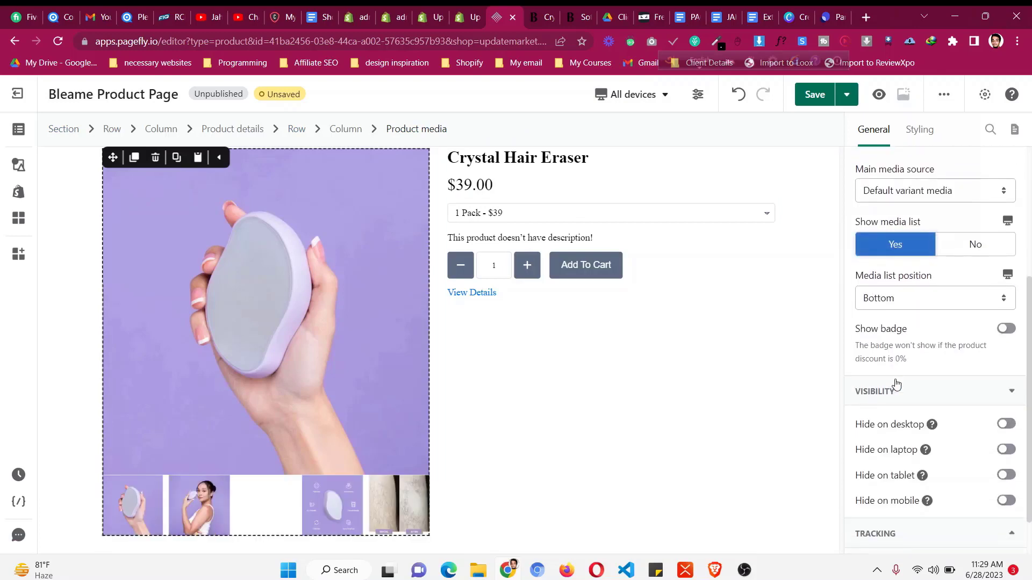
scroll(558, 355, down, 3)
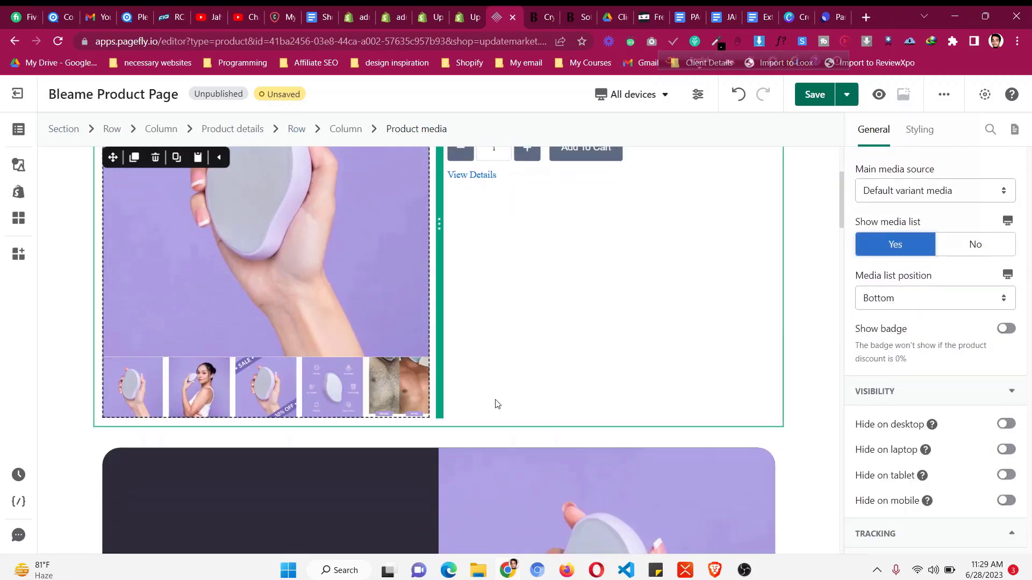
scroll(495, 403, up, 4)
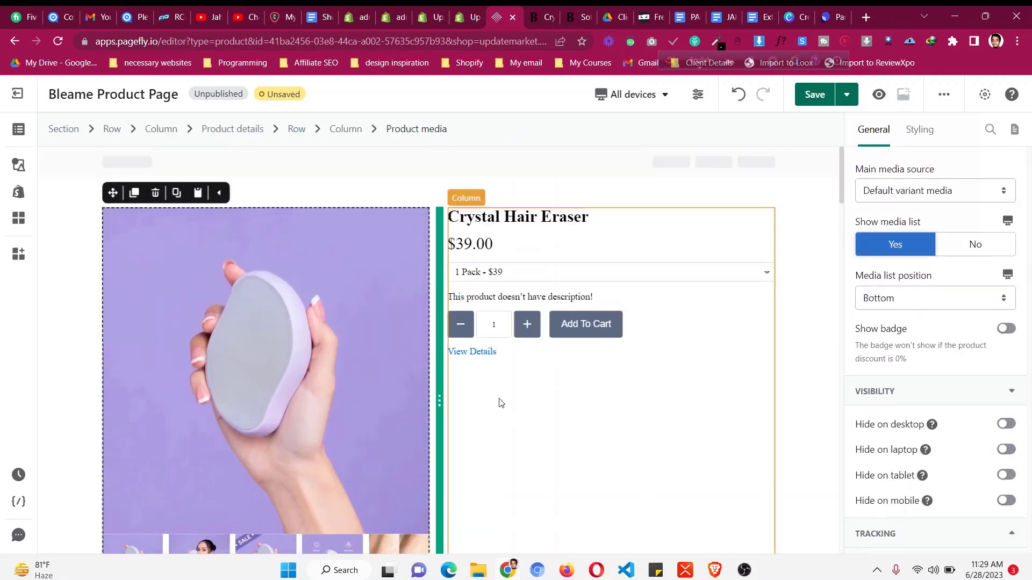
- Style the product title with the Poppins font, a size of 50 px and Semi Bold weight
click(571, 226)
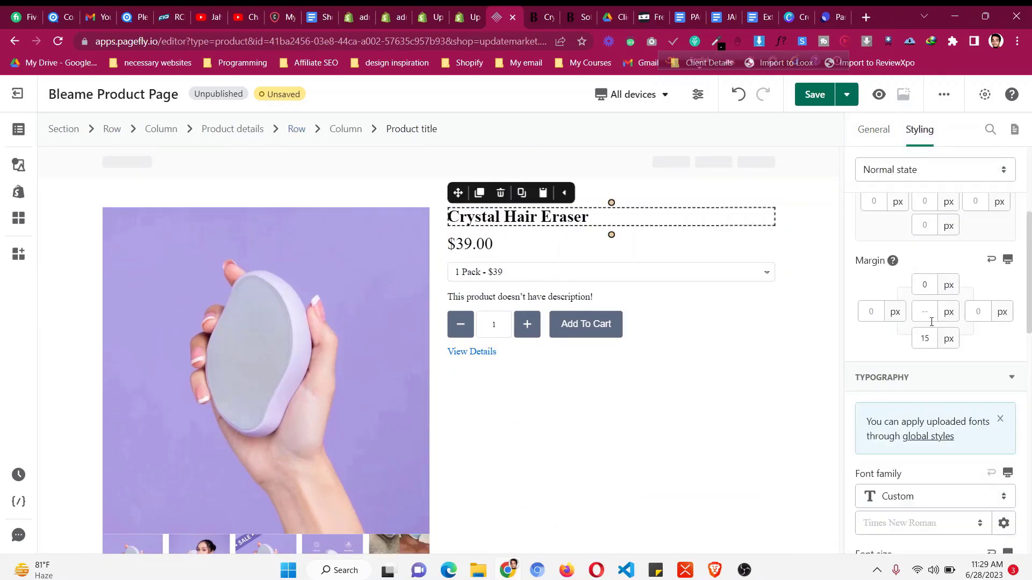
scroll(930, 371, down, 2)
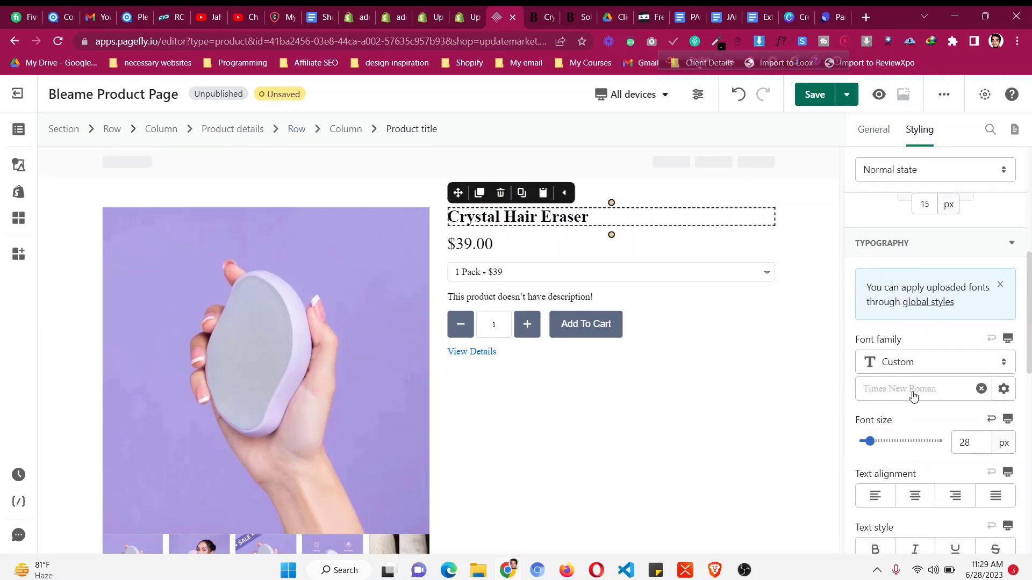
click(912, 389)
scroll(913, 322, down, 2)
click(913, 359)
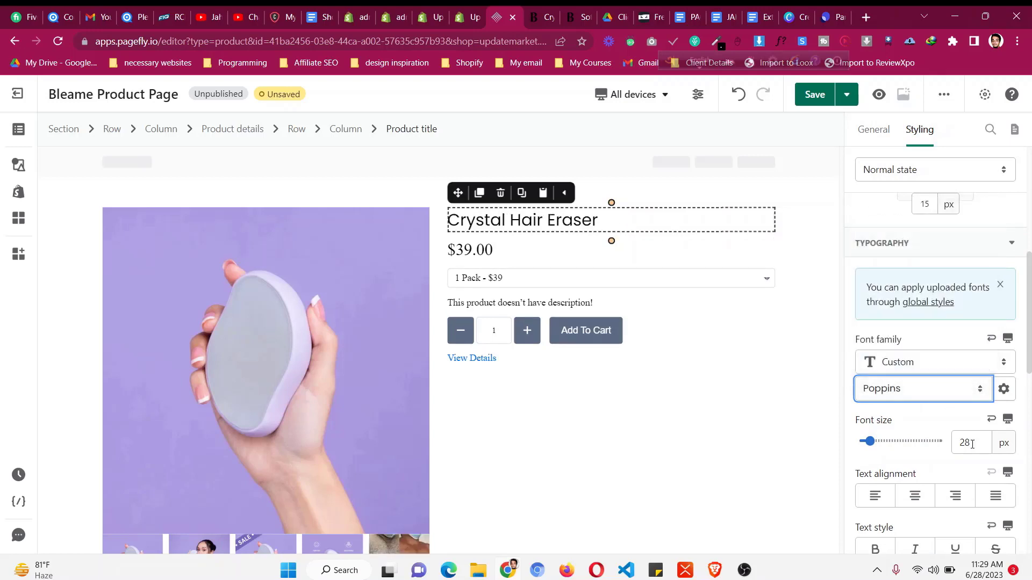
click(971, 443)
text(50)
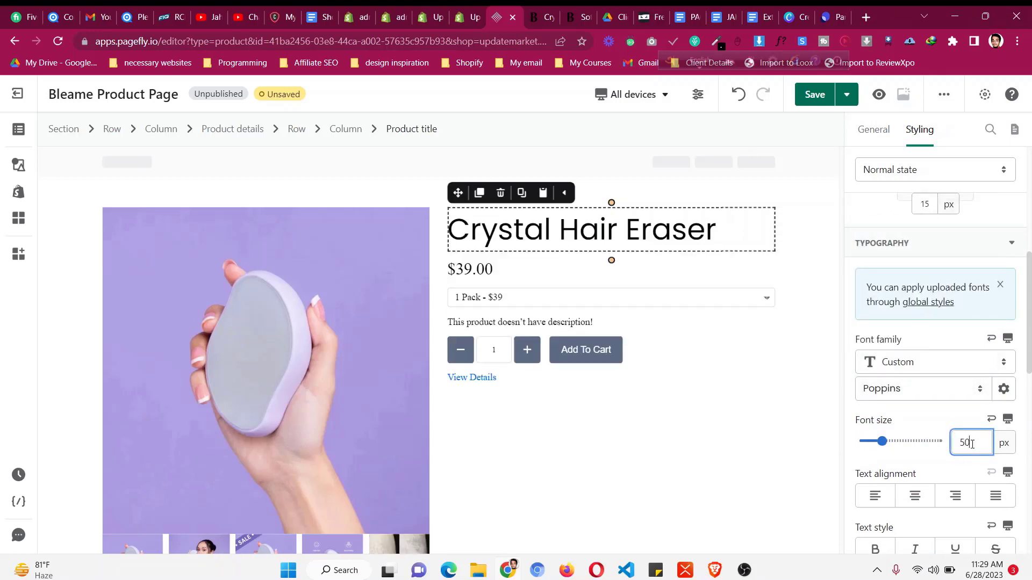
scroll(920, 453, down, 3)
click(914, 449)
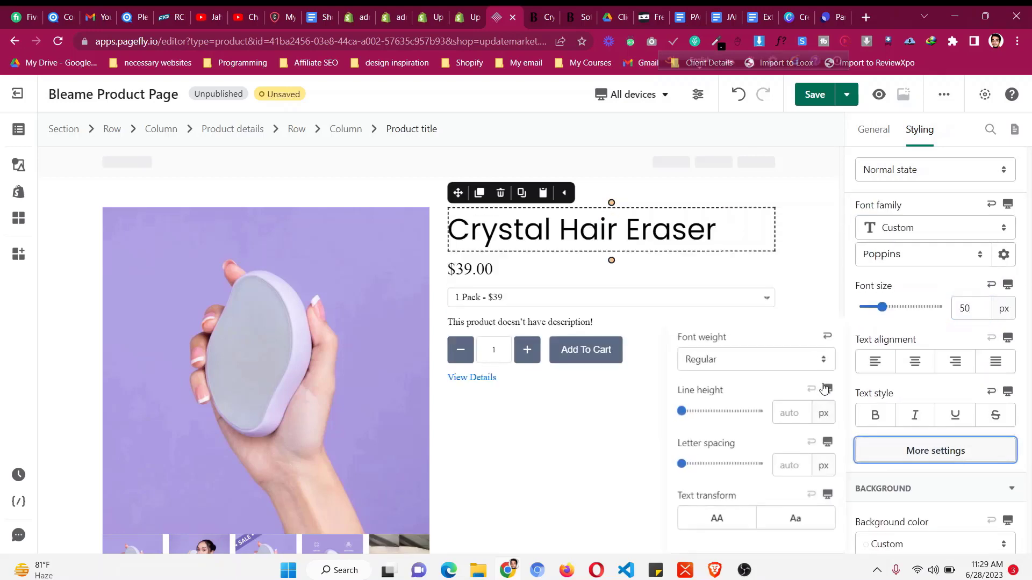
click(783, 359)
click(732, 523)
- Duplicate the first testimonial paragraph in the before-and-after slideshow, moving one copy directly below the product title with left alignment
scroll(573, 433, down, 3)
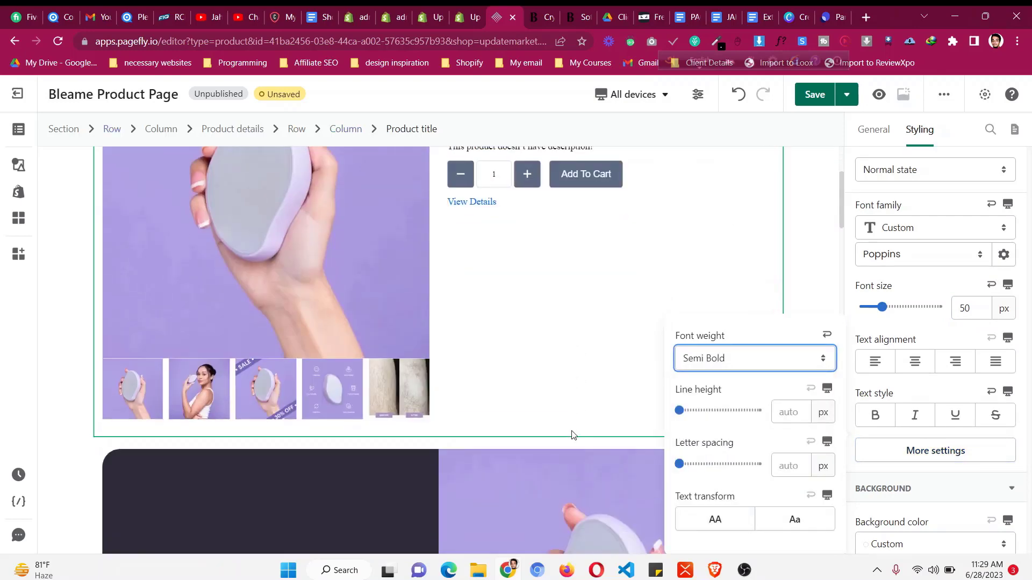
scroll(570, 423, up, 2)
scroll(569, 422, down, 5)
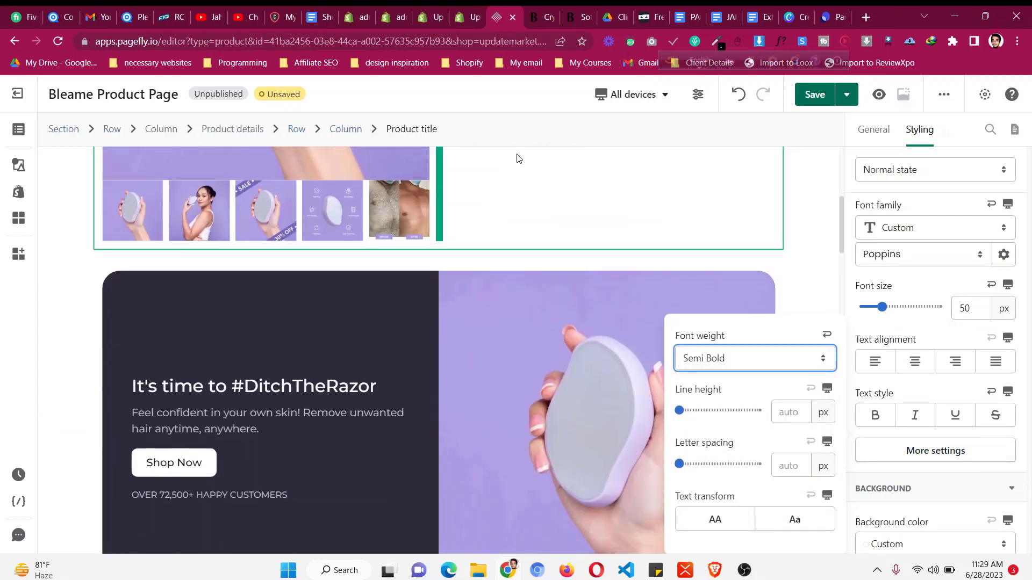
click(290, 428)
scroll(291, 430, down, 10)
scroll(290, 431, down, 4)
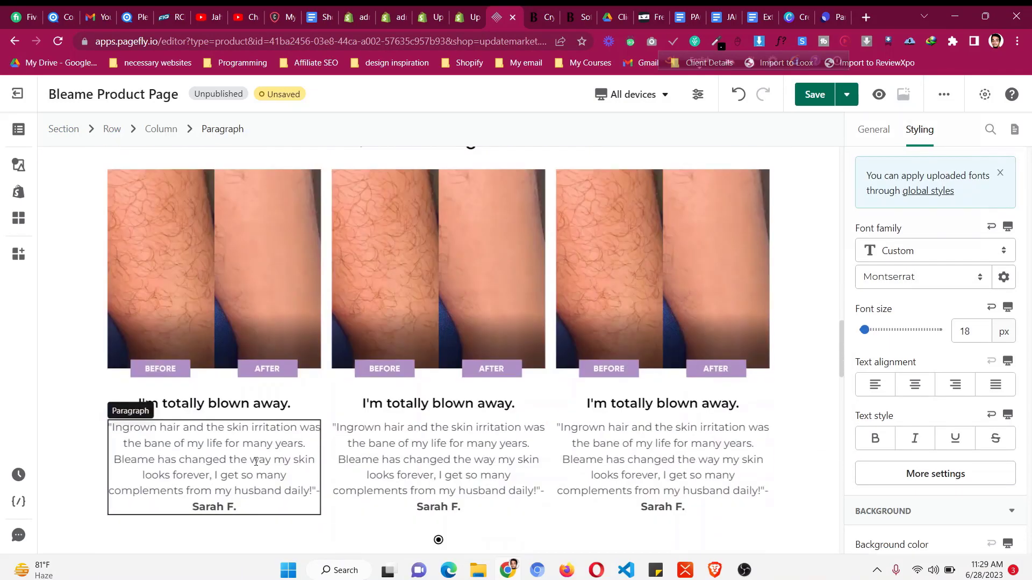
click(252, 461)
click(139, 407)
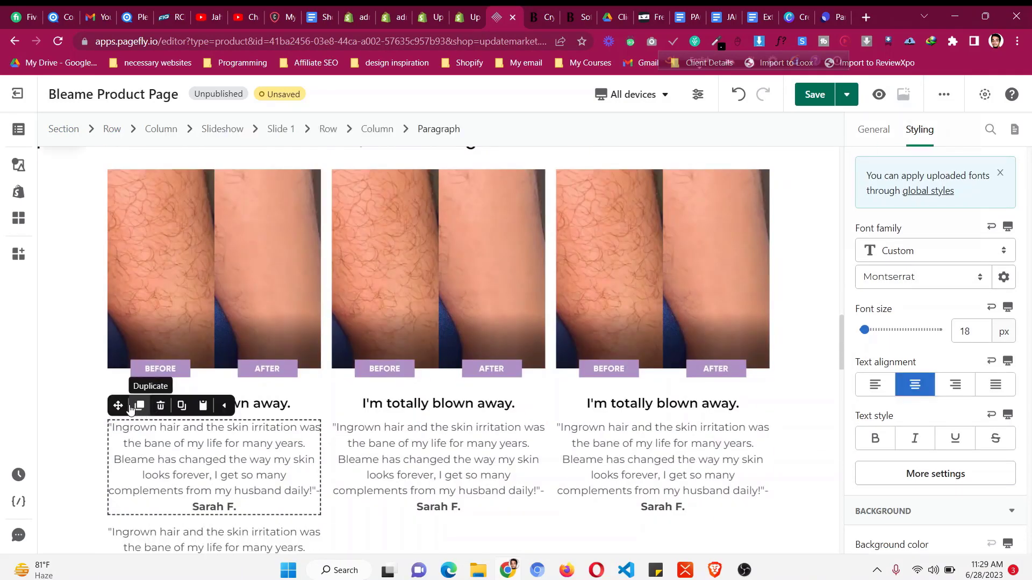
drag(118, 406, 556, 248)
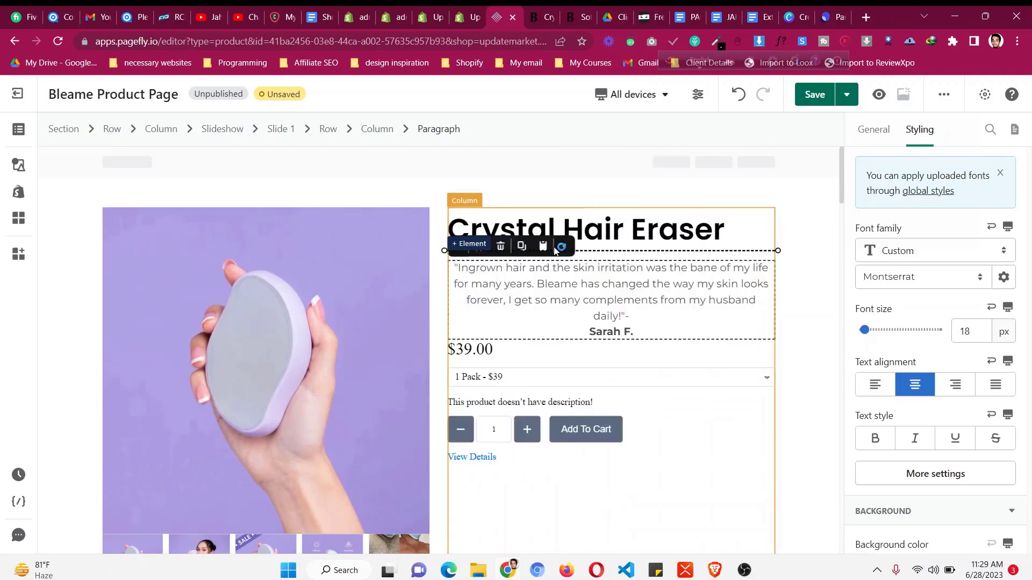
click(875, 385)
- Switch to the original Bleame product page and copy the bold tagline below the Crystal Hair Eraser heading
click(542, 17)
scroll(542, 294, up, 20)
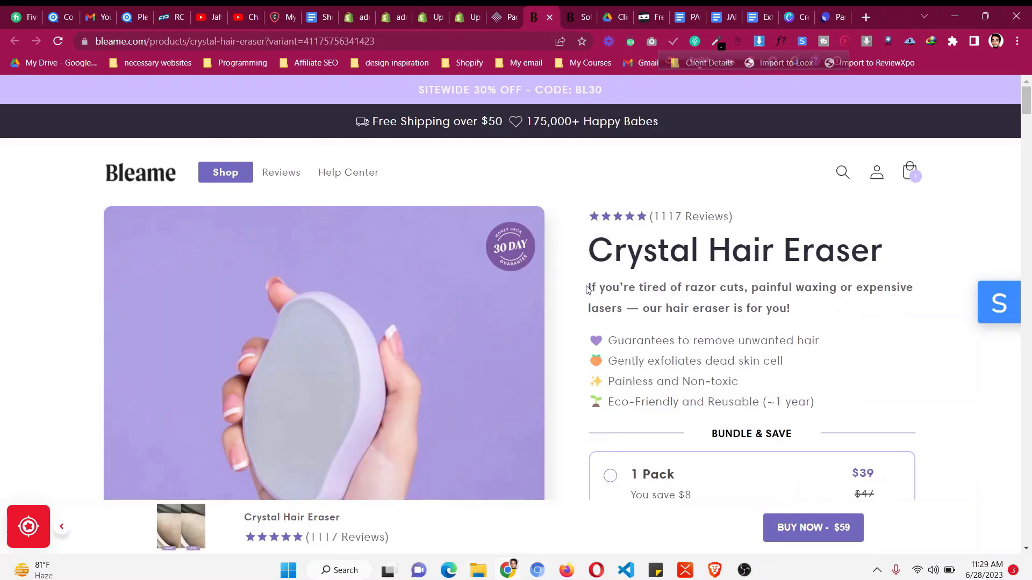
drag(587, 287, 804, 307)
key(ctrl+c)
- Return to the PageFly editor and replace the paragraph text with the copied "If you’re tired of razor cuts, painful waxing or expensive lasers" tagline
click(486, 13)
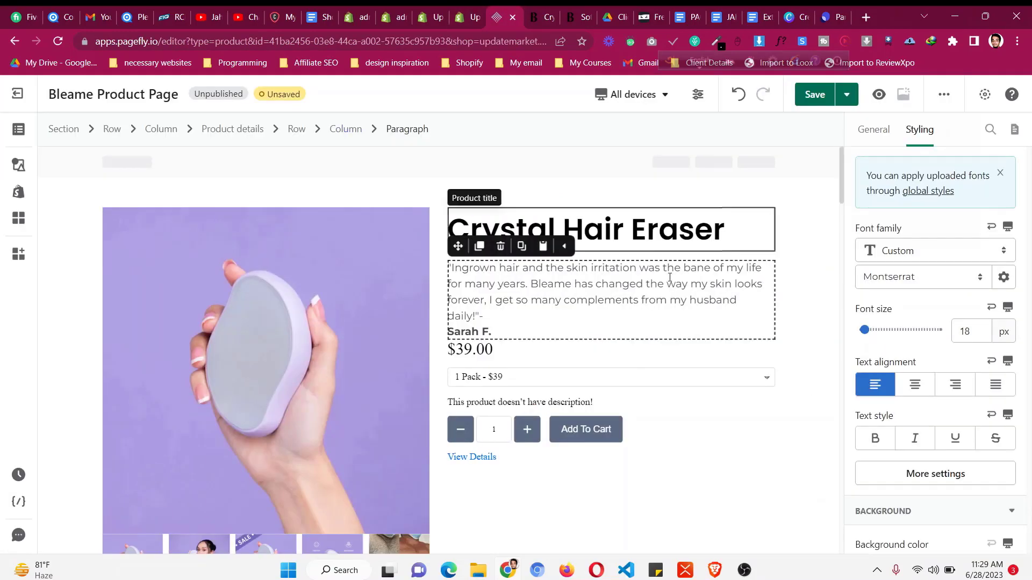
click(875, 130)
click(921, 290)
key(ctrl+a)
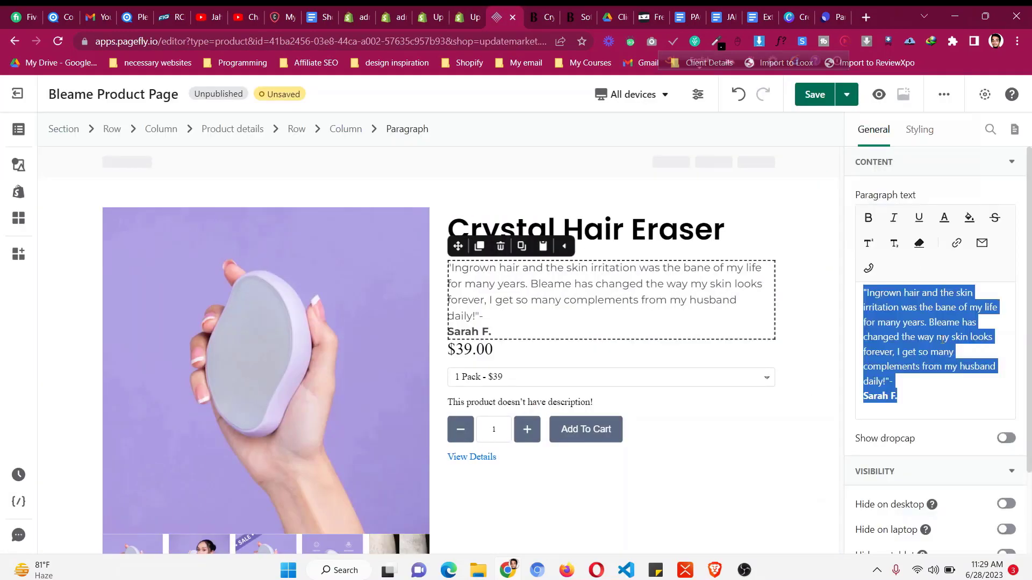
key(ctrl+v)
click(919, 130)
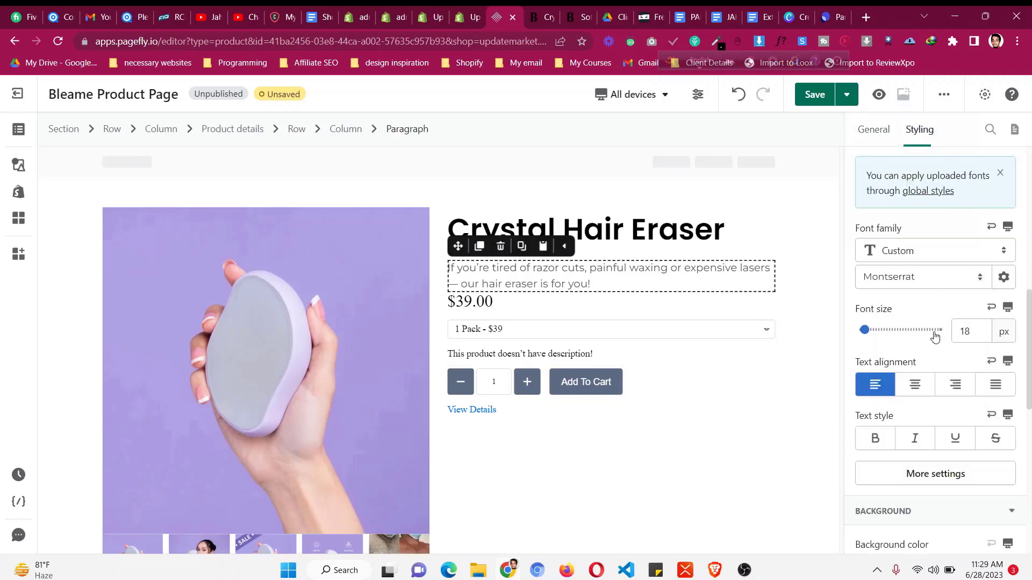
- Set the tagline paragraph's font weight to Medium
scroll(934, 333, down, 3)
click(937, 274)
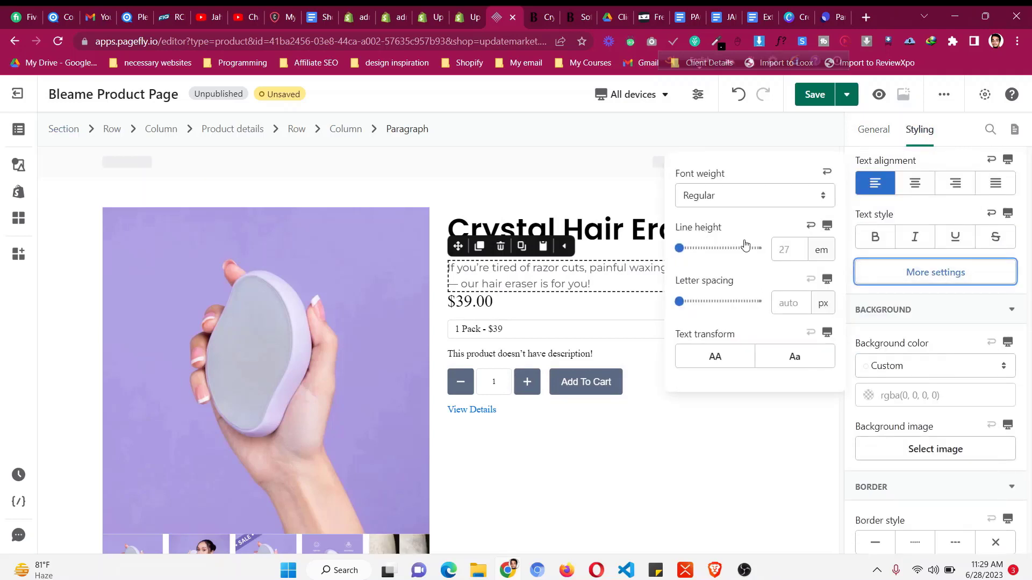
click(745, 206)
click(704, 333)
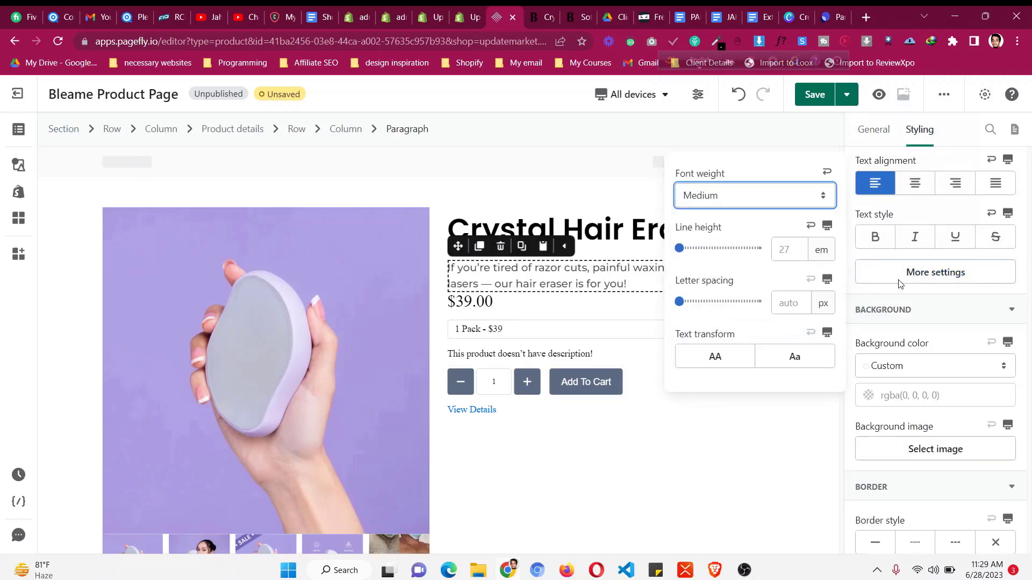
click(940, 273)
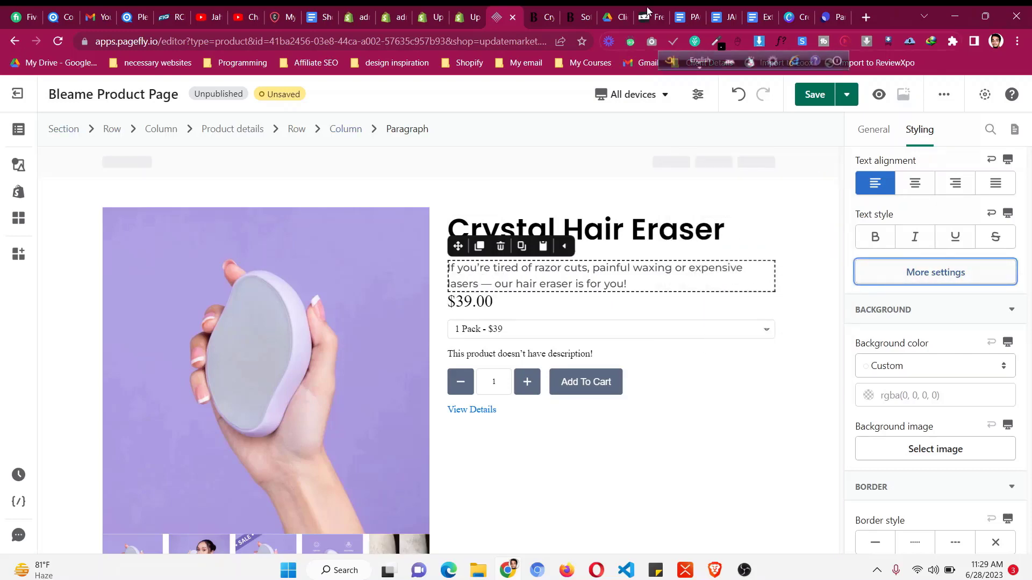
- Switch to the original Bleame product page and copy the four emoji benefit lines below the tagline
click(540, 15)
drag(606, 342, 822, 407)
right_click(751, 380)
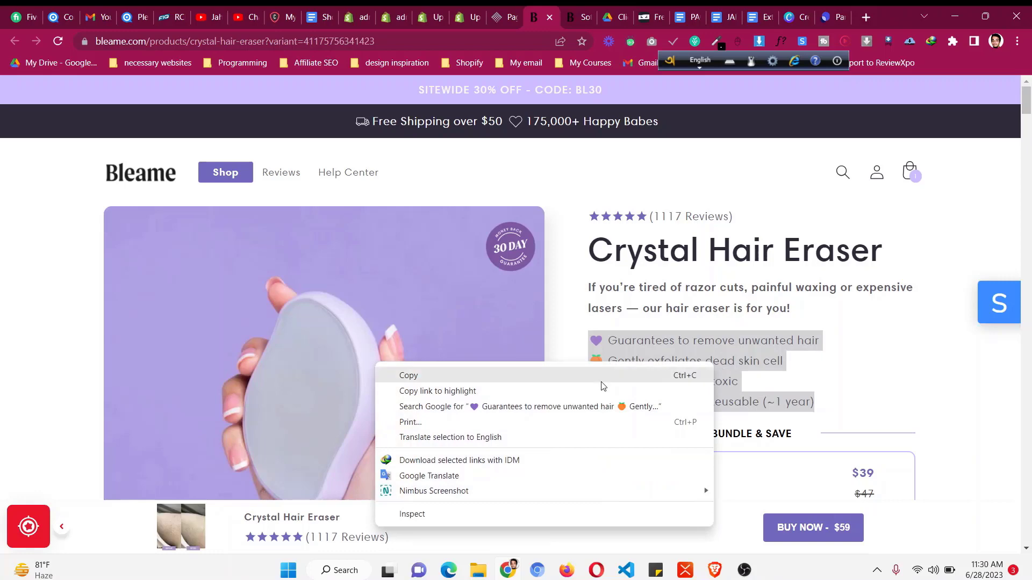
click(602, 383)
- Return to the PageFly editor, duplicate the tagline paragraph and replace the copy's text with the copied benefit lines
click(494, 10)
click(479, 246)
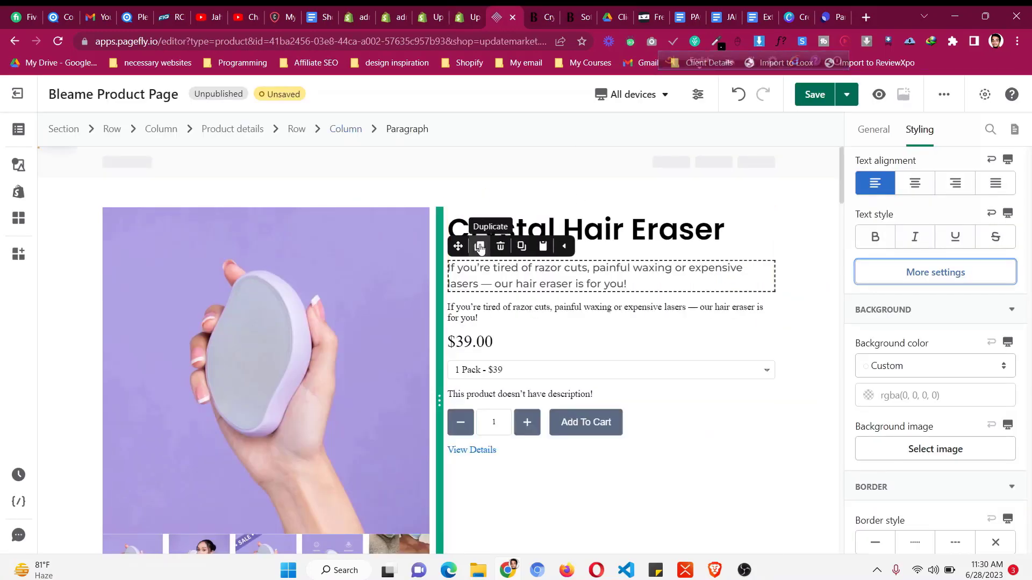
click(873, 129)
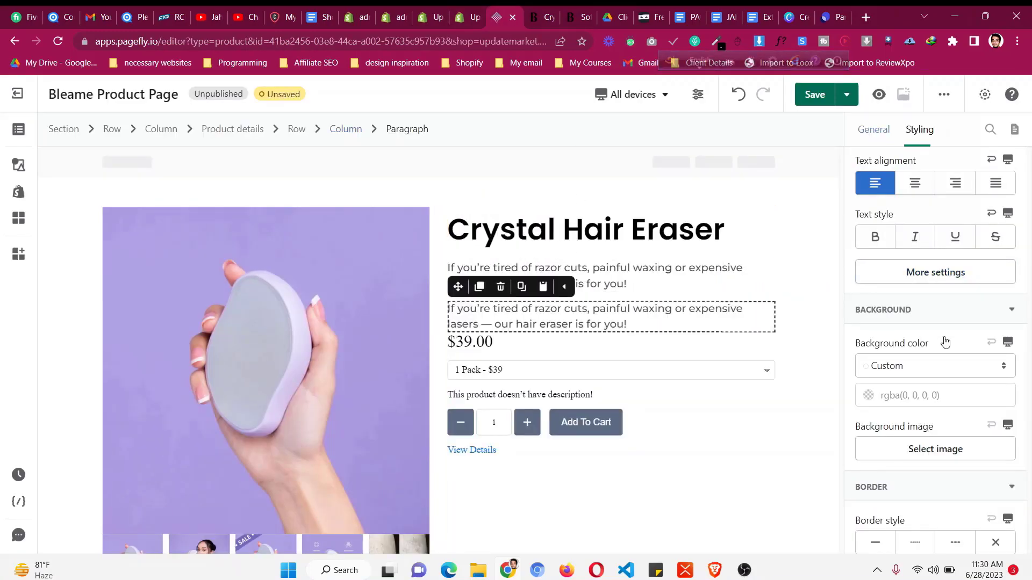
click(950, 330)
key(ctrl+a)
key(ctrl+v)
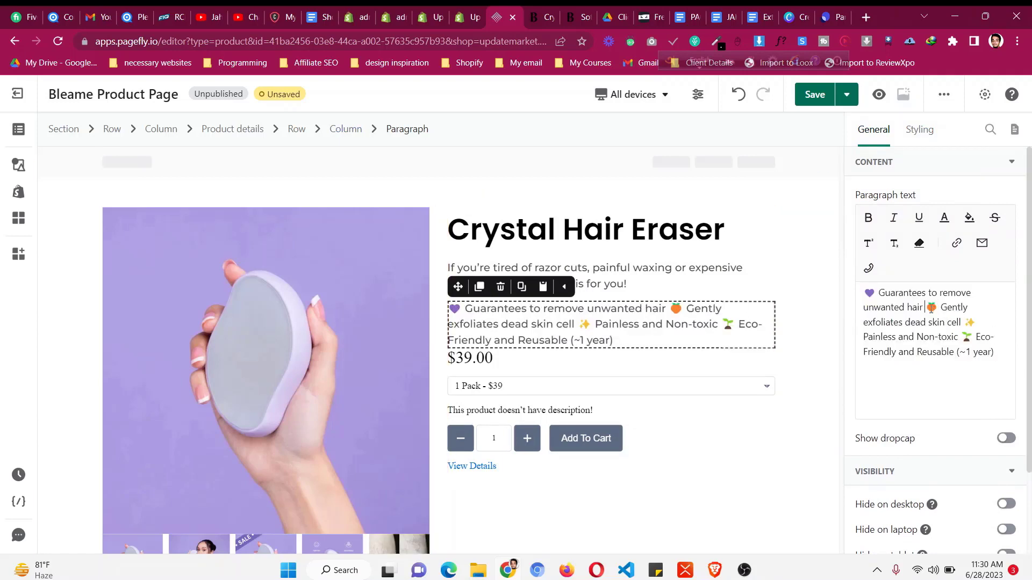
- Break the benefits paragraph into four lines, each starting with its own emoji
key(Return)
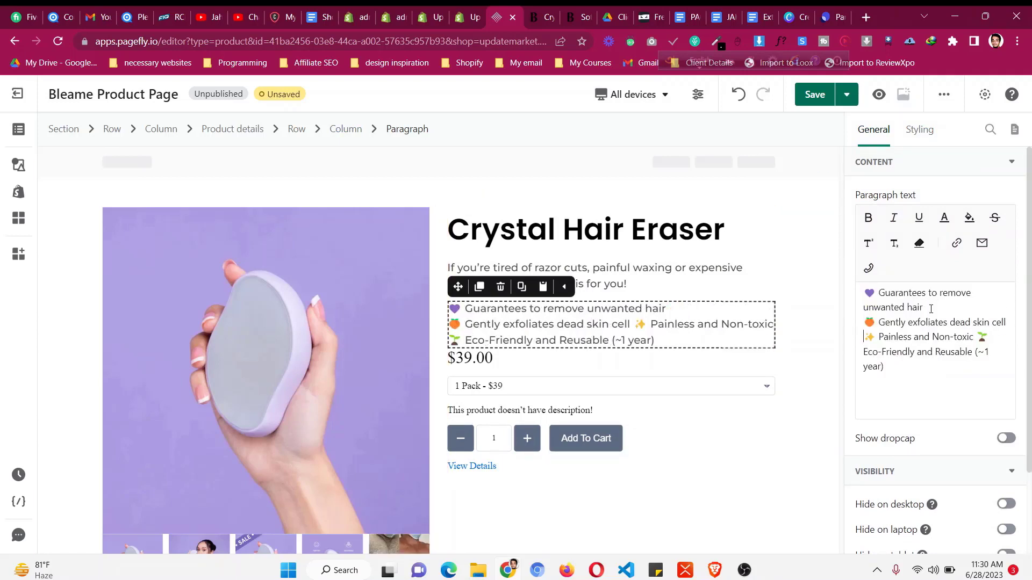
key(BackSpace)
key(Return)
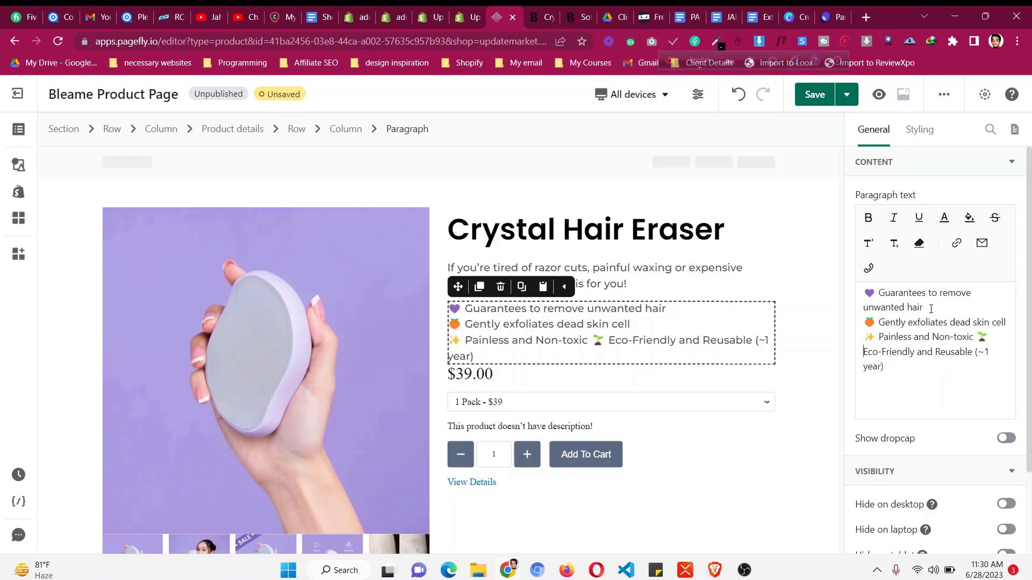
key(Delete)
key(Return)
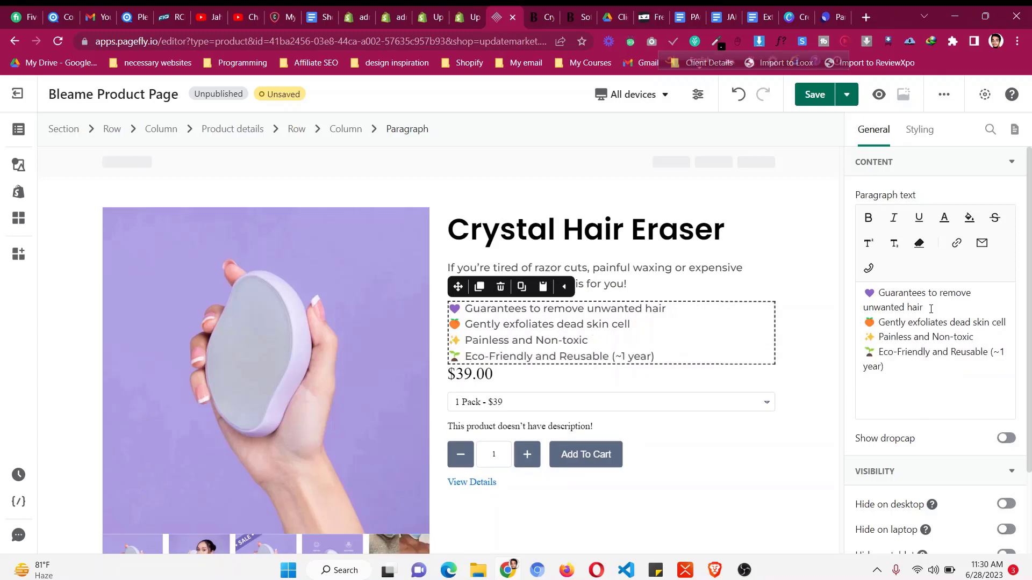
click(725, 243)
- Examine the Bundle & Save options on the original product page, and search YouTube for "widebundle shopify"
key(ctrl+Tab)
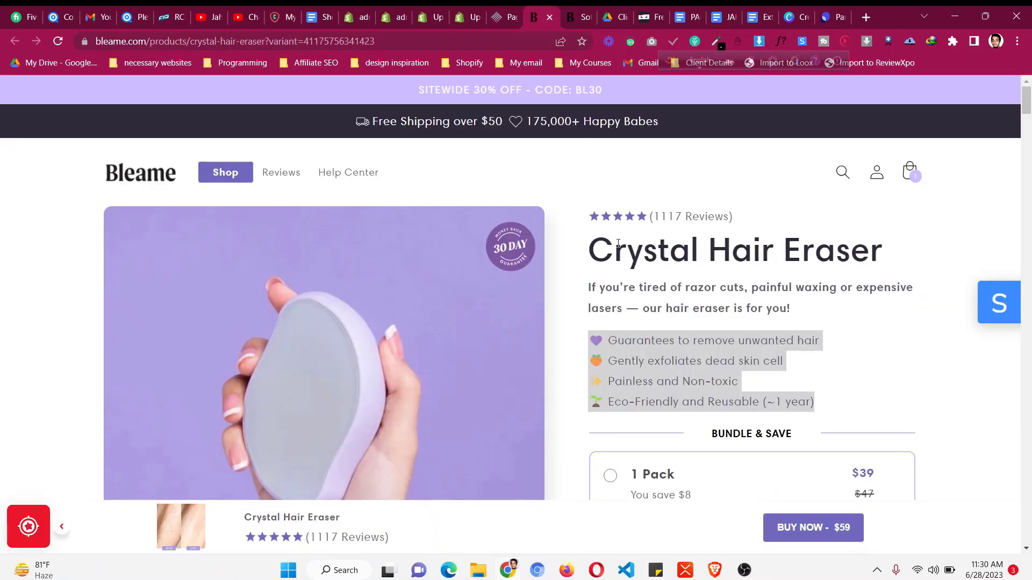
click(701, 367)
scroll(703, 369, down, 3)
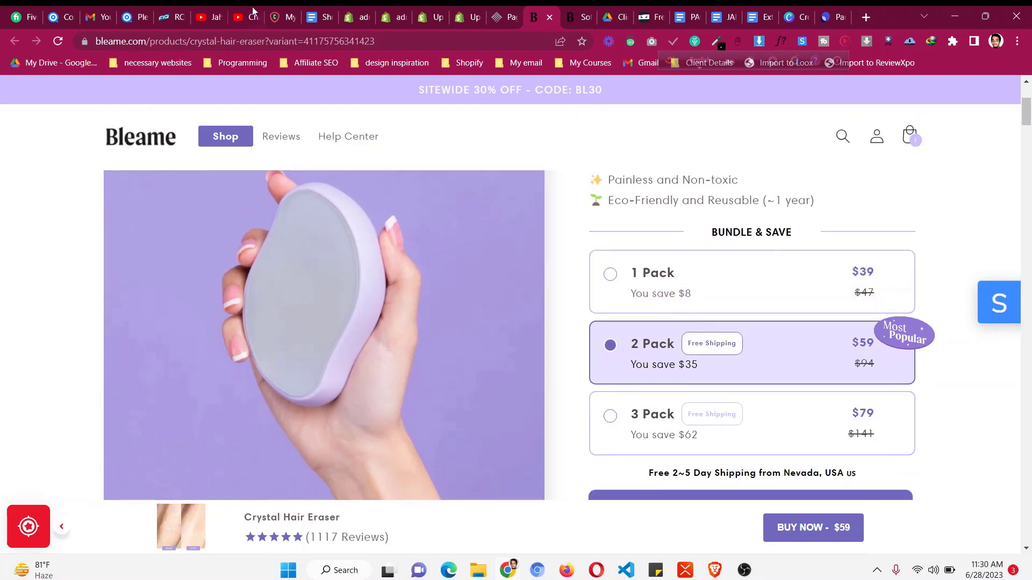
click(218, 12)
click(368, 95)
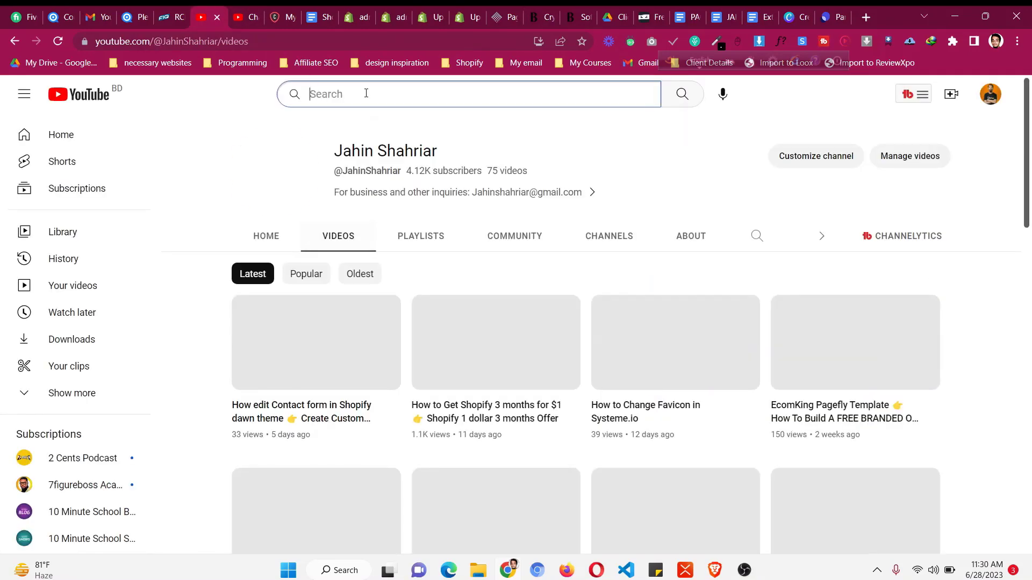
text(widebundle shopify)
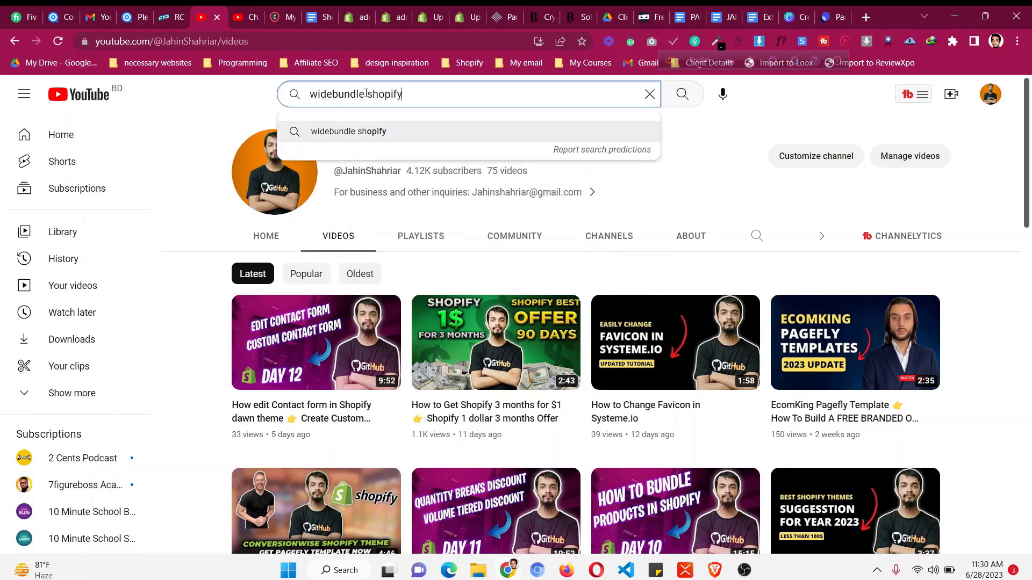
key(Return)
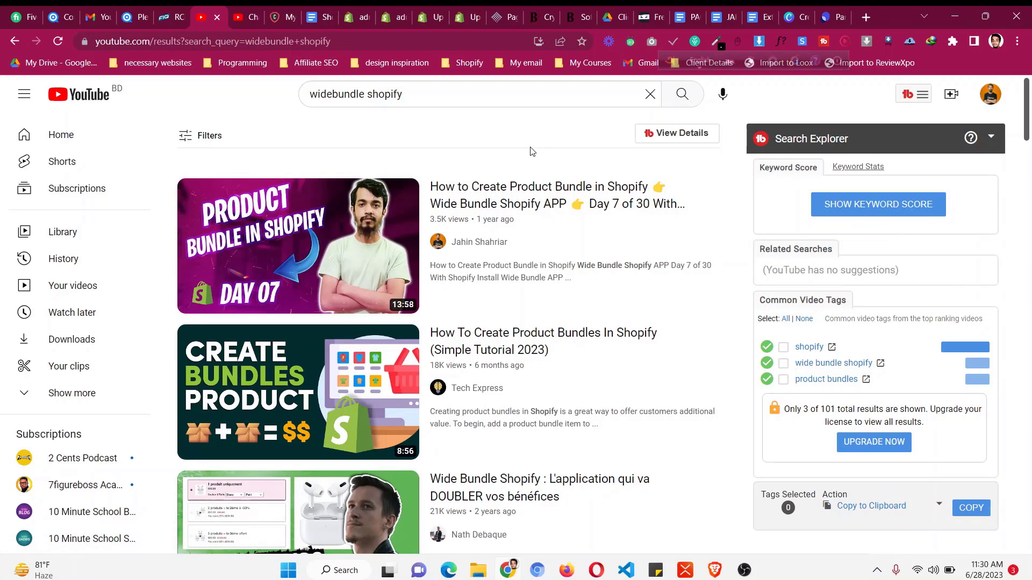
- Return to the PageFly editor and delete the product price below the benefits paragraph
click(510, 16)
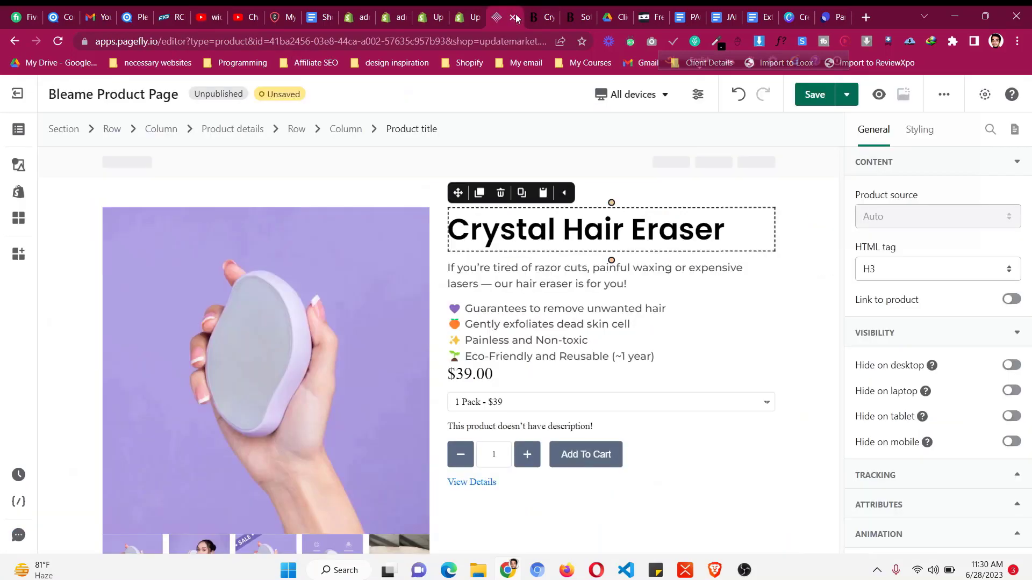
click(555, 380)
click(500, 350)
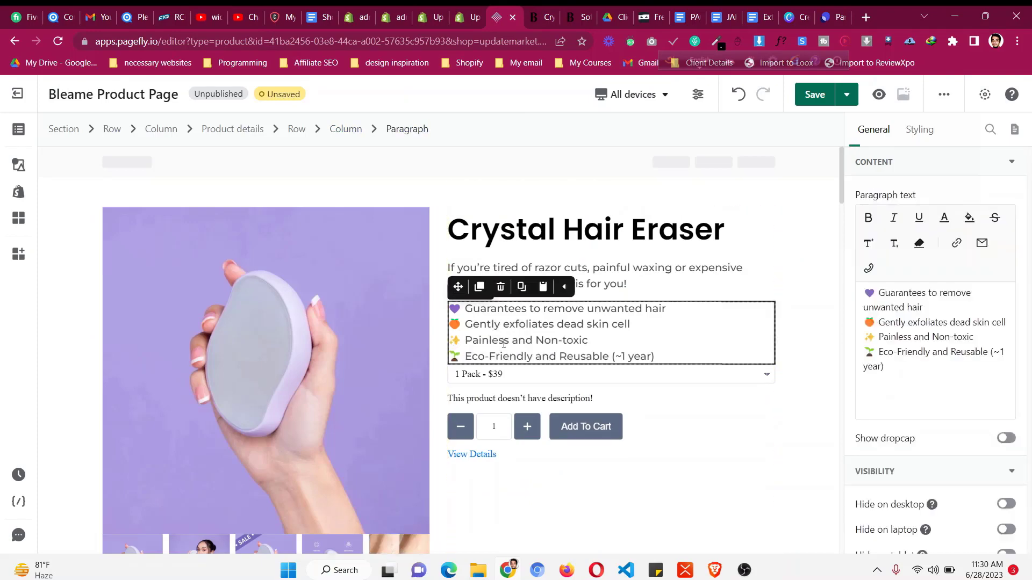
- Set the product variant selector's top margin to 15 px
click(506, 379)
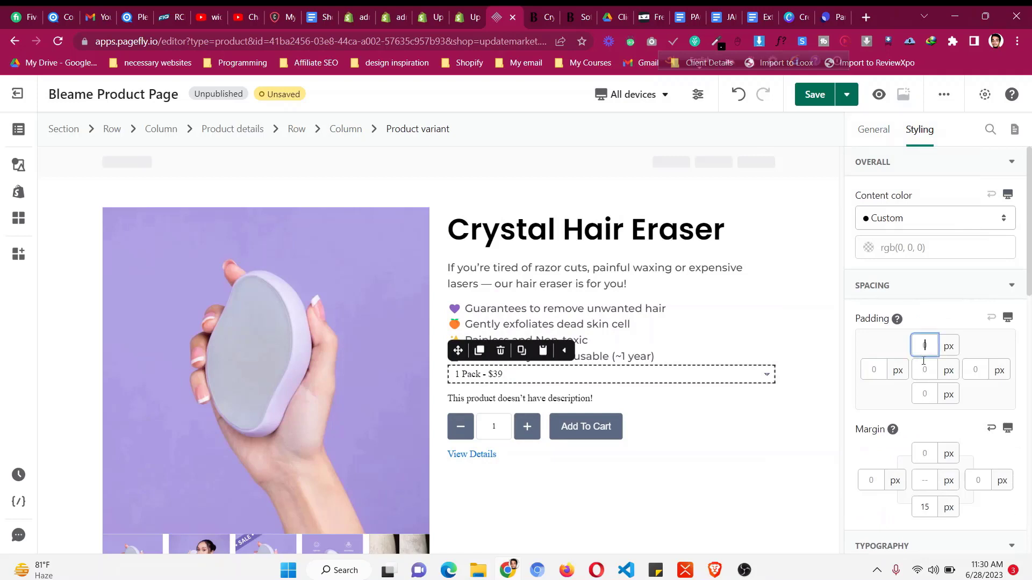
click(925, 453)
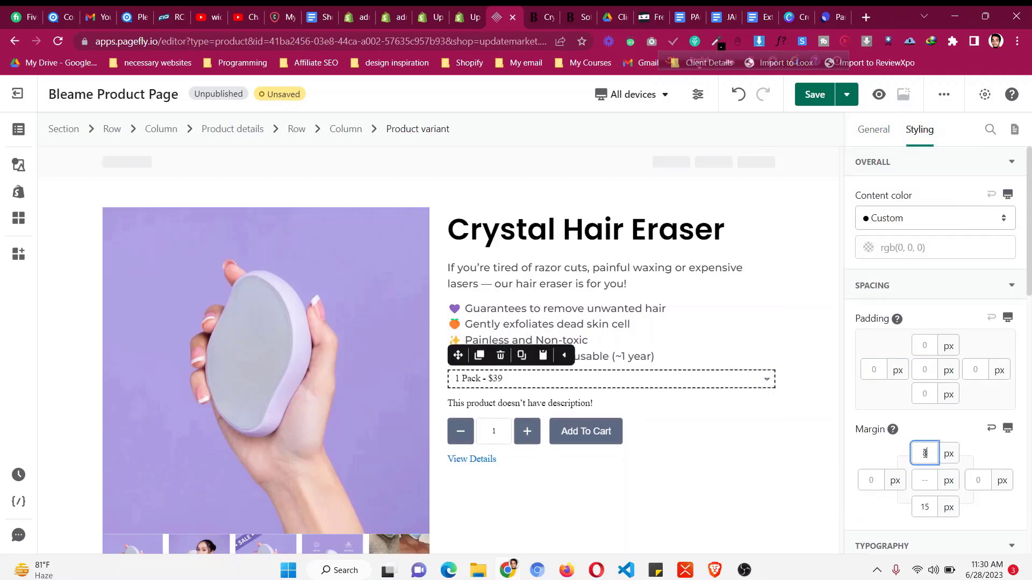
text(15)
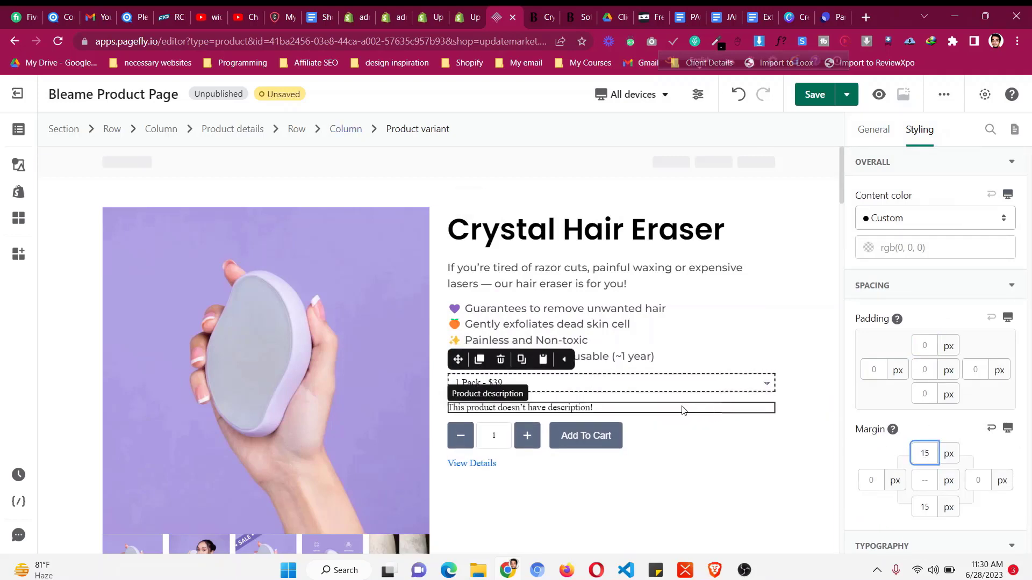
- Delete the empty product description below the variant selector
click(538, 380)
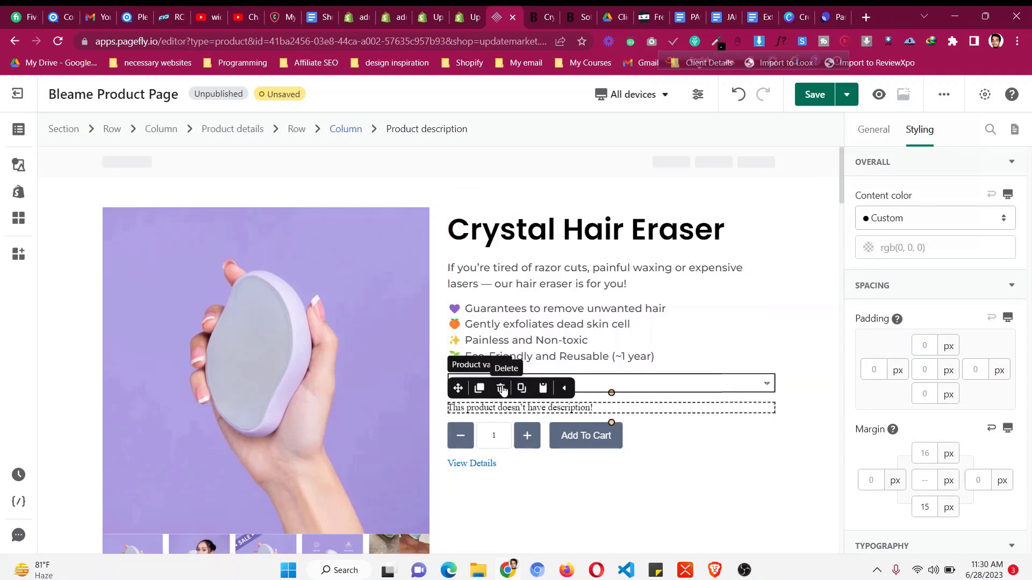
click(503, 390)
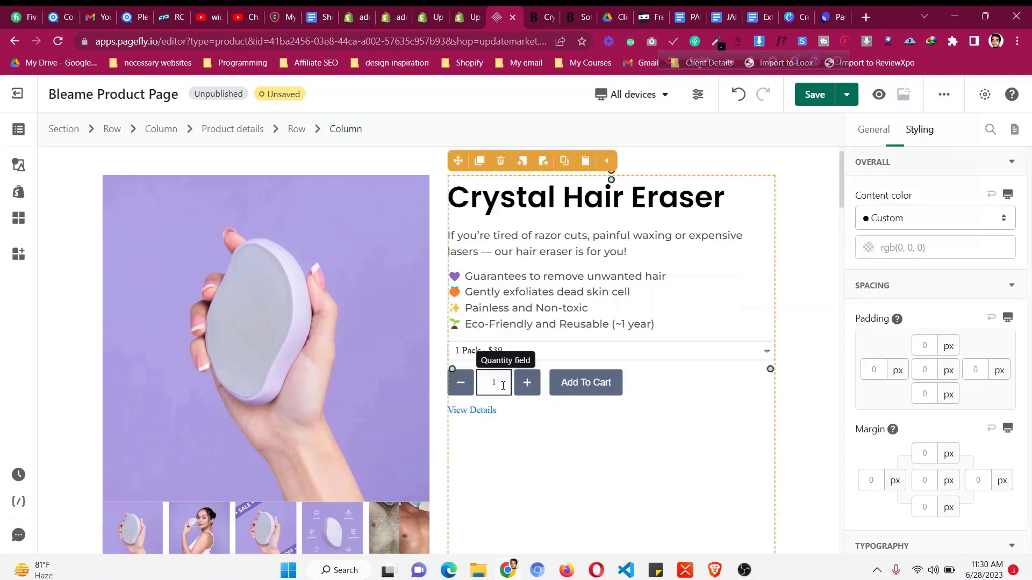
click(666, 394)
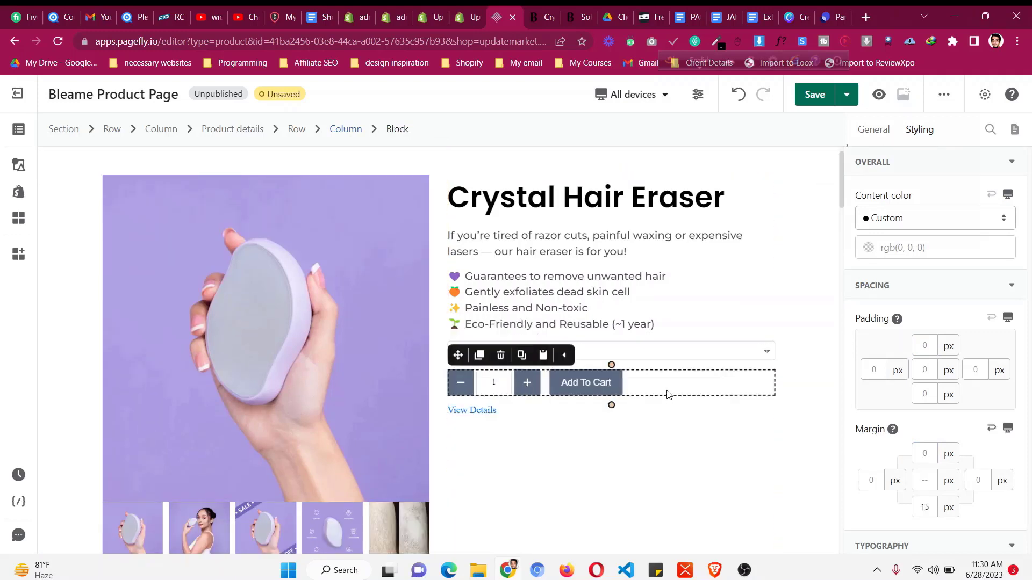
click(656, 310)
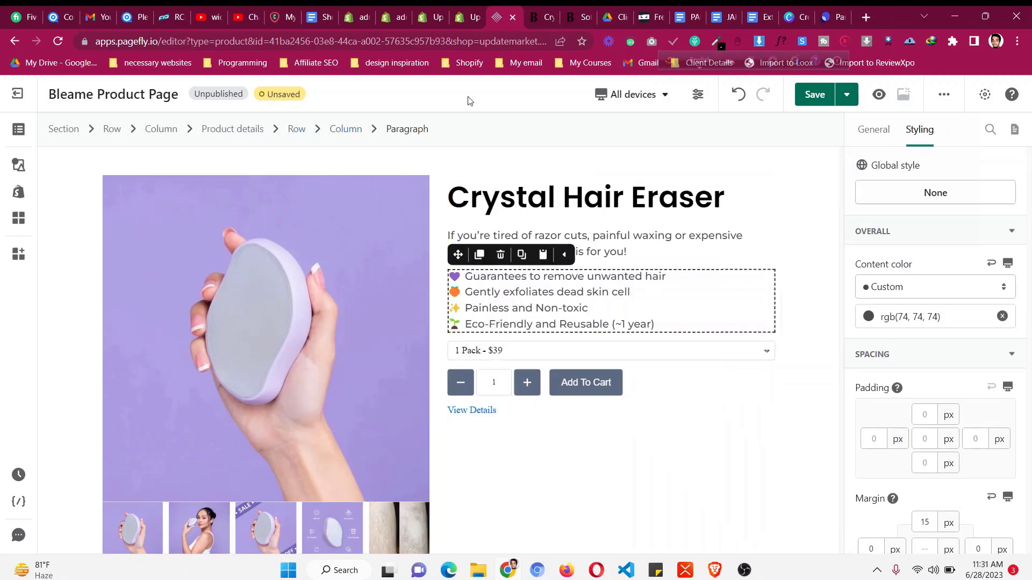
- Switch to the original Bleame product page and copy the "Free 2~5 Day Shipping from Nevada, USA" line above Add To Bag
click(544, 12)
scroll(651, 361, down, 3)
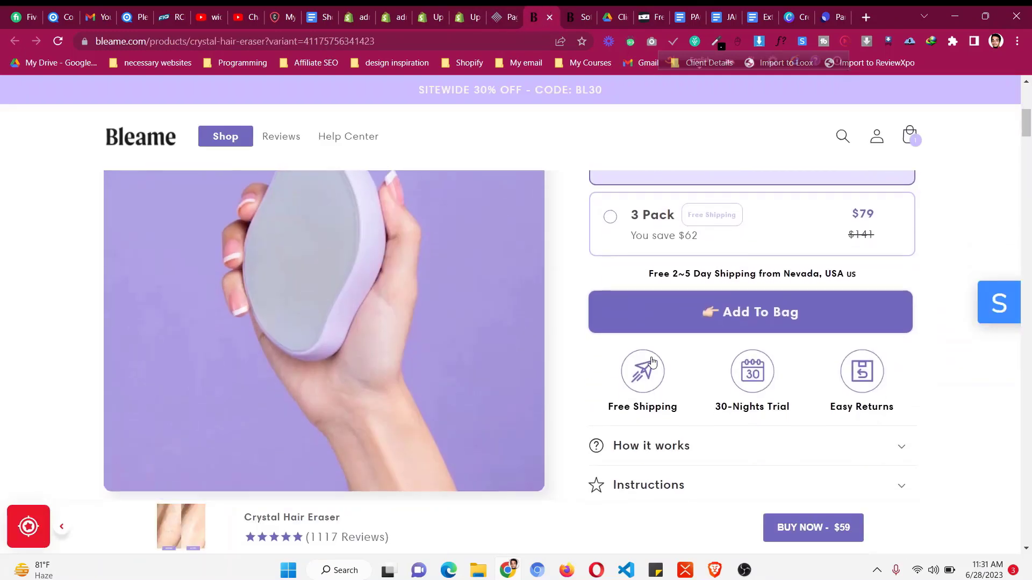
triple_click(650, 268)
right_click(649, 268)
click(663, 278)
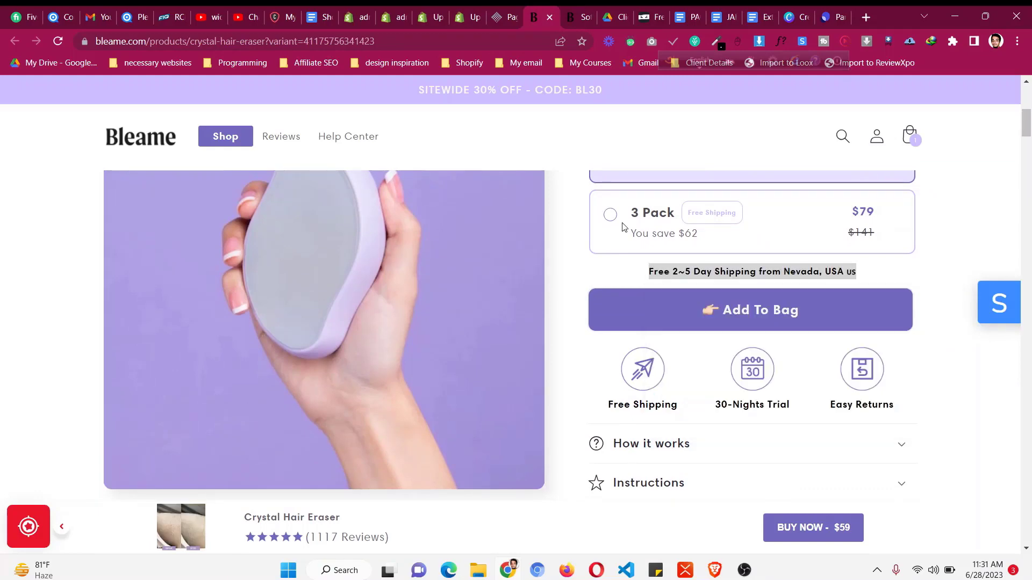
- Return to the PageFly editor, duplicate the tagline paragraph and move one copy directly below the quantity and Add To Cart block
click(509, 12)
click(634, 248)
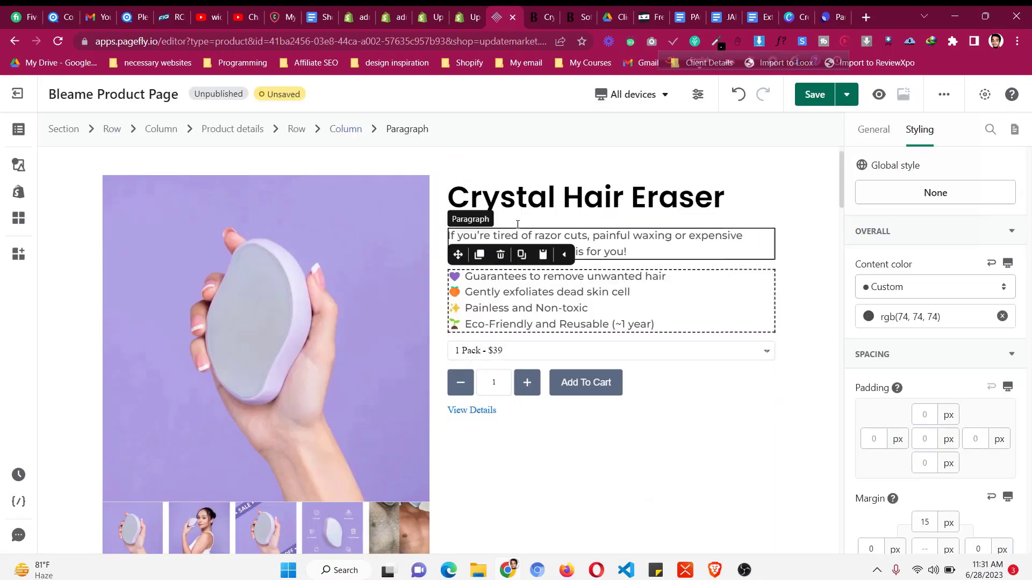
click(483, 215)
drag(460, 216, 636, 449)
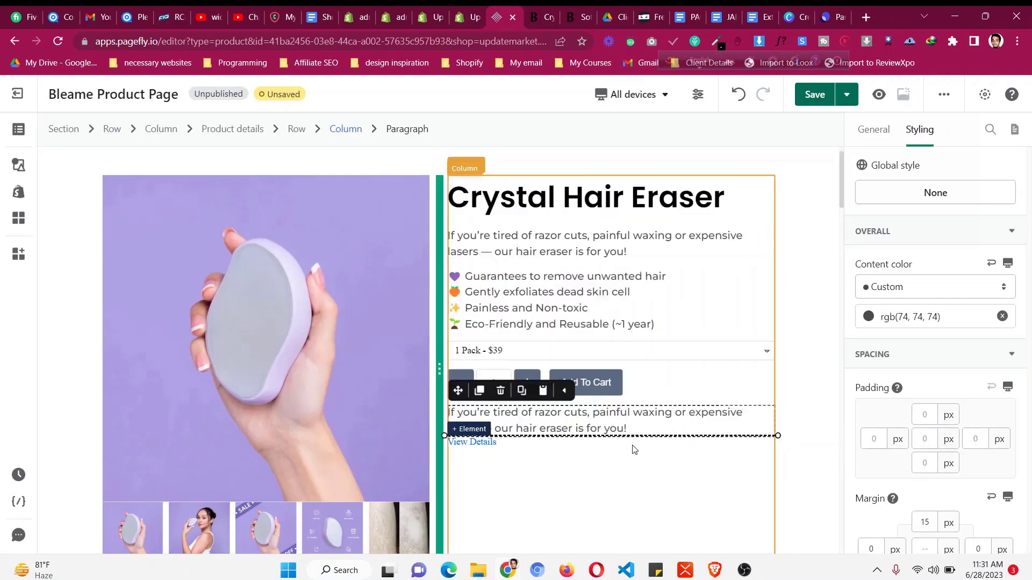
- Replace the moved paragraph's text with the copied "Free 2~5 Day Shipping from Nevada, USA" line
click(885, 139)
click(935, 325)
key(ctrl+a)
key(ctrl+v)
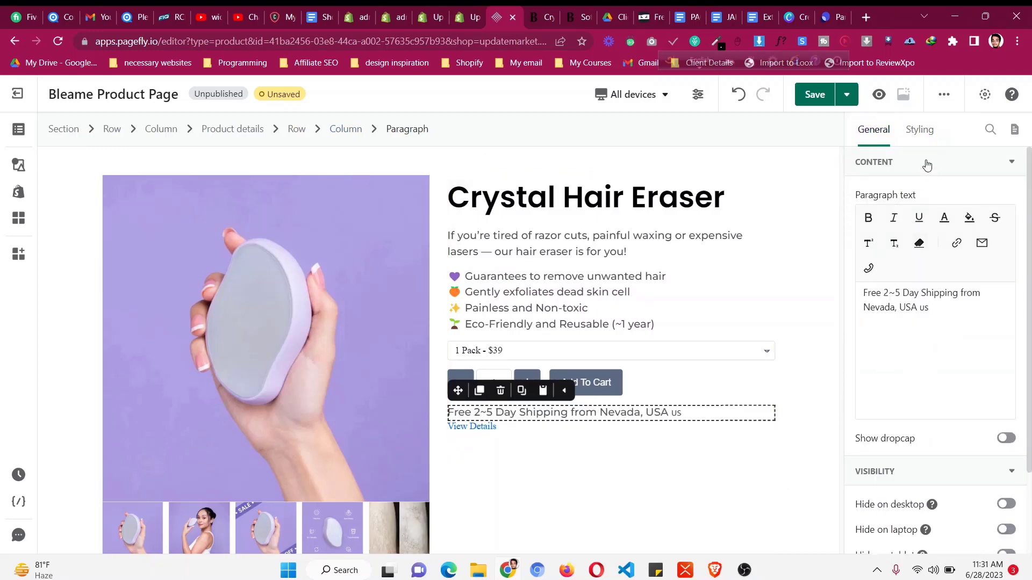
- Style the shipping paragraph with centre alignment, a bolder font weight and black text, rgb(0, 0, 0)
click(919, 129)
scroll(913, 365, down, 8)
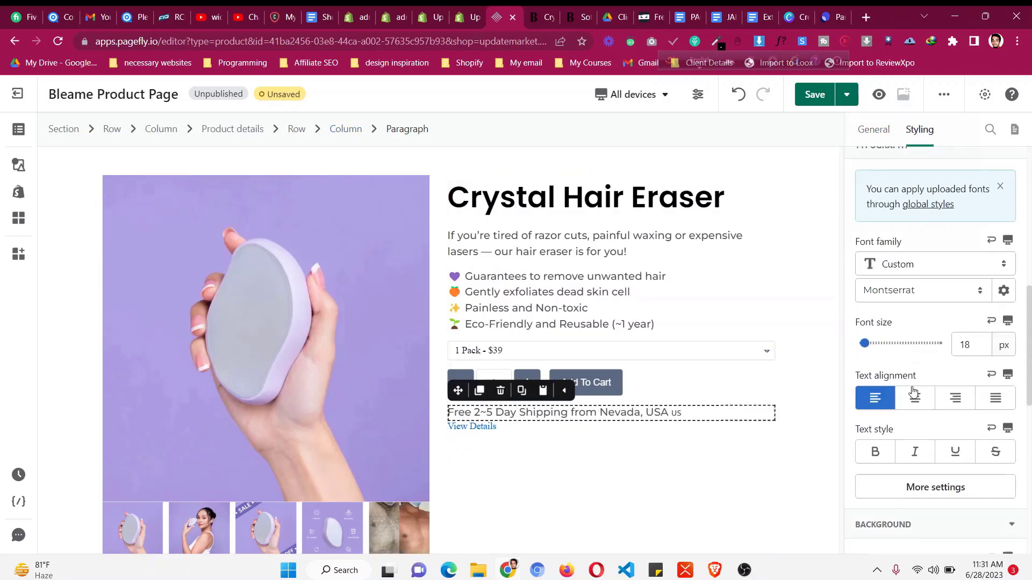
click(914, 396)
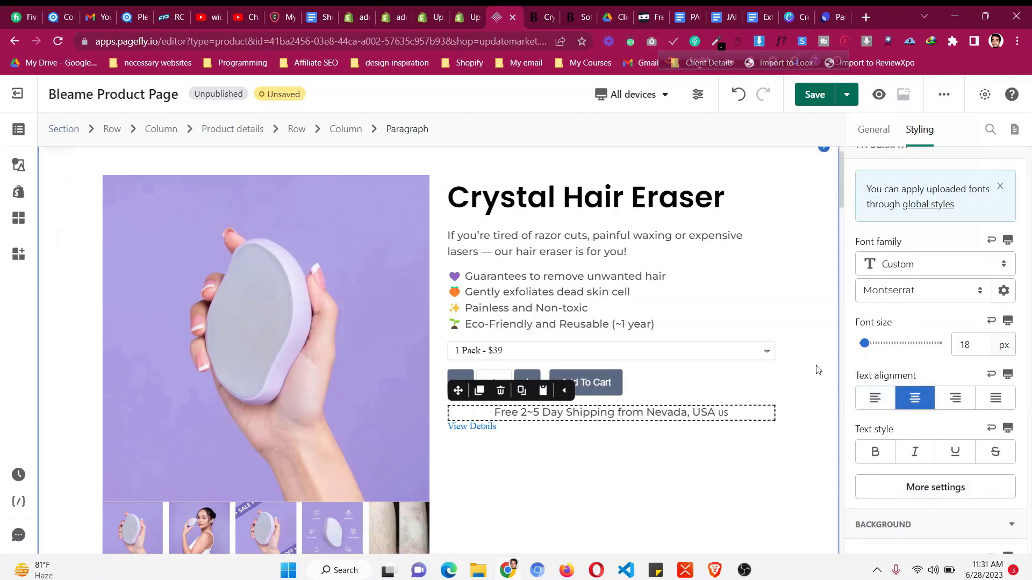
click(924, 489)
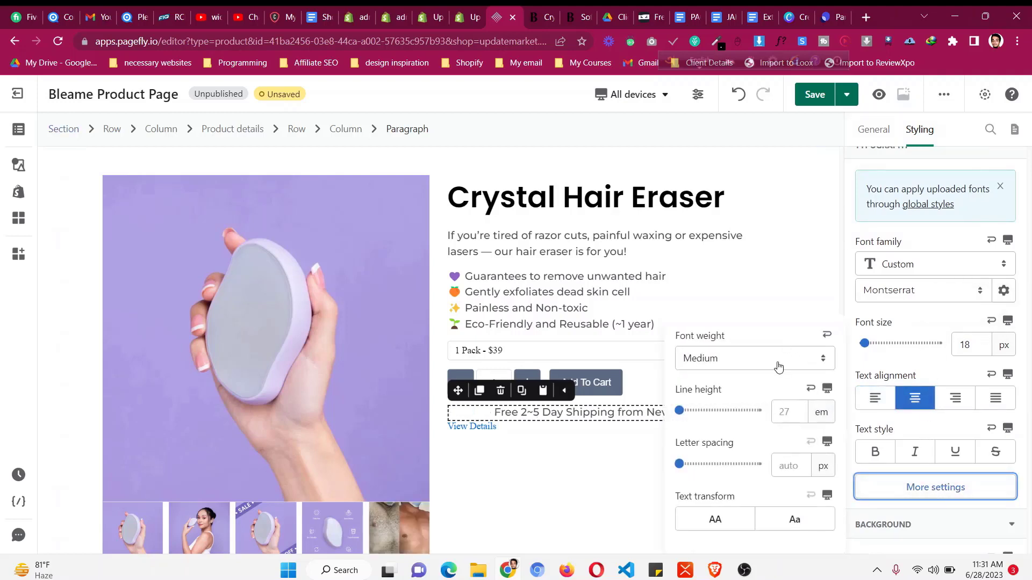
click(779, 361)
scroll(757, 484, down, 1)
click(759, 481)
scroll(999, 358, up, 5)
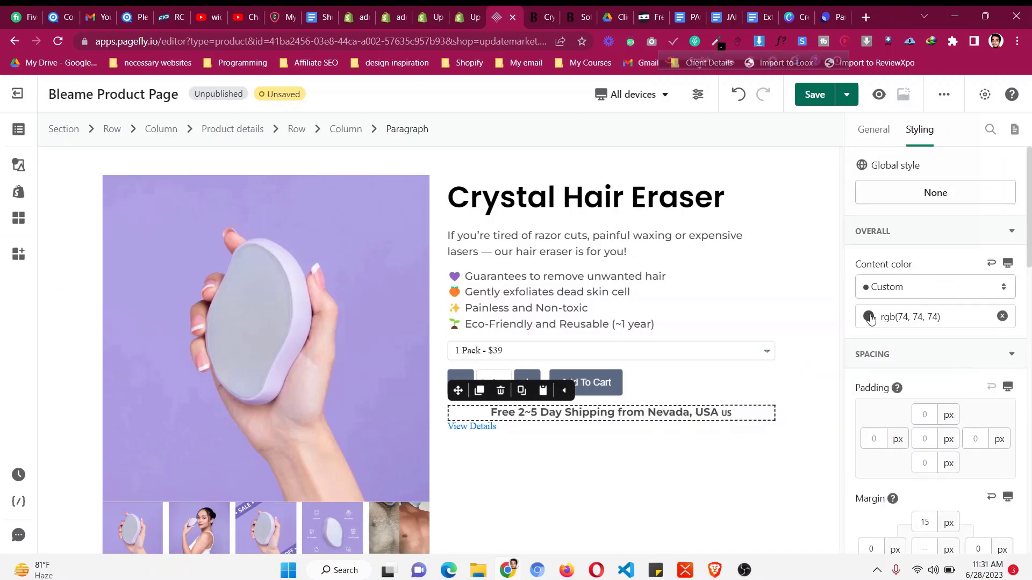
click(869, 317)
click(720, 435)
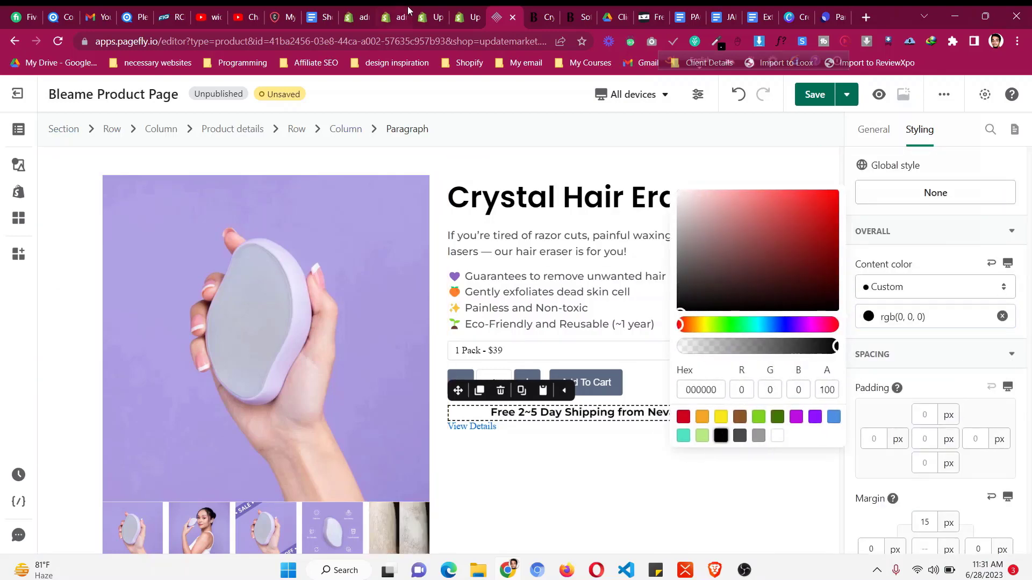
- Switch to the original Bleame product page and examine the How it works accordion area below Add To Bag
click(546, 15)
scroll(652, 287, down, 1)
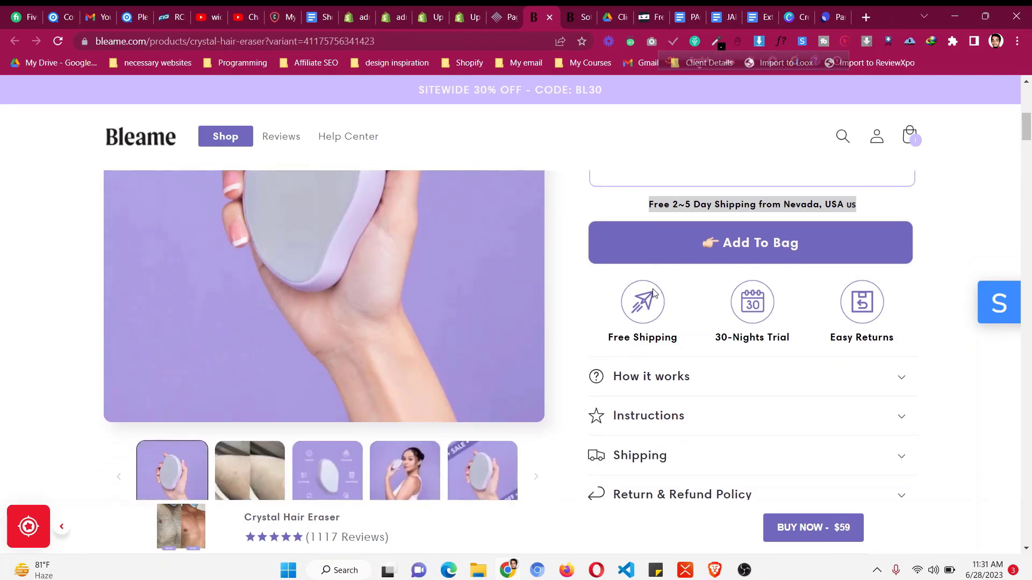
click(667, 382)
click(668, 383)
click(668, 383)
click(668, 383)
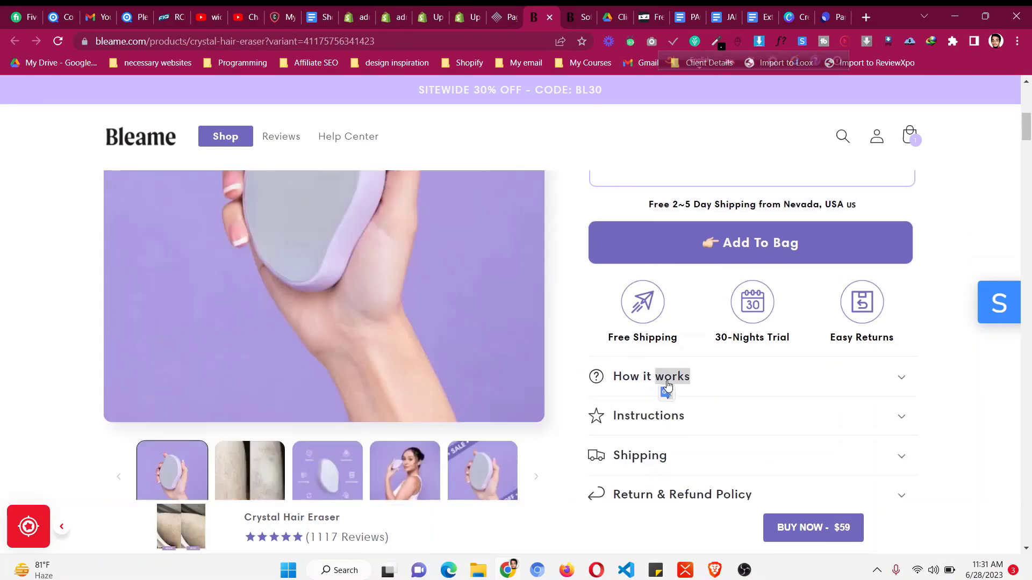
- Return to the PageFly editor and delete the View Details link below the shipping line
click(504, 17)
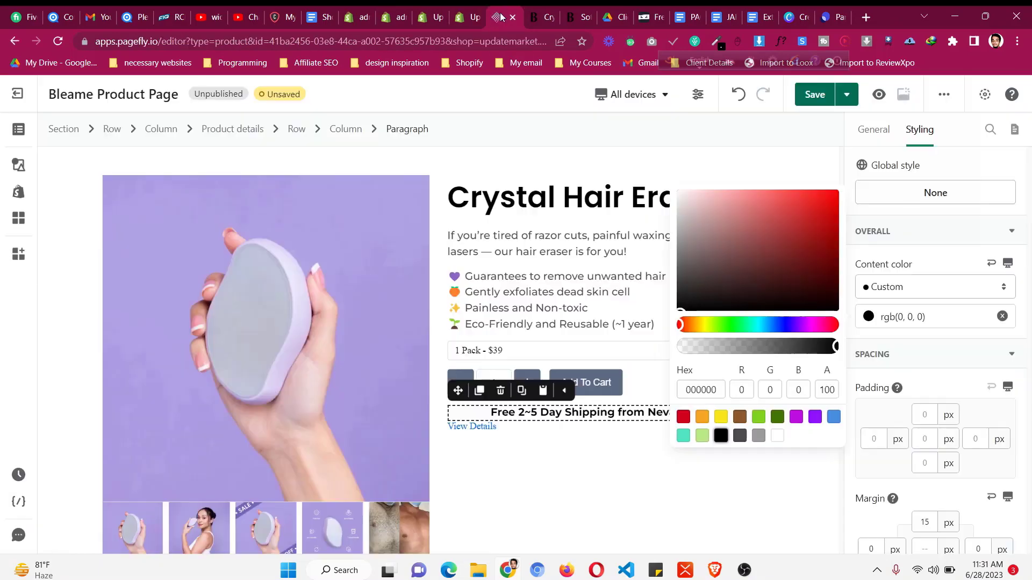
click(499, 418)
click(503, 416)
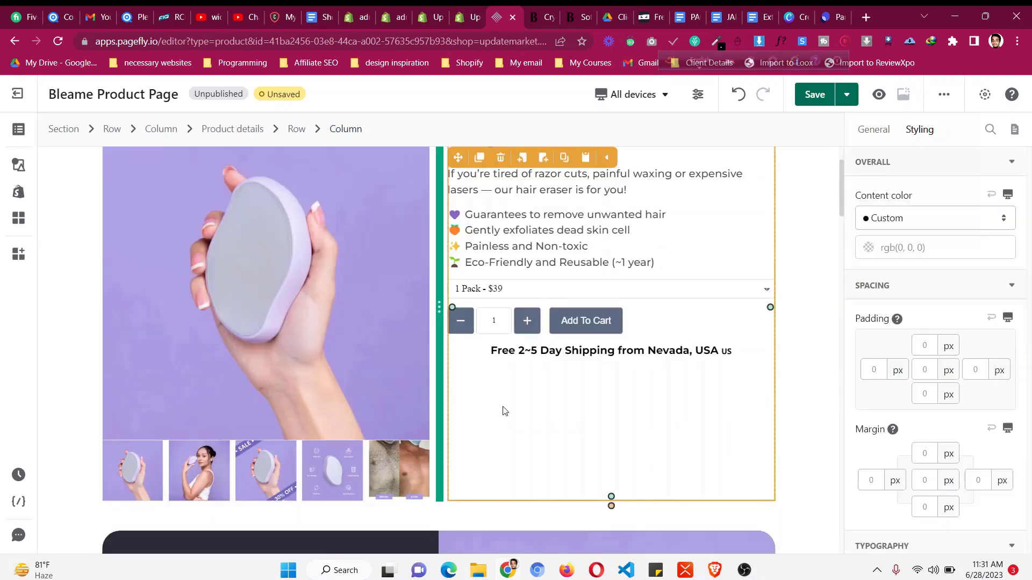
- Insert an accordion in the plain underlined style directly below the "Free 2~5 Day Shipping from Nevada, USA" paragraph
click(555, 363)
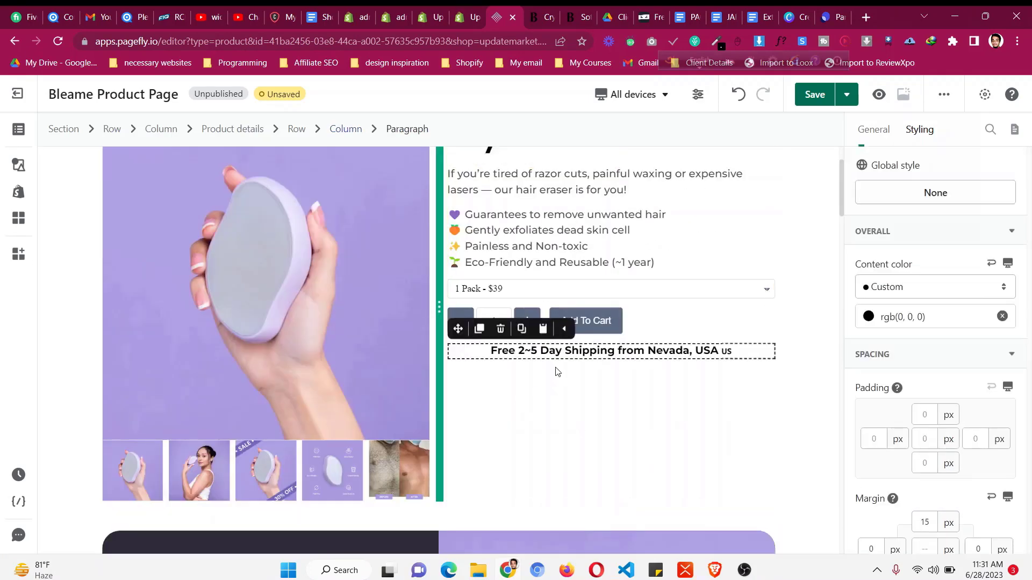
click(21, 170)
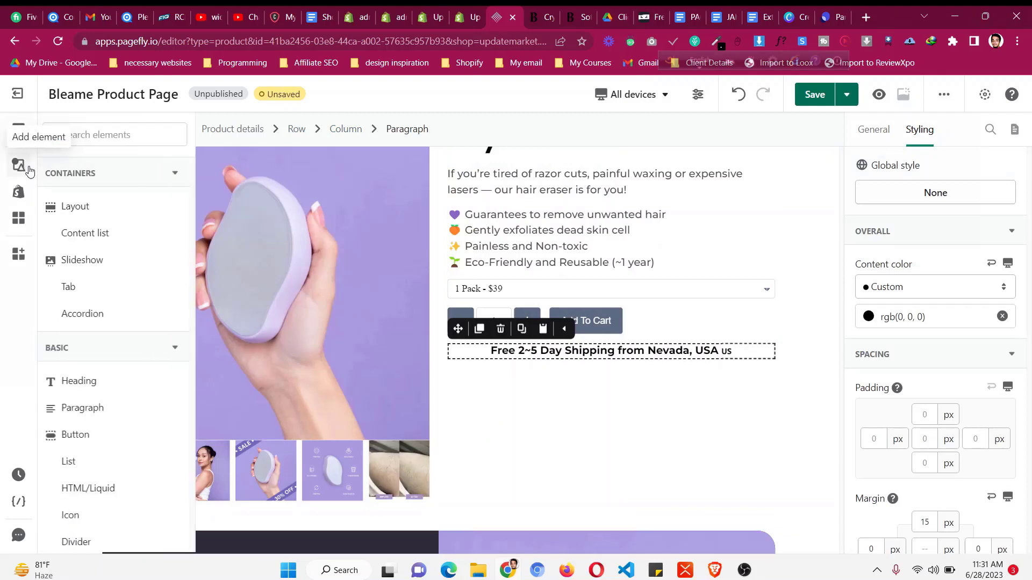
click(100, 314)
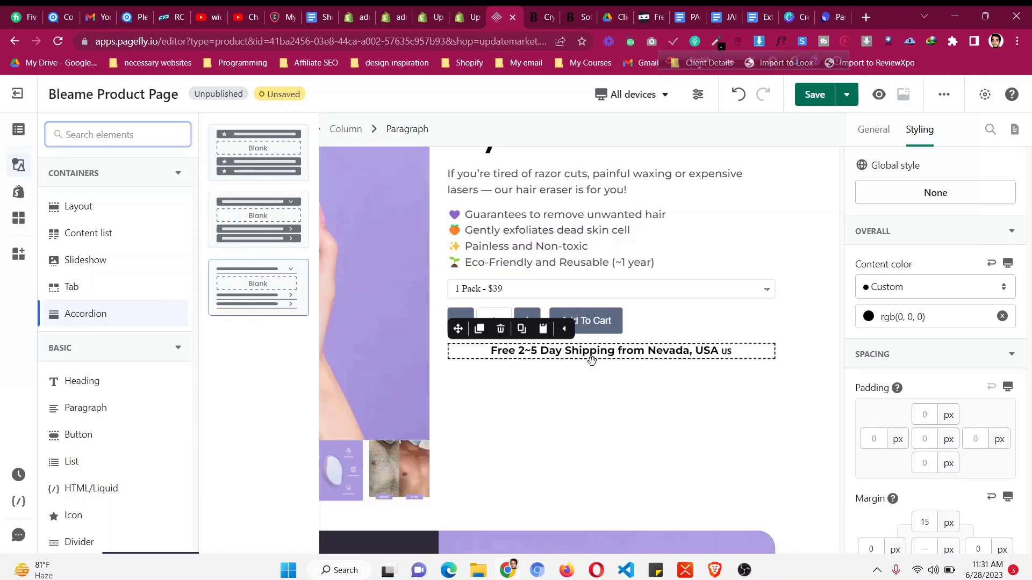
drag(591, 360, 601, 366)
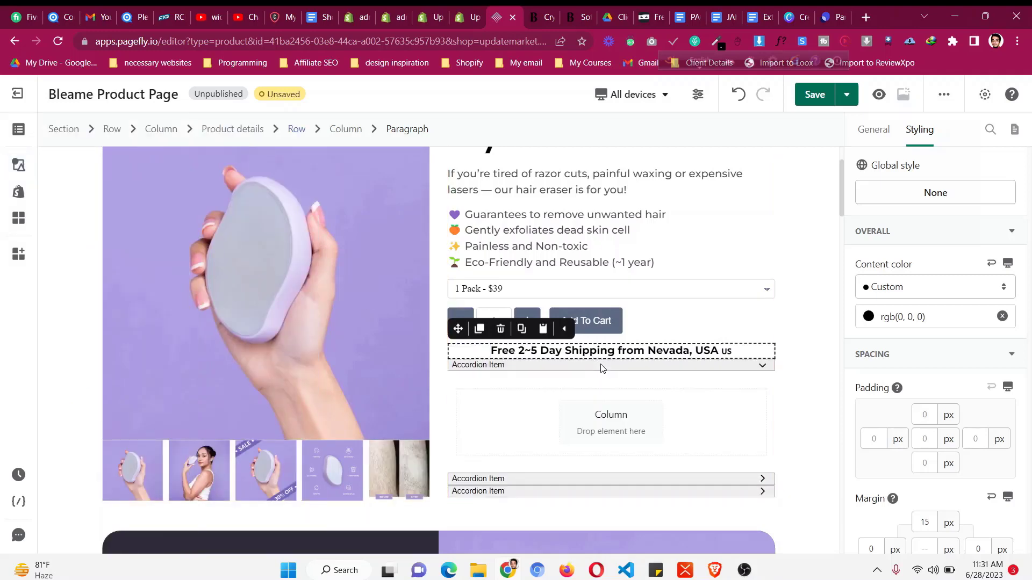
- After comparing with the original page, give the accordion a 15 px top margin and the Poppins font family
click(547, 13)
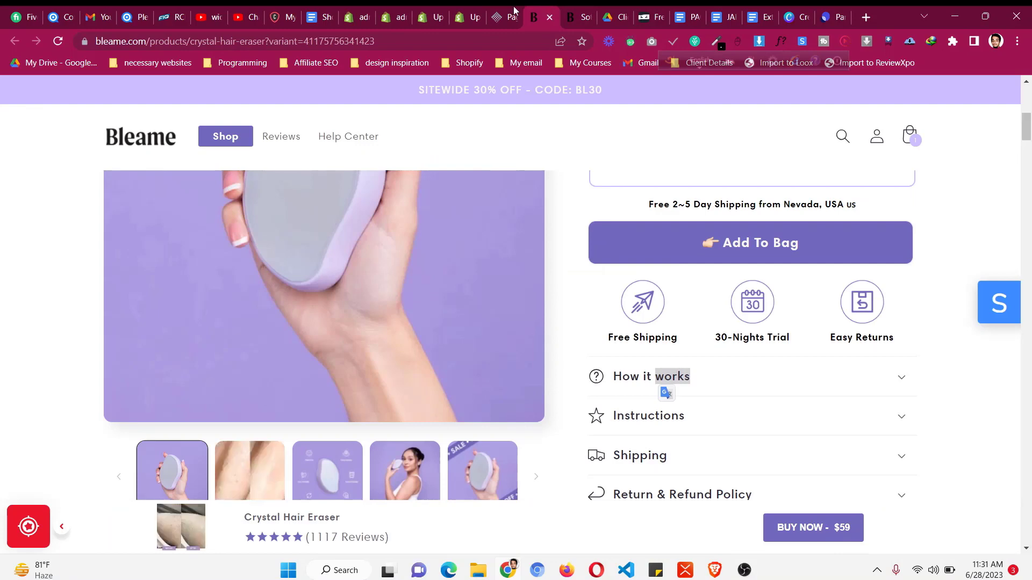
click(513, 12)
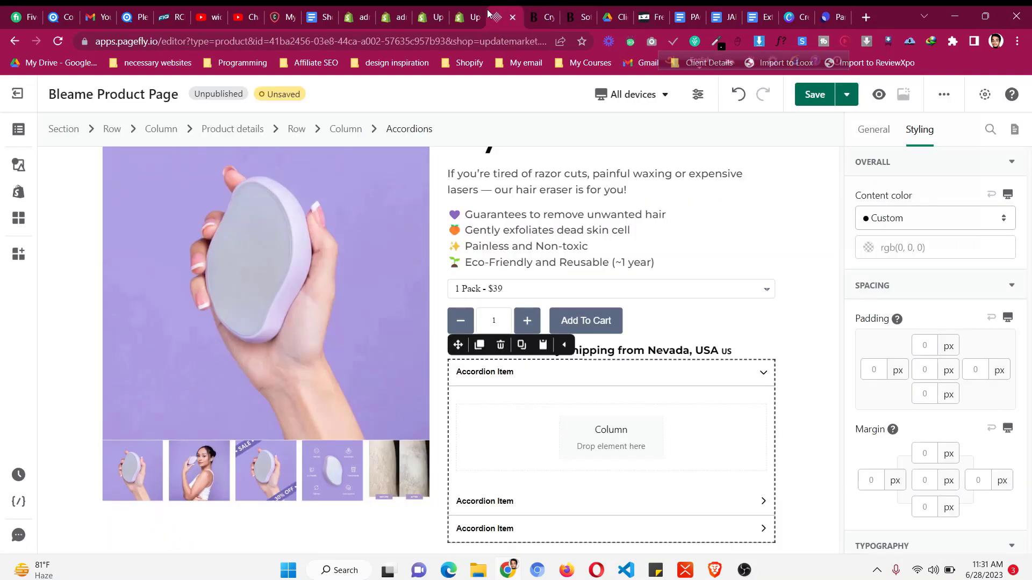
click(924, 452)
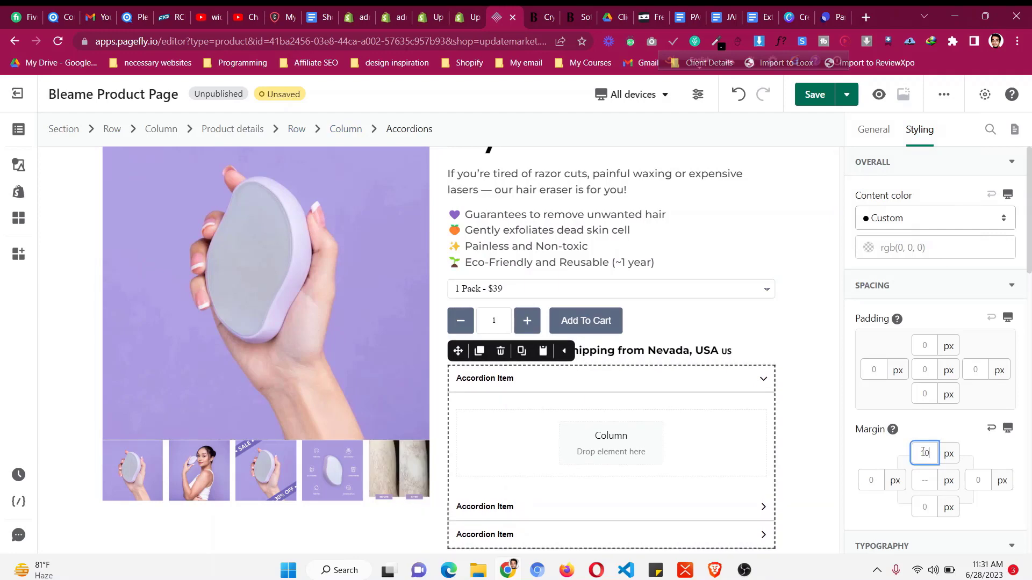
text(15)
scroll(921, 413, down, 5)
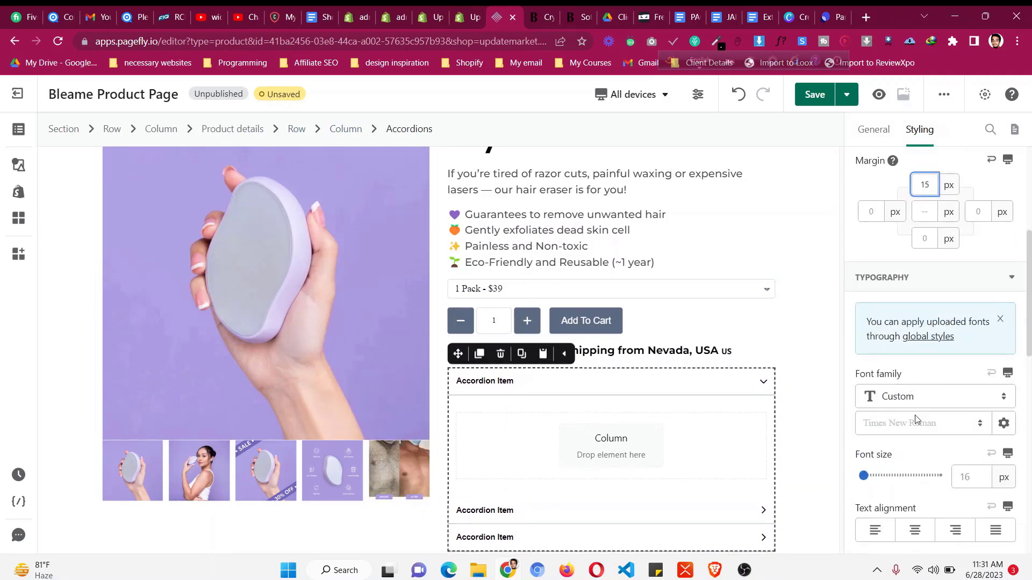
click(917, 423)
scroll(907, 341, down, 2)
click(908, 391)
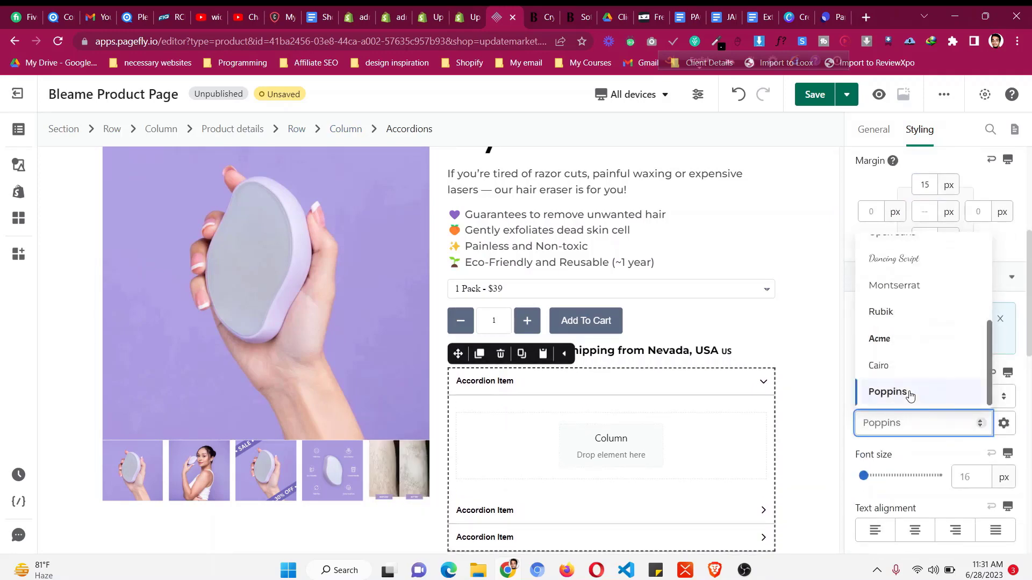
- Style the accordion headers with the Poppins font, an 18 px font size and Medium font weight
scroll(905, 339, down, 4)
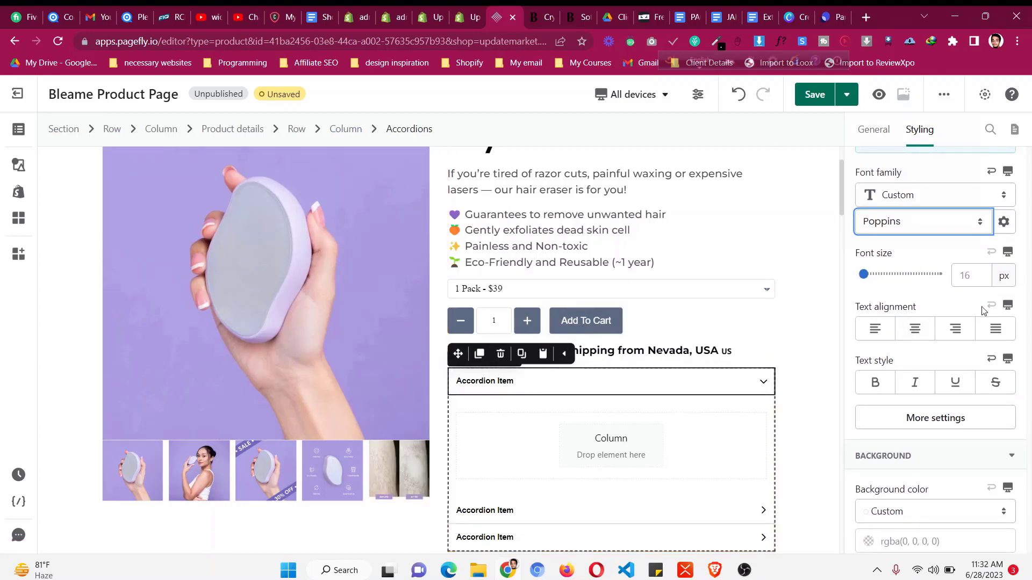
click(923, 270)
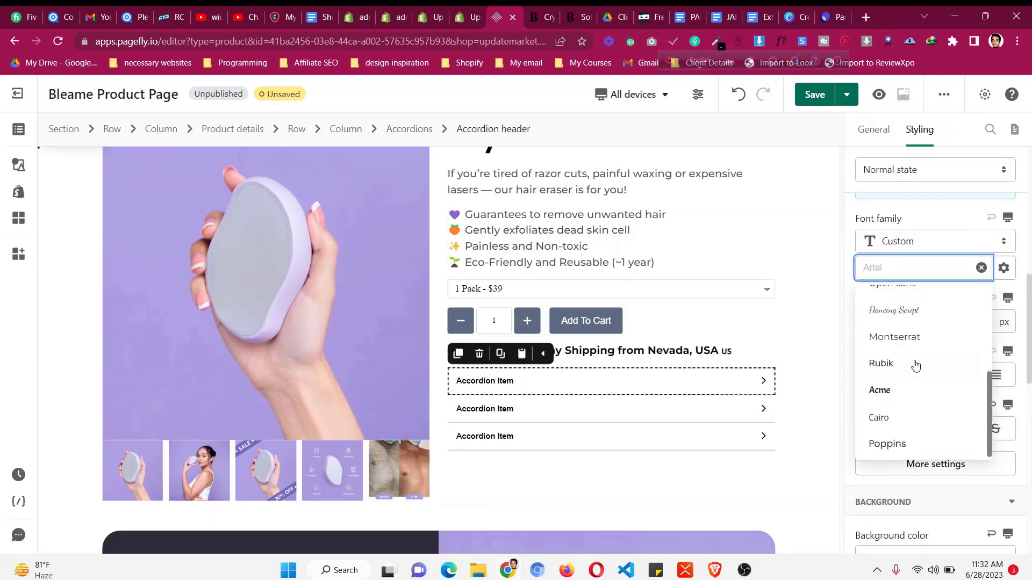
click(914, 444)
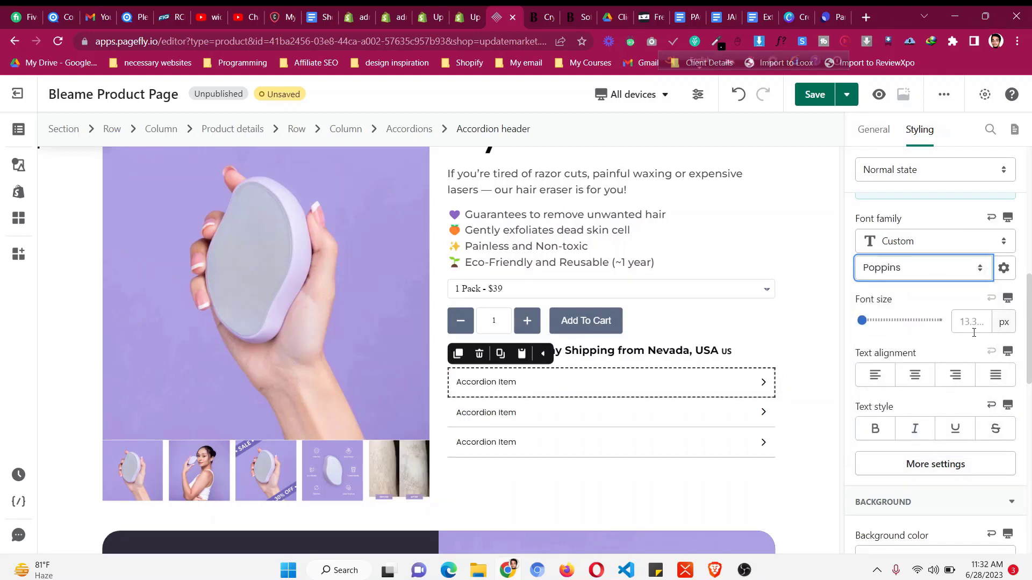
text(18)
scroll(942, 387, down, 3)
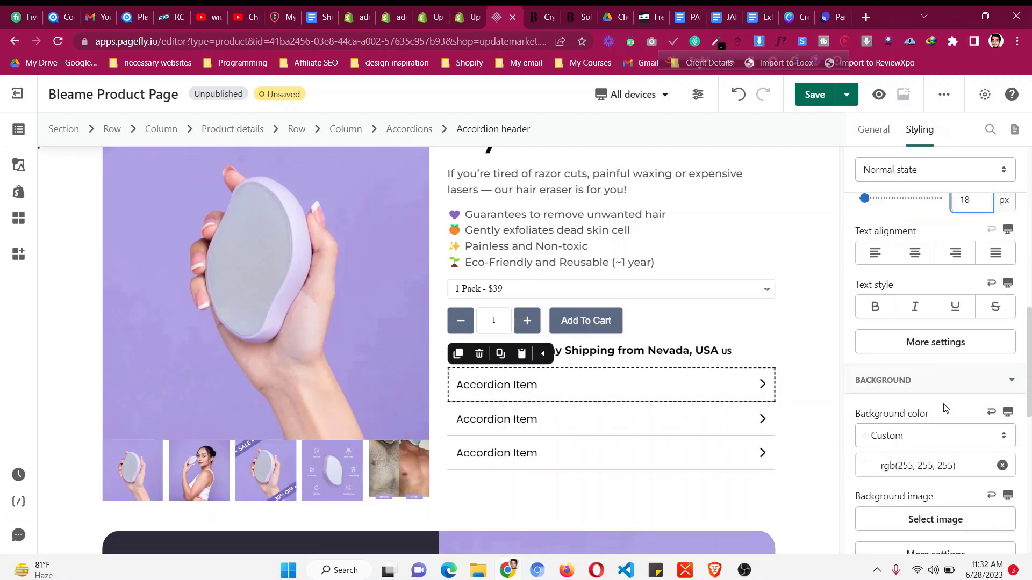
click(940, 337)
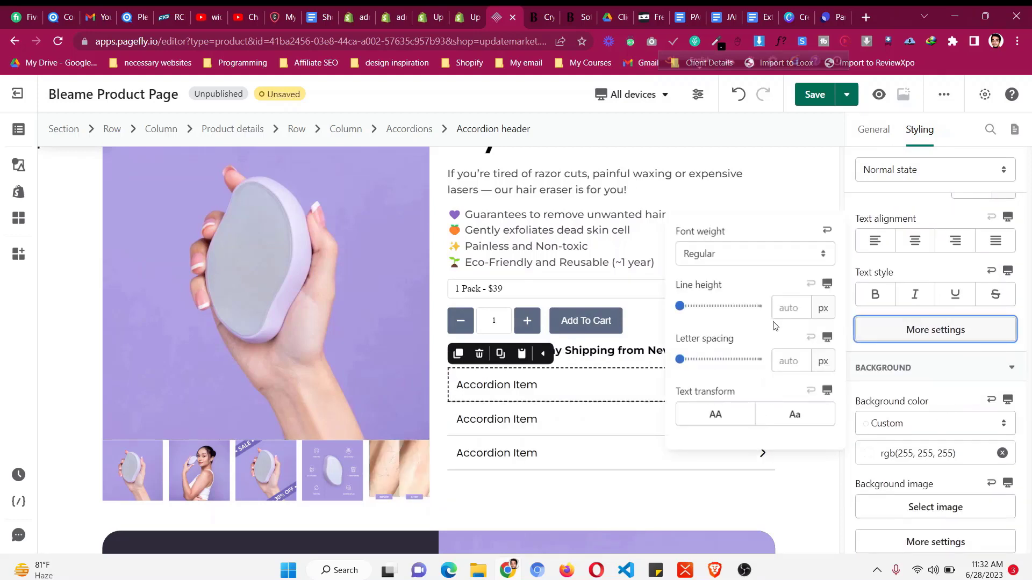
click(761, 257)
click(732, 392)
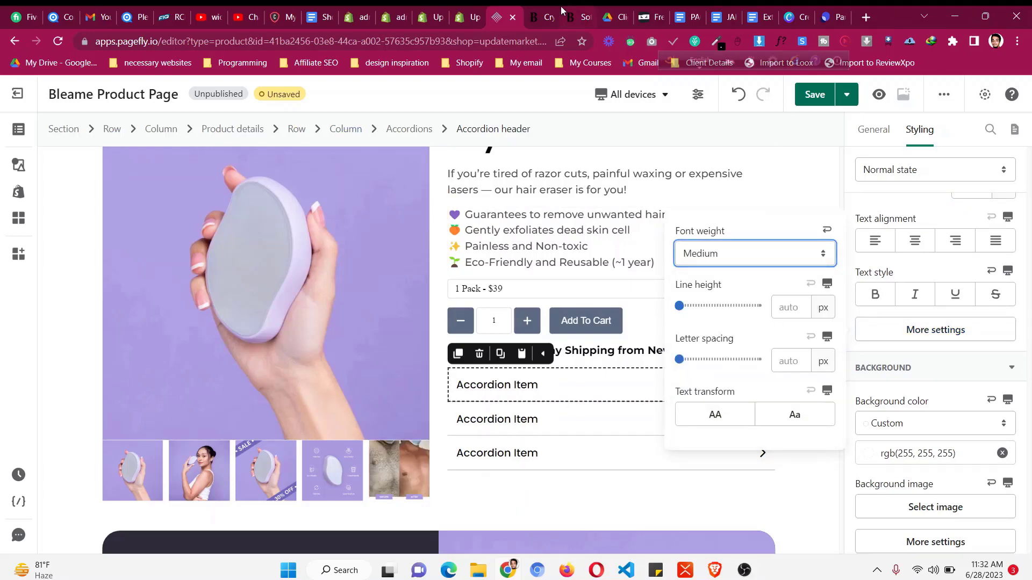
- Switch to the original Bleame product page, expand How it works and copy its description paragraph
click(574, 16)
key(ctrl+shift+Tab)
key(ctrl+shift+Tab)
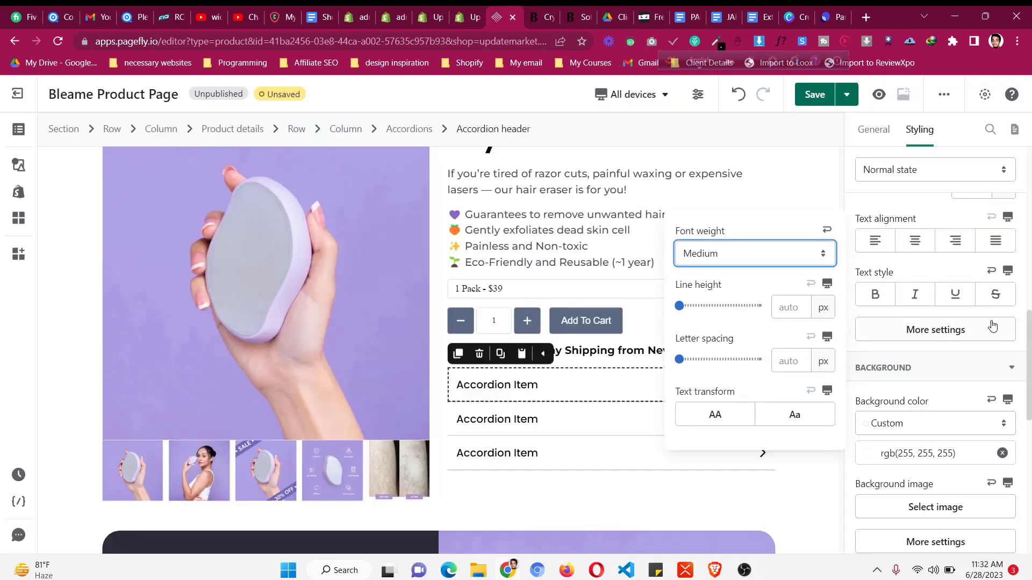
scroll(951, 314, up, 3)
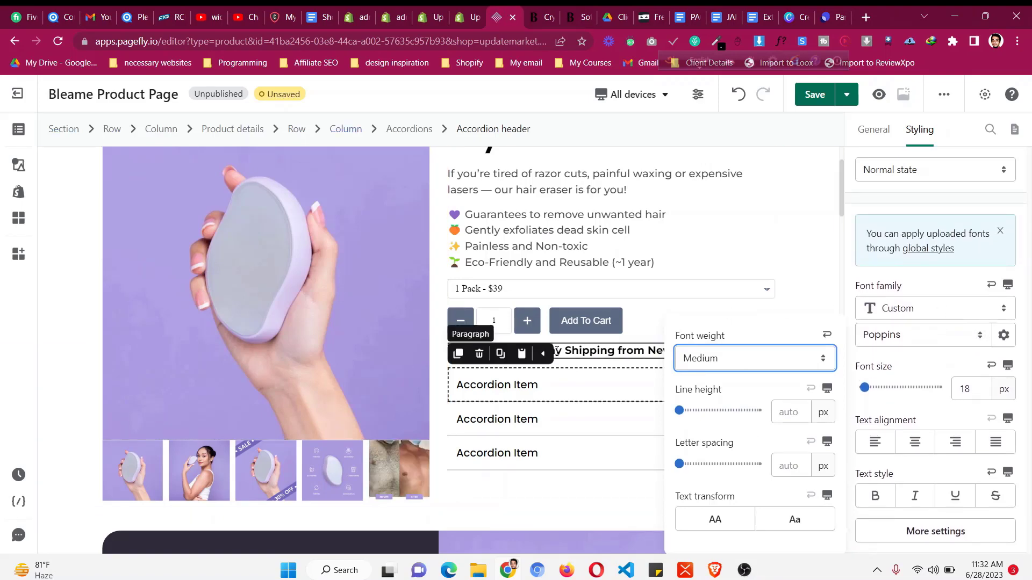
click(545, 12)
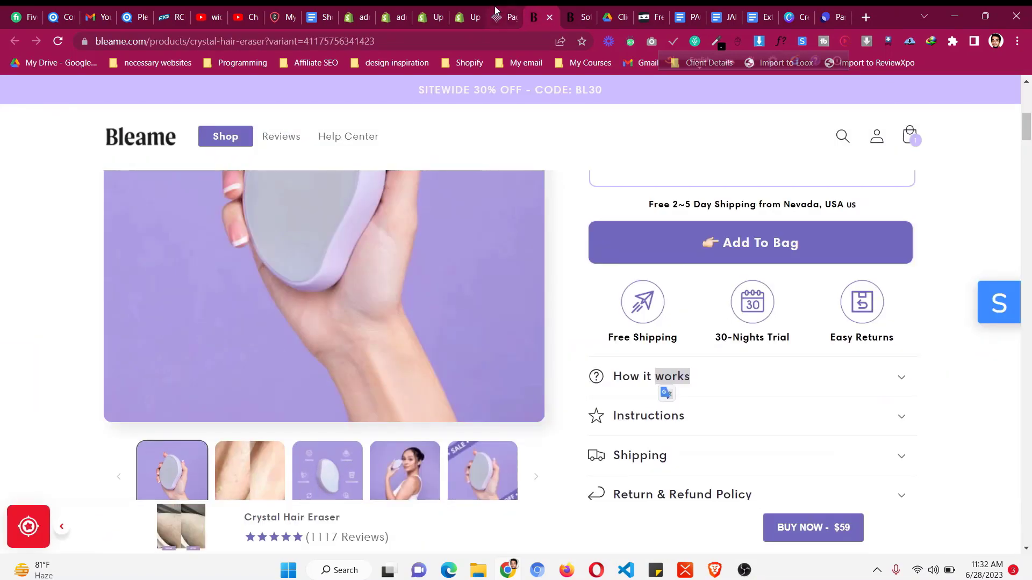
click(714, 379)
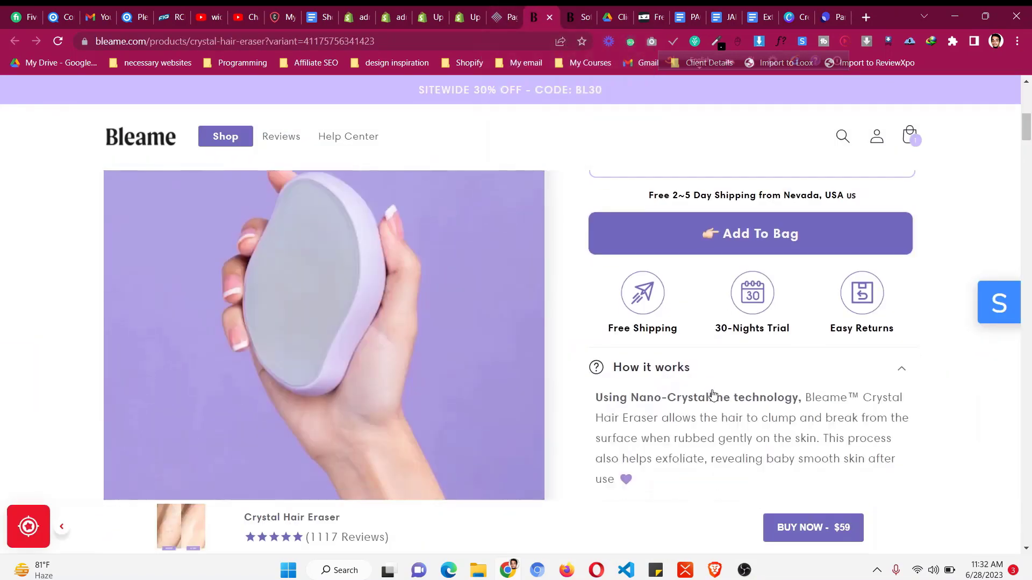
scroll(704, 390, down, 2)
drag(615, 293, 651, 357)
key(ctrl+c)
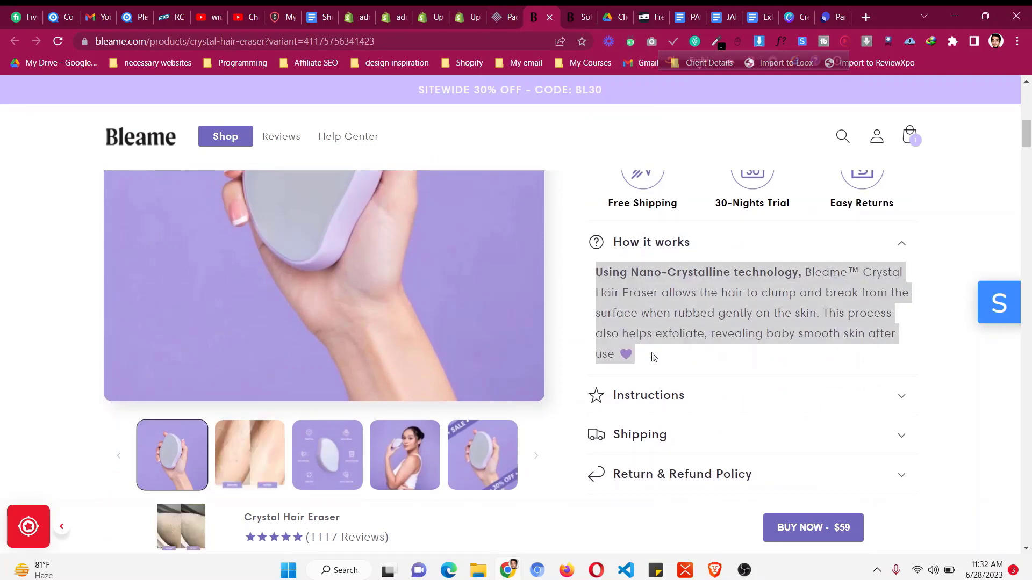
- Return to the PageFly editor and change the first accordion item's header text to "How it Works"
key(ctrl+shift+Tab)
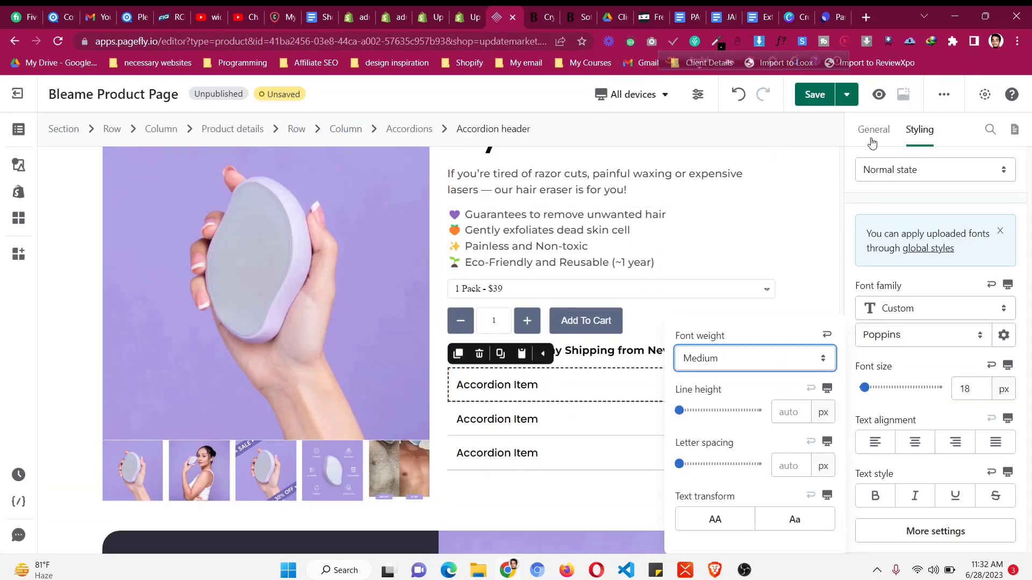
key(ctrl+Tab)
click(505, 9)
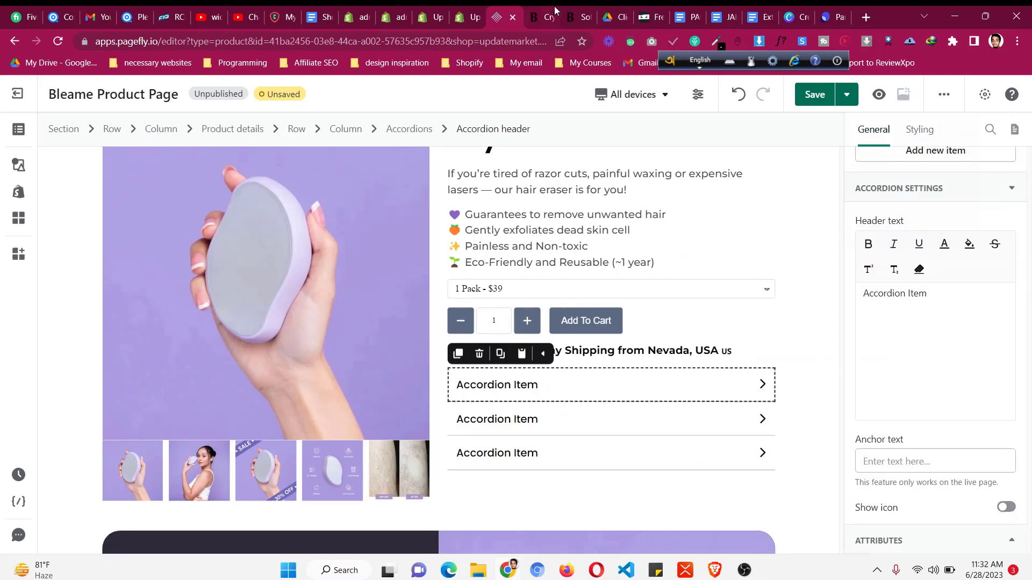
key(ctrl+Tab)
click(499, 9)
scroll(934, 369, up, 4)
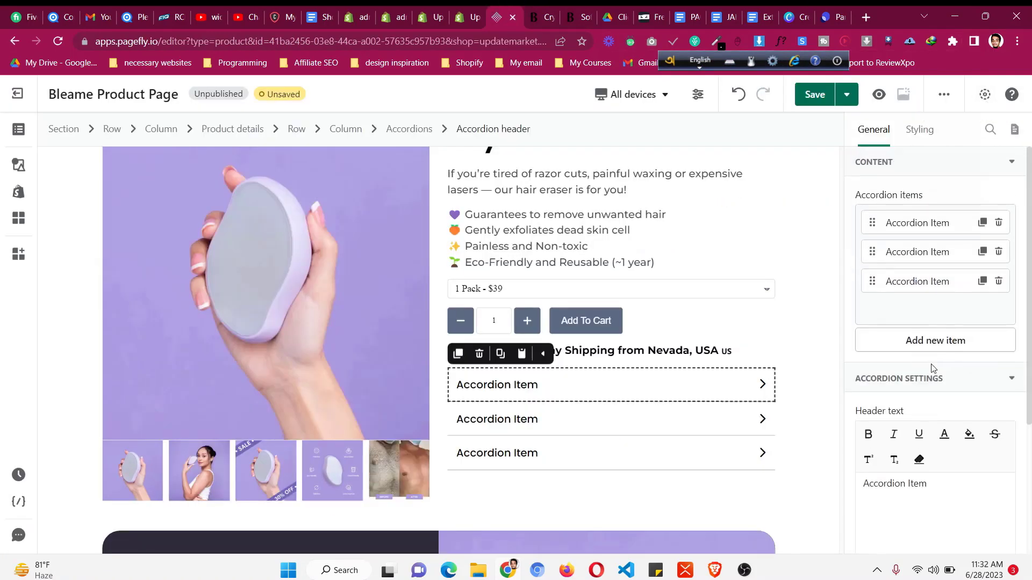
scroll(946, 457, down, 3)
text(Ho)
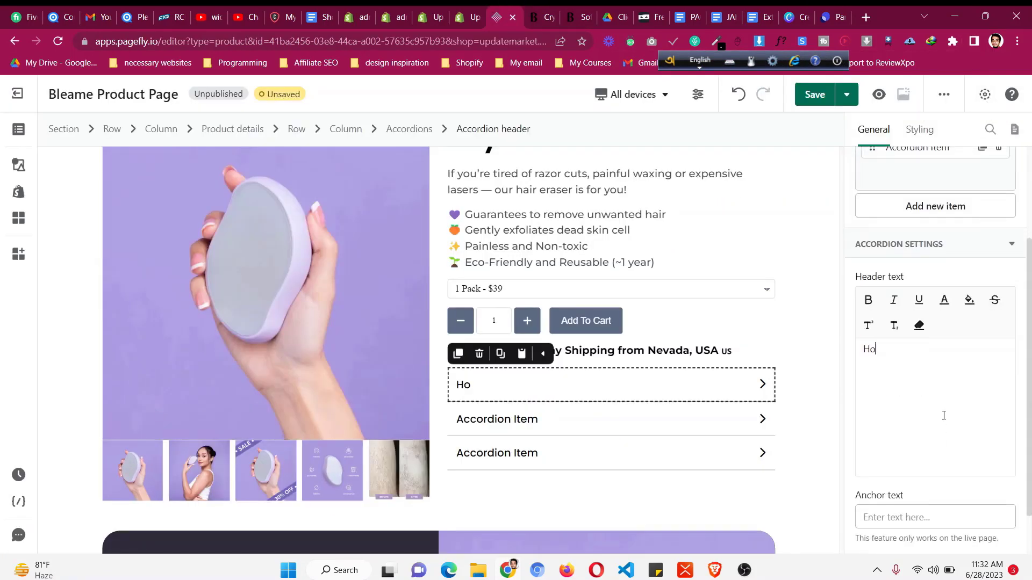
text(w it Work)
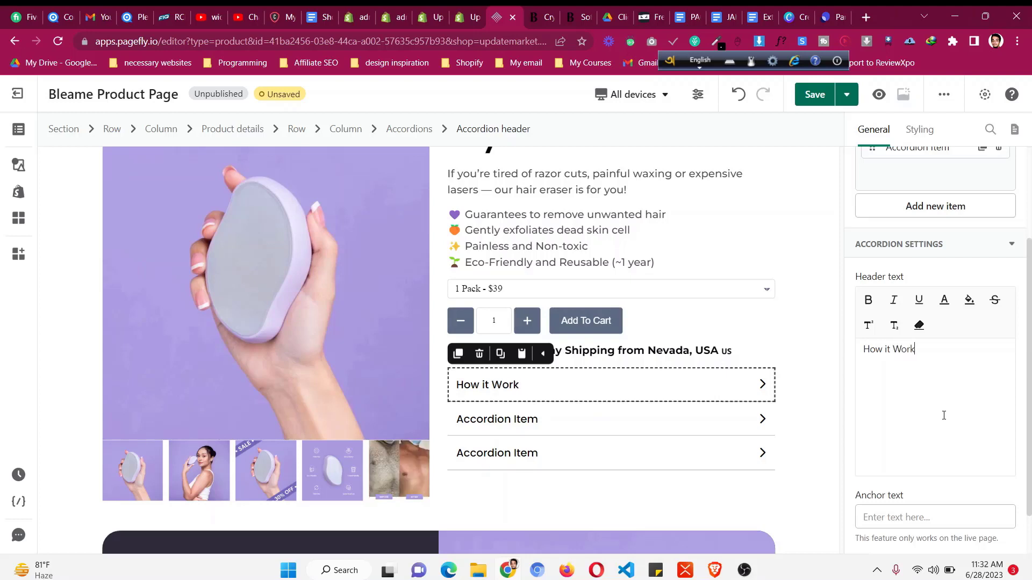
text(s)
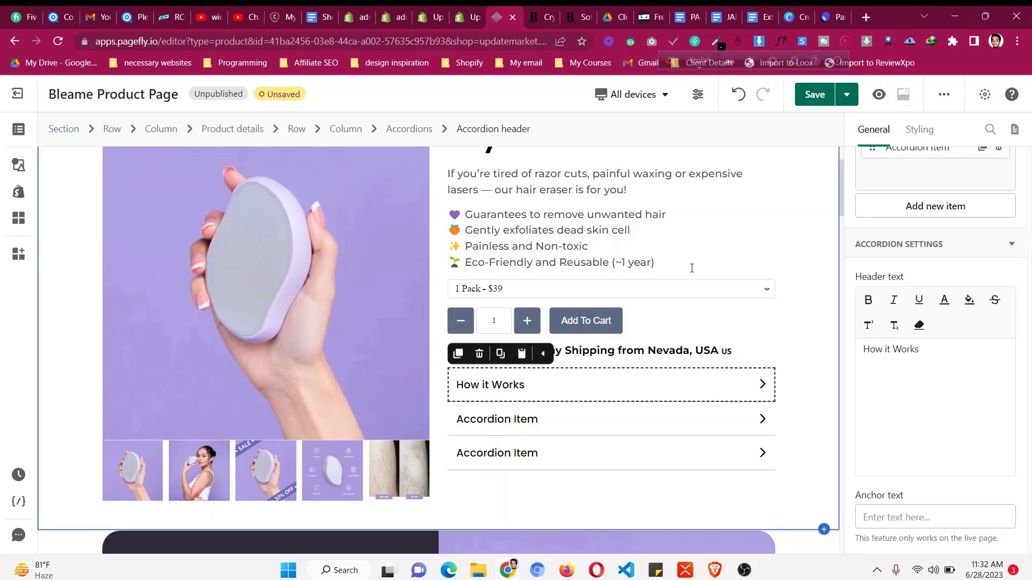
- Duplicate the tagline paragraph and move one copy into the content area of the How it Works accordion item
click(629, 191)
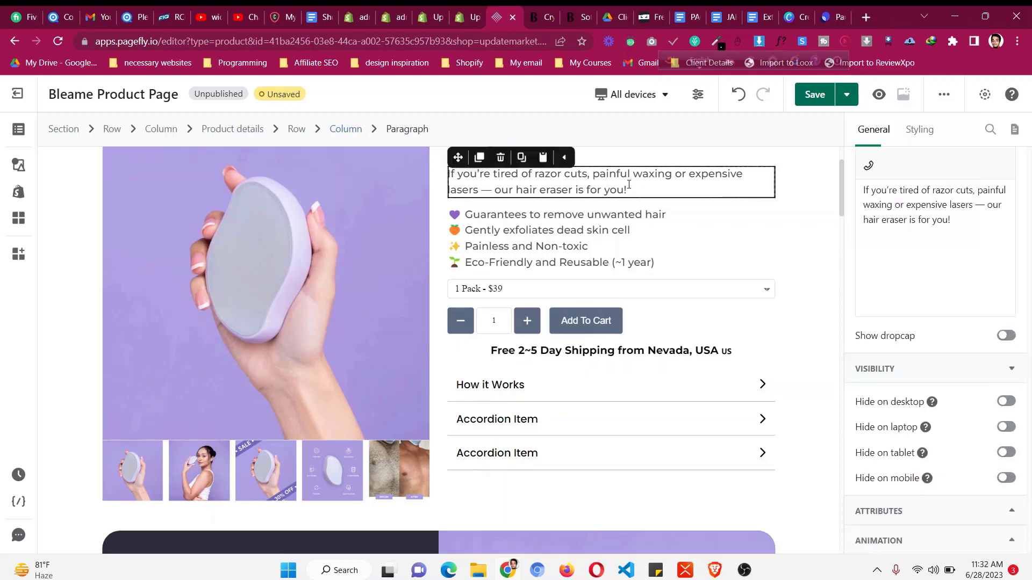
click(761, 385)
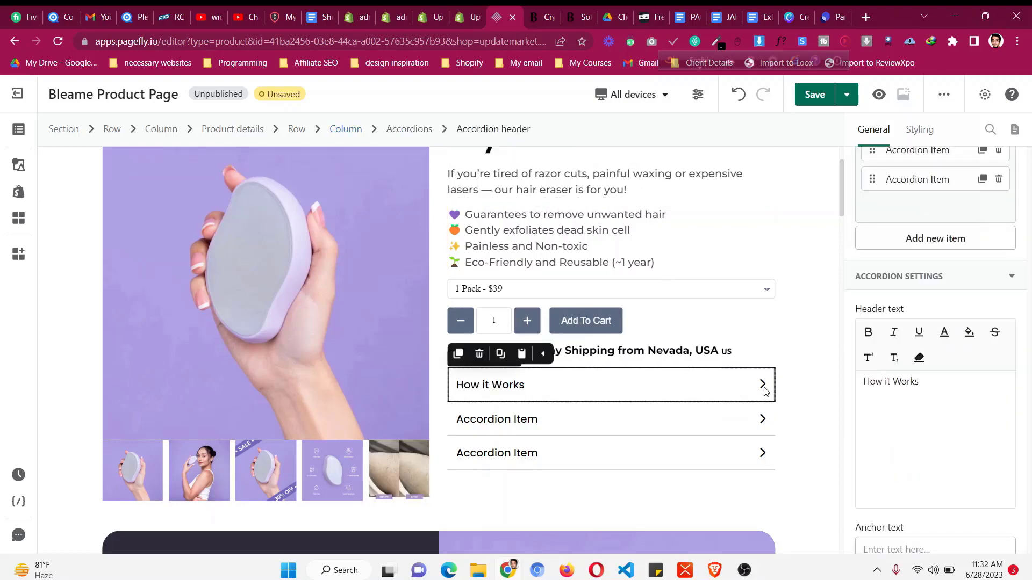
click(639, 185)
click(480, 159)
drag(458, 157, 560, 489)
- Replace the moved paragraph's text with the copied Nano-Crystalline technology description and reselect the How it Works header
click(908, 254)
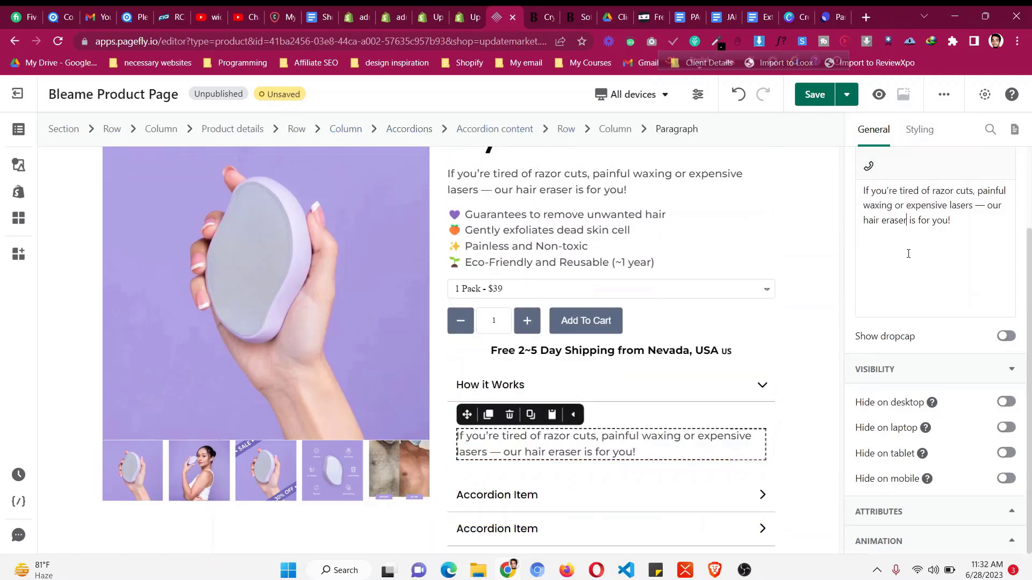
key(ctrl+a)
key(ctrl+v)
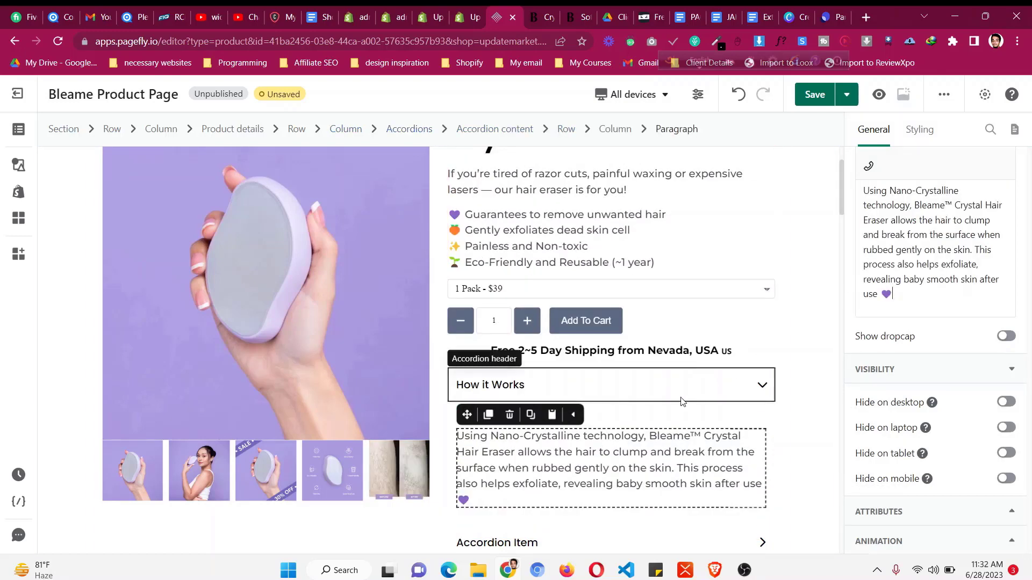
click(681, 398)
click(681, 398)
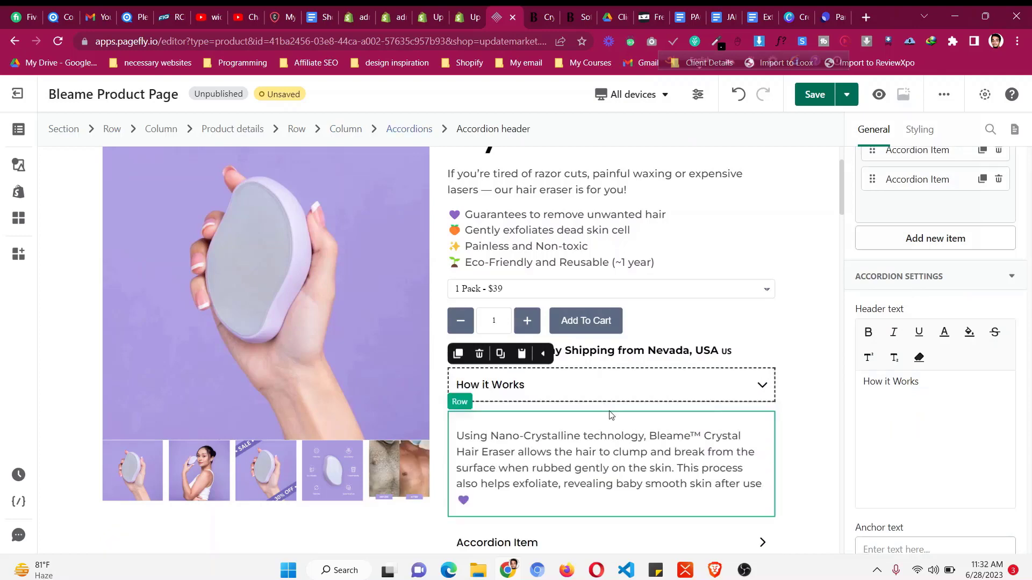
- Set the top margin of the Nano-Crystalline description paragraph in the How it Works item to 0 px
click(611, 410)
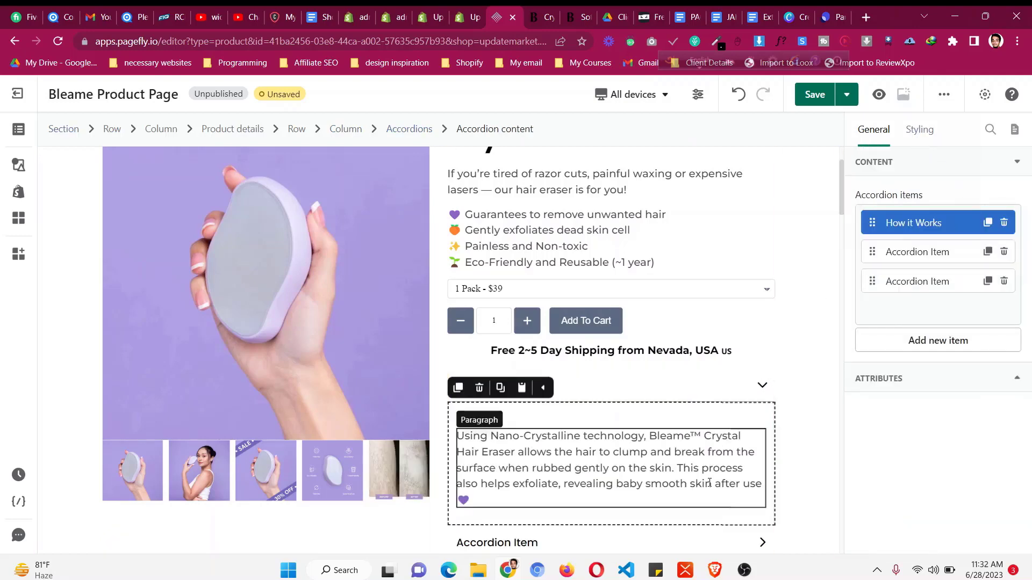
click(607, 467)
click(919, 129)
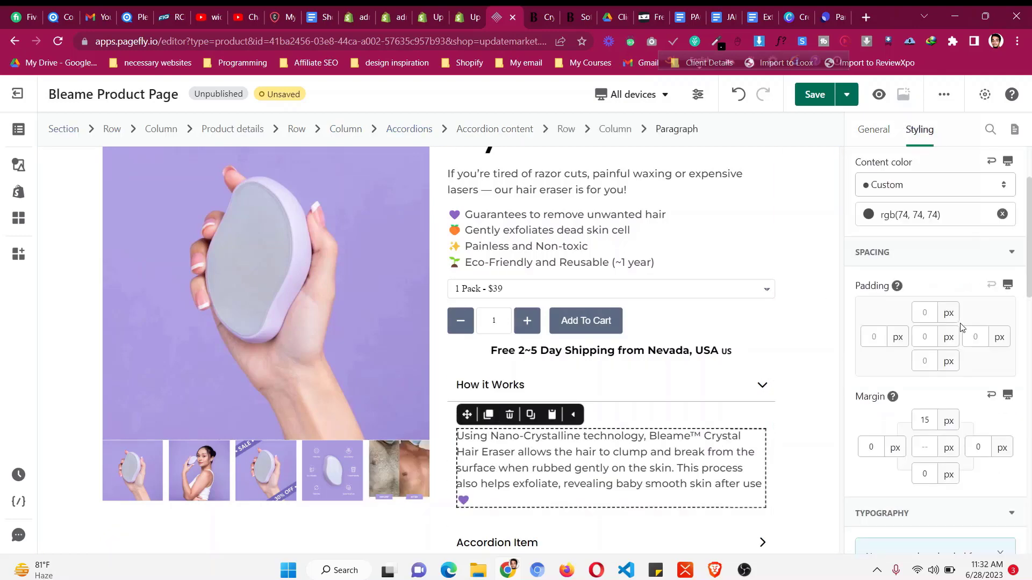
double_click(931, 420)
text(7)
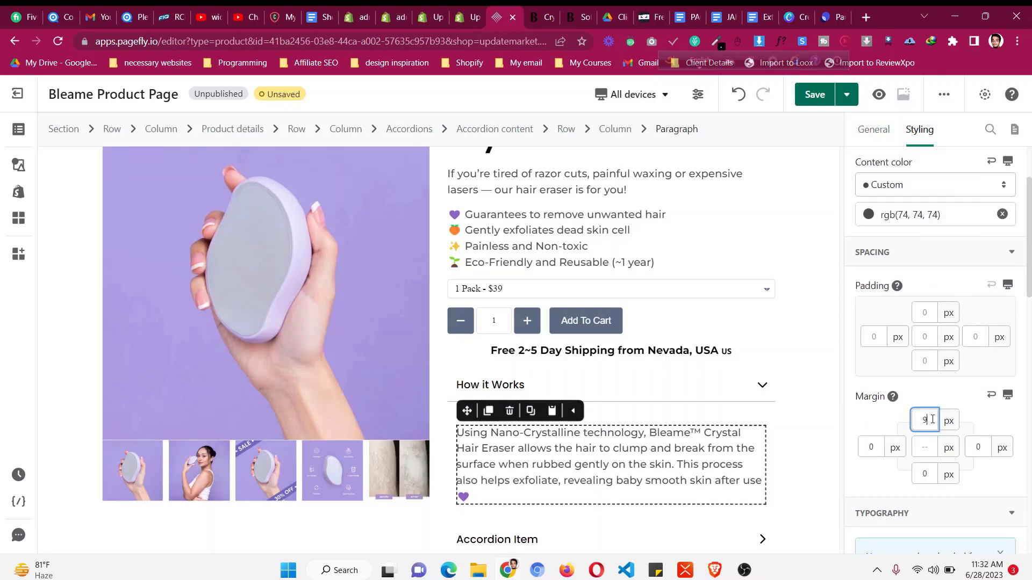
key(BackSpace)
text(0)
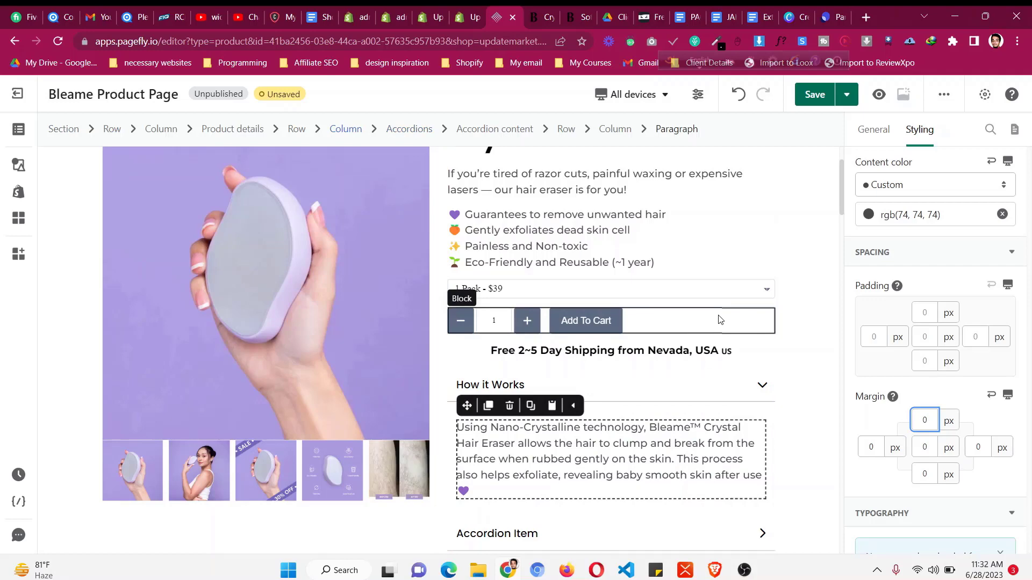
- Check the How it works header on the original Bleame page and turn on the icon for the matching accordion header in PageFly
scroll(715, 328, down, 1)
click(712, 337)
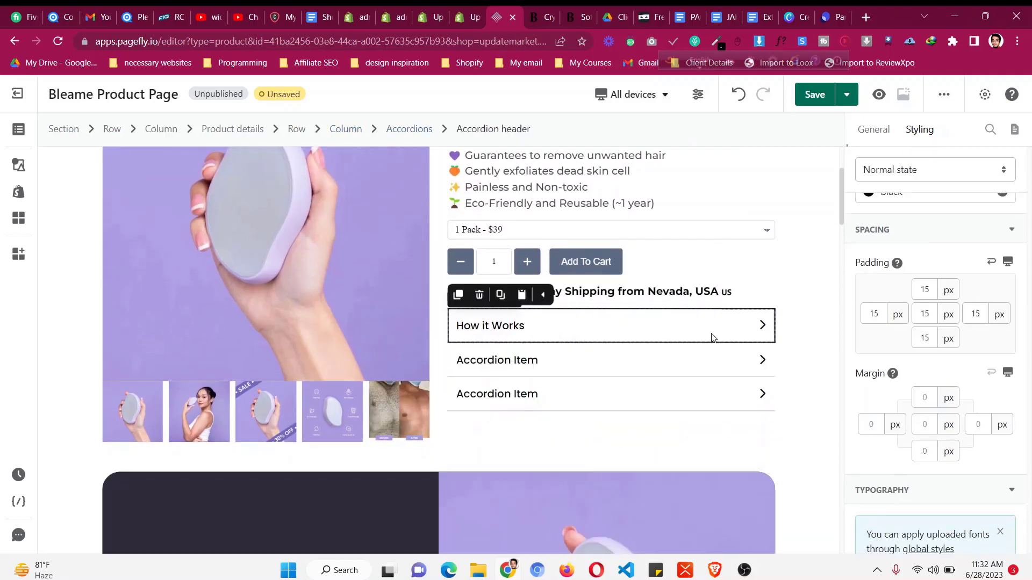
click(530, 5)
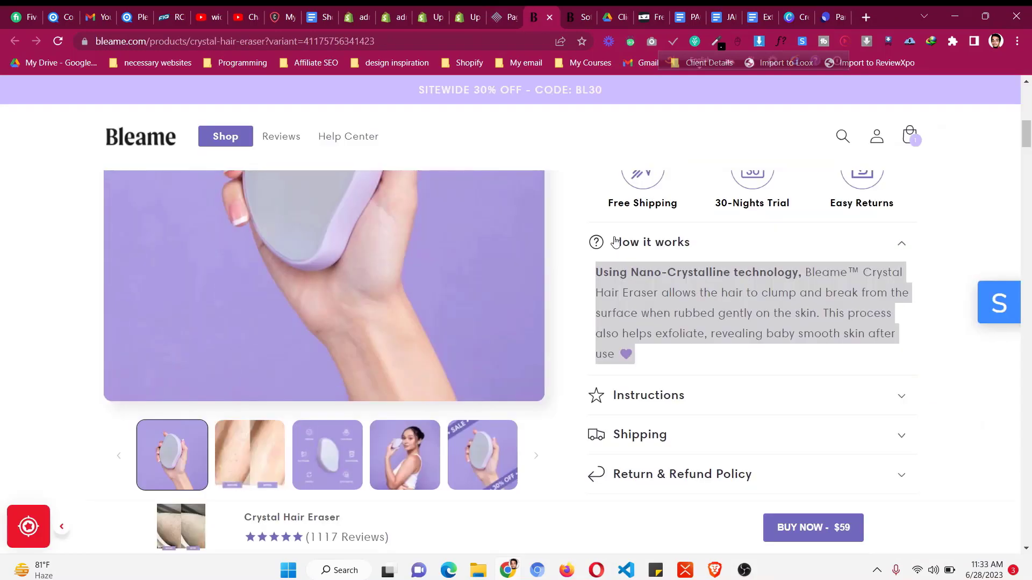
click(500, 16)
click(864, 131)
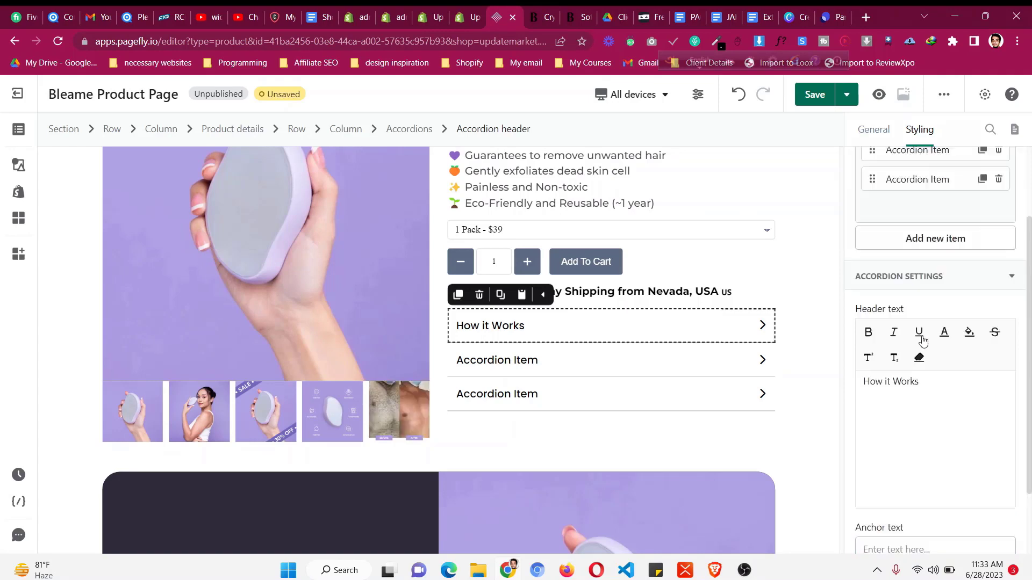
scroll(918, 270, up, 2)
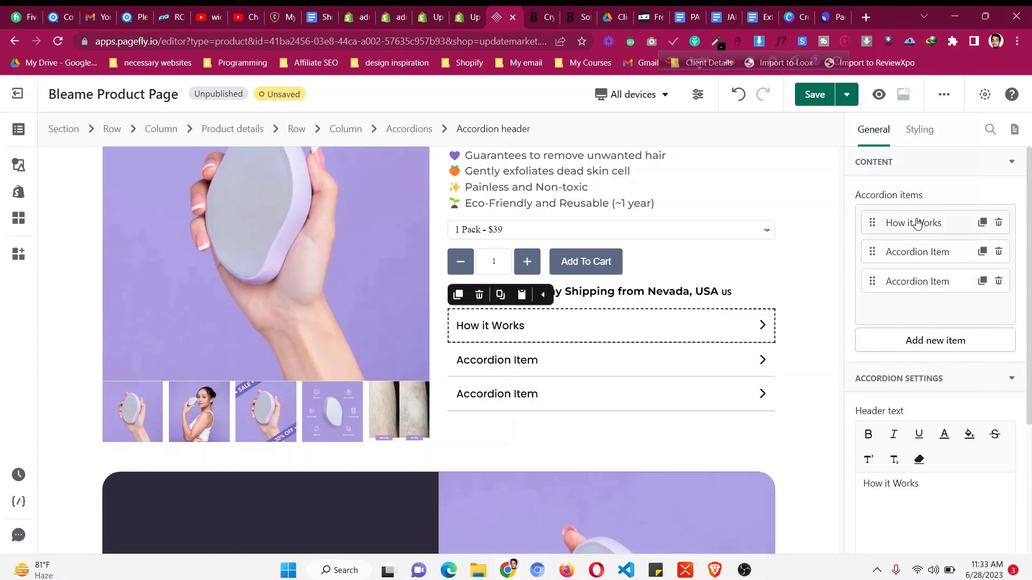
click(908, 223)
scroll(932, 369, down, 3)
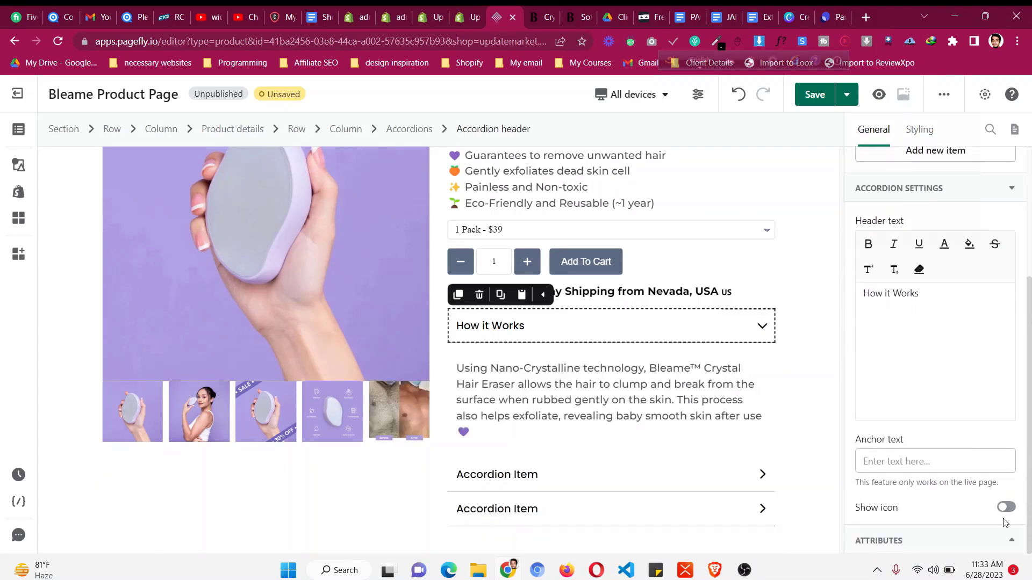
click(1006, 507)
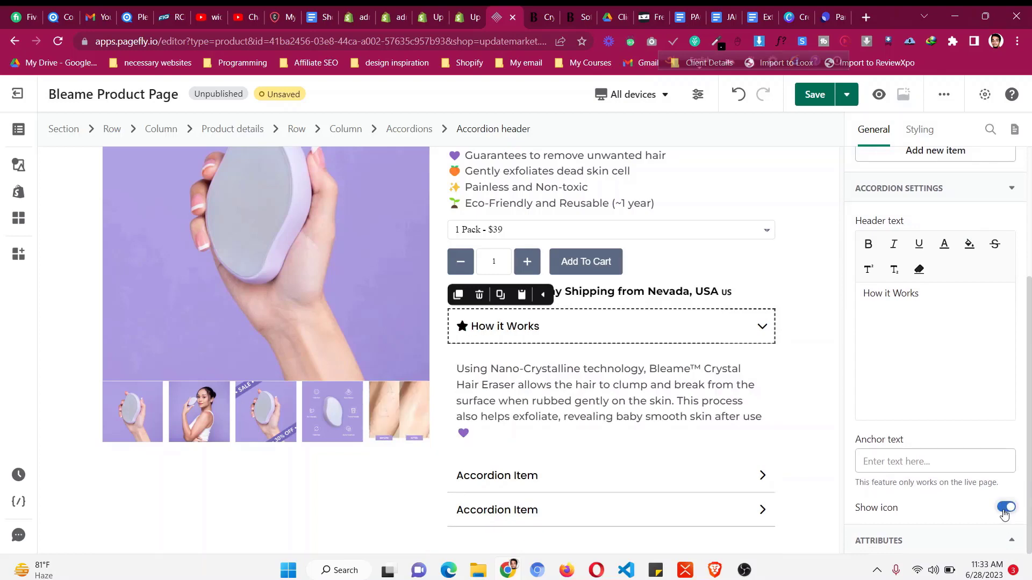
- Filter the icon library by "ques" and replace the How it Works header's star icon with Circle-question
click(464, 326)
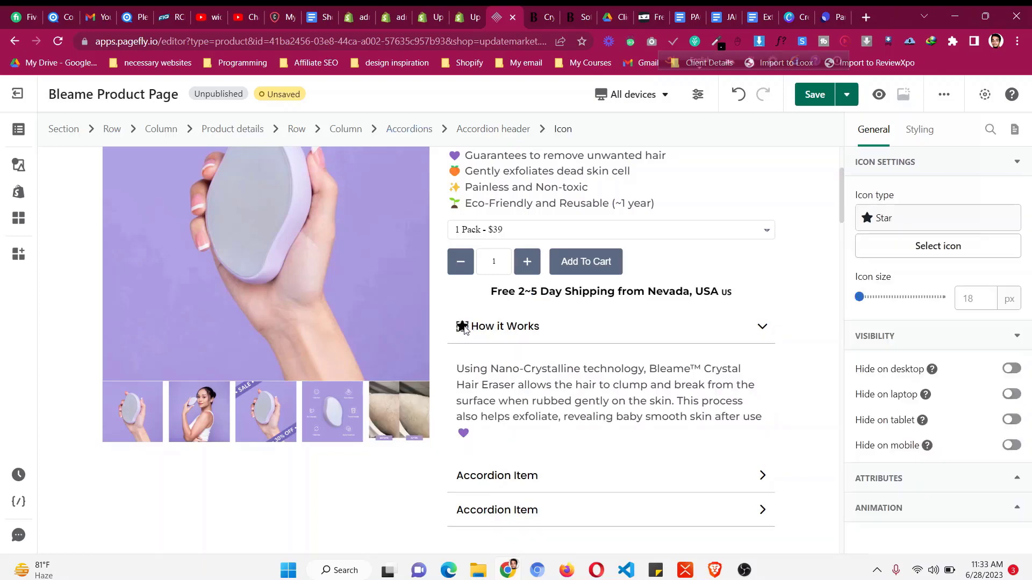
click(547, 17)
click(504, 15)
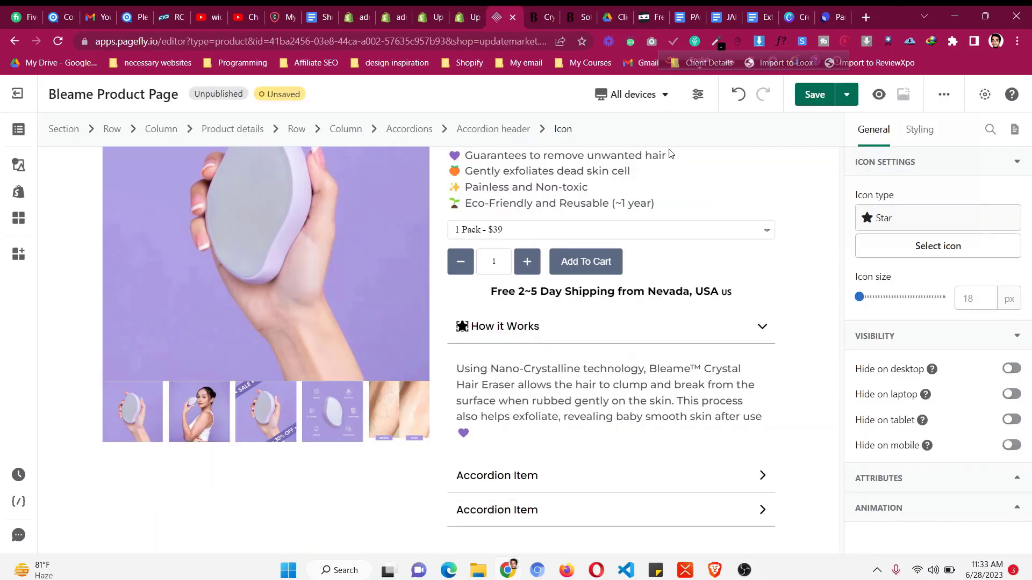
click(915, 246)
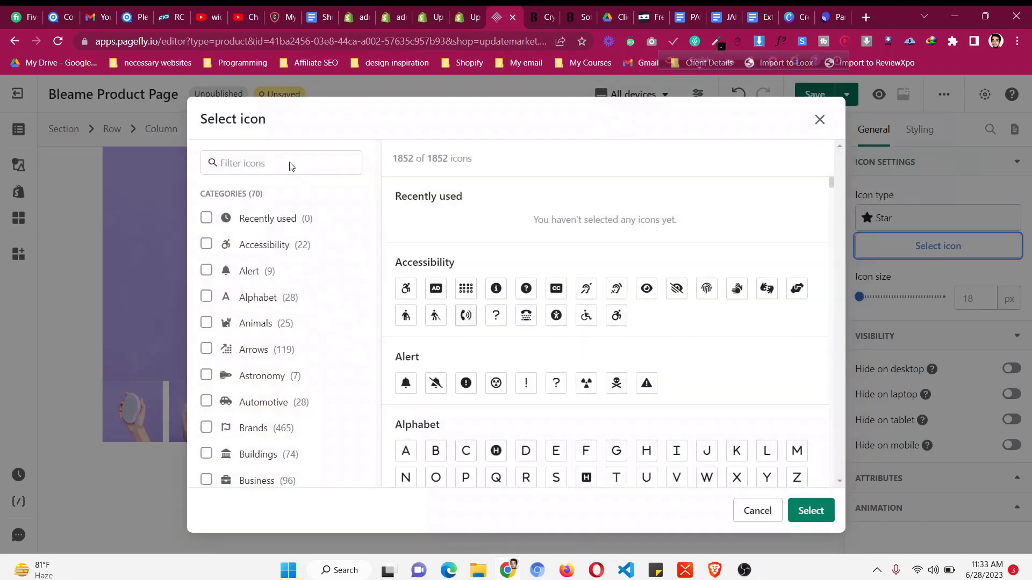
click(245, 161)
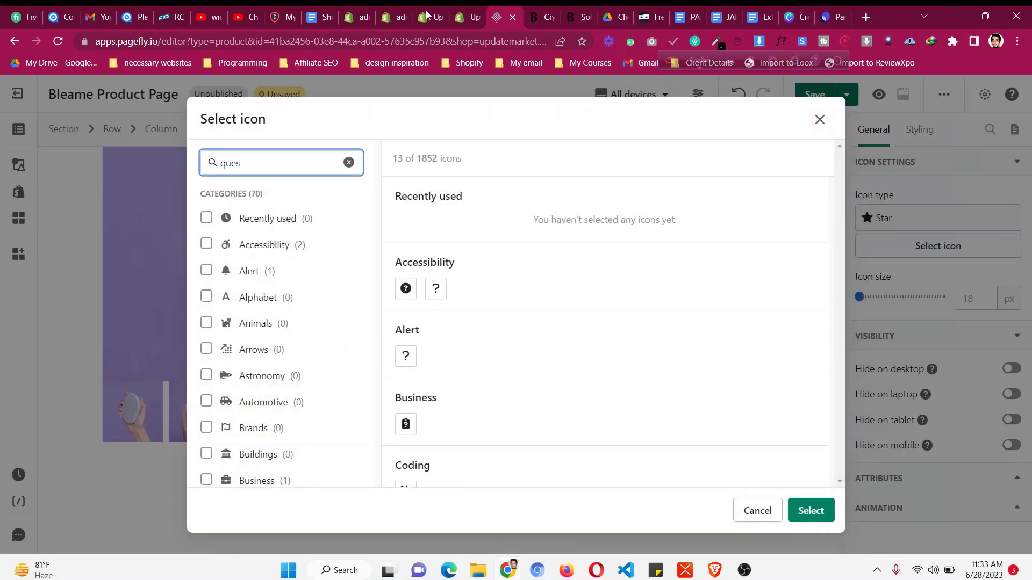
click(546, 12)
click(473, 15)
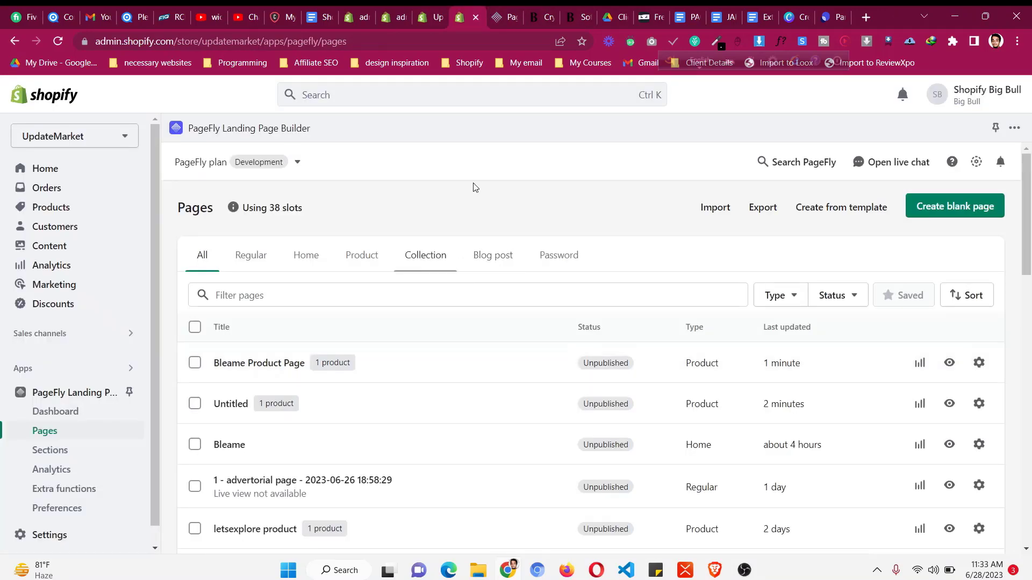
click(496, 12)
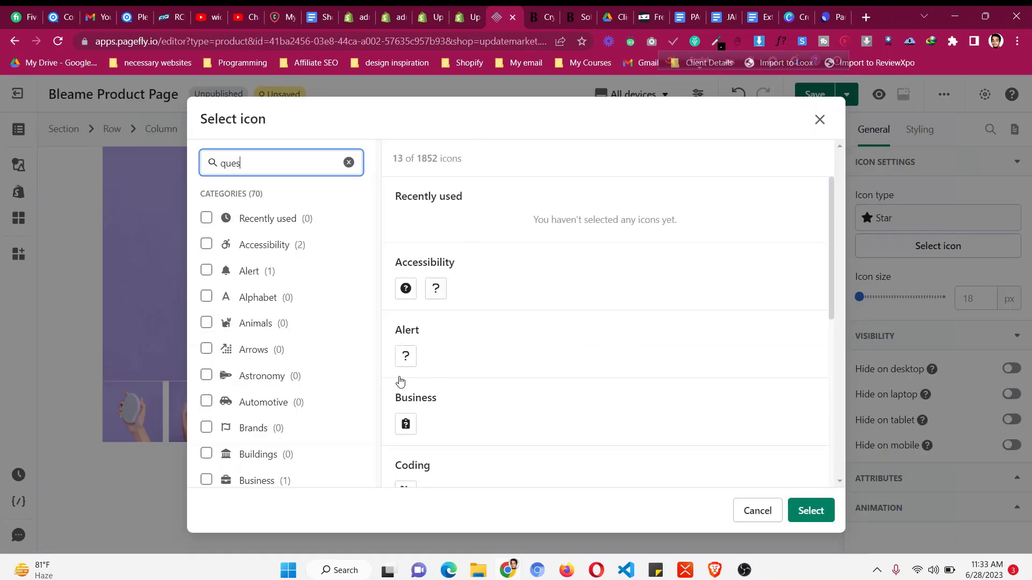
click(823, 514)
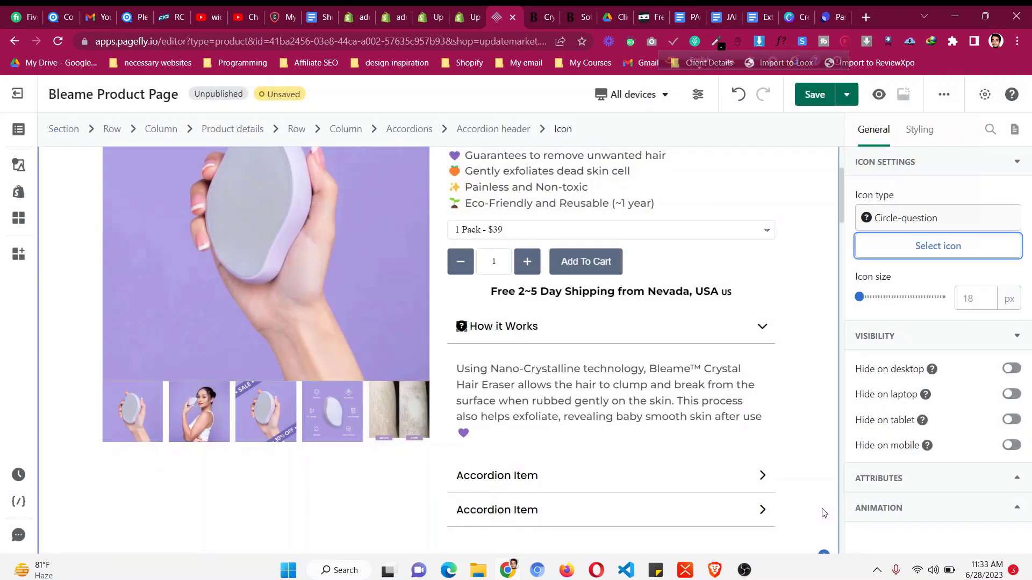
- Change the How it Works header icon to the plain Question icon and reselect the header
key(Return)
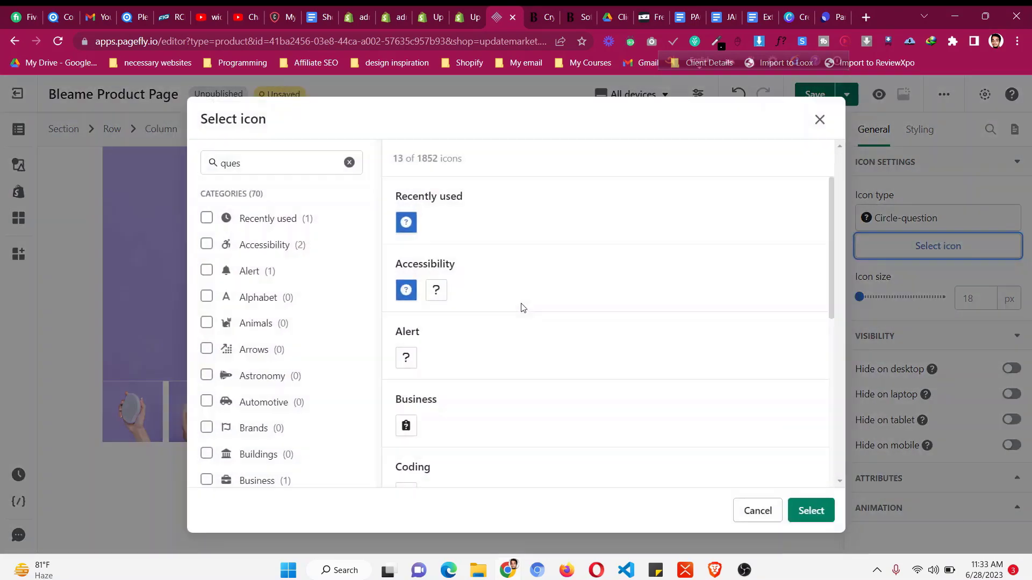
click(820, 514)
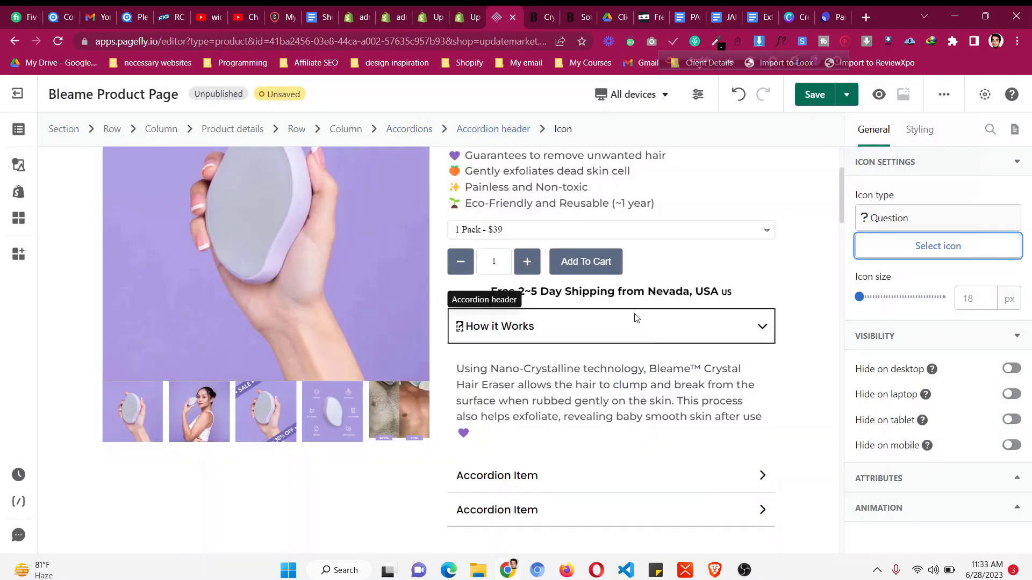
click(636, 320)
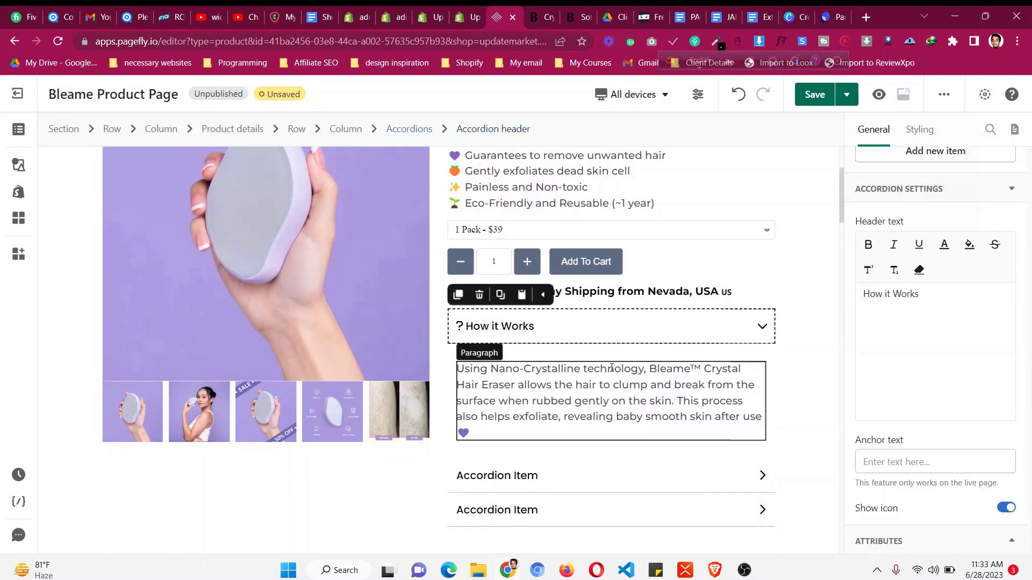
- Switch to the original Bleame product page and examine the contents of its Instructions, Shipping and Return & Refund Policy sections
click(533, 14)
scroll(582, 370, down, 2)
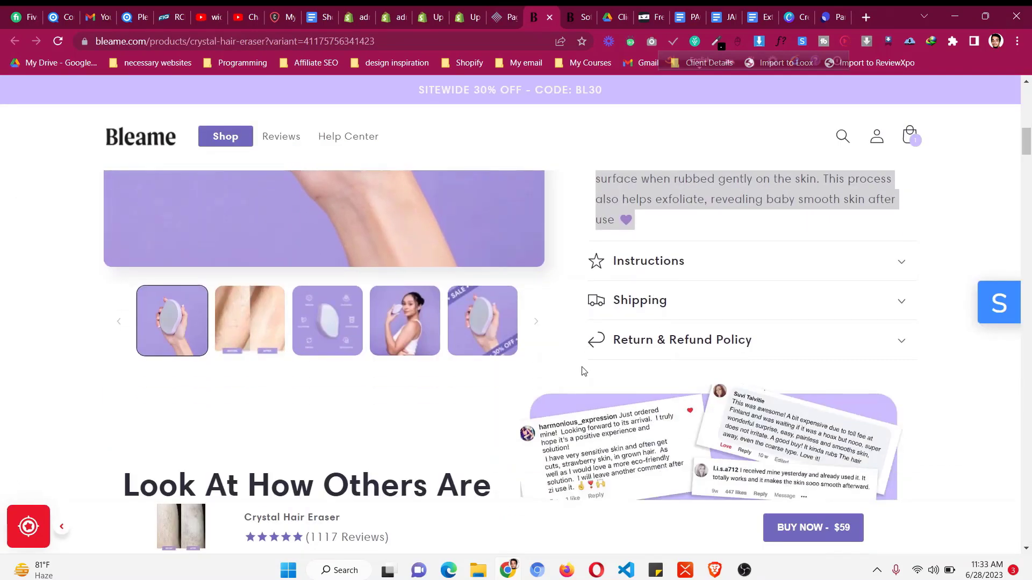
click(648, 263)
scroll(664, 329, down, 2)
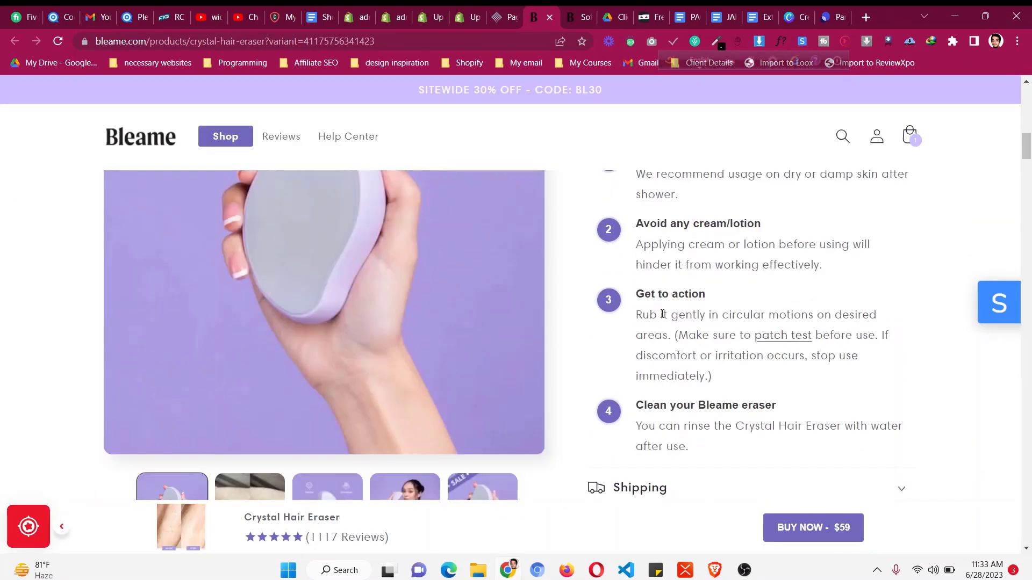
scroll(662, 314, up, 2)
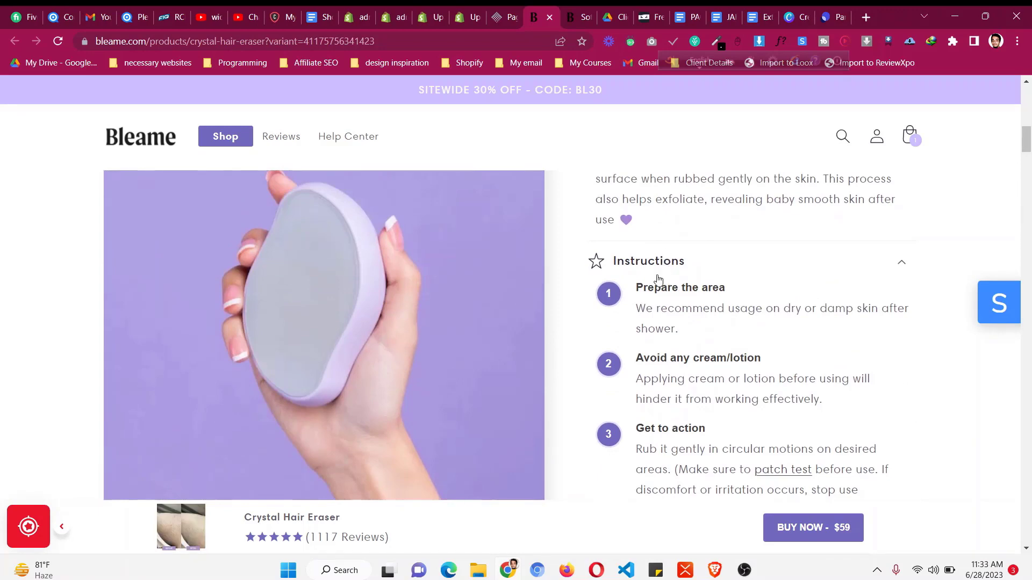
drag(643, 287, 675, 310)
click(682, 312)
scroll(688, 316, down, 3)
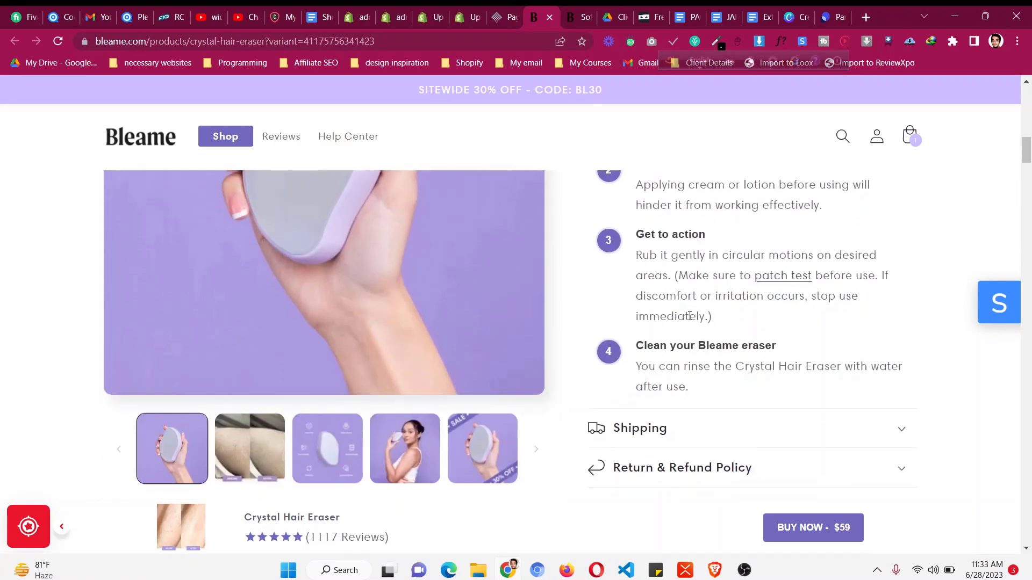
click(701, 432)
scroll(695, 419, down, 5)
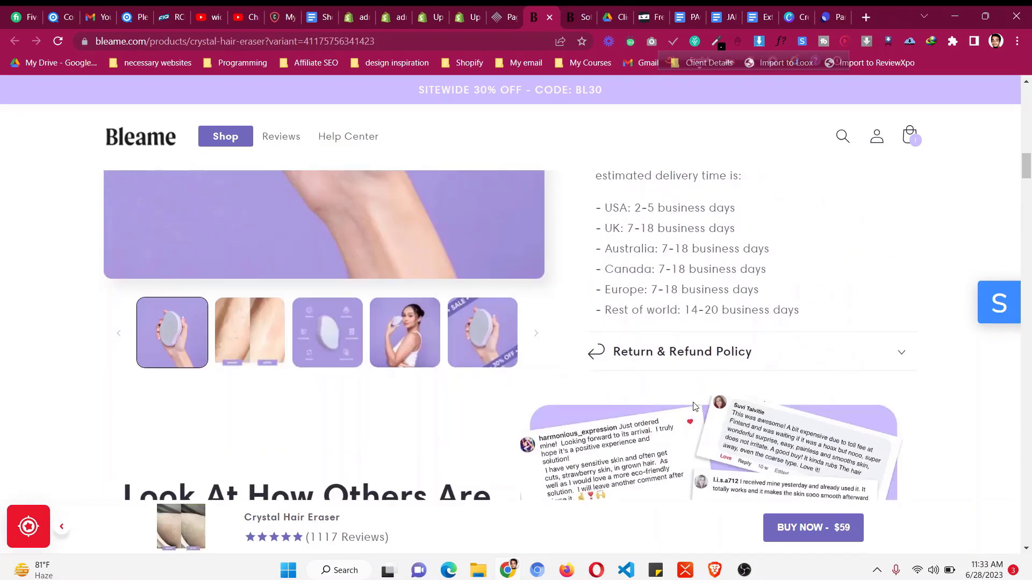
click(696, 355)
scroll(695, 361, down, 2)
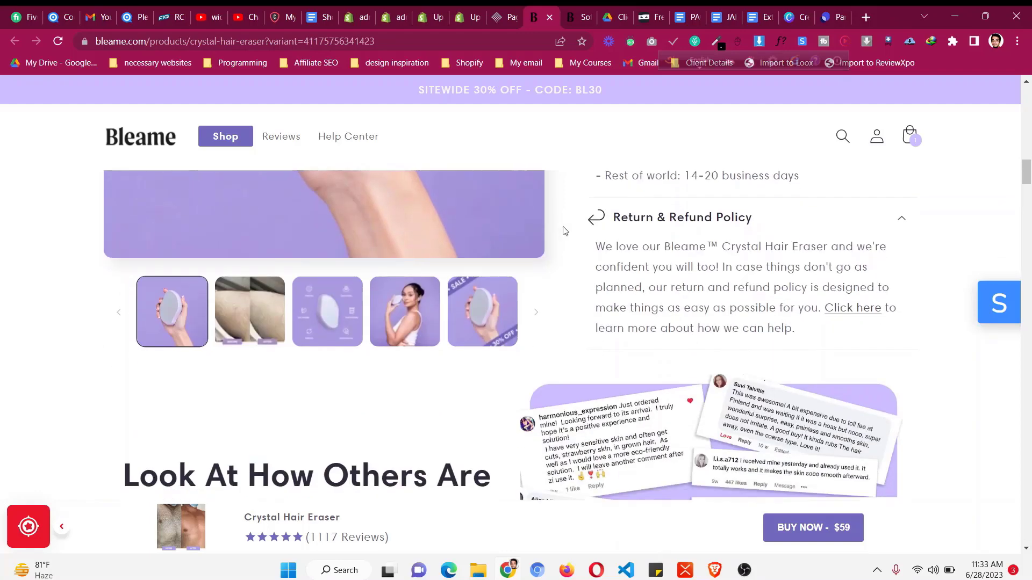
- Return to the PageFly editor and select the whole accordion element to access its general settings
click(508, 17)
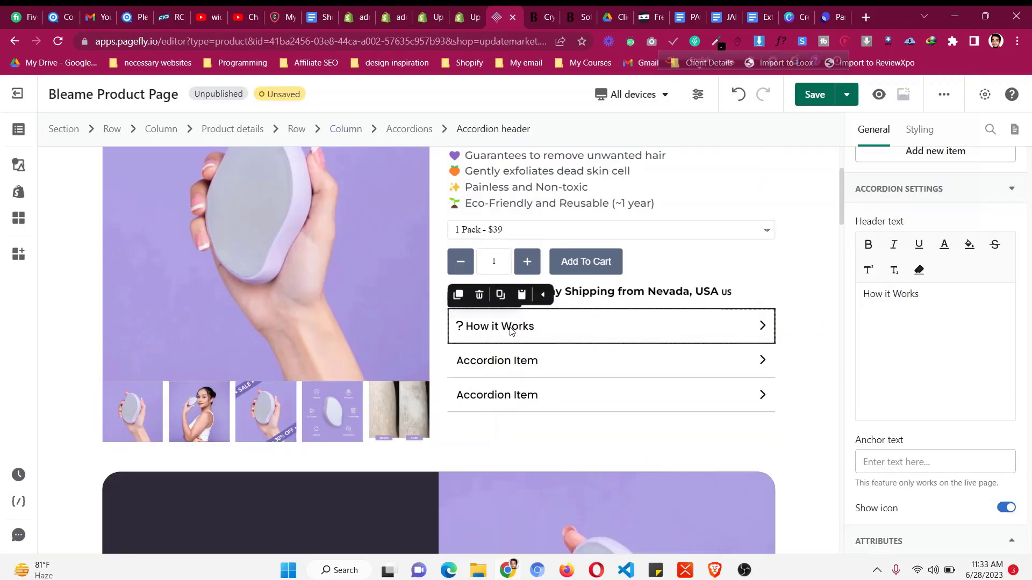
click(400, 131)
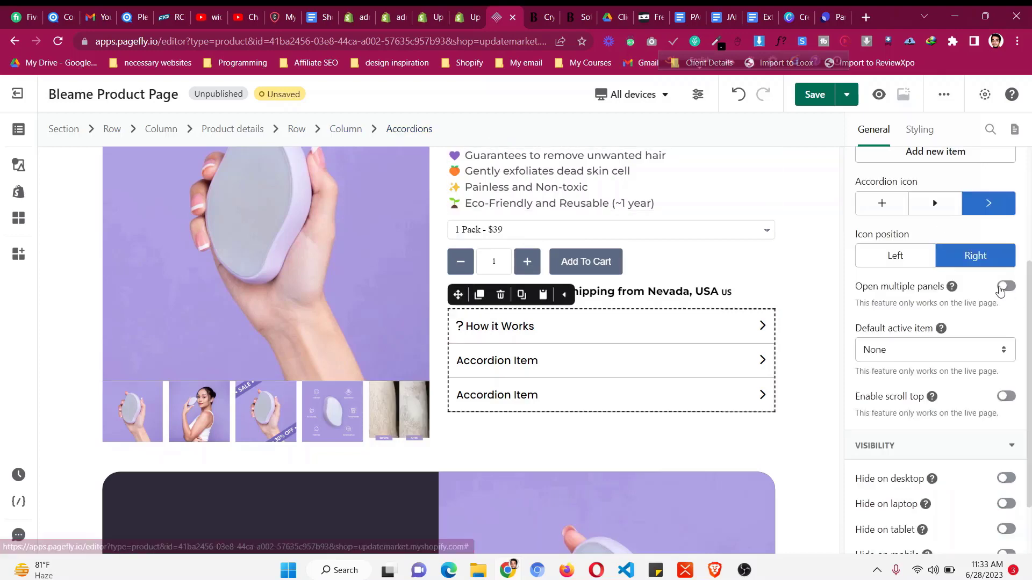
- Duplicate an untitled accordion item to bring the accordion to four items
scroll(994, 258, up, 4)
click(981, 281)
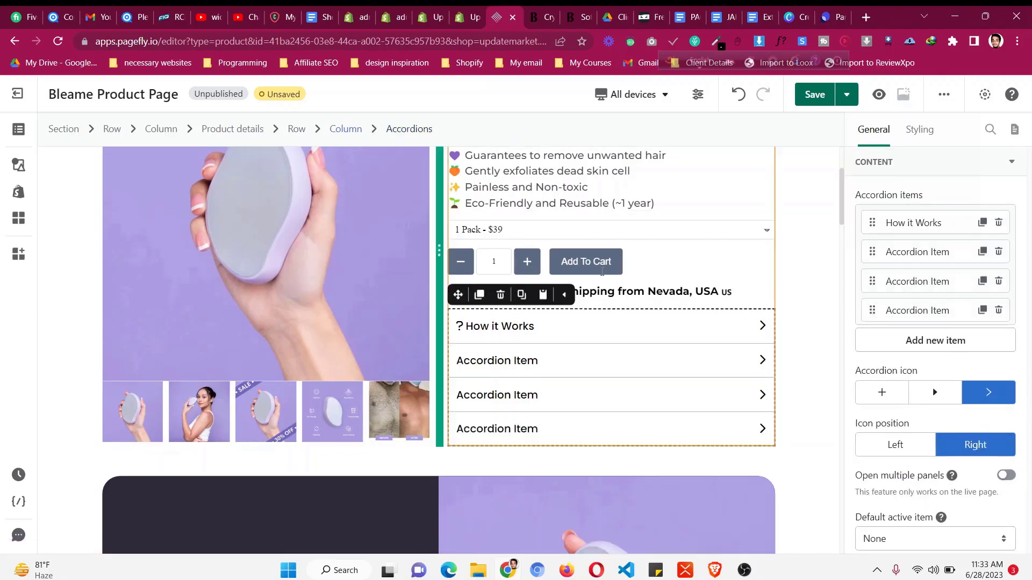
- Switch to the Bleame reference product page and collapse its Return & Refund Policy, Shipping, Instructions and How it works sections
key(ctrl+Tab)
scroll(856, 256, up, 7)
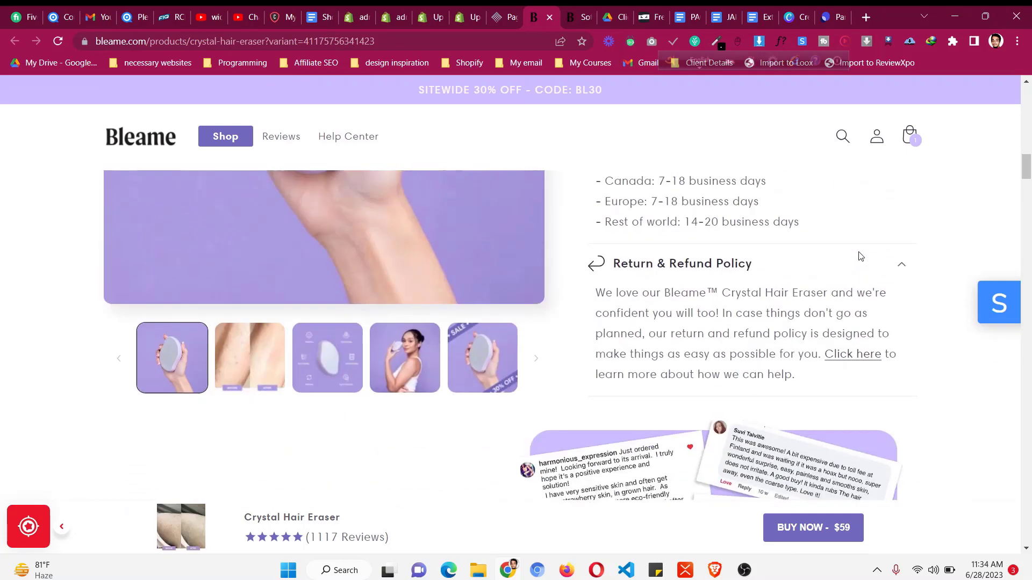
click(880, 291)
click(862, 339)
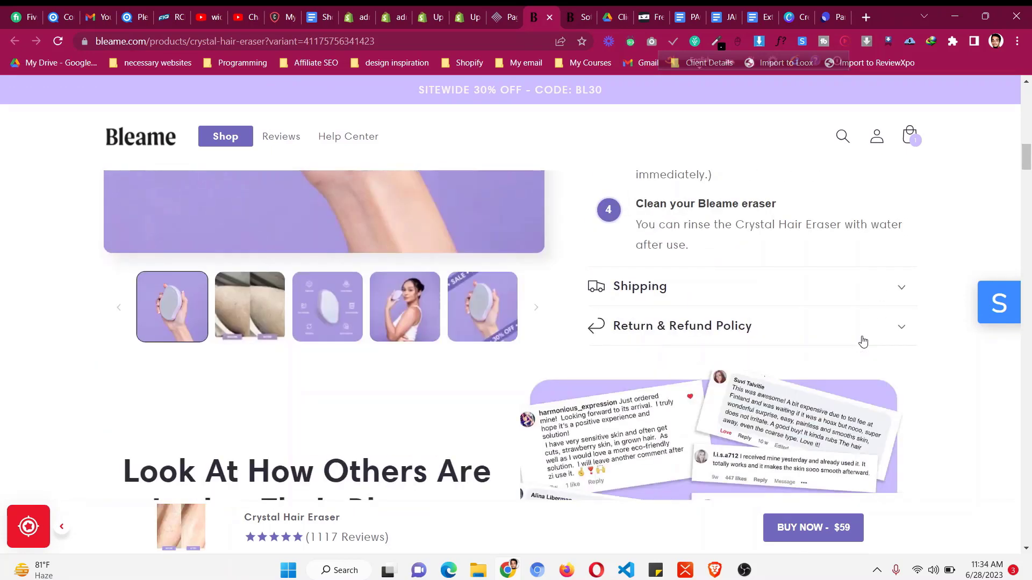
scroll(461, 305, down, 3)
scroll(461, 305, up, 5)
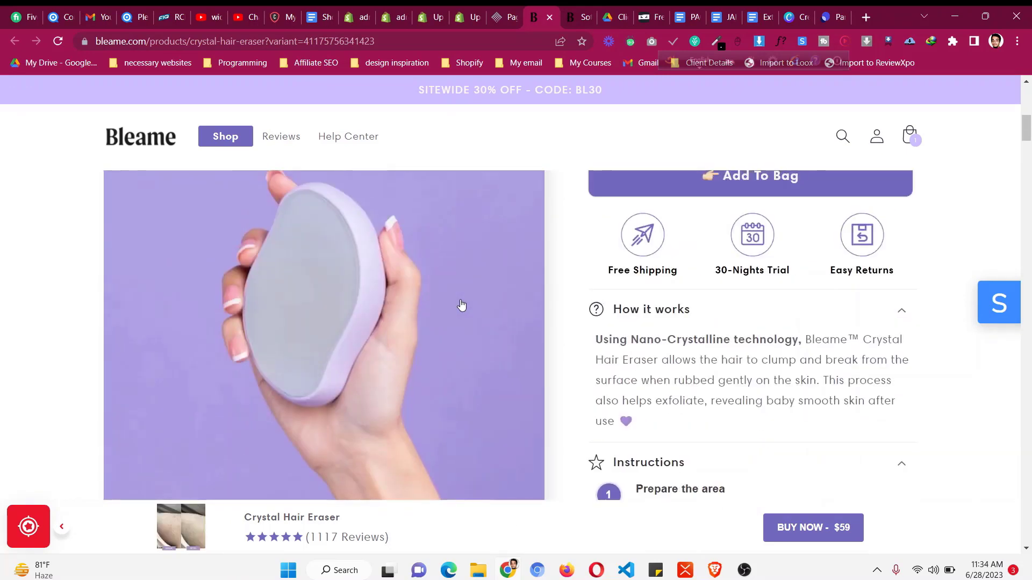
click(810, 303)
click(771, 349)
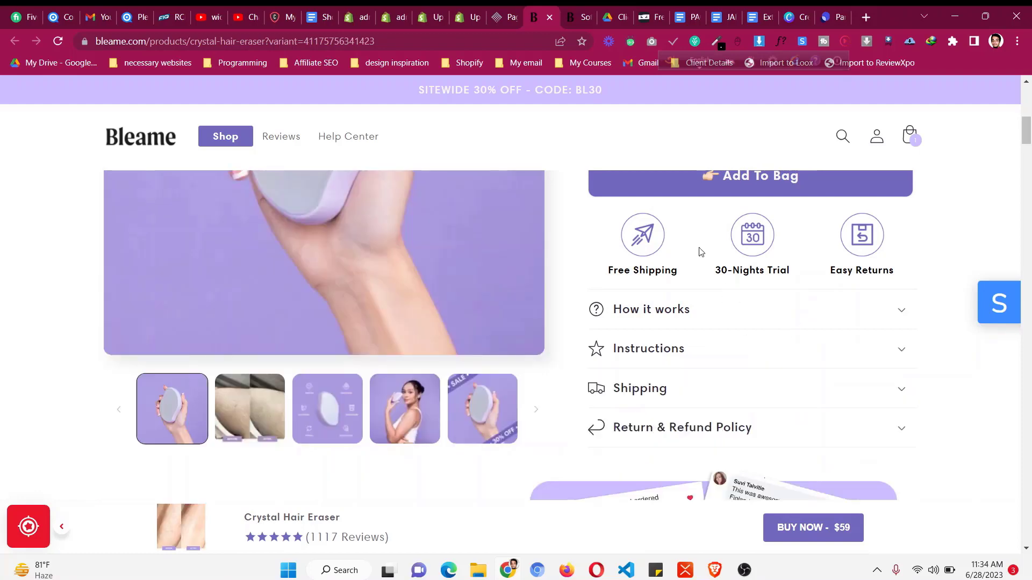
- Examine the reference page's 1 Pack option, customer reviews and the "Look At How Others Are Loving Their Bleame" section
scroll(610, 231, up, 8)
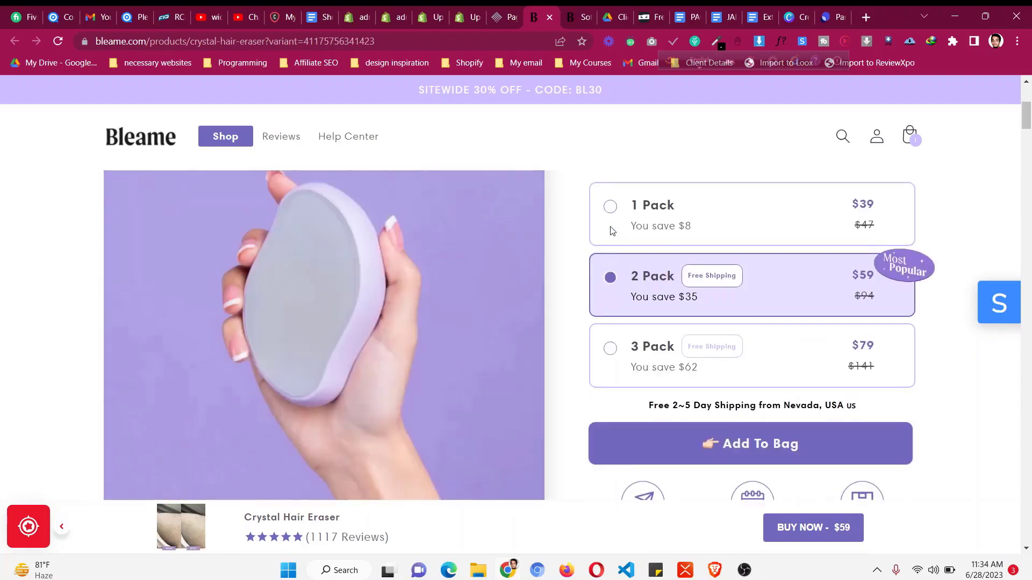
click(638, 386)
scroll(639, 403, down, 7)
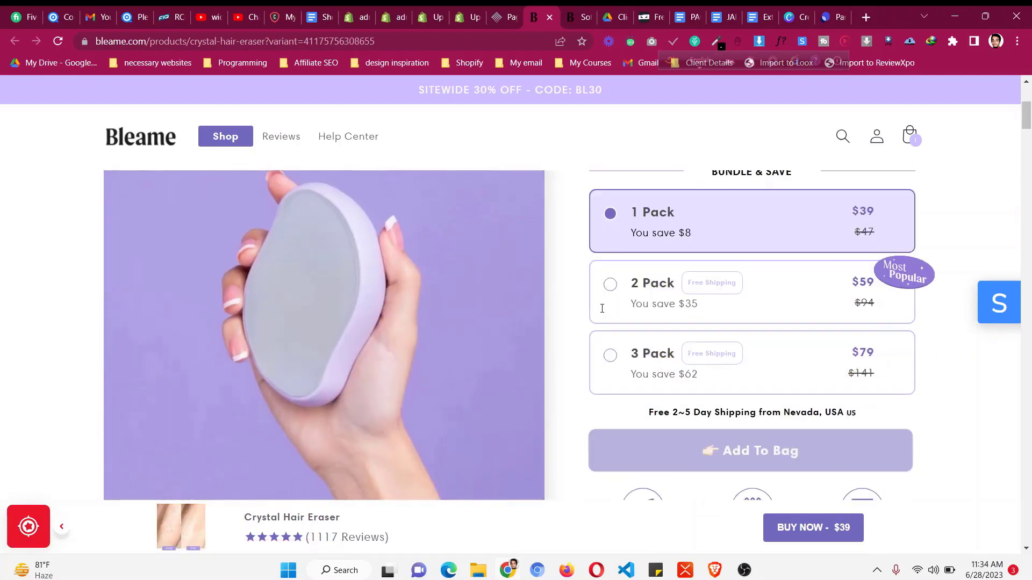
scroll(601, 312, down, 5)
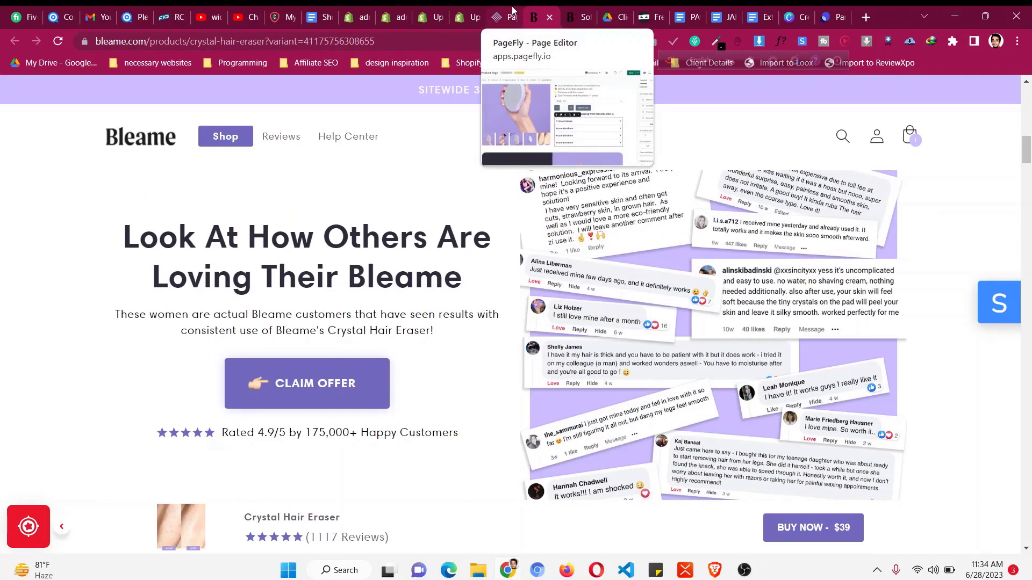
scroll(252, 302, down, 3)
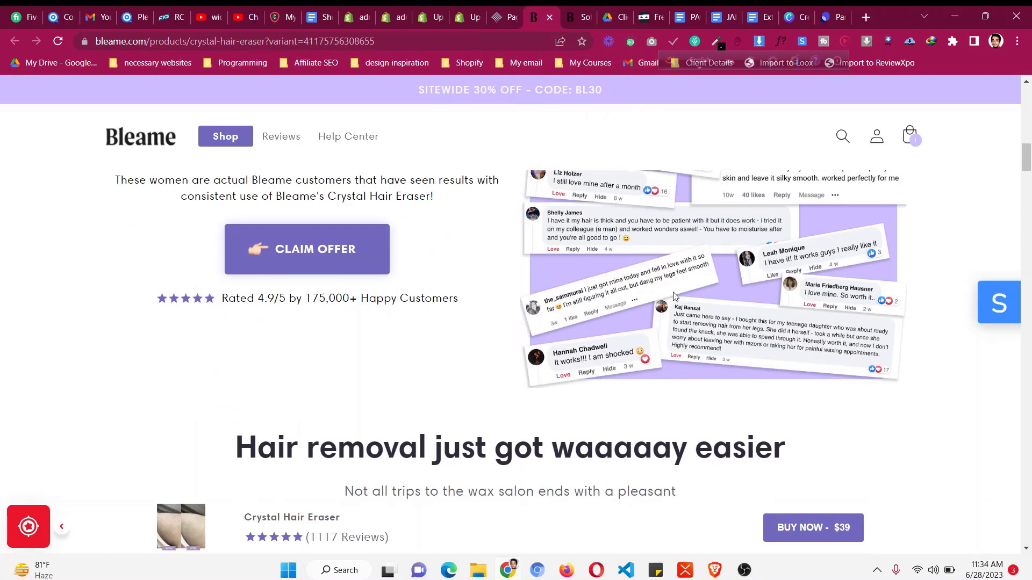
scroll(674, 296, up, 10)
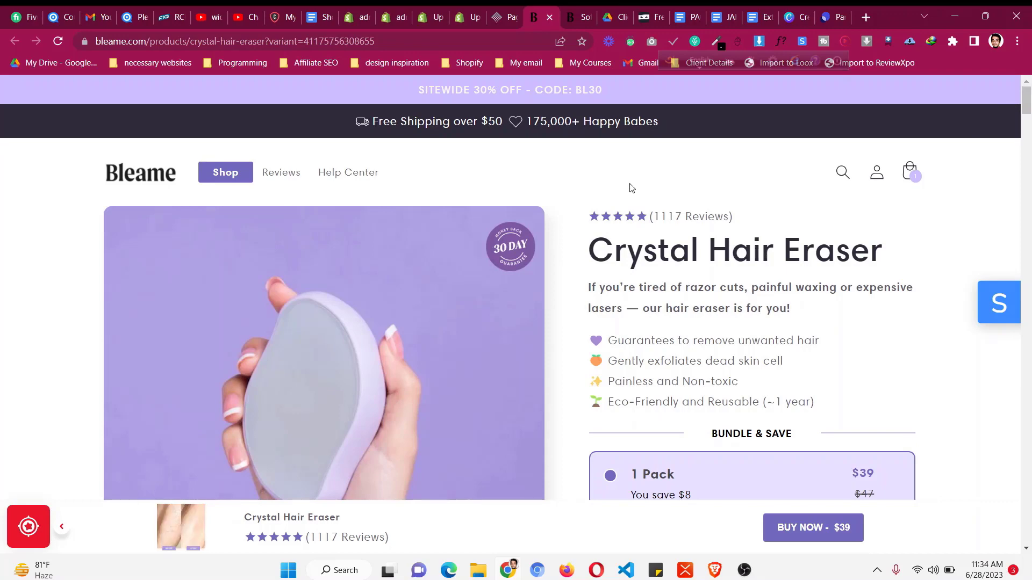
click(630, 218)
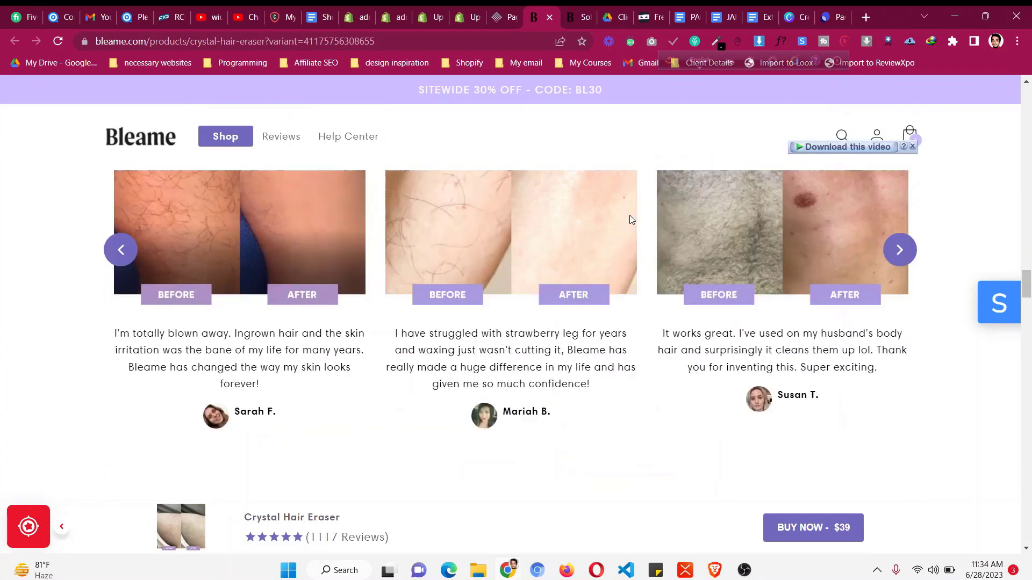
scroll(590, 315, up, 4)
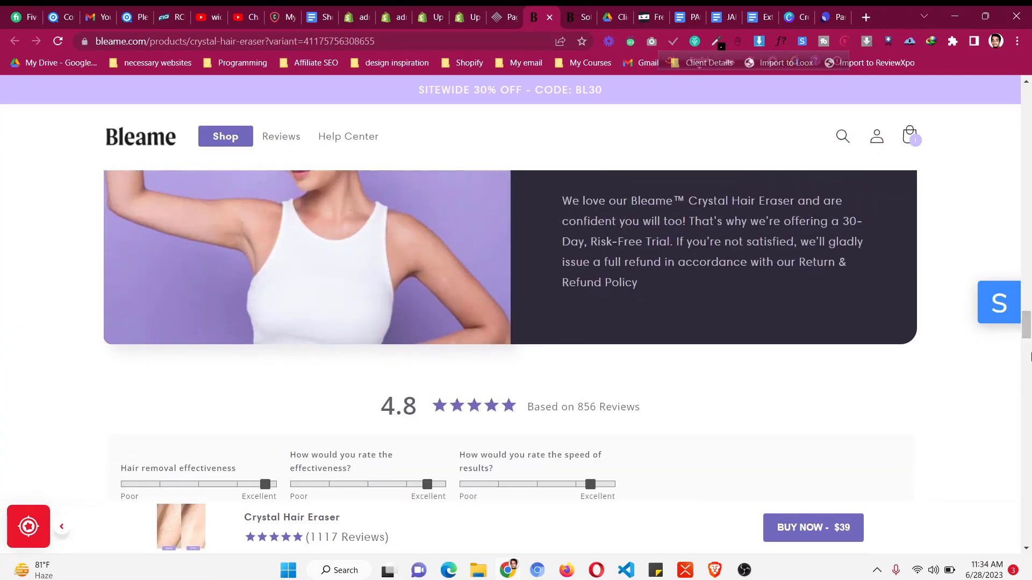
drag(1030, 356, 1029, 97)
scroll(736, 282, down, 10)
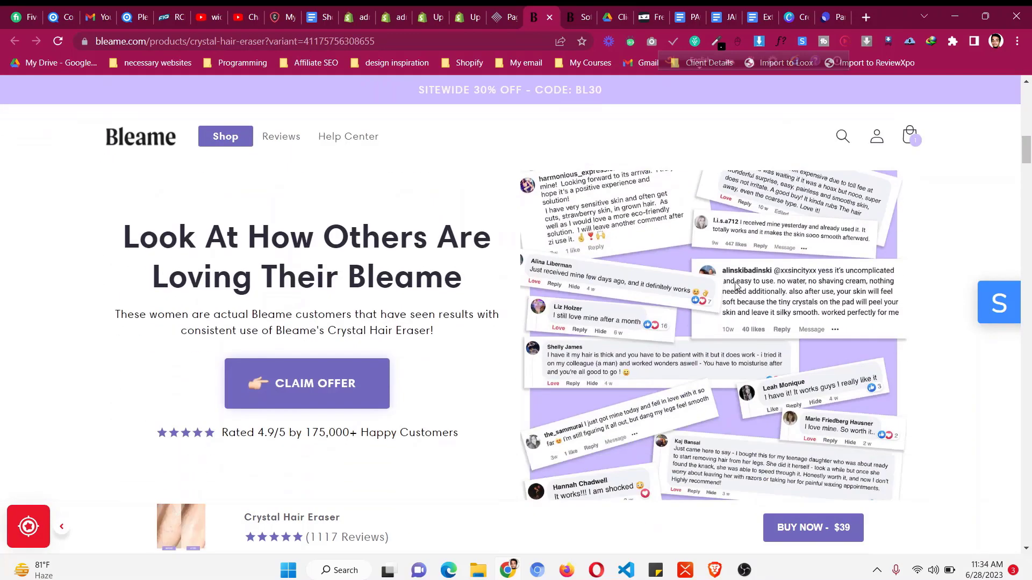
scroll(720, 281, up, 1)
- Return to the PageFly editor and insert a two-column row between the product details and the "It's time to #DitchTheRazor" banner
click(513, 15)
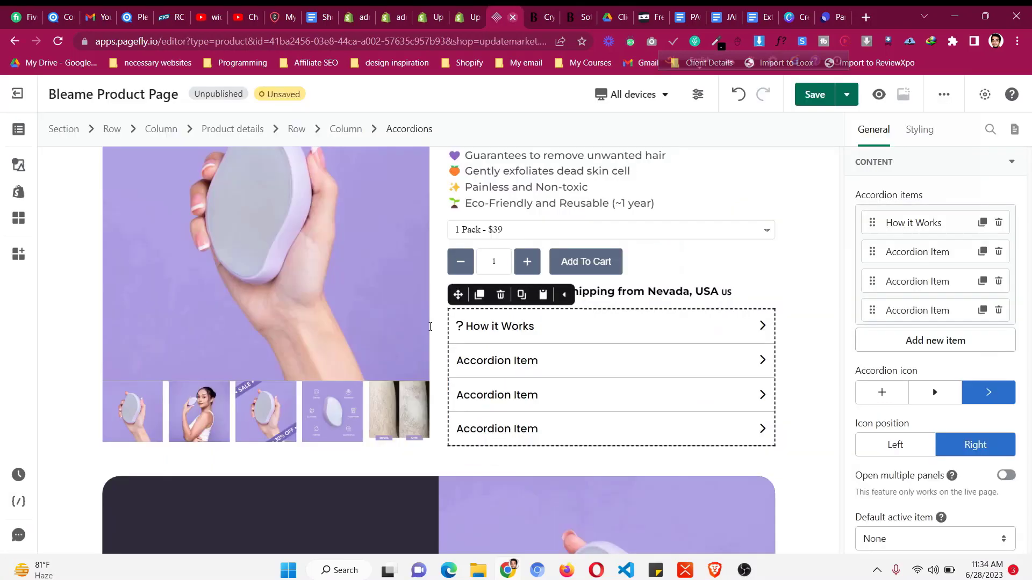
scroll(398, 418, down, 9)
scroll(401, 420, up, 3)
scroll(401, 420, up, 1)
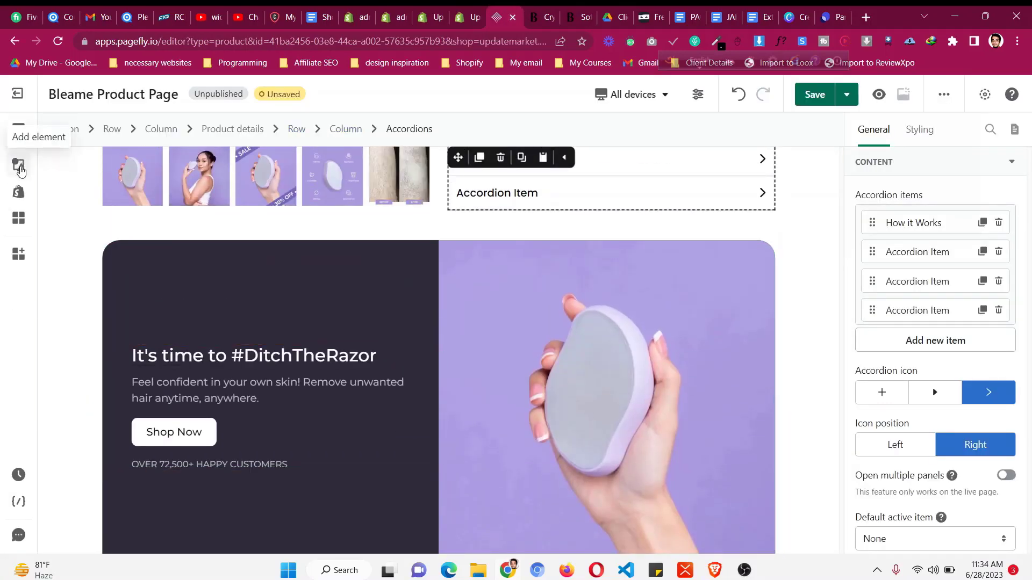
click(19, 165)
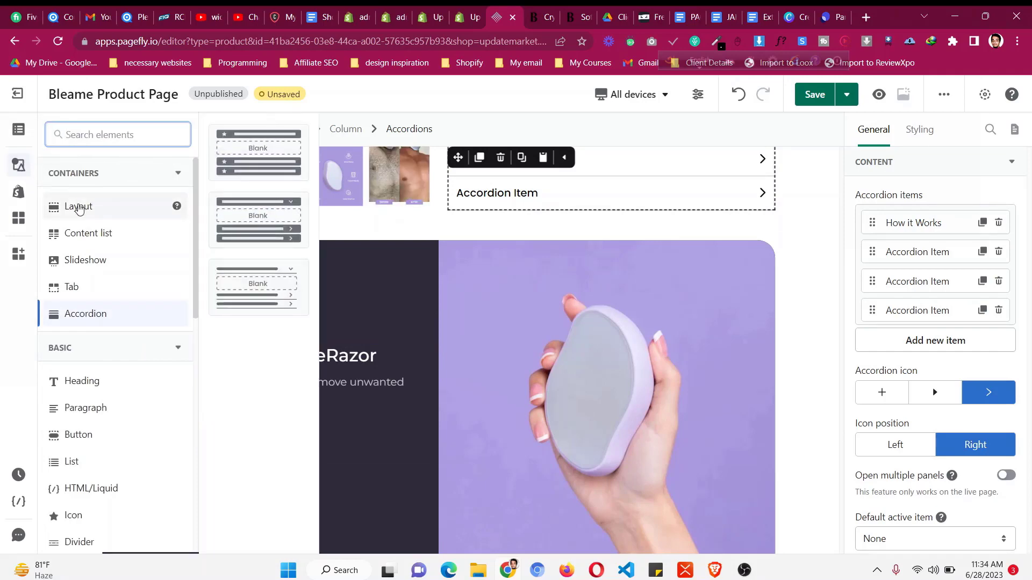
mouse_move(72, 204)
drag(258, 218, 521, 233)
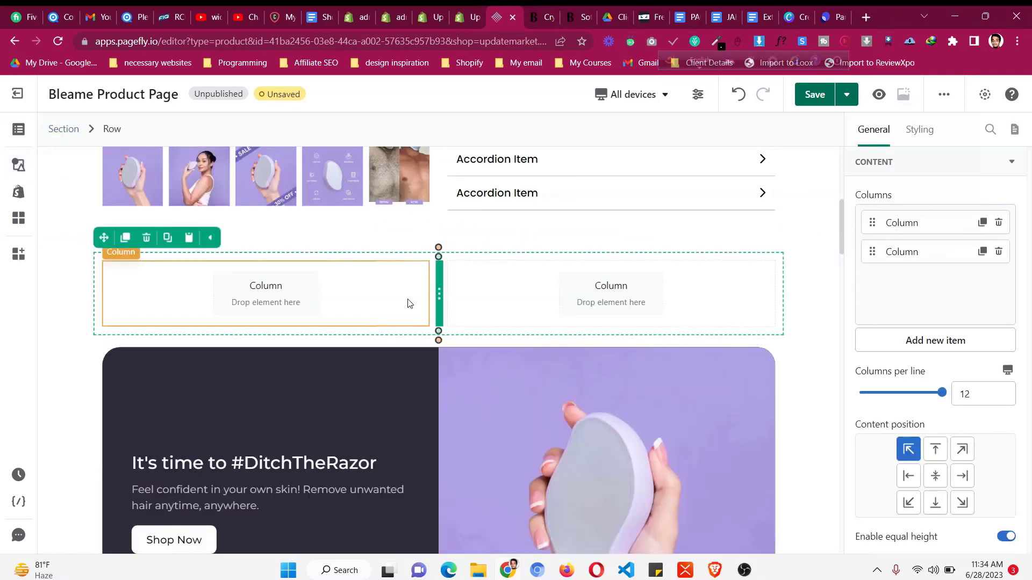
- Duplicate the "The Future Is Hair-Free!" heading and move the copy into the first column of the new row
scroll(407, 301, down, 10)
scroll(408, 302, down, 15)
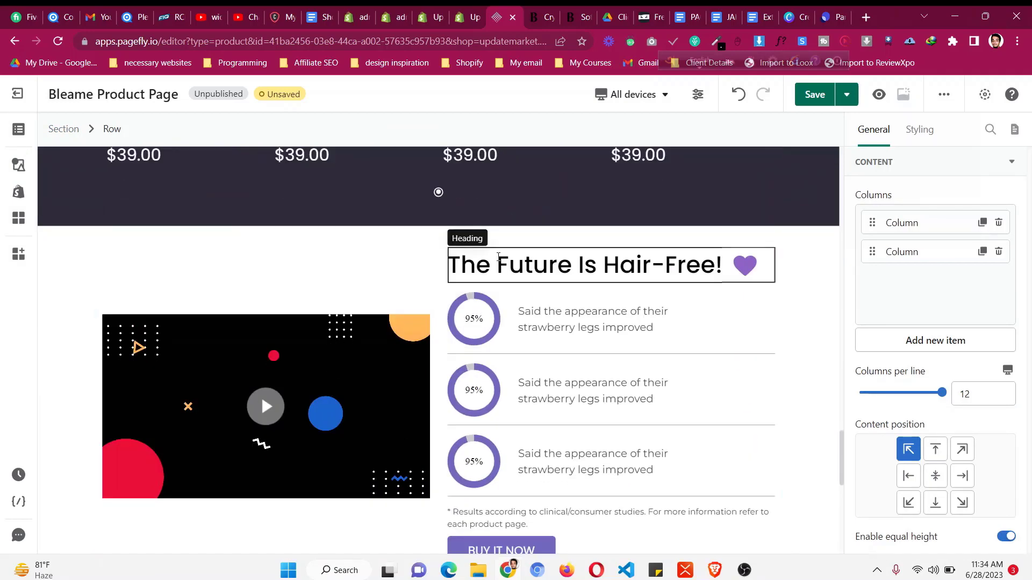
click(498, 257)
click(479, 233)
drag(458, 233, 282, 522)
scroll(439, 349, down, 2)
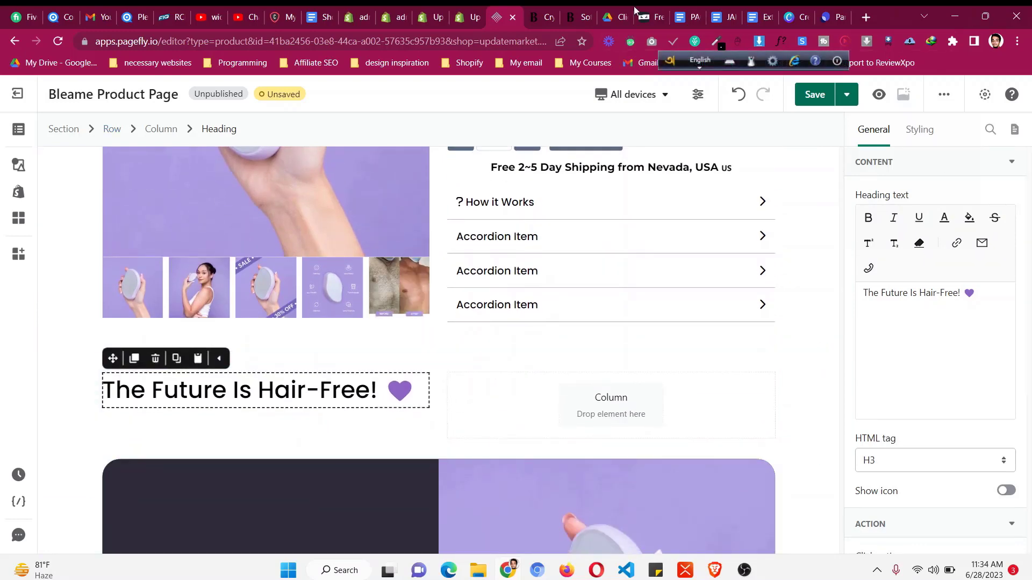
- Copy the "Look At How Others Are Loving Their Bleame" heading from the reference page and replace the new heading's text with it
click(547, 10)
triple_click(311, 341)
key(ctrl+c)
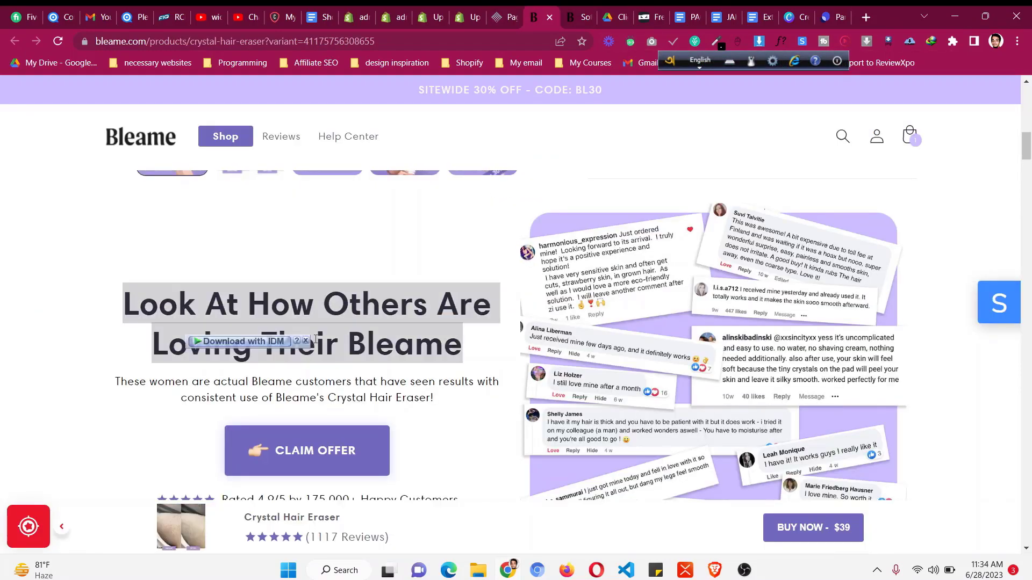
click(492, 10)
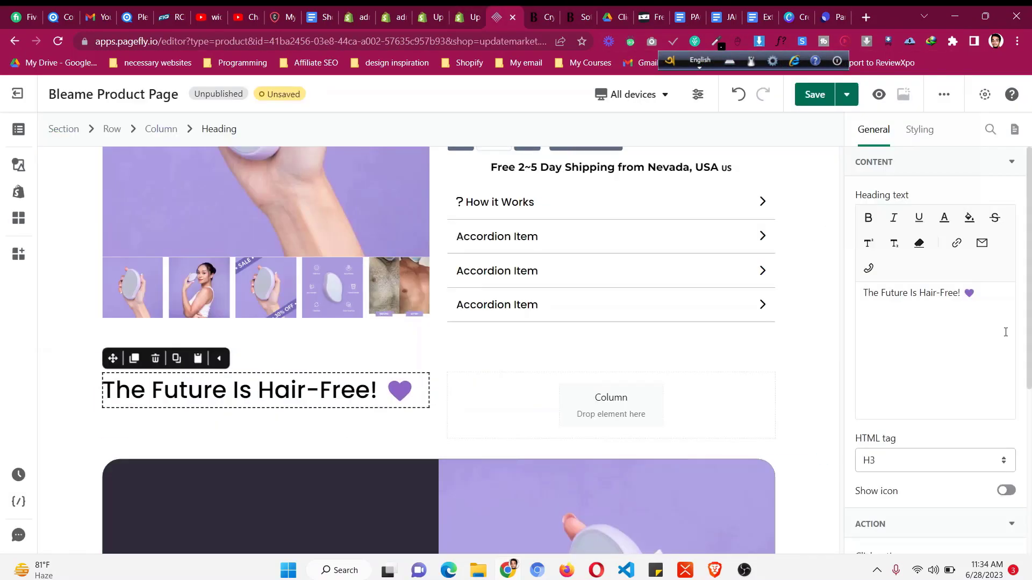
key(ctrl+a)
key(ctrl+v)
- Center-align the "Look At How Others Are Loving Their Bleame" heading
click(919, 130)
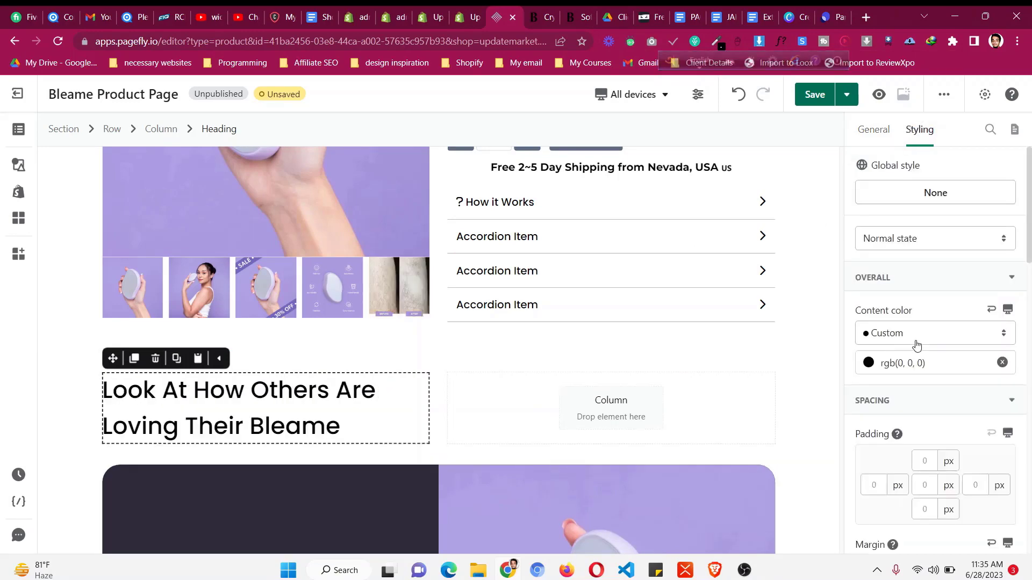
scroll(917, 420, down, 8)
click(915, 513)
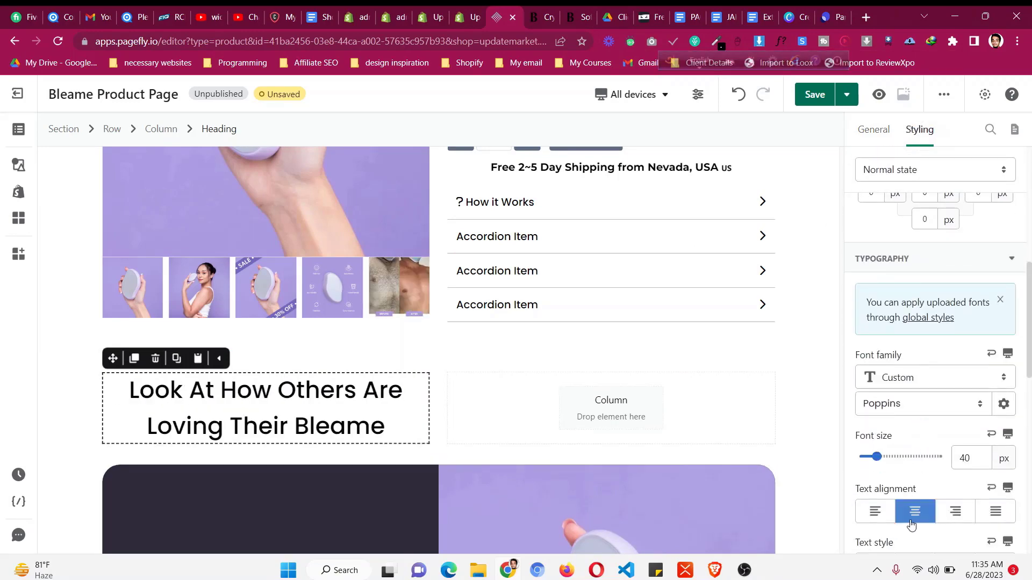
- Duplicate the intro paragraph under the Crystal Hair Eraser title and place the copy below the new heading
scroll(562, 324, up, 5)
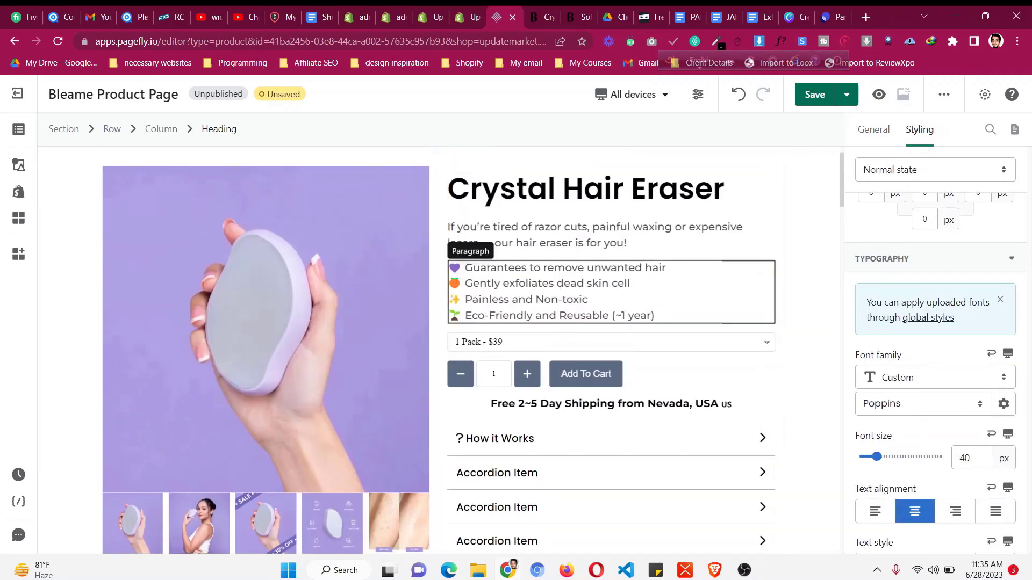
click(479, 225)
click(478, 206)
drag(458, 205, 285, 467)
- Copy the "These women are actual Bleame customers" sentence from the reference page and open the duplicated paragraph's text settings in the editor
click(548, 15)
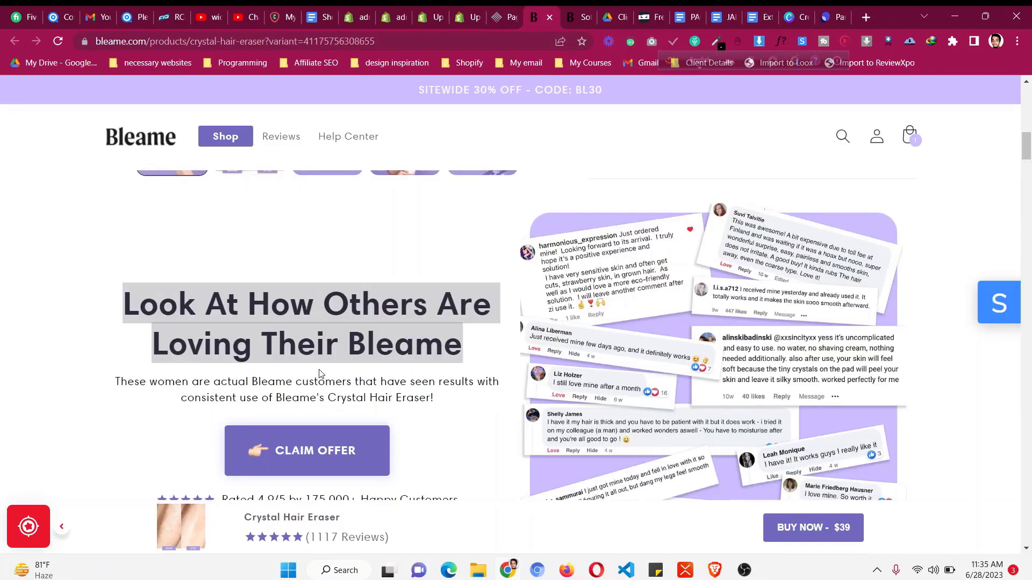
triple_click(345, 398)
right_click(327, 390)
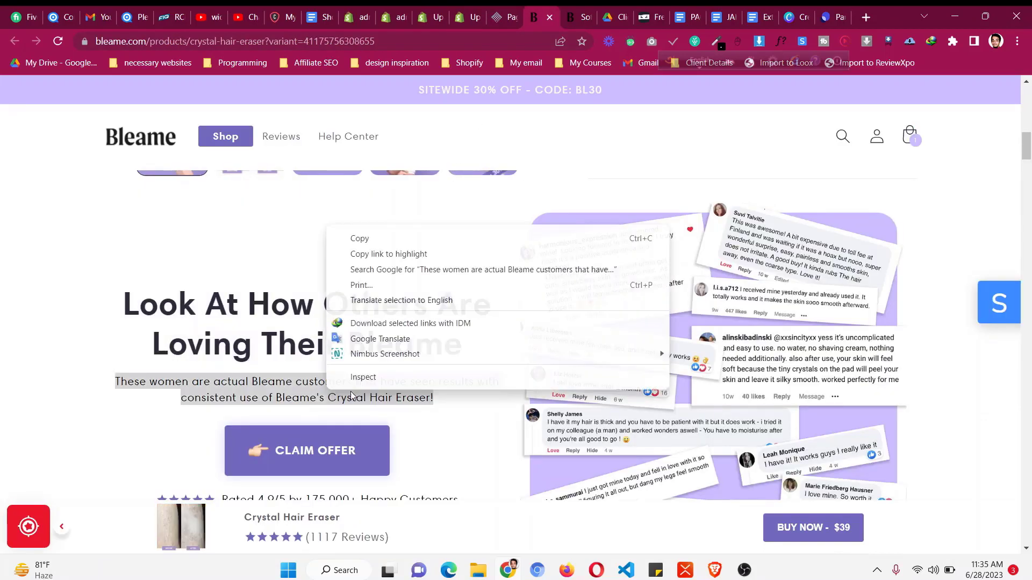
click(400, 238)
key(ctrl+shift+Tab)
scroll(974, 327, up, 10)
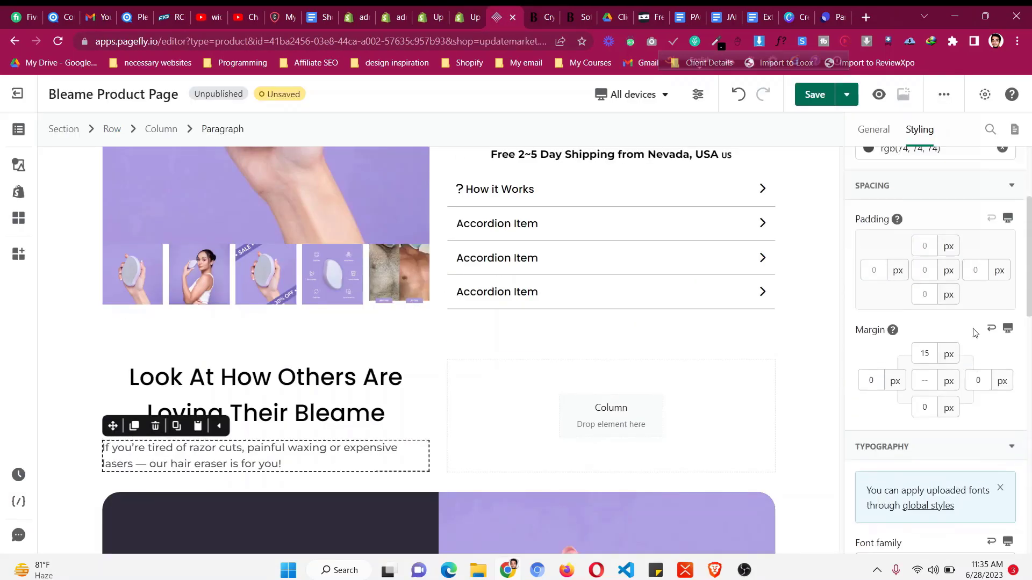
click(873, 129)
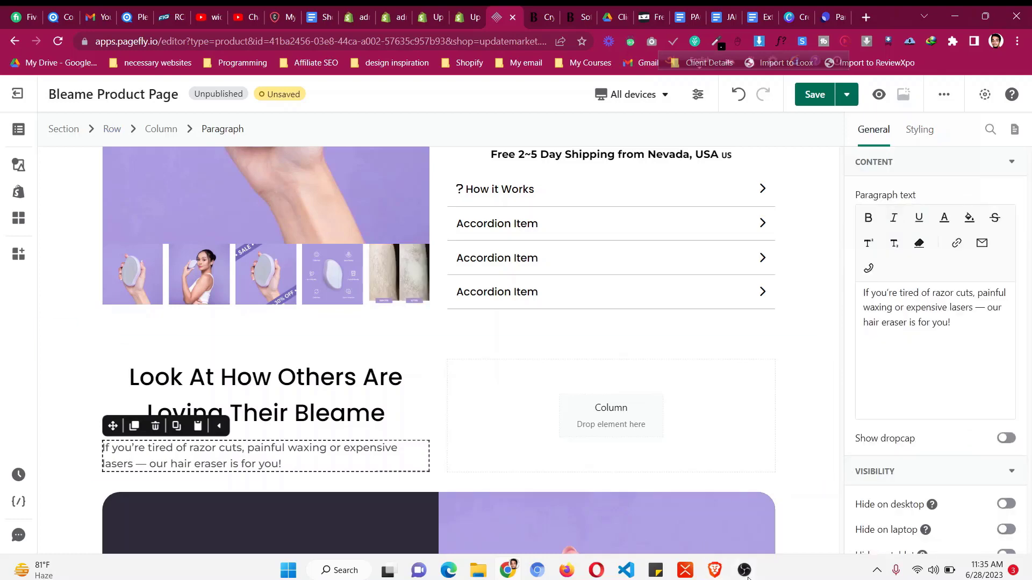
click(744, 570)
click(711, 400)
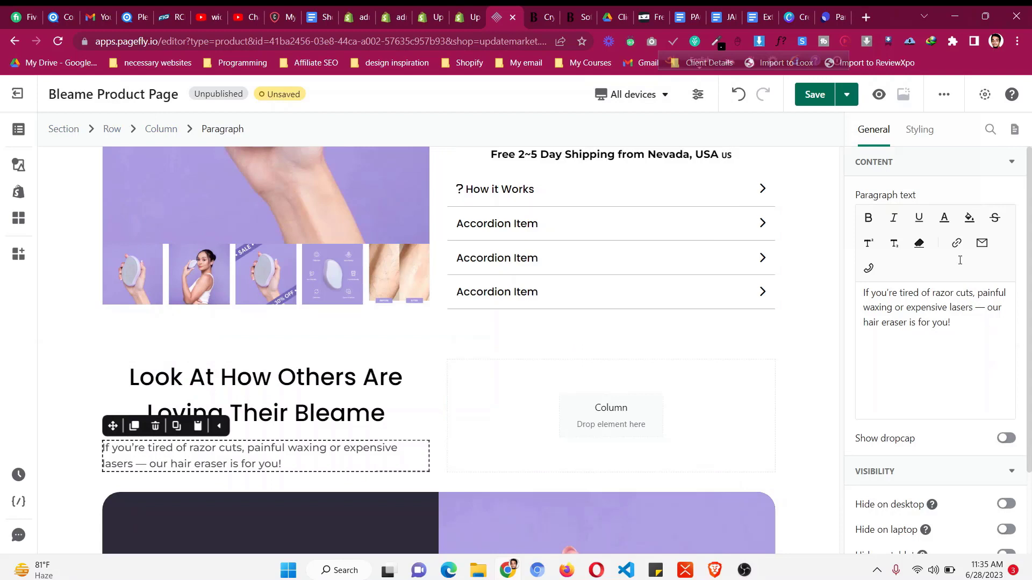
- Set the duplicated paragraph's text color to black and center-align it
click(919, 139)
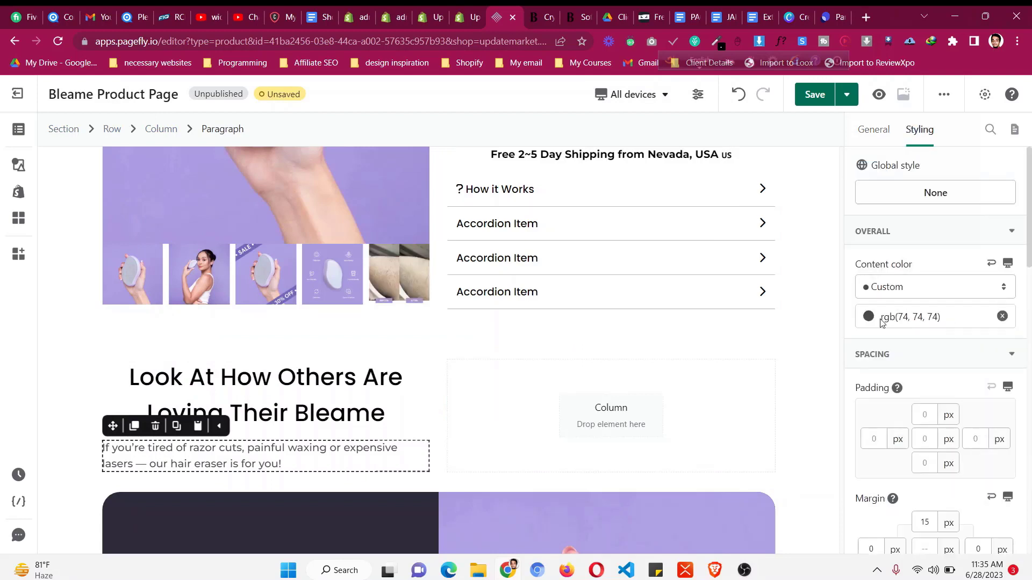
click(868, 316)
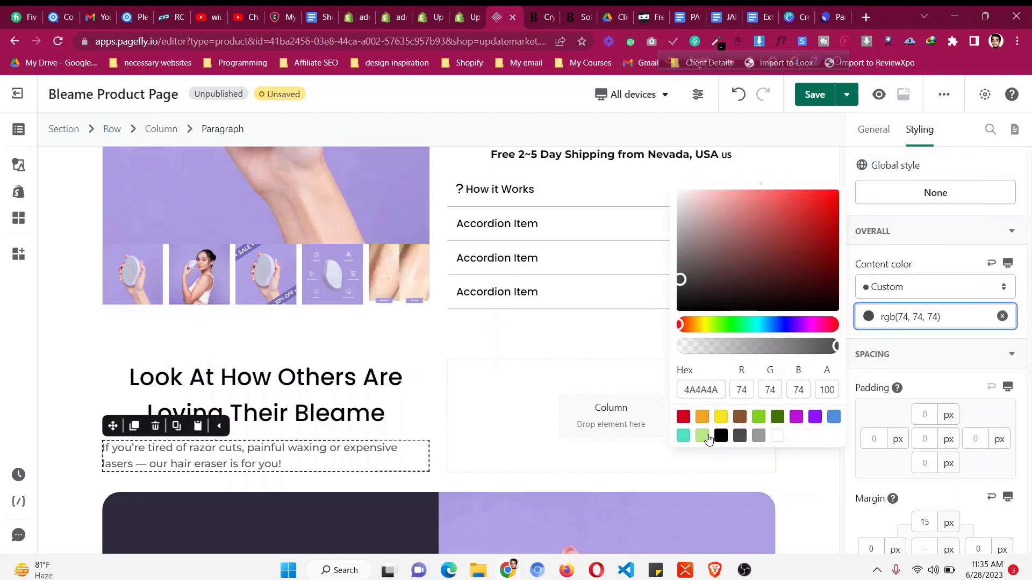
click(721, 436)
scroll(941, 461, down, 5)
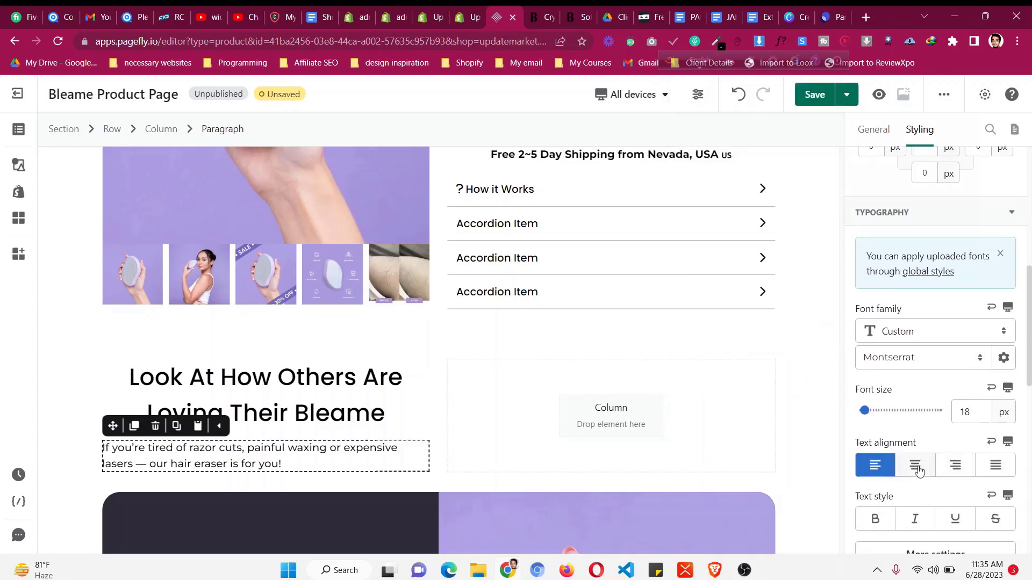
click(915, 465)
- Duplicate the Read Reviews button and move the copy below the centered paragraph in the new row
scroll(447, 266, down, 15)
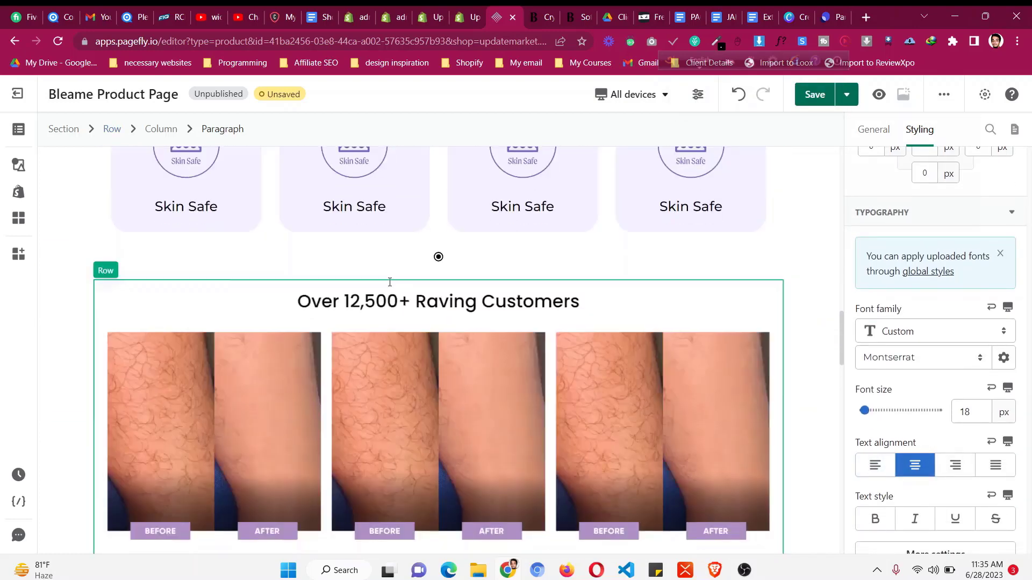
scroll(389, 282, down, 8)
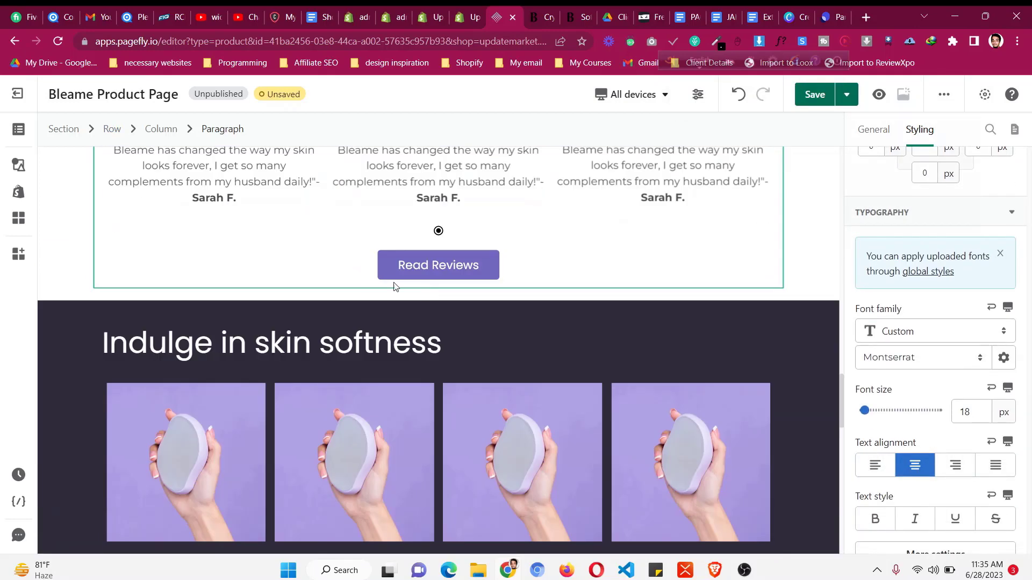
click(394, 253)
click(409, 236)
drag(388, 236, 315, 368)
scroll(938, 382, down, 5)
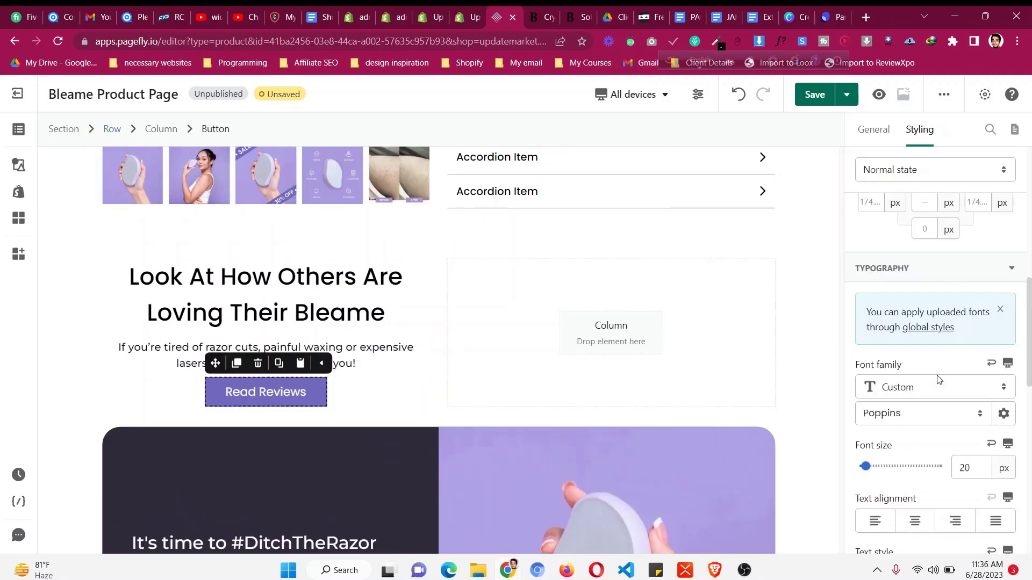
- Set the duplicated Read Reviews button's font size to 24 px and compare it with the reference page's Claim Offer button
click(973, 286)
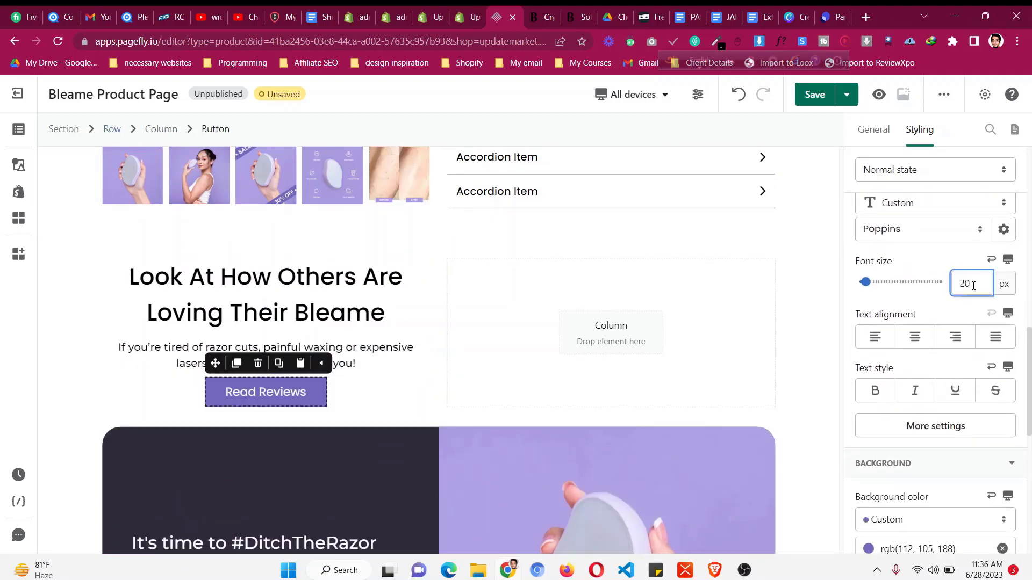
key(BackSpace)
text(4)
click(554, 10)
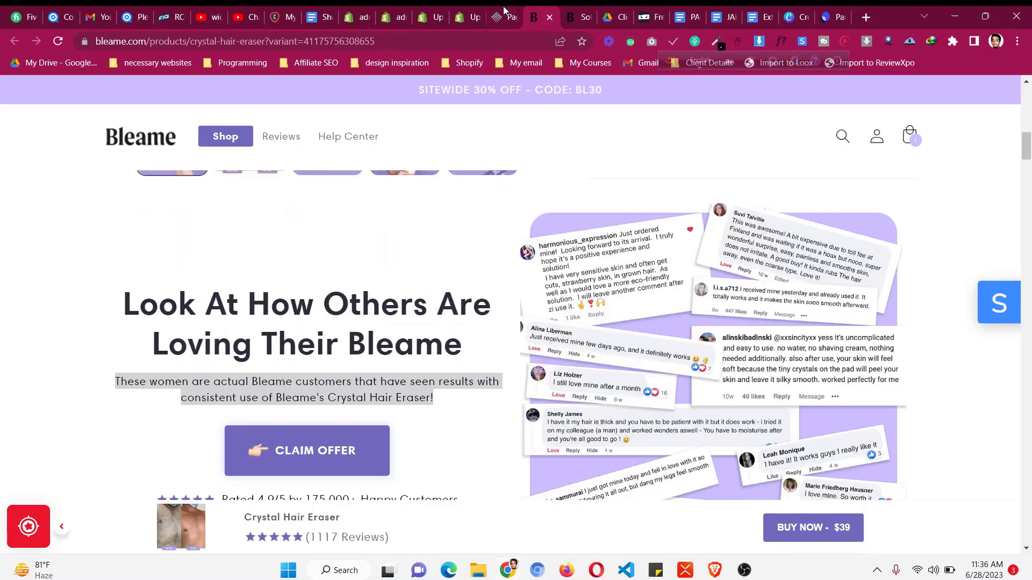
click(504, 11)
- Set the duplicated Read Reviews button's top and bottom padding to 20 px
scroll(929, 363, up, 6)
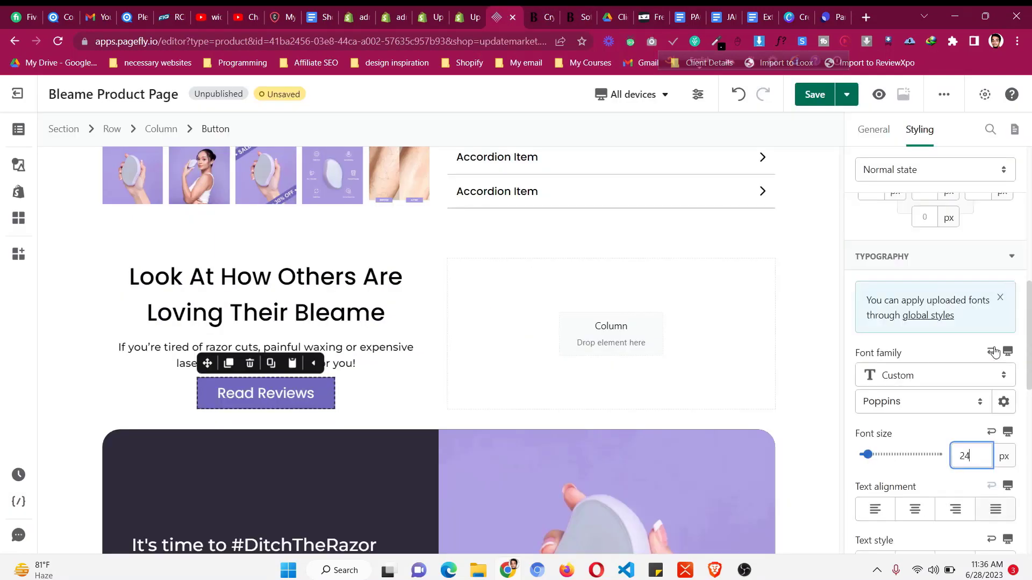
double_click(926, 286)
text(20)
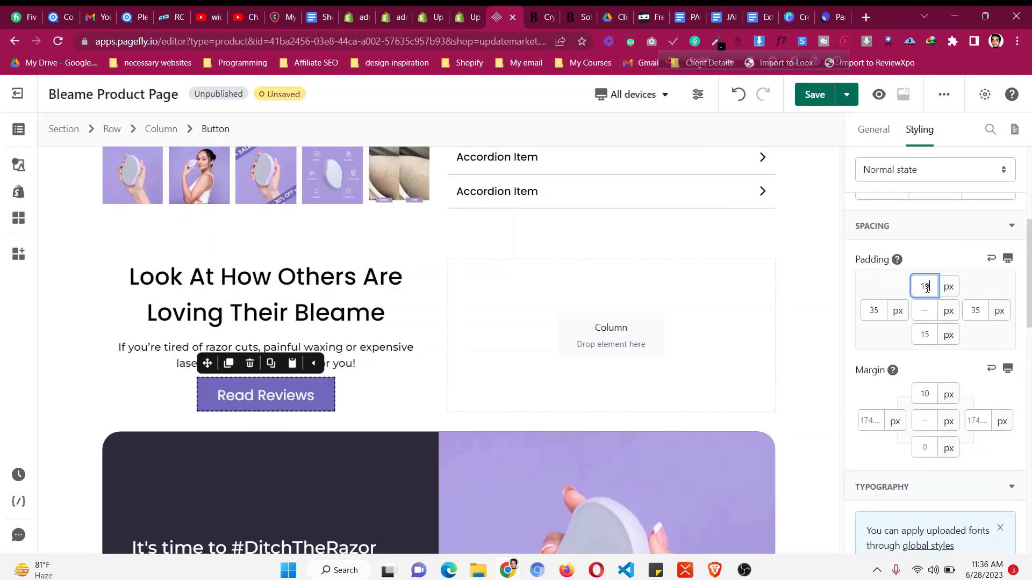
double_click(926, 335)
text(20)
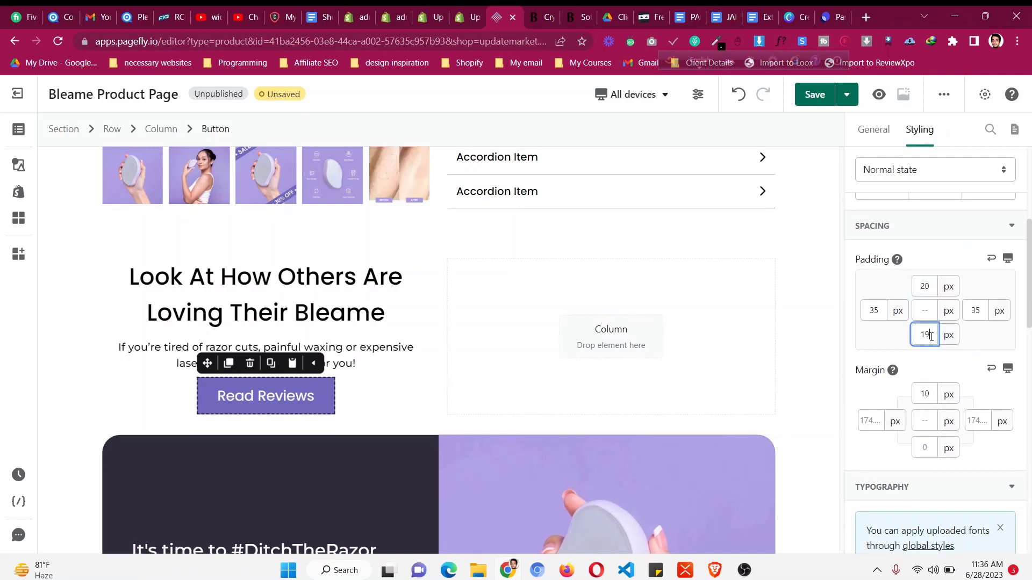
click(358, 357)
- Check the star rating line on the reference page and add a Block layout element below the duplicated Read Reviews button
click(541, 12)
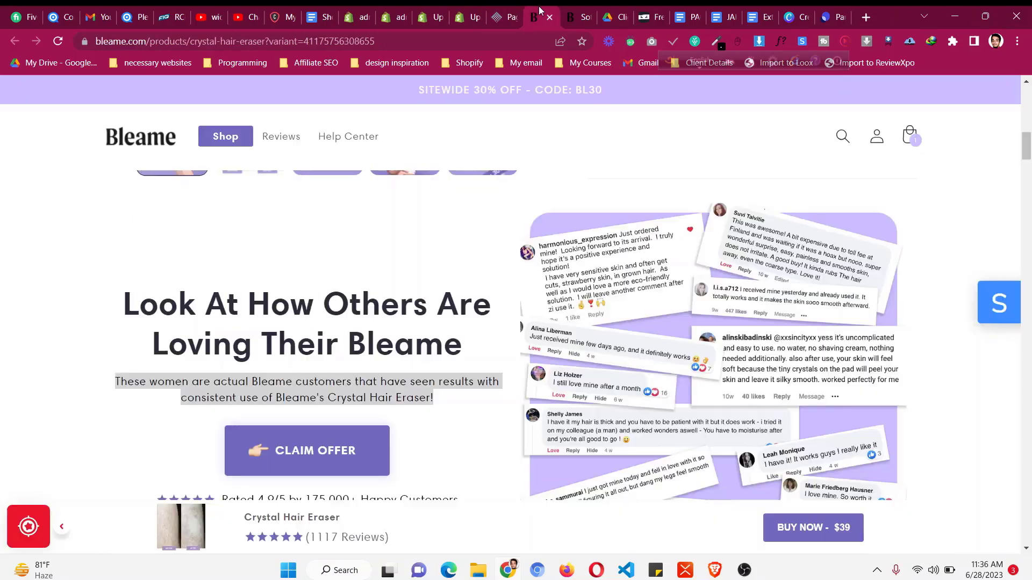
scroll(481, 301, down, 4)
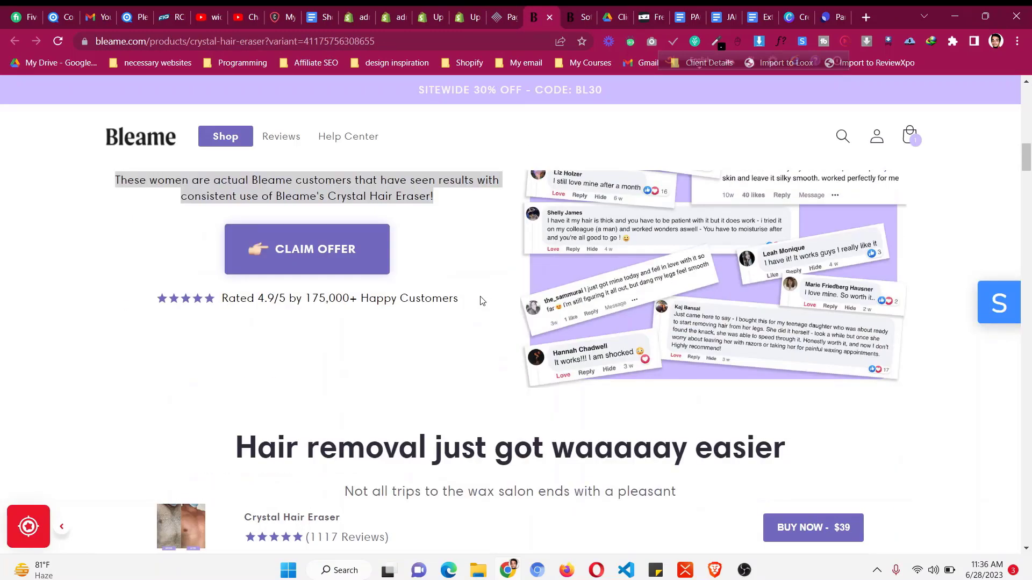
click(155, 305)
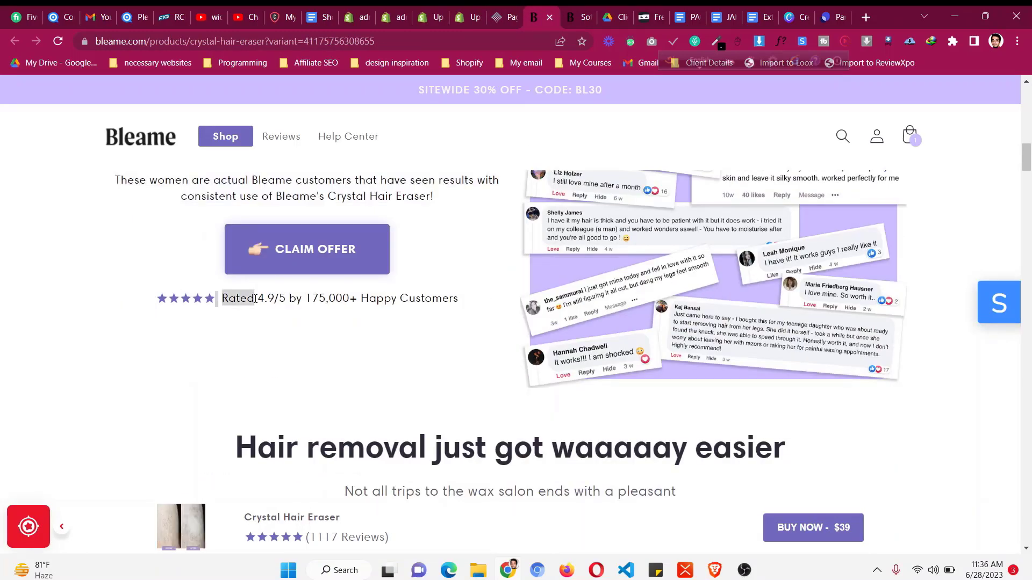
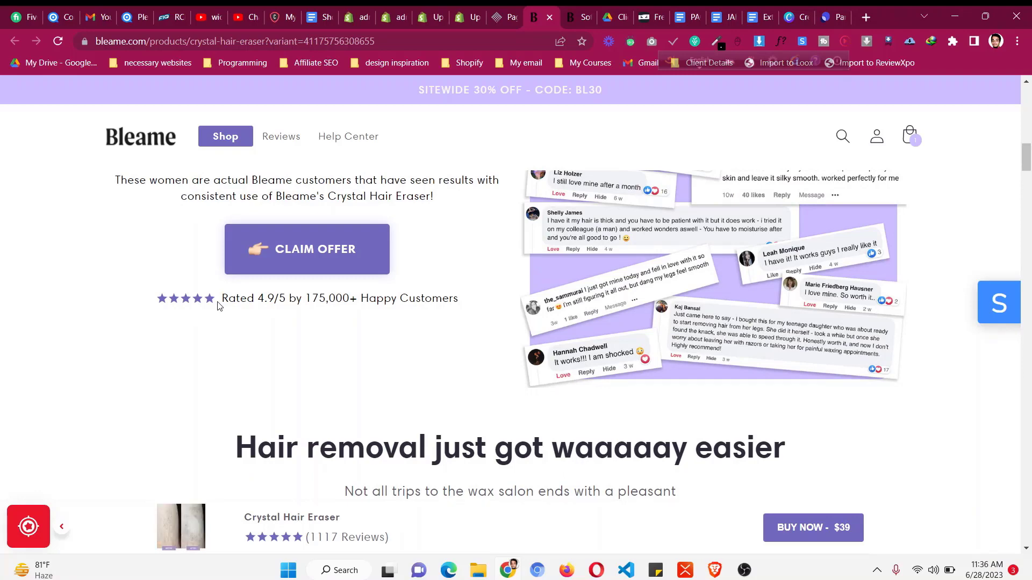
click(499, 10)
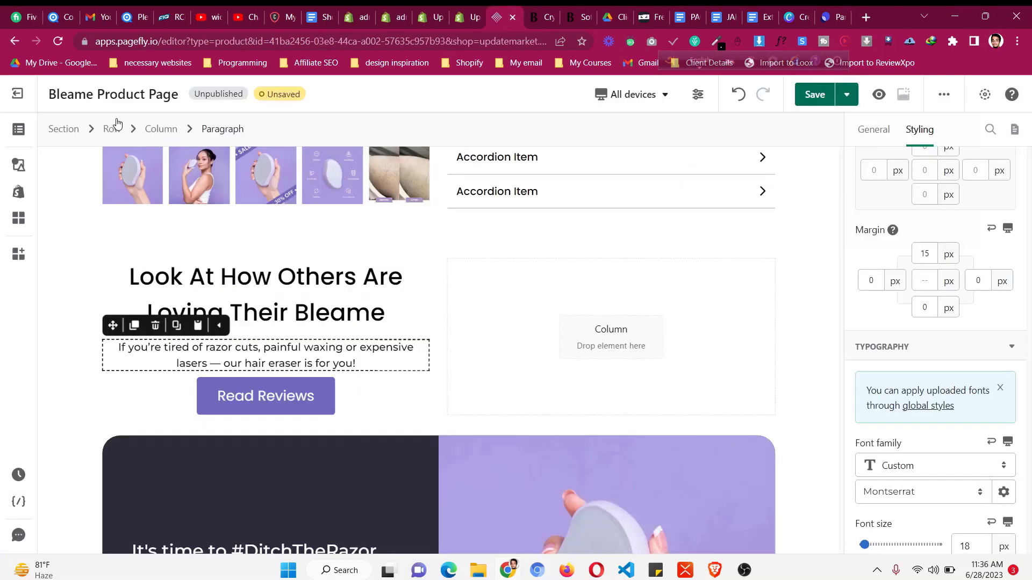
click(19, 166)
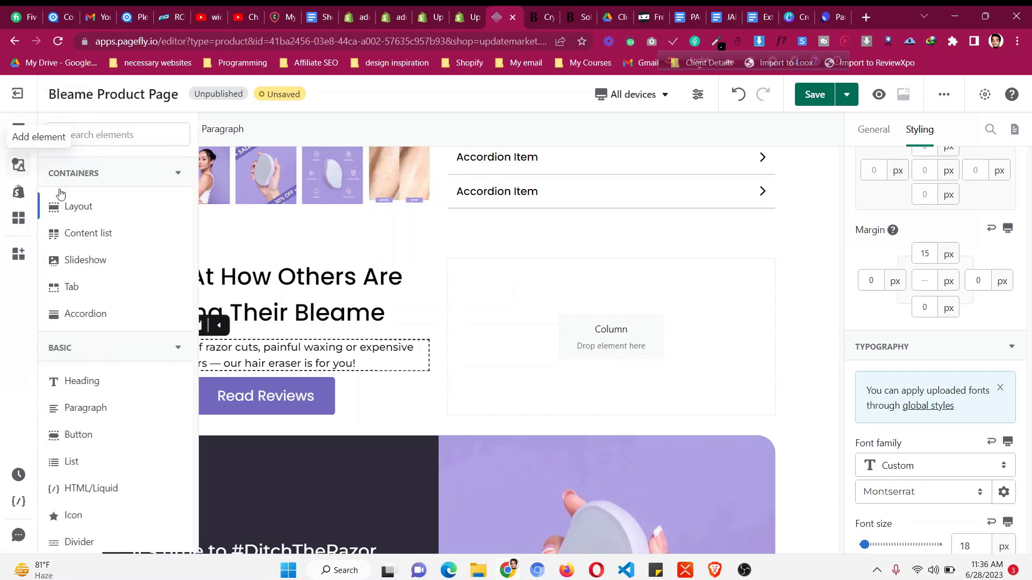
scroll(224, 301, down, 2)
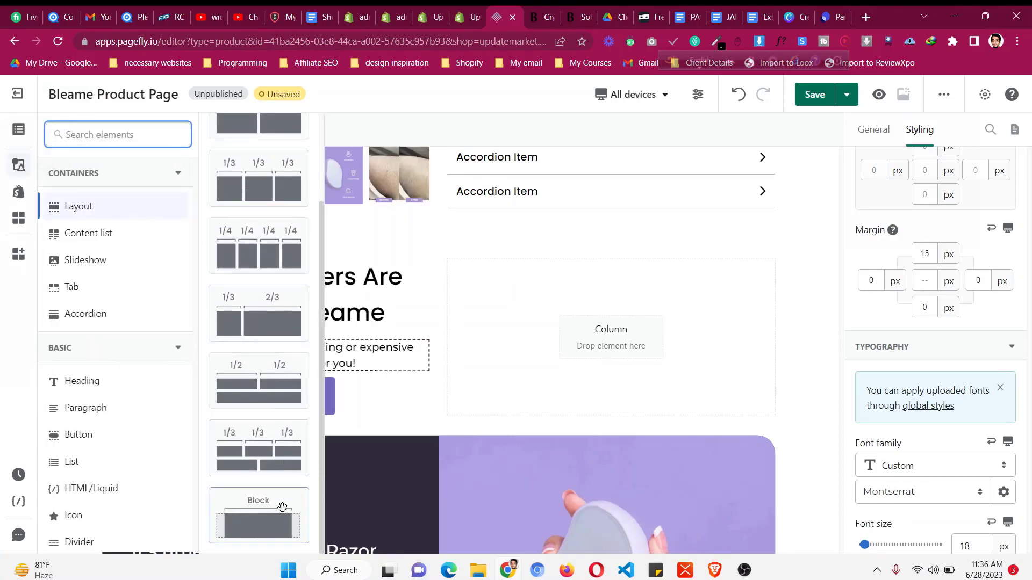
drag(282, 507, 274, 416)
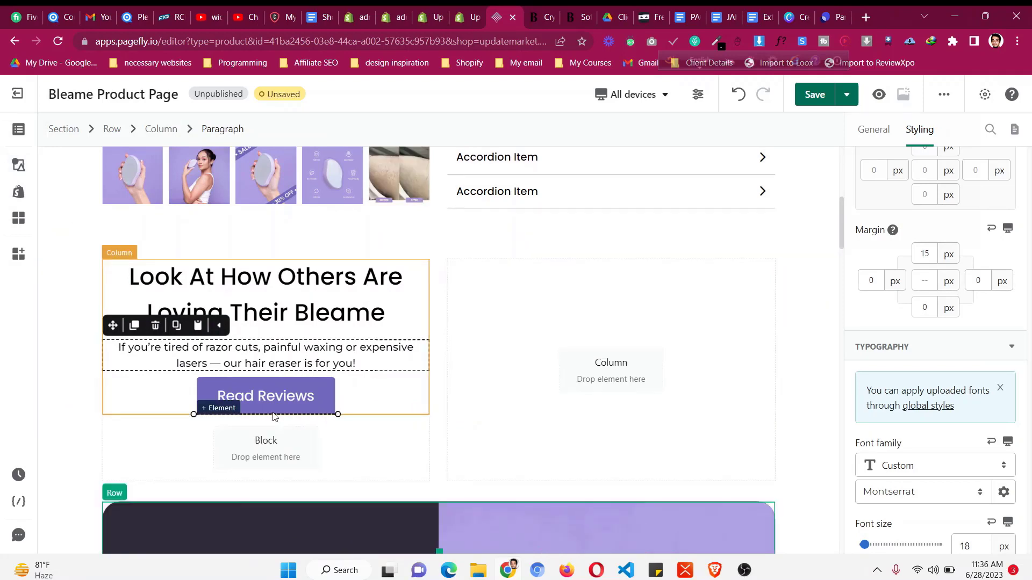
- Give the new block a 15 px top margin and 10 px of padding at its top and bottom
click(276, 436)
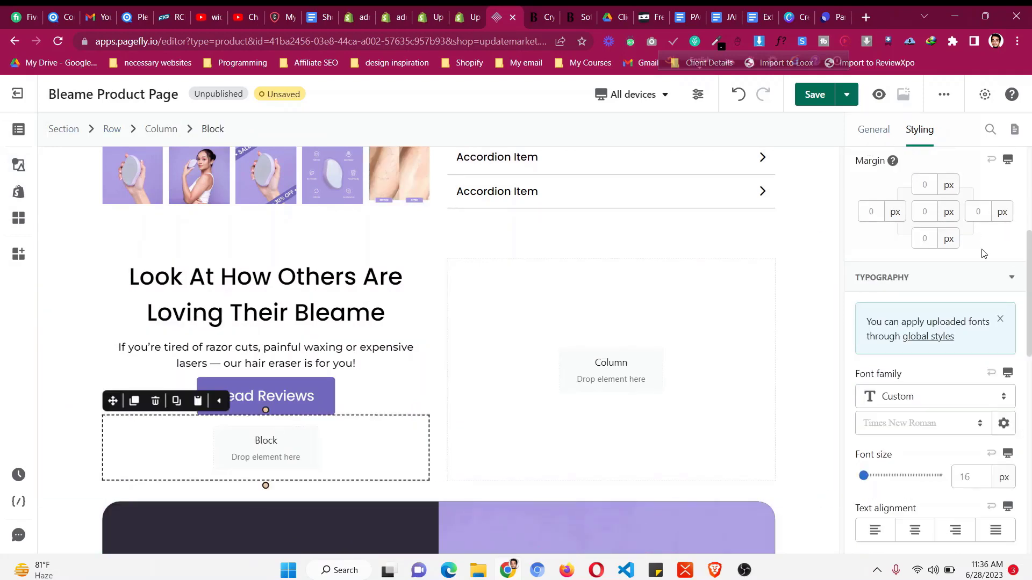
scroll(926, 339, up, 3)
click(924, 387)
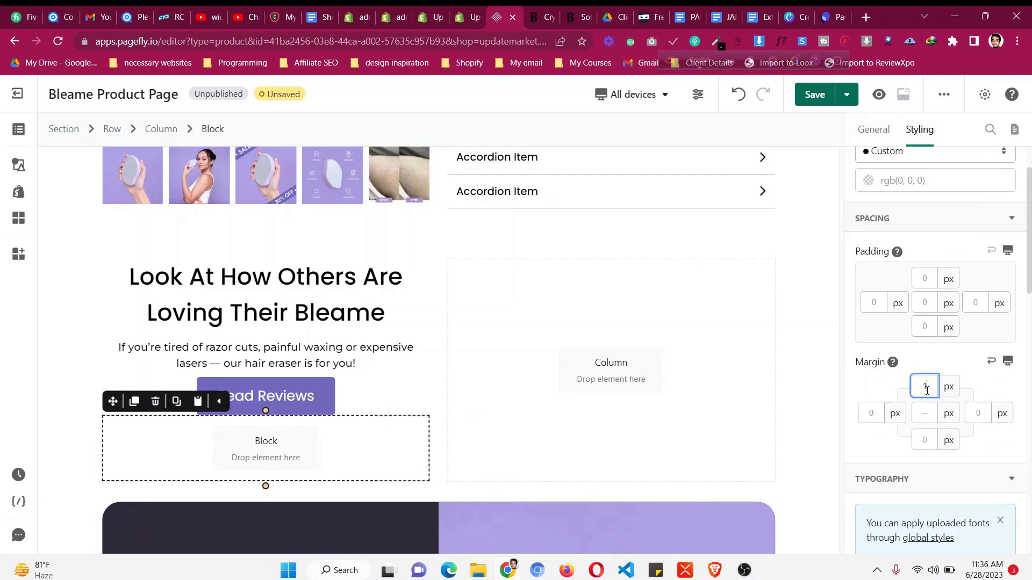
text(15)
click(920, 279)
text(1)
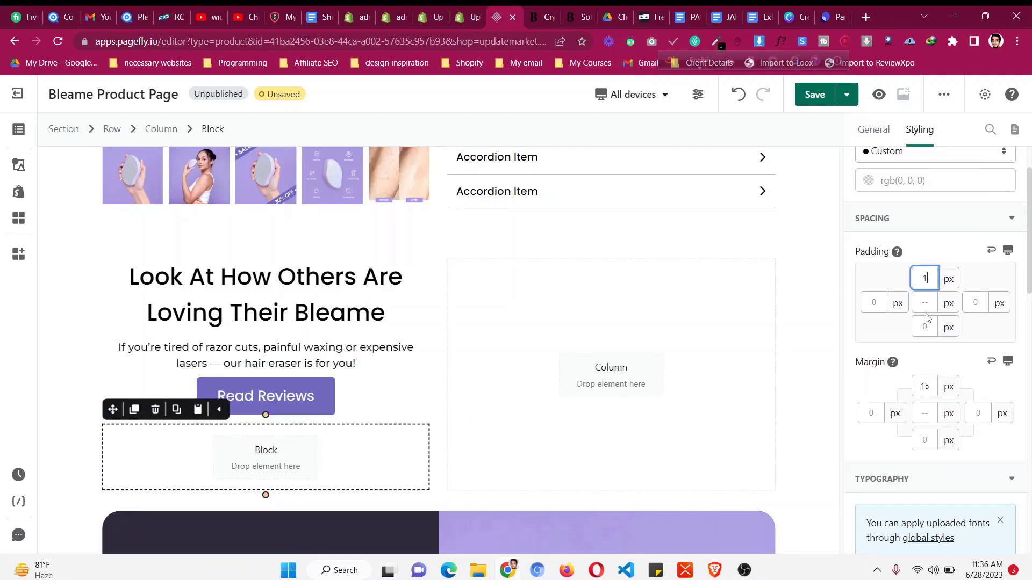
text(0)
click(930, 328)
text(10)
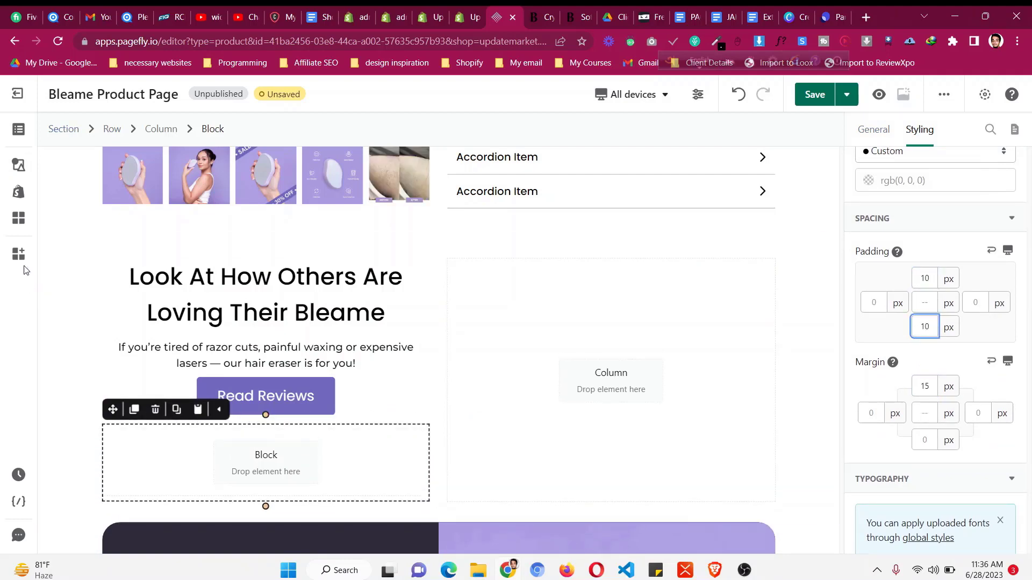
- Add a star icon inside the block and set its icon size to 18 px
click(18, 167)
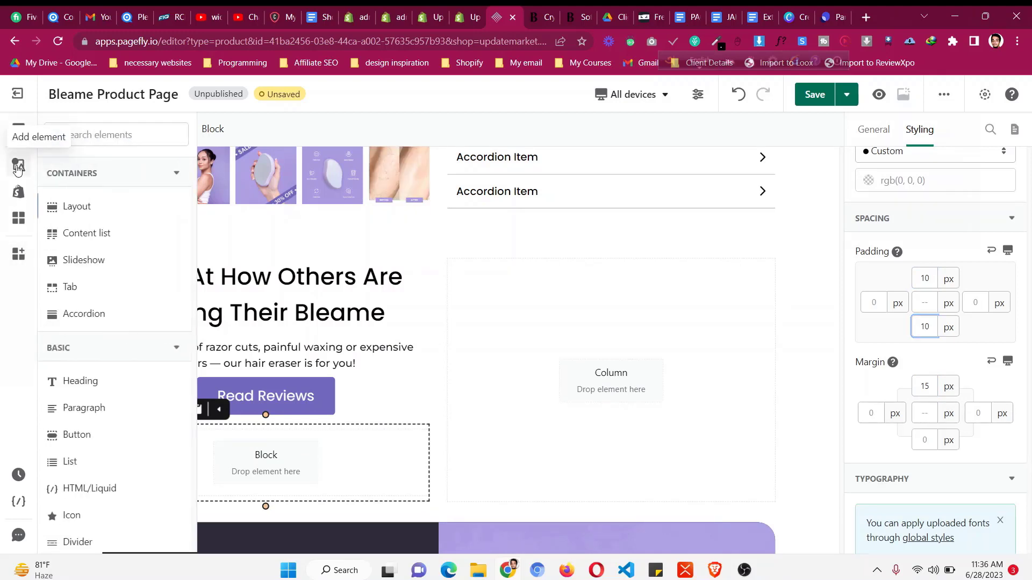
scroll(126, 390, down, 3)
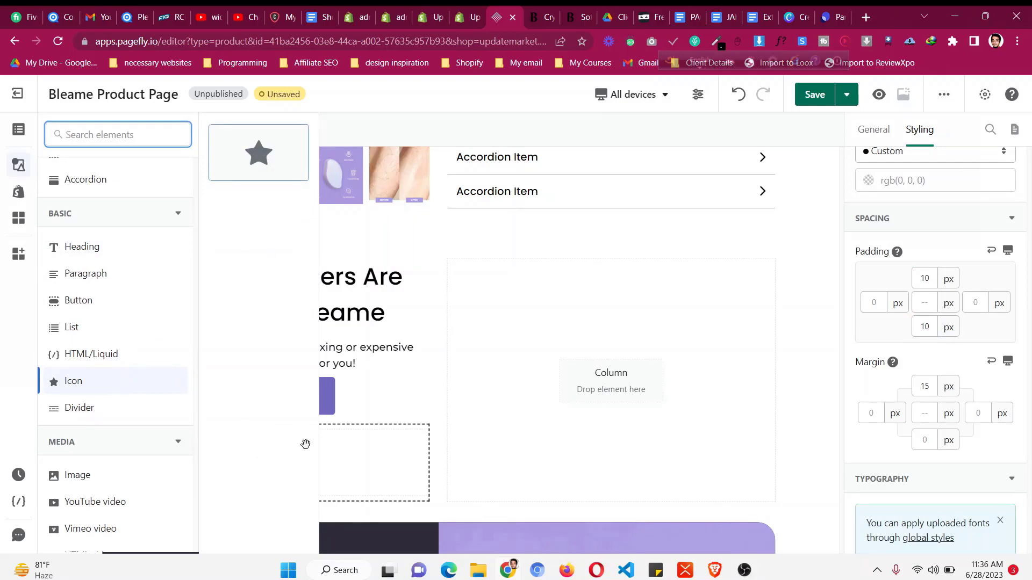
mouse_move(306, 445)
mouse_down()
mouse_move(317, 470)
mouse_move(318, 455)
mouse_up()
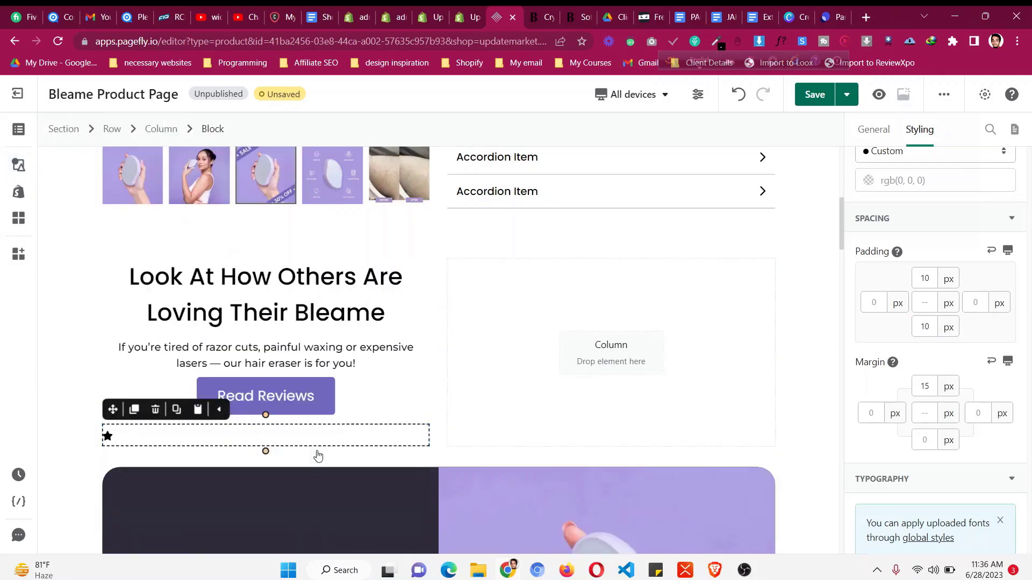
click(883, 131)
scroll(970, 237, down, 3)
click(970, 237)
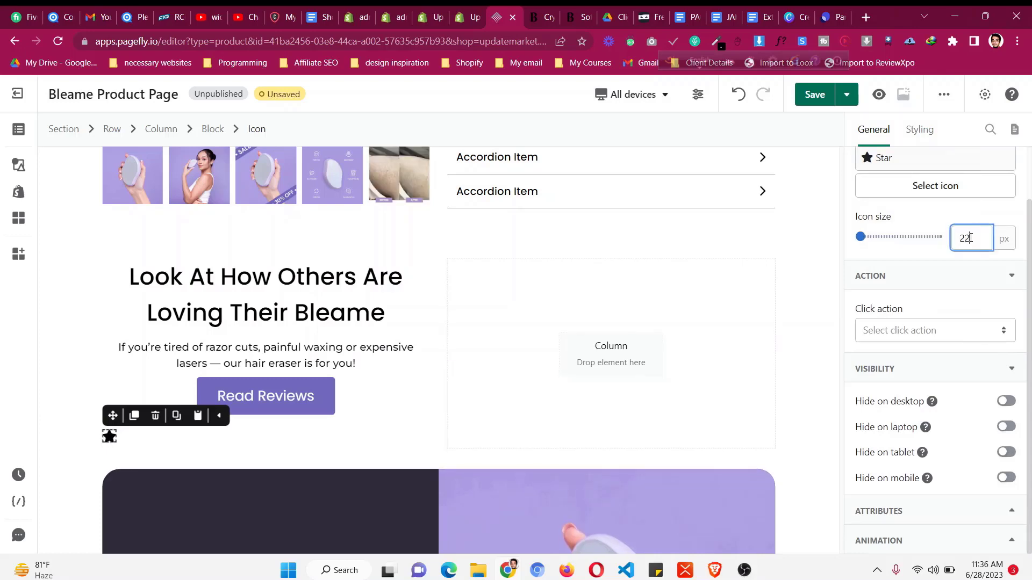
scroll(970, 238, down, 3)
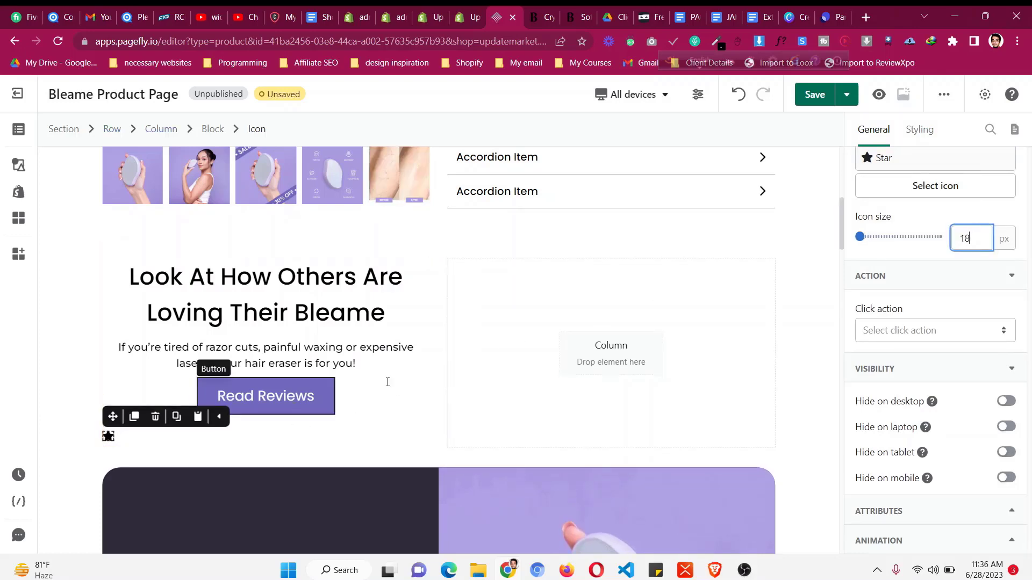
- Copy the Read Reviews button's background color, rgb(112, 105, 188), and apply it as the star icon's content color
click(295, 396)
click(932, 140)
scroll(937, 365, down, 10)
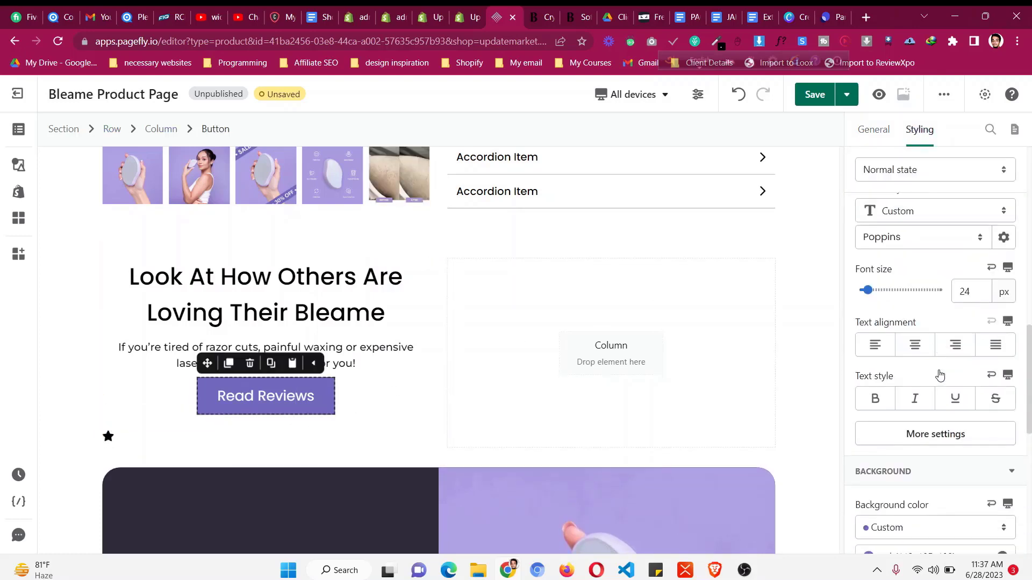
scroll(938, 353, up, 6)
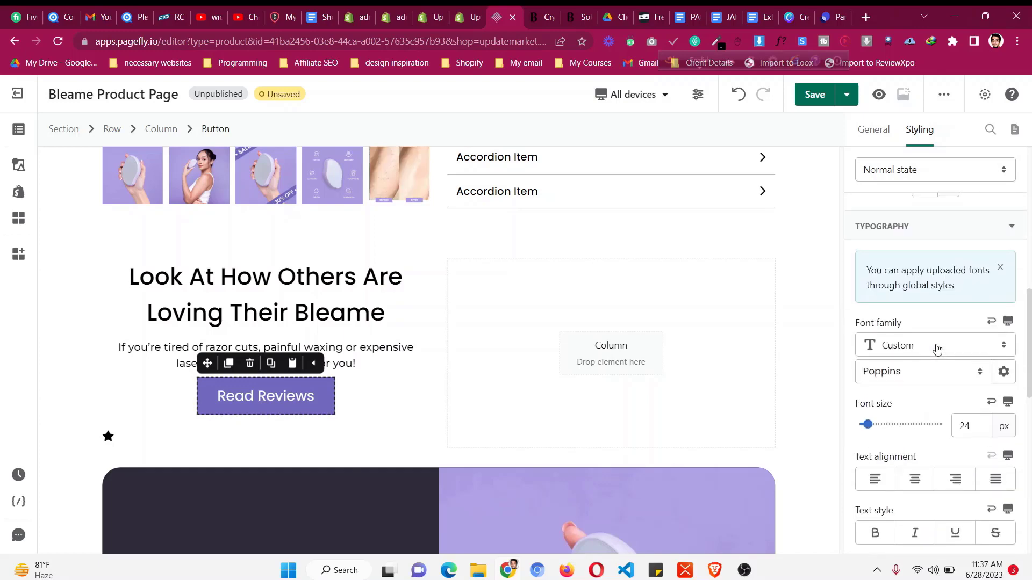
scroll(937, 349, down, 2)
scroll(937, 350, down, 5)
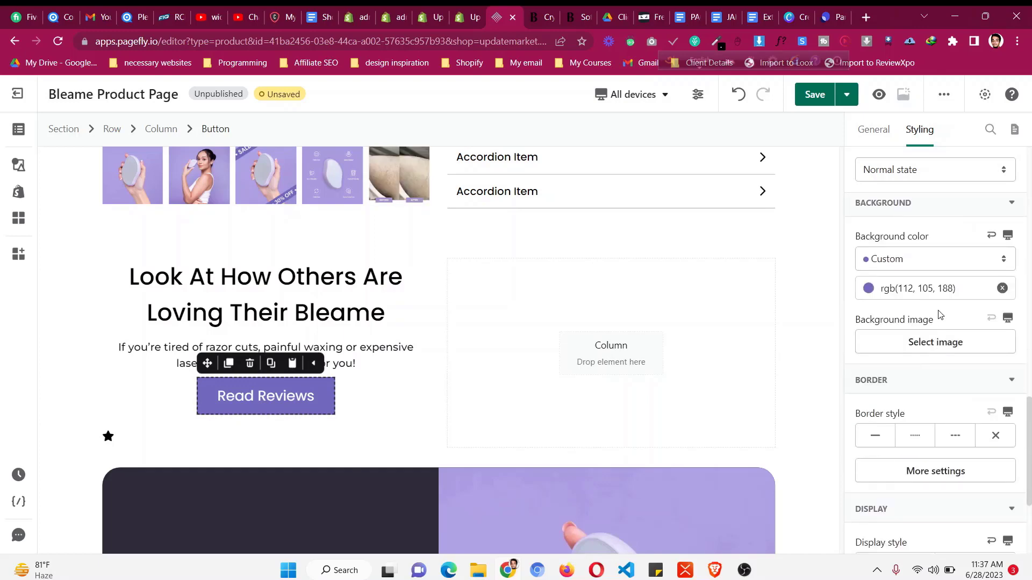
click(940, 291)
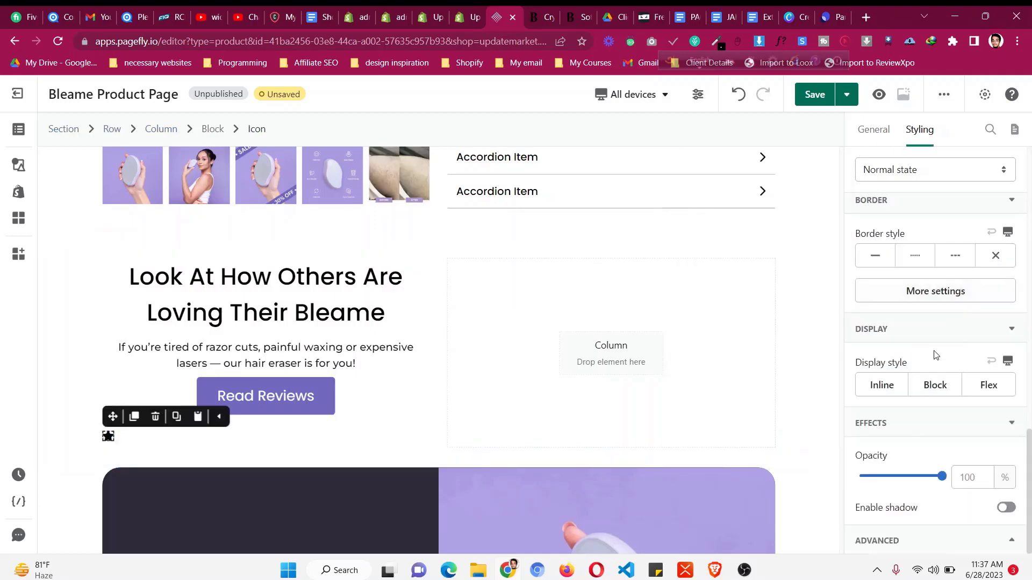
scroll(935, 355, up, 10)
click(936, 363)
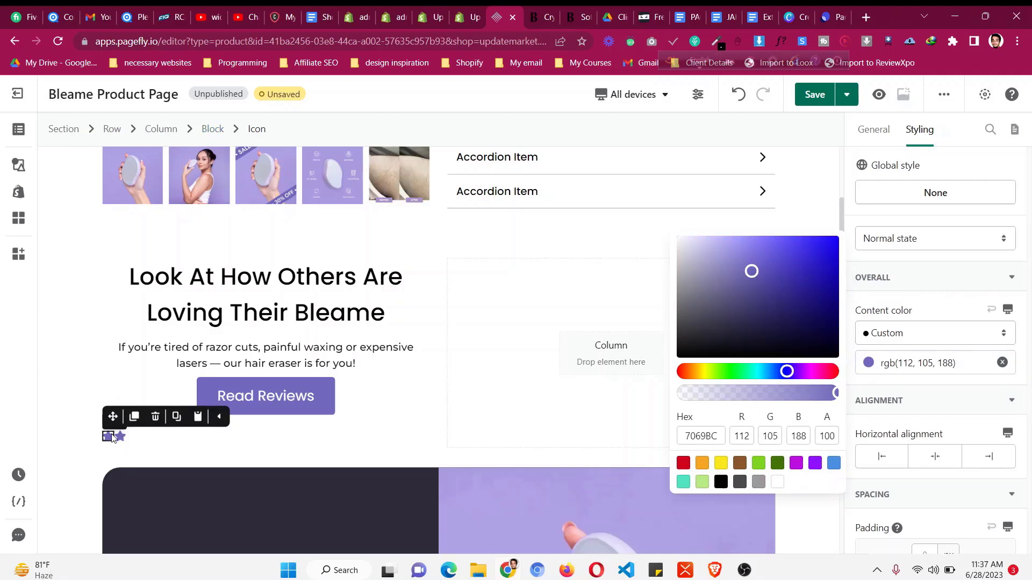
- Set the second star's left margin to 4 px and duplicate it to make a row of five stars
scroll(994, 436, down, 8)
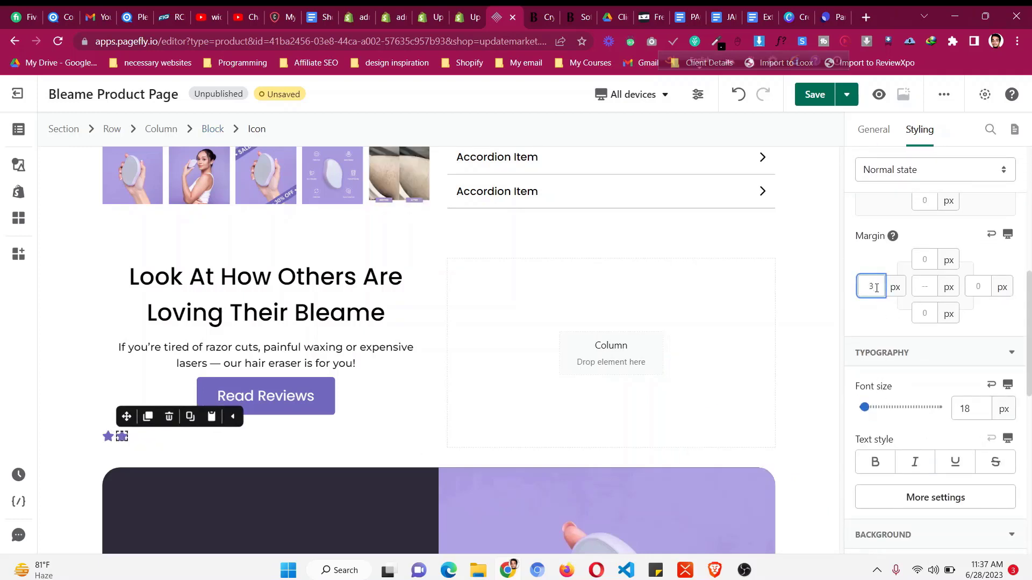
key(Up)
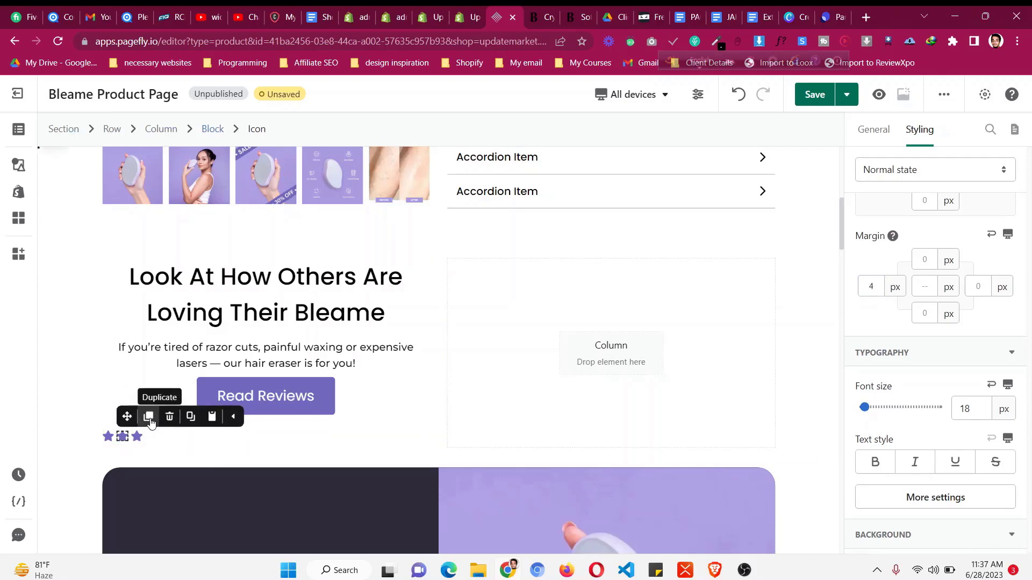
click(150, 423)
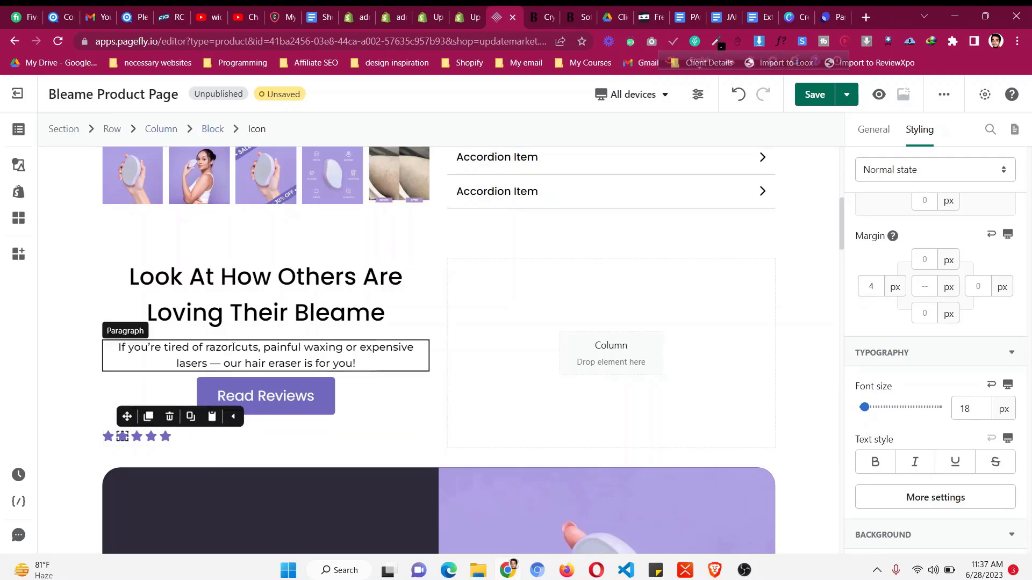
- Duplicate the centered paragraph above the button and move the copy into the block after the five stars
click(118, 335)
click(135, 325)
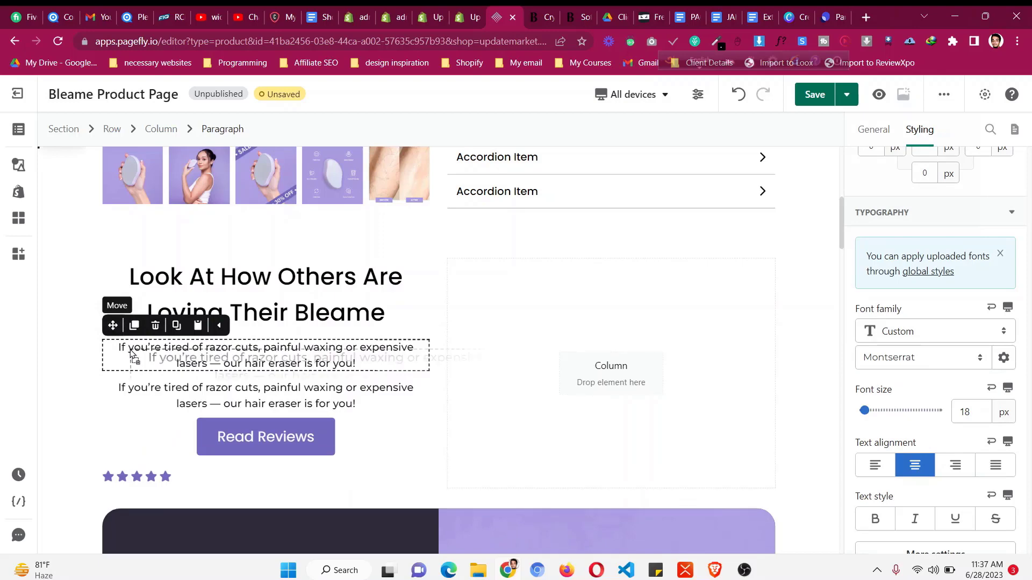
drag(113, 325, 165, 479)
- Copy the "Rated 4.9/5 by 175,000+ Happy Customers" line from the Bleame reference page and replace the duplicated paragraph's text with it
click(547, 15)
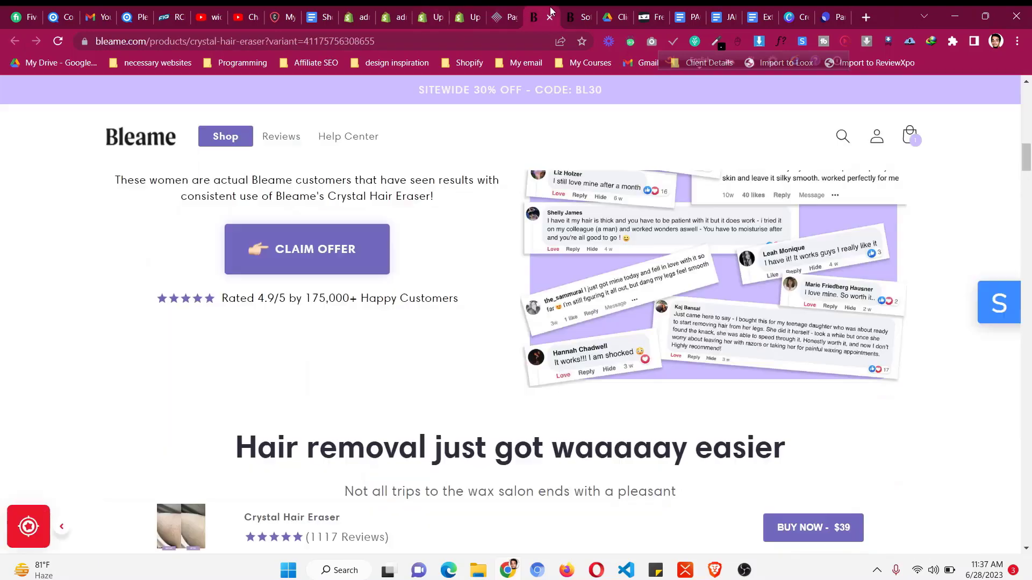
triple_click(353, 300)
right_click(353, 301)
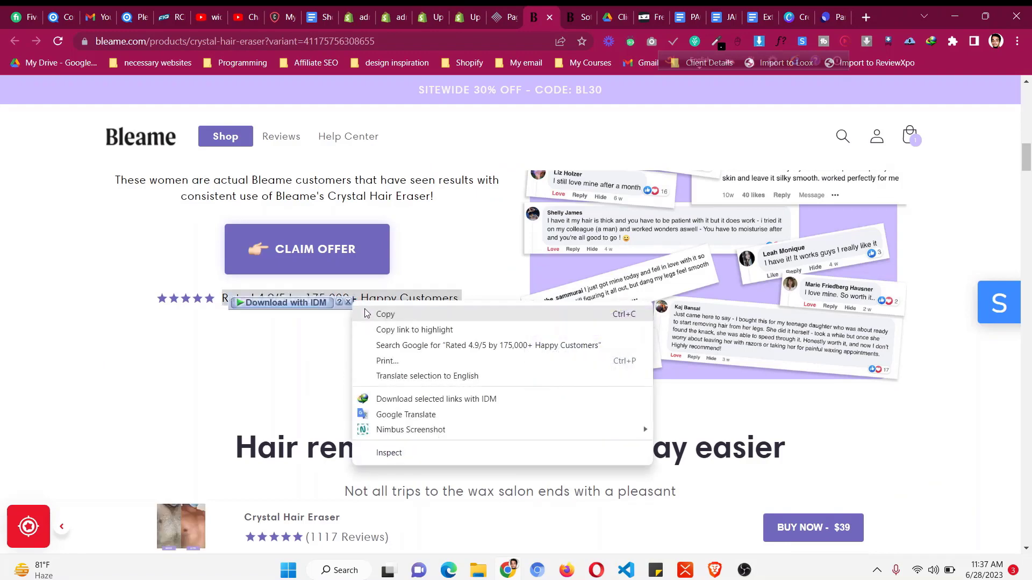
click(376, 313)
click(513, 13)
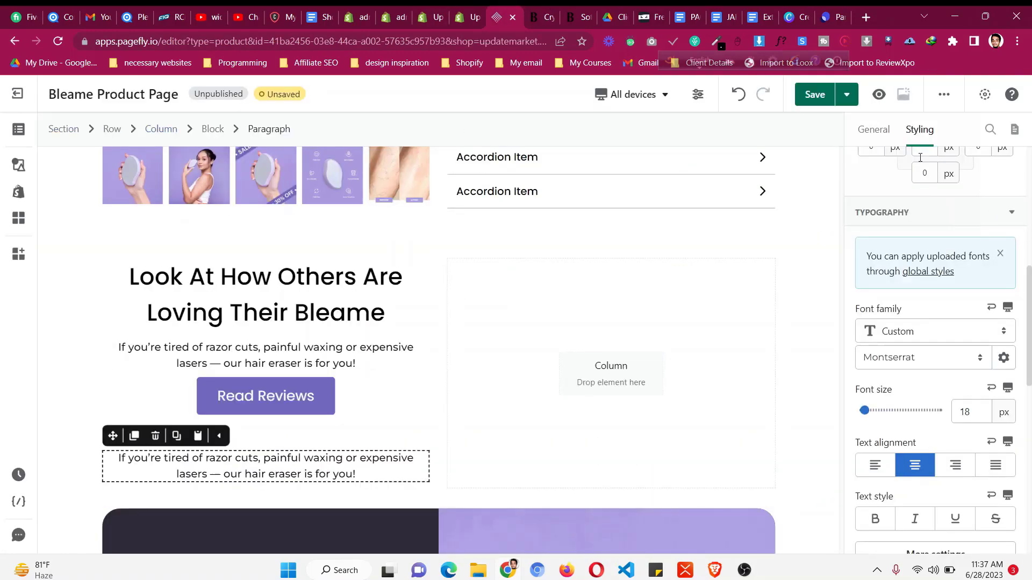
click(875, 131)
key(ctrl+a)
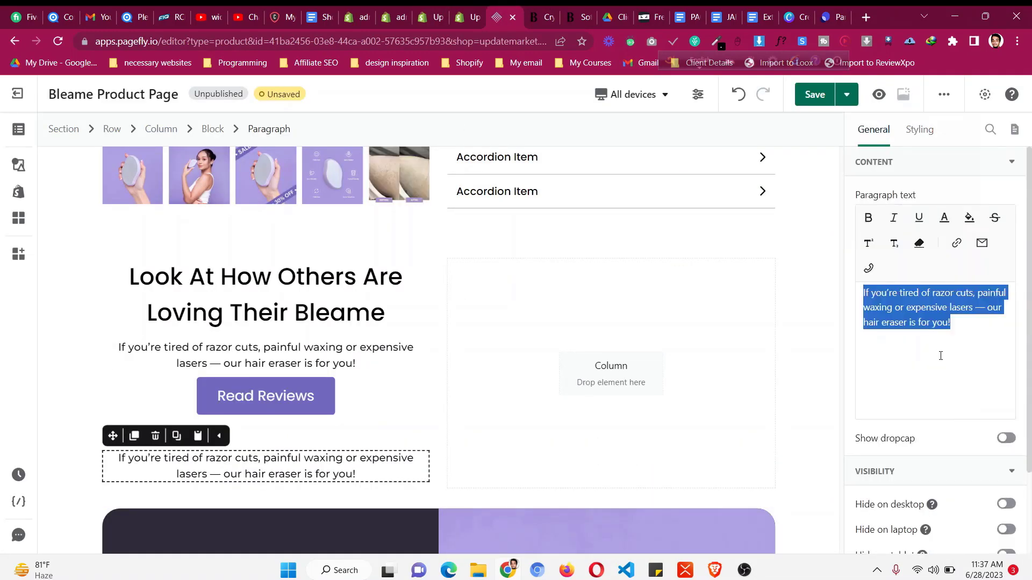
key(ctrl+v)
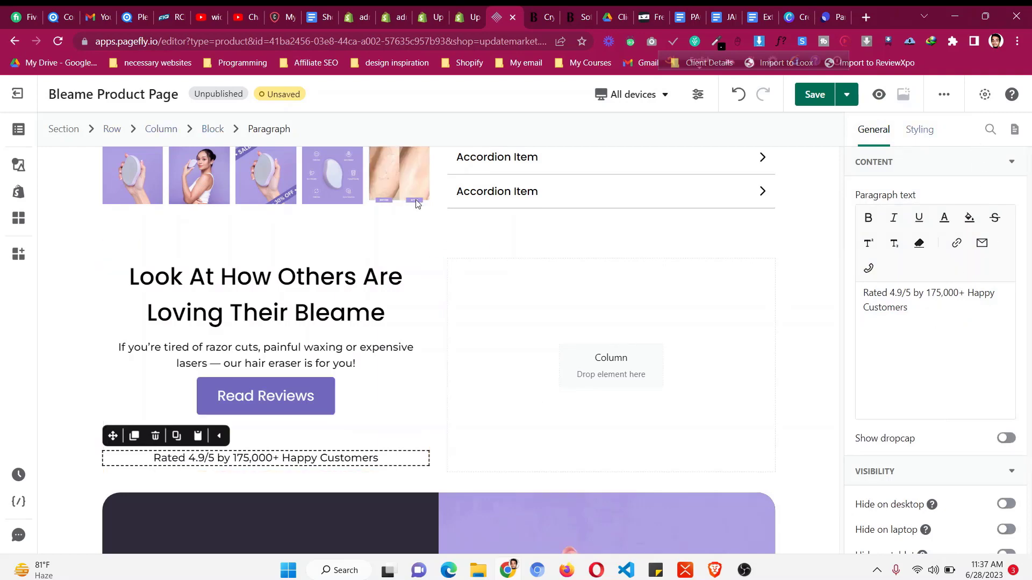
- Set the star rating block's display style to Flex and align its items to Center
click(213, 132)
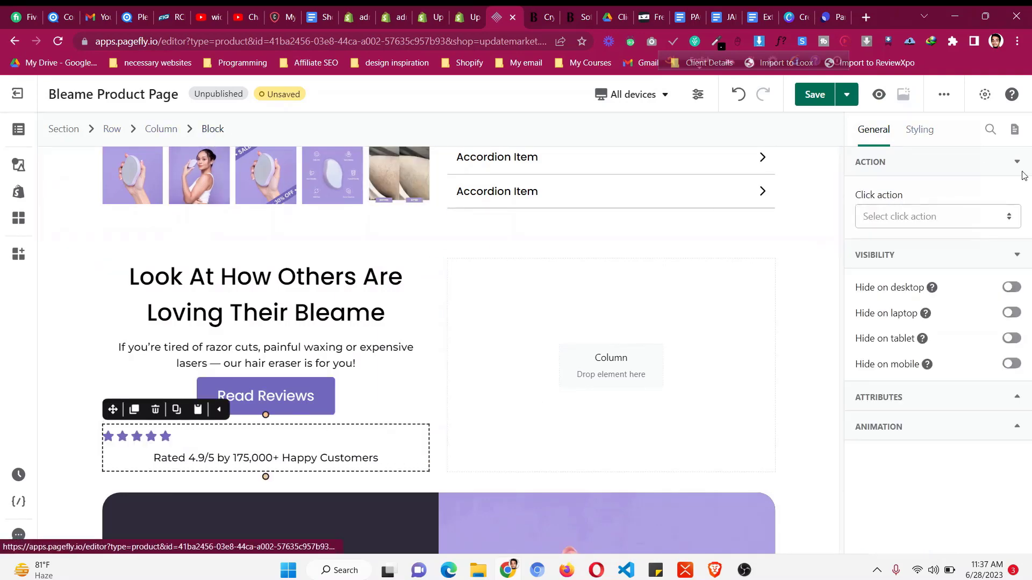
click(919, 130)
scroll(972, 341, down, 2)
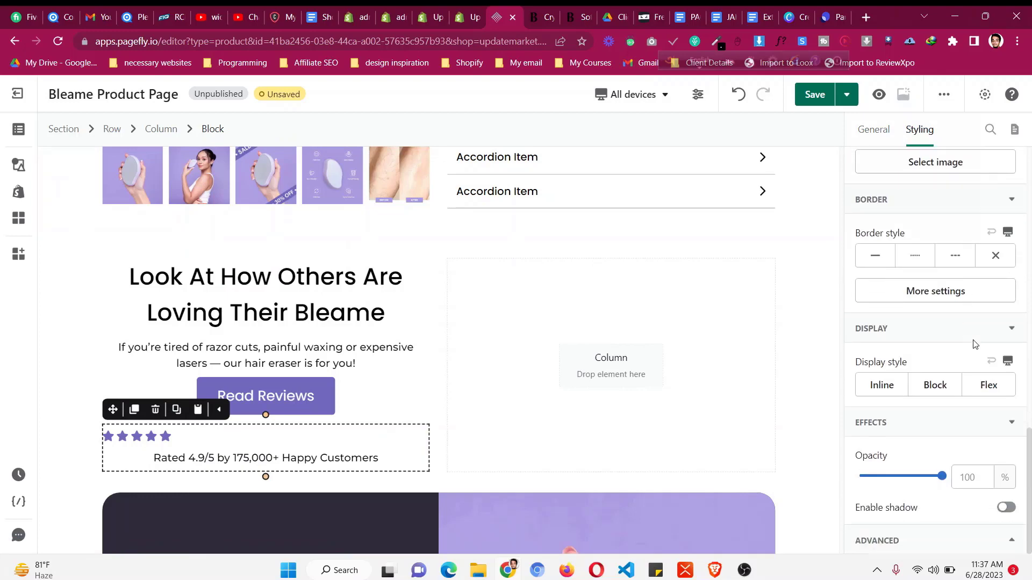
click(983, 394)
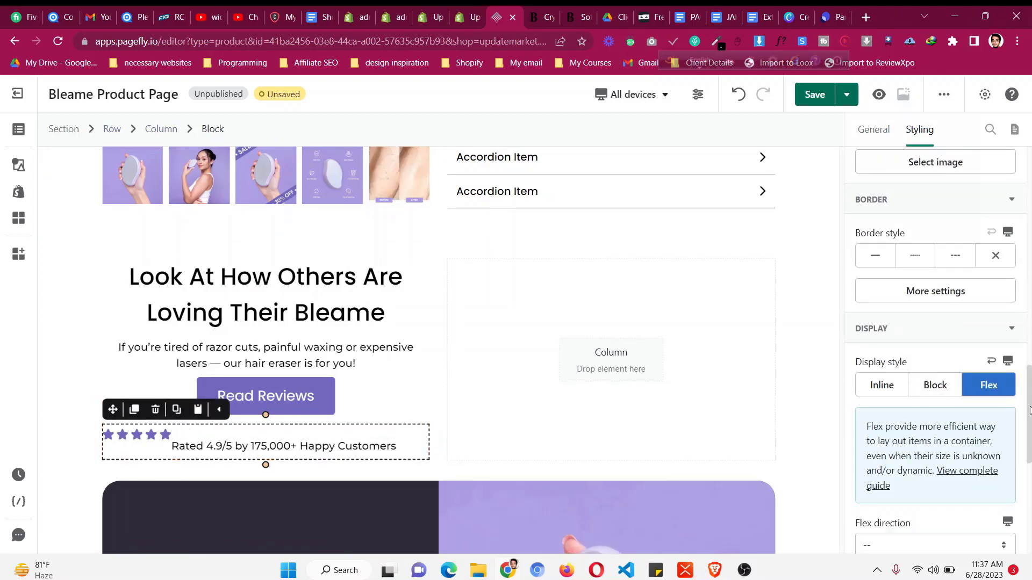
scroll(972, 391, down, 7)
click(903, 277)
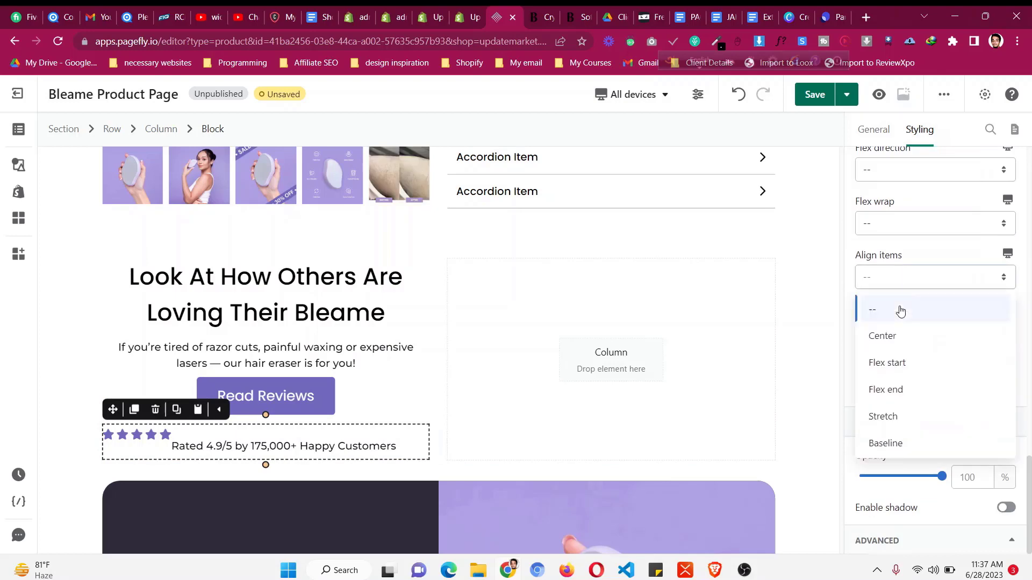
click(884, 336)
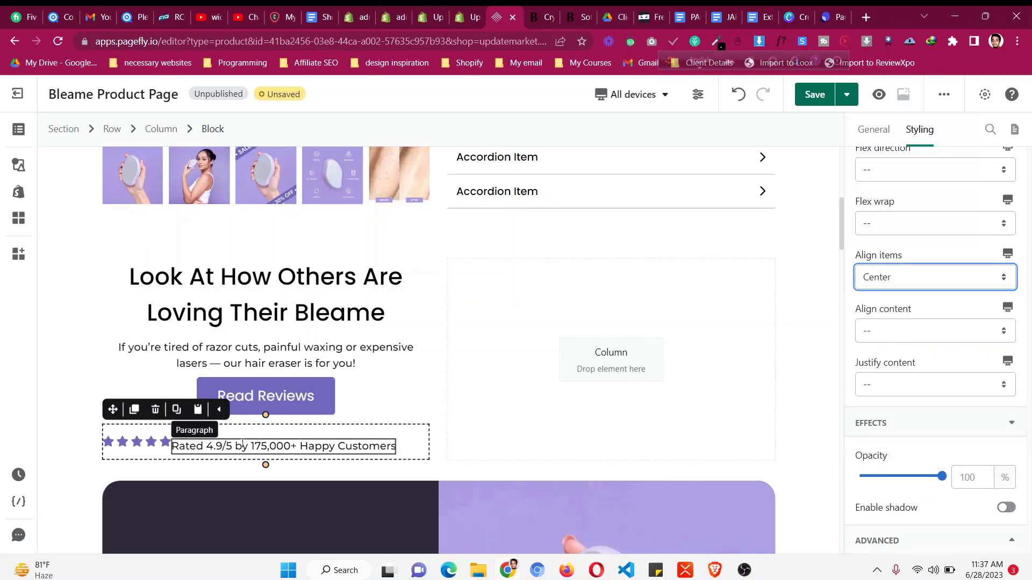
- Clear the rating paragraph's margins to 0 and set its left margin to 7 px
scroll(926, 289, up, 10)
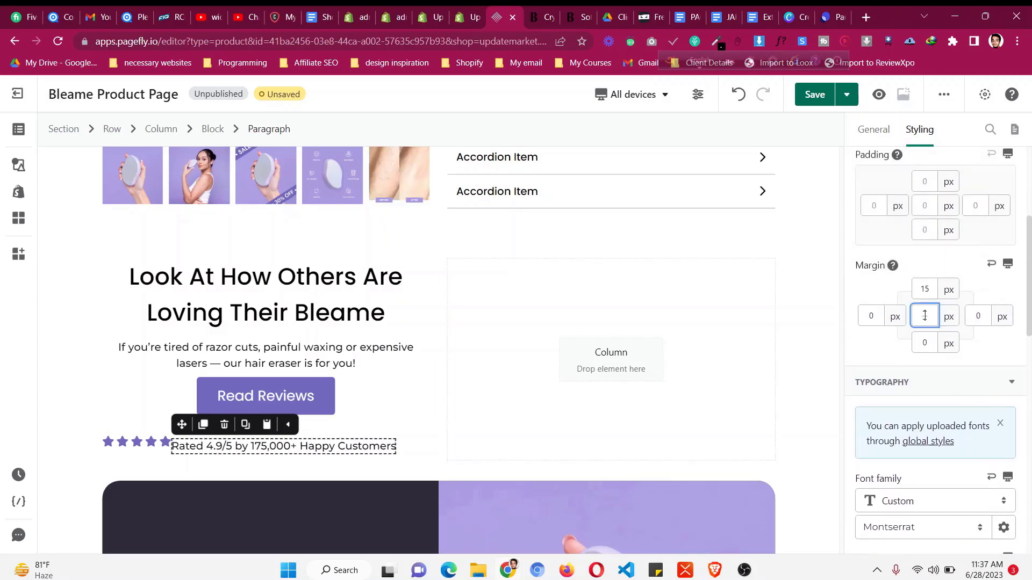
scroll(925, 315, down, 6)
scroll(892, 338, up, 4)
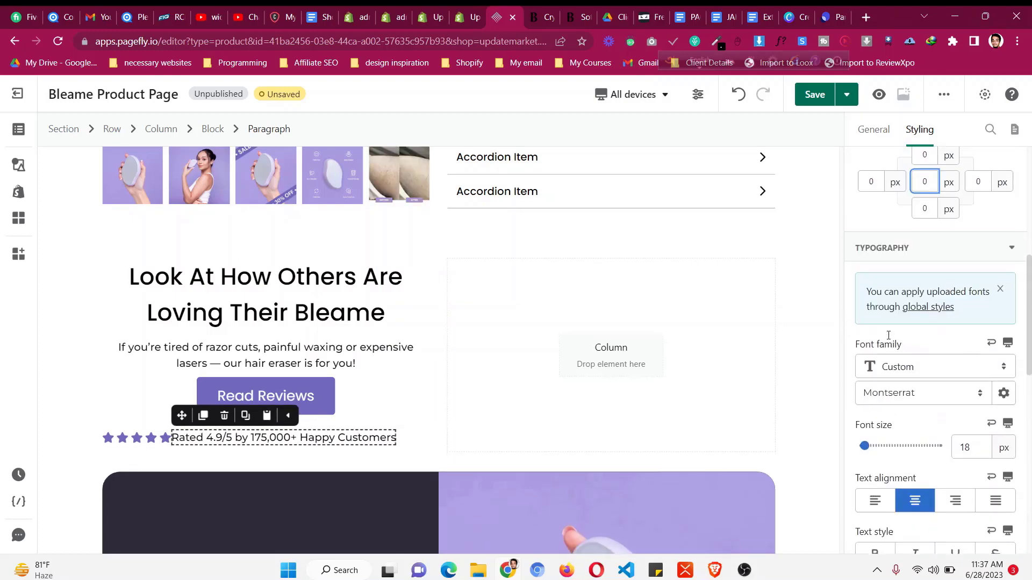
scroll(889, 335, up, 2)
key(Up)
key(Up)
key(Up)
key(Up)
key(Up)
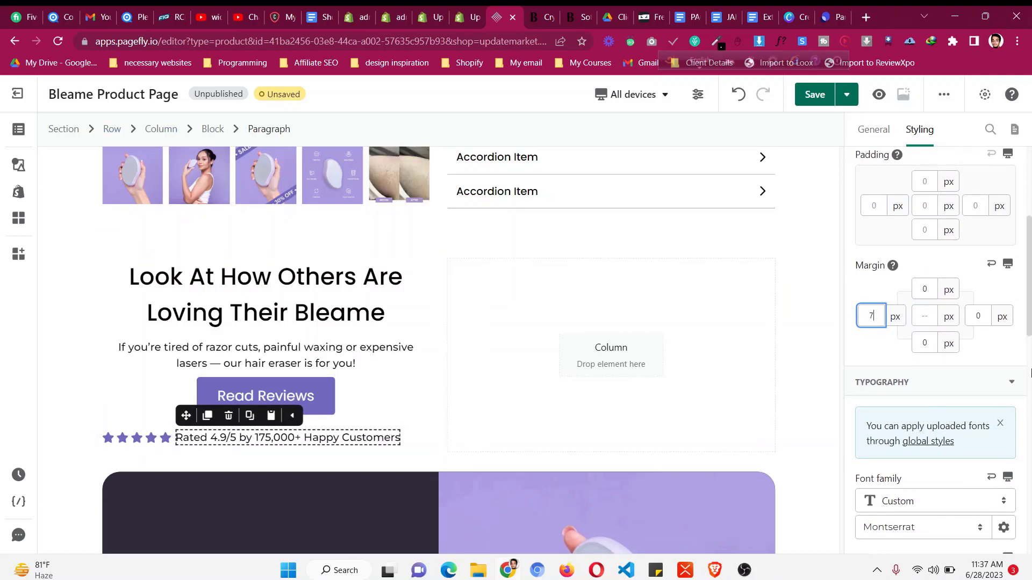
- Set the star rating block's Justify content to Center
scroll(966, 365, down, 10)
scroll(965, 365, down, 2)
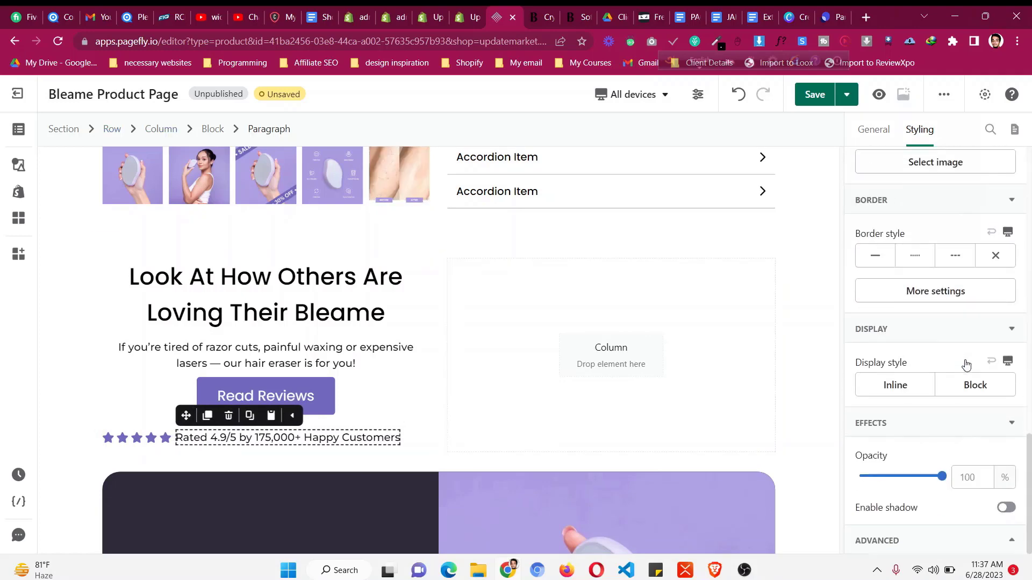
click(212, 129)
scroll(944, 348, down, 5)
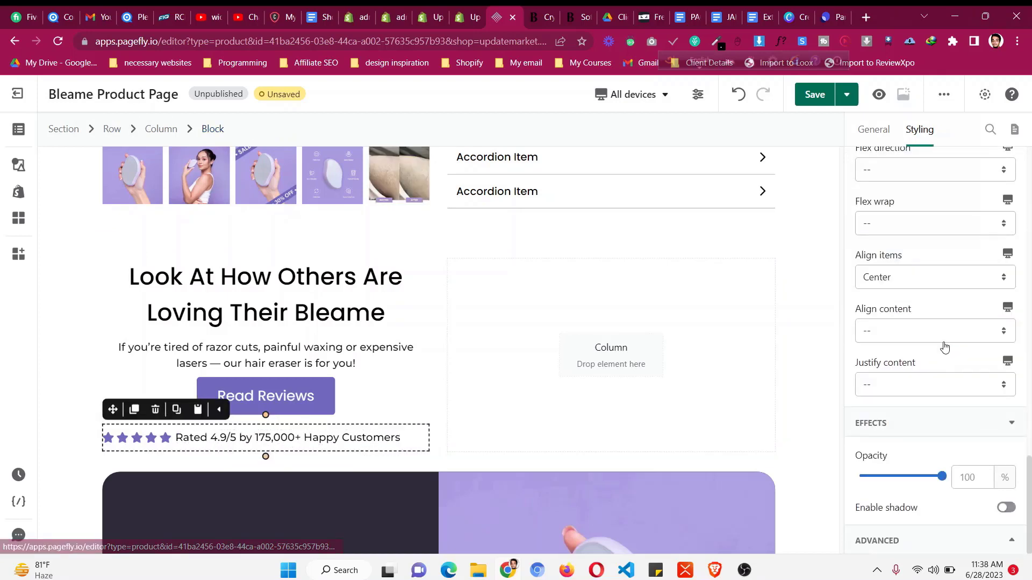
click(913, 386)
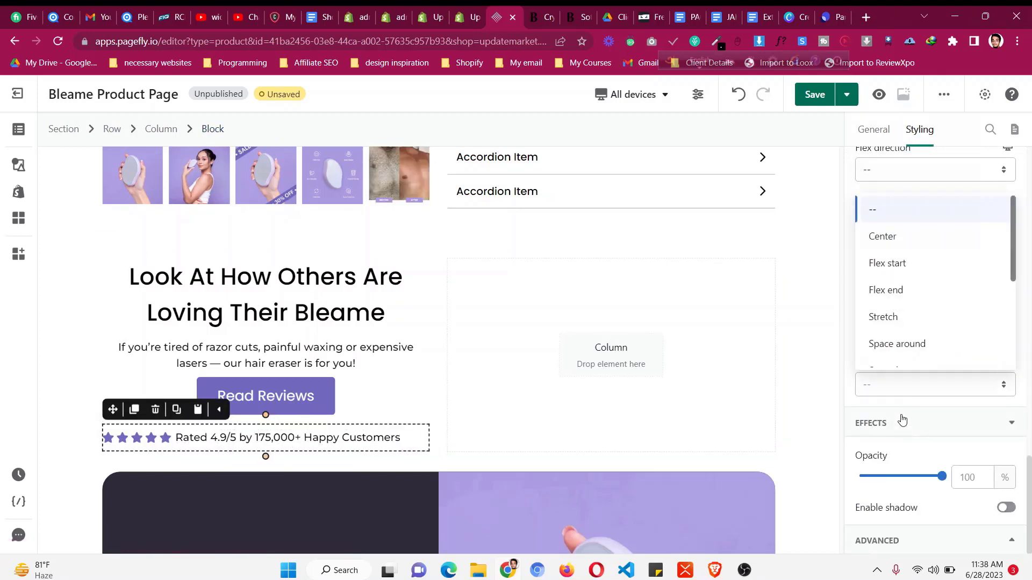
click(892, 246)
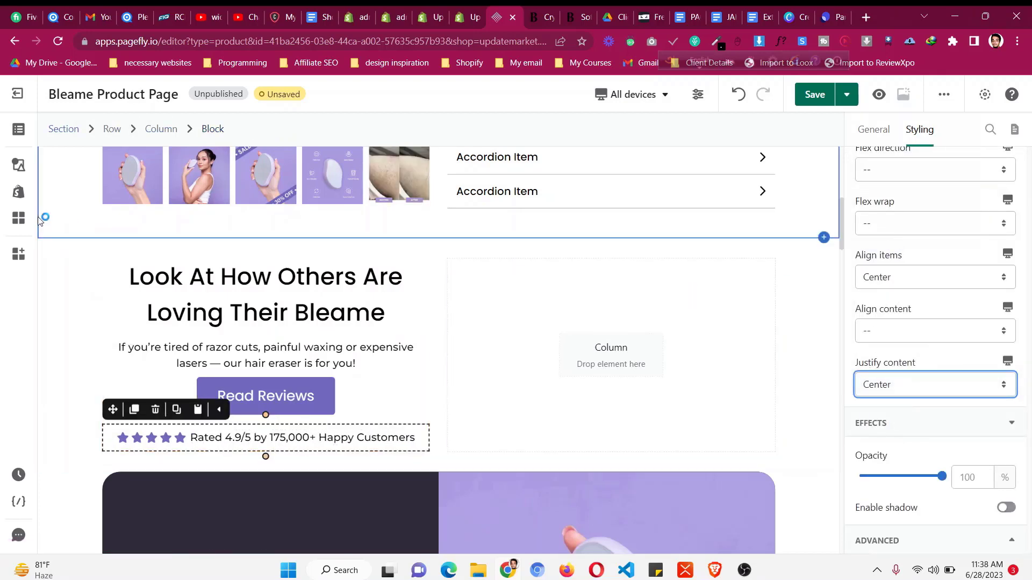
- Duplicate the first before/after image in the review slideshow and move the copy into the empty column beside the Look At How Others heading
scroll(141, 325, down, 15)
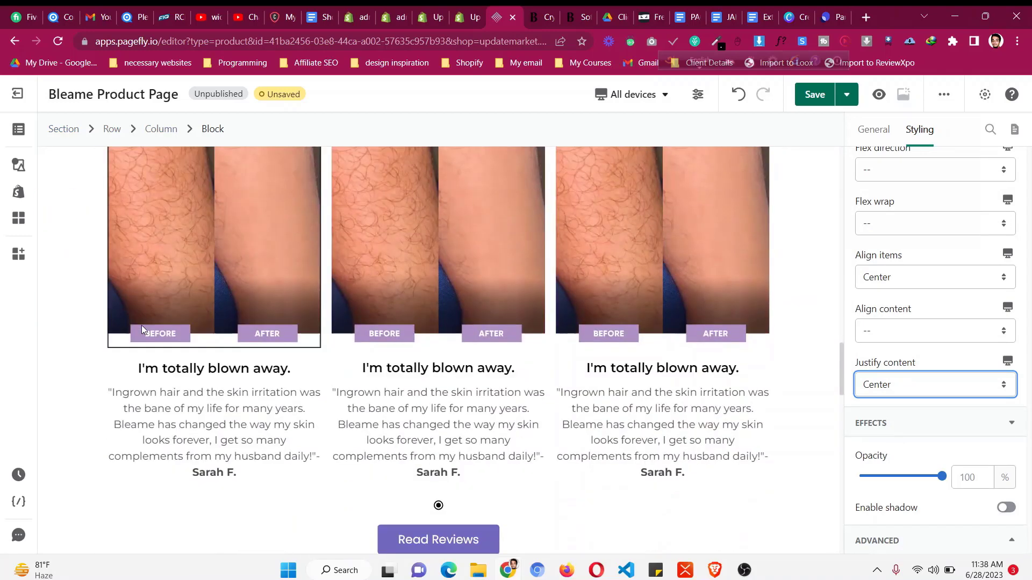
click(195, 297)
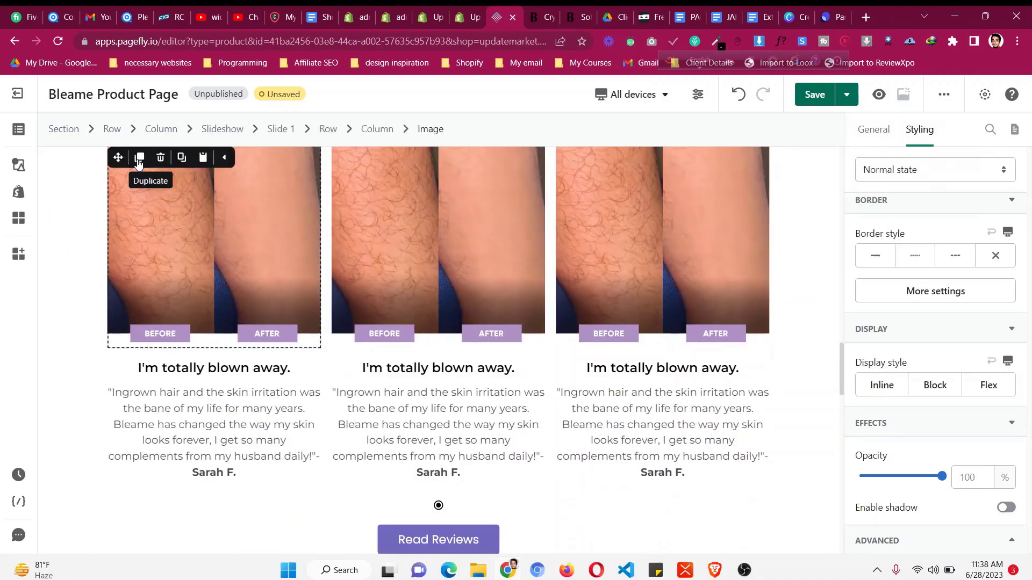
click(138, 159)
drag(118, 158, 593, 423)
- Set the content position of the row holding the heading and before/after image to the middle center
scroll(593, 418, down, 3)
scroll(359, 285, up, 2)
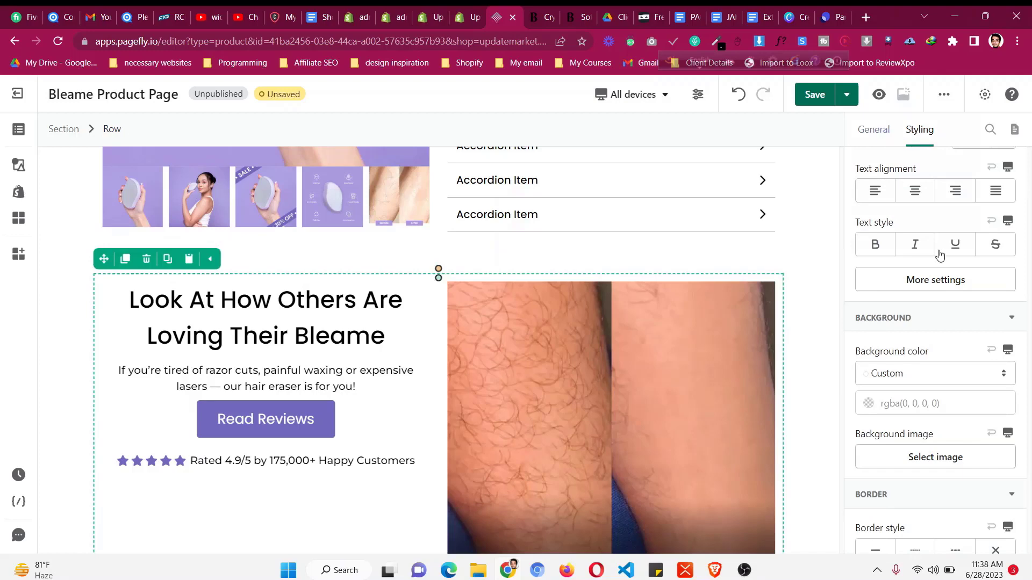
scroll(939, 285, down, 5)
scroll(936, 311, up, 4)
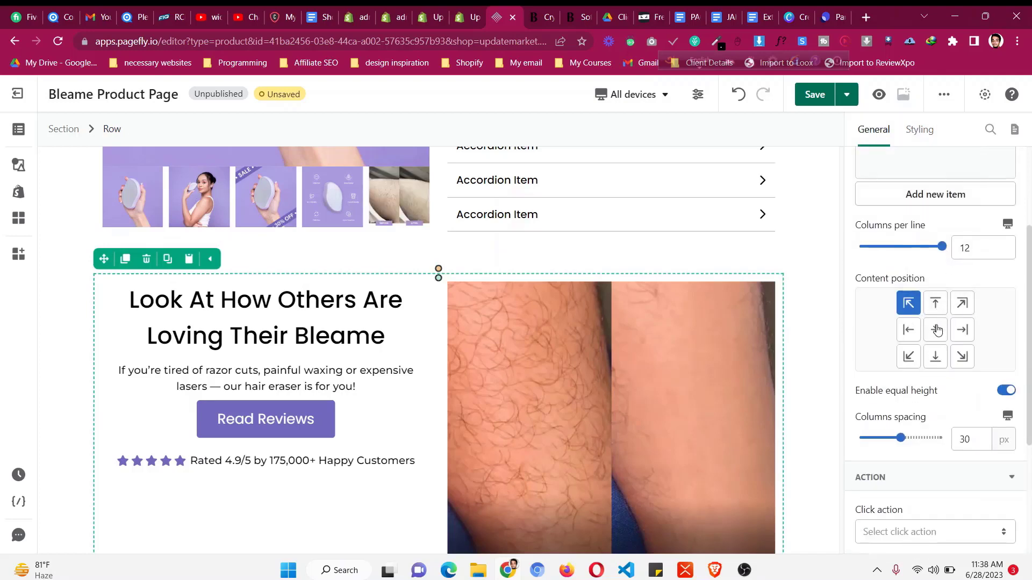
click(935, 329)
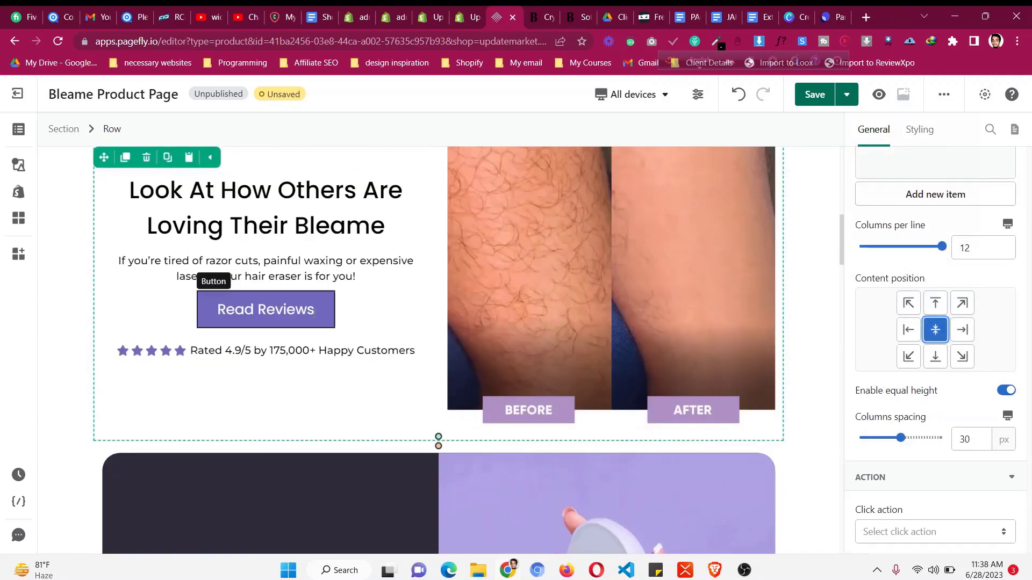
- Change the text of the Read Reviews button above the star rating to "CLAIM OFFER"
click(311, 310)
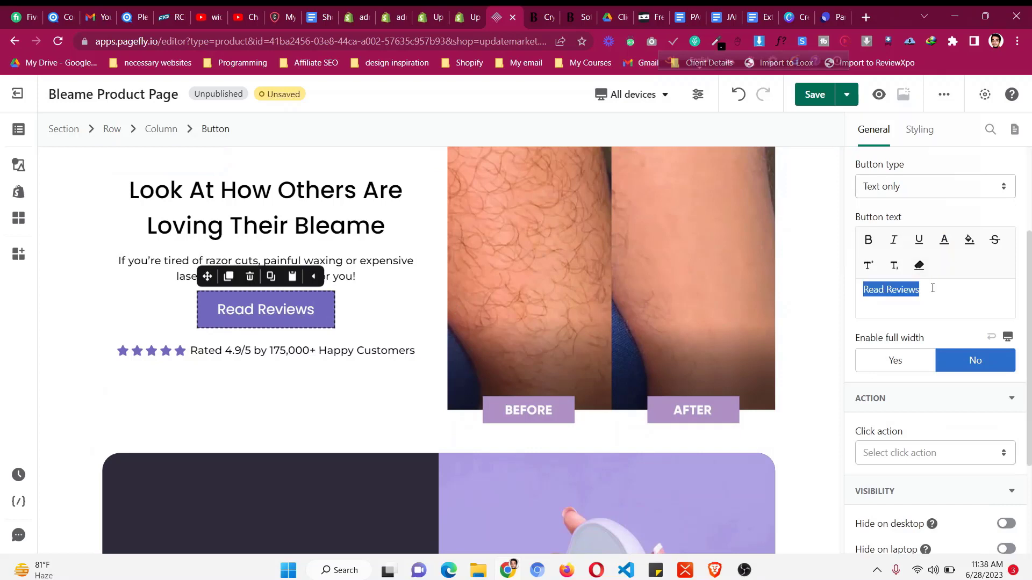
text(CLAIM OFFER)
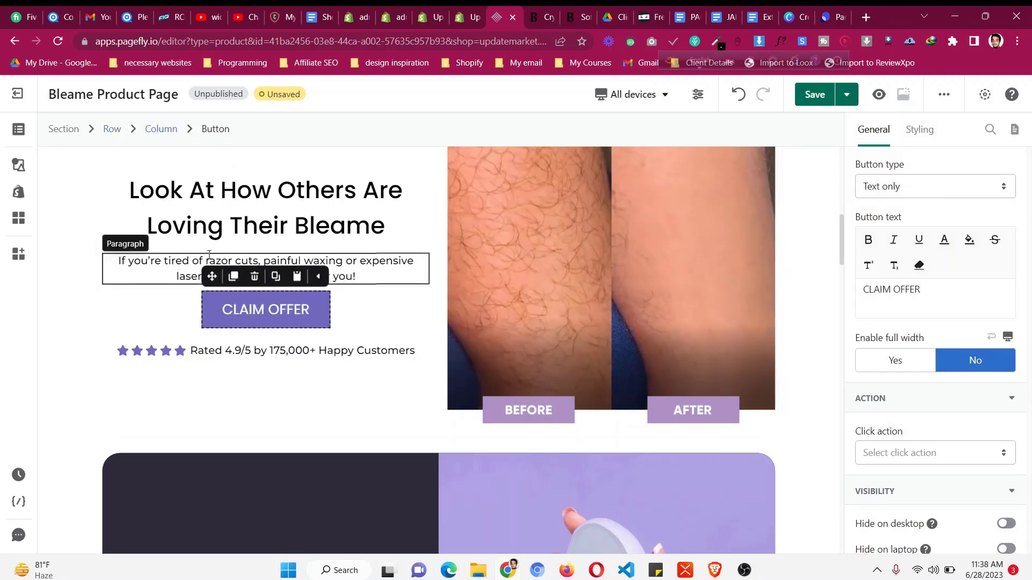
- Check the next section on the reference page and add a one-column layout row below the row with the before/after image
click(558, 10)
scroll(534, 193, down, 4)
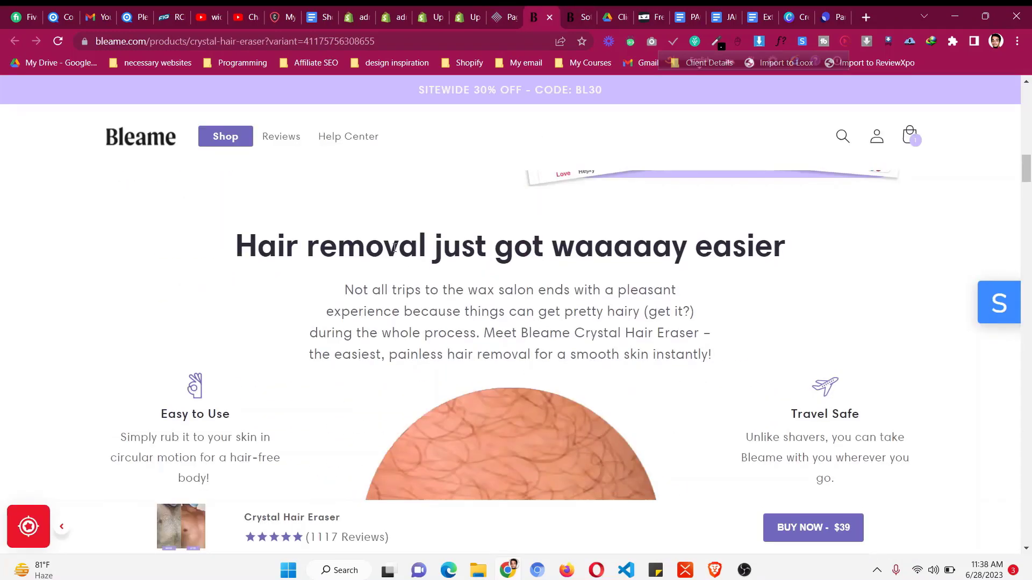
scroll(394, 247, down, 1)
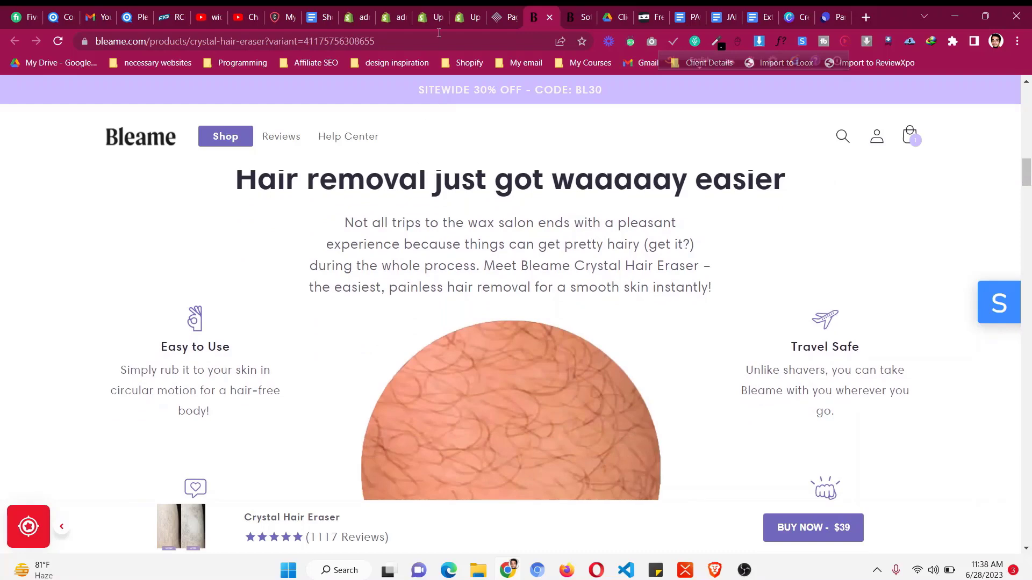
click(511, 10)
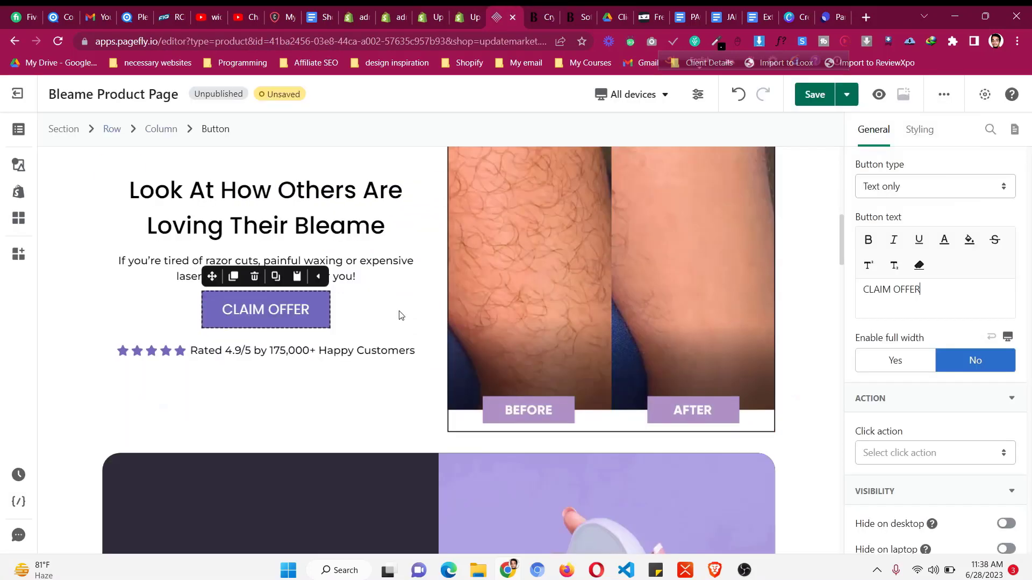
click(21, 167)
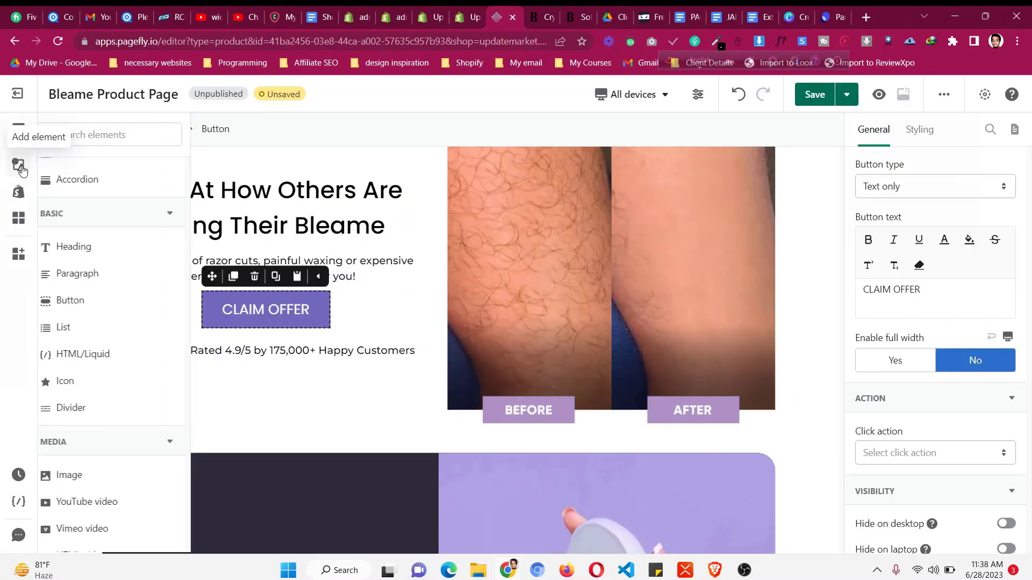
scroll(92, 209, up, 3)
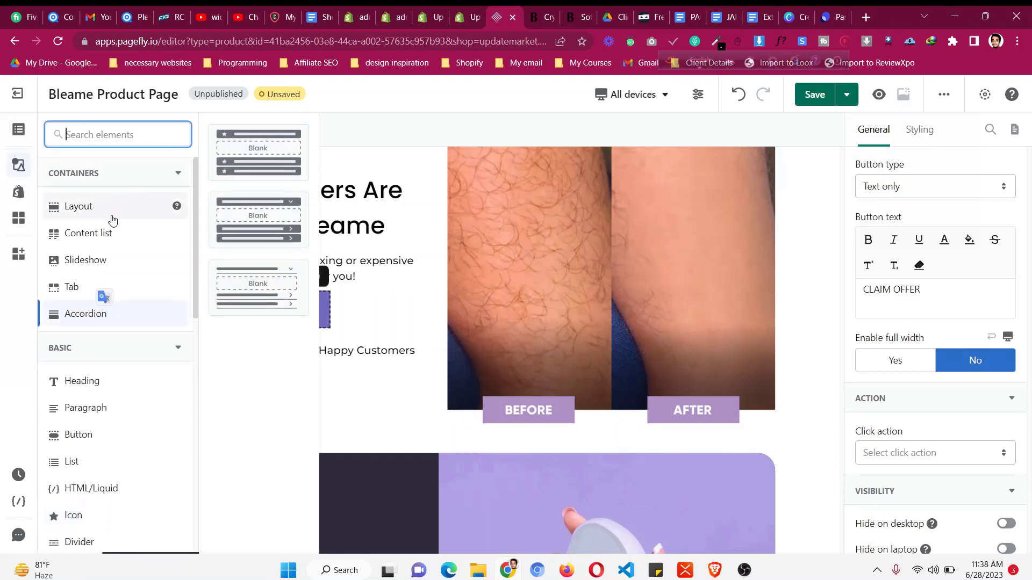
click(111, 217)
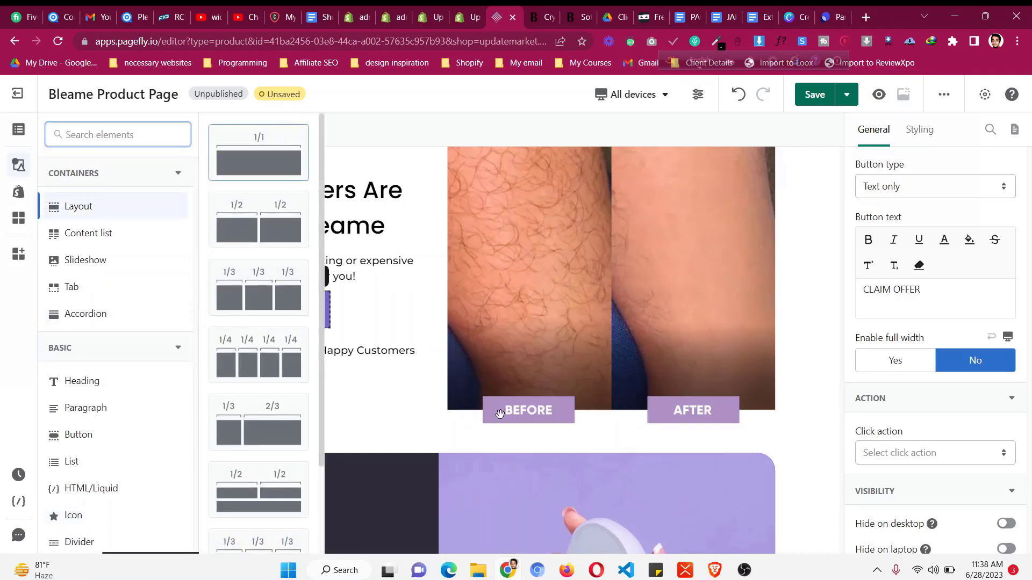
drag(499, 414, 540, 447)
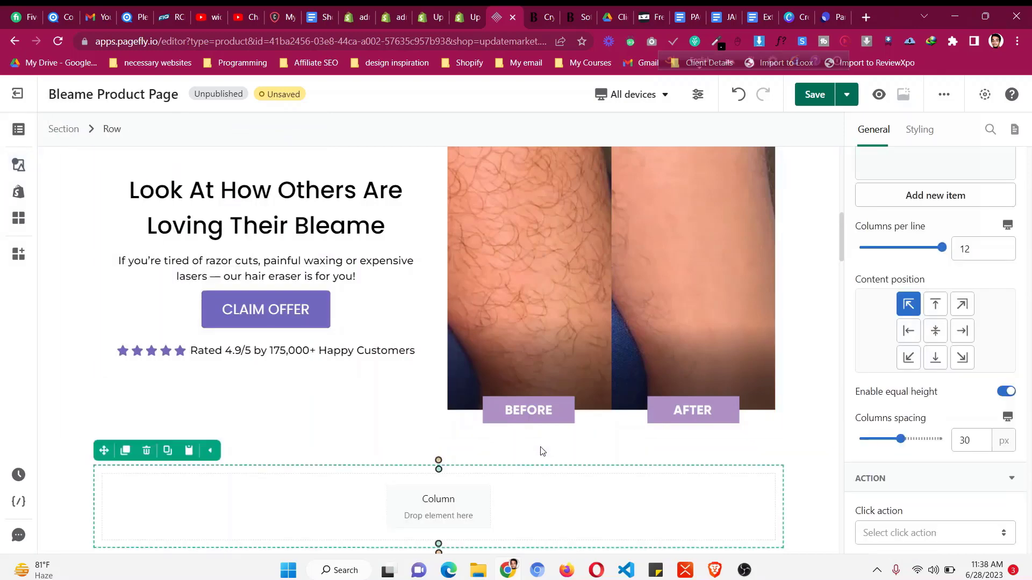
- Duplicate the "Look At How Others Are Loving Their Bleame" heading and move the copy into the new row's empty column
click(301, 191)
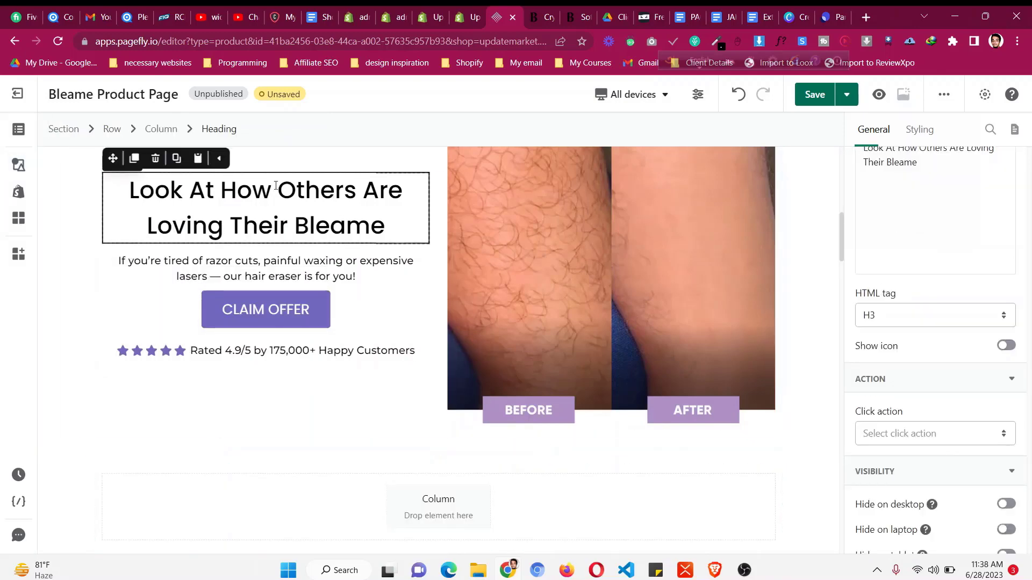
click(134, 158)
drag(119, 156, 471, 499)
- Copy the "Hair removal just got waaaaay easier" heading from the reference page and replace the duplicated heading's text with it
key(ctrl+Tab)
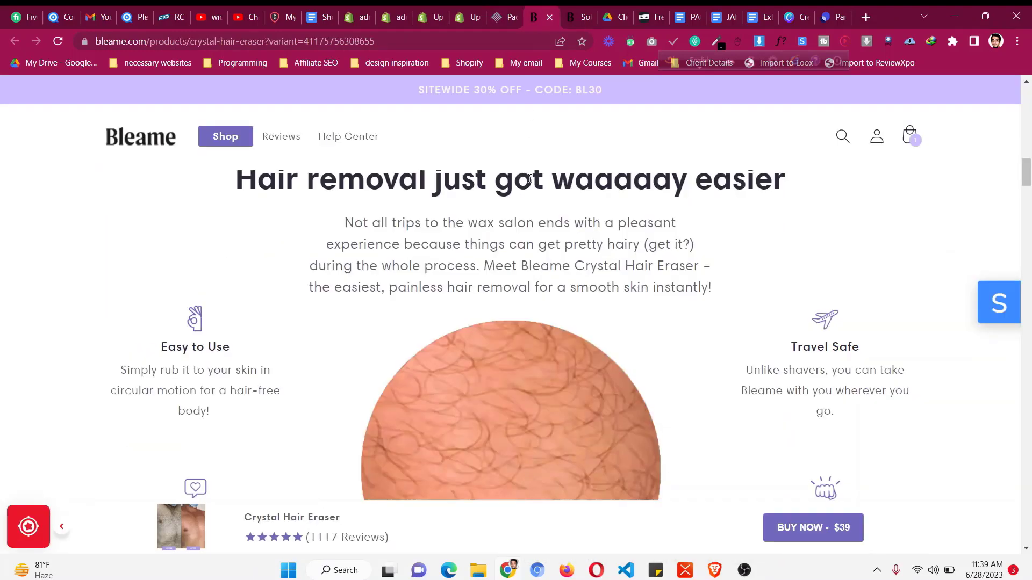
triple_click(529, 179)
key(ctrl+c)
click(504, 17)
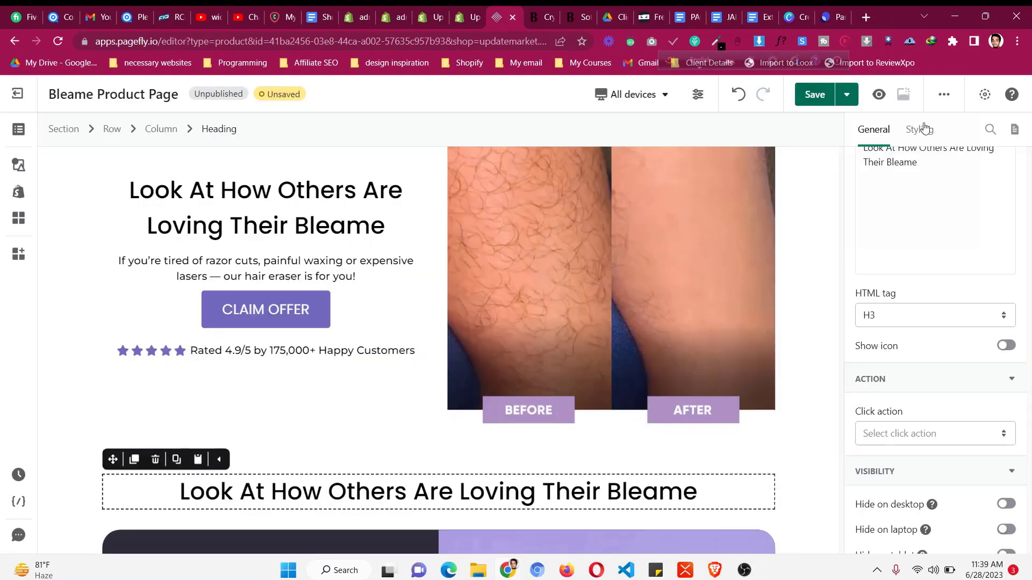
key(ctrl+v)
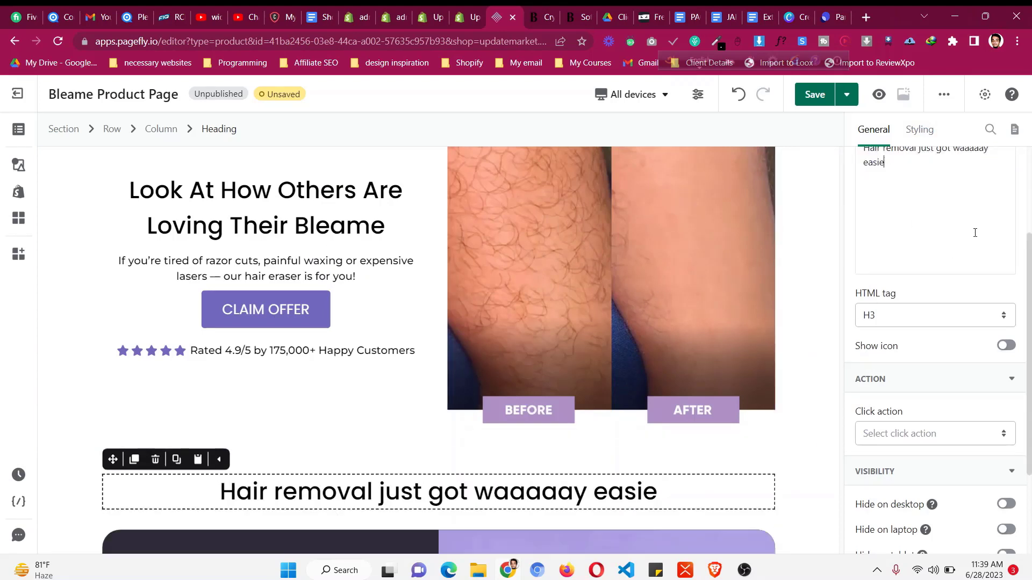
- Duplicate the "If you're tired of razor cuts" paragraph and move the copy below the "Hair removal just got waaaaay easier" heading
click(347, 260)
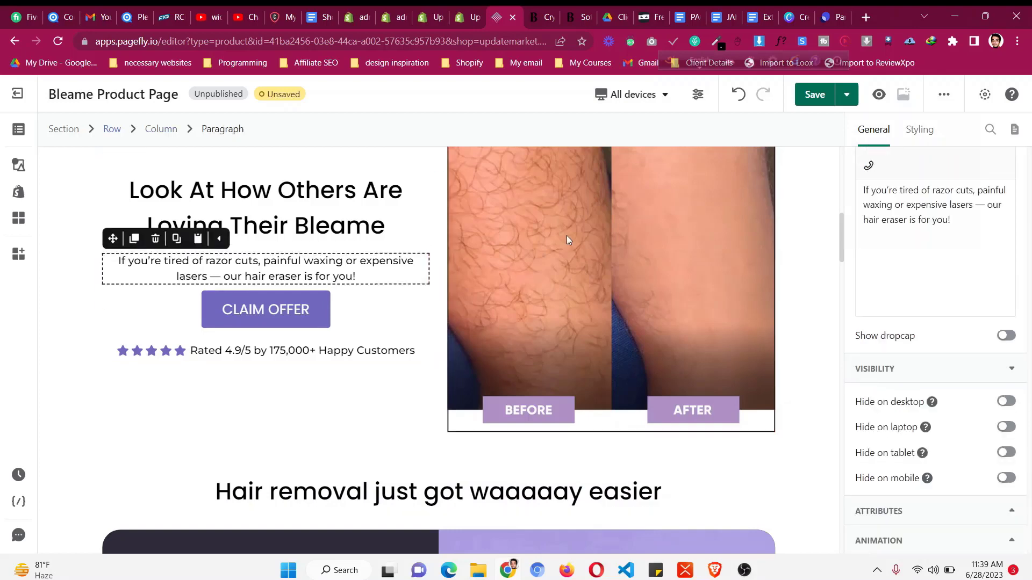
click(134, 237)
drag(116, 241, 469, 509)
- Try to copy the "Not all trips to the wax salon" paragraph from the reference page into the duplicated paragraph
click(535, 13)
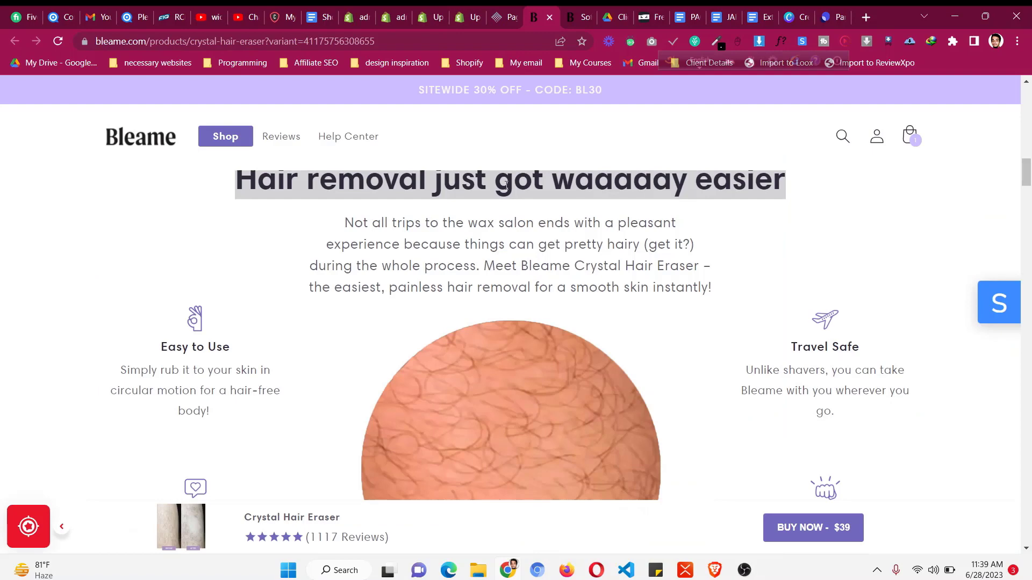
triple_click(503, 222)
right_click(524, 230)
click(543, 240)
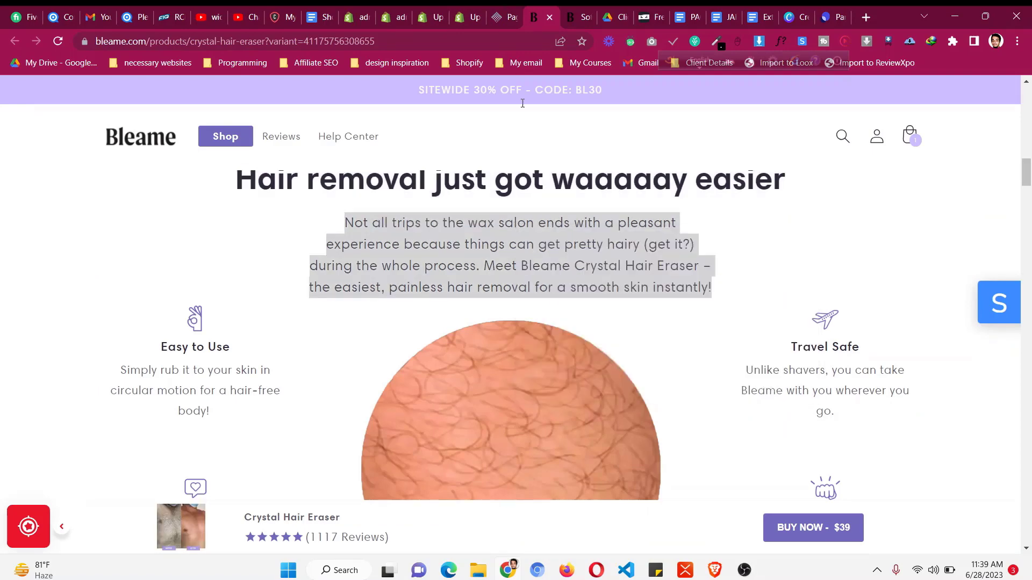
click(524, 11)
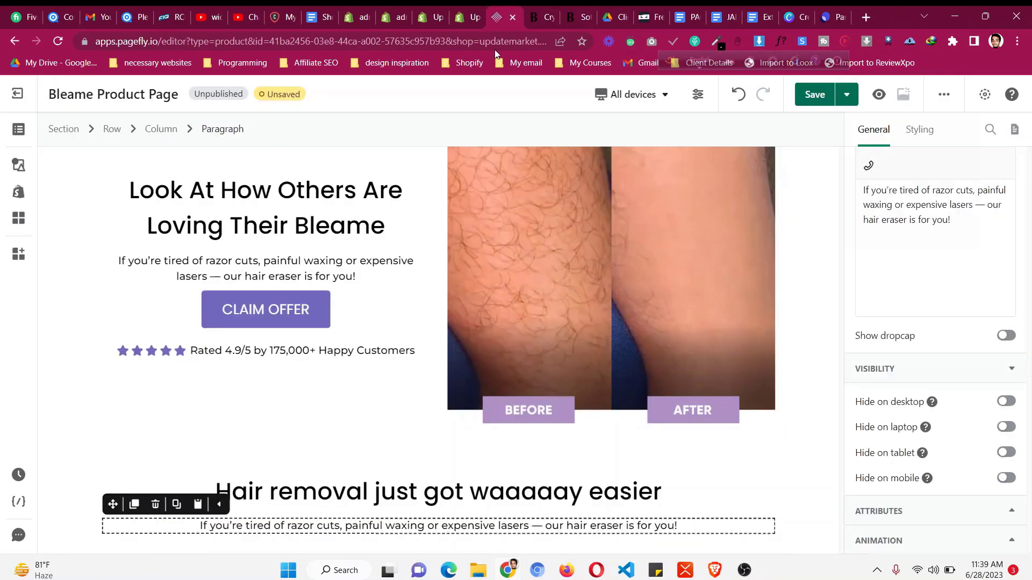
triple_click(902, 239)
key(ctrl+v)
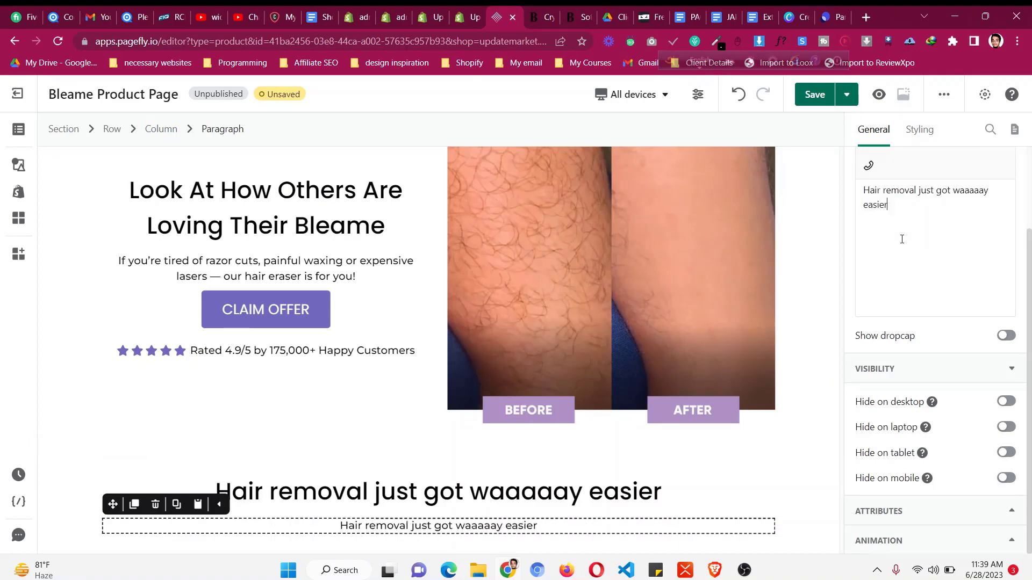
- Set the font size of the paragraph below the "Hair removal just got waaaaay easier" heading to 25 px
click(931, 134)
scroll(917, 267, down, 5)
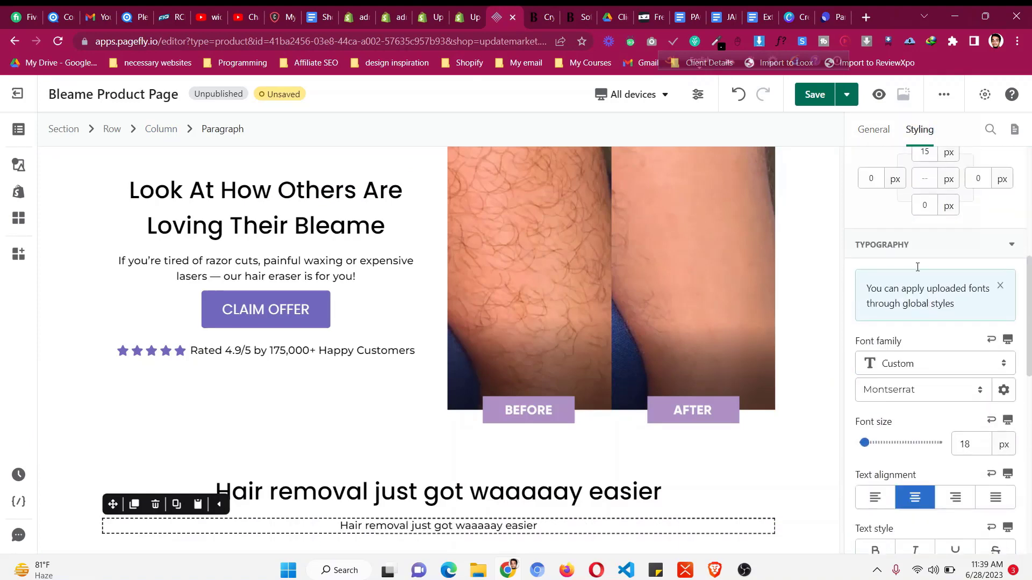
click(983, 449)
key(Up)
key(Up)
key(Up)
key(Up)
key(Up)
key(Up)
key(Up)
key(Up)
key(Up)
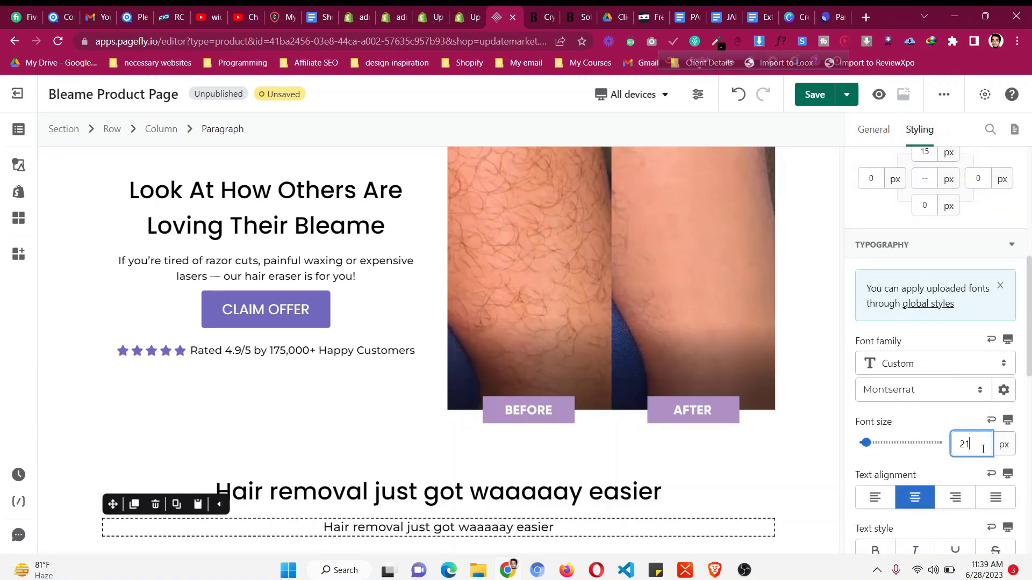
key(Down)
key(Down)
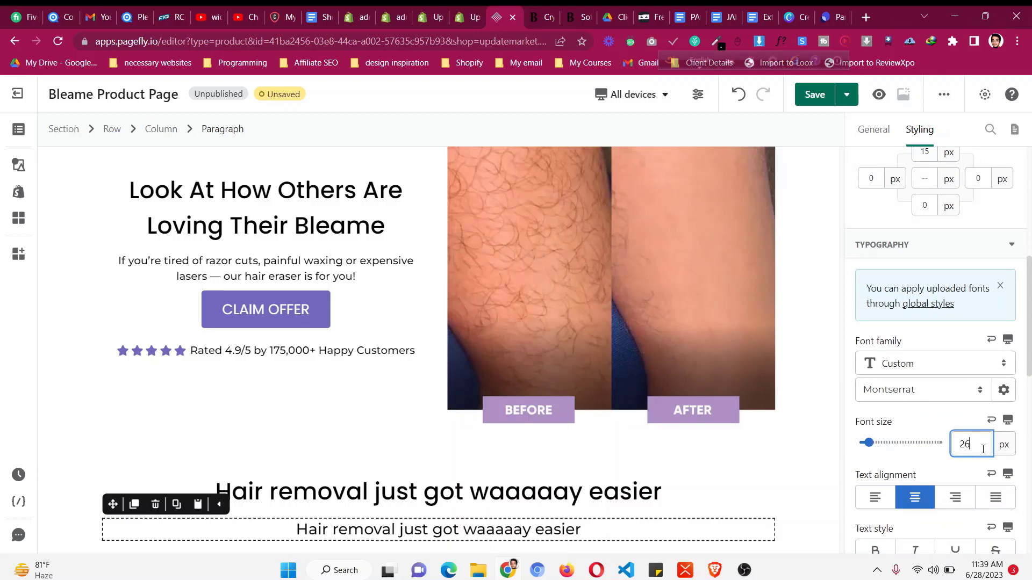
- Set the top margin of the paragraph below the "Hair removal just got waaaaay easier" heading to 10 px
scroll(924, 298, up, 4)
click(936, 355)
key(Down)
key(Down)
key(Down)
key(Down)
key(Down)
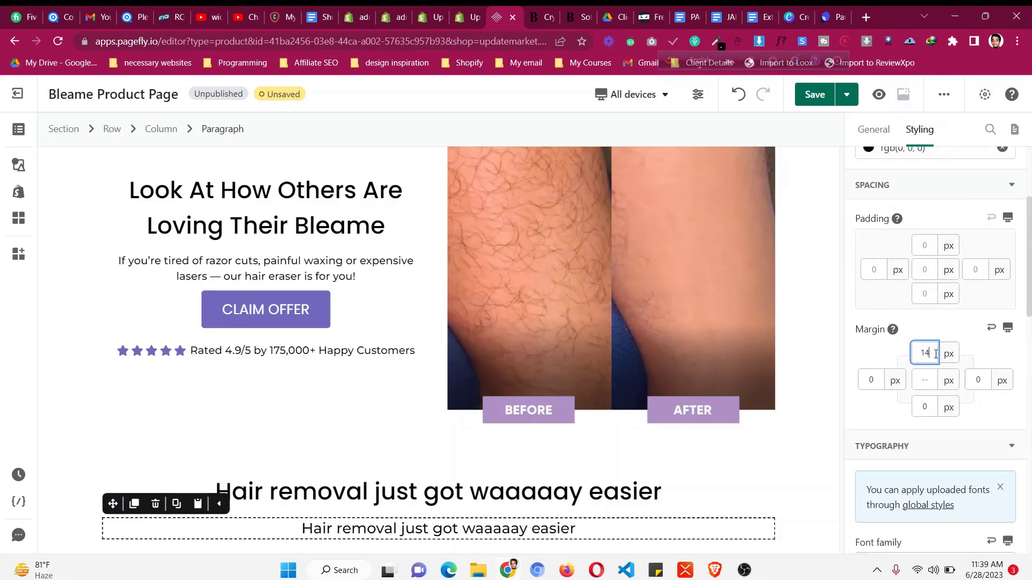
scroll(400, 418, down, 3)
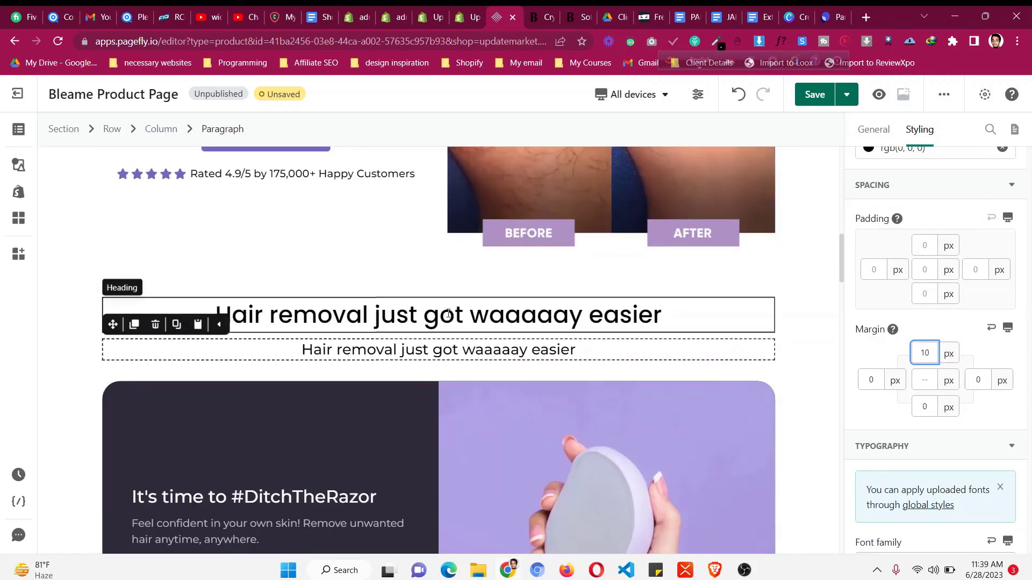
- Copy the "Not all trips to the wax salon" paragraph from the reference page and replace the duplicated paragraph's text with it
click(547, 14)
right_click(505, 232)
click(528, 245)
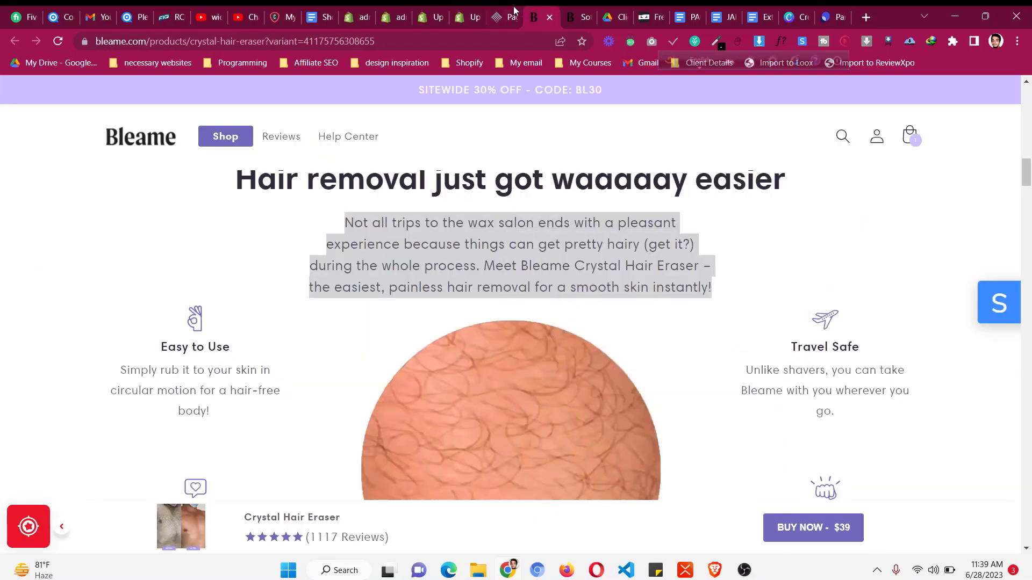
key(ctrl+shift+Tab)
click(872, 129)
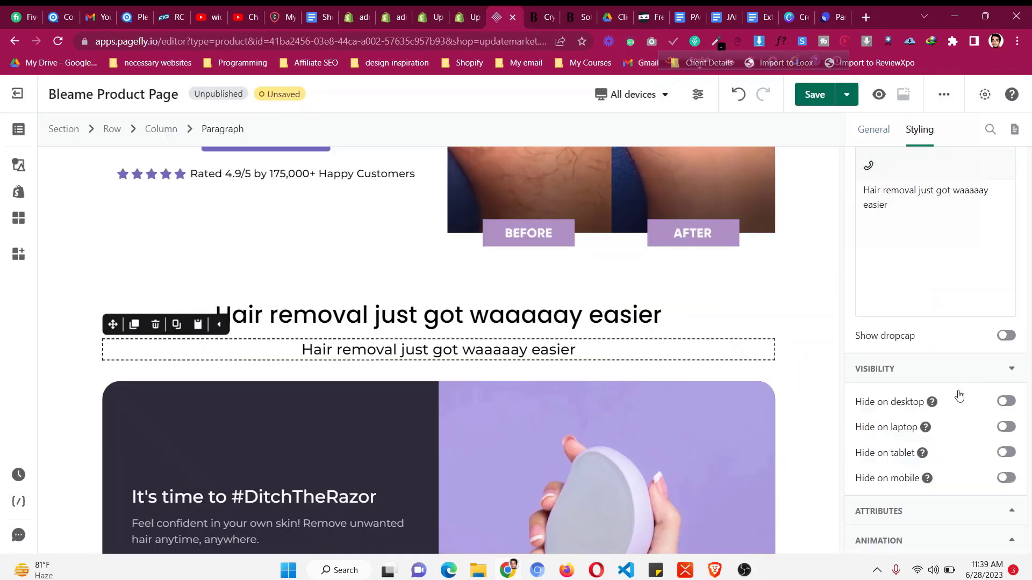
key(ctrl+v)
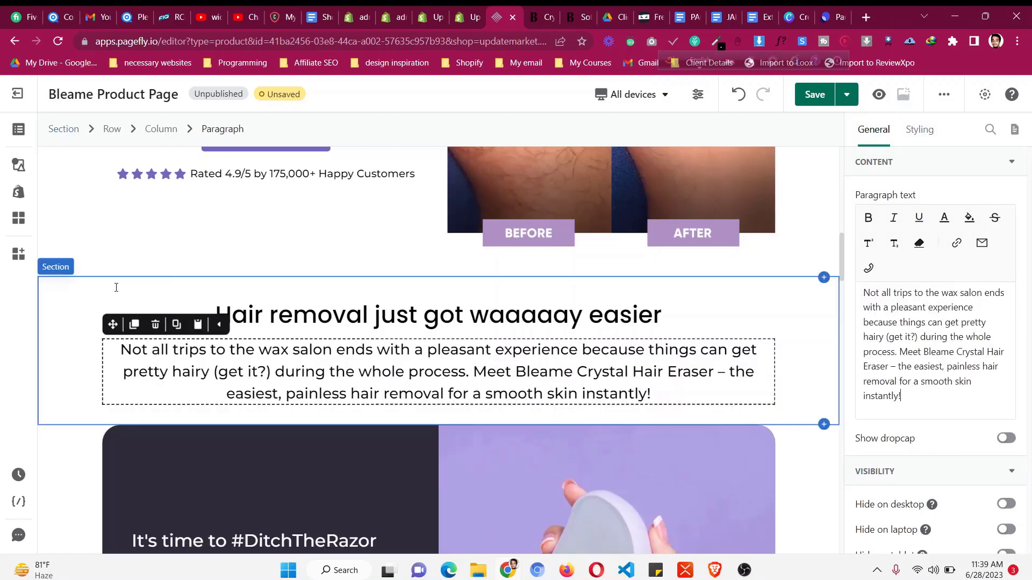
- Set the max width of the "Hair removal" section to 802 px and check the matching section on the reference page
click(154, 302)
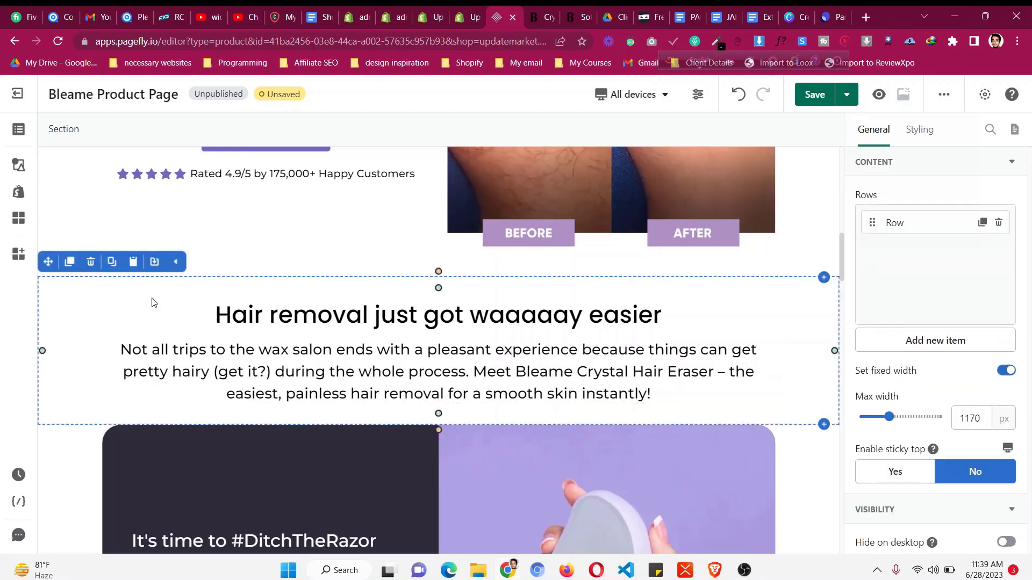
drag(892, 425, 868, 425)
click(536, 10)
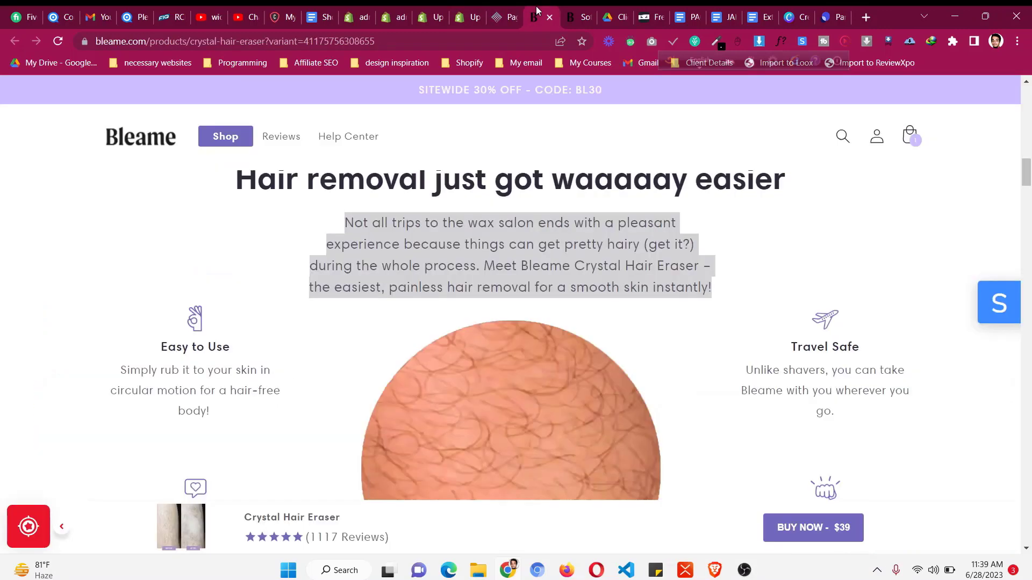
scroll(571, 270, down, 2)
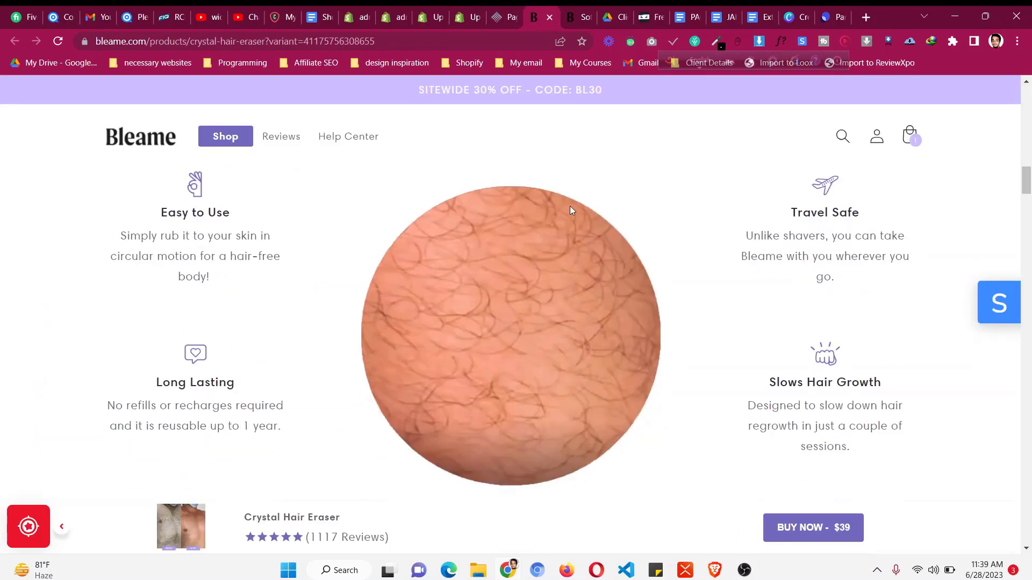
scroll(525, 299, up, 3)
click(524, 299)
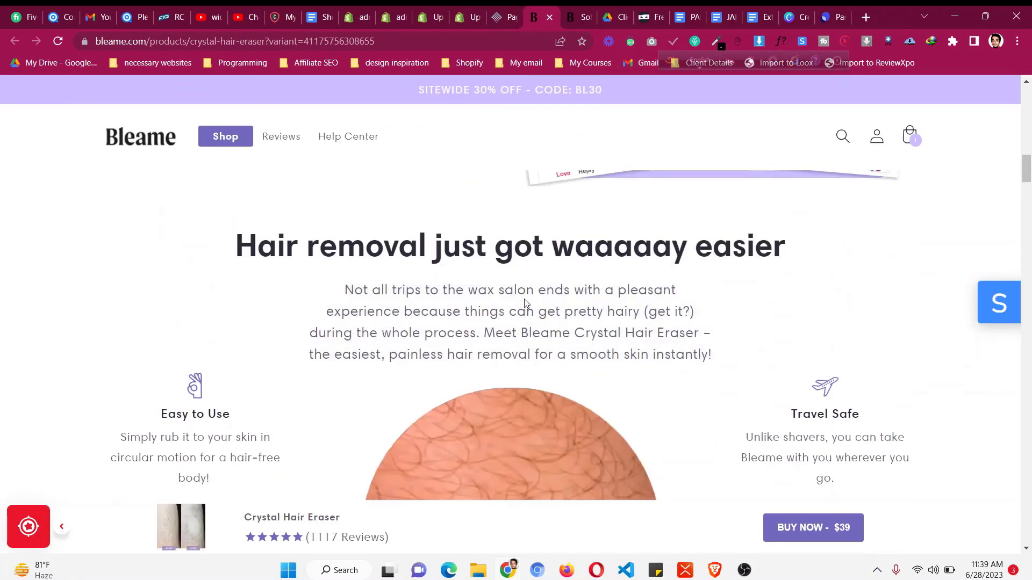
scroll(526, 304, down, 3)
click(509, 11)
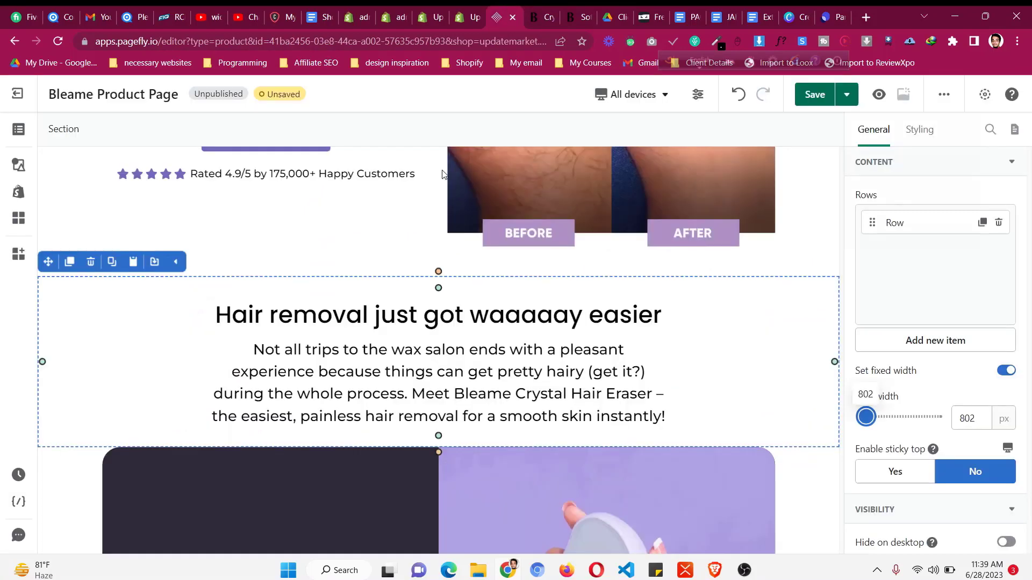
- Add a three-column (1/3, 1/3, 1/3) layout row and move it out of the "Hair removal" section to directly below it
click(19, 166)
mouse_move(81, 207)
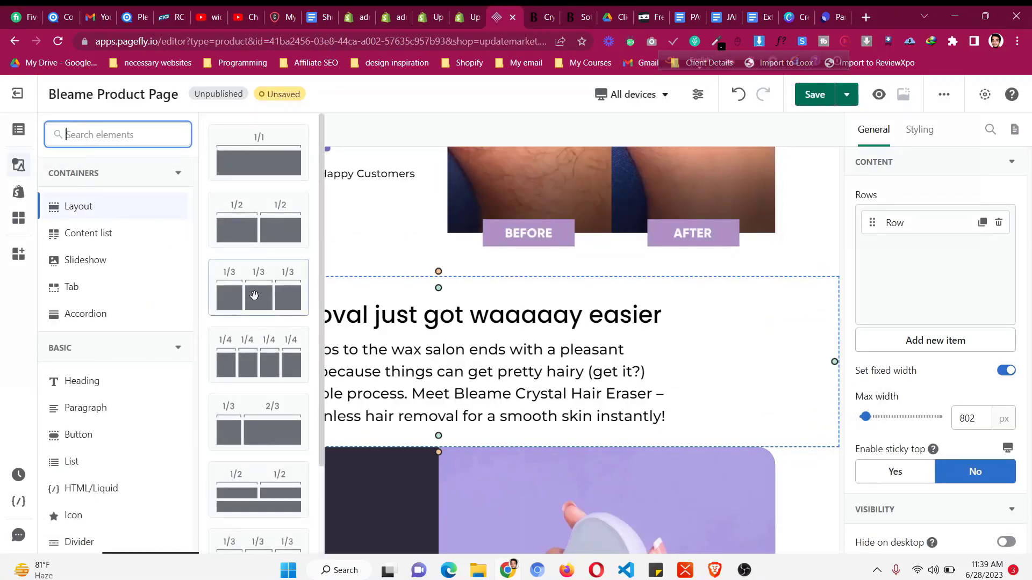
scroll(254, 295, down, 2)
scroll(255, 295, up, 2)
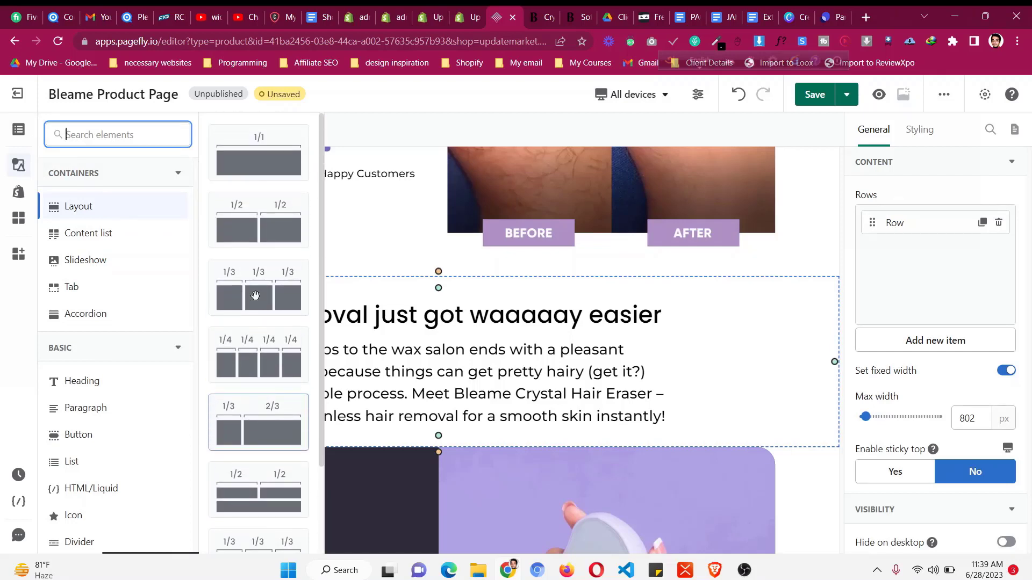
drag(512, 450, 452, 439)
scroll(453, 437, down, 2)
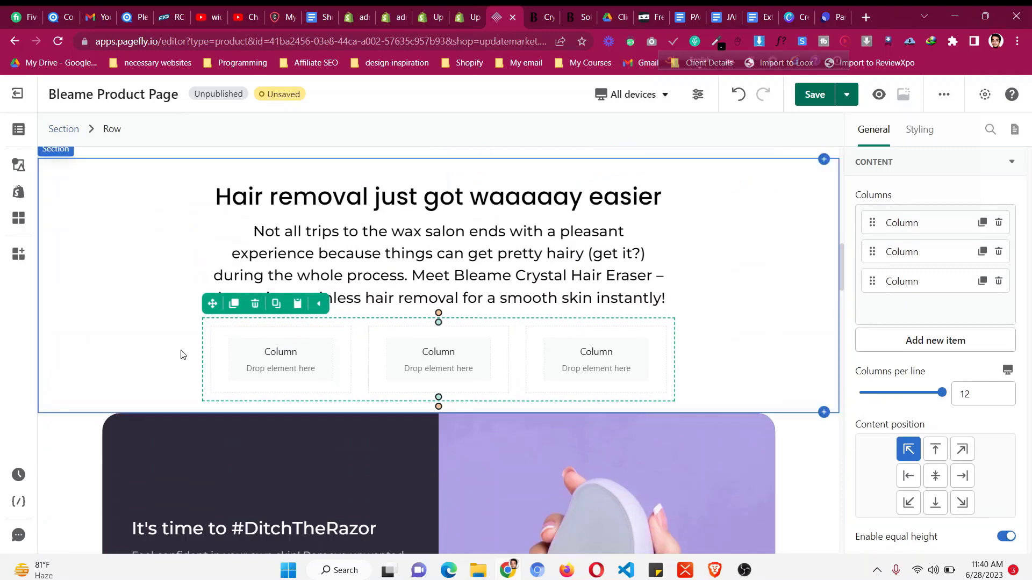
drag(216, 304, 126, 411)
scroll(71, 378, up, 3)
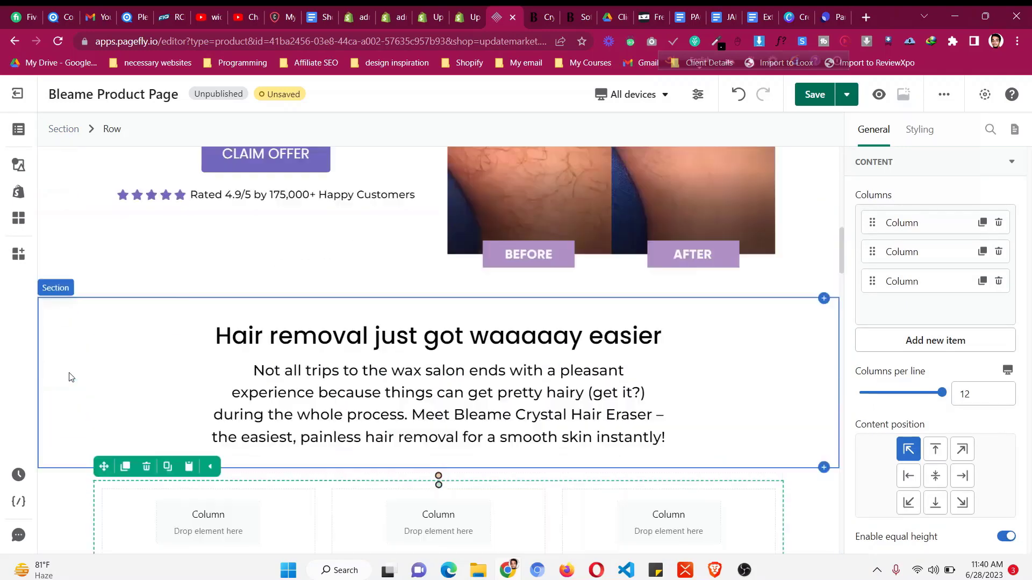
scroll(71, 379, down, 2)
- Review the feature columns on the reference page and place a Block element in the new row's first column
click(535, 11)
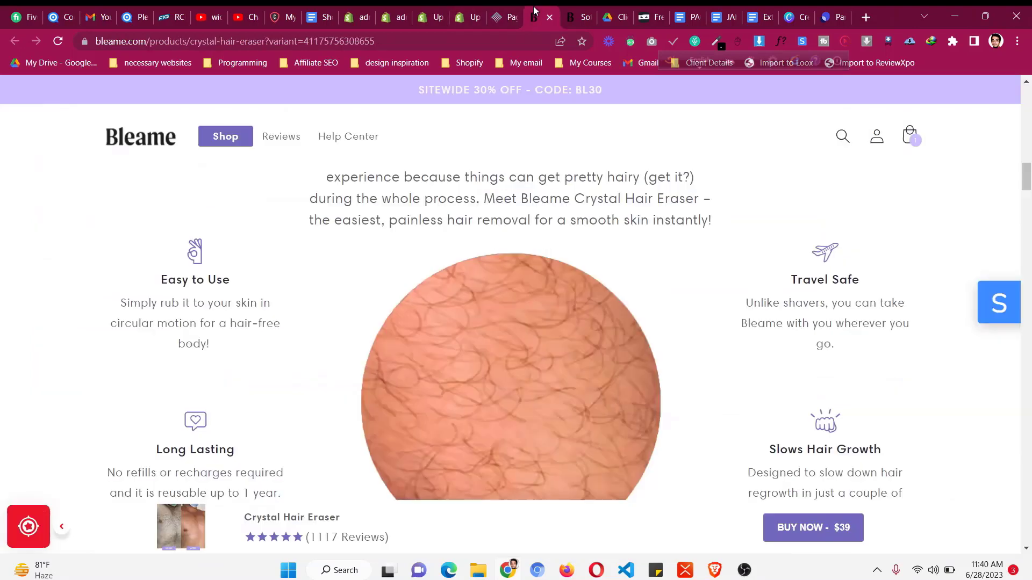
scroll(273, 243, down, 2)
scroll(196, 286, up, 3)
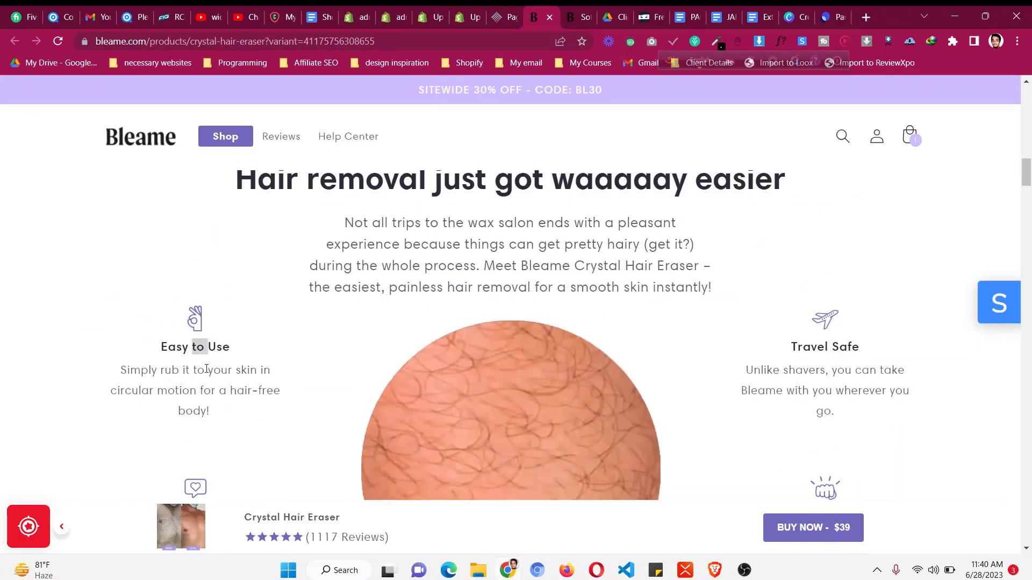
click(512, 12)
scroll(314, 288, down, 12)
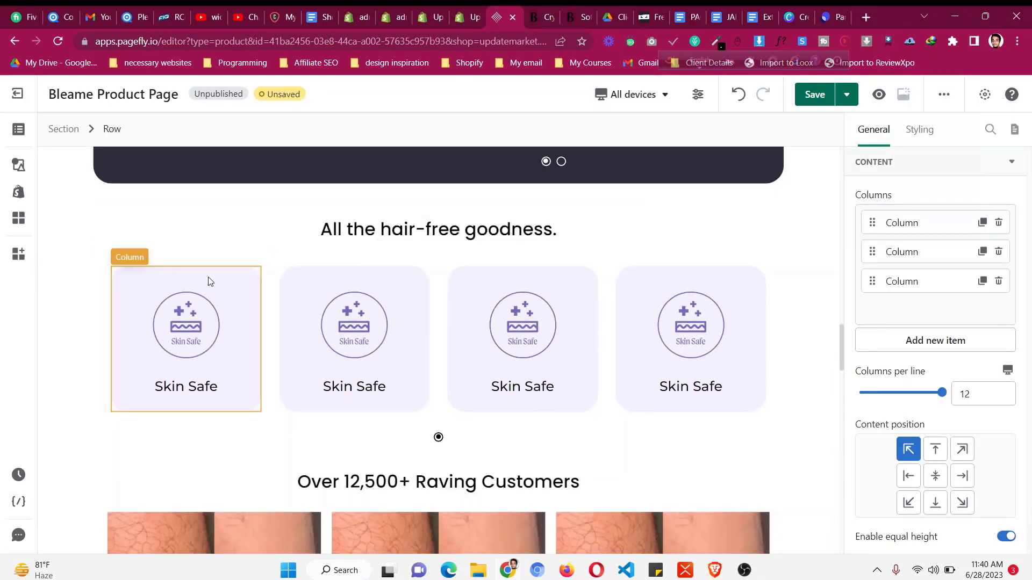
scroll(210, 281, up, 10)
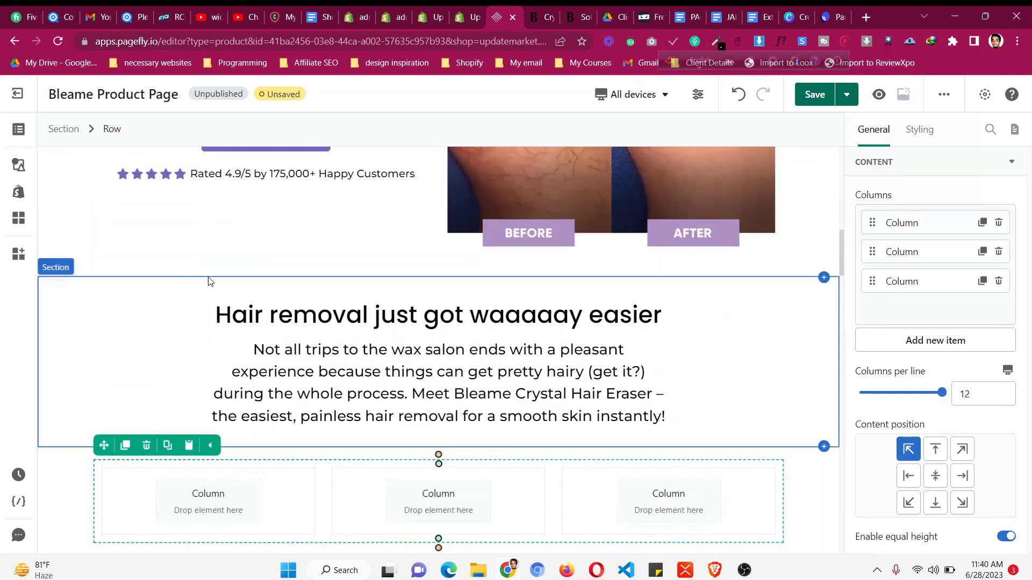
scroll(208, 276, down, 2)
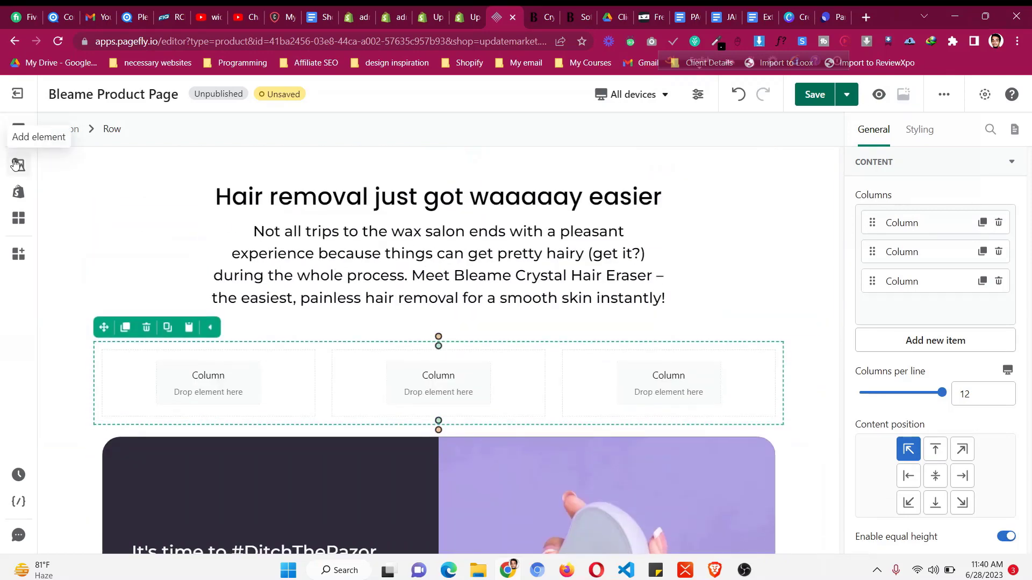
click(16, 165)
mouse_move(107, 206)
scroll(285, 293, down, 2)
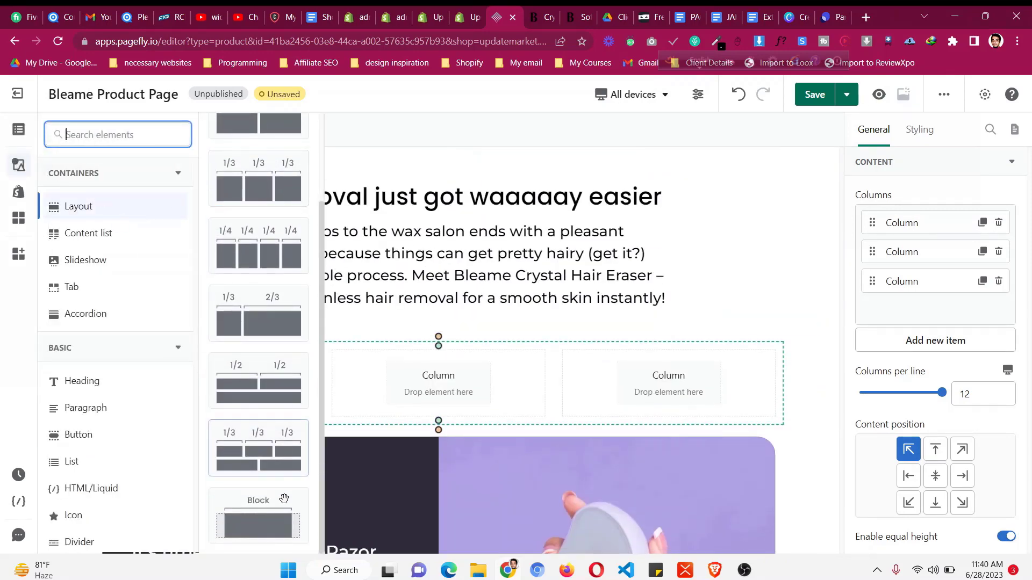
drag(326, 399, 233, 381)
- Duplicate the first Skin Safe icon image from the "All the hair-free goodness." section and move the copy into the new block
scroll(231, 379, down, 10)
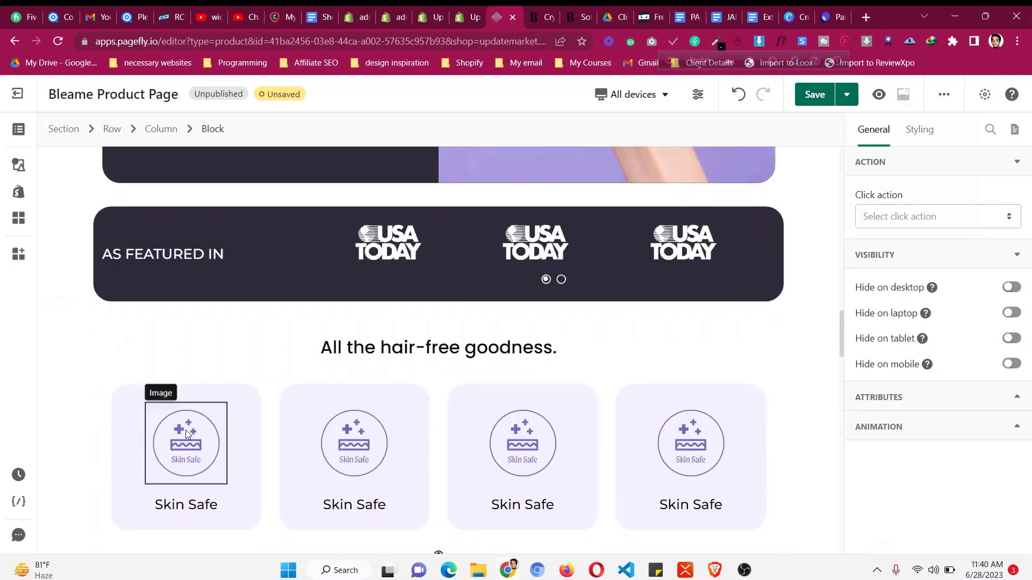
click(187, 434)
drag(155, 388, 207, 529)
scroll(222, 496, down, 15)
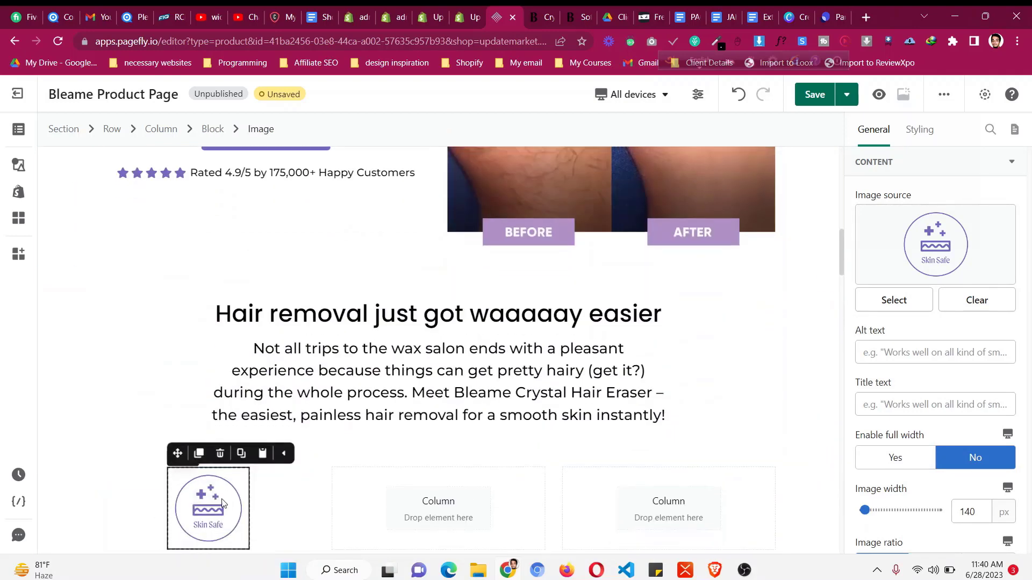
- Duplicate the first card's "Skin Safe" heading and move the copy below the icon in the new block
scroll(221, 468, up, 3)
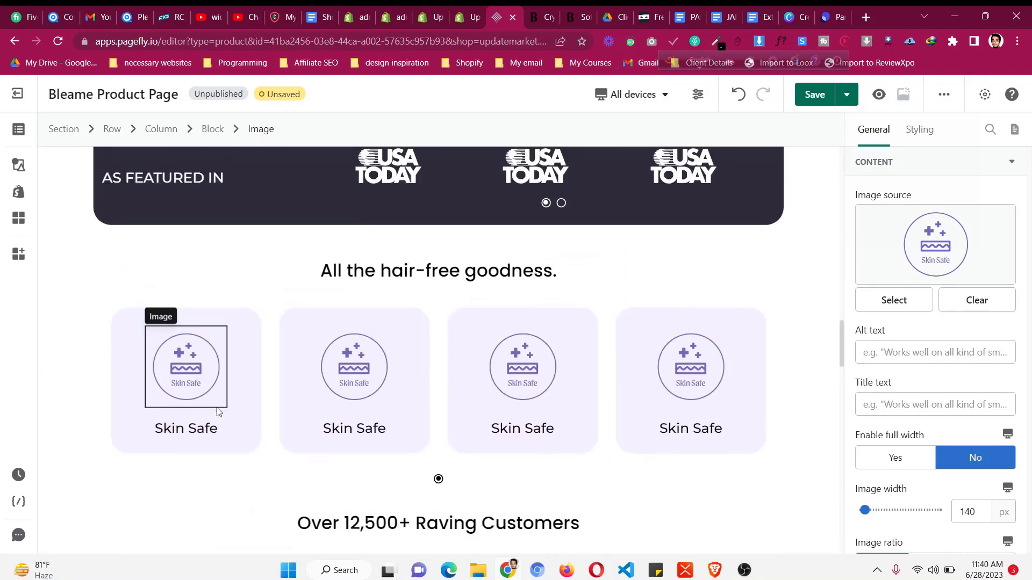
click(161, 428)
drag(123, 405, 237, 233)
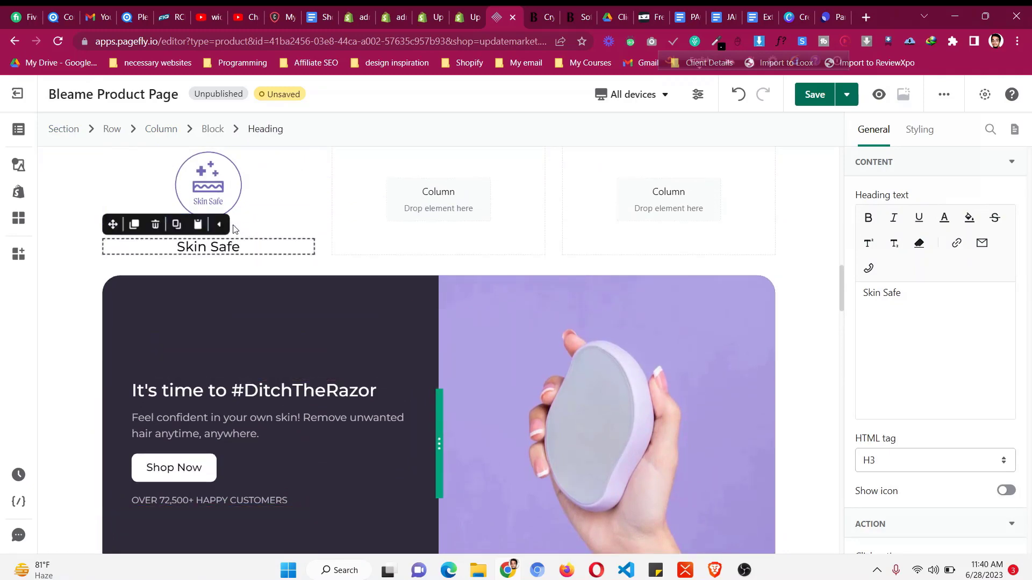
- Duplicate the "Rated 4.9/5 by 175,000+ Happy Customers" paragraph, move the copy below the new block's Skin Safe heading and select that block
scroll(260, 260, up, 6)
scroll(259, 265, up, 1)
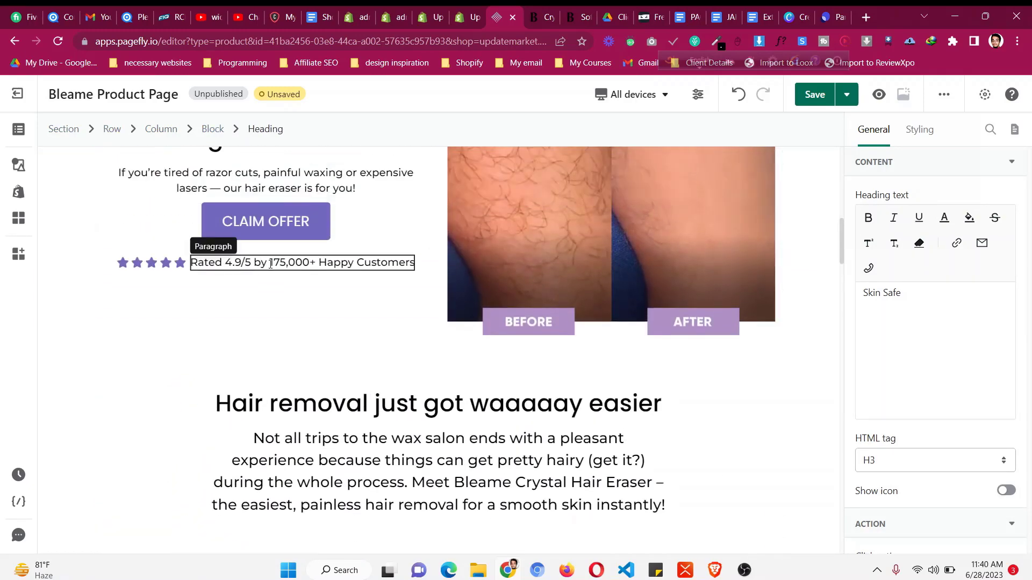
click(259, 263)
click(207, 245)
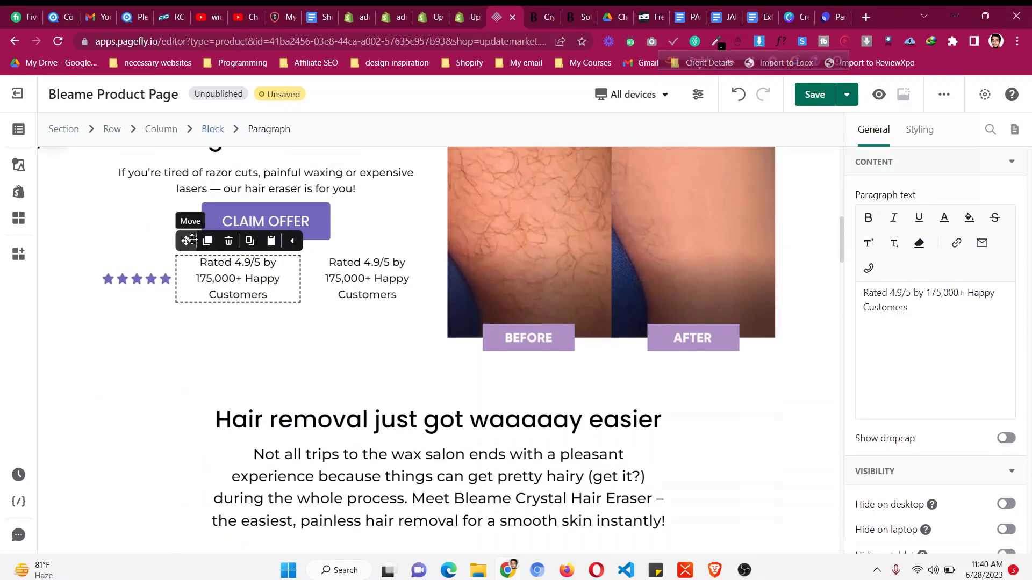
drag(186, 245, 229, 508)
click(213, 129)
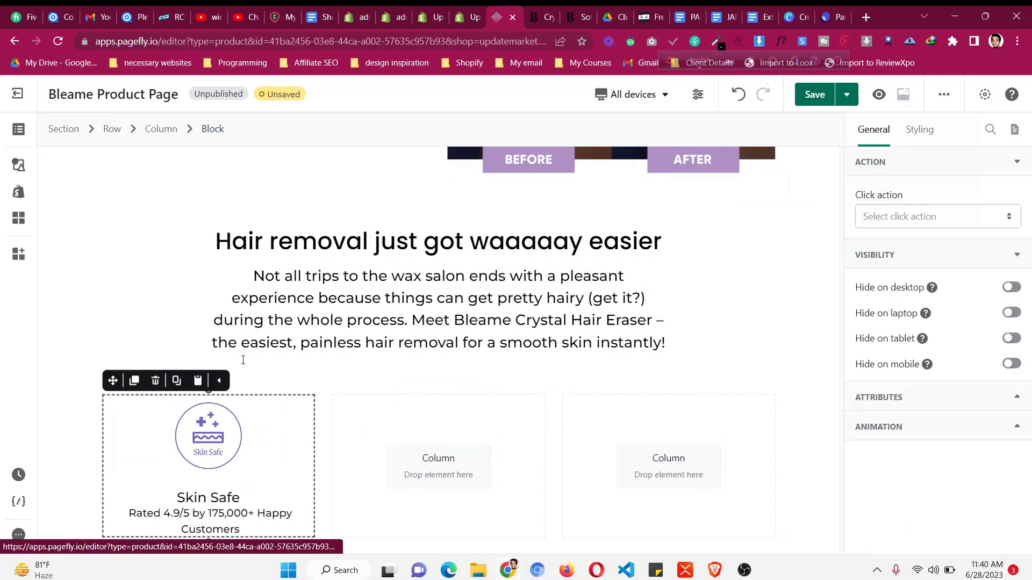
- Set the top margin of the "Rated 4.9/5 by 175,000+ Happy Customers" paragraph to 10 px and its left margin to 0
click(210, 519)
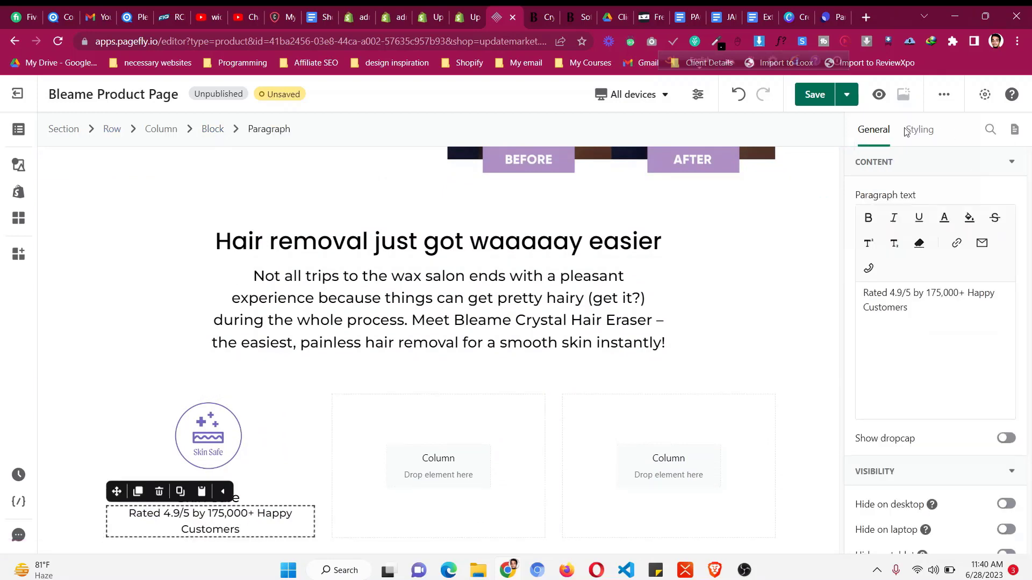
click(920, 129)
scroll(916, 321, down, 1)
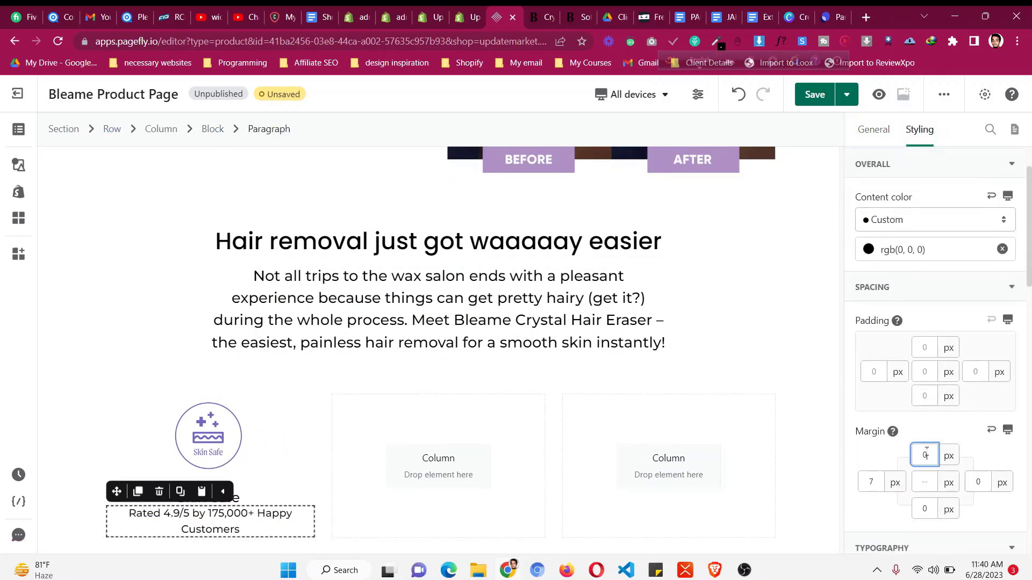
key(Up)
key(Up)
key(Up)
key(Up)
key(Up)
key(Up)
key(Up)
key(Up)
key(Up)
key(Up)
key(Up)
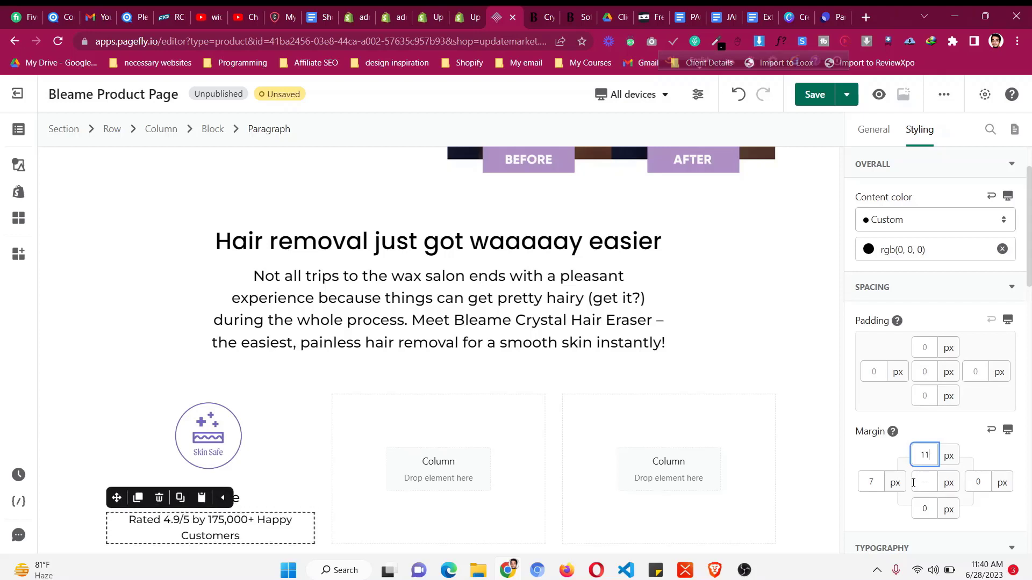
key(Down)
key(Down)
click(874, 482)
key(Down)
key(Down)
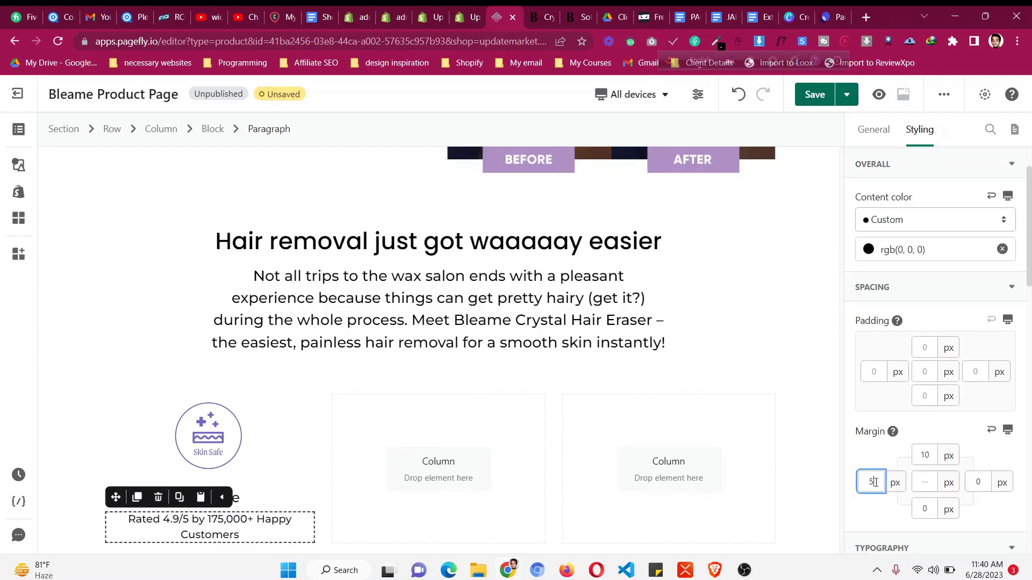
key(Up)
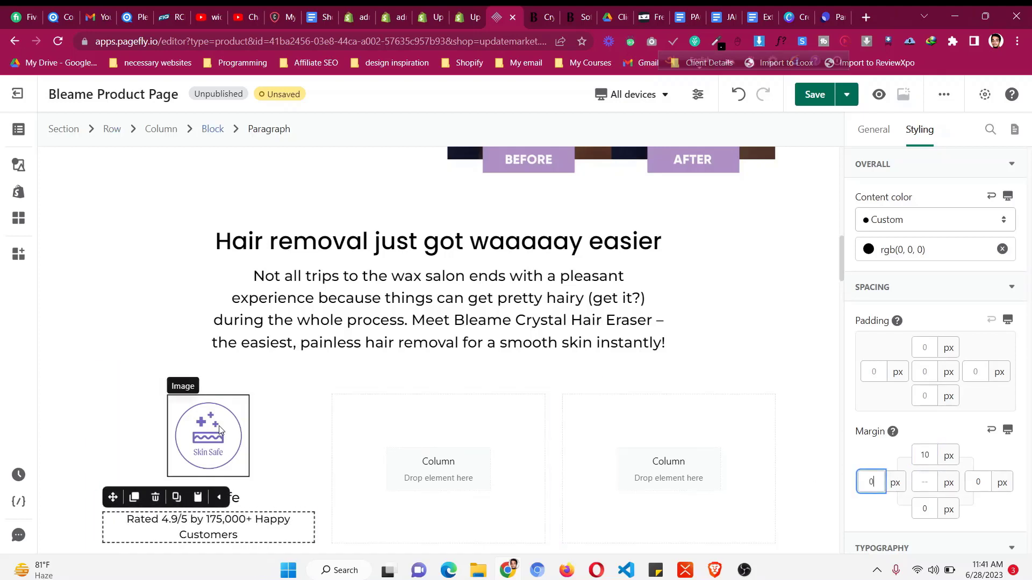
- Check the feature layout on the Bleame reference page and set the new block's Skin Safe heading top margin to 10 px
click(132, 401)
scroll(162, 409, down, 2)
click(541, 14)
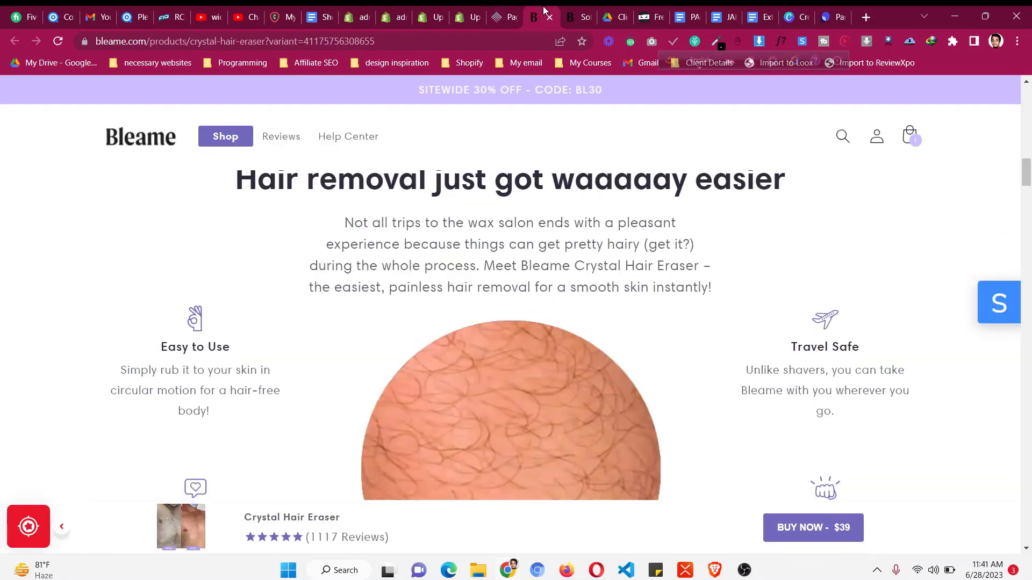
scroll(543, 376, down, 4)
scroll(544, 380, up, 1)
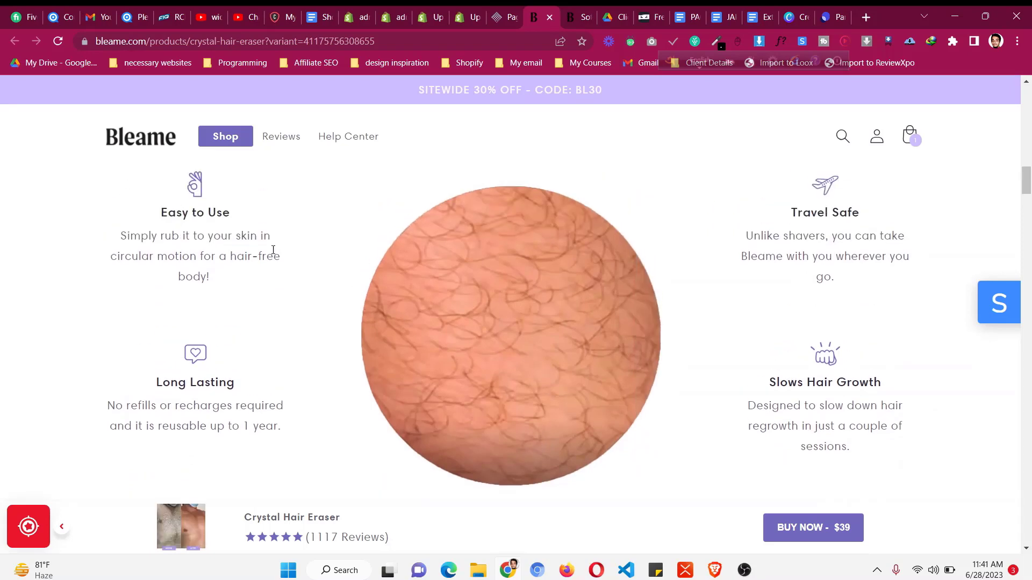
click(511, 9)
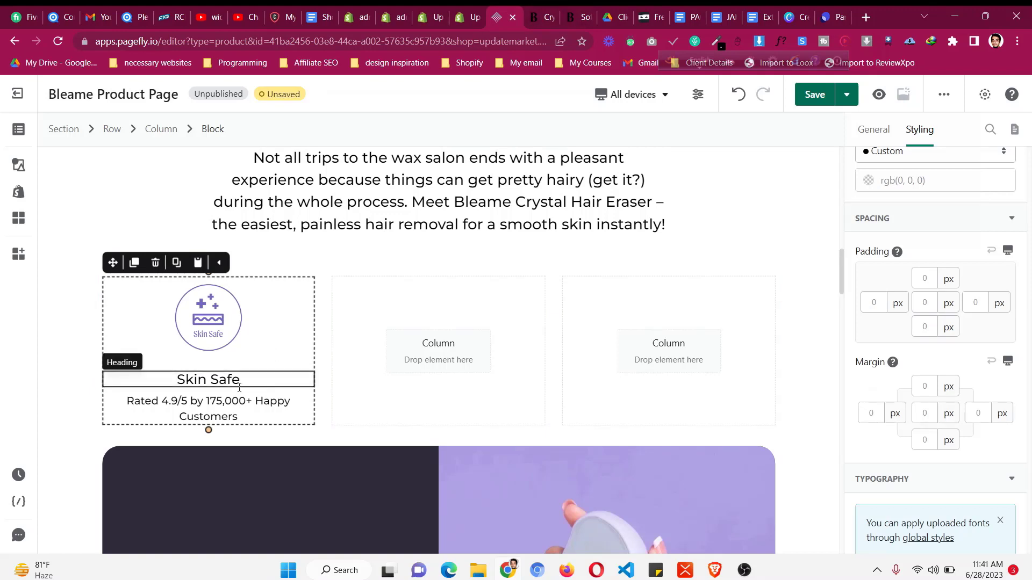
click(924, 501)
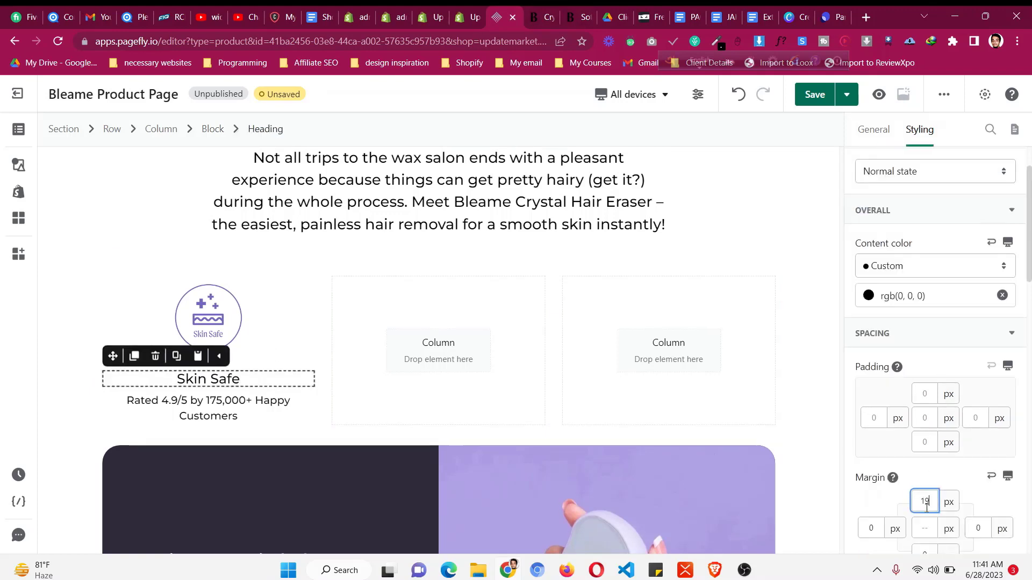
text(11)
key(BackSpace)
text(0)
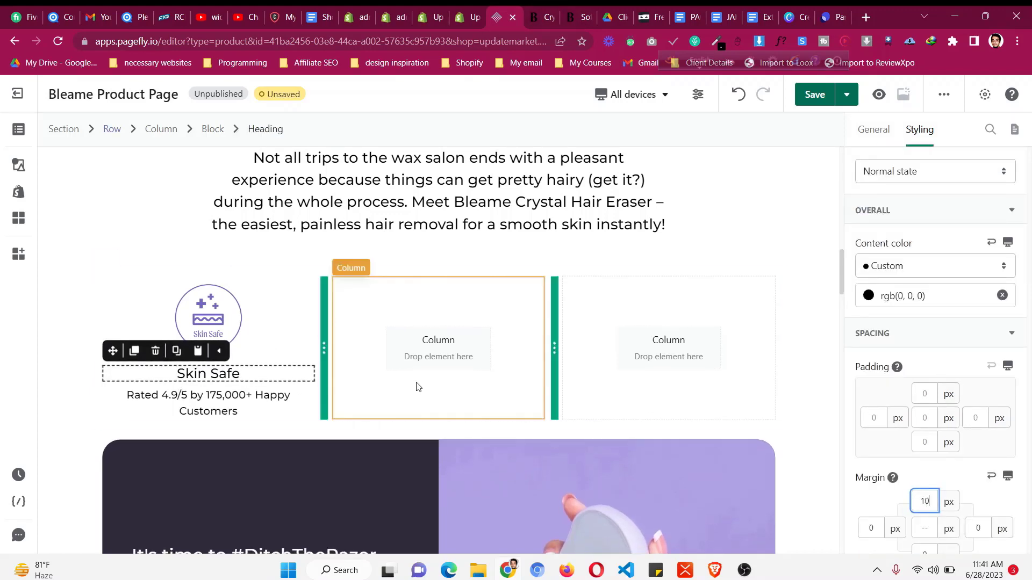
- Duplicate the before/after leg image above the "Hair removal just got waaaaay easier" section and move the copy into the feature row's middle column
scroll(433, 369, up, 5)
click(589, 233)
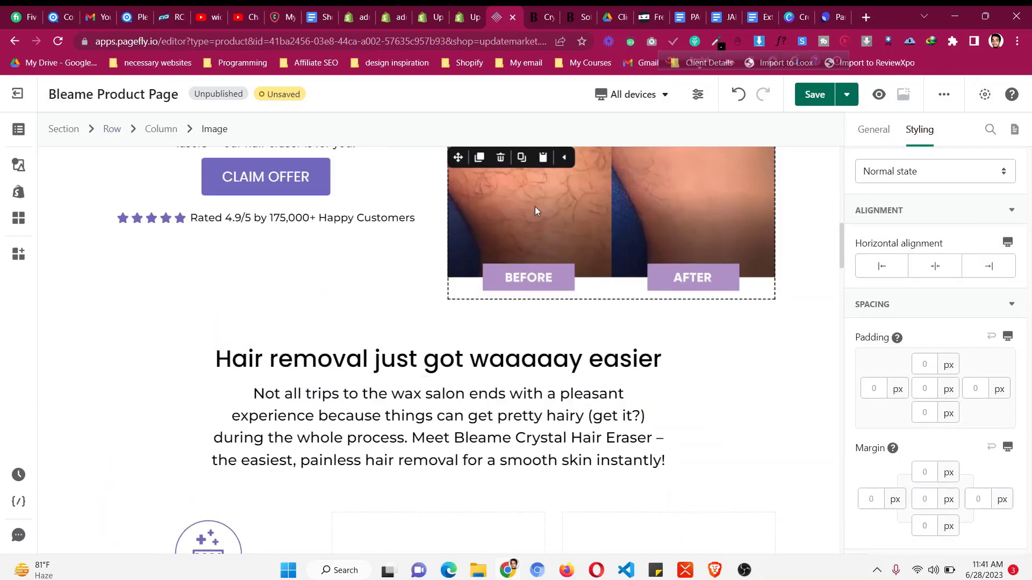
click(480, 159)
scroll(506, 243, up, 4)
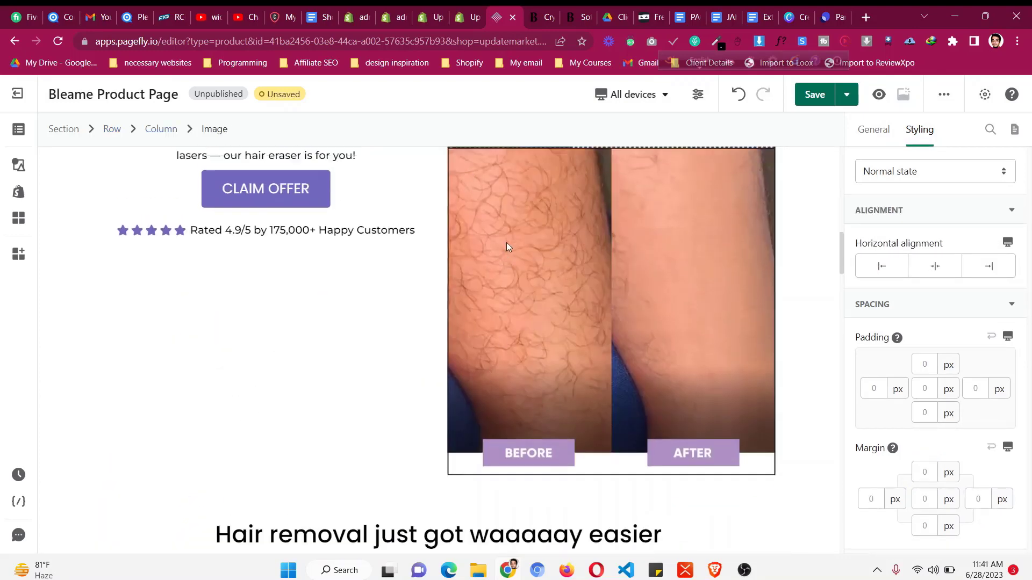
drag(457, 157, 441, 241)
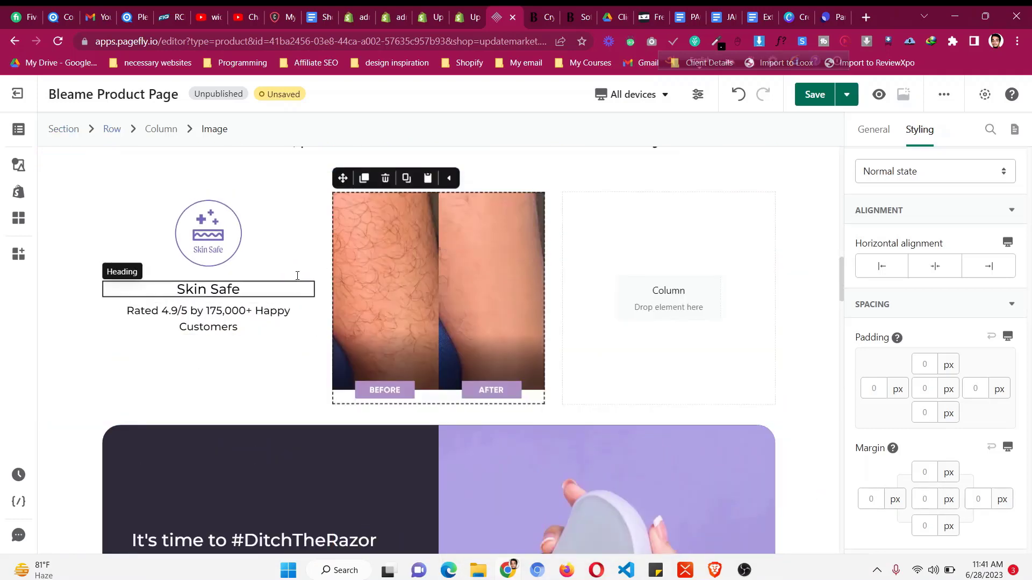
- Duplicate the Skin Safe block in the first column and set the copy's top margin to about 50 px
click(130, 203)
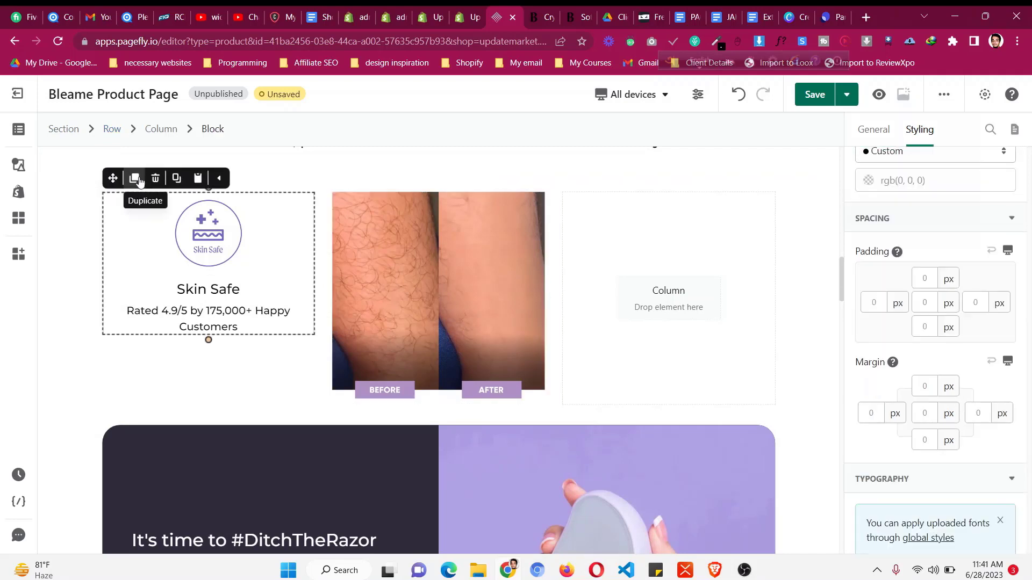
click(135, 179)
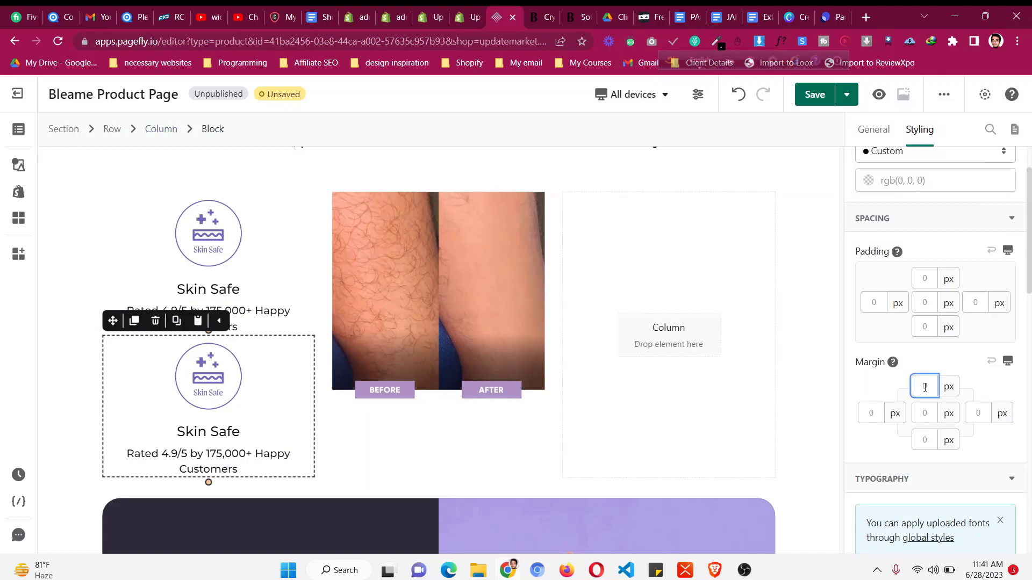
text(30)
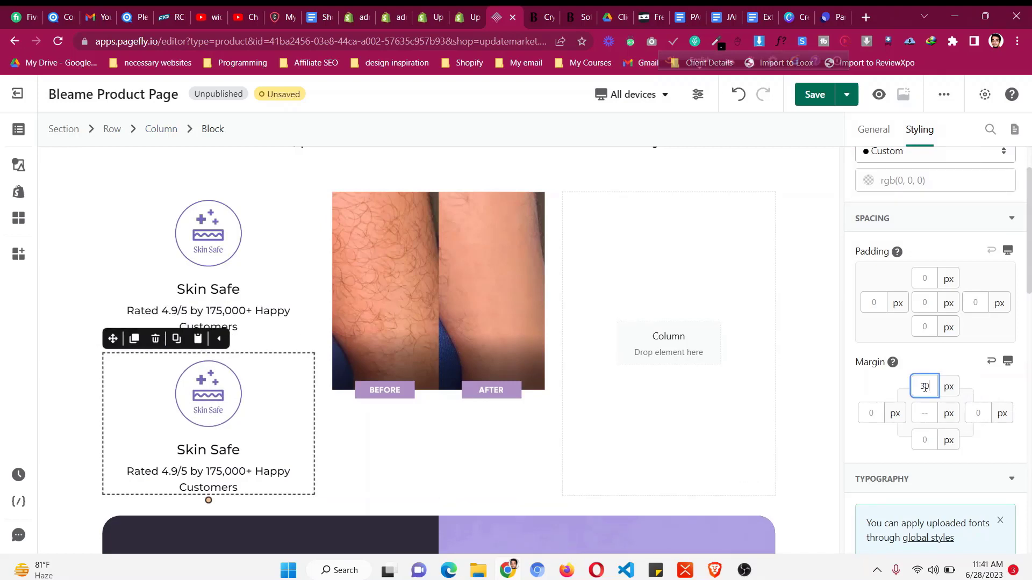
key(Up)
key(Up)
key(Up)
key(Up)
key(Up)
key(Up)
key(Up)
key(Up)
key(Up)
key(Up)
key(Up)
key(Up)
key(Up)
key(Up)
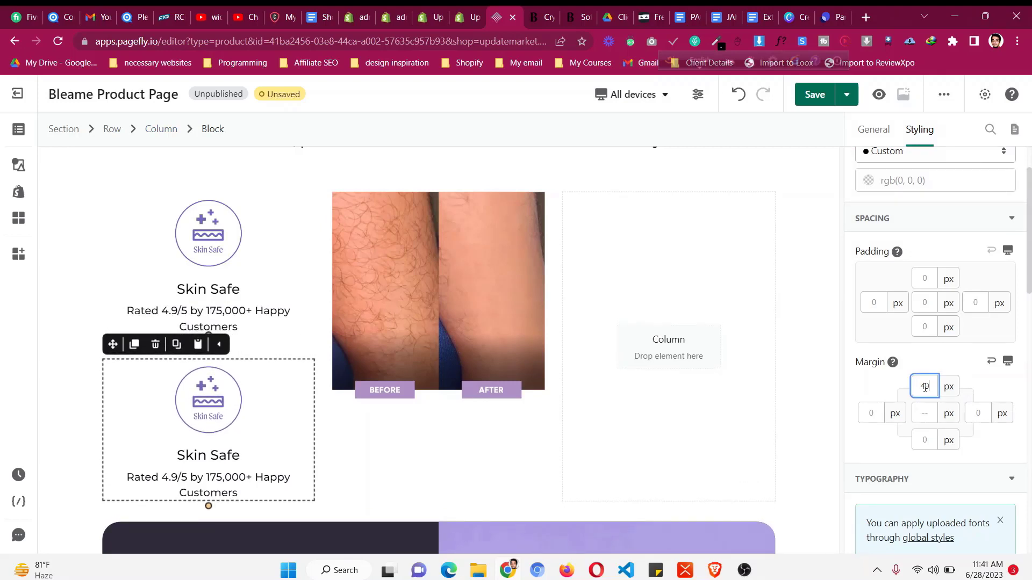
key(Up)
key(Up)
key(Up)
key(Up)
key(Up)
key(Up)
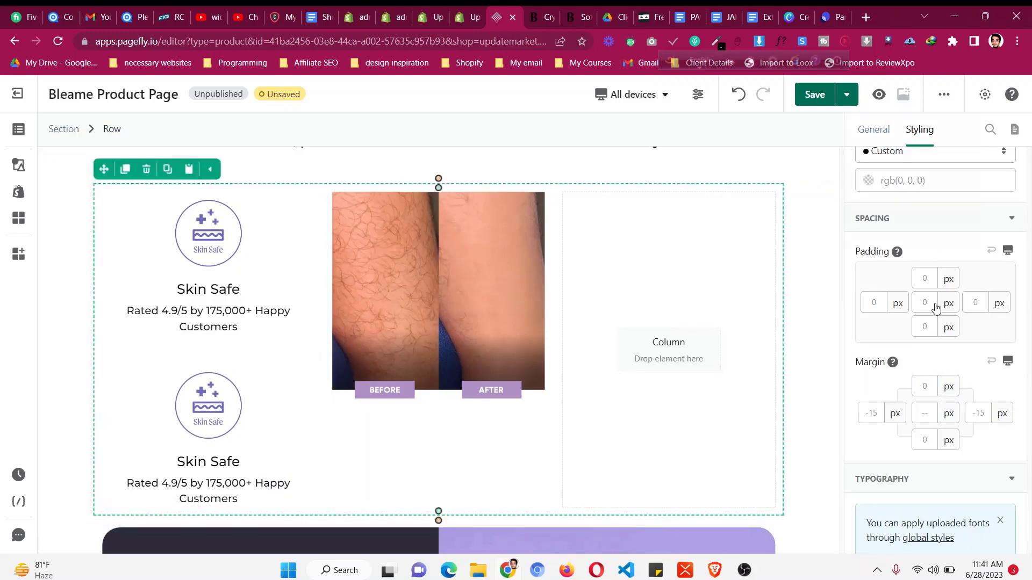
- Set the feature row's content position to centred both horizontally and vertically
click(941, 418)
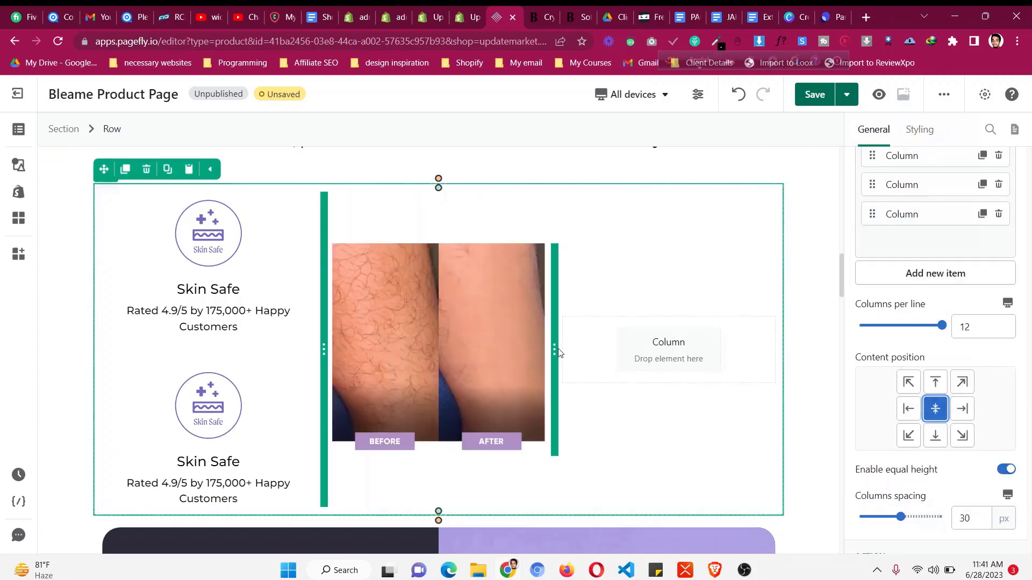
- Examine how the reference page arranges its four features and circular image in a narrow window, and return to the PageFly editor
key(ctrl+Tab)
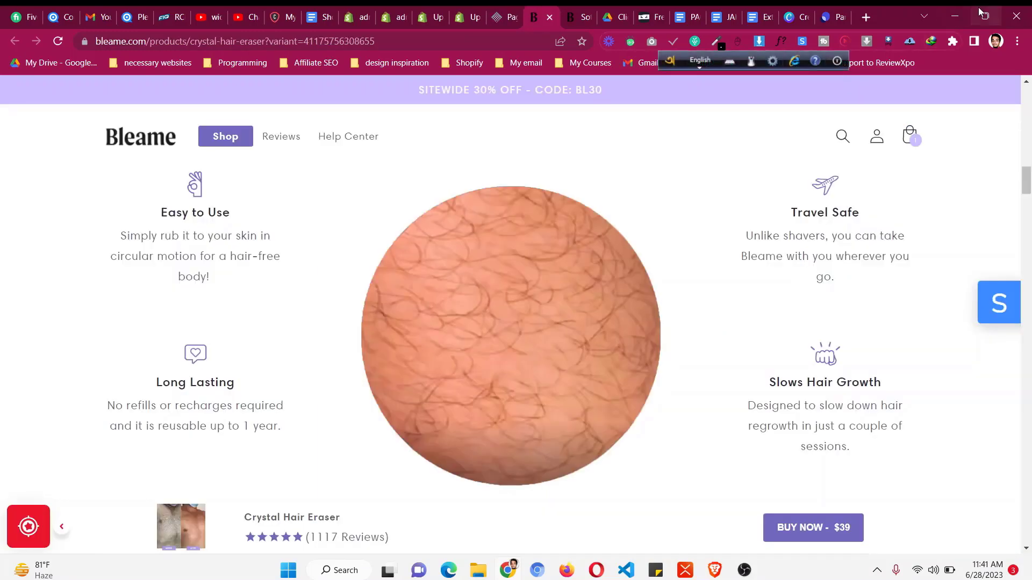
click(984, 16)
scroll(349, 253, up, 5)
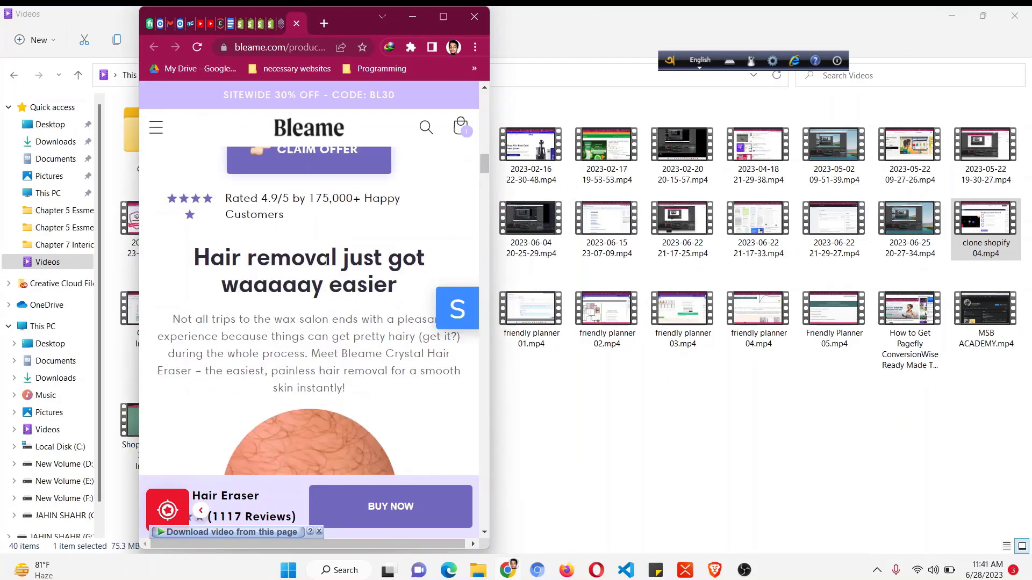
scroll(326, 260, up, 2)
scroll(326, 260, down, 8)
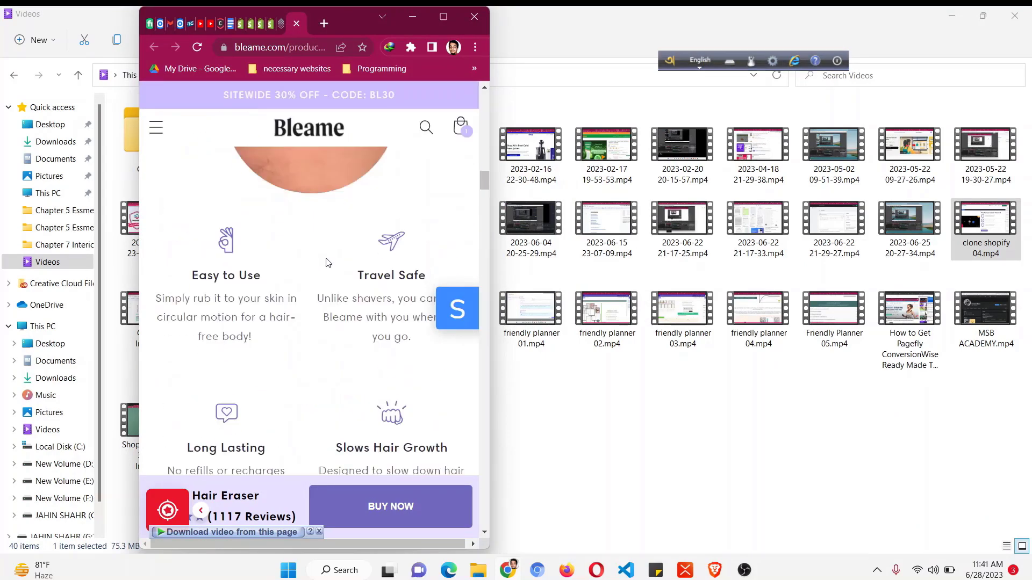
scroll(328, 262, up, 3)
scroll(328, 262, down, 2)
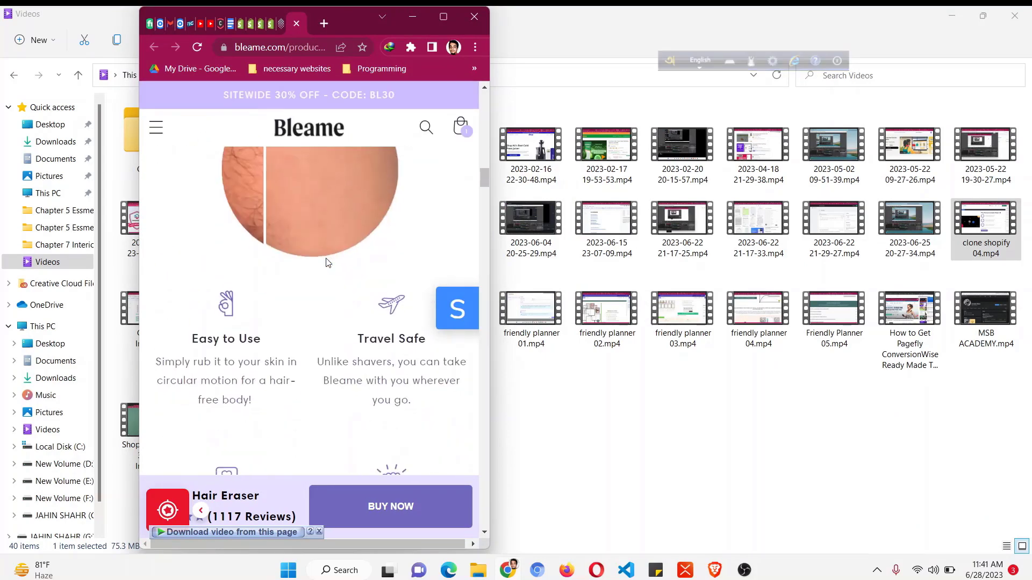
scroll(327, 261, down, 2)
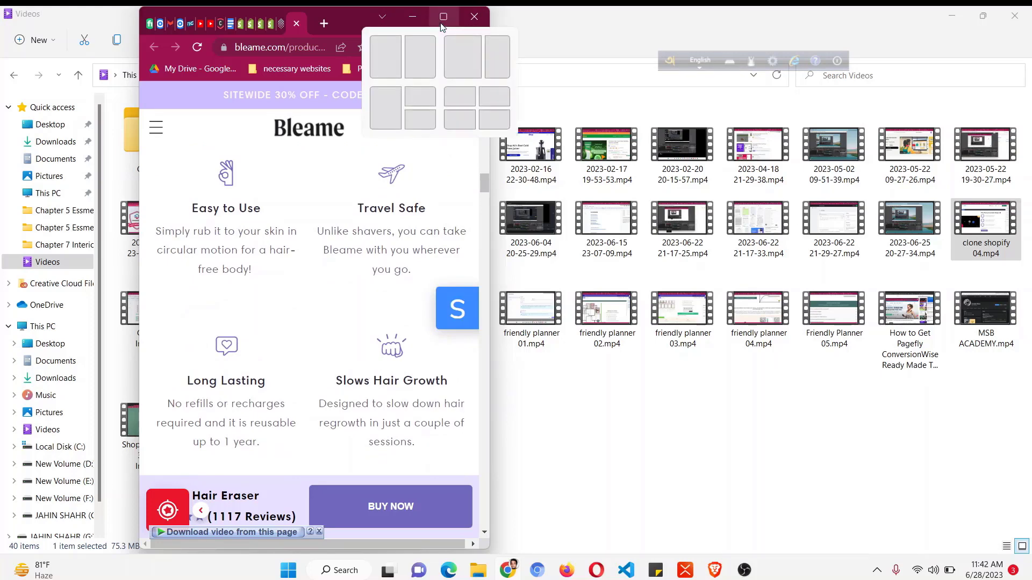
click(440, 23)
click(509, 13)
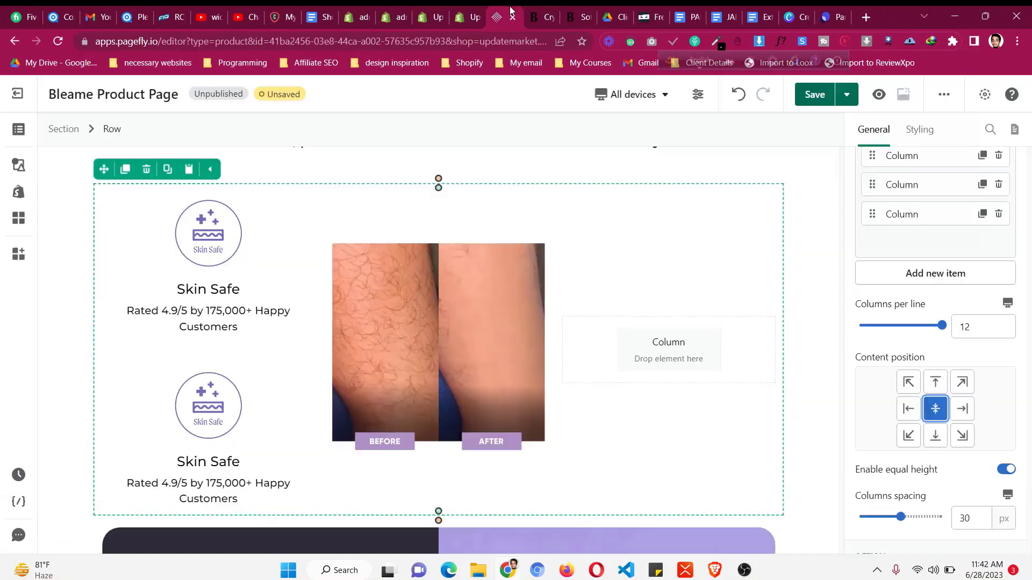
- Duplicate both Skin Safe blocks of the first column and place the copies one above the other in the third column
click(269, 206)
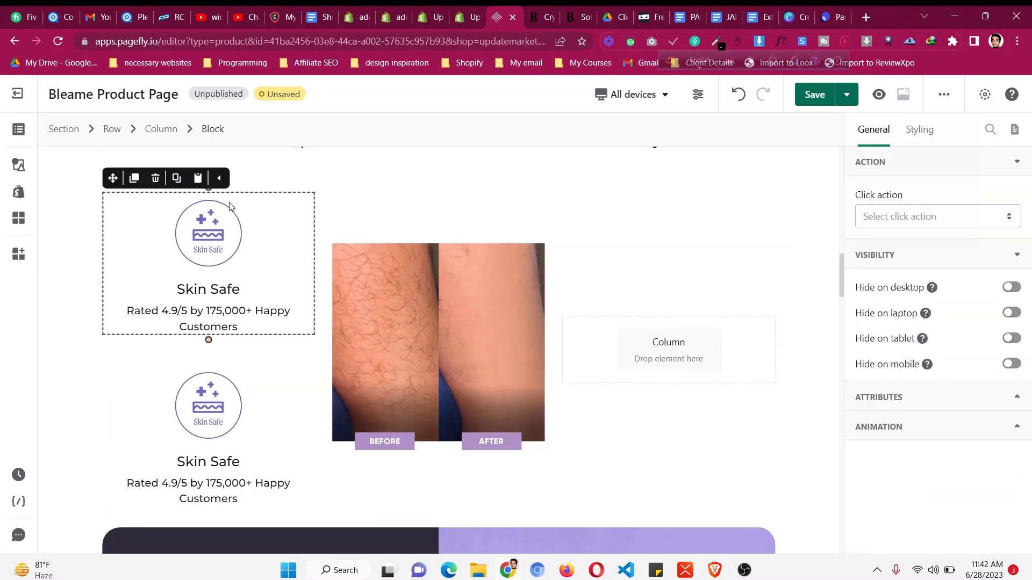
click(134, 179)
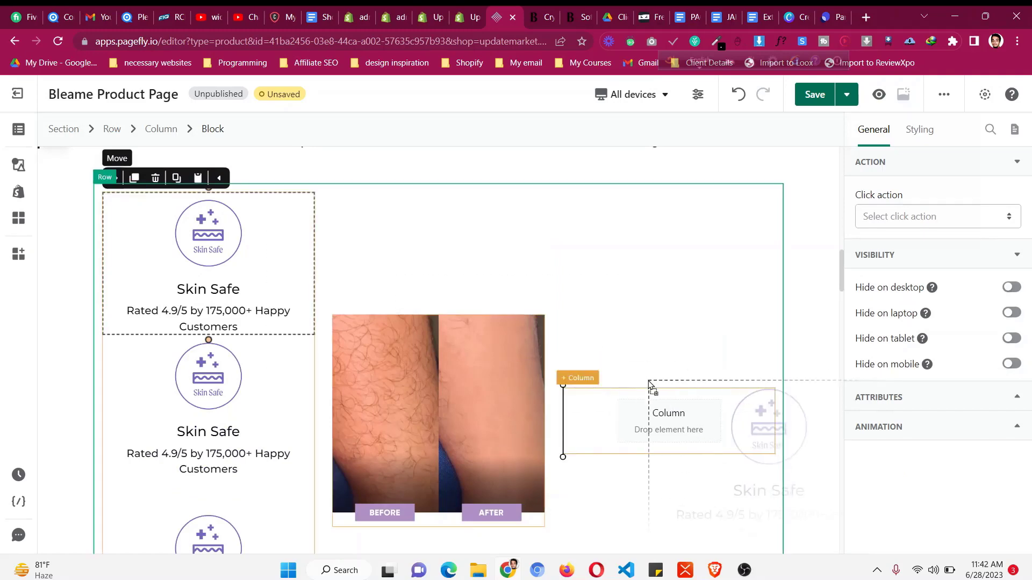
drag(667, 423, 668, 425)
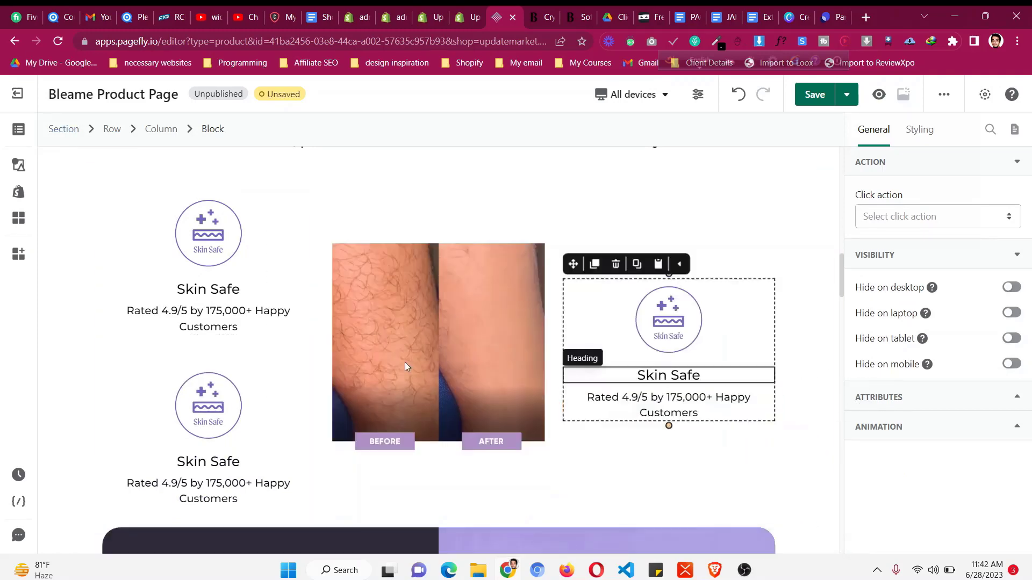
click(257, 383)
drag(130, 350, 672, 513)
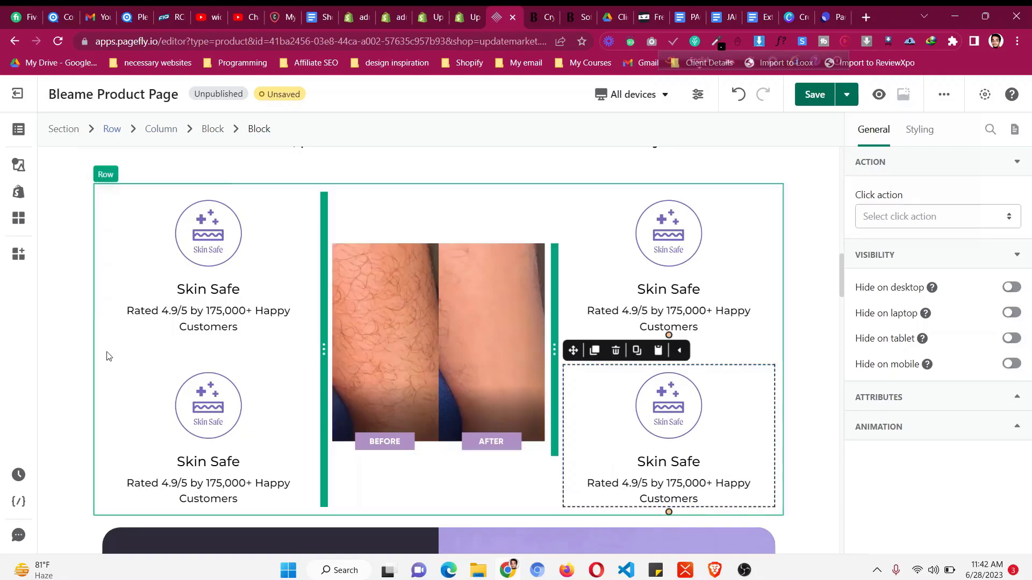
- Switch the editor to the Mobile view and check how the new feature section stacks
click(76, 248)
scroll(76, 249, up, 1)
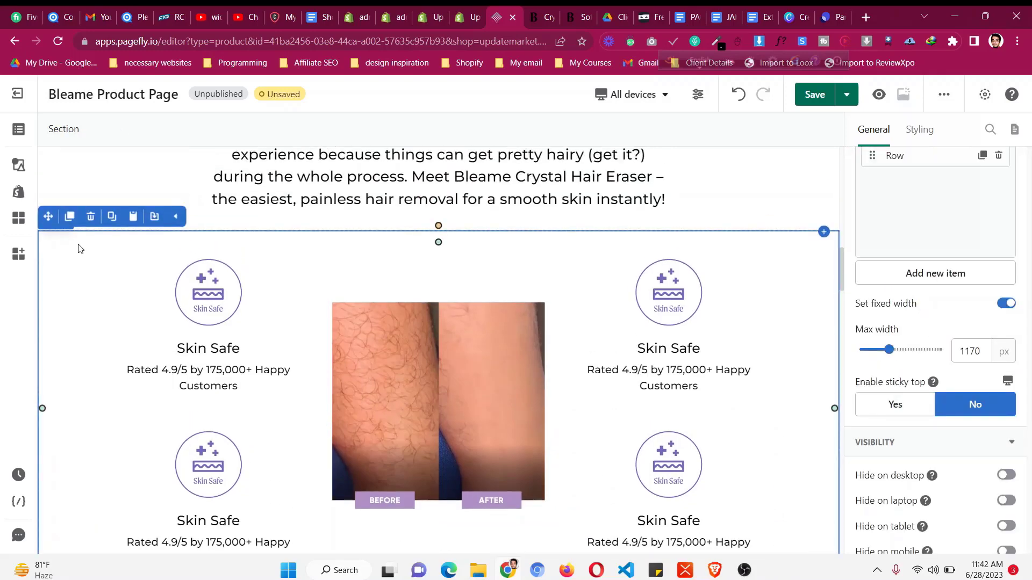
click(661, 107)
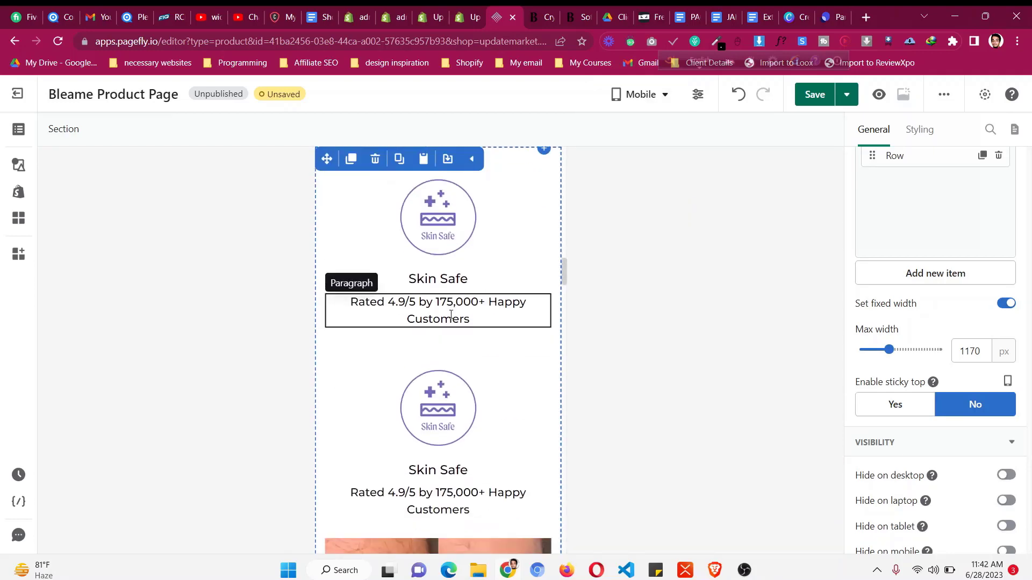
scroll(450, 314, down, 3)
scroll(450, 314, up, 6)
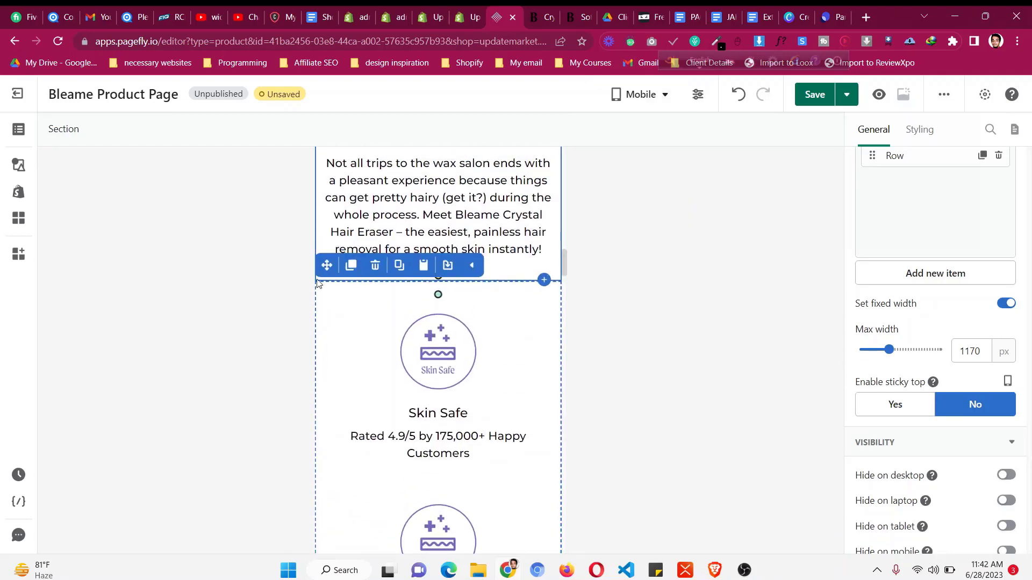
- Try adjusting the feature row's columns per line for mobile and review the stacked blocks and image
click(338, 304)
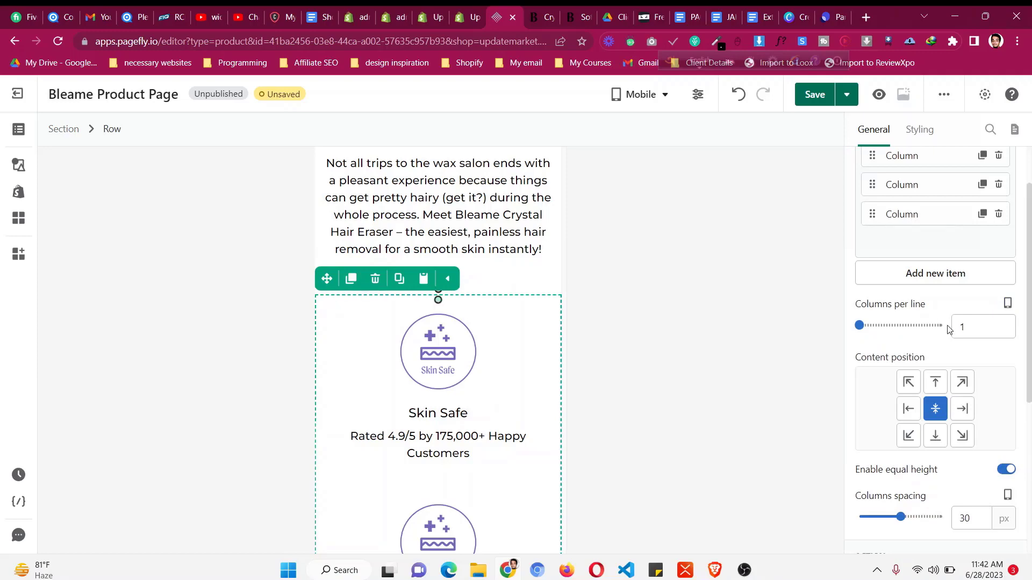
mouse_move(860, 326)
mouse_down()
mouse_move(879, 330)
mouse_move(859, 326)
mouse_up()
scroll(478, 379, down, 4)
scroll(475, 378, down, 10)
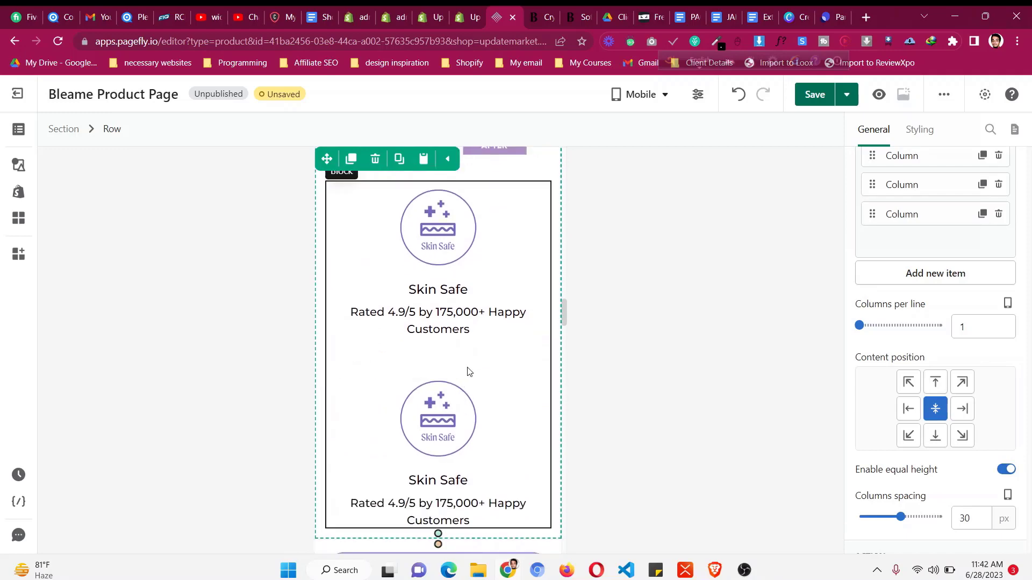
scroll(467, 376, up, 10)
scroll(469, 371, up, 1)
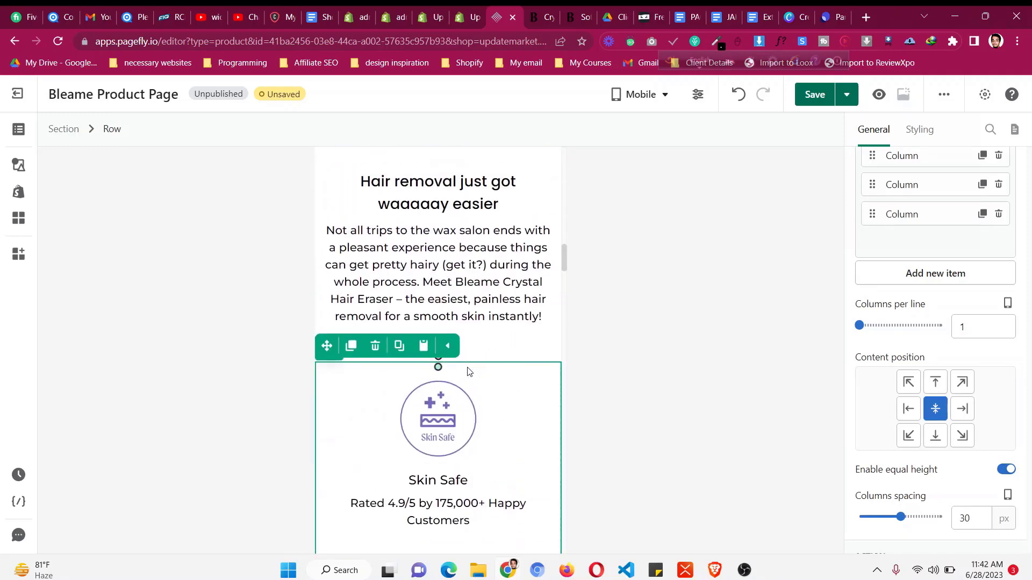
- Check the heading and feature sections in the mobile layout and switch the editor back to the All devices view
scroll(469, 370, up, 2)
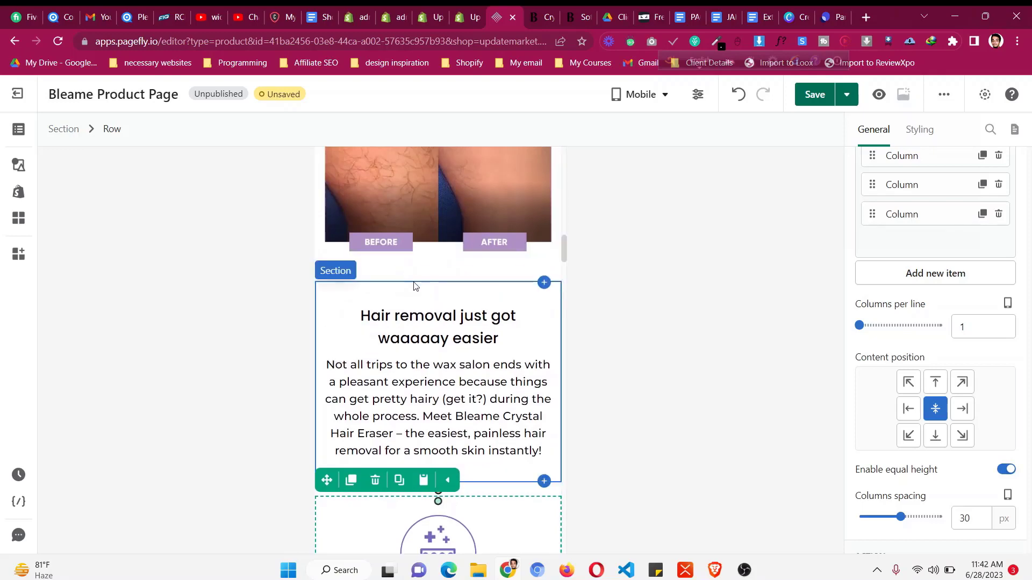
click(413, 287)
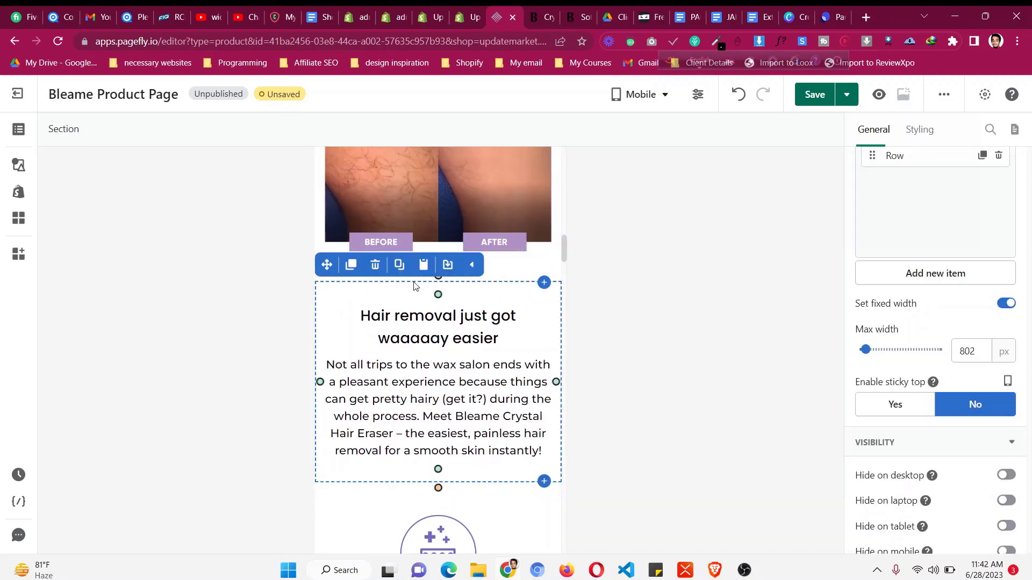
click(342, 493)
scroll(341, 473, down, 5)
scroll(339, 450, down, 3)
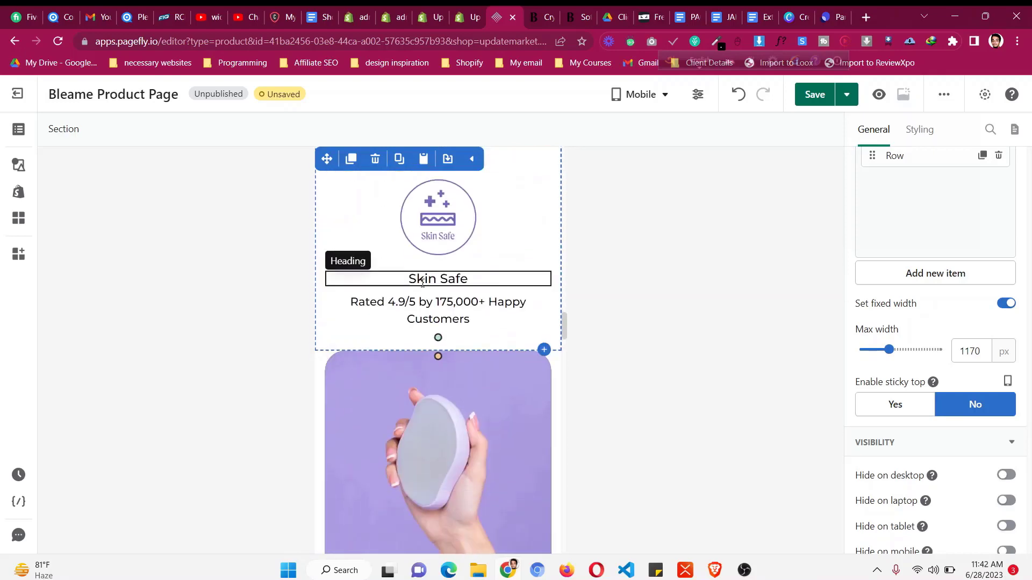
click(665, 97)
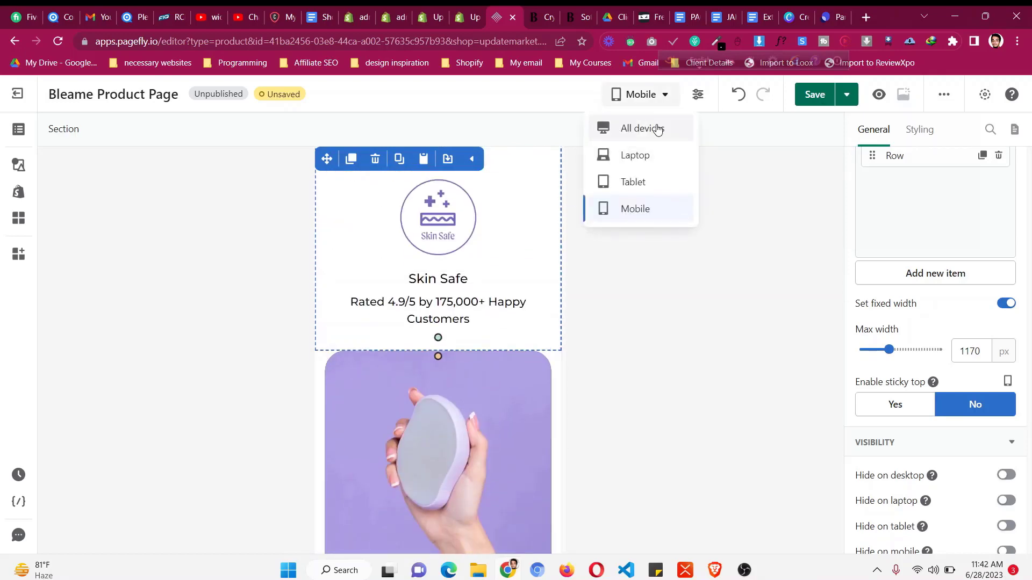
click(658, 129)
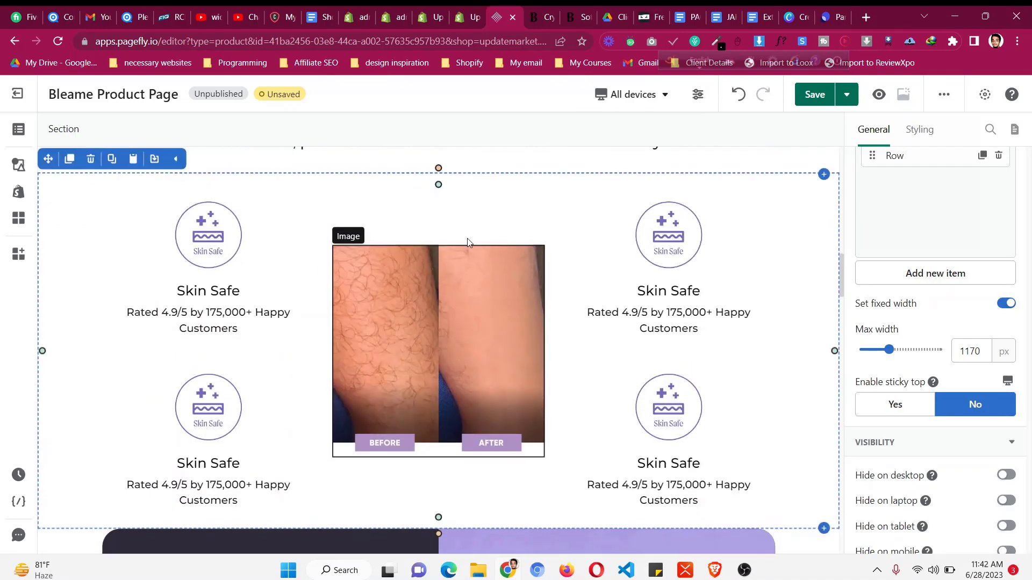
- Check which section follows the features on the reference page and locate the matching "The Future Is Hair-Free!" section in the editor
key(ctrl+Tab)
scroll(572, 386, up, 5)
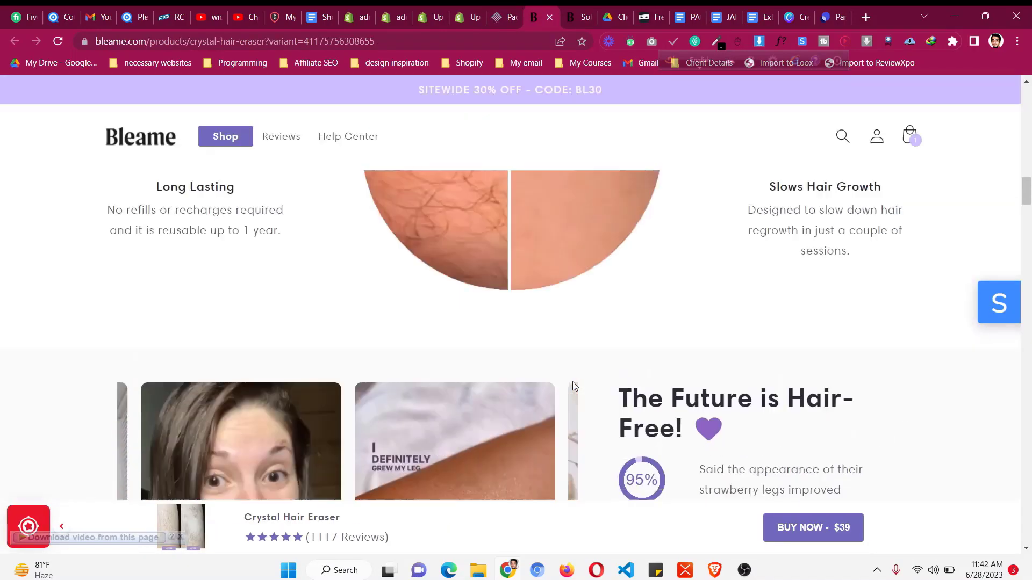
scroll(573, 381, up, 4)
scroll(573, 381, down, 7)
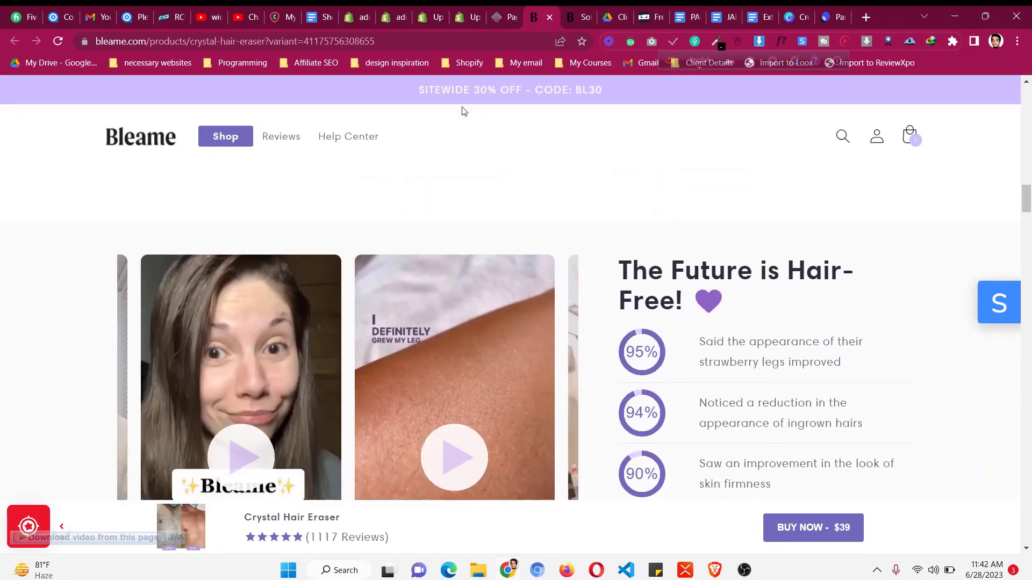
click(511, 12)
scroll(263, 325, down, 10)
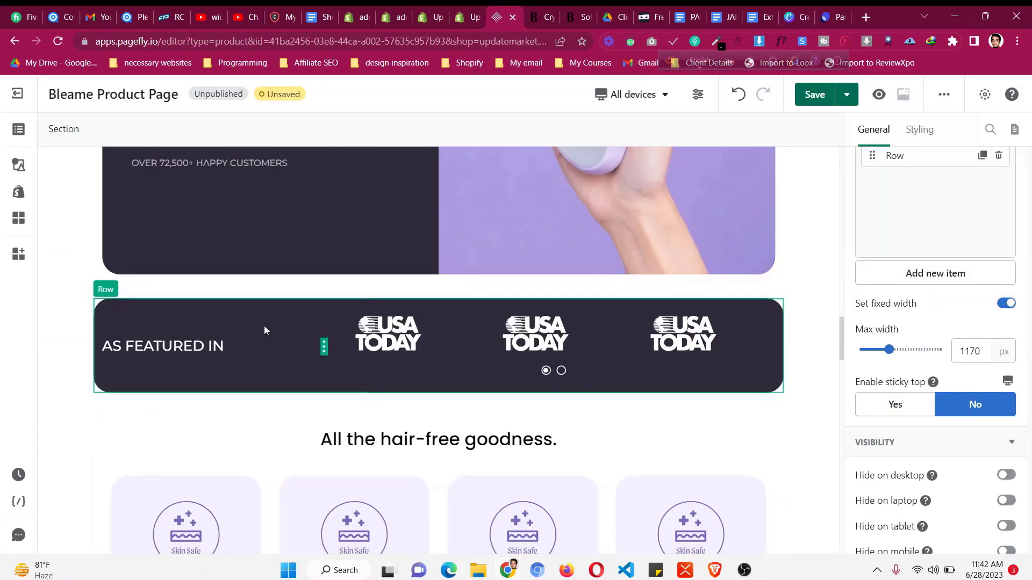
scroll(263, 326, down, 18)
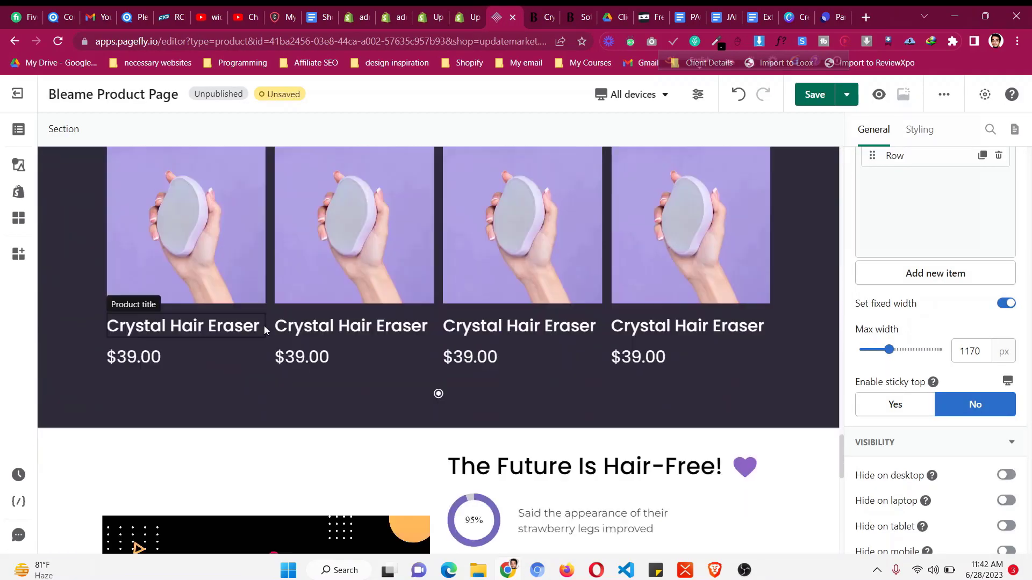
scroll(263, 326, down, 3)
scroll(263, 326, up, 3)
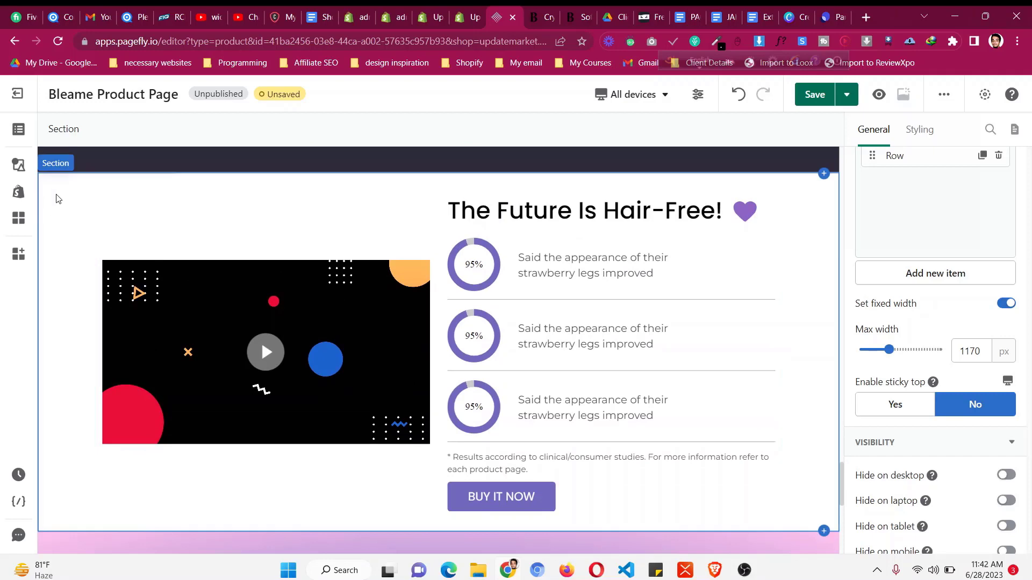
- Rename the "The Future Is Hair-Free!" section as "Video section with progressbar"
click(58, 199)
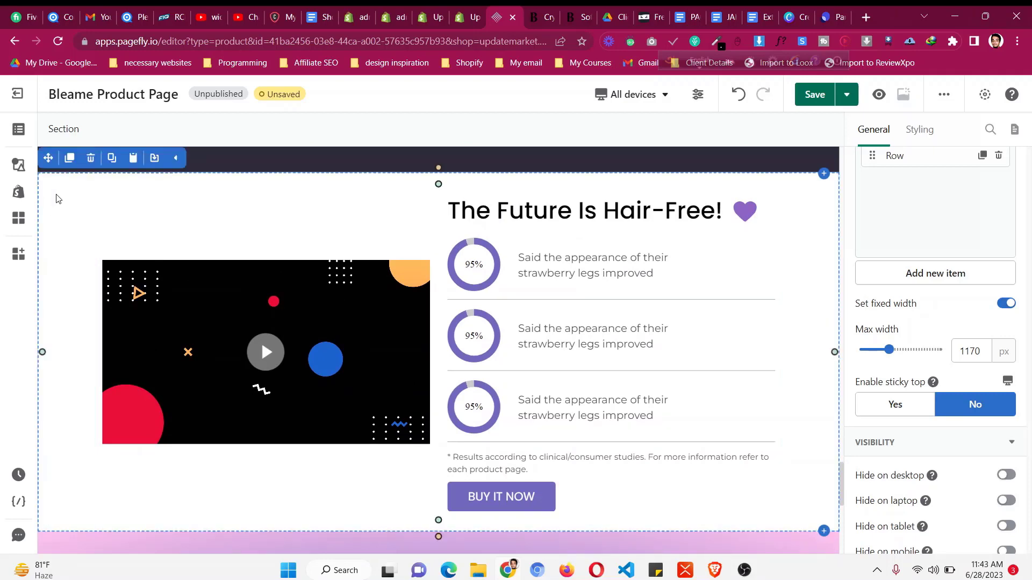
scroll(975, 336, down, 2)
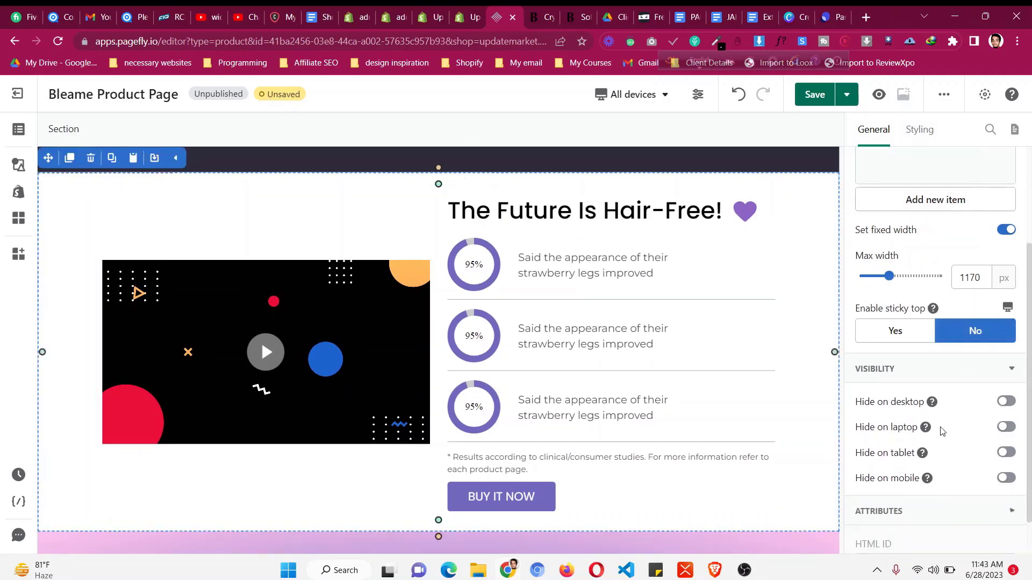
scroll(942, 431, down, 4)
click(936, 505)
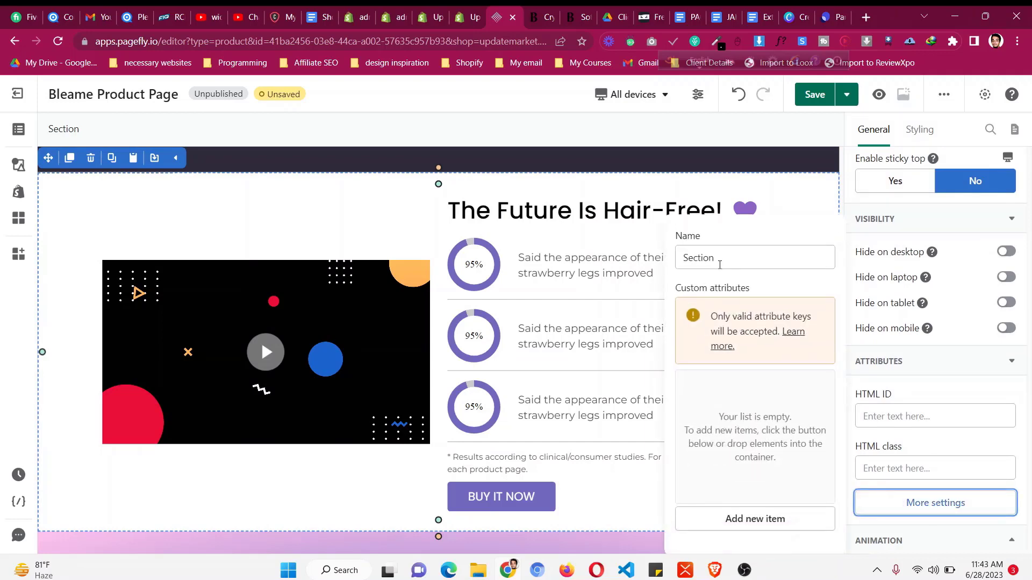
text(Video s)
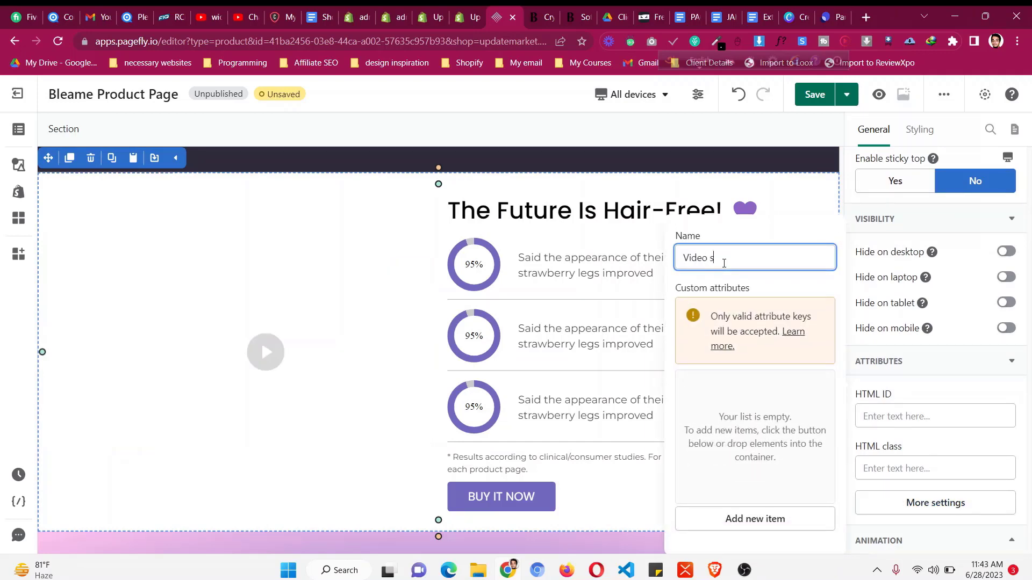
text(ection with )
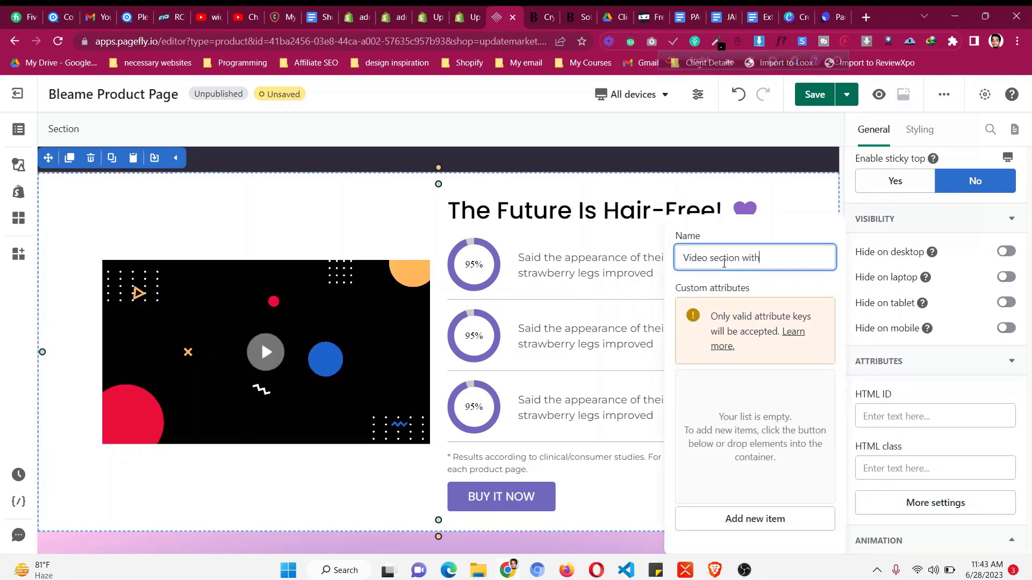
text(progressbar)
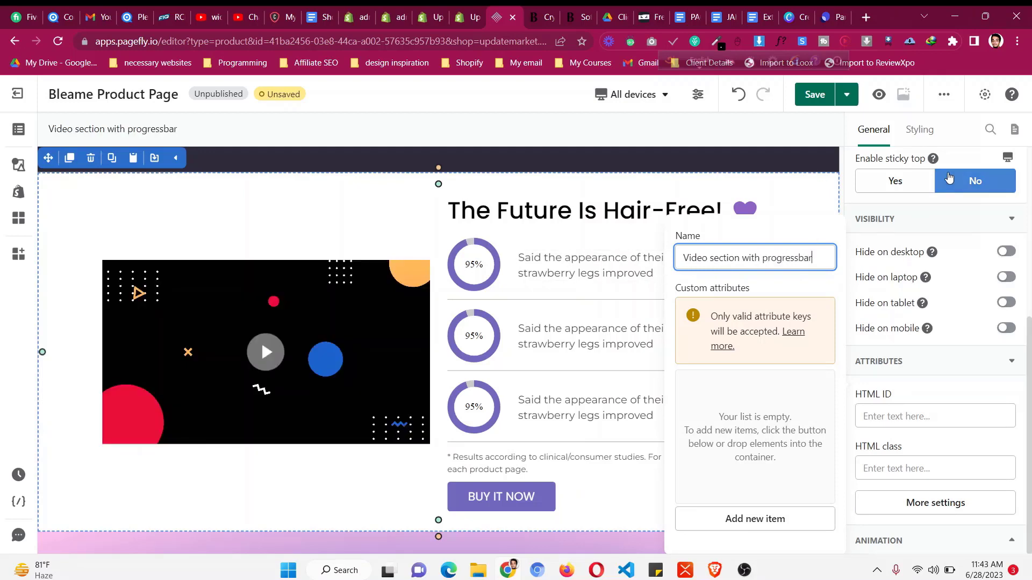
click(945, 220)
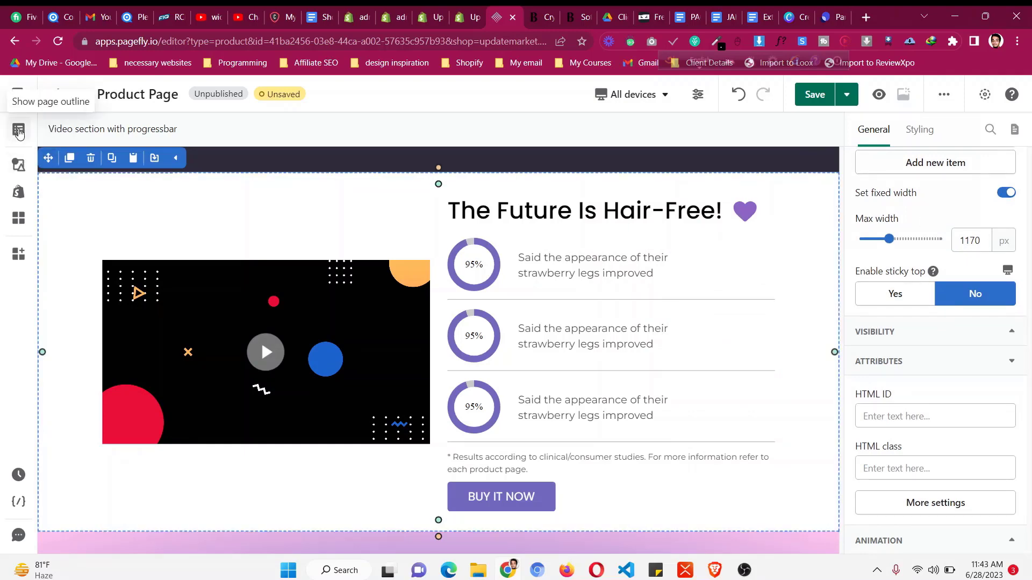
- Collapse the sections in the page outline and move "Video section with progressbar" up to directly below the Skin Safe feature section
click(19, 131)
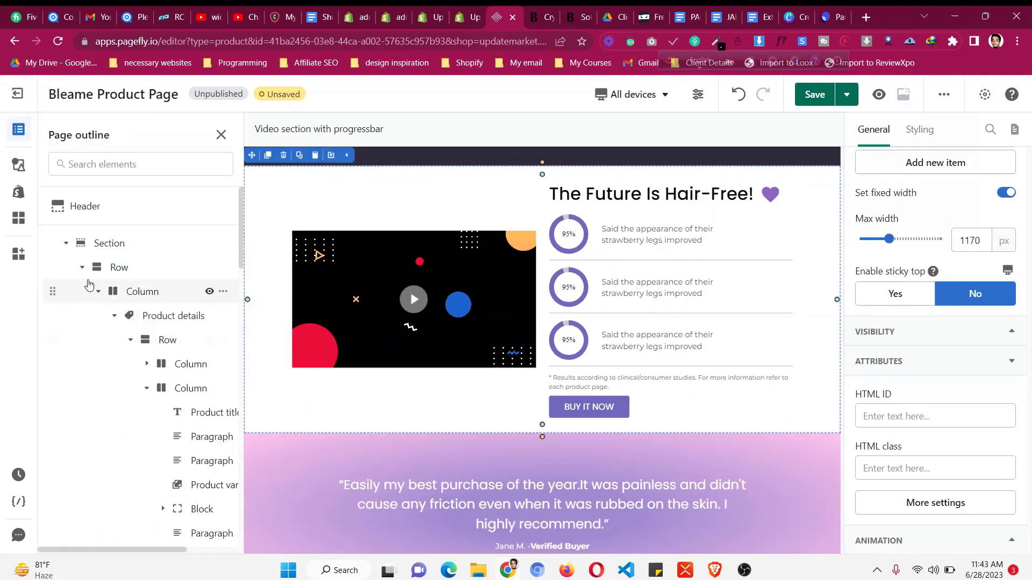
click(67, 243)
click(66, 267)
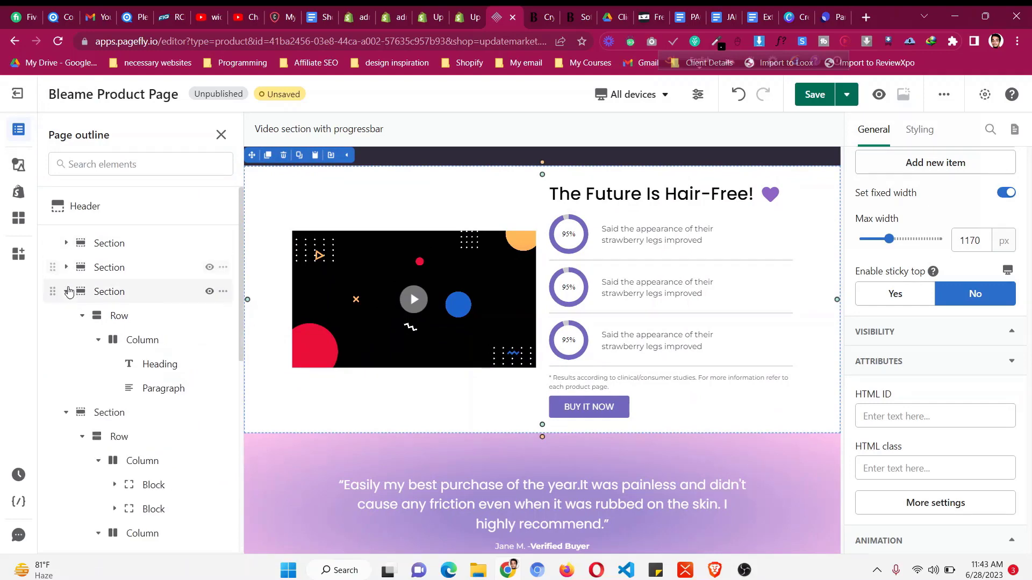
click(67, 291)
click(65, 318)
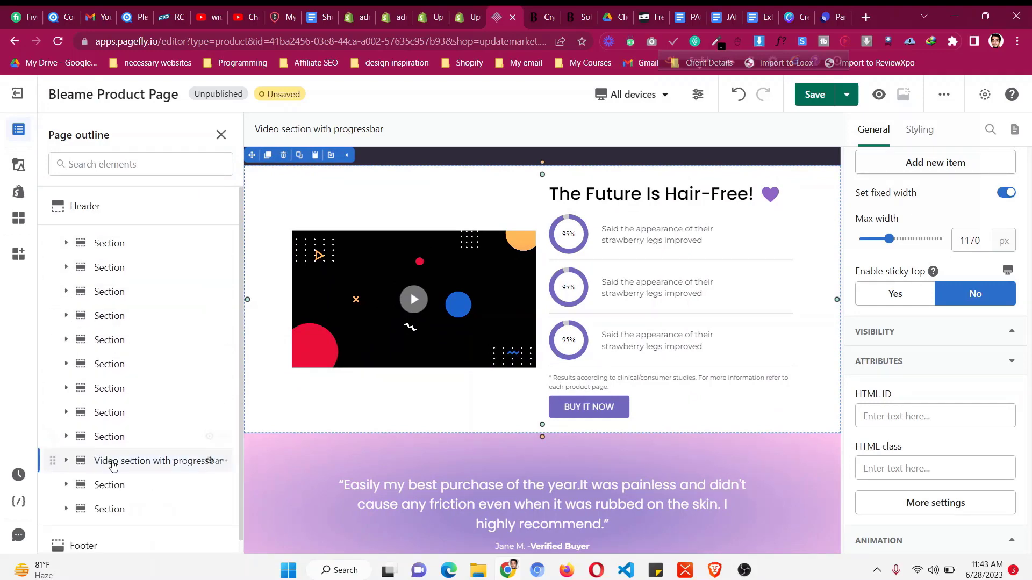
drag(51, 462, 66, 333)
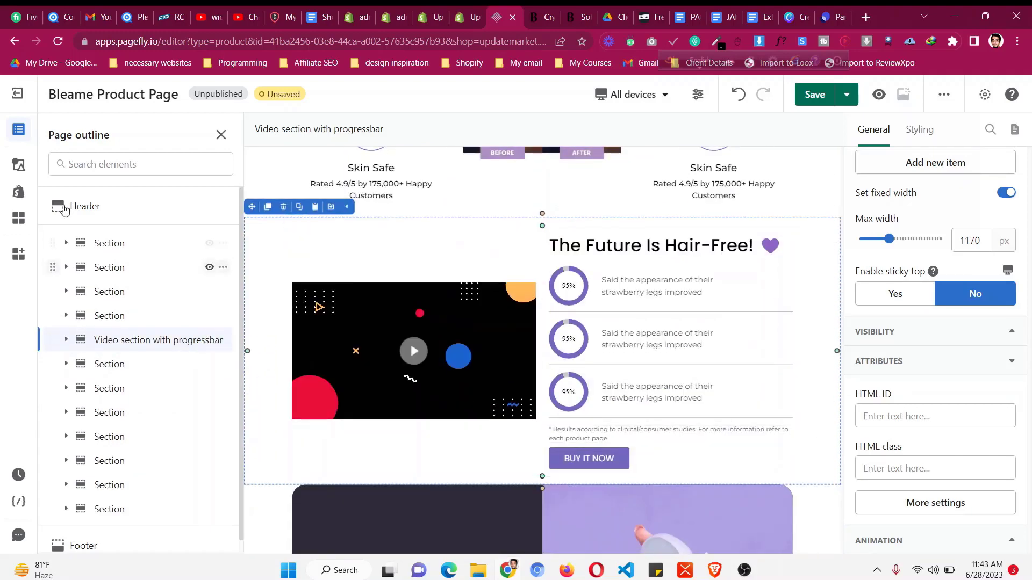
click(19, 131)
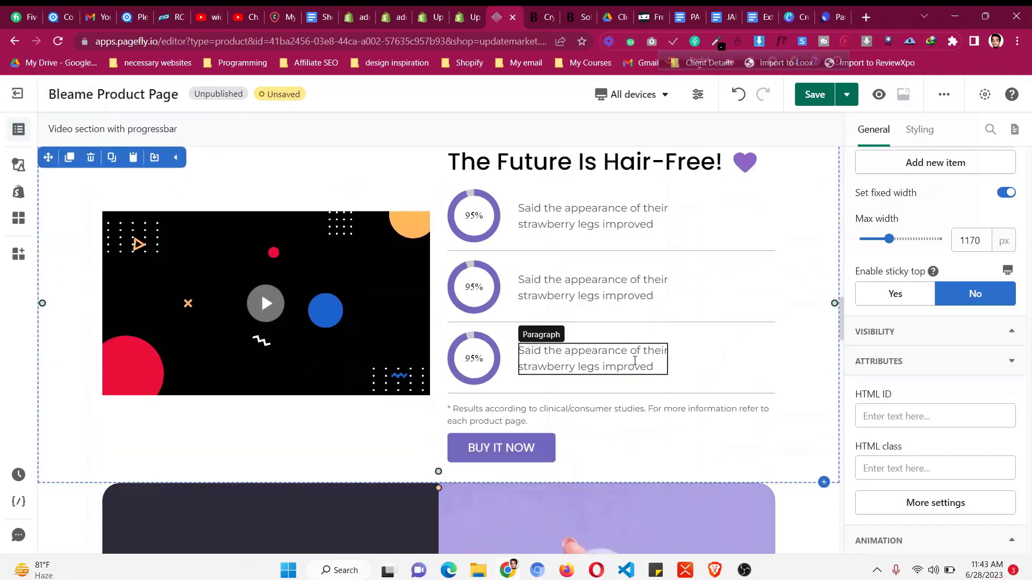
- Check the next section on the reference page and insert a one-column (1/1) layout directly below the video section
click(543, 17)
scroll(688, 380, down, 10)
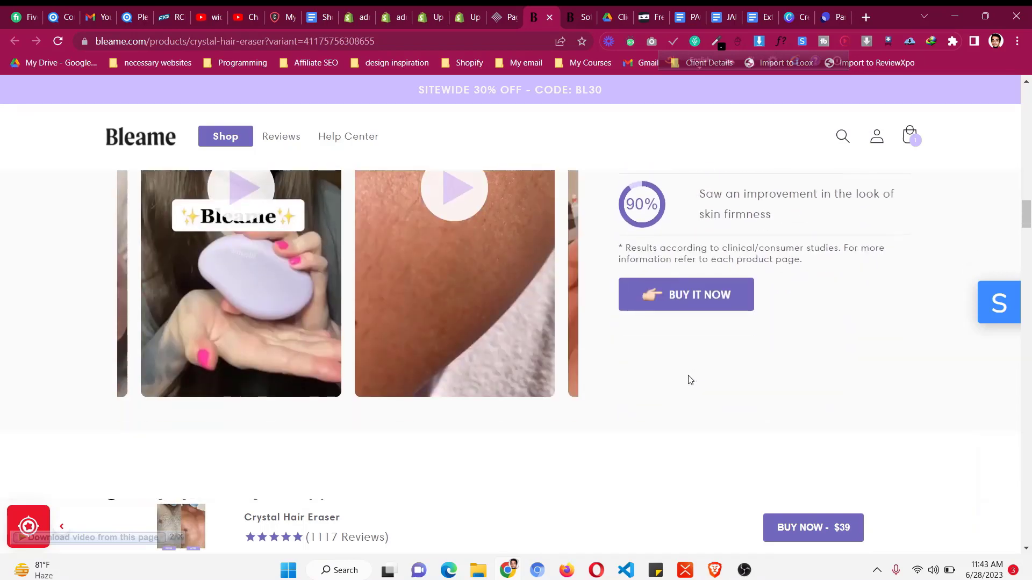
scroll(691, 380, down, 8)
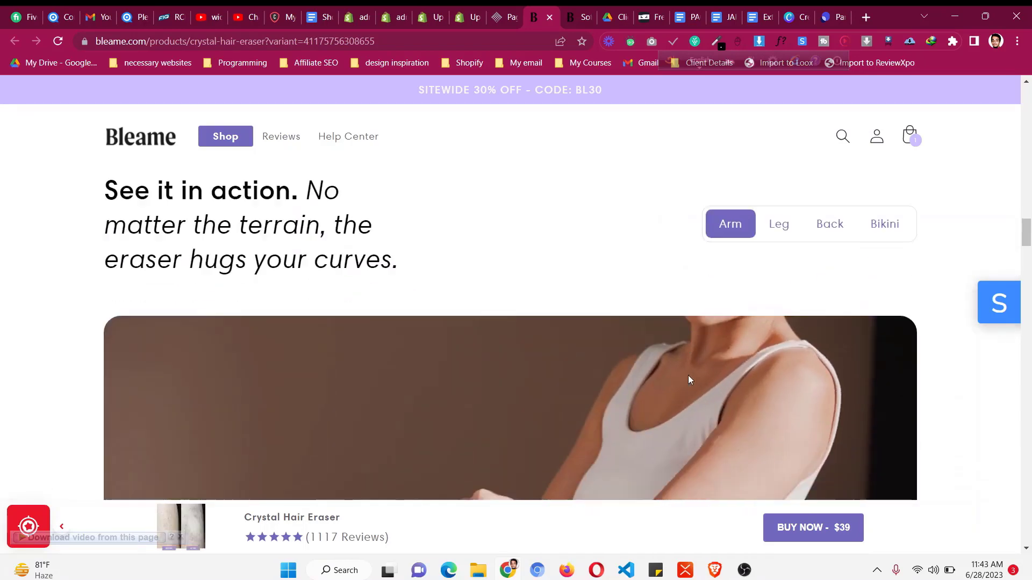
scroll(689, 378, up, 8)
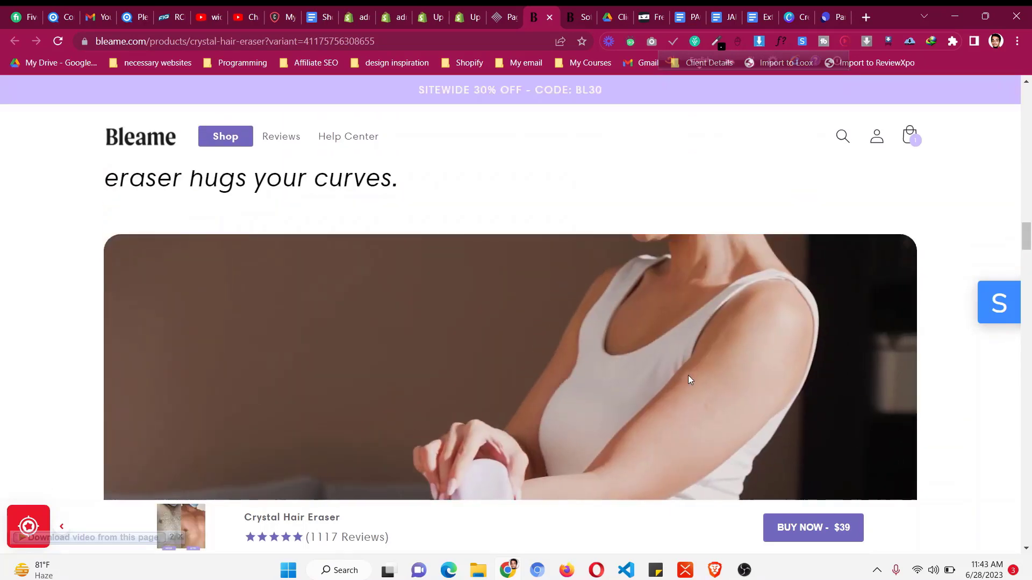
click(505, 17)
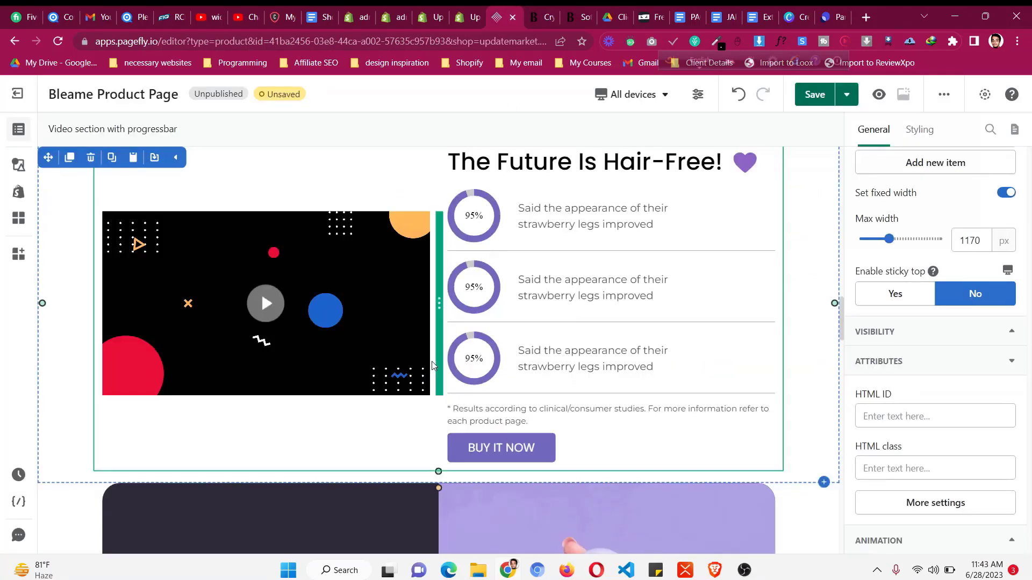
scroll(261, 292, down, 2)
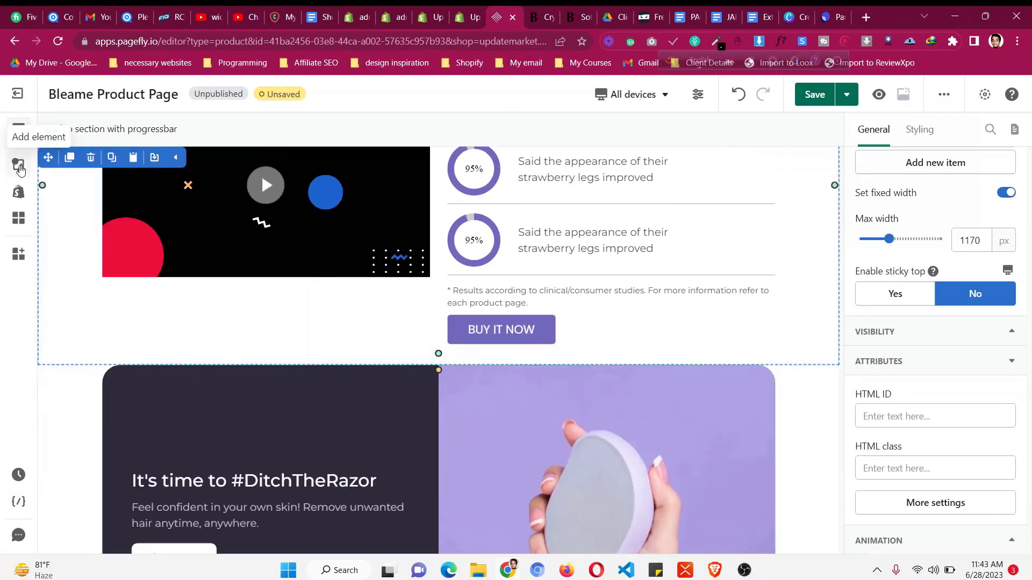
click(19, 167)
mouse_move(177, 207)
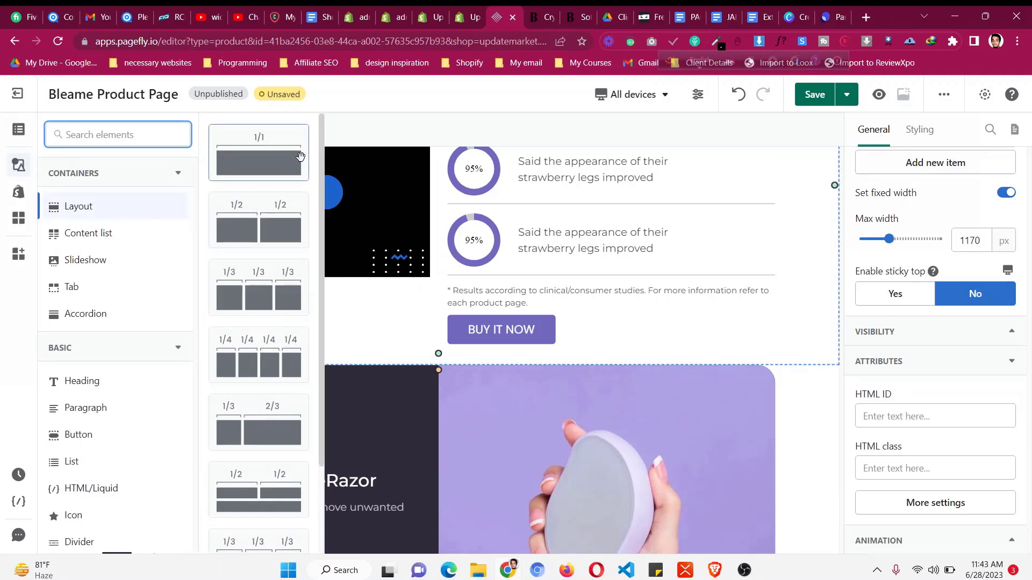
drag(574, 361, 589, 372)
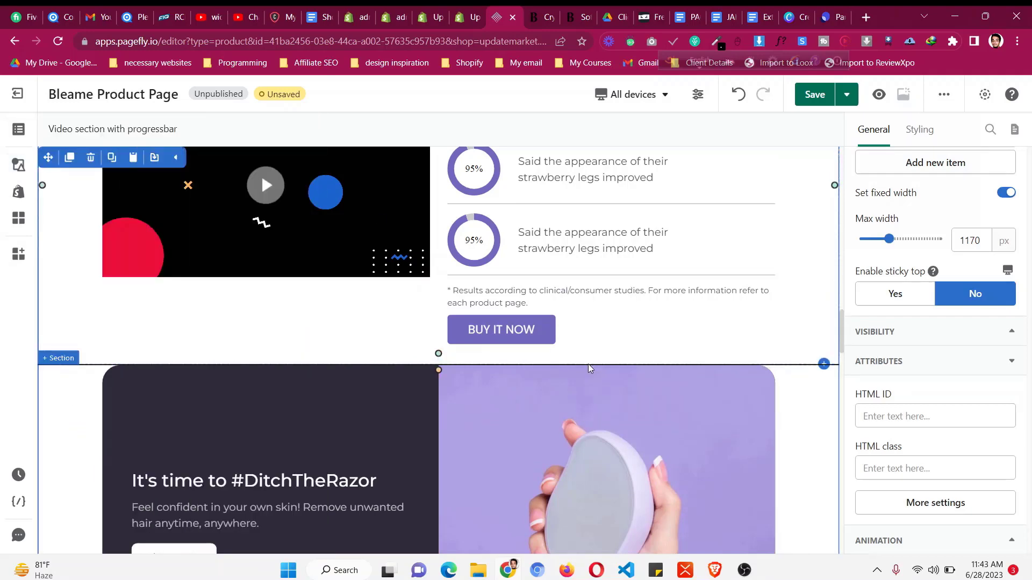
- Duplicate the "Hair removal just got waaaaay easier" heading and move the copy into the new one-column section
scroll(589, 366, up, 10)
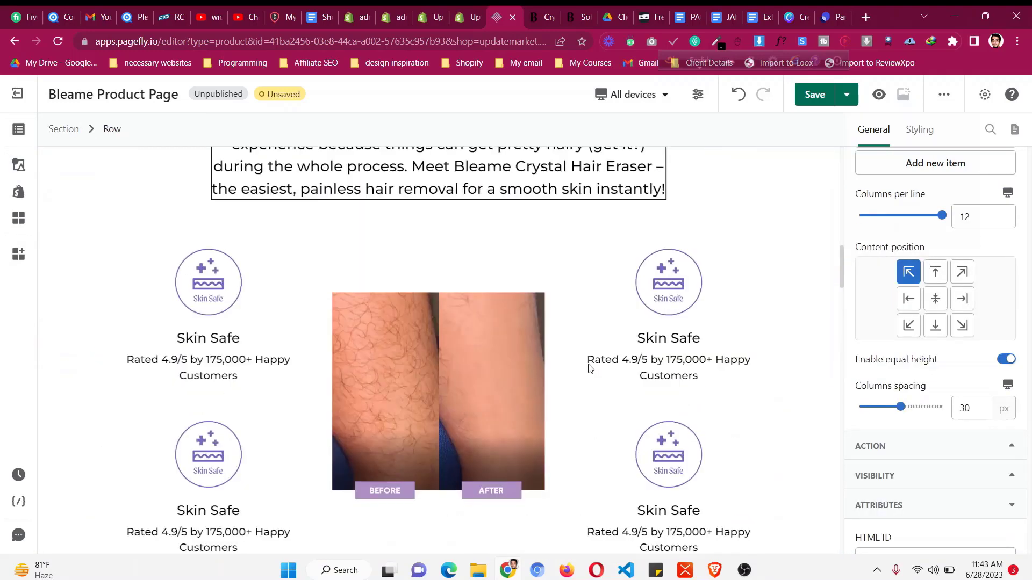
click(237, 324)
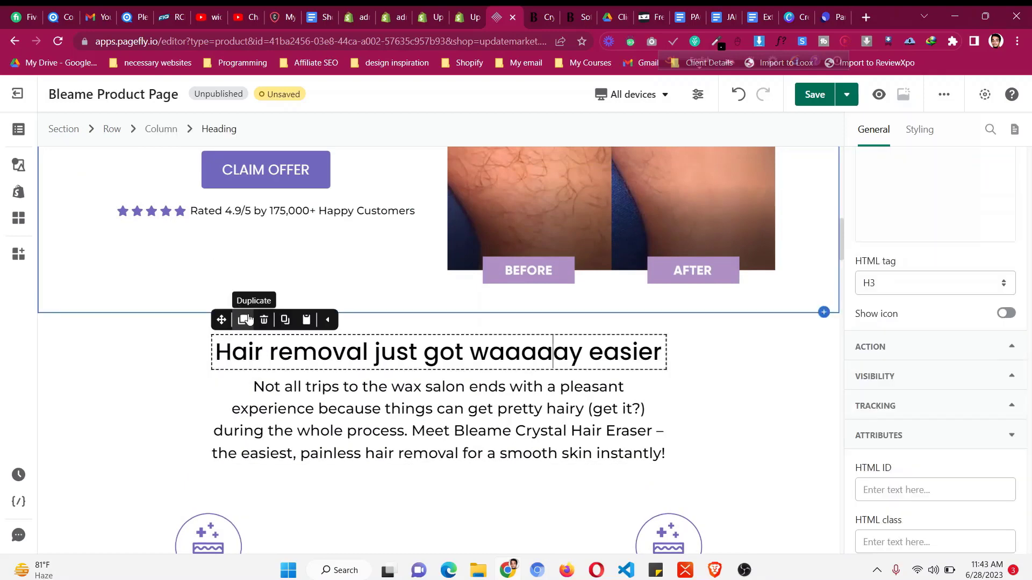
click(243, 320)
drag(222, 320, 483, 199)
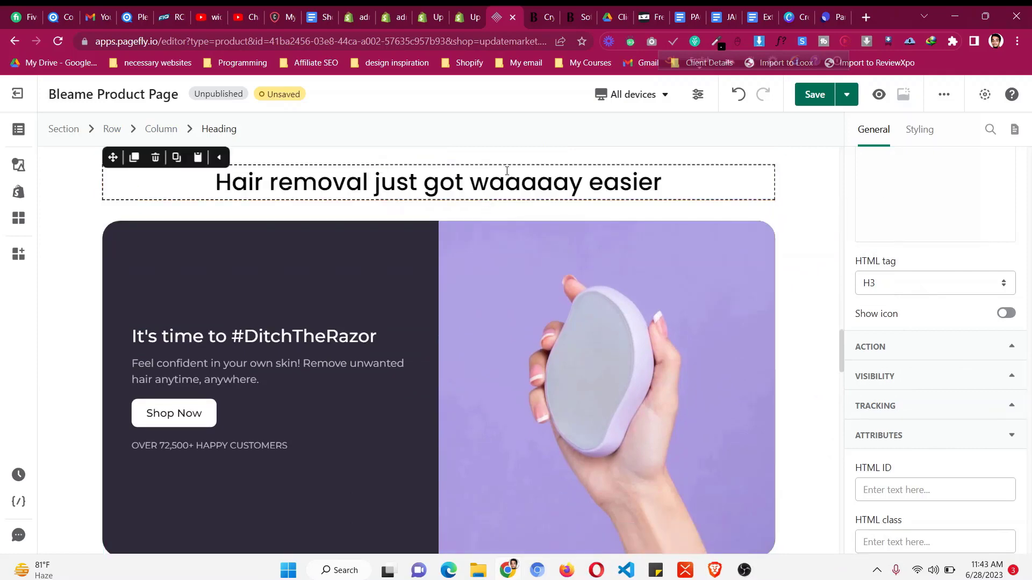
- Replace the copied heading's text with the reference page's "See it in action. No matter the terrain, the eraser hugs your curves."
click(527, 7)
triple_click(311, 297)
right_click(311, 297)
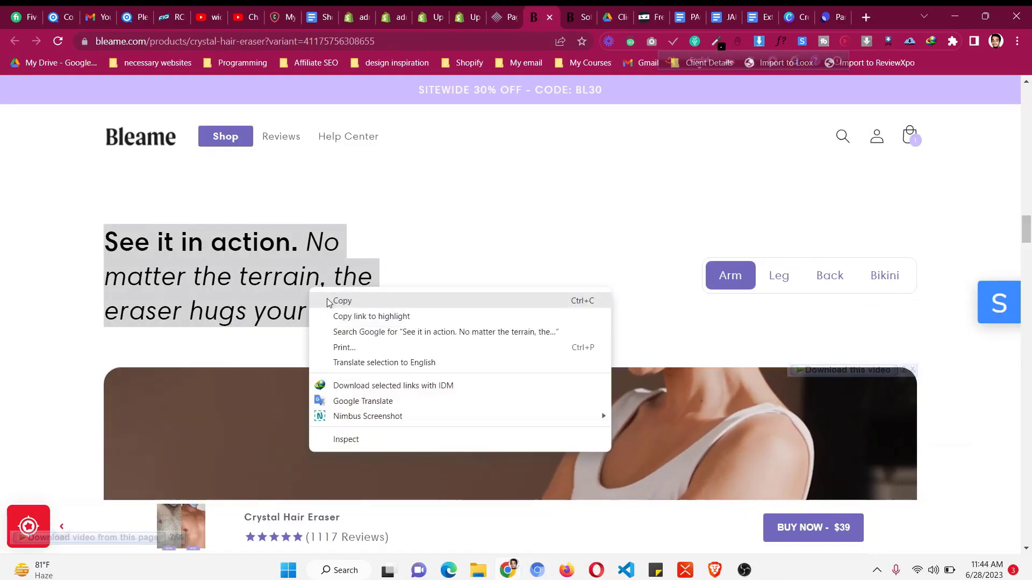
click(333, 301)
click(505, 17)
scroll(941, 342, up, 3)
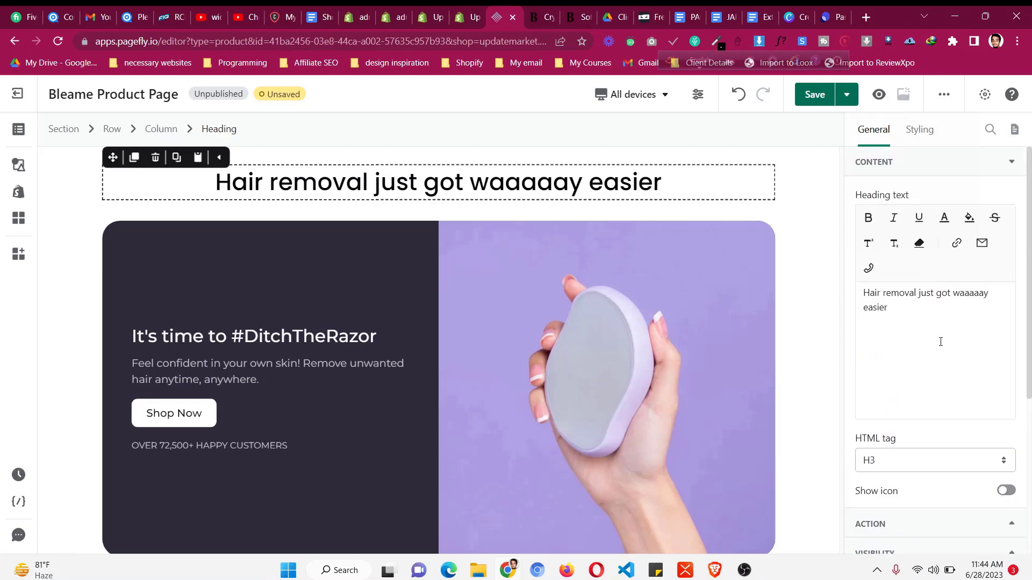
key(ctrl+v)
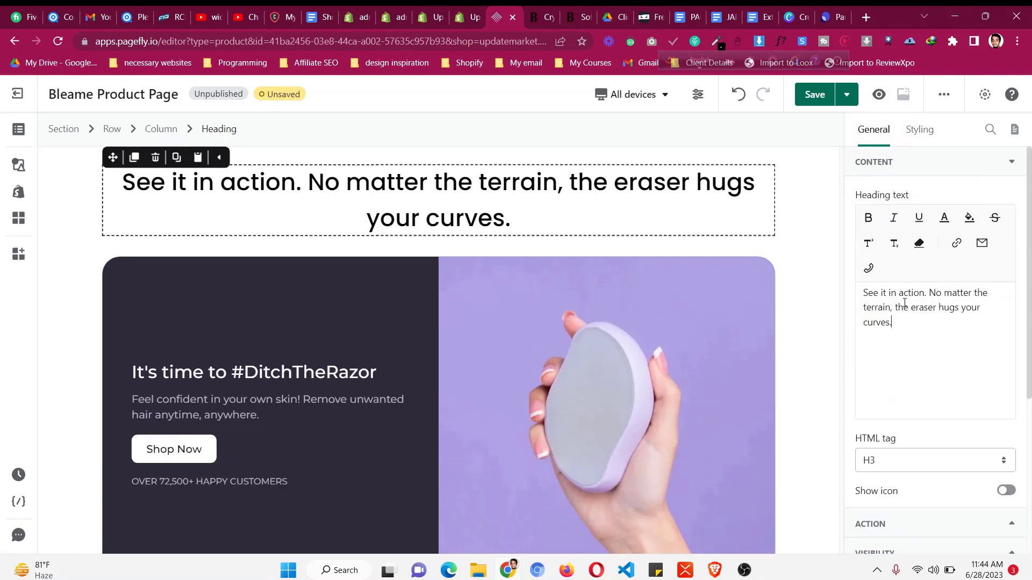
- Break the heading onto a new line after "See it in action." and set its section's max width to 854 px
key(BackSpace)
key(Return)
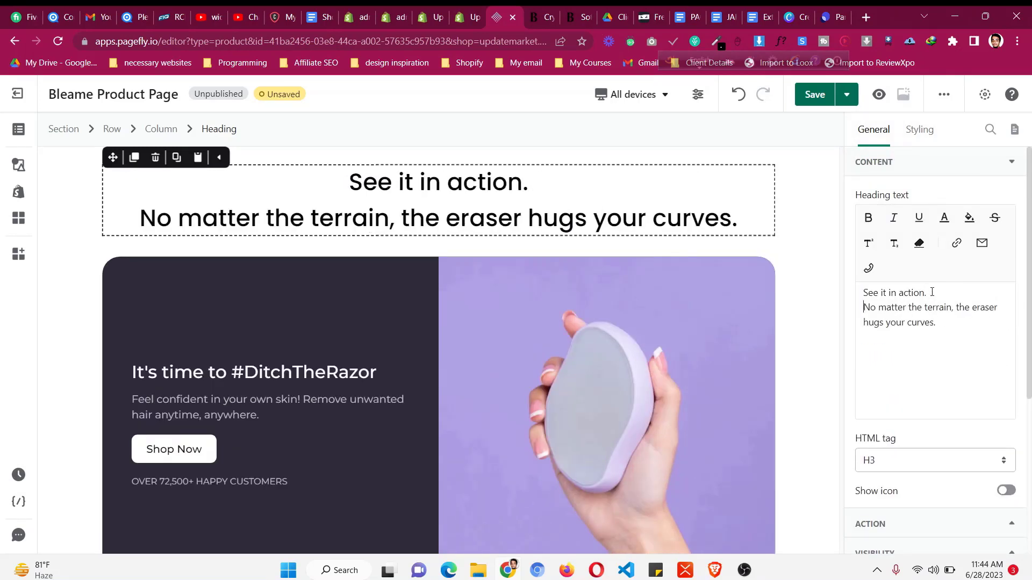
click(54, 202)
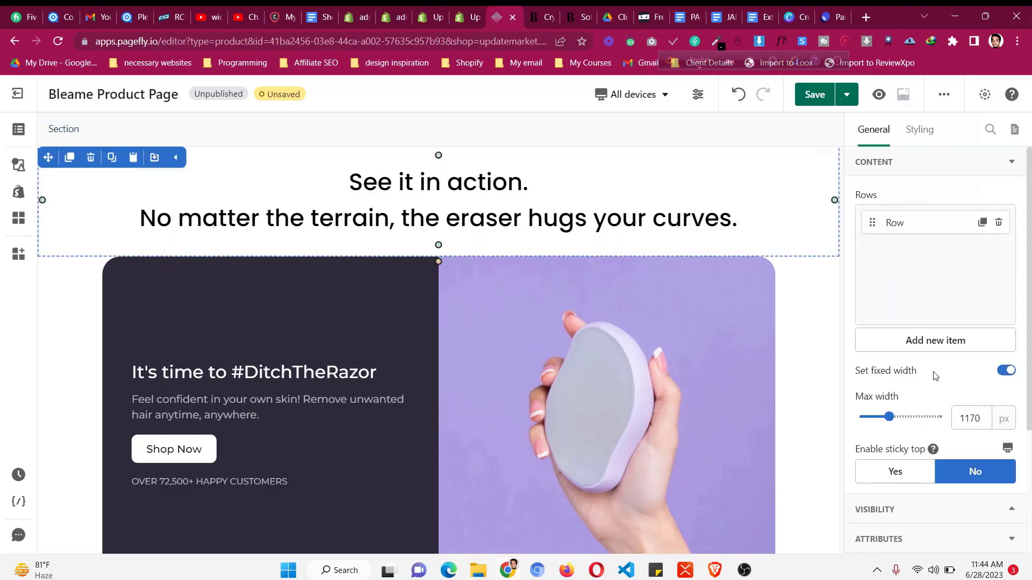
drag(881, 423, 871, 425)
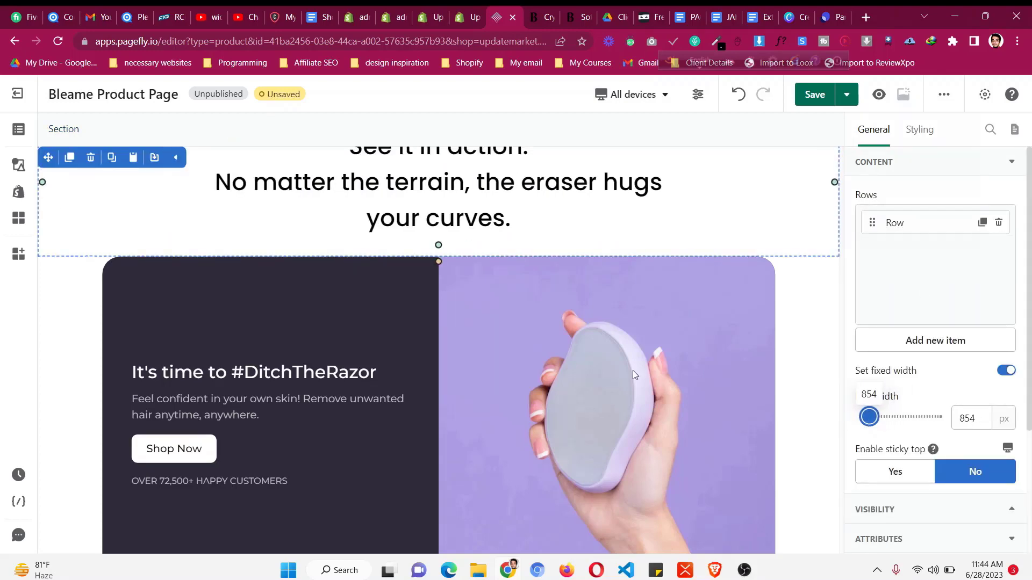
scroll(376, 322, up, 2)
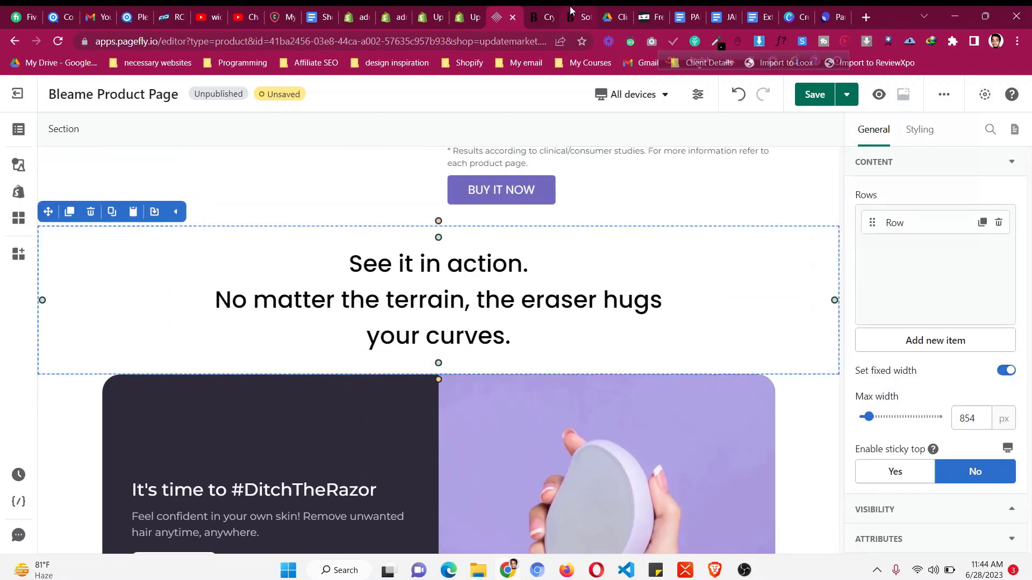
- Insert a blank Tab element with the headers along its upper edge directly below the "See it in action" heading
click(20, 170)
click(104, 289)
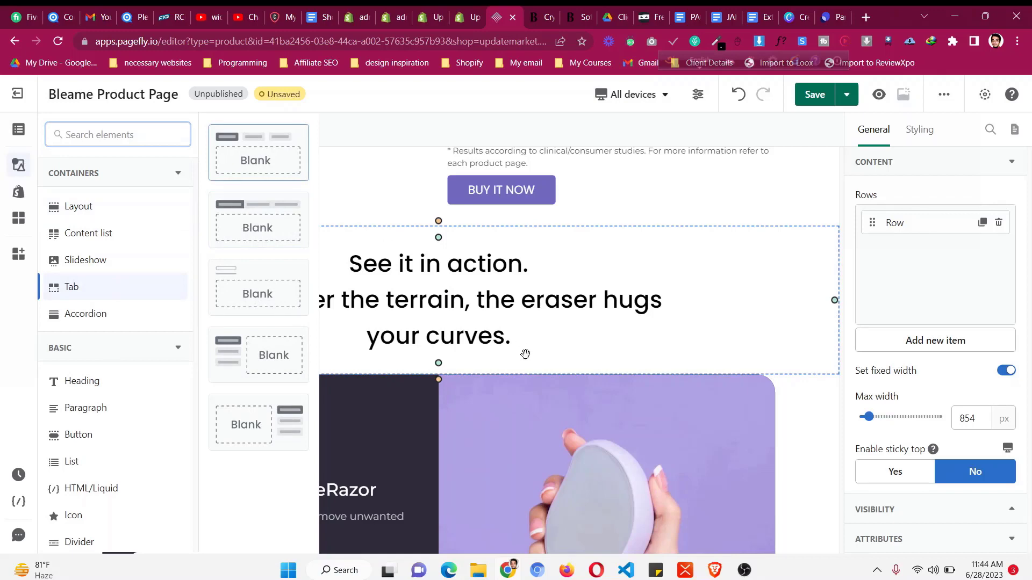
drag(525, 354, 527, 360)
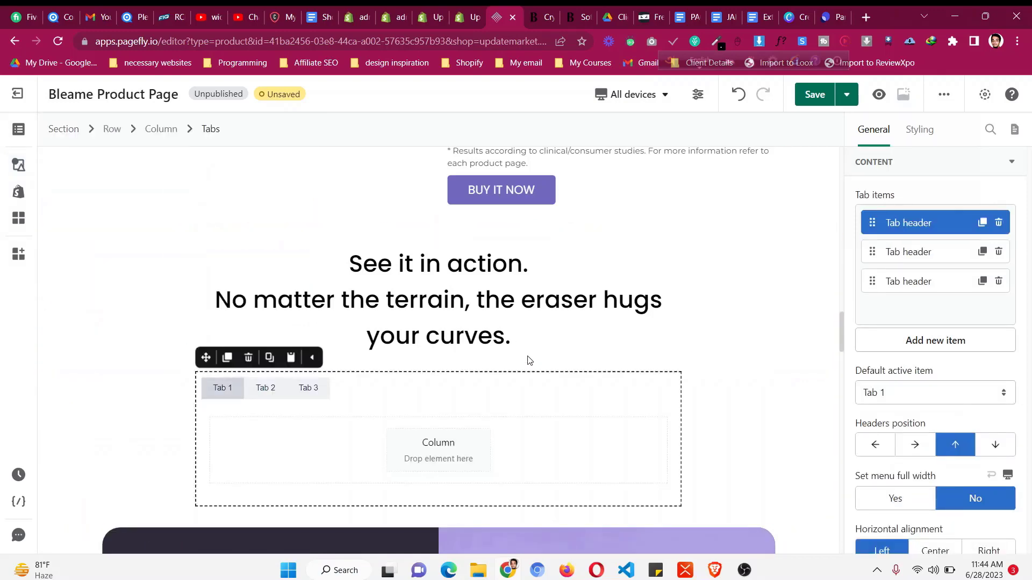
- Check the tabbed video on the reference page and add an HTML video element to the first tab's empty column
key(ctrl+Tab)
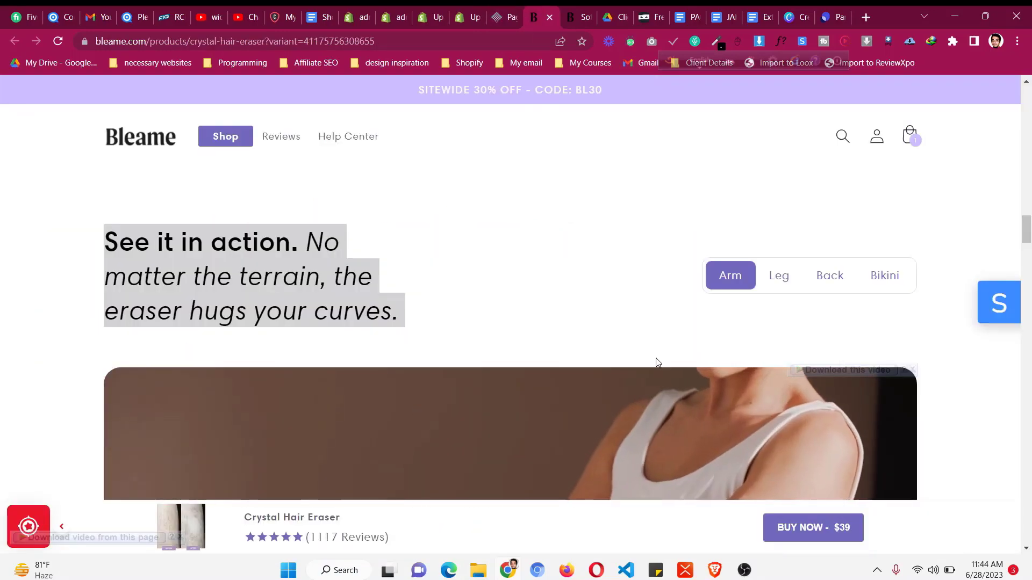
scroll(638, 299, down, 4)
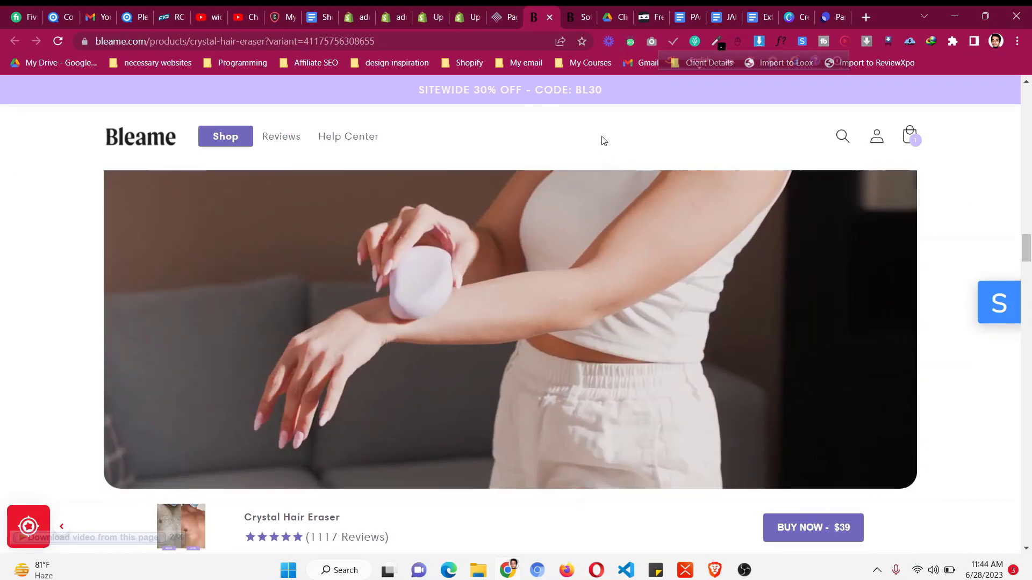
key(ctrl+shift+Tab)
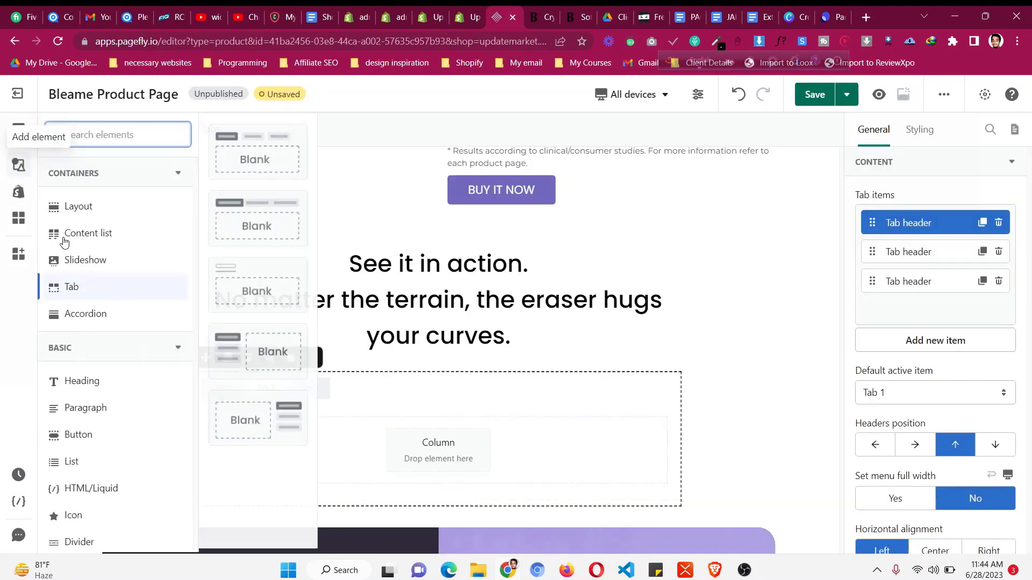
scroll(90, 363, down, 8)
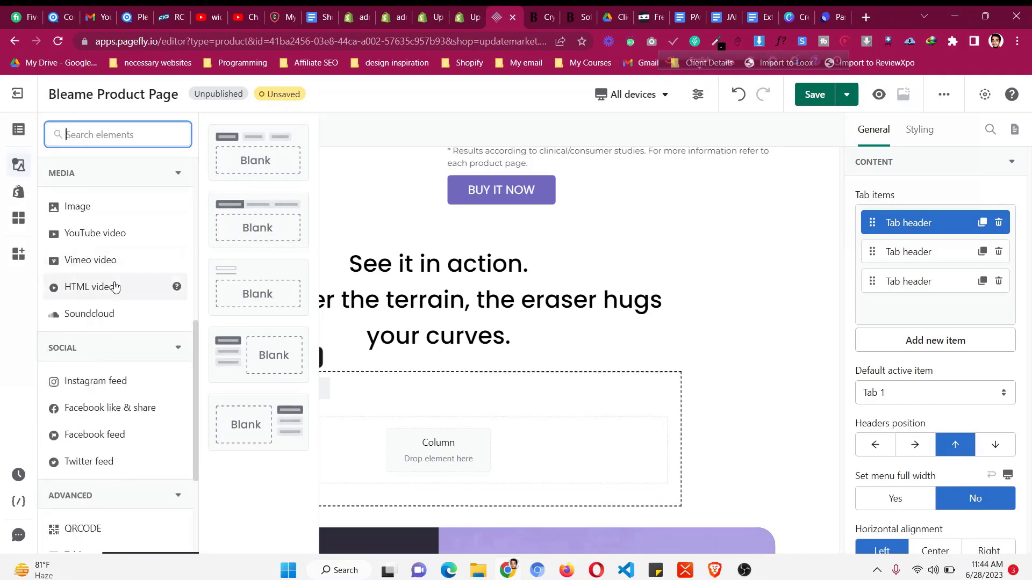
click(115, 286)
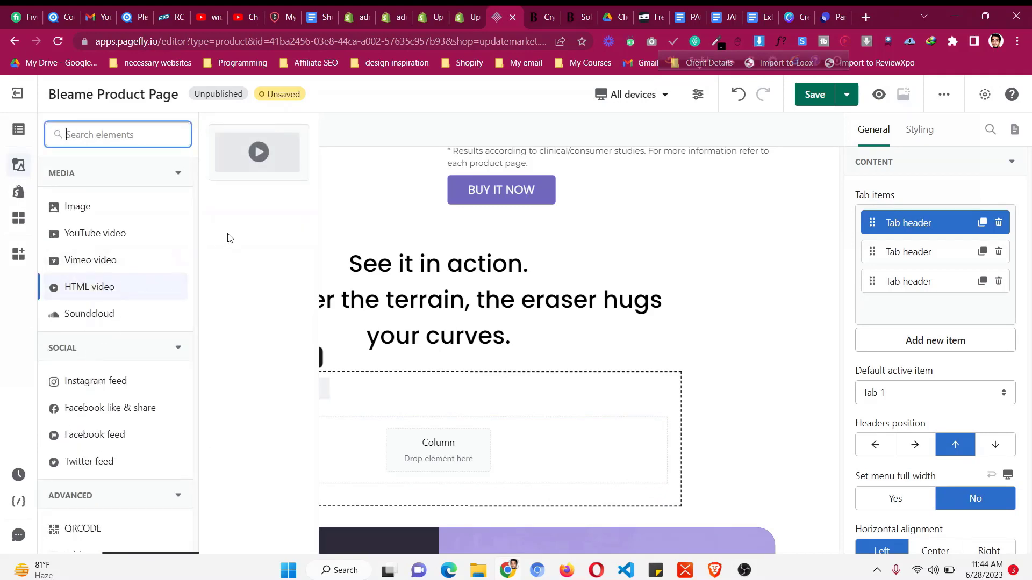
drag(439, 443, 445, 449)
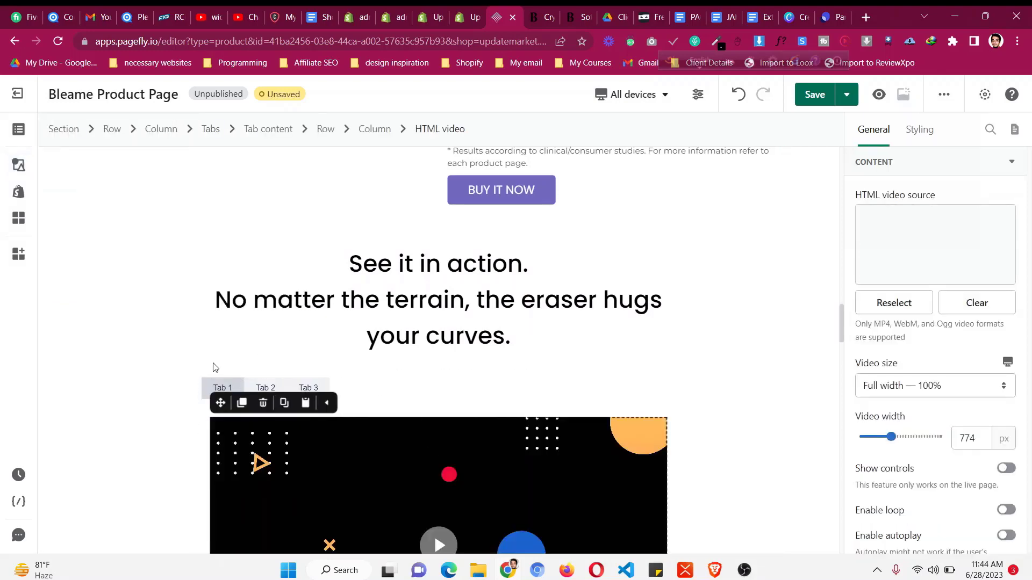
- Rename the first tab header above the video to "Arm"
scroll(215, 354, down, 1)
click(216, 332)
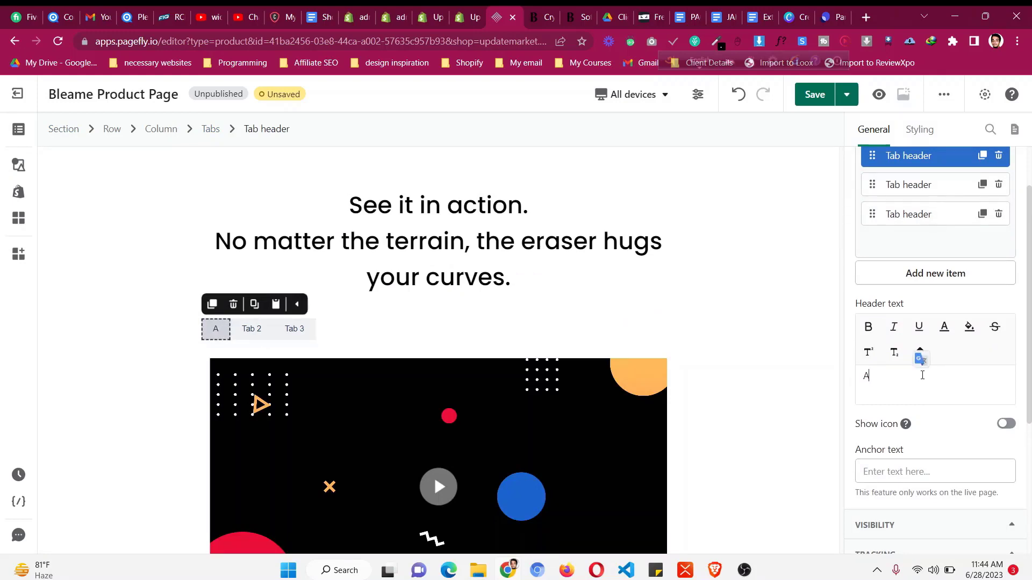
click(71, 233)
scroll(159, 216, down, 4)
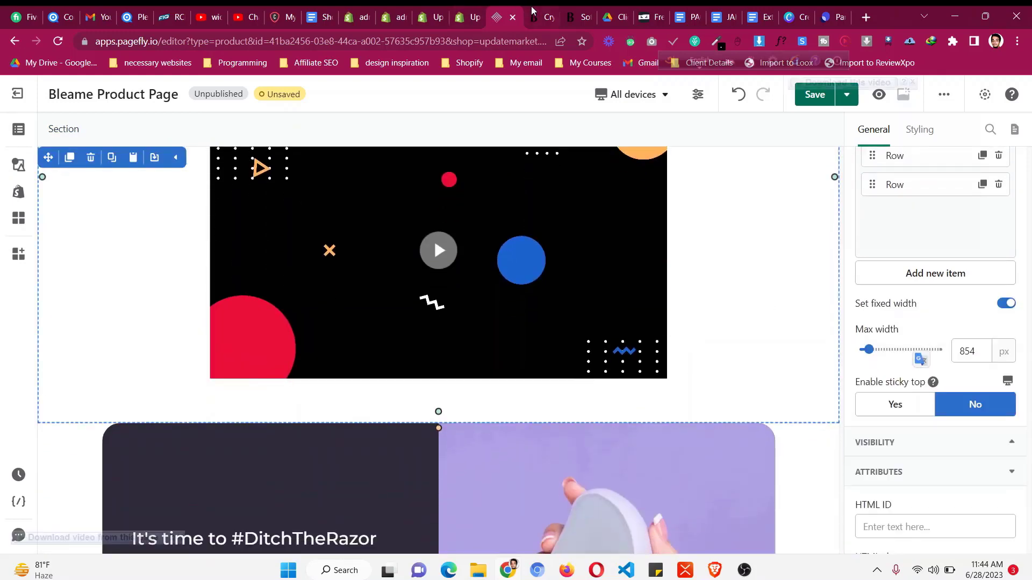
- Examine the section after the tabbed video on the reference page and locate the matching customer before-and-after section in the page draft
click(542, 17)
scroll(554, 270, down, 3)
scroll(553, 267, down, 4)
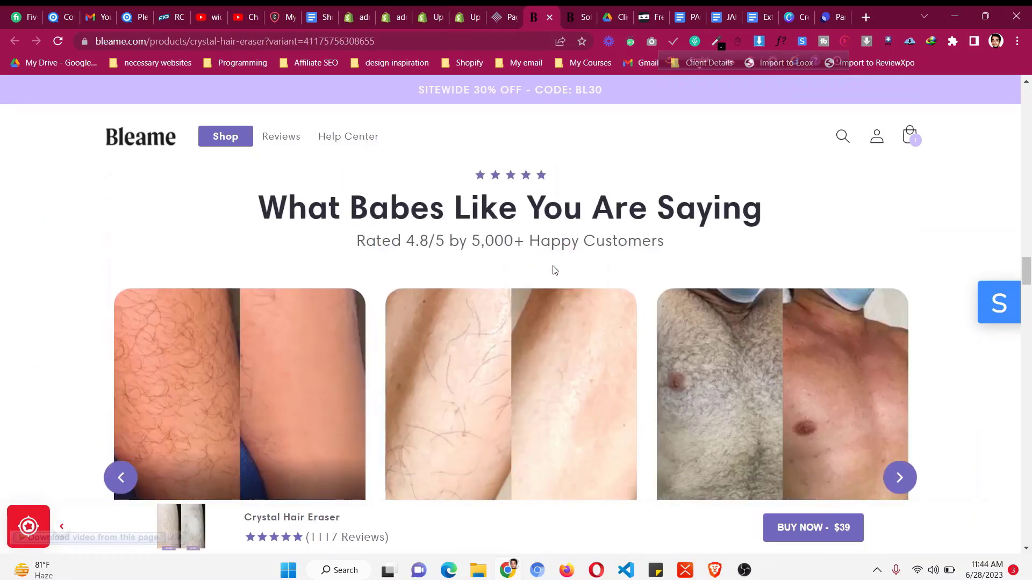
click(504, 12)
scroll(415, 290, up, 20)
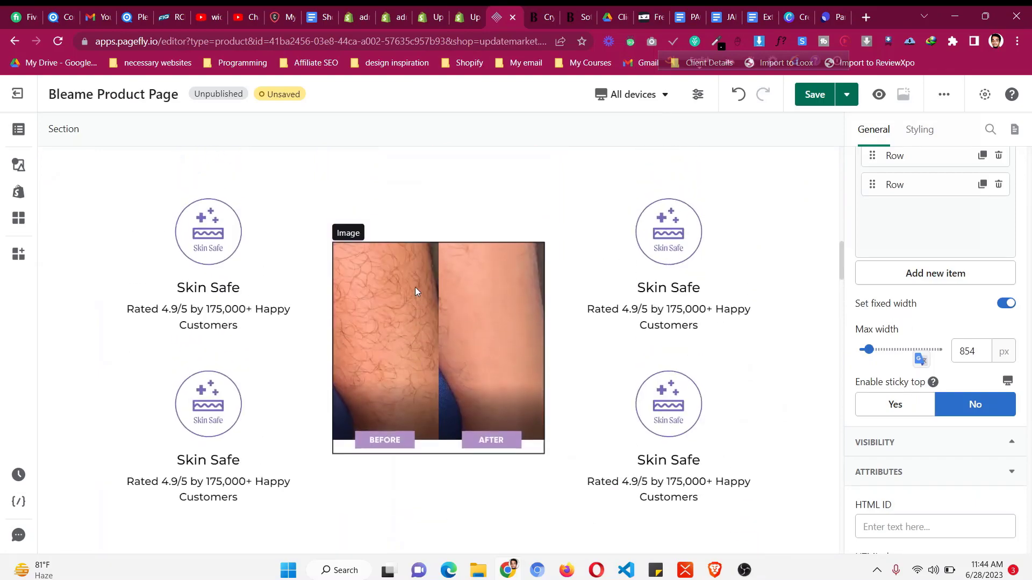
scroll(420, 291, up, 6)
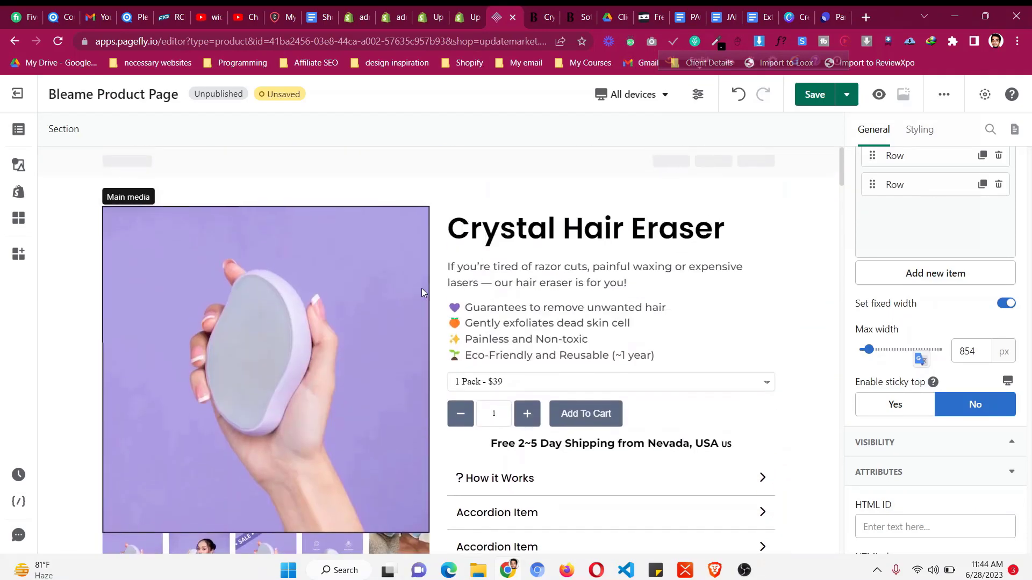
scroll(421, 288, down, 12)
scroll(421, 295, down, 15)
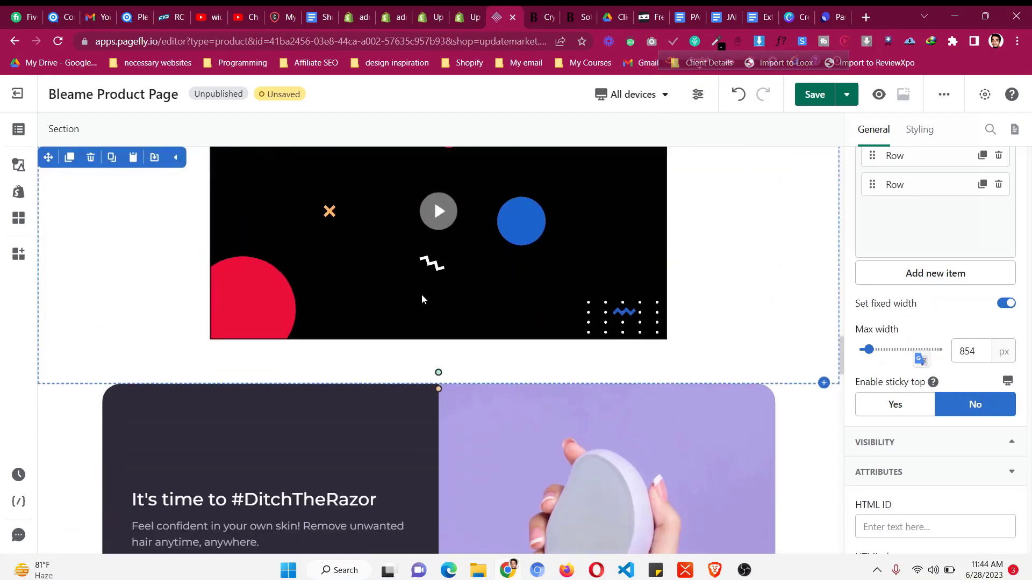
scroll(422, 299, down, 5)
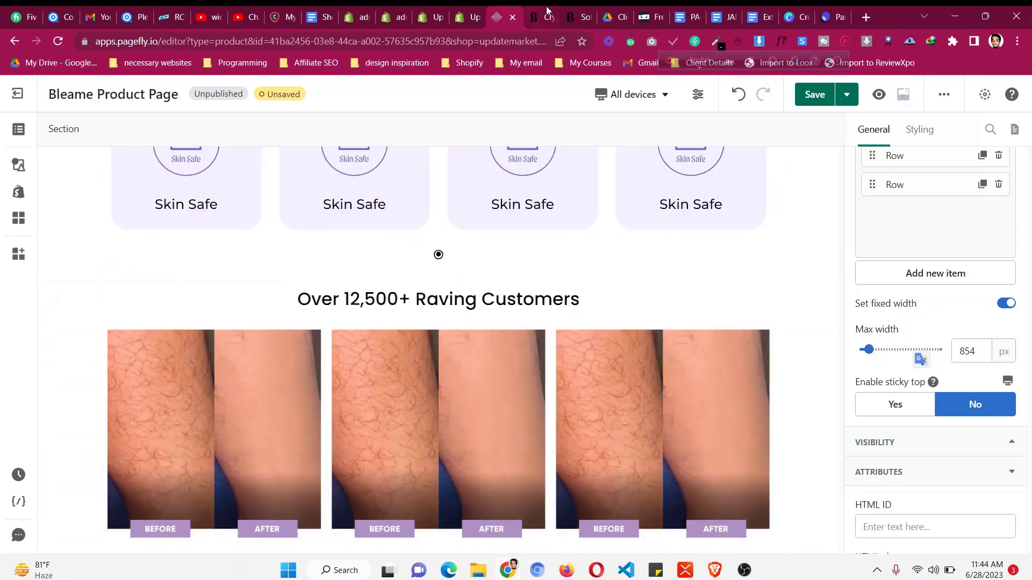
- Replace the "Over 12,500+ Raving Customers" heading with the reference page's "What Babes Like You Are Saying"
key(ctrl+Tab)
right_click(495, 216)
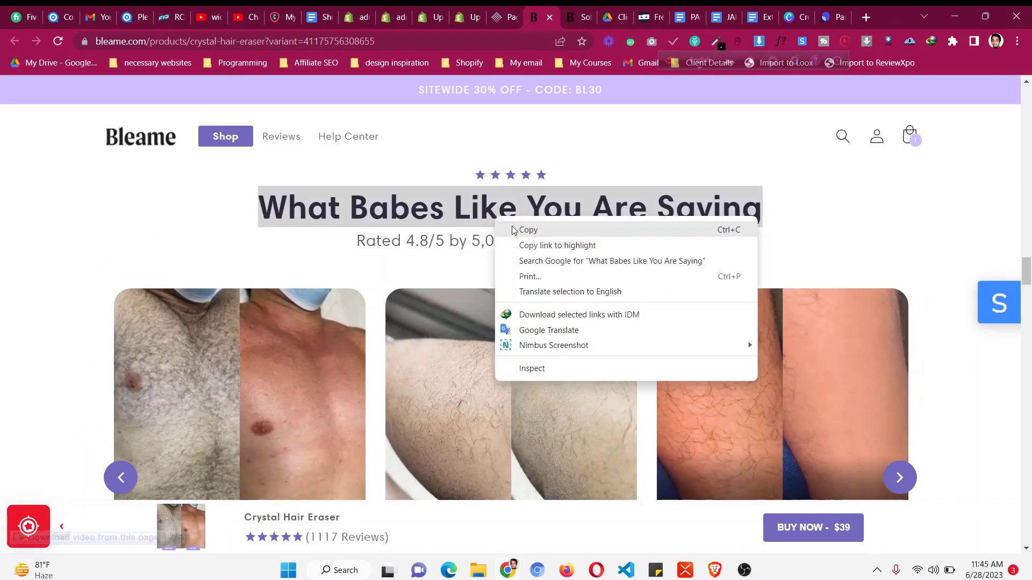
click(516, 227)
click(507, 11)
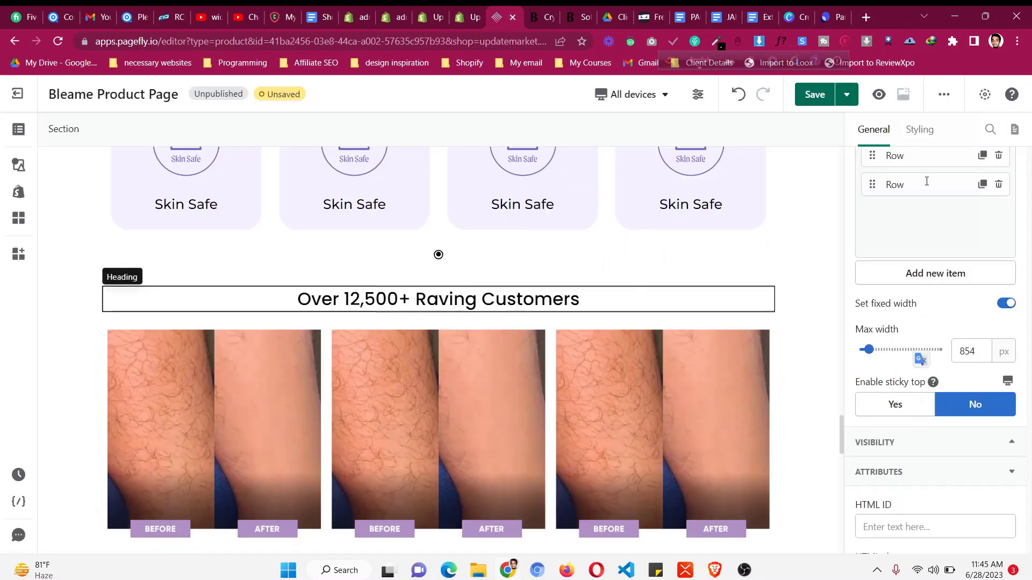
key(ctrl+a)
text(What Babes Like You Are Saying)
scroll(389, 323, up, 4)
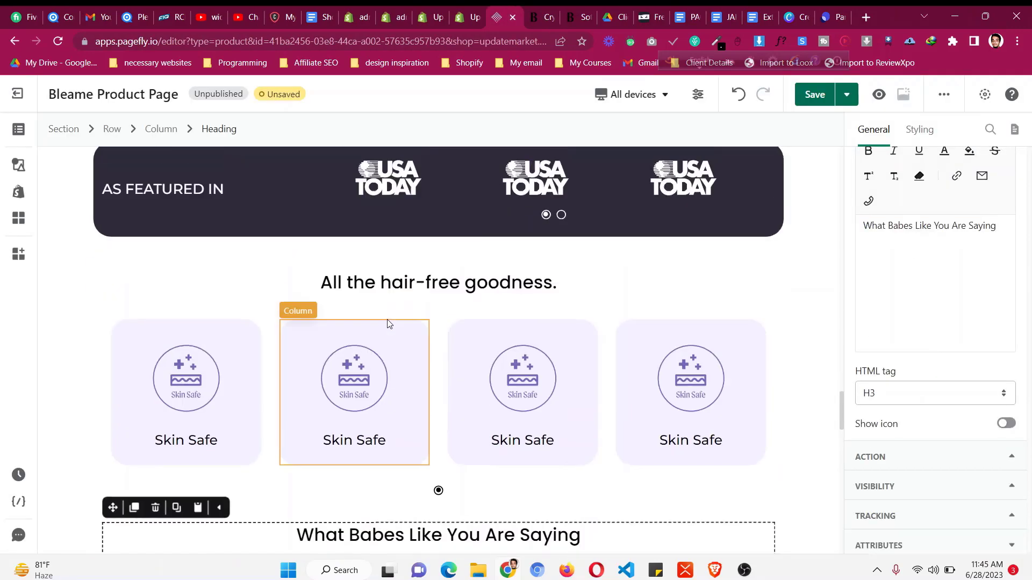
key(BackSpace)
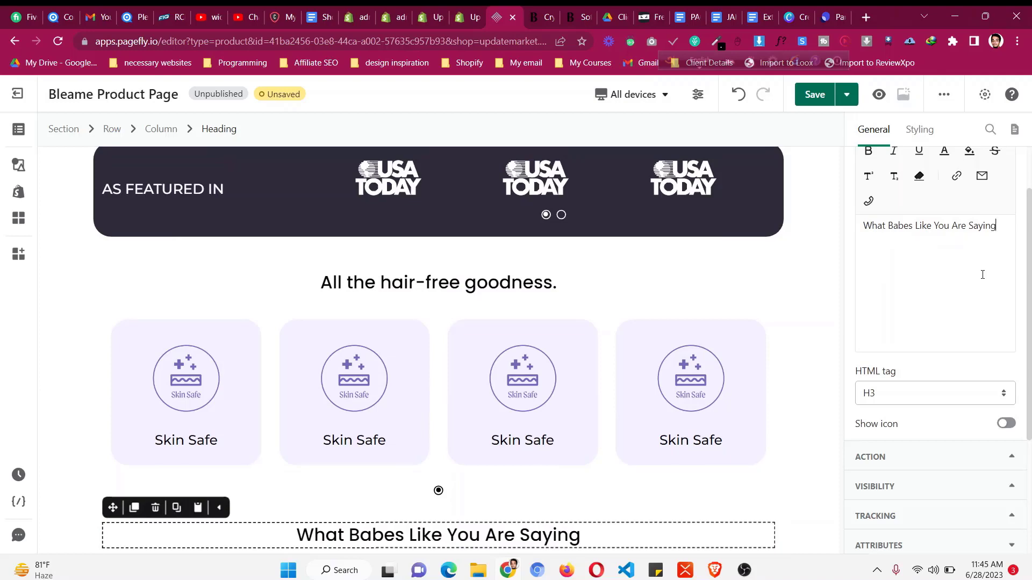
- Duplicate the star rating block under the CLAIM OFFER button and move the copy directly above the "What Babes Like You Are Saying" heading
scroll(258, 329, up, 15)
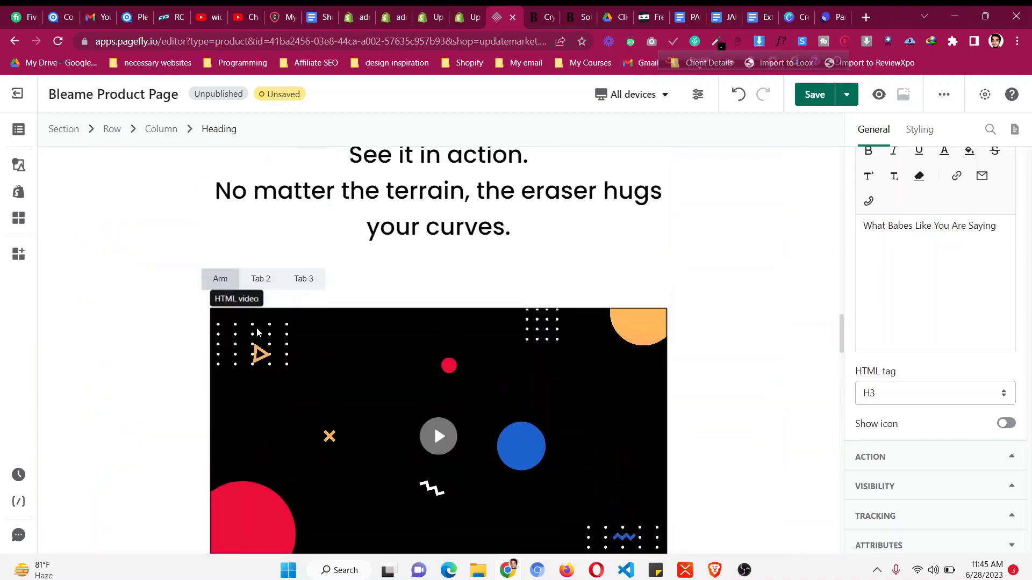
scroll(258, 328, up, 15)
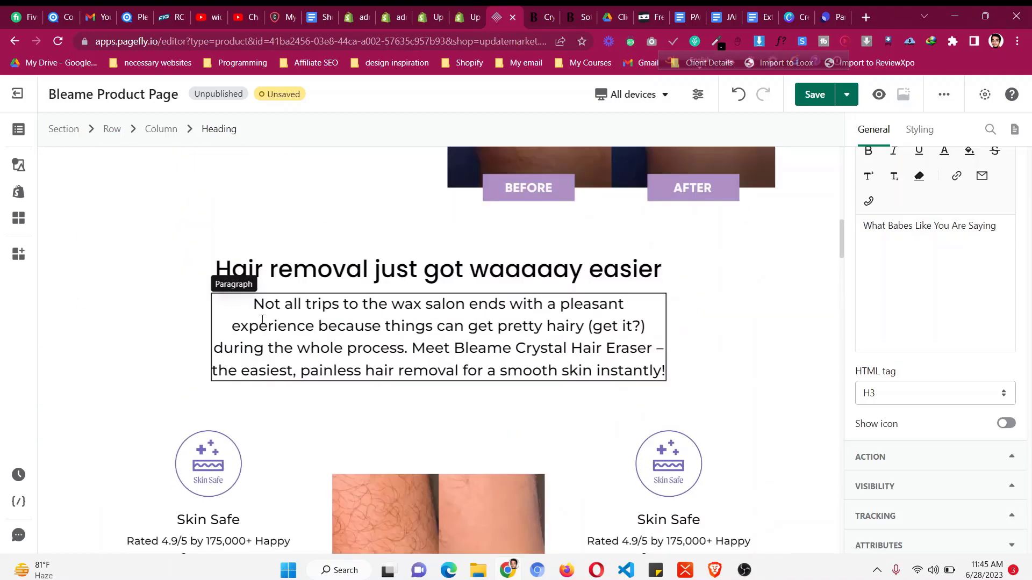
scroll(263, 322, up, 2)
click(110, 311)
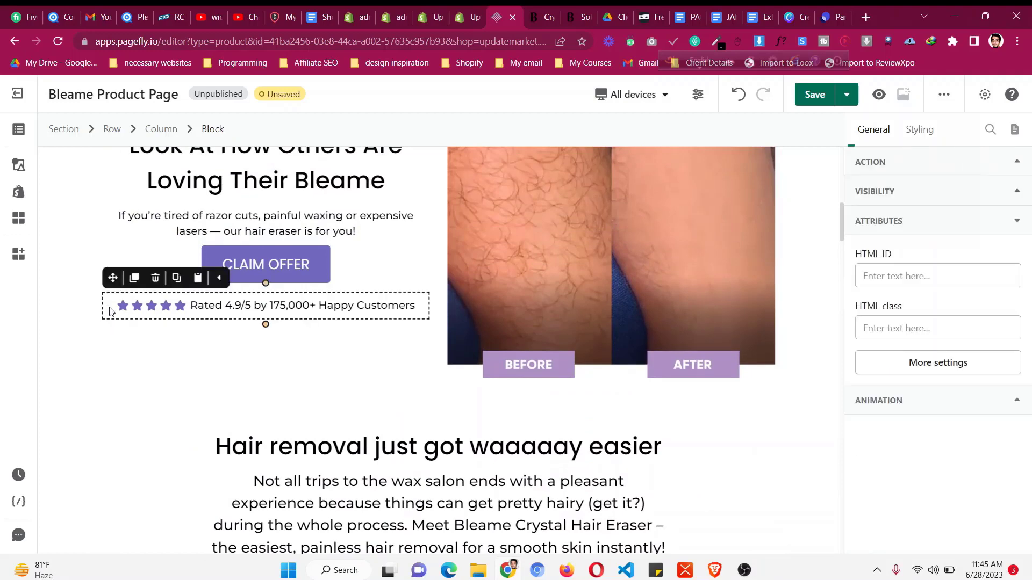
click(134, 277)
drag(175, 315, 496, 378)
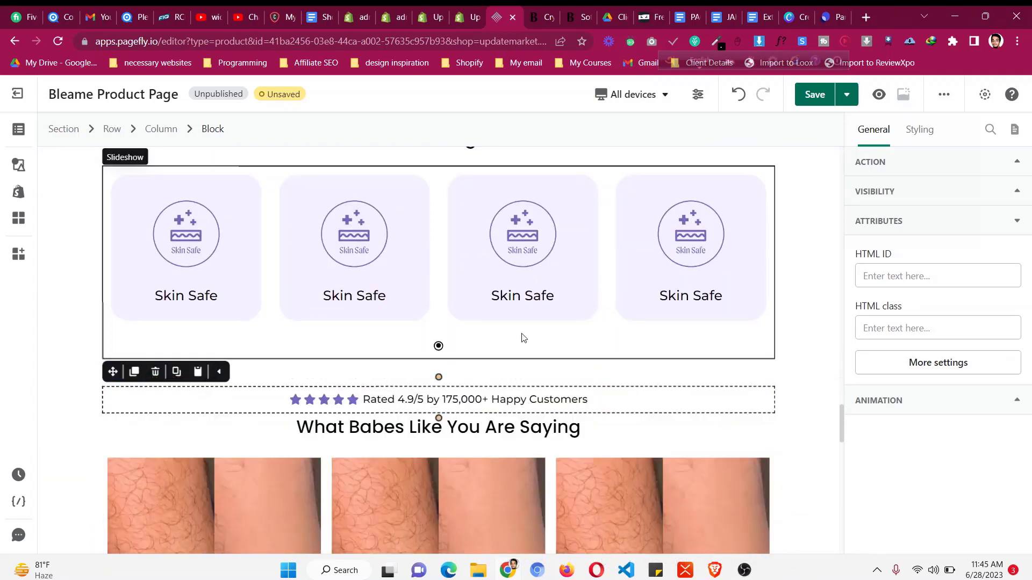
- Duplicate the paragraph under "Hair removal just got waaaaay easier" and move the copy directly below the "What Babes Like You Are Saying" heading
scroll(527, 322, up, 9)
scroll(527, 317, down, 10)
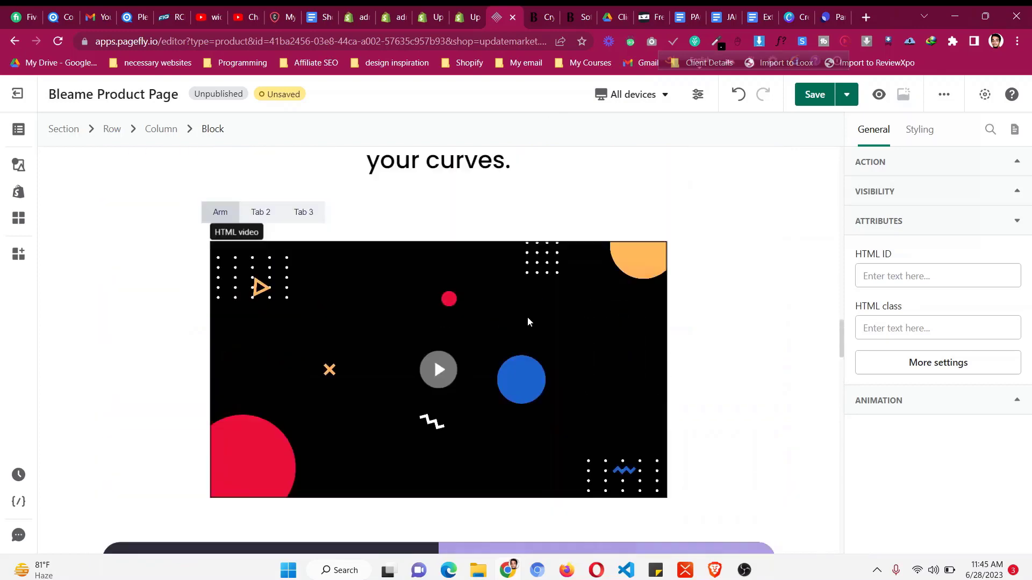
scroll(527, 317, up, 6)
scroll(528, 317, up, 3)
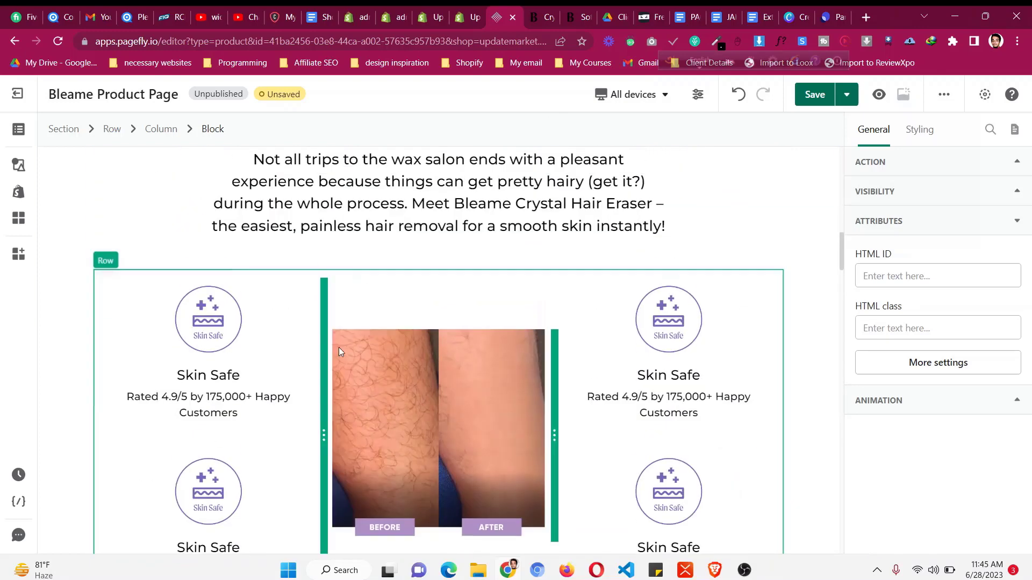
click(450, 205)
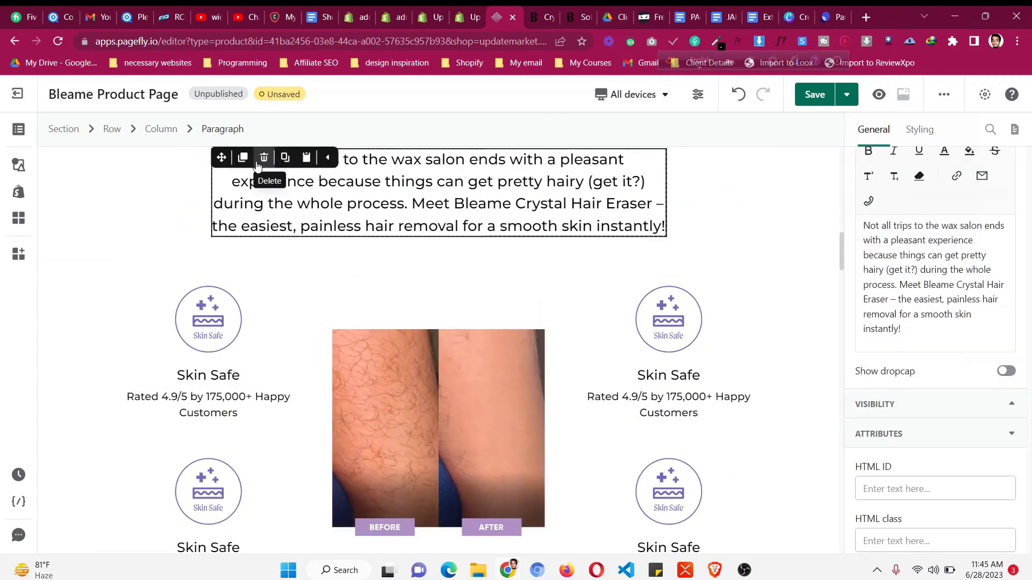
click(239, 159)
drag(221, 158, 461, 404)
- Replace the copied paragraph's text with the reference page's "Rated 4.8/5 by 5,000+ Happy Customers"
click(544, 16)
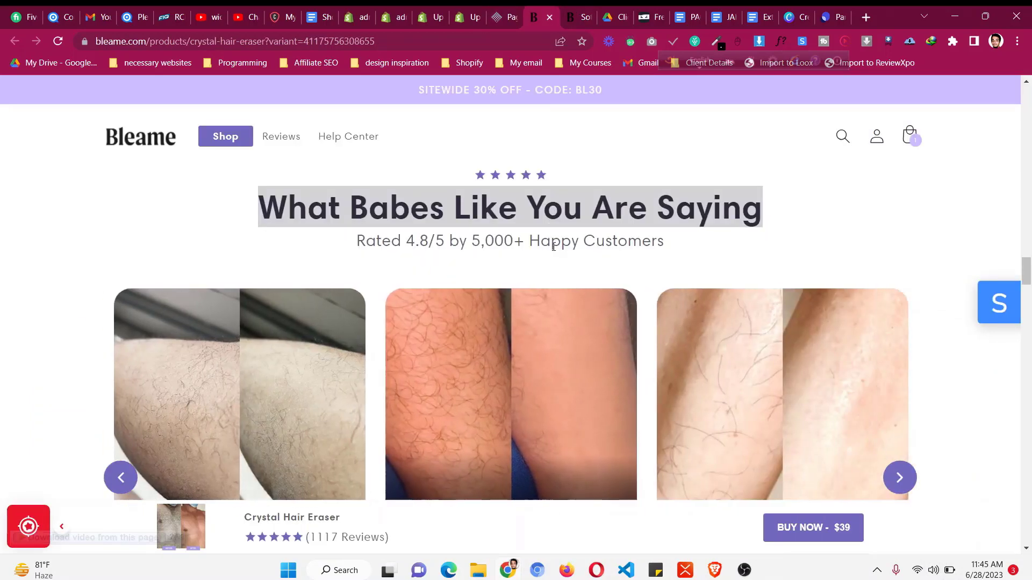
triple_click(573, 241)
right_click(573, 250)
click(592, 260)
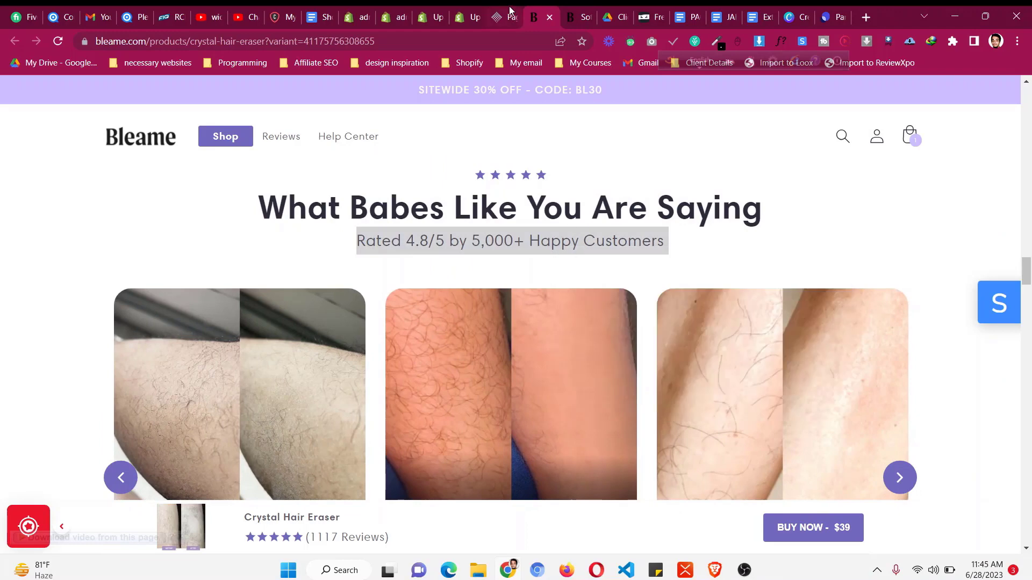
click(505, 16)
key(ctrl+a)
key(ctrl+v)
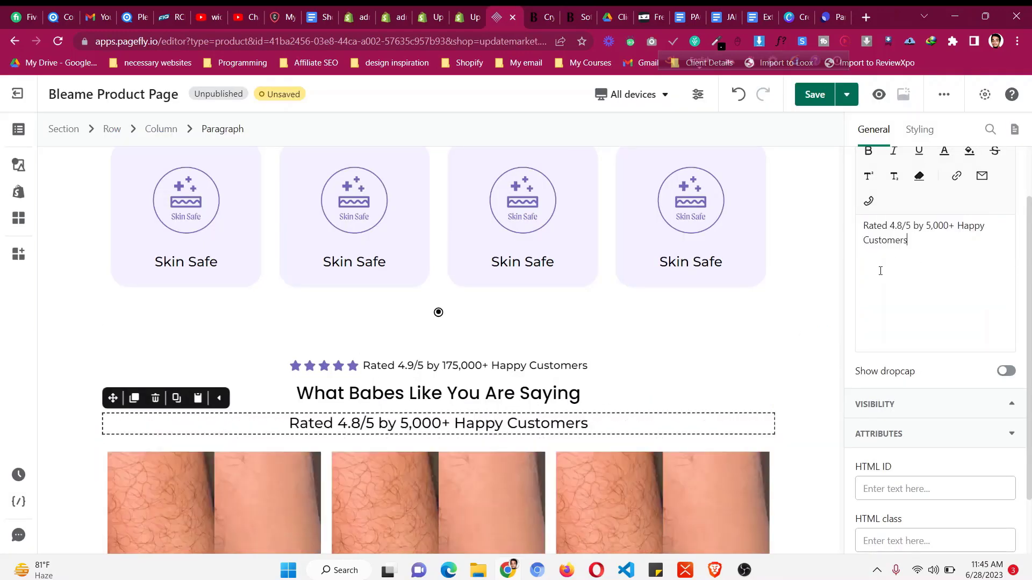
- Duplicate Slide 3 in the before/after testimonial slideshow to add a fourth slide
scroll(404, 374, down, 3)
scroll(405, 374, down, 2)
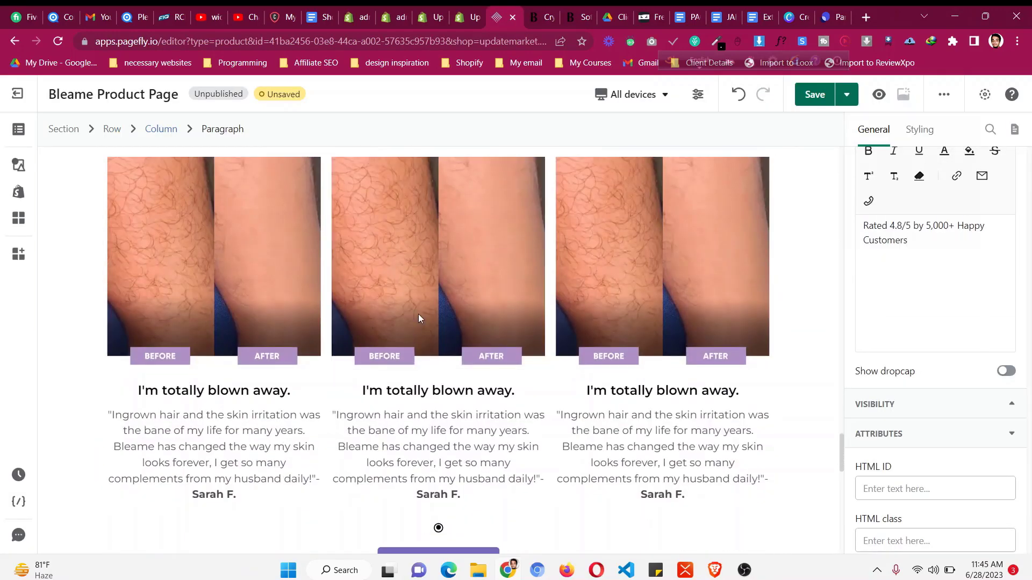
click(418, 313)
click(236, 131)
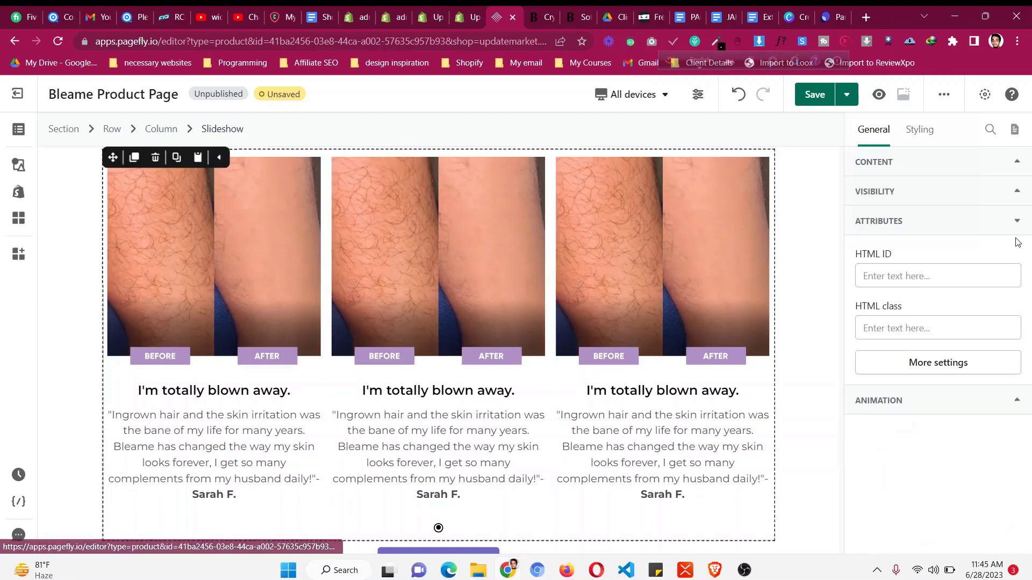
click(873, 171)
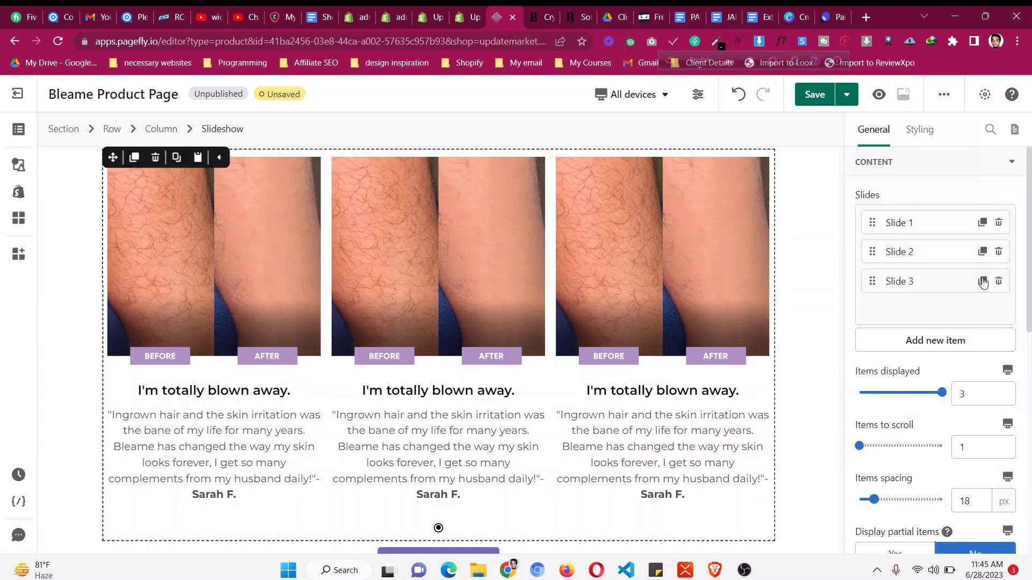
click(983, 281)
- Check the testimonial section on the Bleame reference page and delete the "Read Reviews" button below the slideshow
scroll(450, 419, down, 3)
click(540, 16)
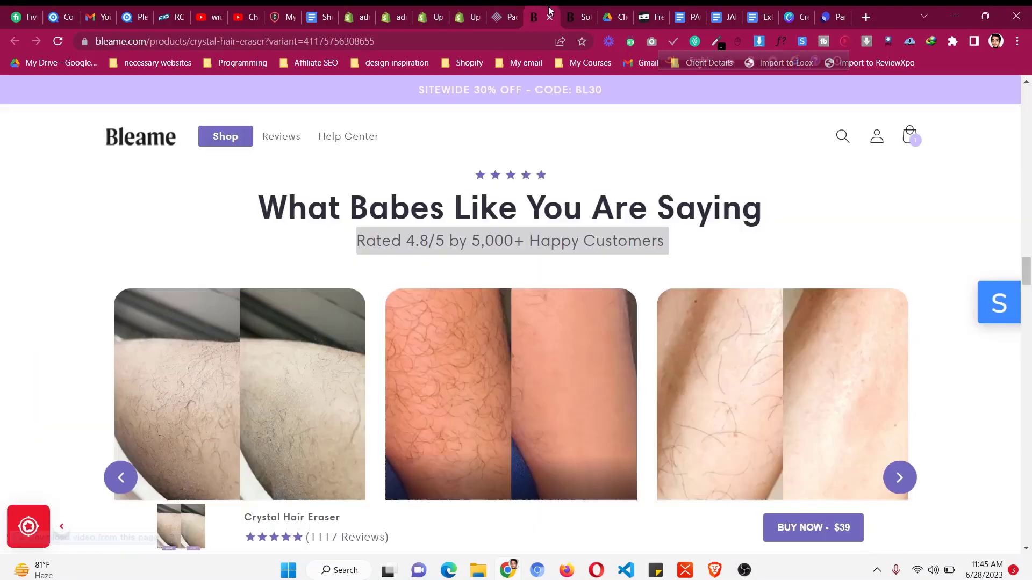
scroll(567, 305, down, 7)
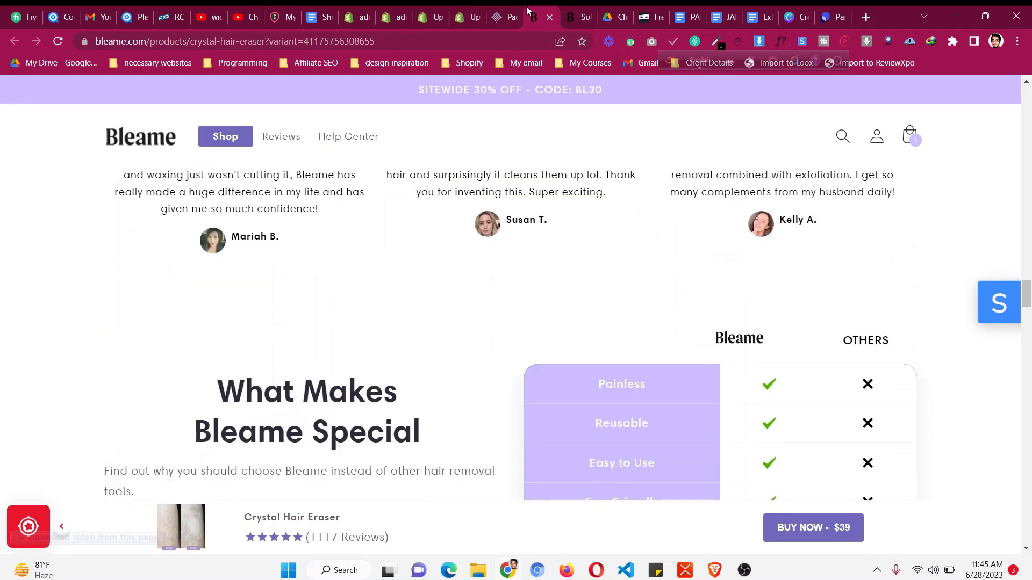
click(505, 16)
click(415, 386)
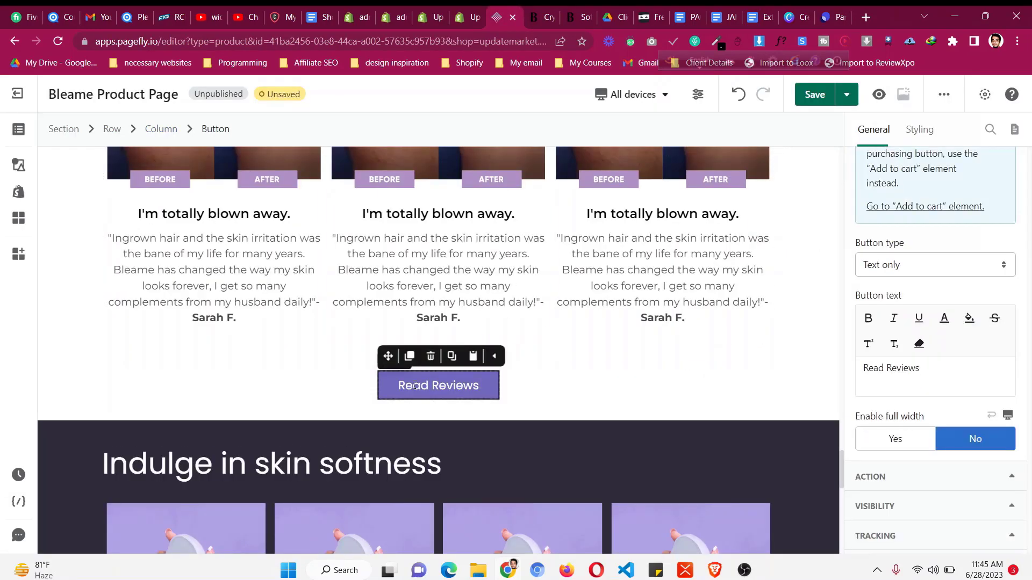
click(430, 357)
click(435, 361)
- Move the "What Babes Like You Are Saying" testimonial section directly above the "It's time to #DitchTheRazor" section
scroll(434, 360, down, 4)
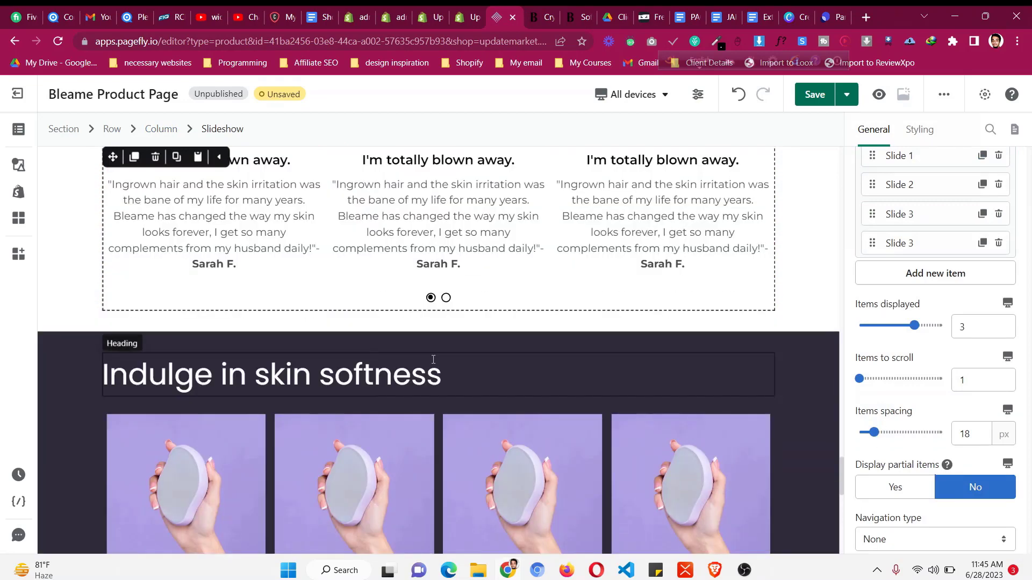
scroll(433, 359, down, 10)
scroll(432, 360, up, 3)
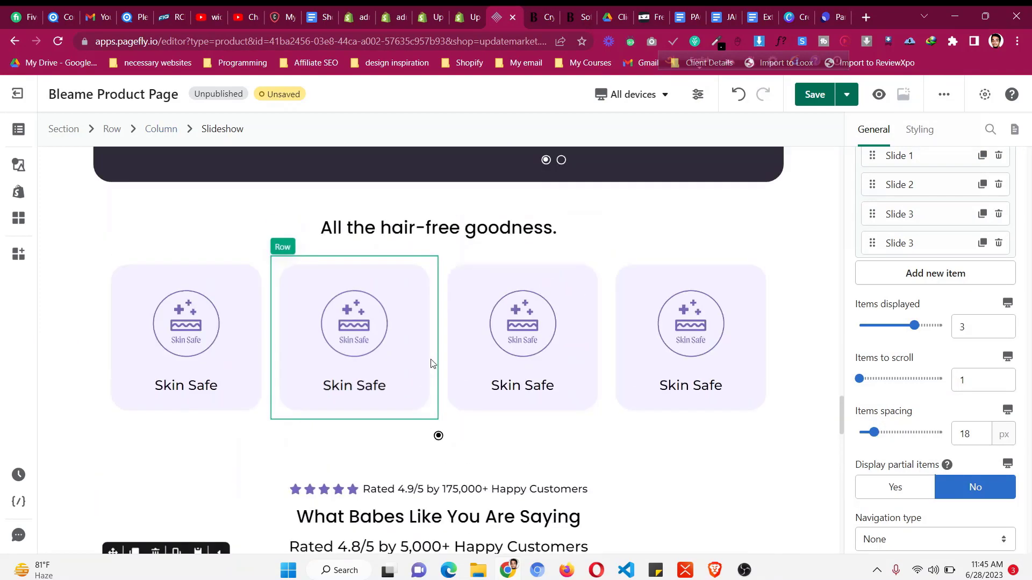
scroll(148, 386, down, 2)
click(67, 438)
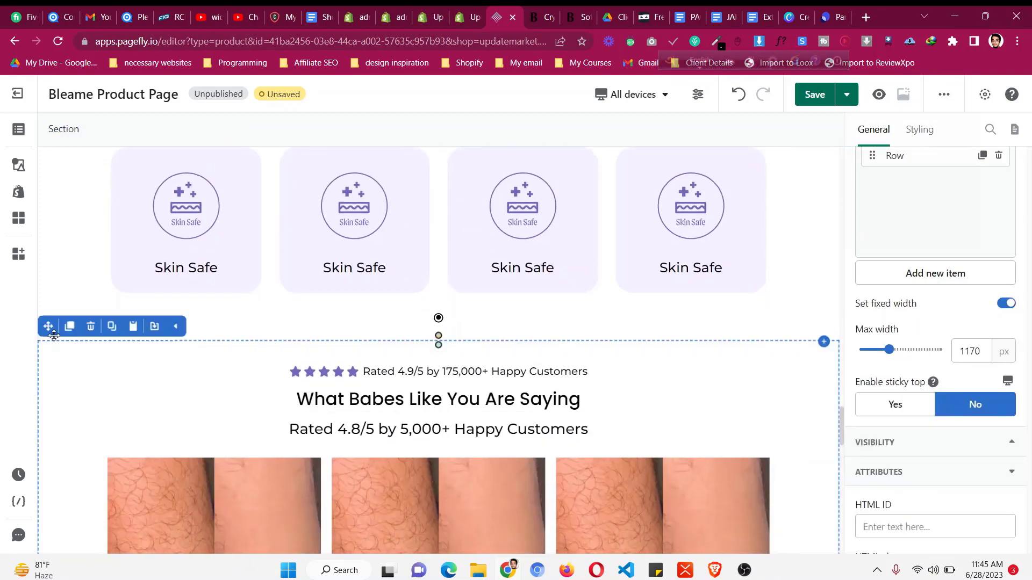
drag(54, 336, 547, 225)
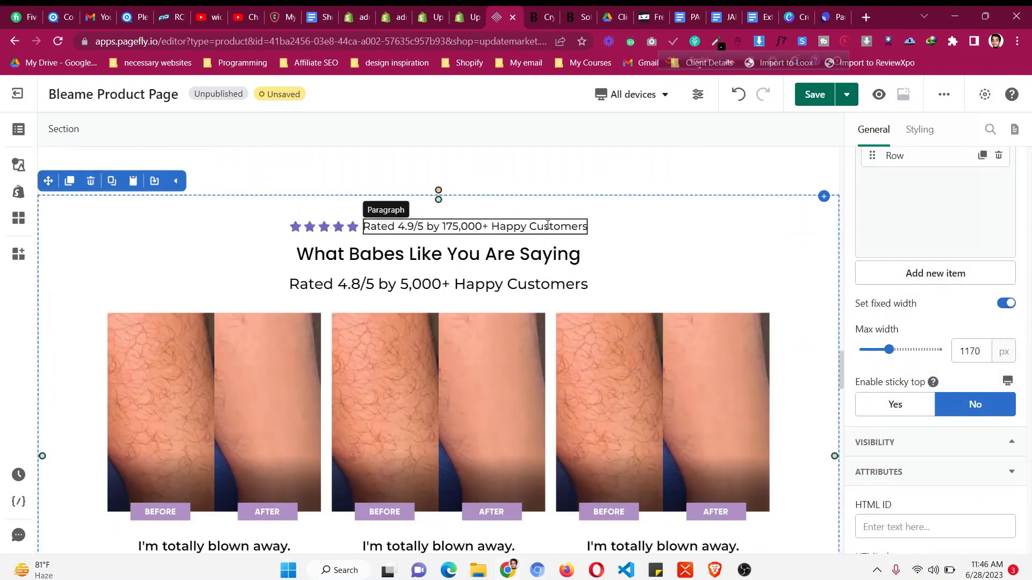
- Following the reference page's "What Makes Bleame Special" block, add a two-column 1/2 layout between the testimonials and the "It's time to #DitchTheRazor" section
scroll(547, 224, down, 8)
click(548, 11)
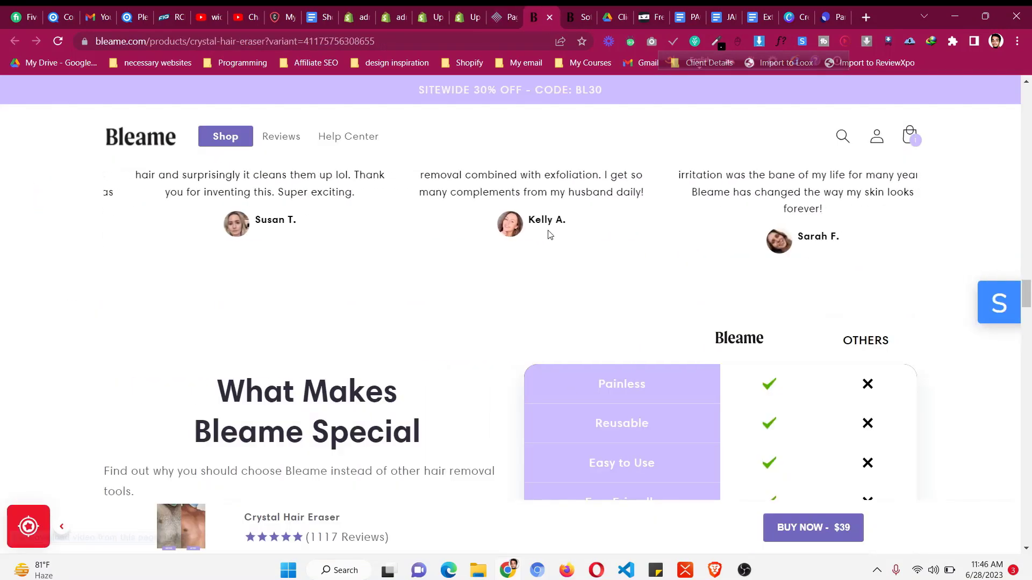
scroll(547, 231, down, 3)
scroll(547, 231, up, 2)
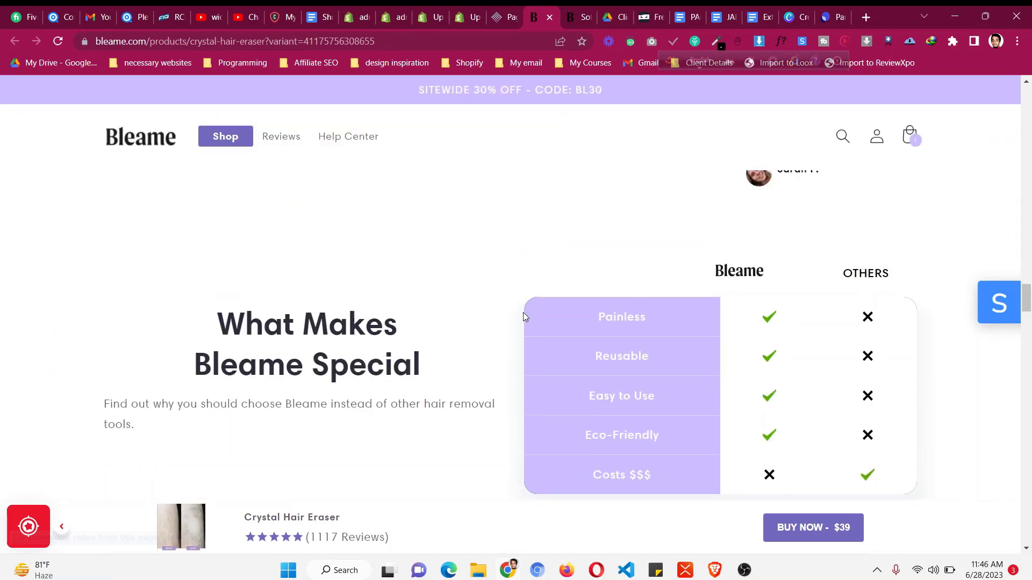
scroll(929, 328, down, 2)
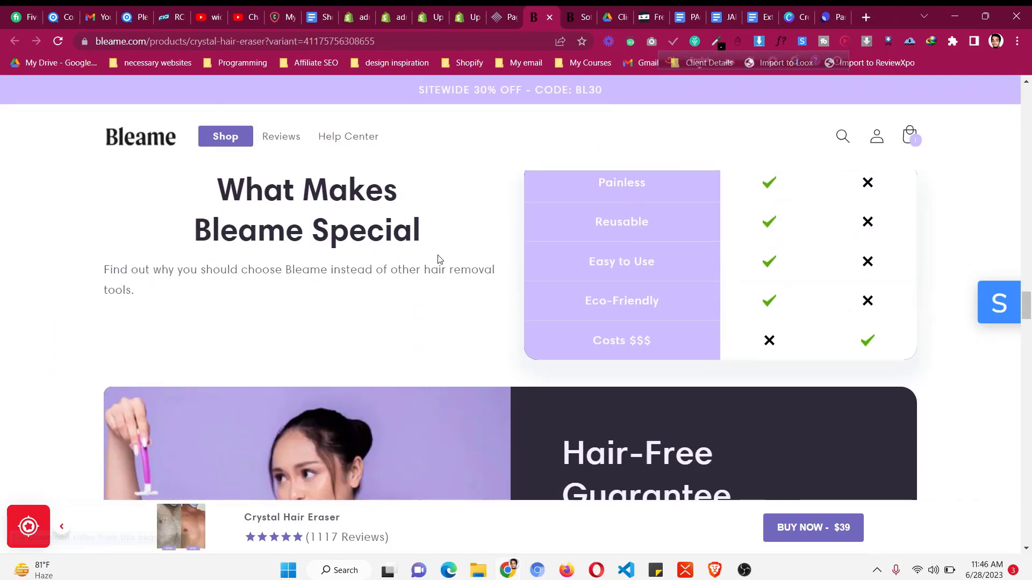
scroll(438, 259, up, 1)
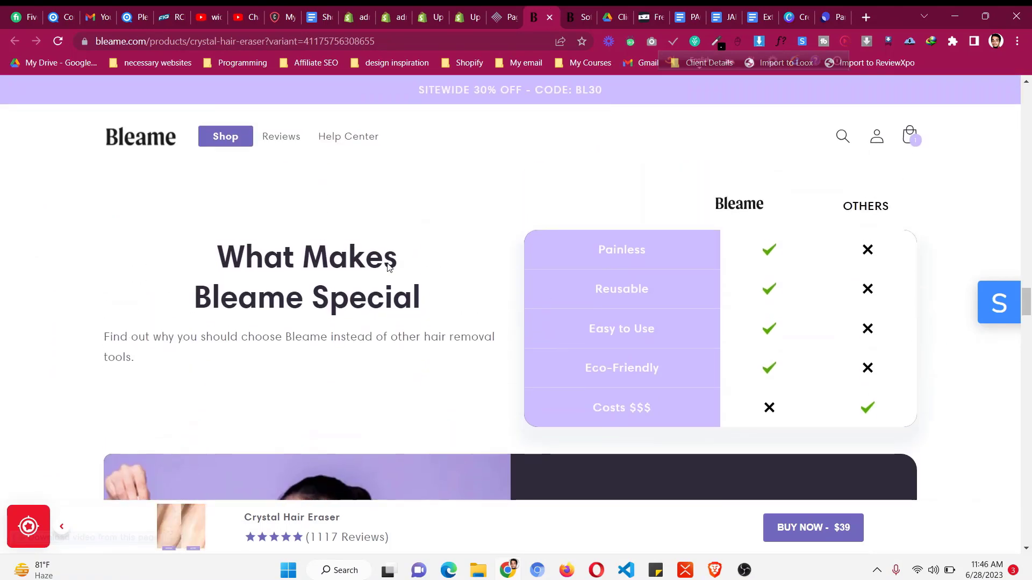
click(508, 12)
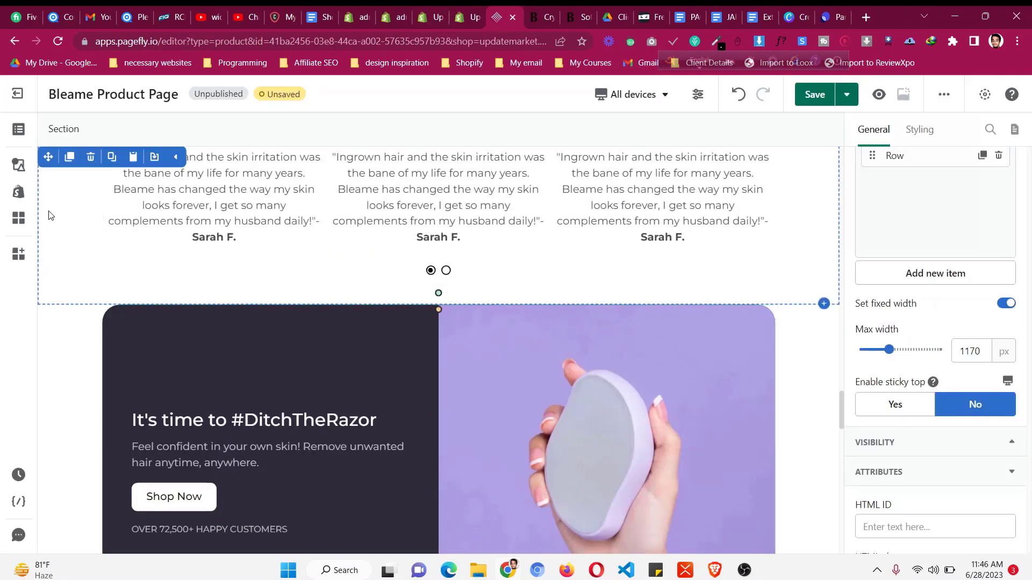
click(24, 170)
scroll(106, 224, up, 8)
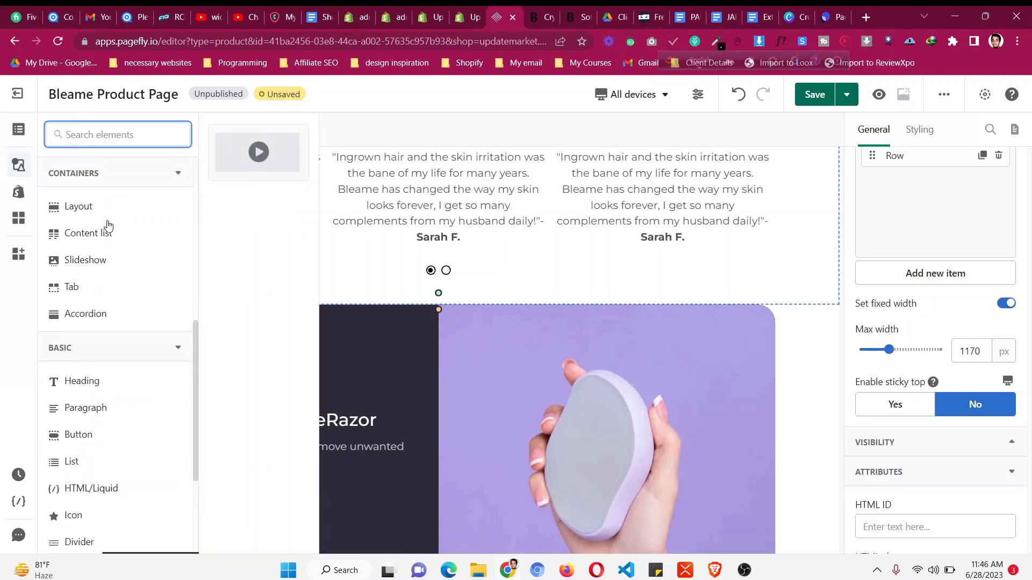
mouse_move(108, 223)
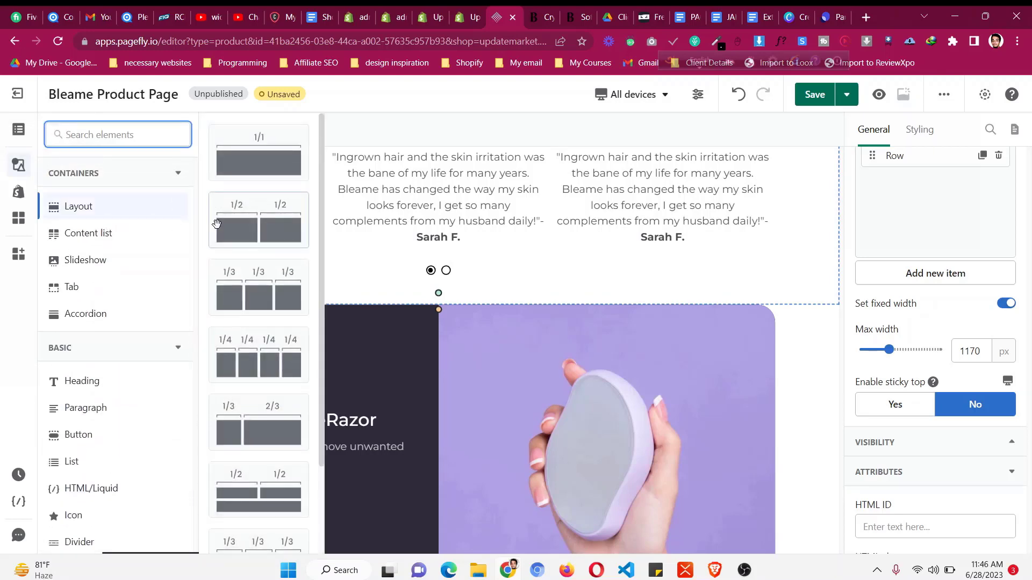
drag(486, 308, 343, 299)
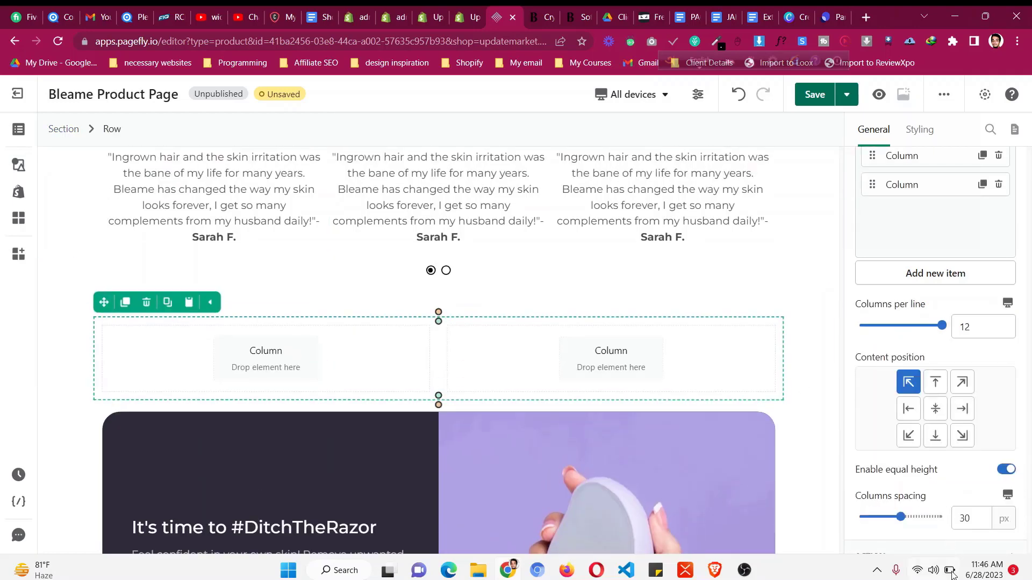
- Duplicate the "What Babes Like You Are Saying" heading and move the copy into the new layout's left column
scroll(458, 407, up, 8)
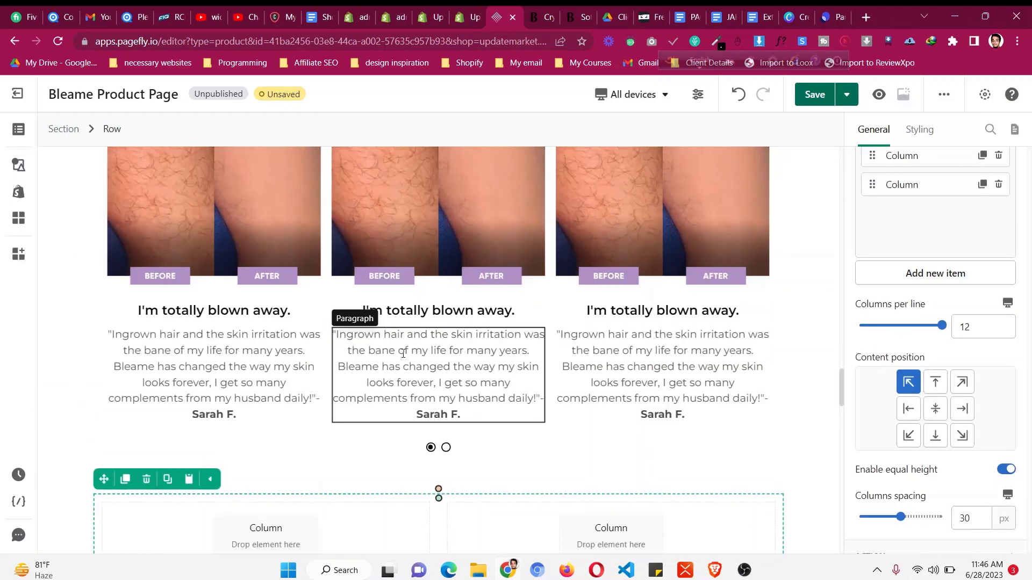
click(444, 307)
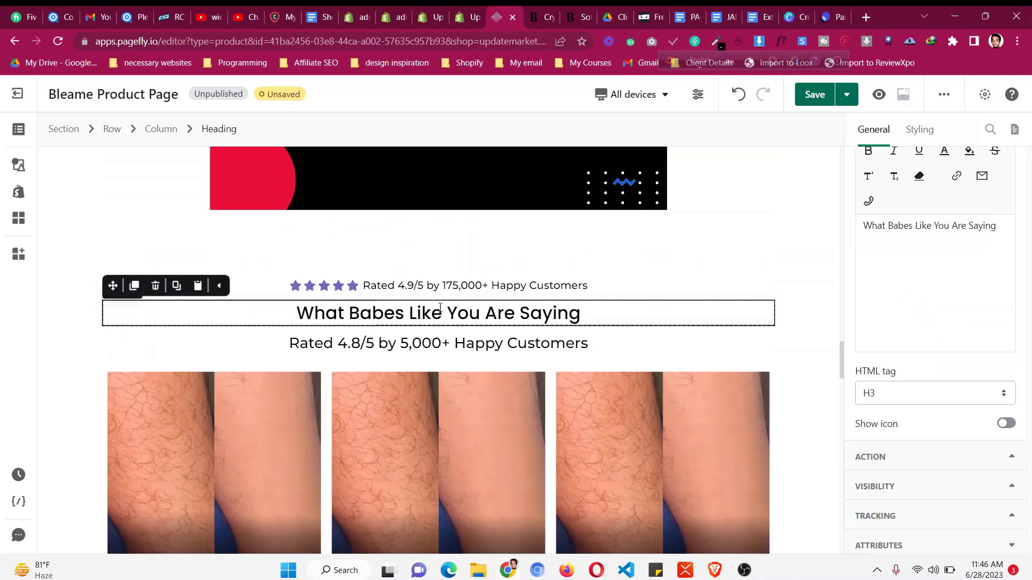
click(134, 285)
drag(113, 285, 302, 237)
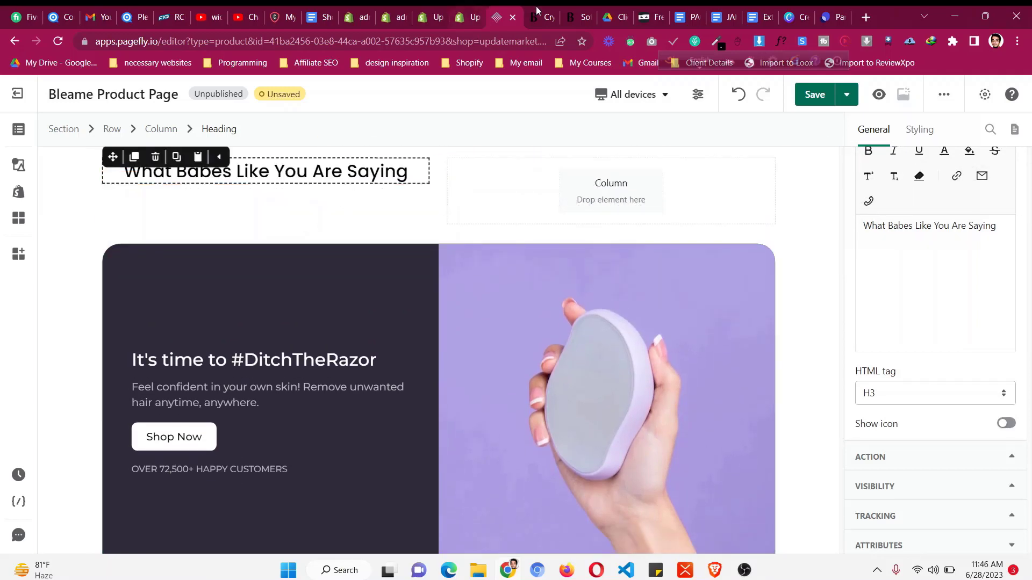
- Replace the copied heading's text with the reference page's "What Makes Bleame Special"
click(537, 12)
triple_click(348, 286)
right_click(347, 286)
click(379, 297)
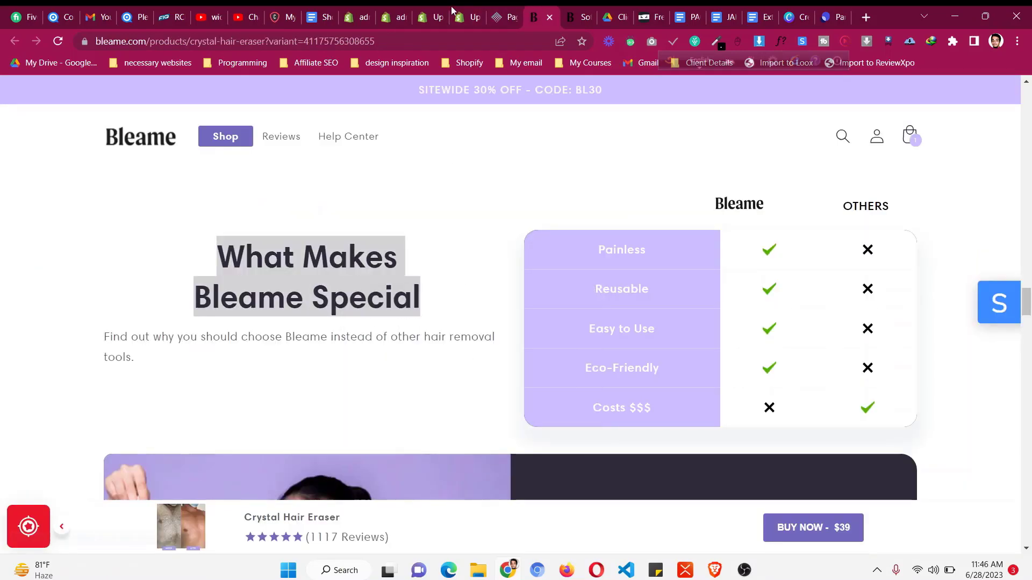
click(510, 12)
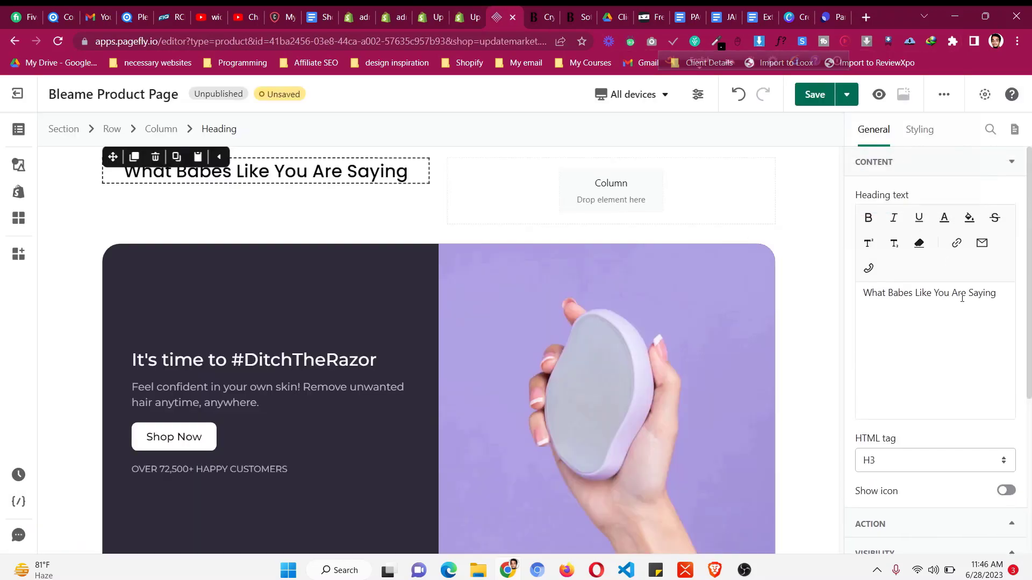
triple_click(962, 297)
key(ctrl+v)
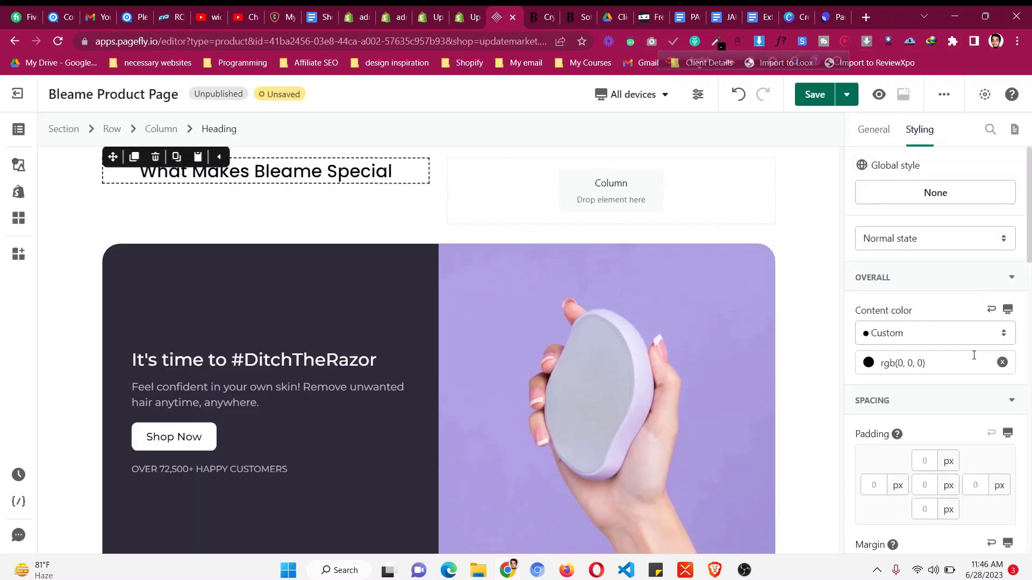
- Set the "What Makes Bleame Special" heading's font size to 56 px
scroll(972, 427, down, 5)
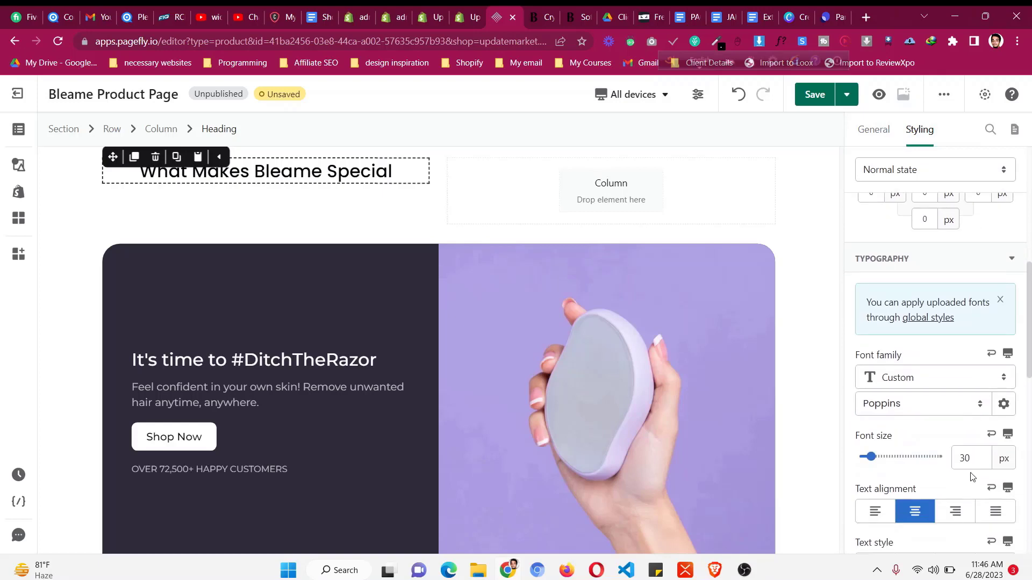
key(Up)
key(Up)
key(Up)
key(Up)
key(Up)
key(Up)
key(Up)
key(Up)
key(Up)
key(Up)
key(Up)
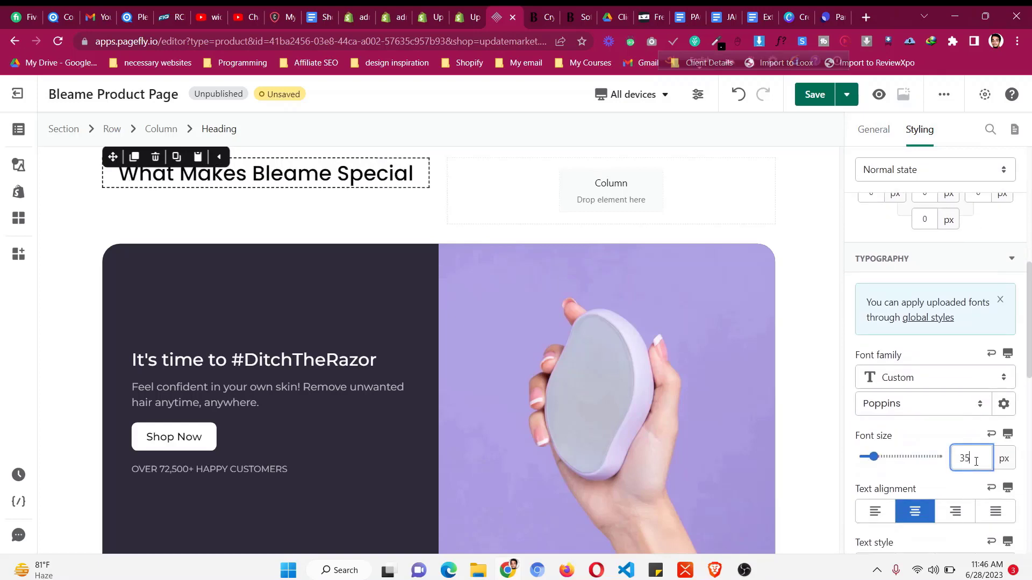
key(Up)
key(Up)
key(Up)
key(Up)
key(Up)
key(Up)
key(Up)
key(Up)
key(Up)
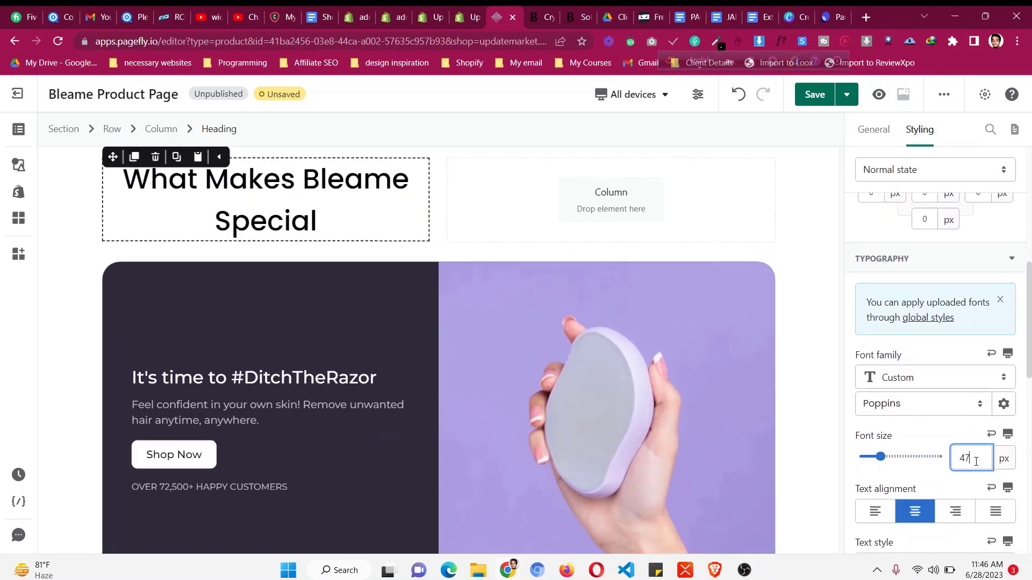
key(Up)
key(Up)
key(Up)
key(Up)
key(Up)
key(Up)
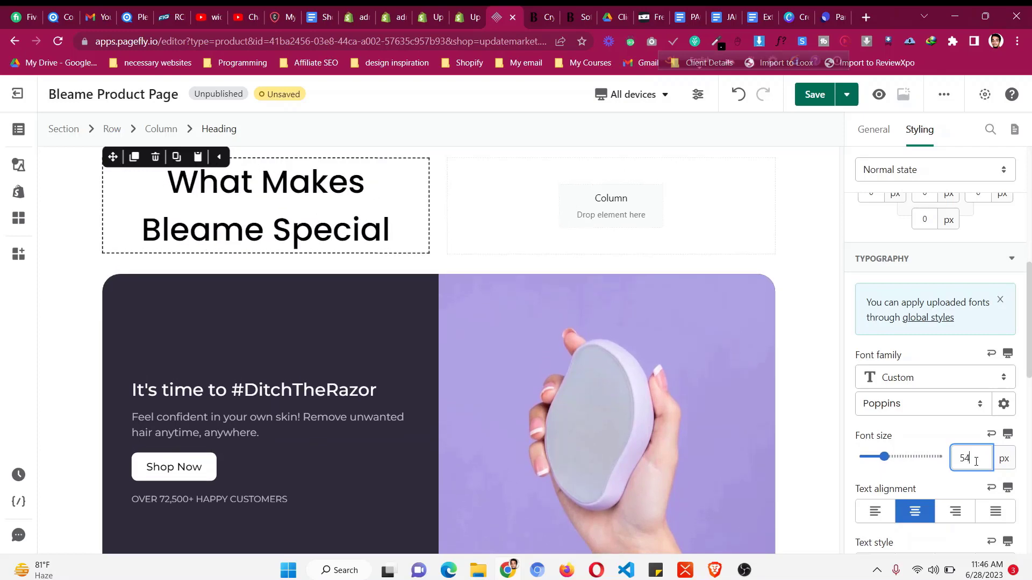
scroll(368, 344, up, 2)
scroll(935, 376, down, 3)
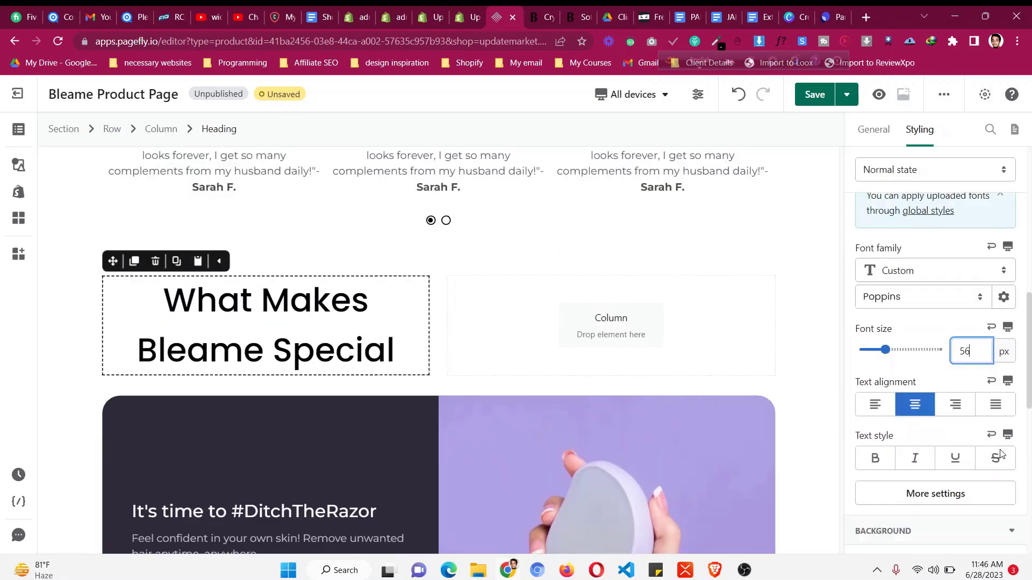
- Set the "What Makes Bleame Special" heading's line height to 1.3 em
click(938, 465)
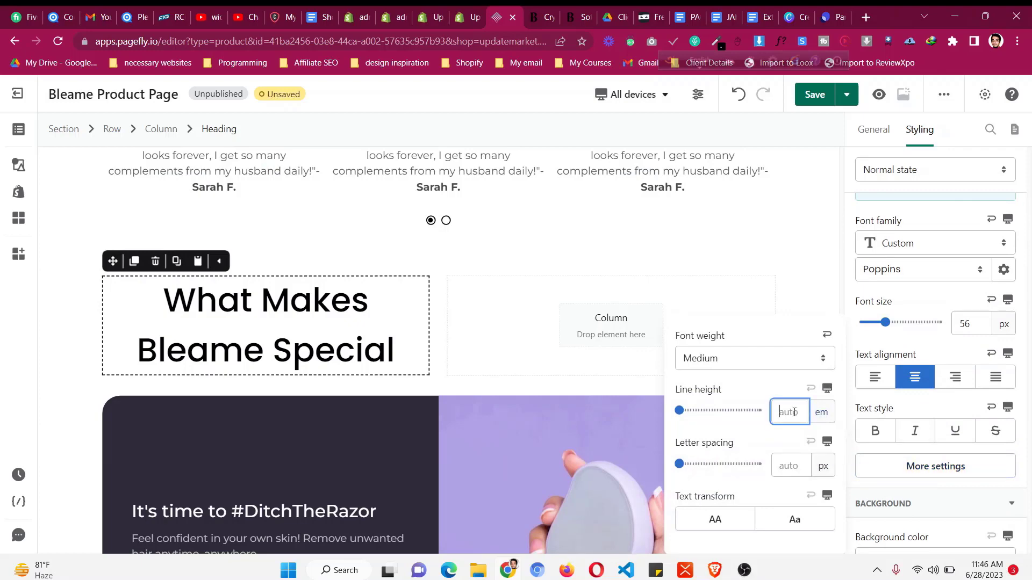
text(1.3)
- Duplicate a testimonial paragraph from the slideshow and move the copy directly below the "What Makes Bleame Special" heading
scroll(452, 321, up, 5)
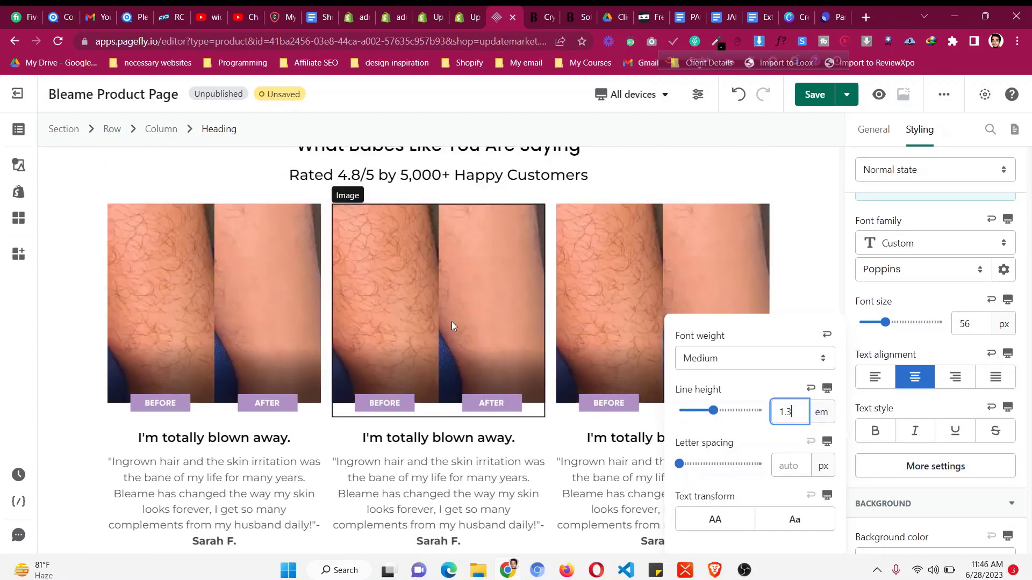
scroll(321, 304, down, 5)
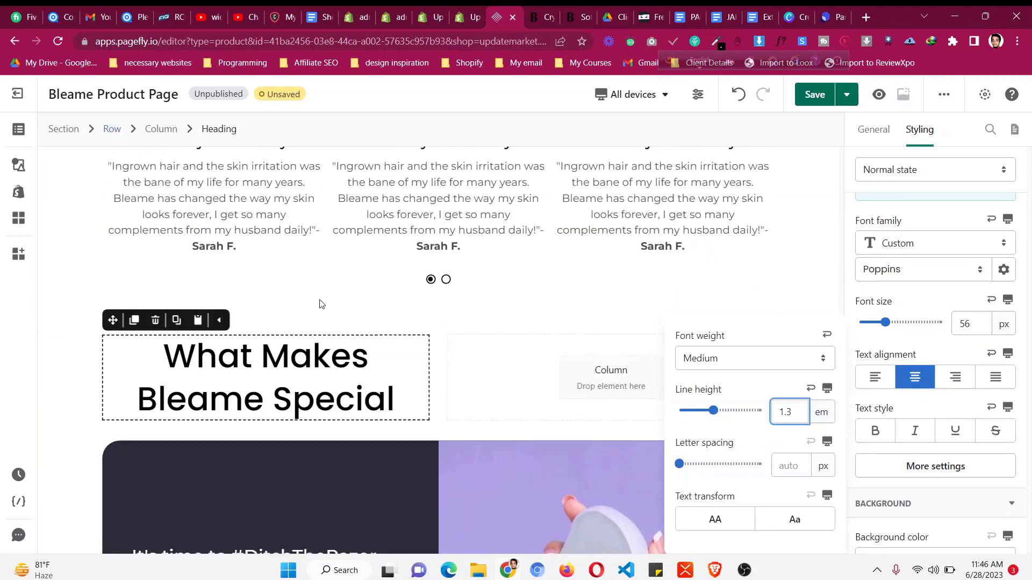
click(134, 159)
click(139, 156)
drag(118, 157, 307, 514)
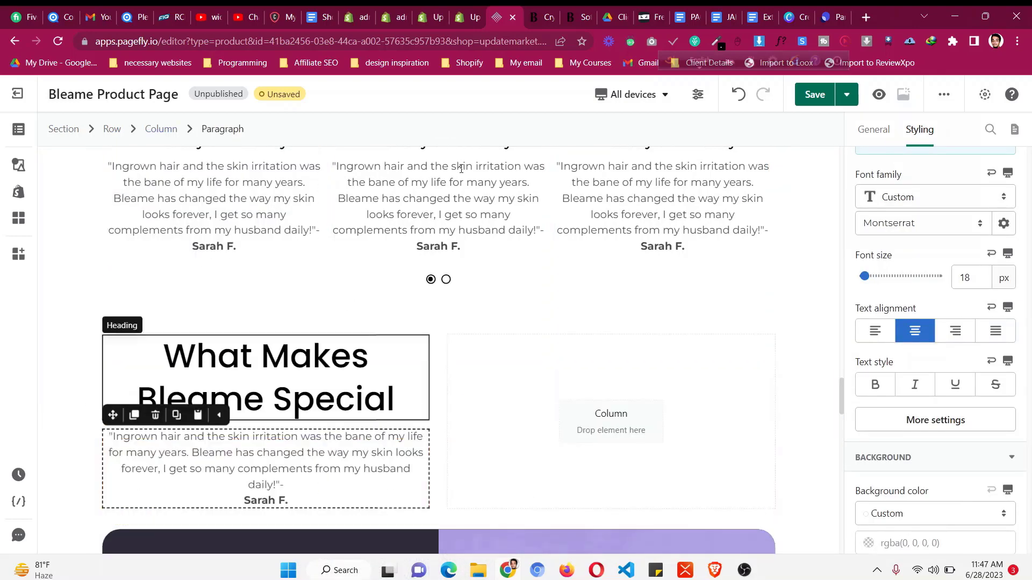
- Replace the copied paragraph's text with the reference page's "Find out why you should choose Bleame instead of other hair removal tools."
click(544, 12)
triple_click(392, 337)
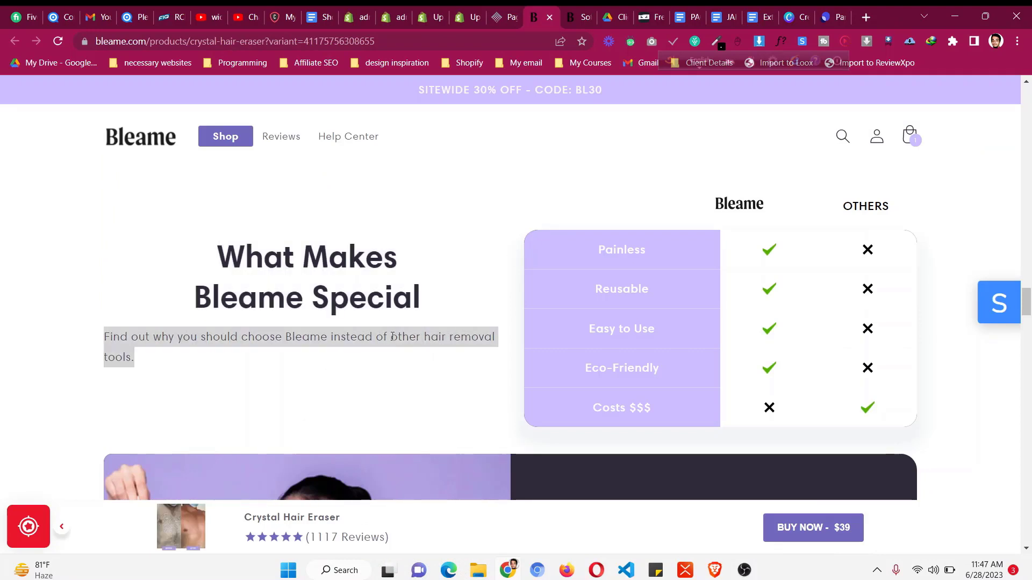
right_click(398, 338)
click(422, 350)
click(502, 17)
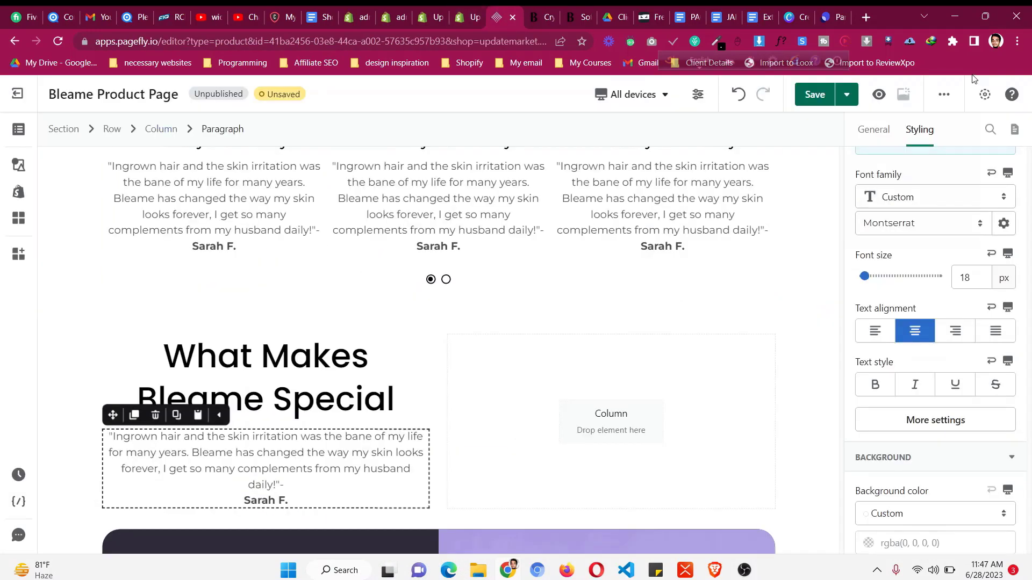
click(873, 128)
click(927, 317)
key(ctrl+a)
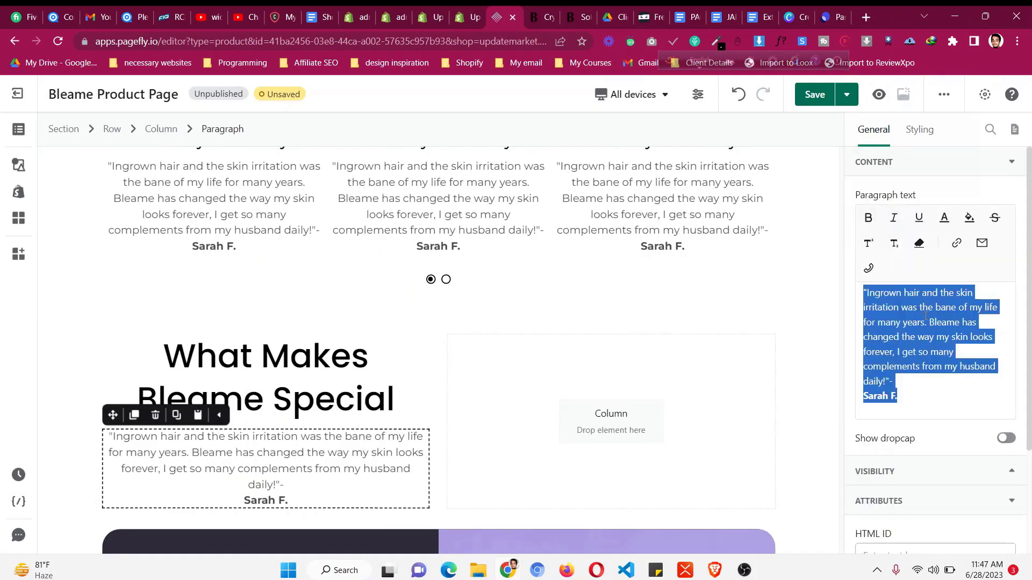
key(ctrl+v)
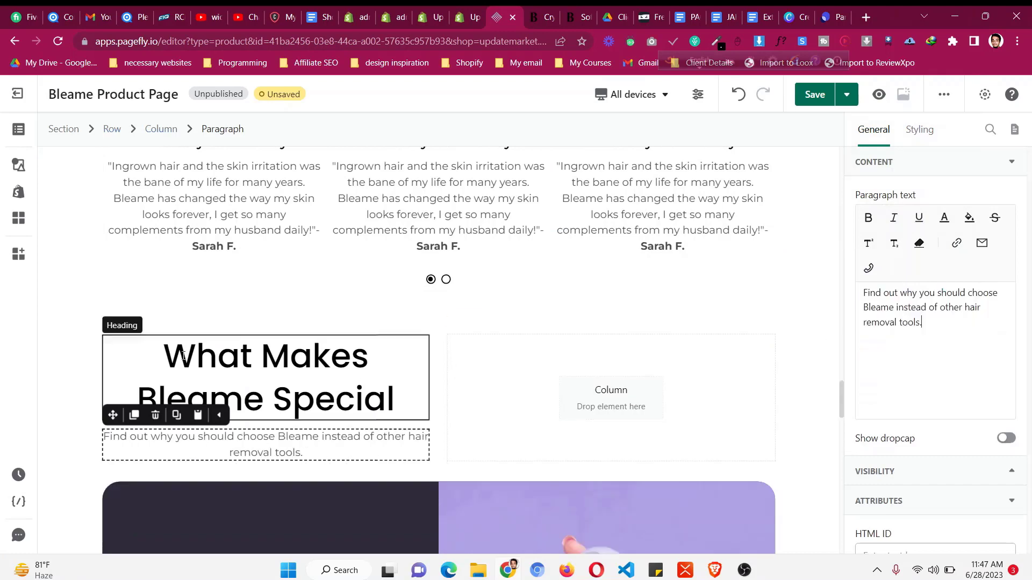
- Add an image element to the empty column beside the "What Makes Bleame Special" text
click(21, 158)
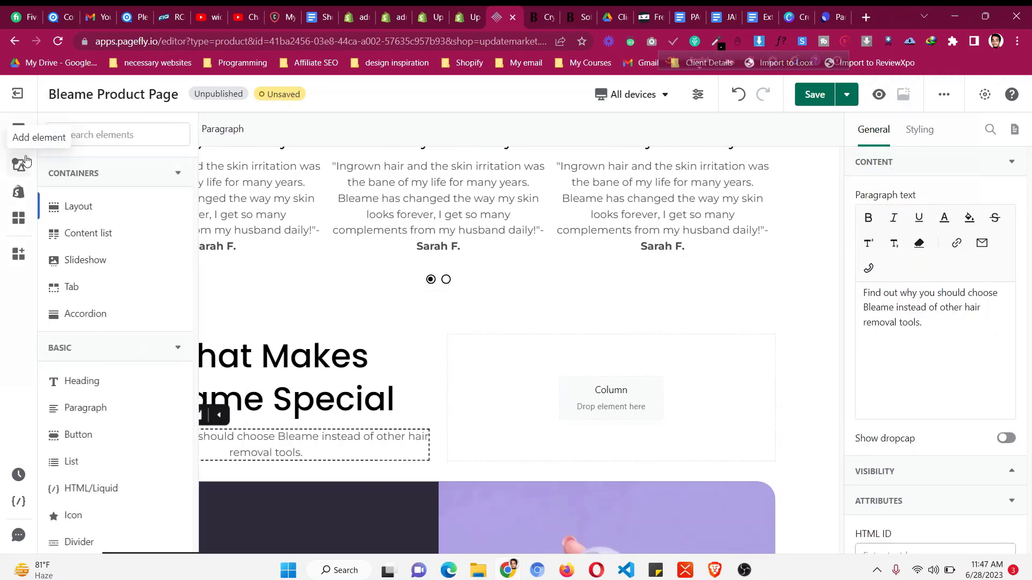
scroll(108, 476, down, 2)
click(116, 474)
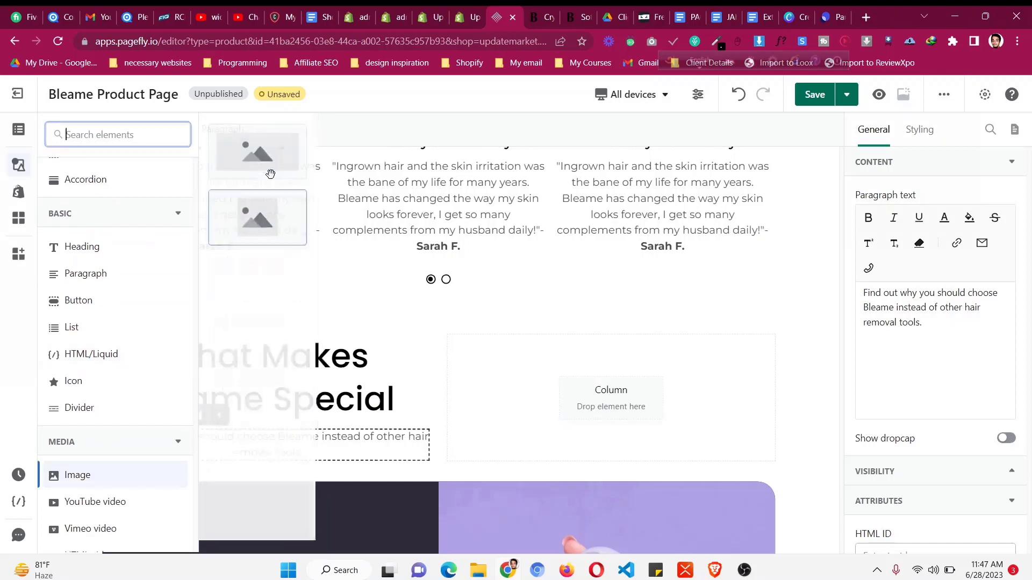
drag(611, 387, 620, 394)
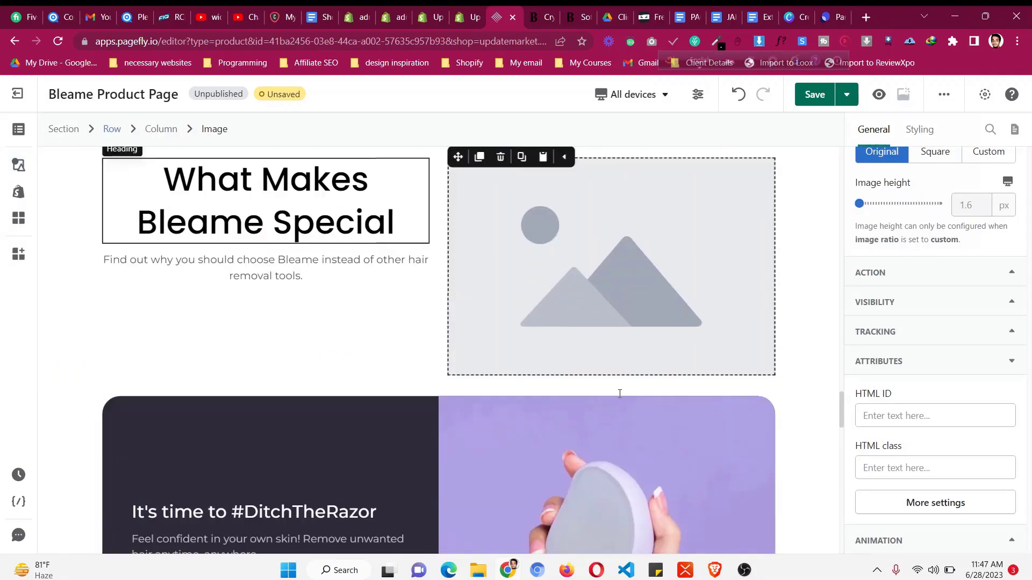
- Set the content position of the "What Makes Bleame Special" row to center center
scroll(312, 183, up, 1)
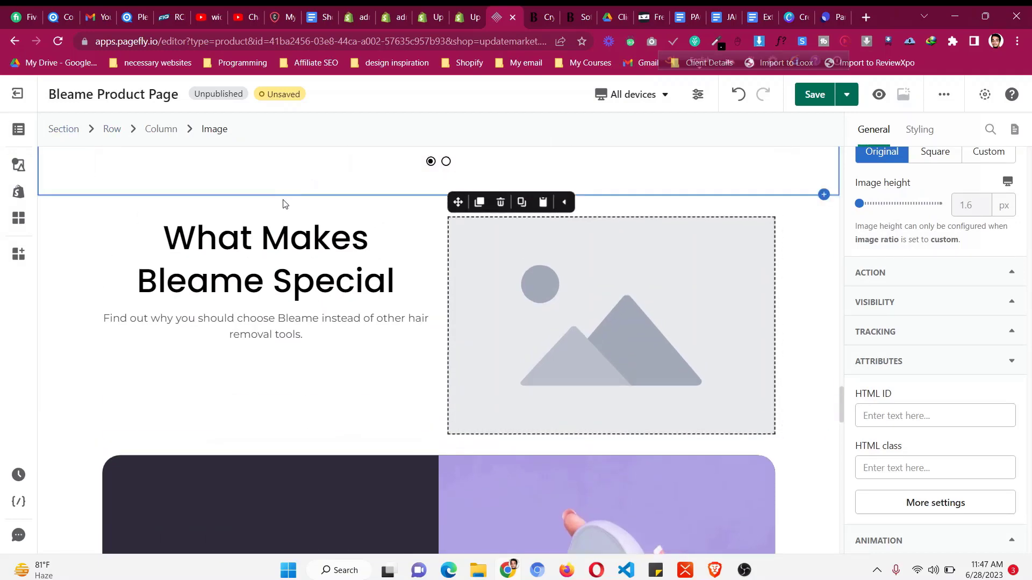
click(286, 211)
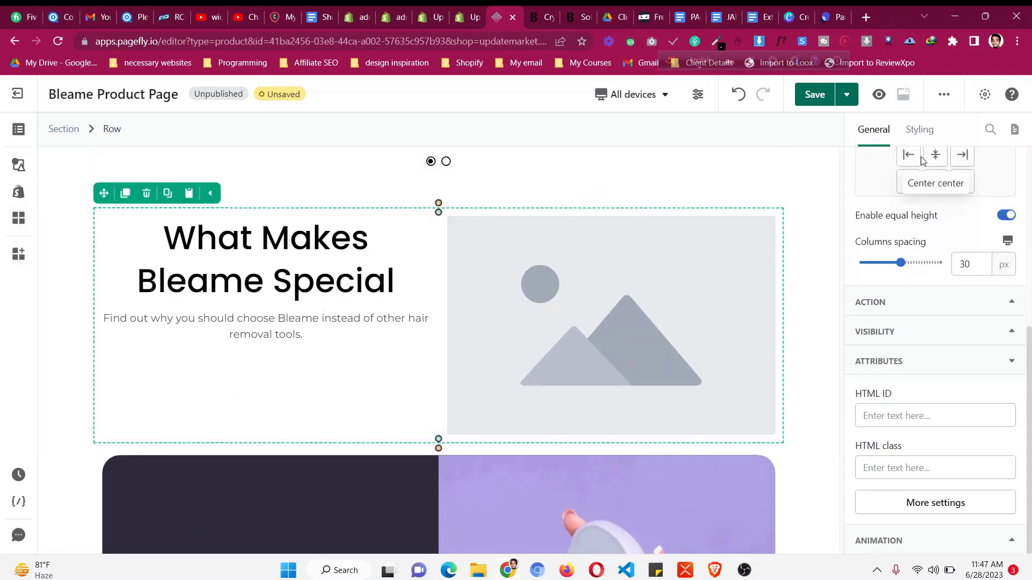
click(935, 156)
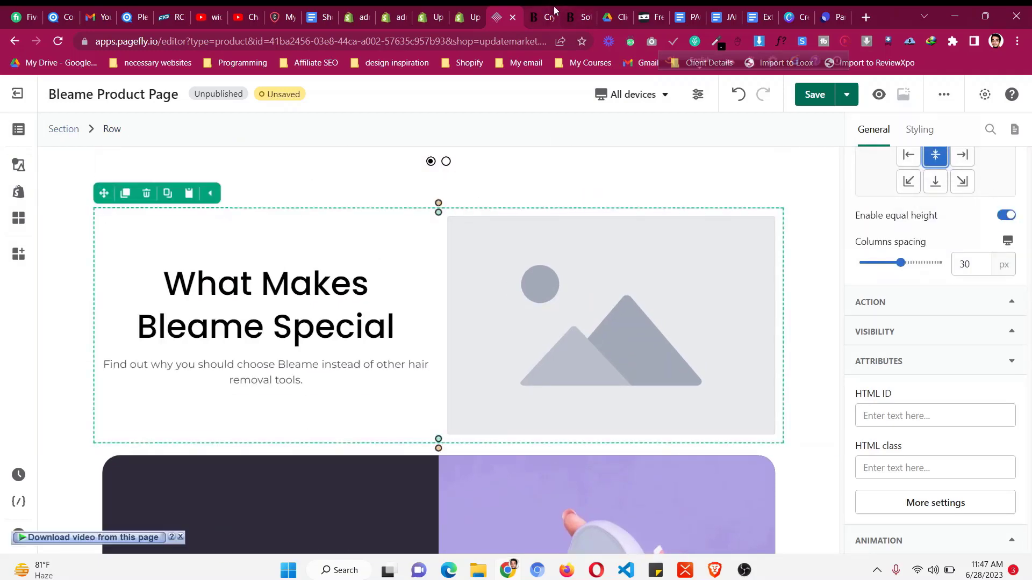
- Check the reference layout and swap the two columns of the "It's time to #DitchTheRazor" row so the image comes first
click(554, 10)
scroll(482, 289, down, 5)
click(500, 9)
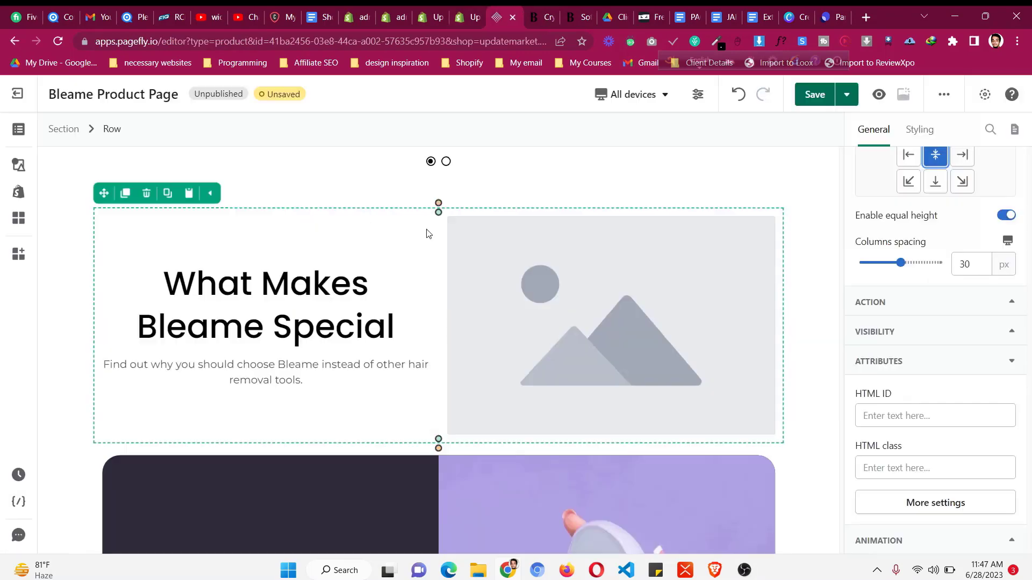
scroll(403, 307, down, 3)
click(198, 346)
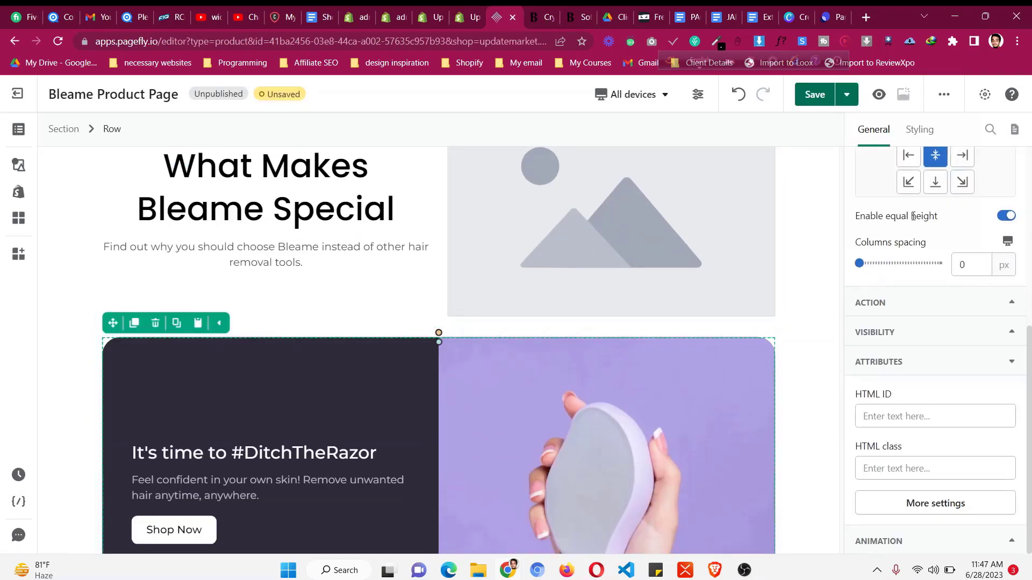
scroll(912, 217, up, 6)
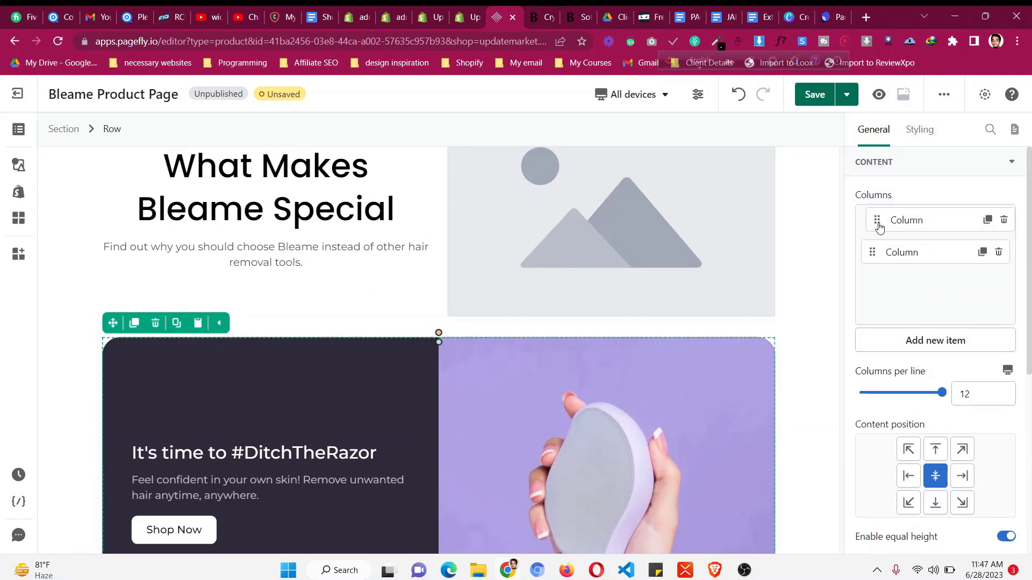
drag(879, 227, 877, 255)
scroll(352, 394, down, 3)
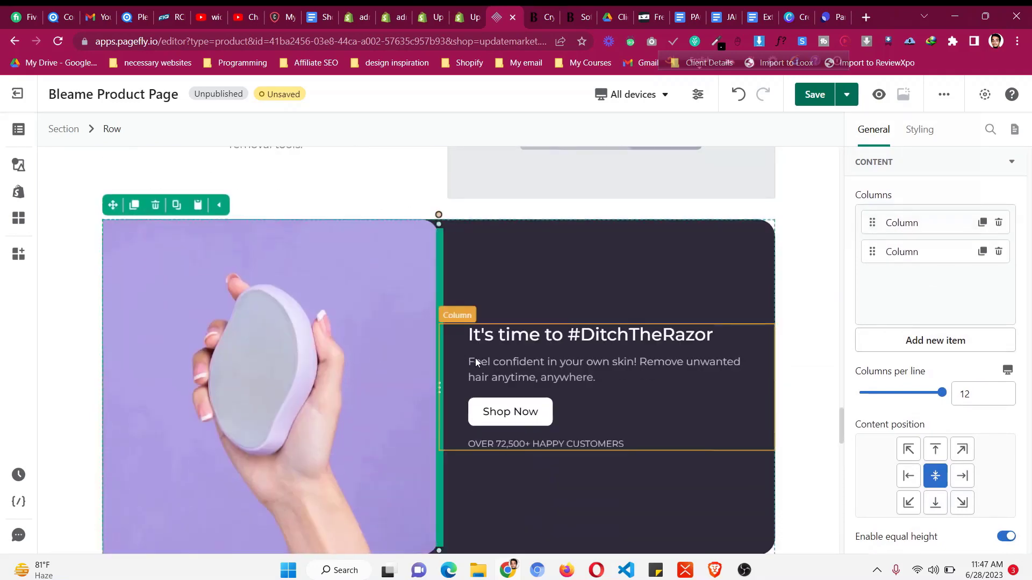
- Replace the "It's time to #DitchTheRazor" heading text with the reference page's "Hair-Free Guarantee"
click(533, 11)
scroll(552, 315, up, 3)
drag(559, 321, 711, 355)
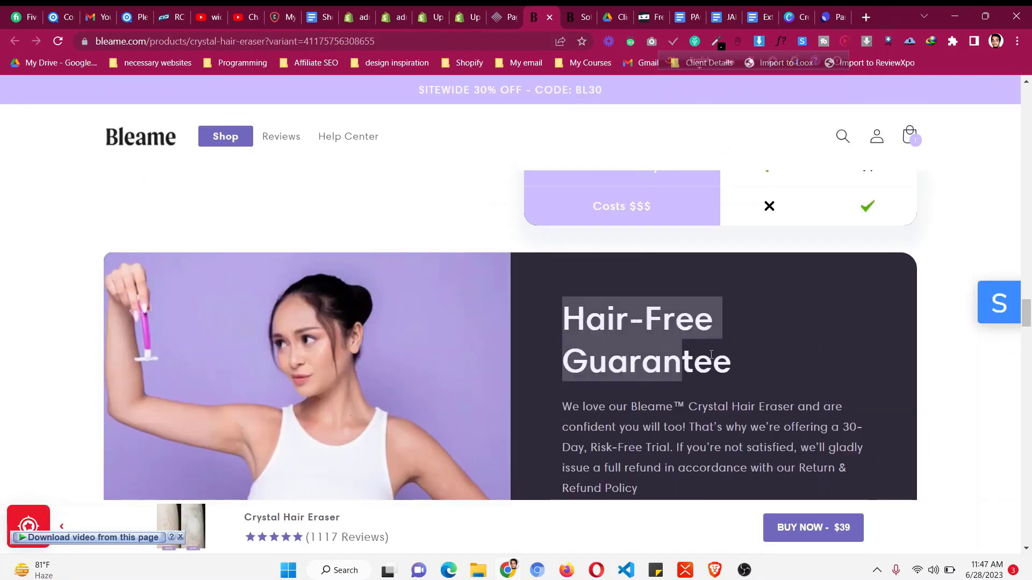
click(509, 17)
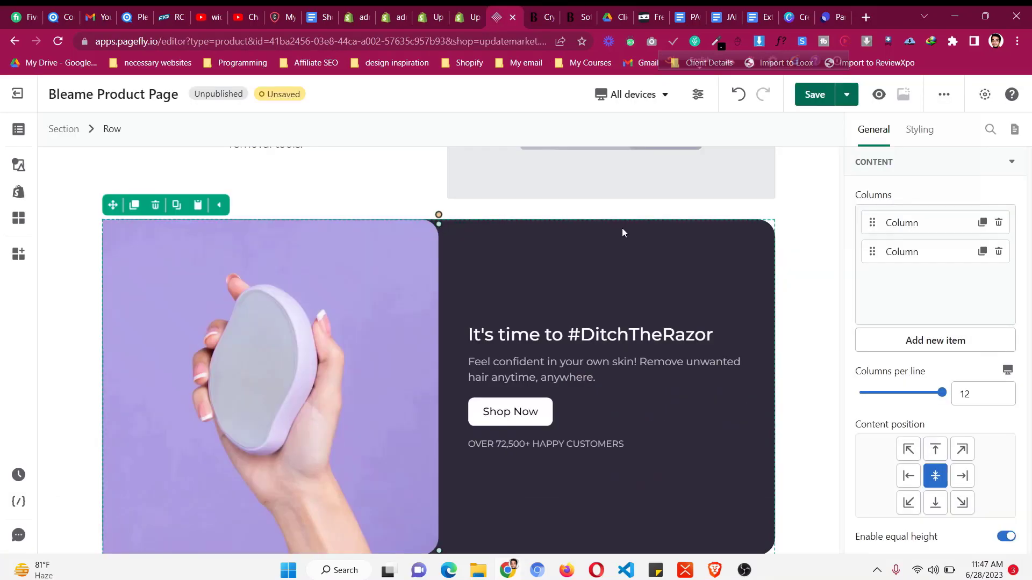
click(606, 336)
key(ctrl+v)
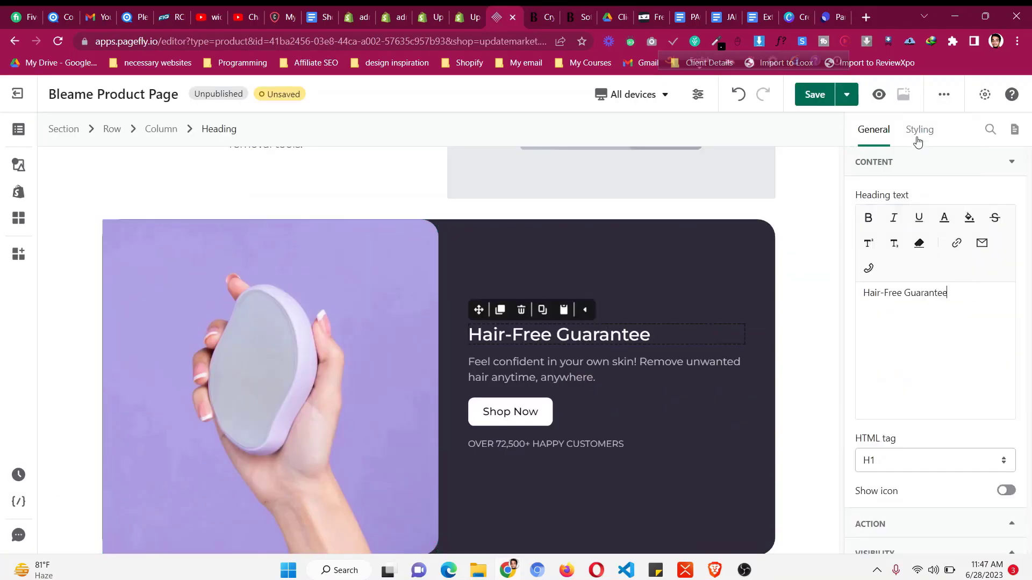
- Set the "Hair-Free Guarantee" heading's font size to 50 px
click(919, 130)
scroll(946, 408, down, 6)
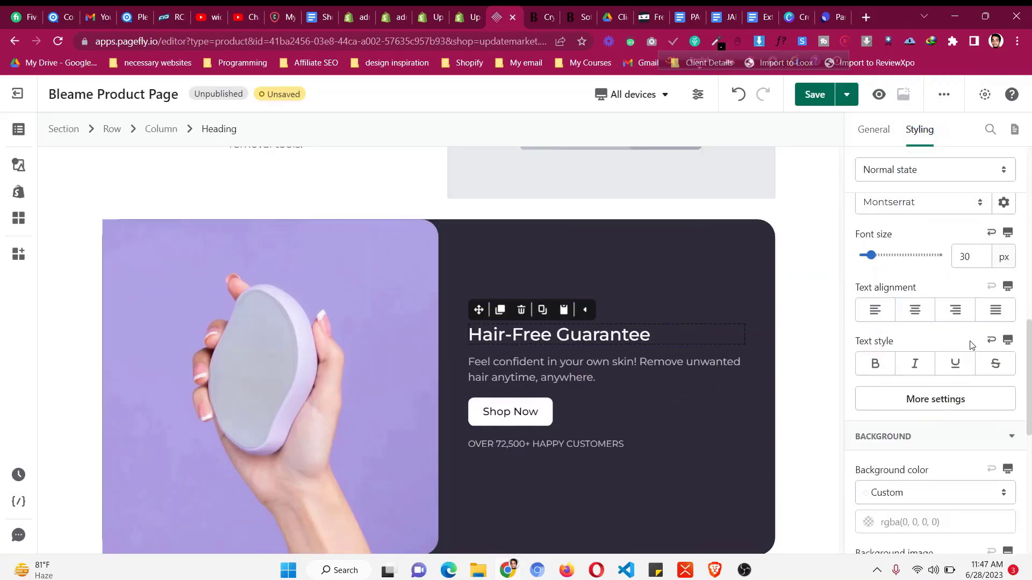
click(973, 391)
key(Up)
key(Up)
key(Up)
key(Up)
key(Up)
key(Up)
key(Up)
key(Up)
key(Up)
key(Up)
key(Up)
key(Up)
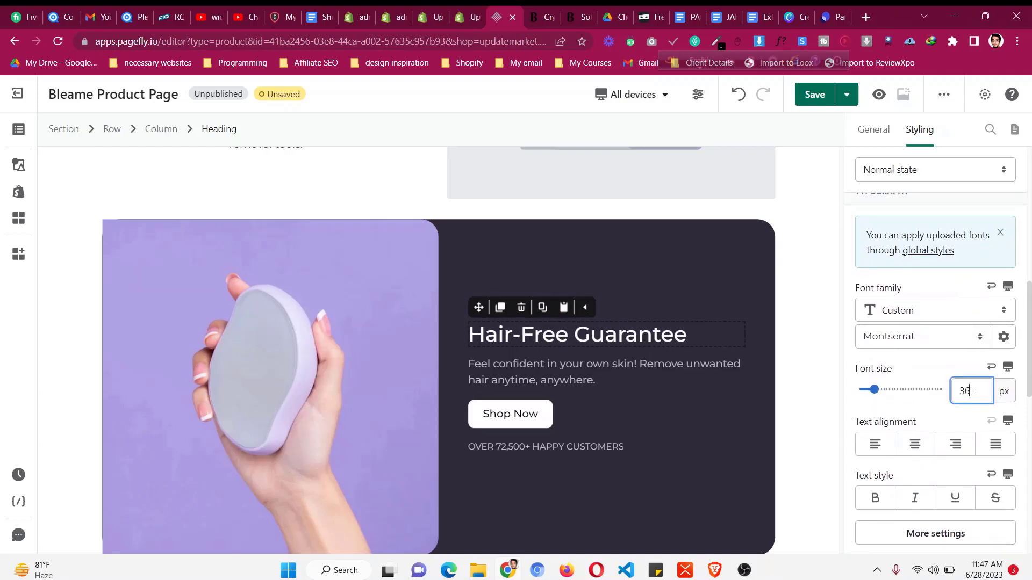
key(Up)
key(Up)
key(Up)
key(Up)
key(Up)
key(Up)
key(Up)
key(Up)
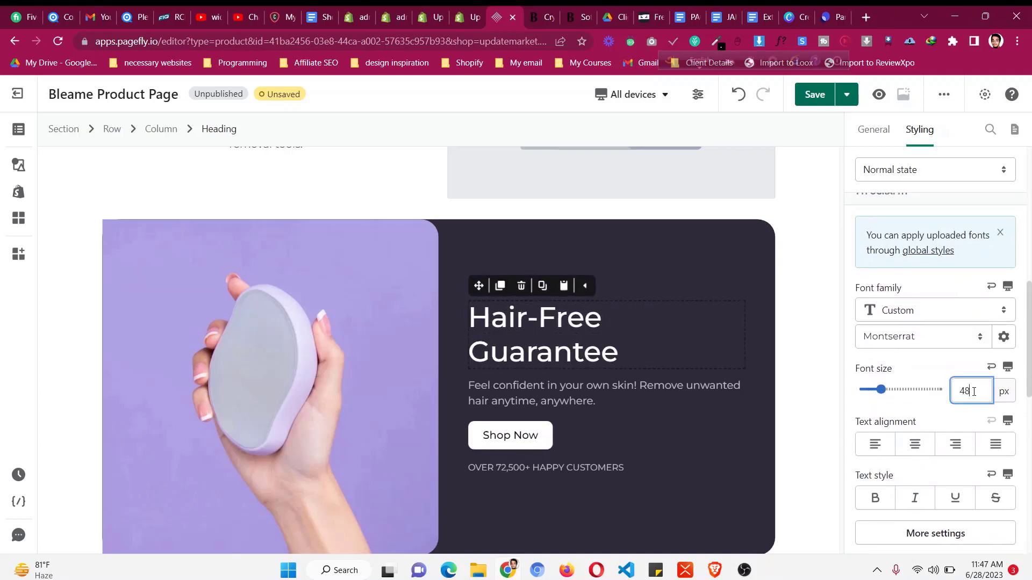
- Replace the paragraph under "Hair-Free Guarantee" with the reference page's 30-Day, Risk-Free Trial text
click(552, 10)
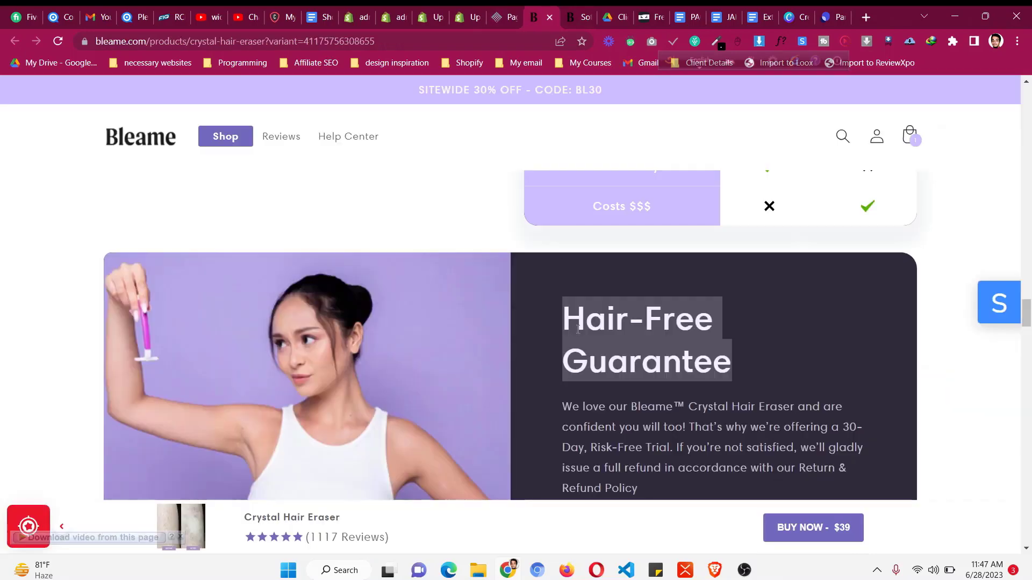
drag(566, 341, 663, 423)
key(ctrl+c)
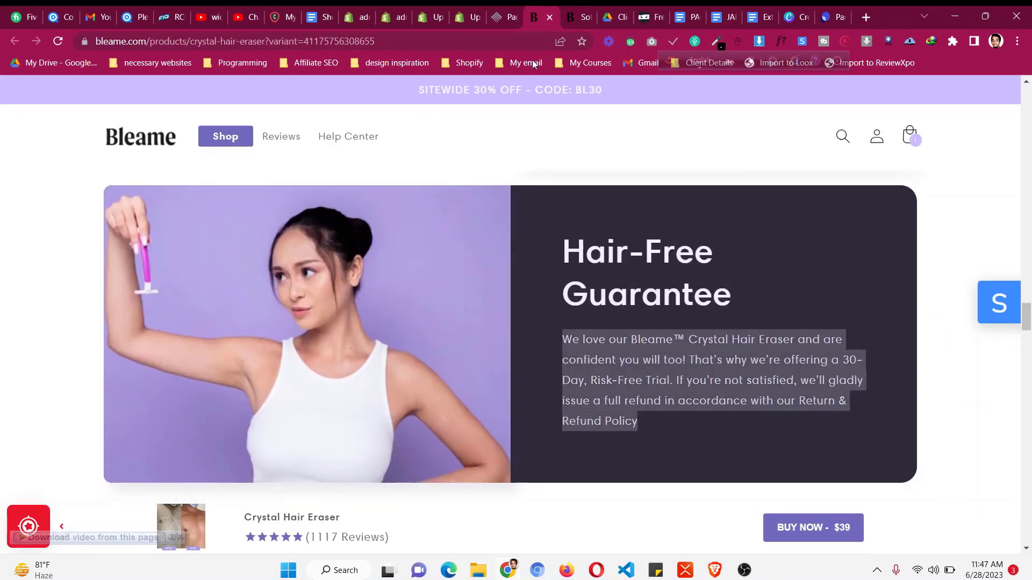
click(505, 16)
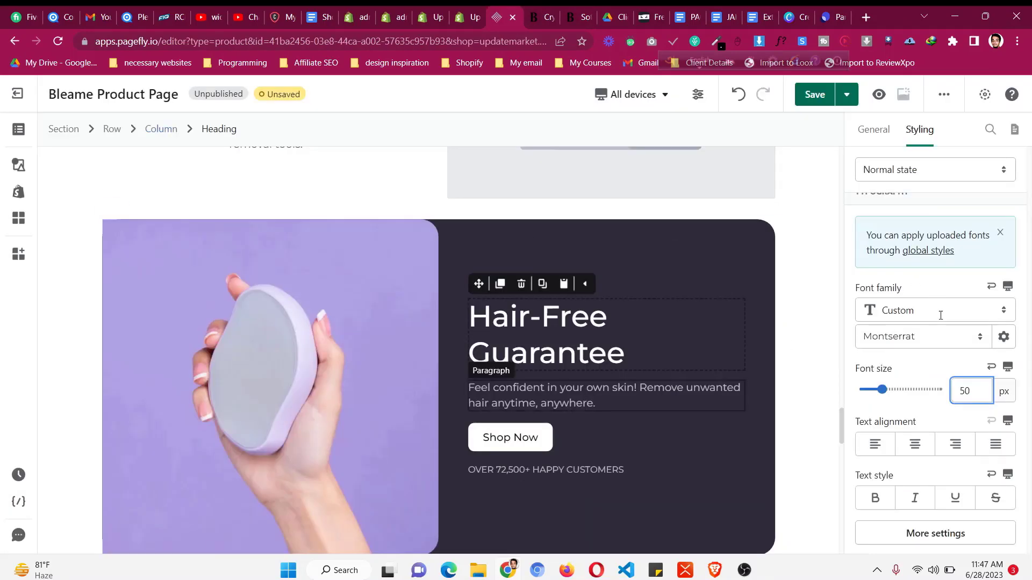
click(875, 130)
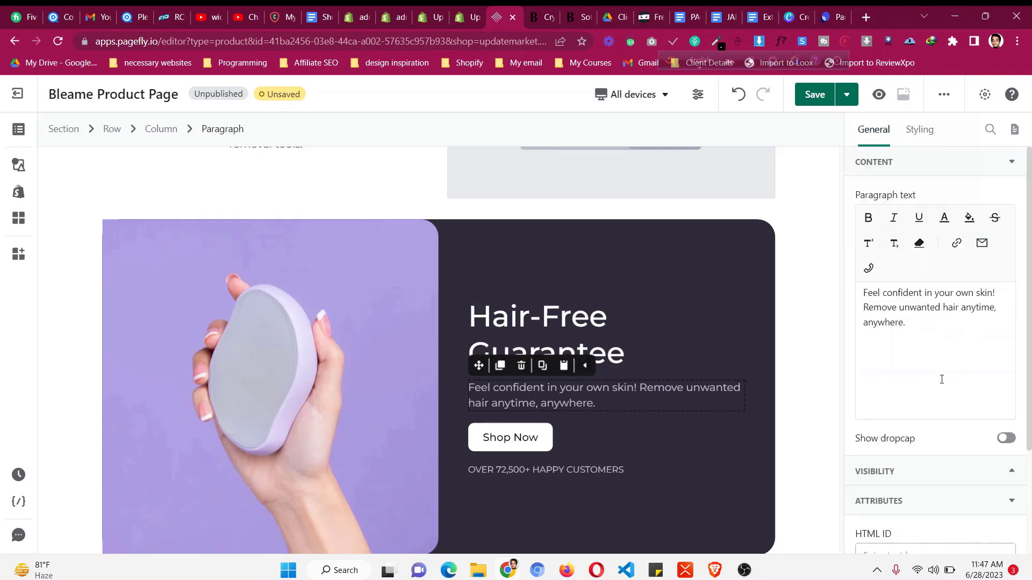
key(ctrl+a)
key(ctrl+v)
- Set the guarantee image's border radius to 30 px on both left corners and 0 px on both right corners
scroll(646, 407, down, 3)
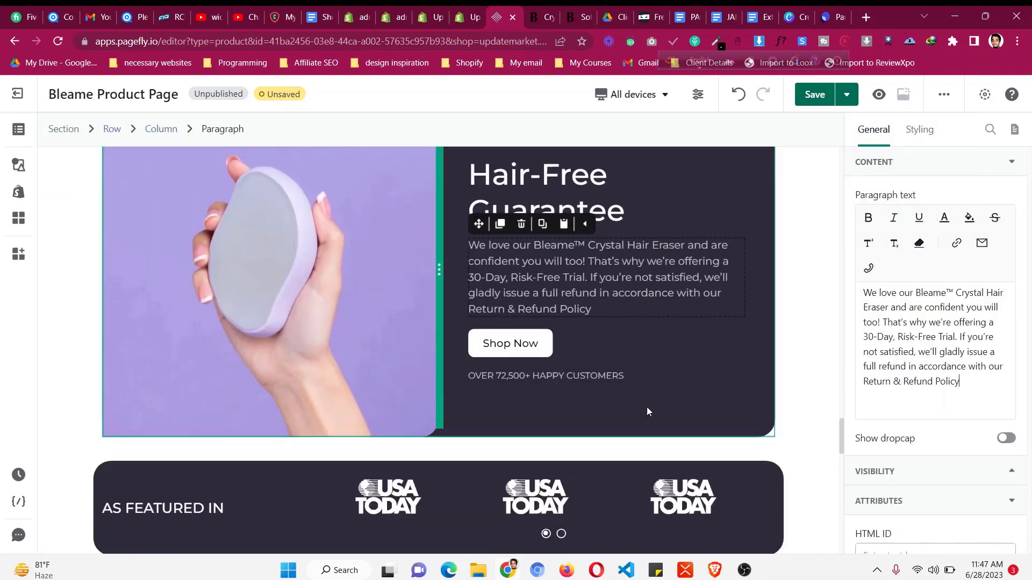
click(343, 385)
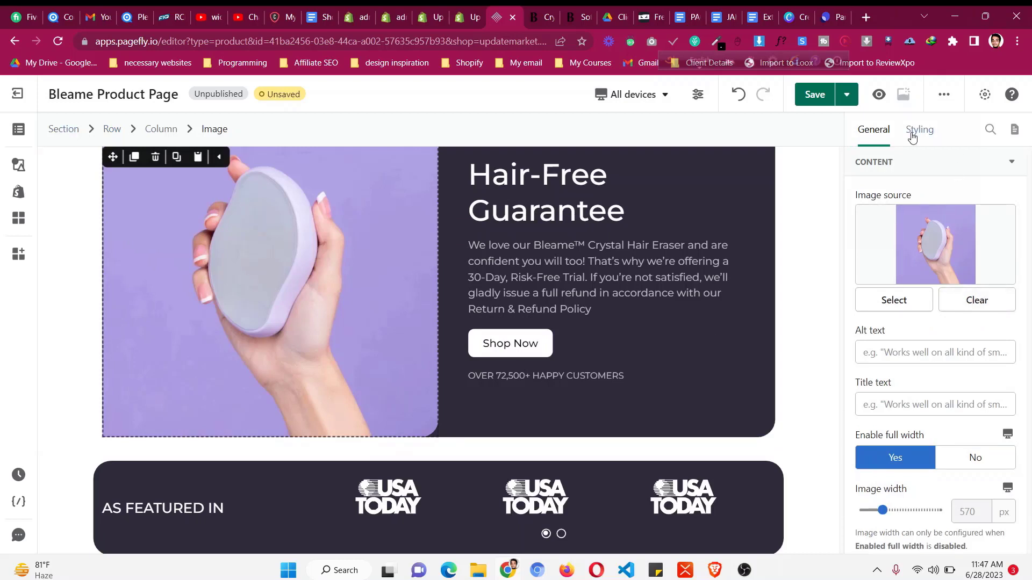
scroll(932, 321, down, 10)
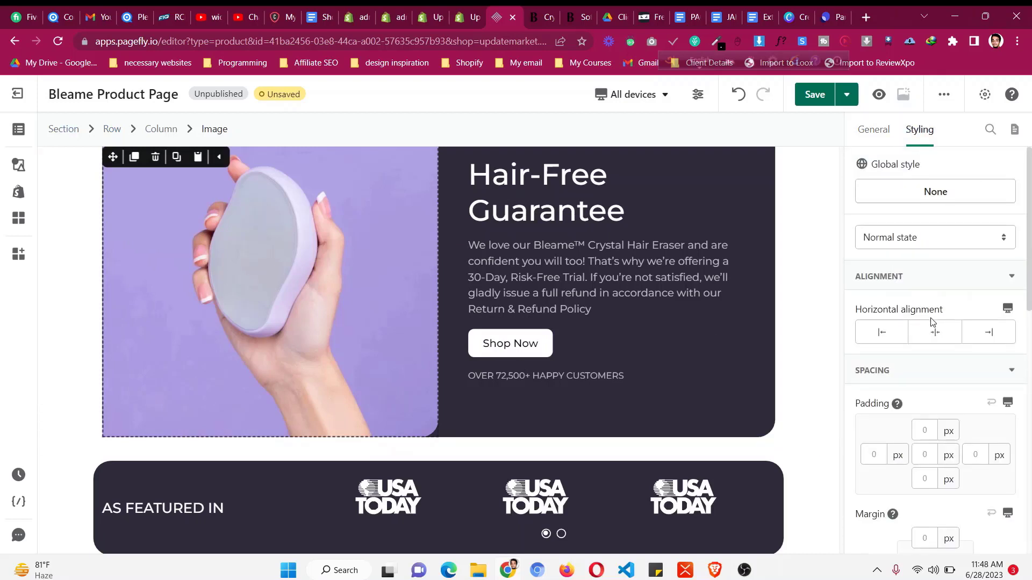
click(934, 292)
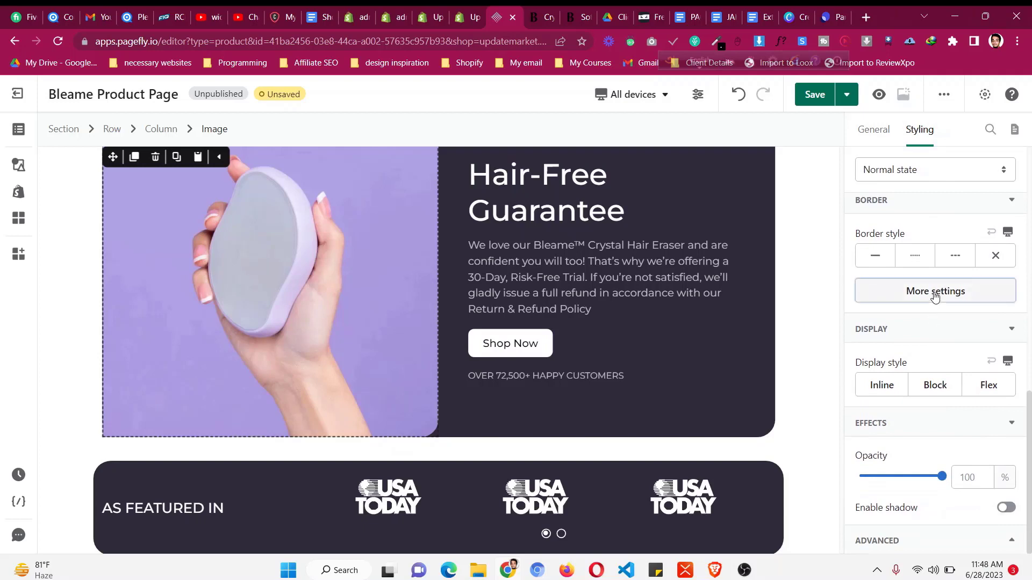
click(706, 271)
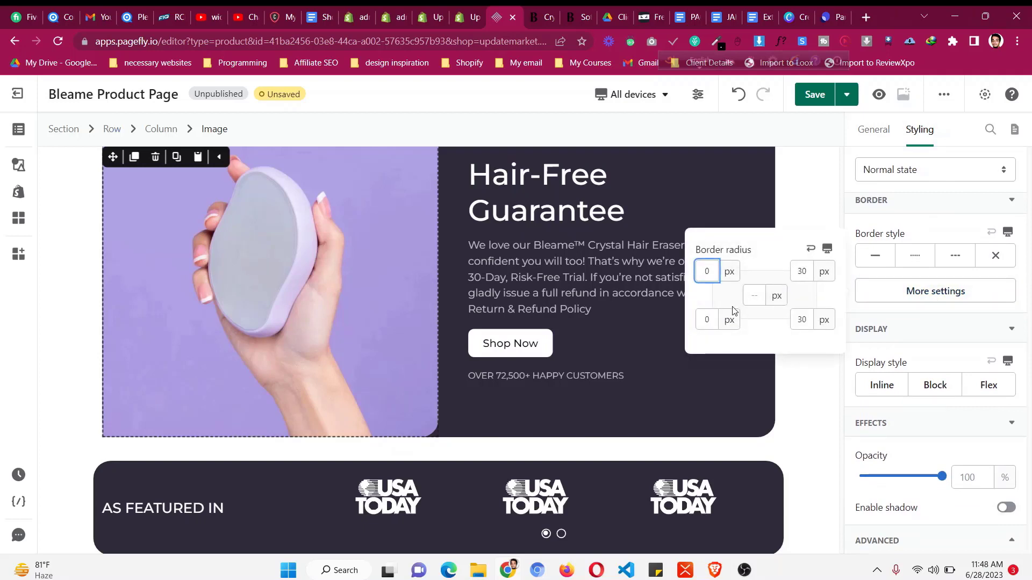
text(300)
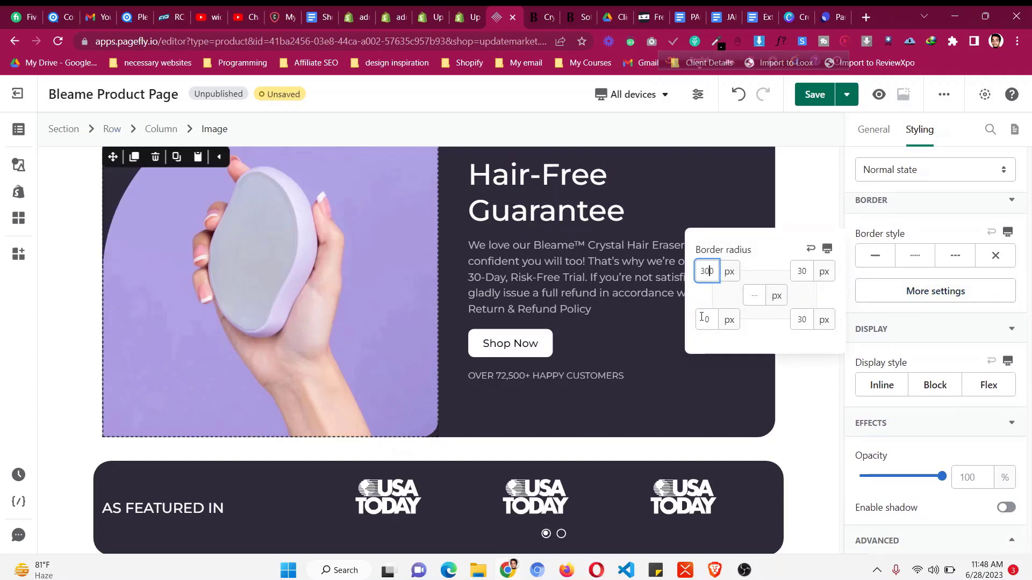
key(BackSpace)
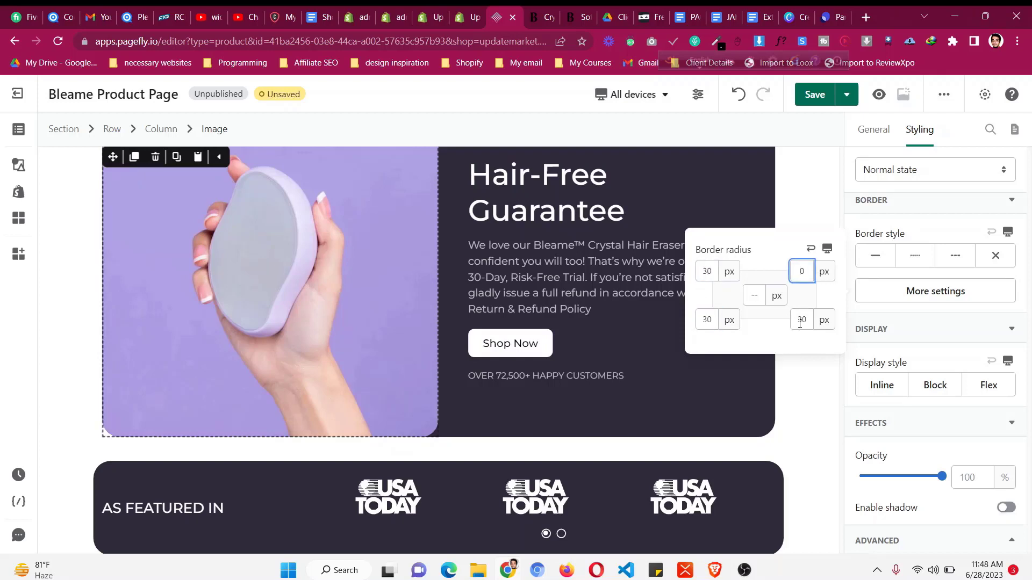
key(BackSpace)
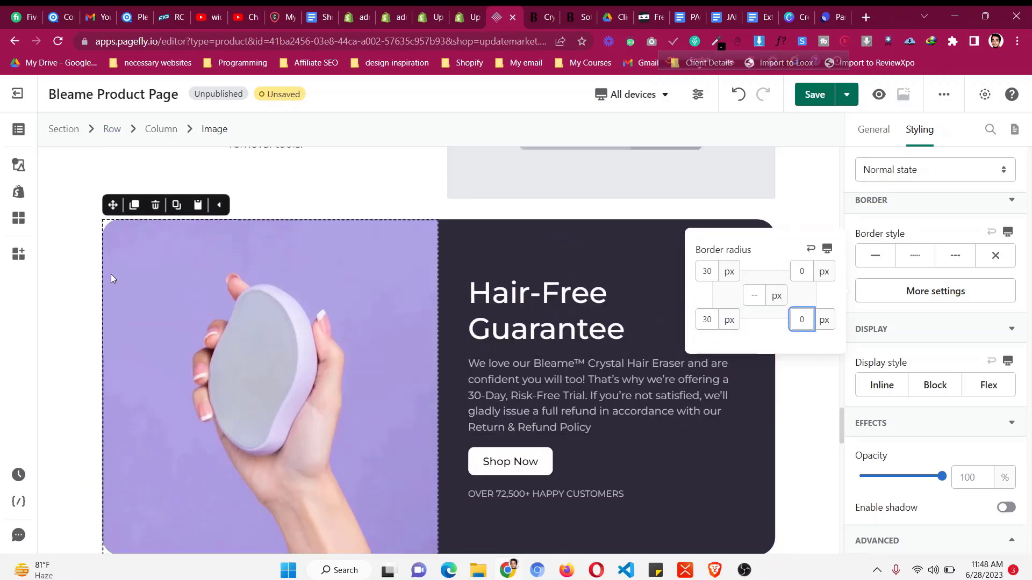
key(Tab)
- Review what follows the "Hair-Free Guarantee" section on the Bleame reference page, from the customer reviews to the FAQ questions
scroll(593, 317, down, 5)
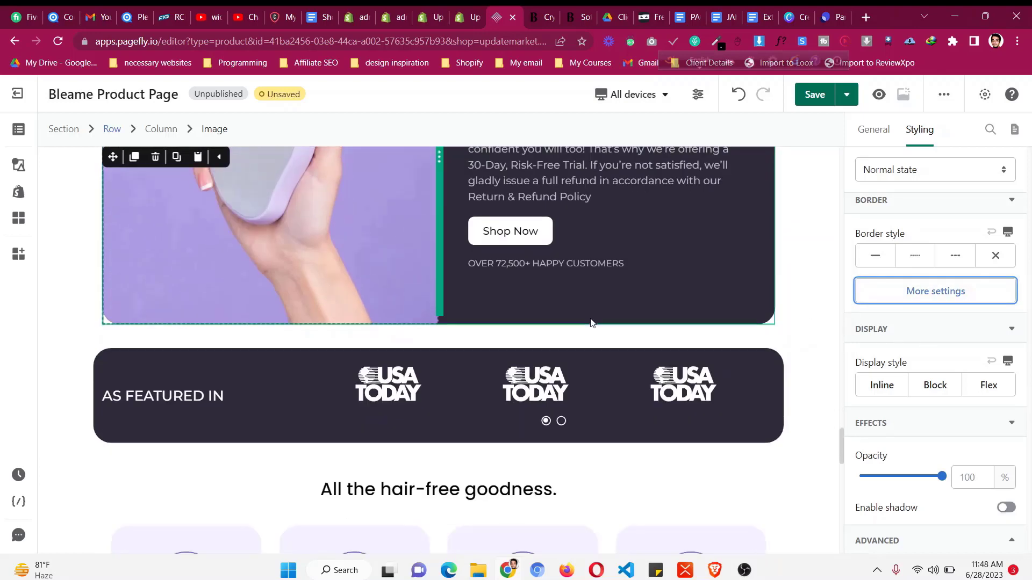
click(533, 16)
scroll(528, 253, down, 10)
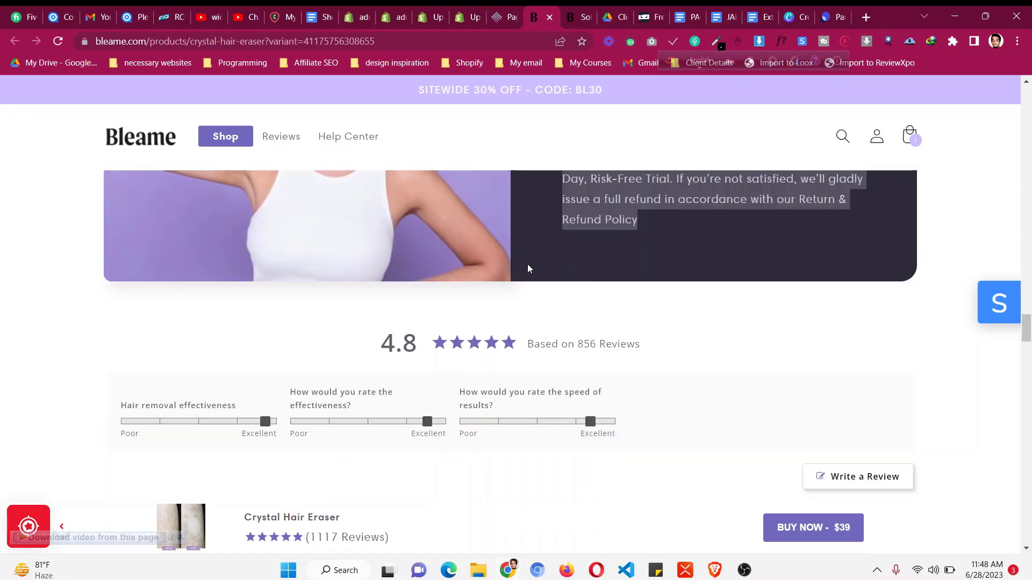
scroll(529, 268, down, 15)
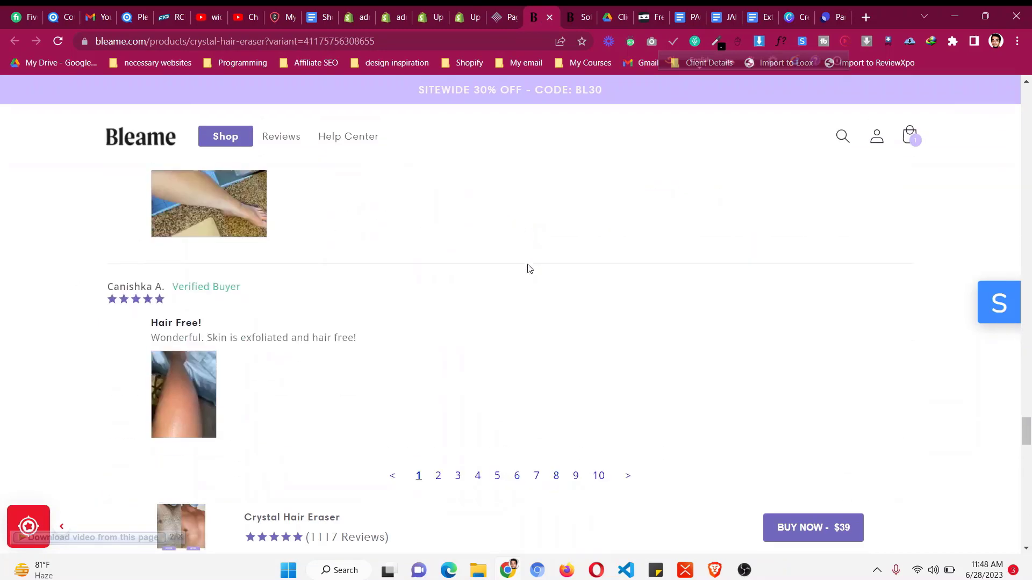
scroll(528, 267, down, 8)
scroll(528, 267, up, 11)
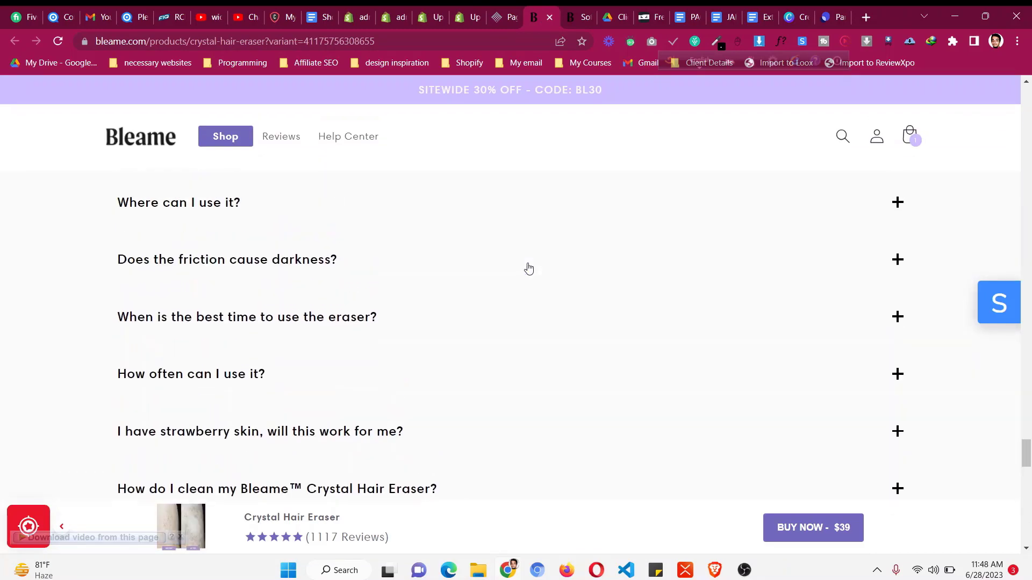
- Back in the PageFly editor, delete the "AS FEATURED IN" section above "All the hair-free goodness."
click(503, 15)
scroll(483, 198, down, 2)
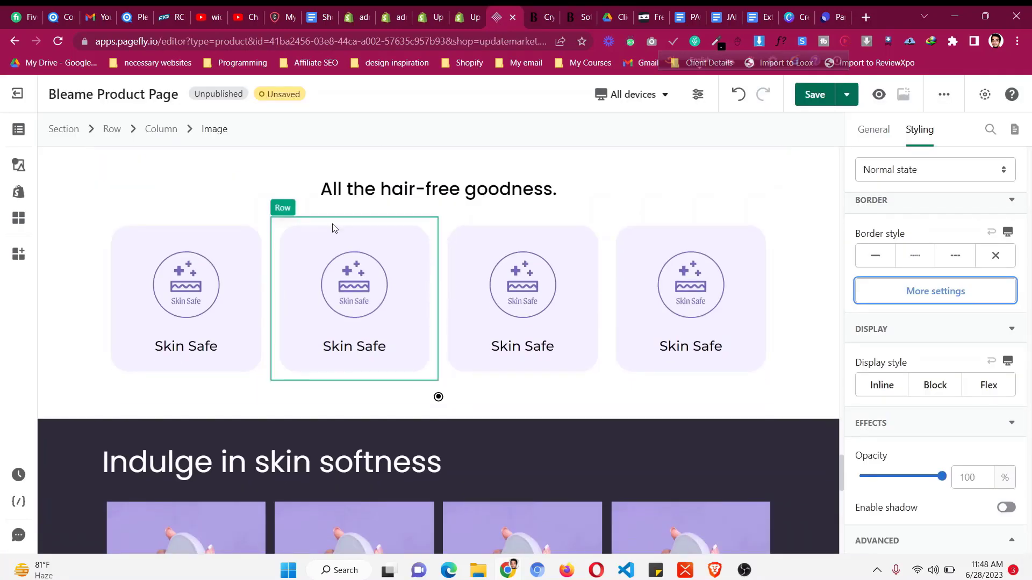
click(85, 226)
scroll(85, 215, up, 2)
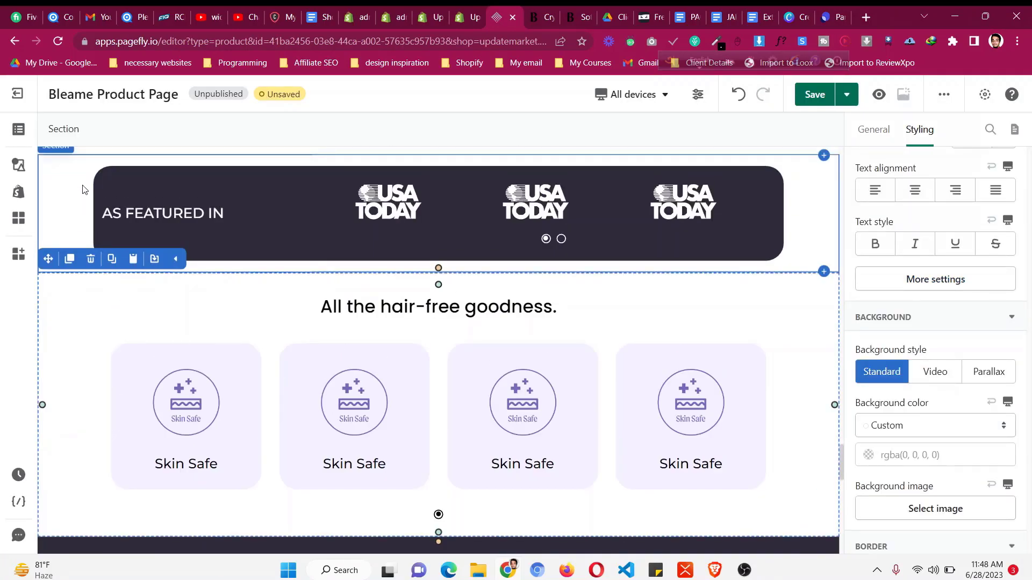
scroll(82, 188, up, 1)
key(Delete)
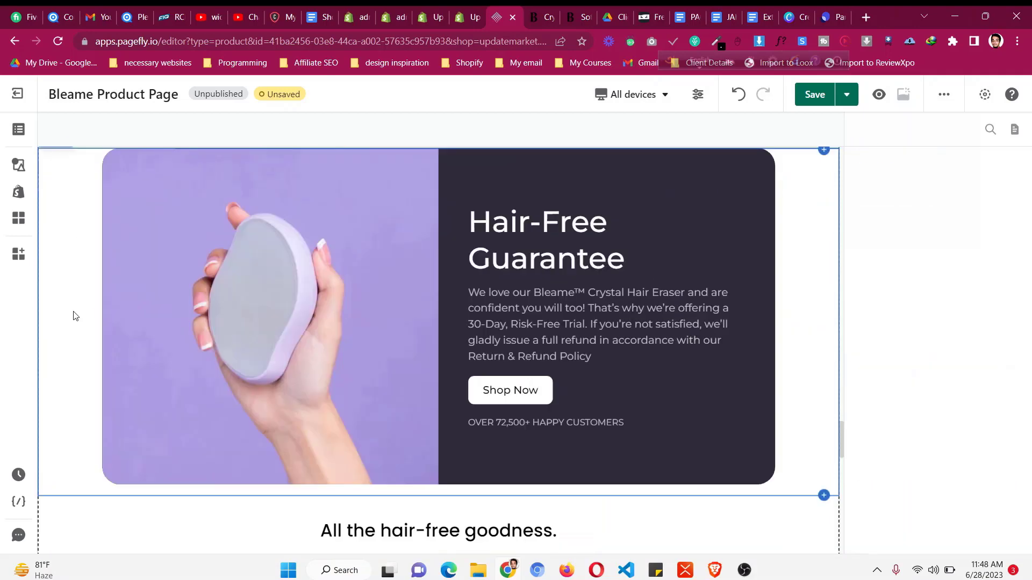
- Add an Accordion element with star-icon headers directly under the "All the hair-free goodness." heading
click(83, 432)
scroll(87, 410, down, 2)
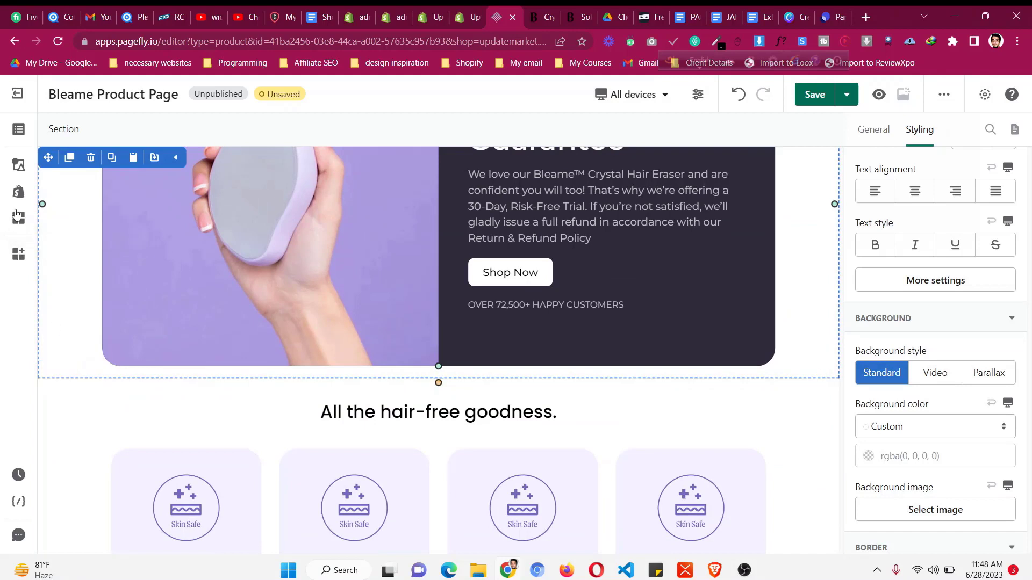
click(18, 192)
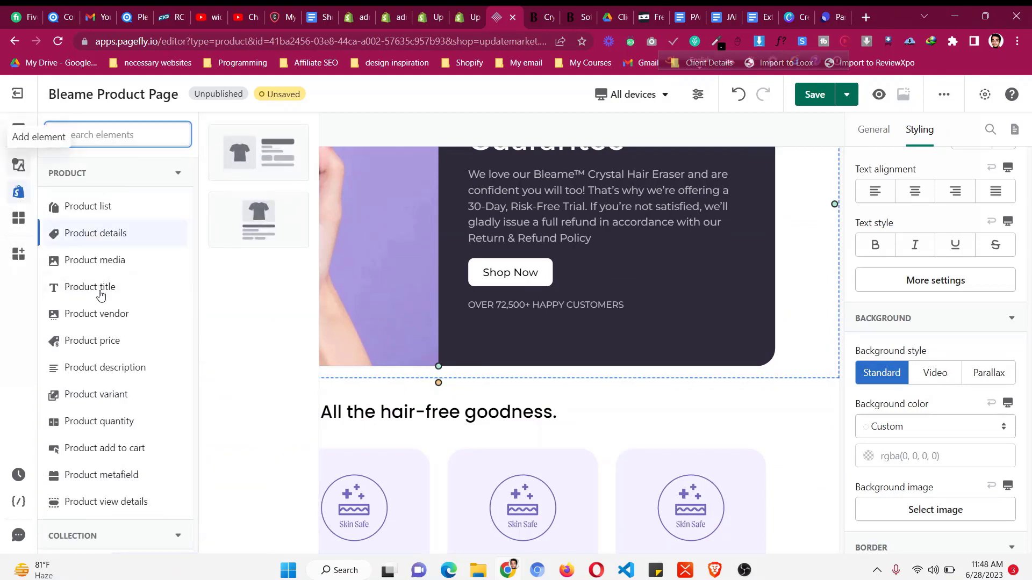
scroll(105, 299, up, 10)
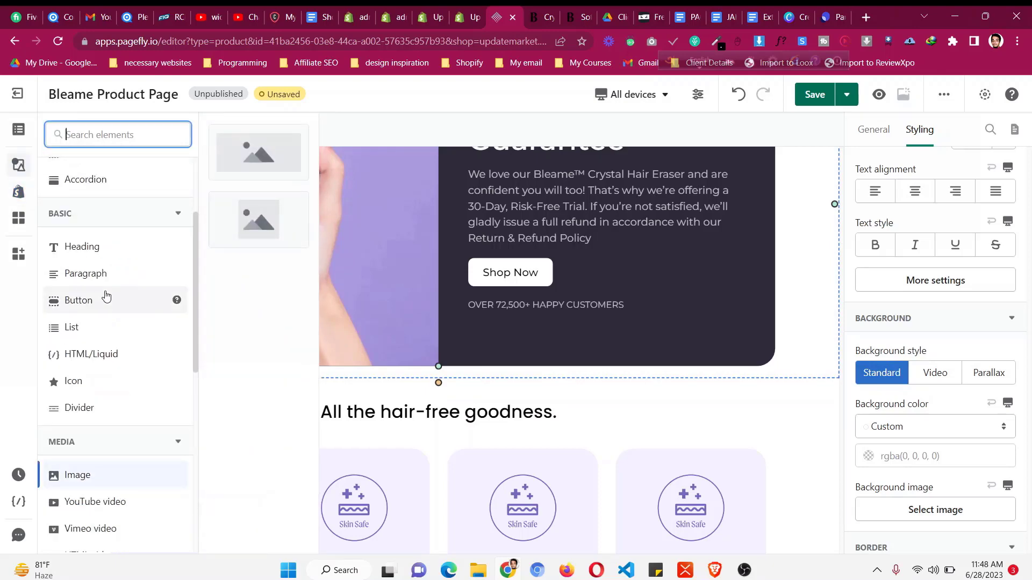
scroll(112, 414, down, 3)
scroll(114, 415, down, 4)
scroll(107, 387, up, 9)
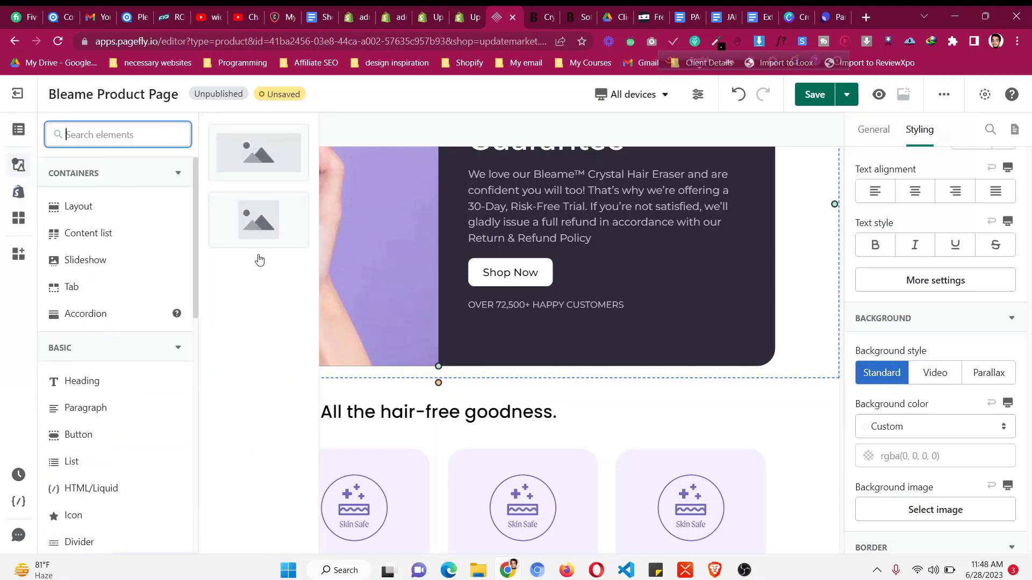
click(262, 160)
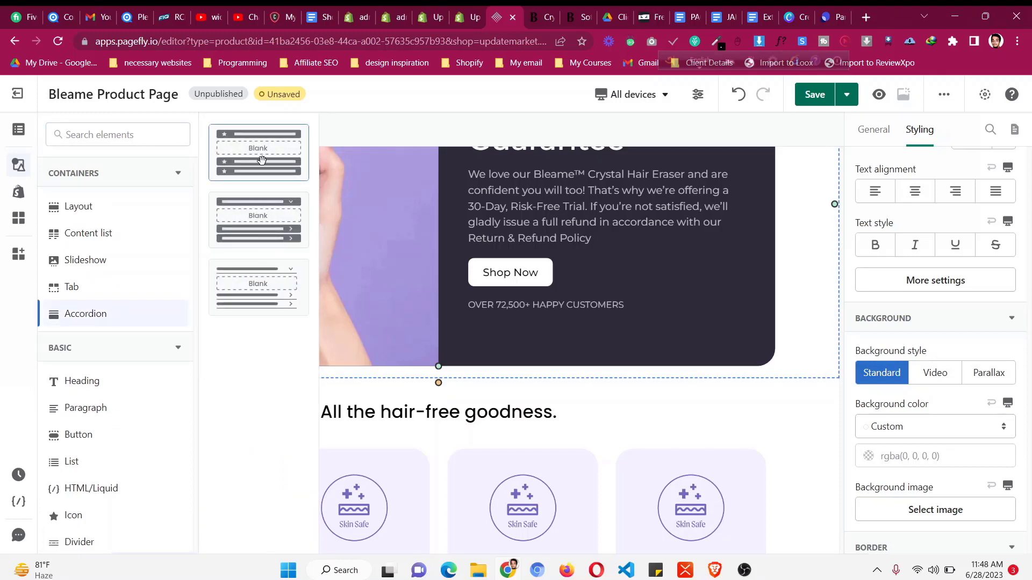
drag(472, 413, 481, 425)
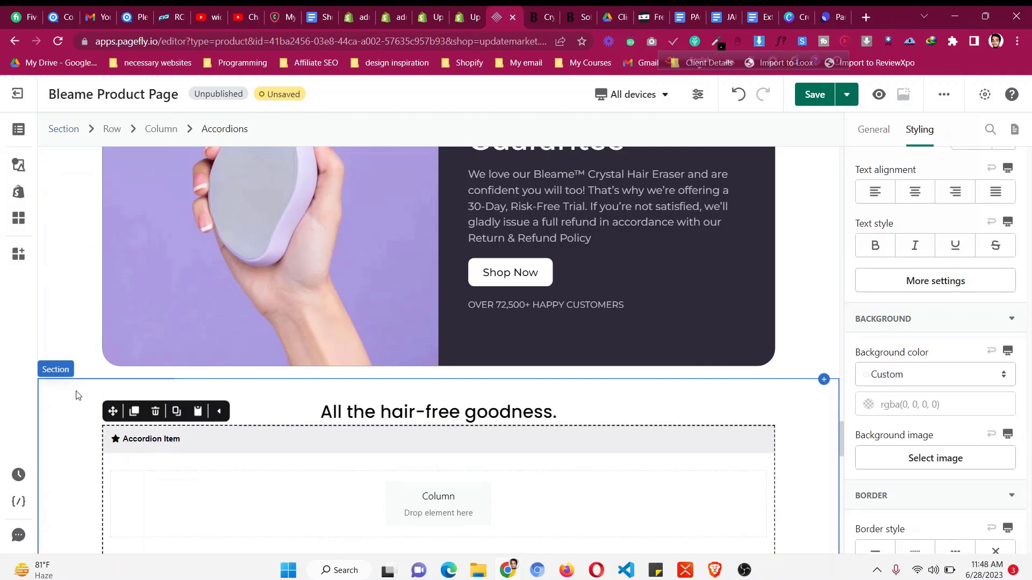
- Delete the slideshow of "Skin Safe" cards below the accordion
scroll(83, 396, down, 5)
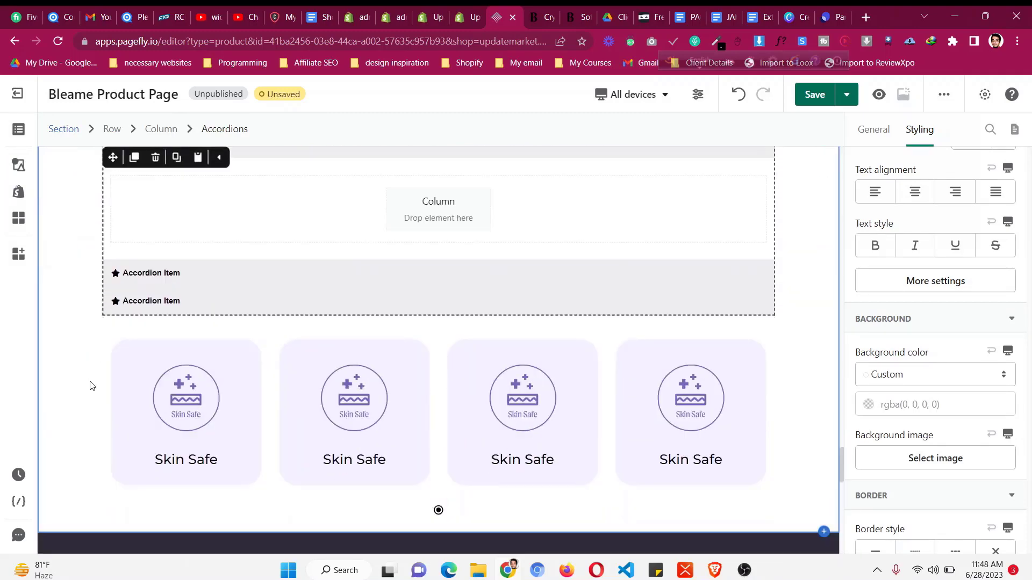
click(122, 339)
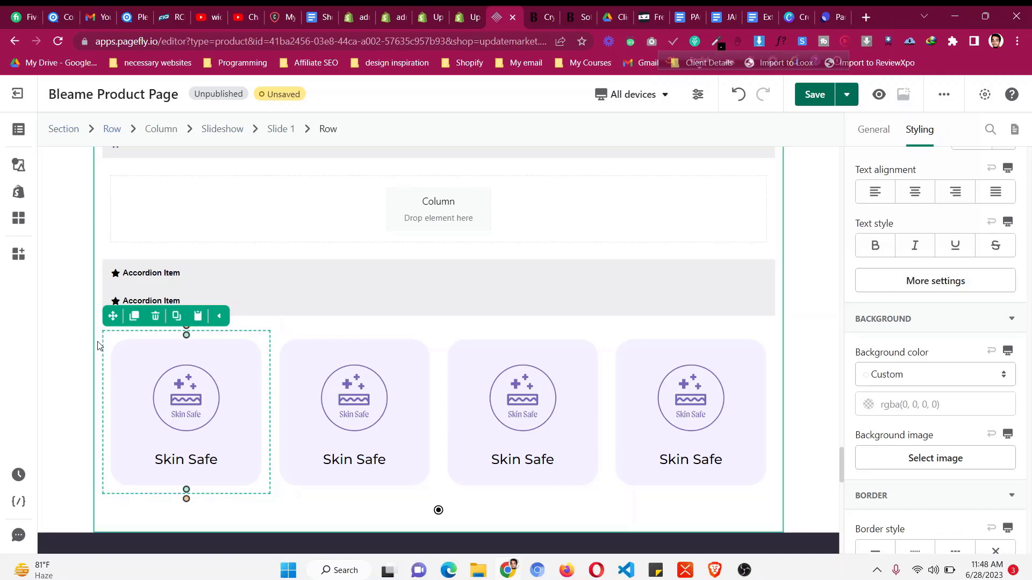
click(215, 130)
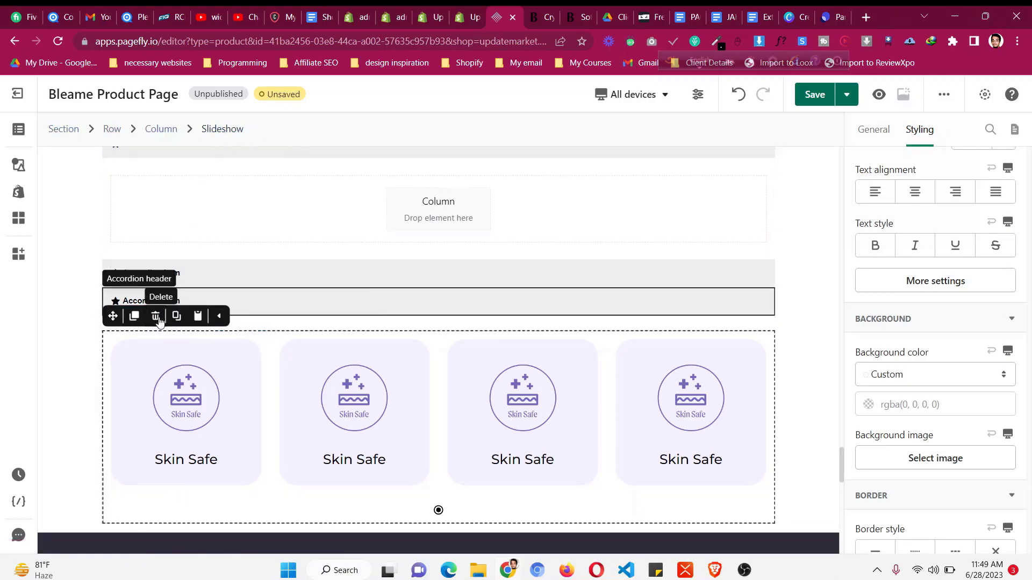
click(157, 318)
click(134, 375)
- Delete the "Indulge in skin softness" section and the gradient customer-quote section below the accordion
scroll(108, 387, down, 2)
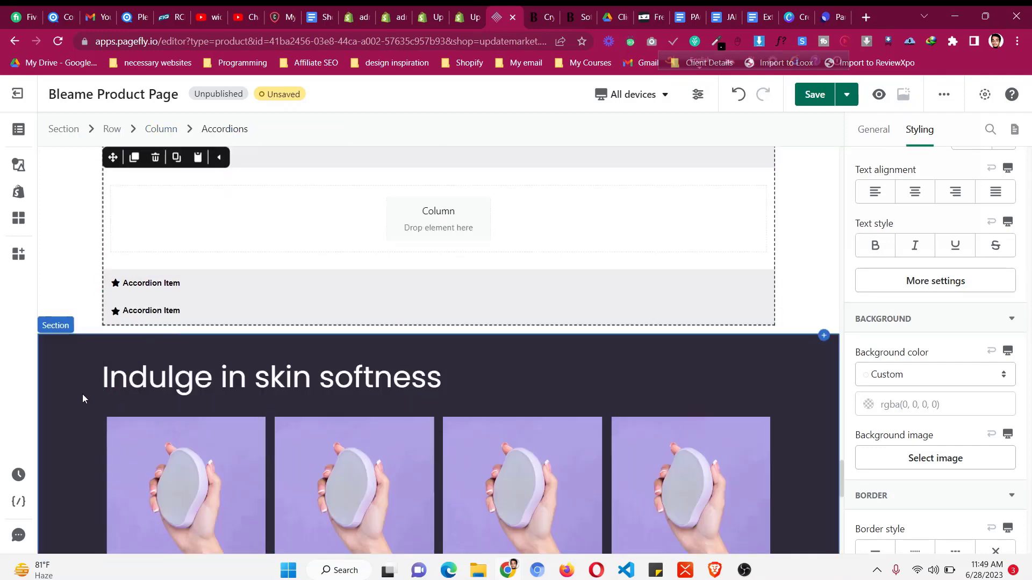
click(108, 343)
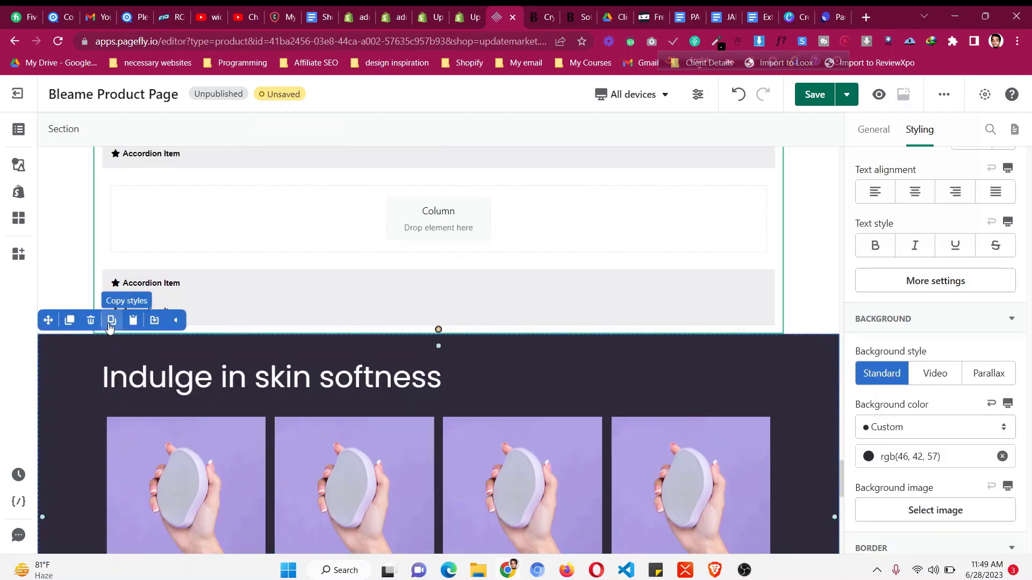
click(92, 320)
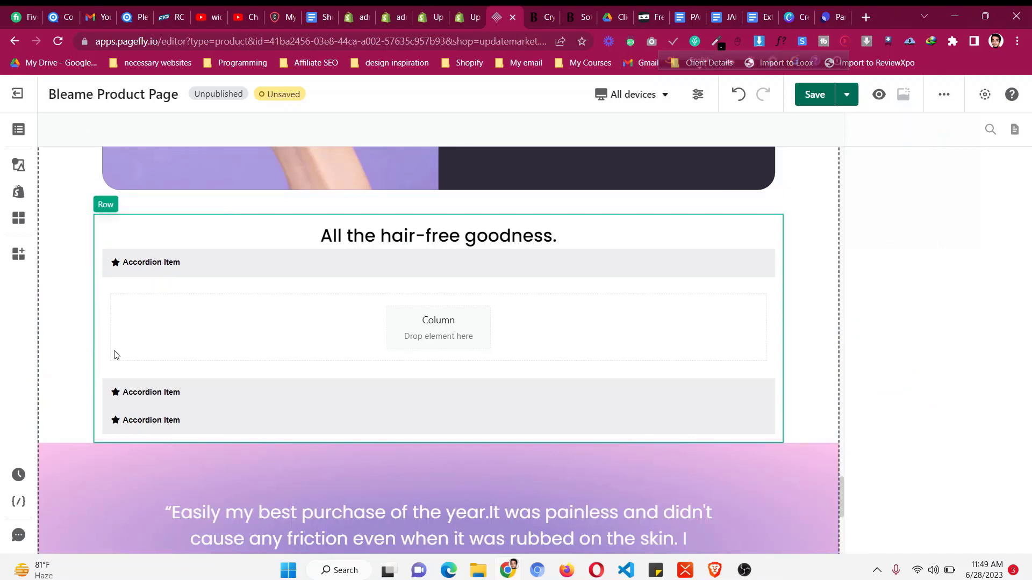
click(115, 354)
scroll(104, 376, down, 3)
click(102, 286)
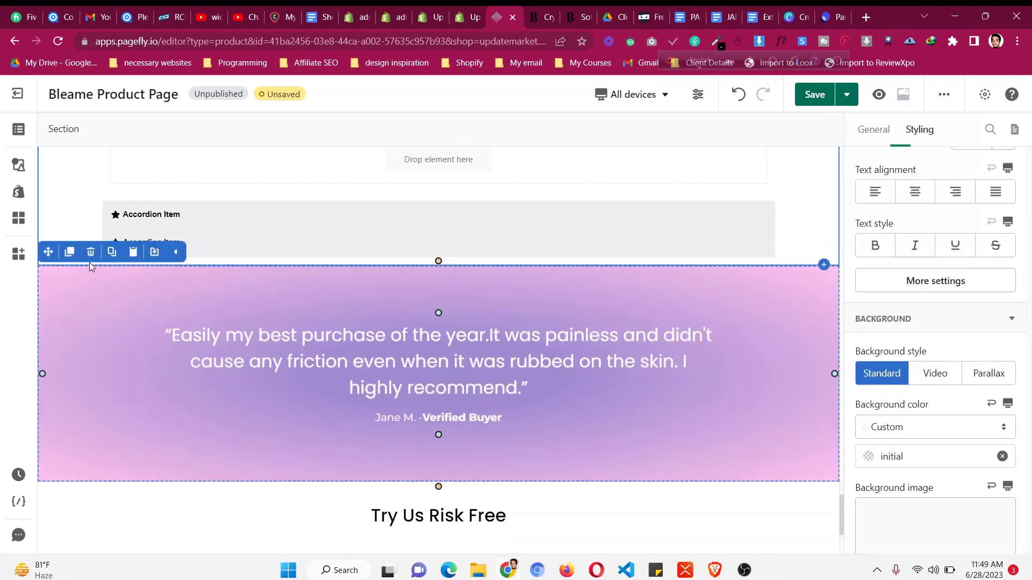
key(Delete)
click(113, 341)
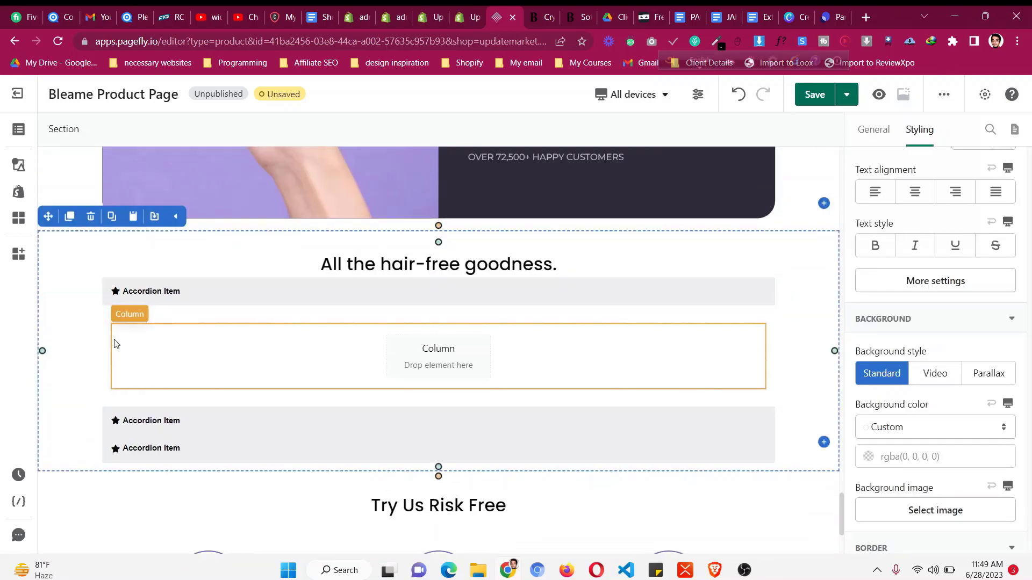
- Examine the reference page's FAQ, "Try Us Risk Free" and "You may also like" sections, its shopping bag and its footer
scroll(94, 290, down, 3)
scroll(406, 243, up, 3)
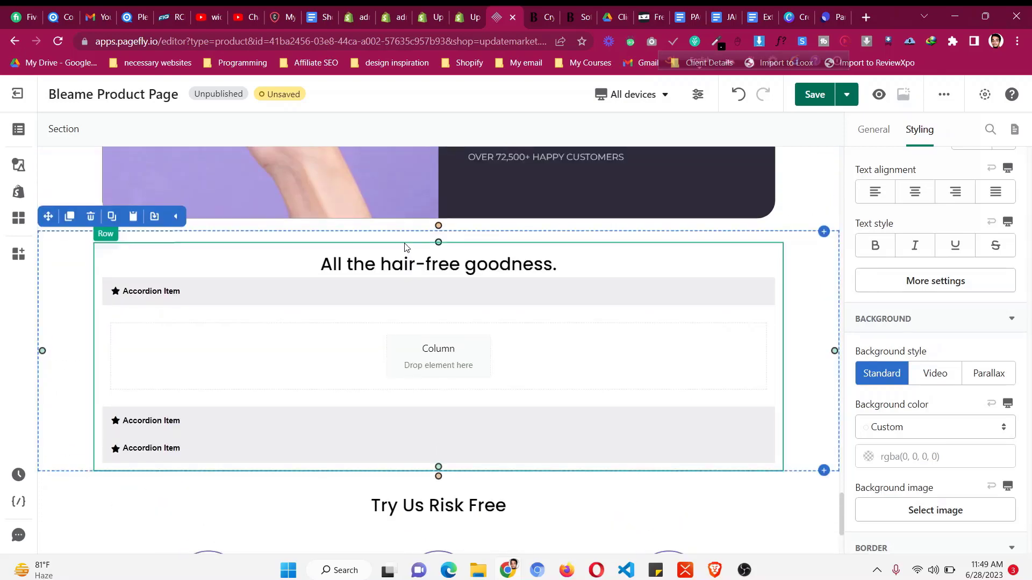
click(535, 12)
scroll(475, 303, down, 15)
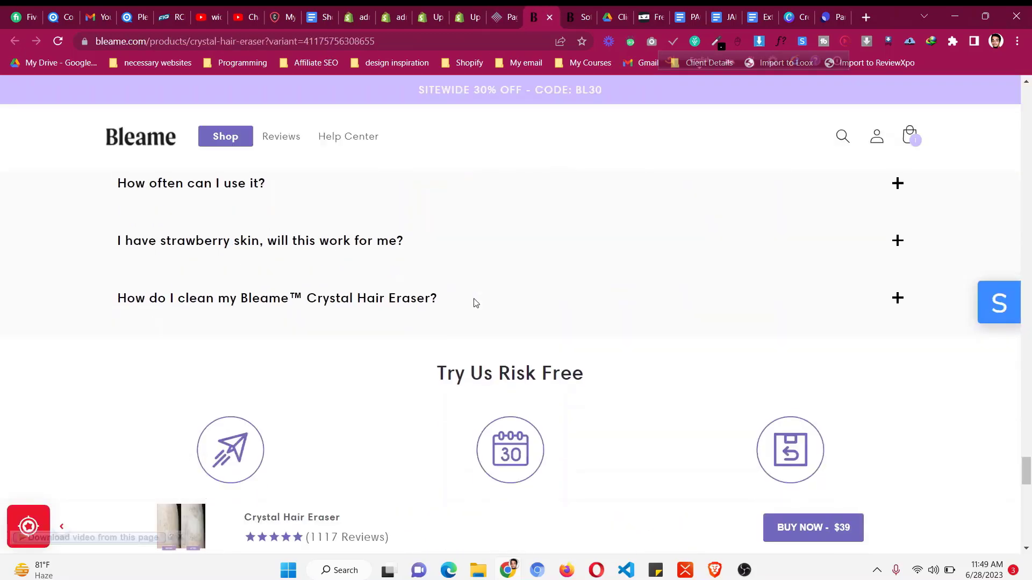
scroll(474, 304, down, 4)
scroll(474, 301, up, 15)
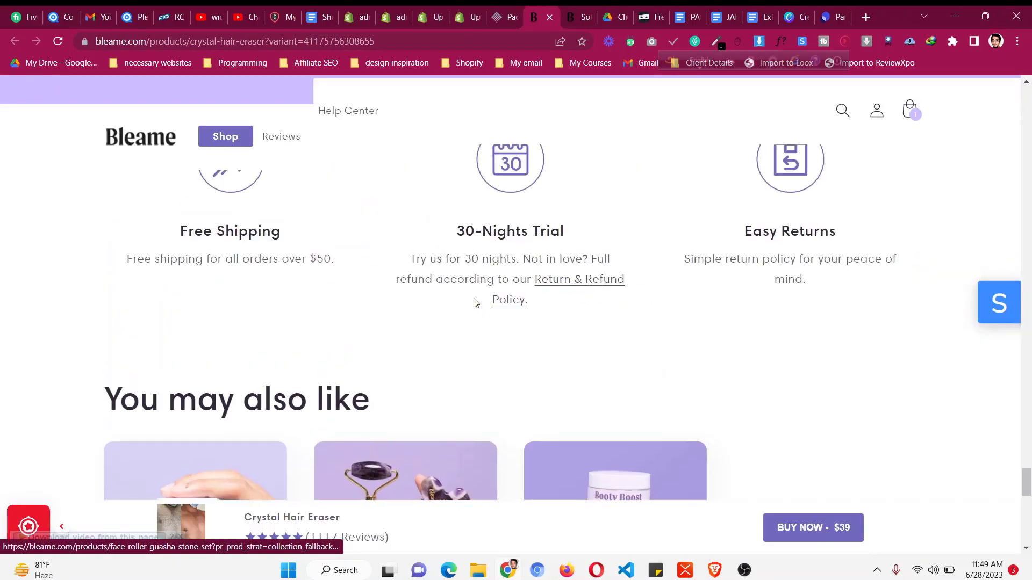
scroll(472, 299, up, 10)
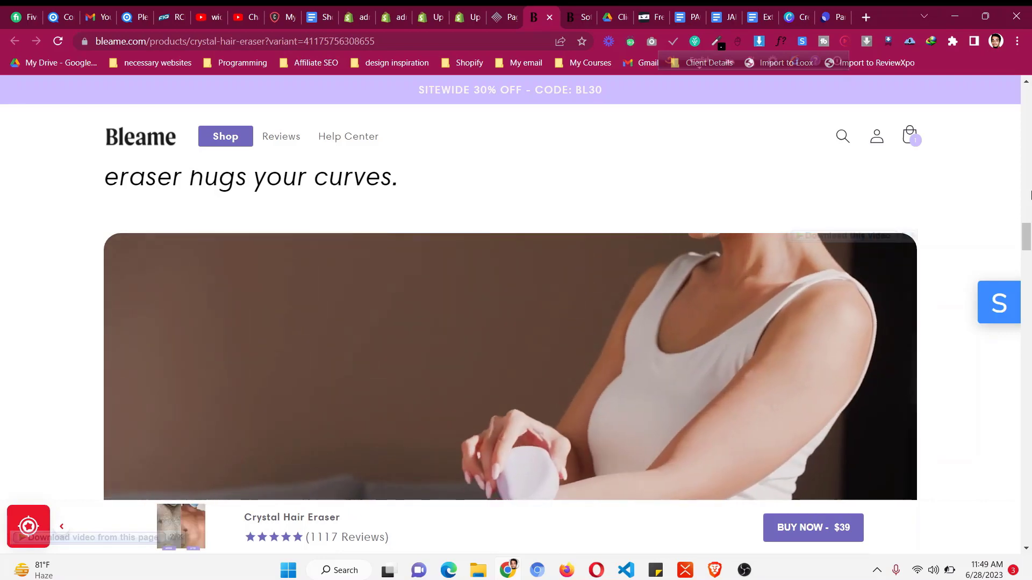
scroll(951, 160, up, 5)
scroll(946, 160, up, 4)
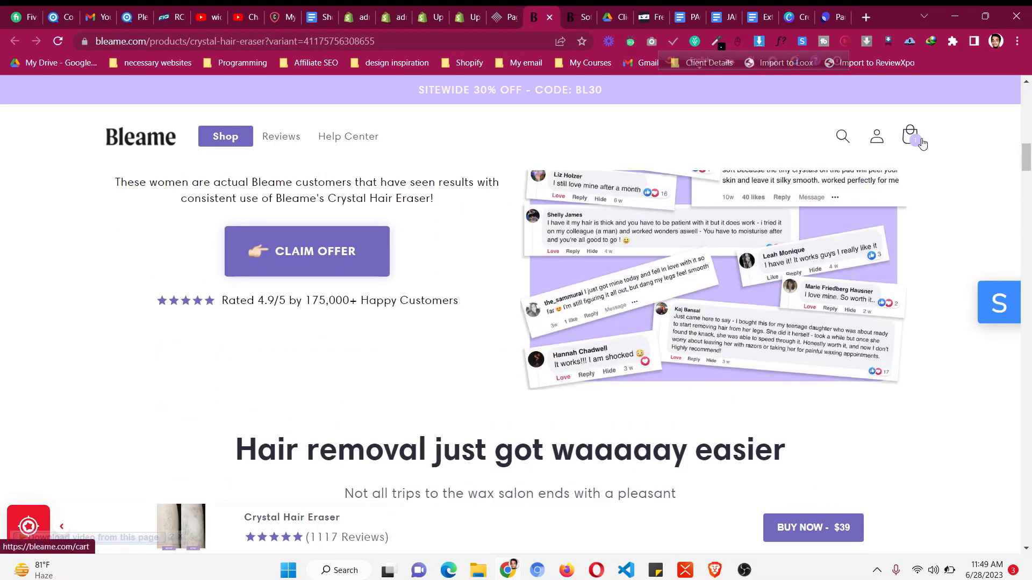
click(910, 136)
click(640, 153)
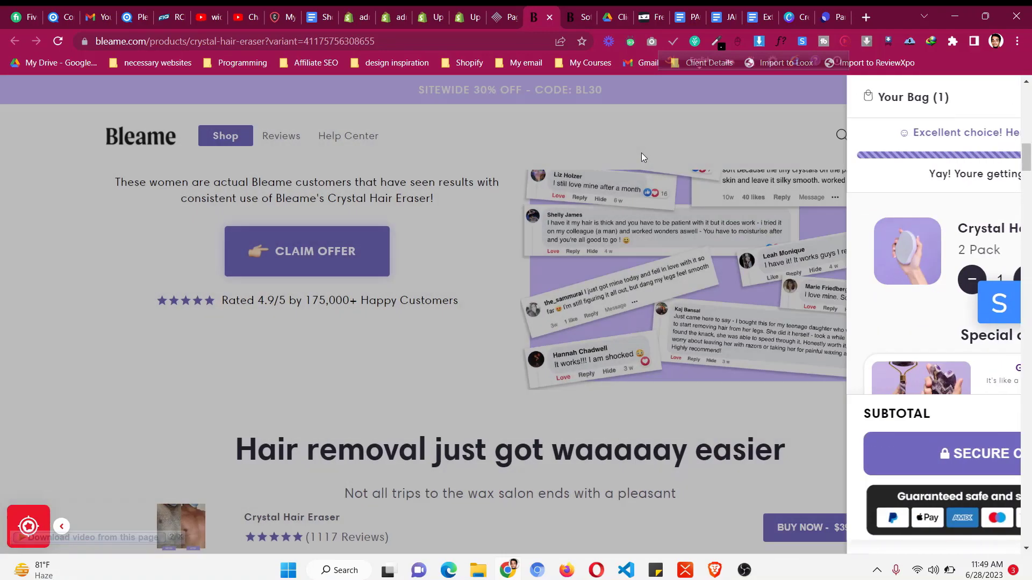
scroll(642, 156, up, 4)
scroll(643, 157, up, 10)
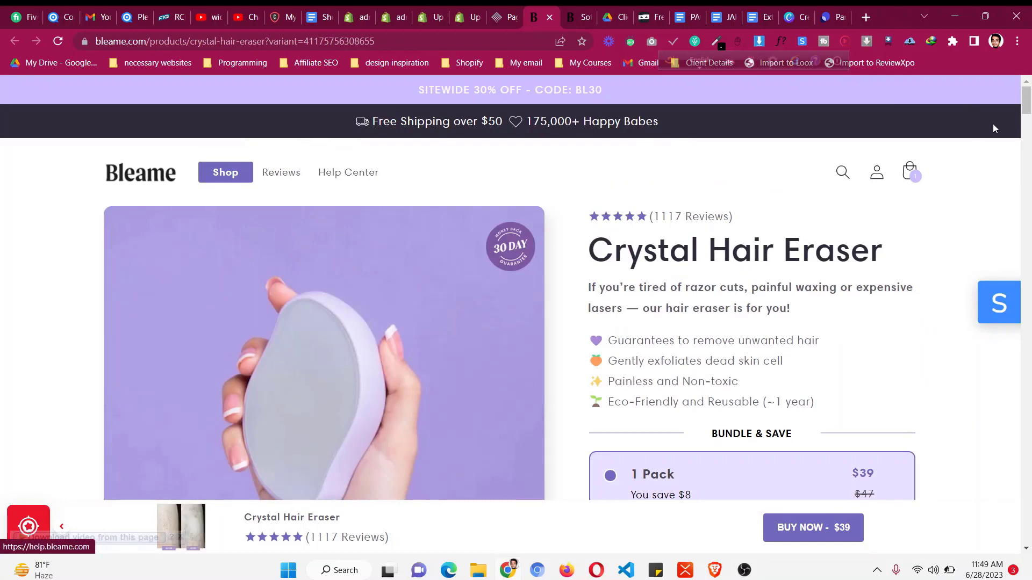
drag(1027, 103, 1026, 533)
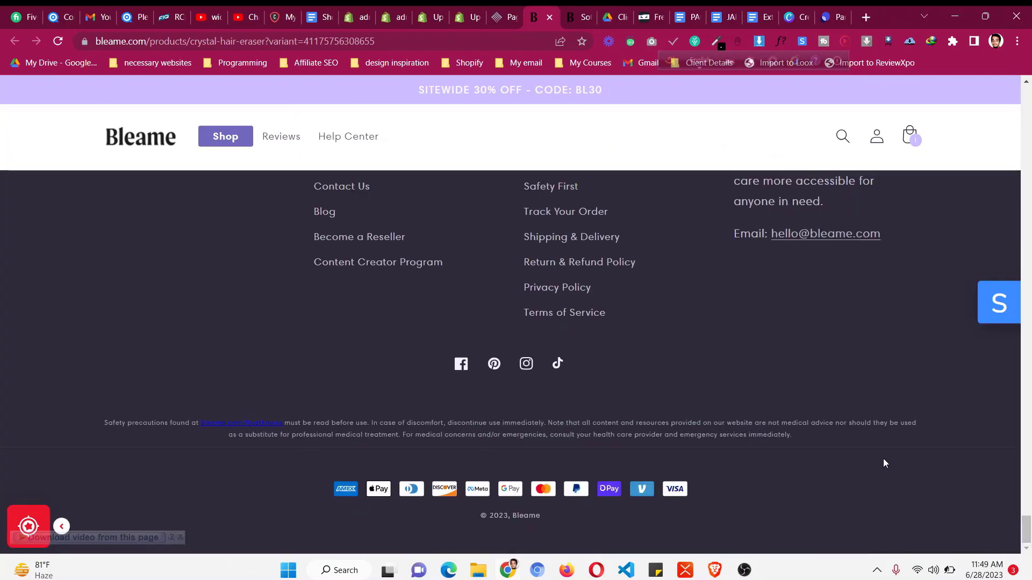
scroll(885, 463, up, 20)
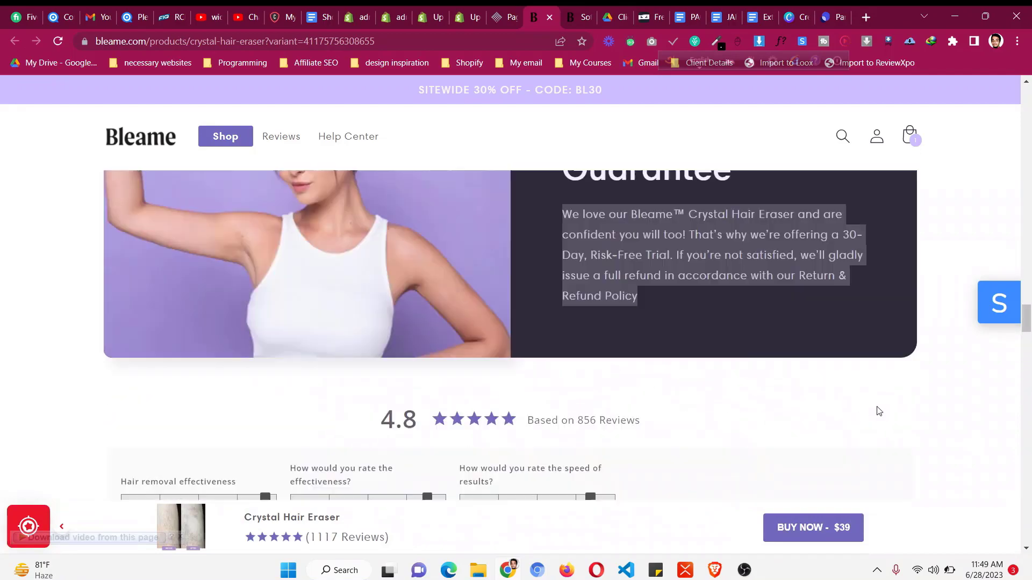
scroll(878, 411, up, 20)
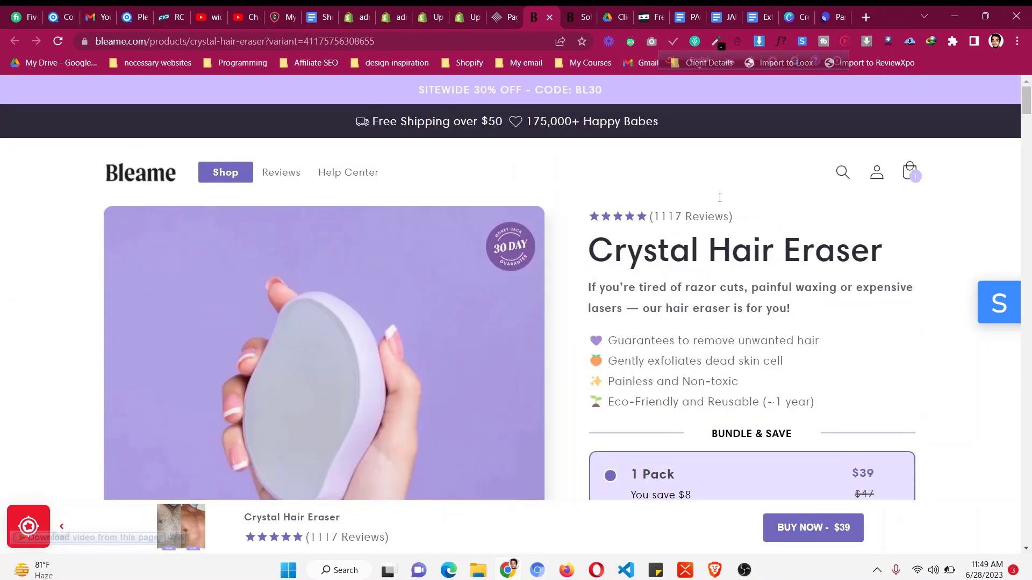
- Return to the PageFly editor and save the Bleame Product Page
click(508, 17)
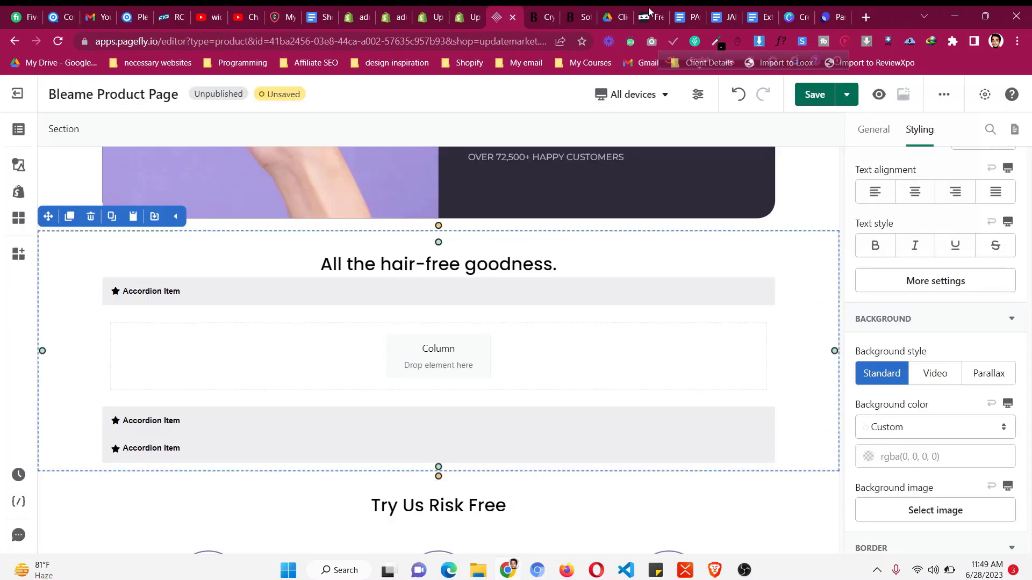
click(826, 98)
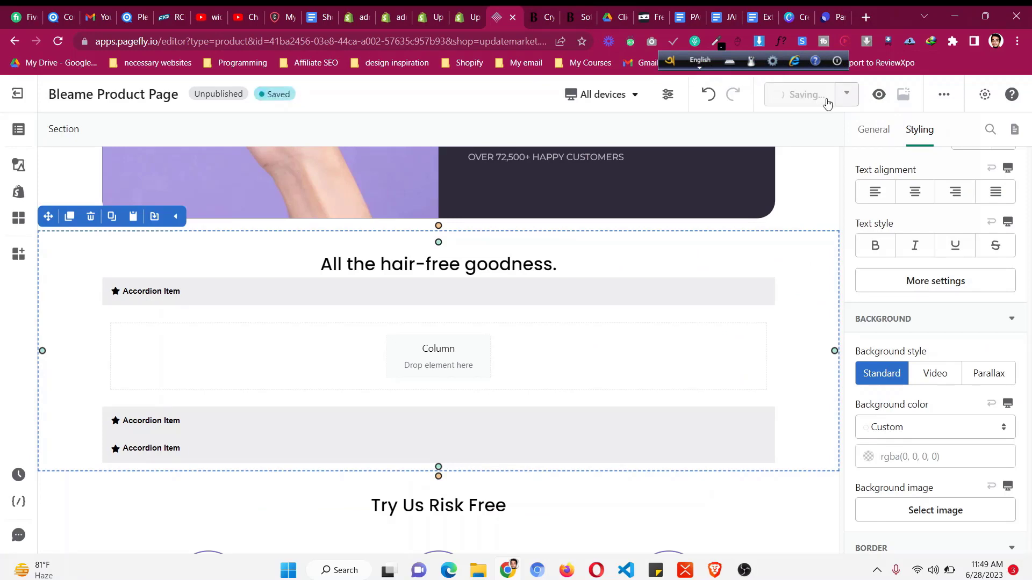
click(543, 16)
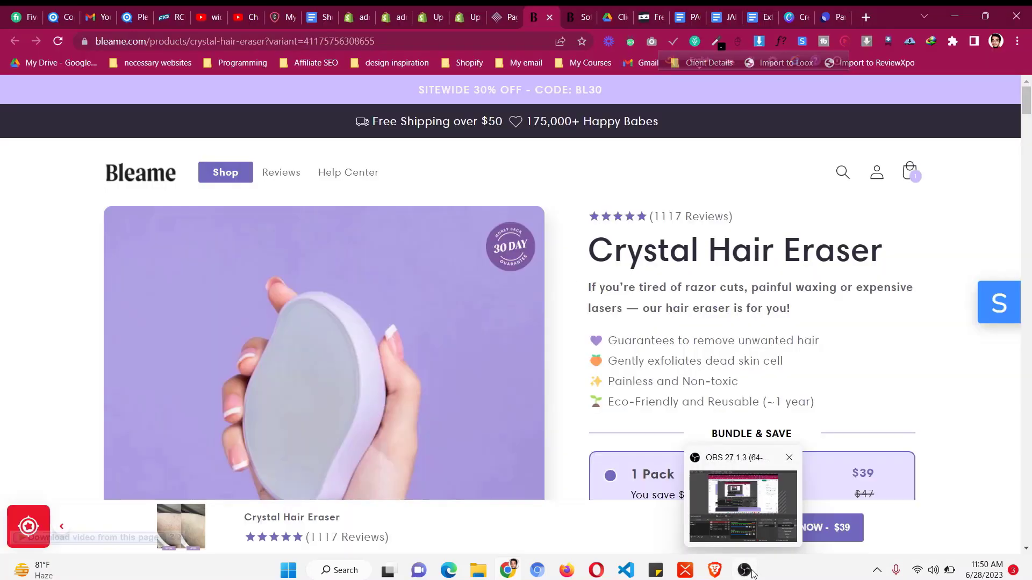
click(746, 571)
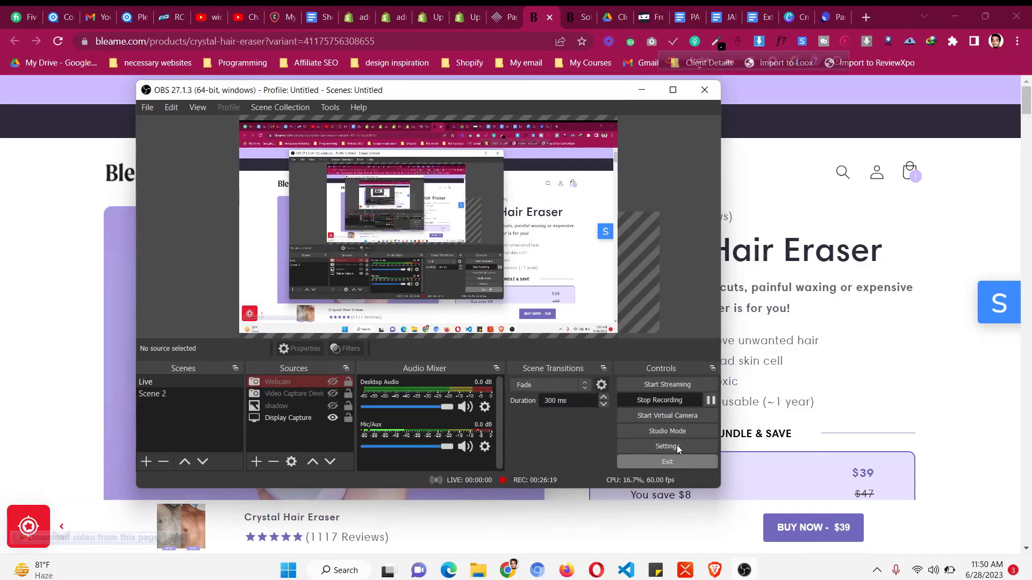